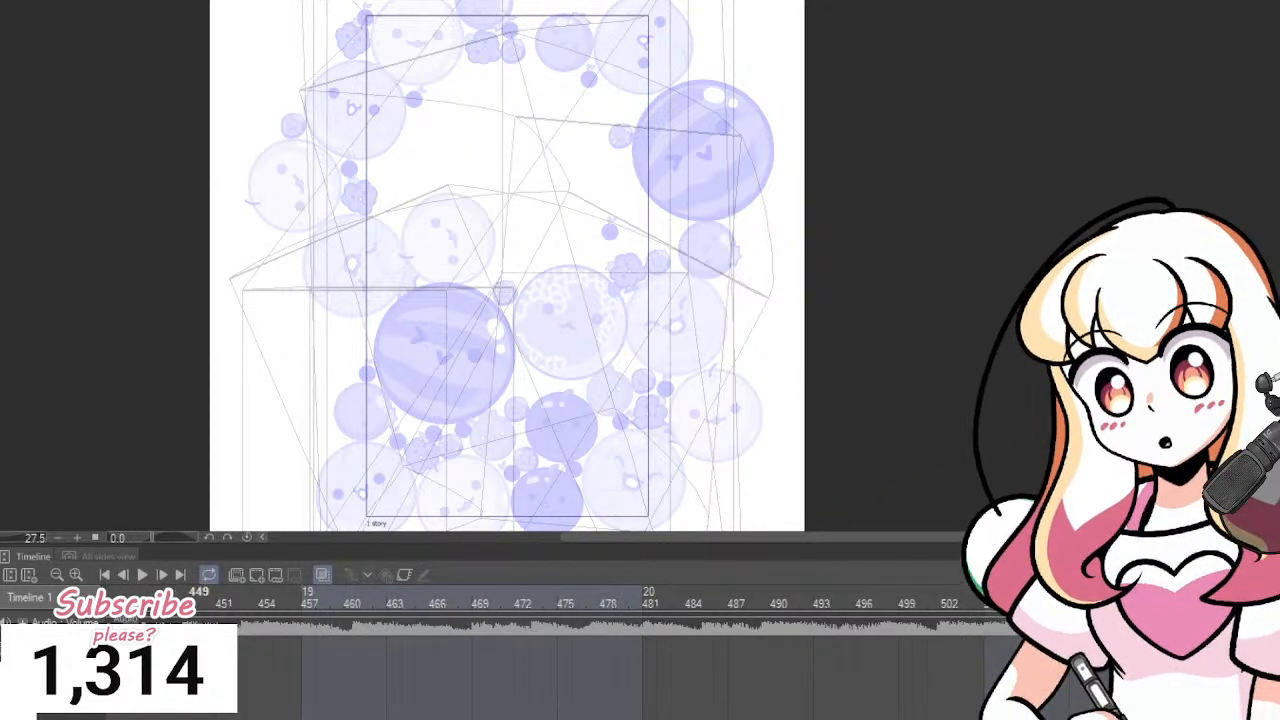
Look over the animation timeline's tracks and cels from around frame 520 back to the beginning.
left_click(64, 621)
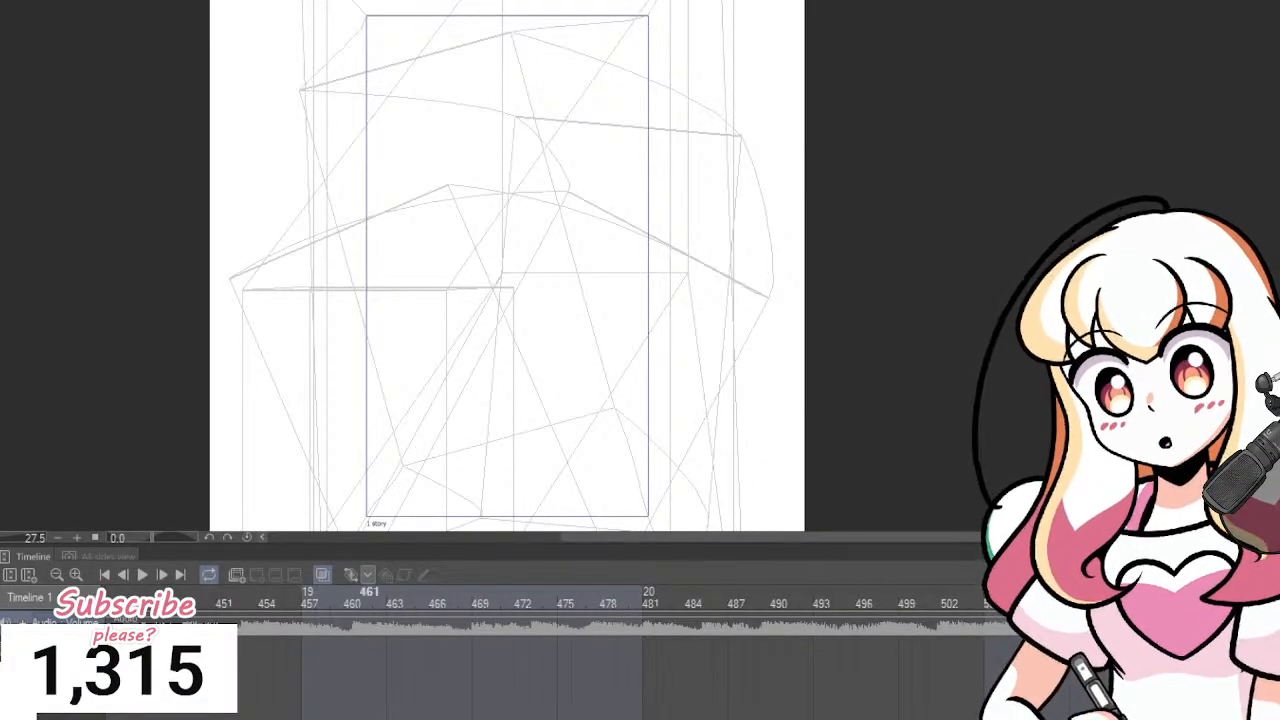
scroll(470, 660, "down", 3)
scroll(611, 660, "down", 2)
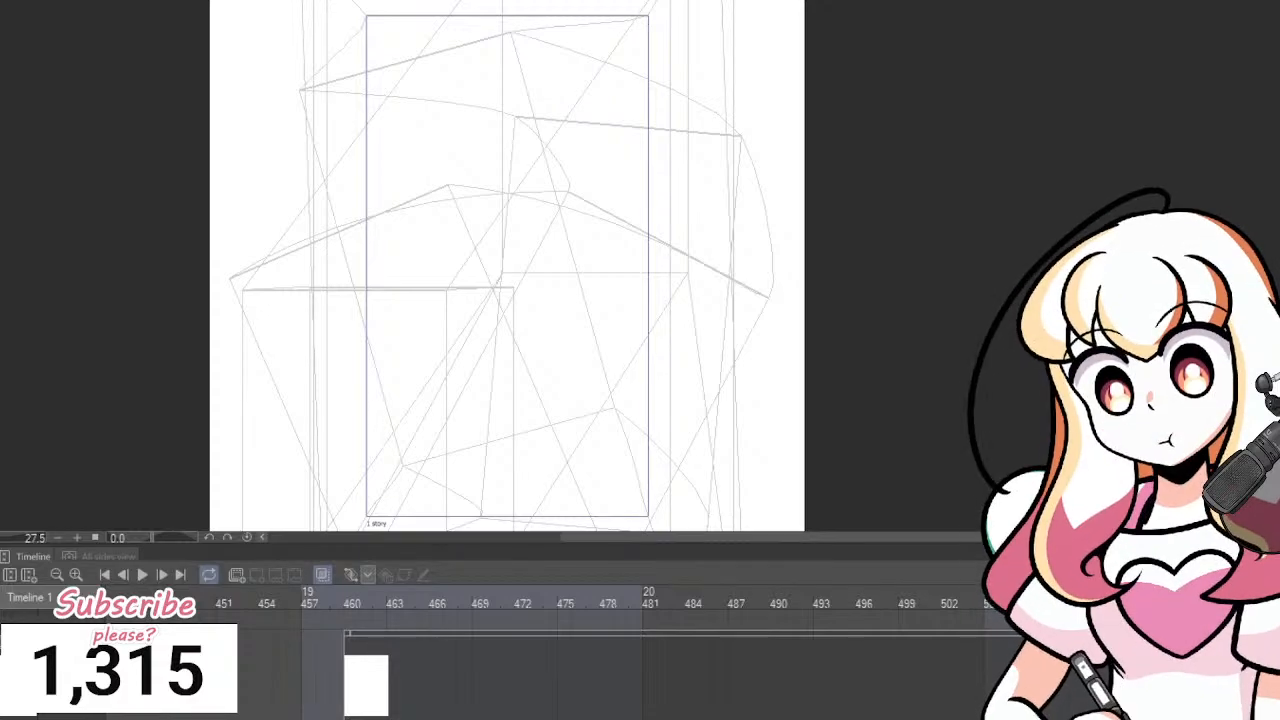
scroll(516, 655, "left", 10)
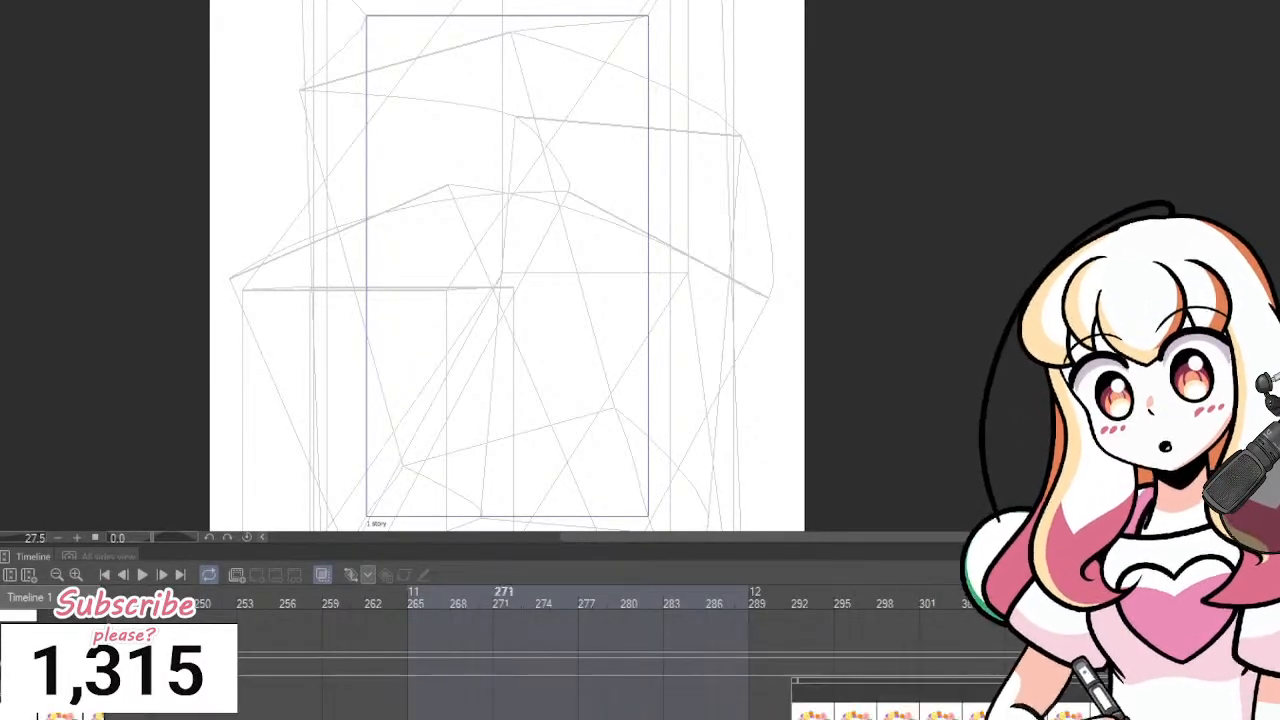
scroll(874, 650, "down", 1)
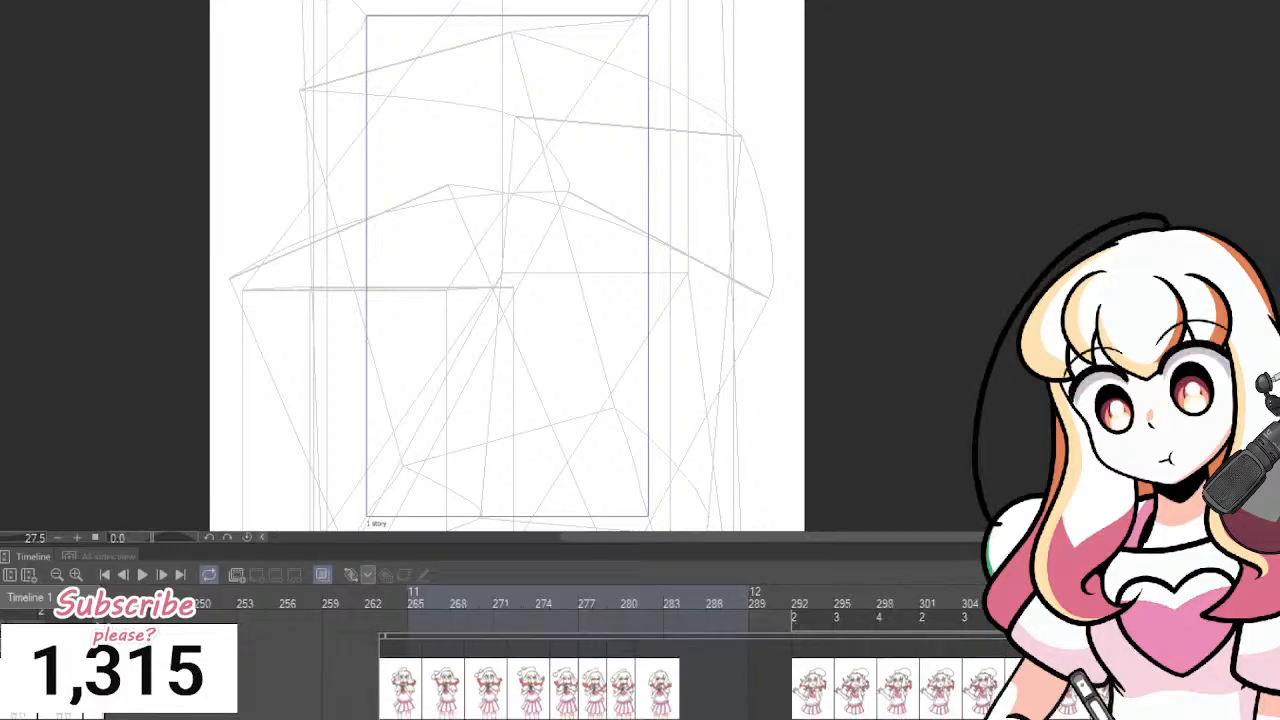
scroll(653, 655, "right", 10)
scroll(653, 655, "right", 10)
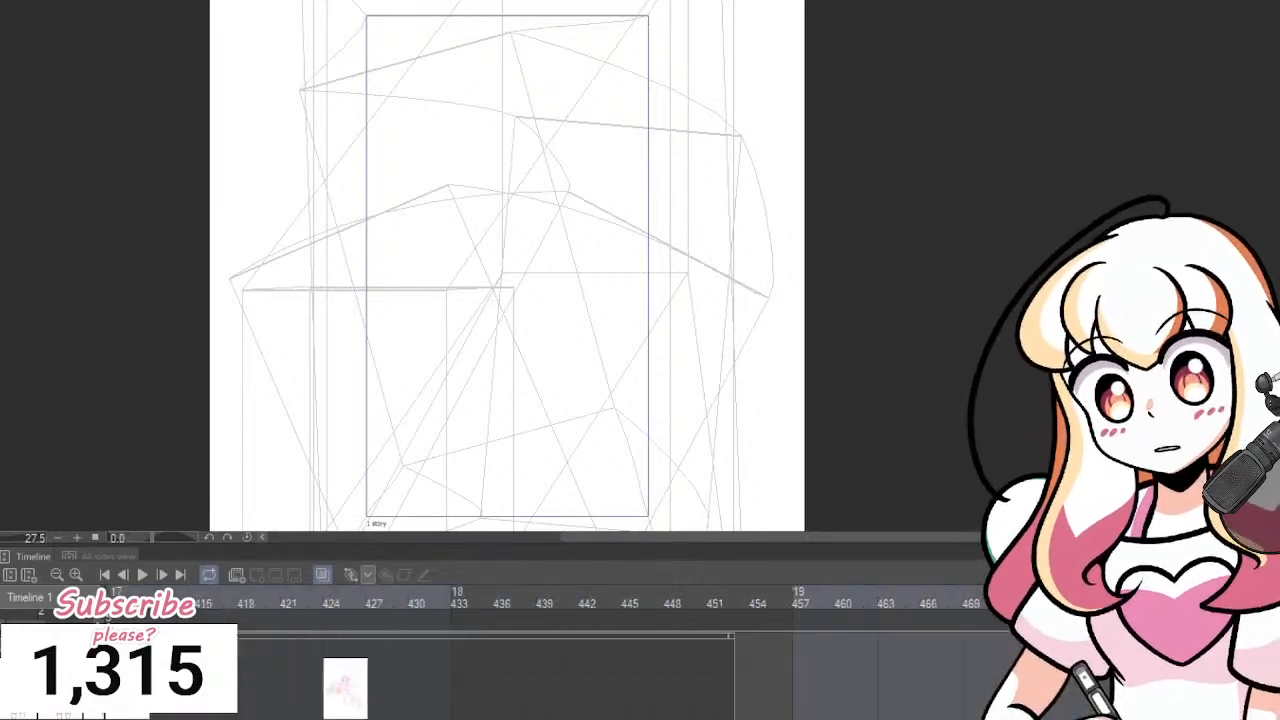
scroll(653, 655, "left", 10)
scroll(653, 655, "left", 15)
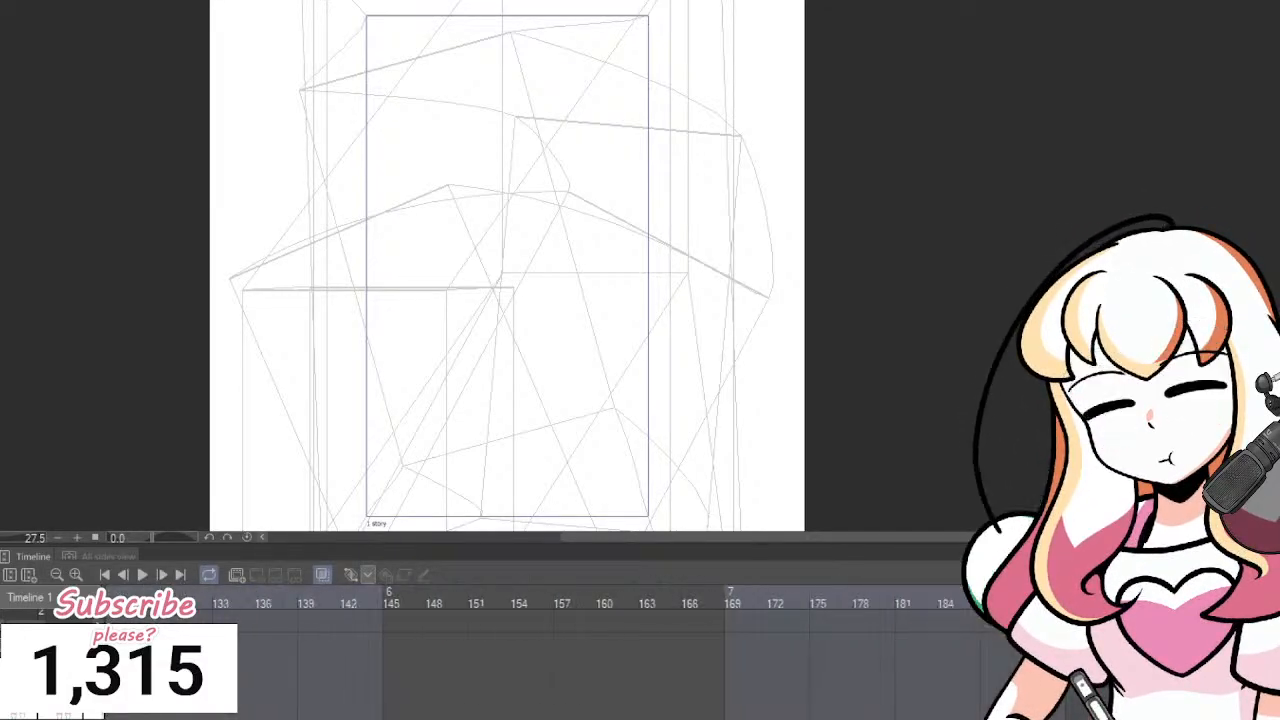
scroll(702, 655, "down", 4)
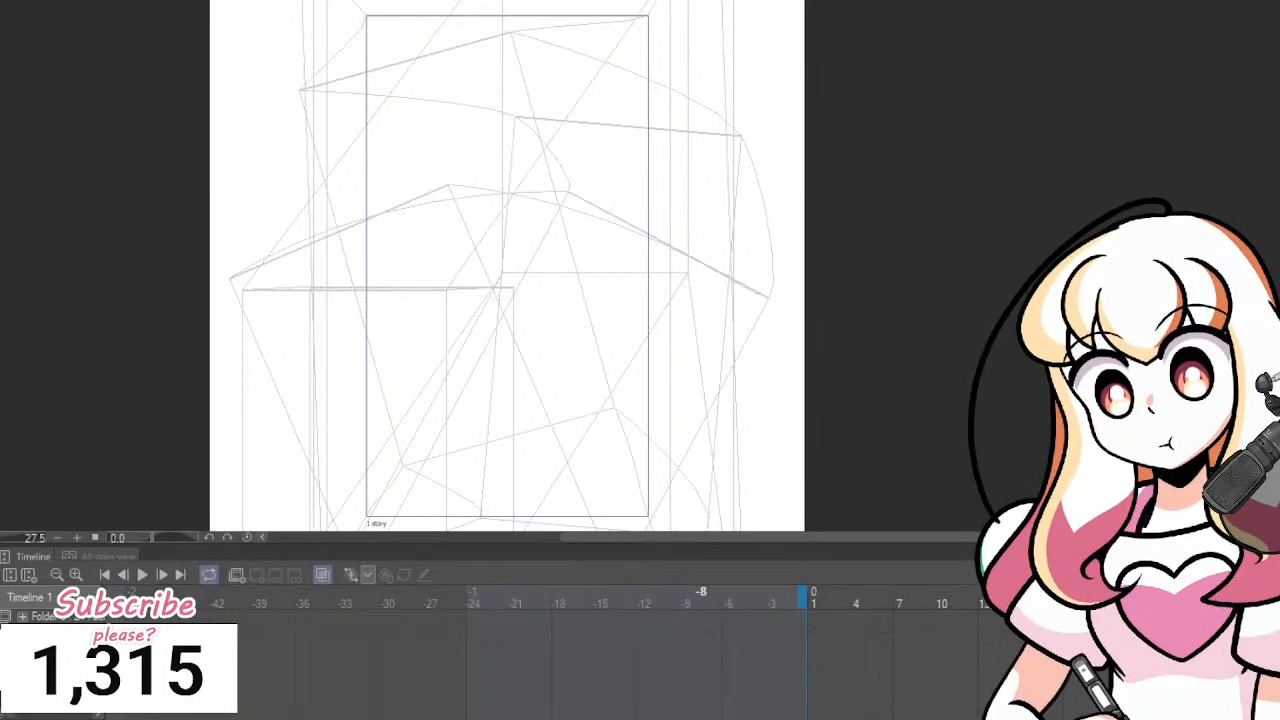
Play the animation from frame 1 through the opening dance to the winking close-up, then stop playback.
left_click(702, 655)
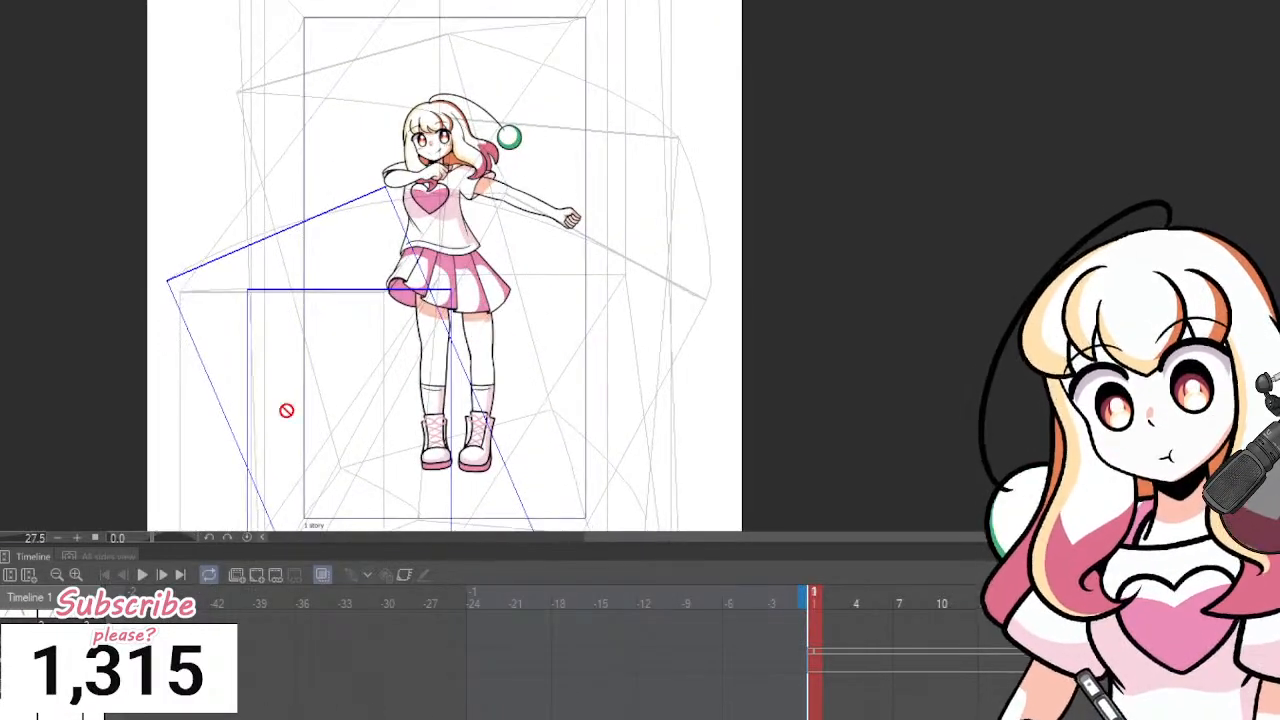
left_click(142, 575)
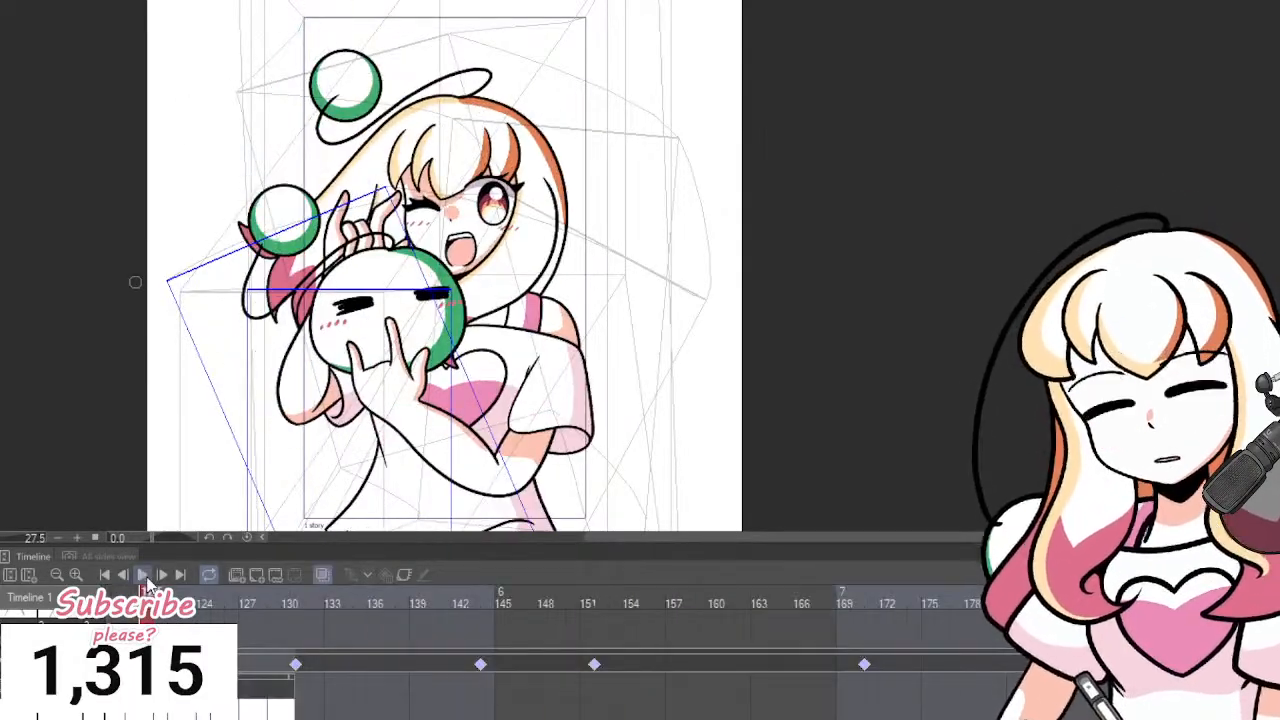
left_click(142, 575)
Check the end of the dance scene at frames 66 and 67, then the gap at frame 106.
scroll(634, 660, "up", 2)
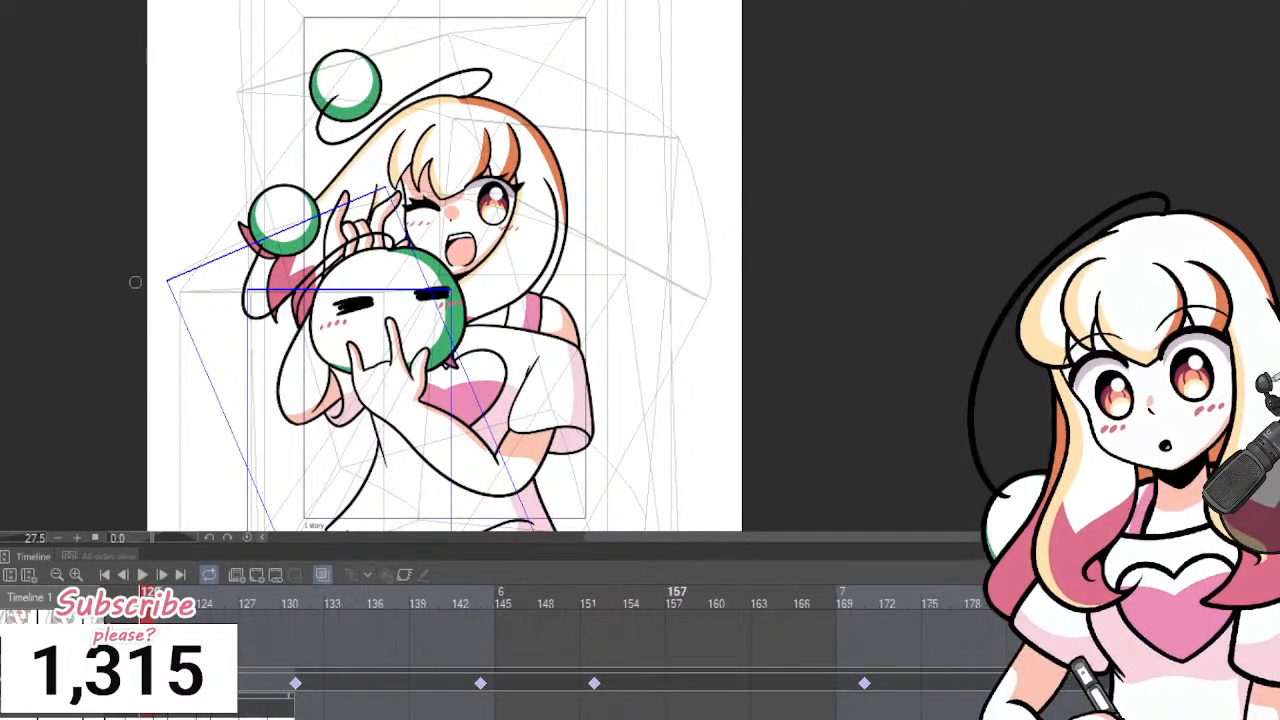
scroll(848, 660, "down", 3)
scroll(600, 650, "left", 10)
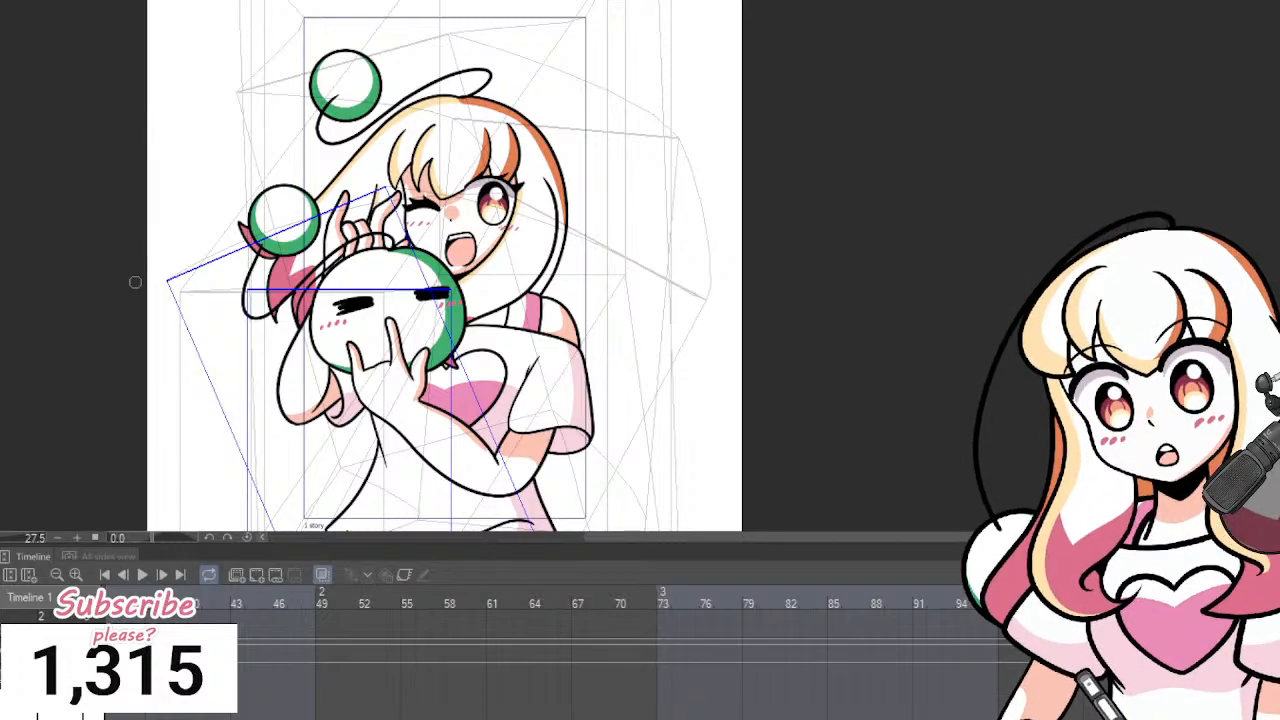
scroll(640, 650, "right", 3)
left_click(287, 600)
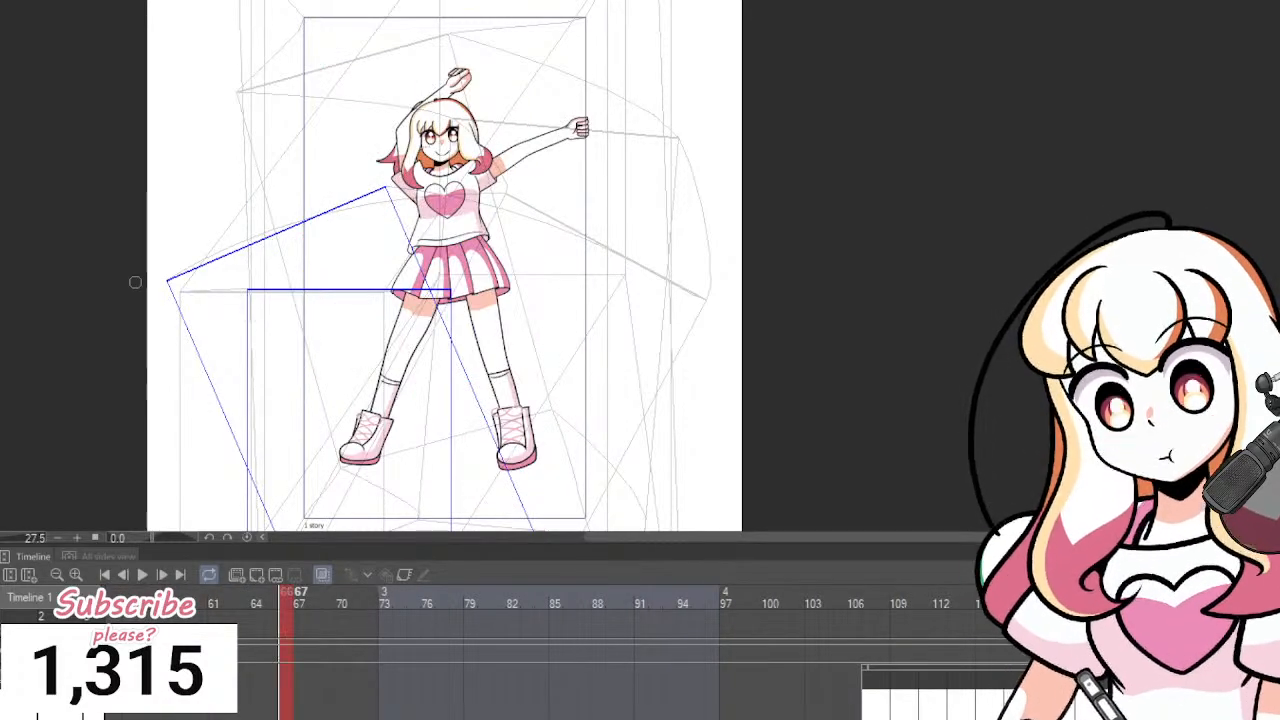
left_click(300, 600)
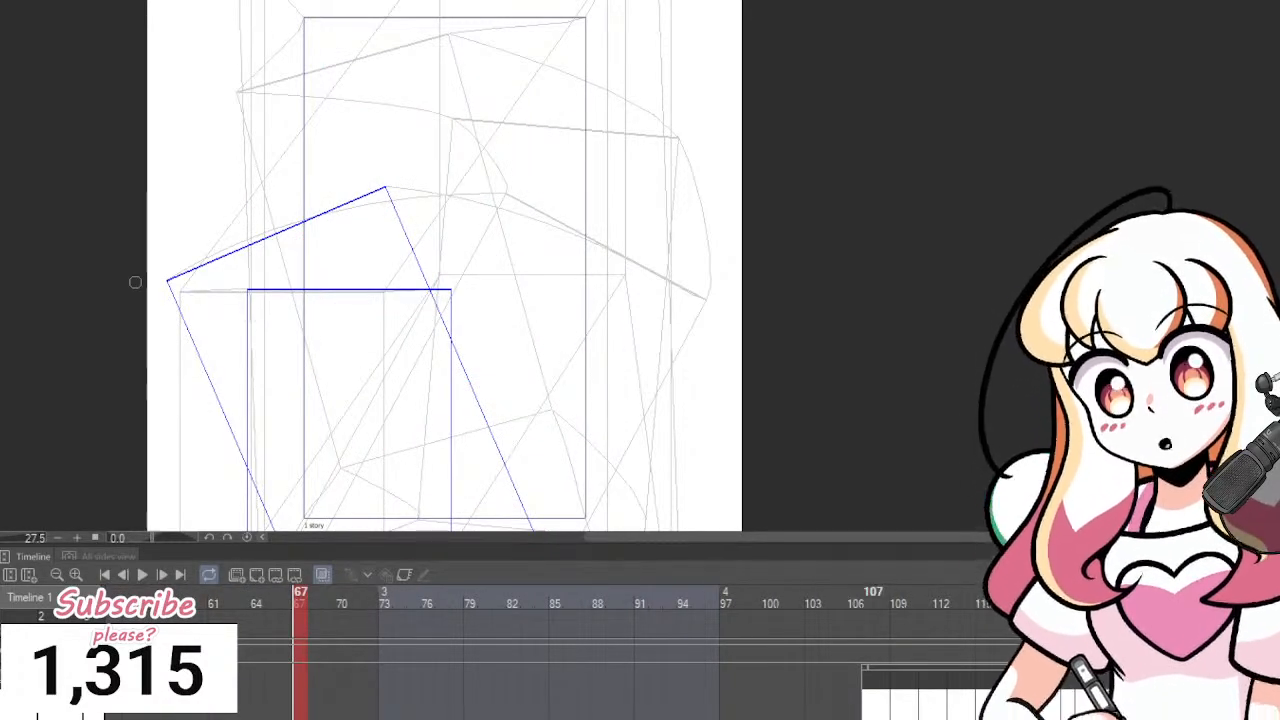
left_click(856, 600)
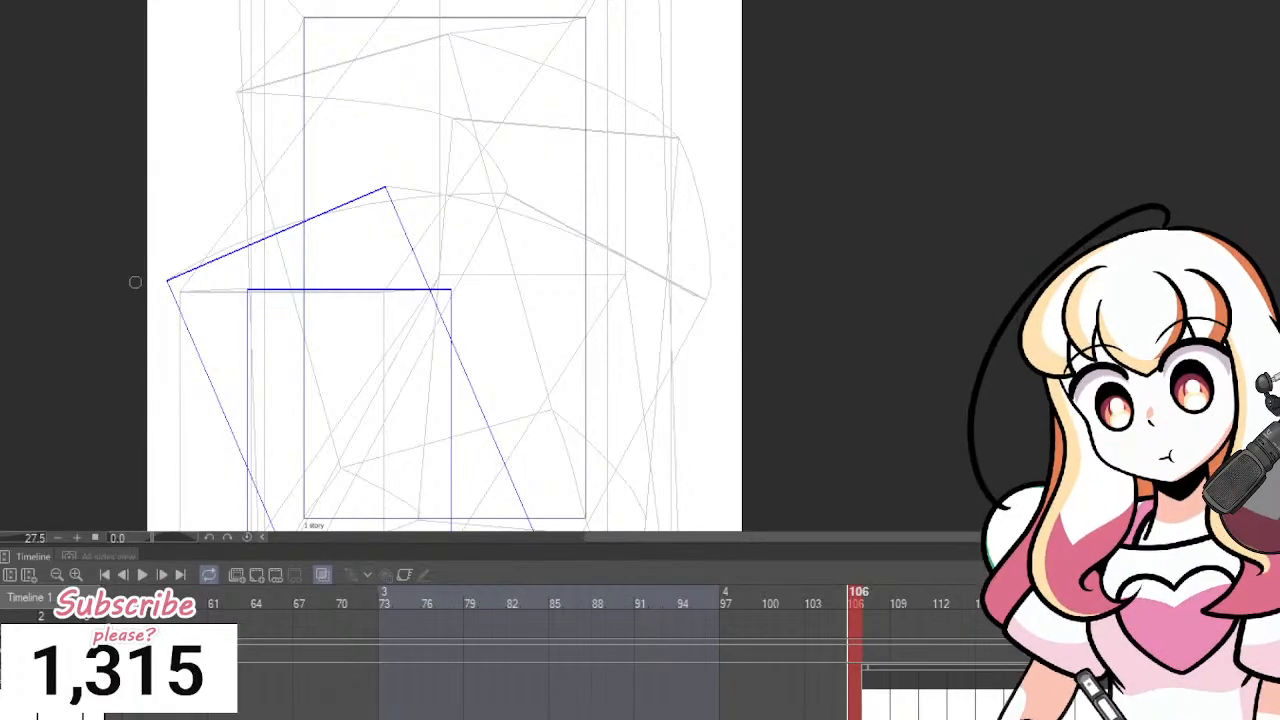
Look over the closing part of the timeline and move the playhead to frame 526.
scroll(342, 603, "right", 15)
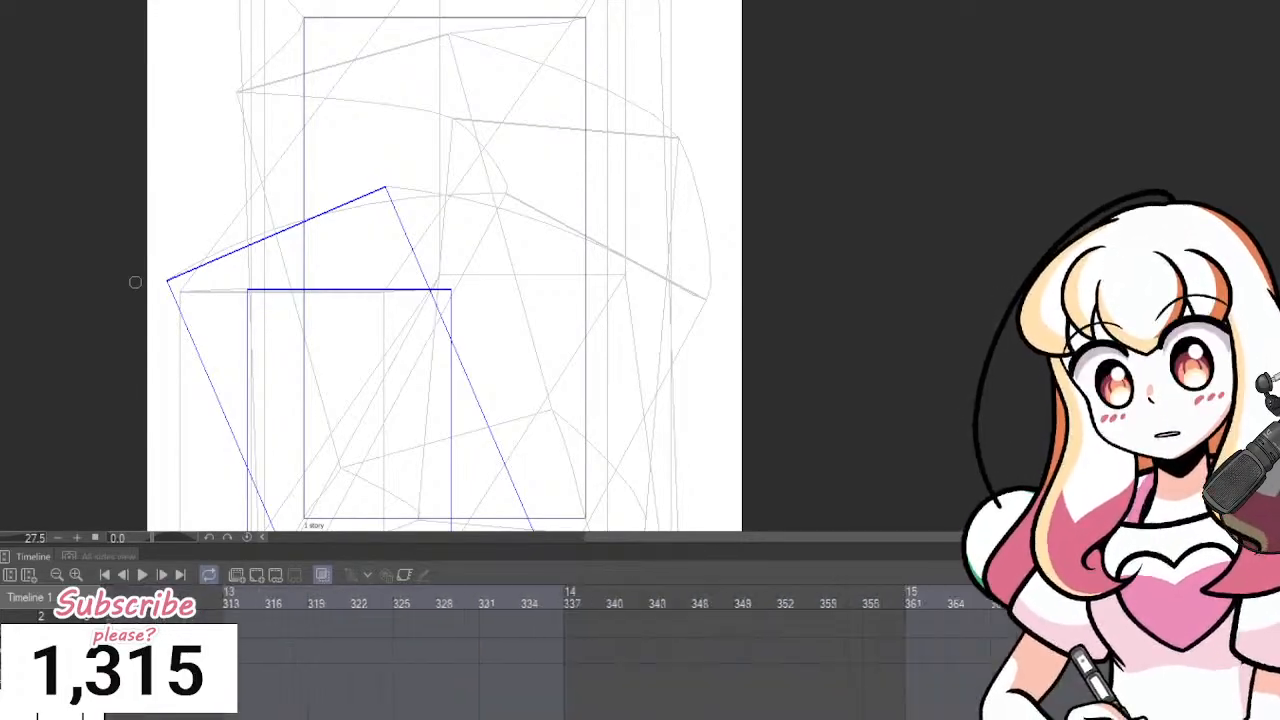
scroll(566, 640, "left", 3)
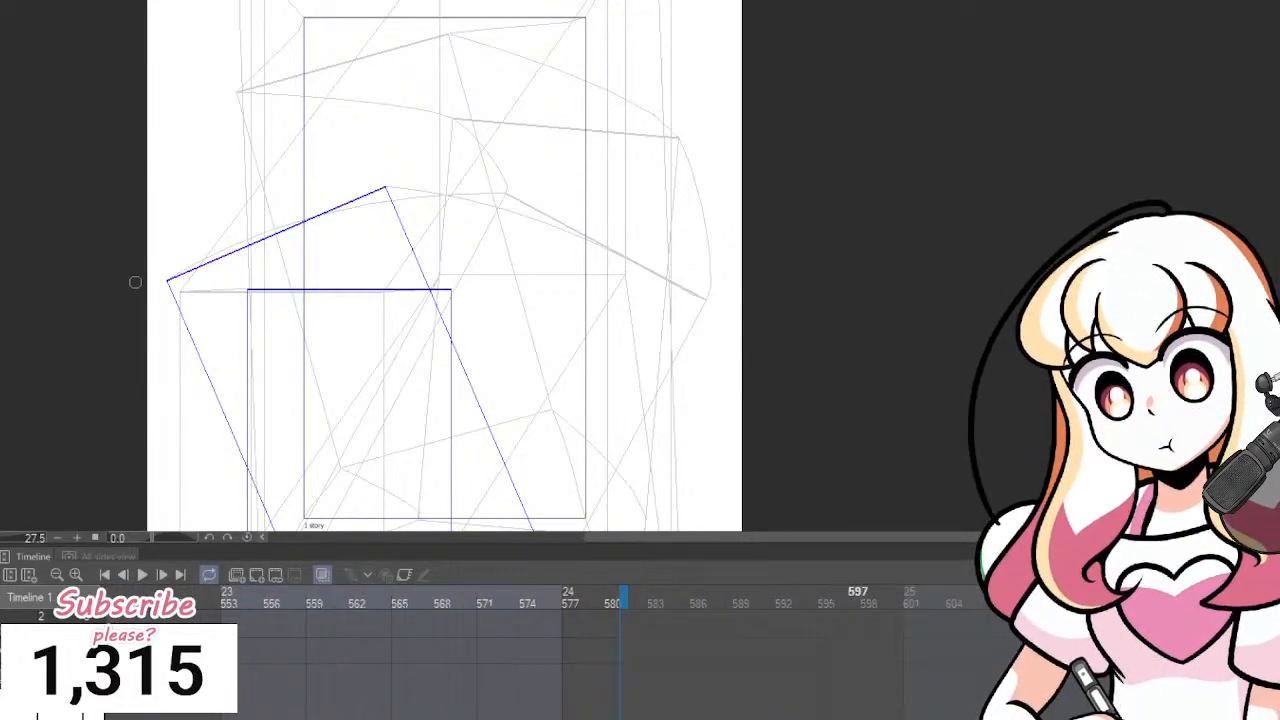
scroll(566, 640, "left", 10)
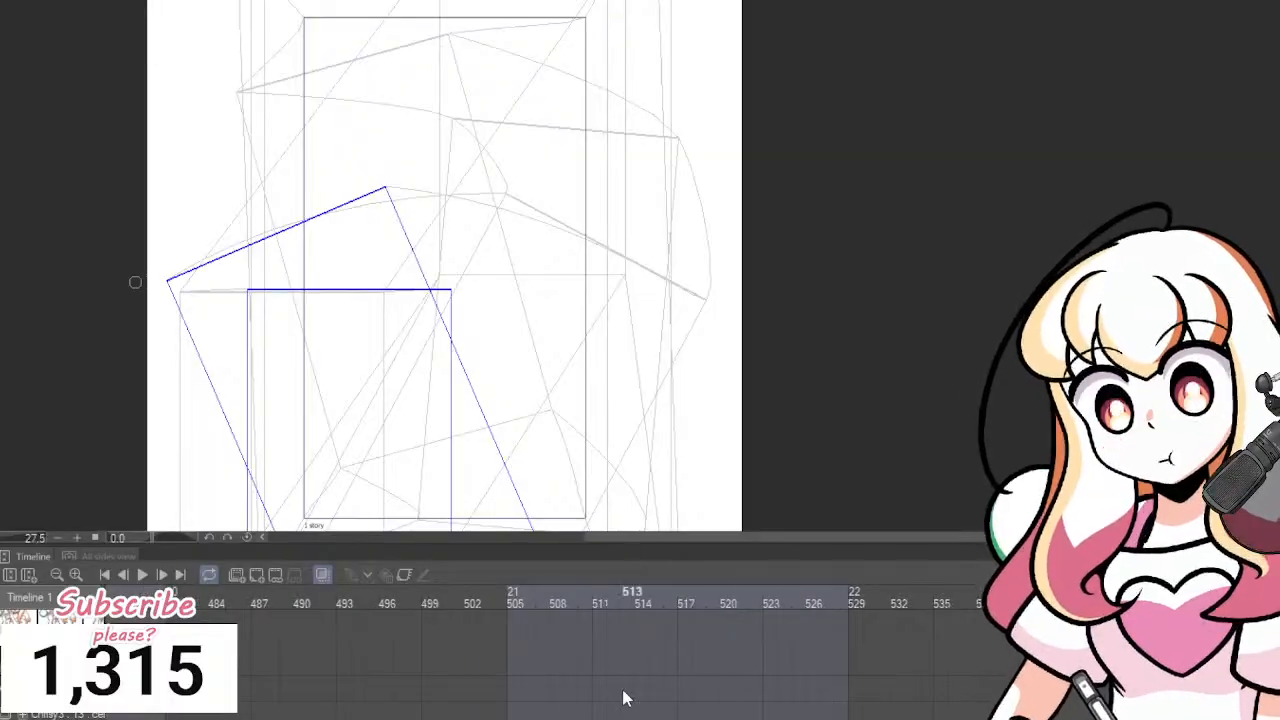
left_click_drag(500, 710, 828, 706)
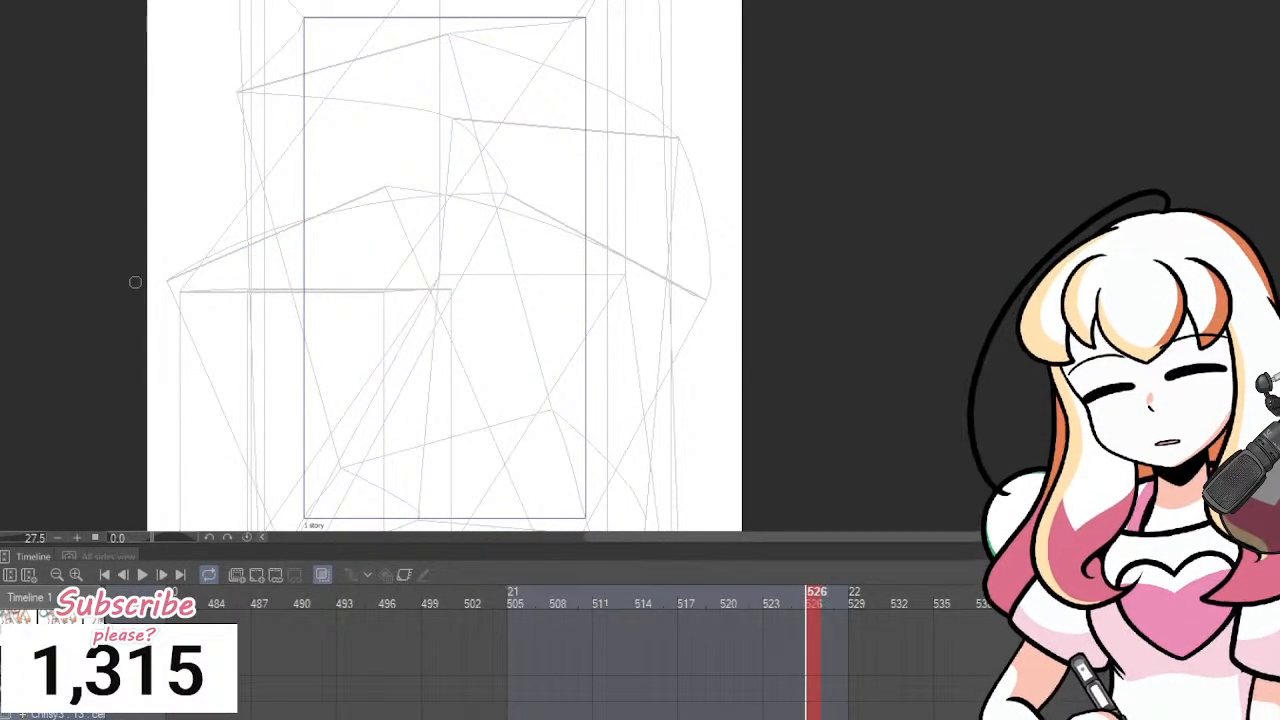
Find the hand-gesture close-up scene in the timeline and check its drawings at frames 201 and 235.
scroll(540, 655, "right", 6)
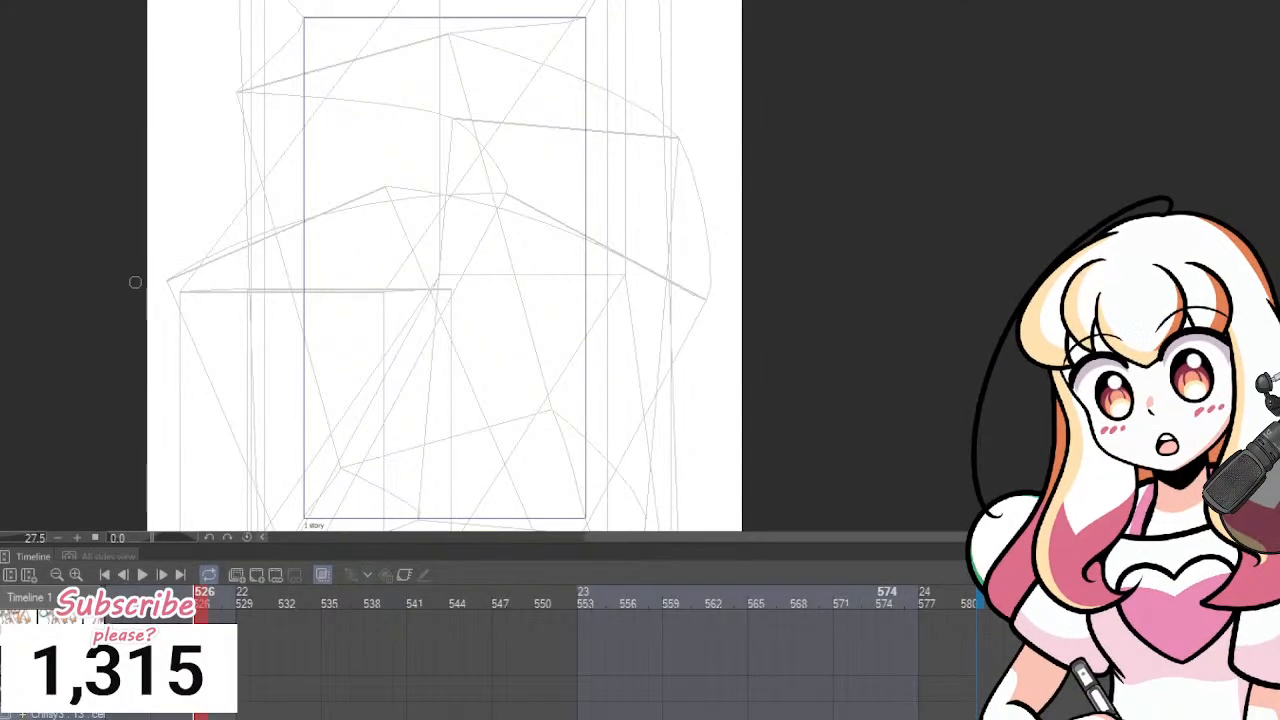
scroll(600, 650, "left", 15)
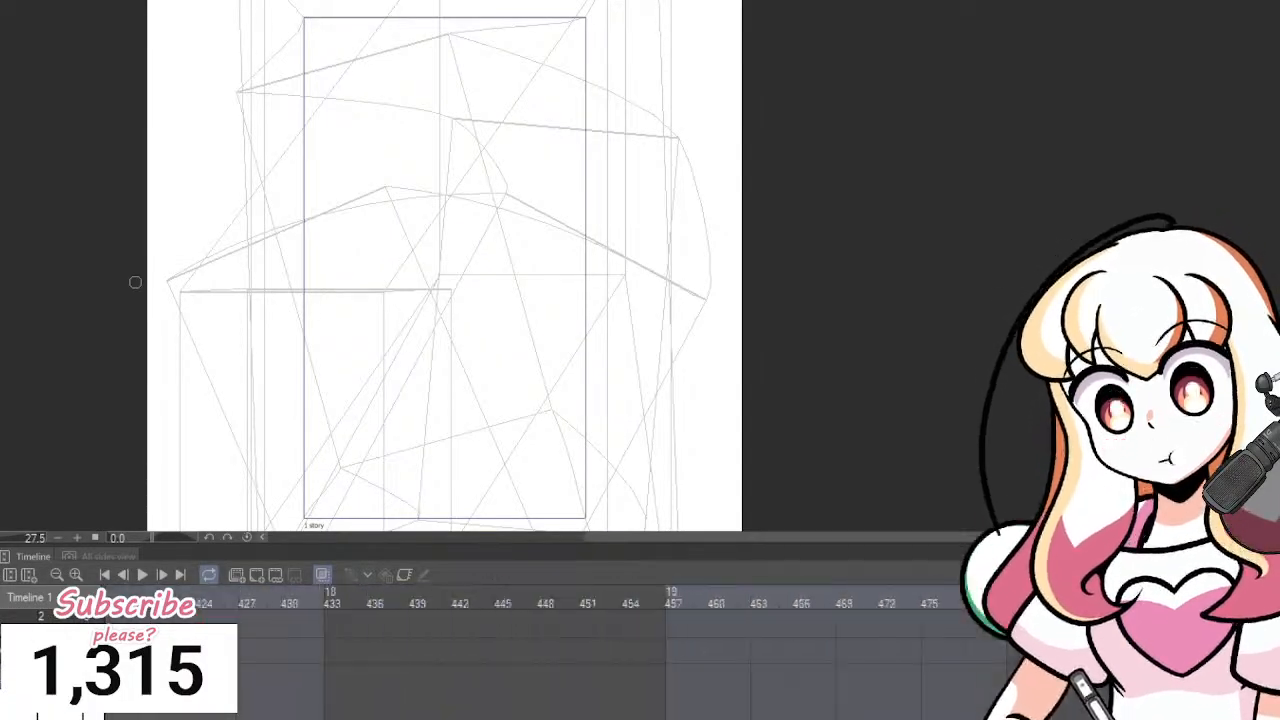
scroll(516, 650, "right", 5)
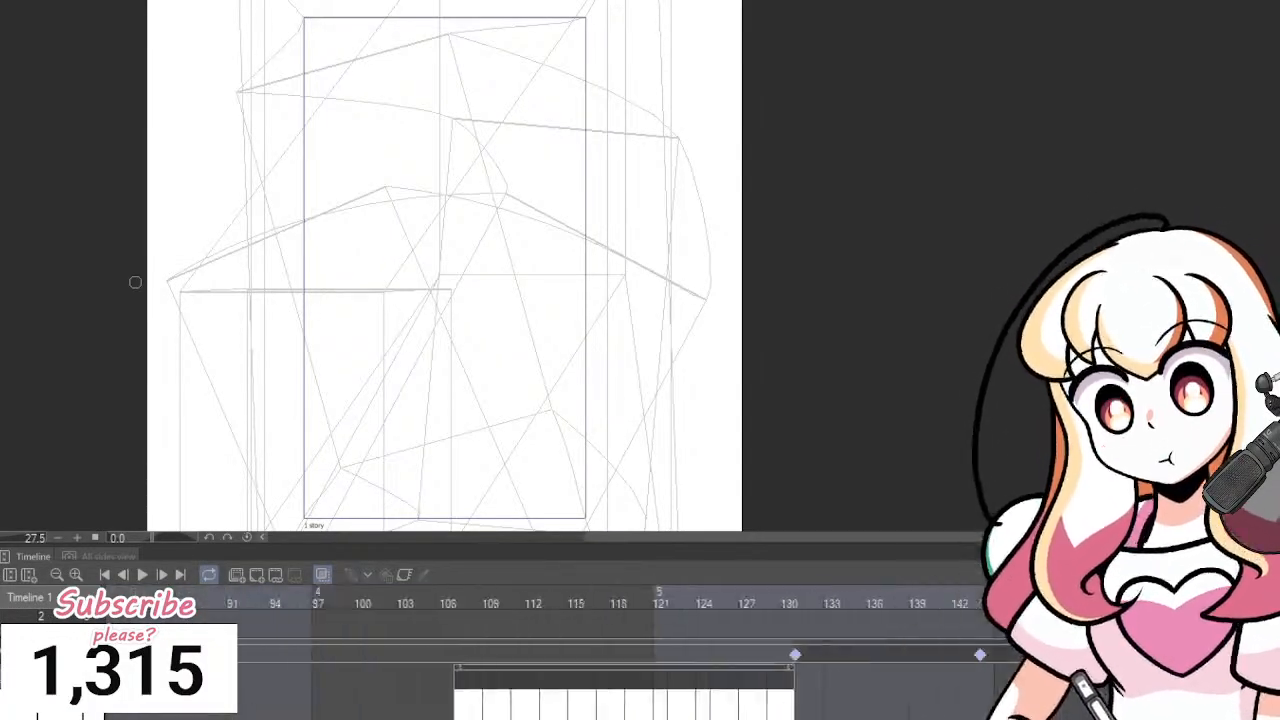
scroll(488, 650, "up", 5)
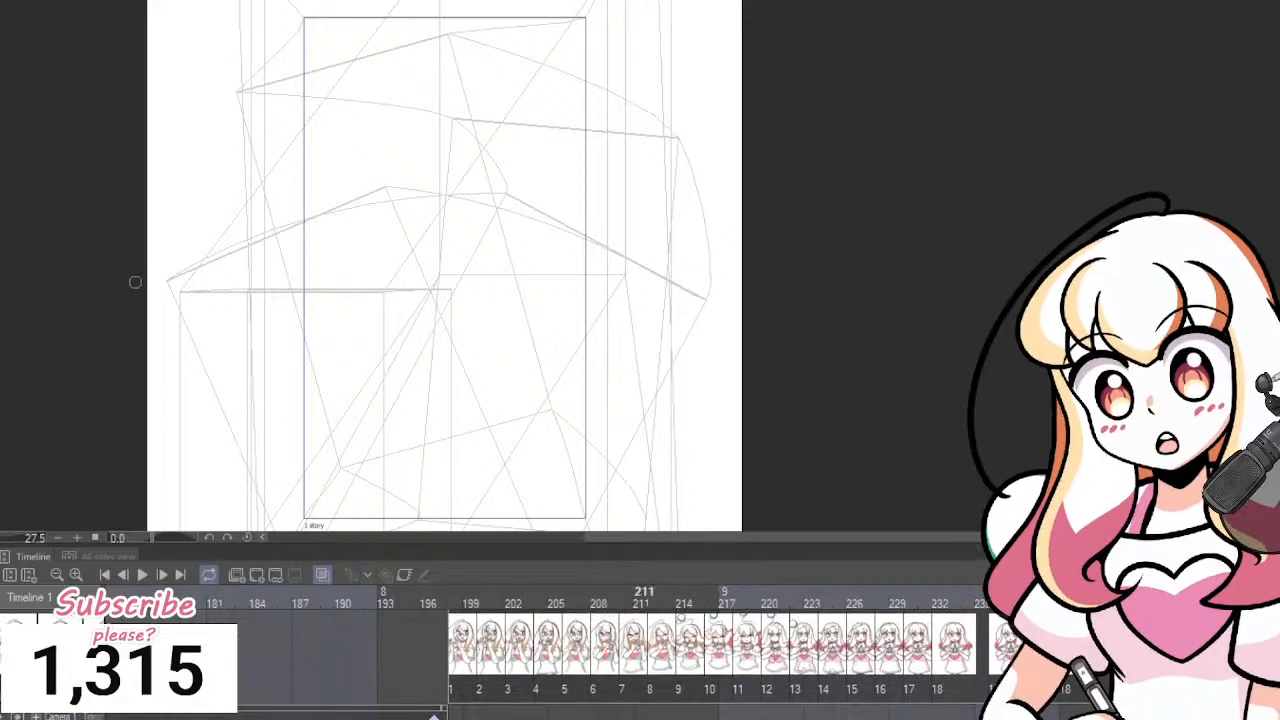
scroll(346, 650, "down", 5)
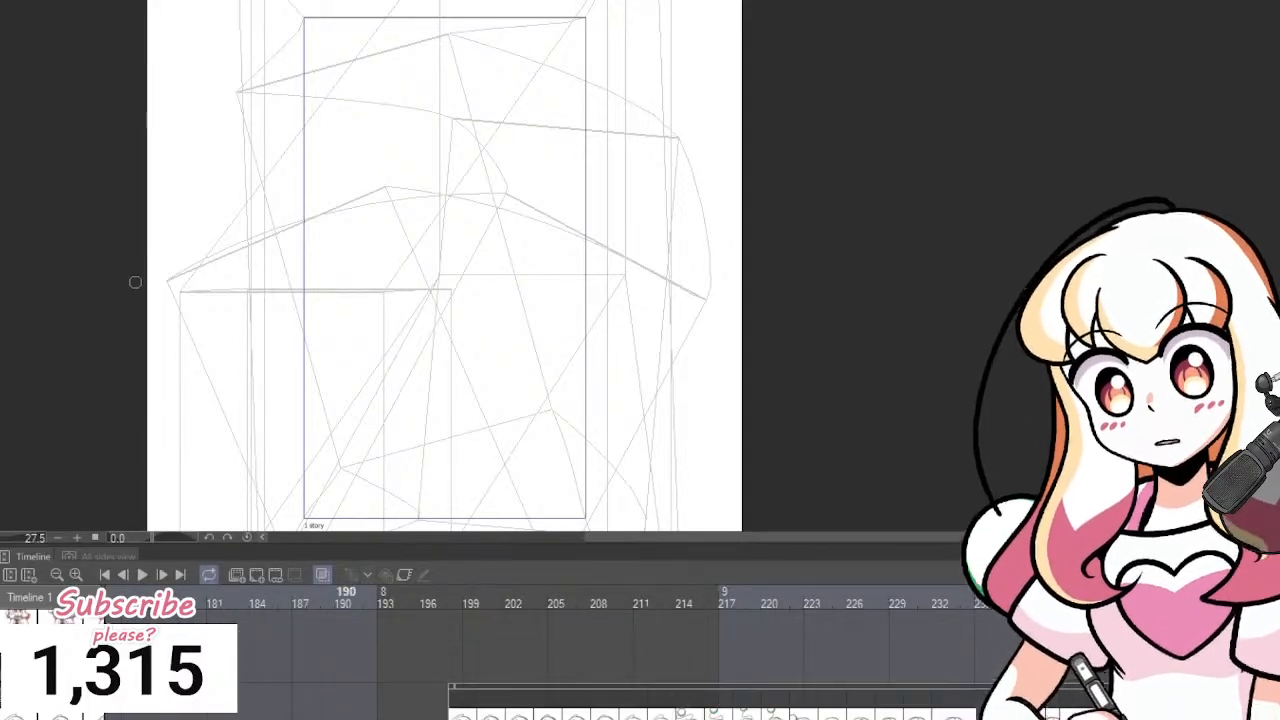
scroll(332, 650, "up", 5)
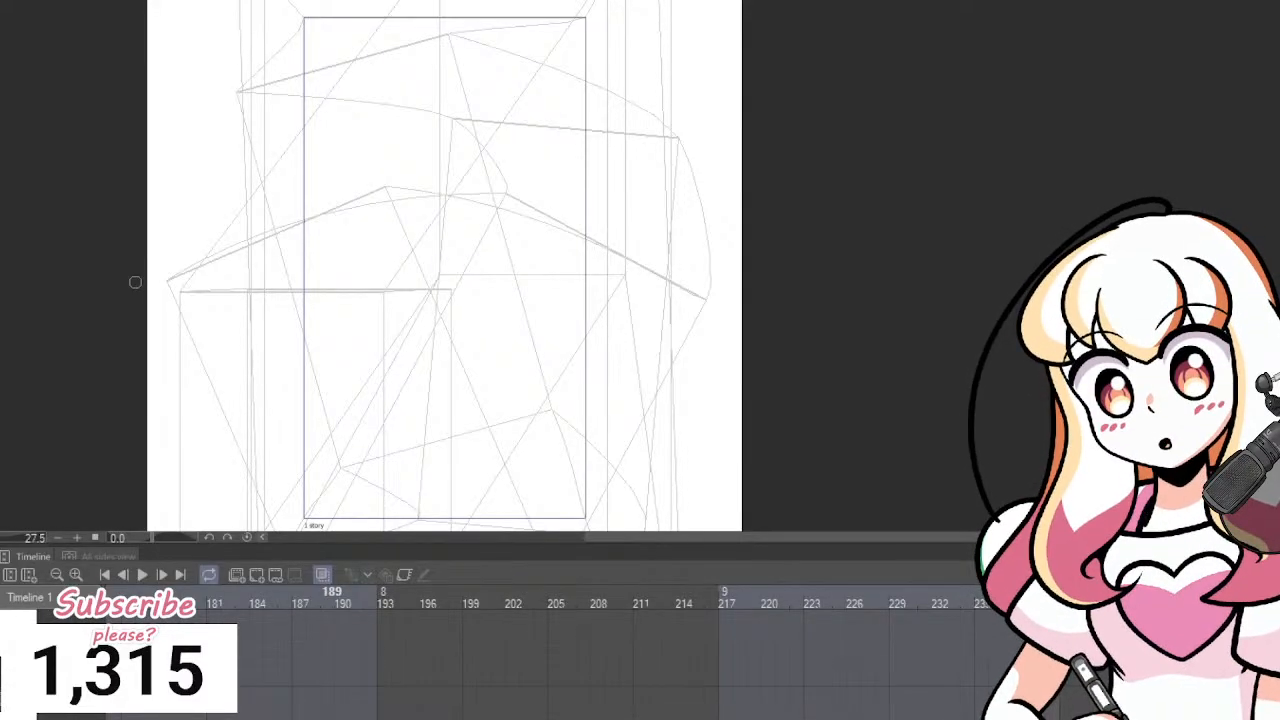
left_click(500, 650)
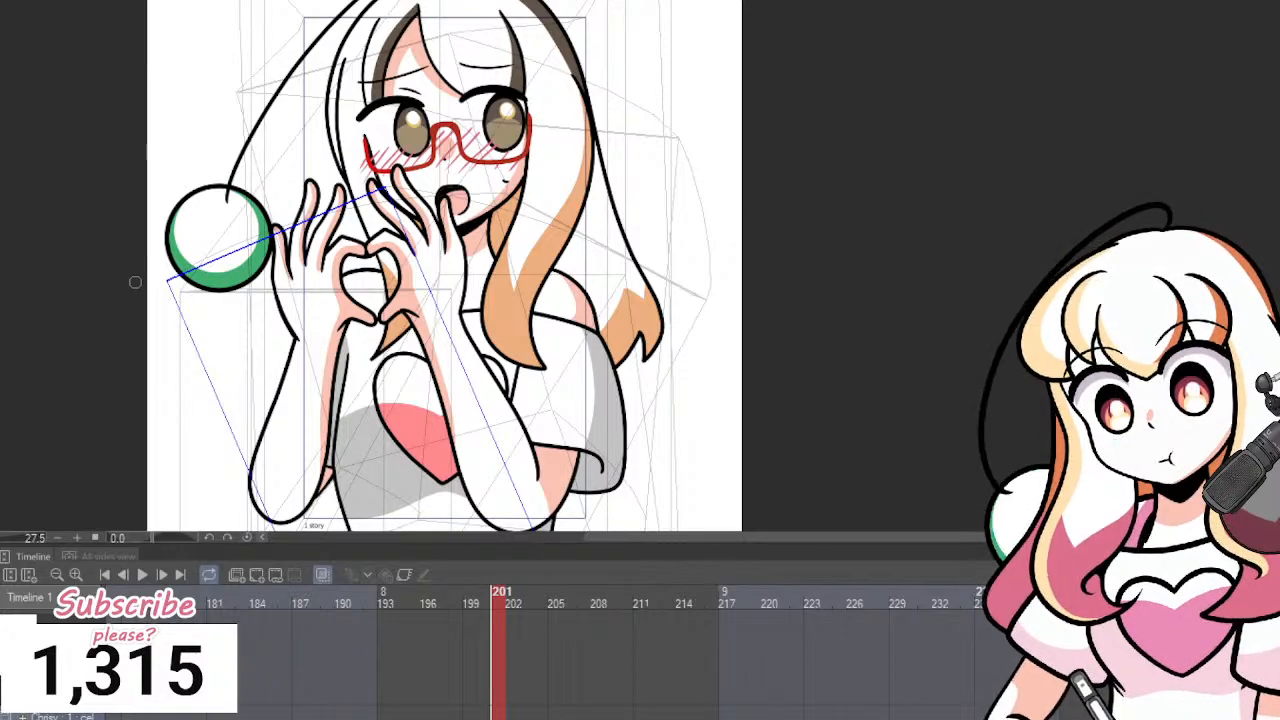
left_click(982, 652)
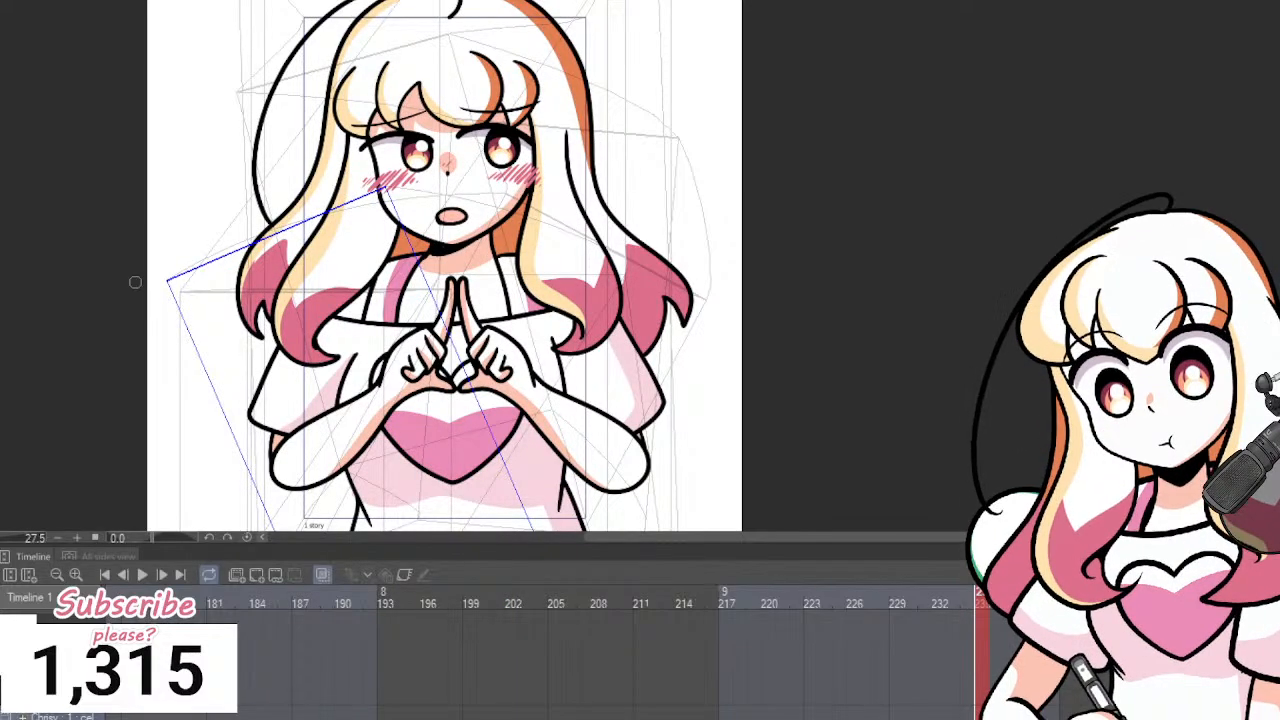
Check the peace-sign drawing at frame 362 and sample the drawings in the scenes that follow it.
scroll(540, 650, "right", 10)
left_click(772, 683)
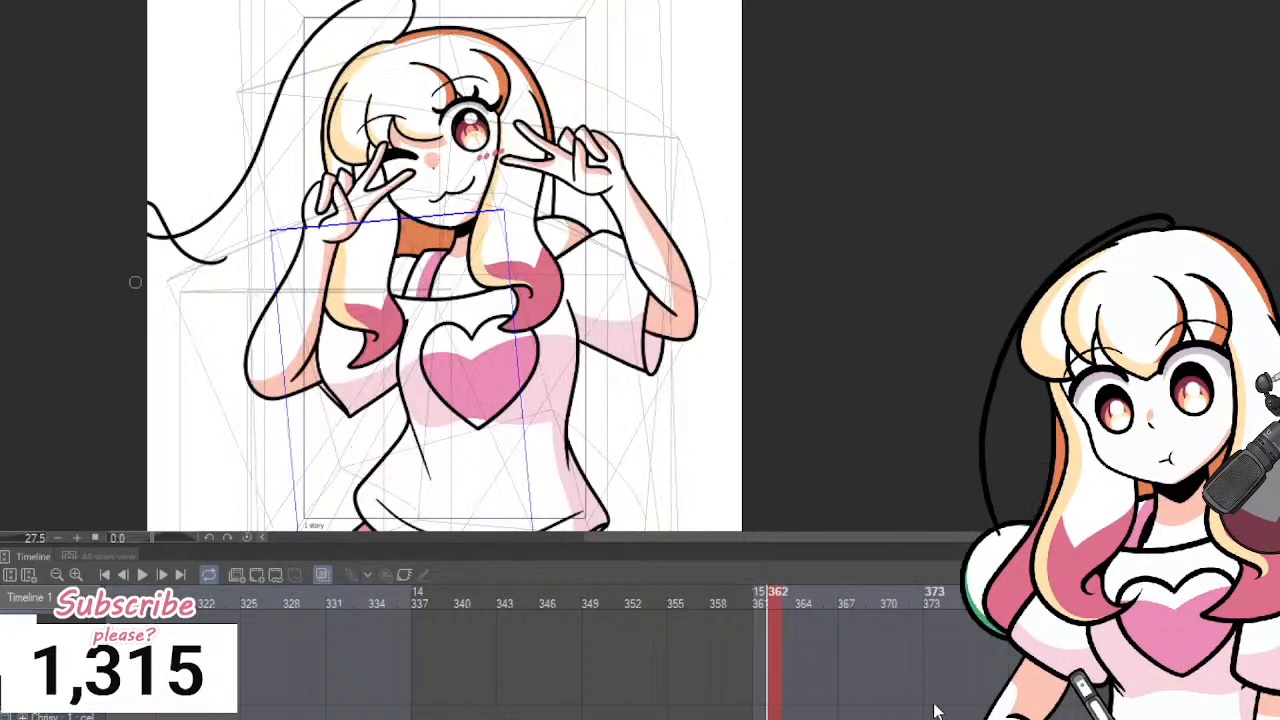
left_click(985, 700)
scroll(515, 655, "right", 5)
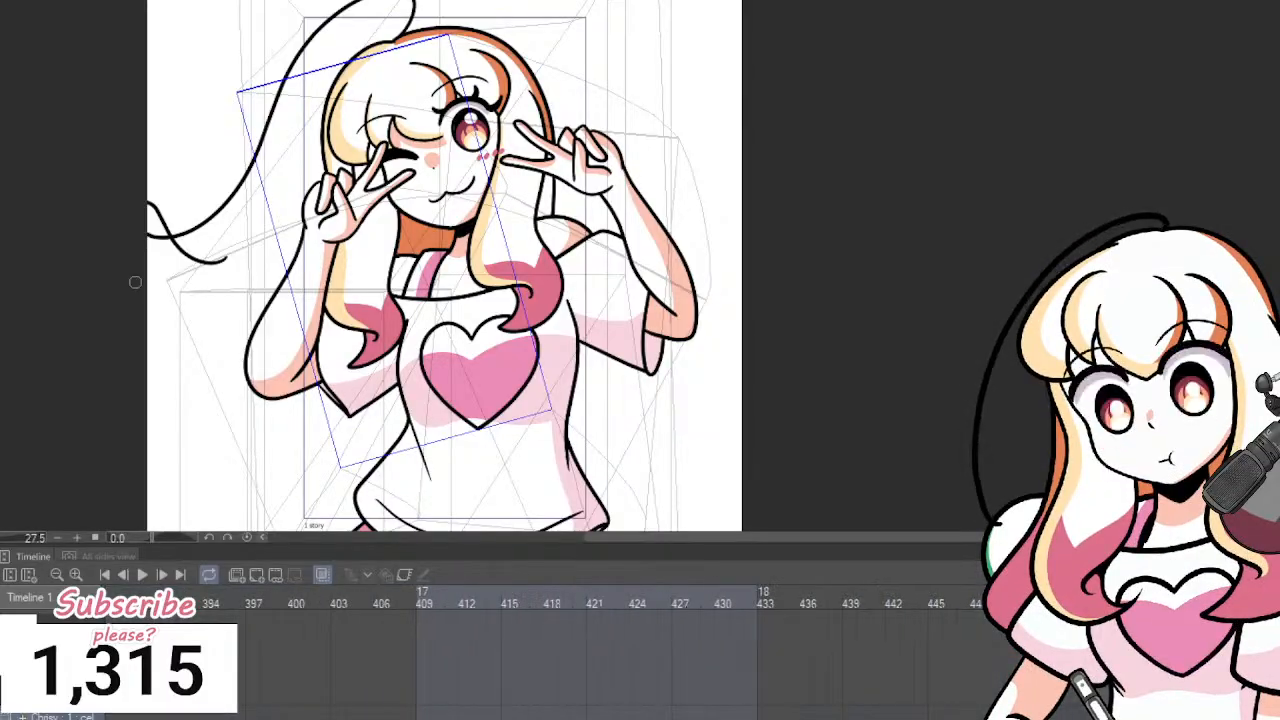
left_click(879, 652)
left_click(1010, 652)
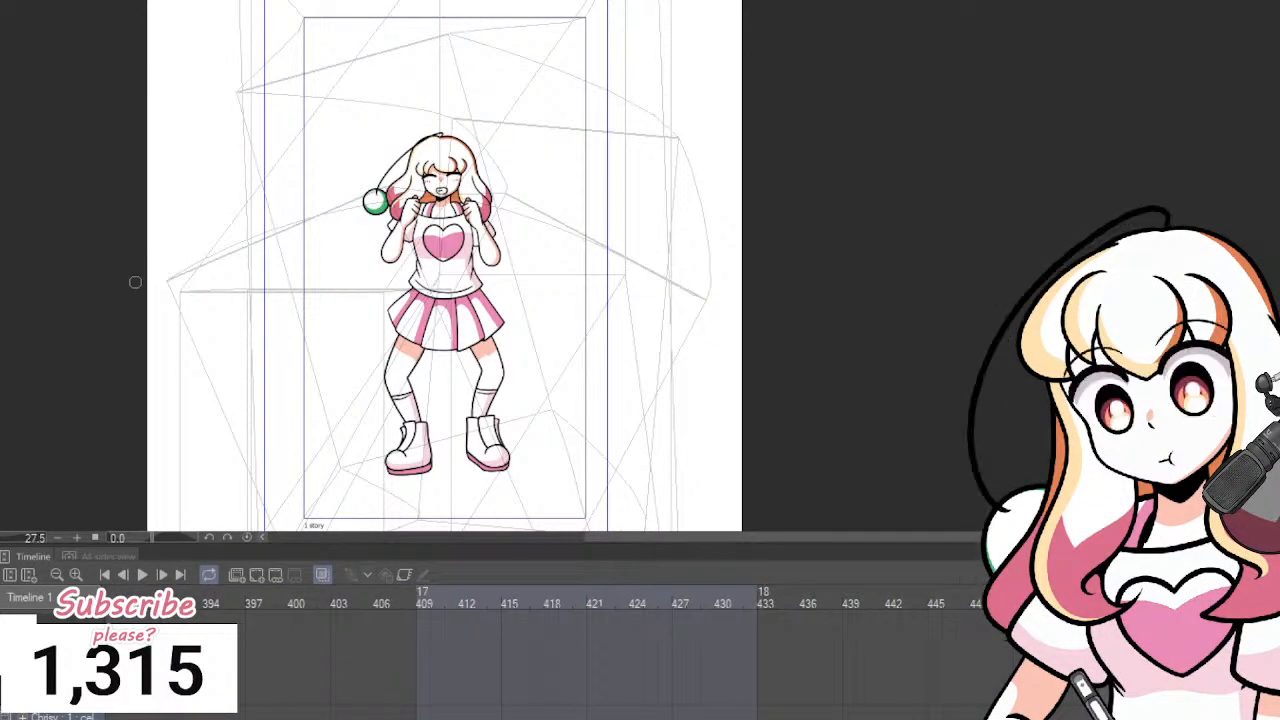
left_click(1006, 652)
Play the animation from around frame 195 and stop at the raised hand drawing at frame 343.
scroll(720, 652, "left", 15)
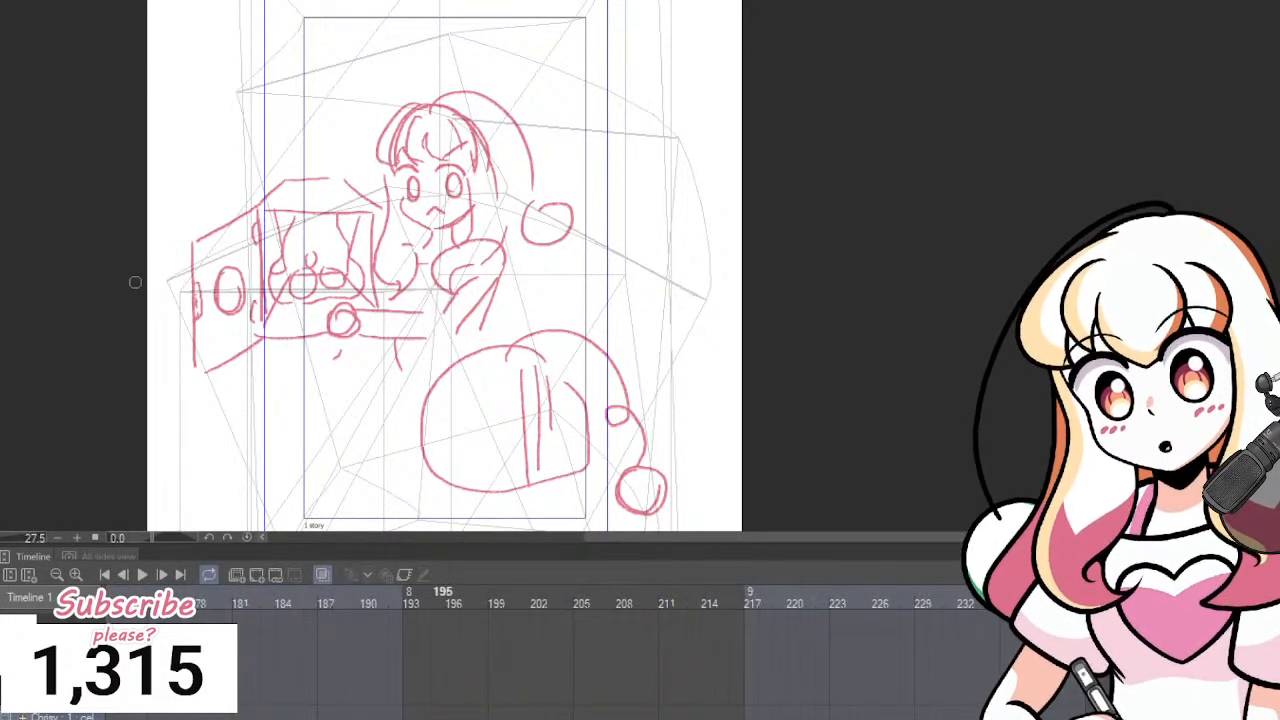
left_click(440, 652)
left_click(142, 576)
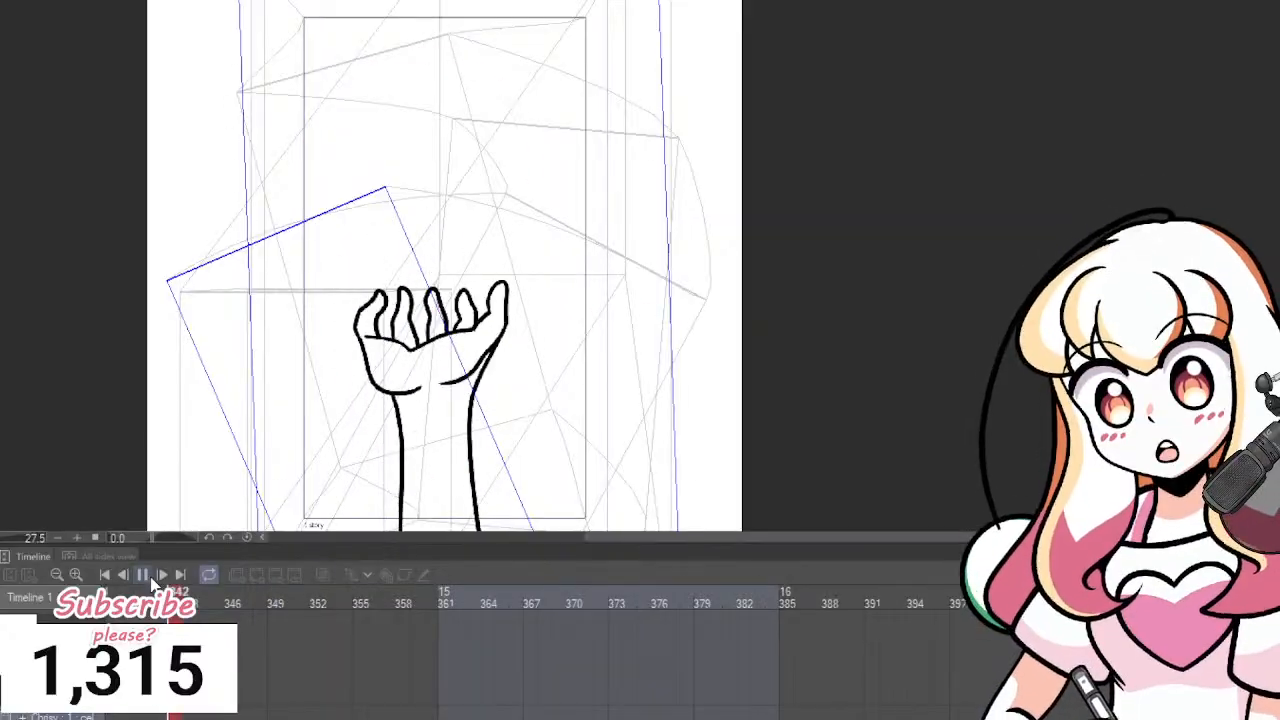
left_click(142, 576)
Play the transition after the fruit scene from around frame 329 to the rough full-body sketch at frame 348.
scroll(300, 660, "down", 5)
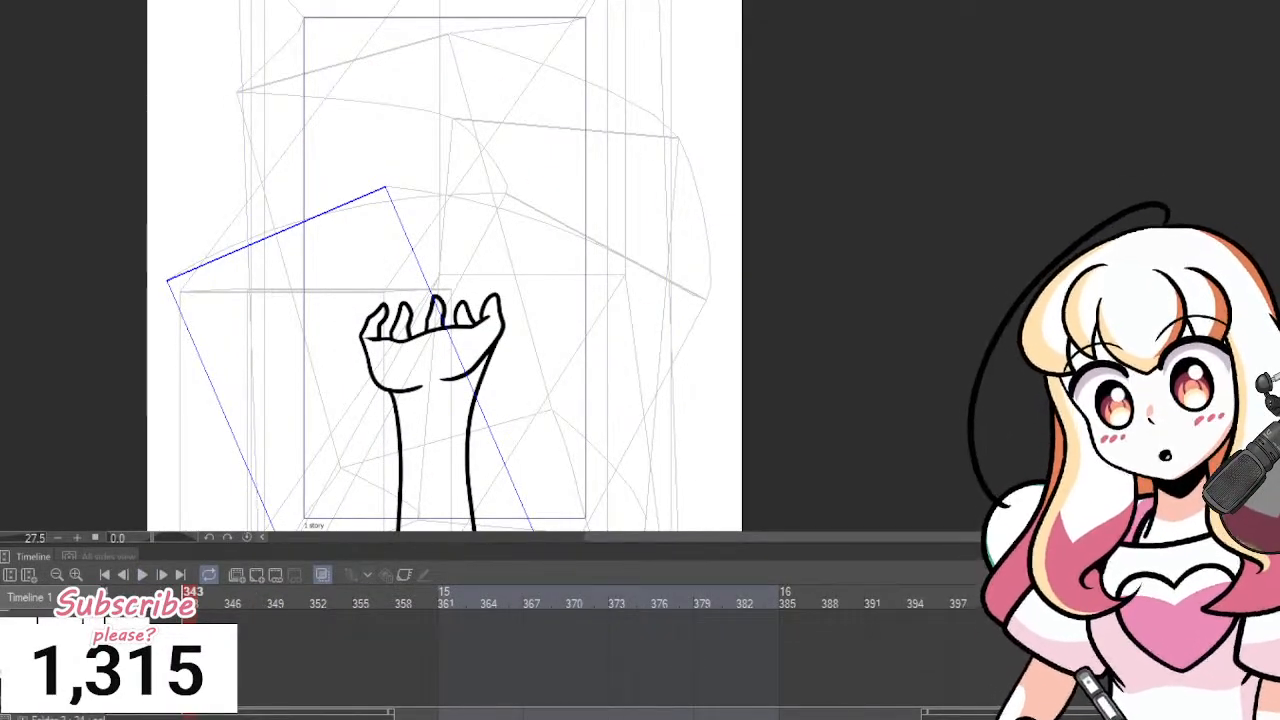
scroll(600, 650, "left", 8)
scroll(600, 650, "right", 1)
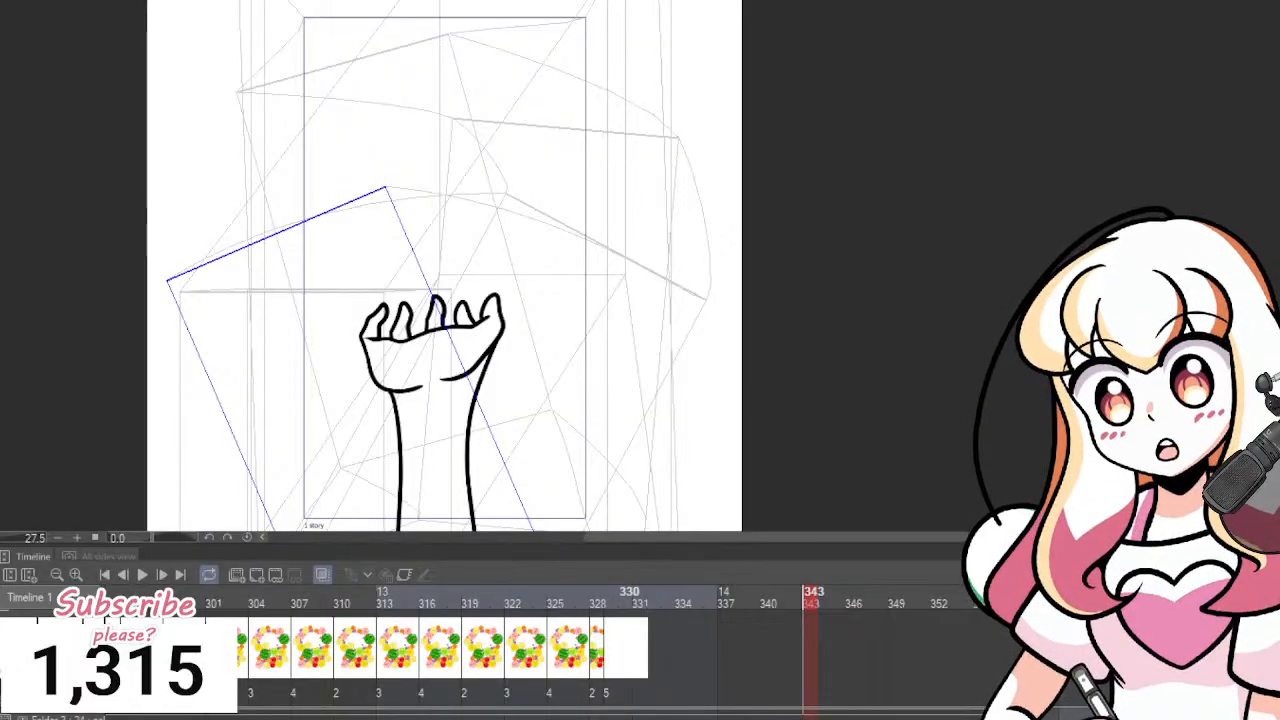
left_click(611, 601)
left_click(143, 576)
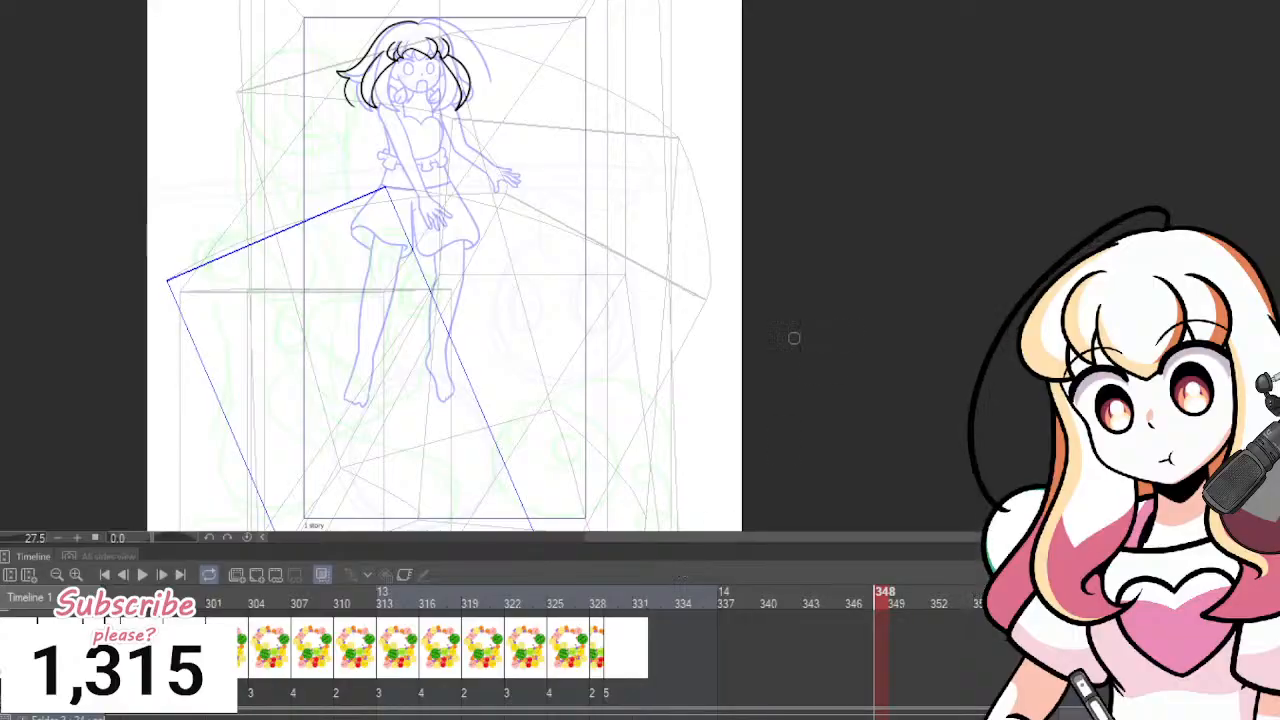
Examine the girl's head sketch and inked hair at frame 348 up close.
scroll(630, 240, "down", 1)
scroll(463, 122, "up", 10)
scroll(412, 188, "up", 5)
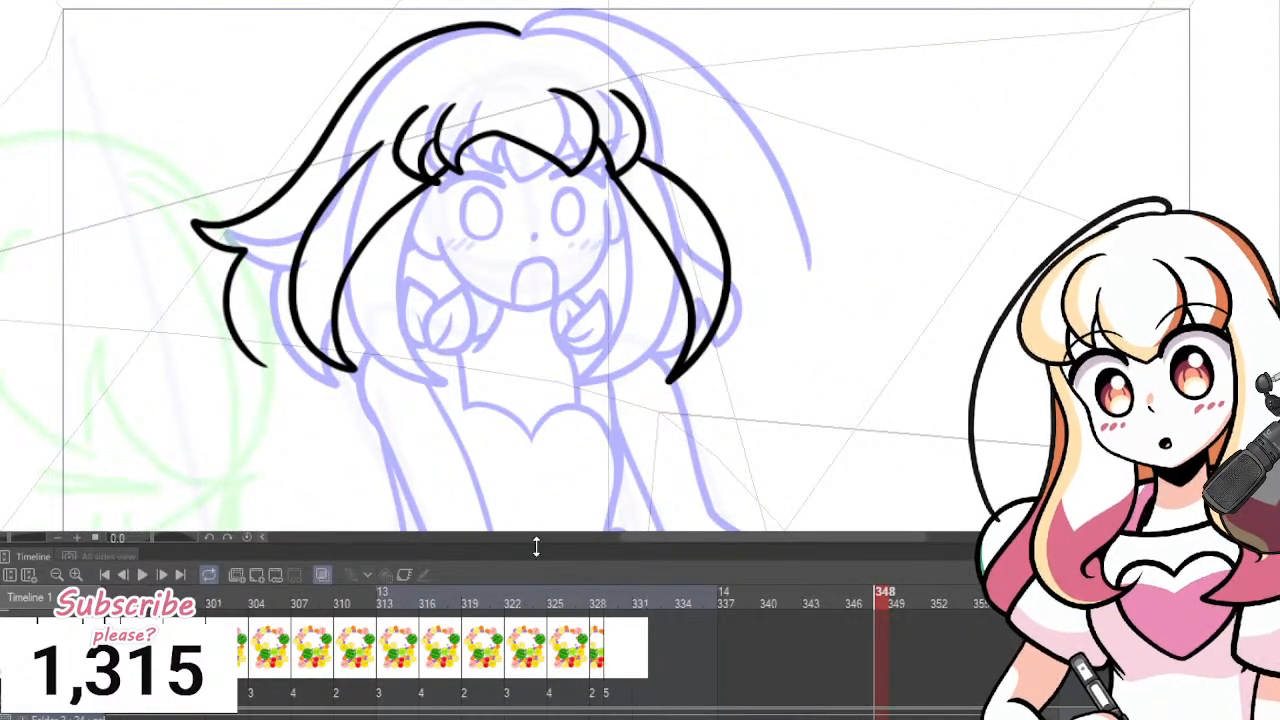
Shrink the timeline area to give the canvas more height around the girl's face at frame 348.
mouse_move(534, 543)
left_mouse_down()
mouse_move(531, 666)
mouse_move(537, 637)
mouse_move(538, 652)
left_mouse_up()
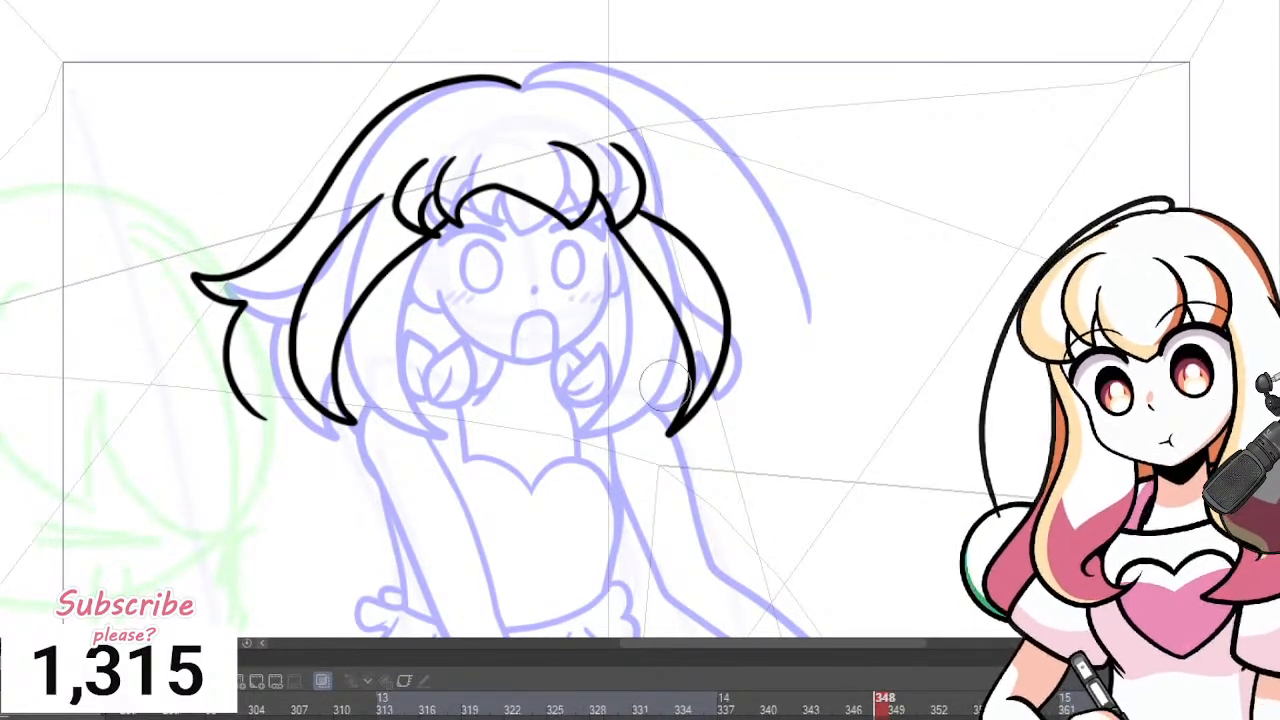
scroll(541, 255, "up", 3)
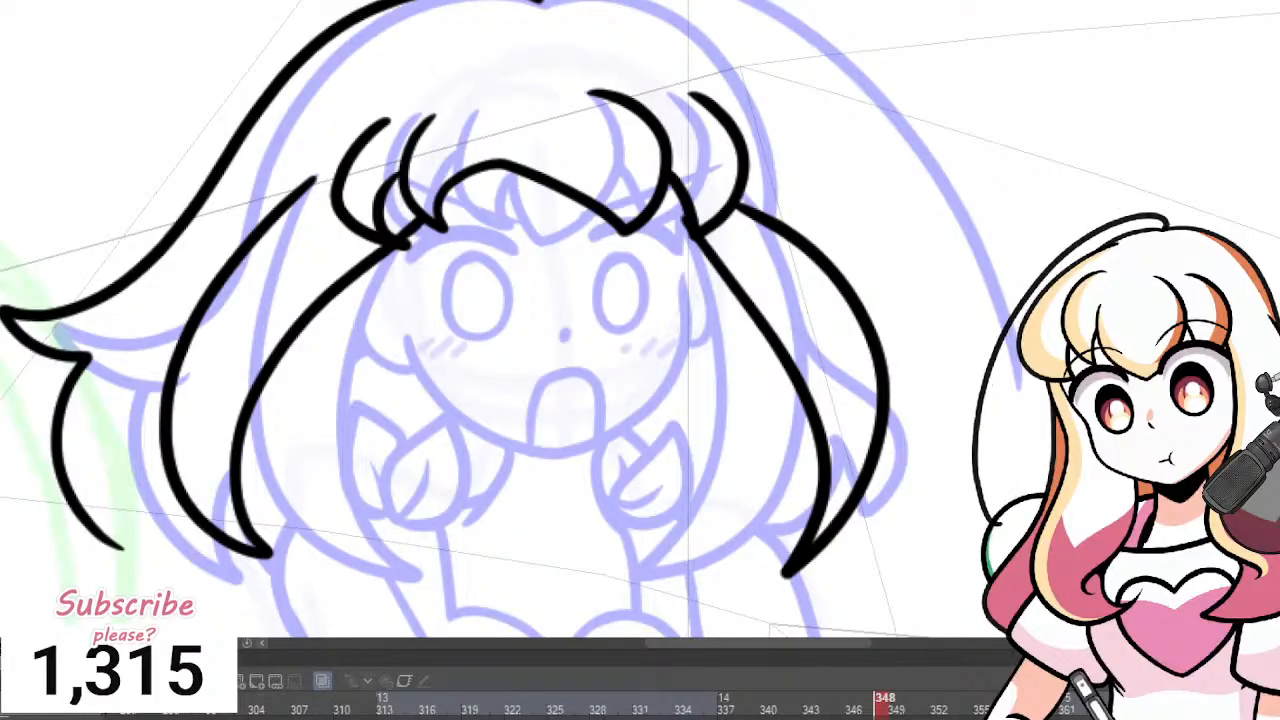
scroll(310, 180, "up", 2)
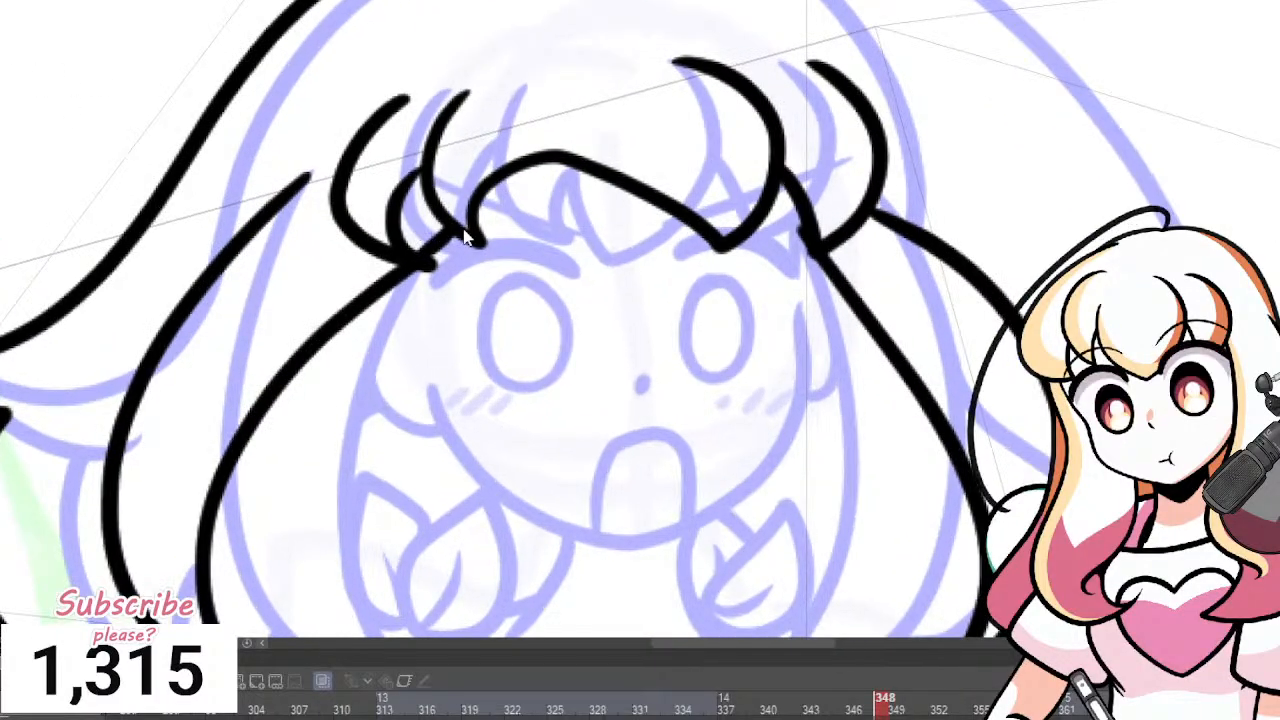
left_click(468, 236)
scroll(480, 240, "down", 3)
scroll(665, 305, "up", 2)
Switch to the pen and reduce its brush size for inking the facial features.
key("p")
key("[")
key("[")
key("[")
key("[")
key("[")
key("[")
key("[")
key("[")
key("[")
key("[")
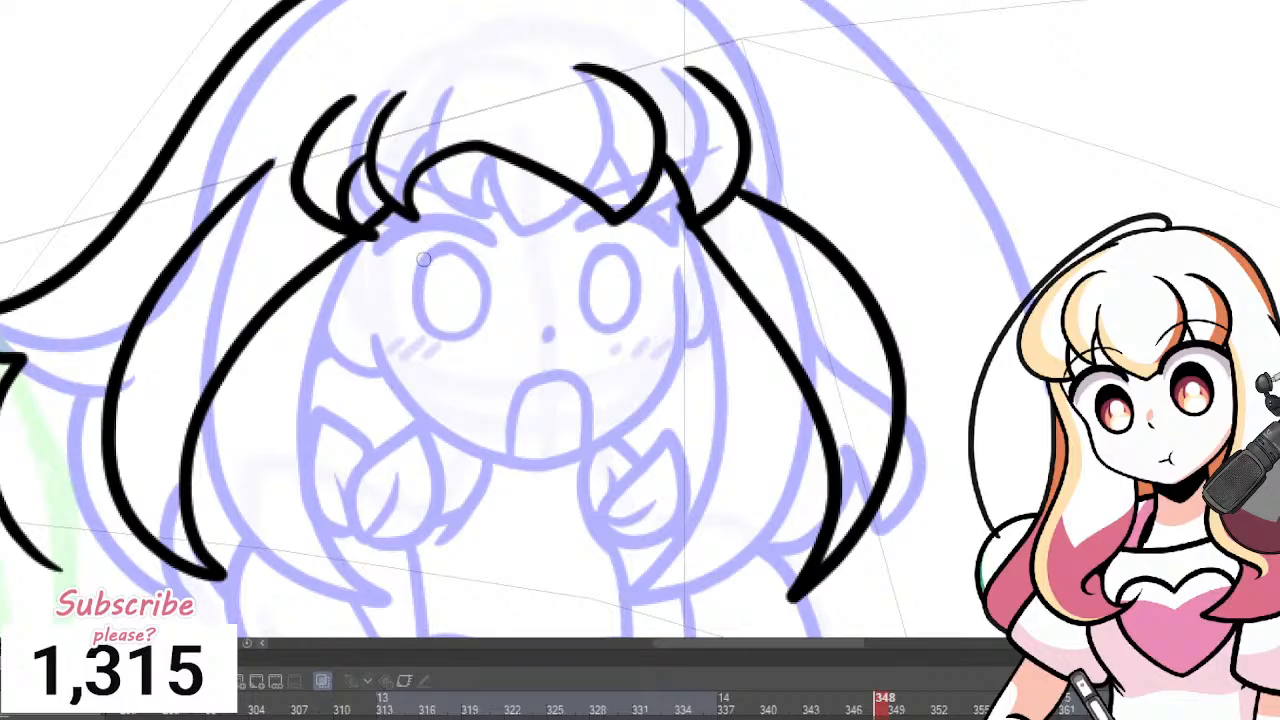
mouse_move(677, 255)
left_mouse_down()
mouse_move(661, 386)
mouse_move(574, 445)
left_mouse_up()
key("ctrl+z")
key("ctrl+z")
key("ctrl+z")
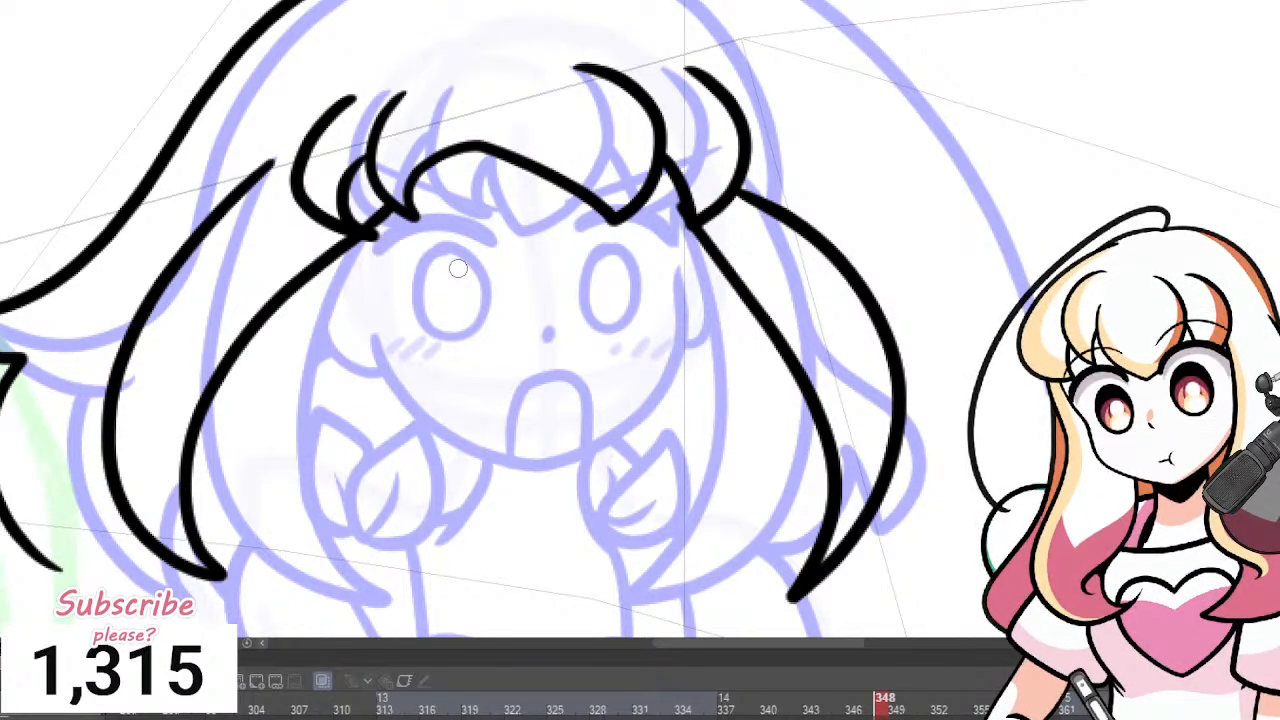
left_click_drag(373, 322, 451, 420)
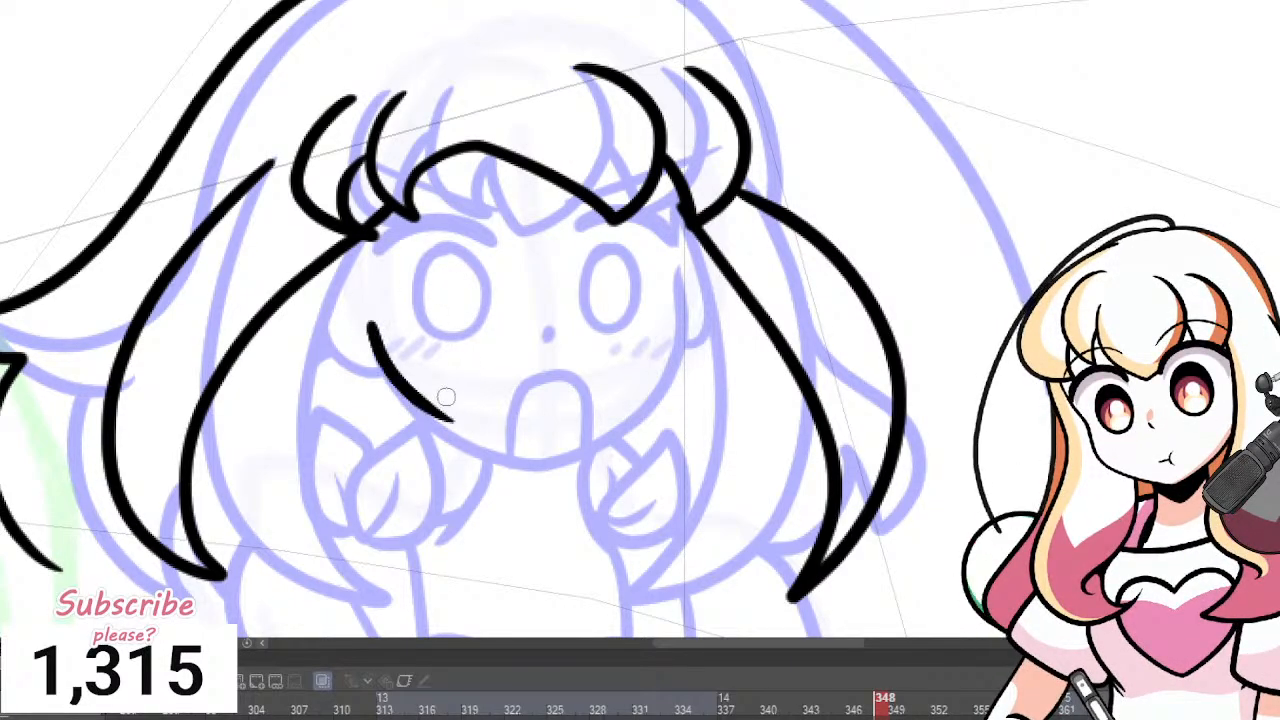
key("ctrl+z")
mouse_move(374, 317)
left_mouse_down()
mouse_move(421, 407)
mouse_move(512, 466)
left_mouse_up()
key("ctrl+z")
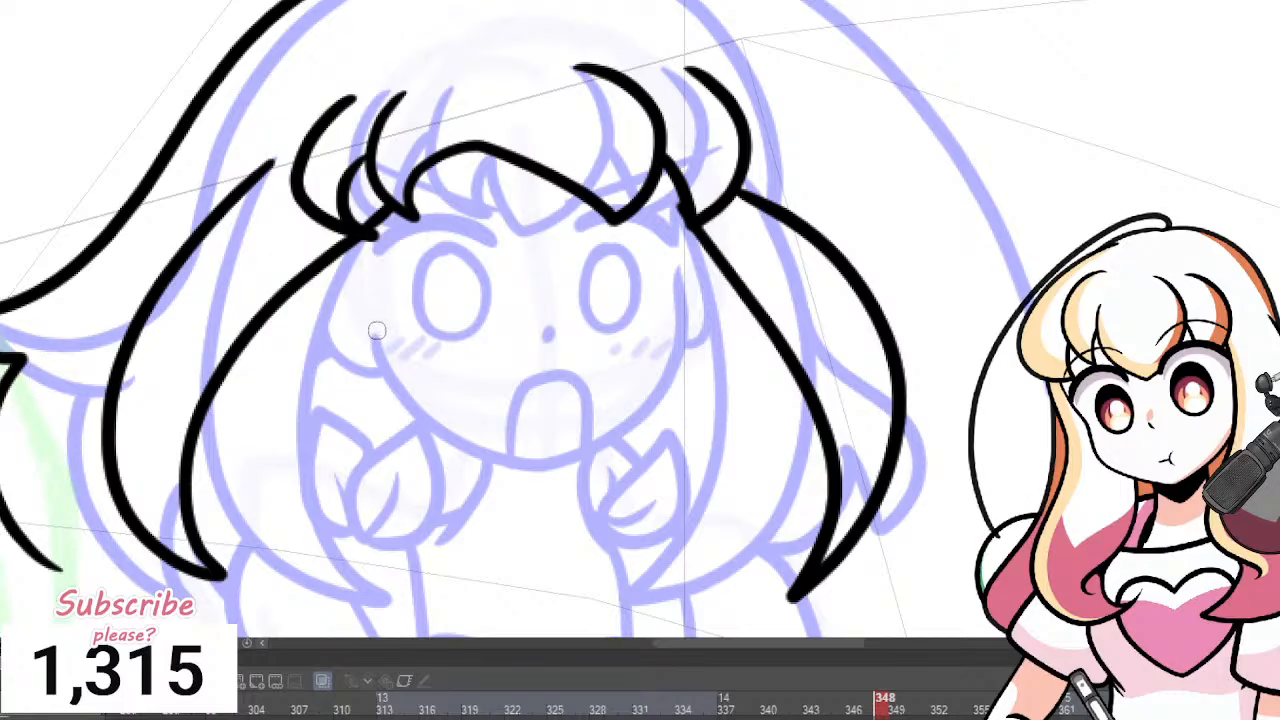
Ink the face outline from the left cheek around the chin to the right temple, and add the right ear.
mouse_move(372, 328)
left_mouse_down()
mouse_move(388, 379)
mouse_move(474, 448)
mouse_move(553, 470)
mouse_move(662, 402)
mouse_move(688, 352)
mouse_move(676, 252)
left_mouse_up()
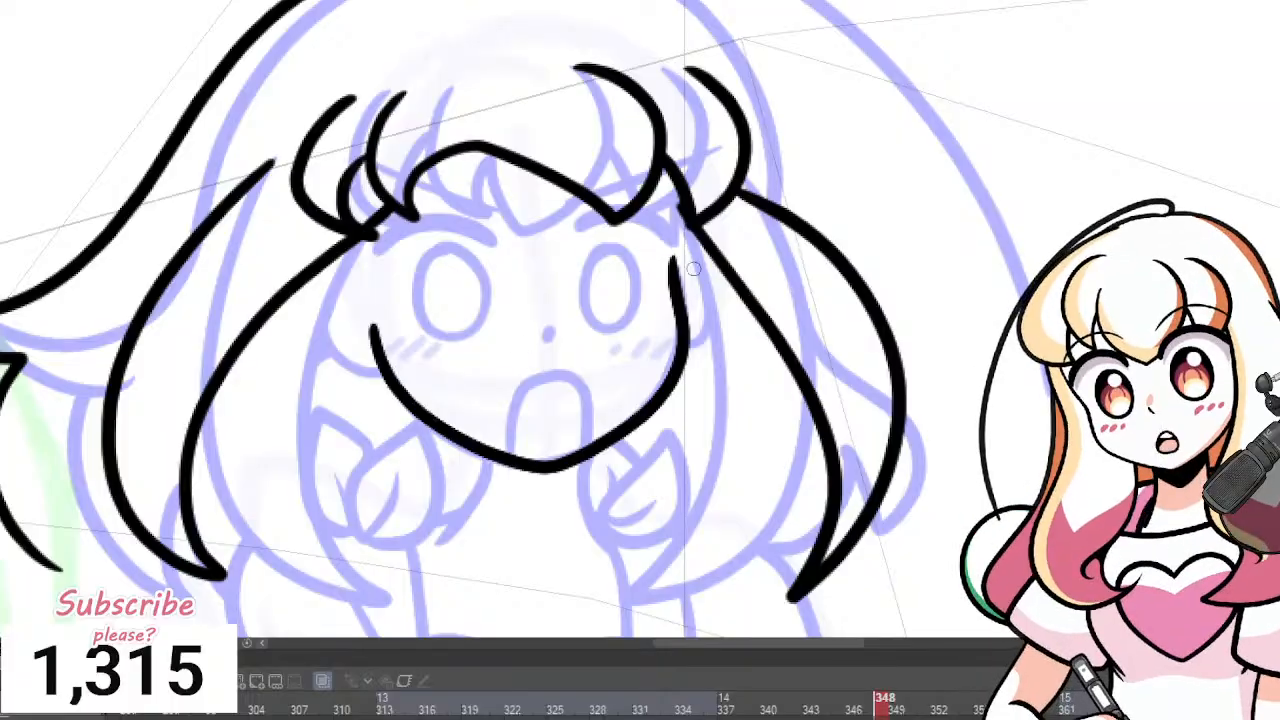
mouse_move(685, 216)
left_mouse_down()
mouse_move(708, 317)
mouse_move(686, 361)
left_mouse_up()
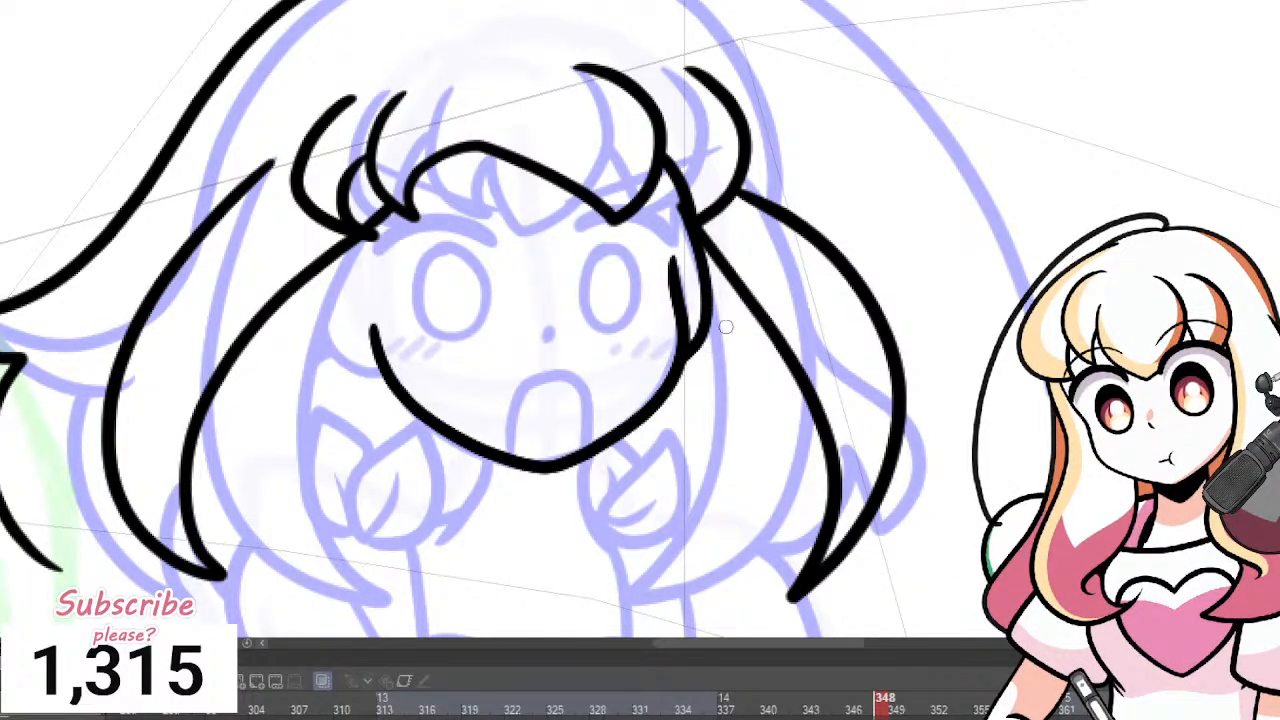
key("ctrl+z")
mouse_move(685, 212)
left_mouse_down()
mouse_move(710, 325)
mouse_move(687, 354)
left_mouse_up()
scroll(560, 270, "down", 5)
scroll(505, 269, "up", 5)
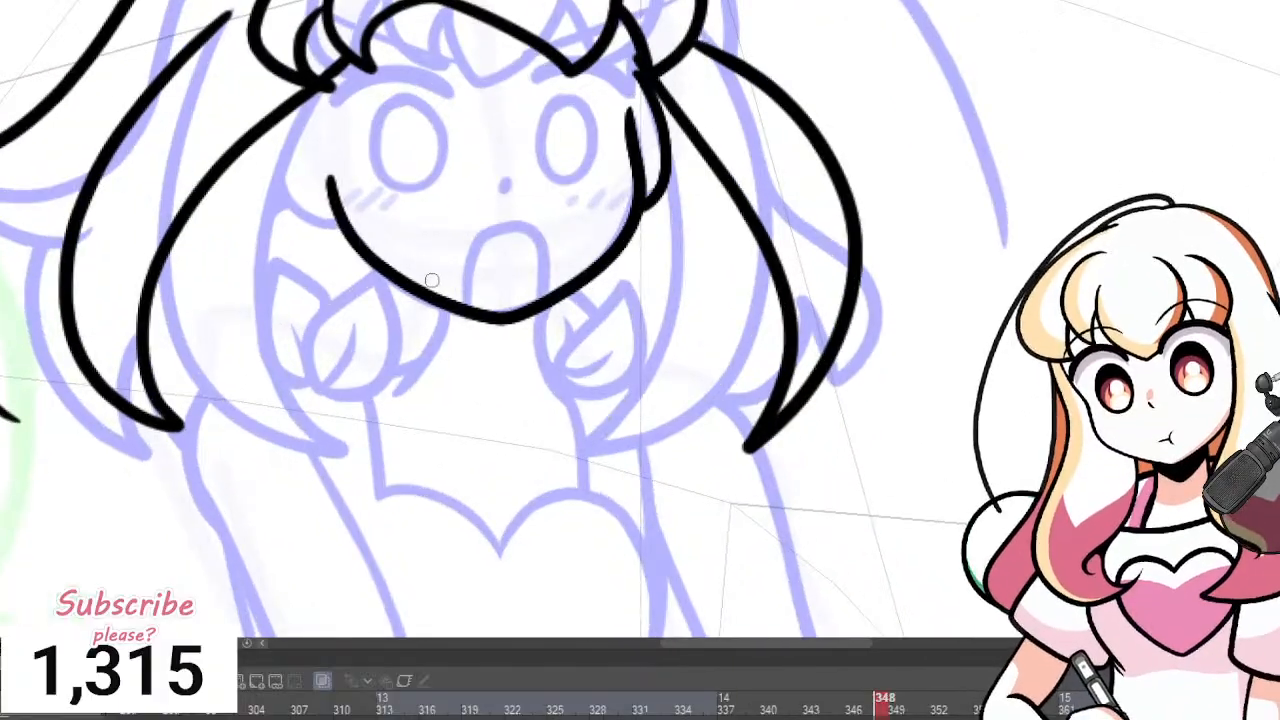
Ink the neck lines, including the shadow curve beneath the chin and the short stroke branching toward the left shoulder.
left_click_drag(447, 303, 385, 405)
key("ctrl+z")
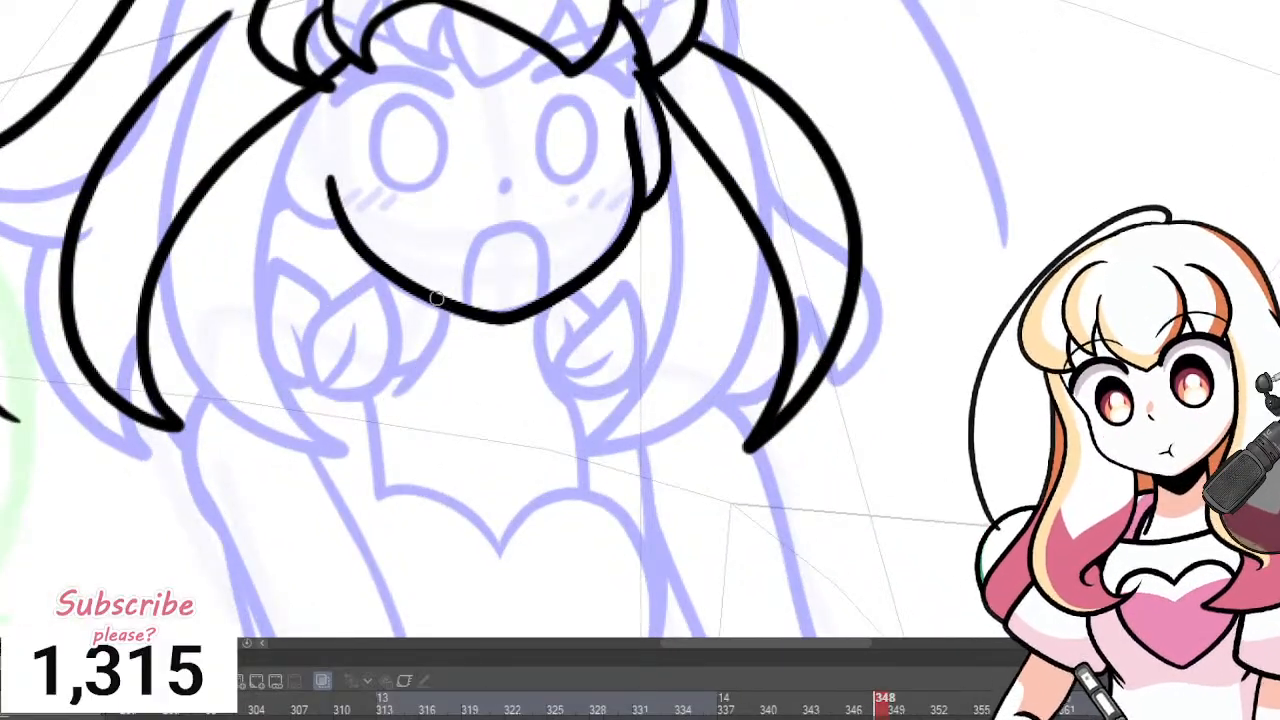
mouse_move(448, 298)
left_mouse_down()
mouse_move(429, 359)
mouse_move(382, 405)
left_mouse_up()
left_click_drag(540, 312, 574, 414)
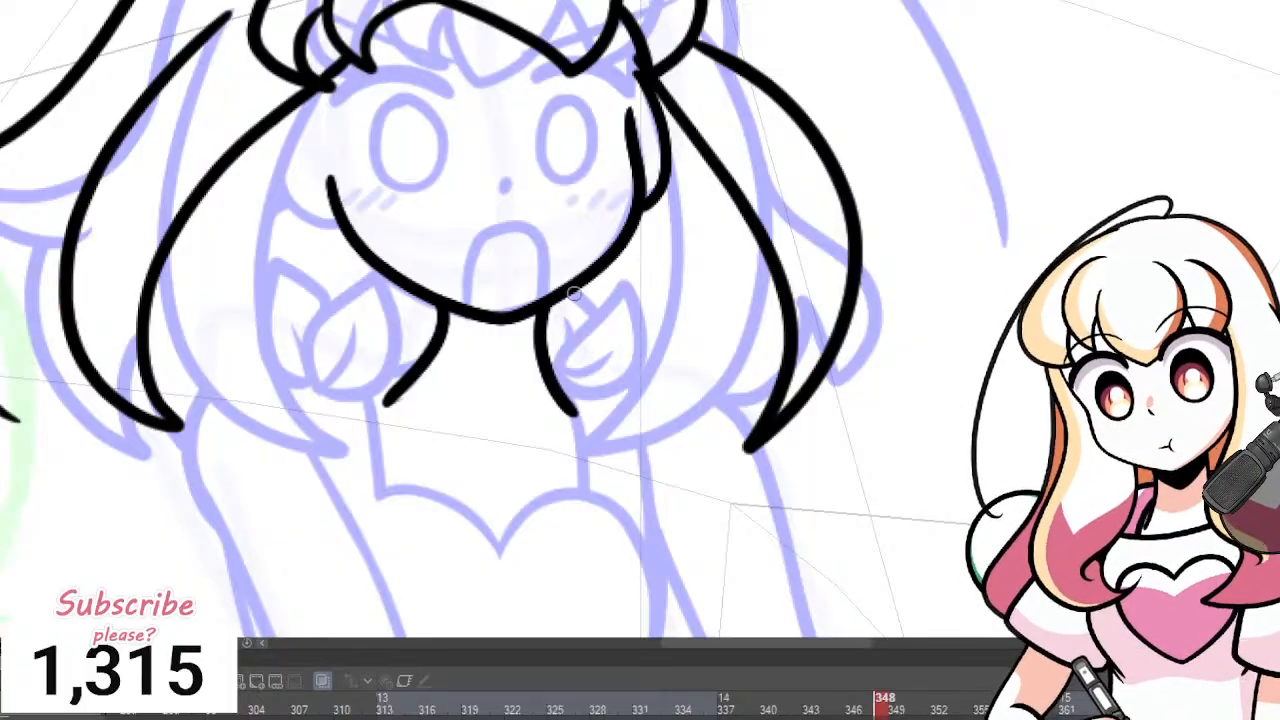
mouse_move(447, 313)
left_mouse_down()
mouse_move(506, 369)
mouse_move(550, 325)
left_mouse_up()
left_click_drag(426, 357, 359, 389)
key("ctrl+z")
left_click_drag(426, 354, 365, 381)
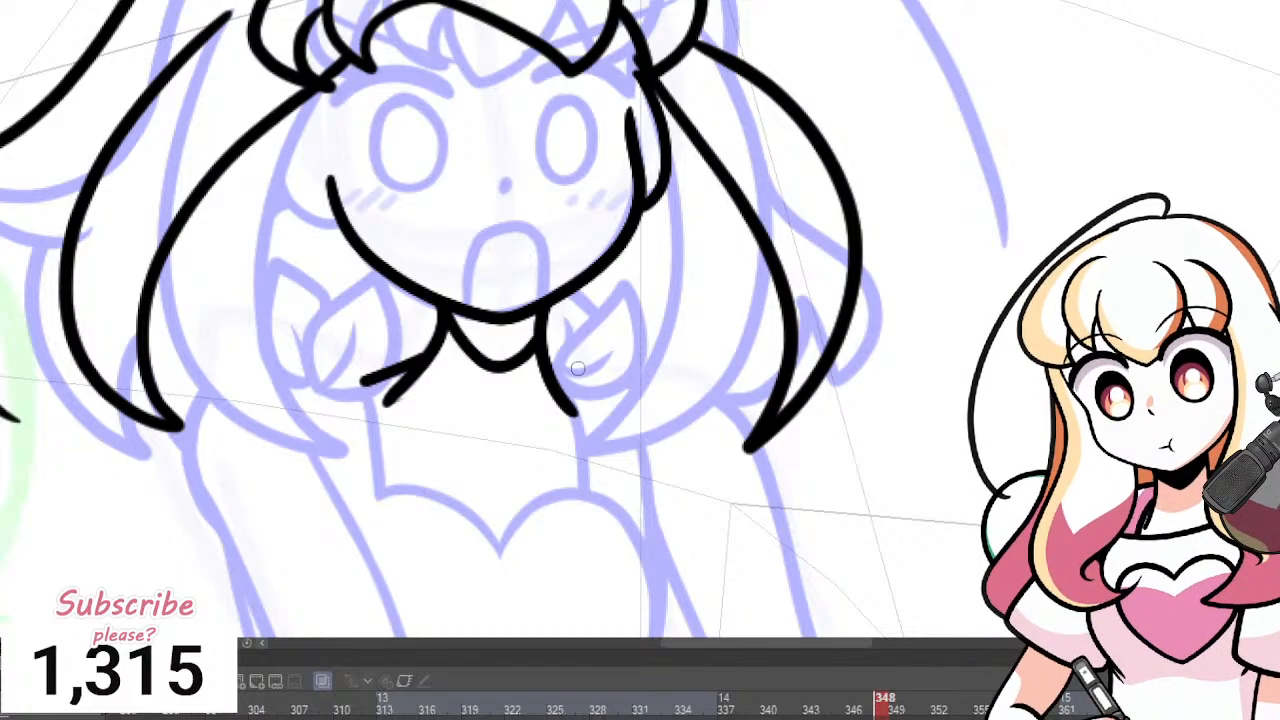
Ink the leaf-shaped ornament on the right side of the neck, with its inner vein and the small leaf behind it.
mouse_move(545, 365)
left_mouse_down()
mouse_move(582, 388)
mouse_move(558, 370)
mouse_move(636, 266)
mouse_move(671, 354)
mouse_move(630, 382)
mouse_move(560, 366)
mouse_move(624, 352)
left_mouse_up()
key("ctrl+z")
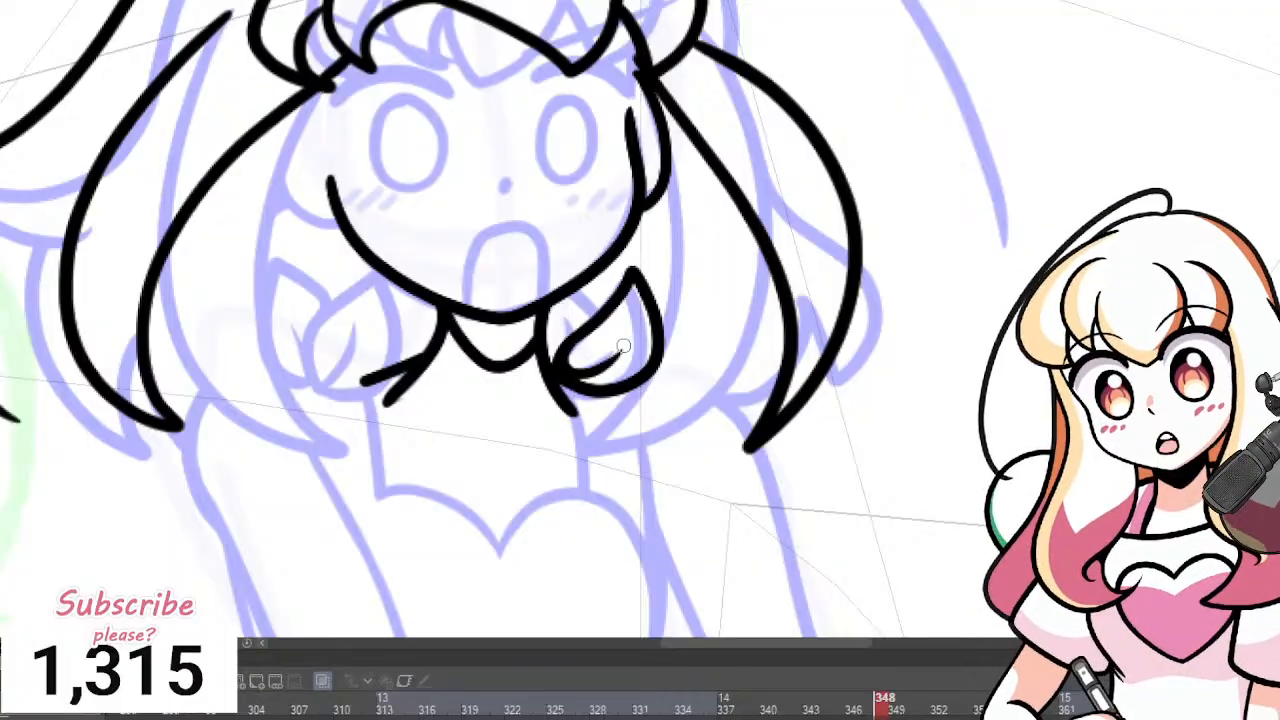
mouse_move(576, 292)
left_mouse_down()
mouse_move(582, 296)
mouse_move(597, 321)
mouse_move(563, 320)
mouse_move(566, 350)
left_mouse_up()
key("ctrl+z")
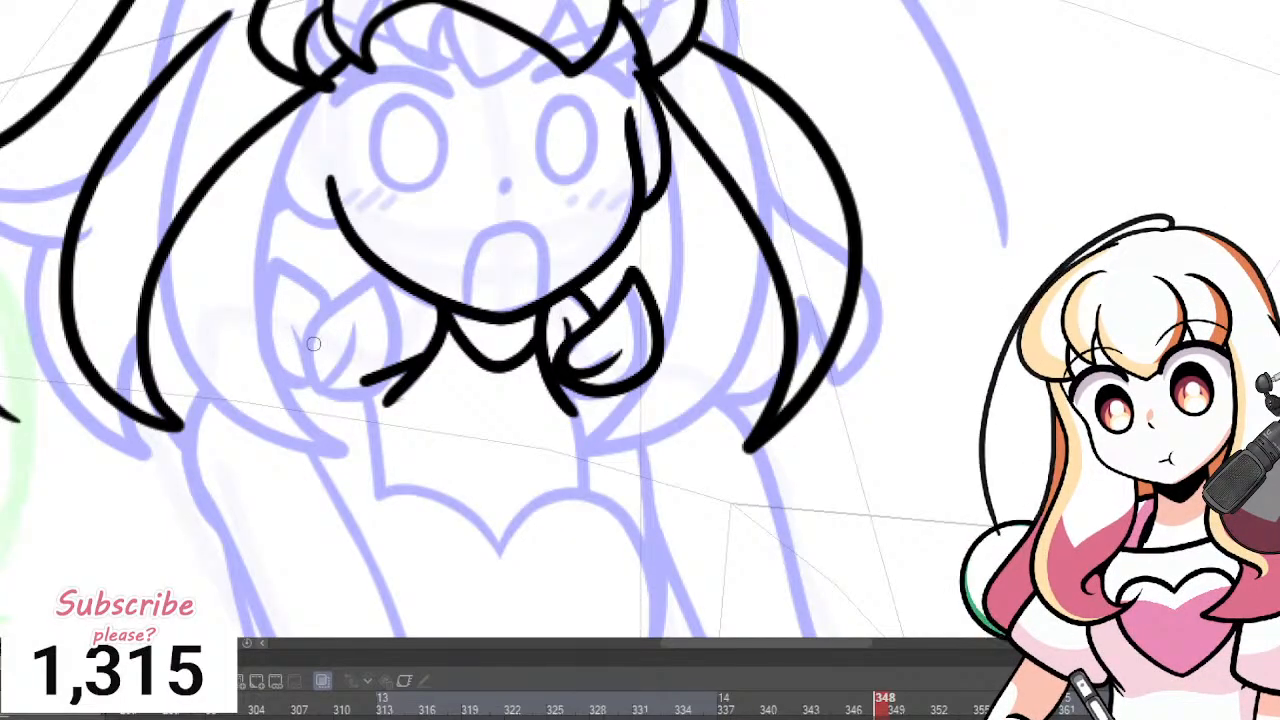
Ink the pair of leaves on the left side of the neck with their veins, and outline the left ear above them.
mouse_move(314, 383)
left_mouse_down()
mouse_move(315, 244)
mouse_move(364, 277)
mouse_move(392, 332)
mouse_move(353, 388)
mouse_move(305, 383)
mouse_move(318, 287)
mouse_move(255, 249)
mouse_move(248, 385)
mouse_move(296, 401)
mouse_move(310, 384)
mouse_move(283, 362)
mouse_move(291, 304)
left_mouse_up()
left_click_drag(308, 378, 366, 320)
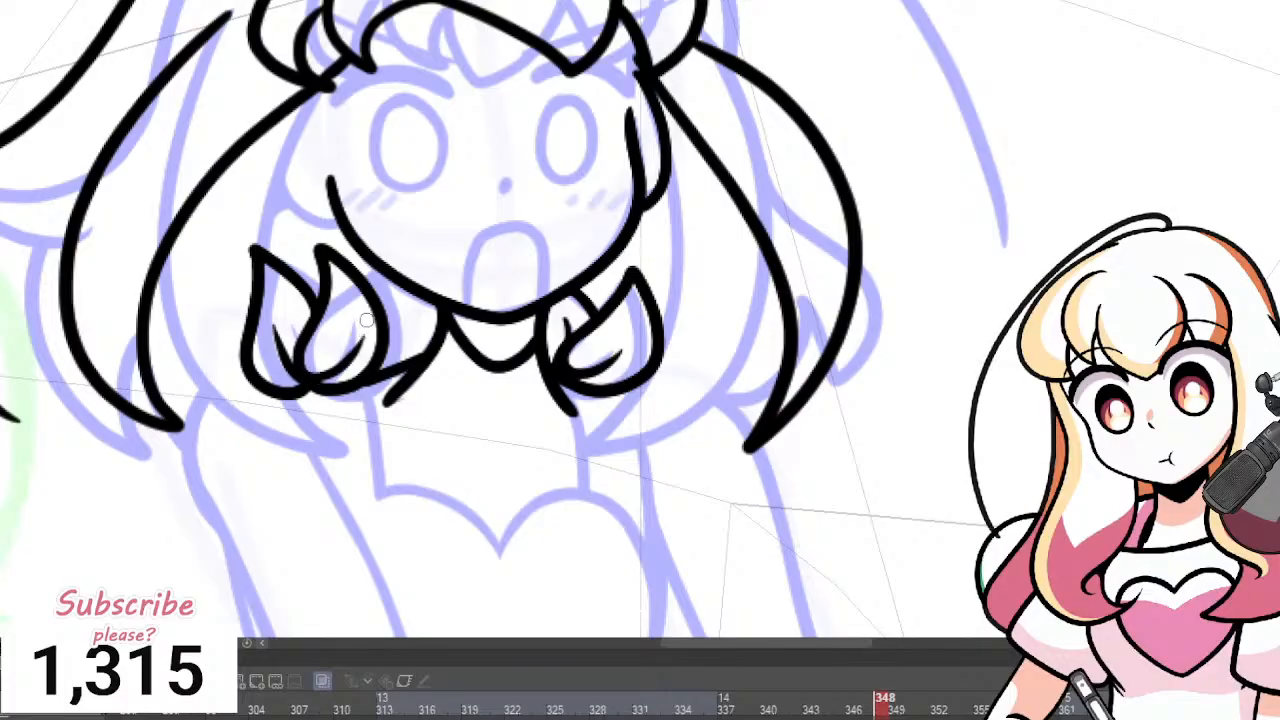
key("ctrl+z")
left_click_drag(308, 376, 353, 324)
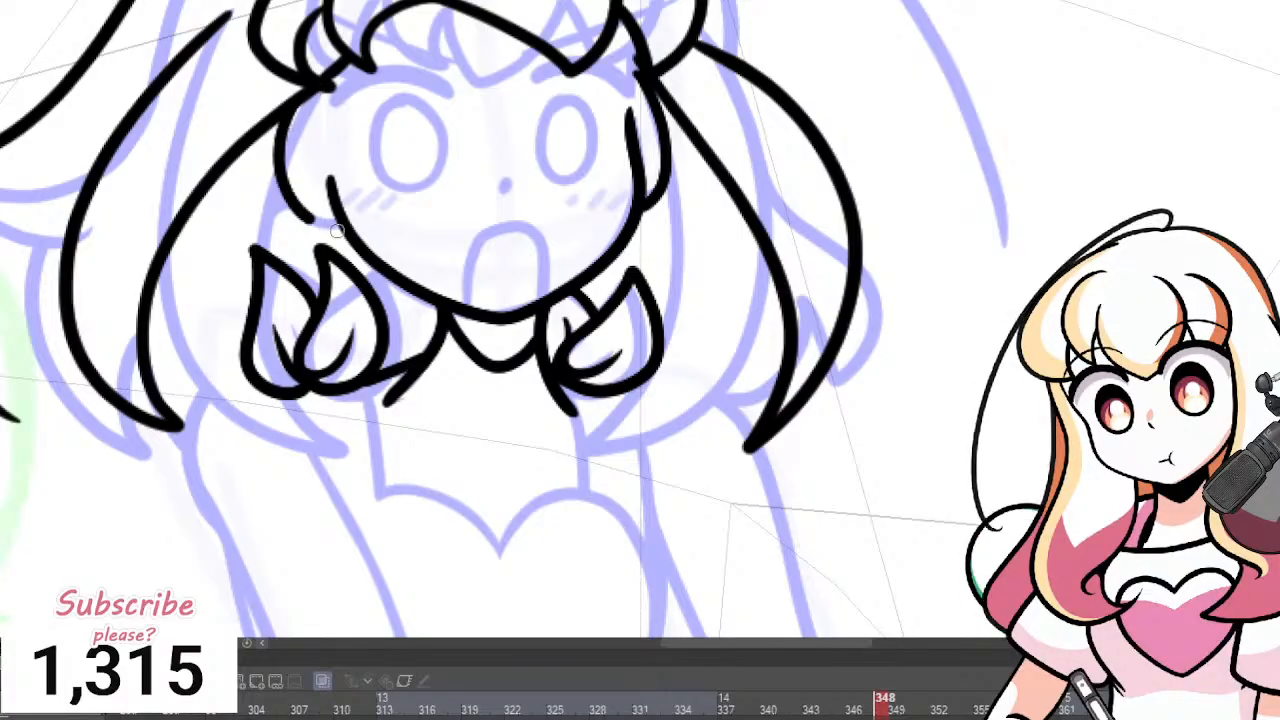
mouse_move(291, 112)
left_mouse_down()
mouse_move(275, 165)
mouse_move(311, 220)
mouse_move(345, 218)
left_mouse_up()
Ink the thick upper lash line and the oval outline of the left eye over the sketch.
mouse_move(332, 102)
left_mouse_down()
mouse_move(396, 69)
mouse_move(458, 97)
left_mouse_up()
key("ctrl+z")
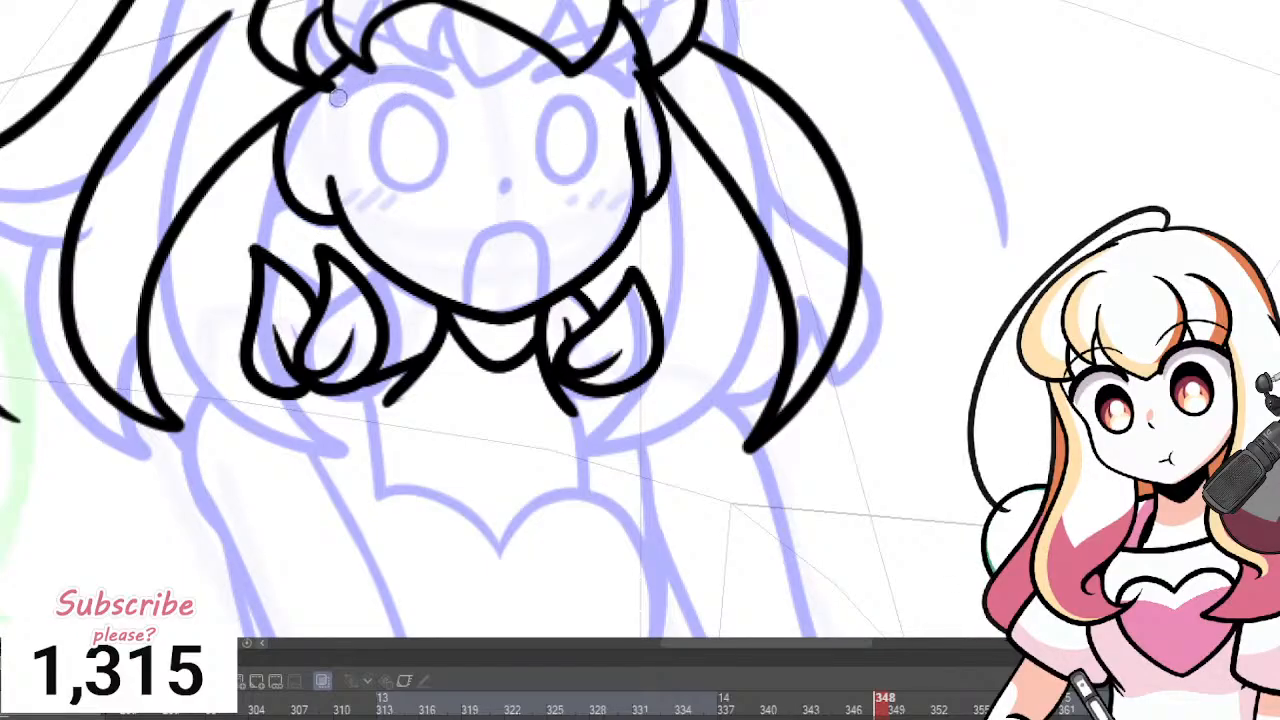
mouse_move(332, 100)
left_mouse_down()
mouse_move(363, 73)
mouse_move(433, 75)
mouse_move(450, 92)
mouse_move(374, 126)
mouse_move(382, 186)
mouse_move(432, 178)
mouse_move(446, 148)
mouse_move(427, 112)
left_mouse_up()
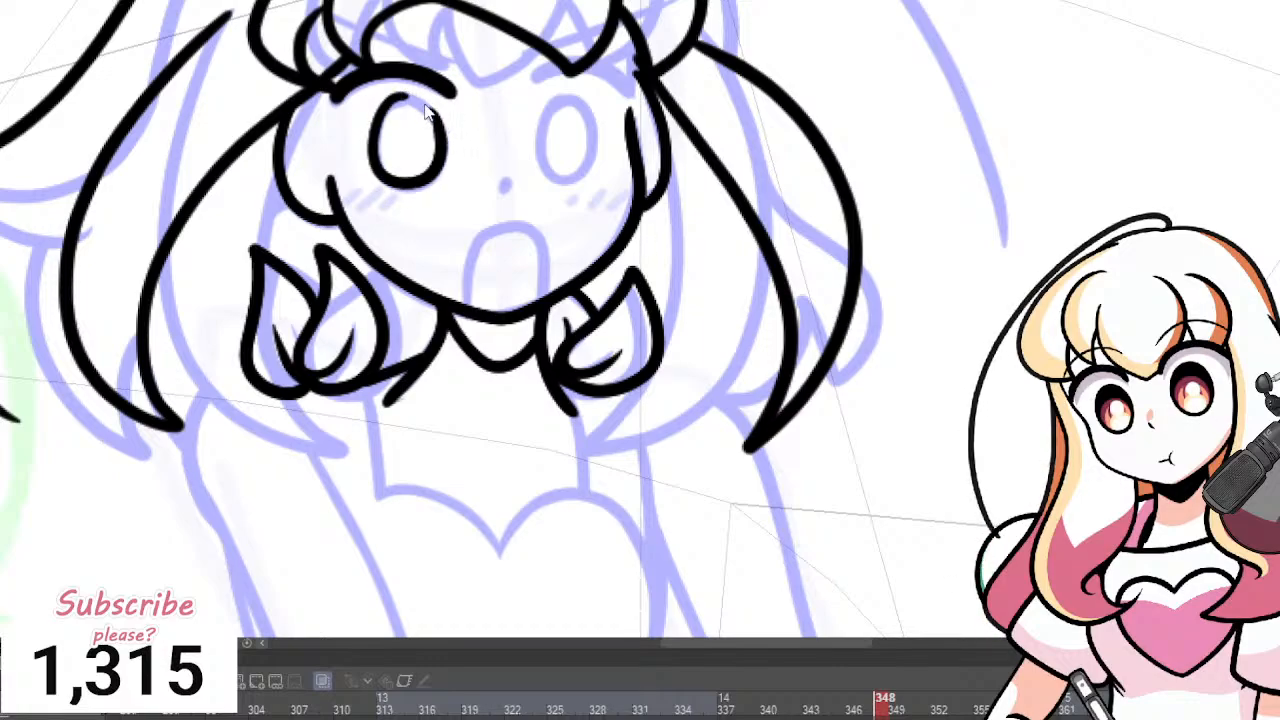
key("ctrl+z")
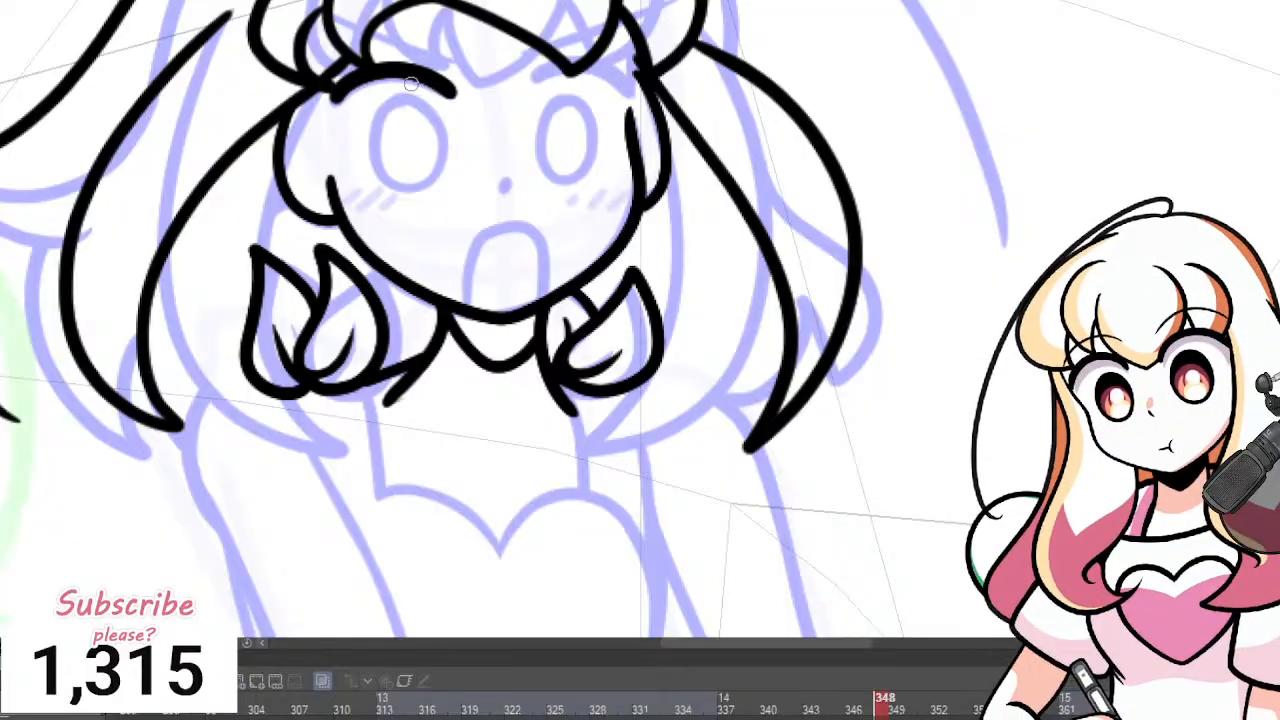
scroll(475, 174, "down", 2)
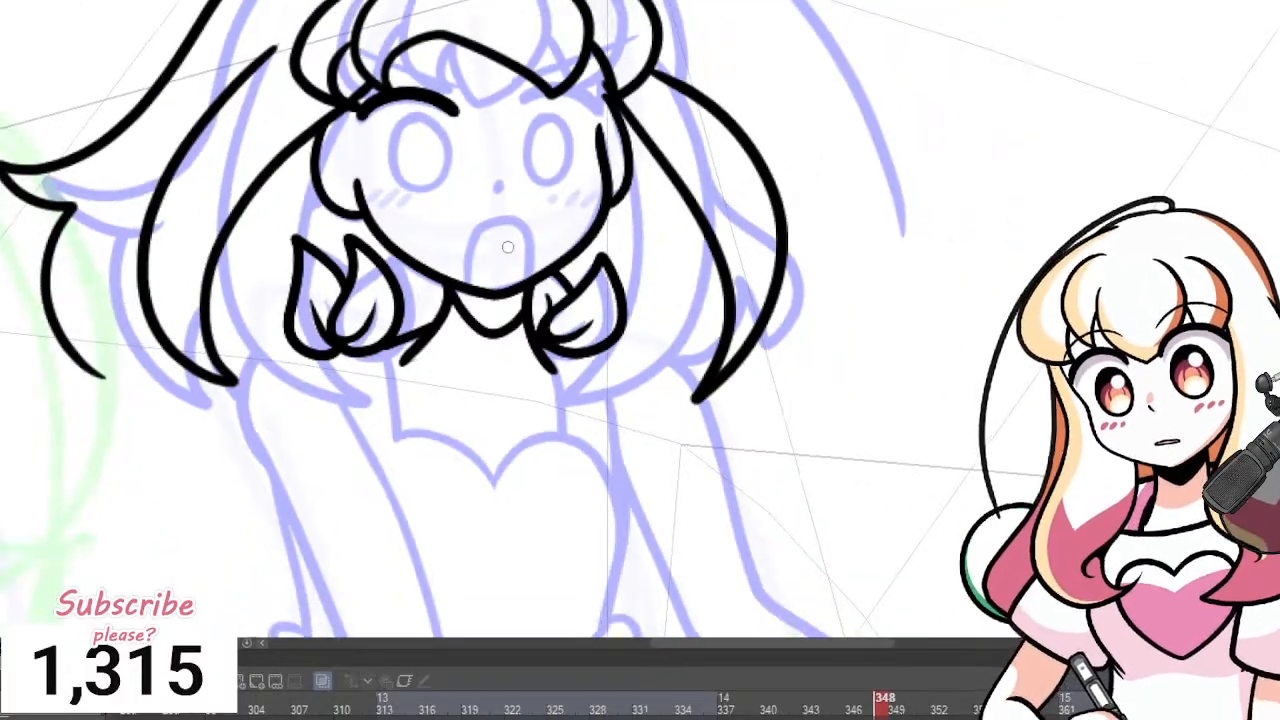
scroll(508, 247, "down", 1)
scroll(540, 220, "up", 5)
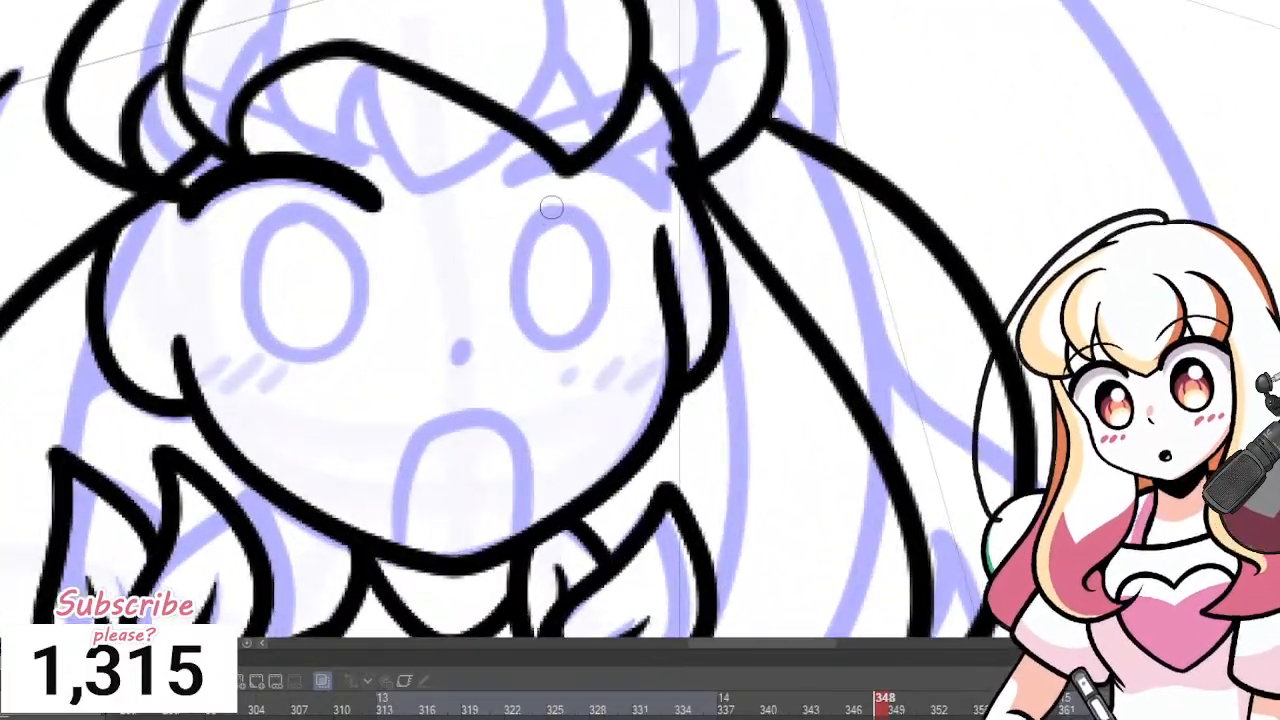
mouse_move(300, 204)
left_mouse_down()
mouse_move(261, 228)
mouse_move(251, 324)
mouse_move(303, 367)
mouse_move(368, 327)
mouse_move(372, 258)
mouse_move(327, 204)
mouse_move(284, 206)
left_mouse_up()
key("ctrl+z")
mouse_move(292, 204)
left_mouse_down()
mouse_move(243, 311)
mouse_move(299, 365)
mouse_move(363, 334)
mouse_move(367, 260)
mouse_move(329, 205)
mouse_move(259, 215)
mouse_move(268, 250)
left_mouse_up()
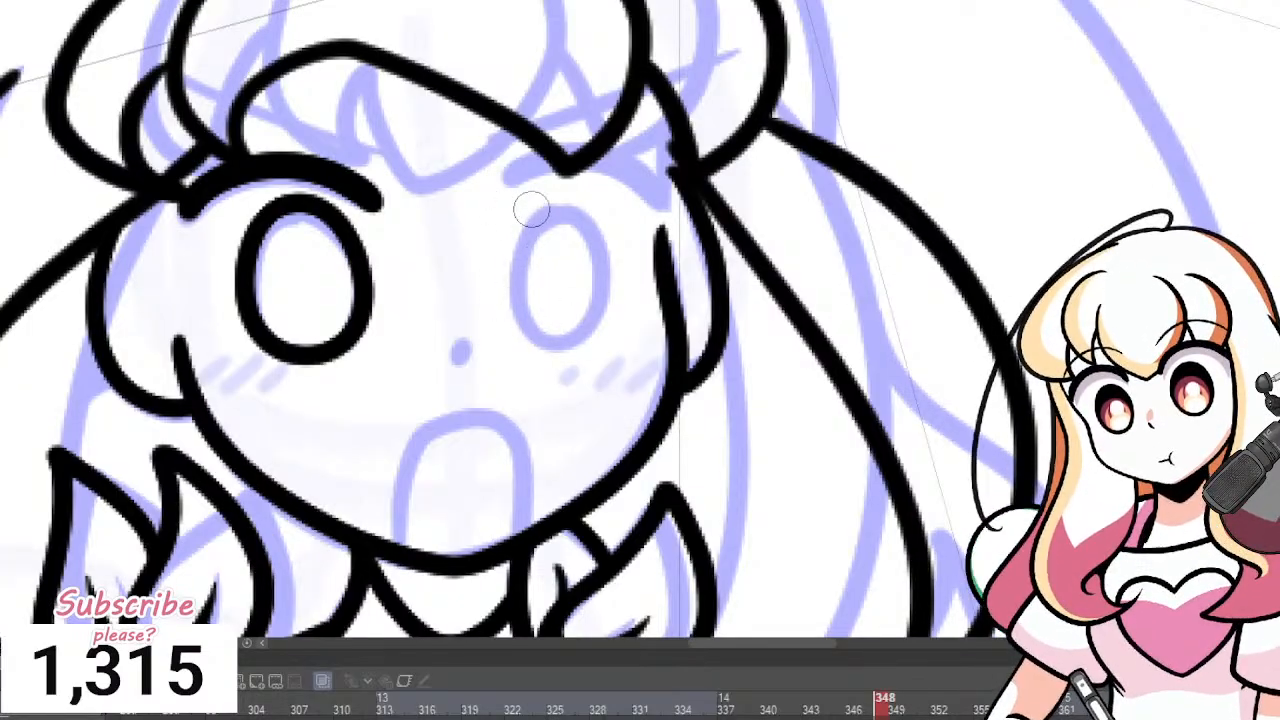
Ink a thick upper lash line over the right eye and trim its underside into a thinner arc.
mouse_move(500, 186)
left_mouse_down()
mouse_move(608, 154)
mouse_move(665, 205)
left_mouse_up()
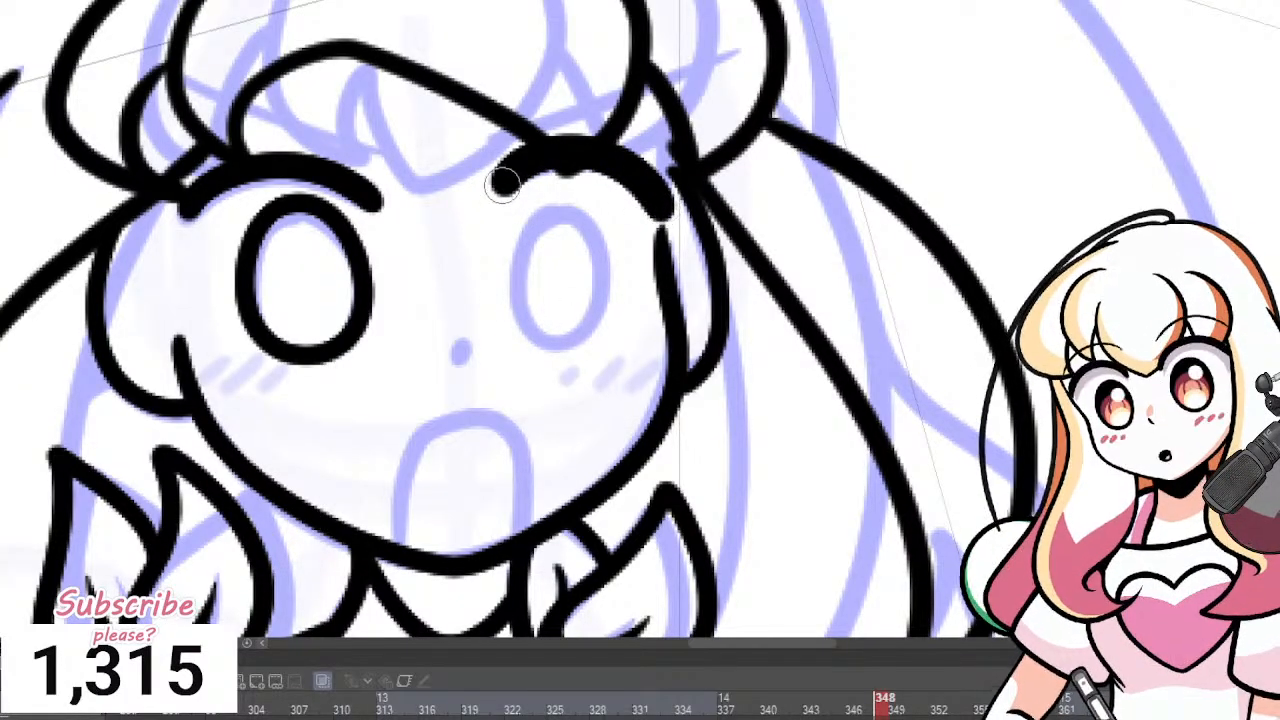
key("[")
key("[")
key("[")
key("[")
key("[")
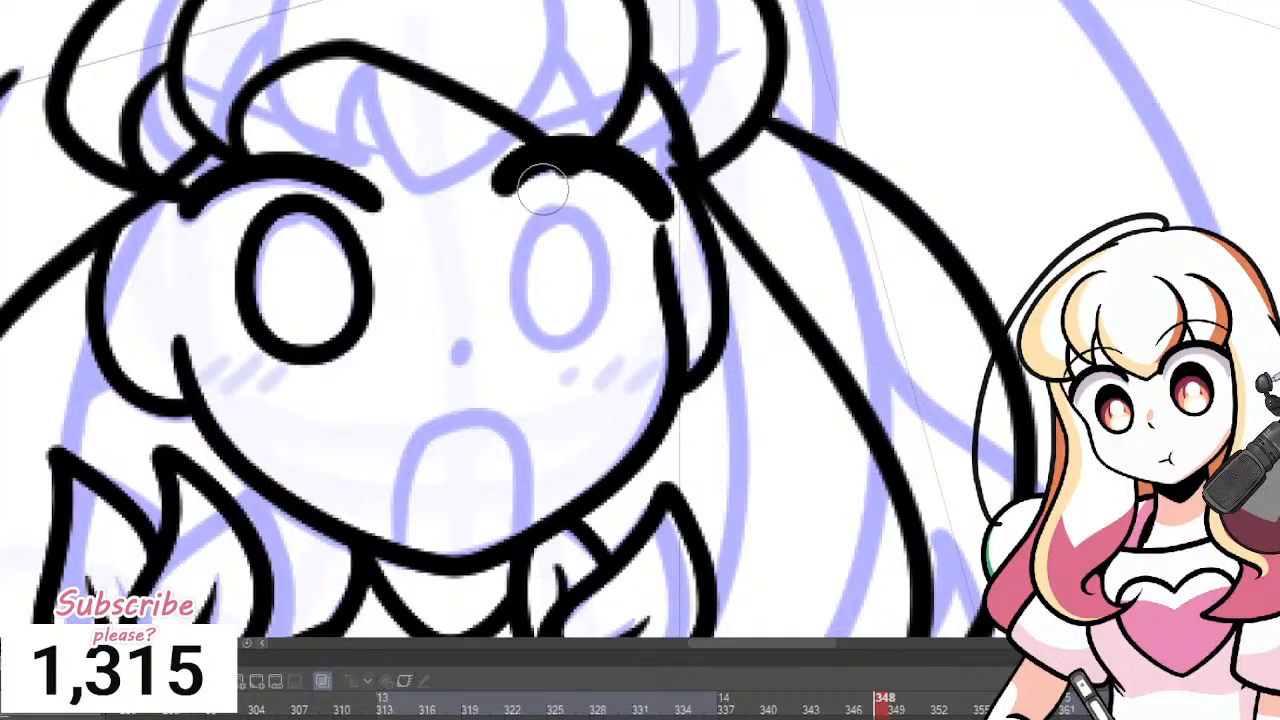
mouse_move(528, 197)
left_mouse_down()
mouse_move(618, 195)
mouse_move(637, 222)
left_mouse_up()
key("ctrl+z")
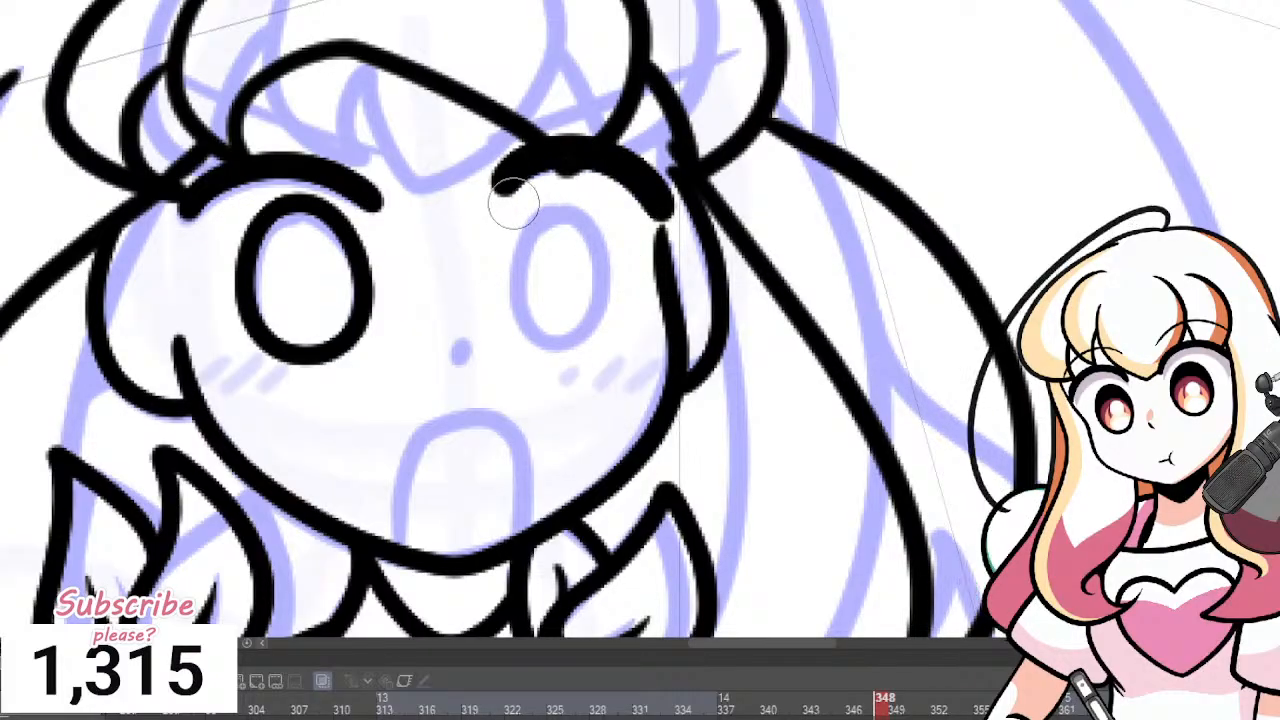
mouse_move(514, 203)
left_mouse_down()
mouse_move(596, 190)
mouse_move(632, 220)
left_mouse_up()
Ink the oval outline of the right eye and make its line slightly thinner.
key("p")
mouse_move(552, 200)
left_mouse_down()
mouse_move(508, 246)
mouse_move(565, 342)
mouse_move(586, 200)
mouse_move(540, 210)
mouse_move(586, 251)
left_mouse_up()
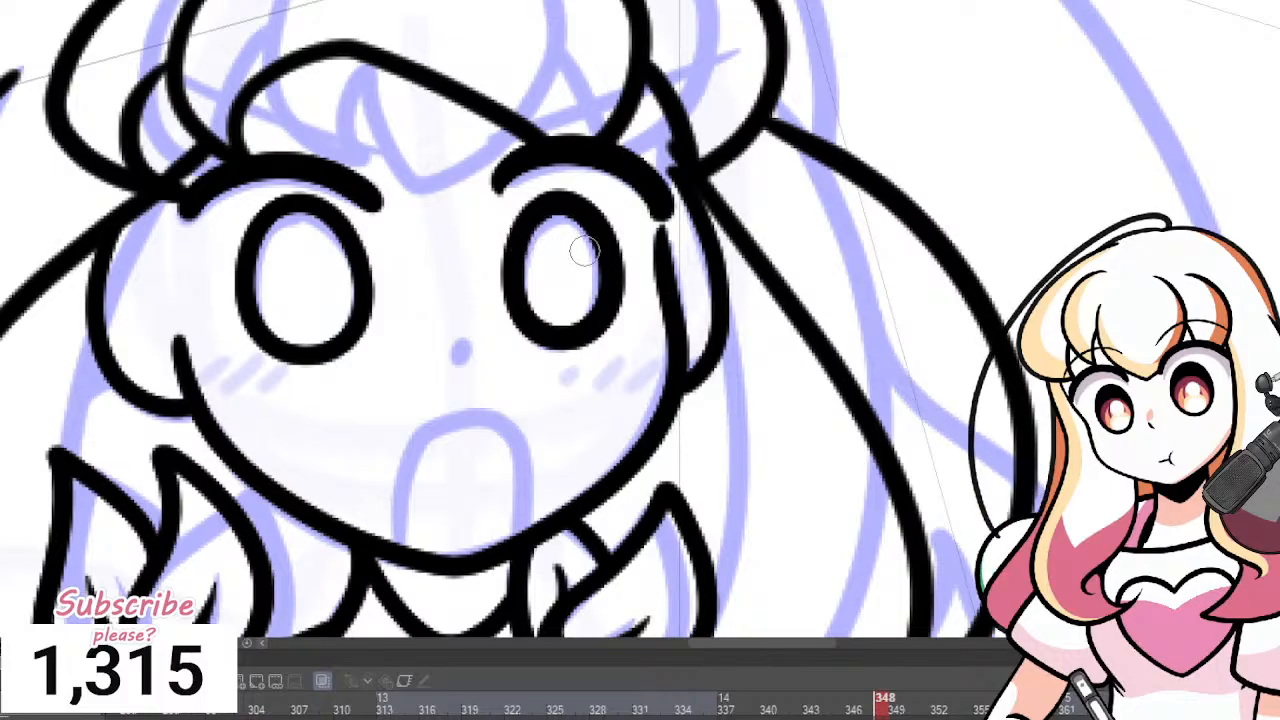
scroll(442, 212, "down", 5)
scroll(480, 182, "up", 5)
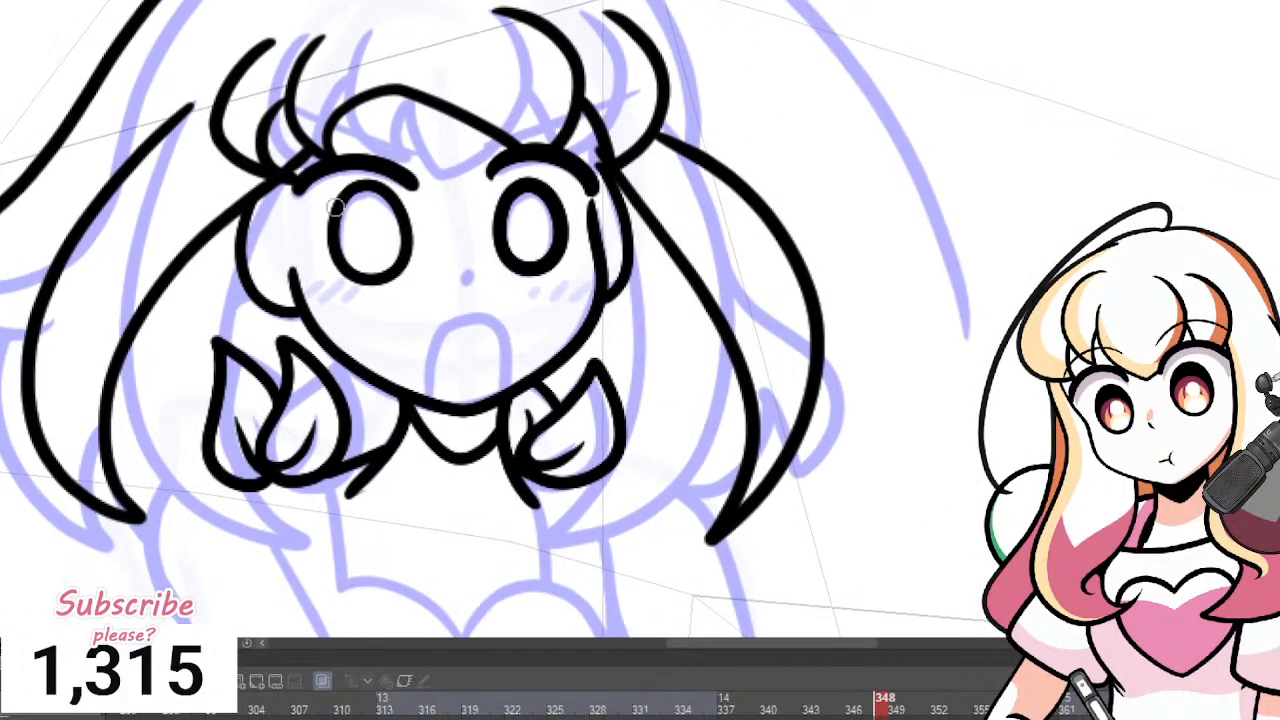
scroll(462, 226, "up", 1)
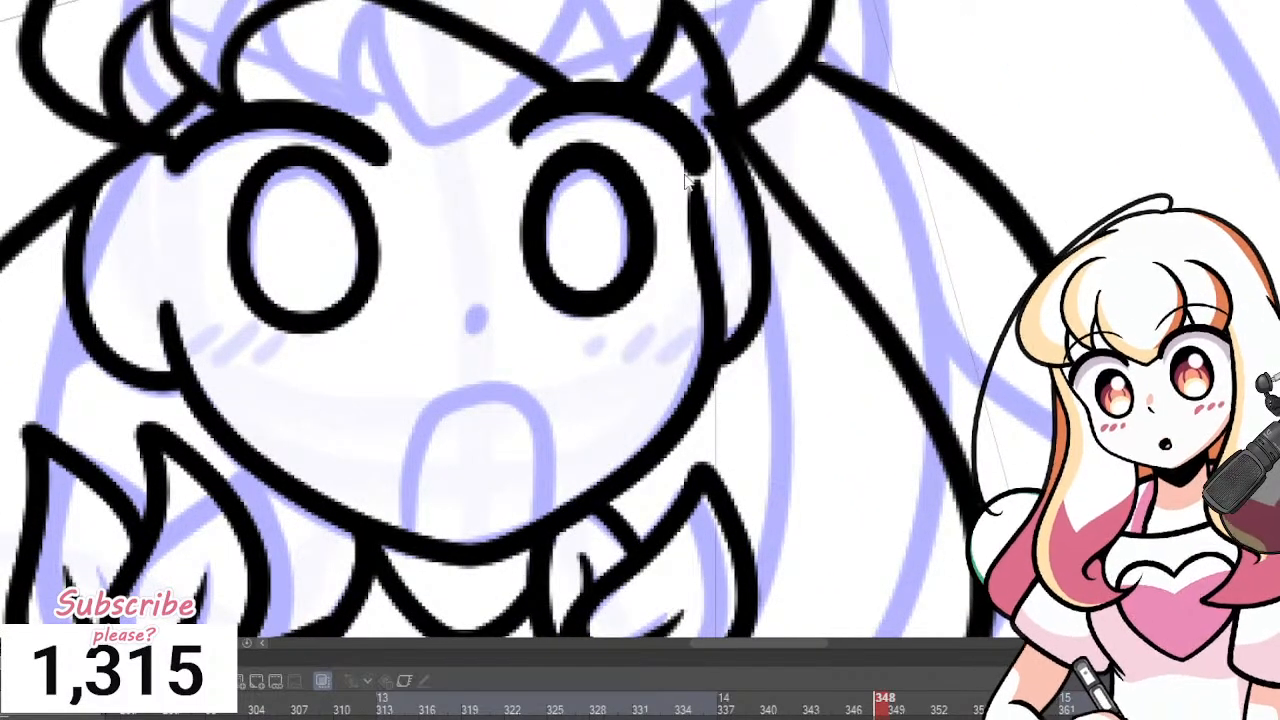
left_click(622, 166)
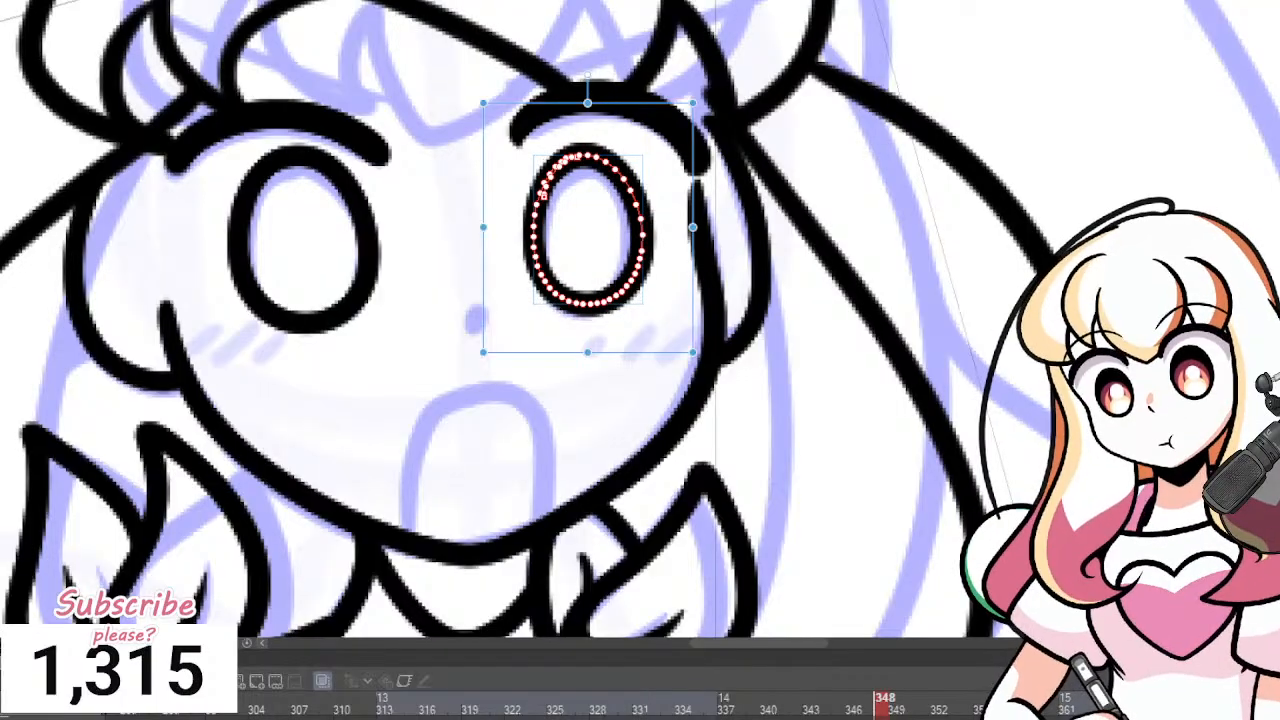
key("p")
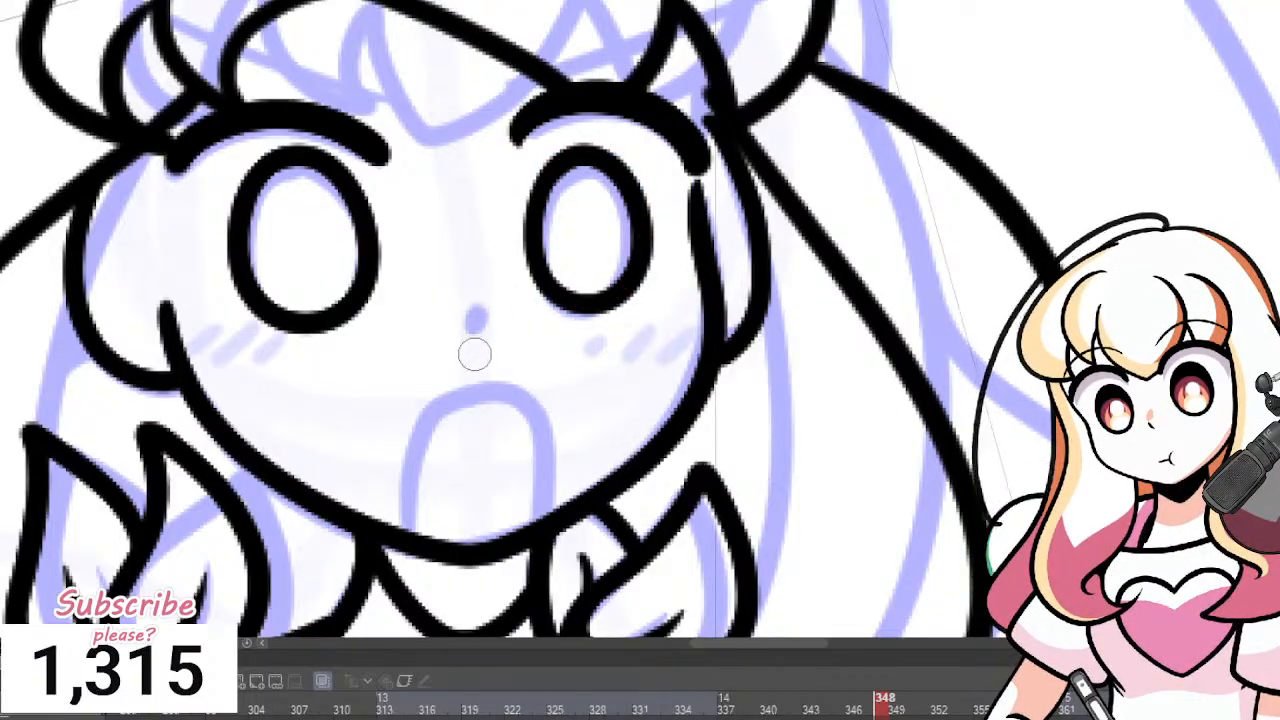
Ink the open mouth down to the chin line and add the small nose mark above it.
mouse_move(404, 530)
left_mouse_down()
mouse_move(437, 408)
mouse_move(473, 386)
mouse_move(548, 389)
mouse_move(558, 507)
mouse_move(508, 535)
left_mouse_up()
left_click_drag(482, 301, 477, 321)
key("ctrl+z")
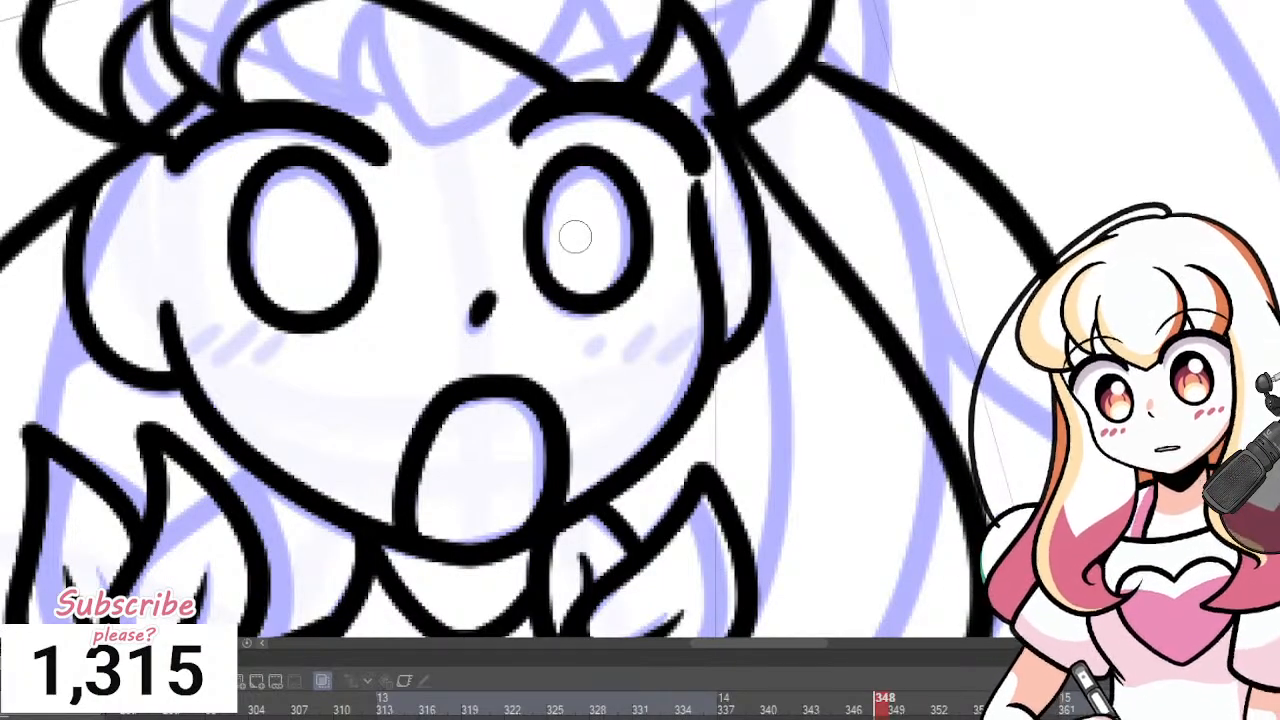
Draw three short slanted pink blush strokes on each cheek, following the sketch beneath the eyes.
scroll(731, 302, "down", 3)
scroll(802, 272, "up", 1)
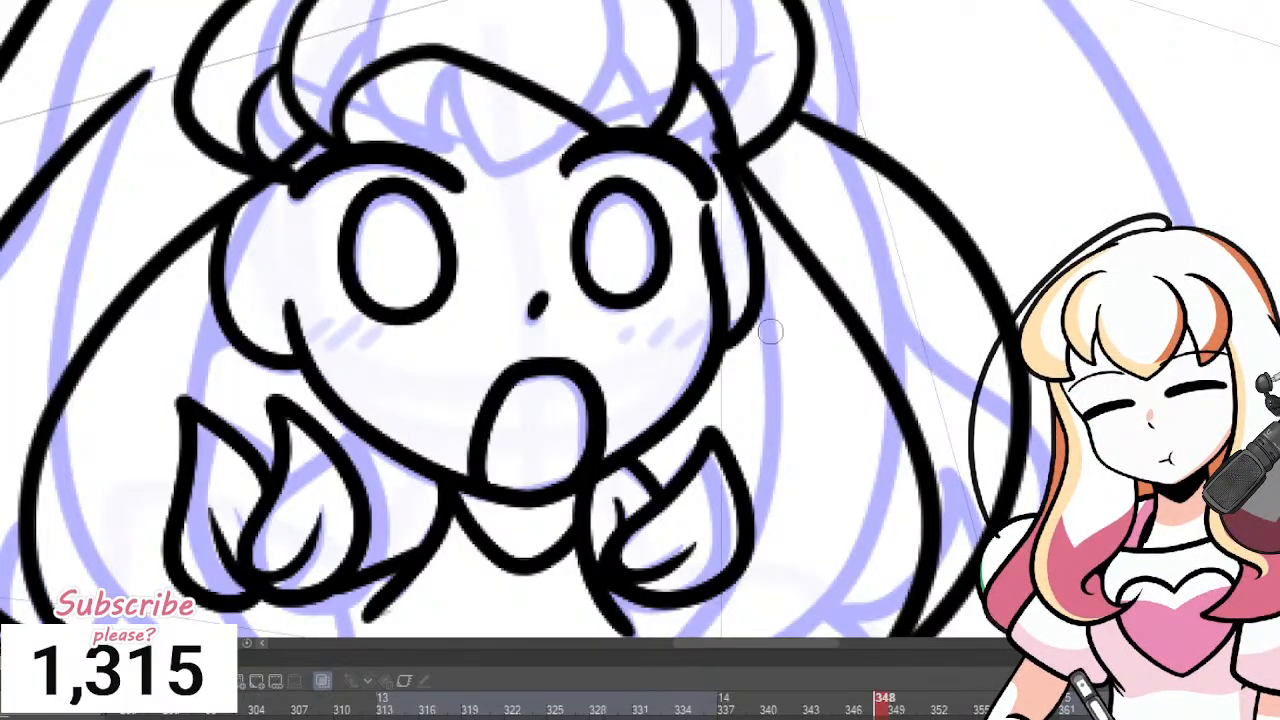
scroll(766, 180, "down", 1)
scroll(640, 285, "up", 3)
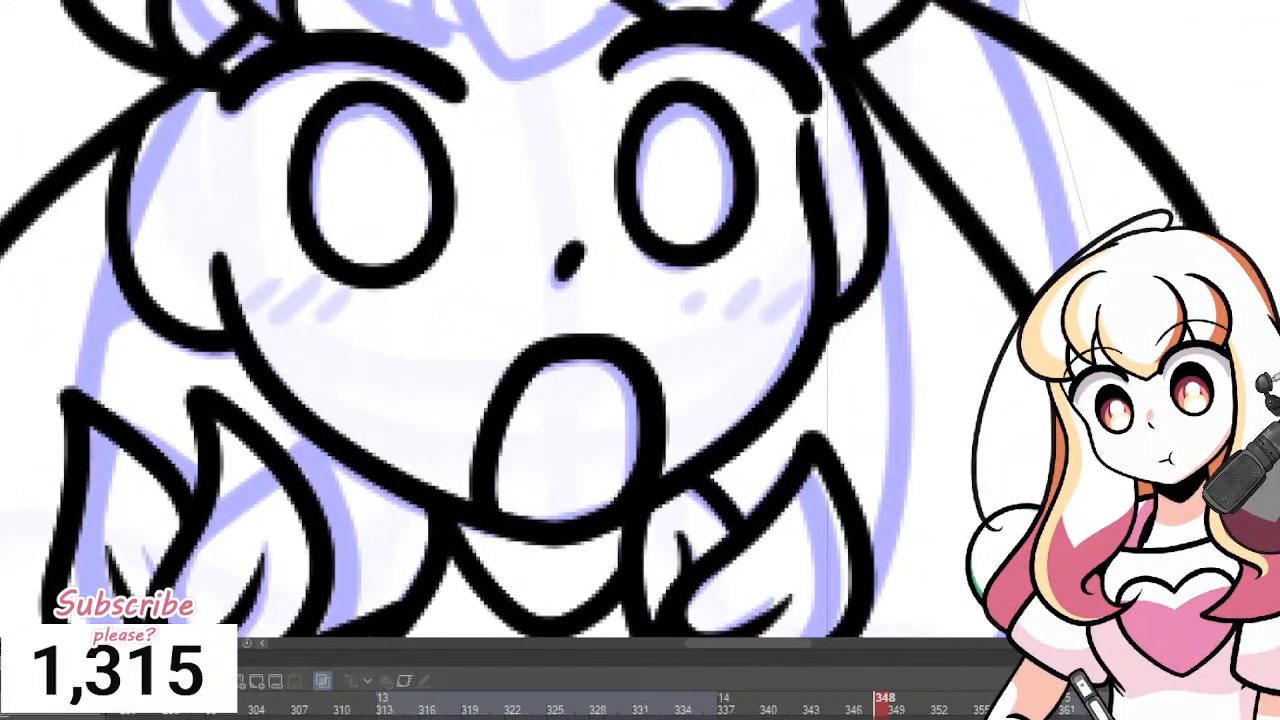
mouse_move(264, 279)
left_mouse_down()
mouse_move(247, 316)
mouse_move(301, 304)
mouse_move(251, 308)
left_mouse_up()
key("ctrl+z")
key("ctrl+z")
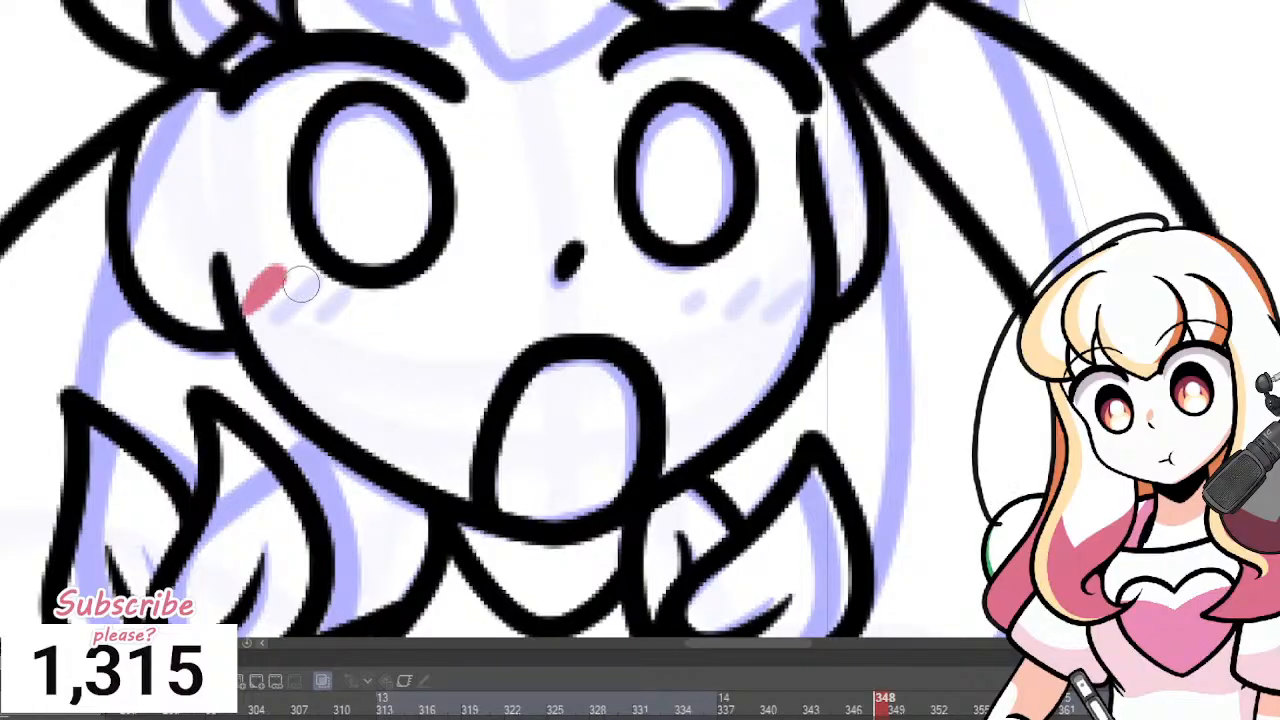
left_click_drag(312, 278, 285, 315)
left_click_drag(346, 279, 320, 312)
left_click_drag(714, 270, 690, 305)
left_click_drag(758, 268, 735, 312)
left_click_drag(808, 270, 782, 316)
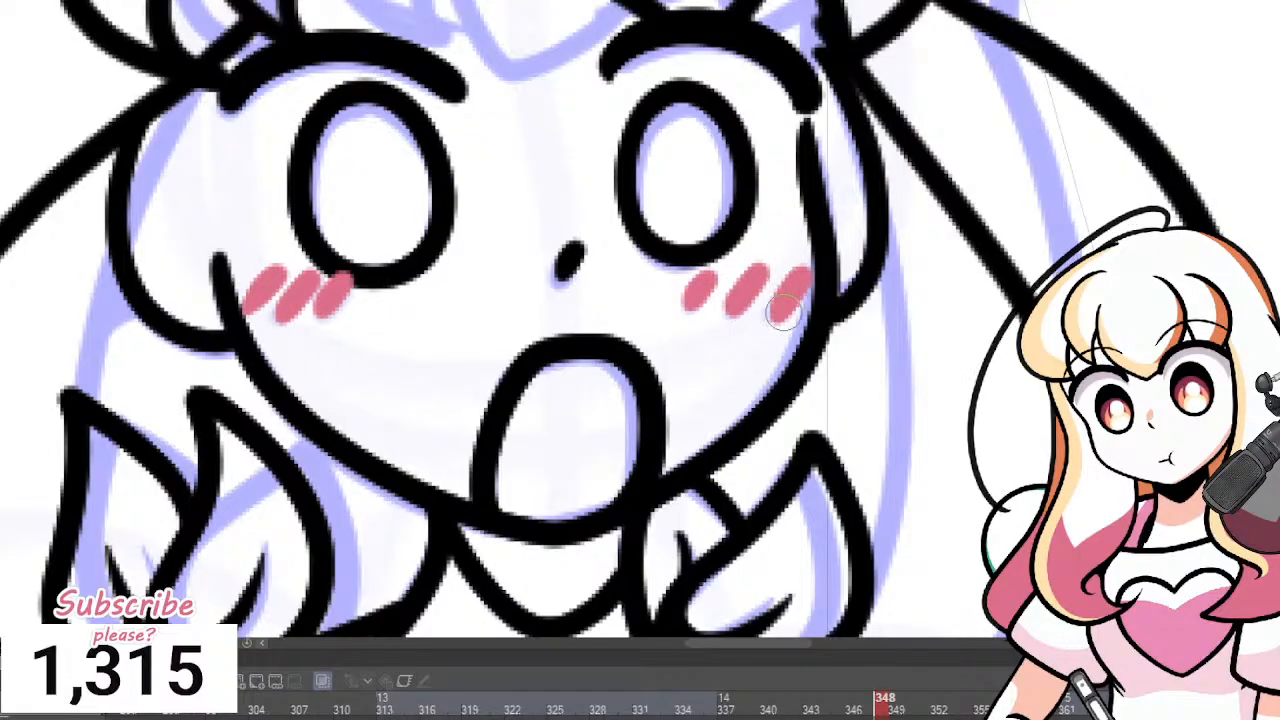
left_click_drag(629, 387, 595, 297)
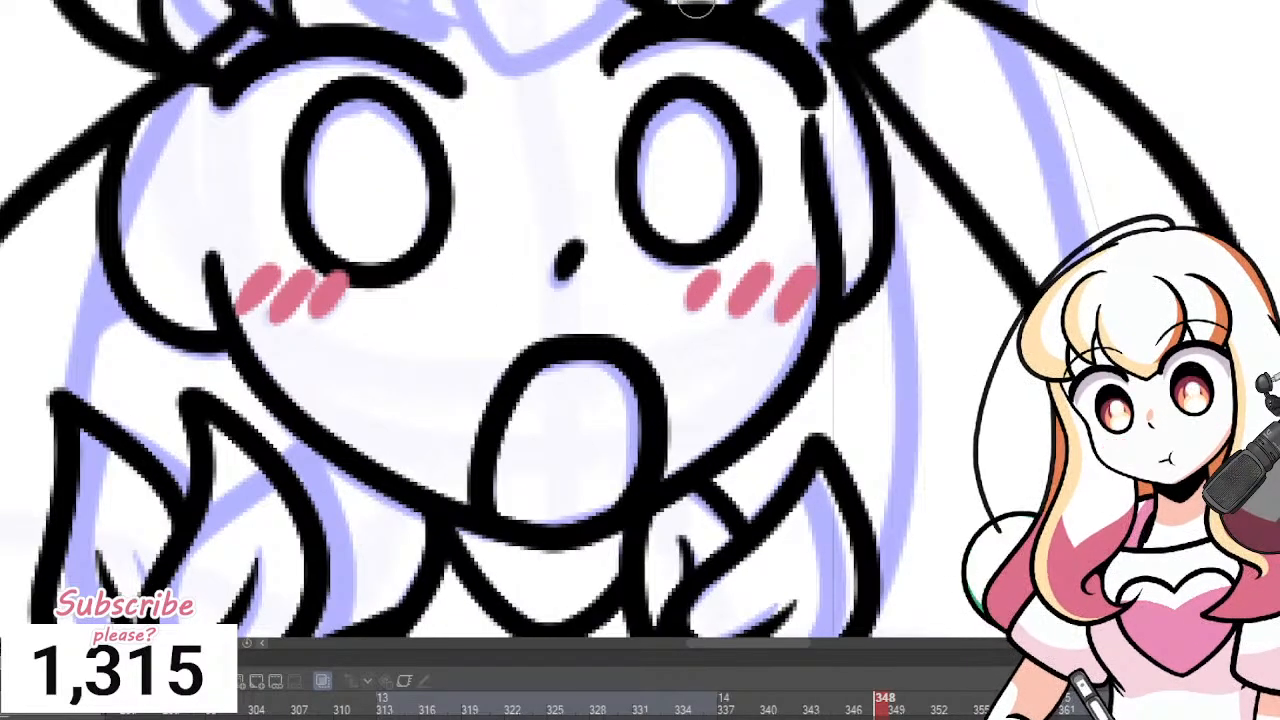
Ink both slanted eyebrows in black across the bangs, angling them down toward the middle of the forehead.
scroll(674, 311, "down", 5)
scroll(655, 250, "up", 4)
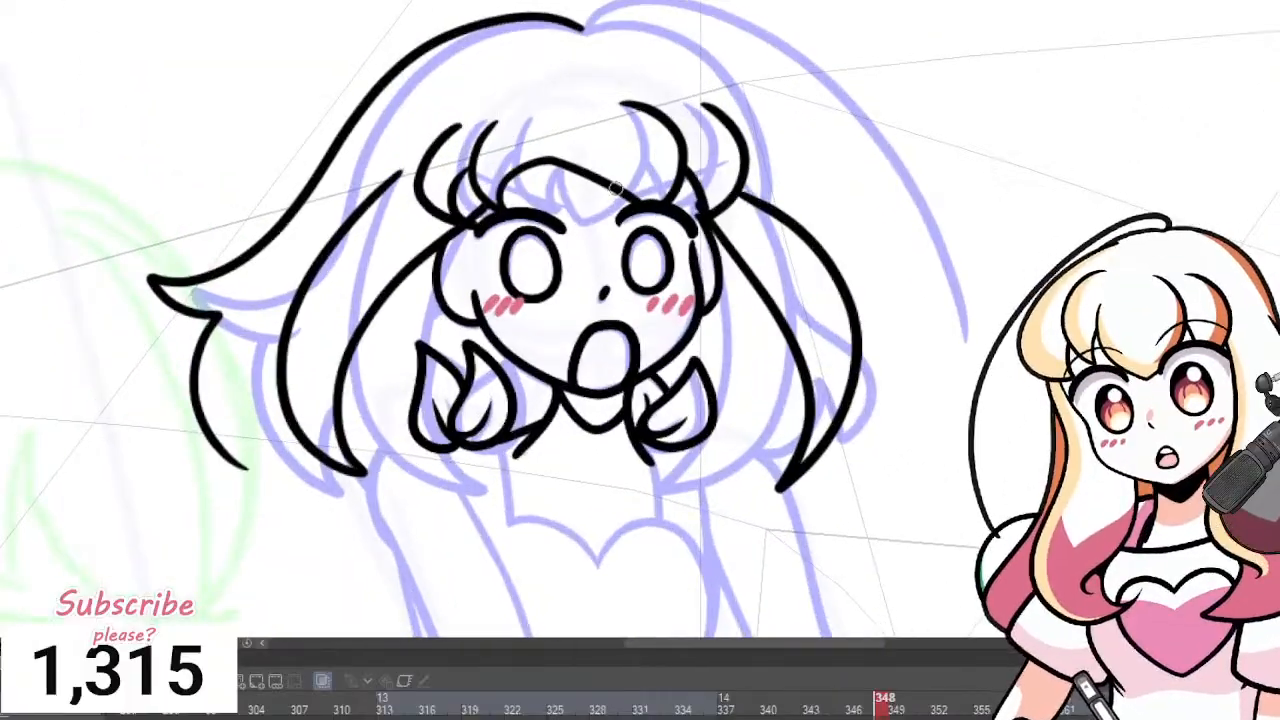
scroll(705, 338, "down", 2)
scroll(800, 125, "up", 6)
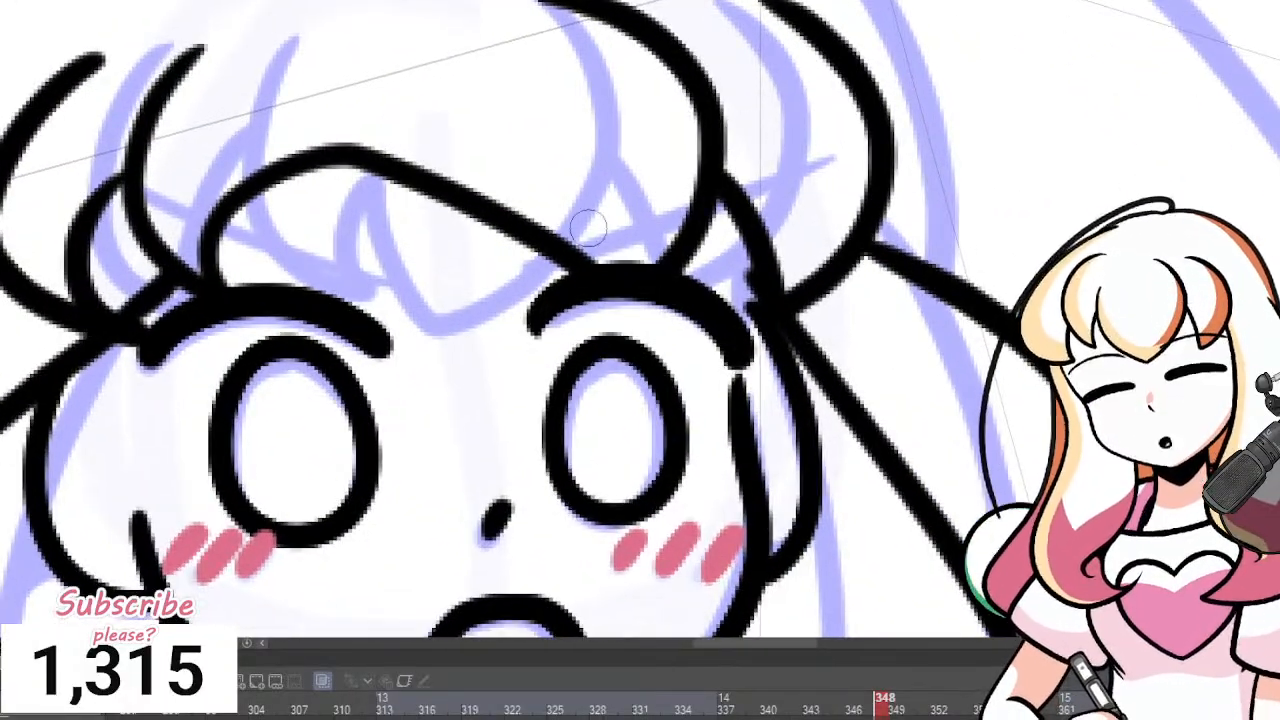
mouse_move(530, 248)
left_mouse_down()
mouse_move(561, 256)
mouse_move(838, 168)
left_mouse_up()
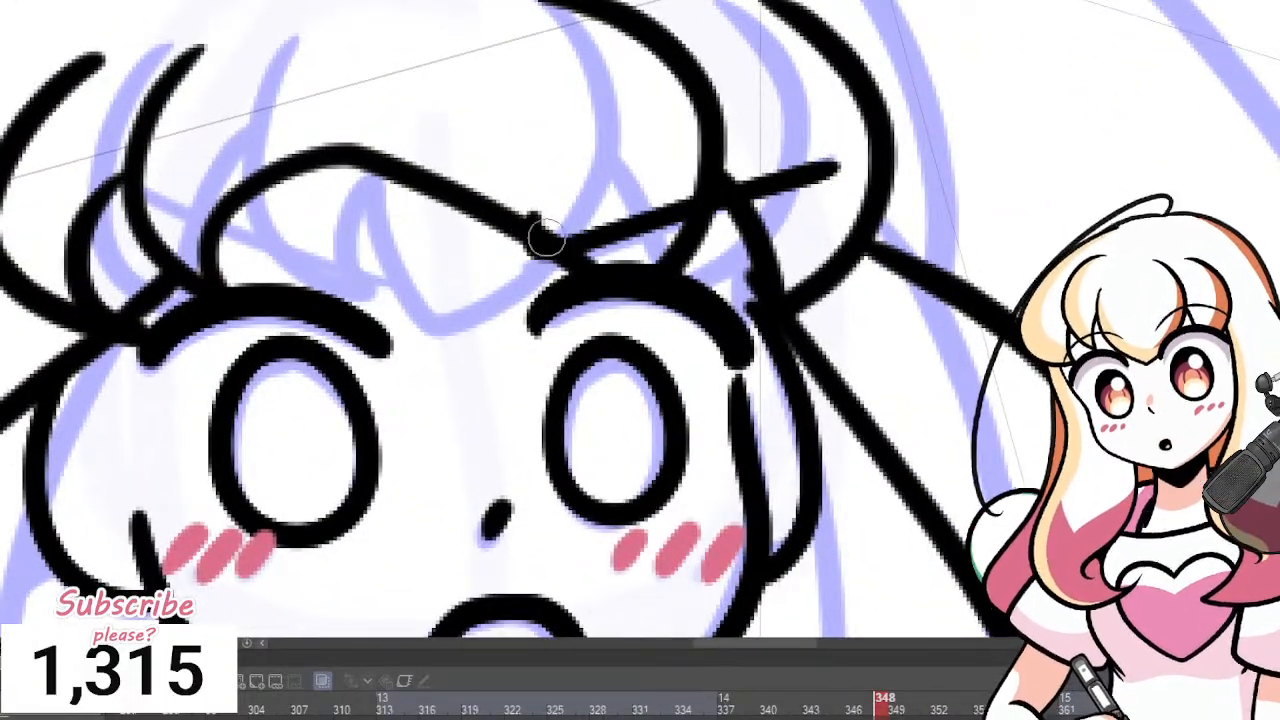
mouse_move(384, 241)
left_mouse_down()
mouse_move(171, 230)
mouse_move(86, 192)
left_mouse_up()
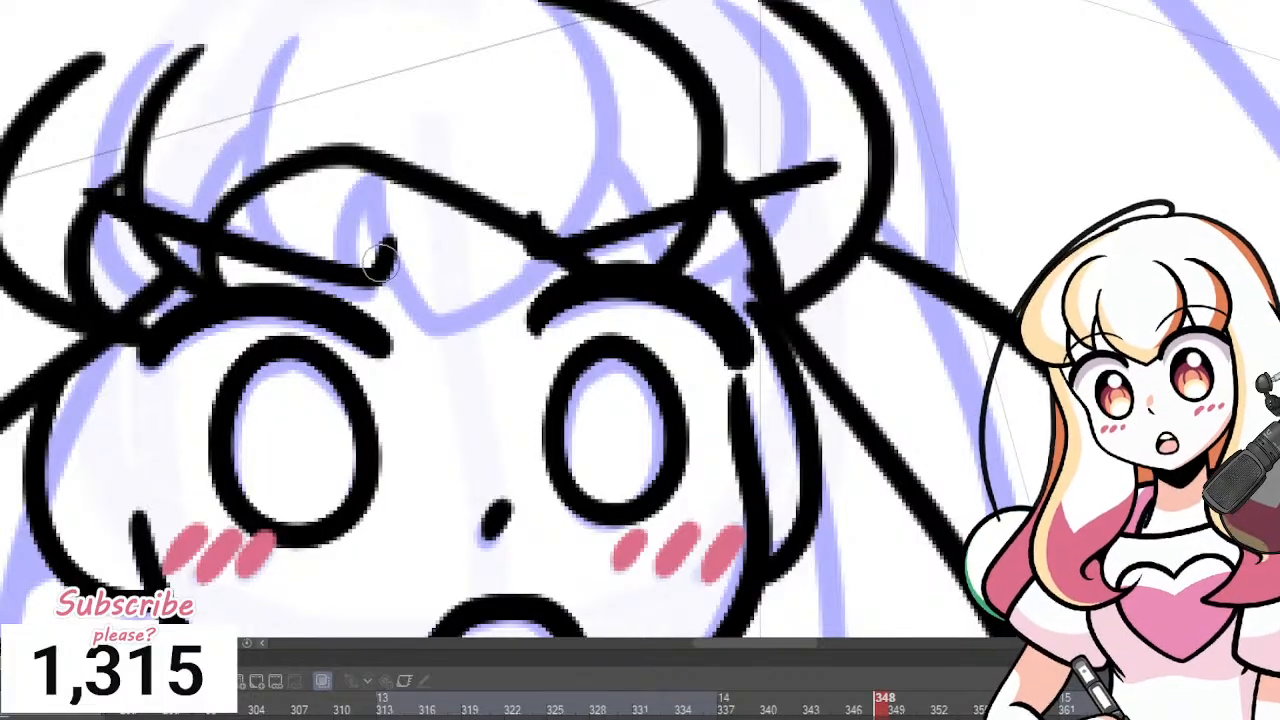
key("ctrl+z")
mouse_move(382, 243)
left_mouse_down()
mouse_move(242, 250)
mouse_move(140, 199)
left_mouse_up()
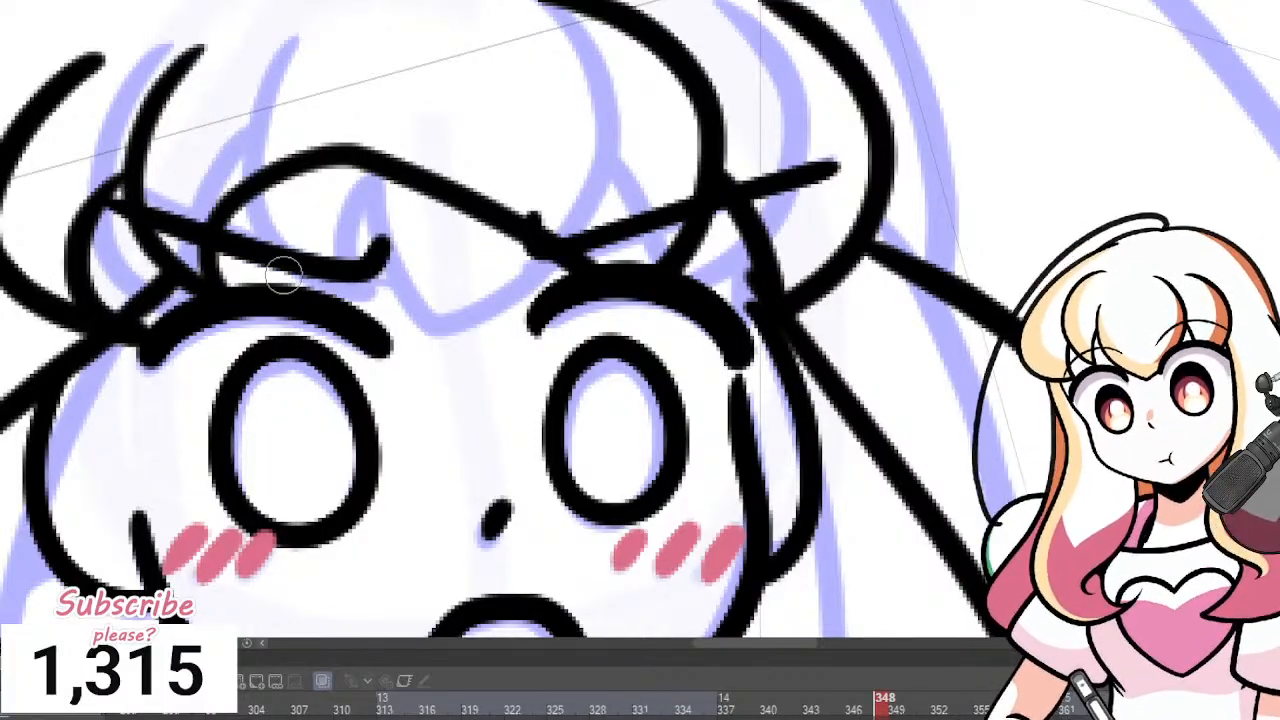
scroll(284, 276, "down", 5)
scroll(222, 300, "up", 4)
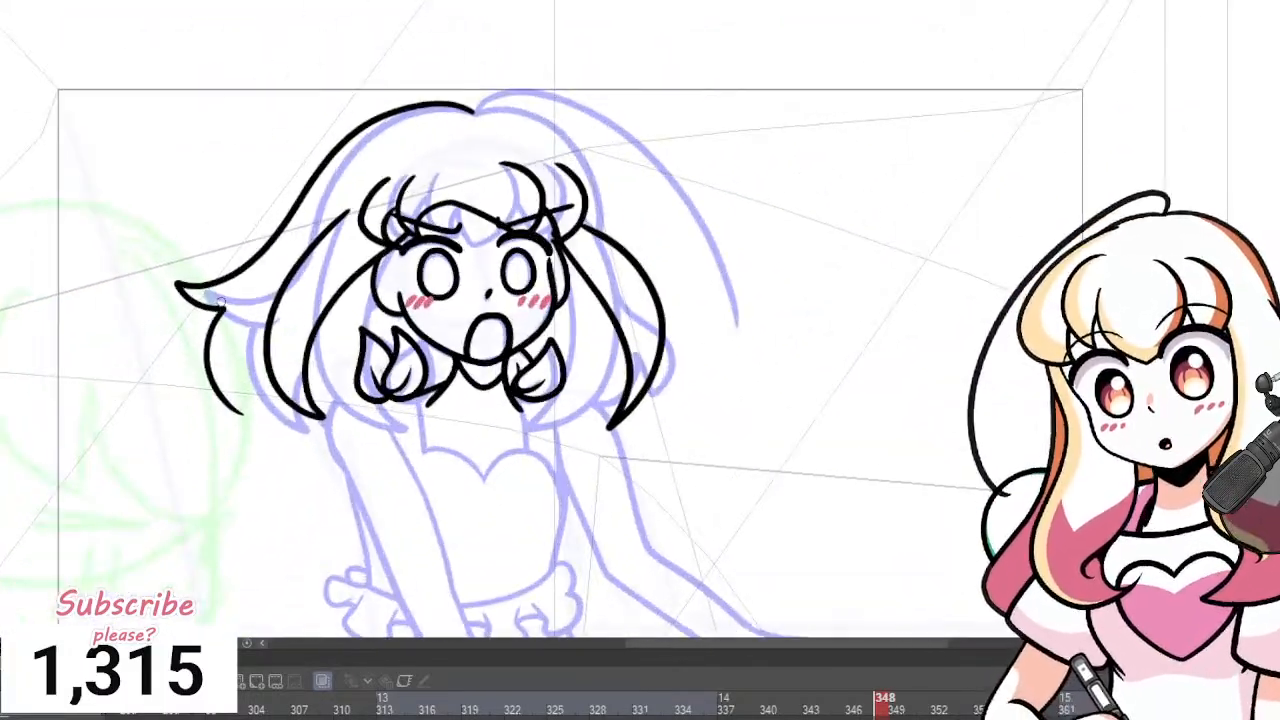
scroll(448, 222, "down", 3)
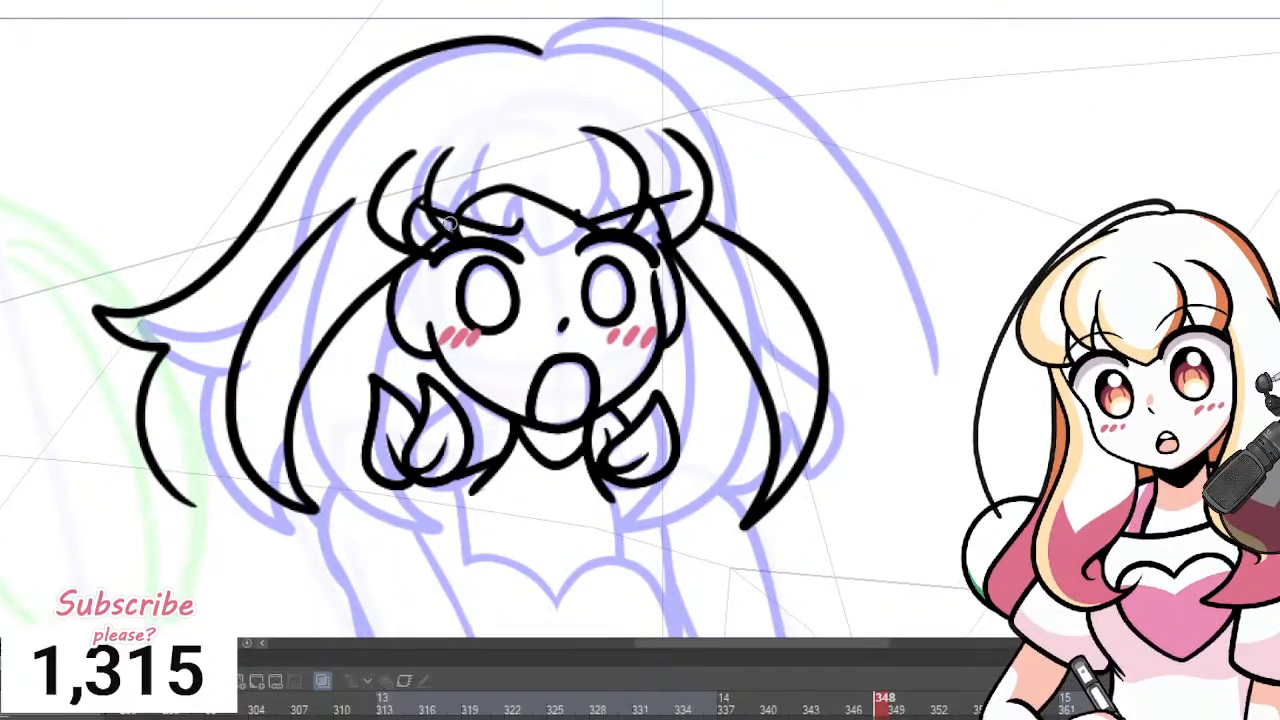
scroll(763, 165, "up", 4)
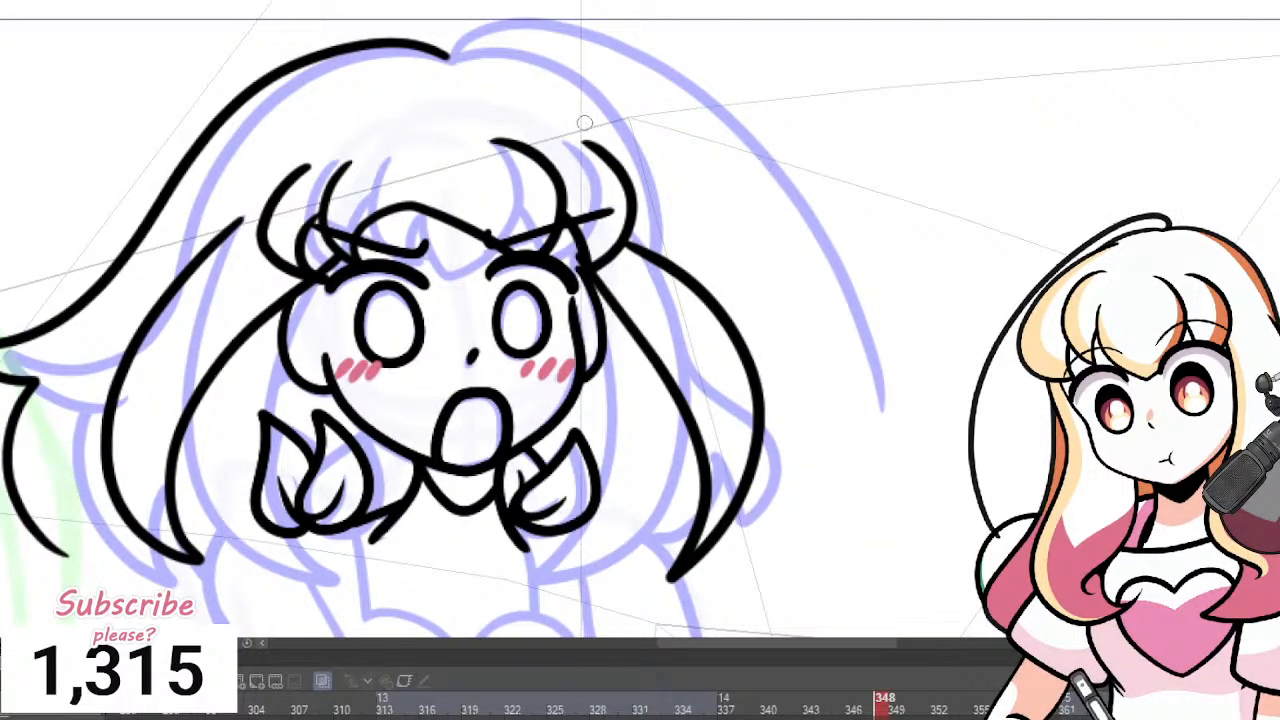
mouse_move(456, 52)
left_mouse_down()
mouse_move(586, 74)
mouse_move(640, 157)
mouse_move(650, 230)
left_mouse_up()
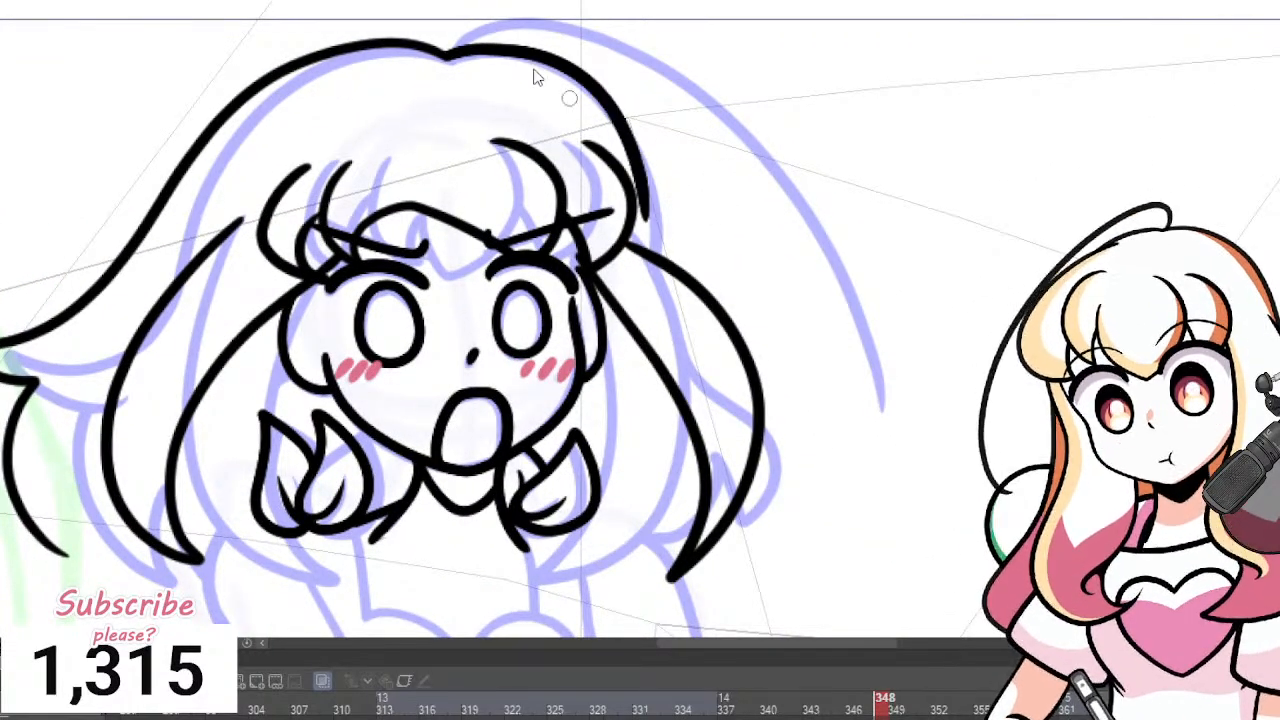
key("ctrl+z")
mouse_move(440, 52)
left_mouse_down()
mouse_move(596, 71)
mouse_move(674, 190)
mouse_move(672, 229)
left_mouse_up()
key("ctrl+z")
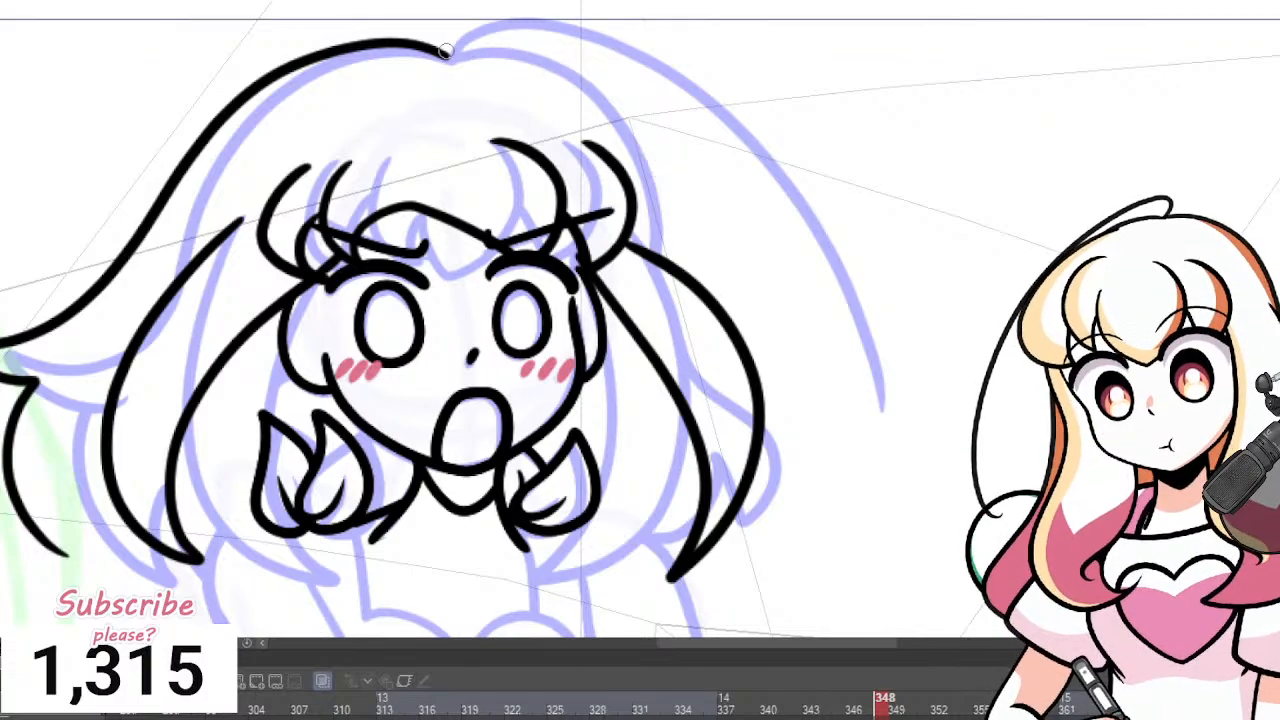
Ink the right side of the hair crown from the top parting down to the right side lock.
mouse_move(445, 52)
left_mouse_down()
mouse_move(541, 54)
mouse_move(639, 139)
mouse_move(663, 241)
left_mouse_up()
mouse_move(648, 165)
left_mouse_down()
mouse_move(663, 241)
mouse_move(655, 305)
left_mouse_up()
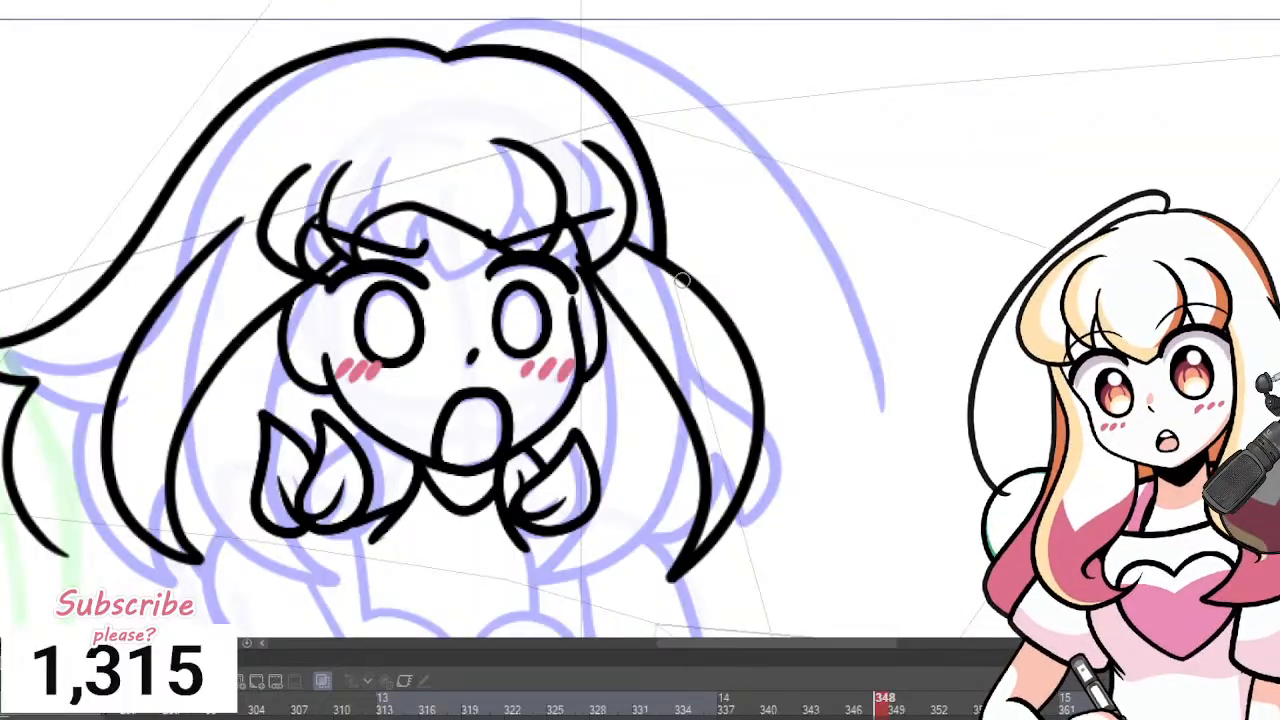
scroll(712, 334, "down", 7)
scroll(800, 362, "up", 4)
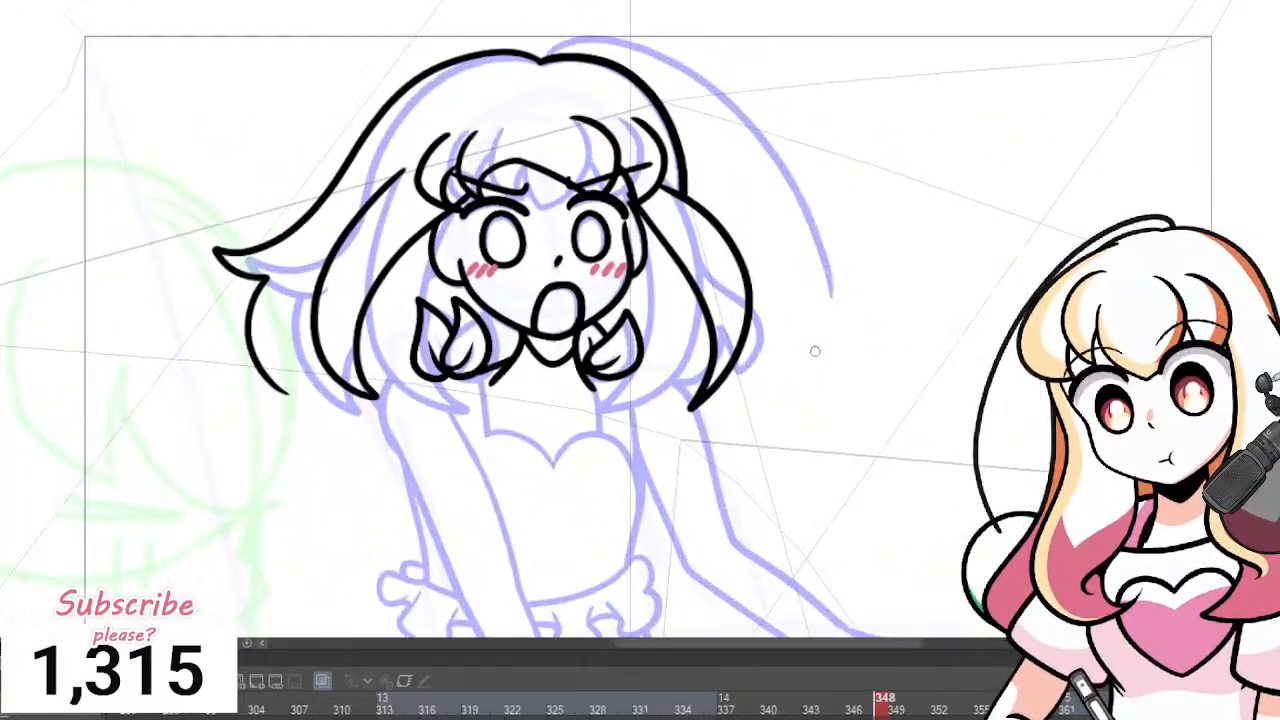
scroll(794, 321, "up", 2)
scroll(760, 350, "down", 3)
scroll(721, 381, "up", 3)
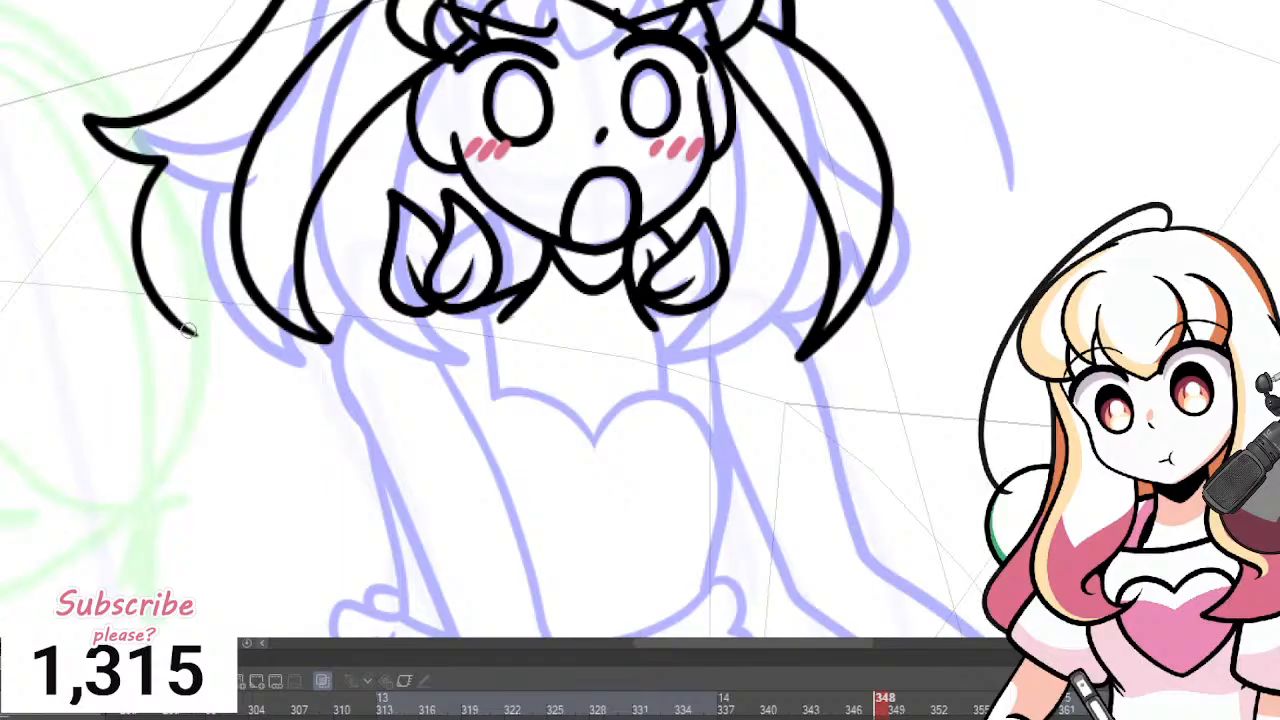
mouse_move(183, 240)
left_mouse_down()
mouse_move(196, 332)
mouse_move(281, 386)
mouse_move(335, 381)
left_mouse_up()
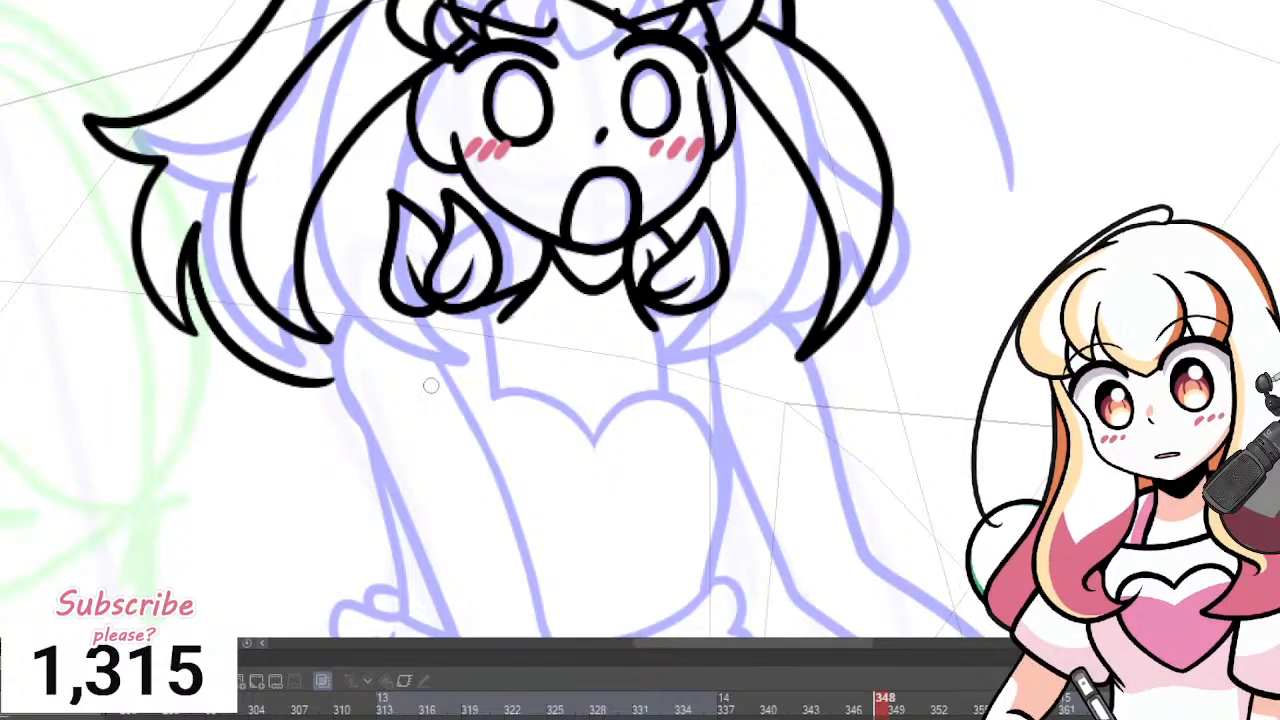
key("ctrl+z")
key("ctrl+z")
mouse_move(196, 332)
left_mouse_down()
mouse_move(185, 250)
mouse_move(212, 196)
left_mouse_up()
mouse_move(212, 196)
left_mouse_down()
mouse_move(203, 243)
mouse_move(266, 302)
left_mouse_up()
key("ctrl+z")
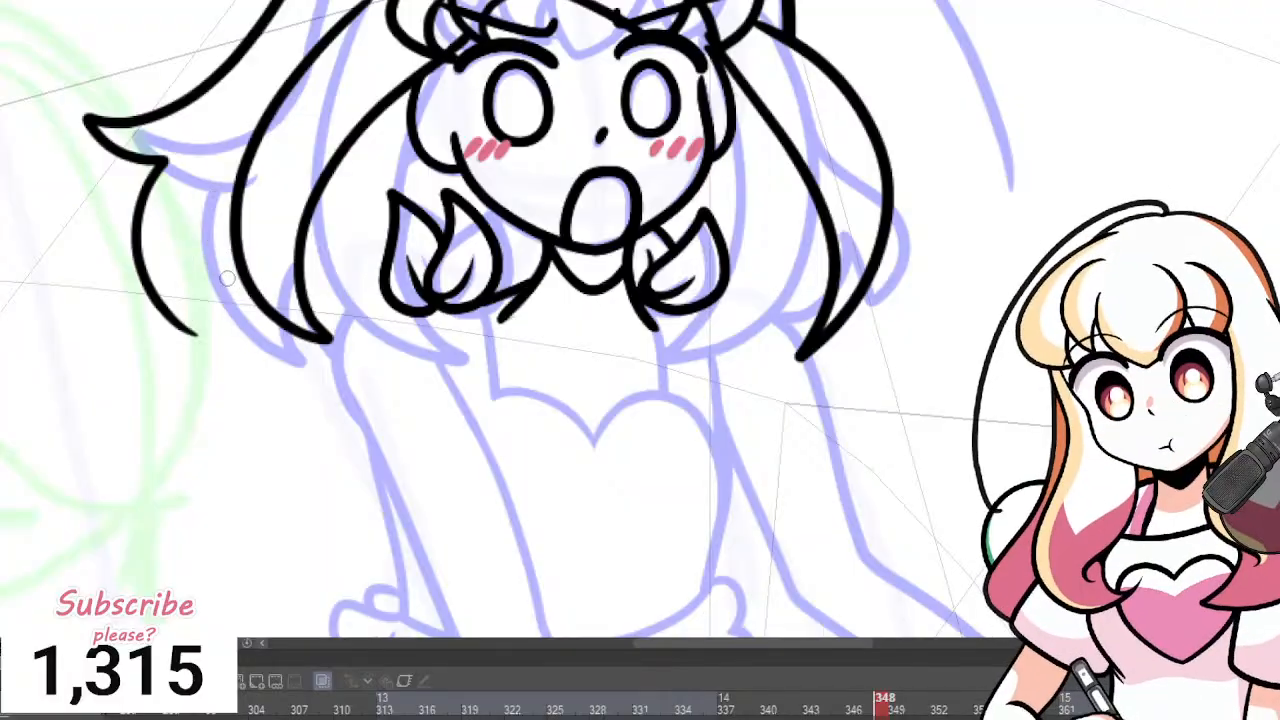
Ink the pointed strand between the left outer locks, then the inner spike and outward flick of the right side hair.
mouse_move(196, 337)
left_mouse_down()
mouse_move(203, 192)
mouse_move(210, 242)
mouse_move(248, 284)
left_mouse_up()
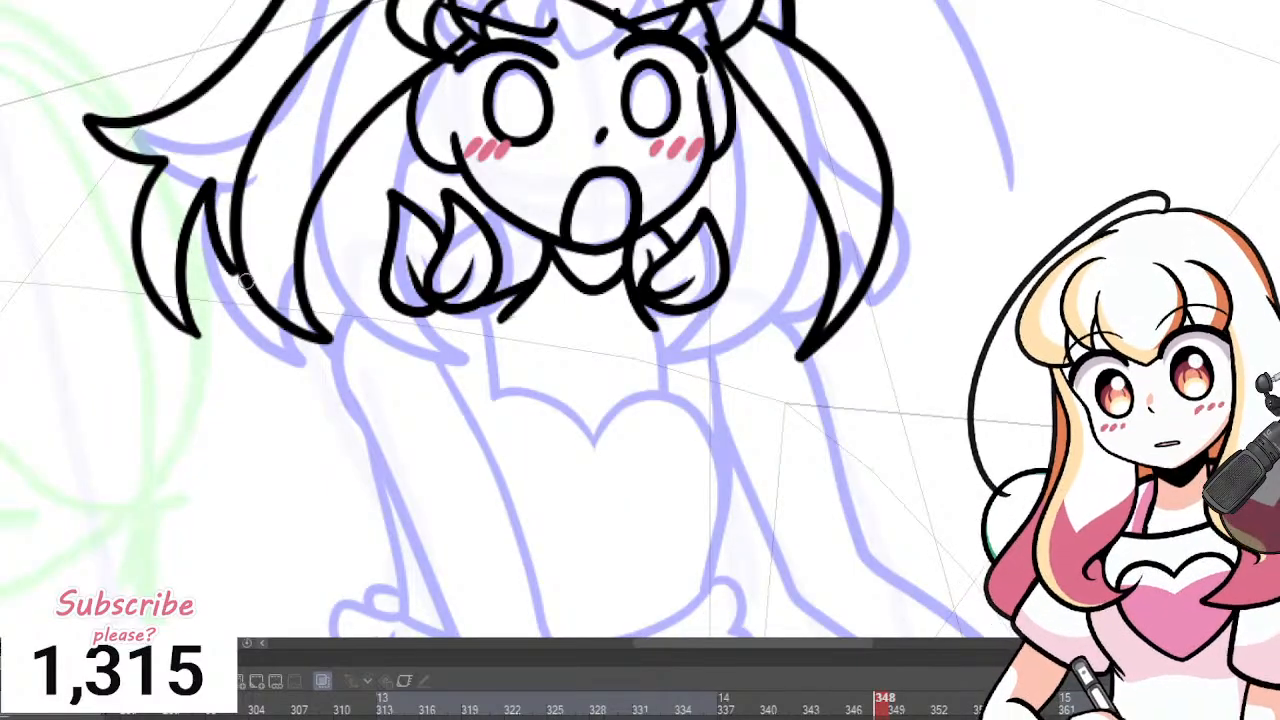
mouse_move(720, 288)
left_mouse_down()
mouse_move(765, 194)
mouse_move(810, 232)
mouse_move(828, 295)
left_mouse_up()
scroll(838, 405, "down", 3)
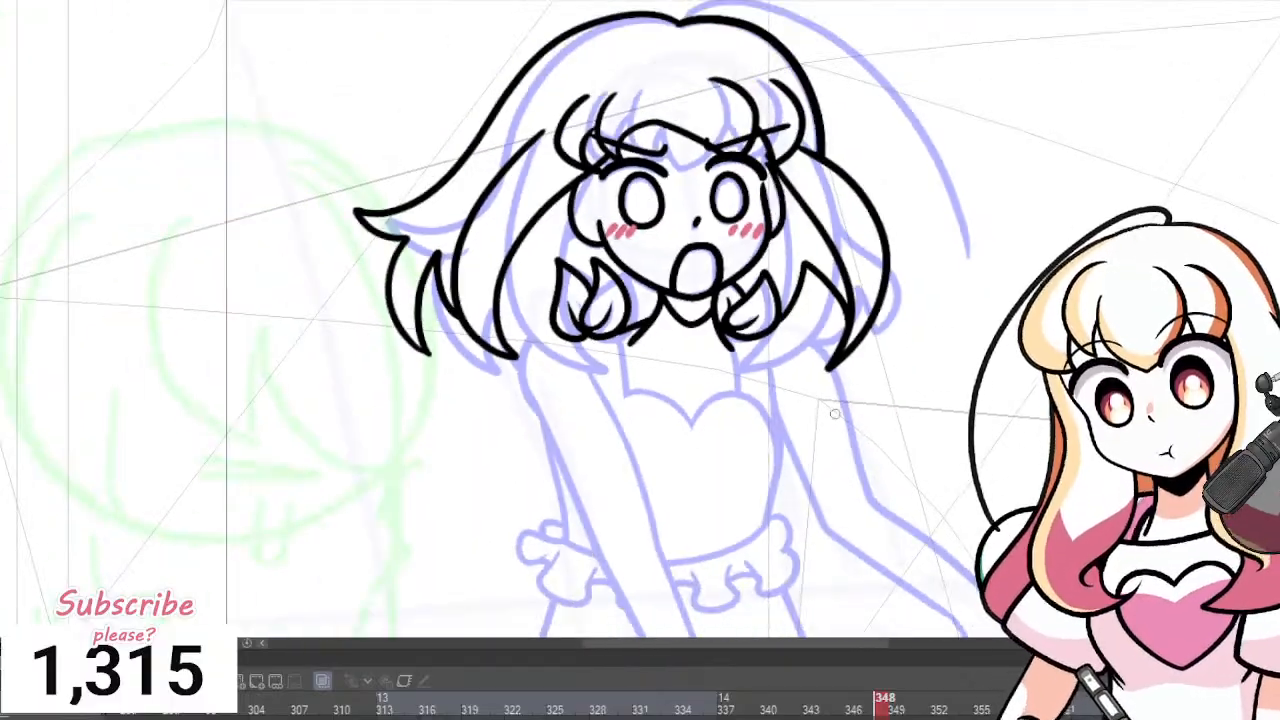
scroll(948, 234, "up", 4)
mouse_move(836, 278)
left_mouse_down()
mouse_move(913, 309)
mouse_move(842, 345)
left_mouse_up()
scroll(868, 328, "down", 3)
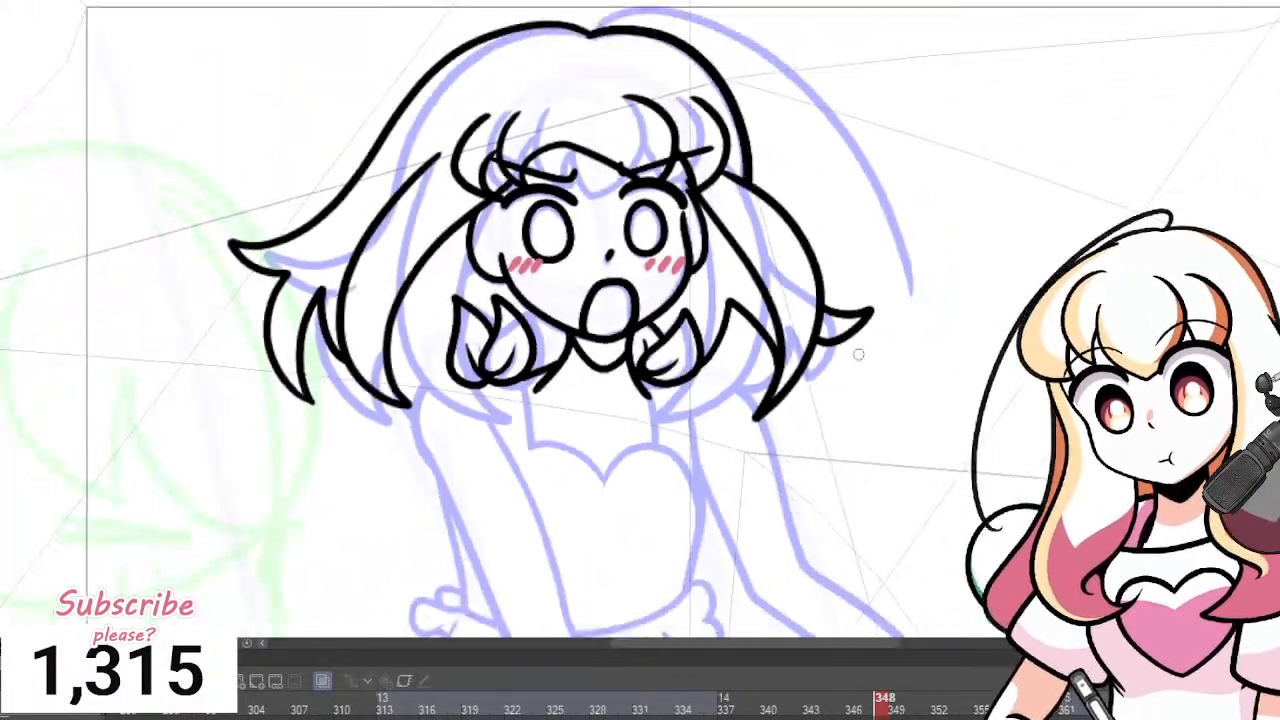
Flip back and forth between frames 346 and 347 to compare the inked hair and face with the previous drawing.
scroll(858, 350, "up", 1)
key("Left")
key("Right")
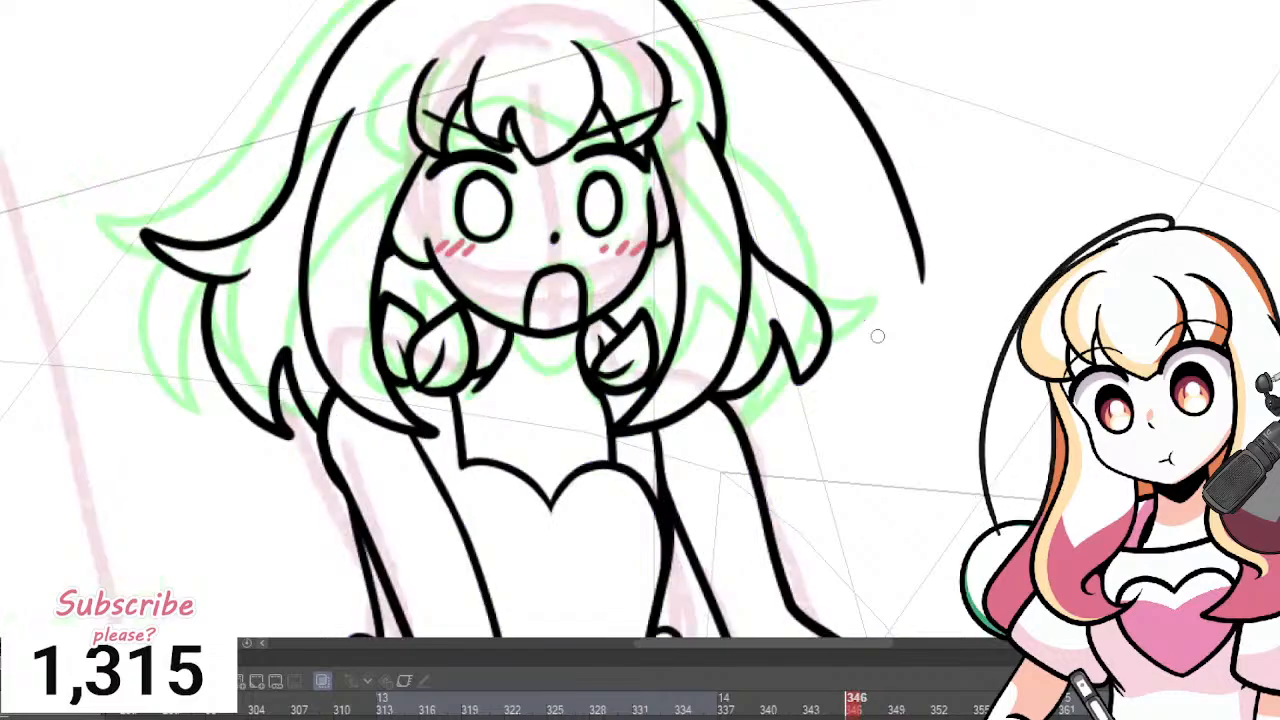
key("Left")
key("Right")
key("Left")
key("Right")
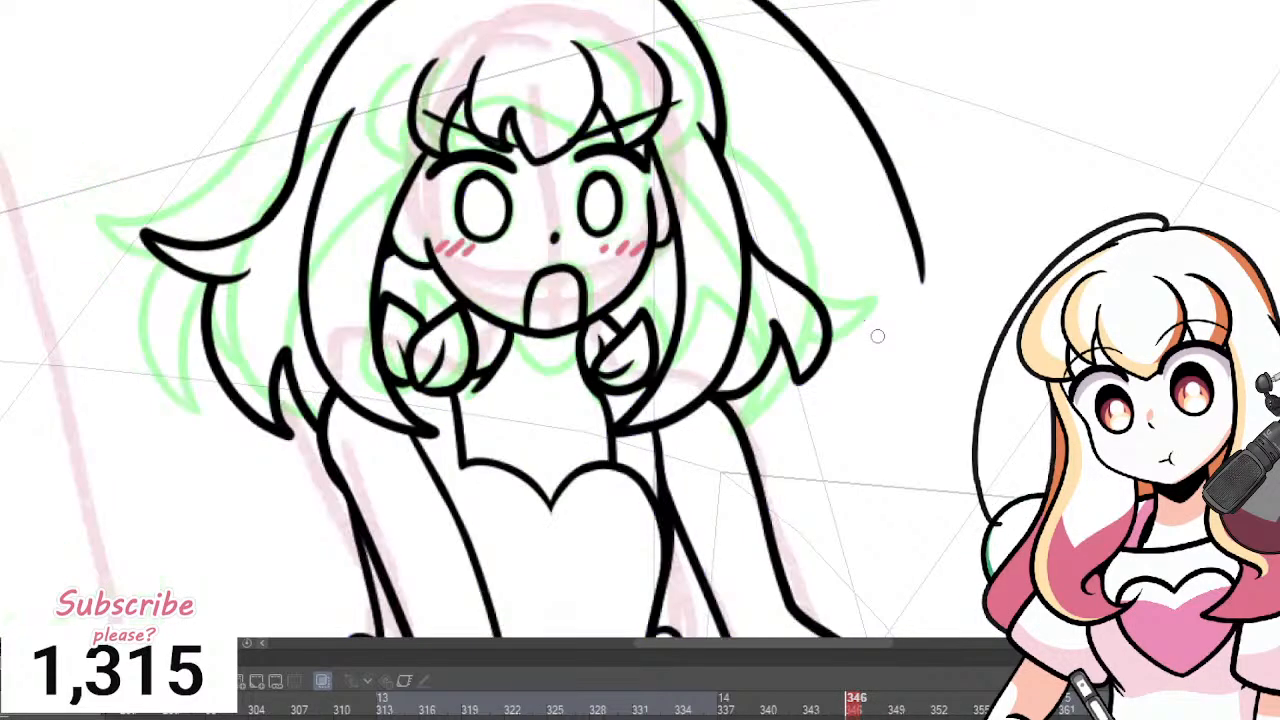
key("Left")
scroll(877, 336, "down", 1)
key("Right")
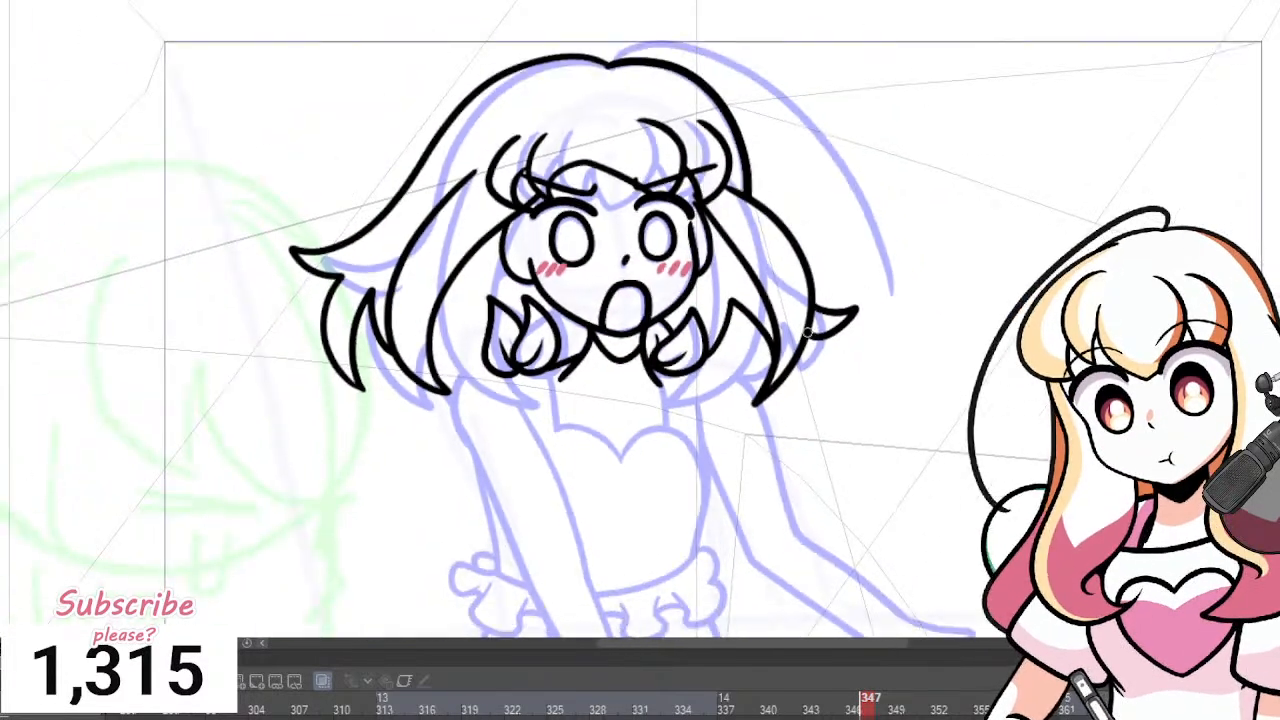
key("Left")
key("Right")
key("Left")
scroll(700, 300, "down", 1)
Examine the full-body pose at frame 347 and compare it with the preceding frame.
left_click_drag(790, 500, 760, 351)
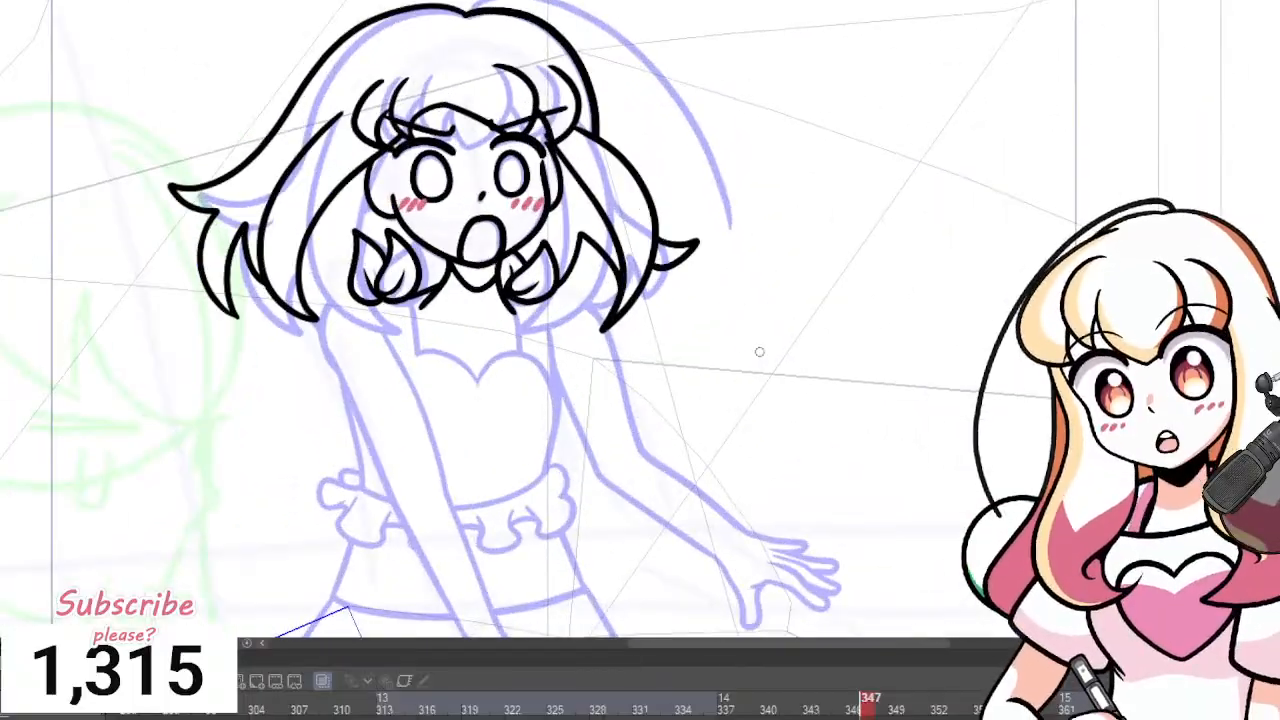
left_click_drag(730, 530, 700, 350)
scroll(563, 411, "up", 1)
scroll(558, 330, "down", 5)
scroll(553, 195, "down", 3)
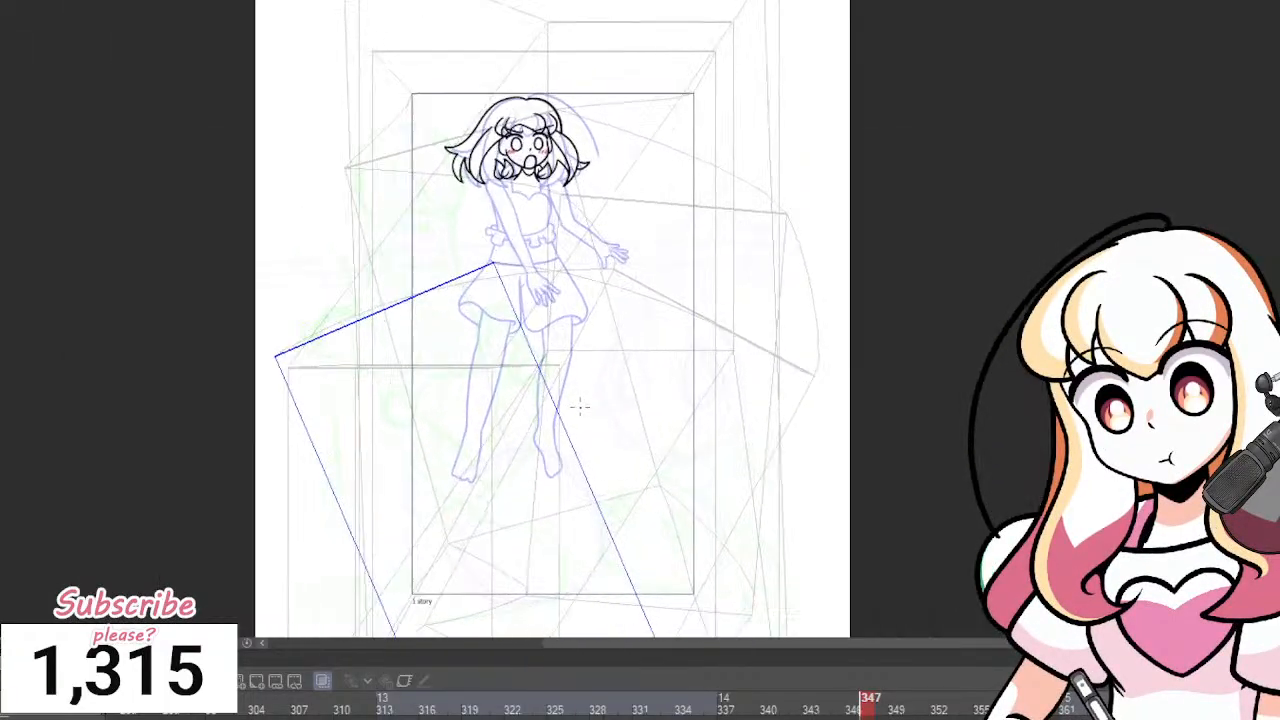
scroll(582, 404, "up", 3)
key("Left")
key("Right")
key("Left")
scroll(640, 155, "up", 1)
key("Right")
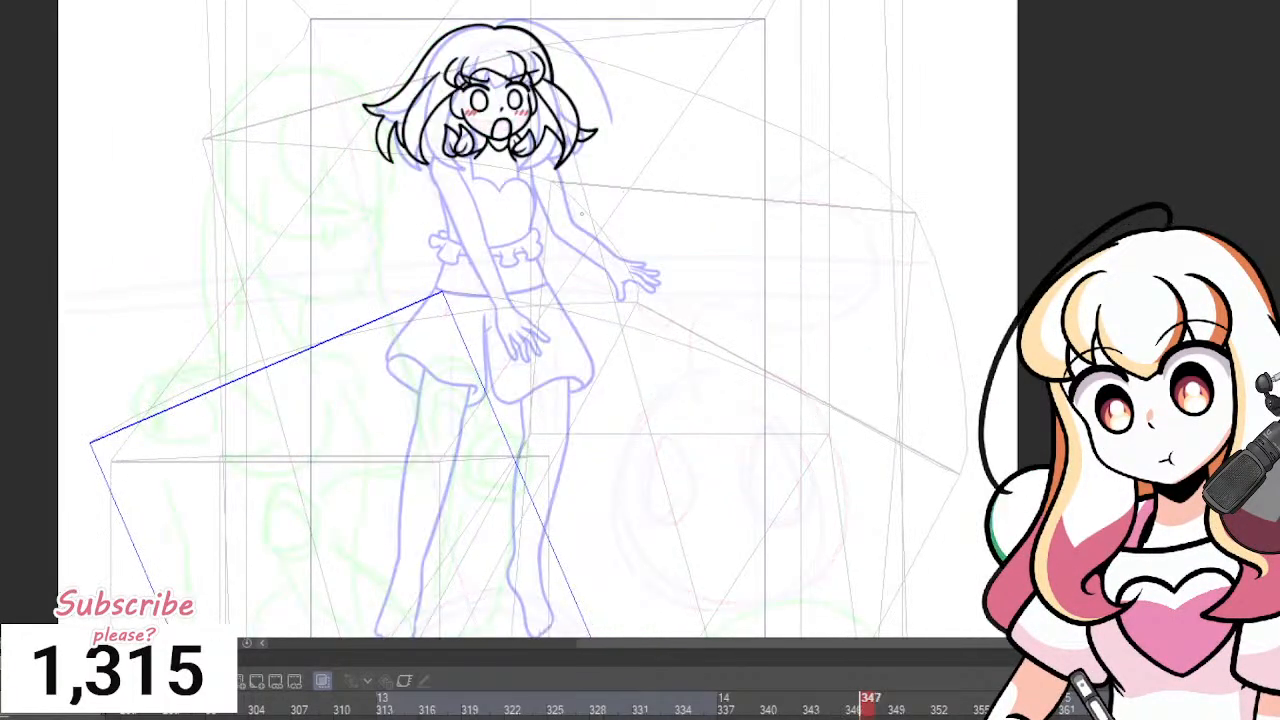
Check the inked head up close against the neighbouring frames up to frame 349.
scroll(560, 120, "down", 1)
left_click_drag(520, 80, 548, 198)
key("Left")
scroll(543, 240, "up", 8)
key("Right")
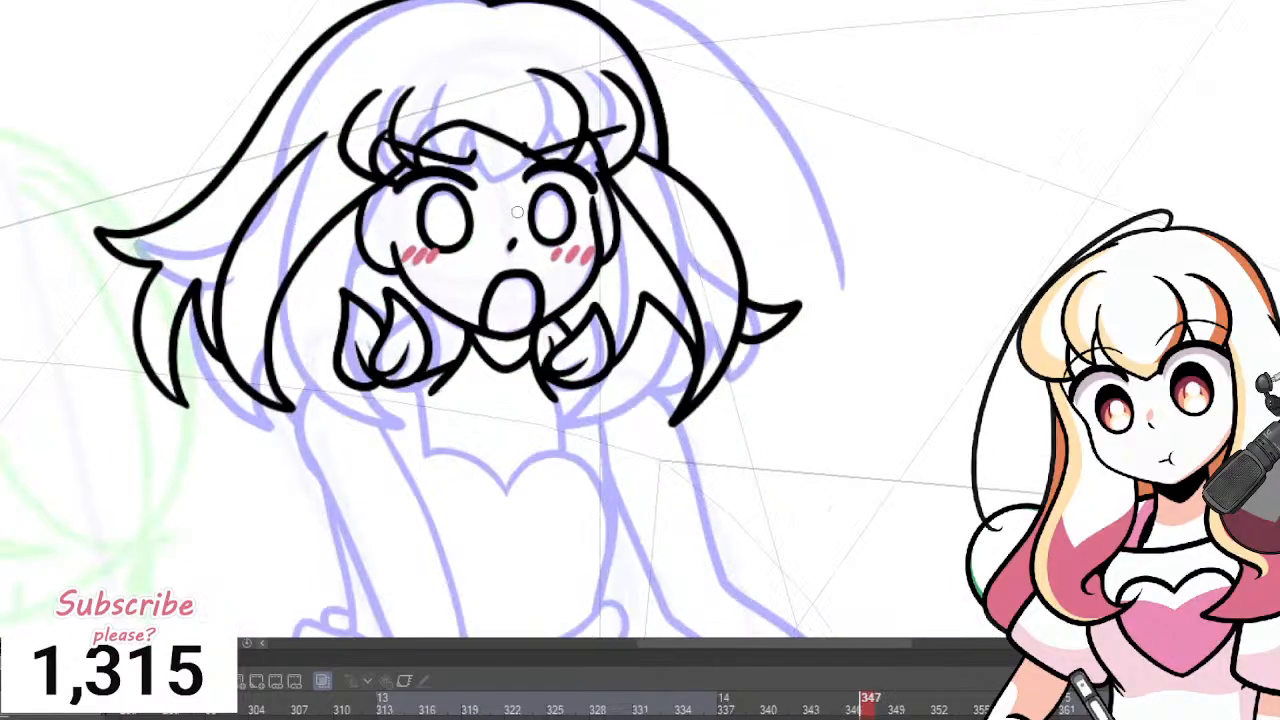
scroll(515, 240, "up", 2)
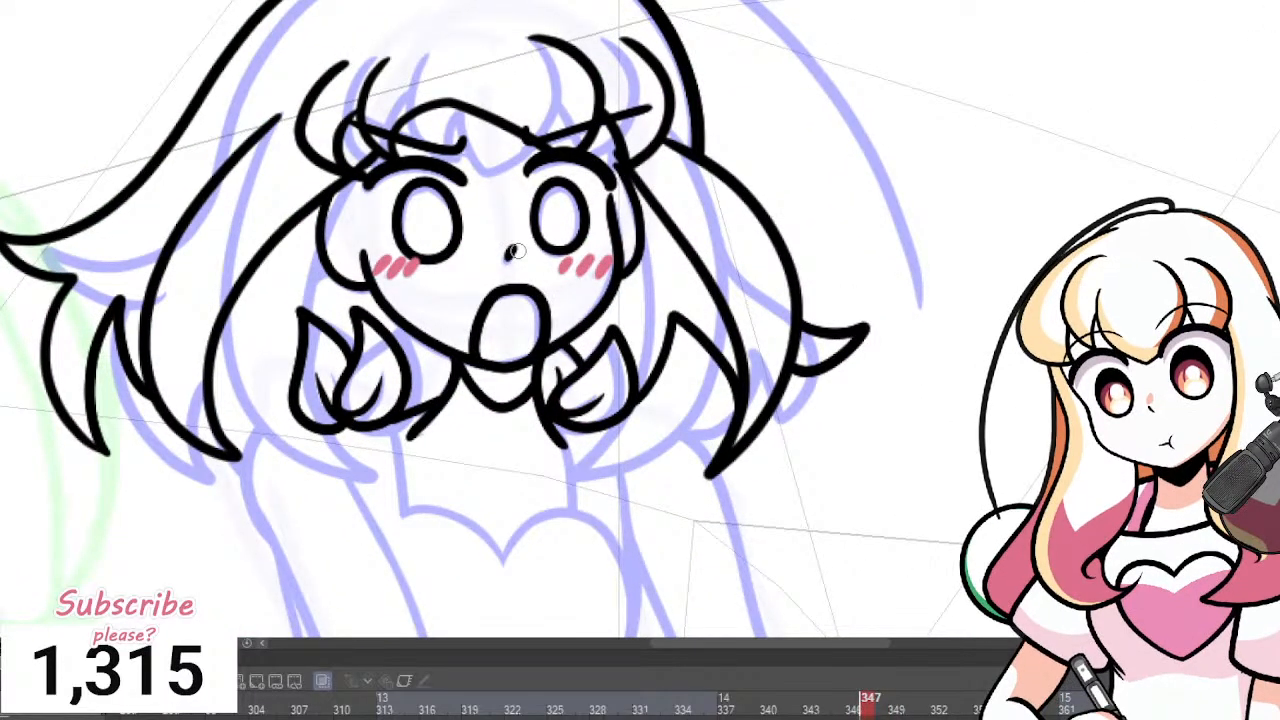
key("Right")
key("Left")
key("Right")
key("Right")
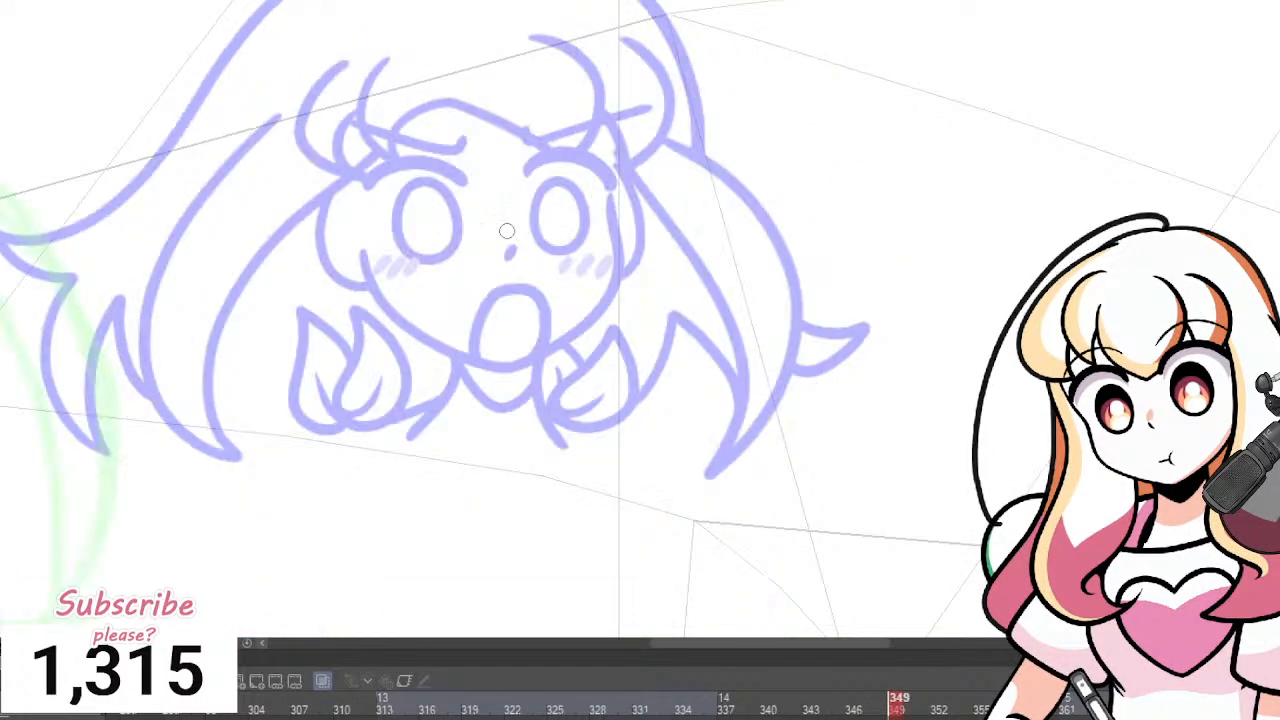
scroll(715, 285, "down", 1)
scroll(443, 282, "up", 2)
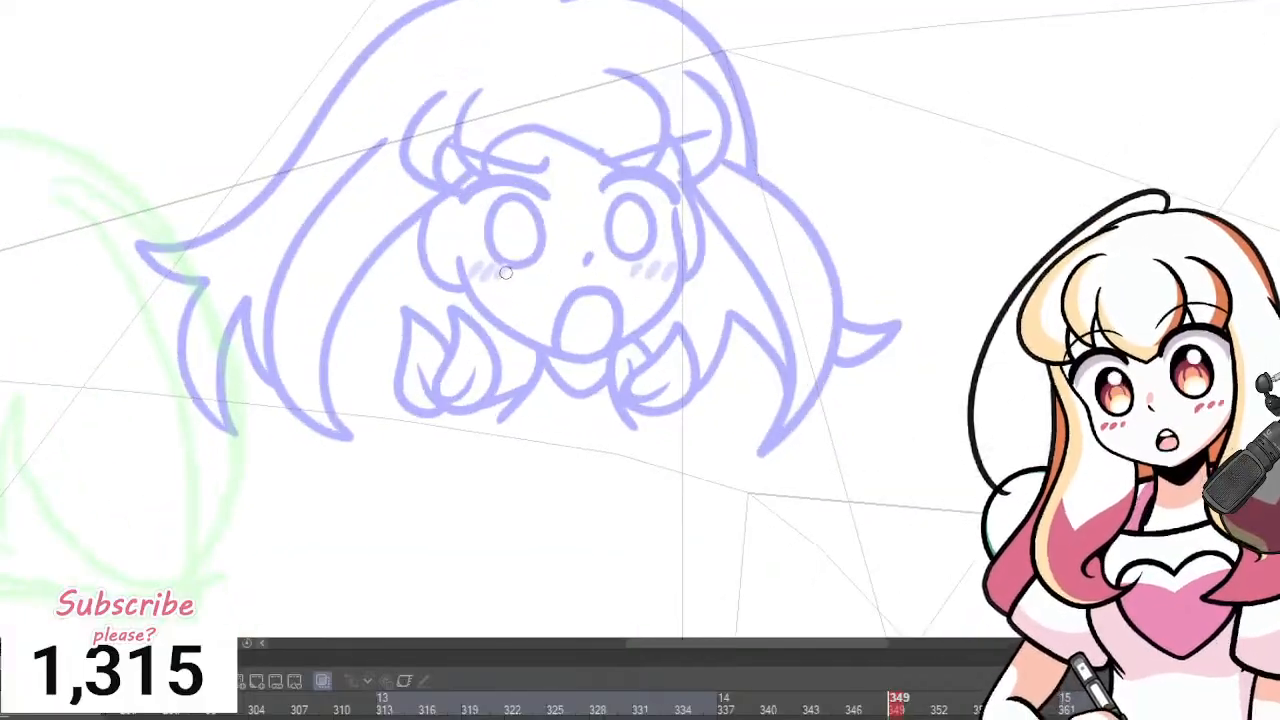
Ink the missing hair strand between the left front lock and the left ornament at frame 348, and advance to frame 349.
key("Left")
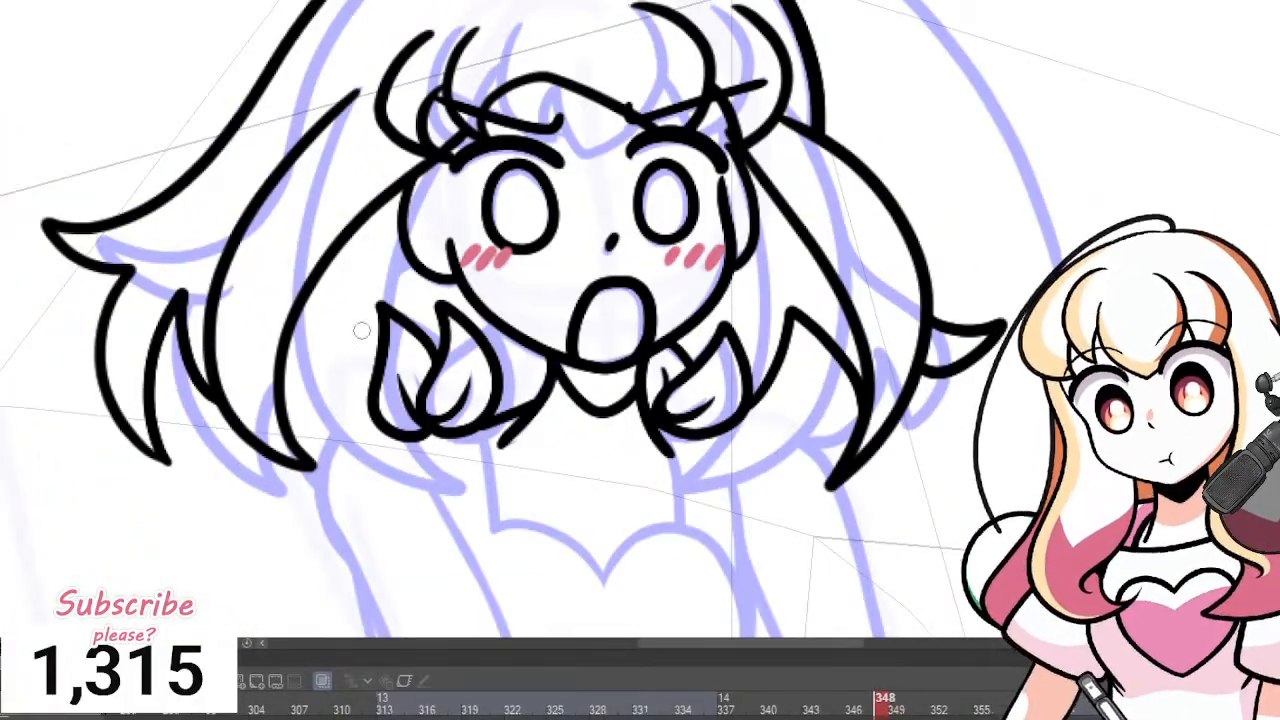
mouse_move(285, 408)
left_mouse_down()
mouse_move(333, 310)
mouse_move(323, 394)
mouse_move(378, 424)
left_mouse_up()
key("Right")
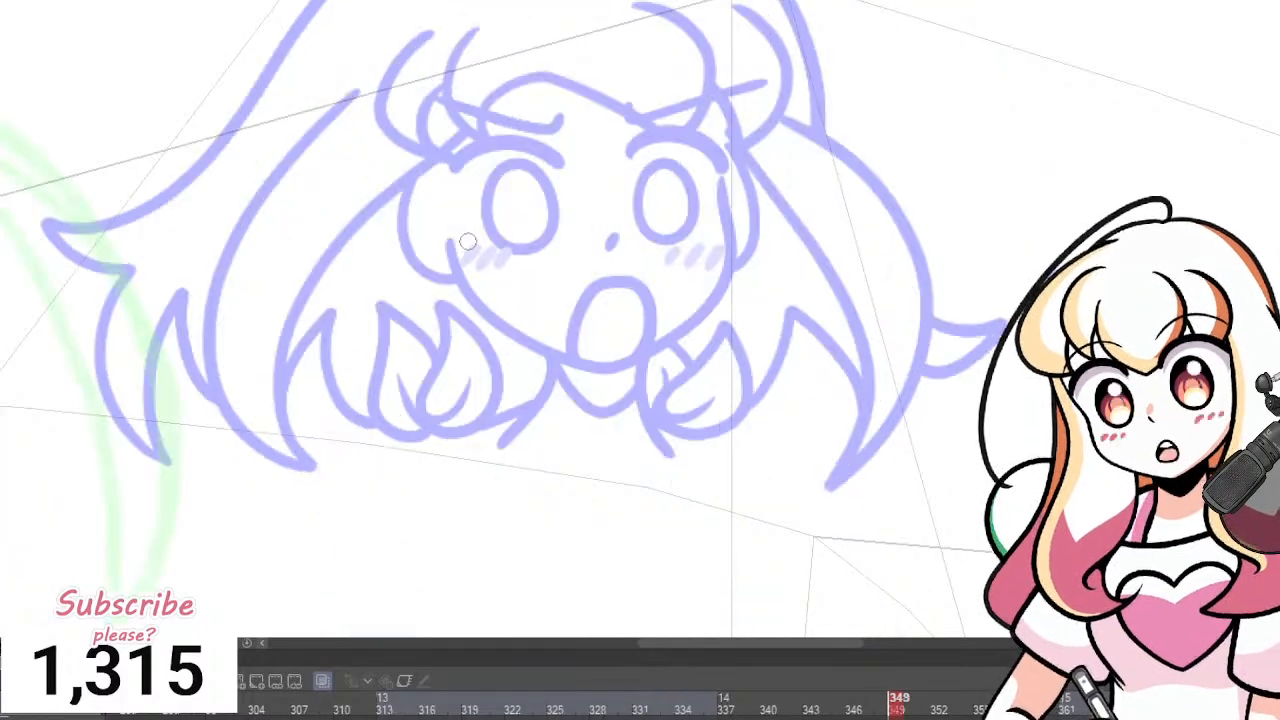
Ink the thick curved upper lash line of the left eye over the sketch at frame 349.
scroll(480, 243, "down", 3)
scroll(490, 225, "up", 1)
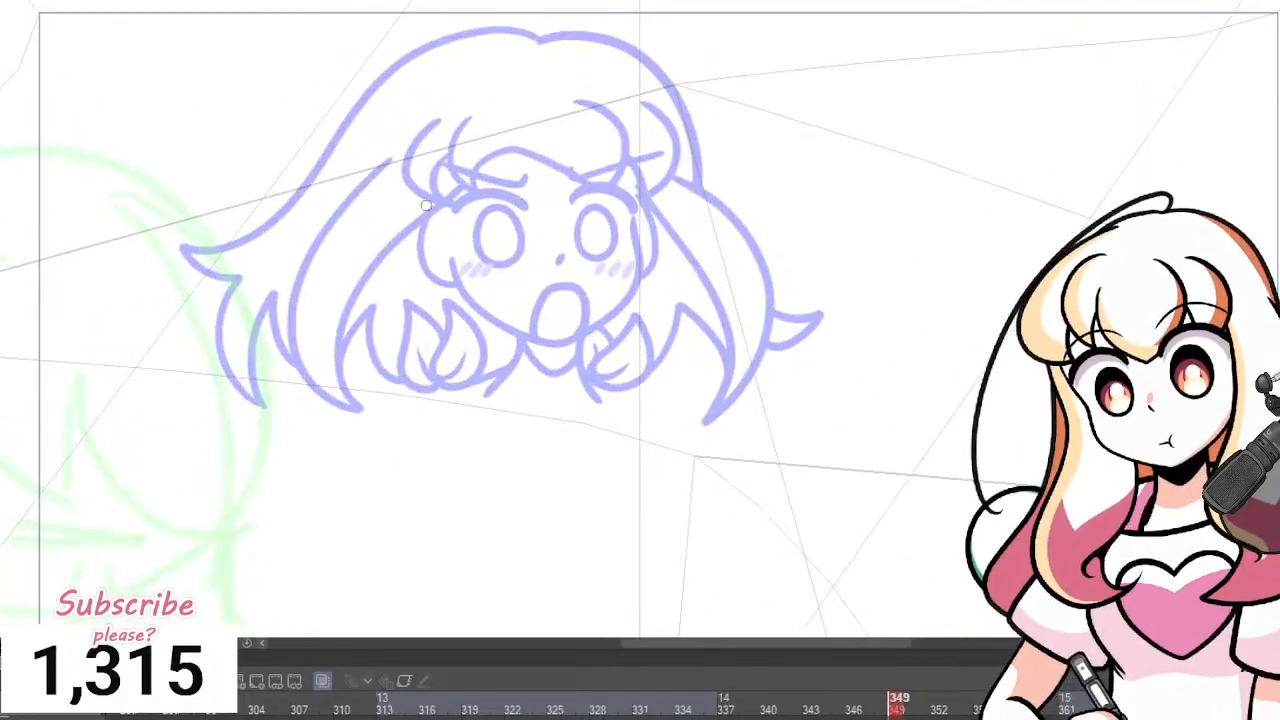
scroll(426, 206, "up", 1)
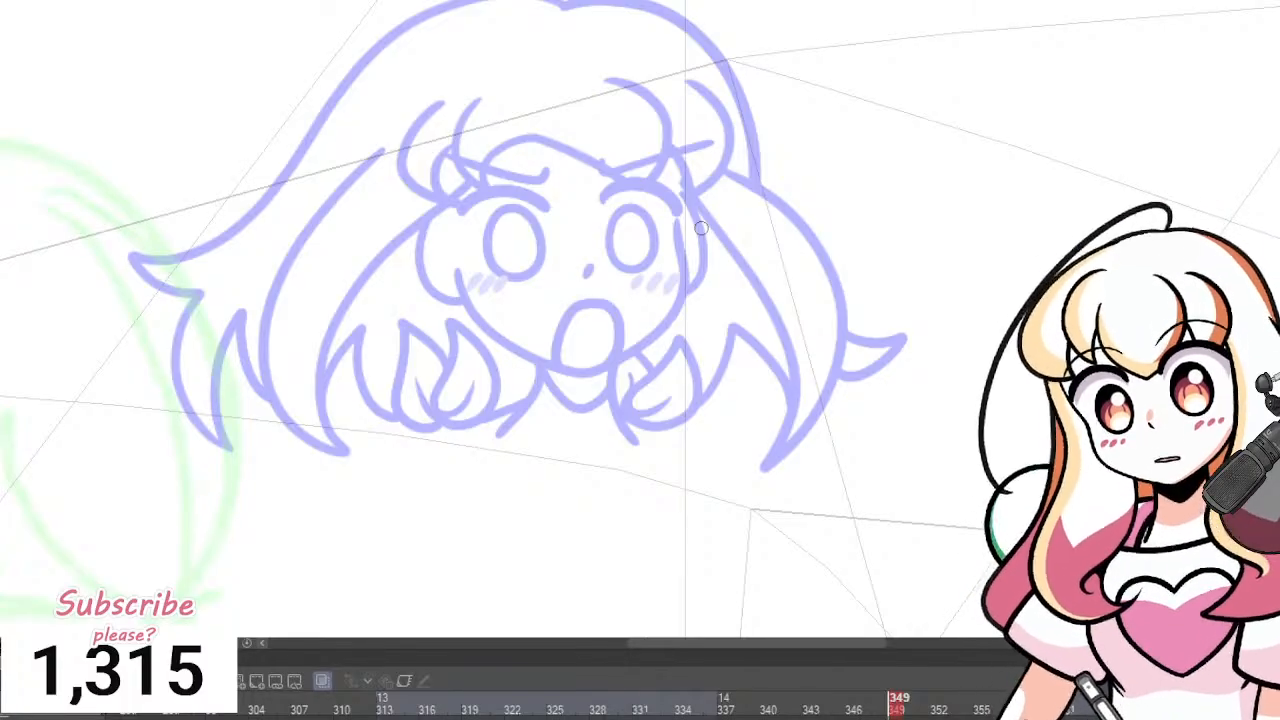
scroll(701, 228, "down", 2)
scroll(606, 228, "up", 4)
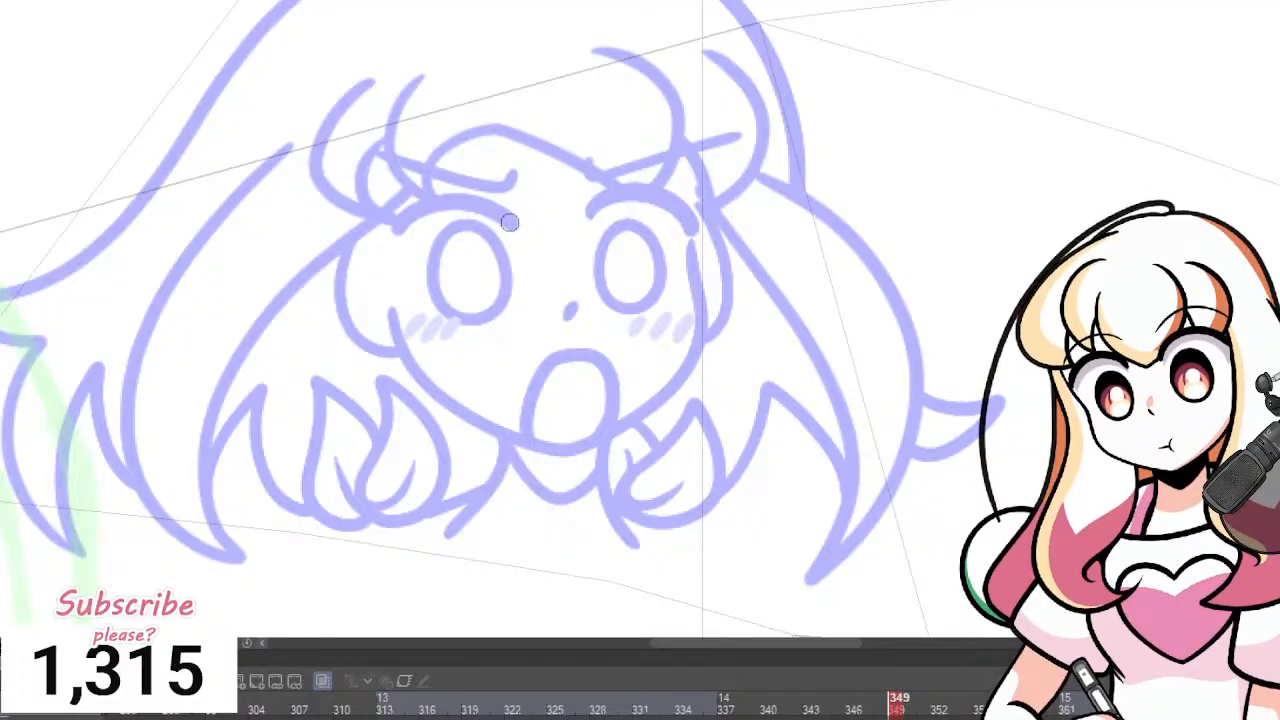
mouse_move(510, 222)
left_mouse_down()
mouse_move(451, 196)
mouse_move(390, 228)
mouse_move(388, 243)
mouse_move(461, 195)
mouse_move(522, 222)
mouse_move(485, 203)
mouse_move(410, 225)
left_mouse_up()
key("ctrl+z")
key("ctrl+z")
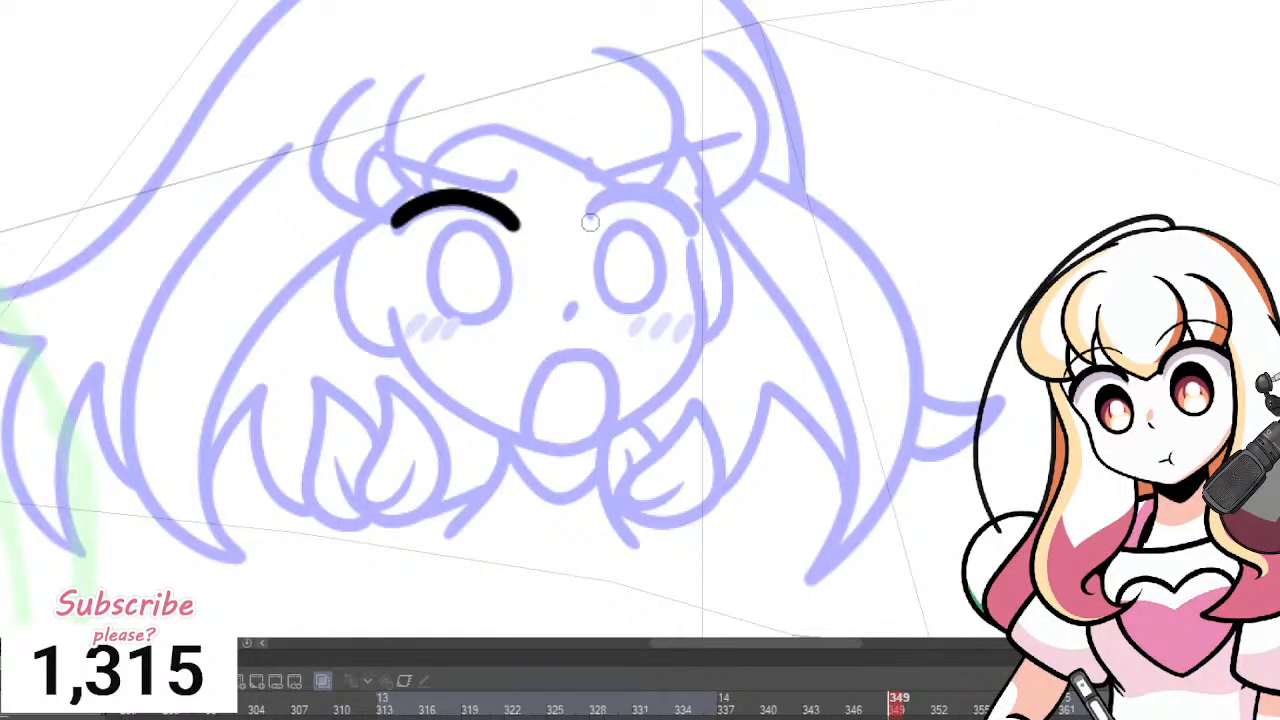
Ink the matching curved upper lash line over the right eye, redrawing it until it follows the sketch.
mouse_move(588, 224)
left_mouse_down()
mouse_move(640, 197)
mouse_move(663, 206)
left_mouse_up()
key("ctrl+z")
mouse_move(581, 224)
left_mouse_down()
mouse_move(616, 193)
mouse_move(677, 209)
mouse_move(697, 232)
left_mouse_up()
key("ctrl+z")
mouse_move(580, 222)
left_mouse_down()
mouse_move(643, 186)
mouse_move(706, 220)
left_mouse_up()
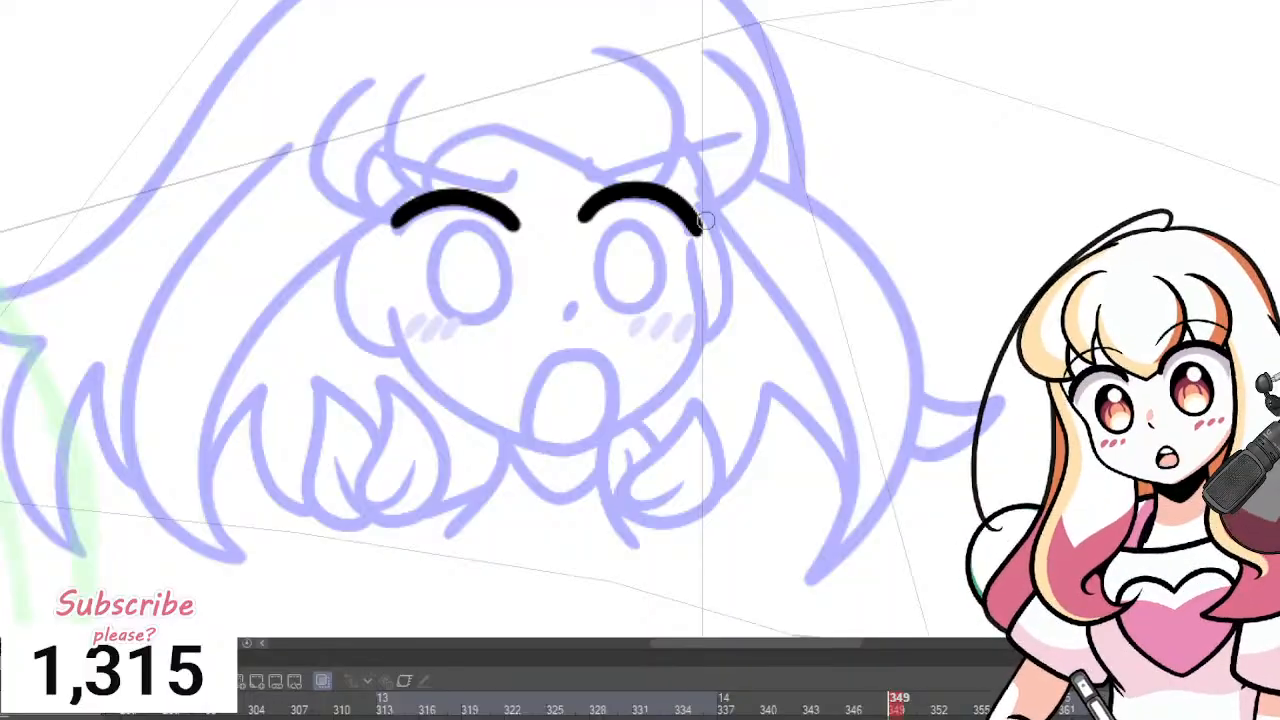
Ink the face outline from the left cheek around the pointed chin up to the right eye's outer corner.
scroll(698, 323, "down", 3)
scroll(671, 292, "up", 2)
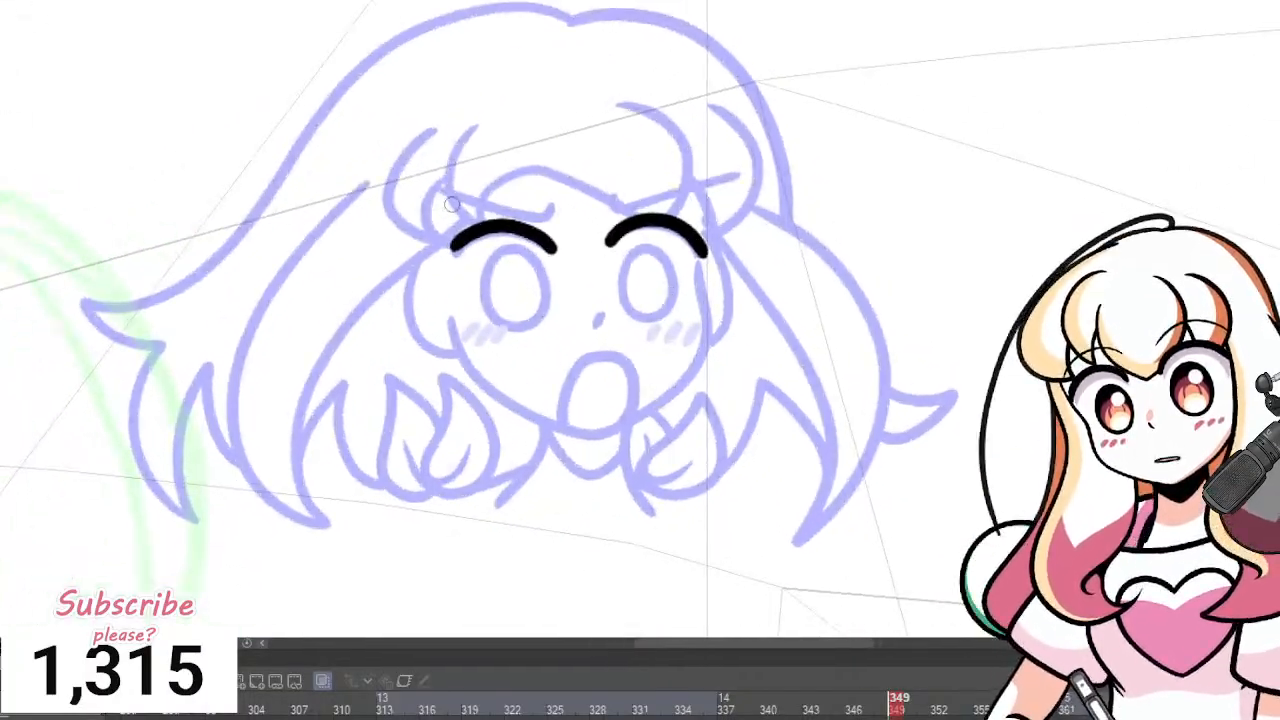
scroll(552, 285, "up", 3)
scroll(566, 314, "down", 3)
scroll(677, 308, "up", 1)
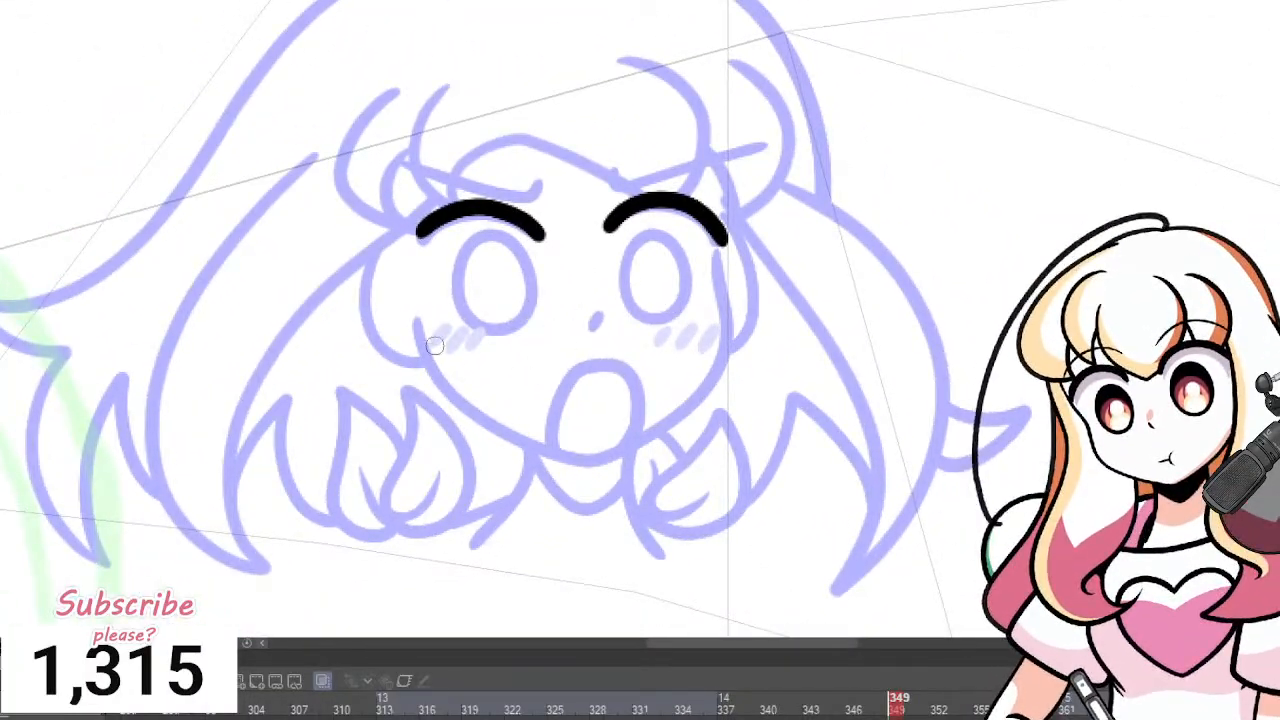
mouse_move(412, 312)
left_mouse_down()
mouse_move(506, 444)
mouse_move(588, 464)
mouse_move(455, 401)
mouse_move(588, 455)
mouse_move(417, 336)
mouse_move(507, 438)
mouse_move(584, 462)
mouse_move(701, 410)
mouse_move(729, 353)
mouse_move(718, 279)
mouse_move(744, 234)
left_mouse_up()
key("ctrl+z")
key("ctrl+z")
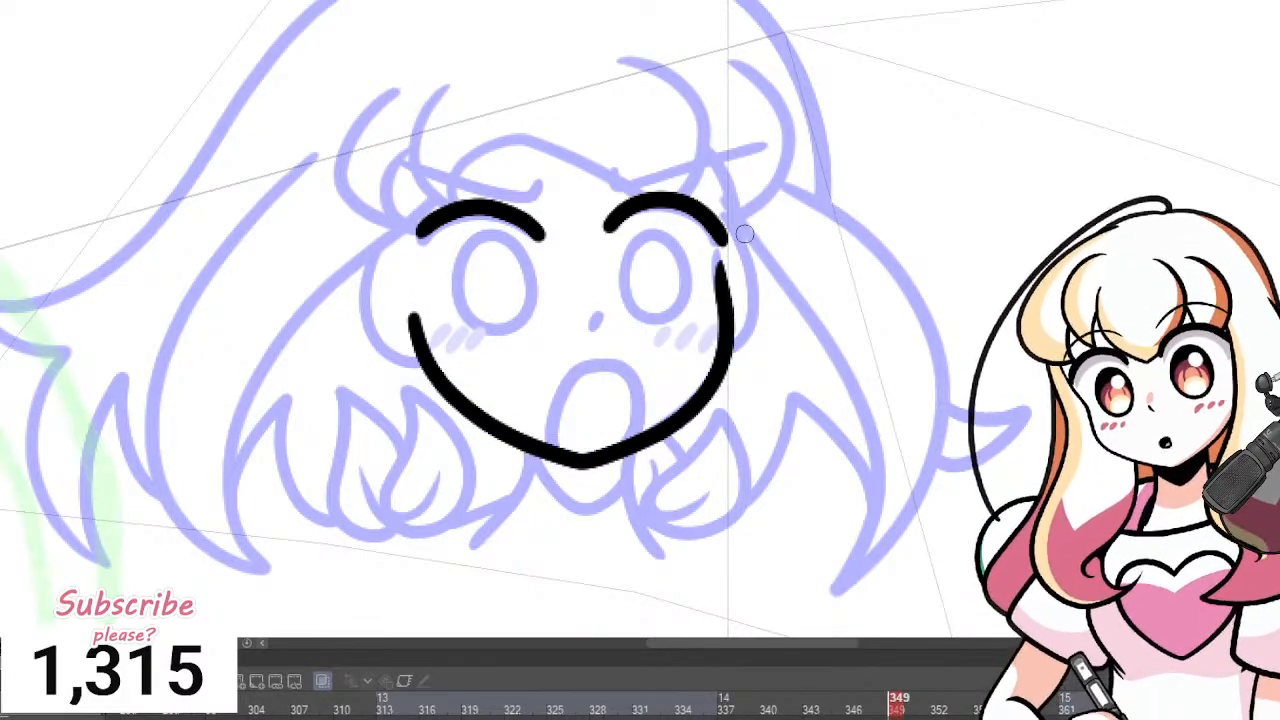
Ink both ears beside the face outline, redrawing the left ear until it fits the sketch.
scroll(744, 234, "up", 2)
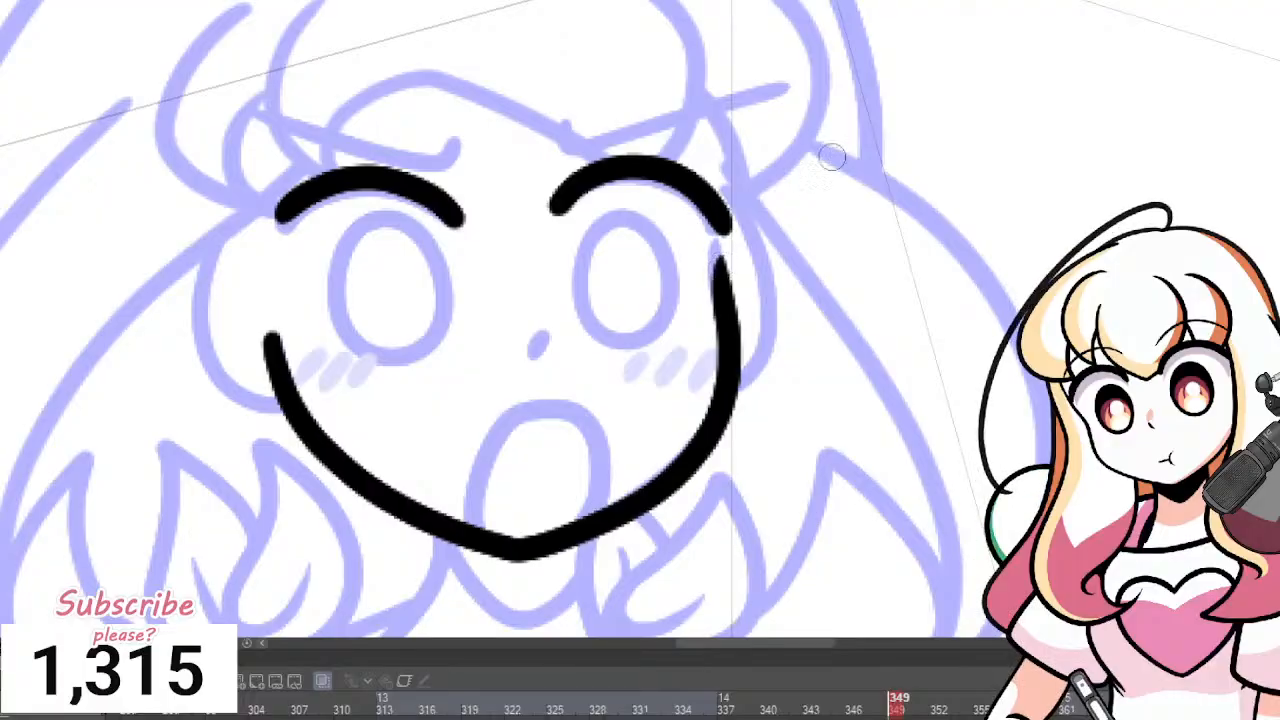
mouse_move(724, 188)
left_mouse_down()
mouse_move(779, 333)
mouse_move(728, 398)
left_mouse_up()
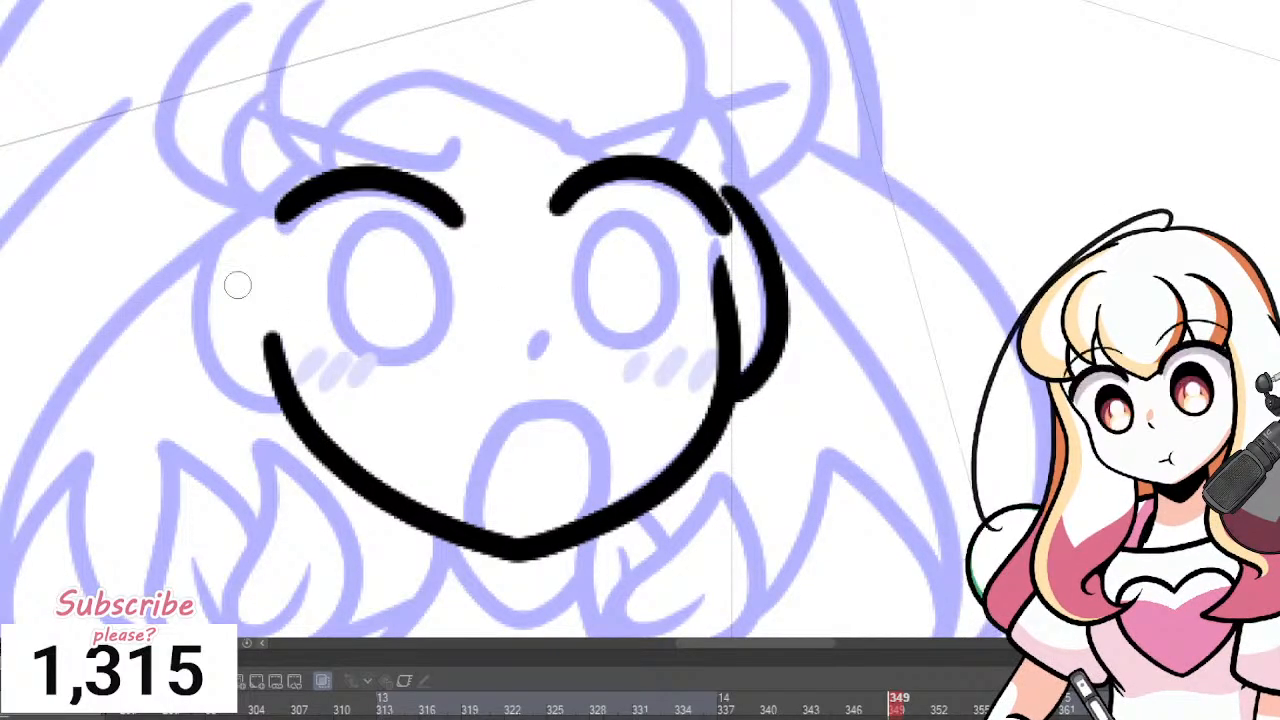
mouse_move(250, 210)
left_mouse_down()
mouse_move(212, 237)
mouse_move(200, 379)
mouse_move(269, 414)
mouse_move(300, 400)
left_mouse_up()
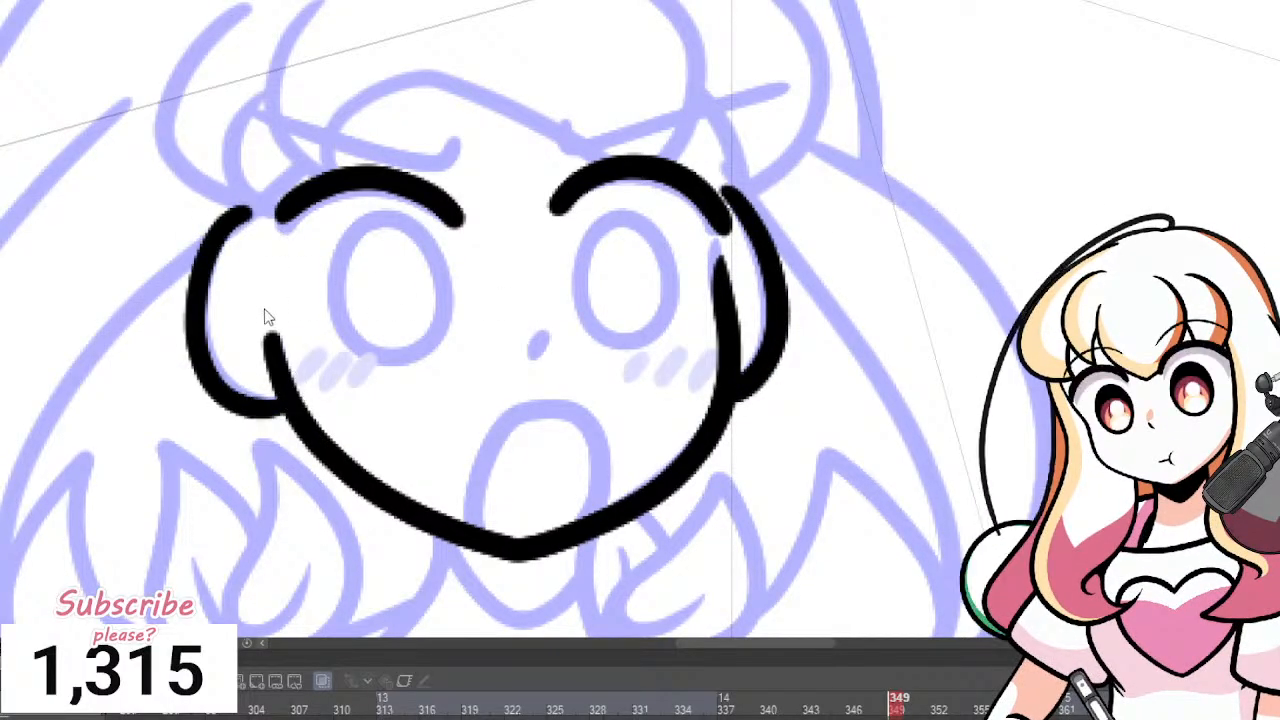
key("ctrl+z")
mouse_move(242, 214)
left_mouse_down()
mouse_move(205, 324)
mouse_move(240, 393)
mouse_move(300, 400)
left_mouse_up()
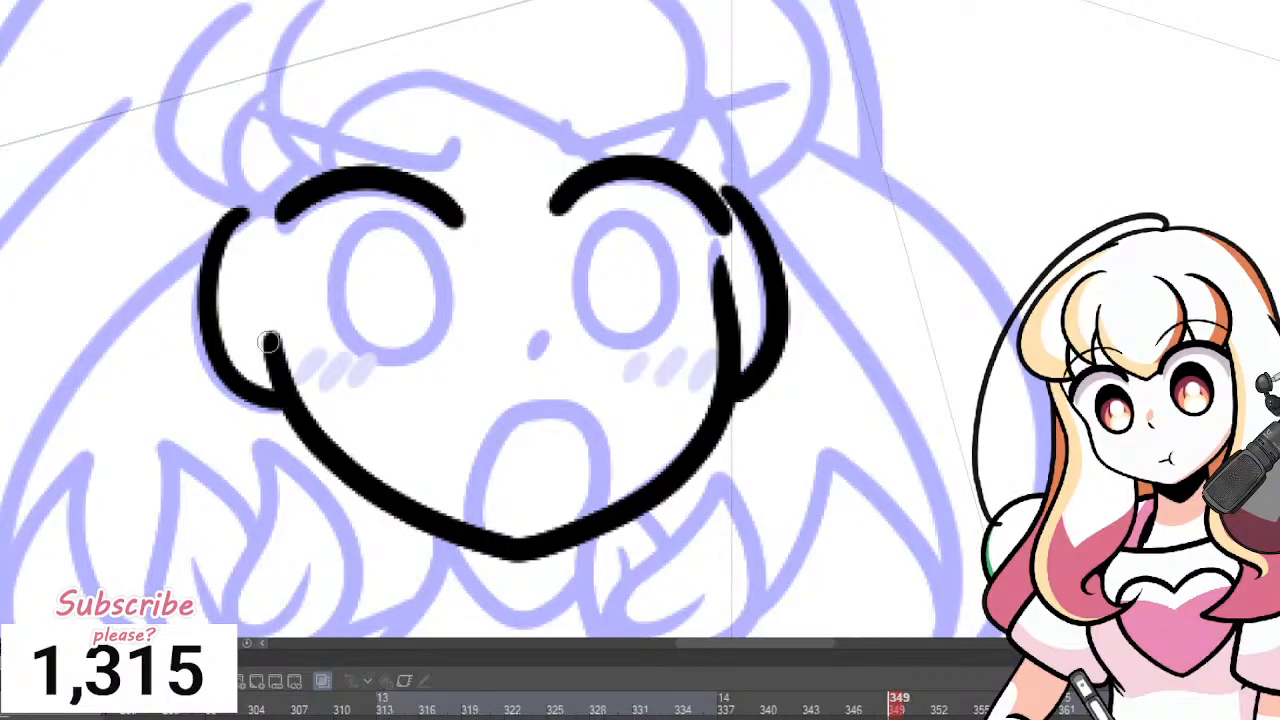
key("ctrl+z")
mouse_move(235, 212)
left_mouse_down()
mouse_move(212, 368)
mouse_move(265, 418)
mouse_move(292, 404)
left_mouse_up()
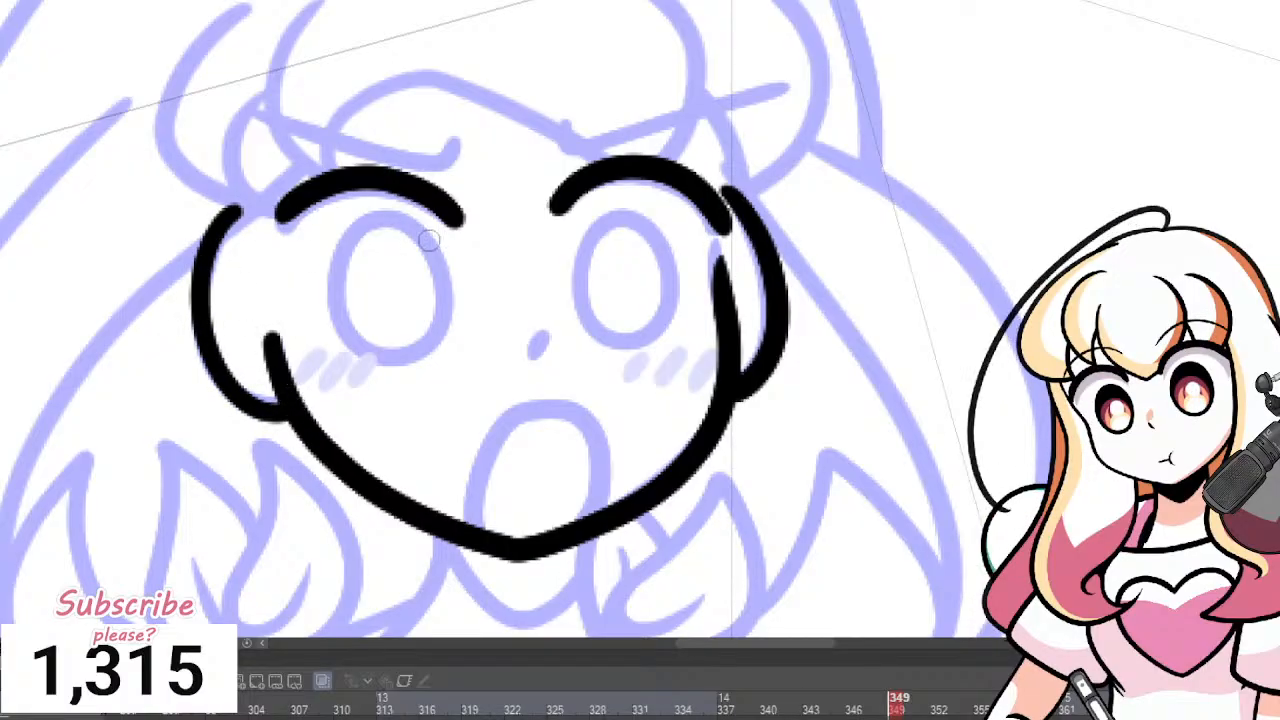
Ink the oval outlines of both eyes beneath the lash lines, redrawing the right oval to match the sketch.
left_click_drag(383, 214, 340, 254)
mouse_move(328, 300)
left_mouse_down()
mouse_move(448, 339)
mouse_move(442, 260)
mouse_move(413, 213)
mouse_move(366, 237)
left_mouse_up()
mouse_move(597, 213)
left_mouse_down()
mouse_move(571, 283)
mouse_move(617, 360)
mouse_move(680, 321)
mouse_move(674, 245)
mouse_move(639, 205)
mouse_move(598, 220)
left_mouse_up()
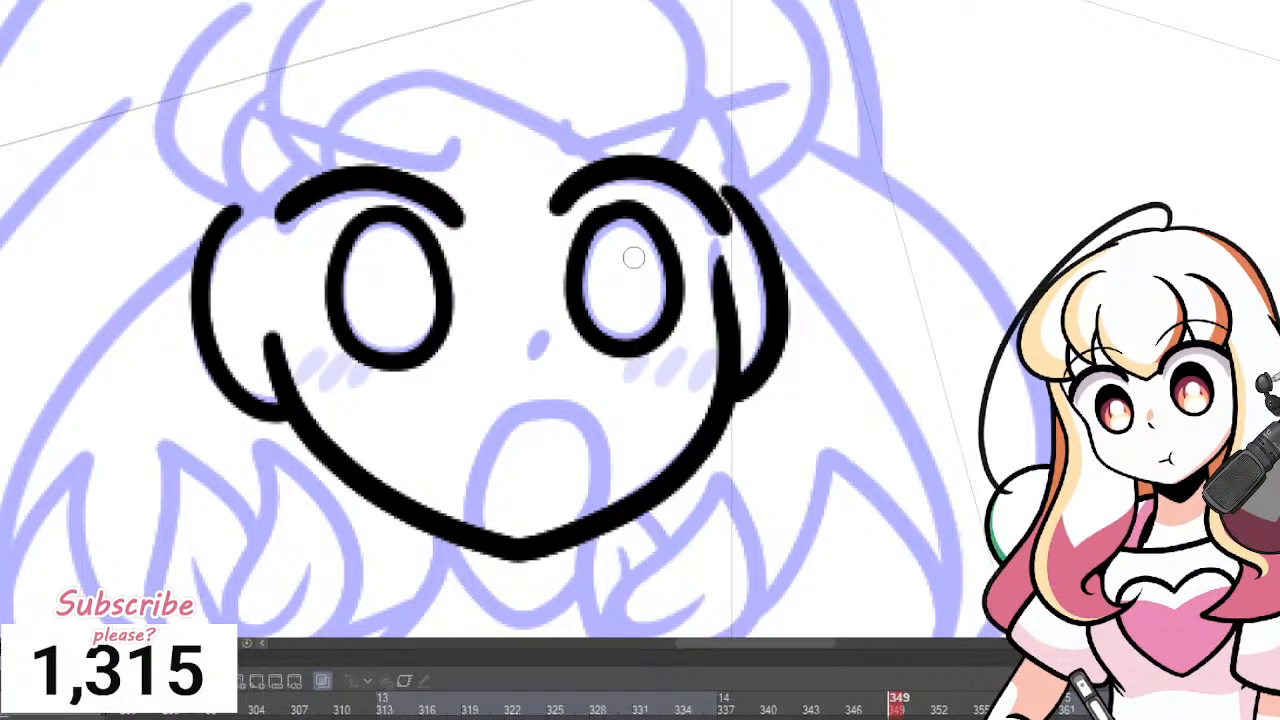
key("ctrl+plus")
key("ctrl+z")
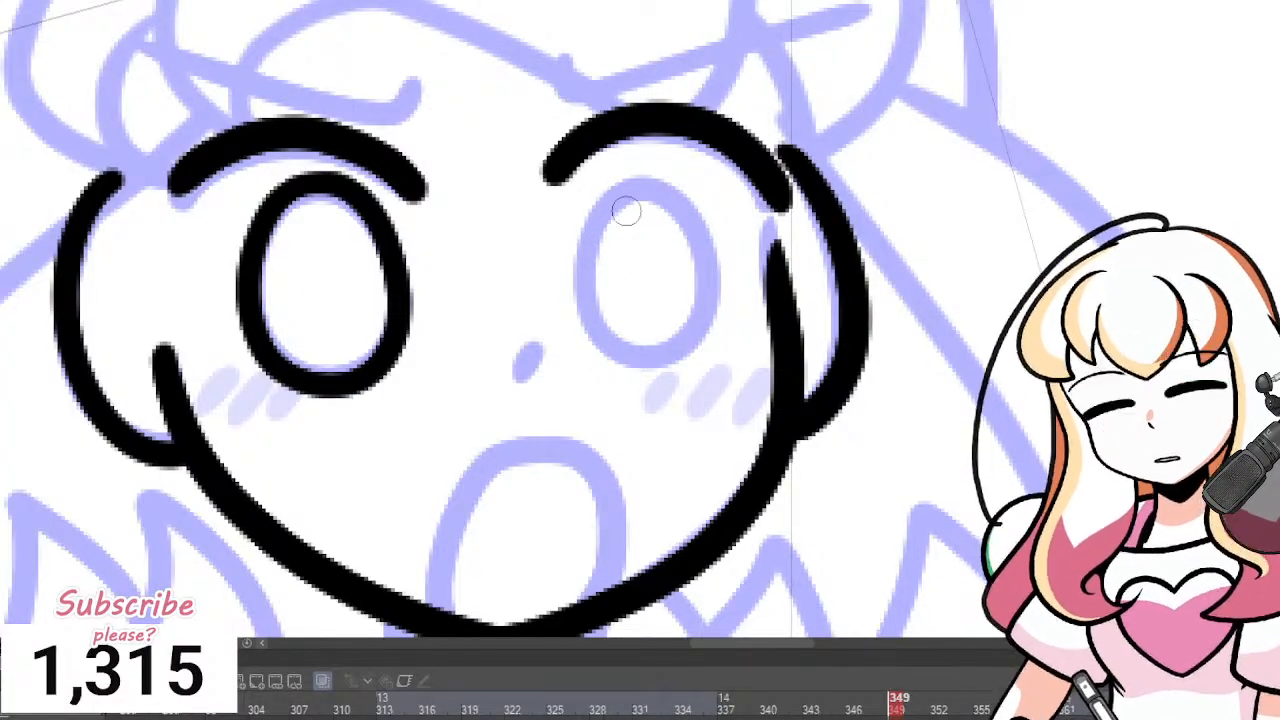
mouse_move(645, 180)
left_mouse_down()
mouse_move(633, 347)
mouse_move(696, 332)
mouse_move(712, 257)
mouse_move(695, 215)
left_mouse_up()
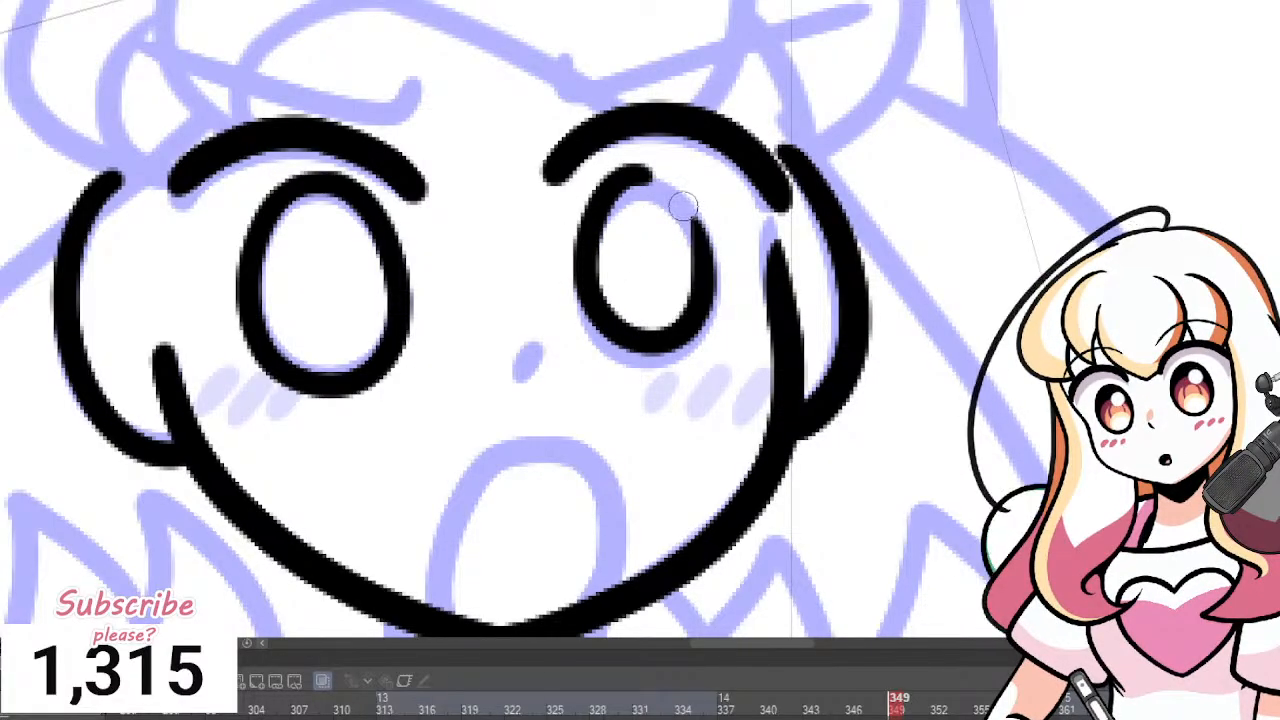
key("ctrl+z")
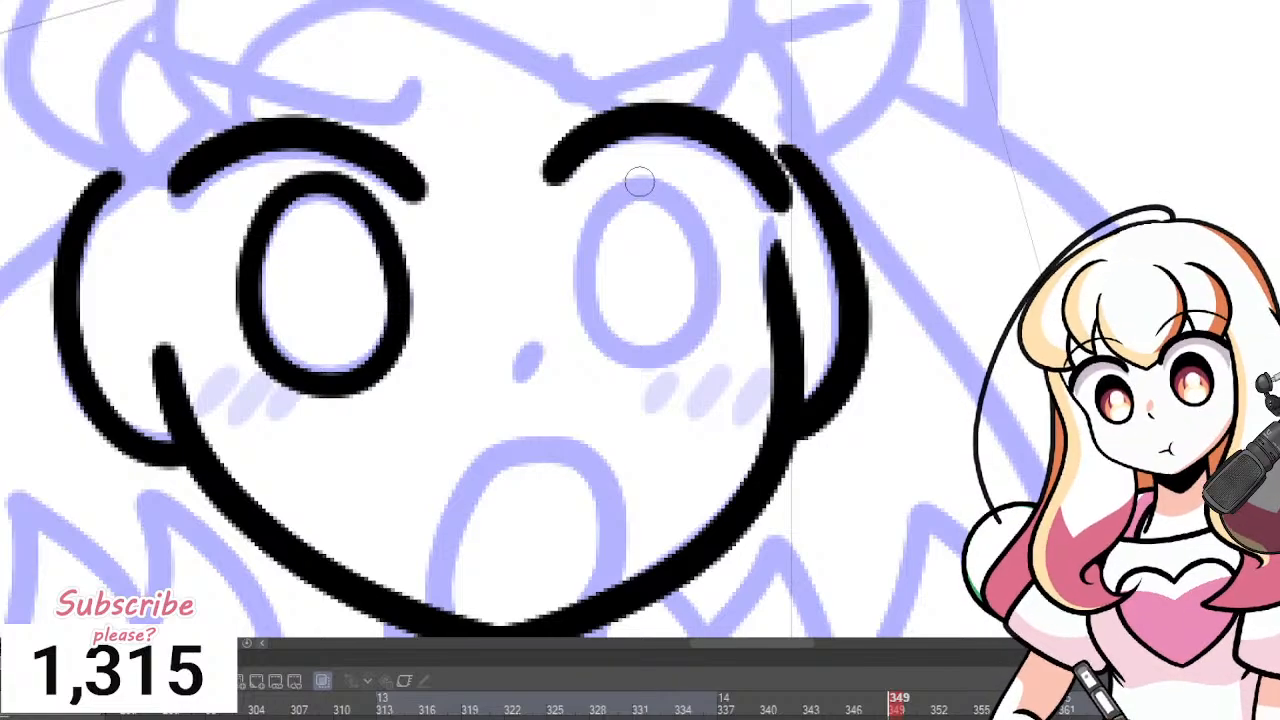
mouse_move(636, 178)
left_mouse_down()
mouse_move(579, 243)
mouse_move(615, 352)
mouse_move(685, 354)
mouse_move(713, 292)
mouse_move(698, 210)
mouse_move(652, 172)
mouse_move(612, 182)
left_mouse_up()
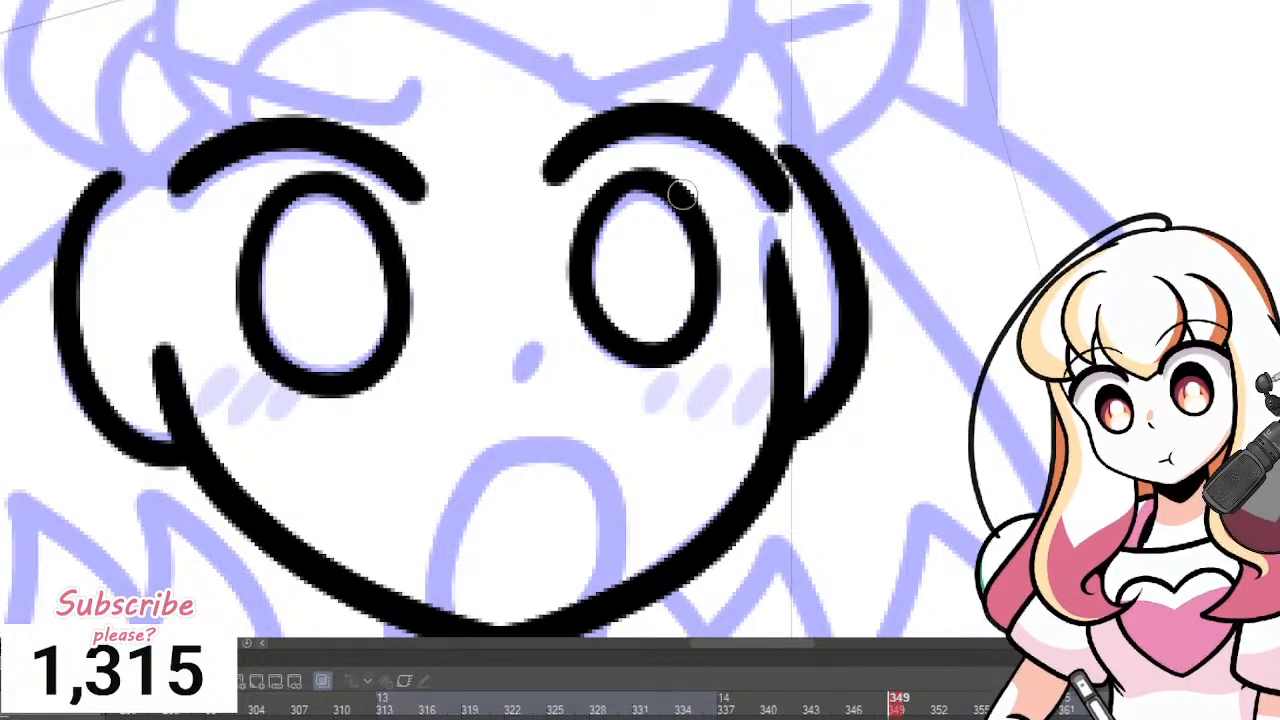
Ink the inner left bang strand curving from the forehead down to the left lash line.
scroll(682, 195, "down", 5)
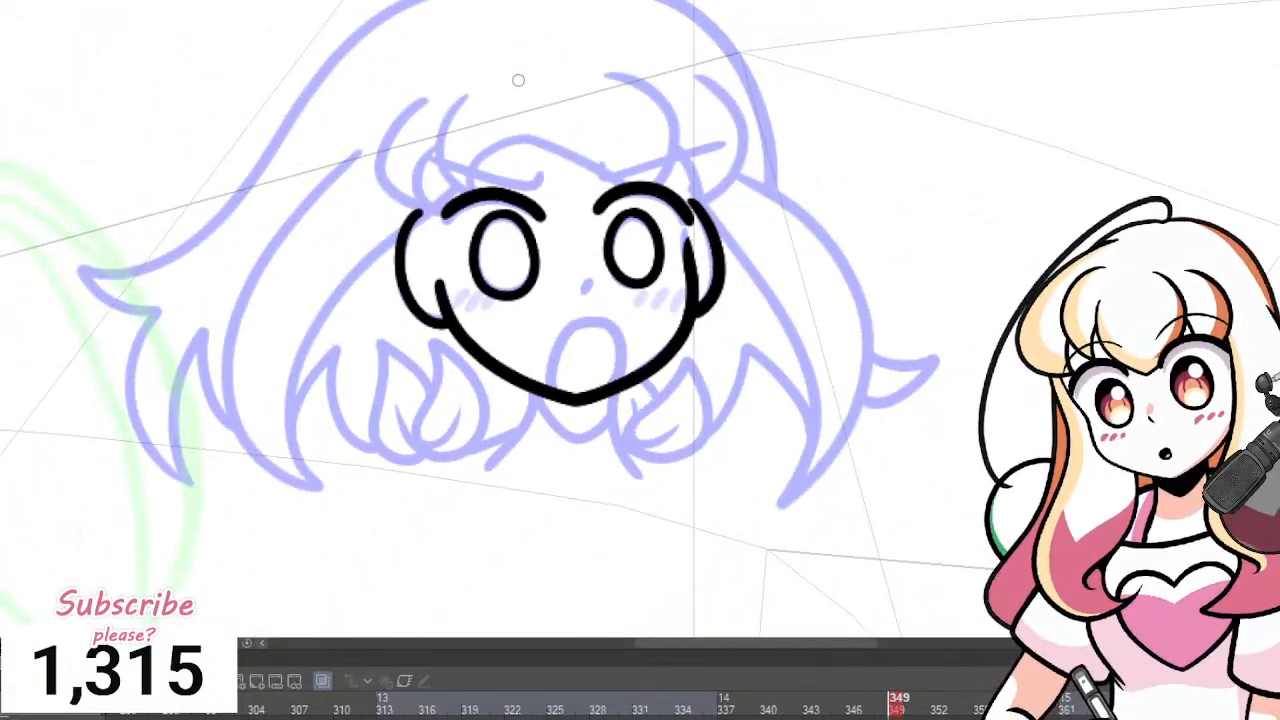
scroll(518, 80, "up", 3)
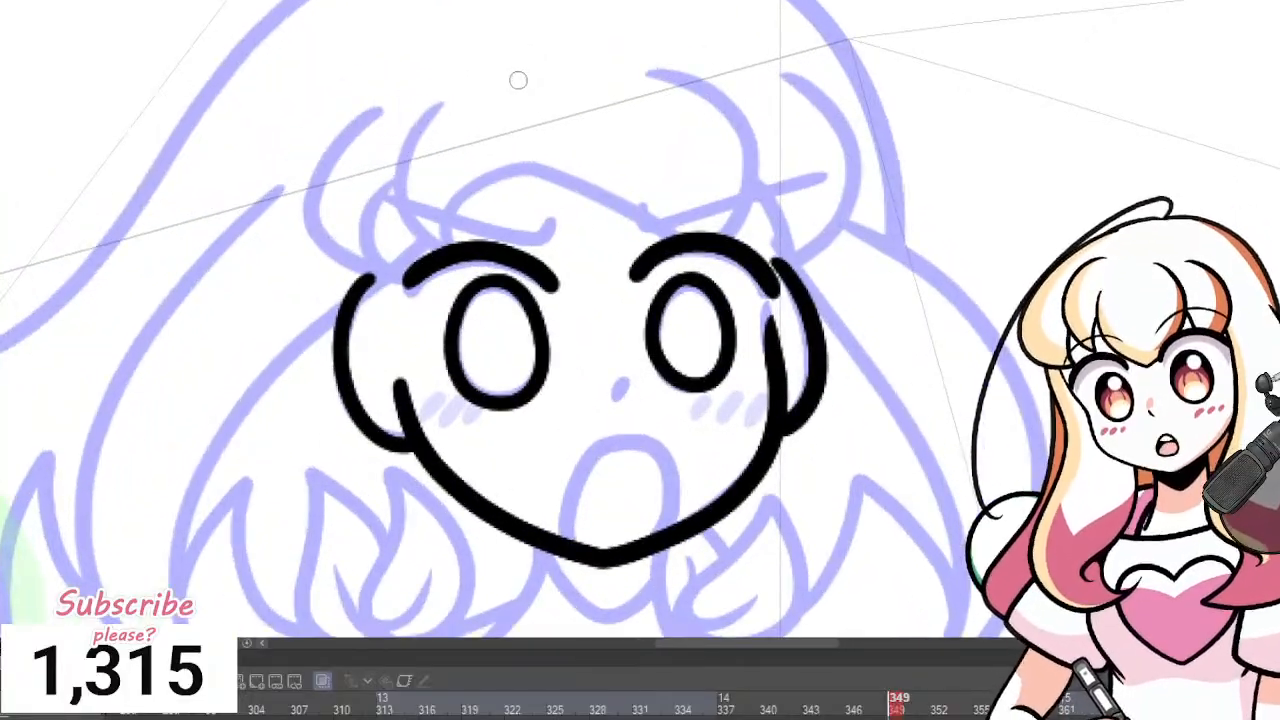
scroll(518, 80, "down", 4)
scroll(589, 57, "up", 5)
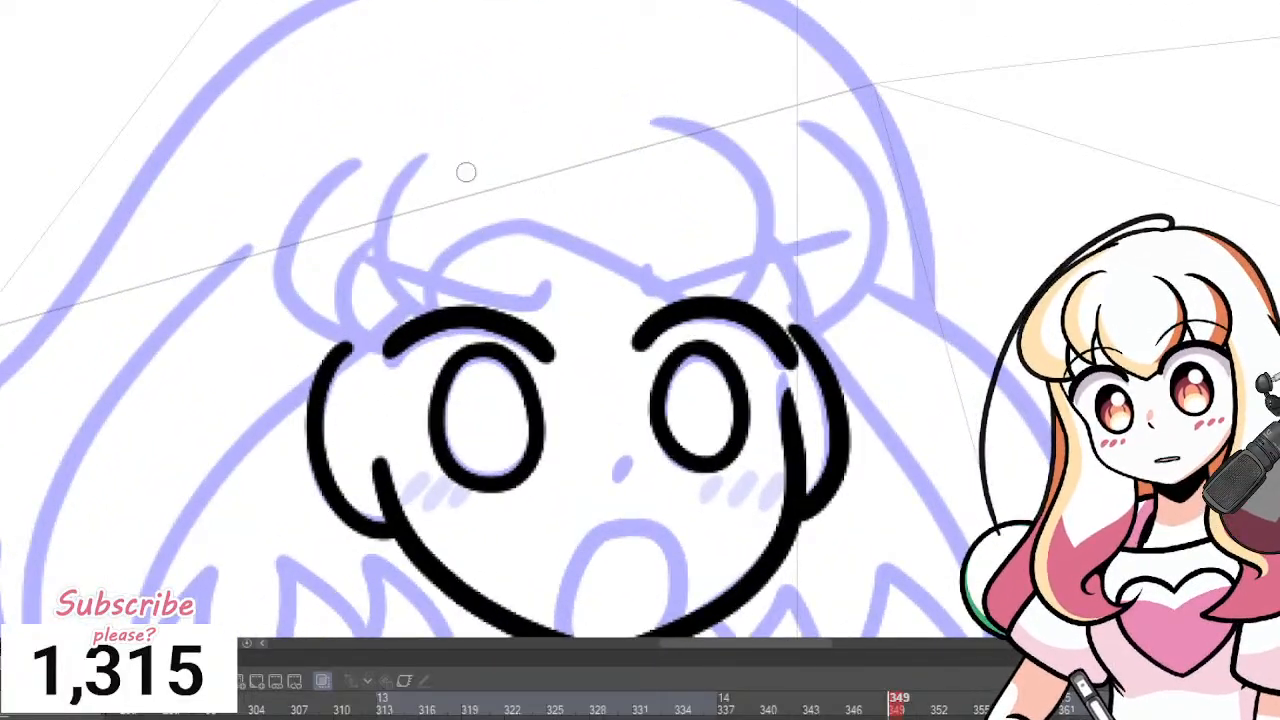
mouse_move(433, 146)
left_mouse_down()
mouse_move(370, 269)
mouse_move(429, 326)
mouse_move(519, 228)
mouse_move(725, 312)
left_mouse_up()
key("ctrl+z")
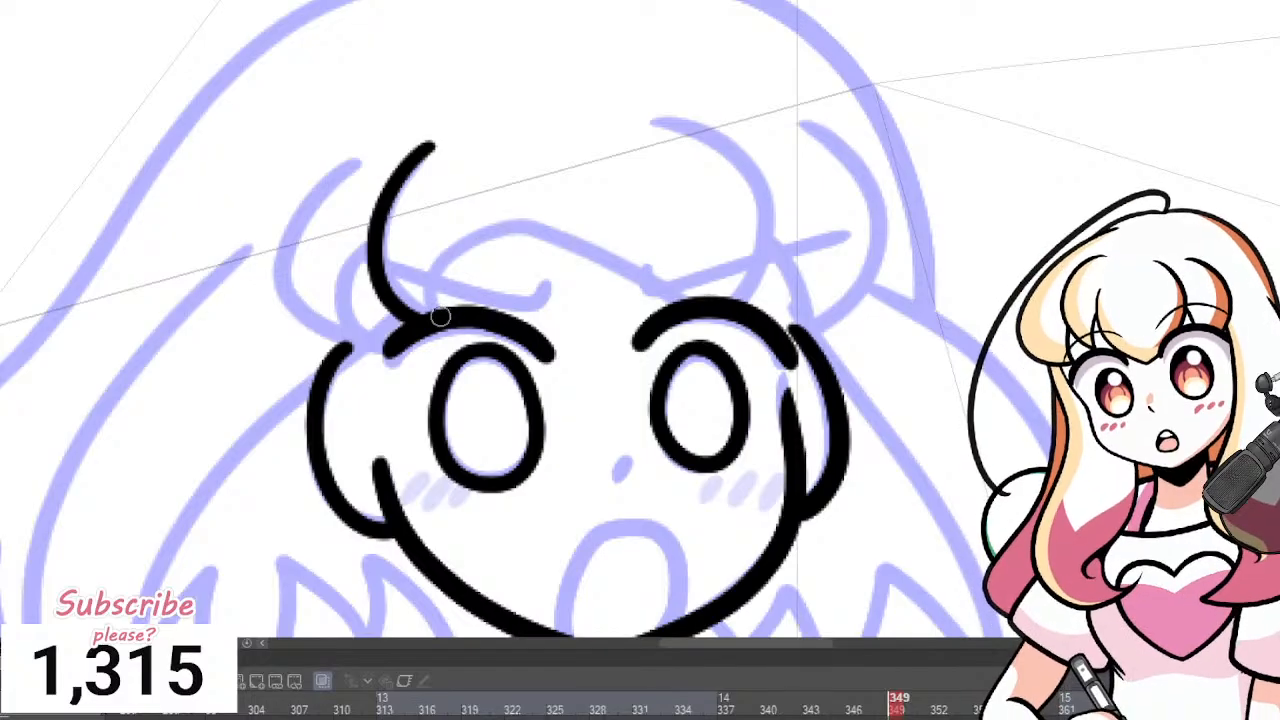
Ink the central fringe arc across the forehead, the right bang strands and the outer left bang lock.
mouse_move(440, 316)
left_mouse_down()
mouse_move(522, 213)
mouse_move(572, 231)
mouse_move(670, 322)
left_mouse_up()
key("ctrl+z")
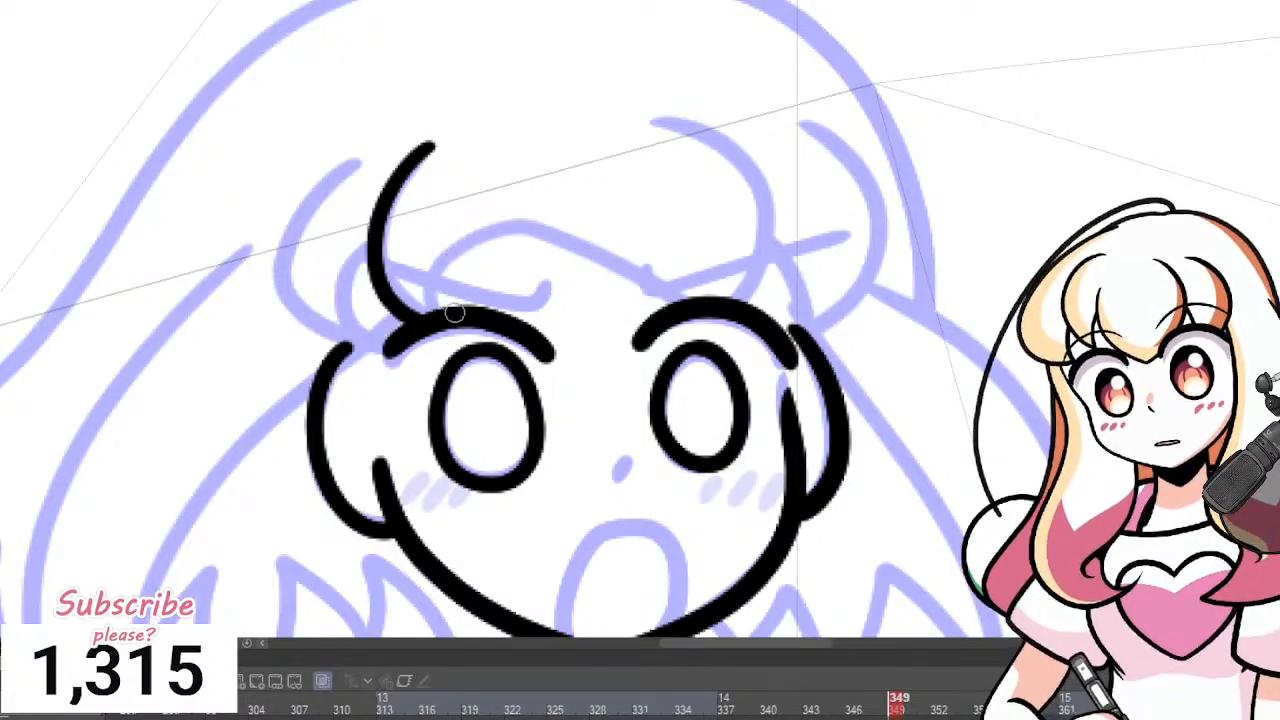
mouse_move(454, 314)
left_mouse_down()
mouse_move(533, 223)
mouse_move(643, 266)
mouse_move(680, 320)
left_mouse_up()
mouse_move(653, 117)
left_mouse_down()
mouse_move(722, 148)
mouse_move(758, 281)
mouse_move(738, 308)
left_mouse_up()
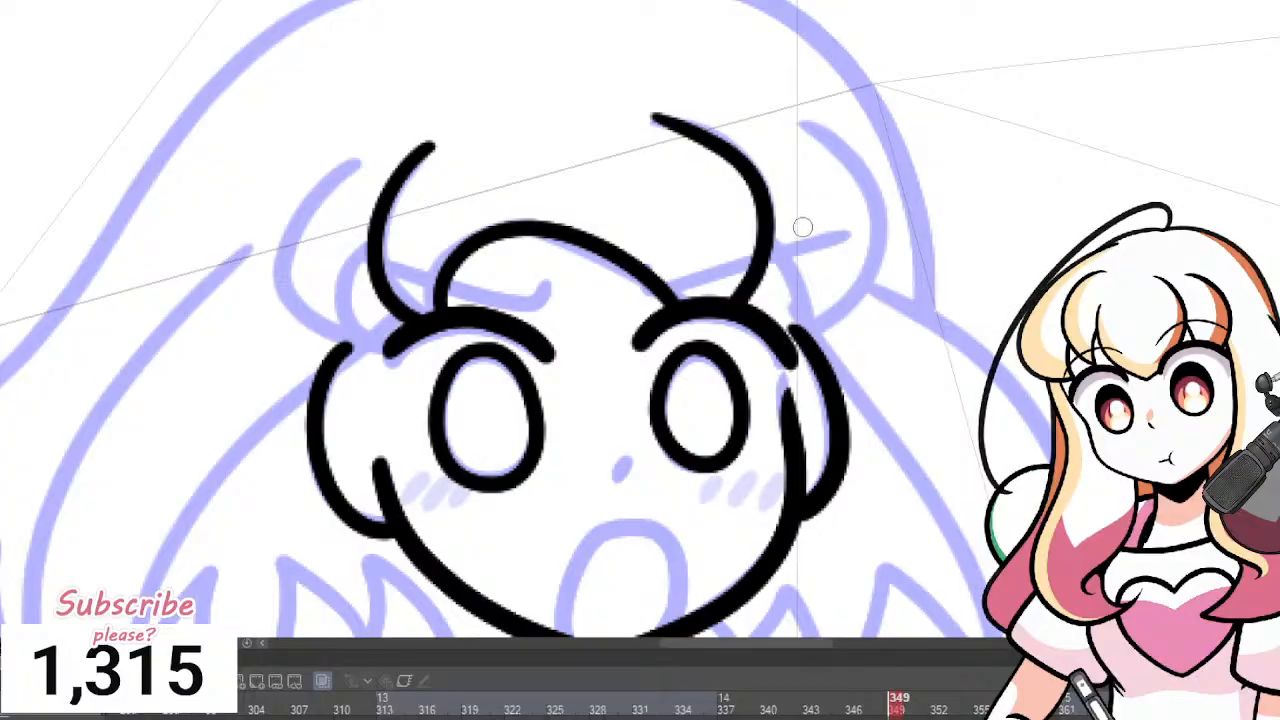
mouse_move(766, 246)
left_mouse_down()
mouse_move(798, 332)
mouse_move(835, 325)
mouse_move(891, 250)
mouse_move(867, 145)
mouse_move(815, 118)
left_mouse_up()
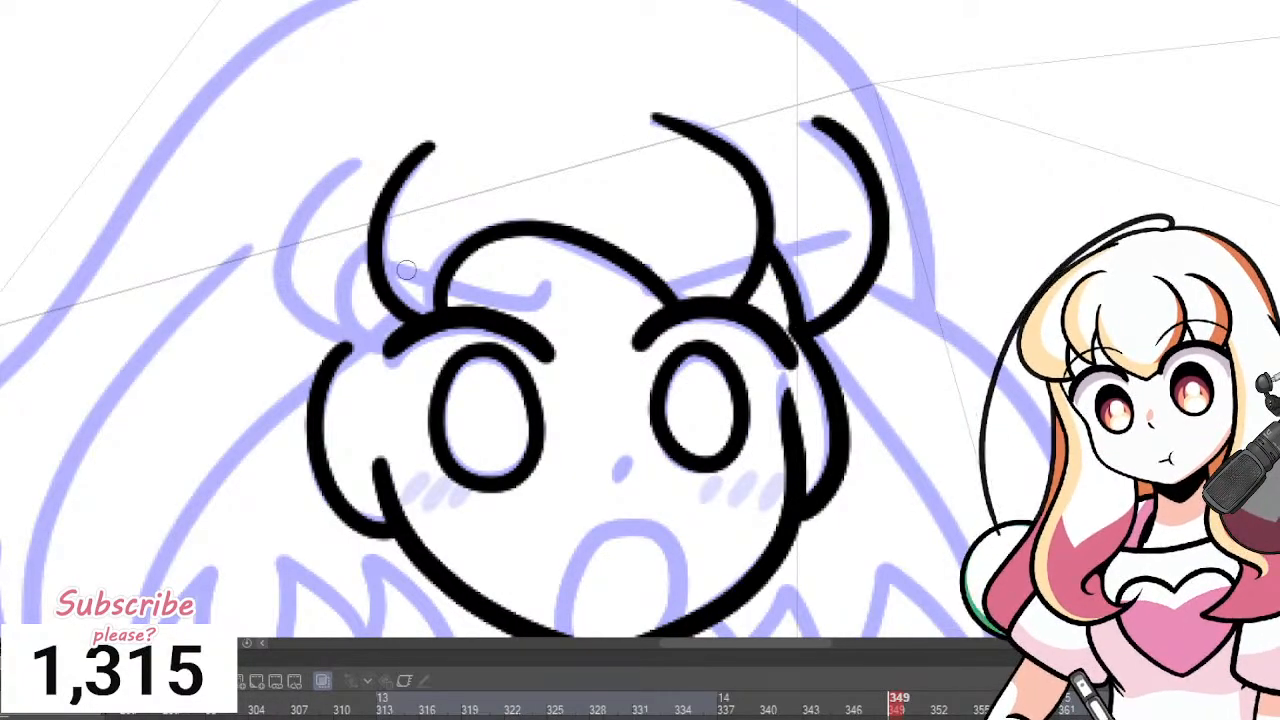
mouse_move(375, 258)
left_mouse_down()
mouse_move(360, 348)
mouse_move(282, 312)
mouse_move(268, 234)
mouse_move(322, 176)
left_mouse_up()
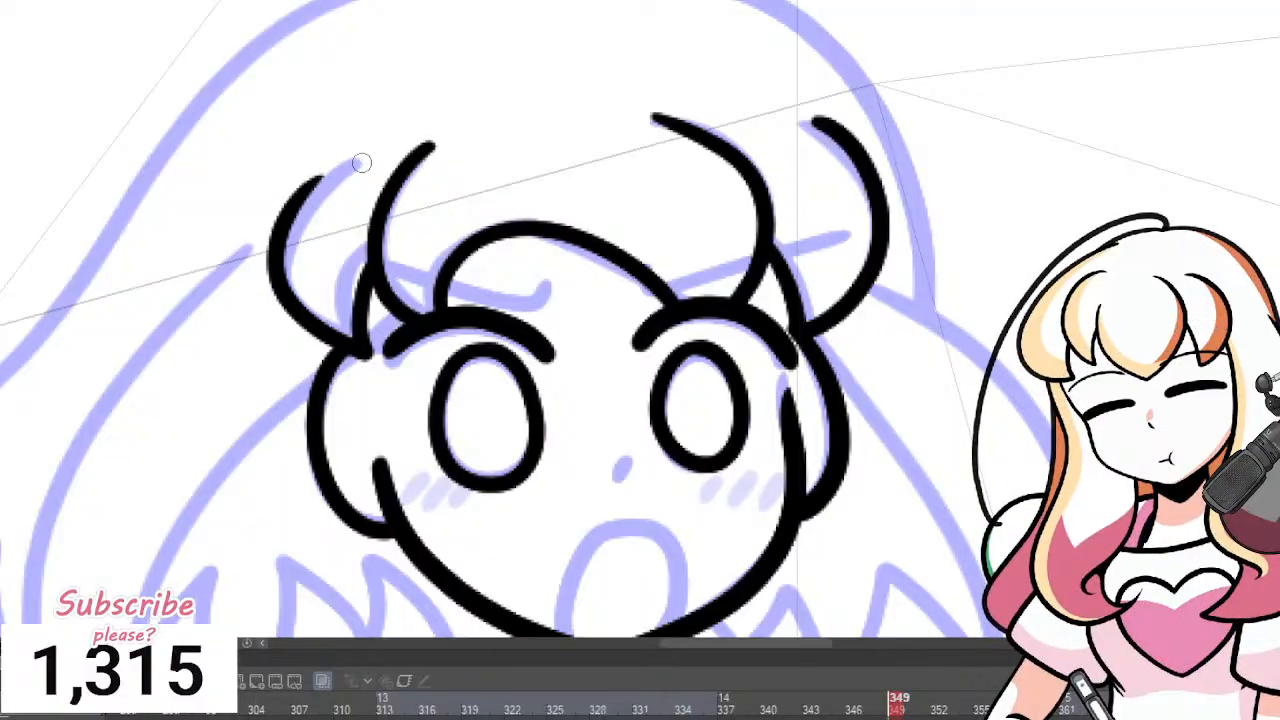
Ink a sweeping side lock from the left ear and bangs that curls back inward at its tip.
scroll(519, 258, "down", 5)
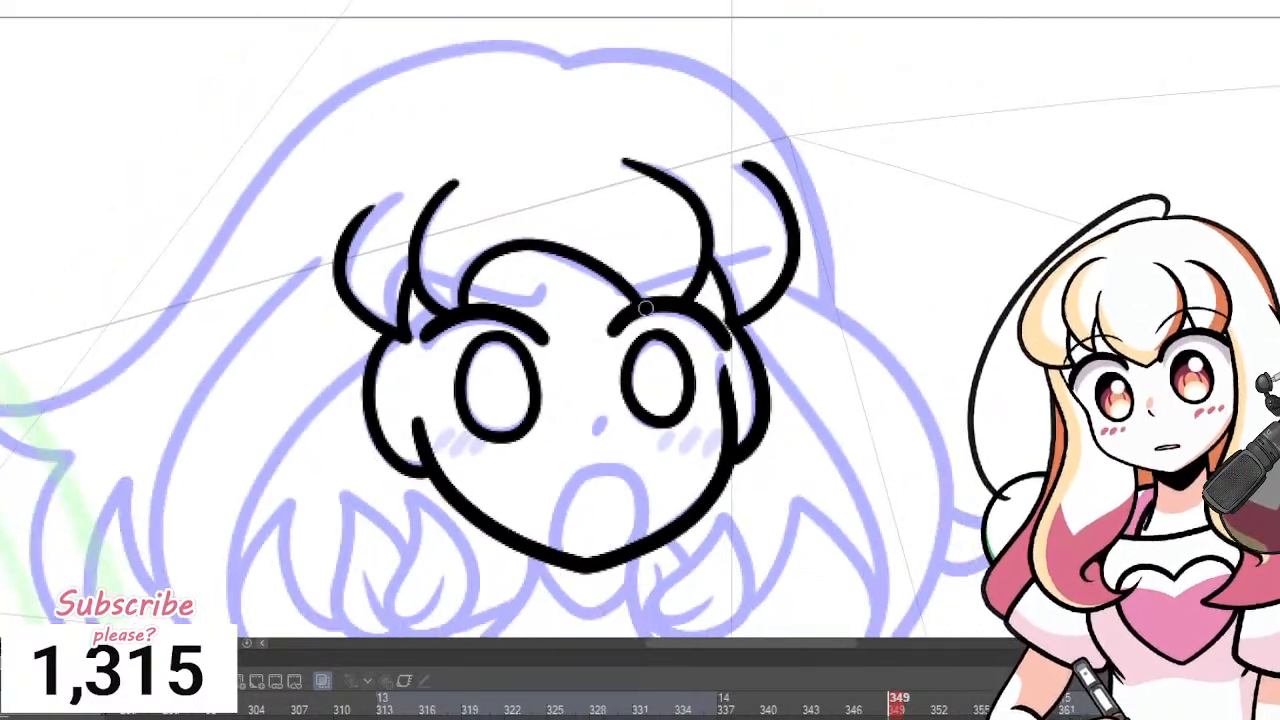
scroll(840, 280, "up", 4)
scroll(618, 257, "down", 3)
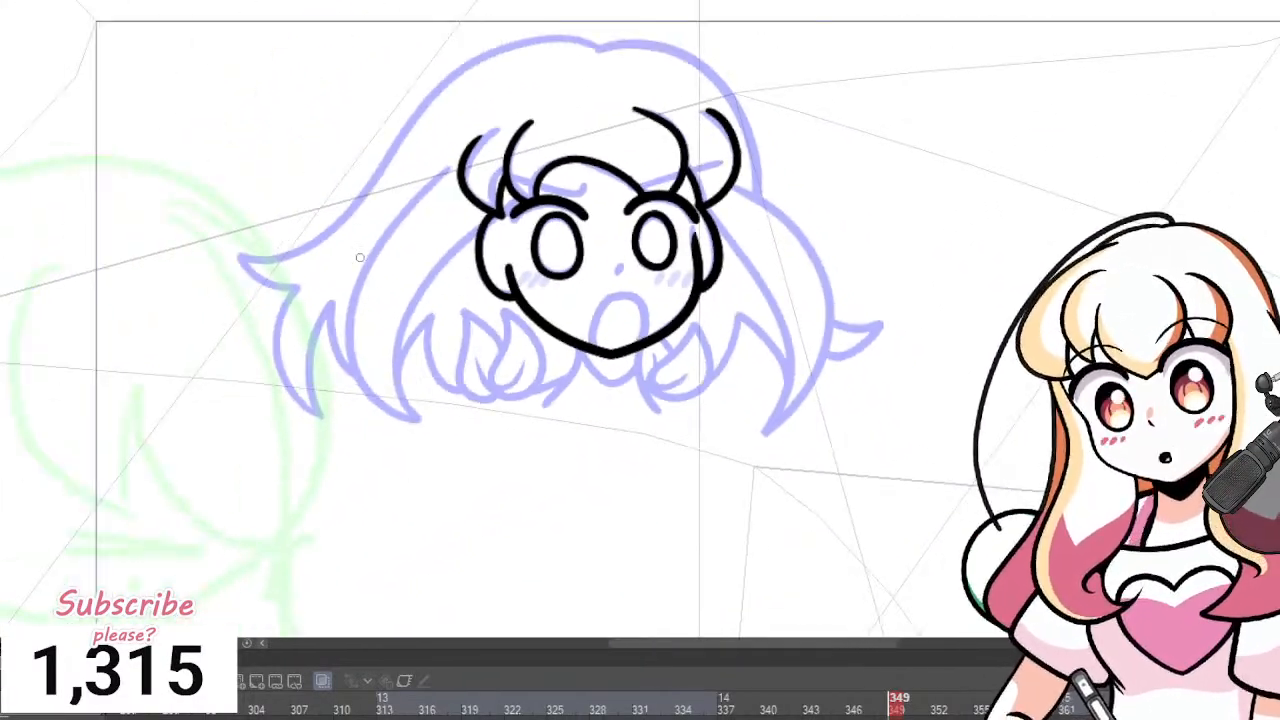
scroll(443, 249, "up", 4)
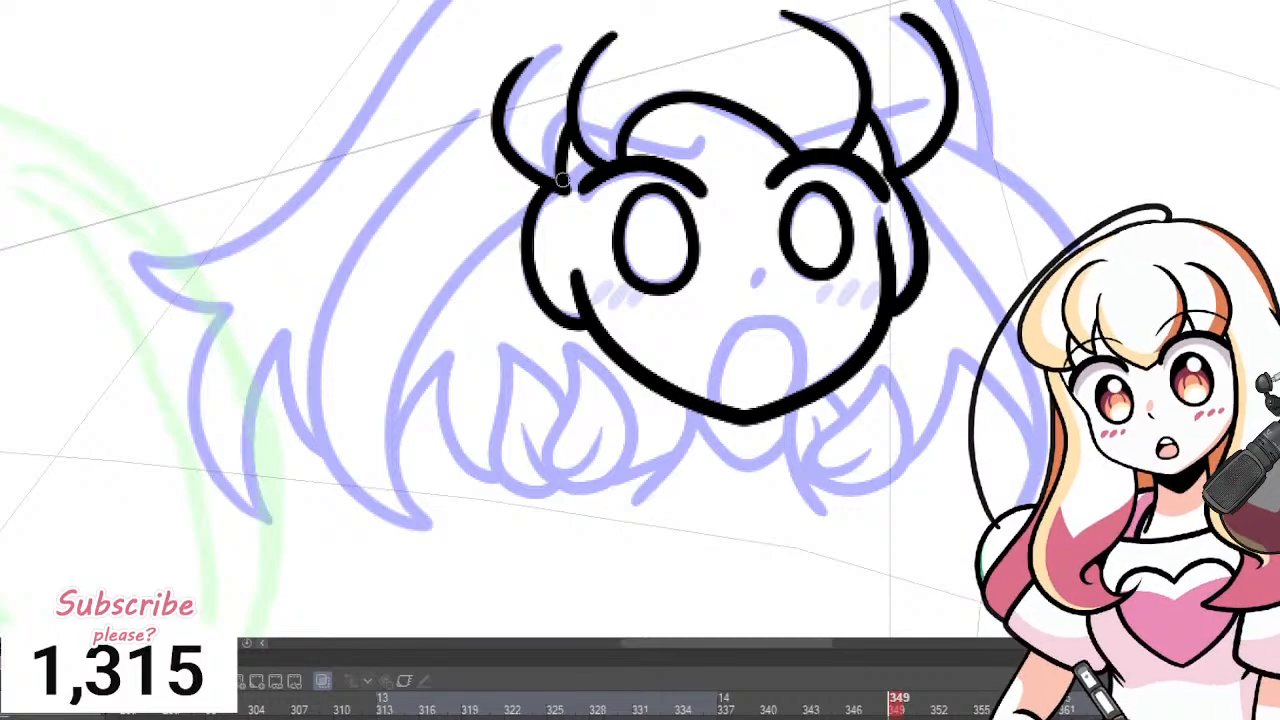
mouse_move(563, 180)
left_mouse_down()
mouse_move(472, 262)
mouse_move(346, 319)
mouse_move(323, 404)
left_mouse_up()
key("ctrl+z")
mouse_move(560, 188)
left_mouse_down()
mouse_move(469, 262)
mouse_move(338, 285)
mouse_move(340, 355)
left_mouse_up()
mouse_move(484, 96)
left_mouse_down()
mouse_move(306, 214)
mouse_move(272, 377)
mouse_move(378, 385)
mouse_move(402, 367)
mouse_move(344, 334)
mouse_move(358, 278)
mouse_move(410, 367)
mouse_move(424, 368)
mouse_move(332, 410)
mouse_move(258, 359)
mouse_move(281, 232)
mouse_move(365, 188)
left_mouse_up()
key("ctrl+z")
left_click_drag(447, 146, 484, 94)
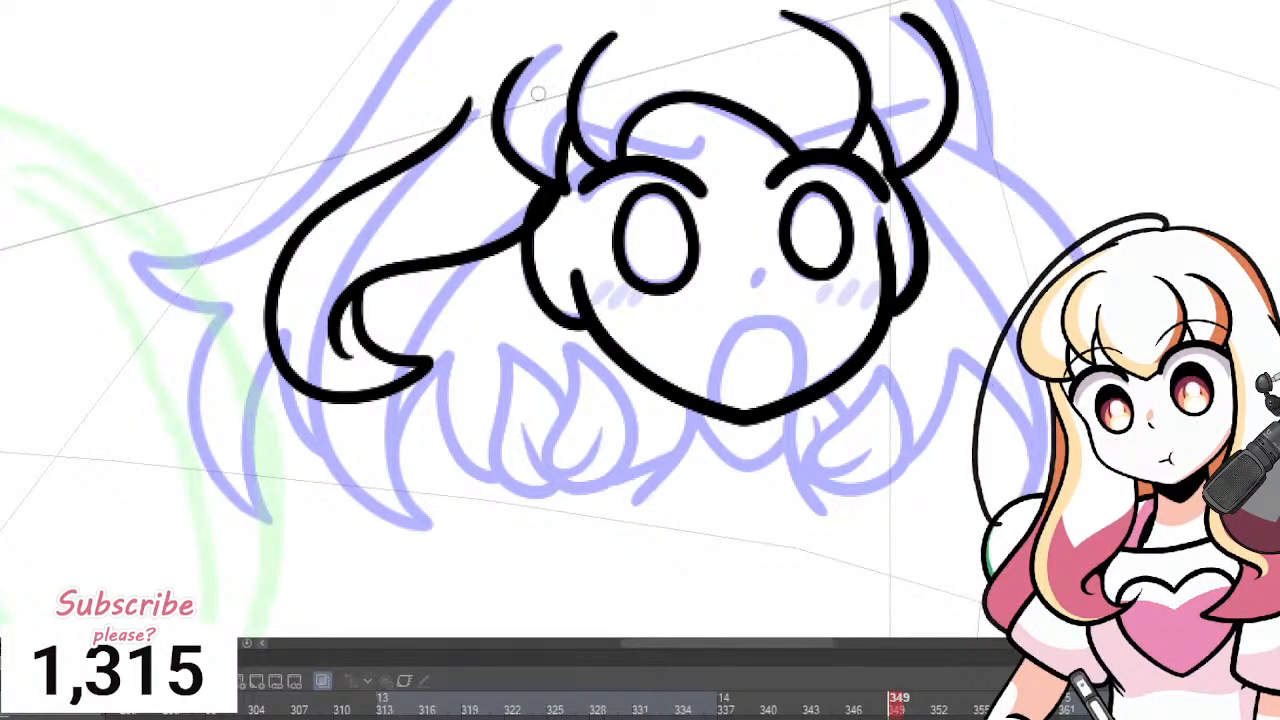
Try an inward-curling side lock from the right ear and outer bang, and undo it.
scroll(541, 204, "down", 4)
scroll(570, 236, "up", 4)
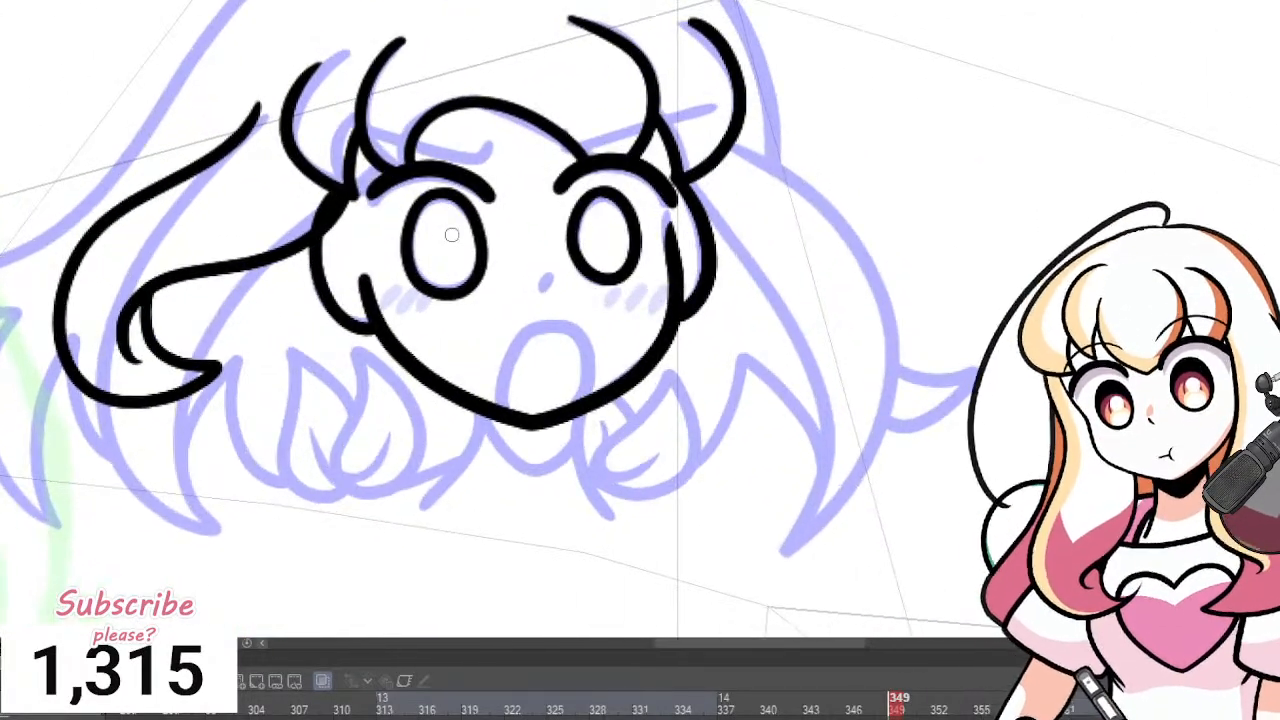
mouse_move(690, 180)
left_mouse_down()
mouse_move(768, 256)
mouse_move(824, 370)
mouse_move(804, 418)
left_mouse_up()
mouse_move(818, 362)
left_mouse_down()
mouse_move(727, 406)
mouse_move(740, 424)
mouse_move(827, 447)
mouse_move(912, 383)
mouse_move(931, 263)
mouse_move(842, 179)
mouse_move(773, 159)
mouse_move(740, 113)
left_mouse_up()
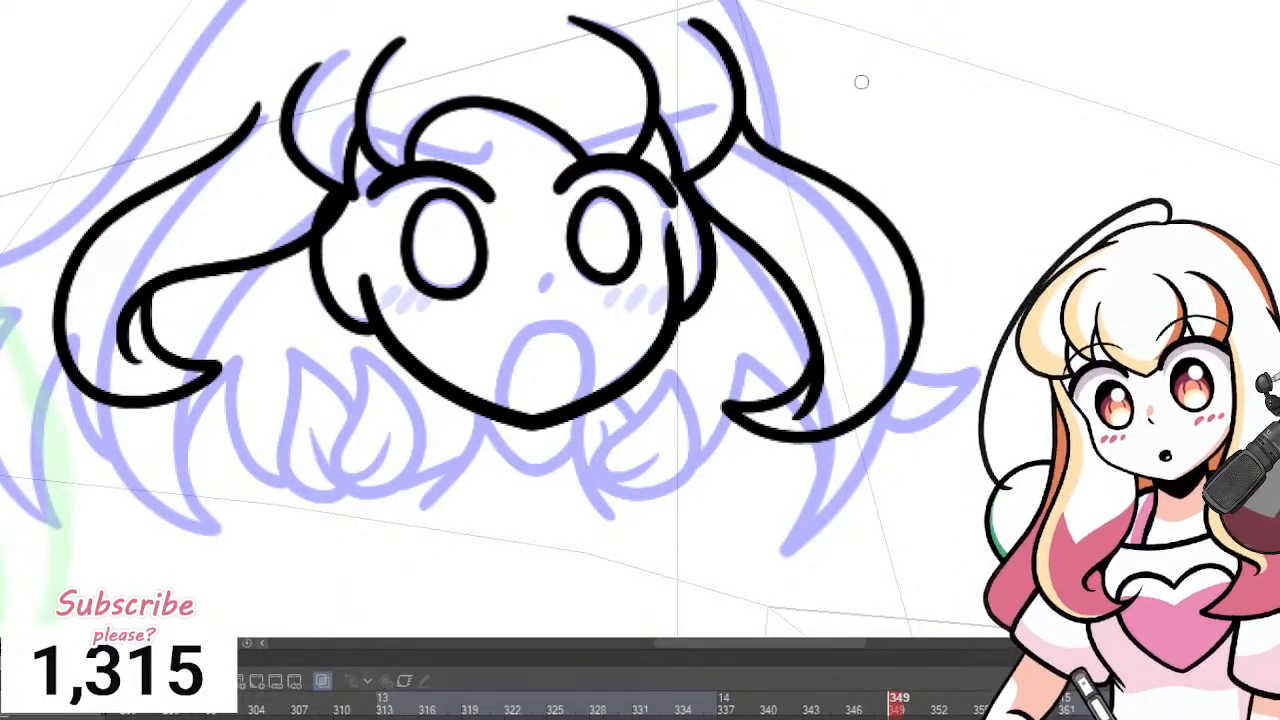
scroll(887, 77, "down", 5)
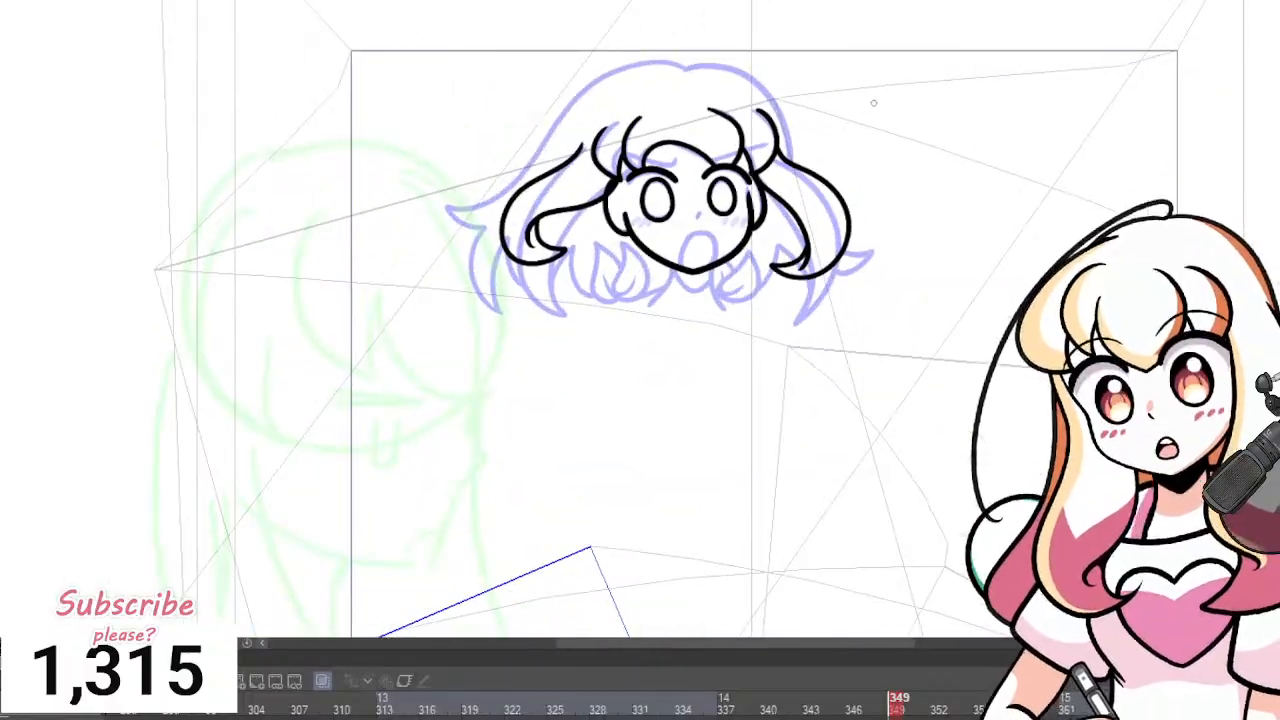
scroll(826, 104, "up", 2)
key("ctrl+z")
scroll(849, 323, "up", 1)
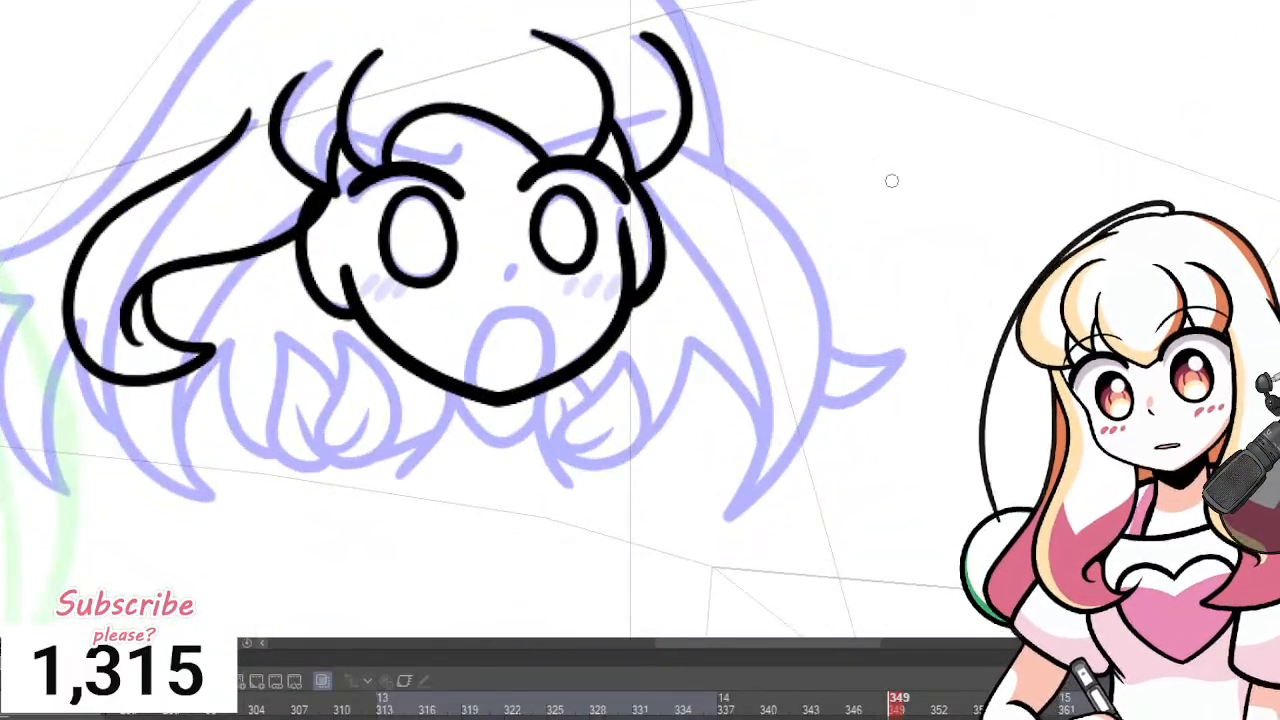
scroll(892, 179, "up", 1)
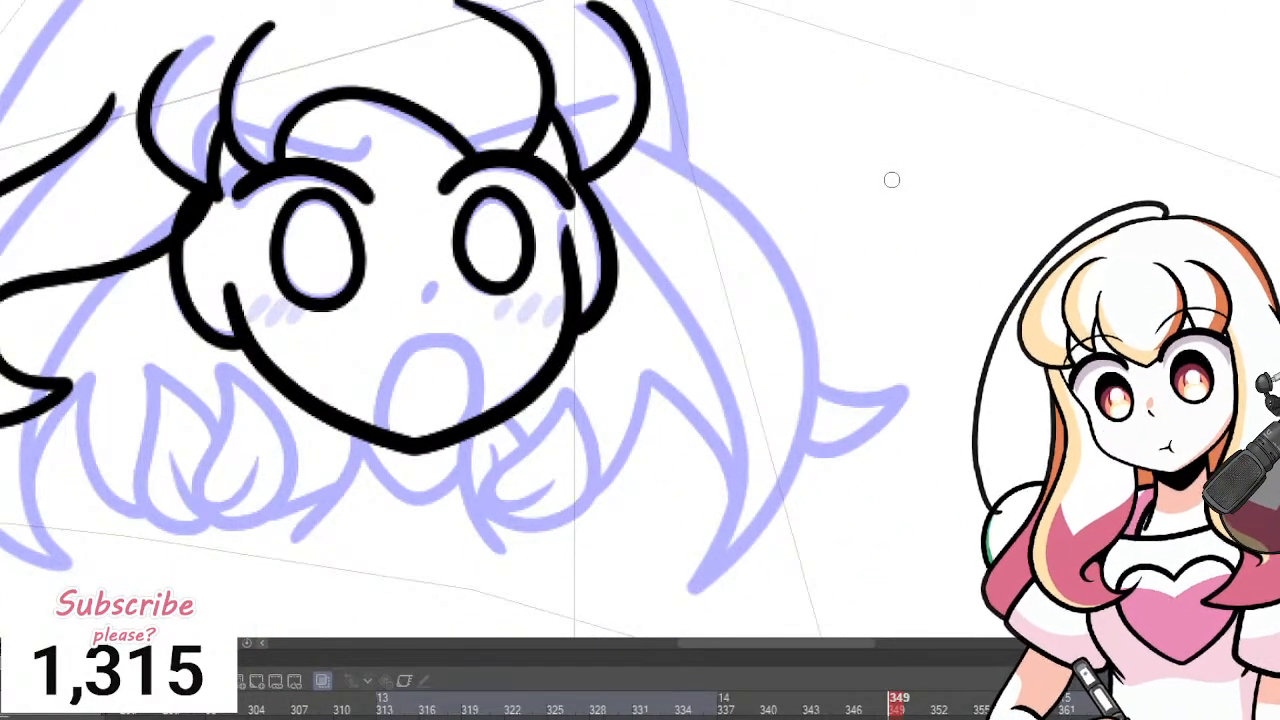
Ink a sweeping side lock from the right ear and outer bang that curls back inward at its tip.
scroll(892, 179, "down", 1)
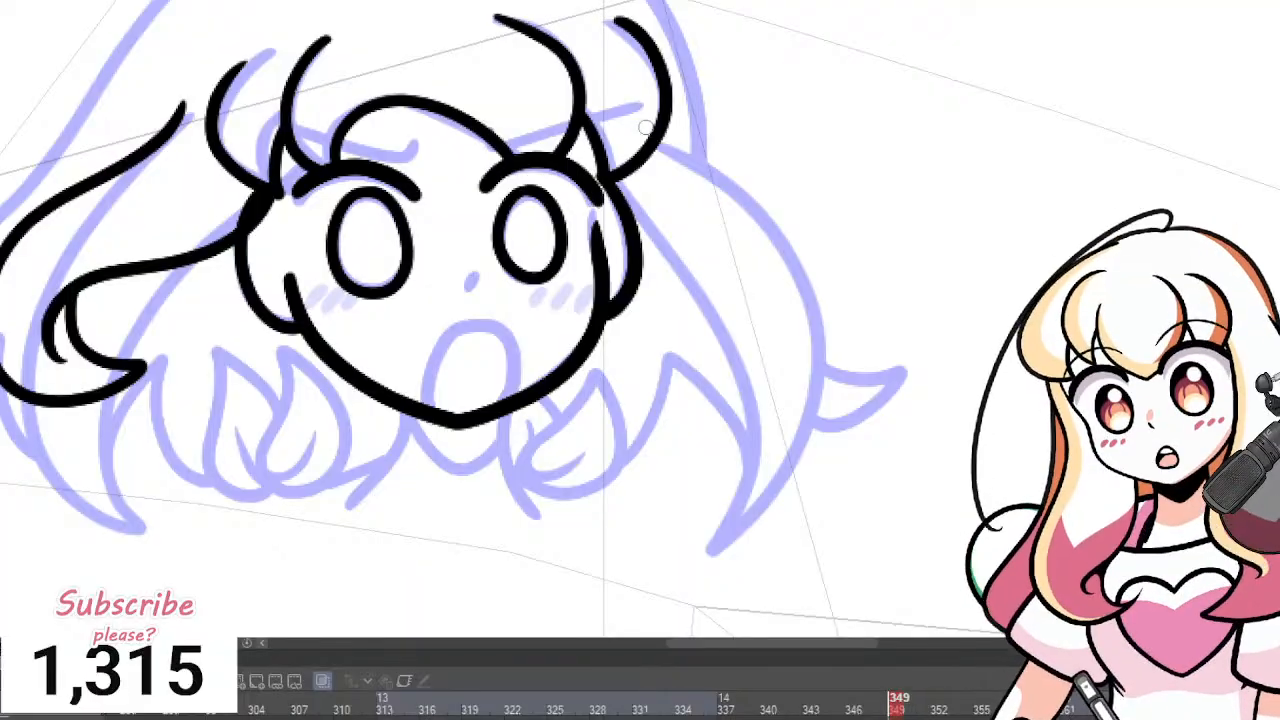
scroll(634, 308, "down", 4)
scroll(516, 253, "up", 3)
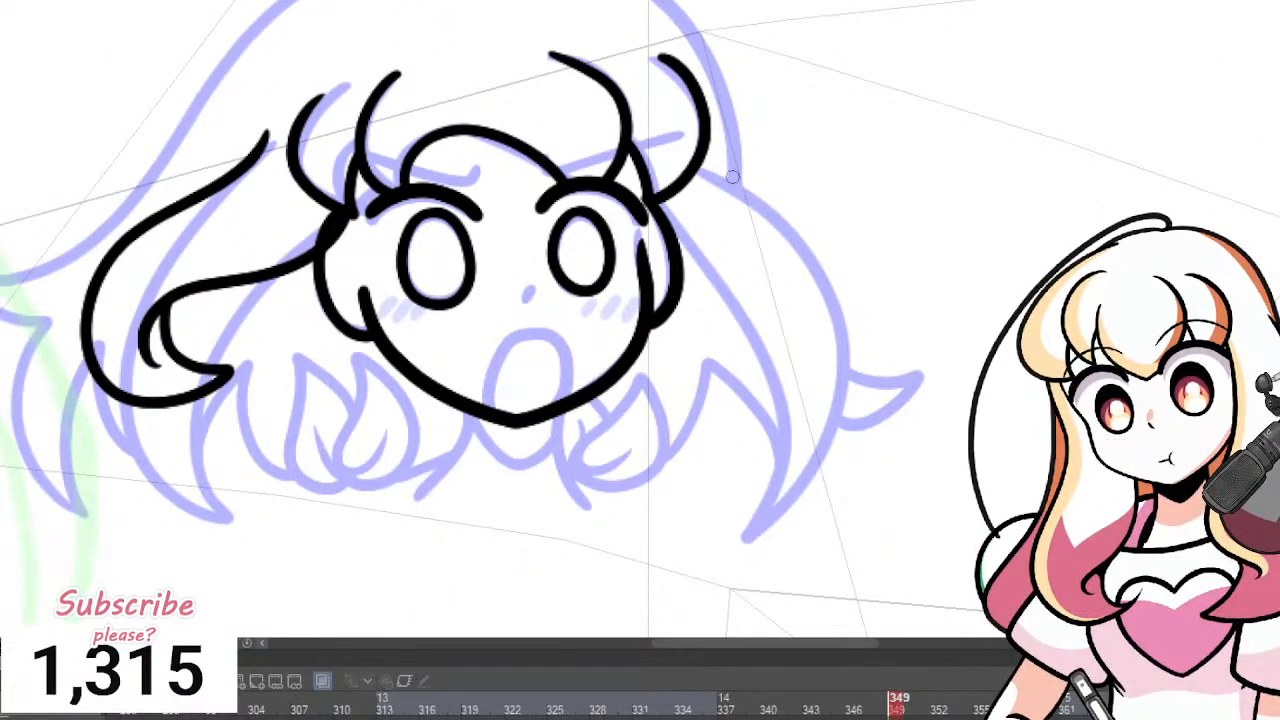
left_click_drag(648, 190, 722, 270)
key("ctrl+z")
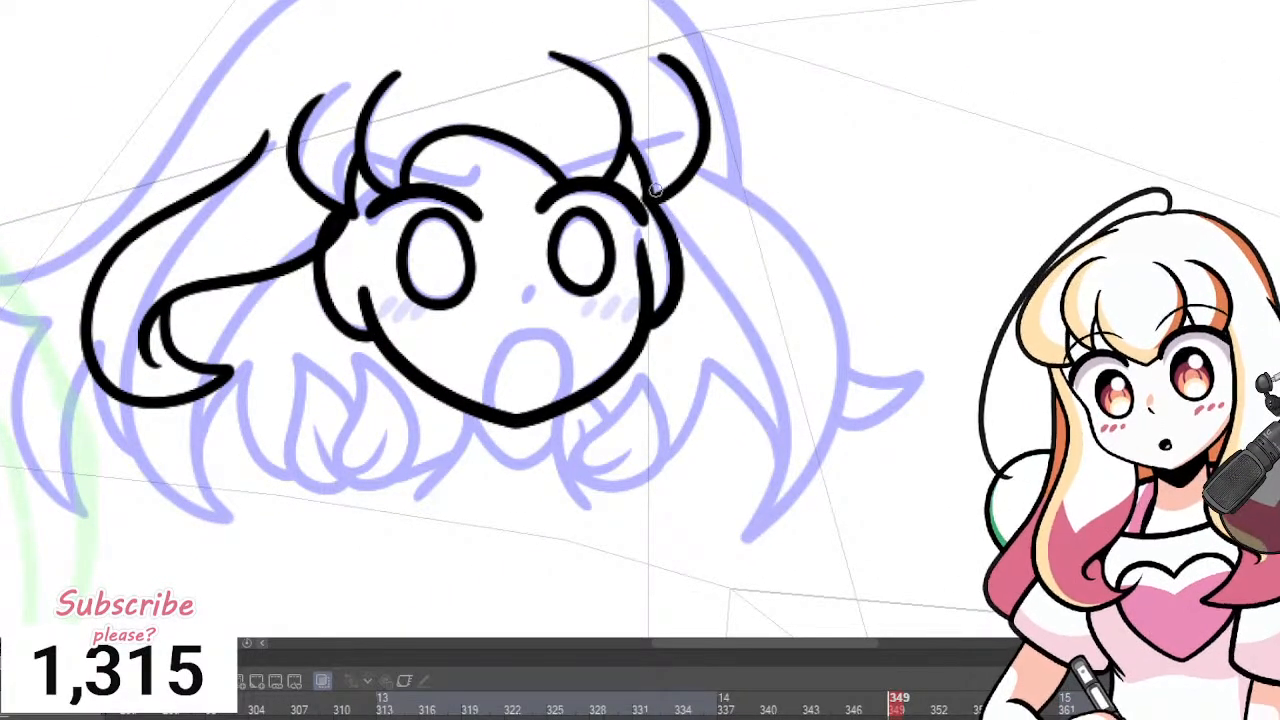
mouse_move(650, 192)
left_mouse_down()
mouse_move(709, 257)
mouse_move(784, 290)
mouse_move(799, 374)
left_mouse_up()
key("ctrl+z")
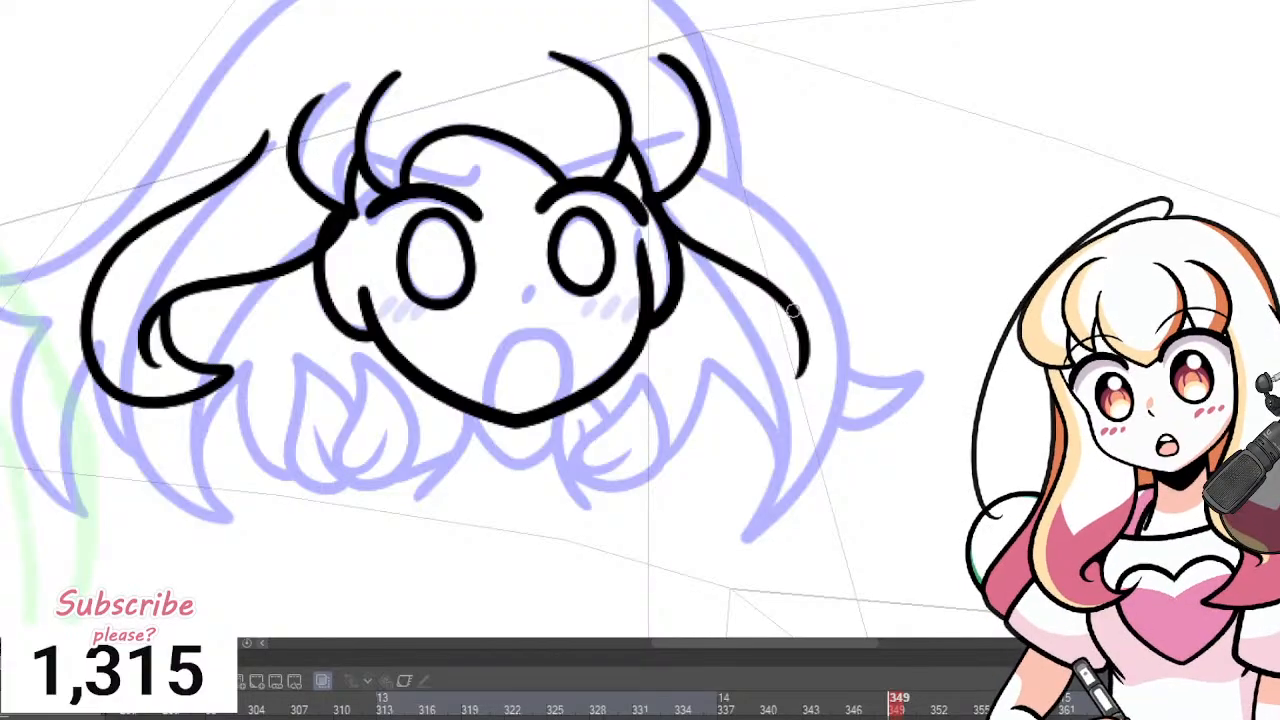
mouse_move(797, 306)
left_mouse_down()
mouse_move(770, 424)
mouse_move(873, 378)
mouse_move(875, 254)
mouse_move(802, 207)
left_mouse_up()
mouse_move(738, 182)
left_mouse_down()
mouse_move(716, 148)
mouse_move(723, 117)
left_mouse_up()
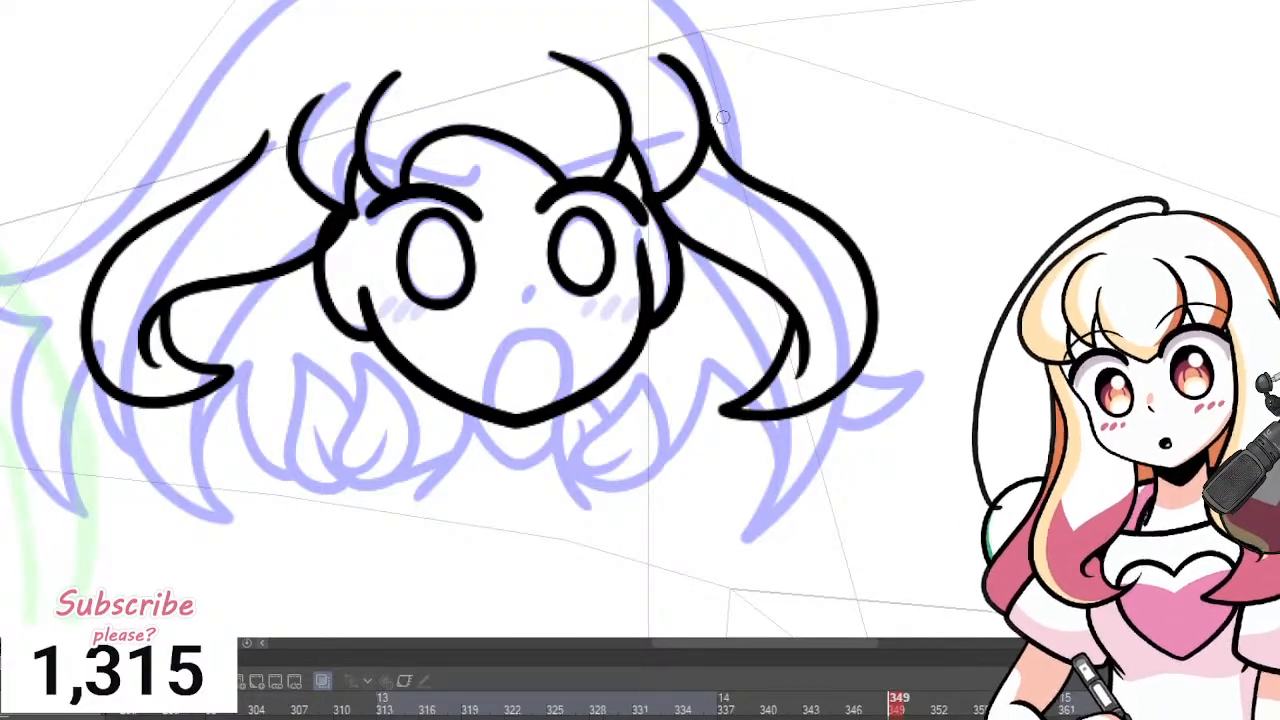
Ink the outer hair outline from the crown parting down the left side, ending in an upward-flicked tip.
scroll(738, 185, "down", 4)
scroll(715, 104, "up", 3)
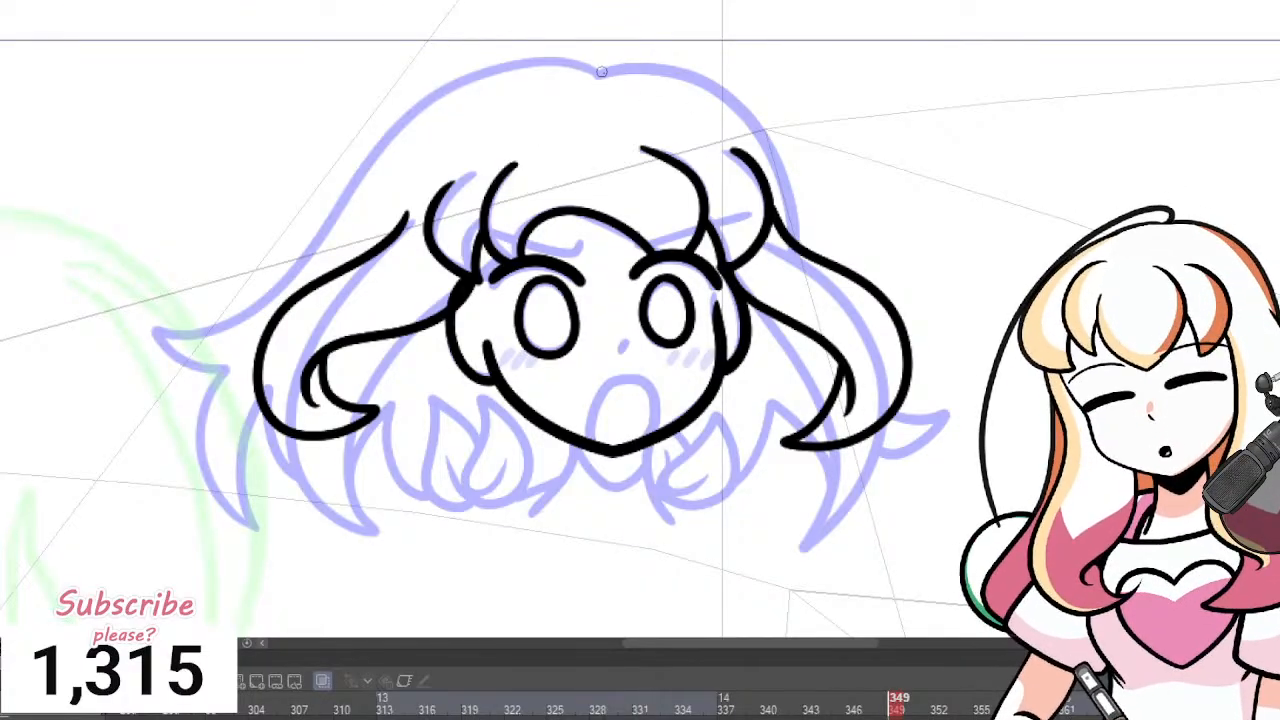
left_click_drag(602, 70, 496, 60)
key("ctrl+z")
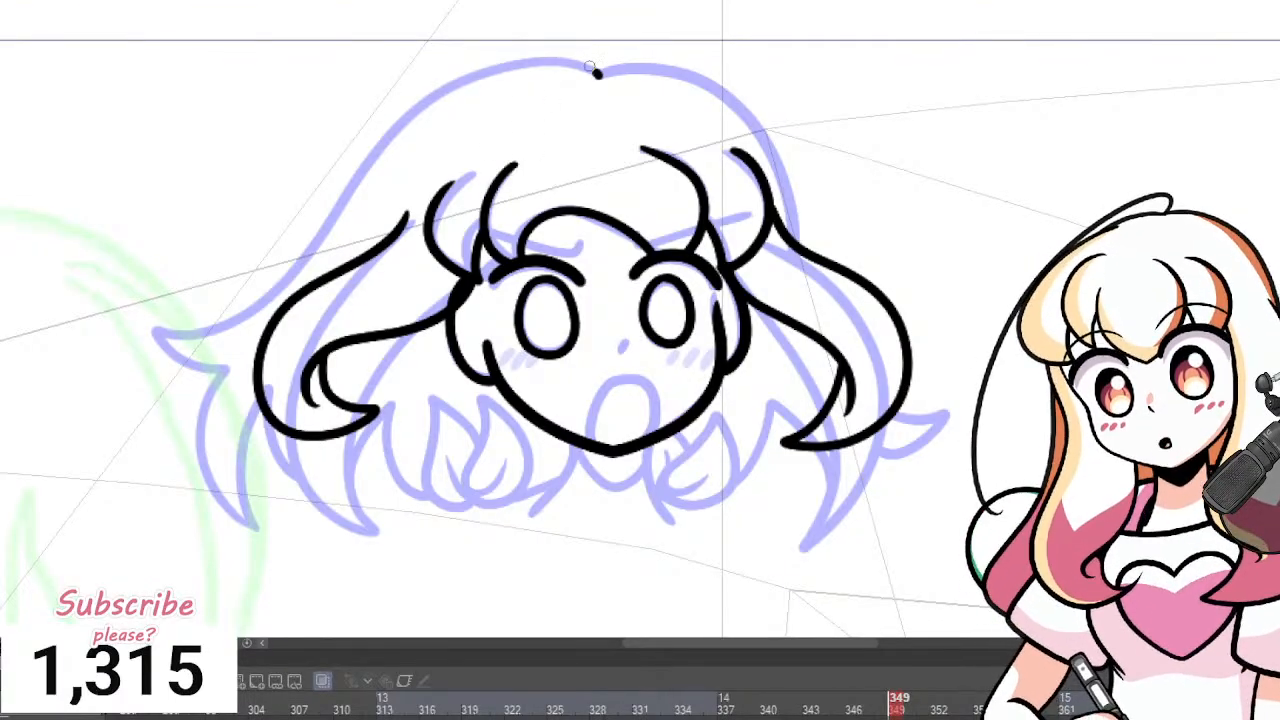
mouse_move(598, 72)
left_mouse_down()
mouse_move(490, 60)
mouse_move(437, 90)
left_mouse_up()
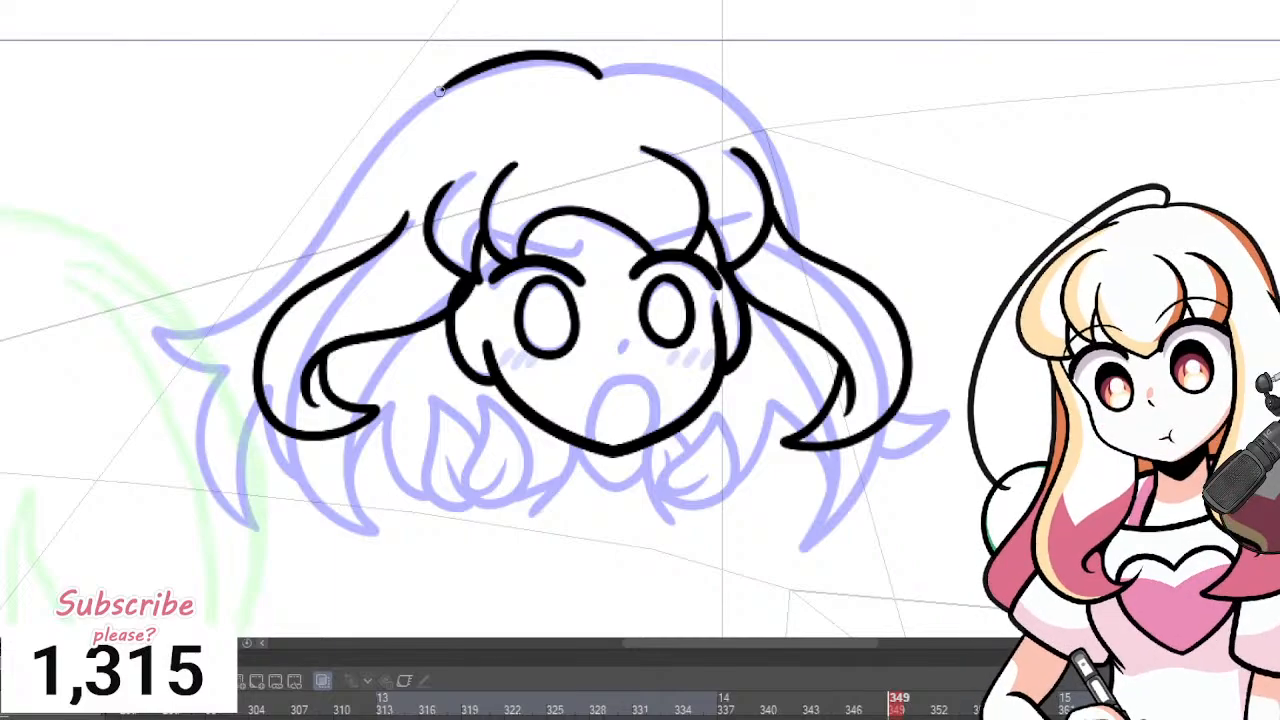
scroll(275, 328, "up", 1)
scroll(471, 329, "down", 1)
scroll(471, 329, "up", 1)
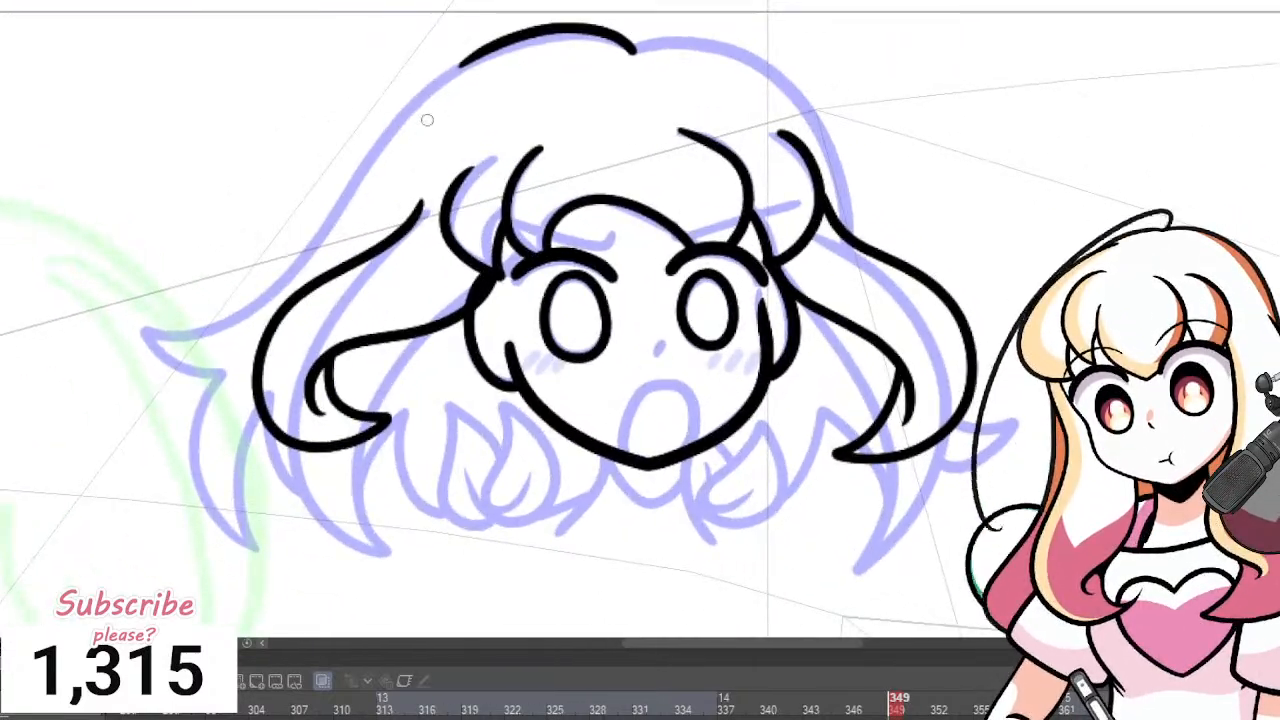
key("ctrl+z")
mouse_move(632, 48)
left_mouse_down()
mouse_move(538, 21)
mouse_move(462, 66)
left_mouse_up()
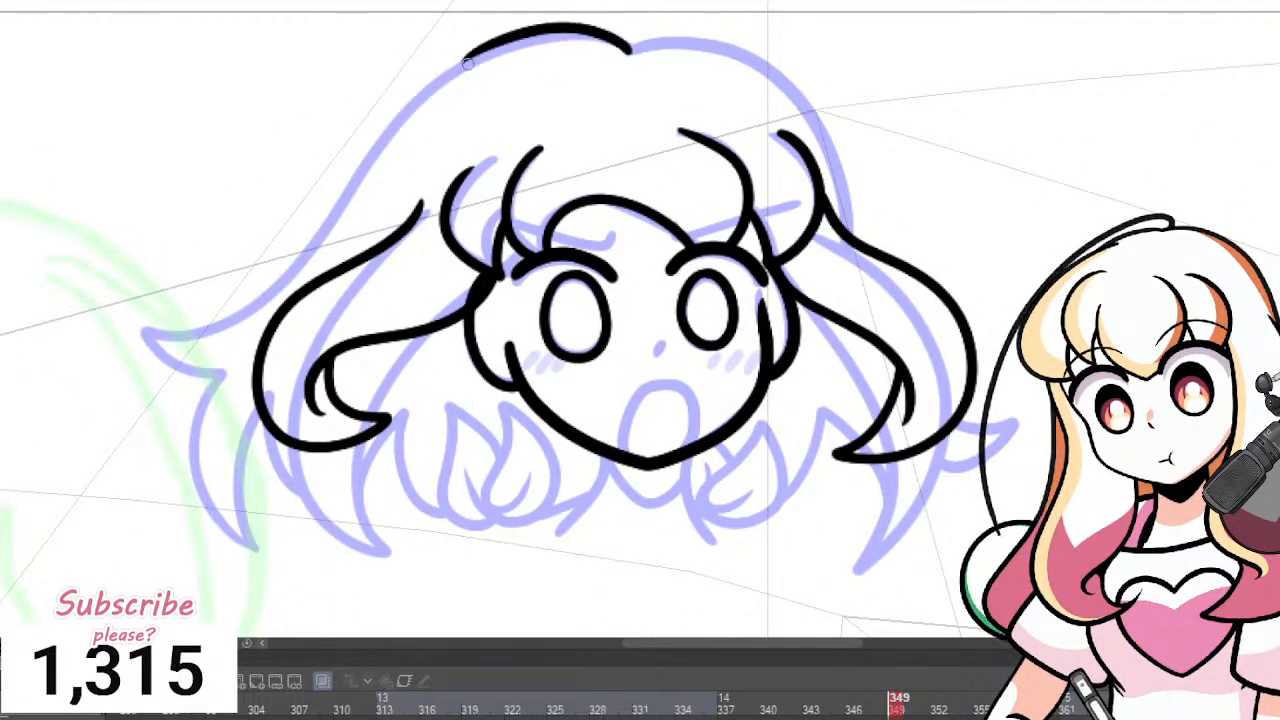
key("ctrl+z")
mouse_move(632, 48)
left_mouse_down()
mouse_move(604, 30)
mouse_move(485, 47)
mouse_move(407, 100)
mouse_move(307, 224)
mouse_move(245, 268)
mouse_move(191, 265)
mouse_move(195, 214)
mouse_move(211, 205)
mouse_move(163, 298)
mouse_move(211, 314)
mouse_move(234, 300)
mouse_move(181, 396)
mouse_move(256, 456)
left_mouse_up()
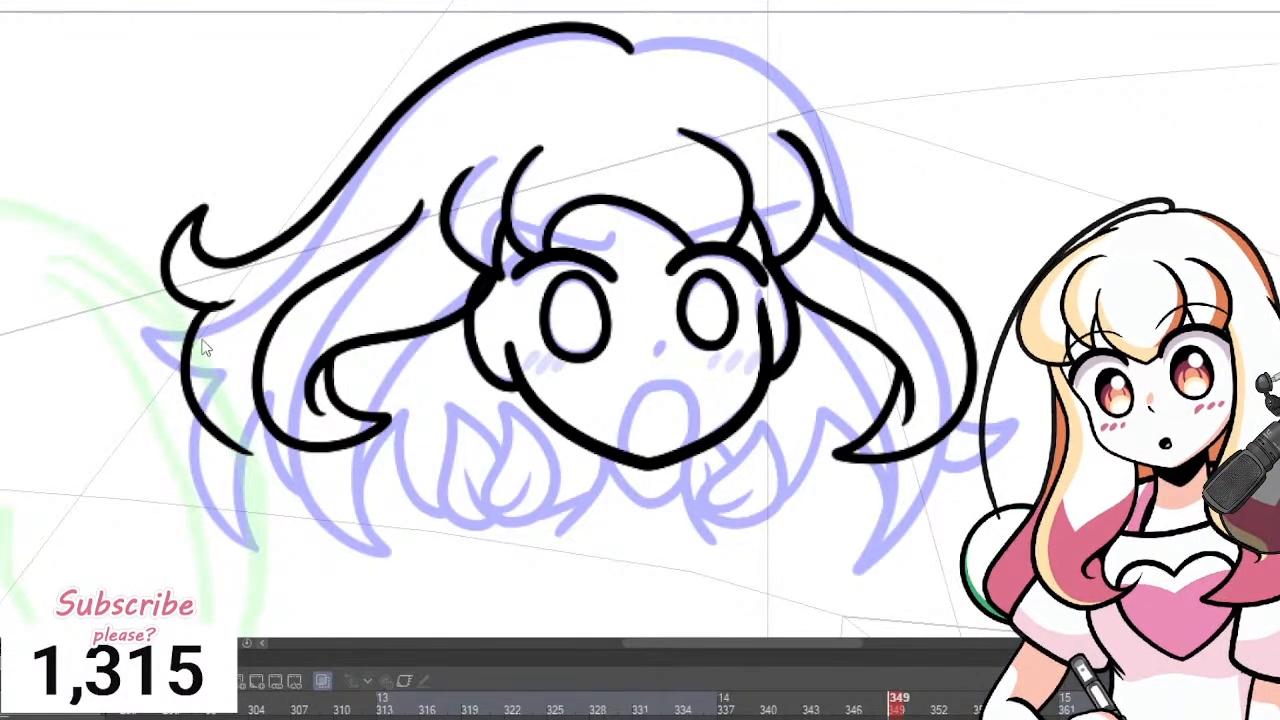
Ink the pointed lower hair tips on the left side, beneath the outer flick and the curled side lock.
key("ctrl+z")
mouse_move(208, 307)
left_mouse_down()
mouse_move(179, 394)
mouse_move(251, 465)
mouse_move(219, 406)
mouse_move(270, 346)
left_mouse_up()
mouse_move(326, 442)
left_mouse_down()
mouse_move(324, 486)
mouse_move(298, 507)
mouse_move(368, 494)
left_mouse_up()
mouse_move(400, 448)
left_mouse_down()
mouse_move(402, 411)
mouse_move(445, 515)
left_mouse_up()
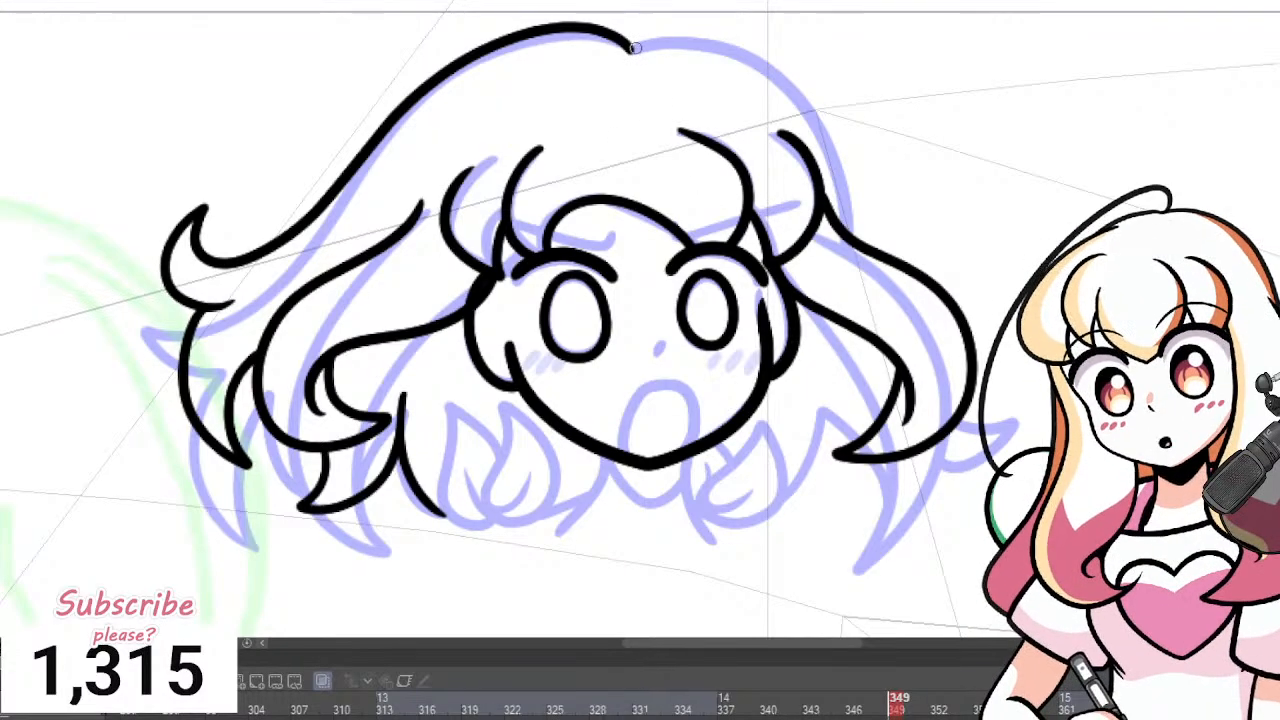
Ink the outer hair outline from the crown parting down the right side, sweeping out to a flicked tip.
mouse_move(628, 52)
left_mouse_down()
mouse_move(745, 38)
mouse_move(825, 118)
mouse_move(831, 158)
left_mouse_up()
key("ctrl+z")
mouse_move(630, 52)
left_mouse_down()
mouse_move(773, 64)
mouse_move(829, 182)
left_mouse_up()
key("ctrl+z")
mouse_move(630, 50)
left_mouse_down()
mouse_move(751, 43)
mouse_move(826, 126)
mouse_move(847, 212)
mouse_move(898, 243)
mouse_move(958, 248)
mouse_move(1000, 311)
mouse_move(1006, 409)
left_mouse_up()
key("ctrl+z")
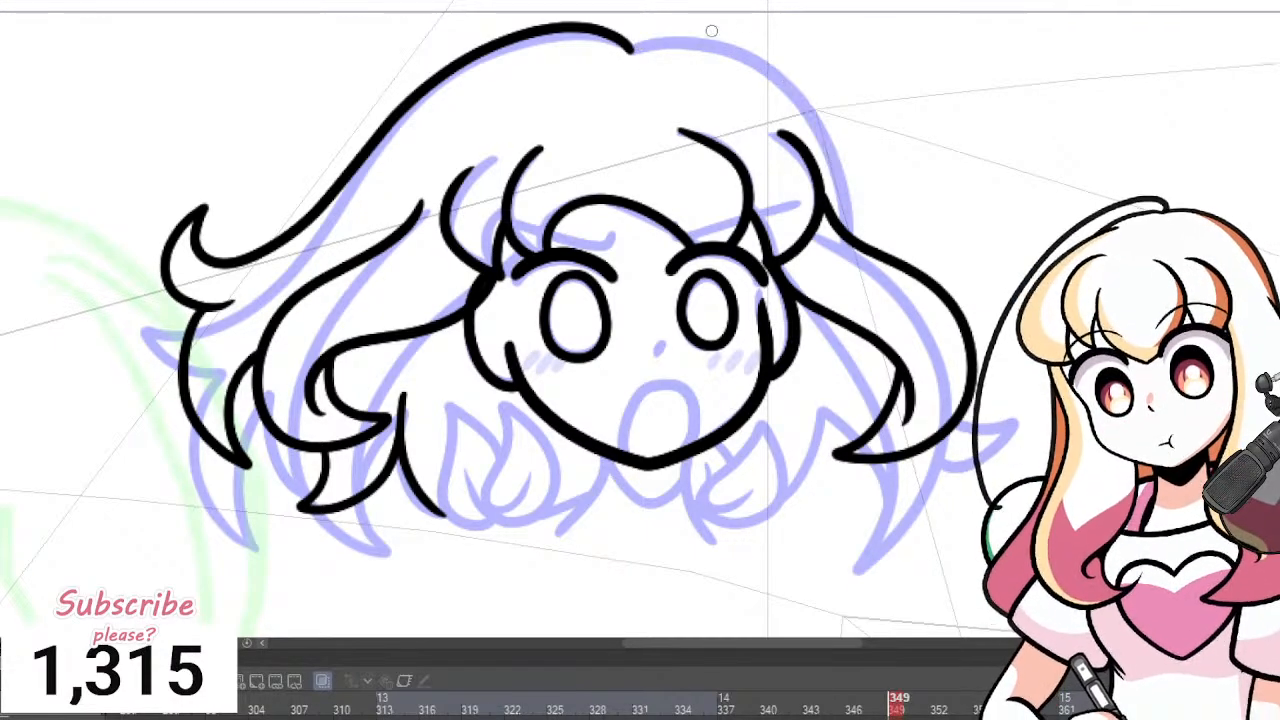
mouse_move(632, 55)
left_mouse_down()
mouse_move(755, 37)
mouse_move(830, 116)
mouse_move(841, 160)
left_mouse_up()
key("ctrl+z")
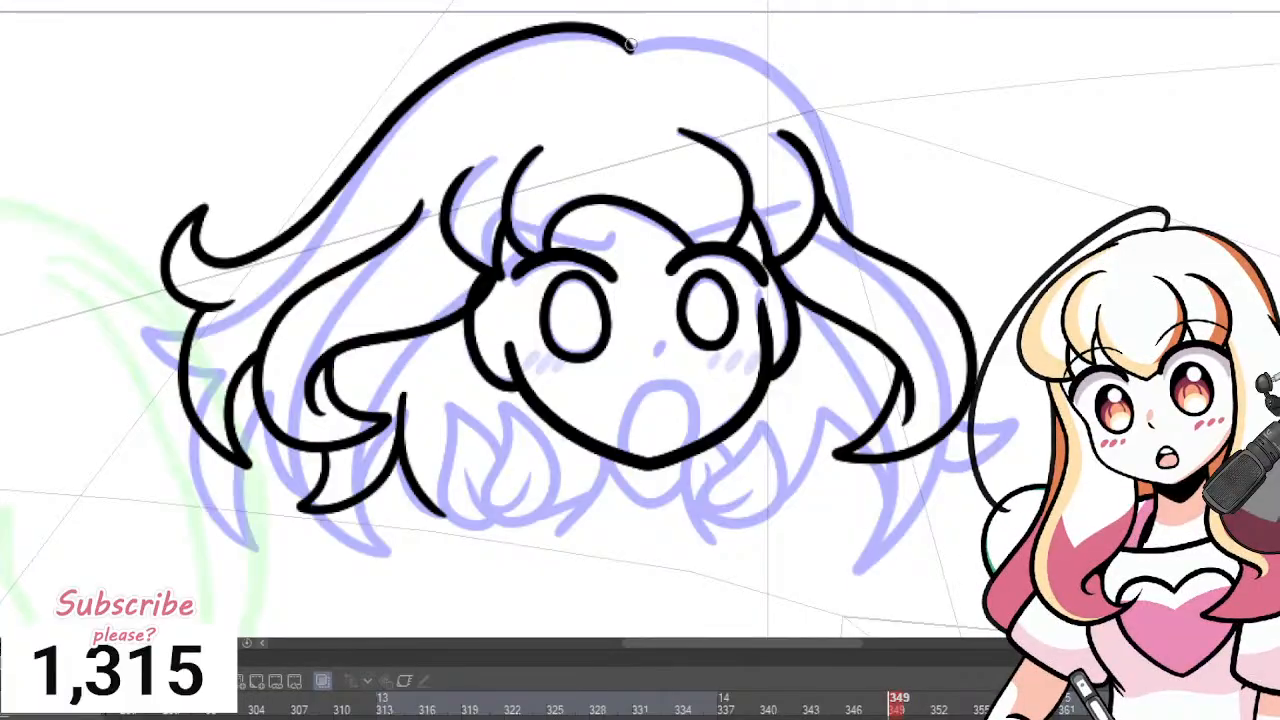
mouse_move(630, 52)
left_mouse_down()
mouse_move(799, 76)
mouse_move(905, 256)
mouse_move(967, 298)
mouse_move(1014, 300)
left_mouse_up()
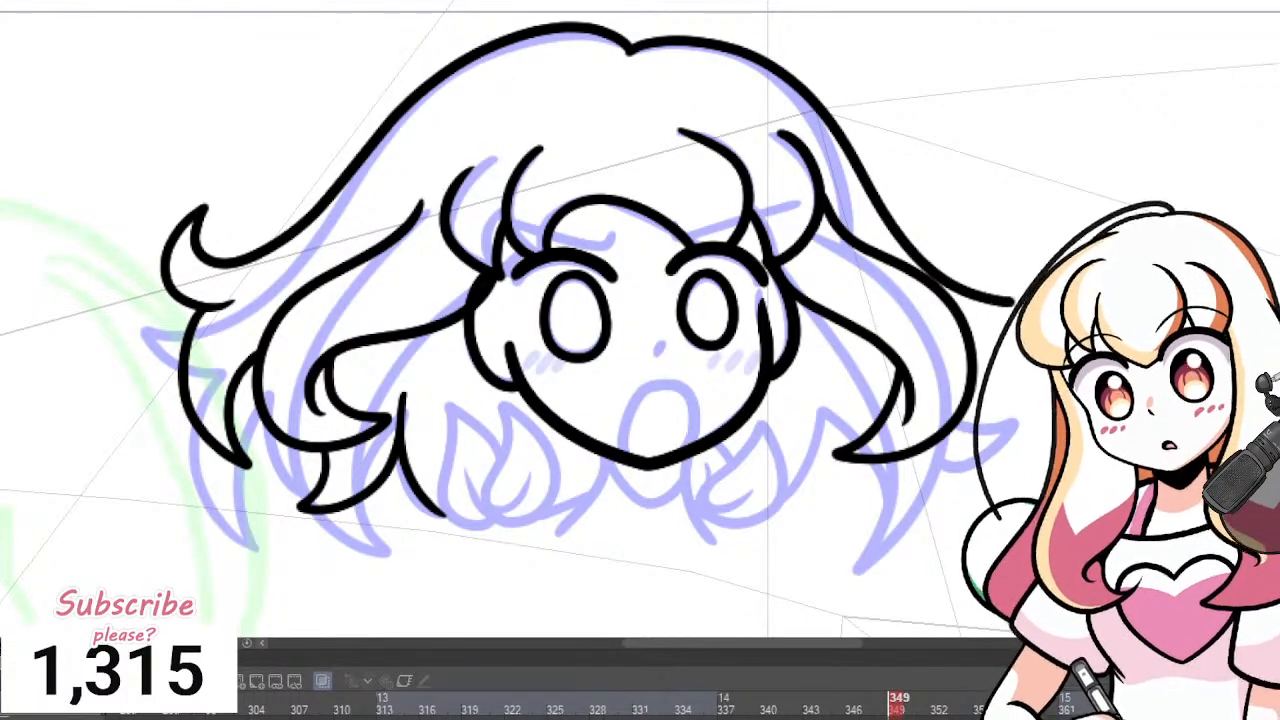
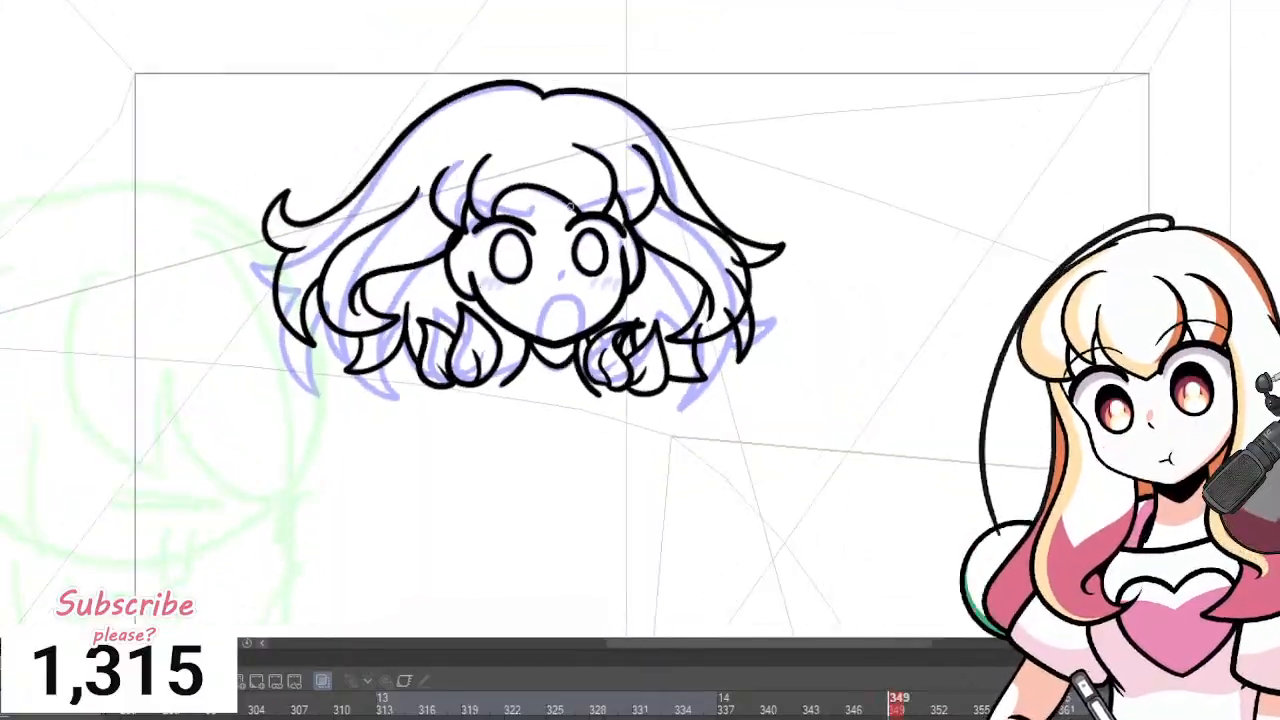
Ink the open mouth rising from the chin line and the small nose mark above it.
scroll(566, 240, "up", 4)
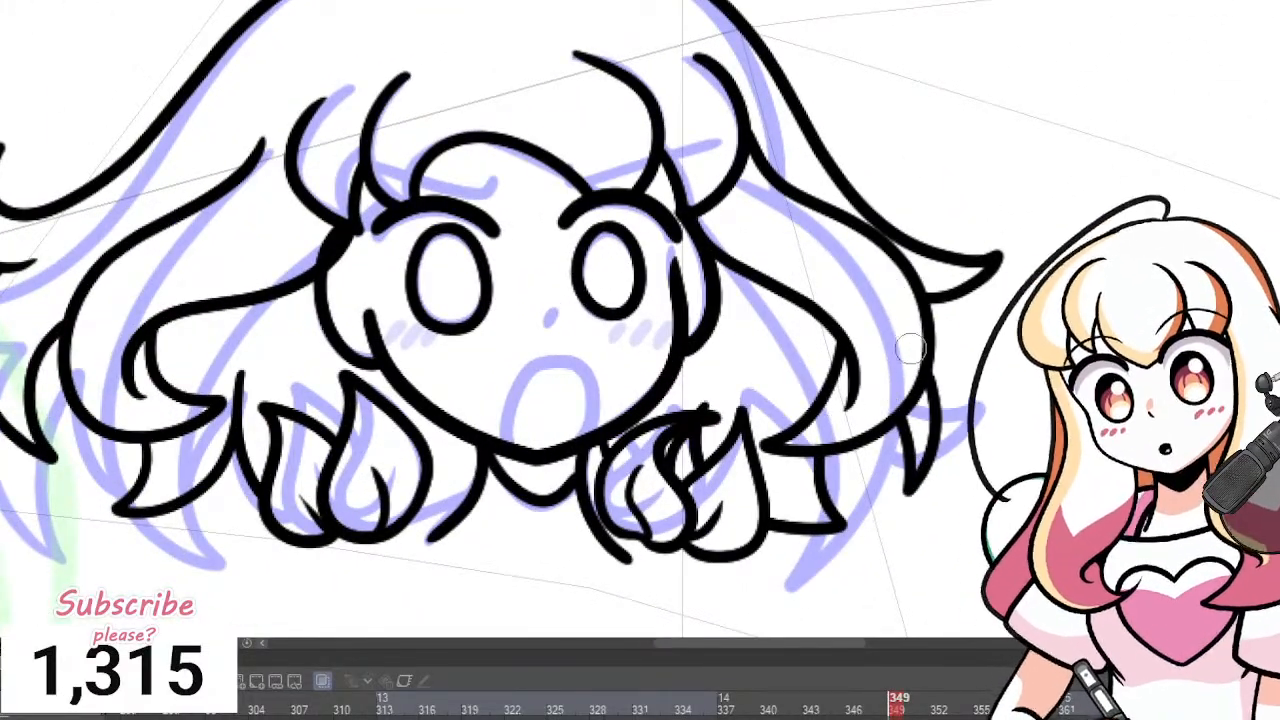
scroll(885, 180, "down", 3)
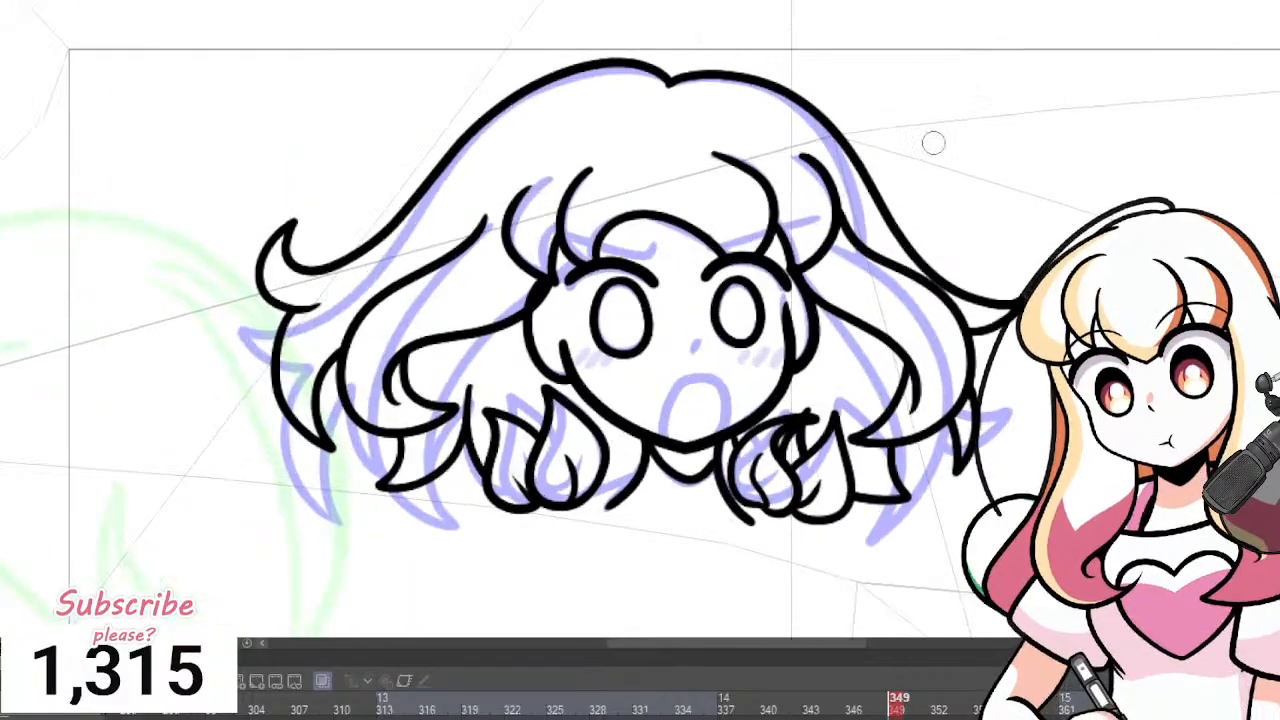
scroll(1000, 240, "down", 2)
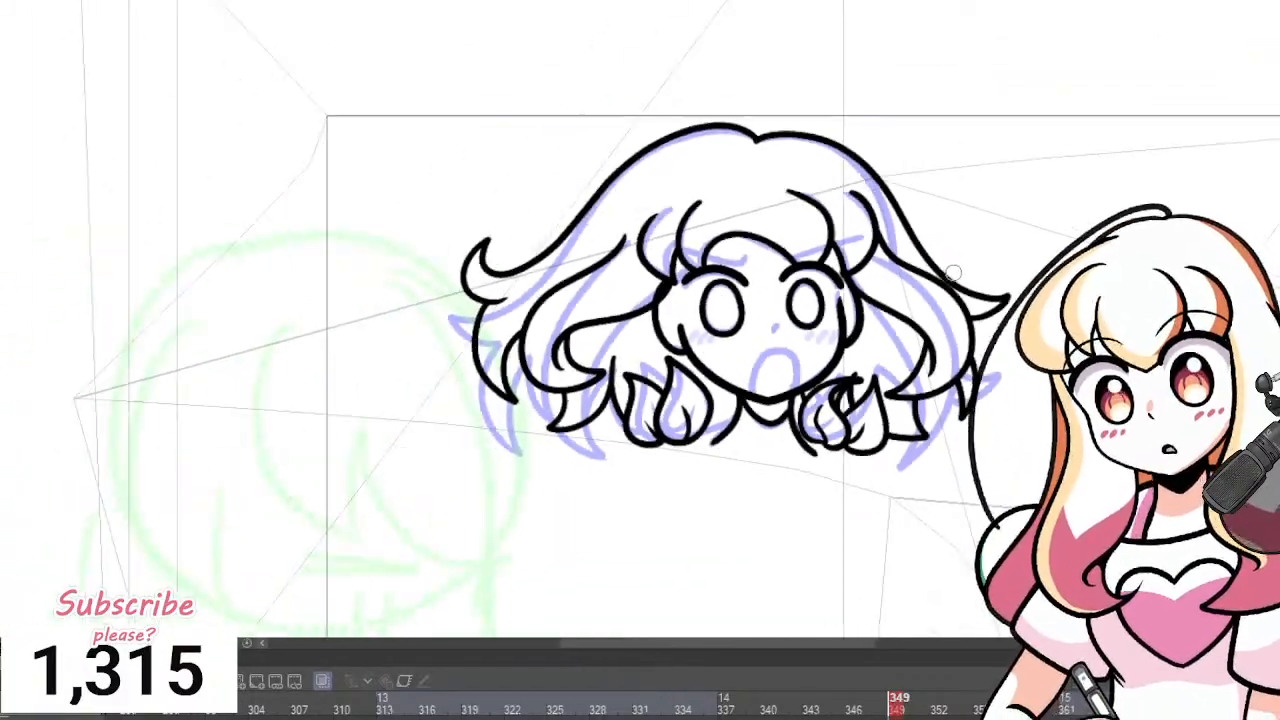
scroll(965, 330, "up", 3)
scroll(965, 354, "up", 1)
scroll(533, 380, "down", 1)
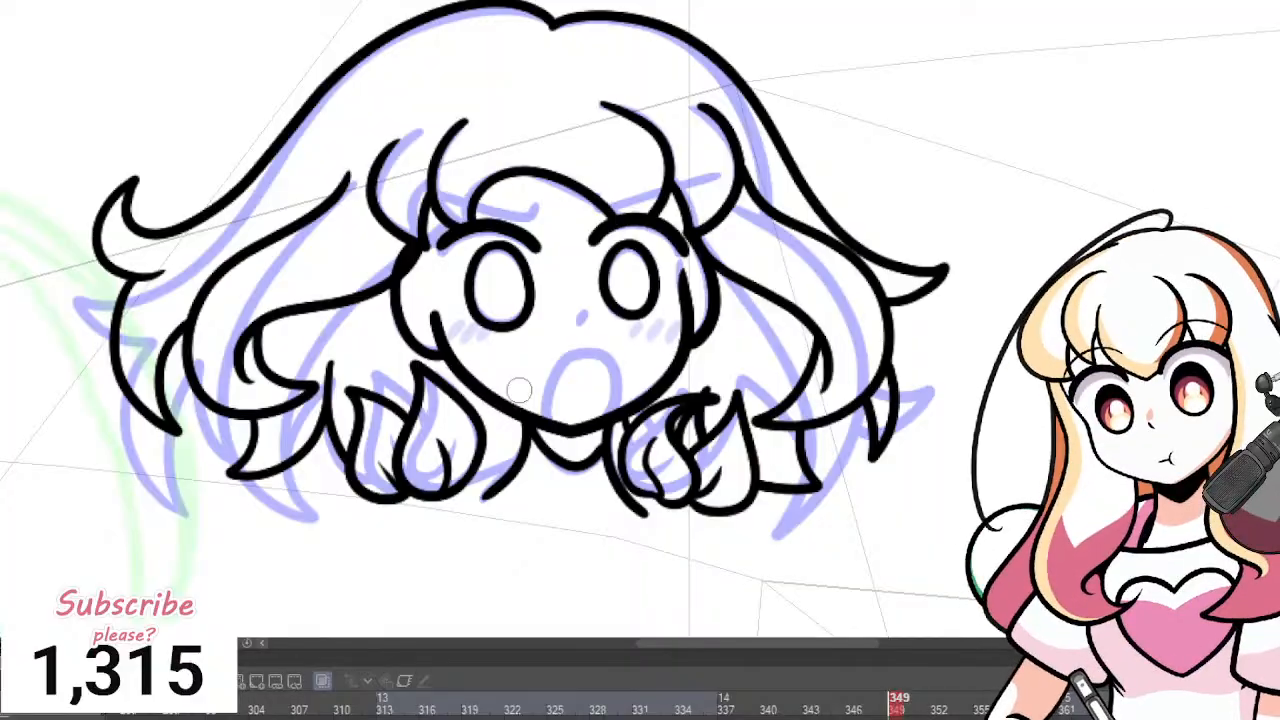
scroll(519, 390, "up", 1)
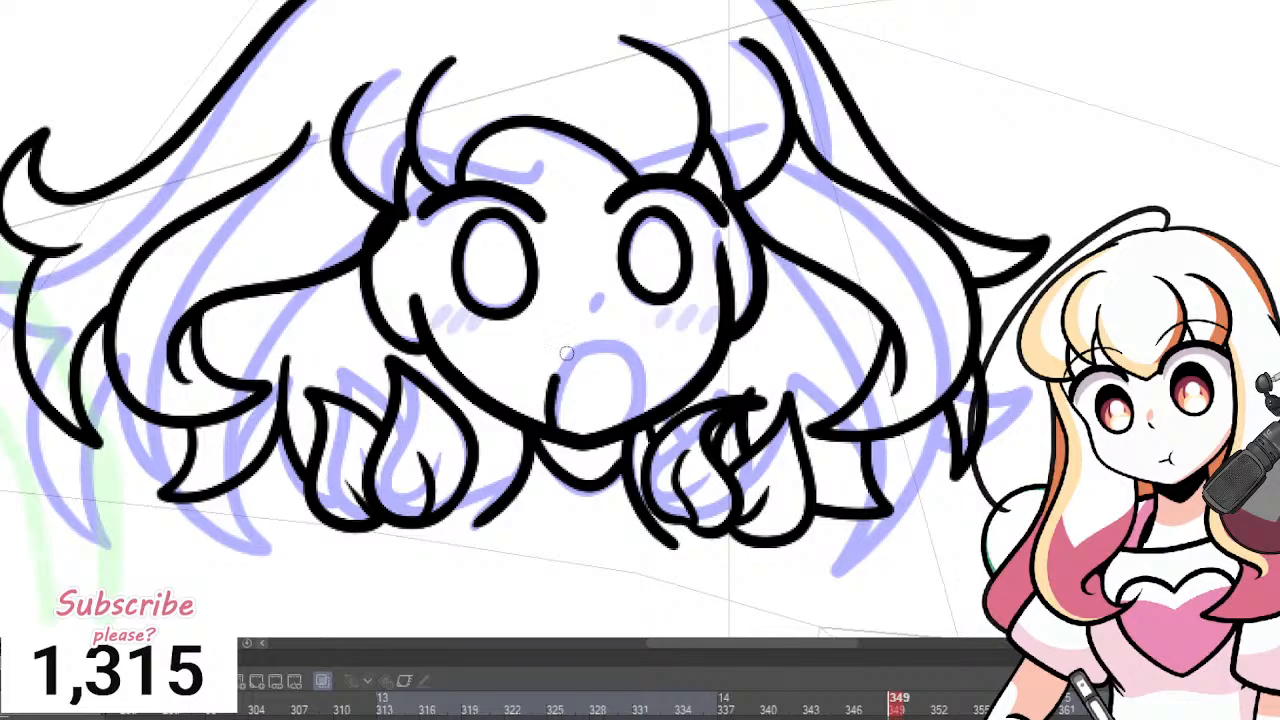
key("ctrl+z")
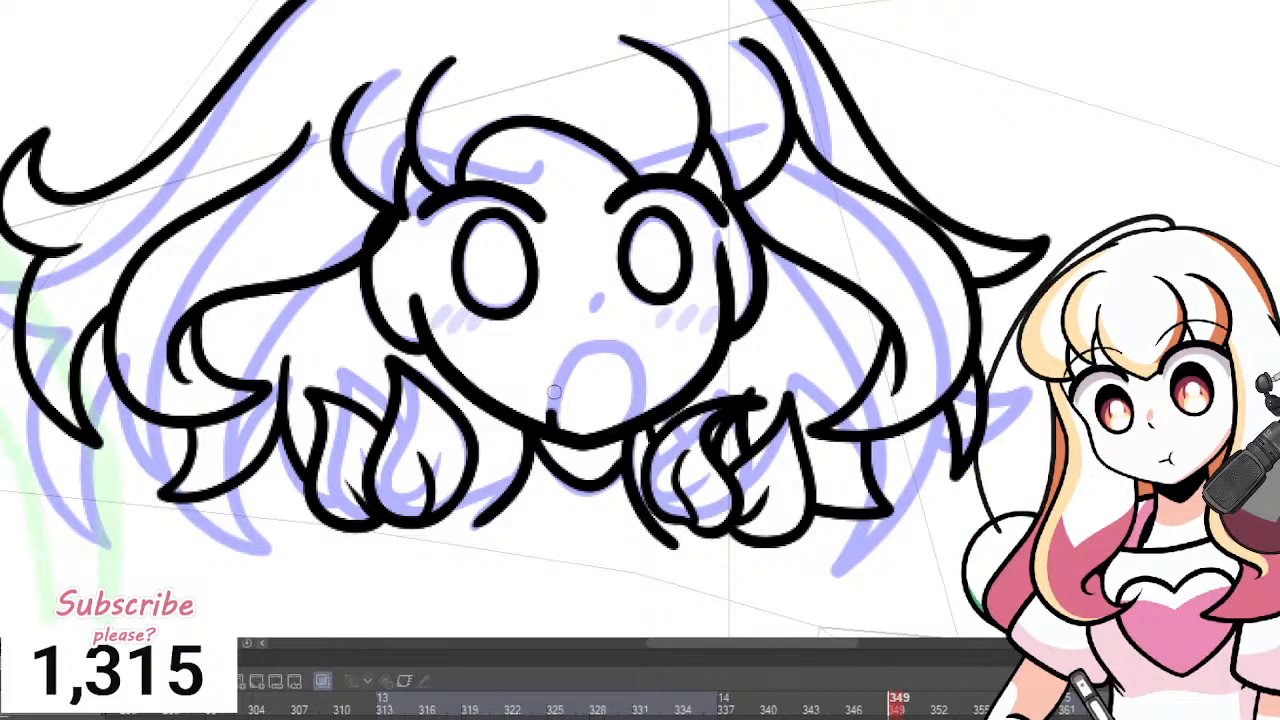
mouse_move(555, 392)
left_mouse_down()
mouse_move(572, 357)
mouse_move(635, 357)
left_mouse_up()
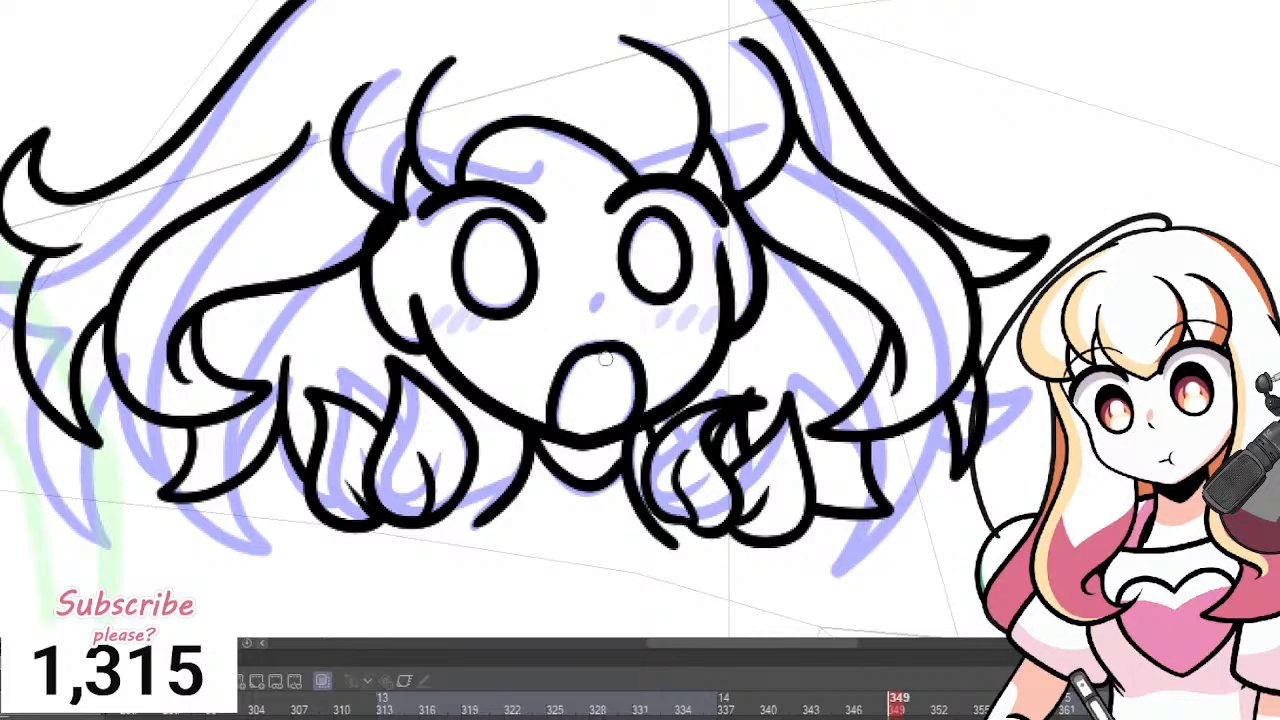
left_click(597, 300)
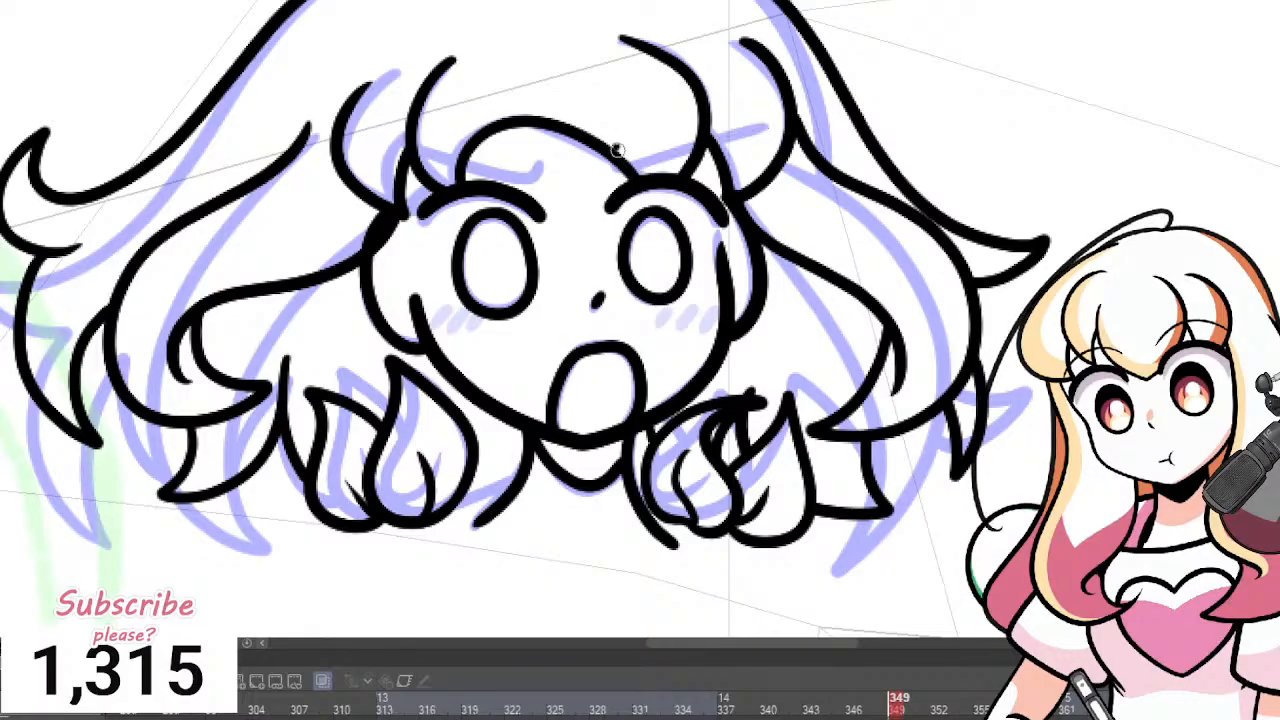
Ink both angry eyebrows slanting down toward the center of the forehead, crossing the bang strands.
left_click_drag(624, 161, 753, 121)
key("ctrl+z")
left_click_drag(624, 161, 759, 125)
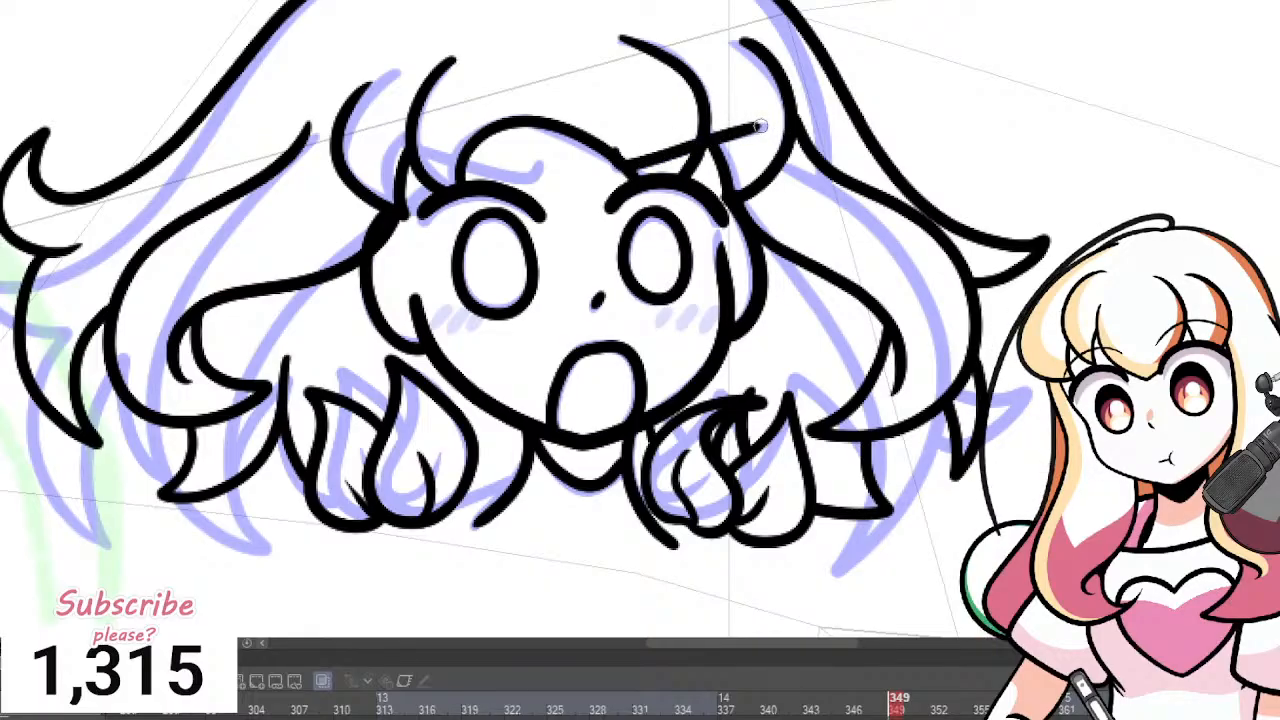
left_click_drag(536, 176, 400, 147)
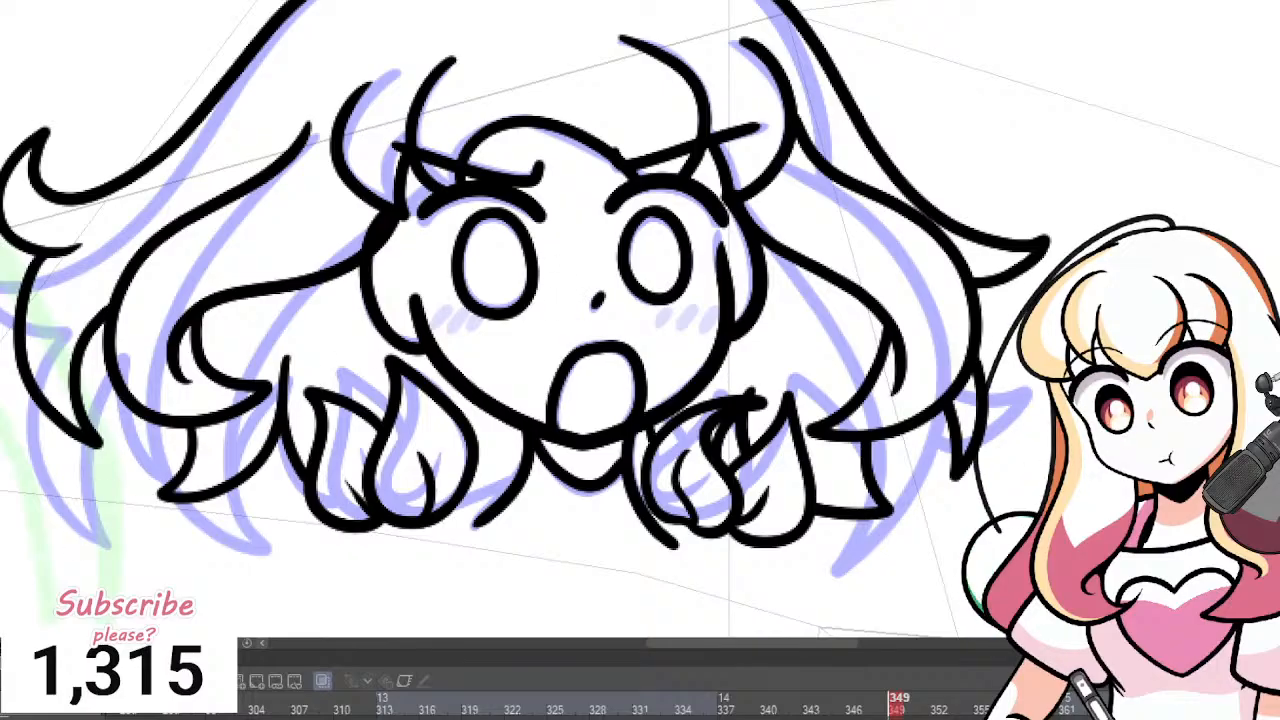
Add three short slanted pink blush marks on each cheek beneath the eyes.
left_click_drag(435, 322, 442, 302)
mouse_move(446, 324)
left_mouse_down()
mouse_move(453, 304)
mouse_move(476, 306)
left_mouse_up()
left_click_drag(480, 328, 488, 308)
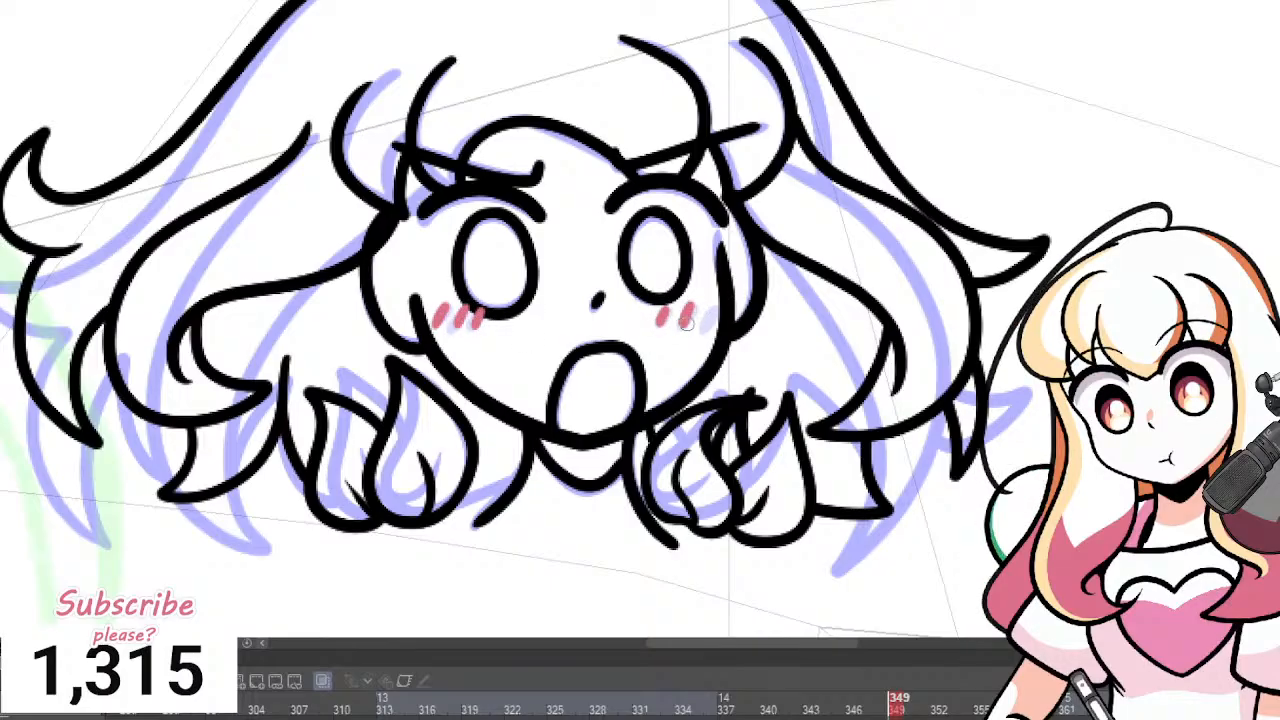
scroll(614, 488, "down", 5)
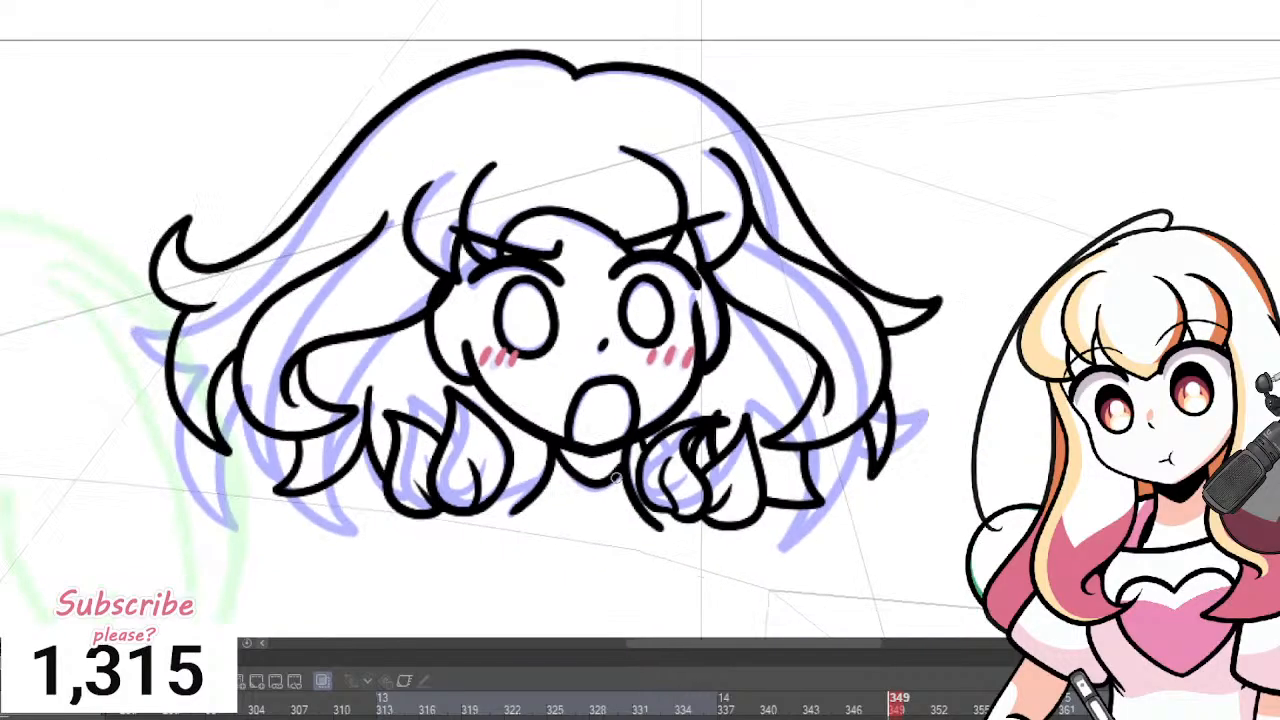
scroll(506, 250, "up", 4)
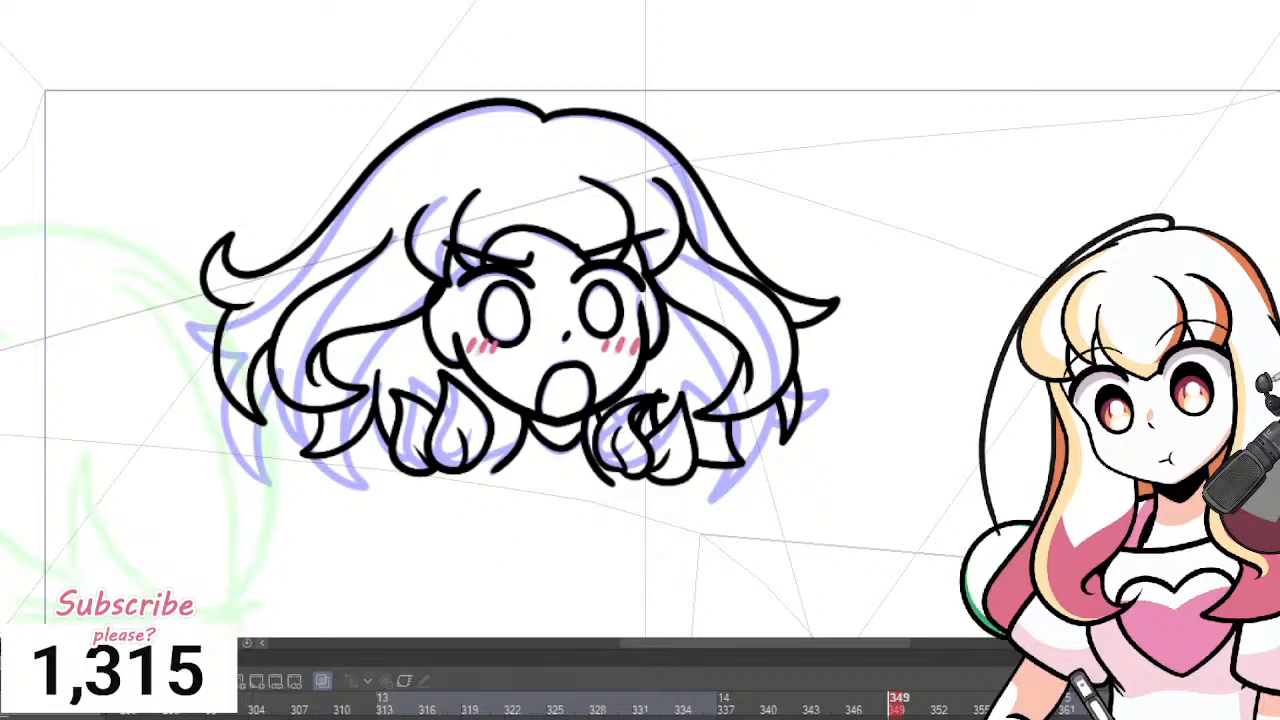
Compare the neighboring drawings and ink the long antenna strand arching right from the crown parting on frame 347.
left_click(853, 709)
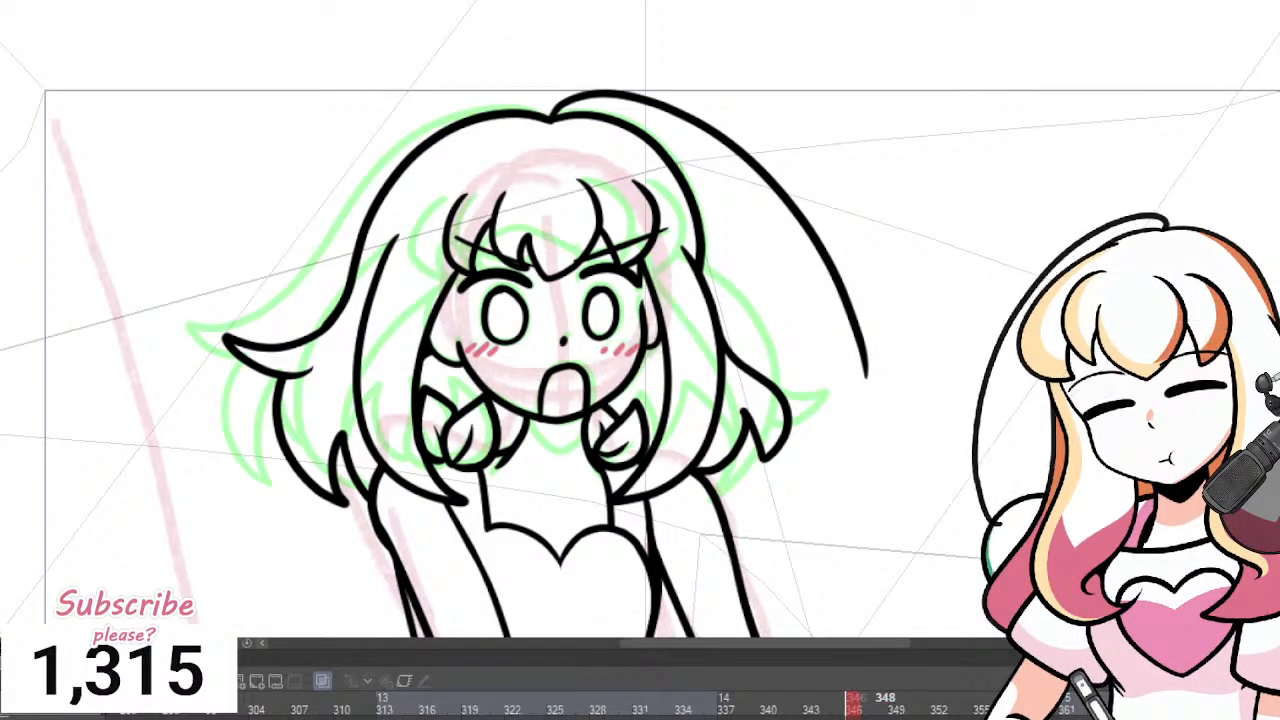
left_click(881, 709)
key("Right")
left_click(853, 709)
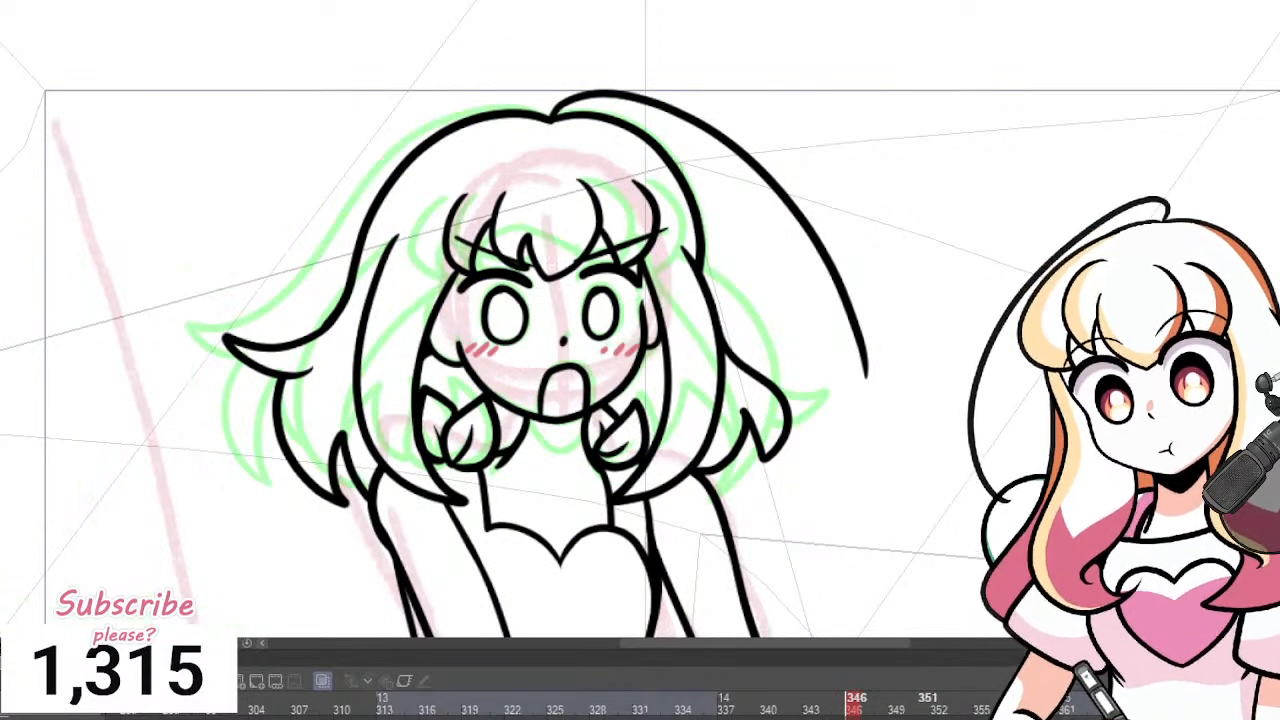
key("Right")
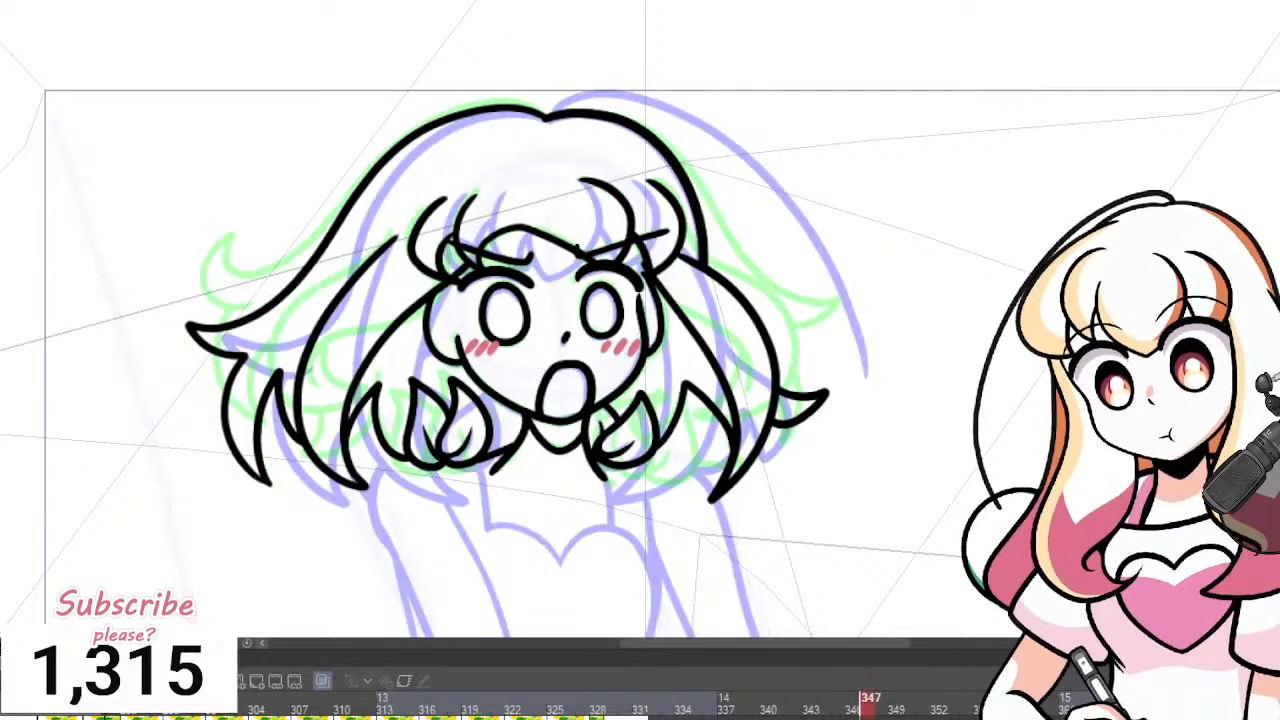
mouse_move(556, 110)
left_mouse_down()
mouse_move(593, 88)
mouse_move(738, 119)
mouse_move(835, 198)
mouse_move(880, 288)
left_mouse_up()
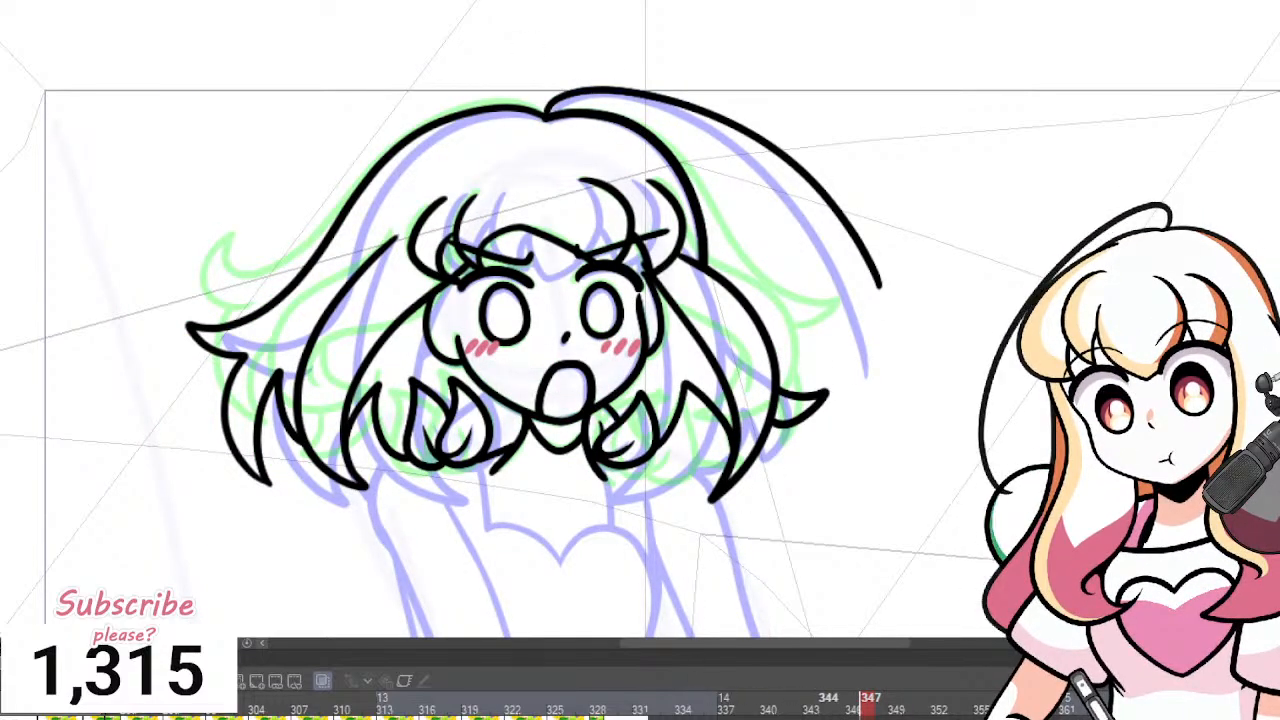
Ink the long antenna strand on frame 349, looping up from the crown parting and sweeping right to an upturned tip.
key("Right")
key("Right")
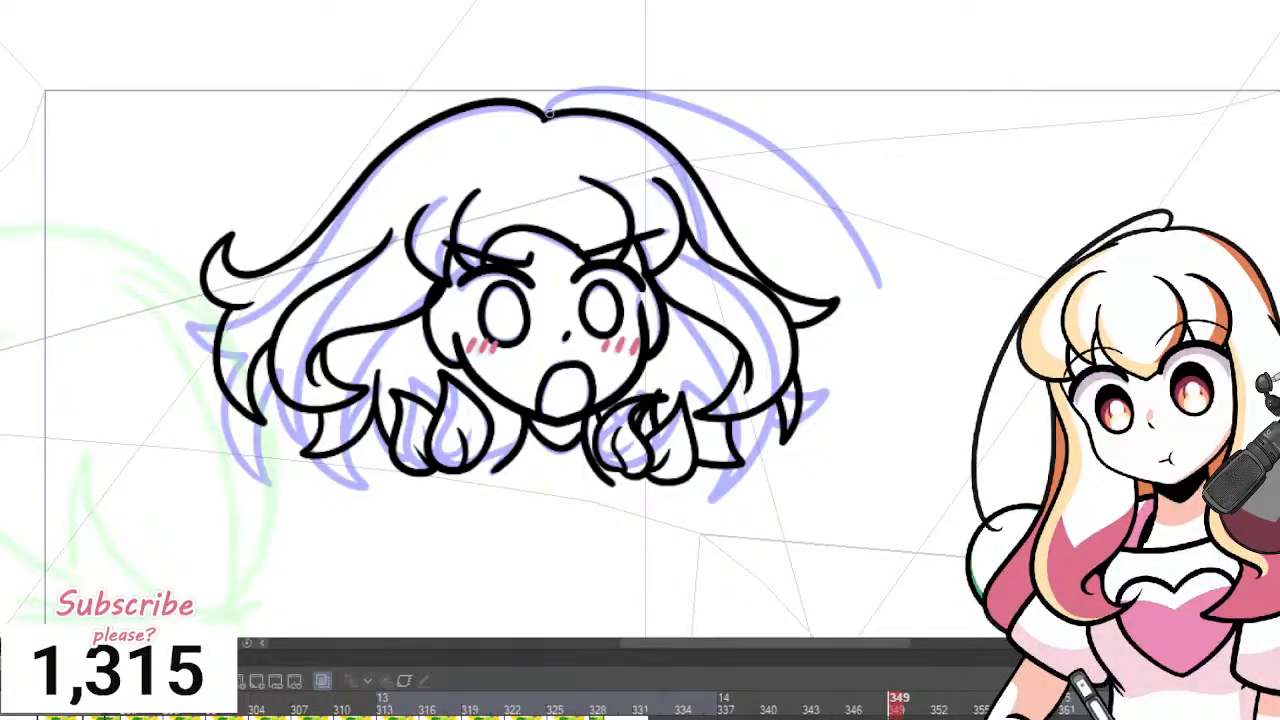
mouse_move(548, 112)
left_mouse_down()
mouse_move(687, 104)
mouse_move(850, 206)
left_mouse_up()
key("ctrl+z")
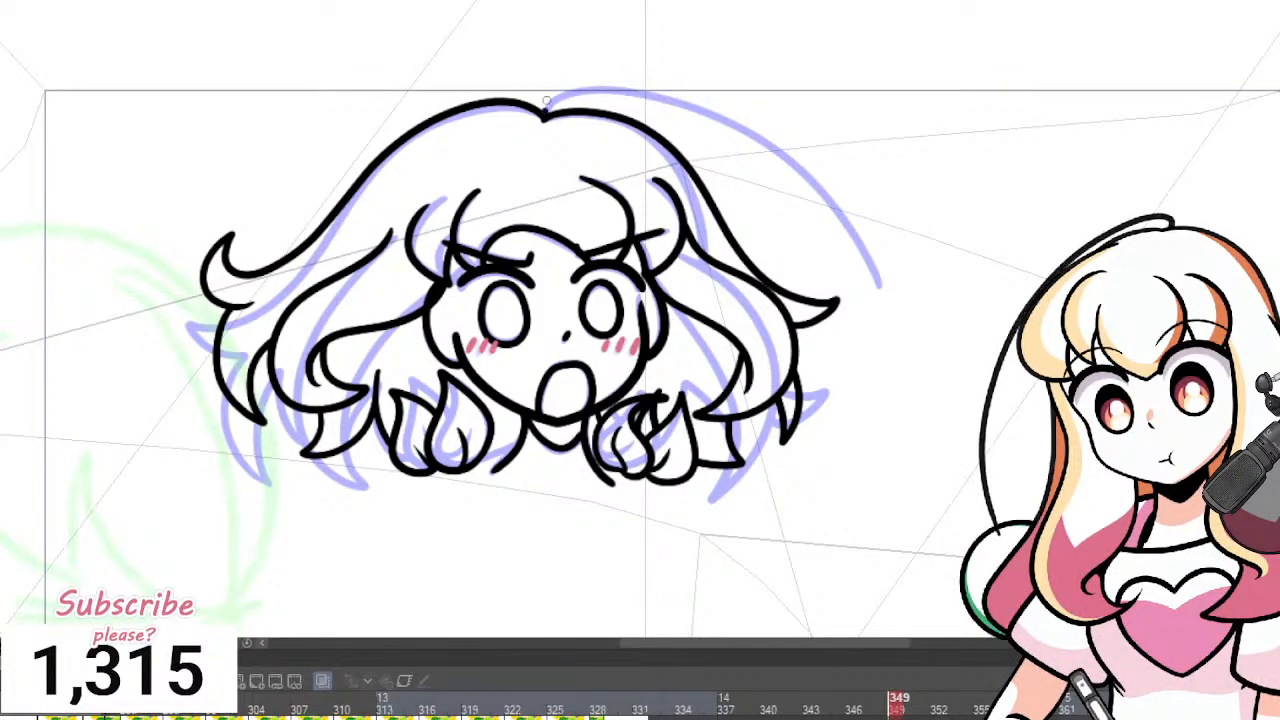
mouse_move(546, 100)
left_mouse_down()
mouse_move(687, 73)
mouse_move(769, 162)
mouse_move(897, 171)
mouse_move(940, 140)
left_mouse_up()
scroll(778, 192, "down", 2)
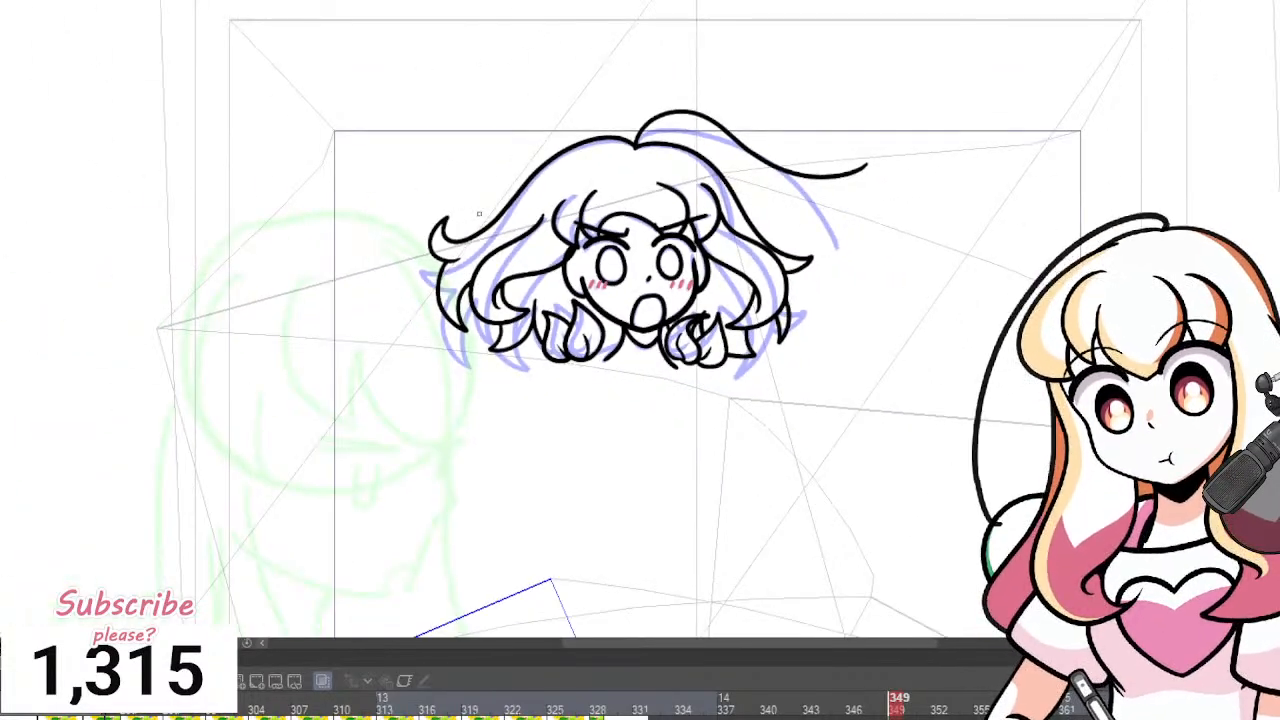
scroll(680, 186, "up", 2)
Step through the drawings between frames 344 and 354 to compare the hair and antenna poses.
left_click(828, 698)
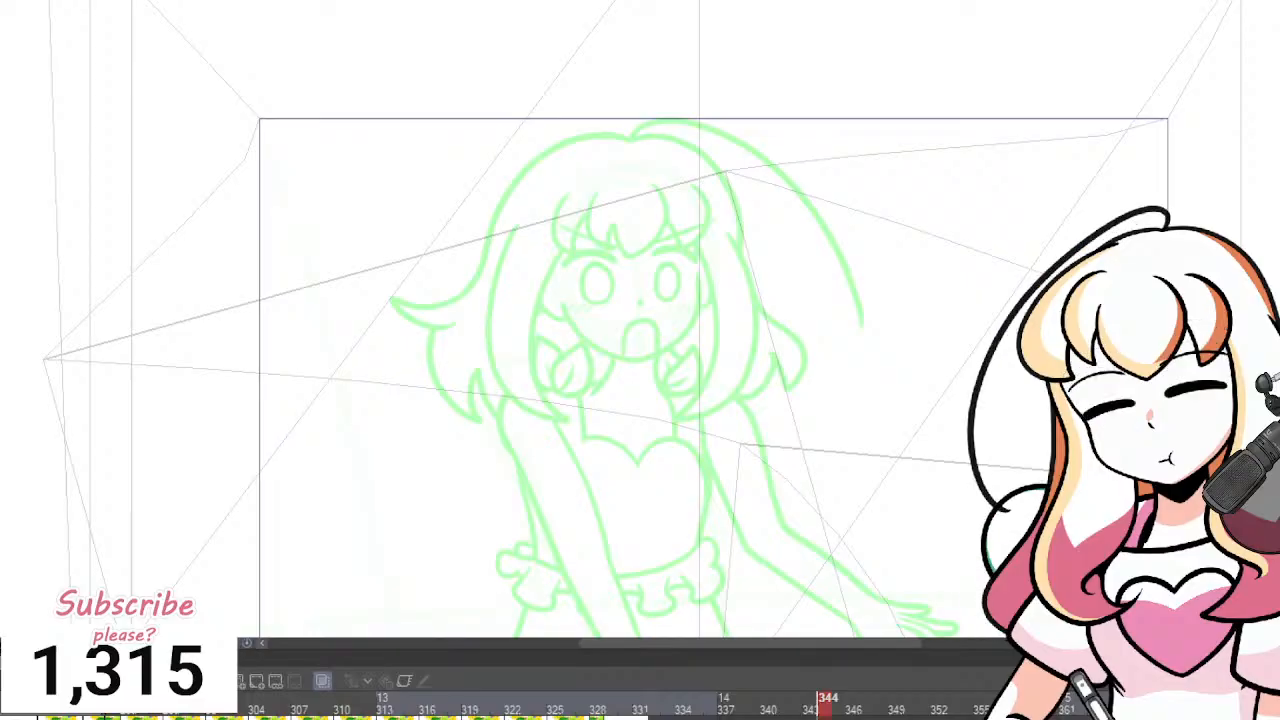
key("Right")
key("Right")
scroll(640, 380, "down", 1)
scroll(713, 590, "up", 2)
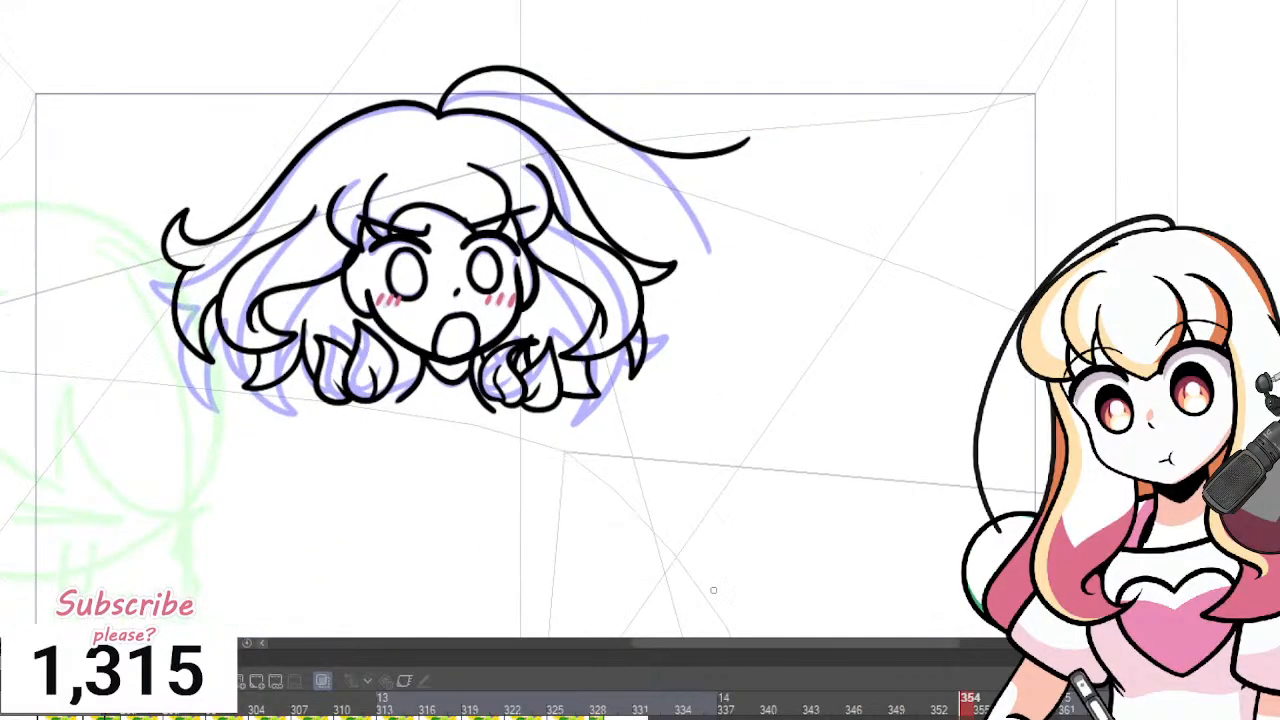
left_click(868, 698)
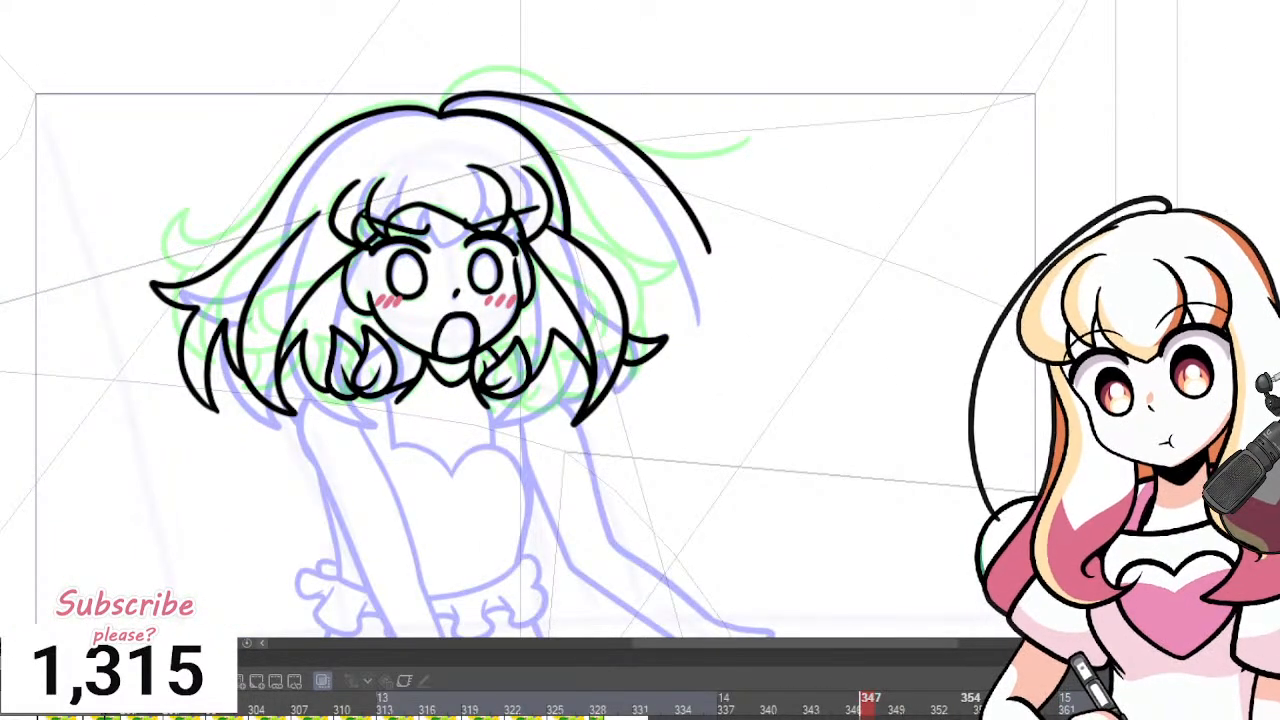
key("Right")
key("Left")
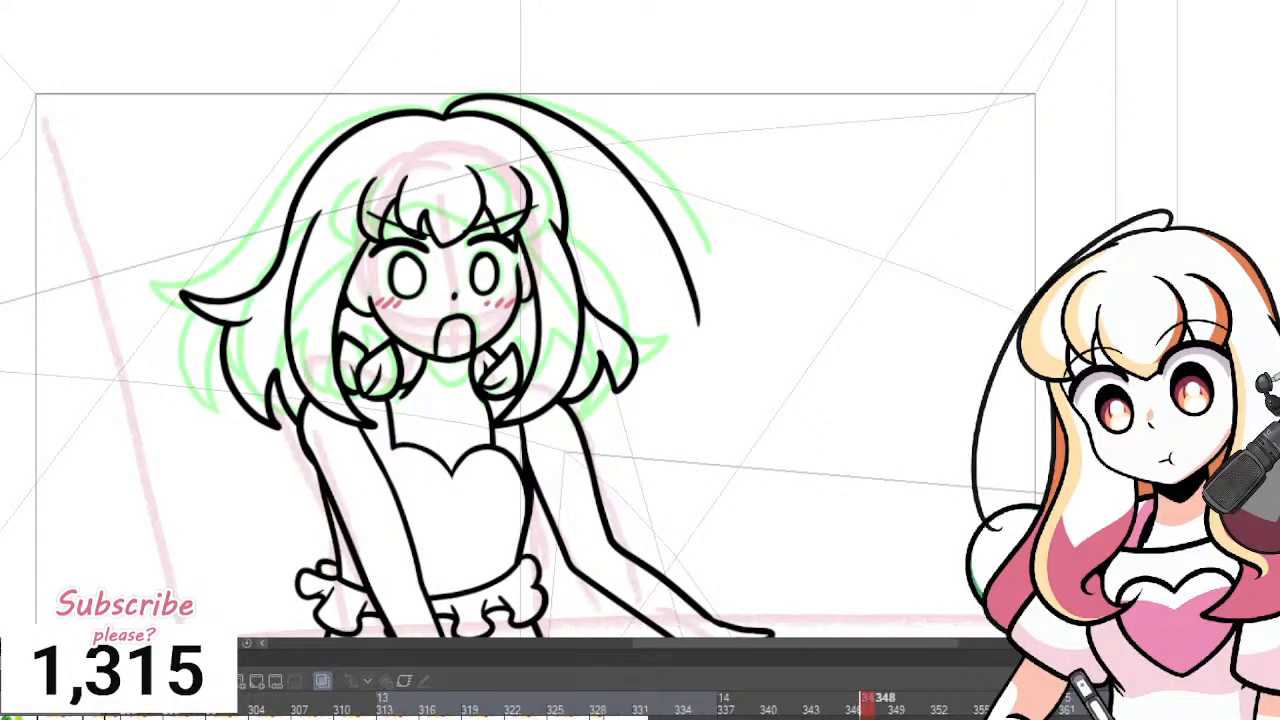
key("Right")
key("Right")
key("Left")
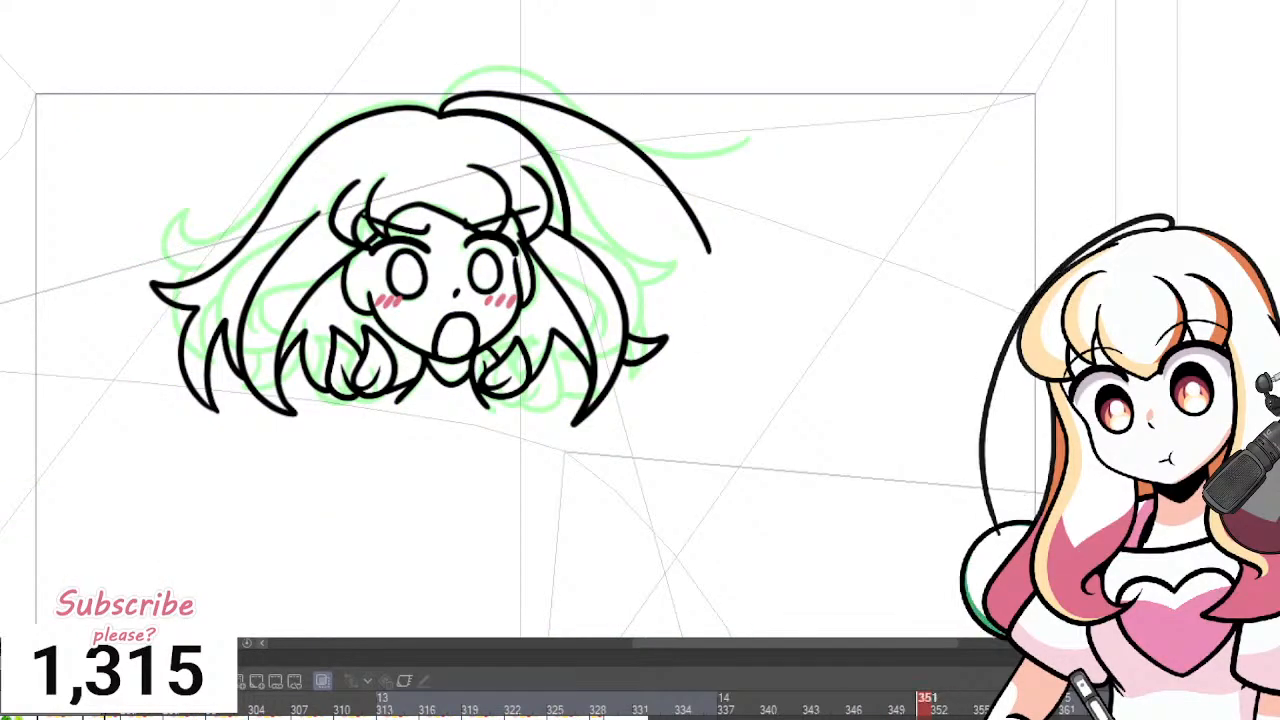
Add a blank in-between cel at frame 351 and return to the empty in-between cel at frame 347.
key("ctrl+shift+n")
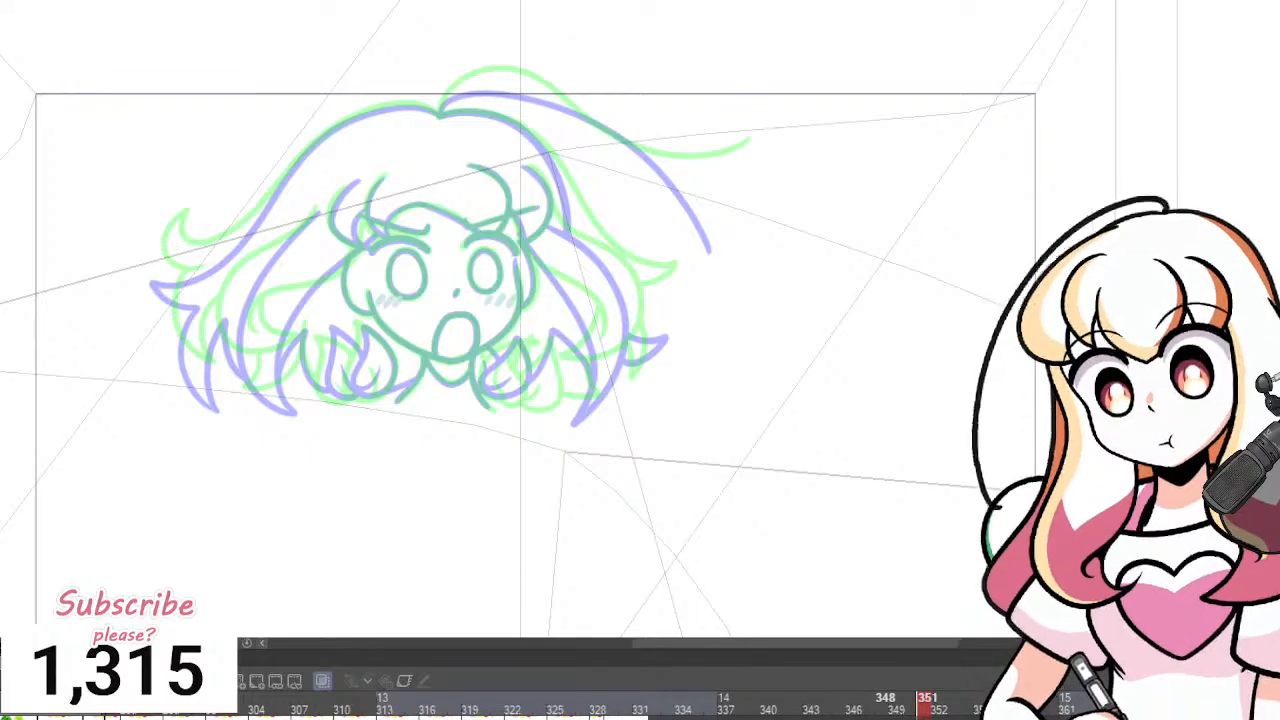
key("Left")
key("Left")
scroll(360, 290, "up", 4)
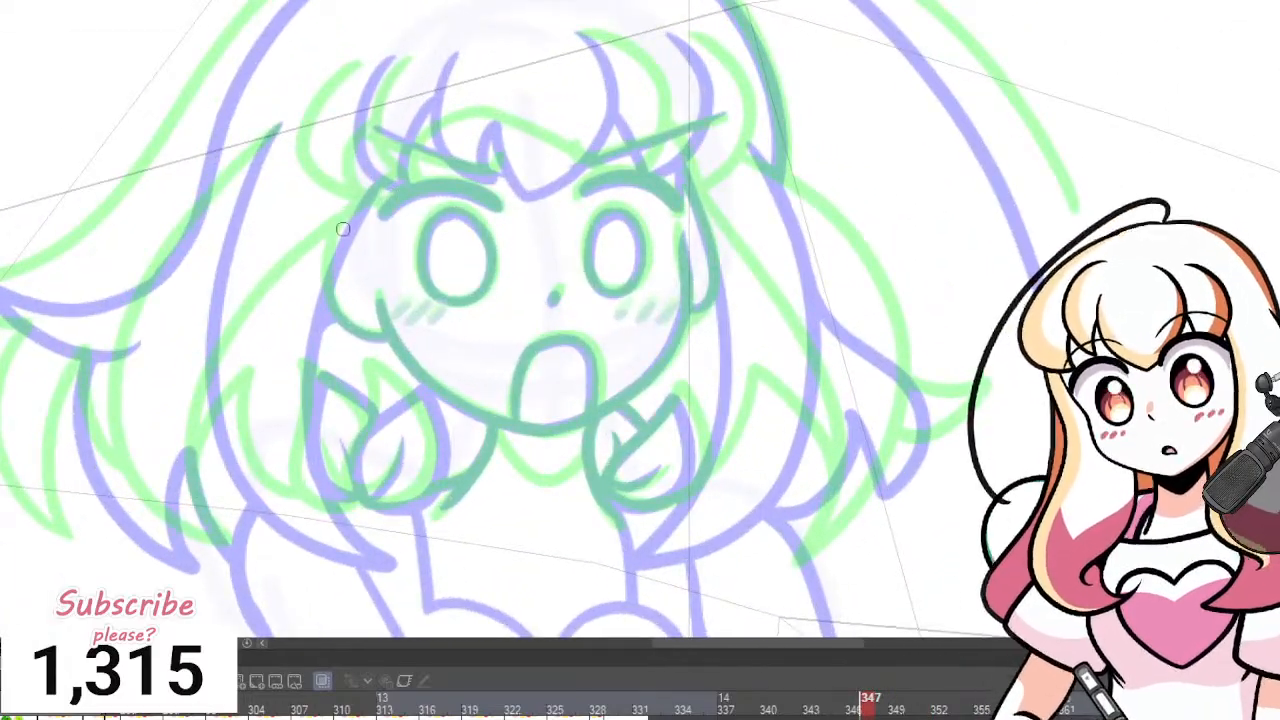
Flip between the neighboring drawings to judge the in-between position of the hair lock left of the face.
mouse_move(381, 181)
left_mouse_down()
mouse_move(253, 357)
mouse_move(250, 562)
left_mouse_up()
key("ctrl+z")
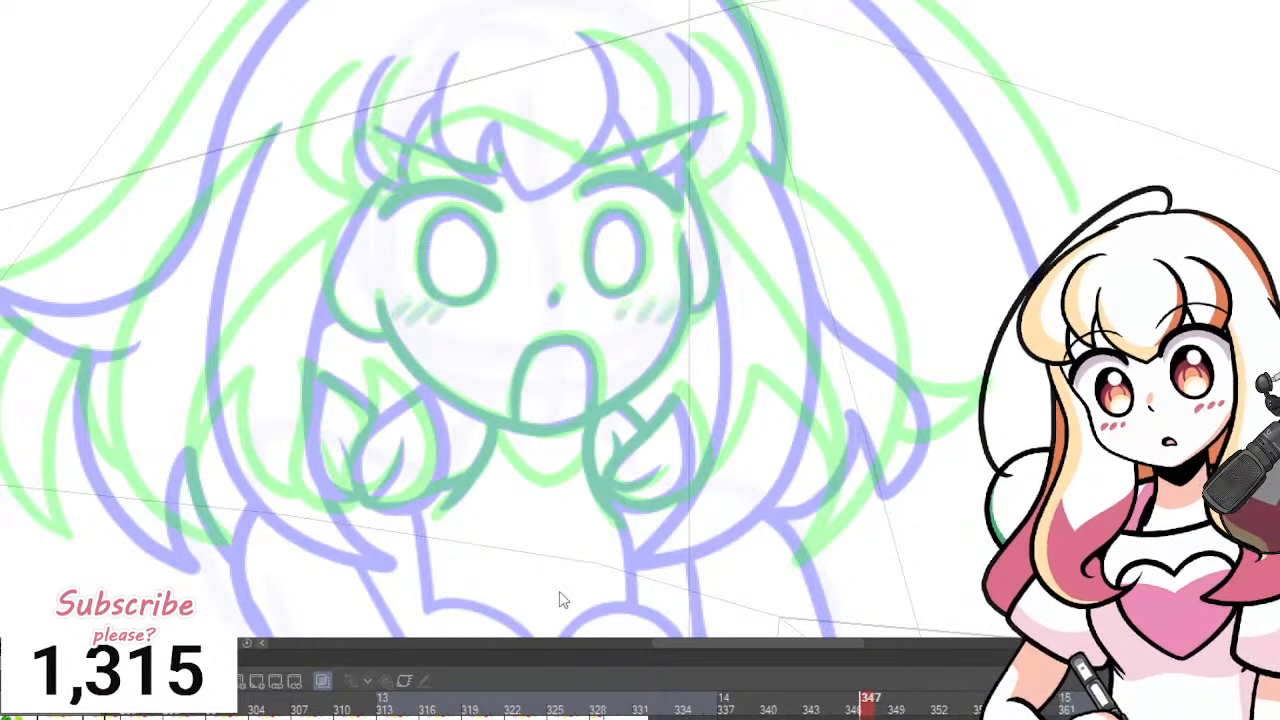
key("Left")
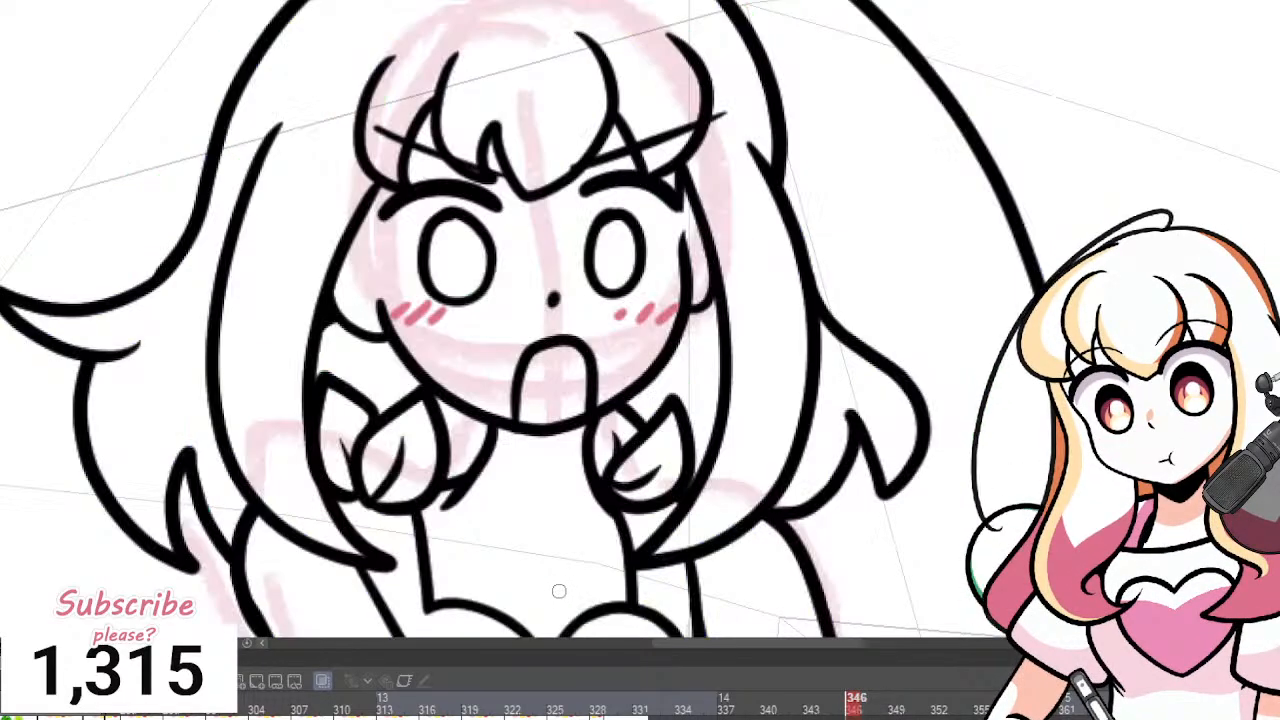
key("Right")
key("Right")
key("Right")
key("Left")
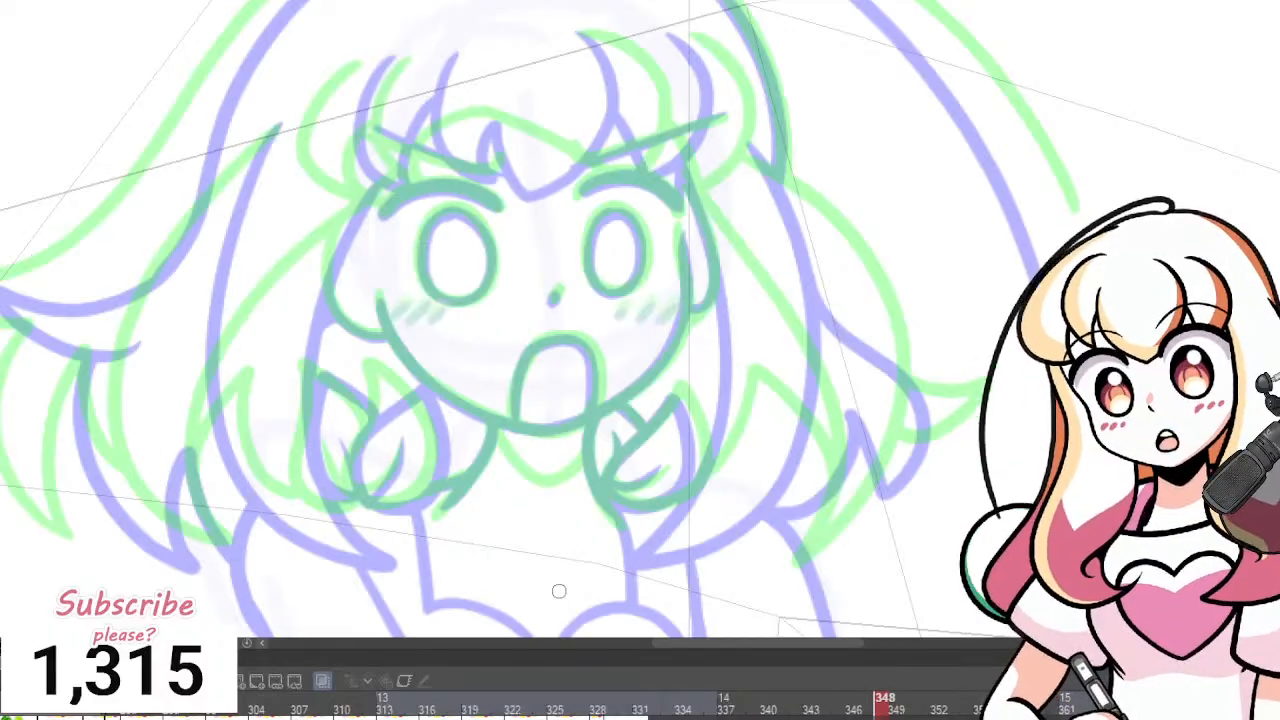
key("Right")
key("Left")
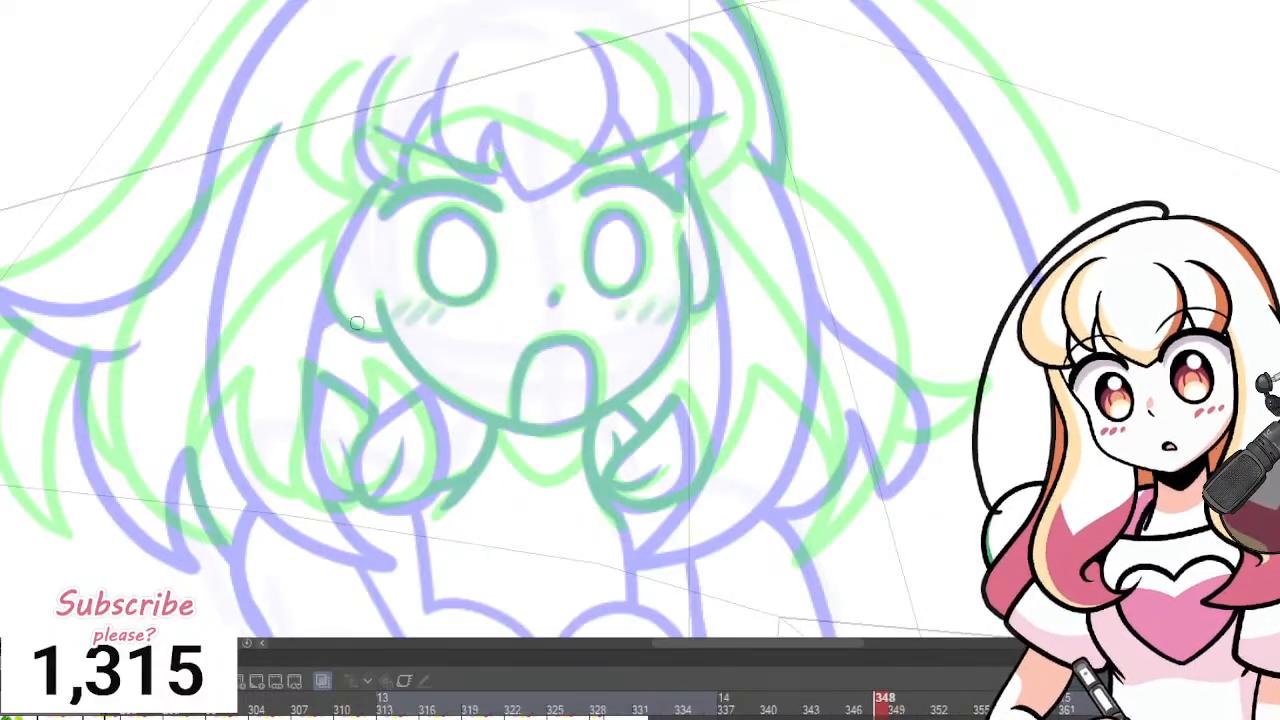
Ink the long pointed hair lock left of the face on the in-between drawing, midway between the blue and green guide drawings.
mouse_move(273, 131)
left_mouse_down()
mouse_move(180, 351)
mouse_move(251, 434)
left_mouse_up()
key("ctrl+z")
mouse_move(349, 215)
left_mouse_down()
mouse_move(295, 584)
mouse_move(172, 502)
mouse_move(129, 413)
mouse_move(144, 283)
mouse_move(282, 148)
left_mouse_up()
key("ctrl+z")
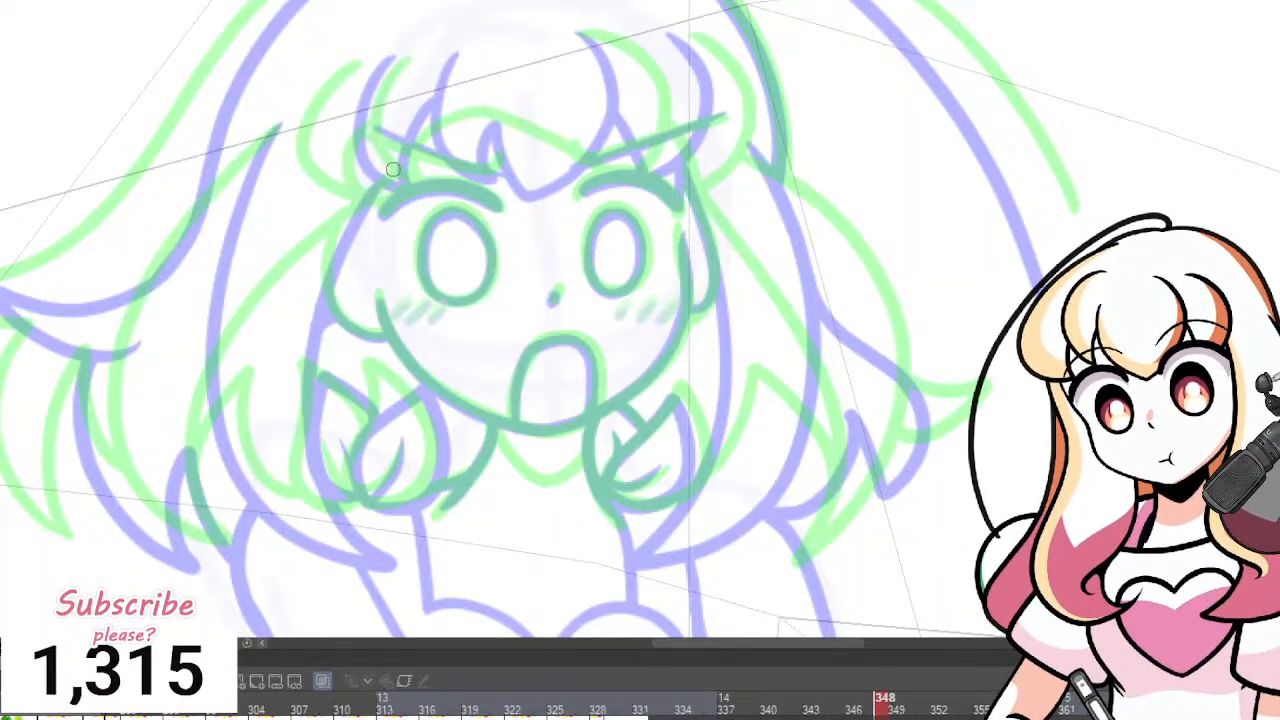
mouse_move(393, 170)
left_mouse_down()
mouse_move(297, 328)
mouse_move(305, 530)
mouse_move(318, 559)
mouse_move(260, 550)
mouse_move(156, 452)
mouse_move(143, 323)
mouse_move(212, 186)
mouse_move(280, 125)
left_mouse_up()
scroll(597, 183, "down", 2)
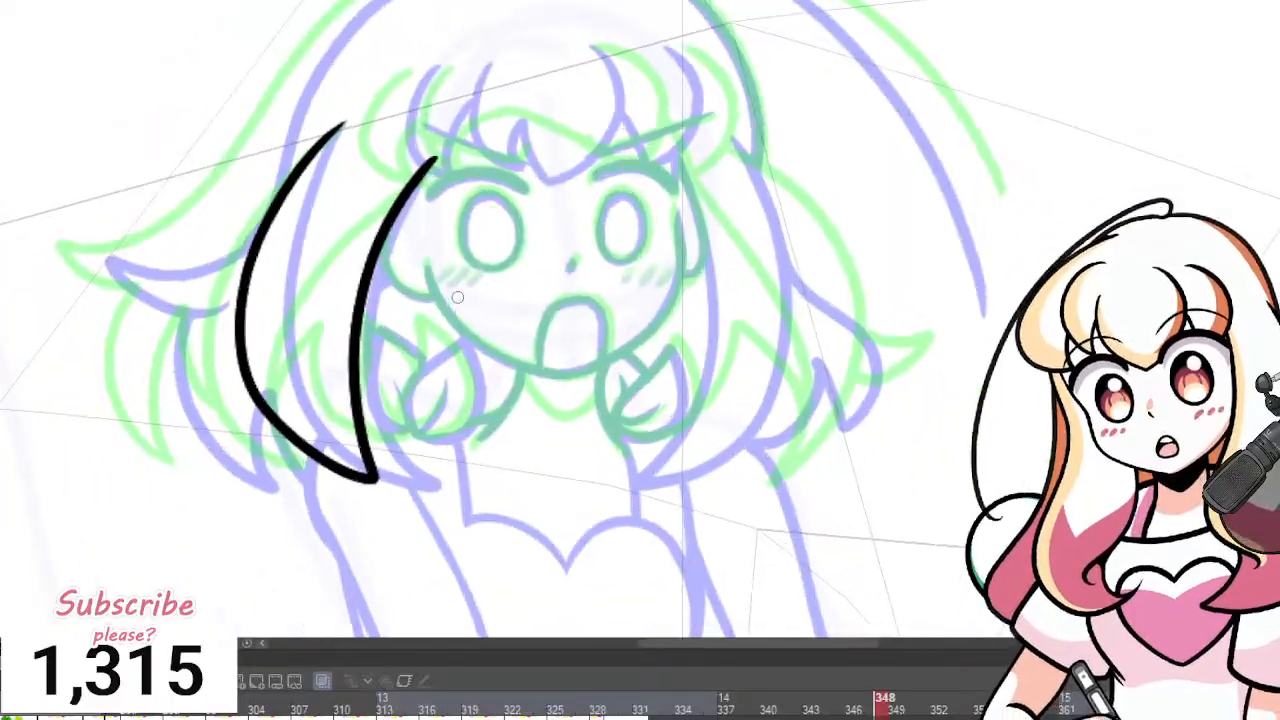
scroll(457, 294, "up", 1)
Flip repeatedly through the drawings around frames 345 to 348 to check the new left lock's movement against its neighbors.
key("Left")
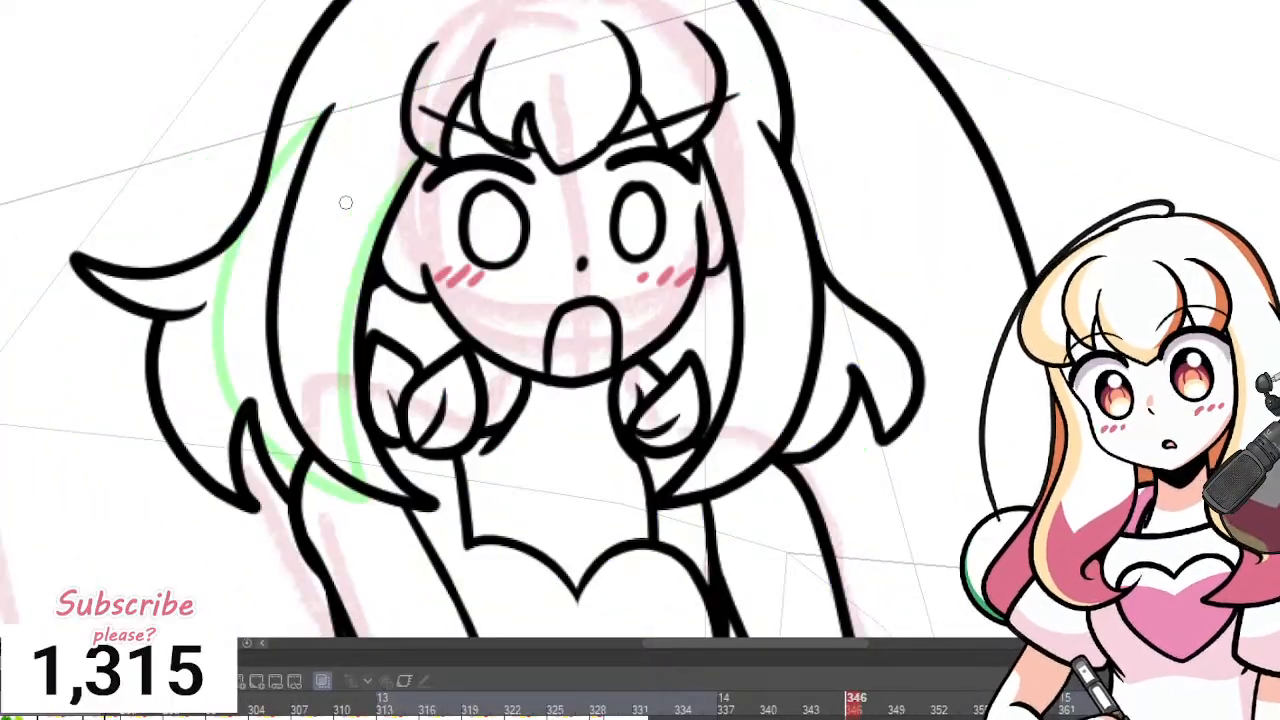
key("Right")
key("Right")
key("Right")
key("Right")
key("Left")
key("Left")
key("Left")
key("Left")
key("Left")
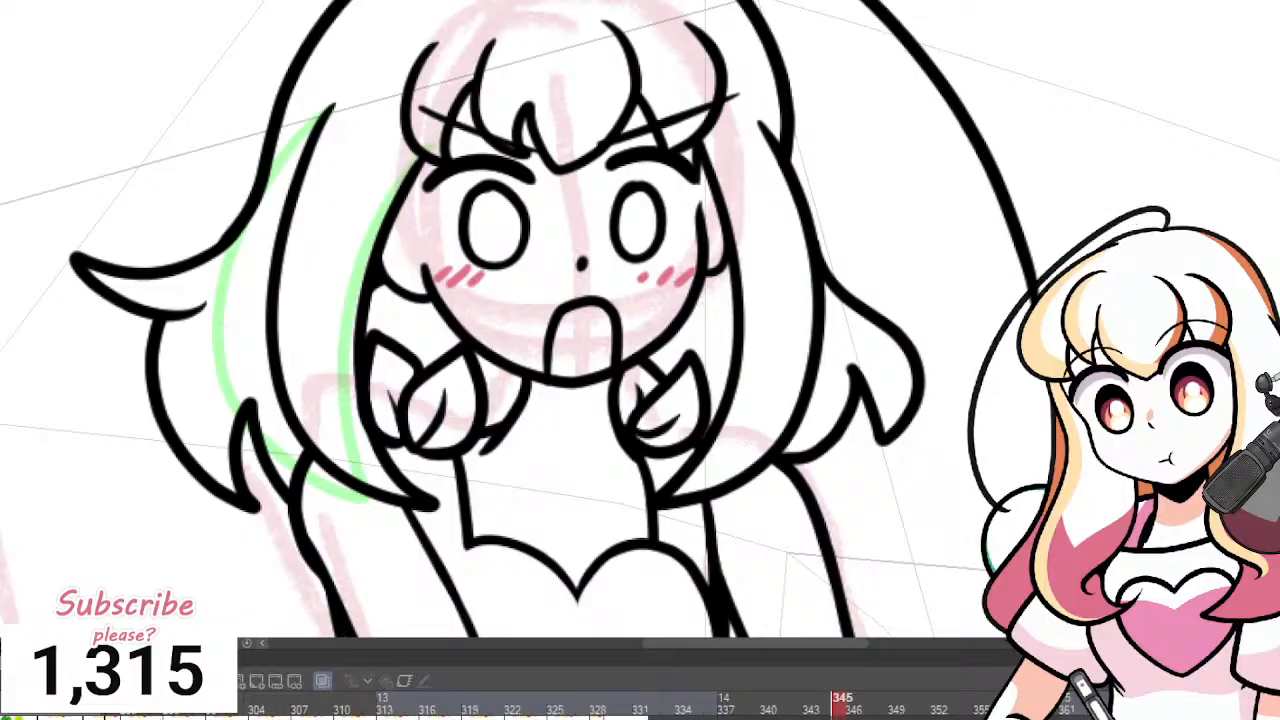
key("Right")
key("Right")
key("Right")
key("Right")
key("Right")
key("Right")
key("Right")
key("Right")
left_click(862, 706)
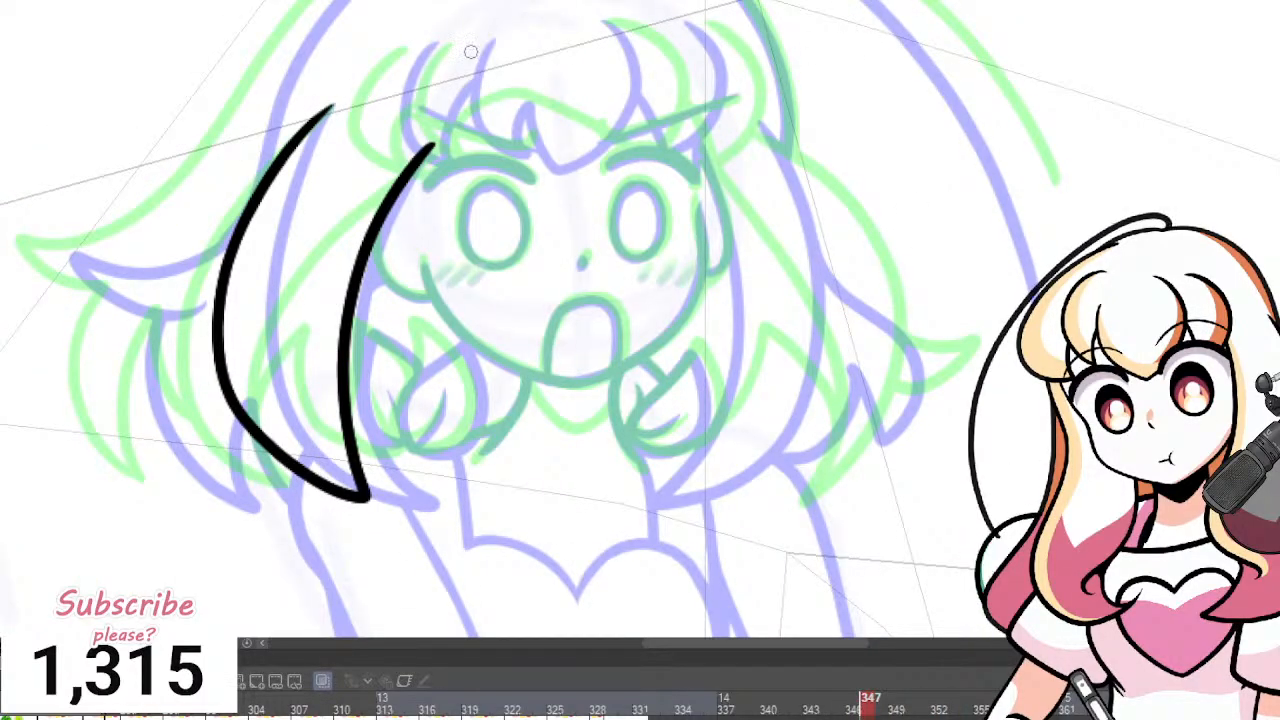
Ink the matching pointed hair lock right of the face on frame 347, with a wavy inner edge and curved outer edge.
scroll(620, 315, "down", 3)
scroll(742, 273, "up", 3)
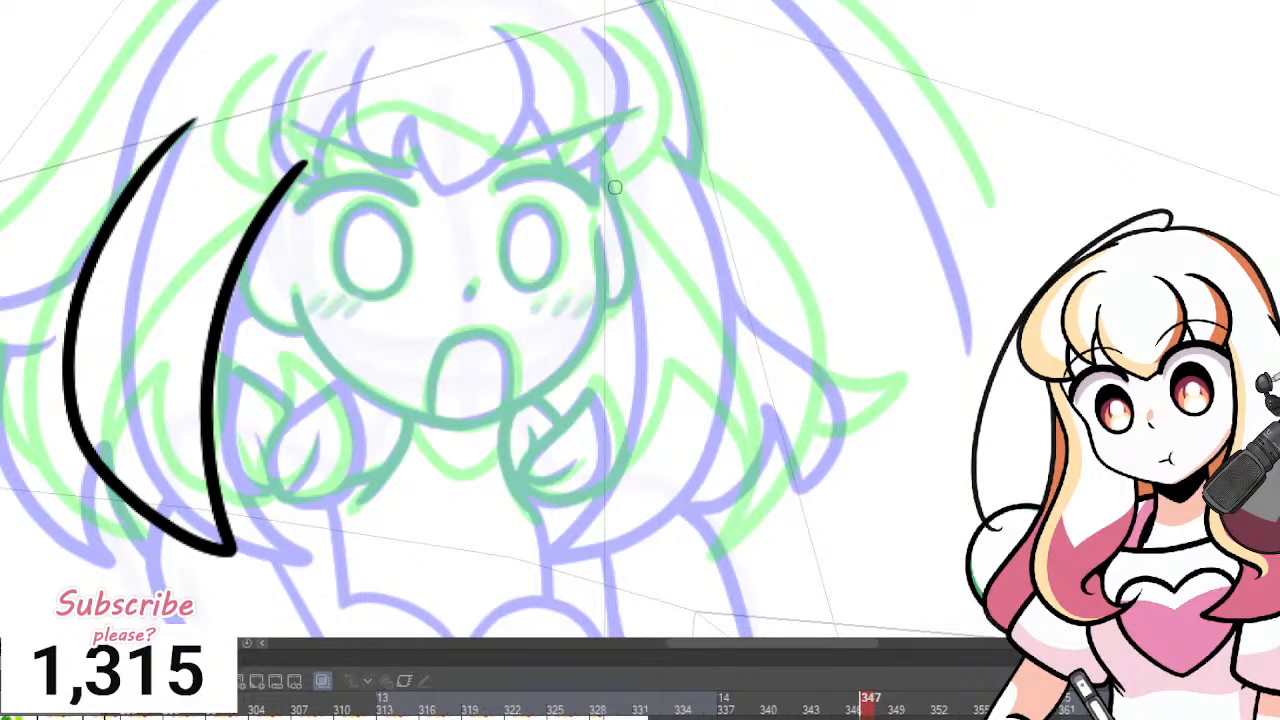
mouse_move(642, 250)
left_mouse_down()
mouse_move(703, 384)
mouse_move(662, 524)
left_mouse_up()
key("ctrl+z")
mouse_move(609, 174)
left_mouse_down()
mouse_move(686, 381)
mouse_move(624, 548)
left_mouse_up()
mouse_move(743, 508)
left_mouse_down()
mouse_move(794, 420)
mouse_move(766, 296)
mouse_move(698, 176)
left_mouse_up()
key("ctrl+z")
mouse_move(605, 164)
left_mouse_down()
mouse_move(663, 291)
mouse_move(673, 453)
mouse_move(620, 555)
mouse_move(714, 507)
mouse_move(779, 436)
mouse_move(795, 327)
mouse_move(759, 243)
mouse_move(682, 150)
left_mouse_up()
scroll(686, 114, "down", 4)
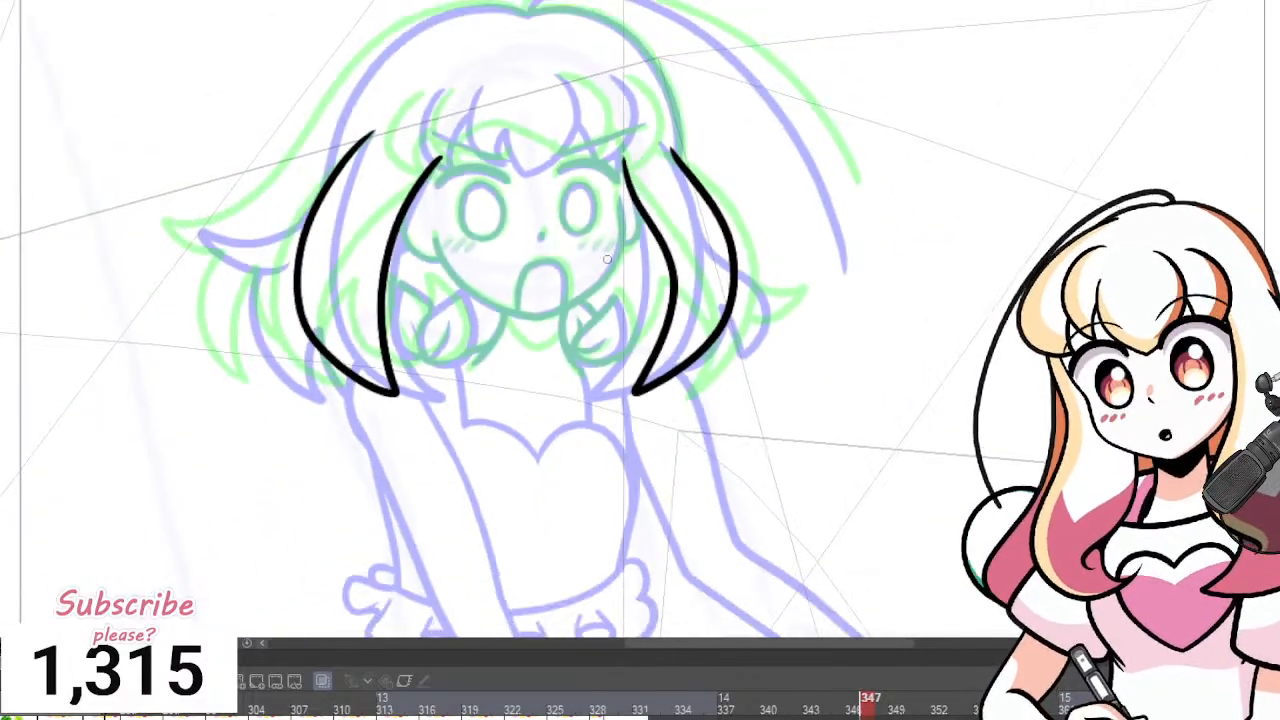
scroll(520, 175, "up", 4)
scroll(470, 190, "up", 2)
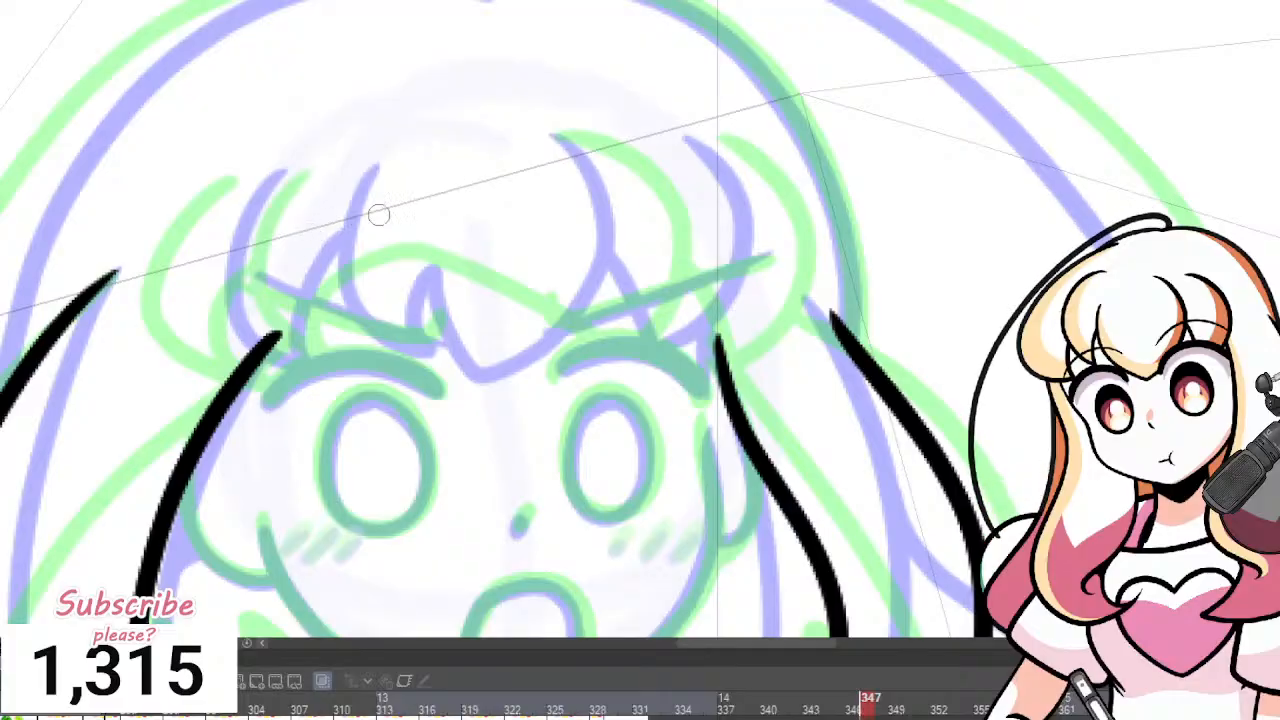
mouse_move(209, 189)
left_mouse_down()
mouse_move(195, 368)
mouse_move(237, 375)
mouse_move(201, 345)
mouse_move(234, 268)
mouse_move(264, 249)
left_mouse_up()
mouse_move(296, 157)
left_mouse_down()
mouse_move(283, 327)
mouse_move(355, 365)
mouse_move(335, 300)
mouse_move(374, 232)
left_mouse_up()
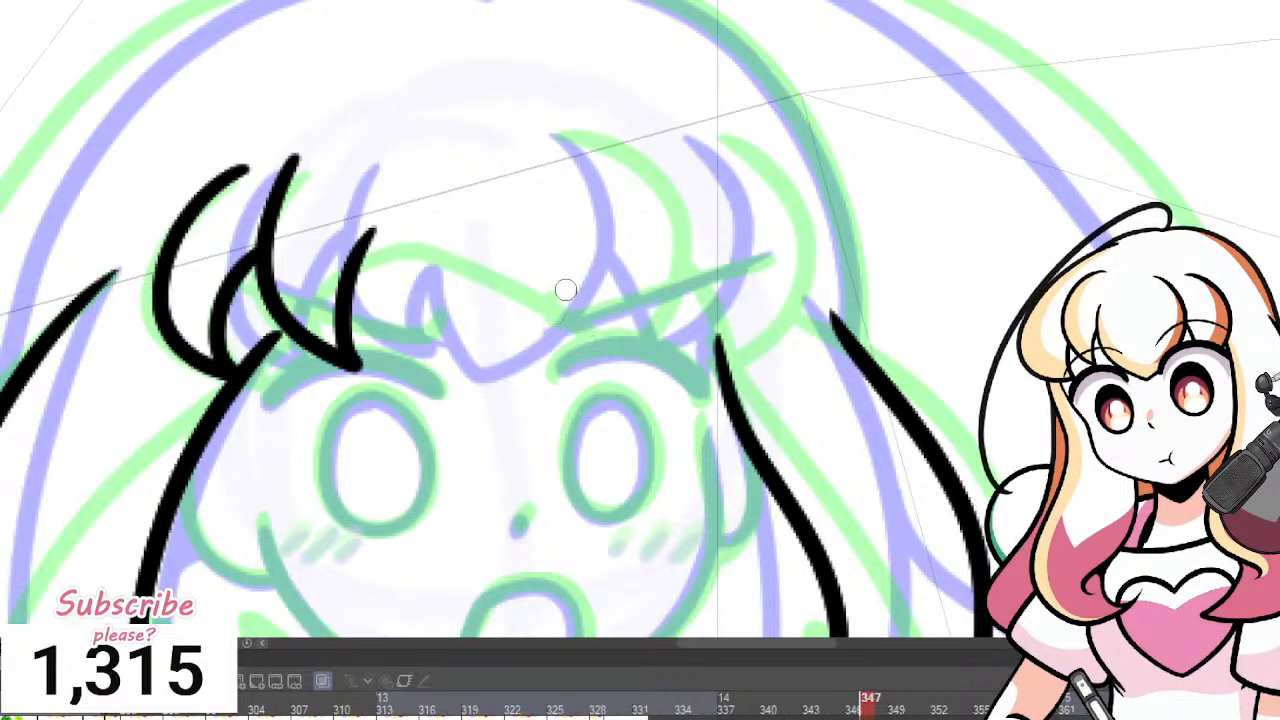
key("Left")
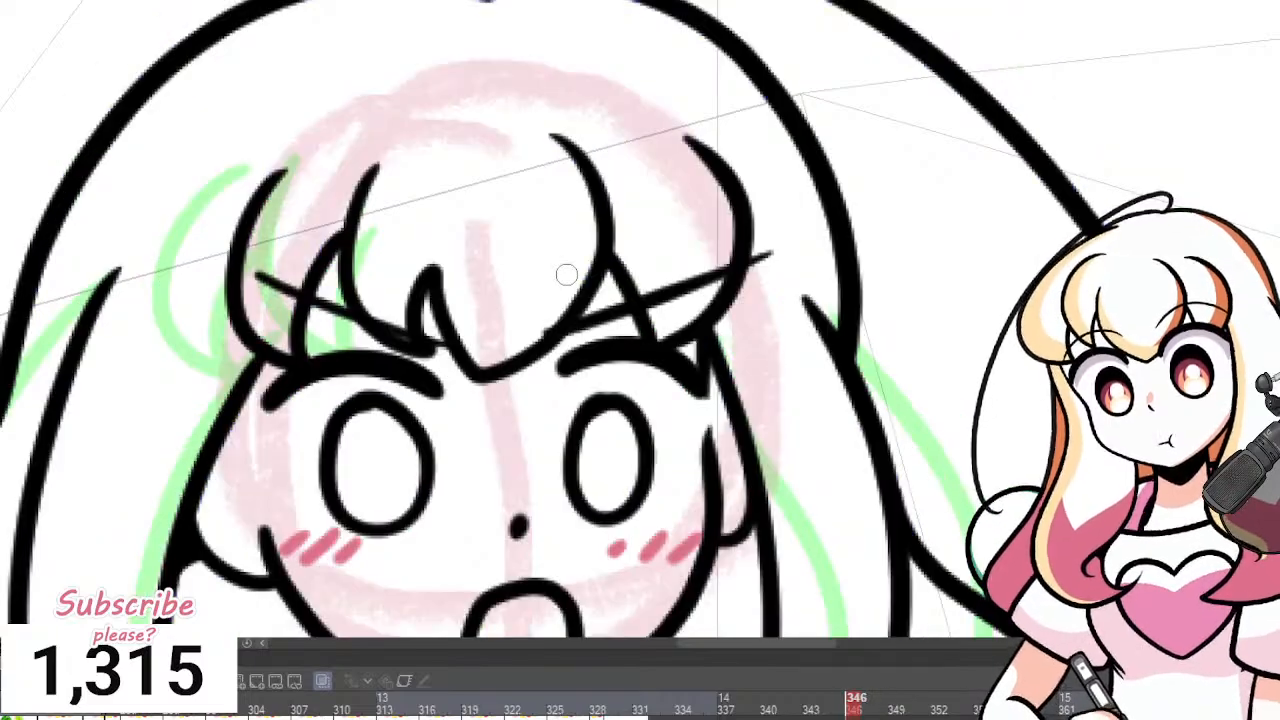
key("Right")
key("Left")
key("Right")
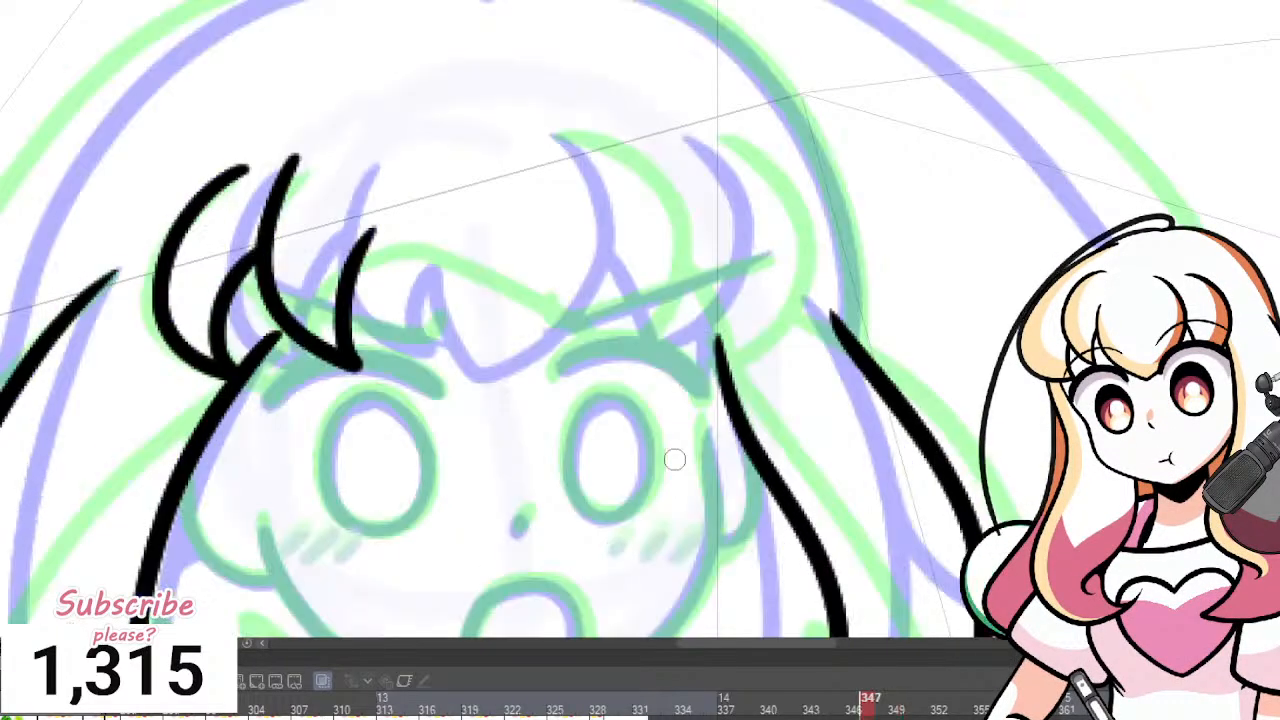
key("ctrl+z")
key("ctrl+z")
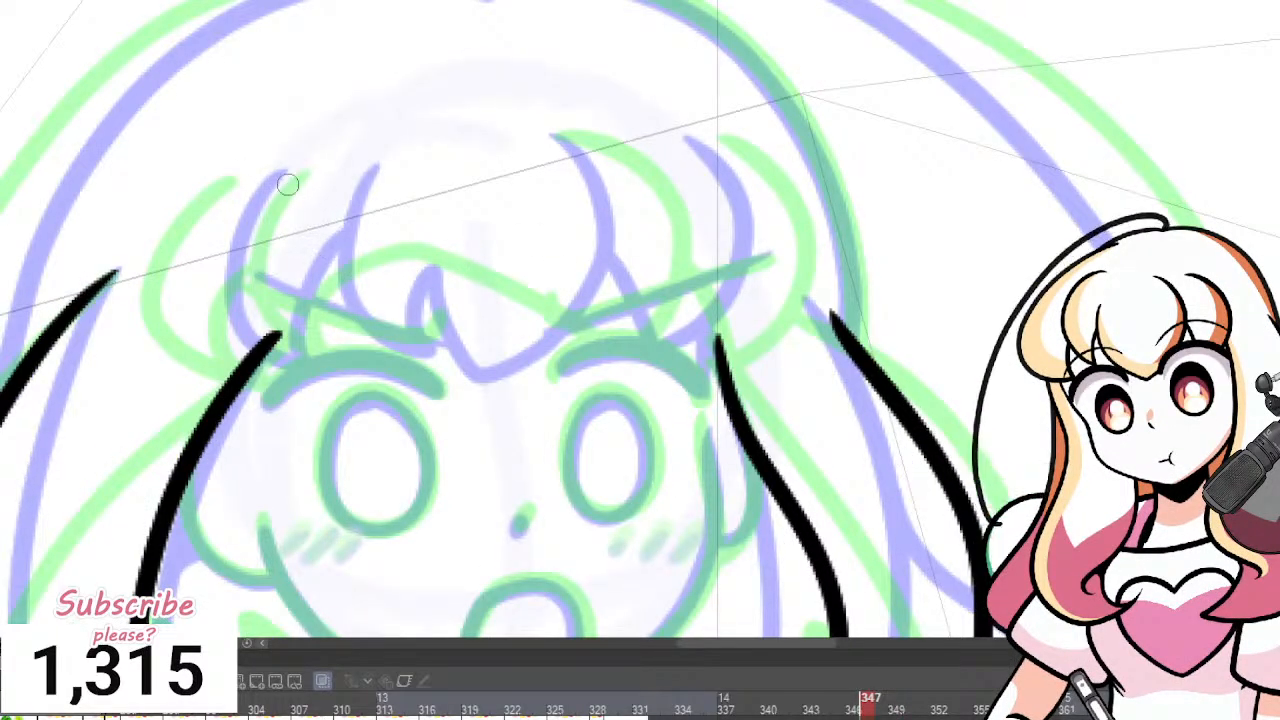
Flip between frames 346 and 349 to compare how the bangs change across the in-between drawing.
key("Left")
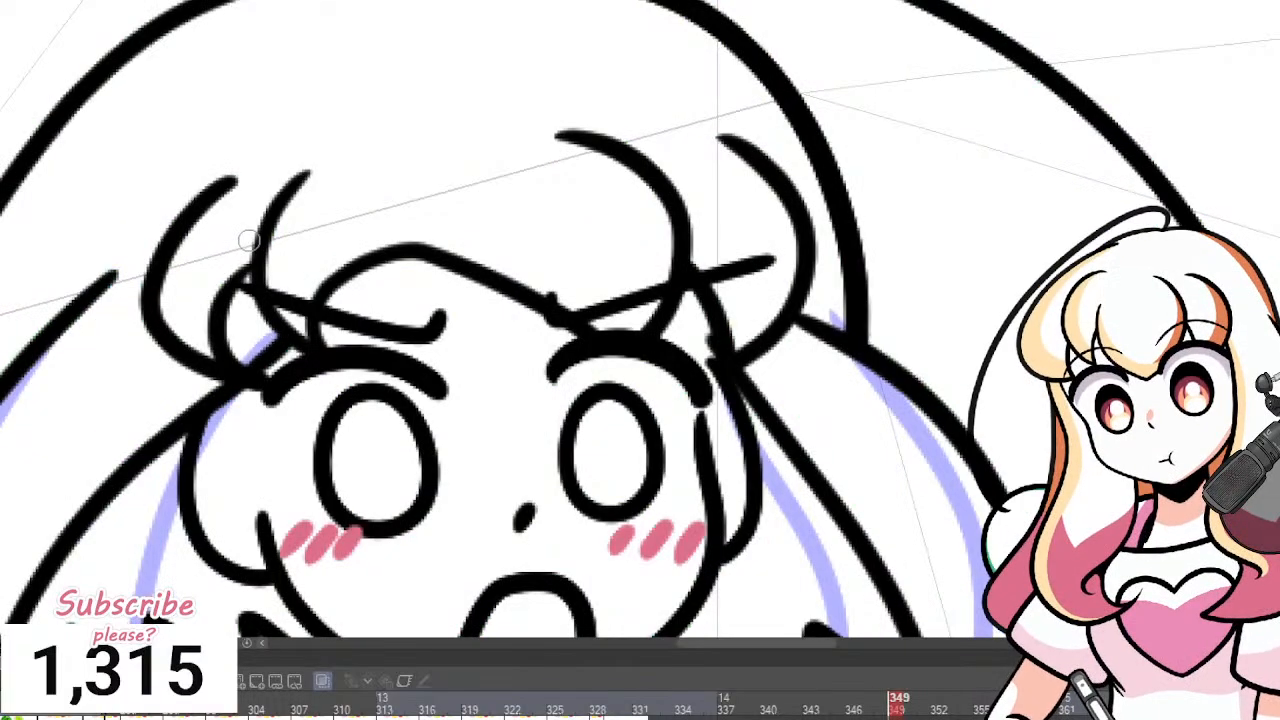
key("Right")
key("Left")
key("Left")
key("Right")
key("Right")
key("Right")
key("Right")
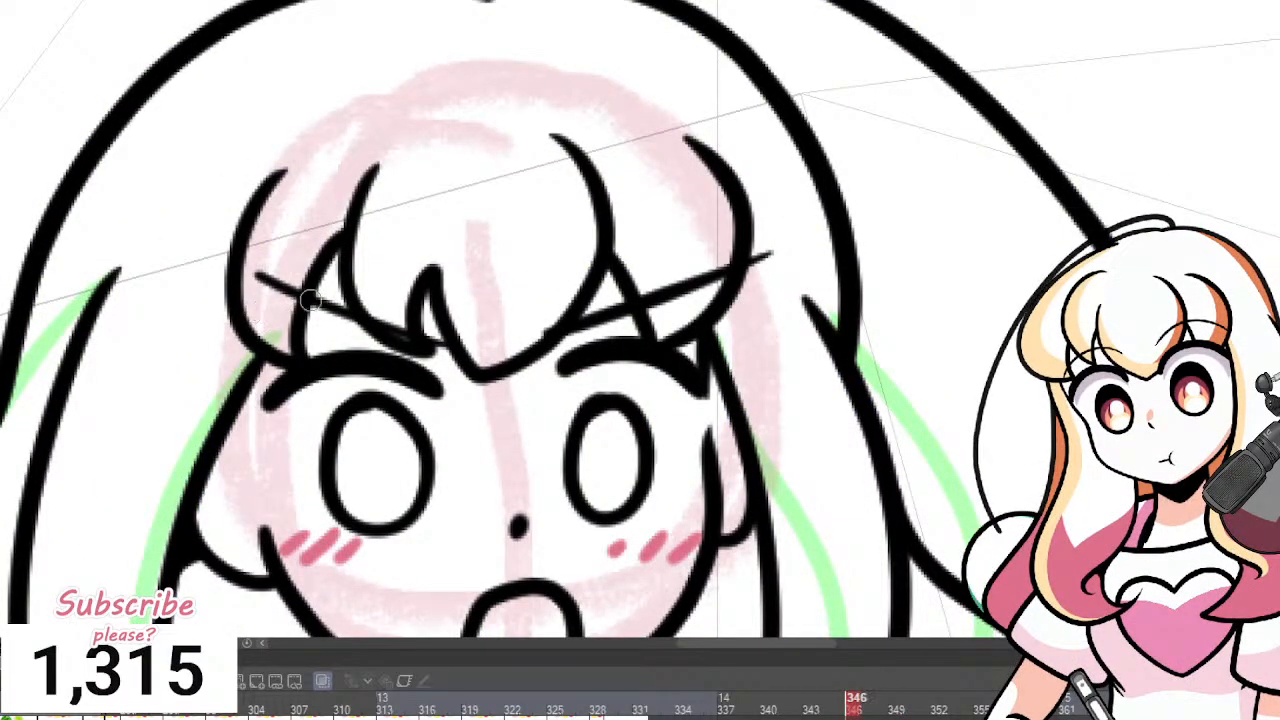
key("Left")
key("Right")
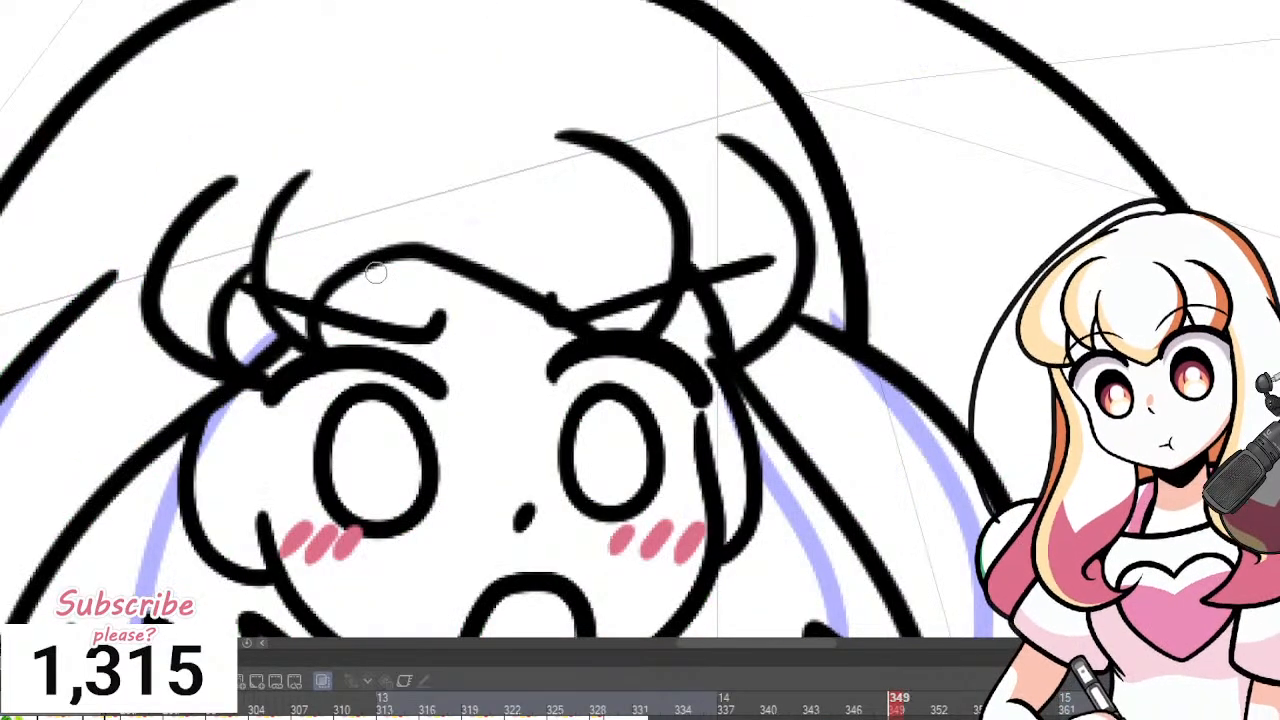
key("Left")
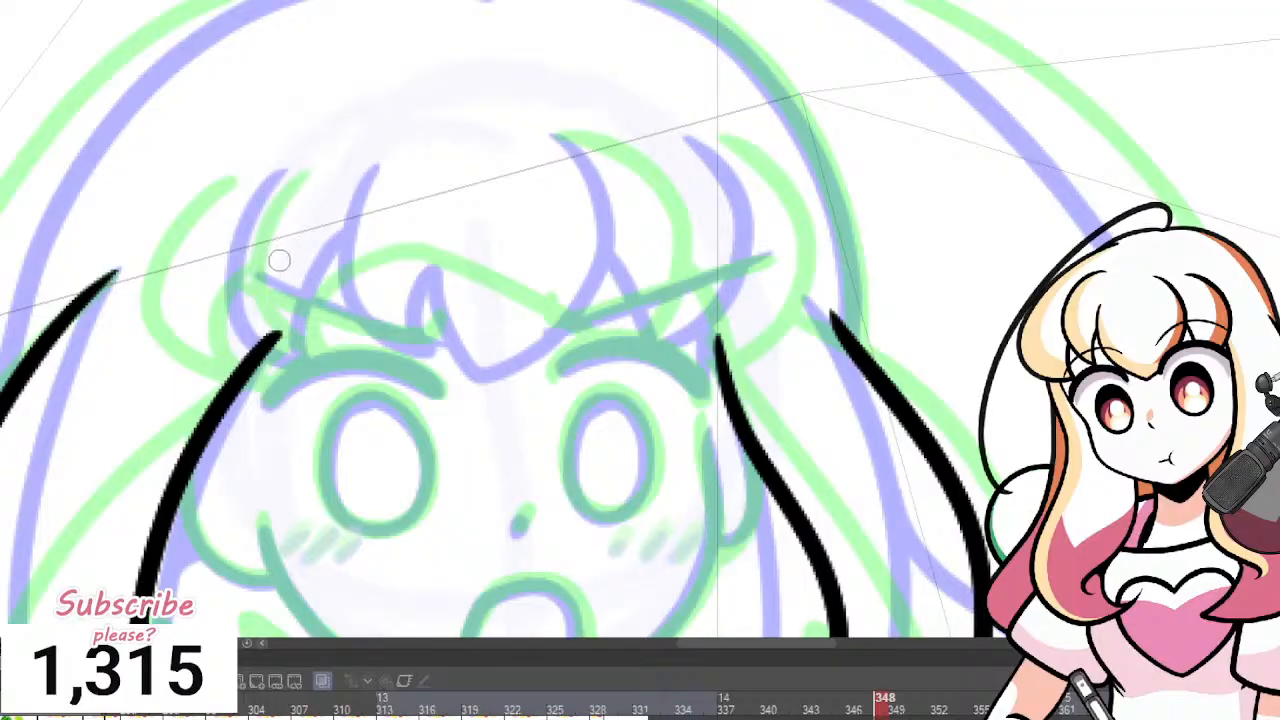
Ink the left and central bangs between the two guide drawings and erase the overlapping line ends at the left strand.
mouse_move(330, 170)
left_mouse_down()
mouse_move(311, 342)
mouse_move(384, 377)
mouse_move(349, 321)
mouse_move(372, 285)
mouse_move(435, 305)
left_mouse_up()
mouse_move(528, 343)
left_mouse_down()
mouse_move(555, 382)
mouse_move(620, 347)
mouse_move(683, 275)
mouse_move(659, 185)
mouse_move(593, 144)
mouse_move(562, 142)
left_mouse_up()
left_click_drag(245, 175, 275, 320)
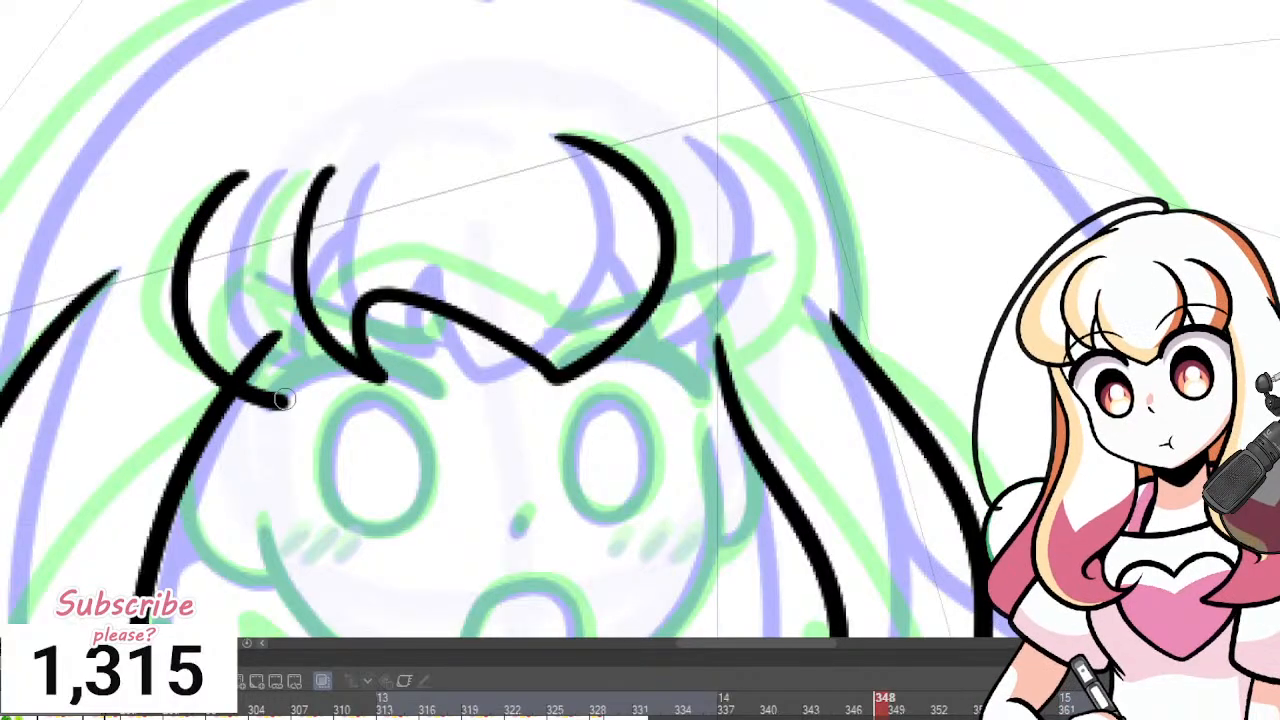
left_click_drag(303, 278, 300, 284)
key("e")
left_click_drag(248, 354, 262, 350)
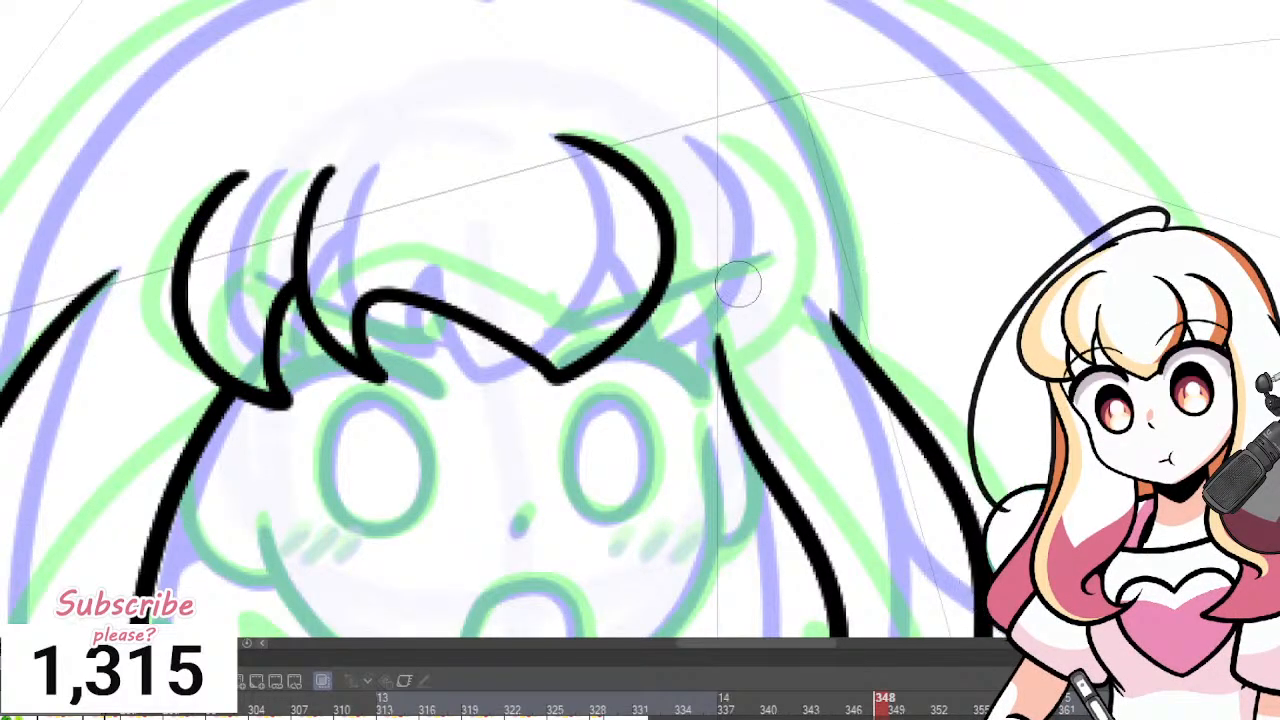
Ink the pointed bang strand on the right side of the forehead, joining the central bang to the right lock.
mouse_move(658, 297)
left_mouse_down()
mouse_move(794, 313)
mouse_move(789, 184)
mouse_move(730, 152)
left_mouse_up()
key("ctrl+z")
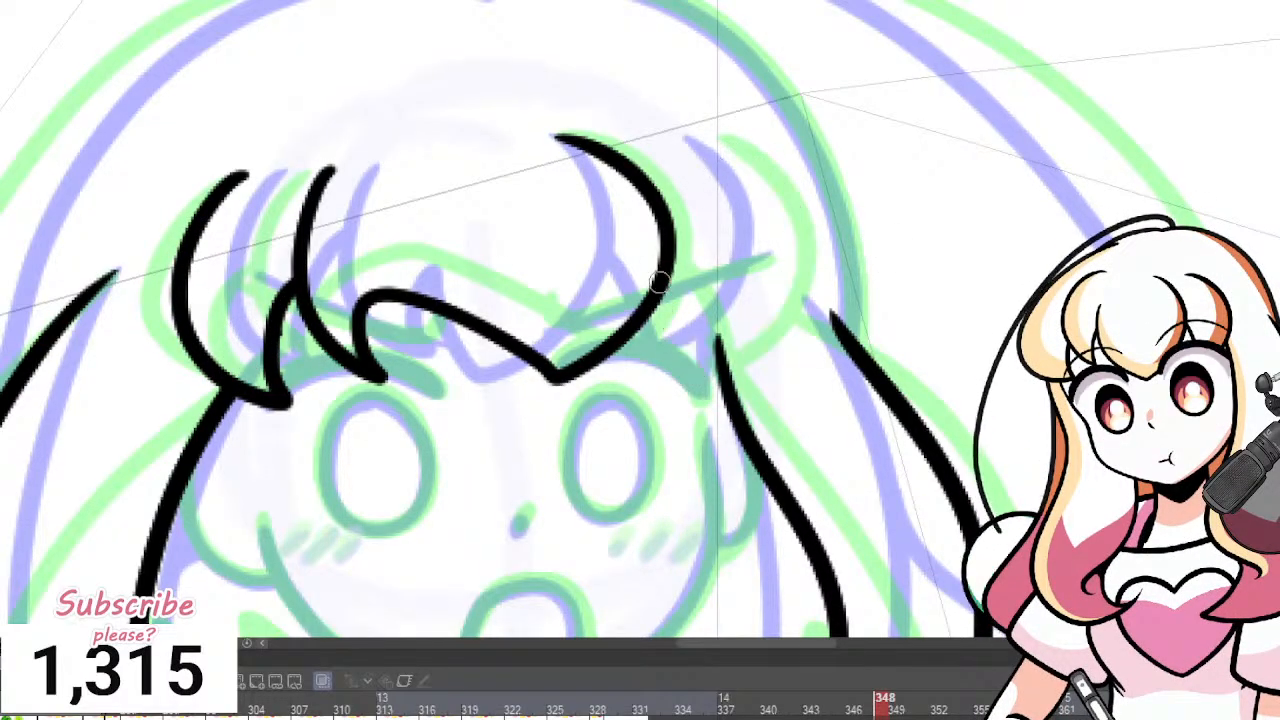
mouse_move(660, 284)
left_mouse_down()
mouse_move(694, 378)
mouse_move(786, 283)
mouse_move(770, 188)
mouse_move(716, 150)
left_mouse_up()
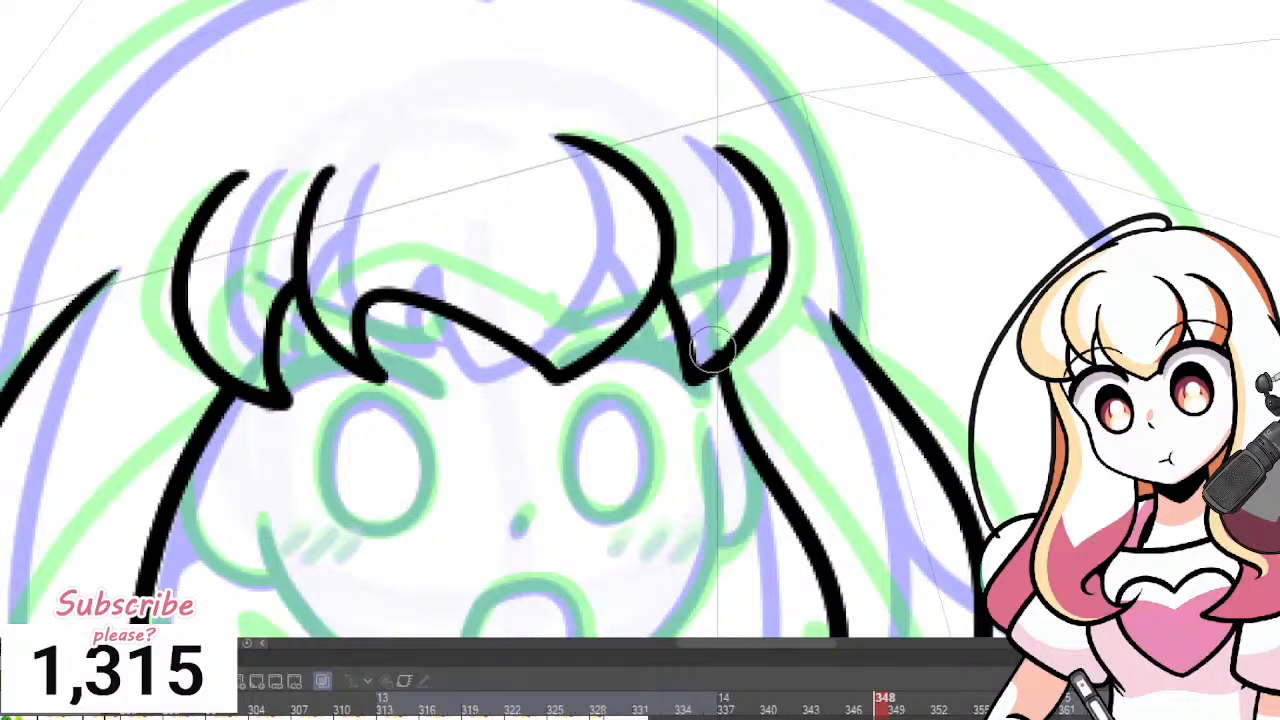
scroll(472, 165, "down", 5)
scroll(280, 200, "up", 3)
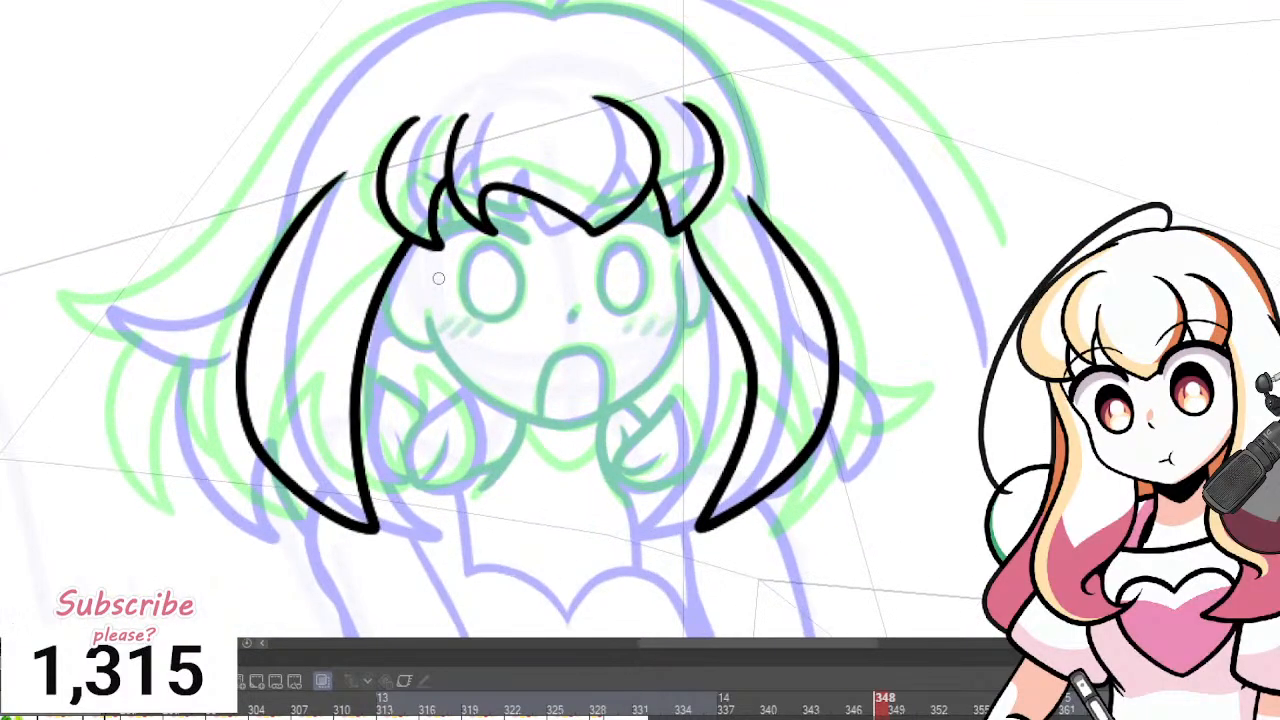
scroll(542, 108, "down", 1)
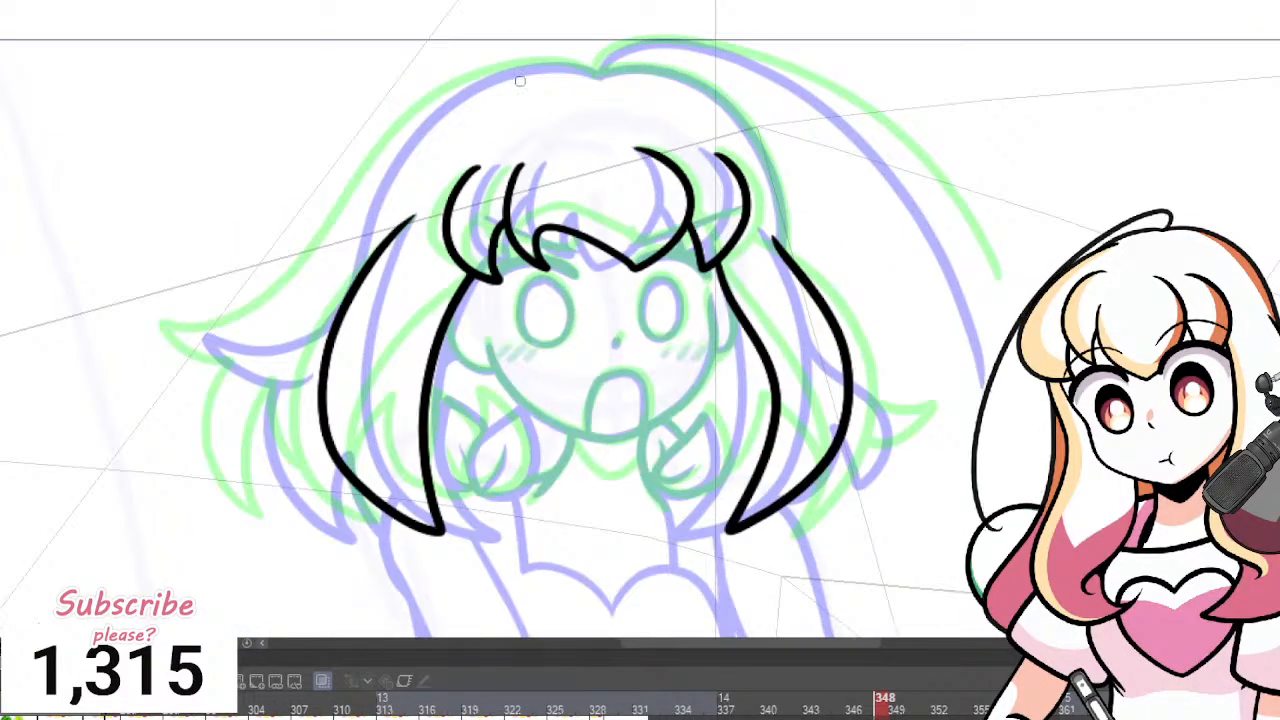
mouse_move(598, 68)
left_mouse_down()
mouse_move(463, 79)
mouse_move(383, 157)
mouse_move(314, 310)
mouse_move(253, 342)
mouse_move(213, 317)
mouse_move(219, 298)
mouse_move(198, 355)
mouse_move(219, 383)
mouse_move(258, 379)
left_mouse_up()
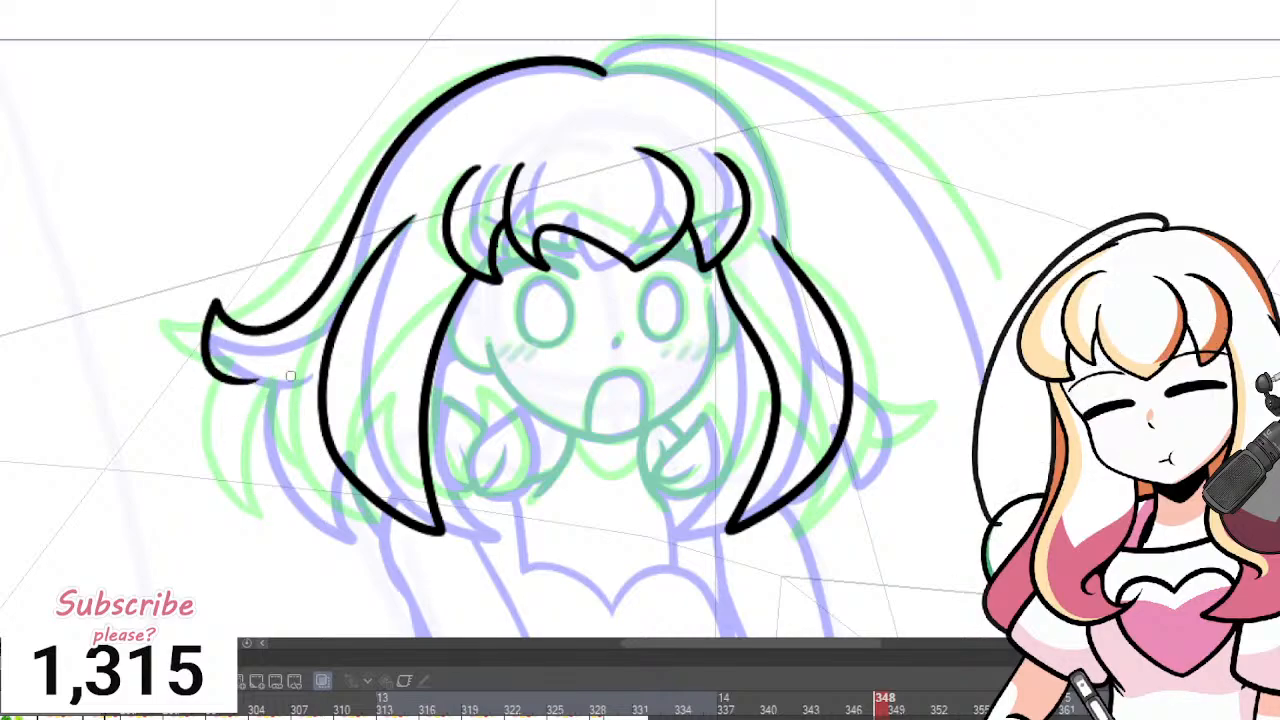
key("Left")
key("Left")
key("Right")
key("Right")
key("Right")
key("Right")
key("Right")
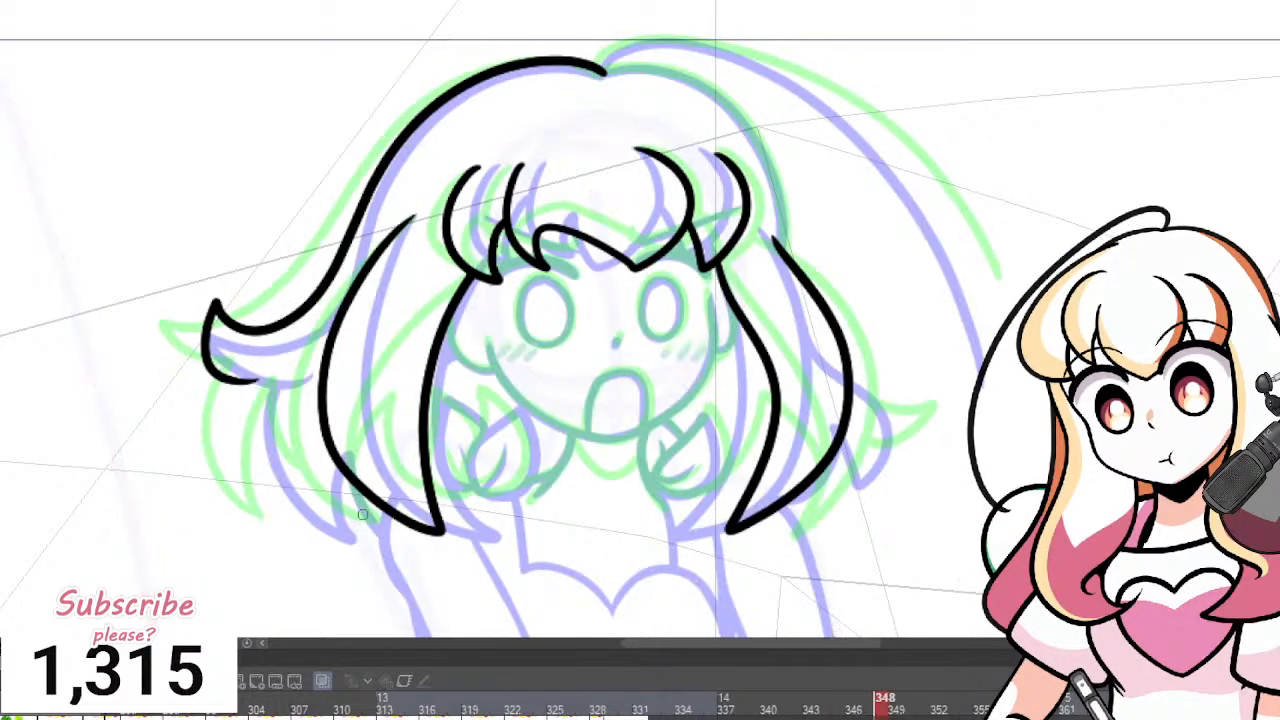
key("Left")
key("Left")
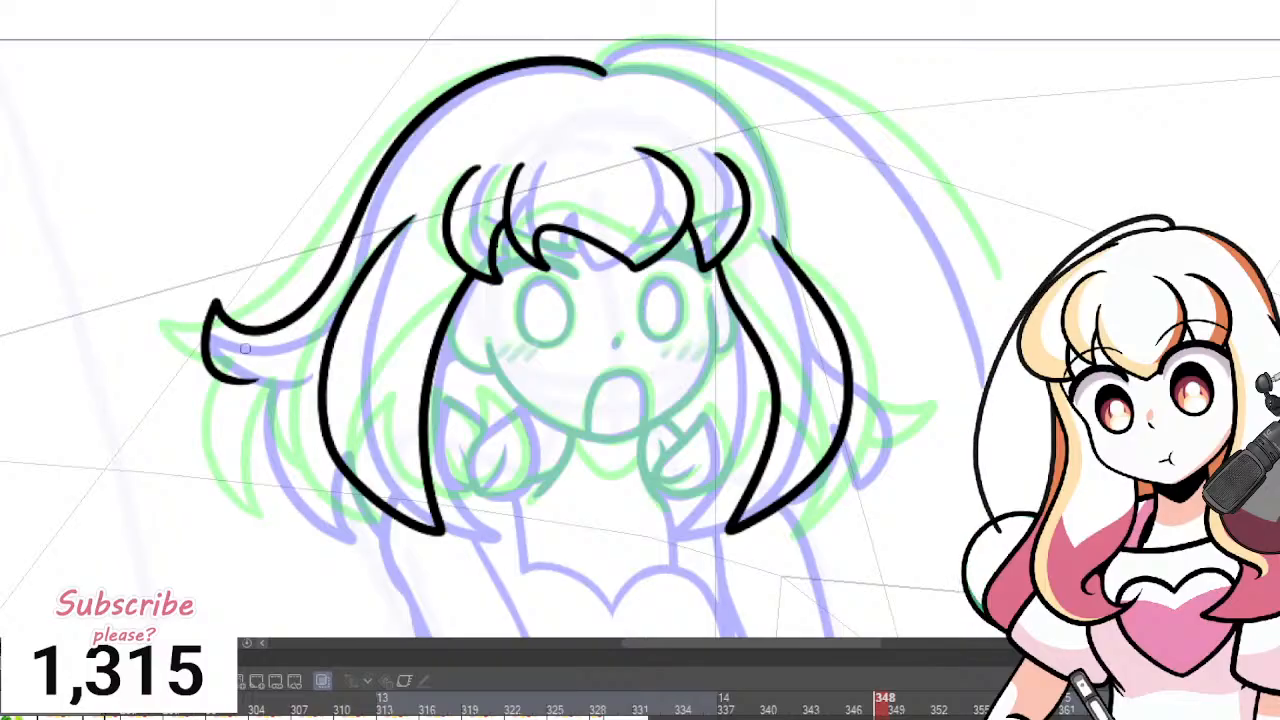
key("ctrl+z")
key("ctrl+z")
key("ctrl+z")
Ink the head's left outline from the parting to a flared pointed tip, with two curved back locks beneath it.
mouse_move(604, 73)
left_mouse_down()
mouse_move(551, 58)
mouse_move(422, 101)
mouse_move(327, 280)
mouse_move(277, 335)
mouse_move(207, 366)
mouse_move(178, 361)
mouse_move(226, 385)
mouse_move(289, 357)
mouse_move(295, 530)
left_mouse_up()
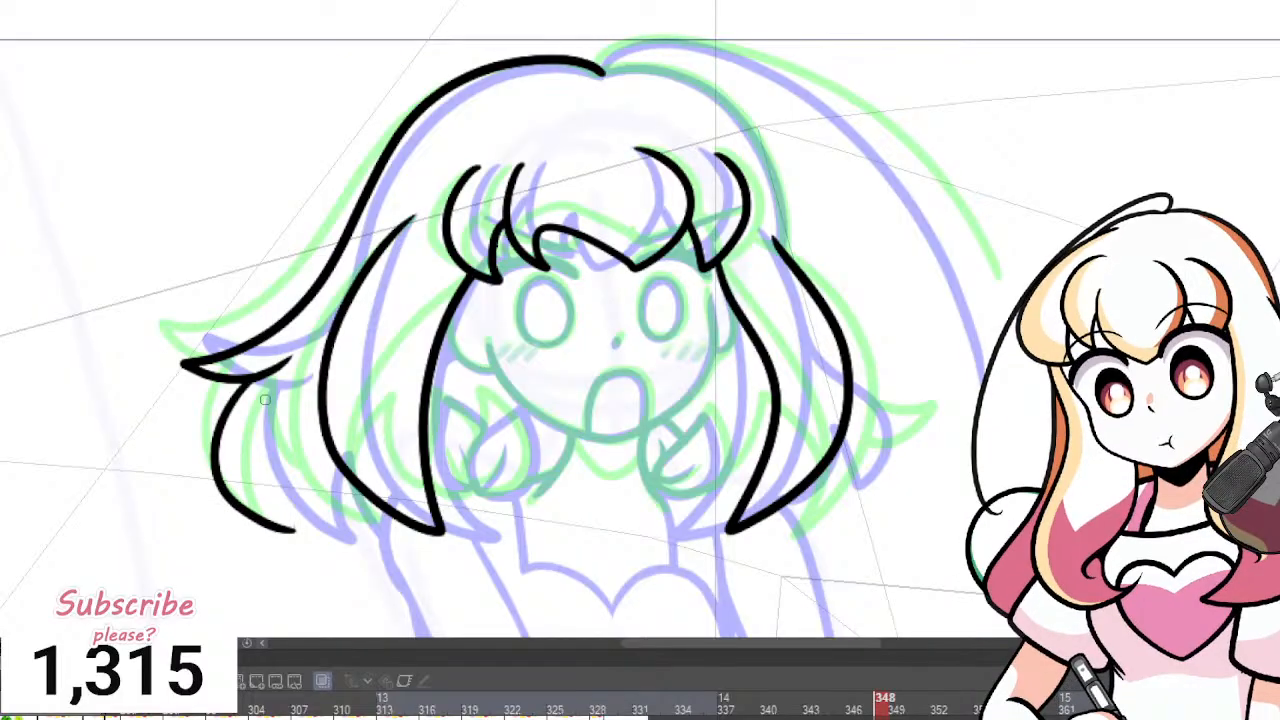
key("ctrl+z")
left_click_drag(263, 382, 287, 518)
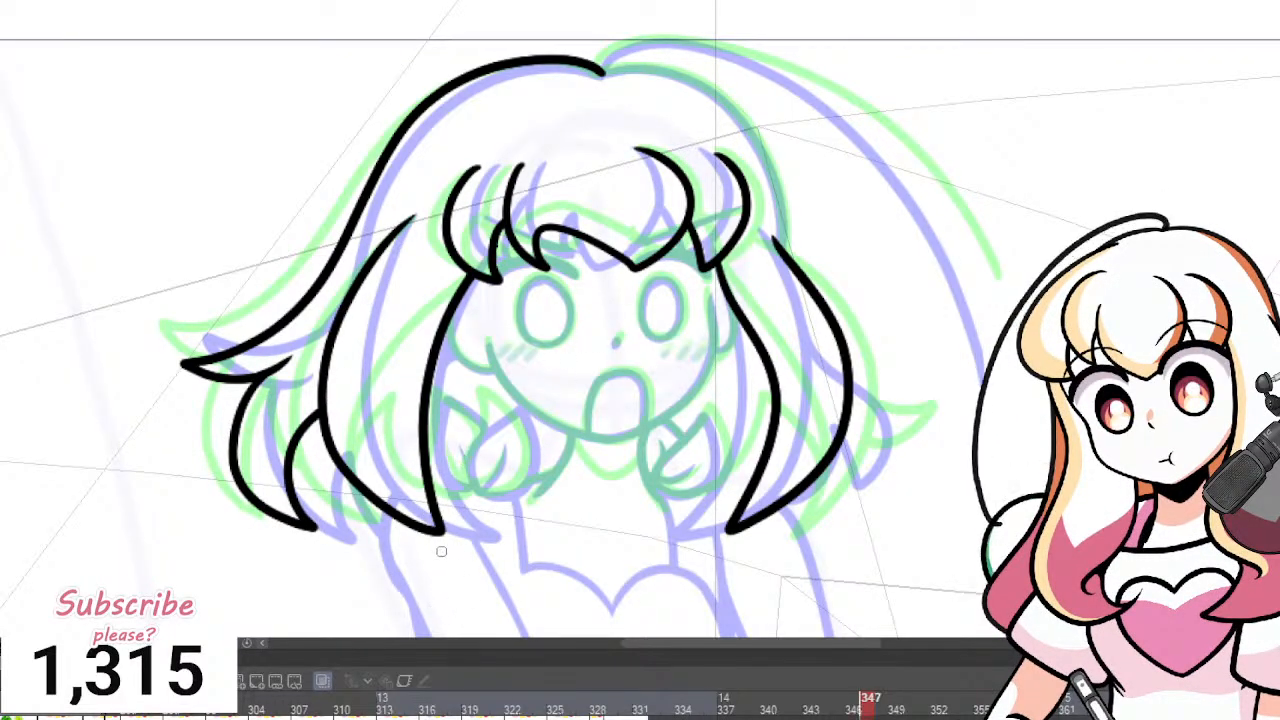
Compare with the neighbouring drawings, and ink a thin inner strand between the left back lock and the long front lock.
key("Left")
key("Right")
key("Right")
key("Right")
key("Right")
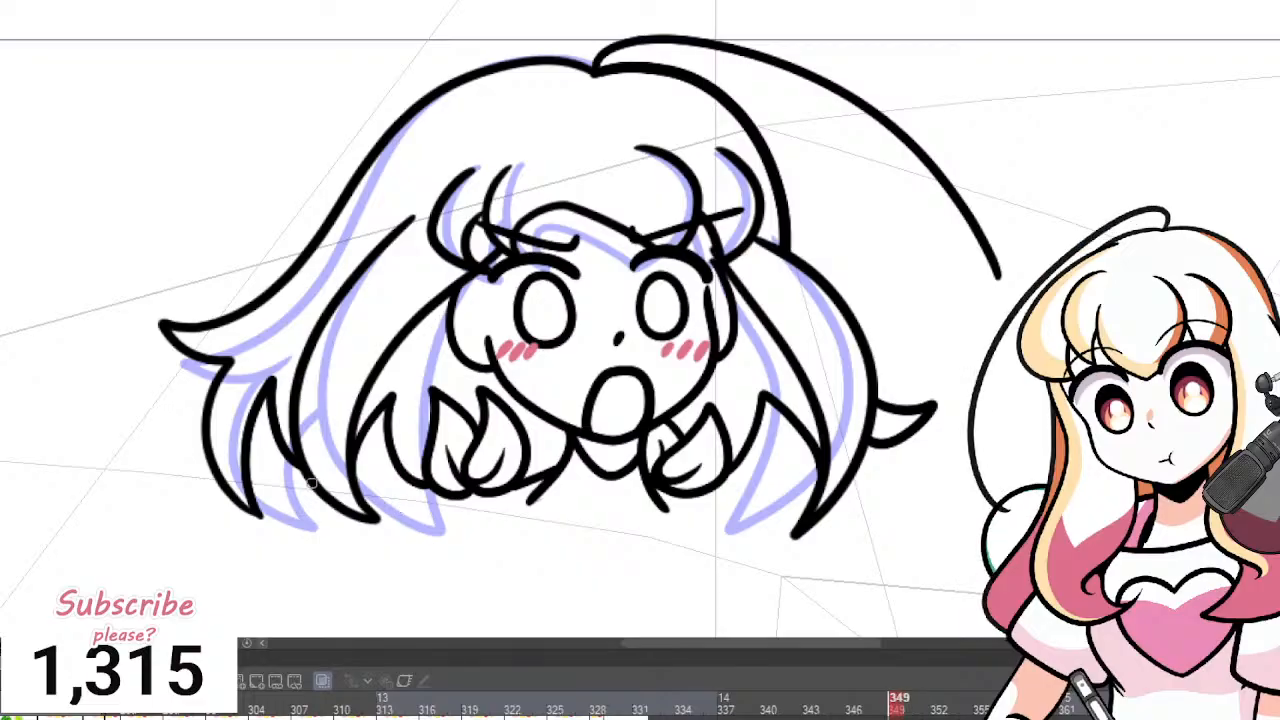
key("Left")
left_click_drag(404, 530, 330, 466)
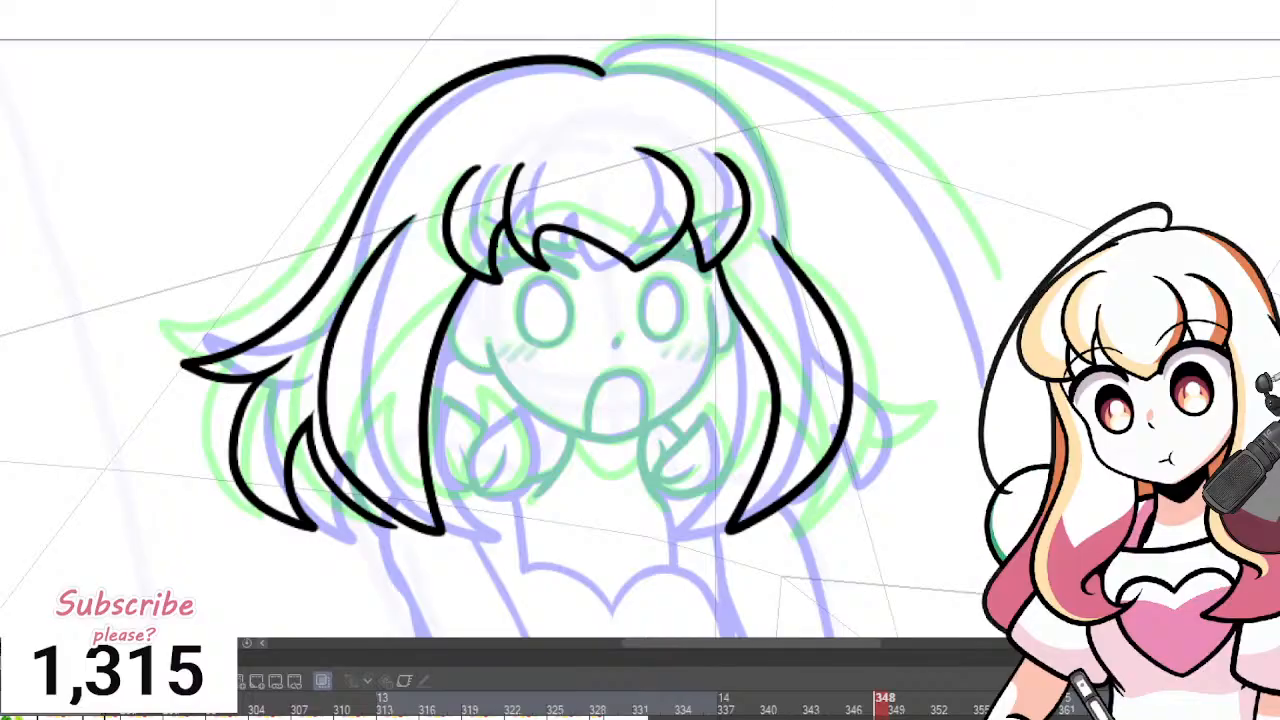
Ink the head's right outline in one curve from the parting down to the top of the right front lock.
scroll(560, 112, "down", 3)
scroll(716, 165, "up", 1)
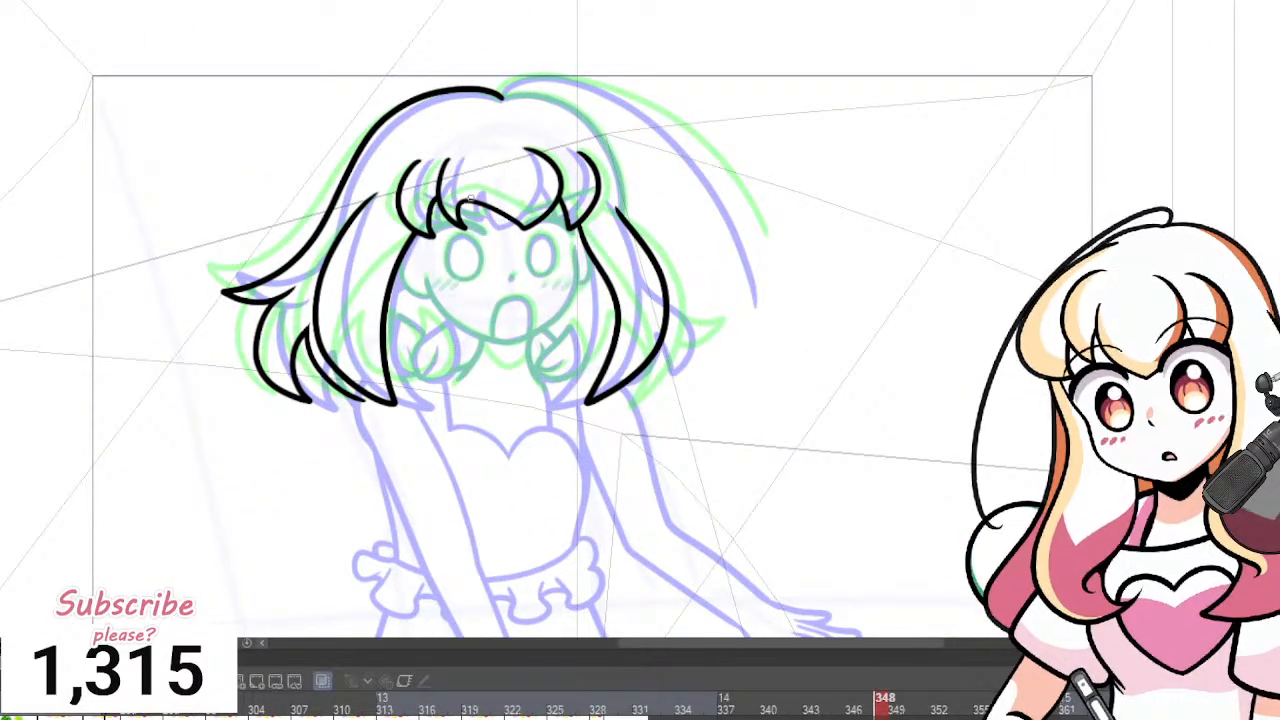
scroll(574, 180, "up", 2)
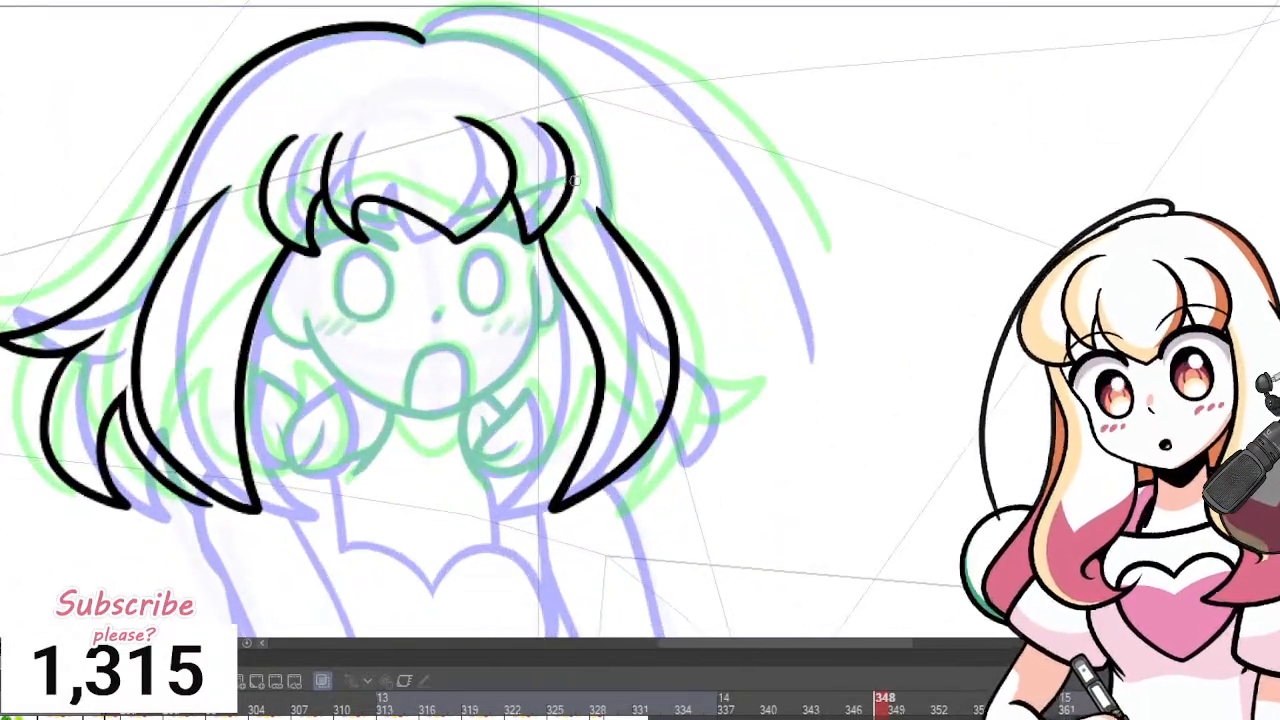
left_click_drag(422, 38, 588, 132)
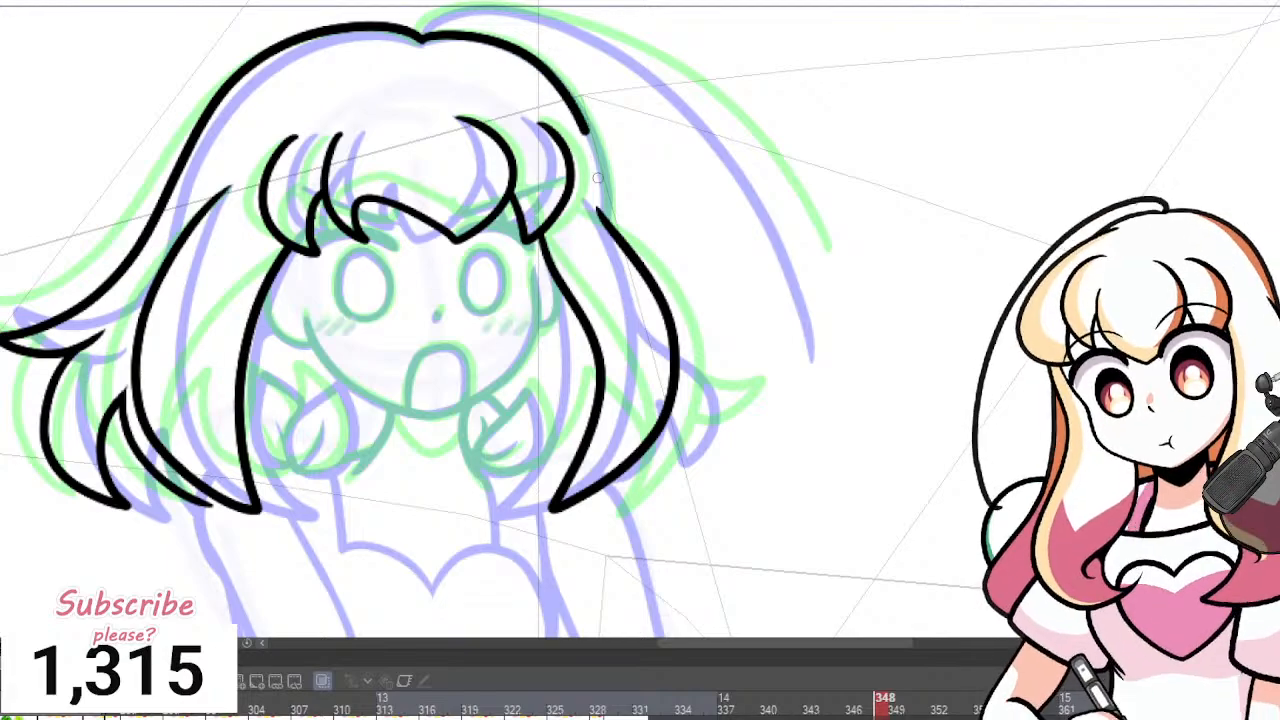
key("ctrl+z")
left_click_drag(565, 84, 615, 228)
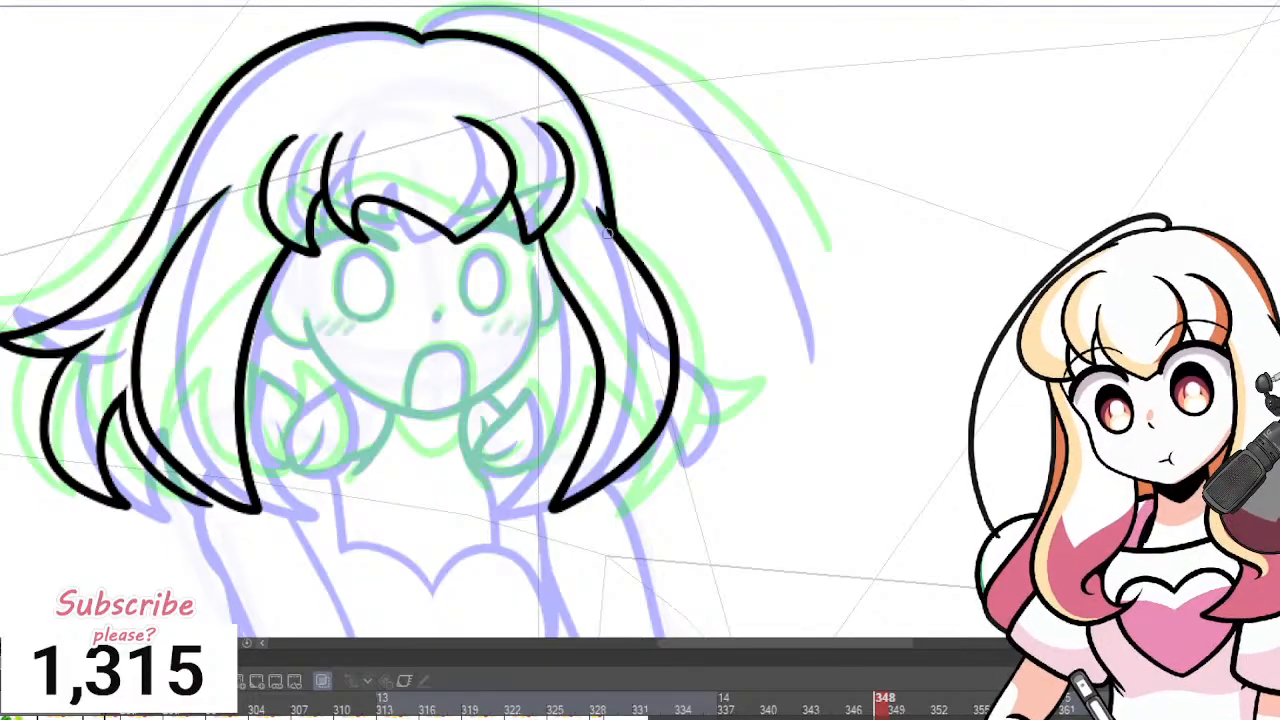
key("ctrl+z")
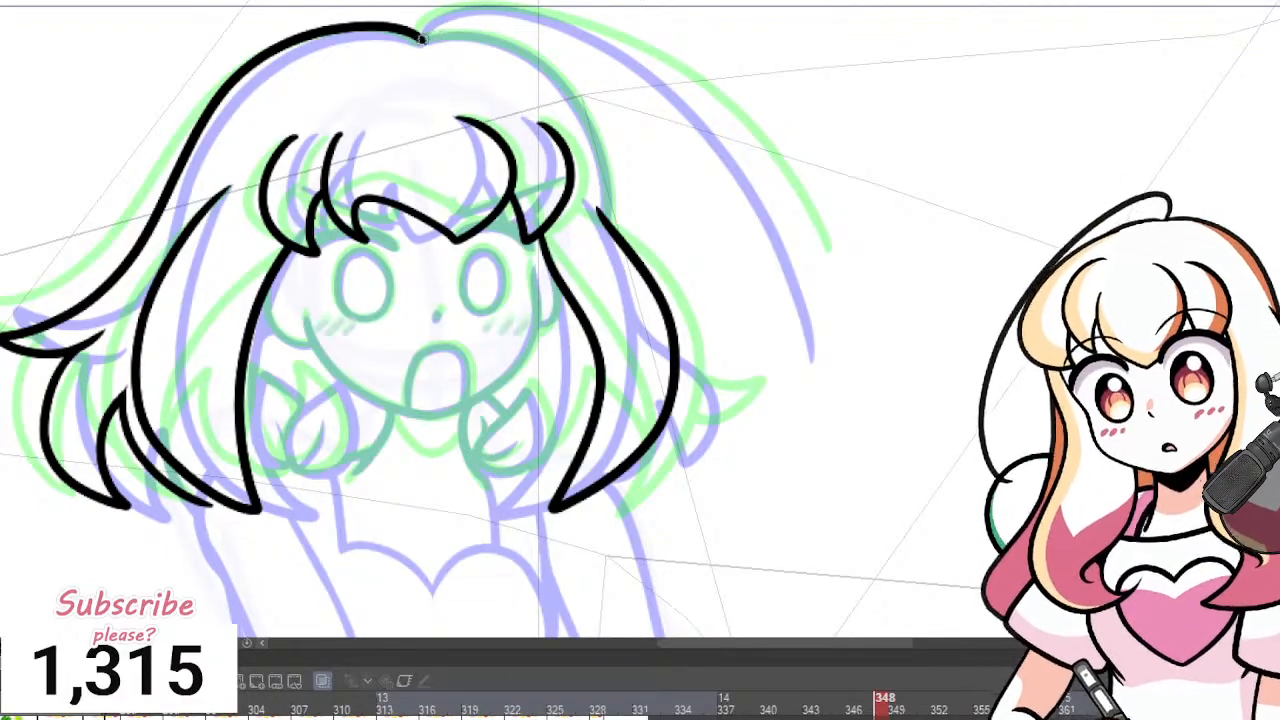
mouse_move(420, 40)
left_mouse_down()
mouse_move(453, 32)
mouse_move(562, 70)
mouse_move(611, 181)
mouse_move(606, 228)
left_mouse_up()
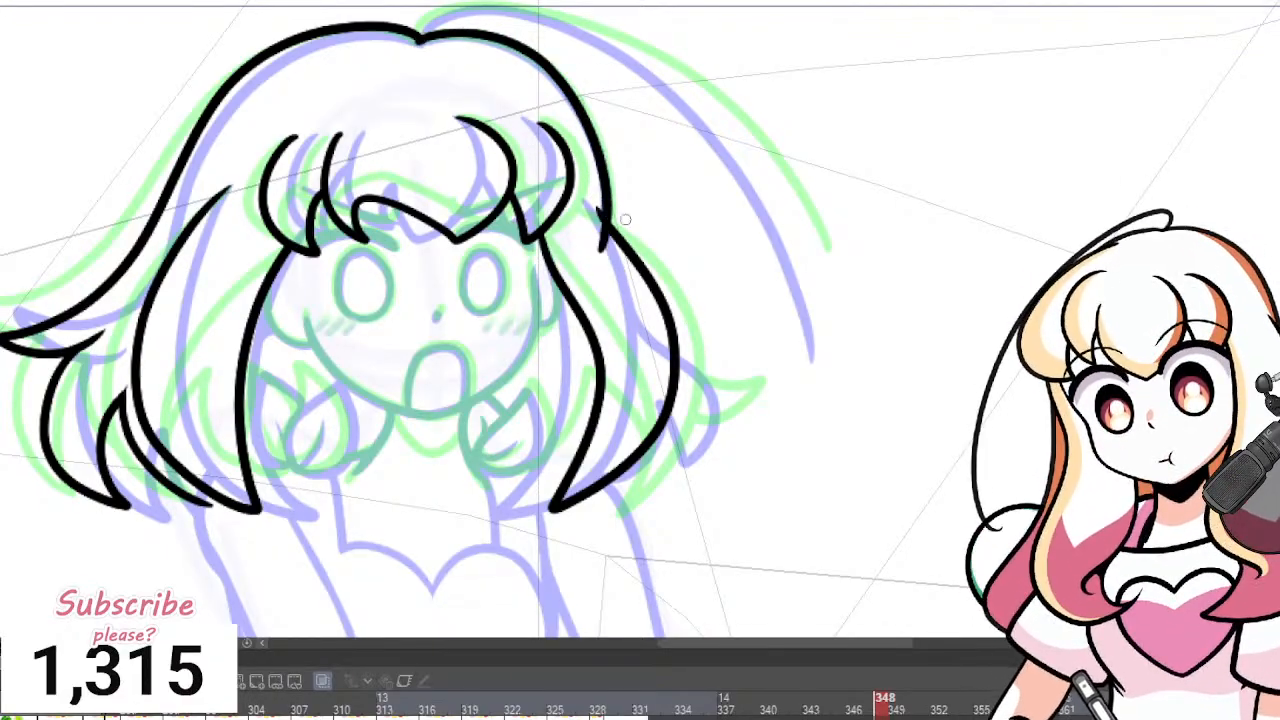
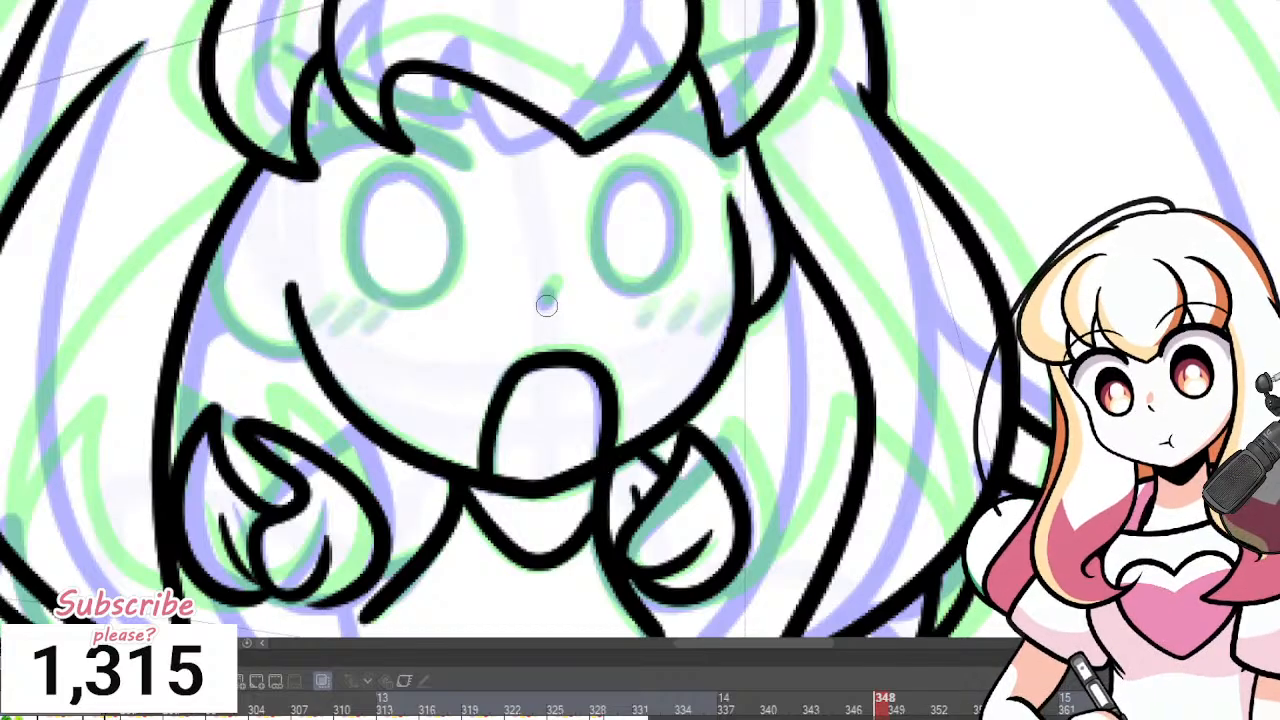
Ink the small nose mark and the left eye's oval with its arched upper lash line.
left_click_drag(545, 284, 550, 294)
left_click_drag(287, 183, 380, 125)
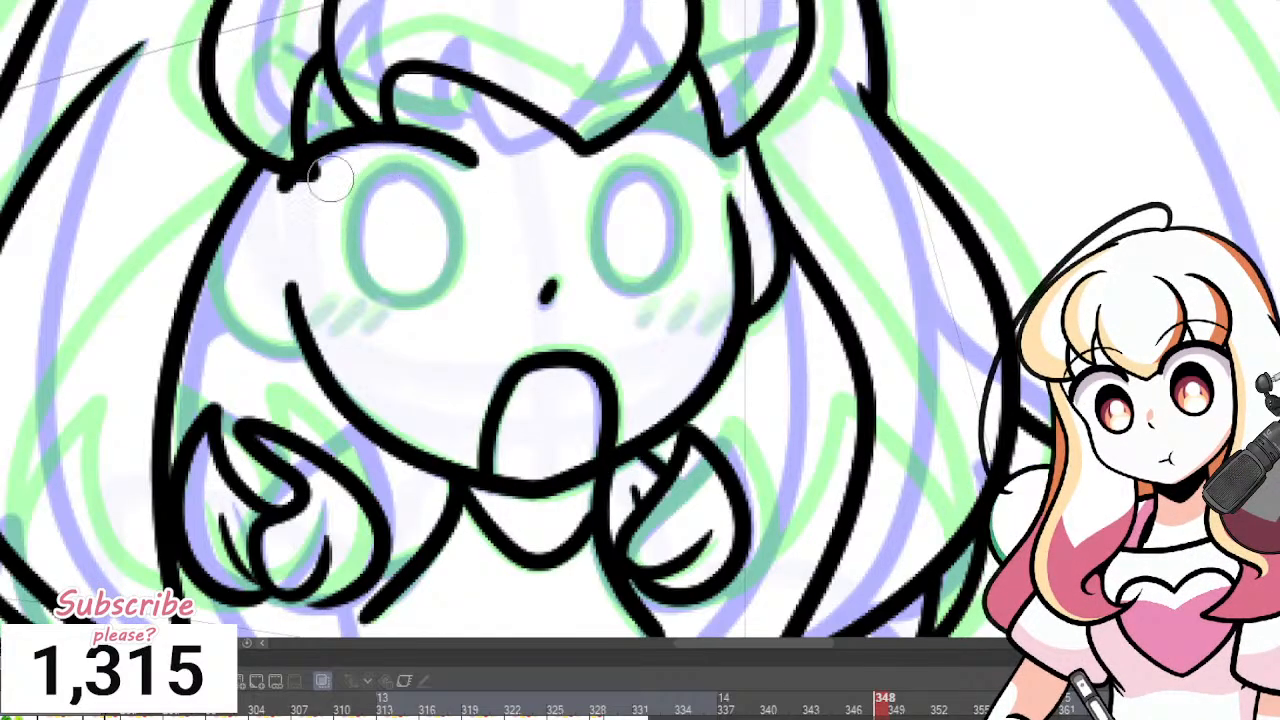
mouse_move(400, 160)
left_mouse_down()
mouse_move(353, 217)
mouse_move(361, 284)
mouse_move(399, 307)
mouse_move(452, 287)
mouse_move(463, 236)
mouse_move(440, 181)
mouse_move(408, 160)
left_mouse_up()
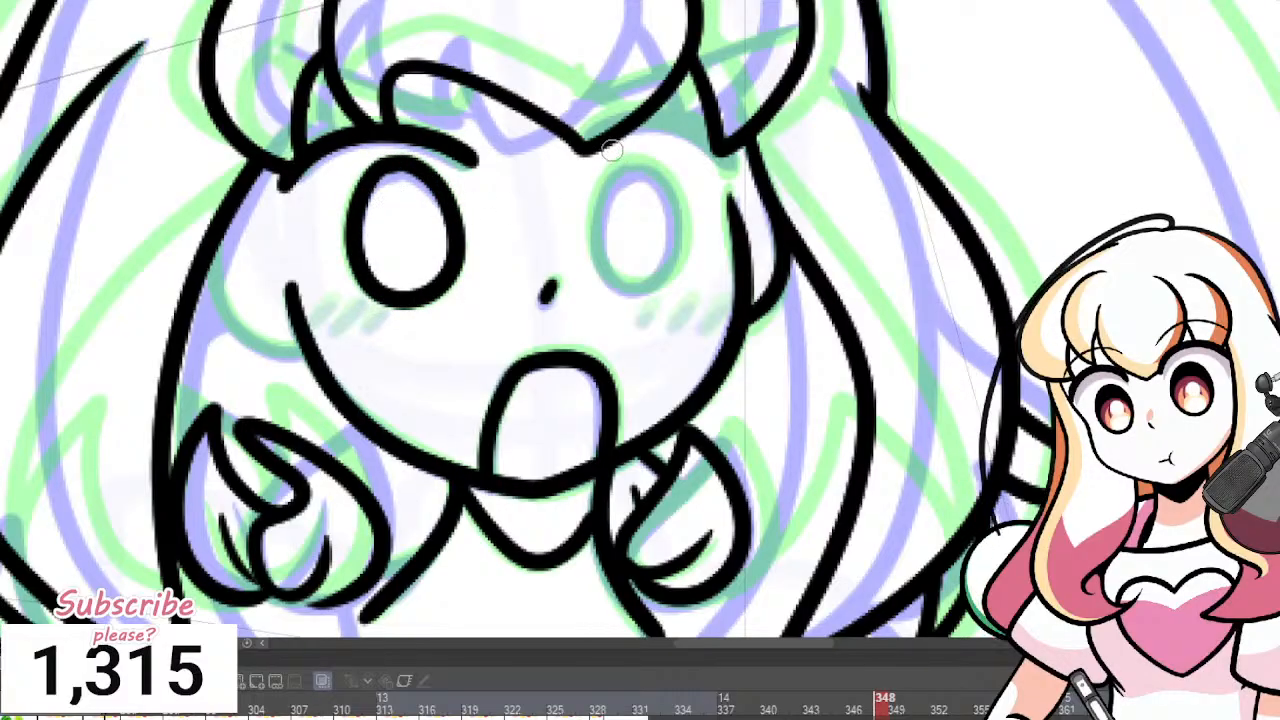
Ink the right eye's arched upper lash line from the central bang tip outward, and the oval eye below it.
mouse_move(588, 146)
left_mouse_down()
mouse_move(644, 112)
mouse_move(710, 138)
mouse_move(731, 172)
left_mouse_up()
left_click_drag(628, 136, 590, 152)
mouse_move(383, 112)
left_mouse_down()
mouse_move(595, 148)
mouse_move(700, 118)
mouse_move(735, 172)
left_mouse_up()
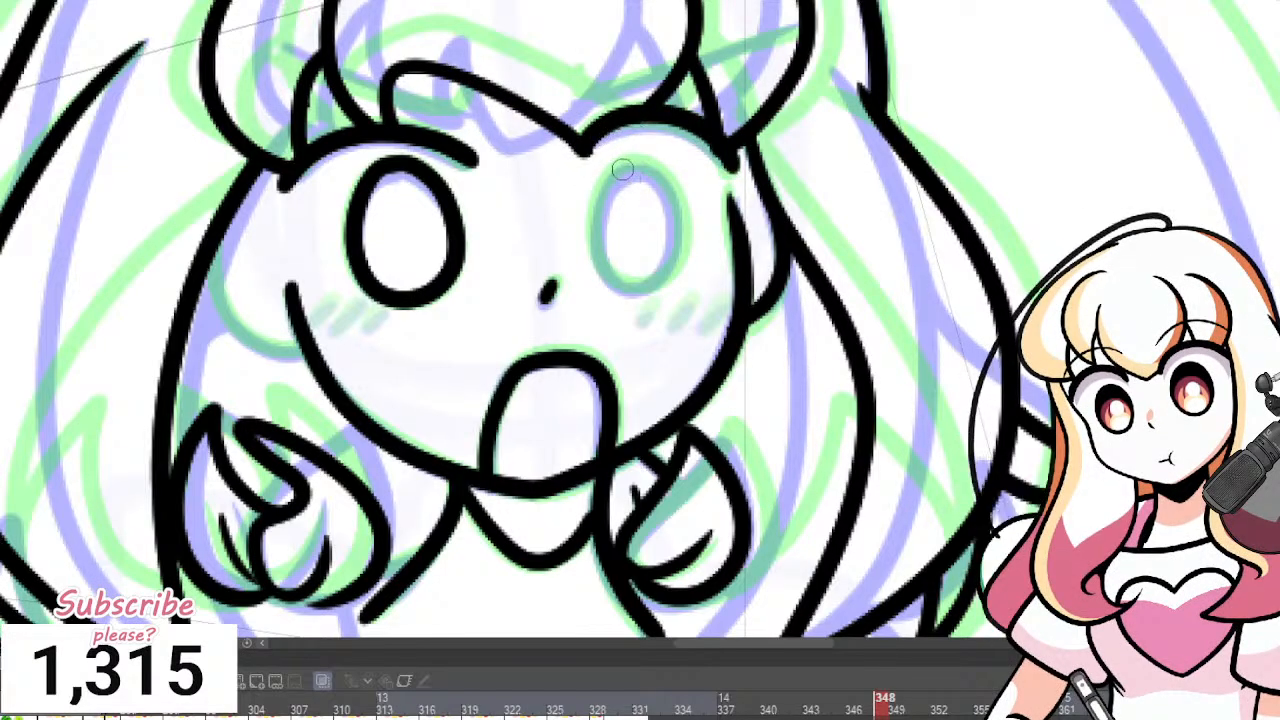
mouse_move(626, 160)
left_mouse_down()
mouse_move(596, 259)
mouse_move(646, 293)
mouse_move(684, 258)
mouse_move(680, 192)
mouse_move(637, 159)
mouse_move(597, 210)
mouse_move(614, 292)
mouse_move(670, 283)
mouse_move(650, 166)
left_mouse_up()
key("ctrl+z")
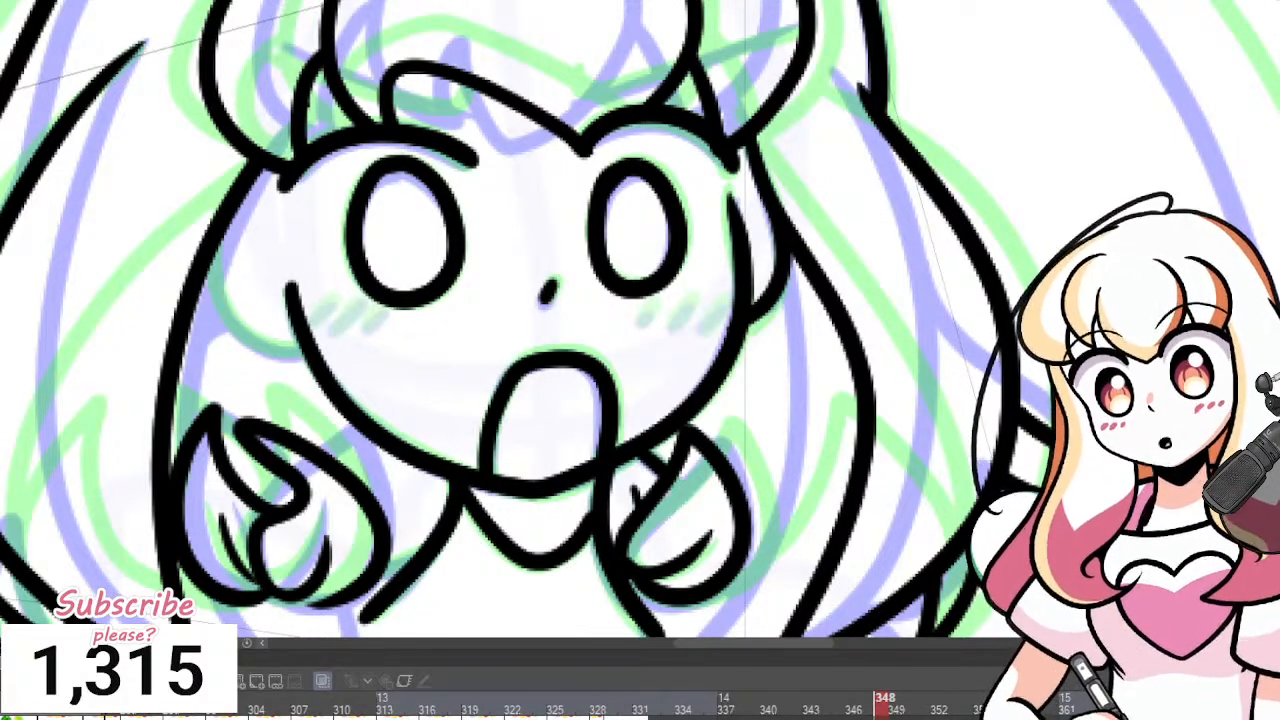
Draw three short slanted pink blush strokes on each cheek beneath the eyes.
left_click_drag(318, 300, 308, 322)
left_click_drag(348, 304, 338, 326)
left_click_drag(378, 310, 368, 330)
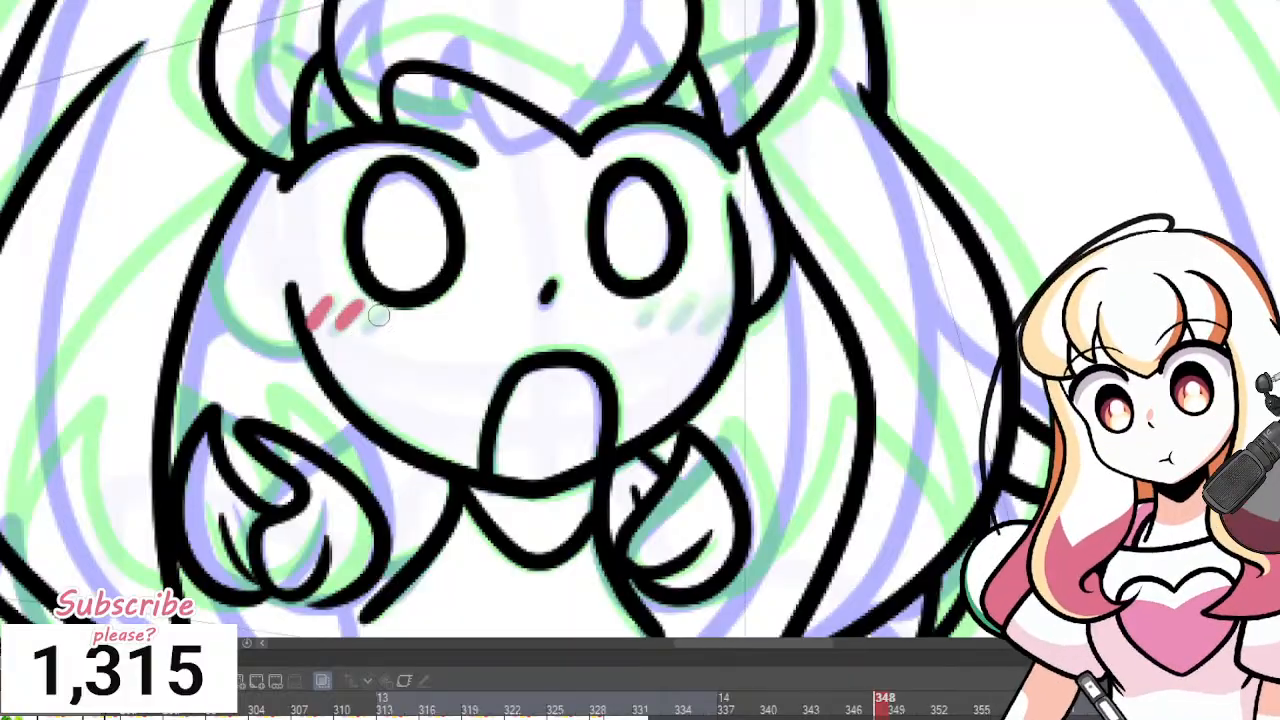
mouse_move(652, 298)
left_mouse_down()
mouse_move(641, 324)
mouse_move(707, 328)
left_mouse_up()
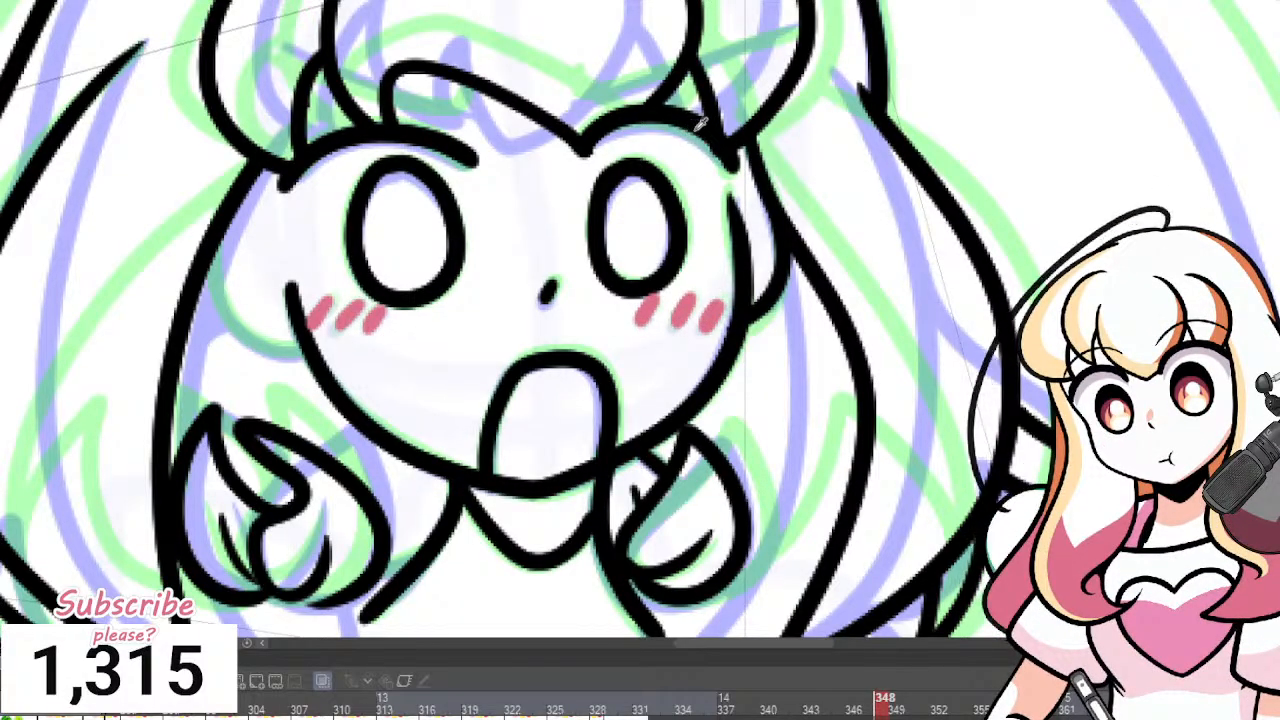
Ink the left ear curve beside the cheek and both angled eyebrows across the bangs.
scroll(534, 410, "down", 3)
scroll(480, 320, "up", 3)
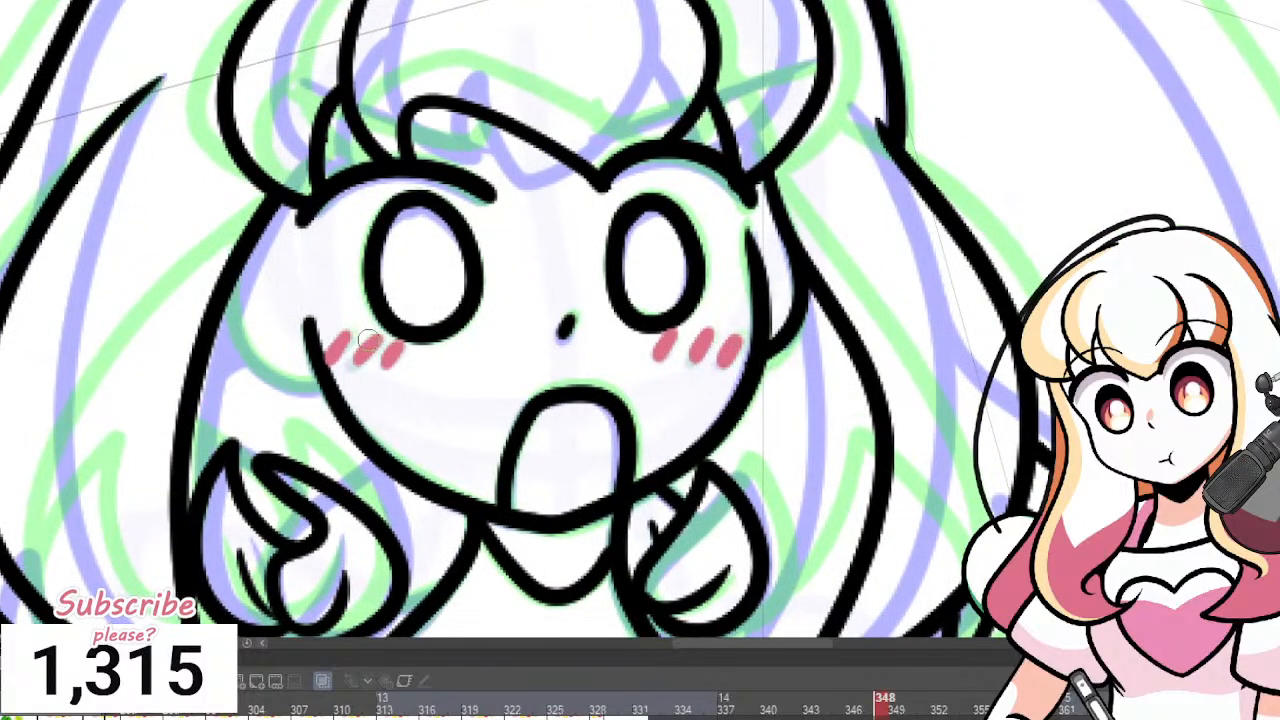
mouse_move(246, 254)
left_mouse_down()
mouse_move(231, 294)
mouse_move(259, 374)
mouse_move(326, 385)
left_mouse_up()
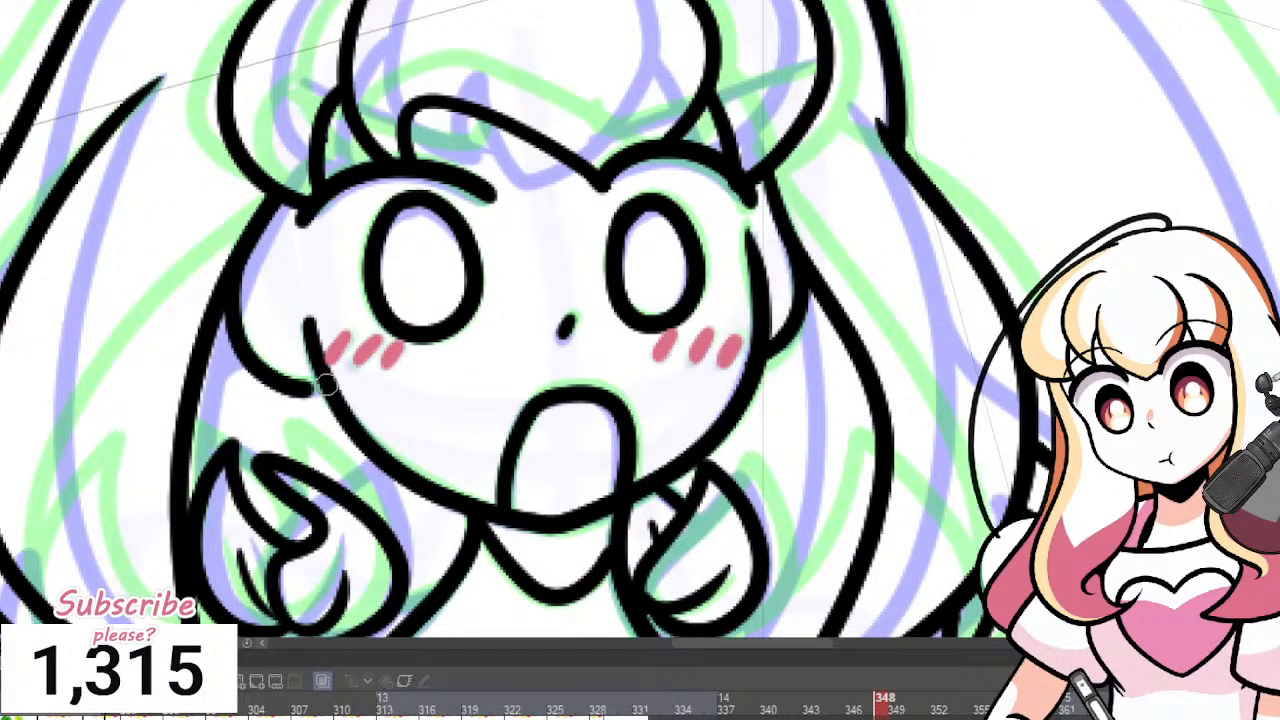
mouse_move(596, 112)
left_mouse_down()
mouse_move(632, 129)
mouse_move(810, 60)
left_mouse_up()
mouse_move(488, 134)
left_mouse_down()
mouse_move(330, 107)
mouse_move(302, 87)
left_mouse_up()
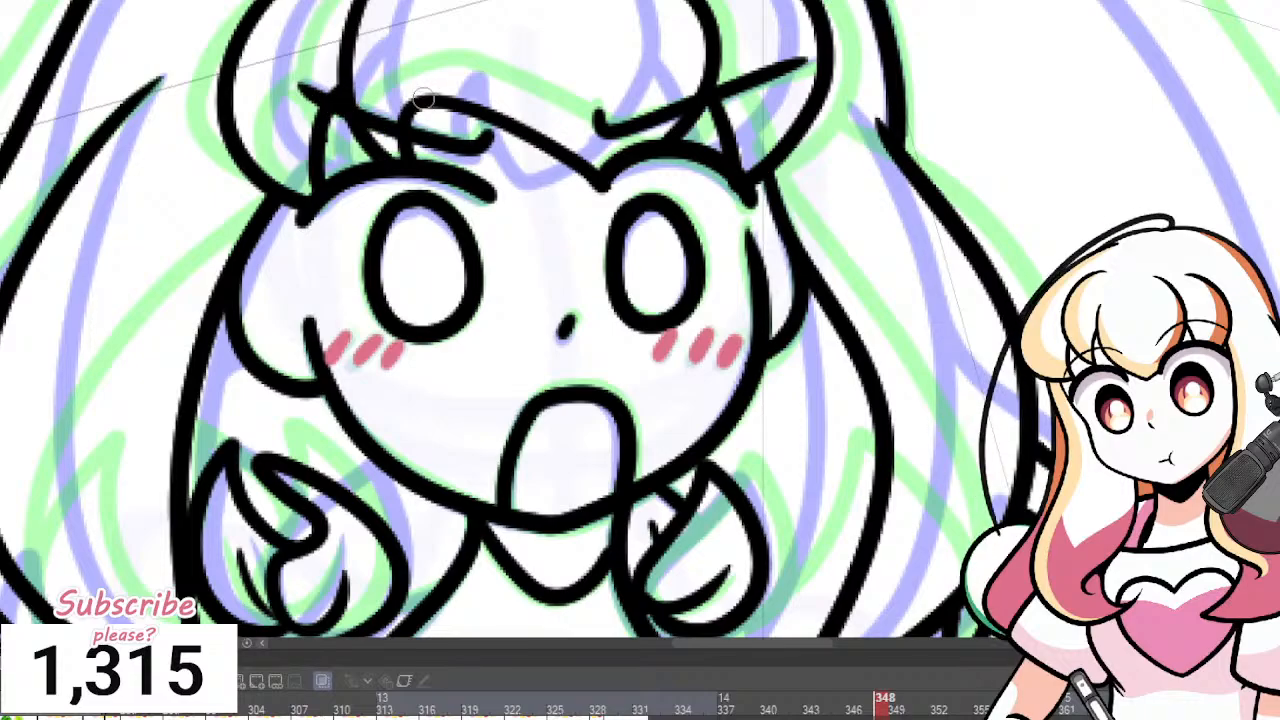
Ink the long antenna strand arching from the parting out to the right, midway between the two guide drawings.
scroll(437, 338, "down", 3)
scroll(437, 338, "up", 2)
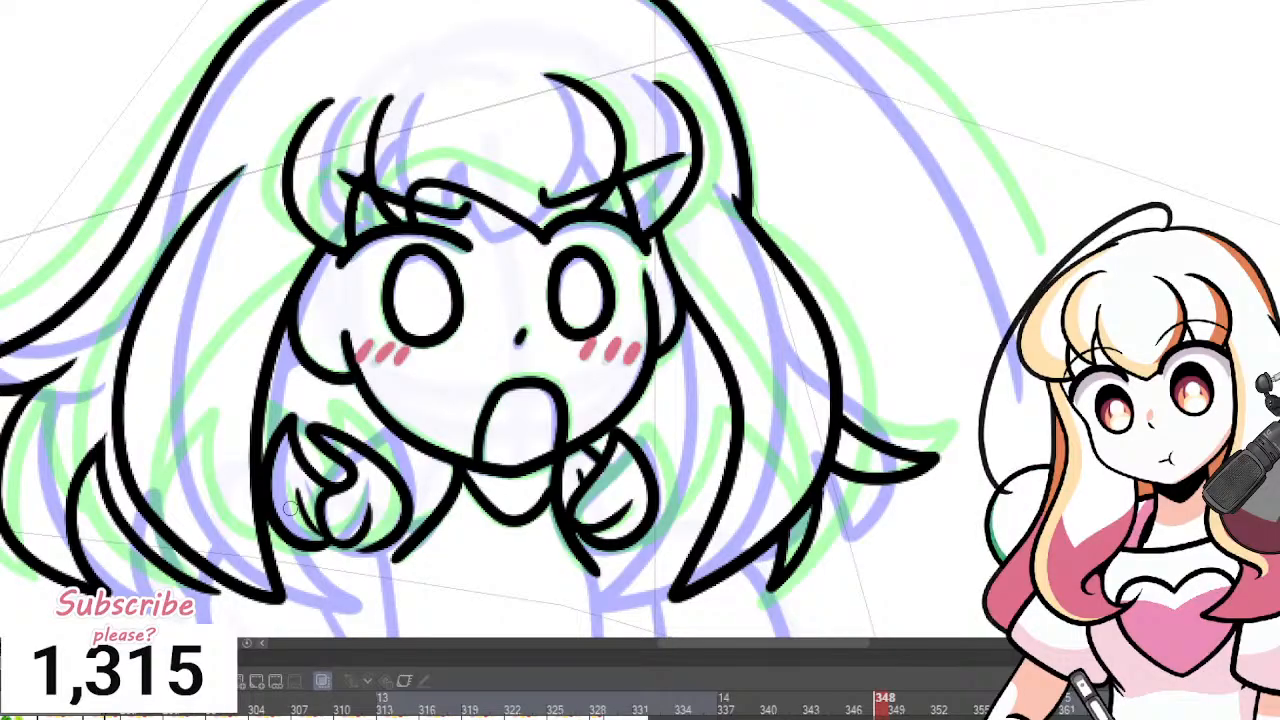
scroll(290, 509, "down", 1)
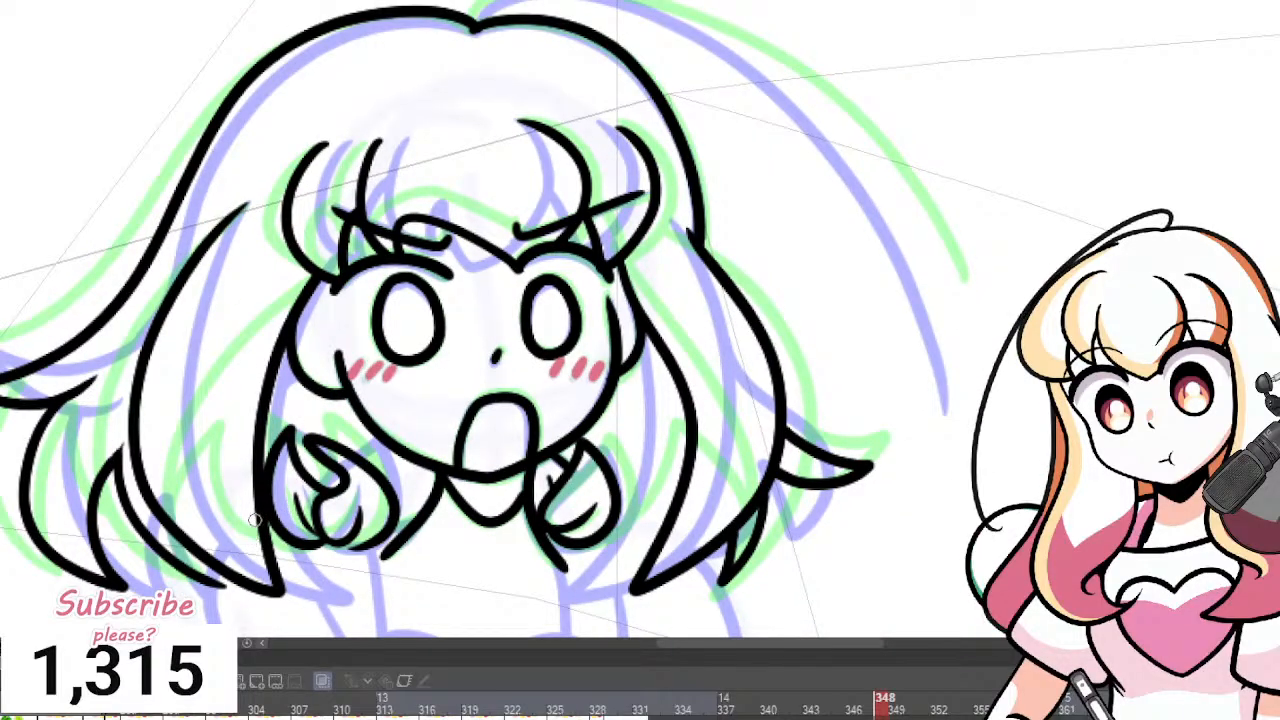
scroll(464, 408, "down", 2)
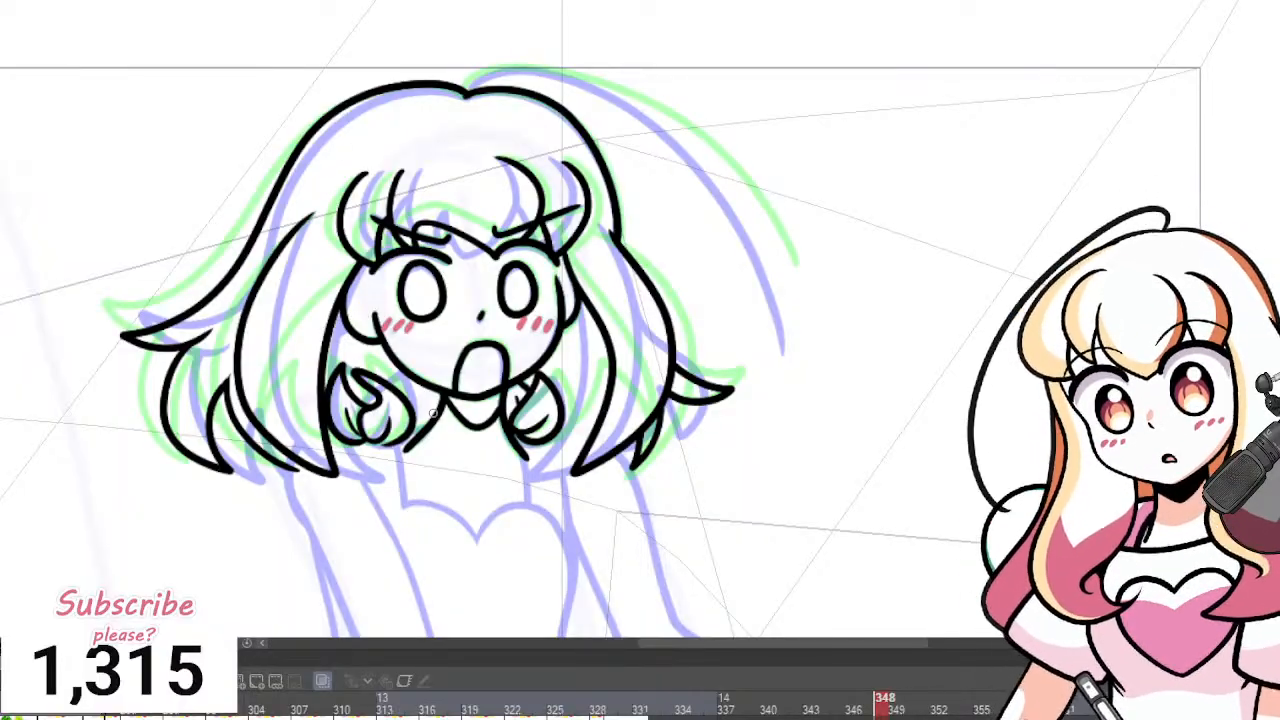
scroll(562, 302, "up", 1)
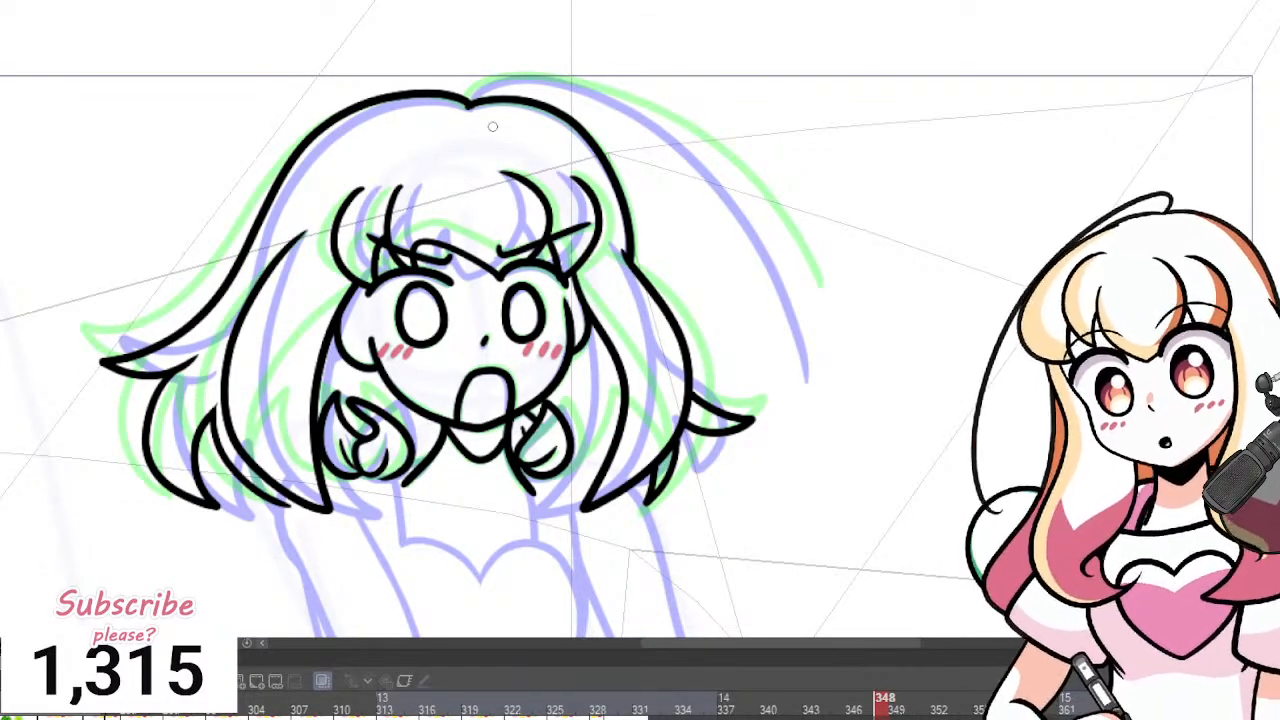
mouse_move(468, 104)
left_mouse_down()
mouse_move(586, 75)
mouse_move(721, 147)
mouse_move(799, 242)
mouse_move(818, 303)
left_mouse_up()
key("ctrl+z")
mouse_move(468, 103)
left_mouse_down()
mouse_move(512, 69)
mouse_move(614, 93)
mouse_move(726, 168)
mouse_move(793, 249)
mouse_move(818, 307)
left_mouse_up()
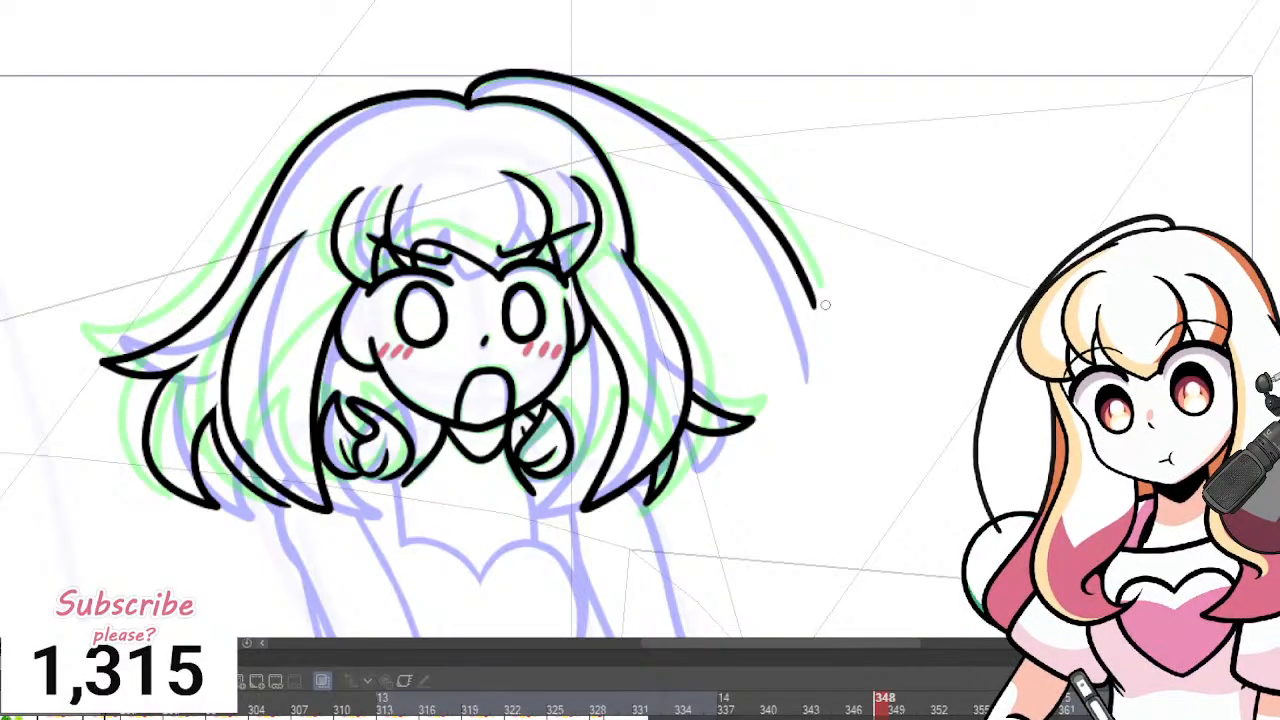
scroll(620, 224, "down", 3)
scroll(541, 225, "up", 3)
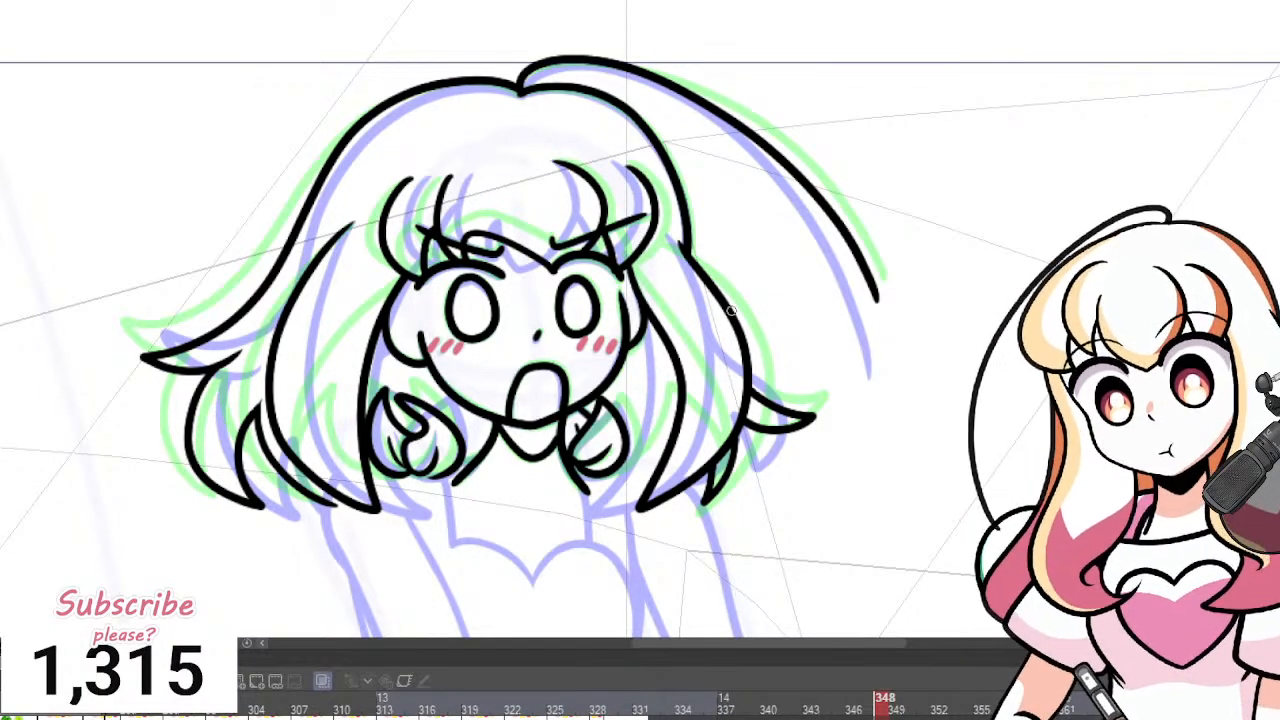
Review the inked in-between against its neighbouring drawings by flipping frames and scrubbing the timeline from frame 345 to 351.
key("Left")
key("Left")
key("Right")
key("Right")
key("Right")
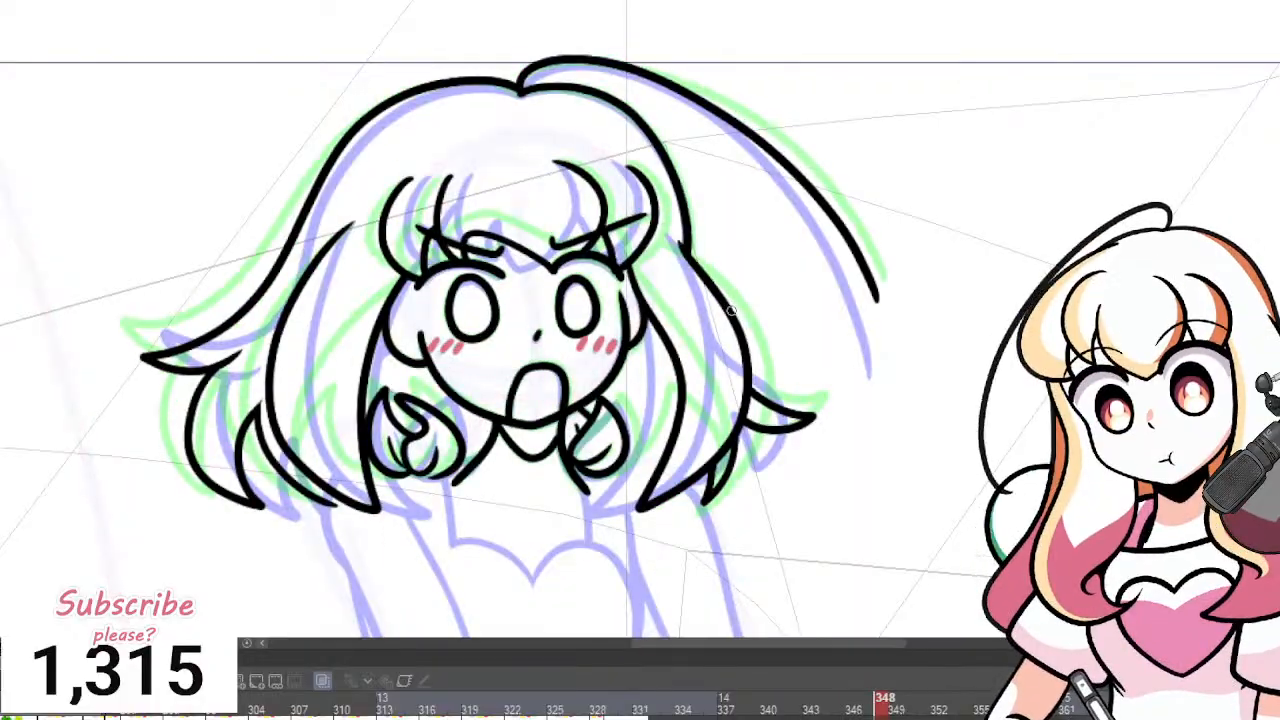
key("Left")
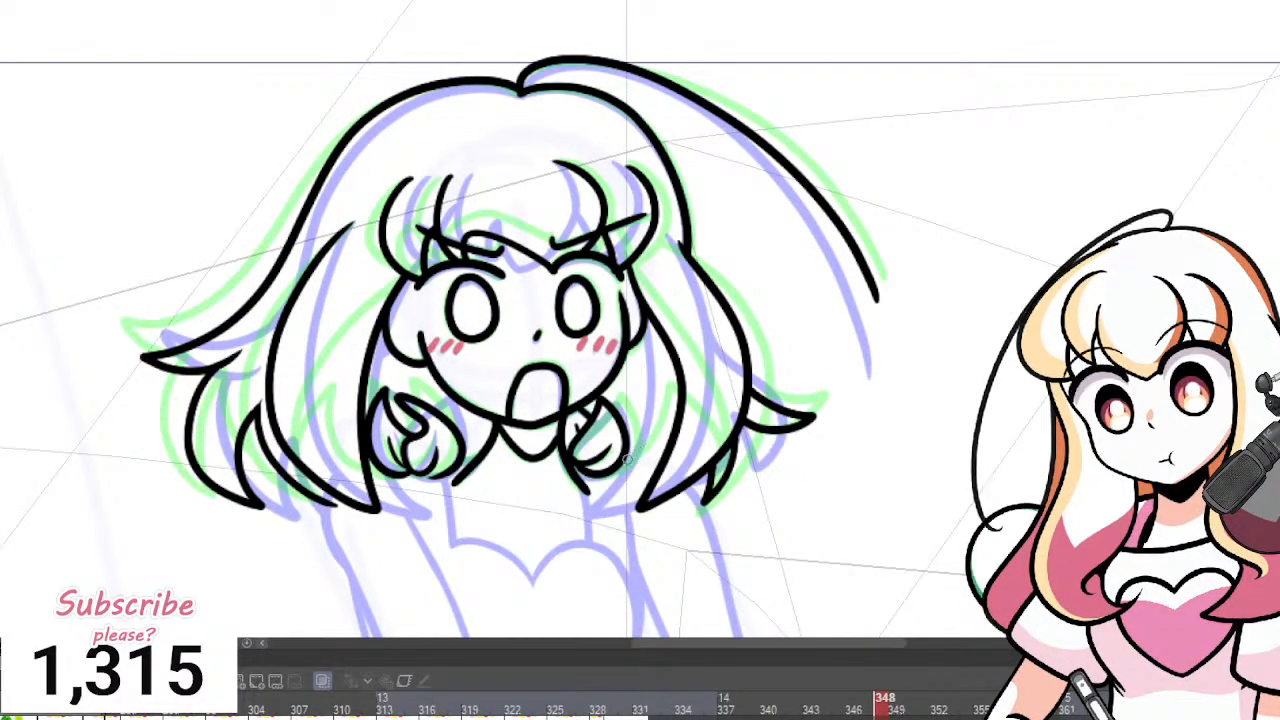
mouse_move(627, 459)
left_mouse_down()
mouse_move(650, 417)
mouse_move(676, 459)
mouse_move(650, 424)
mouse_move(677, 409)
left_mouse_up()
key("ctrl+z")
key("ctrl+minus")
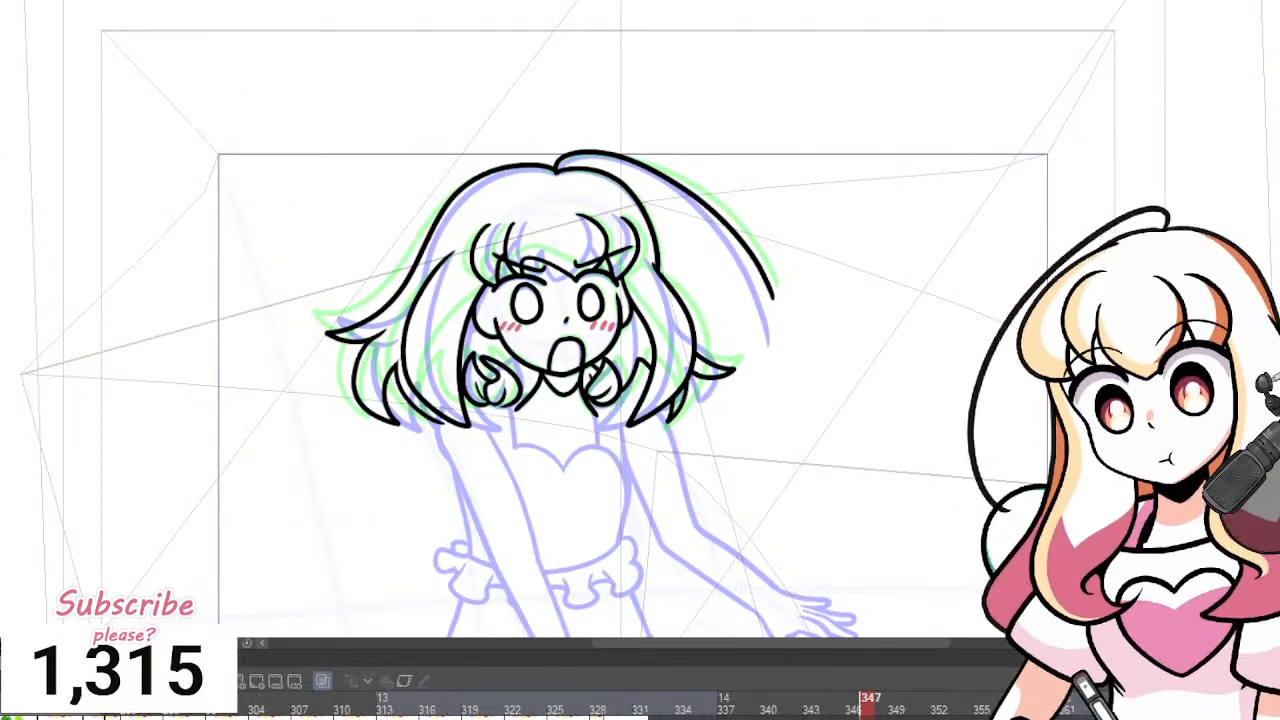
left_click(840, 702)
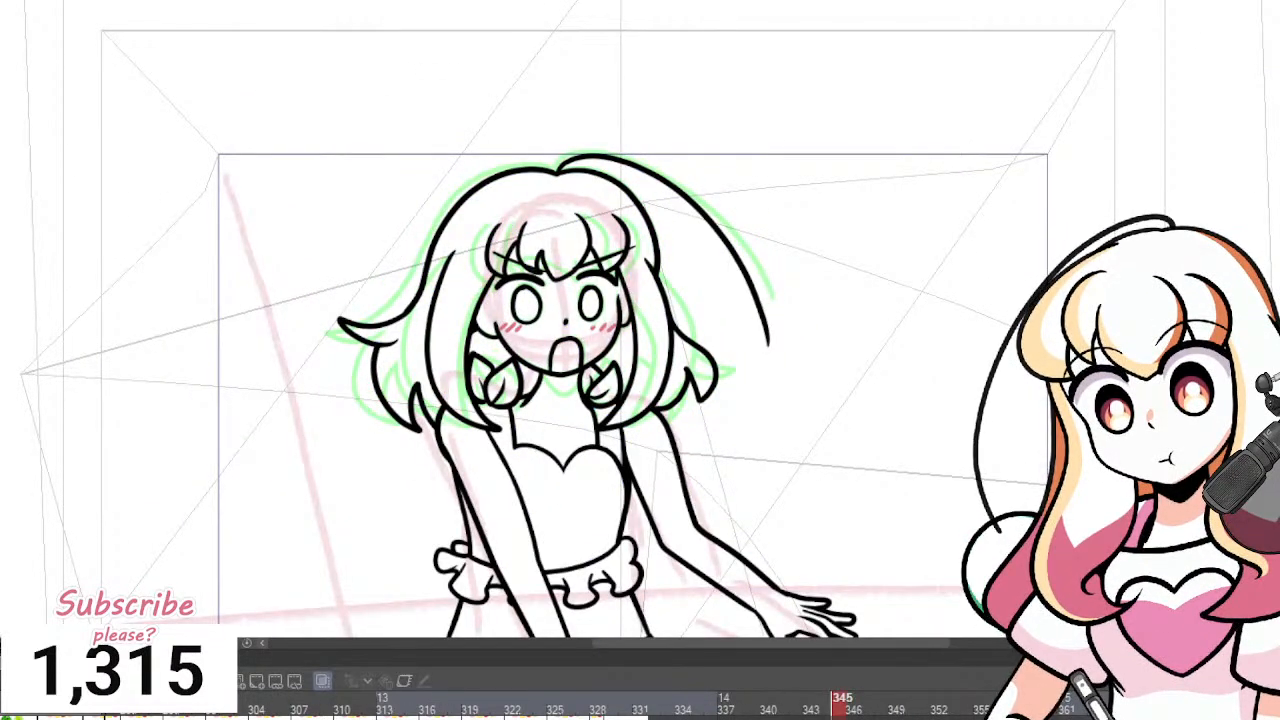
left_click_drag(840, 702, 926, 702)
left_click_drag(926, 645, 717, 647)
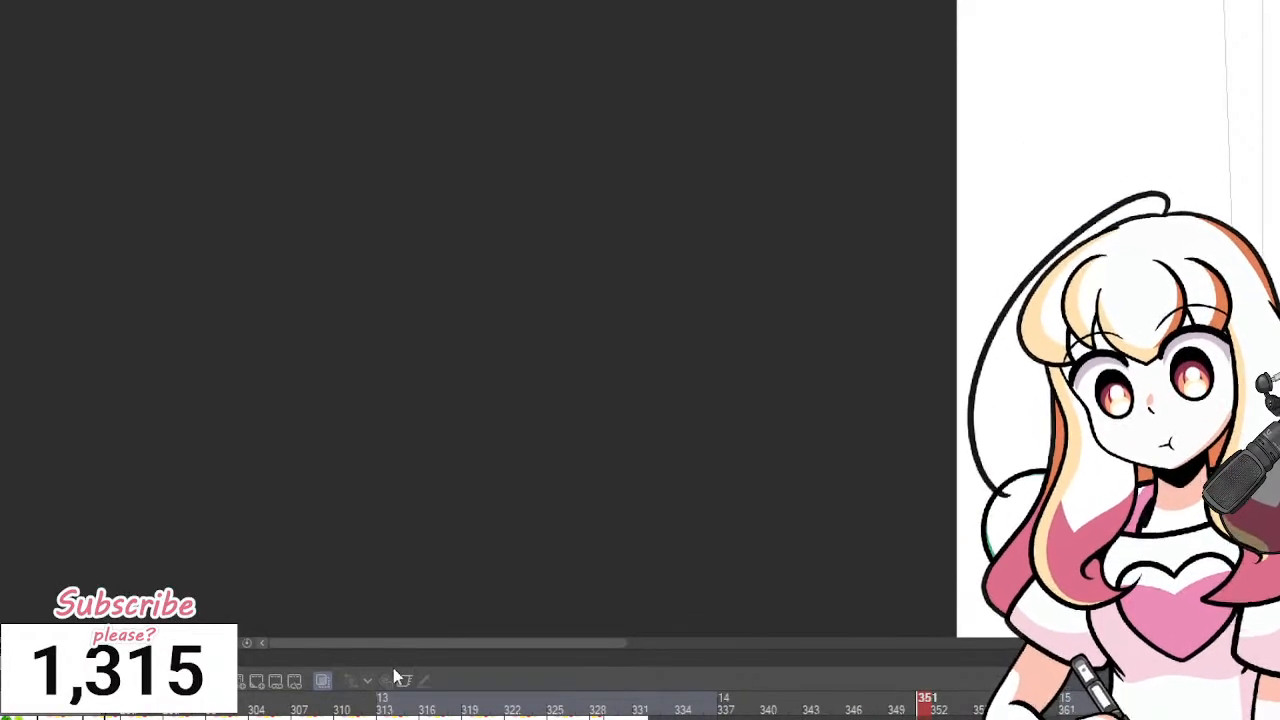
Ink the left side hair lock from the temple out to a curled tip, midway between the two guide drawings.
left_click_drag(414, 642, 714, 643)
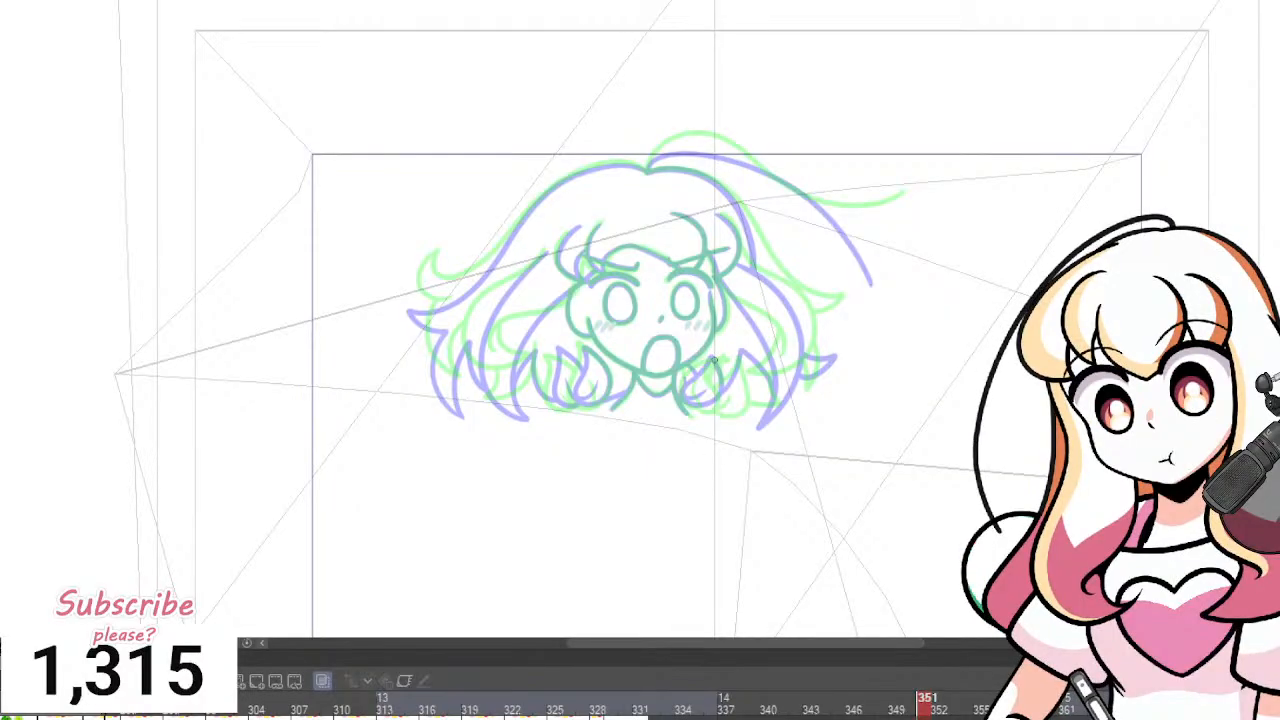
scroll(714, 360, "up", 4)
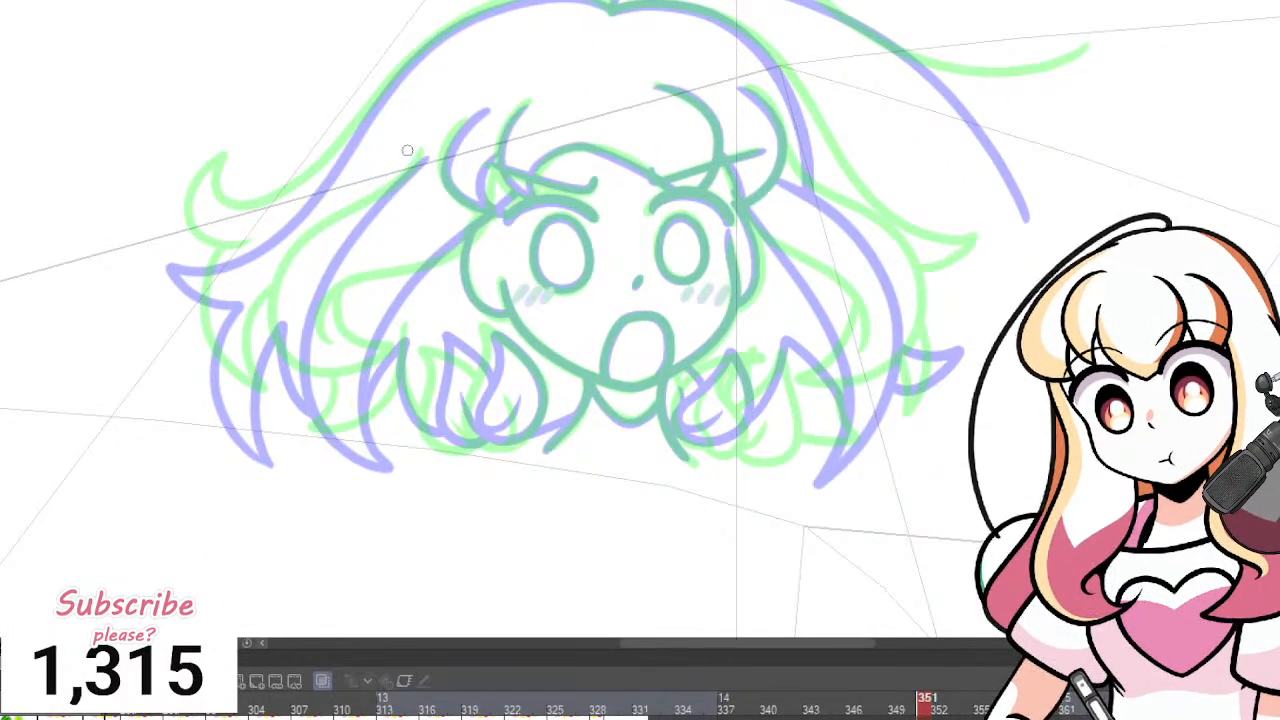
scroll(407, 150, "up", 1)
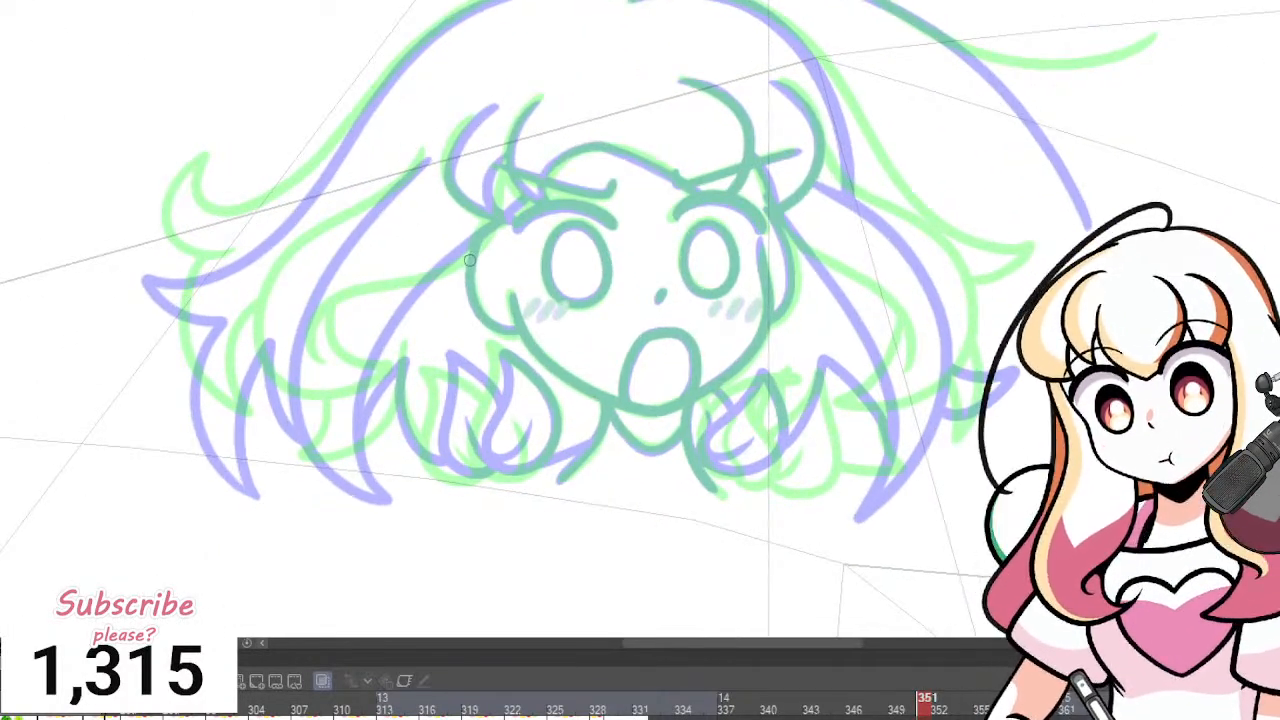
mouse_move(493, 218)
left_mouse_down()
mouse_move(297, 368)
mouse_move(329, 399)
left_mouse_up()
key("ctrl+z")
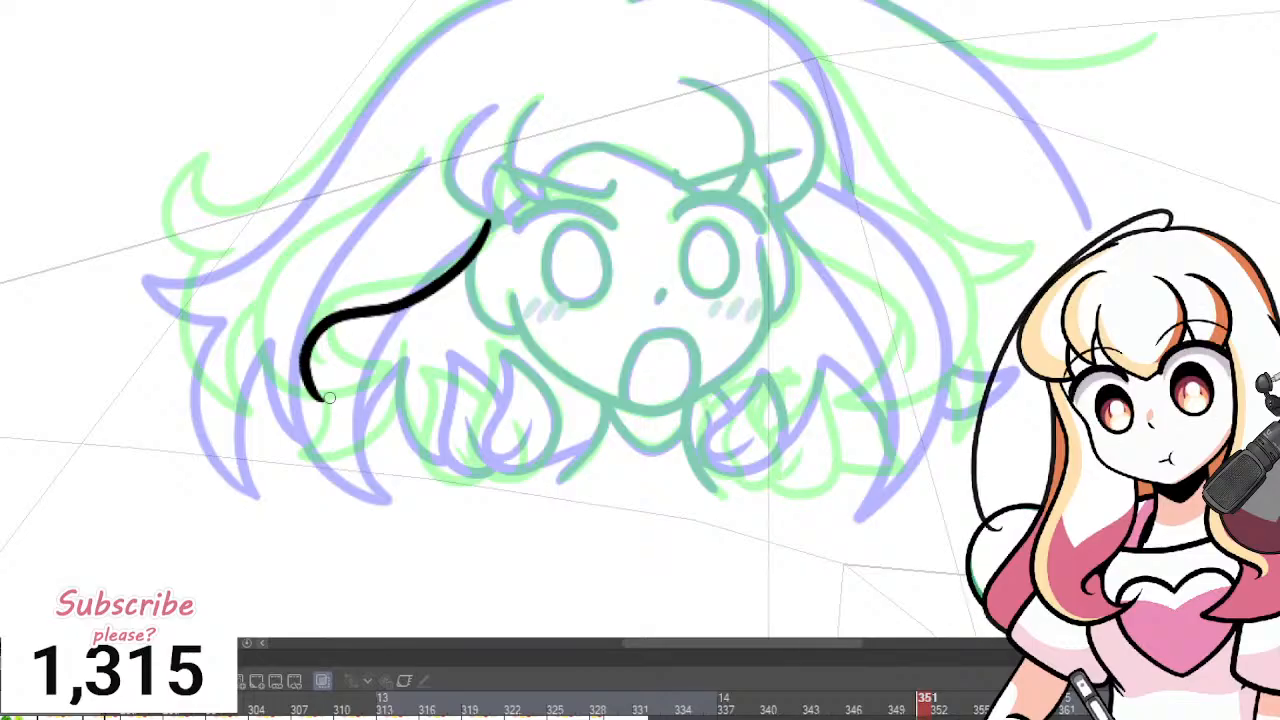
key("ctrl+z")
mouse_move(490, 218)
left_mouse_down()
mouse_move(415, 335)
mouse_move(320, 352)
mouse_move(311, 386)
mouse_move(380, 428)
left_mouse_up()
mouse_move(274, 464)
left_mouse_down()
mouse_move(209, 377)
mouse_move(261, 263)
mouse_move(404, 222)
mouse_move(440, 158)
mouse_move(261, 263)
mouse_move(219, 394)
mouse_move(322, 453)
mouse_move(368, 407)
mouse_move(355, 414)
mouse_move(315, 390)
left_mouse_up()
key("ctrl+z")
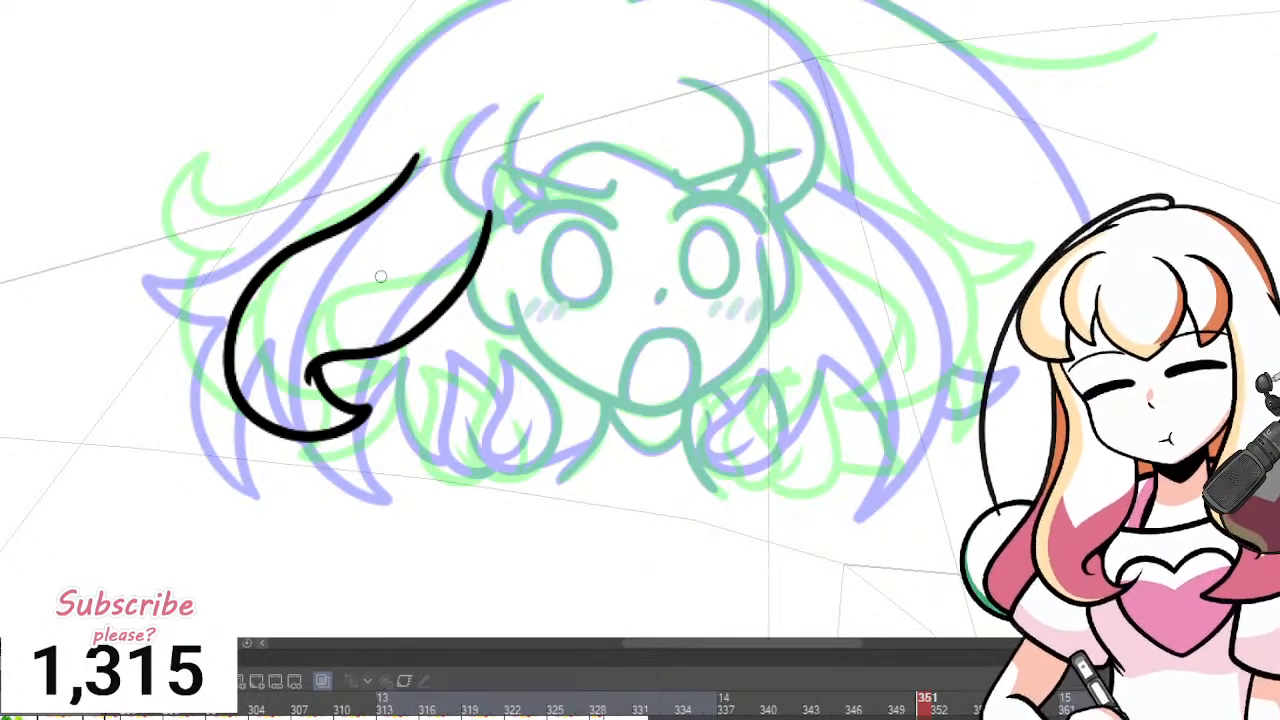
Ink the bangs across the forehead, from the small curved tufts at the left temple to the pointed tuft at the right.
scroll(422, 317, "down", 2)
scroll(567, 111, "up", 2)
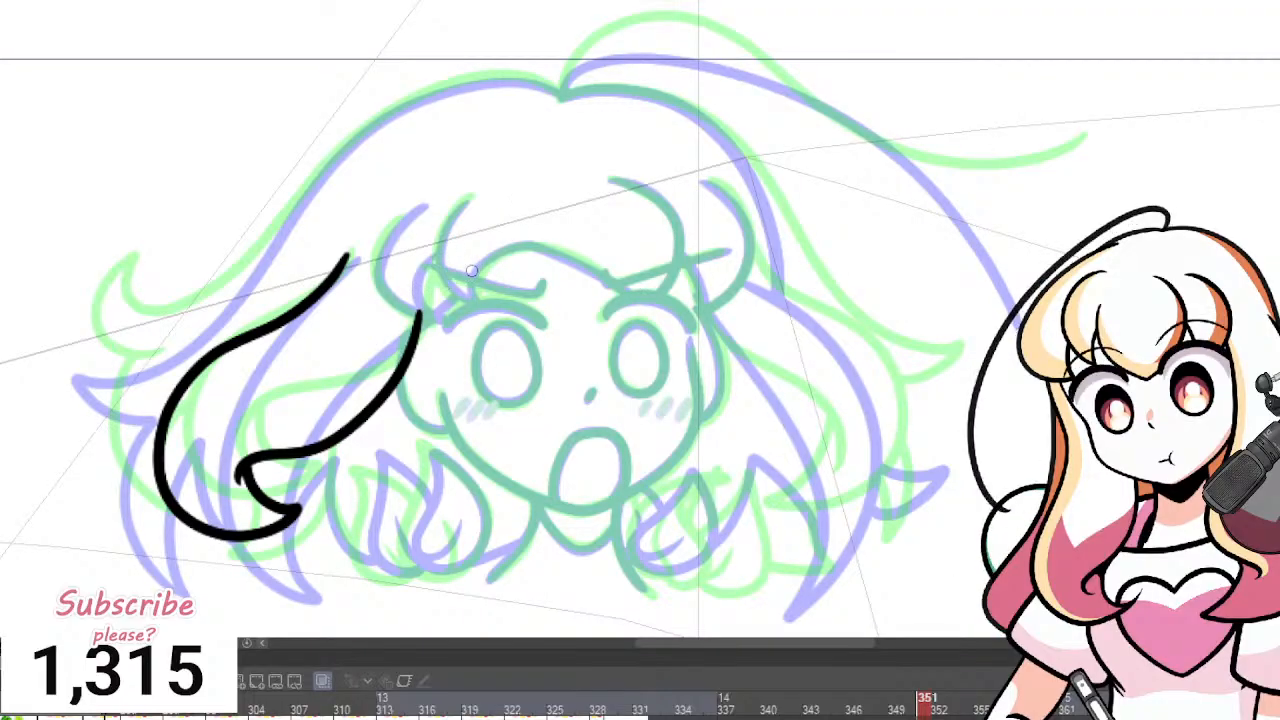
mouse_move(428, 206)
left_mouse_down()
mouse_move(370, 270)
mouse_move(413, 318)
mouse_move(430, 318)
mouse_move(434, 258)
left_mouse_up()
mouse_move(460, 203)
left_mouse_down()
mouse_move(458, 305)
mouse_move(492, 251)
mouse_move(534, 240)
mouse_move(640, 303)
mouse_move(686, 258)
mouse_move(685, 211)
mouse_move(643, 182)
mouse_move(604, 184)
left_mouse_up()
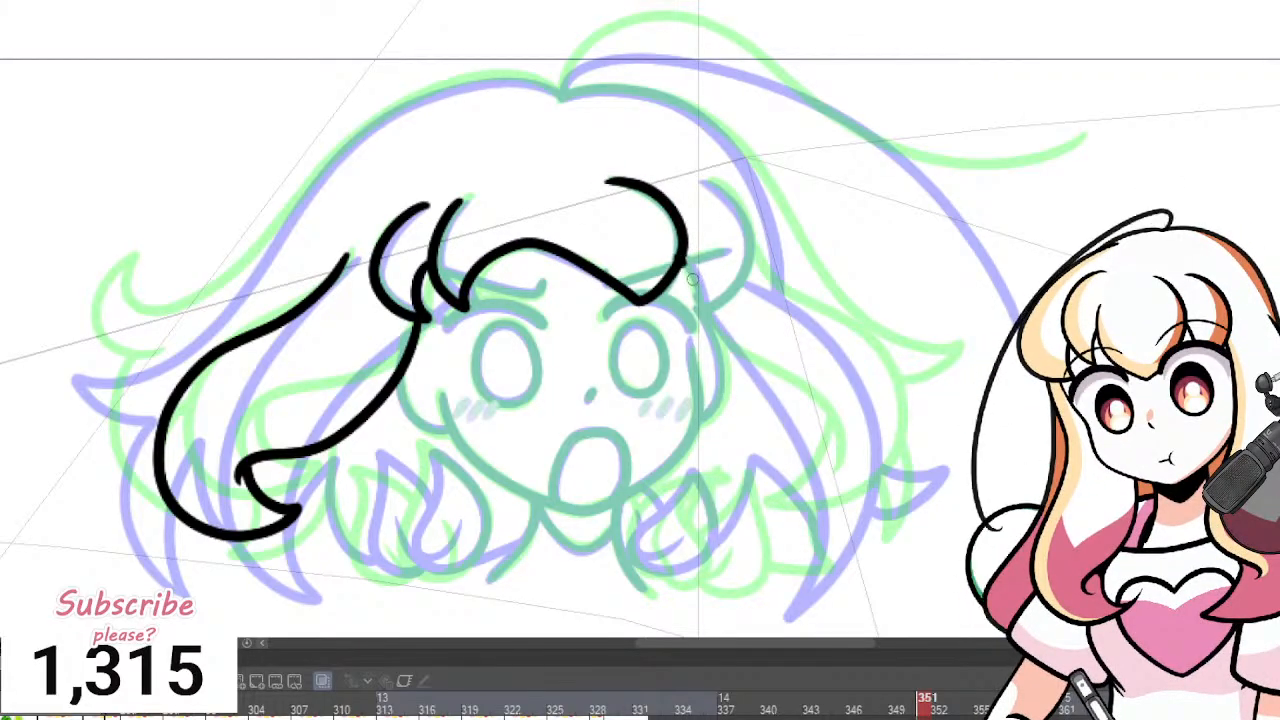
mouse_move(691, 270)
left_mouse_down()
mouse_move(740, 290)
mouse_move(758, 245)
mouse_move(732, 195)
mouse_move(704, 183)
left_mouse_up()
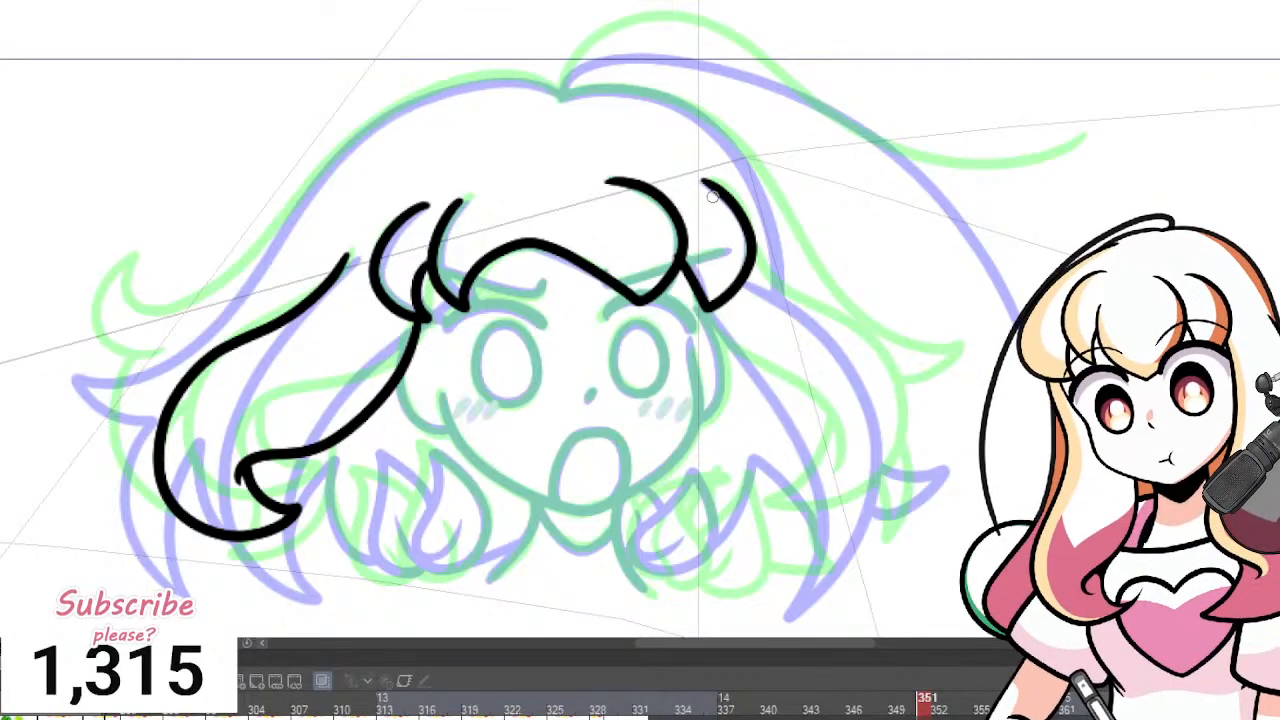
Ink the right side hair lock sweeping out from the temple and curling back to an inward-pointing tip.
scroll(712, 197, "down", 3)
scroll(858, 484, "up", 4)
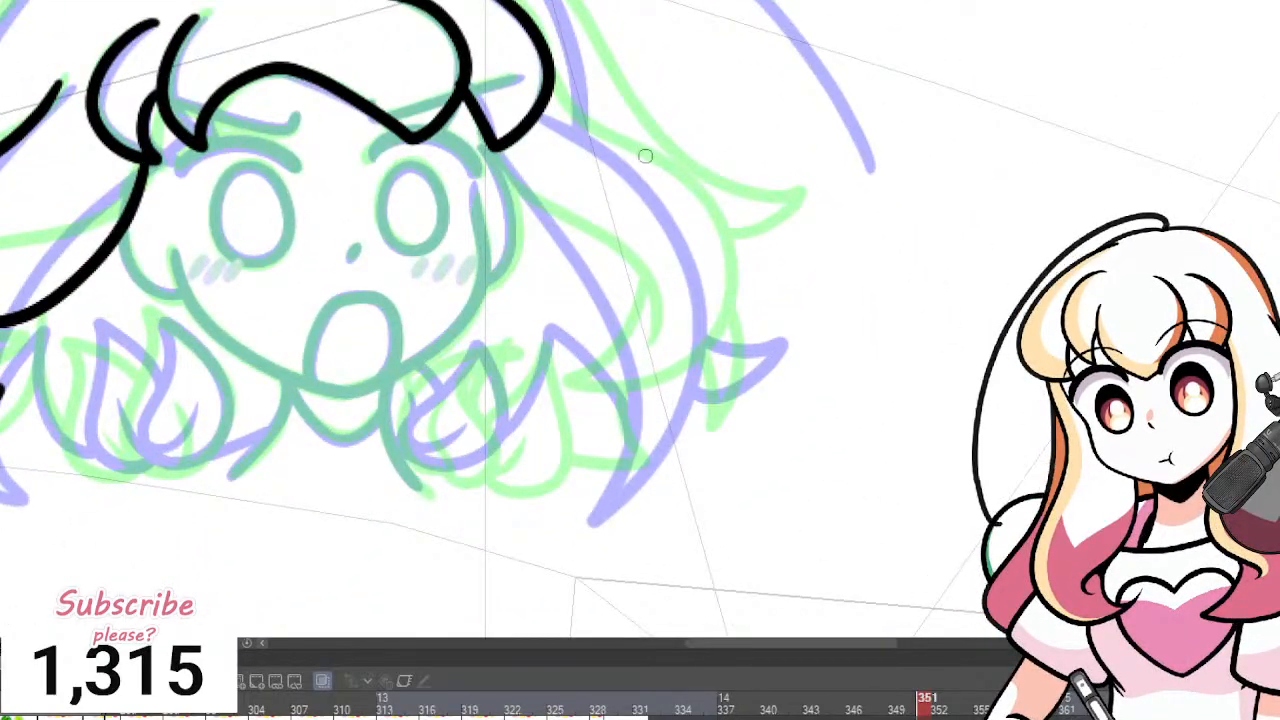
mouse_move(490, 148)
left_mouse_down()
mouse_move(537, 226)
mouse_move(625, 278)
mouse_move(640, 368)
left_mouse_up()
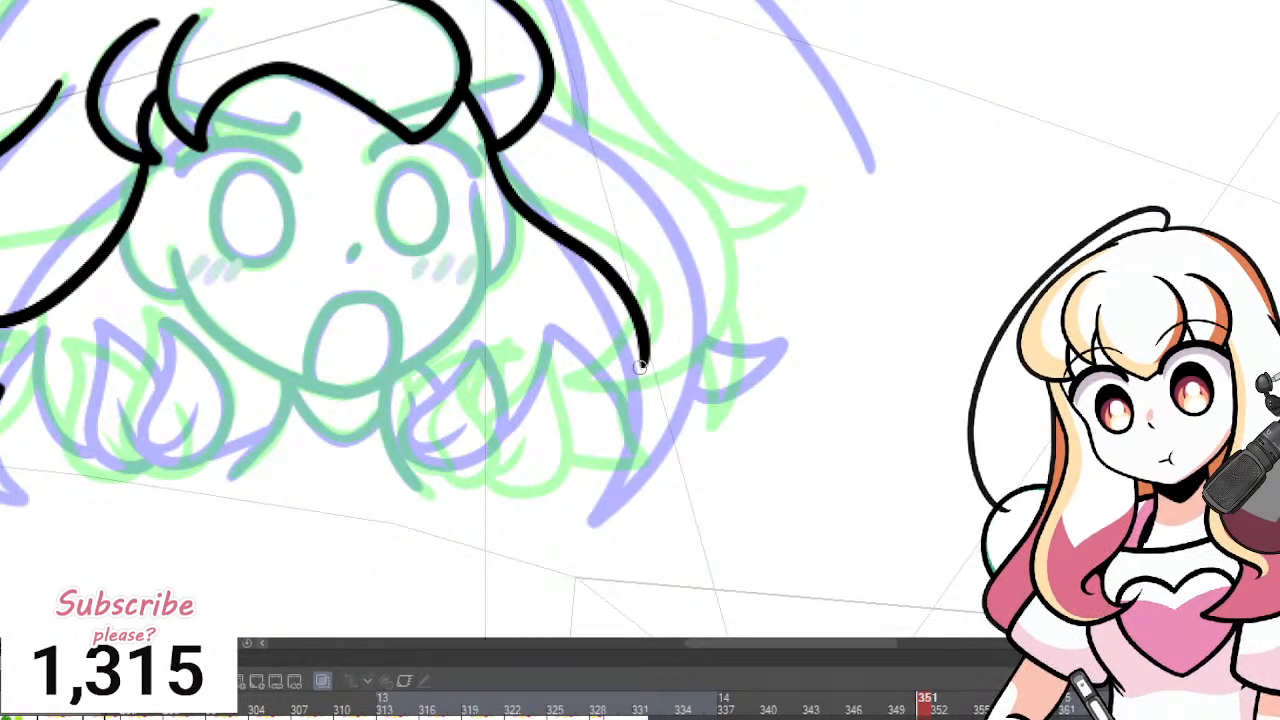
mouse_move(634, 308)
left_mouse_down()
mouse_move(563, 386)
mouse_move(581, 412)
mouse_move(660, 414)
mouse_move(735, 345)
mouse_move(738, 232)
mouse_move(657, 155)
mouse_move(602, 146)
mouse_move(567, 116)
mouse_move(553, 87)
mouse_move(553, 52)
left_mouse_up()
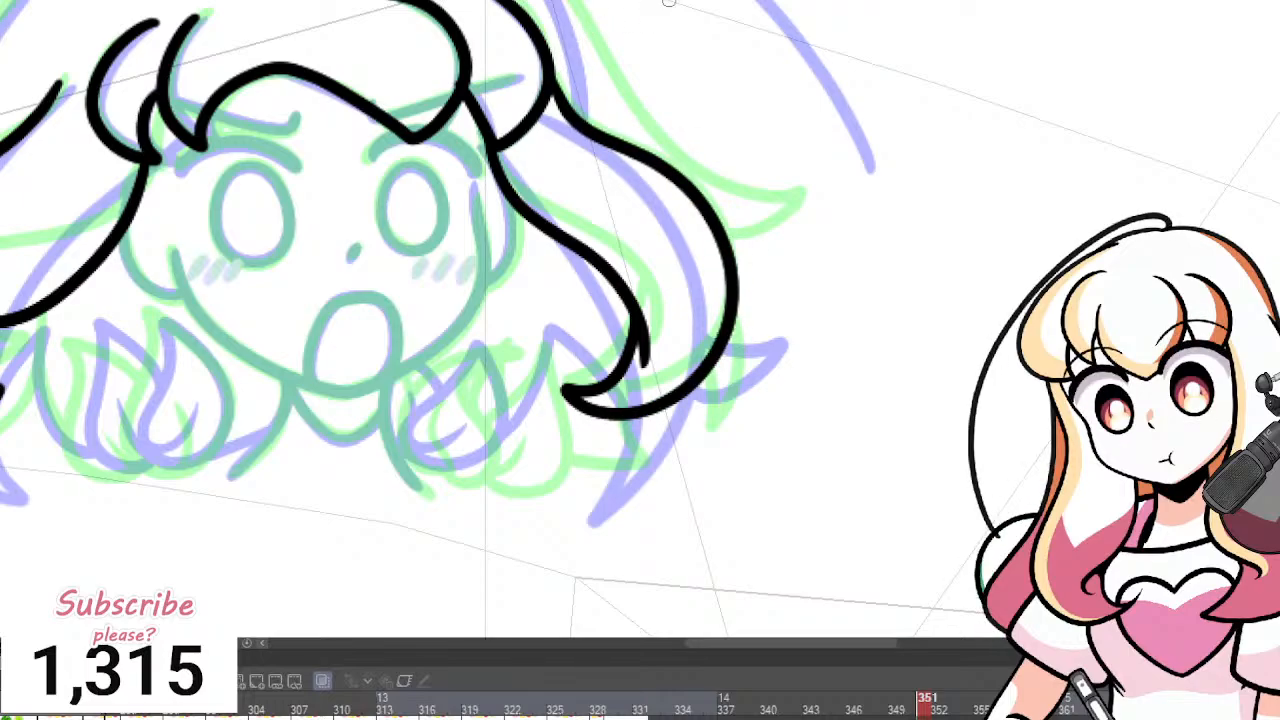
scroll(655, 303, "down", 8)
scroll(501, 303, "up", 7)
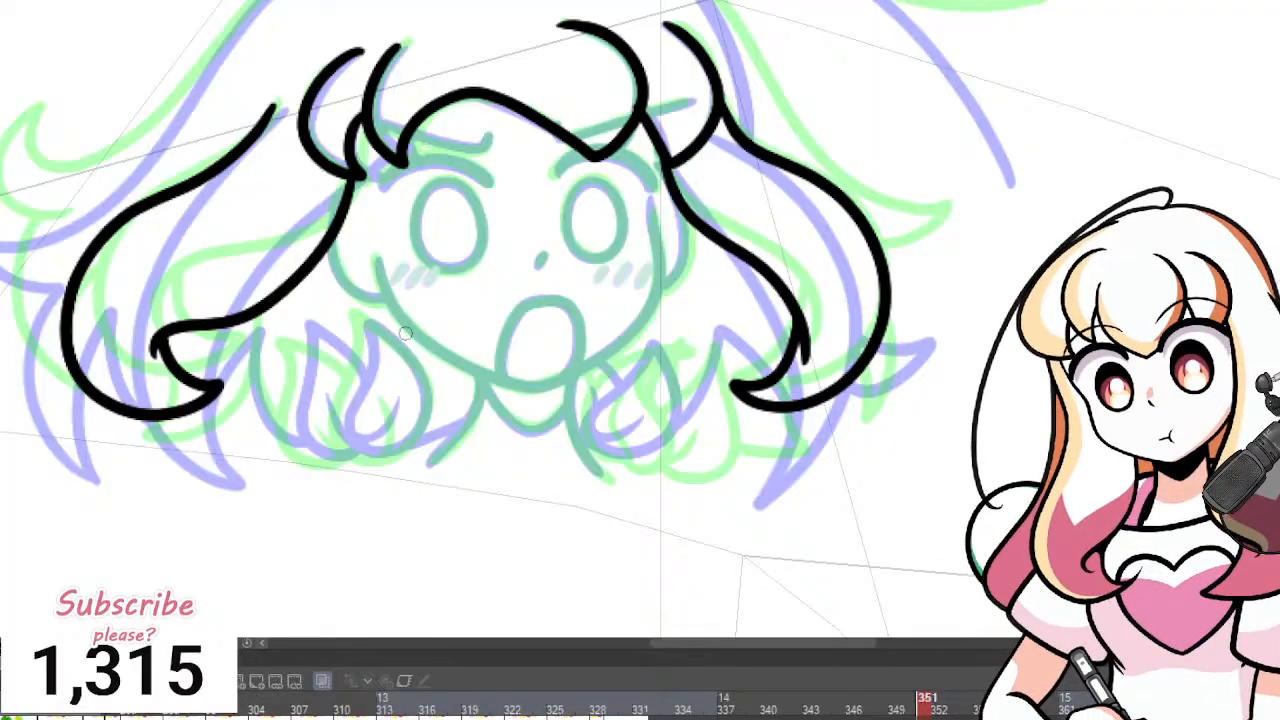
scroll(447, 362, "down", 3)
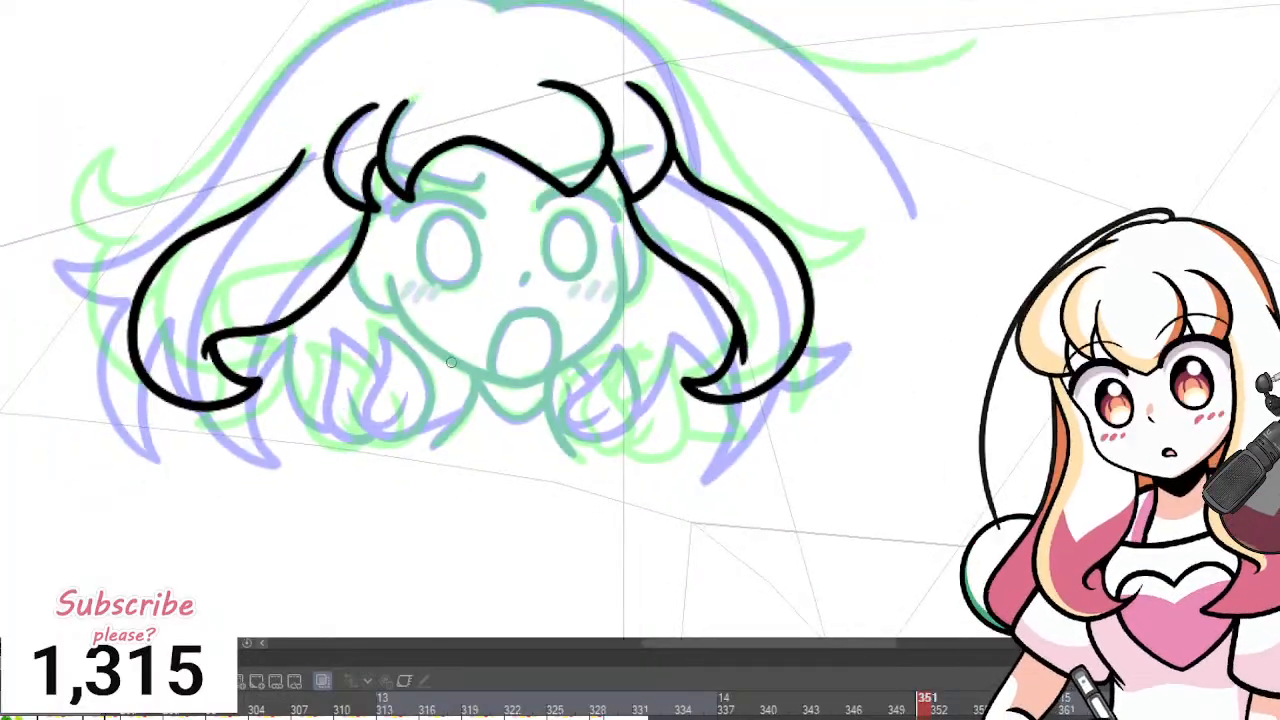
scroll(473, 315, "up", 5)
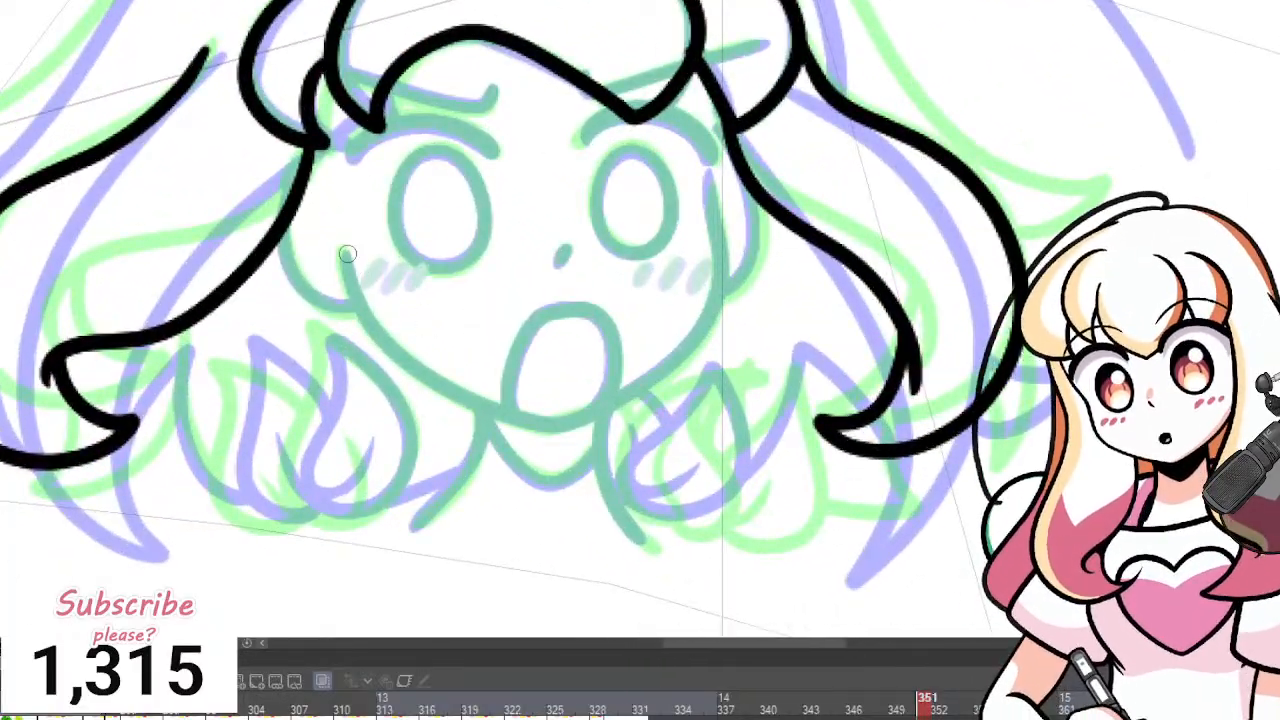
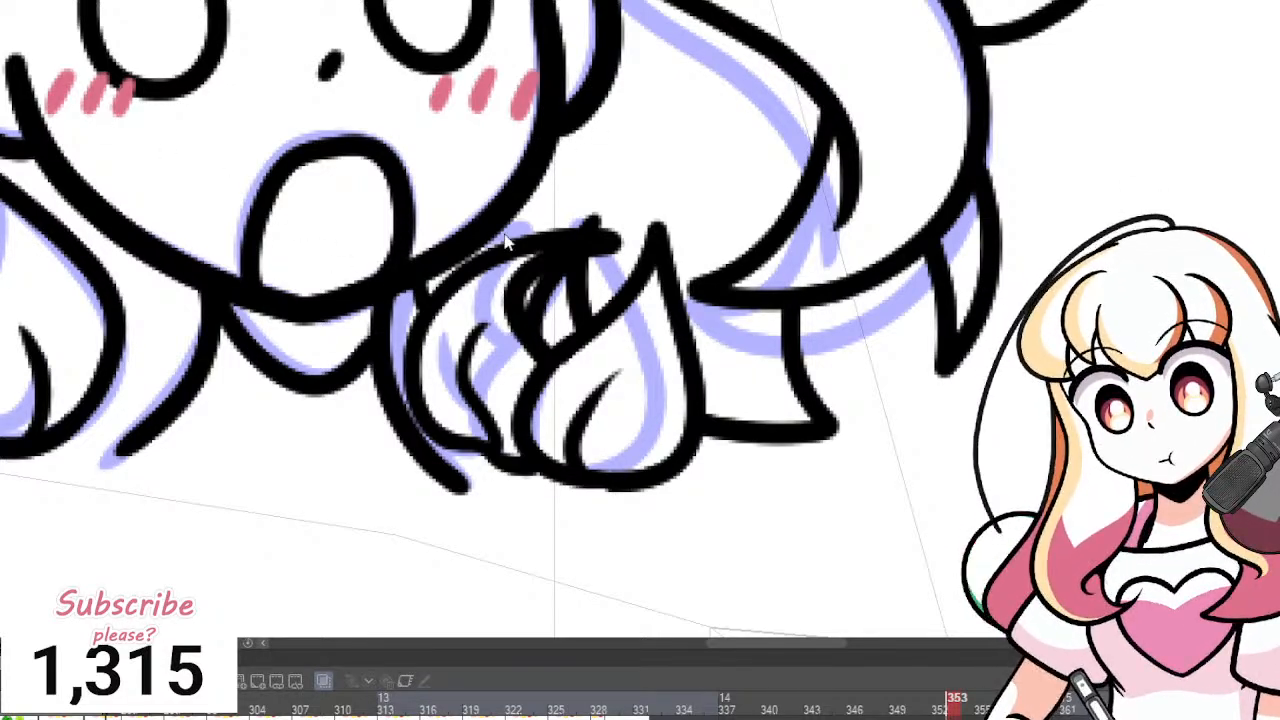
On frame 353, select the strokes of the teardrop-shaped curls right of the neck, move them inward and shrink them toward the guide.
scroll(518, 236, "up", 1)
left_click(633, 339)
left_click(557, 406, "shift")
left_click(605, 460, "shift")
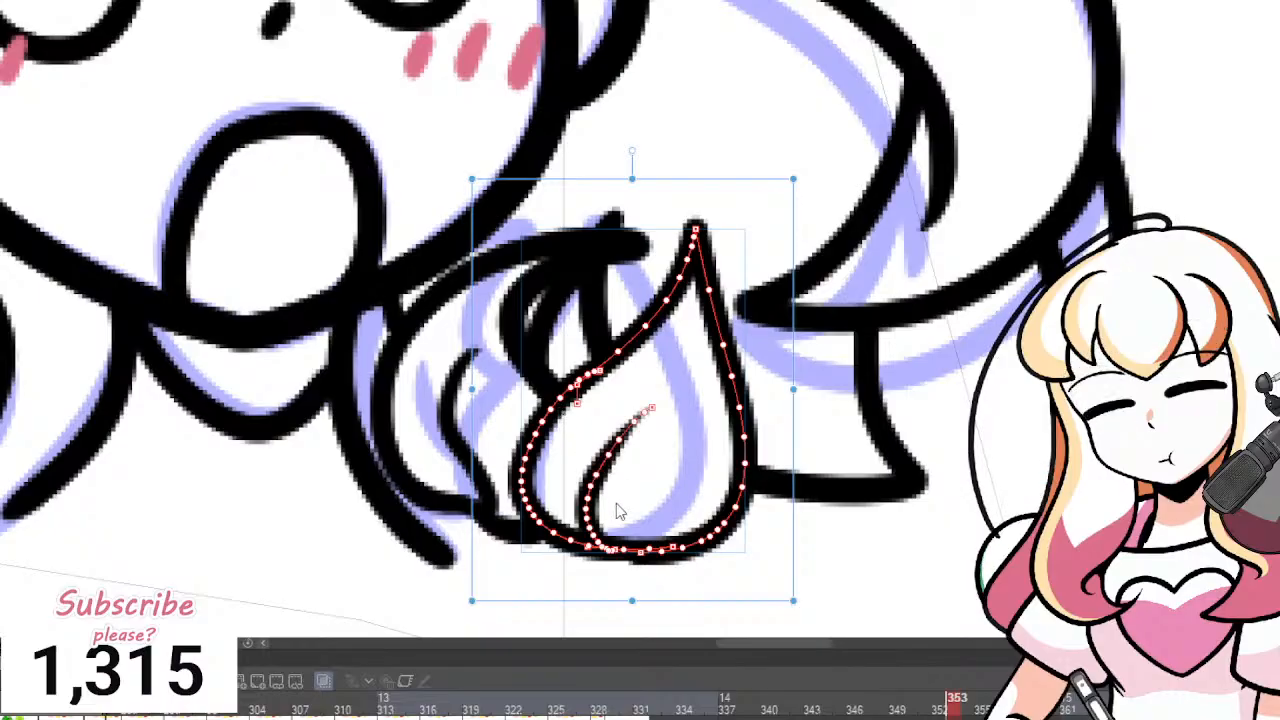
left_click(432, 447, "shift")
left_click(420, 437, "shift")
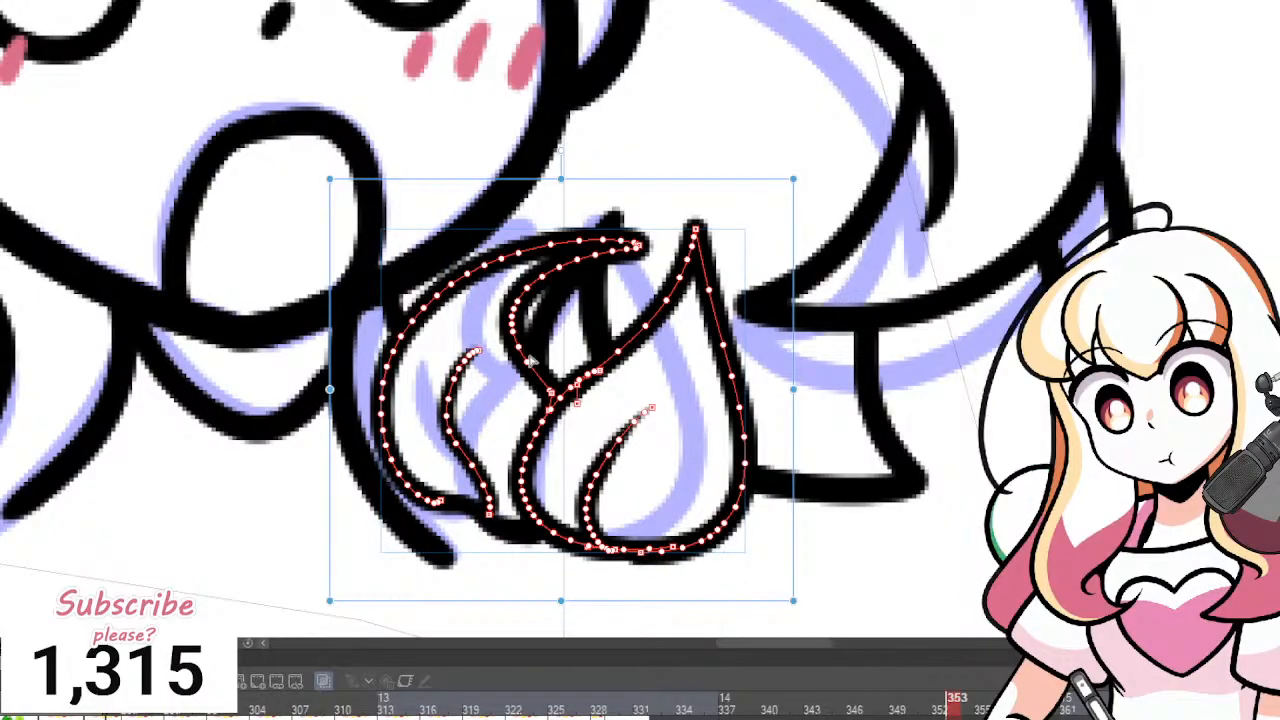
left_click(460, 507, "shift")
left_click_drag(789, 512, 768, 503)
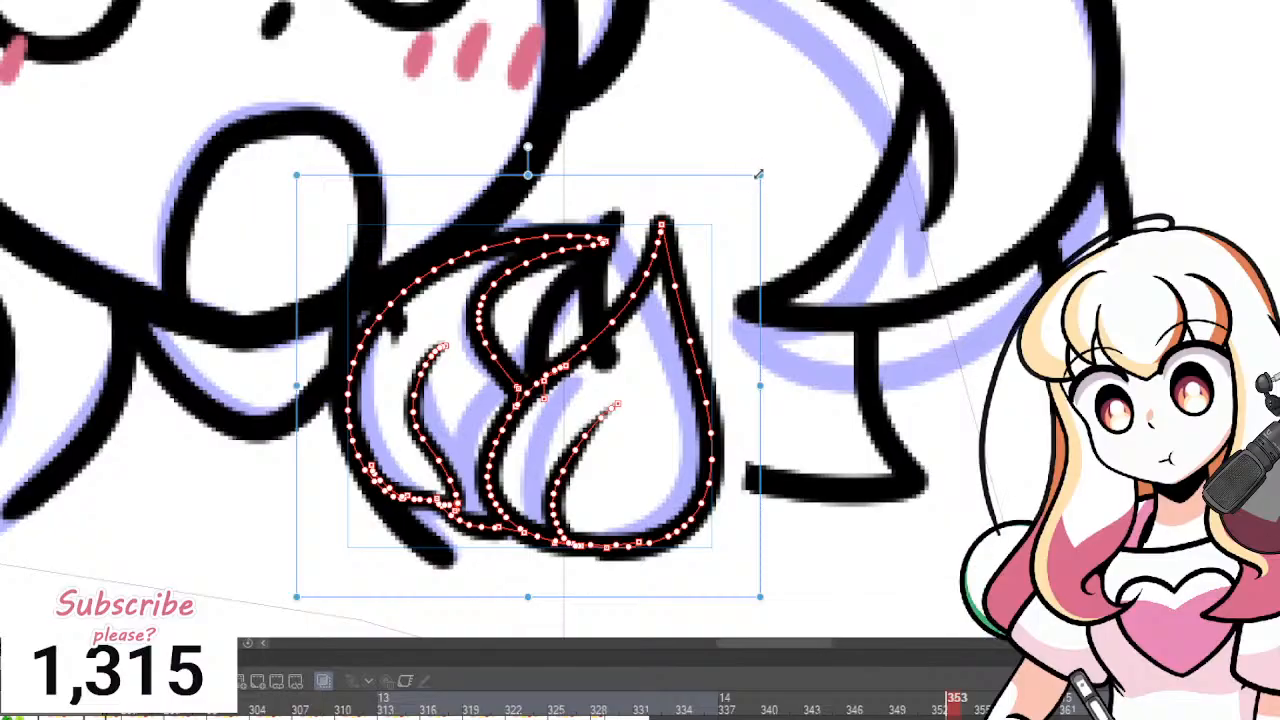
mouse_move(758, 174)
left_mouse_down()
mouse_move(719, 211)
mouse_move(656, 184)
left_mouse_up()
Erase the stray lines around the resized curls and redraw the lower hair edge joining them to the right lock.
key("e")
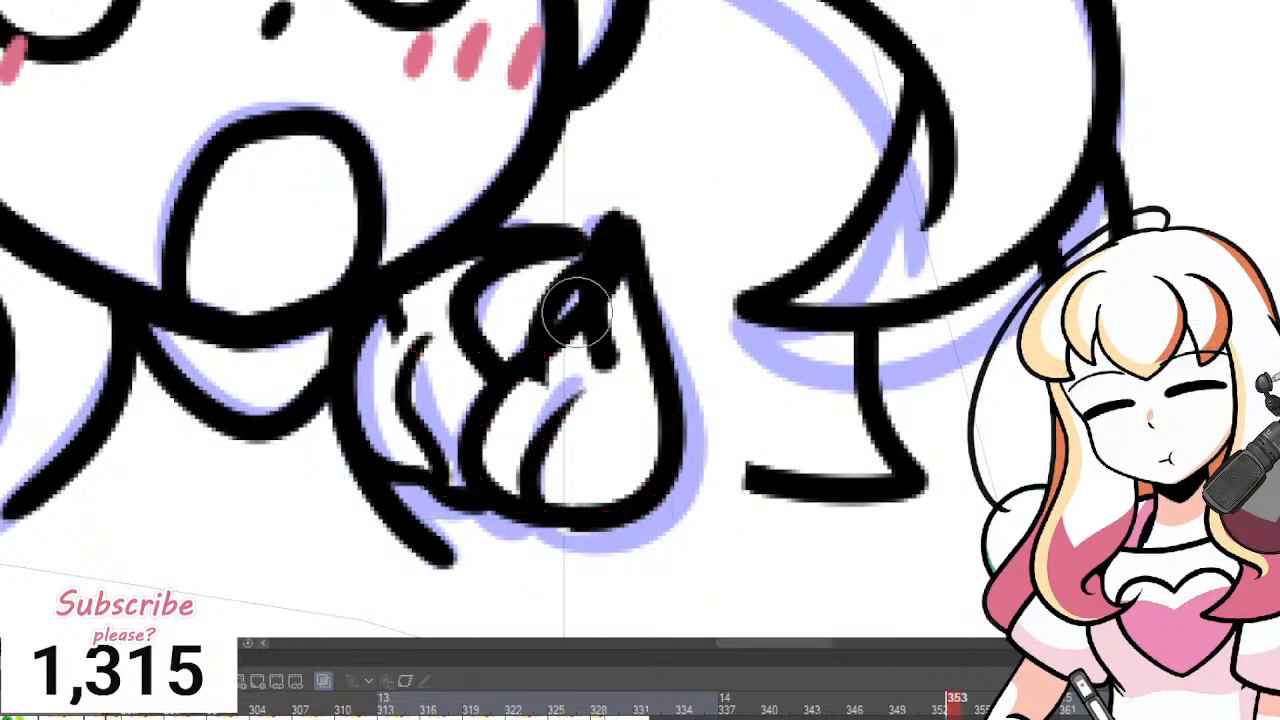
left_click_drag(597, 338, 549, 391)
mouse_move(770, 506)
left_mouse_down()
mouse_move(767, 518)
mouse_move(790, 475)
left_mouse_up()
key("p")
mouse_move(667, 421)
left_mouse_down()
mouse_move(897, 483)
mouse_move(829, 303)
left_mouse_up()
key("e")
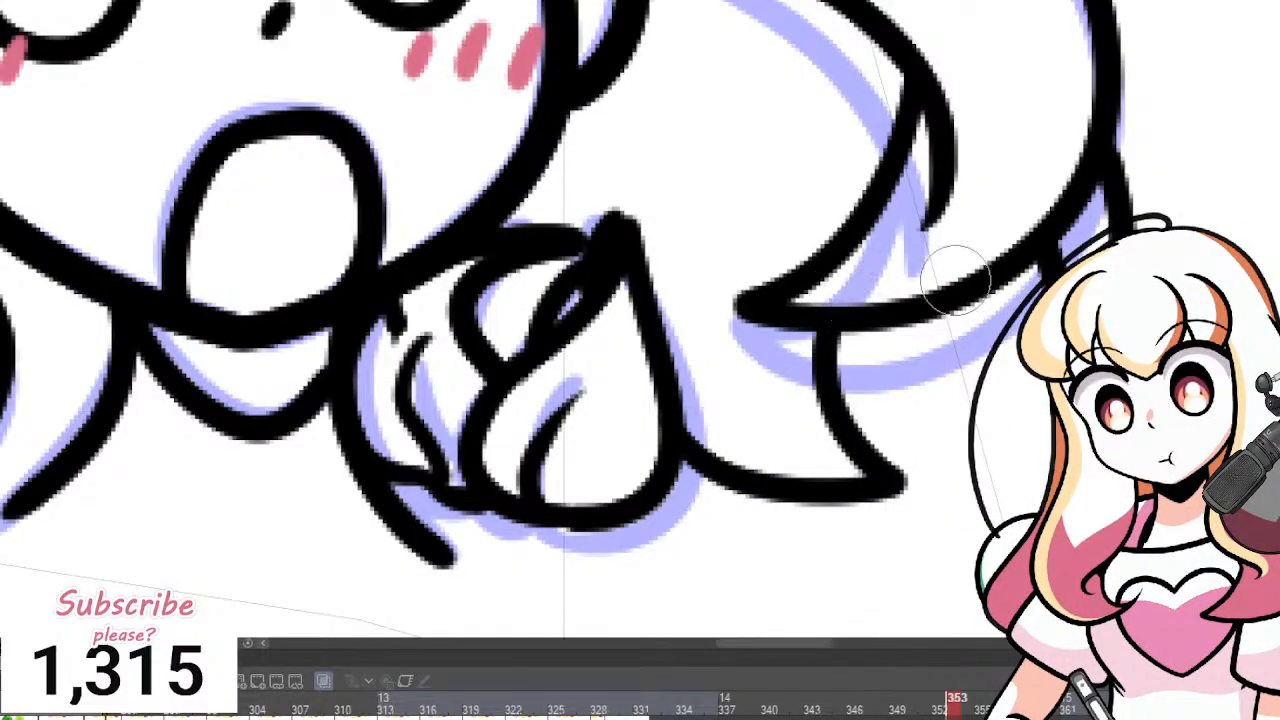
key("p")
key("e")
left_click_drag(402, 317, 400, 336)
key("p")
scroll(609, 340, "down", 2)
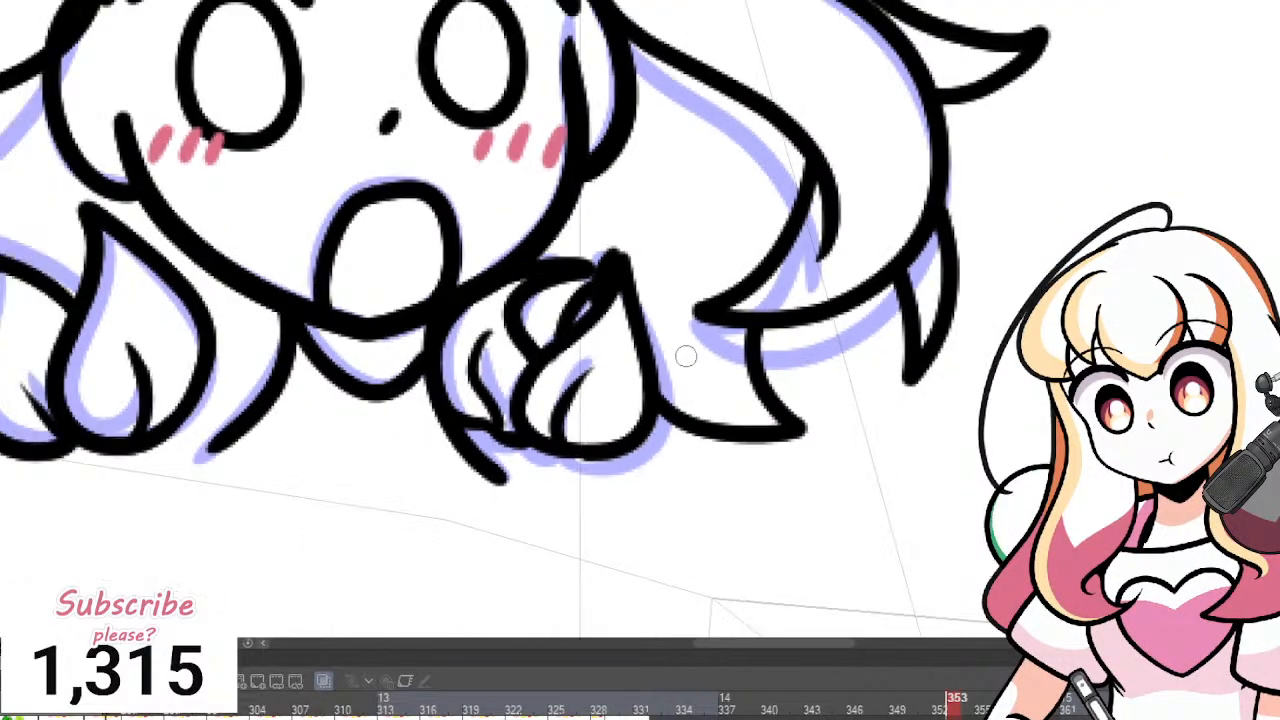
Flip through the neighbouring drawings back to frame 351 to compare the curls' shape and position.
scroll(686, 350, "down", 2)
key("comma")
key("comma")
scroll(678, 338, "up", 3)
key("comma")
key("comma")
key("period")
key("period")
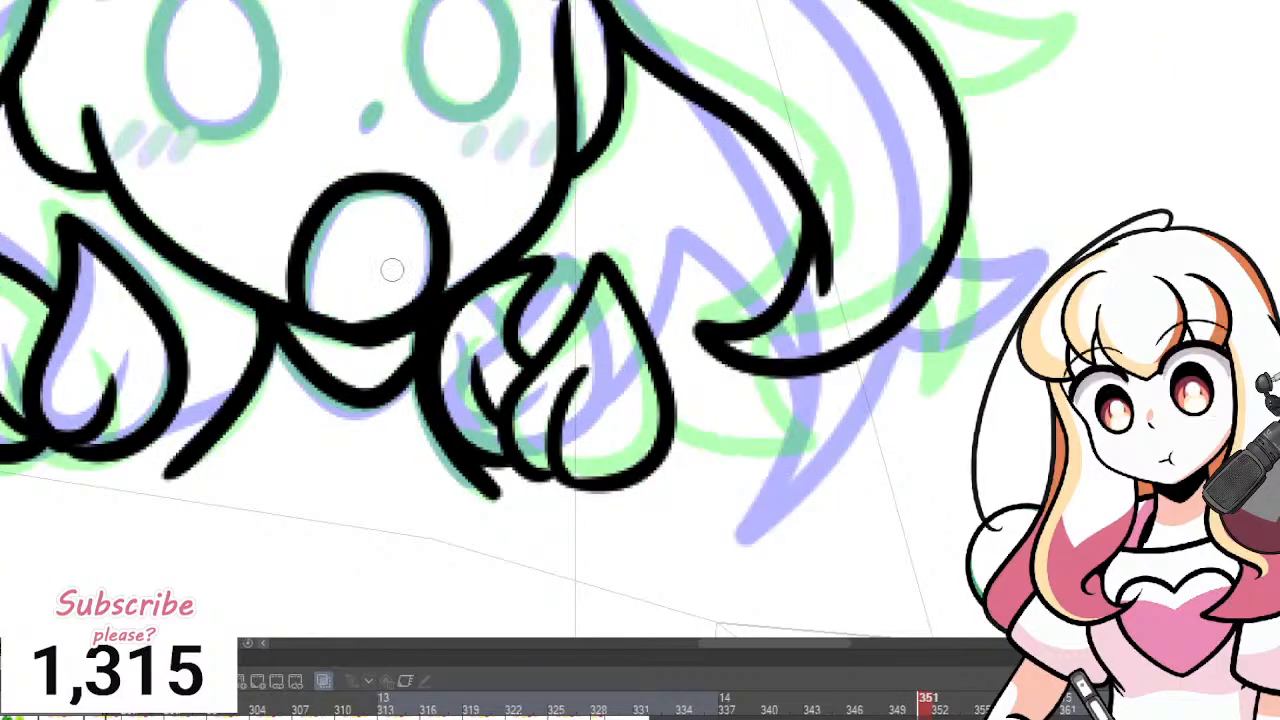
Delete the strokes of the teardrop-shaped curls right of the neck on frame 351.
scroll(478, 380, "up", 1)
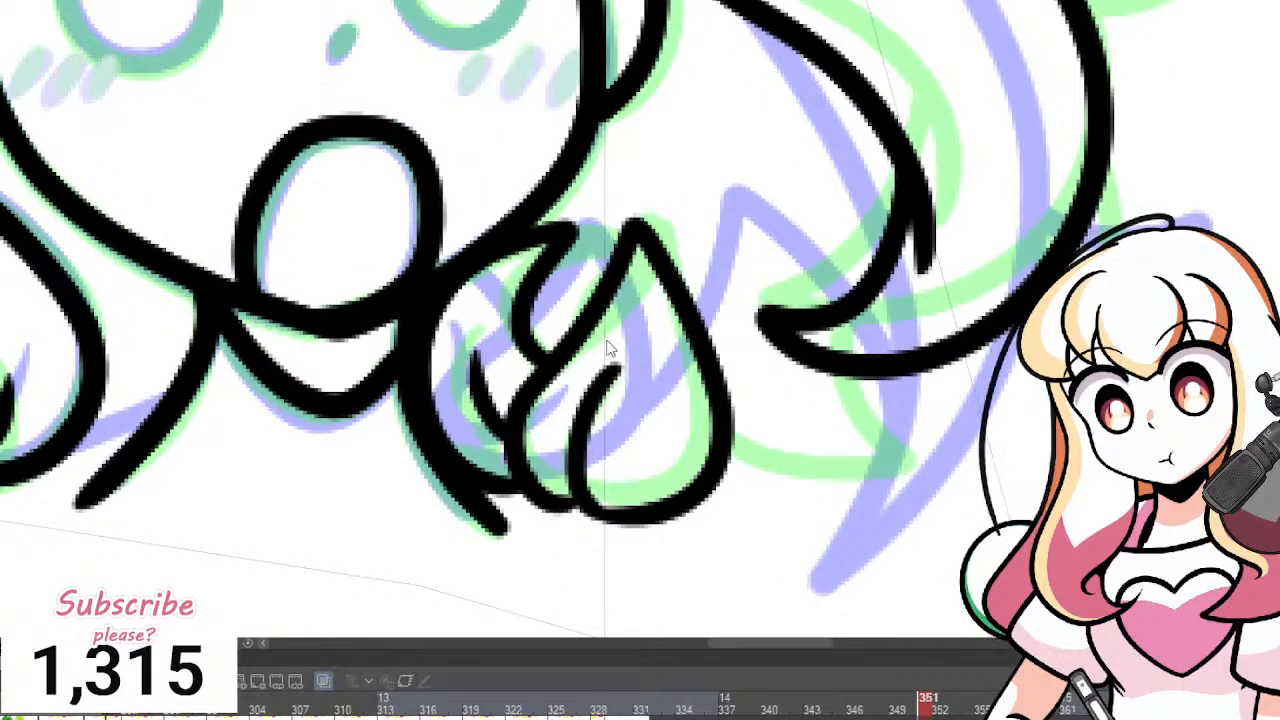
left_click(596, 304)
key("Delete")
left_click(523, 318)
key("Delete")
left_click(488, 402)
key("Delete")
left_click(586, 455)
key("Delete")
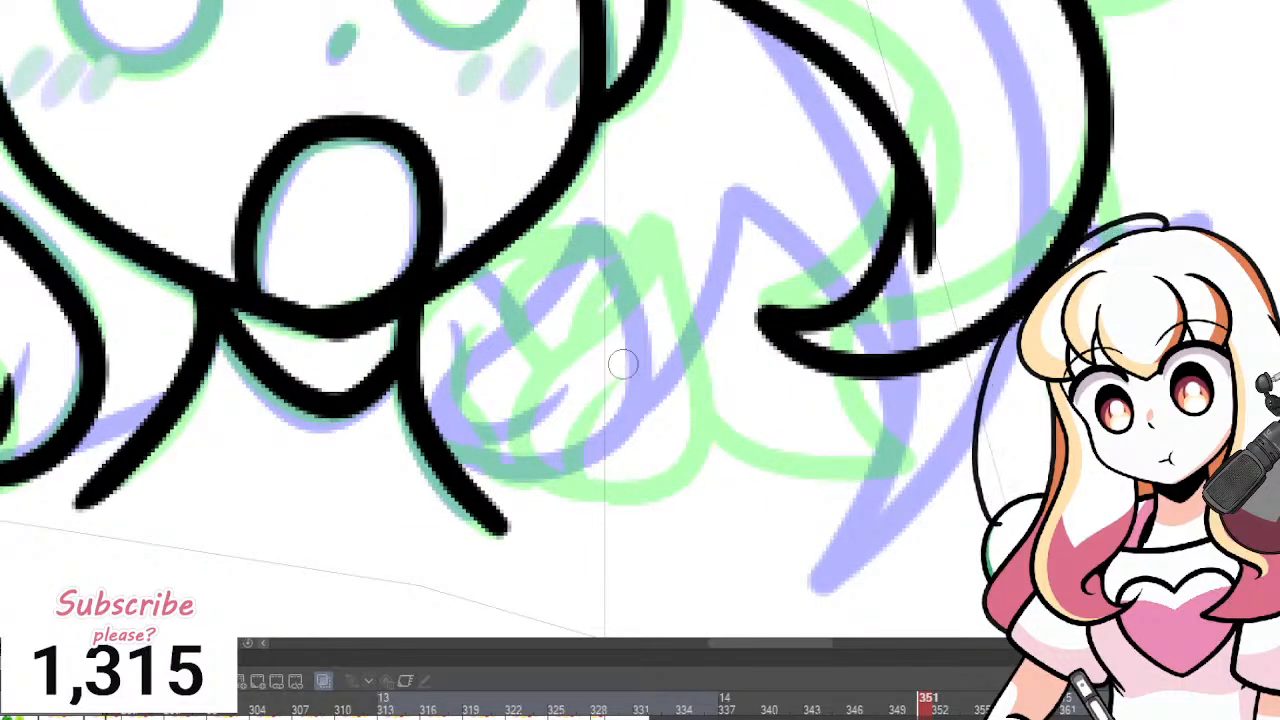
Redraw the large teardrop-shaped curl closer to the neck with its inner crease, and check it against the neighbouring frames.
mouse_move(540, 472)
left_mouse_down()
mouse_move(480, 400)
mouse_move(614, 223)
mouse_move(628, 232)
mouse_move(634, 486)
mouse_move(528, 469)
mouse_move(575, 370)
left_mouse_up()
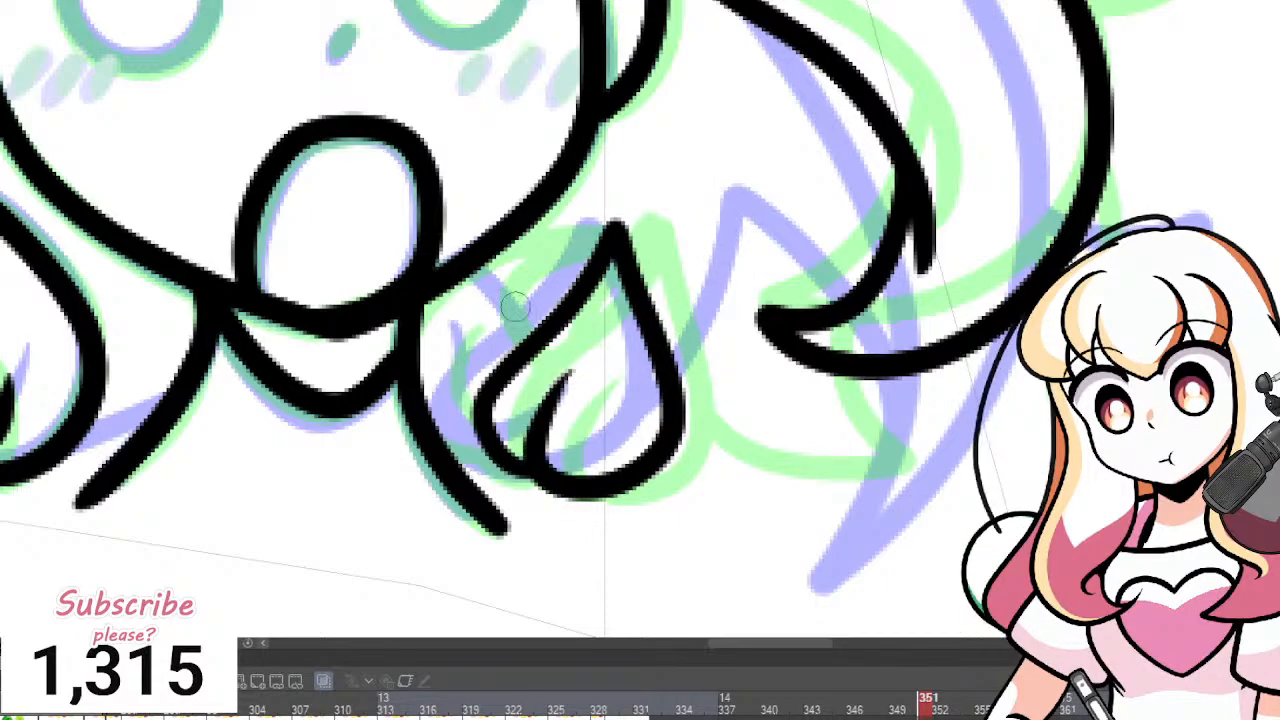
key("comma")
key("comma")
key("period")
key("period")
key("period")
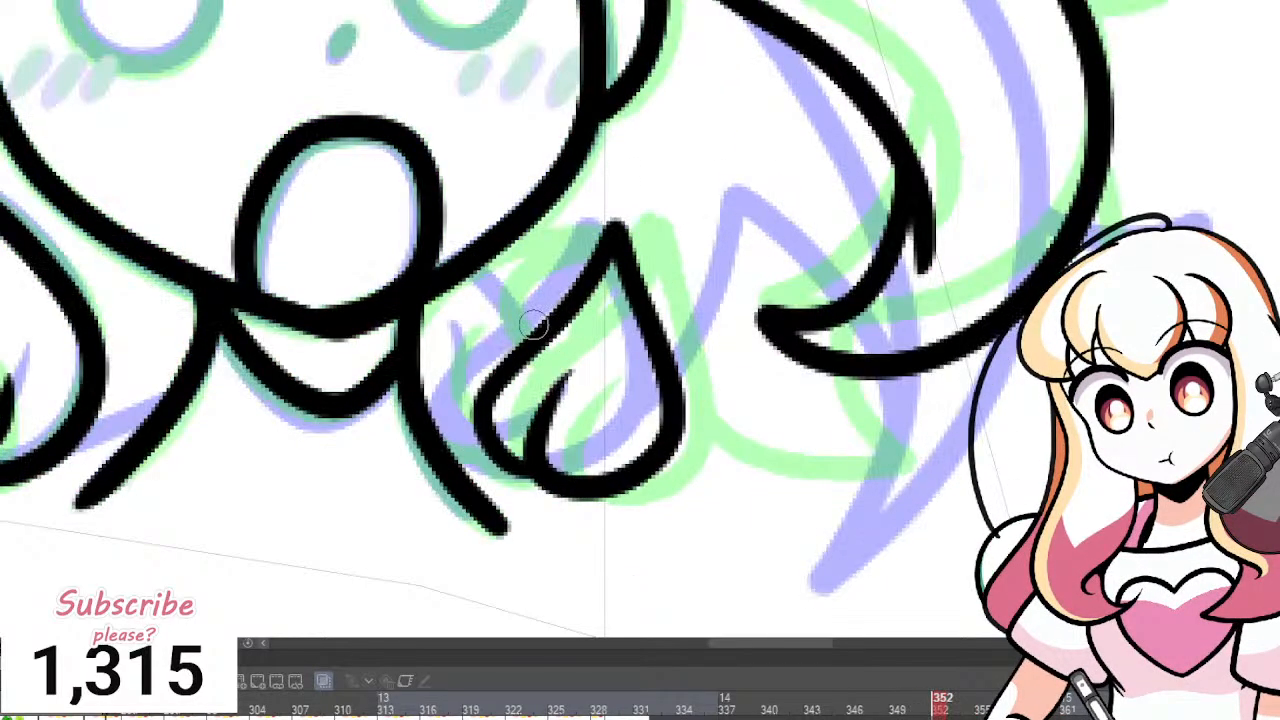
key("period")
key("comma")
Ink the smaller strands between the neck and the large curl, joining them to the jaw and the neck line.
mouse_move(532, 338)
left_mouse_down()
mouse_move(504, 318)
mouse_move(547, 238)
left_mouse_up()
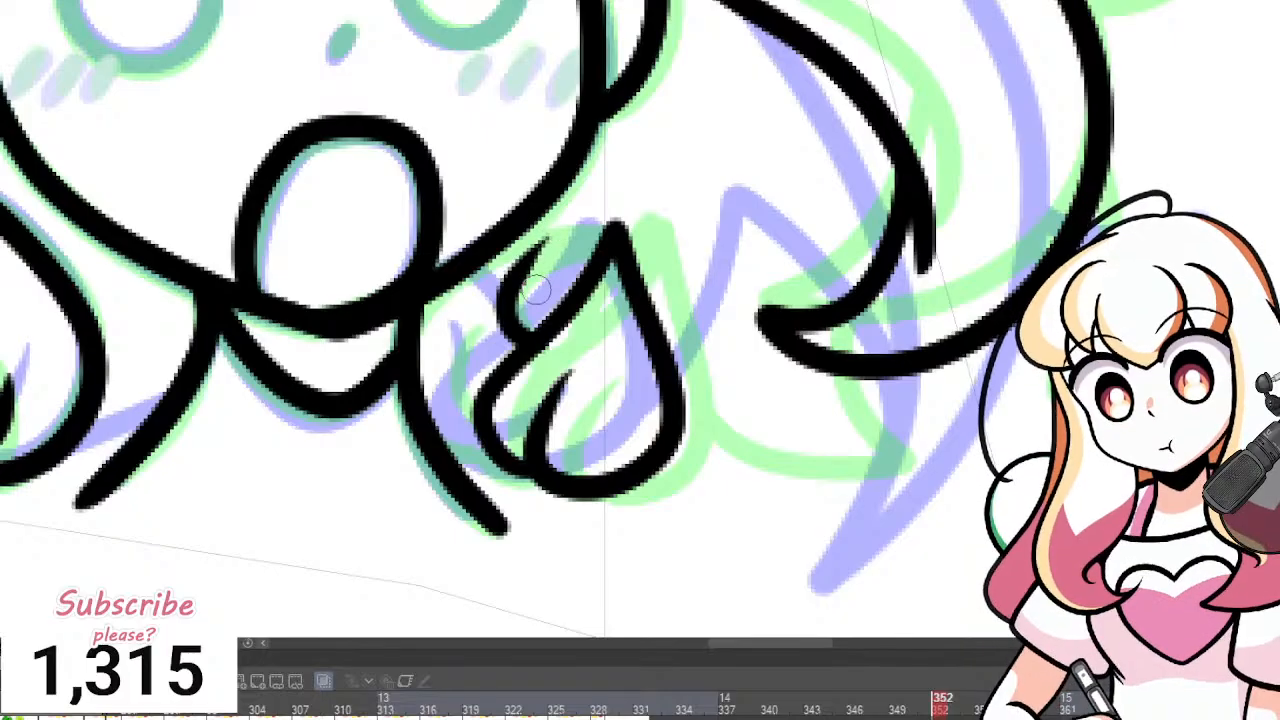
key("ctrl+z")
left_click_drag(525, 335, 556, 210)
left_click_drag(436, 428, 503, 458)
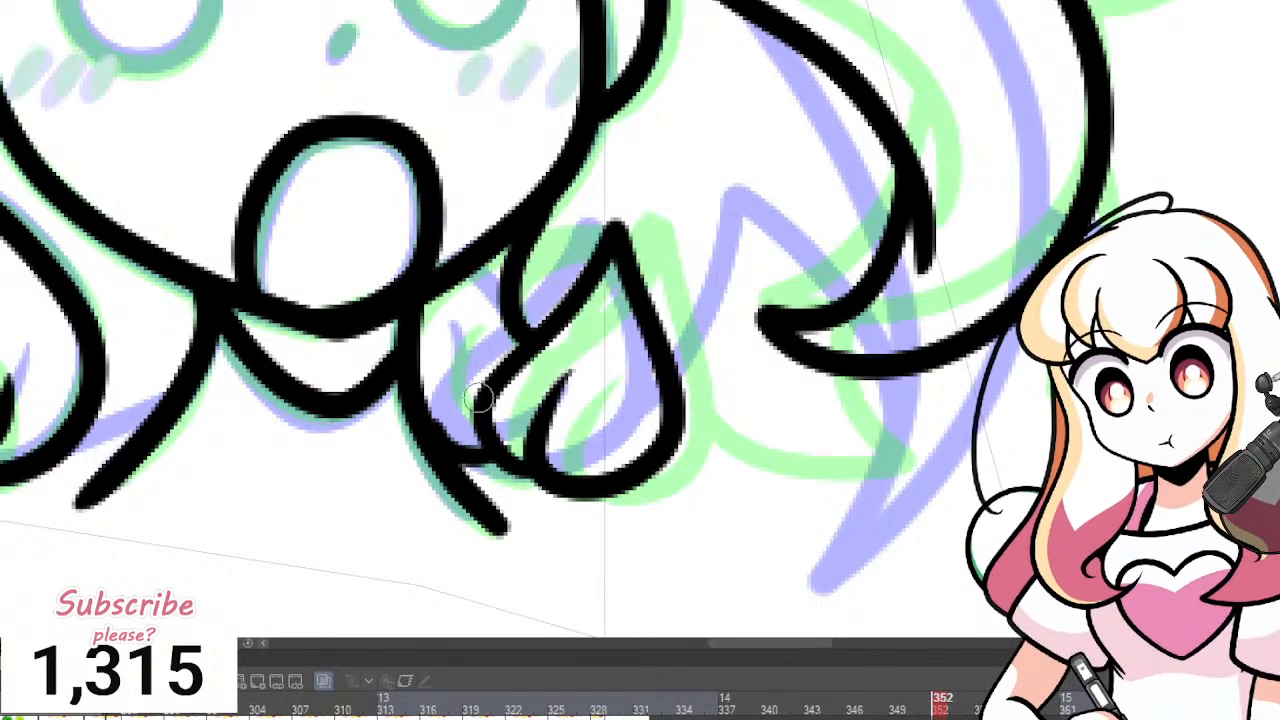
key("ctrl+z")
left_click_drag(431, 411, 506, 460)
mouse_move(463, 312)
left_mouse_down()
mouse_move(494, 439)
mouse_move(492, 413)
mouse_move(464, 429)
mouse_move(495, 441)
left_mouse_up()
key("ctrl+z")
left_click_drag(417, 367, 480, 445)
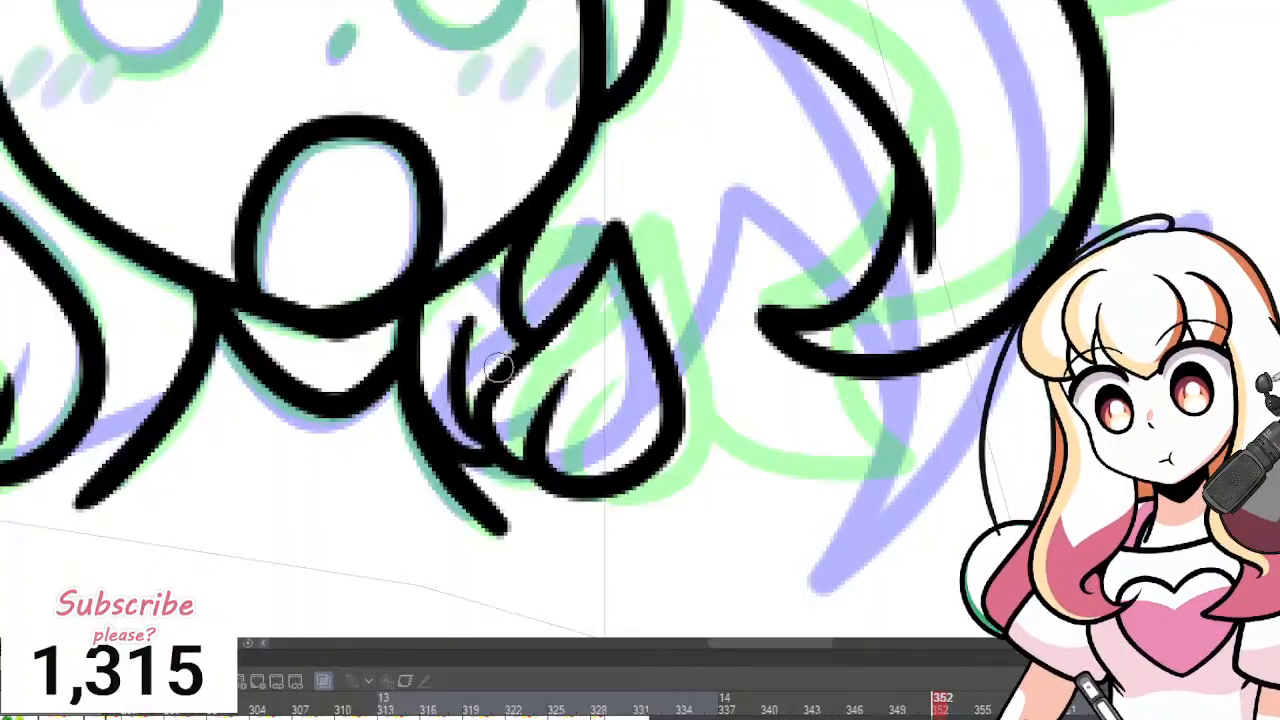
Ink the thick arched upper lash line over the right eye, following the guide drawing.
scroll(509, 352, "down", 3)
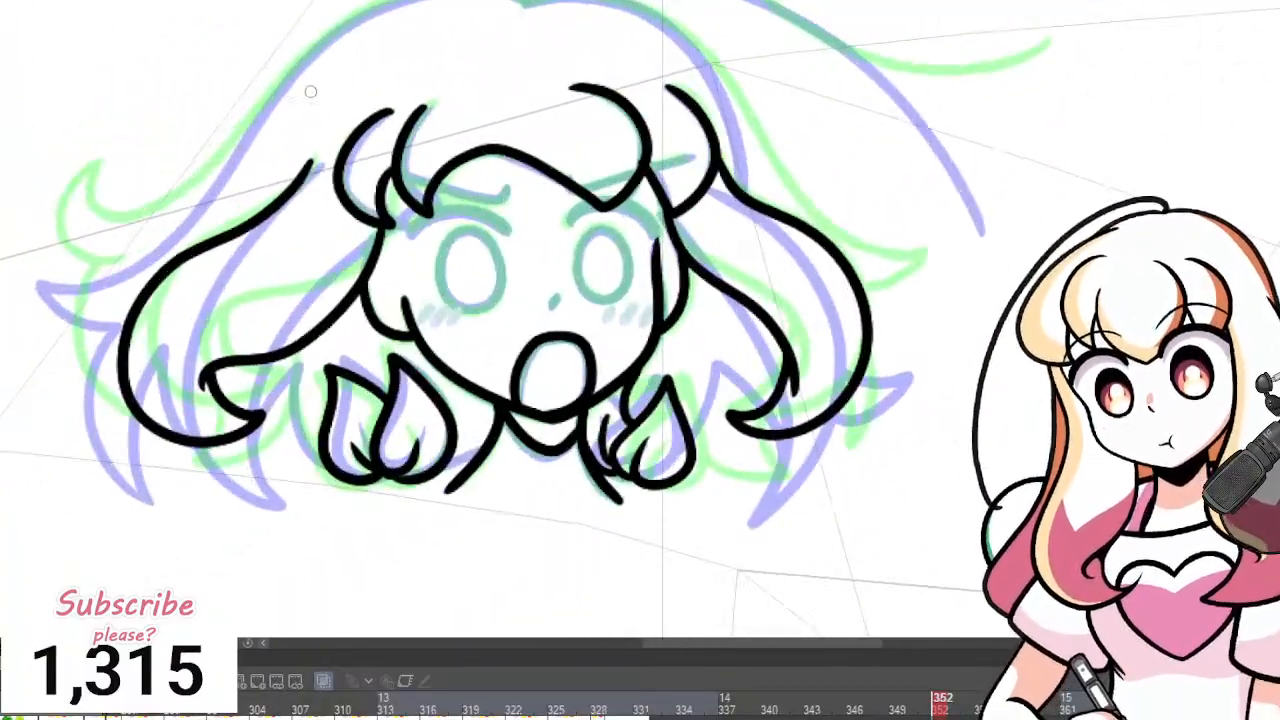
scroll(510, 232, "up", 1)
scroll(510, 232, "down", 1)
scroll(517, 206, "up", 5)
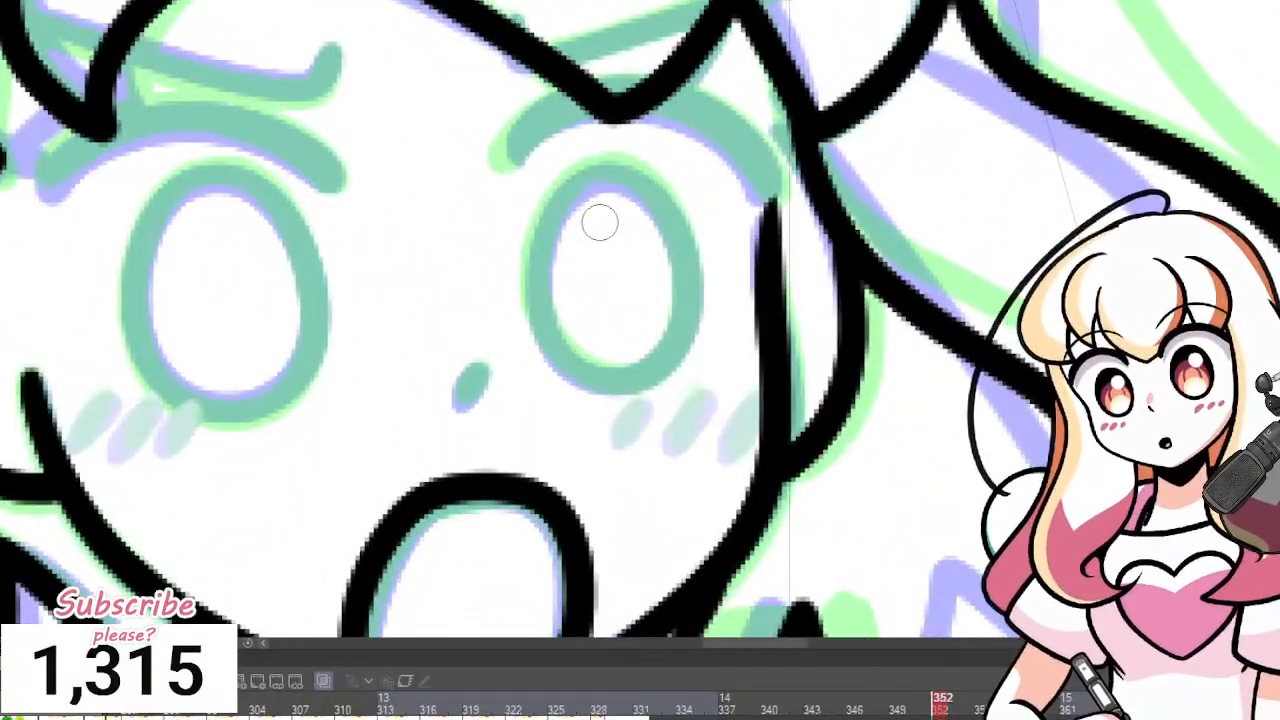
mouse_move(503, 156)
left_mouse_down()
mouse_move(628, 81)
mouse_move(741, 114)
mouse_move(776, 178)
left_mouse_up()
key("ctrl+z")
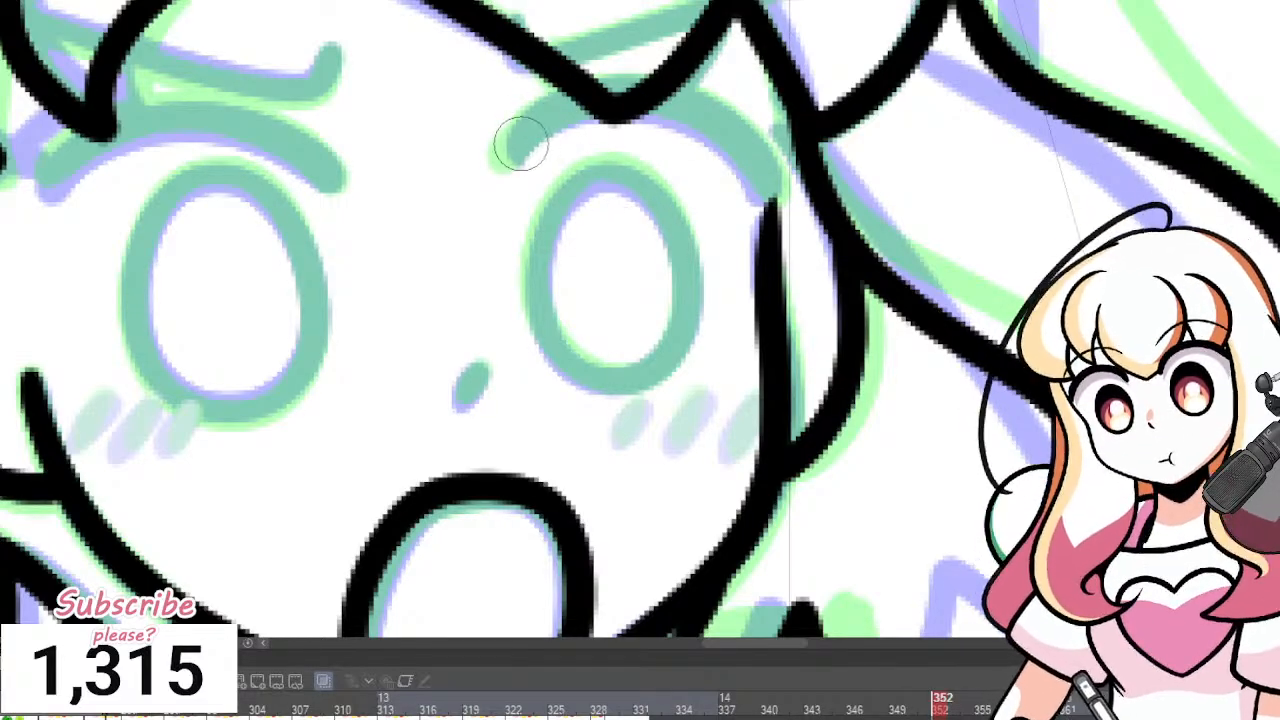
mouse_move(505, 155)
left_mouse_down()
mouse_move(634, 77)
mouse_move(746, 128)
mouse_move(766, 197)
left_mouse_up()
key("ctrl+z")
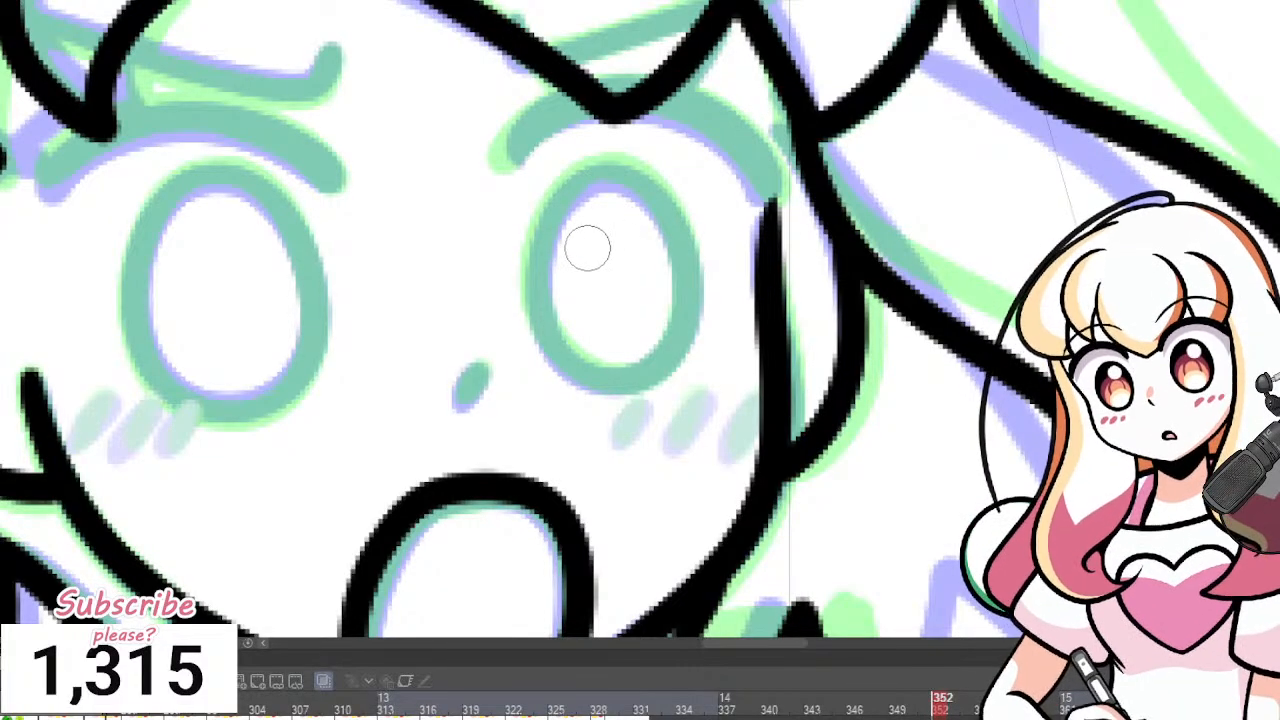
mouse_move(505, 158)
left_mouse_down()
mouse_move(585, 93)
mouse_move(700, 110)
mouse_move(765, 176)
mouse_move(765, 197)
mouse_move(508, 160)
mouse_move(632, 89)
mouse_move(741, 135)
mouse_move(766, 189)
left_mouse_up()
key("ctrl+z")
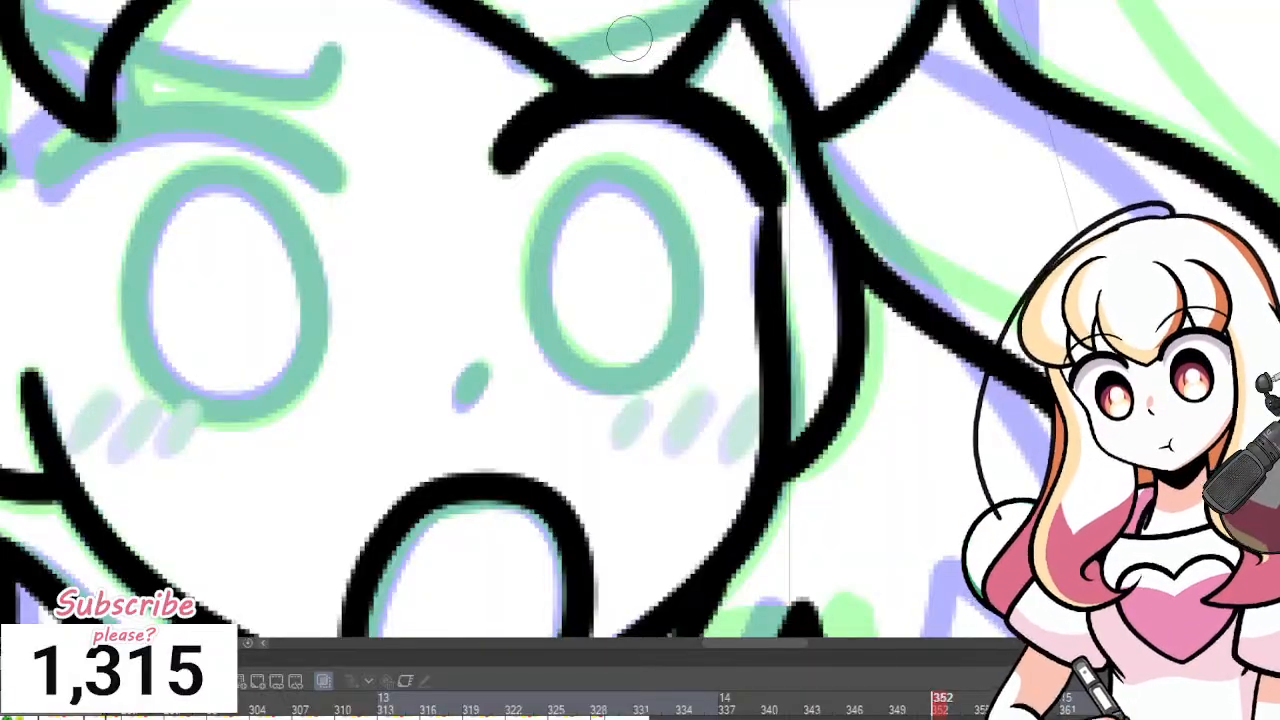
scroll(602, 208, "down", 4)
scroll(460, 180, "up", 5)
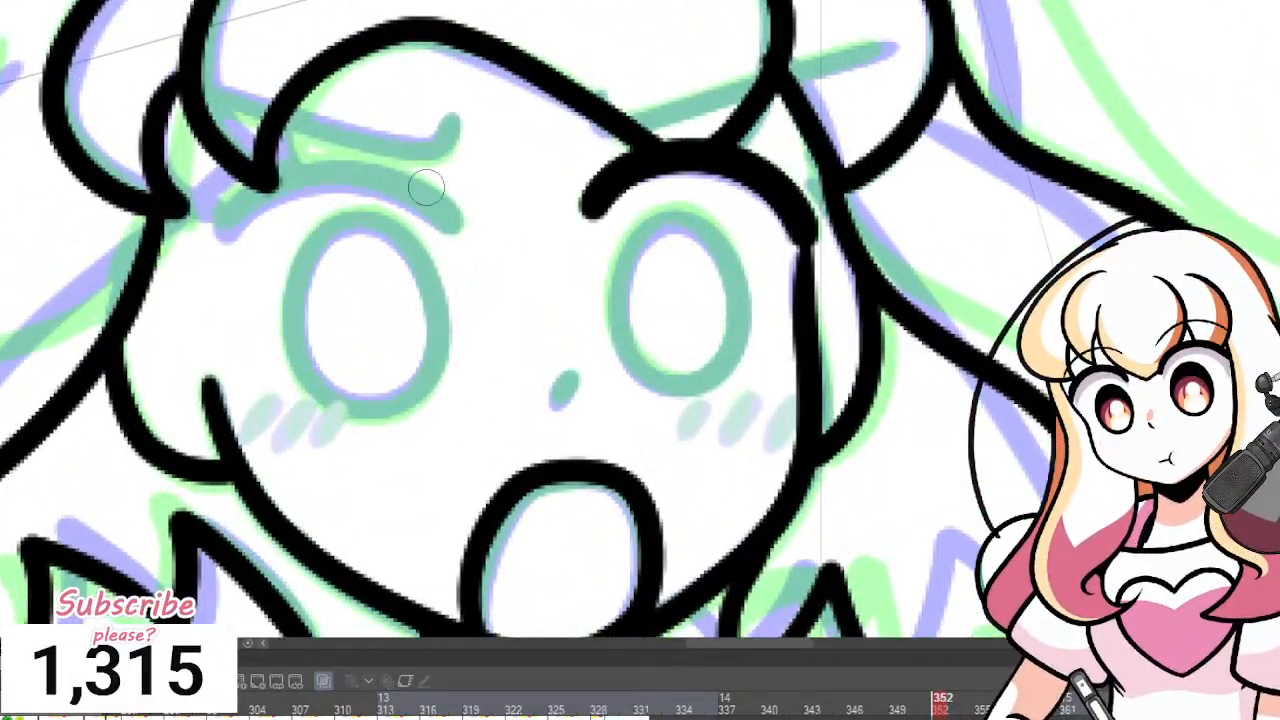
Ink the thick arched upper lash line over the left eye on frame 352, following the guide drawings.
scroll(313, 193, "down", 3)
scroll(429, 251, "up", 2)
scroll(537, 186, "down", 1)
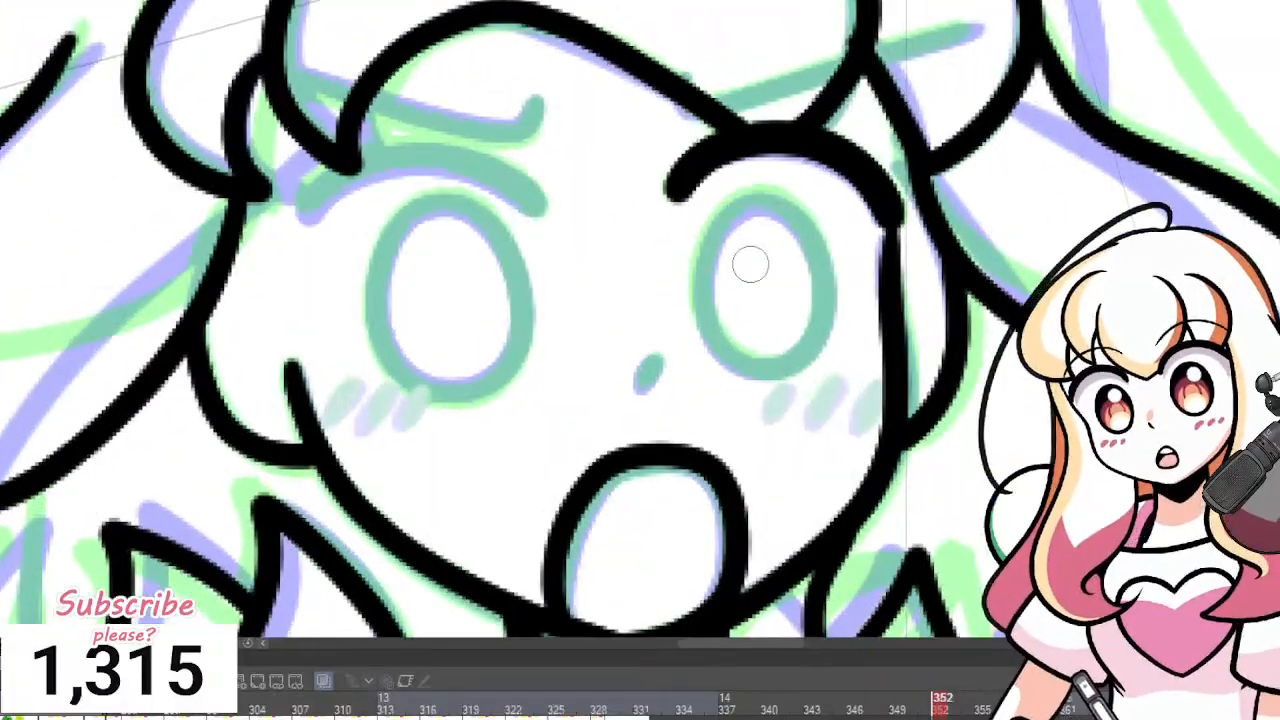
scroll(749, 263, "up", 2)
scroll(491, 175, "down", 1)
scroll(491, 190, "up", 2)
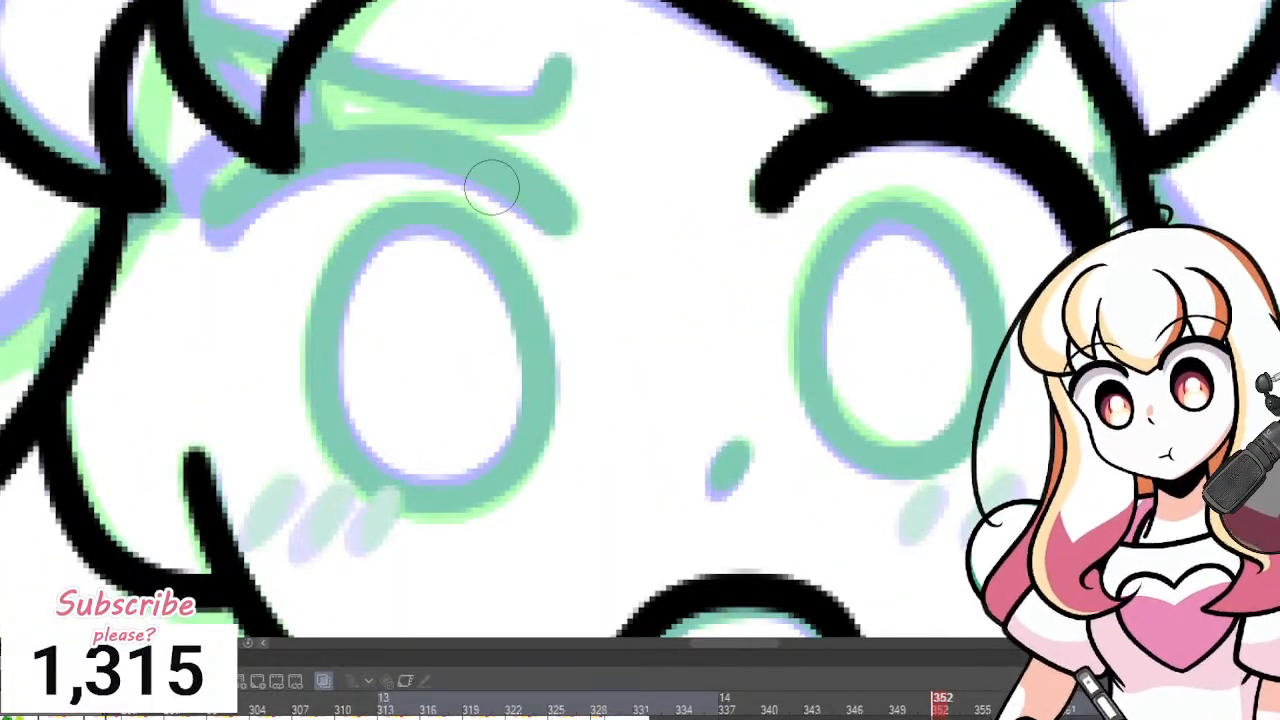
mouse_move(215, 245)
left_mouse_down()
mouse_move(326, 138)
mouse_move(491, 162)
mouse_move(578, 222)
left_mouse_up()
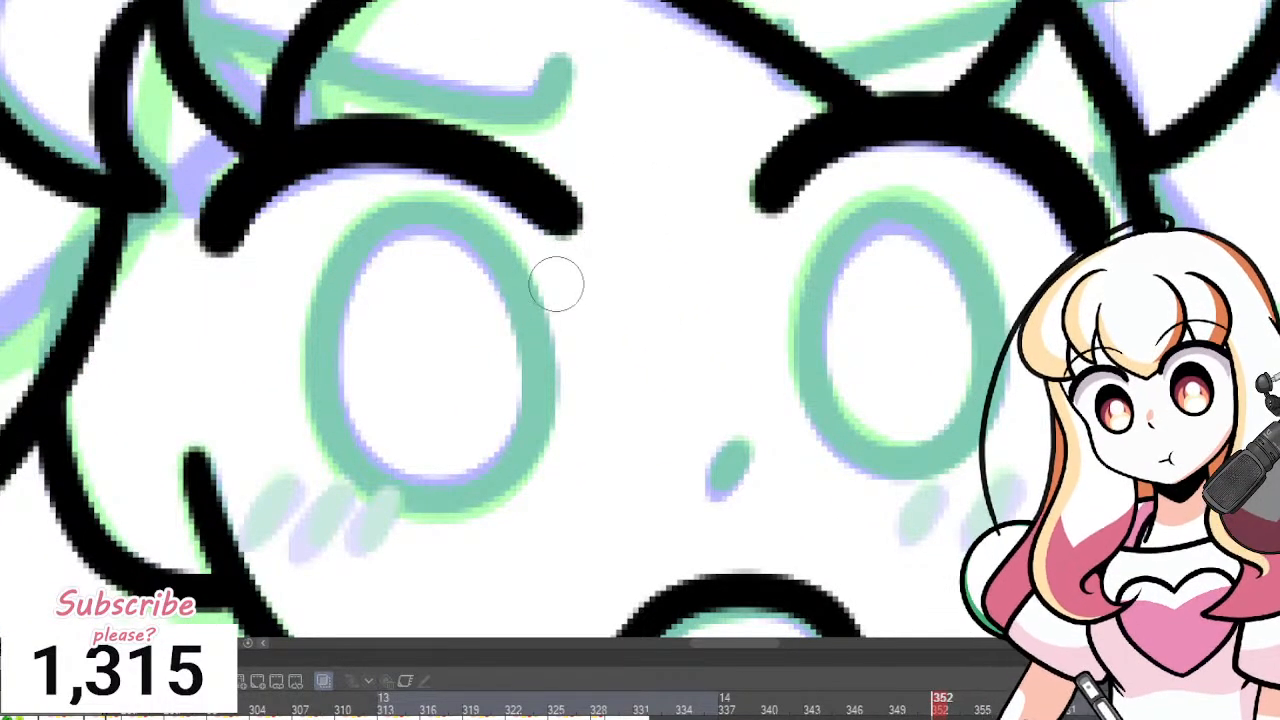
Ink the oval outline of the right eye beneath its lash line, tracing the guide drawings.
mouse_move(905, 203)
left_mouse_down()
mouse_move(872, 198)
mouse_move(796, 318)
mouse_move(827, 448)
mouse_move(940, 456)
left_mouse_up()
key("ctrl+z")
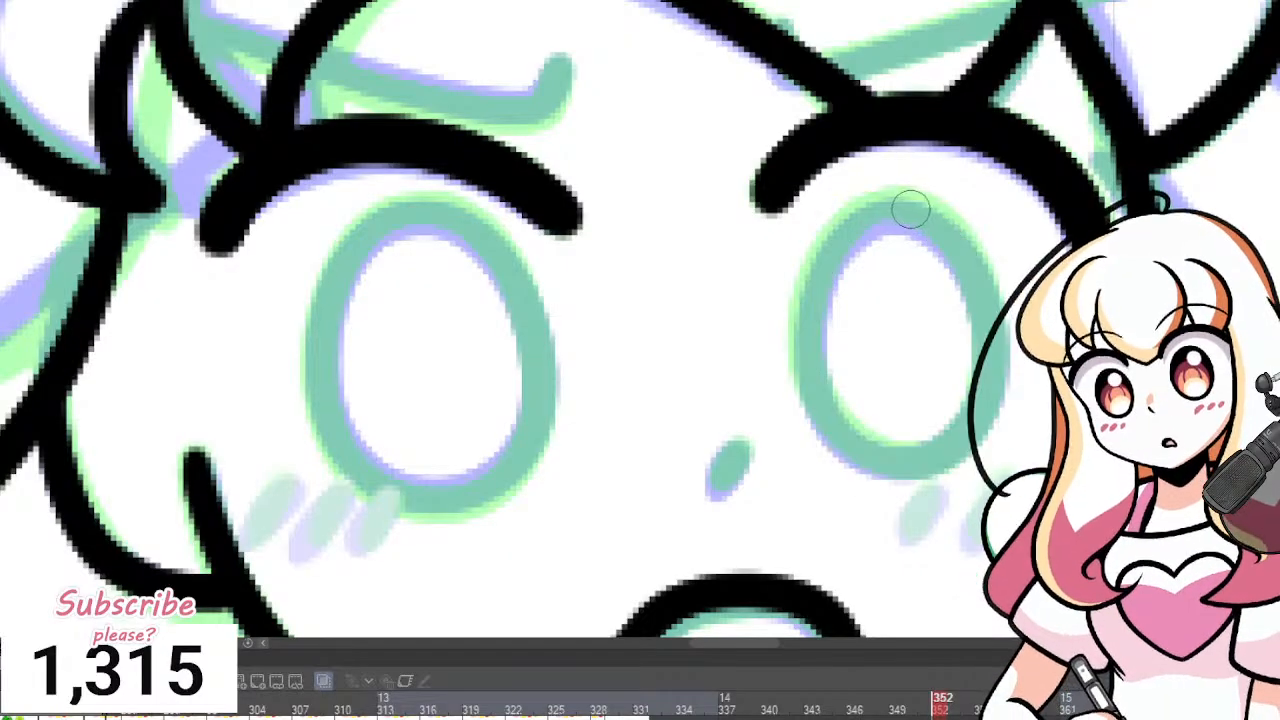
mouse_move(909, 209)
left_mouse_down()
mouse_move(801, 329)
mouse_move(845, 447)
mouse_move(933, 477)
mouse_move(1000, 385)
left_mouse_up()
mouse_move(987, 270)
left_mouse_down()
mouse_move(939, 203)
mouse_move(887, 189)
mouse_move(845, 250)
left_mouse_up()
scroll(771, 268, "down", 3)
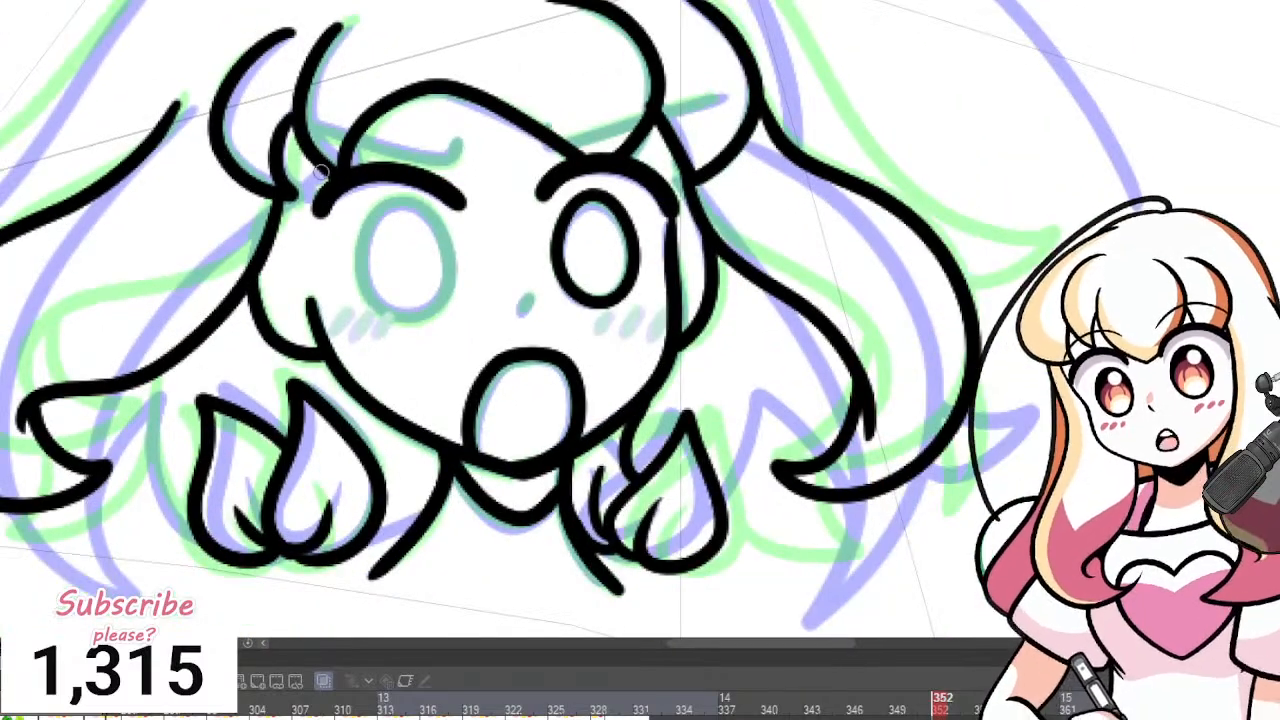
Ink the oval outline of the left eye beneath its lash line, tracing the guide drawings.
scroll(251, 134, "up", 3)
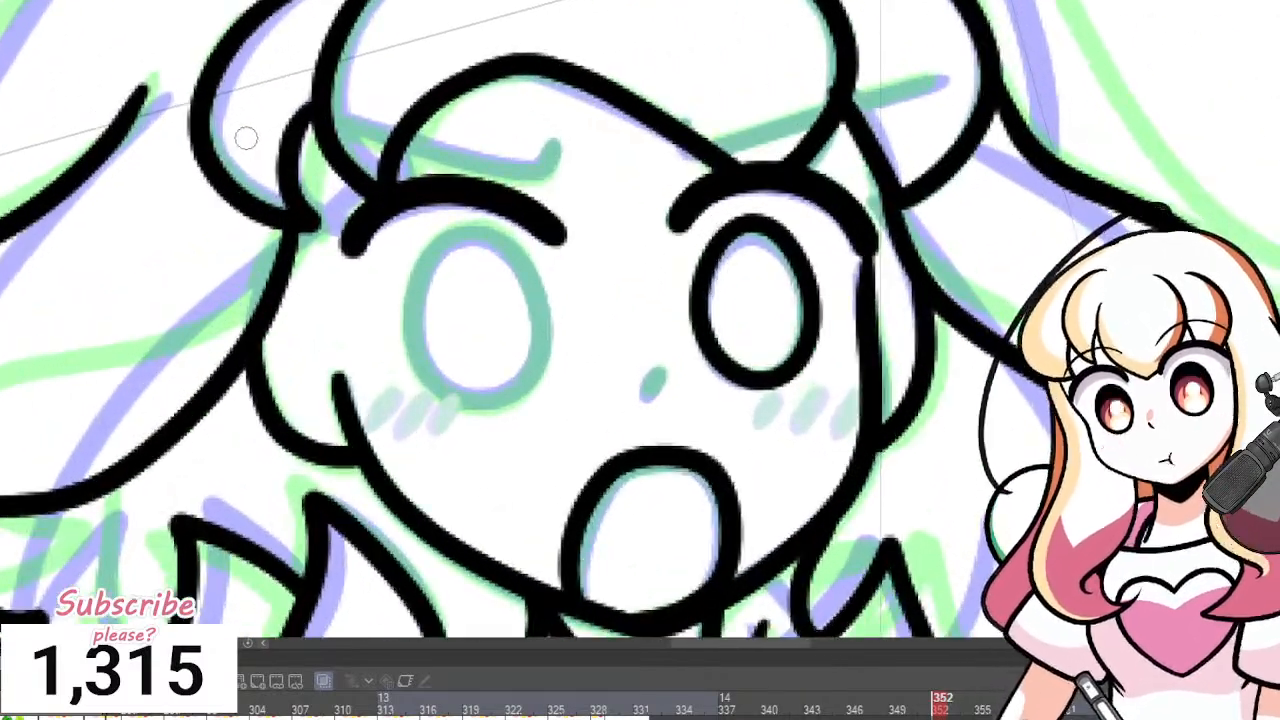
scroll(403, 253, "down", 2)
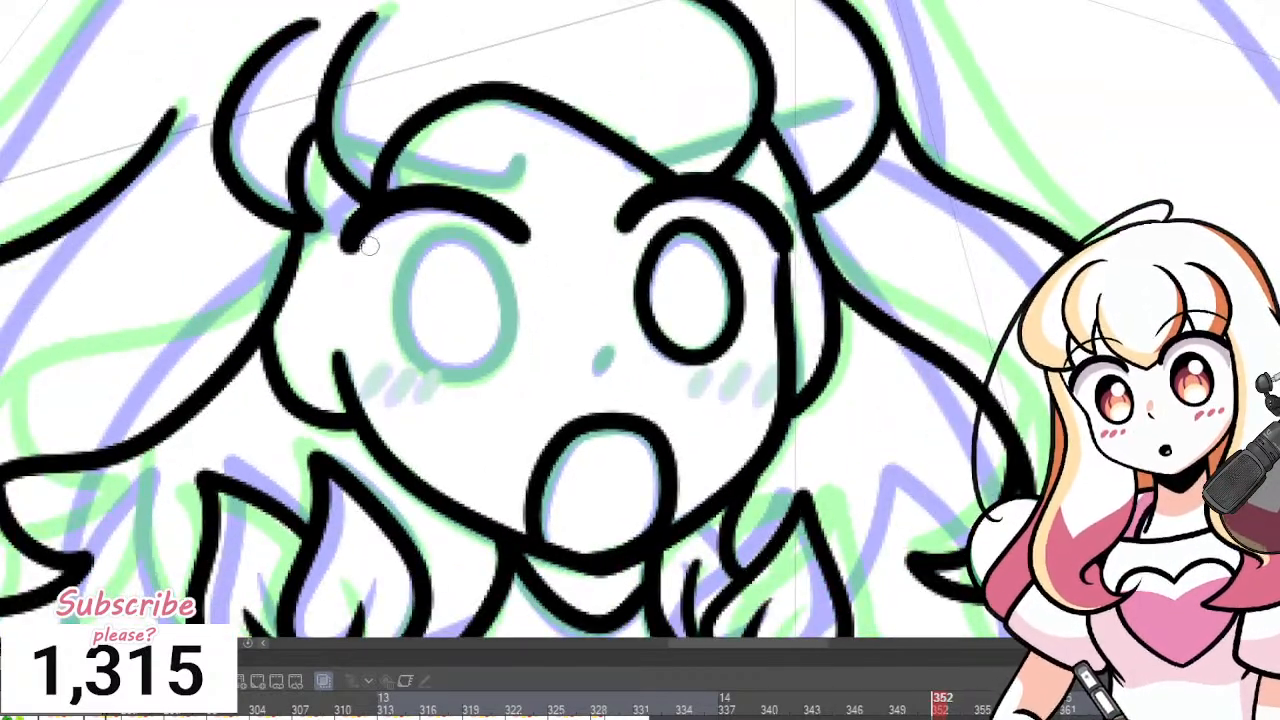
scroll(686, 371, "up", 3)
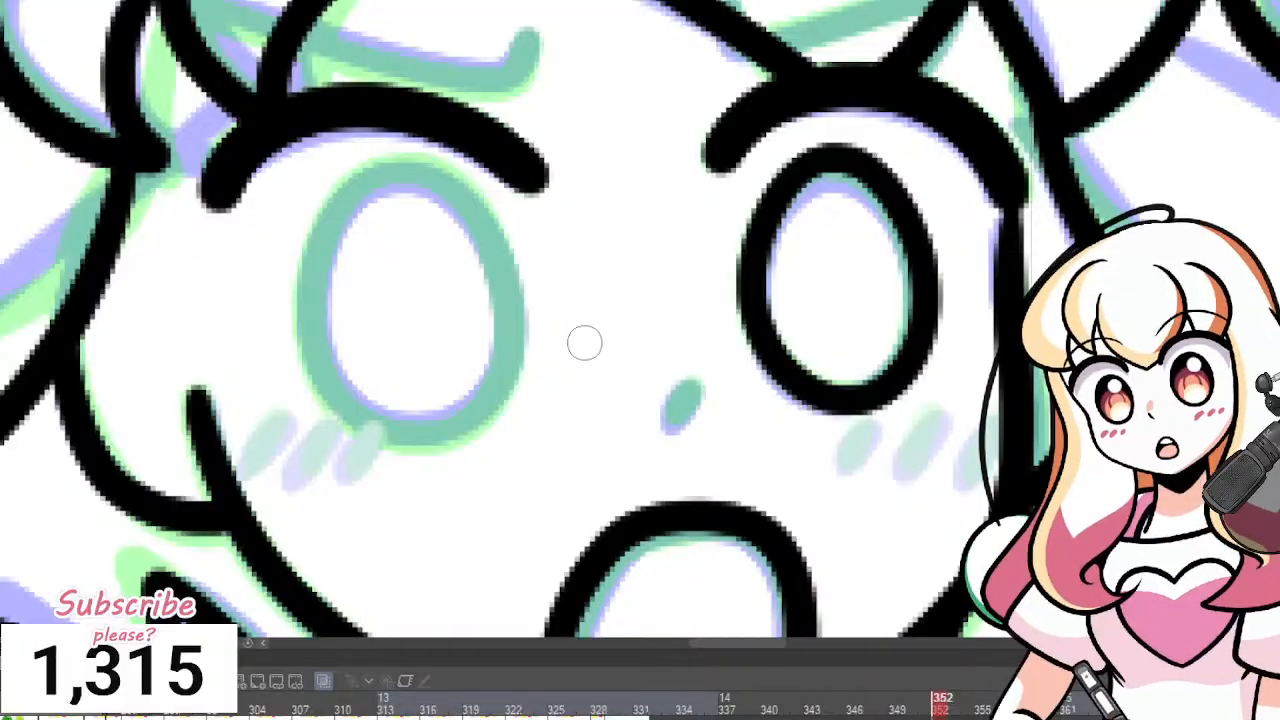
mouse_move(432, 172)
left_mouse_down()
mouse_move(385, 168)
mouse_move(316, 350)
left_mouse_up()
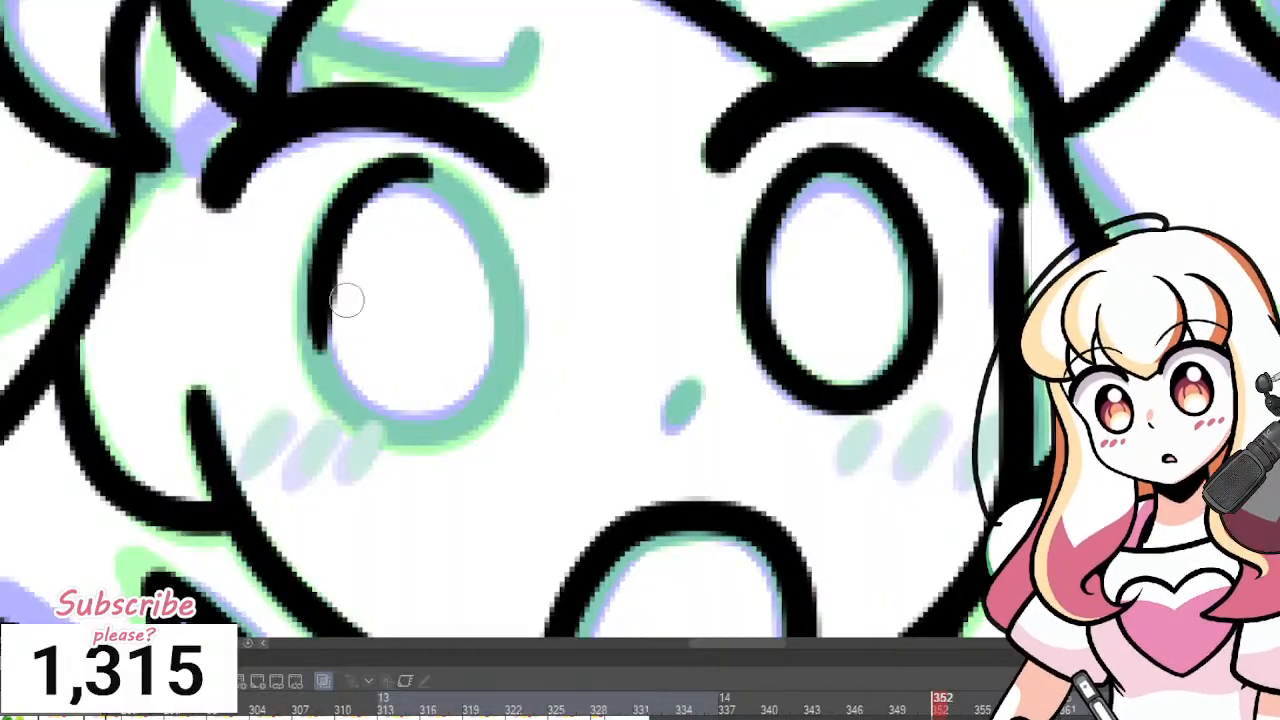
key("ctrl+z")
mouse_move(429, 171)
left_mouse_down()
mouse_move(309, 391)
mouse_move(534, 369)
mouse_move(430, 172)
mouse_move(409, 171)
mouse_move(371, 443)
mouse_move(516, 283)
mouse_move(430, 172)
left_mouse_up()
key("ctrl+z")
scroll(475, 235, "down", 2)
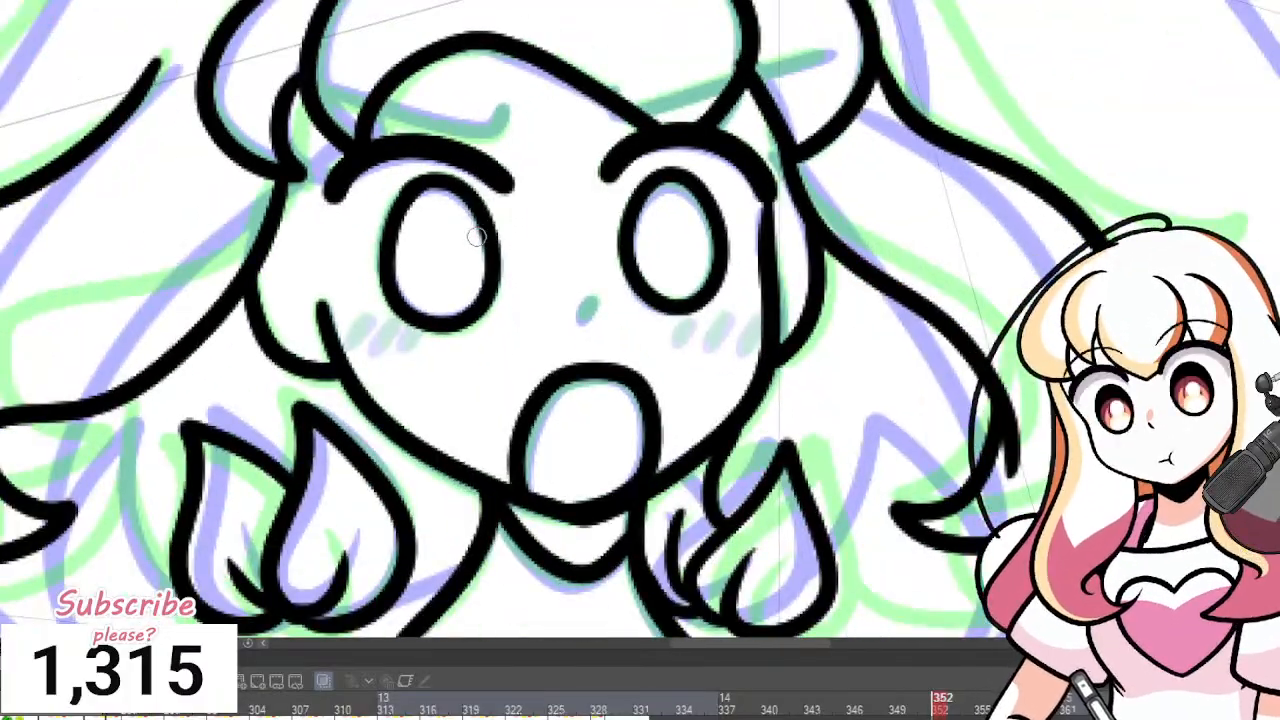
Ink the small nose mark and add three pink blush strokes on each cheek.
scroll(475, 235, "down", 4)
scroll(457, 205, "up", 5)
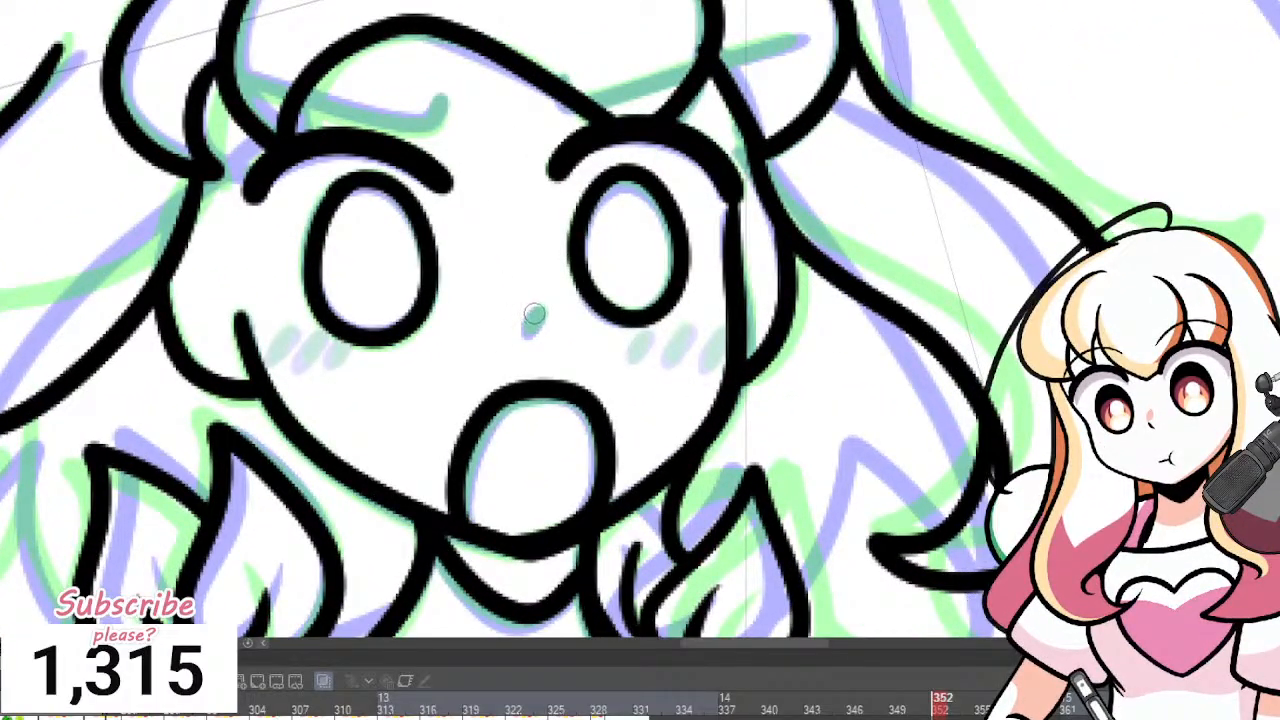
left_click_drag(534, 314, 544, 328)
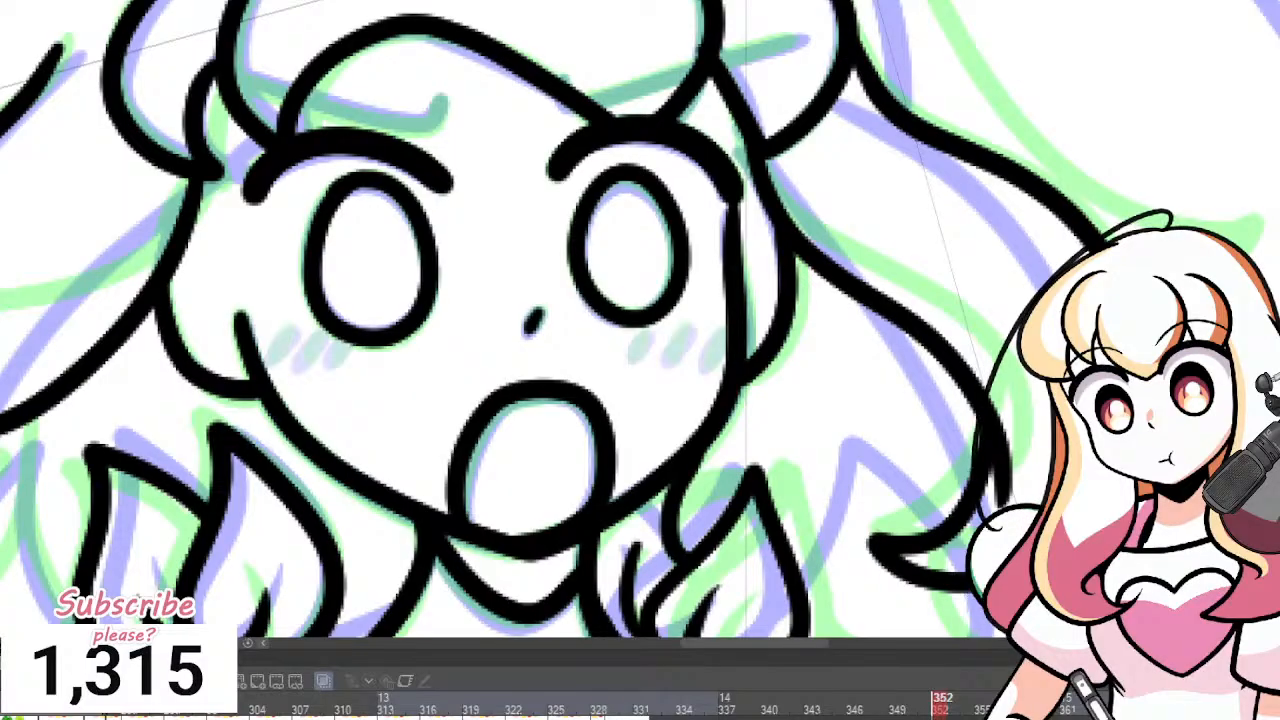
mouse_move(285, 330)
left_mouse_down()
mouse_move(272, 358)
mouse_move(334, 362)
left_mouse_up()
mouse_move(650, 328)
left_mouse_down()
mouse_move(636, 362)
mouse_move(660, 360)
left_mouse_up()
mouse_move(694, 324)
left_mouse_down()
mouse_move(669, 356)
mouse_move(716, 364)
left_mouse_up()
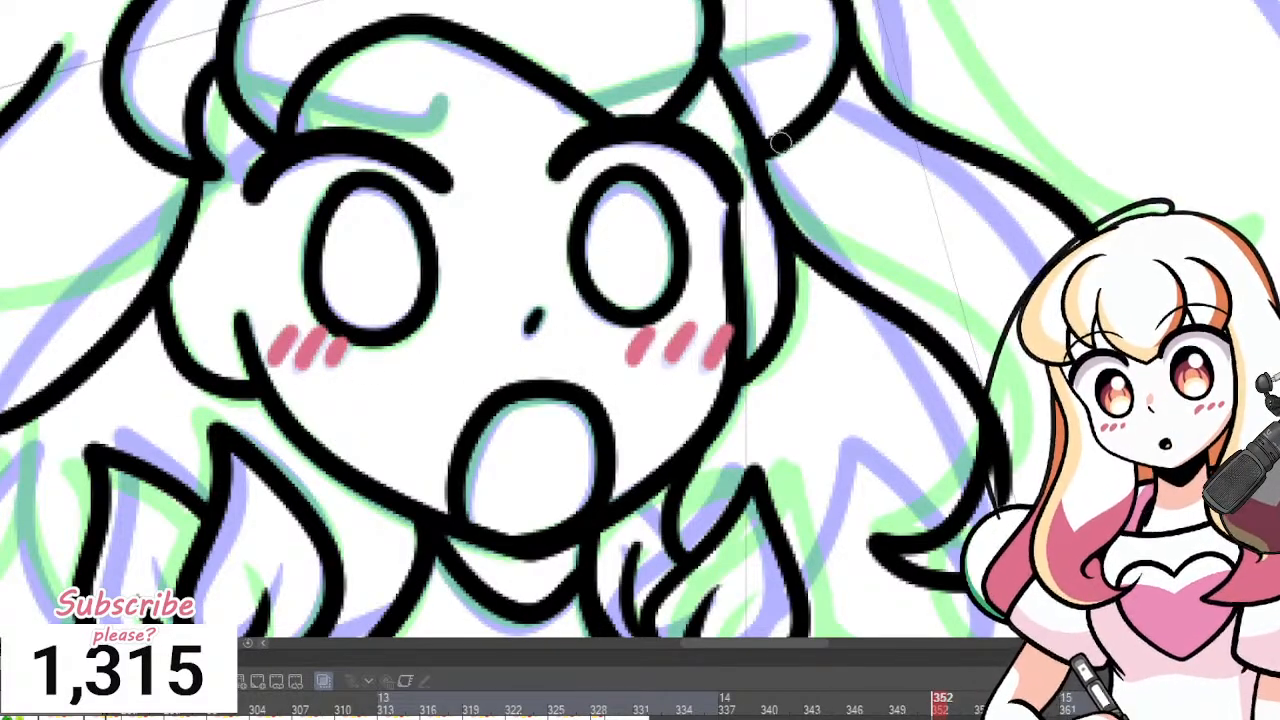
Ink the slanted right eyebrow across the bangs, with its short upturned inner end above the lash line.
scroll(734, 185, "down", 3)
scroll(694, 120, "up", 5)
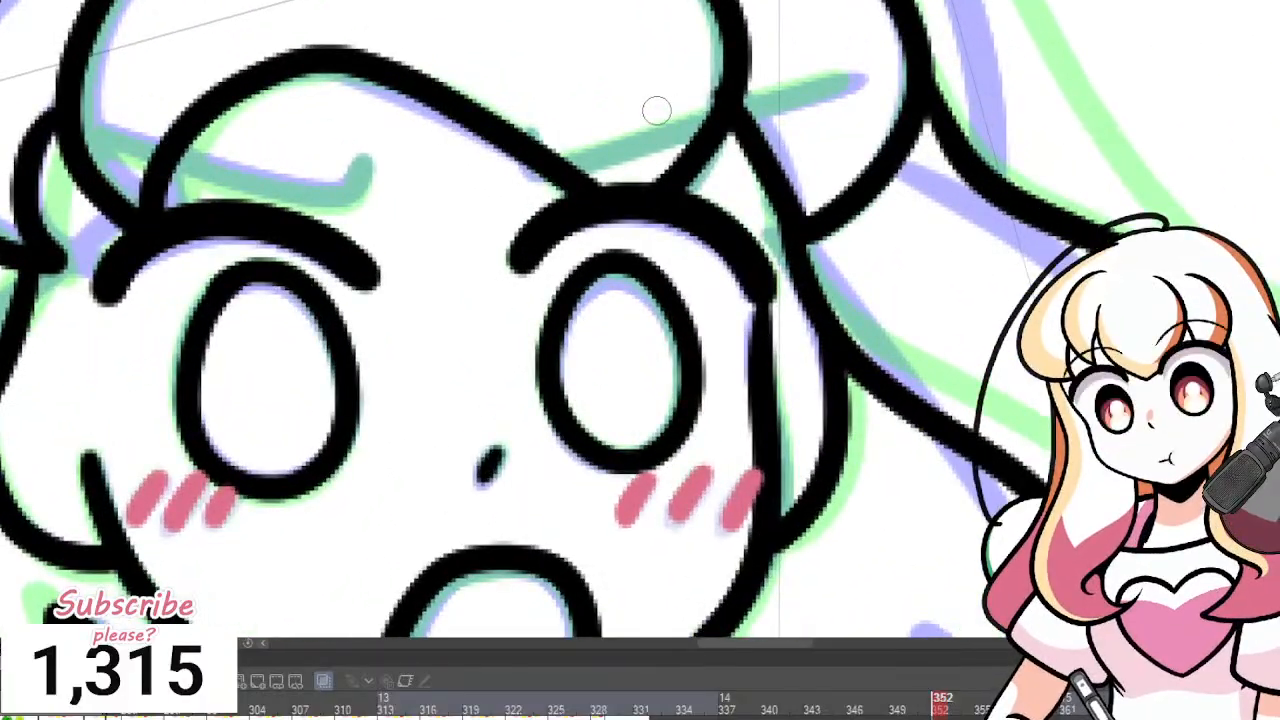
mouse_move(562, 172)
left_mouse_down()
mouse_move(827, 84)
mouse_move(627, 175)
mouse_move(574, 174)
mouse_move(536, 148)
mouse_move(562, 162)
mouse_move(855, 82)
left_mouse_up()
key("ctrl+z")
key("ctrl+z")
scroll(855, 82, "down", 4)
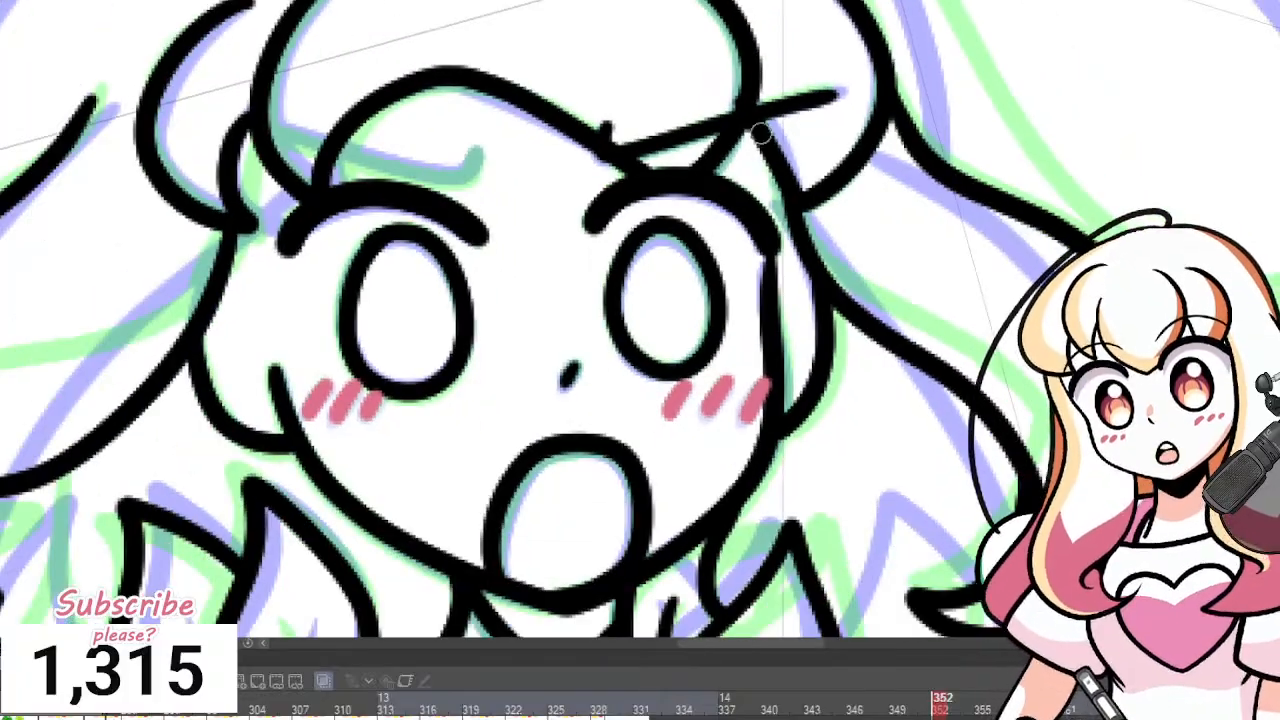
Ink the left eyebrow with its hooked inner end, running outward across the bangs above the left eye.
scroll(556, 213, "up", 4)
scroll(556, 213, "up", 2)
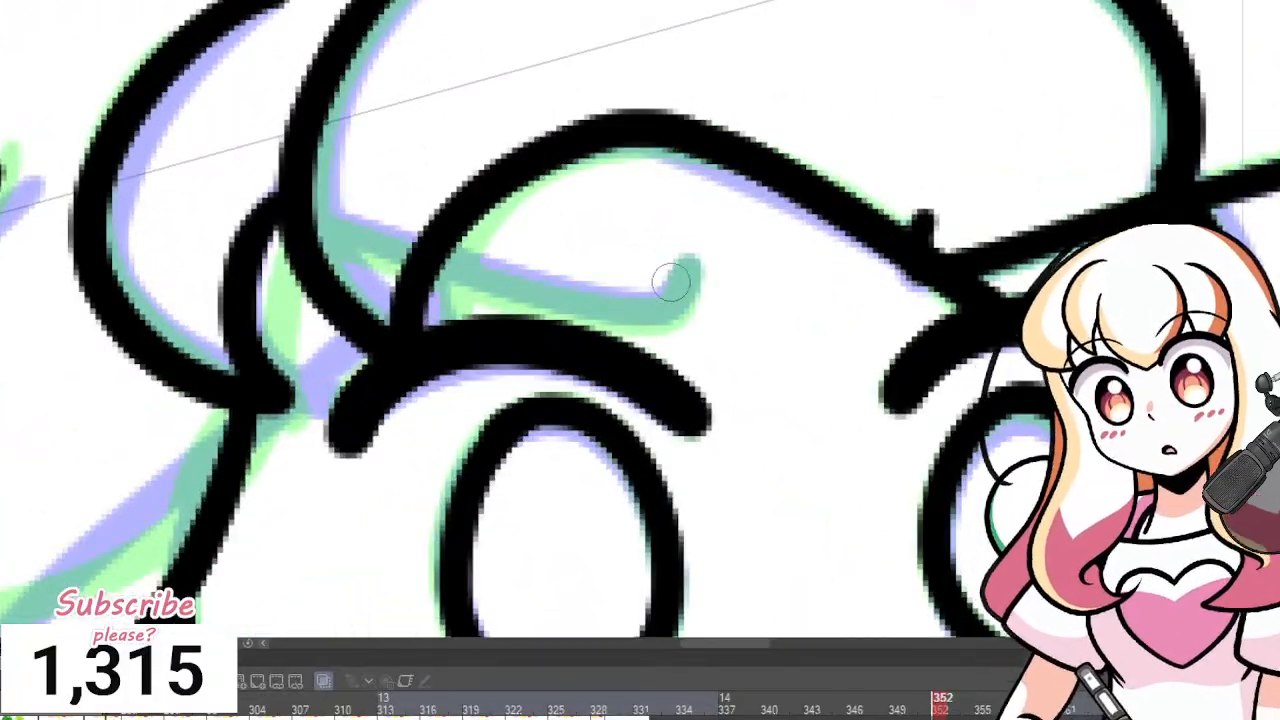
mouse_move(684, 256)
left_mouse_down()
mouse_move(645, 304)
mouse_move(287, 238)
left_mouse_up()
key("ctrl+z")
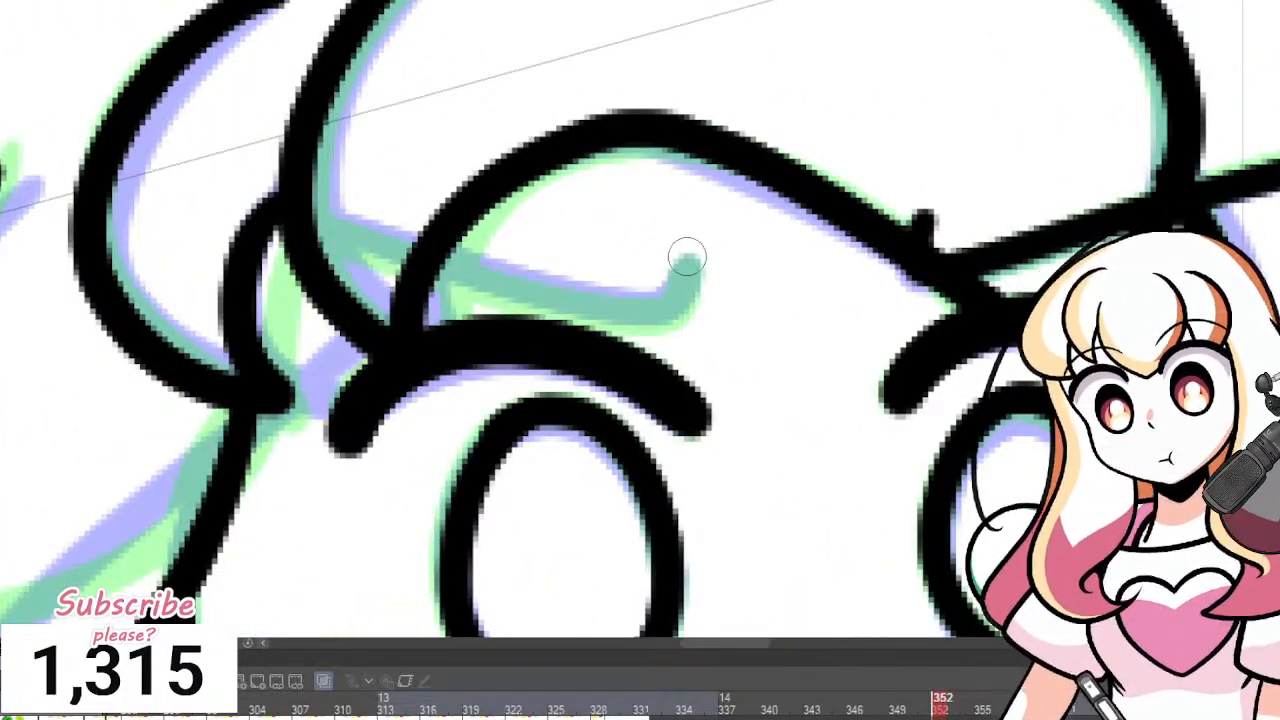
mouse_move(686, 258)
left_mouse_down()
mouse_move(565, 298)
mouse_move(371, 246)
mouse_move(335, 222)
left_mouse_up()
scroll(335, 222, "down", 5)
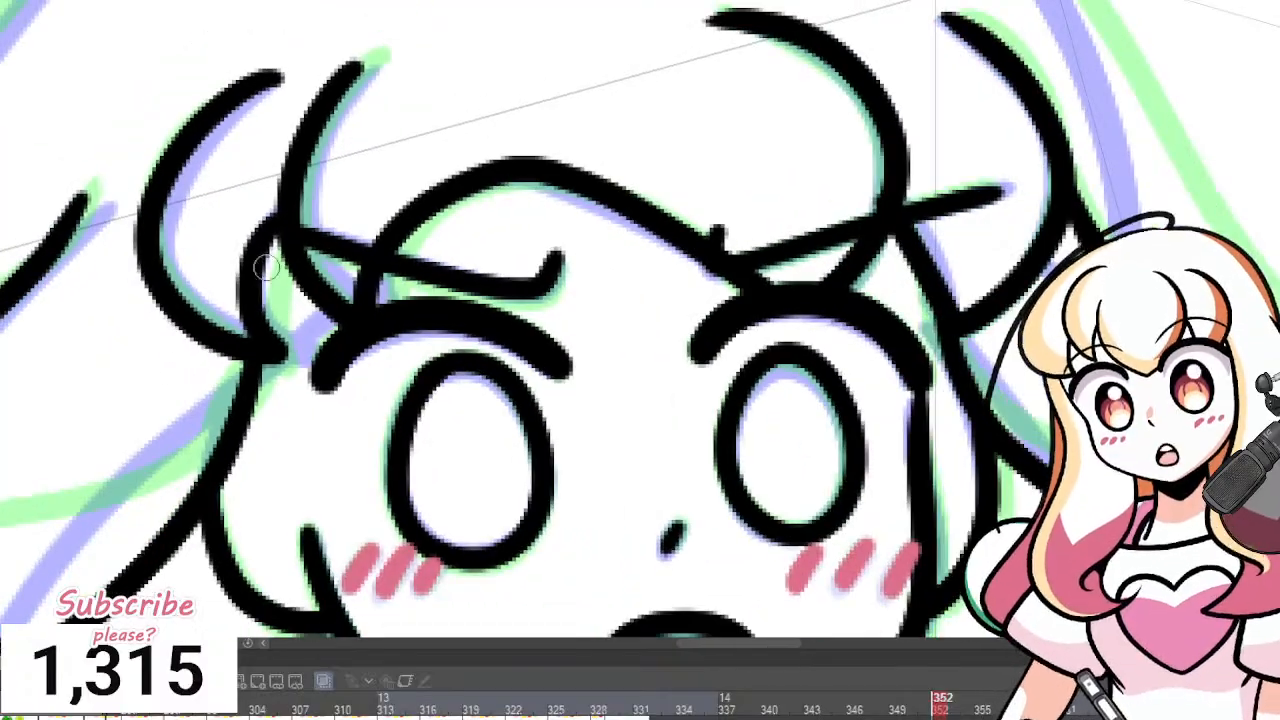
scroll(303, 284, "up", 2)
scroll(470, 265, "down", 2)
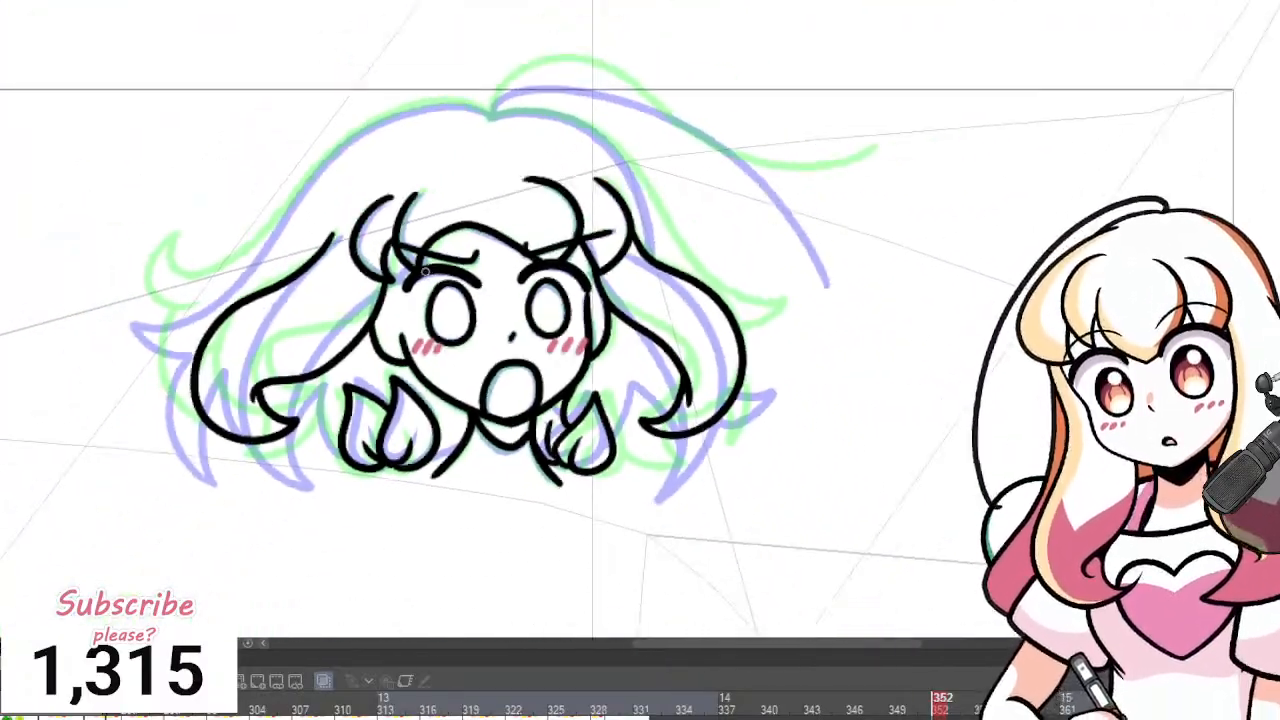
Ink the outer hair outline on frame 352 from the parting down both sides, including the flicked side tips.
scroll(404, 272, "up", 2)
mouse_move(505, 79)
left_mouse_down()
mouse_move(409, 66)
mouse_move(306, 137)
mouse_move(189, 297)
mouse_move(120, 304)
mouse_move(115, 264)
mouse_move(86, 326)
mouse_move(118, 348)
mouse_move(146, 334)
mouse_move(119, 466)
mouse_move(163, 478)
mouse_move(178, 380)
mouse_move(164, 416)
left_mouse_up()
key("e")
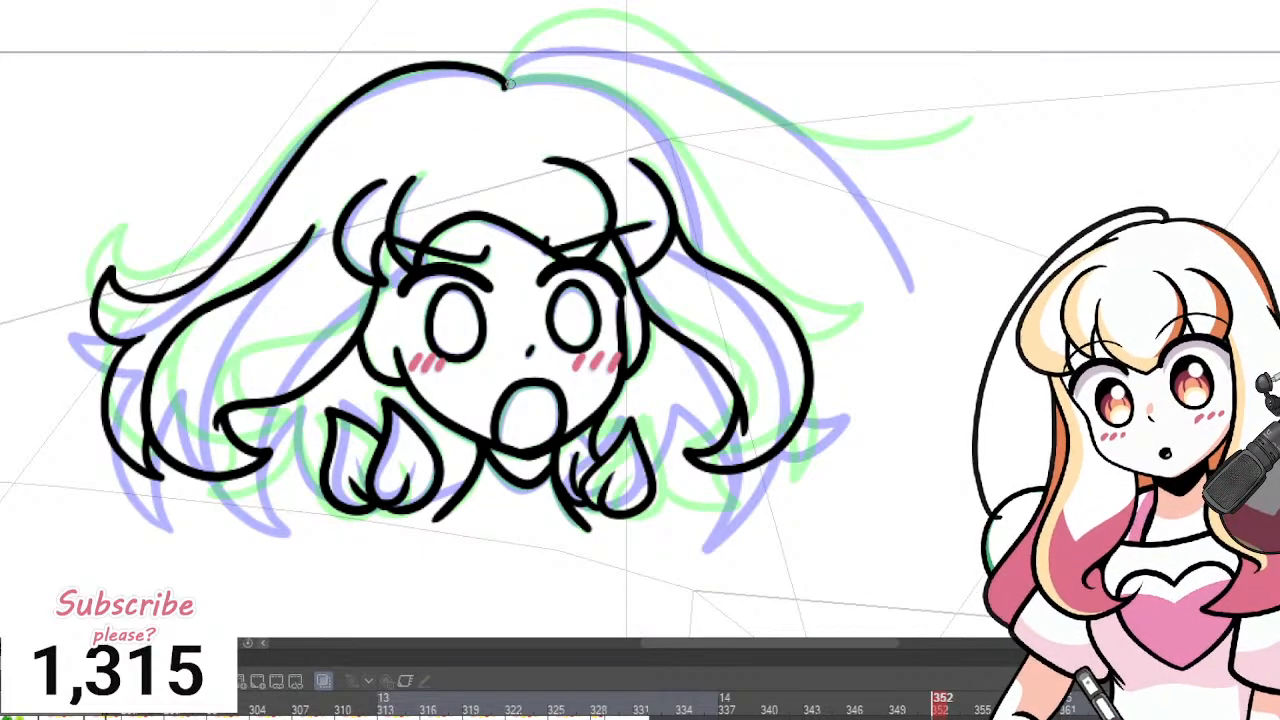
mouse_move(508, 84)
left_mouse_down()
mouse_move(602, 80)
mouse_move(679, 138)
mouse_move(739, 267)
mouse_move(807, 322)
mouse_move(852, 318)
left_mouse_up()
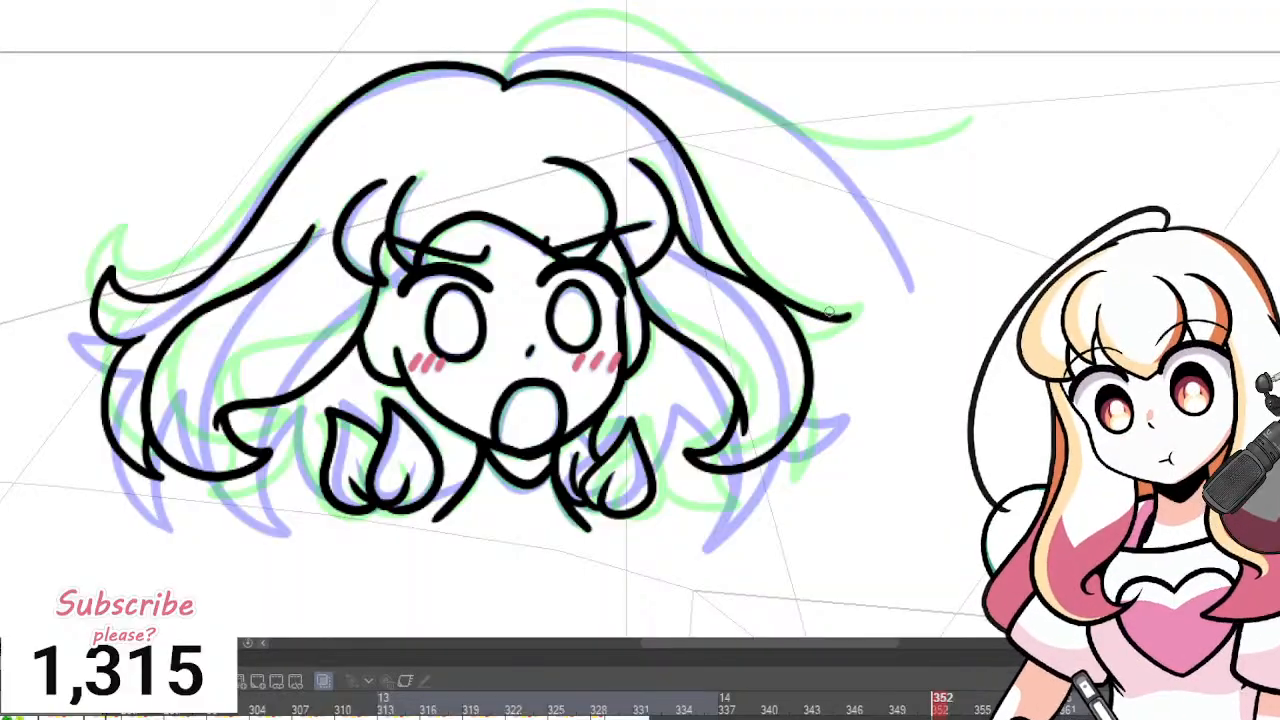
key("ctrl+z")
mouse_move(507, 86)
left_mouse_down()
mouse_move(596, 74)
mouse_move(691, 157)
mouse_move(716, 262)
mouse_move(795, 363)
mouse_move(861, 347)
mouse_move(800, 384)
left_mouse_up()
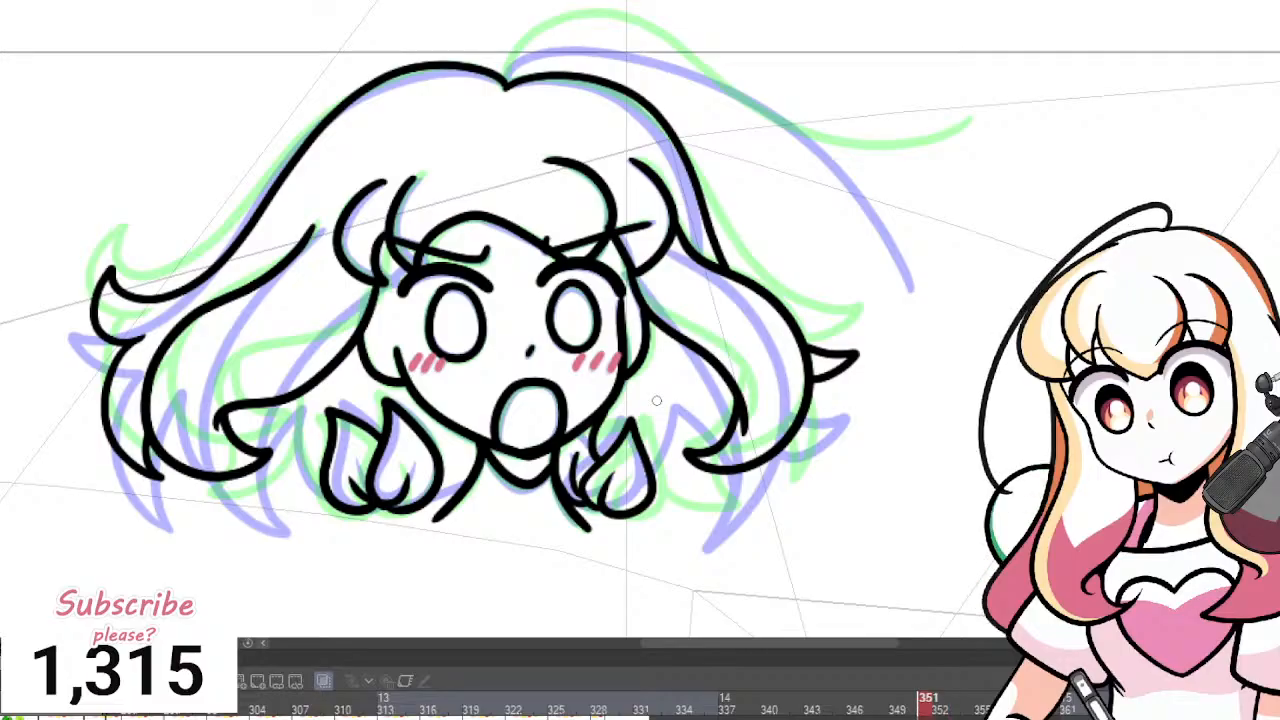
Compare the hair with frames 351 and 353, and ink the pointed lower strands right of the neck on frame 352.
key("Left")
key("Right")
key("Right")
key("Right")
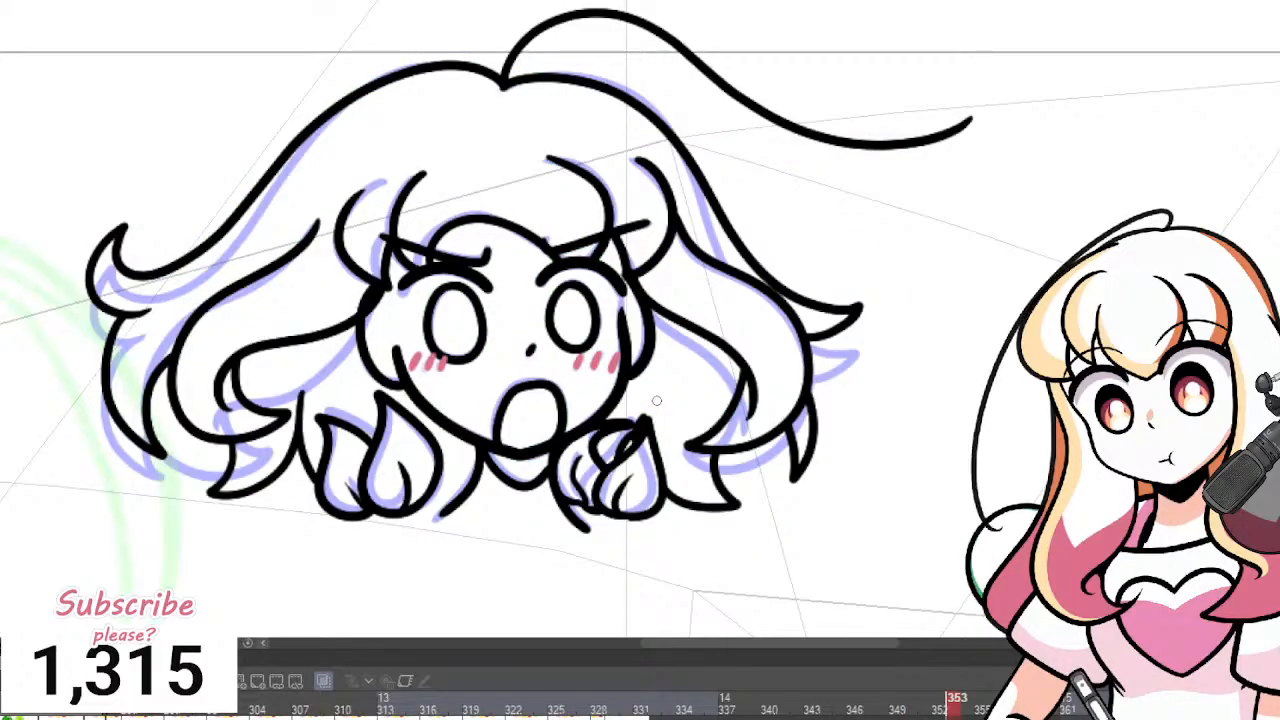
key("Left")
key("Right")
key("Left")
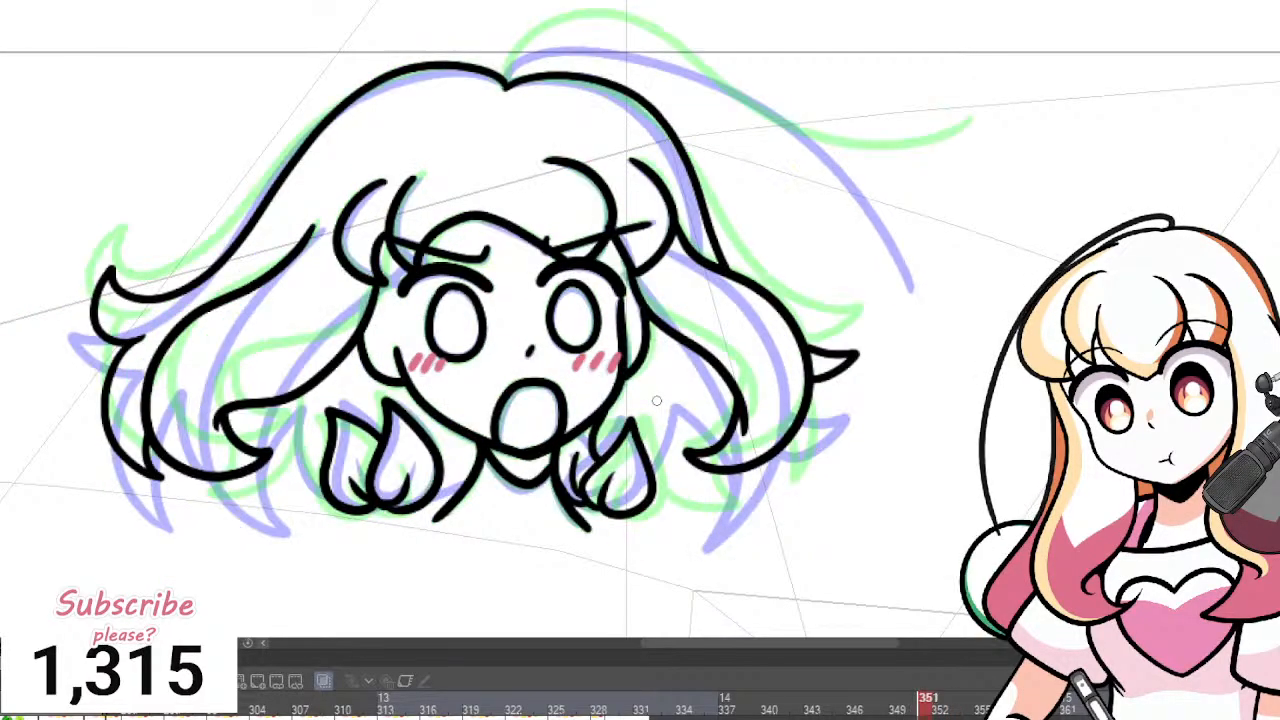
key("Right")
key("Right")
key("Left")
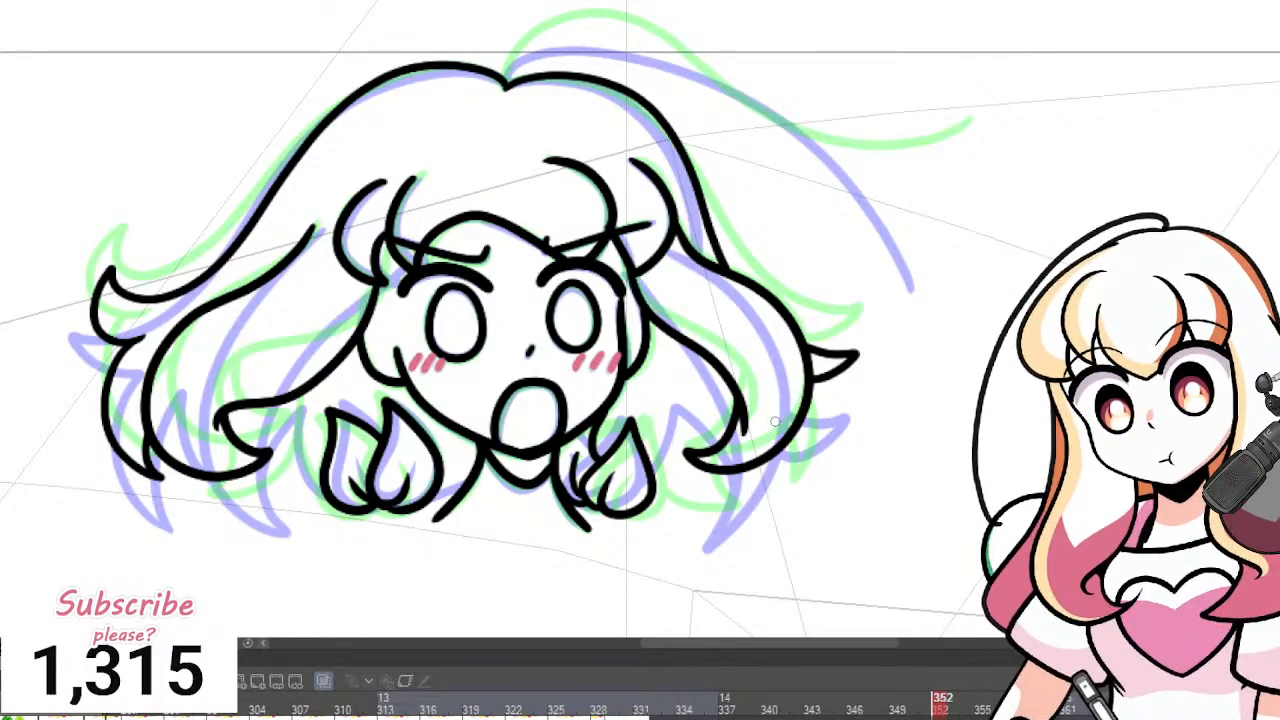
mouse_move(686, 497)
left_mouse_down()
mouse_move(686, 411)
mouse_move(778, 488)
mouse_move(802, 456)
left_mouse_up()
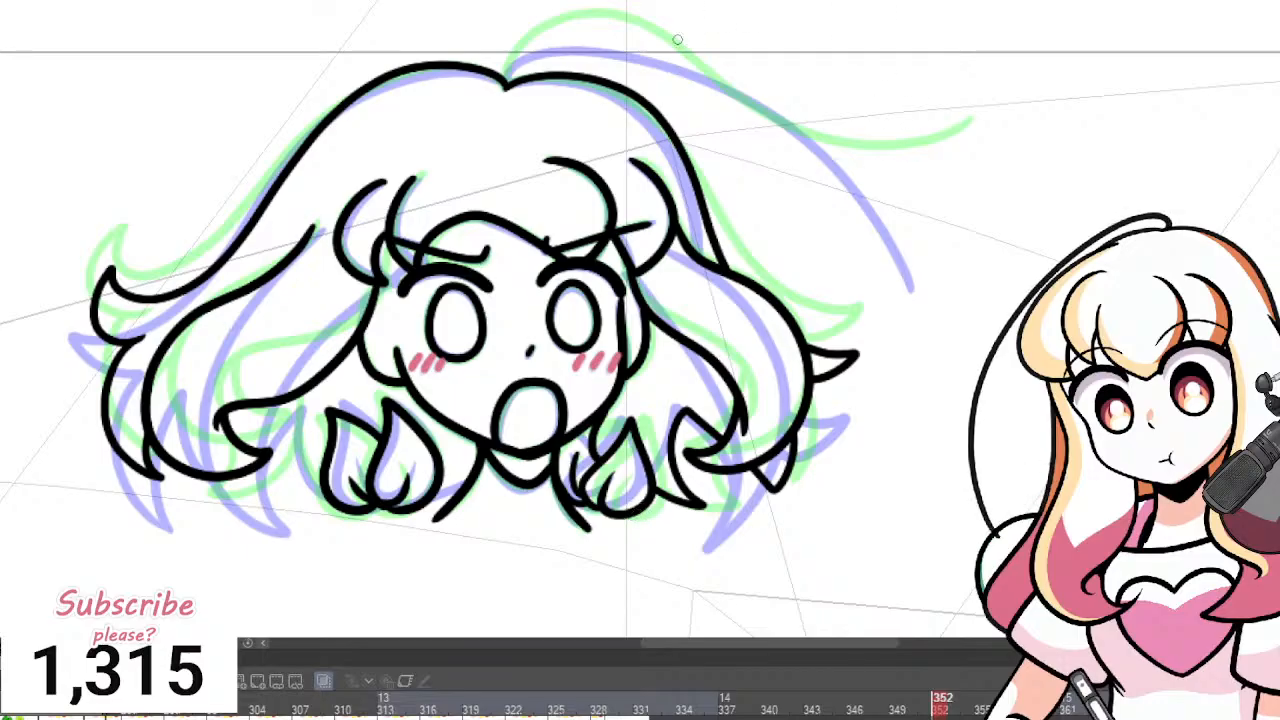
Check the neighbouring frames and ink the pointed lower strands between the left hair curls and the teardrop-shaped curls.
scroll(677, 39, "down", 5)
scroll(443, 254, "up", 6)
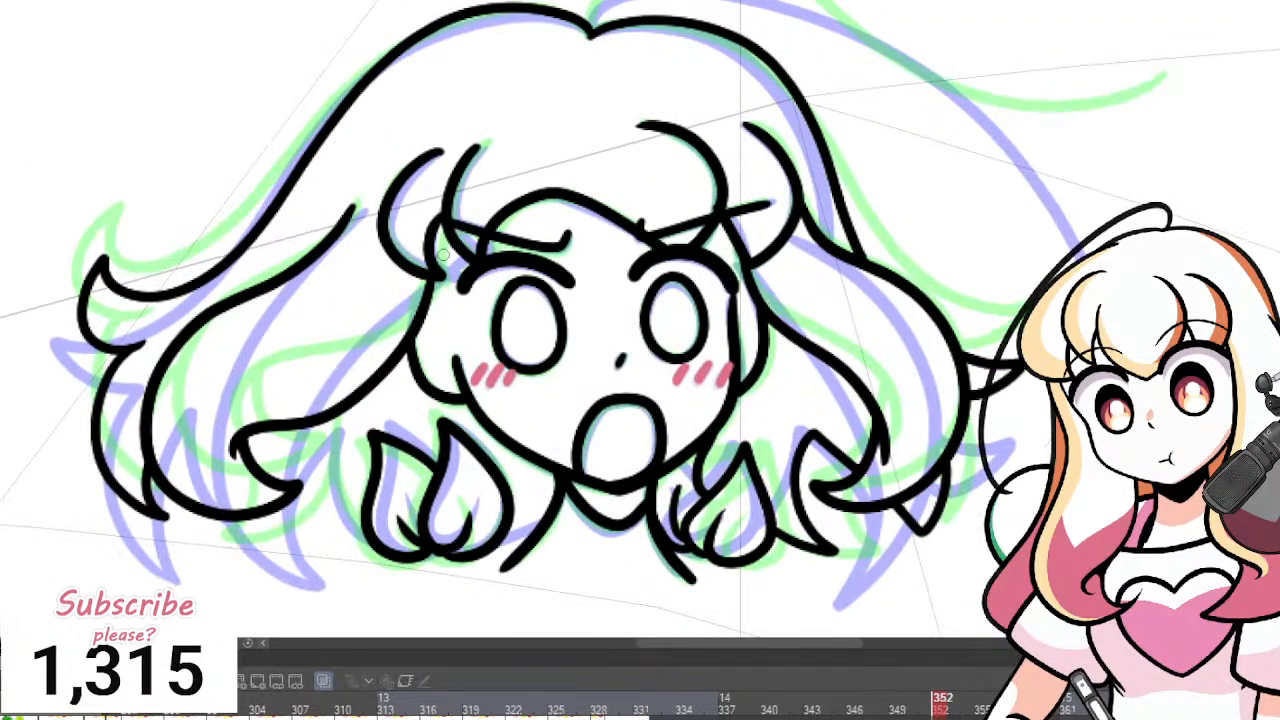
key("Left")
key("Left")
key("Right")
key("Right")
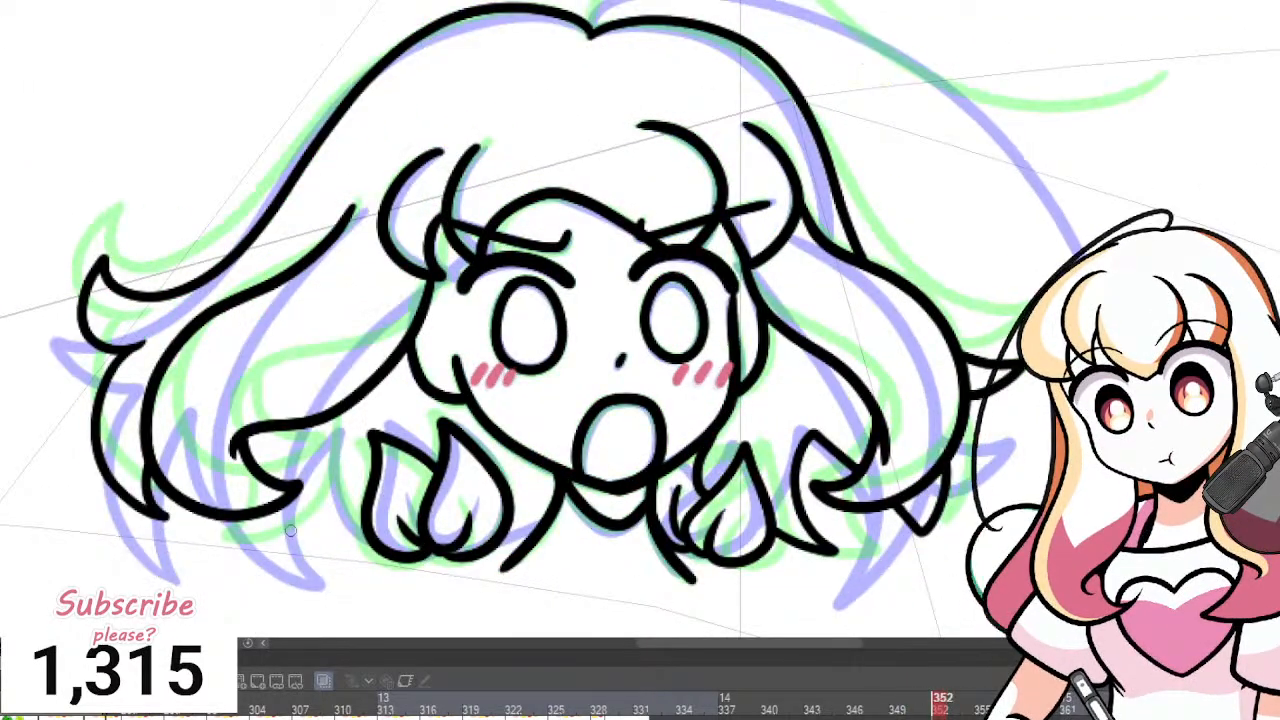
key("Left")
key("Right")
mouse_move(253, 498)
left_mouse_down()
mouse_move(287, 568)
mouse_move(347, 457)
left_mouse_up()
mouse_move(270, 560)
left_mouse_down()
mouse_move(302, 493)
mouse_move(337, 448)
mouse_move(385, 540)
left_mouse_up()
left_click_drag(266, 502, 254, 502)
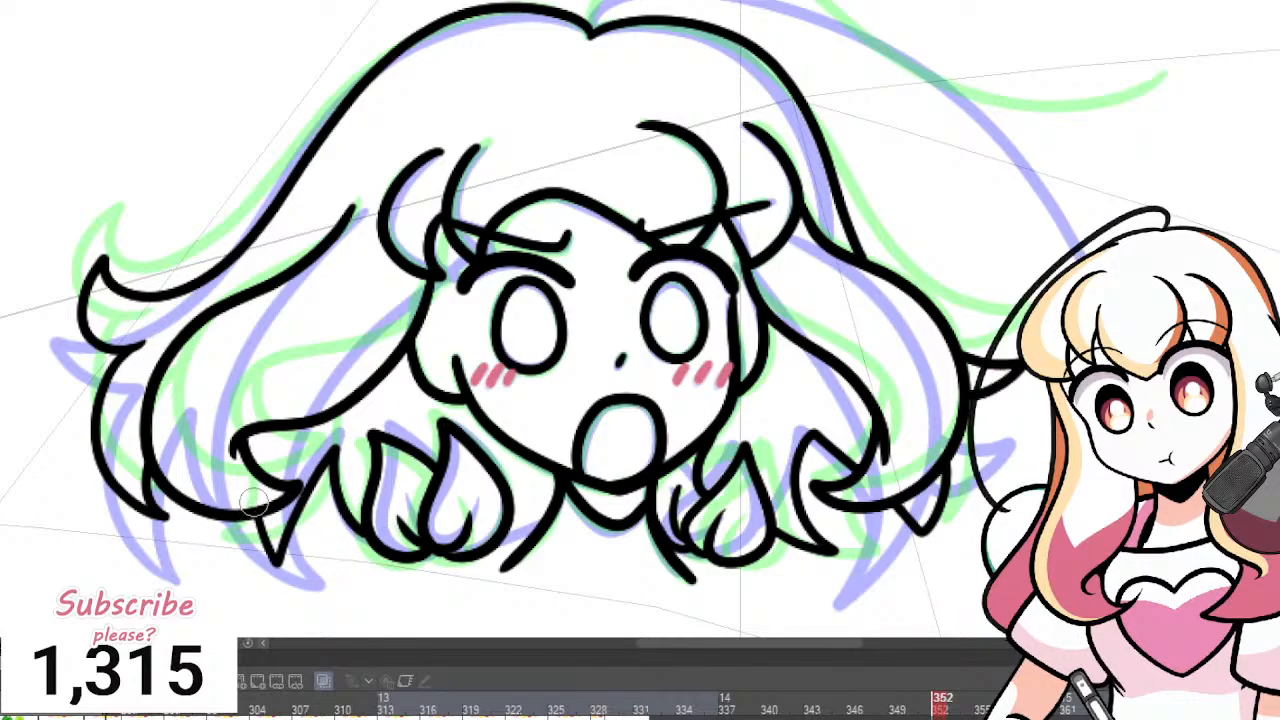
key("p")
key("asciicircum")
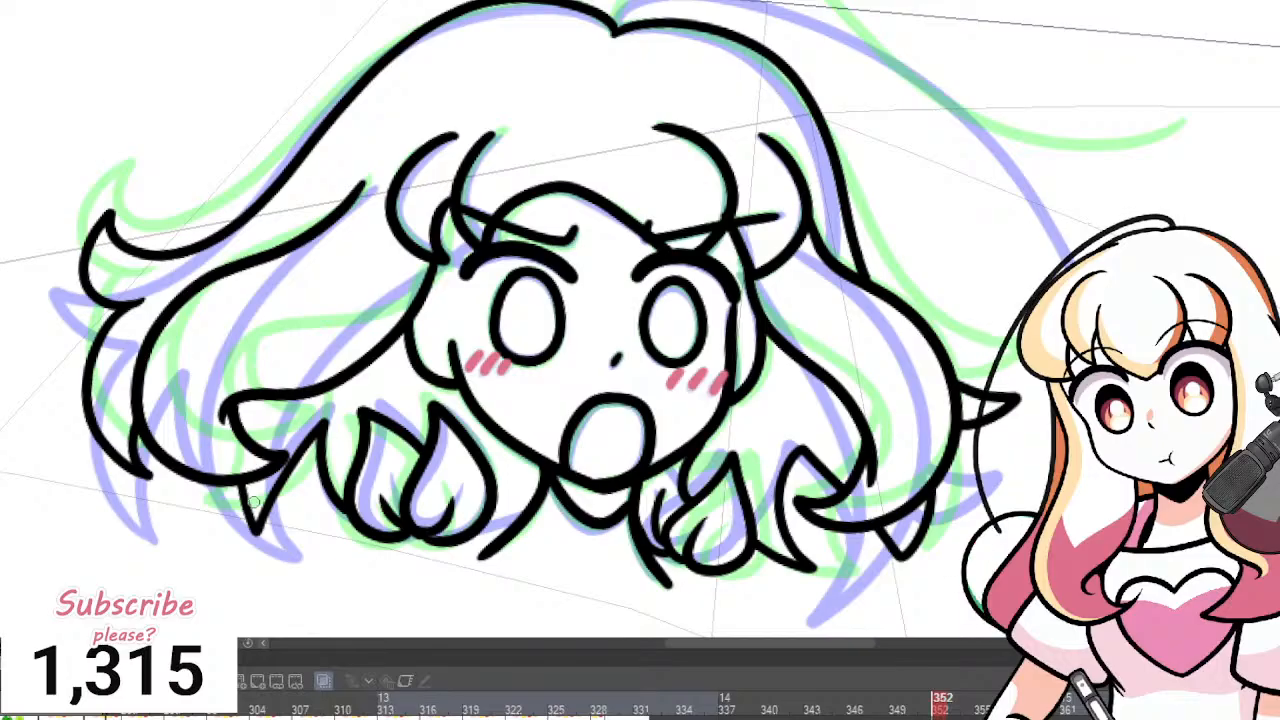
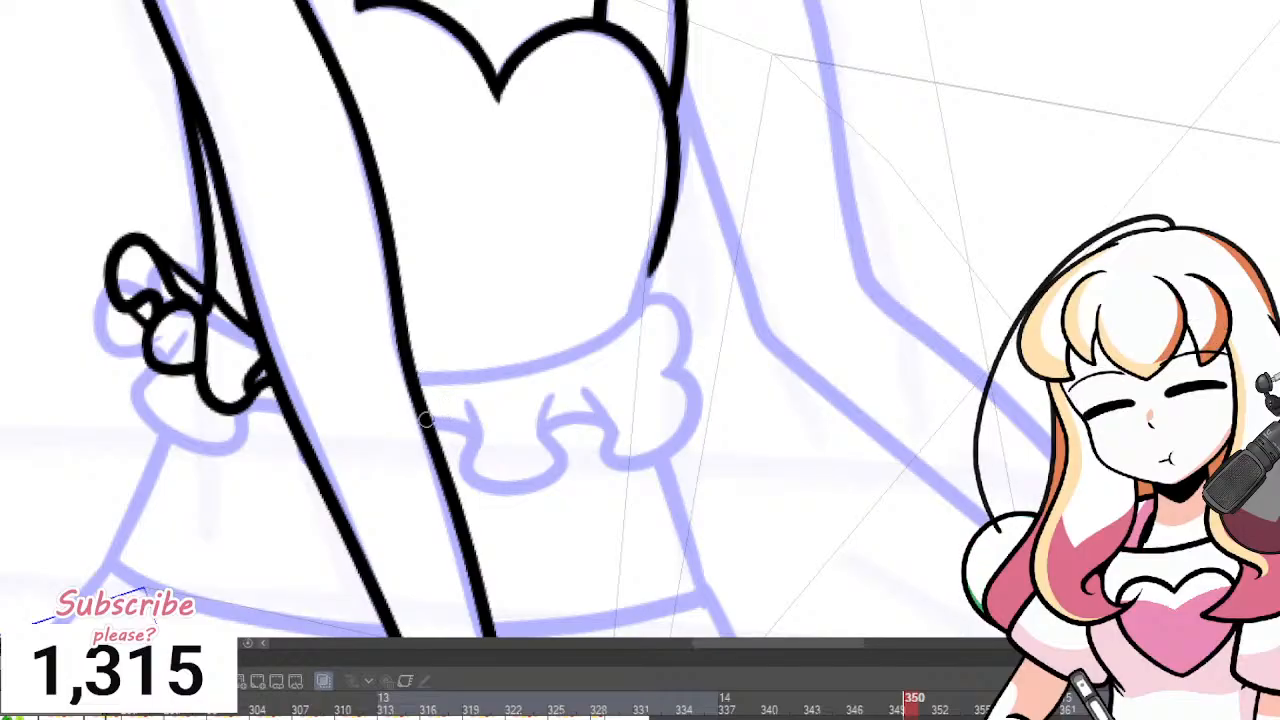
Ink the wavy frill hem below the heart-shaped bodice on frame 350, from the long hair strand to the right side.
left_click_drag(406, 423, 505, 388)
key("ctrl+z")
mouse_move(410, 432)
left_mouse_down()
mouse_move(415, 399)
mouse_move(490, 392)
mouse_move(488, 462)
mouse_move(528, 471)
mouse_move(574, 395)
mouse_move(610, 375)
mouse_move(624, 396)
mouse_move(607, 424)
mouse_move(621, 445)
mouse_move(670, 416)
mouse_move(688, 372)
left_mouse_up()
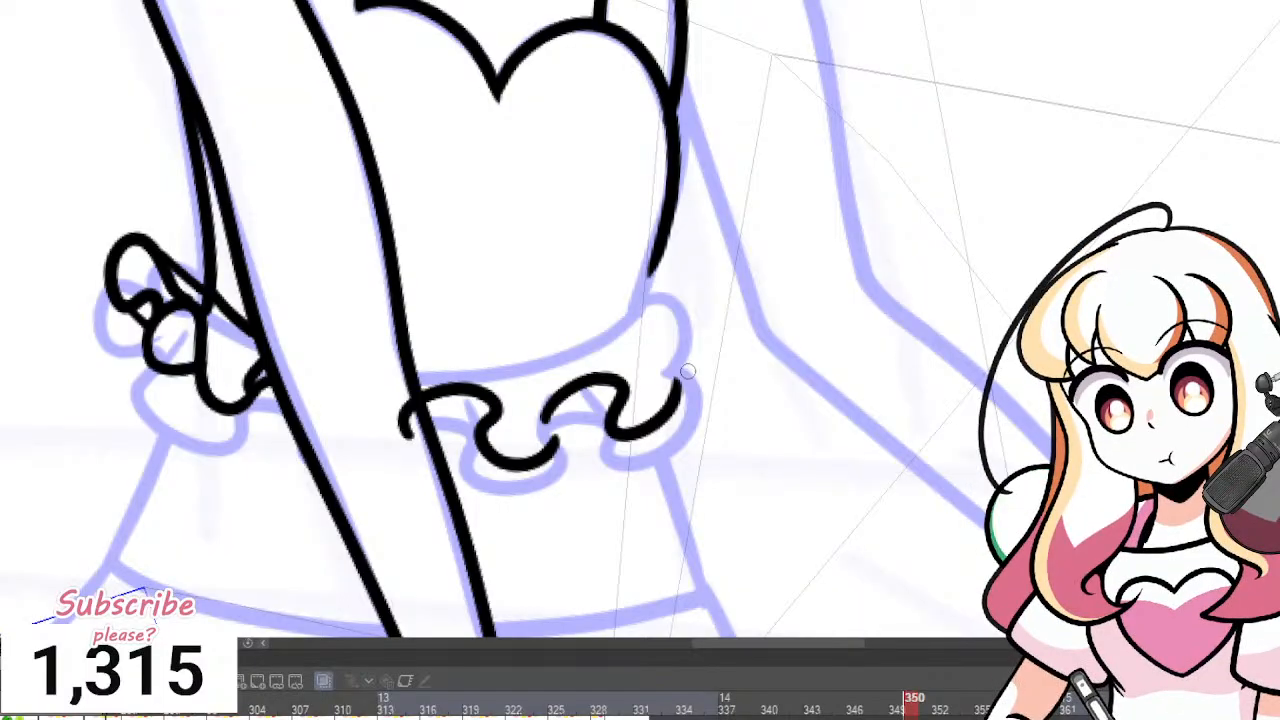
Extend the bodice's right side line down to the waist corner where the frill begins.
scroll(674, 407, "up", 3)
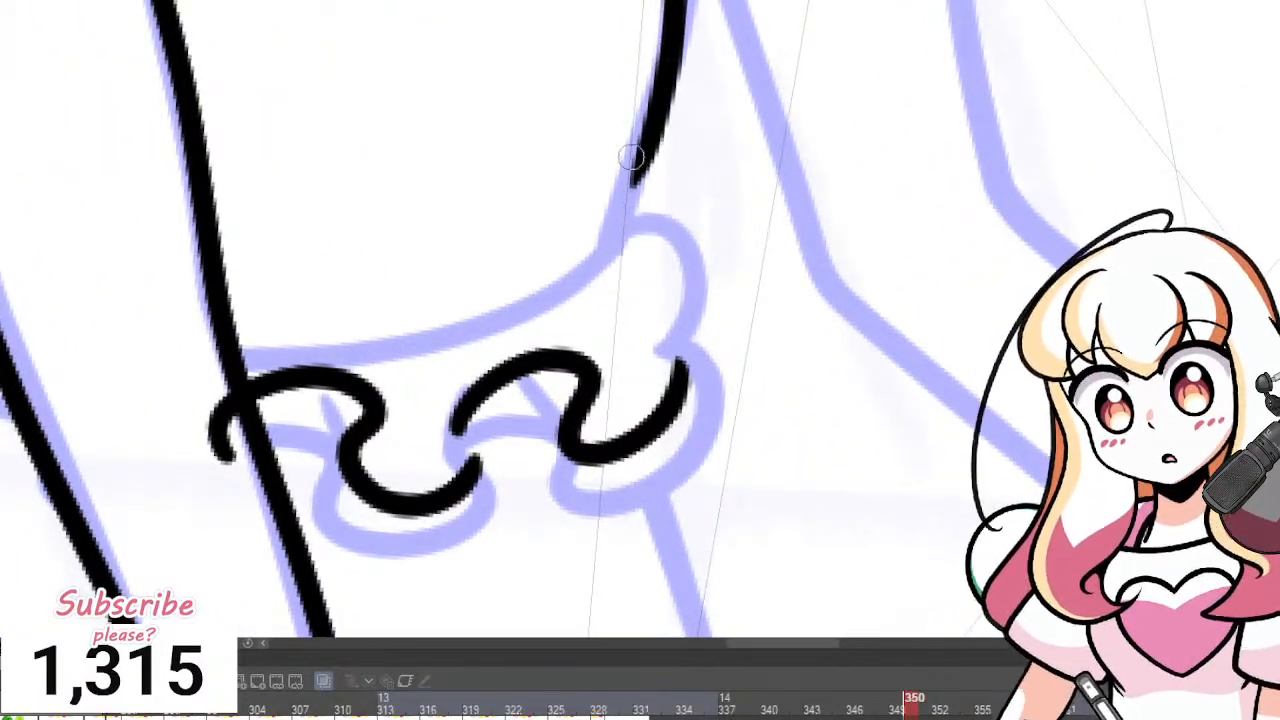
left_click_drag(646, 147, 600, 254)
key("ctrl+z")
key("ctrl+z")
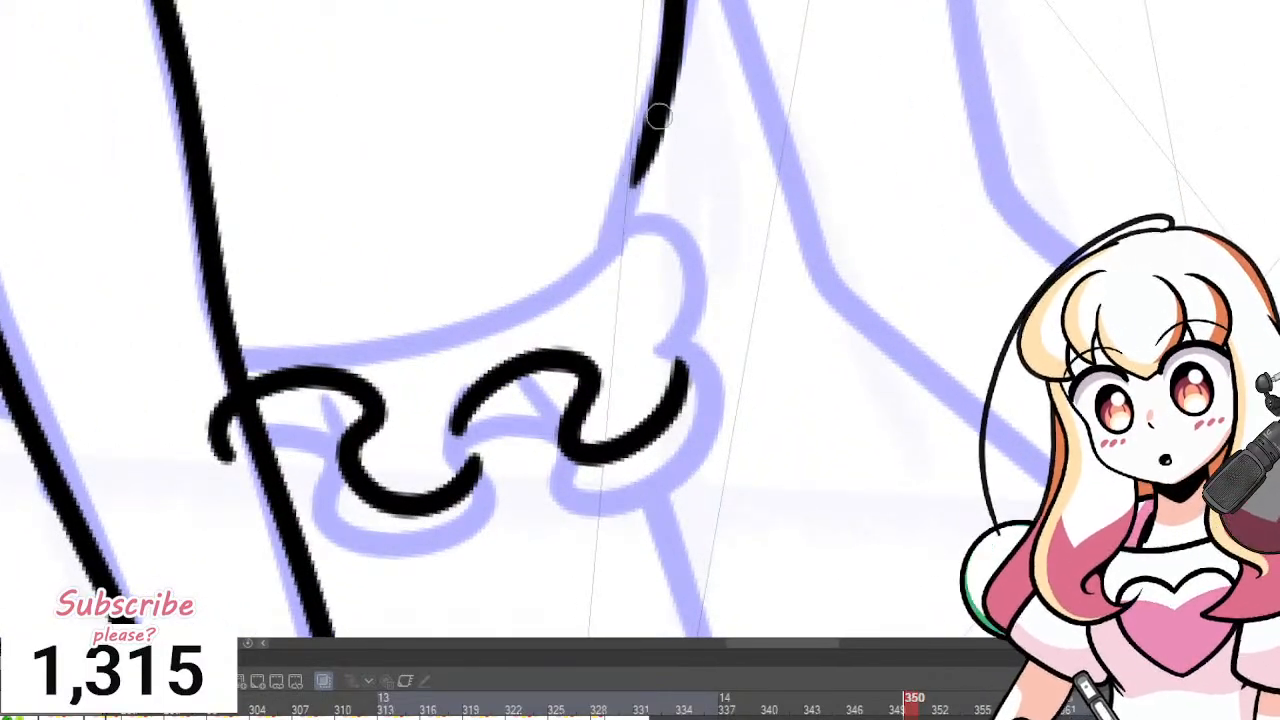
left_click_drag(650, 145, 609, 246)
key("ctrl+z")
left_click_drag(652, 138, 606, 250)
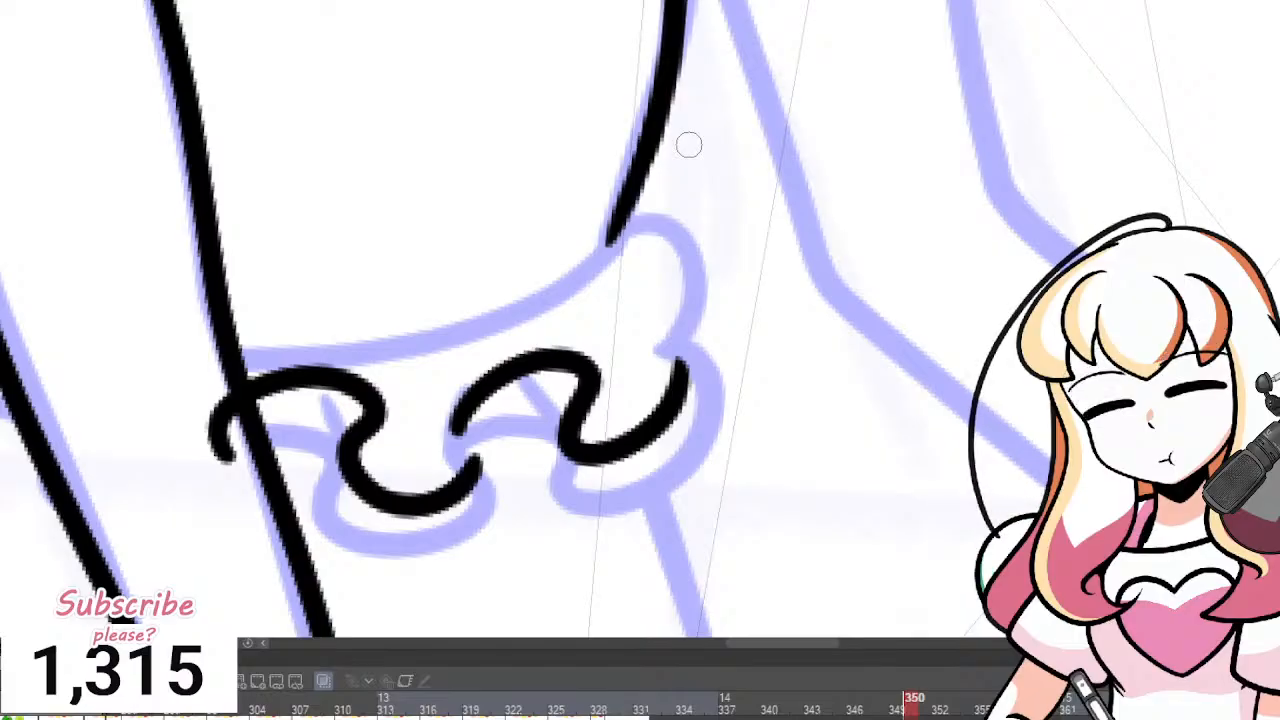
Erase the stray hooked end of the frill line that sticks out beyond the arm on frame 350.
key("e")
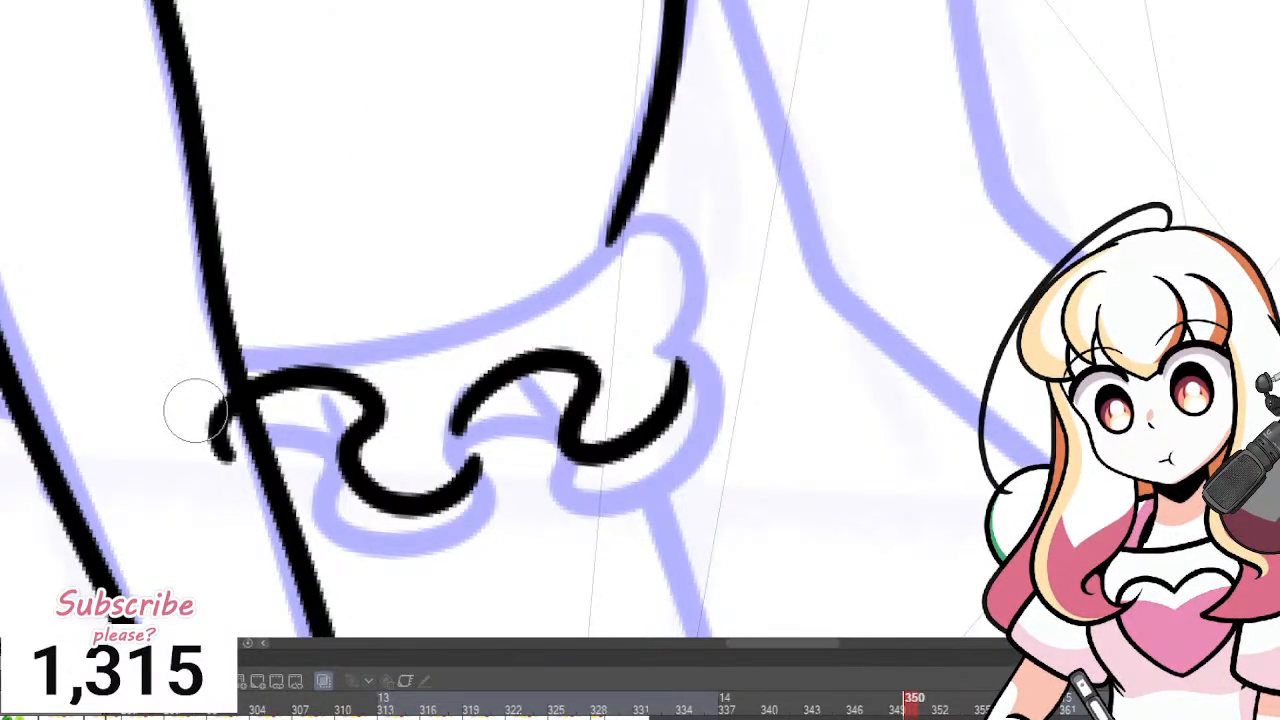
left_click_drag(194, 411, 228, 432)
key("asciicircum")
key("p")
Ink the first short fold line of the waist frill, above the scallop nearest the arm.
mouse_move(371, 393)
left_mouse_down()
mouse_move(382, 331)
mouse_move(382, 388)
left_mouse_up()
key("ctrl+z")
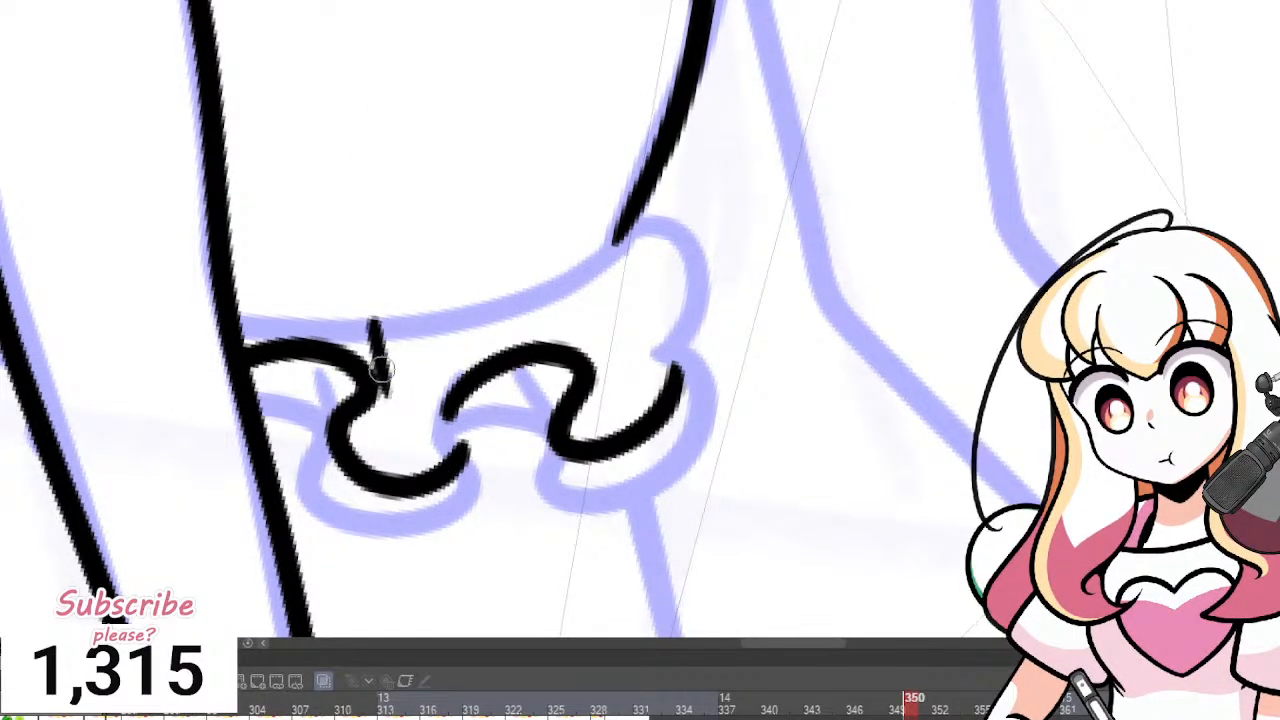
key("ctrl+z")
left_click_drag(352, 312, 378, 386)
key("ctrl+z")
left_click_drag(358, 326, 382, 392)
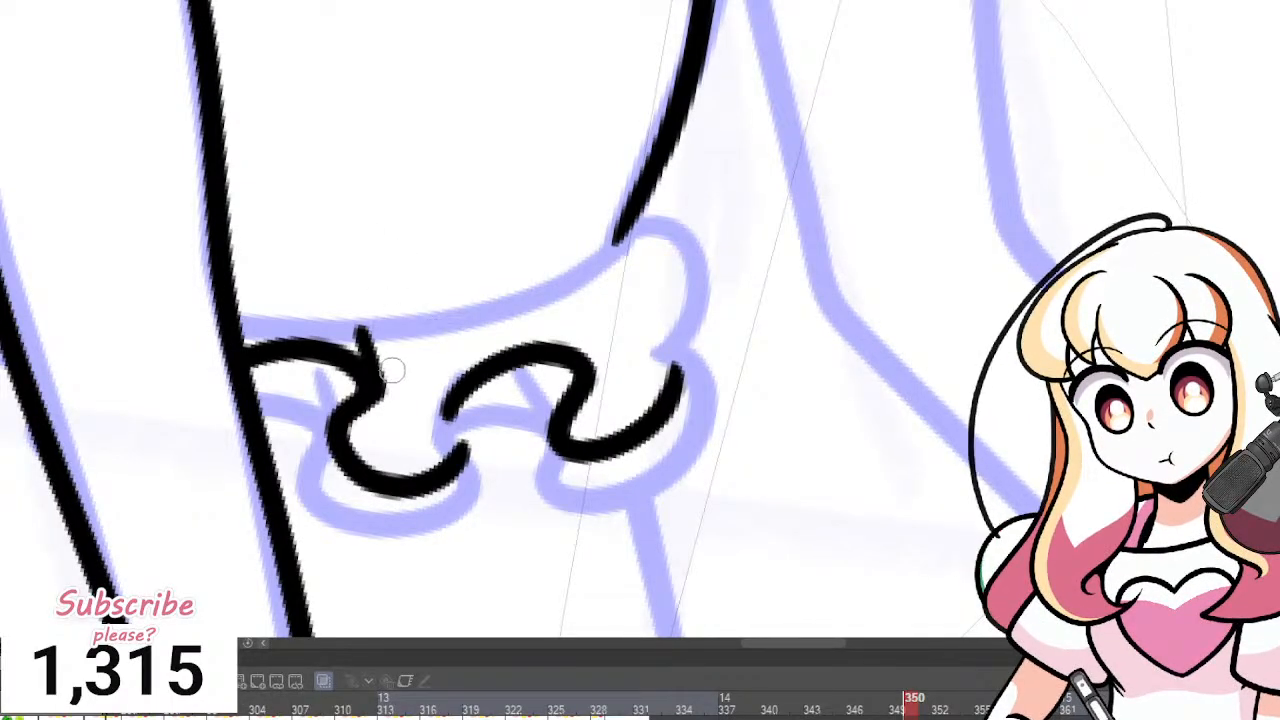
Ink the second and third fold lines of the waist frill, running up from the scallops to the waist seam.
left_click_drag(445, 328, 440, 432)
key("ctrl+z")
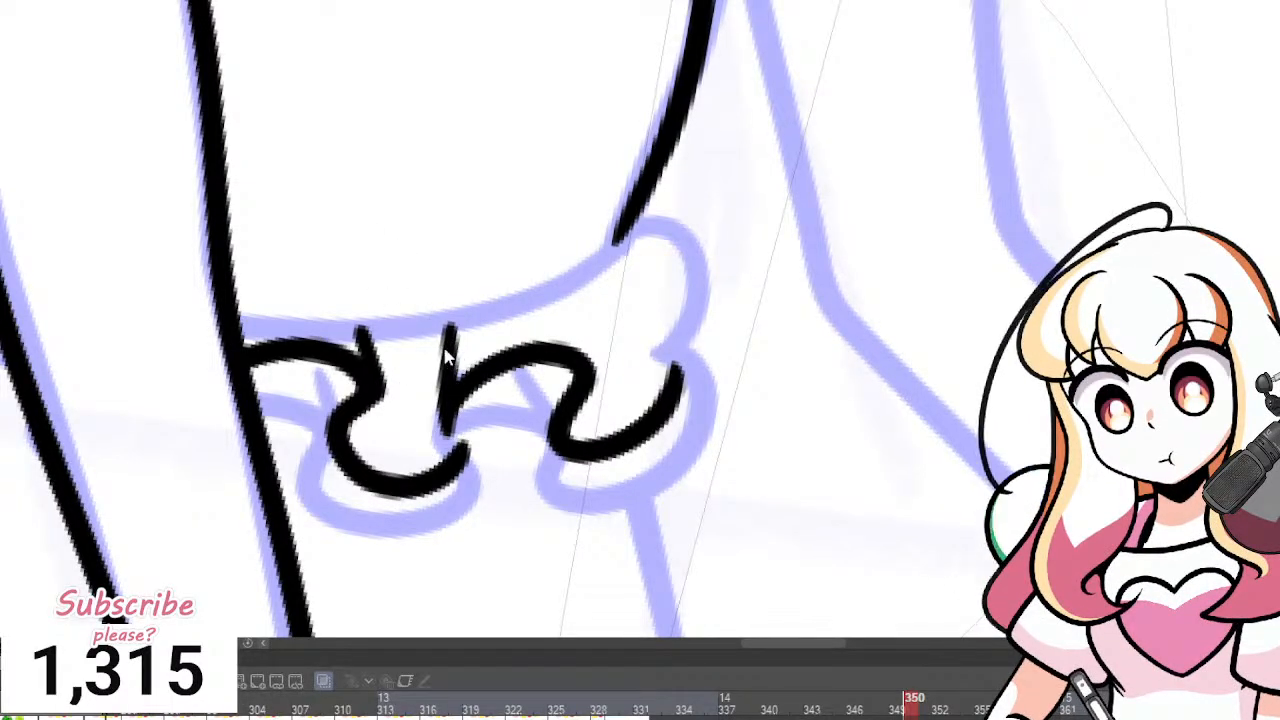
key("ctrl+z")
mouse_move(451, 326)
left_mouse_down()
mouse_move(444, 430)
mouse_move(456, 342)
mouse_move(447, 416)
left_mouse_up()
key("ctrl+z")
left_click_drag(526, 303, 572, 344)
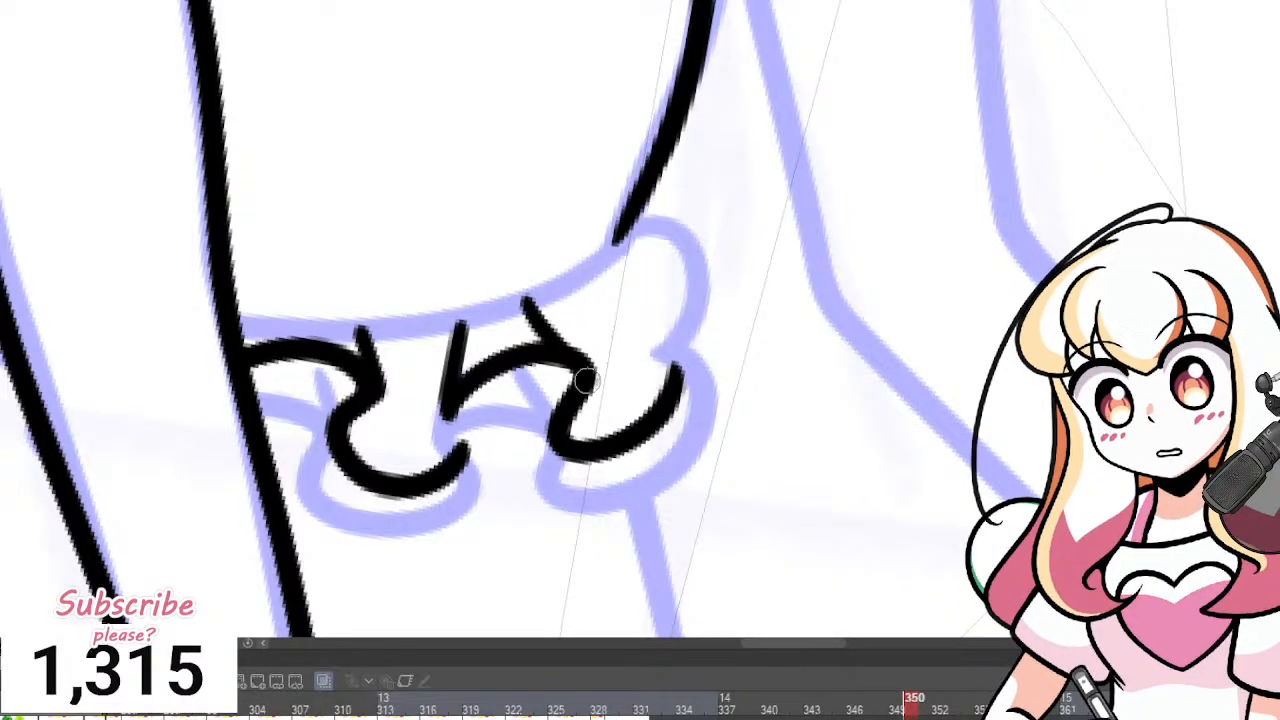
key("ctrl+z")
left_click_drag(522, 302, 576, 346)
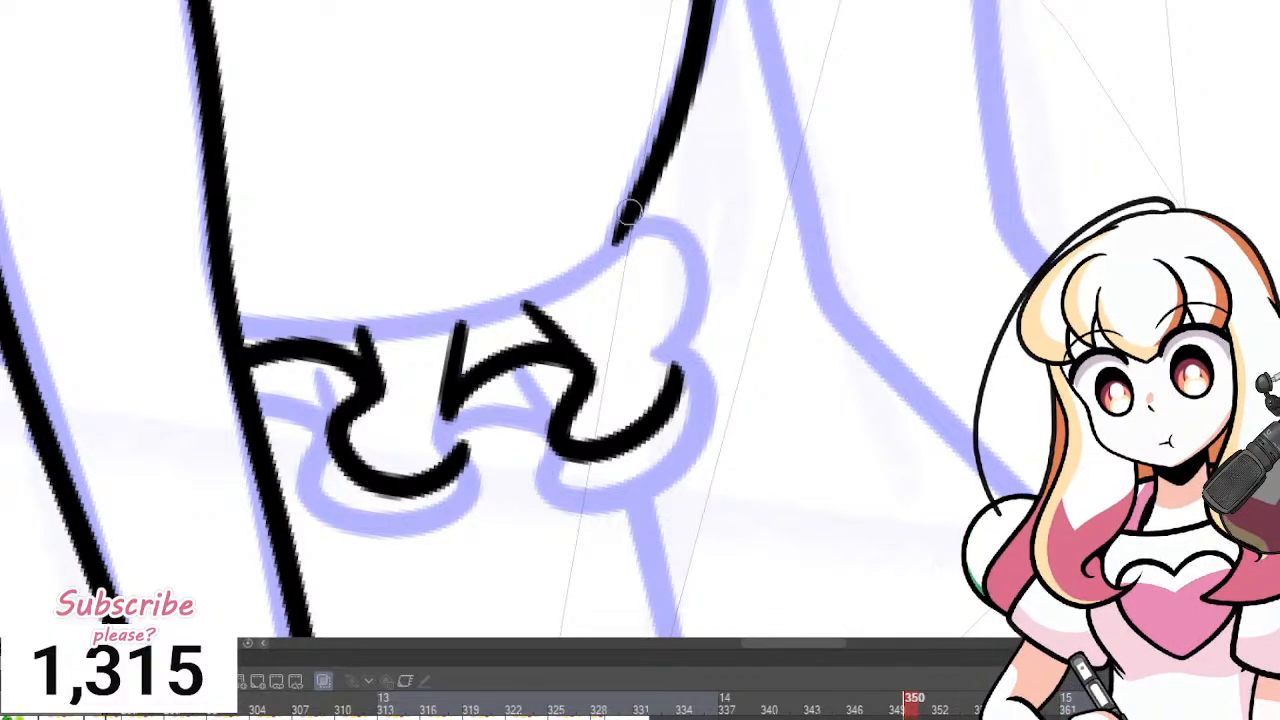
Ink the looped ruffle at the frill's right end and close the gap between the two lower scallops.
mouse_move(645, 196)
left_mouse_down()
mouse_move(712, 232)
mouse_move(651, 320)
mouse_move(652, 428)
left_mouse_up()
left_click_drag(660, 292, 590, 266)
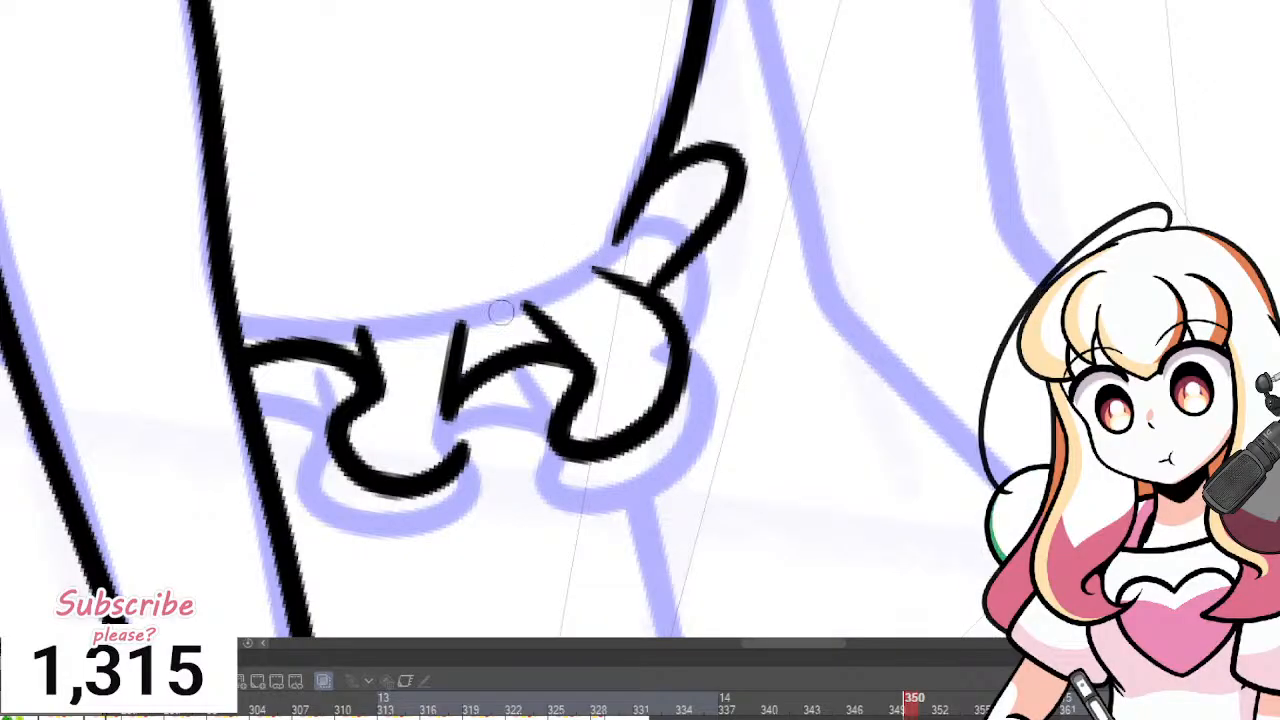
mouse_move(481, 392)
left_mouse_down()
mouse_move(481, 427)
mouse_move(444, 475)
left_mouse_up()
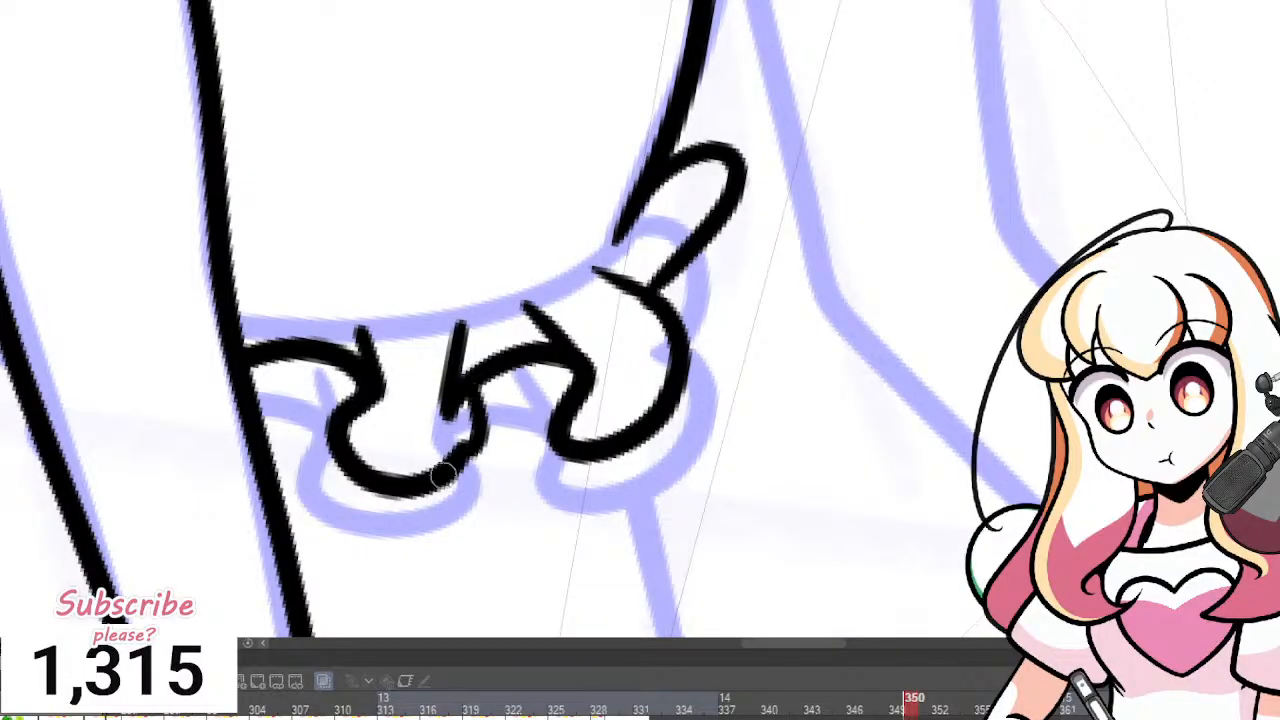
key("ctrl+z")
mouse_move(475, 381)
left_mouse_down()
mouse_move(473, 433)
mouse_move(433, 481)
left_mouse_up()
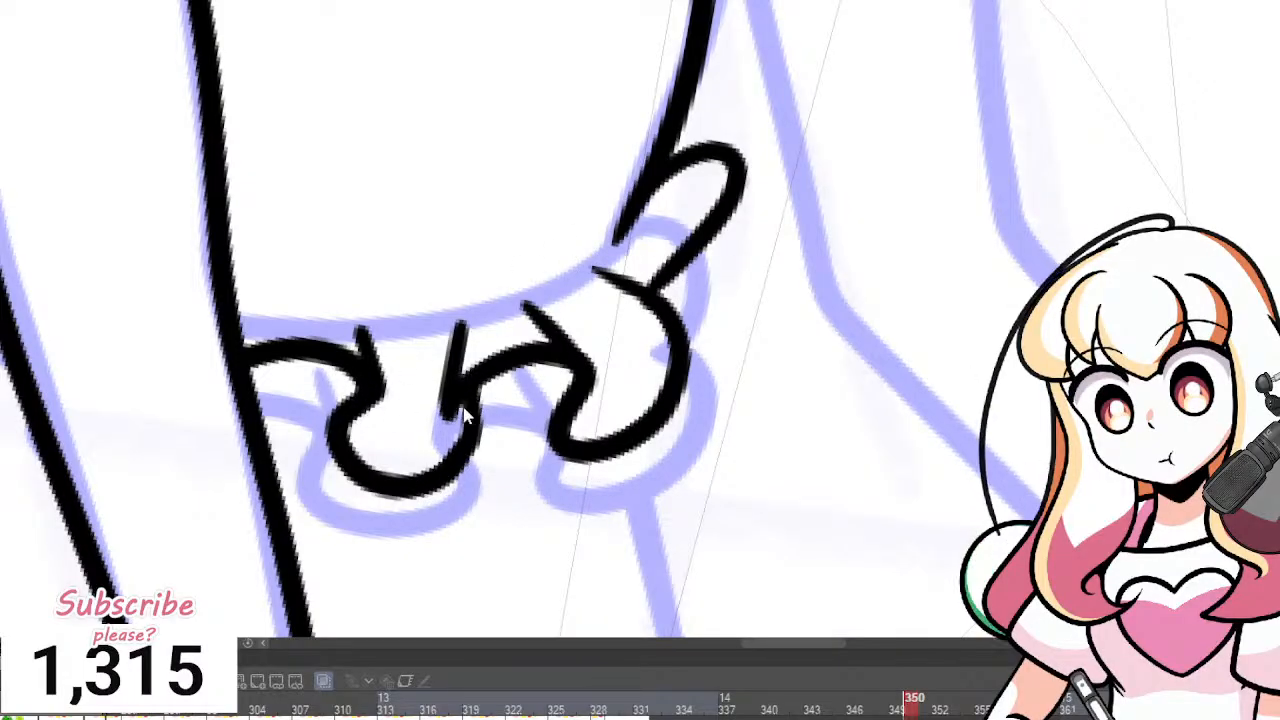
key("ctrl+z")
key("ctrl+z")
mouse_move(449, 401)
left_mouse_down()
mouse_move(466, 435)
mouse_move(452, 462)
mouse_move(467, 445)
mouse_move(458, 404)
left_mouse_up()
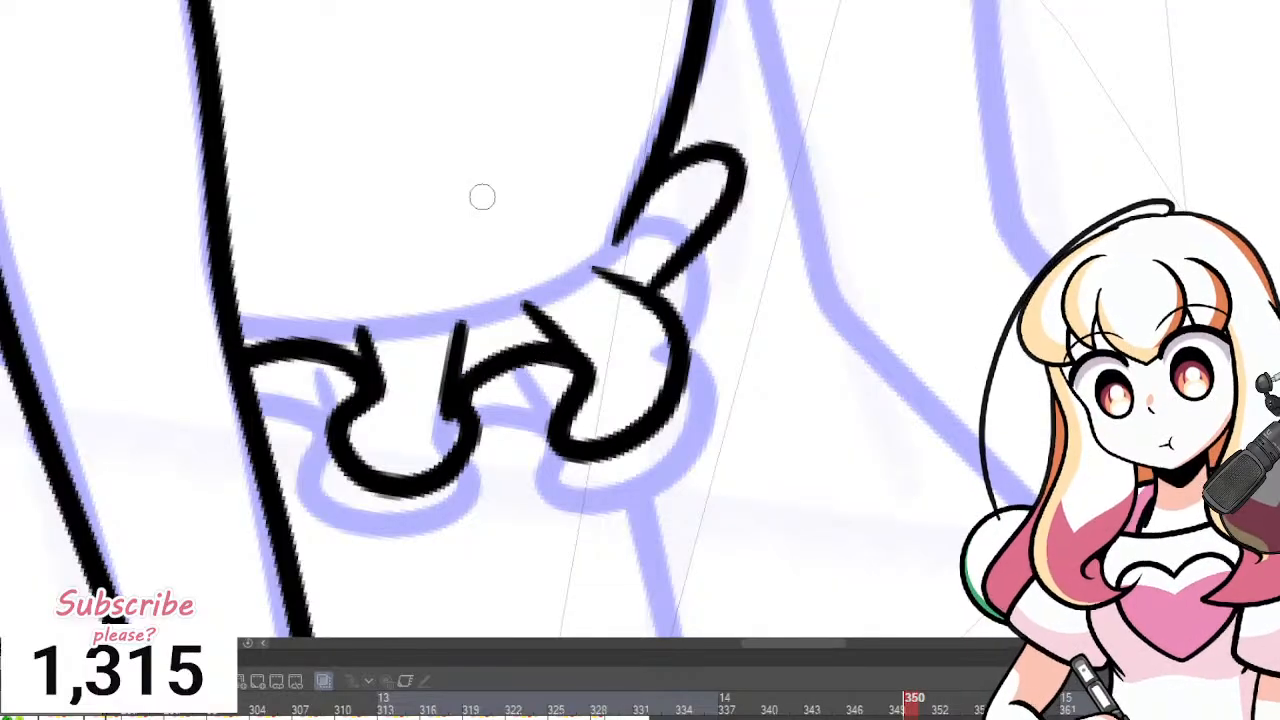
Ink the frill's upper edge along the waist from the arm to the bodice's right corner.
mouse_move(234, 302)
left_mouse_down()
mouse_move(332, 299)
mouse_move(373, 331)
left_mouse_up()
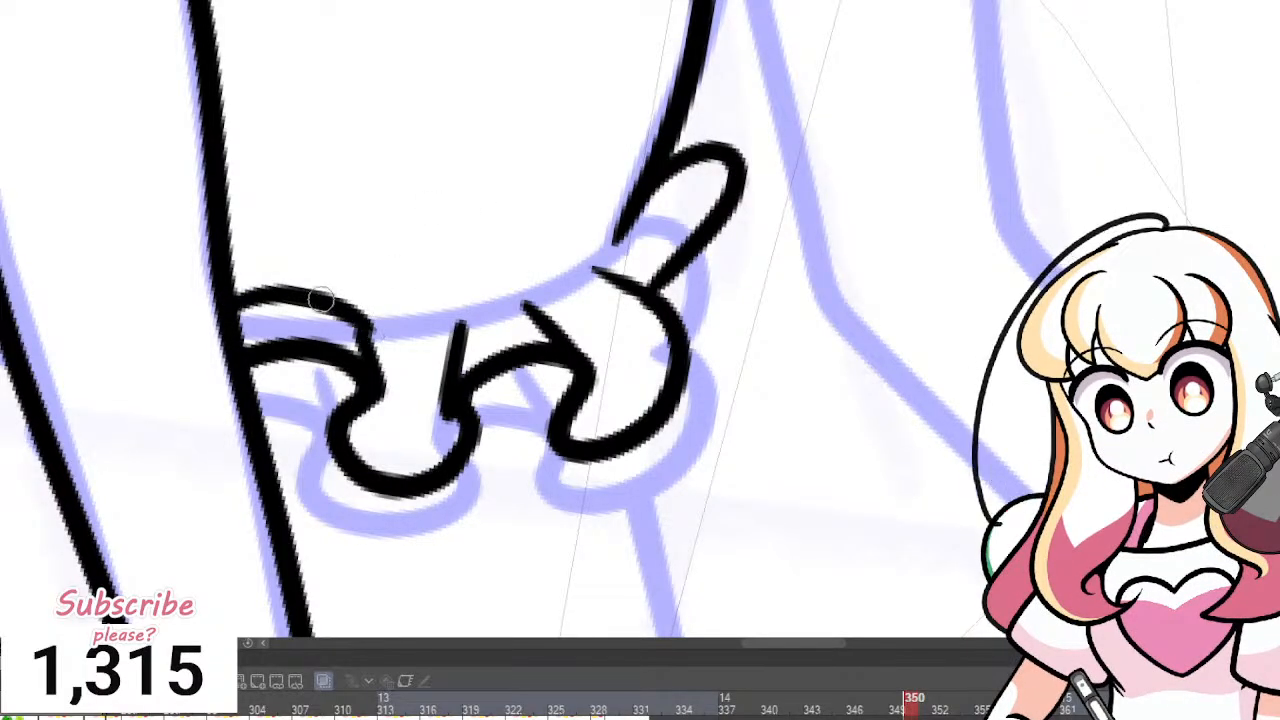
key("ctrl+z")
mouse_move(230, 291)
left_mouse_down()
mouse_move(331, 287)
mouse_move(367, 334)
mouse_move(376, 388)
left_mouse_up()
mouse_move(383, 327)
left_mouse_down()
mouse_move(460, 317)
mouse_move(655, 205)
left_mouse_up()
Flip repeatedly between frames 349 and 350 to check the motion of the waist frill, arm and bodice.
scroll(817, 108, "down", 2)
key("Left")
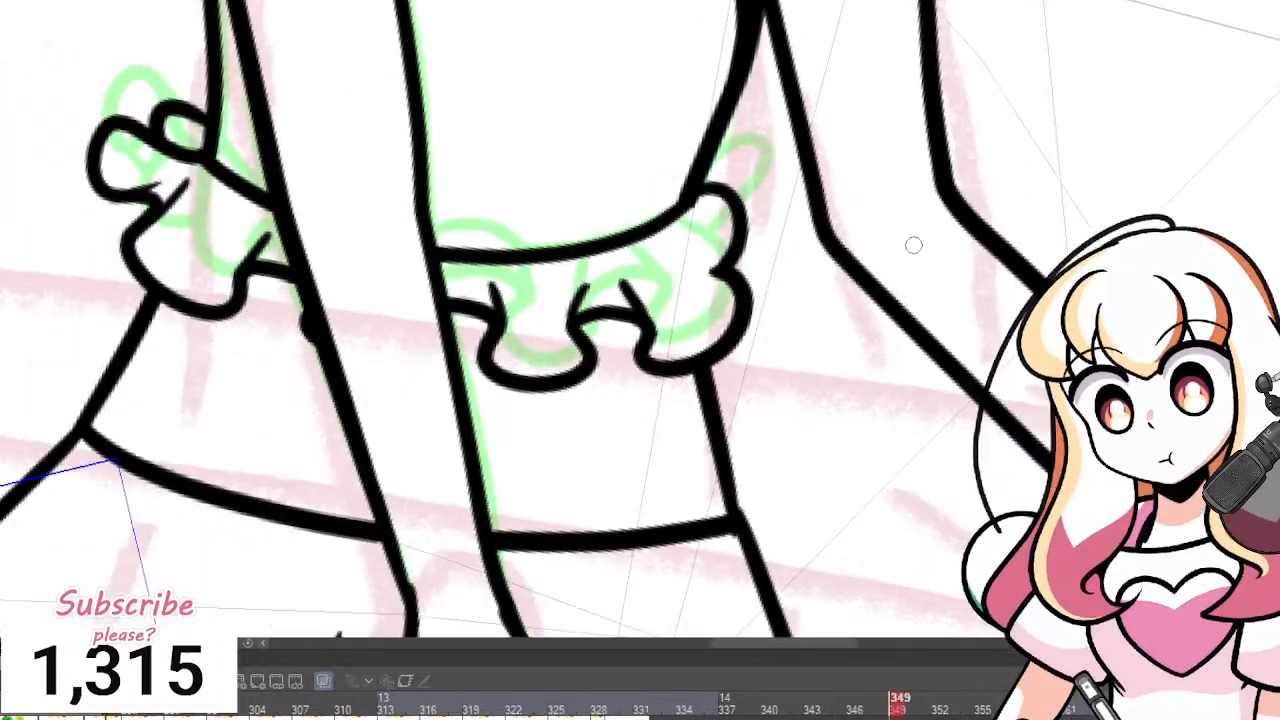
key("Right")
scroll(780, 262, "down", 3)
key("Left")
key("Right")
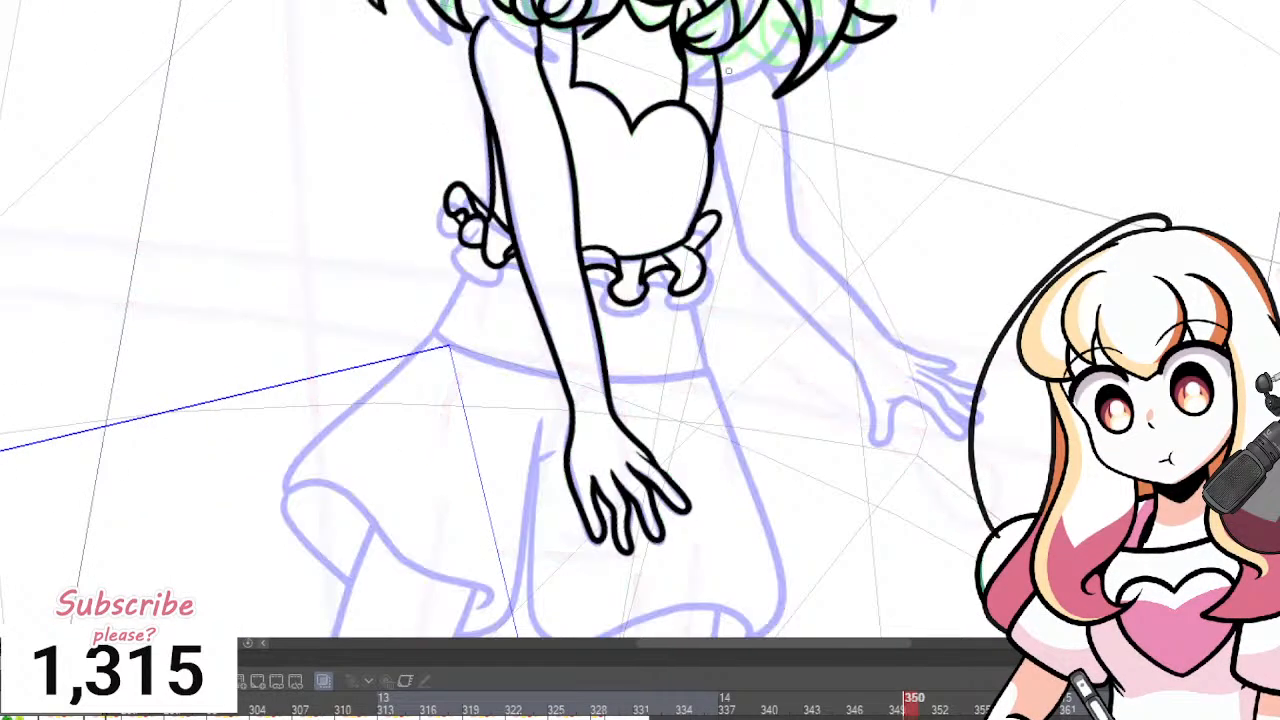
key("Left")
key("Right")
key("Left")
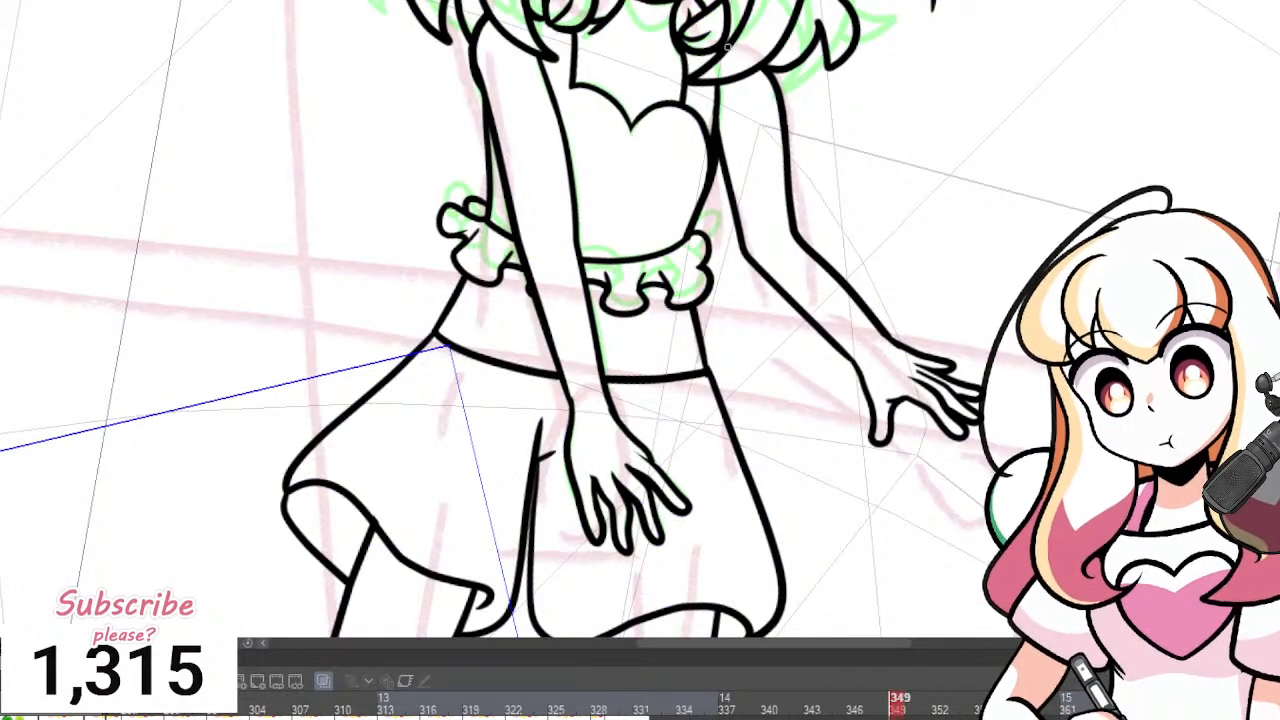
key("Right")
key("Left")
key("Right")
key("Left")
key("Right")
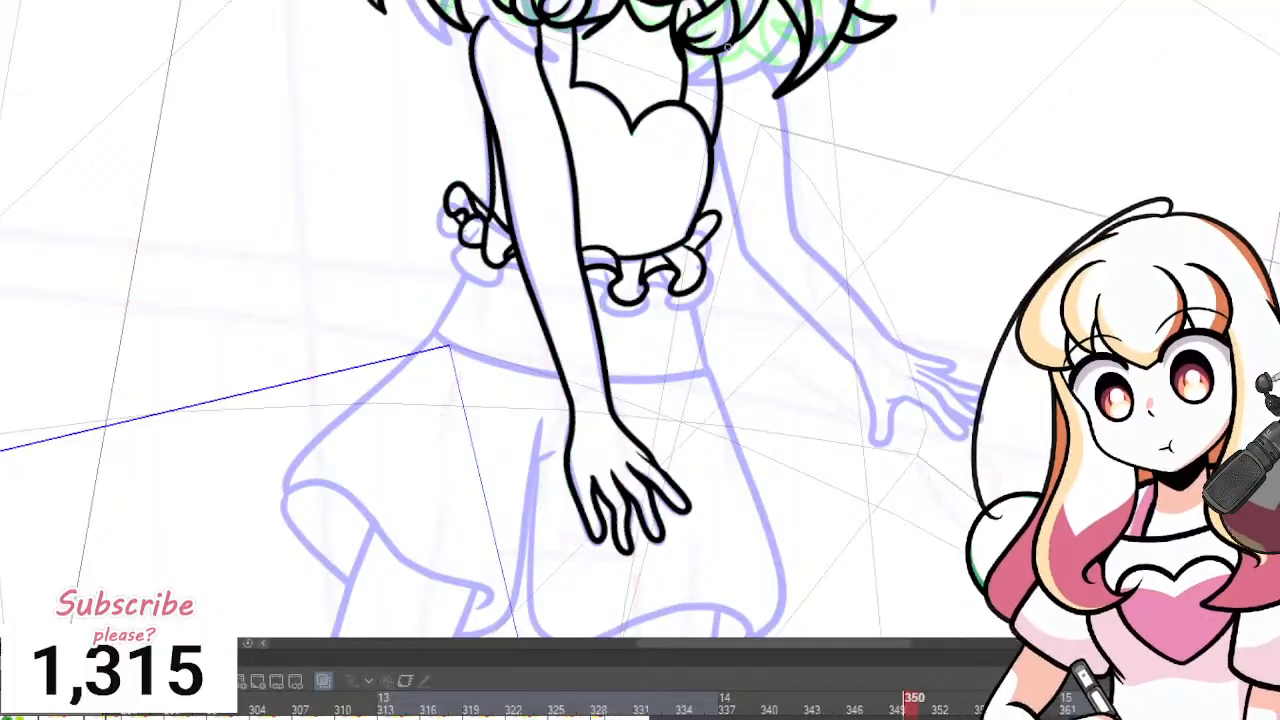
key("Left")
key("Right")
key("Left")
key("Right")
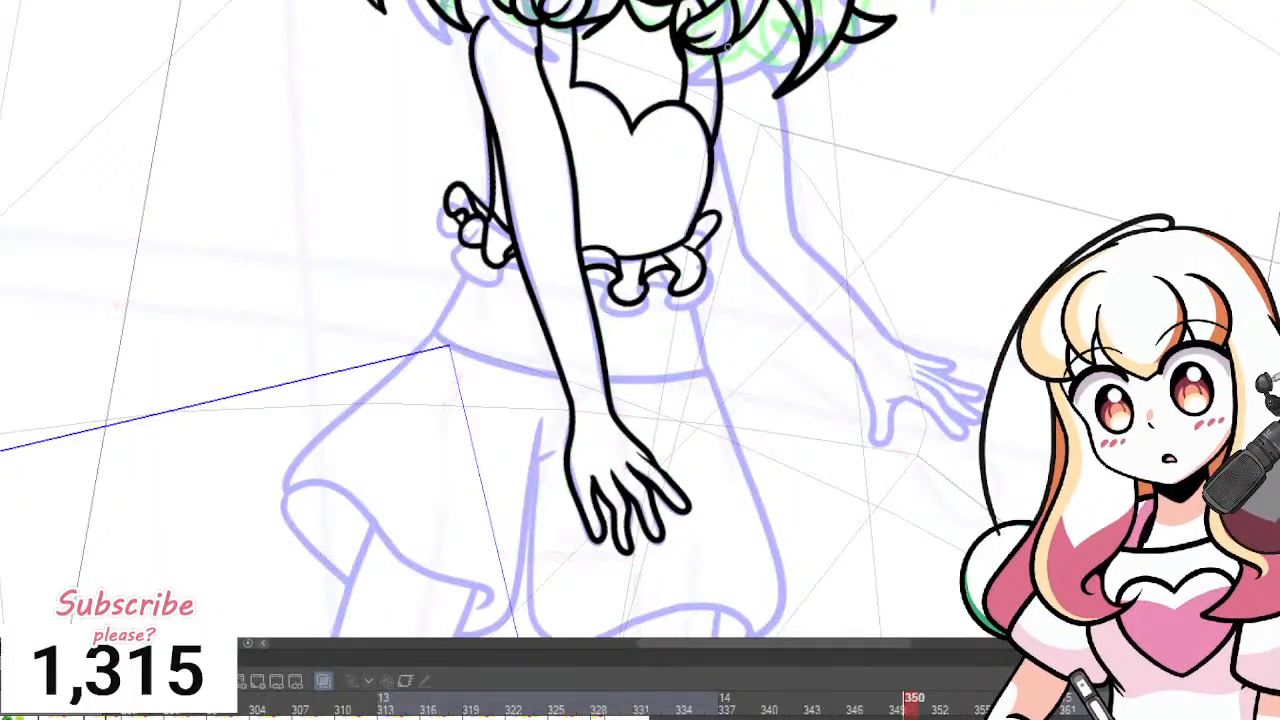
key("Left")
key("Right")
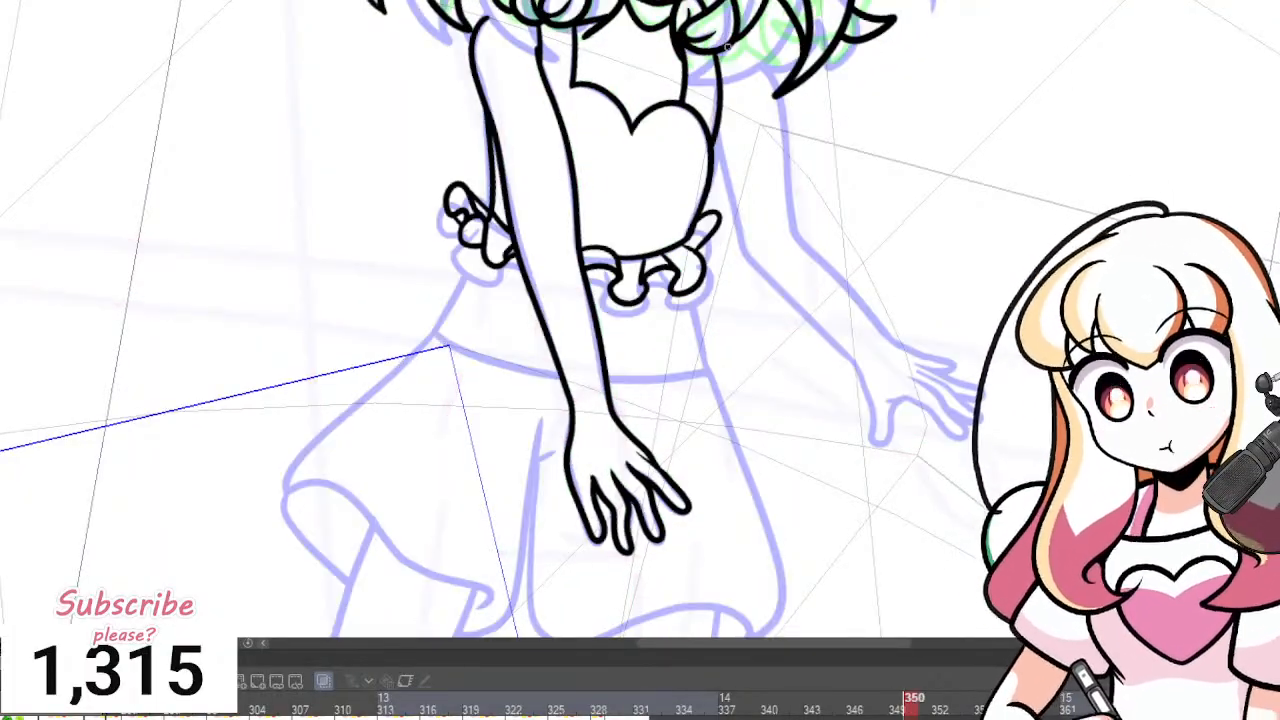
Ink the skirt's left panel on frame 350: the wavy hem with its curled end and the outer contour up to the waistband.
scroll(600, 307, "down", 3)
scroll(690, 60, "up", 3)
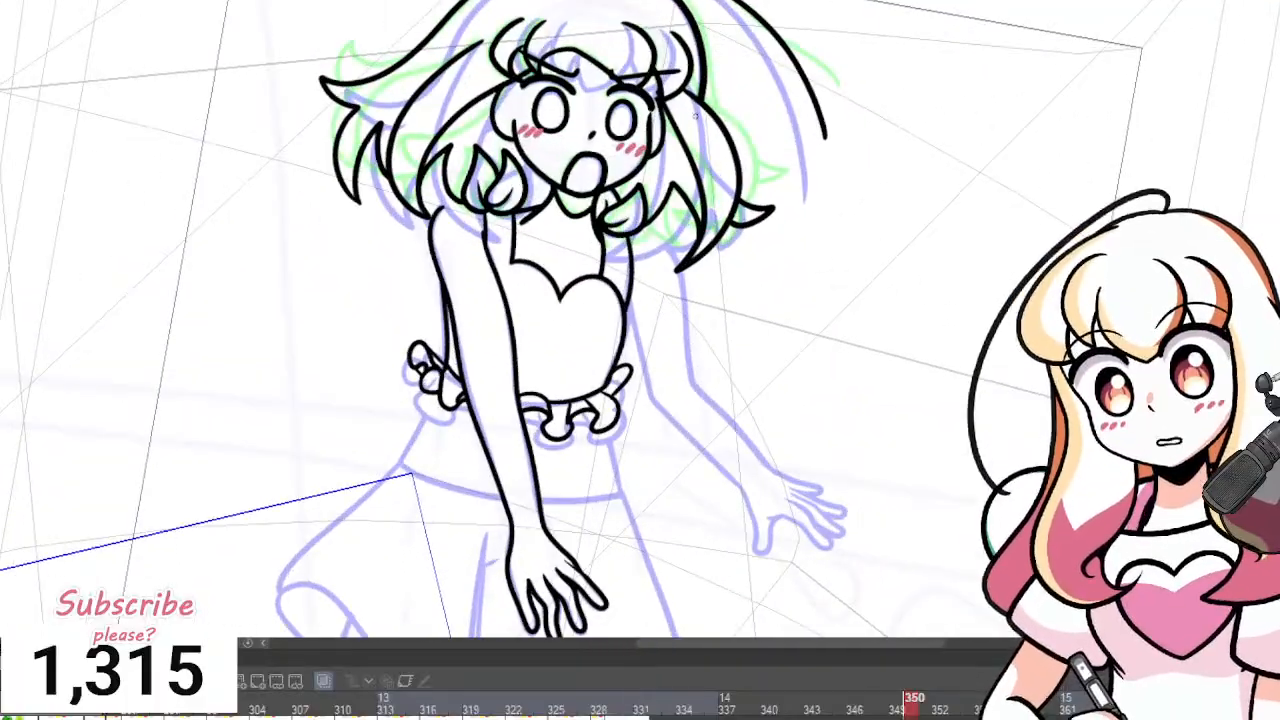
scroll(640, 300, "down", 2)
scroll(614, 425, "down", 2)
scroll(694, 495, "up", 4)
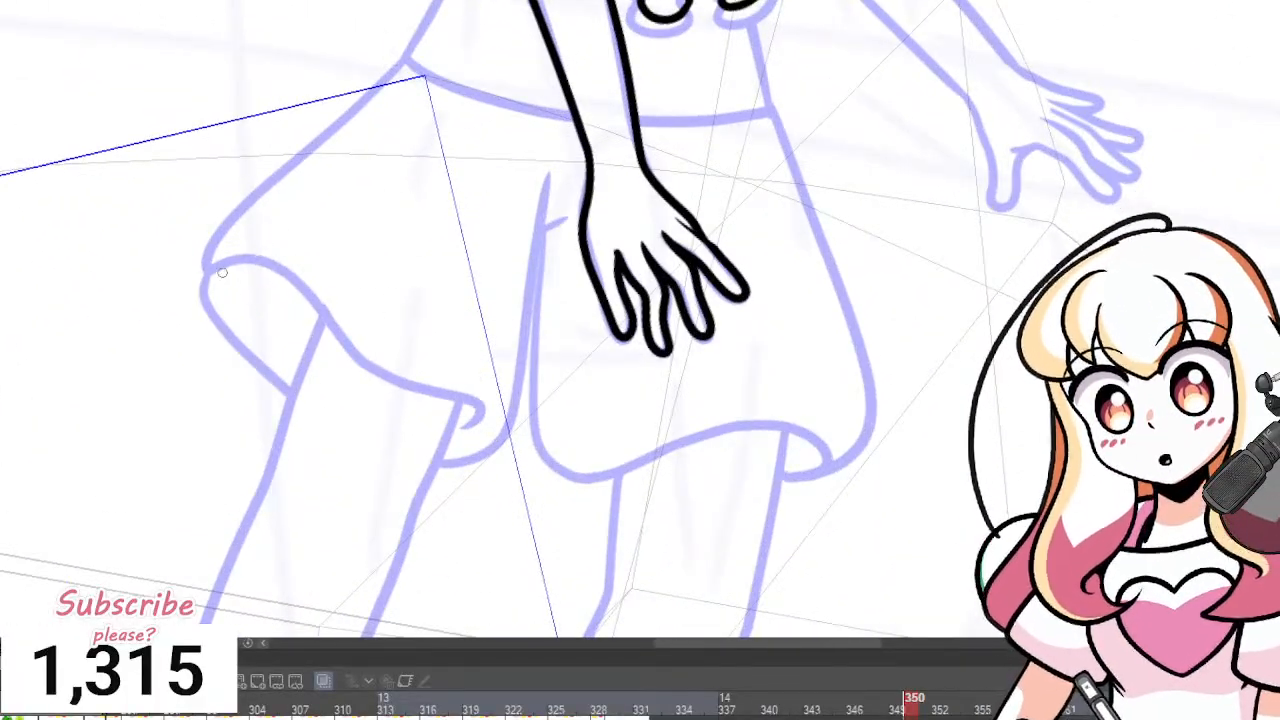
mouse_move(226, 275)
left_mouse_down()
mouse_move(301, 180)
mouse_move(331, 235)
mouse_move(344, 321)
mouse_move(405, 389)
mouse_move(480, 378)
mouse_move(478, 420)
left_mouse_up()
mouse_move(304, 366)
left_mouse_down()
mouse_move(204, 292)
mouse_move(200, 229)
mouse_move(234, 193)
mouse_move(341, 142)
mouse_move(406, 52)
left_mouse_up()
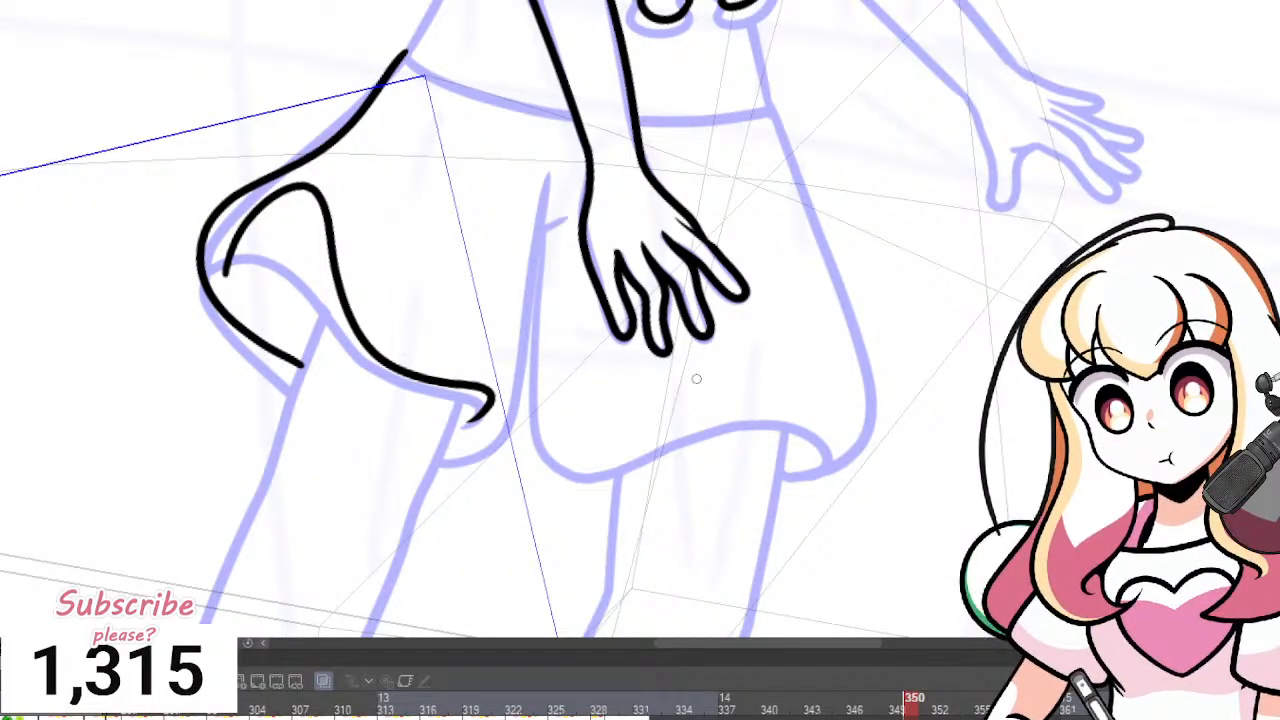
scroll(516, 271, "down", 5)
scroll(440, 520, "up", 3)
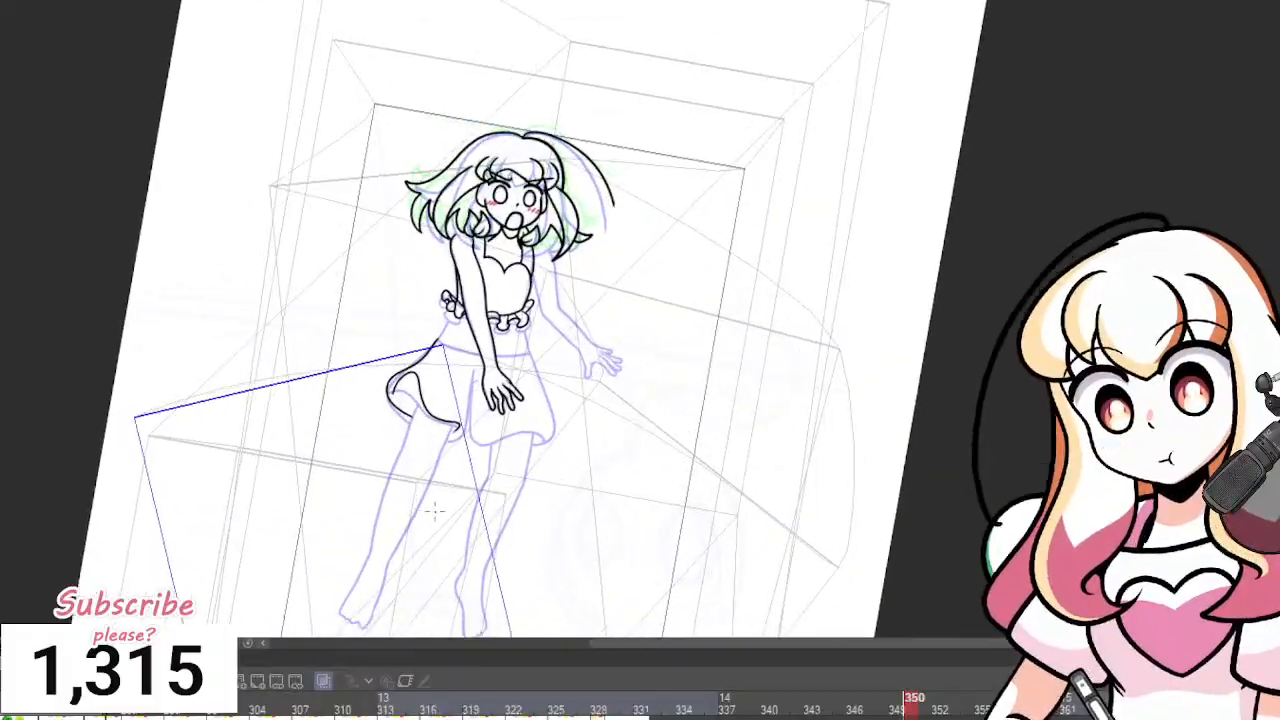
mouse_move(786, 352)
left_mouse_down()
mouse_move(809, 268)
mouse_move(783, 282)
mouse_move(815, 261)
mouse_move(831, 299)
left_mouse_up()
scroll(382, 300, "up", 2)
scroll(383, 300, "up", 1)
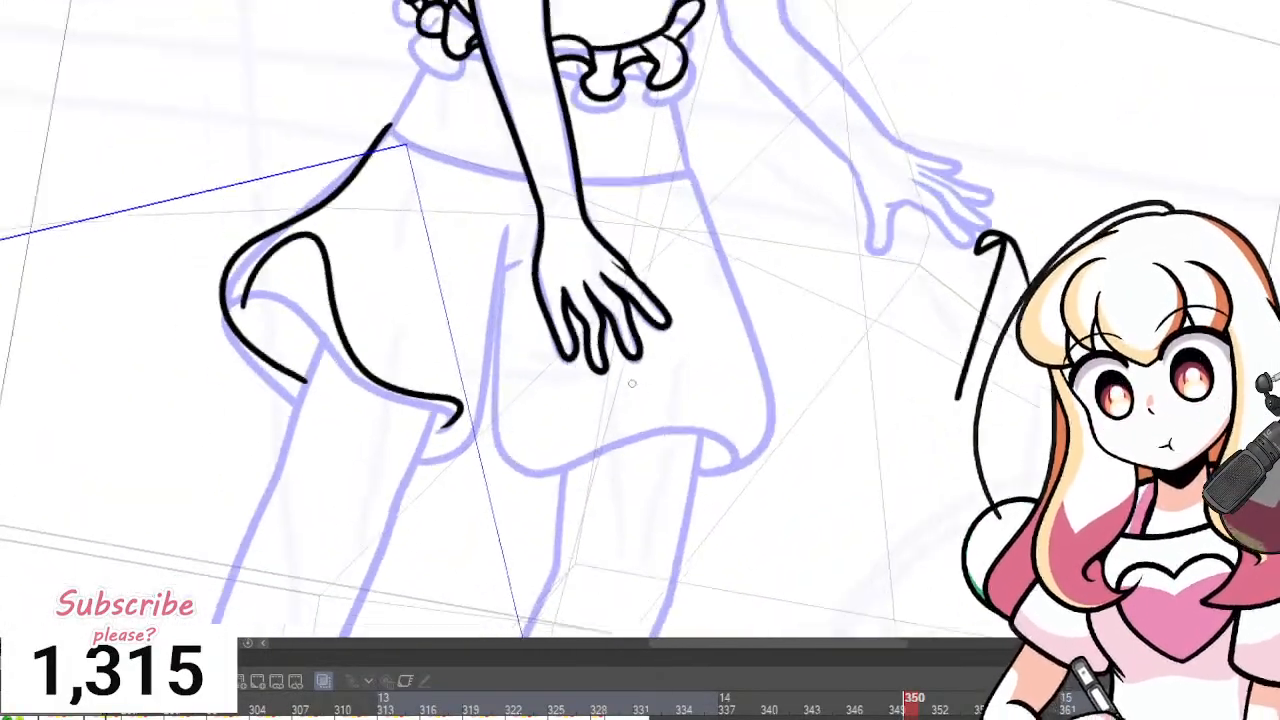
scroll(636, 384, "down", 2)
scroll(778, 425, "up", 3)
key("ctrl+z")
key("ctrl+z")
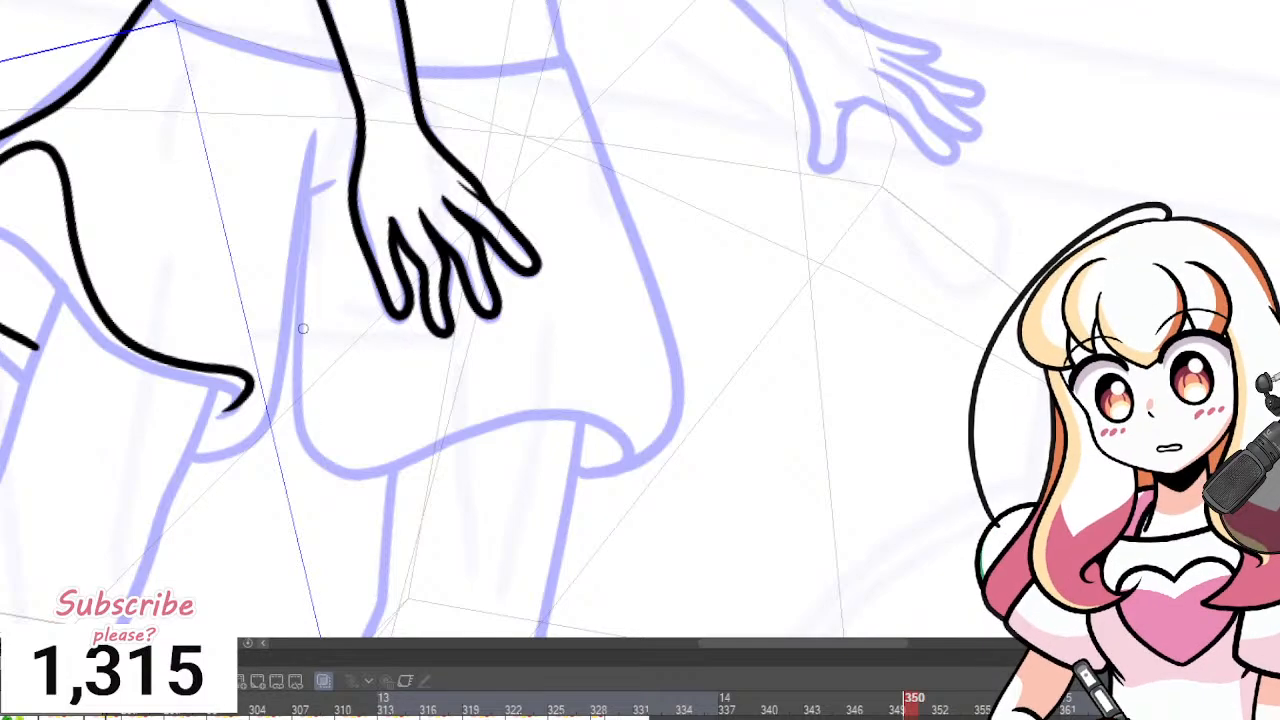
Ink the right skirt panel's hem, curled corner and outer side, plus the left panel's inner edge along the center split.
mouse_move(301, 316)
left_mouse_down()
mouse_move(299, 396)
mouse_move(448, 406)
mouse_move(609, 346)
left_mouse_up()
left_click_drag(628, 444, 581, 463)
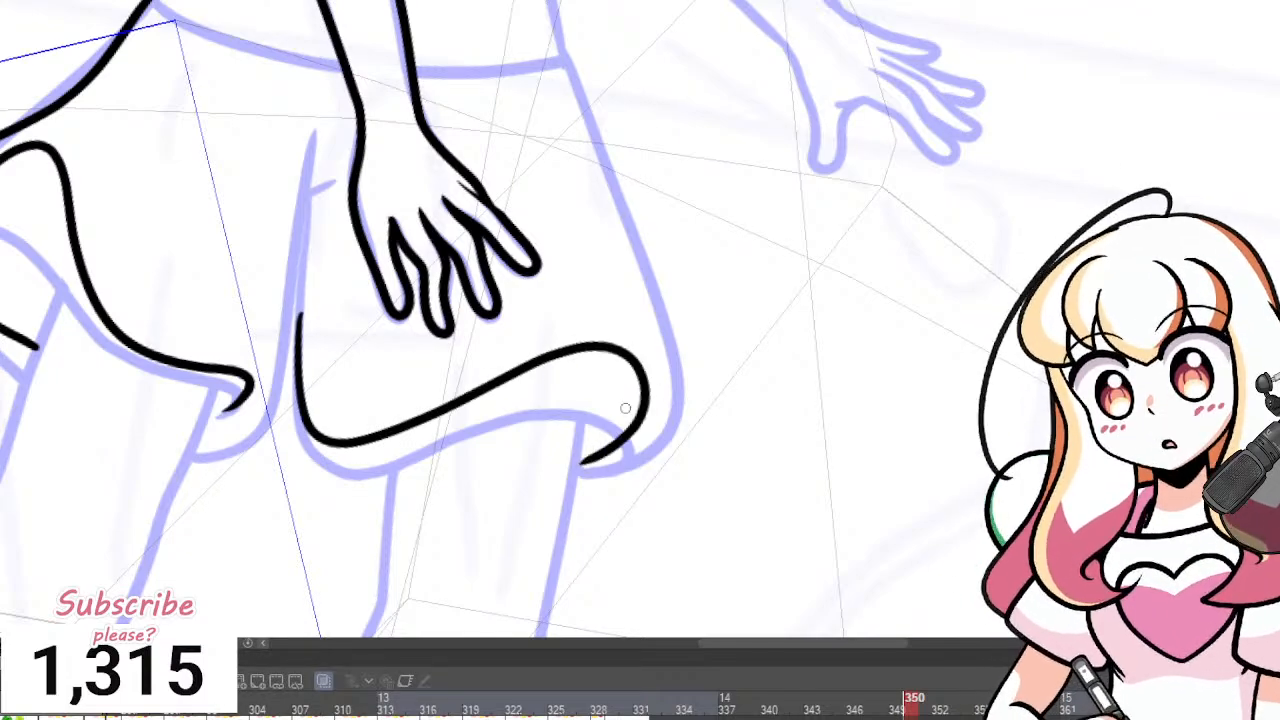
mouse_move(637, 416)
left_mouse_down()
mouse_move(659, 380)
mouse_move(647, 278)
mouse_move(586, 69)
mouse_move(557, 47)
left_mouse_up()
key("ctrl+z")
mouse_move(557, 50)
left_mouse_down()
mouse_move(624, 223)
mouse_move(693, 312)
mouse_move(668, 392)
mouse_move(618, 450)
left_mouse_up()
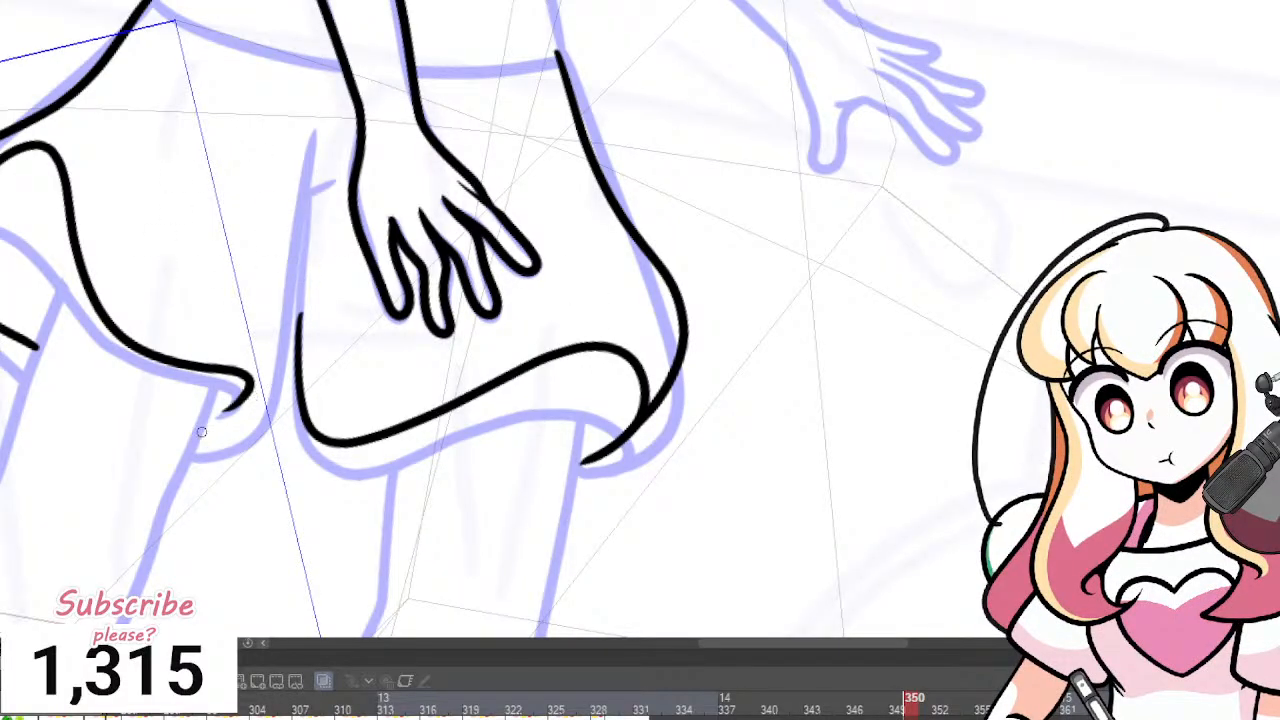
mouse_move(201, 432)
left_mouse_down()
mouse_move(285, 360)
mouse_move(304, 176)
mouse_move(335, 118)
left_mouse_up()
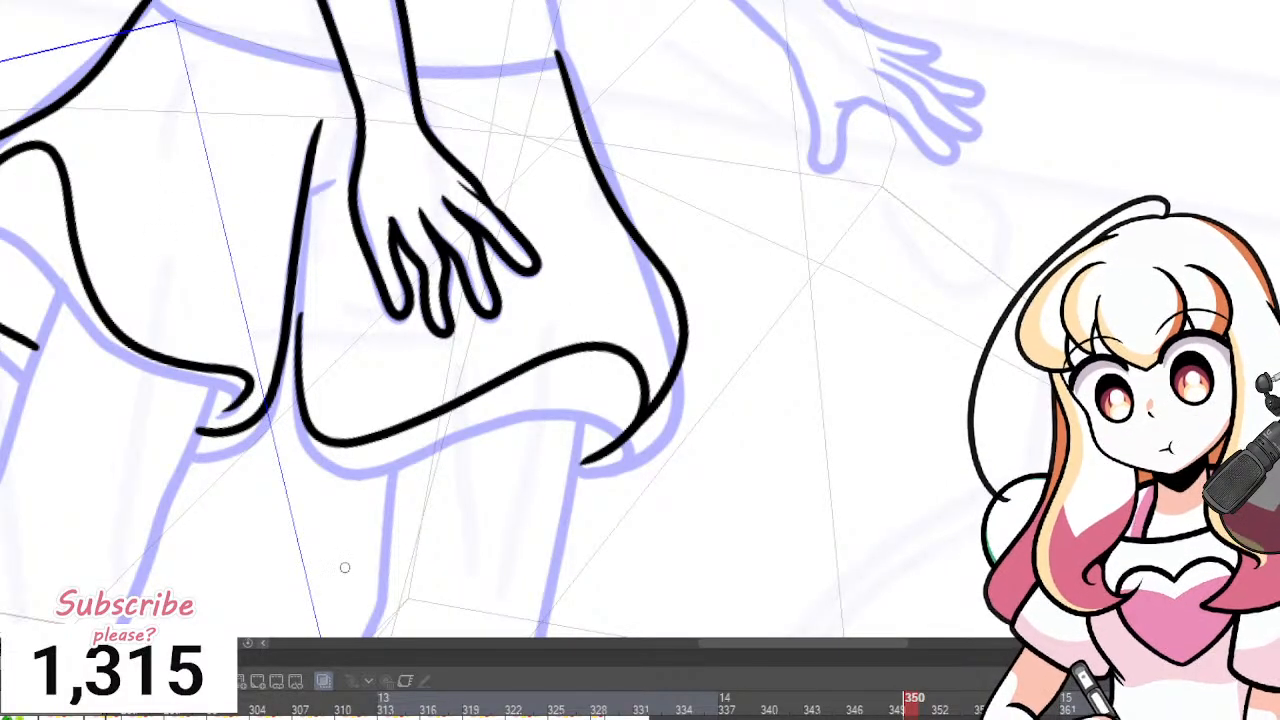
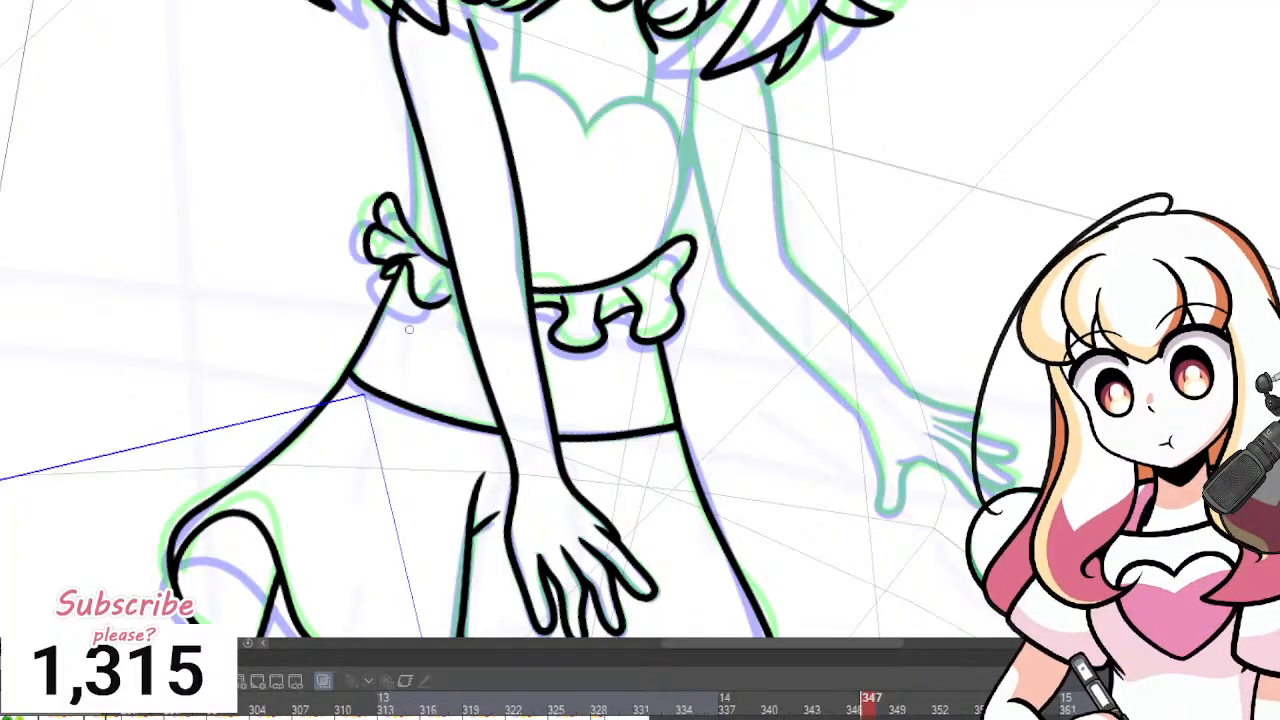
Extend the left waist frill's lower edge to meet the arm on frame 347.
scroll(450, 300, "up", 5)
mouse_move(447, 309)
left_mouse_down()
mouse_move(518, 353)
mouse_move(537, 402)
left_mouse_up()
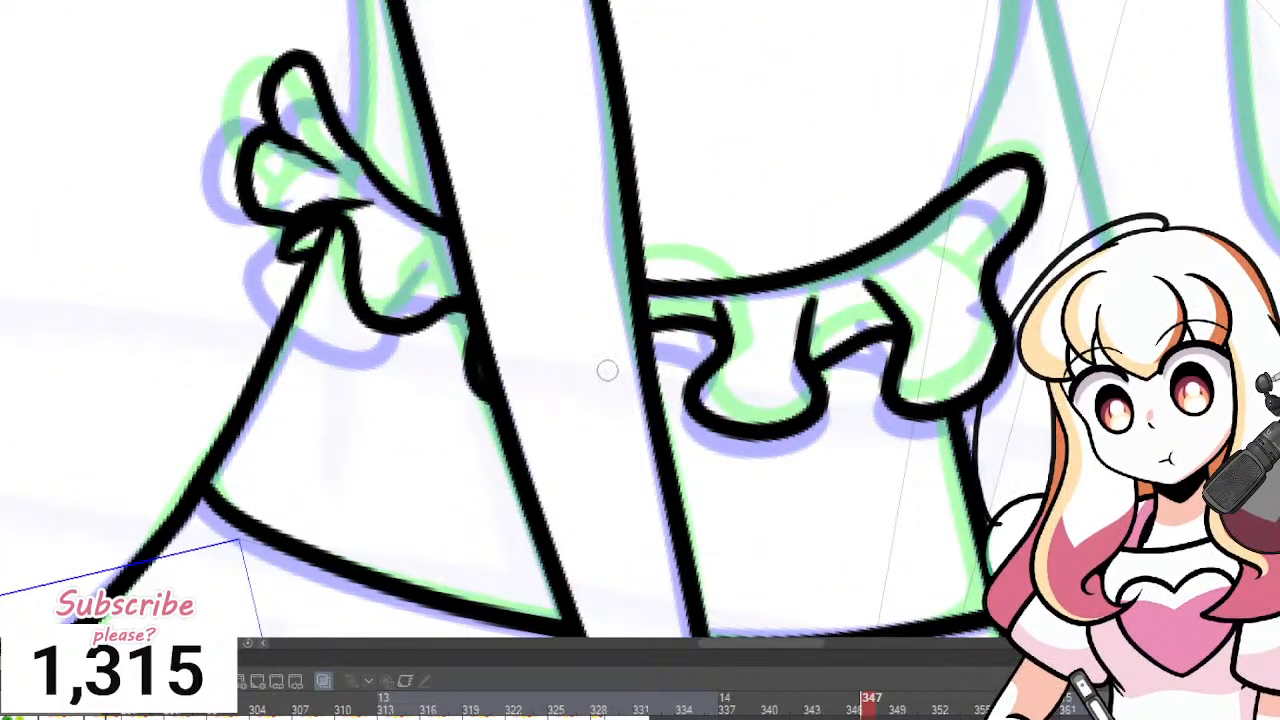
scroll(606, 369, "down", 5)
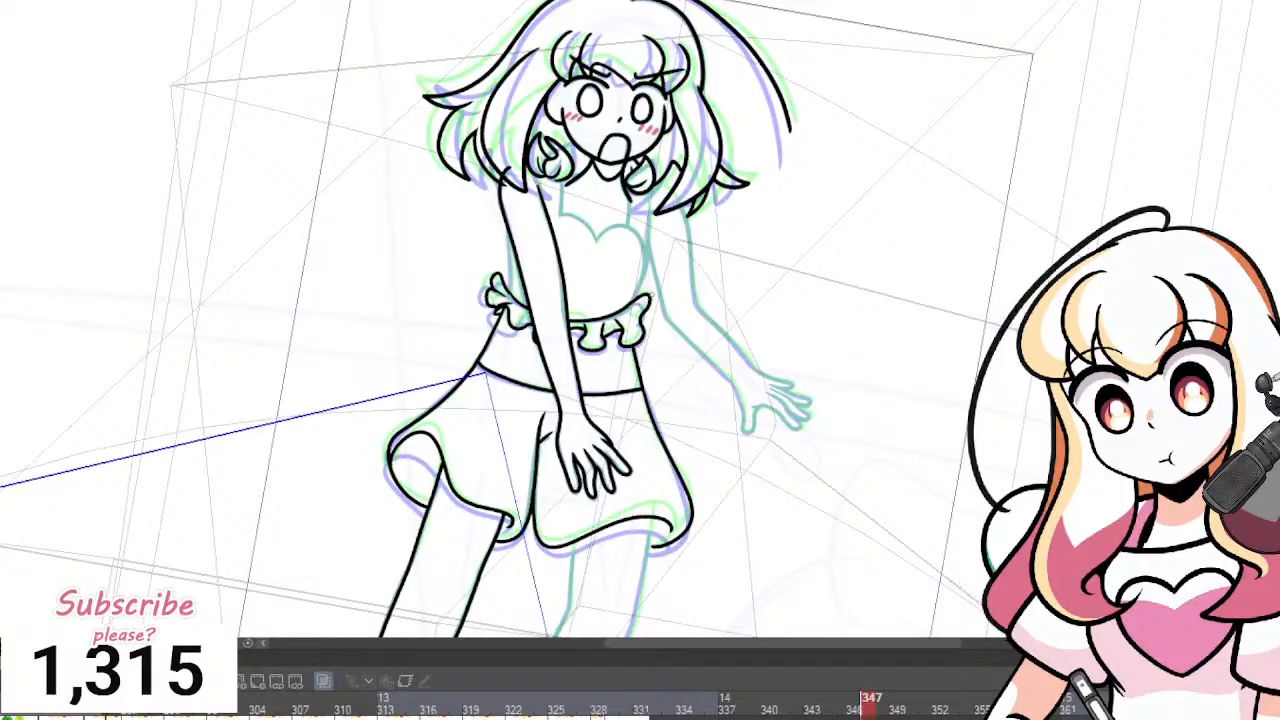
Ink the right leg's inner line from the skirt hem around the heel to the sole, and add the toes on frame 347.
scroll(651, 294, "down", 5)
scroll(724, 571, "up", 7)
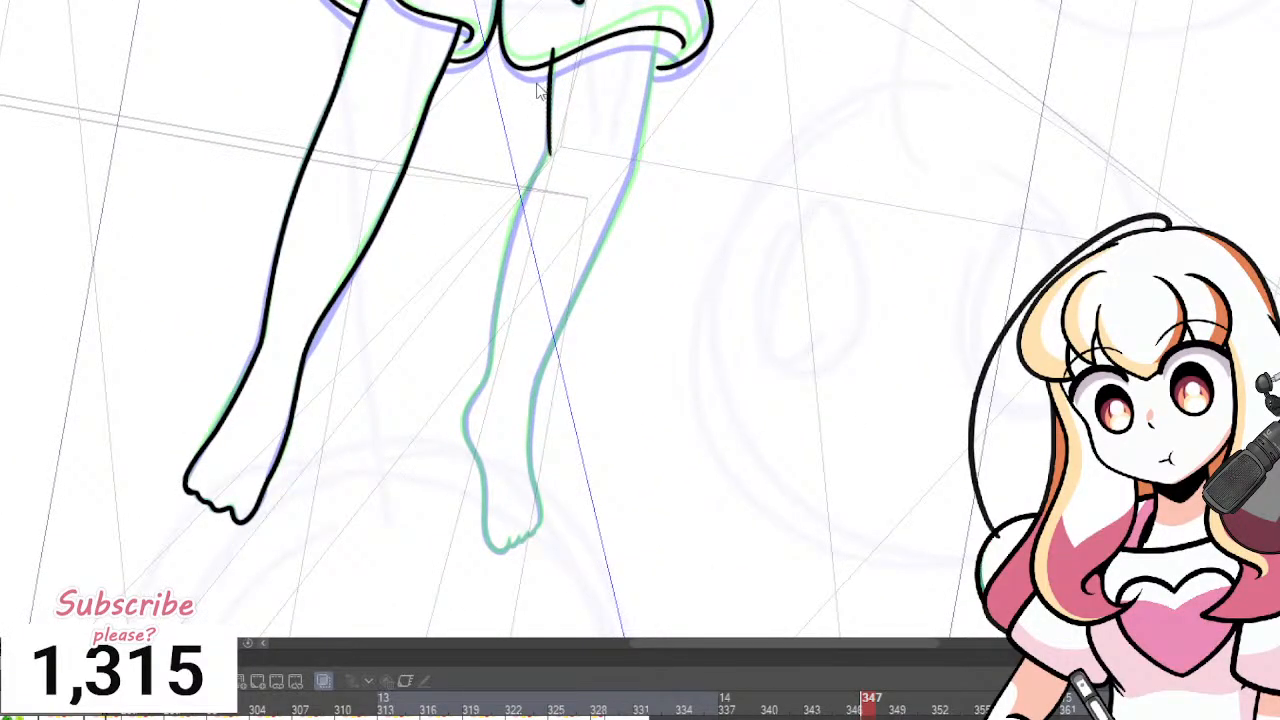
key("ctrl+z")
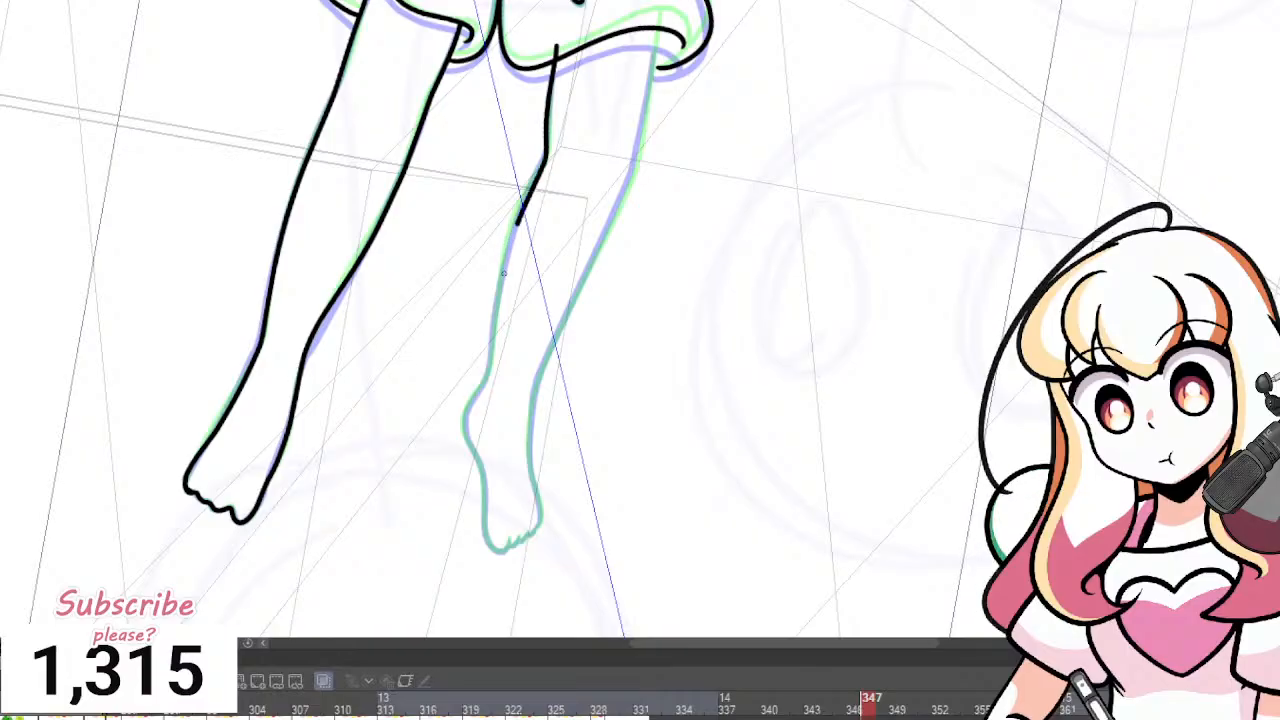
key("ctrl+z")
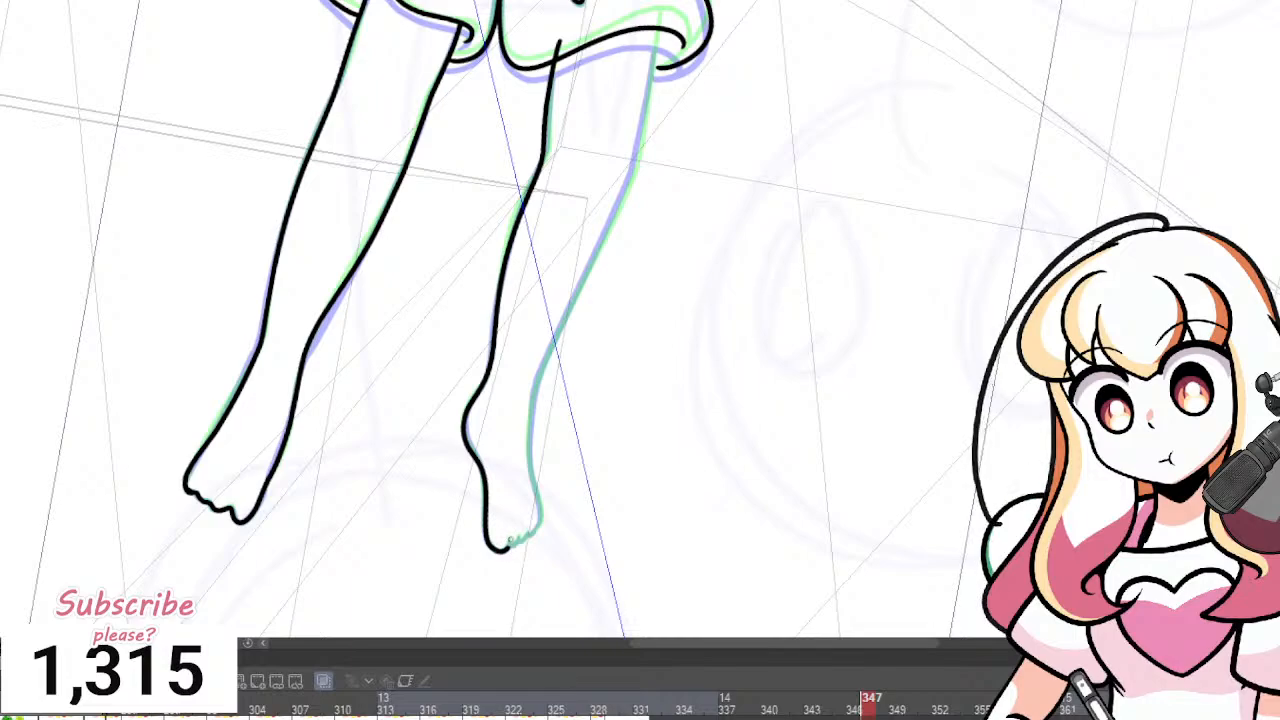
scroll(521, 520, "up", 5)
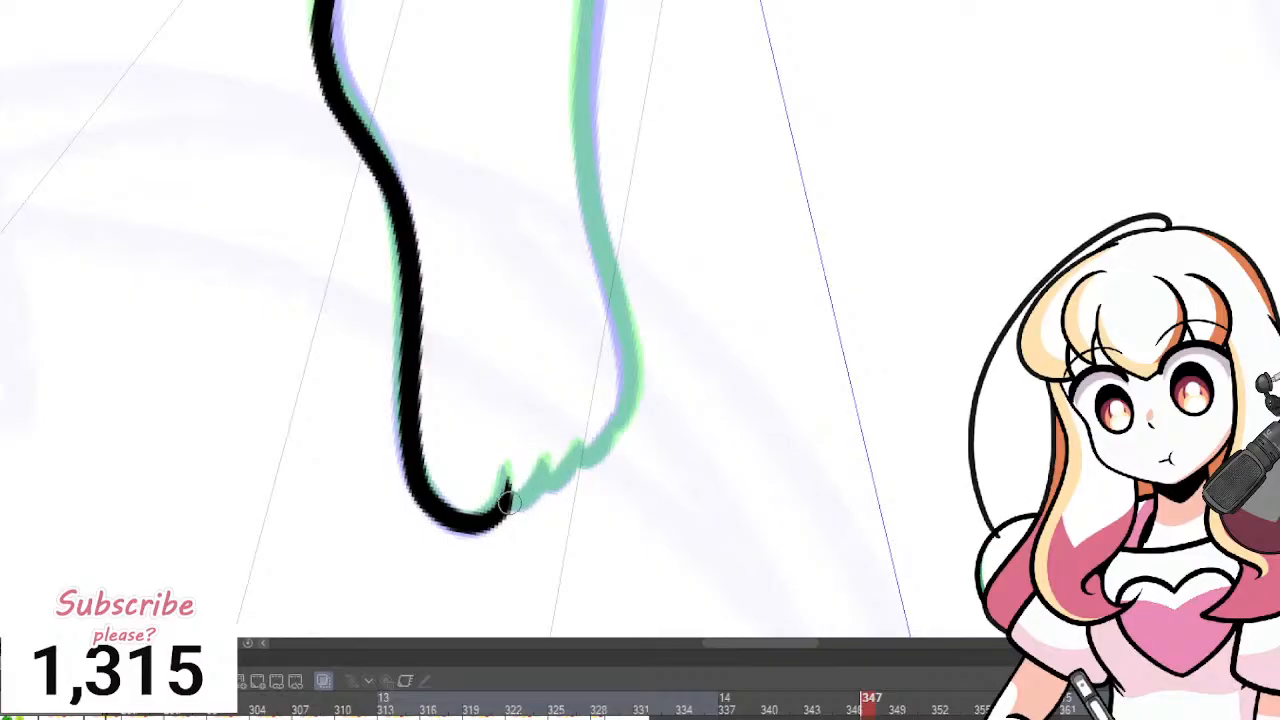
mouse_move(507, 502)
left_mouse_down()
mouse_move(547, 459)
mouse_move(630, 405)
left_mouse_up()
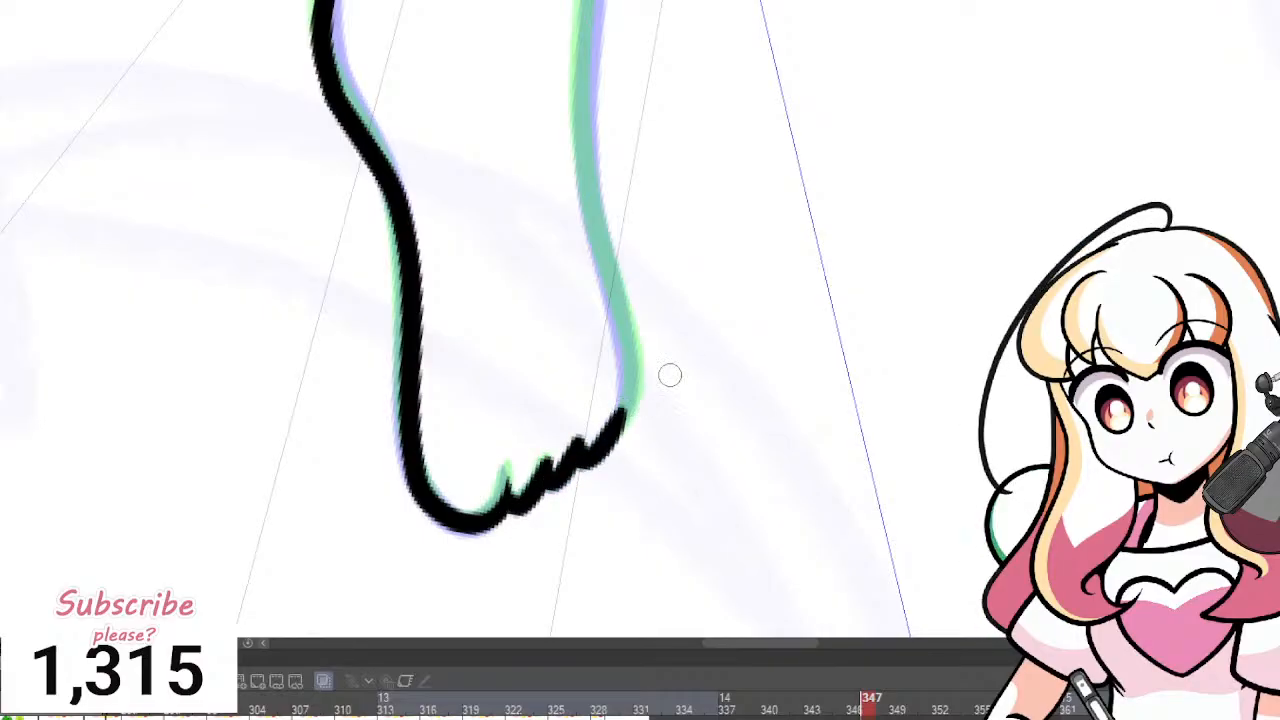
Ink the right leg's outer line from under the skirt hem past the knee down towards the foot.
scroll(670, 375, "down", 8)
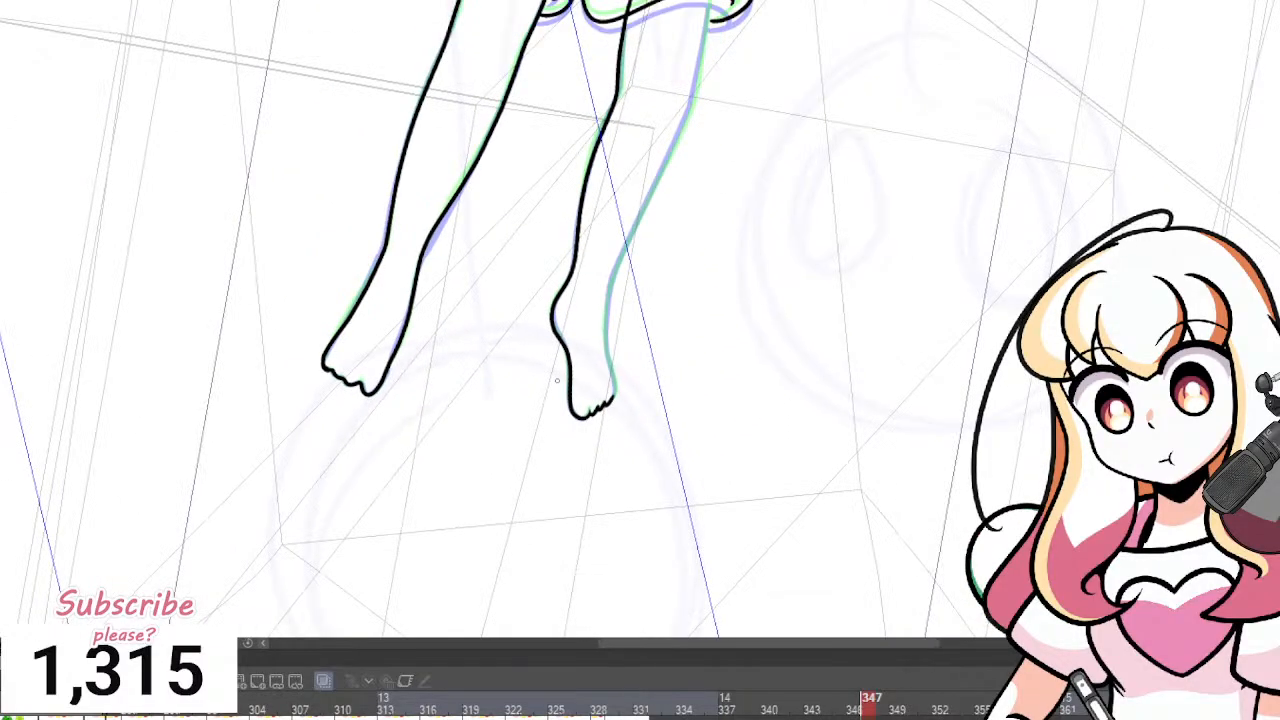
scroll(668, 285, "up", 6)
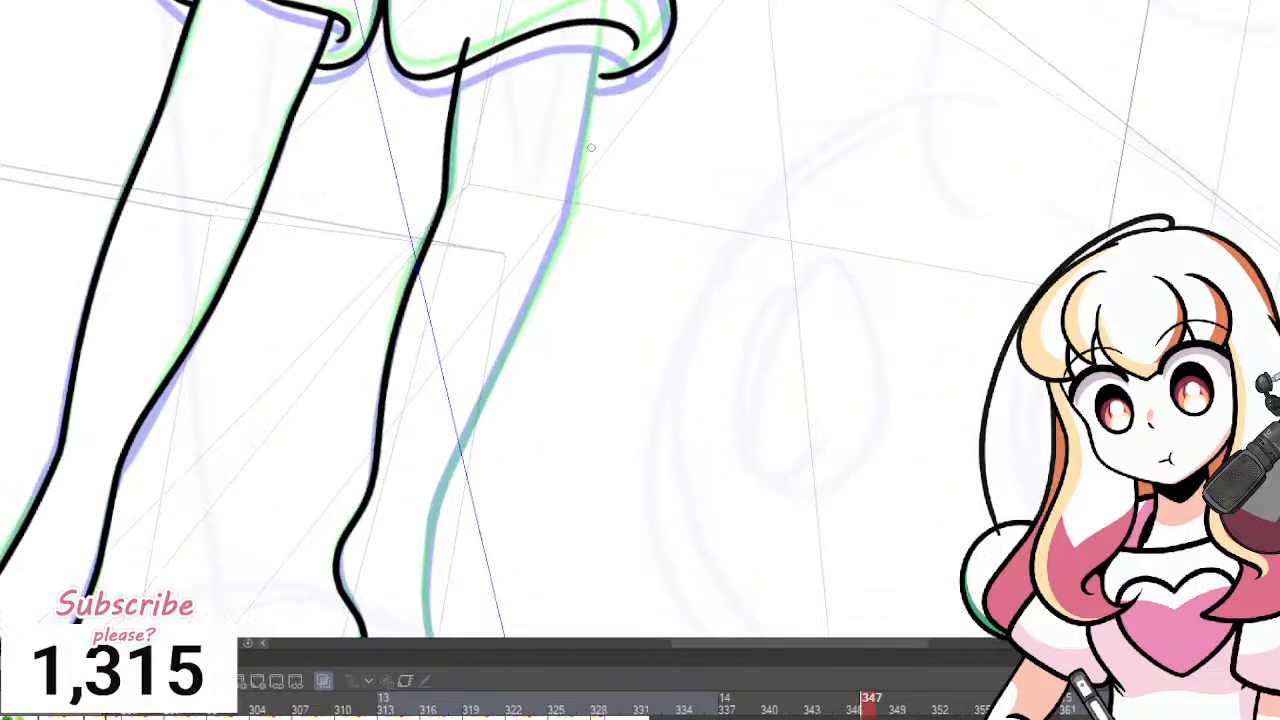
mouse_move(603, 8)
left_mouse_down()
mouse_move(564, 225)
mouse_move(492, 354)
left_mouse_up()
key("ctrl+z")
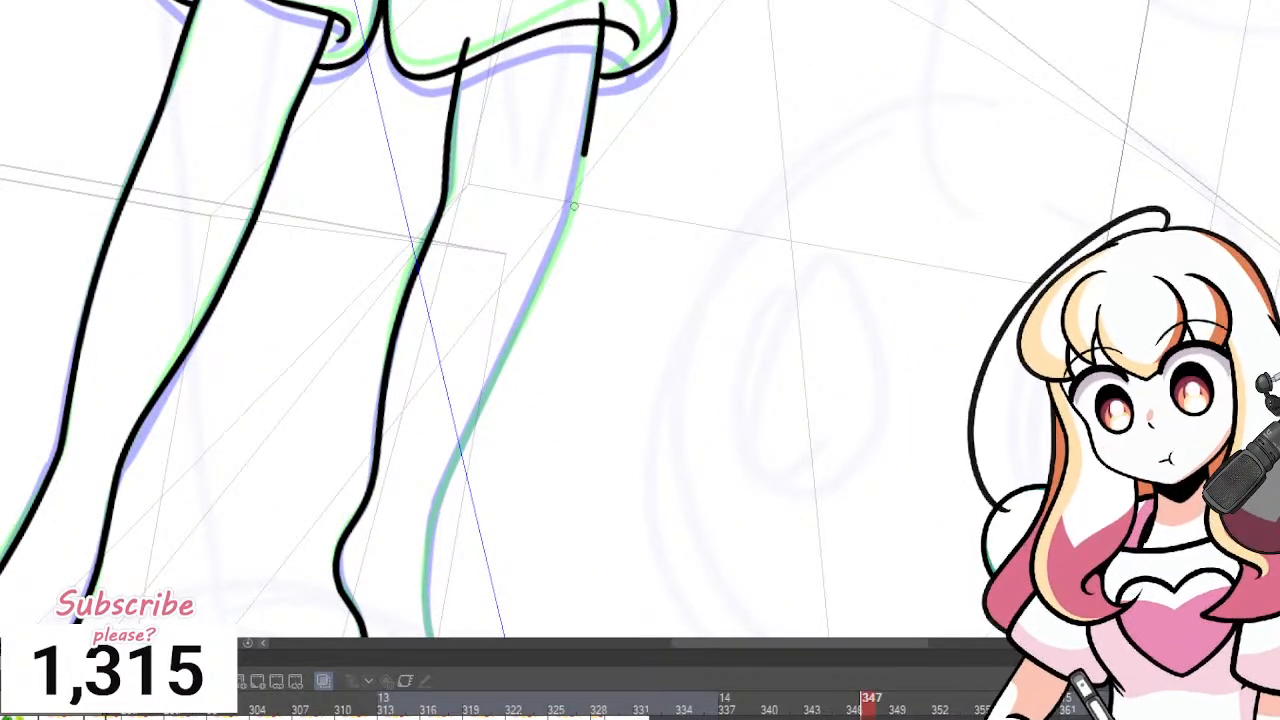
key("ctrl+z")
left_click_drag(603, 6, 581, 128)
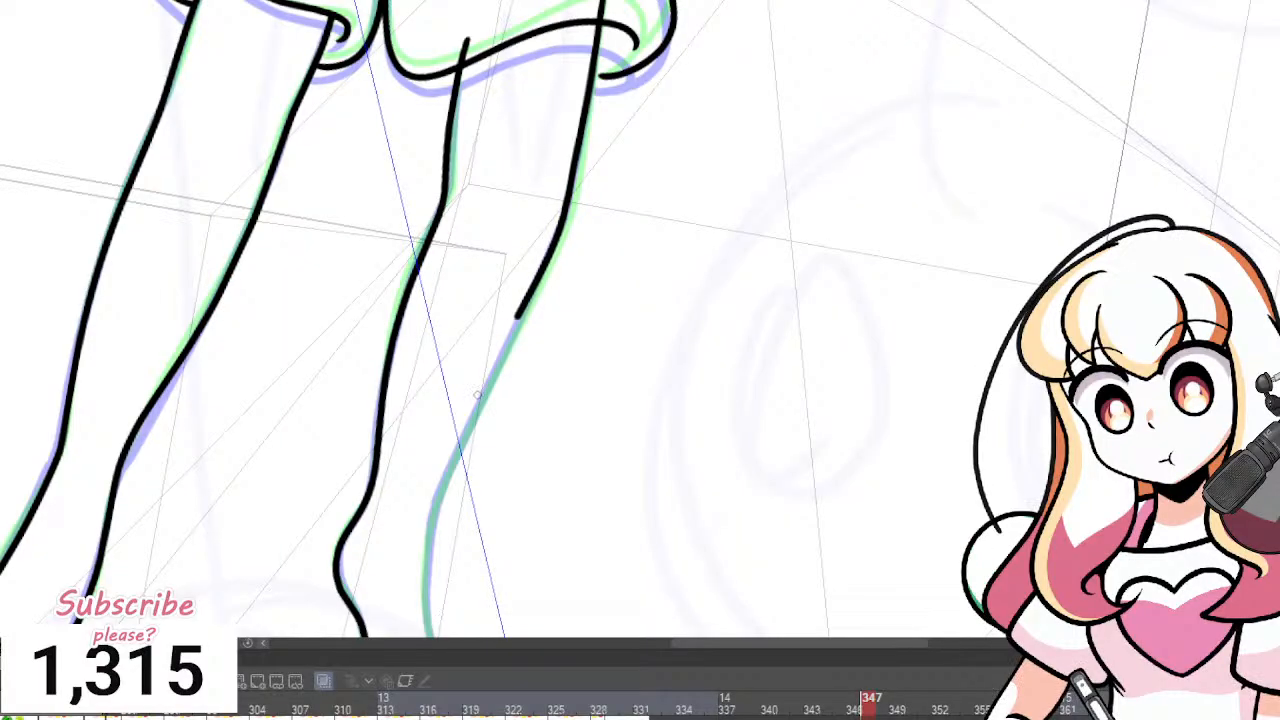
left_click_drag(477, 395, 428, 512)
scroll(491, 506, "down", 3)
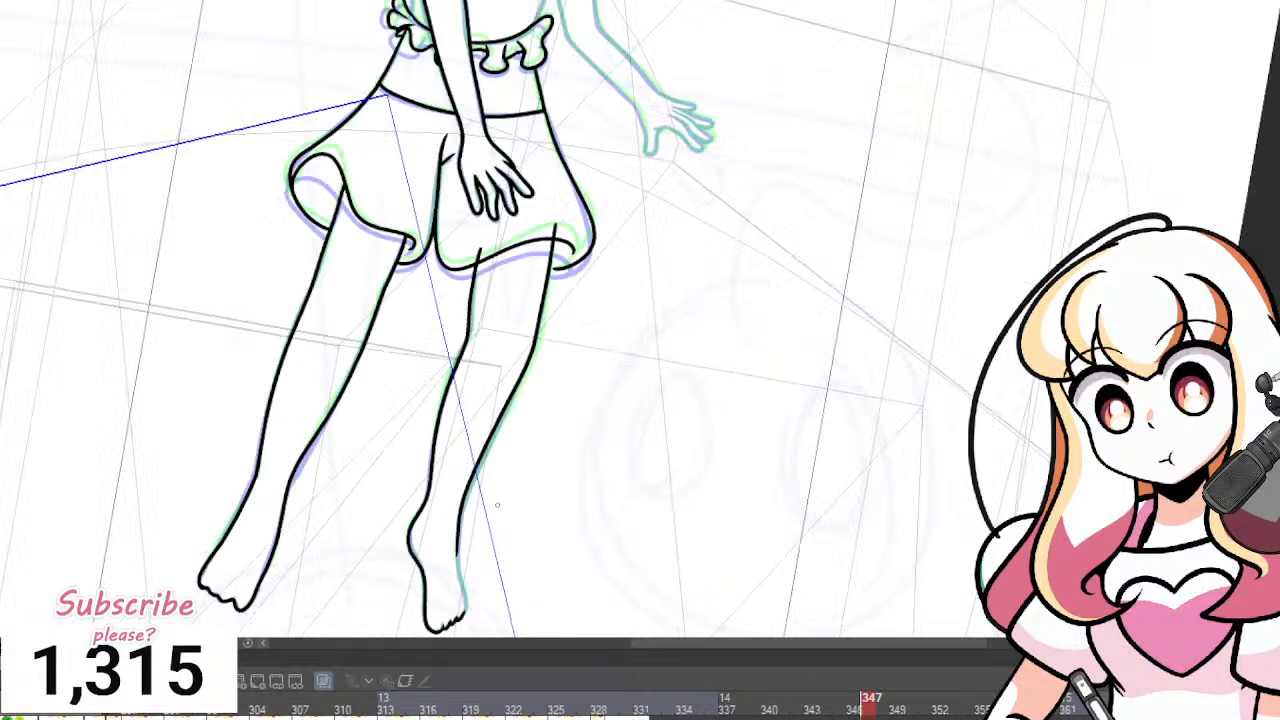
scroll(450, 546, "up", 5)
scroll(433, 387, "up", 2)
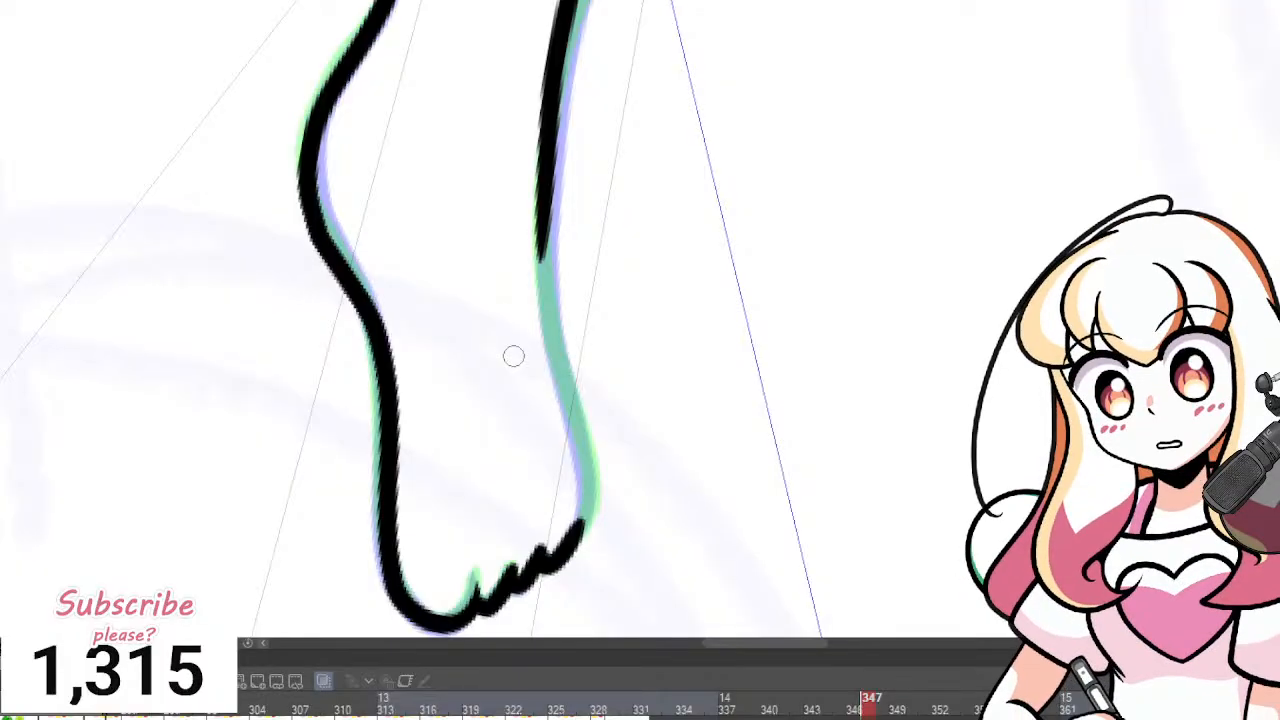
Ink the open side of the foot from the ankle down to the toes, following the coloured onion-skin lines.
mouse_move(541, 160)
left_mouse_down()
mouse_move(552, 369)
mouse_move(550, 333)
mouse_move(583, 483)
mouse_move(583, 524)
mouse_move(563, 555)
left_mouse_up()
key("ctrl+z")
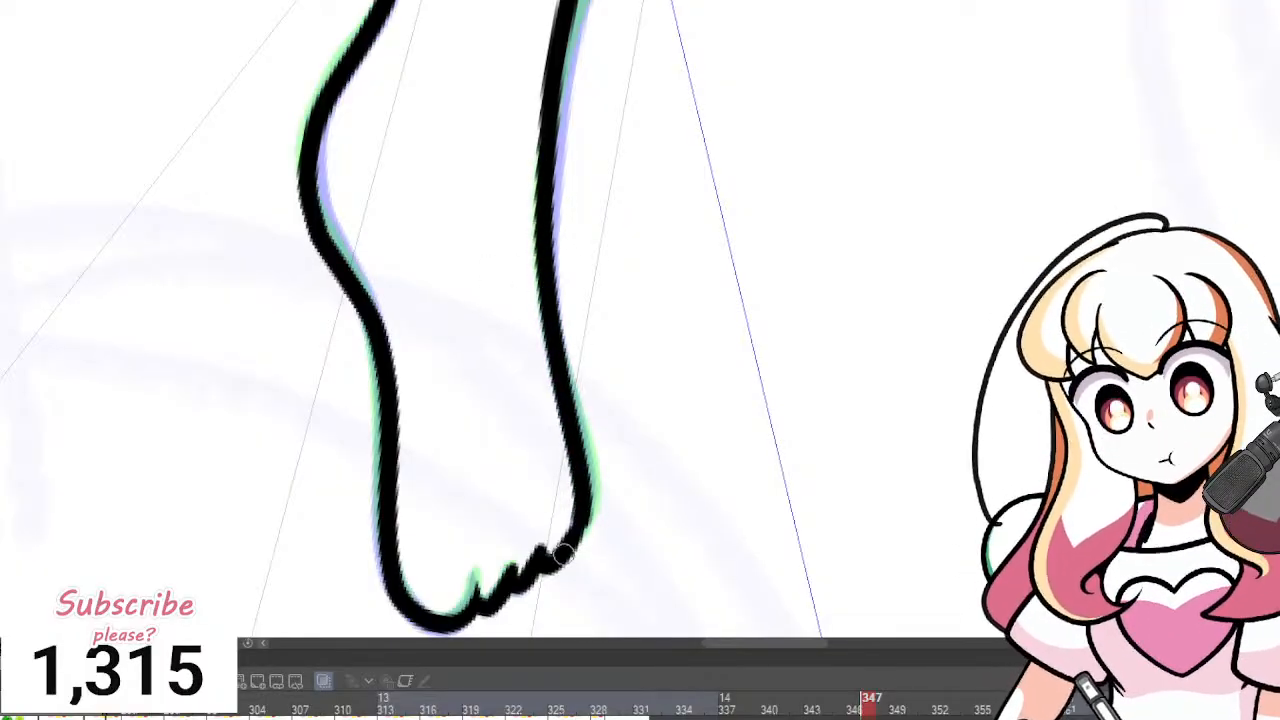
scroll(573, 519, "down", 4)
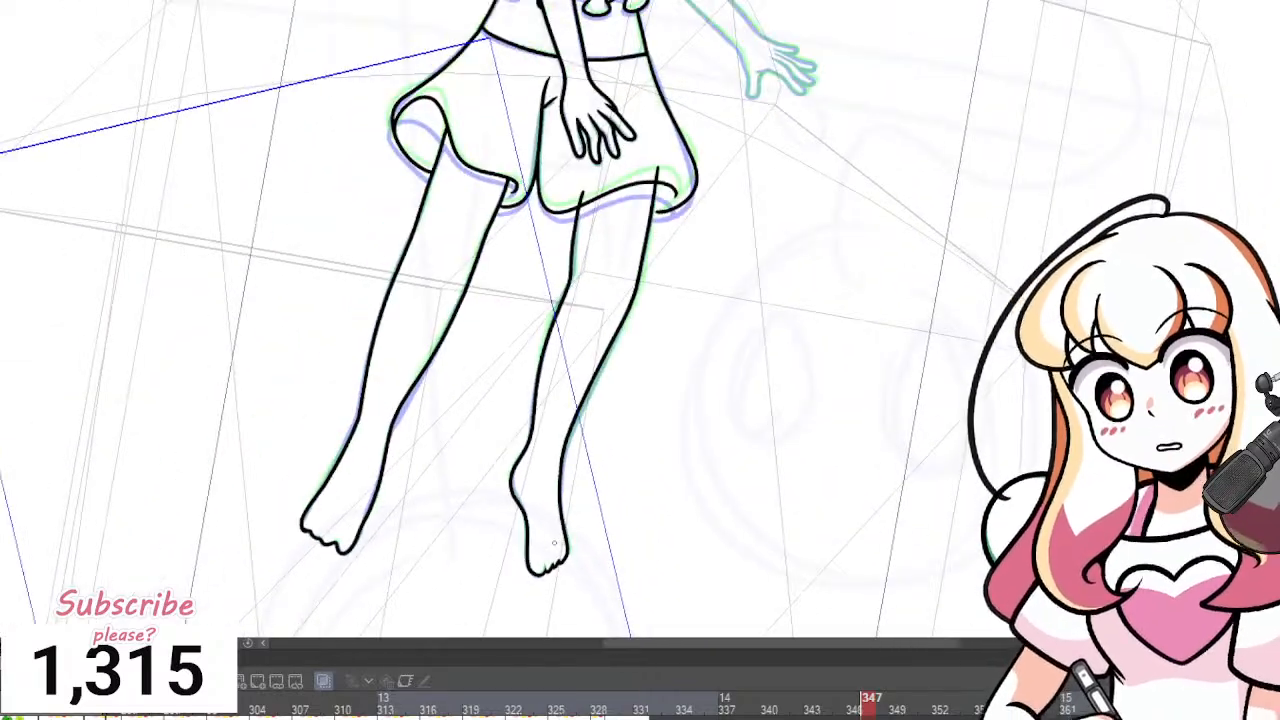
Draw the lower hem line of the skirt across the leg and trim the overlapping leg and hem segments.
left_click_drag(608, 180, 568, 287)
scroll(568, 287, "up", 2)
scroll(568, 286, "up", 2)
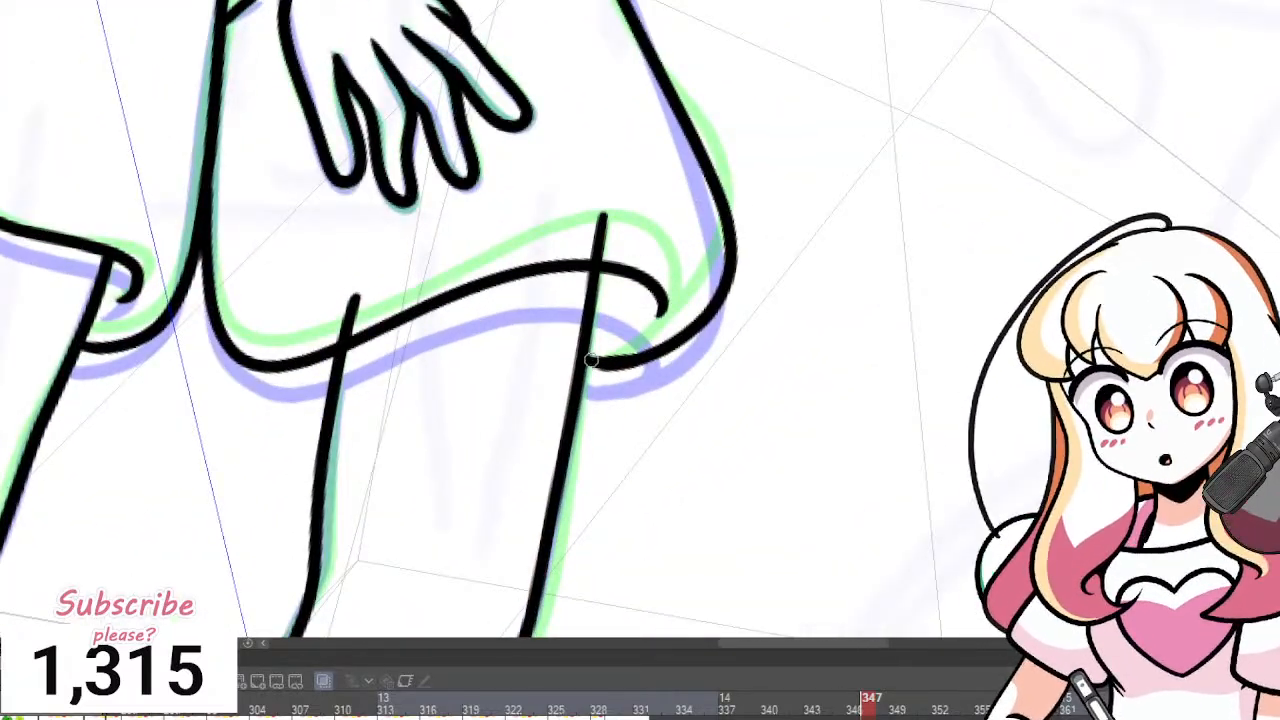
left_click_drag(270, 368, 602, 365)
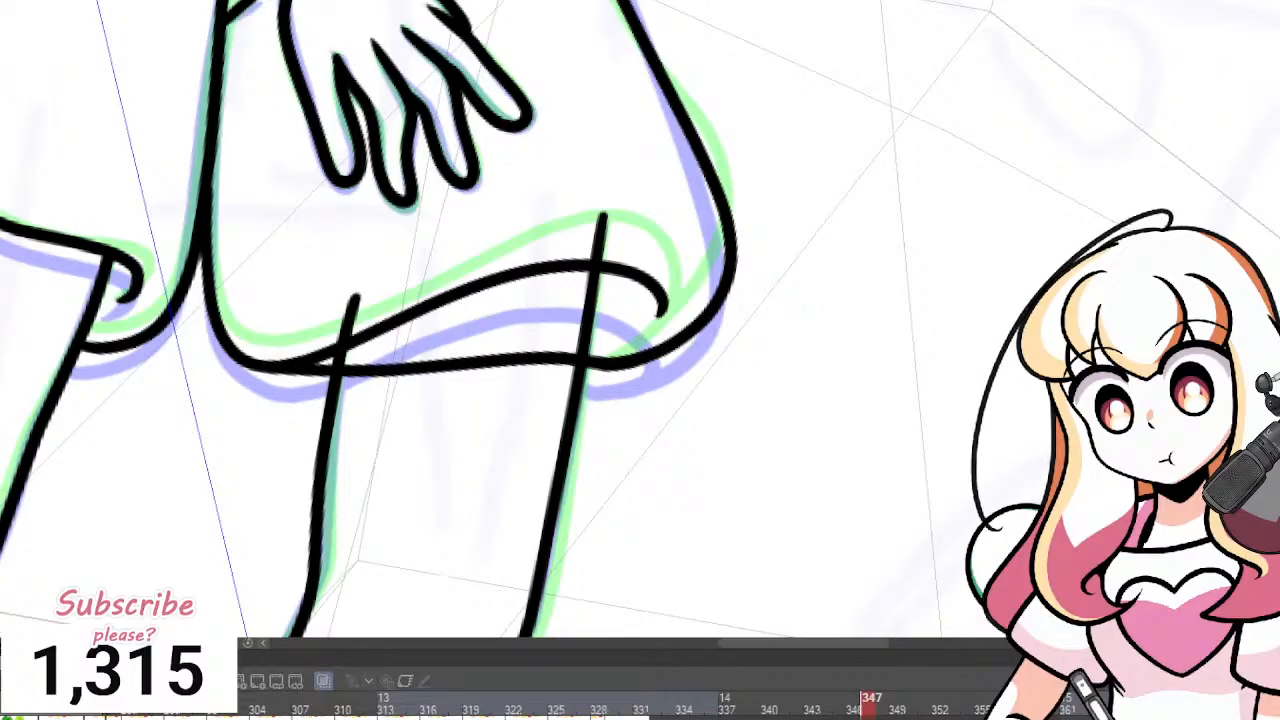
key("ctrl+z")
key("ctrl+z")
key("ctrl+z")
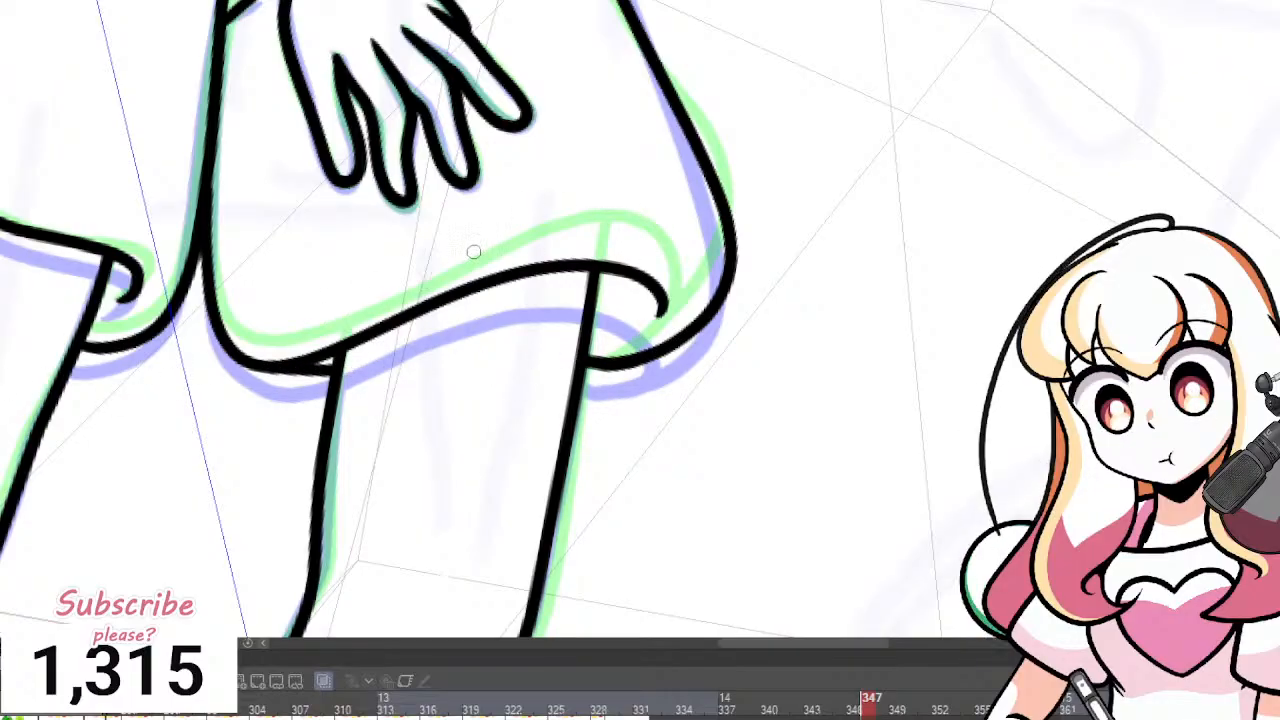
Ink the short vertical strap edge from the hair curl down to the corner of the heart-shaped neckline.
scroll(518, 333, "down", 2)
scroll(518, 333, "down", 4)
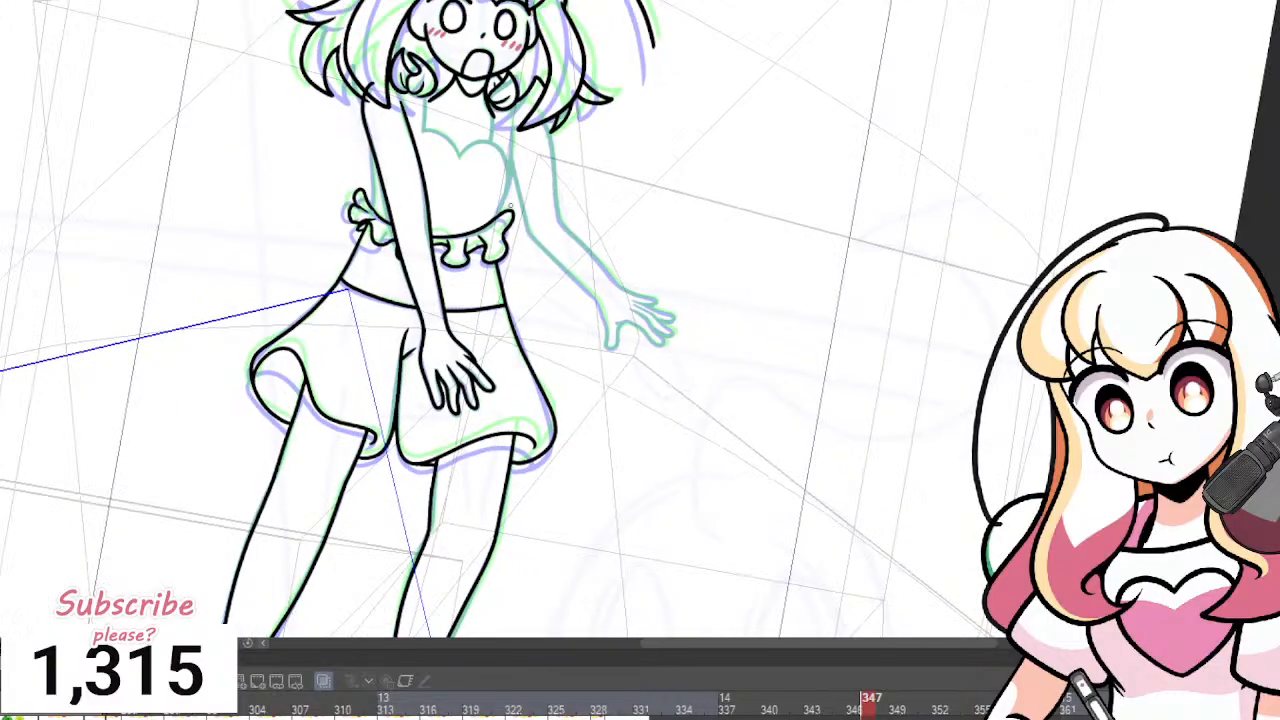
scroll(519, 233, "up", 4)
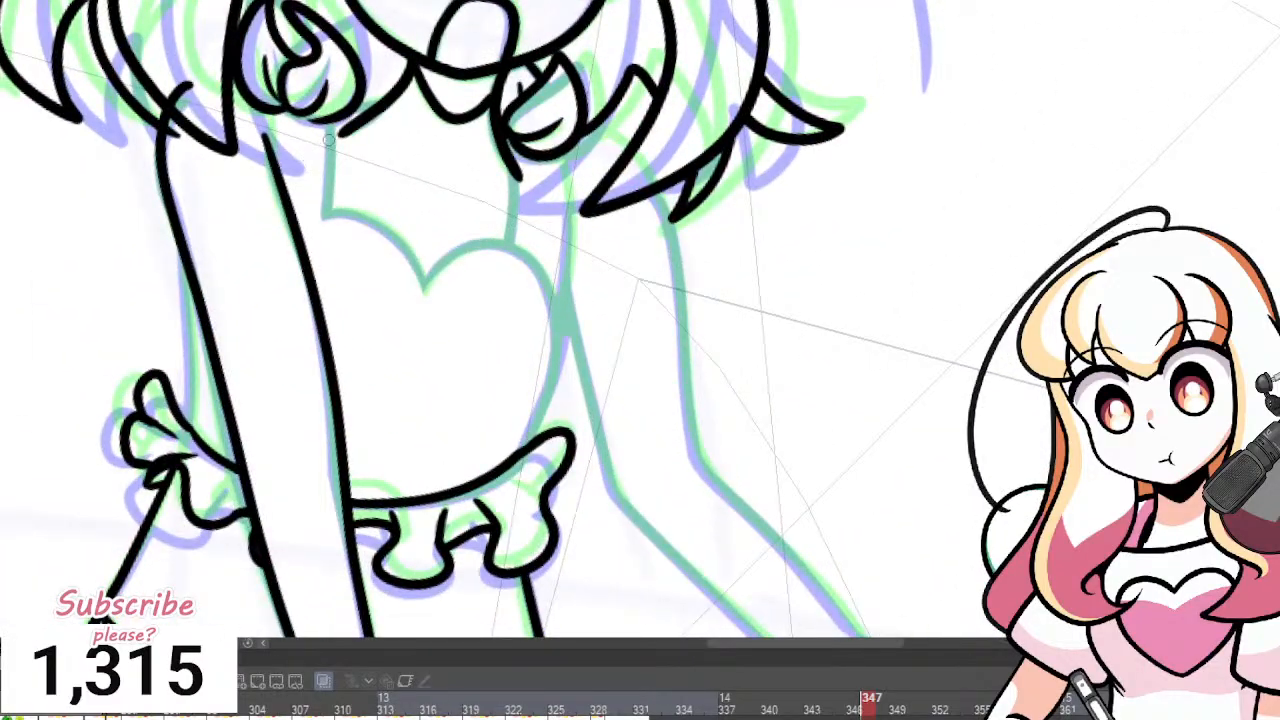
left_click_drag(330, 128, 323, 213)
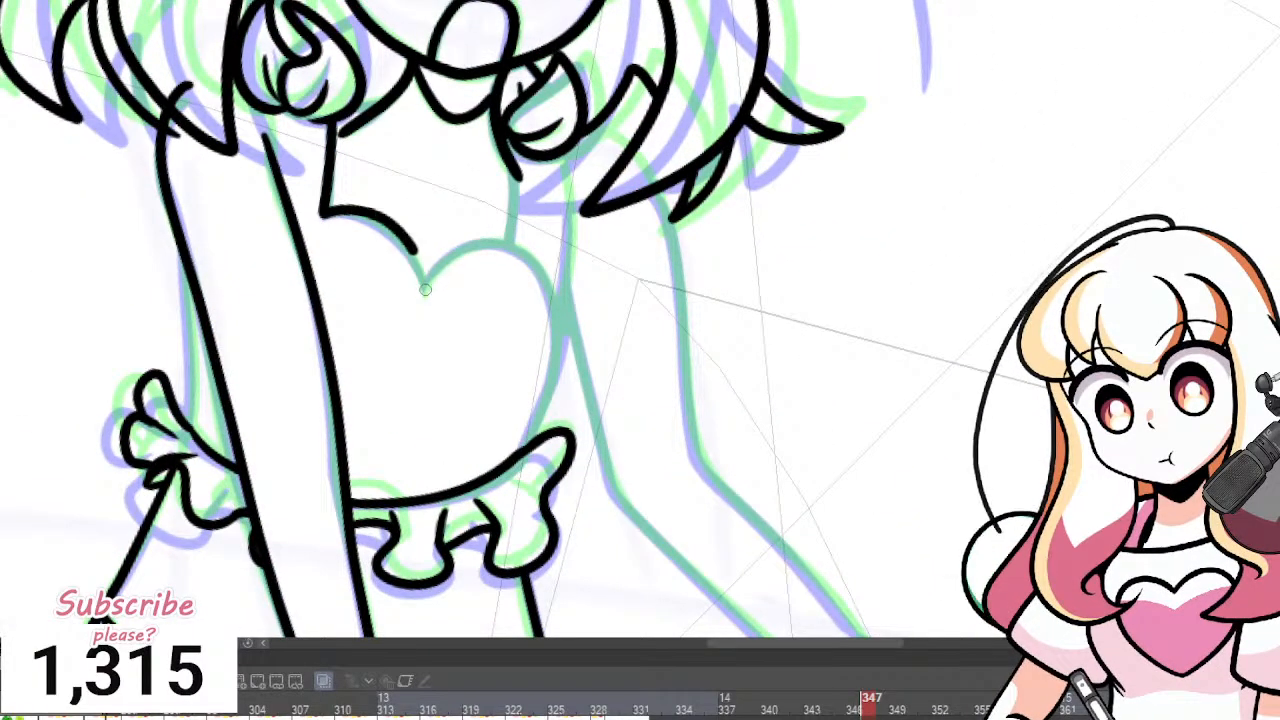
key("ctrl+z")
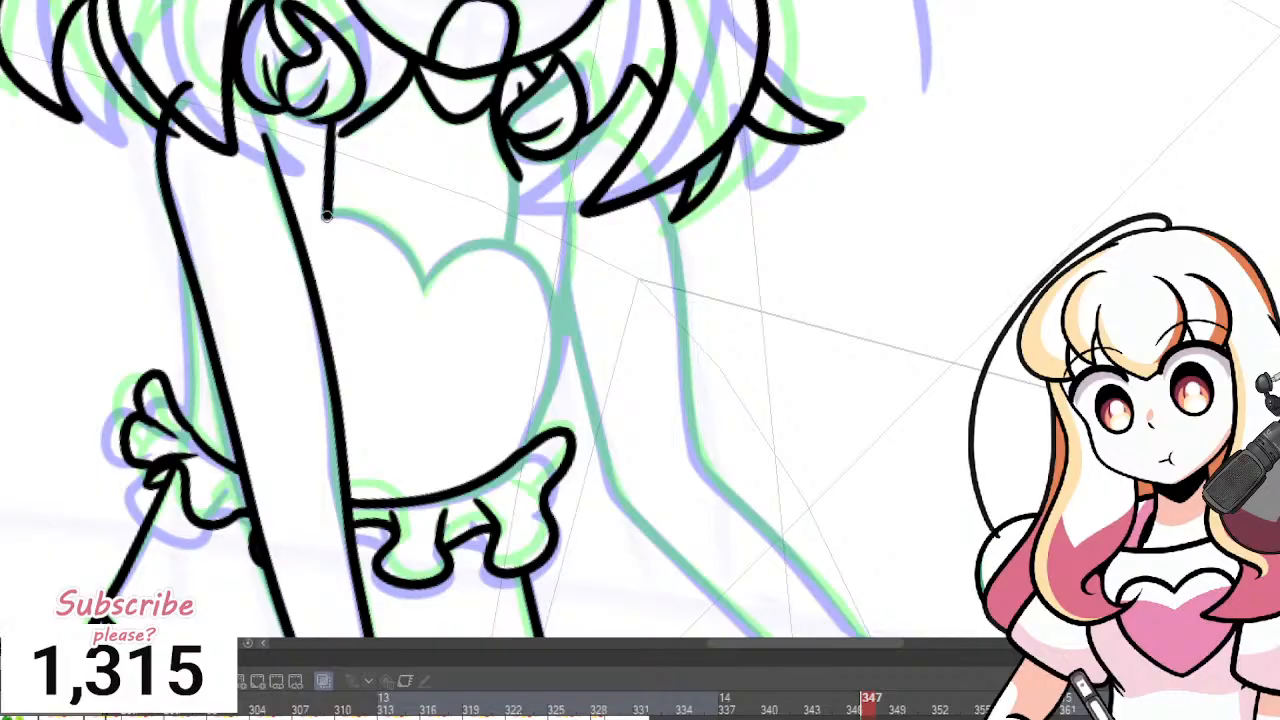
key("ctrl+z")
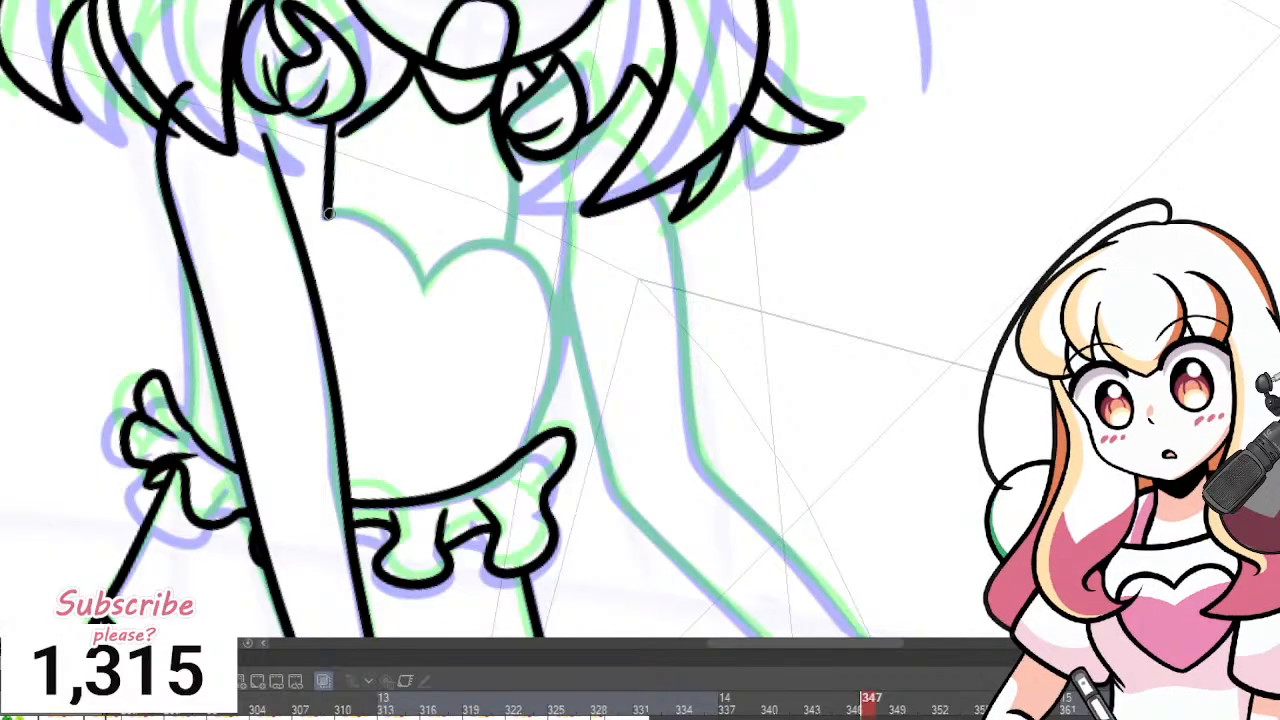
Ink the heart-shaped neckline and continue it down the side of the bodice to the waist frill.
mouse_move(332, 213)
left_mouse_down()
mouse_move(412, 253)
mouse_move(429, 289)
mouse_move(462, 247)
mouse_move(530, 243)
mouse_move(560, 310)
left_mouse_up()
left_click_drag(557, 377, 508, 462)
key("ctrl+z")
mouse_move(551, 263)
left_mouse_down()
mouse_move(564, 344)
mouse_move(548, 402)
left_mouse_up()
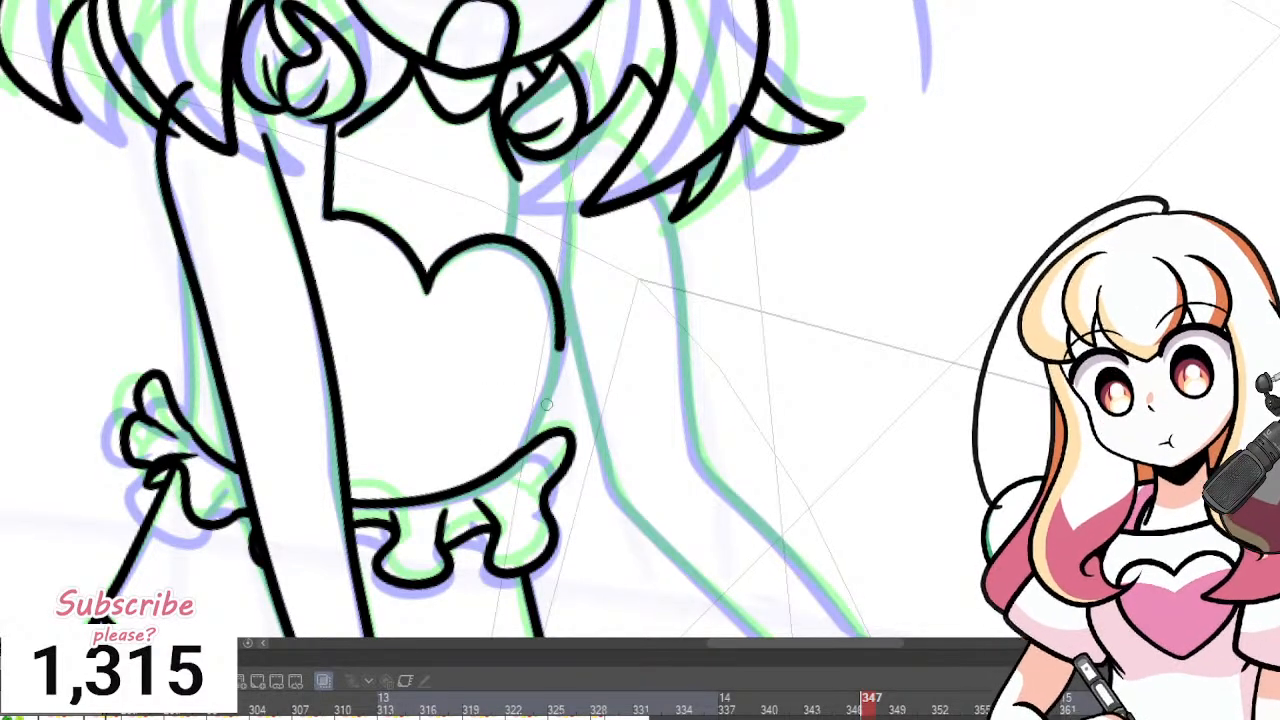
key("ctrl+z")
mouse_move(427, 289)
left_mouse_down()
mouse_move(561, 326)
mouse_move(529, 442)
left_mouse_up()
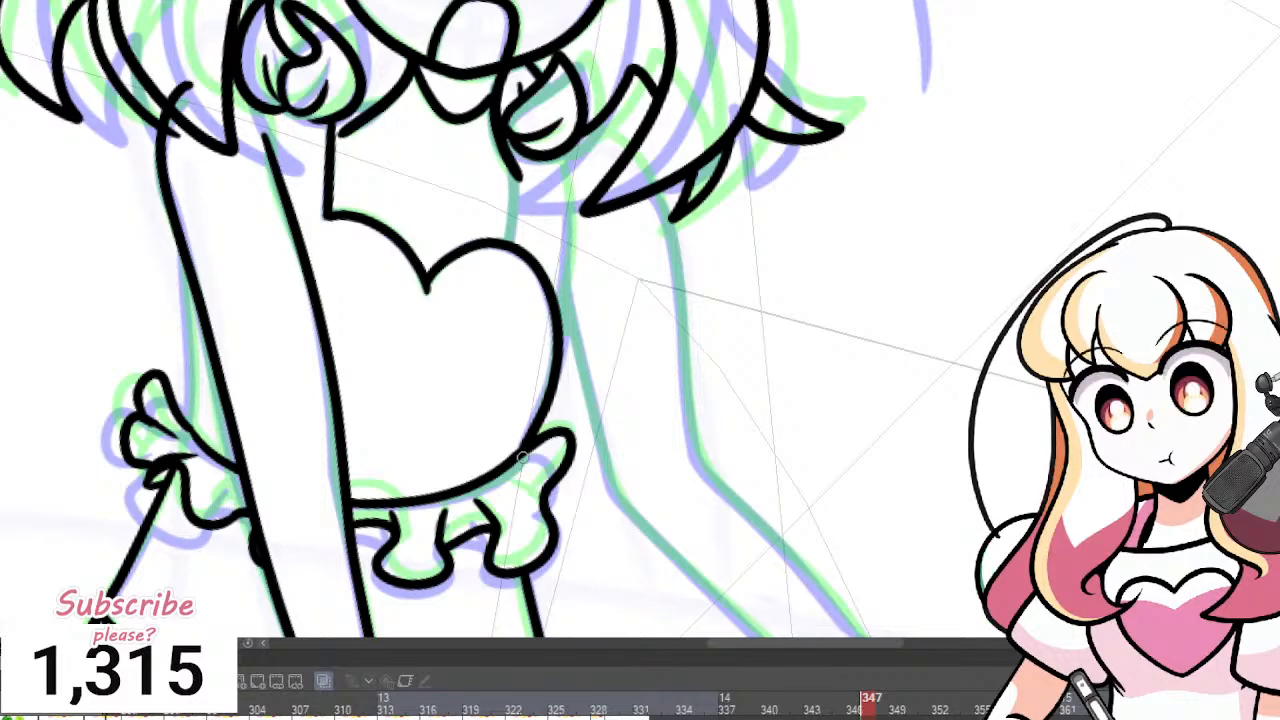
Ink the second strap edge and the armhole line from the other hair curl down to the bodice.
scroll(589, 380, "up", 4)
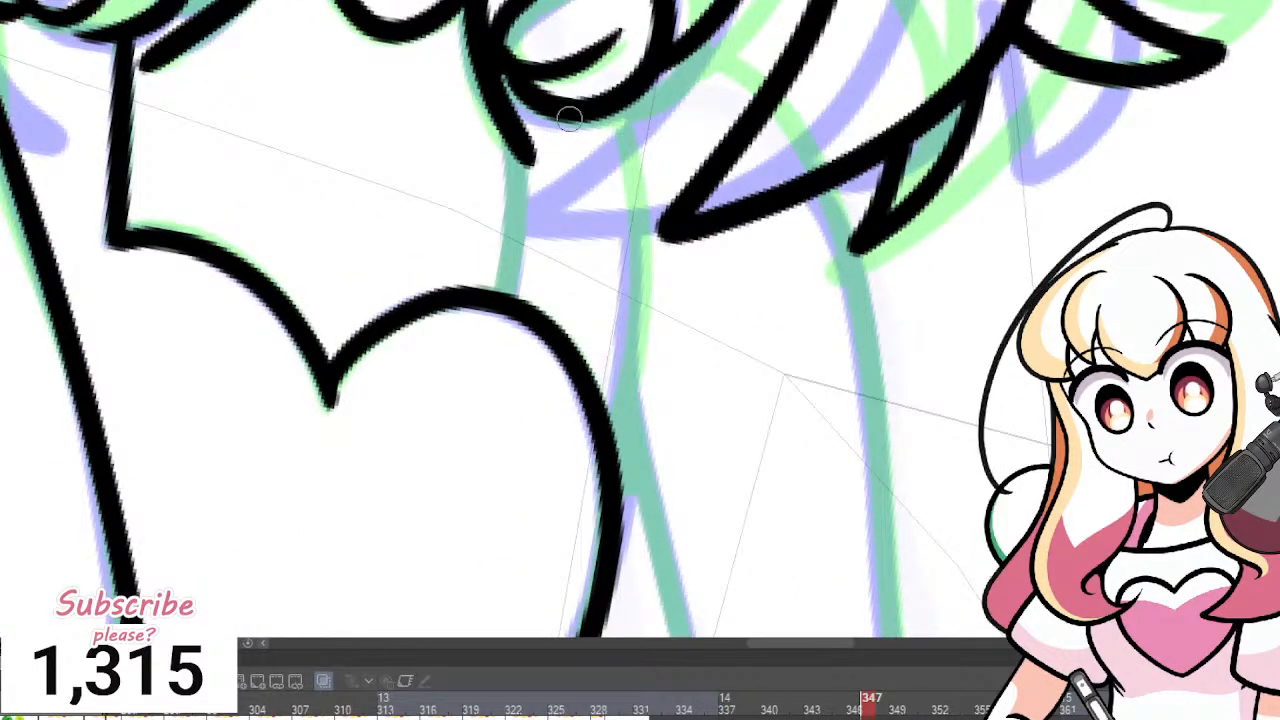
left_click_drag(503, 95, 478, 398)
mouse_move(612, 102)
left_mouse_down()
mouse_move(629, 296)
mouse_move(580, 477)
mouse_move(545, 530)
left_mouse_up()
left_click_drag(476, 350, 585, 455)
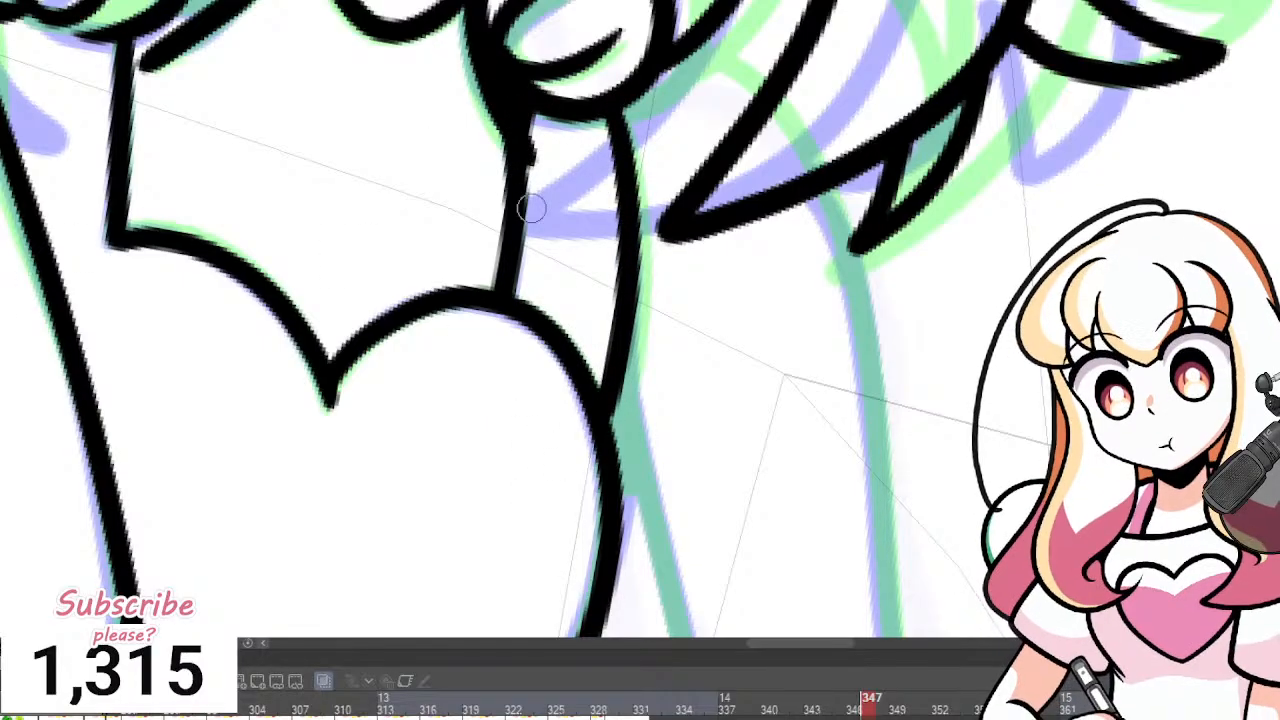
Ink the inner edge of the outstretched arm from the armpit past the elbow to the wrist.
scroll(652, 286, "down", 8)
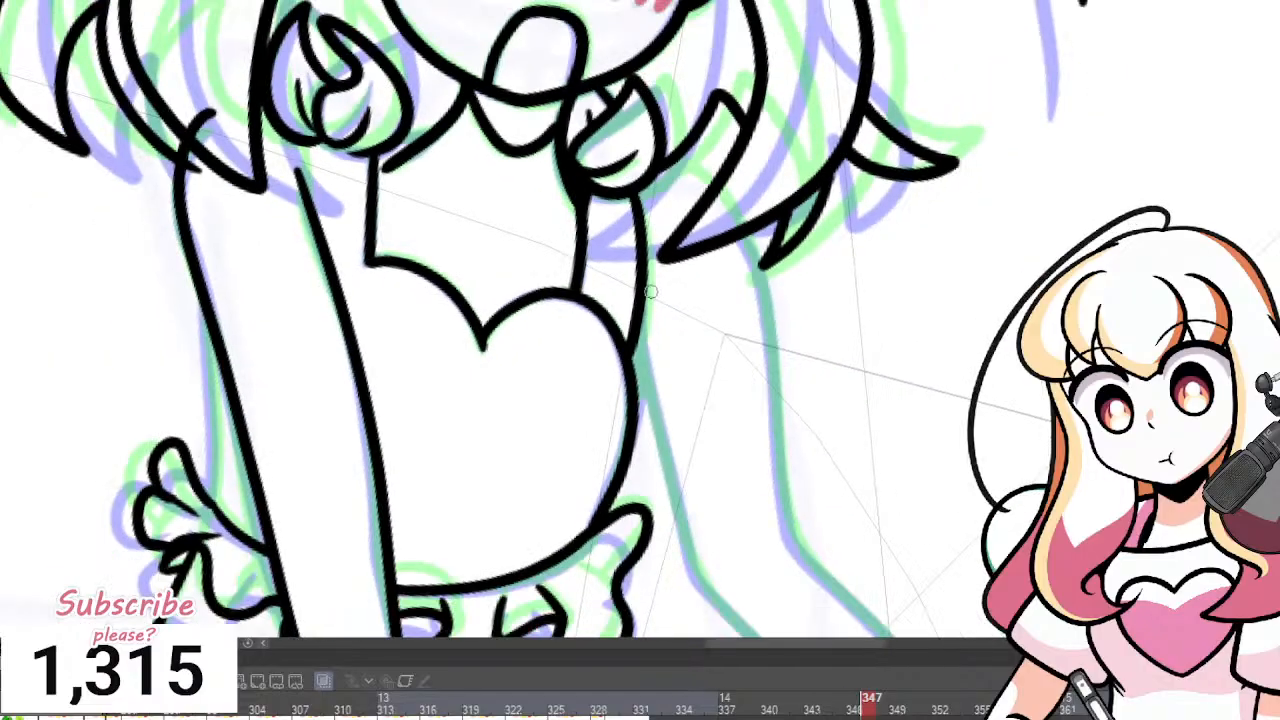
scroll(681, 288, "up", 2)
scroll(671, 306, "down", 4)
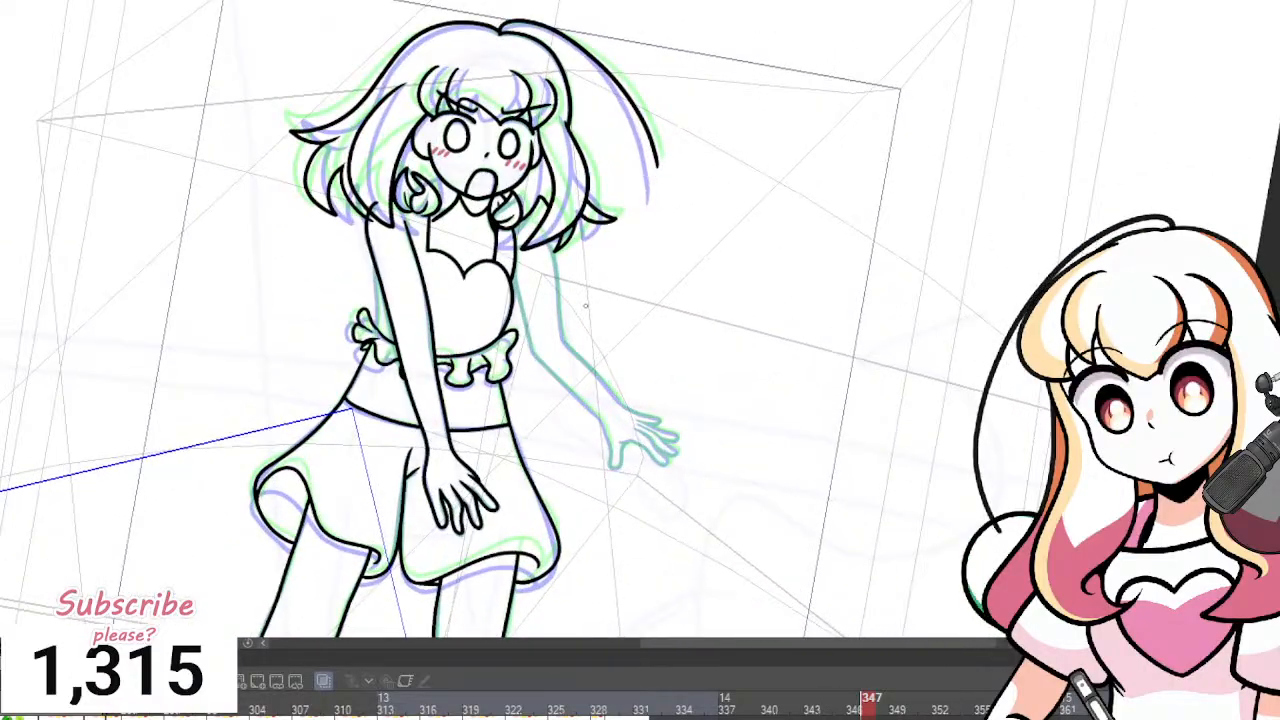
scroll(618, 300, "up", 5)
scroll(618, 306, "up", 3)
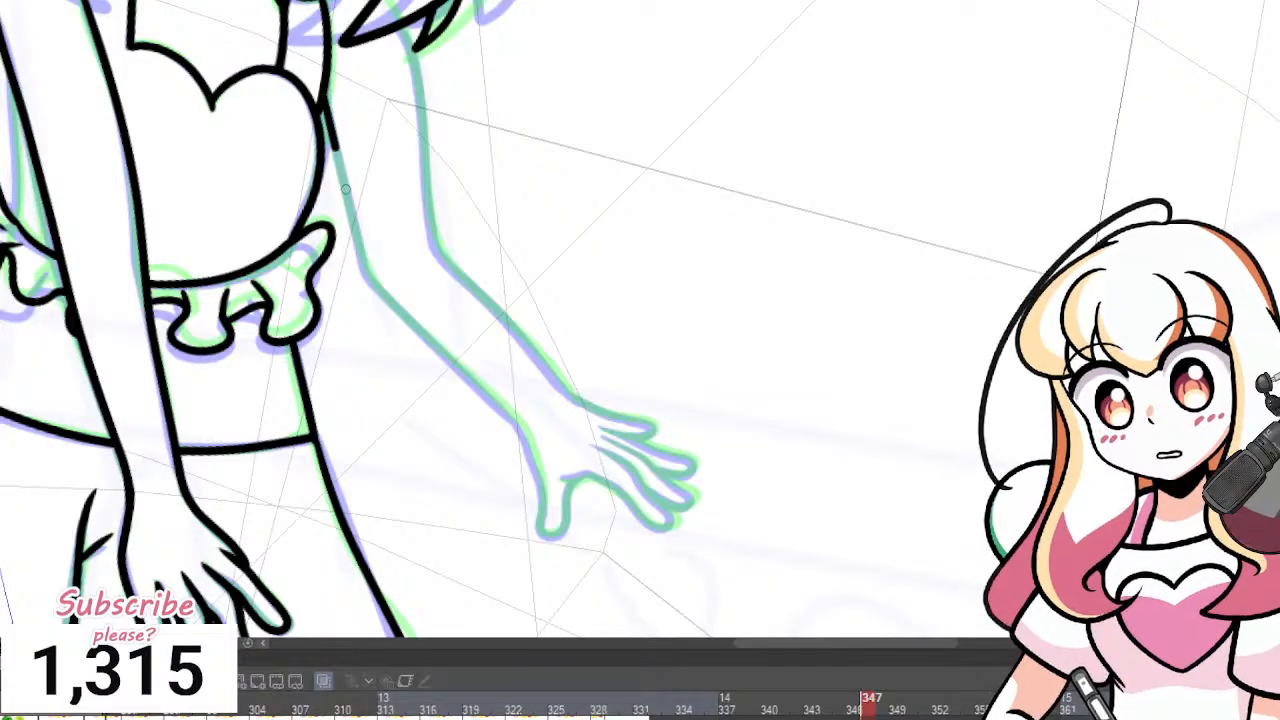
mouse_move(325, 108)
left_mouse_down()
mouse_move(446, 358)
mouse_move(517, 428)
left_mouse_up()
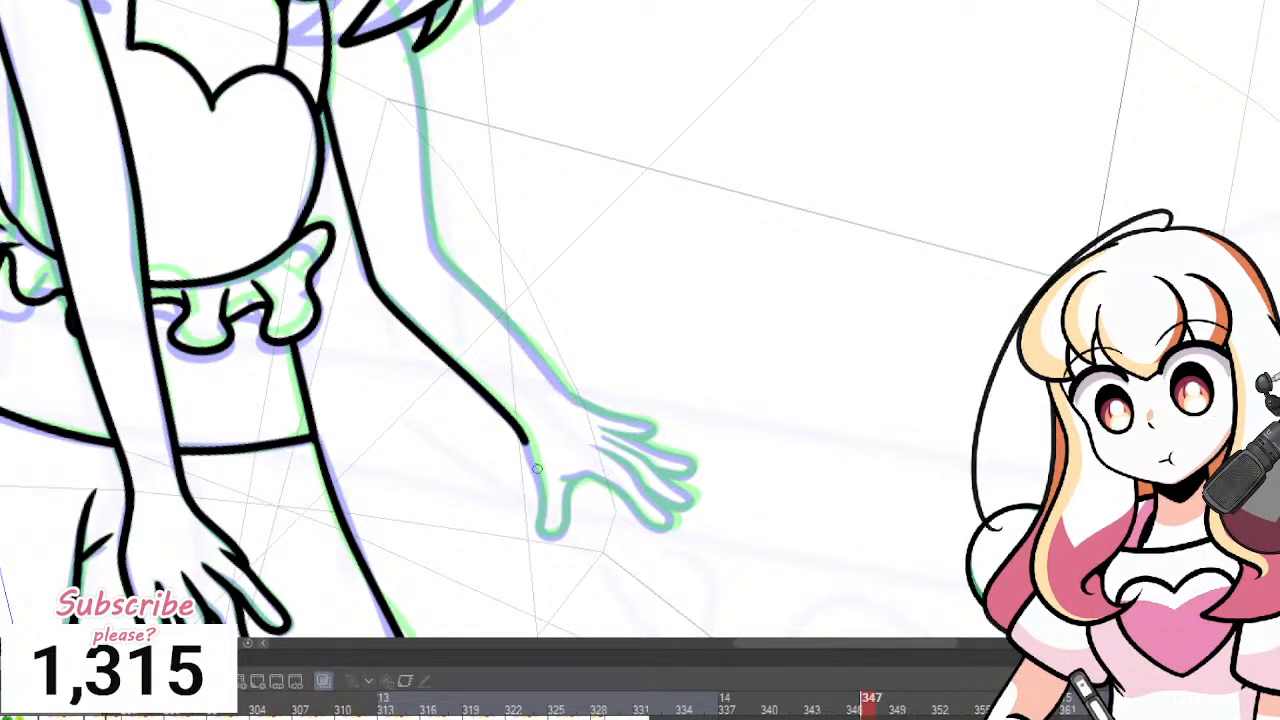
Ink the thumb and the lowest finger of the outstretched hand in one continuous line from the wrist.
scroll(713, 560, "up", 4)
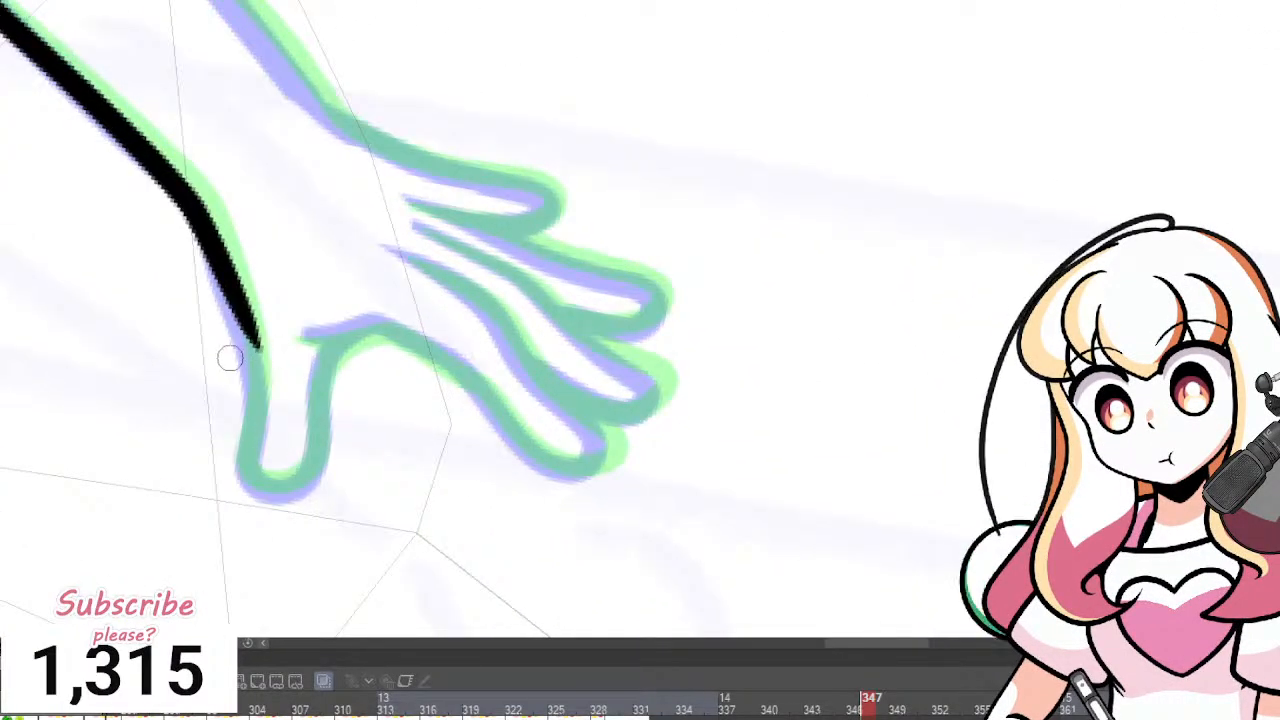
mouse_move(242, 303)
left_mouse_down()
mouse_move(240, 492)
mouse_move(300, 492)
left_mouse_up()
key("ctrl+z")
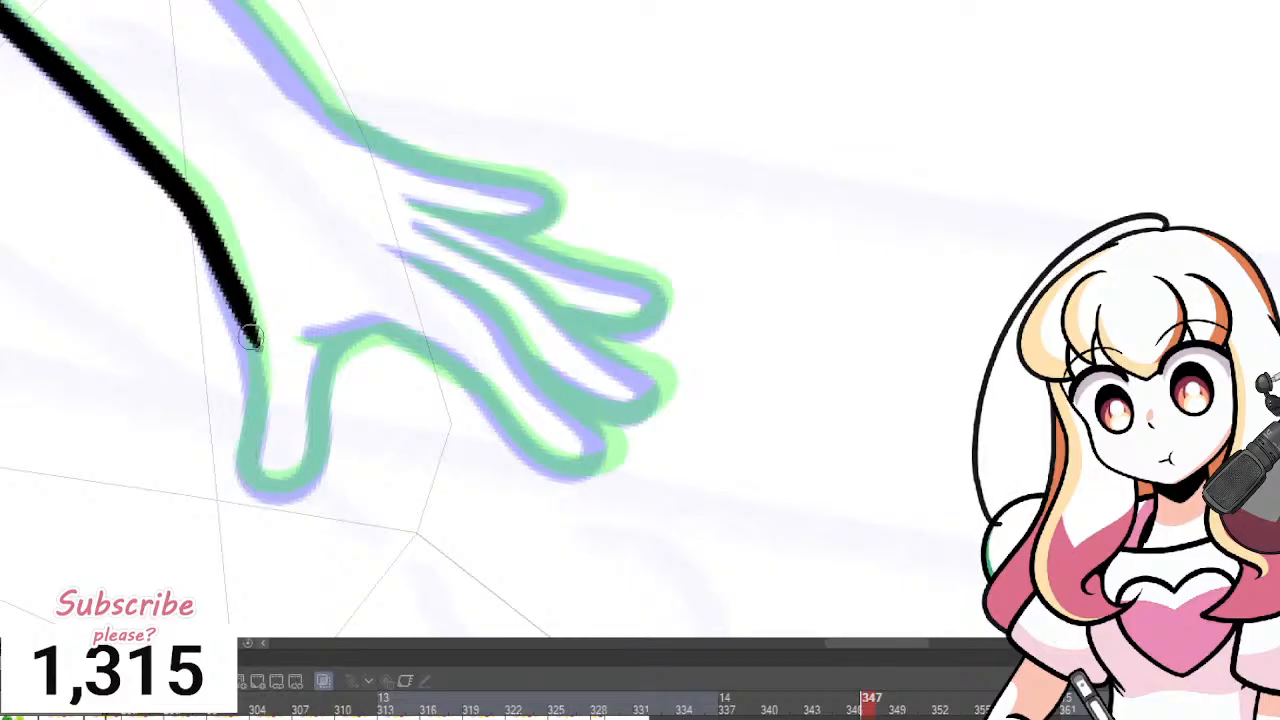
mouse_move(238, 294)
left_mouse_down()
mouse_move(251, 338)
mouse_move(243, 441)
mouse_move(262, 511)
mouse_move(330, 455)
mouse_move(317, 379)
mouse_move(328, 335)
mouse_move(370, 324)
mouse_move(421, 335)
mouse_move(514, 443)
mouse_move(586, 482)
mouse_move(598, 428)
left_mouse_up()
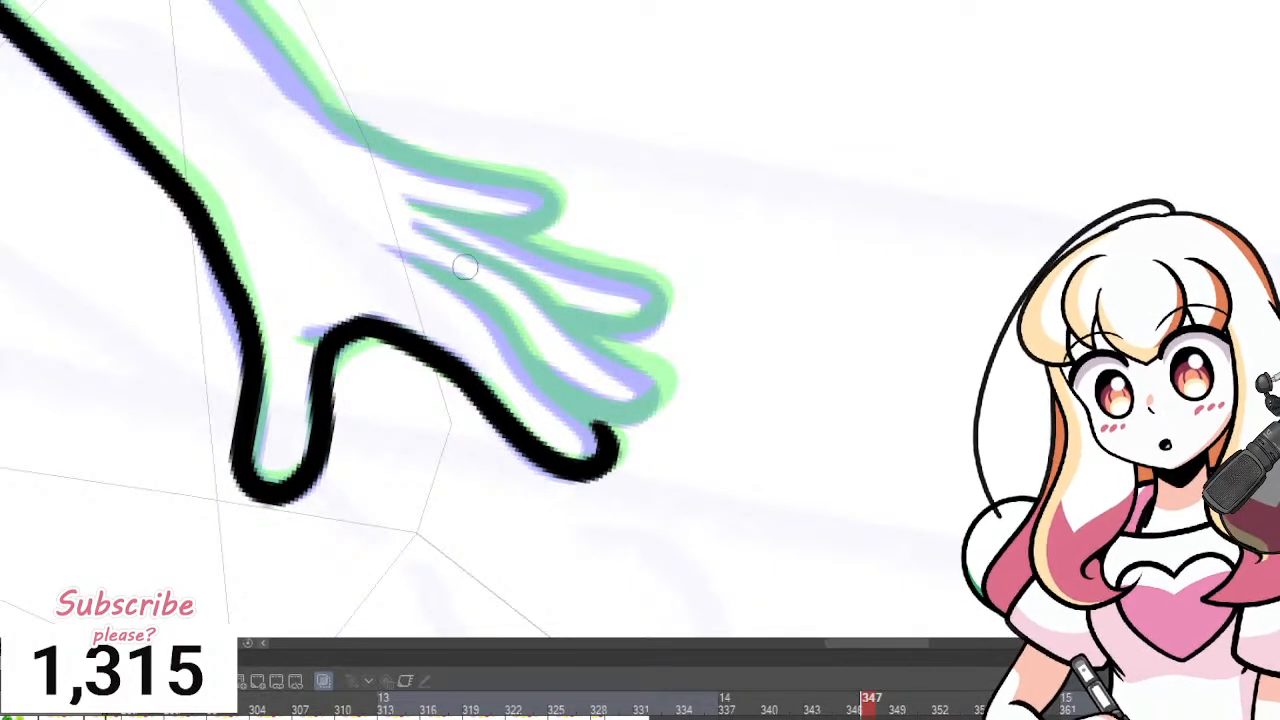
Ink both edges and the rounded tip of the finger just above the lowest one on the outstretched hand.
mouse_move(396, 254)
left_mouse_down()
mouse_move(476, 295)
mouse_move(527, 380)
mouse_move(606, 427)
mouse_move(666, 395)
mouse_move(641, 358)
mouse_move(596, 348)
left_mouse_up()
mouse_move(422, 229)
left_mouse_down()
mouse_move(604, 340)
mouse_move(663, 314)
mouse_move(613, 262)
mouse_move(483, 232)
left_mouse_up()
key("ctrl+z")
mouse_move(406, 200)
left_mouse_down()
mouse_move(600, 272)
mouse_move(663, 320)
mouse_move(560, 325)
left_mouse_up()
key("ctrl+z")
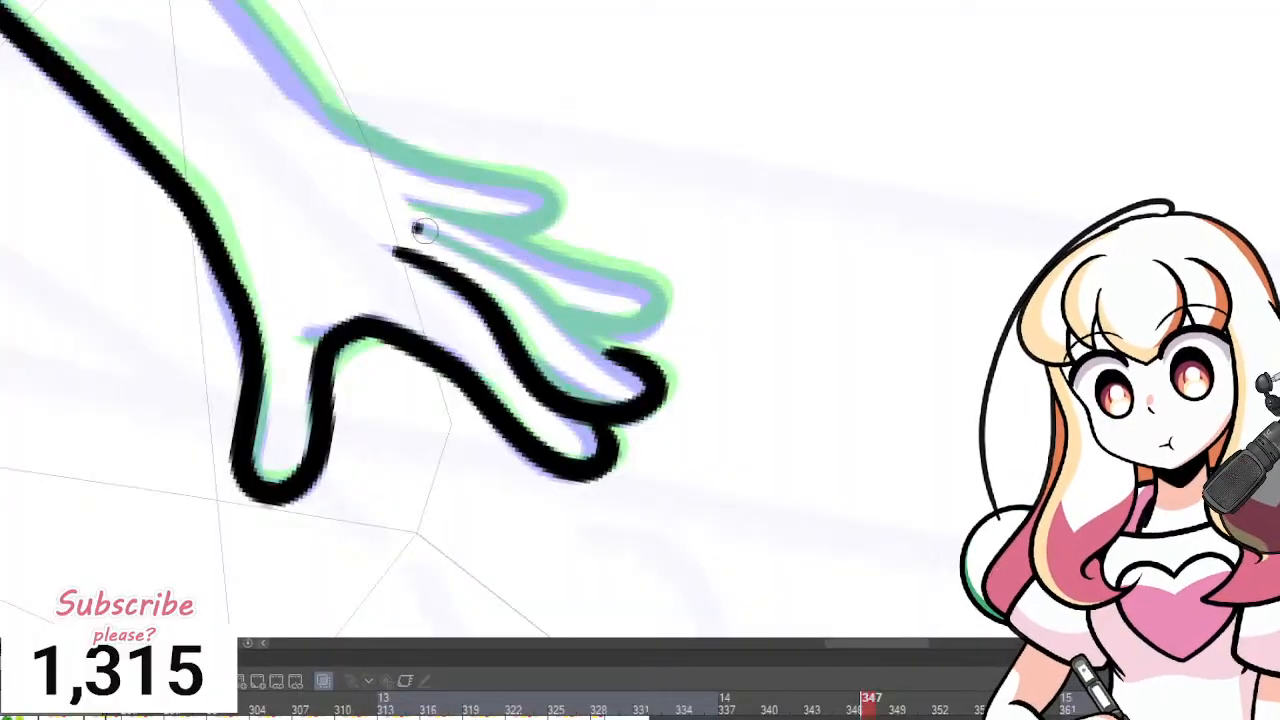
mouse_move(416, 222)
left_mouse_down()
mouse_move(543, 301)
mouse_move(596, 354)
mouse_move(644, 367)
mouse_move(443, 238)
mouse_move(599, 352)
mouse_move(635, 360)
mouse_move(655, 392)
left_mouse_up()
key("ctrl+z")
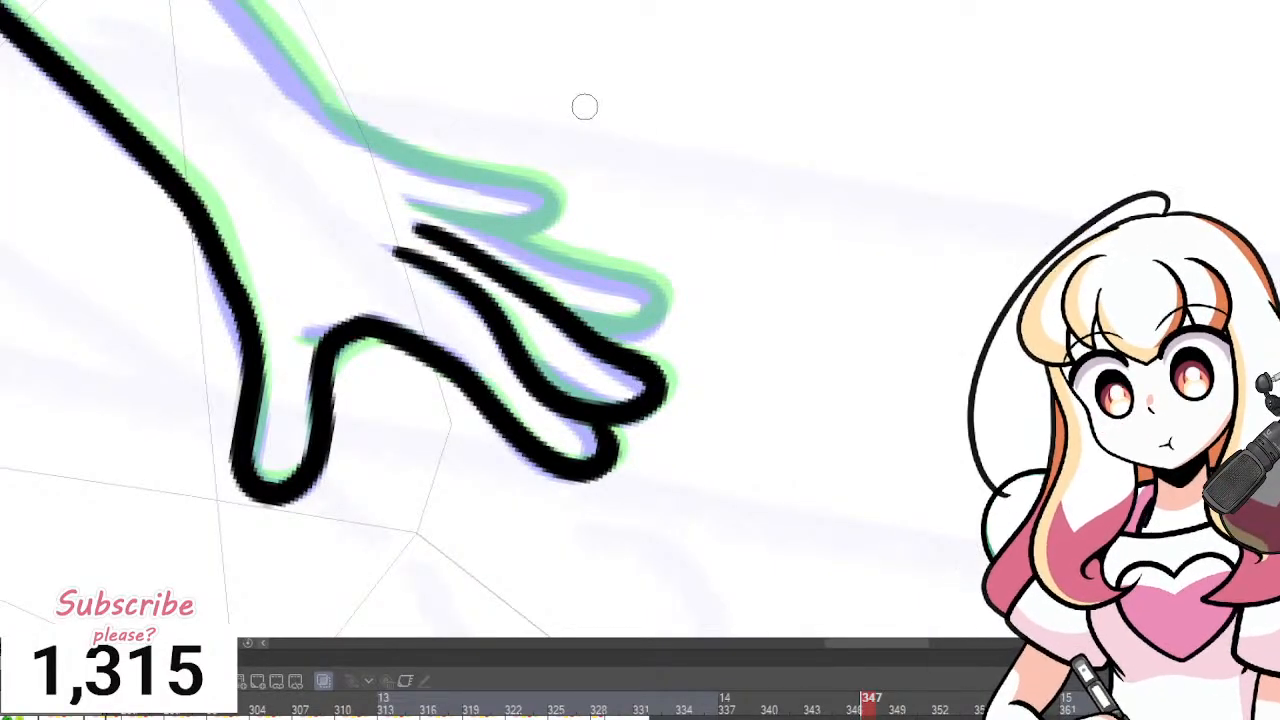
Ink the outer edge of the outstretched arm from shoulder to elbow and trim it where it crosses the hair.
scroll(585, 107, "down", 6)
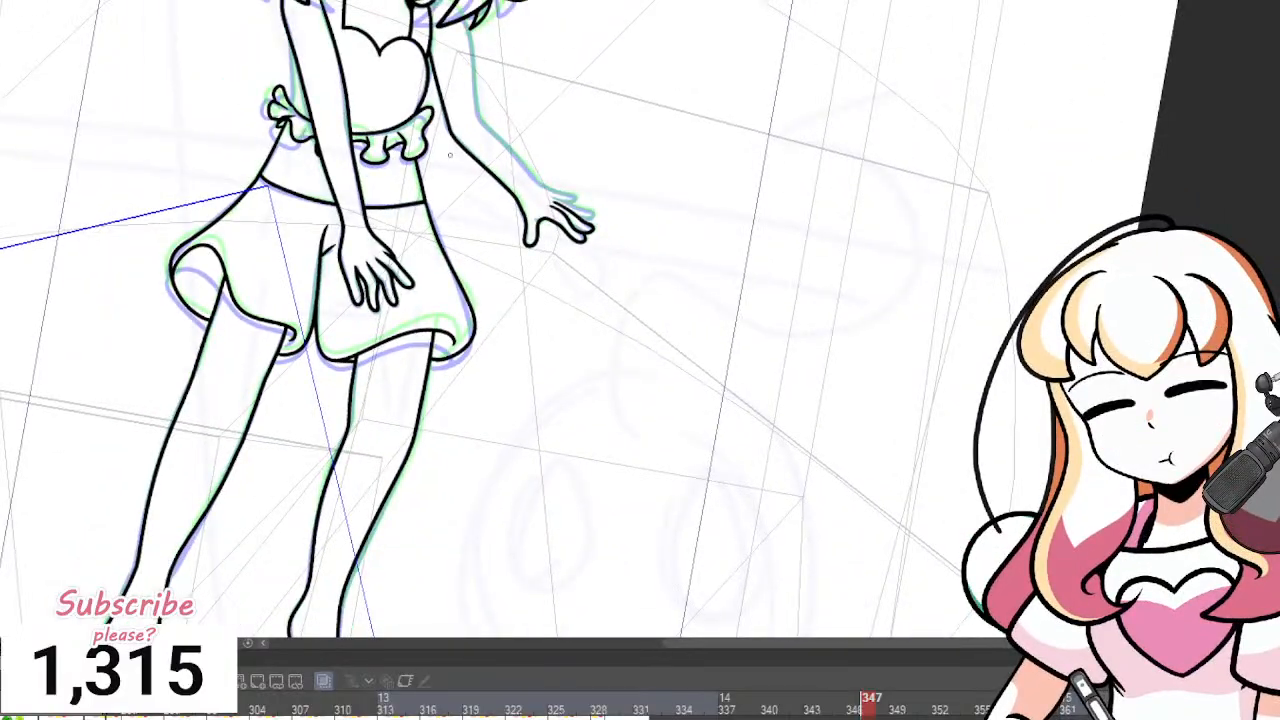
scroll(450, 155, "up", 1)
scroll(446, 162, "up", 1)
scroll(455, 245, "down", 2)
scroll(600, 195, "up", 1)
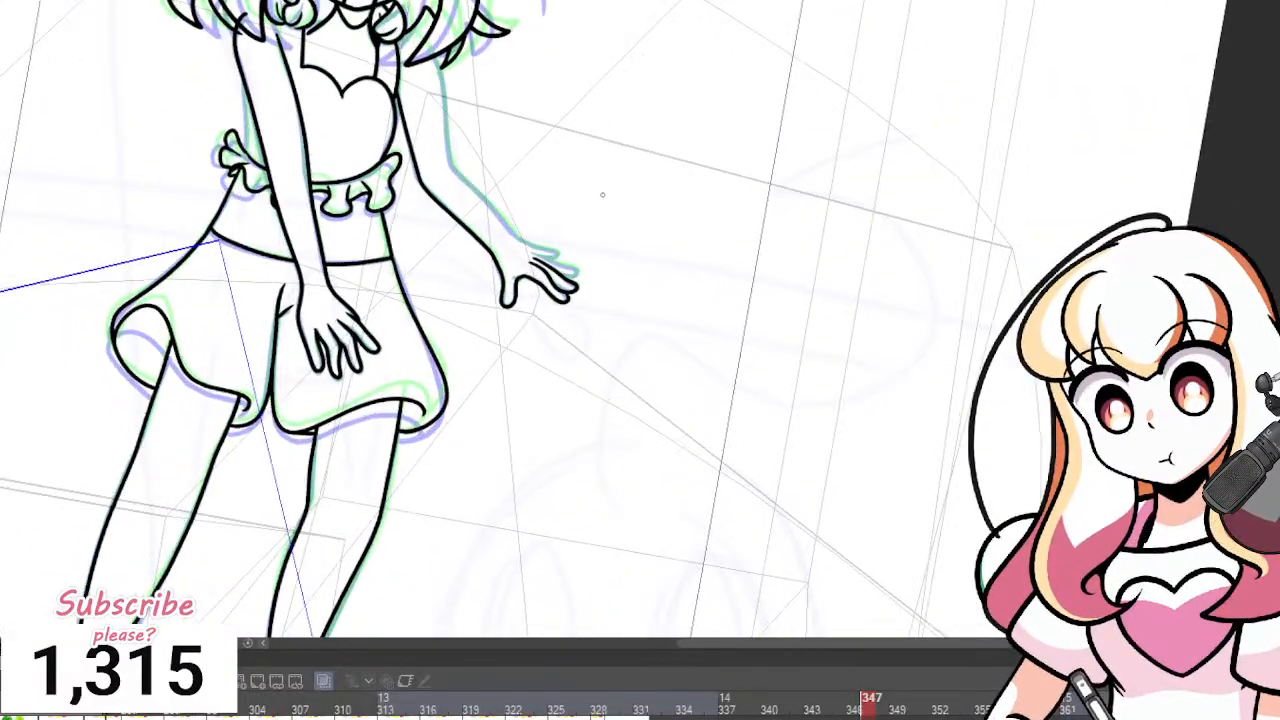
scroll(586, 180, "up", 1)
scroll(500, 140, "down", 1)
scroll(480, 130, "up", 3)
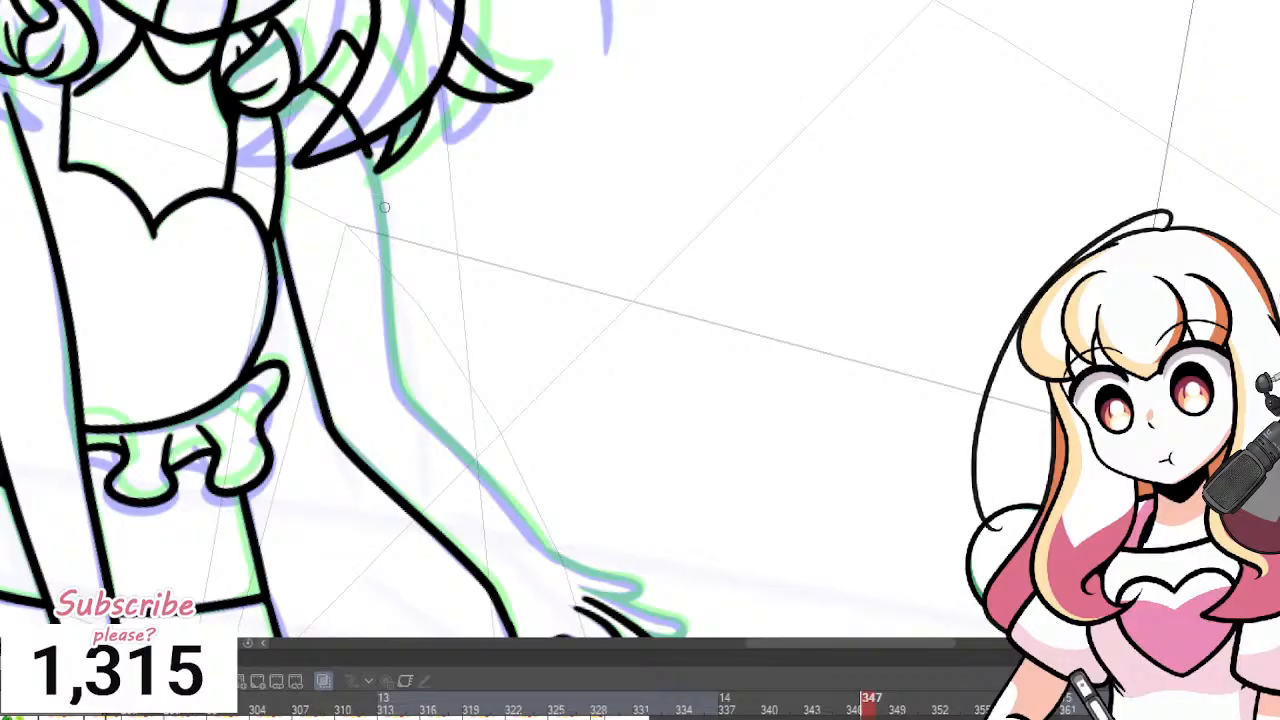
left_click_drag(368, 155, 390, 295)
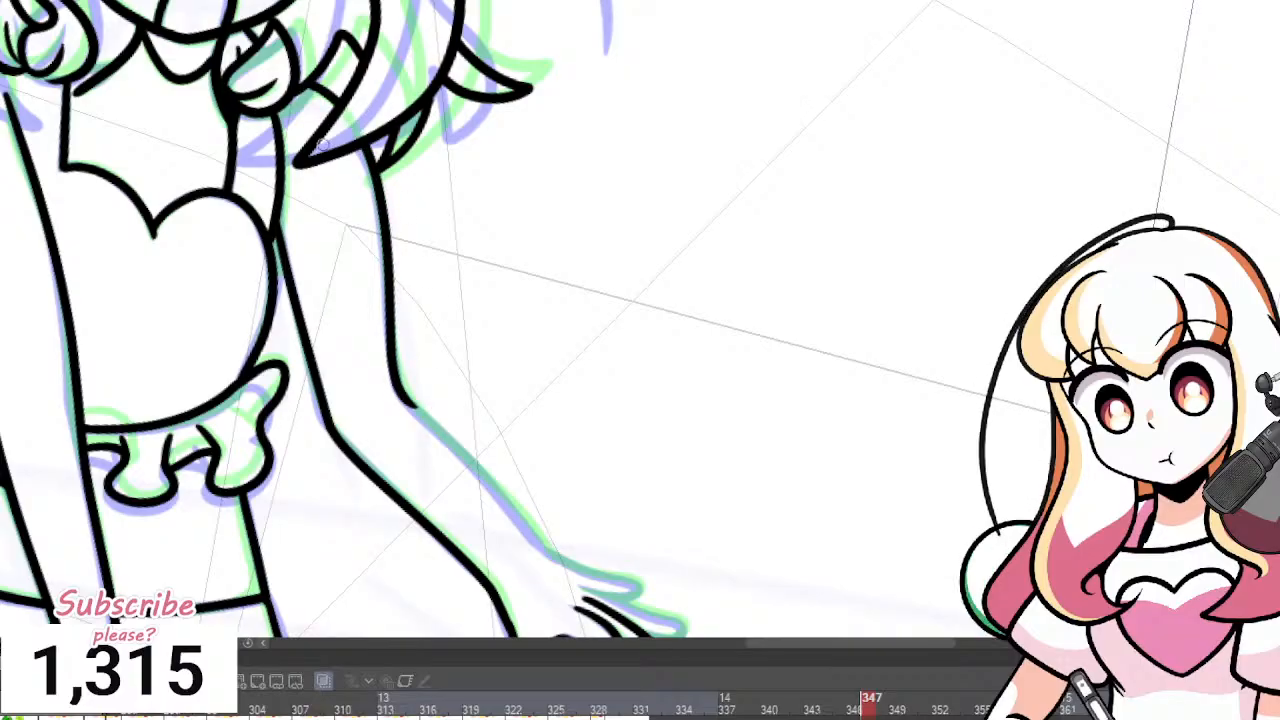
Try to ink the outer forearm edge from the elbow through the wrist and around the uppermost finger.
scroll(322, 145, "down", 3)
scroll(368, 272, "up", 4)
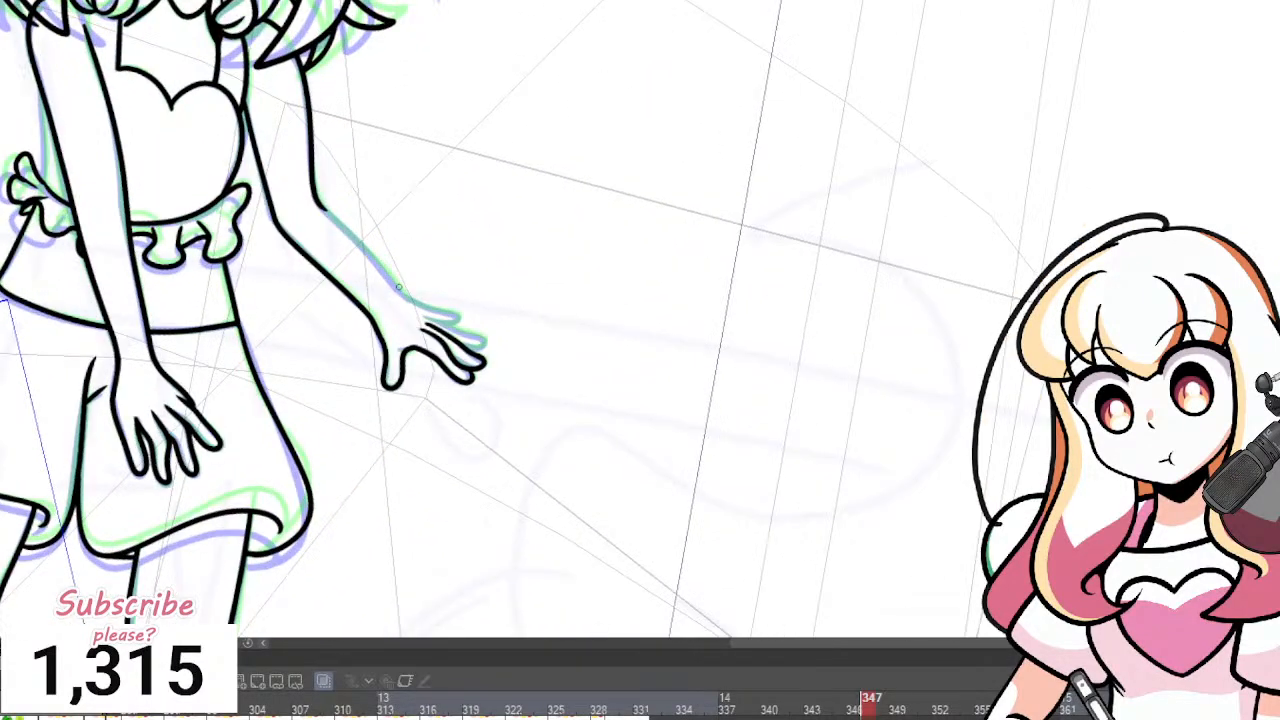
scroll(368, 272, "up", 1)
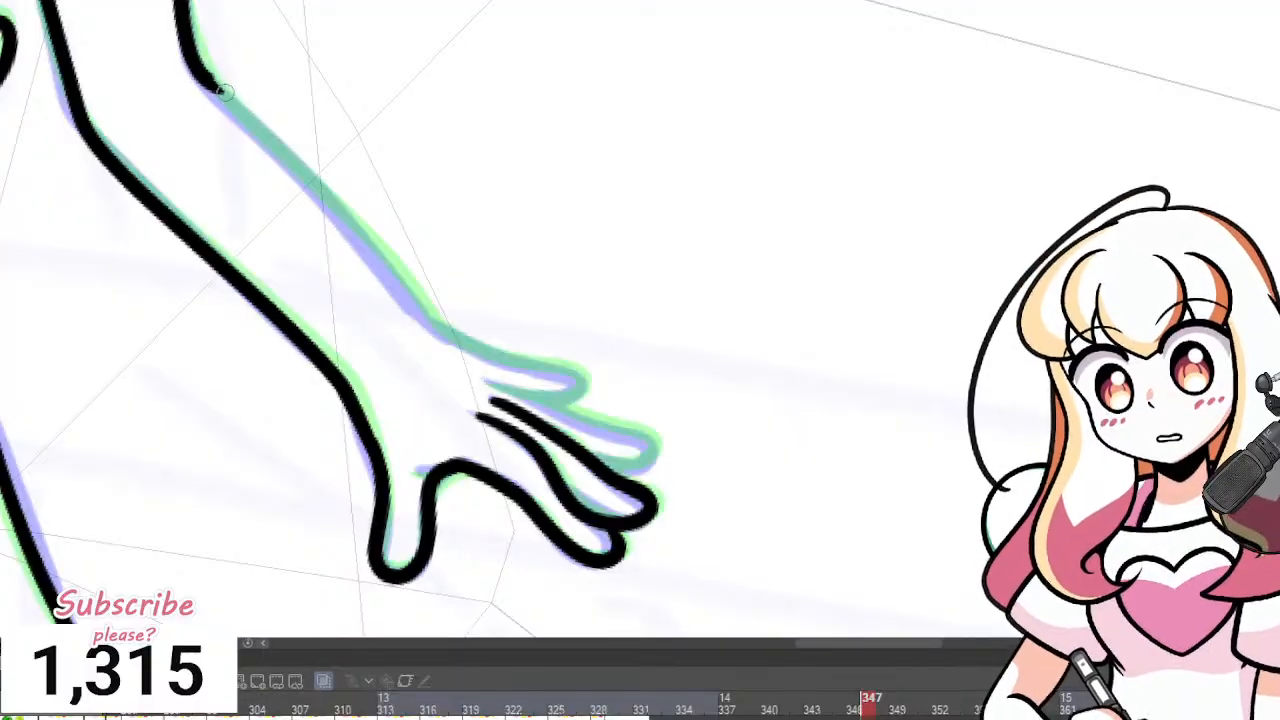
left_click_drag(225, 92, 410, 312)
key("ctrl+z")
left_click_drag(196, 66, 410, 310)
key("ctrl+z")
mouse_move(196, 66)
left_mouse_down()
mouse_move(438, 321)
mouse_move(481, 348)
mouse_move(586, 375)
mouse_move(542, 403)
mouse_move(482, 381)
left_mouse_up()
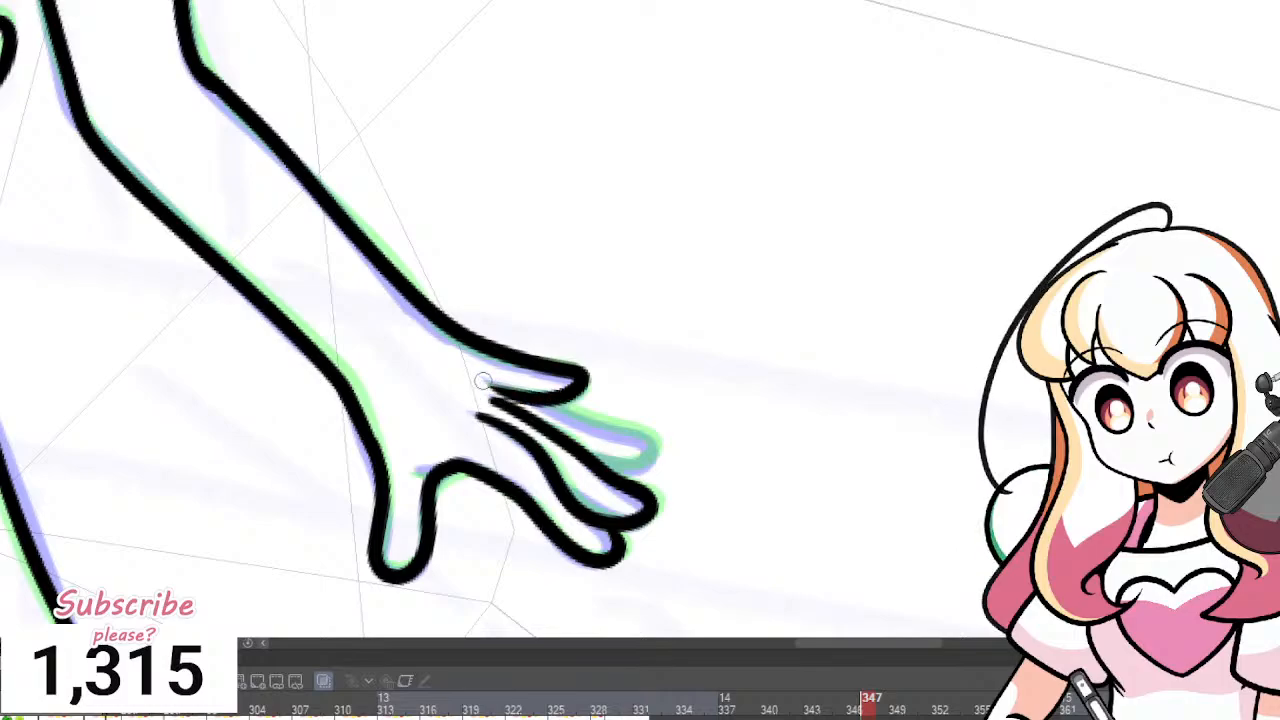
key("ctrl+z")
Ink the second finger from the top of the outstretched hand, curving around its tip to the finger below.
scroll(520, 347, "down", 1)
scroll(595, 445, "up", 1)
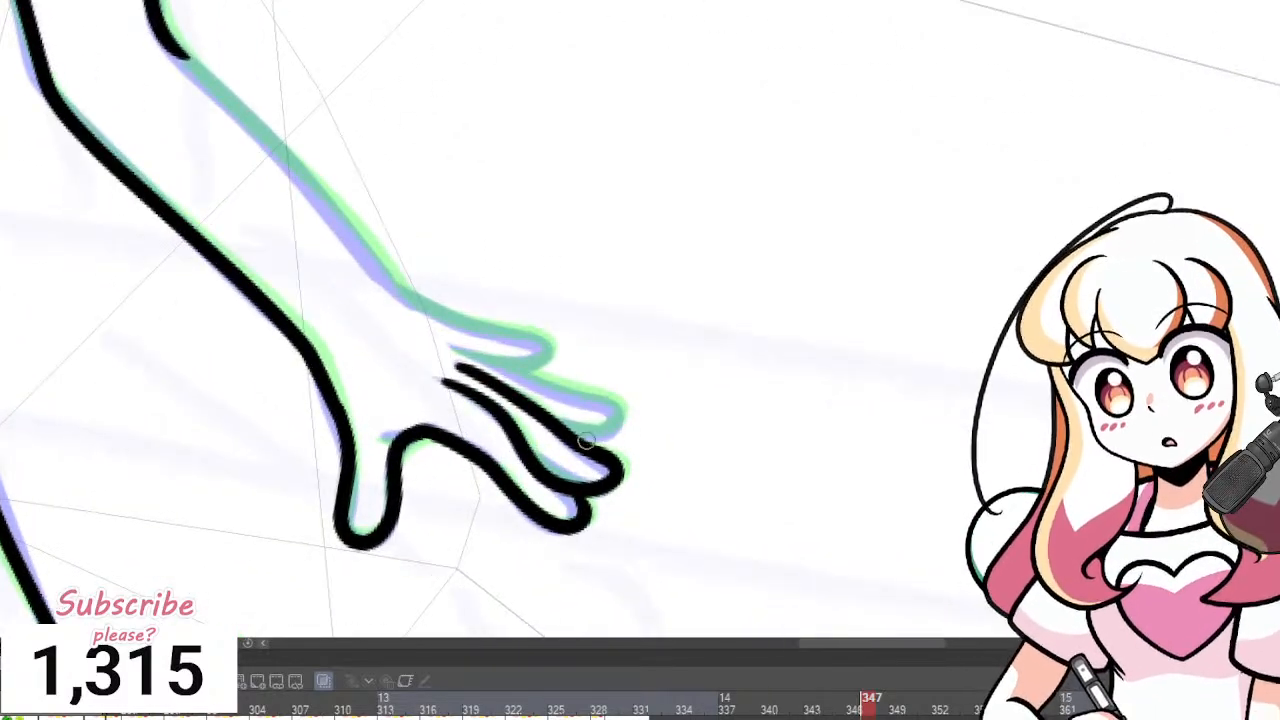
scroll(567, 443, "down", 1)
scroll(623, 551, "up", 3)
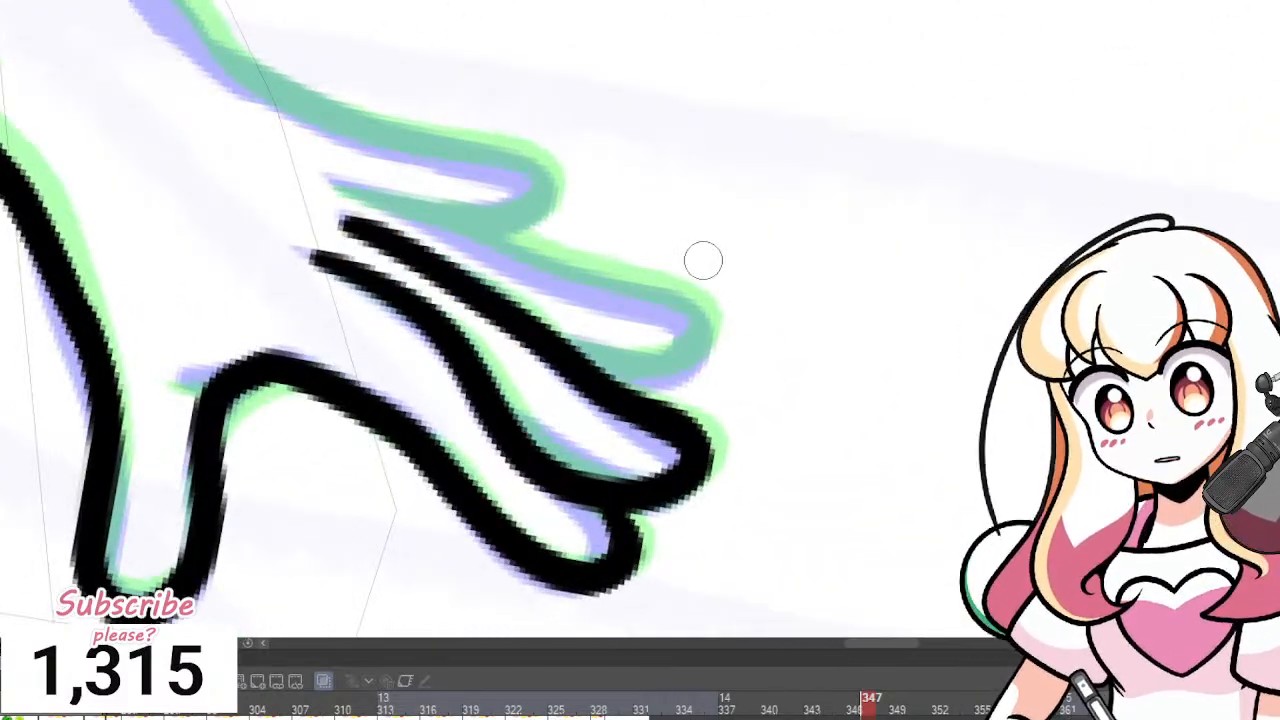
mouse_move(337, 180)
left_mouse_down()
mouse_move(619, 303)
mouse_move(690, 300)
left_mouse_up()
key("ctrl+z")
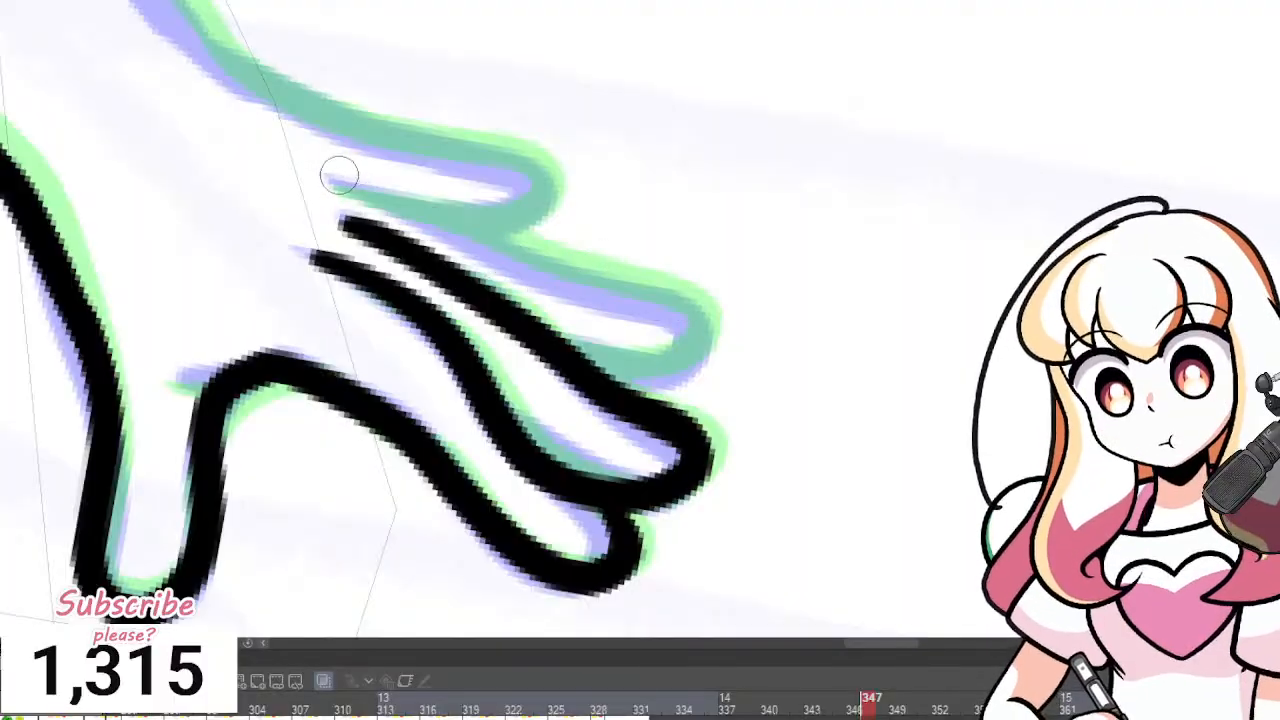
mouse_move(340, 178)
left_mouse_down()
mouse_move(720, 343)
mouse_move(574, 371)
mouse_move(580, 270)
left_mouse_up()
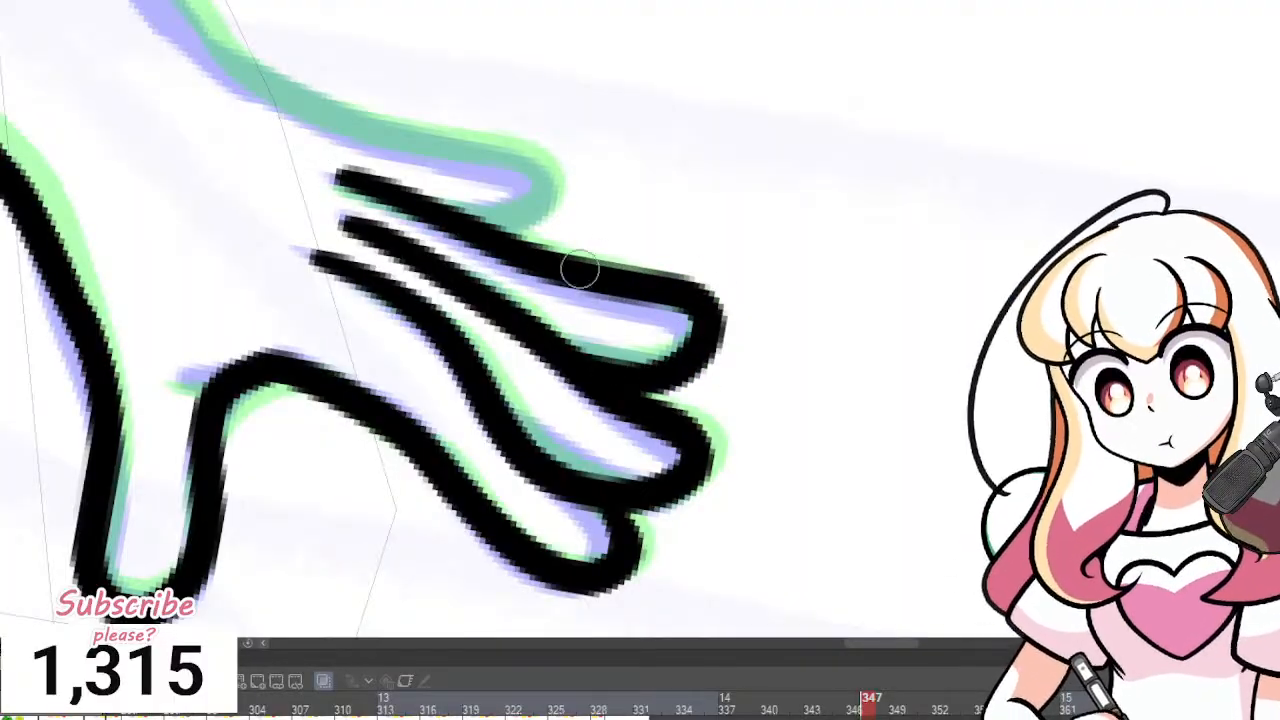
scroll(611, 245, "down", 5)
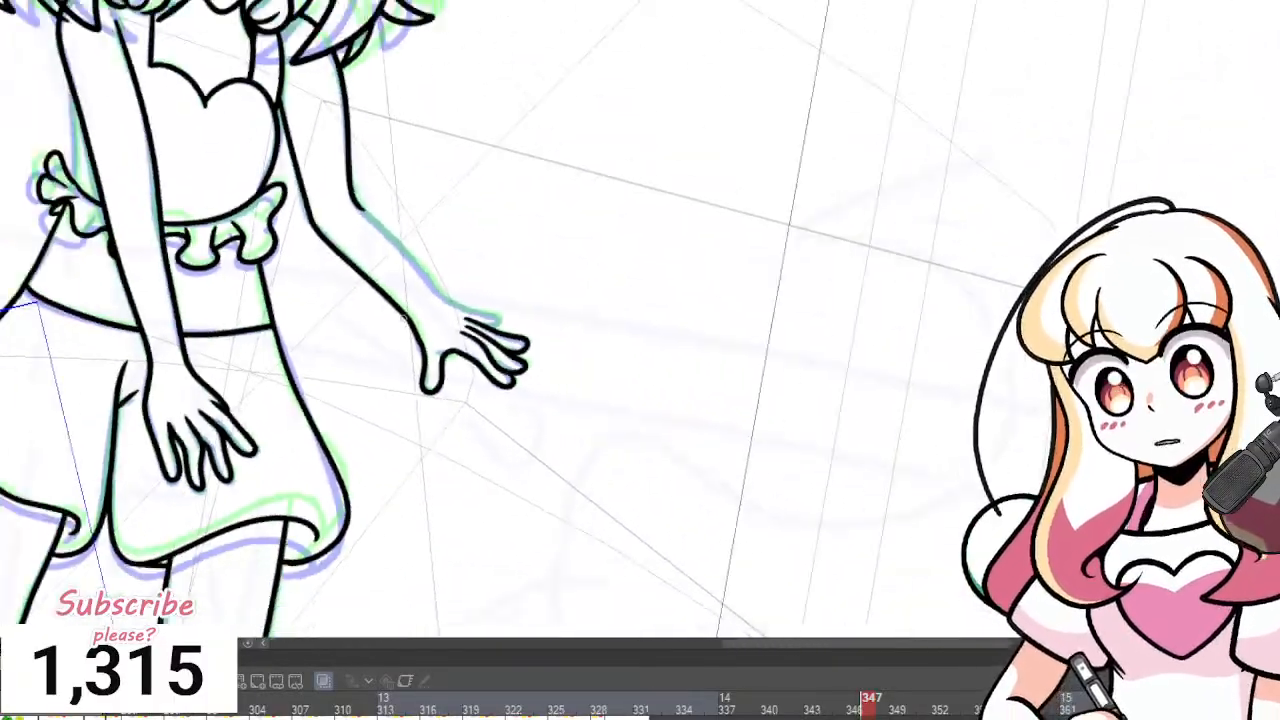
scroll(394, 321, "up", 5)
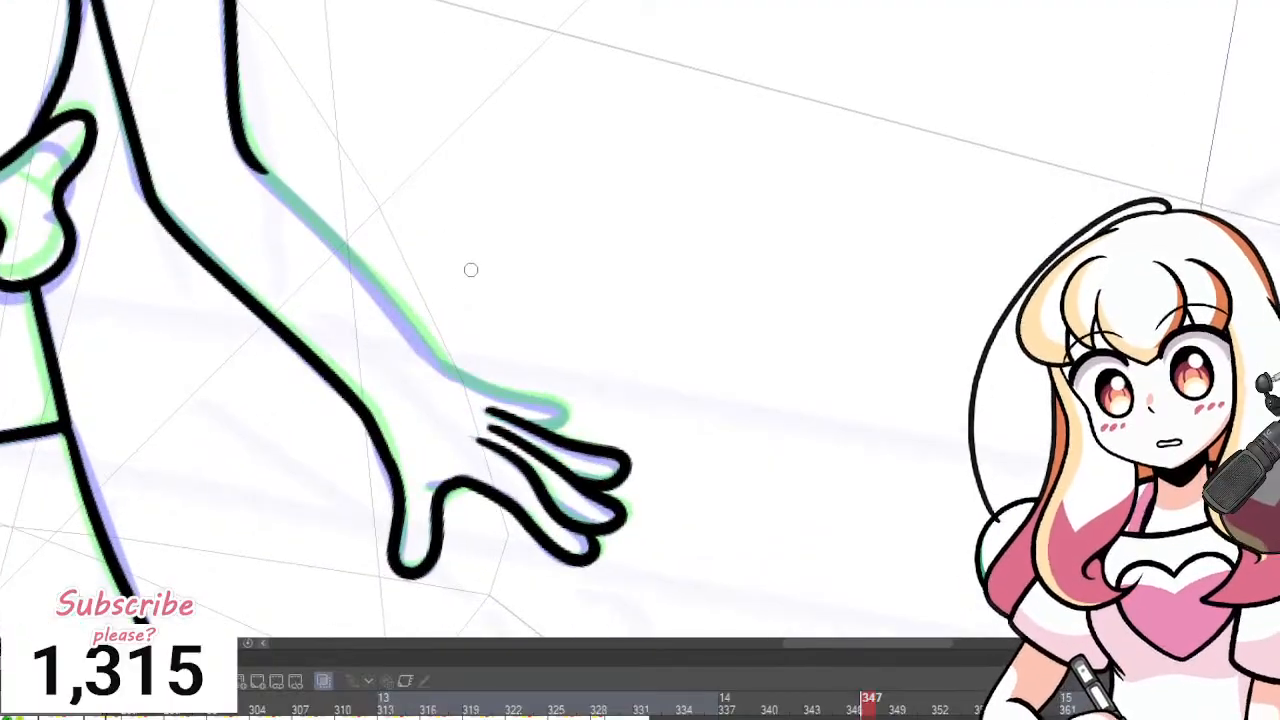
scroll(388, 317, "down", 1)
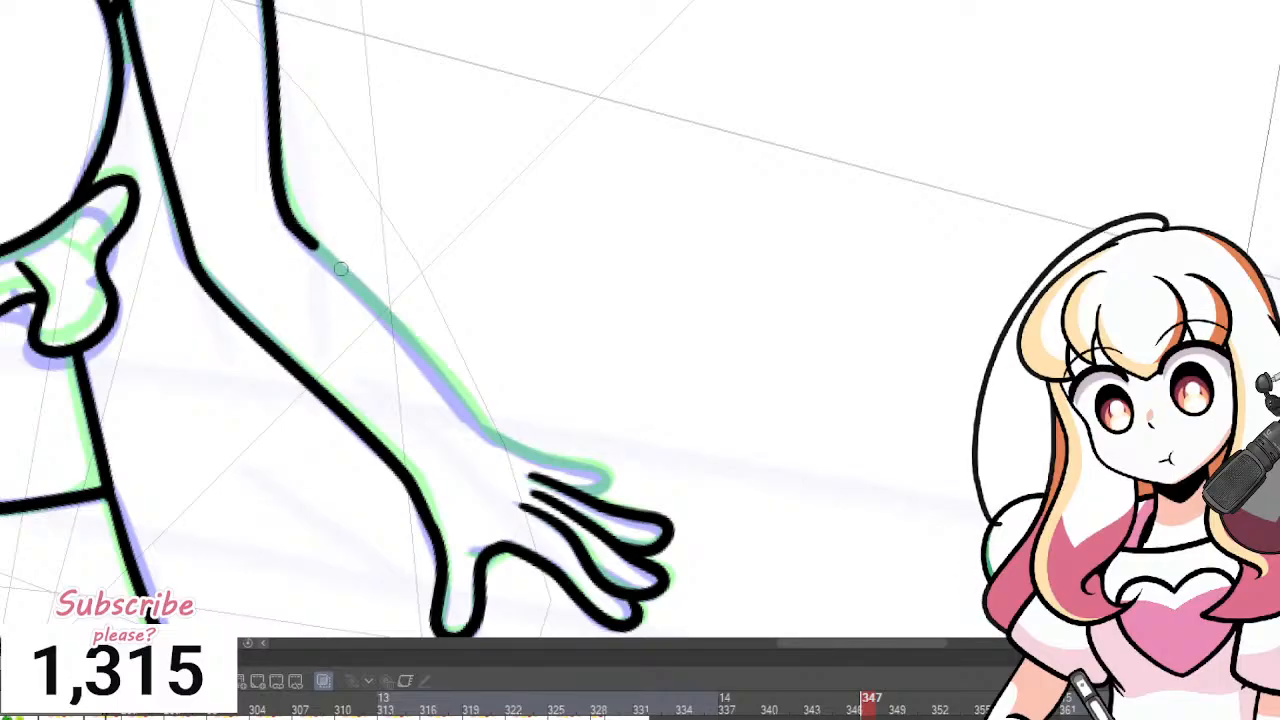
left_click_drag(341, 268, 377, 308)
key("ctrl+z")
left_click_drag(291, 219, 445, 383)
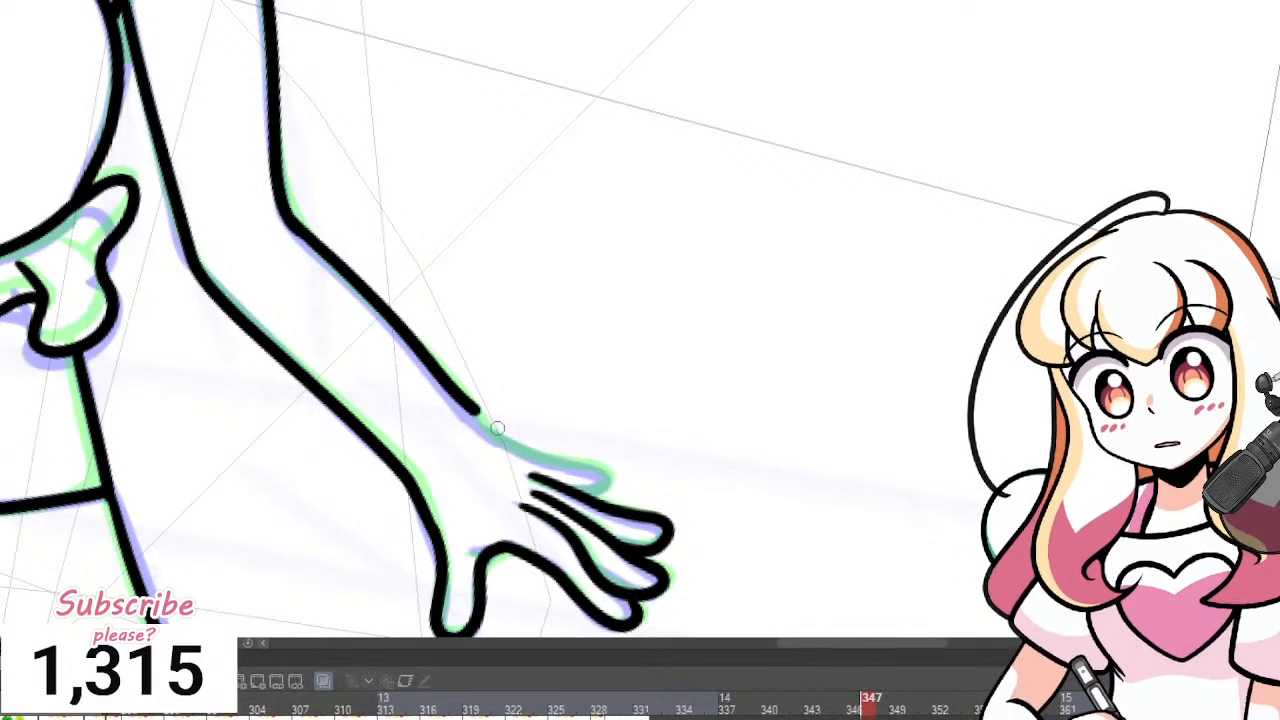
key("ctrl+z")
mouse_move(292, 218)
left_mouse_down()
mouse_move(429, 379)
mouse_move(512, 448)
left_mouse_up()
key("ctrl+z")
mouse_move(345, 277)
left_mouse_down()
mouse_move(480, 430)
mouse_move(606, 480)
left_mouse_up()
key("ctrl+z")
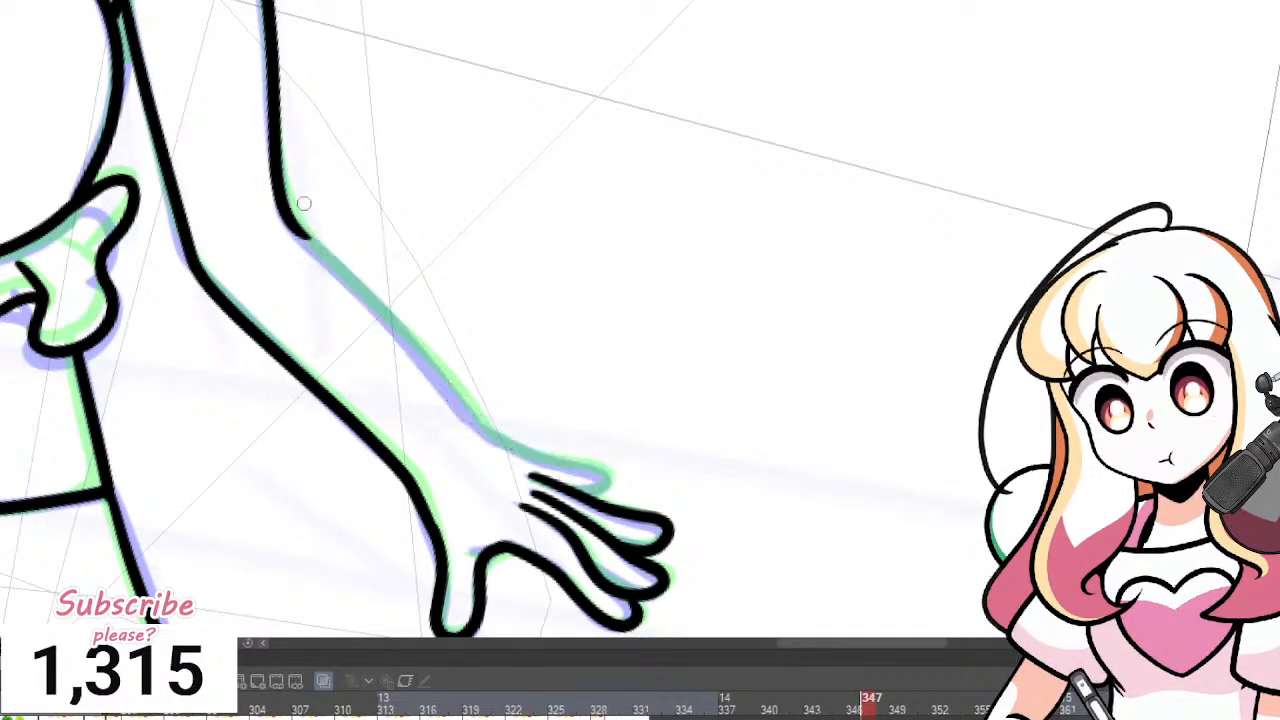
left_click_drag(300, 237, 460, 412)
key("ctrl+z")
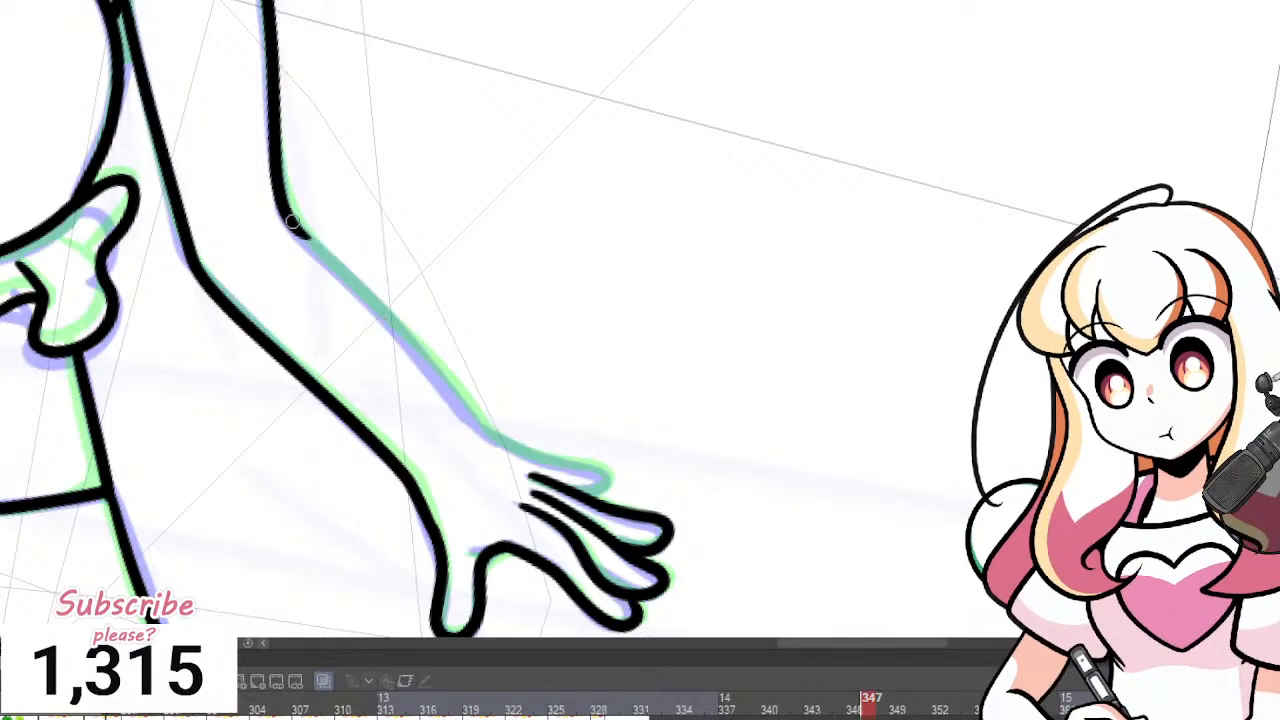
Ink the outer forearm edge of the outstretched arm from the elbow through the wrist and around the uppermost finger.
mouse_move(292, 222)
left_mouse_down()
mouse_move(458, 400)
mouse_move(552, 458)
mouse_move(614, 470)
left_mouse_up()
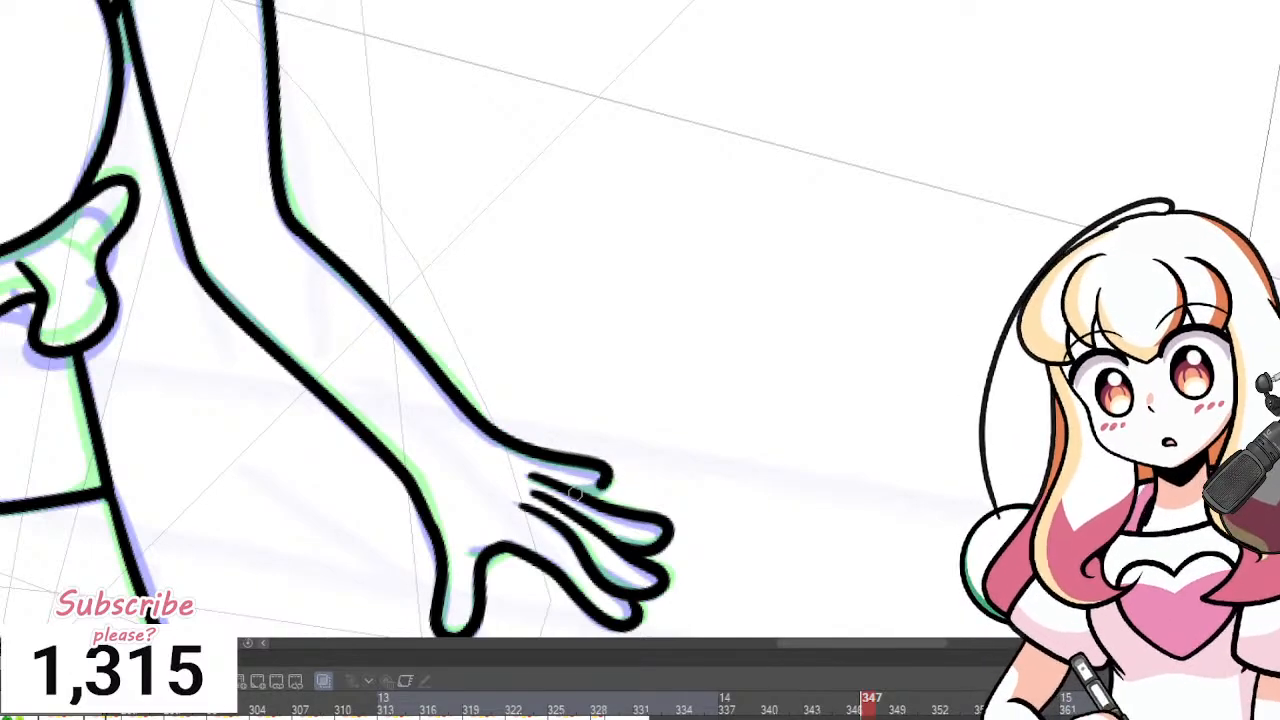
scroll(636, 440, "down", 4)
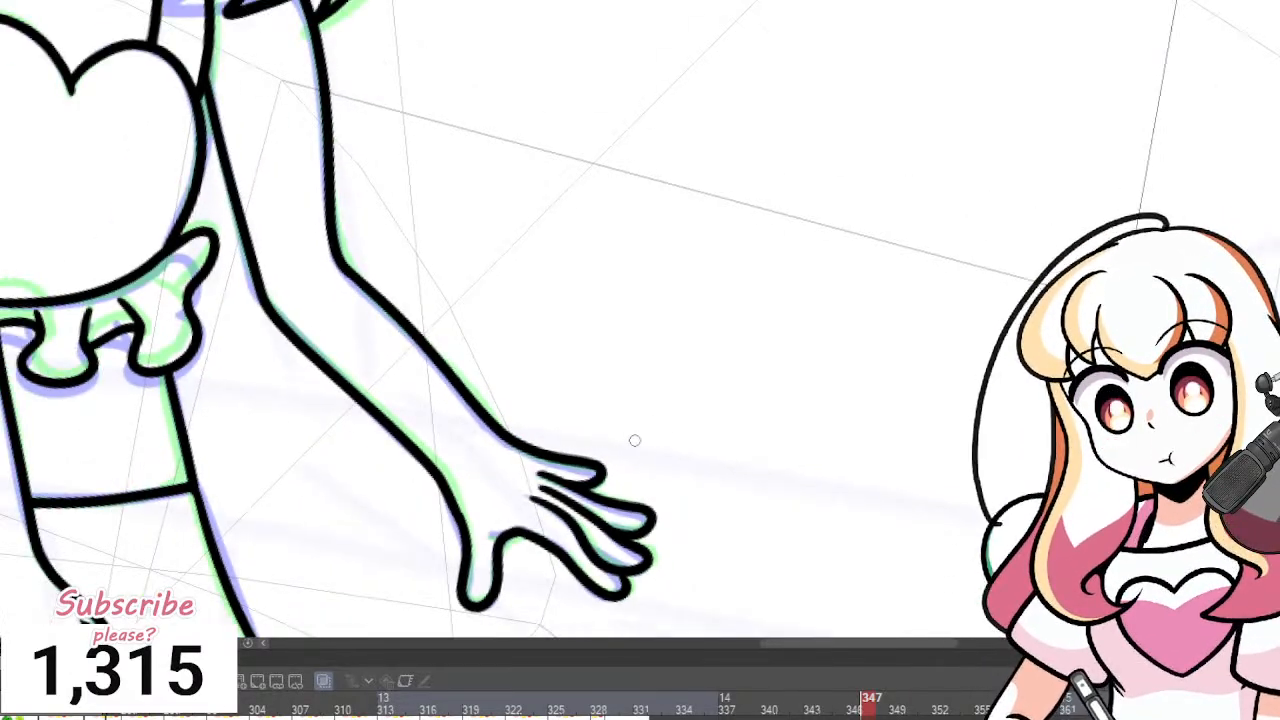
scroll(640, 400, "up", 2)
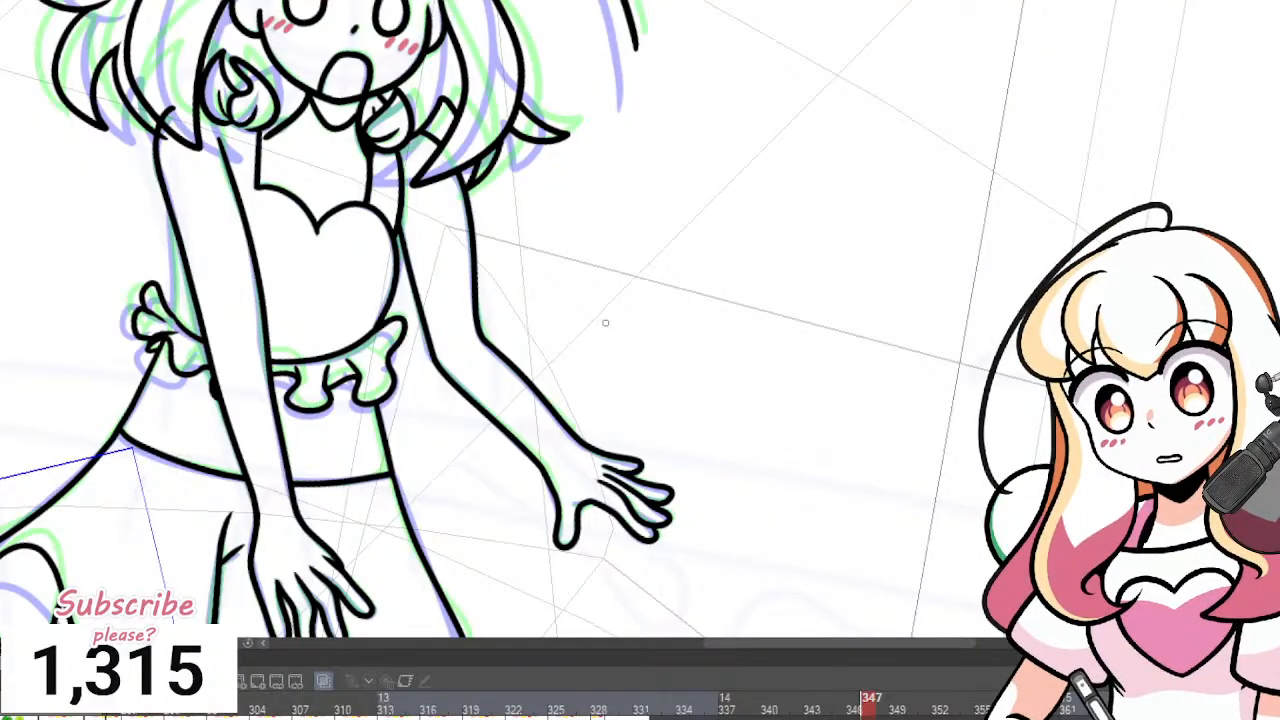
Close the small line gaps where the shoulder, neckline and inner upper arm meet the hair.
scroll(621, 323, "down", 5)
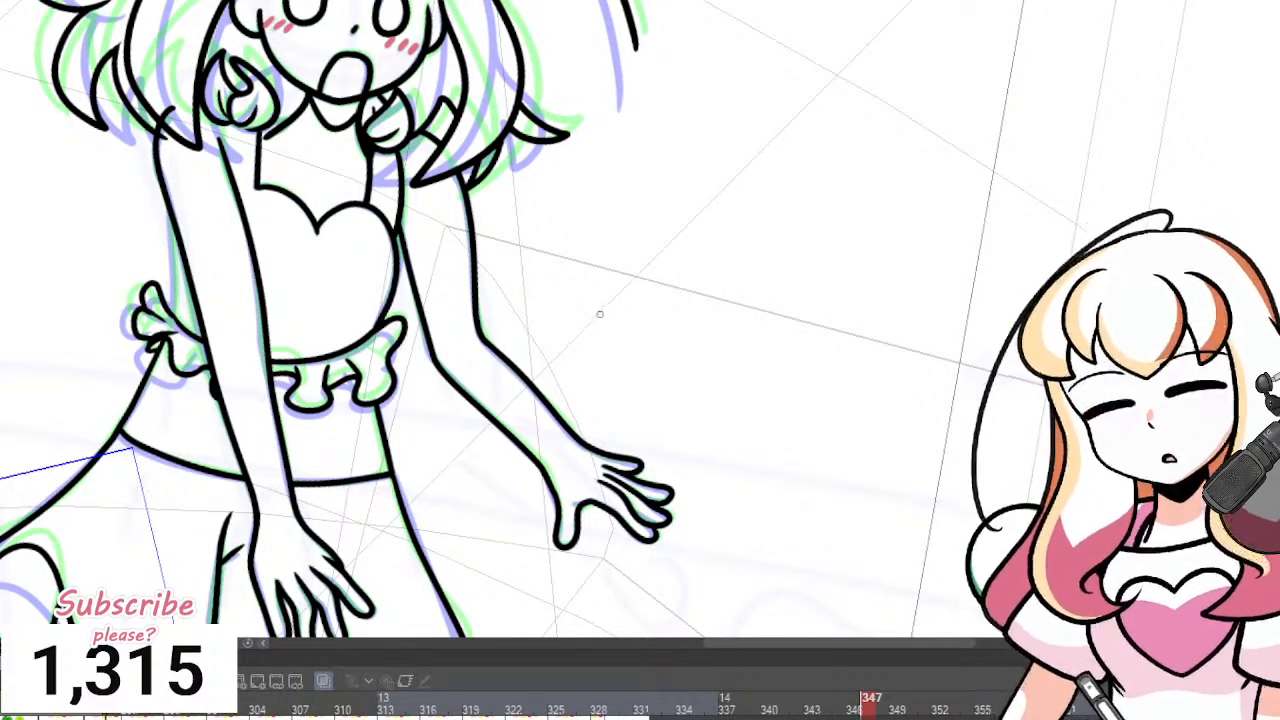
scroll(610, 250, "up", 3)
scroll(590, 113, "down", 2)
scroll(590, 113, "down", 2)
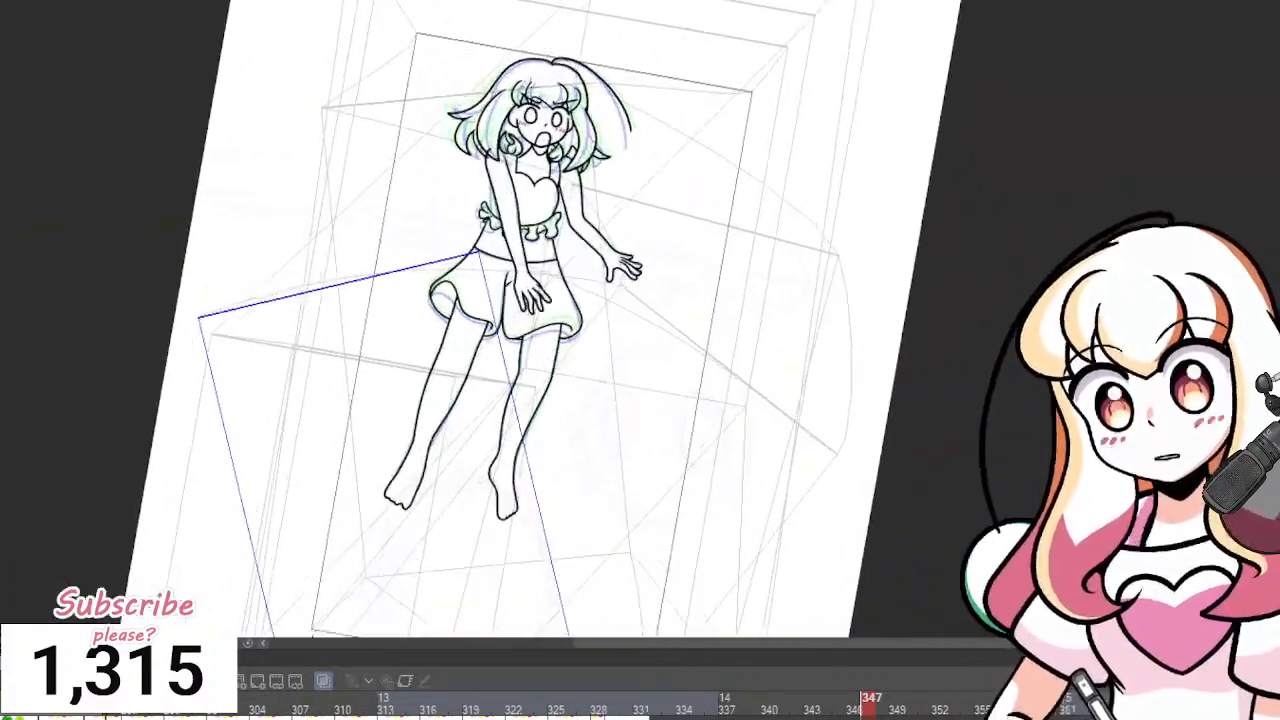
scroll(383, 225, "up", 6)
scroll(358, 290, "up", 2)
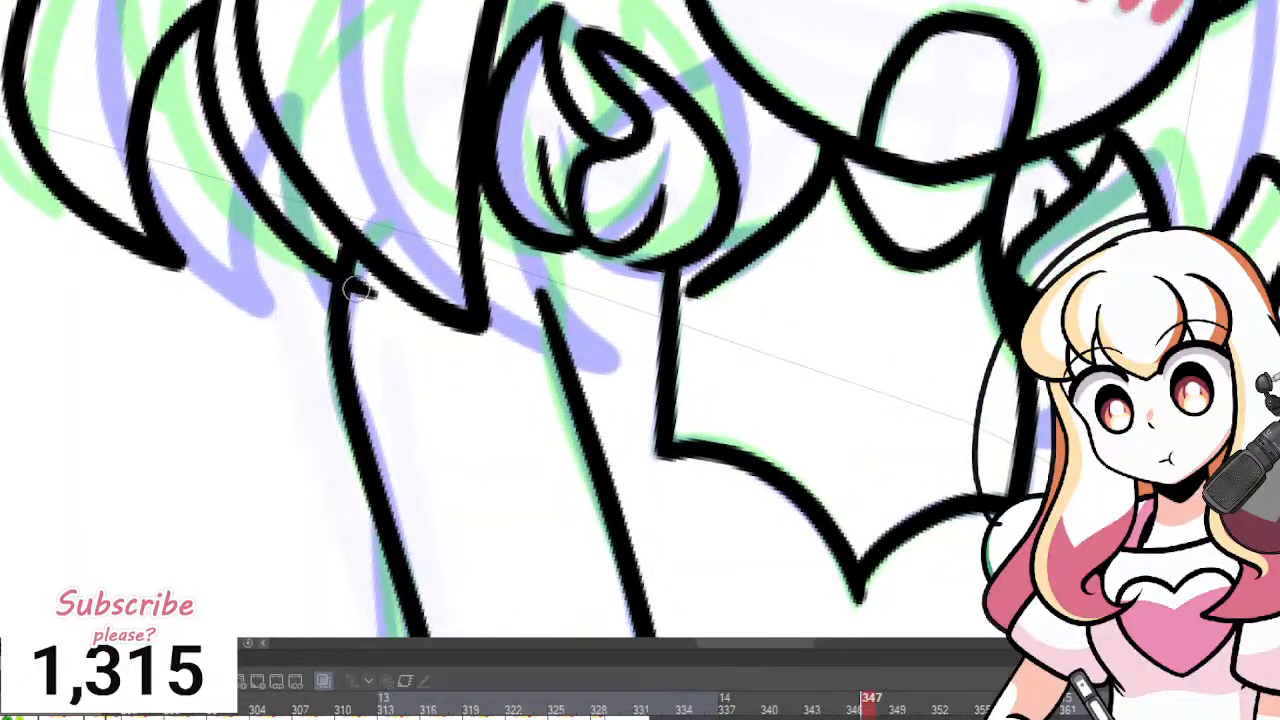
scroll(460, 312, "down", 4)
scroll(327, 270, "up", 4)
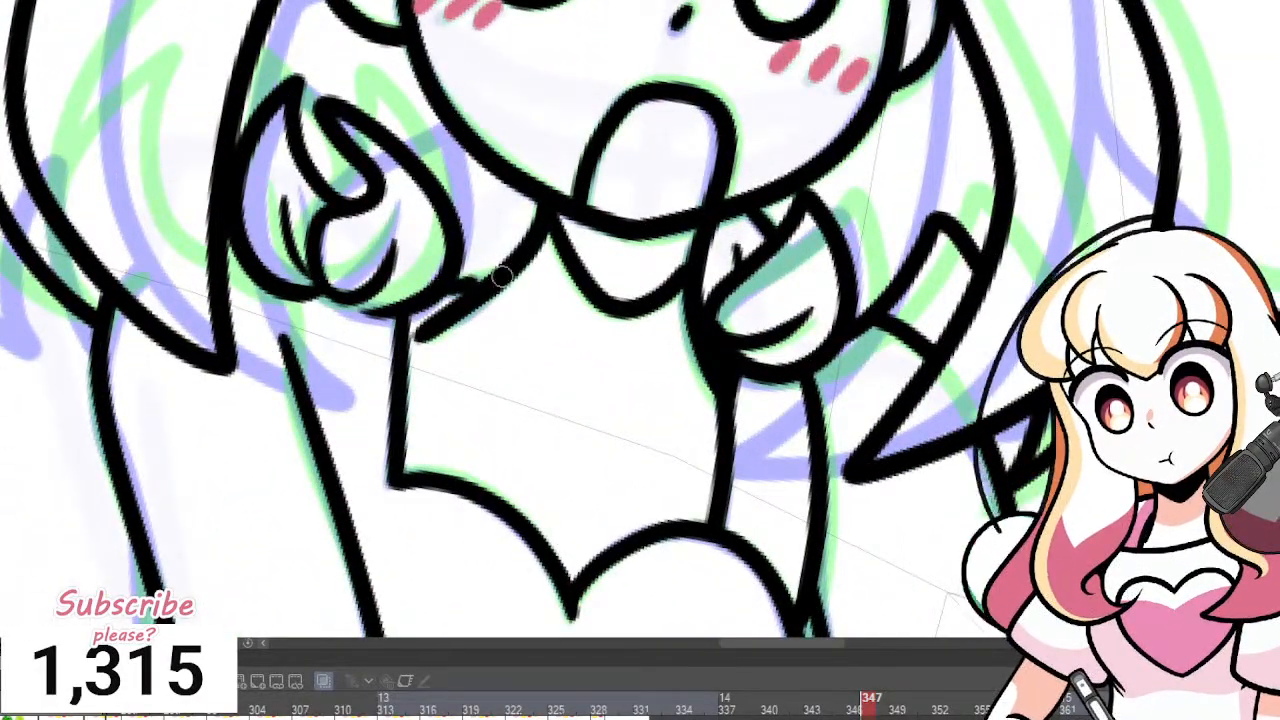
scroll(459, 319, "down", 4)
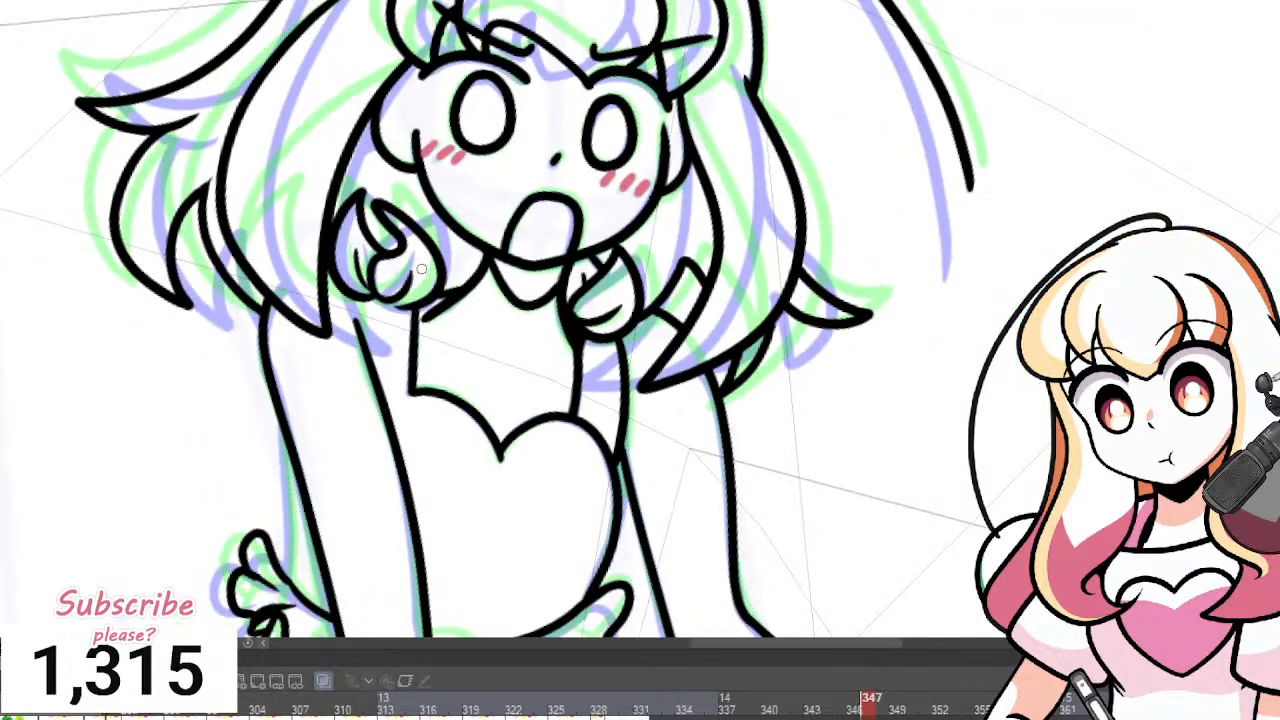
scroll(315, 279, "up", 4)
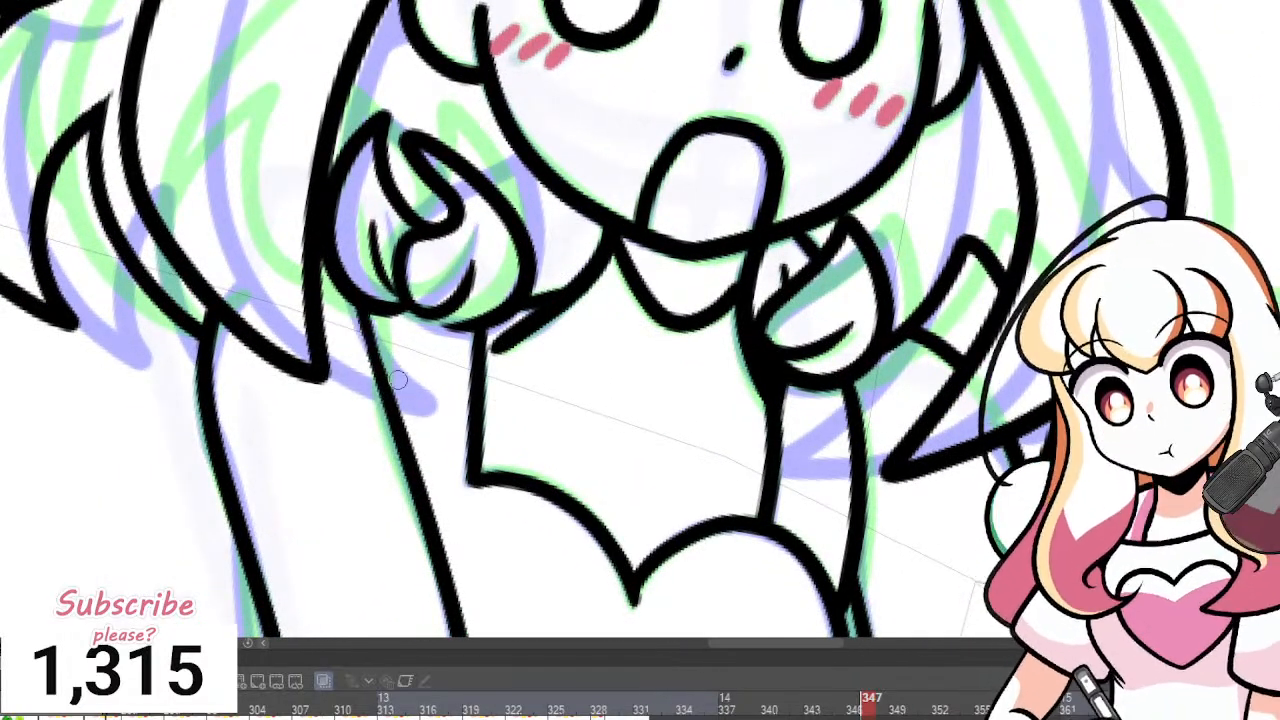
Review the inked figure at frames 345 and 346 from head to feet against the full composition.
scroll(604, 367, "down", 5)
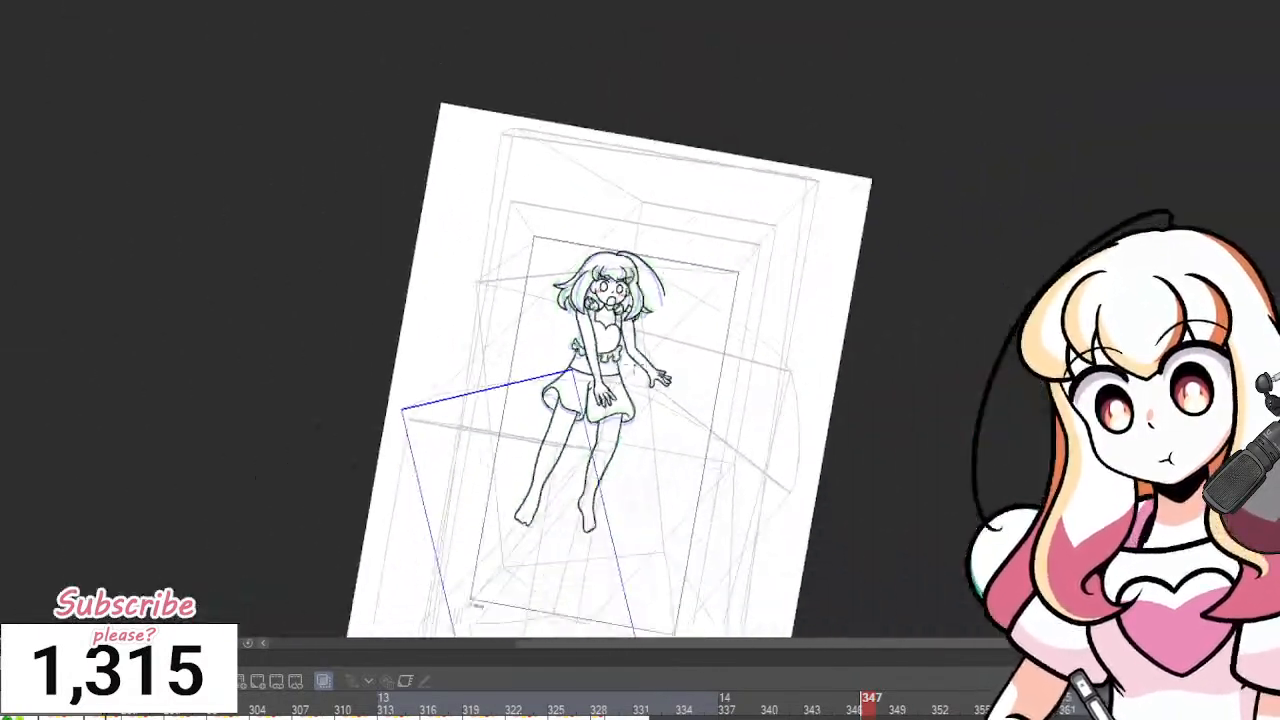
scroll(575, 270, "up", 2)
scroll(574, 271, "down", 2)
key("Left")
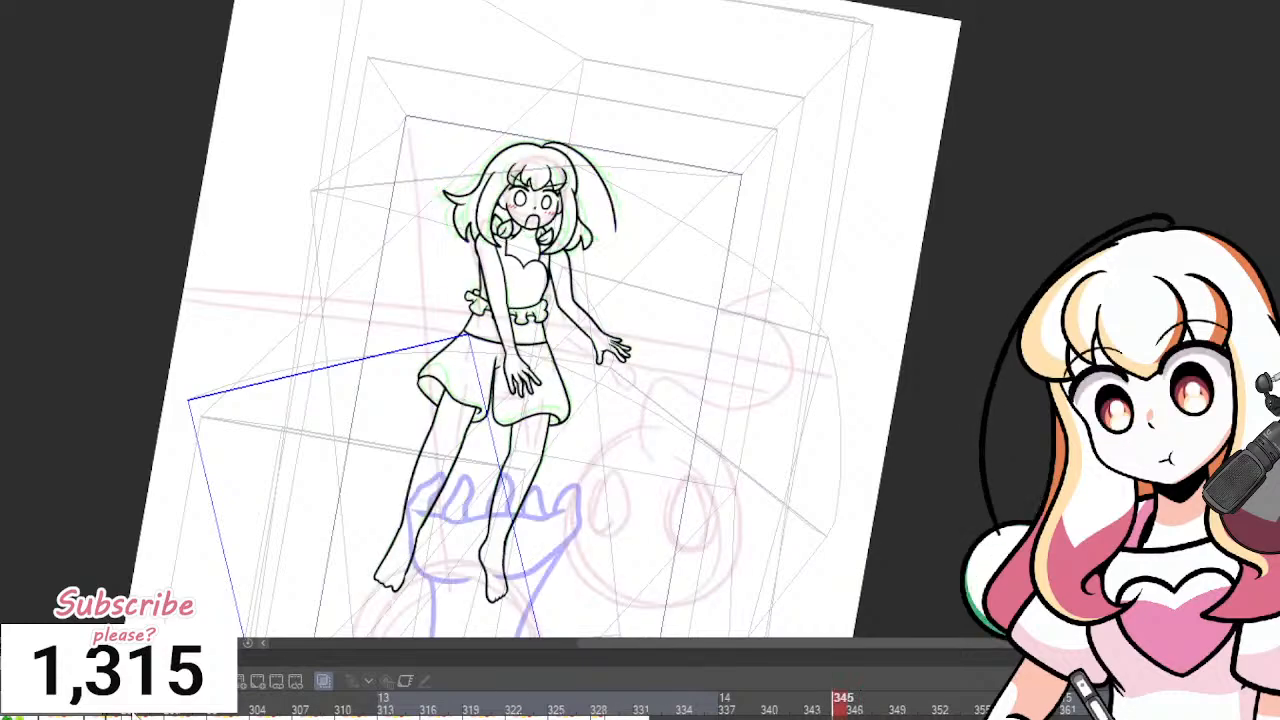
key("space")
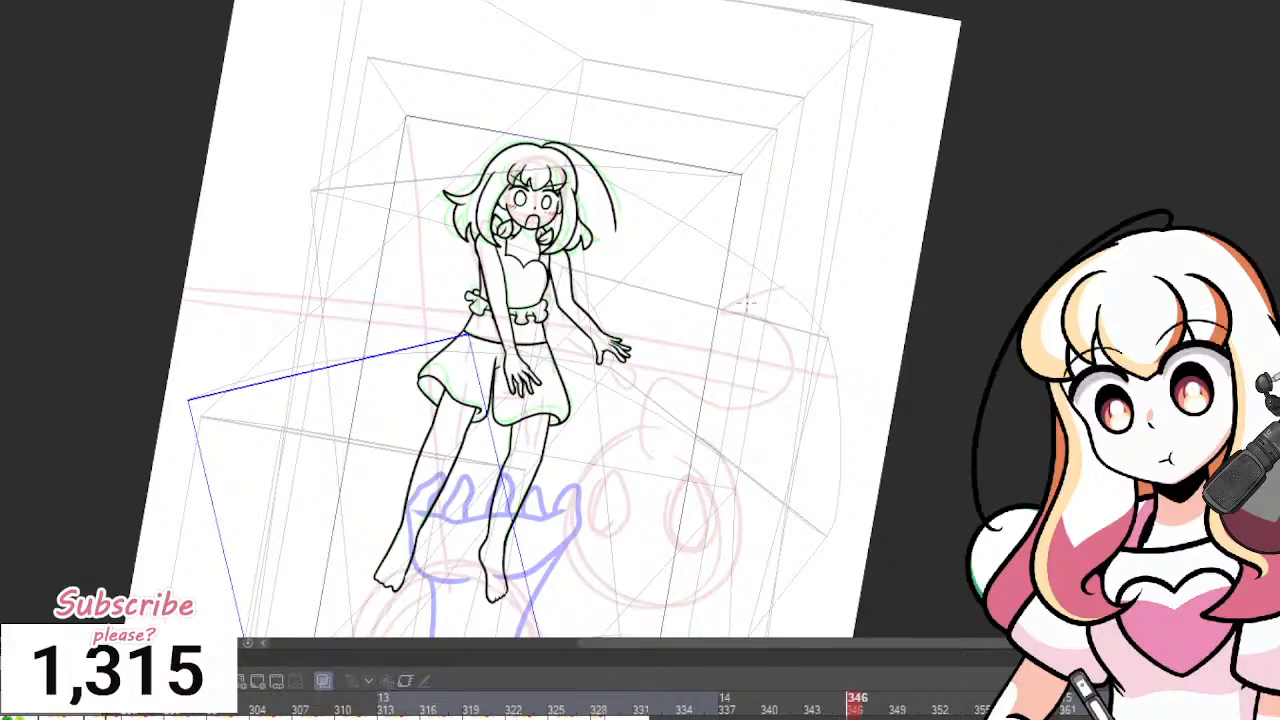
key("minus")
key("minus")
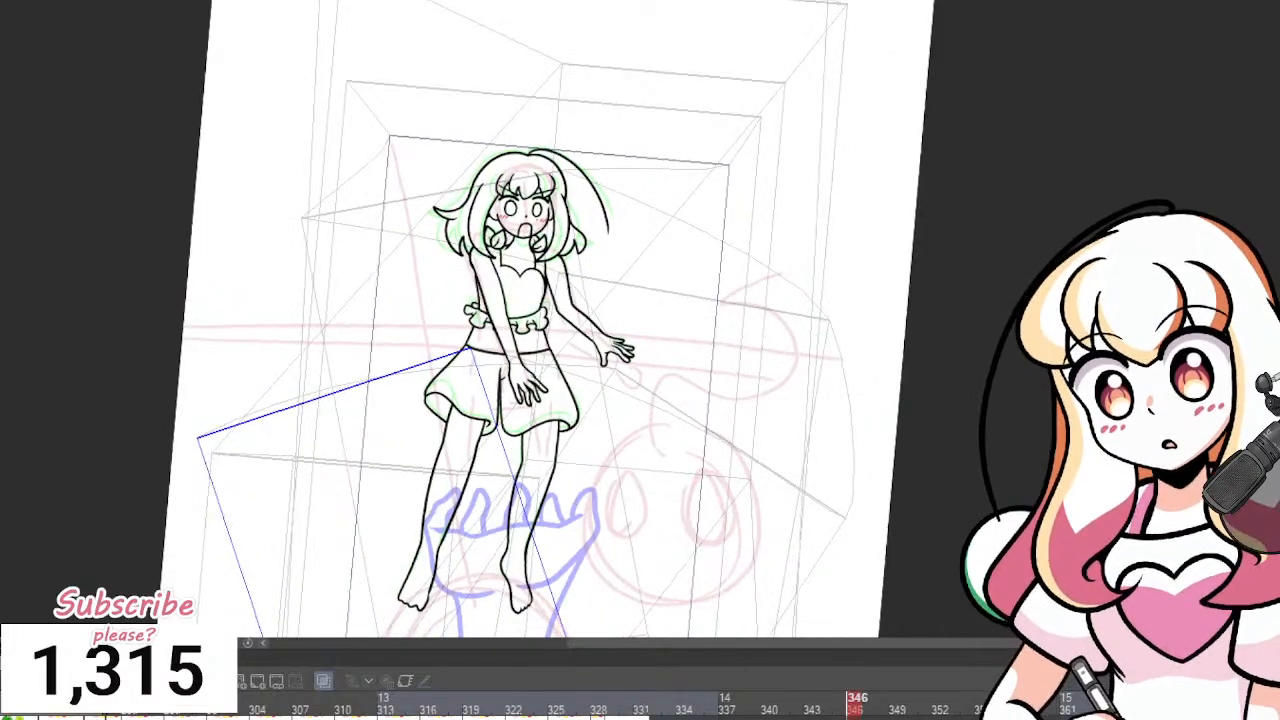
scroll(635, 252, "down", 5)
scroll(600, 485, "up", 4)
scroll(505, 338, "up", 2)
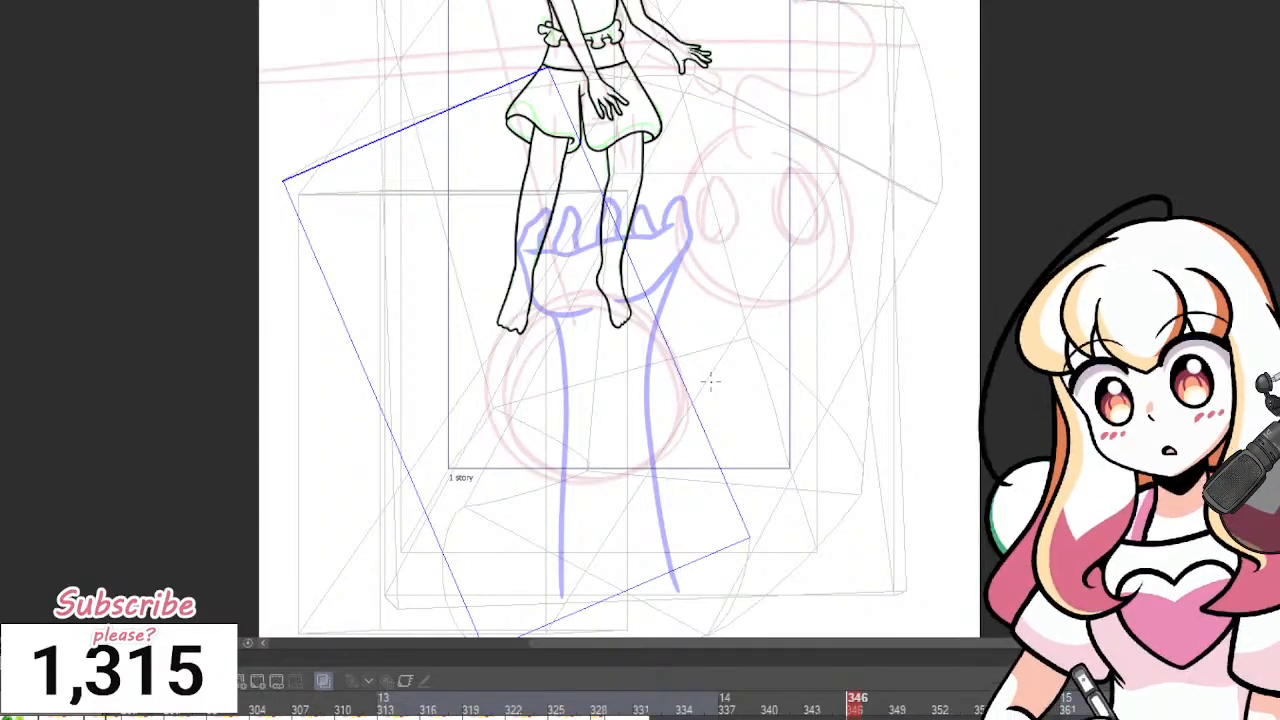
scroll(702, 134, "down", 3)
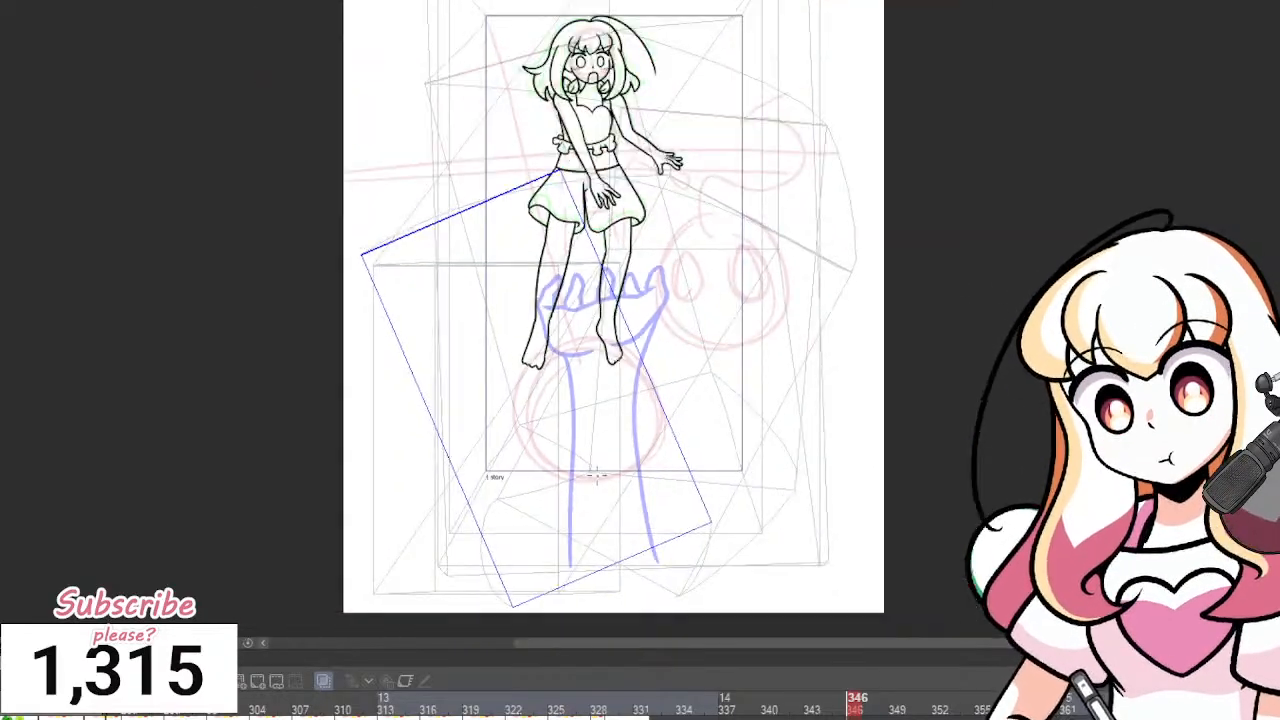
scroll(674, 129, "up", 6)
scroll(505, 147, "down", 3)
scroll(506, 216, "up", 2)
scroll(490, 258, "up", 2)
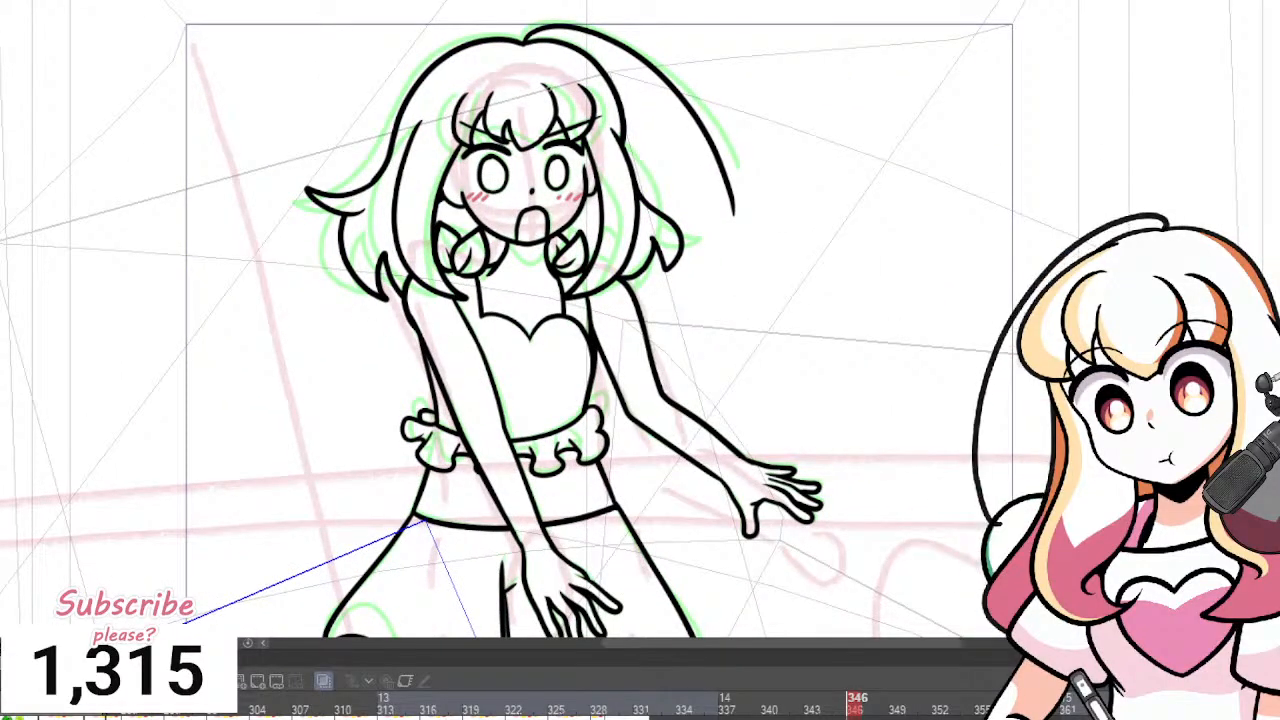
scroll(443, 419, "down", 2)
Go to the drawing that follows frame 353, where only the head and neck are inked.
left_click(953, 699)
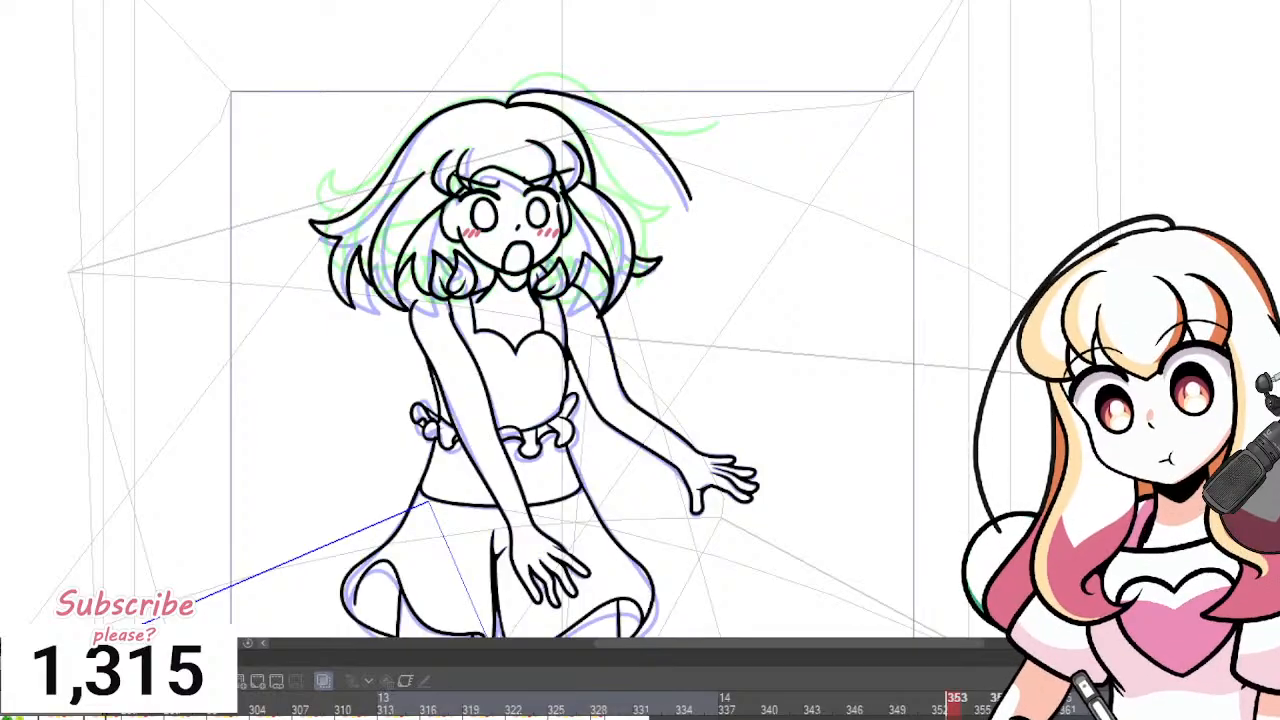
key("Right")
scroll(592, 338, "up", 4)
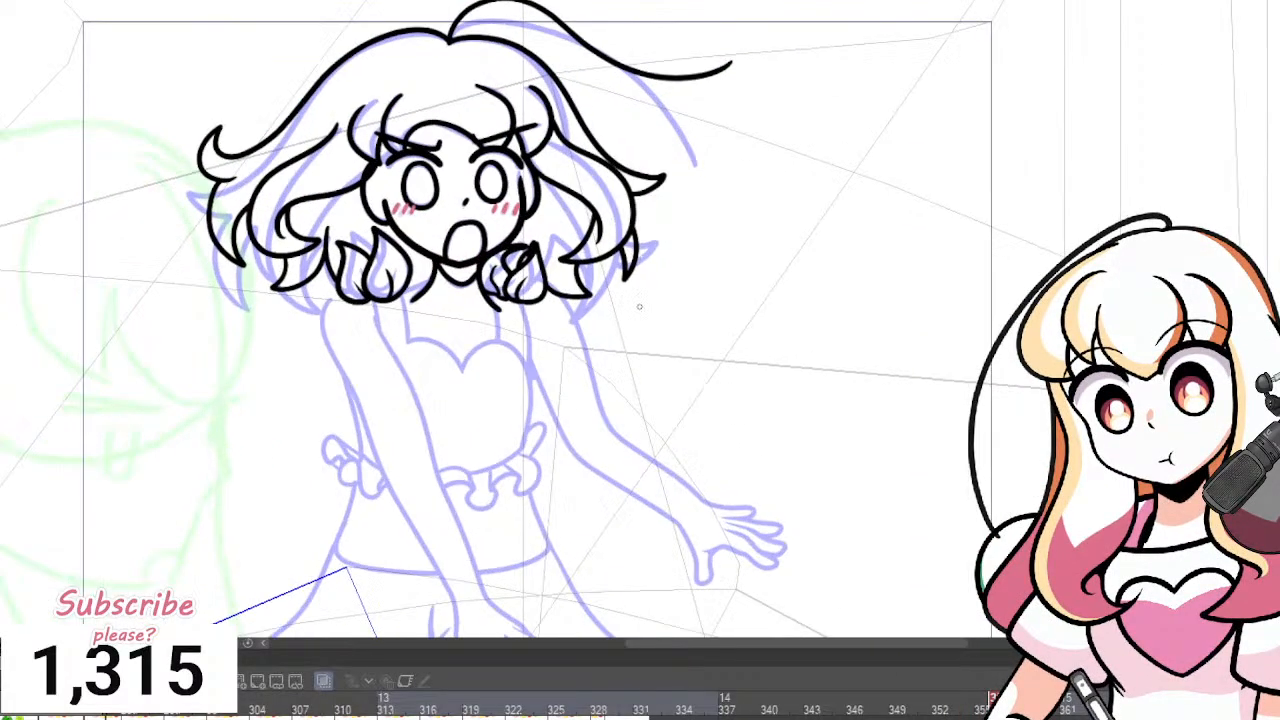
scroll(592, 338, "down", 1)
scroll(422, 297, "up", 2)
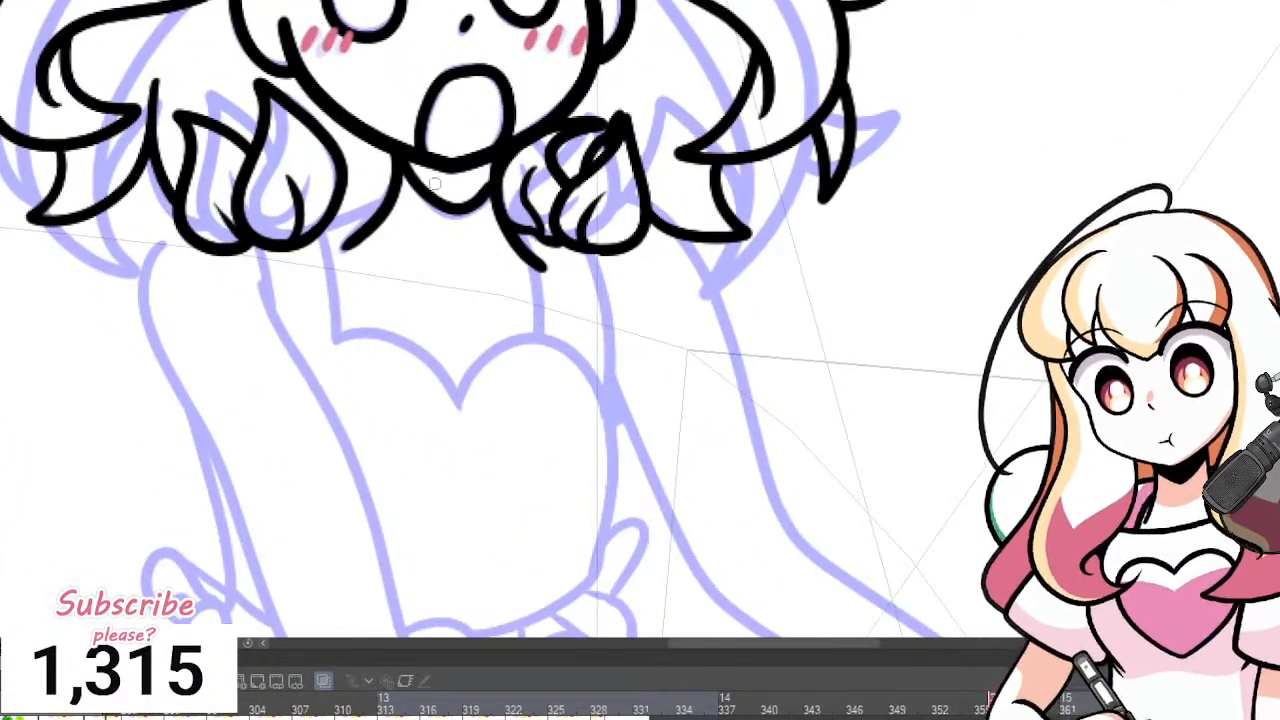
left_click_drag(388, 195, 311, 239)
key("ctrl+z")
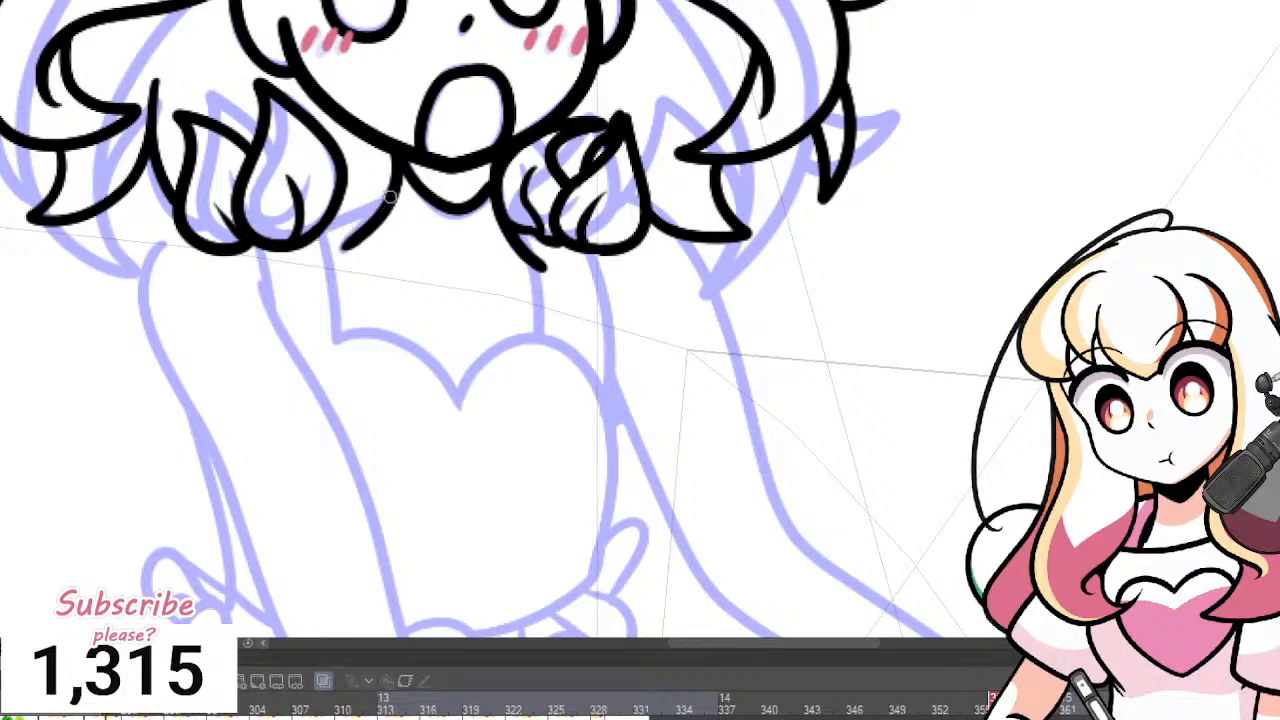
mouse_move(394, 196)
left_mouse_down()
mouse_move(323, 225)
mouse_move(327, 334)
left_mouse_up()
key("ctrl+z")
key("ctrl+z")
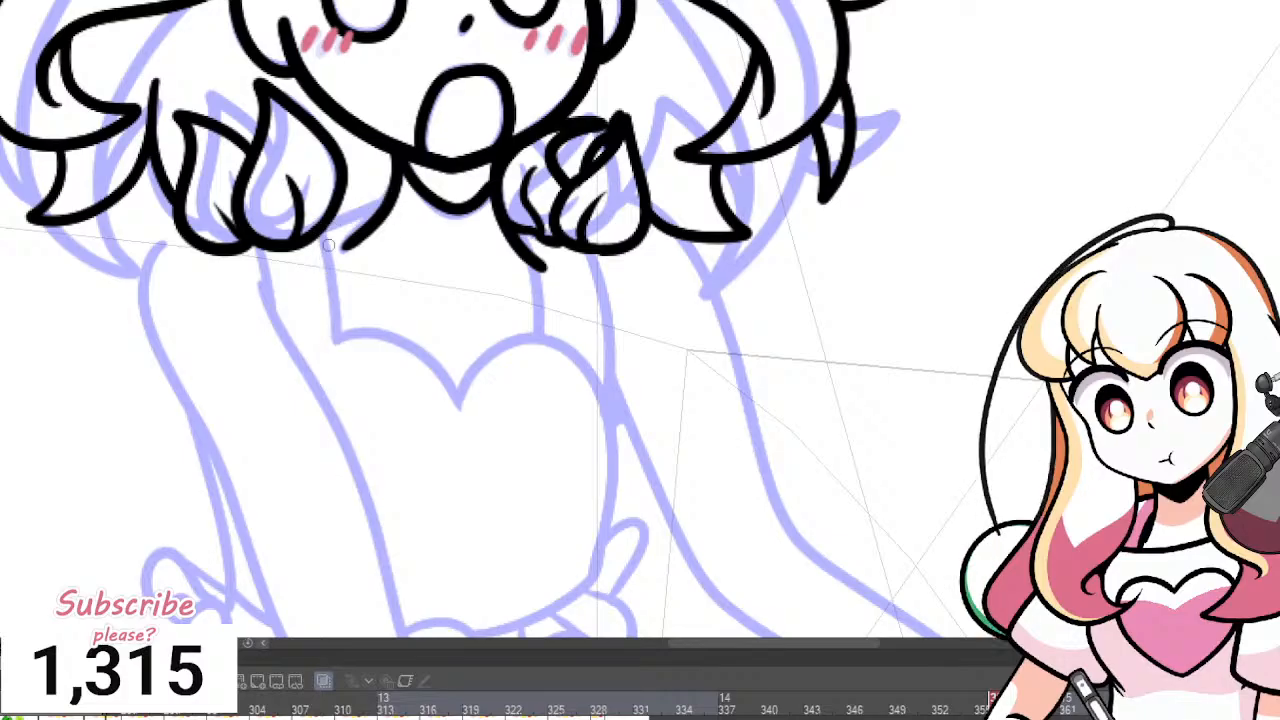
mouse_move(322, 231)
left_mouse_down()
mouse_move(337, 328)
mouse_move(431, 343)
mouse_move(457, 397)
left_mouse_up()
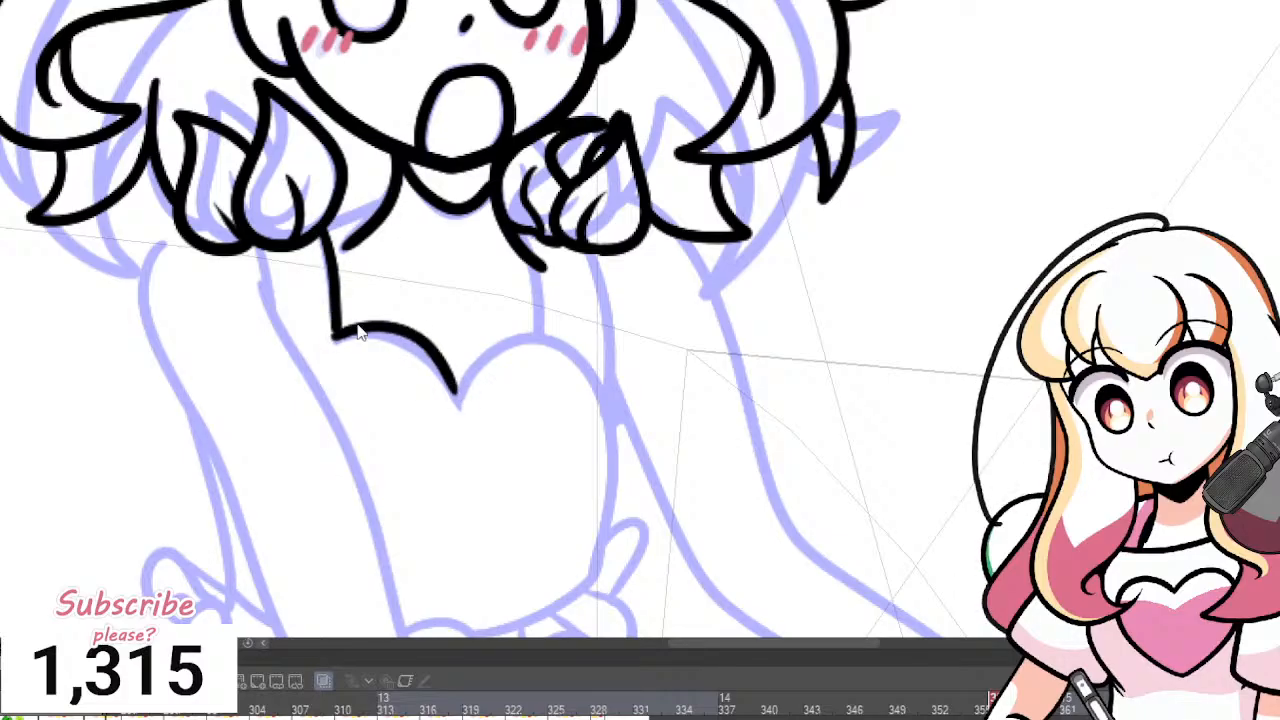
key("ctrl+z")
mouse_move(335, 329)
left_mouse_down()
mouse_move(432, 356)
mouse_move(457, 398)
left_mouse_up()
key("ctrl+z")
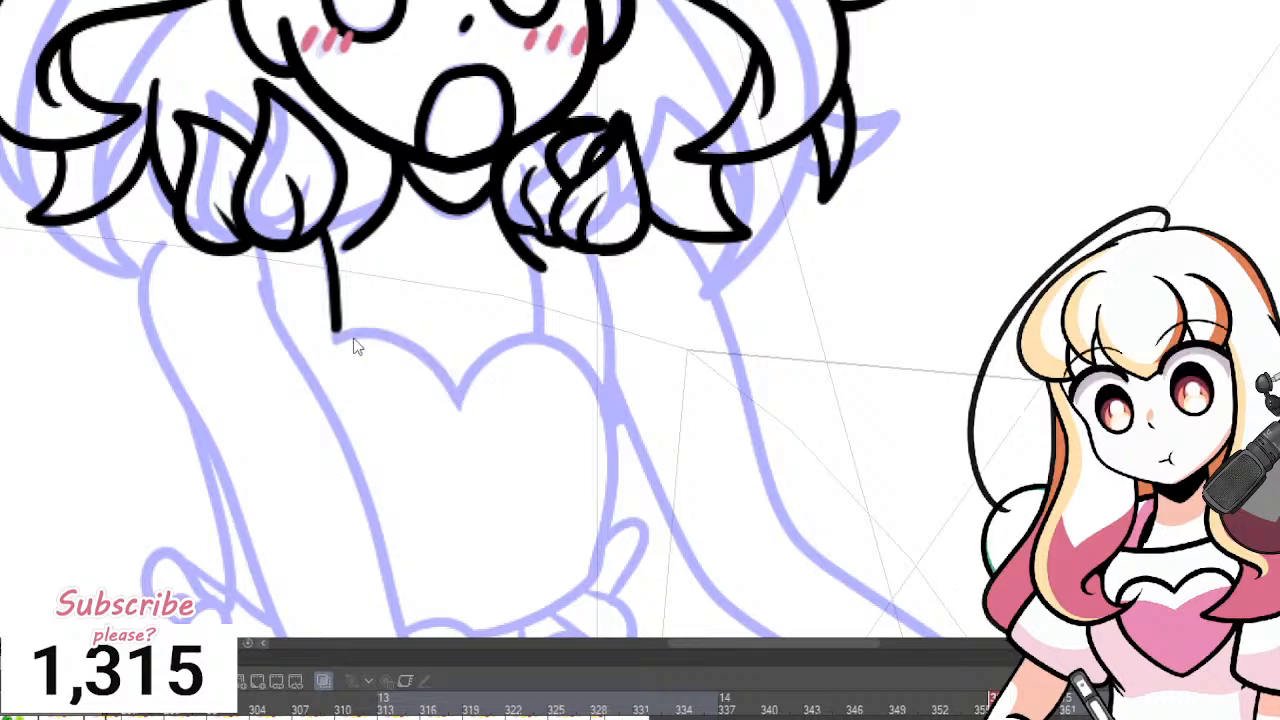
key("ctrl+z")
Ink the bodice's heart-shaped neckline with its left vertical edge, continuing down the bodice's right side to the ruffle.
mouse_move(332, 338)
left_mouse_down()
mouse_move(398, 333)
mouse_move(451, 382)
mouse_move(456, 407)
mouse_move(493, 346)
mouse_move(562, 332)
mouse_move(602, 380)
mouse_move(605, 508)
left_mouse_up()
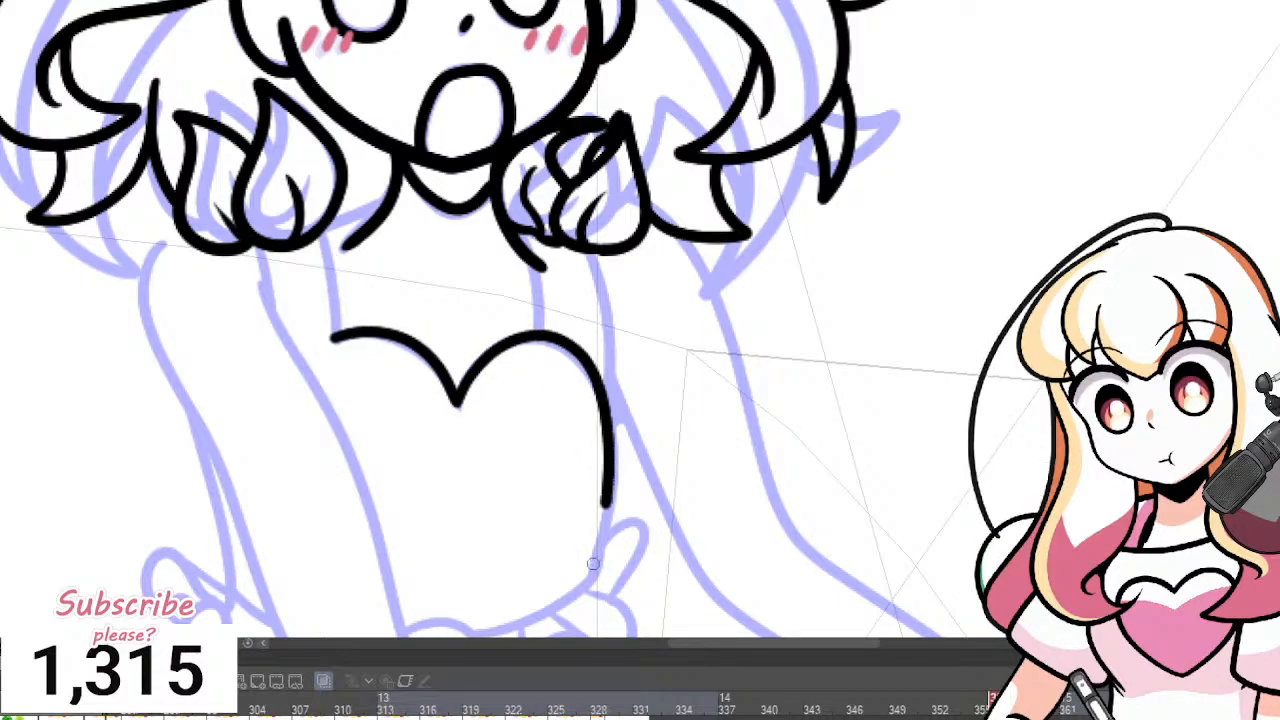
left_click_drag(593, 563, 582, 583)
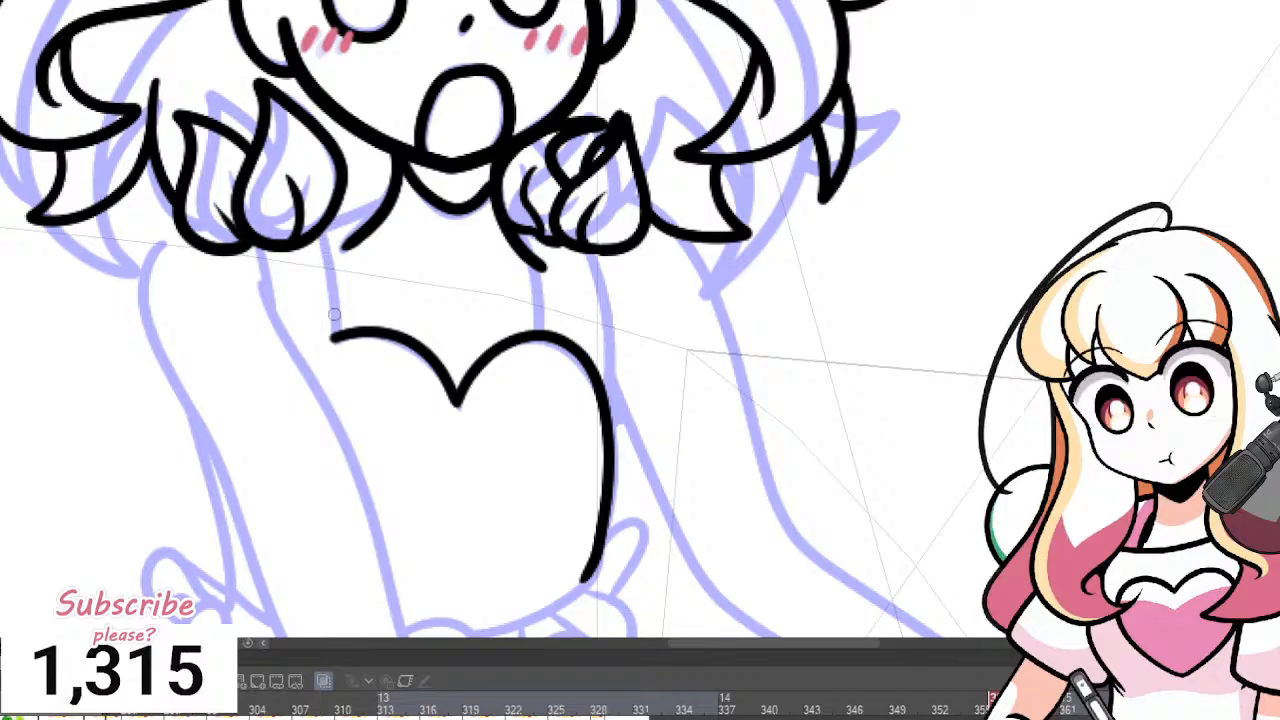
mouse_move(337, 341)
left_mouse_down()
mouse_move(321, 225)
mouse_move(331, 342)
left_mouse_up()
key("ctrl+z")
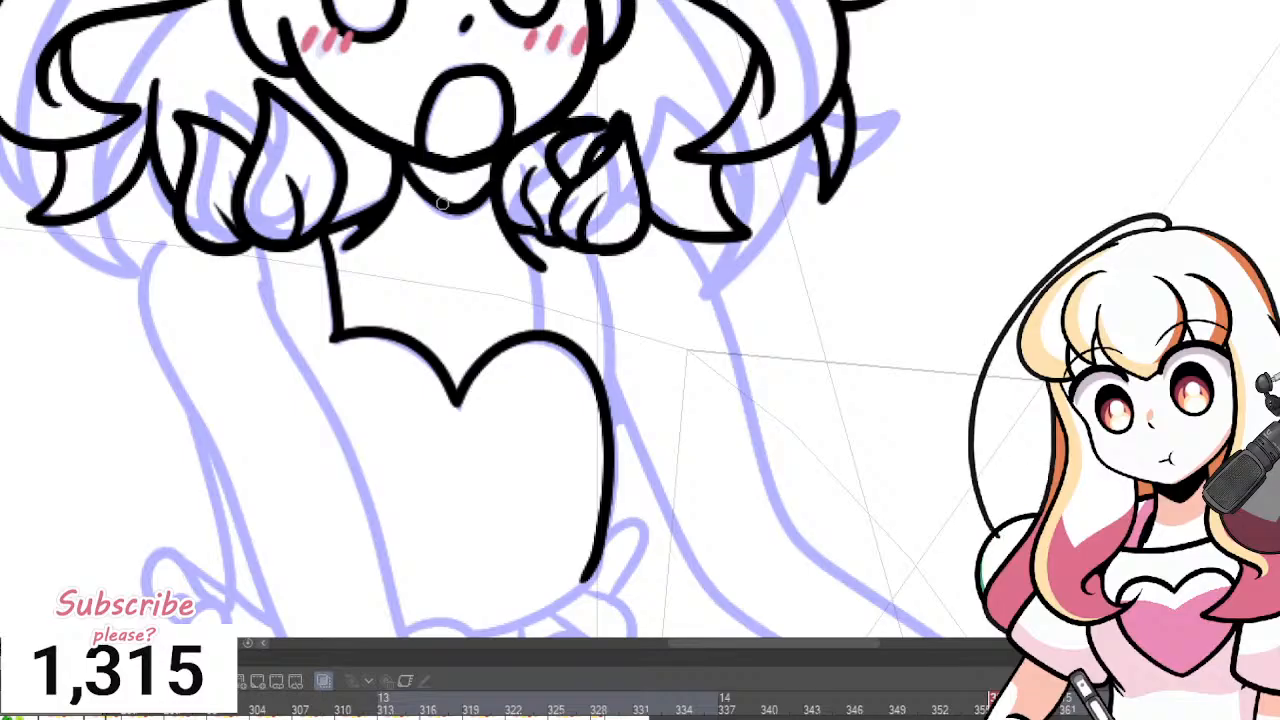
Ink the neckline's right vertical edge and the line from the right hair curl down to the bodice's side.
left_click_drag(527, 256, 534, 330)
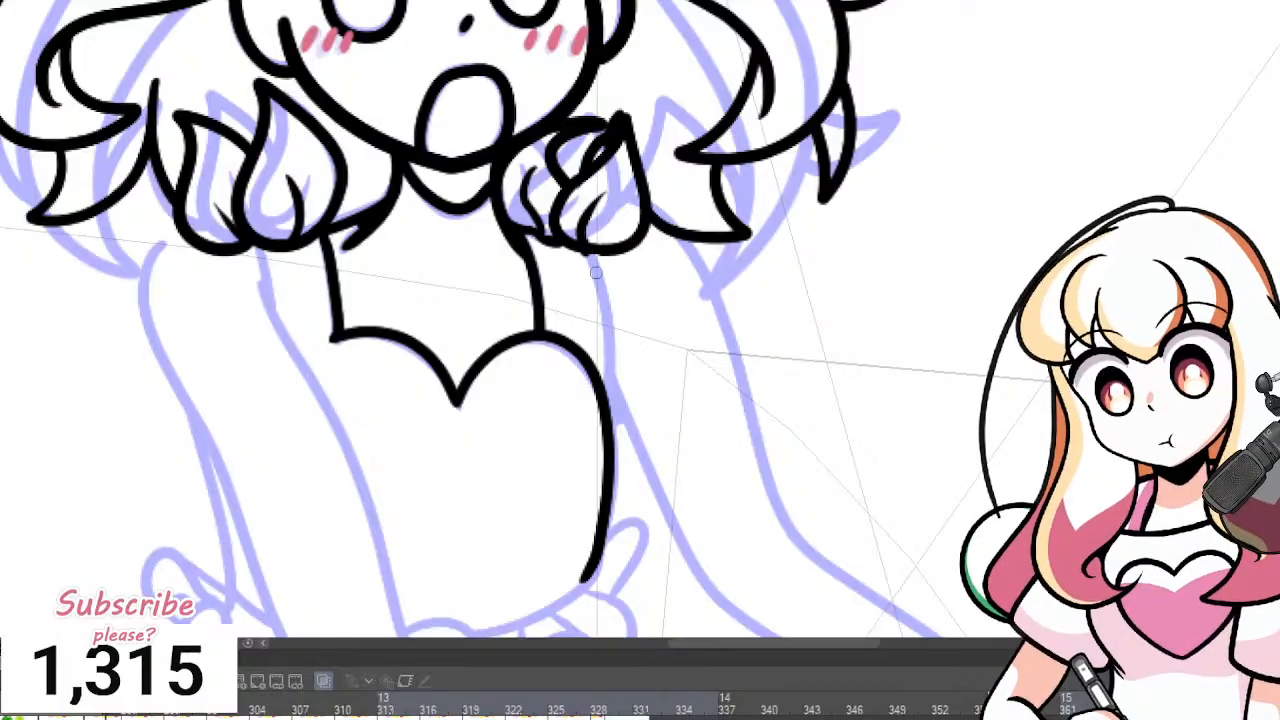
left_click_drag(591, 256, 609, 400)
key("ctrl+z")
left_click_drag(590, 254, 611, 416)
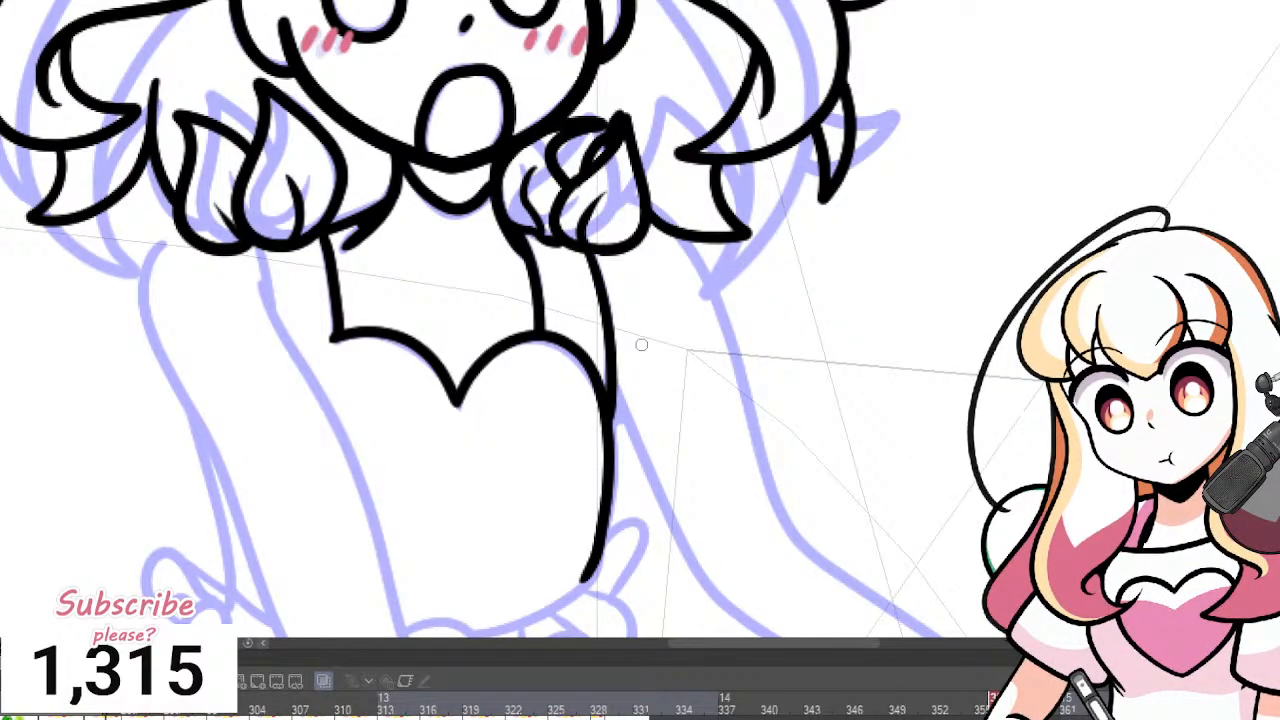
scroll(641, 345, "down", 6)
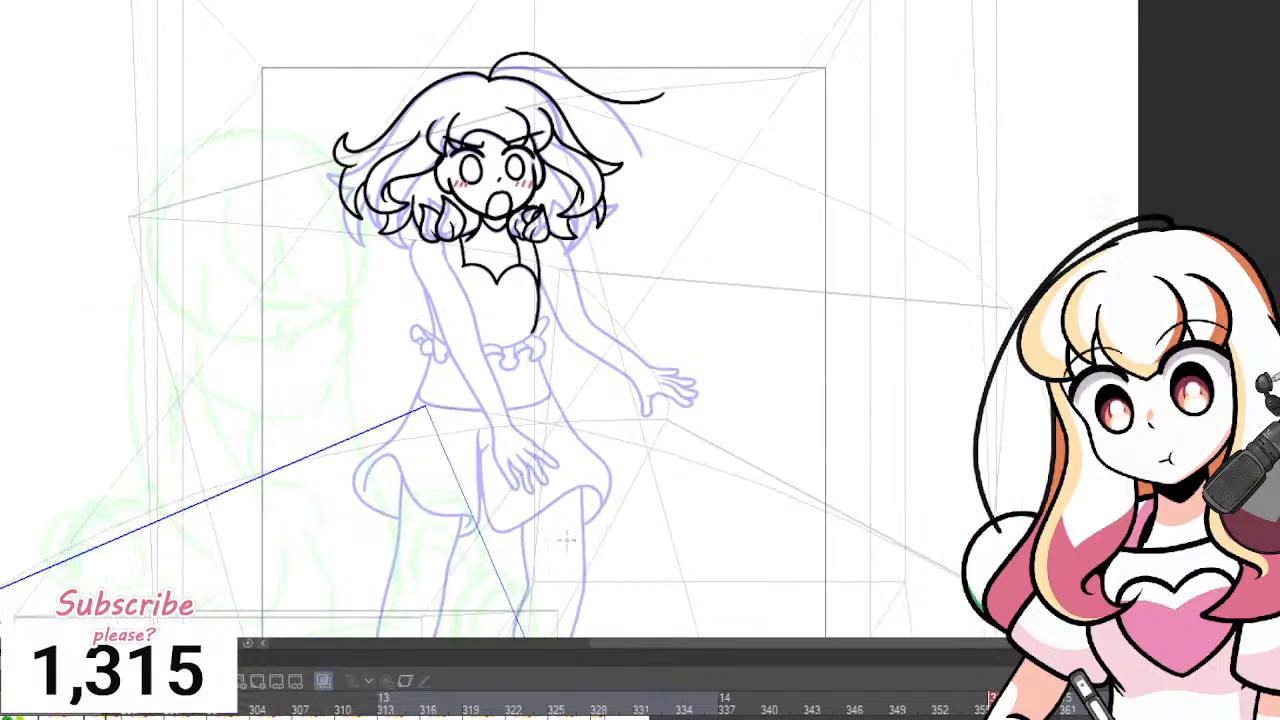
scroll(625, 378, "up", 4)
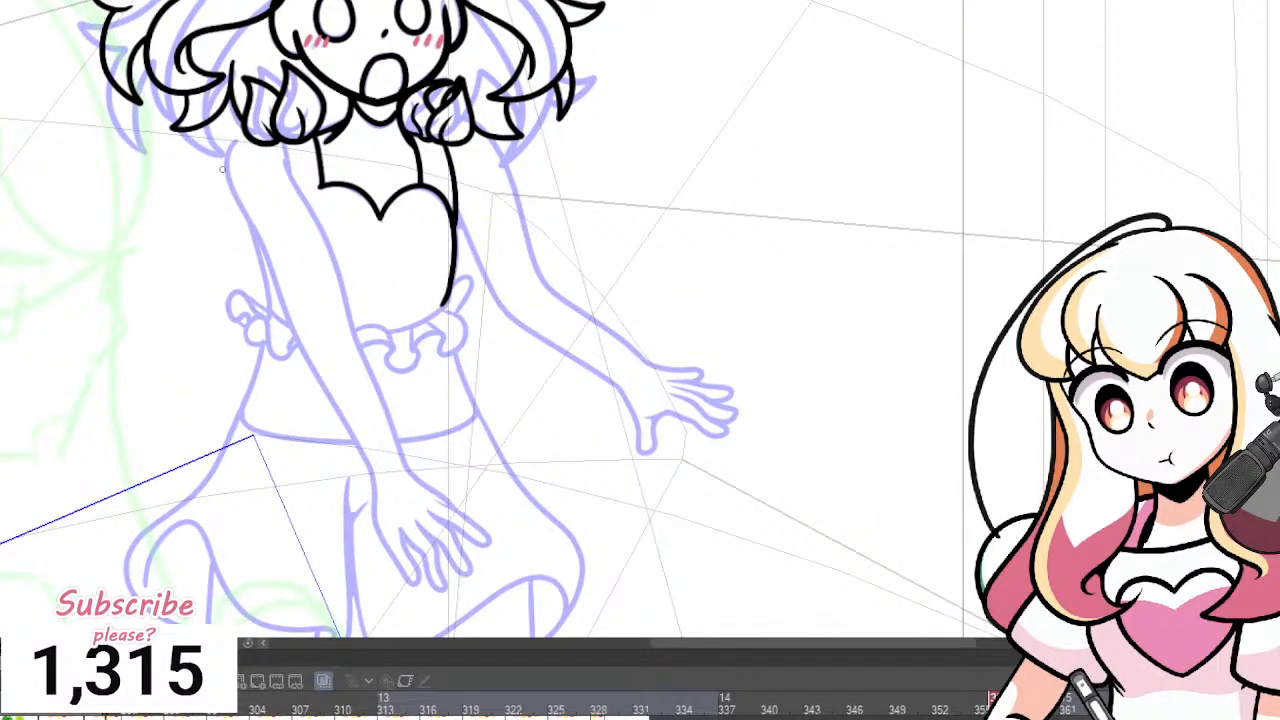
In the drawing at frame 355, extend the left arm's shoulder line up to the hair curl.
scroll(222, 169, "up", 6)
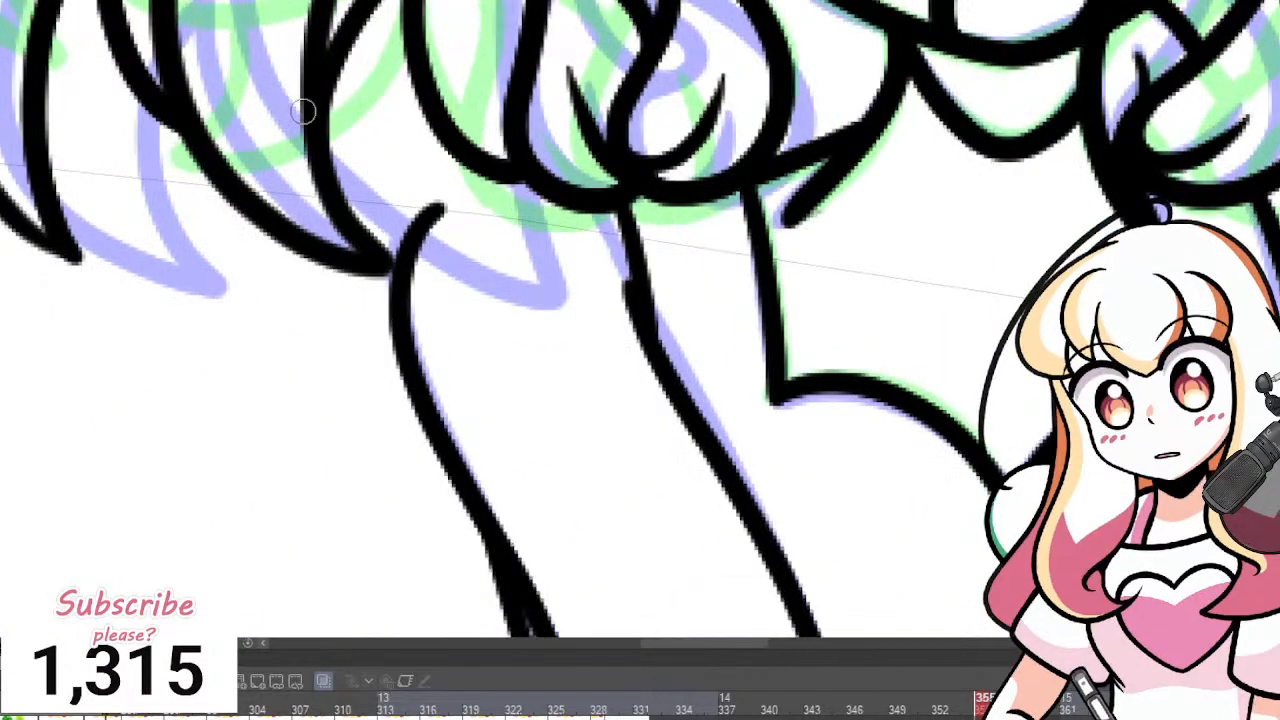
mouse_move(514, 177)
left_mouse_down()
mouse_move(464, 182)
mouse_move(410, 250)
left_mouse_up()
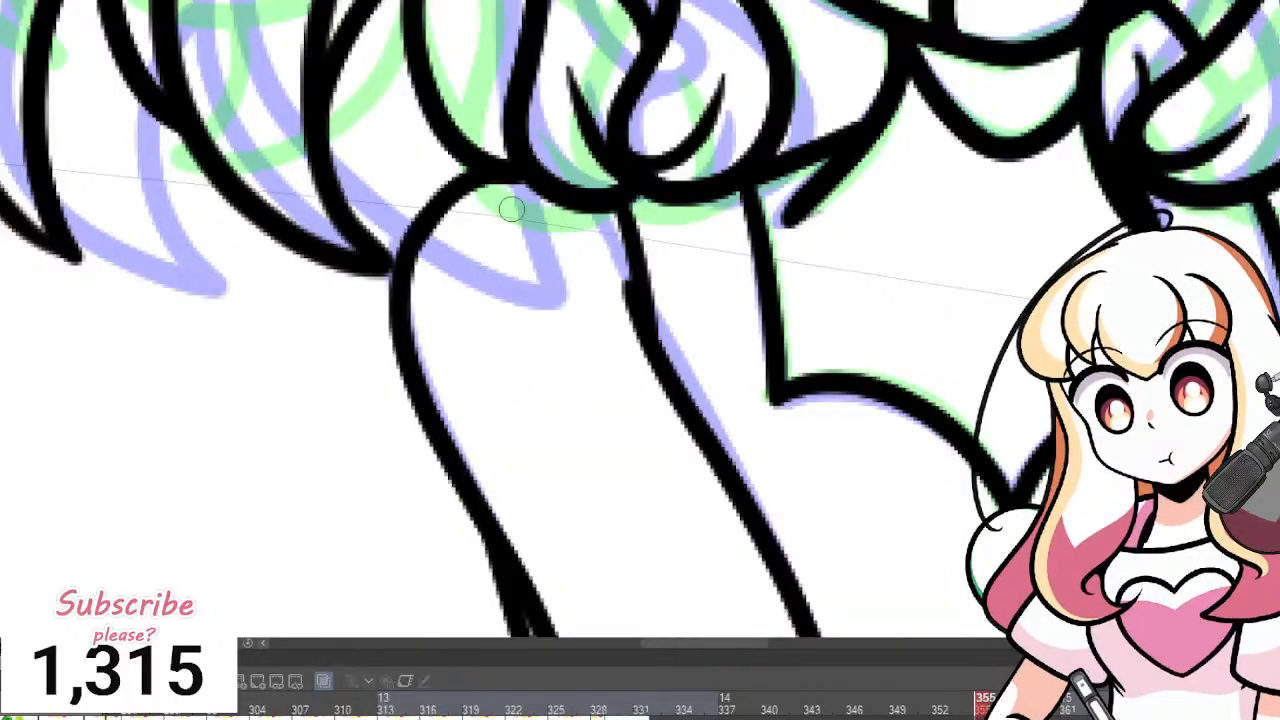
key("ctrl+z")
left_click_drag(495, 178, 406, 250)
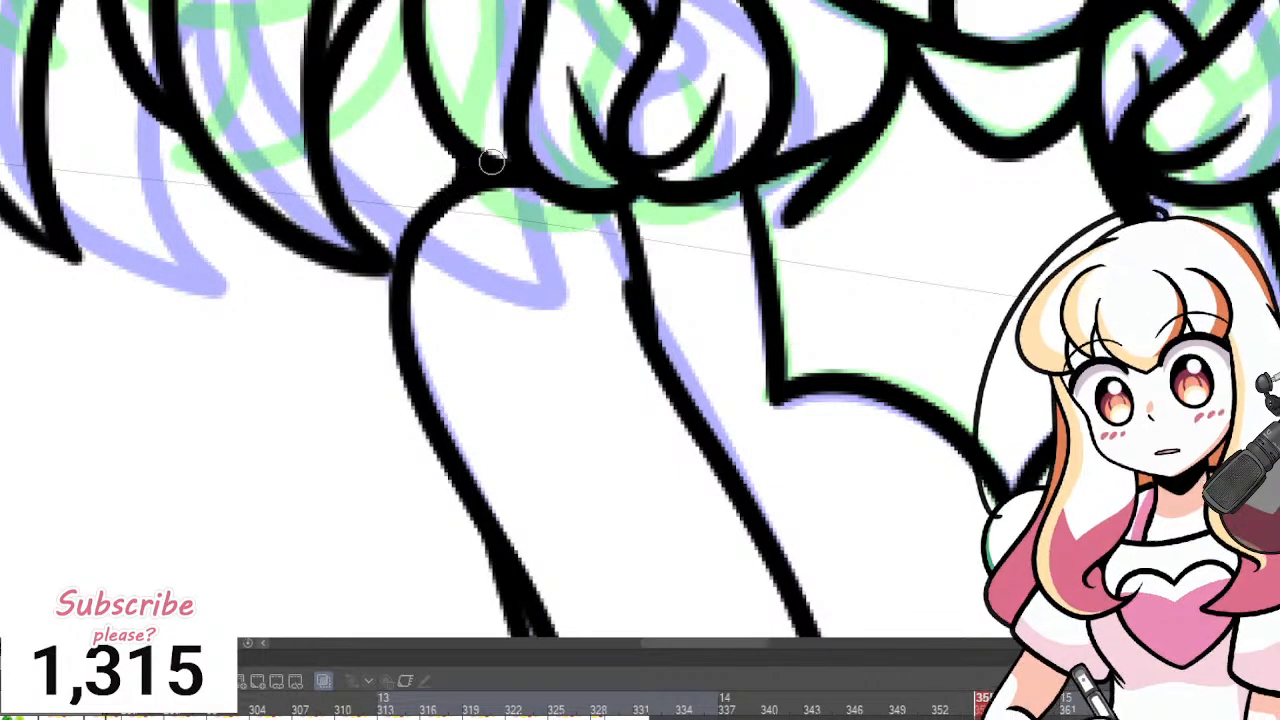
Go to the next drawing and ink the left arm's outer edge from the hair curl down to the wrist.
key("Right")
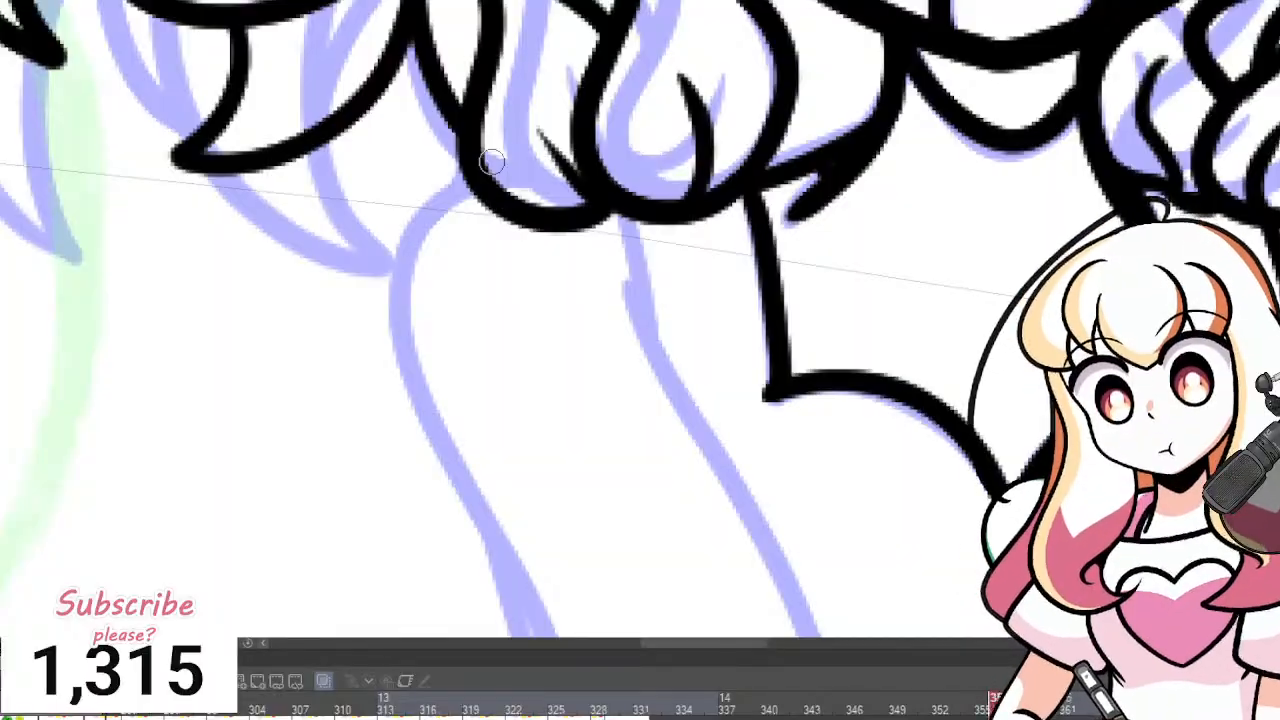
scroll(485, 245, "down", 6)
scroll(645, 435, "up", 2)
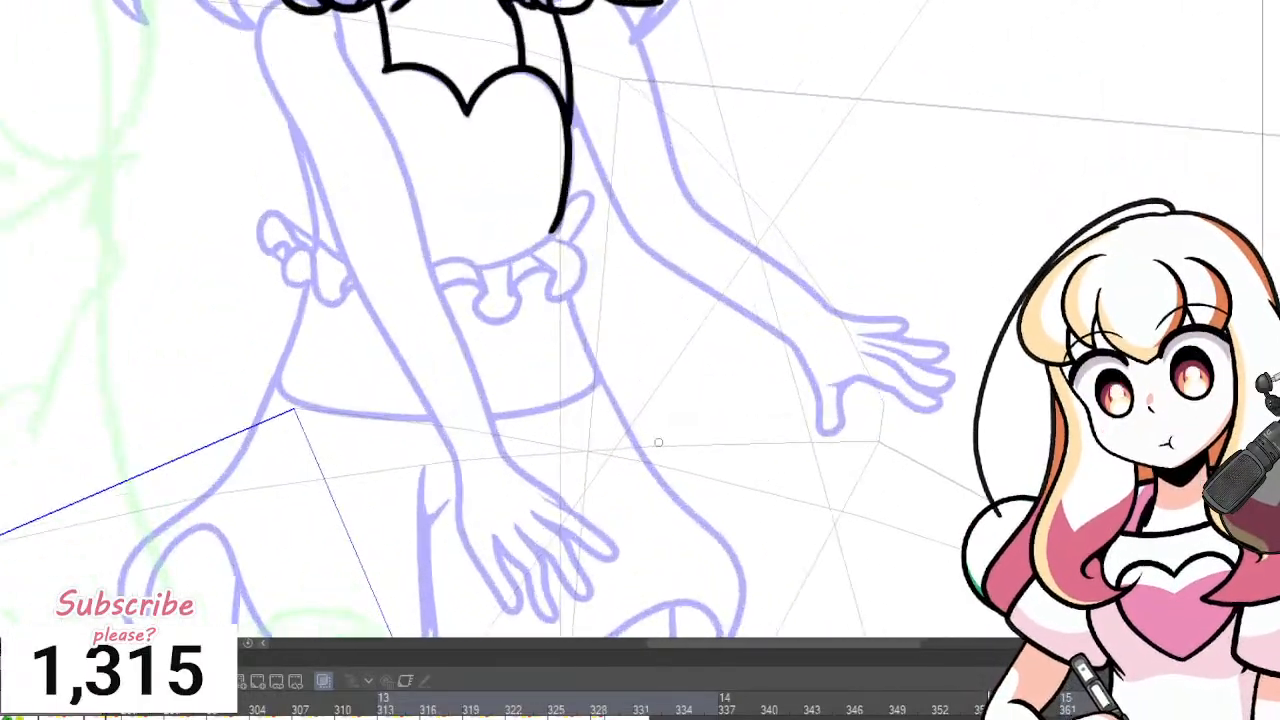
scroll(659, 442, "down", 1)
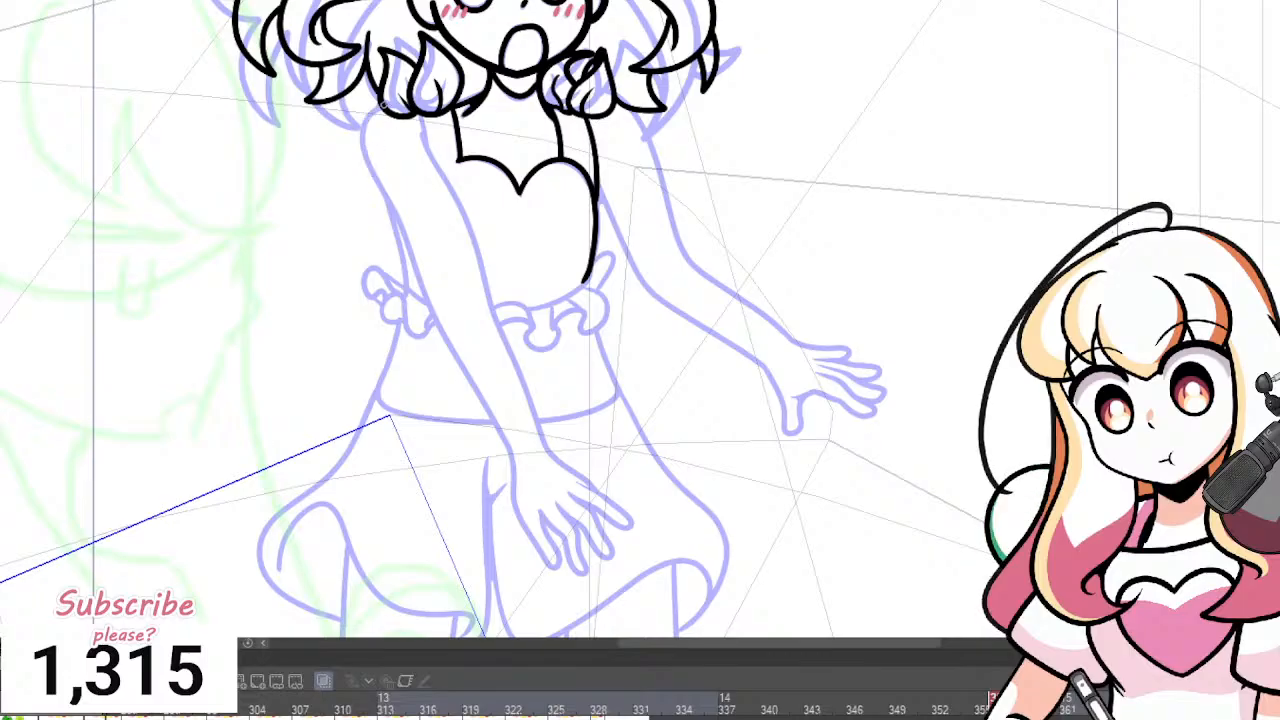
mouse_move(372, 112)
left_mouse_down()
mouse_move(360, 147)
mouse_move(452, 350)
left_mouse_up()
mouse_move(478, 394)
left_mouse_down()
mouse_move(508, 433)
mouse_move(530, 512)
left_mouse_up()
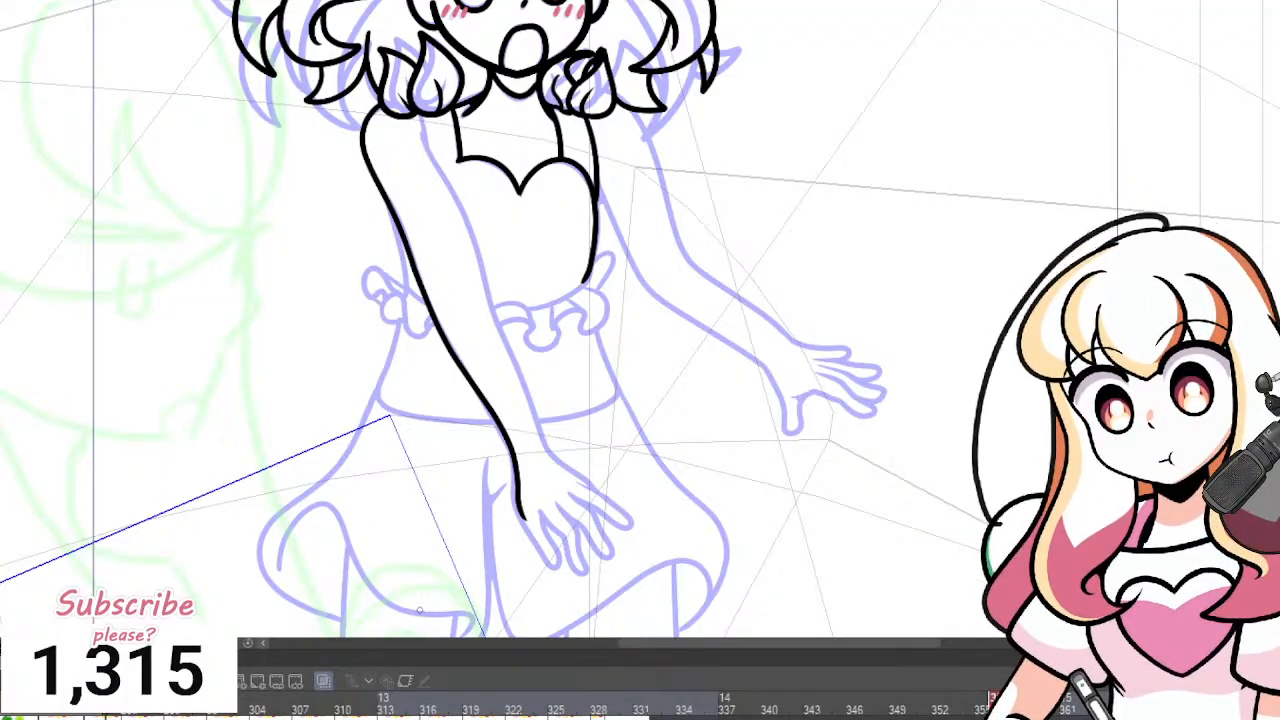
Redraw the left forearm's outer edge more cleanly past the wrist and ink the outline around the hand's outermost finger.
scroll(529, 453, "up", 1)
scroll(594, 421, "down", 3)
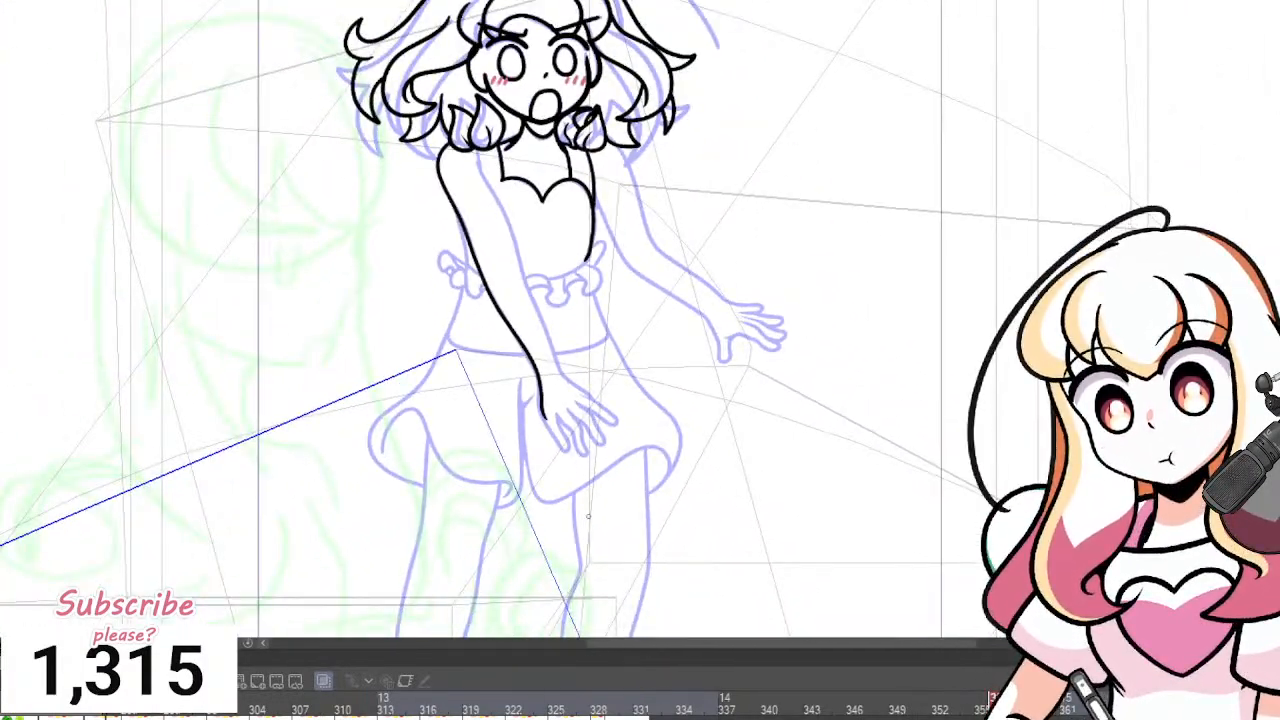
scroll(588, 516, "up", 3)
scroll(588, 500, "down", 2)
scroll(590, 447, "up", 4)
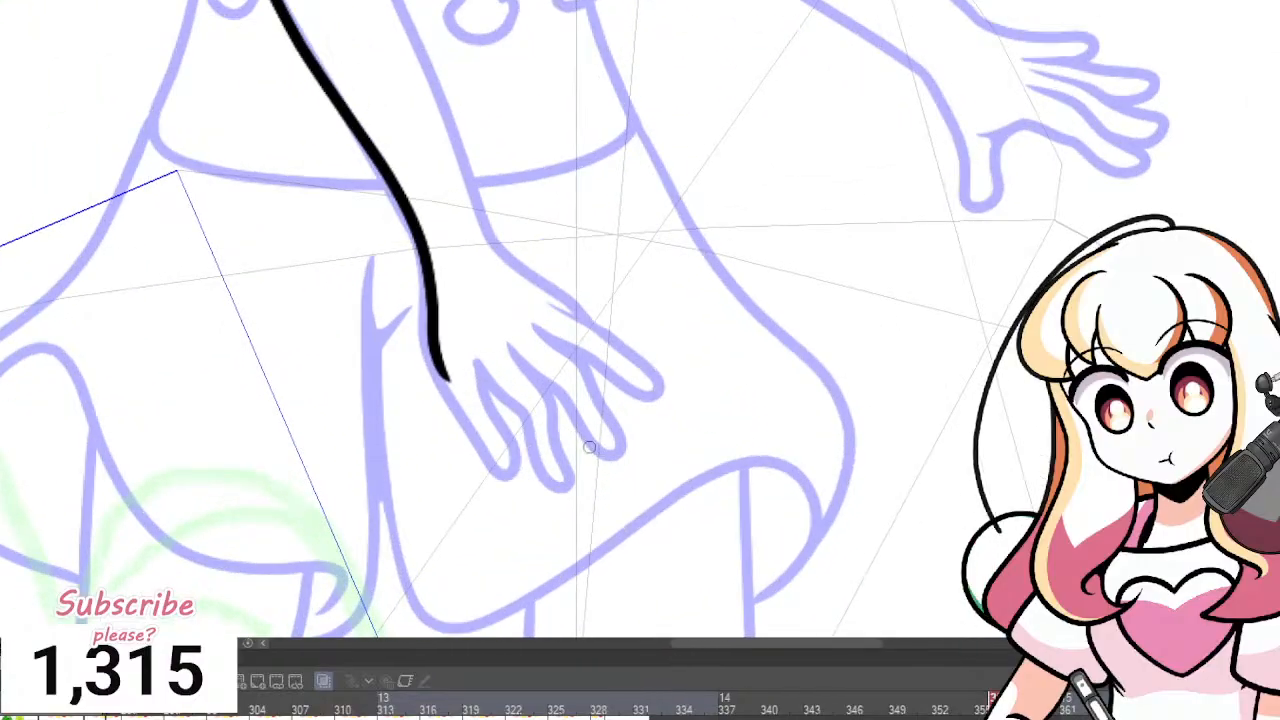
scroll(590, 447, "up", 1)
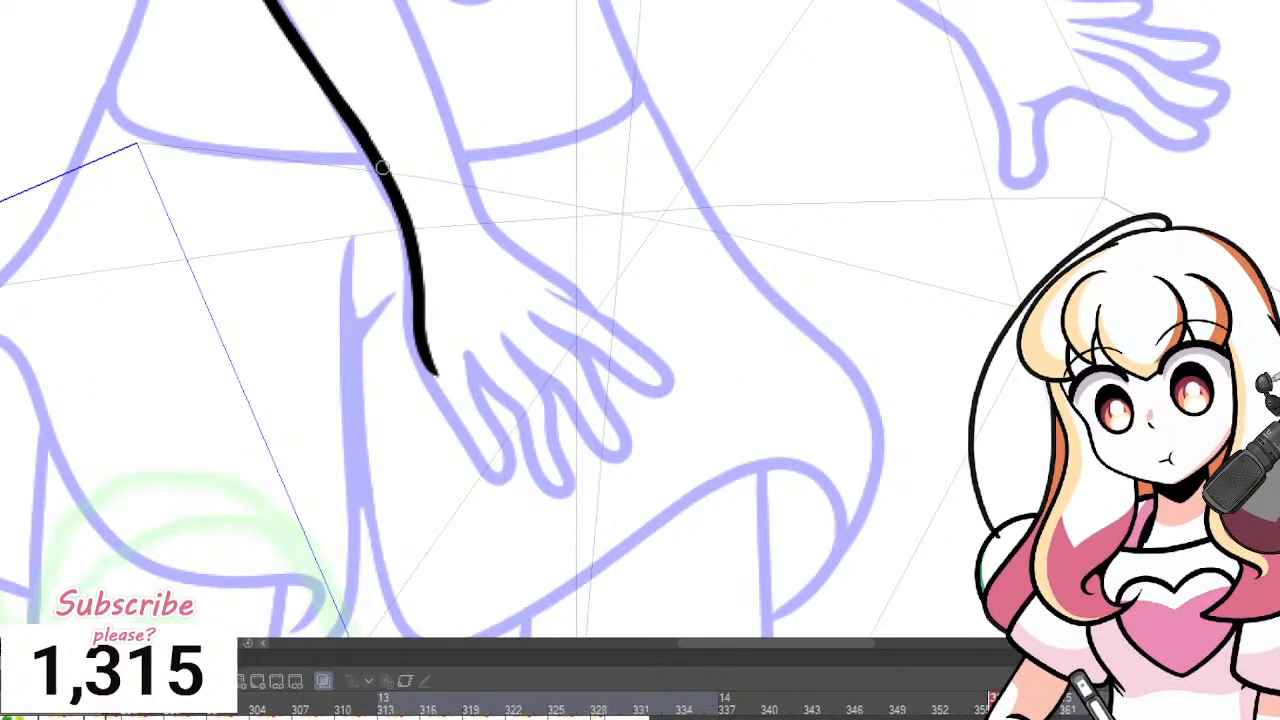
mouse_move(382, 167)
left_mouse_down()
mouse_move(417, 280)
mouse_move(415, 336)
left_mouse_up()
key("ctrl+z")
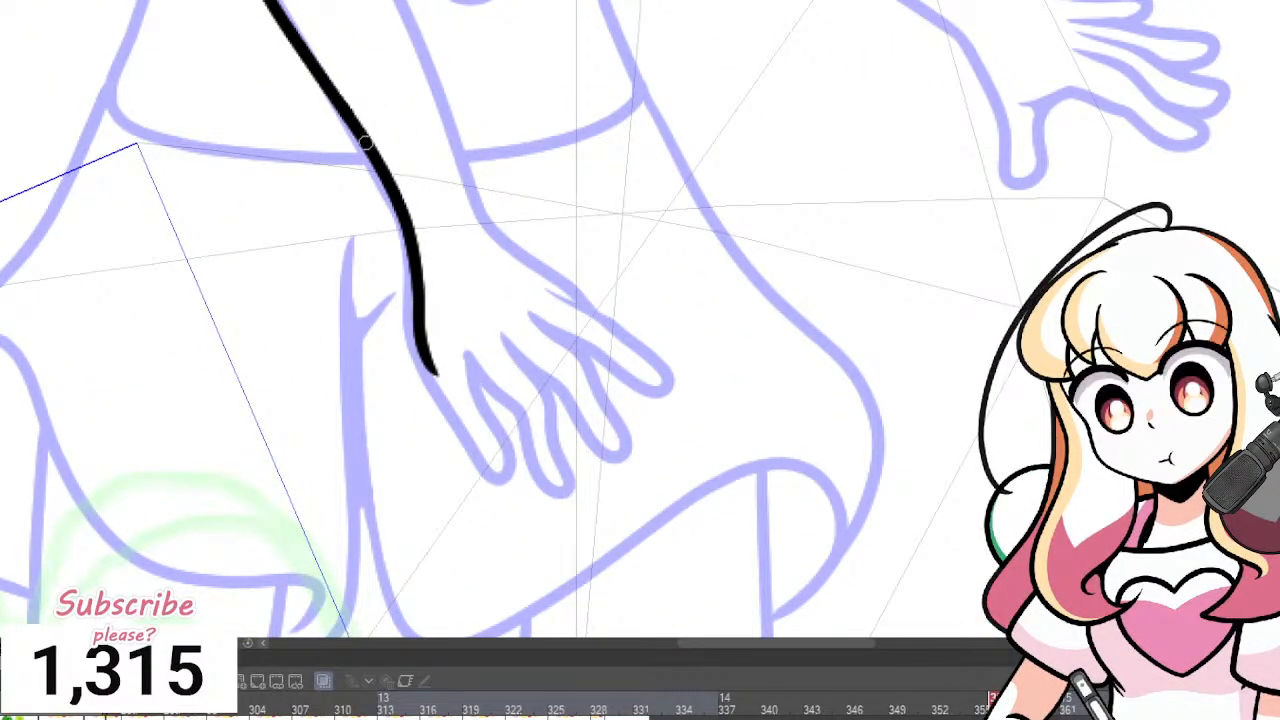
left_click_drag(366, 143, 415, 320)
key("ctrl+z")
mouse_move(362, 150)
left_mouse_down()
mouse_move(407, 260)
mouse_move(412, 362)
mouse_move(486, 476)
mouse_move(518, 466)
mouse_move(478, 418)
mouse_move(463, 352)
left_mouse_up()
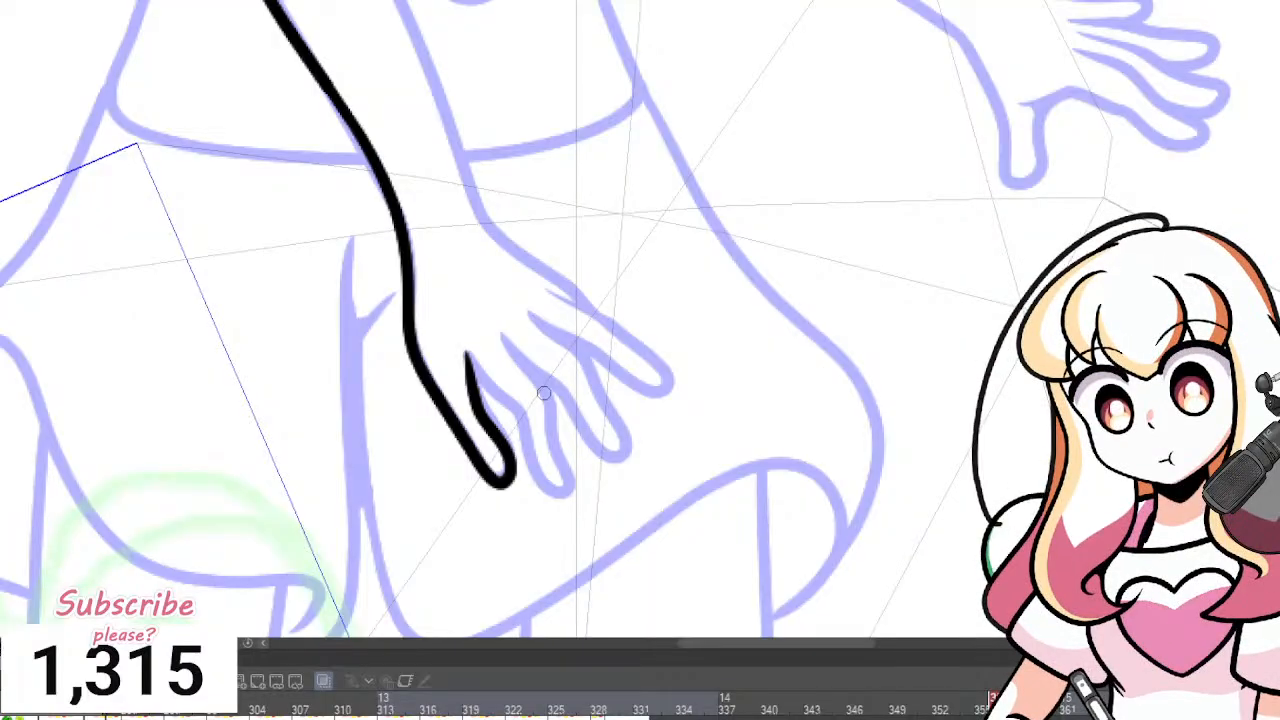
scroll(601, 470, "up", 4)
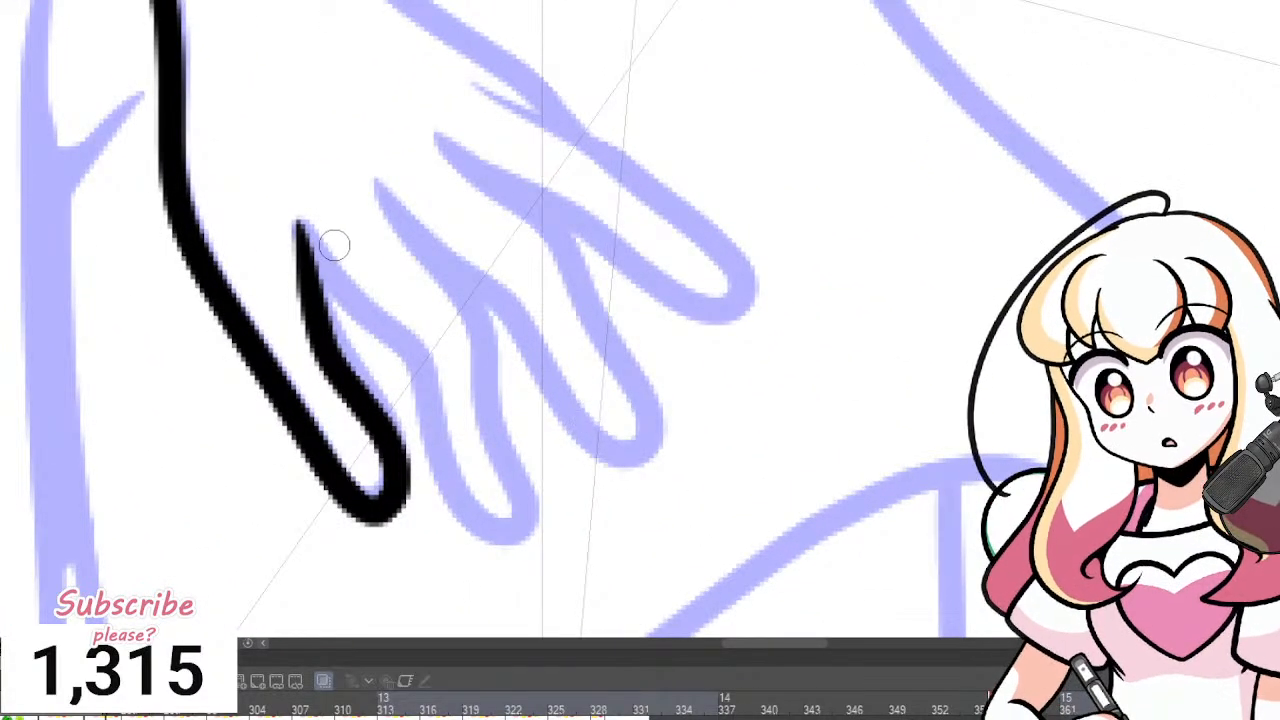
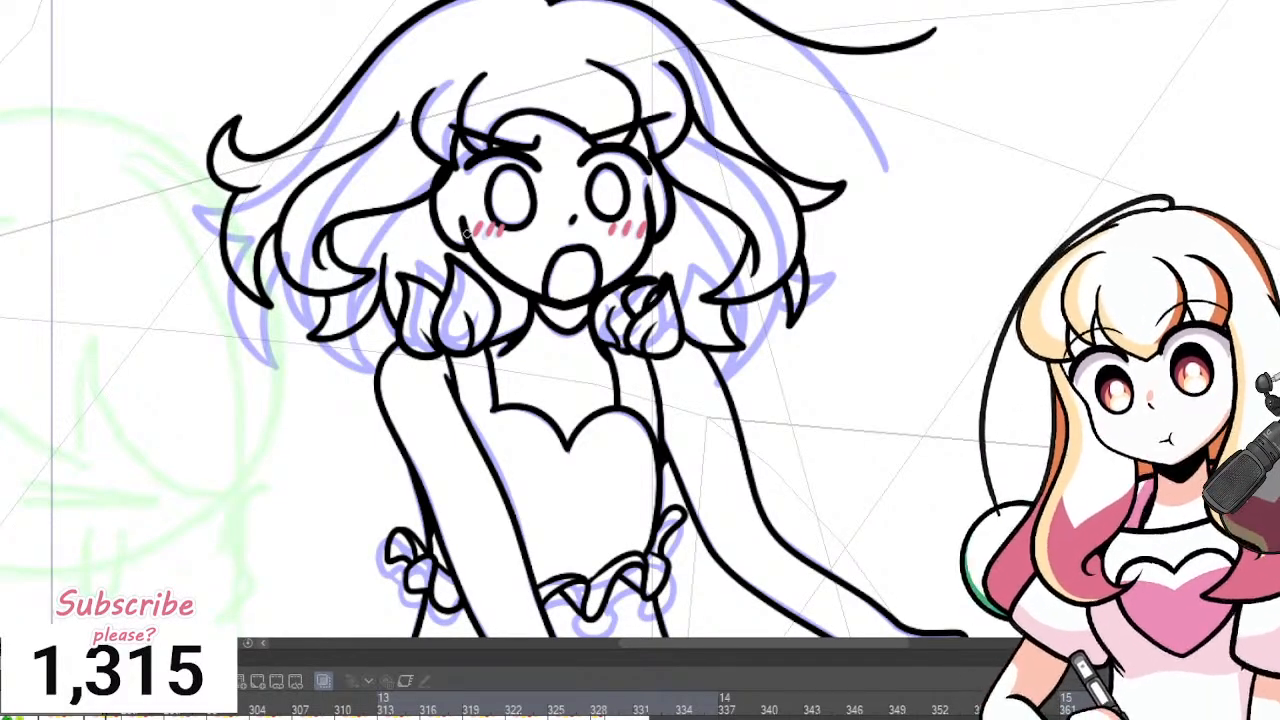
Compare the fully inked drawing with the drawings at frames 352 and 353.
scroll(520, 193, "down", 3)
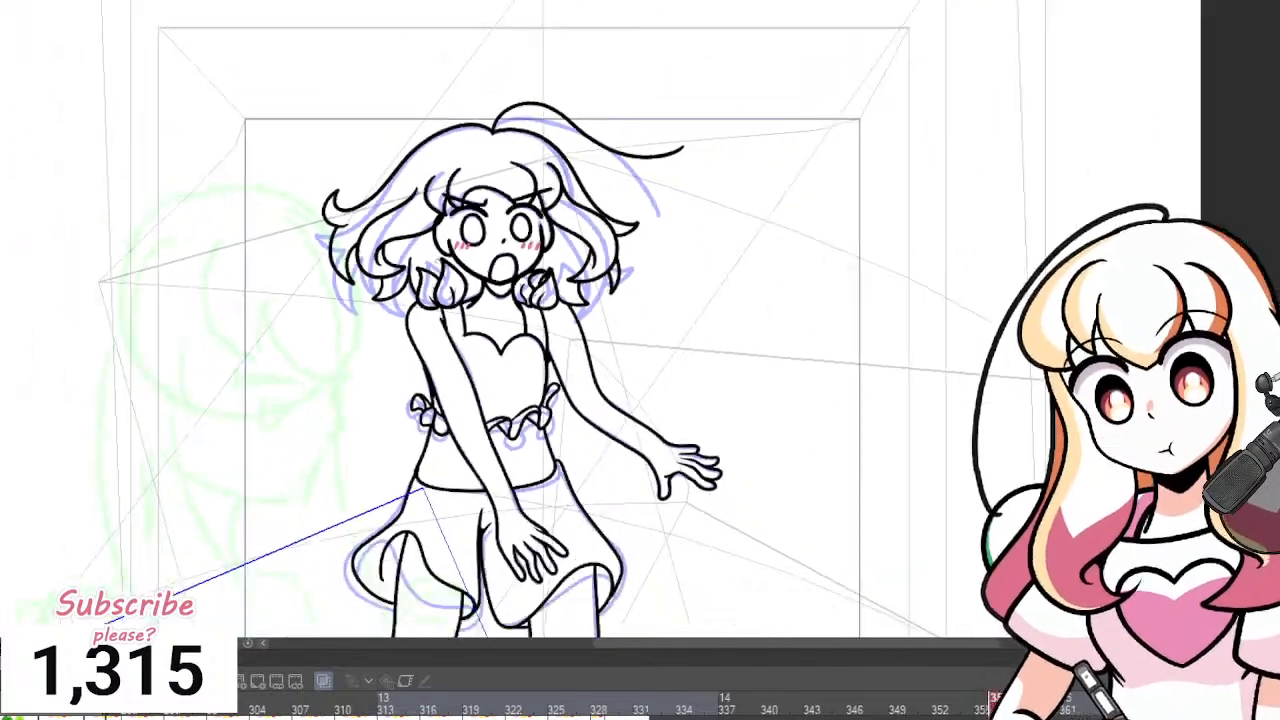
scroll(560, 200, "up", 2)
scroll(560, 215, "down", 3)
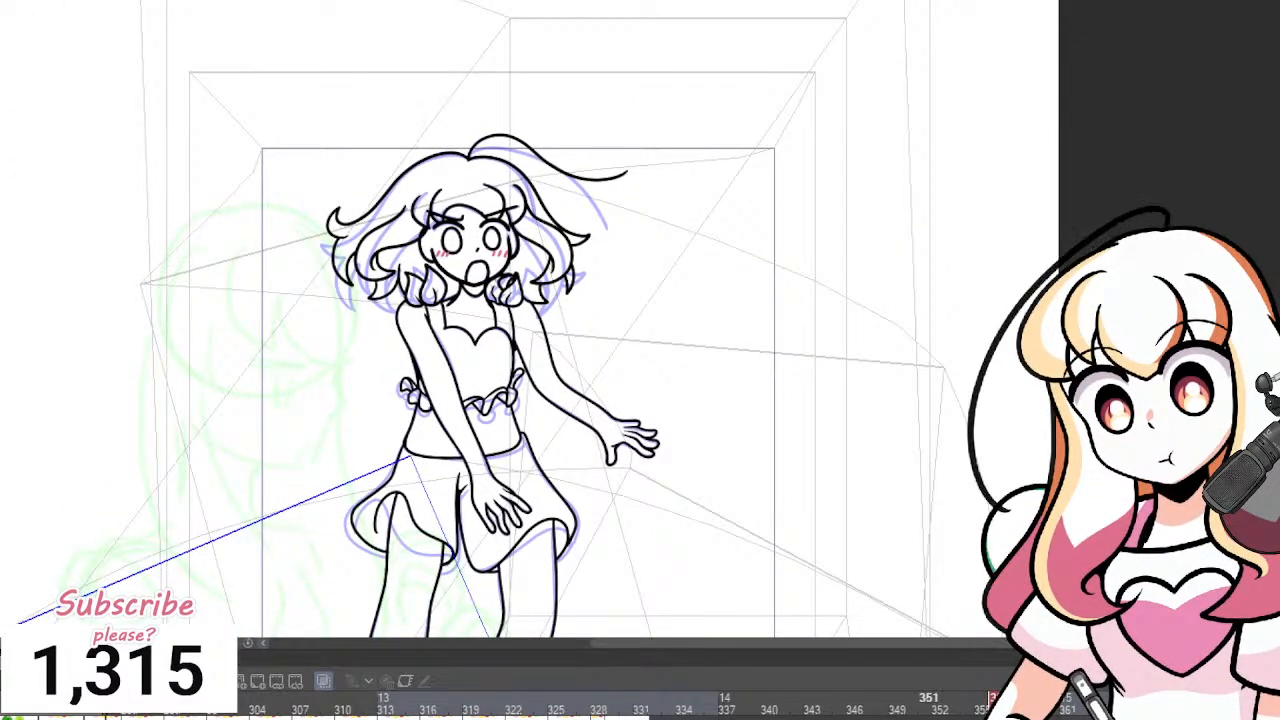
left_click(955, 700)
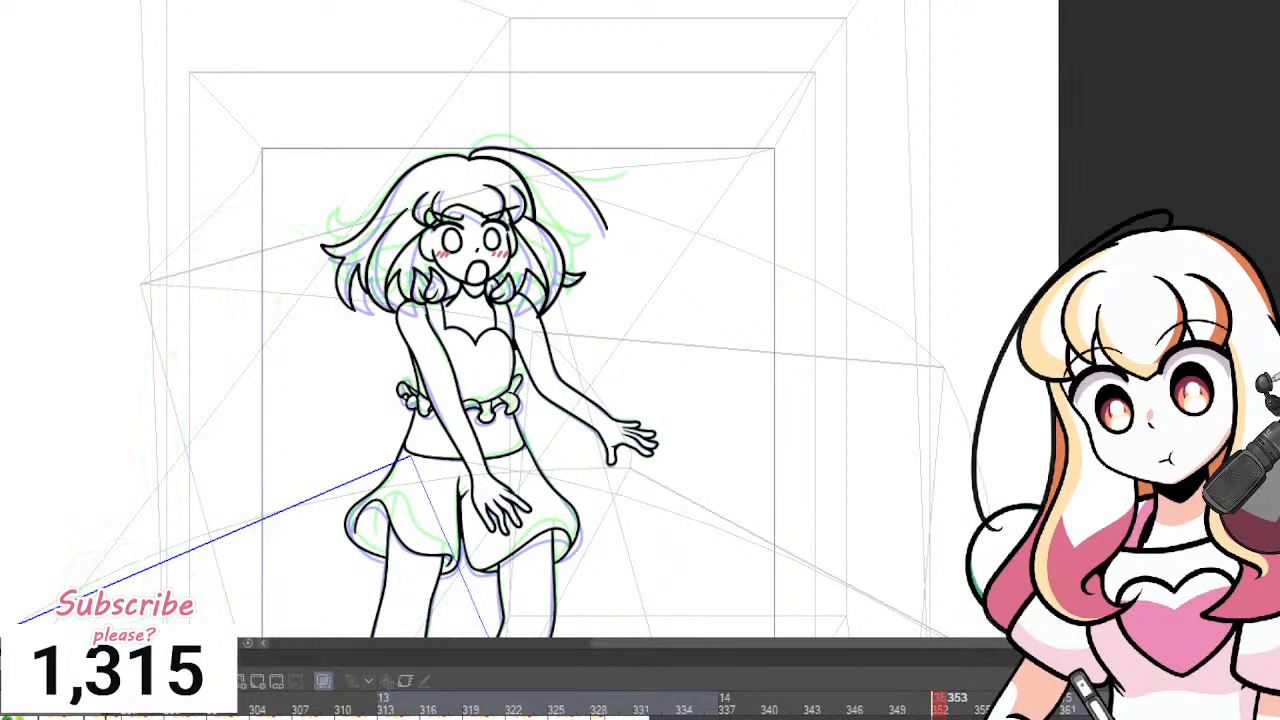
left_click(968, 702)
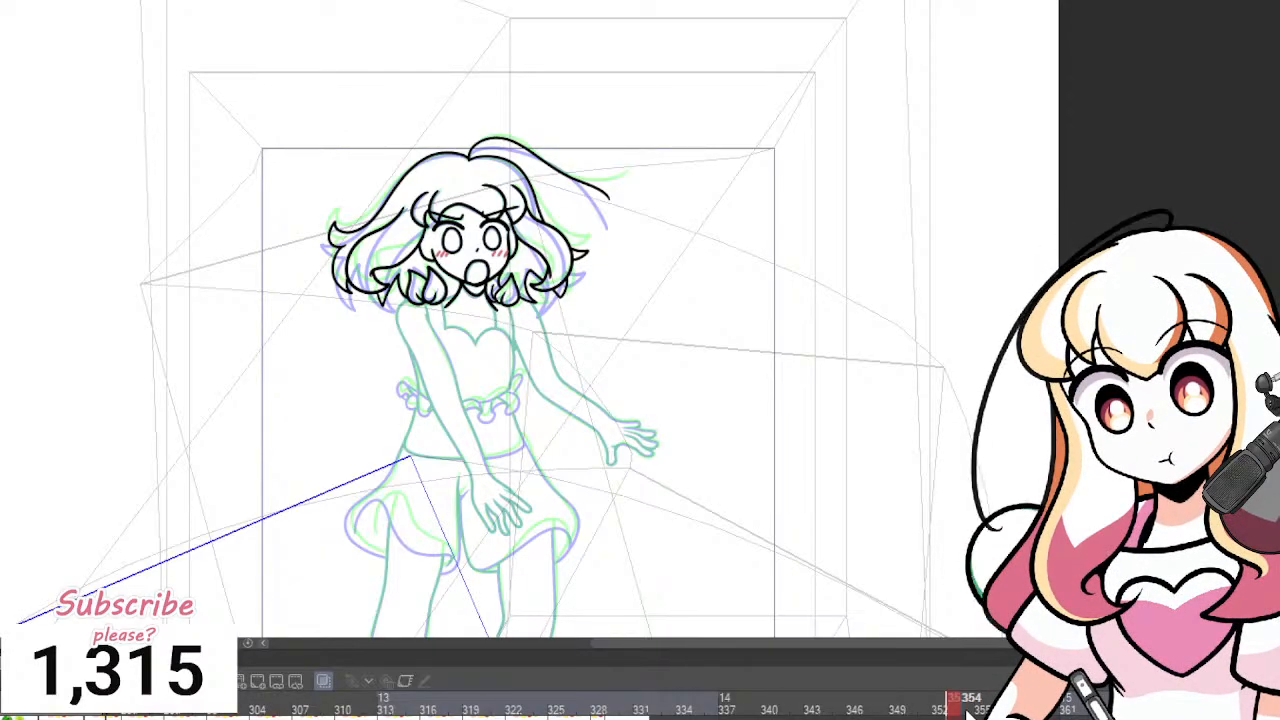
scroll(590, 310, "up", 3)
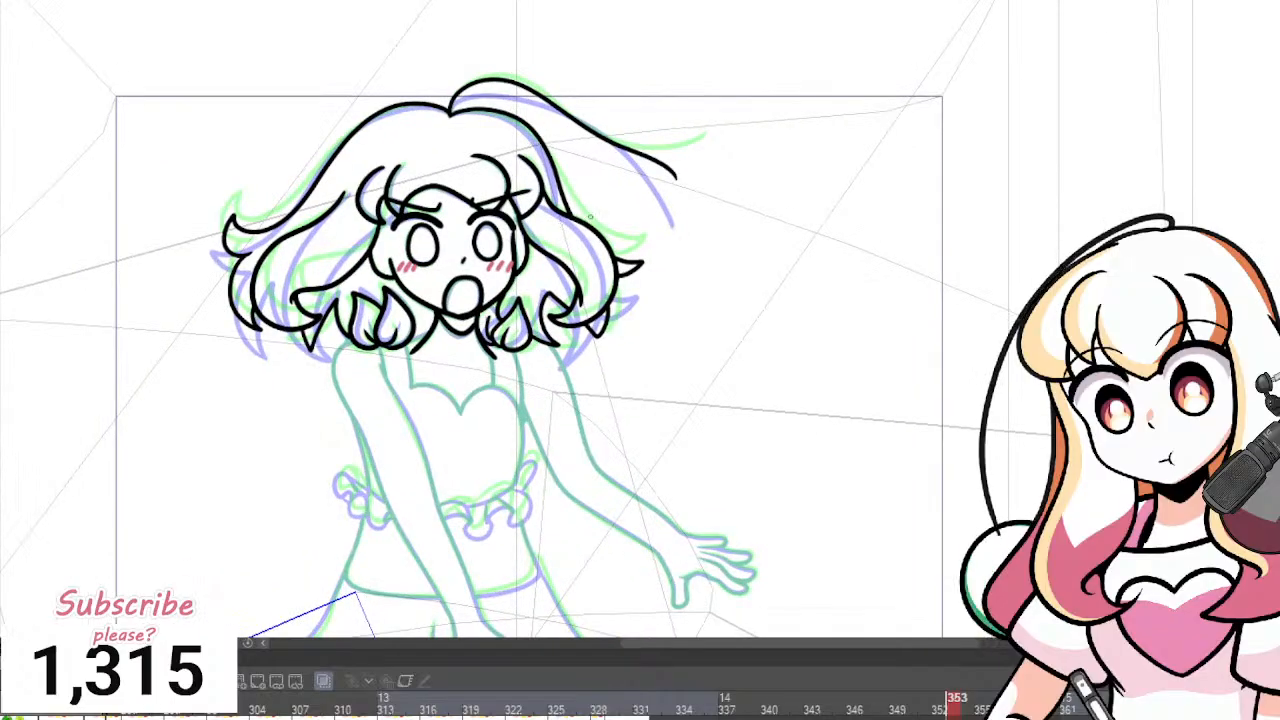
scroll(820, 62, "down", 3)
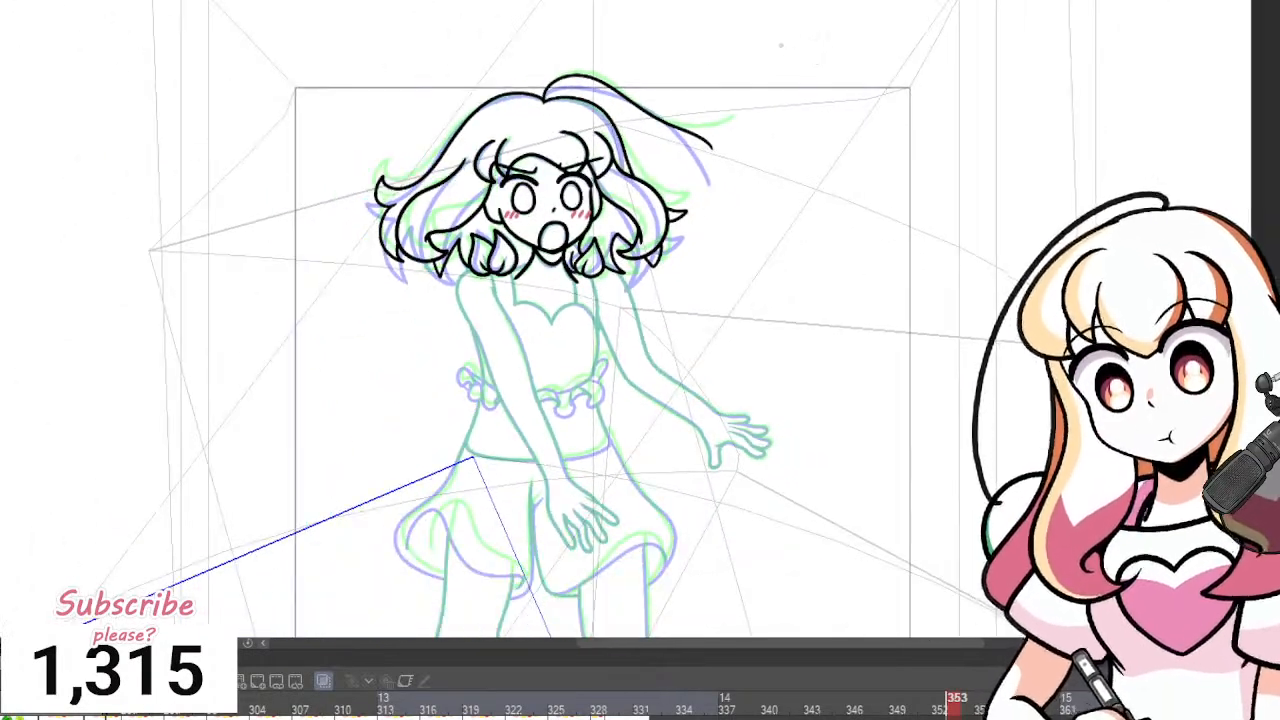
scroll(786, 115, "up", 1)
Scrub and play the animation from frame 346 to review the motion, and return to frame 353.
left_click(855, 698)
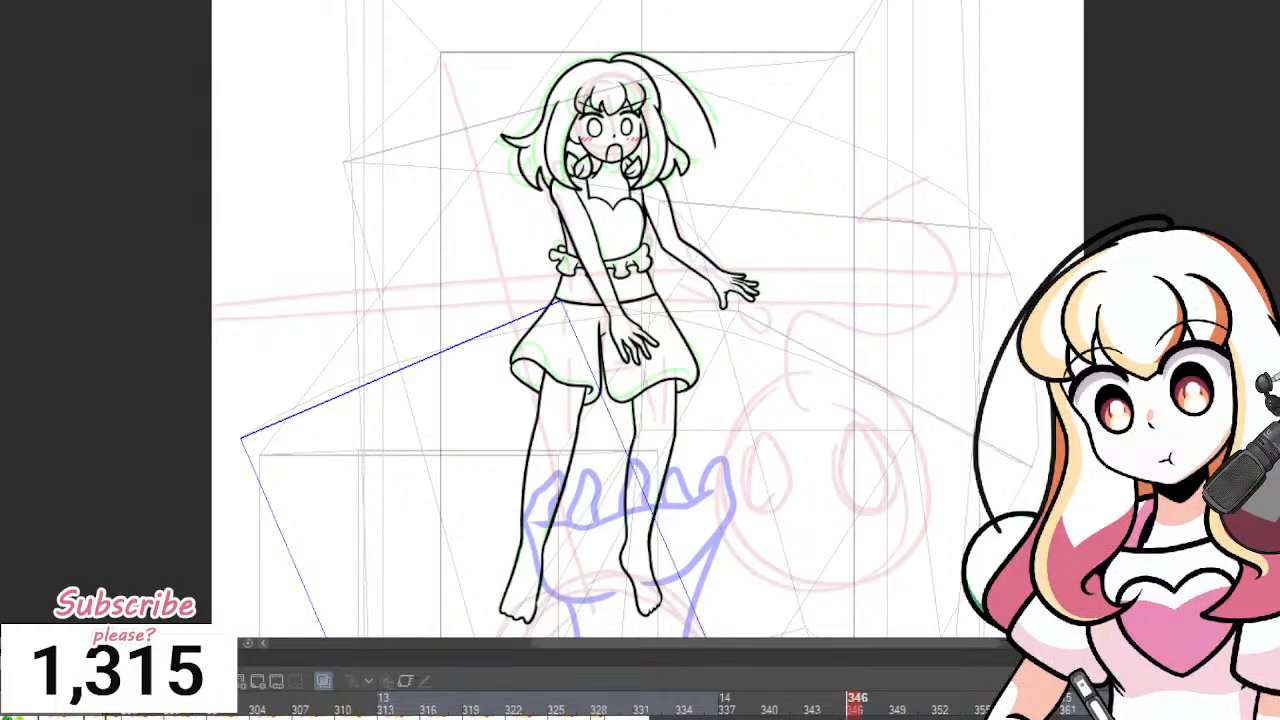
left_click_drag(855, 698, 1054, 698)
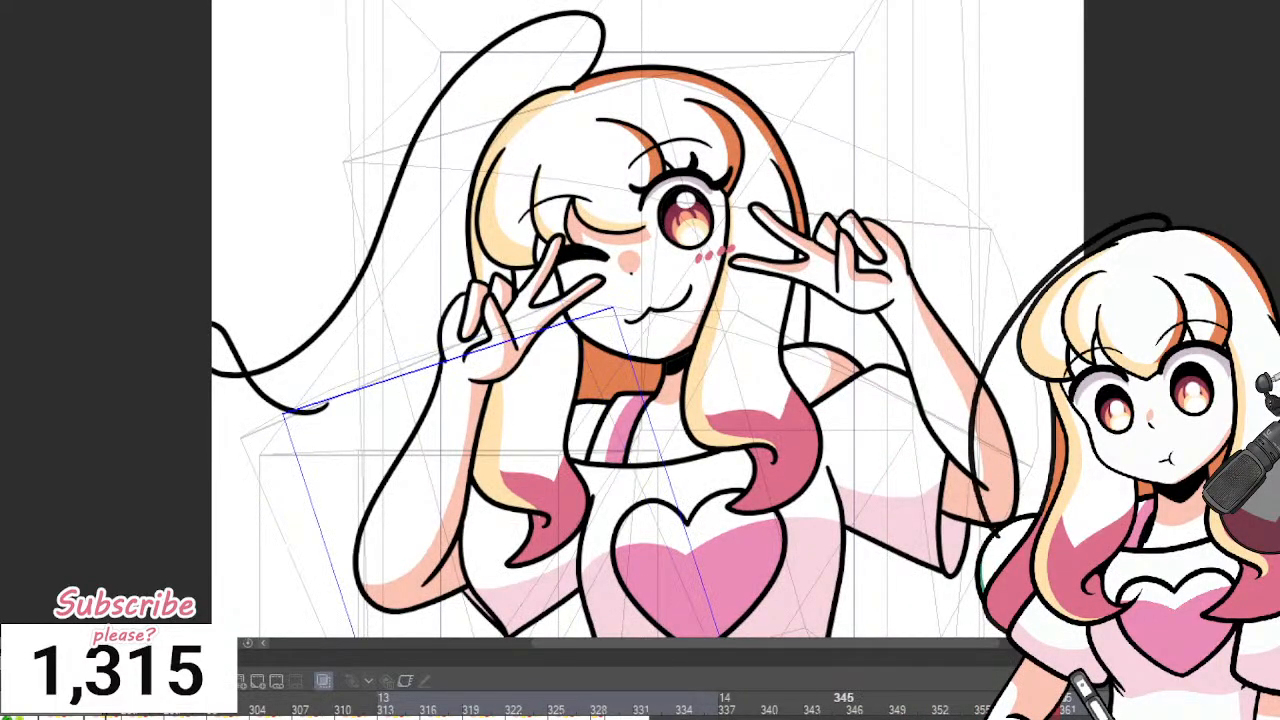
key("space")
key("space")
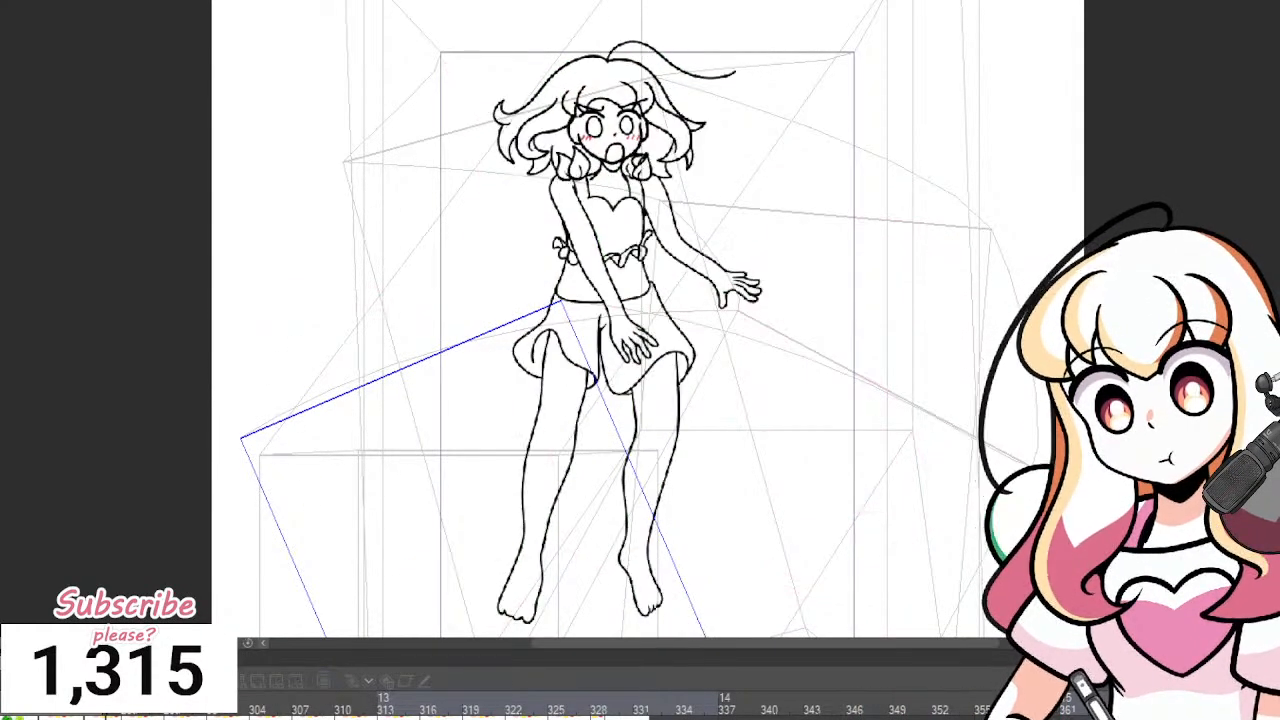
key("Left")
key("ctrl+minus")
left_click_drag(701, 376, 631, 242)
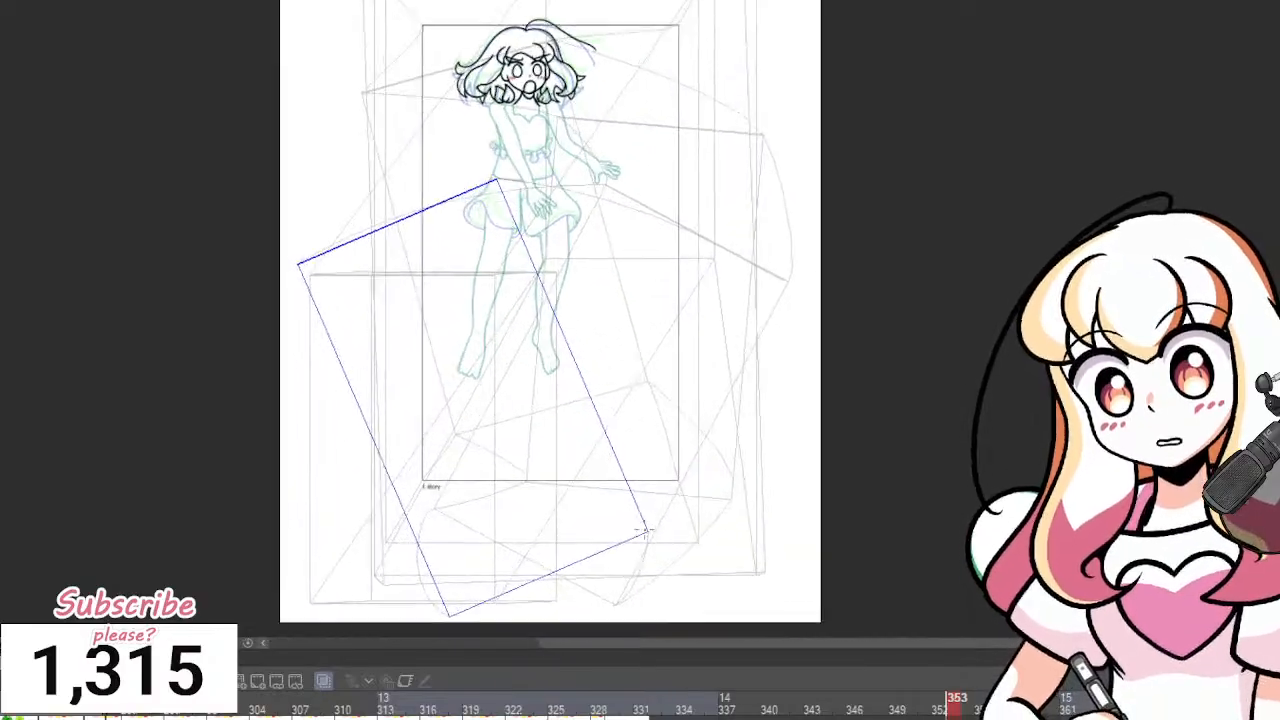
scroll(590, 462, "up", 3)
Examine the legs and feet at frame 346 against the sketched fist and circle guides.
left_click(856, 702)
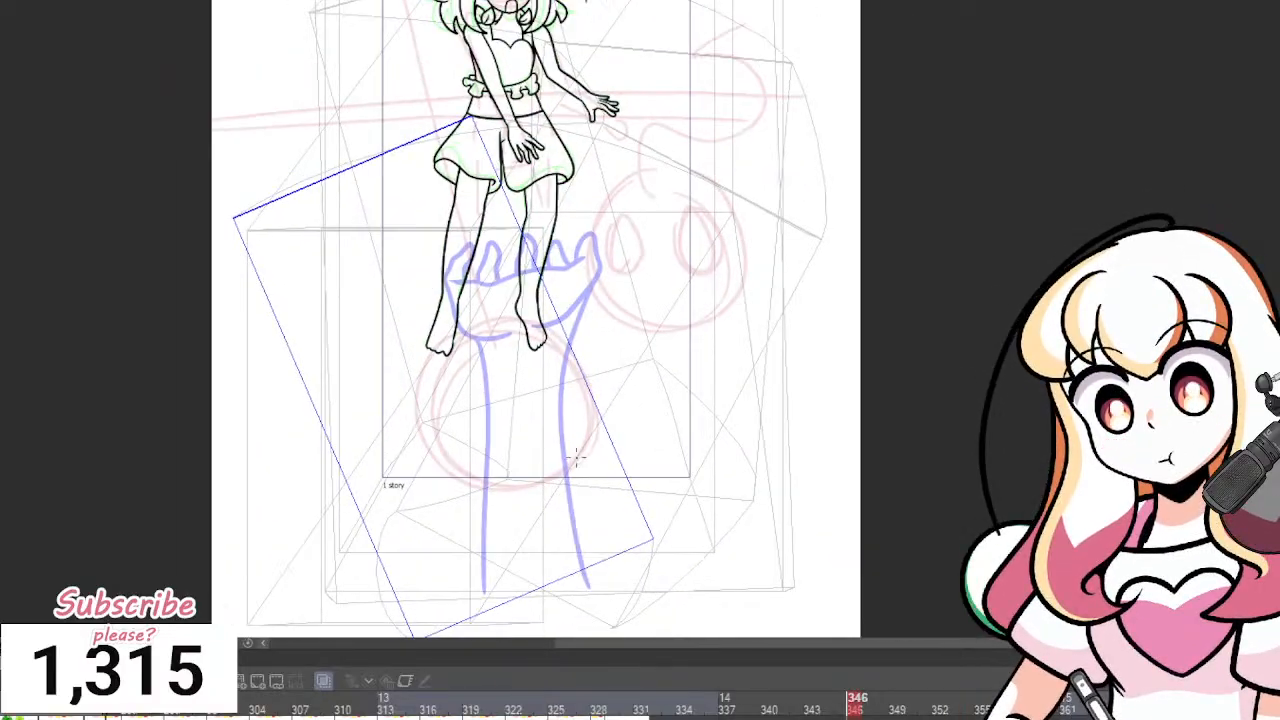
scroll(645, 240, "up", 1)
scroll(760, 255, "down", 3)
scroll(709, 225, "up", 5)
scroll(708, 257, "up", 2)
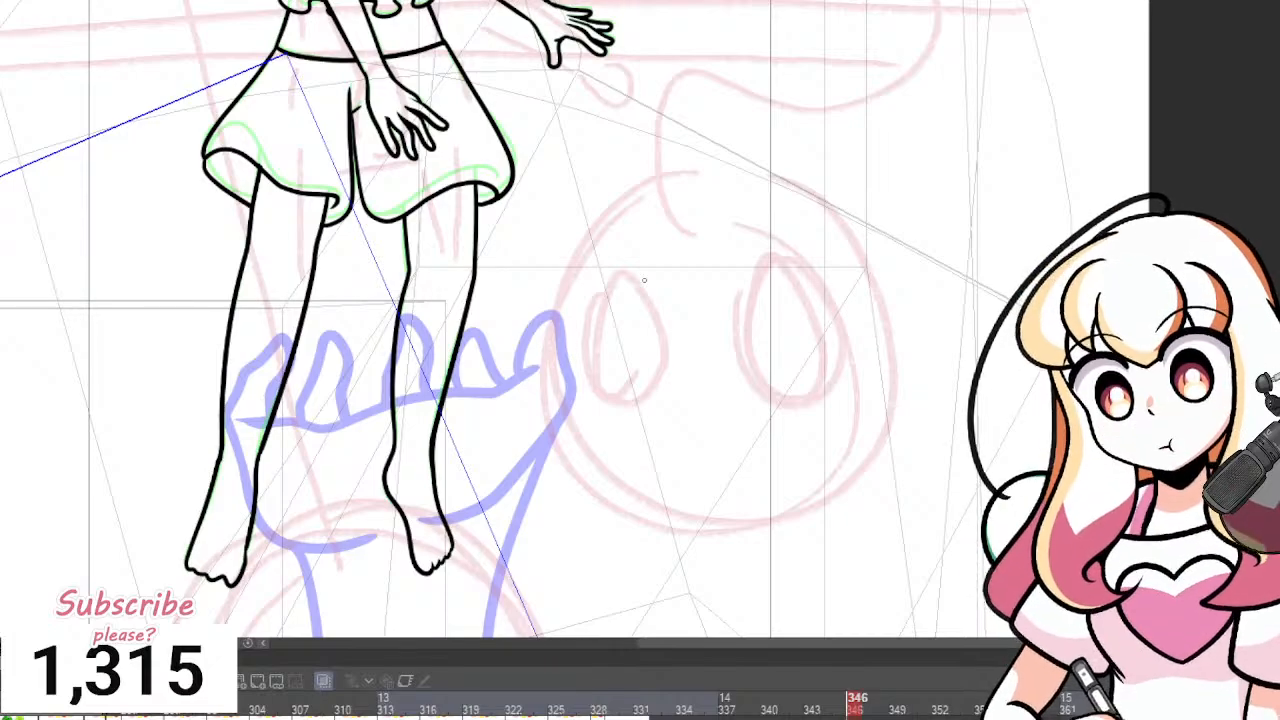
scroll(644, 279, "down", 6)
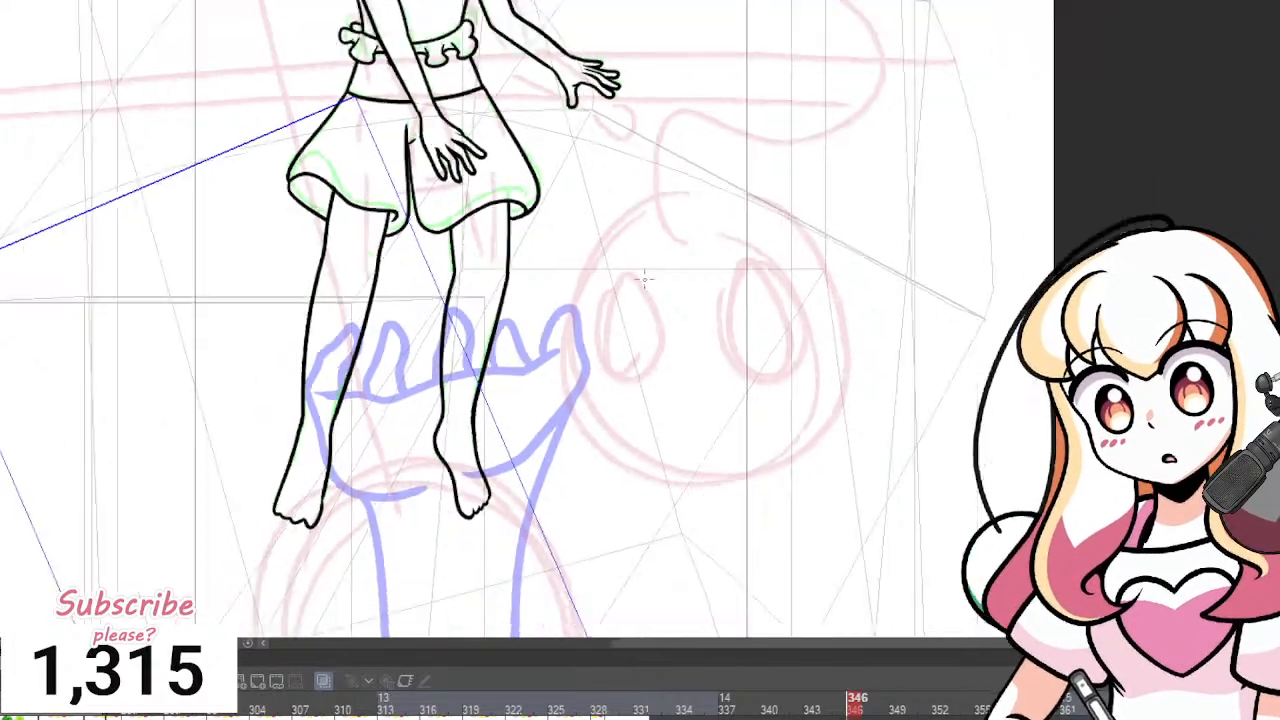
scroll(607, 428, "up", 6)
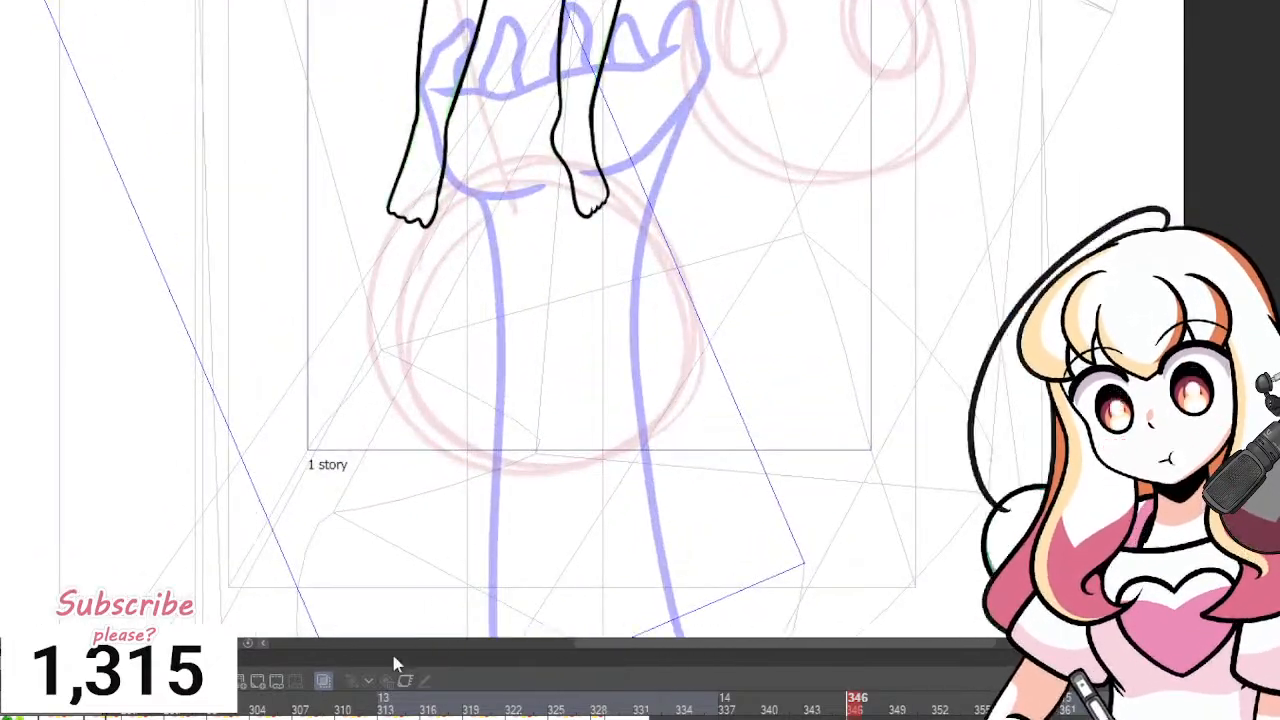
Hide the onion skin and examine the full figure in the animation around frame 346.
left_click(325, 682)
scroll(543, 347, "down", 4)
scroll(598, 83, "up", 3)
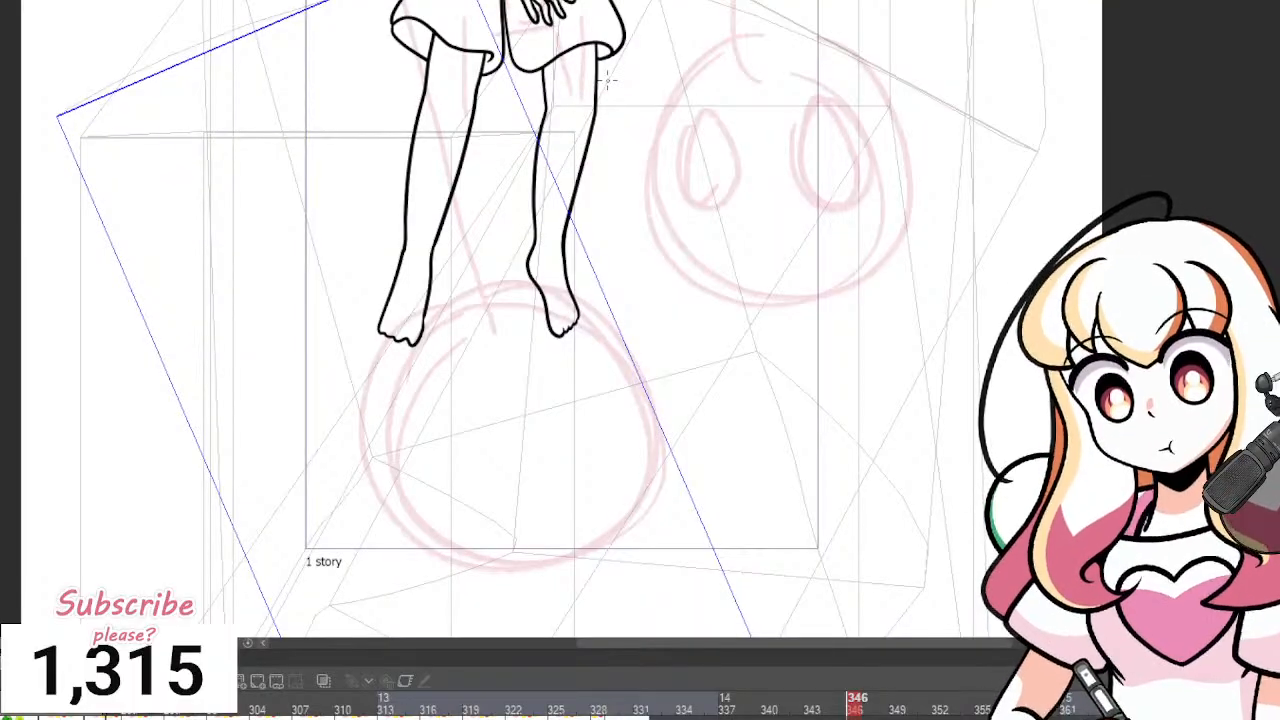
scroll(607, 82, "down", 3)
scroll(620, 200, "up", 3)
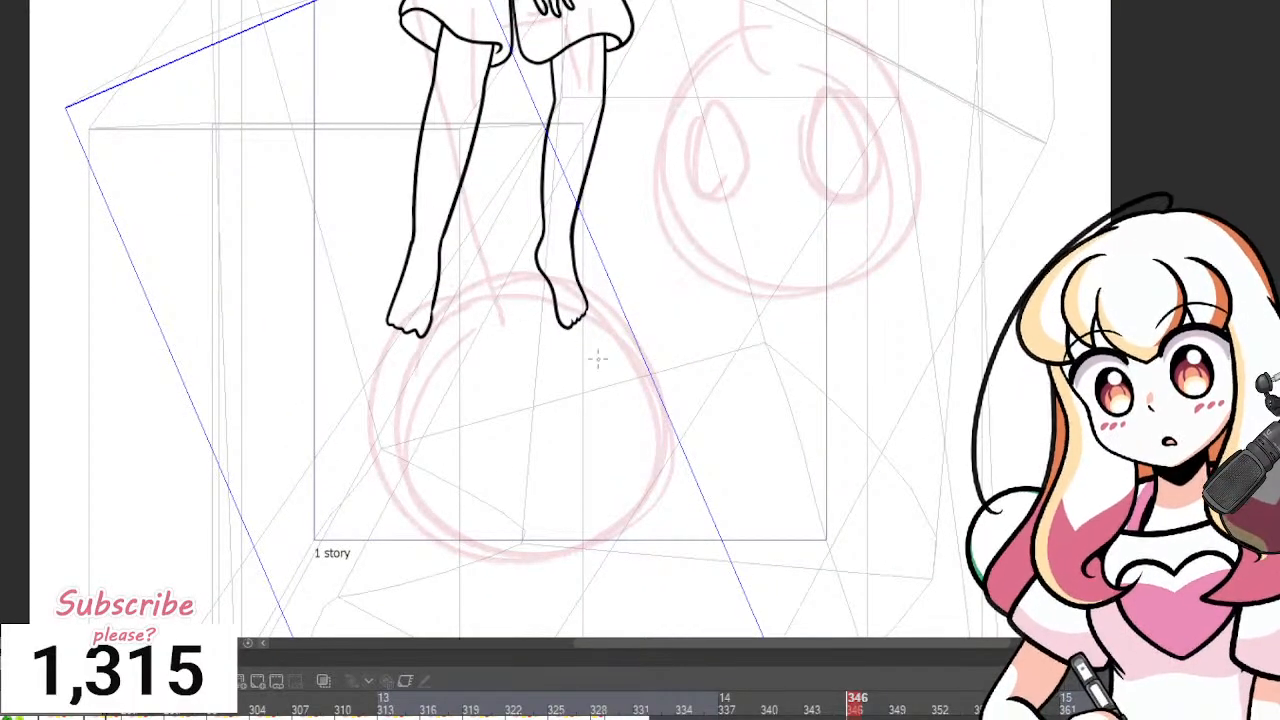
scroll(597, 358, "down", 4)
scroll(597, 358, "up", 2)
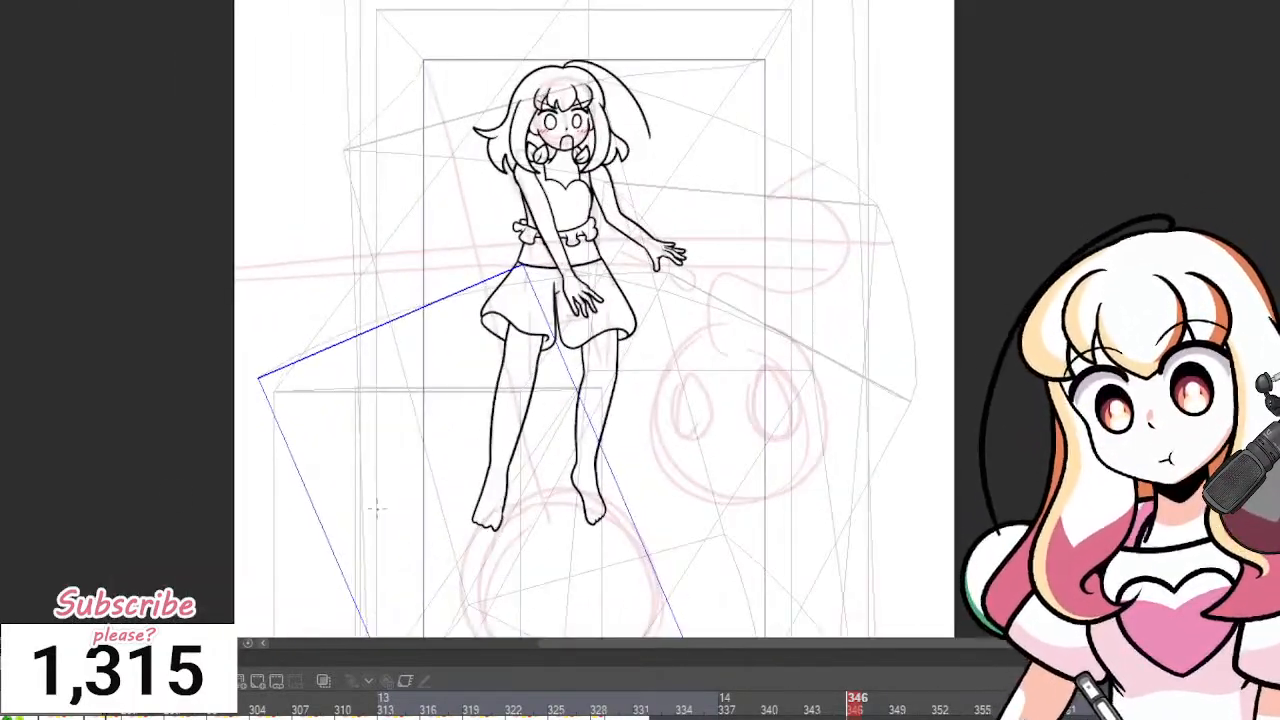
left_click_drag(1020, 644, 754, 651)
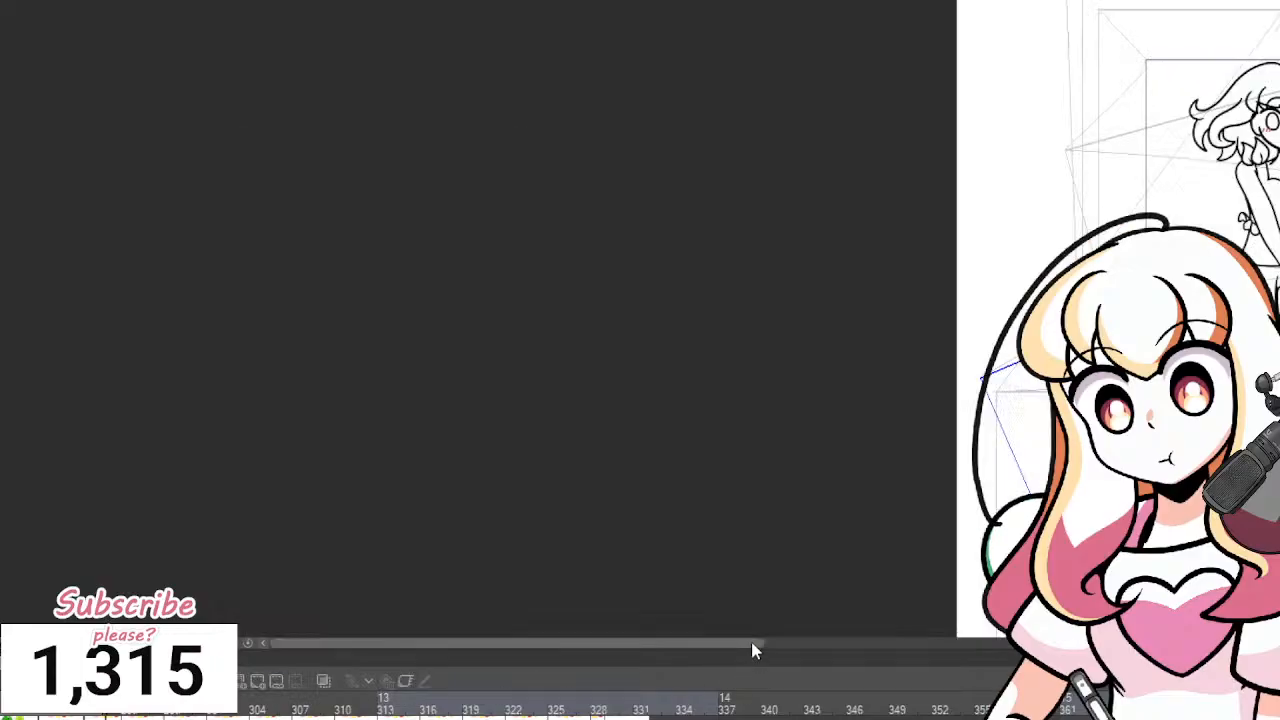
scroll(560, 340, "down", 2)
left_click_drag(608, 646, 835, 651)
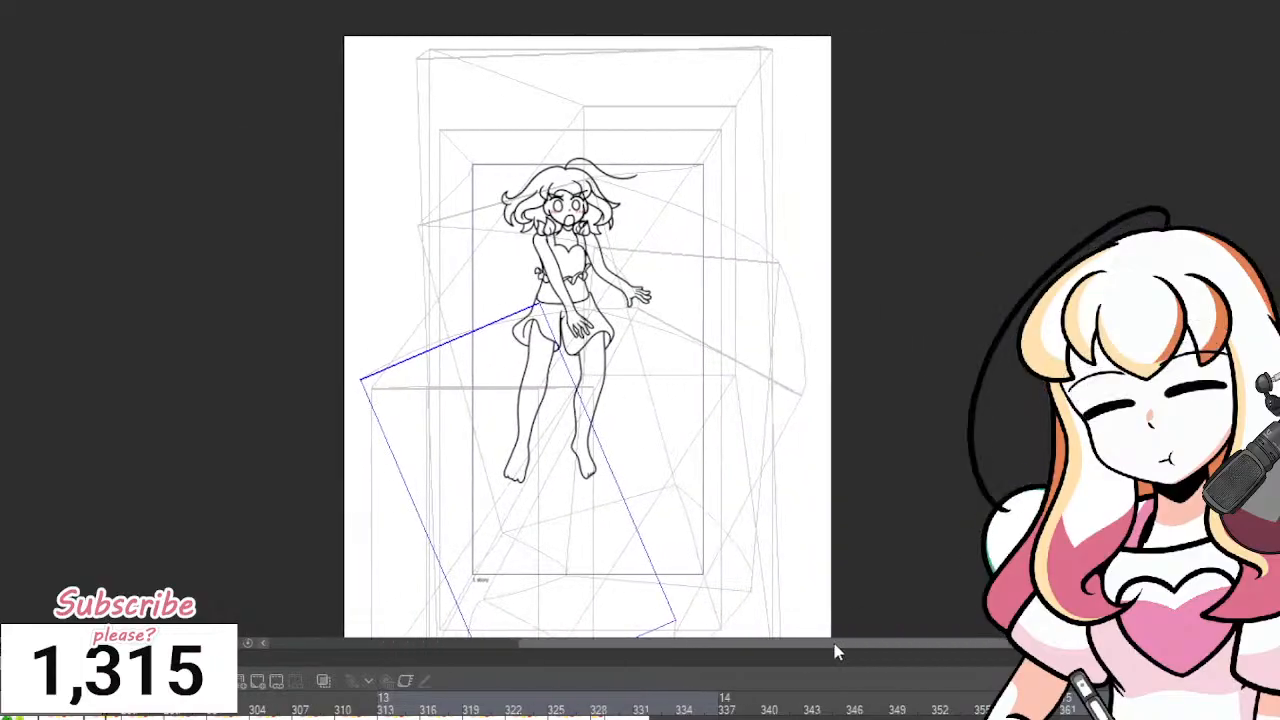
Go to the head-only drawing at frame 353 and show the onion skin.
scroll(650, 268, "up", 3)
scroll(521, 203, "up", 1)
left_click(952, 700)
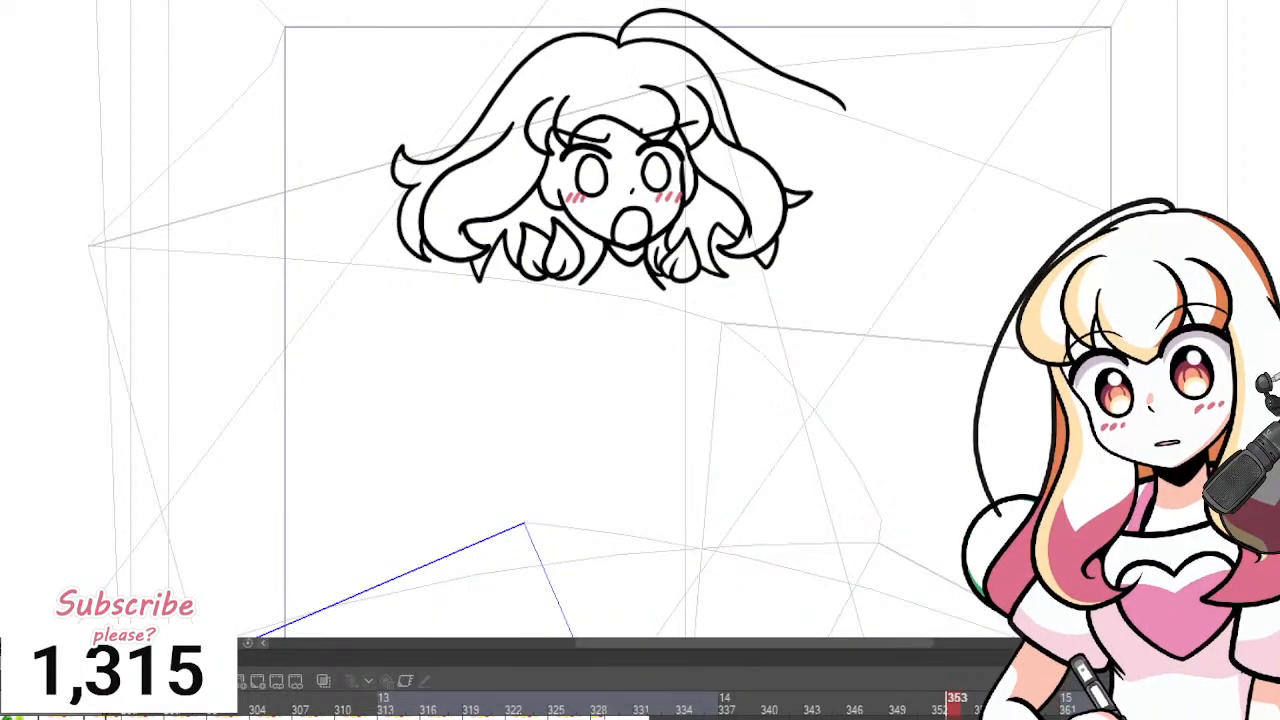
scroll(583, 378, "down", 2)
left_click(323, 680)
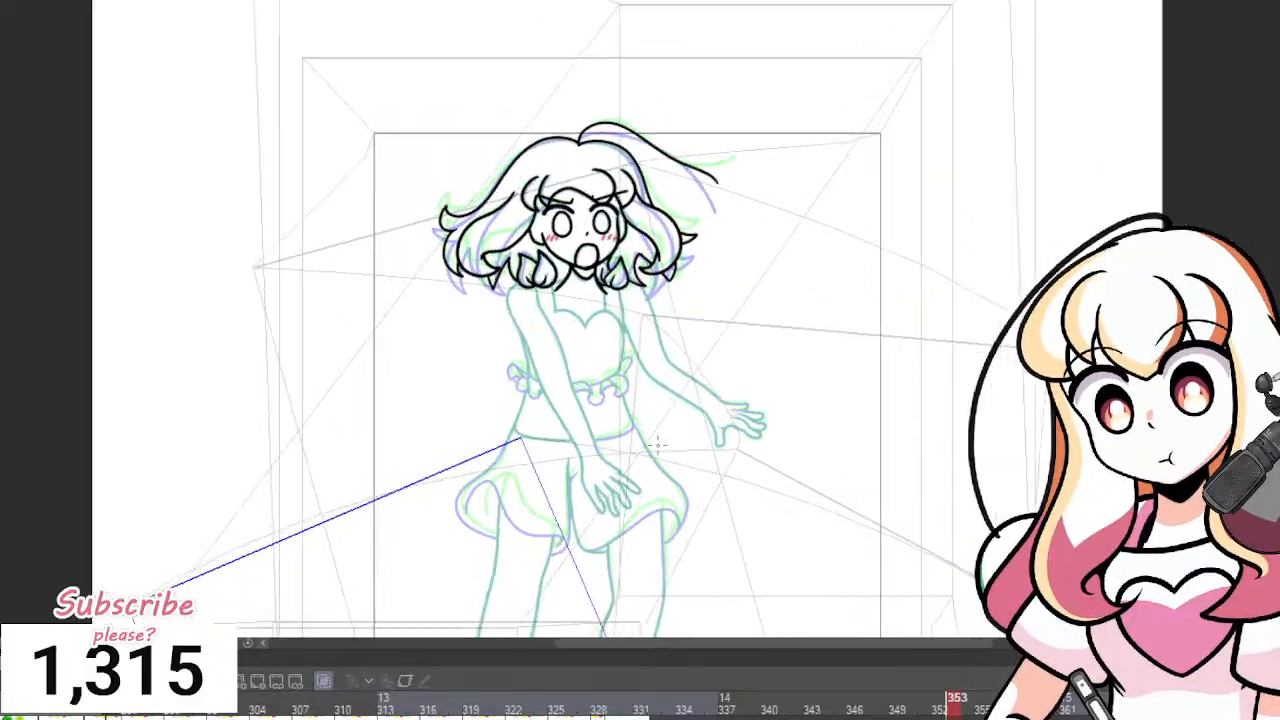
Ink the outer wrist edge and the lower three fingers of the hand over the skirt at frame 353.
scroll(645, 513, "up", 3)
scroll(613, 397, "down", 3)
scroll(565, 386, "up", 4)
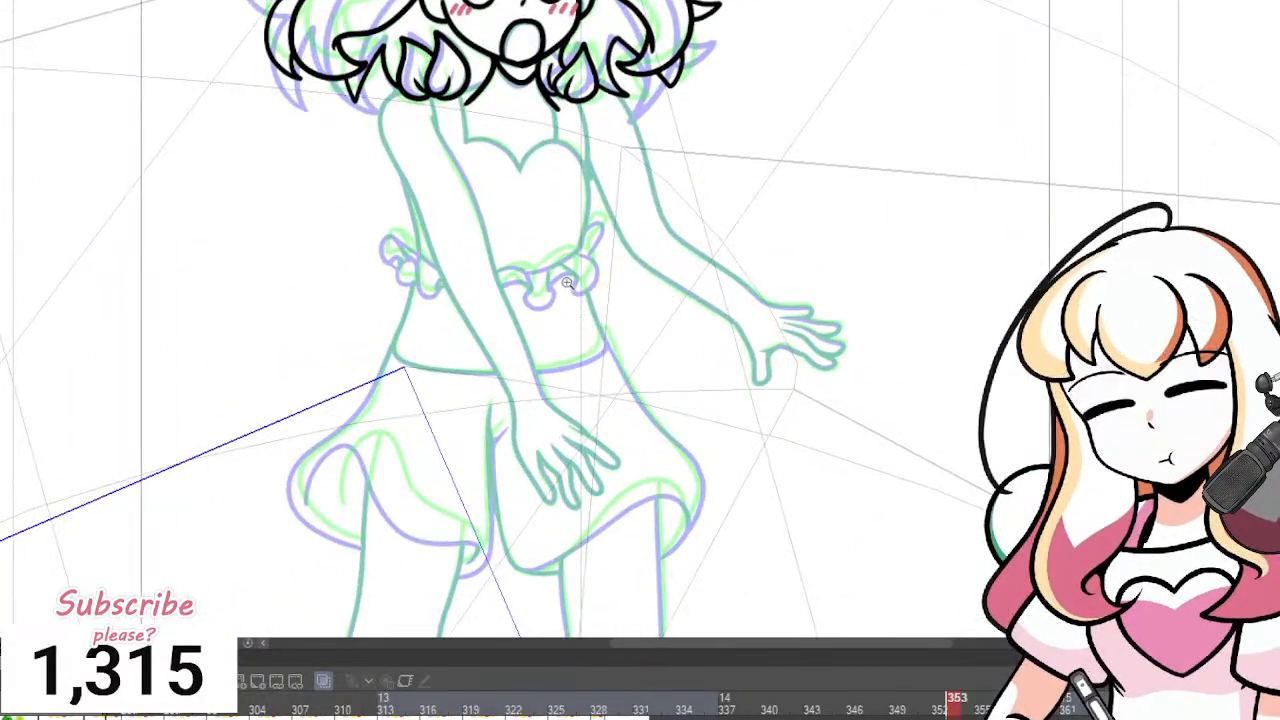
scroll(561, 369, "down", 1)
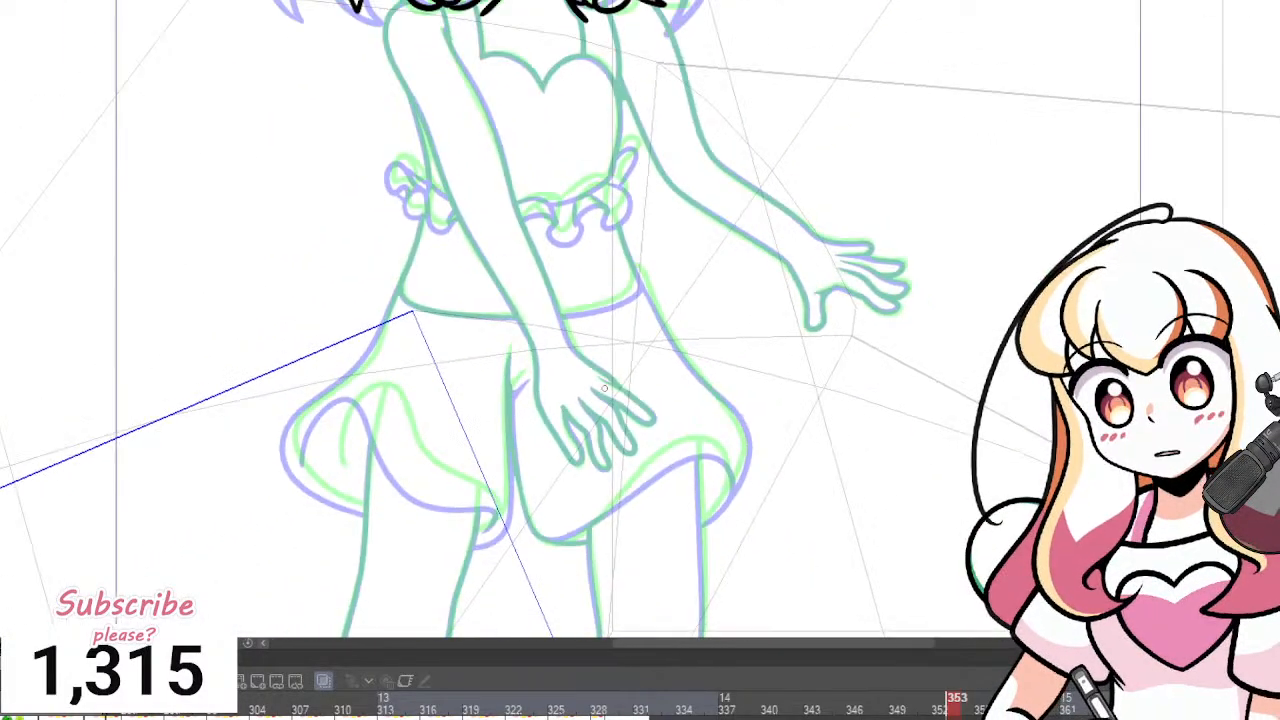
scroll(580, 390, "up", 4)
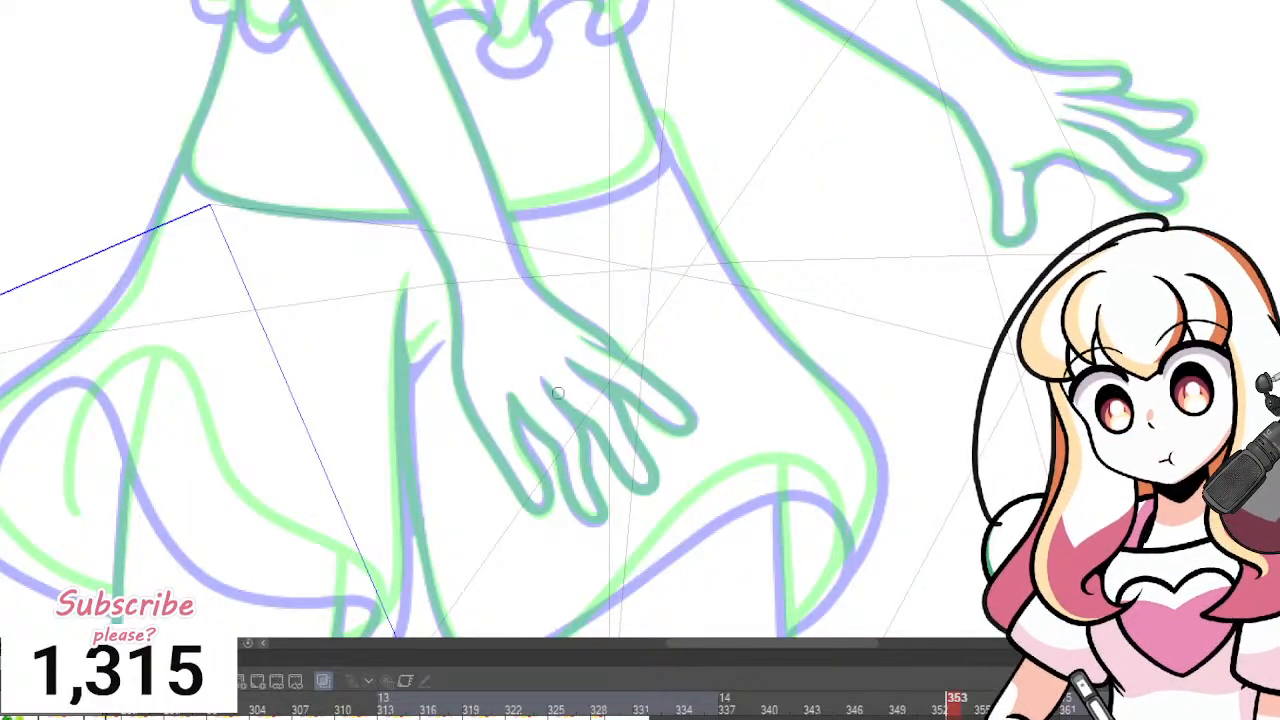
left_click_drag(437, 249, 463, 393)
mouse_move(479, 436)
left_mouse_down()
mouse_move(531, 511)
mouse_move(556, 512)
mouse_move(512, 392)
mouse_move(555, 443)
mouse_move(572, 521)
mouse_move(611, 526)
mouse_move(586, 472)
mouse_move(586, 427)
mouse_move(537, 372)
left_mouse_up()
mouse_move(570, 413)
left_mouse_down()
mouse_move(653, 494)
mouse_move(617, 390)
mouse_move(563, 348)
left_mouse_up()
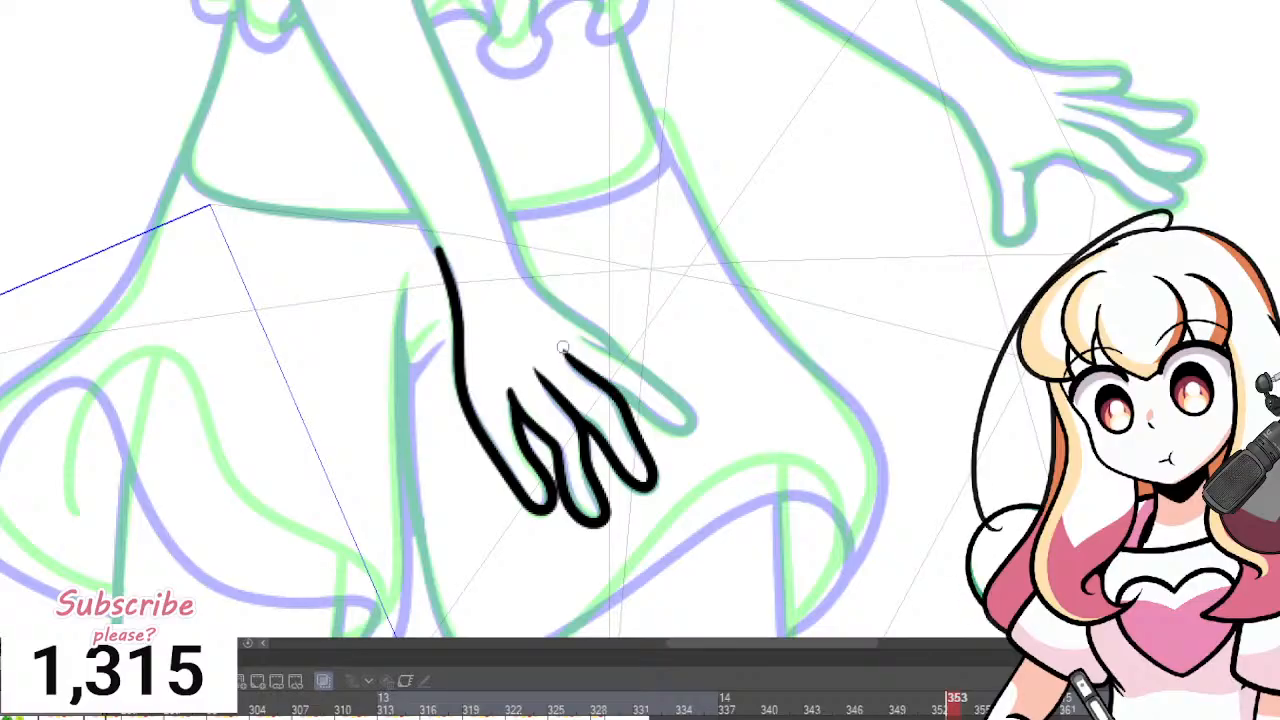
Ink the index finger of the same hand, redoing the stroke until it follows the onion-skin guide.
mouse_move(611, 388)
left_mouse_down()
mouse_move(673, 437)
mouse_move(698, 425)
mouse_move(682, 397)
mouse_move(577, 328)
left_mouse_up()
key("ctrl+z")
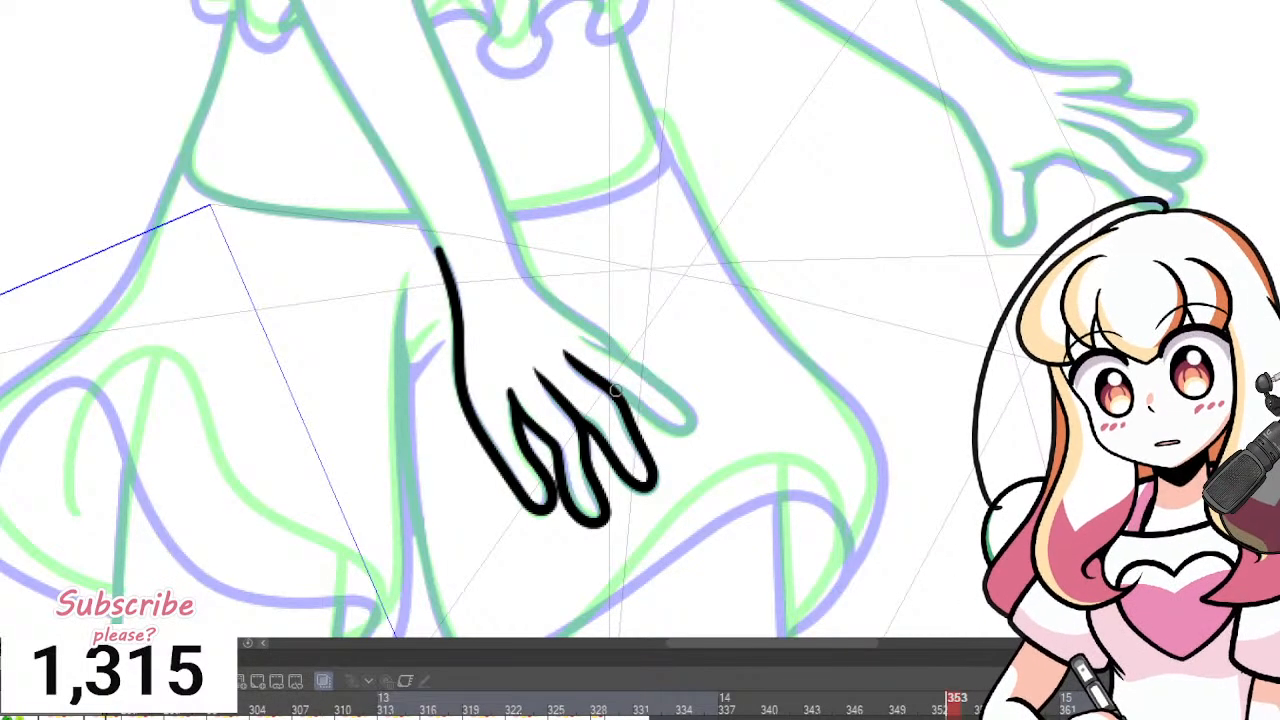
left_click_drag(609, 386, 684, 446)
key("ctrl+z")
mouse_move(606, 386)
left_mouse_down()
mouse_move(690, 428)
mouse_move(692, 403)
mouse_move(583, 330)
left_mouse_up()
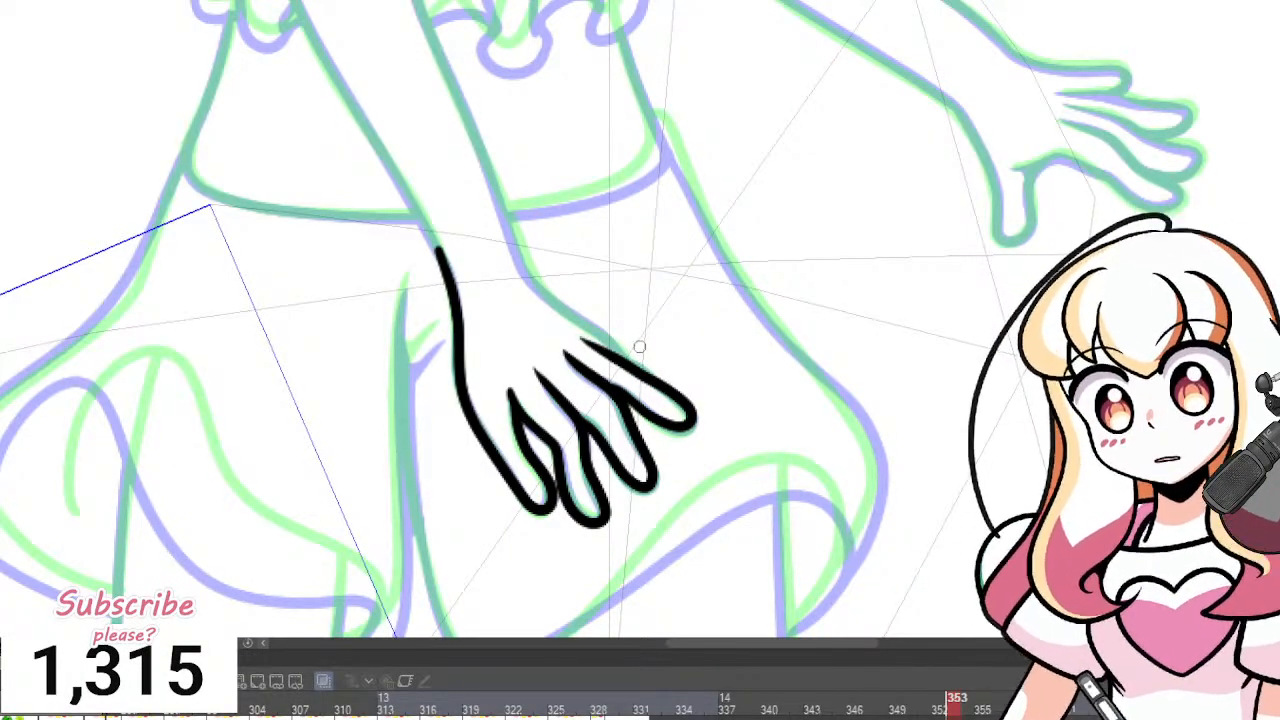
Try to ink the outer contour of the arm from the shoulder down to the inked wrist.
scroll(639, 346, "up", 3)
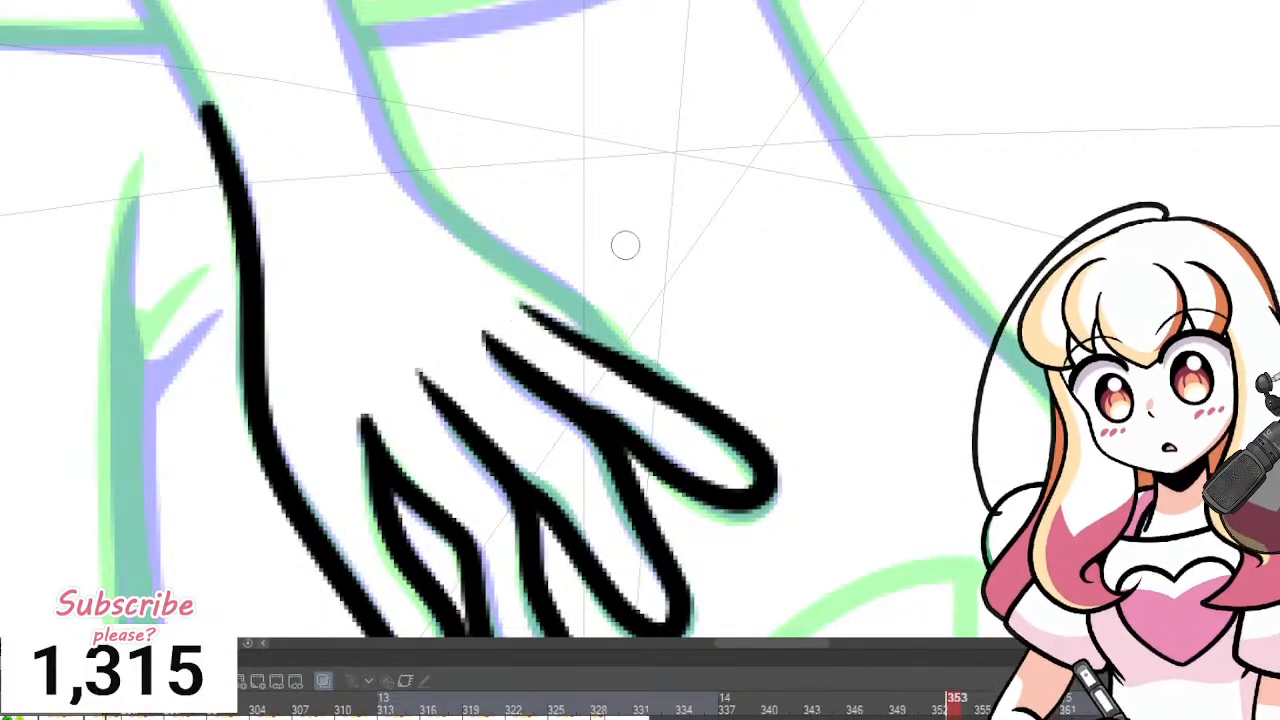
scroll(623, 245, "down", 6)
scroll(656, 199, "down", 2)
scroll(600, 185, "up", 6)
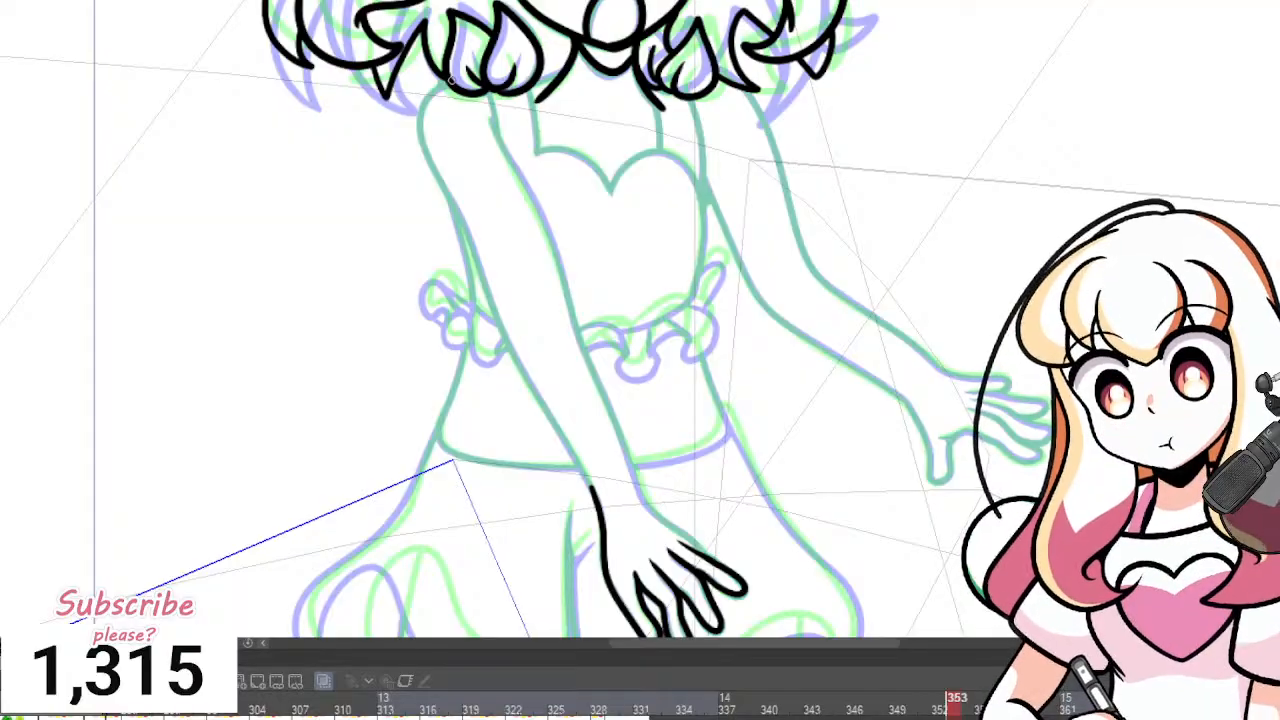
mouse_move(447, 87)
left_mouse_down()
mouse_move(420, 106)
mouse_move(416, 160)
mouse_move(460, 228)
left_mouse_up()
key("ctrl+z")
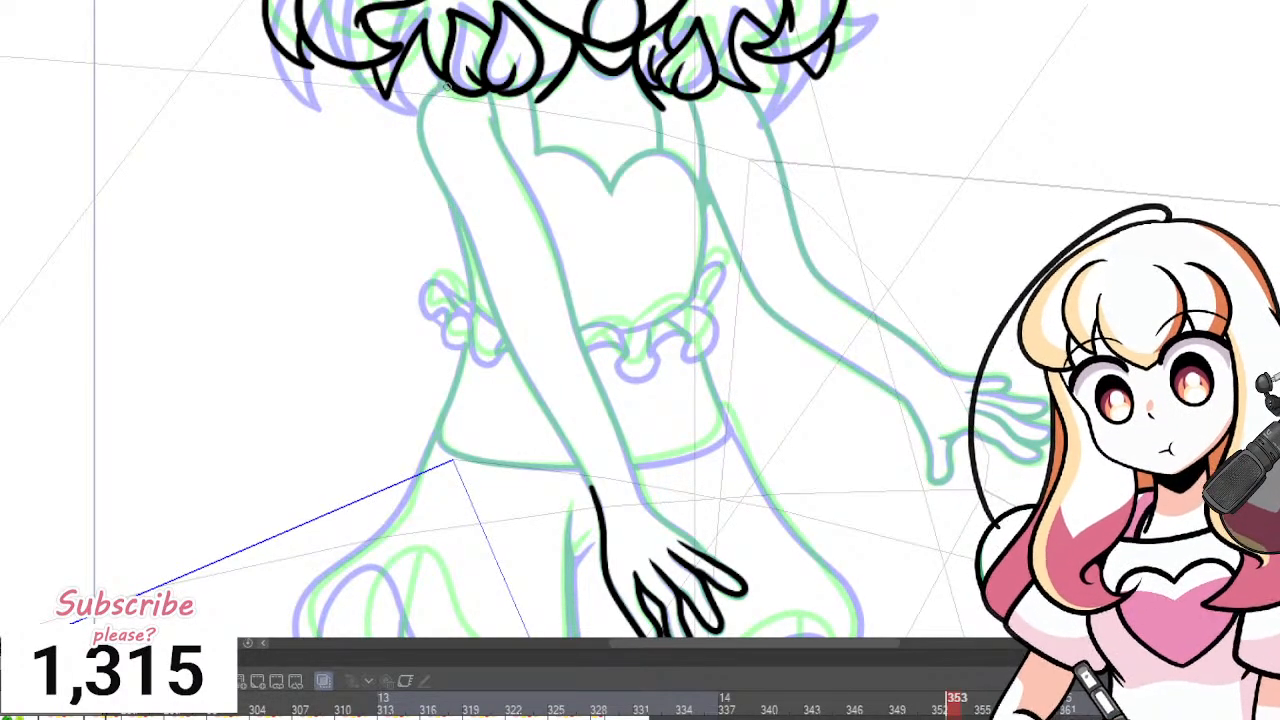
mouse_move(453, 86)
left_mouse_down()
mouse_move(427, 95)
mouse_move(446, 191)
mouse_move(601, 525)
left_mouse_up()
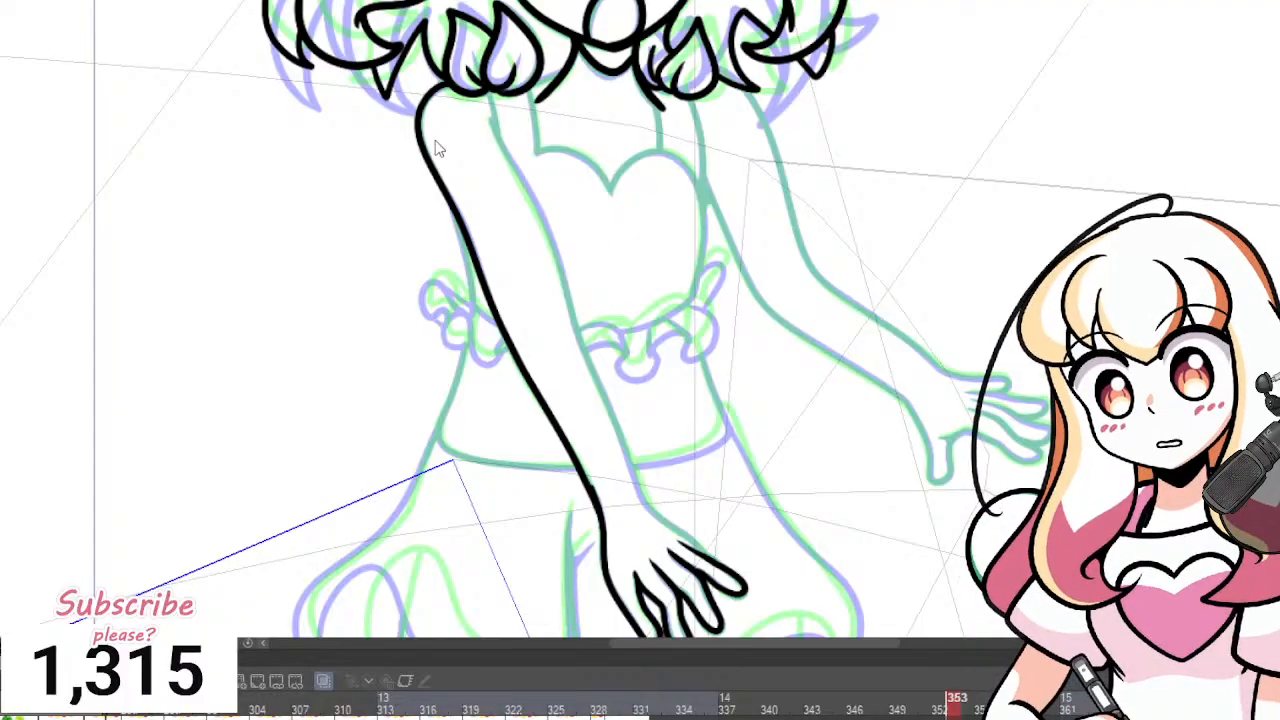
key("ctrl+z")
mouse_move(446, 84)
left_mouse_down()
mouse_move(429, 94)
mouse_move(450, 207)
mouse_move(488, 276)
left_mouse_up()
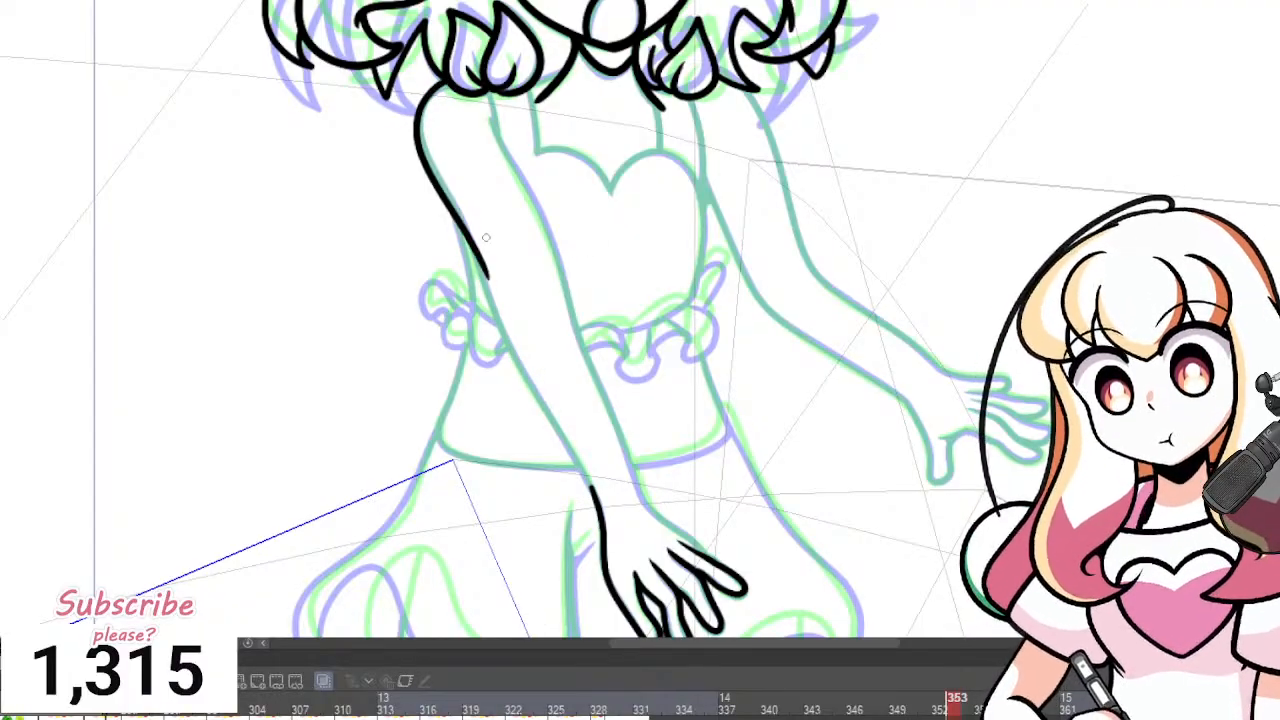
key("ctrl+z")
mouse_move(440, 88)
left_mouse_down()
mouse_move(418, 130)
mouse_move(435, 185)
mouse_move(471, 232)
mouse_move(502, 343)
mouse_move(573, 440)
mouse_move(612, 545)
left_mouse_up()
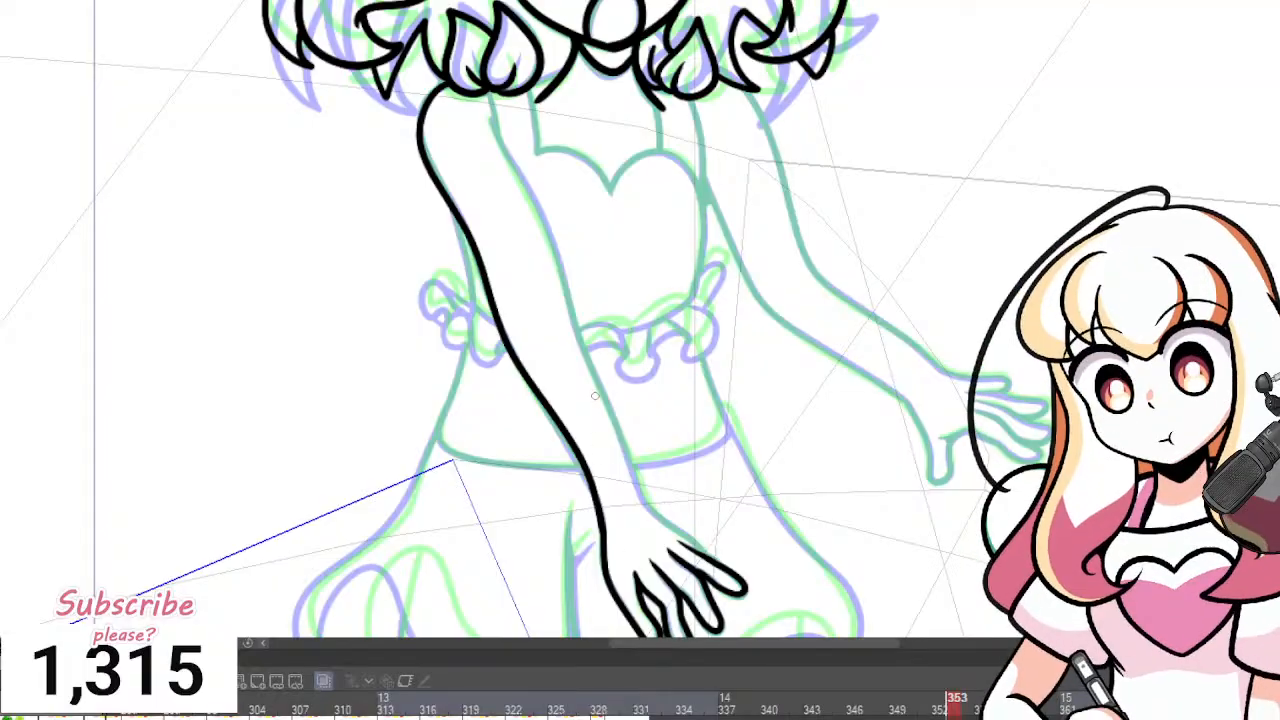
key("ctrl+z")
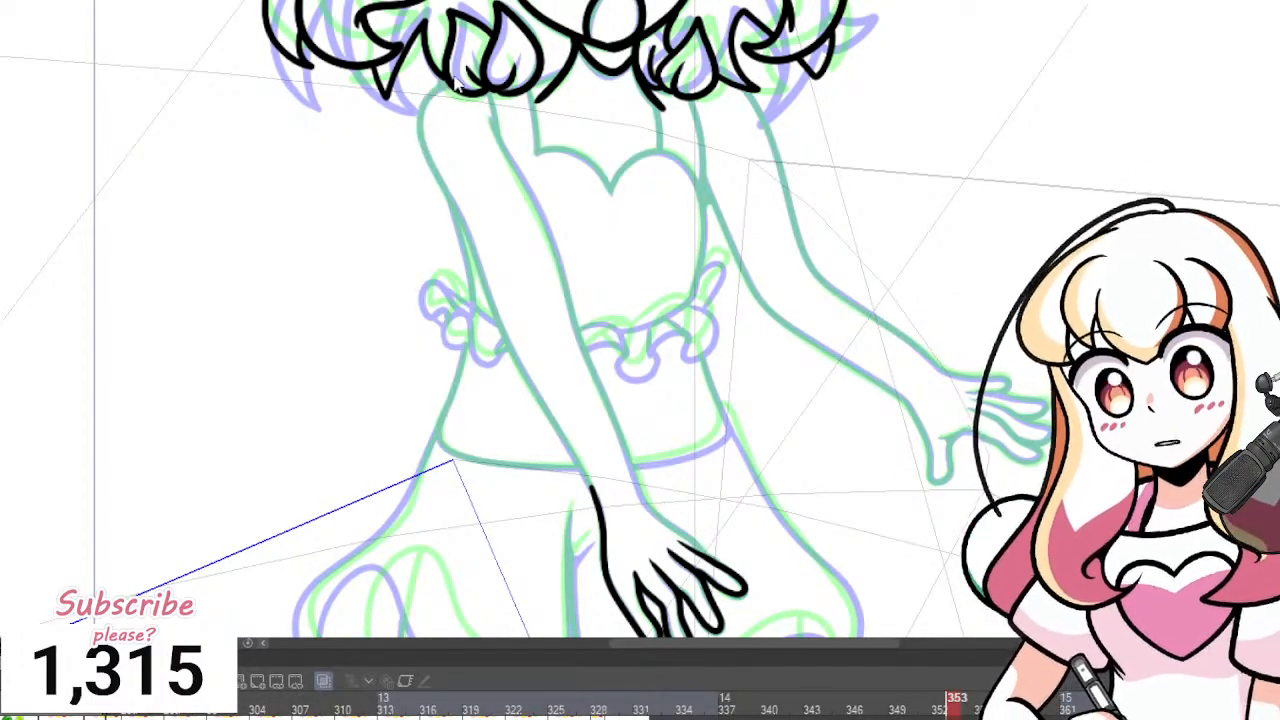
Ink both sides of the arm from shoulder to wrist and join the inner line to the index finger.
mouse_move(448, 80)
left_mouse_down()
mouse_move(415, 108)
mouse_move(423, 157)
mouse_move(609, 532)
left_mouse_up()
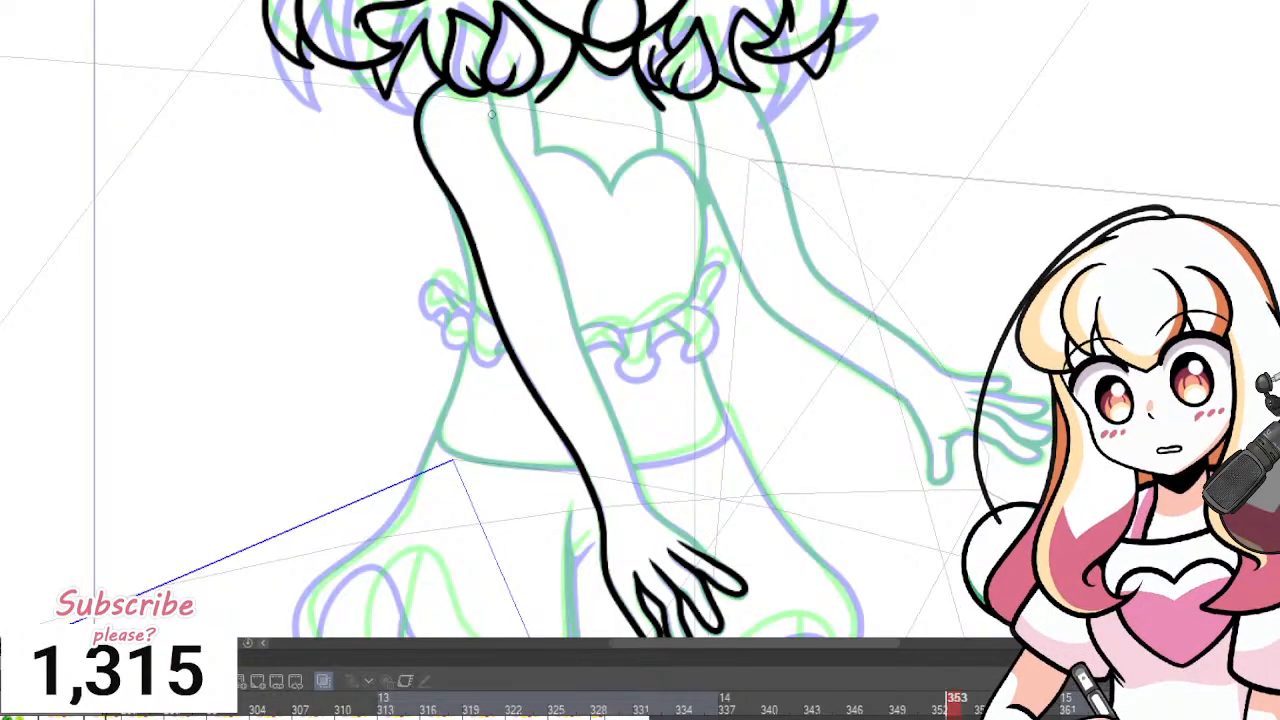
mouse_move(490, 115)
left_mouse_down()
mouse_move(548, 226)
mouse_move(578, 352)
mouse_move(657, 519)
left_mouse_up()
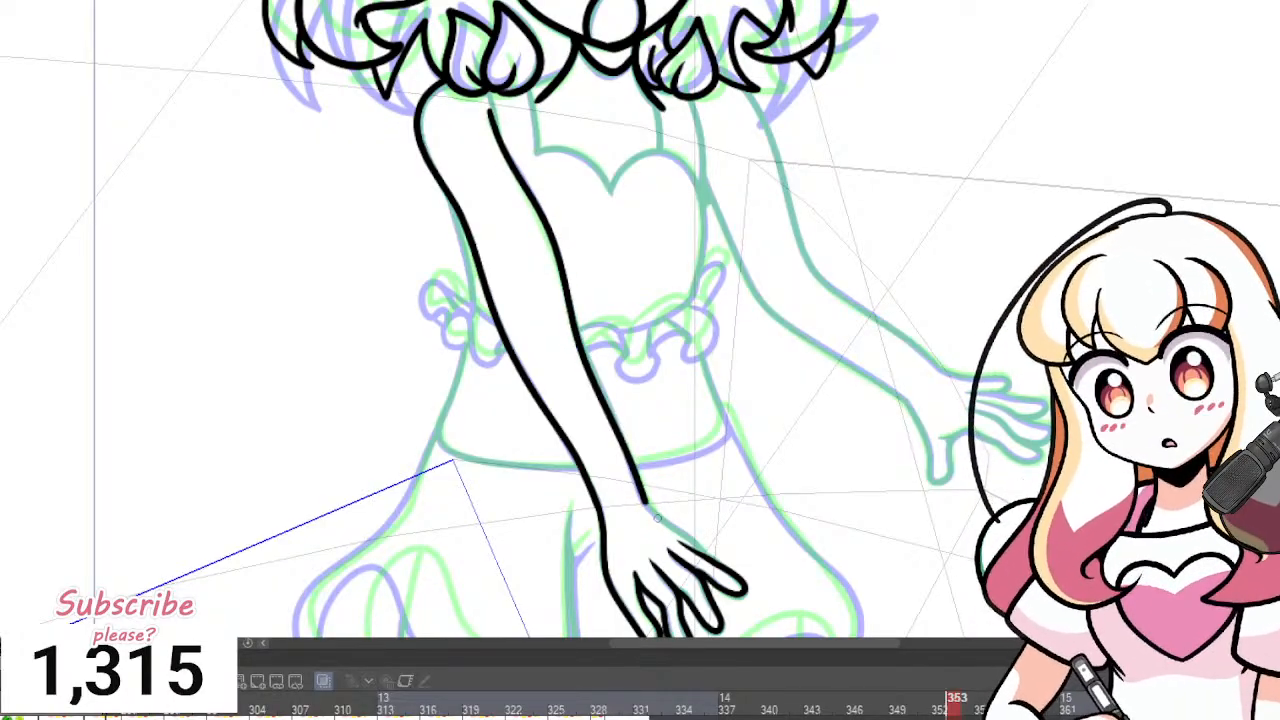
scroll(697, 499, "down", 2)
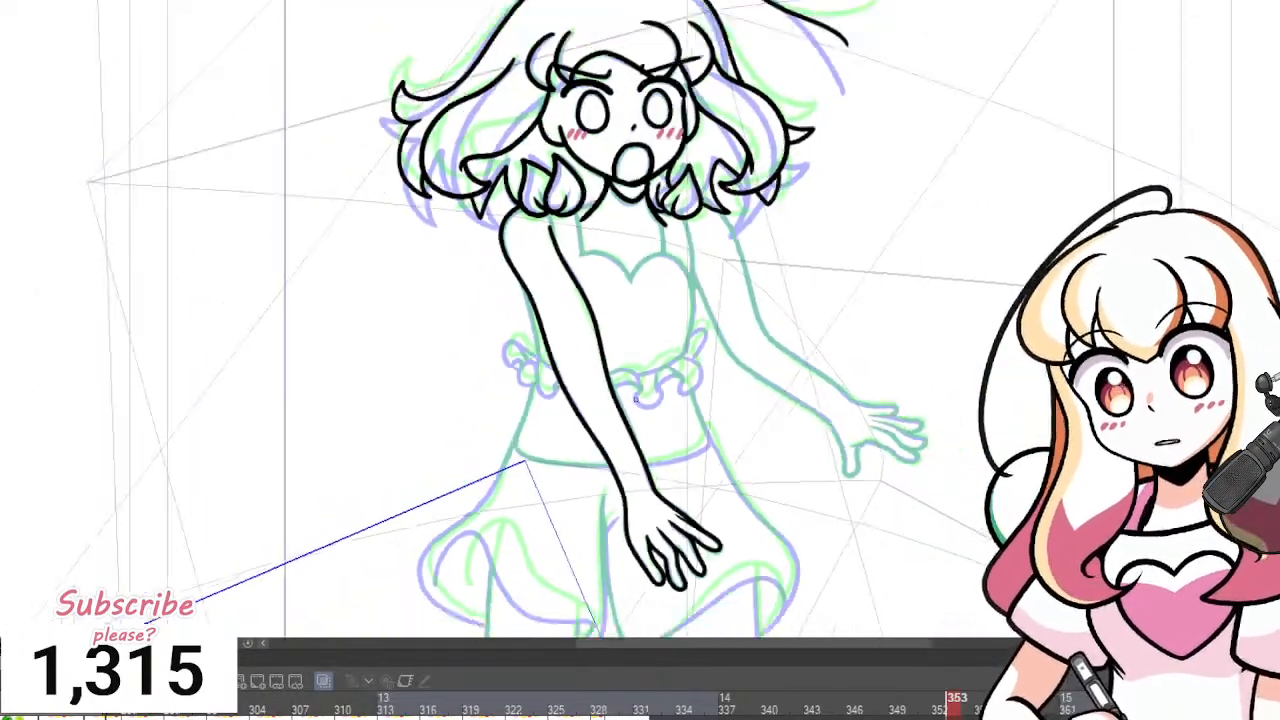
scroll(697, 503, "up", 6)
scroll(709, 494, "up", 3)
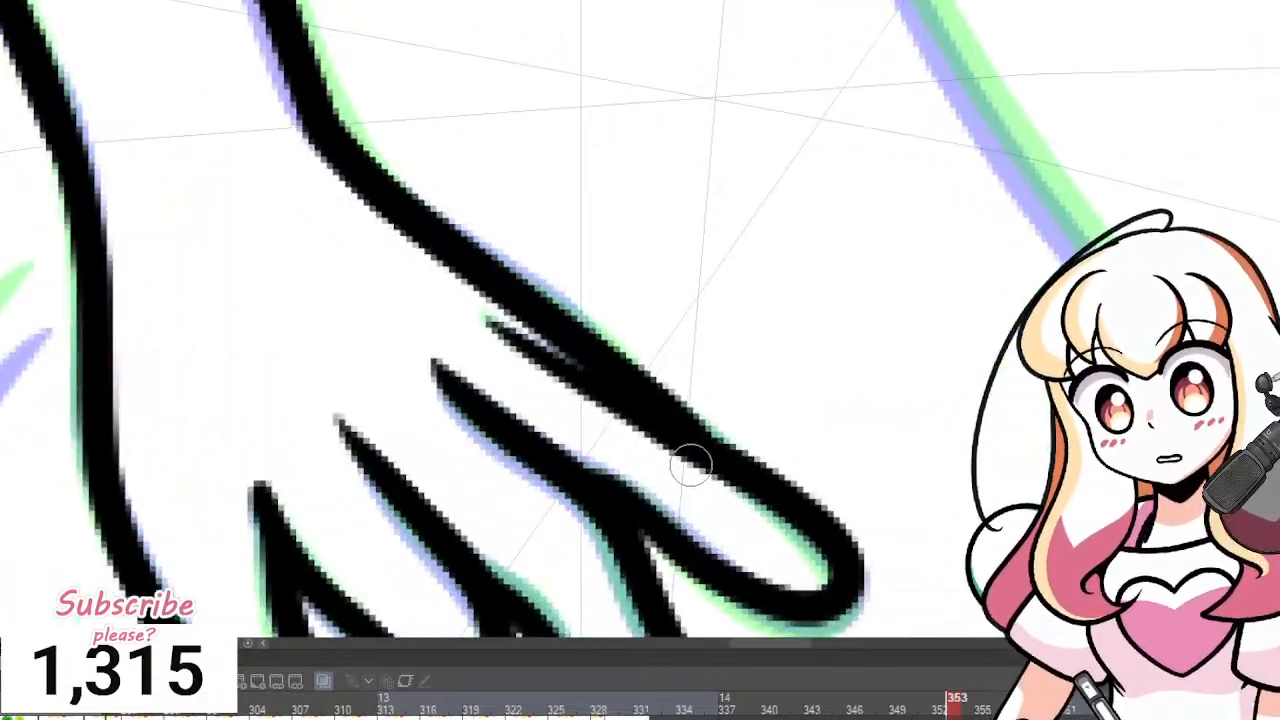
scroll(613, 390, "down", 8)
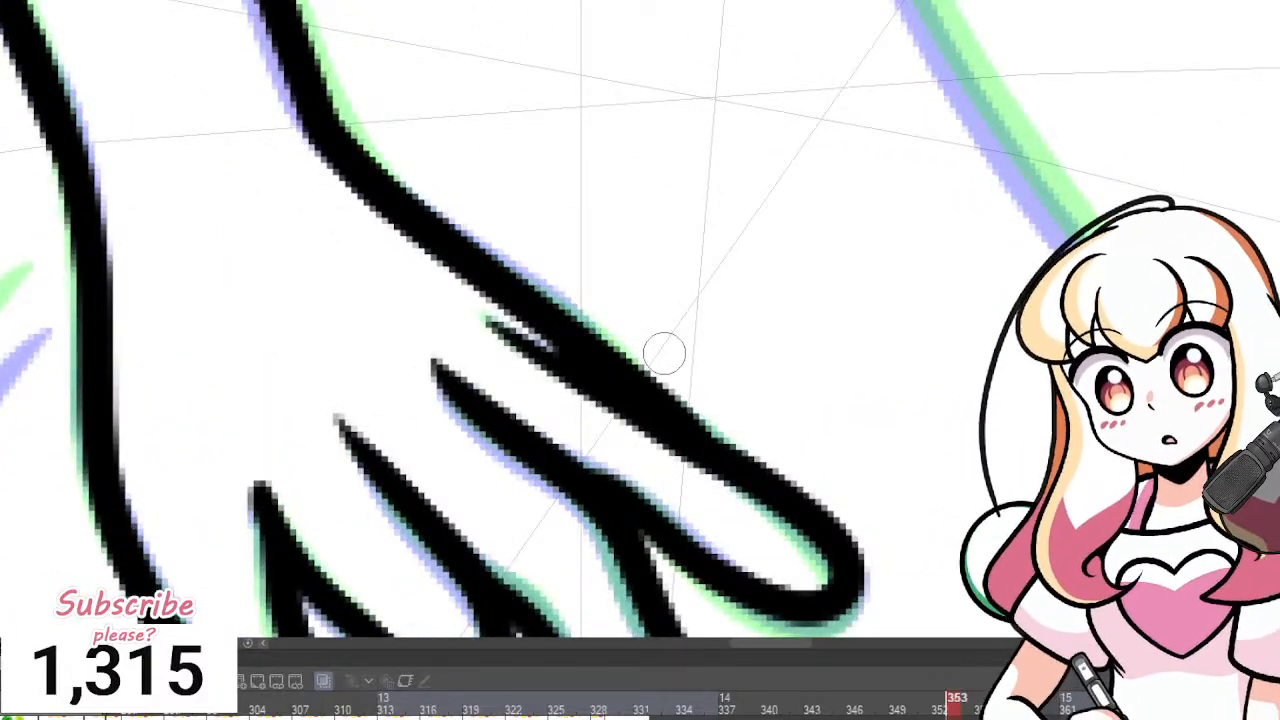
Extend the arm's inner line upward at the shoulder so it meets the hair.
scroll(404, 160, "up", 8)
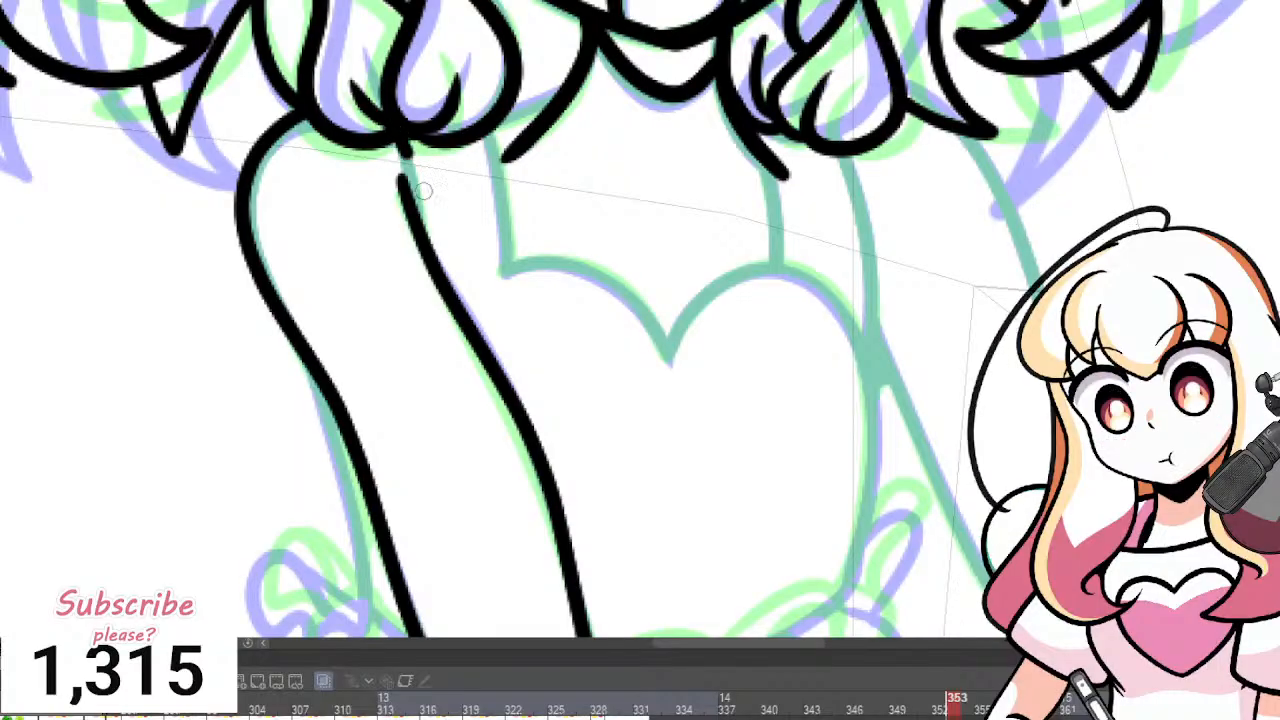
left_click_drag(398, 133, 430, 240)
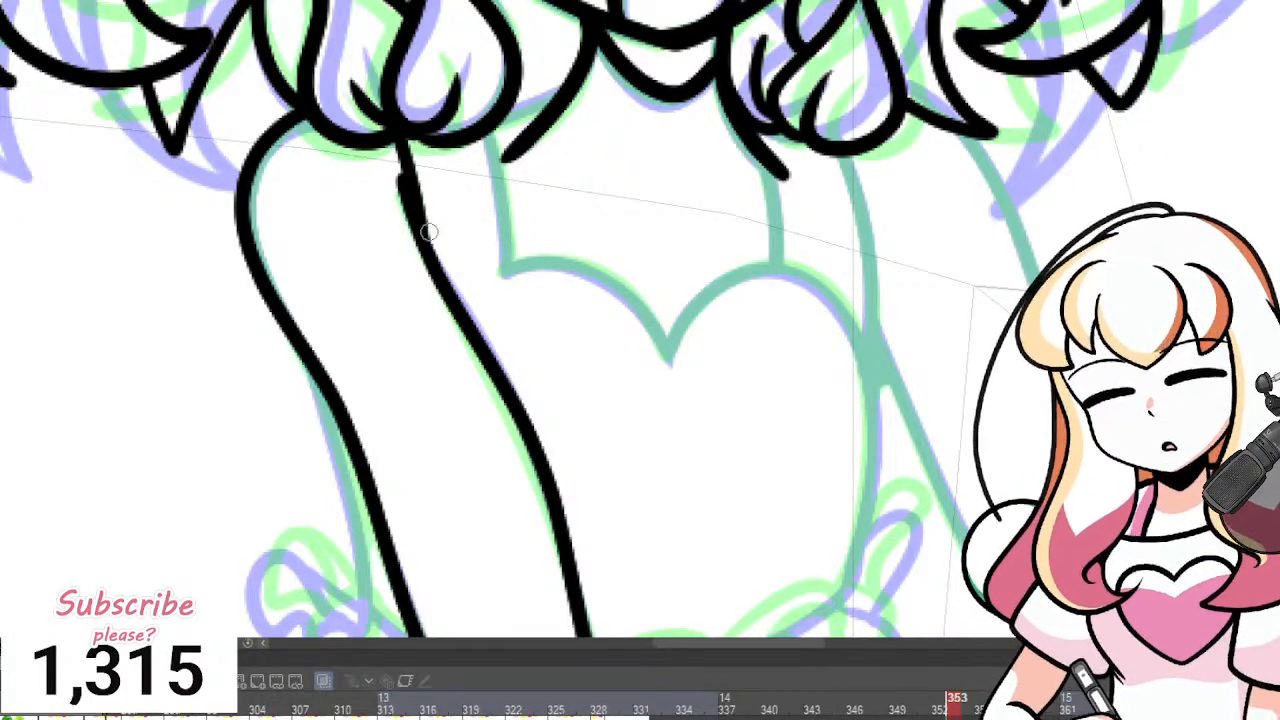
left_click_drag(487, 118, 500, 262)
key("ctrl+z")
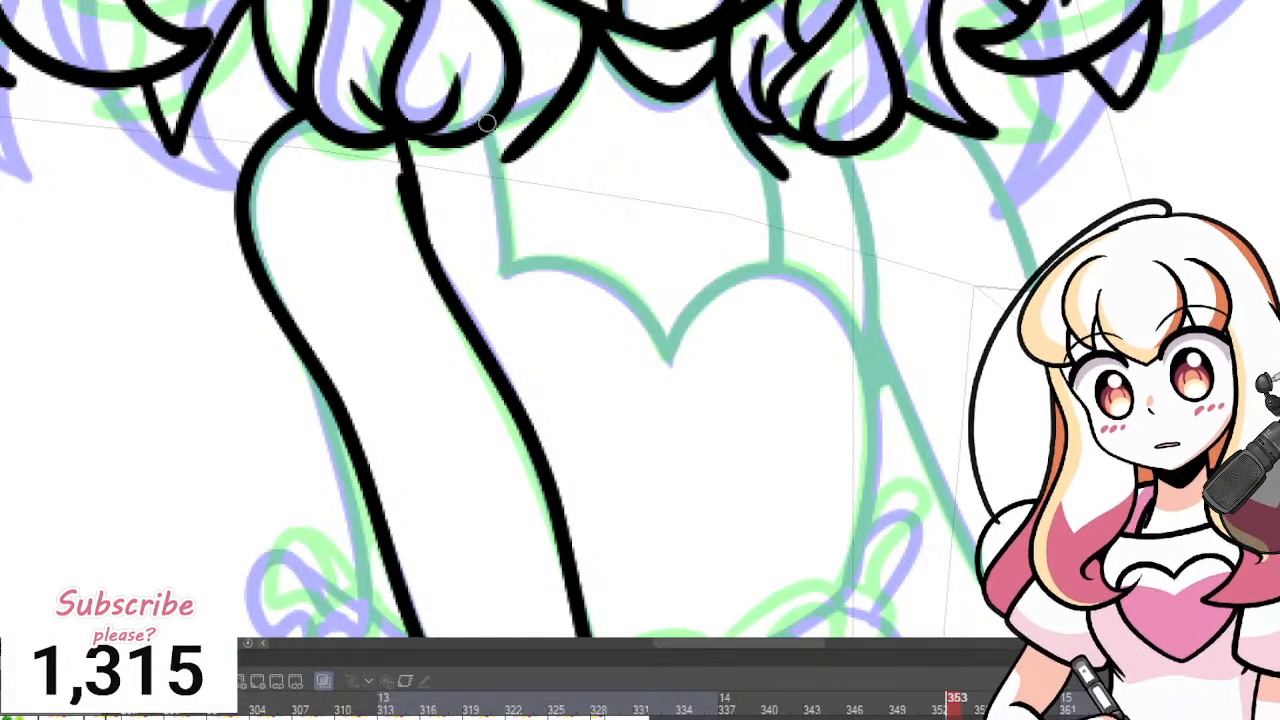
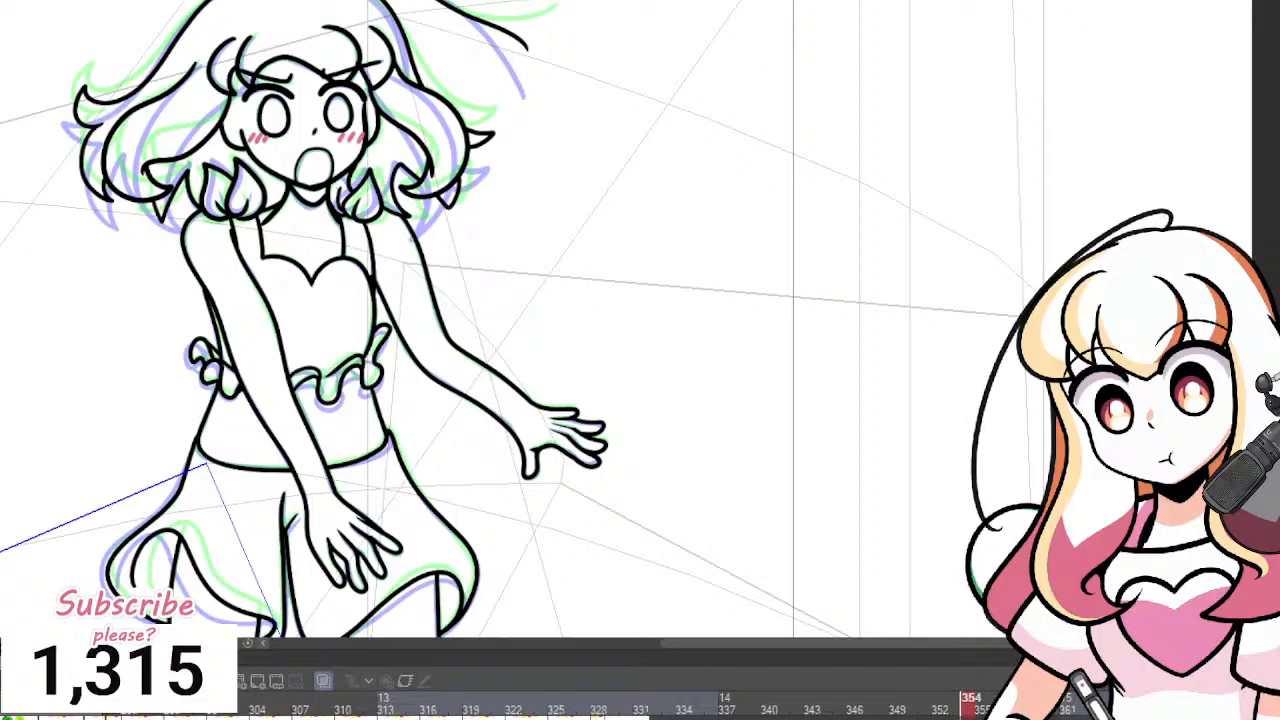
Compare the completed body drawings around frames 354 and 355 with the full figure at frame 346.
scroll(607, 372, "down", 5)
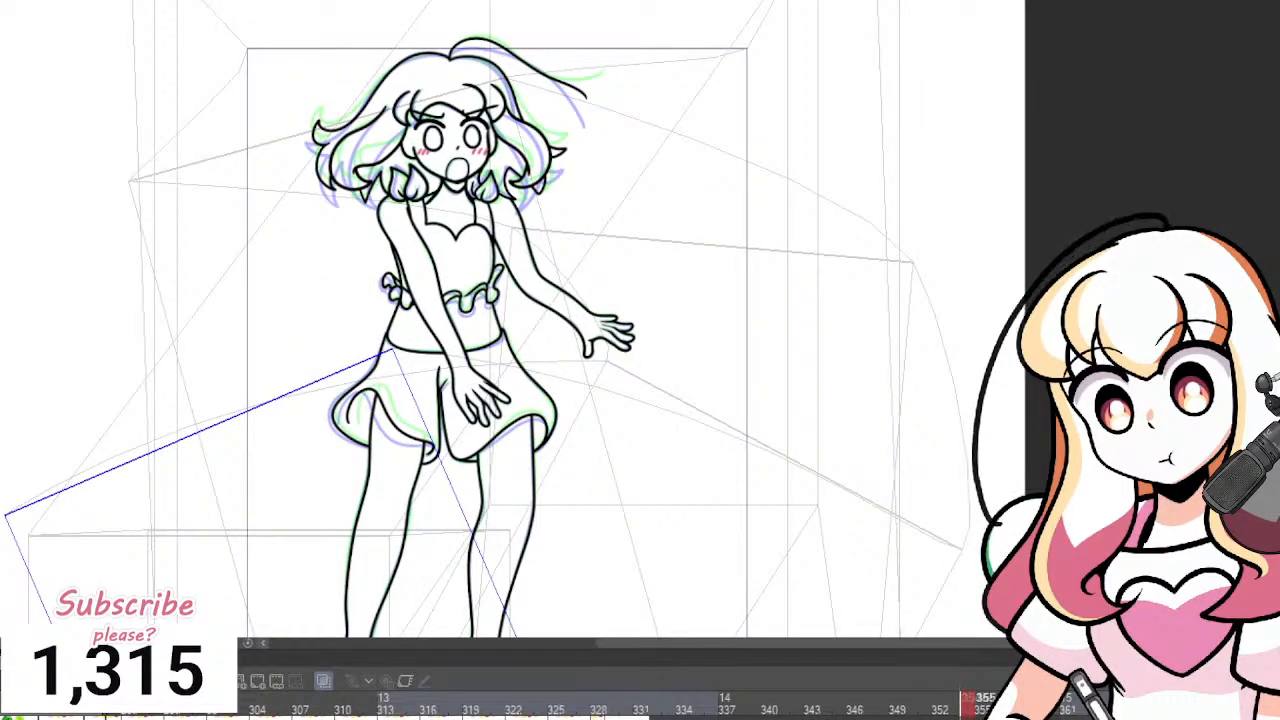
left_click(994, 700)
left_click(970, 700)
left_click(828, 700)
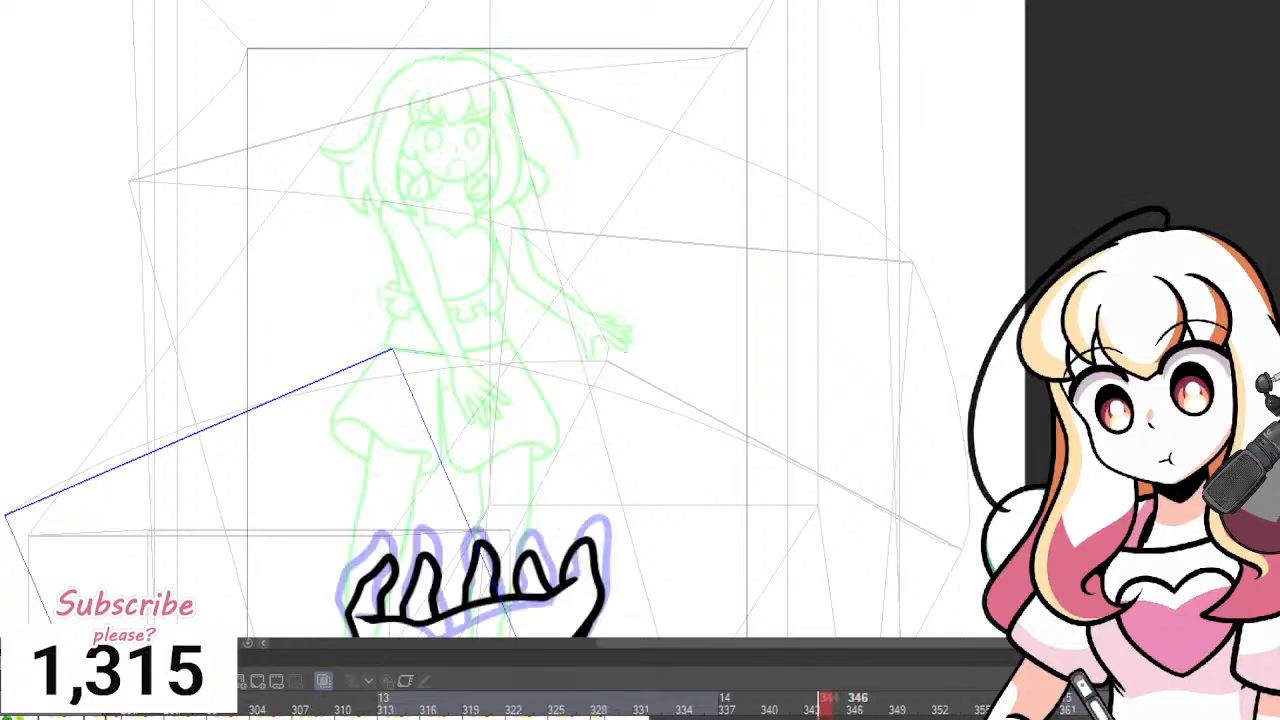
left_click(857, 700)
scroll(620, 326, "down", 4)
scroll(627, 325, "up", 1)
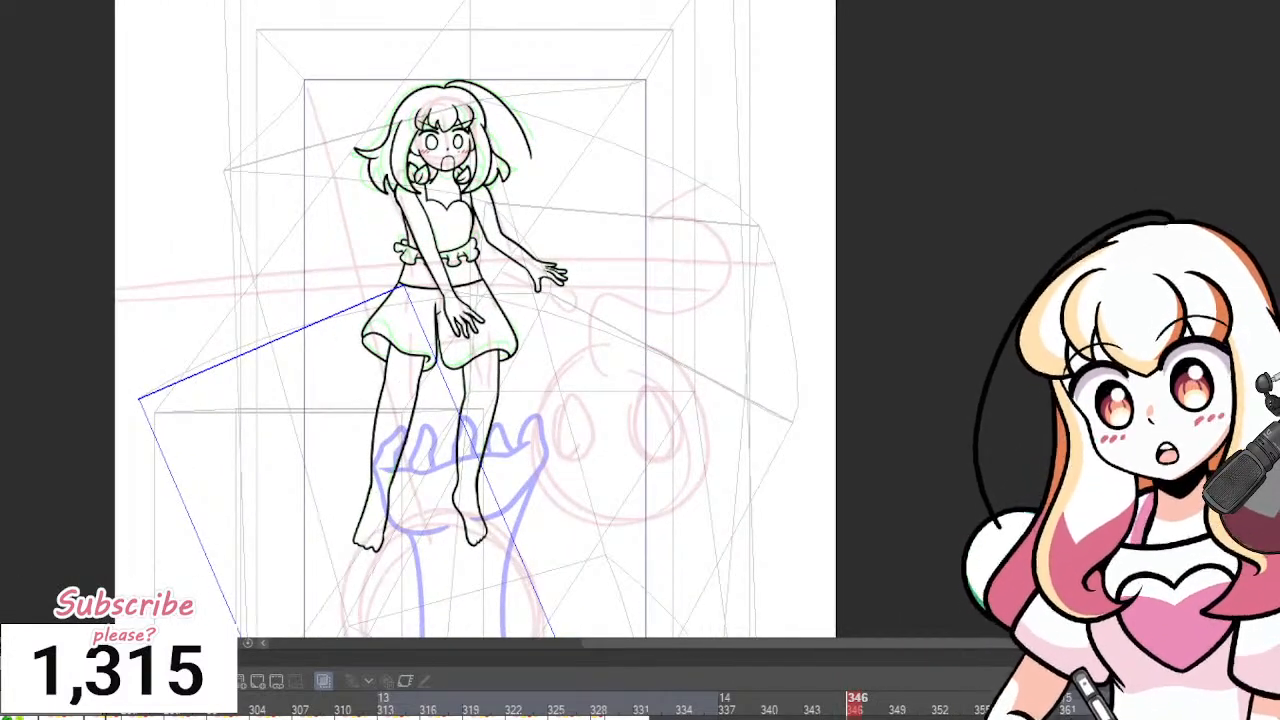
Play the animation repeatedly, including from frame 330, to review the girl's motion.
left_click(157, 681)
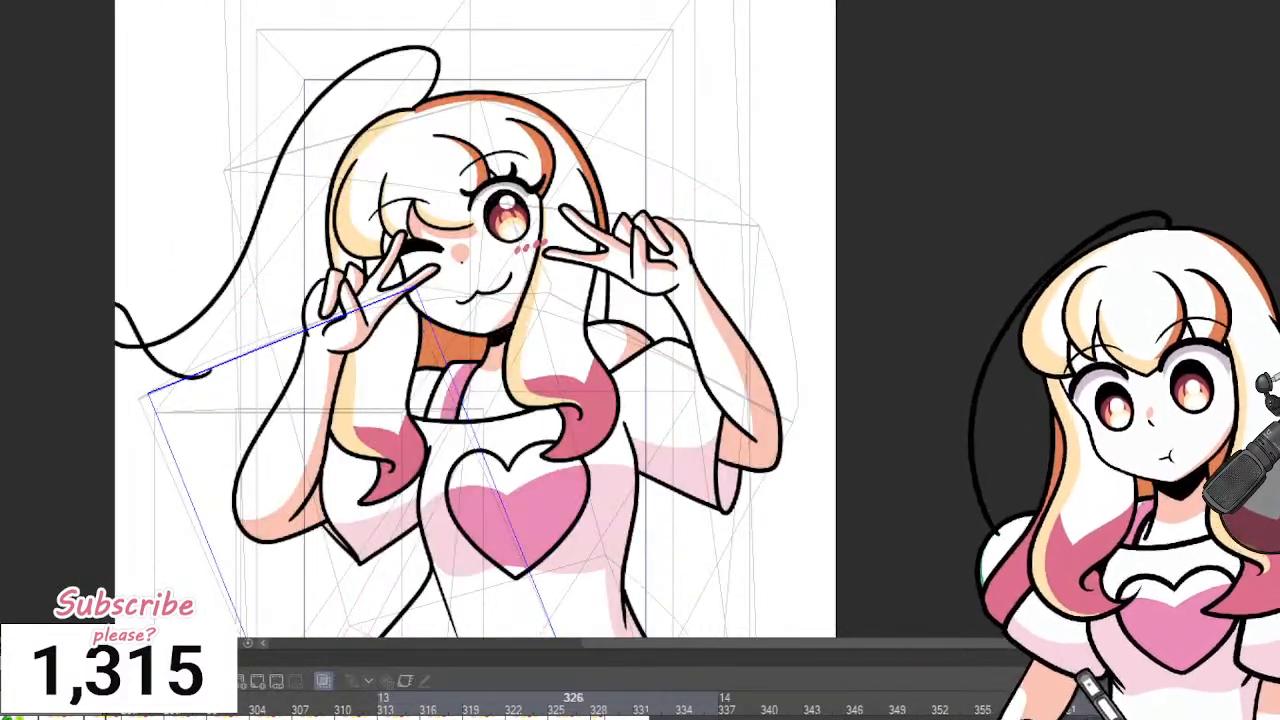
left_click(616, 699)
left_click(157, 681)
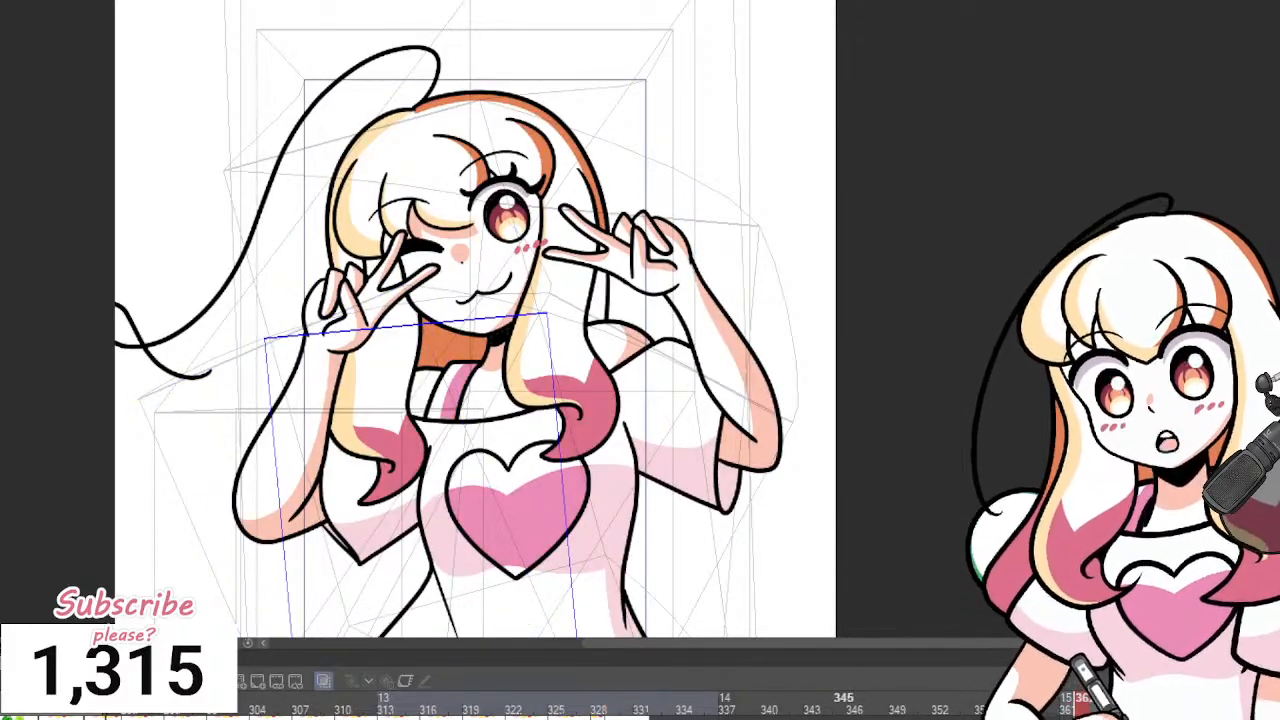
left_click(843, 699)
left_click(157, 681)
left_click(157, 681)
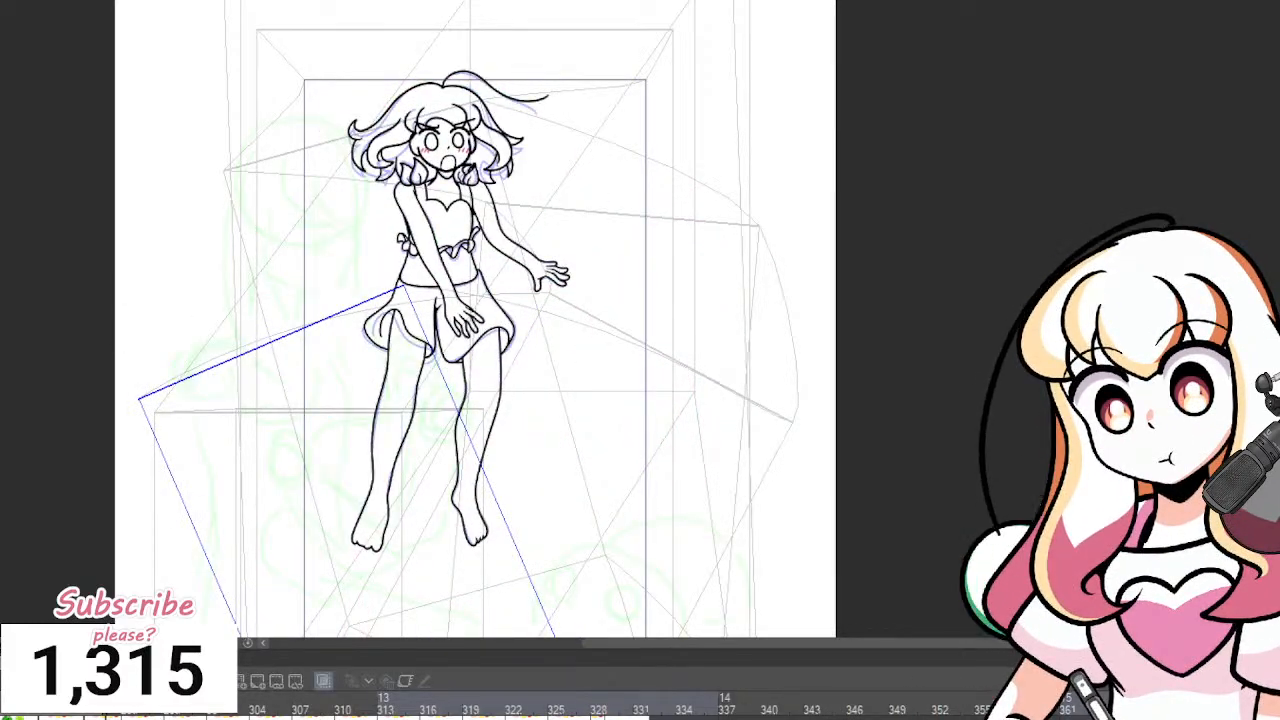
left_click(630, 699)
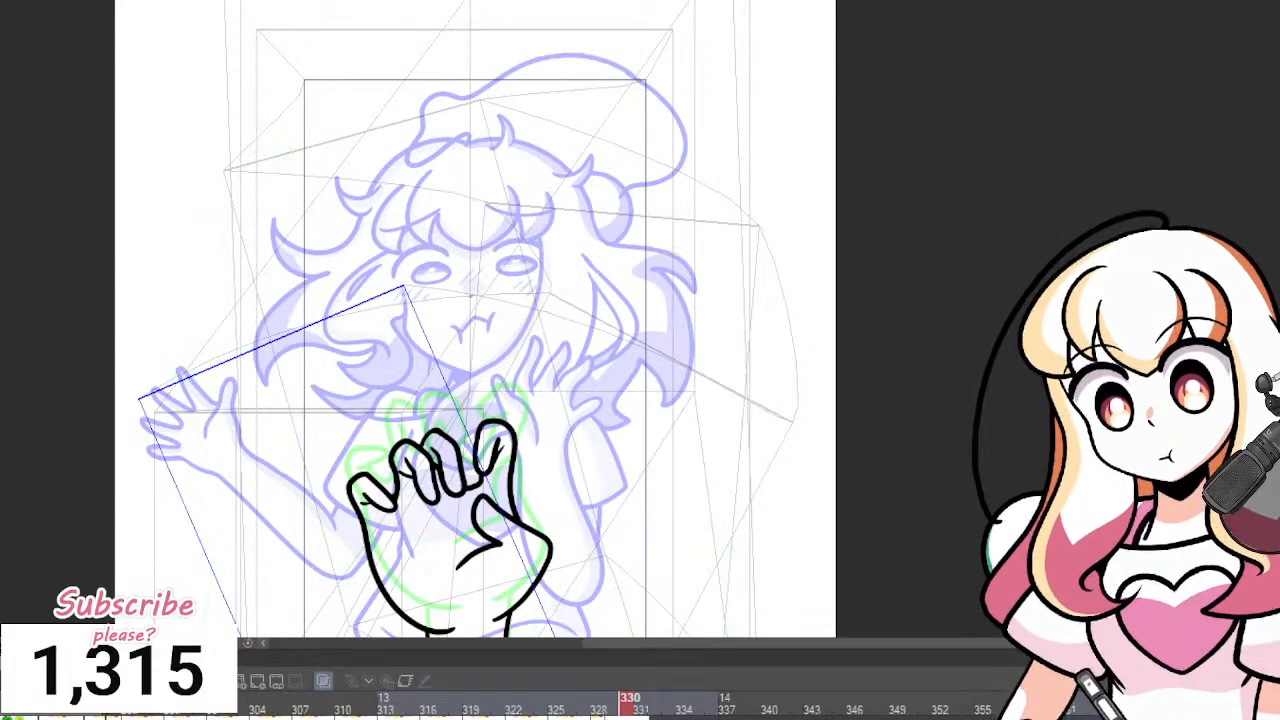
key("space")
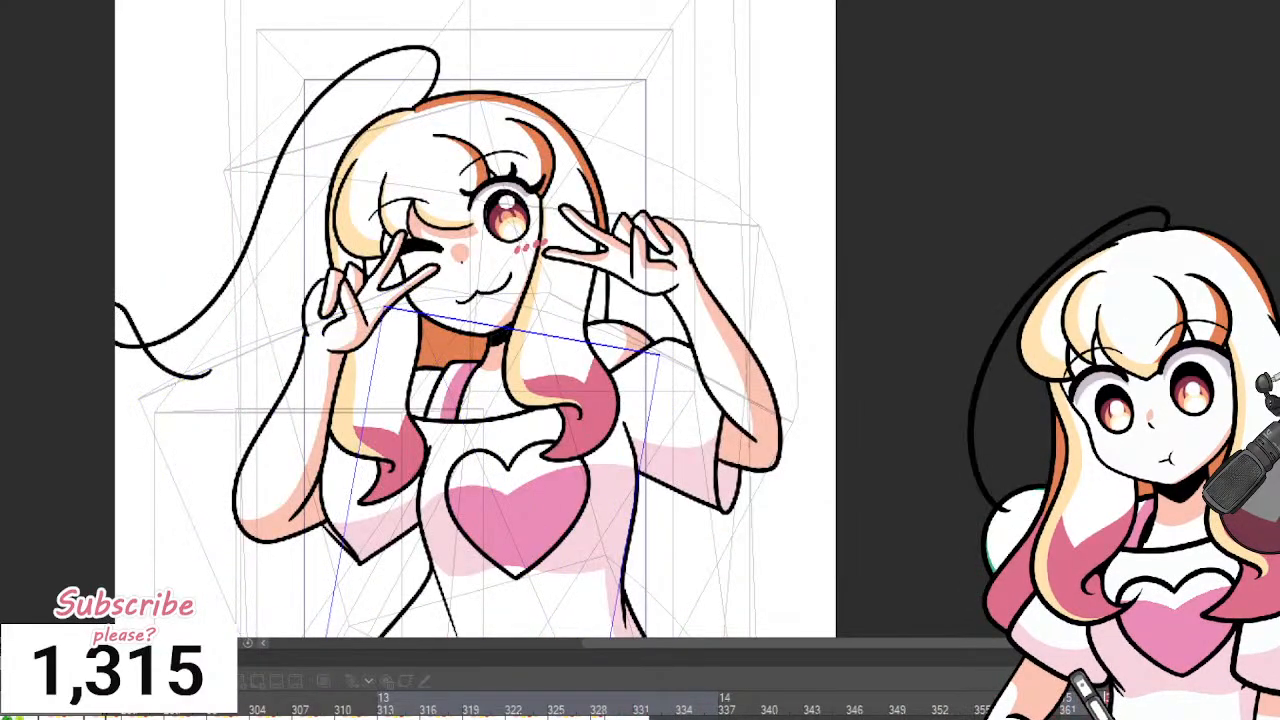
key("space")
Return to frame 346 and ink a V-shaped curve below the girl's chin along the green onion-skin guide.
left_click(857, 699)
scroll(600, 260, "down", 2)
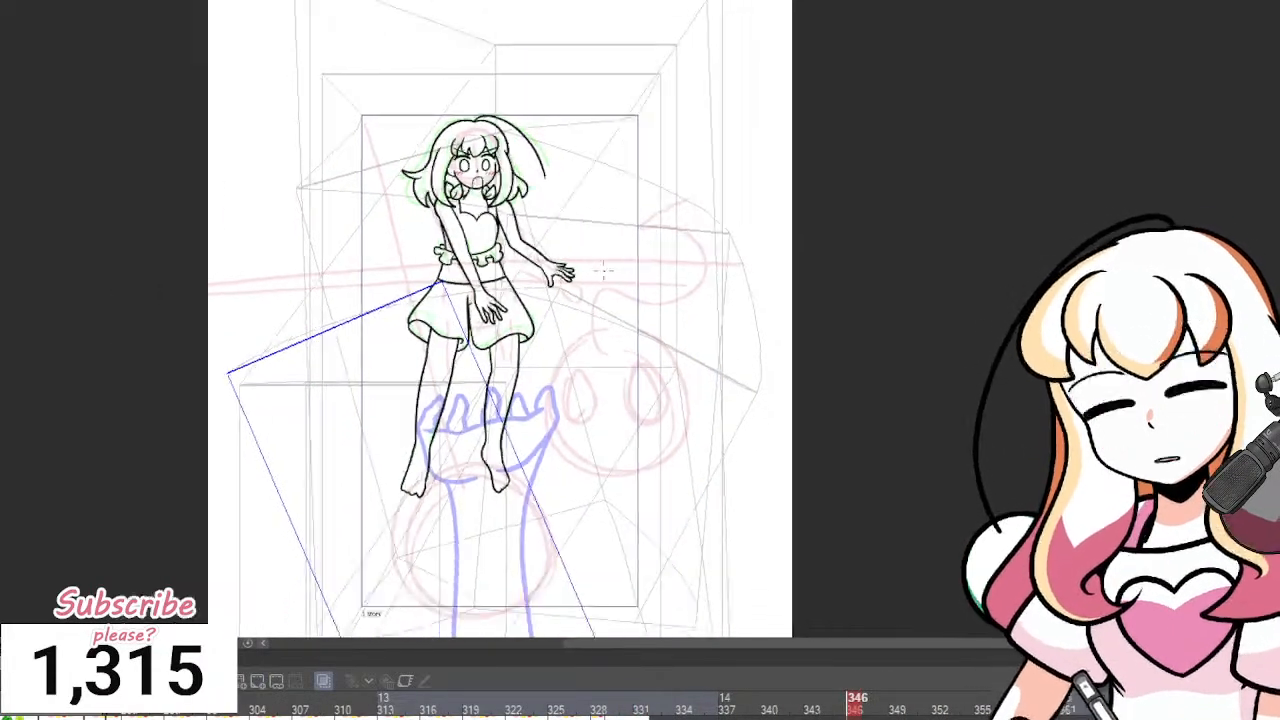
scroll(570, 314, "up", 3)
scroll(570, 314, "down", 2)
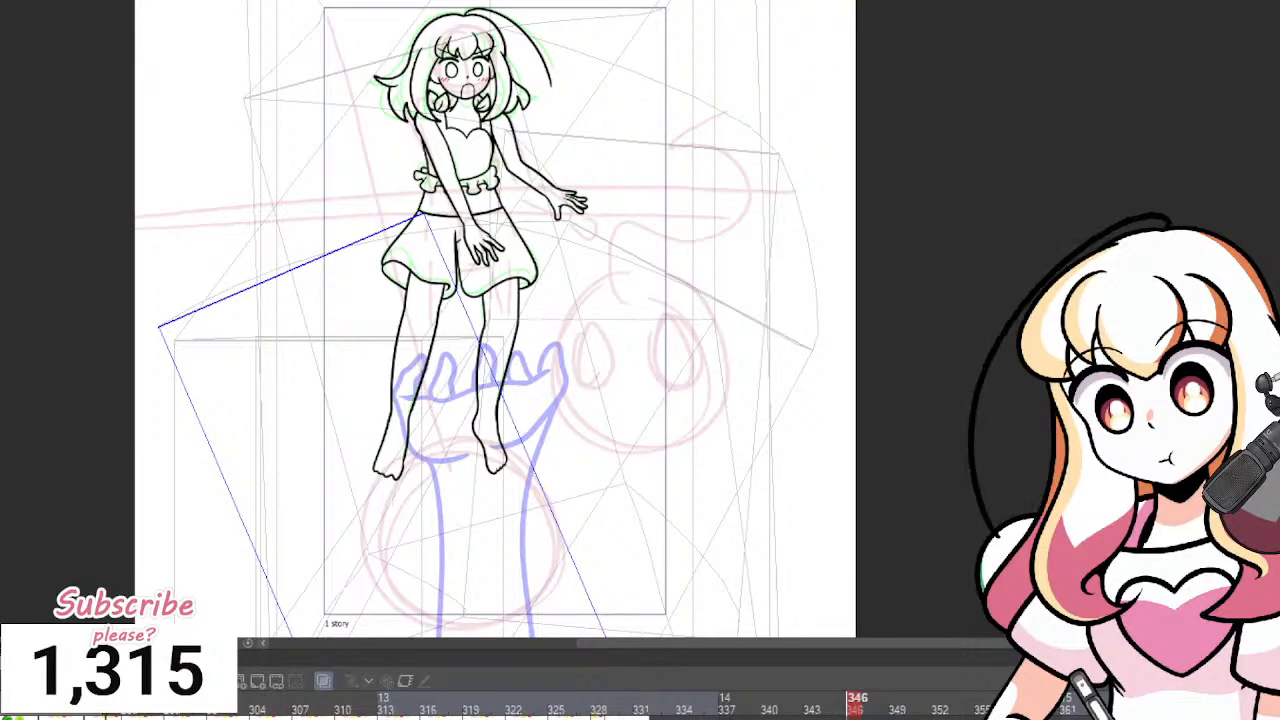
scroll(563, 78, "up", 3)
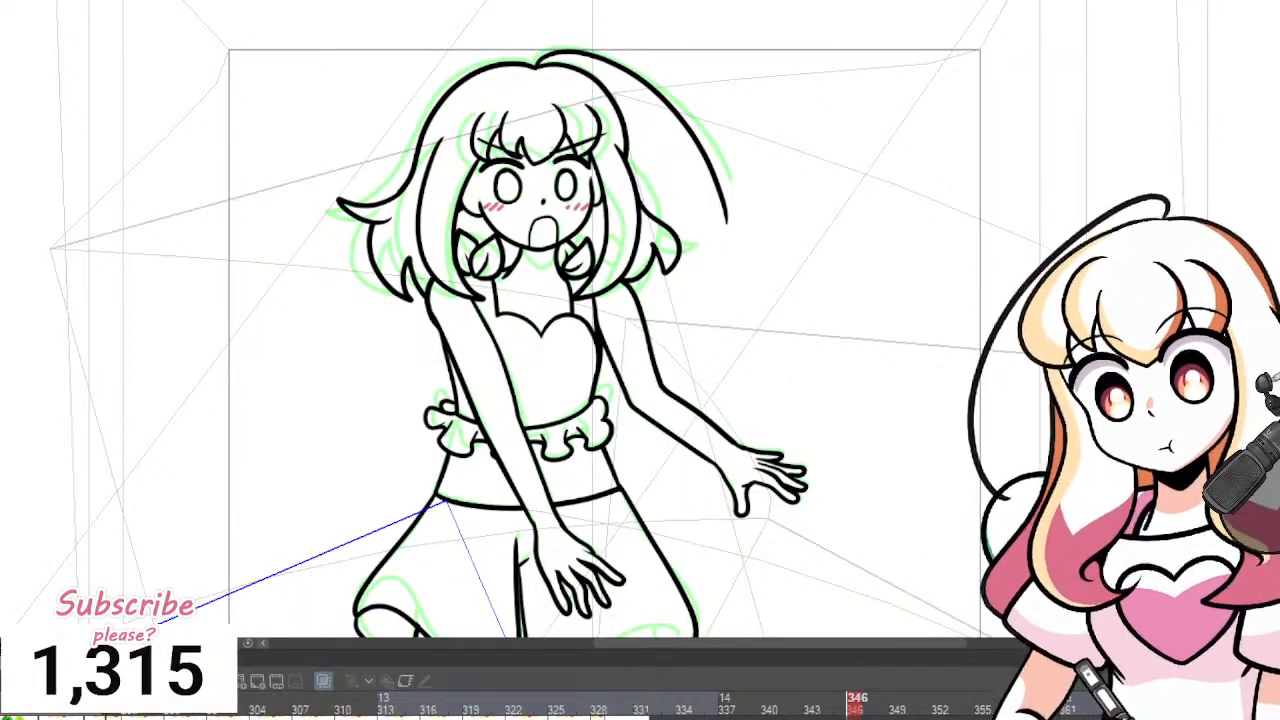
scroll(640, 120, "up", 6)
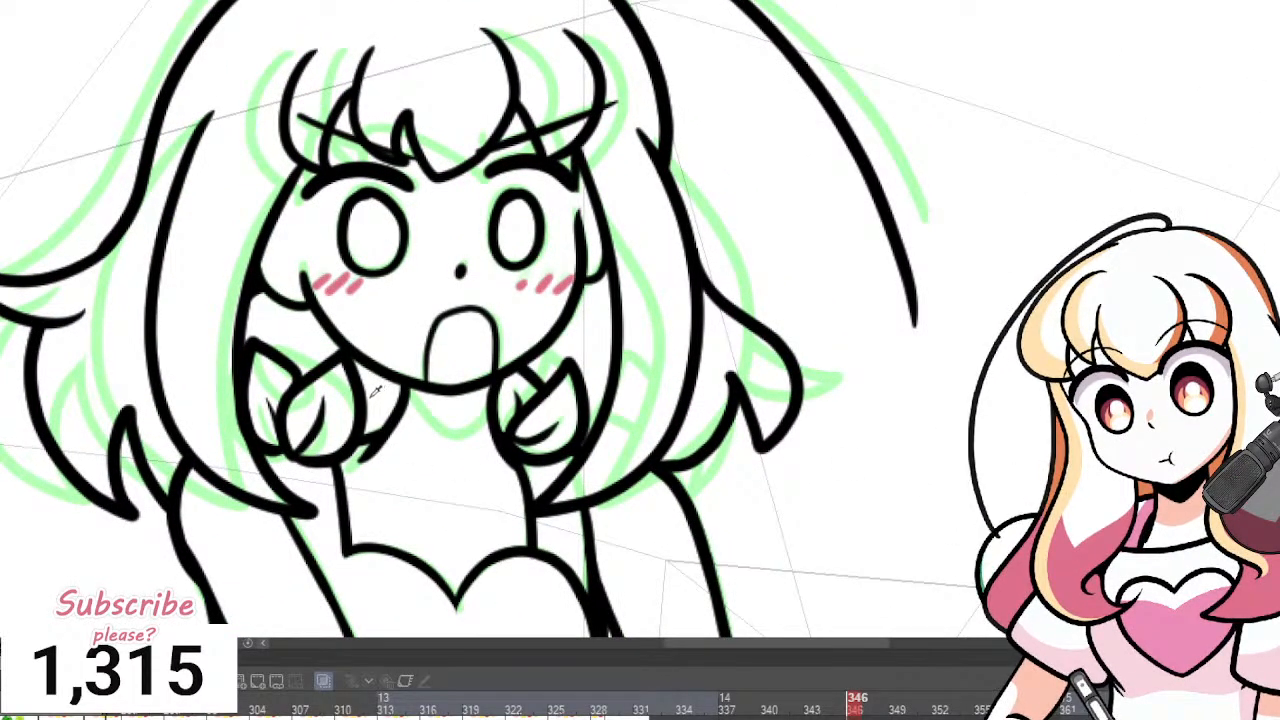
mouse_move(405, 399)
left_mouse_down()
mouse_move(478, 434)
mouse_move(495, 405)
left_mouse_up()
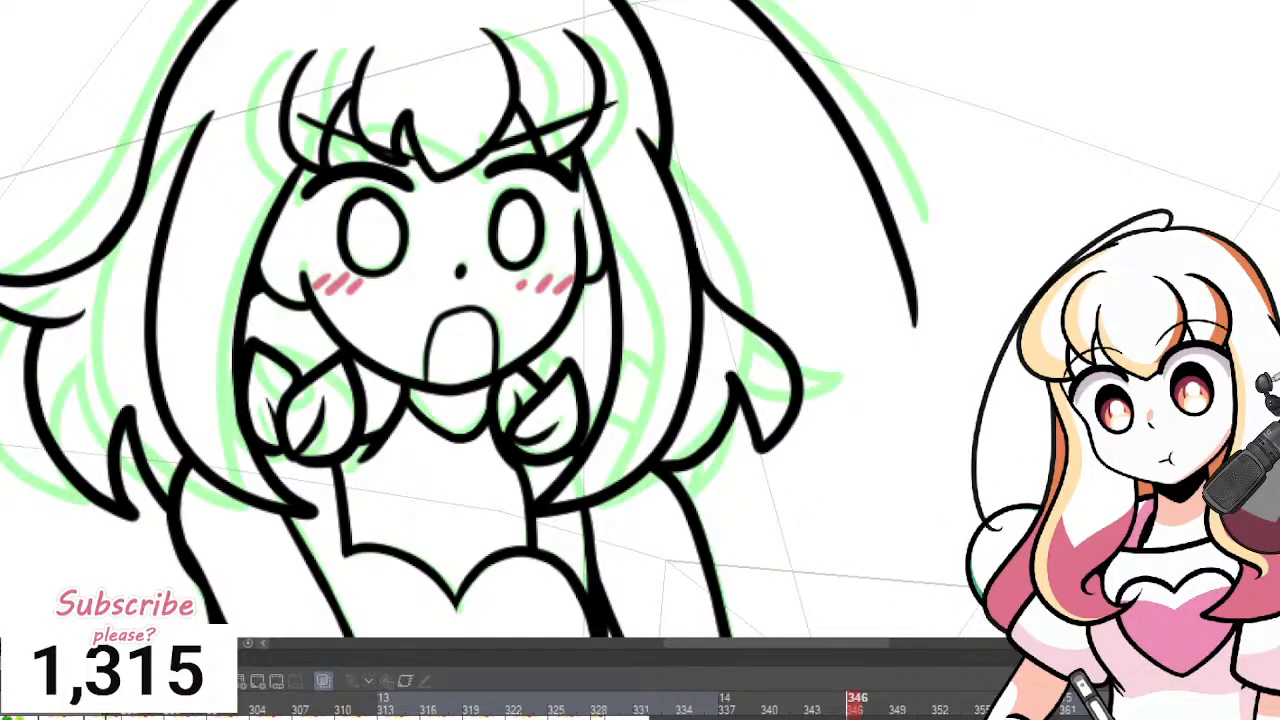
Fill the area below the girl's chin with black and paint a round peach patch above her nose.
left_click(474, 414)
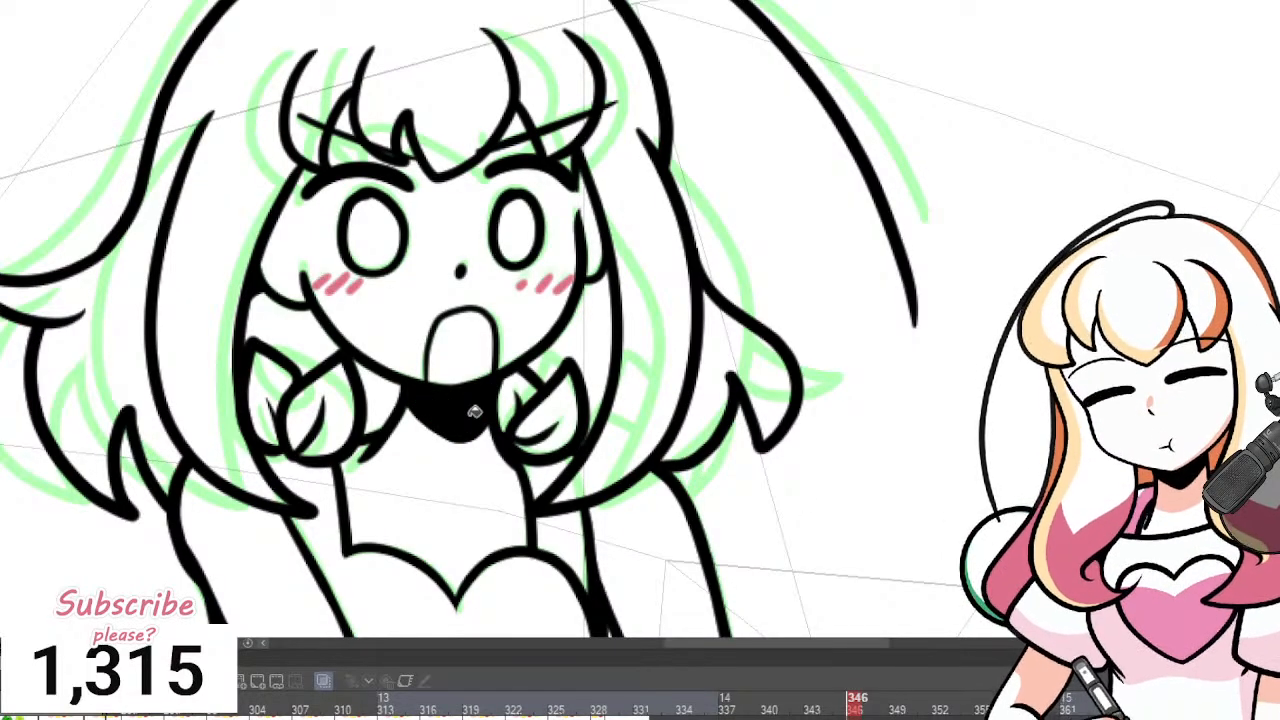
scroll(480, 376, "down", 1)
scroll(445, 251, "up", 2)
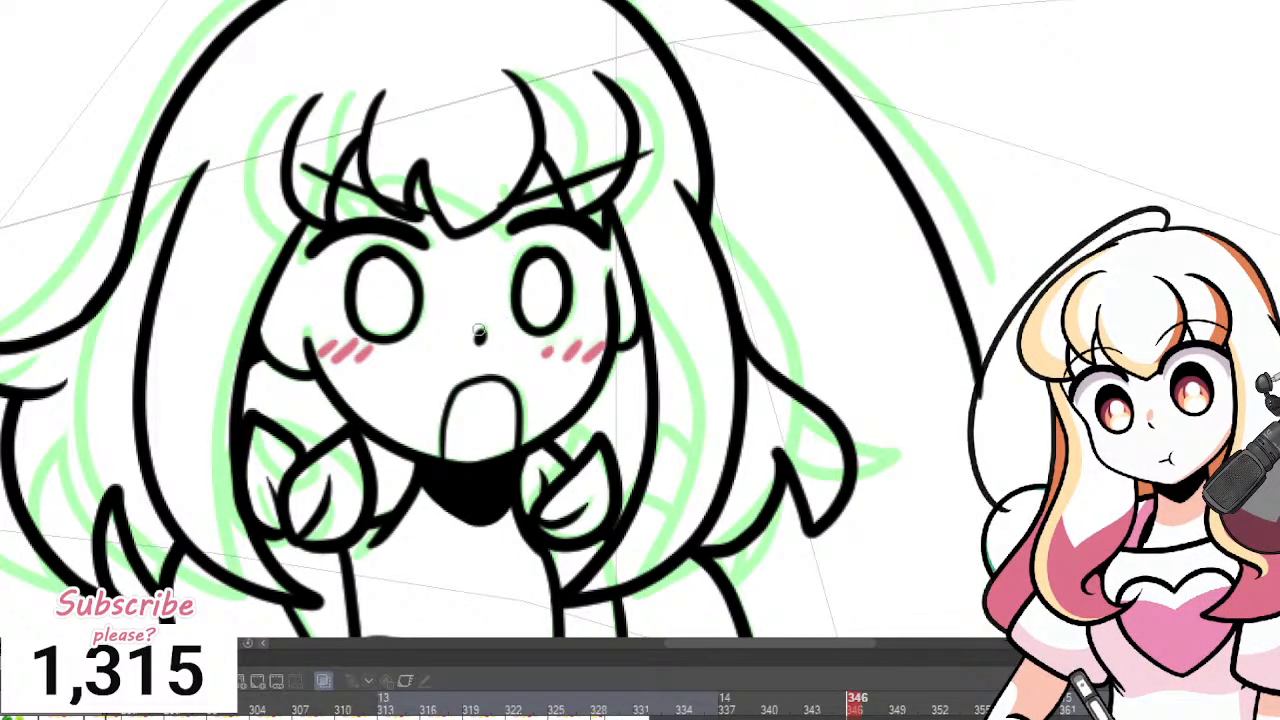
mouse_move(486, 334)
left_mouse_down()
mouse_move(466, 288)
mouse_move(455, 339)
mouse_move(483, 328)
left_mouse_up()
left_click(468, 308)
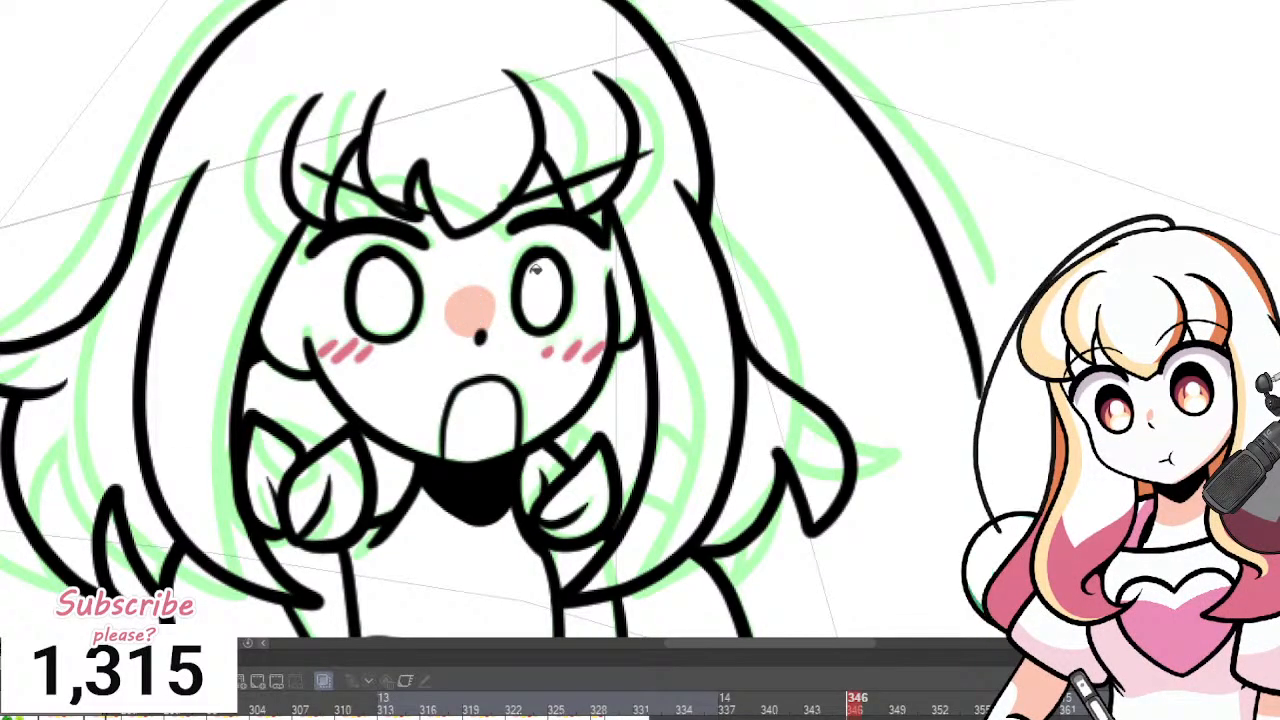
Shade the right edge of the face and the adjoining ear with peach.
scroll(480, 345, "up", 2)
mouse_move(627, 268)
left_mouse_down()
mouse_move(586, 371)
mouse_move(508, 444)
left_mouse_up()
left_click(594, 374)
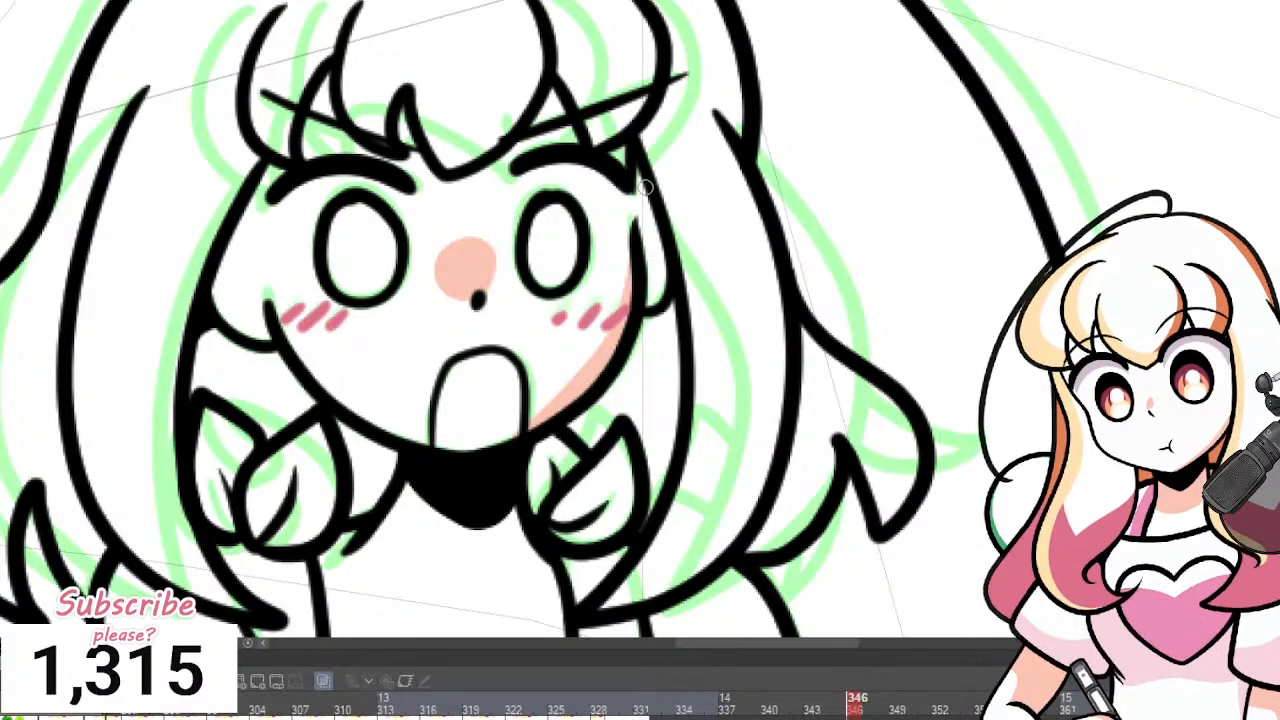
left_click_drag(645, 187, 638, 262)
left_click(660, 276)
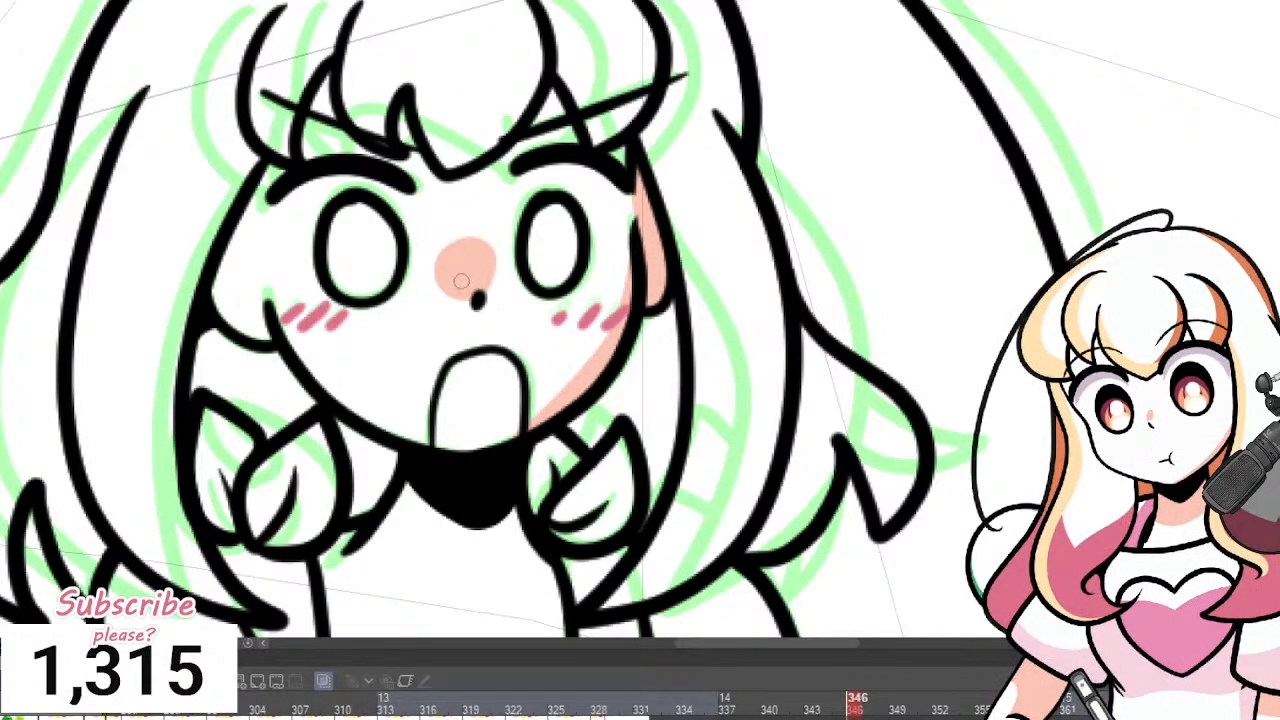
Paint peach shadows on the forehead skin beneath and between the strands of the bangs.
left_click_drag(336, 113, 335, 157)
left_click(319, 126)
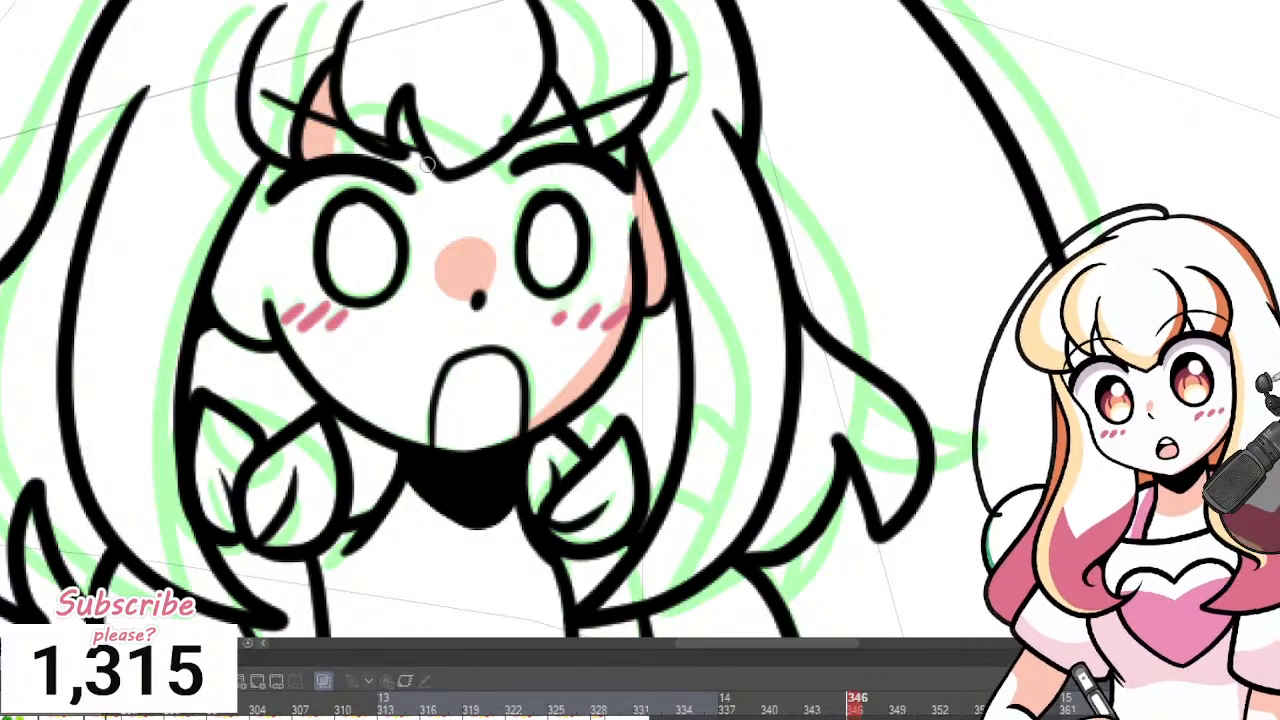
left_click_drag(411, 161, 401, 108)
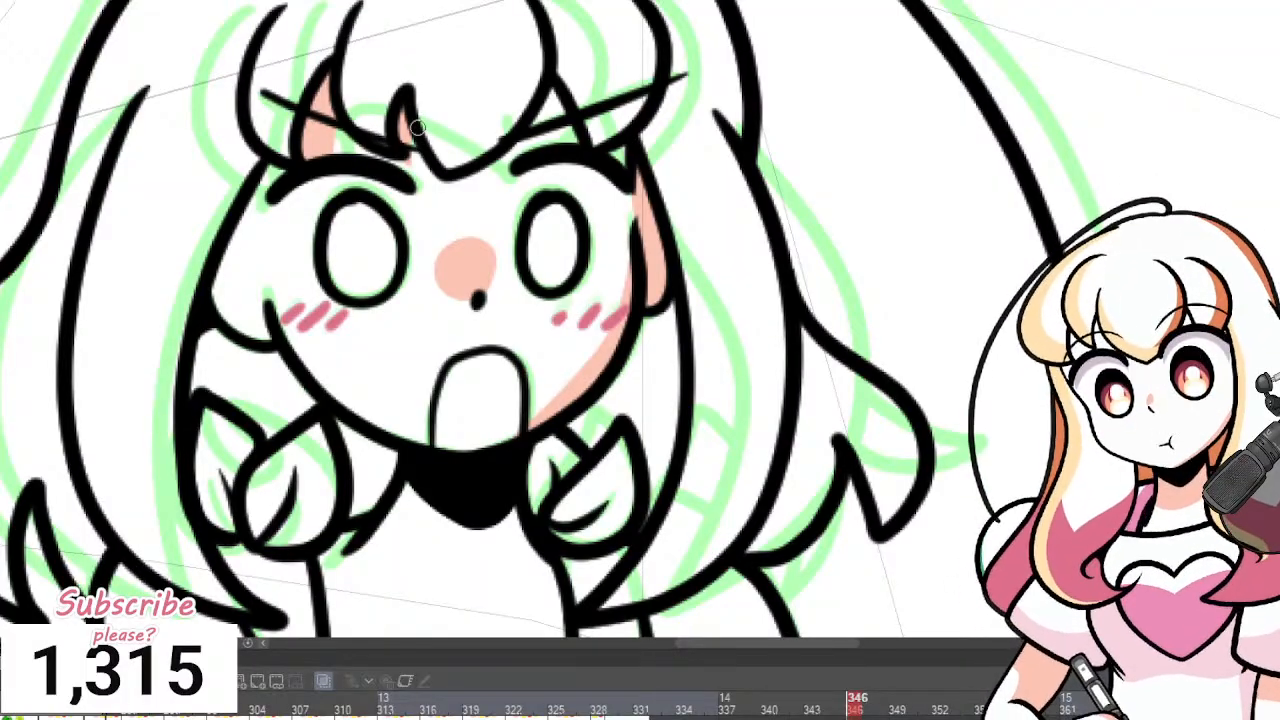
mouse_move(467, 170)
left_mouse_down()
mouse_move(458, 203)
mouse_move(525, 165)
mouse_move(563, 95)
left_mouse_up()
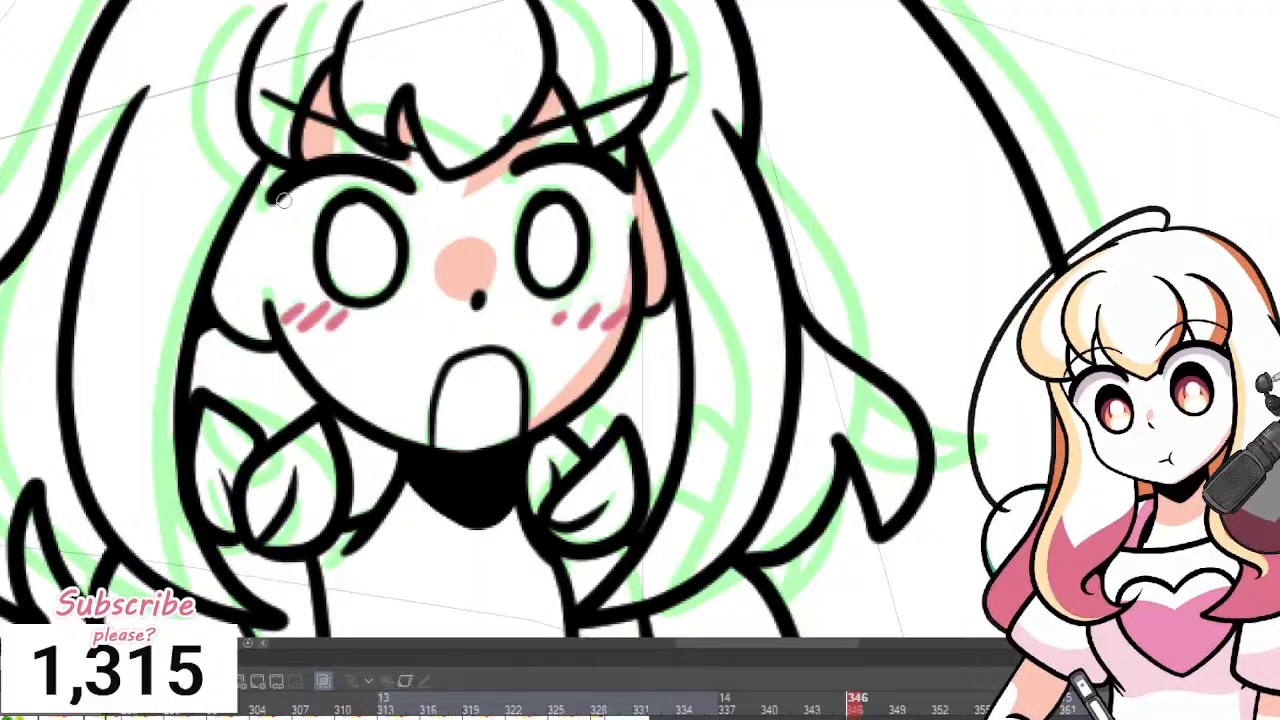
Outline and fill a peach shadow along the left side of the face and its ear.
mouse_move(250, 208)
left_mouse_down()
mouse_move(246, 259)
mouse_move(274, 308)
left_mouse_up()
key("g")
left_click(247, 293)
key("p")
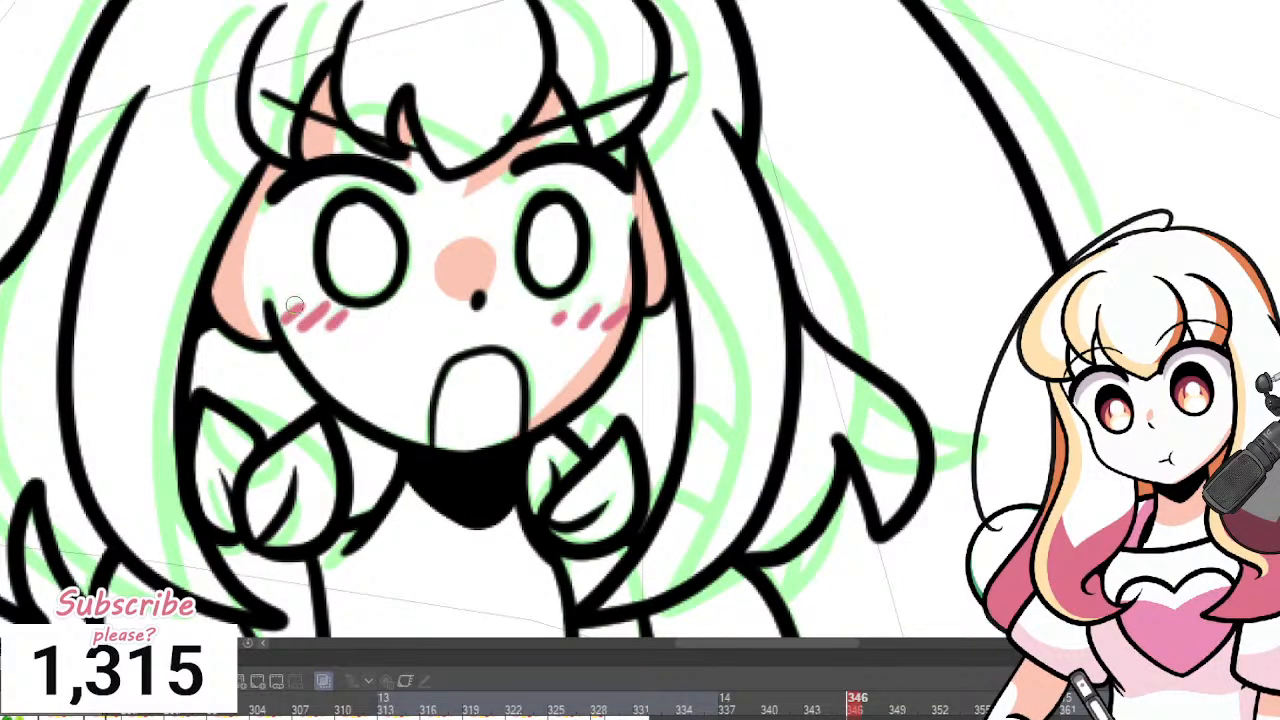
Add a rounded peach shadow across the neck and upper chest below the black chin shadow.
scroll(590, 372, "down", 4)
scroll(525, 465, "up", 2)
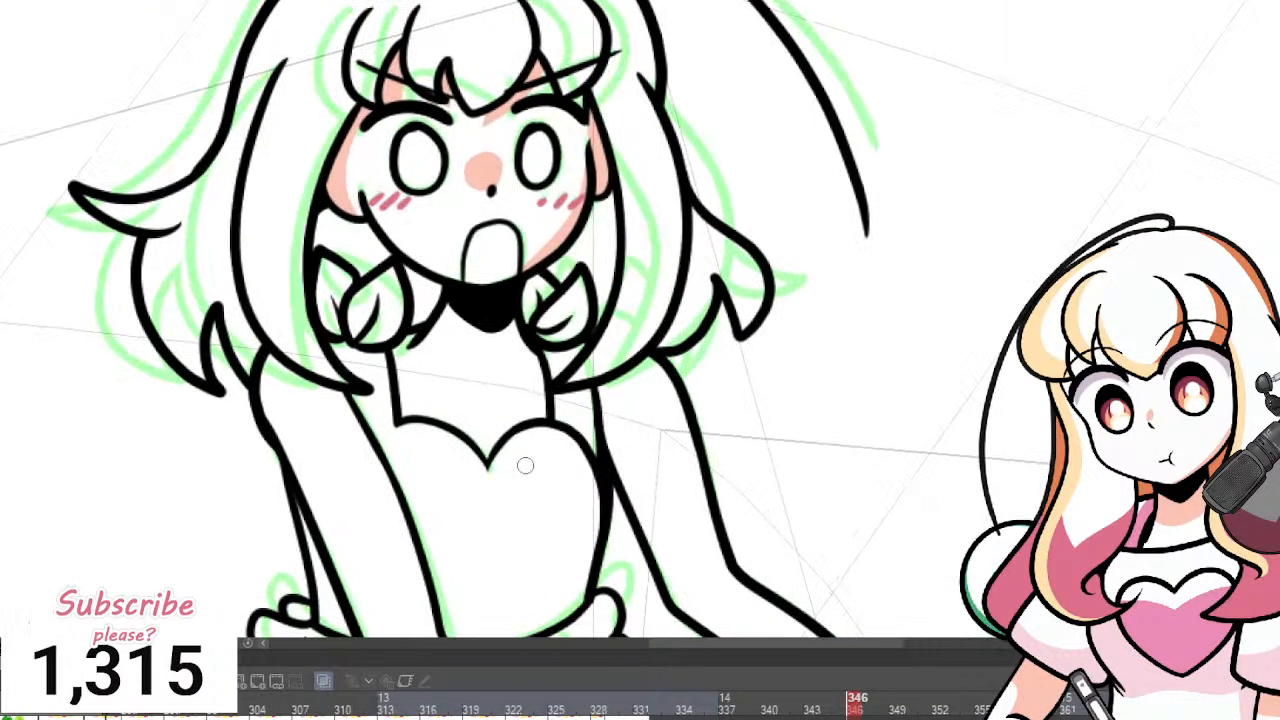
scroll(525, 465, "up", 2)
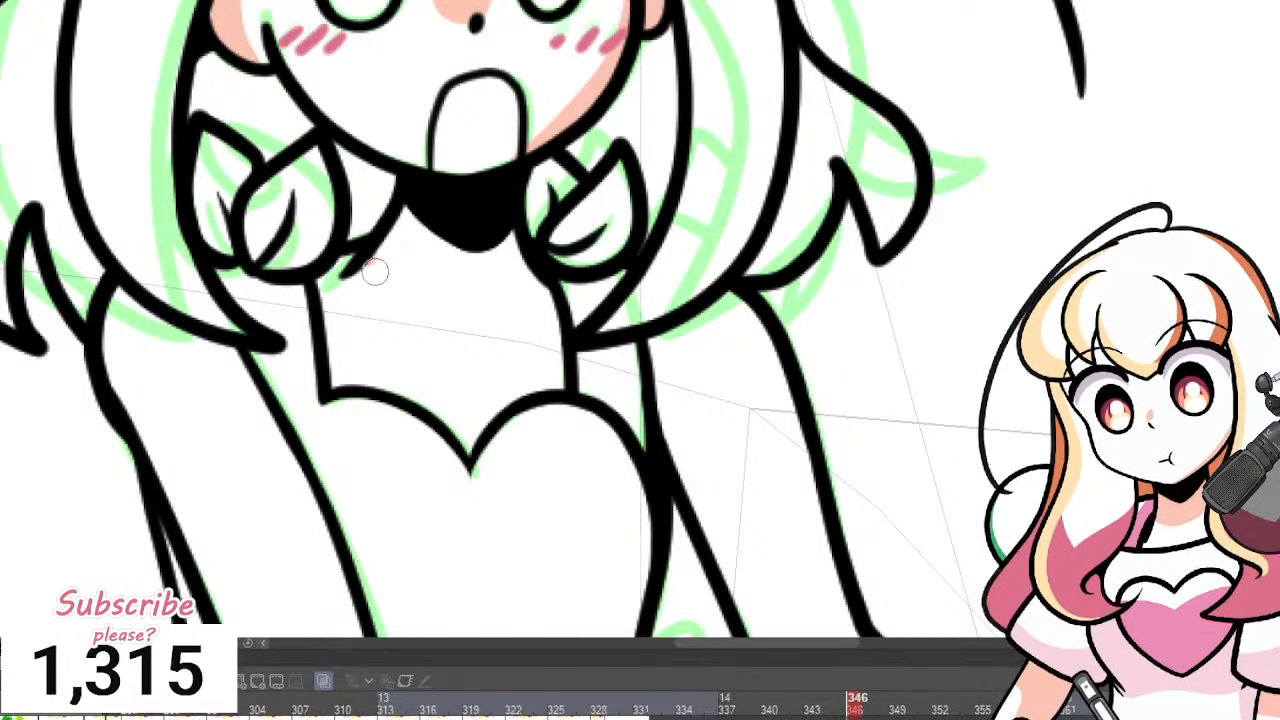
mouse_move(375, 272)
left_mouse_down()
mouse_move(519, 323)
mouse_move(523, 263)
left_mouse_up()
scroll(548, 250, "down", 3)
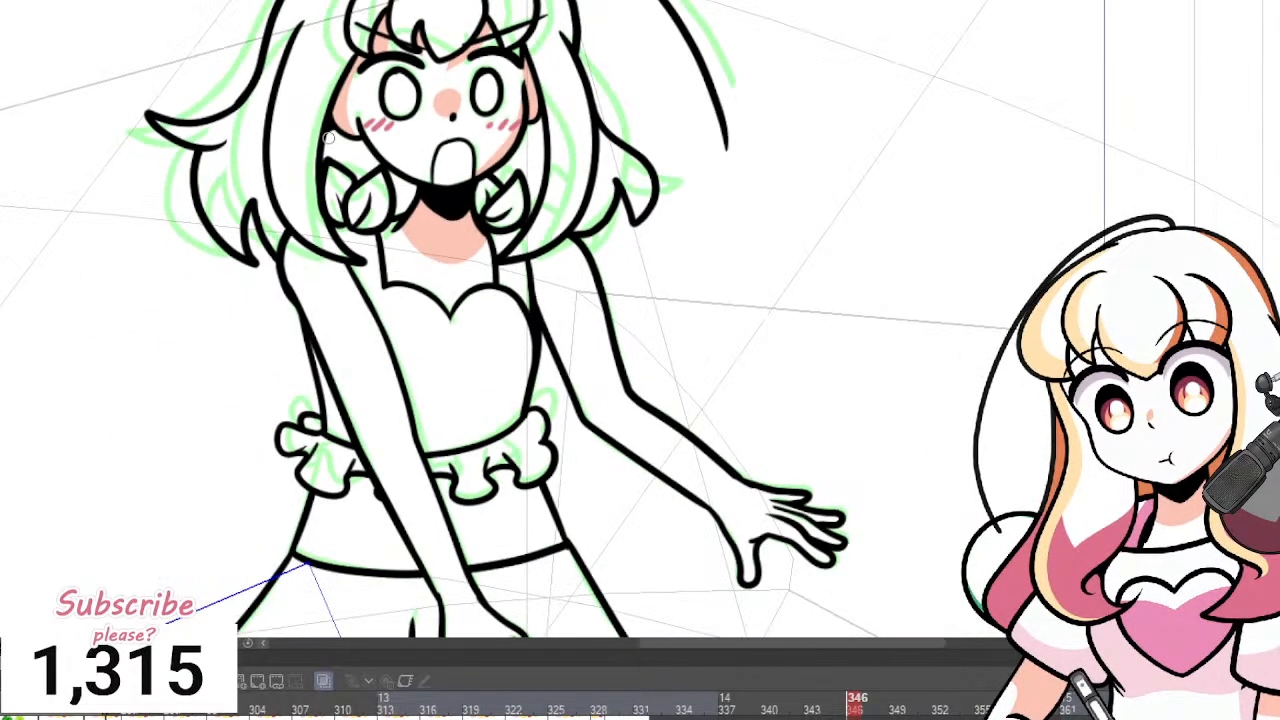
scroll(502, 468, "down", 3)
scroll(346, 282, "up", 5)
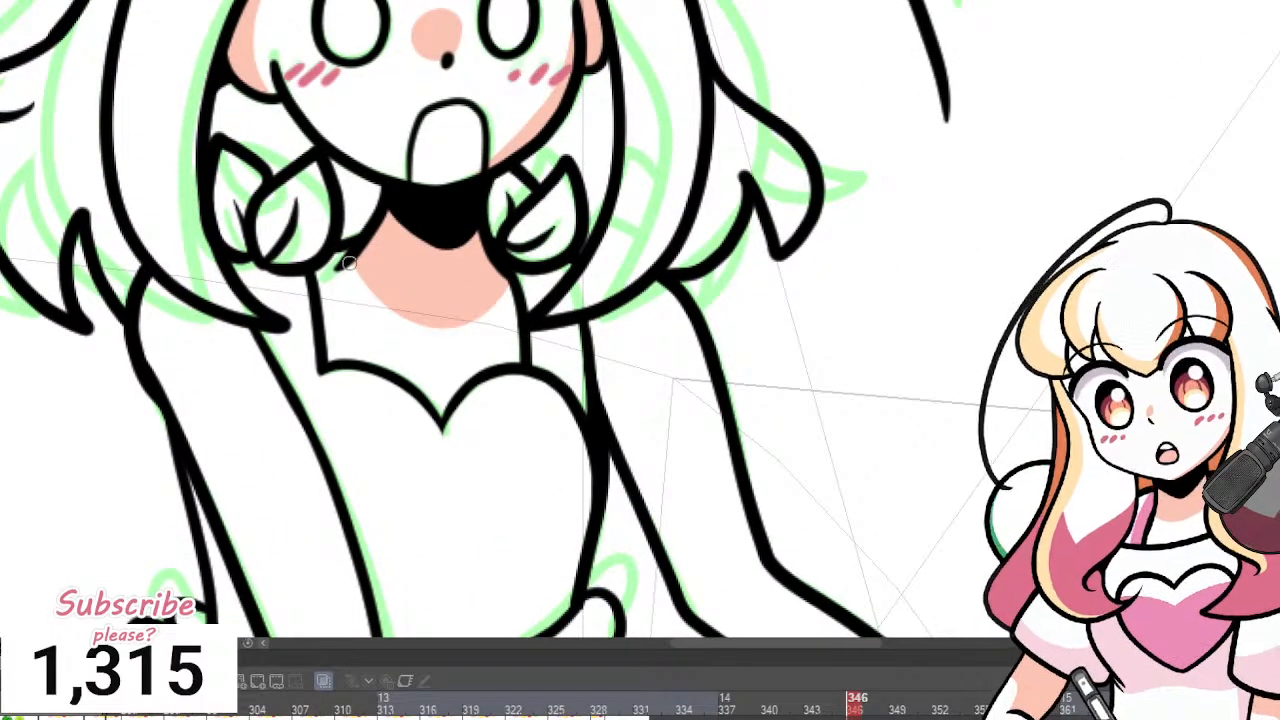
mouse_move(349, 262)
left_mouse_down()
mouse_move(464, 317)
mouse_move(521, 251)
left_mouse_up()
scroll(478, 298, "down", 1)
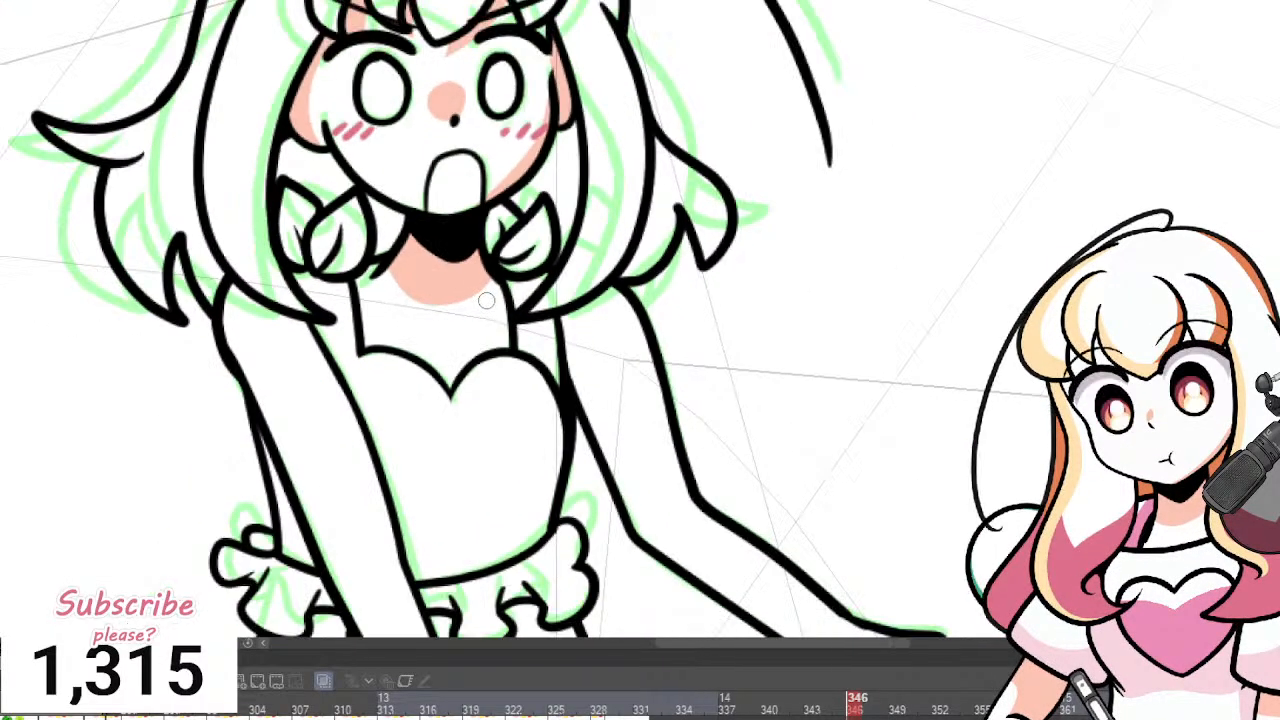
Draw upper teeth in the open mouth, fill its interior black and color the tongue peach-pink with a clean edge.
scroll(486, 300, "up", 3)
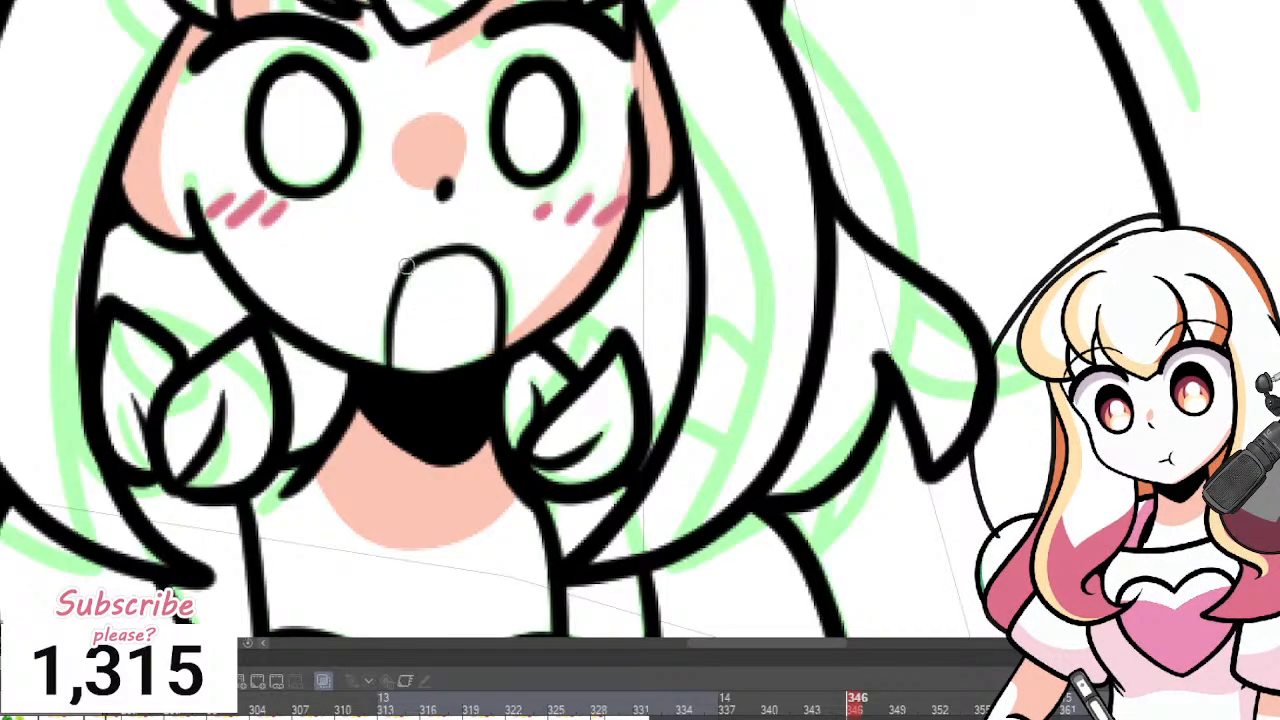
left_click_drag(405, 265, 500, 262)
mouse_move(422, 276)
left_mouse_down()
mouse_move(486, 315)
mouse_move(486, 368)
mouse_move(491, 284)
left_mouse_up()
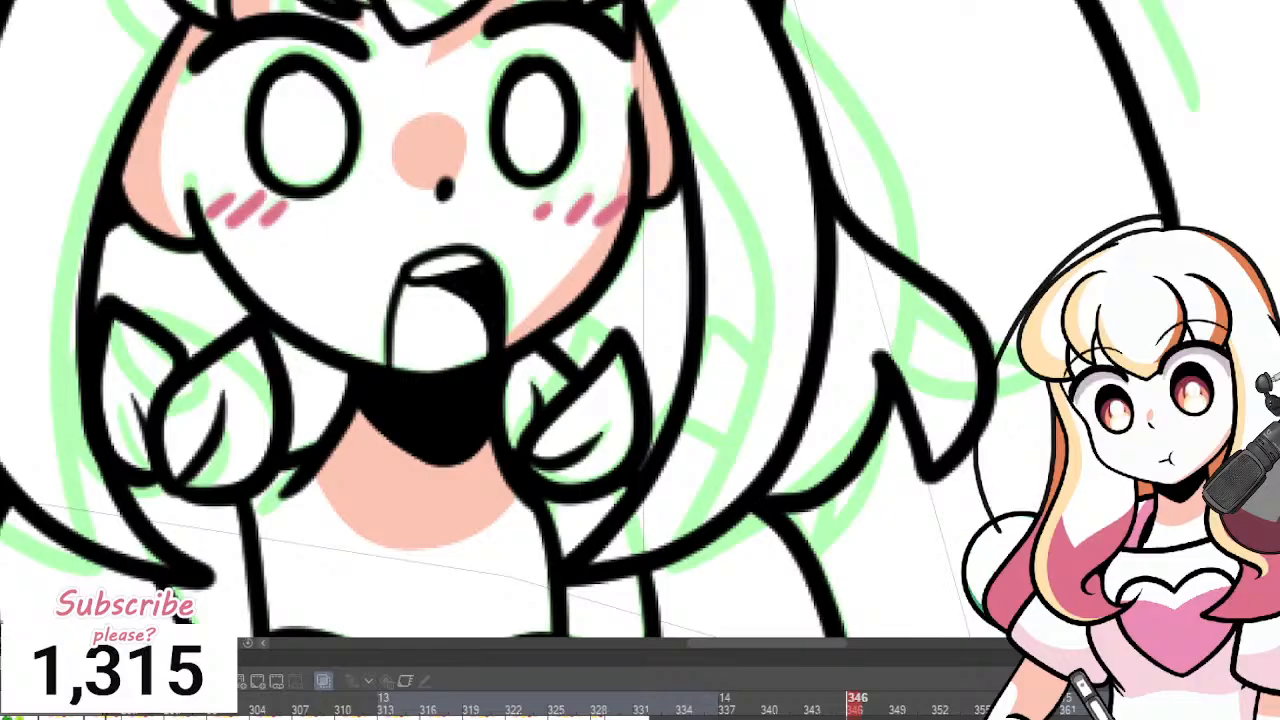
left_click(464, 342)
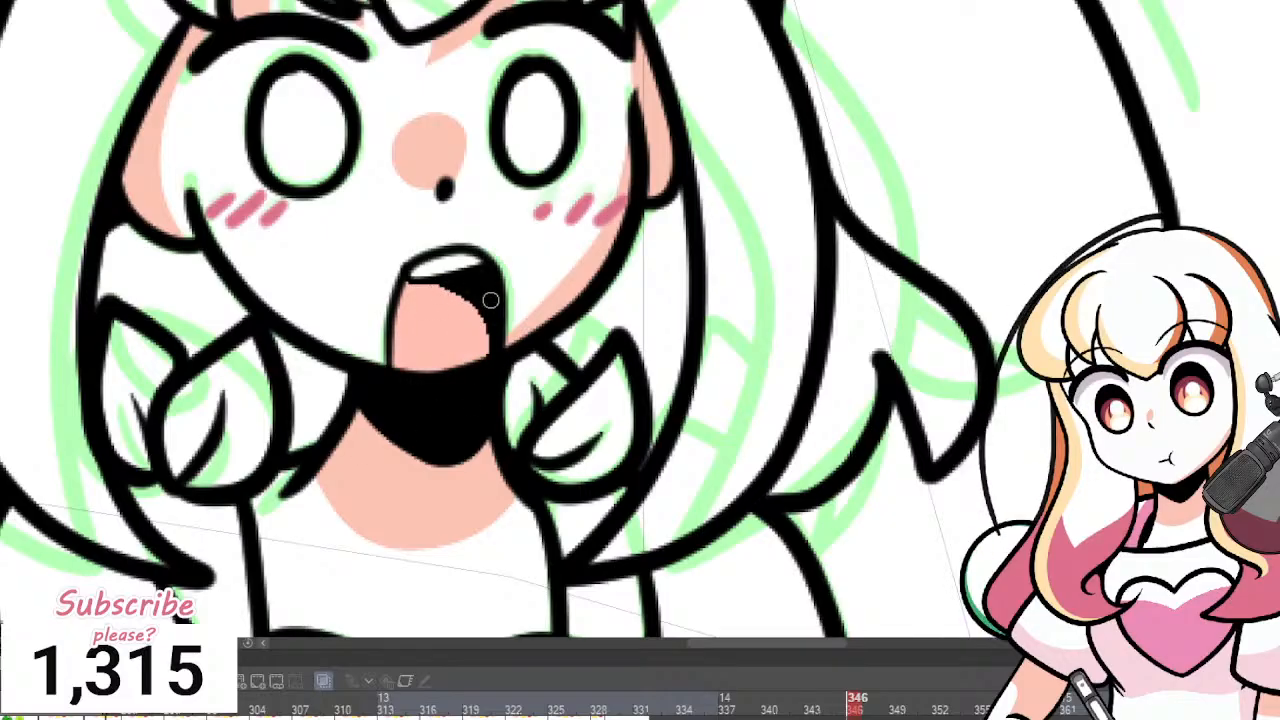
mouse_move(418, 293)
left_mouse_down()
mouse_move(485, 353)
mouse_move(476, 376)
mouse_move(460, 299)
mouse_move(491, 371)
left_mouse_up()
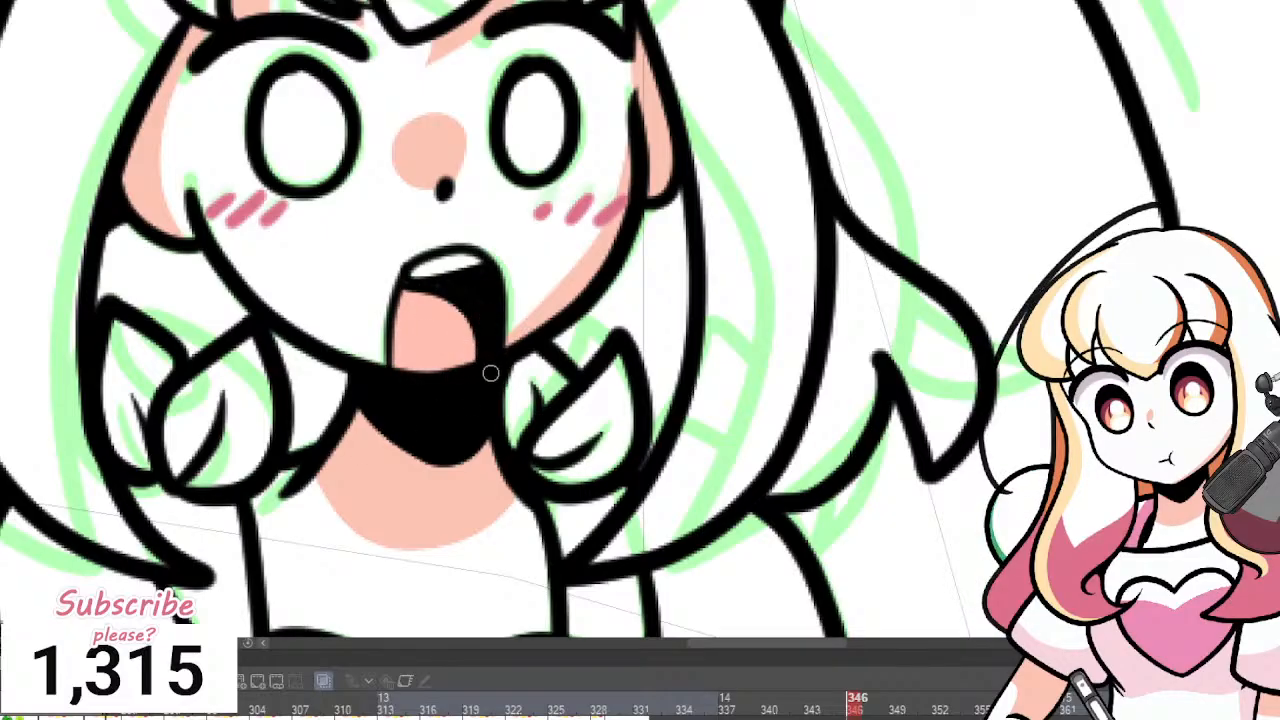
Fill both eyes with black and paint a dark maroon iris inside each one.
scroll(505, 283, "down", 5)
scroll(472, 162, "up", 5)
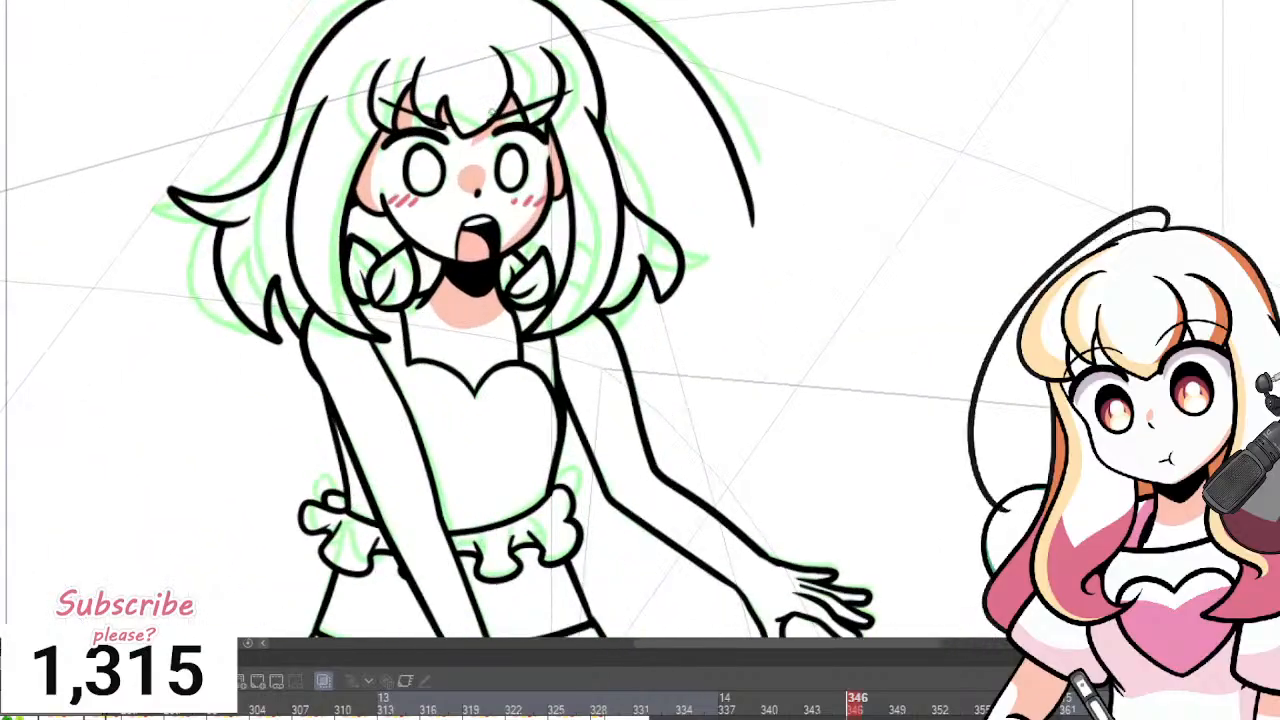
scroll(472, 162, "up", 1)
left_click(360, 245)
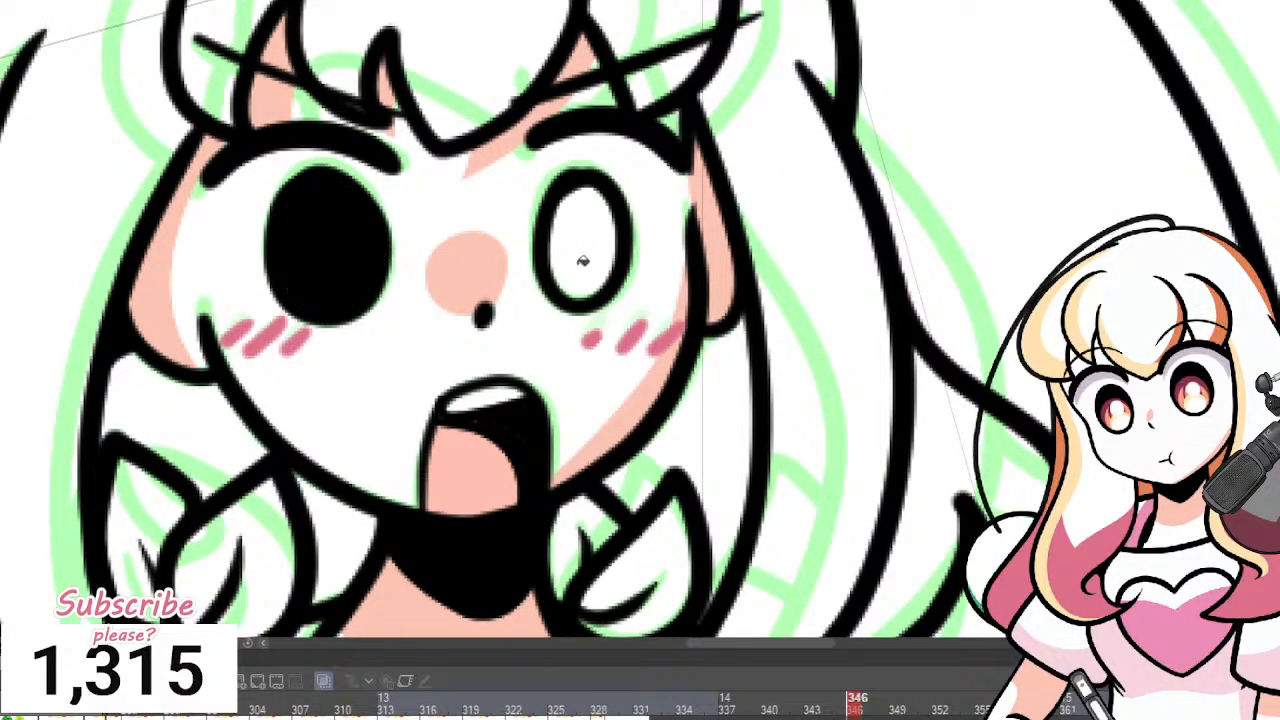
left_click(584, 261)
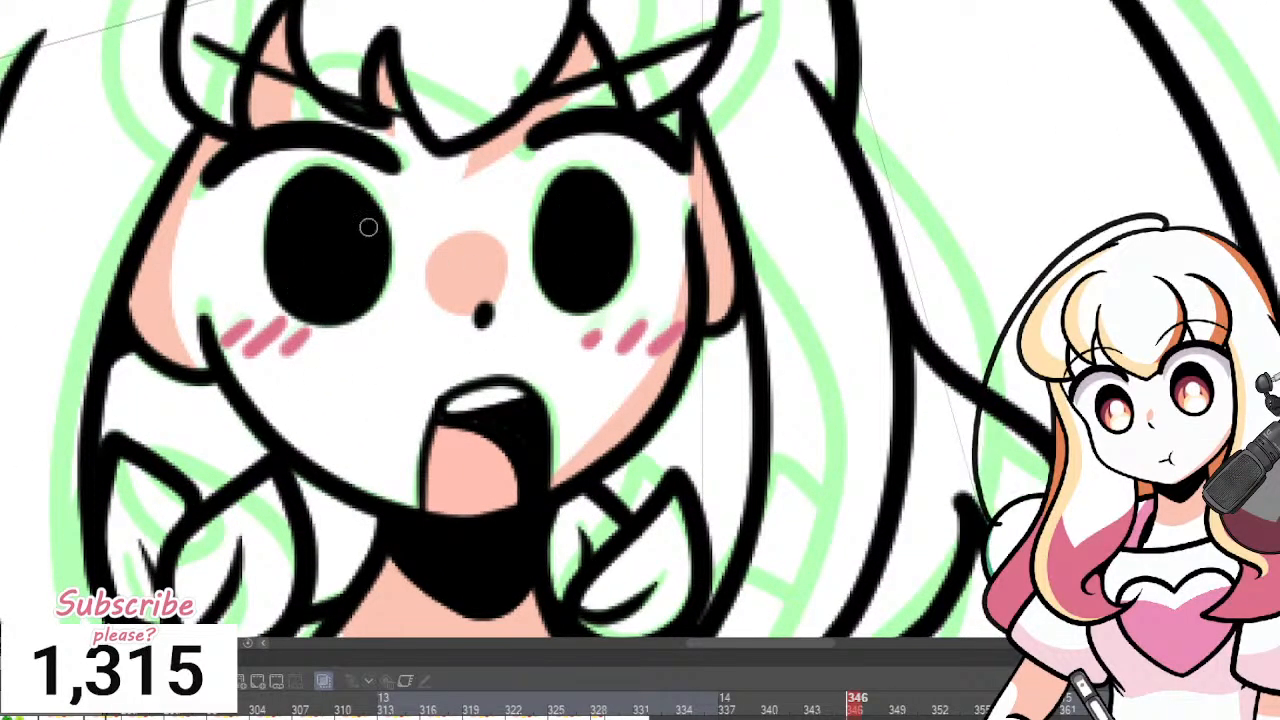
mouse_move(303, 266)
left_mouse_down()
mouse_move(337, 283)
mouse_move(322, 231)
mouse_move(320, 277)
left_mouse_up()
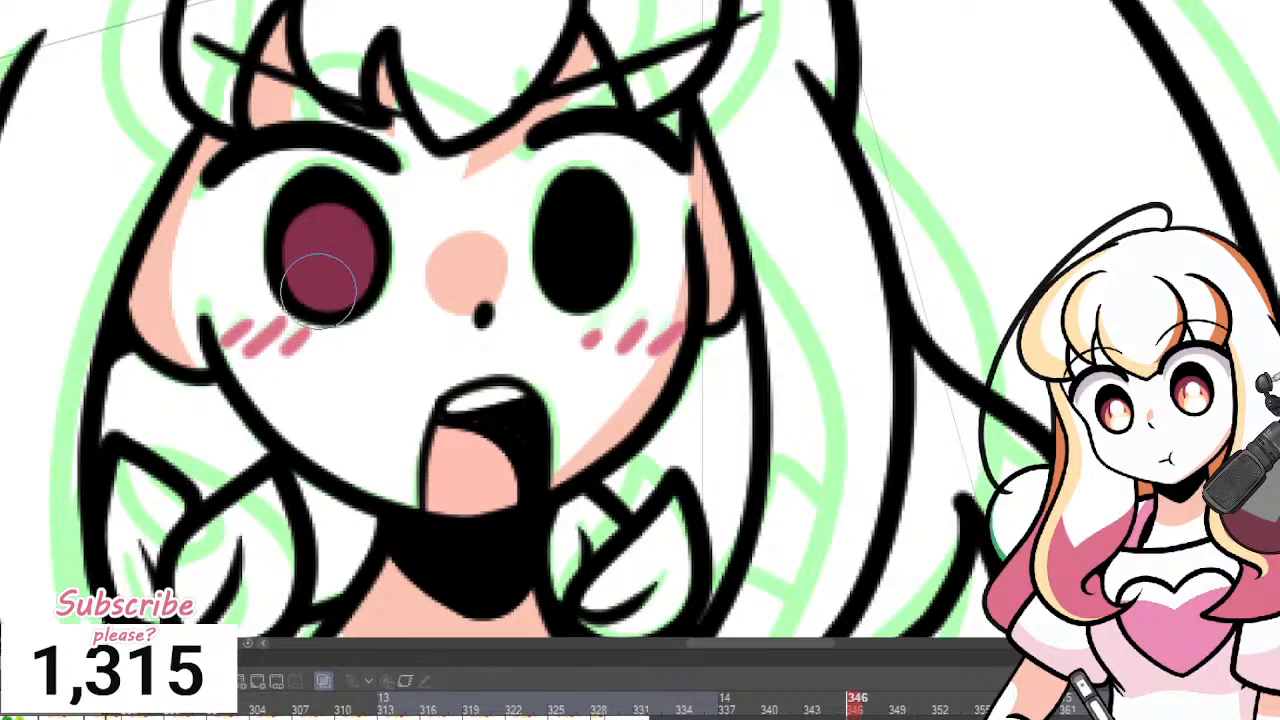
left_click_drag(591, 249, 575, 277)
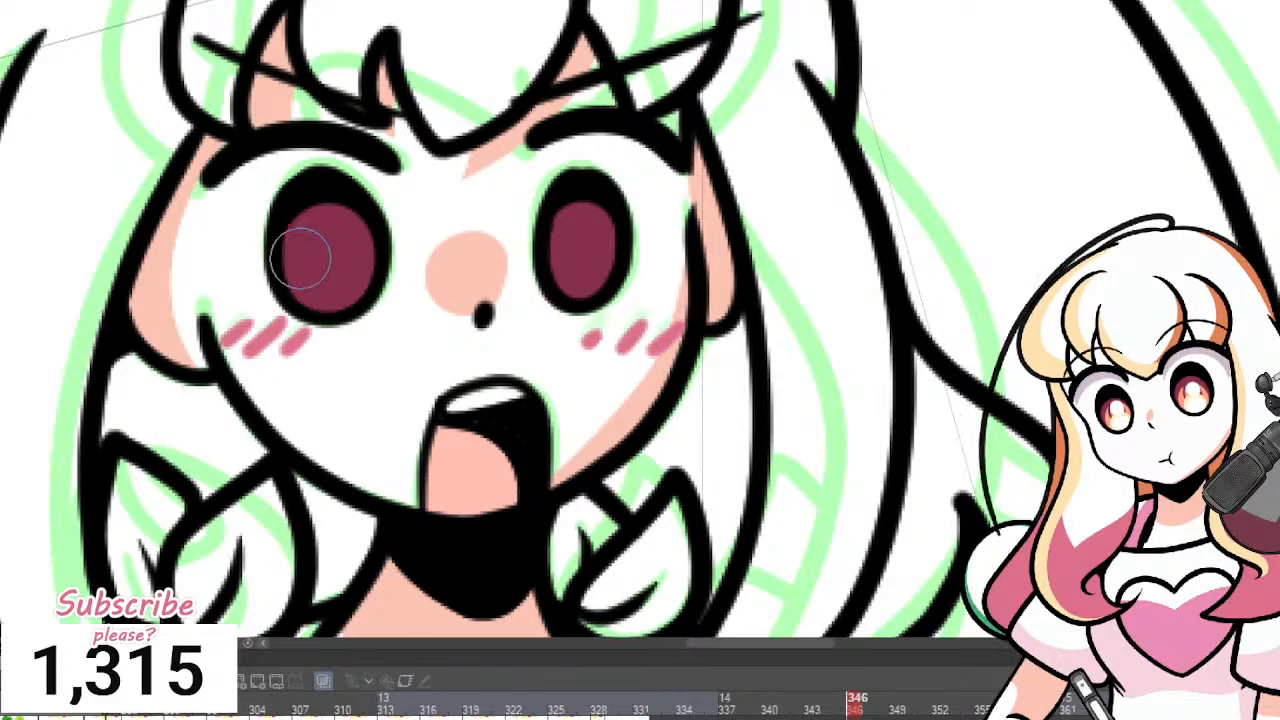
Color the lower part of both irises orange and paint a dark maroon oval pupil in each.
mouse_move(300, 257)
left_mouse_down()
mouse_move(329, 251)
mouse_move(320, 286)
left_mouse_up()
mouse_move(600, 245)
left_mouse_down()
mouse_move(569, 261)
mouse_move(577, 293)
mouse_move(585, 235)
left_mouse_up()
key("ctrl+z")
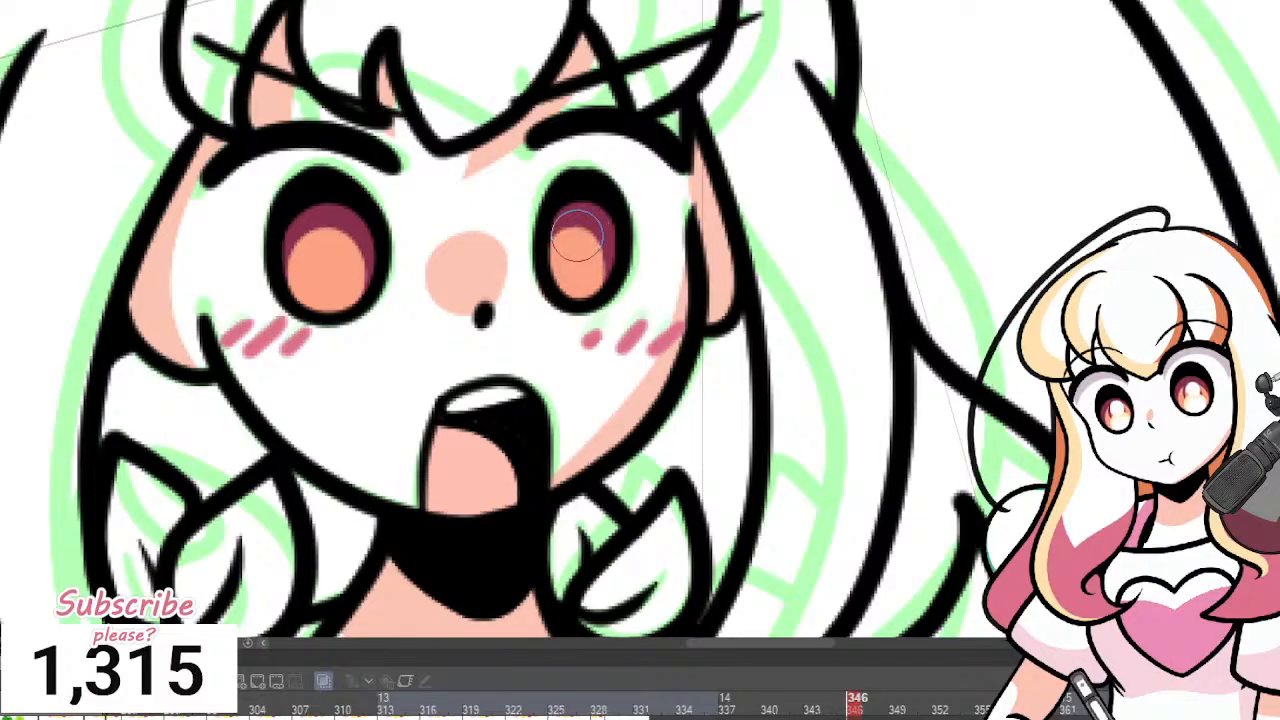
left_click(579, 234)
key("ctrl+z")
mouse_move(578, 231)
left_mouse_down()
mouse_move(582, 272)
mouse_move(581, 228)
mouse_move(584, 238)
left_mouse_up()
key("ctrl+z")
mouse_move(320, 232)
left_mouse_down()
mouse_move(337, 230)
mouse_move(337, 251)
mouse_move(340, 234)
left_mouse_up()
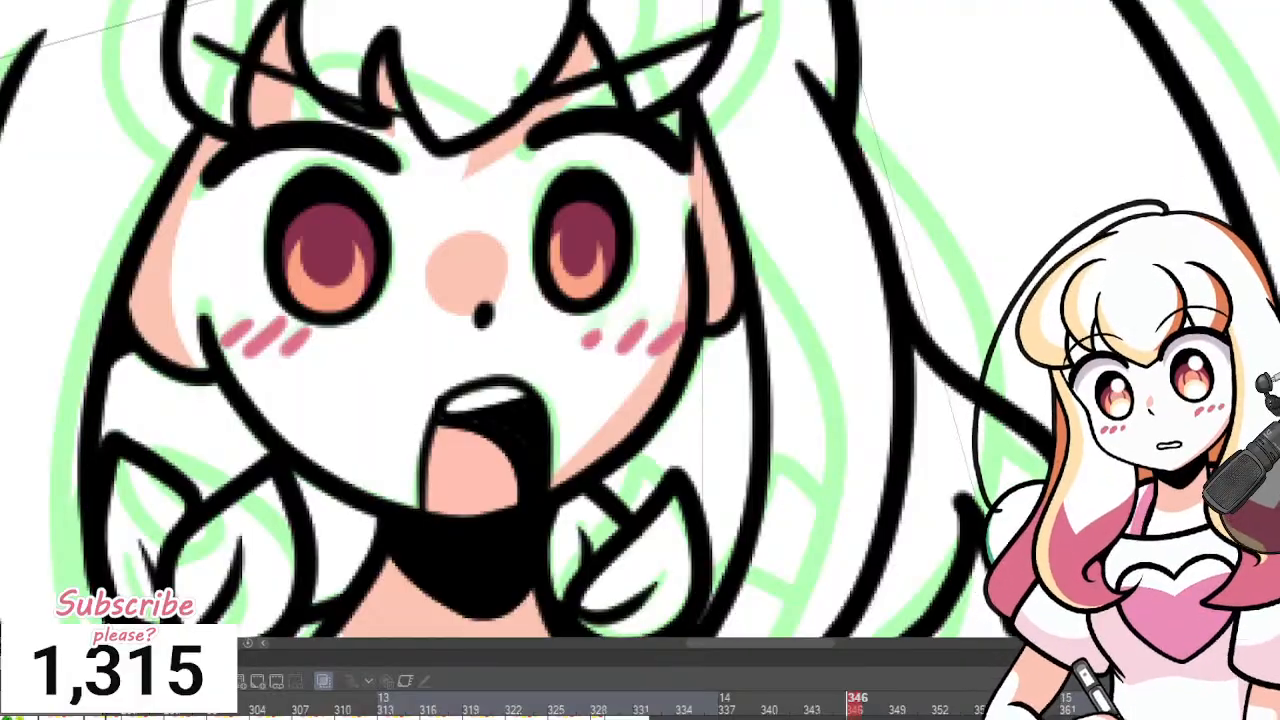
Paint an orange center inside each pupil, leaving a thin maroon ring around it.
left_click_drag(329, 244, 321, 261)
key("ctrl+z")
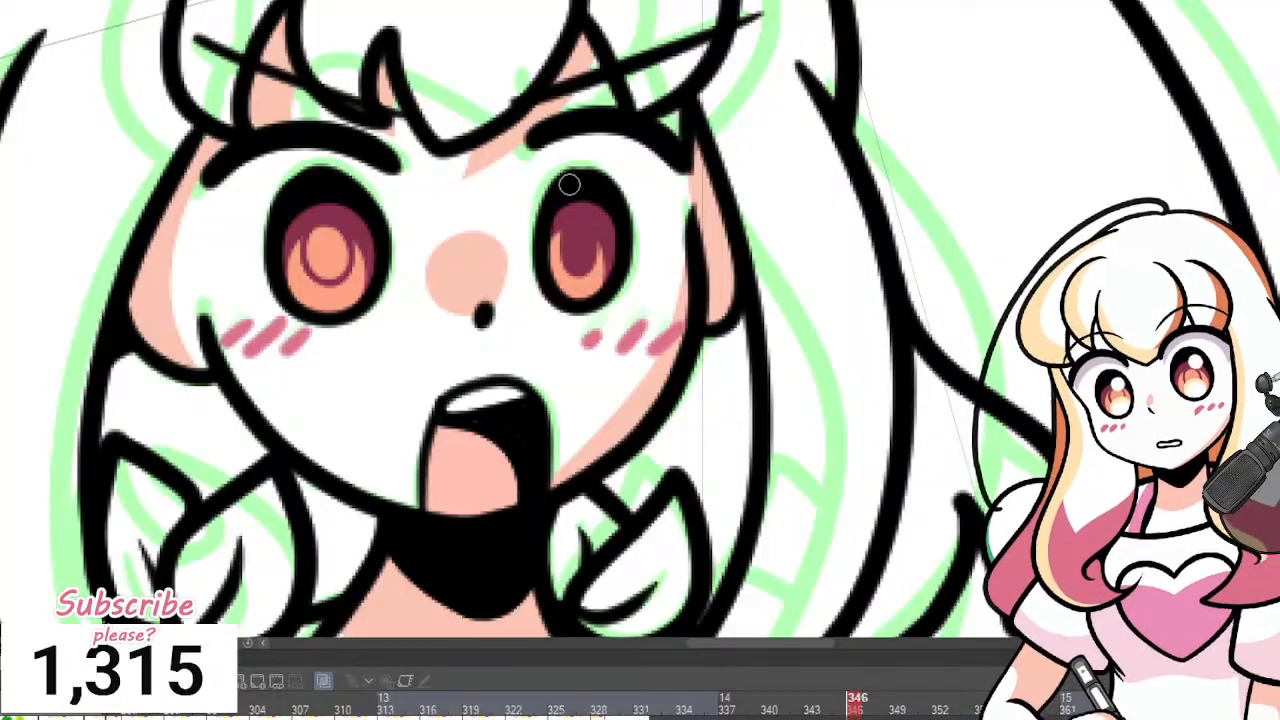
left_click_drag(574, 258, 574, 238)
key("ctrl+z")
key("ctrl+z")
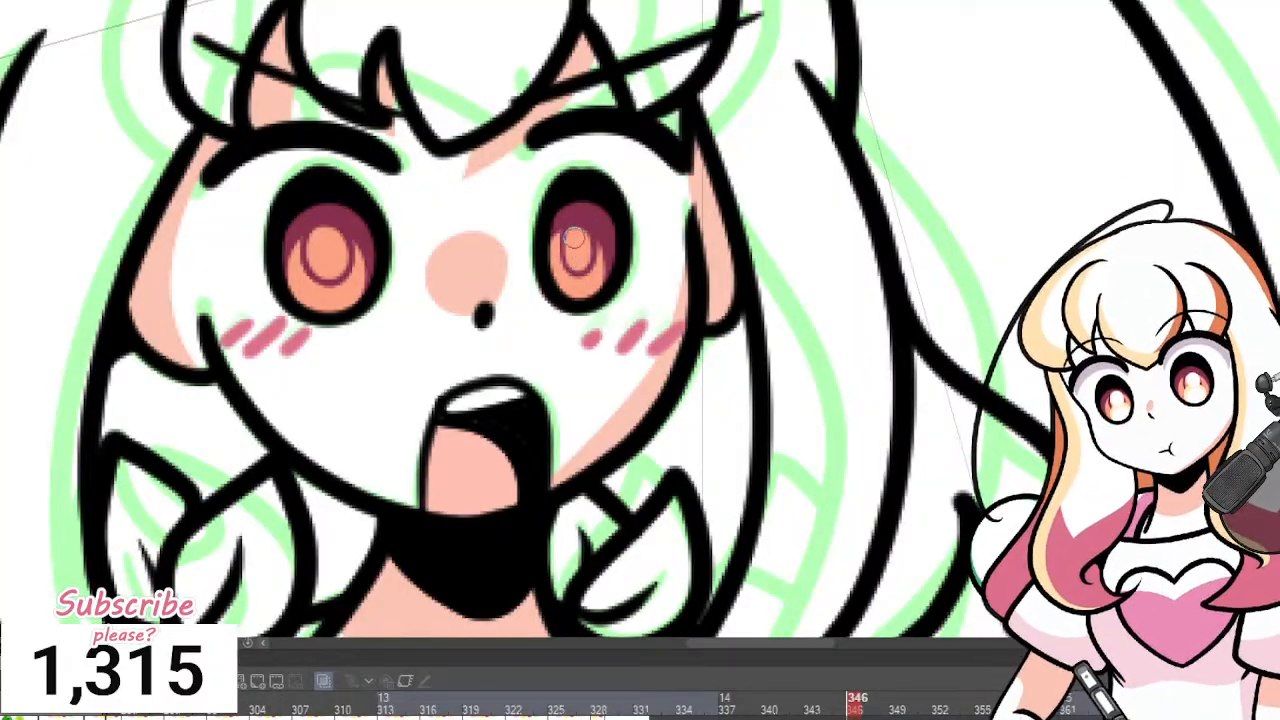
Paint a pale yellow glow over the bottom of both irises.
scroll(519, 283, "down", 3)
scroll(519, 283, "up", 4)
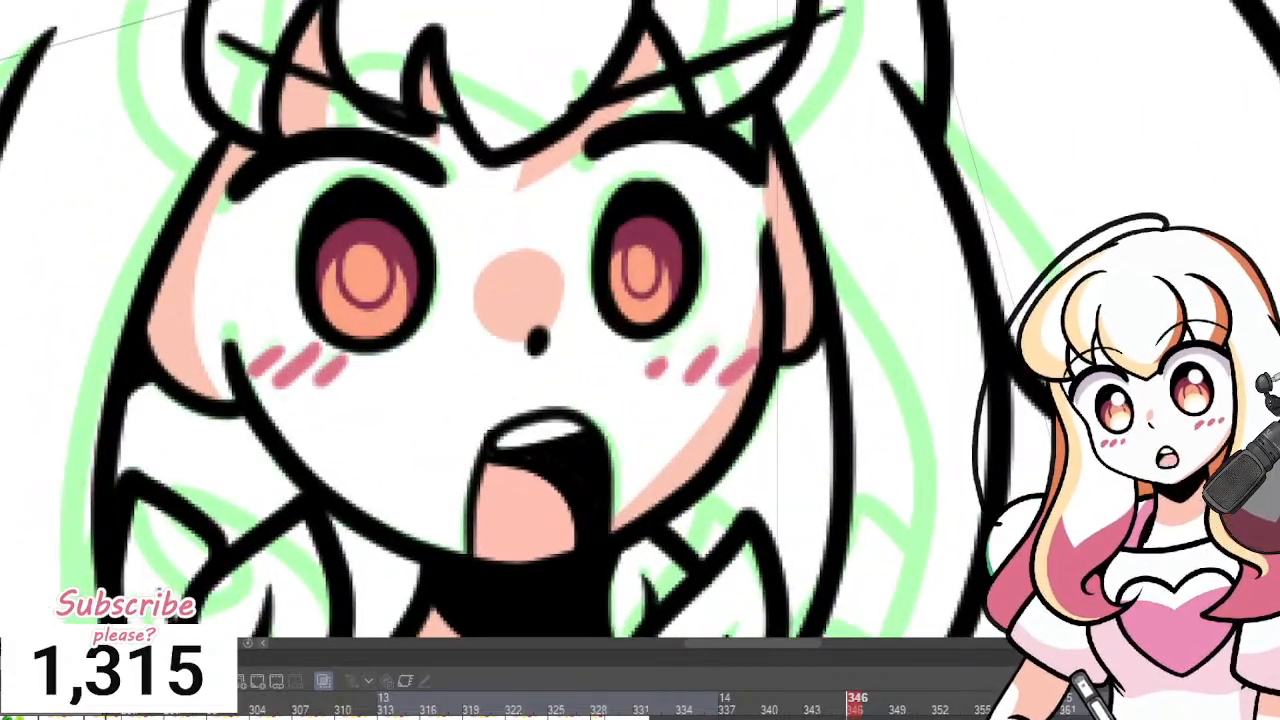
scroll(792, 284, "up", 2)
mouse_move(262, 292)
left_mouse_down()
mouse_move(282, 345)
mouse_move(269, 277)
mouse_move(215, 304)
mouse_move(240, 352)
mouse_move(292, 325)
mouse_move(260, 300)
left_mouse_up()
mouse_move(600, 278)
left_mouse_down()
mouse_move(571, 309)
mouse_move(604, 270)
mouse_move(570, 316)
mouse_move(611, 302)
mouse_move(590, 280)
mouse_move(604, 316)
left_mouse_up()
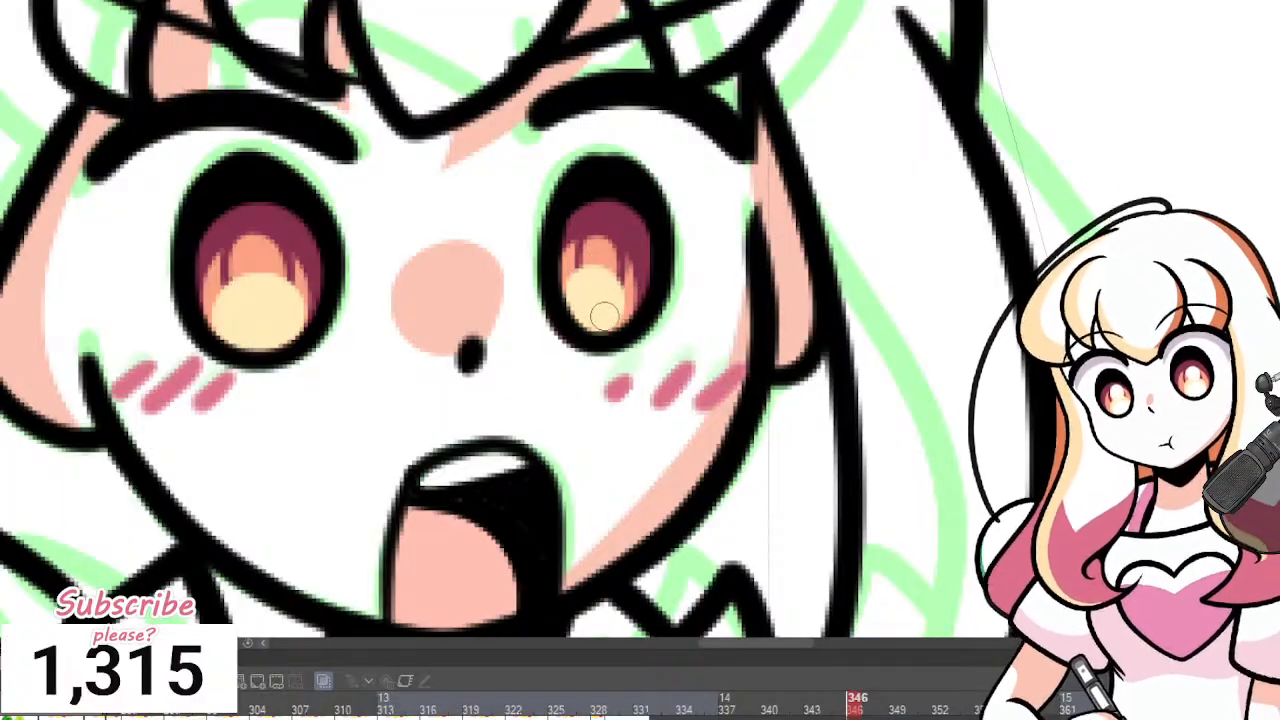
Add white highlights at the top and bottom of both eyes.
mouse_move(243, 300)
left_mouse_down()
mouse_move(229, 337)
mouse_move(263, 318)
left_mouse_up()
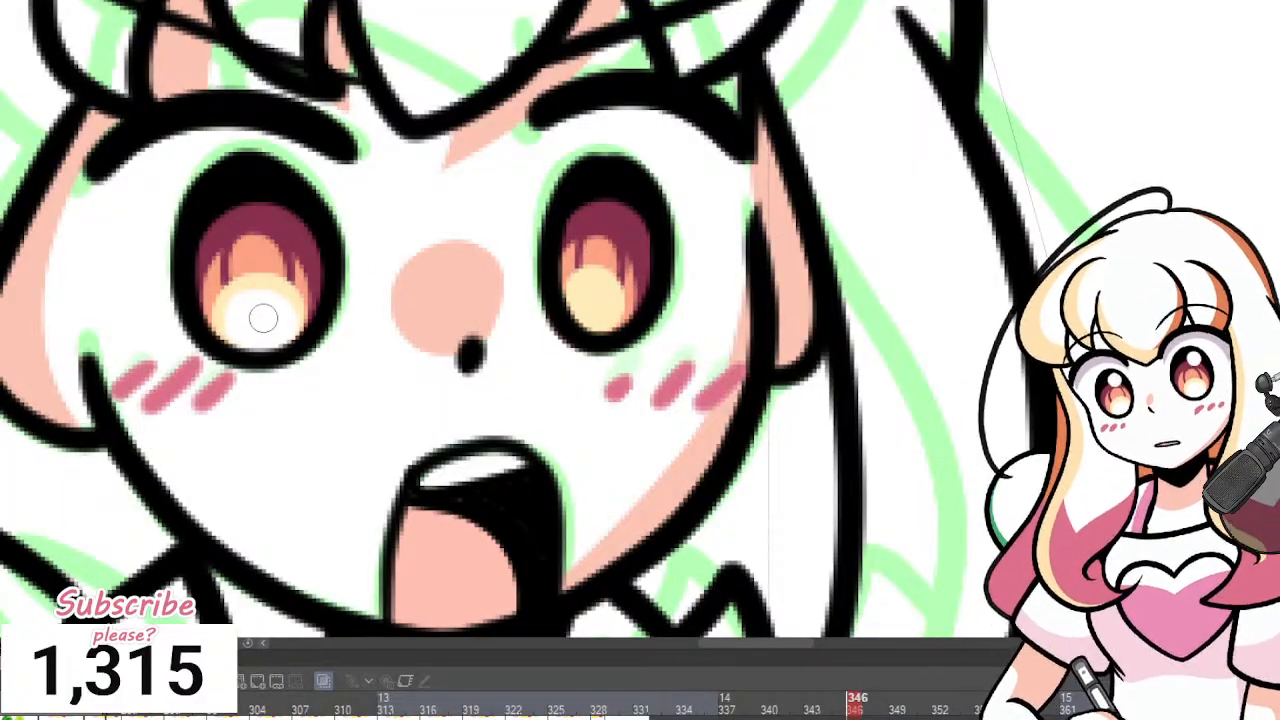
mouse_move(245, 204)
left_mouse_down()
mouse_move(252, 236)
mouse_move(274, 211)
left_mouse_up()
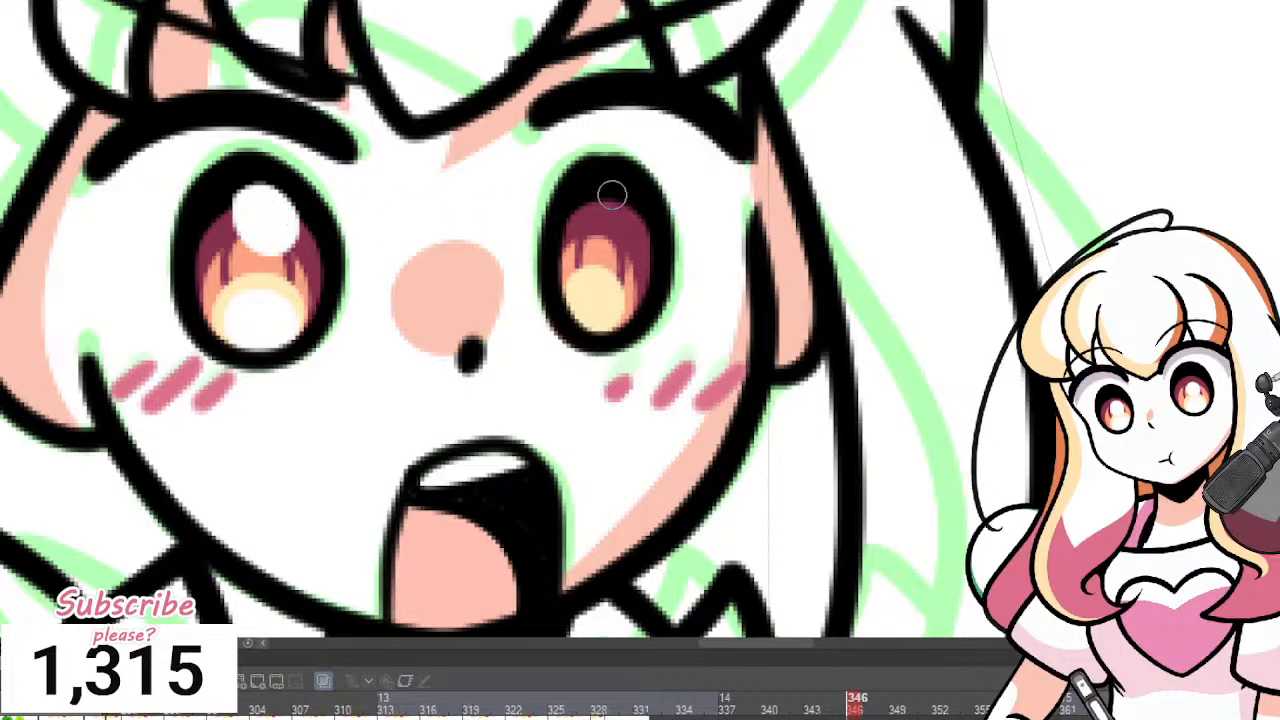
mouse_move(612, 194)
left_mouse_down()
mouse_move(621, 236)
mouse_move(606, 206)
left_mouse_up()
mouse_move(587, 279)
left_mouse_down()
mouse_move(593, 322)
mouse_move(575, 303)
left_mouse_up()
Paint a lavender shadow beneath the upper lash line of the eye on the left and trim its outer edge.
scroll(671, 289, "down", 6)
scroll(640, 240, "up", 2)
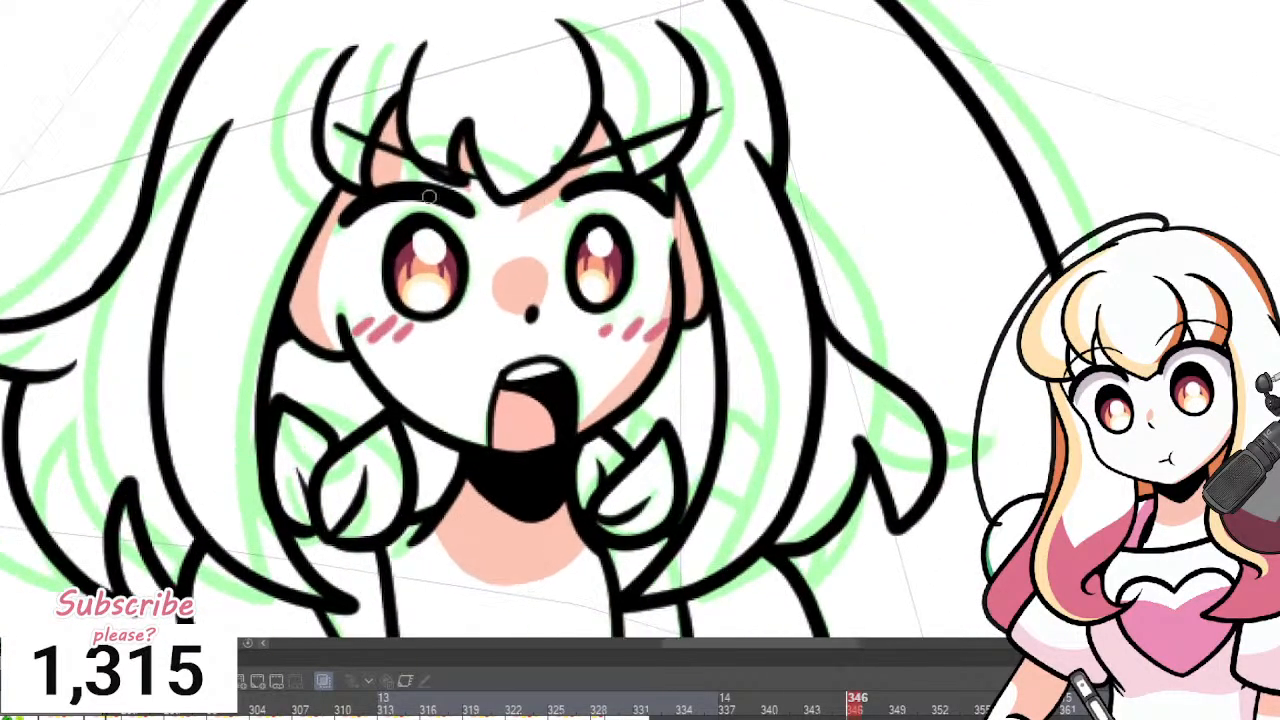
scroll(428, 196, "up", 2)
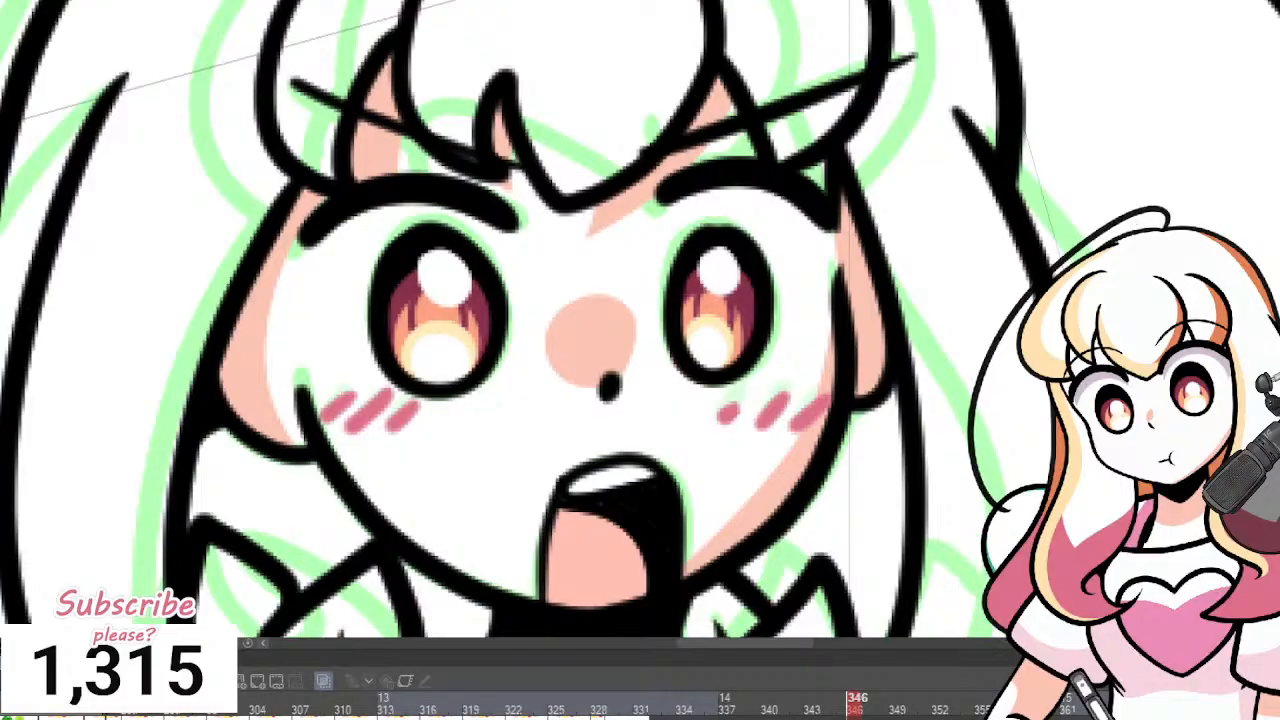
scroll(188, 407, "down", 1)
scroll(819, 282, "up", 1)
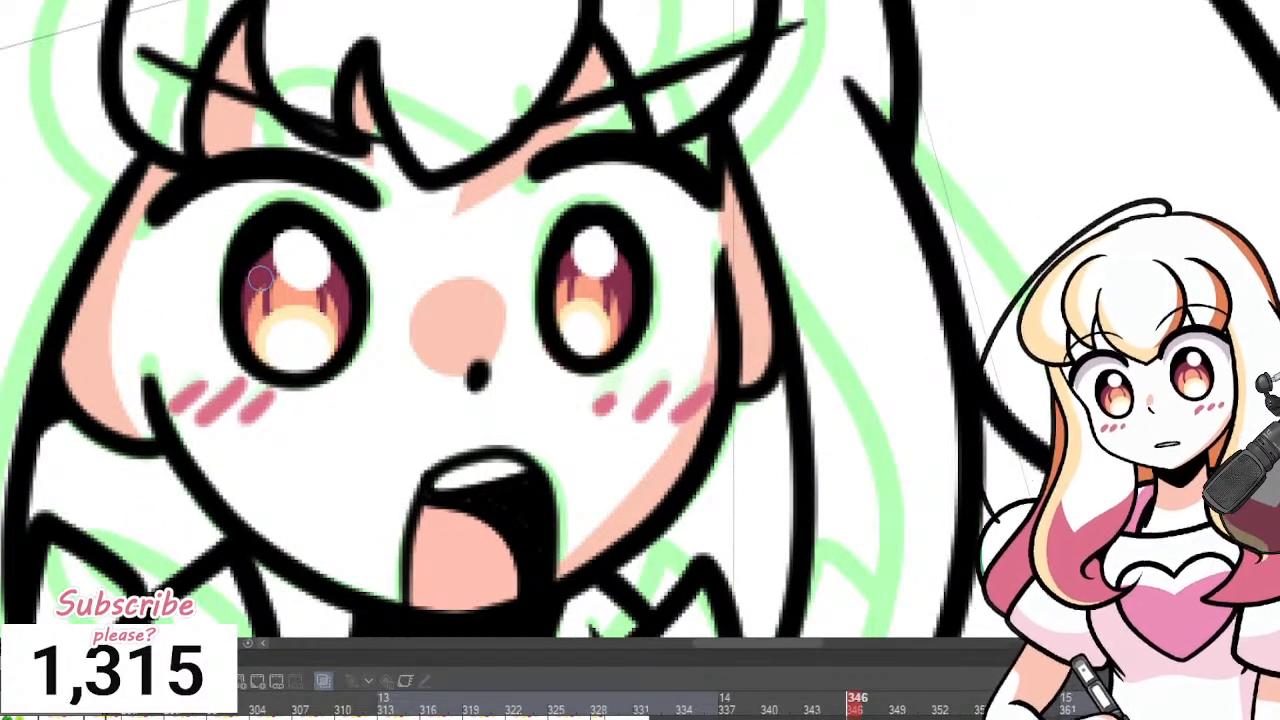
mouse_move(145, 265)
left_mouse_down()
mouse_move(163, 243)
mouse_move(265, 205)
left_mouse_up()
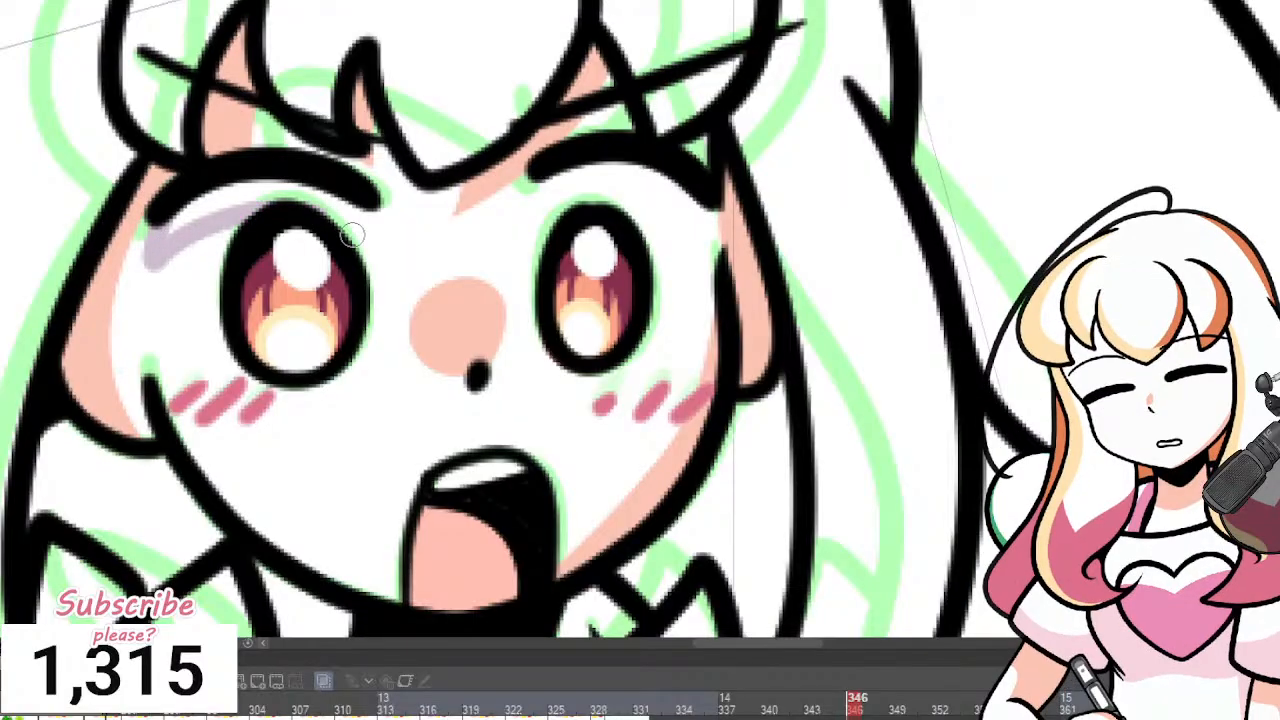
mouse_move(363, 243)
left_mouse_down()
mouse_move(369, 196)
mouse_move(290, 184)
mouse_move(263, 199)
left_mouse_up()
key("g")
left_click(249, 190)
key("e")
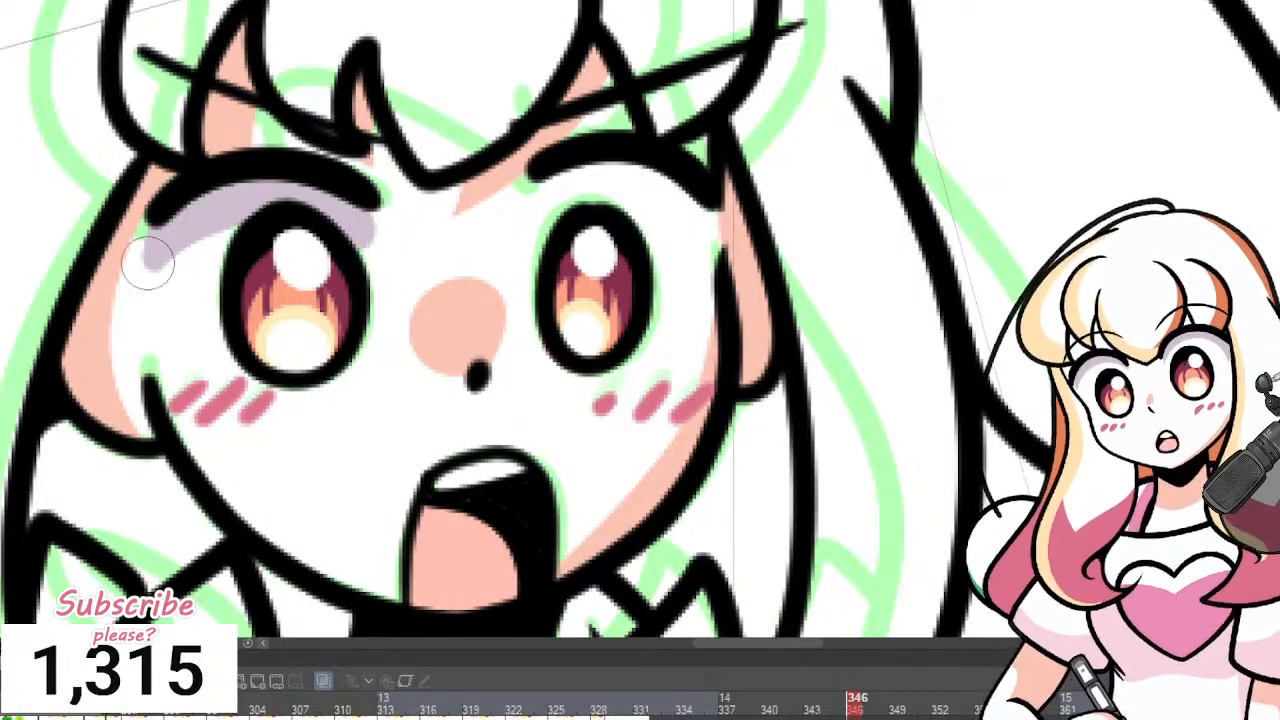
mouse_move(146, 230)
left_mouse_down()
mouse_move(142, 271)
mouse_move(183, 298)
mouse_move(214, 235)
left_mouse_up()
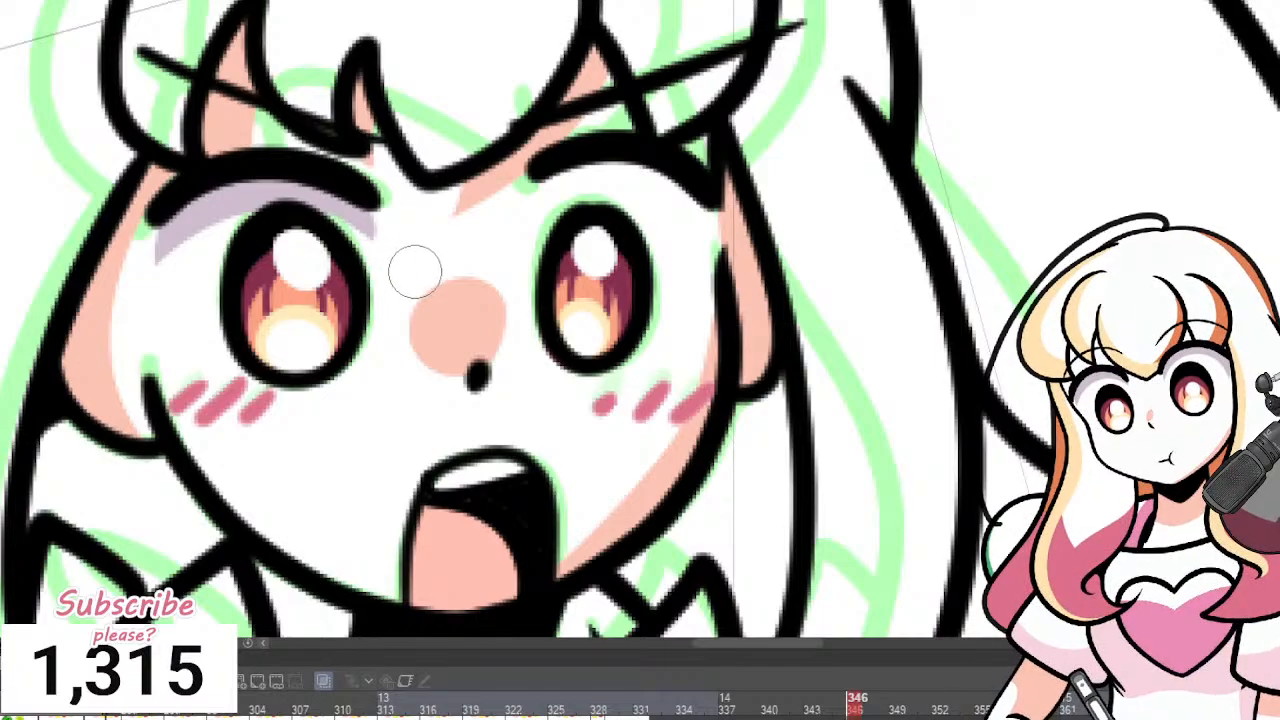
Paint a matching lavender shadow beneath the upper lash line of the eye on the right and clean its edges.
key("p")
mouse_move(533, 206)
left_mouse_down()
mouse_move(682, 191)
mouse_move(722, 246)
left_mouse_up()
key("ctrl+z")
mouse_move(530, 214)
left_mouse_down()
mouse_move(686, 220)
mouse_move(703, 243)
left_mouse_up()
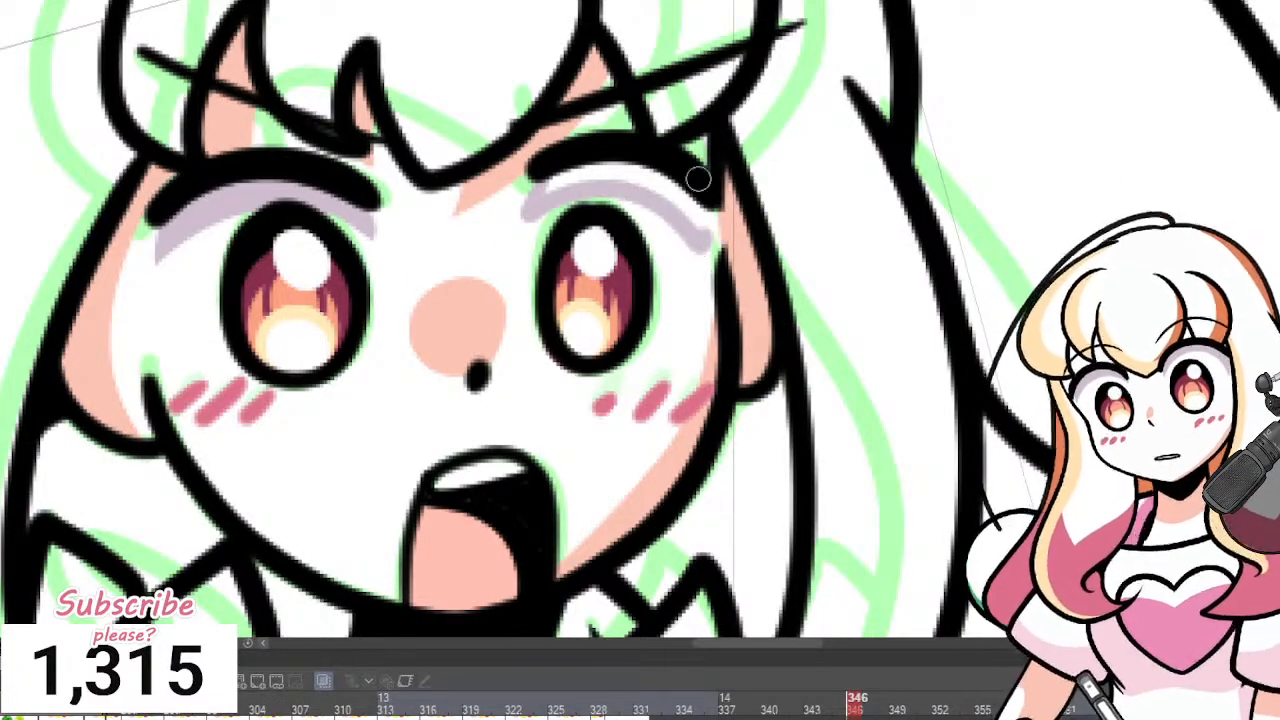
left_click_drag(698, 179, 703, 228)
key("g")
left_click(636, 177)
key("e")
mouse_move(541, 184)
left_mouse_down()
mouse_move(515, 264)
mouse_move(517, 240)
mouse_move(640, 204)
left_mouse_up()
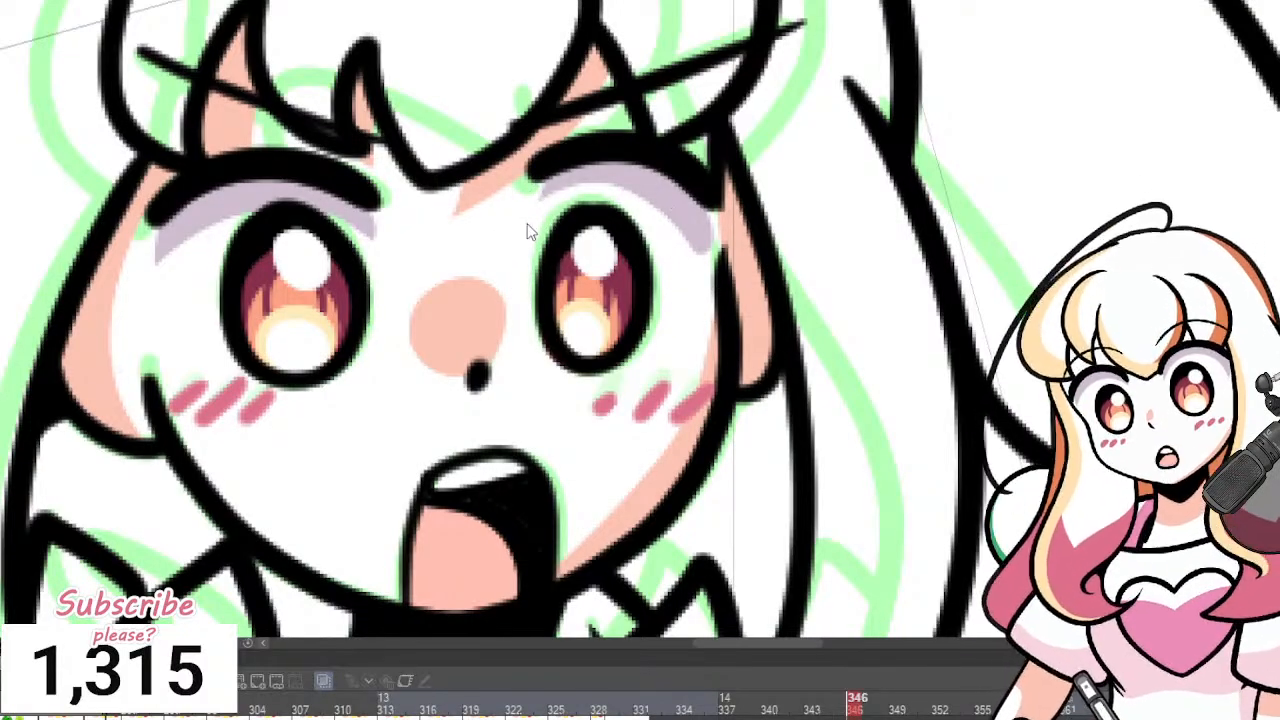
Outline and fill the lower part of the bodice in pink, leaving the bust and a strip above the waistline white.
scroll(697, 197, "down", 1)
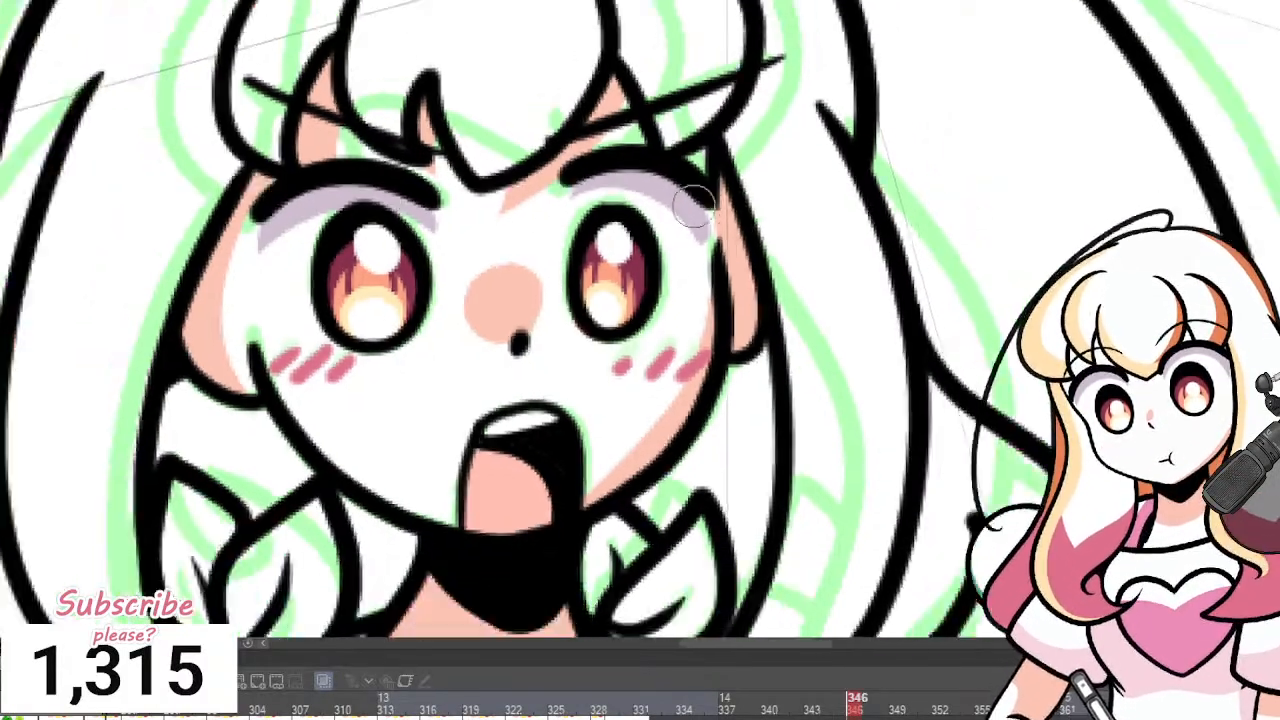
scroll(697, 197, "down", 3)
scroll(604, 311, "up", 4)
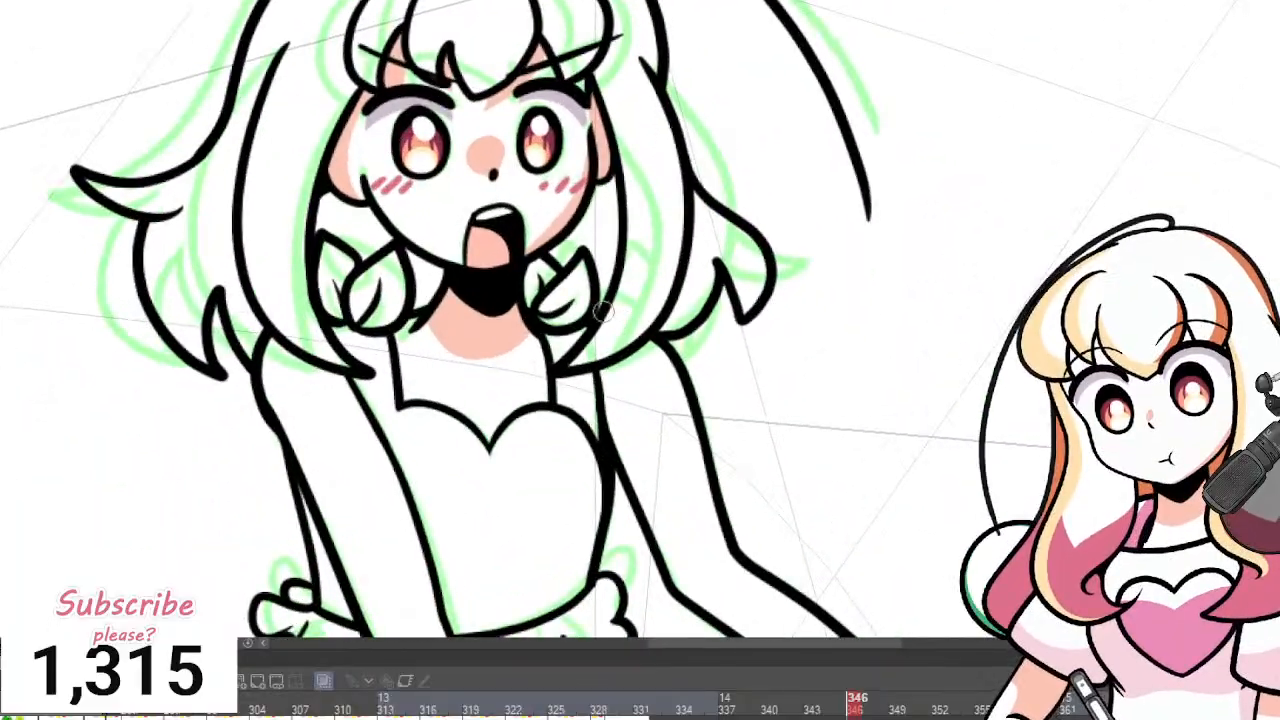
scroll(495, 290, "up", 1)
scroll(450, 266, "down", 3)
scroll(496, 292, "up", 2)
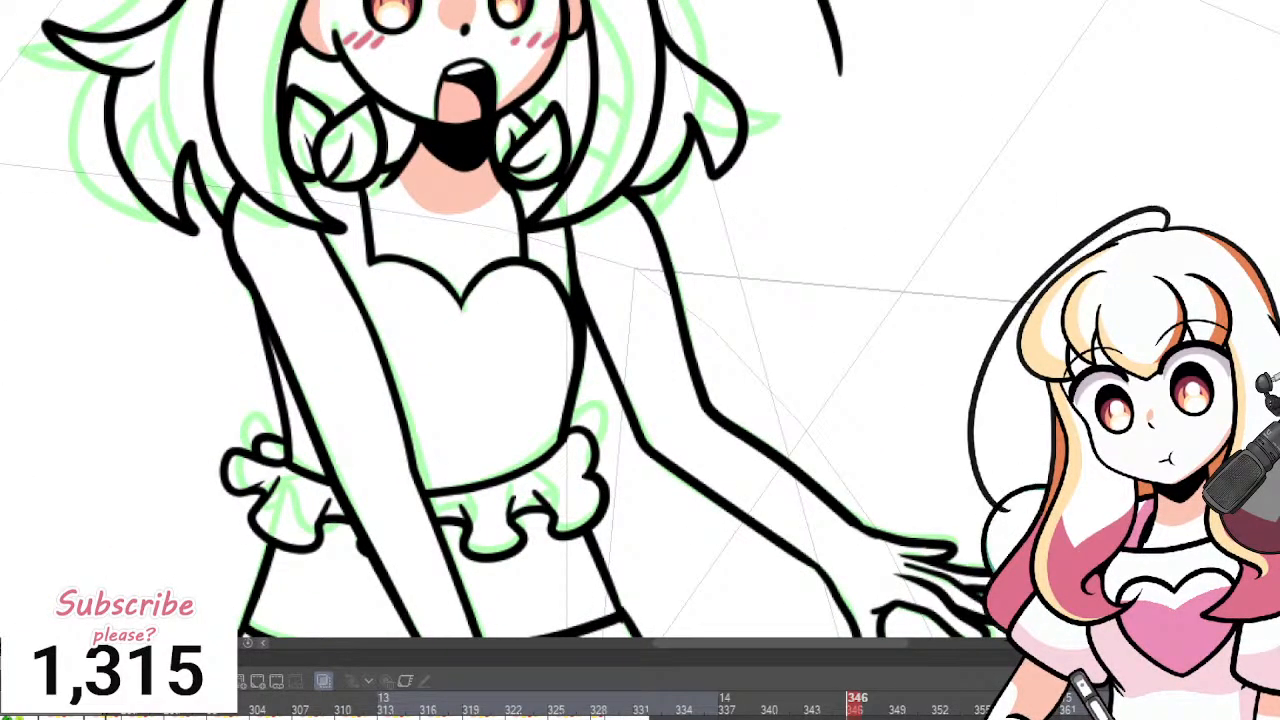
mouse_move(384, 346)
left_mouse_down()
mouse_move(520, 368)
mouse_move(572, 360)
left_mouse_up()
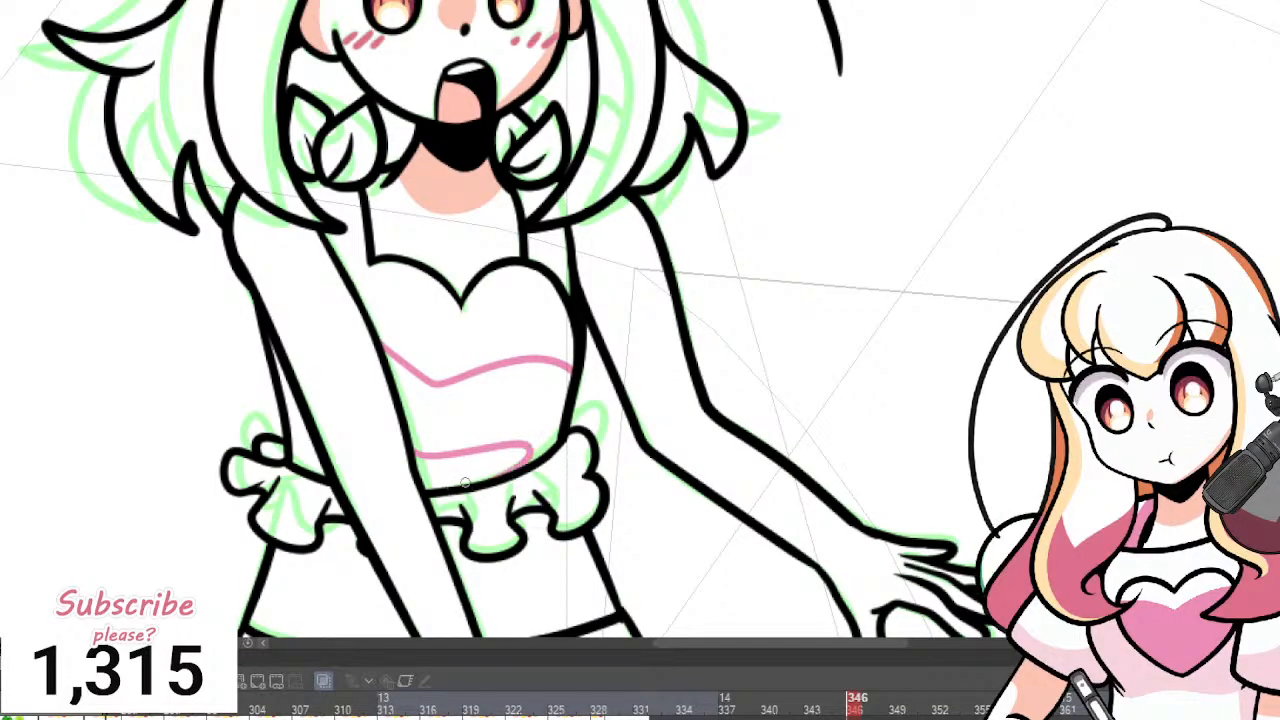
left_click(543, 405)
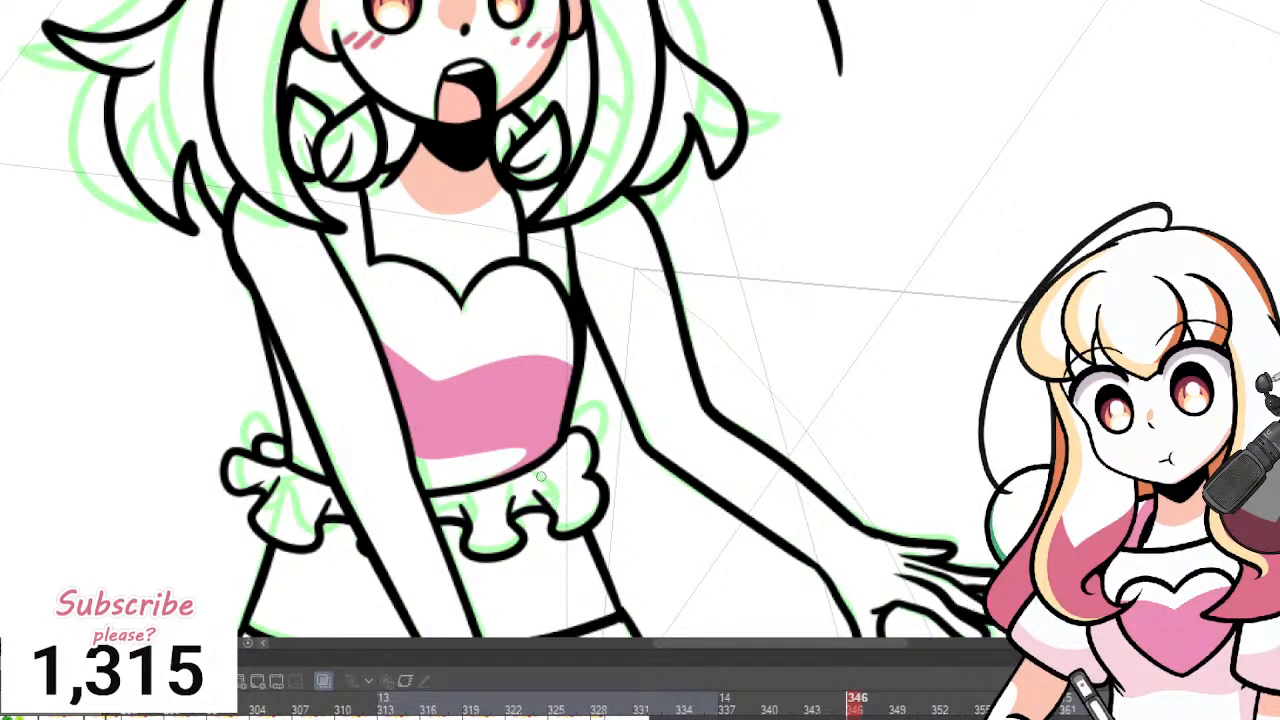
Shade the waist ruffle pink on both sides of the front arm, leaving small white highlights along the folds.
left_click(575, 455)
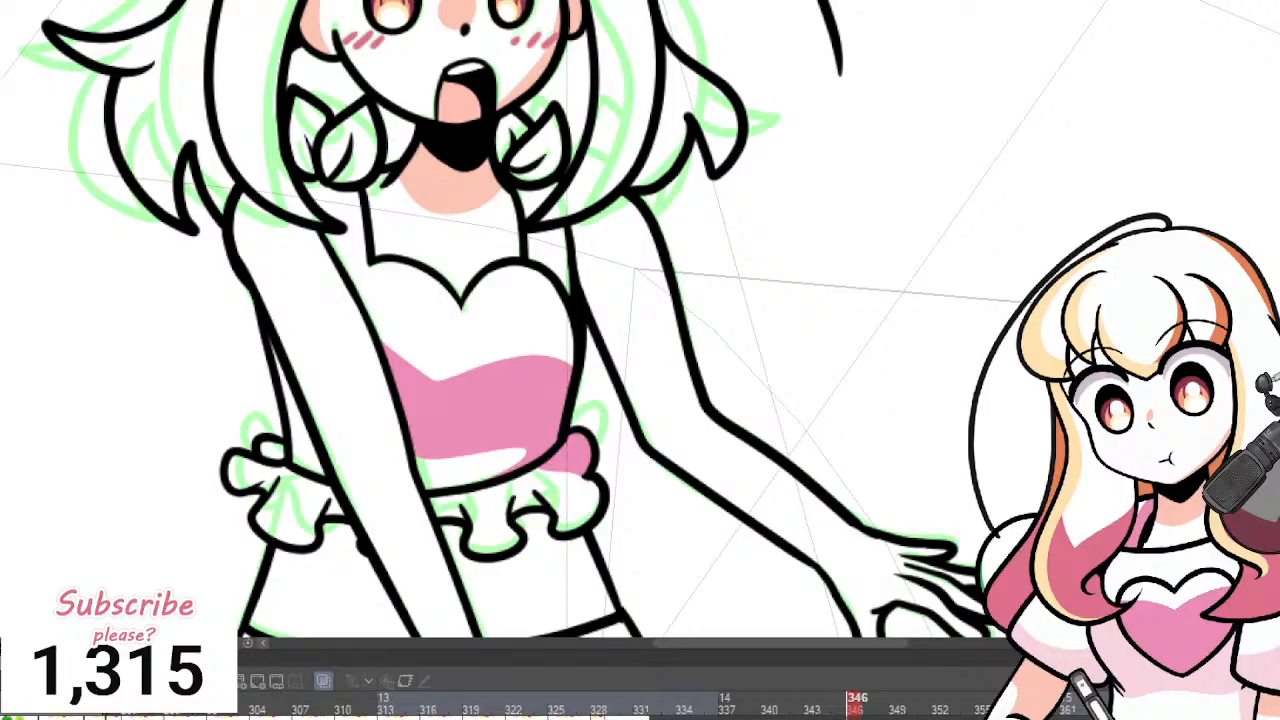
left_click(572, 500)
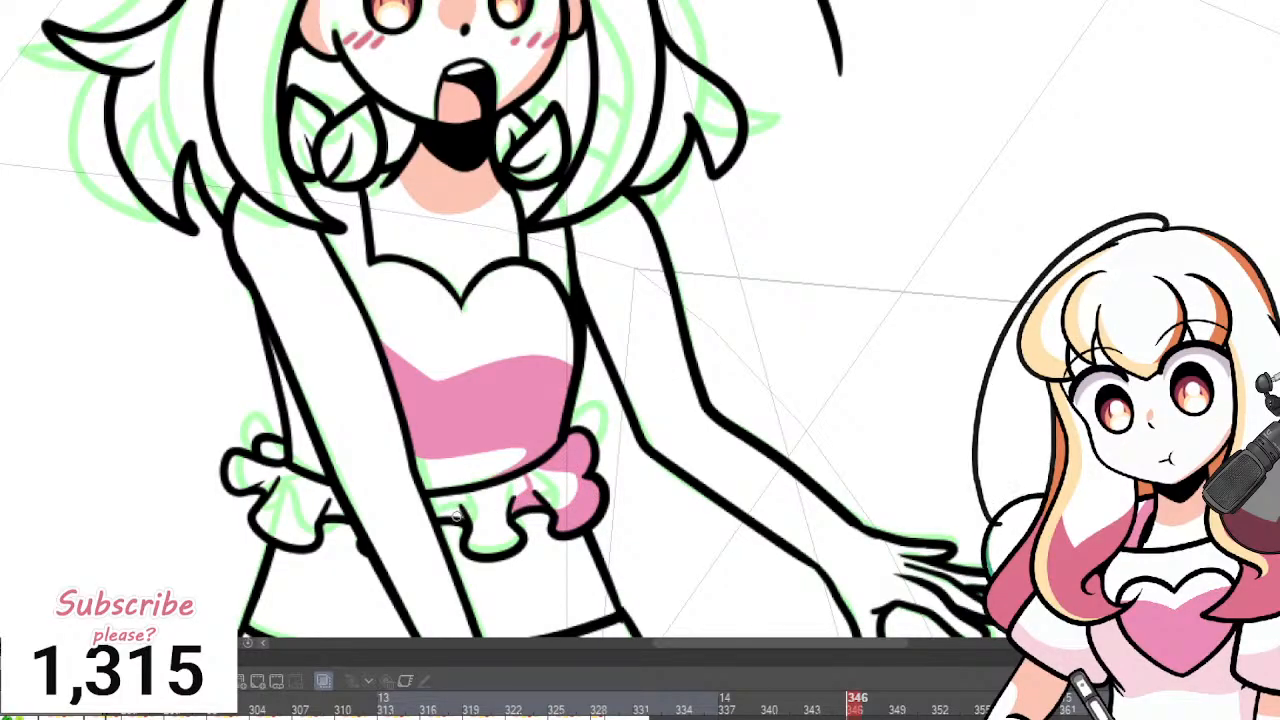
left_click(503, 535)
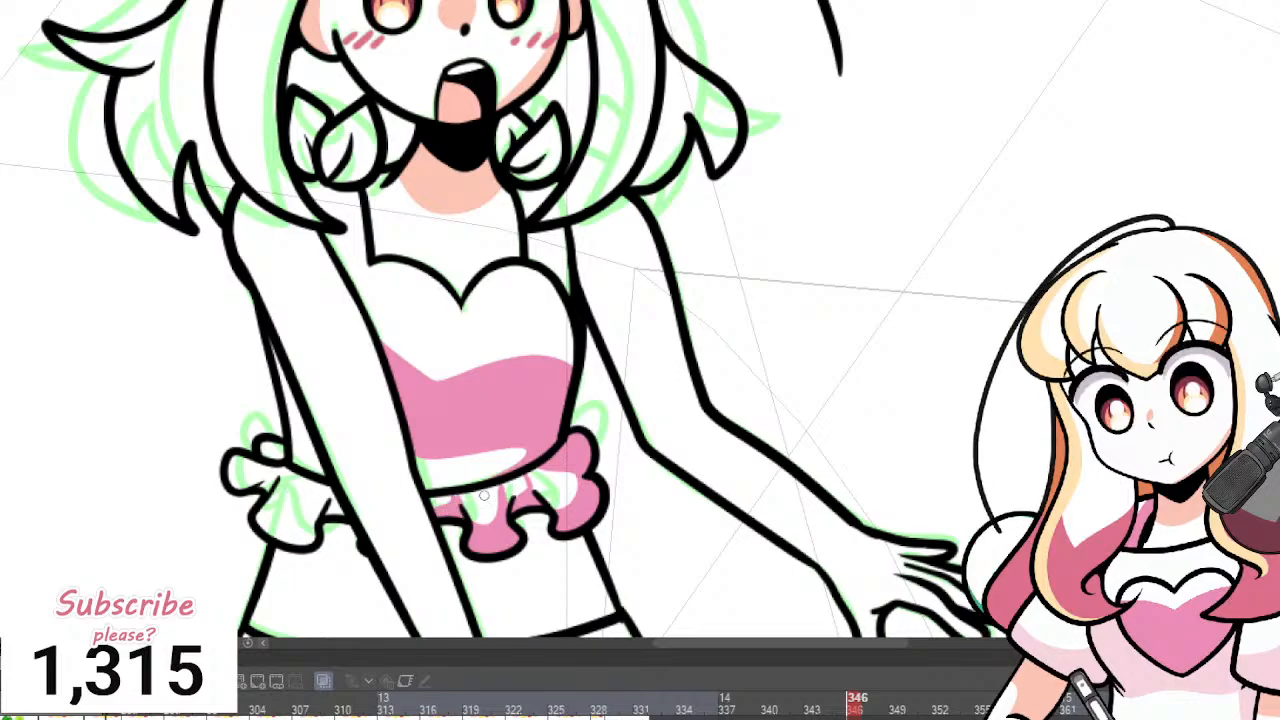
left_click_drag(269, 497, 330, 499)
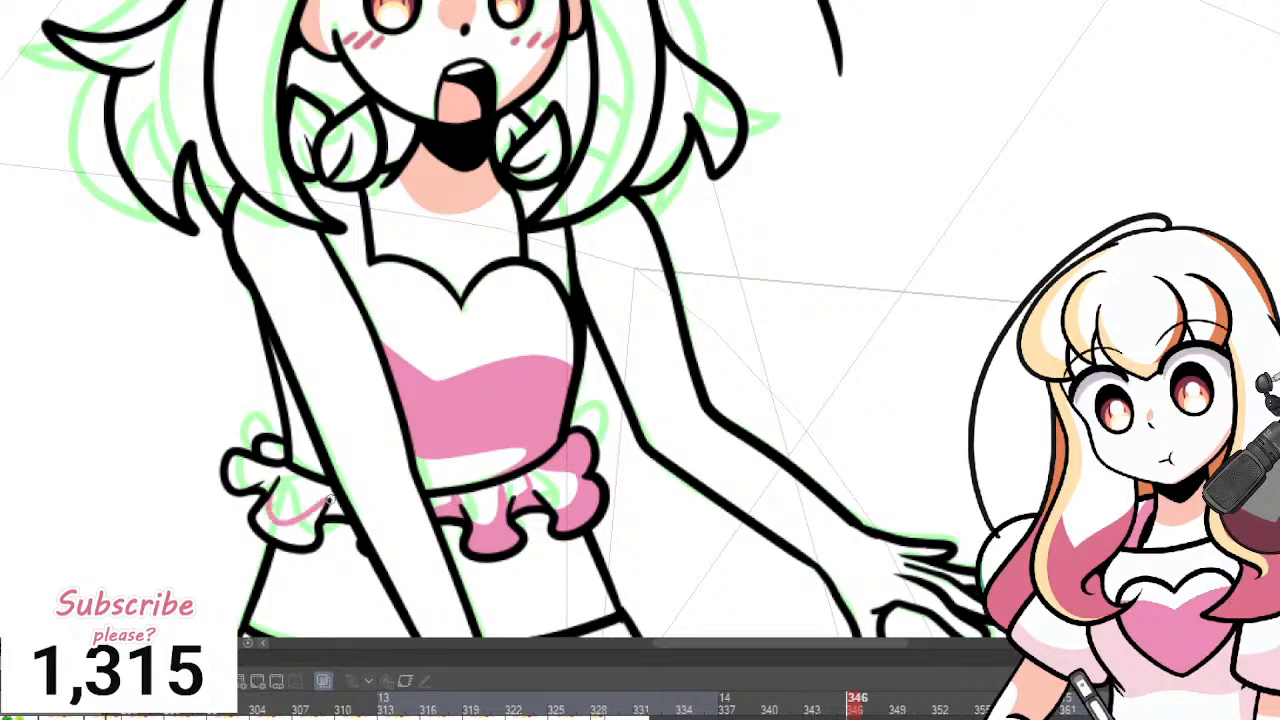
left_click(306, 528)
left_click(334, 507)
mouse_move(247, 465)
left_mouse_down()
mouse_move(279, 486)
mouse_move(258, 479)
mouse_move(268, 443)
mouse_move(276, 456)
mouse_move(372, 457)
mouse_move(475, 422)
mouse_move(337, 418)
left_mouse_up()
left_click(262, 472)
Color the outer part of both shoulder straps pink.
scroll(500, 390, "down", 3)
scroll(400, 416, "up", 3)
key("e")
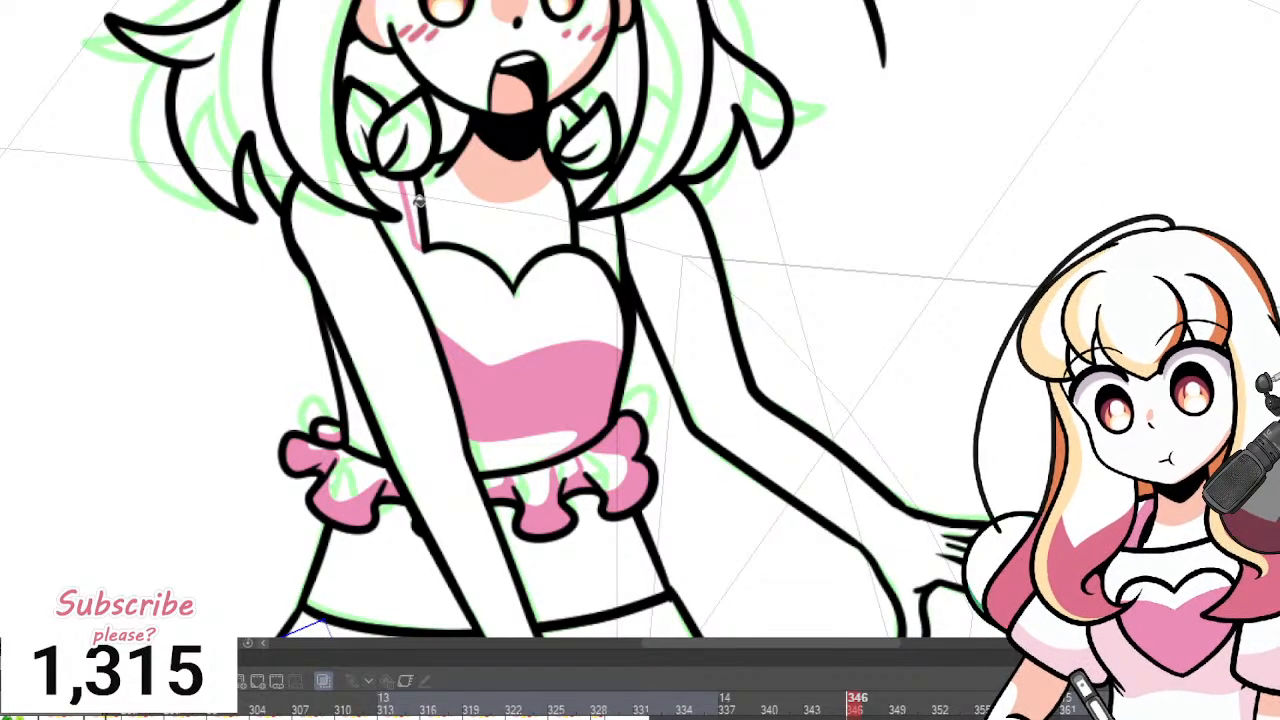
left_click_drag(403, 184, 420, 245)
left_click_drag(593, 178, 599, 256)
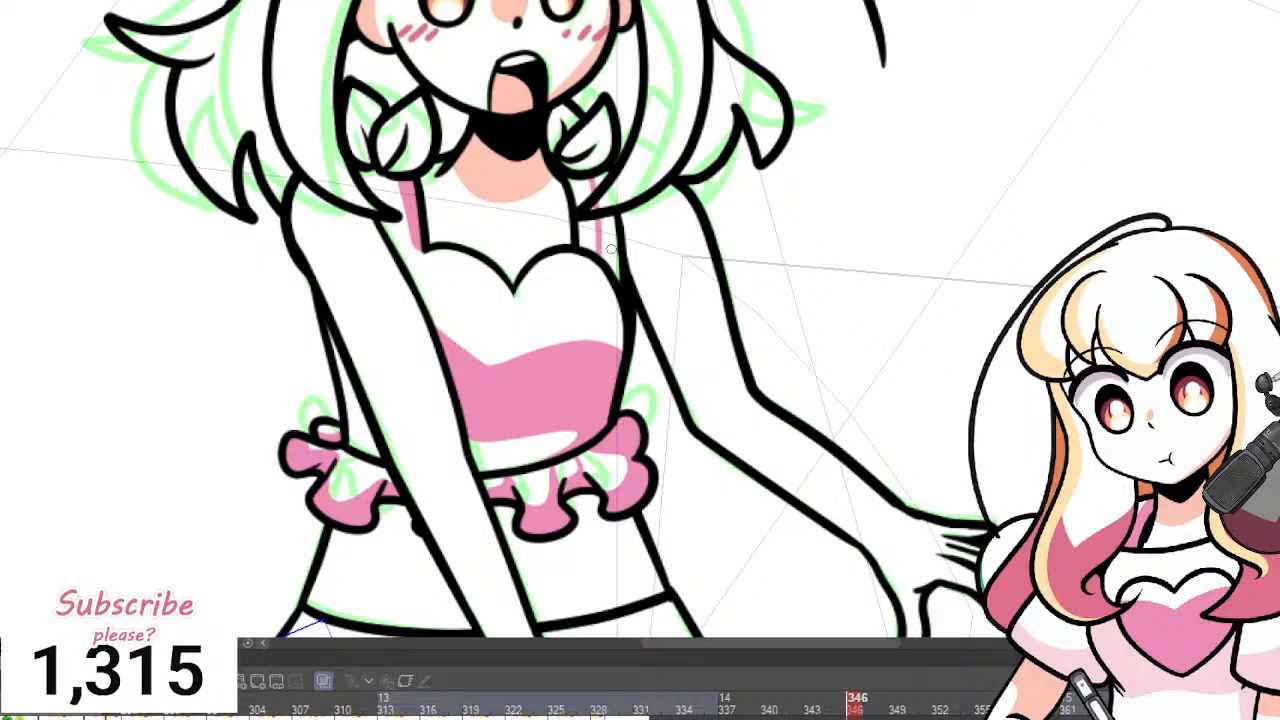
left_click_drag(614, 212, 612, 256)
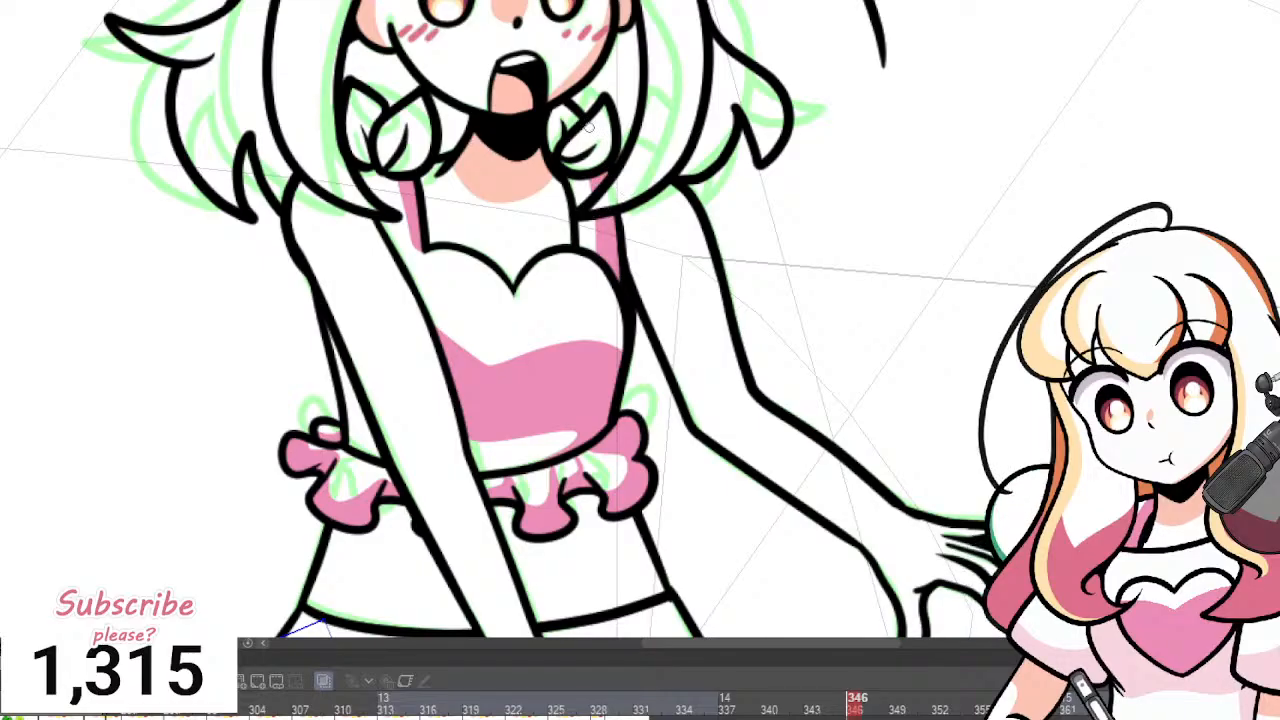
Shade the bows on both sides of the neck pink, leaving white highlights on their folds.
mouse_move(598, 102)
left_mouse_down()
mouse_move(600, 150)
mouse_move(560, 138)
left_mouse_up()
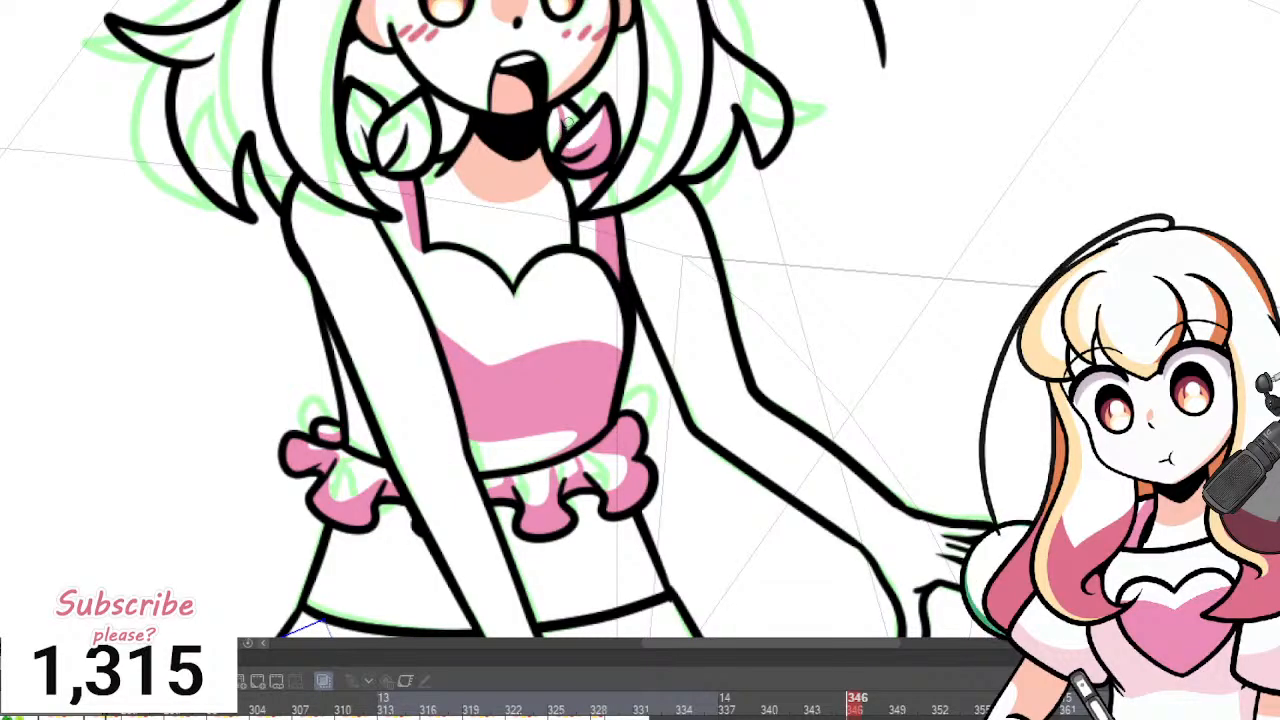
mouse_move(416, 98)
left_mouse_down()
mouse_move(404, 136)
mouse_move(416, 146)
left_mouse_up()
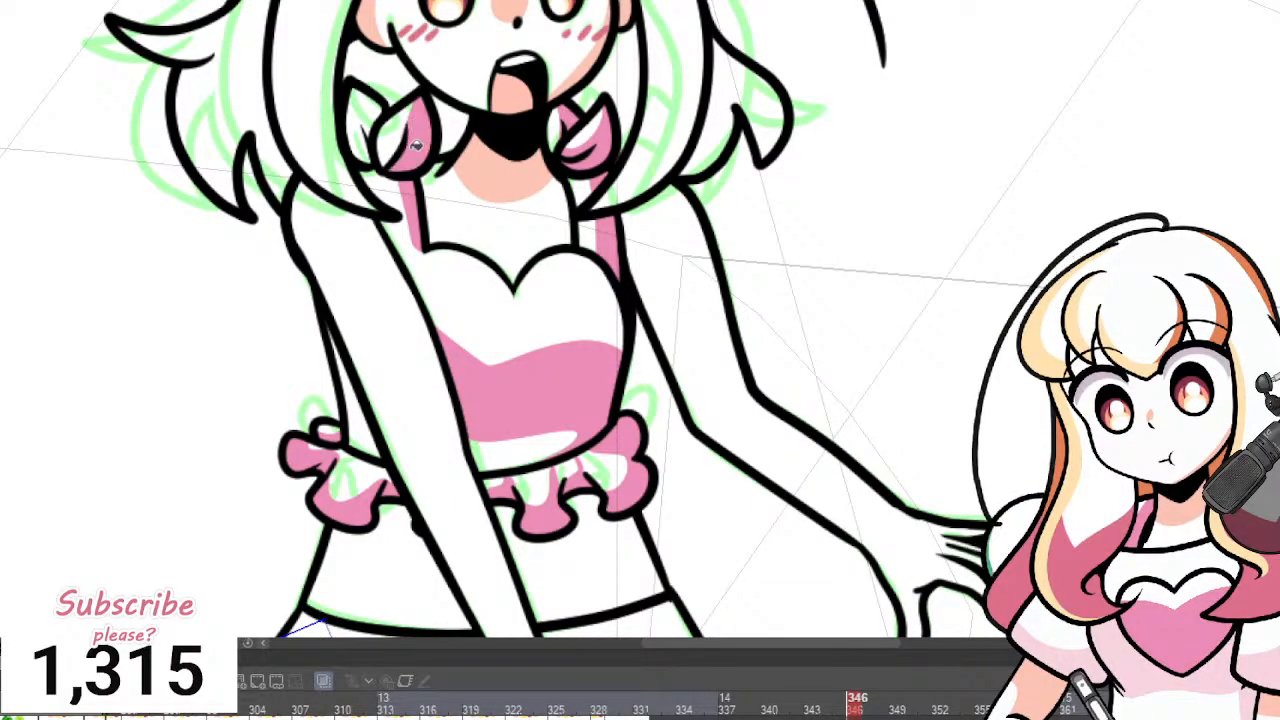
left_click_drag(355, 81, 366, 133)
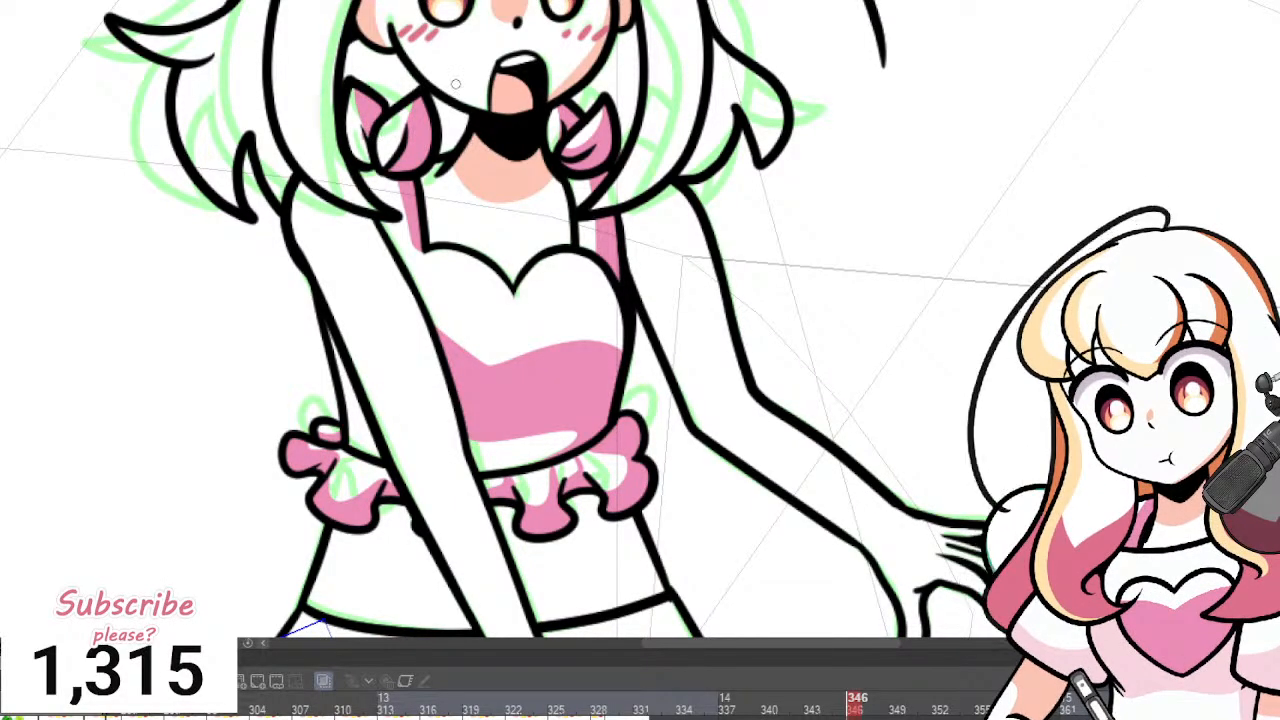
Fill the inner hair areas behind the cheeks and neck with orange.
scroll(560, 190, "down", 5)
scroll(615, 157, "up", 5)
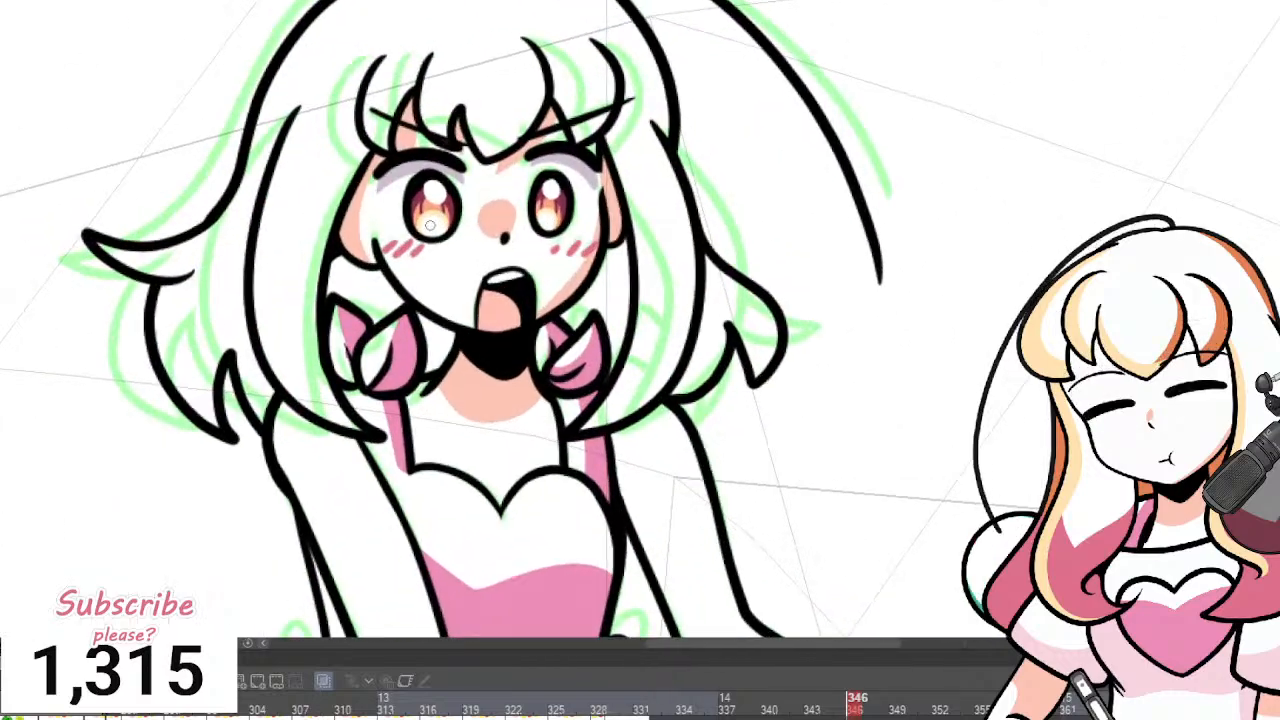
scroll(430, 226, "up", 1)
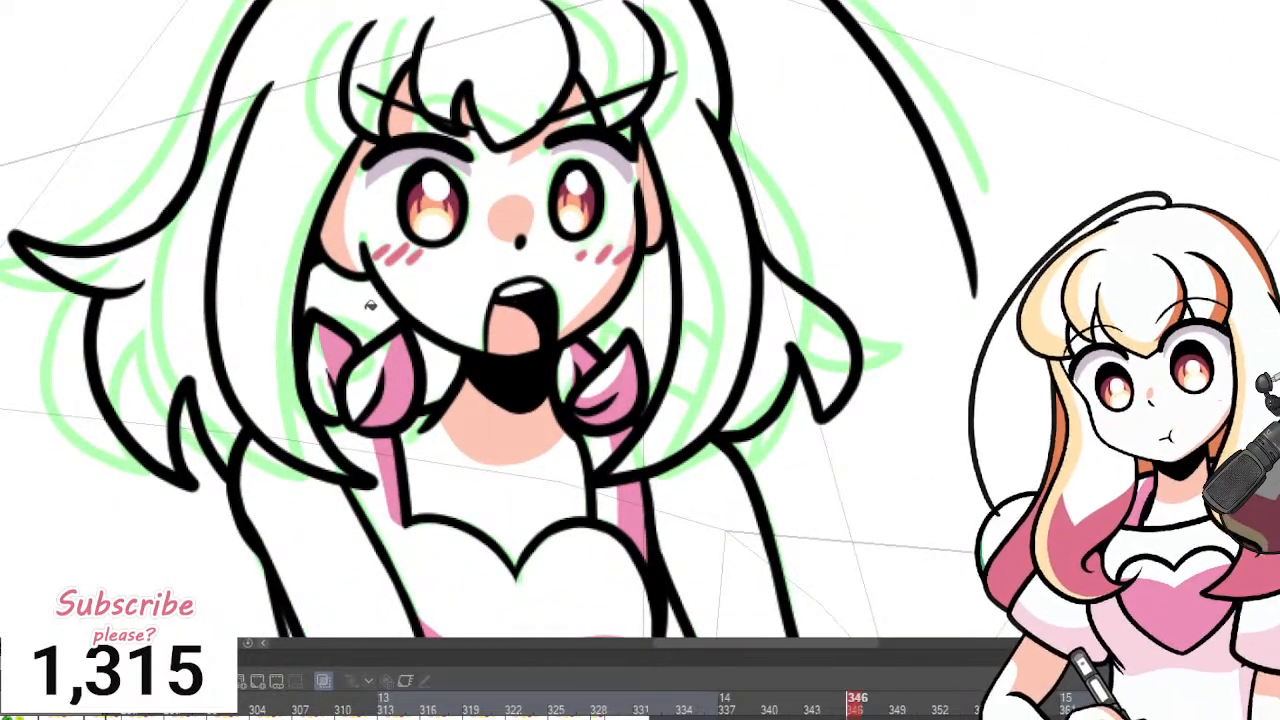
left_click(370, 305)
left_click(437, 367)
left_click(663, 316)
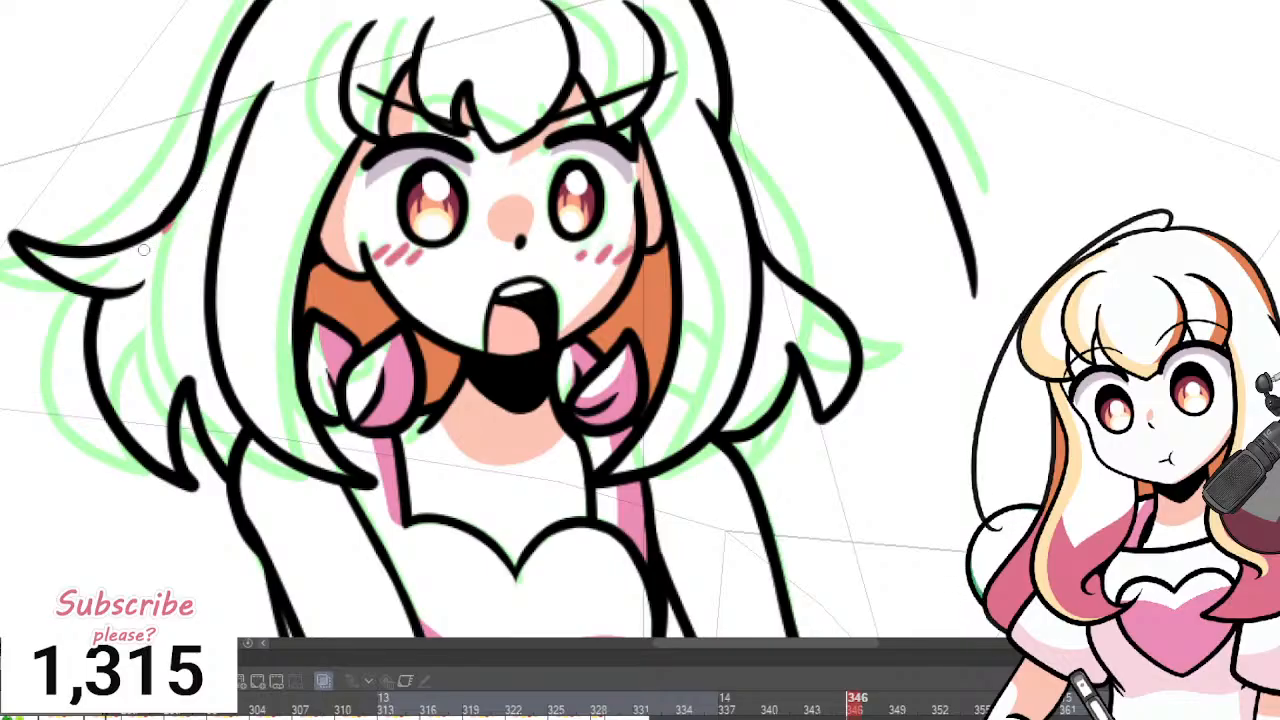
Outline jagged color borders on the flared outer hair on both sides and fill the ends with dark pink.
mouse_move(126, 257)
left_mouse_down()
mouse_move(192, 240)
mouse_move(153, 301)
mouse_move(146, 373)
mouse_move(146, 350)
mouse_move(206, 295)
left_mouse_up()
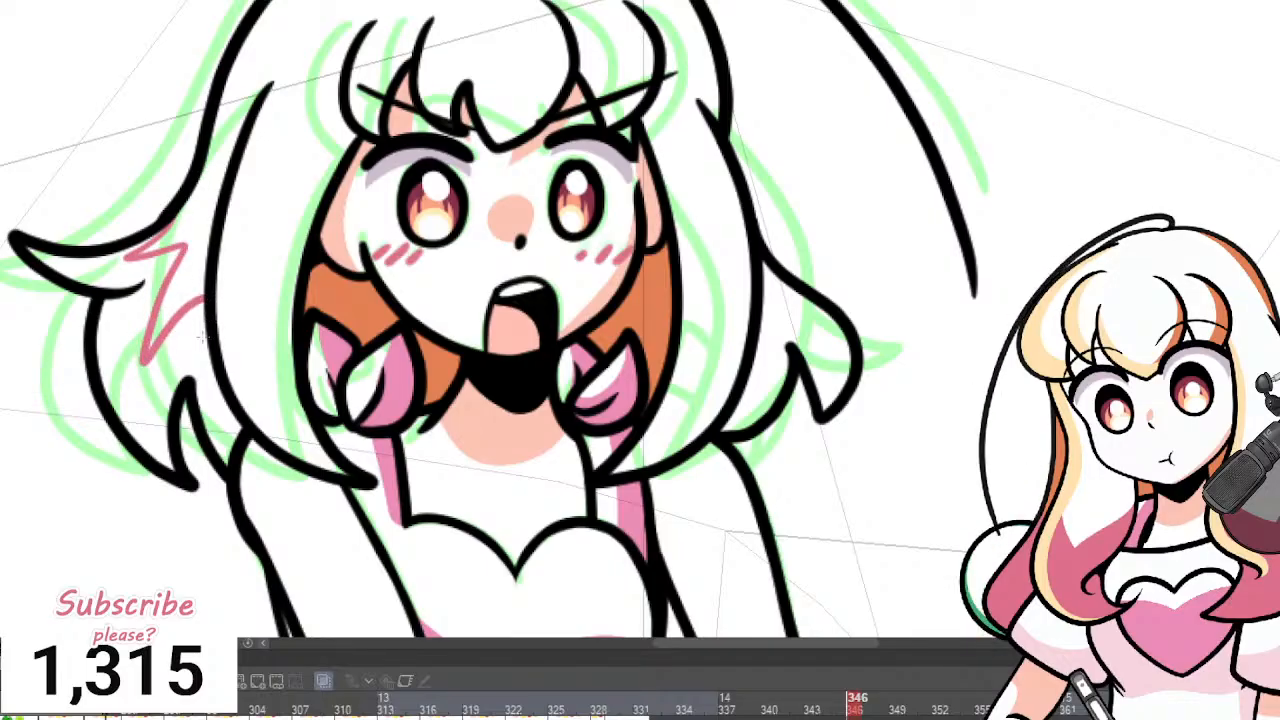
left_click(200, 338)
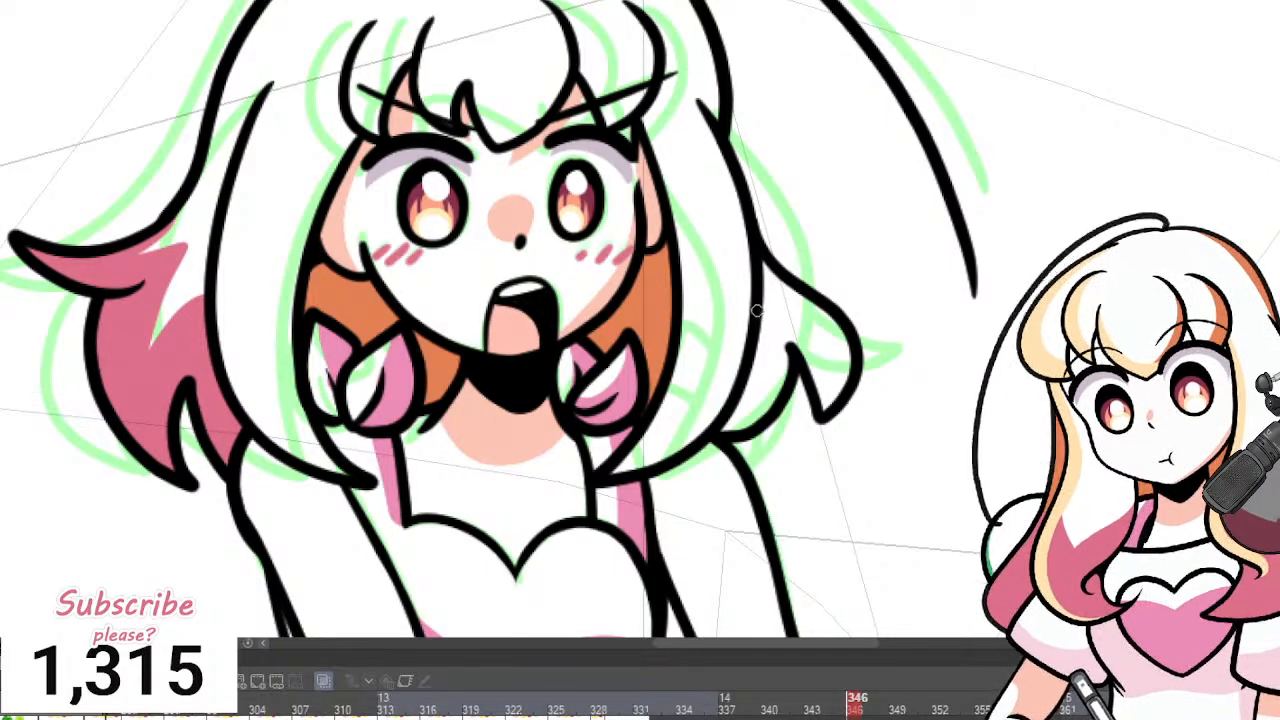
mouse_move(748, 366)
left_mouse_down()
mouse_move(772, 296)
mouse_move(815, 306)
mouse_move(774, 276)
mouse_move(807, 290)
left_mouse_up()
key("ctrl+z")
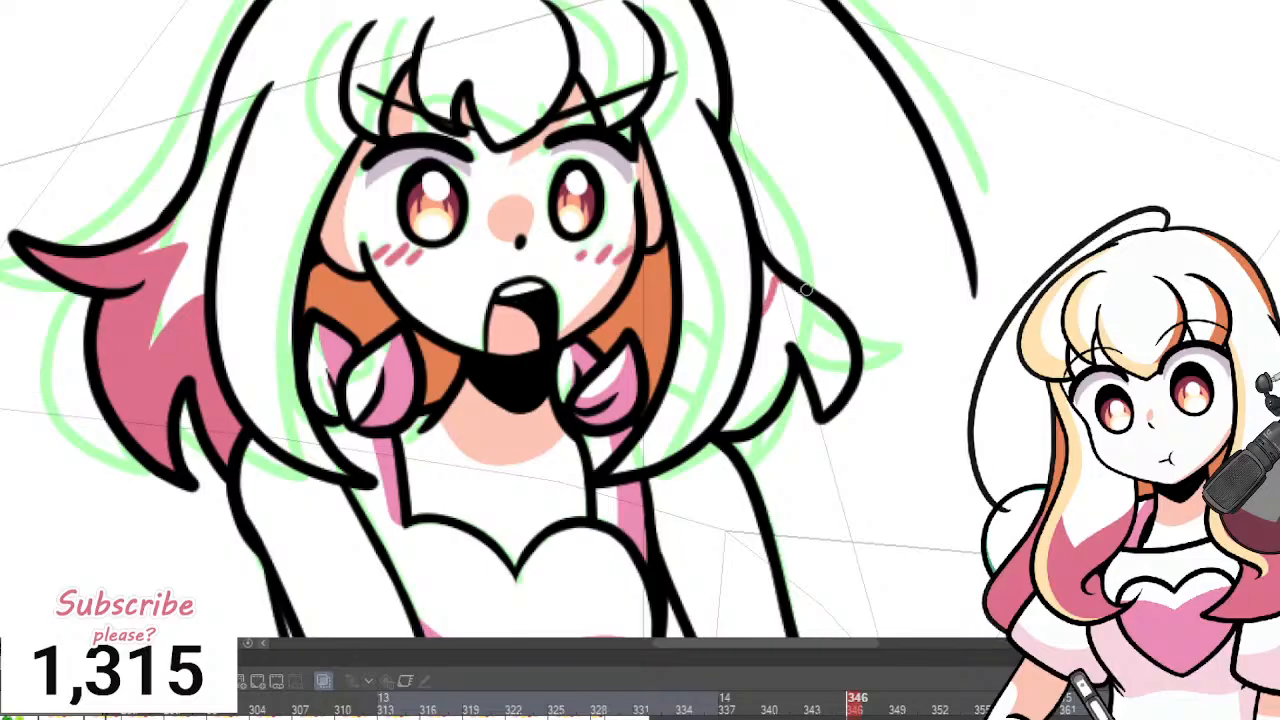
left_click(784, 388)
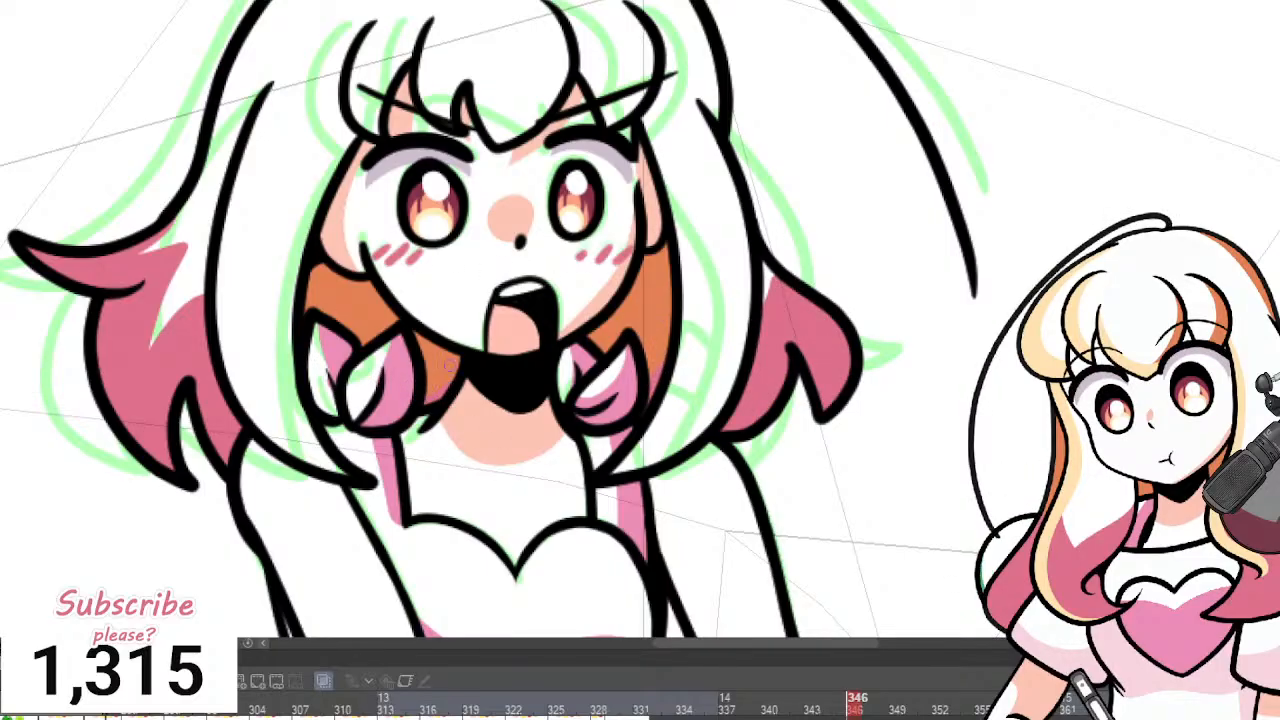
Draw V-shaped color borders across both front side locks and fill their lower ends with dark pink.
scroll(700, 242, "down", 5)
scroll(690, 225, "up", 5)
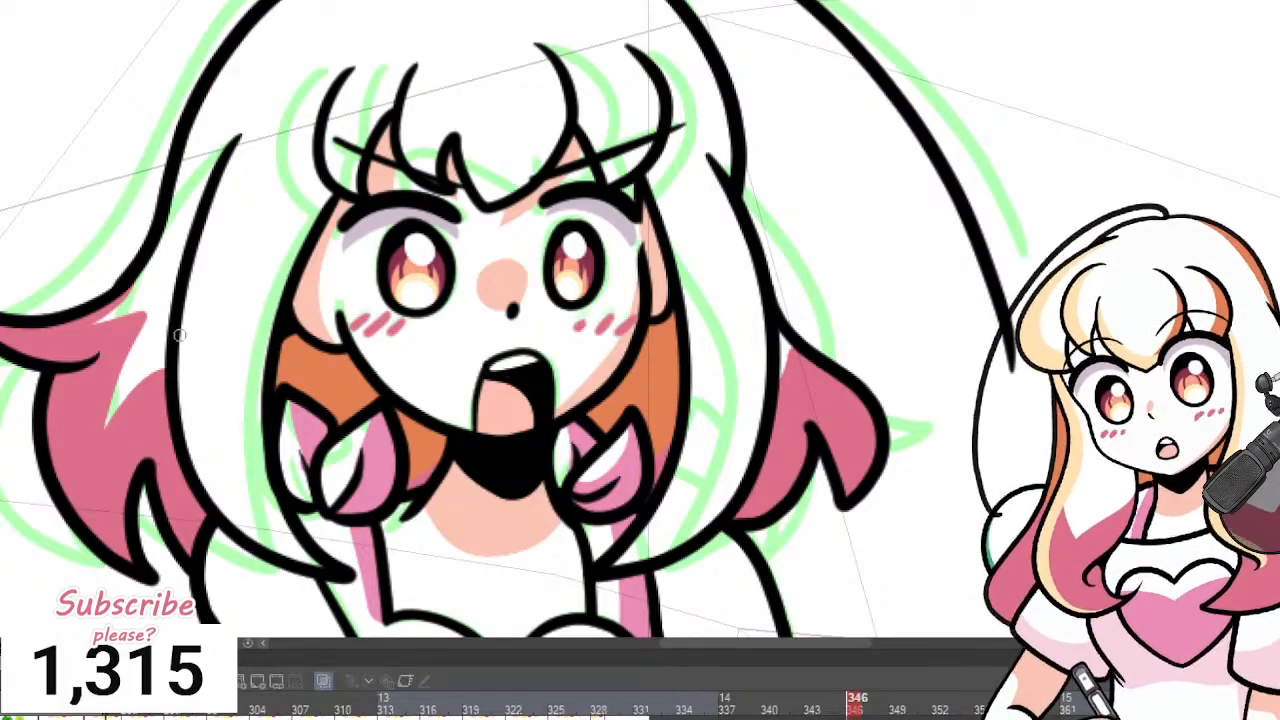
mouse_move(179, 336)
left_mouse_down()
mouse_move(189, 373)
mouse_move(247, 440)
left_mouse_up()
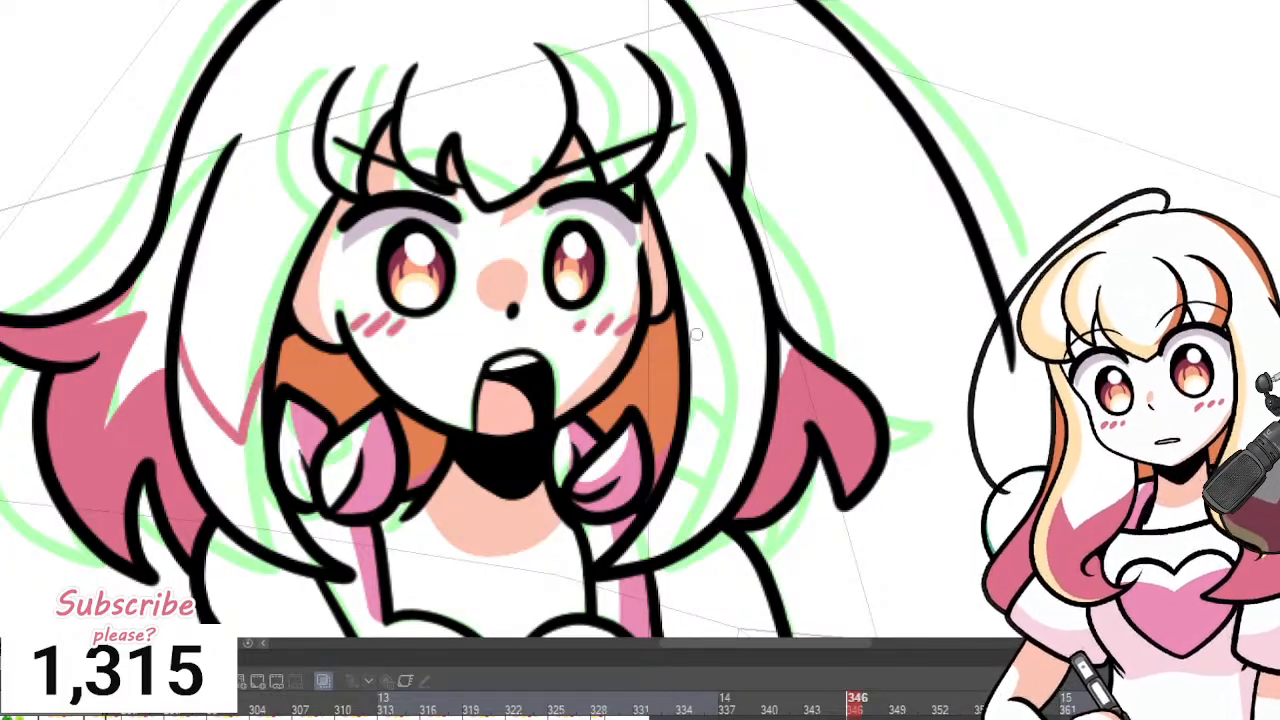
left_click_drag(697, 335, 728, 404)
left_click_drag(757, 298, 735, 406)
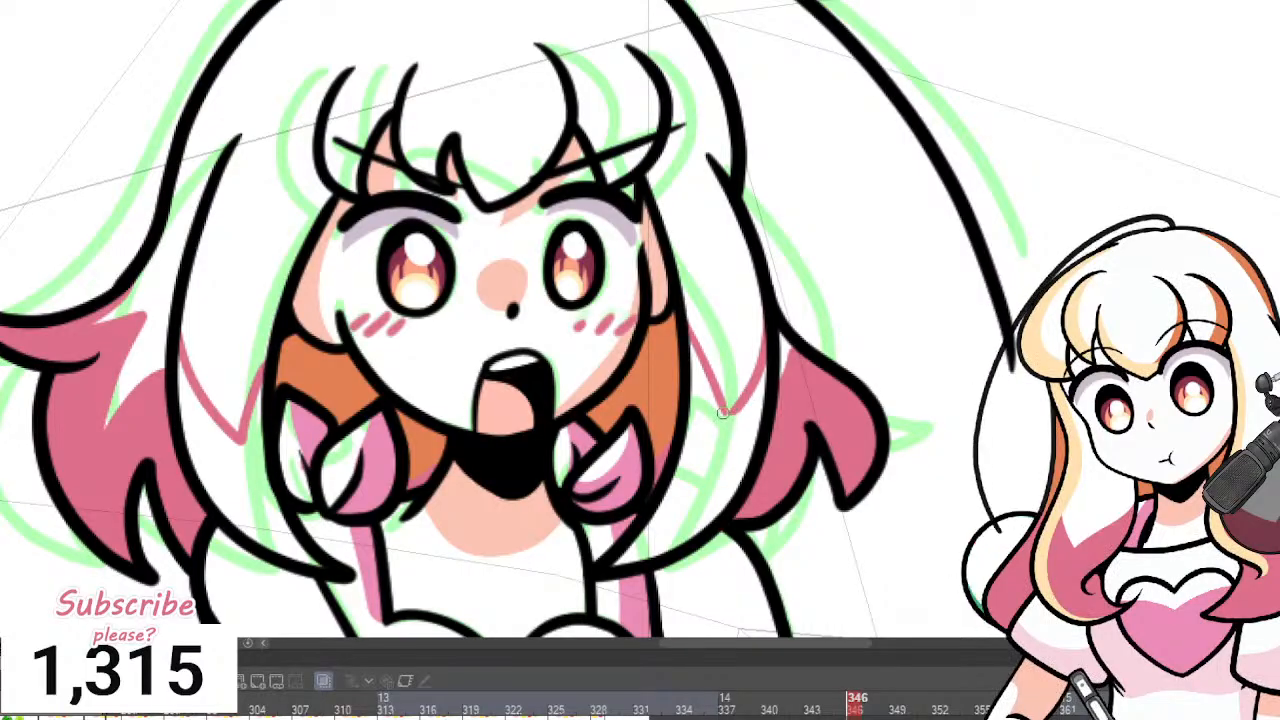
left_click(731, 434)
left_click(238, 490)
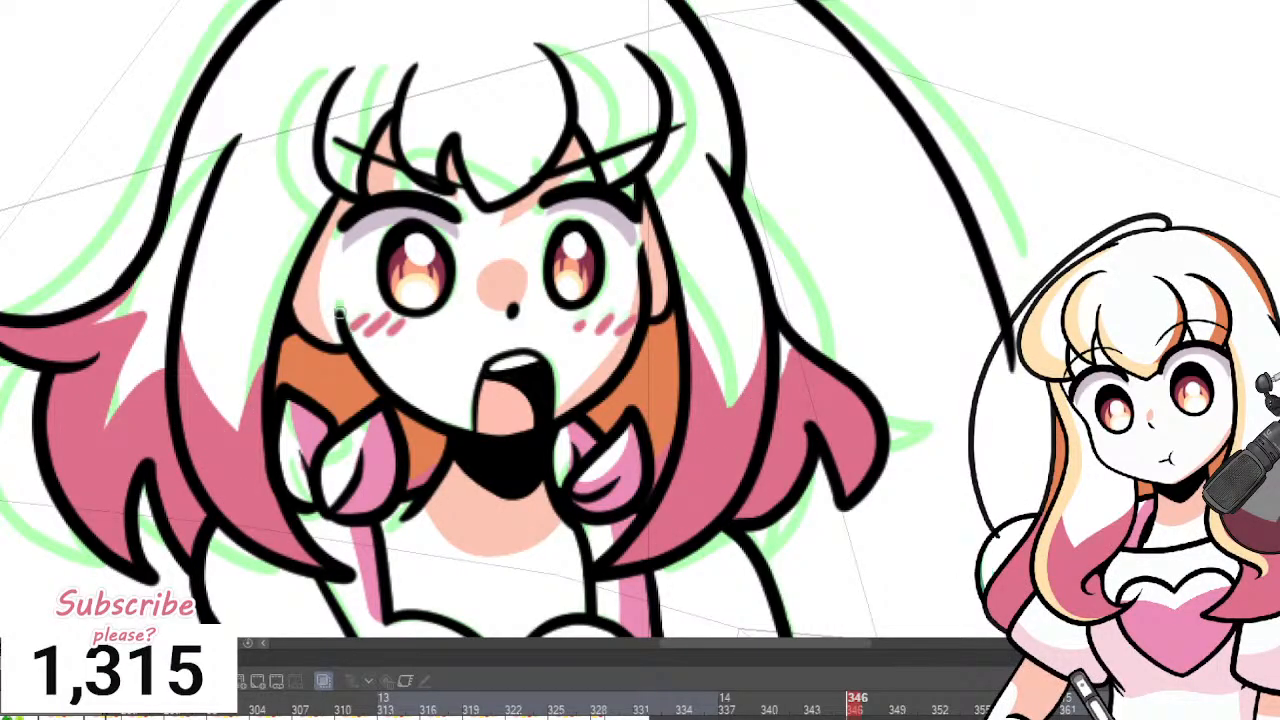
scroll(420, 232, "down", 3)
scroll(489, 285, "up", 5)
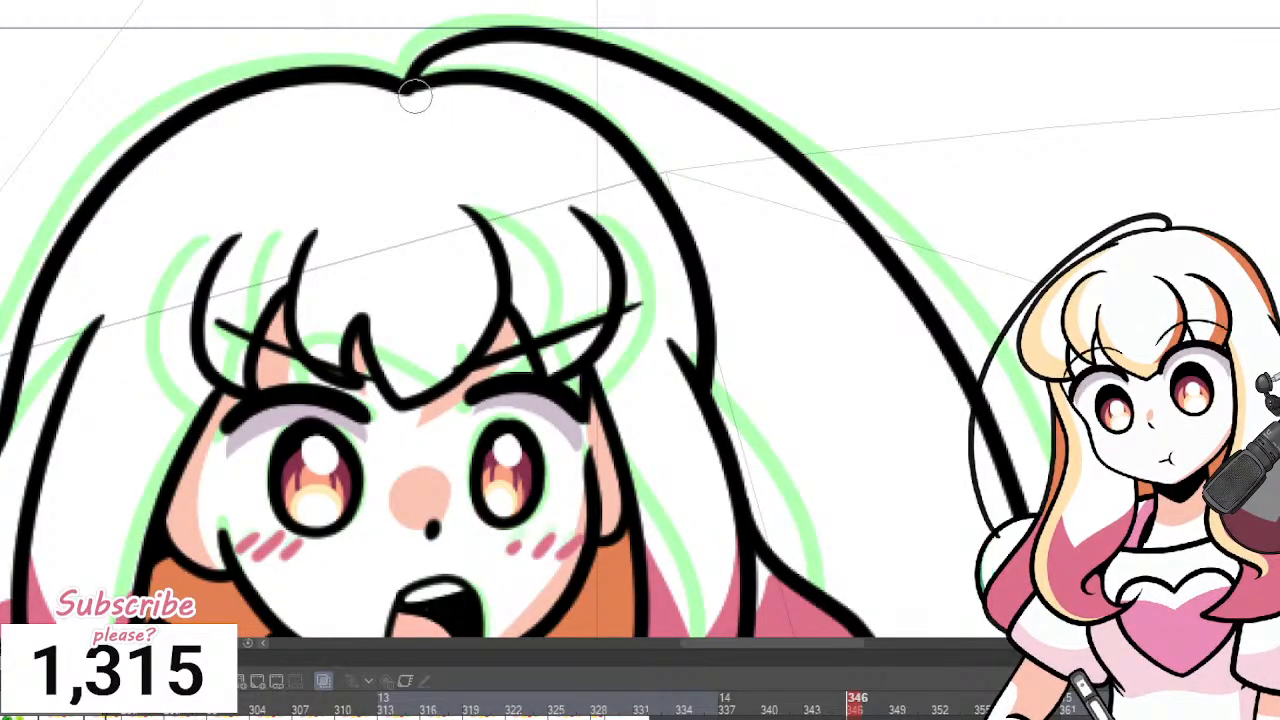
Shade the left inner edge of the hair crown and the two left bang strands pale yellow.
mouse_move(414, 91)
left_mouse_down()
mouse_move(634, 194)
mouse_move(675, 353)
mouse_move(697, 310)
left_mouse_up()
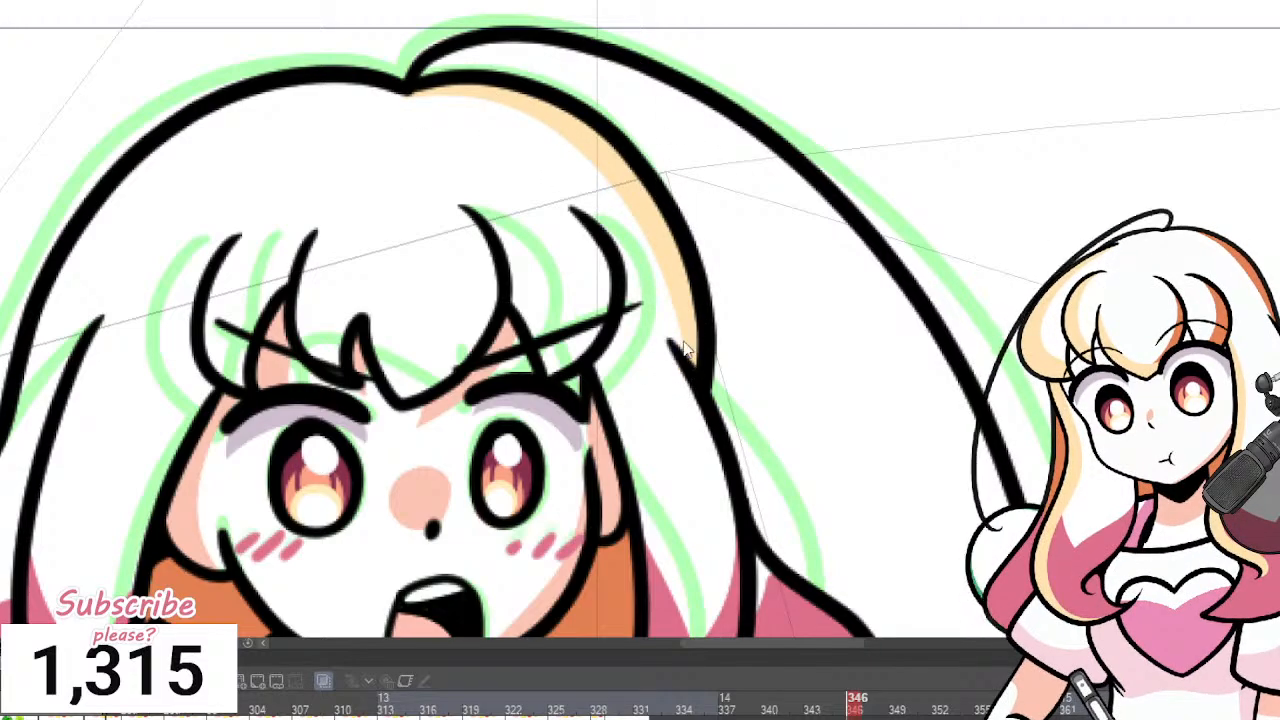
key("ctrl+z")
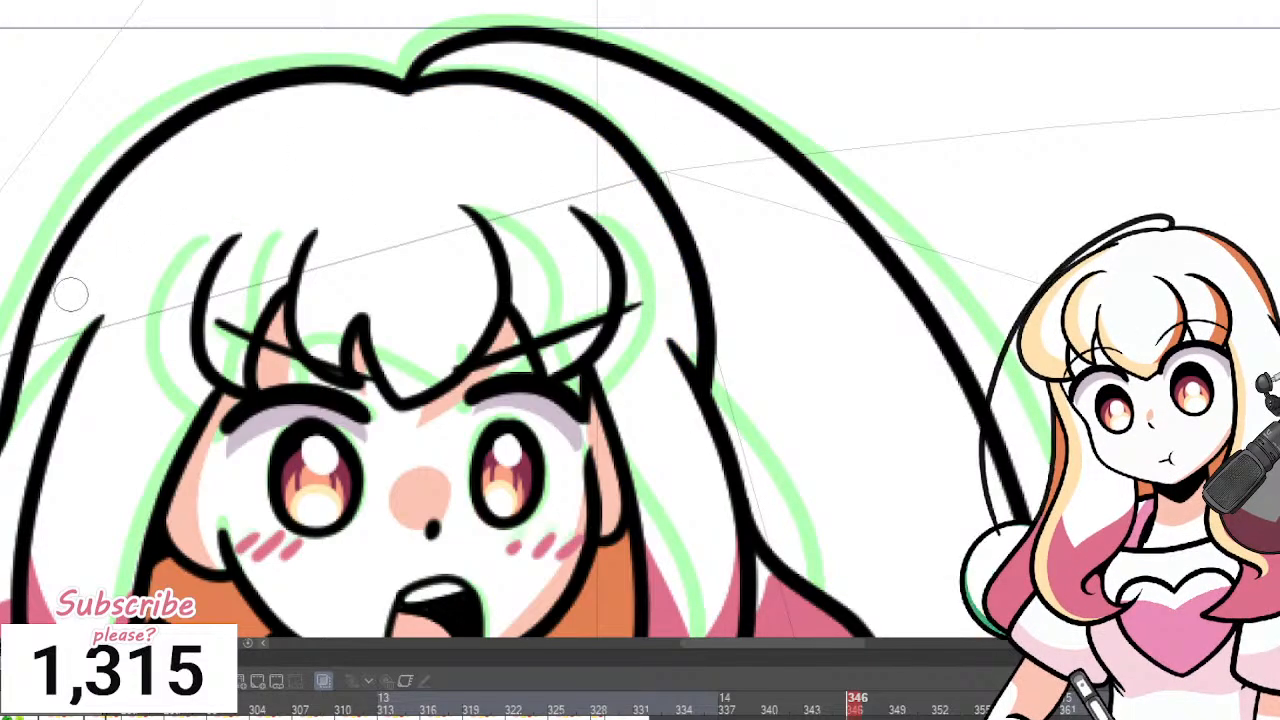
mouse_move(29, 370)
left_mouse_down()
mouse_move(140, 170)
mouse_move(296, 96)
mouse_move(406, 96)
left_mouse_up()
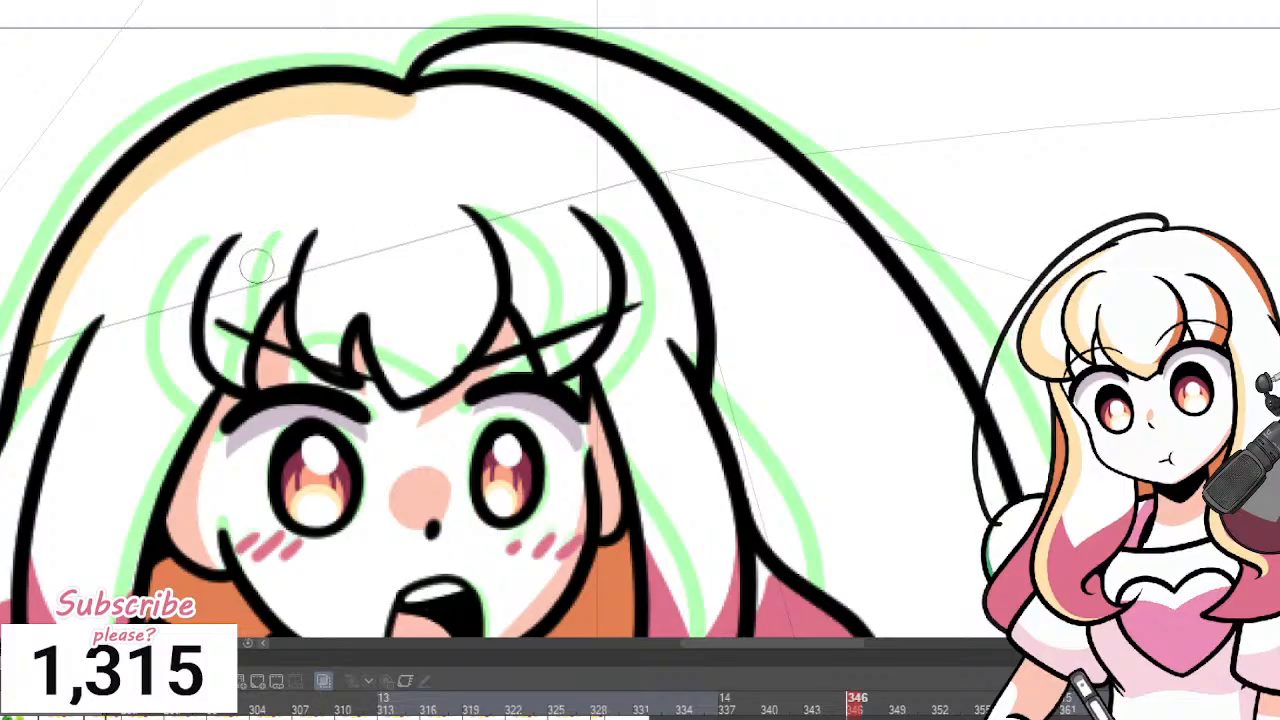
left_click_drag(239, 247, 241, 378)
left_click_drag(333, 249, 312, 322)
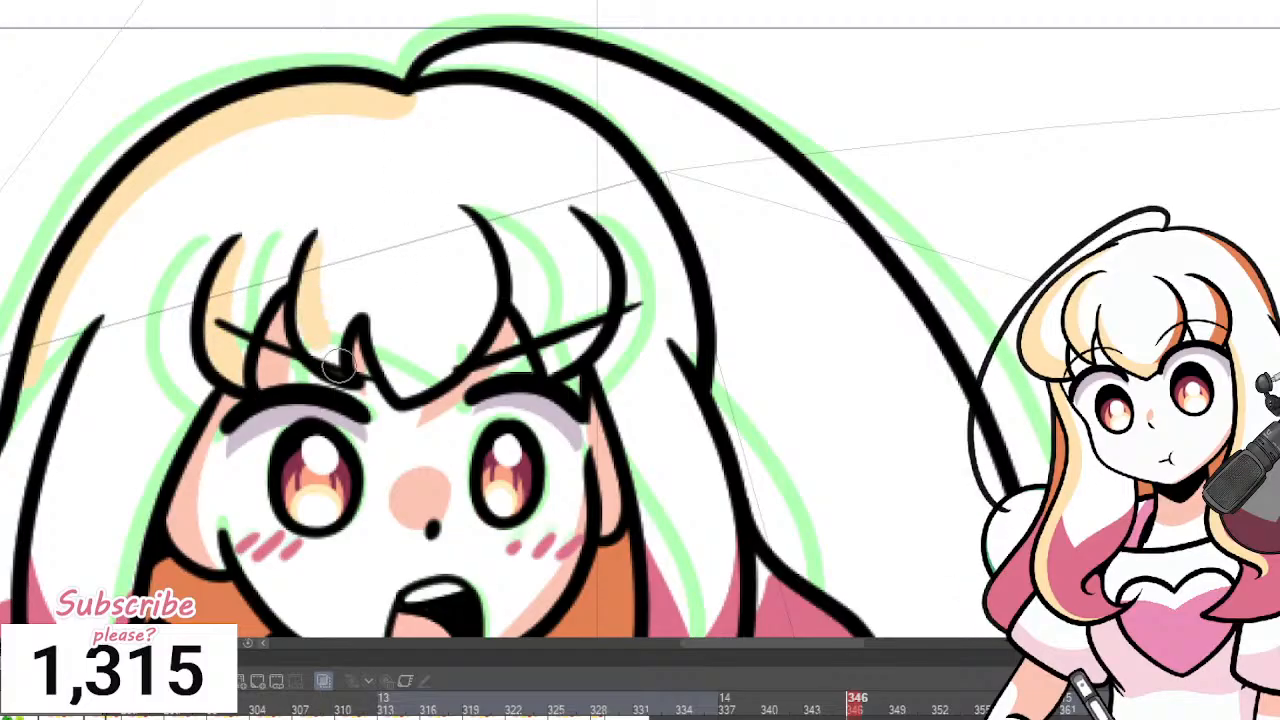
key("ctrl+z")
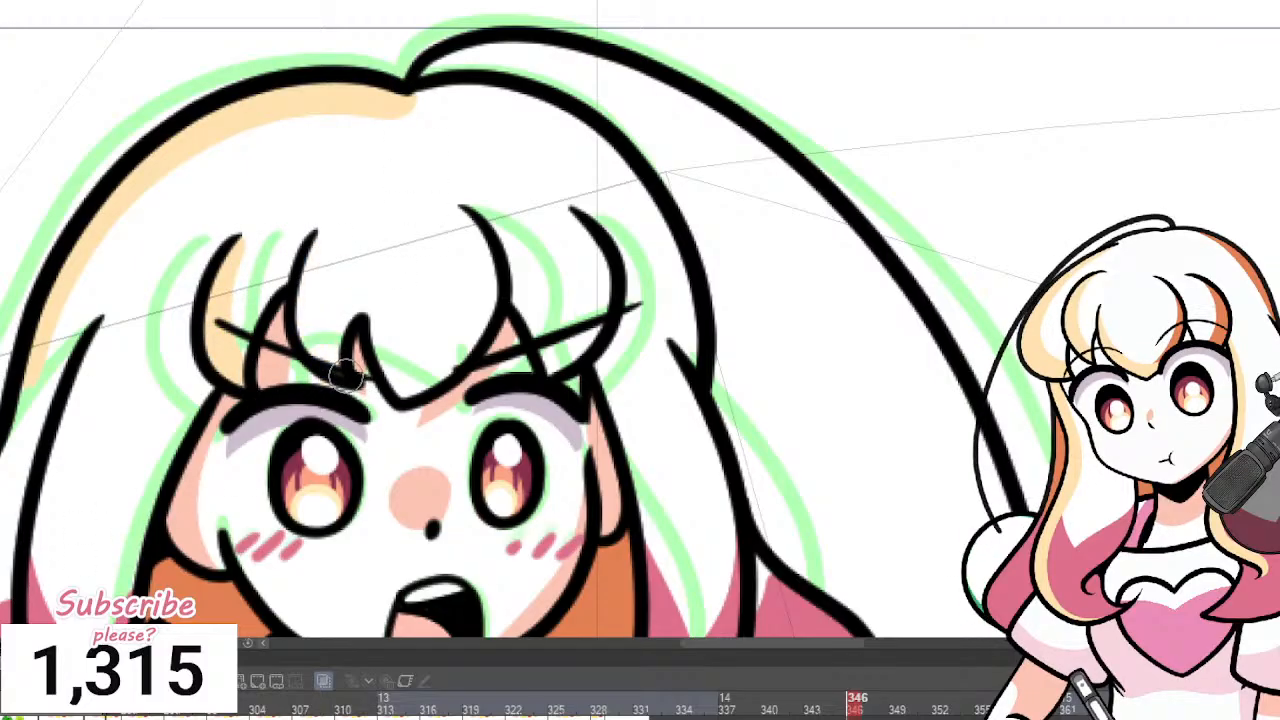
mouse_move(346, 368)
left_mouse_down()
mouse_move(304, 298)
mouse_move(328, 223)
left_mouse_up()
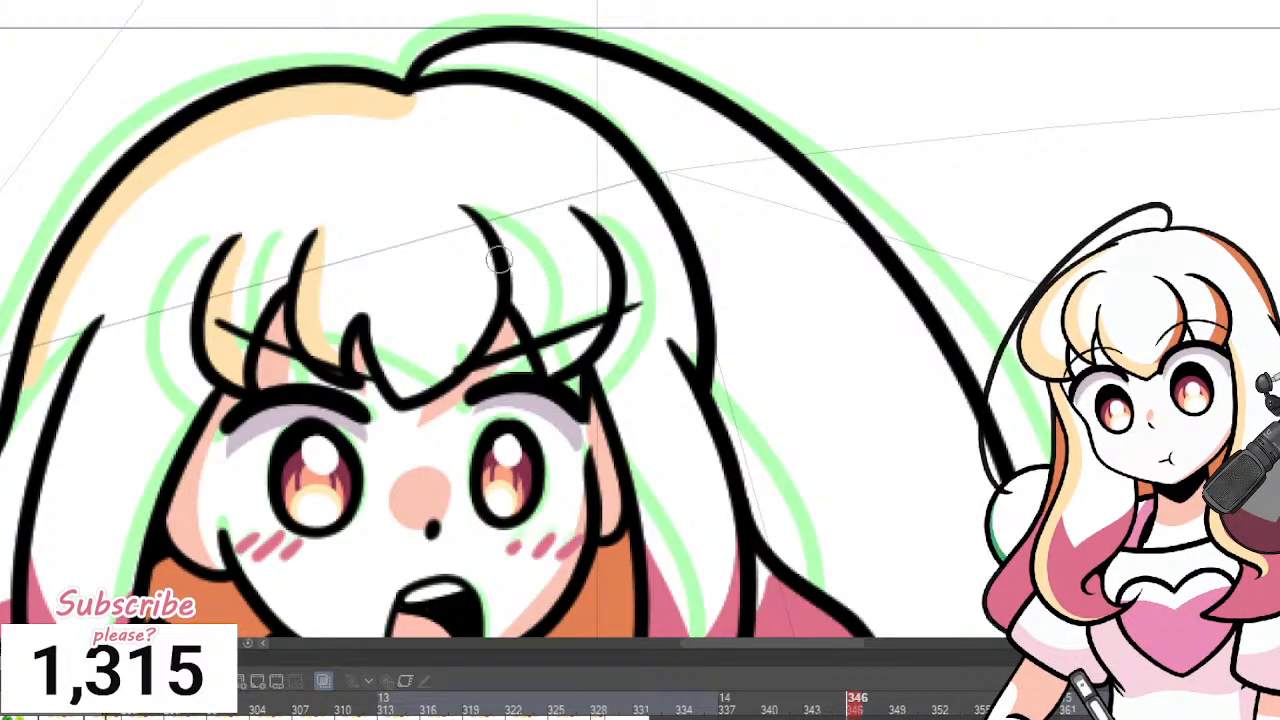
Shade the right edge of the middle bang and the rightmost bang strand orange.
left_click_drag(476, 228, 398, 397)
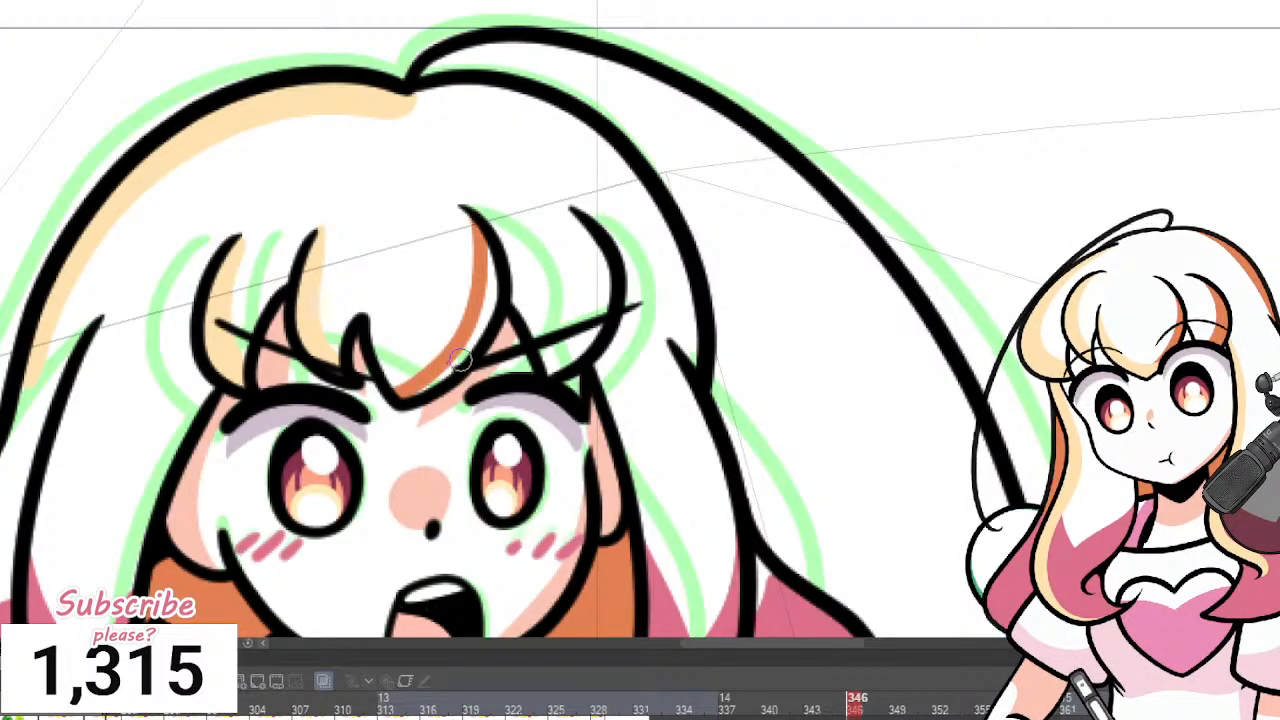
key("ctrl+z")
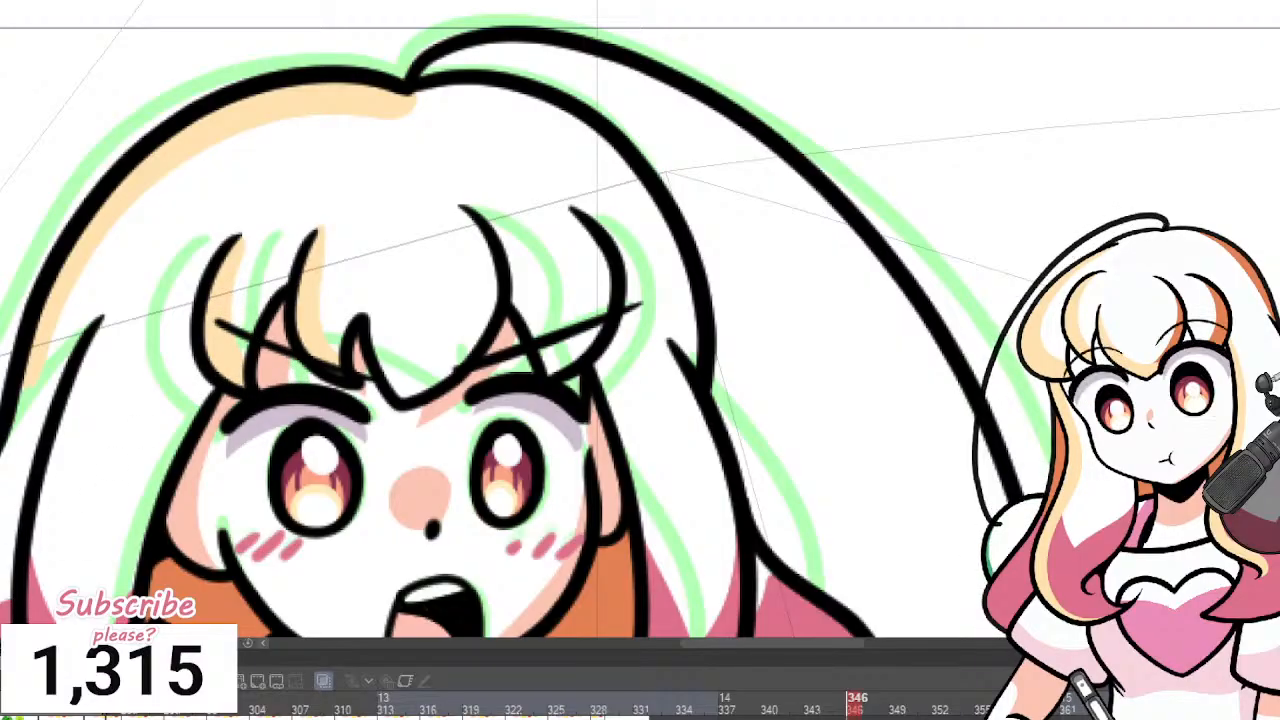
mouse_move(475, 226)
left_mouse_down()
mouse_move(456, 328)
mouse_move(384, 381)
left_mouse_up()
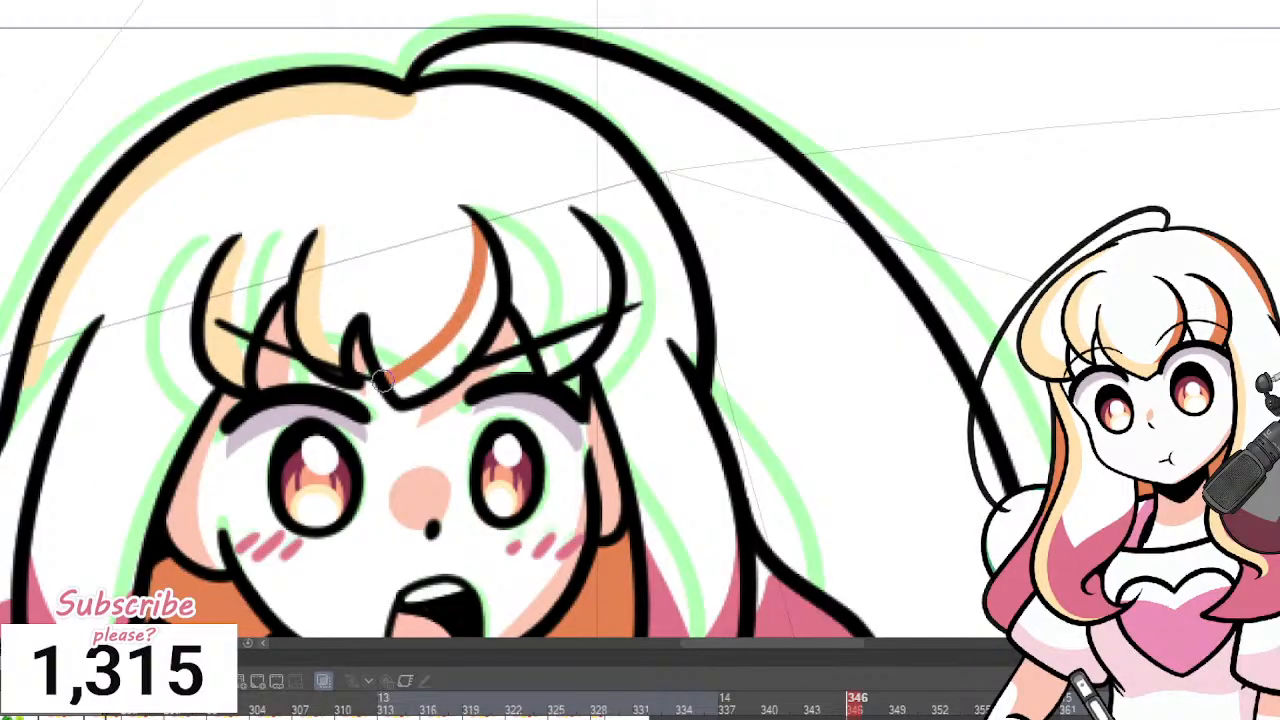
key("g")
left_click(478, 320)
left_click_drag(583, 217, 547, 345)
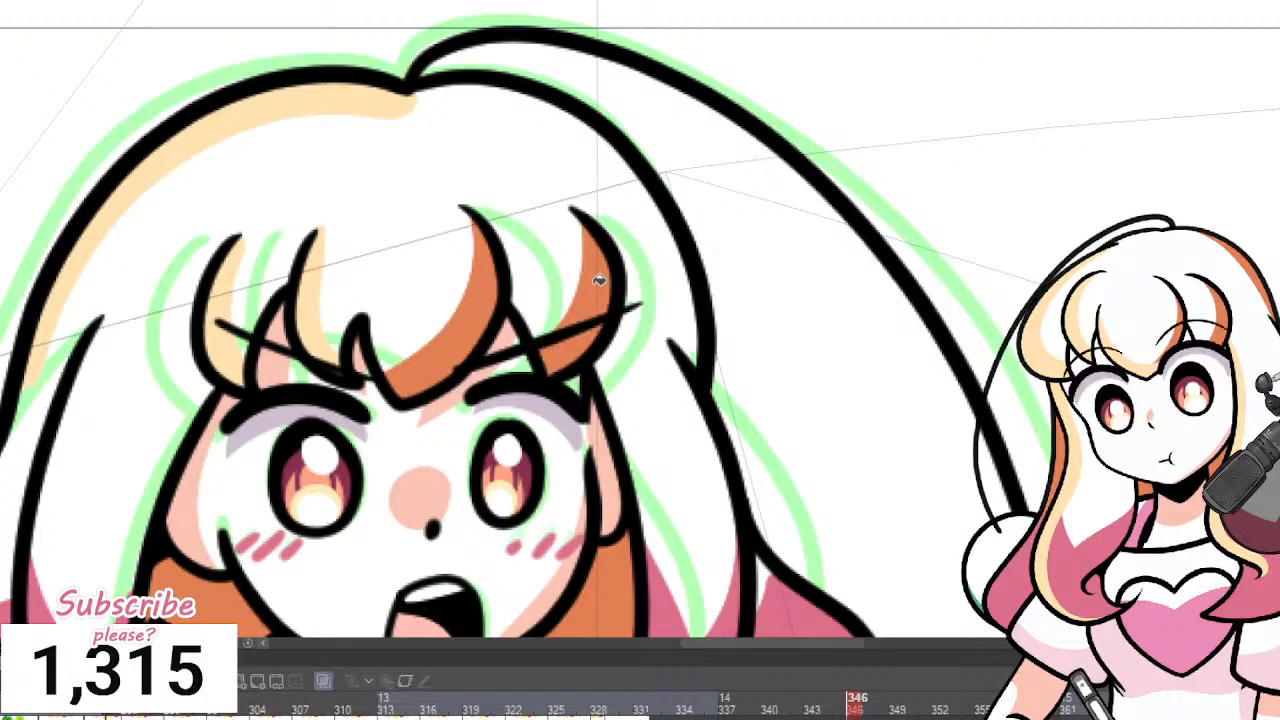
Outline and fill an orange shadow along the right edge of the hair crown, from the parting to the side lock.
mouse_move(416, 101)
left_mouse_down()
mouse_move(593, 133)
mouse_move(661, 281)
mouse_move(676, 346)
left_mouse_up()
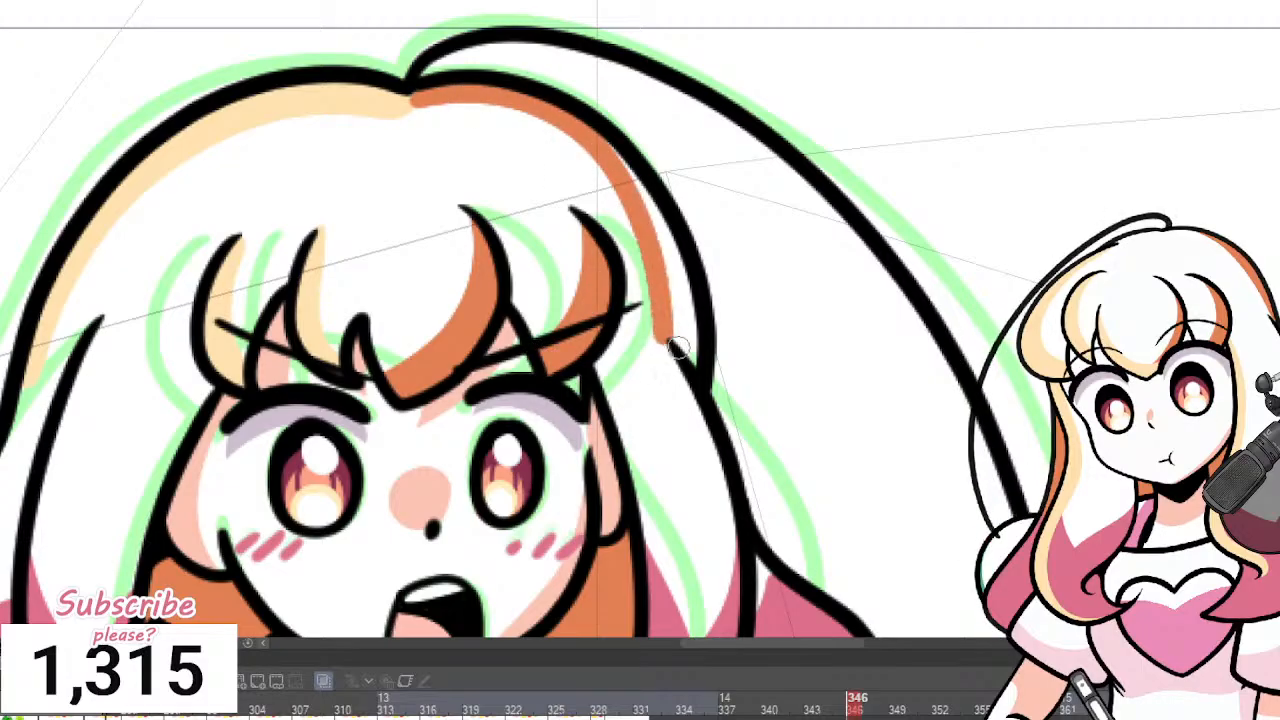
key("g")
left_click(640, 194)
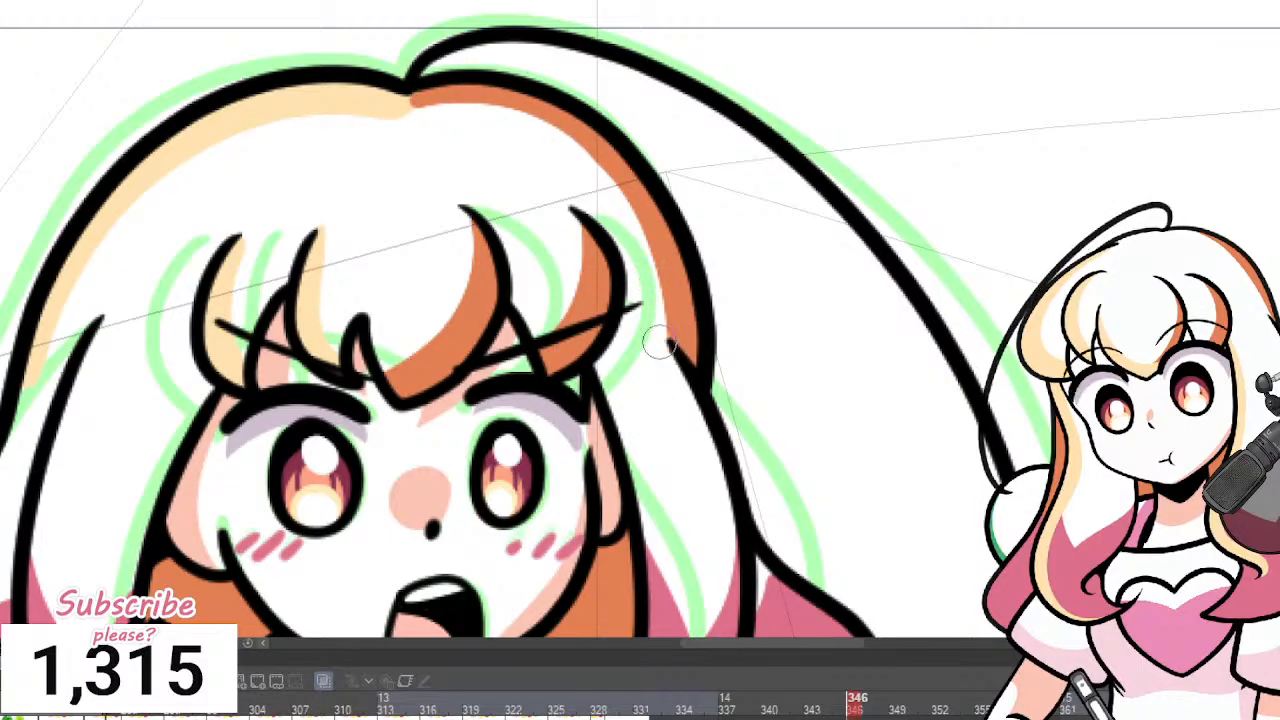
Paint the tip of the middle bang pale yellow and touch up the shading at the hair parting.
left_click(318, 311, "alt")
mouse_move(393, 368)
left_mouse_down()
mouse_move(471, 358)
mouse_move(414, 388)
left_mouse_up()
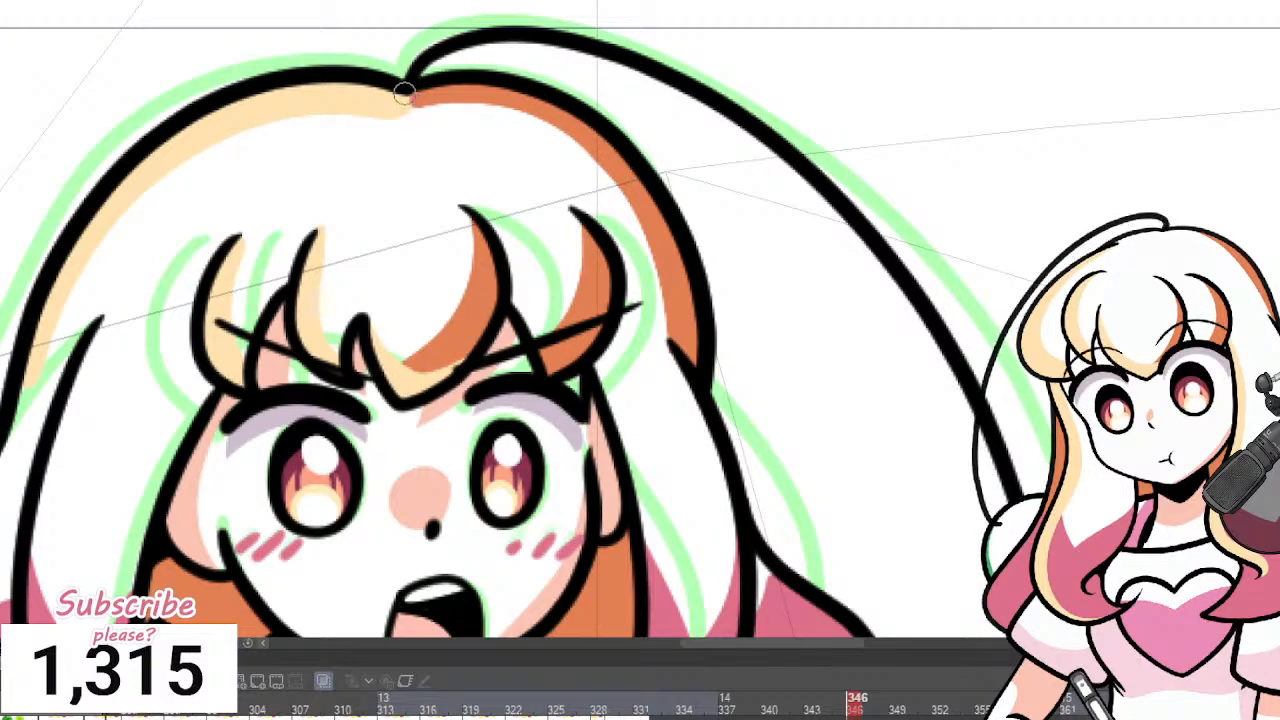
left_click_drag(405, 100, 522, 107)
mouse_move(420, 103)
left_mouse_down()
mouse_move(497, 99)
mouse_move(618, 158)
mouse_move(676, 344)
left_mouse_up()
Add a pale yellow strip down the left edge of both front side locks to their tips.
scroll(606, 254, "down", 3)
left_click_drag(603, 251, 562, 166)
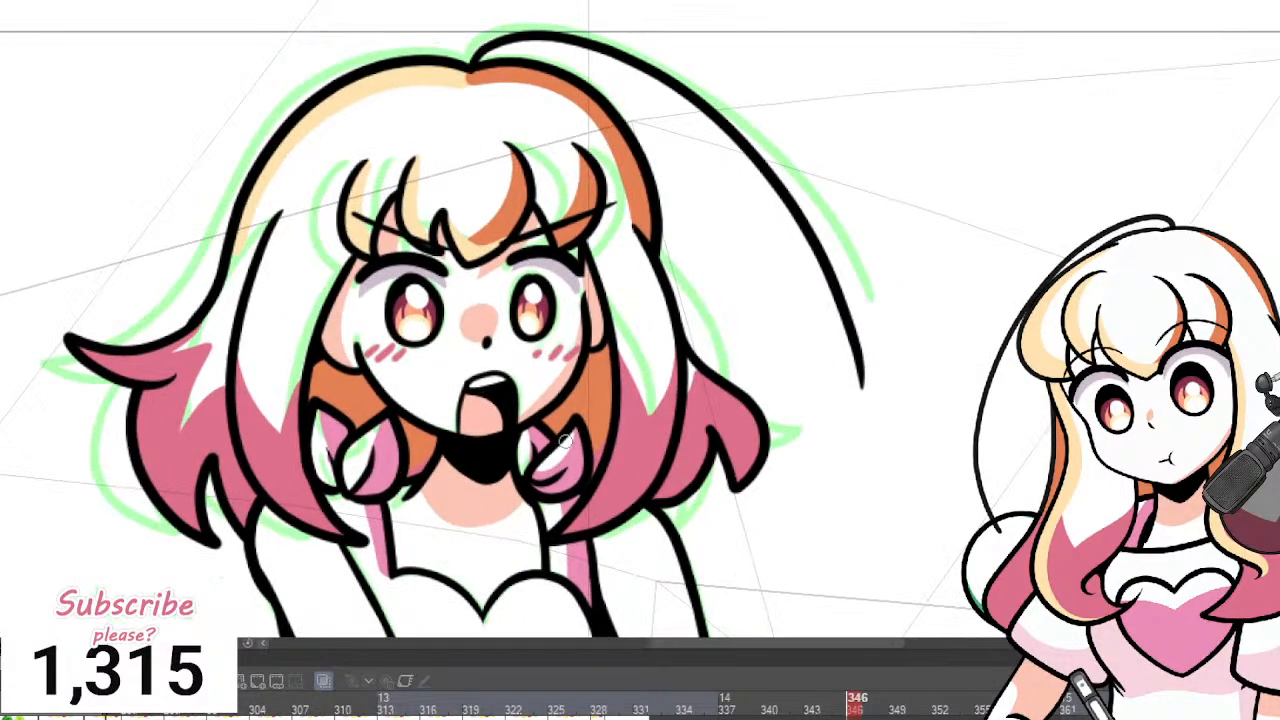
scroll(530, 385, "up", 2)
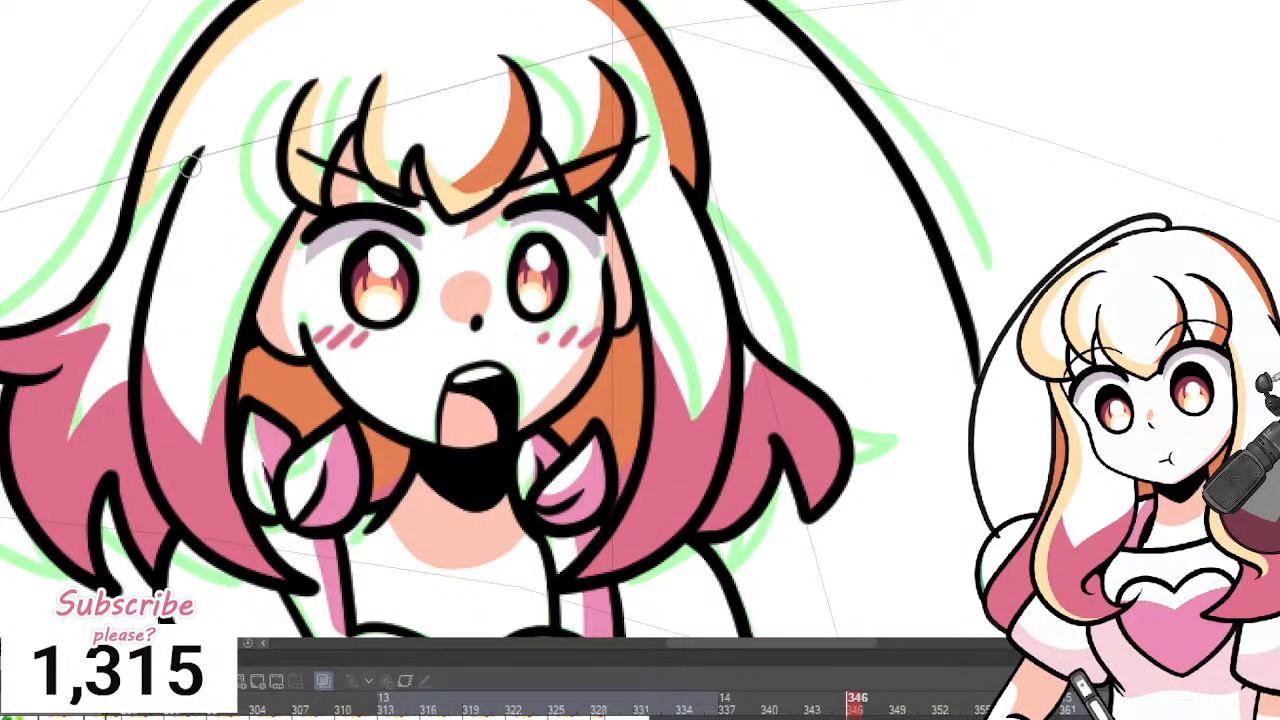
mouse_move(192, 165)
left_mouse_down()
mouse_move(142, 412)
mouse_move(217, 549)
mouse_move(277, 576)
left_mouse_up()
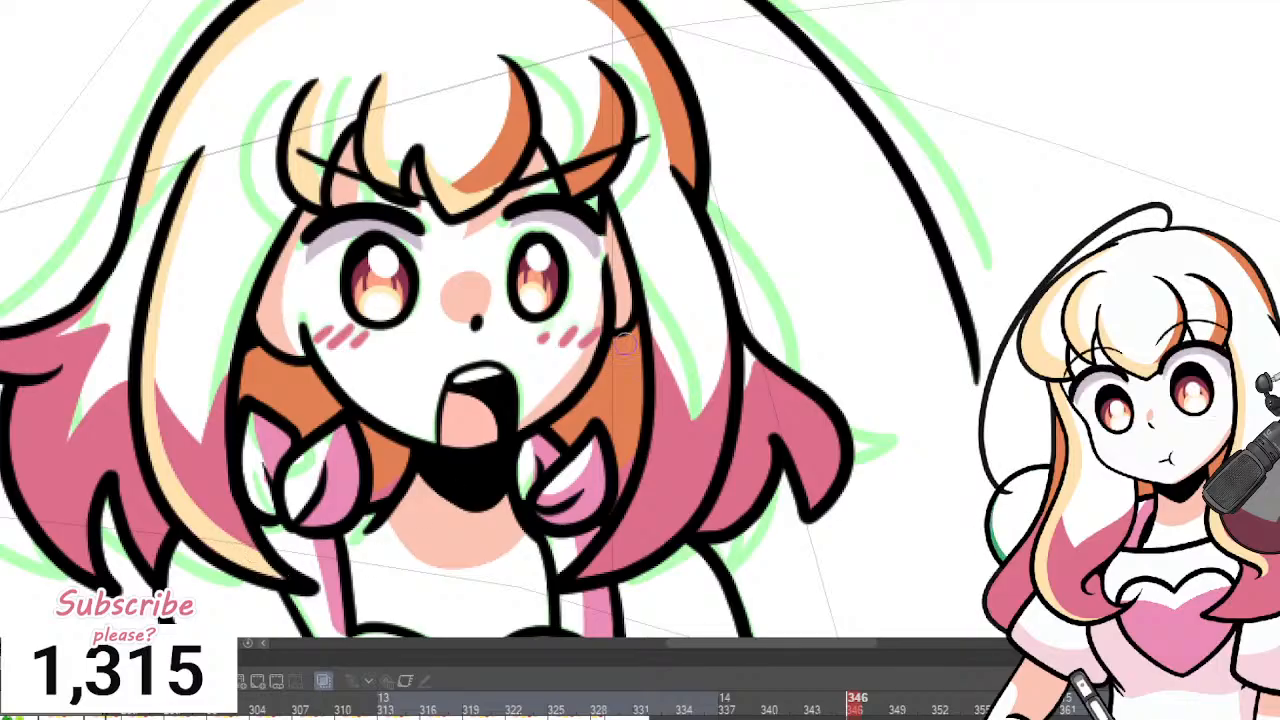
mouse_move(617, 195)
left_mouse_down()
mouse_move(667, 400)
mouse_move(646, 497)
mouse_move(566, 580)
left_mouse_up()
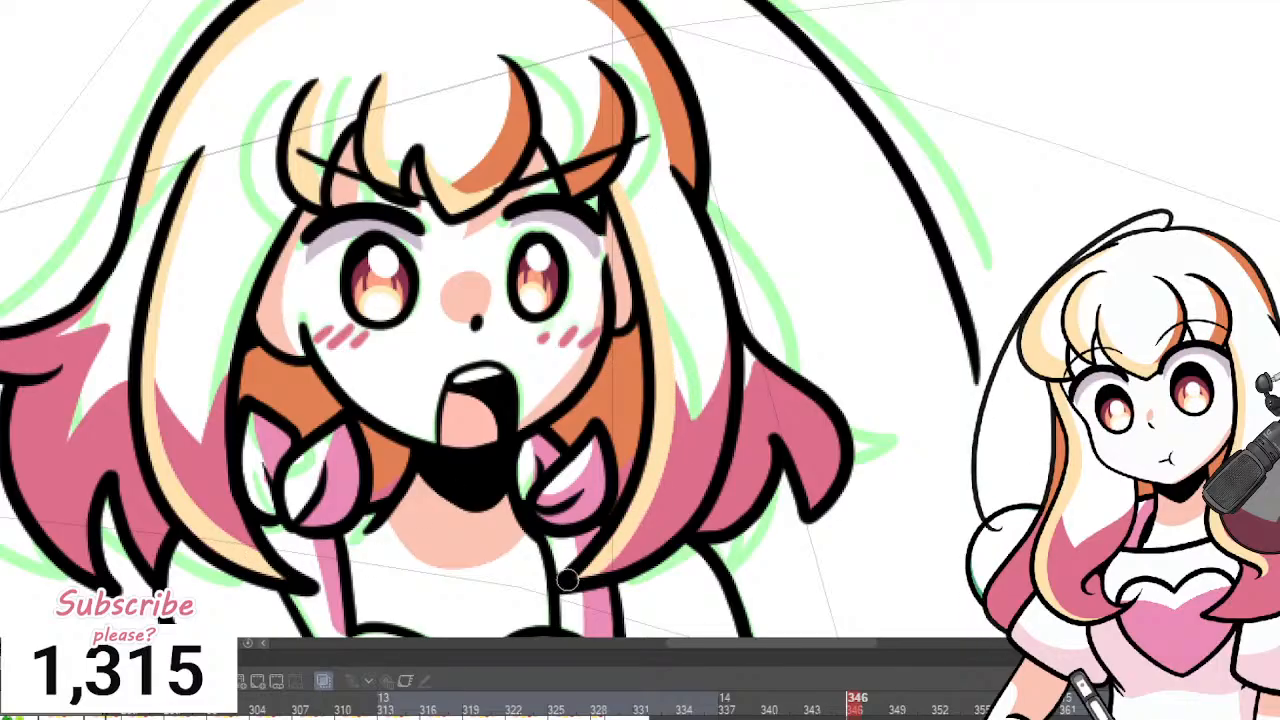
Continue the pale yellow strip along the upper edge of the flared outer hair on the left.
scroll(540, 200, "down", 3)
scroll(391, 214, "up", 4)
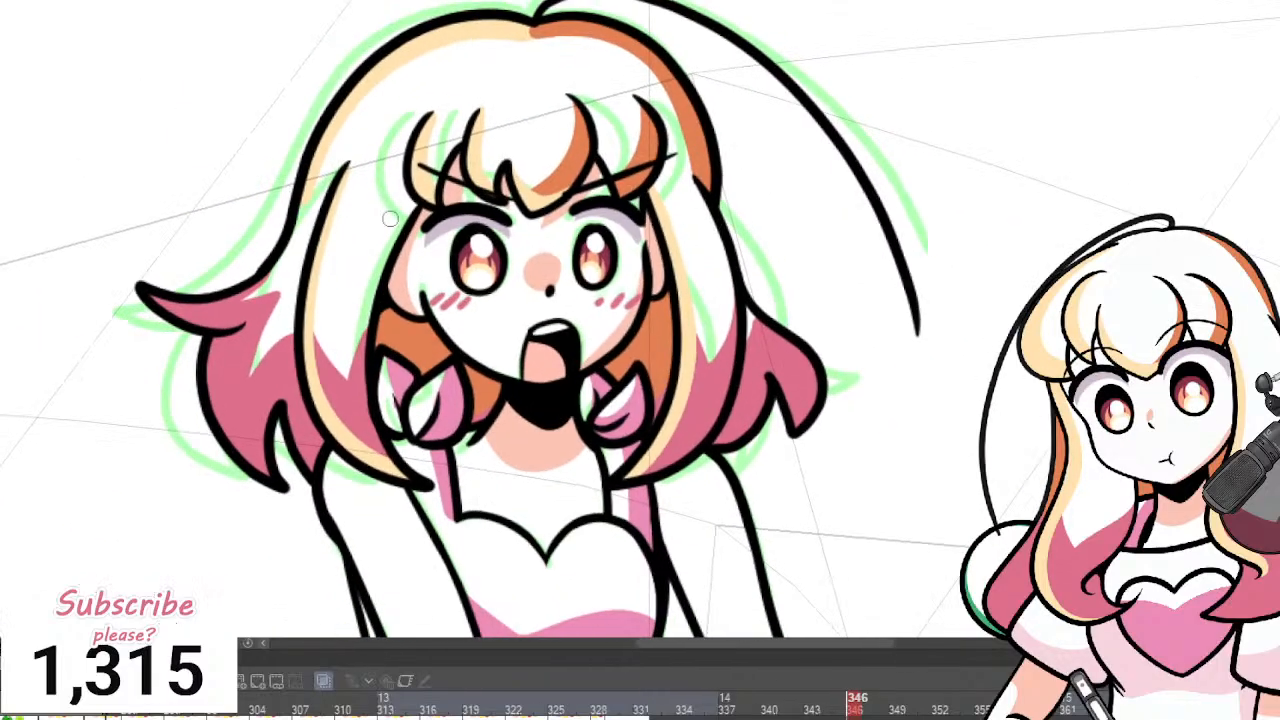
mouse_move(60, 362)
left_mouse_down()
mouse_move(228, 363)
mouse_move(295, 282)
mouse_move(350, 80)
left_mouse_up()
scroll(332, 270, "down", 4)
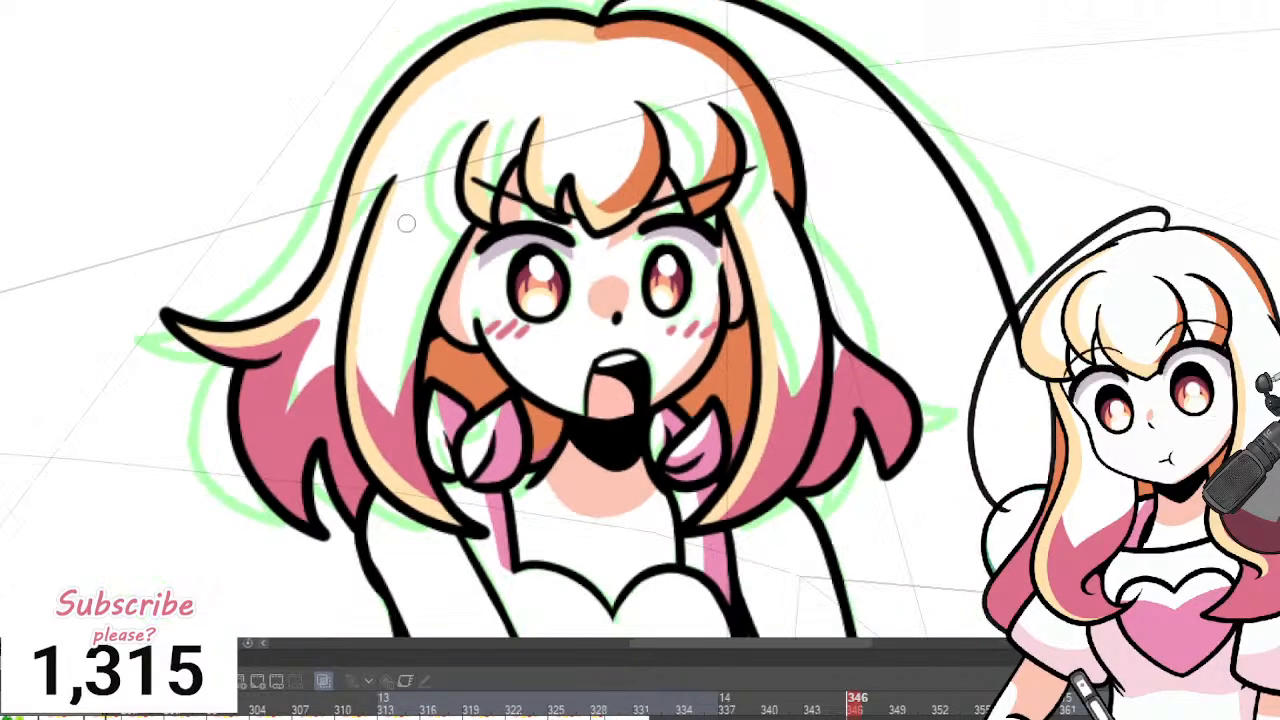
Shade the right edge of the arm crossing the torso peach, from the shoulder to the wrist.
scroll(194, 258, "up", 4)
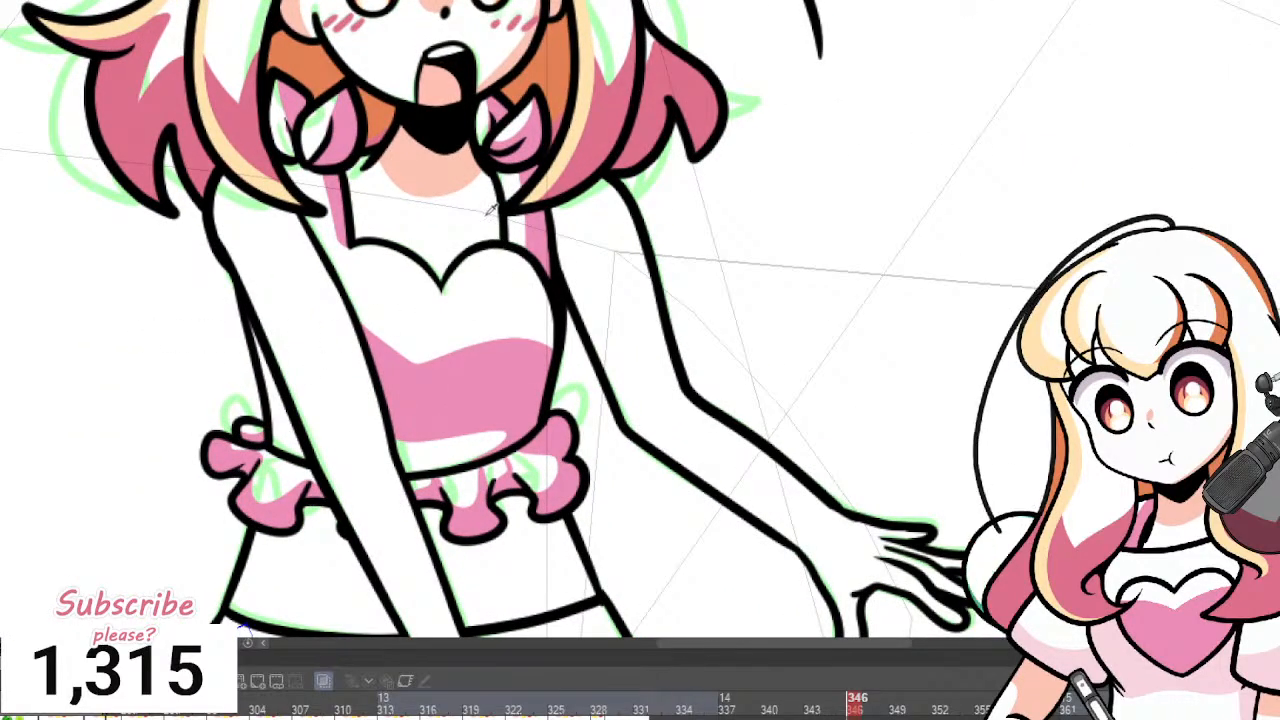
scroll(414, 138, "down", 4)
scroll(502, 416, "up", 4)
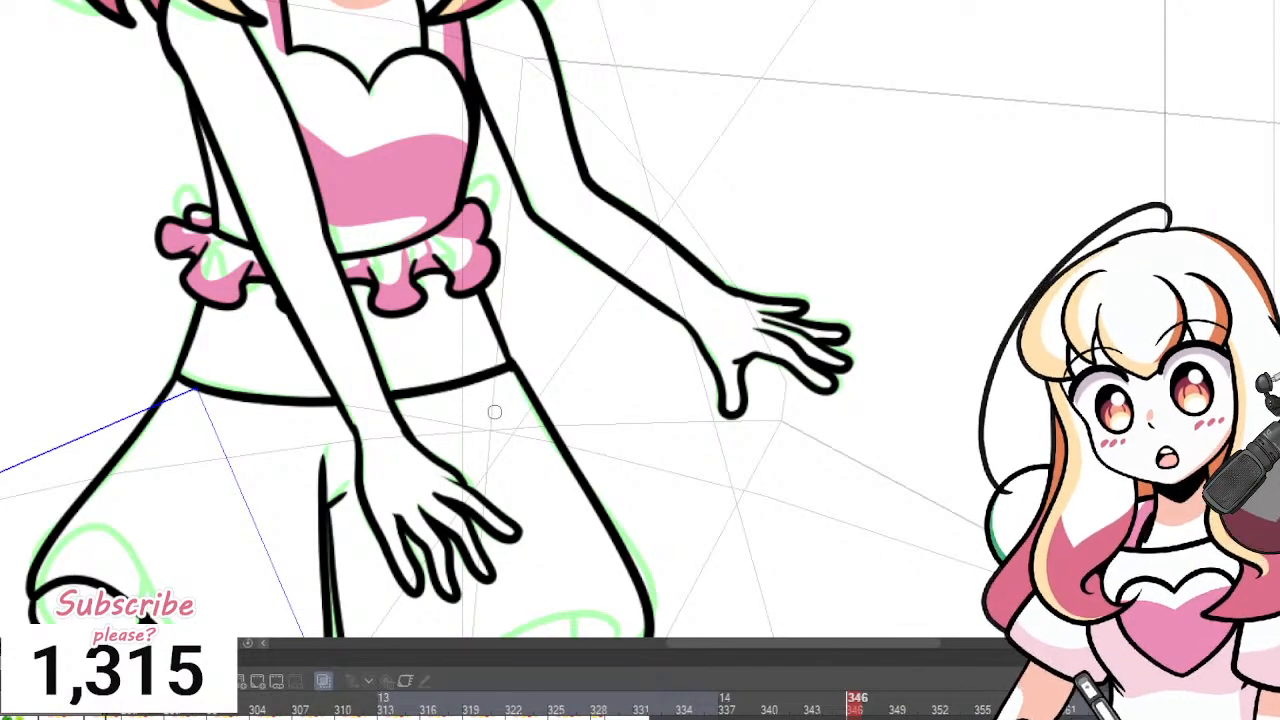
scroll(494, 411, "down", 4)
scroll(316, 118, "up", 4)
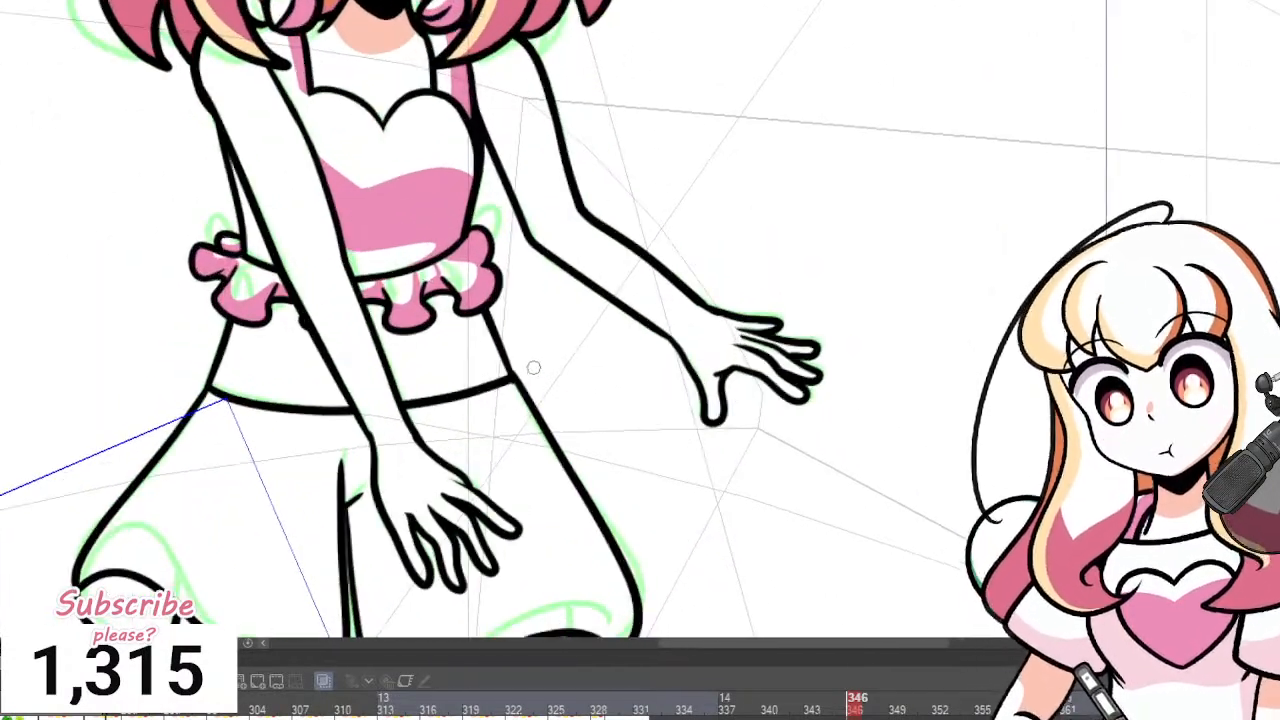
left_click_drag(271, 83, 333, 243)
key("ctrl+z")
mouse_move(261, 65)
left_mouse_down()
mouse_move(304, 139)
mouse_move(357, 317)
left_mouse_up()
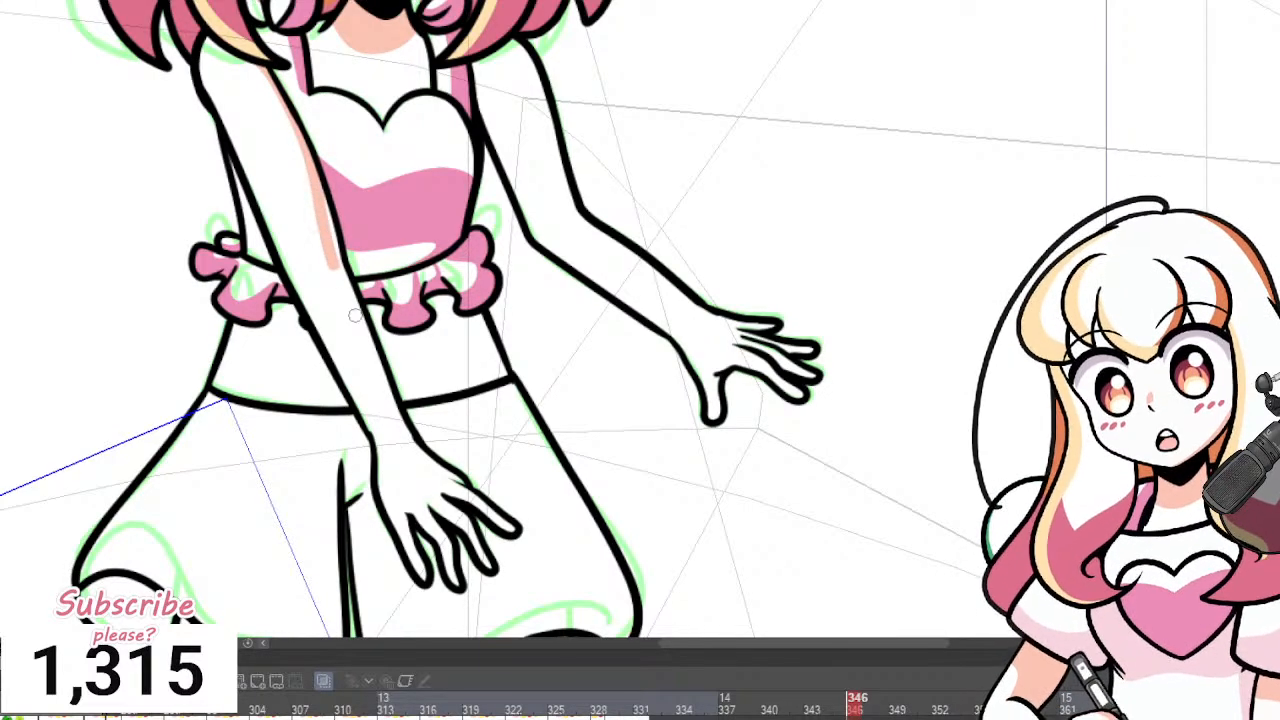
key("ctrl+z")
mouse_move(268, 78)
left_mouse_down()
mouse_move(326, 207)
mouse_move(337, 288)
left_mouse_up()
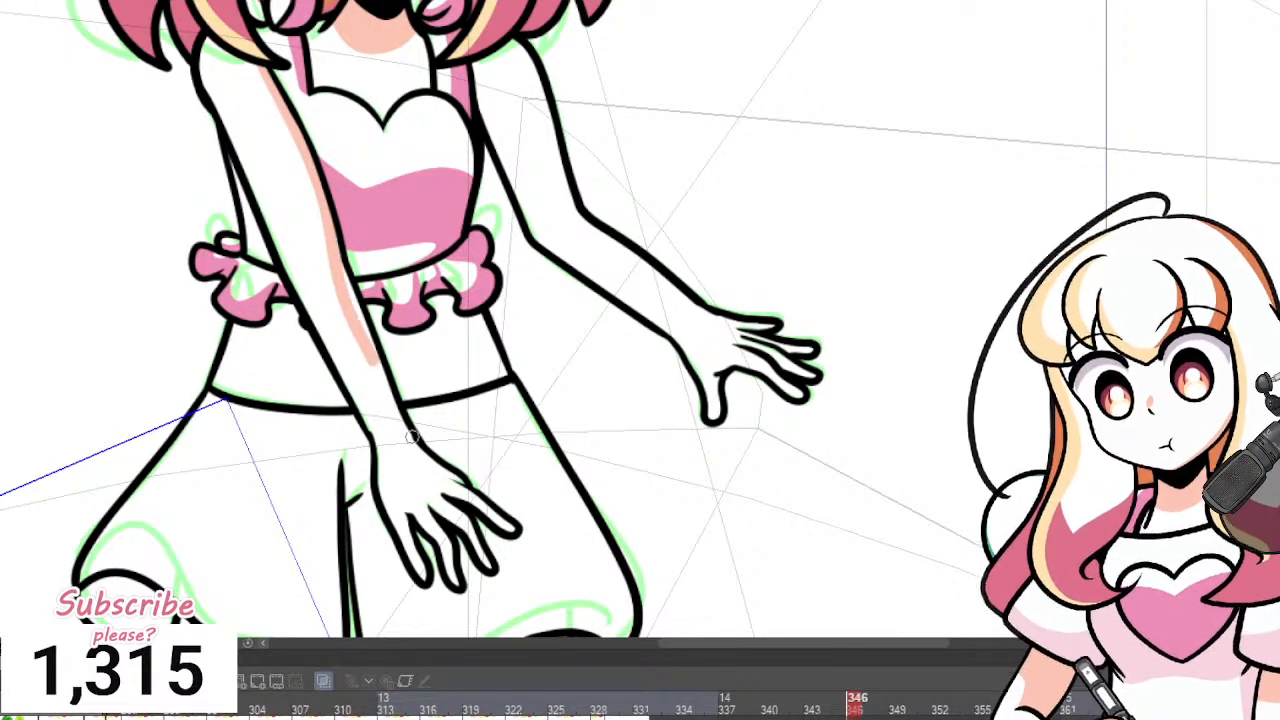
key("ctrl+z")
mouse_move(262, 66)
left_mouse_down()
mouse_move(298, 129)
mouse_move(400, 432)
left_mouse_up()
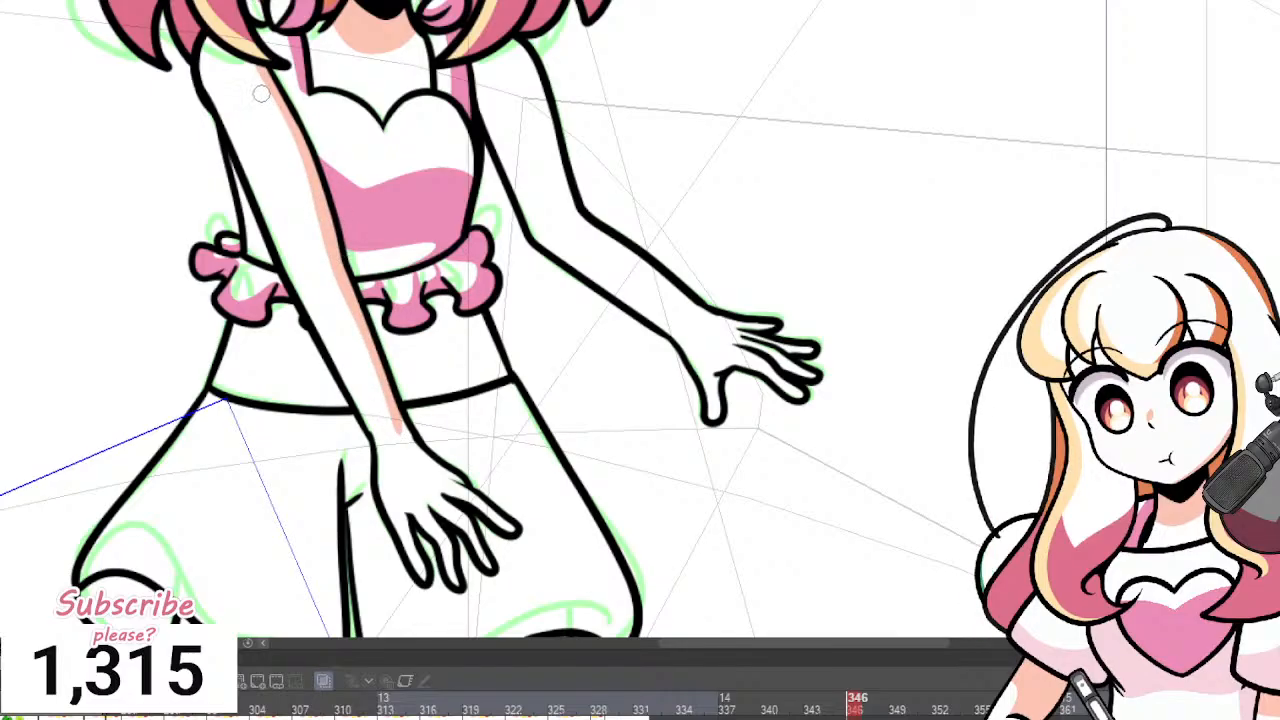
Trim the inner side of the peach arm shading to a thinner, cleaner strip.
mouse_move(280, 130)
left_mouse_down()
mouse_move(336, 296)
mouse_move(360, 348)
mouse_move(373, 348)
mouse_move(324, 275)
mouse_move(416, 480)
left_mouse_up()
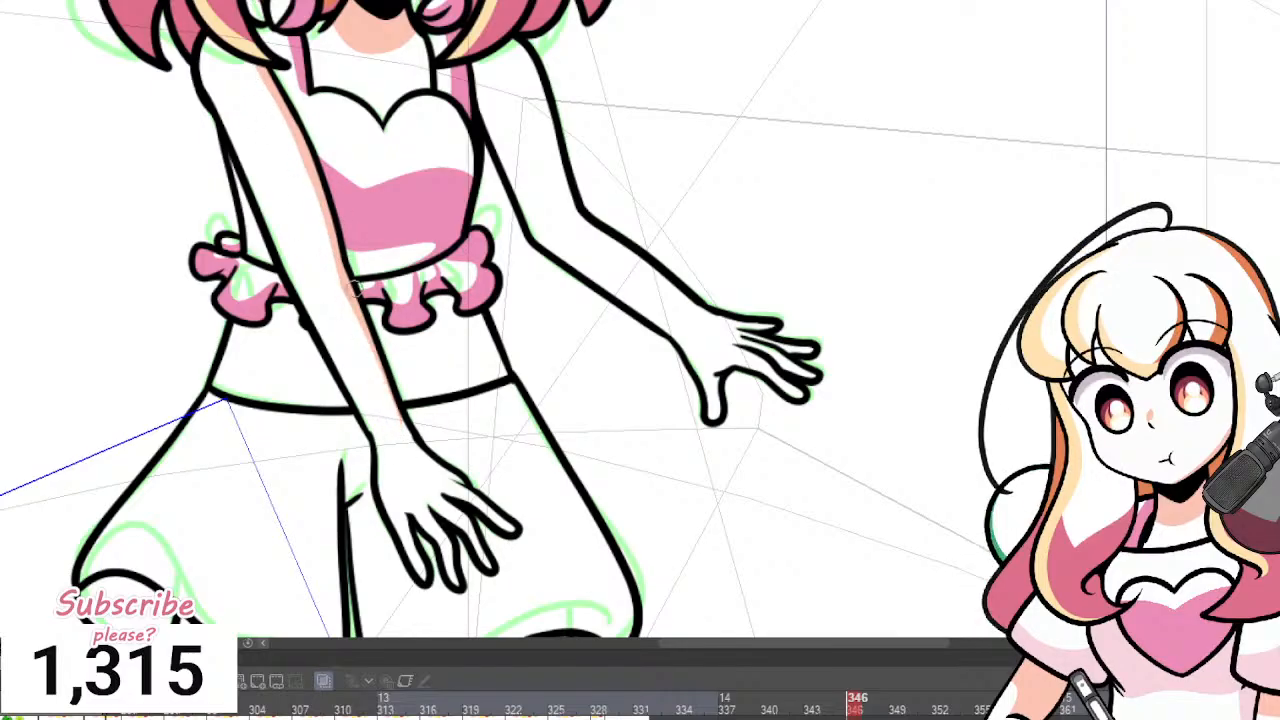
key("ctrl+z")
left_click_drag(334, 258, 416, 484)
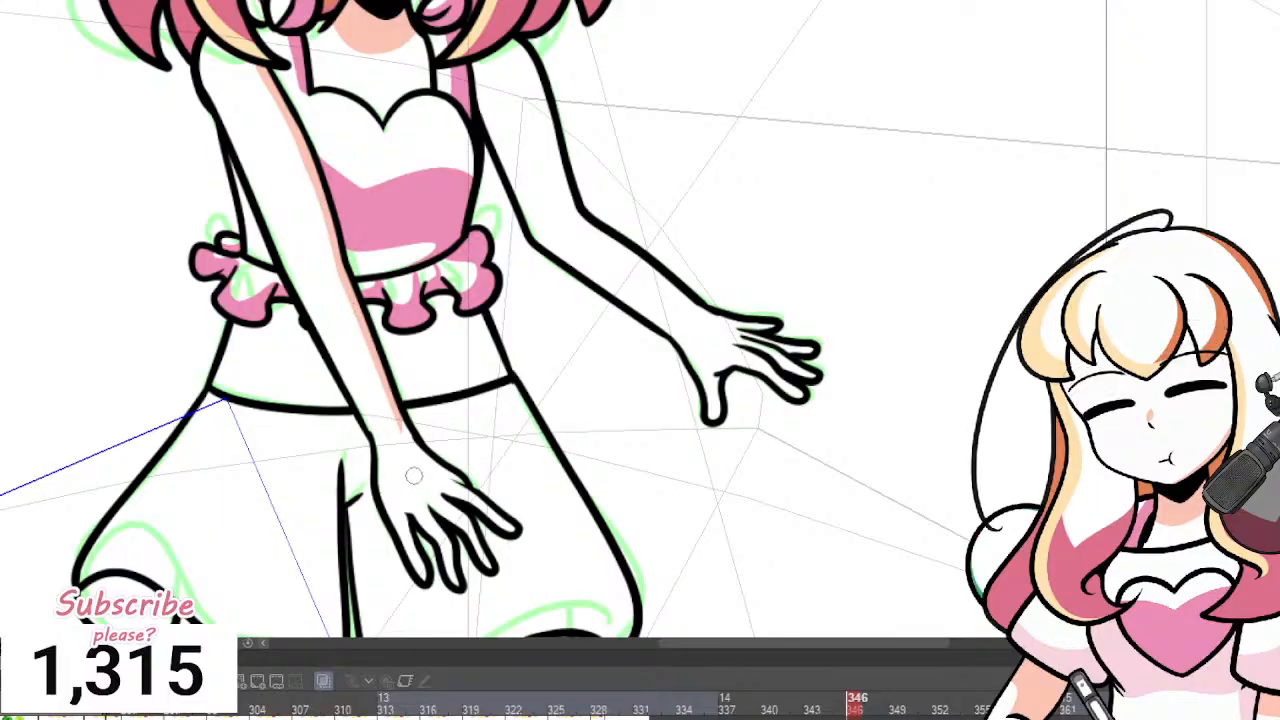
Extend the peach shading from the wrist along the edge of the lowered hand to the first knuckle.
scroll(414, 476, "down", 3)
scroll(368, 517, "up", 5)
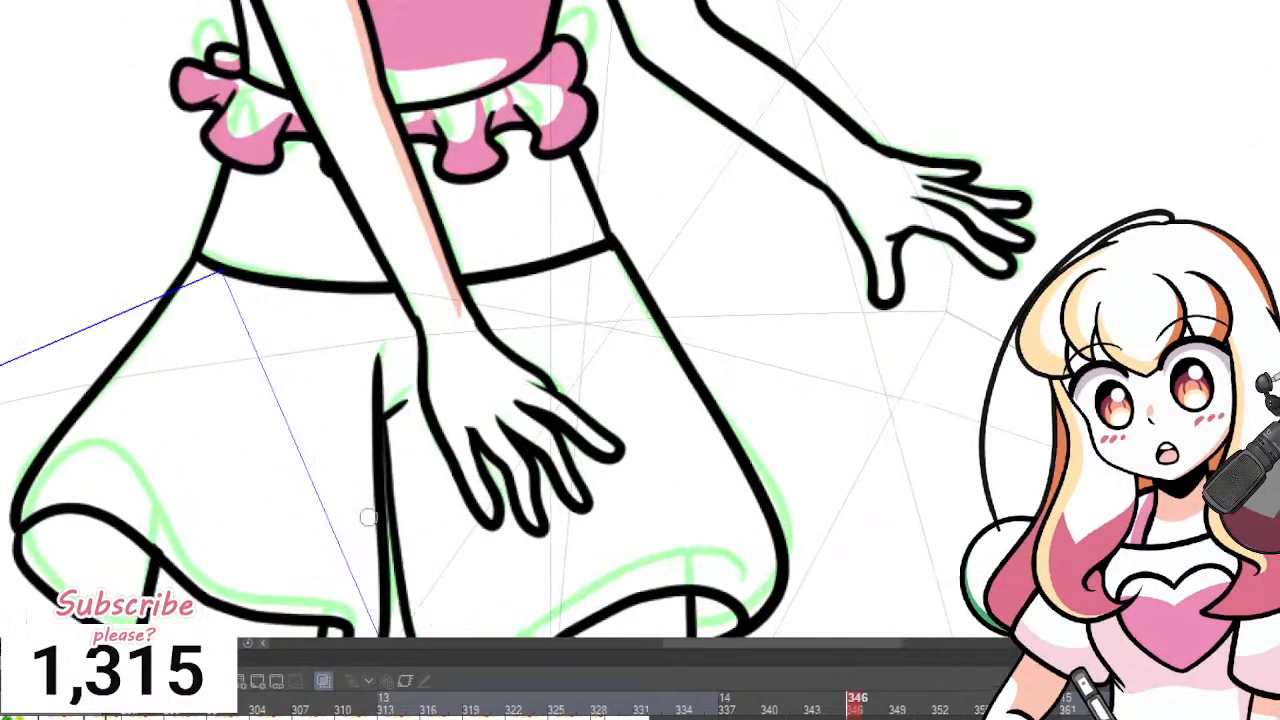
scroll(448, 520, "up", 2)
scroll(453, 463, "down", 2)
scroll(563, 526, "up", 4)
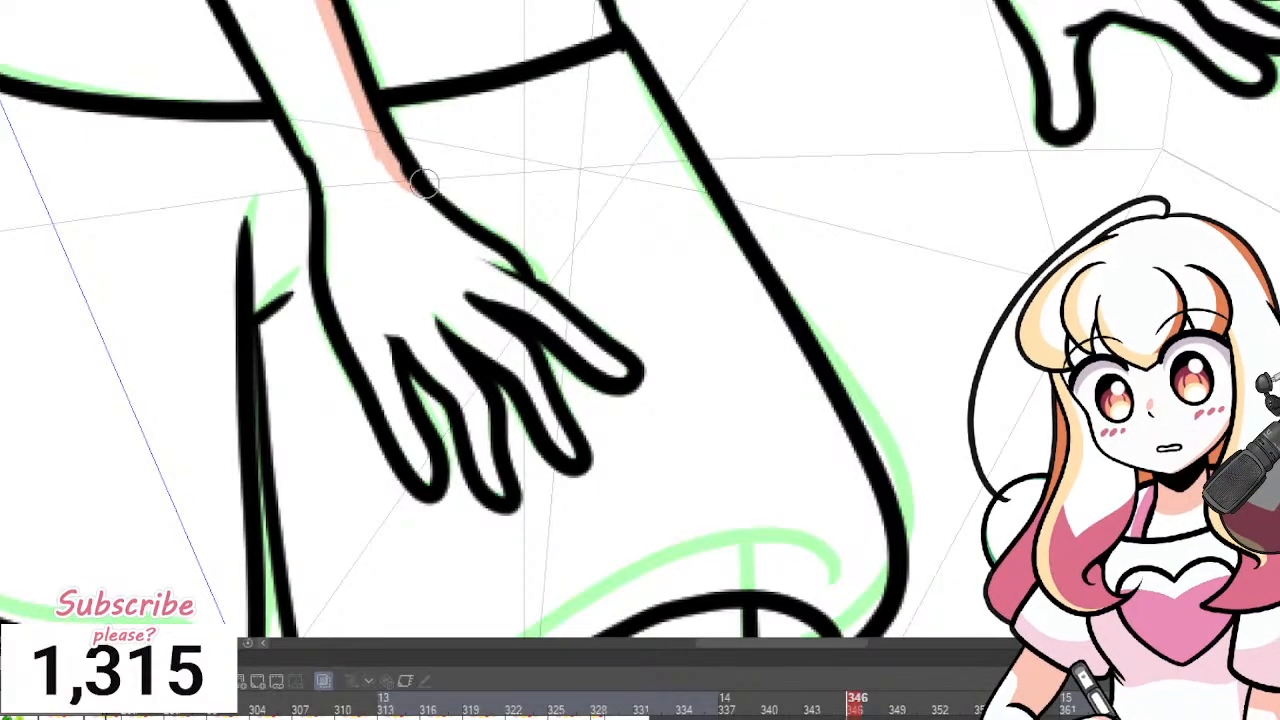
mouse_move(372, 118)
left_mouse_down()
mouse_move(432, 213)
mouse_move(514, 284)
left_mouse_up()
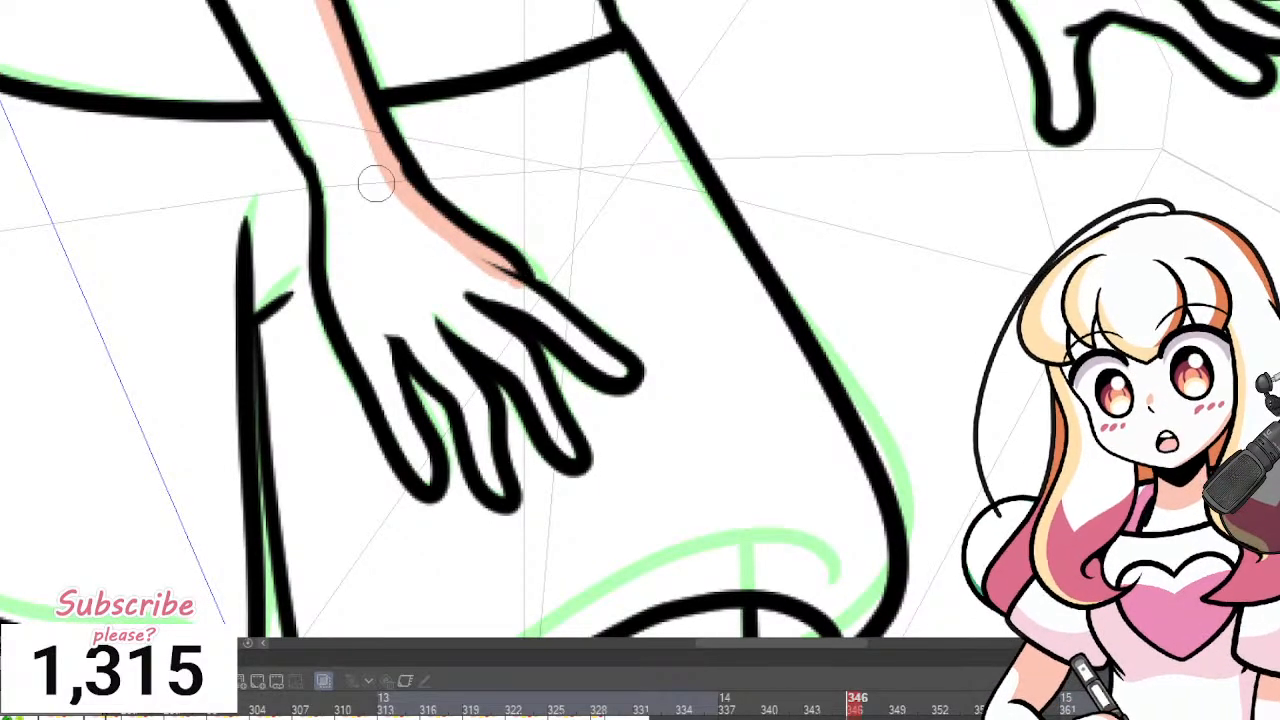
left_click_drag(378, 180, 570, 303)
key("ctrl+z")
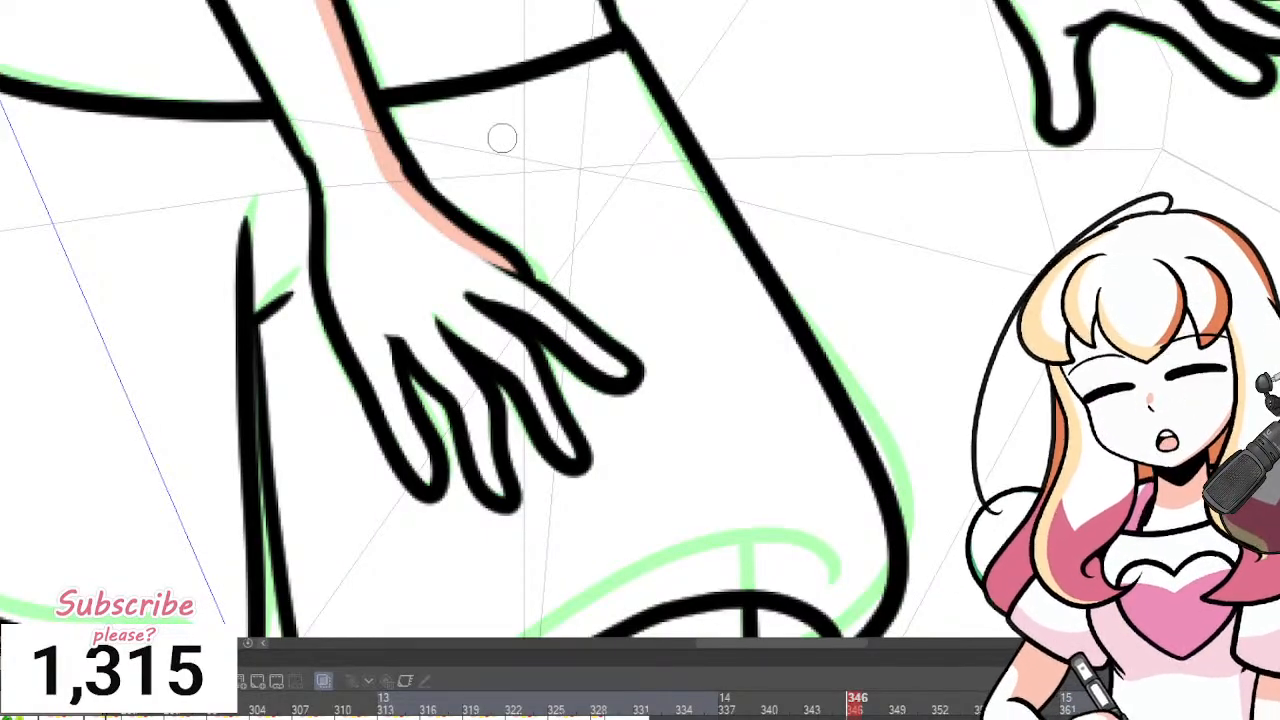
Add peach shading along the fingers of the lowered hand.
mouse_move(392, 344)
left_mouse_down()
mouse_move(430, 465)
mouse_move(426, 496)
left_mouse_up()
mouse_move(442, 330)
left_mouse_down()
mouse_move(488, 427)
mouse_move(492, 490)
left_mouse_up()
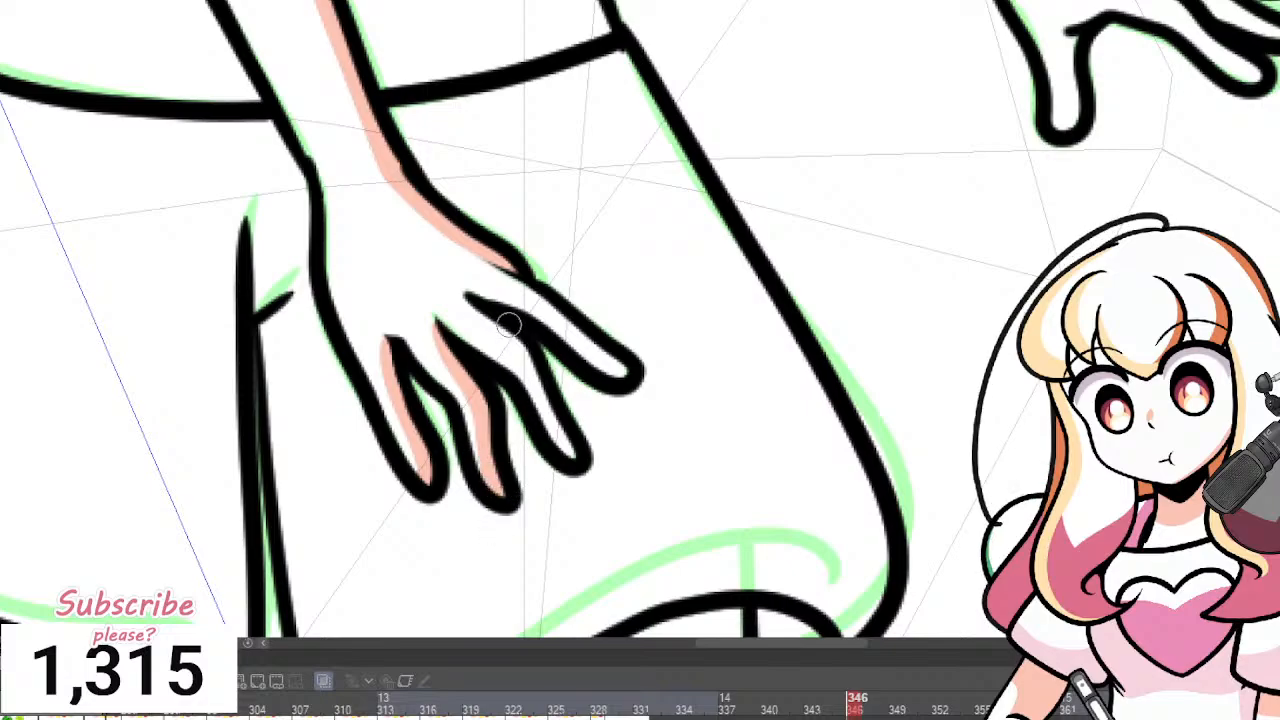
mouse_move(468, 300)
left_mouse_down()
mouse_move(507, 327)
mouse_move(578, 462)
left_mouse_up()
left_click_drag(520, 268, 628, 380)
Shade the upper edge of the outstretched arm peach, from the shoulder past the elbow to the wrist.
scroll(670, 366, "down", 5)
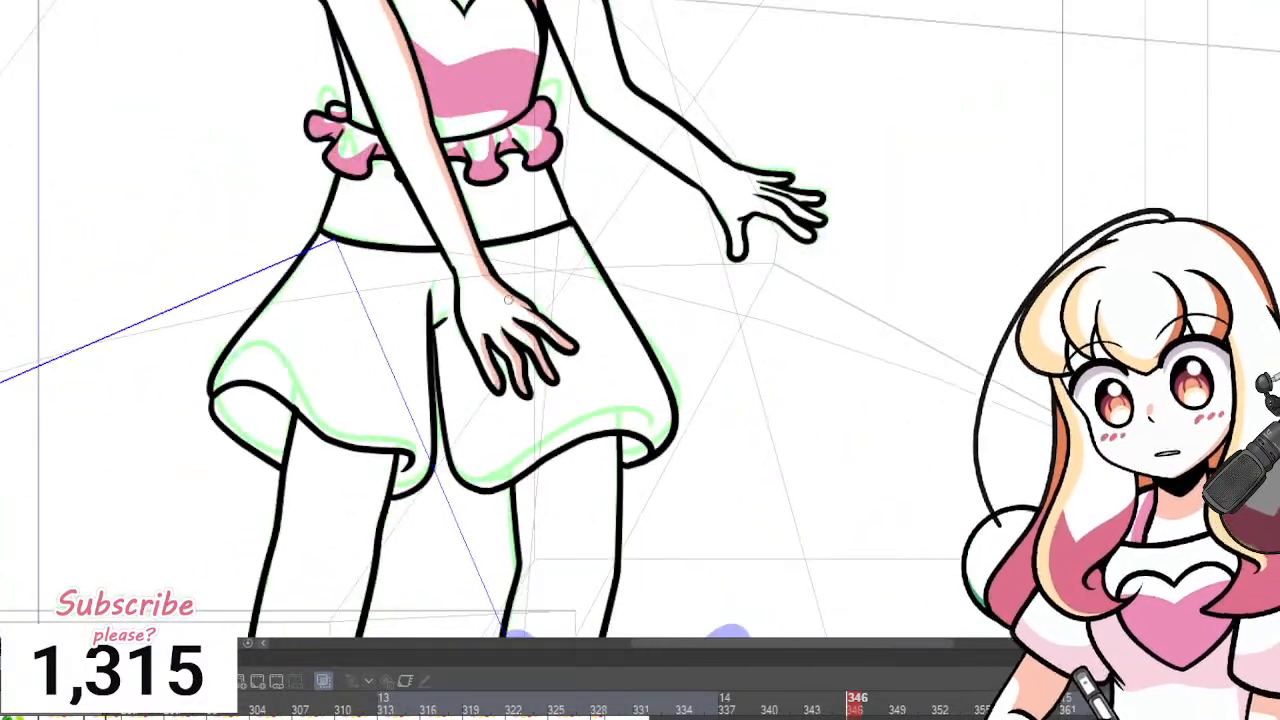
scroll(811, 120, "up", 1)
scroll(811, 120, "down", 2)
scroll(690, 257, "up", 3)
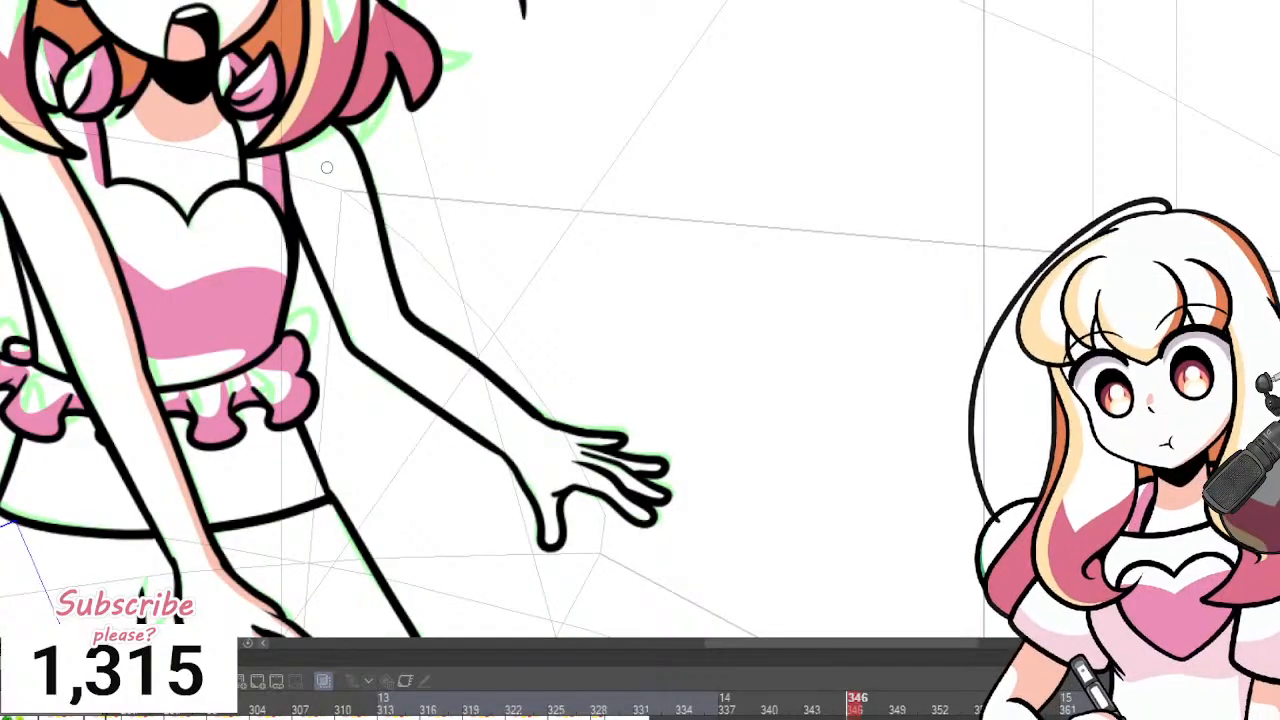
mouse_move(310, 138)
left_mouse_down()
mouse_move(347, 176)
mouse_move(400, 335)
mouse_move(556, 425)
left_mouse_up()
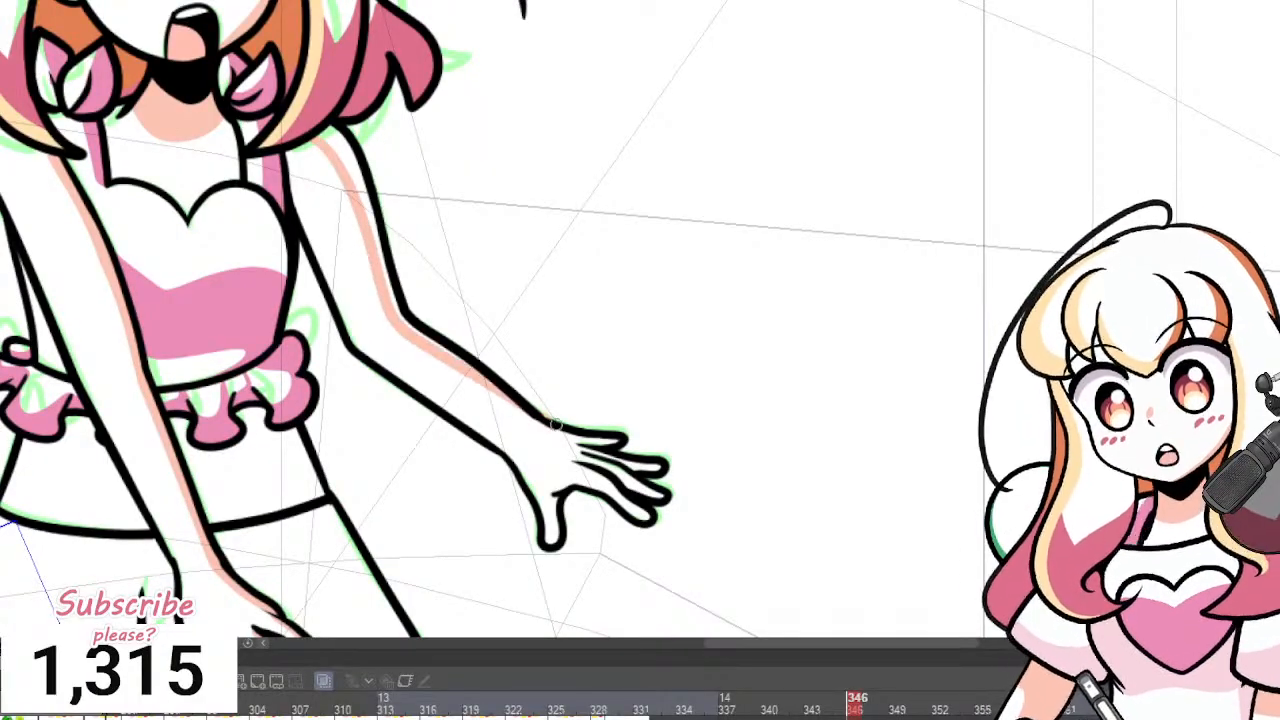
Fill the outlined shadow on the outstretched upper arm peach and shade that hand's edge and four fingers.
left_click(359, 154)
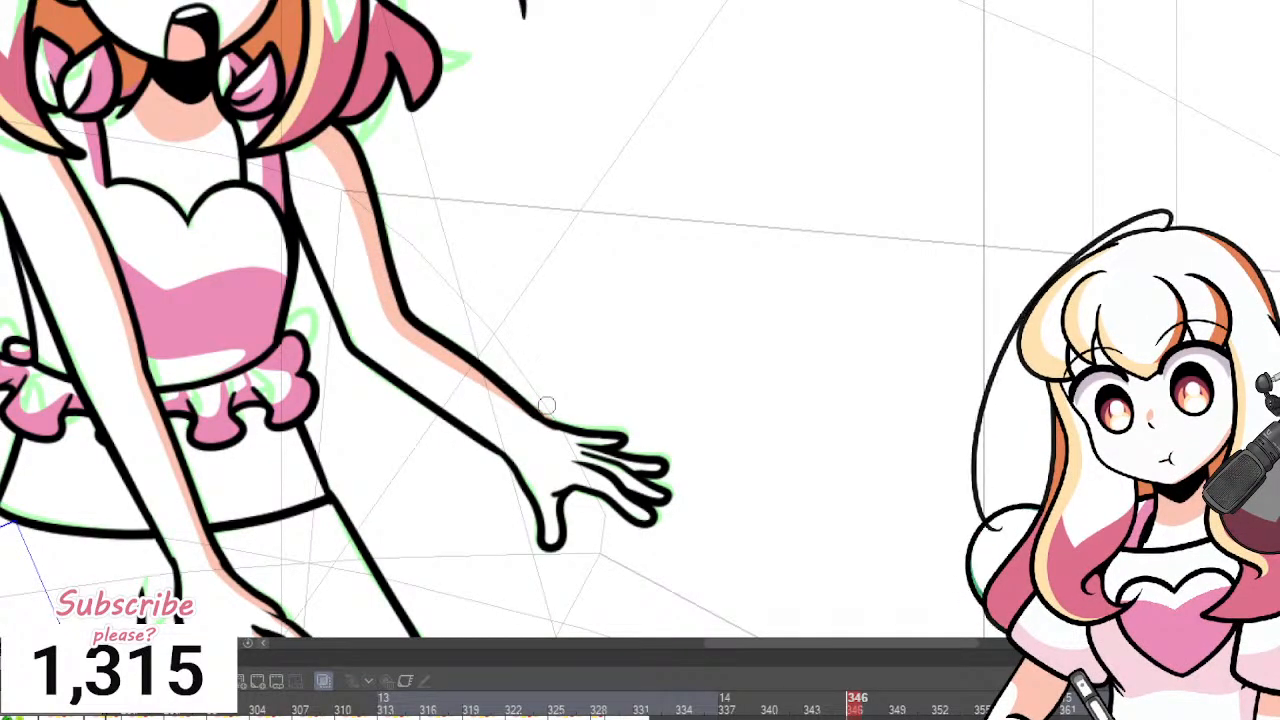
scroll(578, 411, "down", 3)
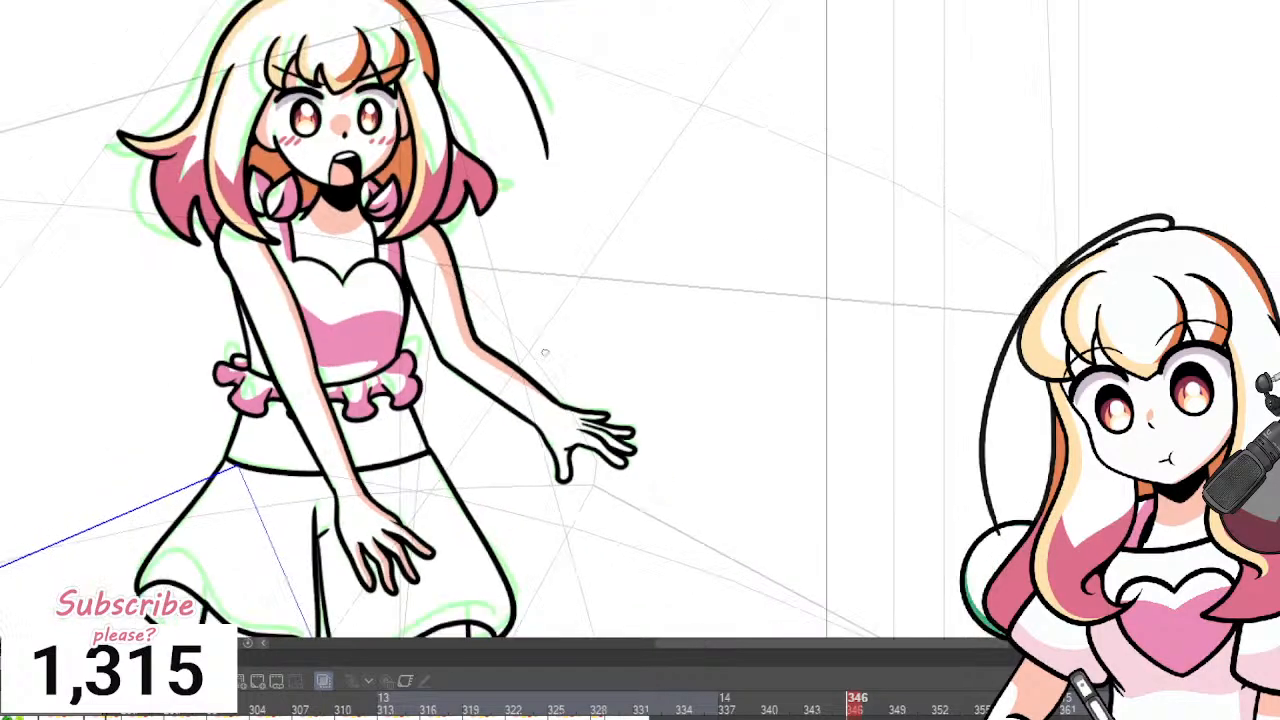
scroll(590, 425, "up", 3)
scroll(611, 444, "up", 2)
scroll(640, 450, "up", 3)
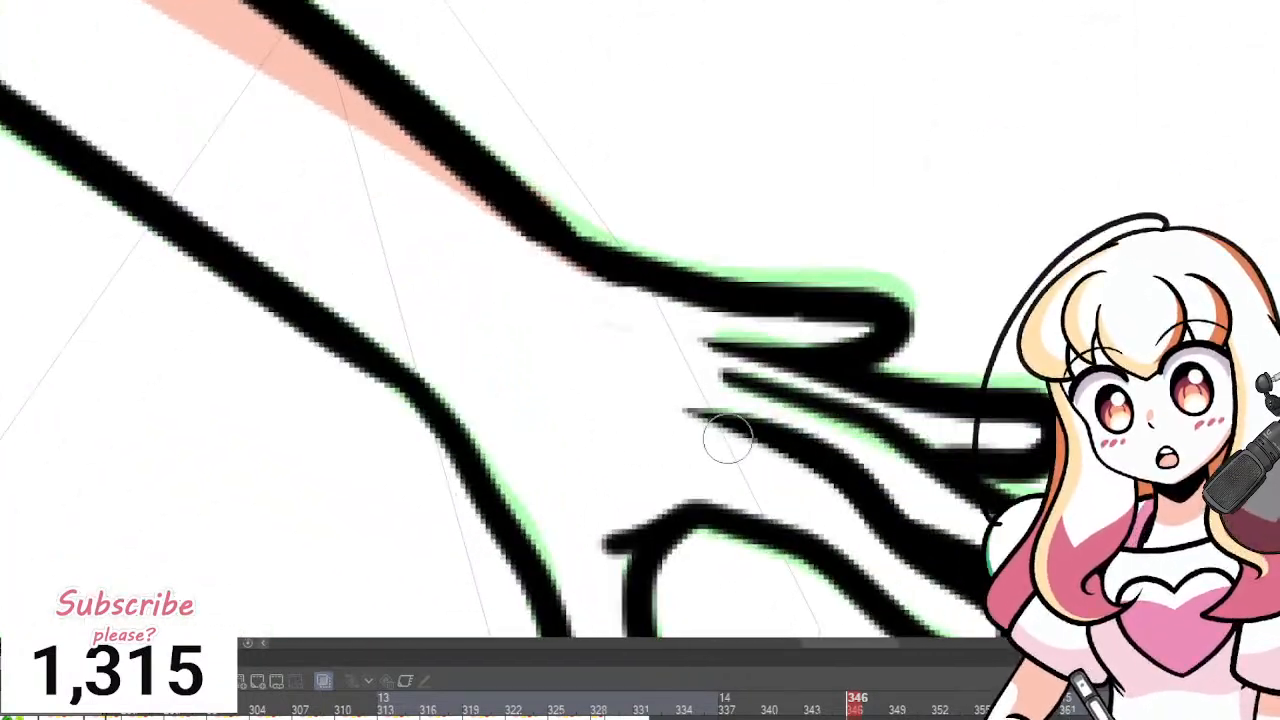
scroll(729, 440, "down", 2)
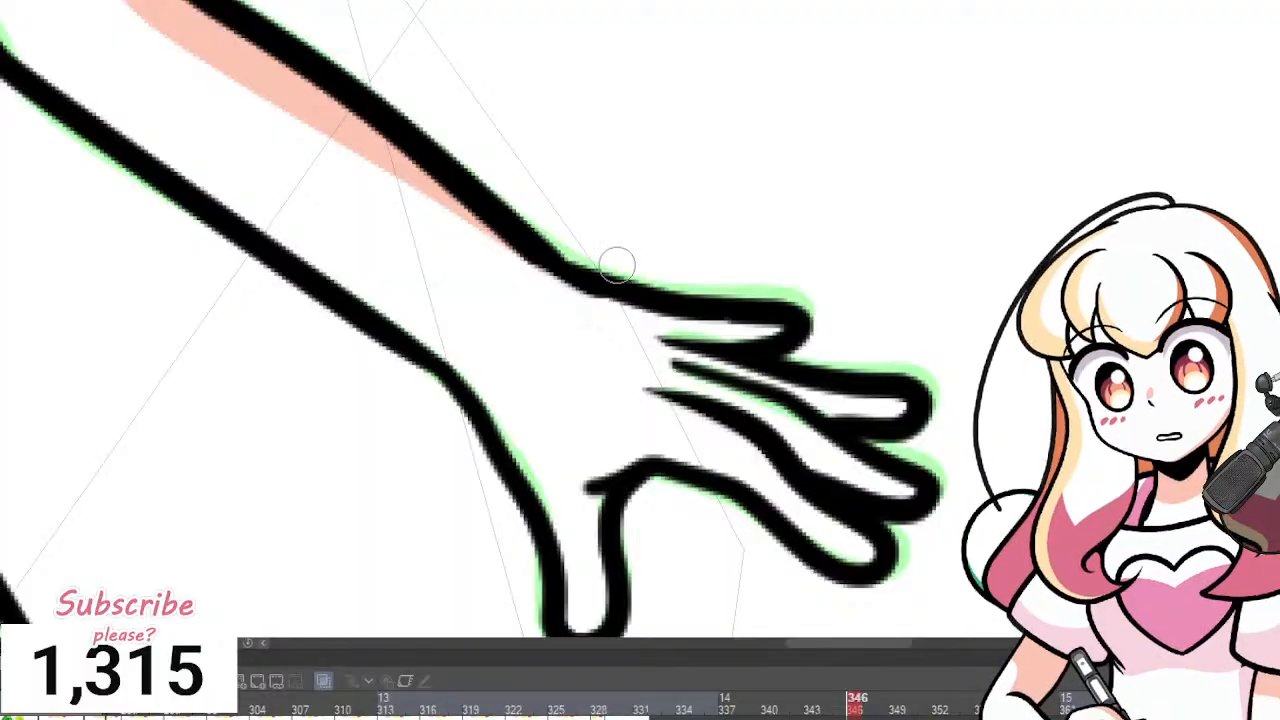
left_click_drag(576, 283, 740, 328)
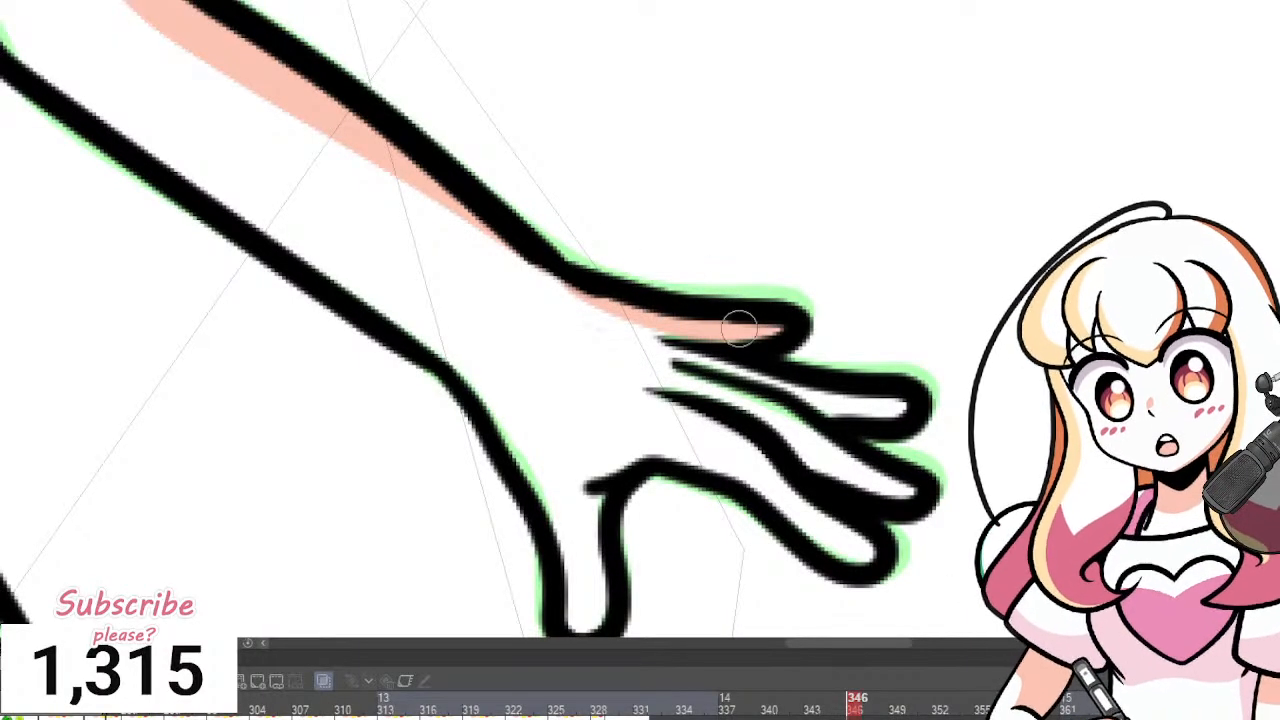
left_click_drag(690, 368, 905, 405)
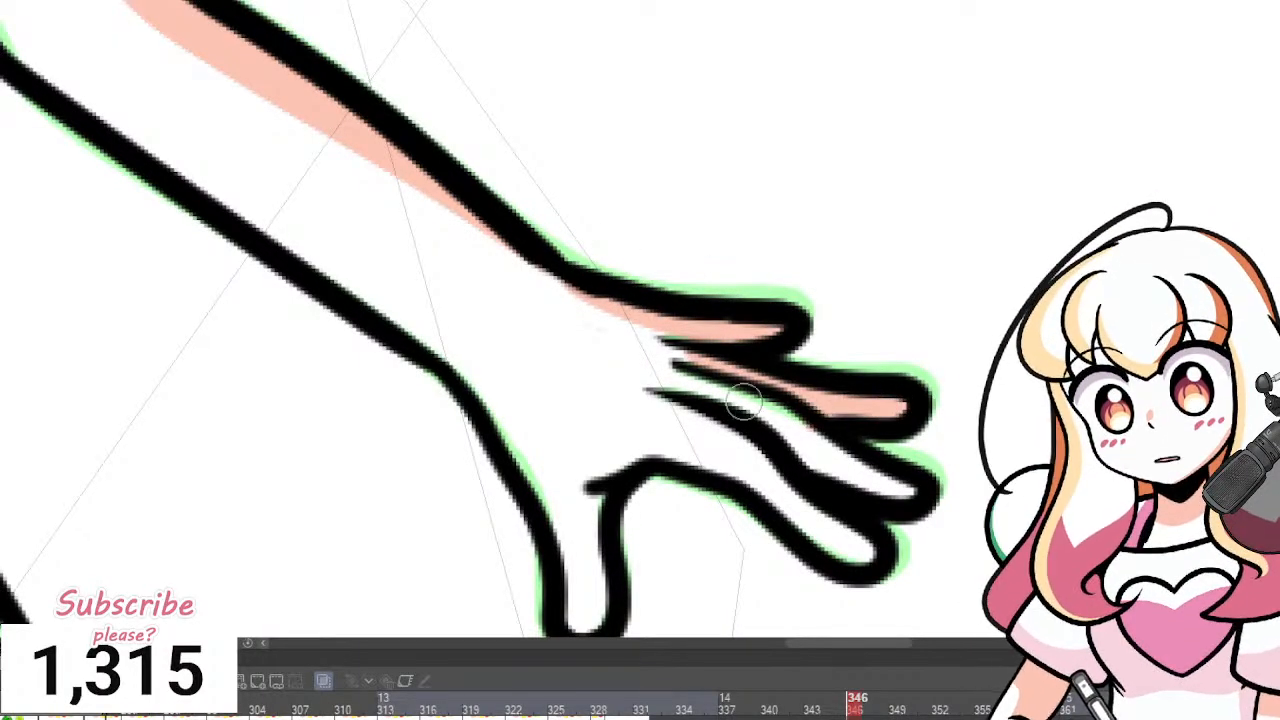
left_click_drag(718, 398, 909, 494)
left_click_drag(694, 423, 868, 549)
Add peach shading along the inner side of the outstretched hand's thumb.
scroll(640, 270, "down", 3)
scroll(527, 259, "up", 2)
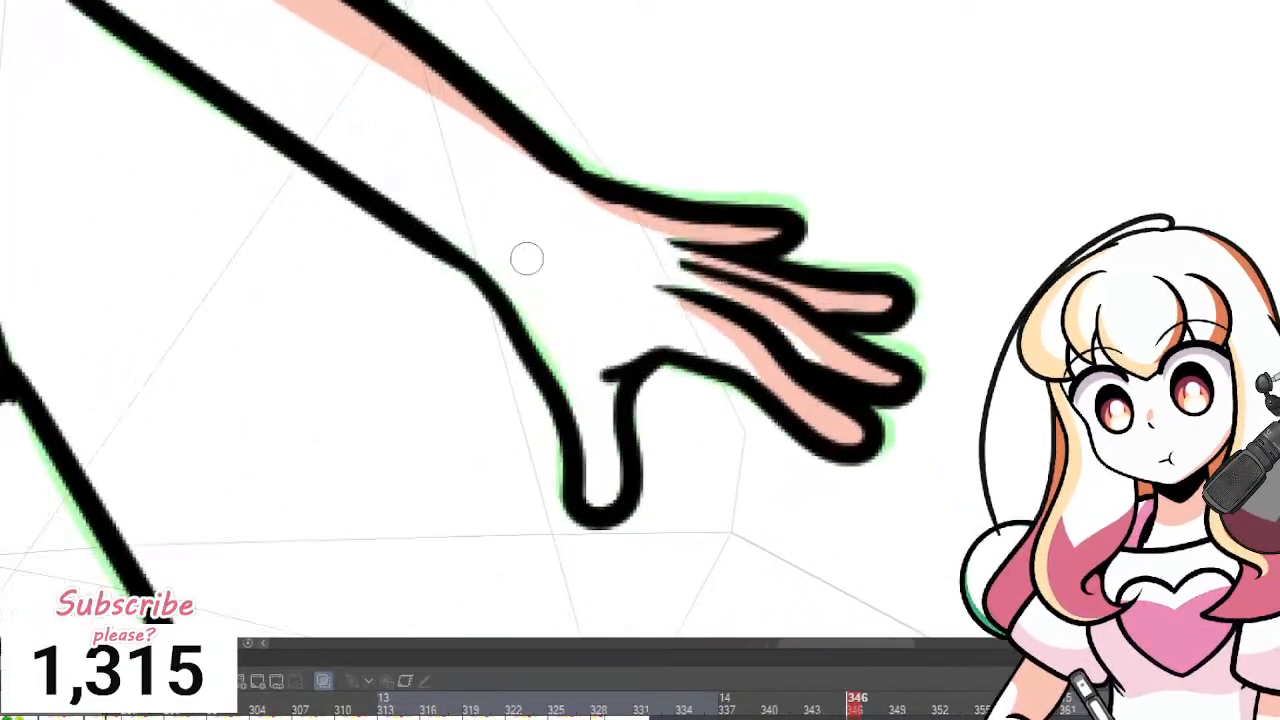
left_click_drag(588, 502, 612, 388)
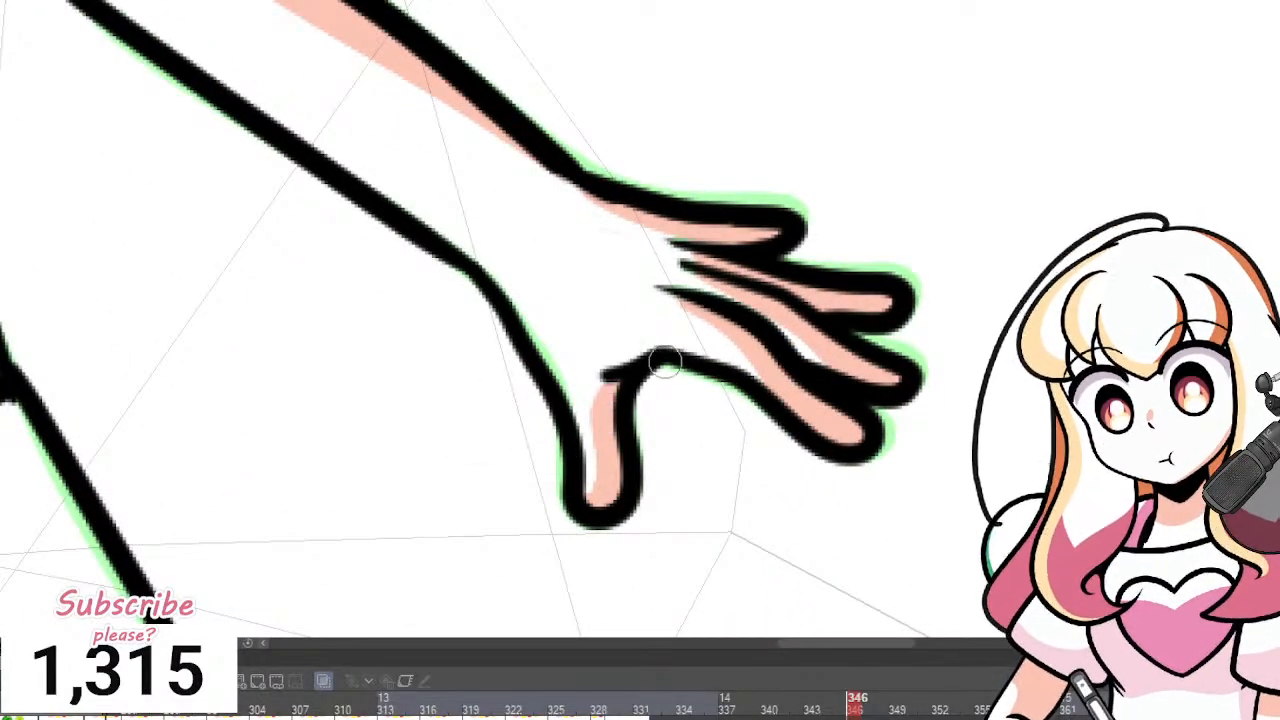
Shade the viewer's-left leg peach across the thigh below the shorts, down the inner edge and along the toes.
scroll(671, 225, "down", 7)
scroll(462, 480, "up", 3)
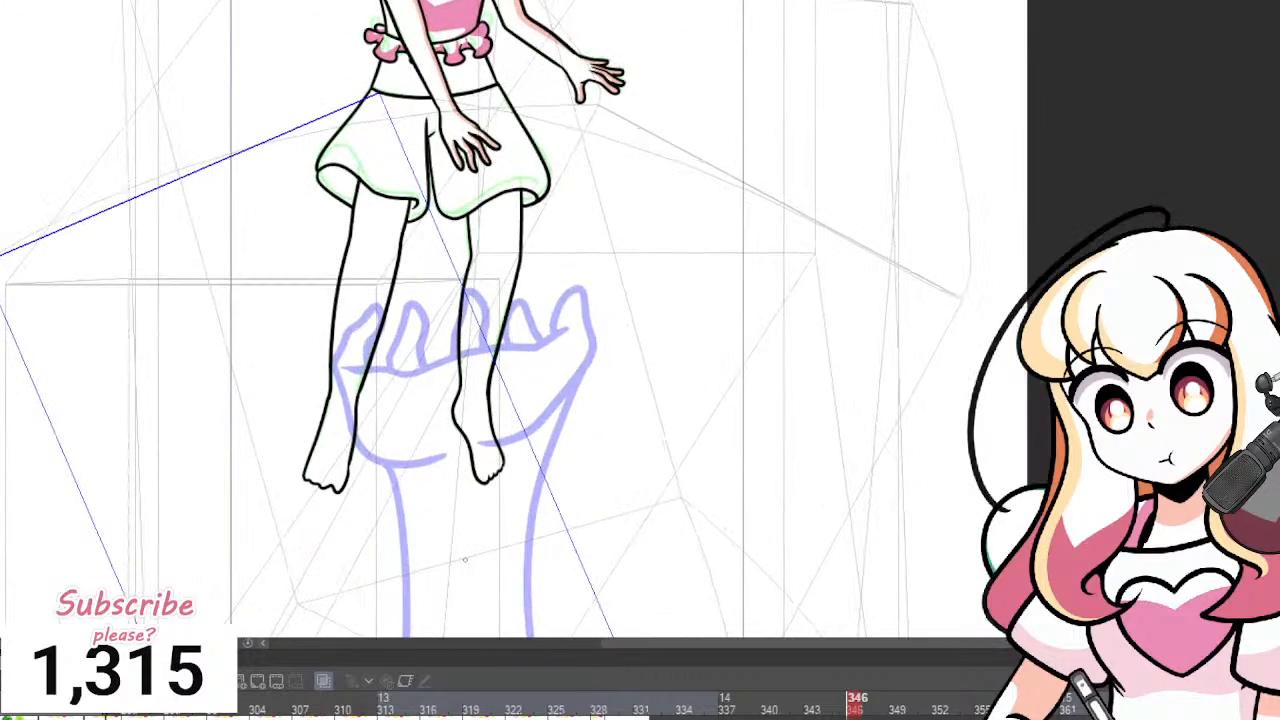
mouse_move(295, 35)
left_mouse_down()
mouse_move(367, 84)
mouse_move(305, 310)
left_mouse_up()
key("ctrl+z")
mouse_move(324, 66)
left_mouse_down()
mouse_move(365, 121)
mouse_move(292, 341)
left_mouse_up()
mouse_move(264, 484)
left_mouse_down()
mouse_move(238, 508)
mouse_move(201, 496)
left_mouse_up()
left_click(270, 508)
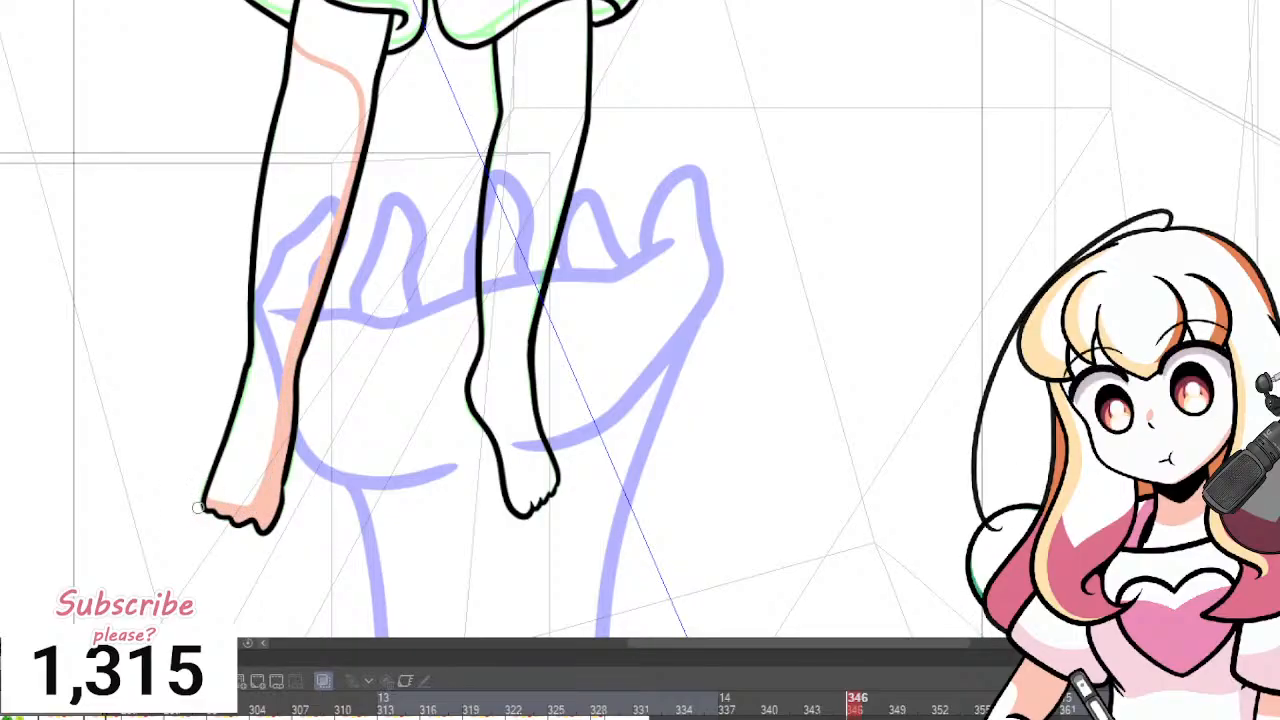
left_click(338, 90)
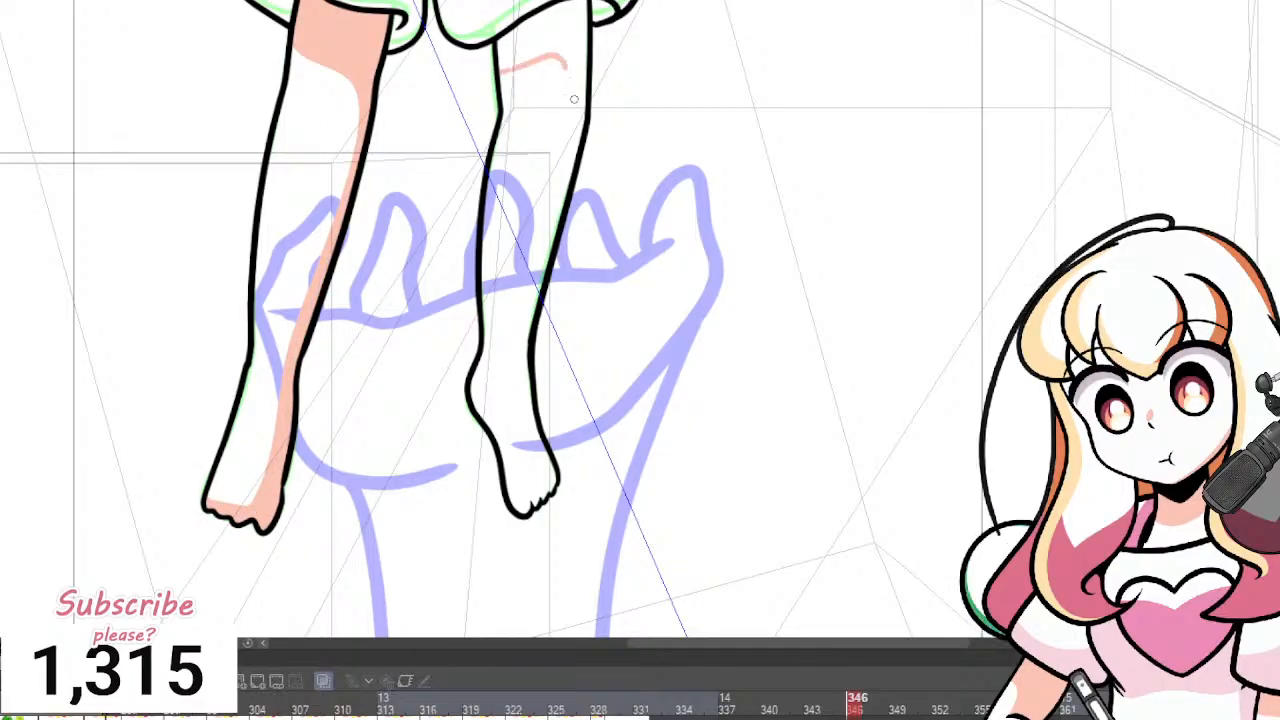
Shade the other leg peach from the thigh down its outer edge to the toes.
mouse_move(545, 237)
left_mouse_down()
mouse_move(522, 364)
mouse_move(526, 495)
left_mouse_up()
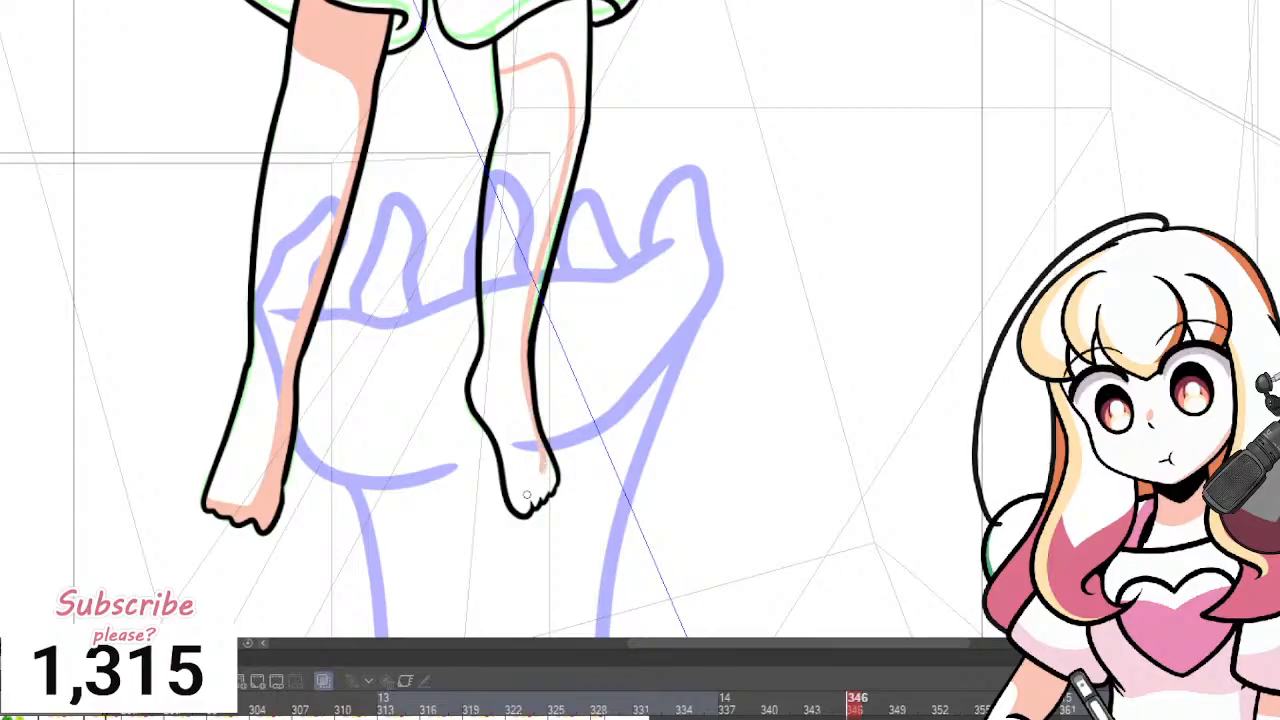
left_click(552, 482)
left_click(576, 22)
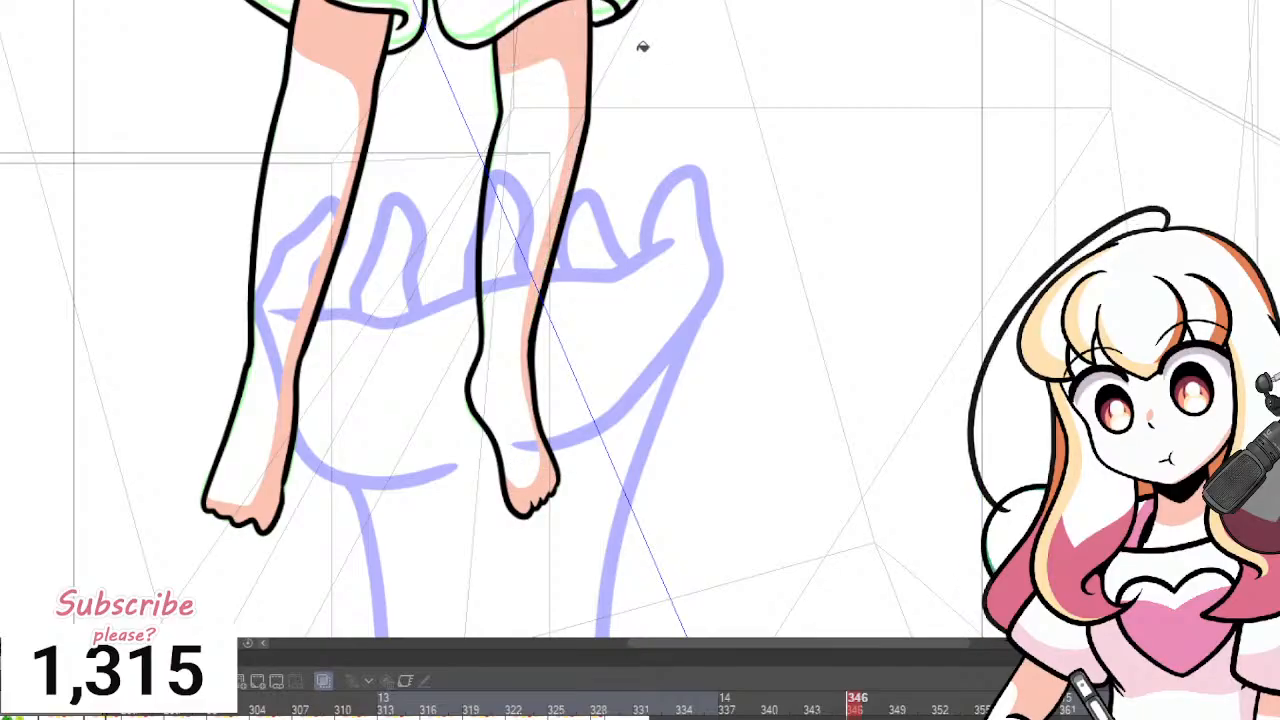
Outline a light pink shadow along the lower part of the viewer's-left shorts leg and fill it together with the turned-up hem.
scroll(550, 160, "down", 4)
scroll(543, 90, "up", 5)
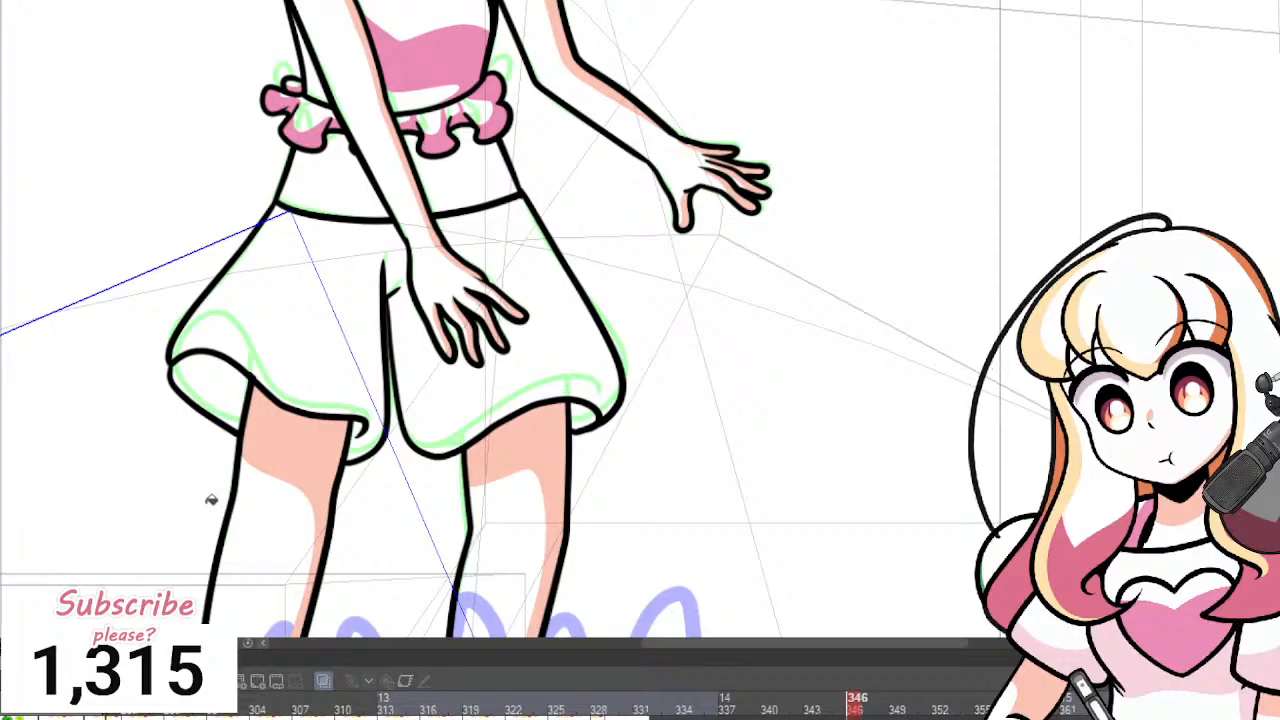
scroll(211, 500, "up", 1)
mouse_move(140, 255)
left_mouse_down()
mouse_move(376, 292)
mouse_move(403, 207)
left_mouse_up()
left_click(375, 357)
left_click(207, 375)
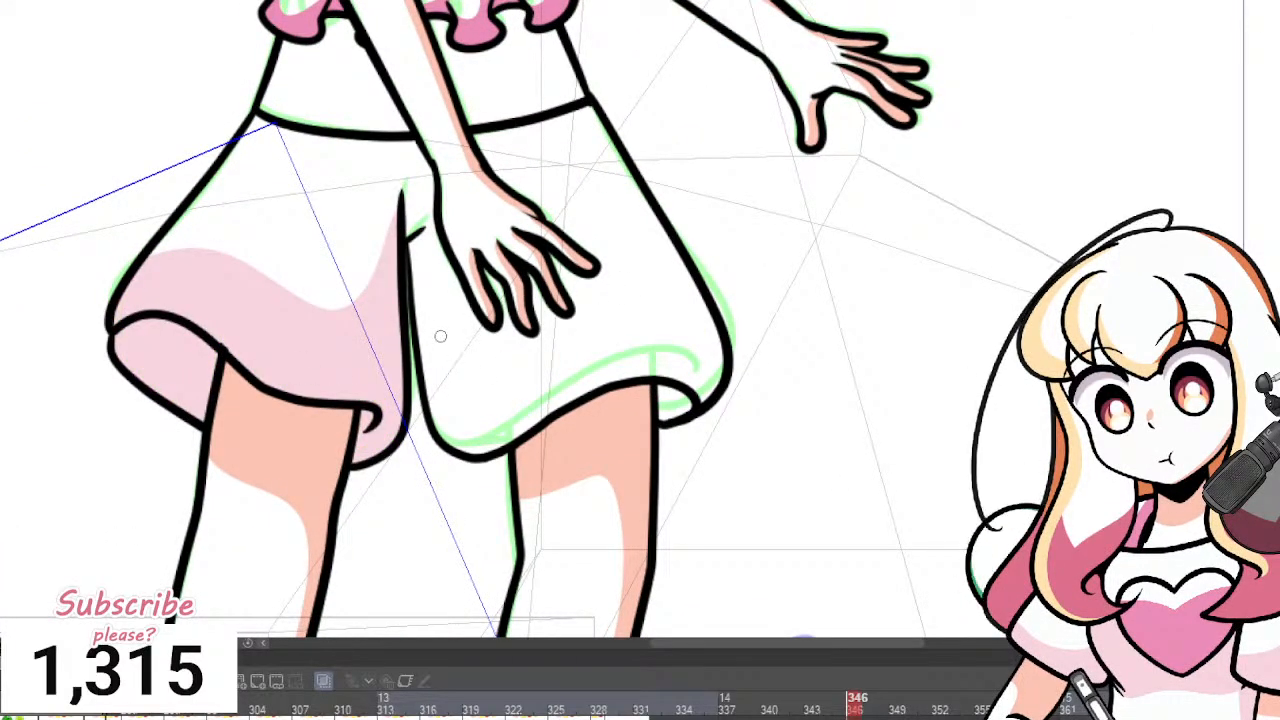
Add light pink shading along the lower part and outer edge of the other shorts leg, including its inner hem.
mouse_move(415, 322)
left_mouse_down()
mouse_move(514, 382)
mouse_move(682, 282)
left_mouse_up()
mouse_move(585, 102)
left_mouse_down()
mouse_move(661, 257)
mouse_move(663, 302)
left_mouse_up()
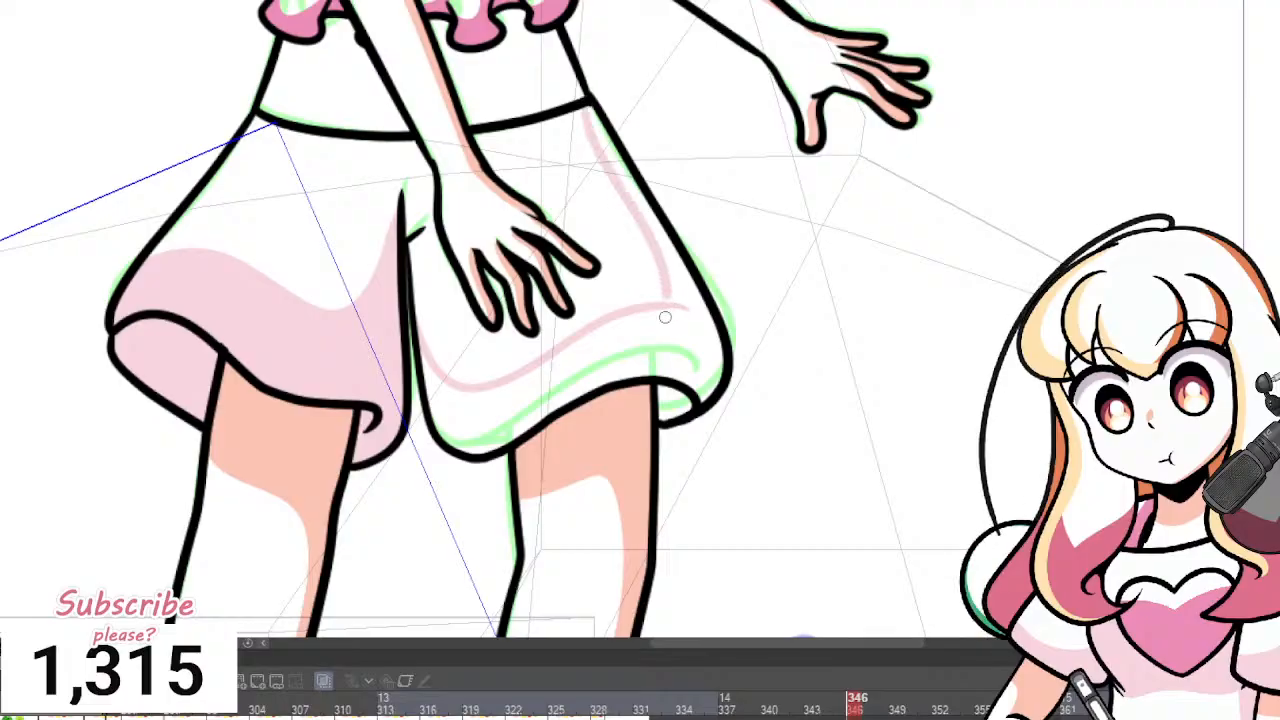
left_click(690, 351)
left_click(680, 395)
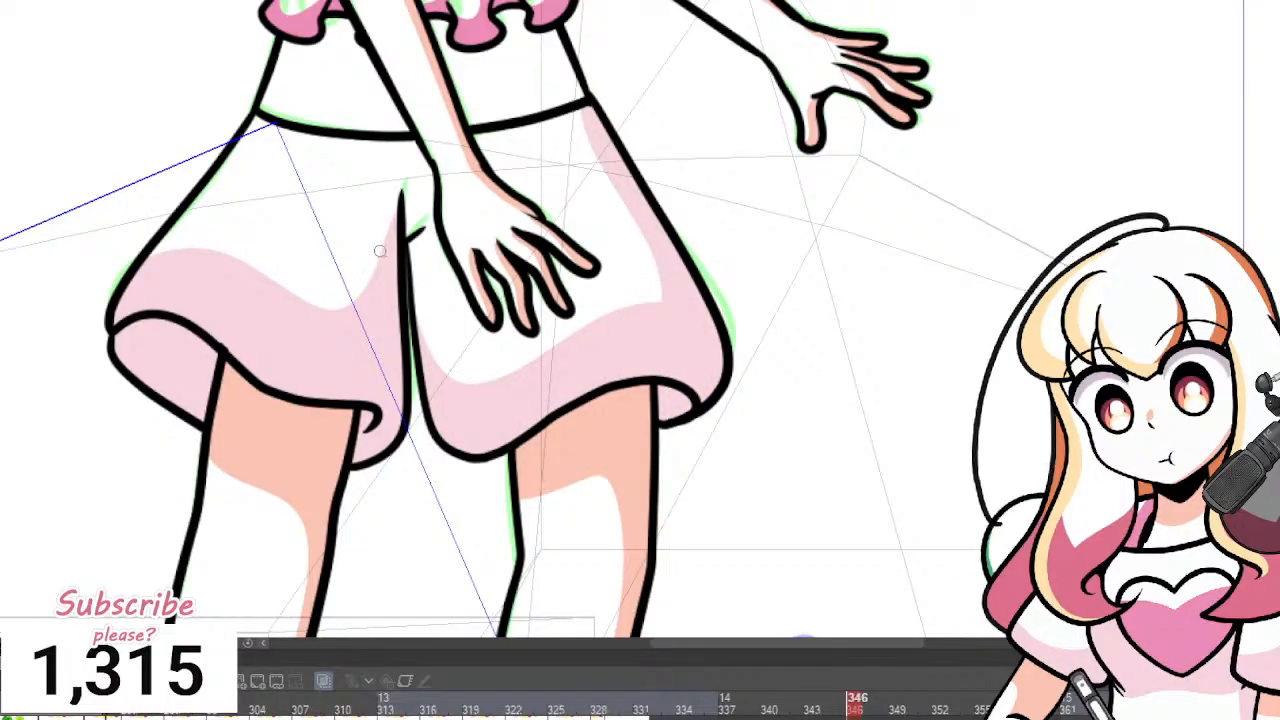
Add peach shading under the top's ruffle on the strip of waist behind the lowered arm.
key("^")
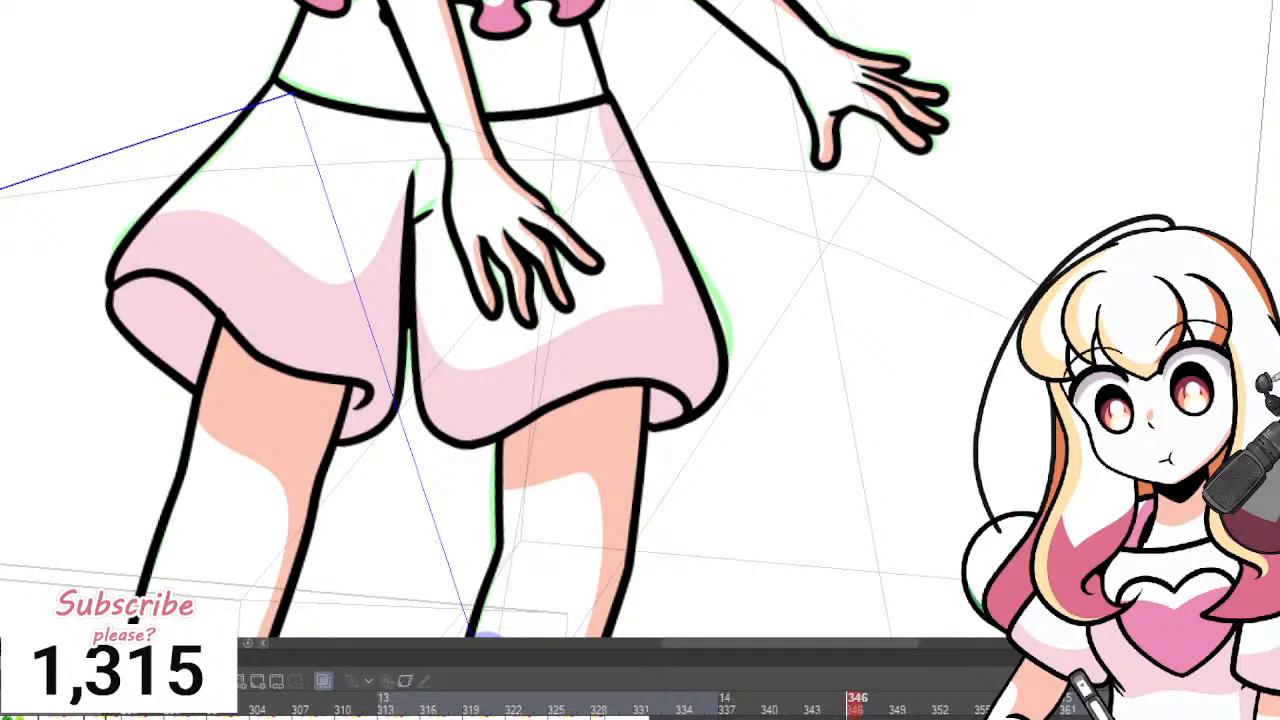
scroll(900, 432, "down", 3)
scroll(825, 235, "up", 4)
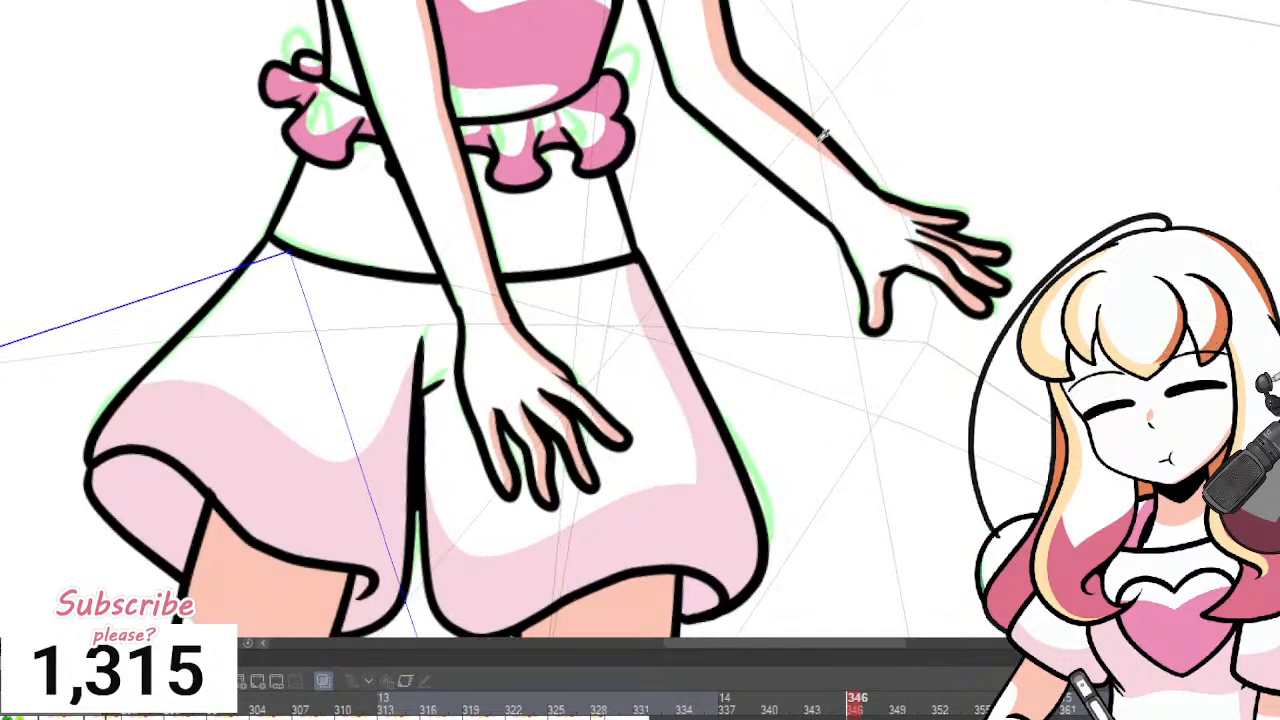
scroll(810, 130, "up", 1)
mouse_move(128, 173)
left_mouse_down()
mouse_move(173, 202)
mouse_move(217, 163)
mouse_move(258, 214)
left_mouse_up()
left_click(209, 161)
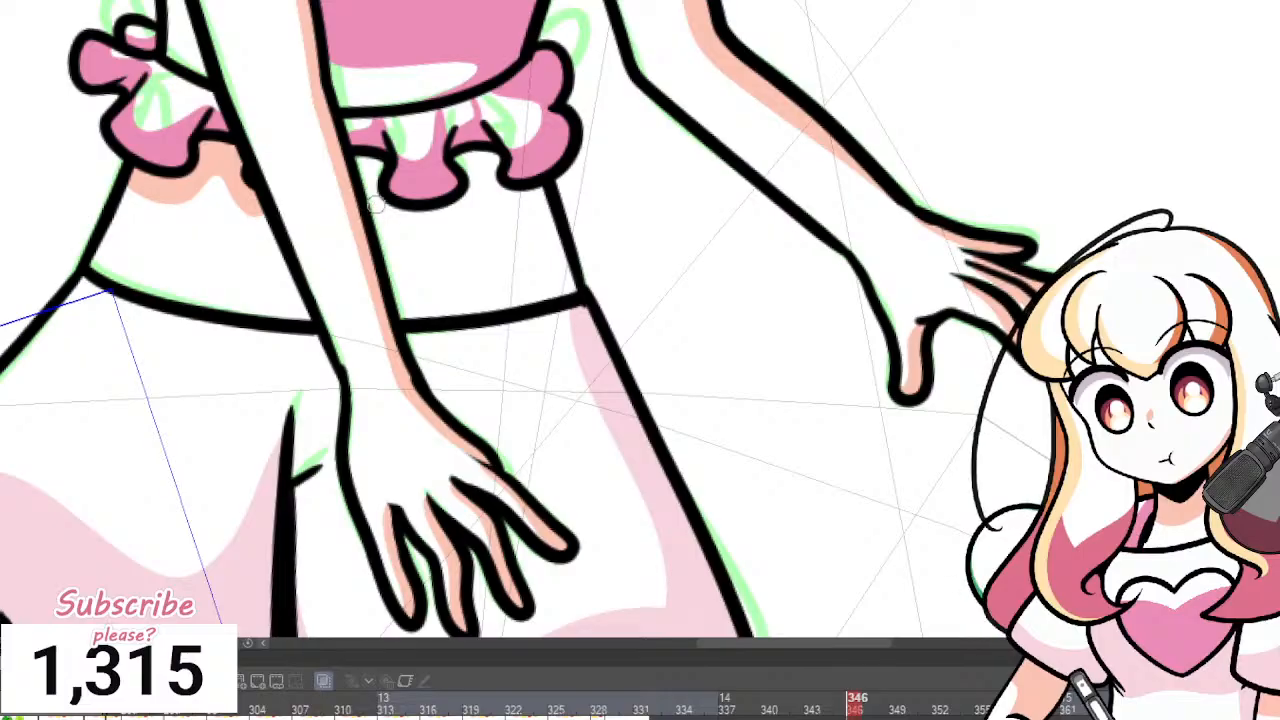
Add peach shading under the ruffle and along the waist's outer edge on the other side of the lowered arm.
mouse_move(375, 204)
left_mouse_down()
mouse_move(451, 221)
mouse_move(487, 175)
mouse_move(493, 207)
mouse_move(546, 208)
mouse_move(551, 193)
mouse_move(471, 158)
mouse_move(553, 272)
mouse_move(462, 318)
left_mouse_up()
left_click(531, 189)
left_click(376, 169)
key("p")
key("g")
left_click(568, 284)
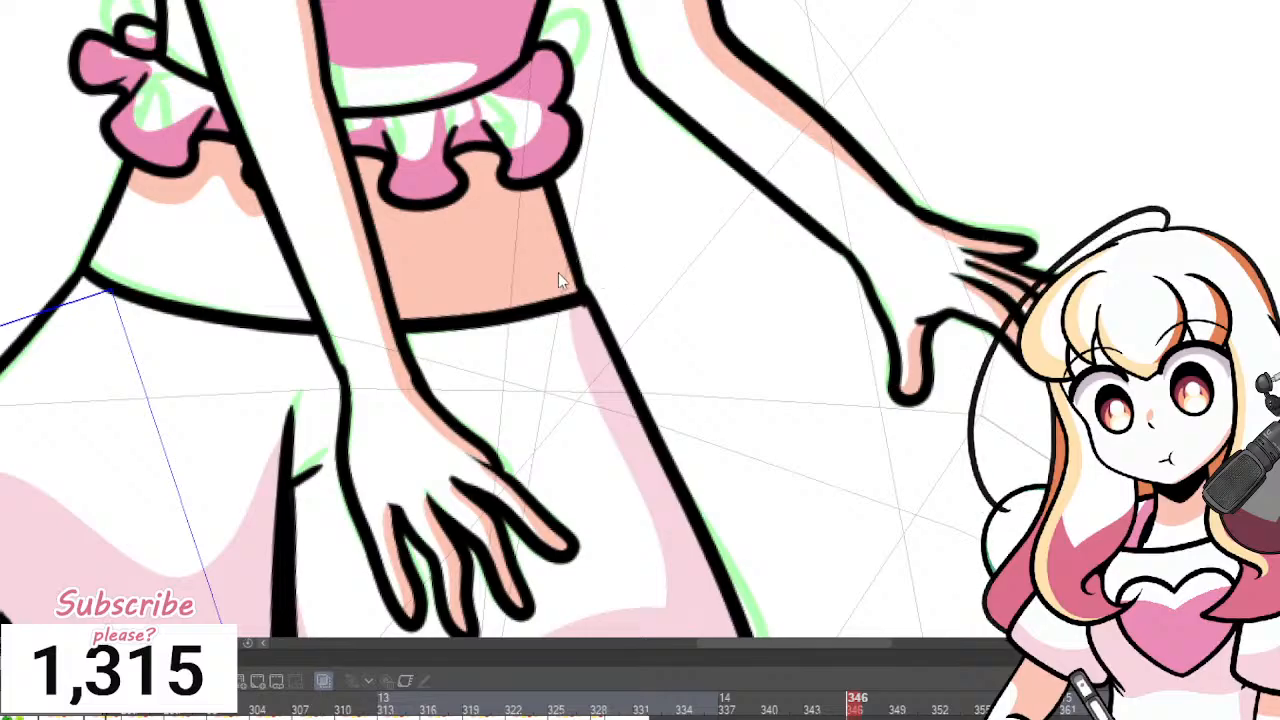
key("ctrl+z")
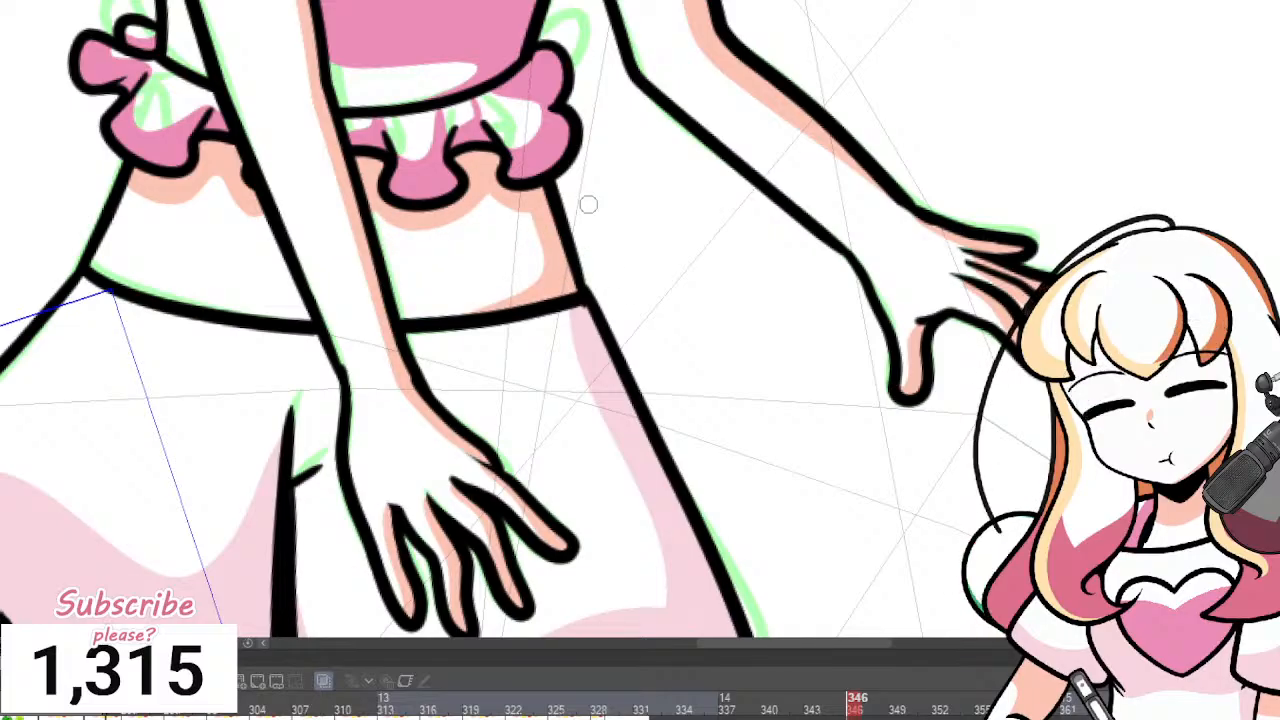
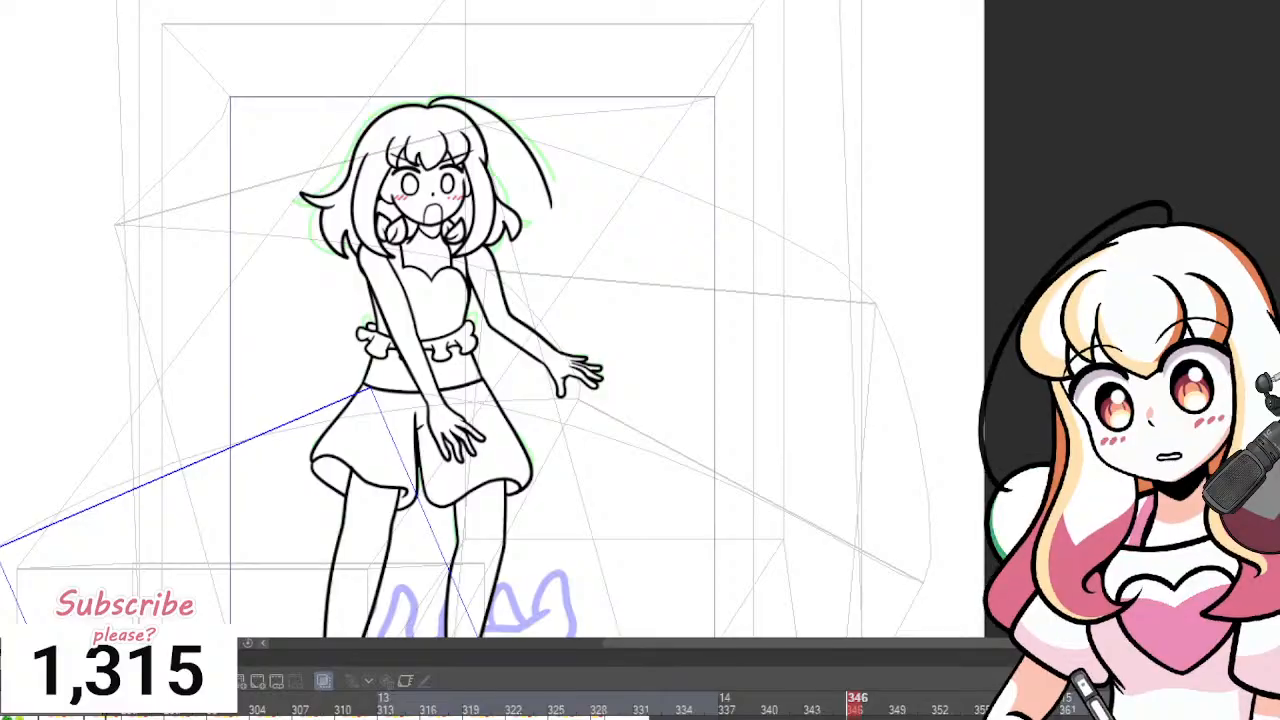
Draw a black circle outline at the tip of the long antenna-like hair strand.
scroll(635, 285, "up", 5)
left_click_drag(456, 302, 506, 359)
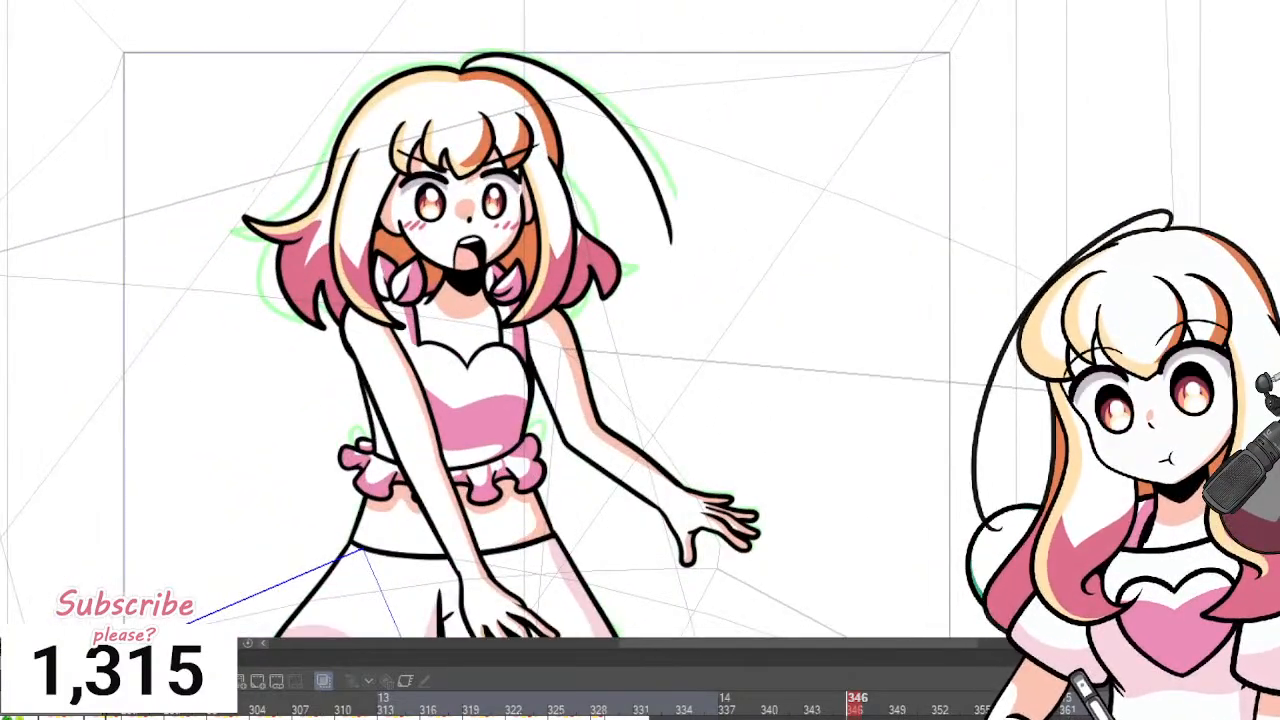
scroll(541, 203, "up", 3)
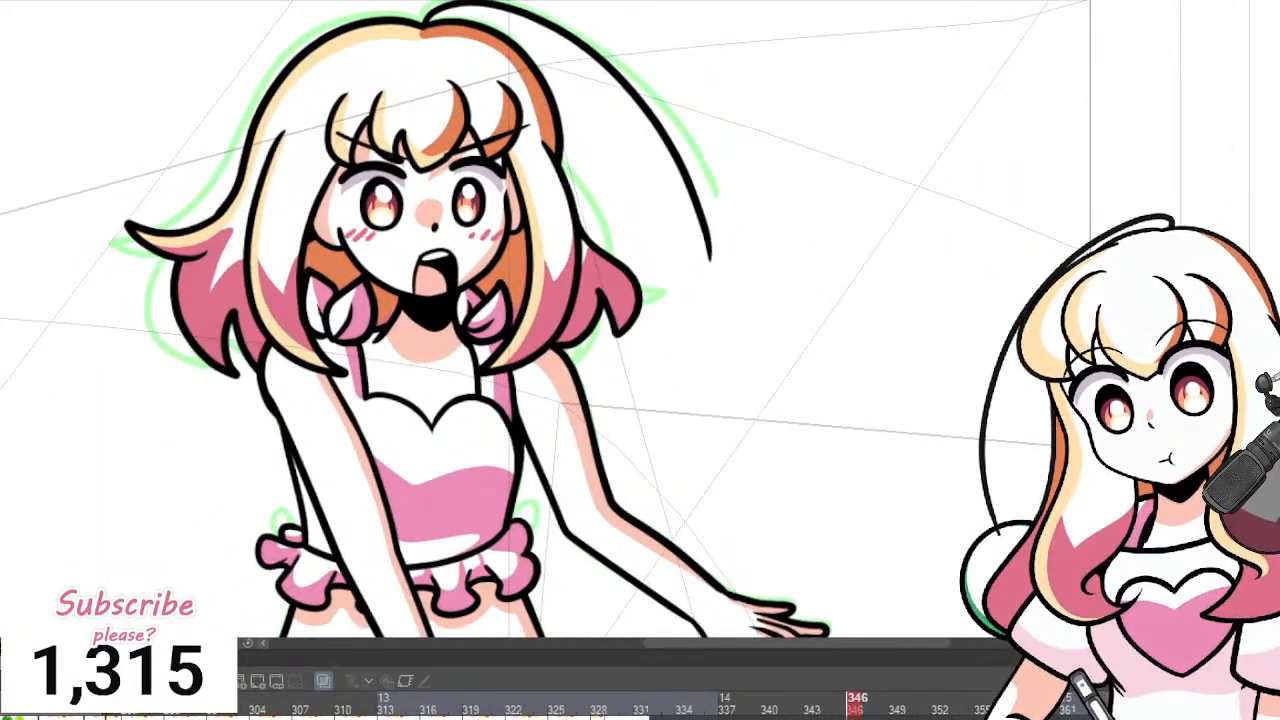
scroll(611, 252, "up", 6)
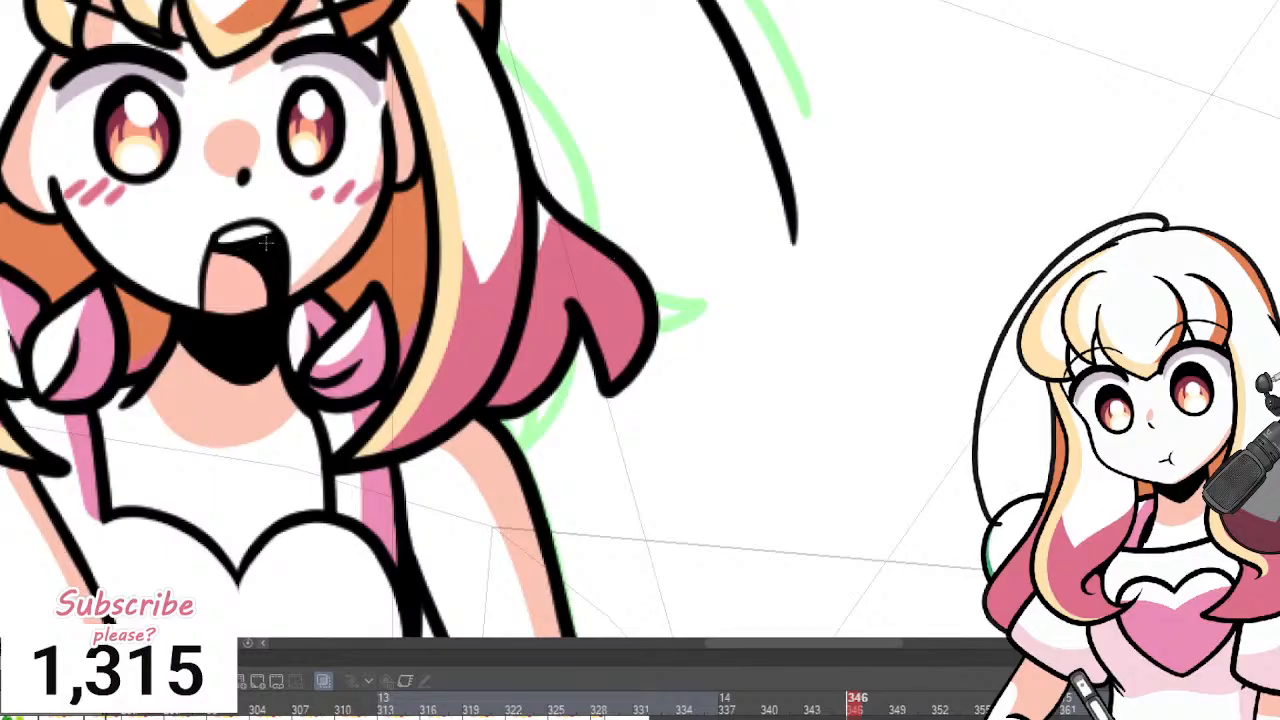
scroll(266, 243, "down", 2)
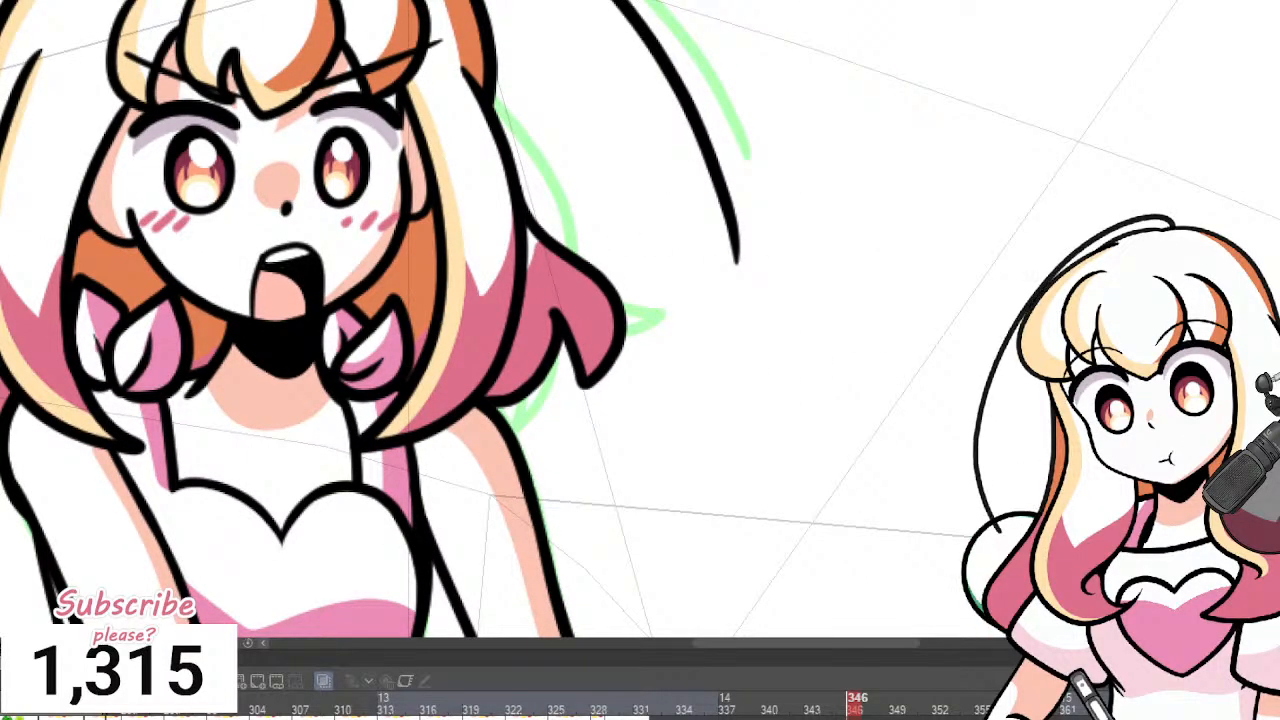
left_click_drag(620, 196, 952, 425)
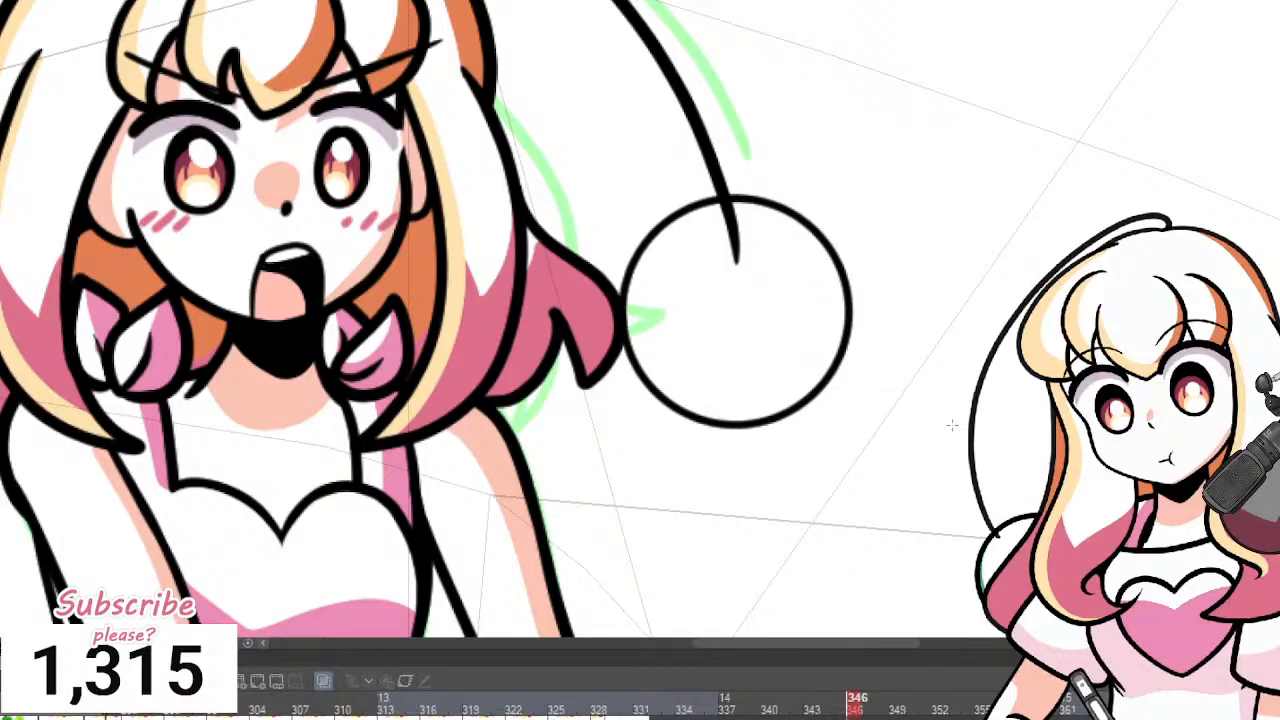
Shift the circle slightly lower on the strand's tip and thicken its outline.
left_click(797, 219)
mouse_move(815, 178)
left_mouse_down()
mouse_move(842, 196)
mouse_move(819, 200)
left_mouse_up()
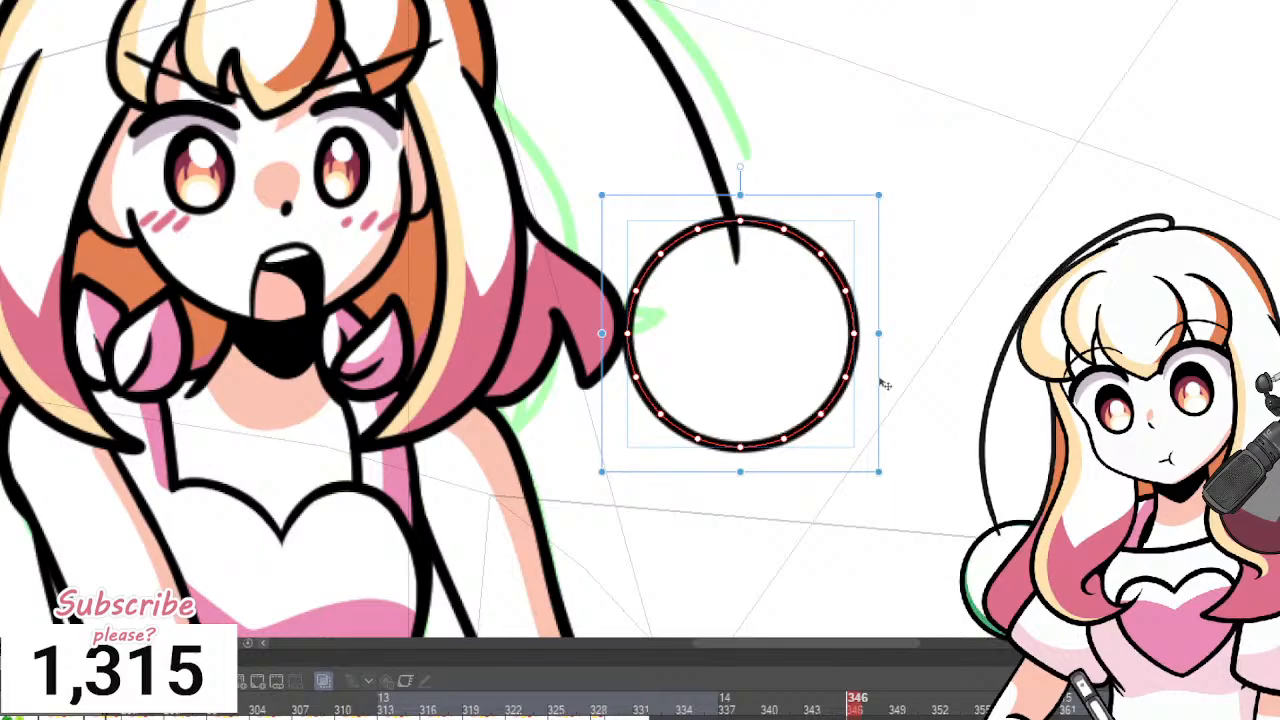
key("g")
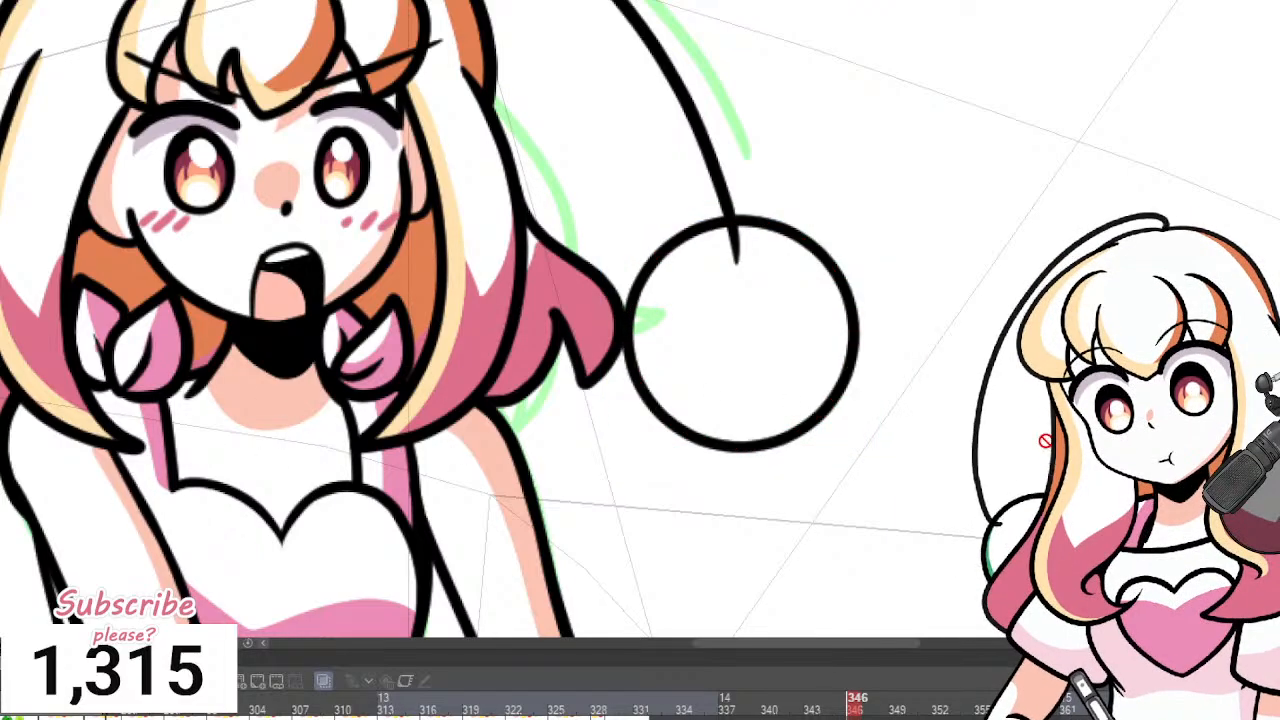
Fill the circle at the end of the hair strand with green.
scroll(1045, 440, "down", 2)
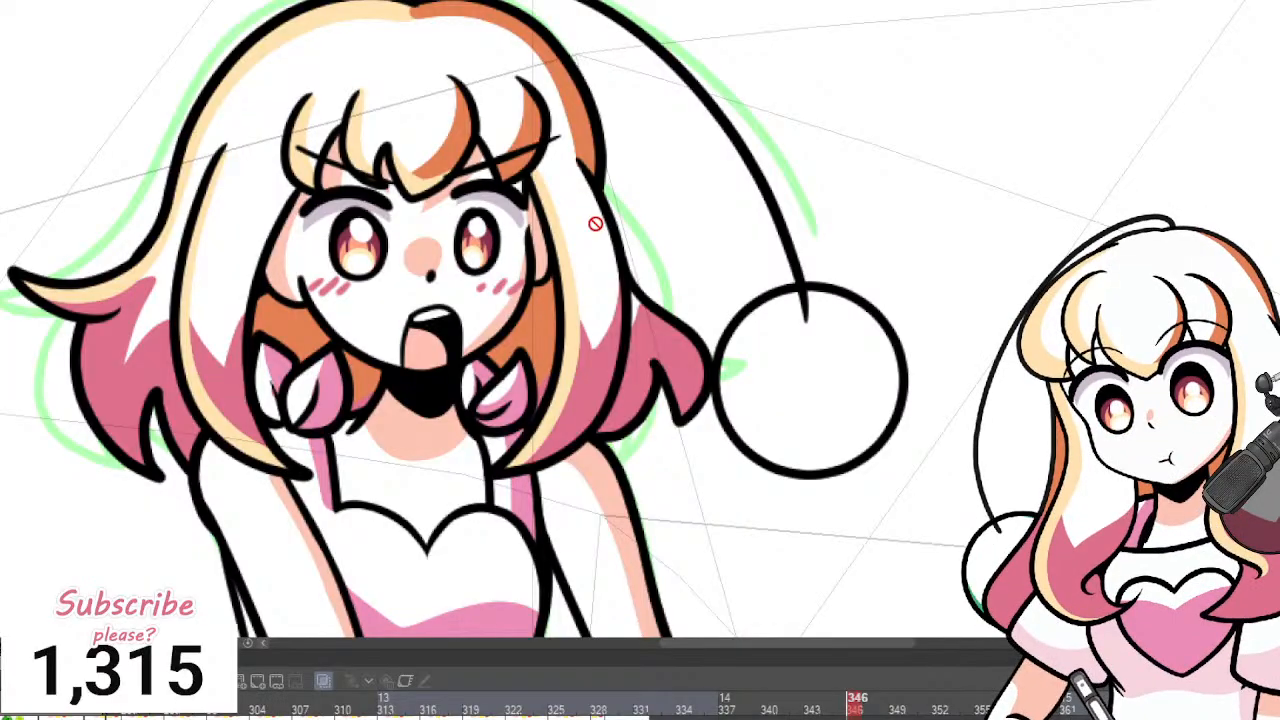
scroll(838, 286, "up", 1)
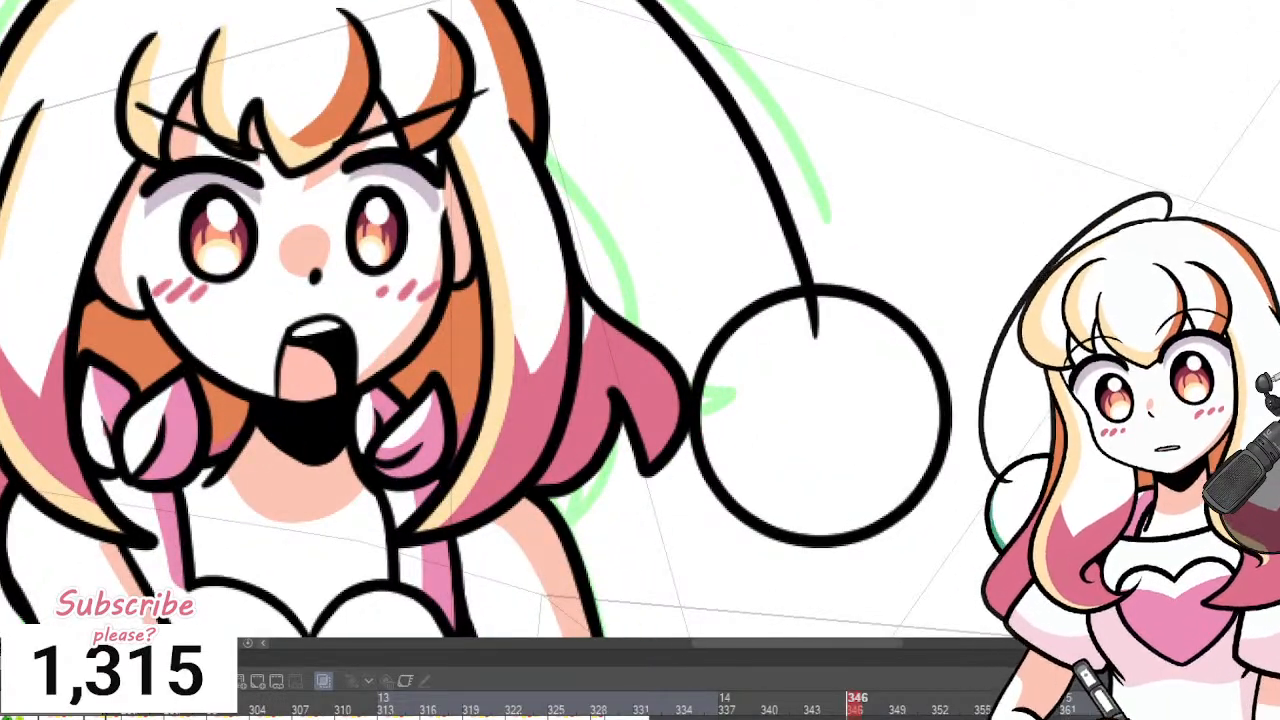
left_click(871, 406)
left_click_drag(907, 368, 777, 363)
Clear a large round highlight in the green ball, leaving a green crescent along its lower and outer edge.
scroll(777, 363, "down", 2)
scroll(665, 366, "up", 2)
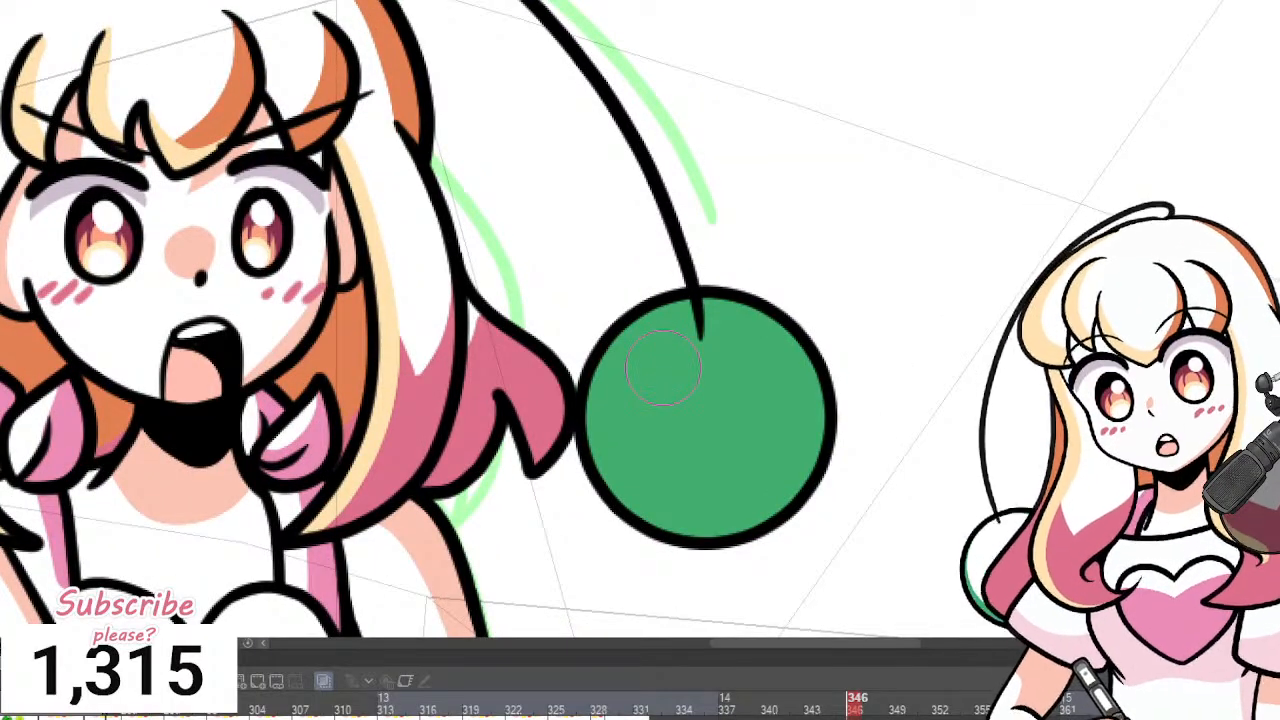
key("bracketright")
key("bracketright")
key("bracketright")
key("bracketright")
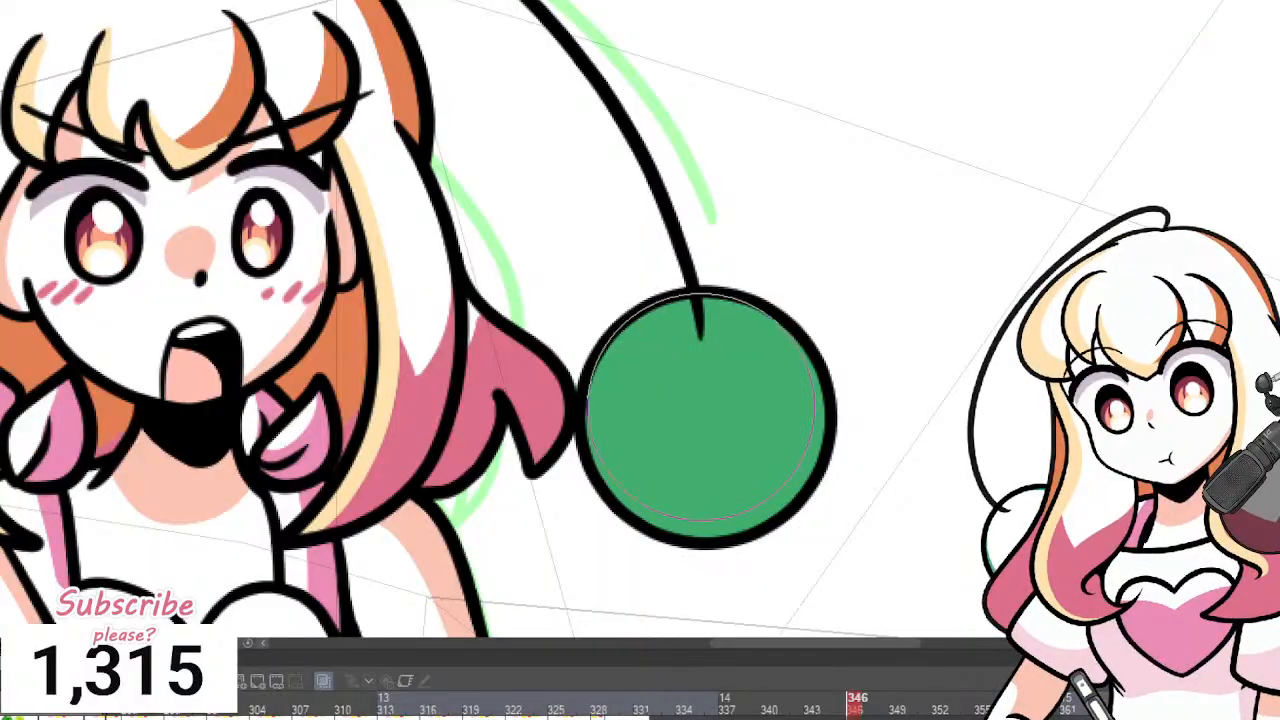
key("bracketleft")
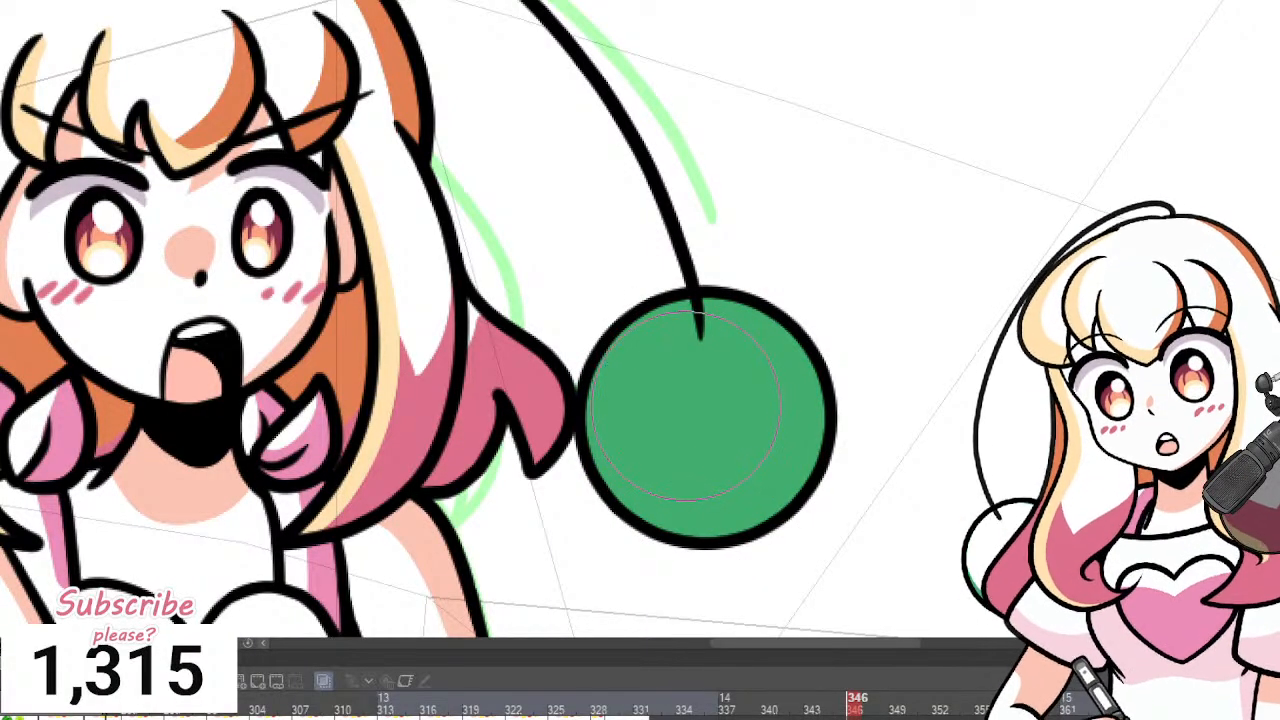
left_click(690, 399)
scroll(667, 347, "down", 1)
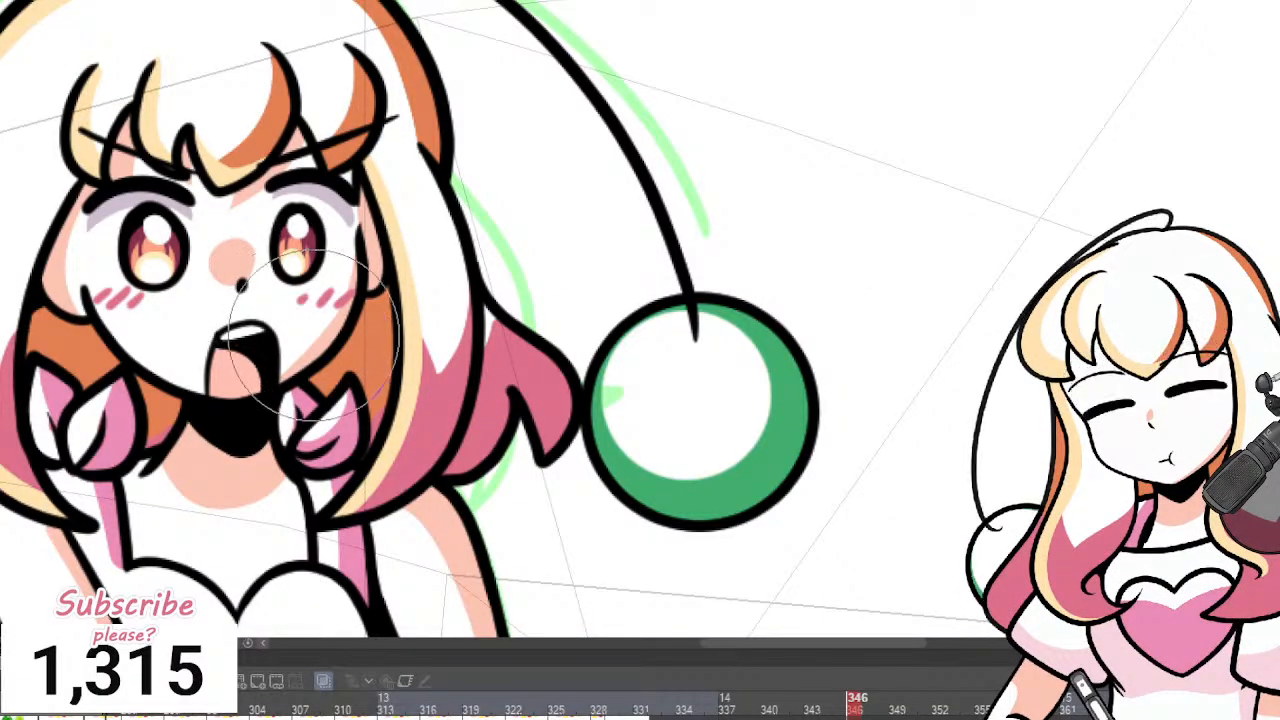
scroll(646, 398, "down", 4)
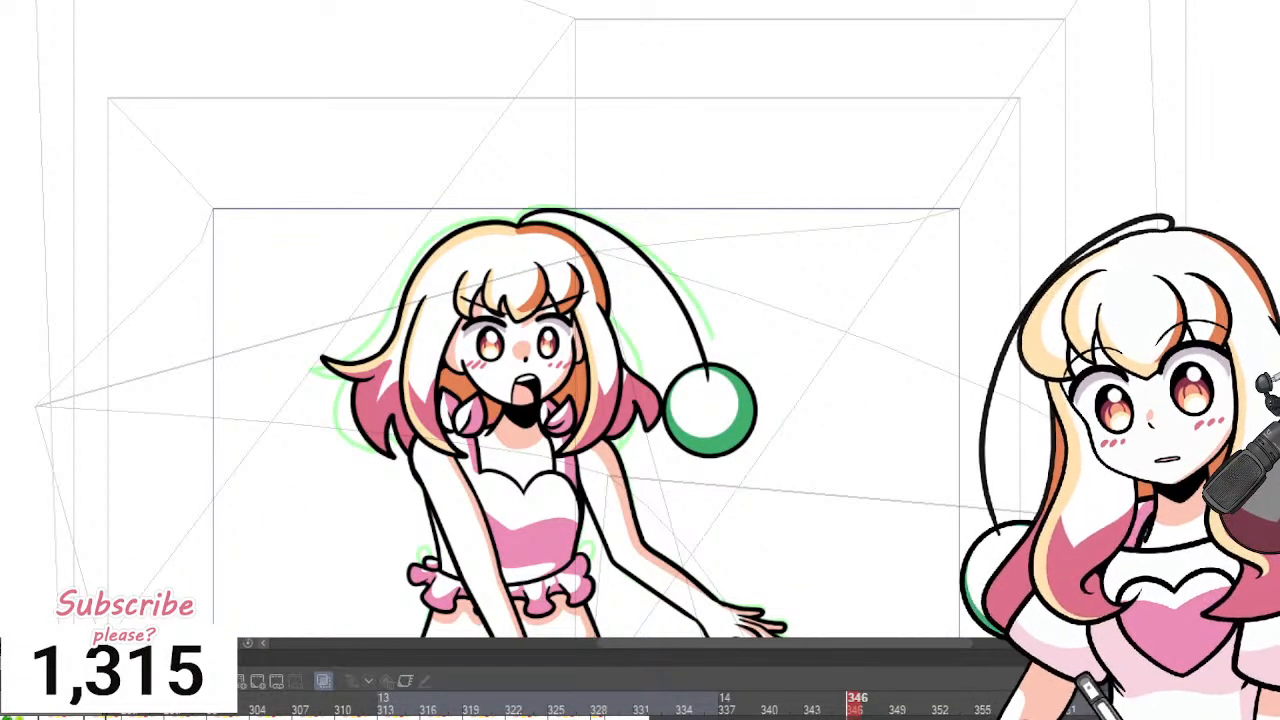
scroll(678, 352, "up", 2)
scroll(678, 352, "down", 3)
scroll(437, 219, "up", 4)
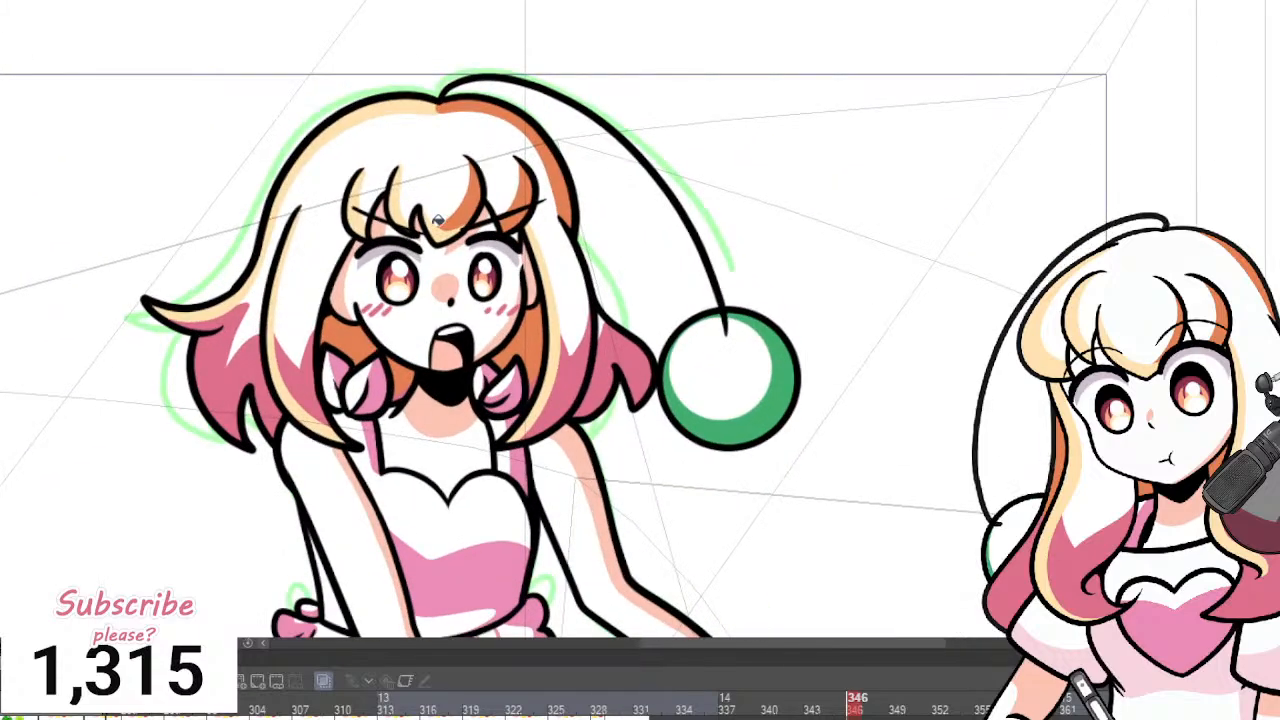
Copy the ball's circle outline from frame 346 to frame 349 and place it at the tip of the hair strand.
key("Right")
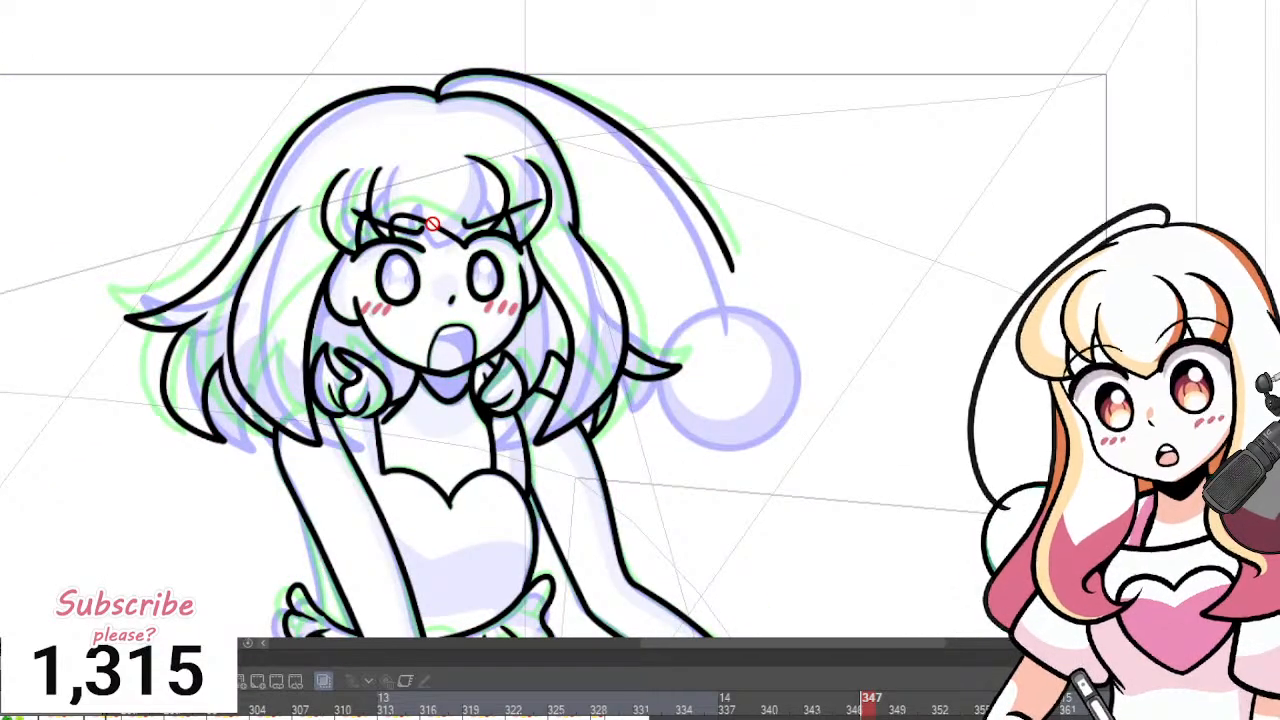
key("Left")
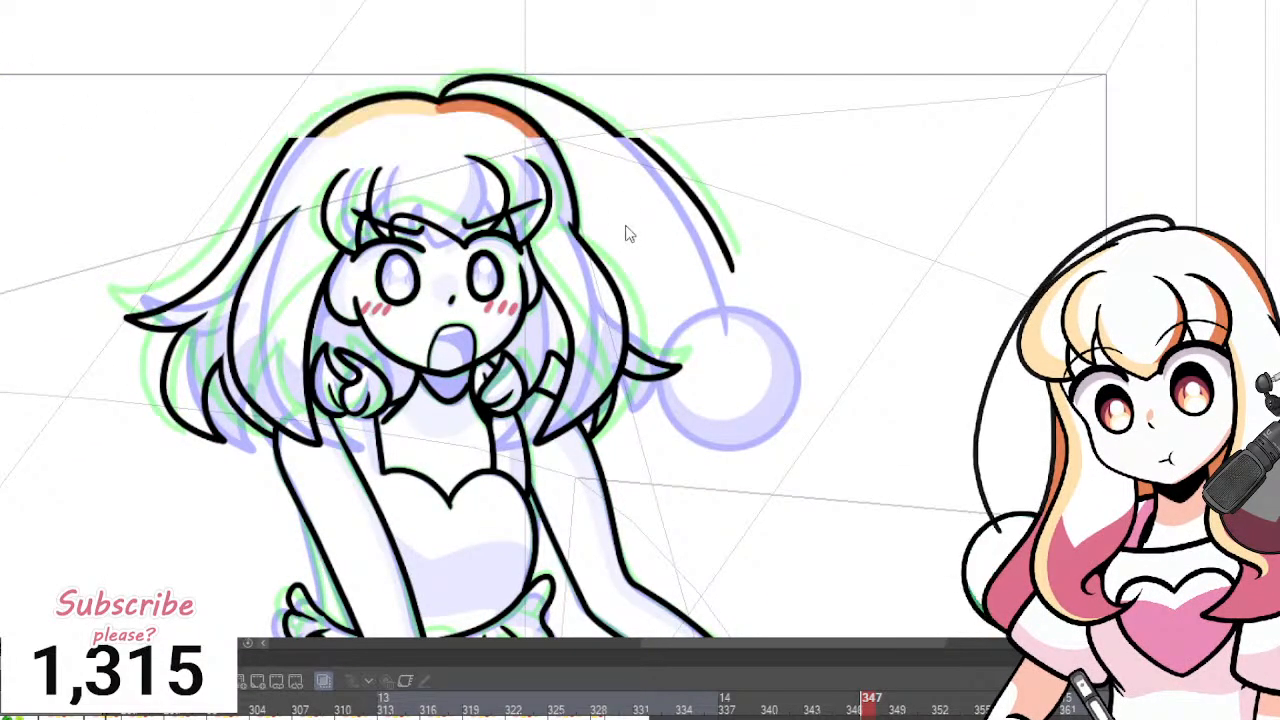
scroll(620, 229, "up", 2)
left_click(793, 350)
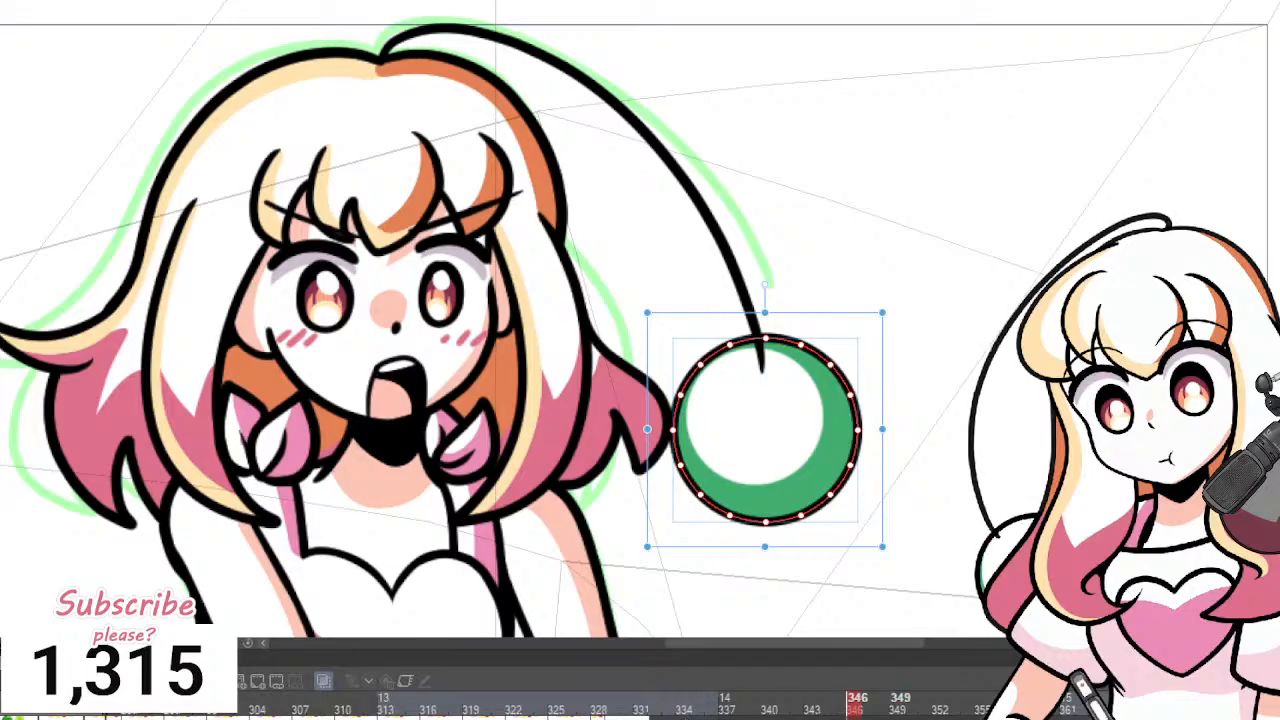
left_click(898, 716)
key("ctrl+v")
left_click_drag(830, 321, 862, 259)
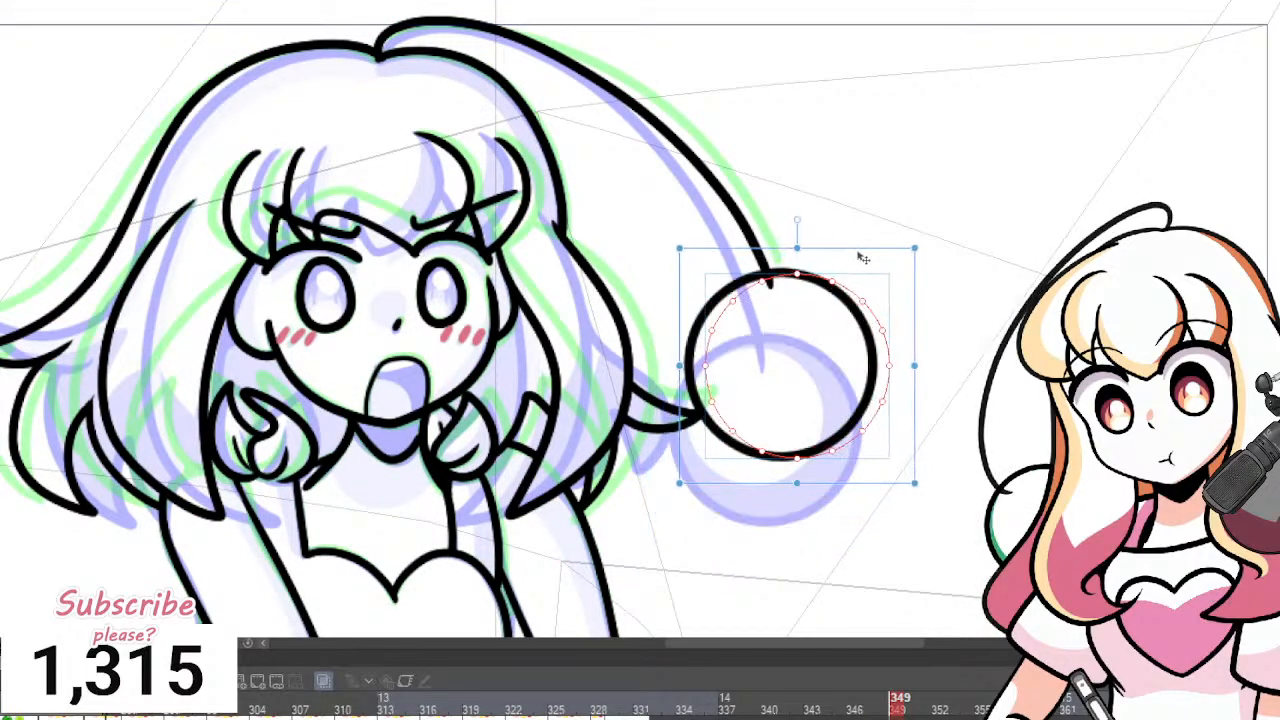
key("ctrl+d")
Fill the ball, hair, face, bodice and arms on frame 349 with white.
scroll(430, 256, "down", 2)
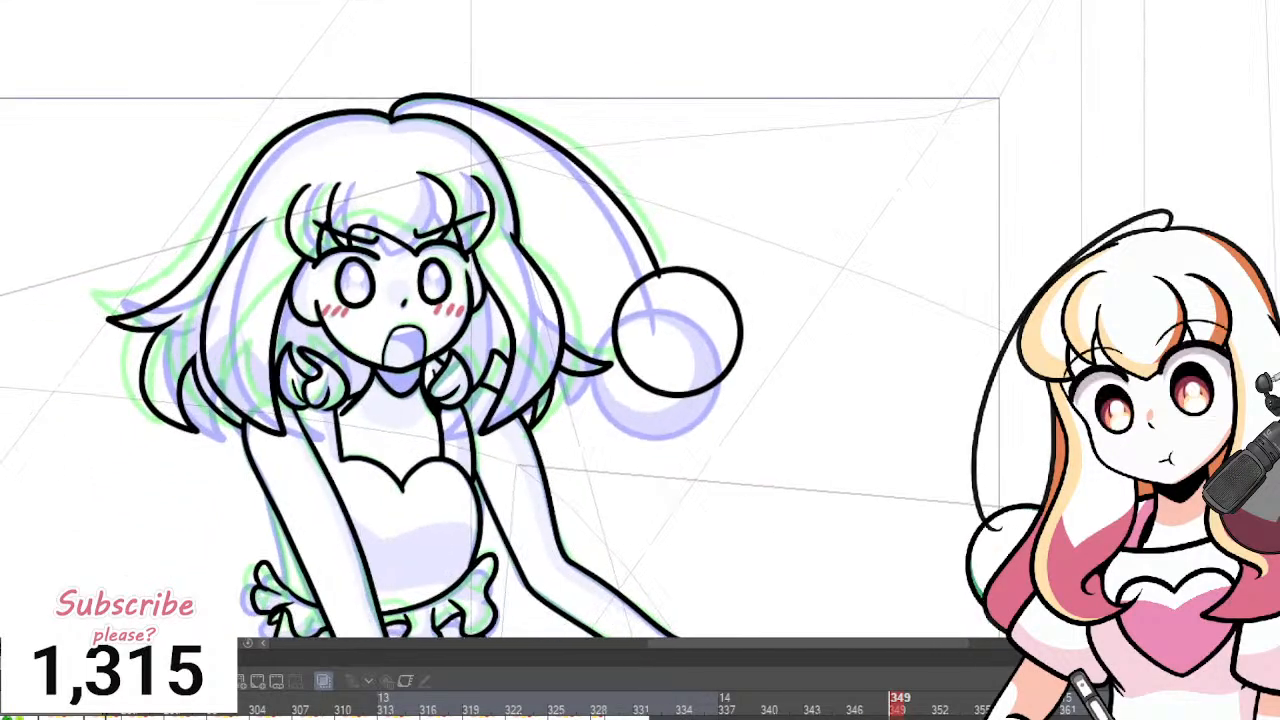
scroll(140, 480, "up", 1)
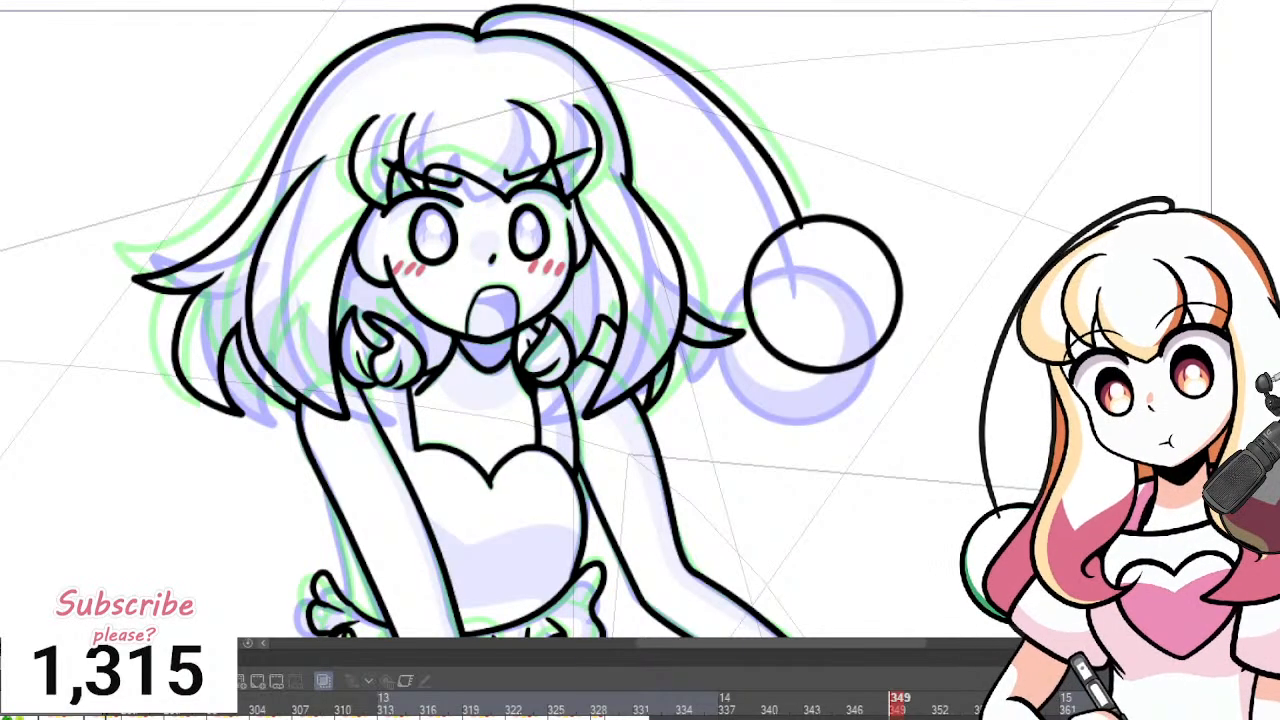
scroll(703, 280, "up", 1)
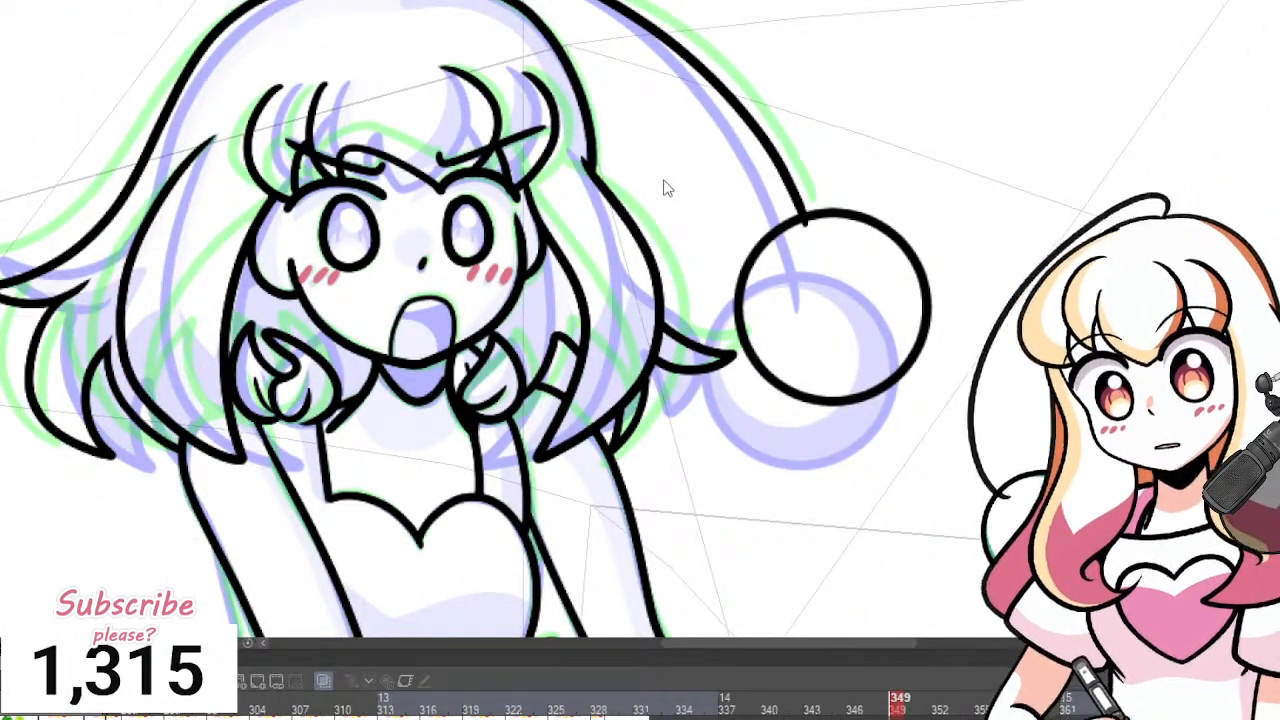
scroll(715, 190, "down", 1)
scroll(717, 211, "up", 1)
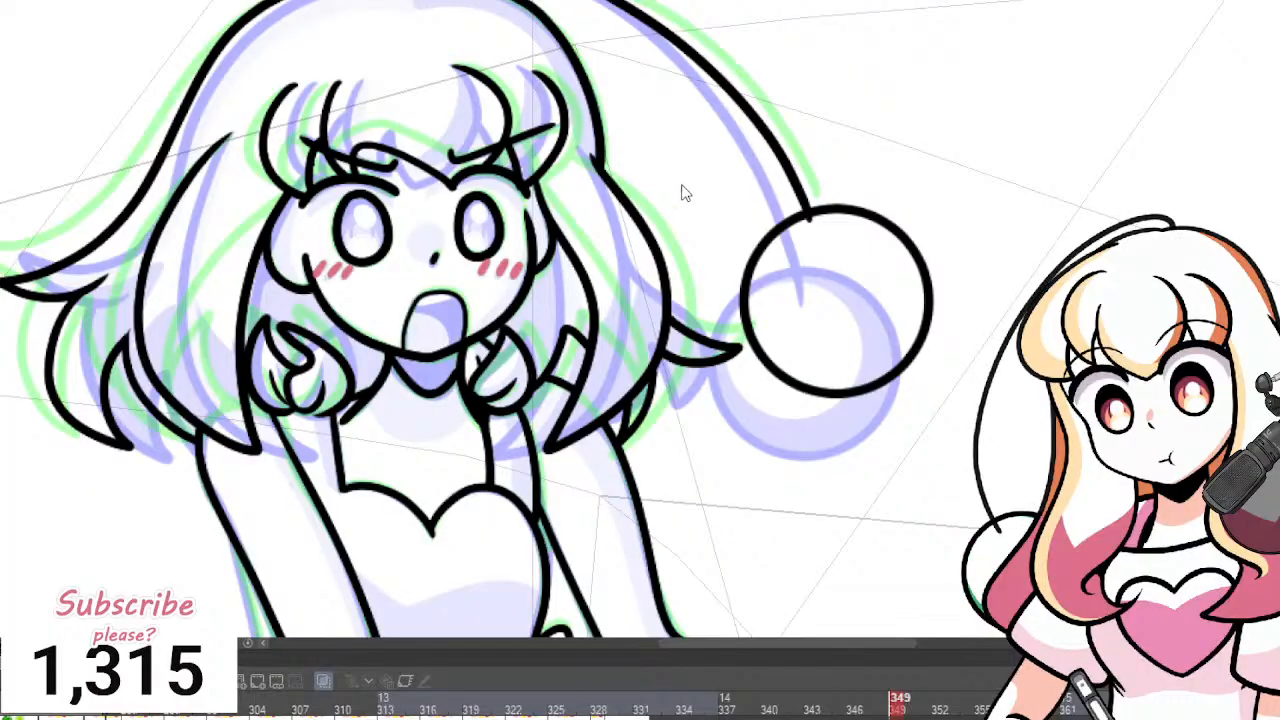
key("alt+bracketright")
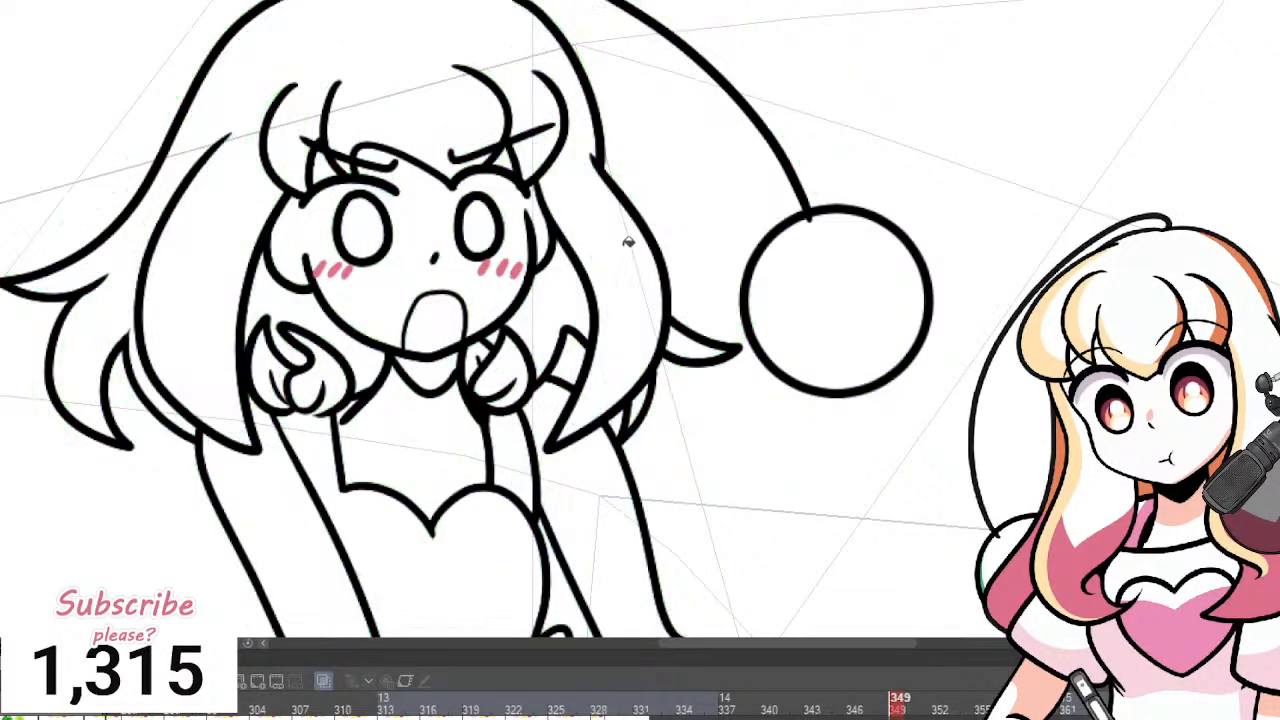
key("alt+bracketleft")
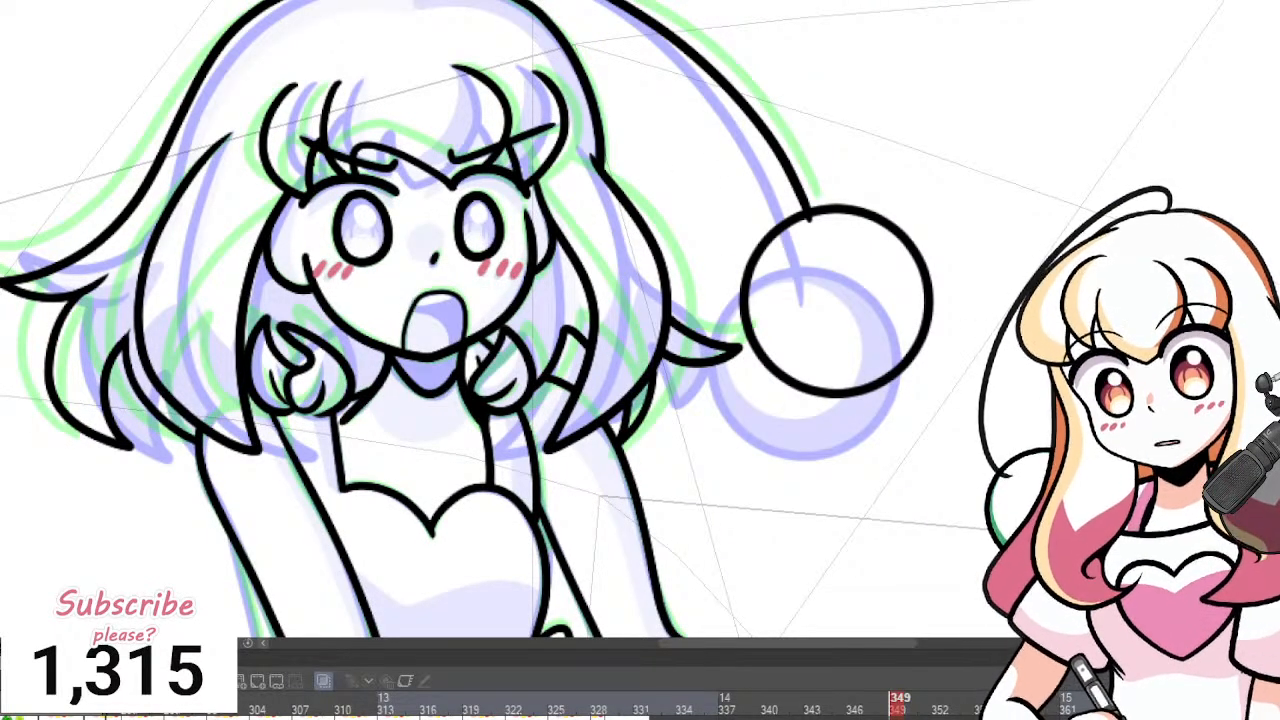
left_click(873, 272)
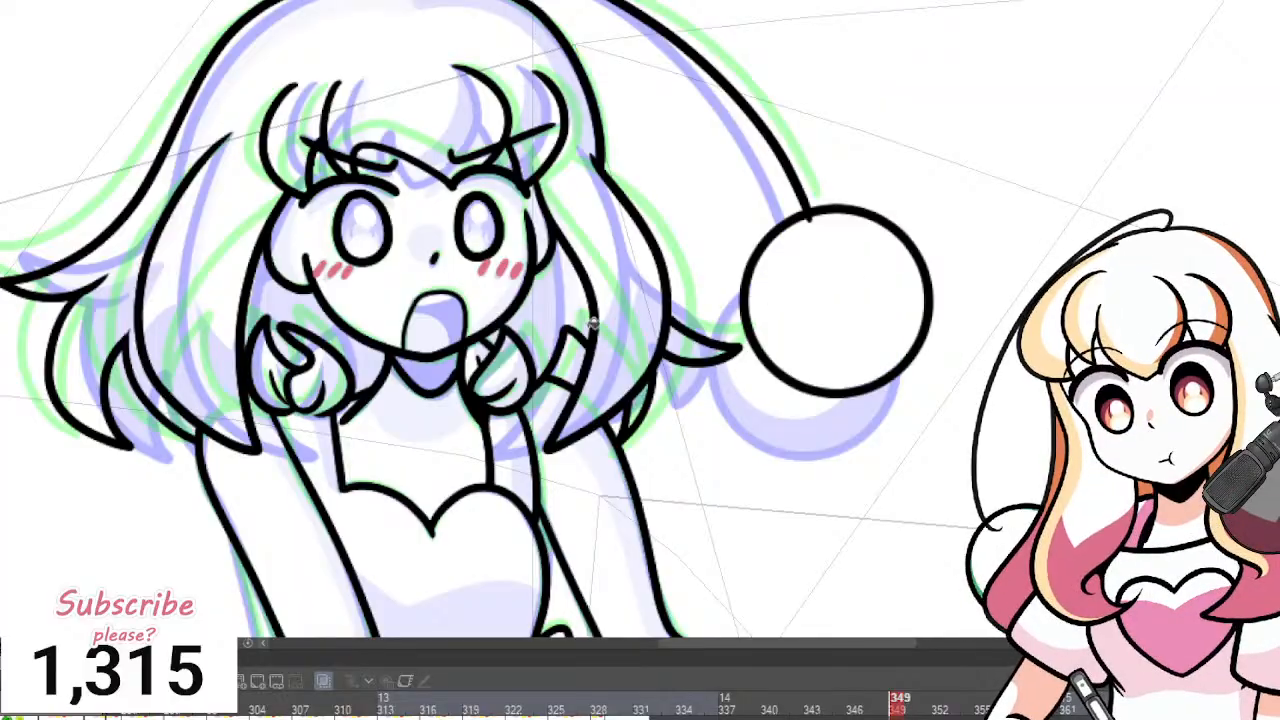
mouse_move(592, 324)
left_mouse_down()
mouse_move(588, 229)
mouse_move(332, 227)
mouse_move(445, 156)
mouse_move(500, 250)
mouse_move(527, 370)
left_mouse_up()
key("ctrl+z")
mouse_move(572, 304)
left_mouse_down()
mouse_move(497, 156)
mouse_move(460, 142)
mouse_move(496, 181)
mouse_move(341, 160)
mouse_move(308, 177)
mouse_move(417, 251)
mouse_move(508, 236)
mouse_move(411, 346)
mouse_move(254, 266)
mouse_move(284, 362)
mouse_move(312, 368)
mouse_move(676, 342)
left_mouse_up()
key("ctrl+minus")
key("ctrl+plus")
left_click_drag(494, 440, 560, 426)
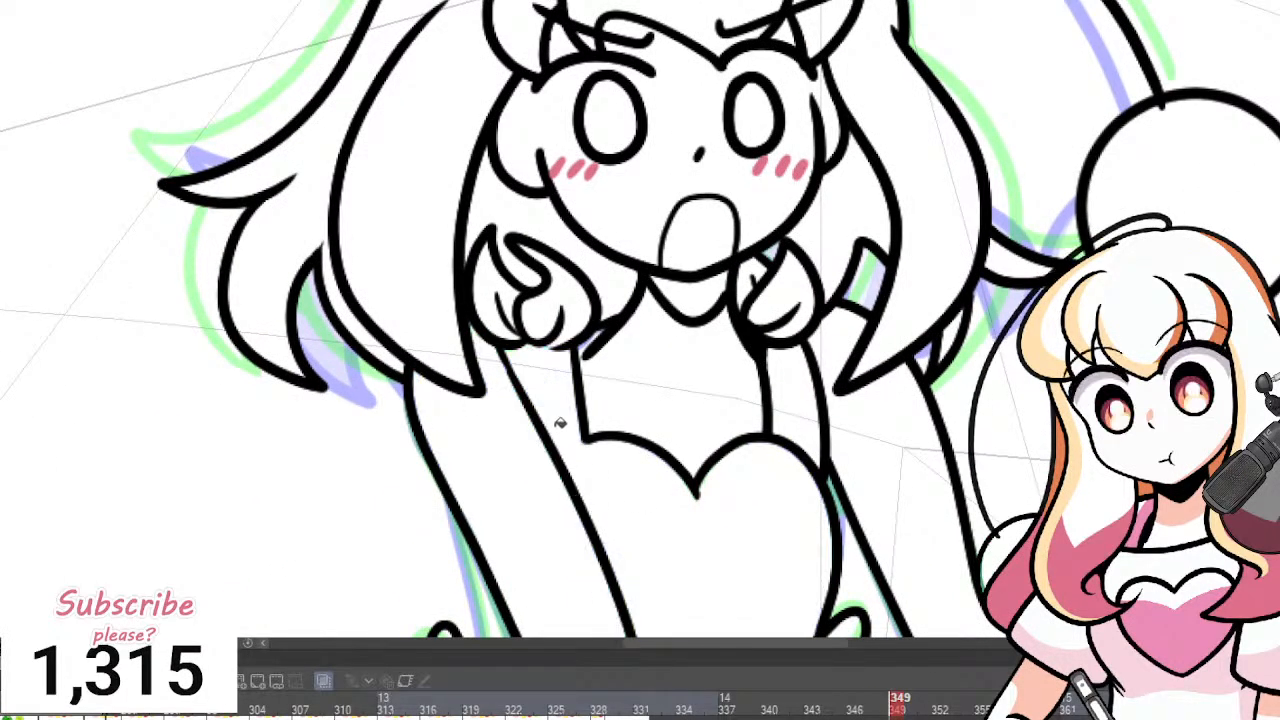
Fill the waist ruffle and the bare midriff on both sides of the lowered arm with white.
scroll(622, 186, "down", 5)
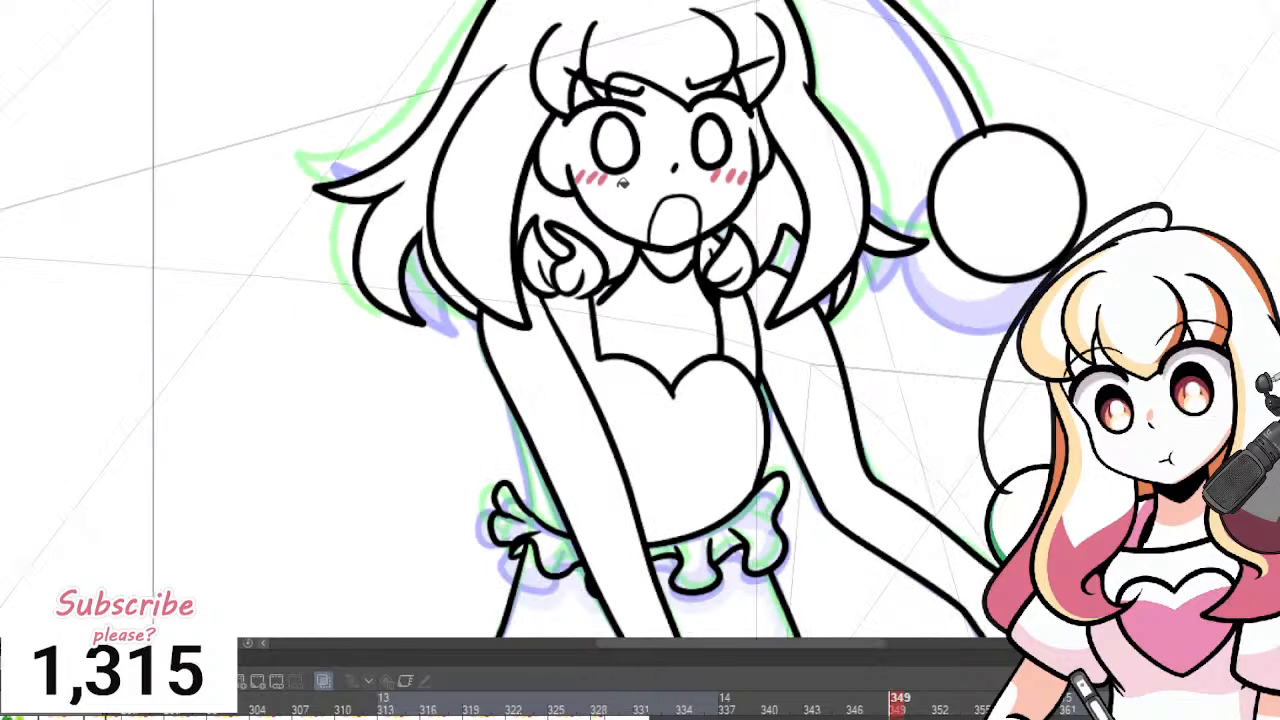
scroll(706, 249, "up", 4)
scroll(463, 362, "up", 2)
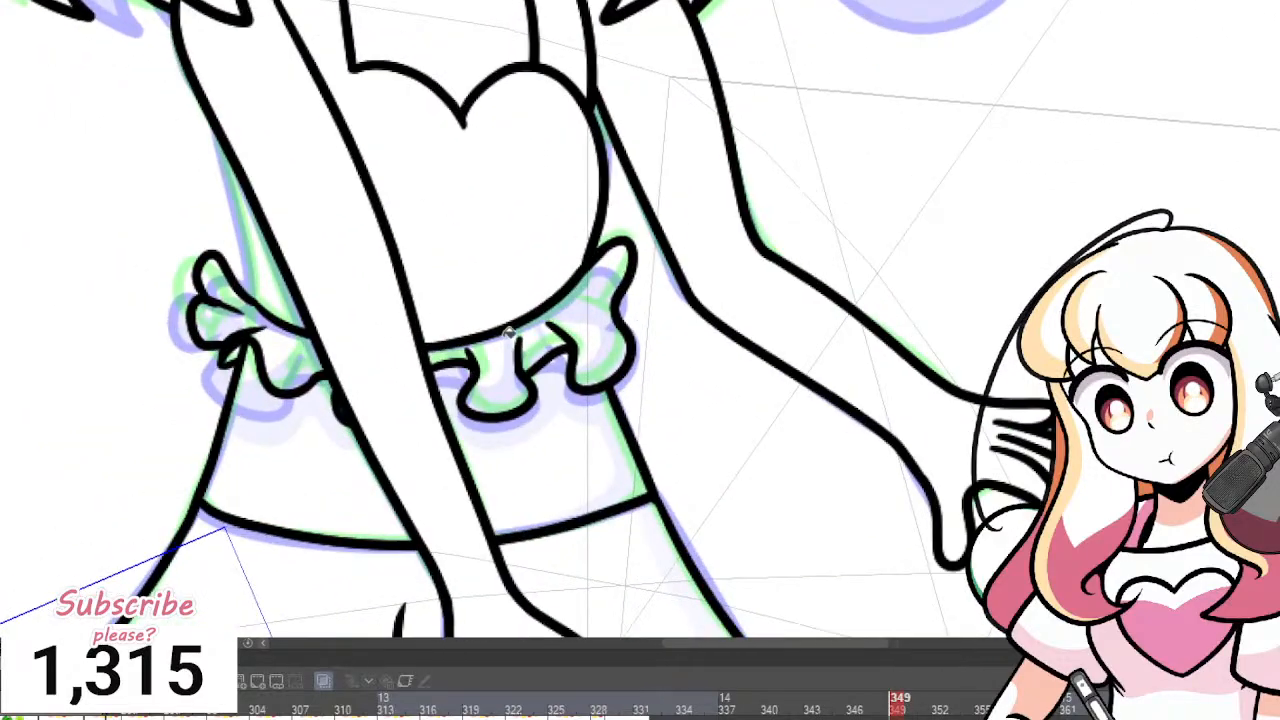
left_click(584, 330)
left_click(547, 418)
left_click(300, 345)
left_click_drag(279, 241, 306, 291)
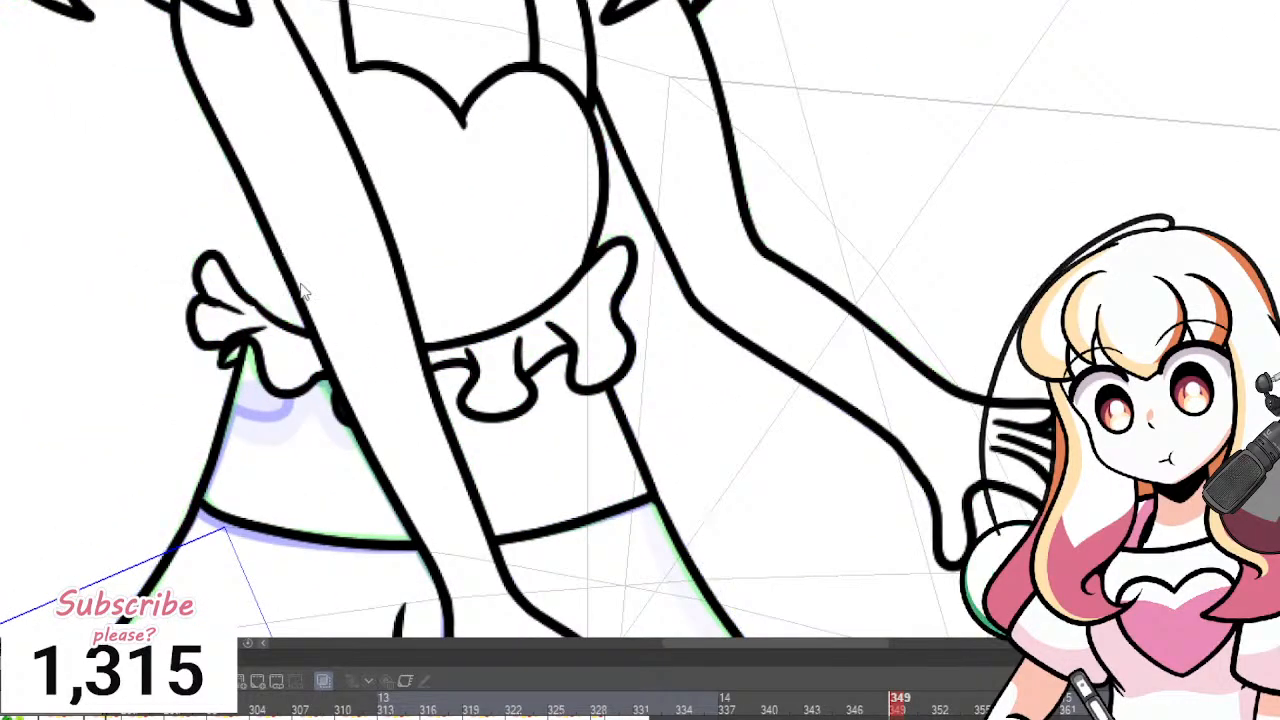
key("ctrl+z")
mouse_move(288, 352)
left_mouse_down()
mouse_move(390, 376)
mouse_move(481, 384)
left_mouse_up()
scroll(342, 402, "down", 4)
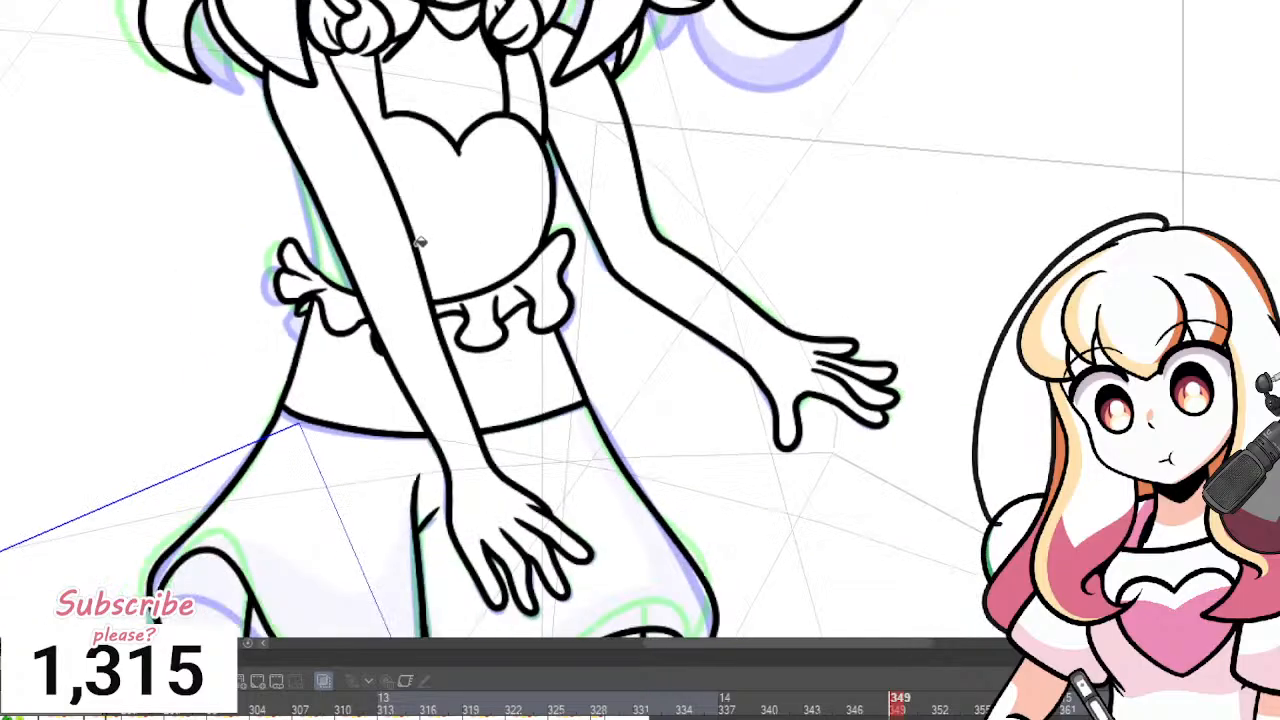
Fill the flared shorts, their turned hems and both legs with white.
scroll(366, 443, "up", 6)
scroll(440, 234, "down", 5)
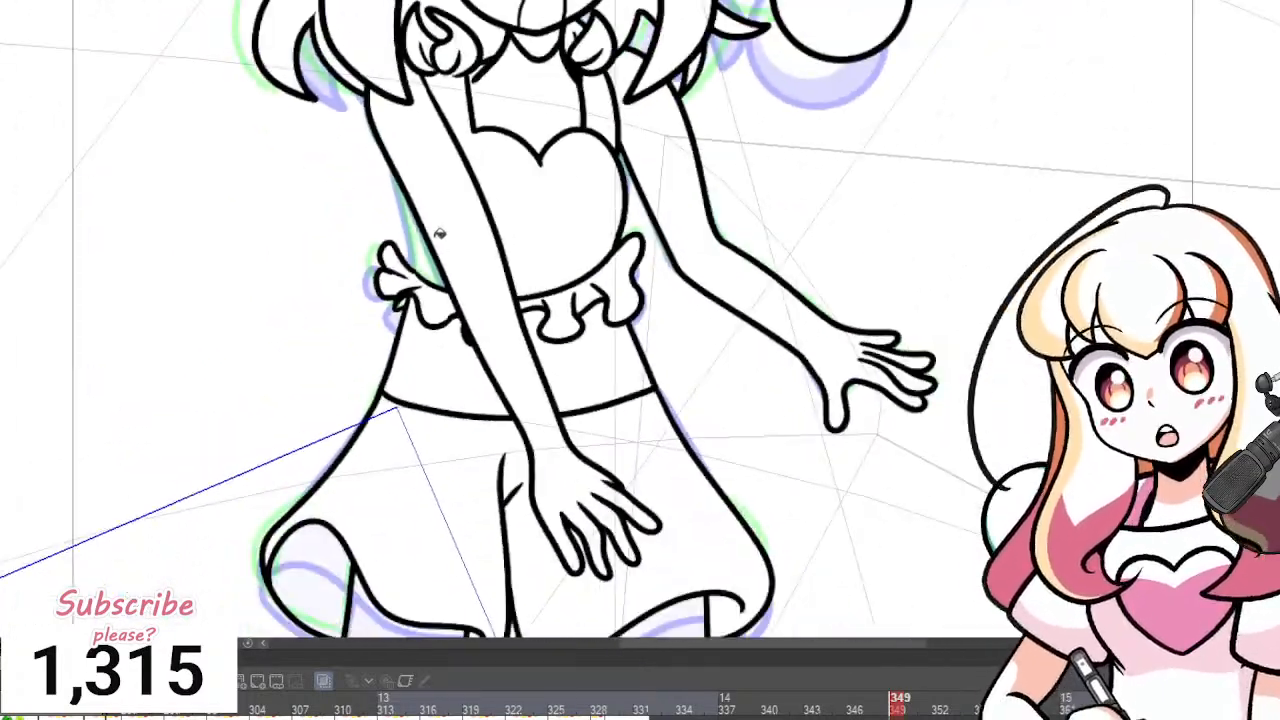
scroll(460, 535, "up", 4)
left_click_drag(328, 204, 388, 345)
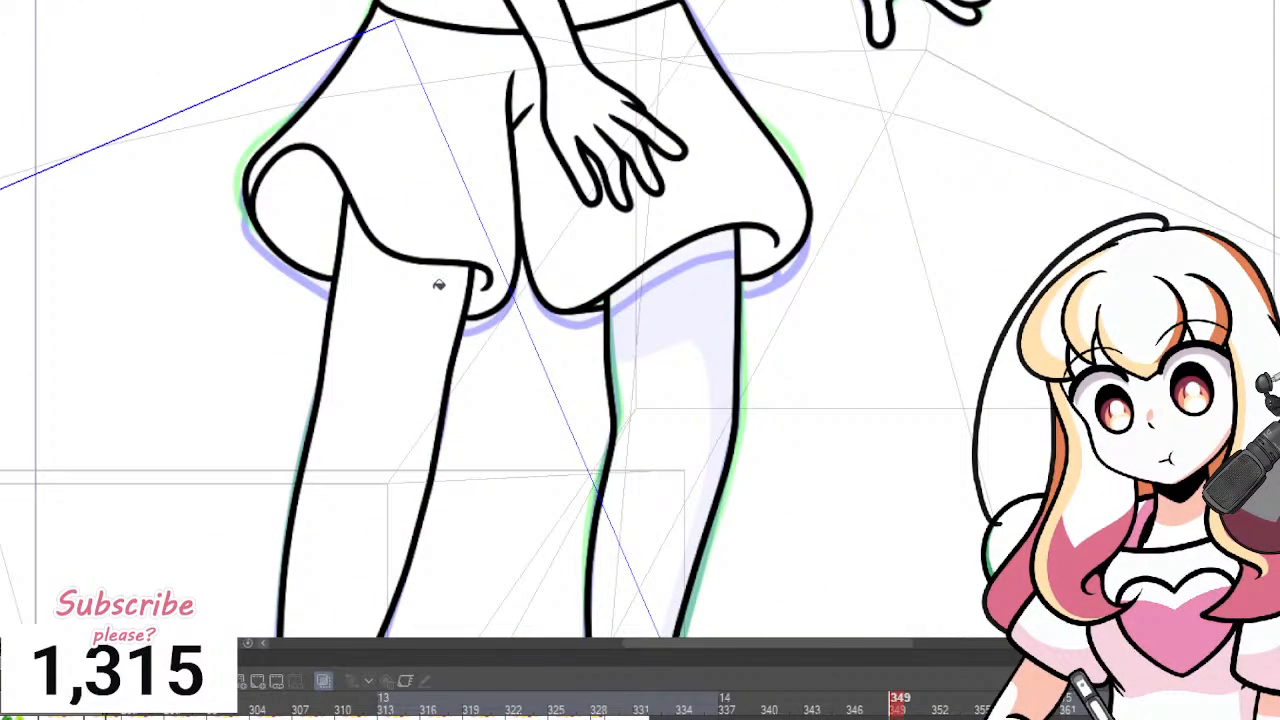
left_click(640, 290)
scroll(608, 294, "down", 3)
scroll(623, 557, "down", 2)
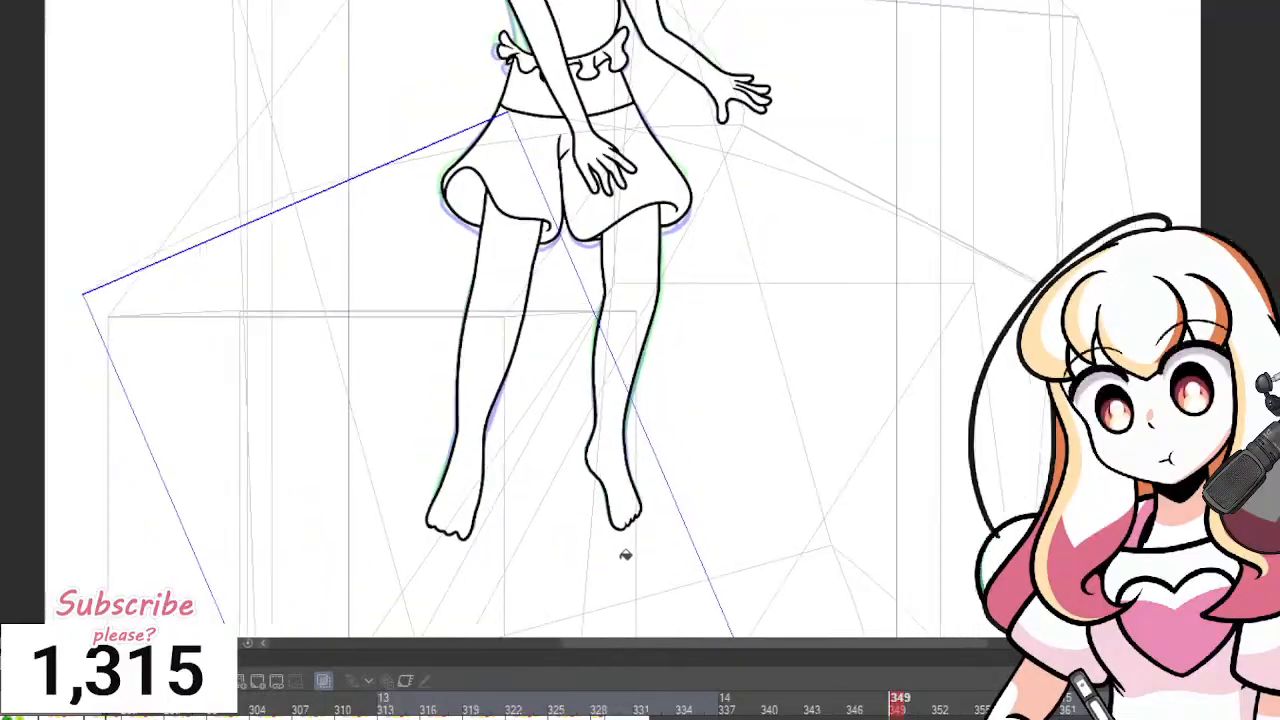
Draw the missing torso edge between the lowered arm and the ruffle, and fill the gaps beside it with white.
scroll(649, 164, "up", 6)
scroll(648, 164, "up", 1)
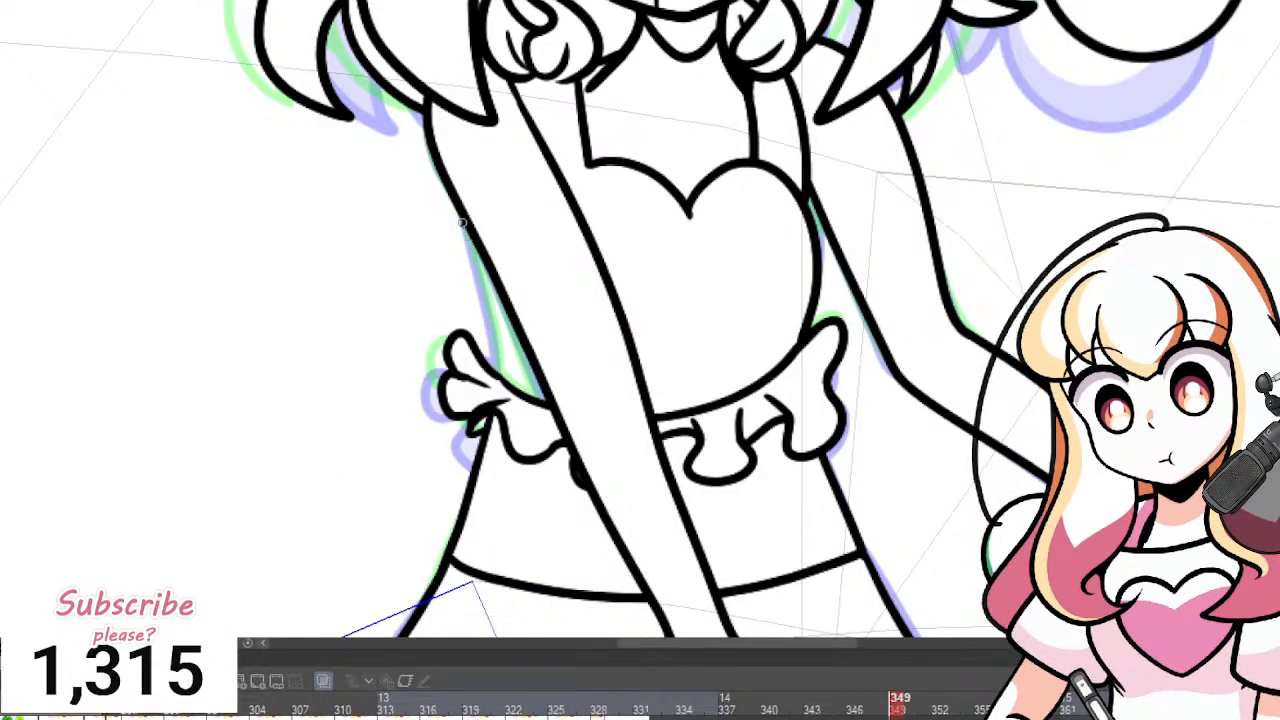
left_click_drag(462, 223, 501, 378)
key("ctrl+z")
left_click_drag(465, 219, 495, 375)
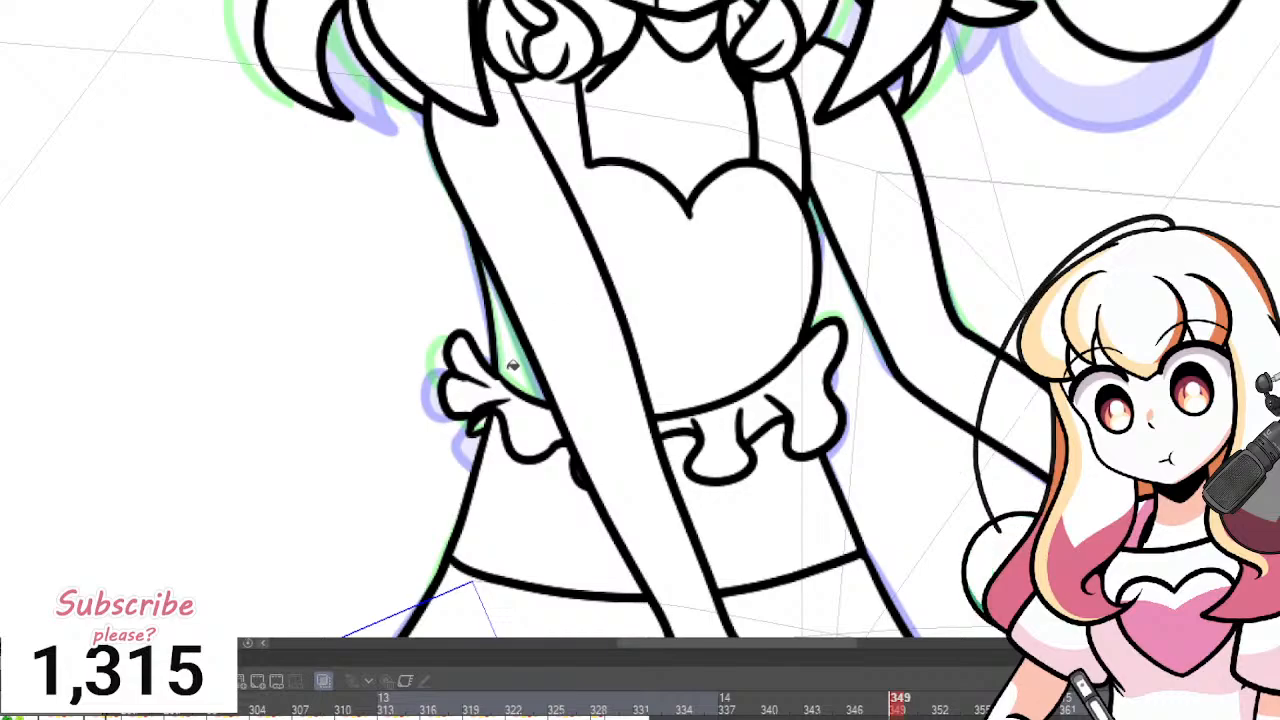
left_click(513, 366)
left_click(479, 424)
Fill the ball on frame 347 with green and clear a large round highlight, matching the crescent shading of frame 346.
scroll(640, 340, "down", 5)
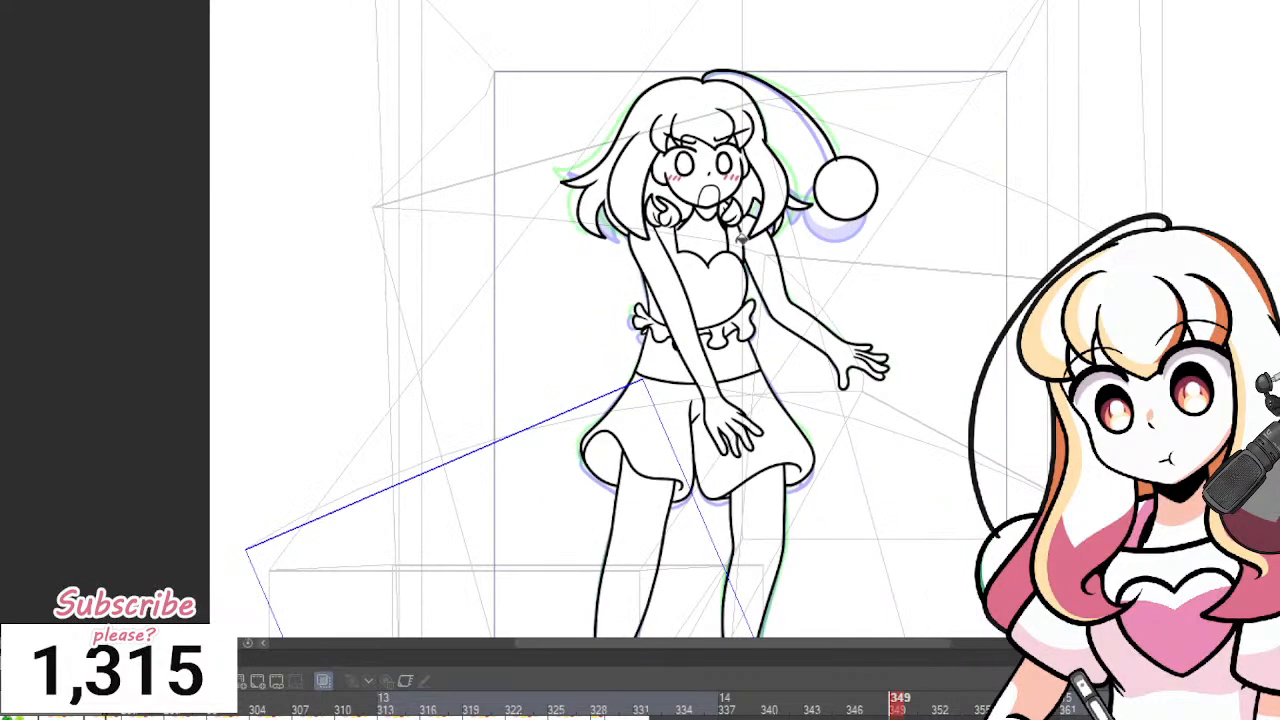
scroll(741, 238, "up", 5)
key("ctrl+z")
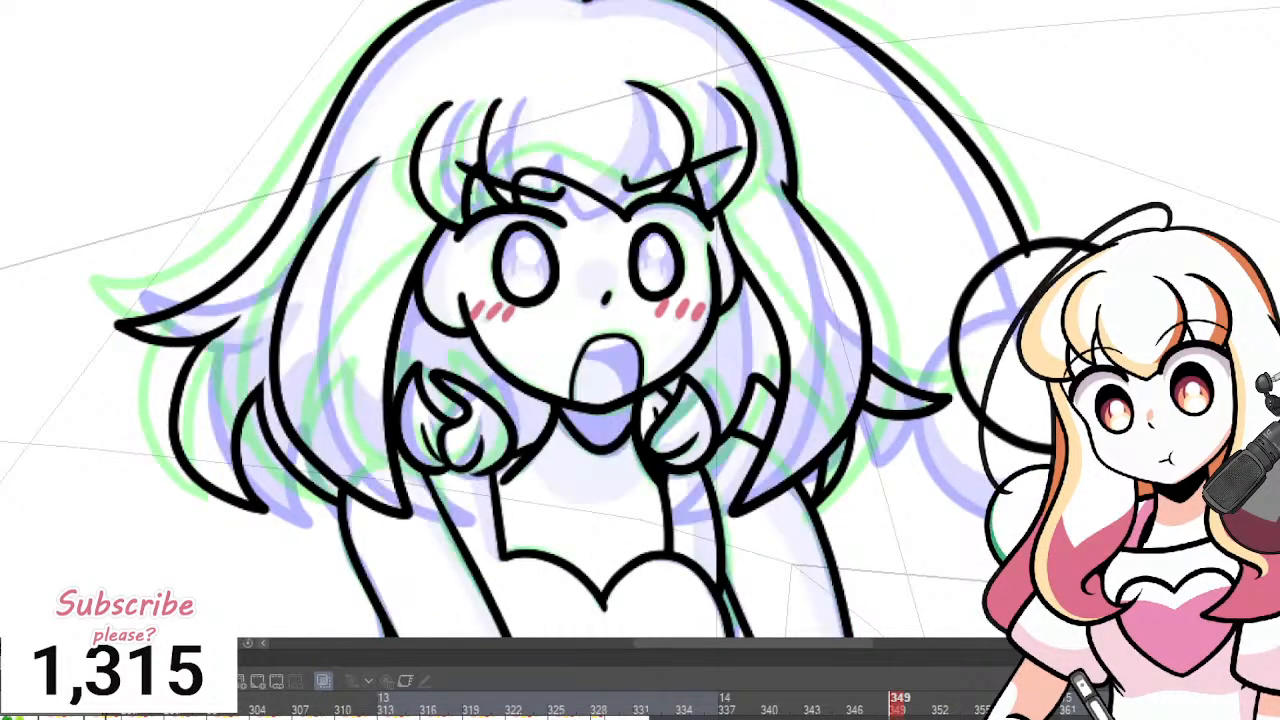
scroll(670, 262, "down", 3)
scroll(912, 250, "up", 4)
key("Left")
key("Left")
key("Left")
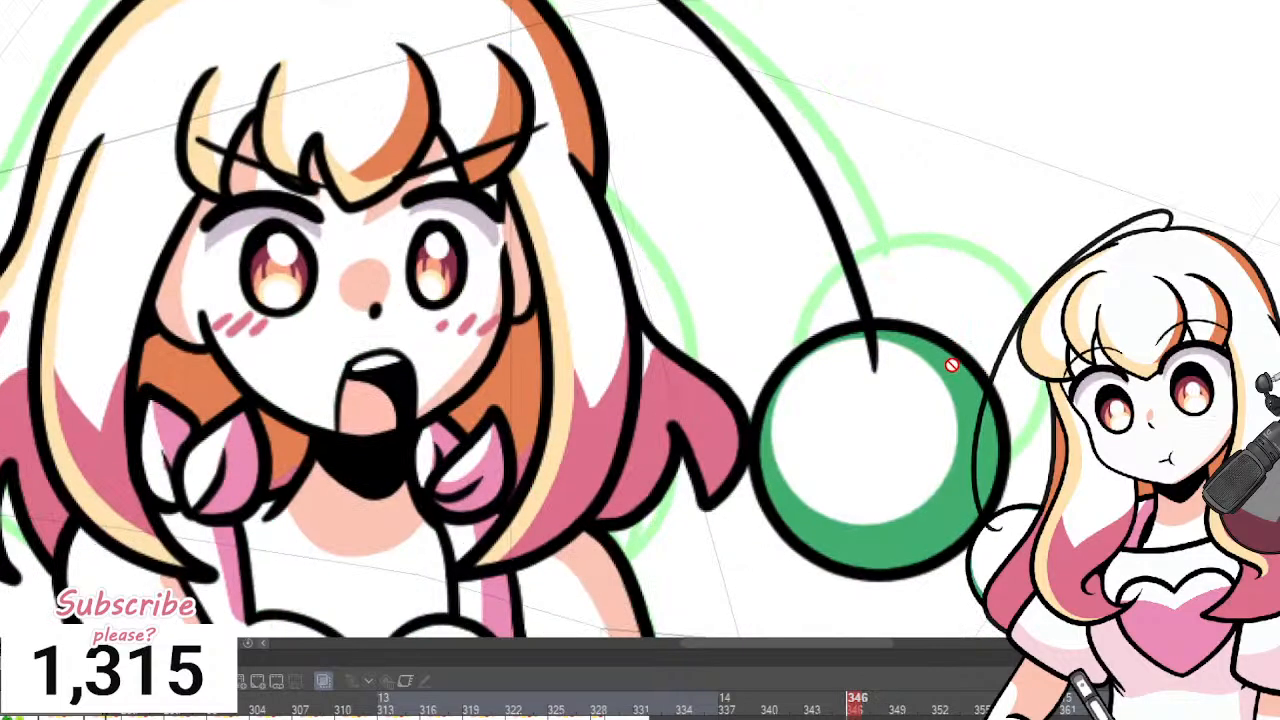
key("Right")
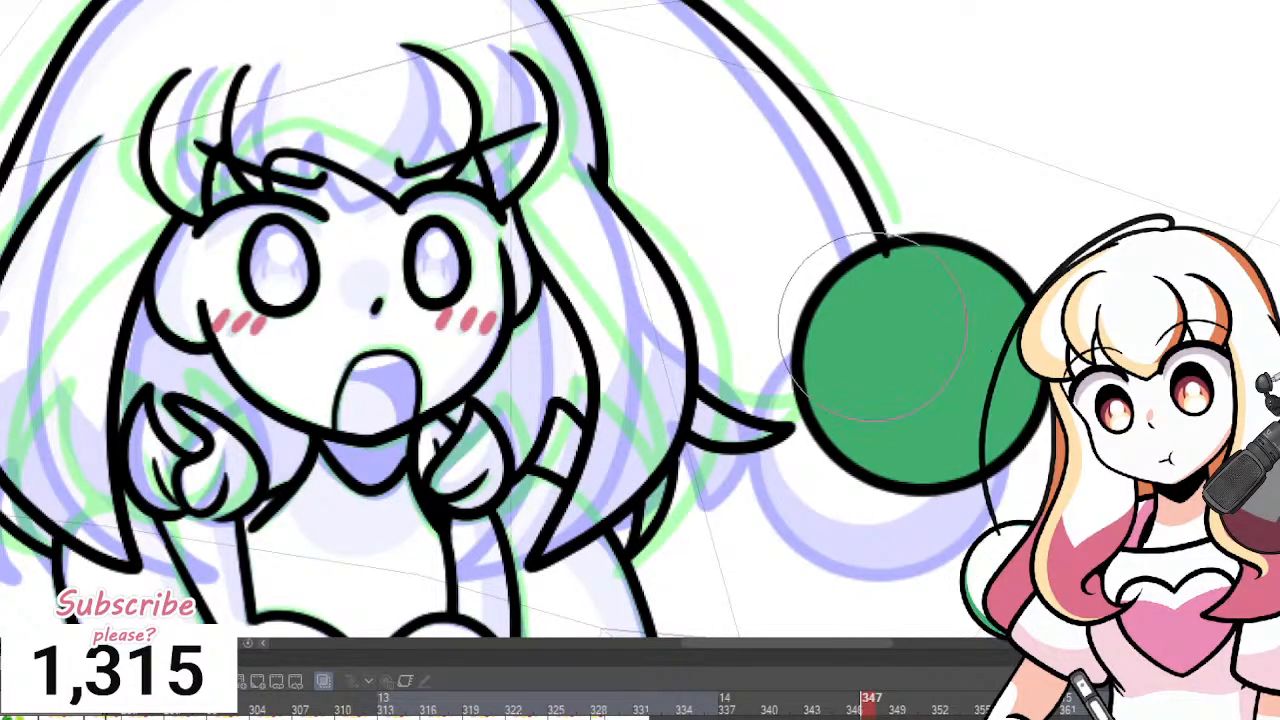
key("ctrl+d")
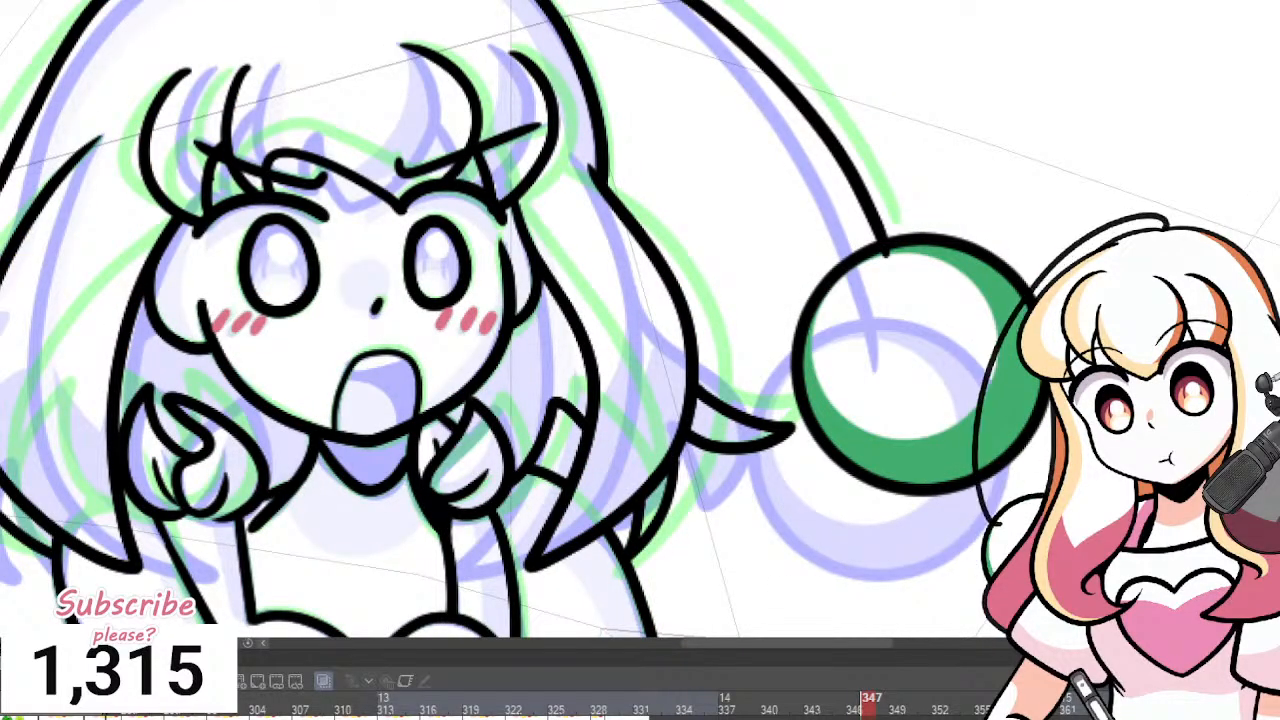
Draw a curved line inside the open mouth to outline the upper teeth on frame 347.
scroll(764, 311, "down", 1)
scroll(412, 311, "up", 1)
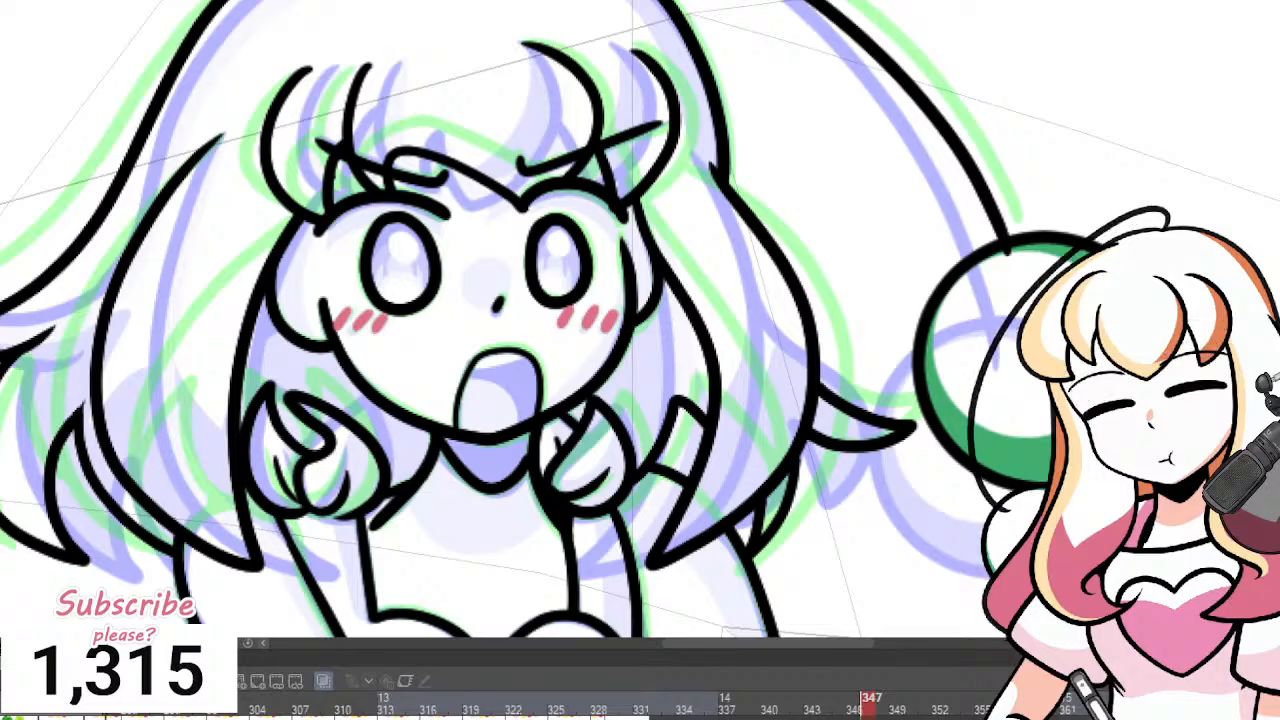
scroll(459, 369, "up", 2)
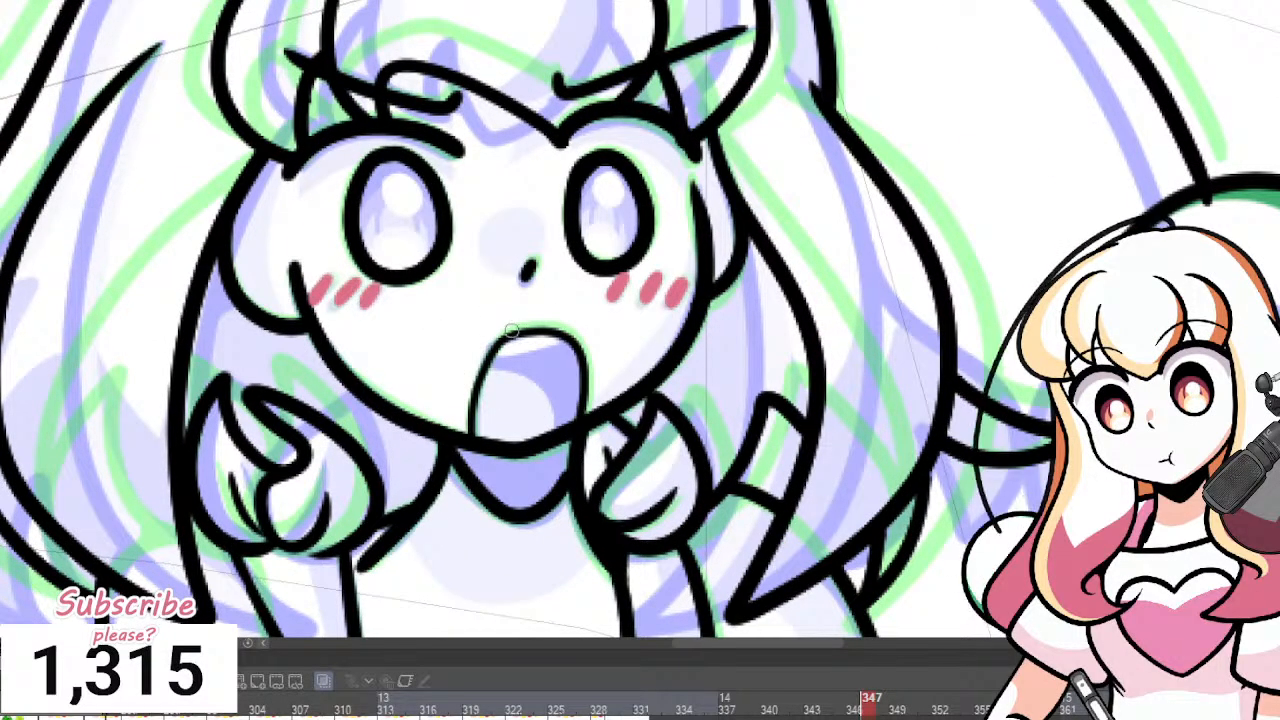
left_click_drag(492, 356, 565, 341)
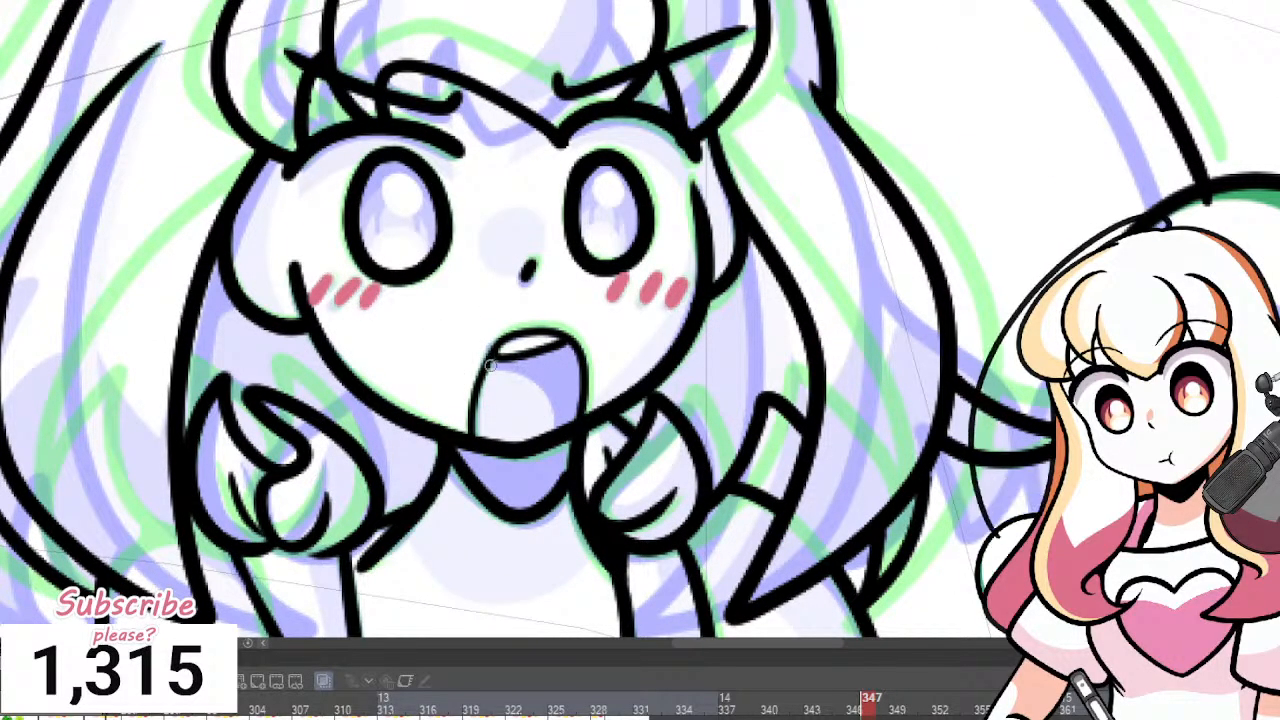
Outline the tongue inside the open mouth on frame 347, fill the mouth cavity with black and the tongue with salmon pink.
mouse_move(490, 366)
left_mouse_down()
mouse_move(554, 398)
mouse_move(561, 439)
left_mouse_up()
key("g")
left_click(569, 375)
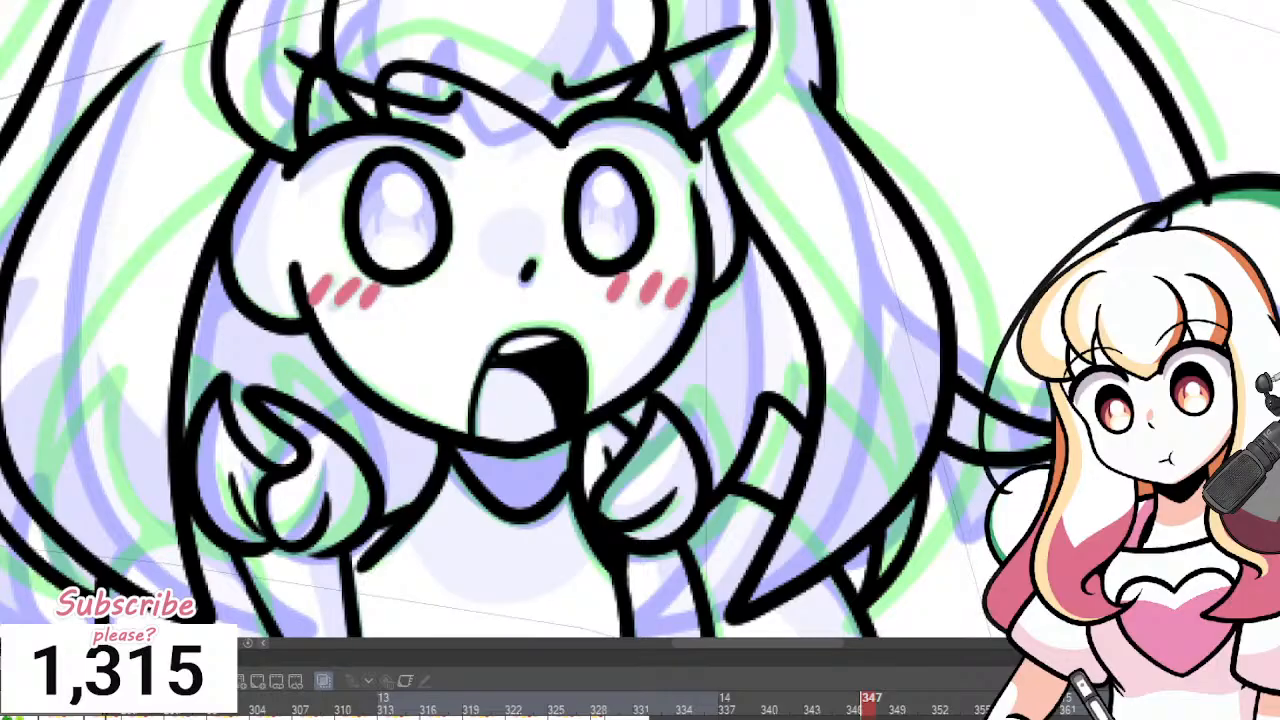
left_click(543, 403)
Smooth the jagged edge between the tongue and the black mouth cavity with a much smaller brush.
key("b")
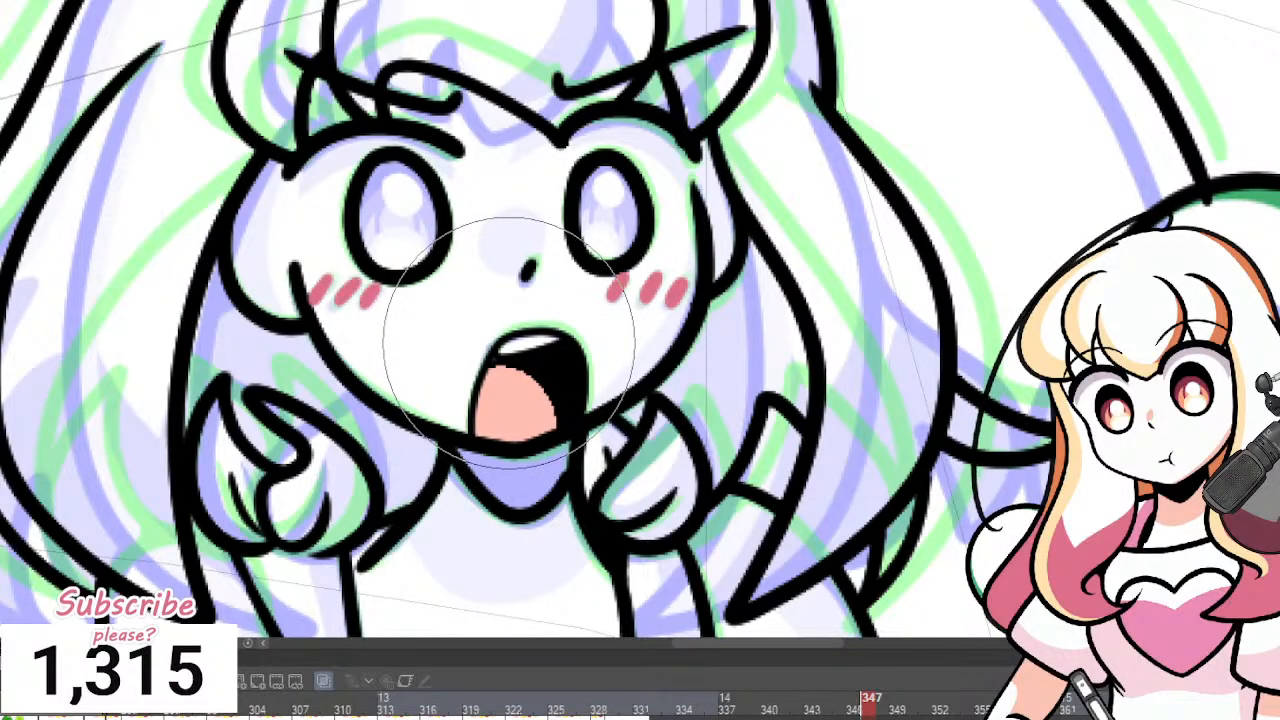
key("bracketleft")
key("bracketleft")
key("bracketleft")
key("bracketleft")
left_click_drag(501, 355, 566, 340)
key("ctrl+z")
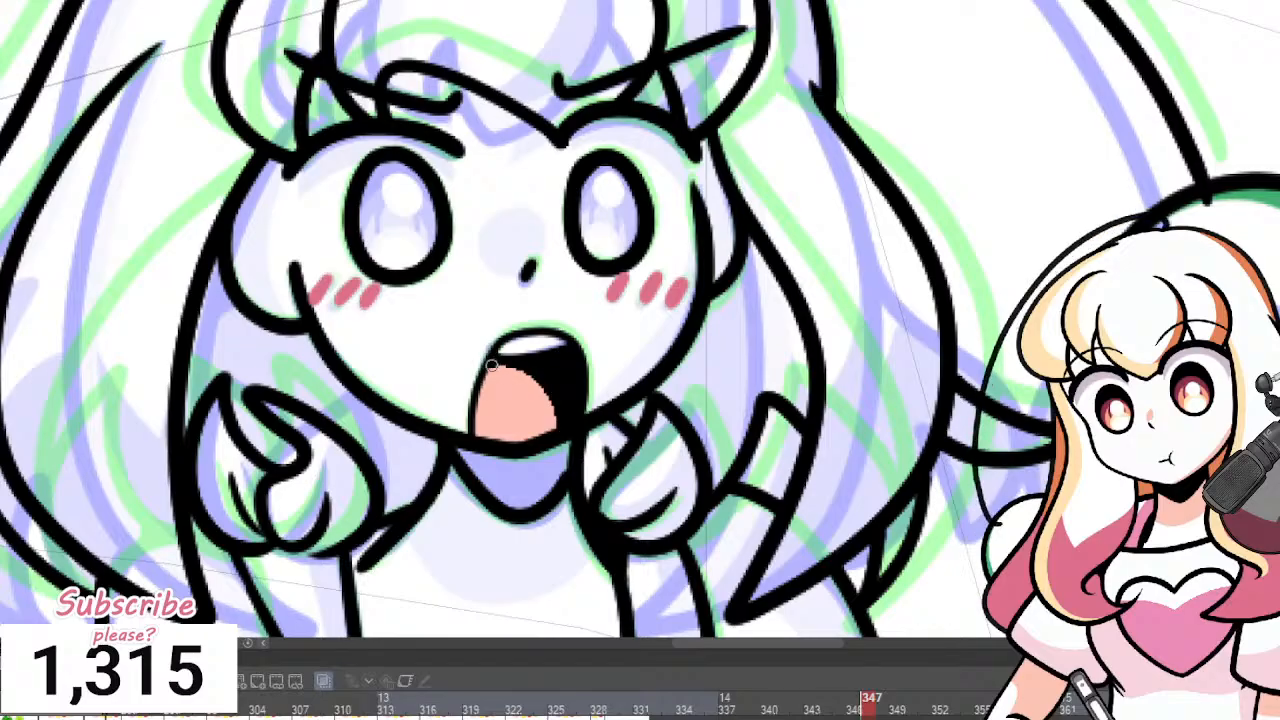
left_click_drag(492, 366, 553, 435)
key("ctrl+z")
mouse_move(492, 366)
left_mouse_down()
mouse_move(547, 386)
mouse_move(559, 441)
left_mouse_up()
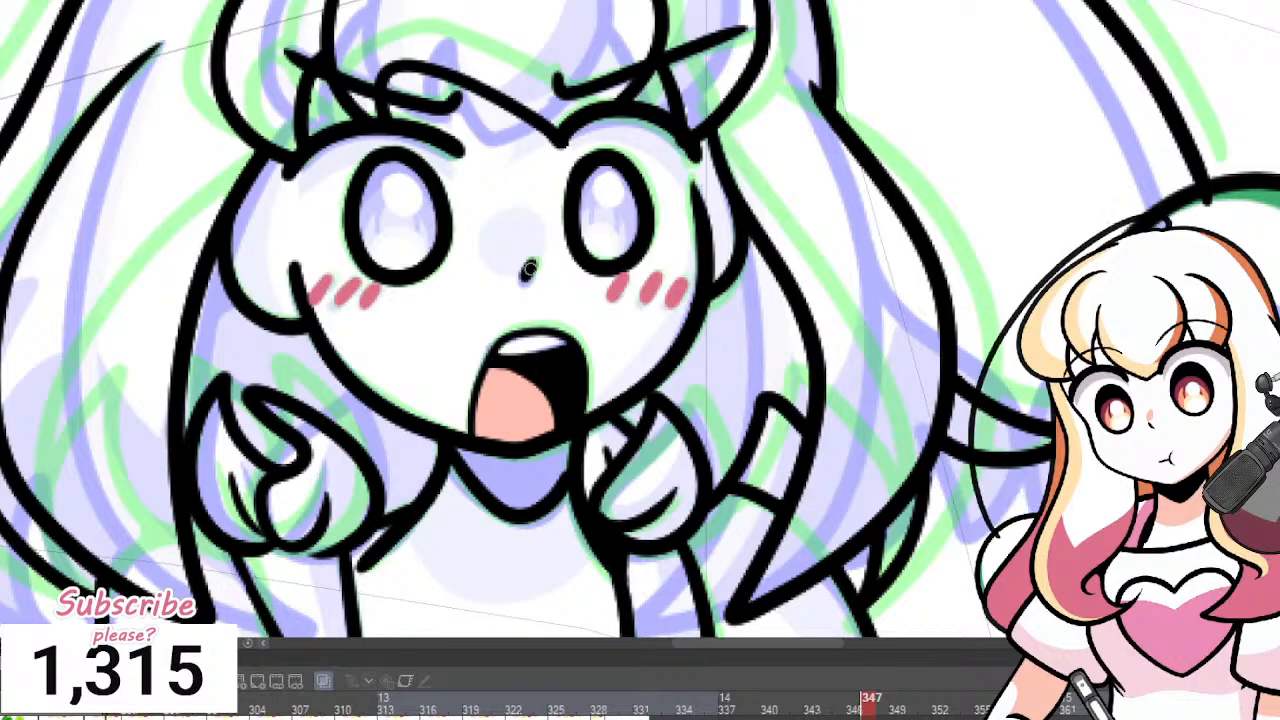
Shade the nose, the forehead under the bangs and the shadowed edge of the cheek and jaw with peach.
mouse_move(530, 268)
left_mouse_down()
mouse_move(512, 208)
mouse_move(489, 270)
mouse_move(524, 277)
mouse_move(525, 240)
left_mouse_up()
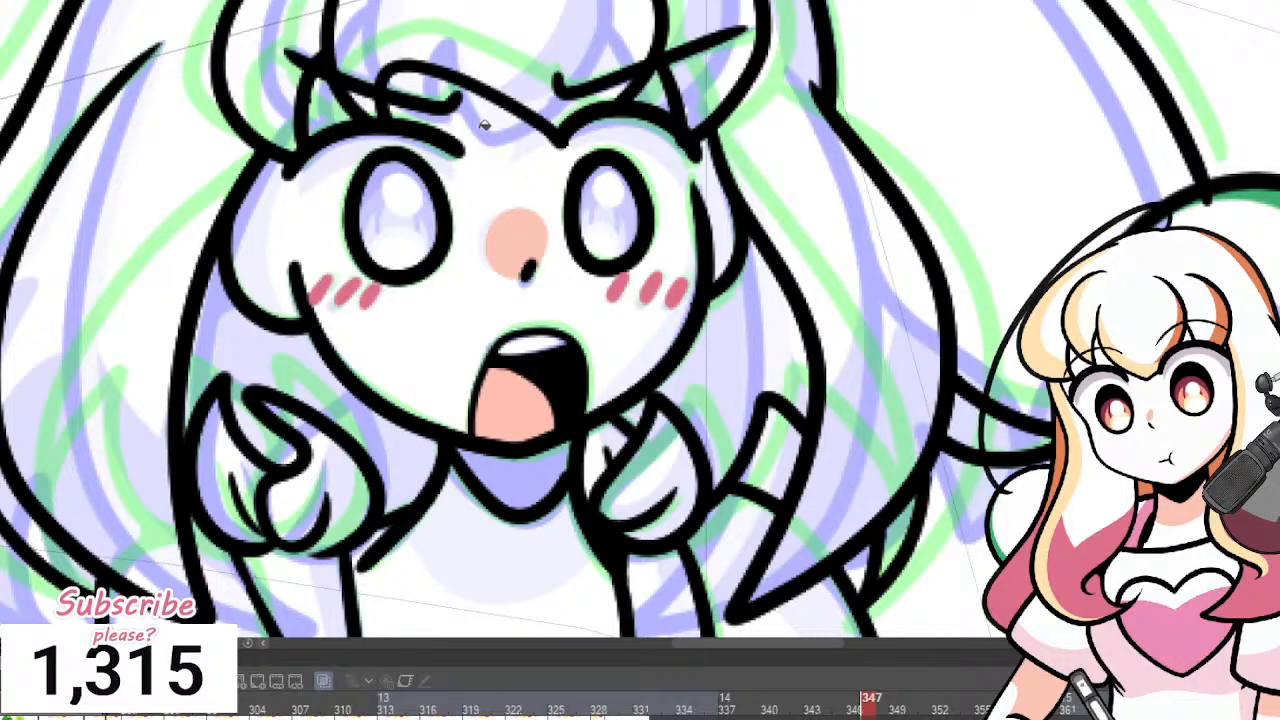
left_click_drag(440, 108, 503, 110)
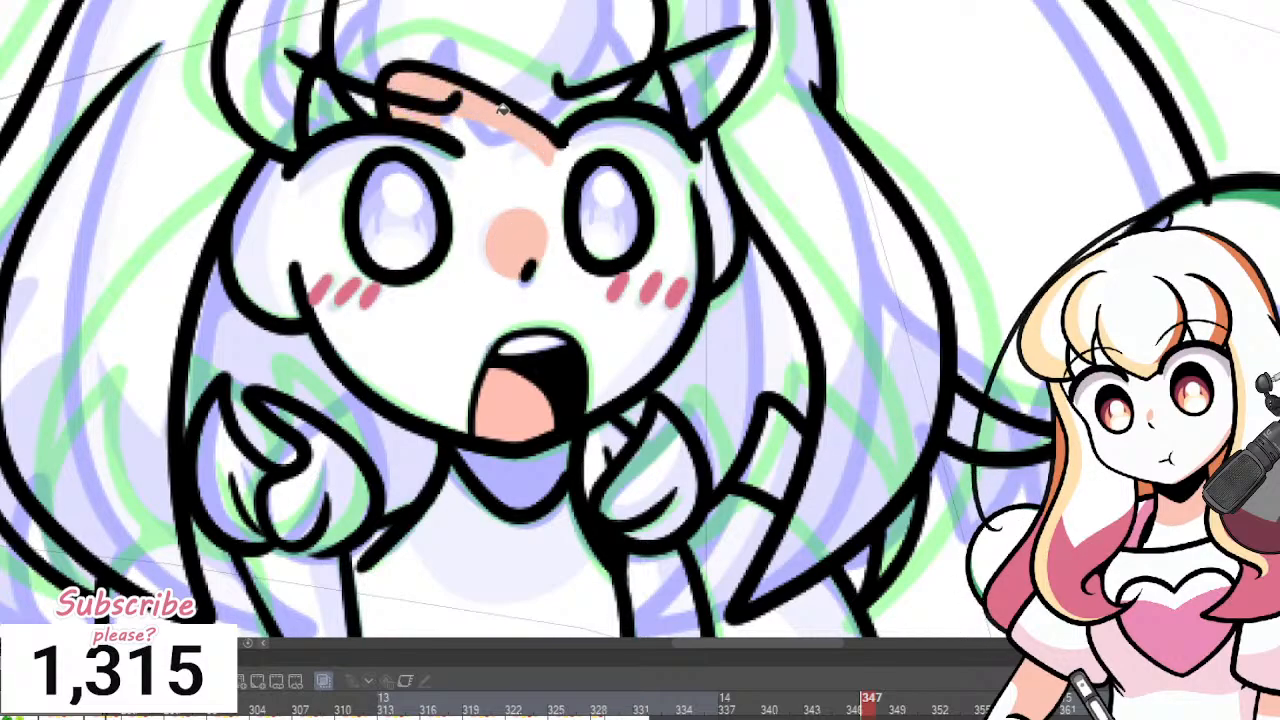
left_click_drag(333, 92, 325, 90)
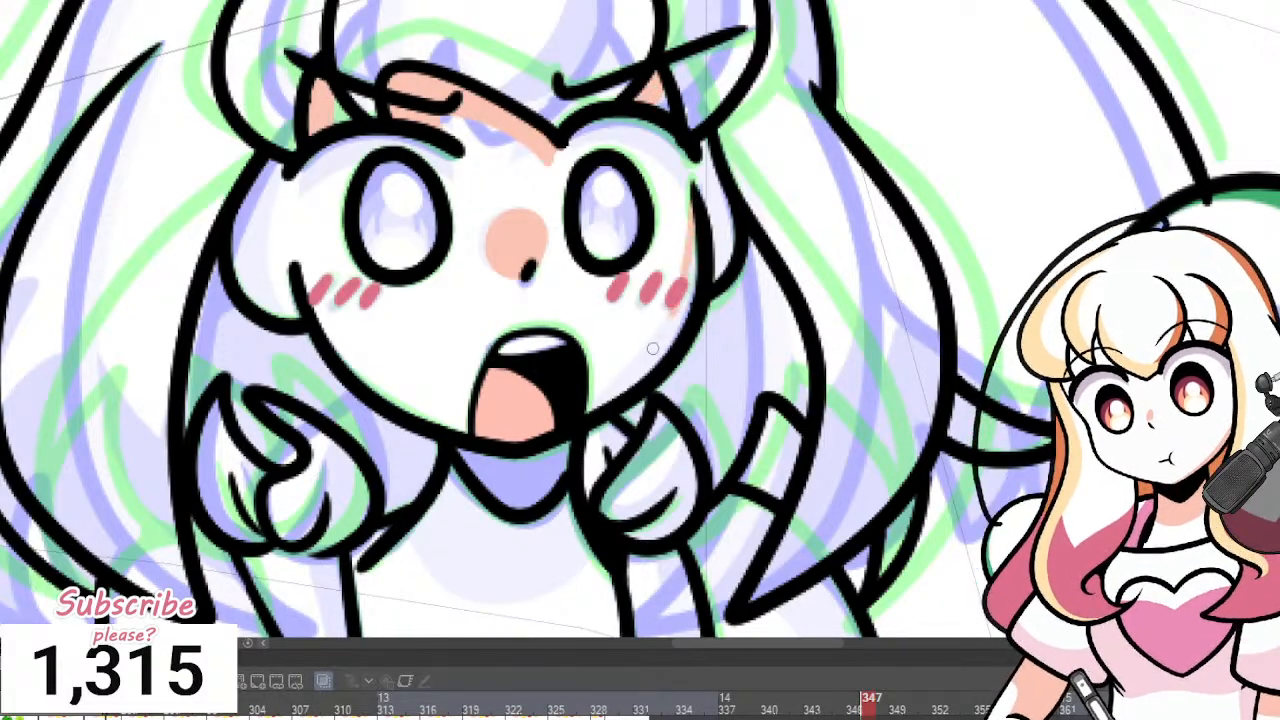
left_click_drag(652, 348, 571, 420)
left_click_drag(677, 322, 700, 270)
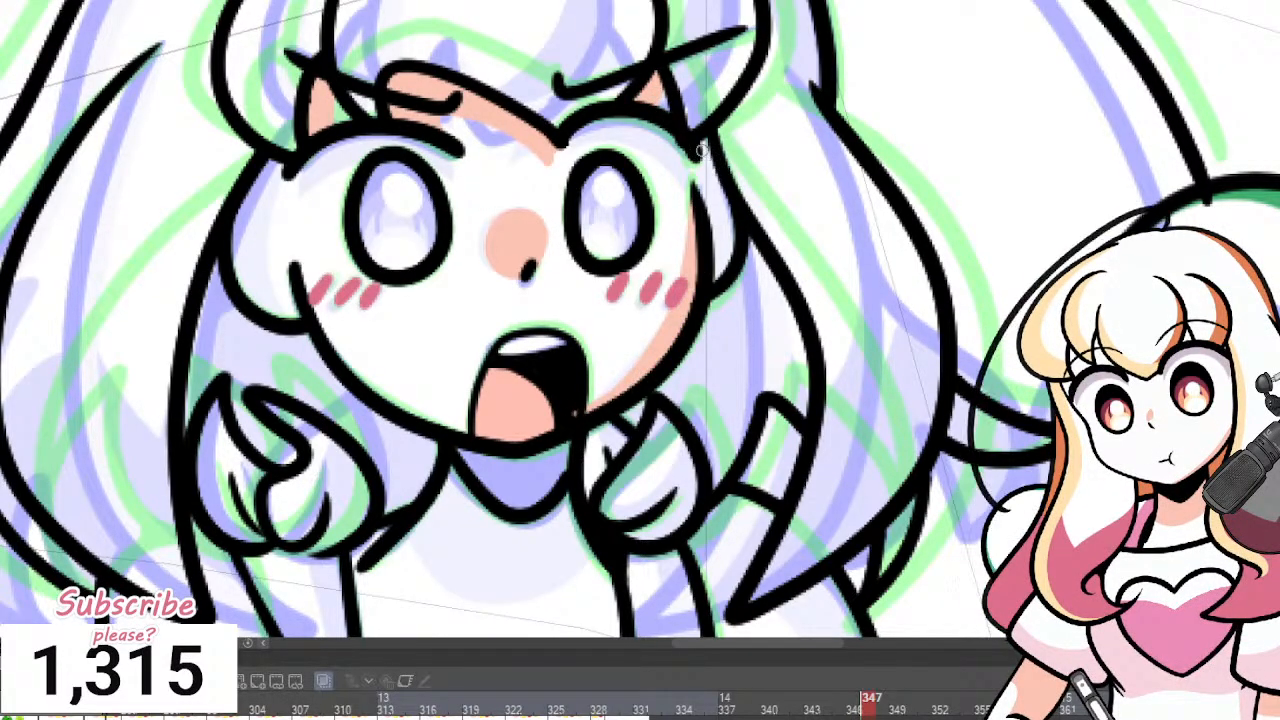
Shade both ears with the same peach skin shadow.
left_click_drag(702, 150, 728, 268)
mouse_move(280, 152)
left_mouse_down()
mouse_move(257, 241)
mouse_move(296, 290)
left_mouse_up()
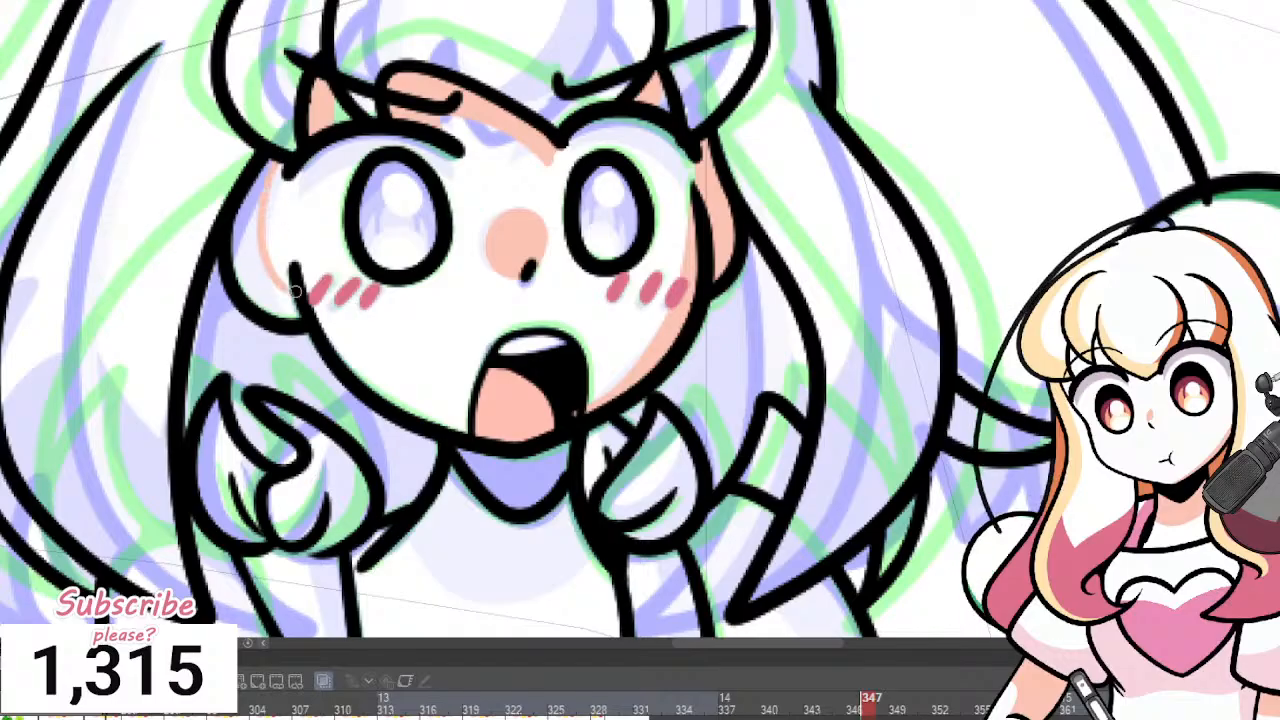
left_click_drag(250, 180, 295, 310)
scroll(446, 212, "down", 3)
scroll(465, 430, "up", 3)
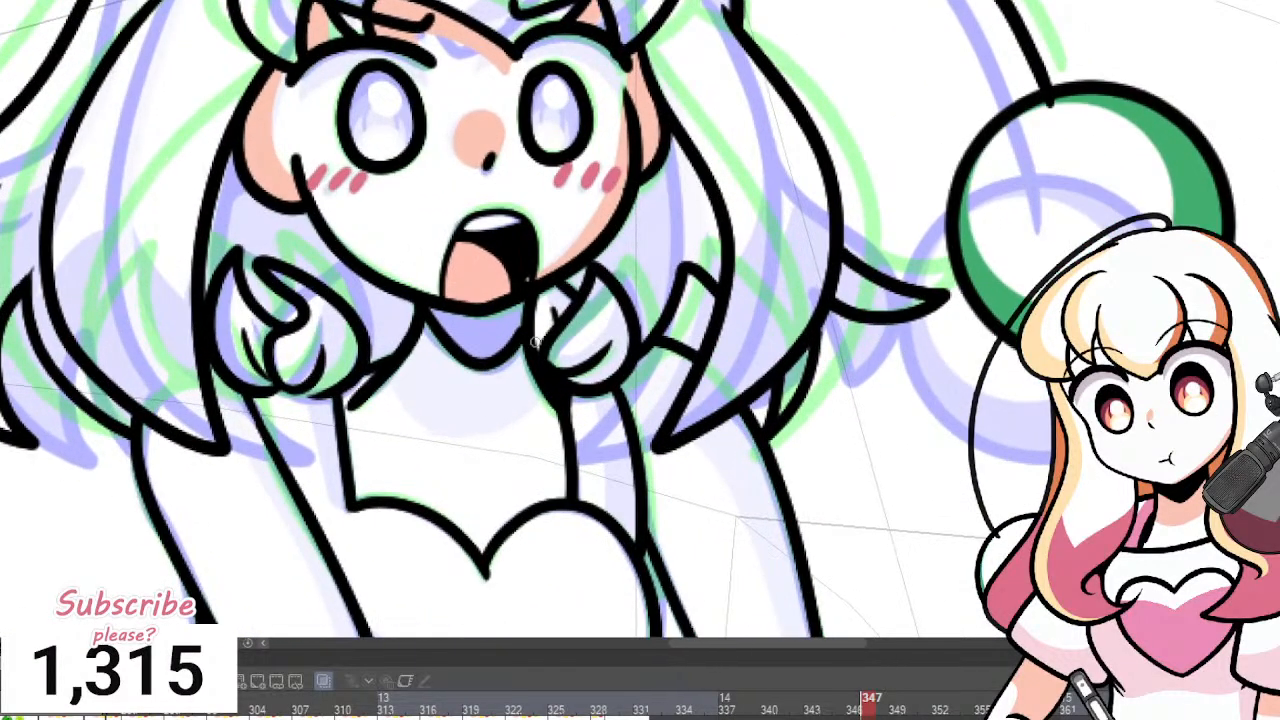
Draw a curved shadow edge across the neck, fill it with peach and fill the area directly under the chin with black.
mouse_move(365, 345)
left_mouse_down()
mouse_move(465, 426)
mouse_move(564, 370)
left_mouse_up()
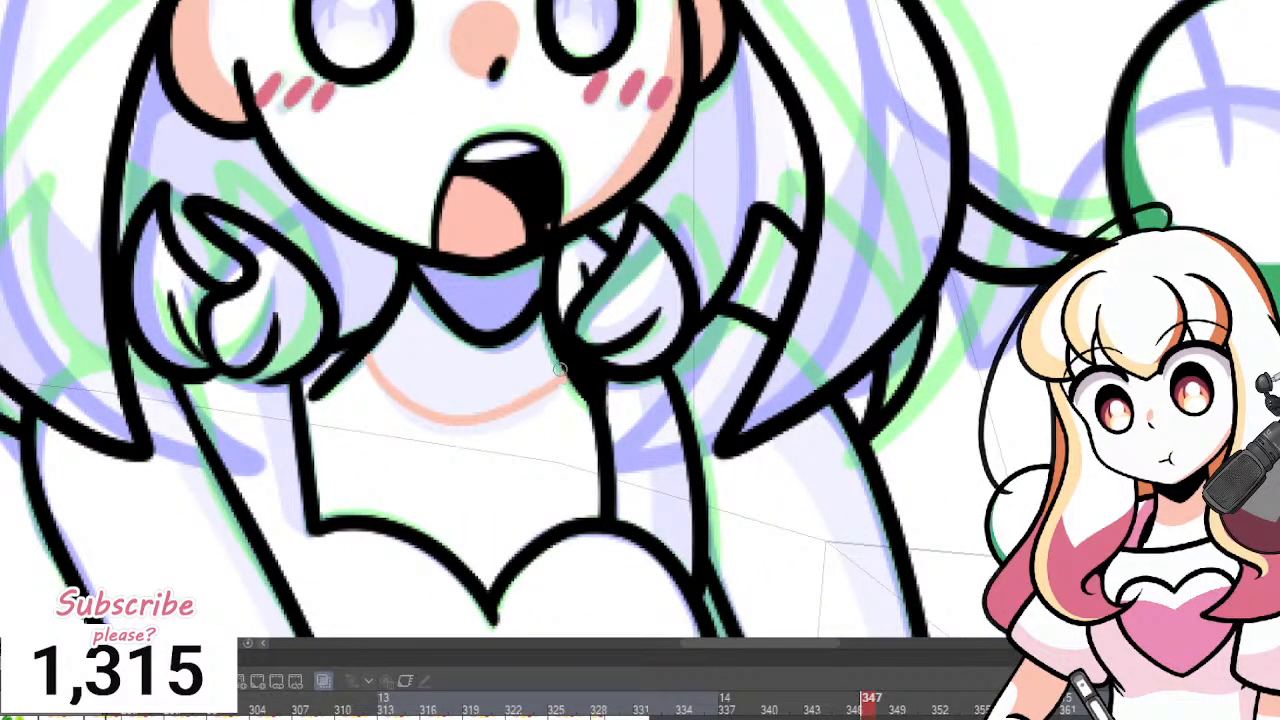
key("g")
left_click(505, 372)
left_click(550, 187, "alt")
left_click(509, 297)
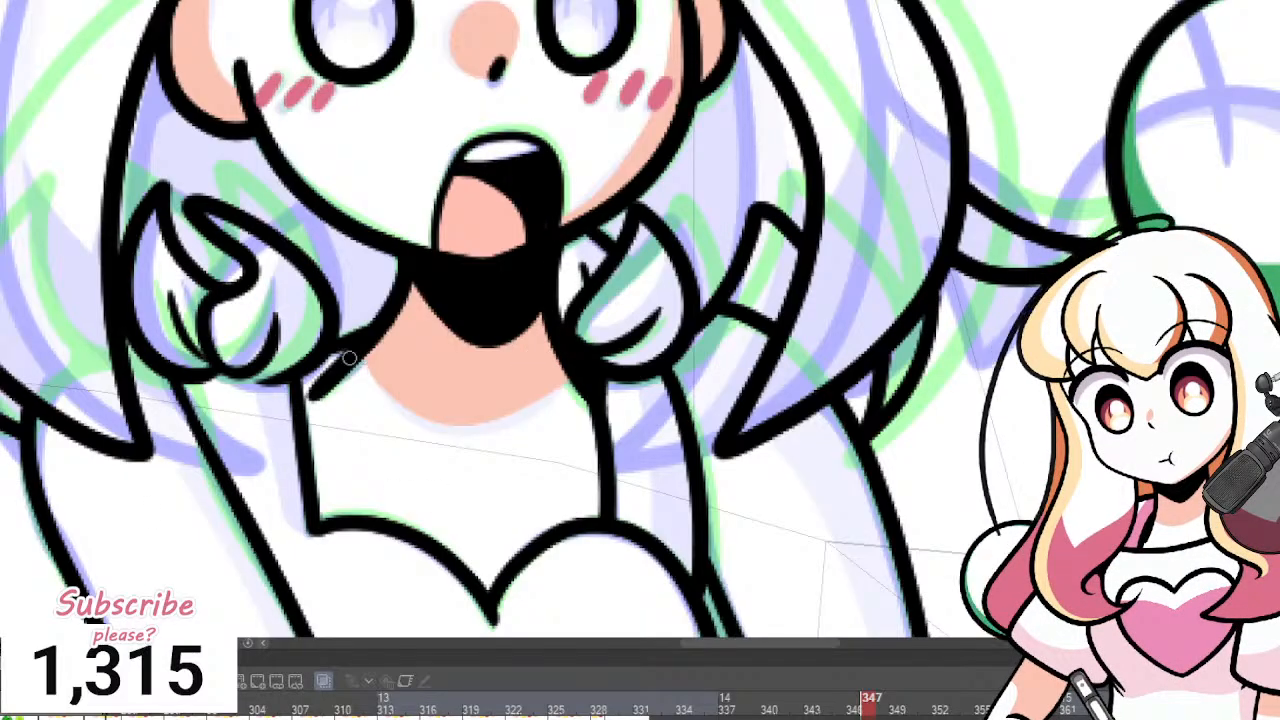
Shade the shoulder ruffle beside her ear with the blush marks nearest the long hair flick, and the strap below it, with pink.
left_click_drag(250, 384, 308, 533)
mouse_move(218, 343)
left_mouse_down()
mouse_move(267, 347)
mouse_move(257, 247)
mouse_move(240, 214)
left_mouse_up()
left_click(296, 344)
left_click(240, 363)
left_click(286, 391)
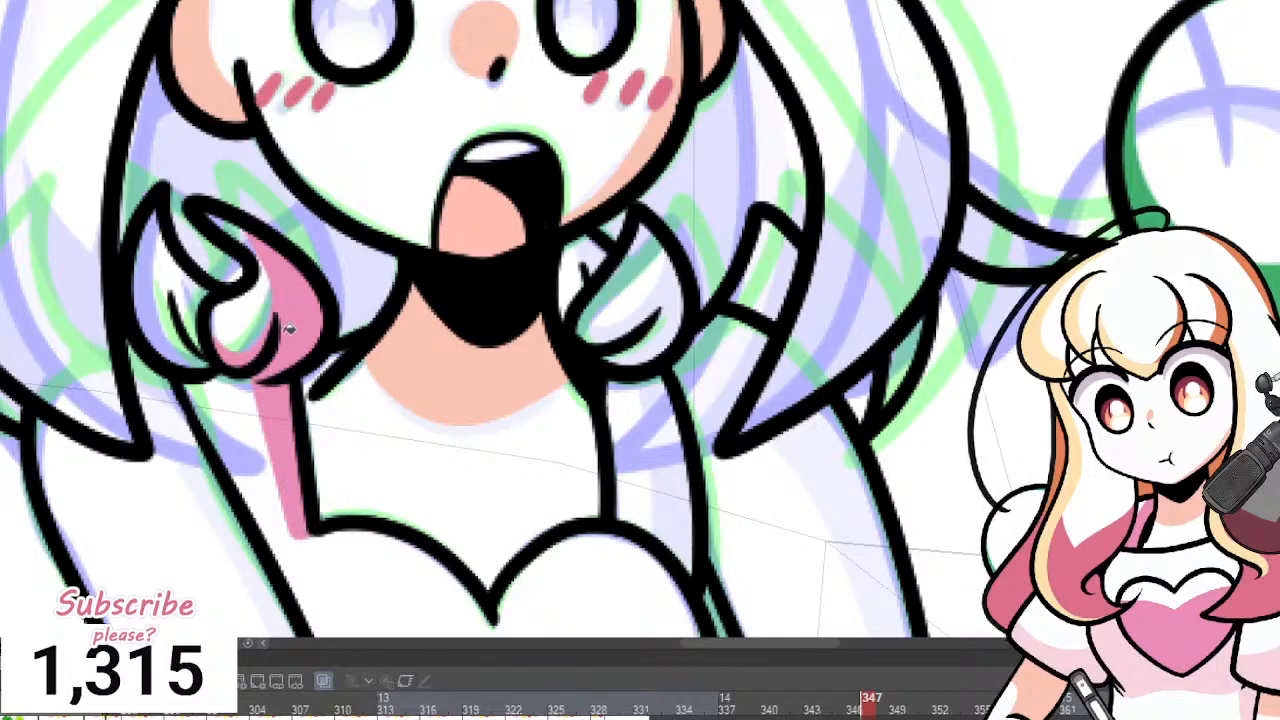
key("^")
key("p")
mouse_move(165, 168)
left_mouse_down()
mouse_move(197, 296)
mouse_move(180, 248)
mouse_move(197, 279)
left_mouse_up()
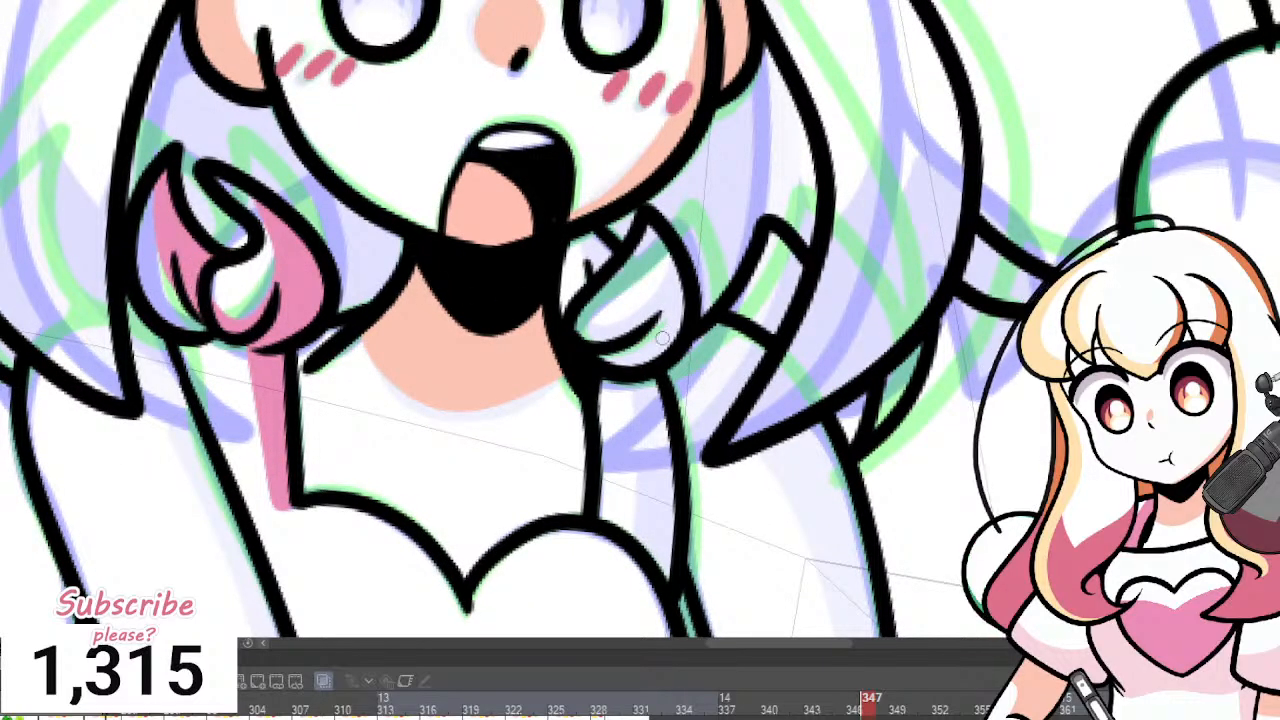
Shade the opposite shoulder ruffle and the dress strap below it with matching pink.
left_click_drag(651, 218, 575, 322)
left_click(685, 315)
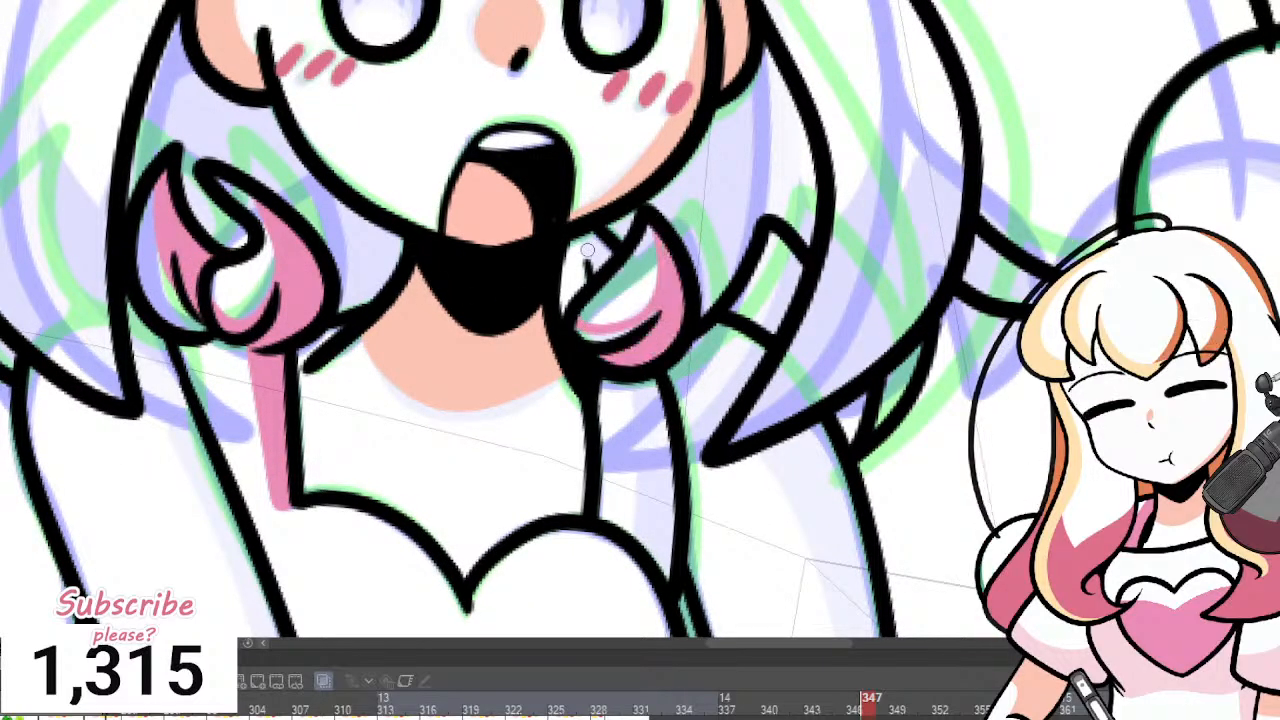
left_click(586, 258)
left_click(602, 252)
key("p")
left_click_drag(622, 385, 635, 461)
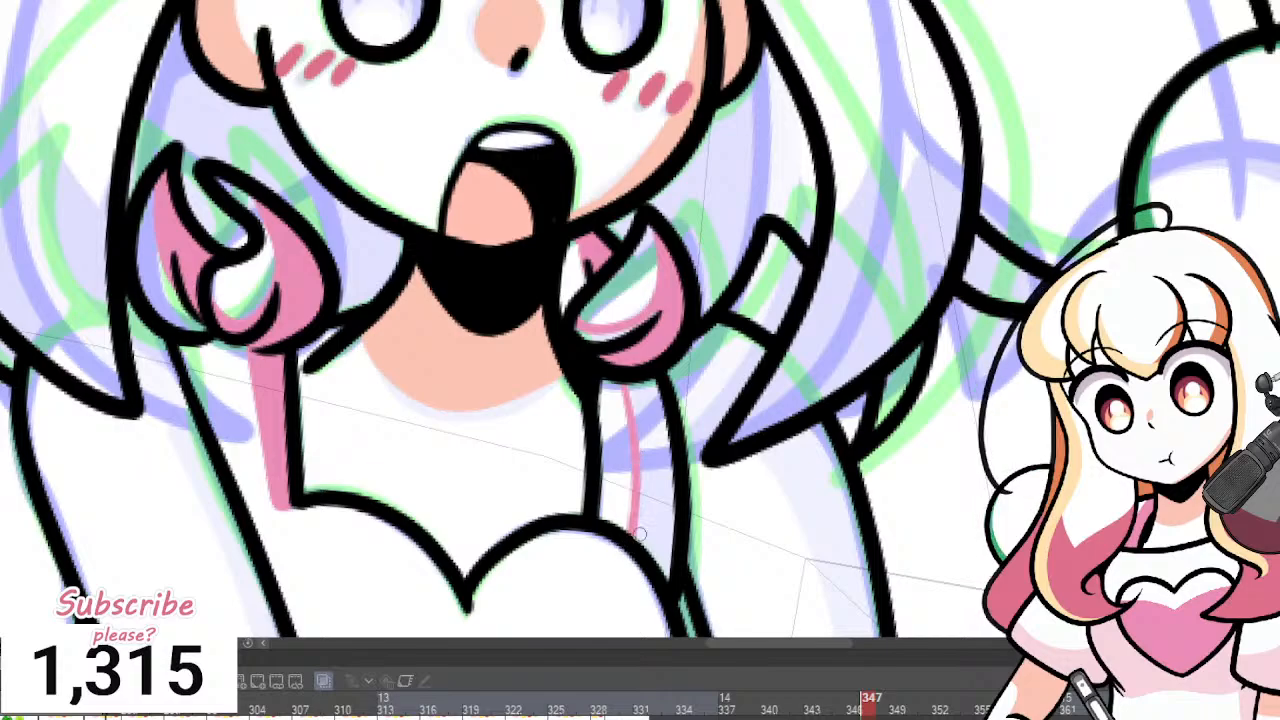
key("g")
left_click(650, 500)
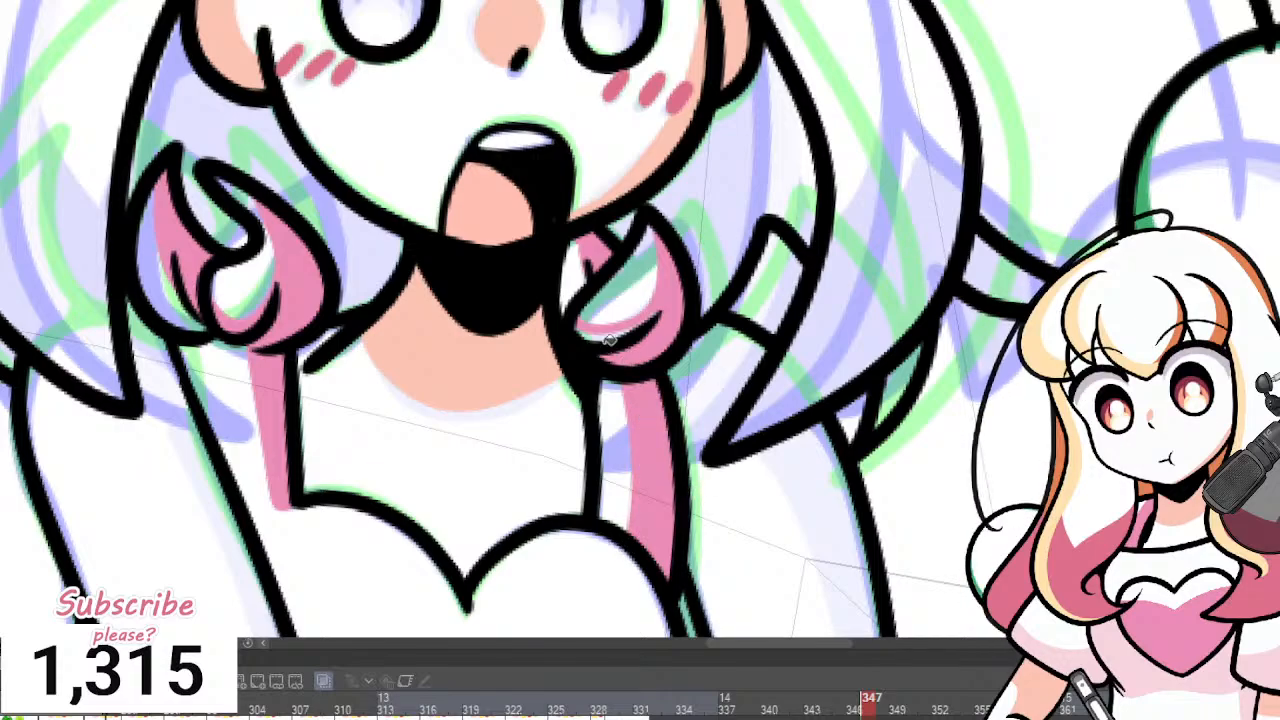
Fill the inner hair behind the neck on both sides of the face with orange.
scroll(610, 340, "down", 3)
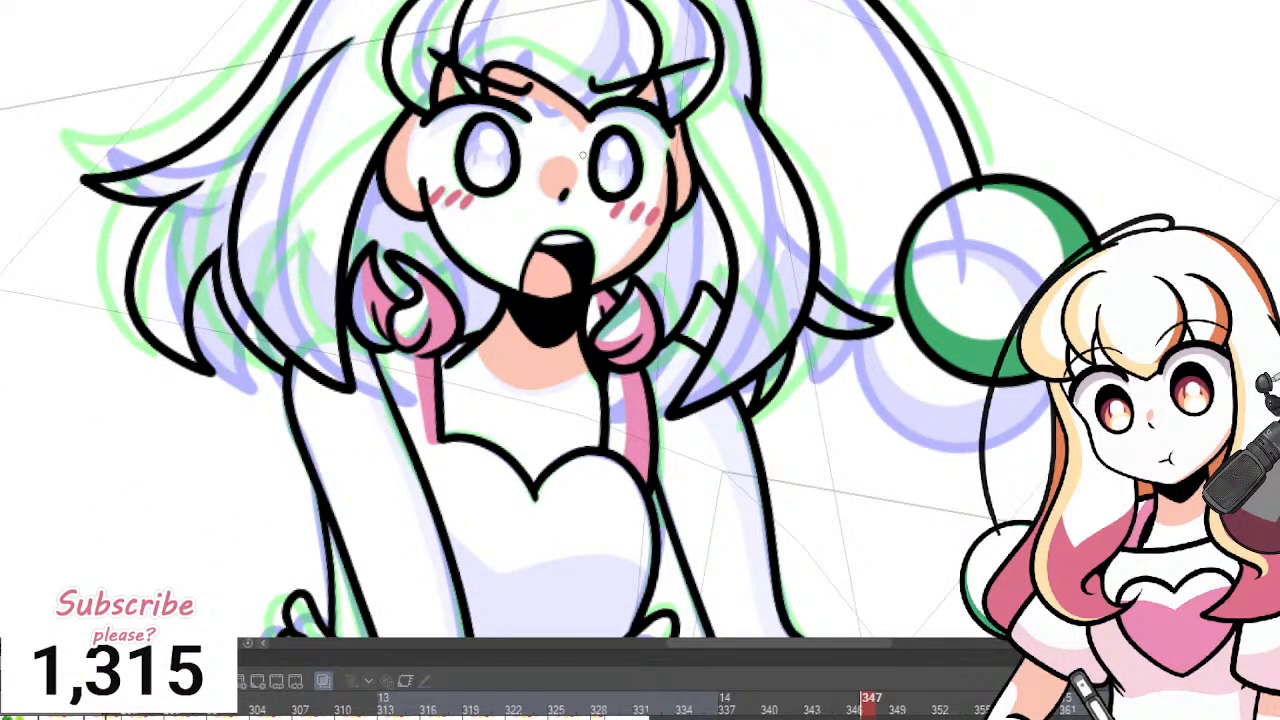
scroll(582, 154, "up", 2)
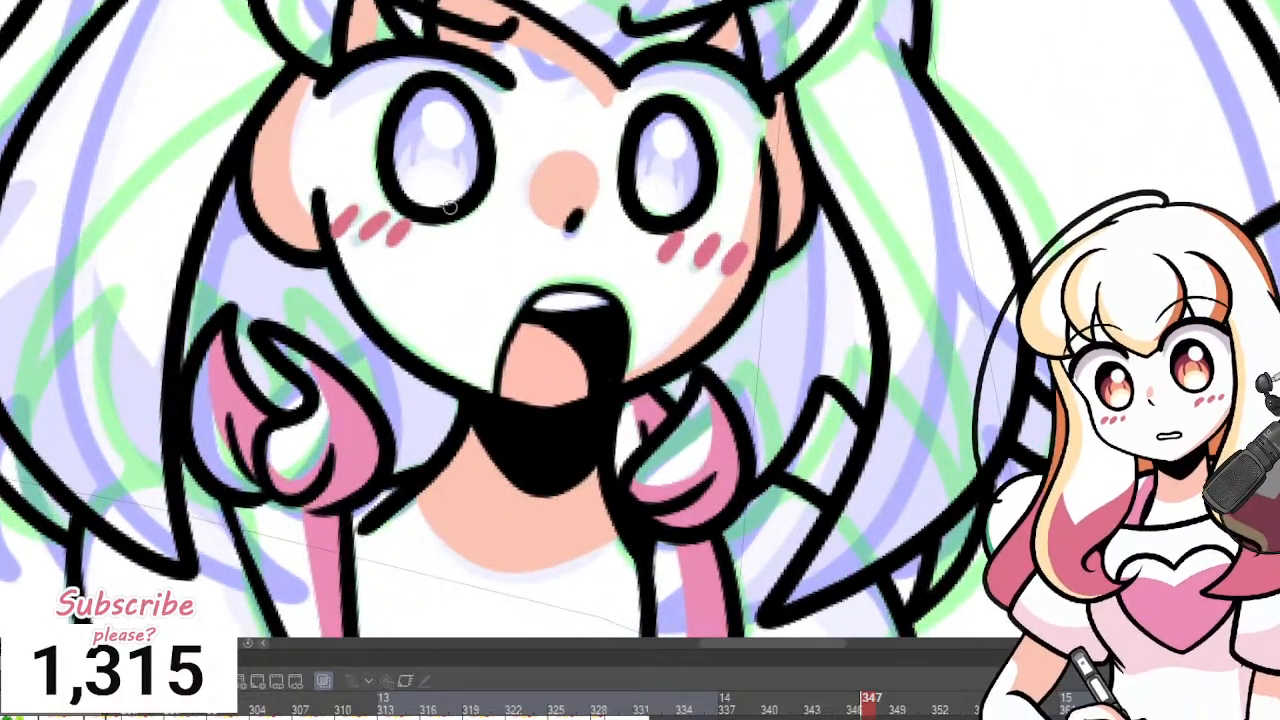
scroll(440, 213, "down", 3)
scroll(400, 206, "up", 2)
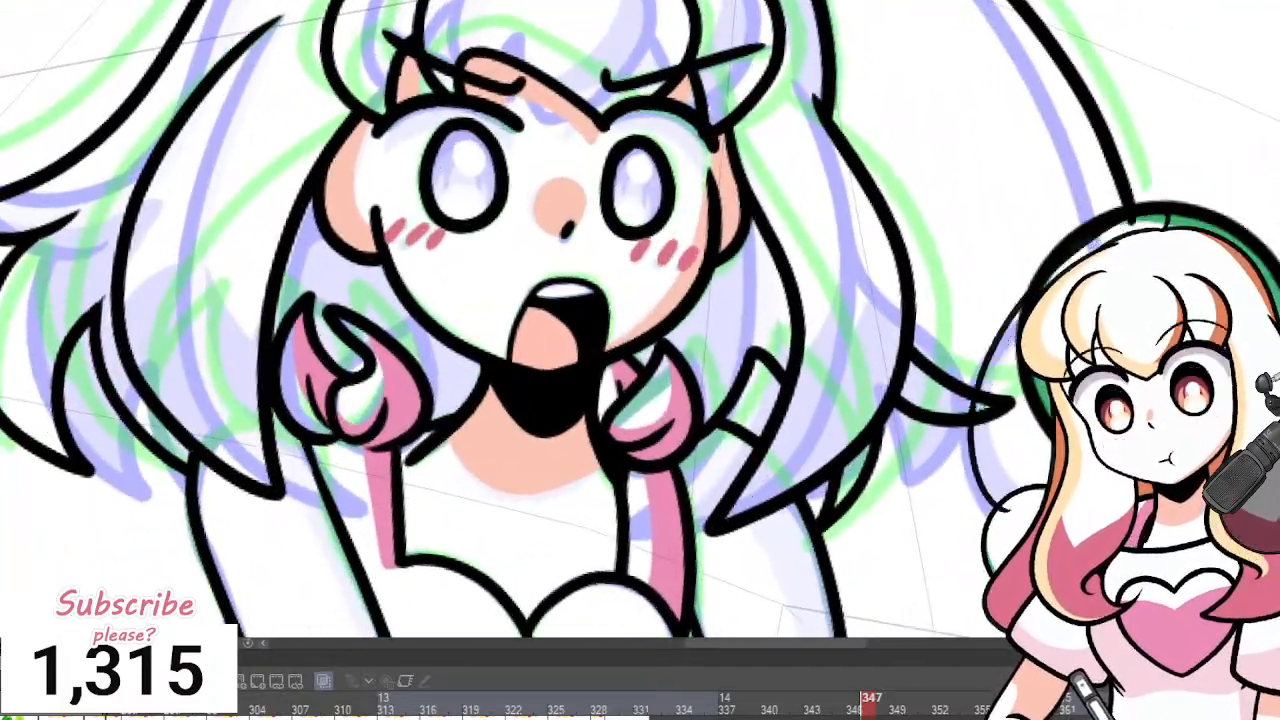
scroll(426, 375, "down", 1)
scroll(391, 291, "up", 2)
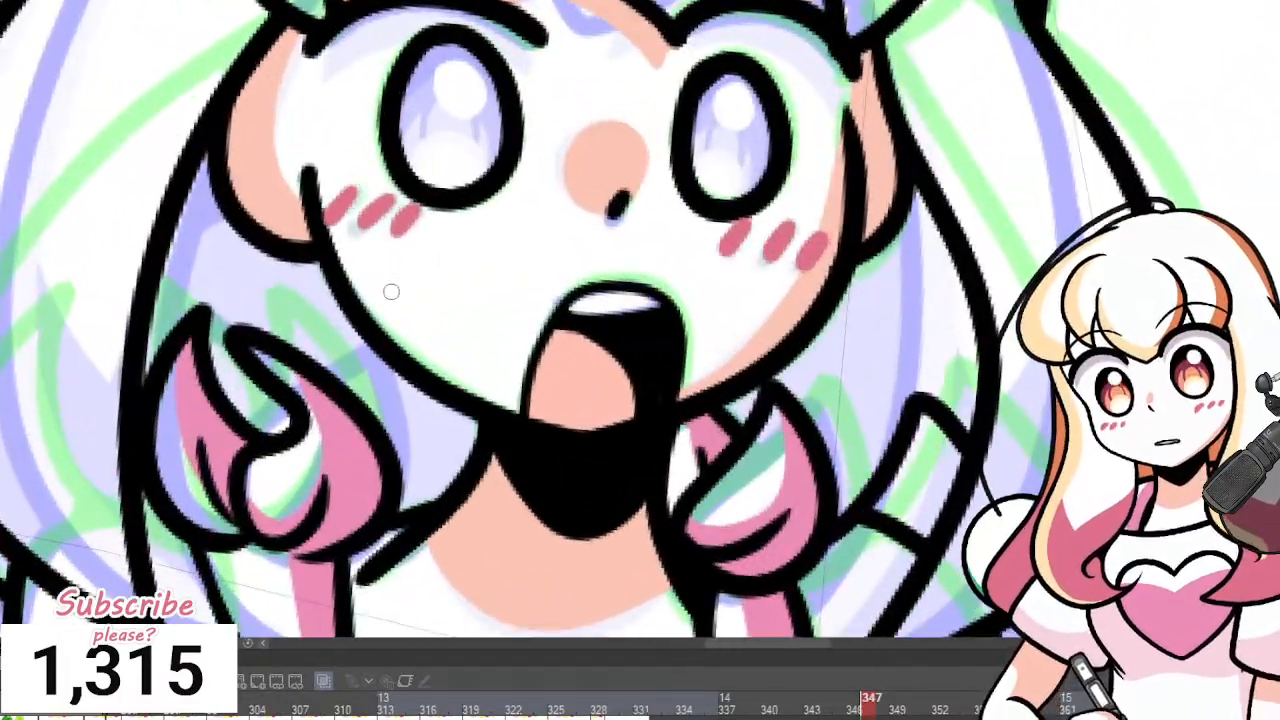
scroll(290, 305, "down", 2)
scroll(400, 300, "up", 1)
scroll(551, 303, "down", 1)
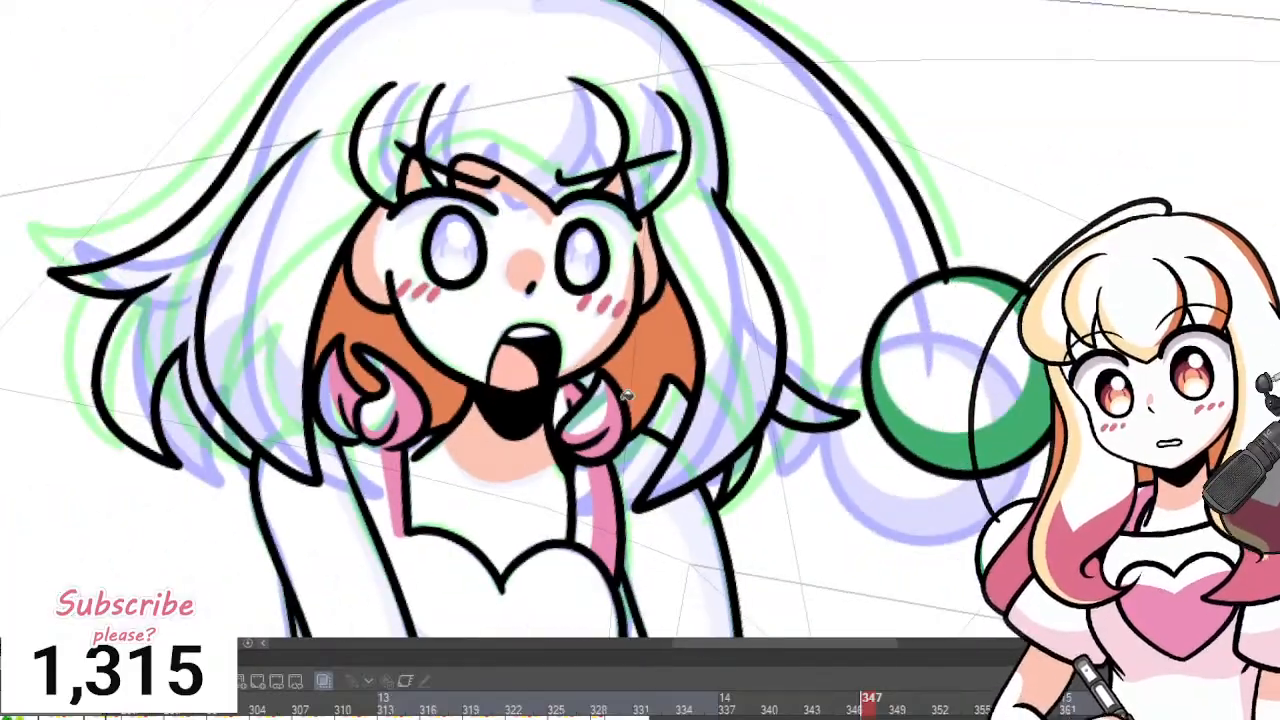
Undo the orange fill beside the jaw on the ball's side and draw a zigzag tip boundary there in dark pink.
scroll(551, 303, "up", 2)
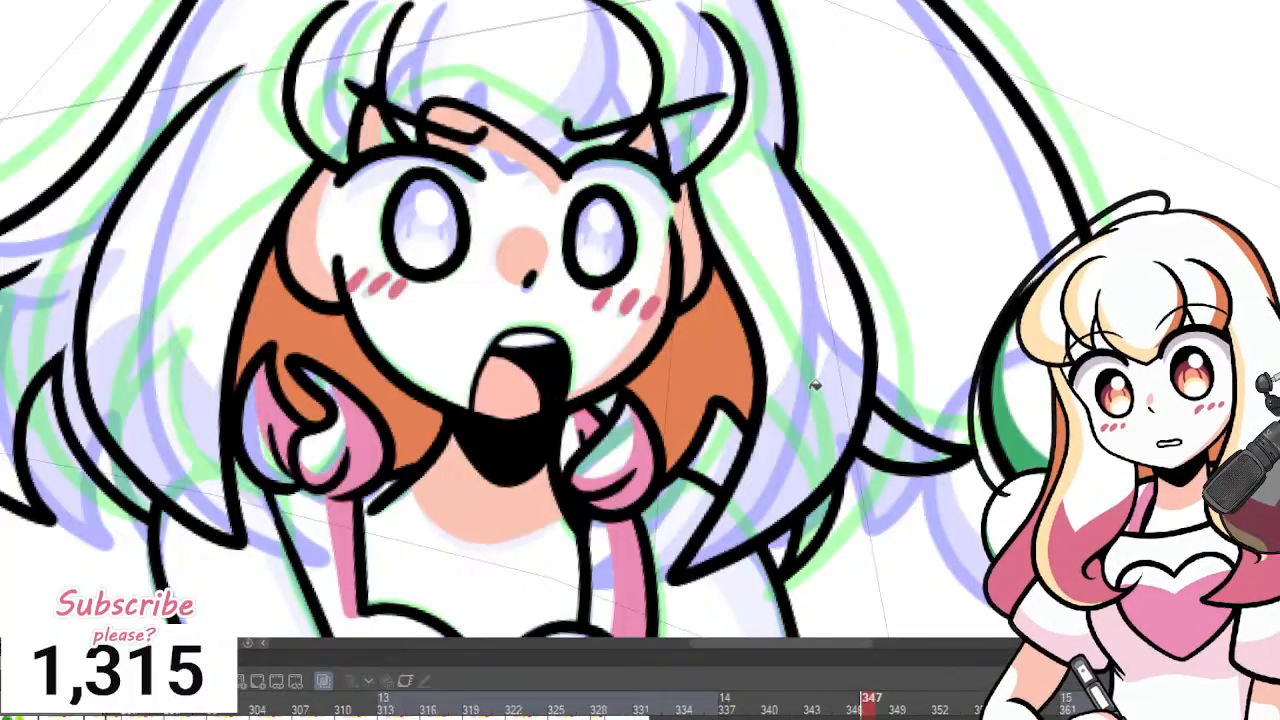
scroll(822, 366, "down", 2)
scroll(880, 363, "up", 2)
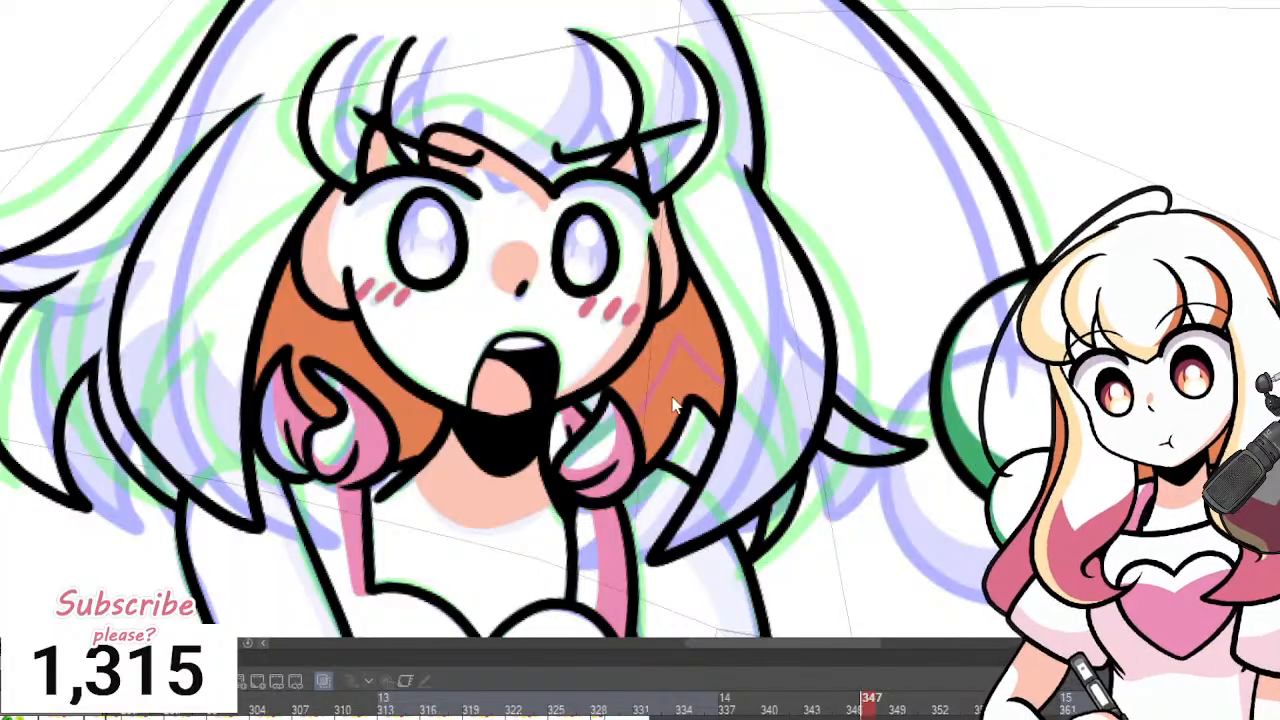
key("ctrl+z")
mouse_move(640, 420)
left_mouse_down()
mouse_move(672, 368)
mouse_move(705, 362)
mouse_move(729, 384)
left_mouse_up()
Fill the inner hair tips and the outer flicks on the ball's side with dark pink, and refill the inner hair above with orange.
left_click_drag(822, 420, 867, 425)
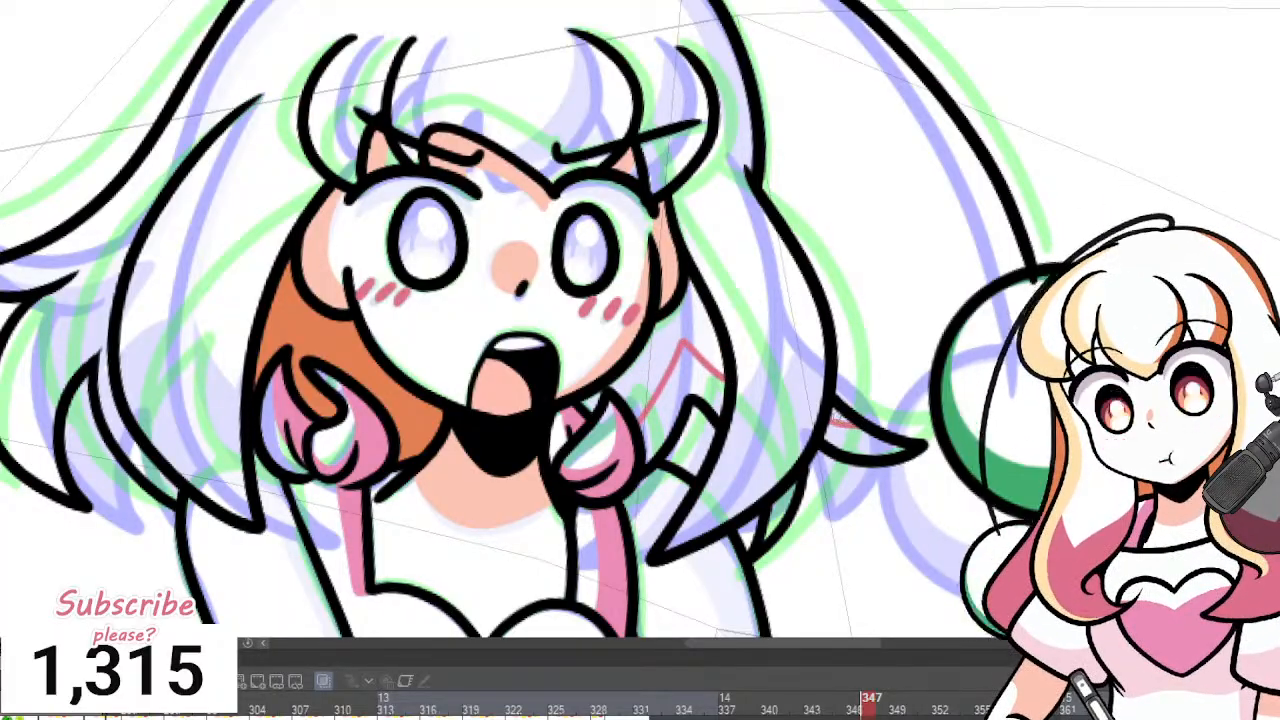
key("ctrl+z")
left_click(850, 432)
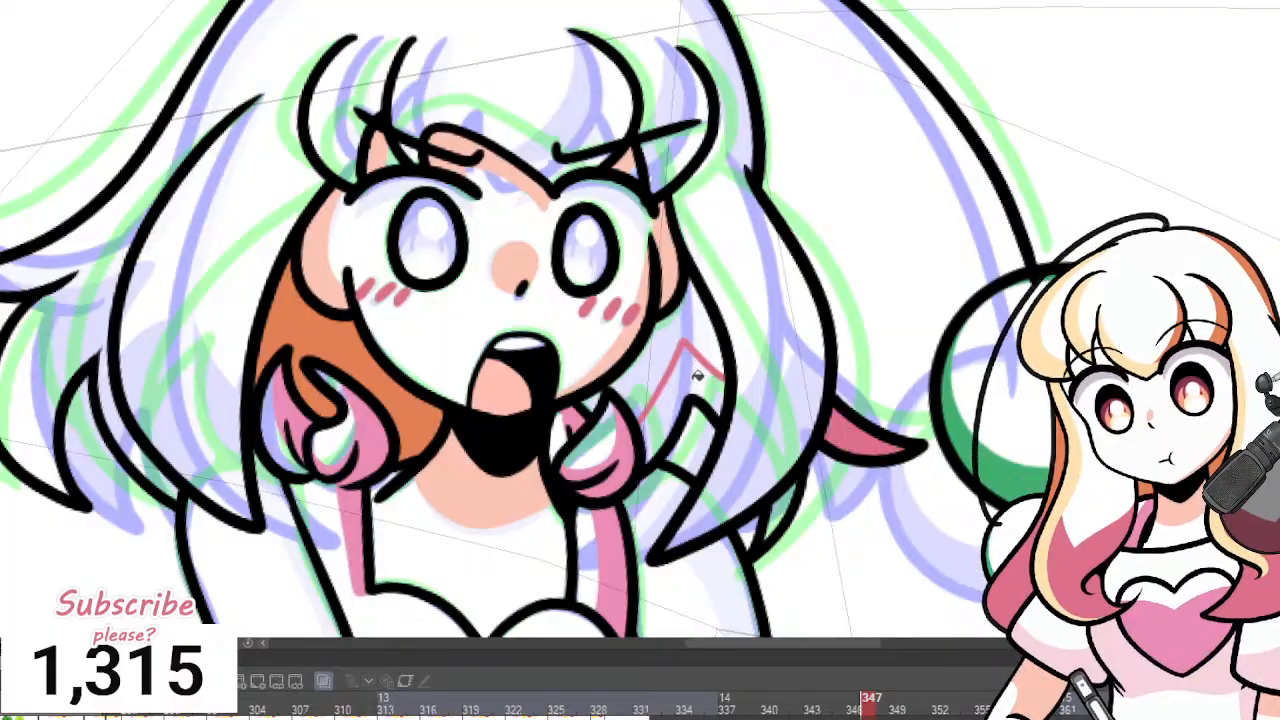
left_click(700, 378)
left_click(790, 512)
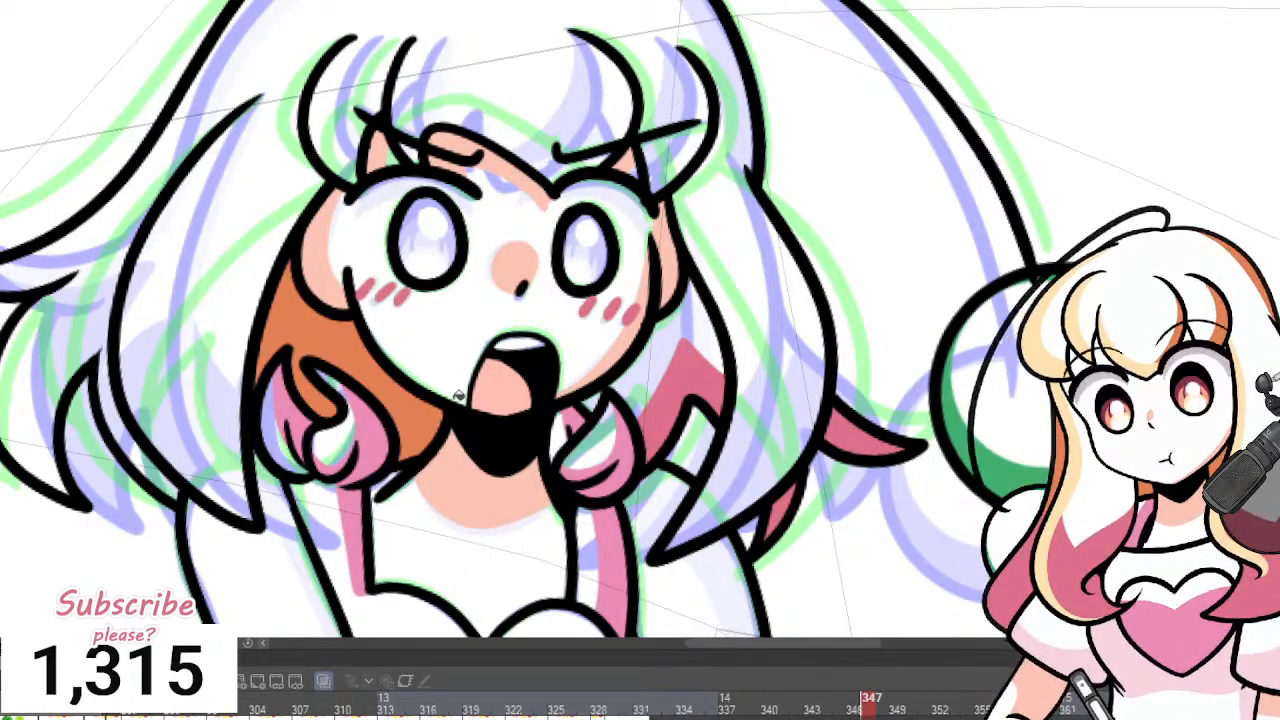
left_click(686, 371)
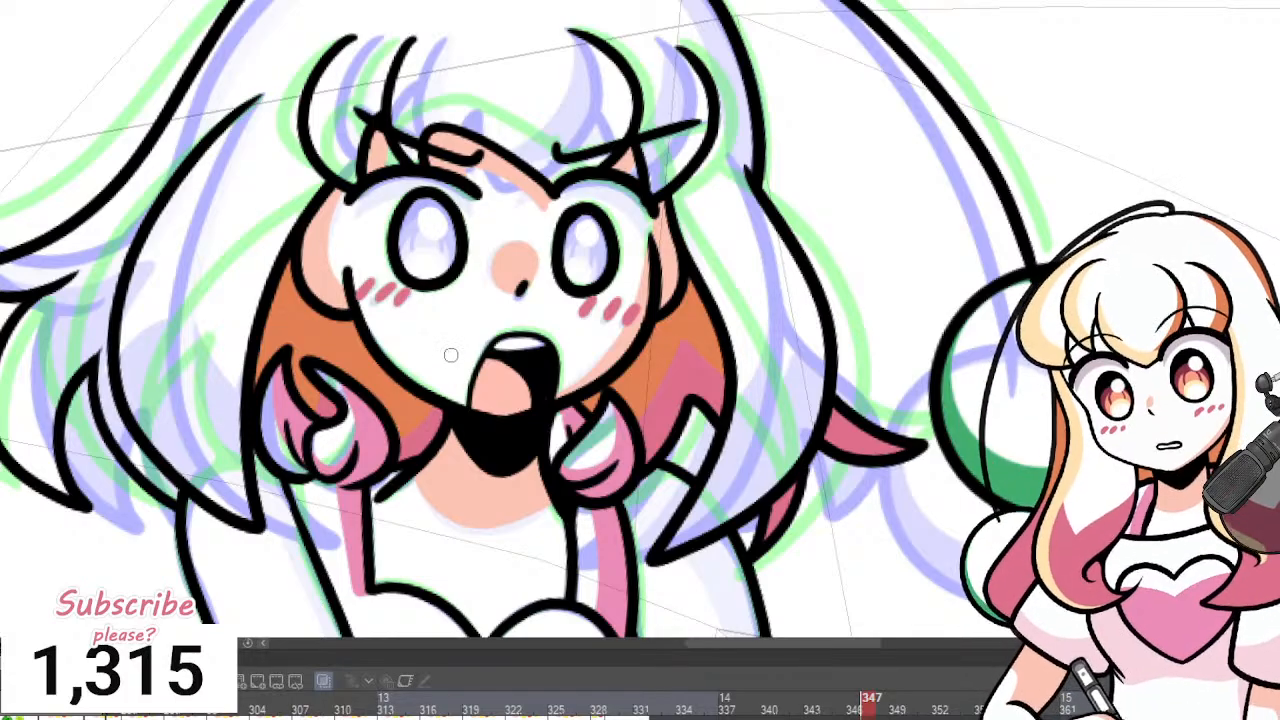
Draw a zigzag boundary across the outer hair on the side away from the ball and fill its flared tips with dark pink.
scroll(438, 369, "down", 2)
scroll(390, 345, "up", 3)
scroll(386, 343, "down", 3)
scroll(329, 301, "up", 3)
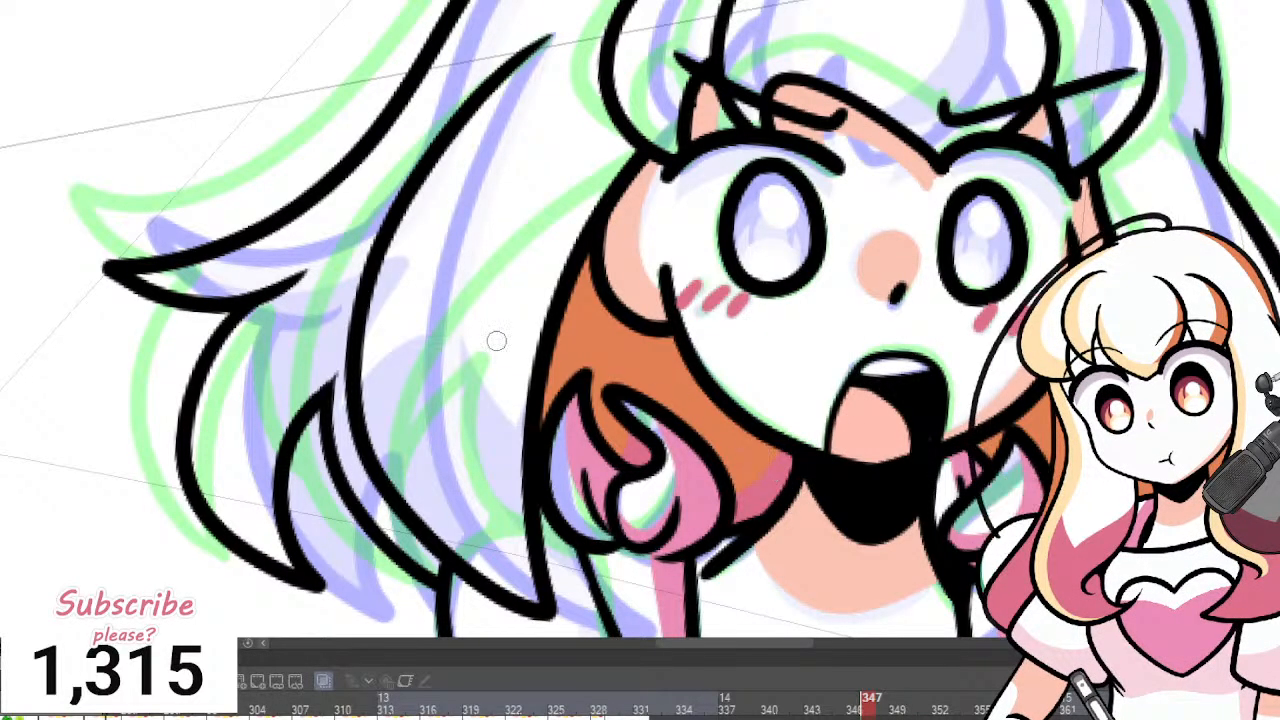
mouse_move(302, 216)
left_mouse_down()
mouse_move(366, 231)
mouse_move(342, 265)
left_mouse_up()
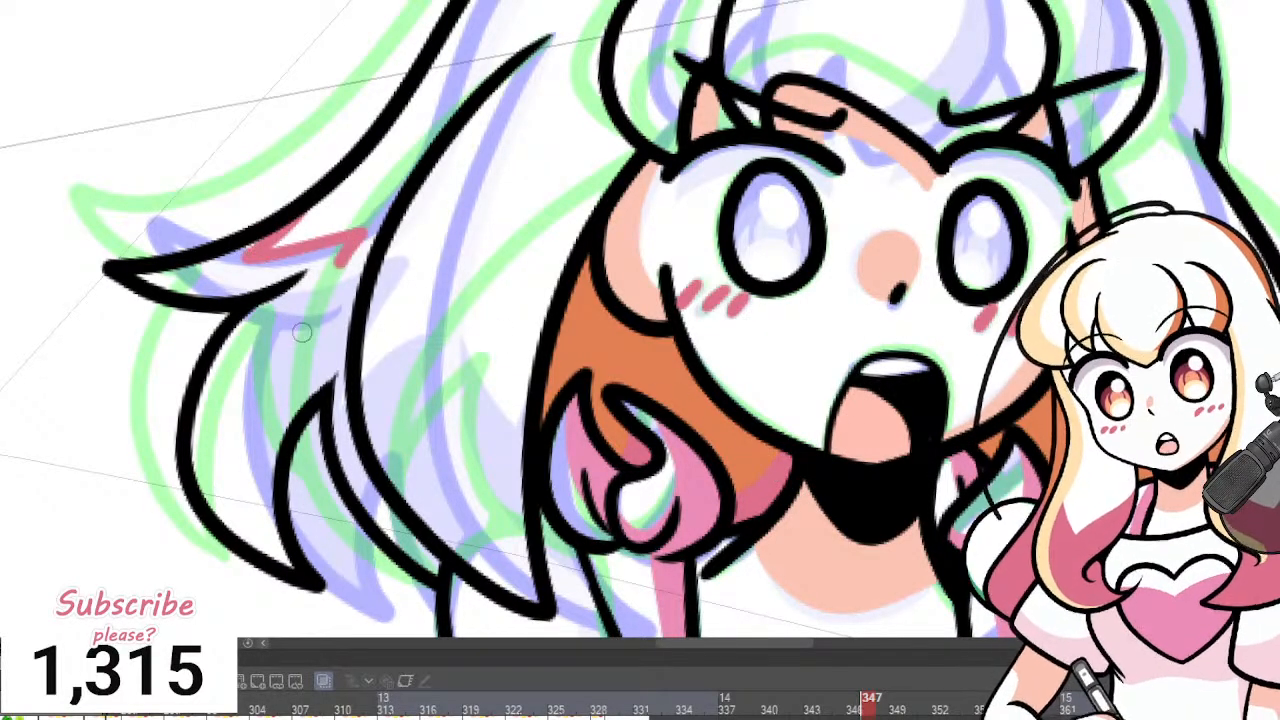
left_click(364, 363)
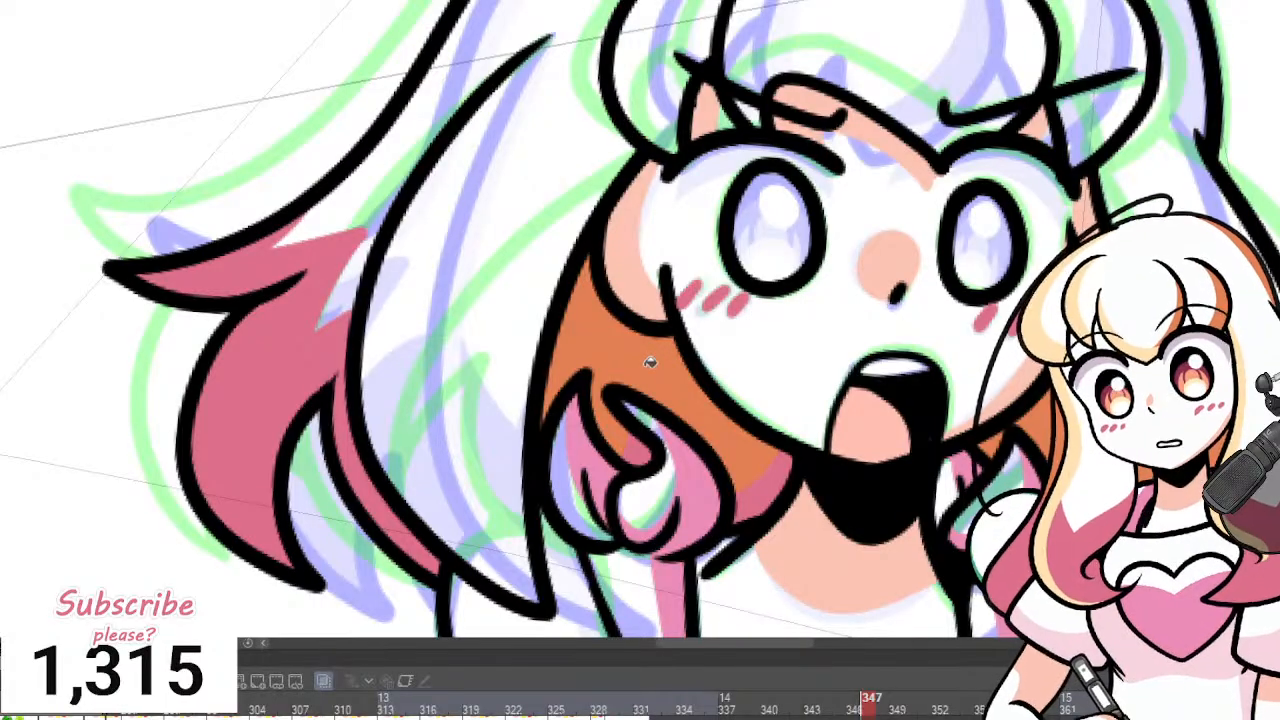
Draw a V-shaped dark pink boundary across the front hair lock on the side away from the ball and fill its tip with dark pink.
scroll(94, 508, "down", 5)
scroll(170, 497, "up", 1)
scroll(170, 497, "up", 3)
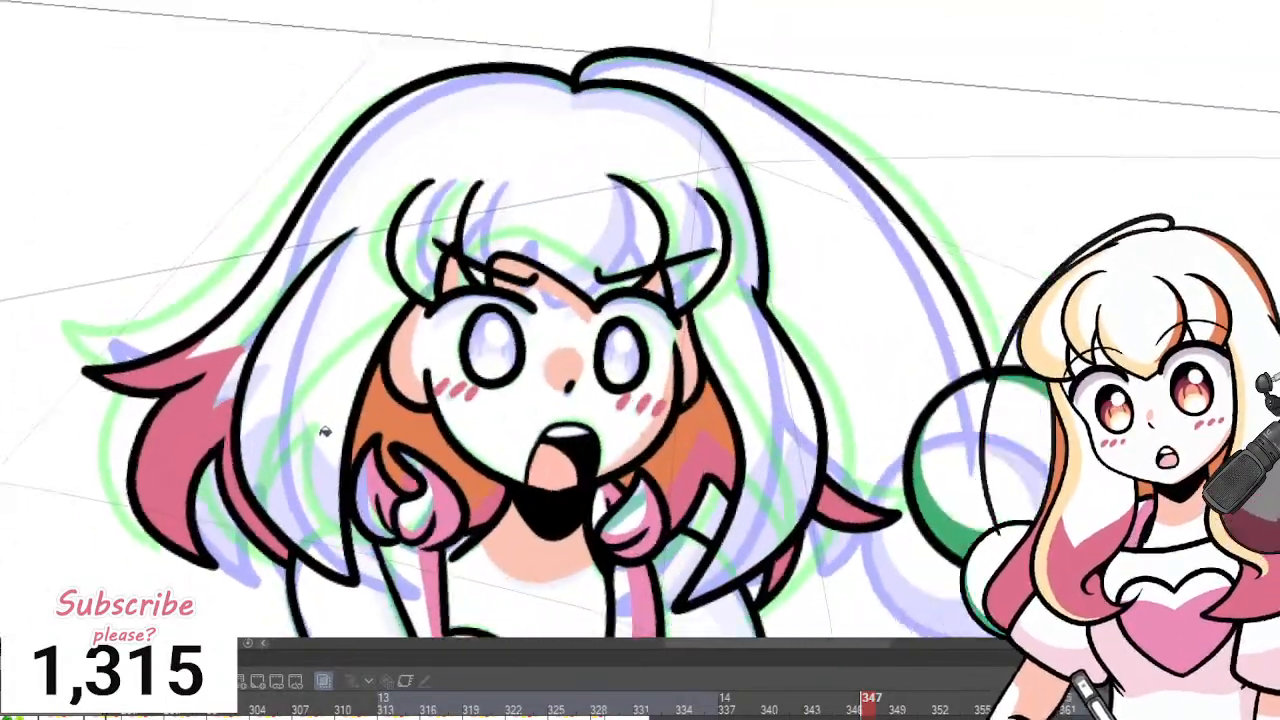
scroll(300, 470, "down", 3)
scroll(305, 465, "up", 4)
scroll(305, 465, "down", 1)
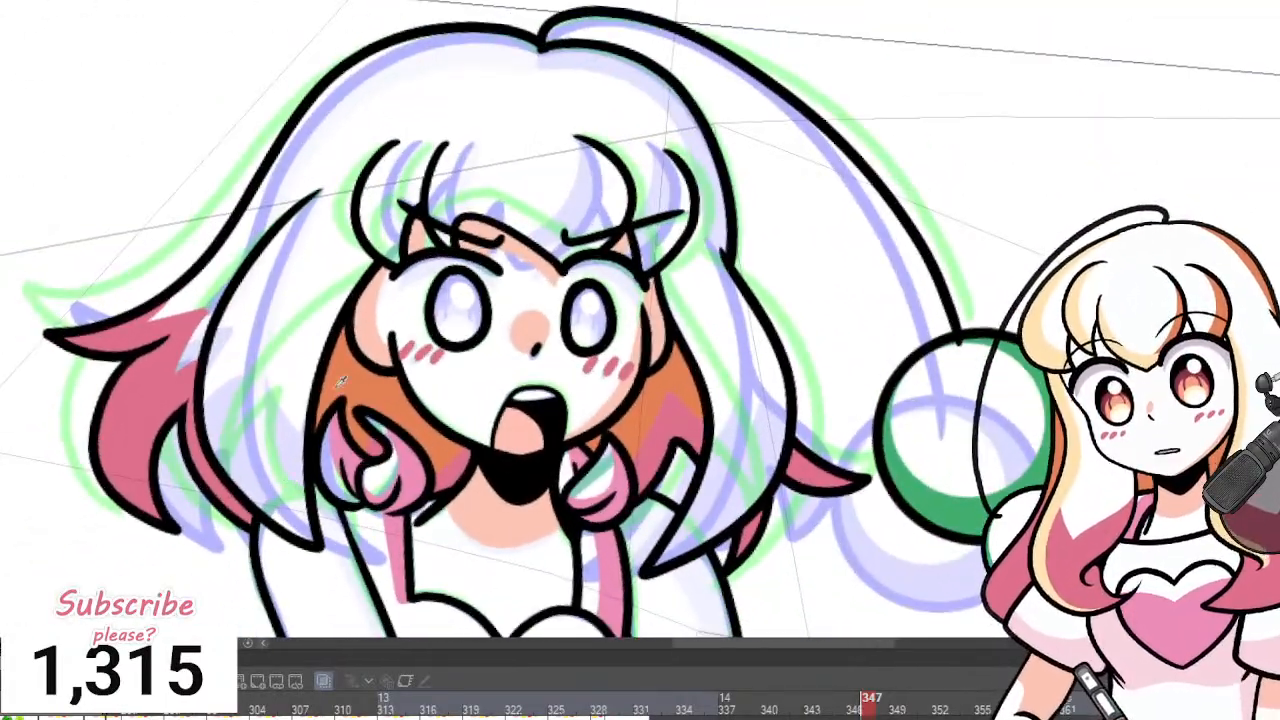
scroll(165, 408, "up", 1)
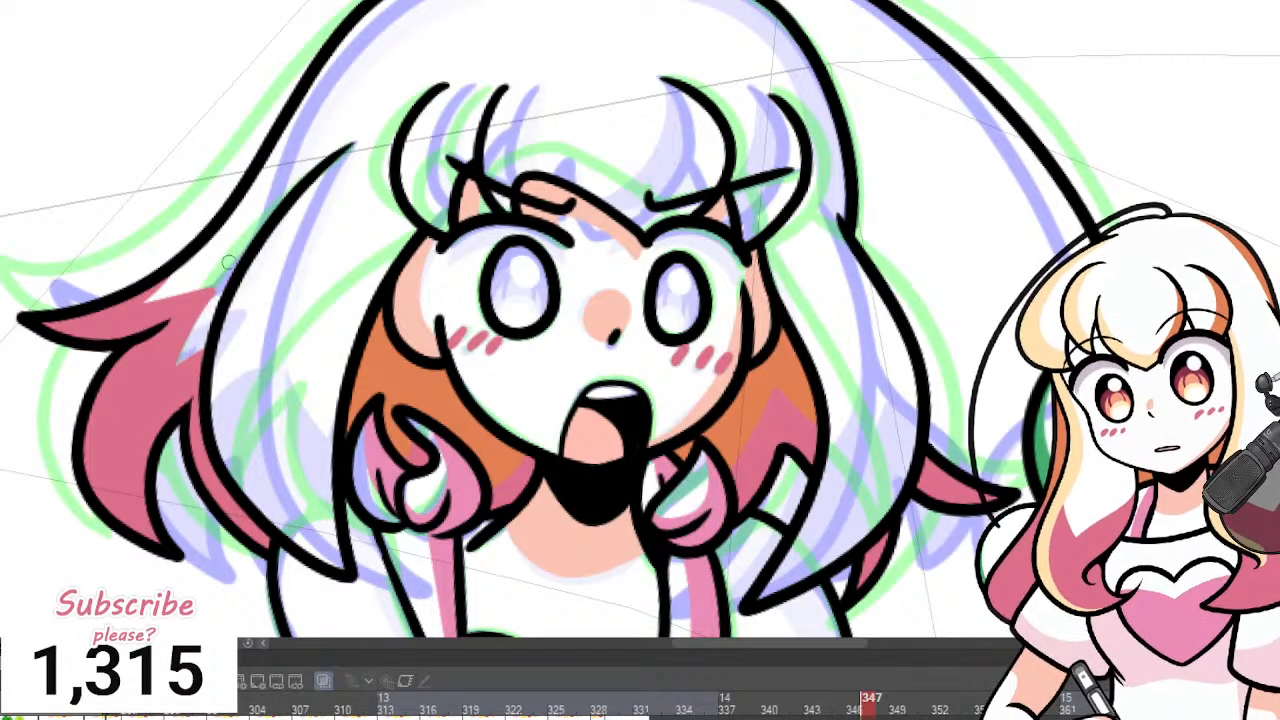
mouse_move(237, 287)
left_mouse_down()
mouse_move(269, 415)
mouse_move(302, 453)
left_mouse_up()
left_click_drag(354, 350, 301, 446)
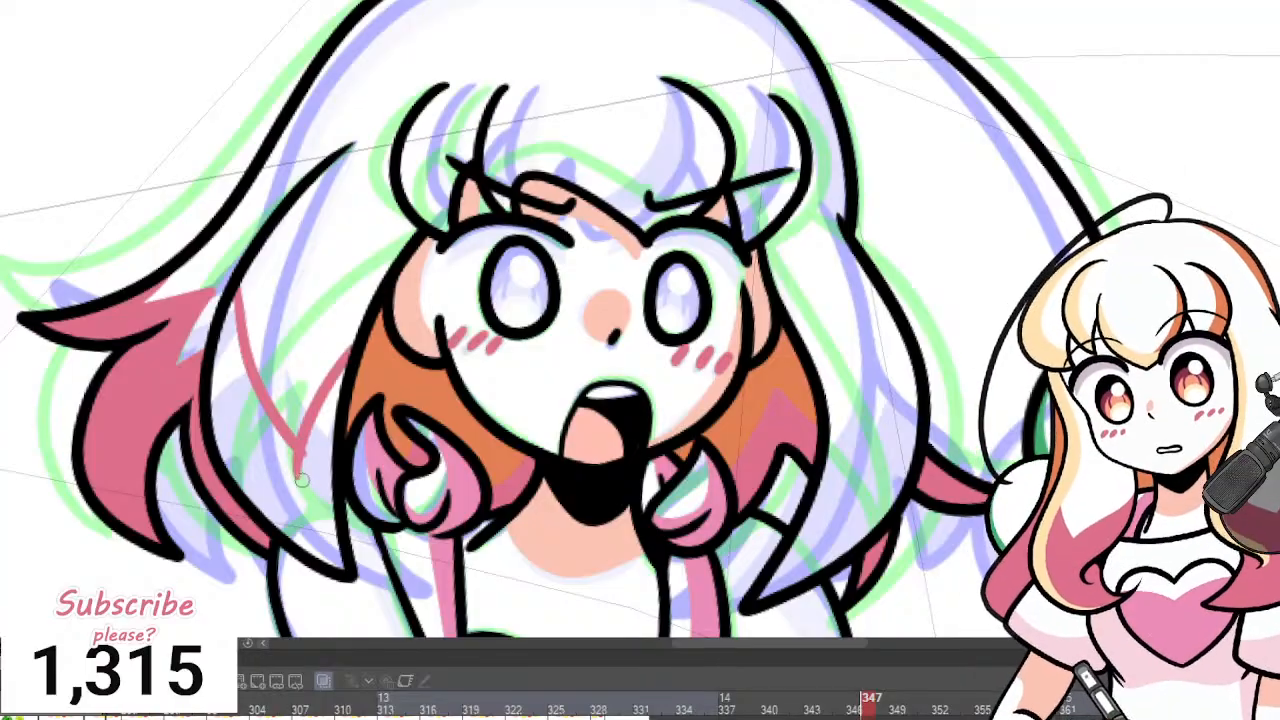
left_click(328, 478)
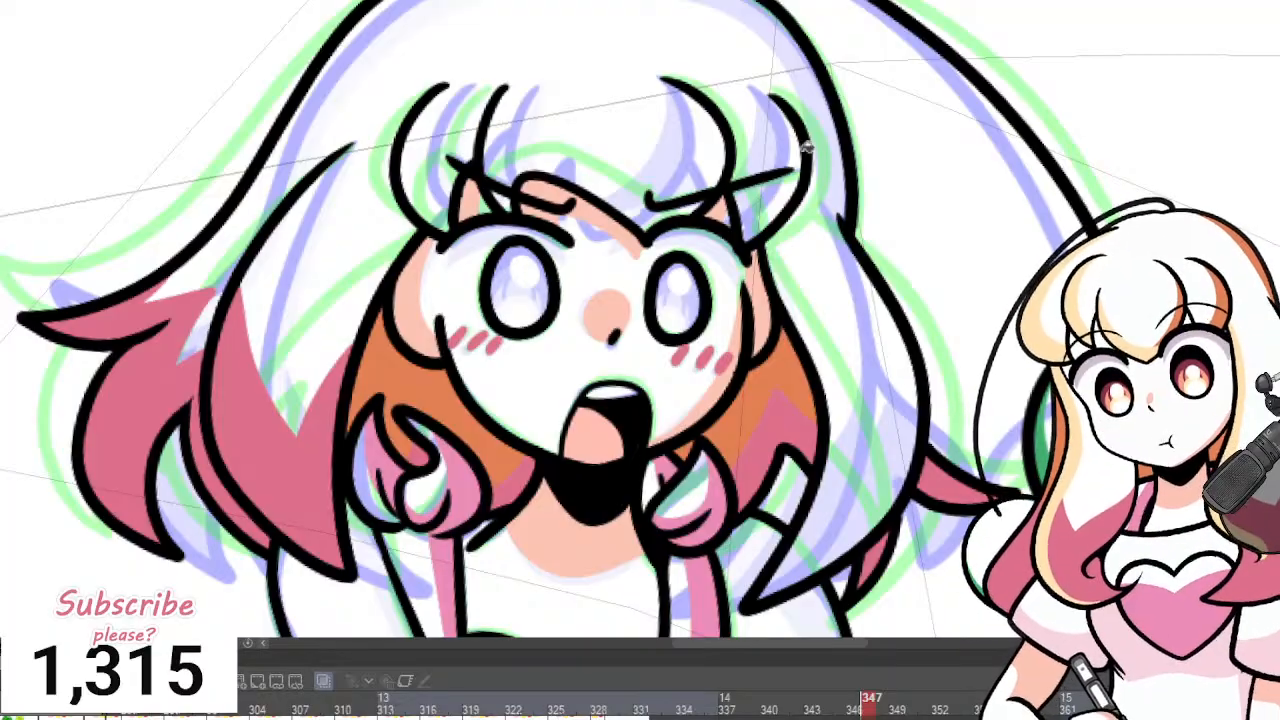
Examine the bangs and the crown of the hair up close against the sketch lines on frame 347.
key("ctrl+plus")
key("ctrl+plus")
scroll(556, 240, "down", 4)
scroll(538, 141, "up", 2)
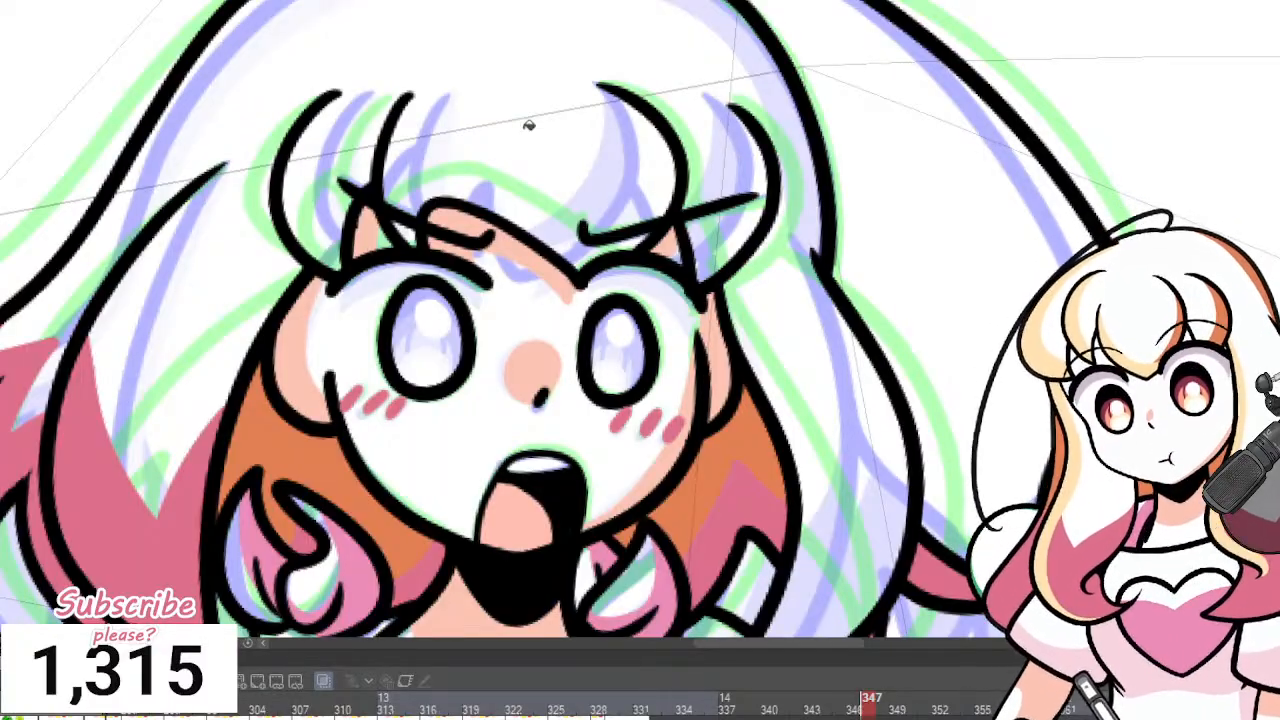
scroll(578, 112, "up", 2)
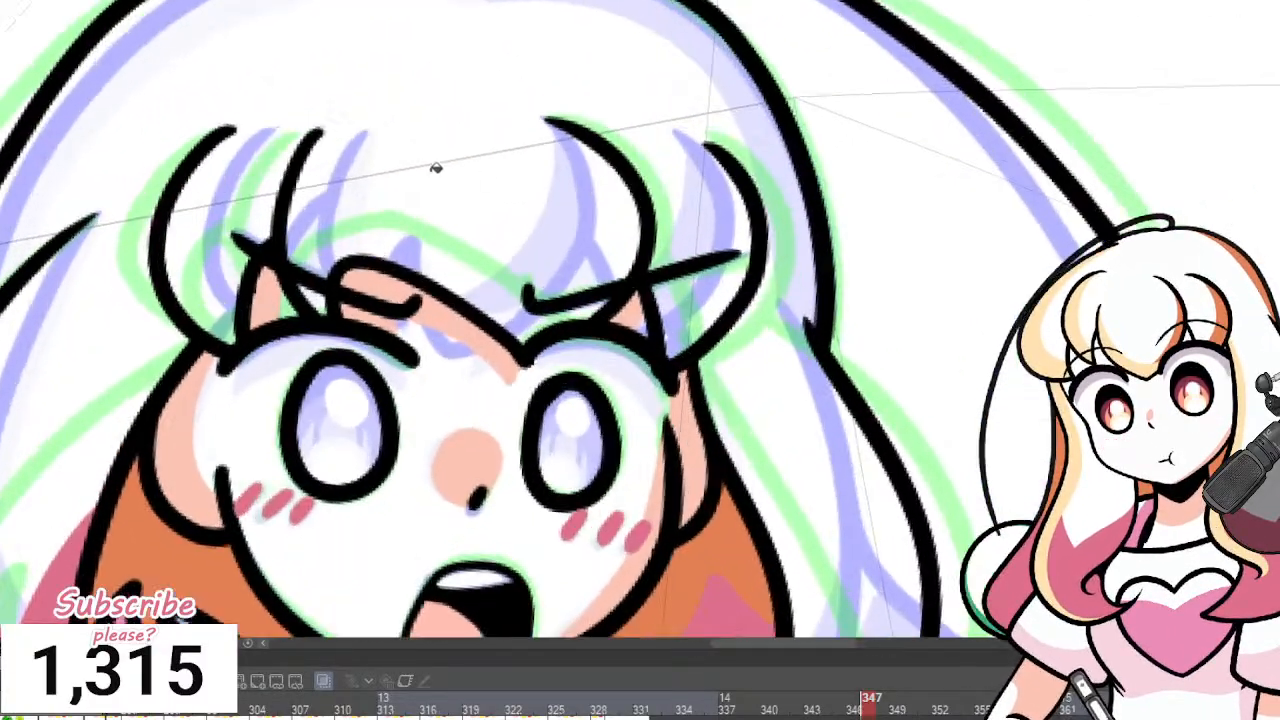
scroll(600, 120, "down", 4)
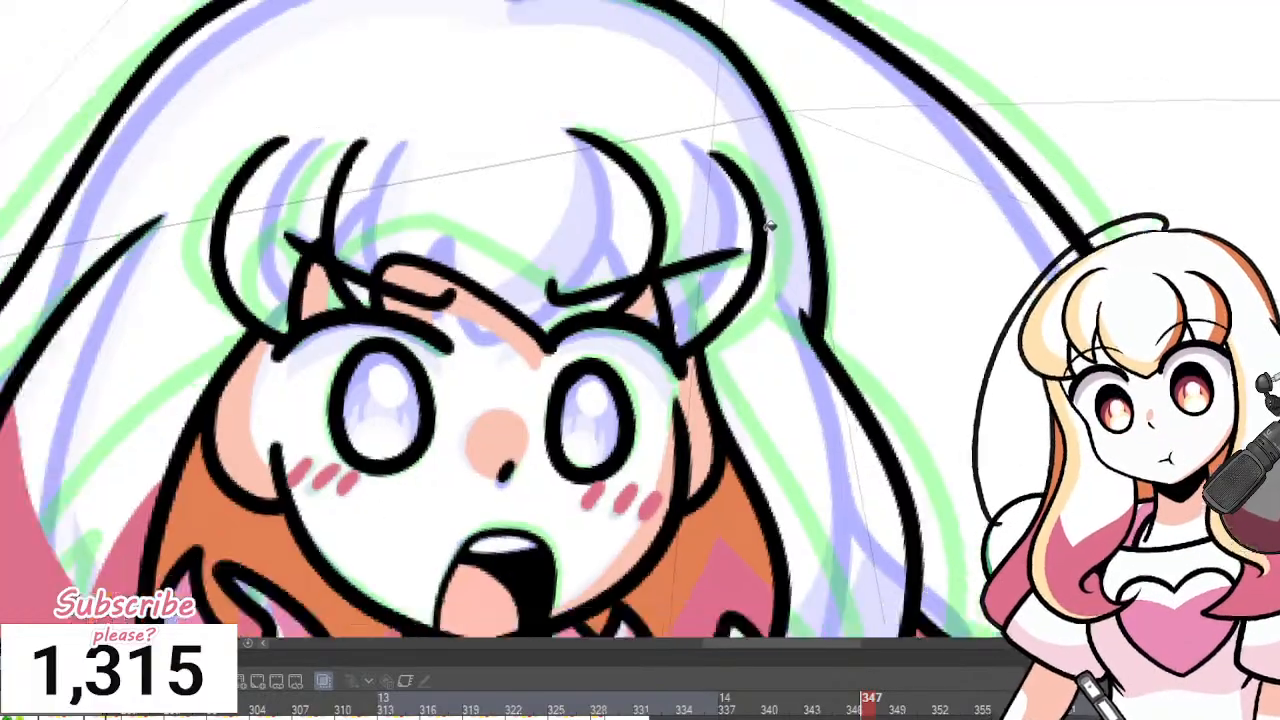
scroll(586, 109, "up", 3)
scroll(608, 129, "down", 2)
scroll(608, 129, "up", 2)
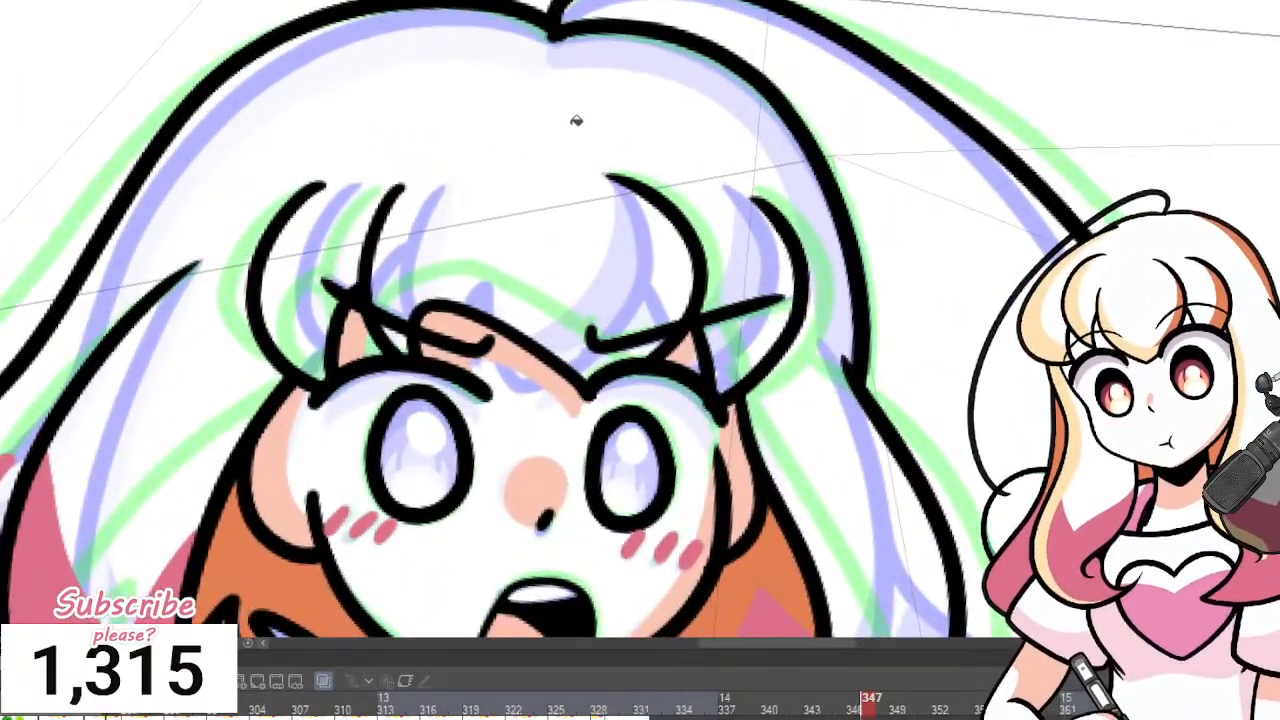
scroll(560, 140, "up", 2)
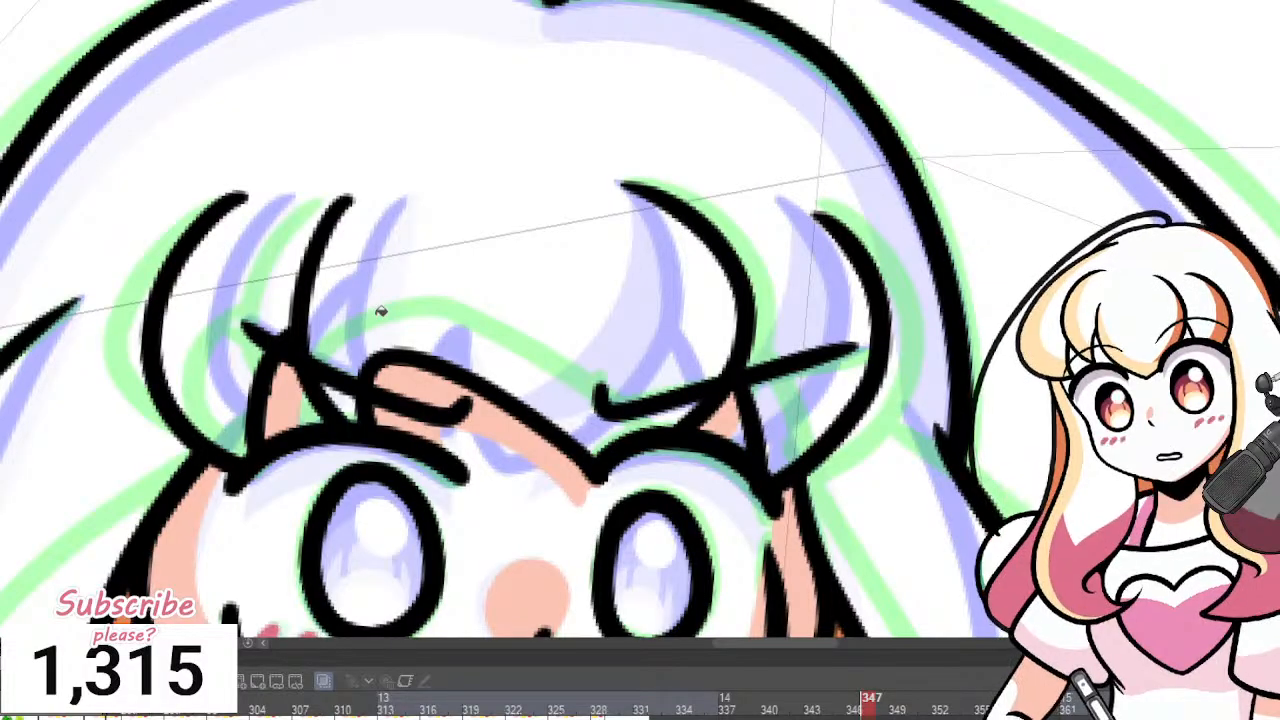
Shade the inner edge of the second bang strand in cream and fill the area between the stroke and the lineart.
scroll(381, 312, "up", 1)
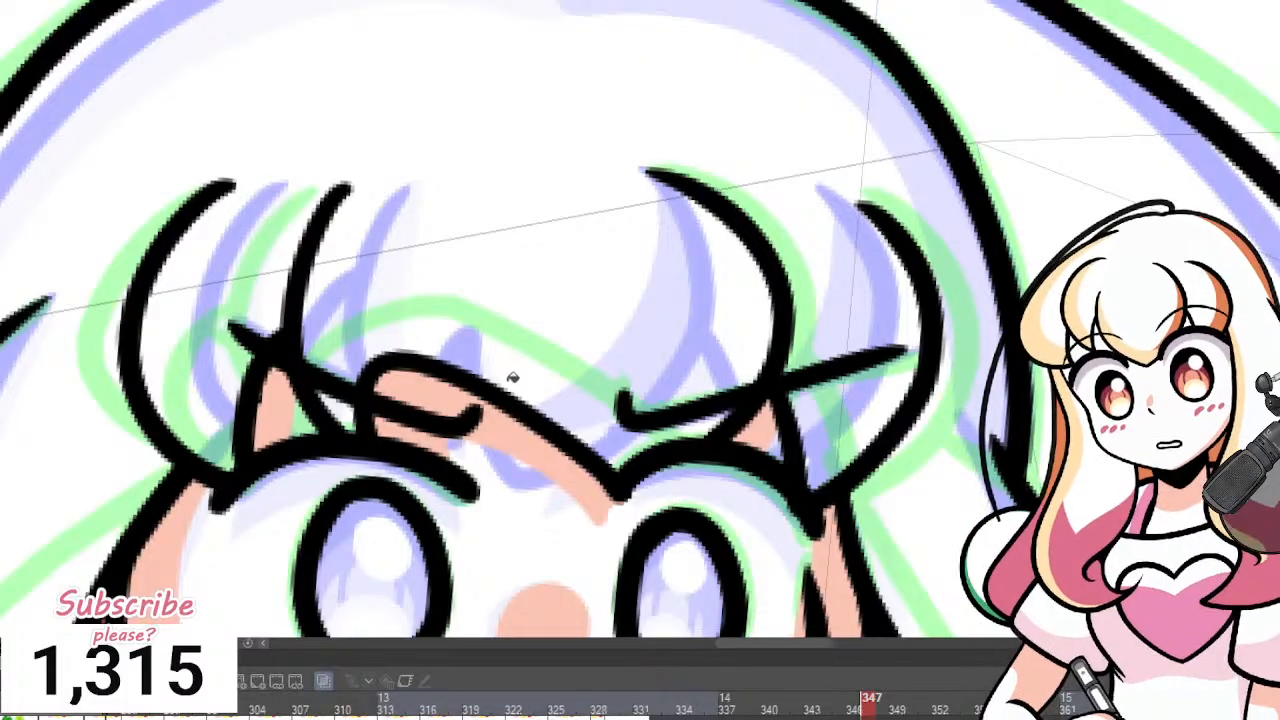
mouse_move(343, 198)
left_mouse_down()
mouse_move(320, 285)
mouse_move(375, 366)
left_mouse_up()
key("ctrl+z")
mouse_move(343, 200)
left_mouse_down()
mouse_move(329, 285)
mouse_move(381, 365)
left_mouse_up()
key("g")
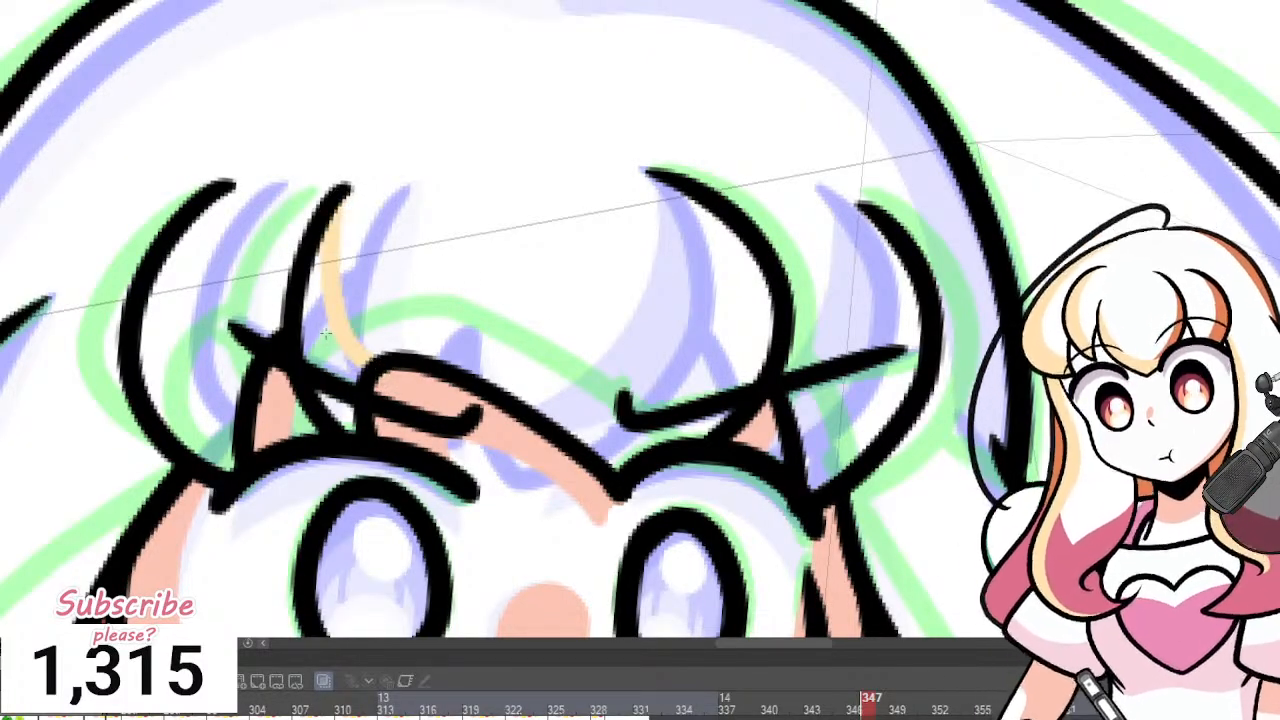
left_click(326, 334)
left_click(352, 411)
Draw a cream shading edge inside the outermost bang on the cream-shaded side and fill it down to the strand's tip.
key("p")
mouse_move(228, 188)
left_mouse_down()
mouse_move(178, 266)
mouse_move(243, 388)
left_mouse_up()
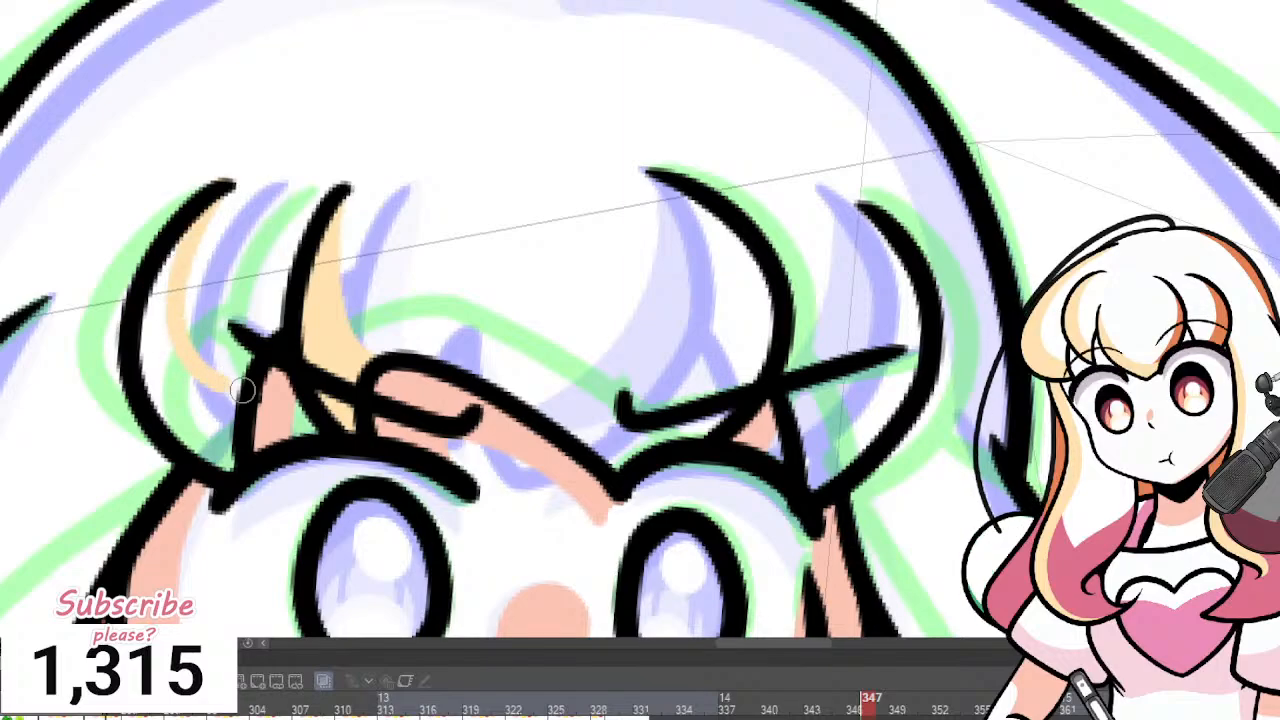
key("g")
left_click(183, 391)
Outline and fill orange shadow shapes in the two bangs above and beside the character's narrower eye.
key("p")
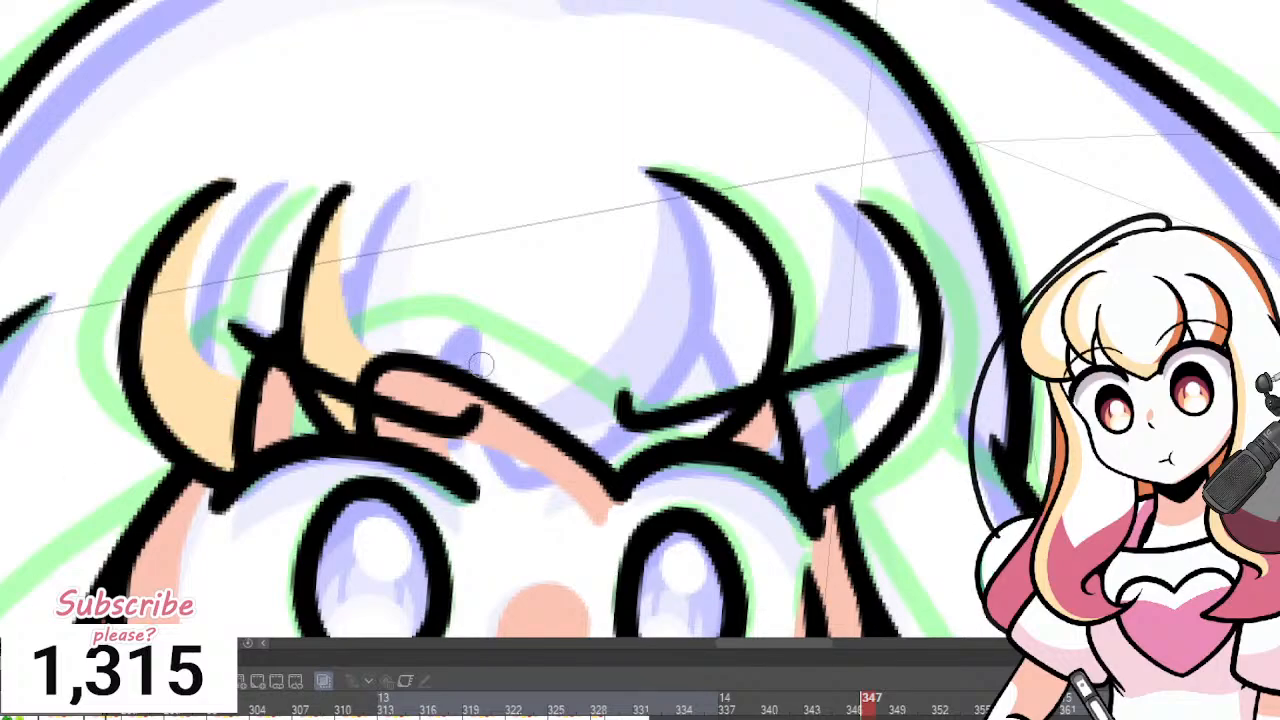
mouse_move(648, 173)
left_mouse_down()
mouse_move(718, 317)
mouse_move(614, 469)
left_mouse_up()
key("g")
left_click(738, 365)
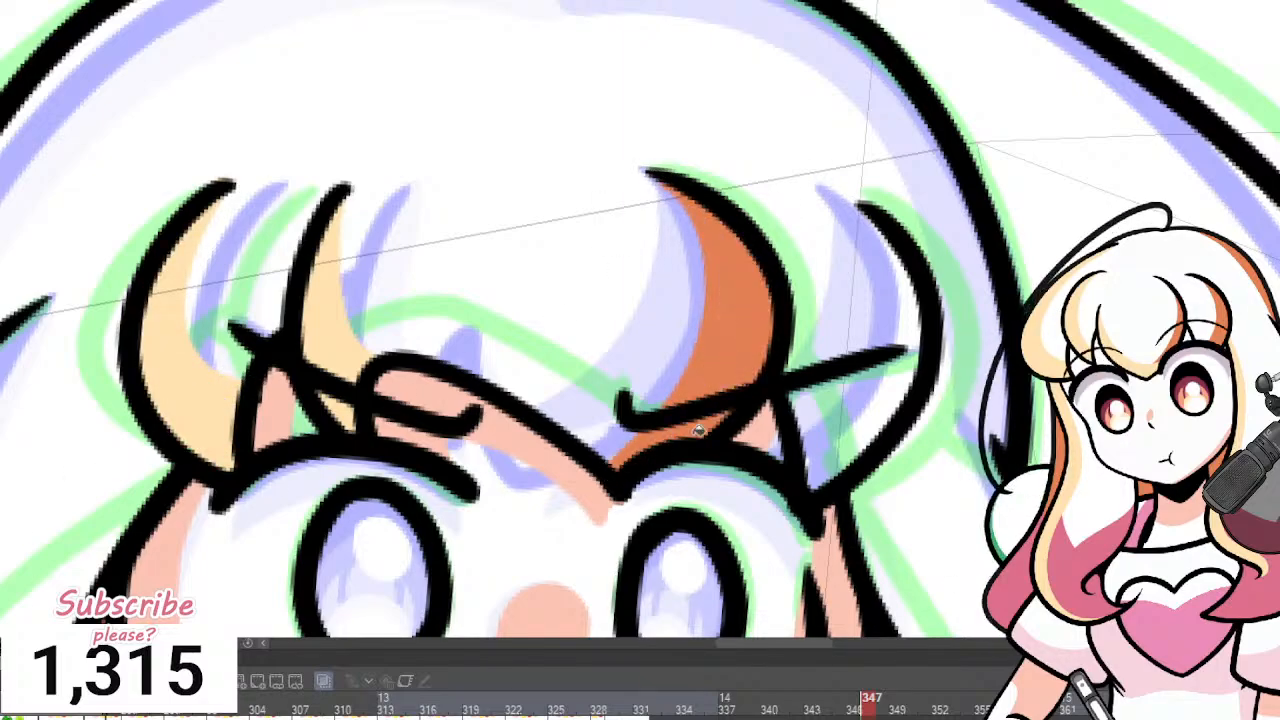
key("p")
mouse_move(890, 222)
left_mouse_down()
mouse_move(850, 425)
mouse_move(795, 470)
left_mouse_up()
left_click(884, 414)
key("^")
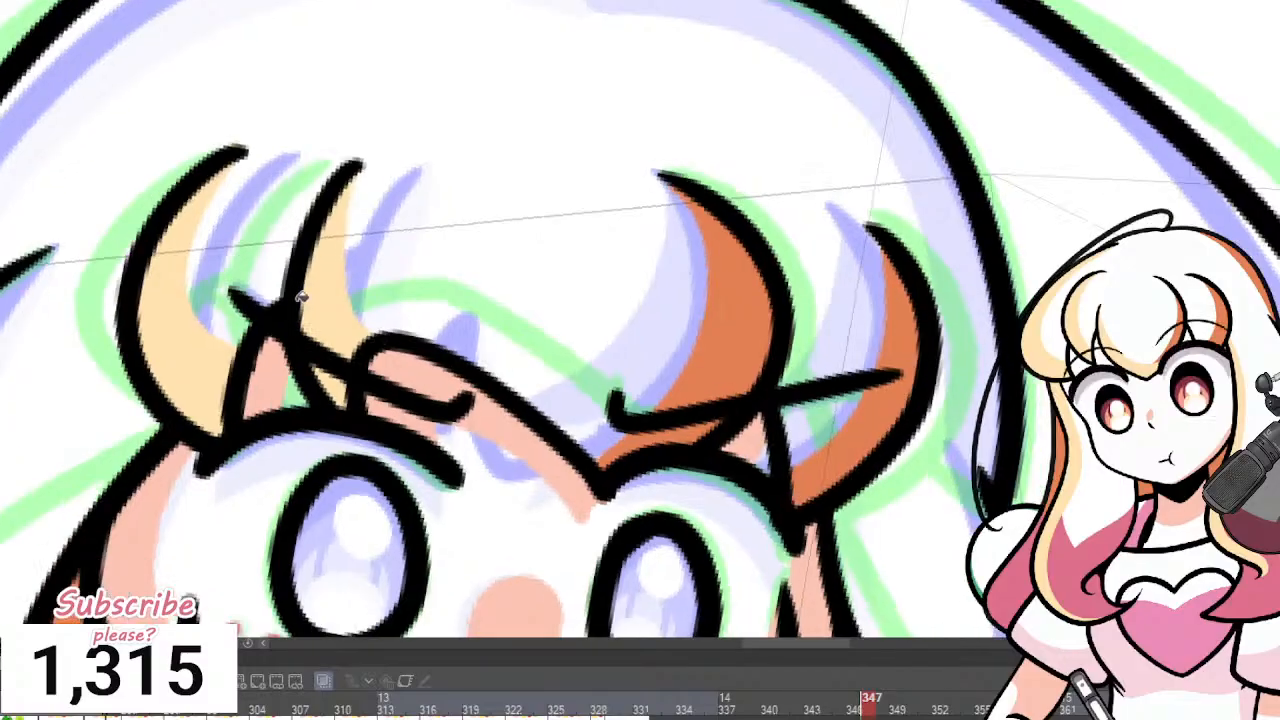
Paint cream shading along the fringe edge above the forehead and along the outer hair outline up to the crown's parting.
key("p")
mouse_move(418, 338)
left_mouse_down()
mouse_move(589, 424)
mouse_move(626, 458)
left_mouse_up()
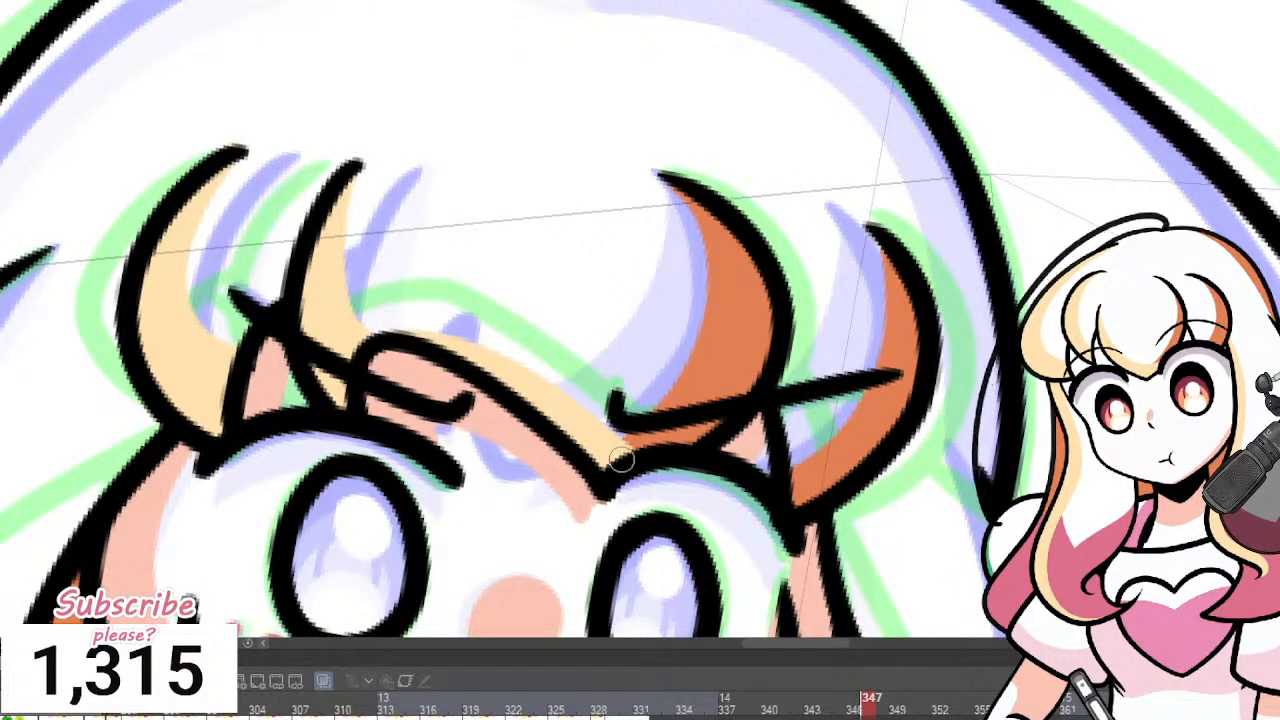
scroll(545, 380, "down", 5)
scroll(365, 335, "up", 3)
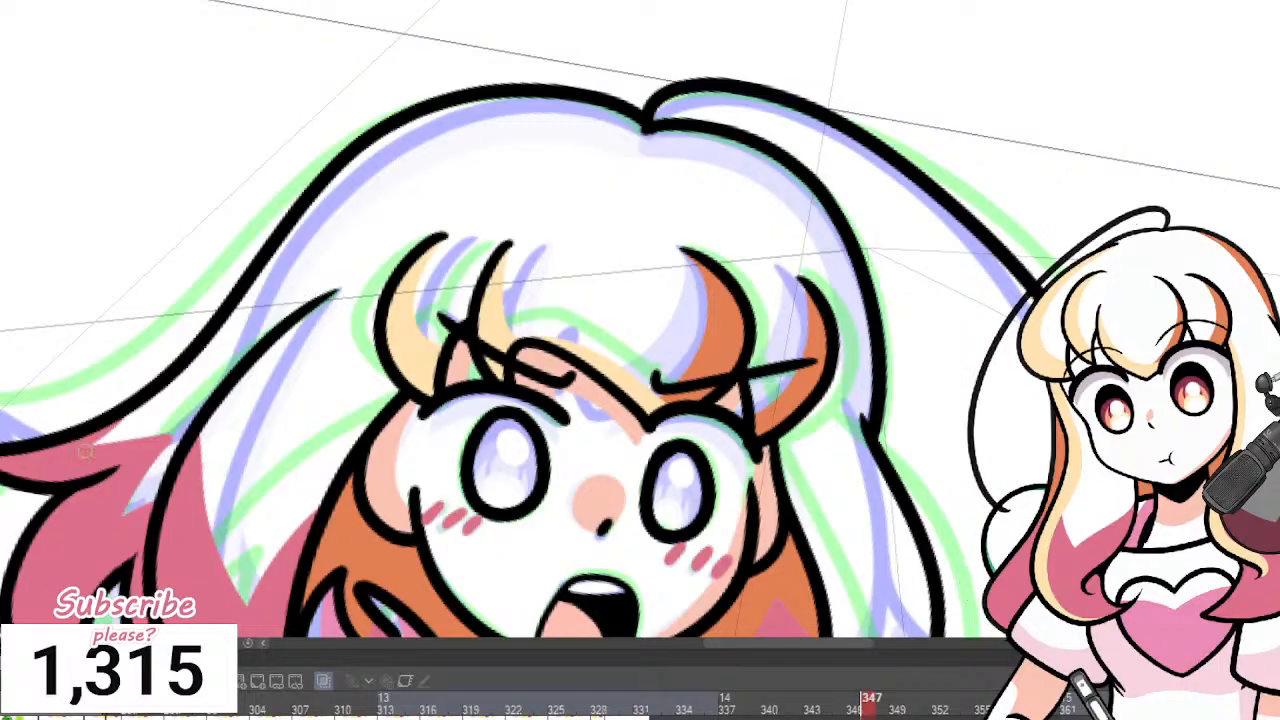
mouse_move(5, 455)
left_mouse_down()
mouse_move(168, 412)
mouse_move(324, 214)
mouse_move(544, 120)
mouse_move(632, 142)
mouse_move(642, 132)
left_mouse_up()
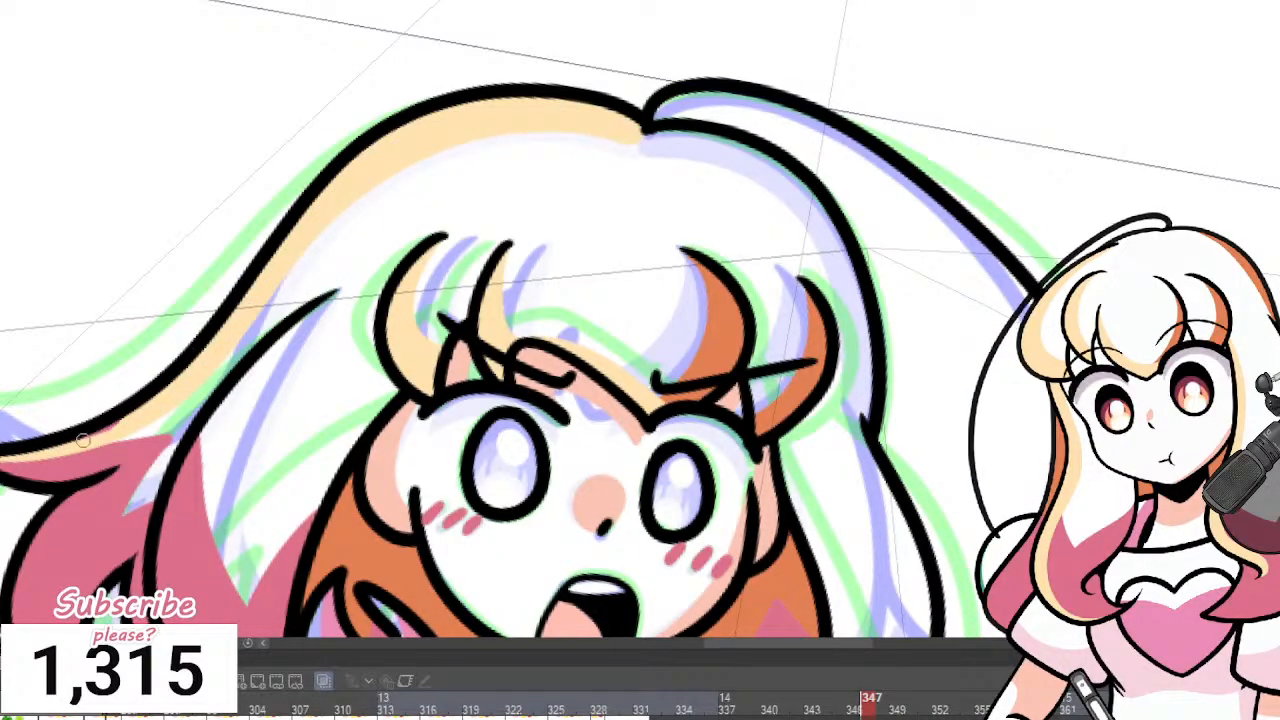
Shade the outer edge of the long side lock beside the pink hair tips in cream, from its root to its tip.
scroll(311, 301, "down", 2)
left_click_drag(499, 630, 477, 510)
scroll(477, 510, "up", 1)
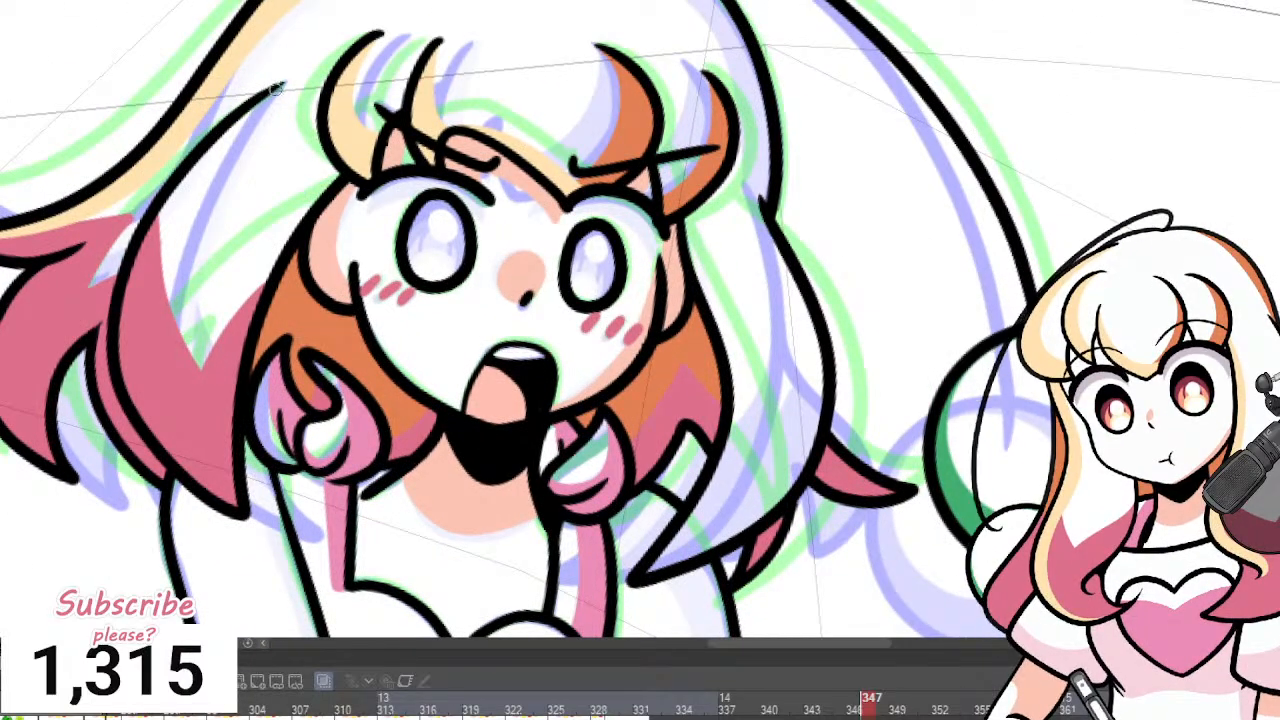
mouse_move(276, 92)
left_mouse_down()
mouse_move(203, 163)
mouse_move(156, 369)
mouse_move(207, 455)
mouse_move(237, 470)
left_mouse_up()
left_click(177, 211)
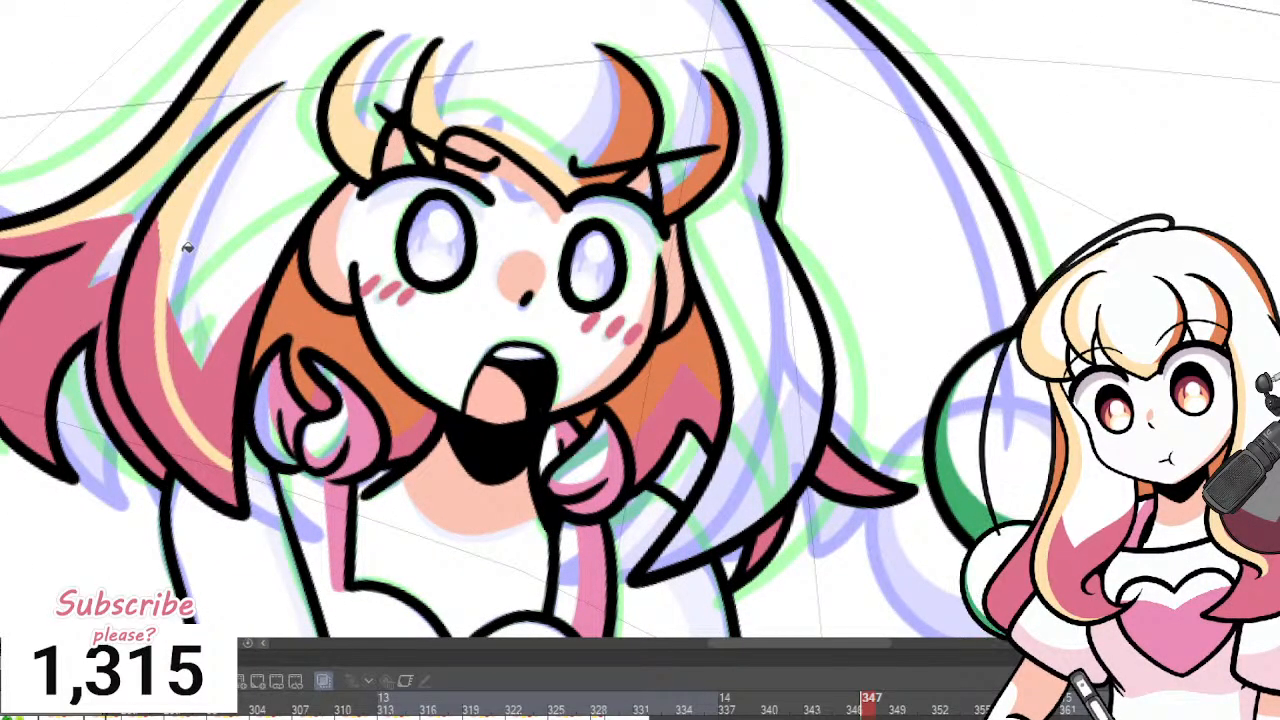
Widen the cream shading with a larger brush over the pink part of the side lock, down to its pointed tip.
key("bracketright")
key("bracketright")
left_click_drag(163, 208, 148, 408)
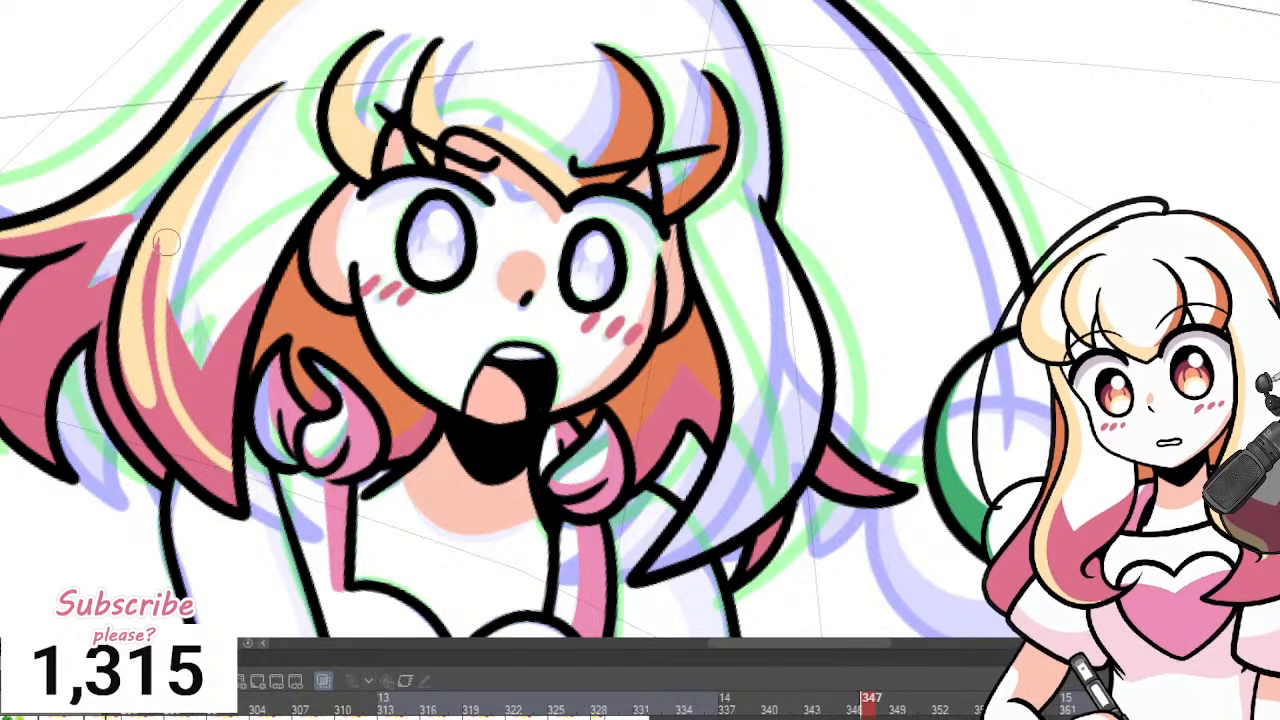
mouse_move(167, 243)
left_mouse_down()
mouse_move(145, 395)
mouse_move(155, 389)
mouse_move(129, 374)
mouse_move(175, 430)
left_mouse_up()
left_click_drag(130, 346, 203, 474)
left_click_drag(149, 374, 232, 500)
scroll(420, 340, "down", 3)
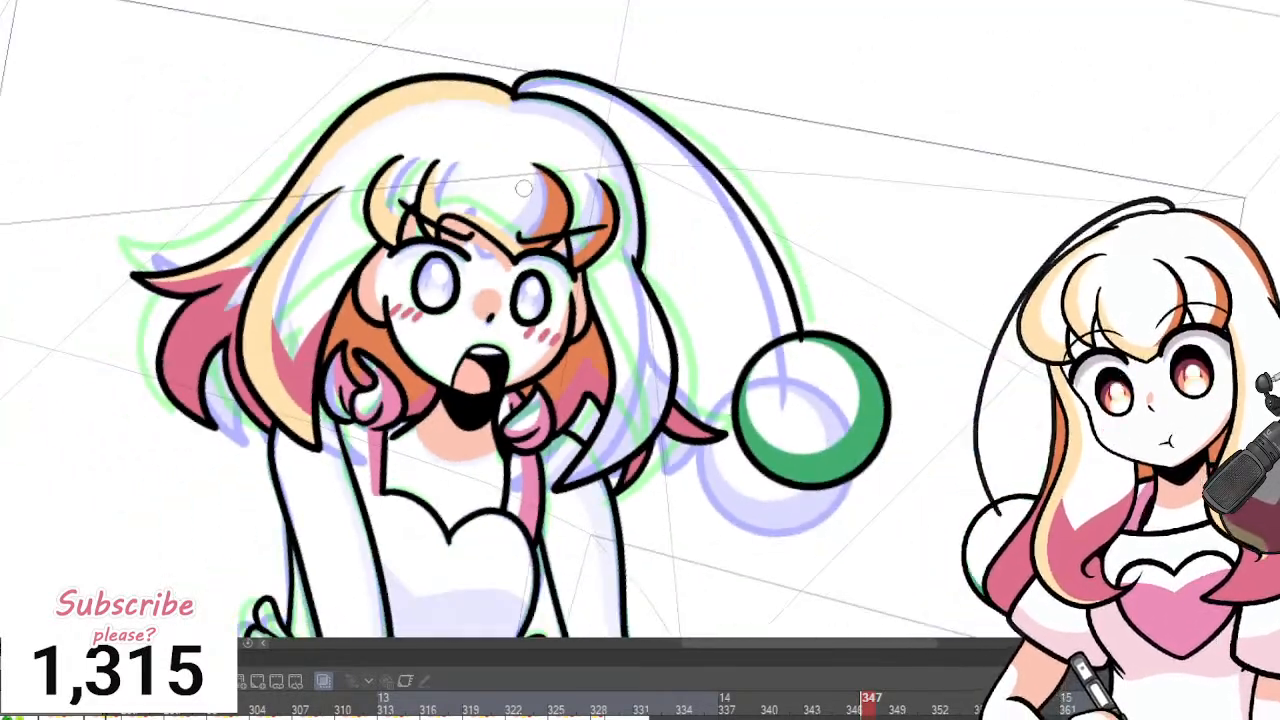
Paint an orange shadow band along the crown's outline from the parting down to the notch above the side hair.
scroll(535, 161, "up", 2)
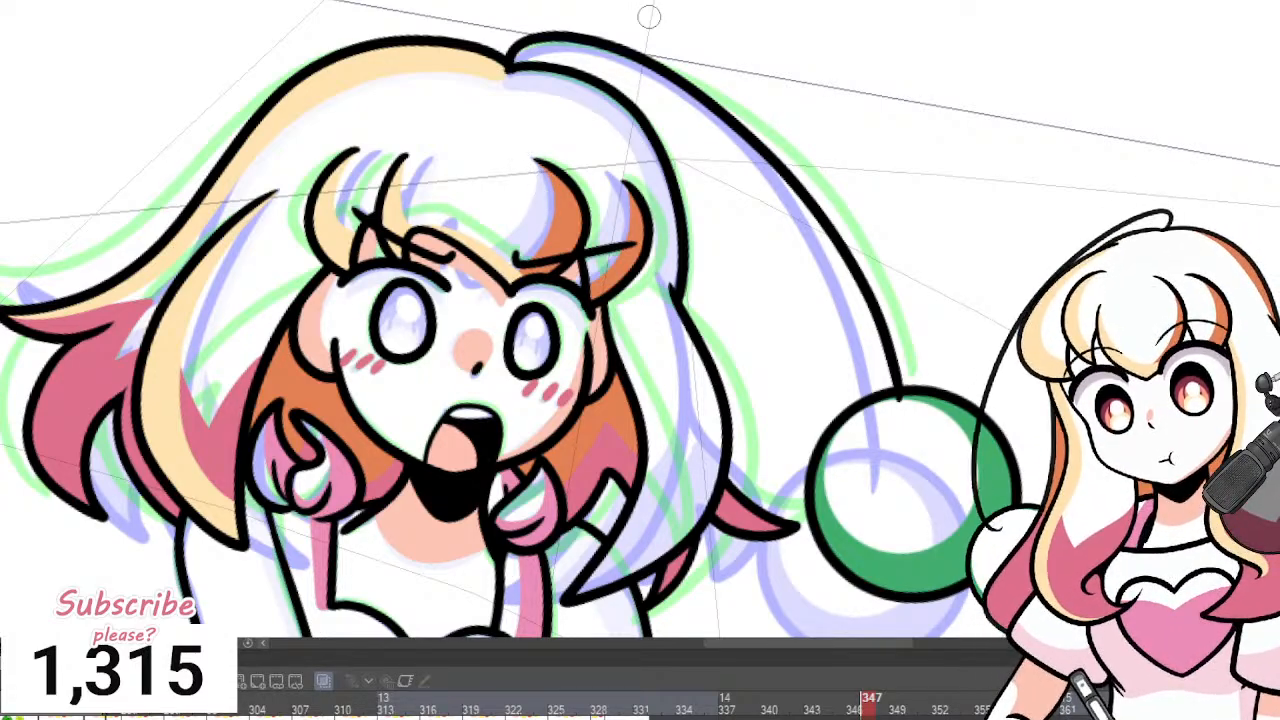
scroll(650, 18, "down", 3)
scroll(713, 12, "up", 3)
scroll(571, 171, "up", 4)
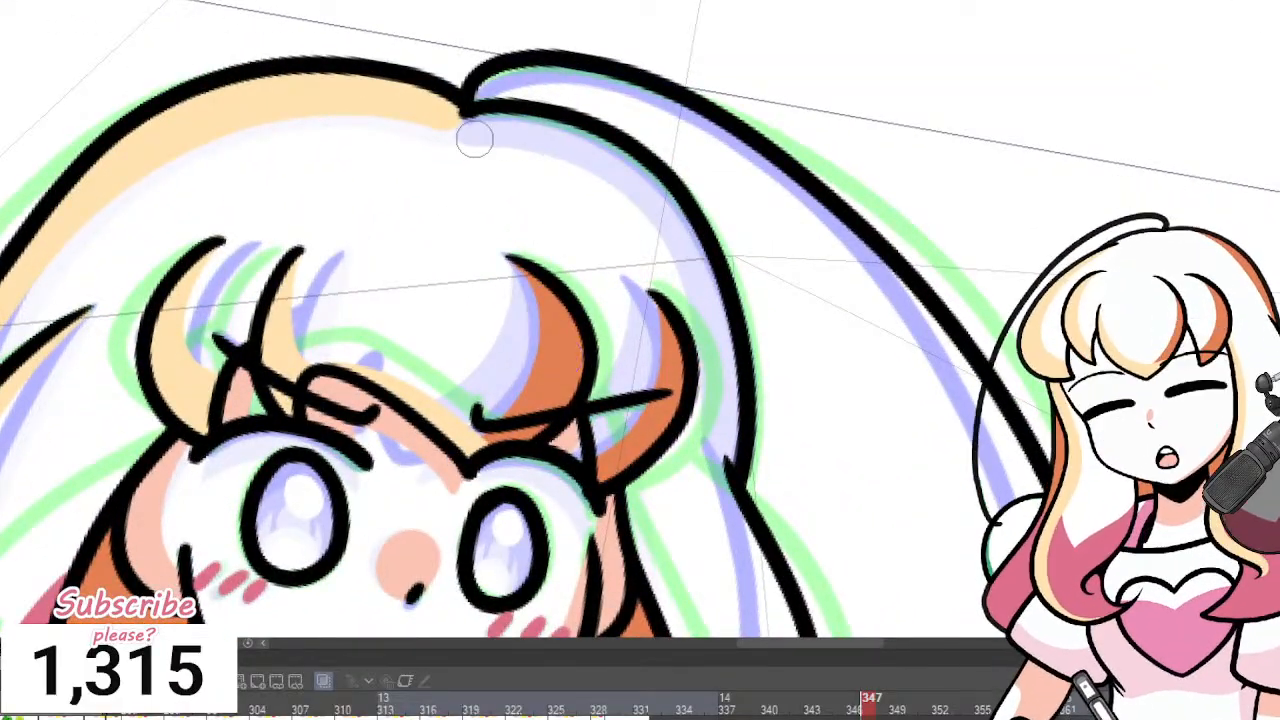
mouse_move(462, 122)
left_mouse_down()
mouse_move(576, 141)
mouse_move(671, 233)
mouse_move(706, 360)
mouse_move(694, 418)
mouse_move(472, 125)
mouse_move(620, 166)
mouse_move(704, 285)
mouse_move(725, 399)
mouse_move(728, 450)
left_mouse_up()
key("ctrl+z")
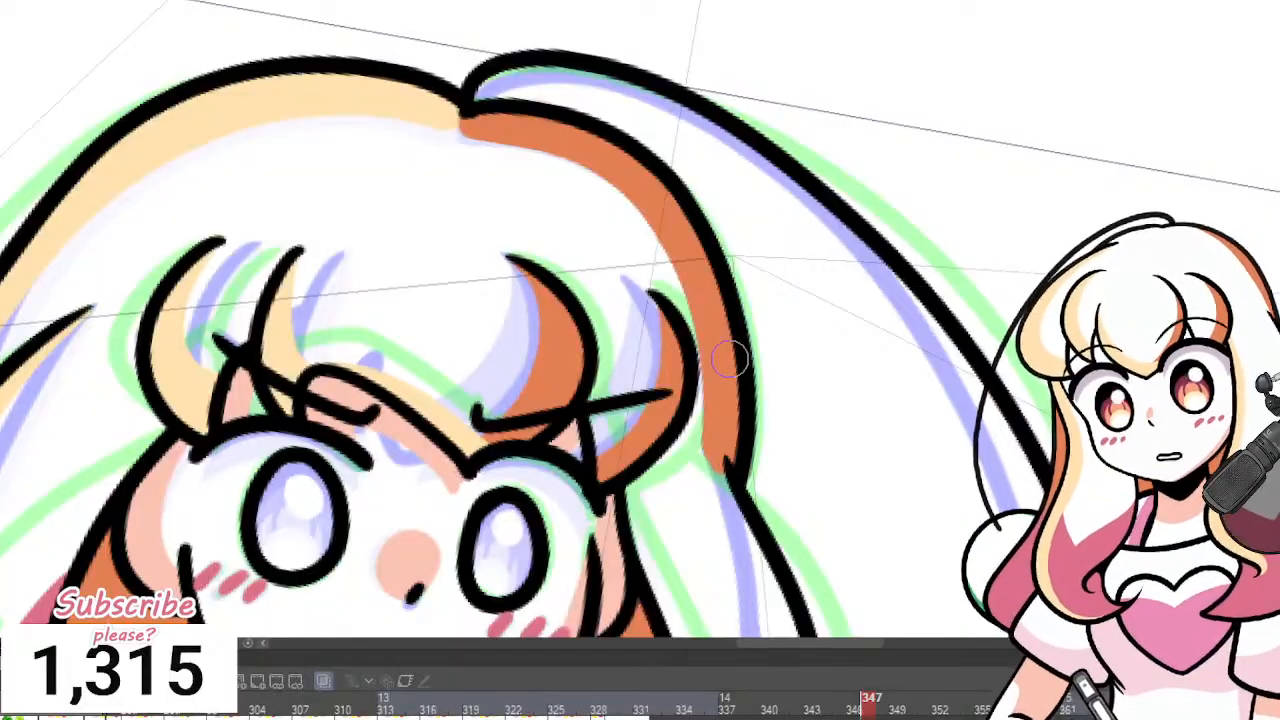
Check the cream and orange hair shading around the crown, the bangs and the whole head.
scroll(620, 322, "down", 5)
scroll(600, 342, "up", 5)
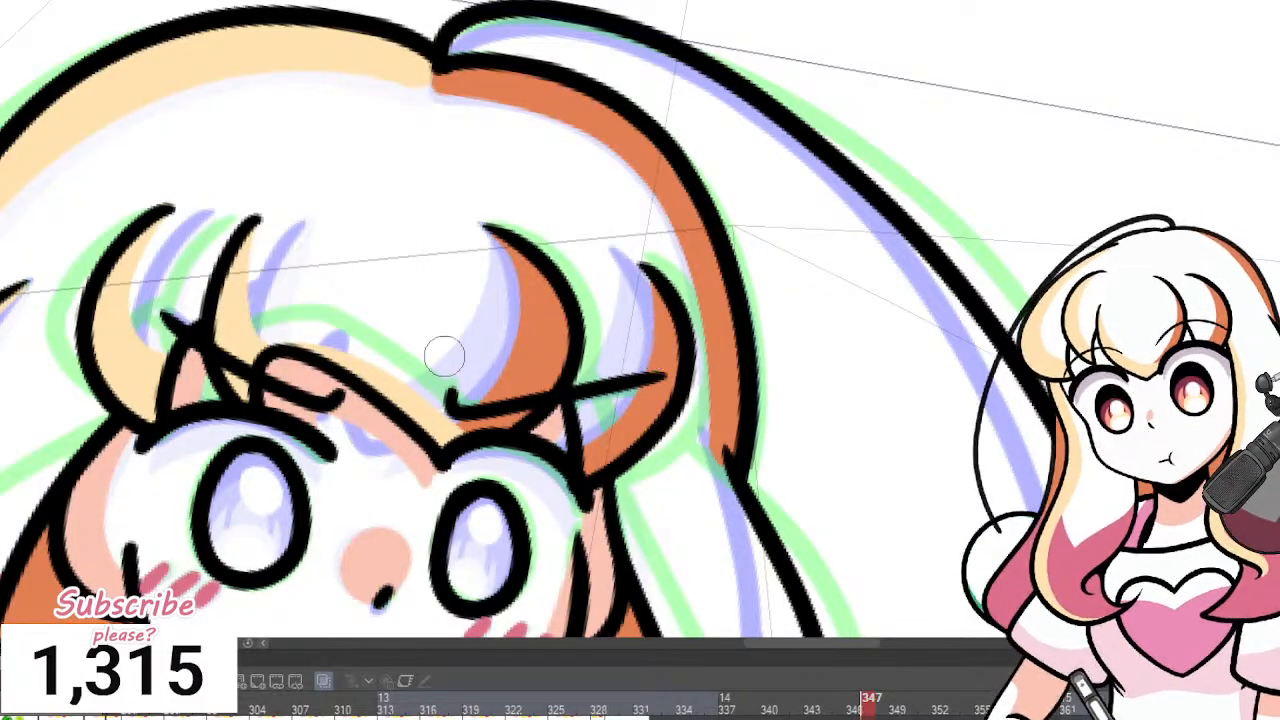
scroll(443, 357, "up", 2)
scroll(415, 205, "down", 3)
scroll(434, 176, "down", 3)
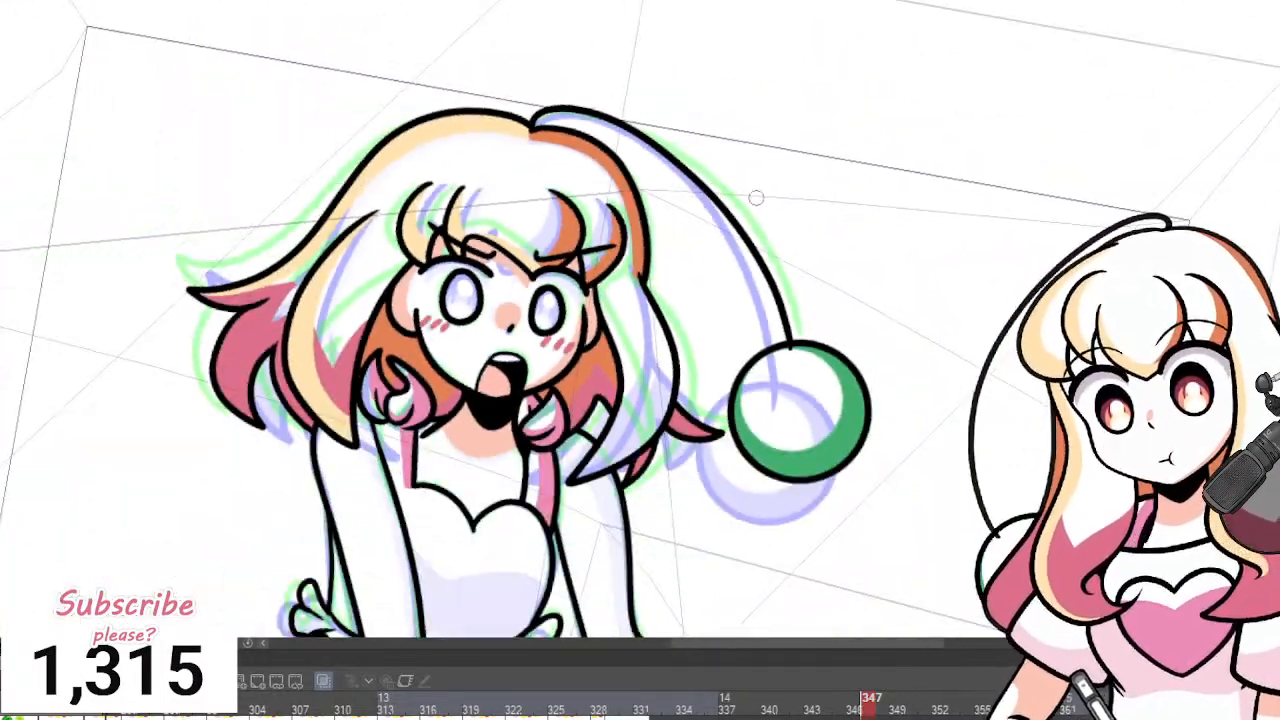
scroll(485, 250, "up", 2)
scroll(485, 250, "down", 3)
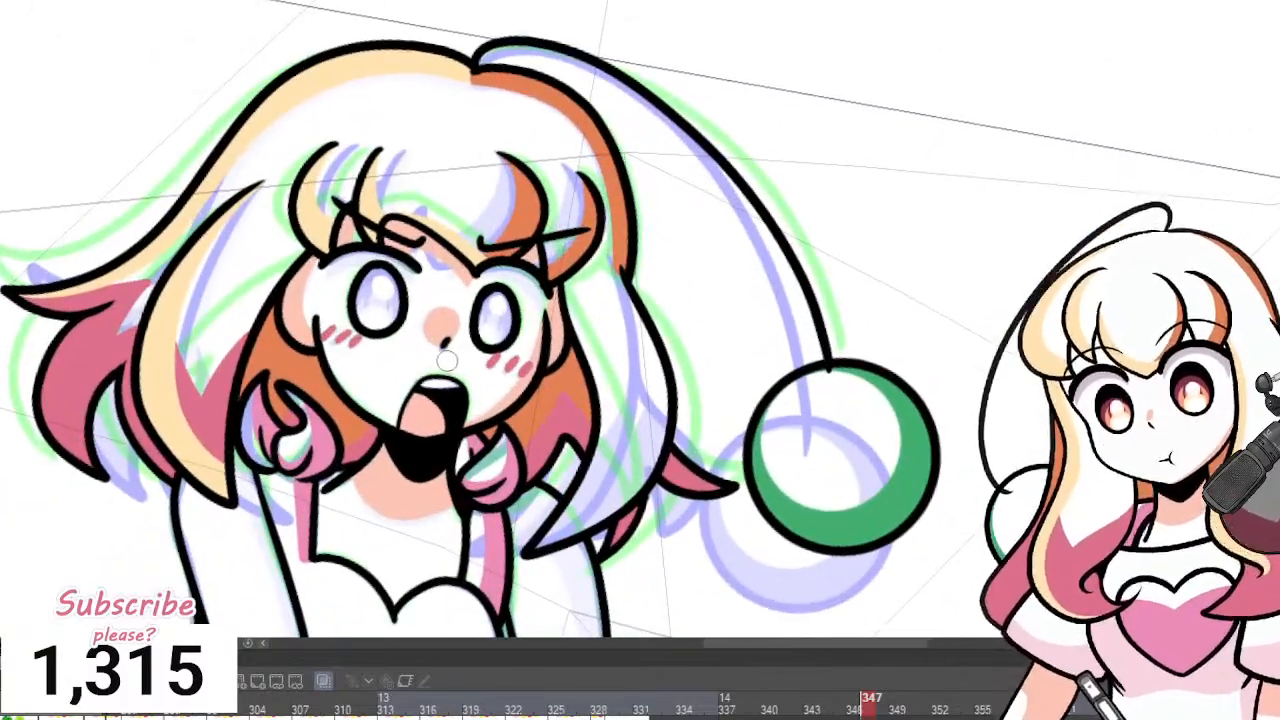
scroll(107, 348, "up", 3)
scroll(260, 310, "down", 3)
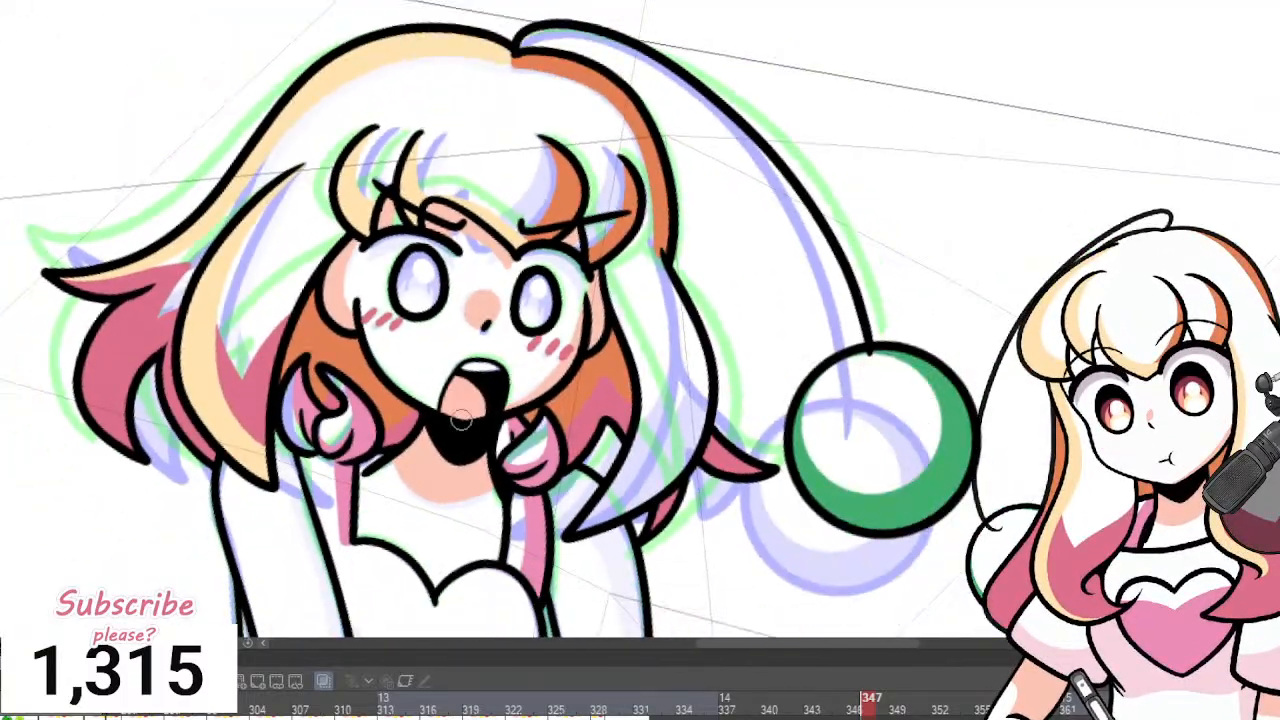
Outline a V-shaped gradient edge on the side lock nearest the green pom-pom and fill its tip with pink.
scroll(670, 440, "up", 3)
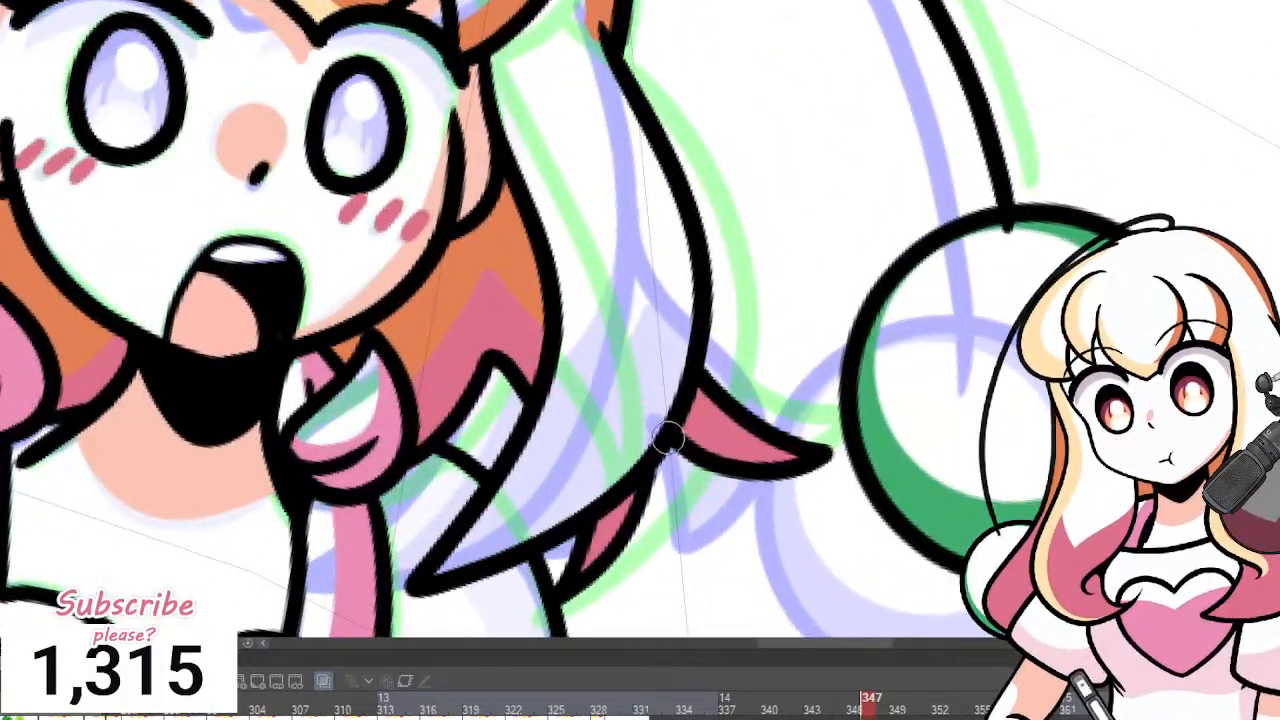
left_click_drag(560, 292, 586, 440)
key("ctrl+z")
left_click_drag(563, 294, 603, 422)
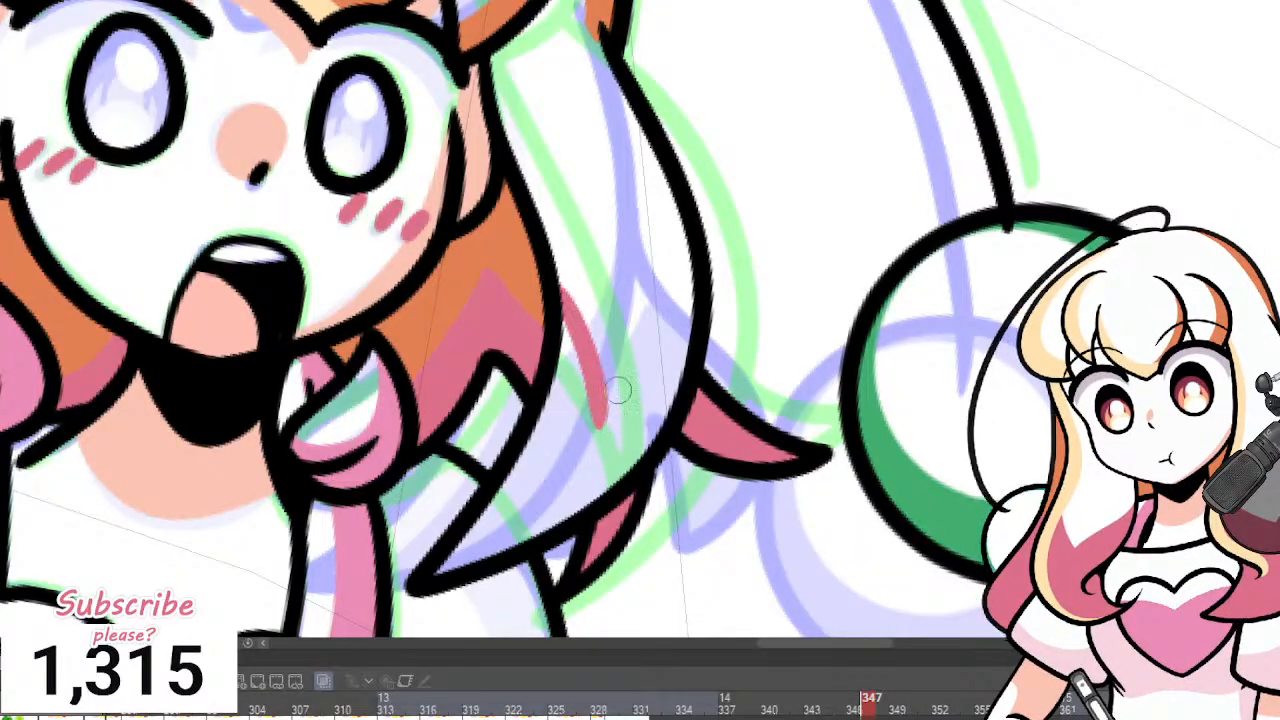
left_click_drag(688, 246, 600, 406)
key("g")
left_click(650, 403)
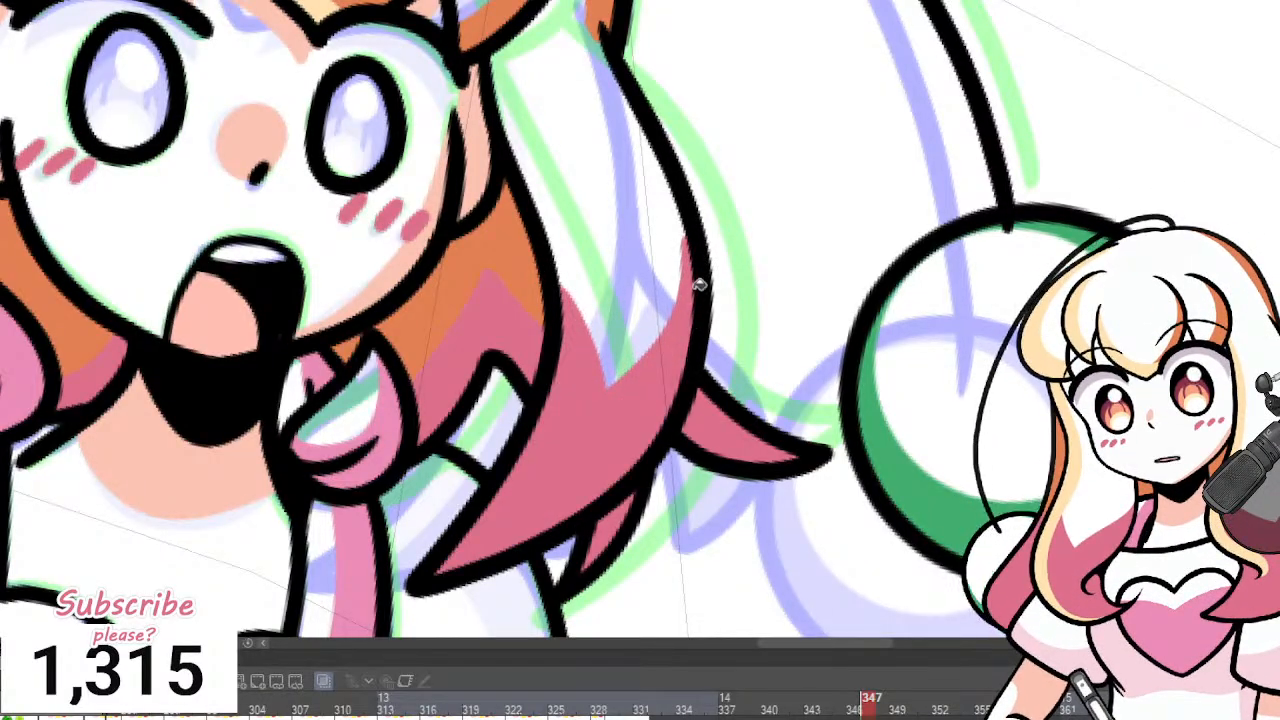
Paint cream shading along the inner edge of the pink-tipped side lock near the pom-pom, from the ear to the tip.
scroll(692, 285, "down", 3)
scroll(440, 210, "up", 2)
scroll(431, 205, "down", 2)
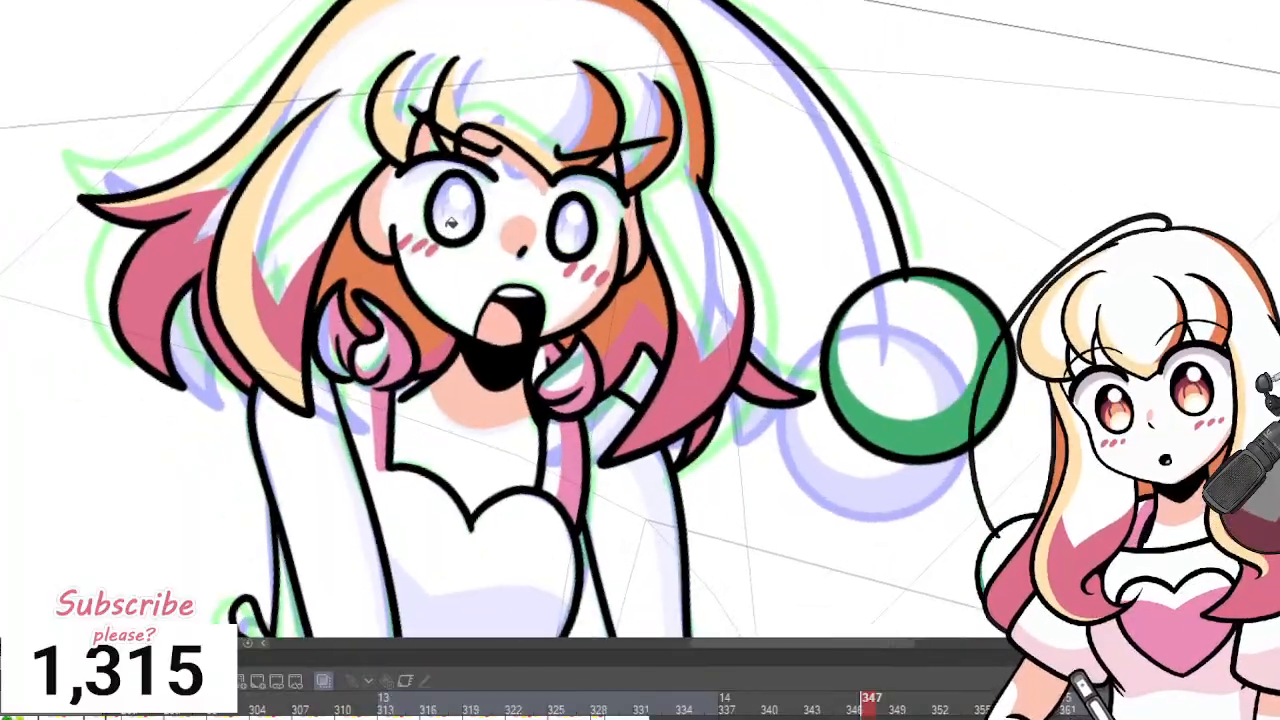
scroll(420, 220, "up", 2)
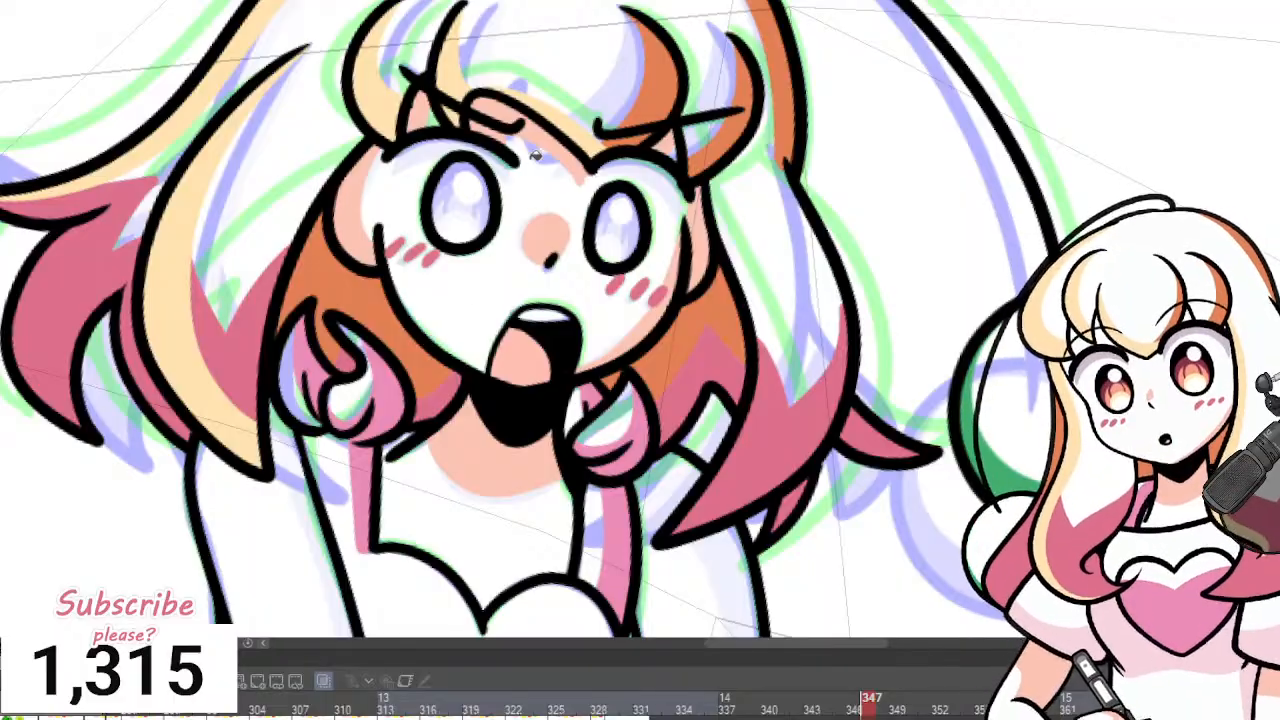
scroll(540, 276, "down", 3)
scroll(838, 344, "up", 3)
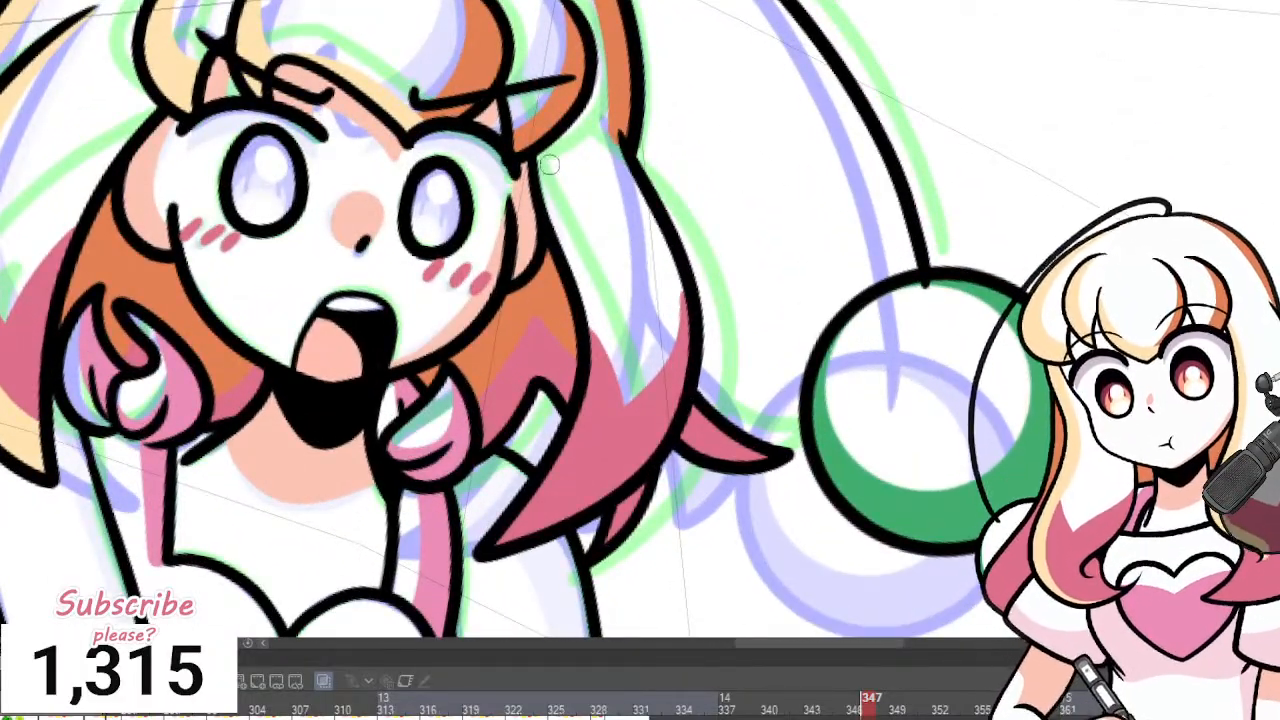
mouse_move(562, 232)
left_mouse_down()
mouse_move(600, 317)
mouse_move(604, 386)
mouse_move(575, 452)
mouse_move(495, 540)
left_mouse_up()
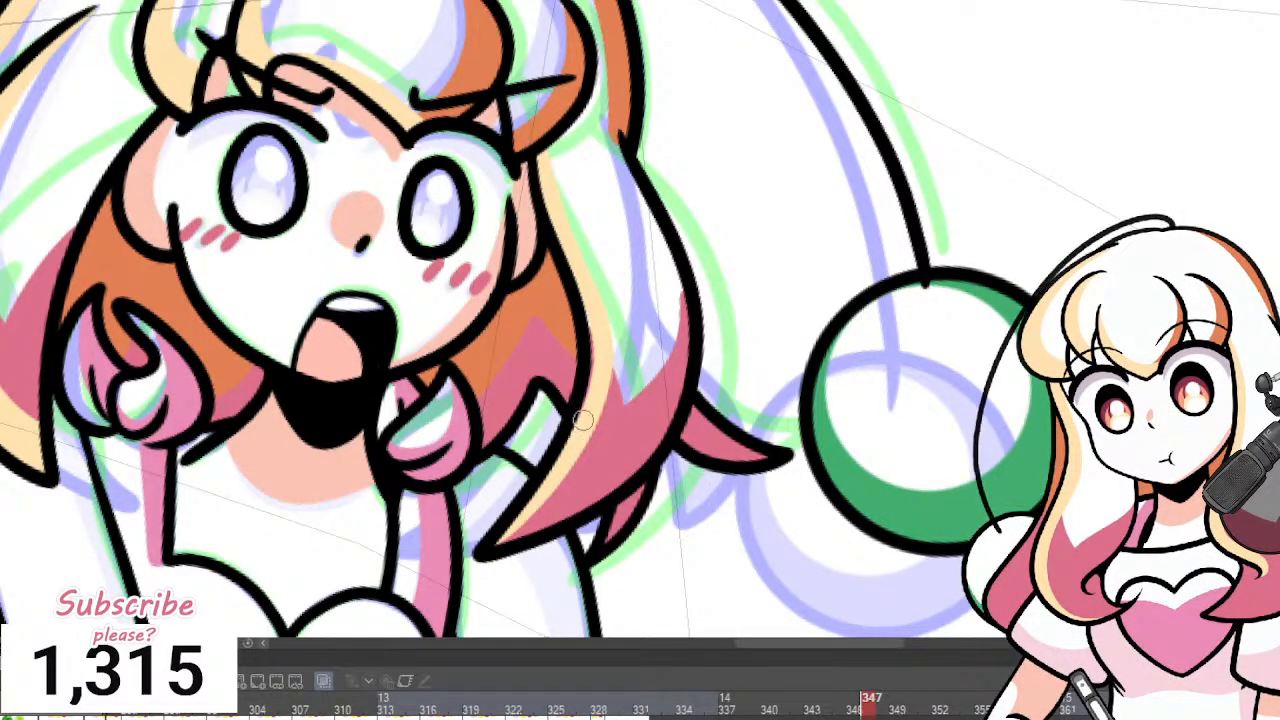
Fill the insides of both eyes with solid black.
scroll(583, 420, "down", 5)
scroll(504, 418, "up", 4)
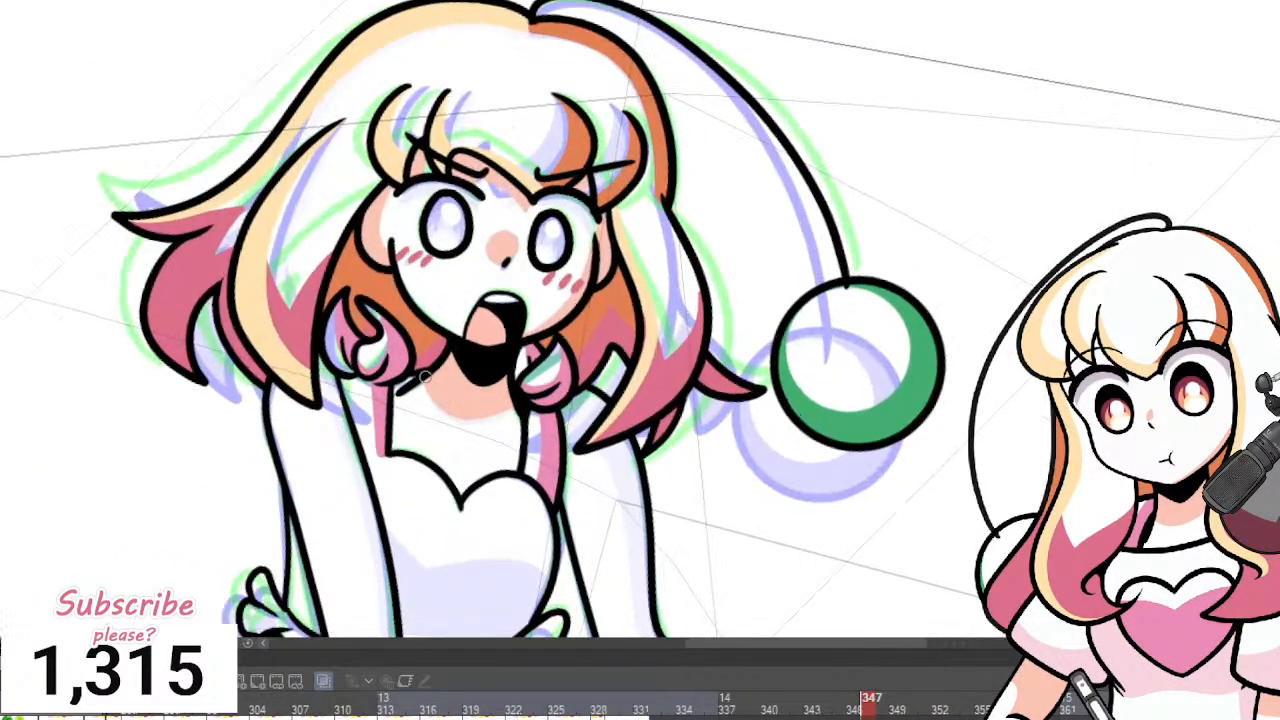
scroll(436, 320, "down", 2)
scroll(419, 234, "up", 4)
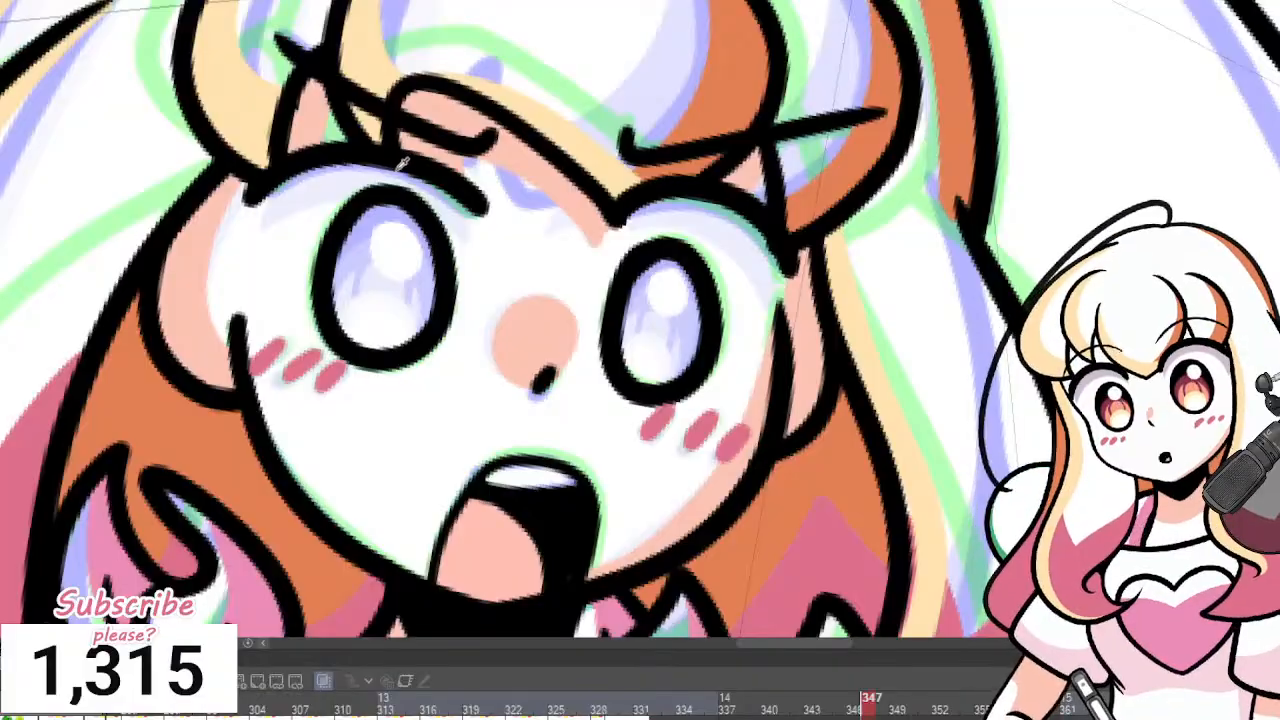
left_click(404, 270)
left_click(633, 318)
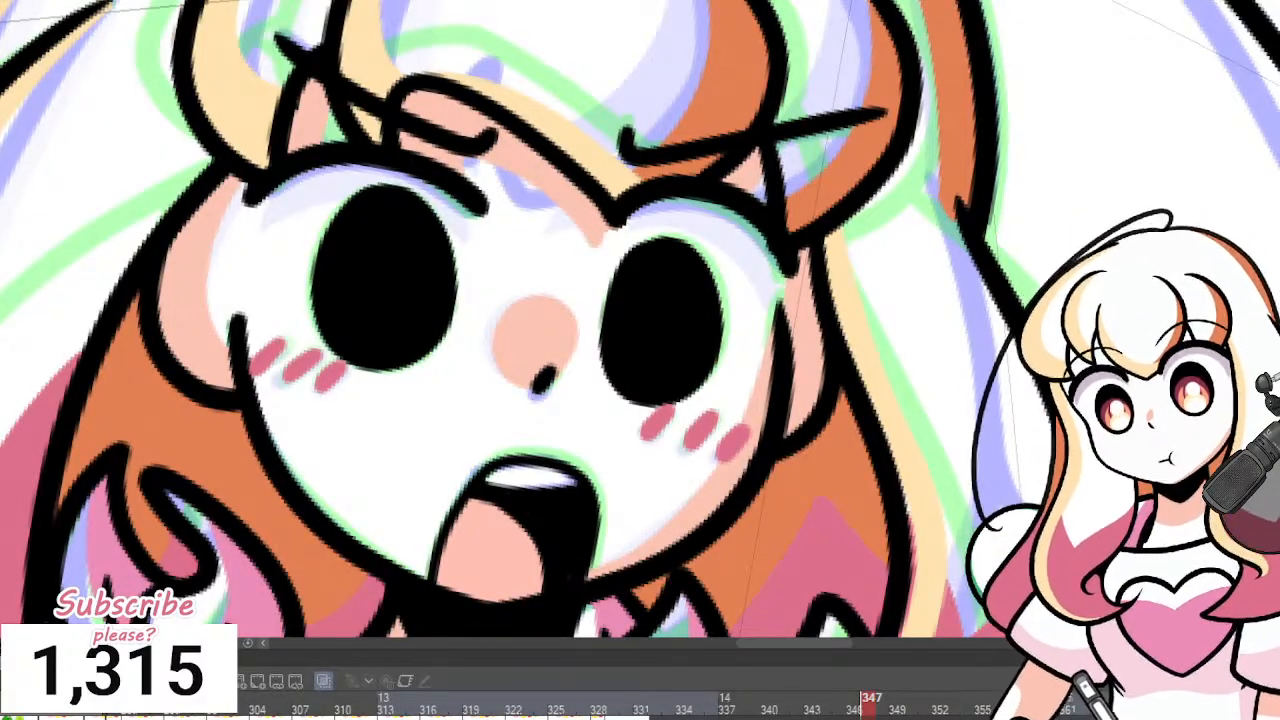
Paint pink irises inside both black eyes and add orange over their lower halves.
scroll(550, 370, "up", 3)
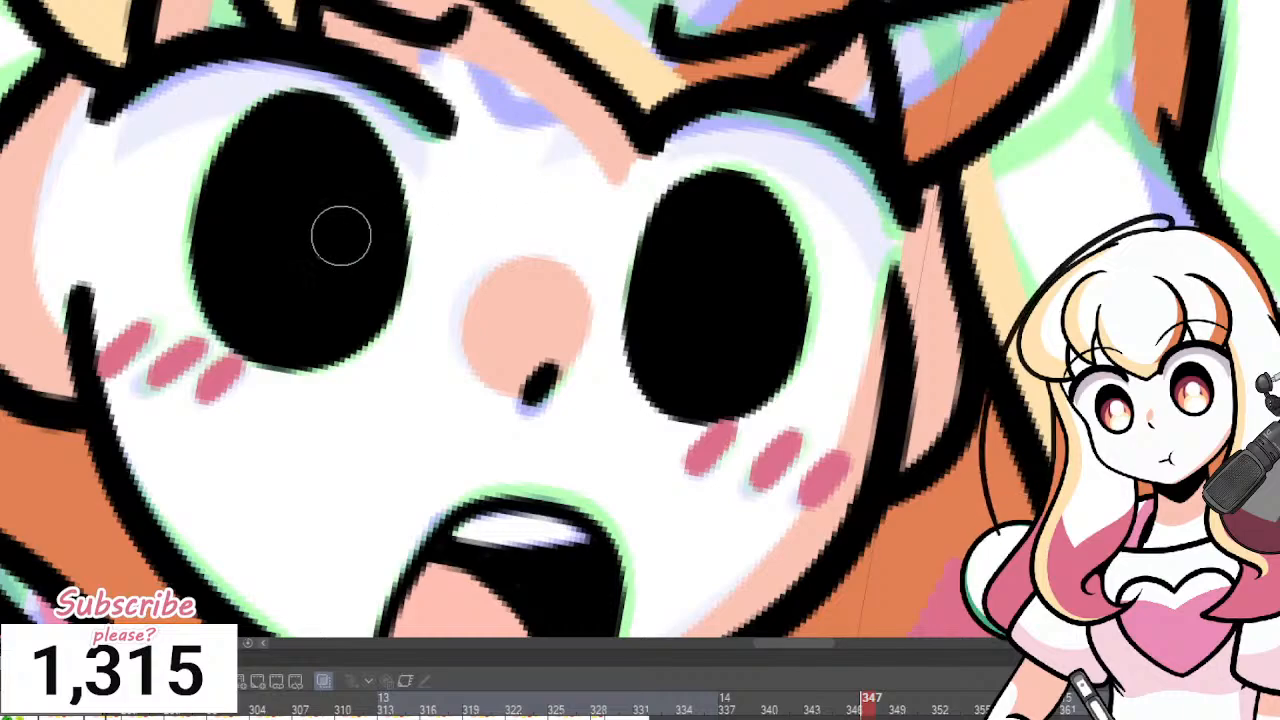
mouse_move(288, 222)
left_mouse_down()
mouse_move(334, 284)
mouse_move(312, 182)
mouse_move(242, 233)
mouse_move(272, 337)
mouse_move(343, 297)
mouse_move(362, 240)
left_mouse_up()
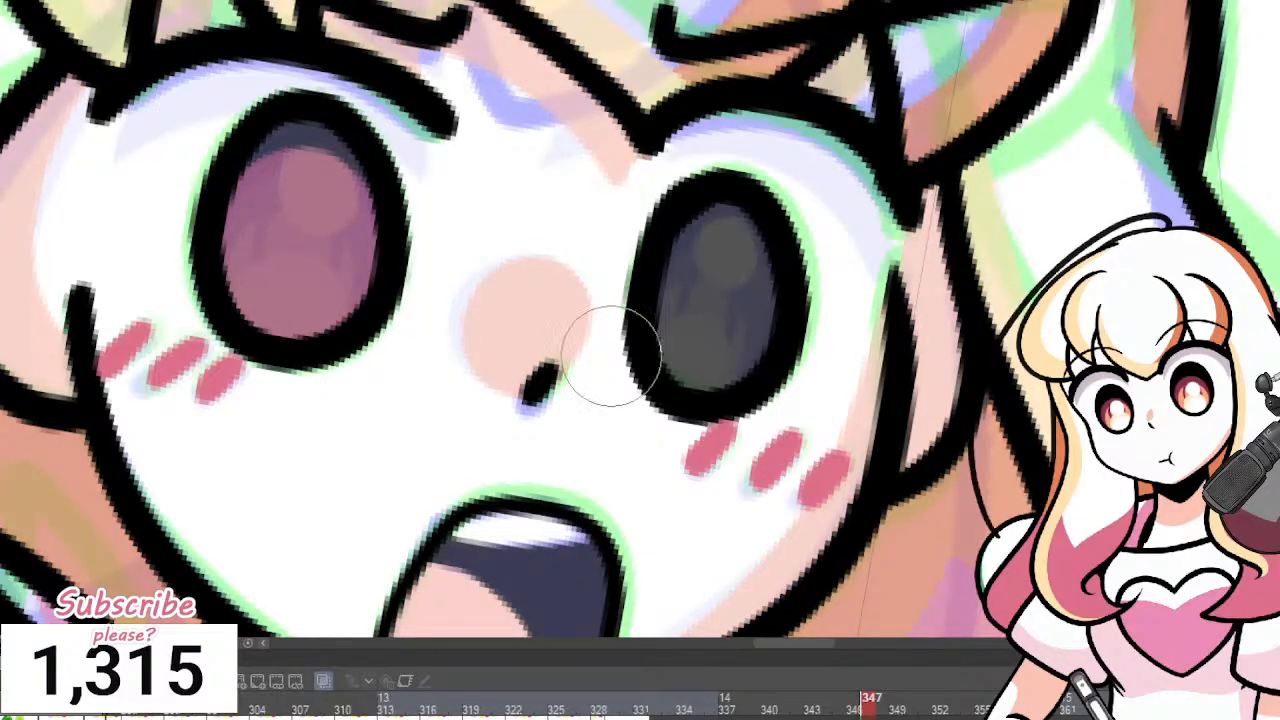
mouse_move(720, 271)
left_mouse_down()
mouse_move(726, 319)
mouse_move(710, 280)
left_mouse_up()
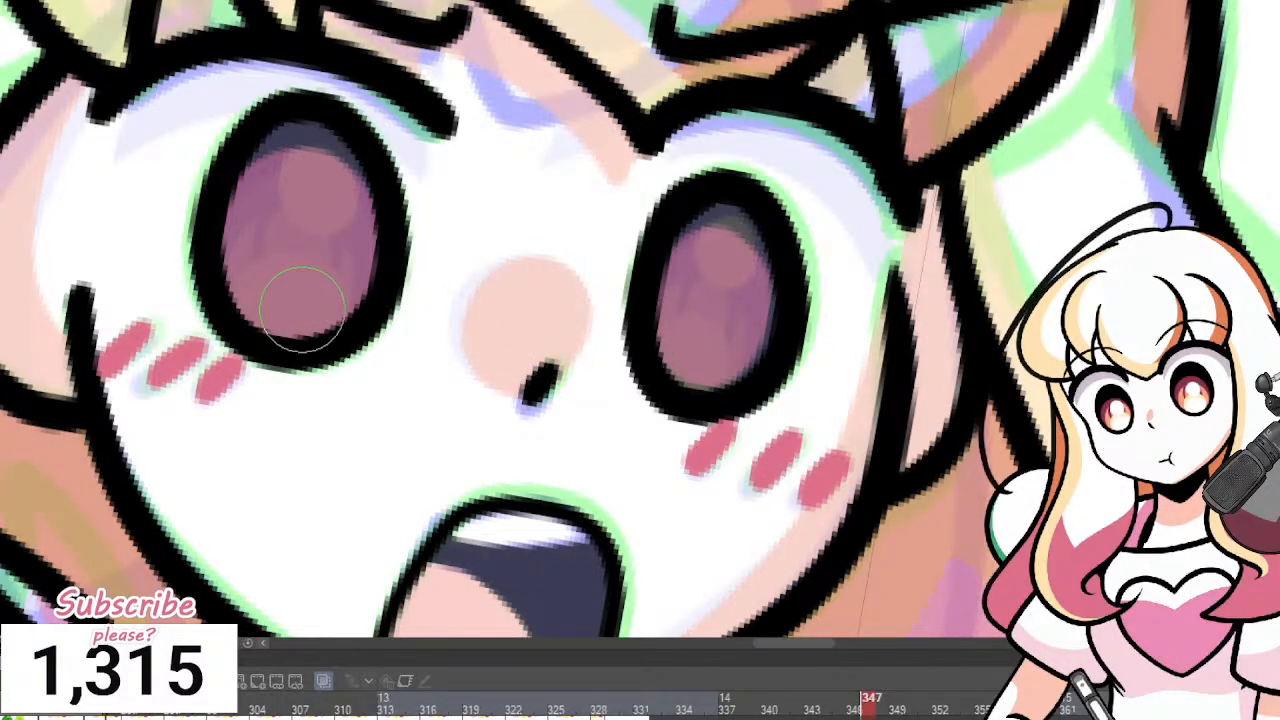
mouse_move(340, 230)
left_mouse_down()
mouse_move(300, 235)
mouse_move(290, 290)
mouse_move(250, 275)
mouse_move(350, 255)
left_mouse_up()
mouse_move(708, 305)
left_mouse_down()
mouse_move(734, 342)
mouse_move(711, 293)
mouse_move(671, 359)
mouse_move(731, 359)
mouse_move(728, 301)
mouse_move(718, 382)
mouse_move(738, 317)
left_mouse_up()
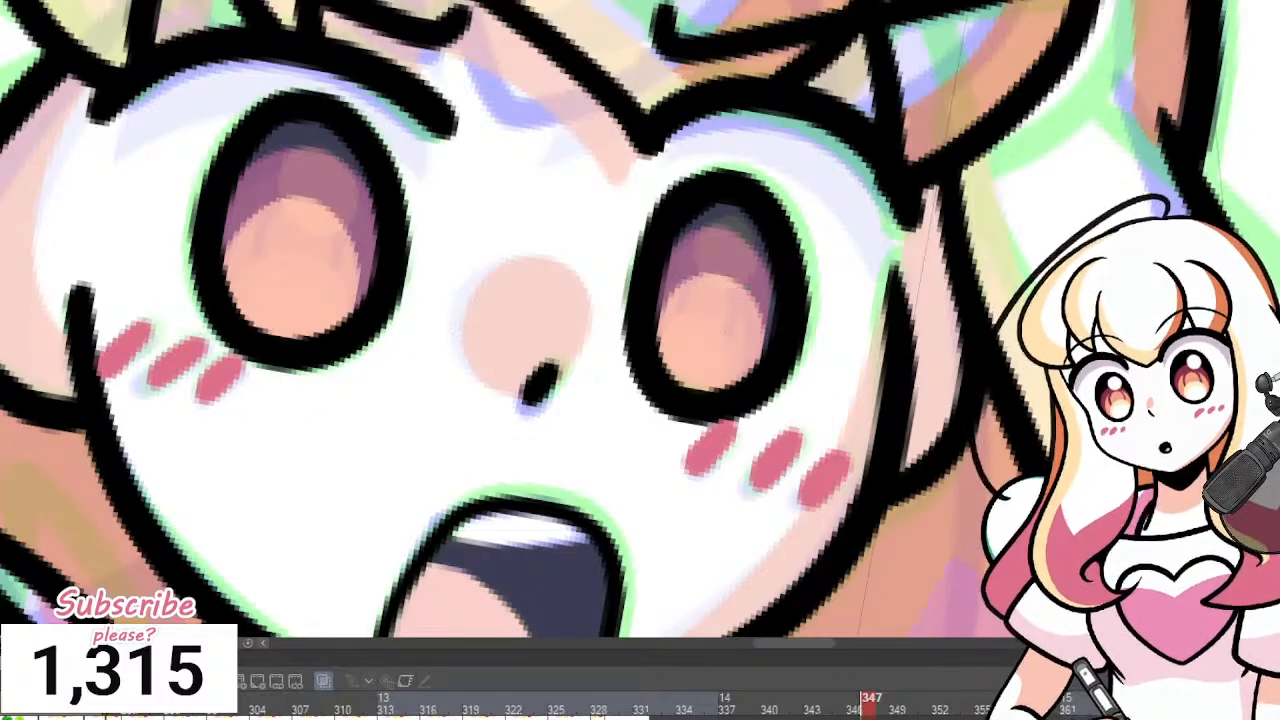
Paint dark pink pupils in the centre of both irises, leaving orange crescents below, and undo the unwanted strokes.
mouse_move(290, 205)
left_mouse_down()
mouse_move(312, 230)
mouse_move(305, 275)
mouse_move(317, 199)
left_mouse_up()
mouse_move(717, 271)
left_mouse_down()
mouse_move(729, 267)
mouse_move(718, 300)
mouse_move(715, 268)
left_mouse_up()
key("ctrl+z")
key("ctrl+z")
key("ctrl+z")
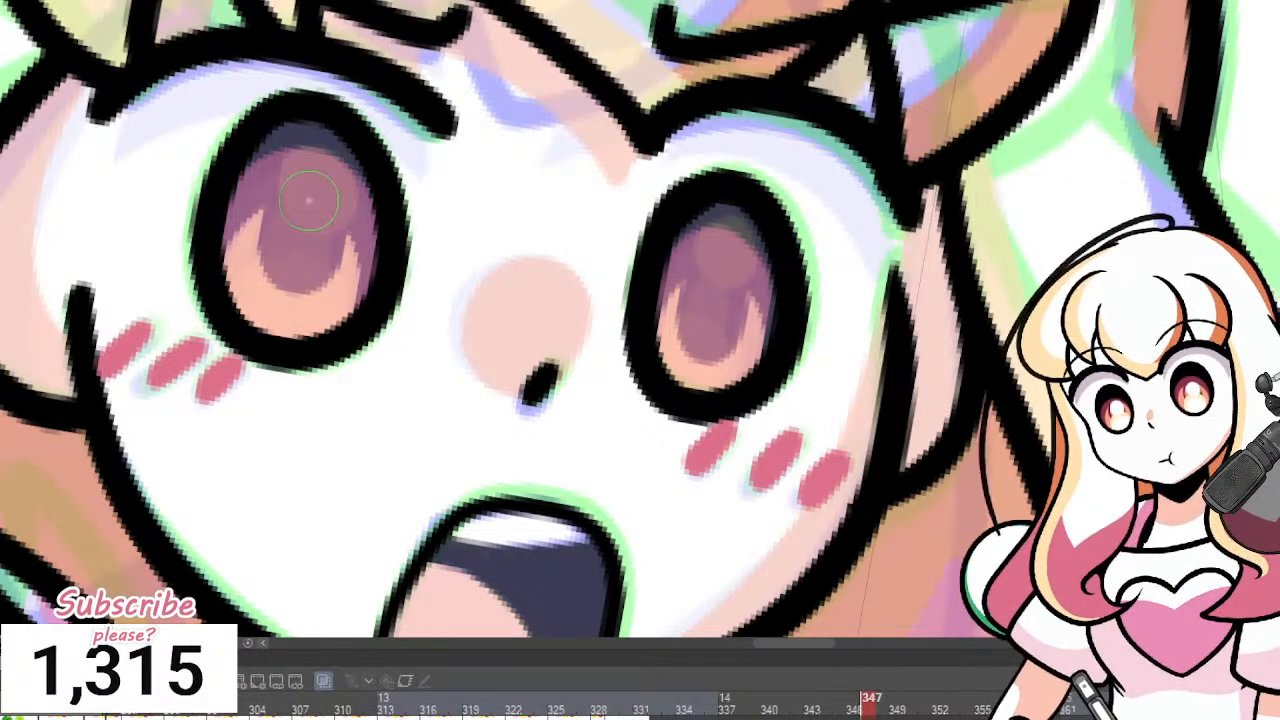
Paint orange ovals in the centres of the dark pink pupils of both eyes, redo the second one and undo the extra stroke.
left_click_drag(309, 212, 312, 238)
left_click_drag(704, 318, 717, 272)
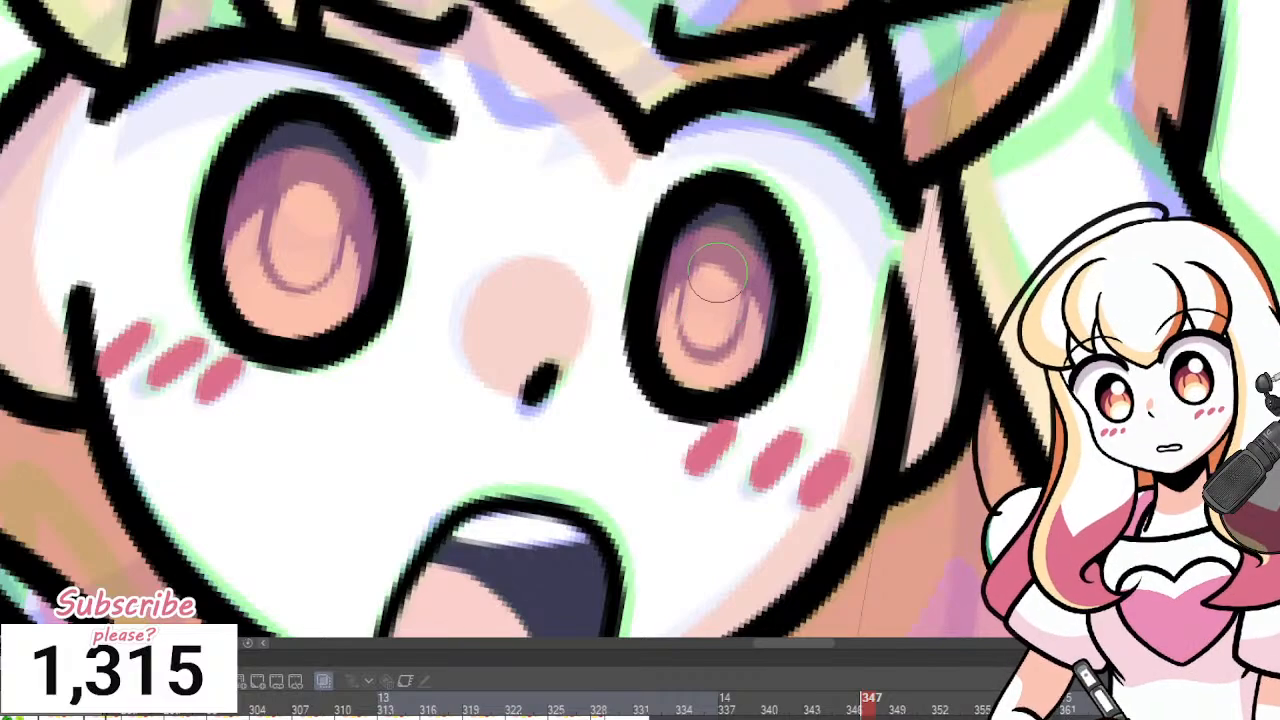
key("ctrl+z")
mouse_move(715, 318)
left_mouse_down()
mouse_move(720, 281)
mouse_move(720, 293)
left_mouse_up()
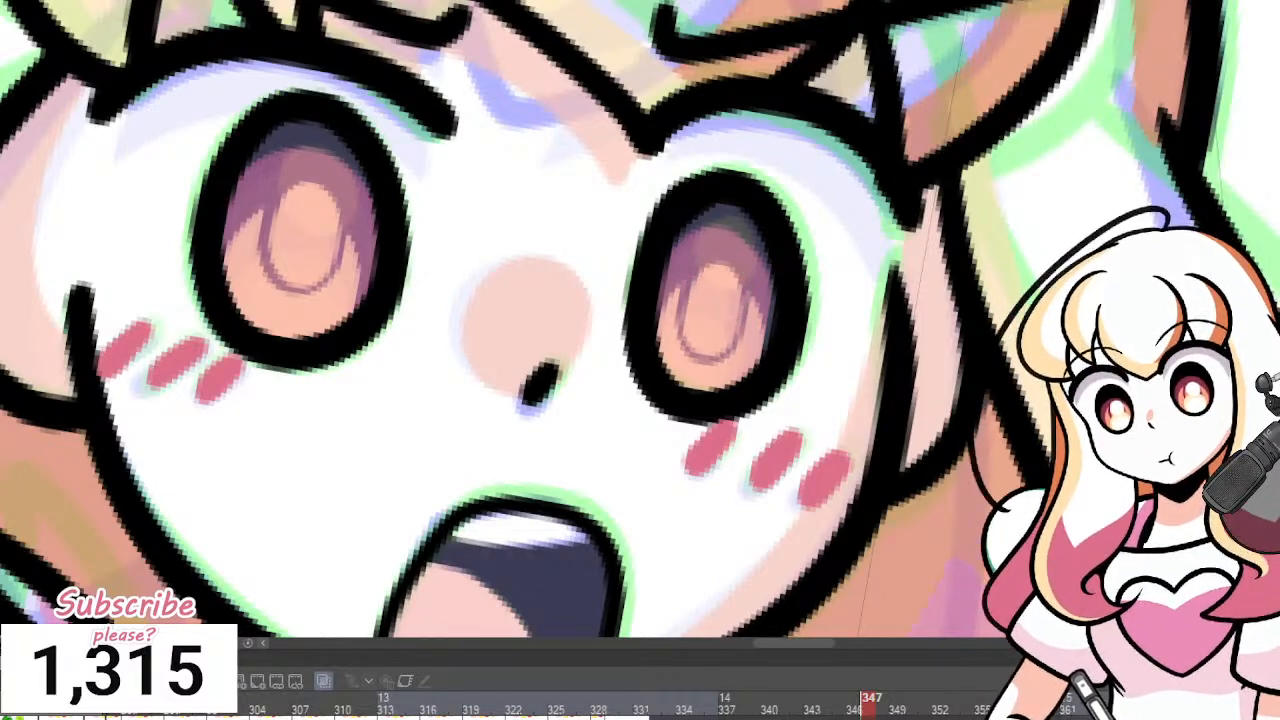
mouse_move(305, 280)
left_mouse_down()
mouse_move(306, 326)
mouse_move(301, 257)
mouse_move(250, 273)
mouse_move(299, 335)
mouse_move(311, 320)
mouse_move(253, 318)
mouse_move(317, 272)
mouse_move(255, 268)
mouse_move(301, 317)
left_mouse_up()
key("ctrl+z")
key("ctrl+z")
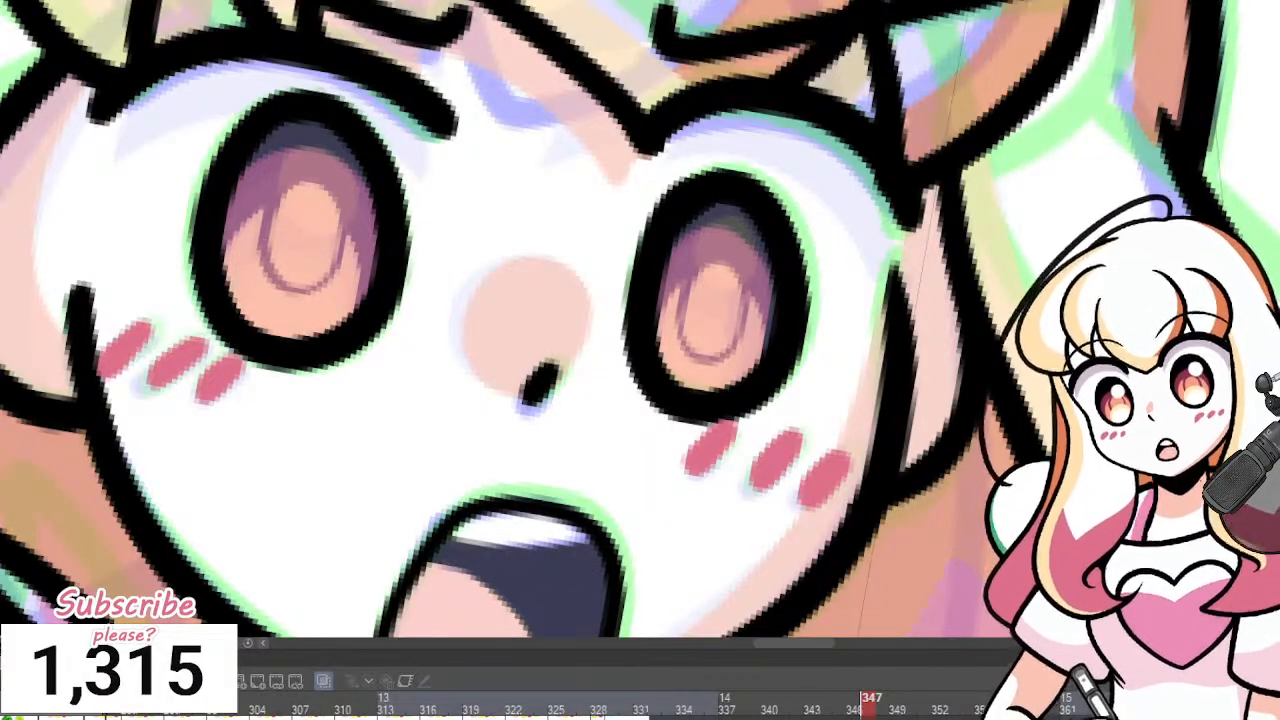
key("ctrl+z")
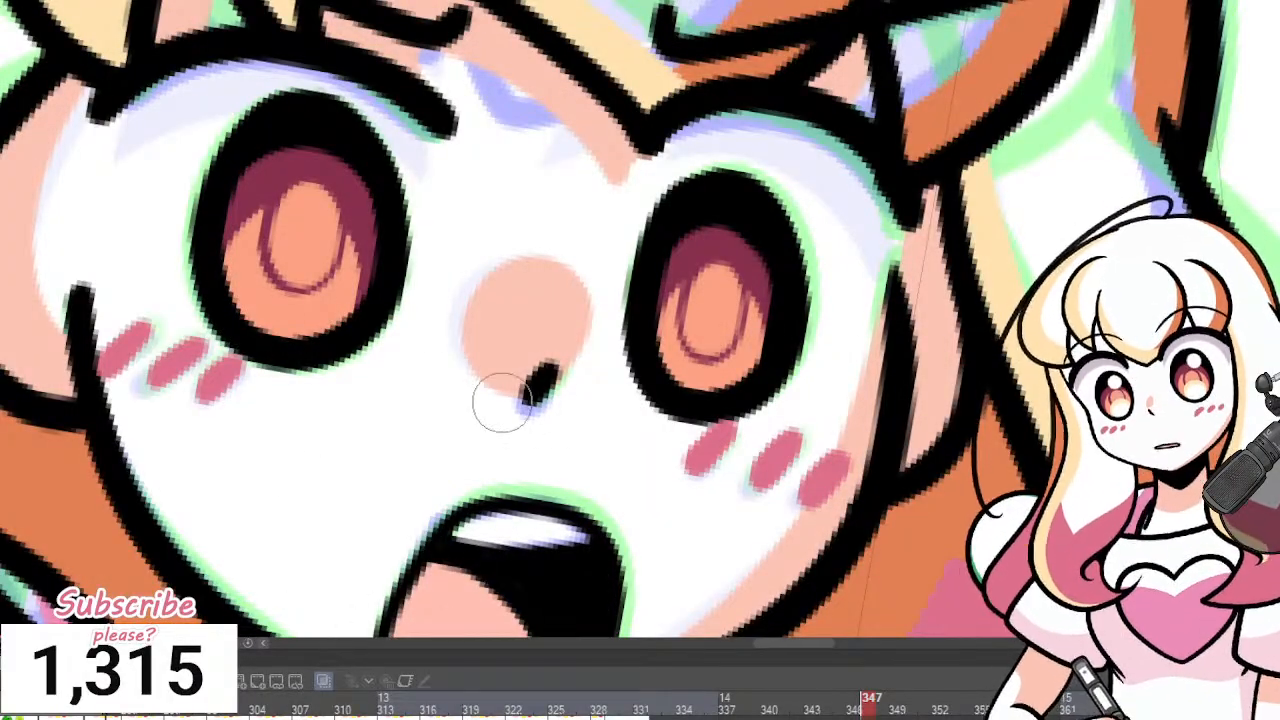
Paint cream glows over the lower part of both irises, using the previous frame as a colour reference.
key("Left")
key("Right")
mouse_move(290, 267)
left_mouse_down()
mouse_move(248, 289)
mouse_move(336, 291)
mouse_move(273, 254)
mouse_move(263, 321)
left_mouse_up()
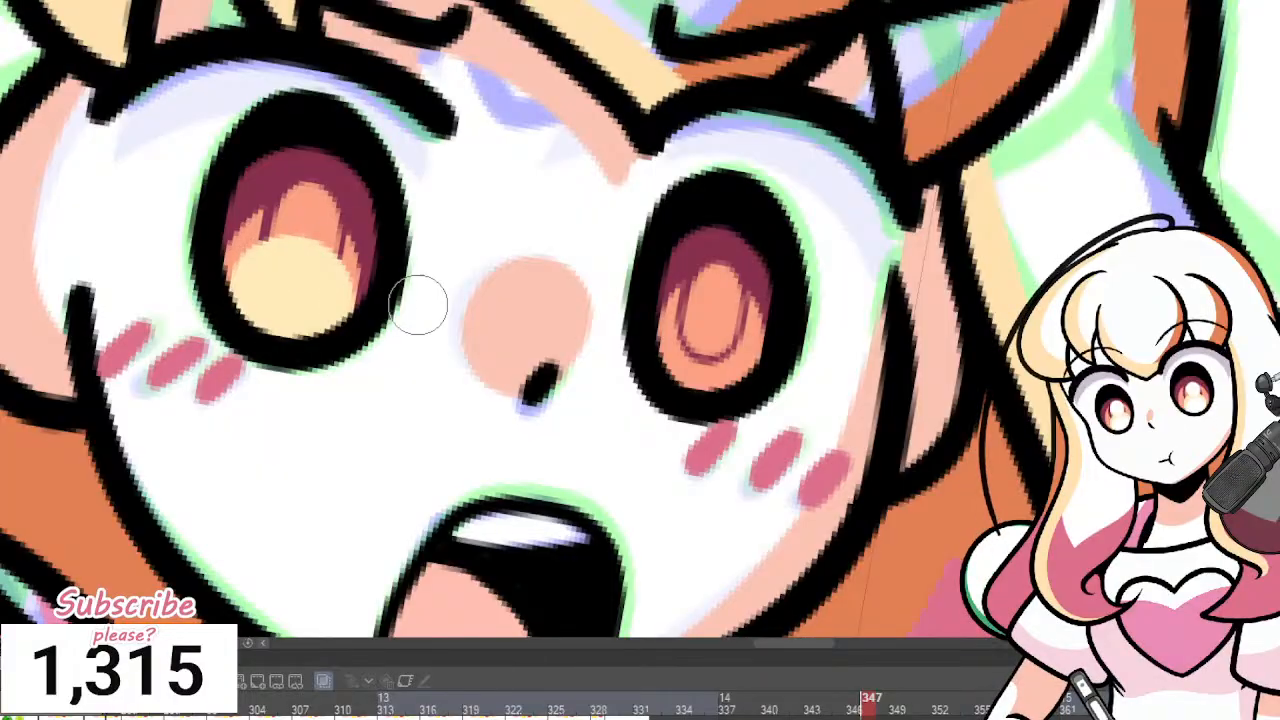
mouse_move(716, 339)
left_mouse_down()
mouse_move(672, 357)
mouse_move(725, 347)
mouse_move(683, 340)
mouse_move(689, 374)
left_mouse_up()
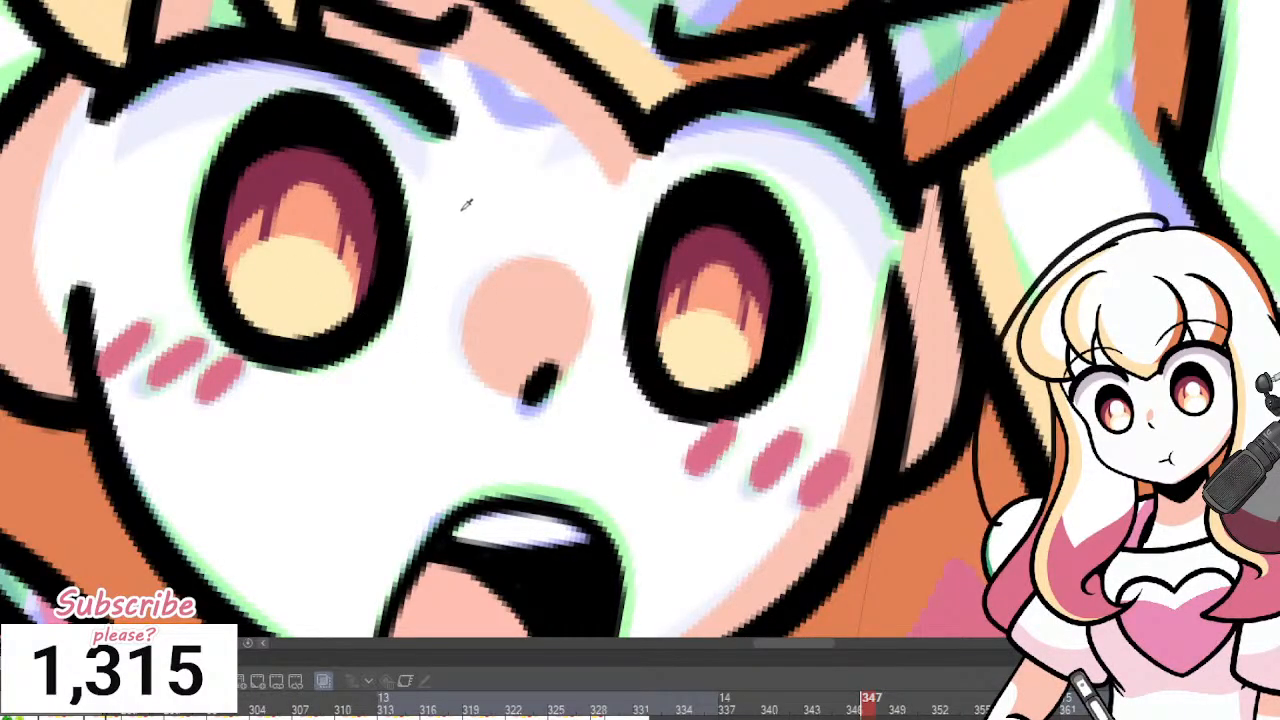
Paint white centres inside the cream glows and white oval highlights in the upper part of both eyes.
left_click_drag(277, 291, 251, 303)
left_click_drag(714, 366, 705, 372)
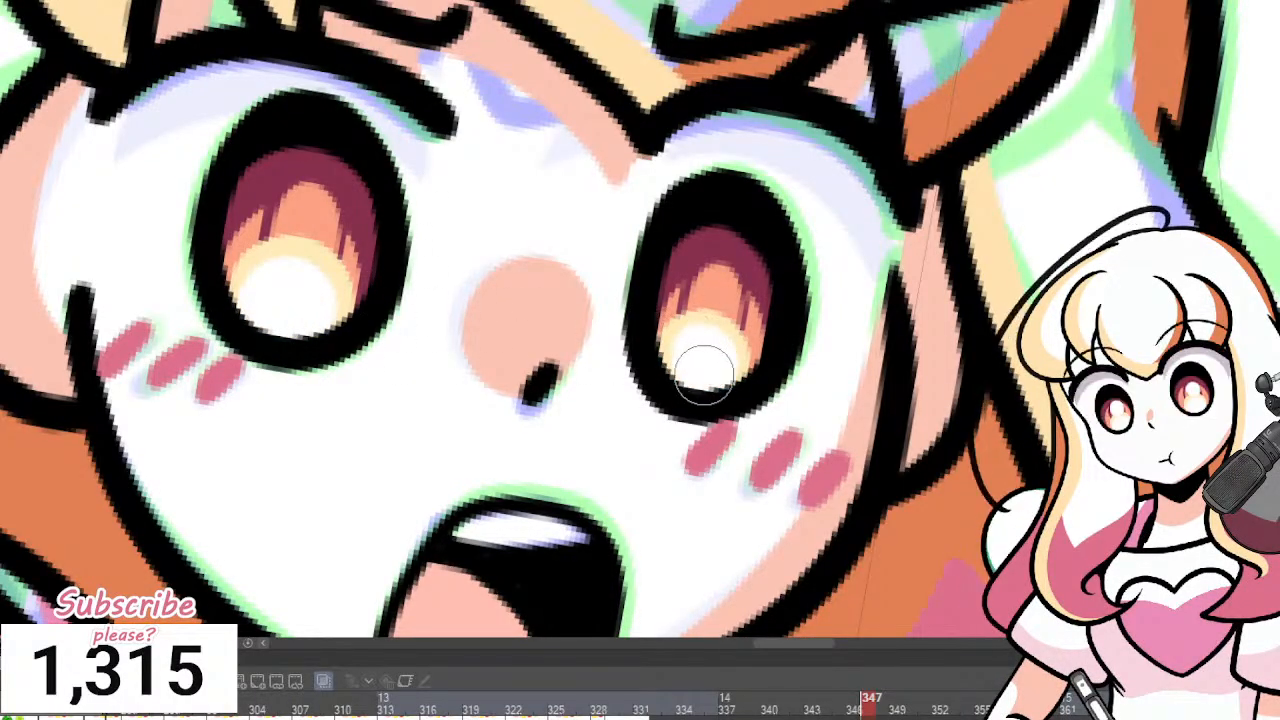
mouse_move(343, 189)
left_mouse_down()
mouse_move(306, 189)
mouse_move(309, 158)
mouse_move(337, 177)
left_mouse_up()
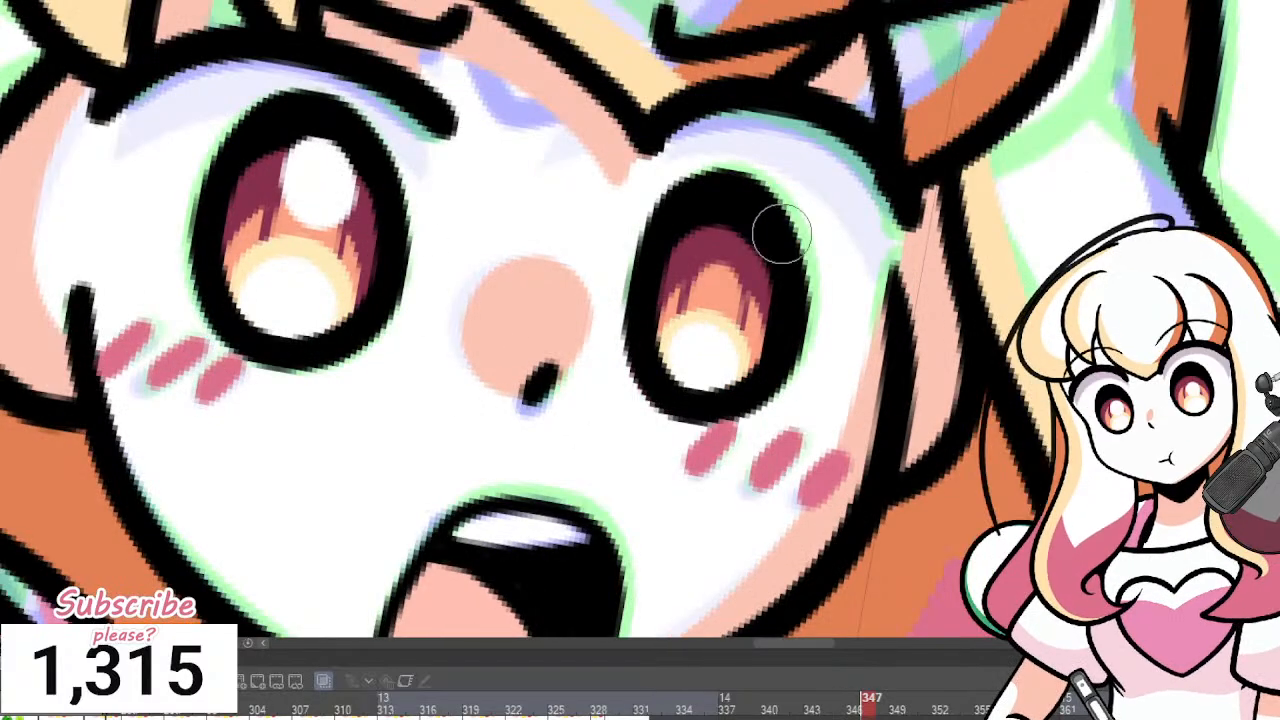
mouse_move(777, 229)
left_mouse_down()
mouse_move(735, 250)
mouse_move(748, 232)
left_mouse_up()
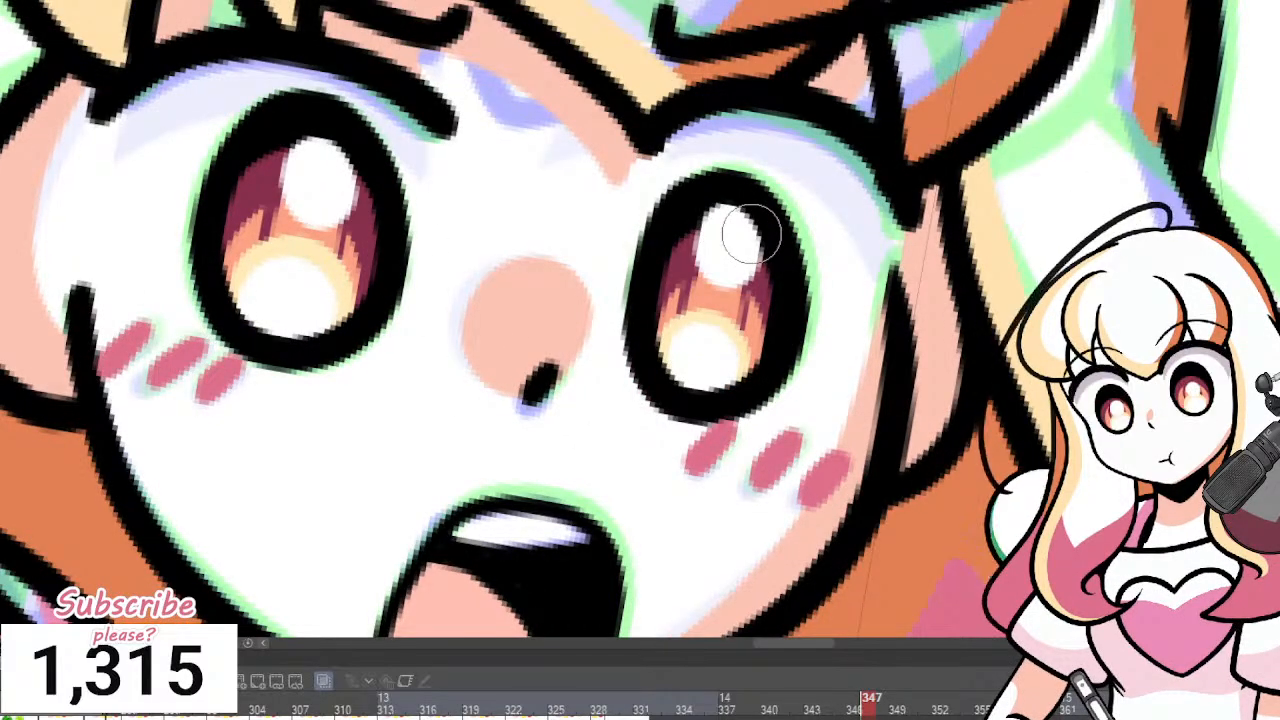
scroll(752, 233, "down", 5)
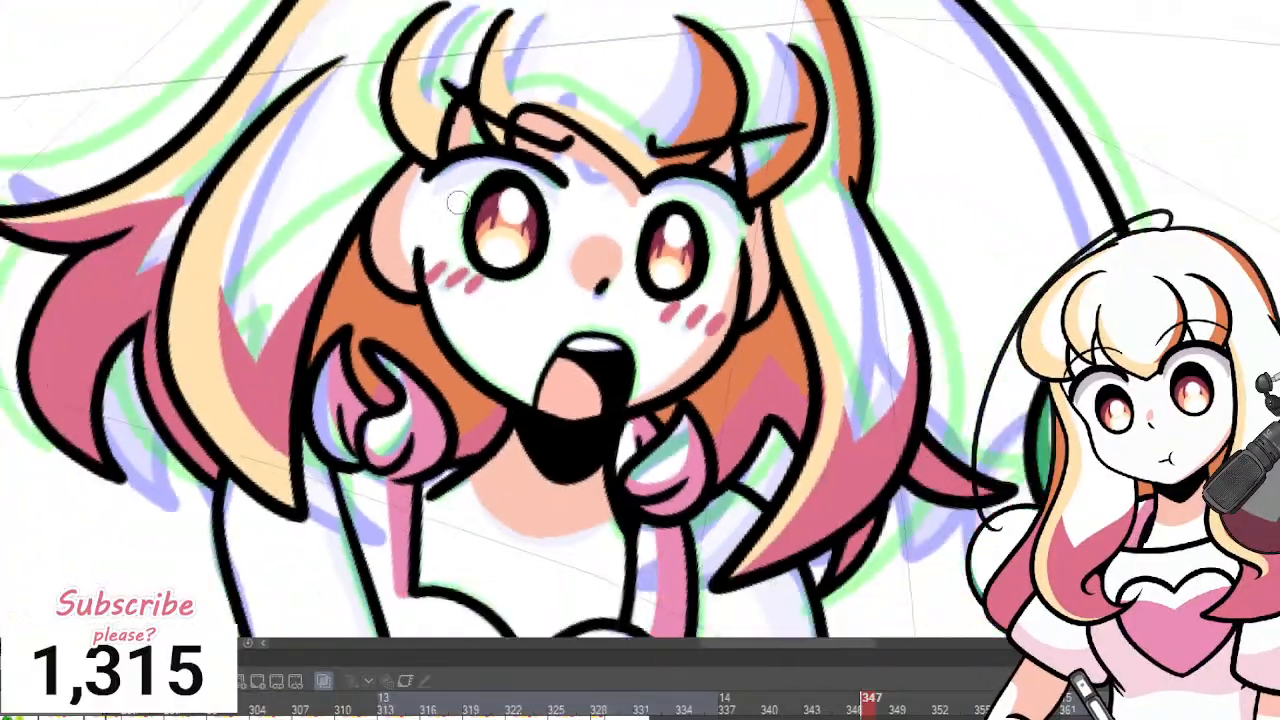
Paint a greyish lilac shadow band under the upper lash line of both eyes, keeping the second eye's band thinner.
scroll(580, 304, "up", 5)
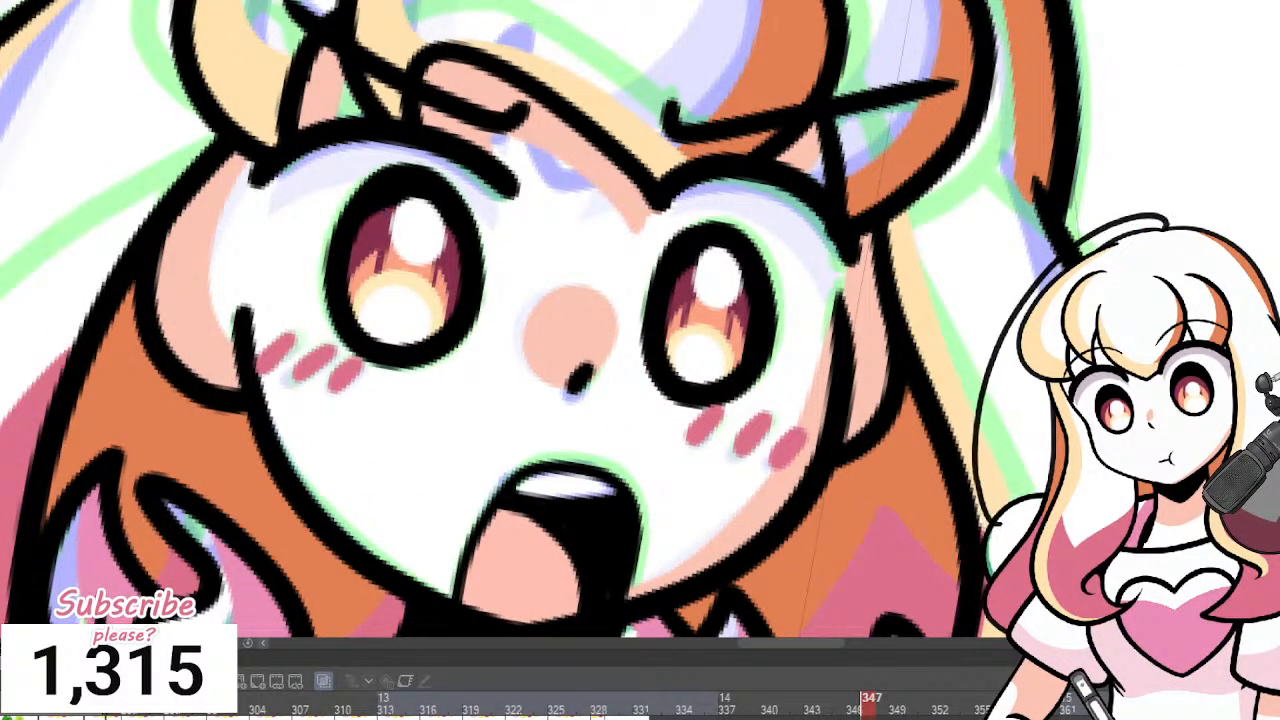
mouse_move(271, 205)
left_mouse_down()
mouse_move(356, 151)
mouse_move(463, 172)
left_mouse_up()
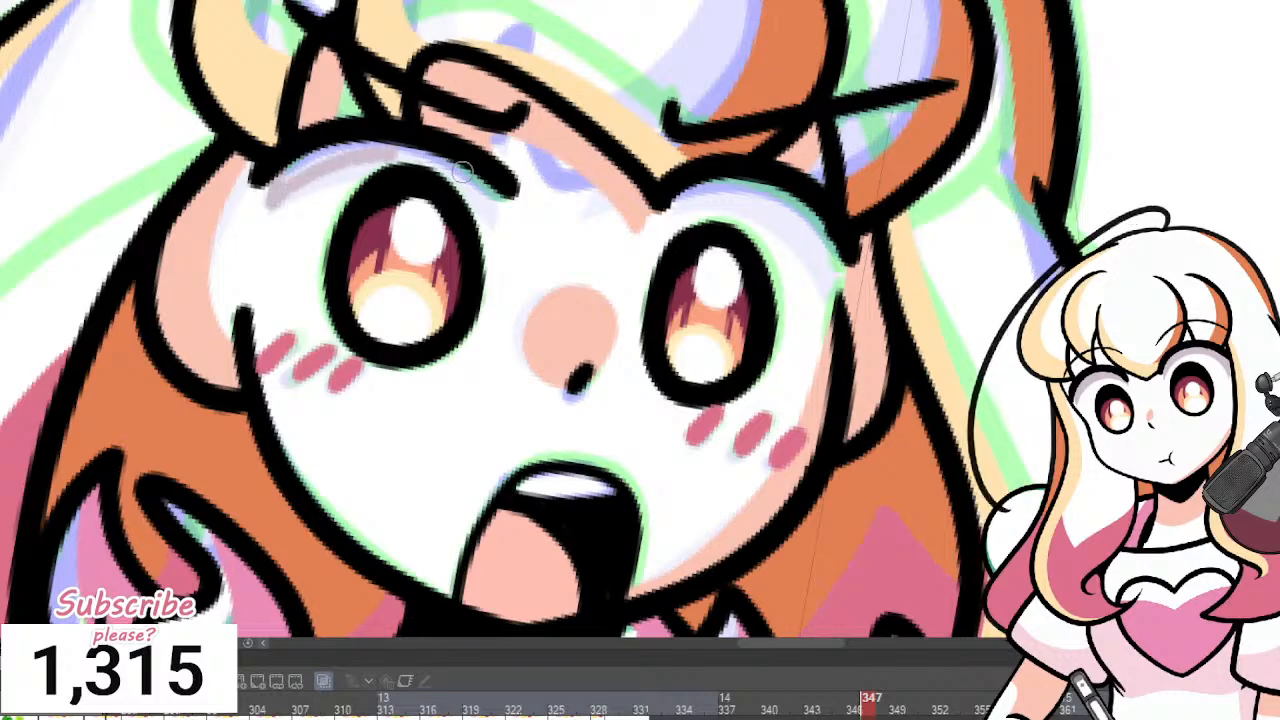
key("ctrl+z")
mouse_move(278, 207)
left_mouse_down()
mouse_move(376, 163)
mouse_move(472, 195)
left_mouse_up()
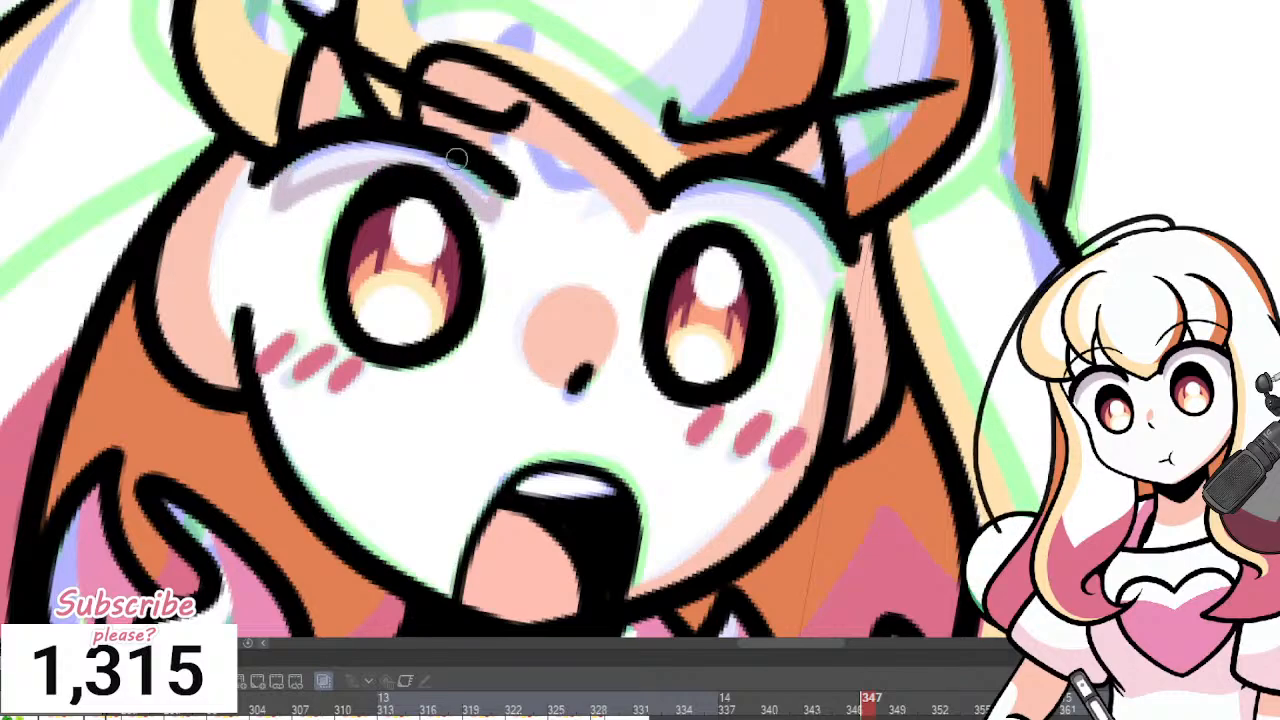
left_click_drag(290, 186, 502, 163)
mouse_move(680, 210)
left_mouse_down()
mouse_move(829, 286)
mouse_move(835, 250)
left_mouse_up()
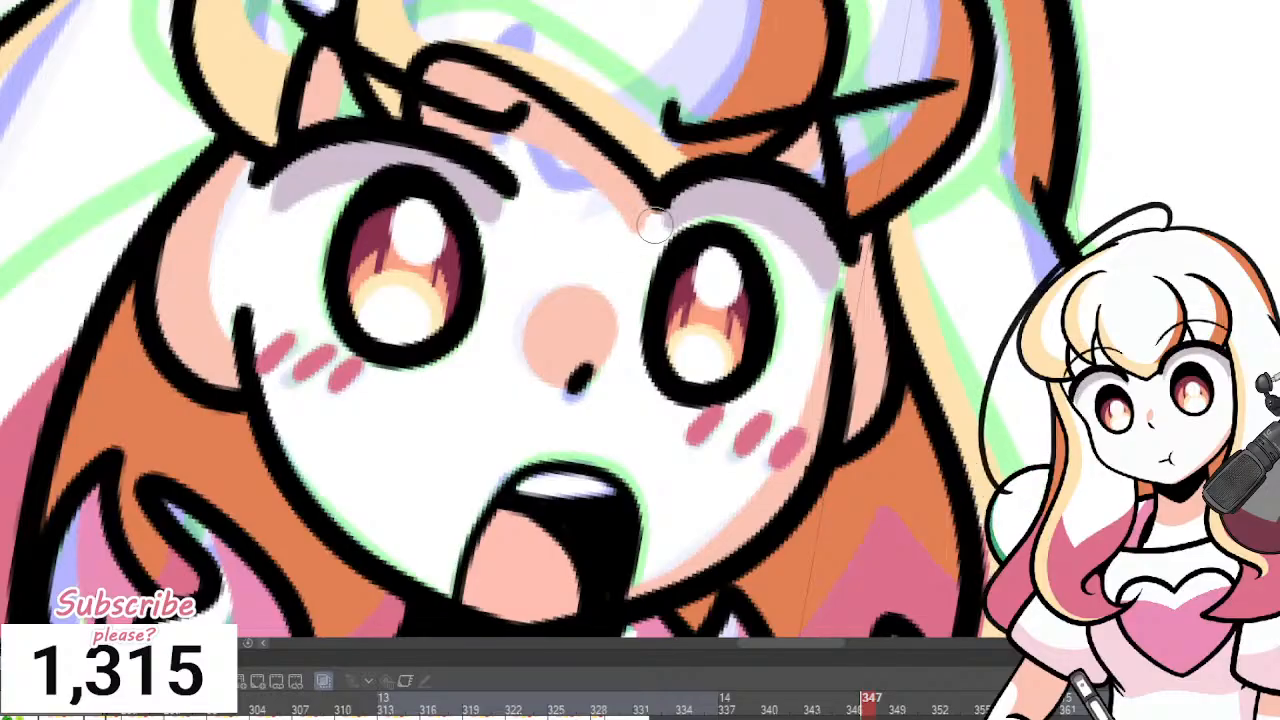
left_click_drag(667, 221, 814, 310)
key("ctrl+z")
mouse_move(659, 238)
left_mouse_down()
mouse_move(705, 212)
mouse_move(818, 276)
left_mouse_up()
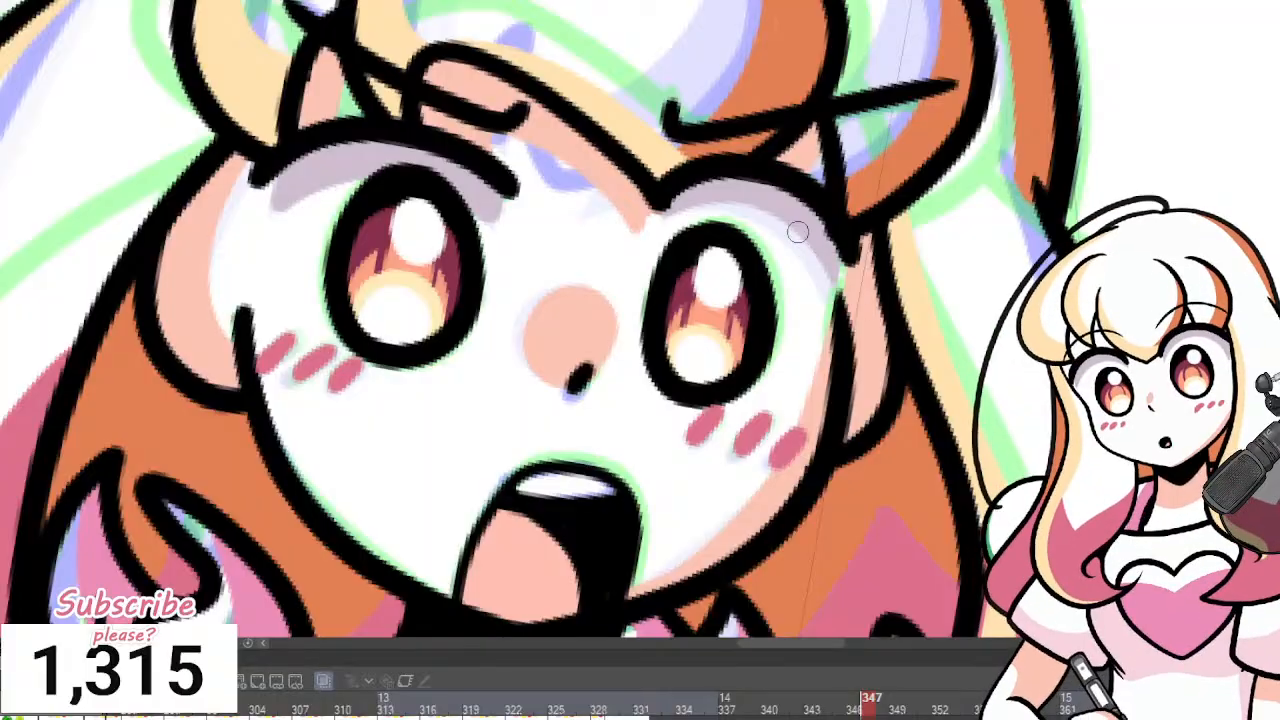
Examine the coloured face and hair up close and against the whole figure.
scroll(640, 300, "down", 8)
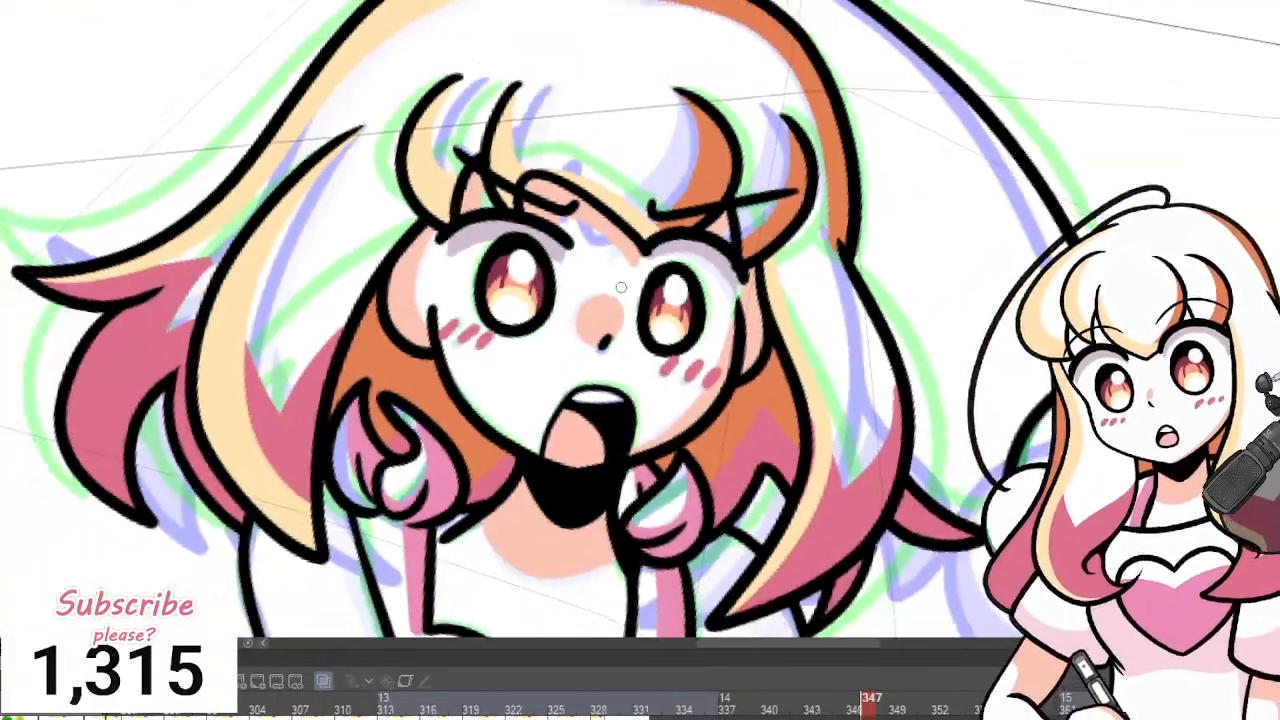
scroll(709, 203, "up", 8)
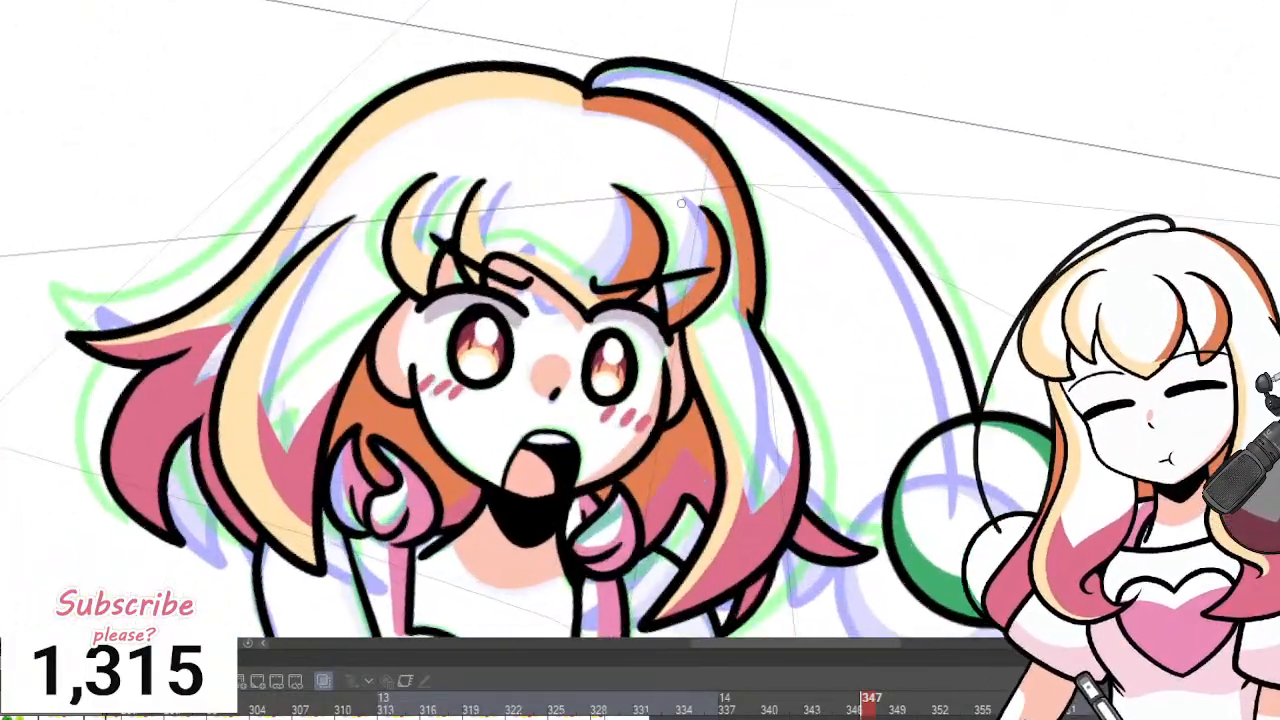
scroll(674, 205, "down", 4)
scroll(615, 137, "up", 4)
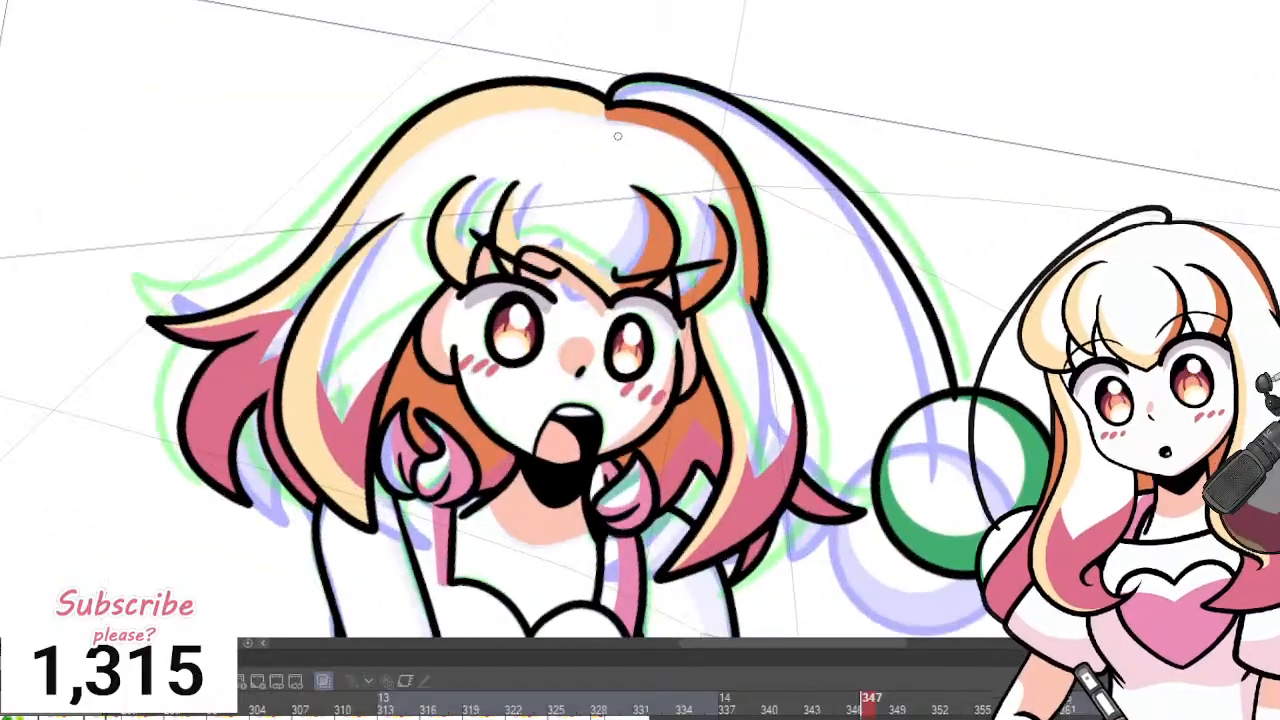
scroll(615, 137, "down", 4)
scroll(600, 178, "up", 4)
scroll(600, 178, "up", 3)
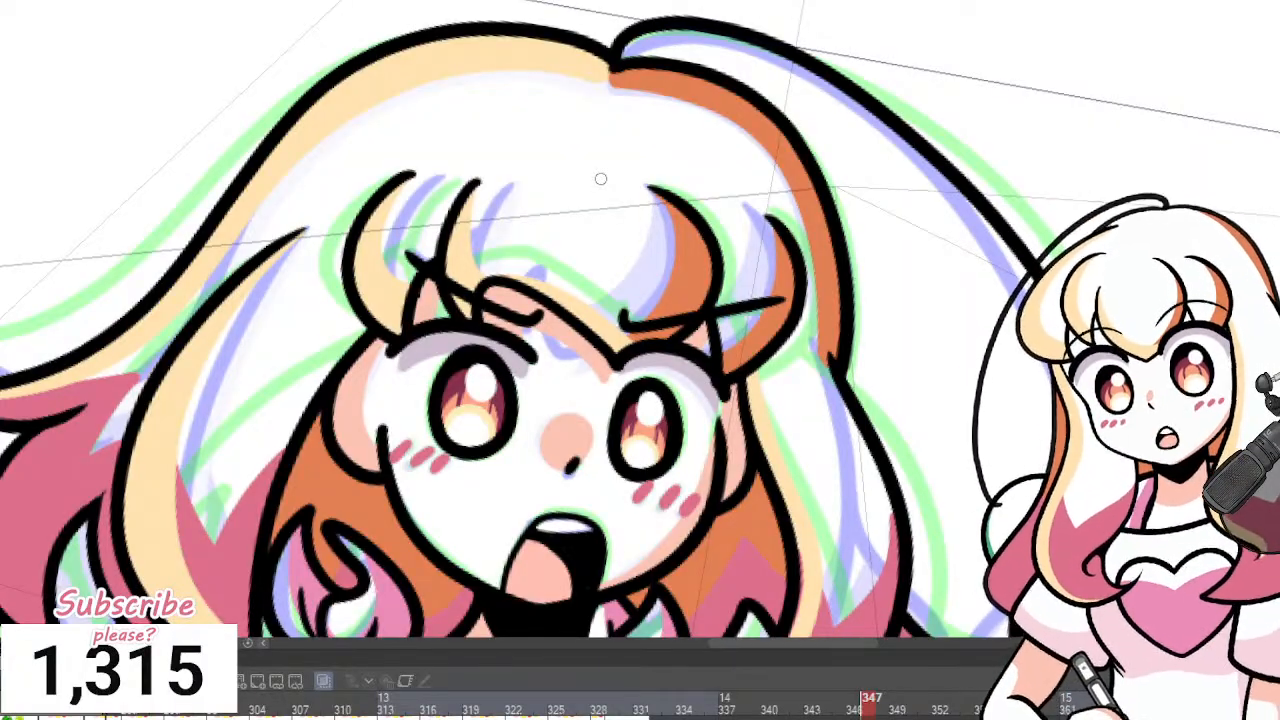
scroll(600, 178, "down", 5)
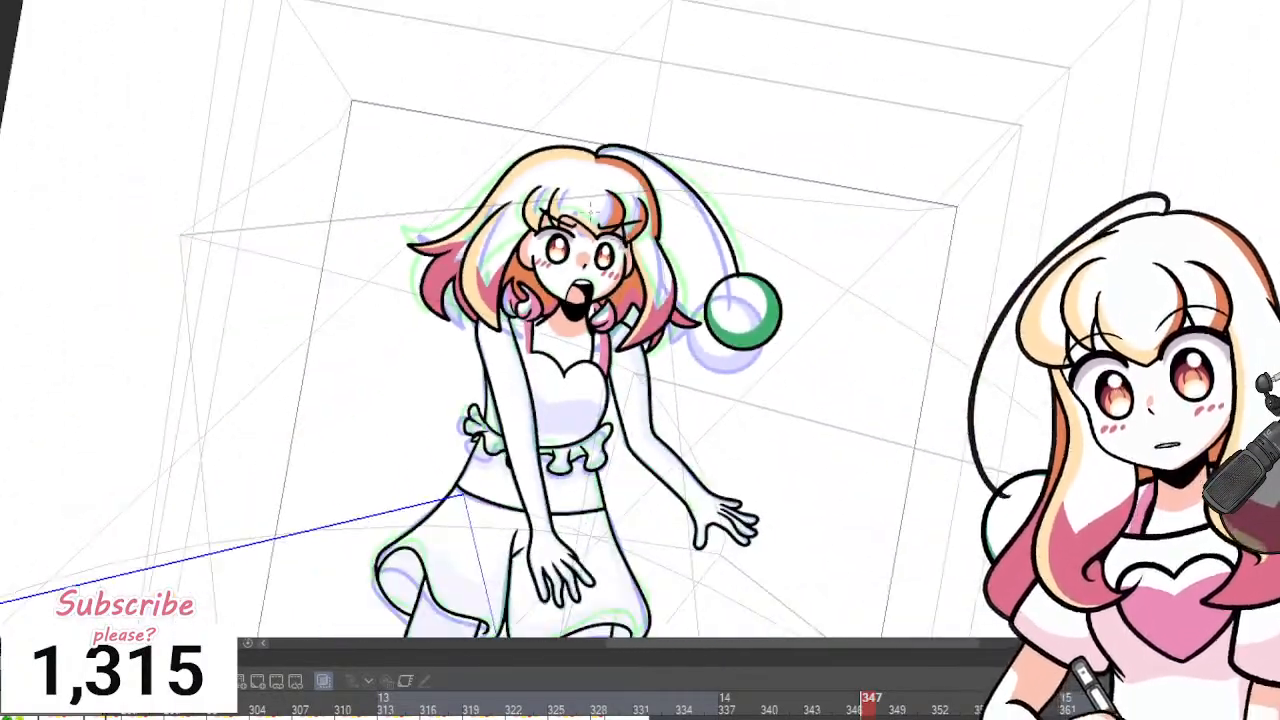
scroll(738, 334, "up", 1)
scroll(375, 130, "up", 5)
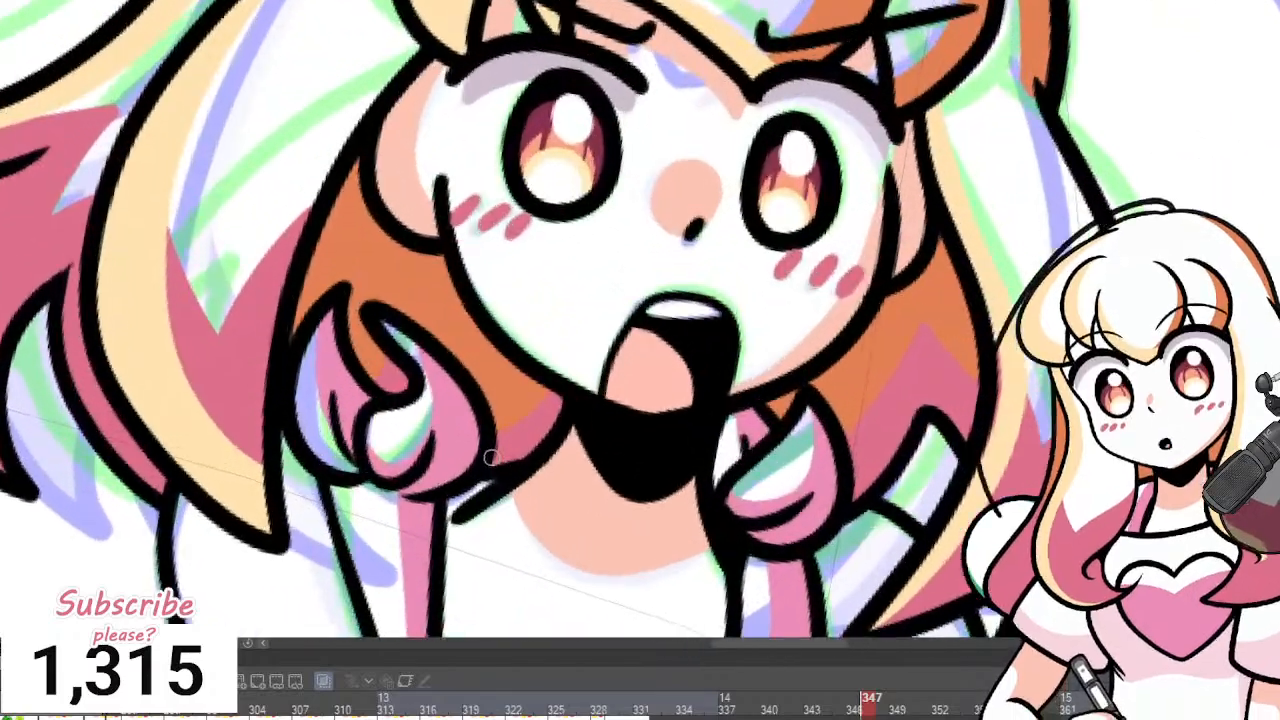
scroll(369, 39, "down", 5)
Paint pink shading over the lower half of the heart-shaped bodice, leaving a white strip along its bottom edge.
scroll(387, 423, "up", 6)
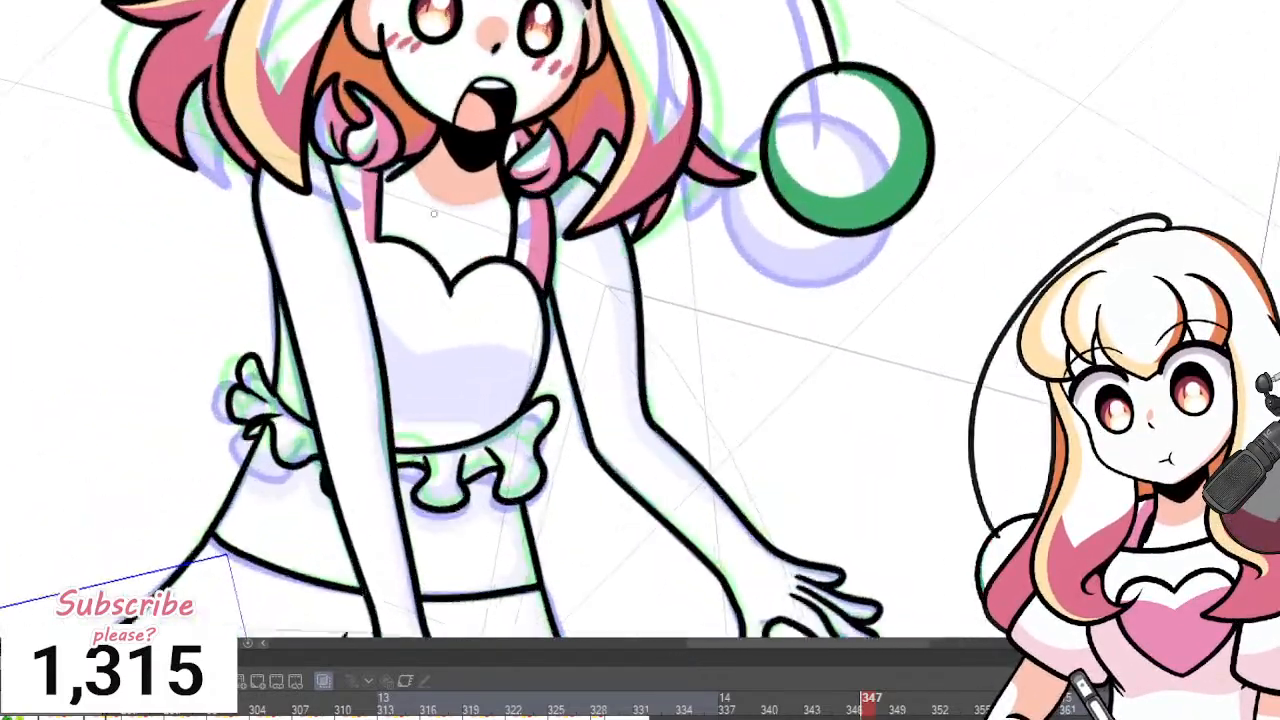
left_click_drag(288, 228, 386, 317)
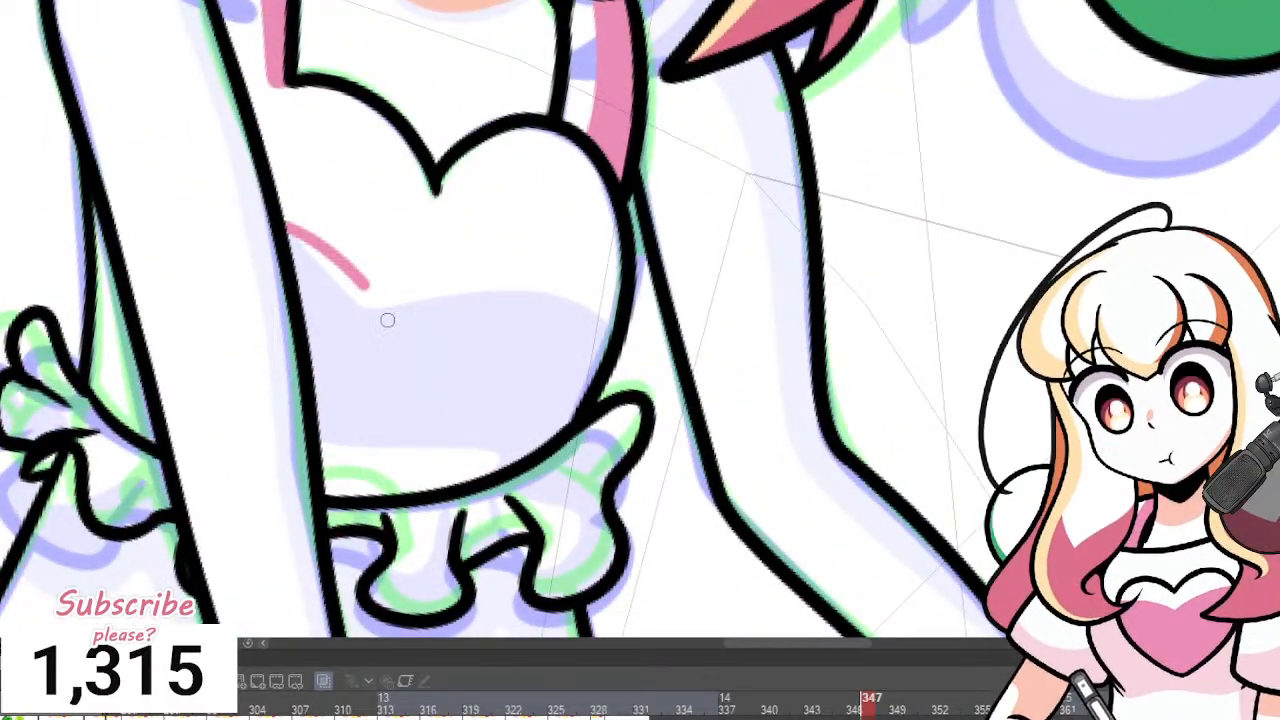
key("ctrl+z")
mouse_move(288, 228)
left_mouse_down()
mouse_move(383, 323)
mouse_move(470, 280)
mouse_move(581, 296)
mouse_move(610, 318)
left_mouse_up()
mouse_move(329, 447)
left_mouse_down()
mouse_move(517, 442)
mouse_move(484, 478)
mouse_move(385, 494)
left_mouse_up()
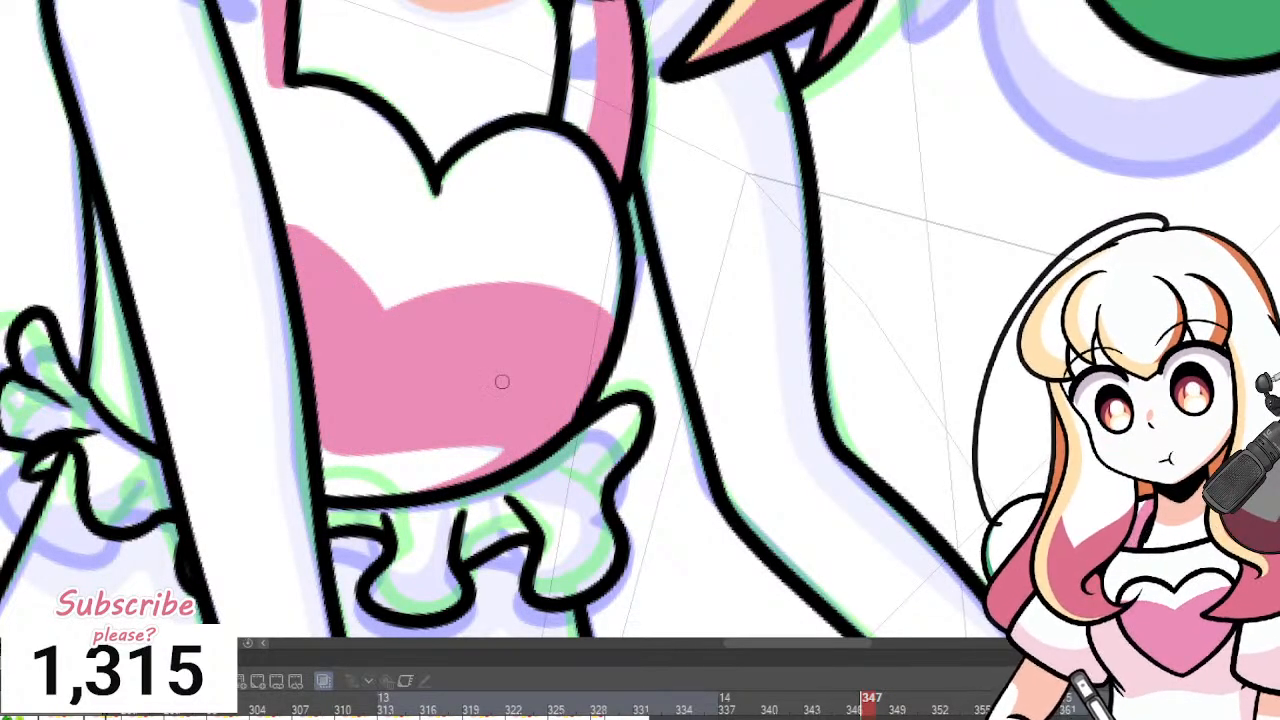
Outline and fill pink shading on the outermost waist ruffle beside the bodice, leaving a white patch in its middle.
key("Left")
key("Right")
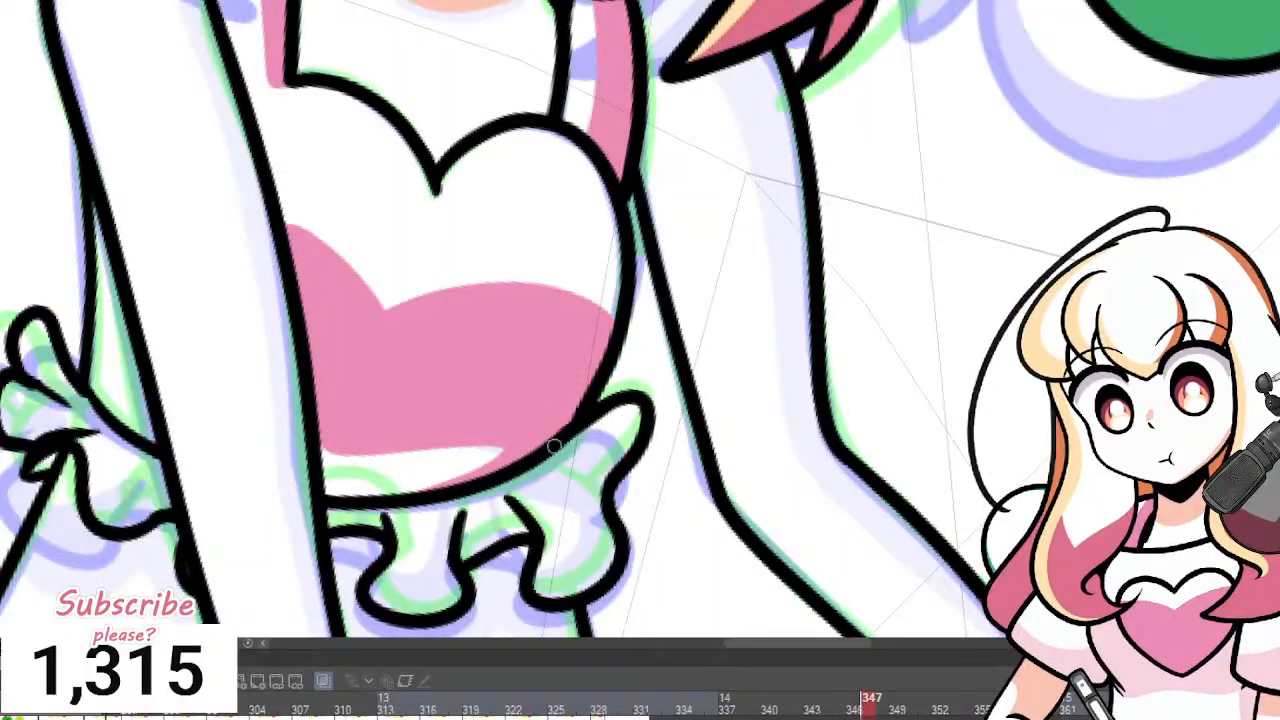
mouse_move(537, 463)
left_mouse_down()
mouse_move(589, 464)
mouse_move(600, 521)
mouse_move(542, 562)
left_mouse_up()
left_click(588, 572)
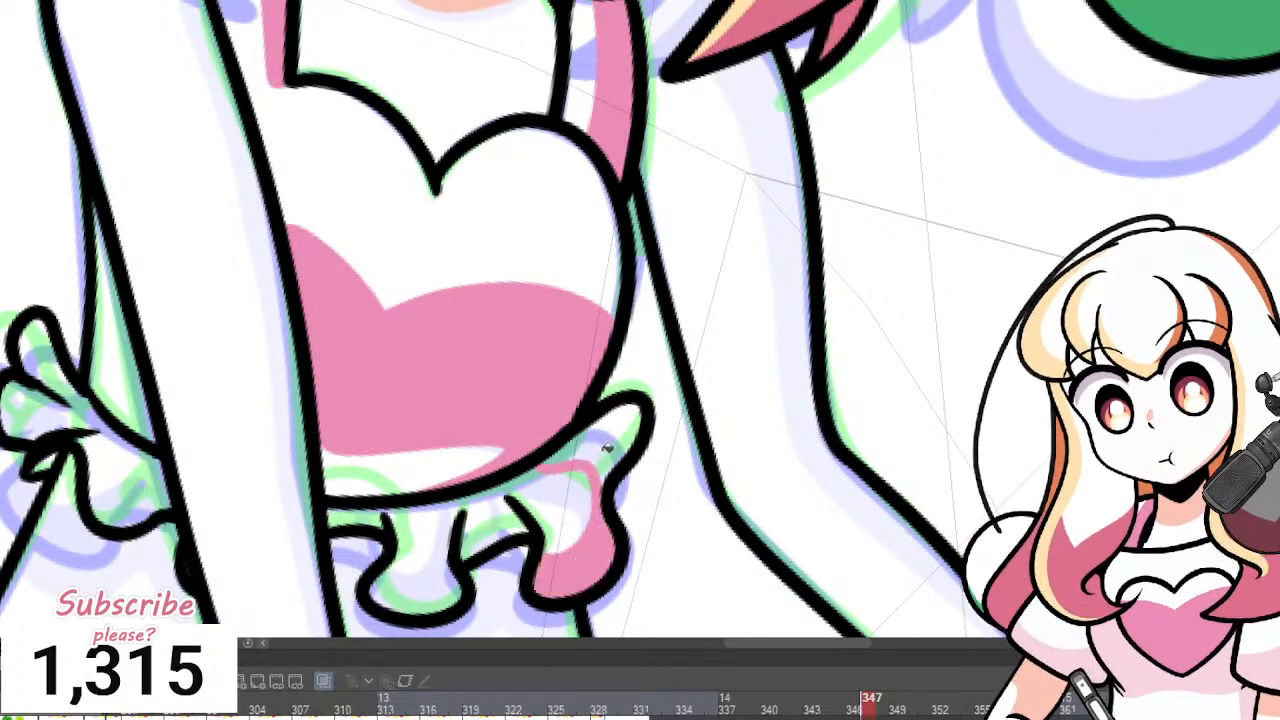
left_click(608, 449)
Paint pink shading on the central waist ruffles below the bodice, checking the shapes against frame 346.
key("Left")
key("Left")
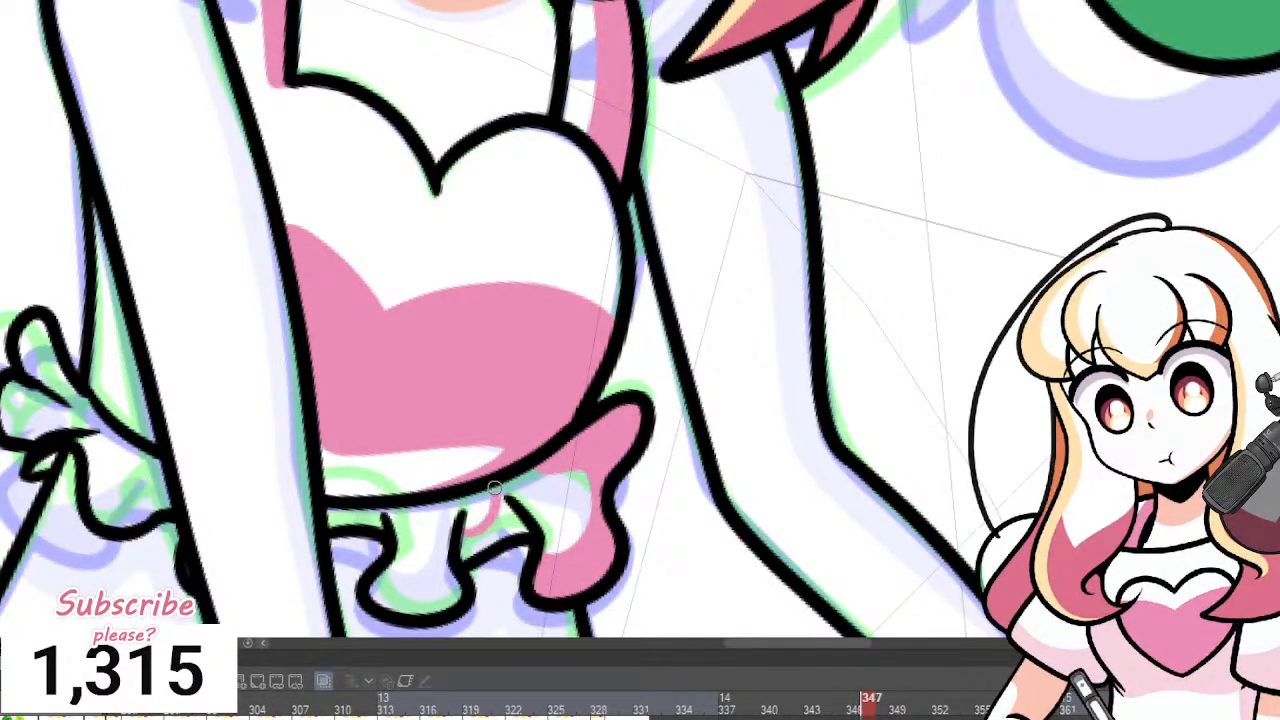
key("Right")
key("Right")
mouse_move(393, 537)
left_mouse_down()
mouse_move(455, 525)
mouse_move(463, 496)
left_mouse_up()
key("g")
left_click(420, 582)
key("Left")
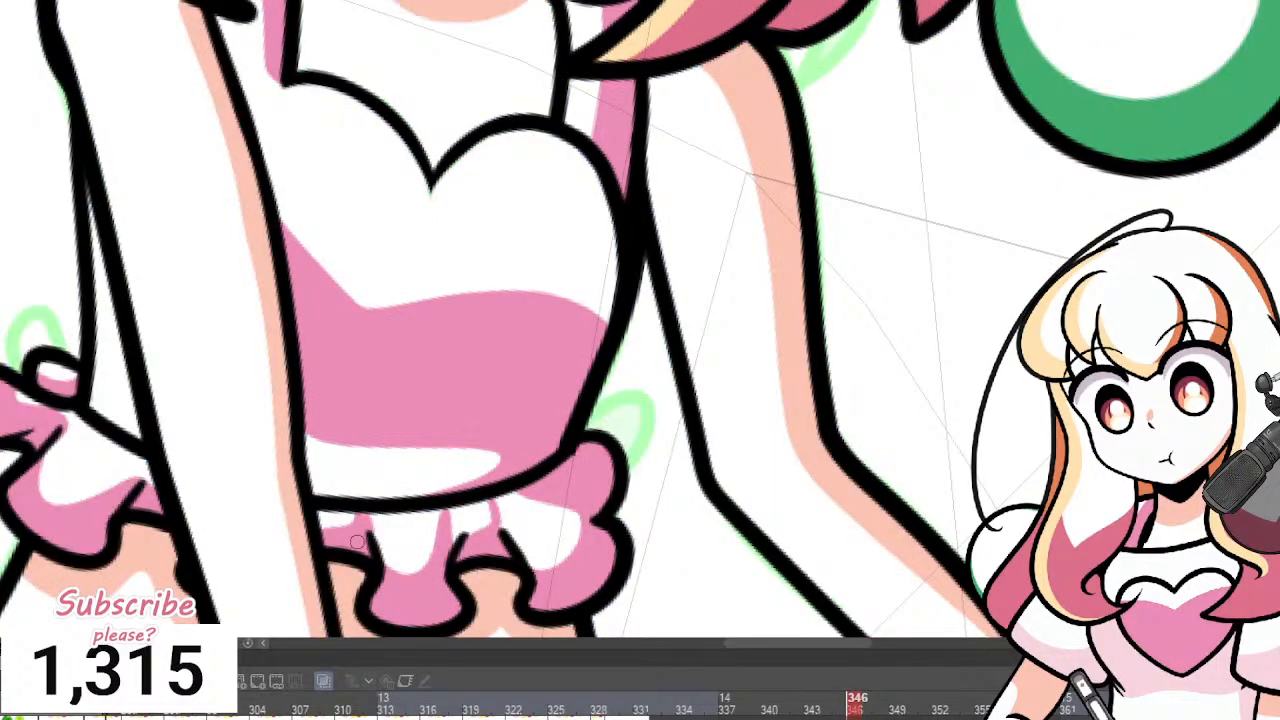
key("Right")
left_click_drag(328, 521, 383, 516)
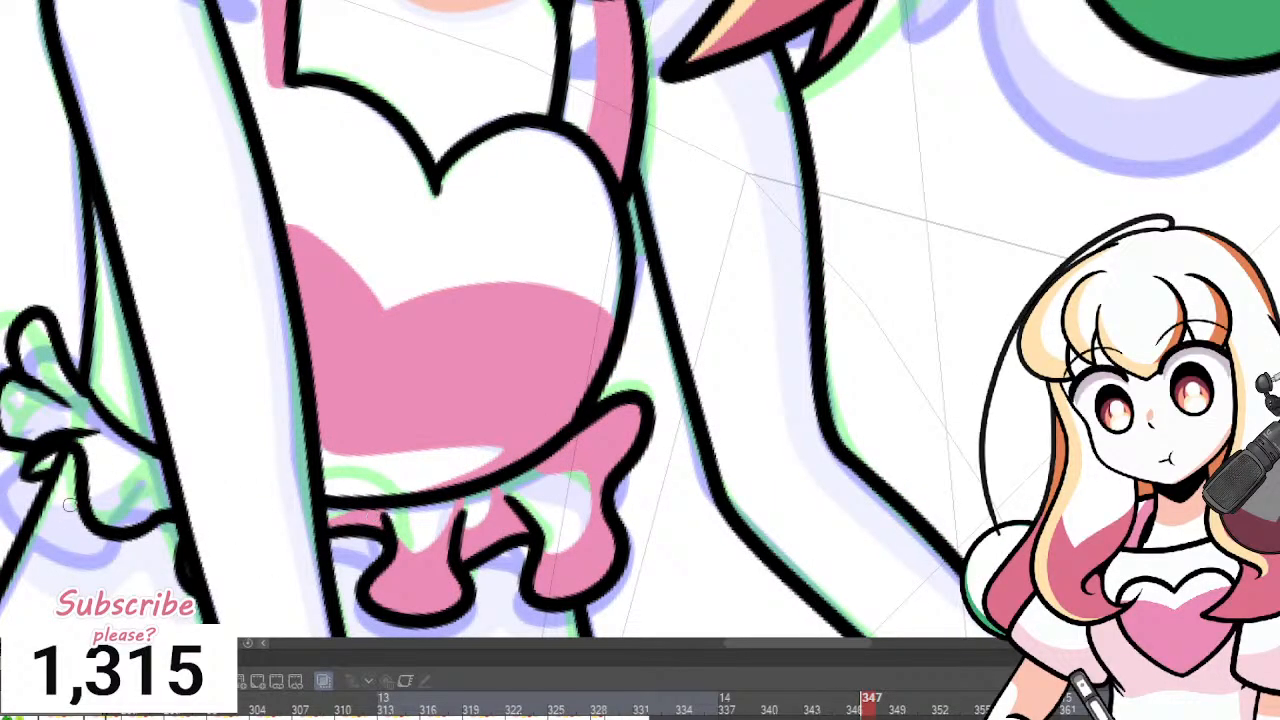
Paint pink shading on the waist ruffles and bow on the other side of the arm, following frame 346.
key("Left")
key("Right")
mouse_move(88, 434)
left_mouse_down()
mouse_move(111, 484)
mouse_move(165, 477)
left_mouse_up()
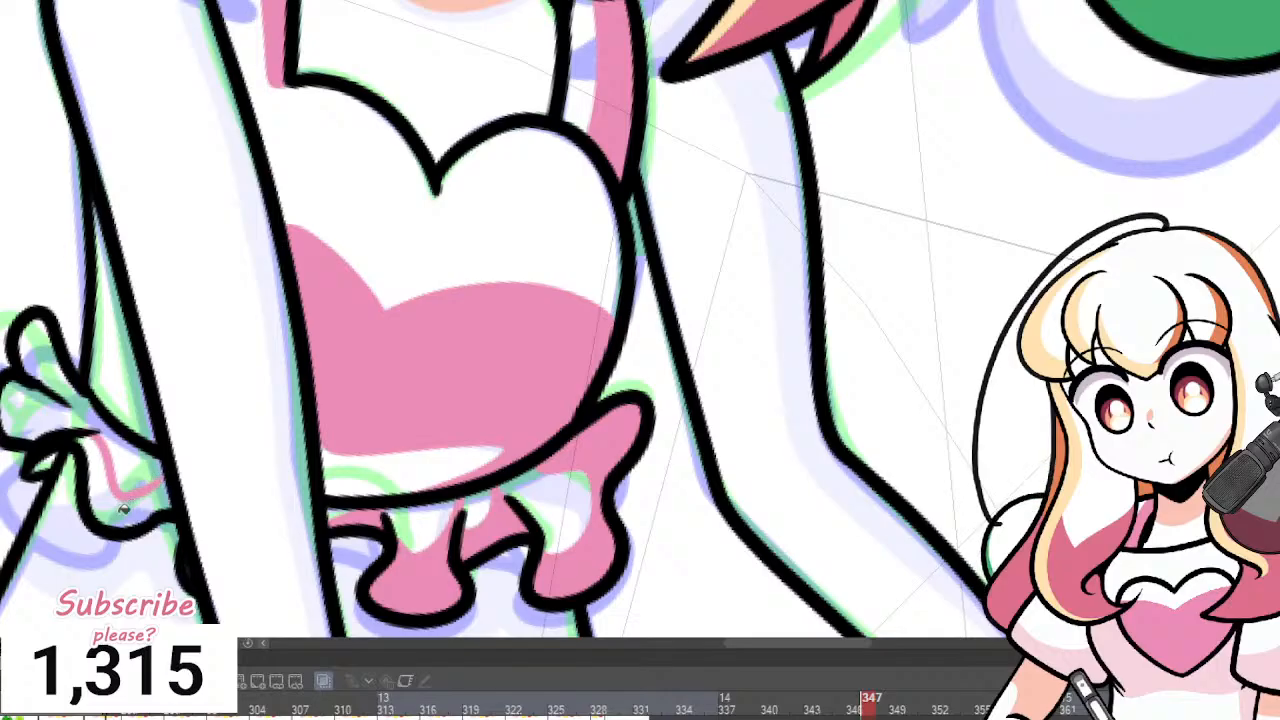
key("Left")
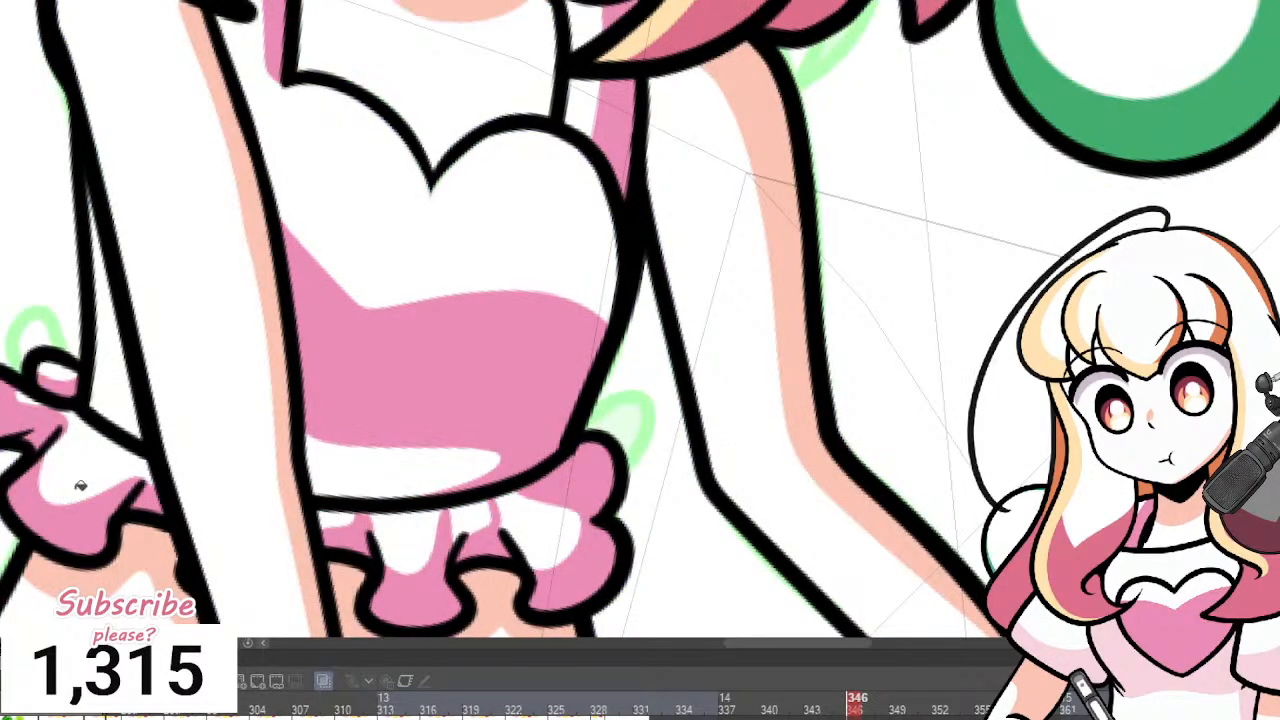
key("Right")
left_click(62, 400)
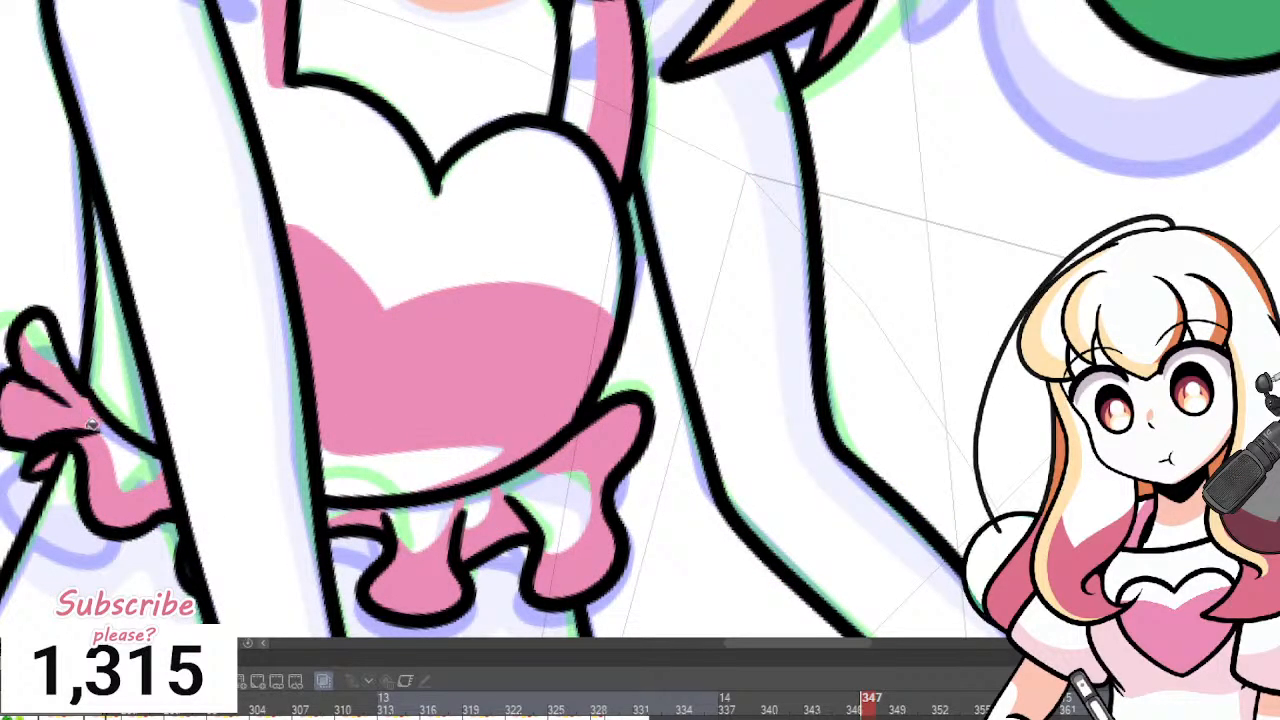
Fill the narrow piece of bodice behind the arm with pink shading, leaving white near the ruffle, matching frame 346.
key("Left")
key("Right")
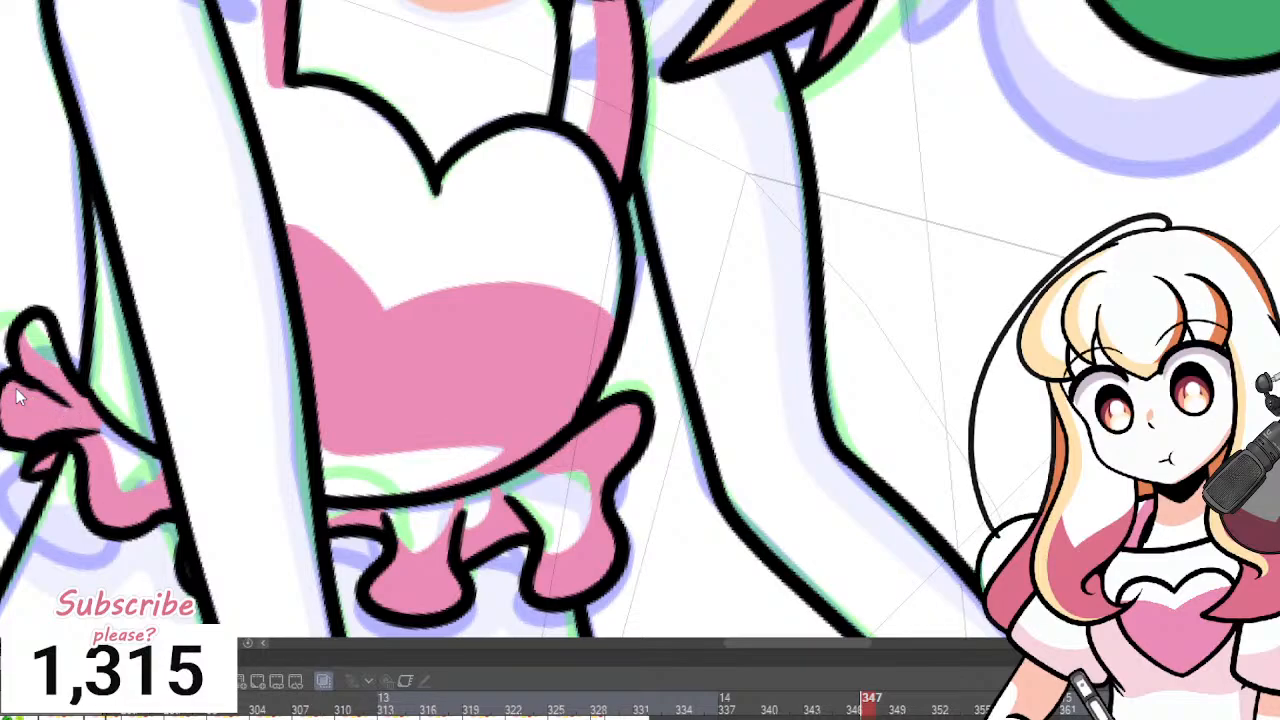
key("Left")
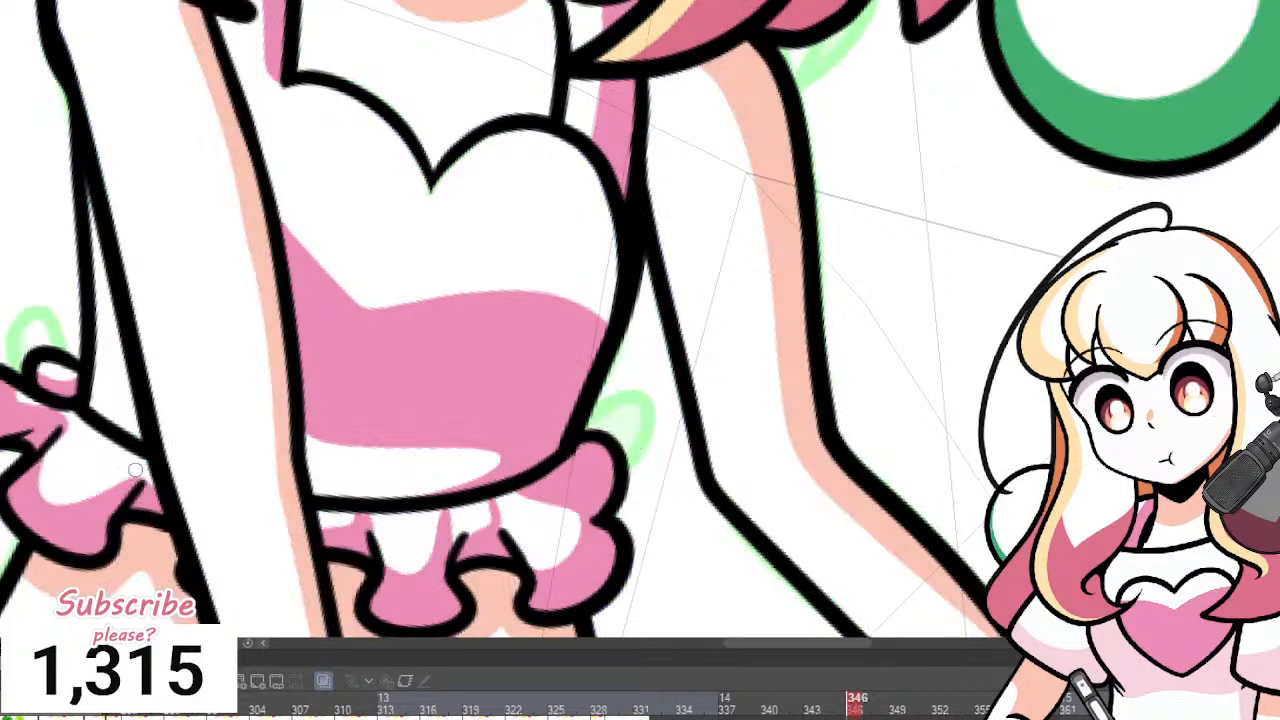
key("Right")
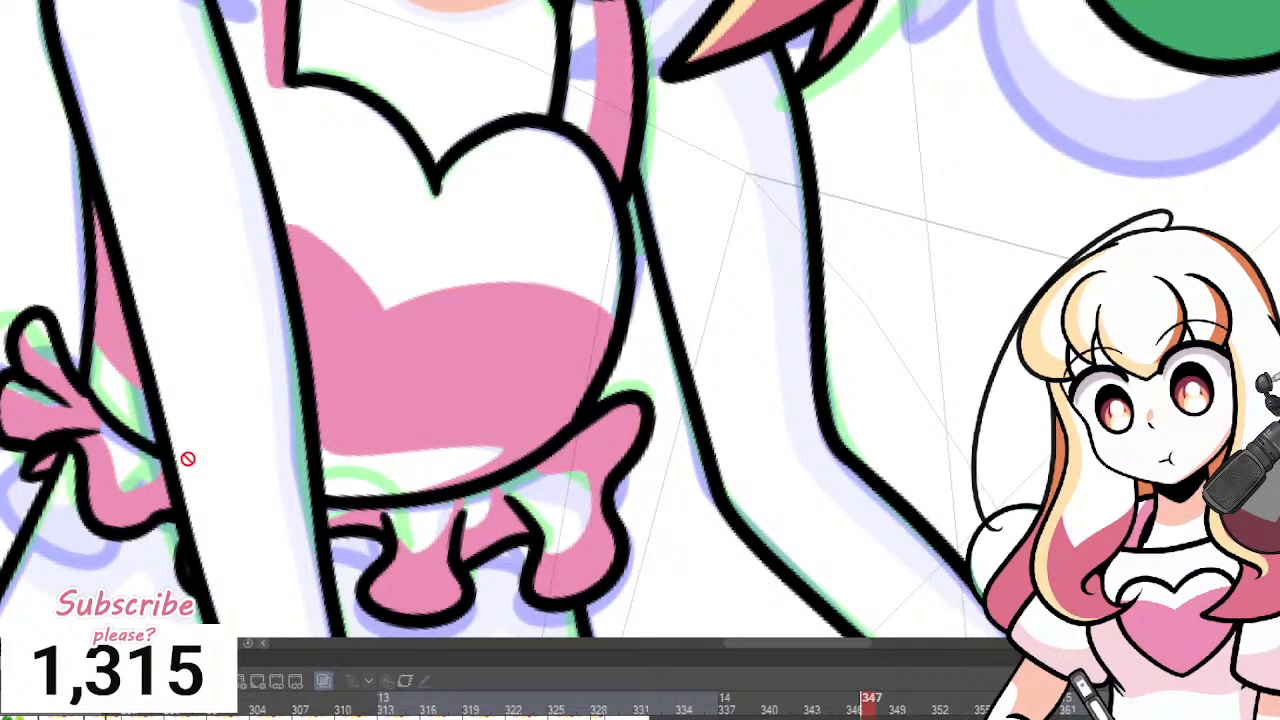
On frame 346, paint pink shading on the narrow piece of bodice behind the arm, leaving white near the ruffle.
key("Left")
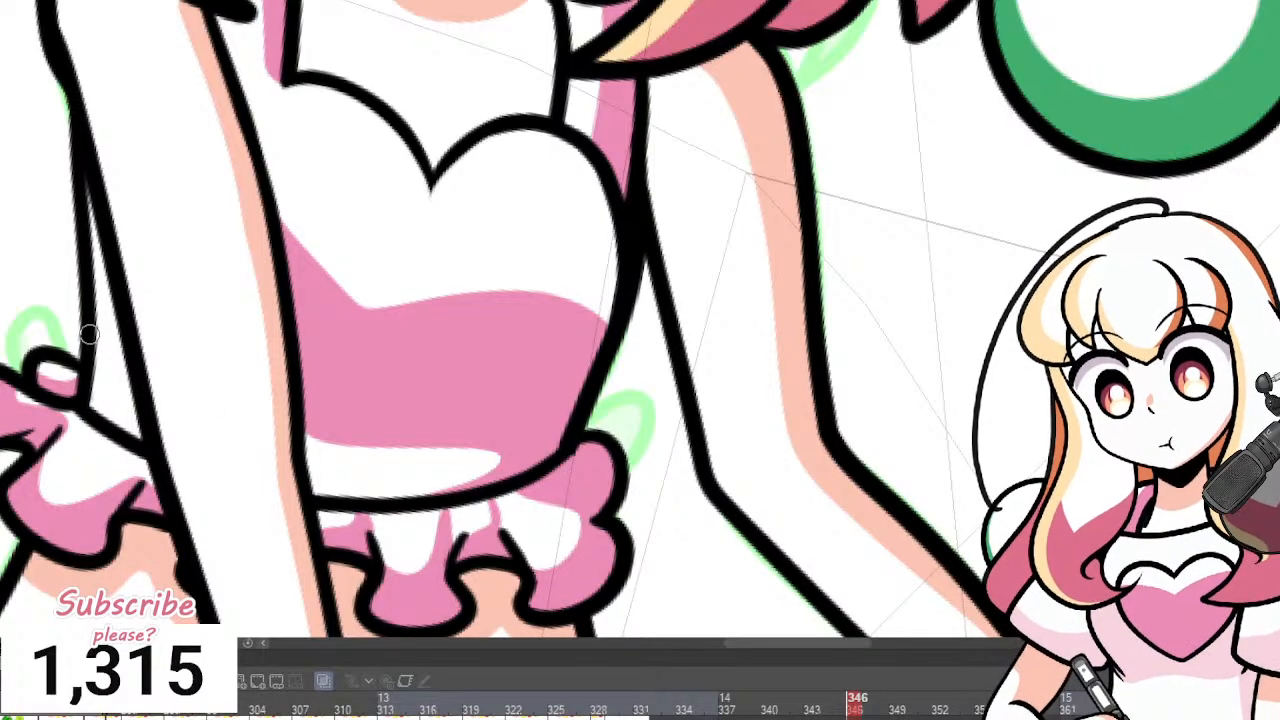
left_click_drag(108, 344, 89, 173)
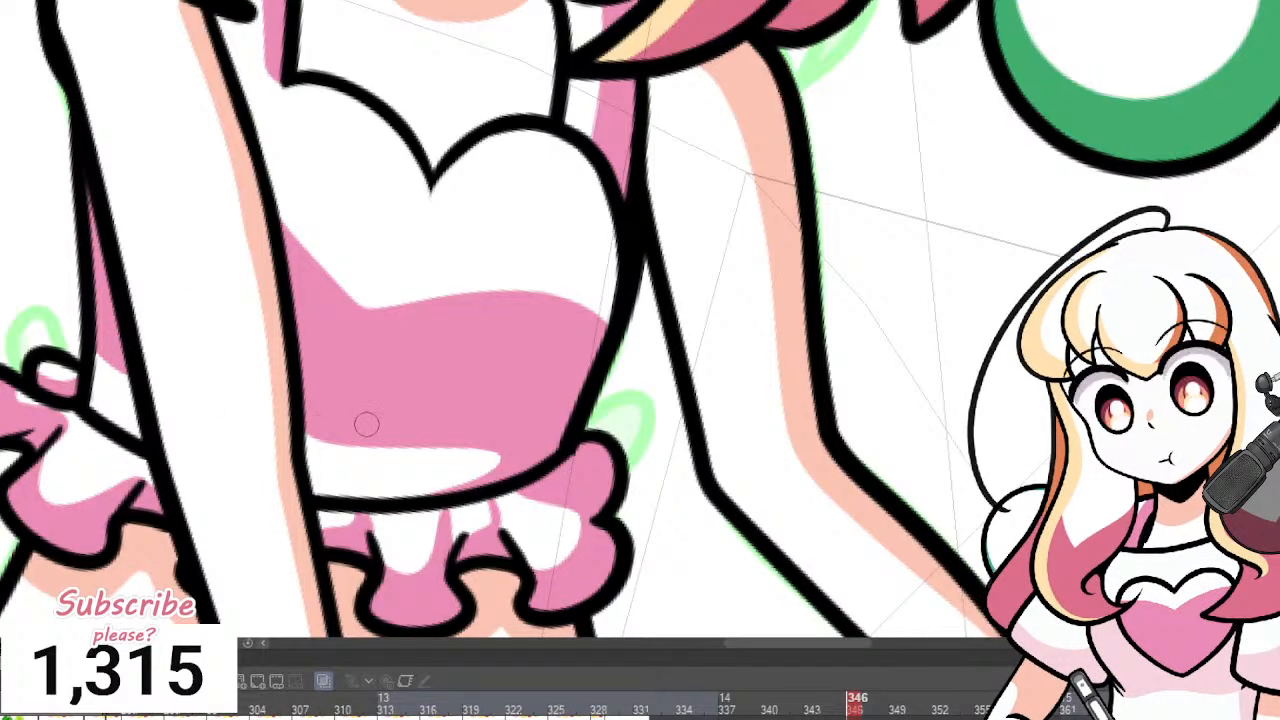
key("Right")
Paint peach skin shading along the outer edge of the outstretched arm on frame 347, from shoulder to first finger, matching frame 346.
scroll(378, 330, "down", 5)
key("Left")
scroll(381, 187, "up", 5)
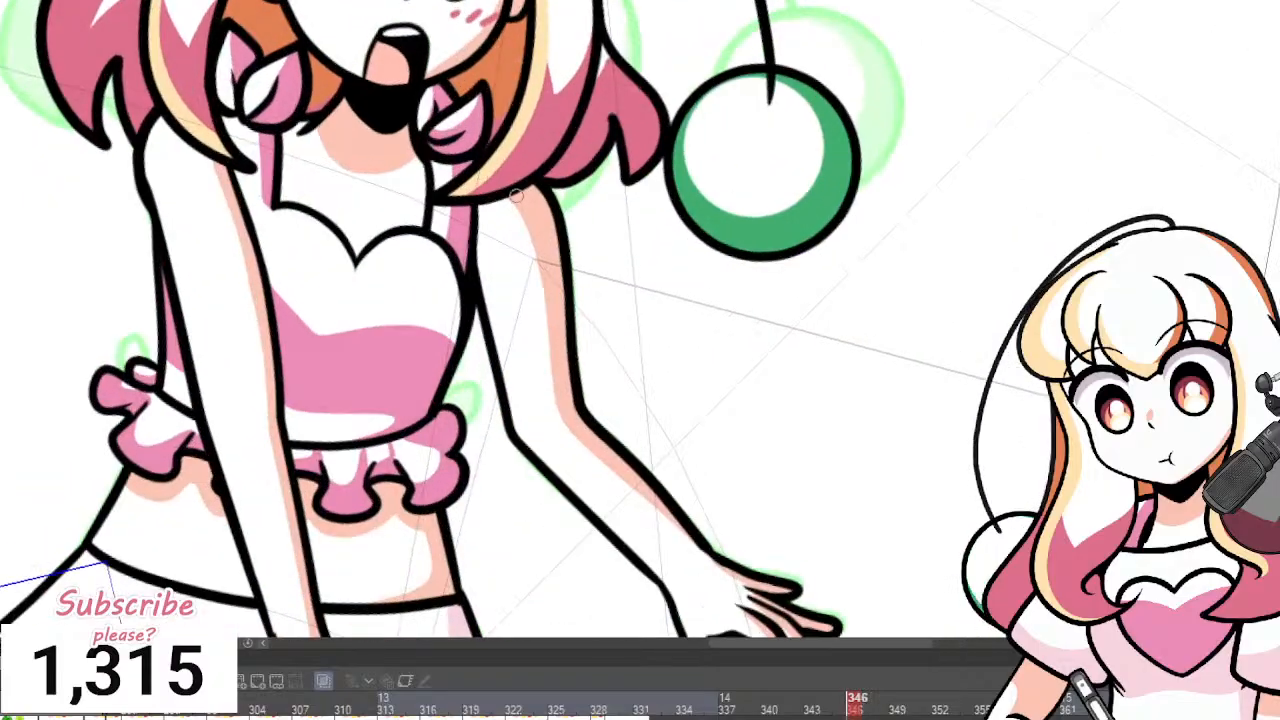
key("Right")
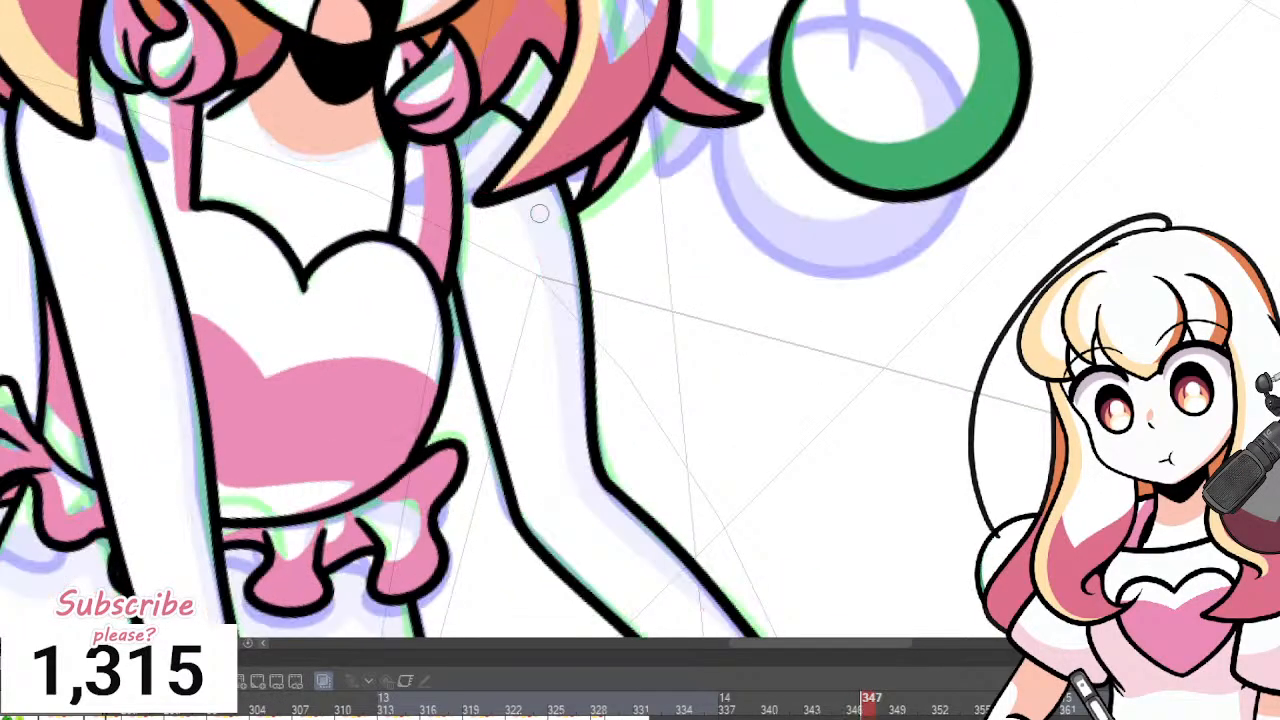
key("Left")
key("Right")
scroll(538, 215, "down", 2)
scroll(538, 215, "down", 2)
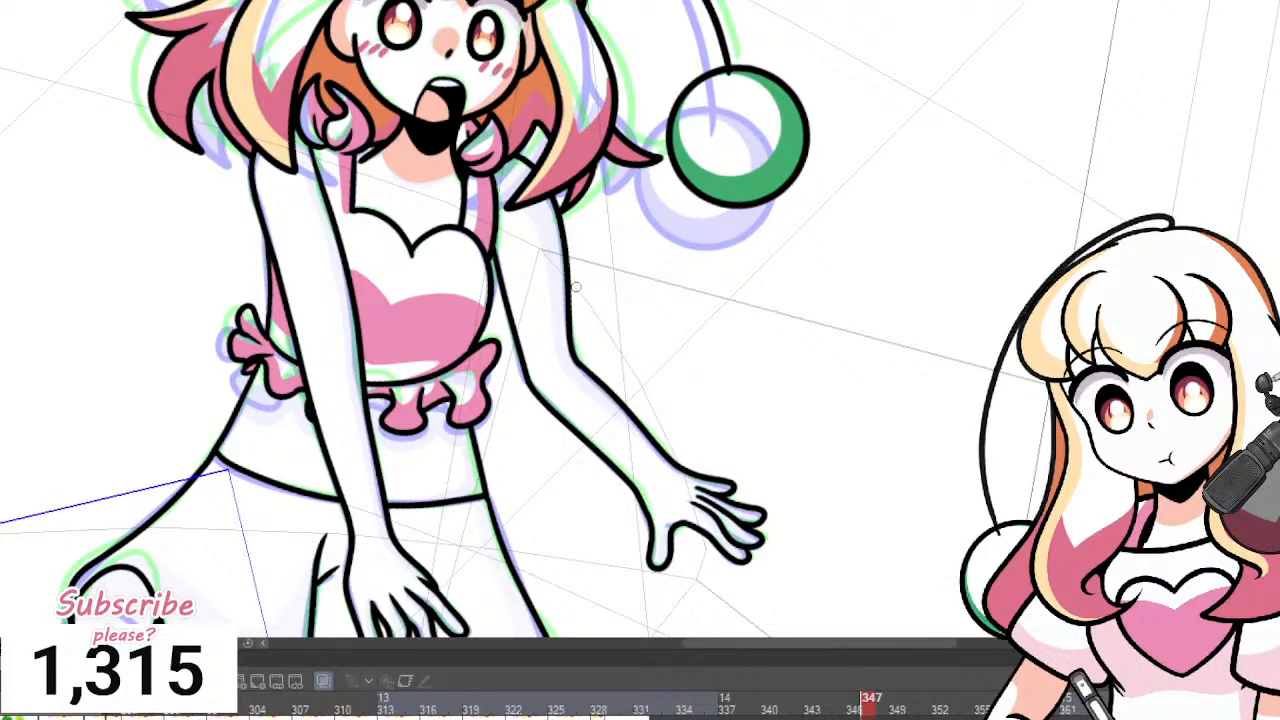
scroll(576, 287, "down", 2)
scroll(675, 295, "up", 4)
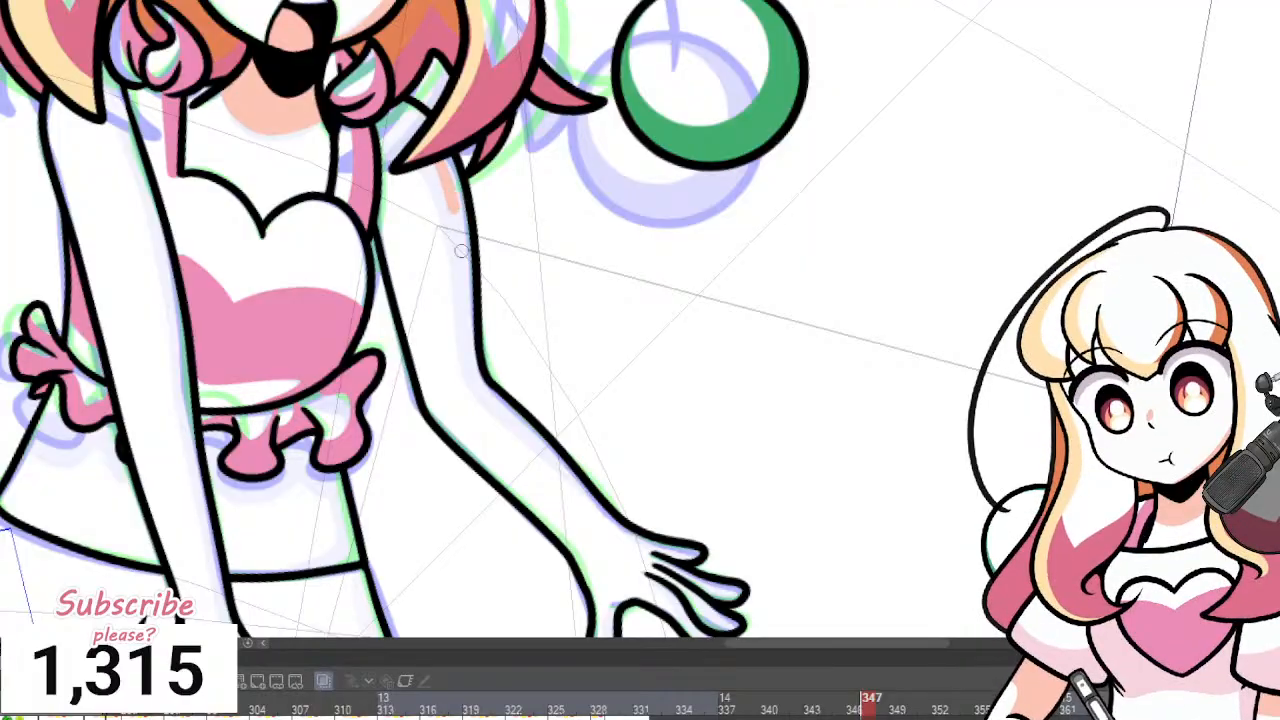
mouse_move(438, 165)
left_mouse_down()
mouse_move(470, 364)
mouse_move(615, 525)
left_mouse_up()
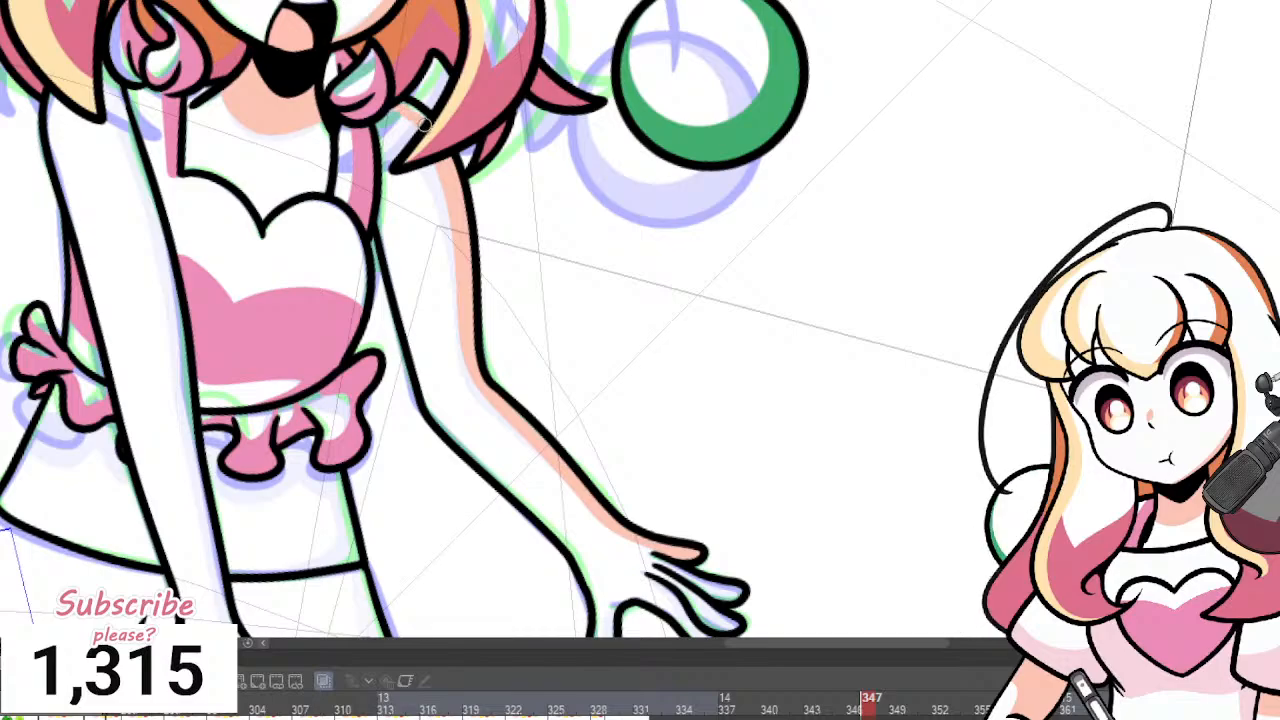
Paint a peach shading strip down the lowered arm's bodice-side edge, from the hair to the wrist.
scroll(482, 208, "down", 4)
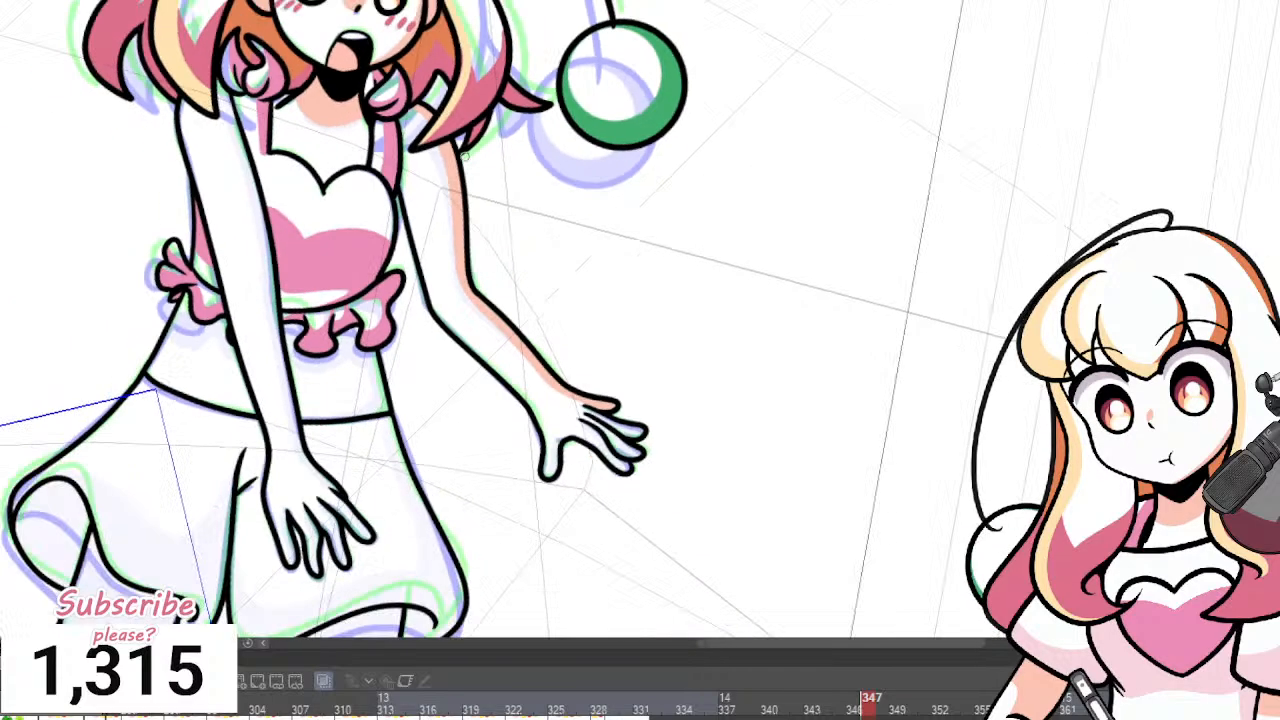
scroll(275, 384, "up", 3)
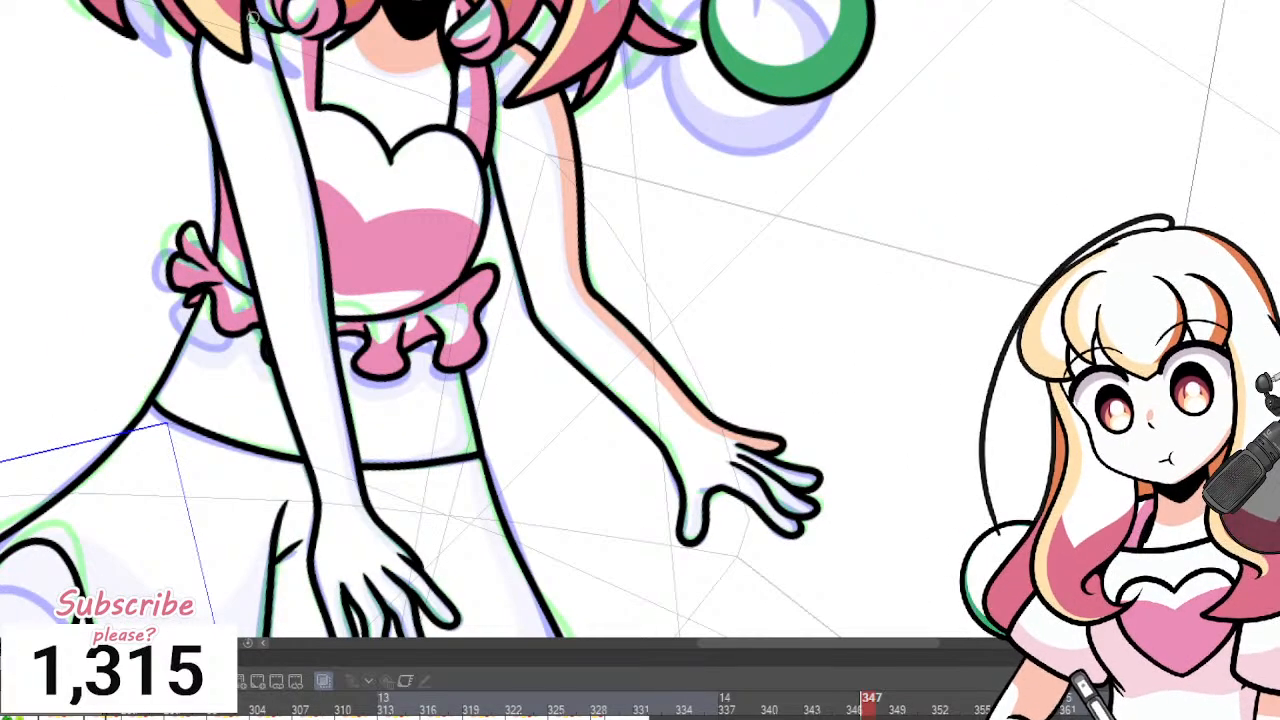
mouse_move(252, 30)
left_mouse_down()
mouse_move(300, 170)
mouse_move(366, 520)
left_mouse_up()
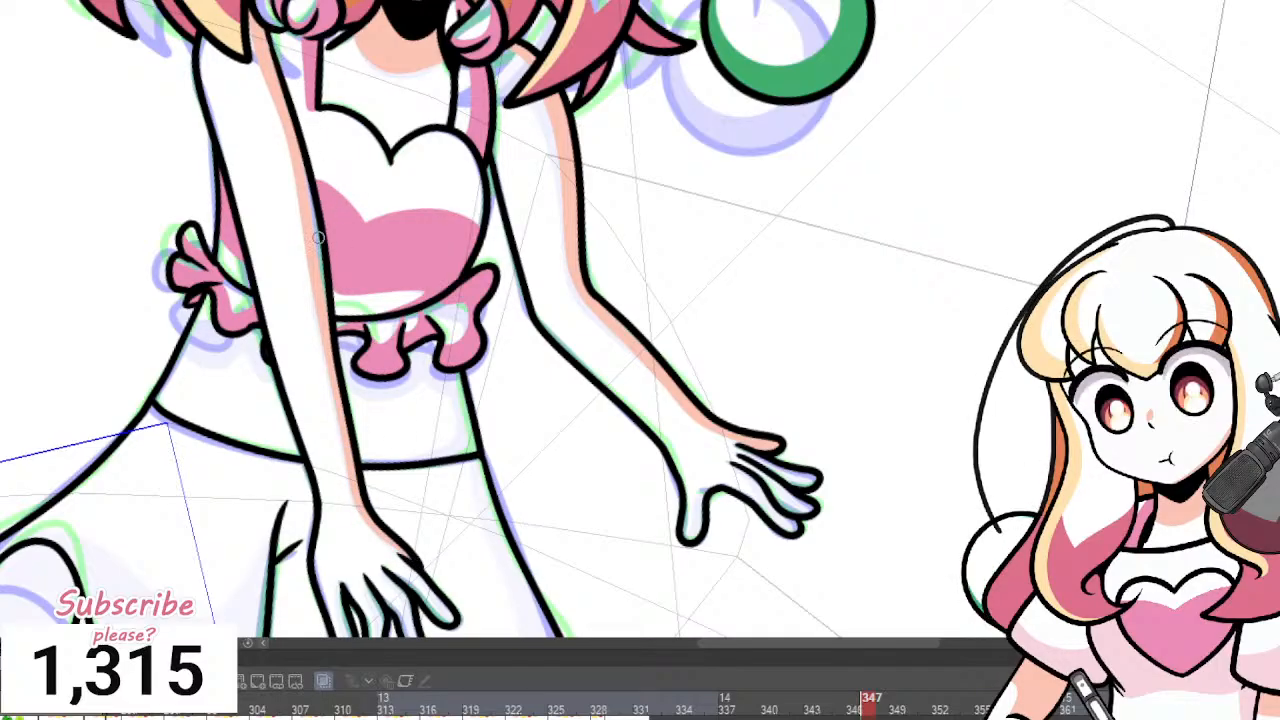
Paint peach skin shading on the four fingers of the lowered hand in front of the shorts.
scroll(622, 80, "down", 5)
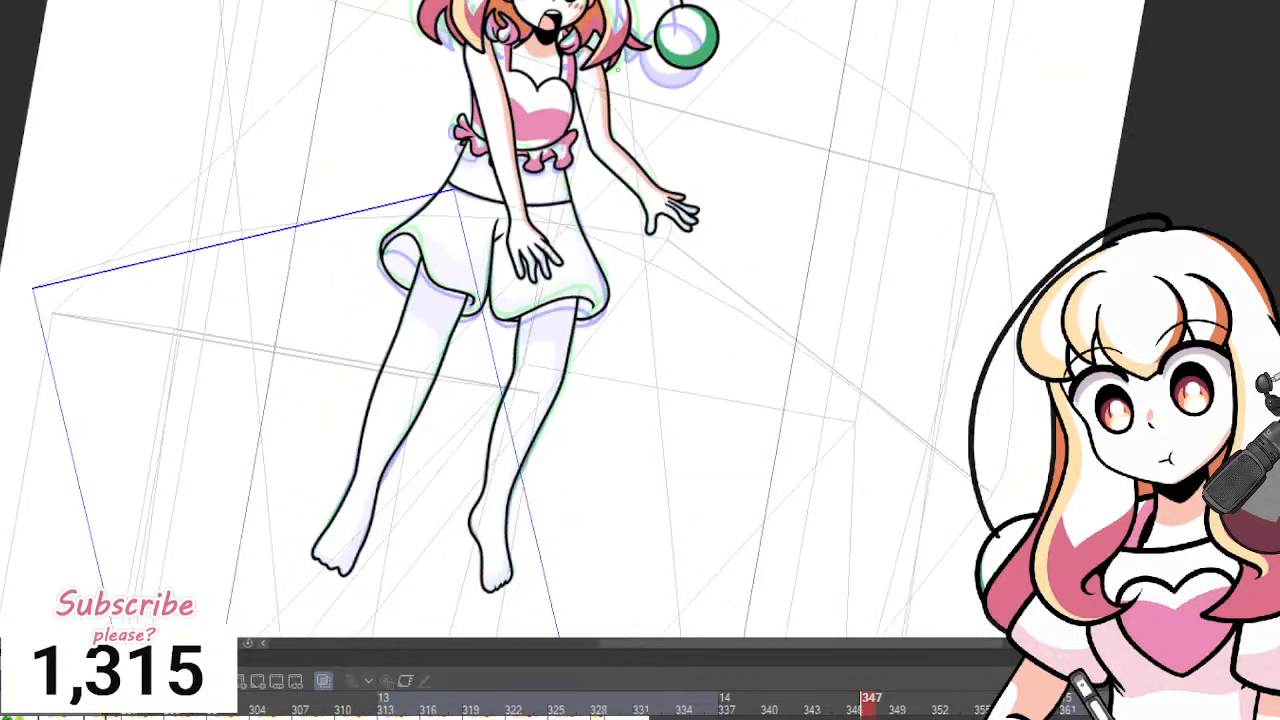
scroll(565, 172, "up", 5)
scroll(495, 147, "down", 1)
scroll(506, 238, "up", 2)
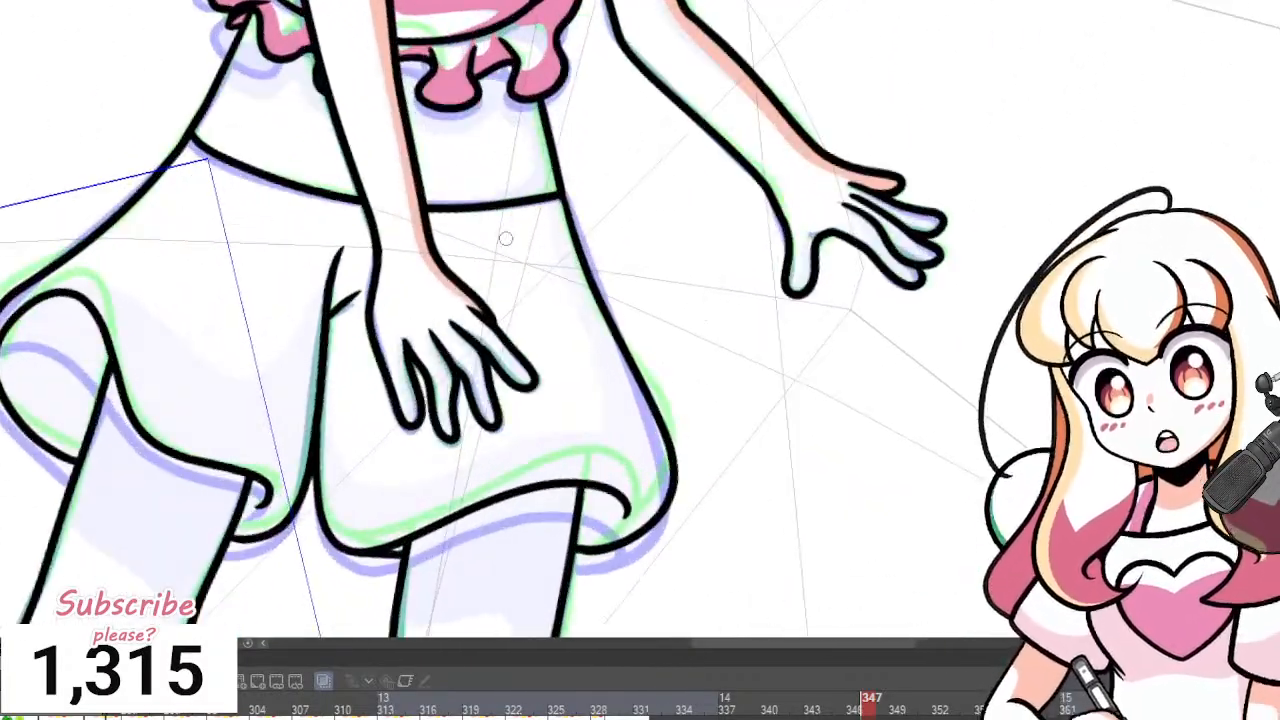
scroll(502, 214, "up", 5)
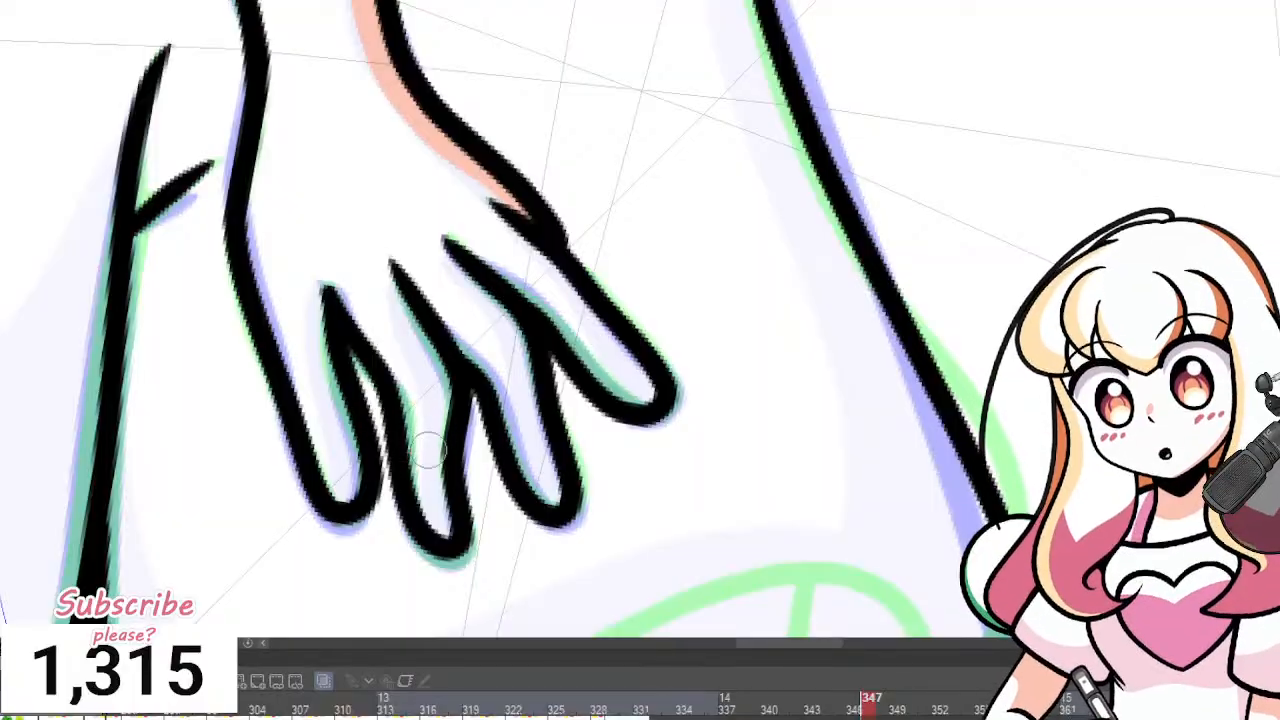
mouse_move(330, 500)
left_mouse_down()
mouse_move(340, 404)
mouse_move(322, 330)
left_mouse_up()
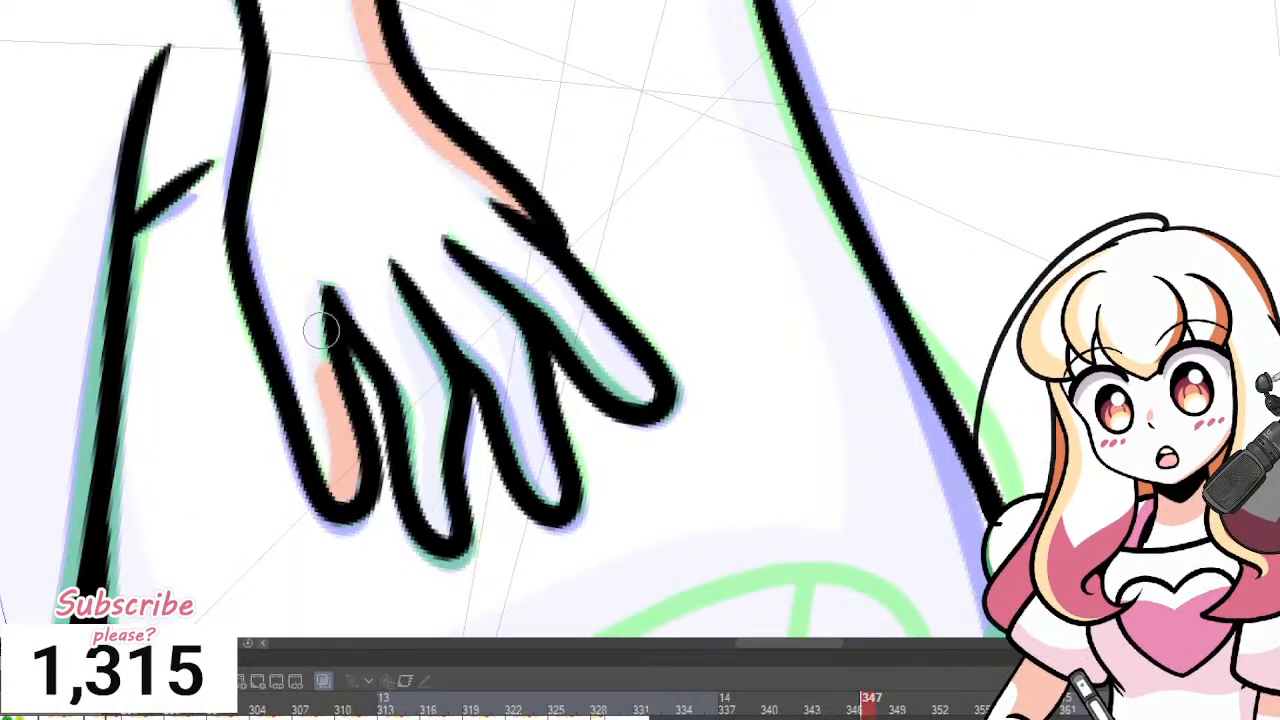
mouse_move(450, 535)
left_mouse_down()
mouse_move(443, 365)
mouse_move(408, 298)
mouse_move(410, 266)
mouse_move(521, 340)
mouse_move(560, 510)
left_mouse_up()
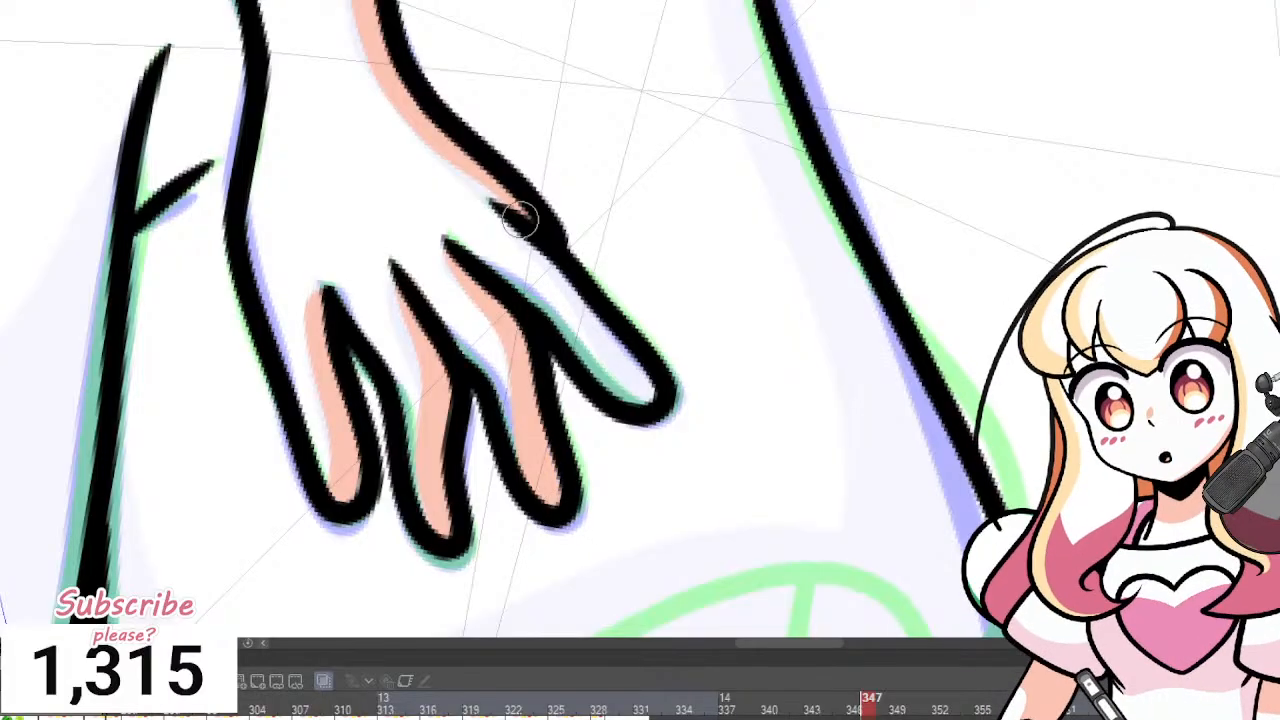
left_click_drag(585, 312, 638, 412)
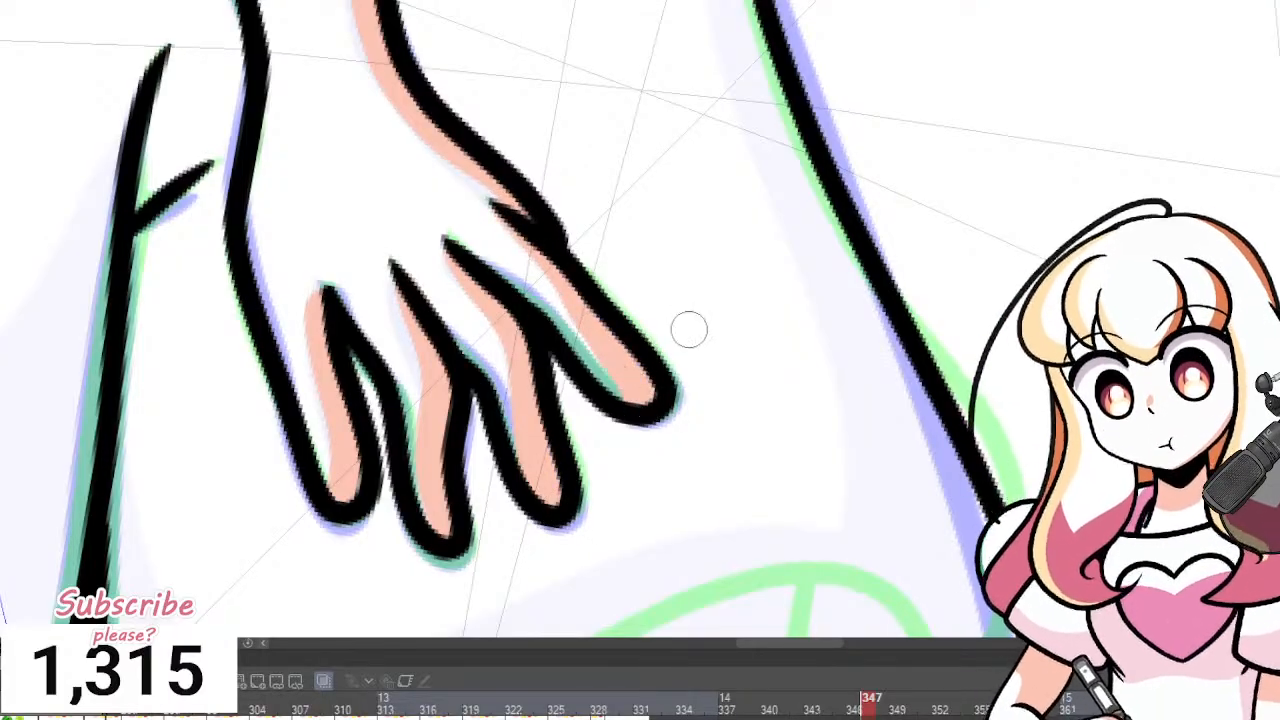
Paint peach skin shading on the thumb and the remaining fingers of the outstretched hand.
scroll(689, 329, "down", 5)
scroll(788, 374, "up", 5)
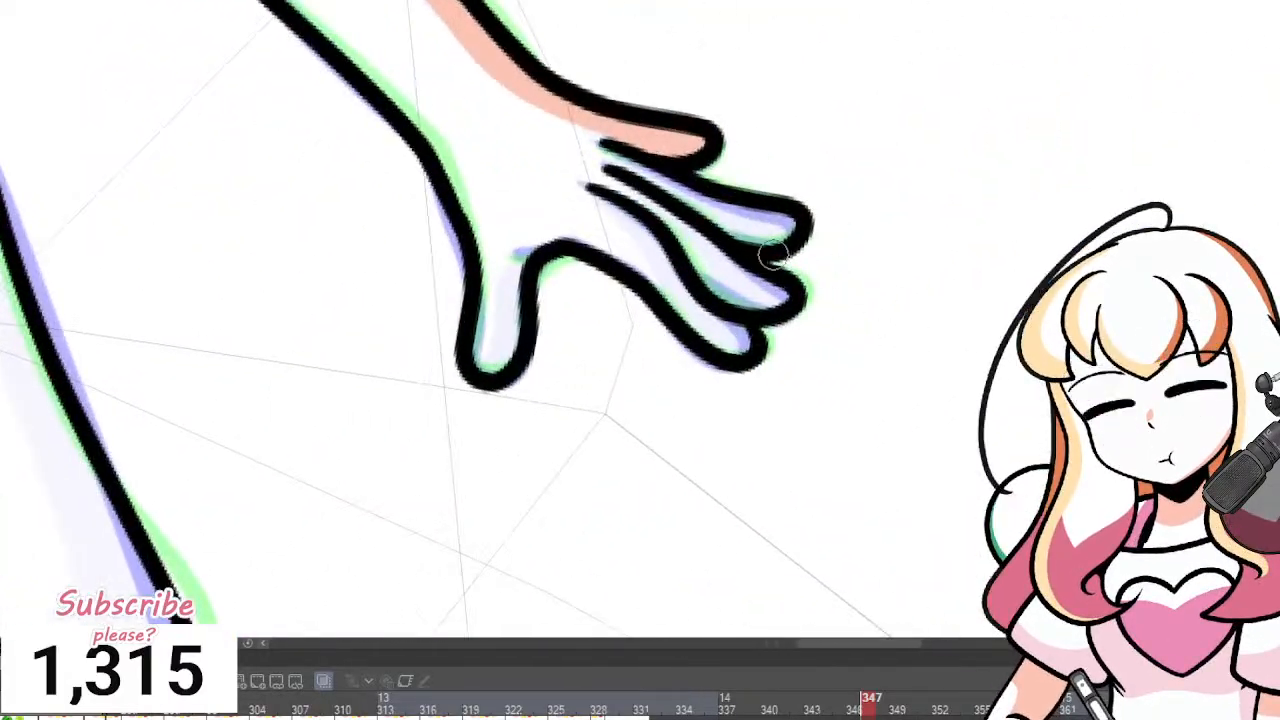
scroll(773, 254, "up", 1)
mouse_move(433, 378)
left_mouse_down()
mouse_move(443, 272)
mouse_move(504, 238)
left_mouse_up()
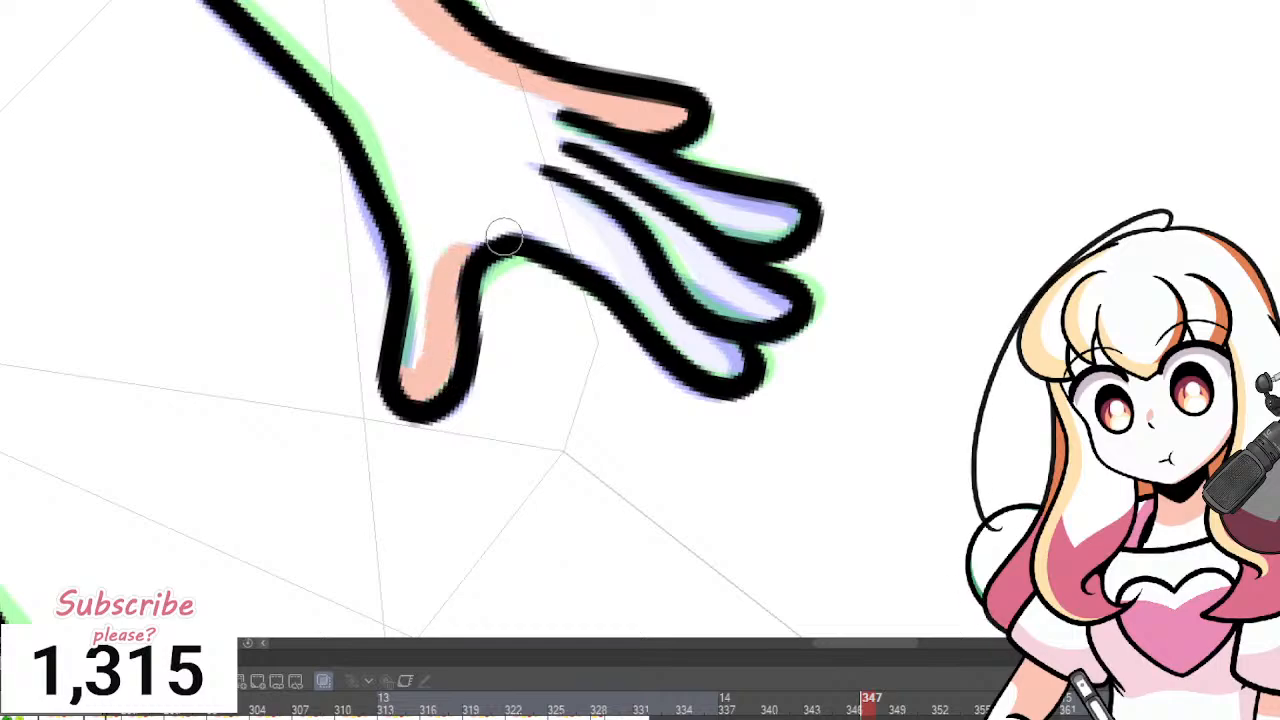
mouse_move(604, 216)
left_mouse_down()
mouse_move(672, 325)
mouse_move(742, 372)
left_mouse_up()
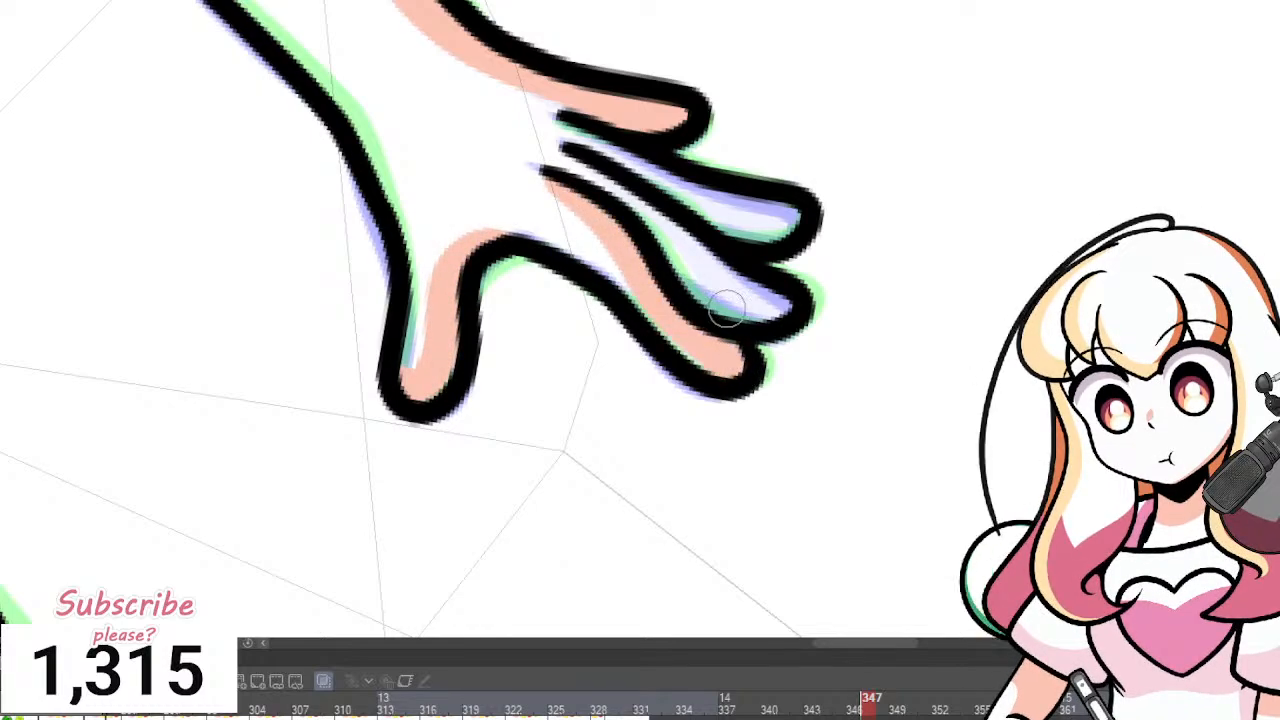
left_click_drag(588, 157, 783, 316)
key("ctrl+z")
left_click_drag(592, 162, 786, 313)
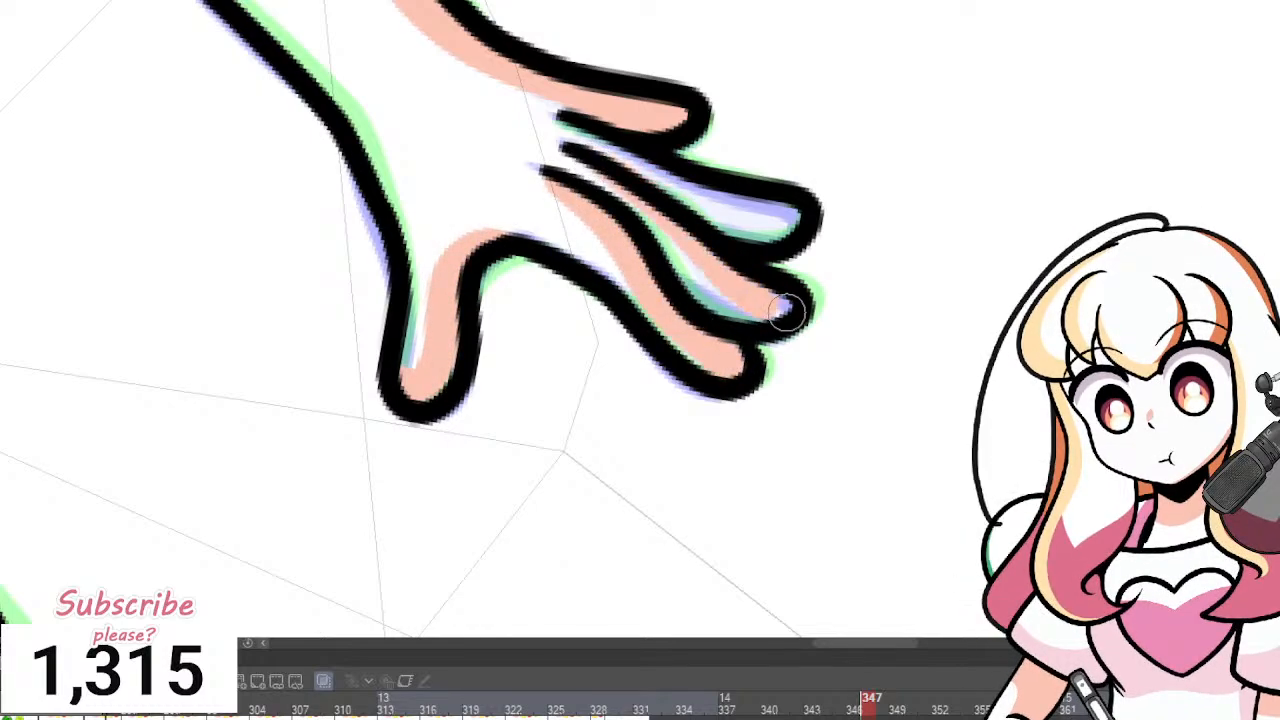
left_click_drag(600, 172, 768, 205)
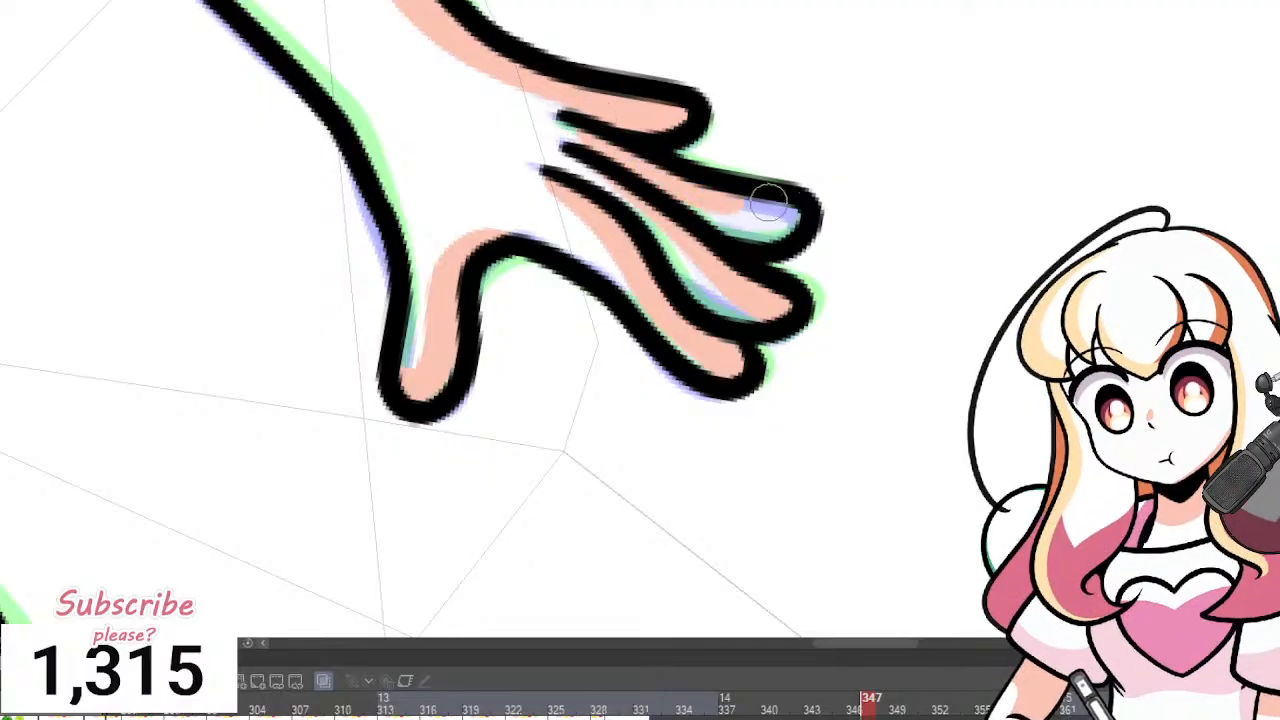
scroll(690, 323, "down", 5)
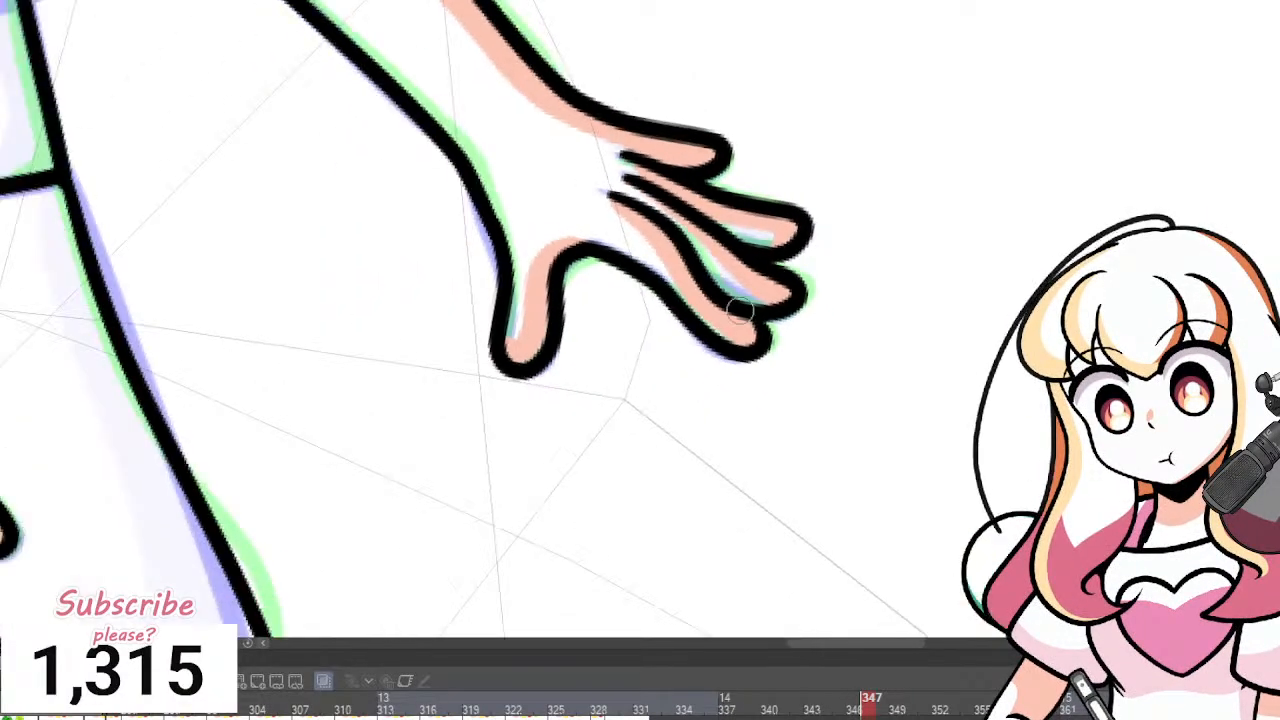
scroll(690, 323, "down", 4)
scroll(590, 400, "up", 2)
scroll(588, 395, "down", 3)
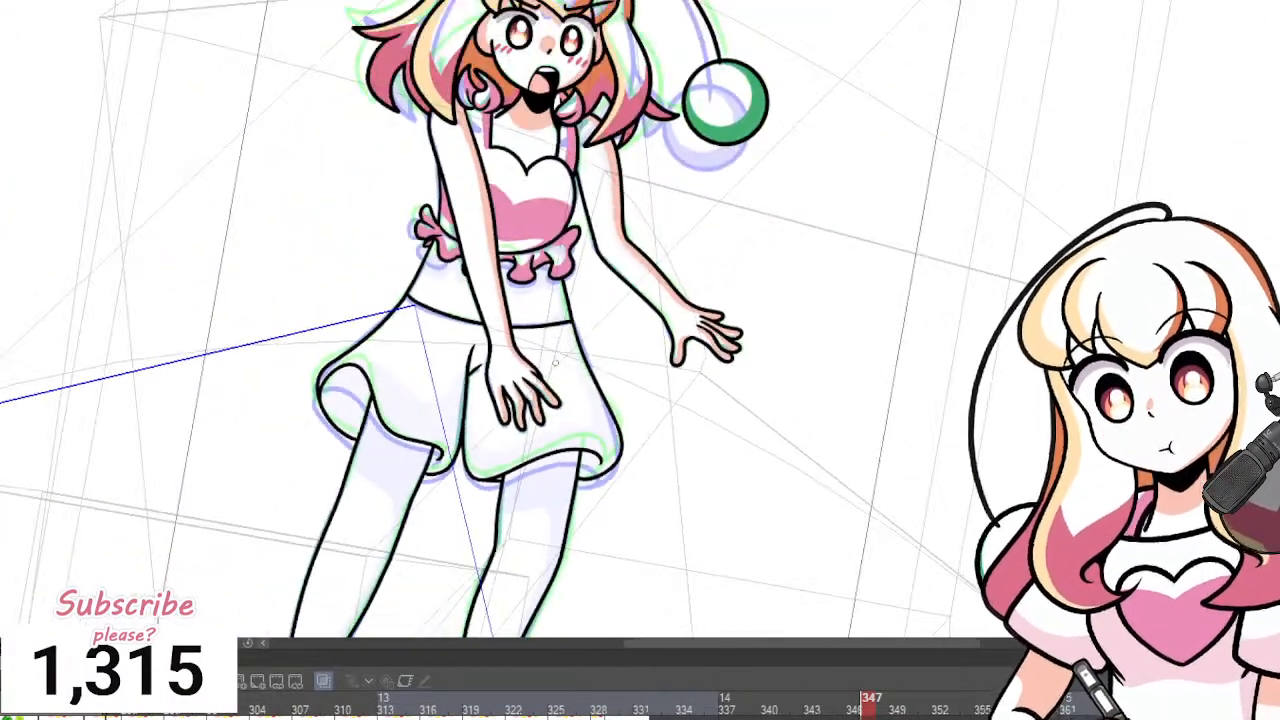
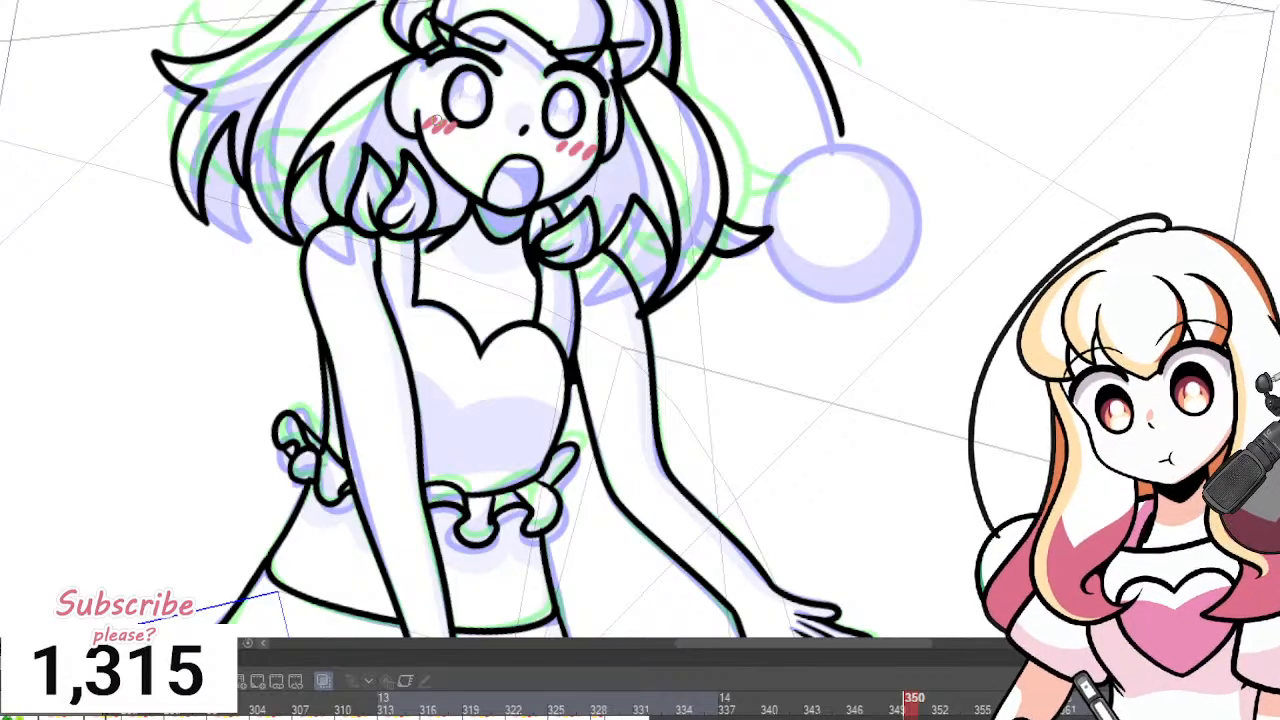
scroll(446, 184, "down", 6)
scroll(500, 60, "up", 6)
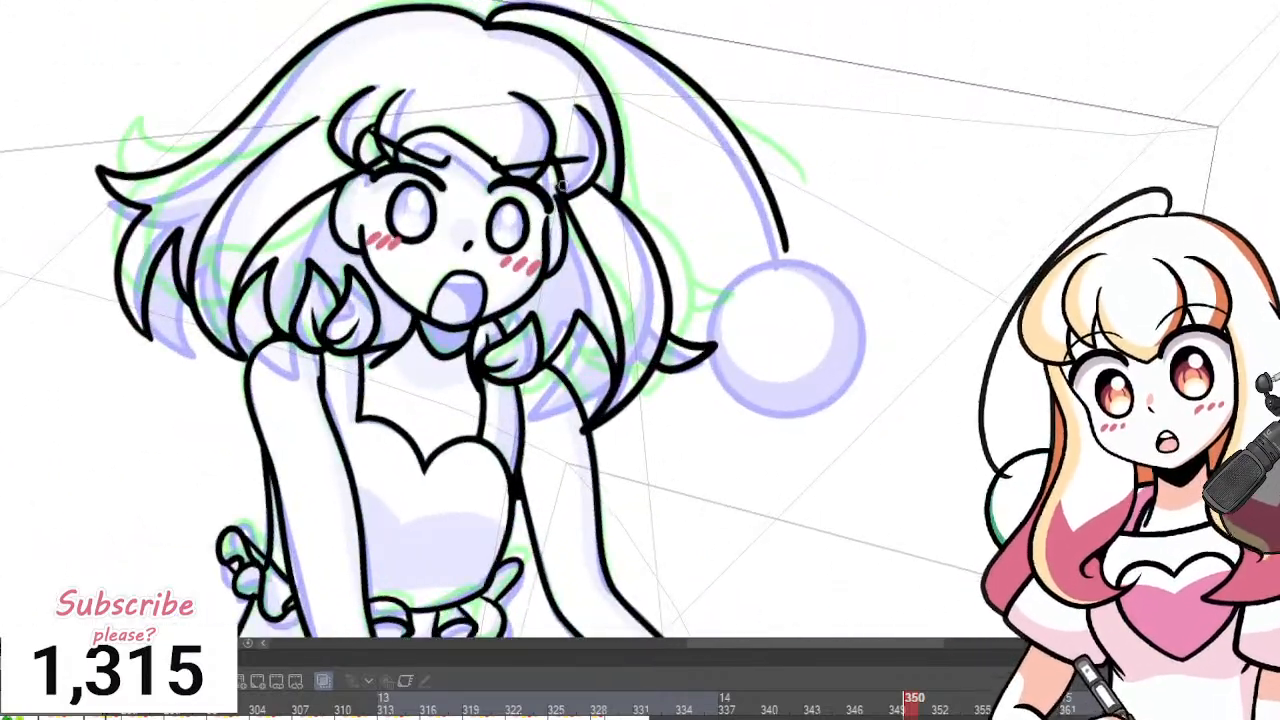
scroll(349, 223, "up", 4)
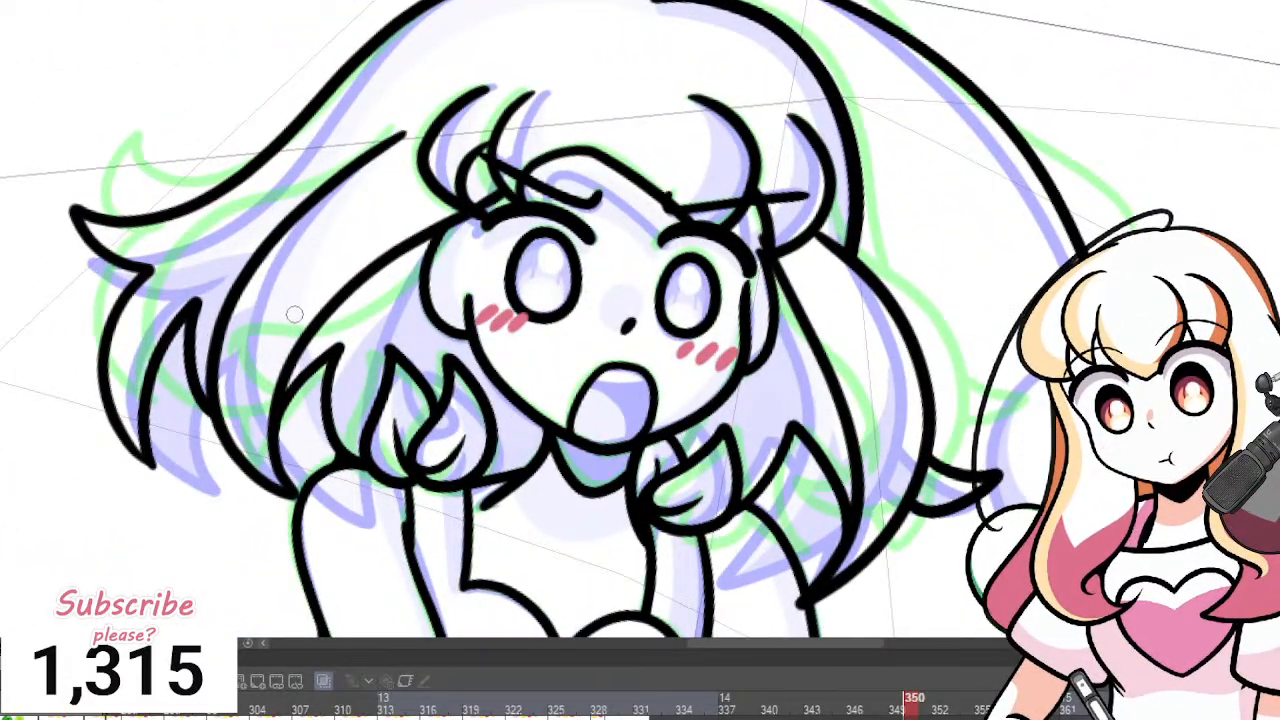
scroll(498, 262, "down", 4)
scroll(550, 210, "up", 4)
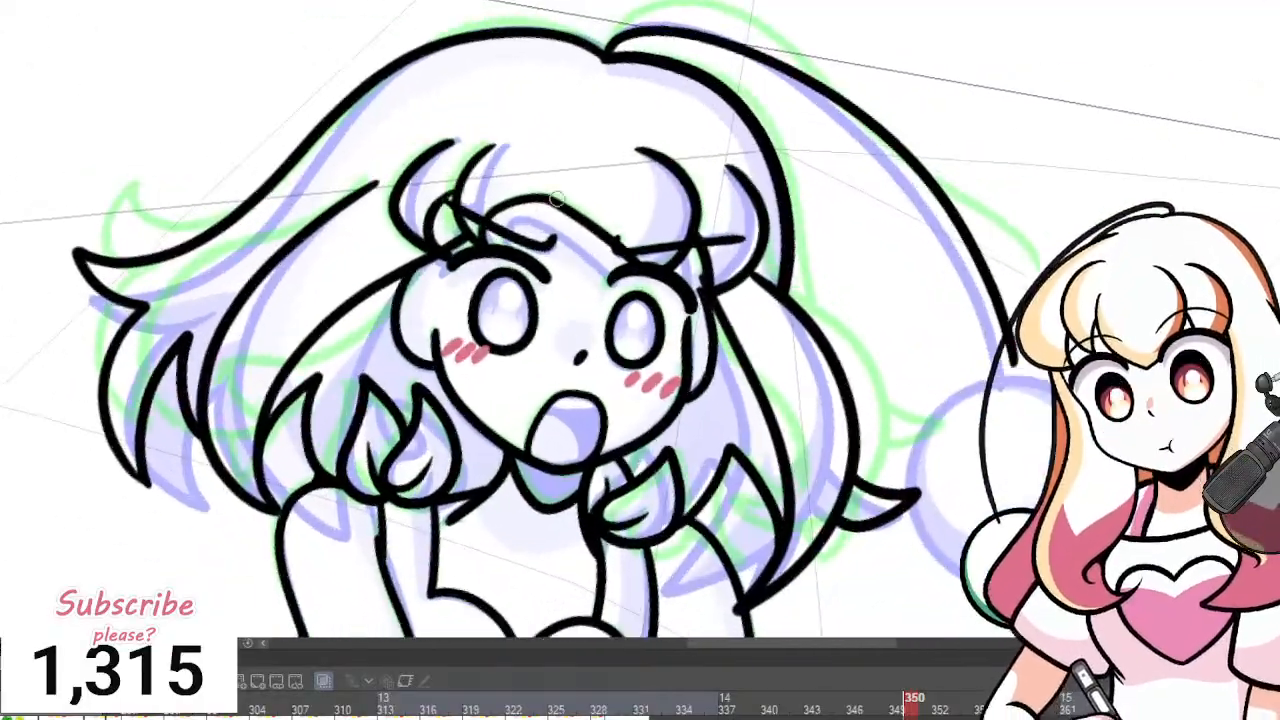
scroll(557, 198, "up", 3)
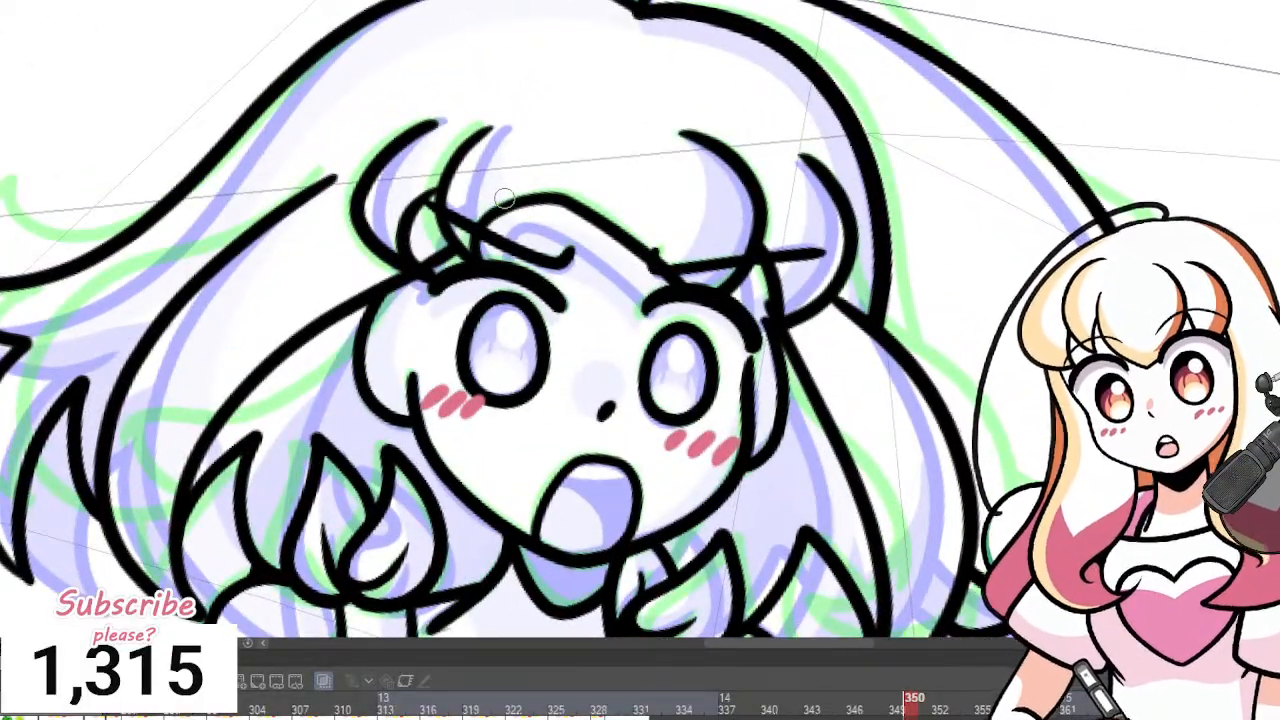
scroll(506, 198, "down", 4)
scroll(509, 164, "up", 3)
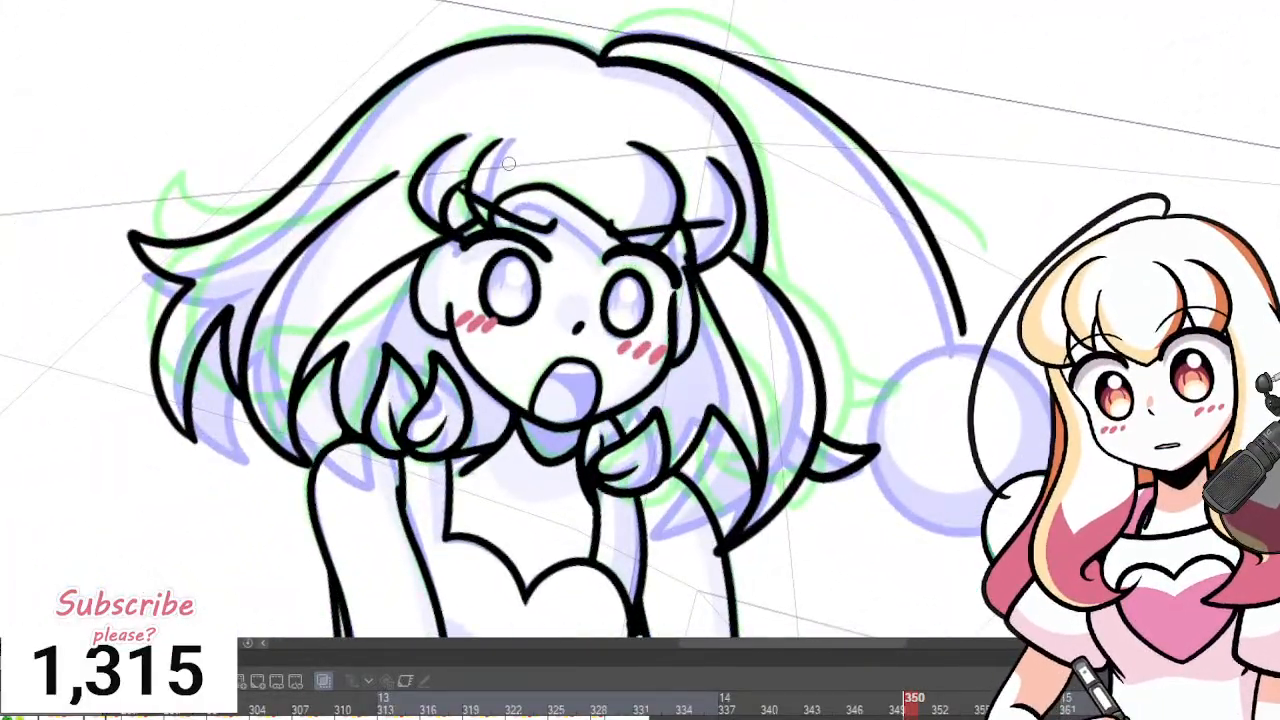
scroll(508, 163, "down", 3)
scroll(470, 185, "up", 4)
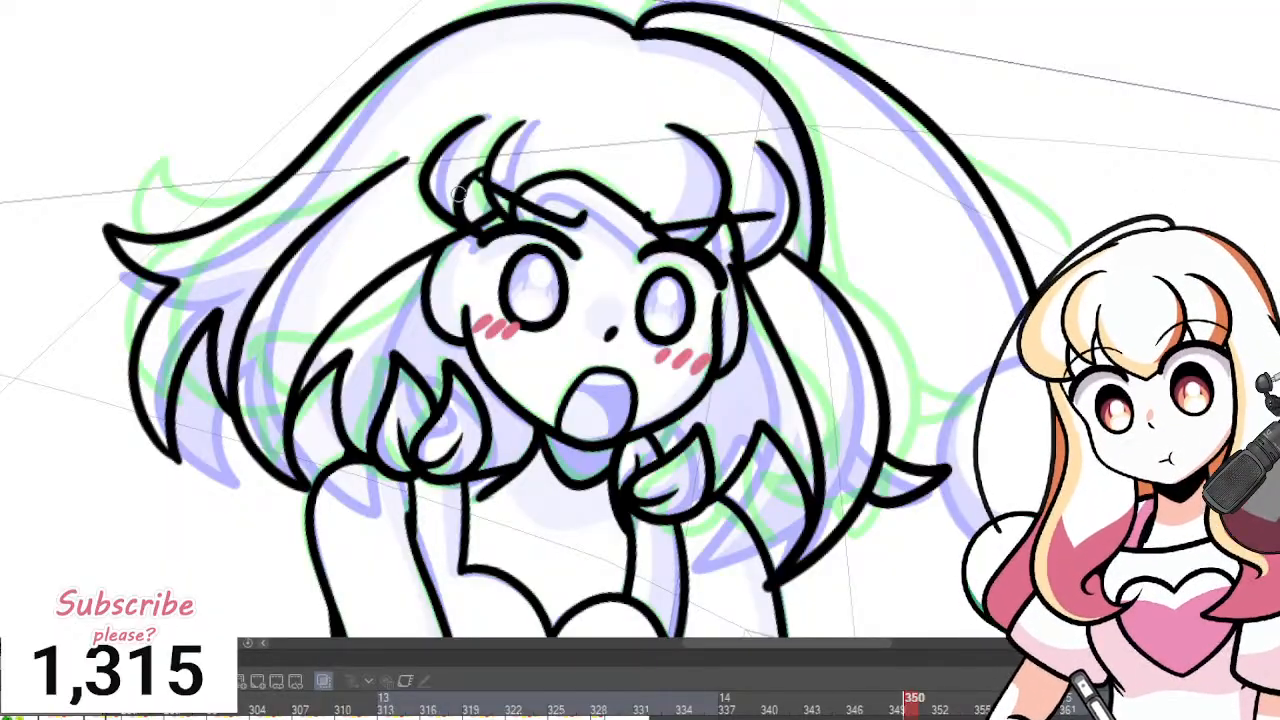
scroll(137, 385, "down", 2)
scroll(253, 300, "up", 1)
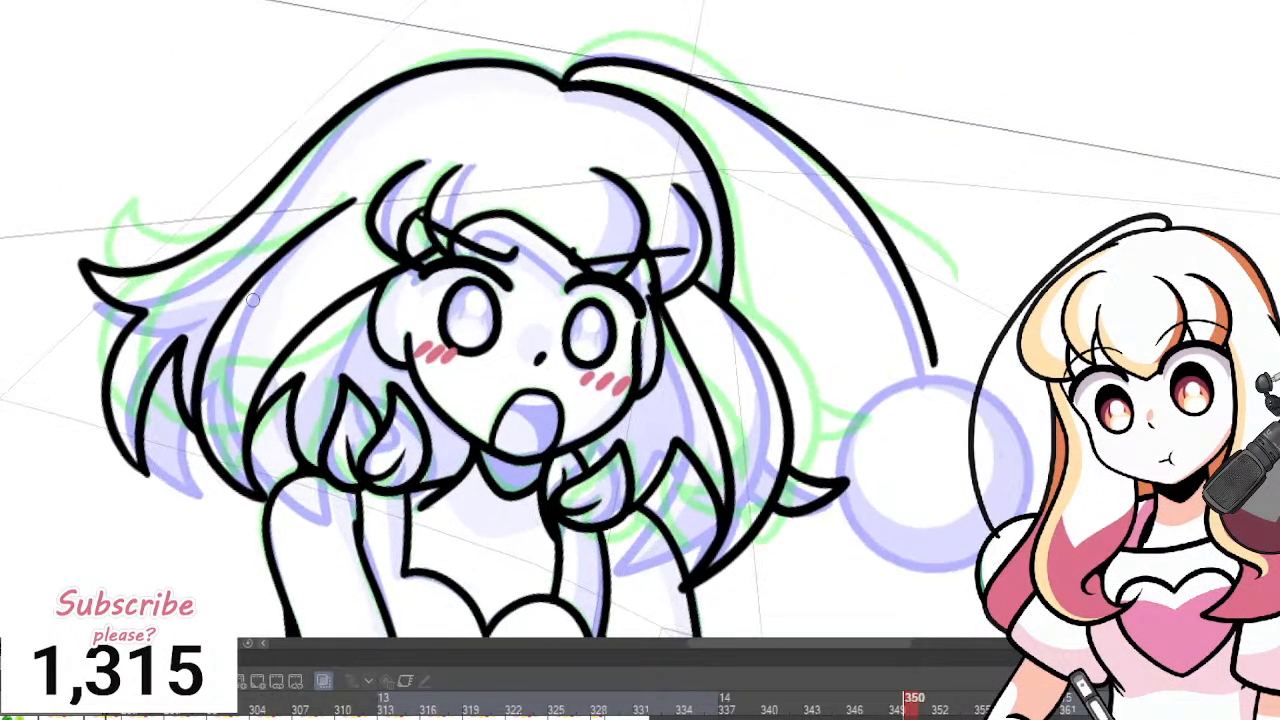
scroll(253, 300, "up", 2)
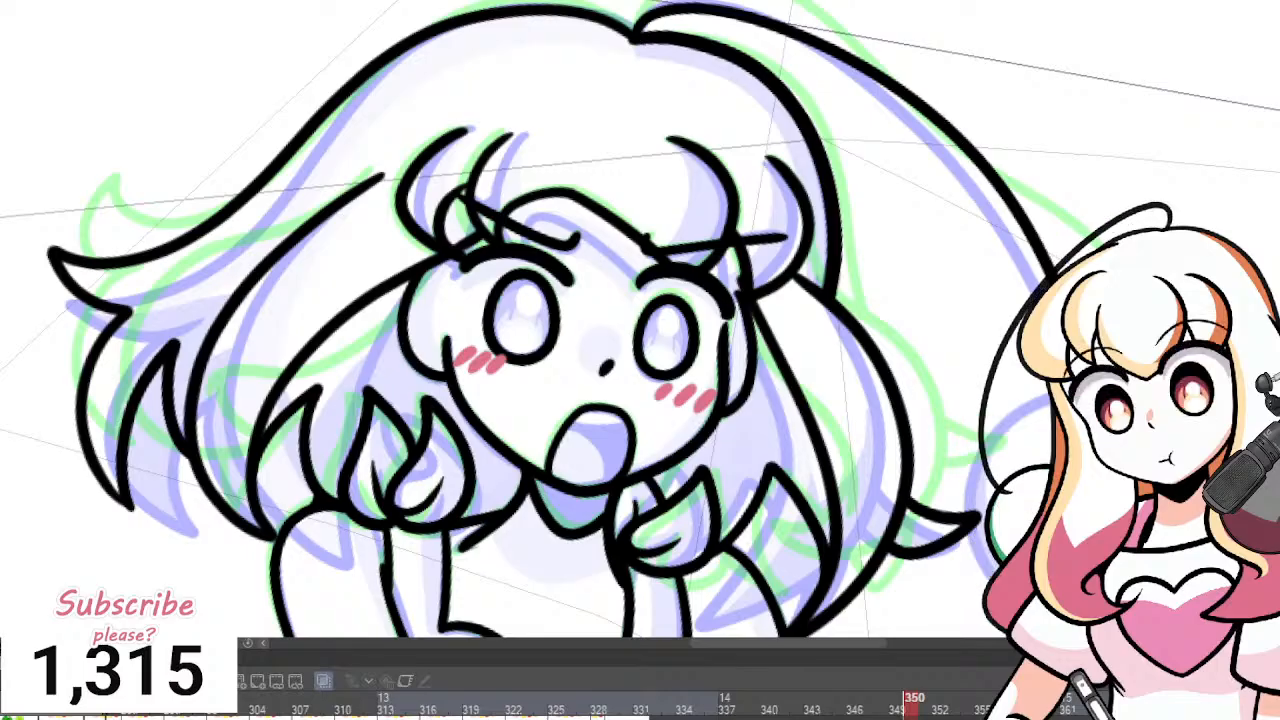
mouse_move(197, 237)
left_mouse_down()
mouse_move(174, 256)
mouse_move(230, 261)
left_mouse_up()
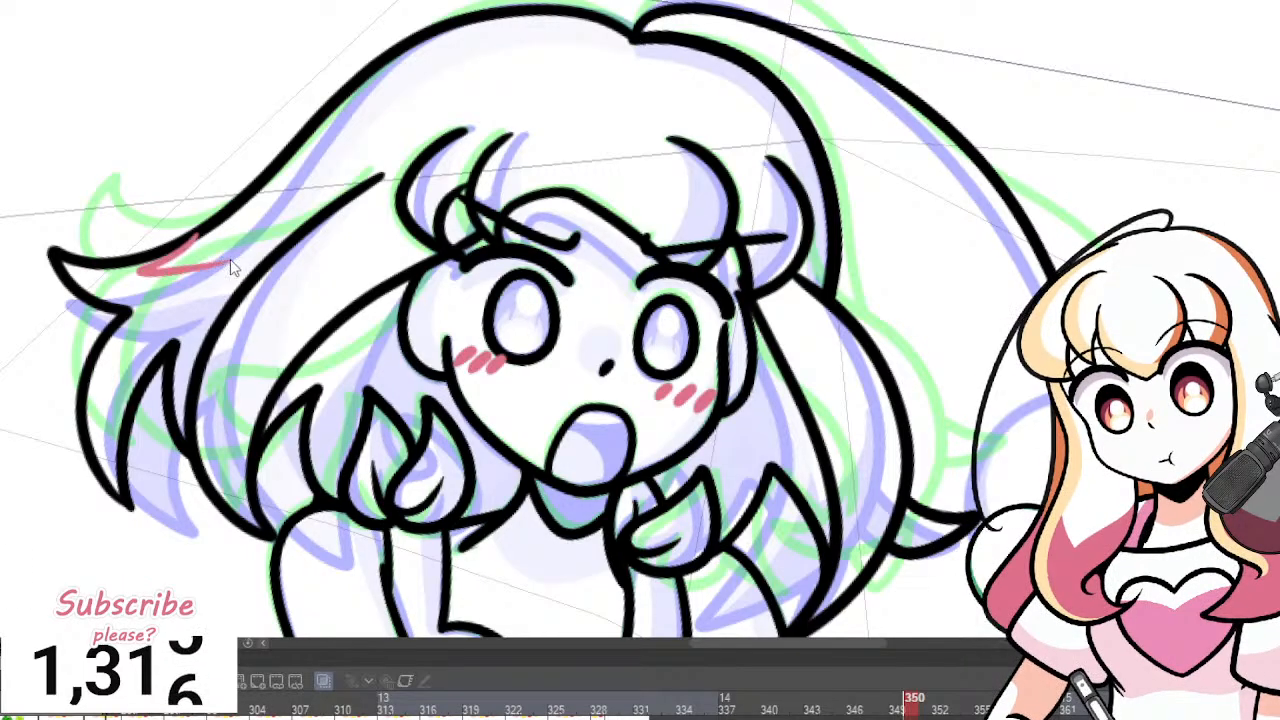
key("ctrl+z")
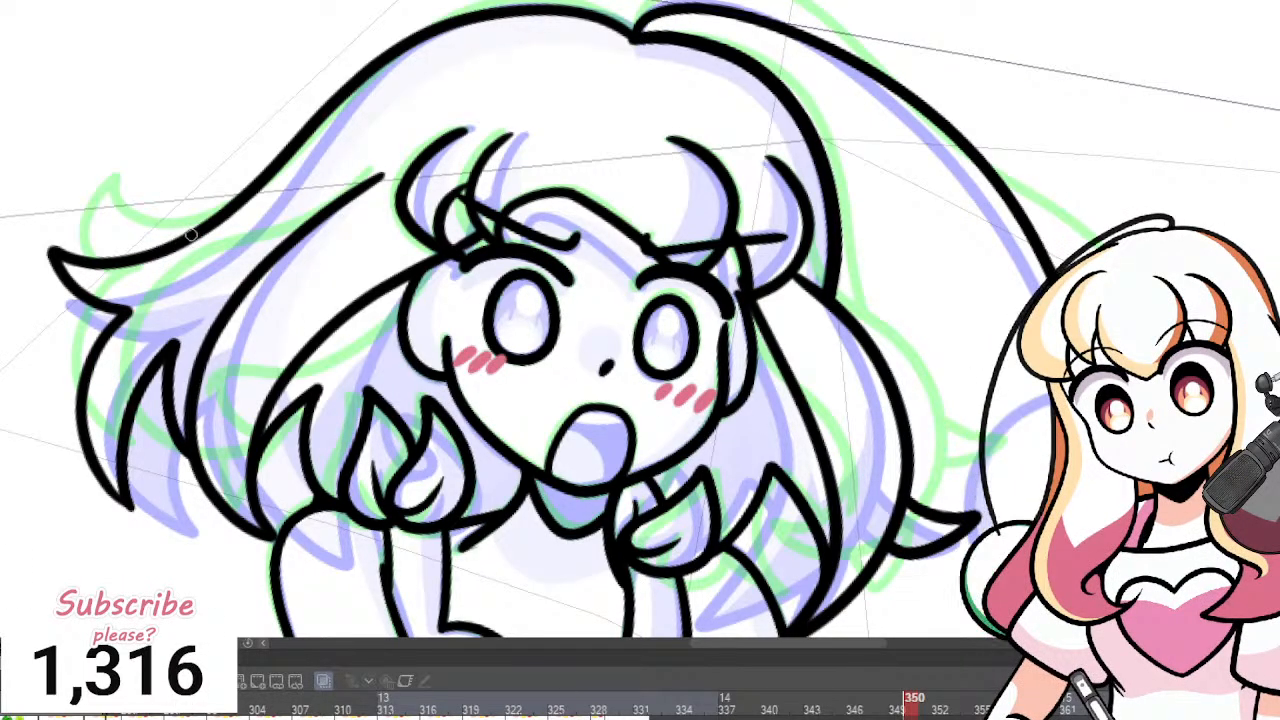
mouse_move(140, 266)
left_mouse_down()
mouse_move(205, 272)
mouse_move(150, 325)
mouse_move(238, 276)
left_mouse_up()
left_click(322, 407)
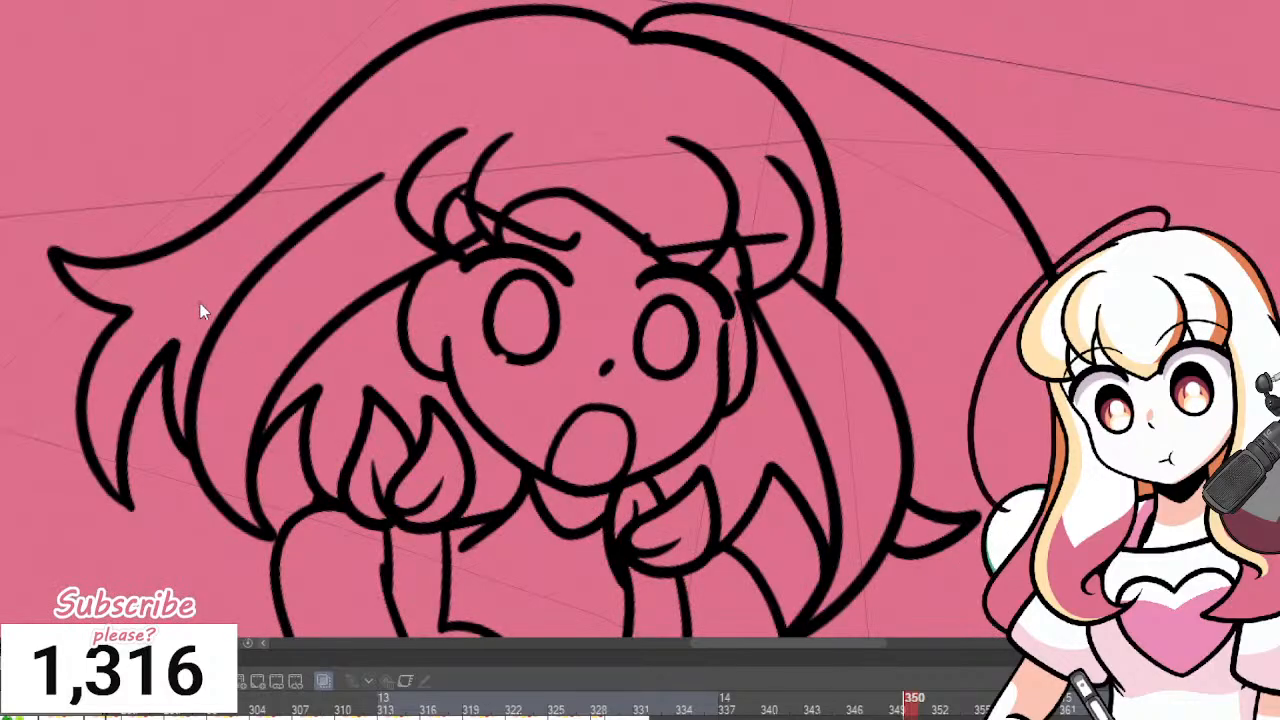
key("ctrl+z")
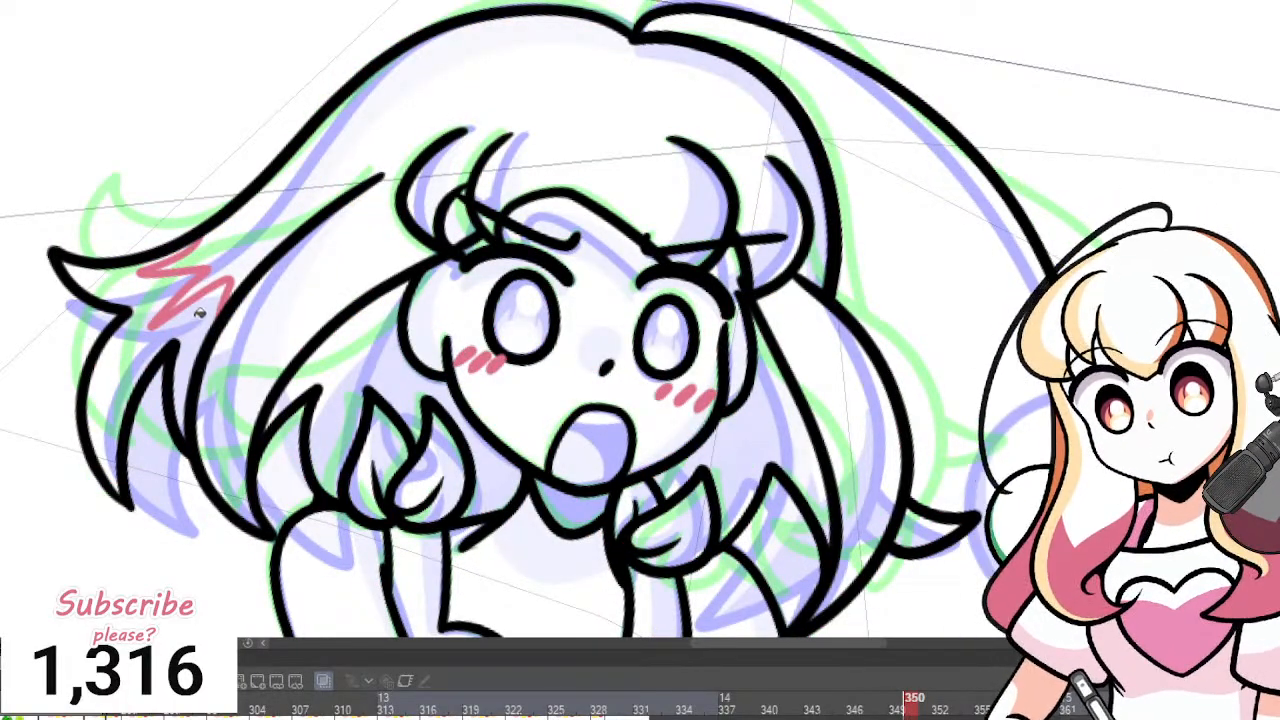
key("ctrl+z")
Draw a jagged colour boundary across the windblown outer hair lock on frame 350 and fill its tips dark pink.
key("p")
mouse_move(196, 243)
left_mouse_down()
mouse_move(145, 272)
mouse_move(204, 263)
mouse_move(174, 288)
mouse_move(153, 280)
mouse_move(209, 272)
mouse_move(159, 324)
mouse_move(236, 295)
left_mouse_up()
key("ctrl+z")
key("g")
left_click(205, 315)
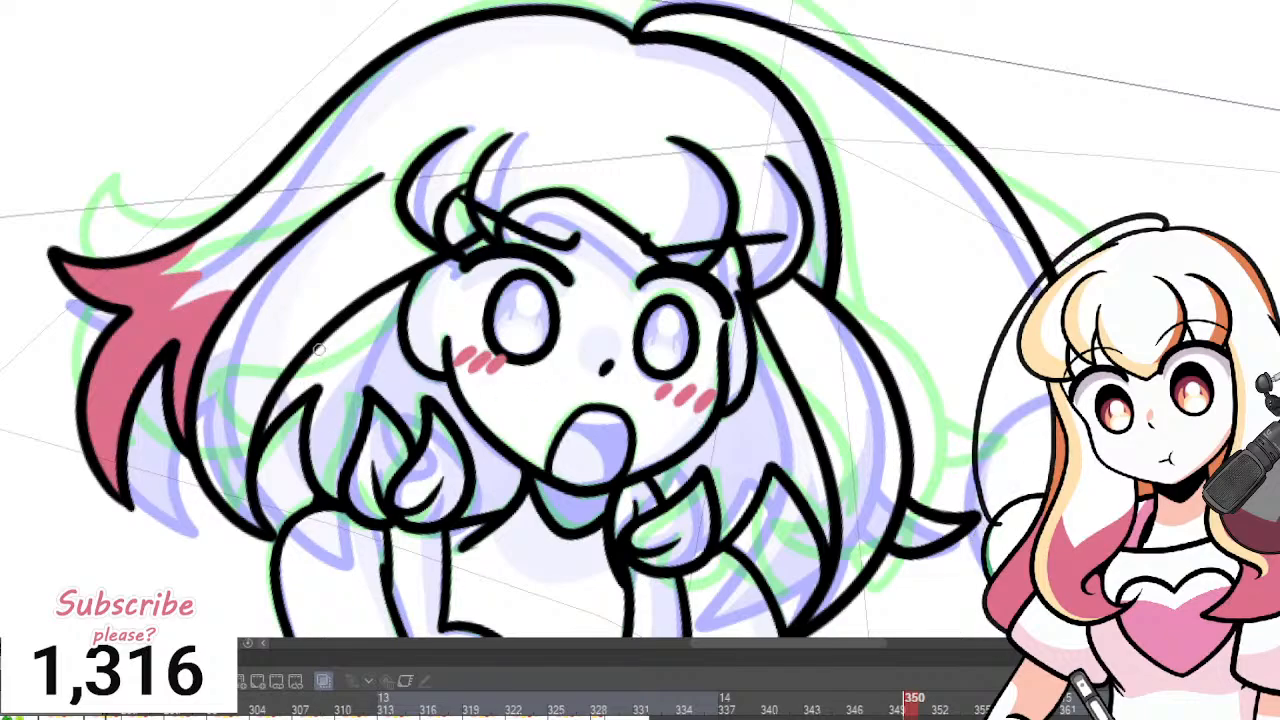
Fill the tips of the inner hair strands behind the curled hair bunch dark pink, up to the chin.
mouse_move(297, 384)
left_mouse_down()
mouse_move(355, 345)
mouse_move(355, 408)
left_mouse_up()
key("g")
left_click(347, 414)
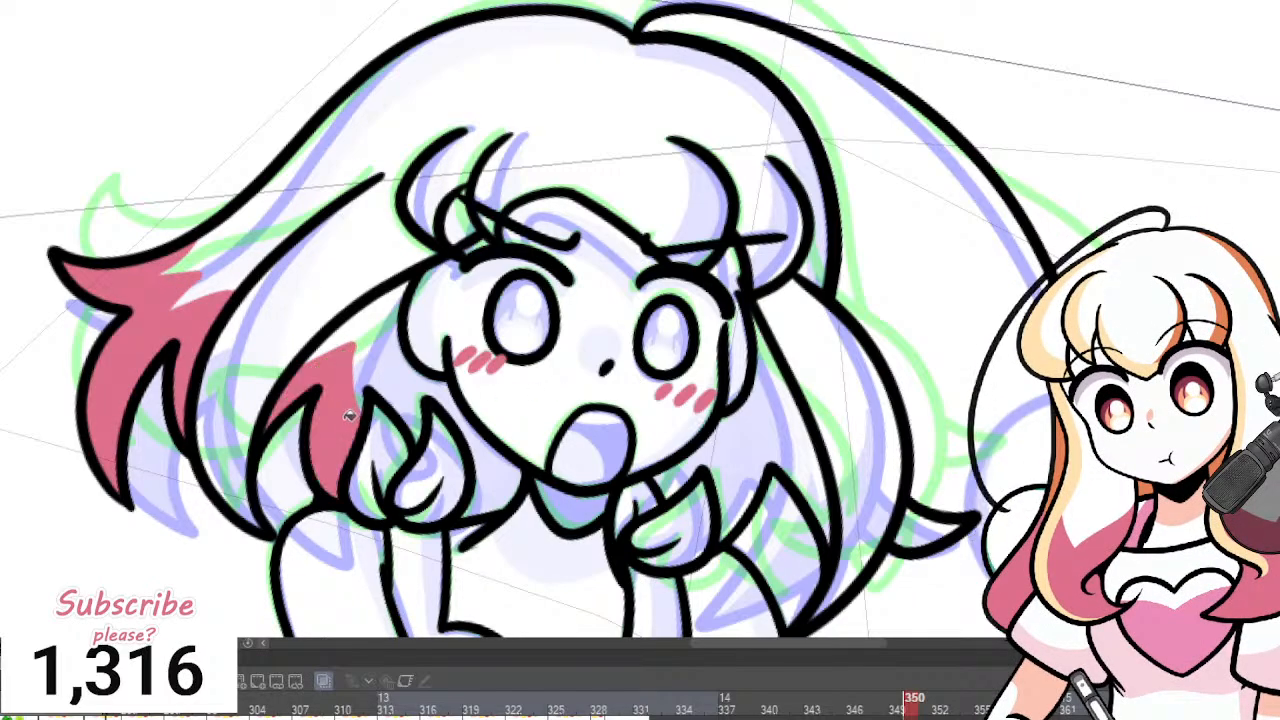
left_click(492, 456)
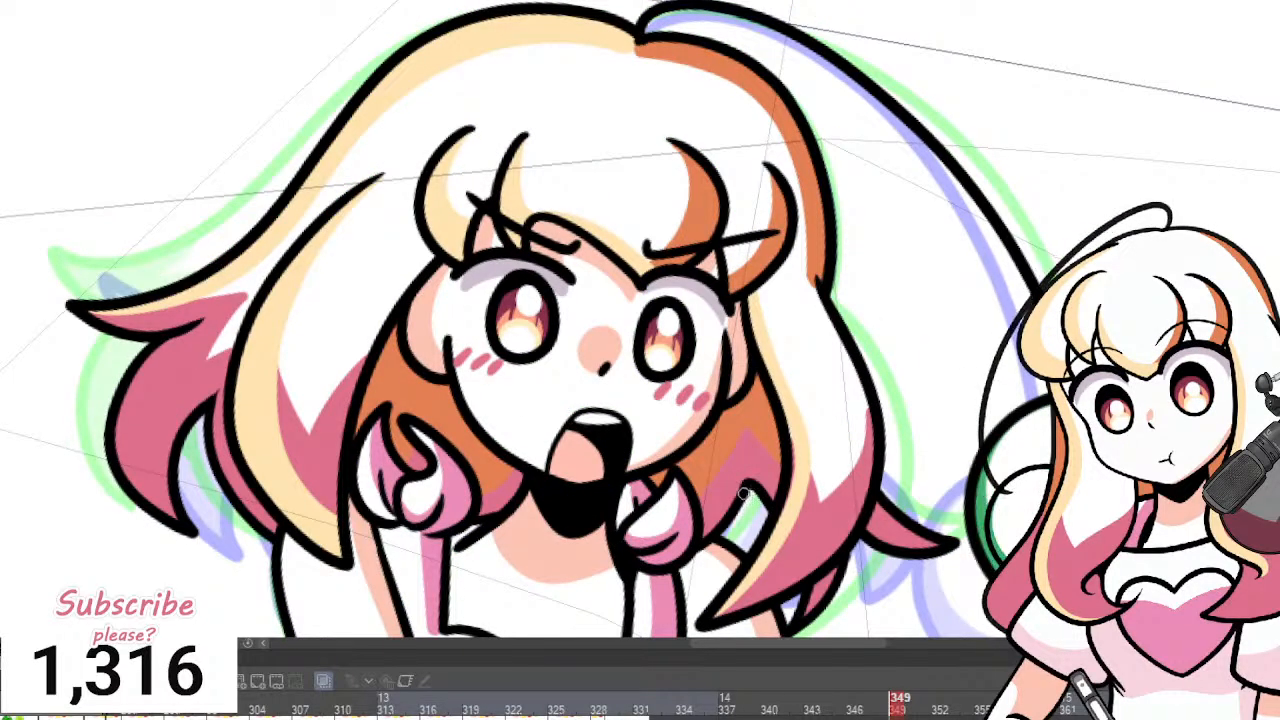
Fill the opposite inner hair strand with a jagged upper edge and the small outward hair flick dark pink.
key("Right")
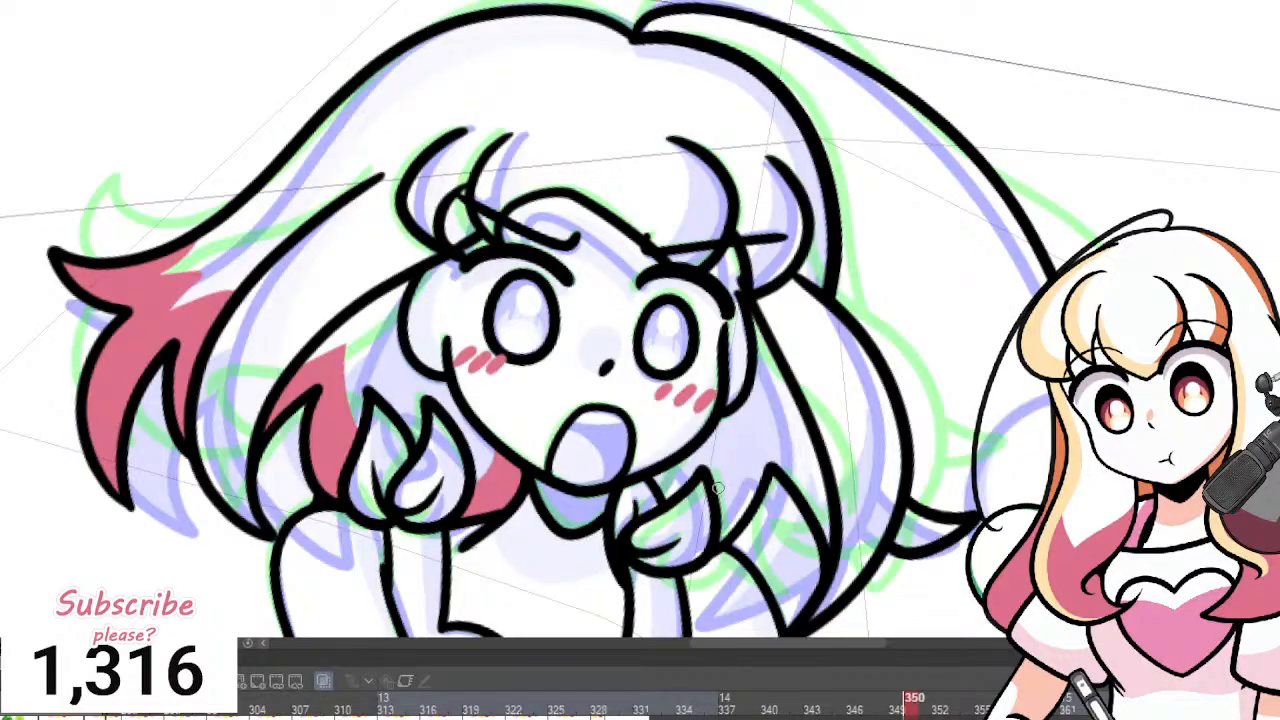
mouse_move(720, 490)
left_mouse_down()
mouse_move(775, 413)
mouse_move(814, 453)
left_mouse_up()
key("g")
left_click(780, 450)
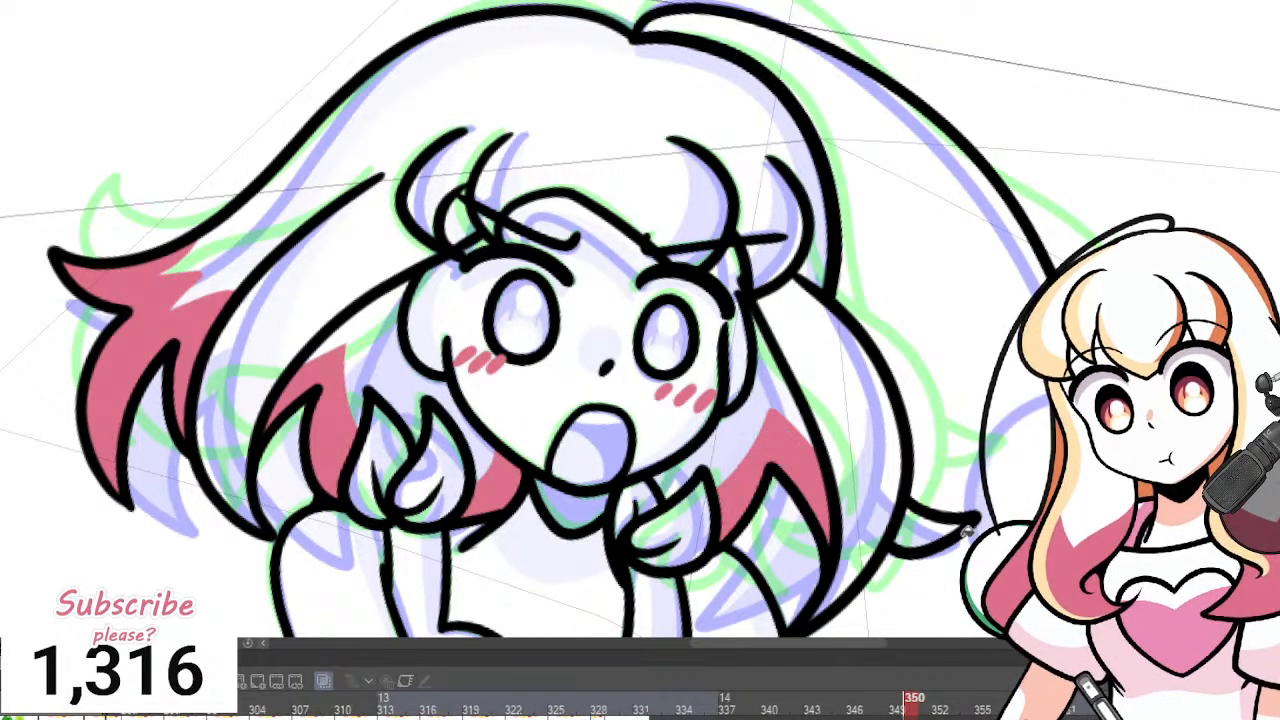
left_click(938, 531)
Colour the lower part of the long hair lock beside the flick dark pink with a pointed boundary, matching frame 349.
scroll(909, 463, "up", 1)
scroll(860, 465, "down", 3)
key("Left")
scroll(830, 480, "up", 2)
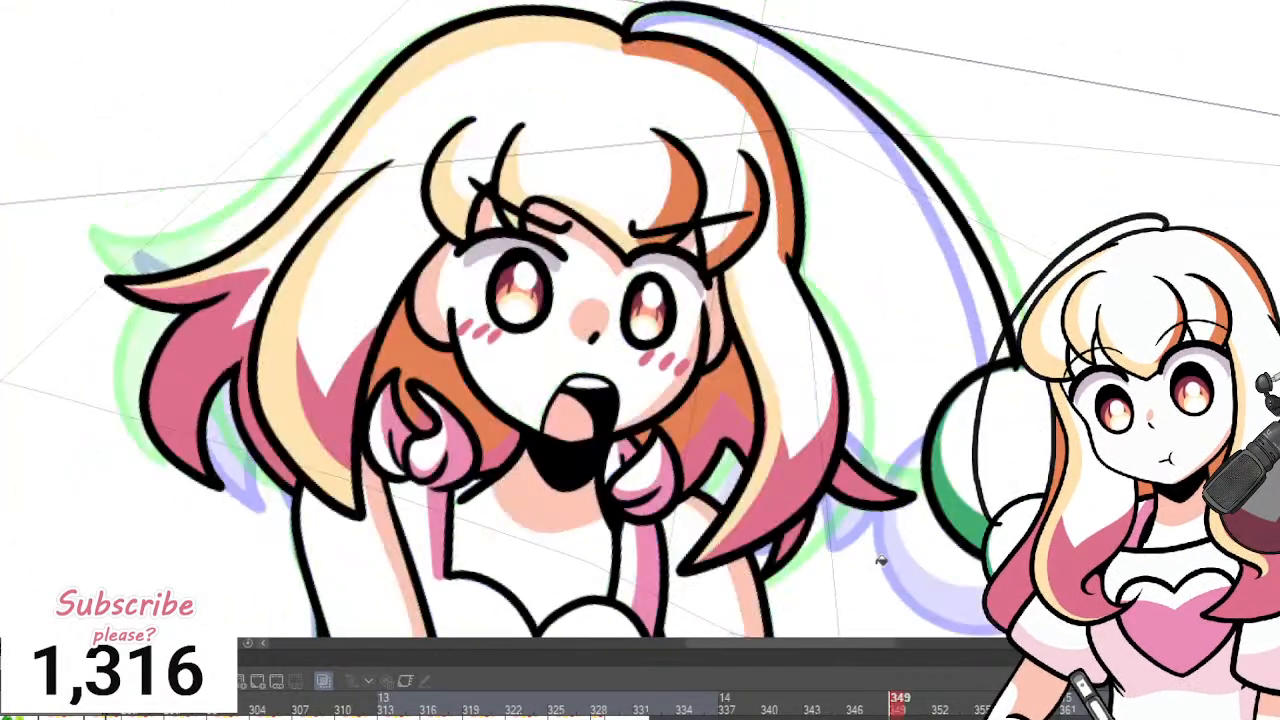
scroll(870, 540, "up", 1)
key("Right")
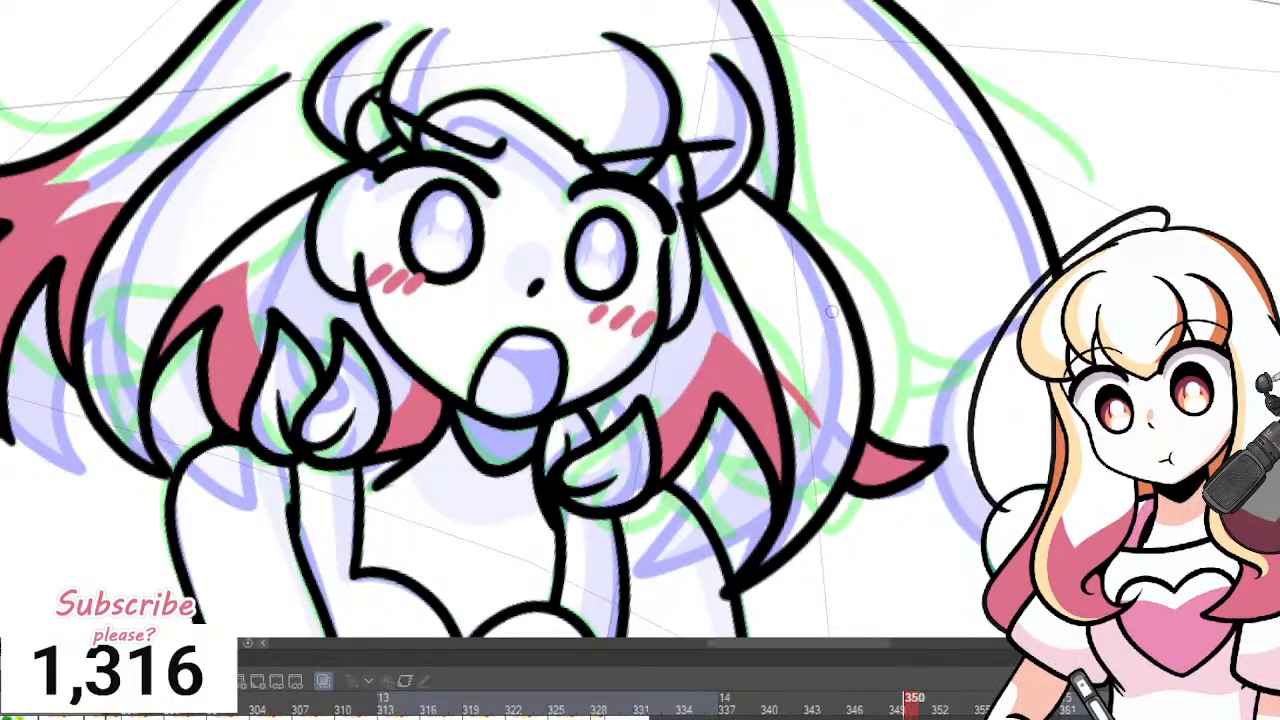
key("Left")
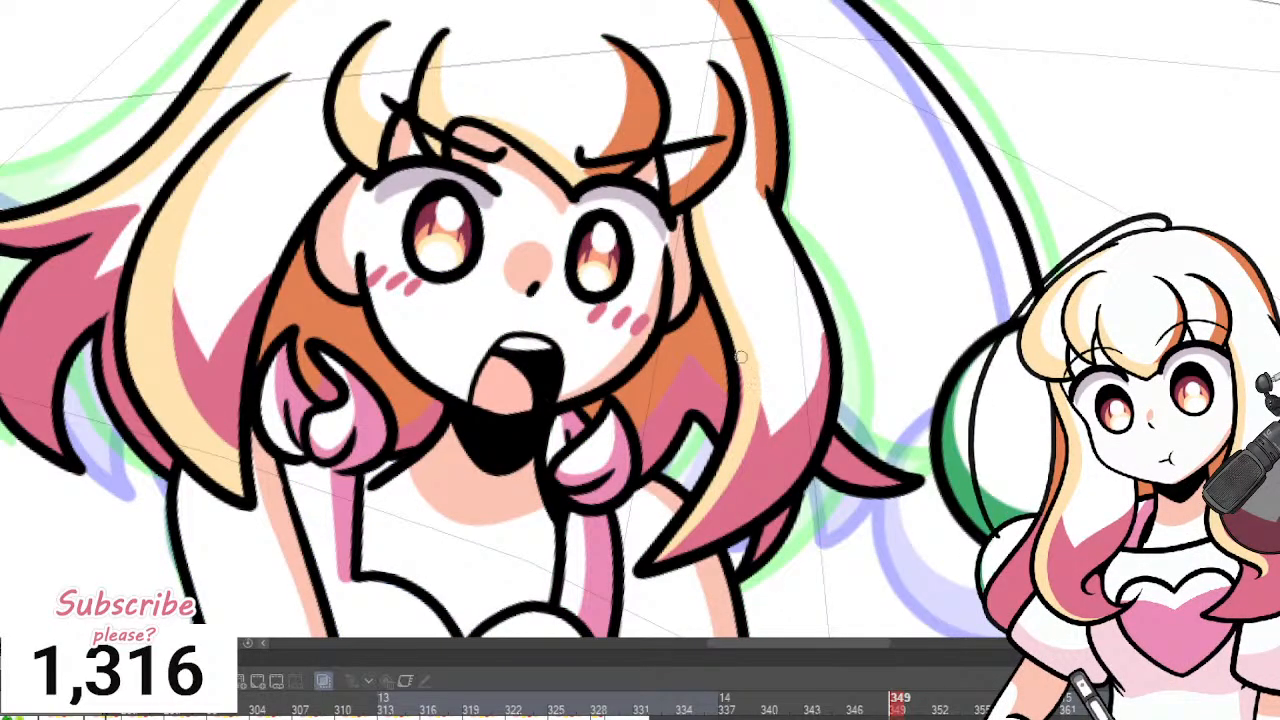
key("Right")
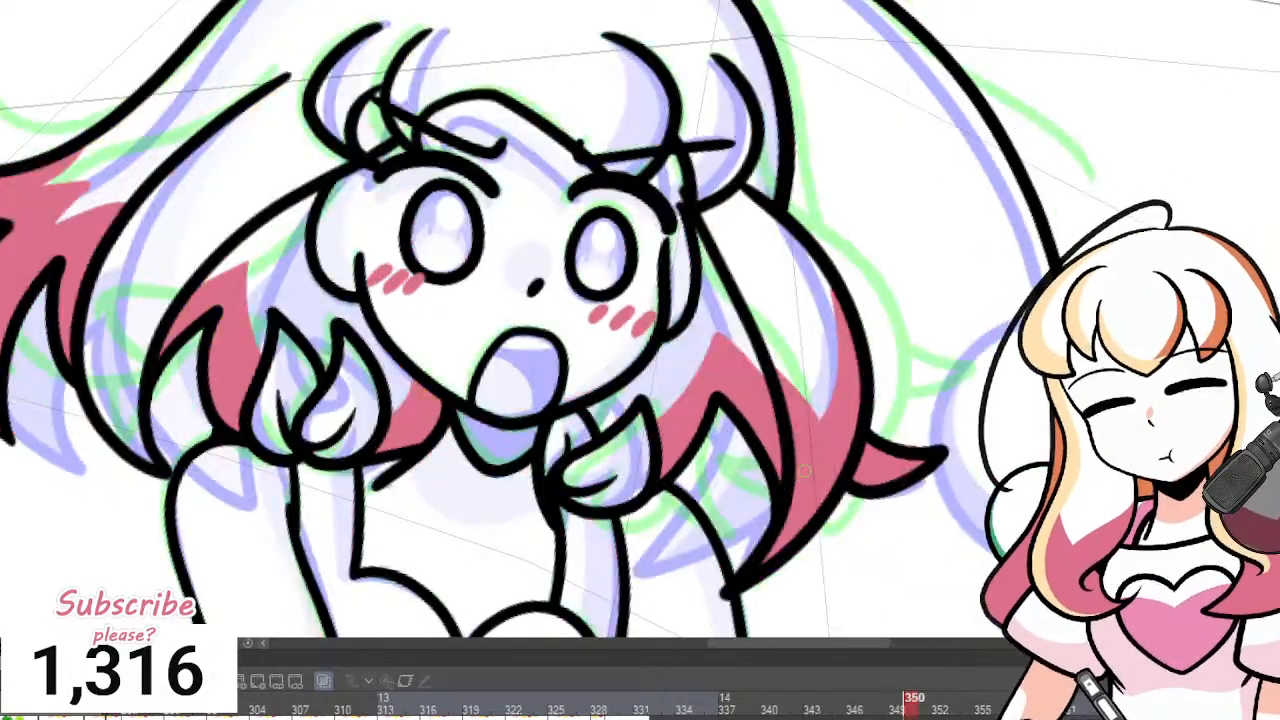
key("Left")
key("Right")
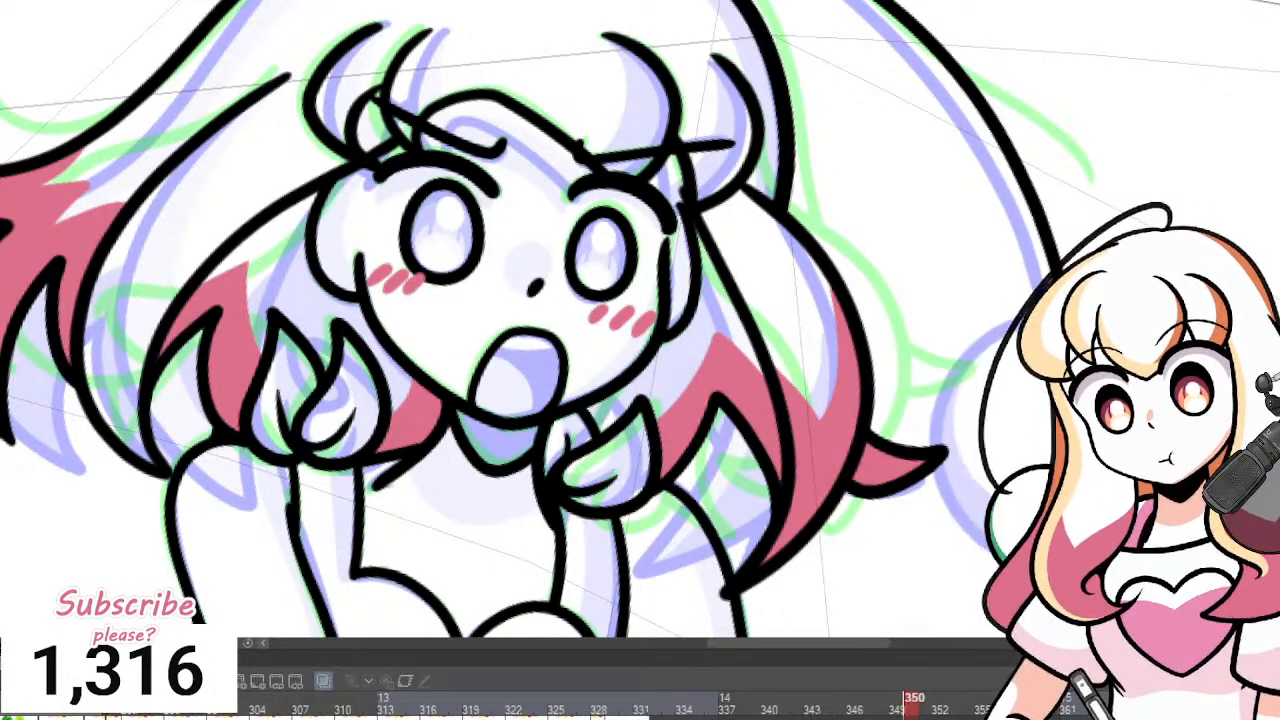
Draw the lower edge of the upper teeth in black inside the open mouth.
scroll(574, 377, "down", 4)
scroll(585, 395, "up", 4)
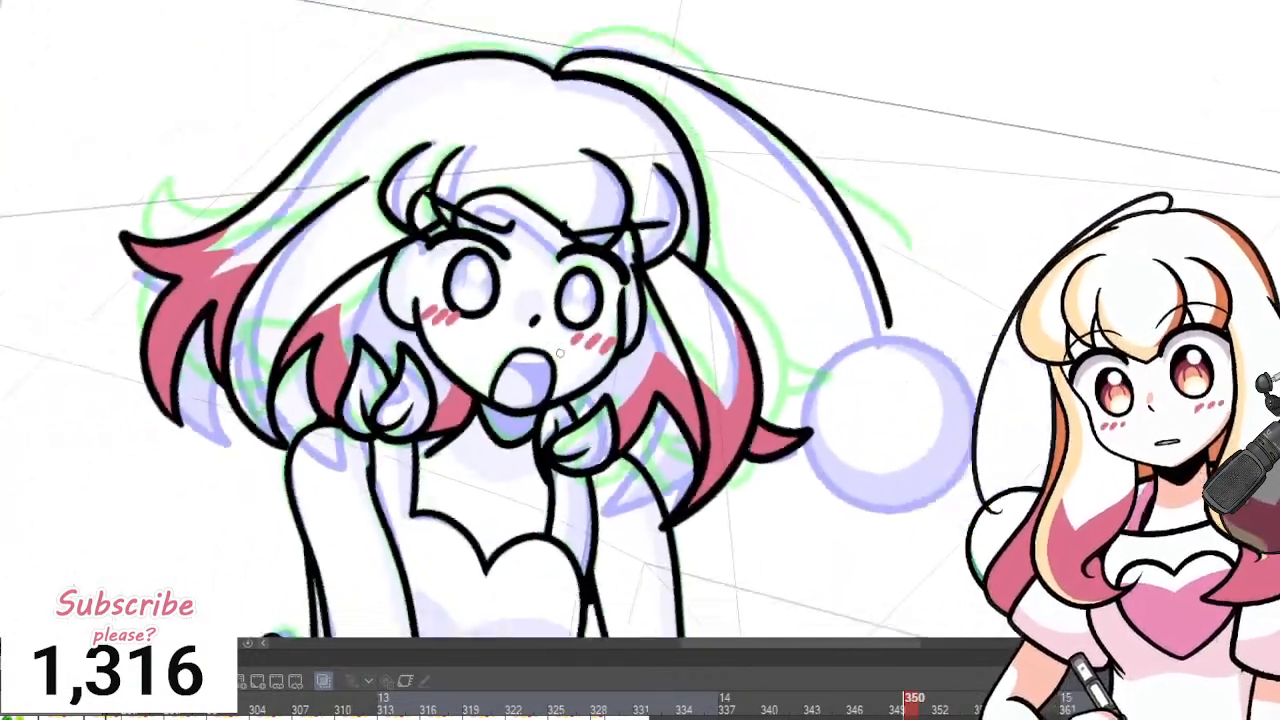
scroll(612, 459, "up", 3)
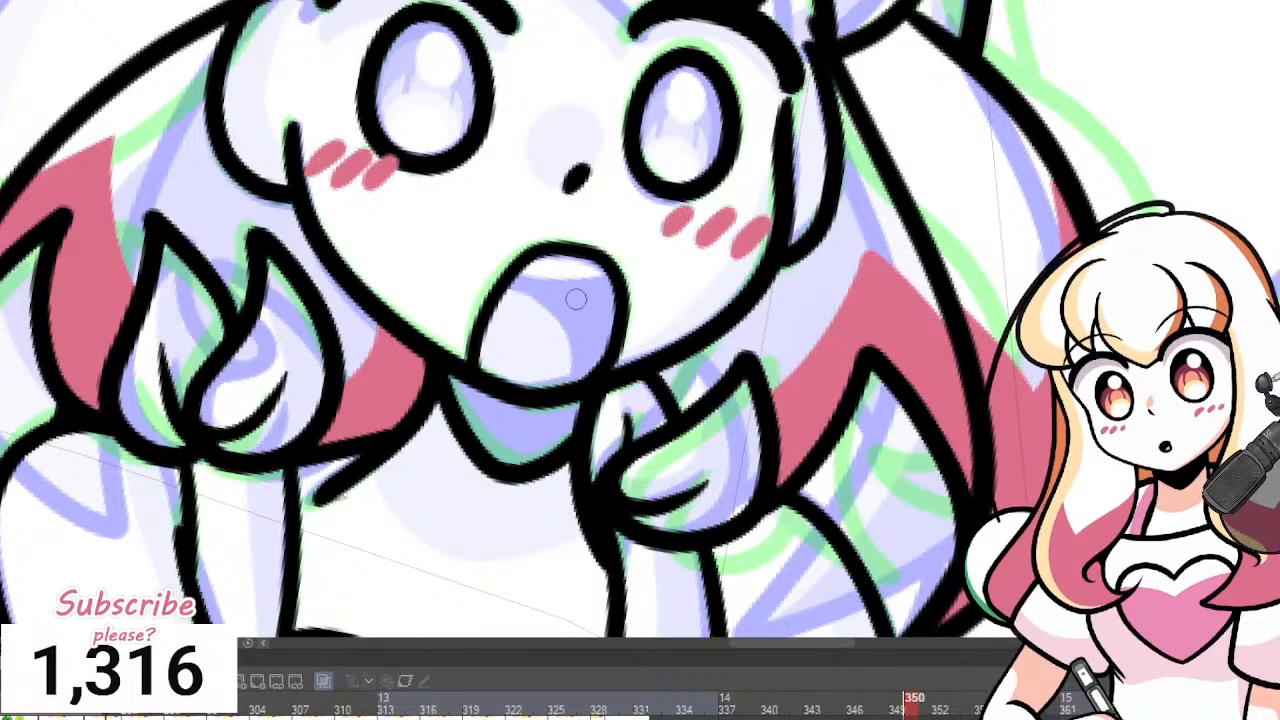
left_click_drag(510, 272, 612, 267)
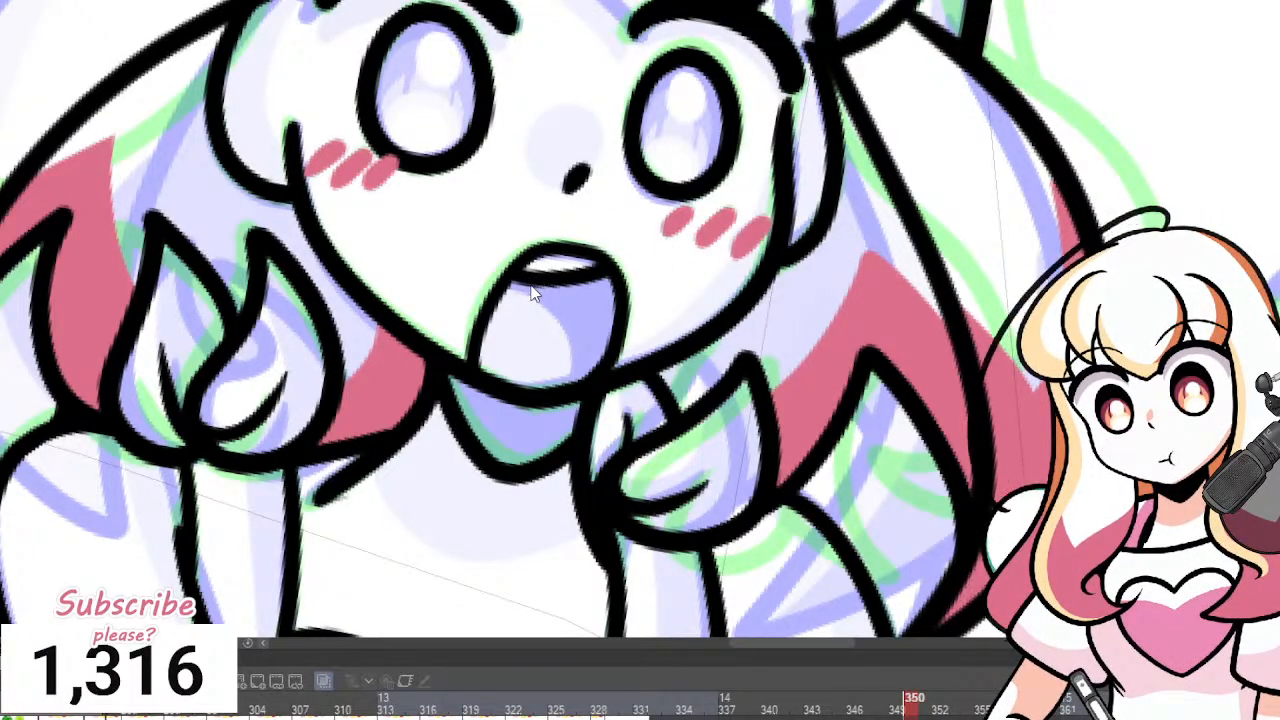
key("ctrl+z")
left_click_drag(518, 268, 611, 272)
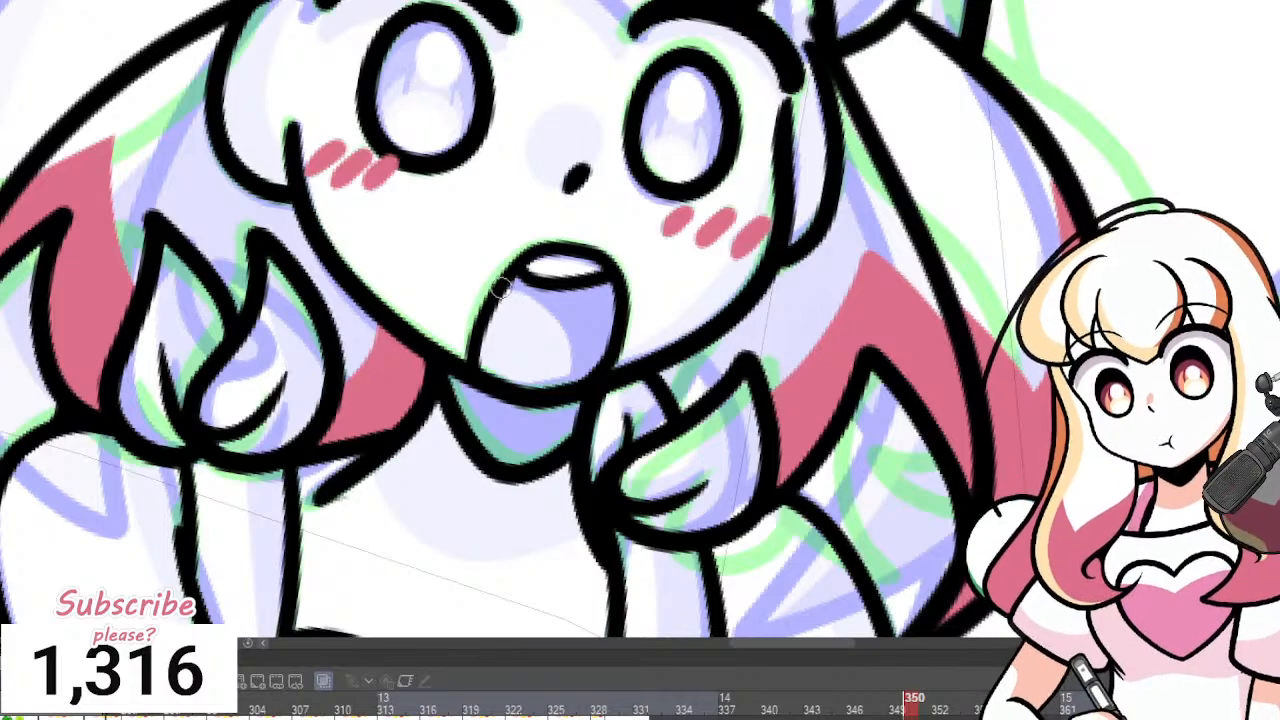
Outline the tongue in black and fill the mouth interior around it black.
mouse_move(508, 287)
left_mouse_down()
mouse_move(575, 322)
mouse_move(570, 400)
left_mouse_up()
key("g")
left_click(603, 316)
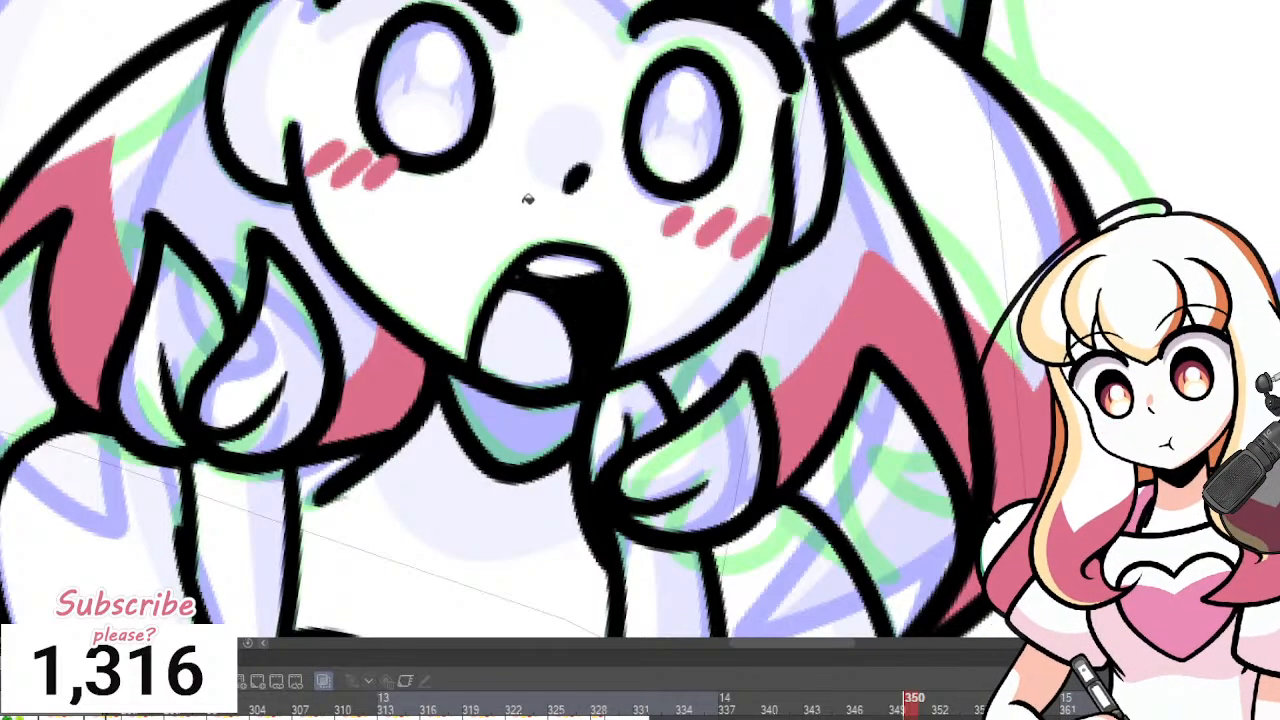
Fill the tongue with peach pink and touch up its edge against the black mouth interior.
key("p")
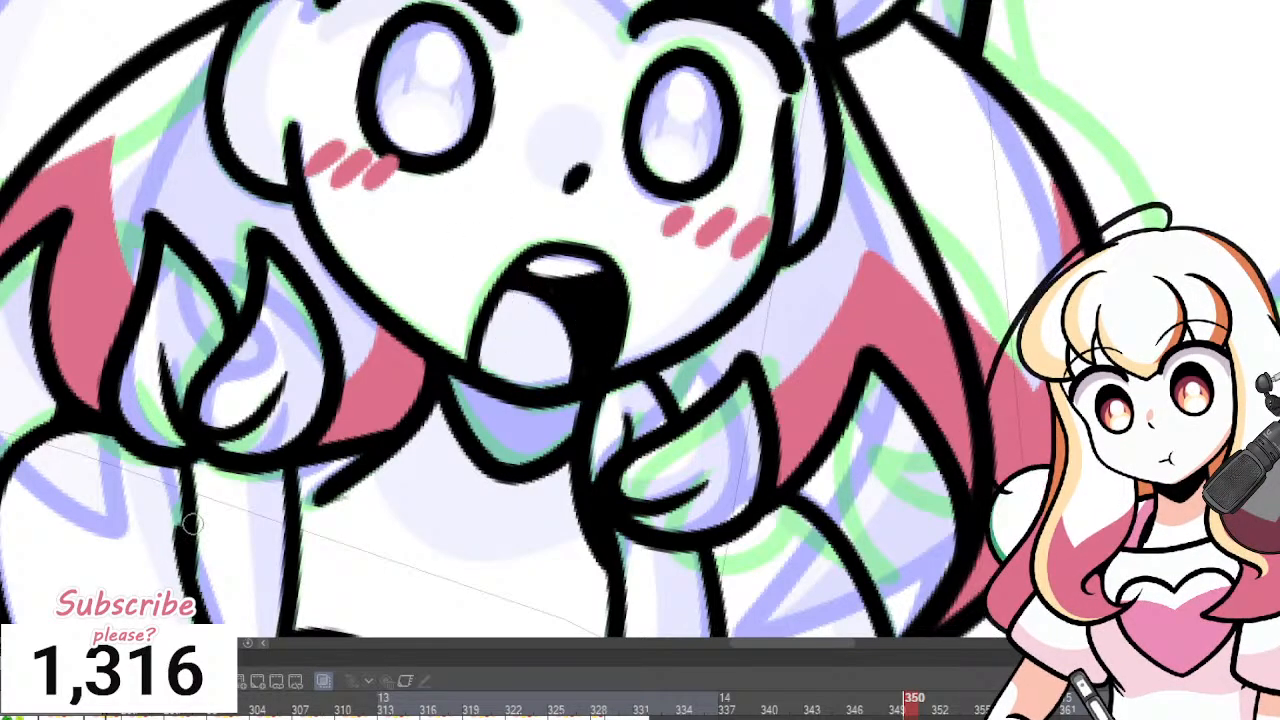
key("g")
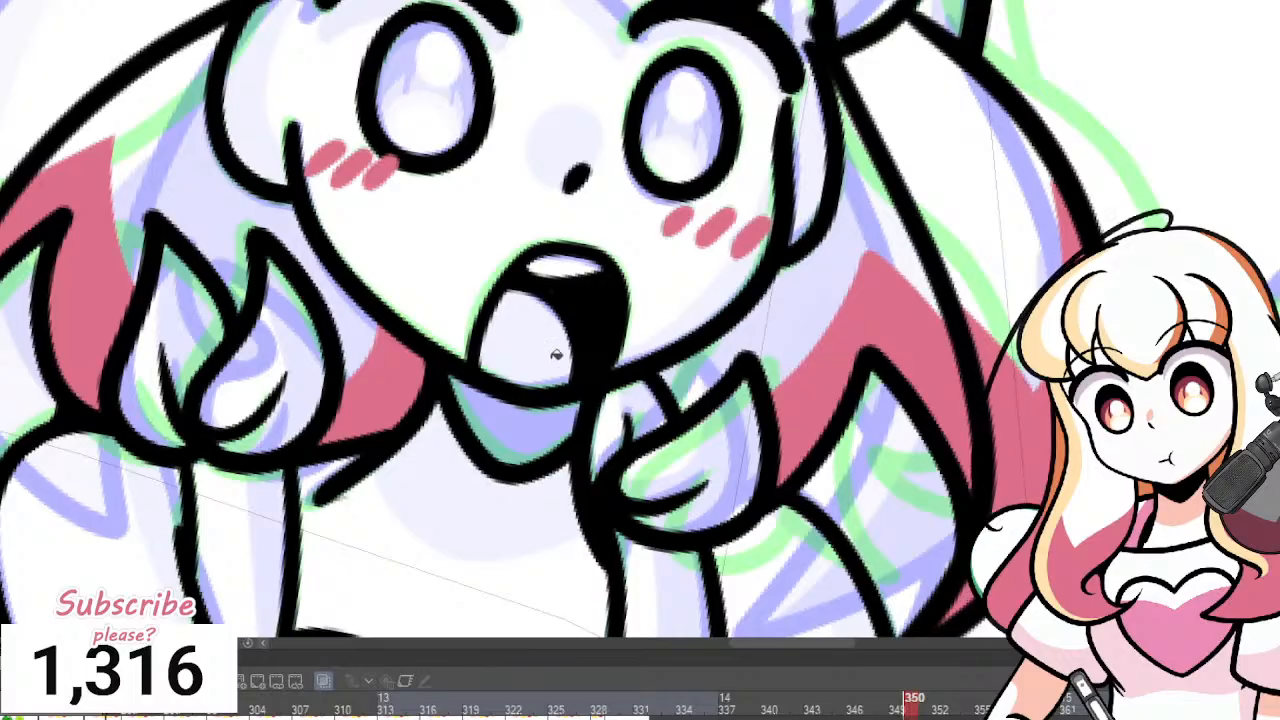
left_click(557, 354)
key("p")
left_click_drag(560, 322, 577, 380)
Fill the neck shadow under the chin with the black of the mouth interior.
left_click(600, 288, "alt")
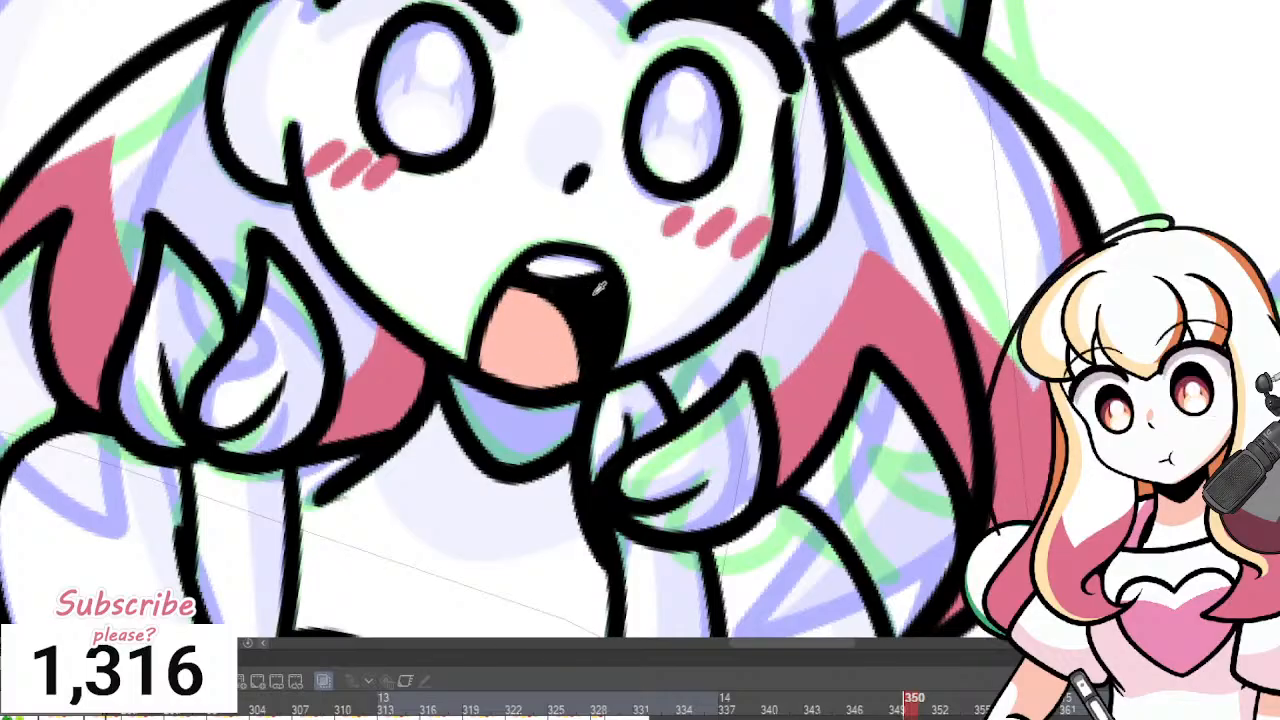
key("g")
left_click(539, 425)
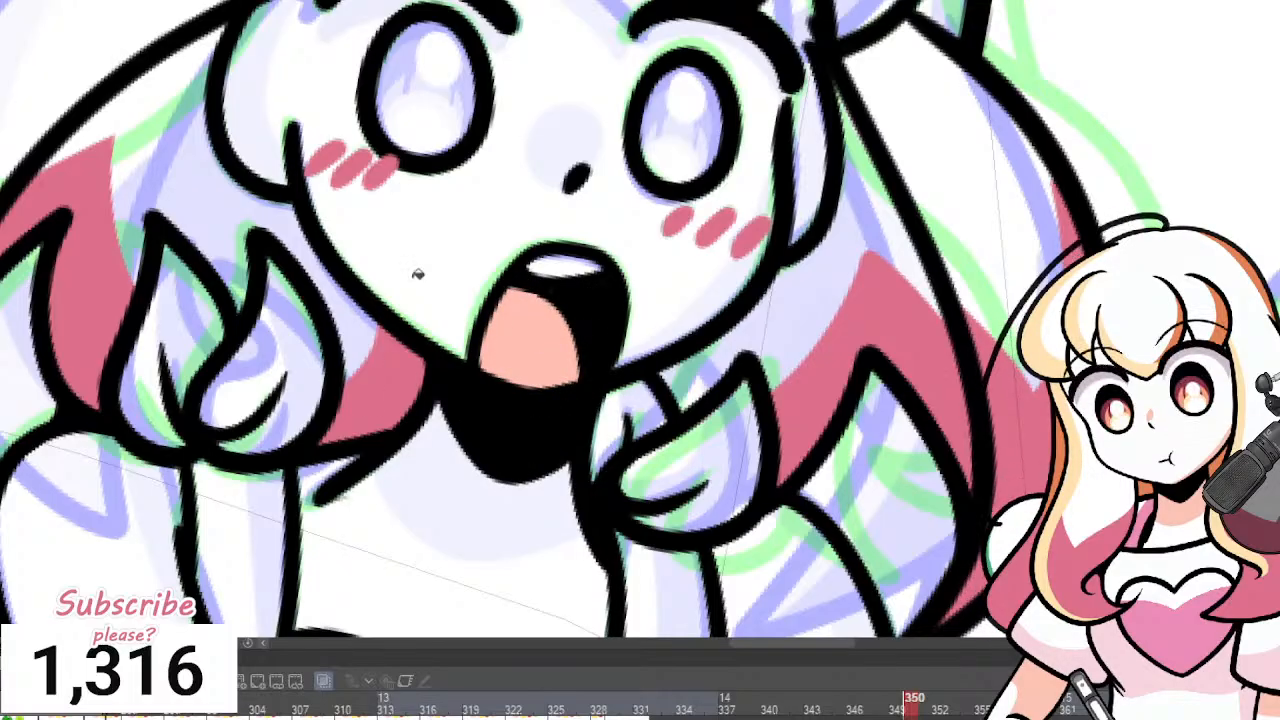
Paint a round peach shading spot behind the nose mark.
key("p")
mouse_move(586, 162)
left_mouse_down()
mouse_move(536, 119)
mouse_move(542, 190)
mouse_move(578, 175)
mouse_move(592, 122)
mouse_move(551, 111)
mouse_move(515, 161)
mouse_move(561, 199)
mouse_move(585, 160)
left_mouse_up()
key("ctrl+z")
left_click(570, 152)
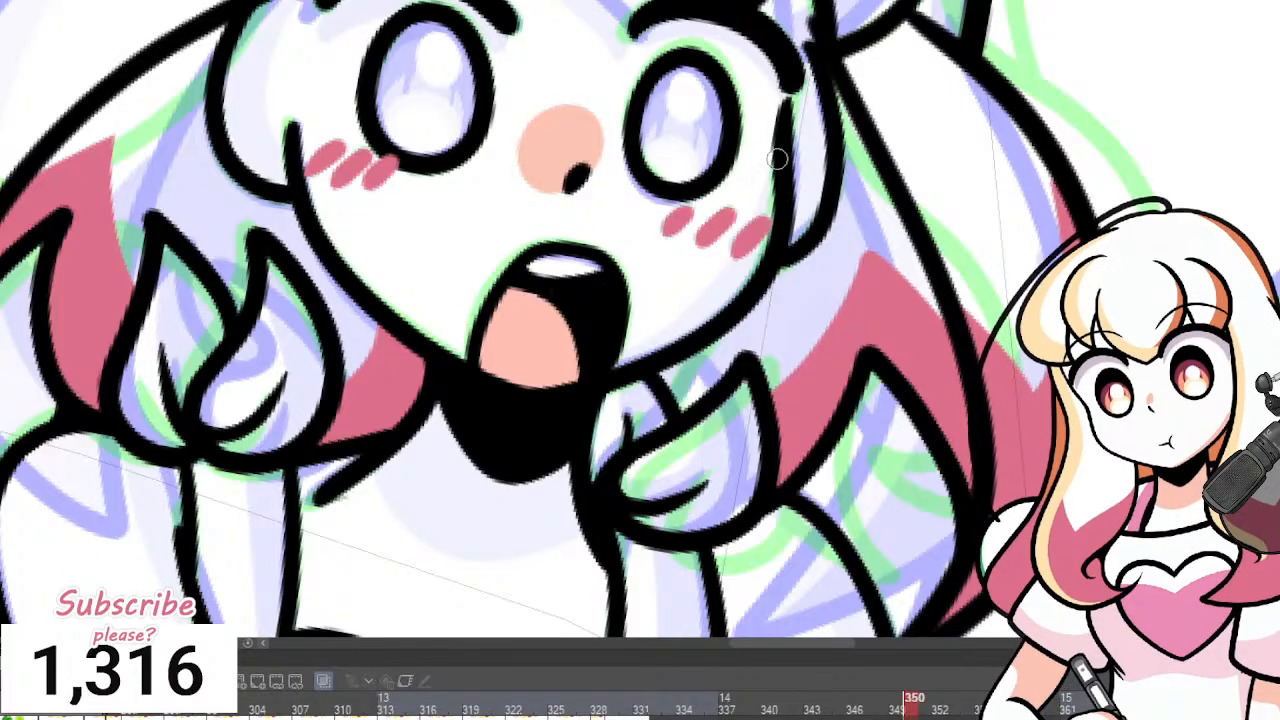
Paint peach shading along the cheek and jaw edge beside the mouth, and fill the adjacent ear and temple peach.
mouse_move(777, 160)
left_mouse_down()
mouse_move(757, 242)
mouse_move(618, 363)
left_mouse_up()
left_click(737, 277)
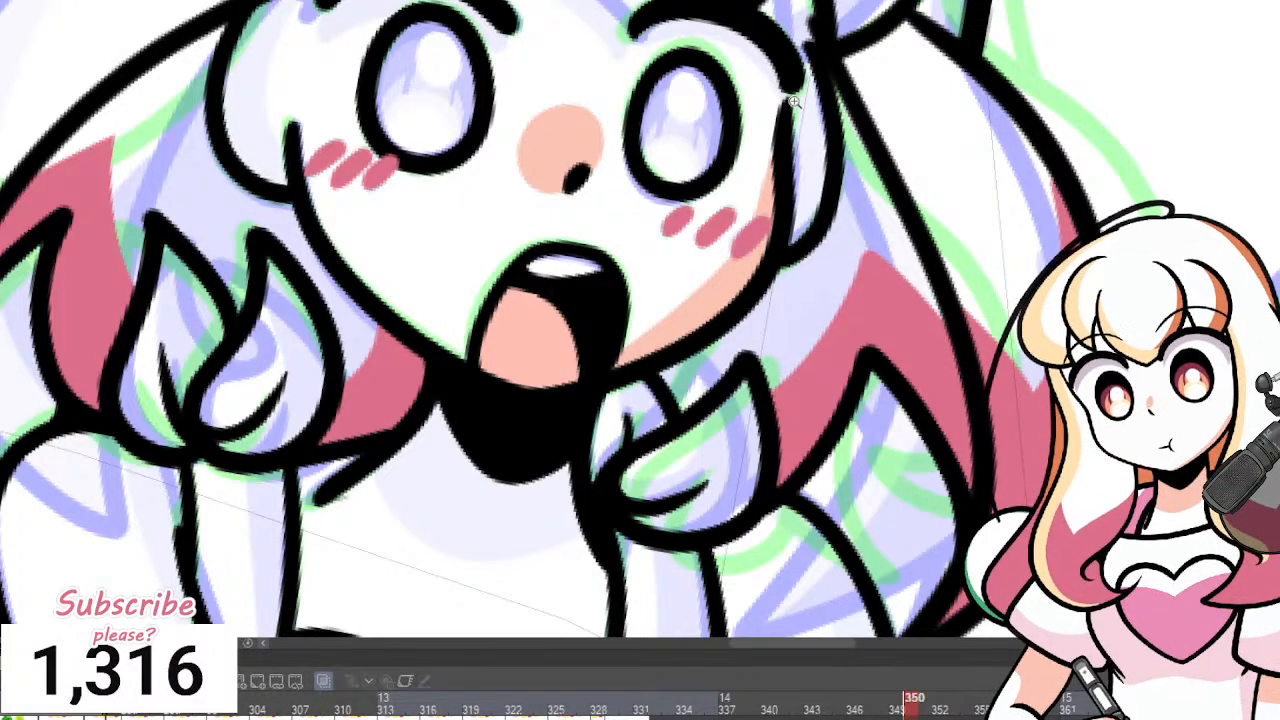
left_click(817, 144)
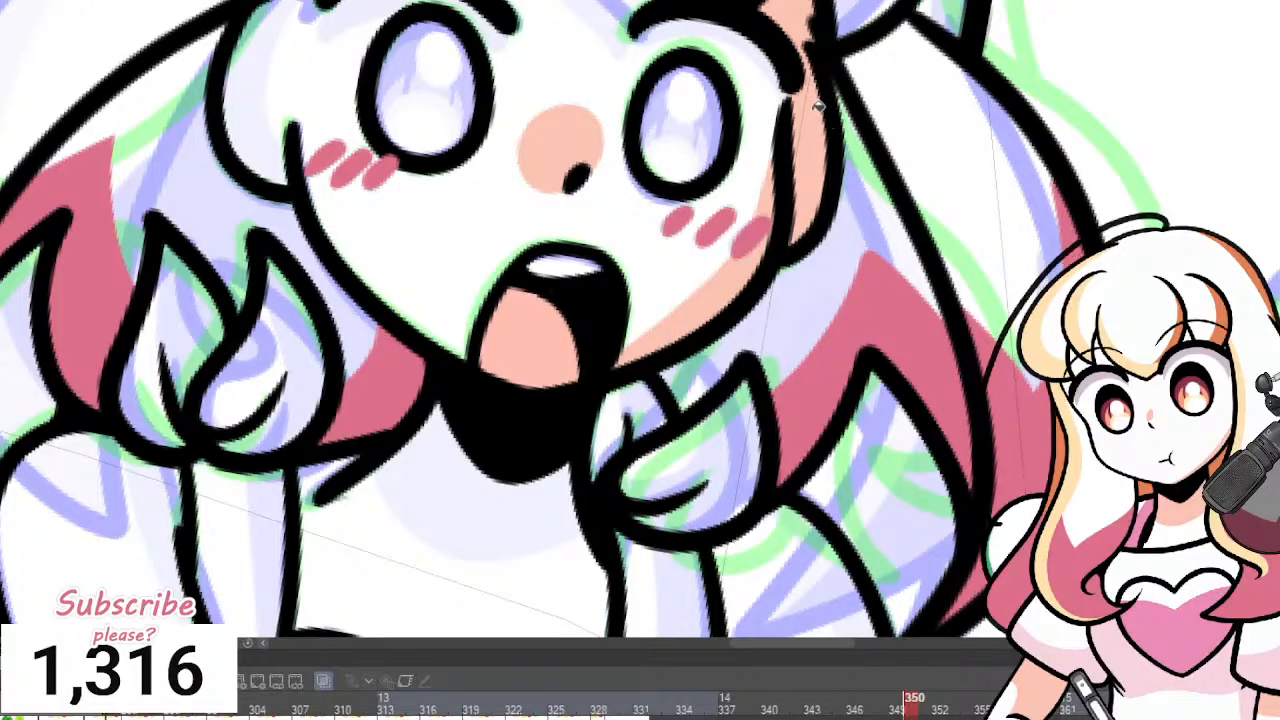
Paint peach shading on the other ear and side of the face, and across the forehead below the fringe.
scroll(823, 110, "down", 3)
scroll(744, 20, "up", 2)
scroll(725, 95, "up", 1)
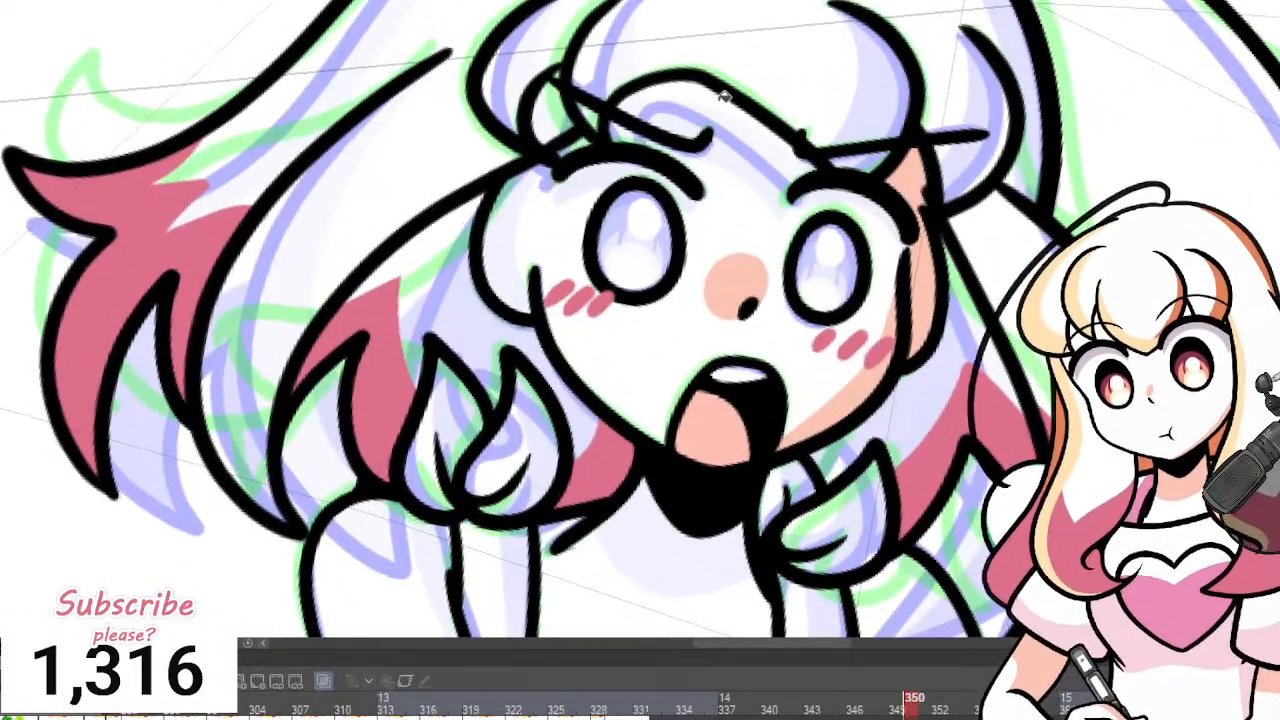
left_click_drag(549, 157, 536, 284)
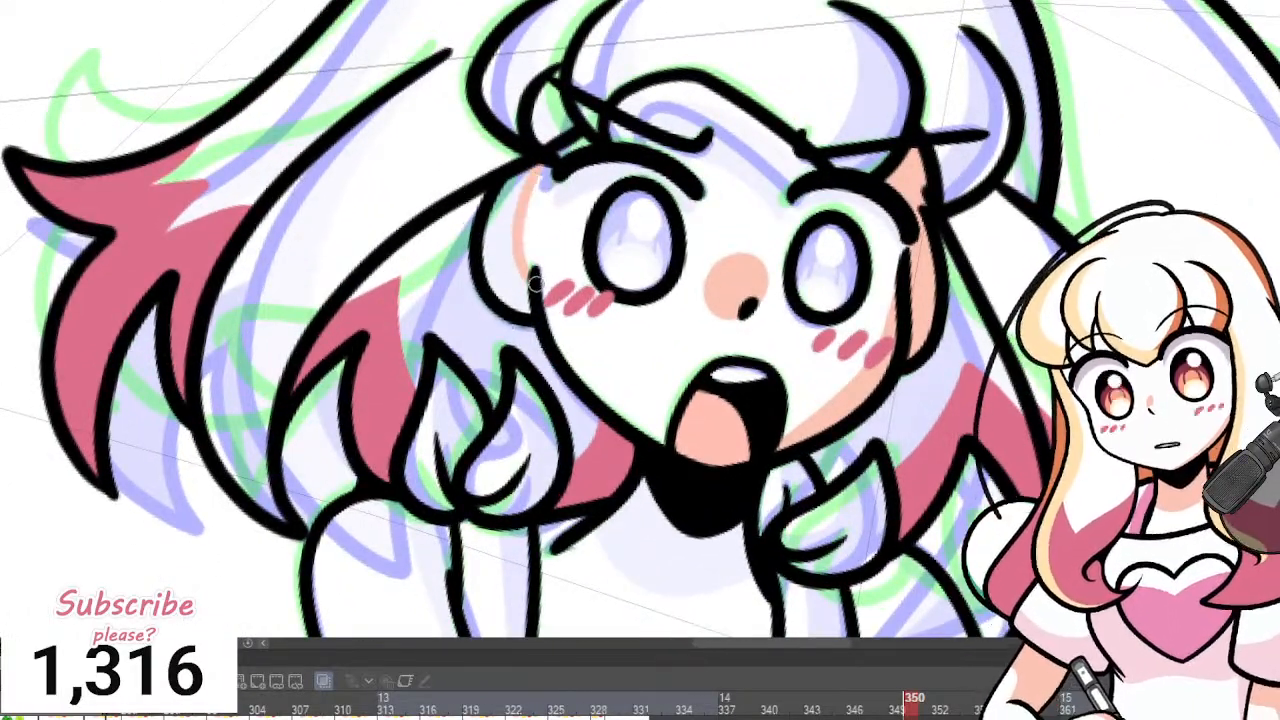
left_click(511, 271)
mouse_move(632, 143)
left_mouse_down()
mouse_move(683, 95)
mouse_move(797, 190)
left_mouse_up()
left_click(660, 94)
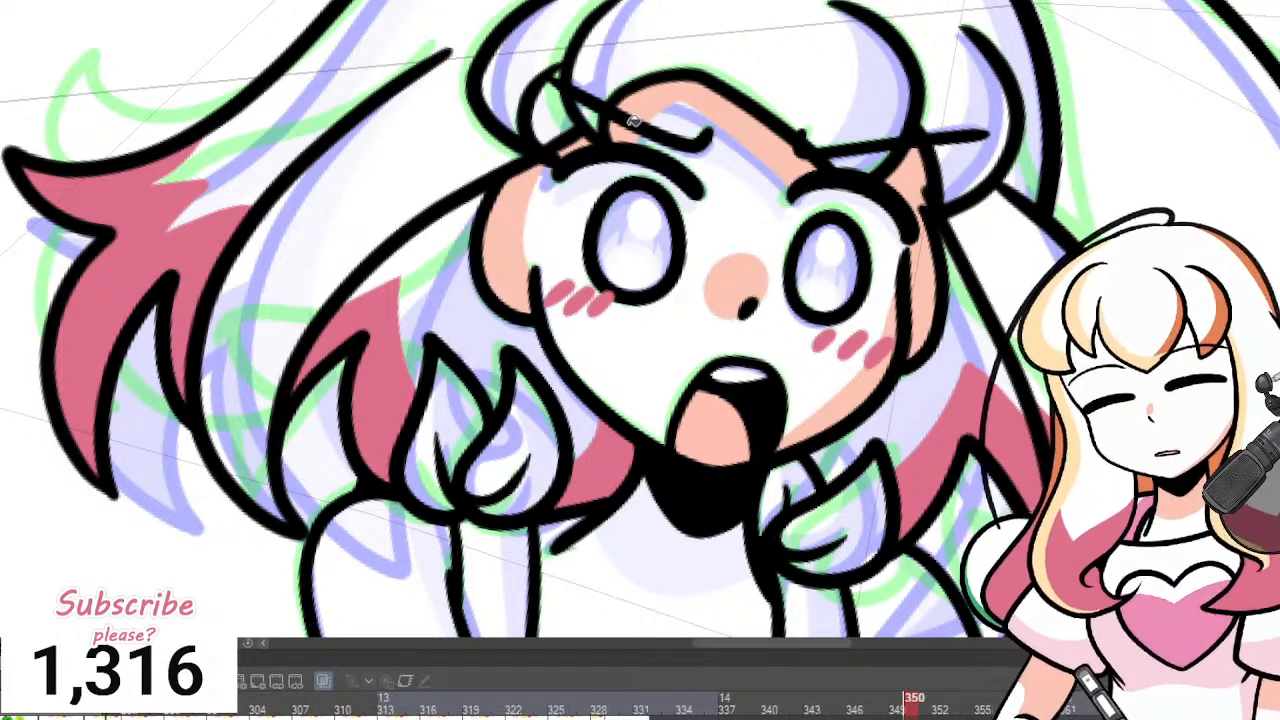
scroll(632, 120, "up", 1)
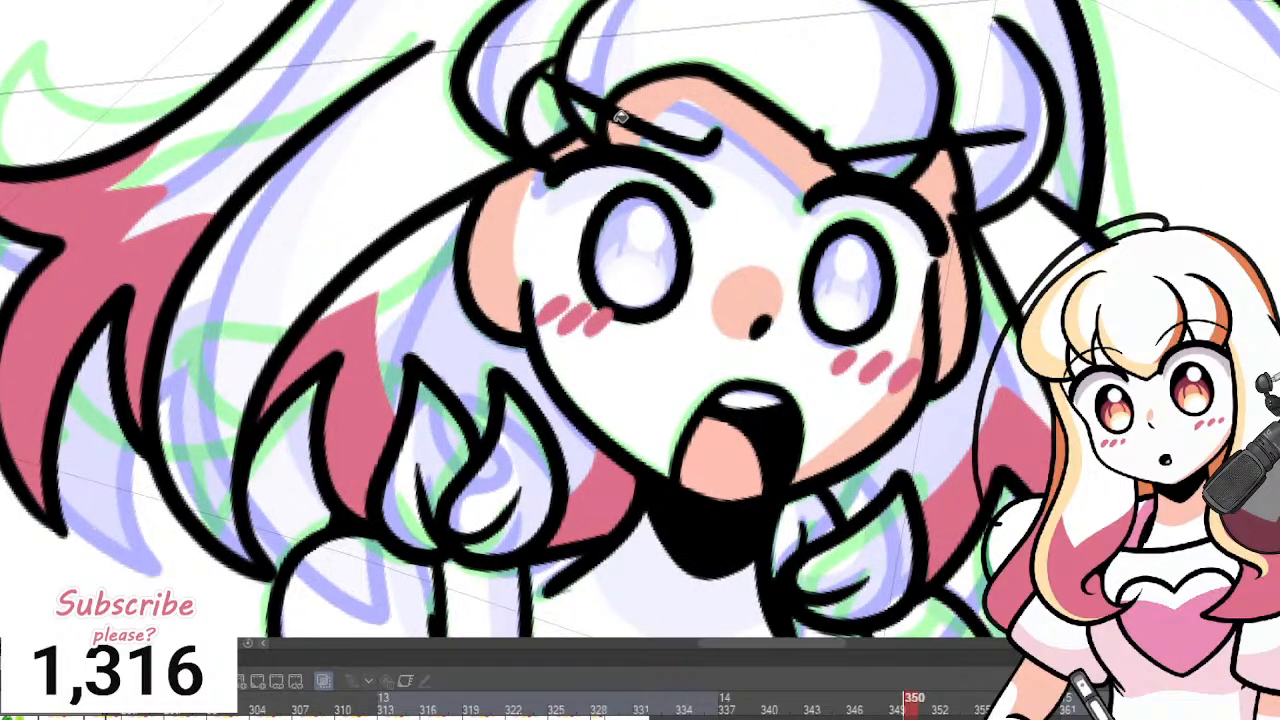
scroll(620, 116, "down", 4)
scroll(638, 222, "up", 3)
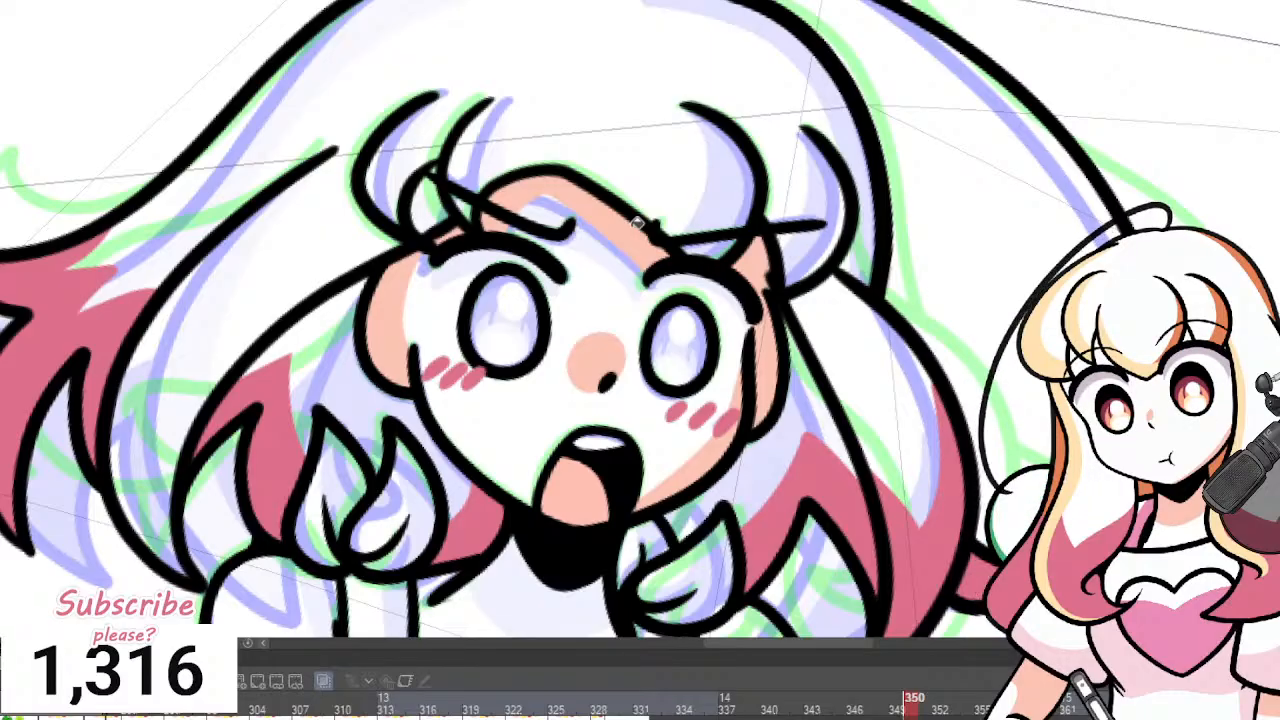
scroll(570, 215, "down", 4)
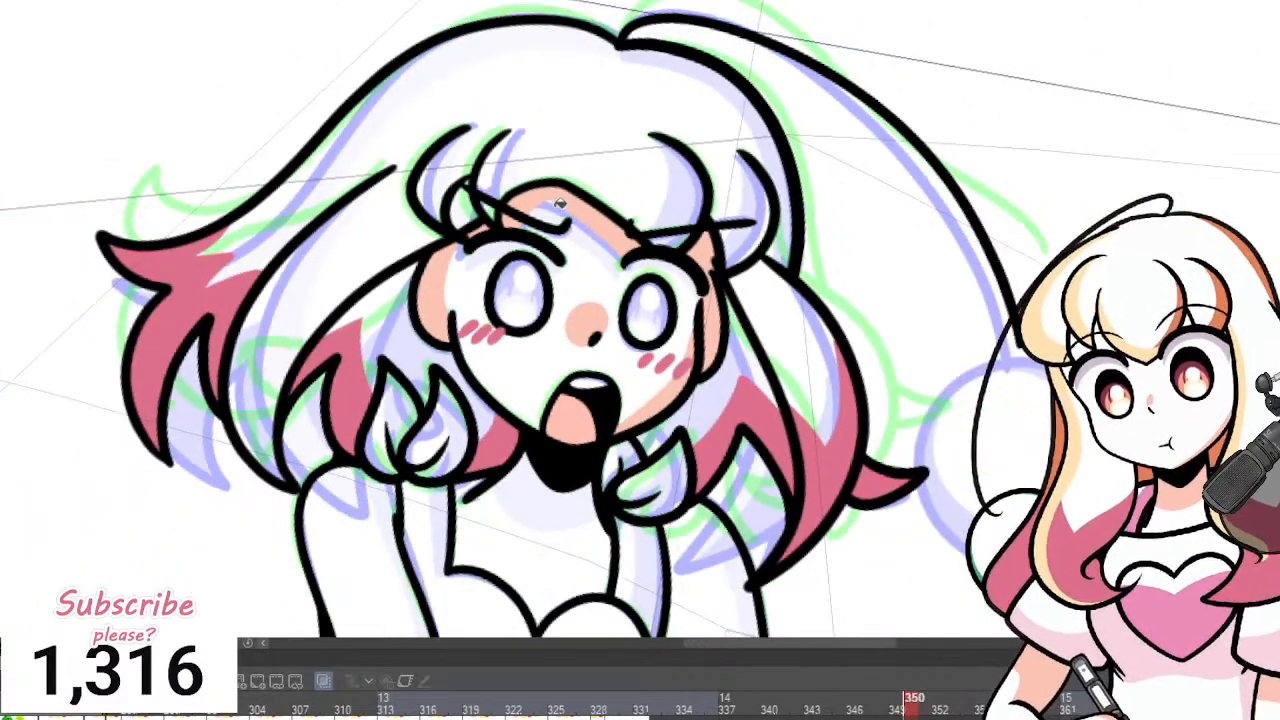
scroll(407, 258, "up", 4)
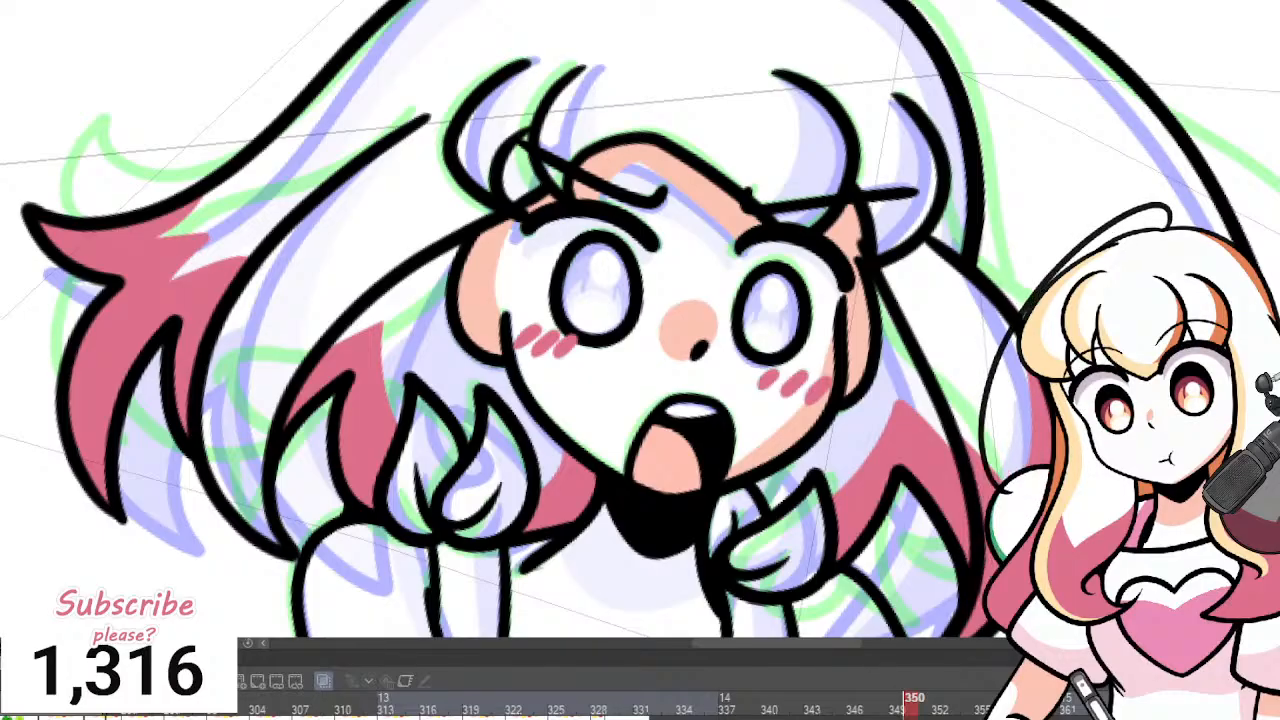
Outline a pink tip with a jagged upper edge on the uncoloured hair lock between the outer and inner pink locks, and fill it.
scroll(564, 409, "down", 4)
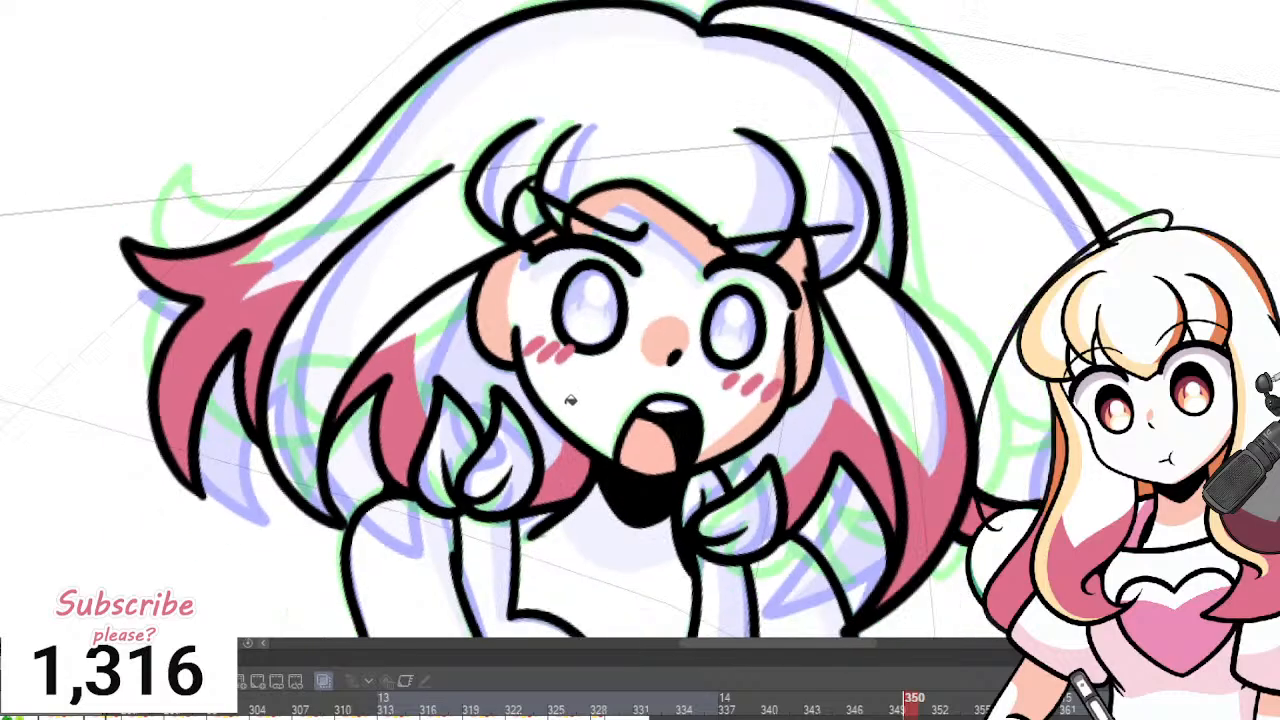
scroll(564, 409, "up", 3)
scroll(565, 410, "down", 3)
scroll(564, 409, "up", 3)
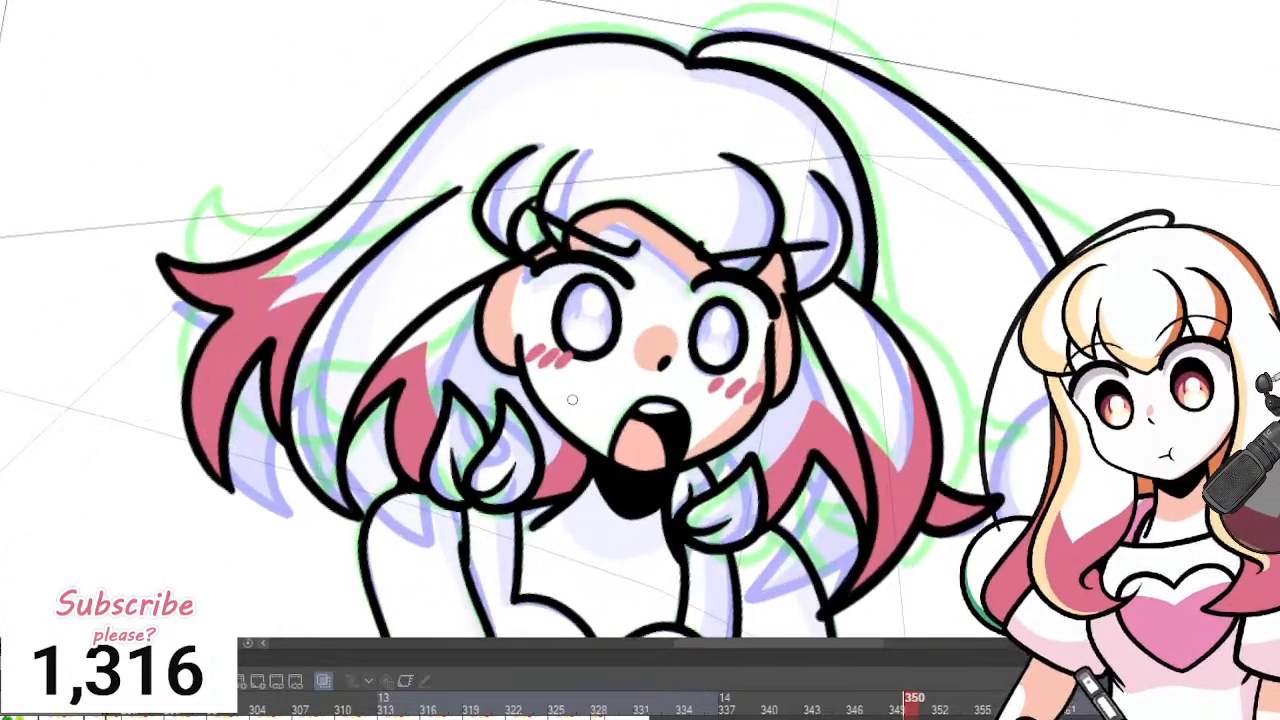
scroll(564, 409, "down", 3)
scroll(328, 311, "up", 5)
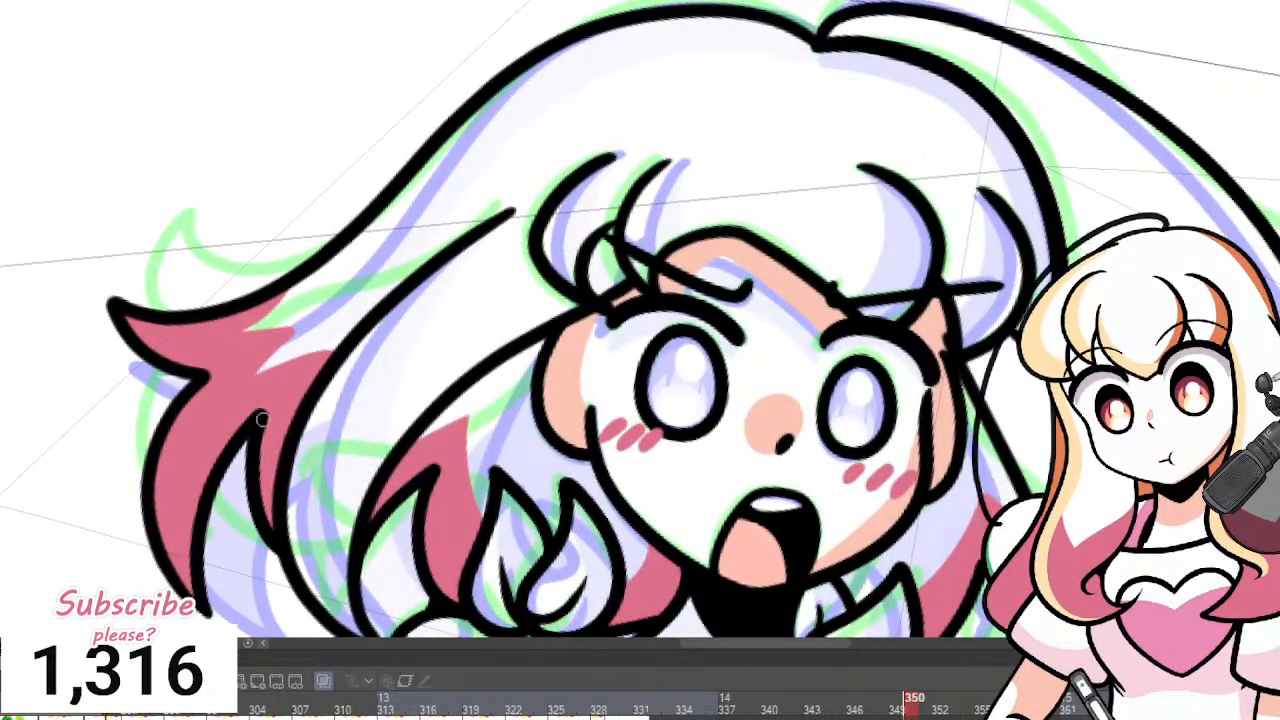
mouse_move(334, 366)
left_mouse_down()
mouse_move(394, 426)
mouse_move(430, 431)
left_mouse_up()
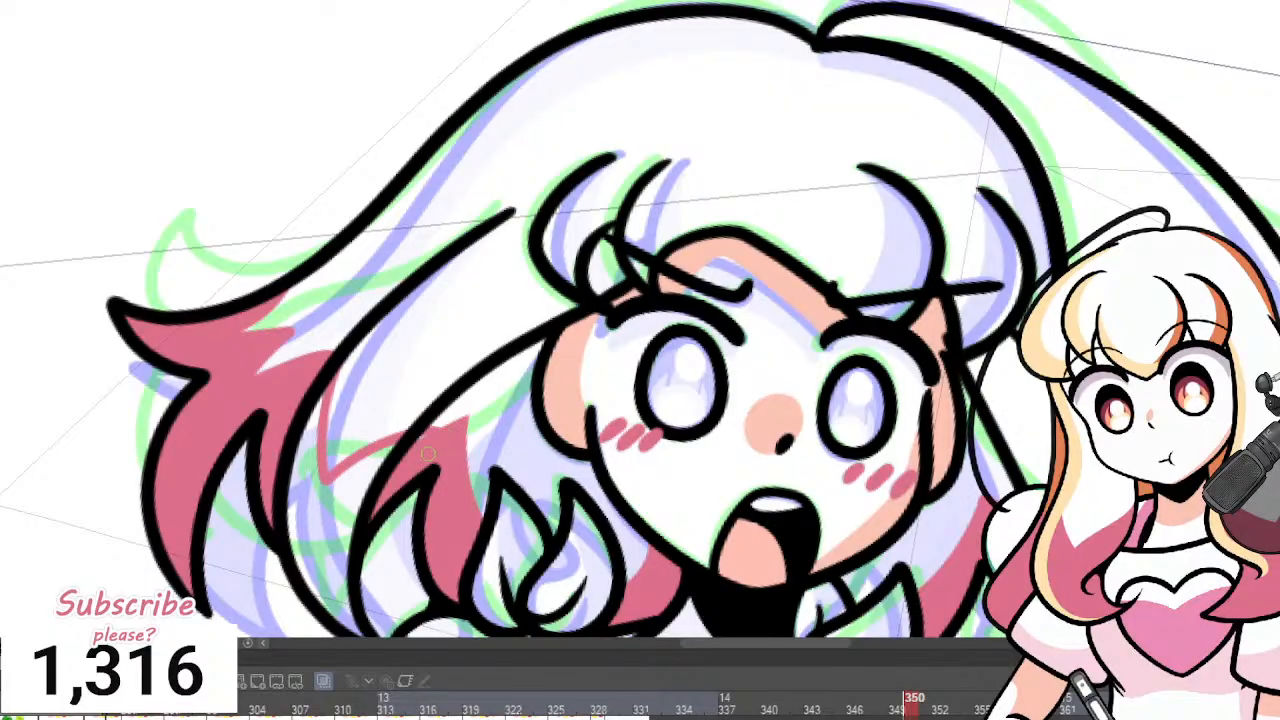
key("ctrl+z")
mouse_move(350, 348)
left_mouse_down()
mouse_move(334, 472)
mouse_move(420, 432)
left_mouse_up()
left_click(330, 493)
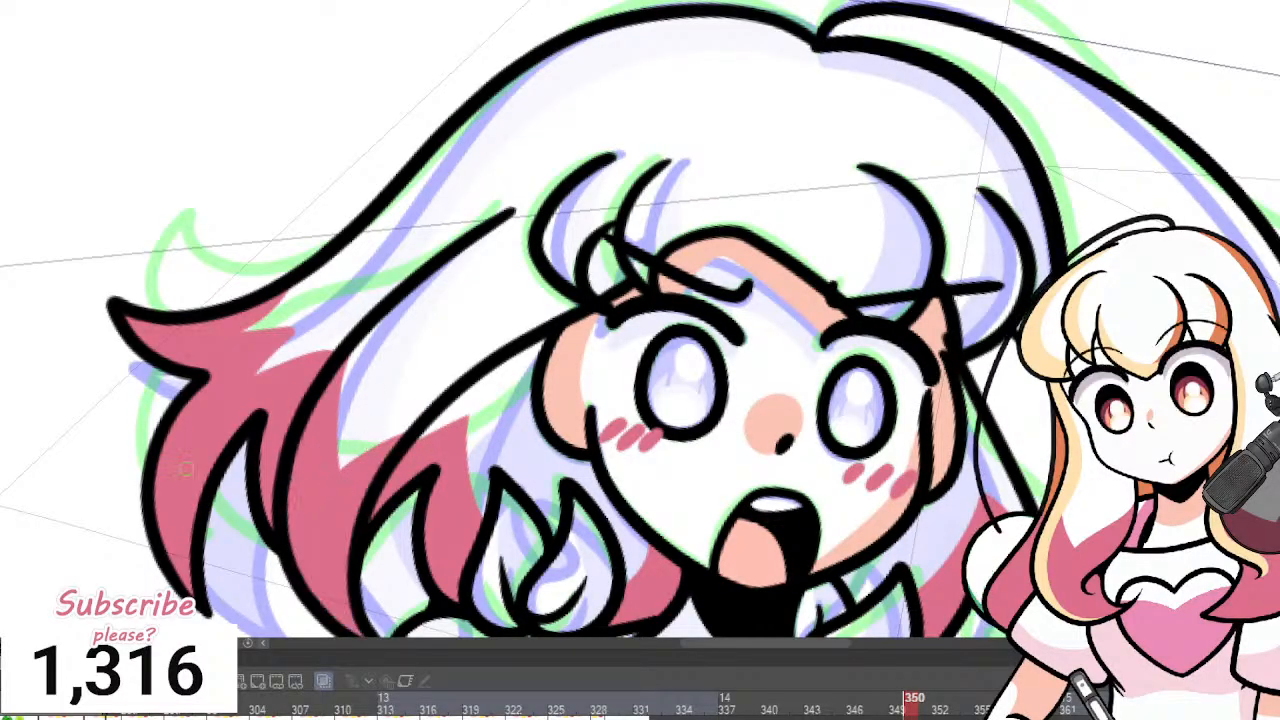
Fill the inner hair above the pink tips on both sides of the face with orange.
scroll(56, 484, "down", 4)
scroll(85, 500, "up", 2)
scroll(480, 364, "up", 1)
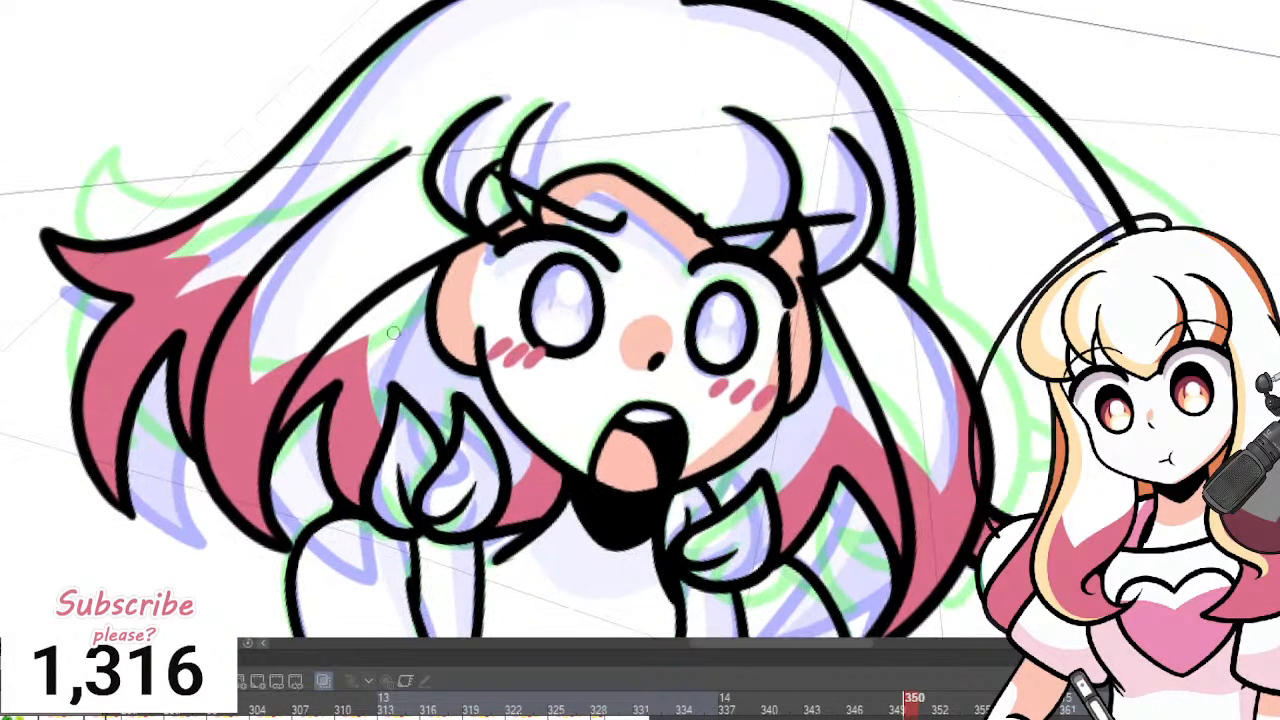
left_click(417, 334)
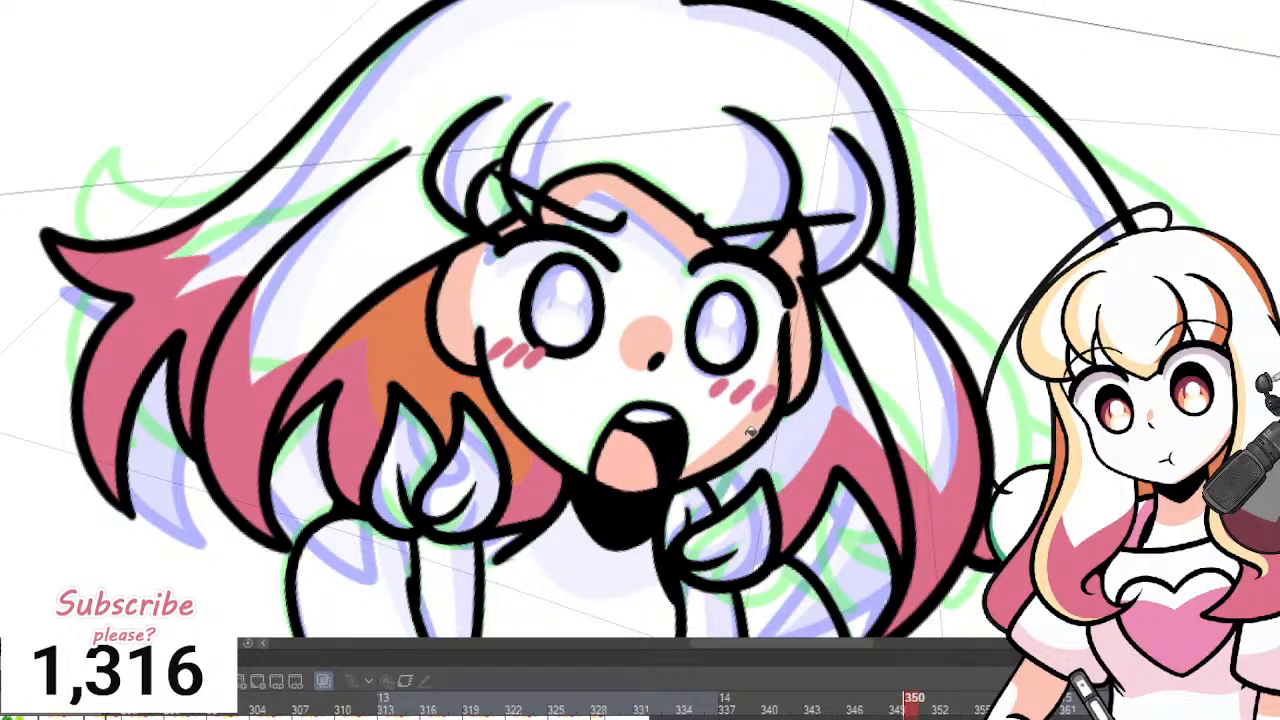
left_click(806, 452)
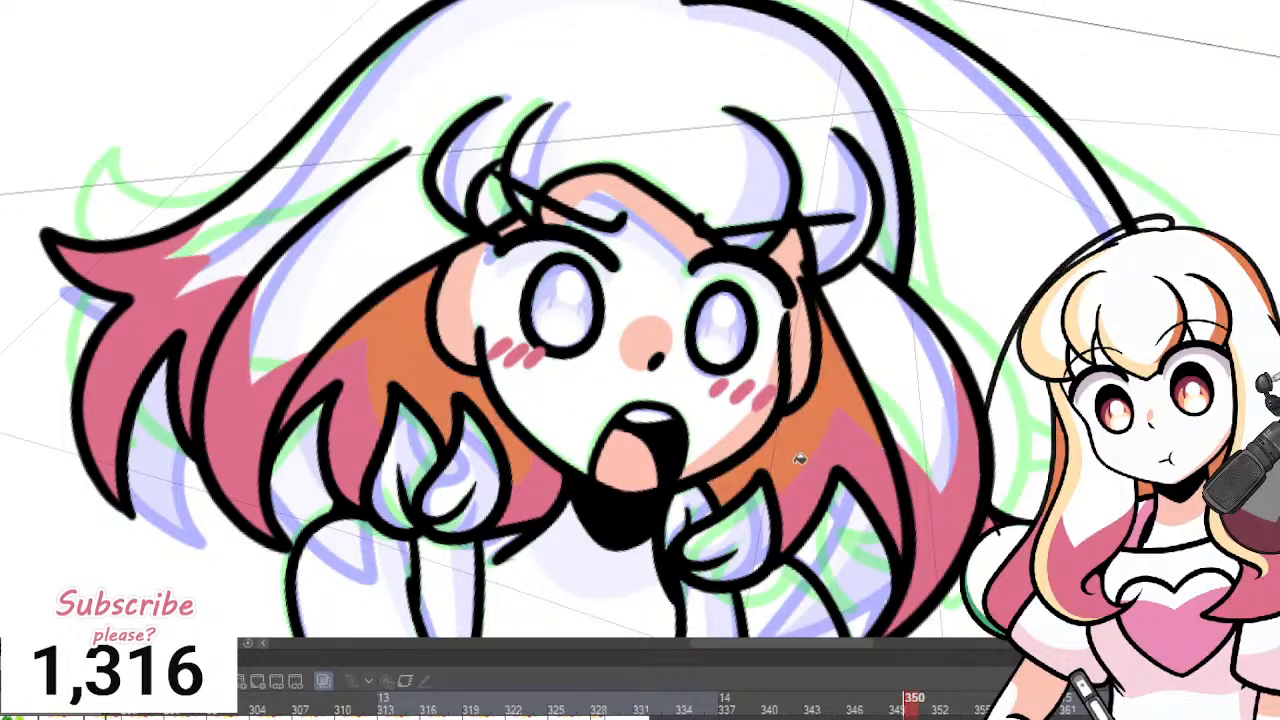
Fill both irises black and paint plum over their lower portions, leaving a dark band beneath the upper rim.
left_click(580, 294)
left_click(722, 322)
scroll(718, 300, "up", 2)
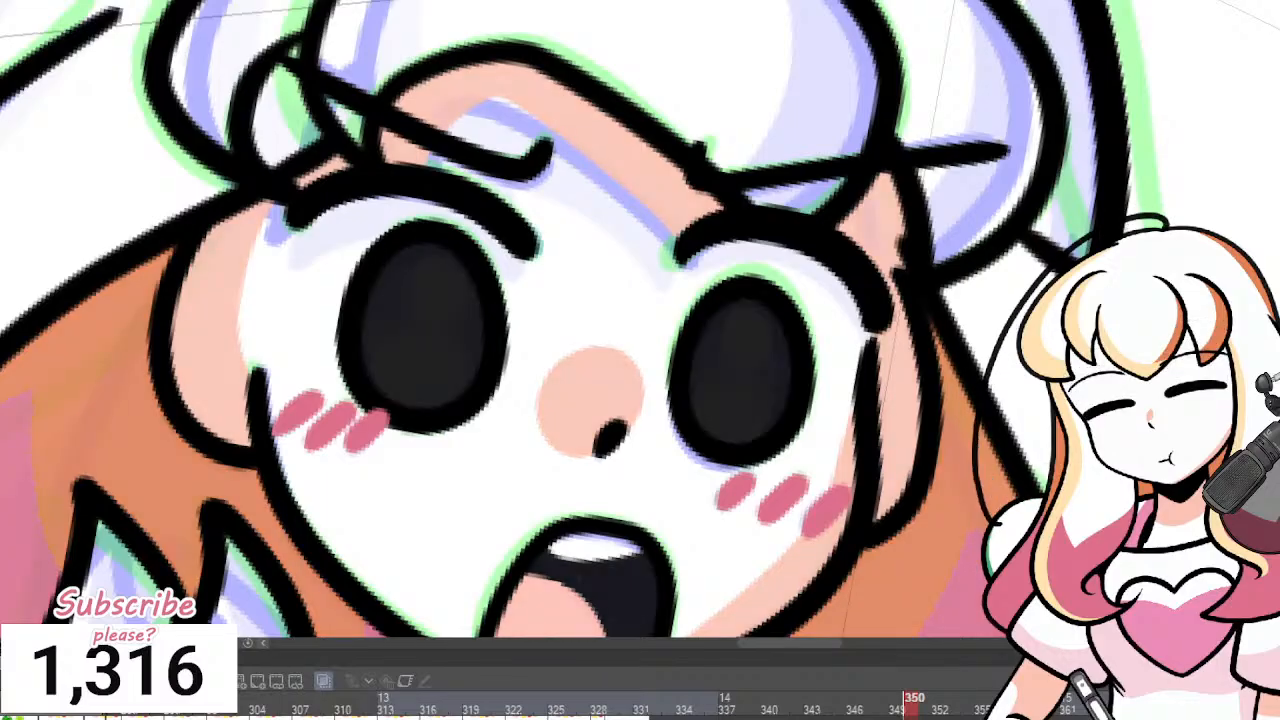
scroll(934, 405, "up", 1)
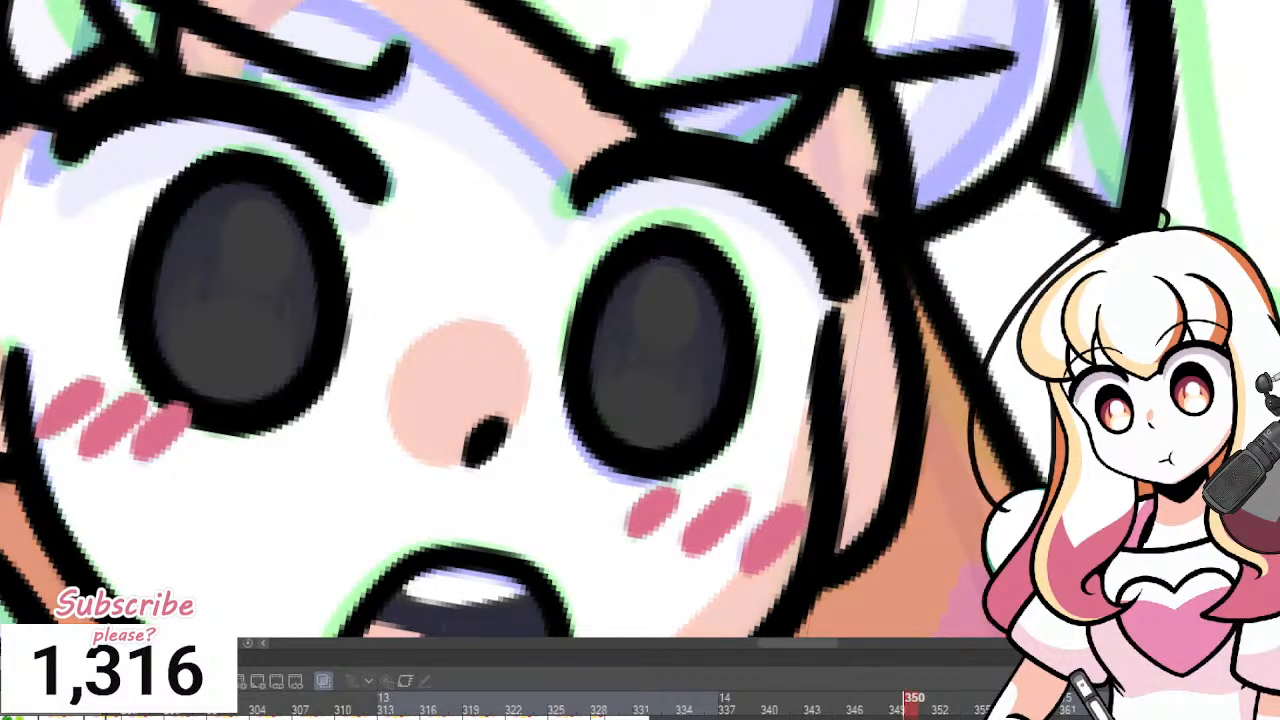
mouse_move(219, 390)
left_mouse_down()
mouse_move(247, 292)
mouse_move(286, 352)
mouse_move(215, 388)
mouse_move(203, 346)
mouse_move(226, 365)
mouse_move(194, 283)
mouse_move(252, 258)
mouse_move(284, 323)
mouse_move(234, 388)
mouse_move(191, 318)
mouse_move(220, 395)
left_mouse_up()
key("ctrl+z")
mouse_move(630, 395)
left_mouse_down()
mouse_move(647, 308)
mouse_move(689, 369)
mouse_move(636, 435)
mouse_move(617, 394)
mouse_move(663, 326)
mouse_move(675, 404)
mouse_move(641, 414)
left_mouse_up()
key("ctrl+z")
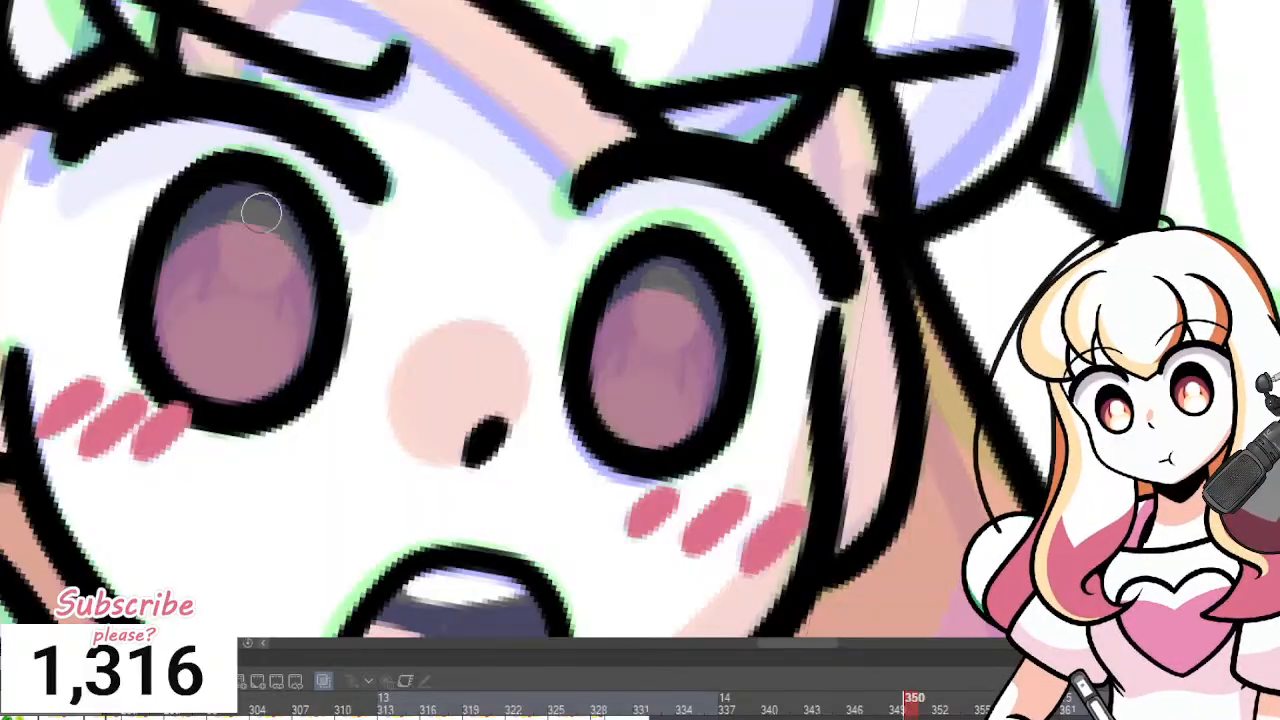
Paint the lower part of both irises orange and draw a plum pupil ring with an orange centre in each eye.
mouse_move(243, 251)
left_mouse_down()
mouse_move(163, 332)
mouse_move(255, 402)
mouse_move(305, 337)
mouse_move(257, 269)
mouse_move(195, 273)
mouse_move(172, 353)
mouse_move(249, 395)
mouse_move(290, 329)
mouse_move(241, 280)
mouse_move(193, 312)
mouse_move(218, 362)
mouse_move(252, 347)
mouse_move(228, 300)
left_mouse_up()
mouse_move(648, 330)
left_mouse_down()
mouse_move(618, 411)
mouse_move(690, 421)
mouse_move(689, 352)
mouse_move(643, 328)
mouse_move(608, 370)
mouse_move(611, 416)
mouse_move(646, 448)
mouse_move(690, 397)
mouse_move(656, 350)
mouse_move(629, 369)
mouse_move(636, 415)
mouse_move(654, 367)
left_mouse_up()
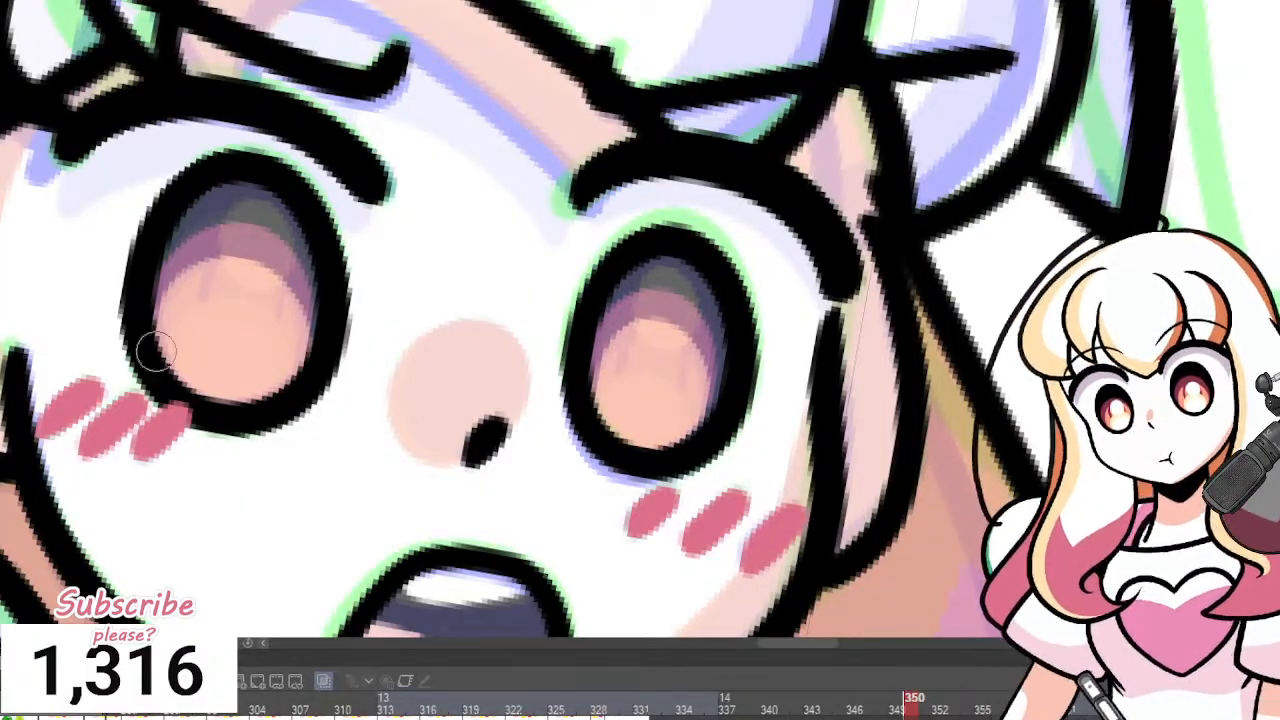
mouse_move(205, 290)
left_mouse_down()
mouse_move(262, 333)
mouse_move(268, 281)
mouse_move(225, 356)
mouse_move(283, 318)
mouse_move(265, 256)
mouse_move(237, 253)
mouse_move(216, 338)
mouse_move(273, 297)
mouse_move(251, 256)
mouse_move(222, 323)
mouse_move(242, 329)
mouse_move(251, 267)
left_mouse_up()
mouse_move(655, 352)
left_mouse_down()
mouse_move(650, 318)
mouse_move(647, 407)
mouse_move(676, 353)
mouse_move(659, 313)
mouse_move(649, 404)
mouse_move(674, 341)
mouse_move(654, 319)
mouse_move(656, 364)
mouse_move(667, 319)
mouse_move(694, 339)
mouse_move(625, 305)
left_mouse_up()
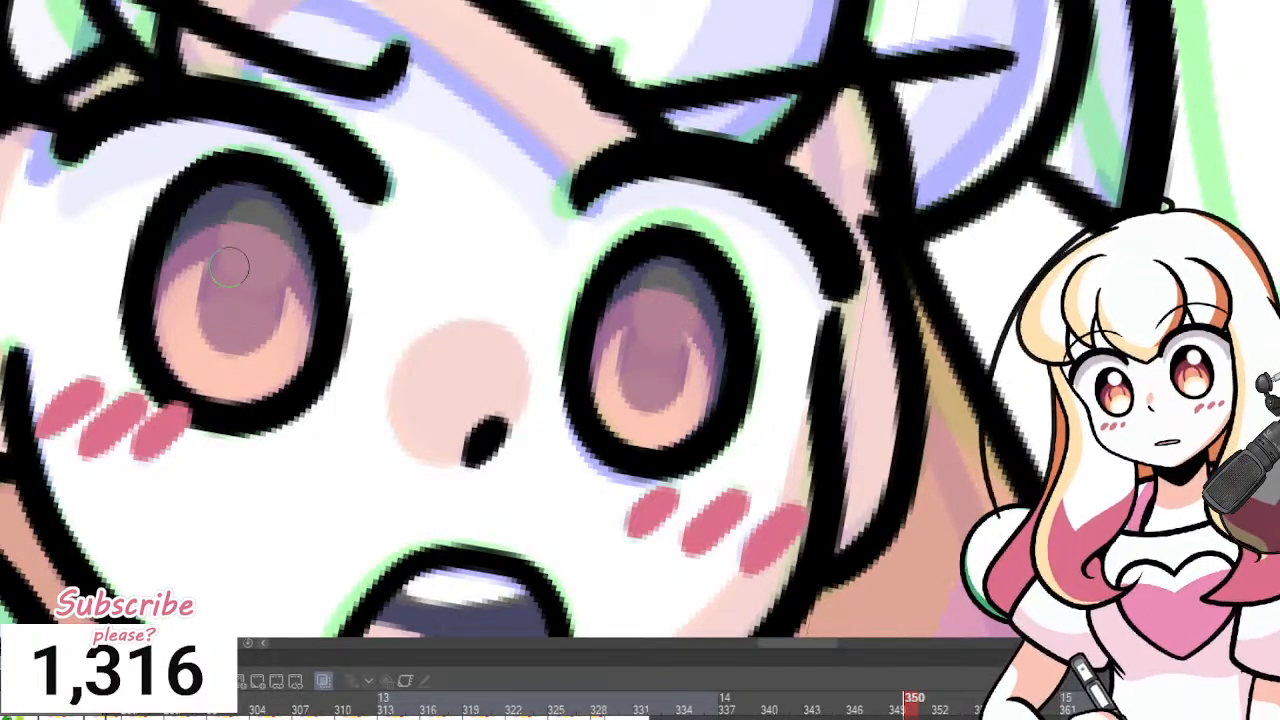
mouse_move(229, 266)
left_mouse_down()
mouse_move(222, 297)
mouse_move(266, 312)
mouse_move(256, 252)
mouse_move(229, 291)
mouse_move(261, 325)
mouse_move(259, 258)
mouse_move(231, 291)
mouse_move(258, 320)
mouse_move(259, 263)
mouse_move(235, 270)
mouse_move(230, 322)
mouse_move(241, 261)
mouse_move(232, 332)
mouse_move(263, 291)
mouse_move(249, 255)
mouse_move(232, 295)
mouse_move(263, 319)
mouse_move(266, 353)
mouse_move(238, 377)
left_mouse_up()
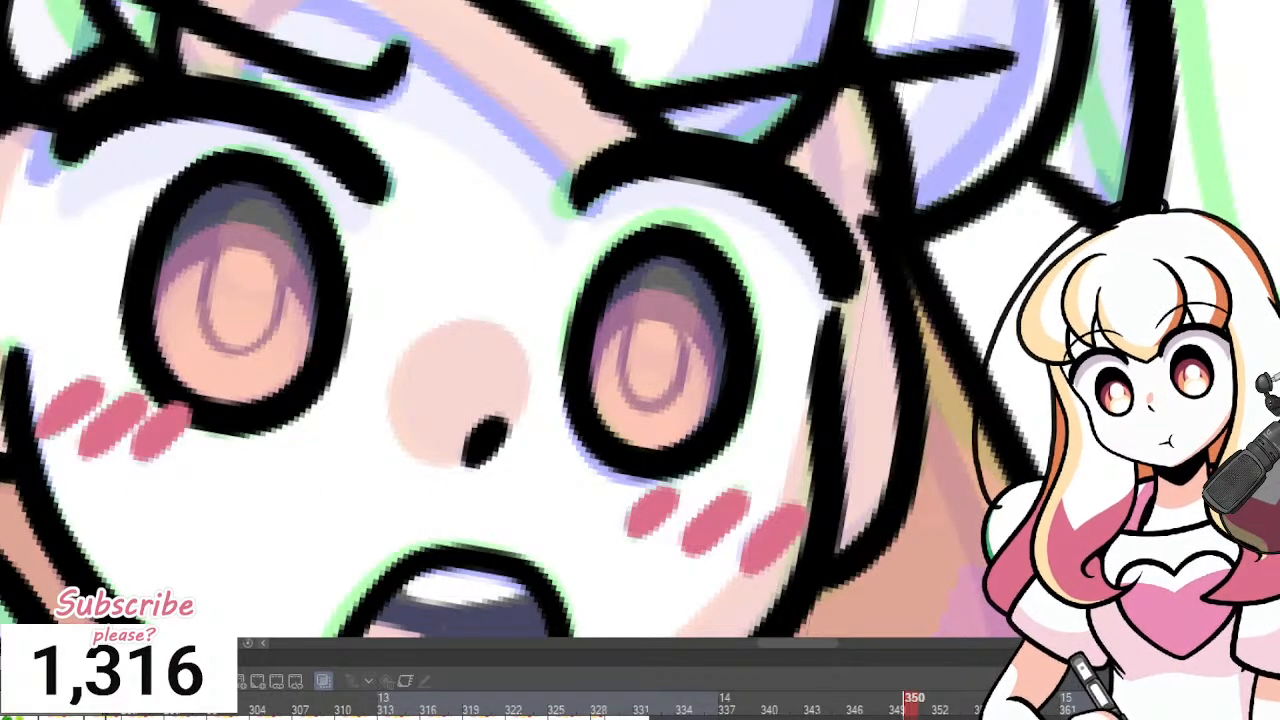
Paint a round pale yellow glow over the lower part of both irises, covering the bottom of the pupil rings.
left_click_drag(222, 302, 192, 345)
mouse_move(266, 390)
left_mouse_down()
mouse_move(269, 322)
mouse_move(213, 300)
mouse_move(171, 343)
mouse_move(223, 396)
mouse_move(255, 353)
mouse_move(243, 339)
mouse_move(247, 369)
left_mouse_up()
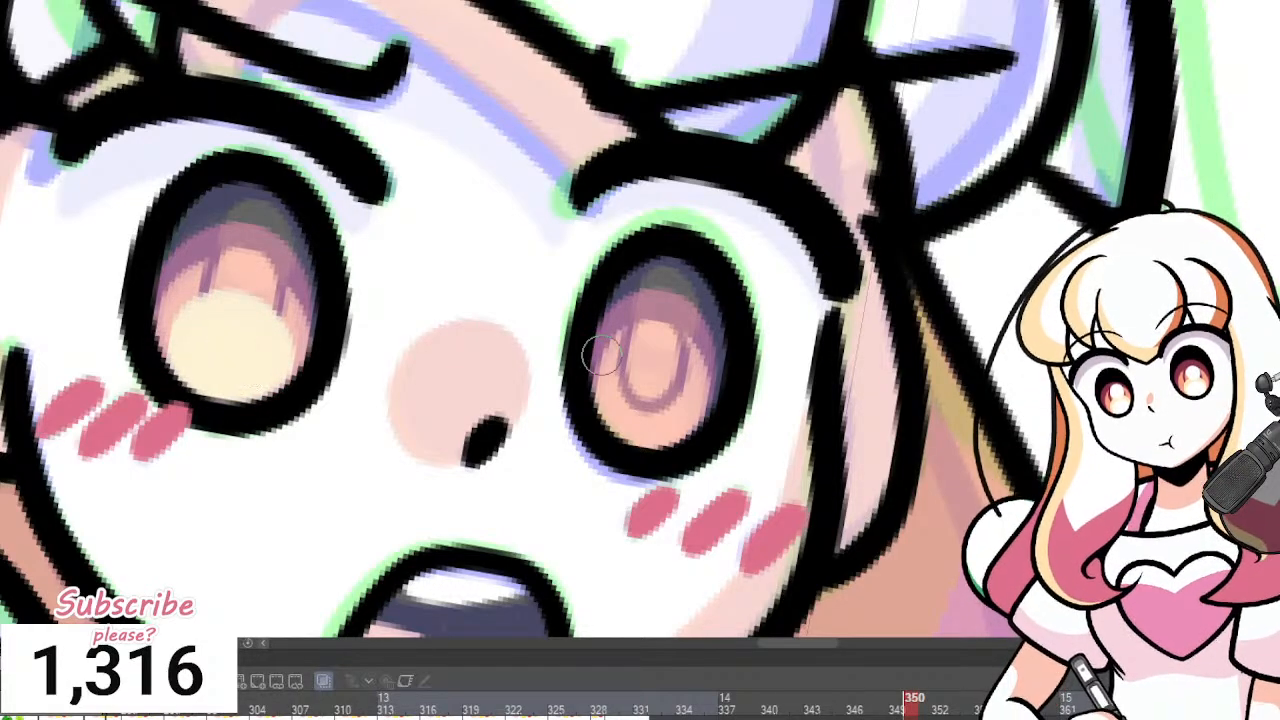
key("Left")
key("Right")
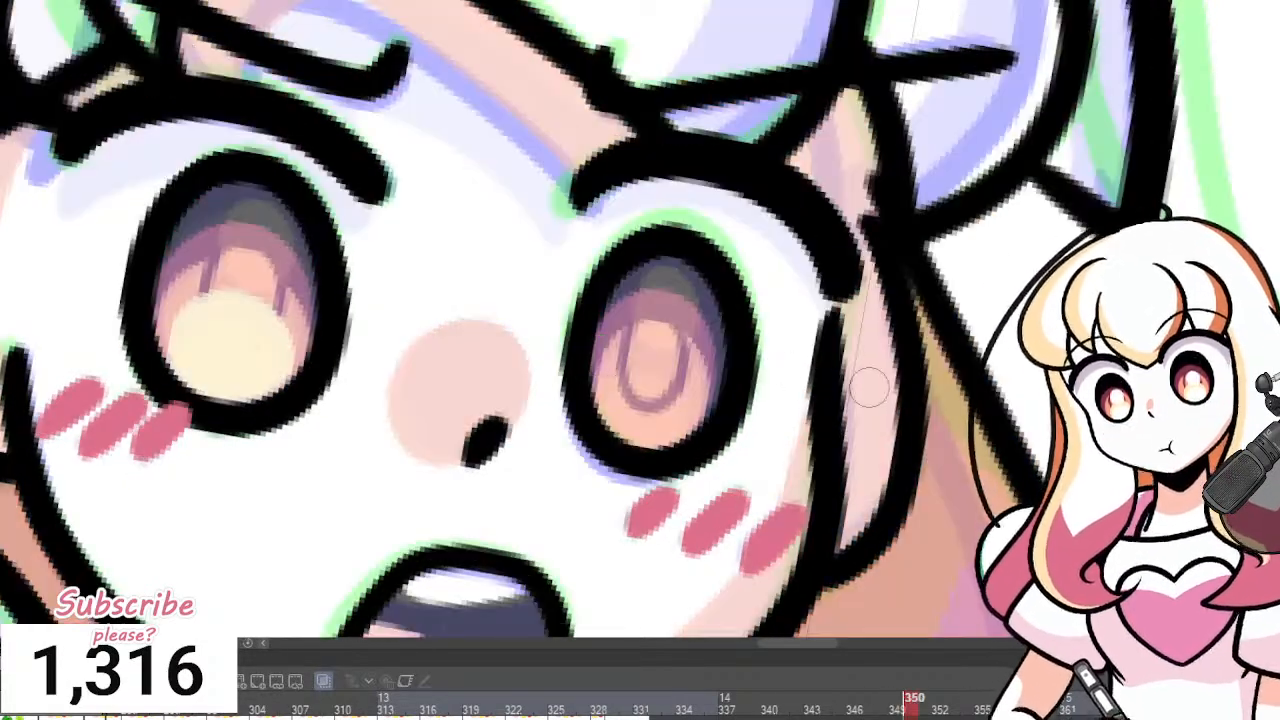
mouse_move(601, 352)
left_mouse_down()
mouse_move(645, 420)
mouse_move(592, 405)
mouse_move(661, 402)
mouse_move(639, 376)
mouse_move(663, 420)
left_mouse_up()
key("ctrl+z")
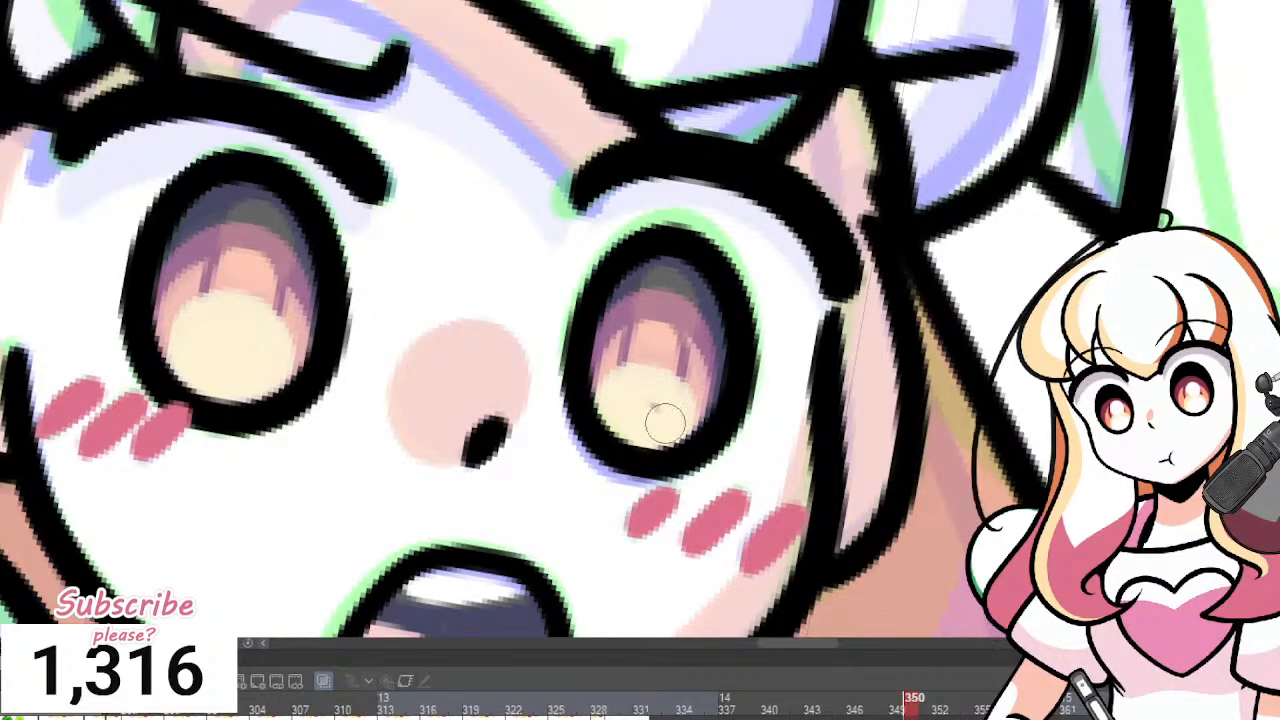
Add white highlights to both eyes, one inside the yellow glow and one oval near the top of each iris.
left_click_drag(237, 349, 223, 329)
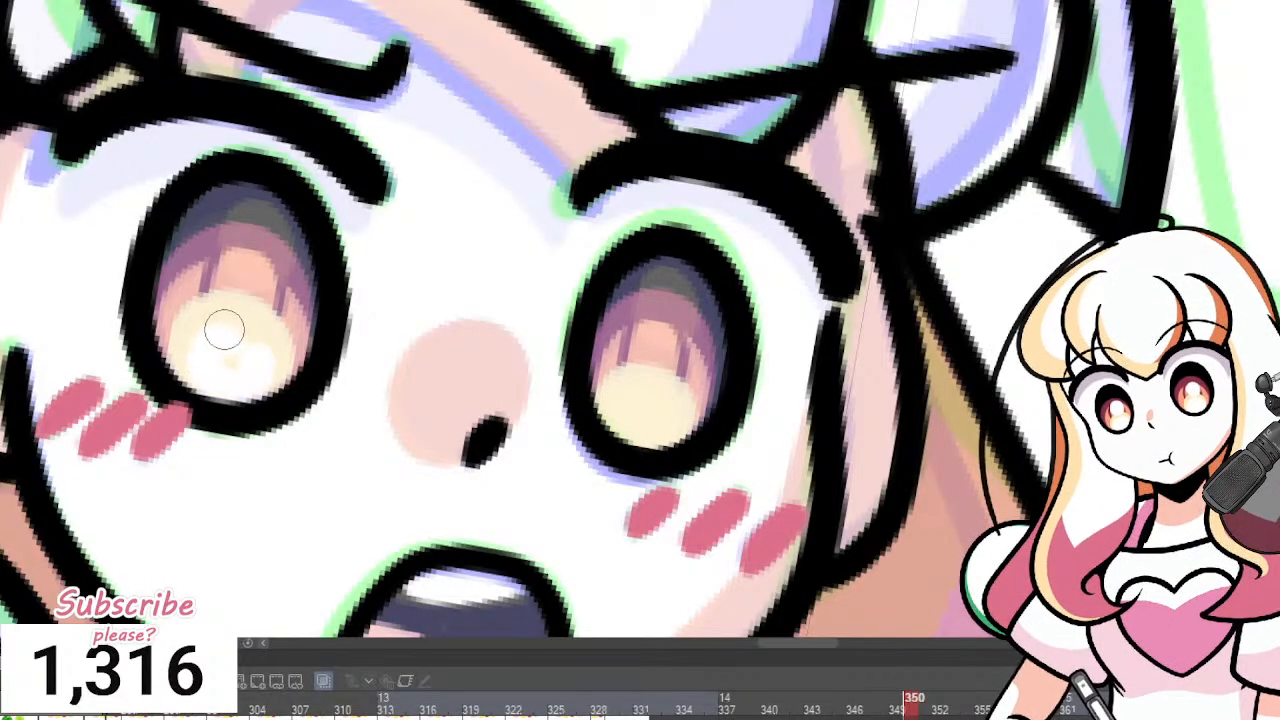
mouse_move(255, 253)
left_mouse_down()
mouse_move(255, 217)
mouse_move(236, 246)
mouse_move(278, 236)
mouse_move(242, 214)
mouse_move(251, 257)
left_mouse_up()
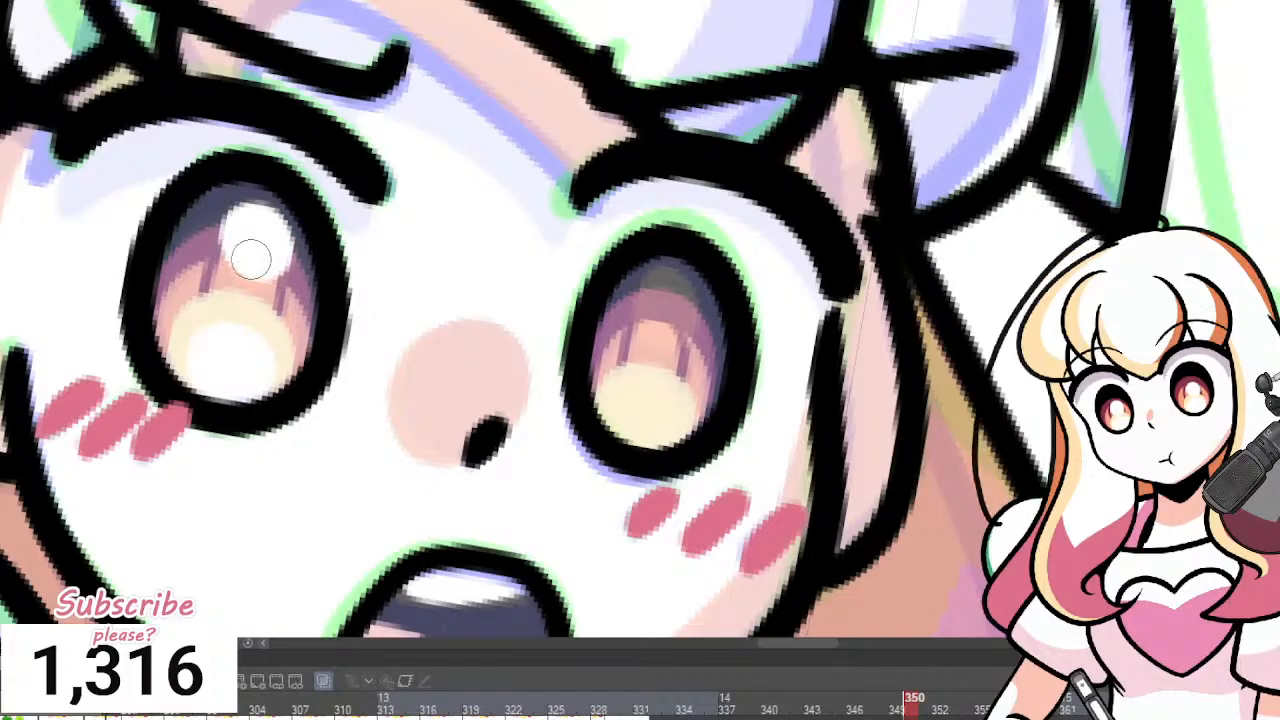
mouse_move(650, 290)
left_mouse_down()
mouse_move(689, 325)
mouse_move(669, 272)
mouse_move(657, 325)
left_mouse_up()
mouse_move(640, 418)
left_mouse_down()
mouse_move(621, 437)
mouse_move(617, 410)
mouse_move(654, 418)
left_mouse_up()
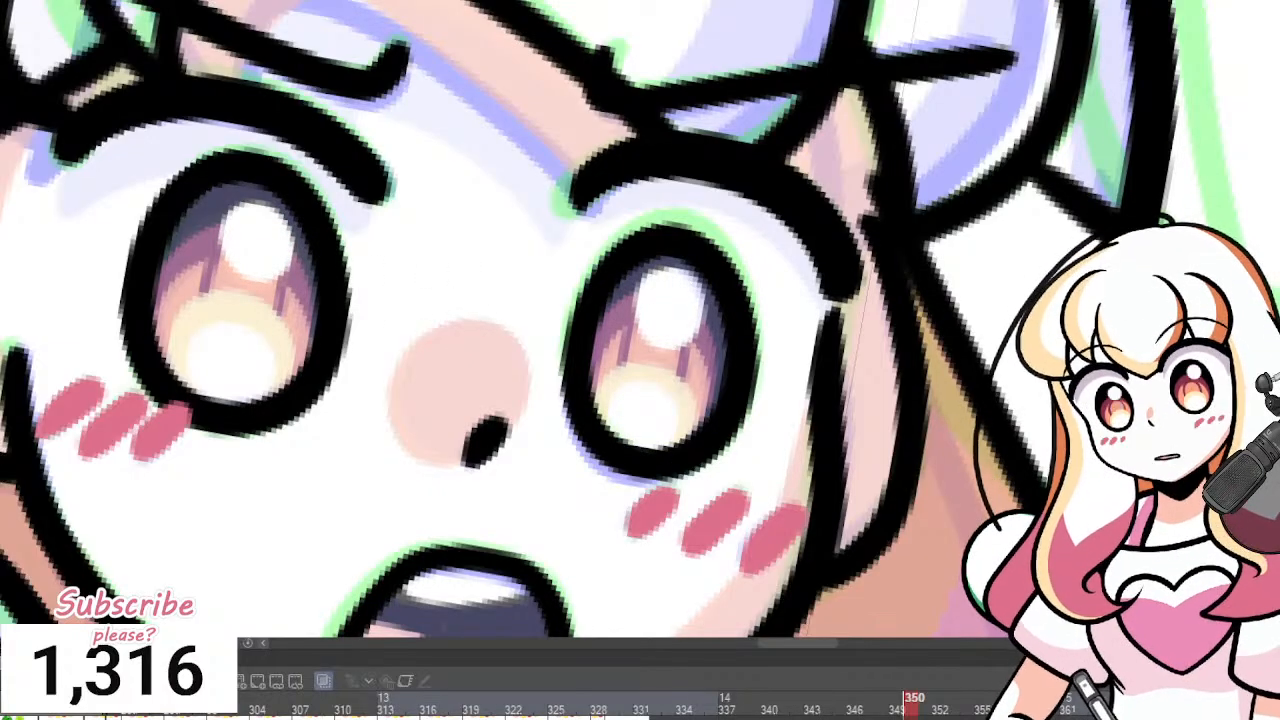
Paint greyish mauve shadows beneath the upper lash lines of both eyes, following the curve of the lashes.
key("ctrl+minus")
key("ctrl+minus")
scroll(715, 258, "down", 2)
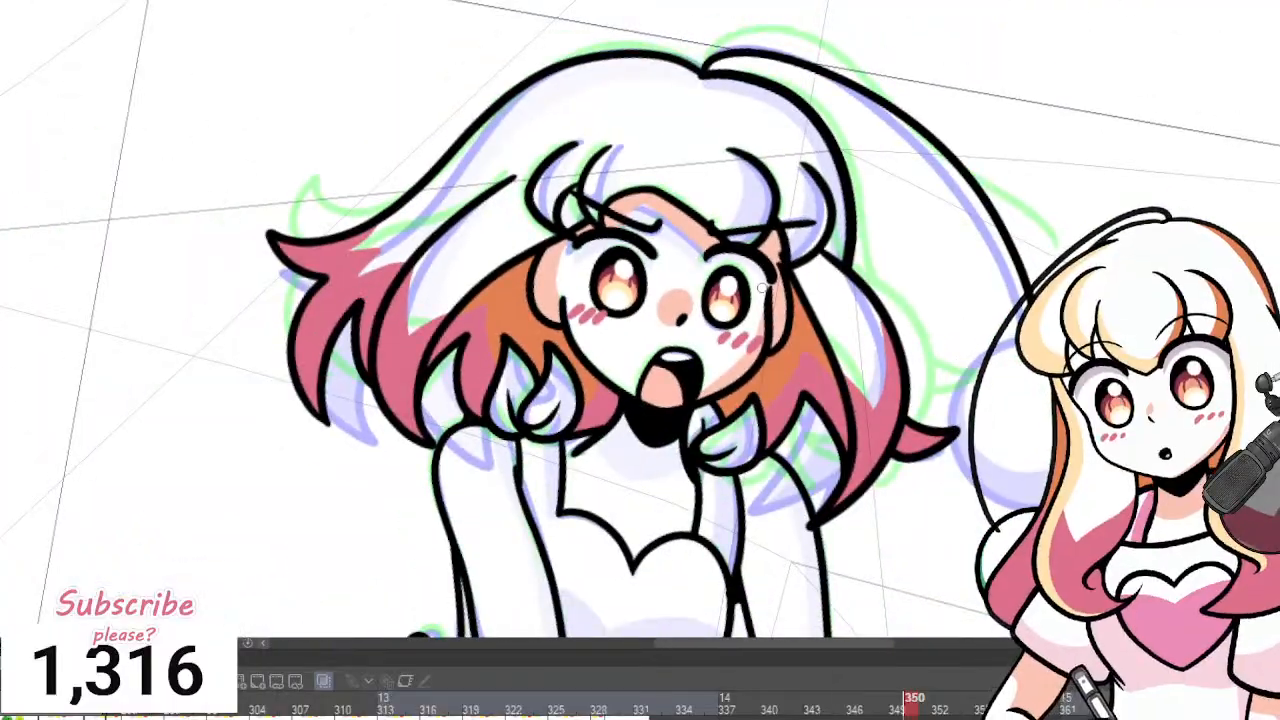
scroll(740, 268, "up", 3)
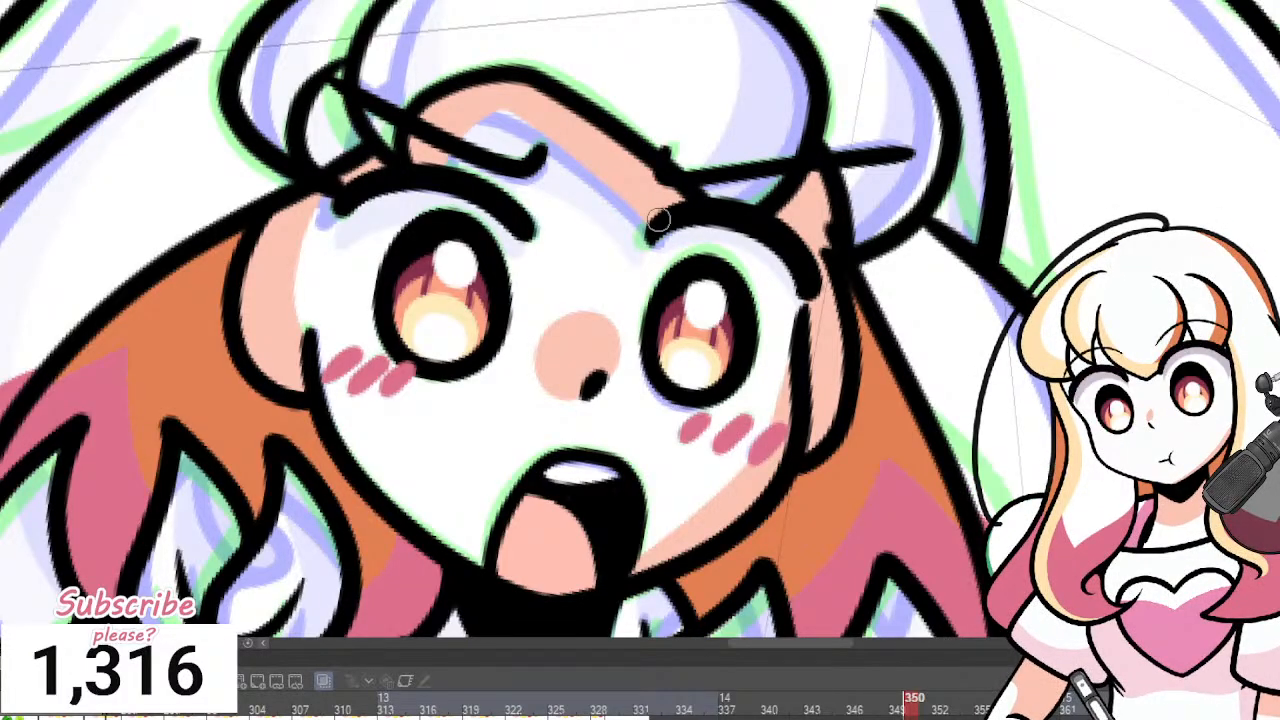
scroll(652, 22, "down", 2)
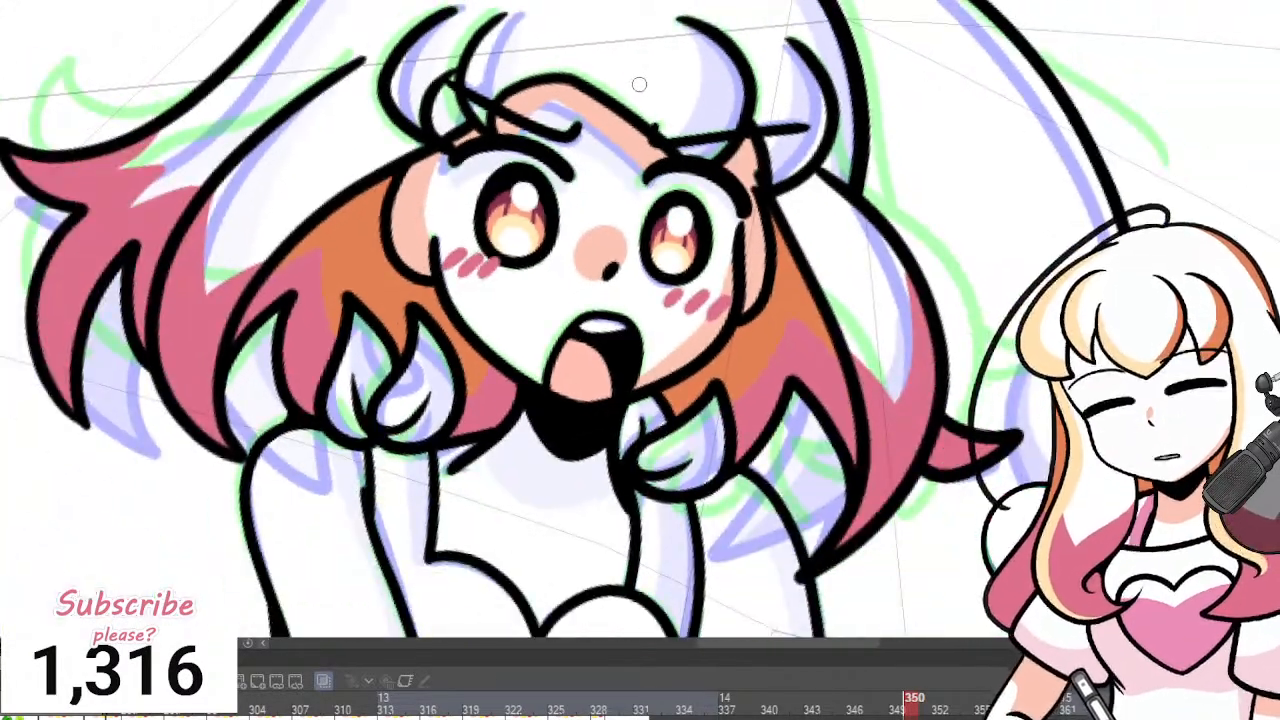
scroll(594, 40, "up", 3)
scroll(571, 86, "down", 1)
scroll(503, 100, "up", 1)
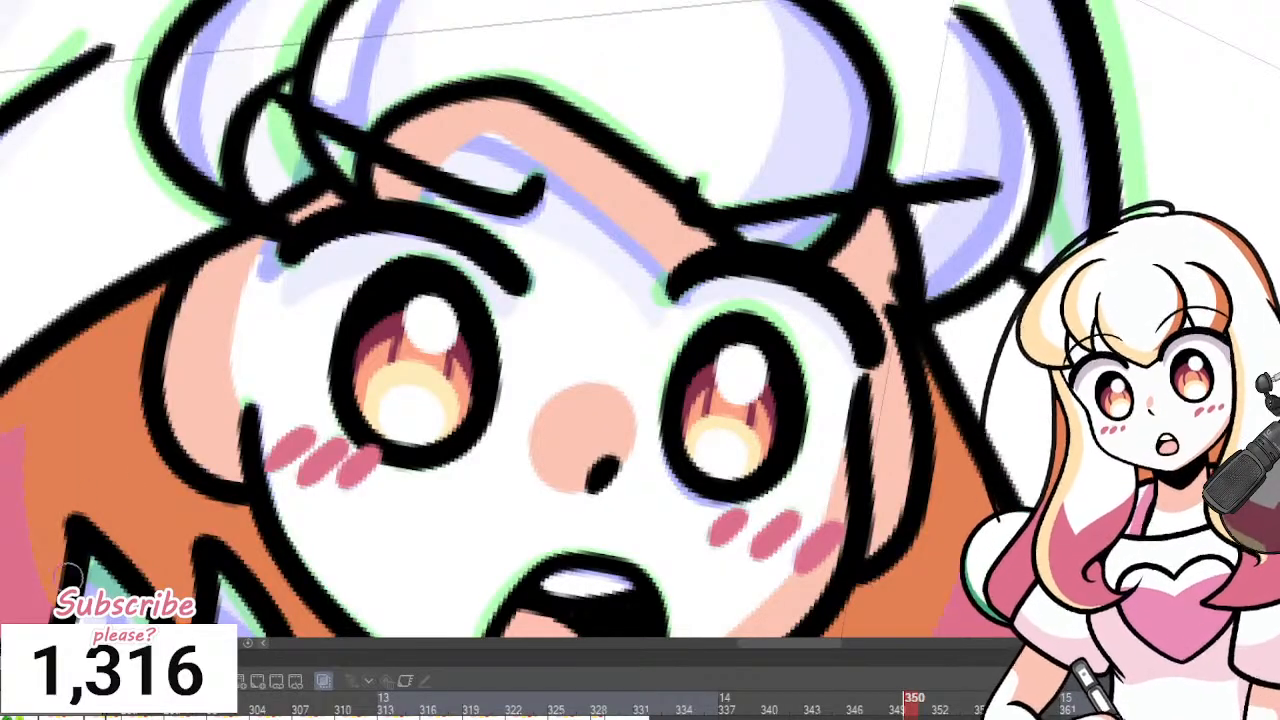
left_click_drag(286, 283, 417, 257)
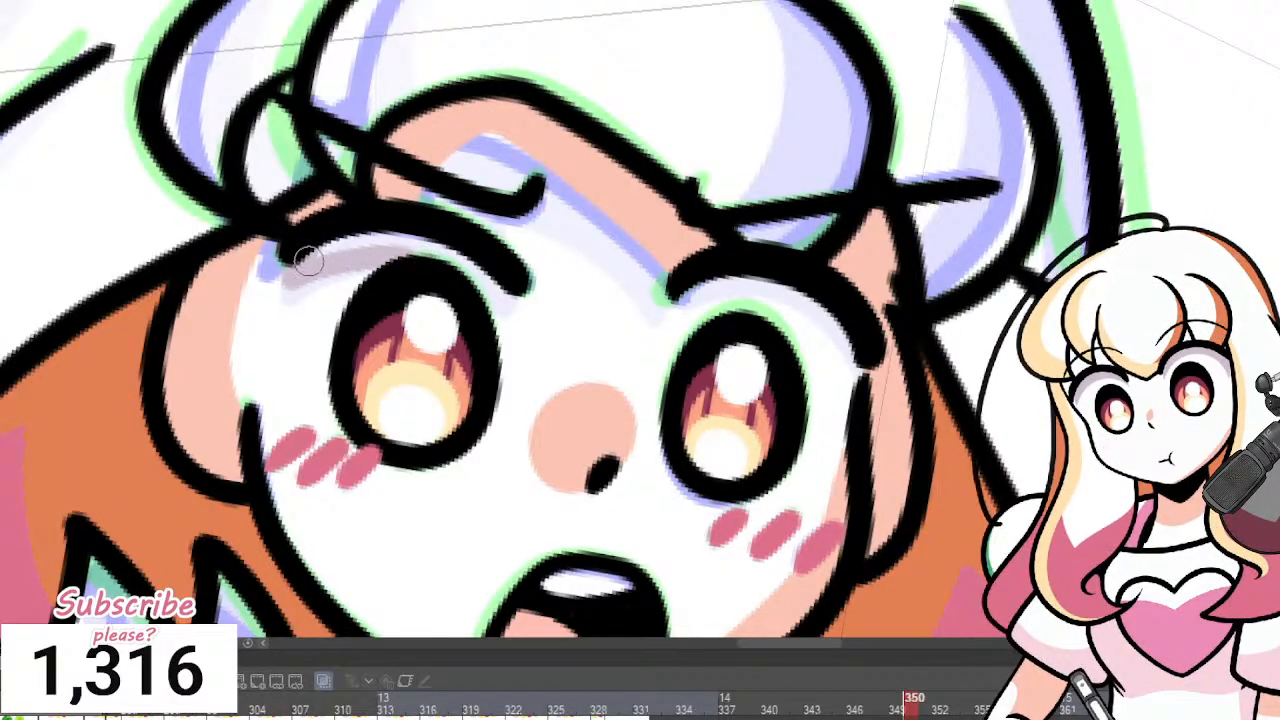
mouse_move(308, 261)
left_mouse_down()
mouse_move(484, 267)
mouse_move(468, 282)
mouse_move(509, 308)
left_mouse_up()
key("ctrl+z")
key("ctrl+z")
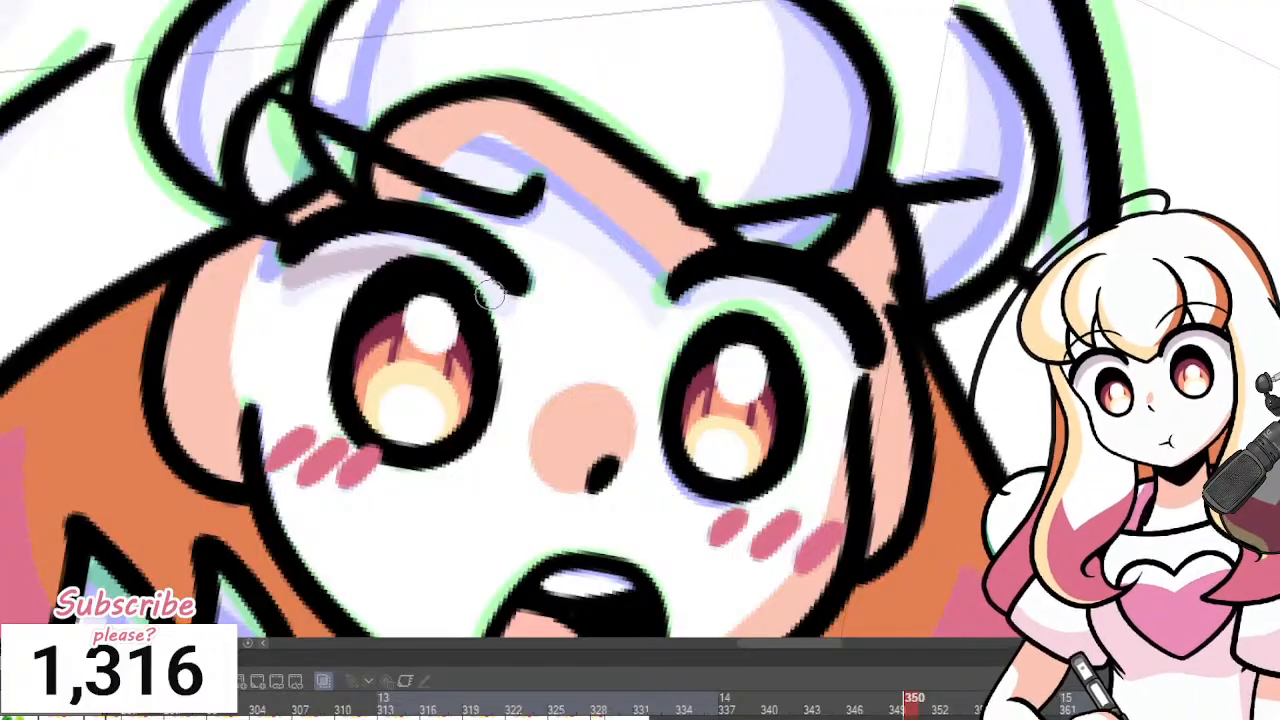
left_click_drag(446, 254, 505, 309)
mouse_move(429, 249)
left_mouse_down()
mouse_move(311, 246)
mouse_move(307, 258)
left_mouse_up()
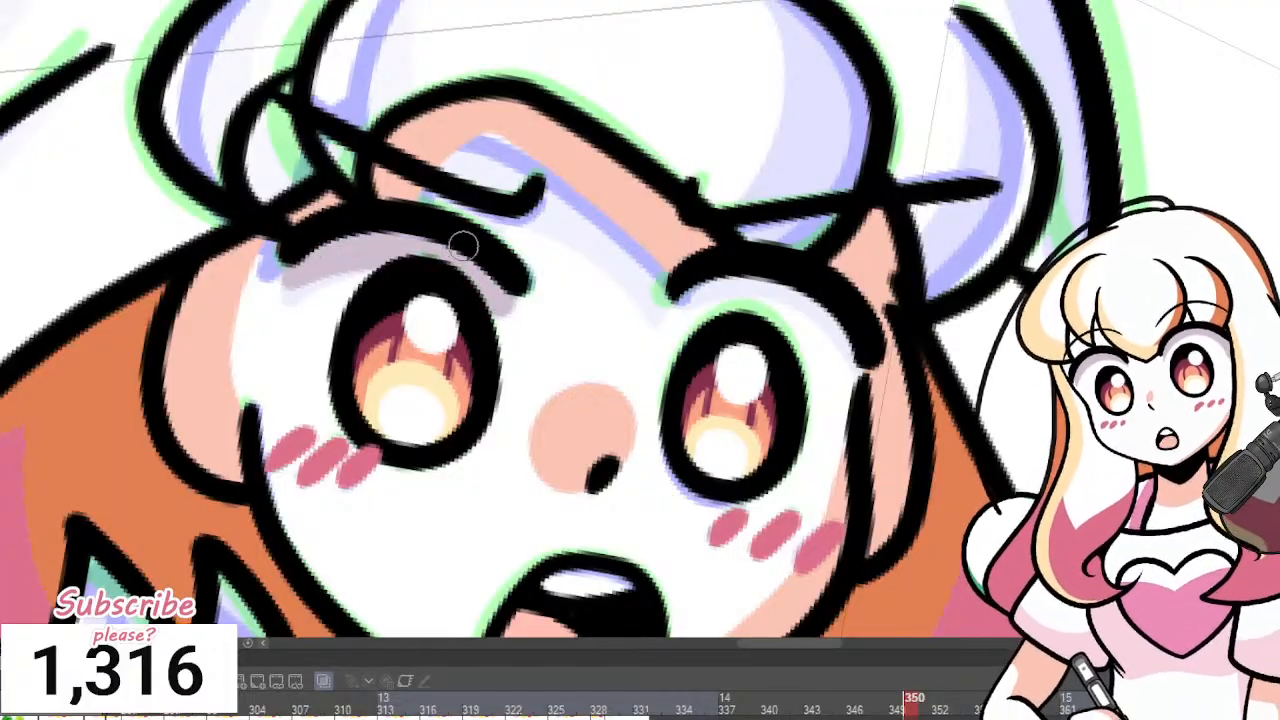
mouse_move(680, 292)
left_mouse_down()
mouse_move(752, 291)
mouse_move(837, 378)
mouse_move(803, 305)
mouse_move(846, 373)
left_mouse_up()
key("ctrl+z")
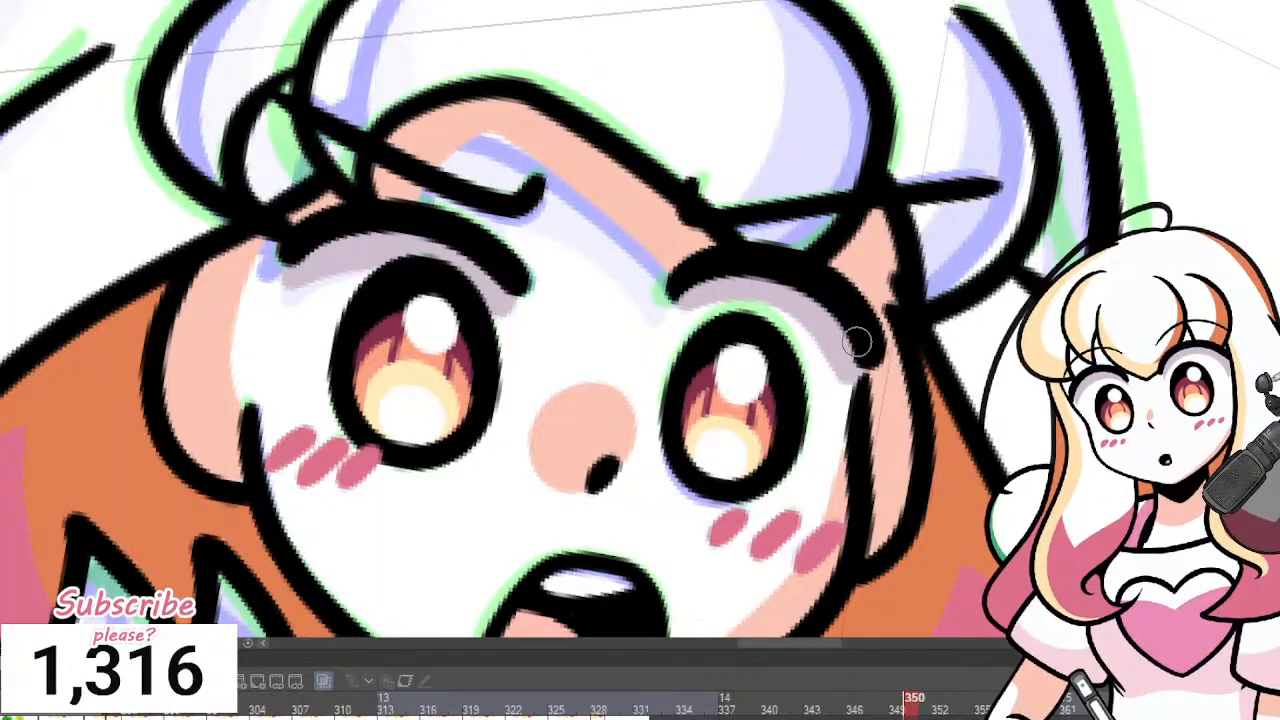
Check the eye colouring, lash shadows and surrounding pink and orange hair on frame 350.
scroll(846, 274, "down", 2)
scroll(808, 258, "up", 2)
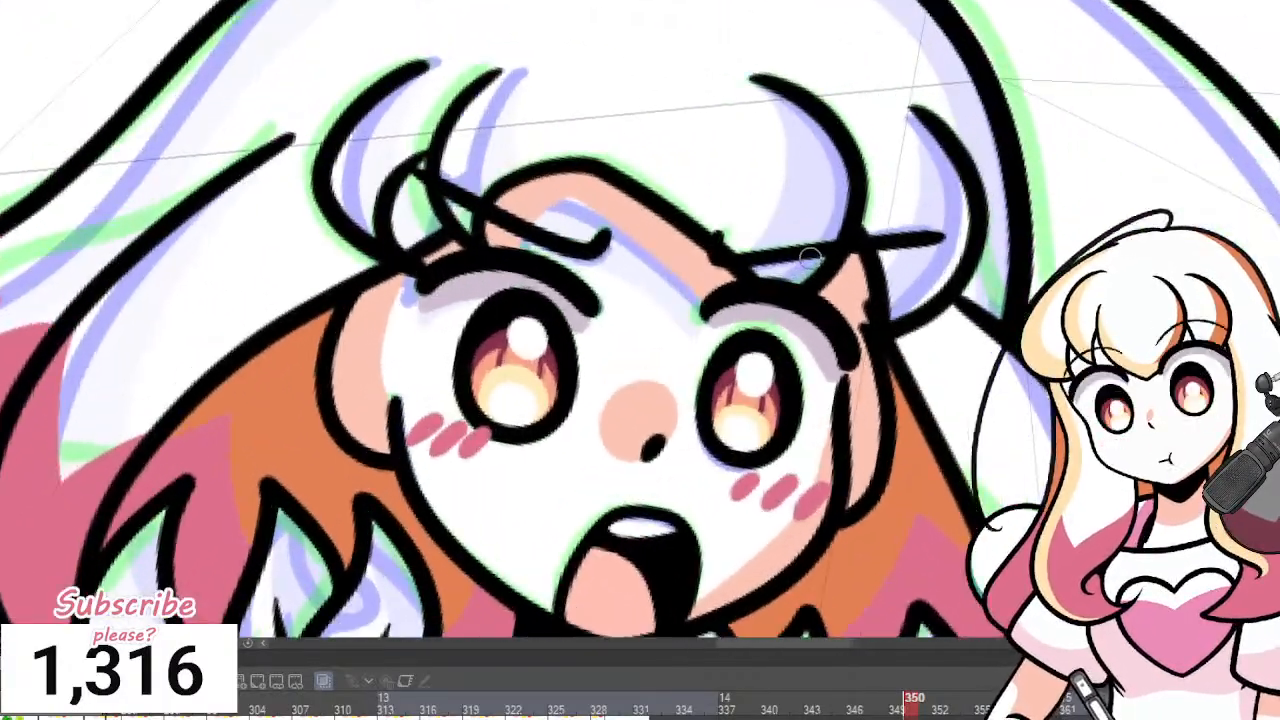
scroll(636, 342, "down", 1)
scroll(680, 266, "up", 3)
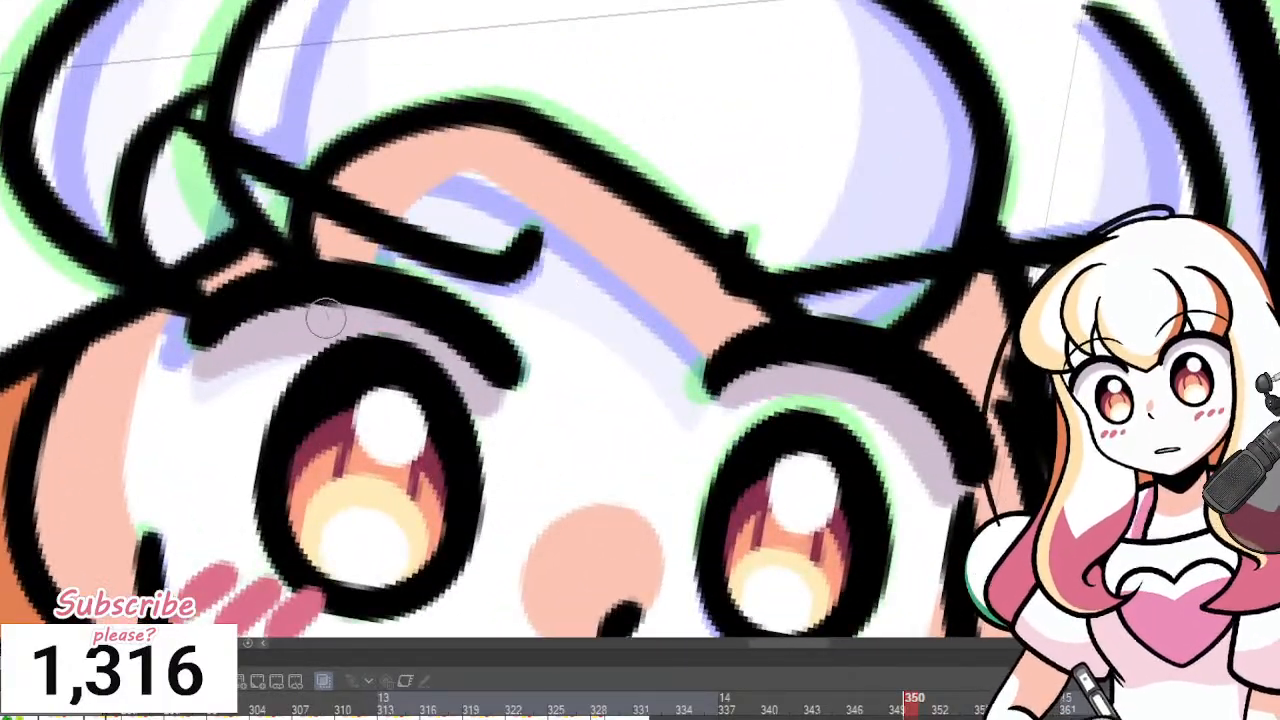
scroll(427, 310, "down", 2)
scroll(434, 306, "up", 3)
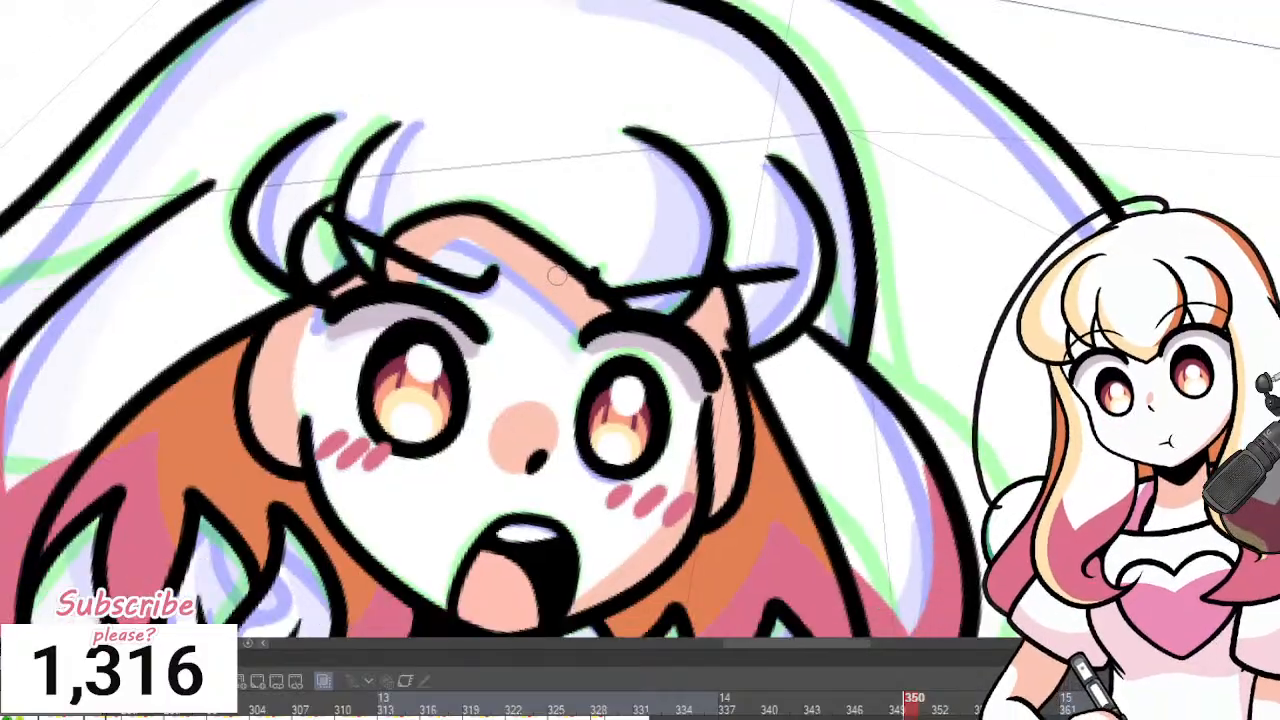
scroll(586, 268, "down", 2)
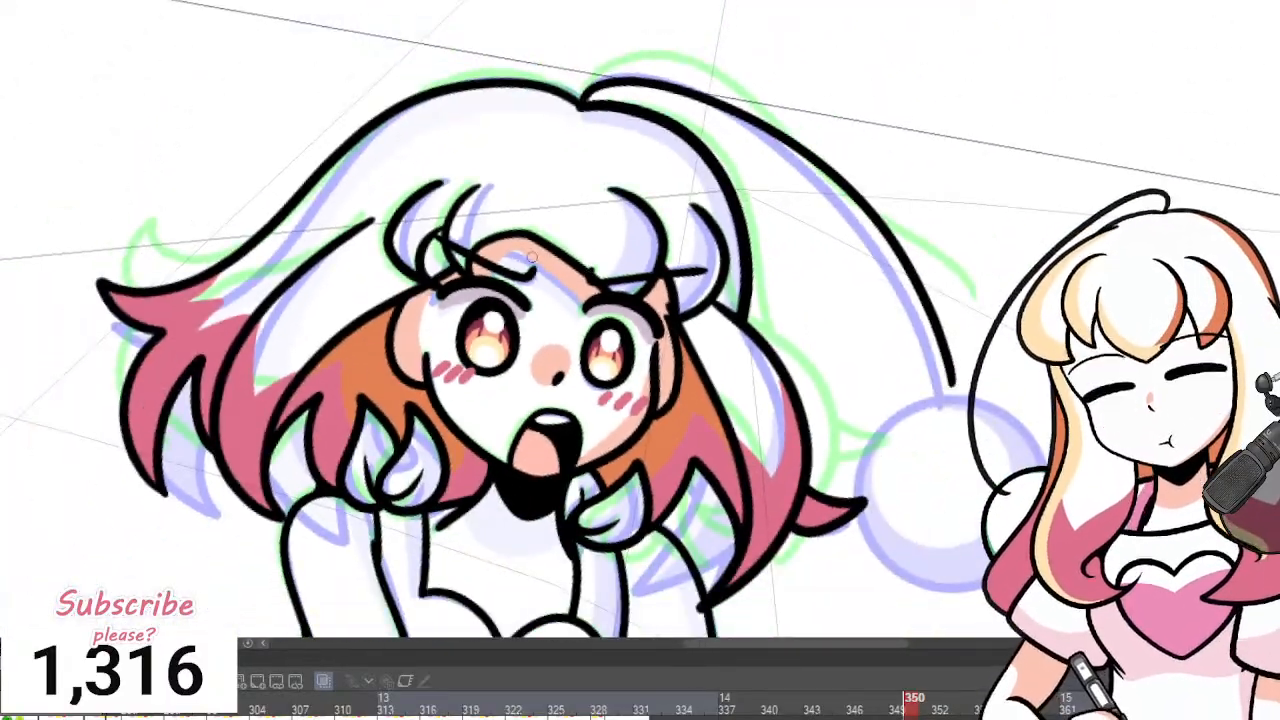
scroll(212, 480, "up", 3)
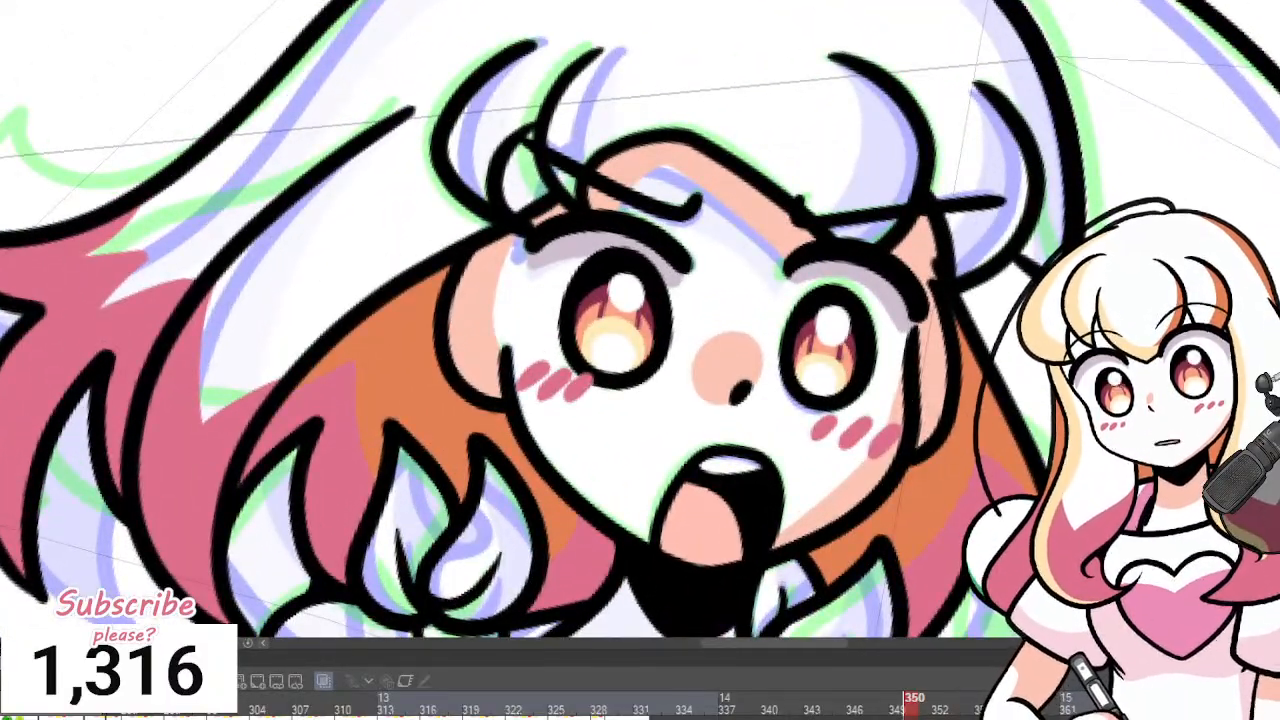
scroll(307, 451, "down", 2)
scroll(401, 421, "up", 3)
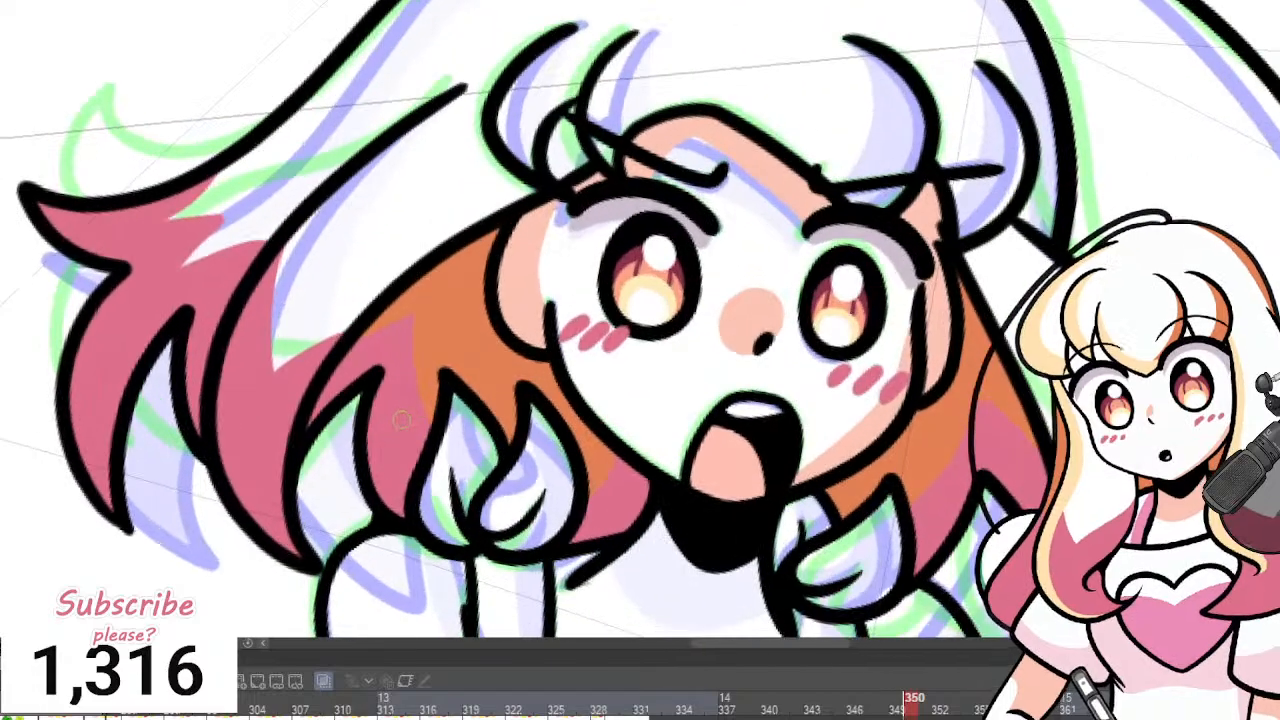
scroll(257, 407, "down", 2)
scroll(293, 368, "up", 3)
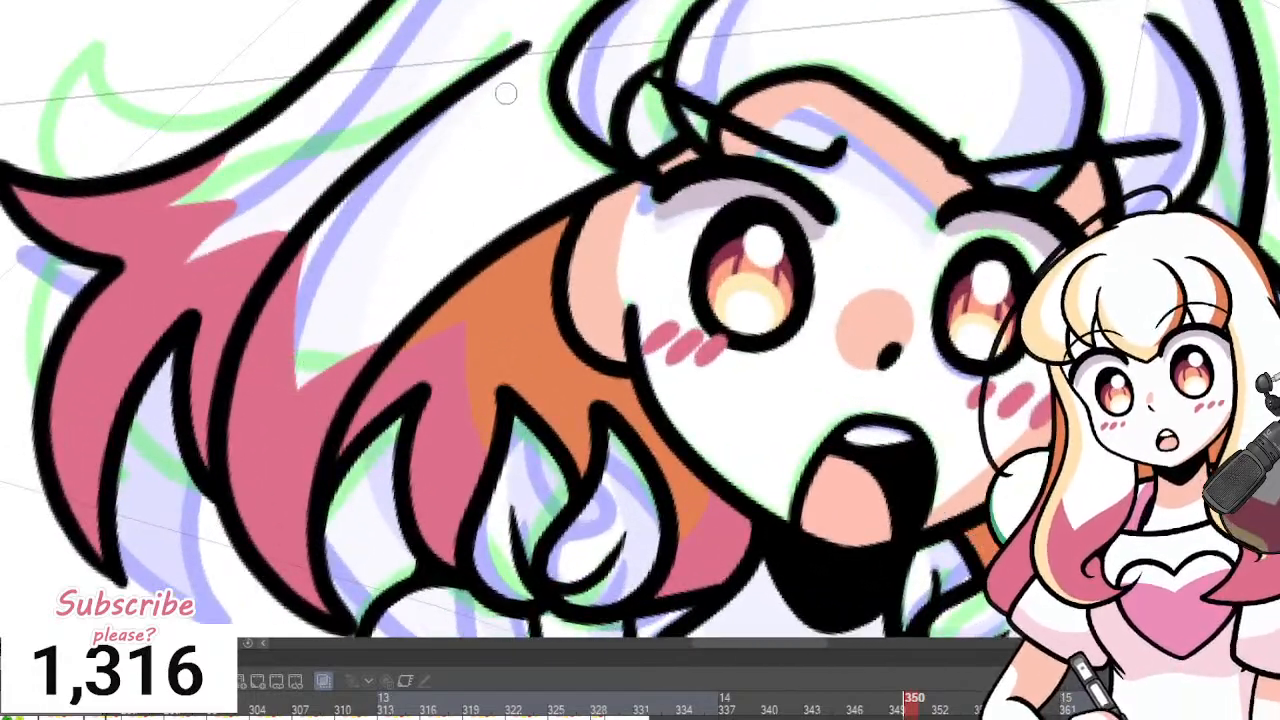
Paint a pale yellow edge along the inner side of the large hair lock beside the ear, down to its tip.
mouse_move(385, 160)
left_mouse_down()
mouse_move(252, 455)
mouse_move(300, 598)
mouse_move(330, 617)
left_mouse_up()
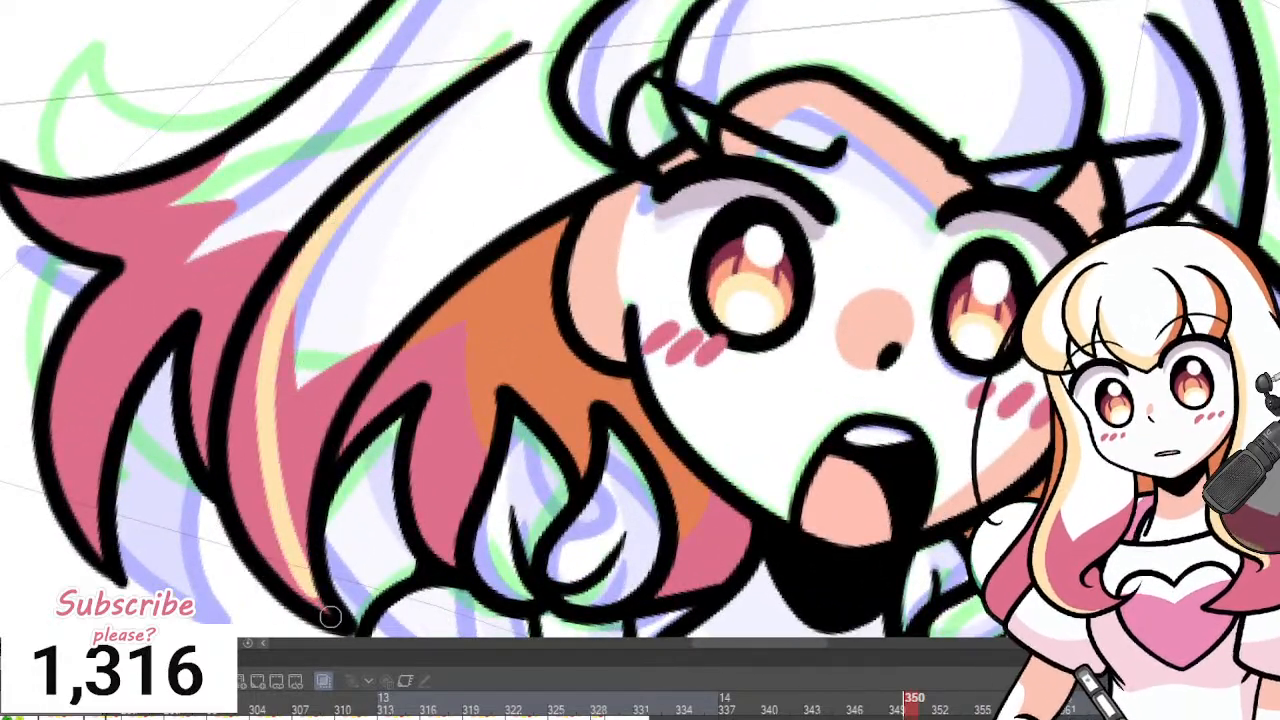
key("ctrl+z")
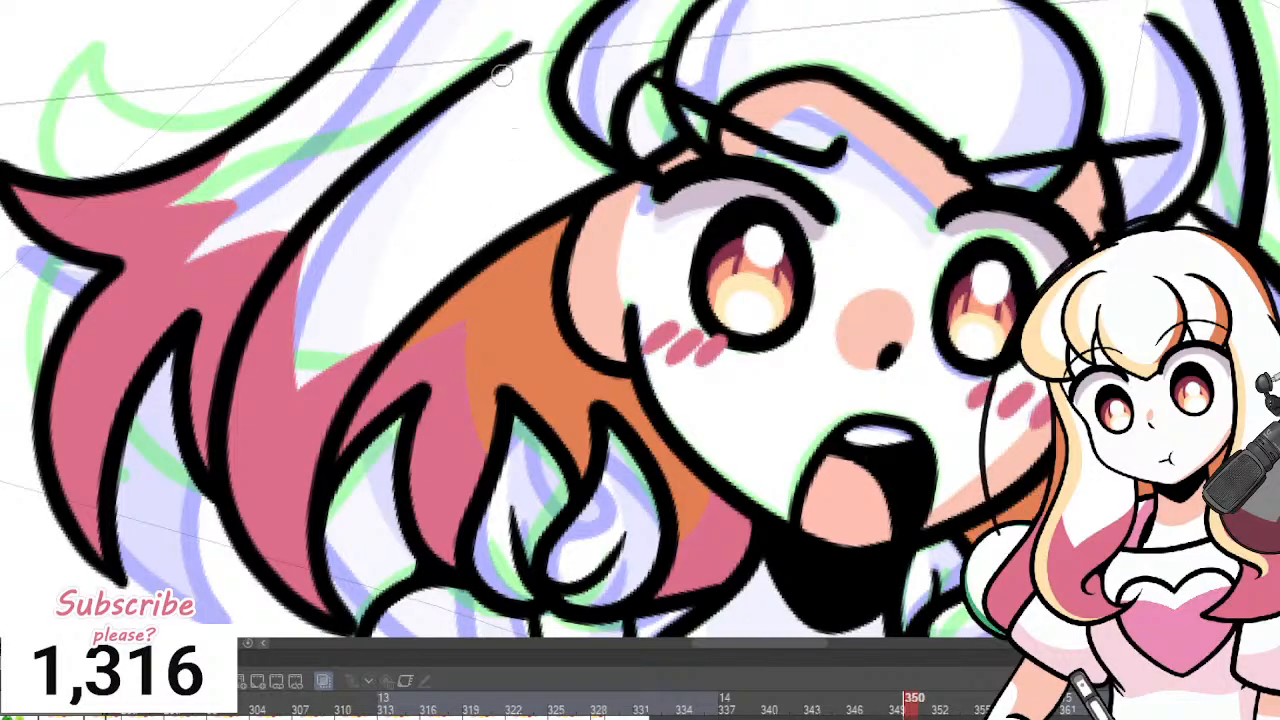
mouse_move(525, 47)
left_mouse_down()
mouse_move(443, 112)
mouse_move(266, 328)
mouse_move(267, 521)
mouse_move(325, 582)
mouse_move(330, 615)
left_mouse_up()
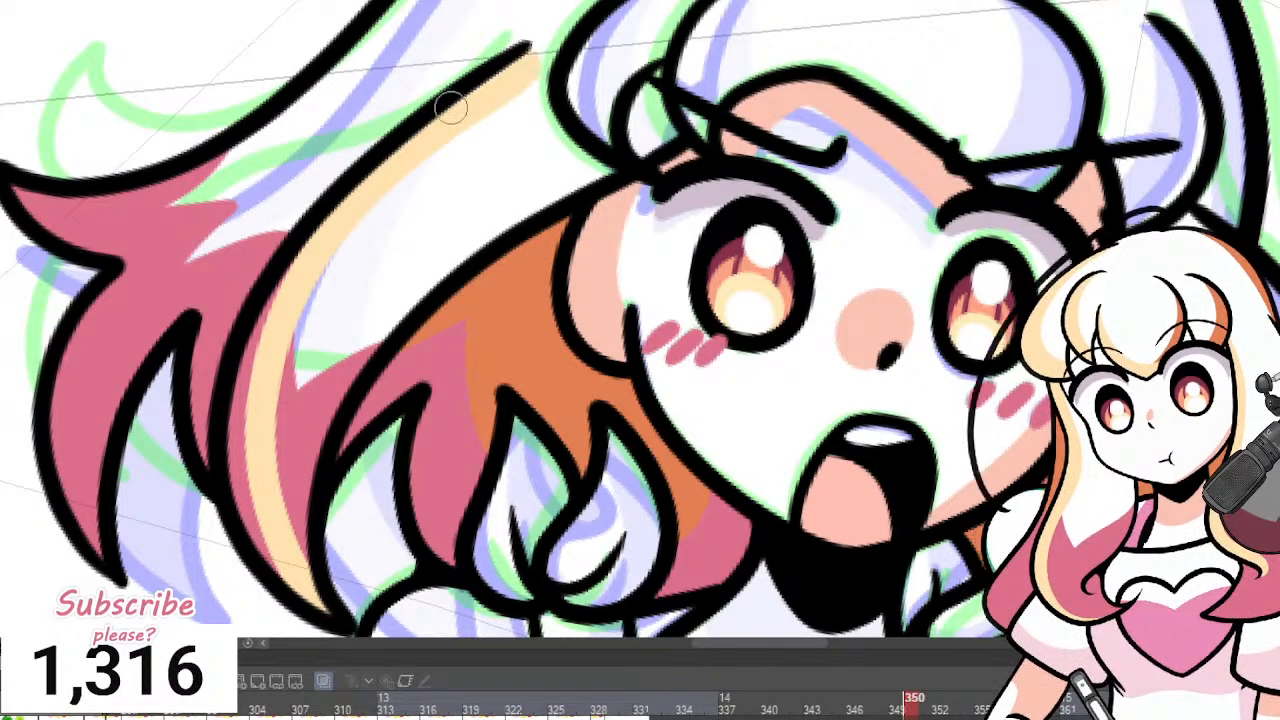
mouse_move(264, 299)
left_mouse_down()
mouse_move(240, 484)
mouse_move(313, 594)
left_mouse_up()
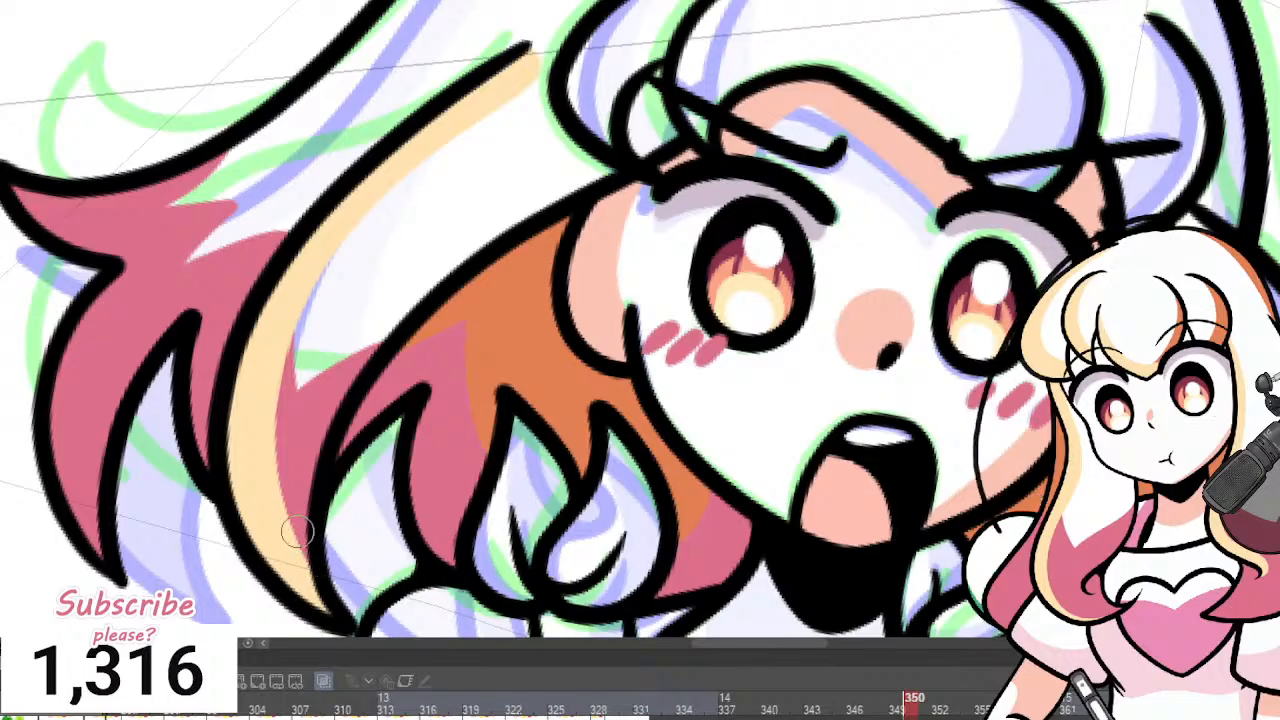
key("ctrl+z")
key("ctrl+z")
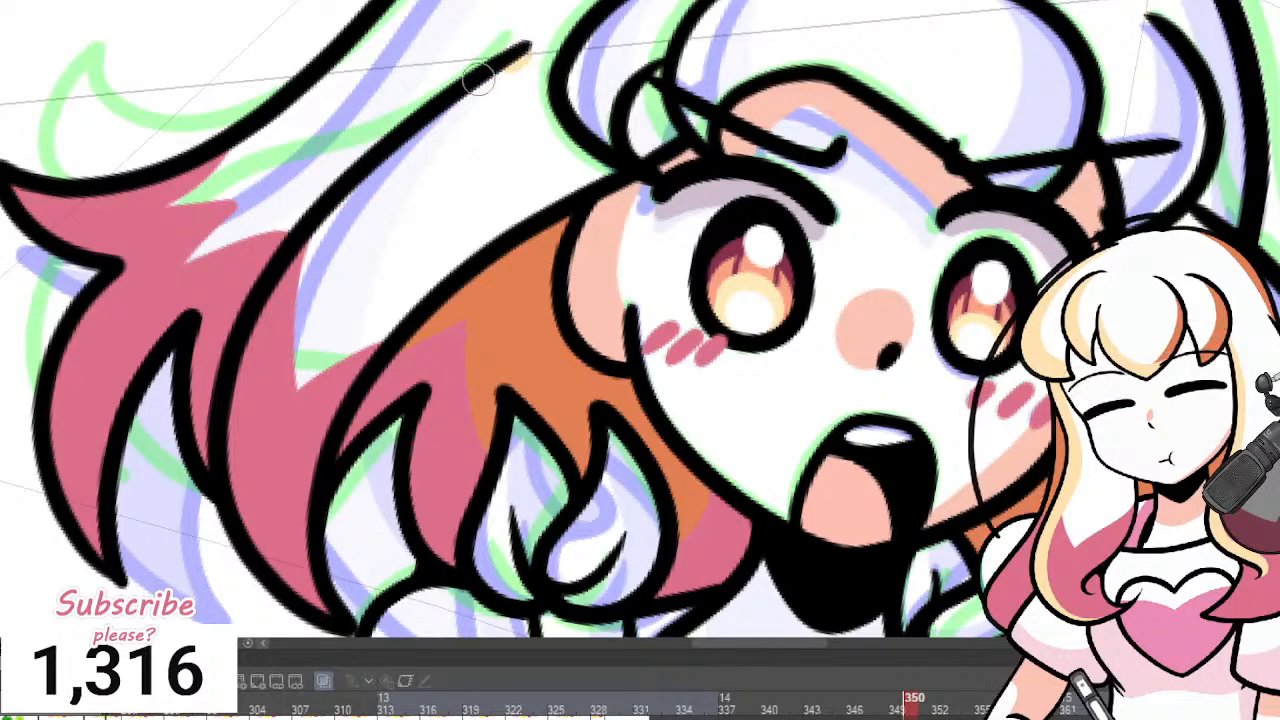
key("ctrl+y")
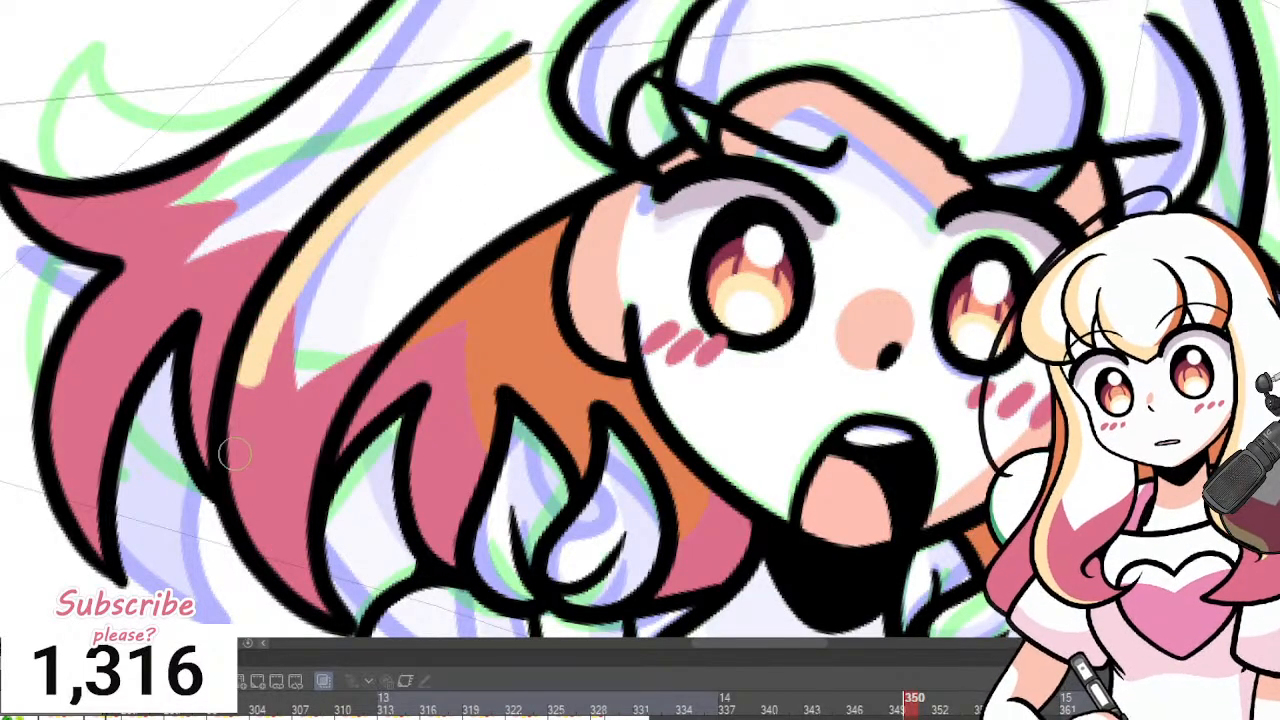
scroll(390, 535, "down", 1)
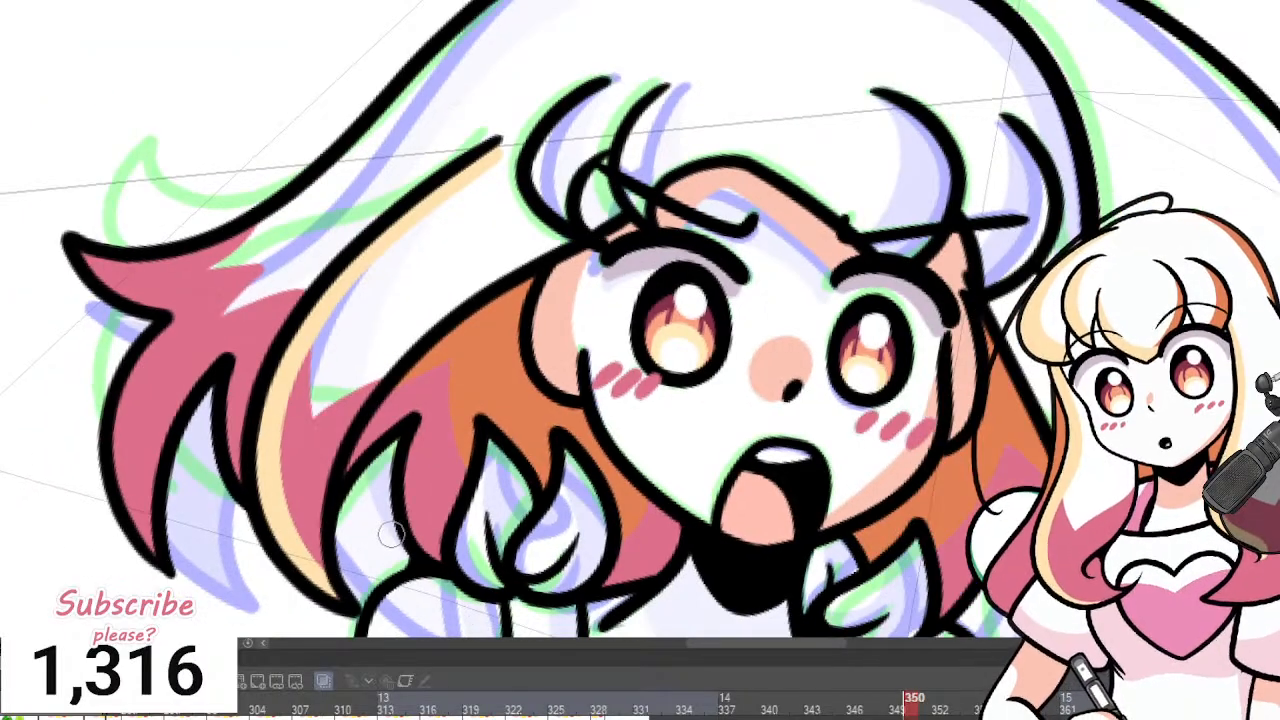
Paint a matching pale yellow band down the hair lock on the opposite side of the face to its pointed tip.
scroll(395, 535, "down", 6)
scroll(798, 395, "up", 5)
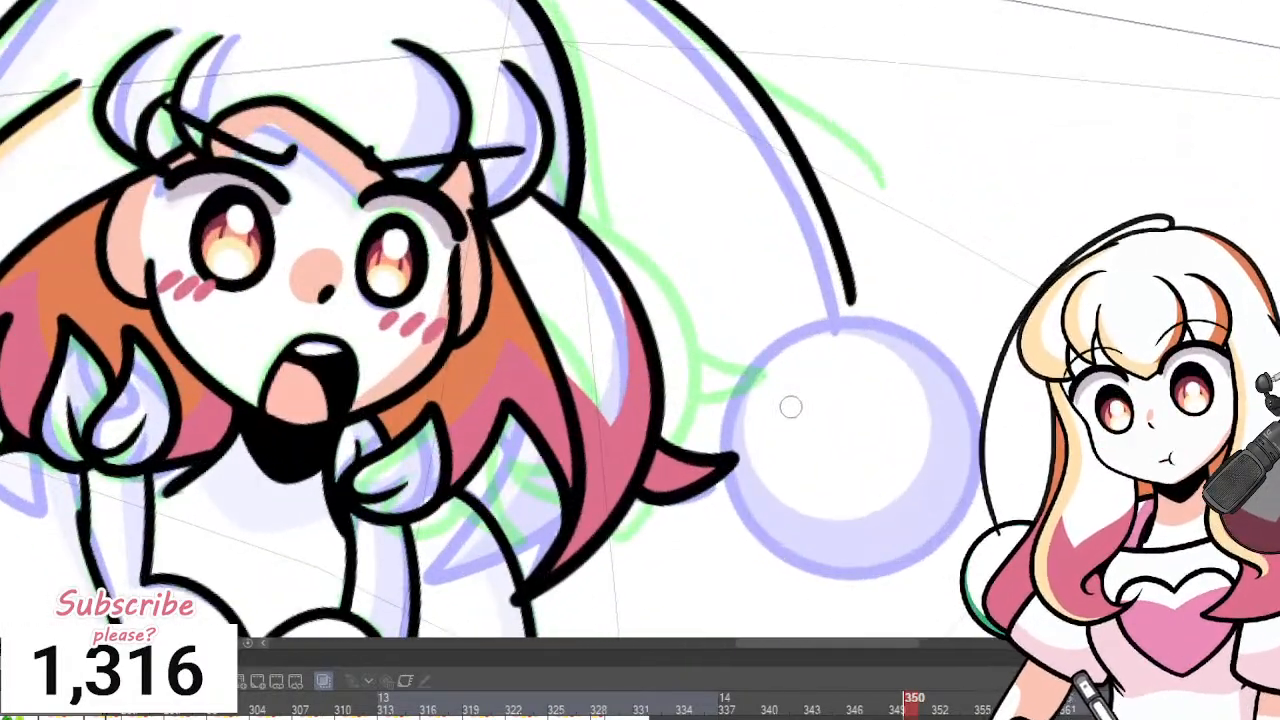
mouse_move(500, 232)
left_mouse_down()
mouse_move(550, 330)
mouse_move(590, 460)
mouse_move(565, 555)
mouse_move(530, 585)
left_mouse_up()
scroll(530, 585, "down", 5)
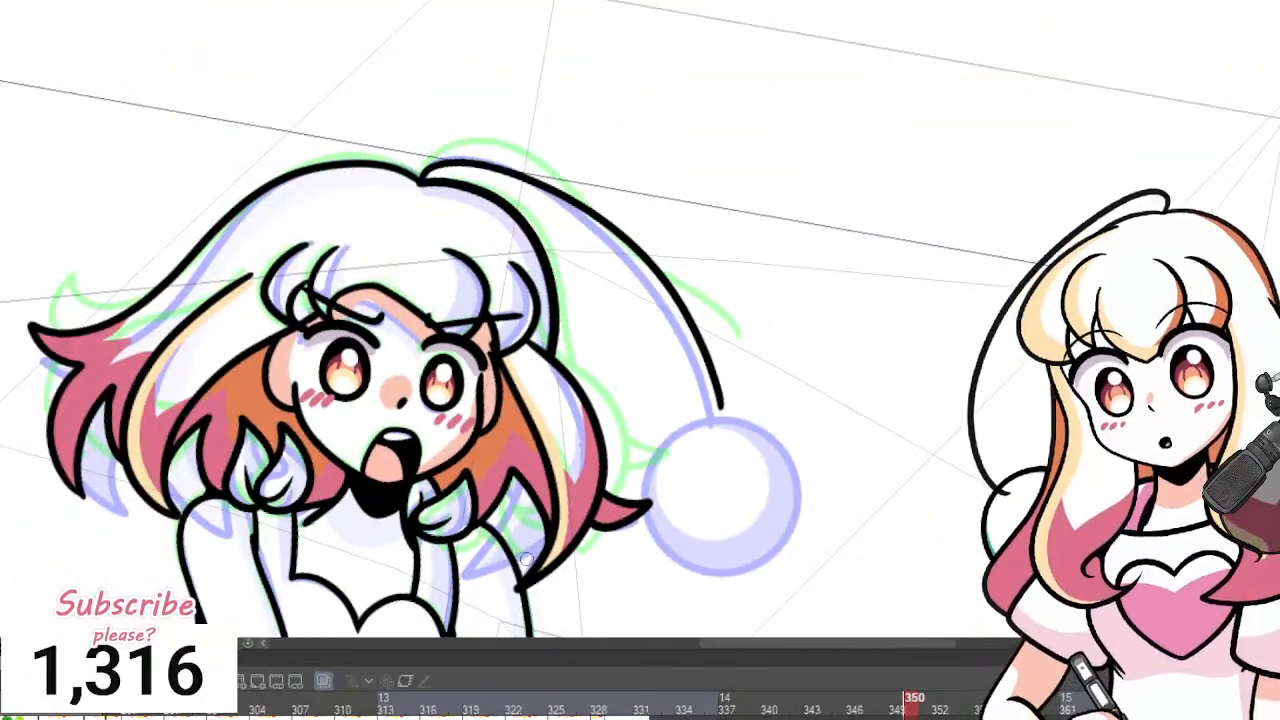
Paint a pale yellow edge inside the outer hair outline, from the flicked tip up over the crown to the parting.
scroll(320, 274, "up", 3)
scroll(320, 274, "up", 3)
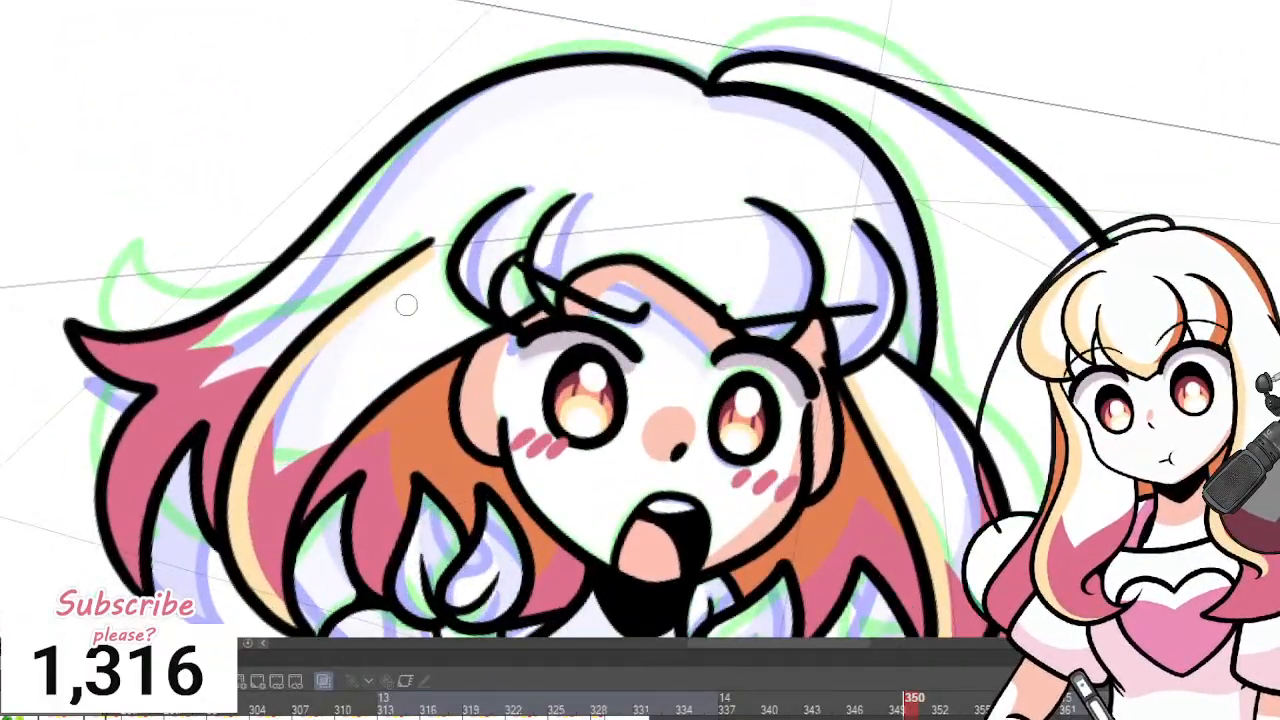
mouse_move(106, 359)
left_mouse_down()
mouse_move(251, 308)
mouse_move(327, 235)
left_mouse_up()
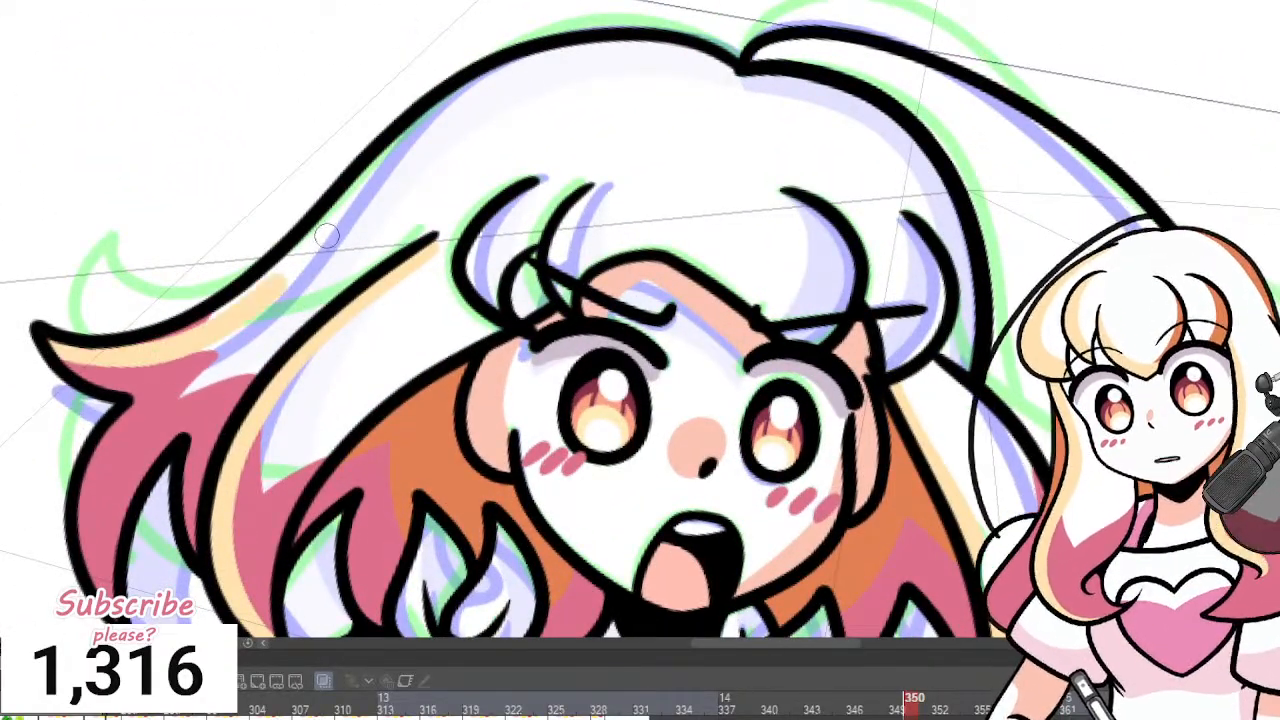
key("ctrl+z")
mouse_move(46, 338)
left_mouse_down()
mouse_move(101, 357)
mouse_move(252, 302)
mouse_move(430, 119)
mouse_move(509, 68)
mouse_move(629, 44)
mouse_move(733, 78)
left_mouse_up()
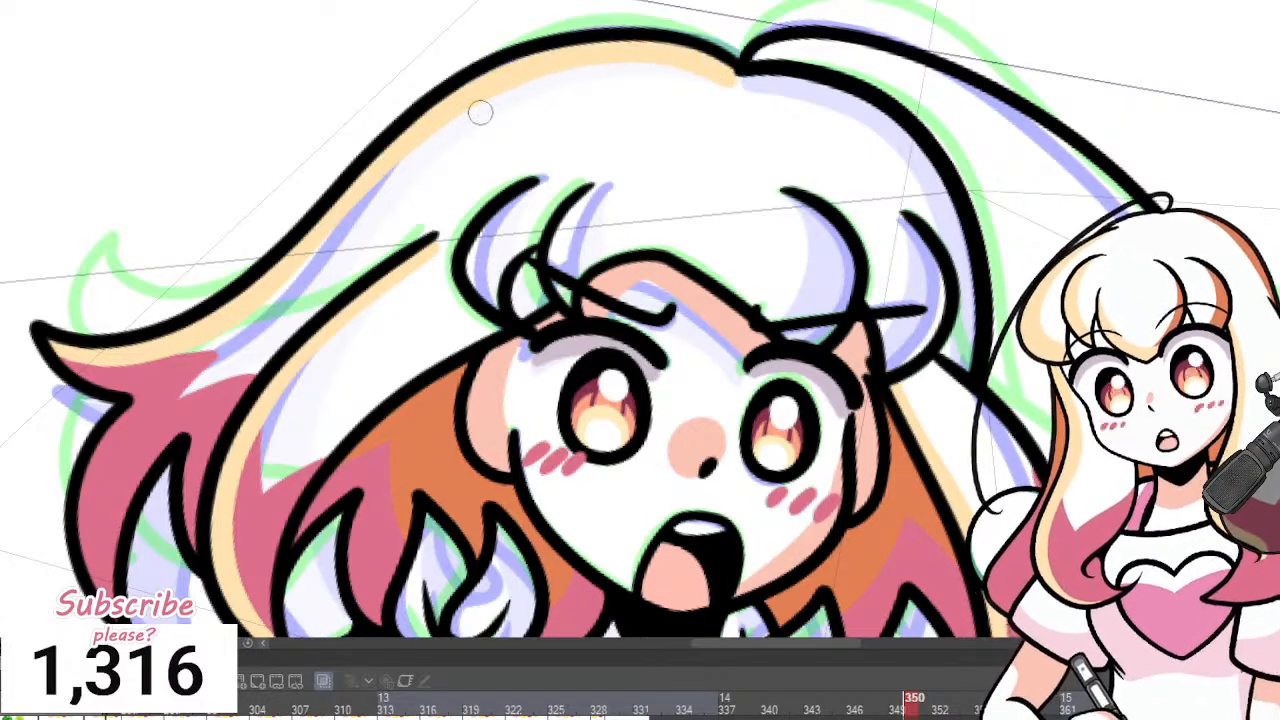
Paint an orange shadow band inside the hair outline from the parting down the shaded side of the head.
scroll(472, 140, "down", 5)
scroll(691, 138, "up", 5)
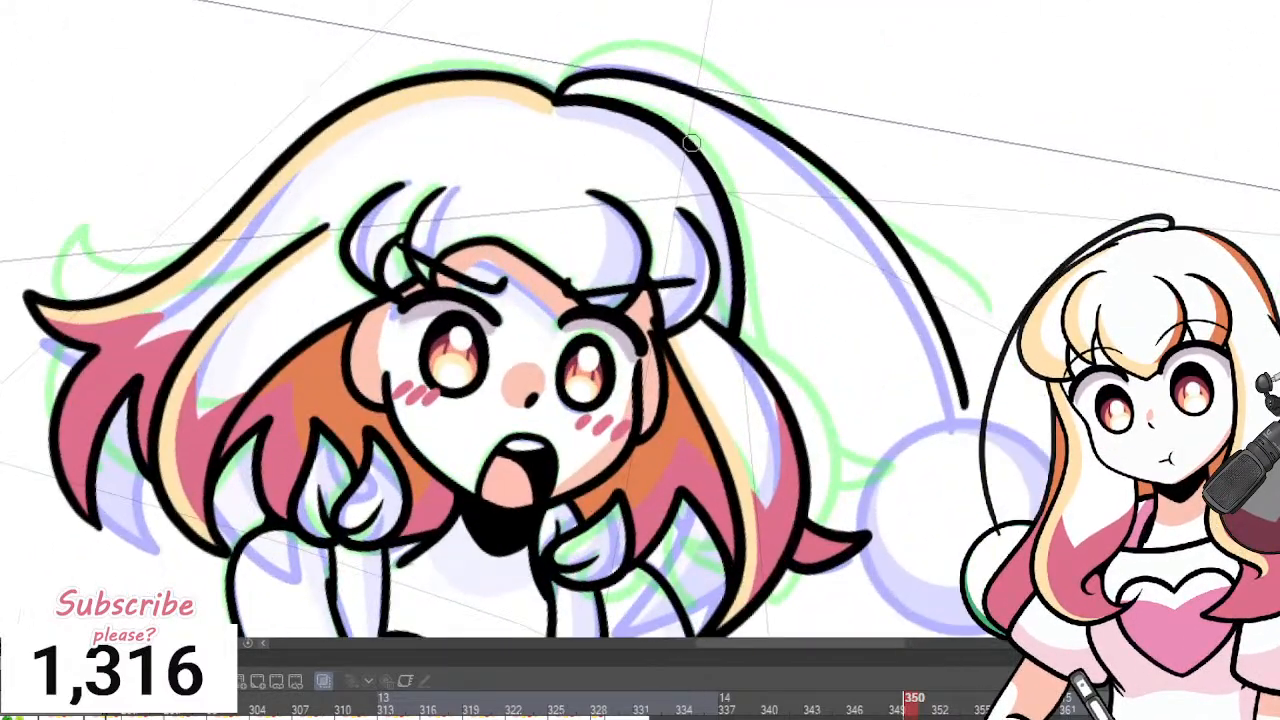
scroll(640, 135, "up", 3)
scroll(663, 121, "down", 3)
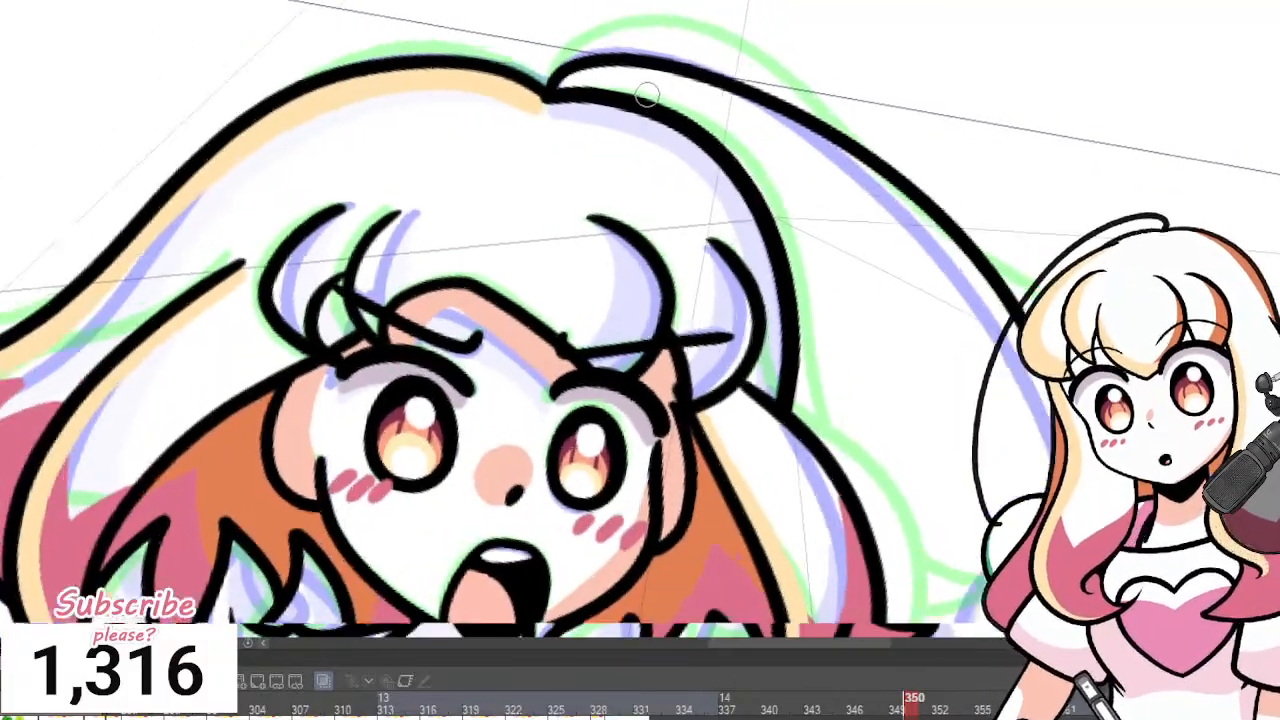
scroll(616, 72, "up", 2)
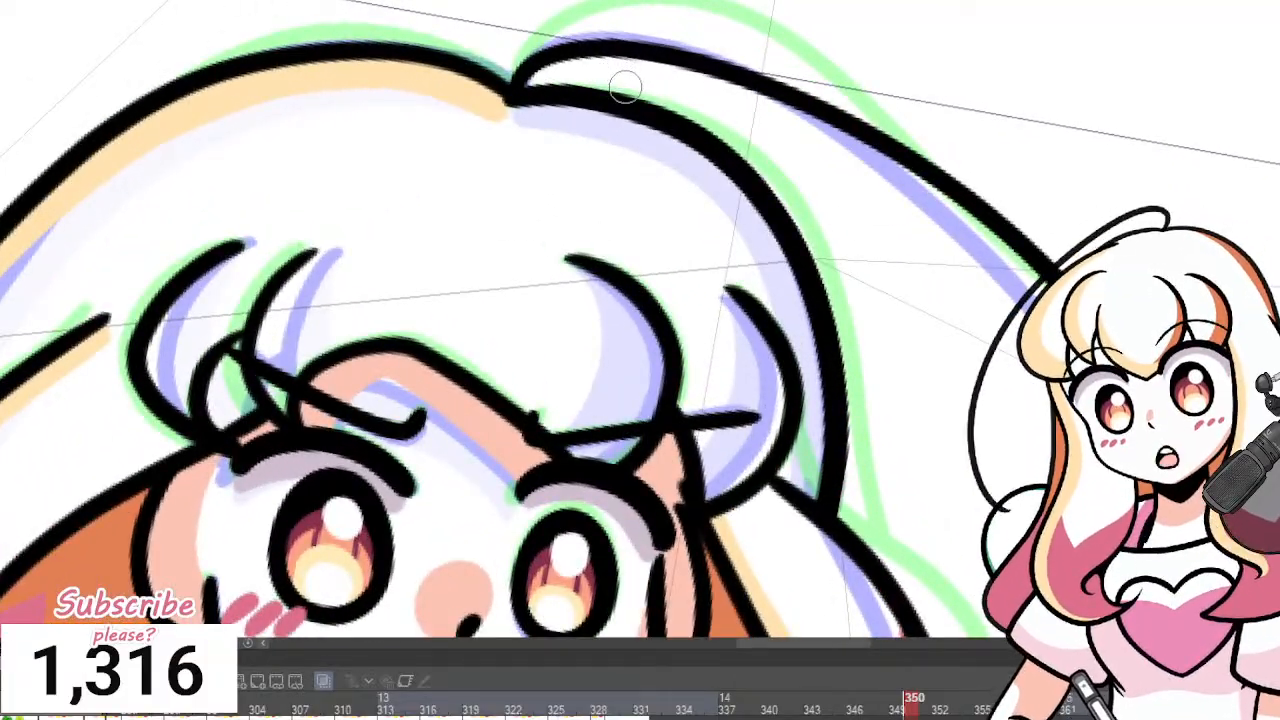
scroll(603, 191, "down", 3)
scroll(588, 214, "up", 3)
scroll(588, 214, "down", 3)
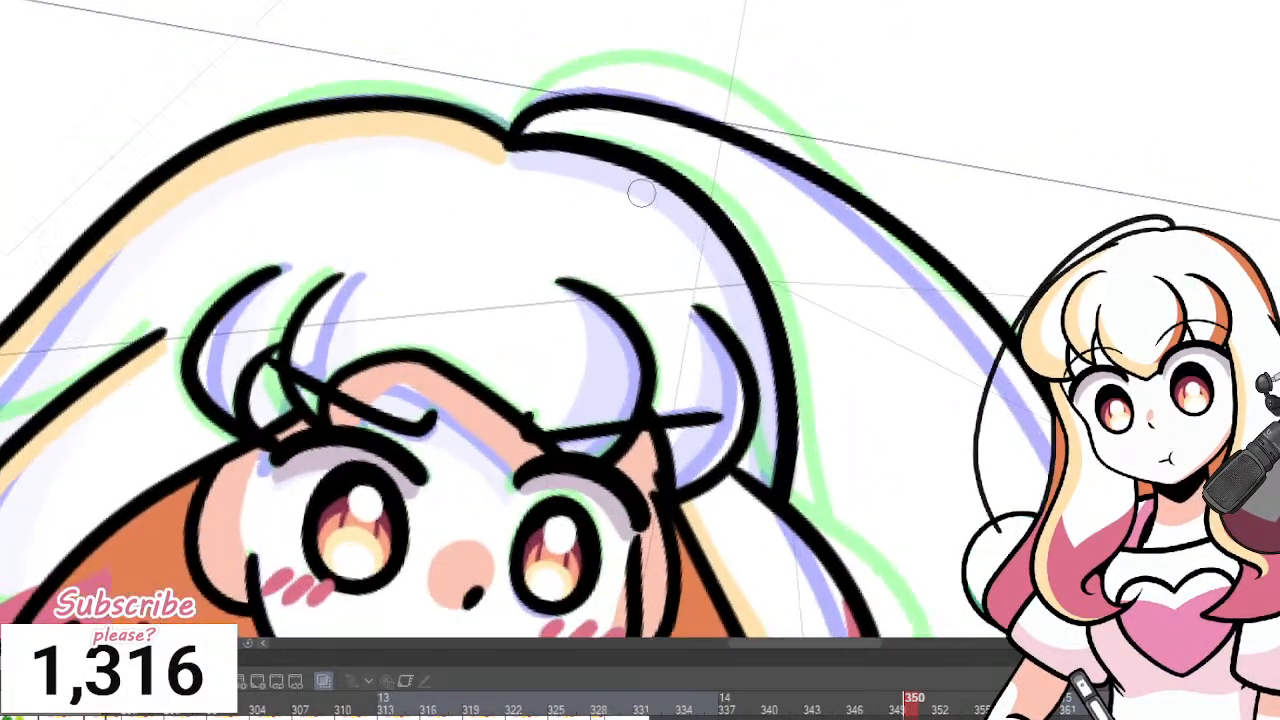
scroll(640, 194, "up", 4)
scroll(656, 242, "up", 2)
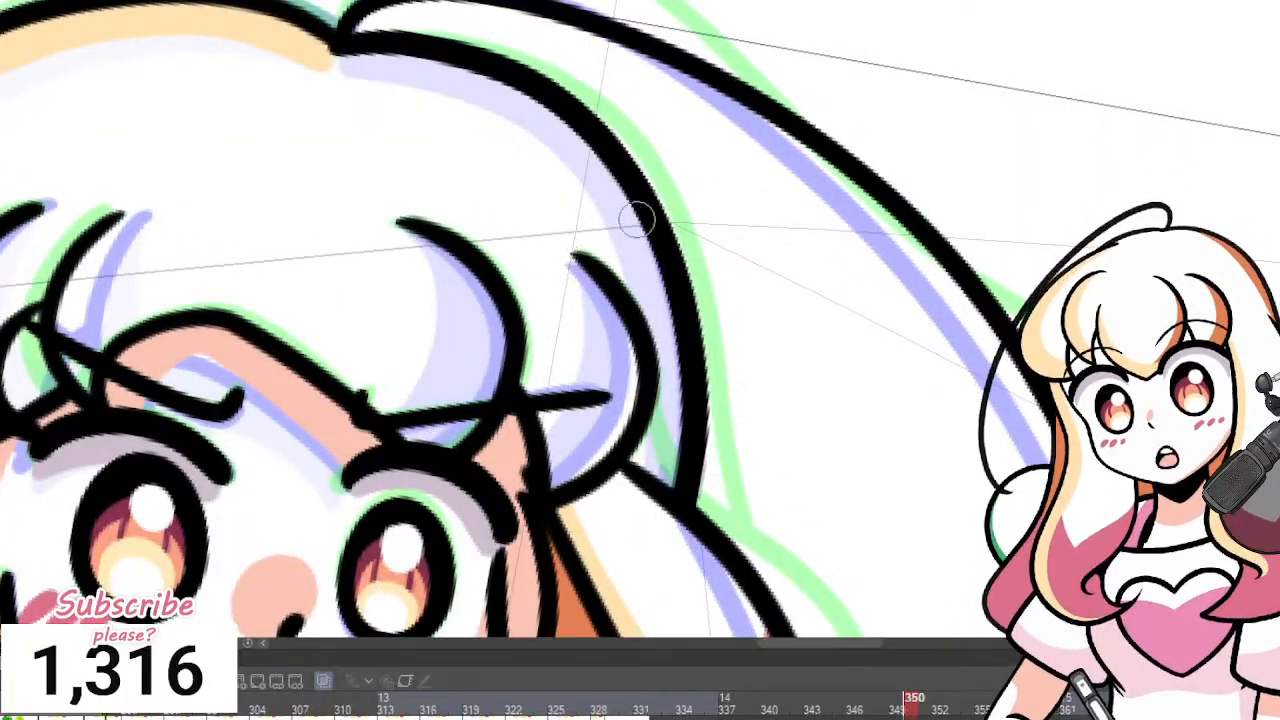
scroll(637, 218, "down", 3)
scroll(563, 206, "up", 3)
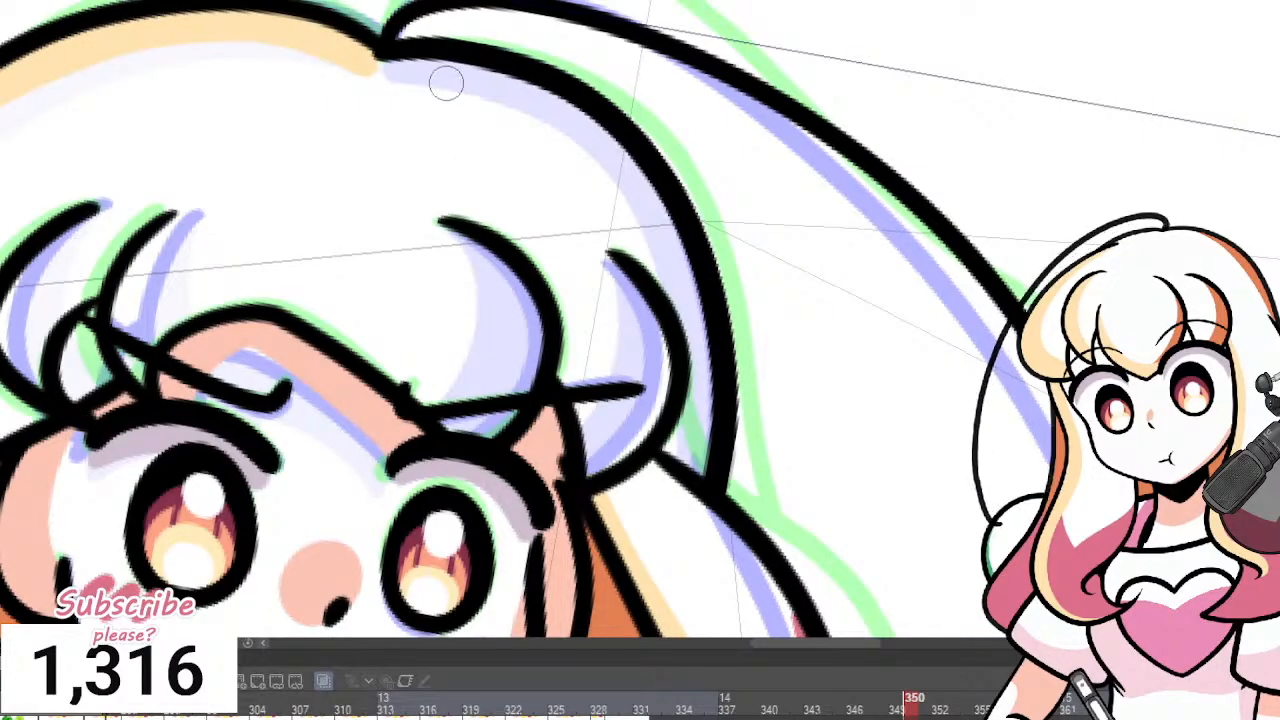
mouse_move(388, 70)
left_mouse_down()
mouse_move(466, 61)
mouse_move(586, 115)
left_mouse_up()
key("ctrl+z")
mouse_move(391, 73)
left_mouse_down()
mouse_move(499, 87)
mouse_move(610, 166)
mouse_move(658, 275)
mouse_move(665, 343)
mouse_move(390, 69)
mouse_move(571, 103)
mouse_move(678, 218)
mouse_move(690, 389)
left_mouse_up()
key("ctrl+z")
mouse_move(602, 136)
left_mouse_down()
mouse_move(687, 295)
mouse_move(695, 407)
mouse_move(684, 460)
left_mouse_up()
mouse_move(705, 365)
left_mouse_down()
mouse_move(673, 447)
mouse_move(701, 470)
left_mouse_up()
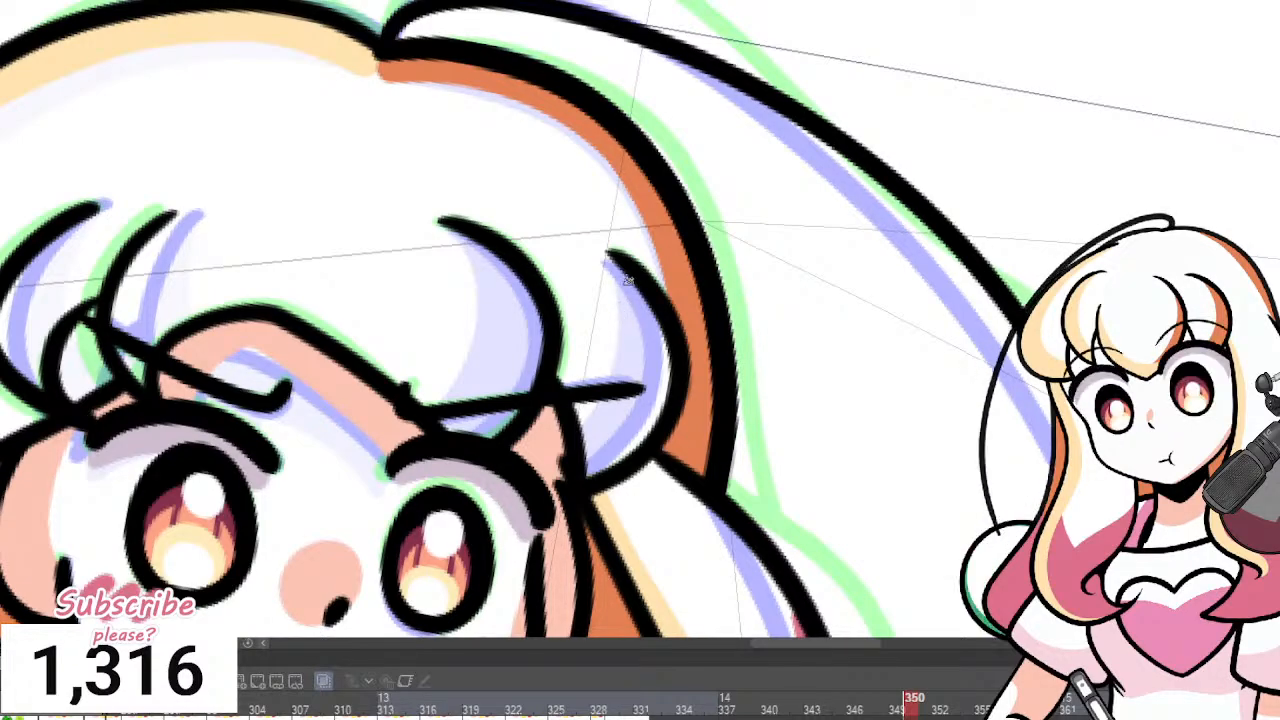
Fill the two curved bang tips on the shaded side of the forehead with orange shadow.
left_click_drag(620, 276, 632, 372)
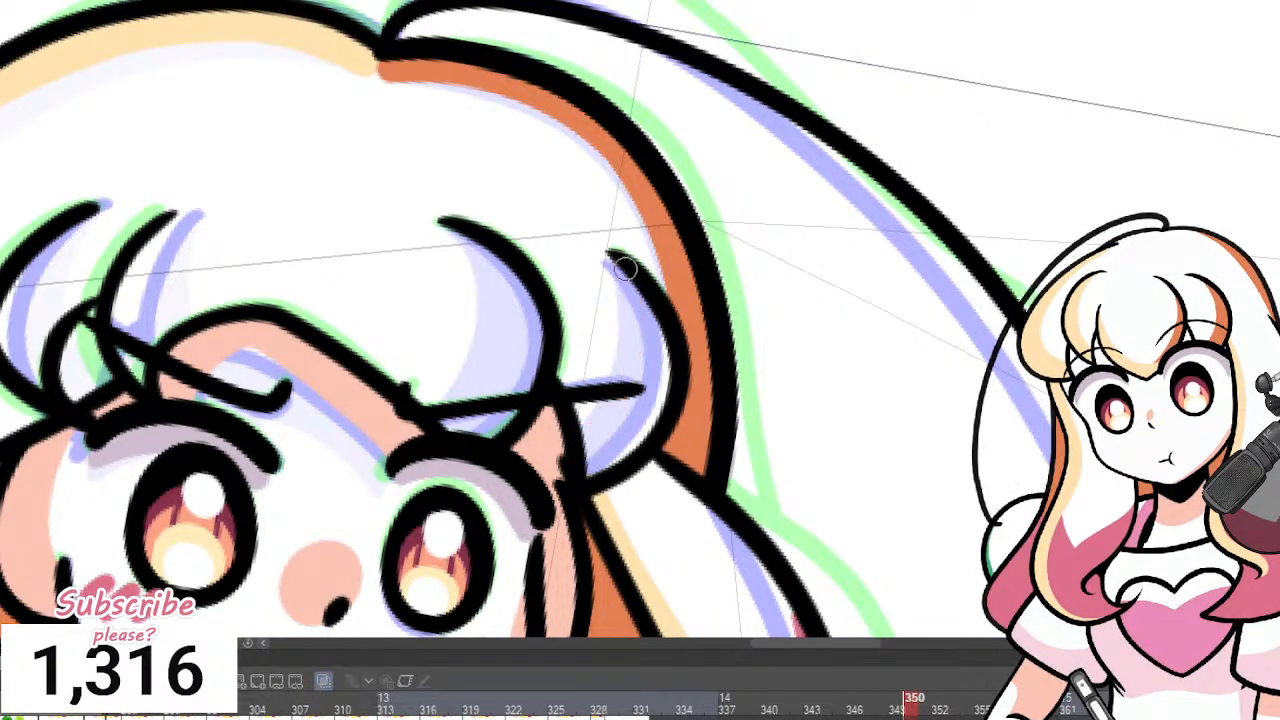
left_click_drag(634, 318, 650, 420)
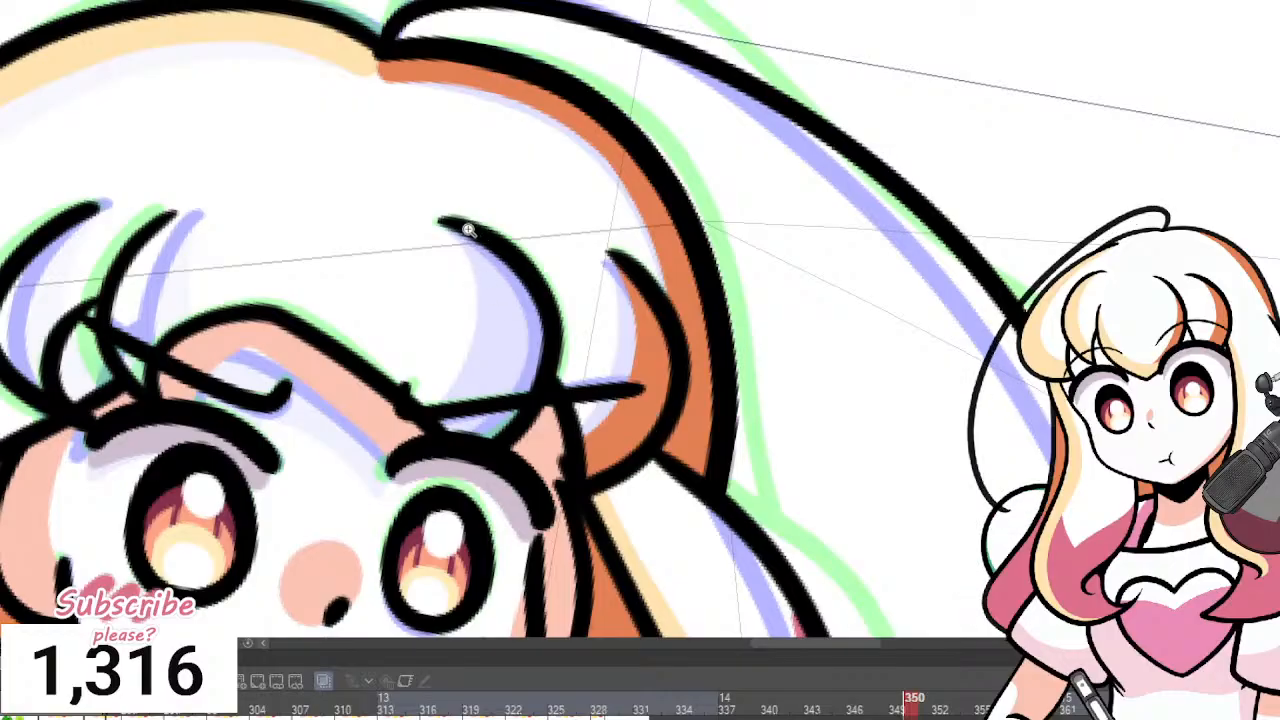
mouse_move(465, 234)
left_mouse_down()
mouse_move(460, 430)
mouse_move(511, 357)
left_mouse_up()
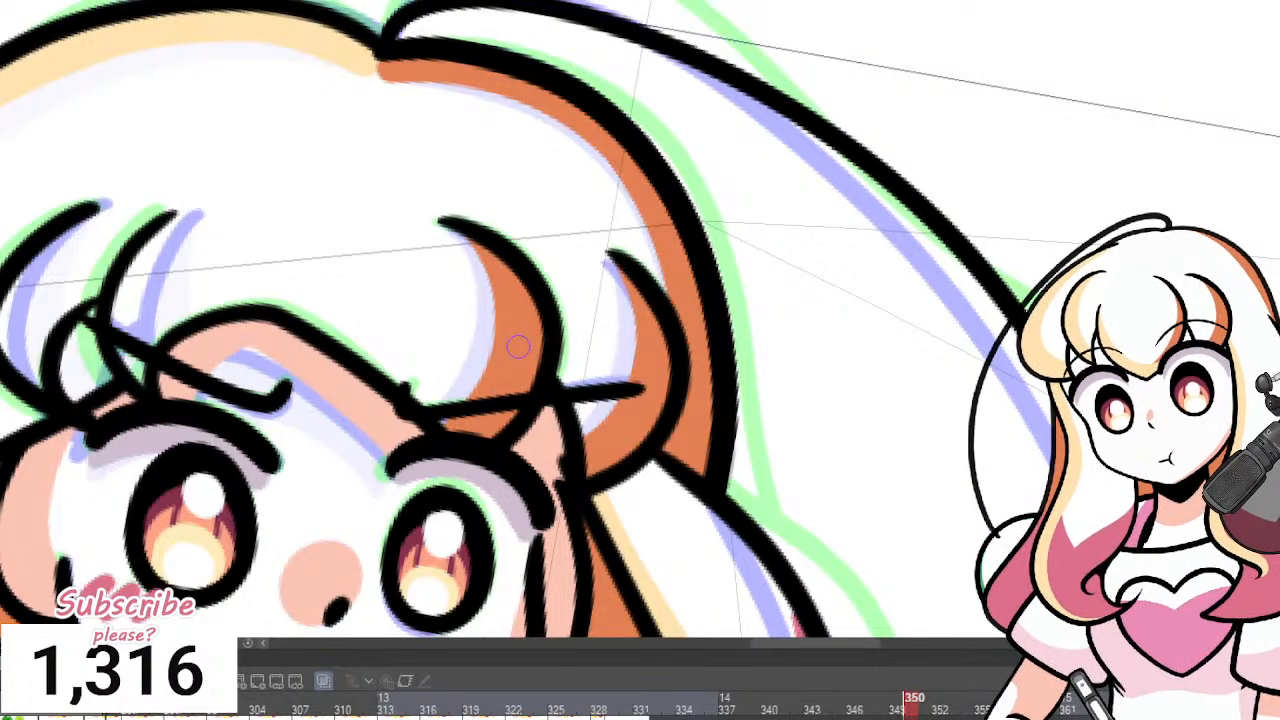
scroll(485, 365, "down", 3)
scroll(335, 368, "up", 4)
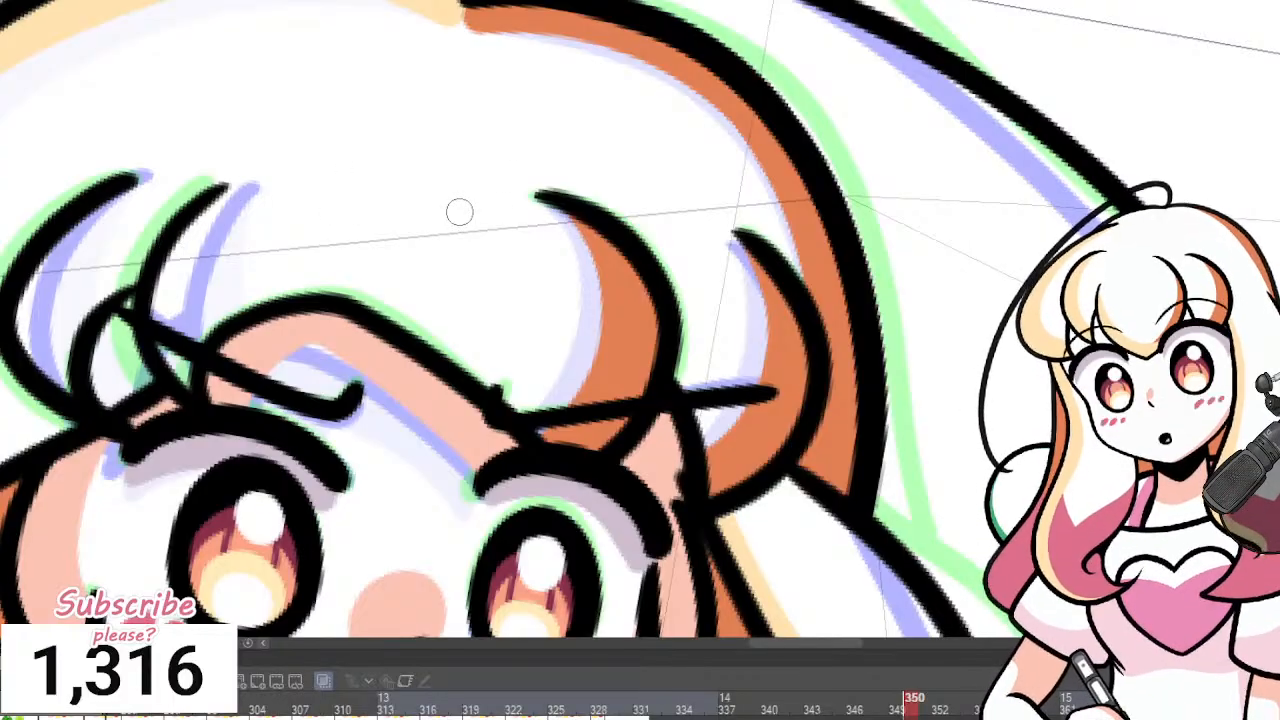
scroll(459, 211, "down", 3)
scroll(388, 358, "up", 3)
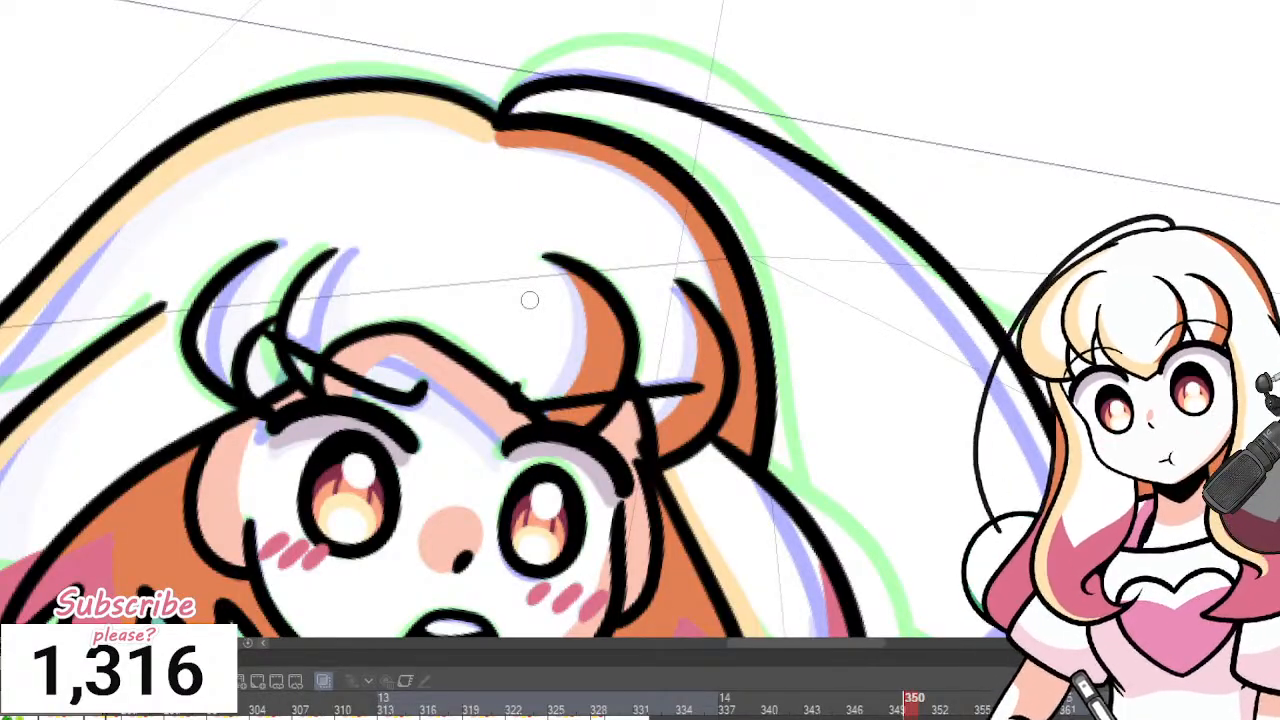
scroll(597, 160, "down", 7)
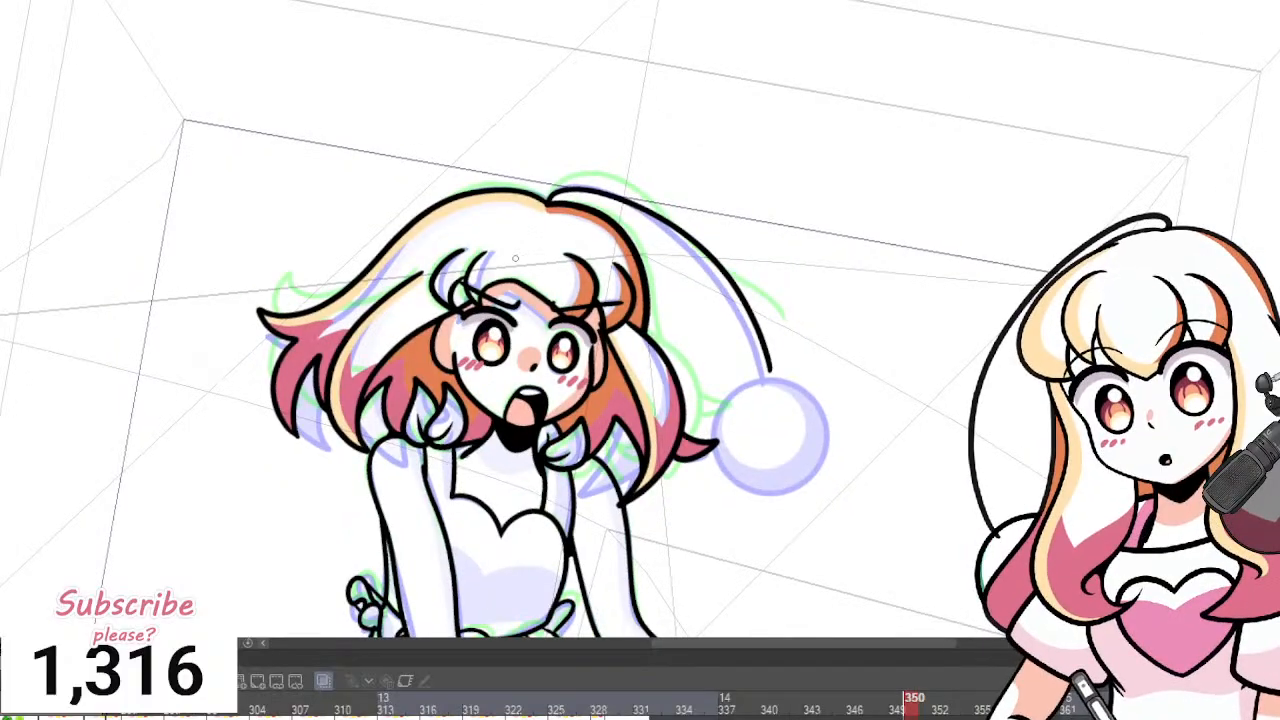
scroll(503, 525, "up", 1)
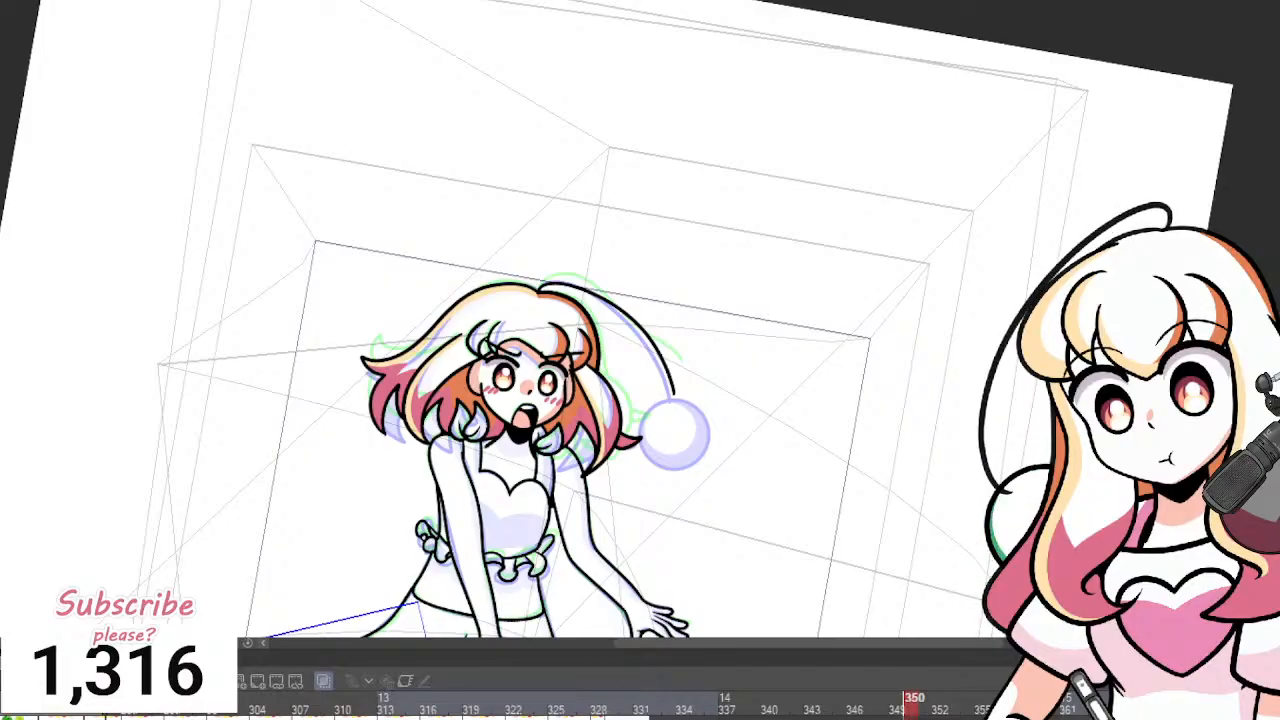
Paste the Lactaid box image onto the canvas, look it over, and undo the paste.
key("ctrl+v")
scroll(625, 405, "down", 2)
scroll(424, 262, "up", 4)
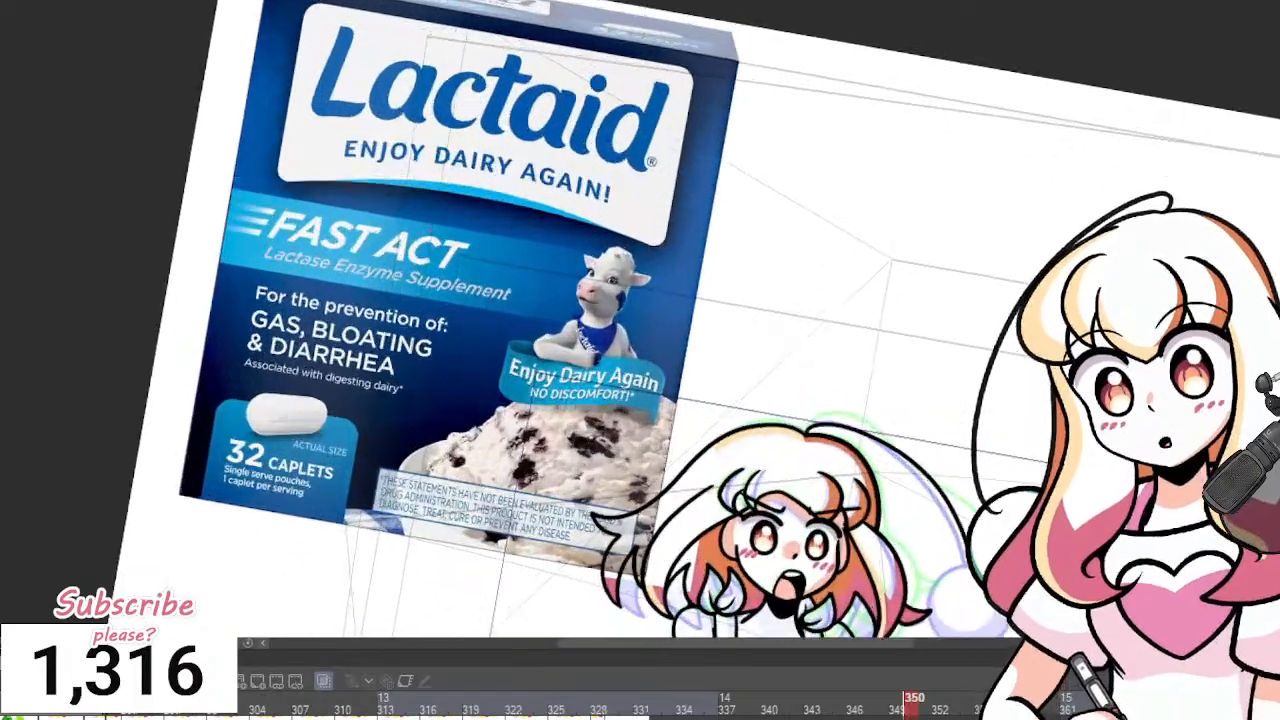
scroll(424, 262, "up", 1)
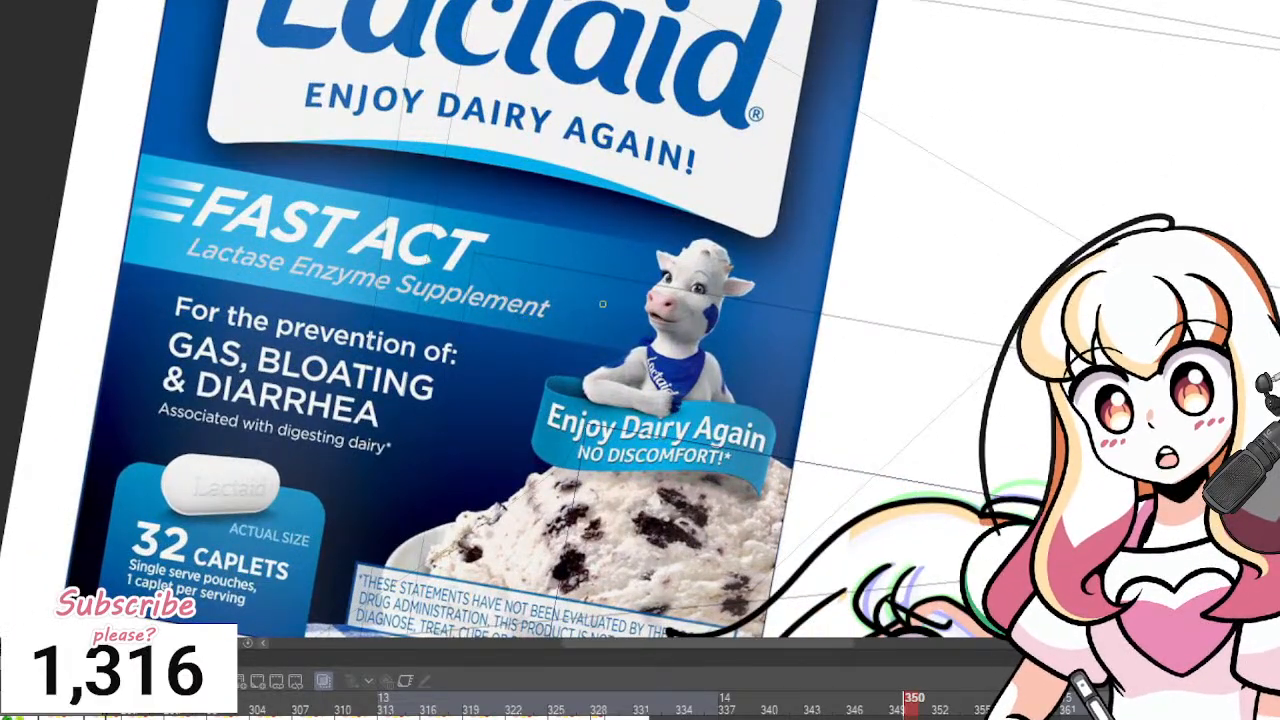
scroll(602, 303, "down", 2)
scroll(430, 168, "up", 1)
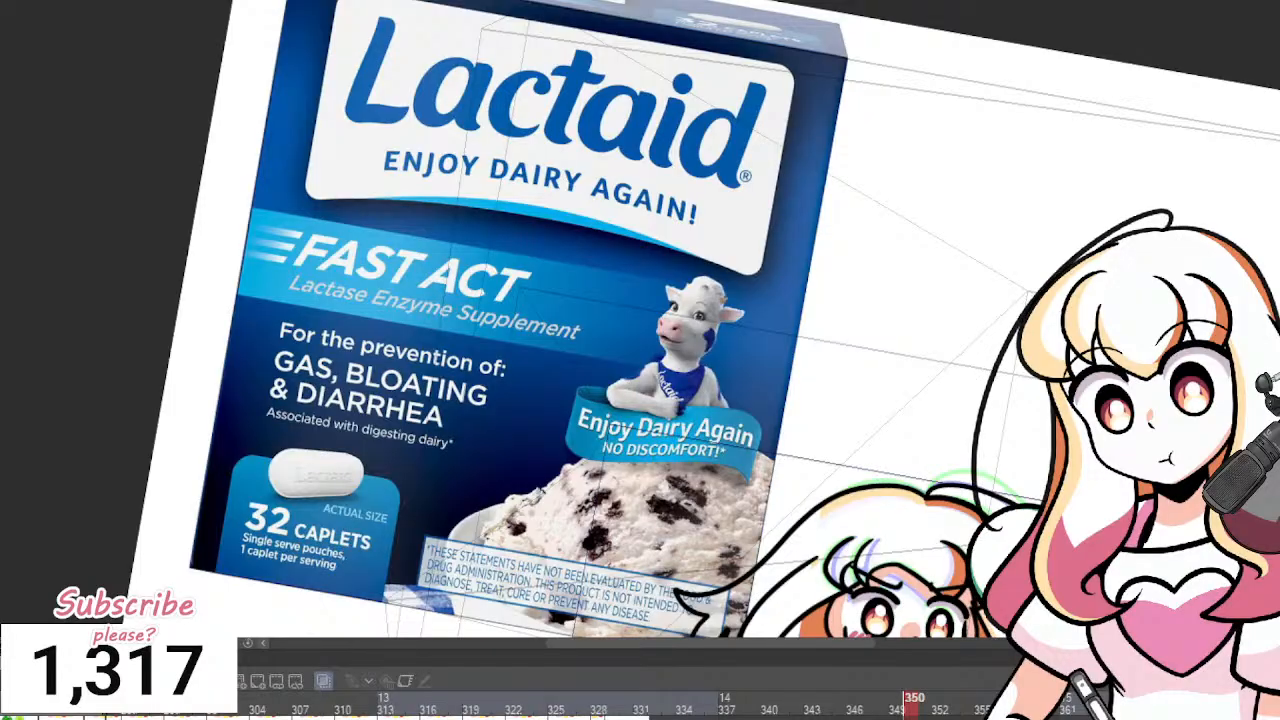
key("ctrl+z")
Outline a rounded shadow below the black neck area with a salmon pink curve and fill it with the same colour.
scroll(660, 168, "down", 3)
scroll(765, 370, "up", 4)
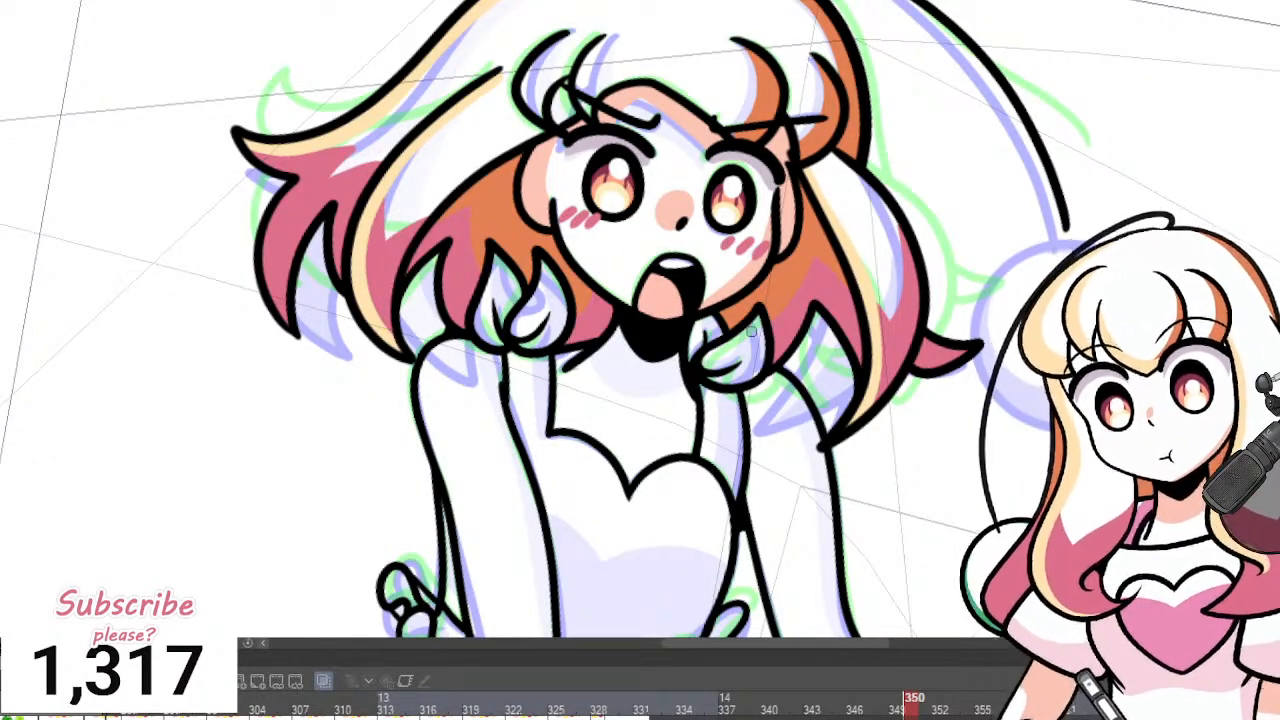
scroll(758, 425, "up", 5)
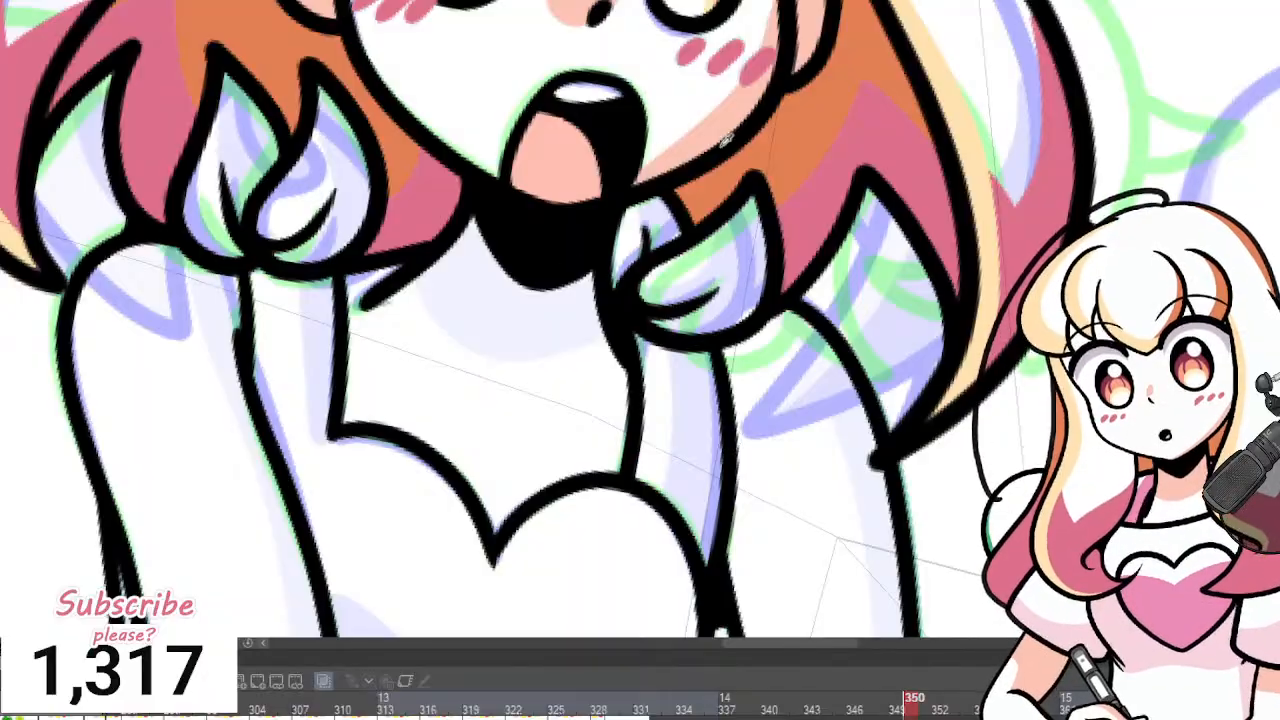
mouse_move(414, 277)
left_mouse_down()
mouse_move(596, 353)
mouse_move(623, 333)
left_mouse_up()
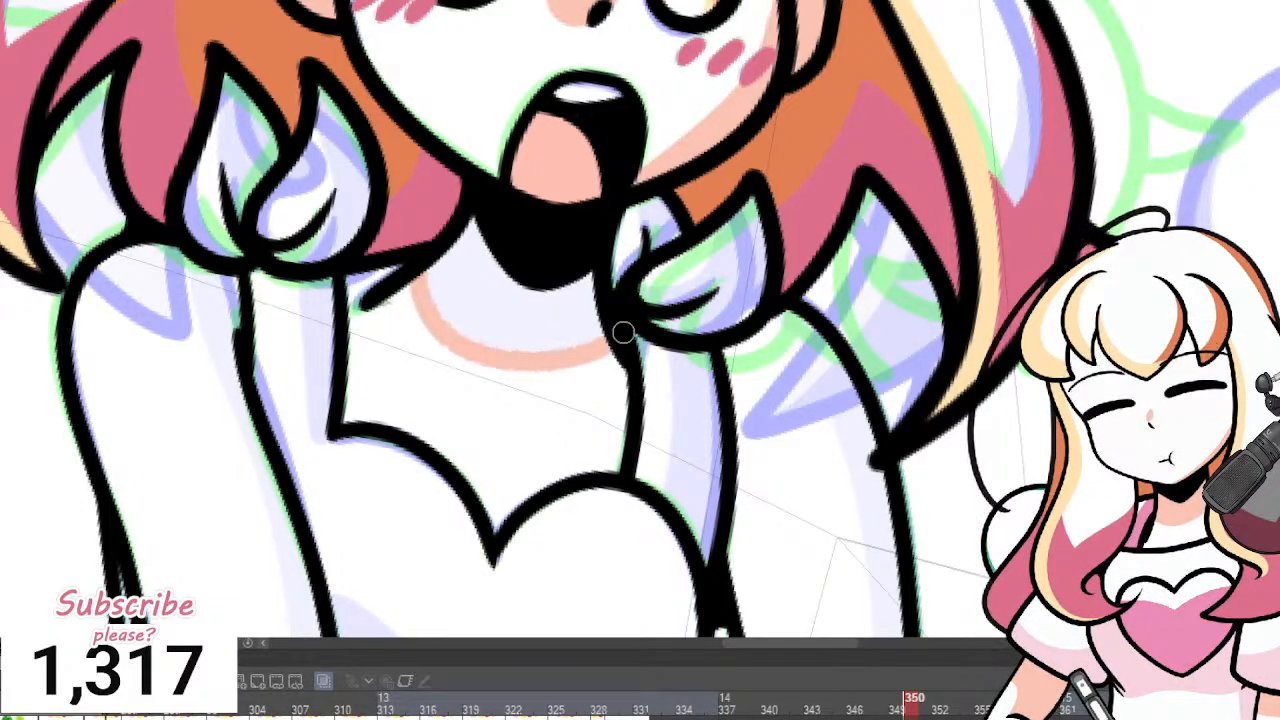
key("ctrl+z")
mouse_move(416, 268)
left_mouse_down()
mouse_move(502, 375)
mouse_move(609, 333)
left_mouse_up()
key("g")
left_click(560, 307)
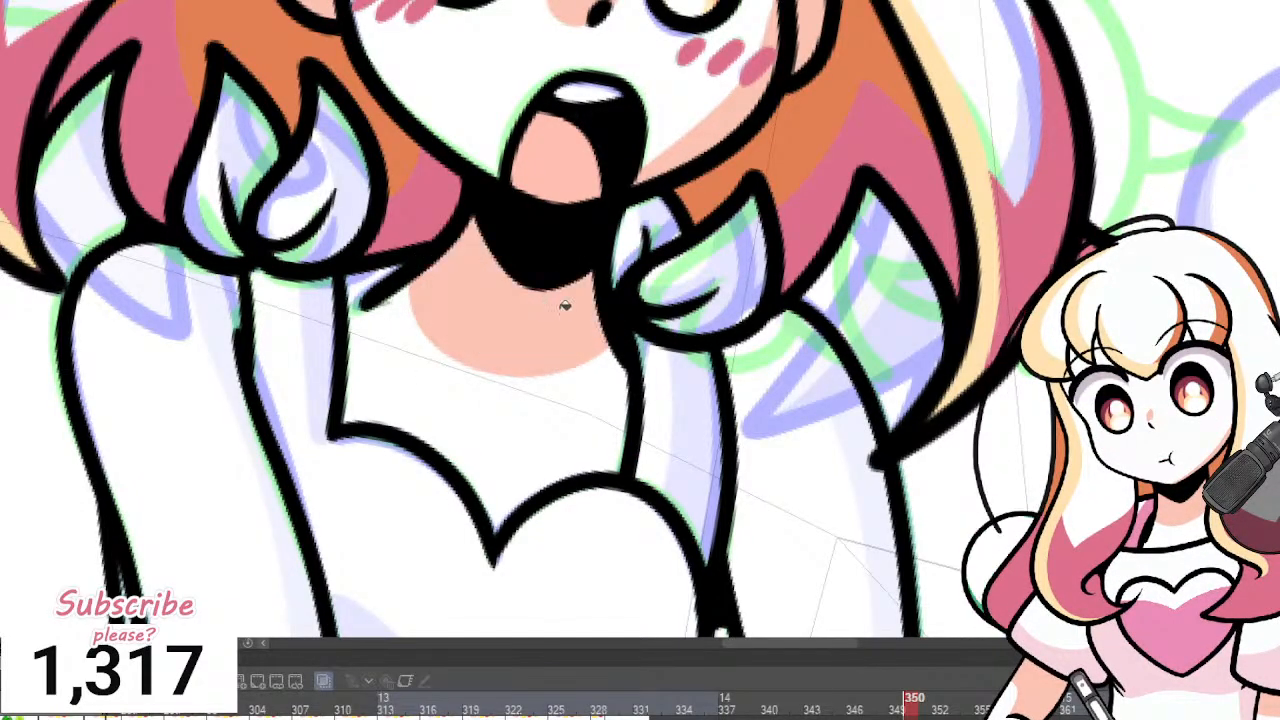
key("p")
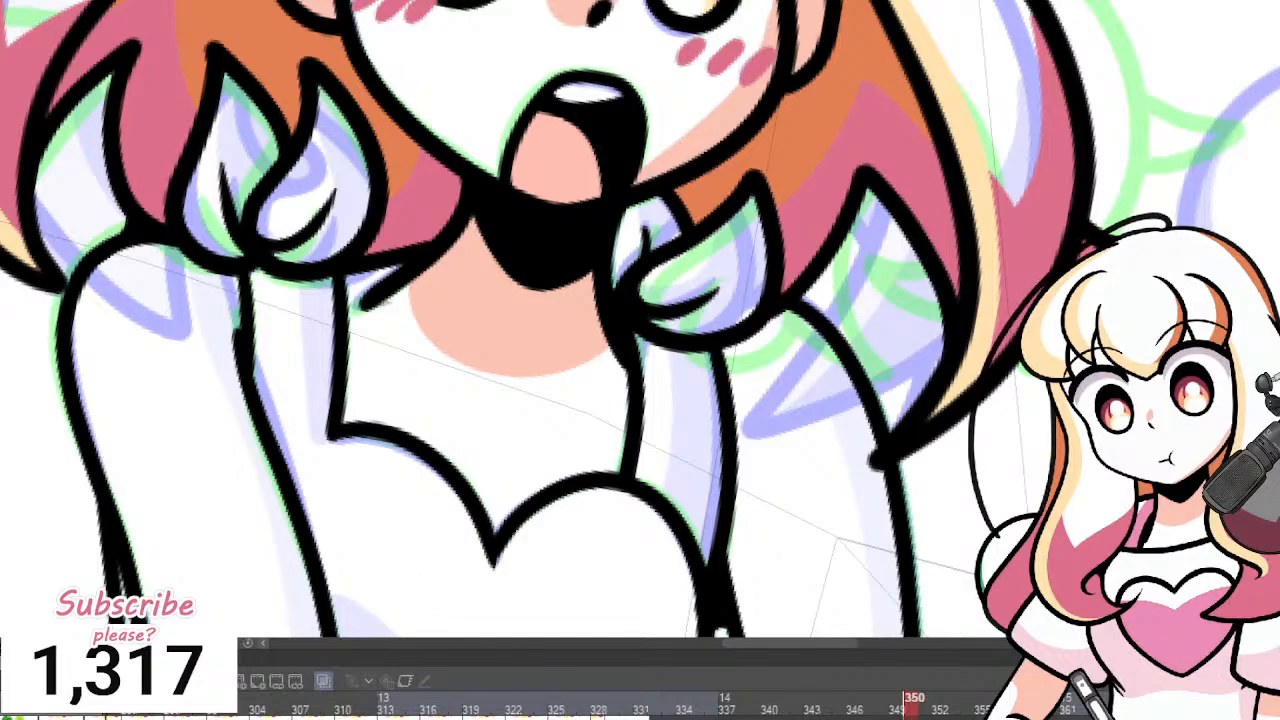
scroll(617, 331, "down", 1)
scroll(638, 302, "up", 1)
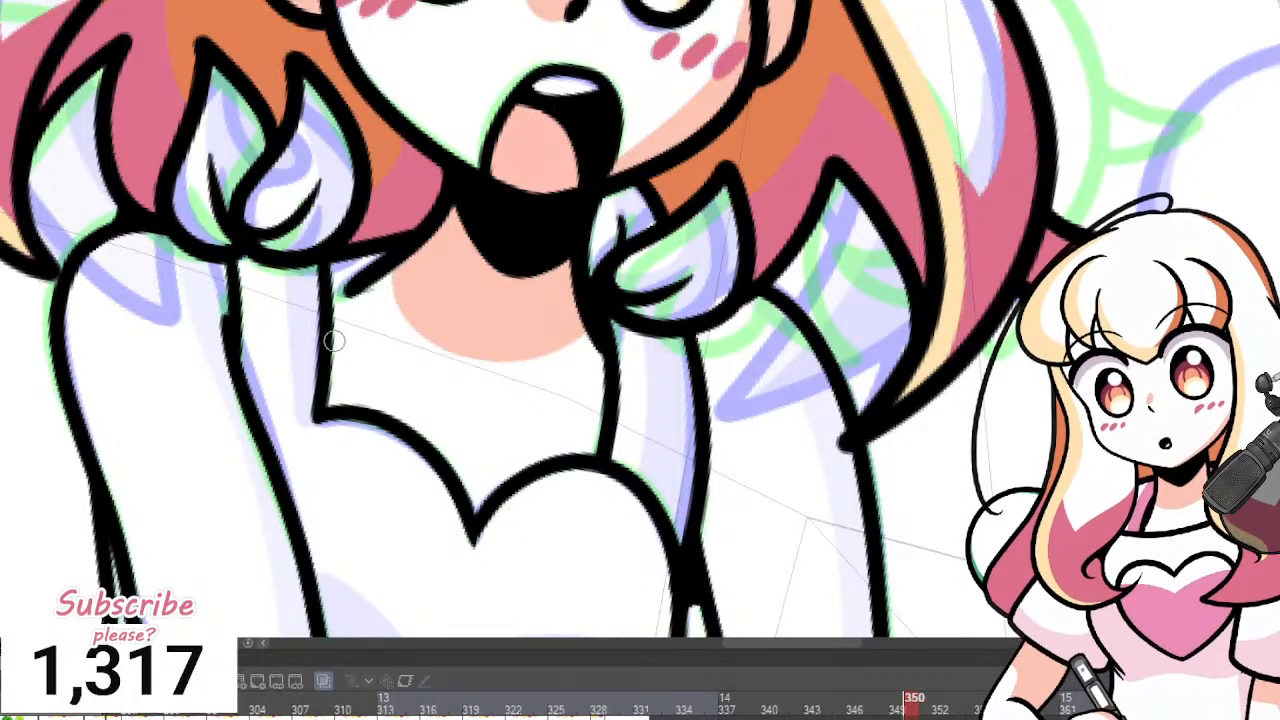
Paint pink shadows on the shoulder strap on the lit side and inside the two loops of its bow.
mouse_move(290, 268)
left_mouse_down()
mouse_move(290, 413)
mouse_move(318, 410)
mouse_move(298, 372)
mouse_move(306, 417)
left_mouse_up()
key("ctrl+z")
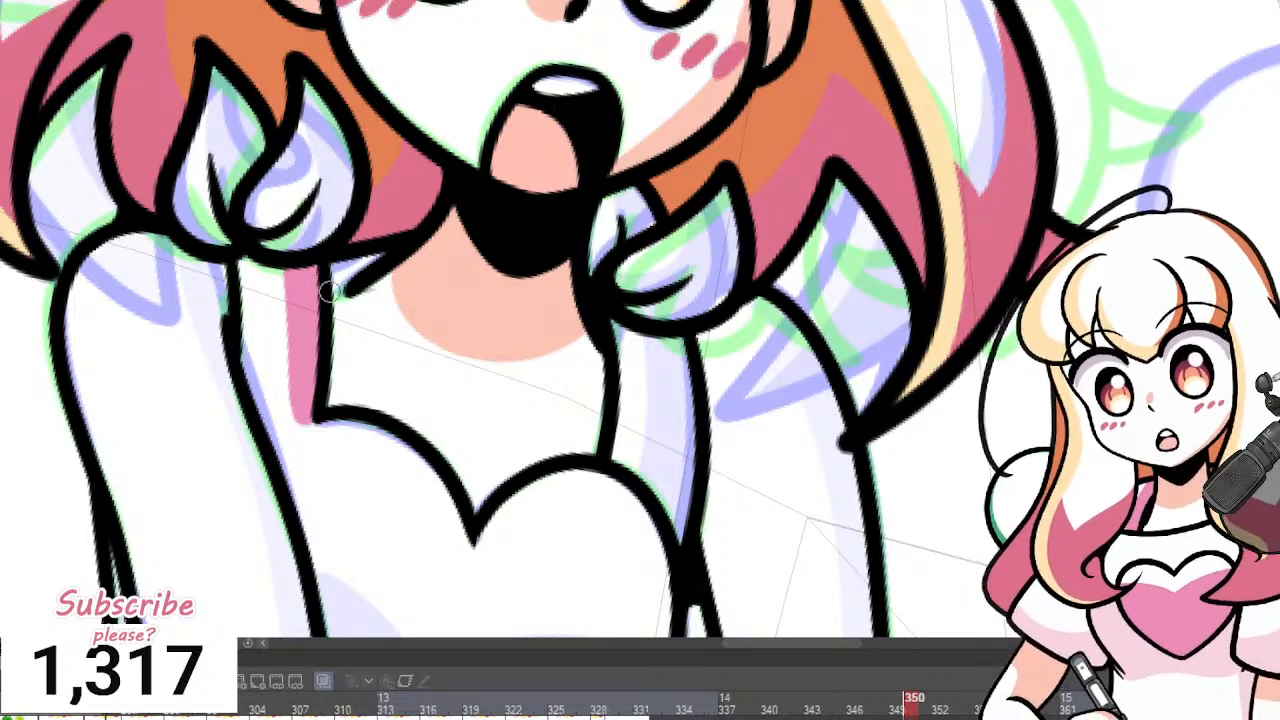
mouse_move(305, 80)
left_mouse_down()
mouse_move(312, 199)
mouse_move(264, 238)
left_mouse_up()
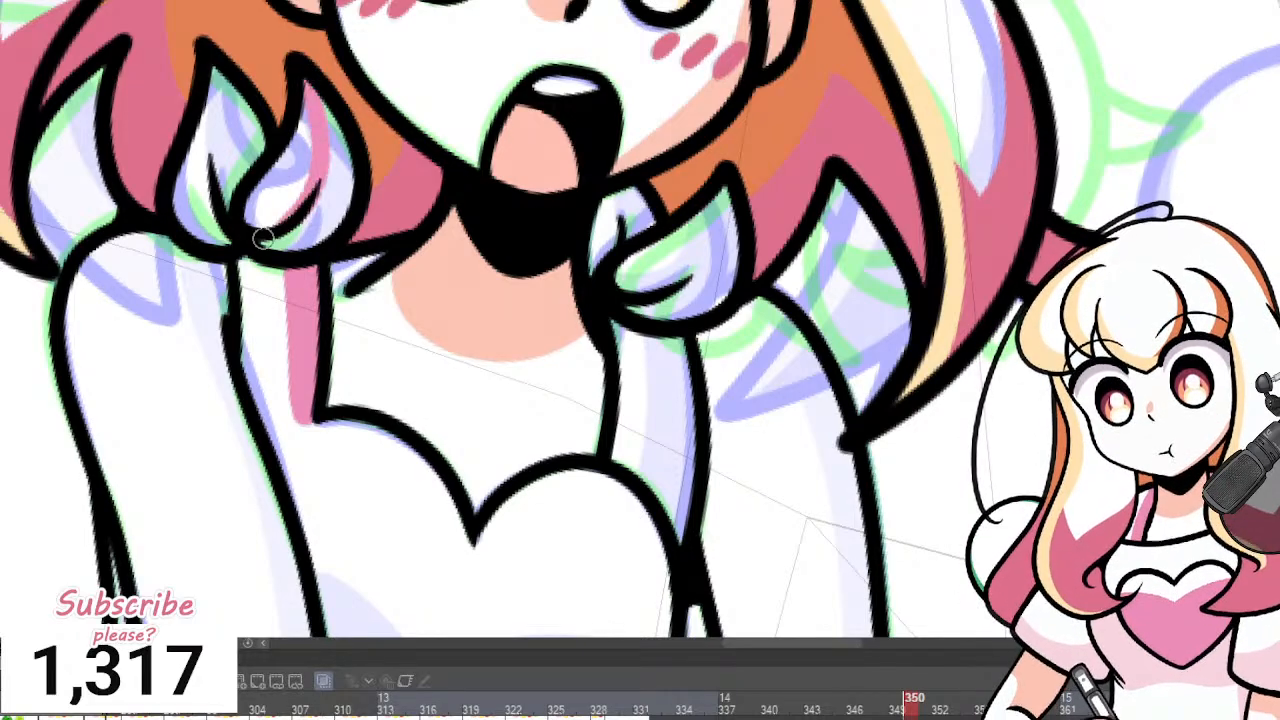
left_click(339, 179)
key("p")
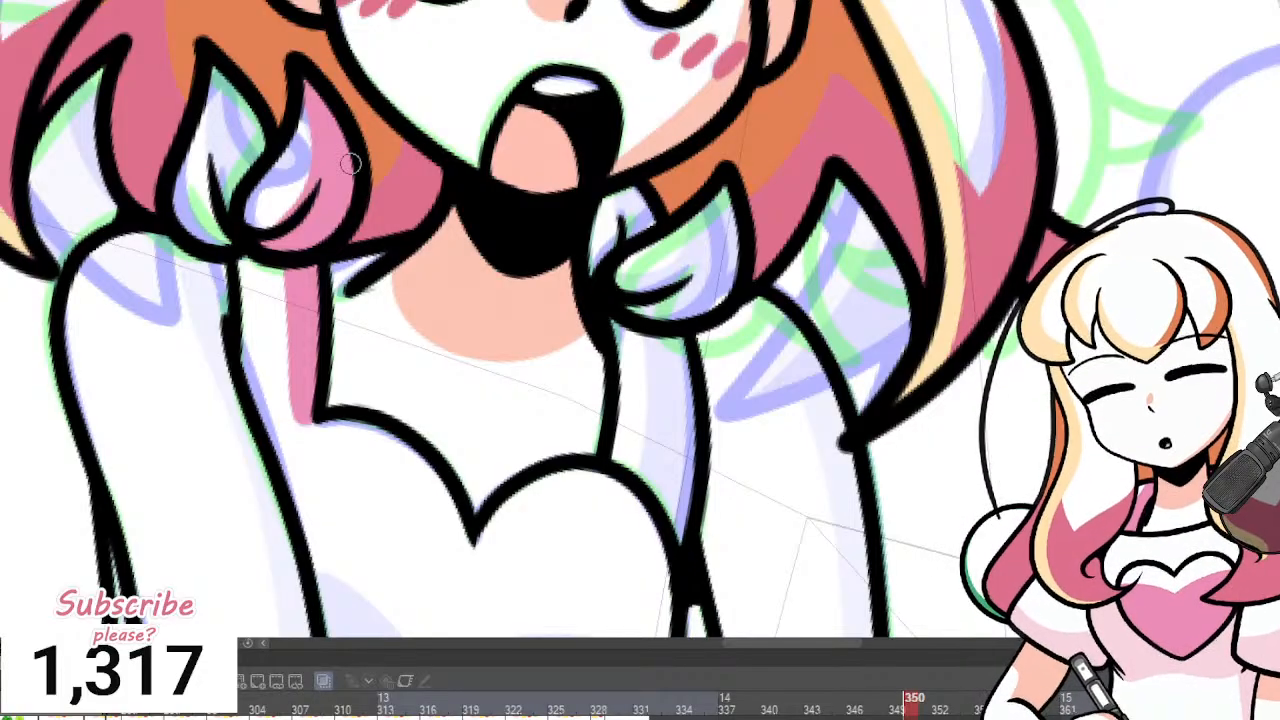
mouse_move(216, 68)
left_mouse_down()
mouse_move(230, 215)
mouse_move(245, 170)
mouse_move(233, 123)
mouse_move(264, 80)
left_mouse_up()
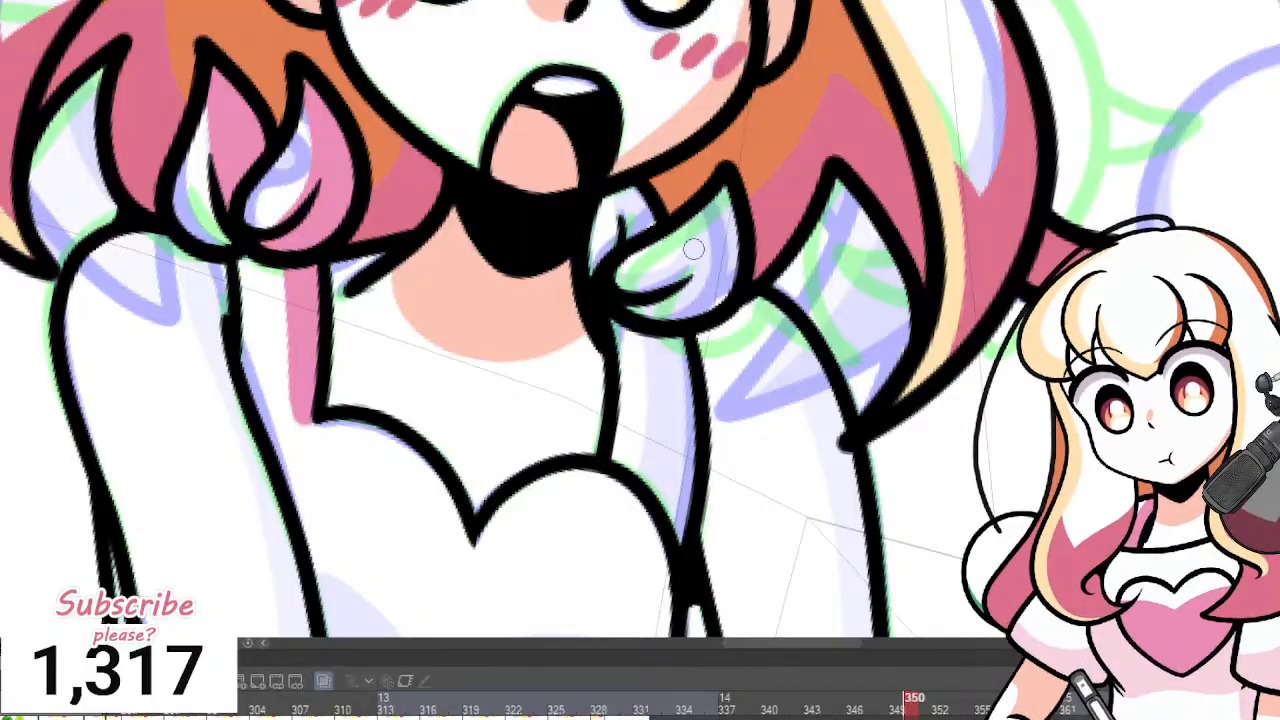
Outline pink shadows on the large and small loops of the bow on the shaded side and fill them.
mouse_move(727, 194)
left_mouse_down()
mouse_move(720, 233)
mouse_move(648, 294)
left_mouse_up()
key("g")
left_click(729, 283)
key("p")
left_click_drag(625, 192, 621, 243)
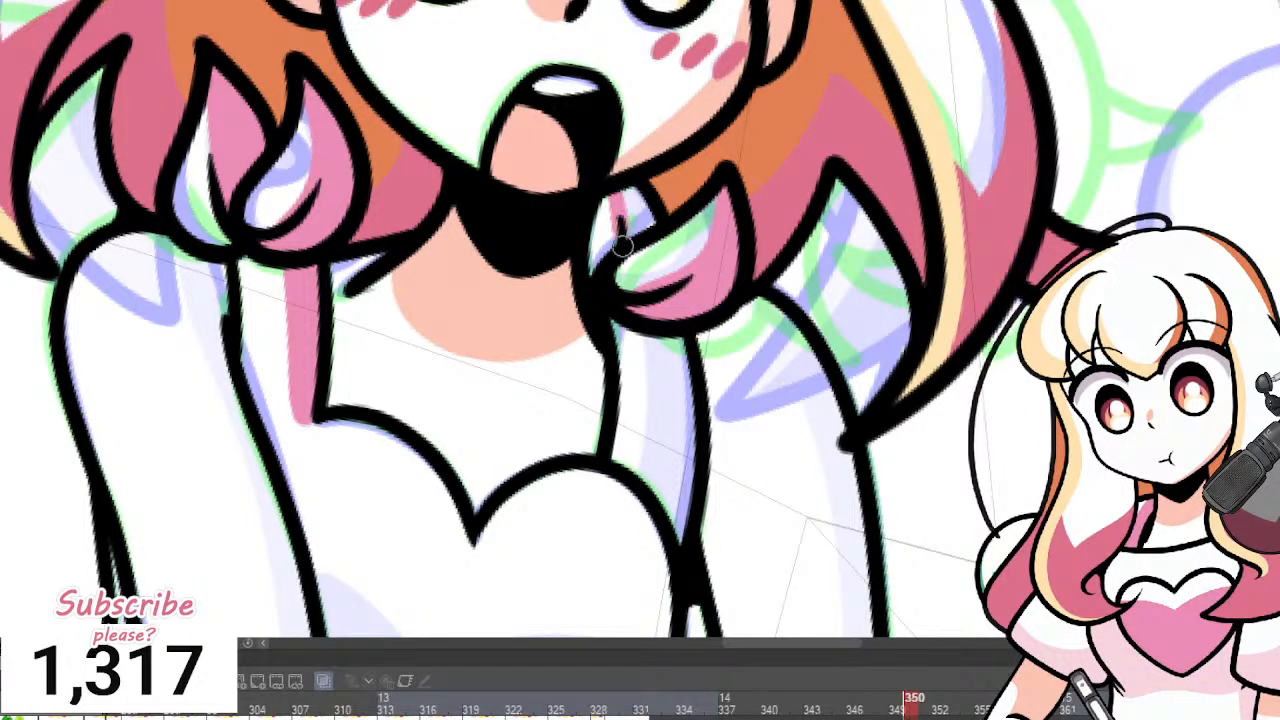
key("g")
left_click(641, 210)
key("p")
Draw a pink shadow edge down the shoulder strap below the shaded-side bow and fill the area beside it.
key("asciicircum")
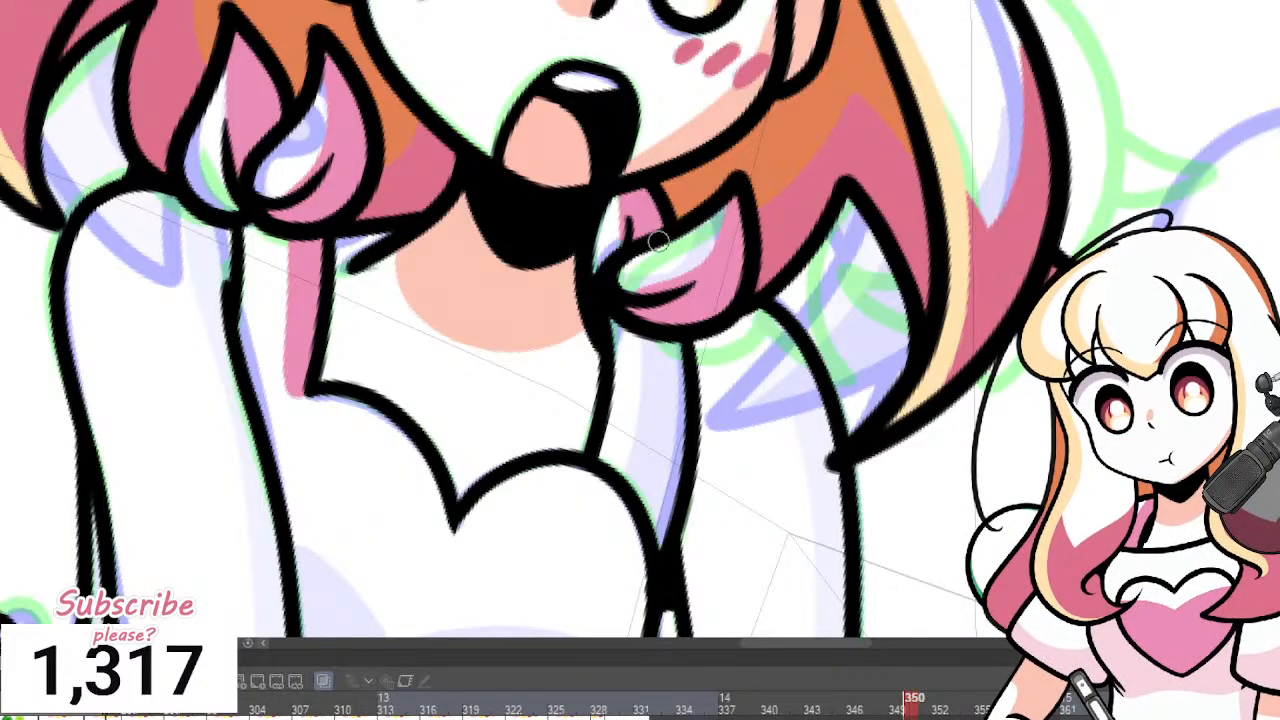
left_click_drag(648, 338, 640, 482)
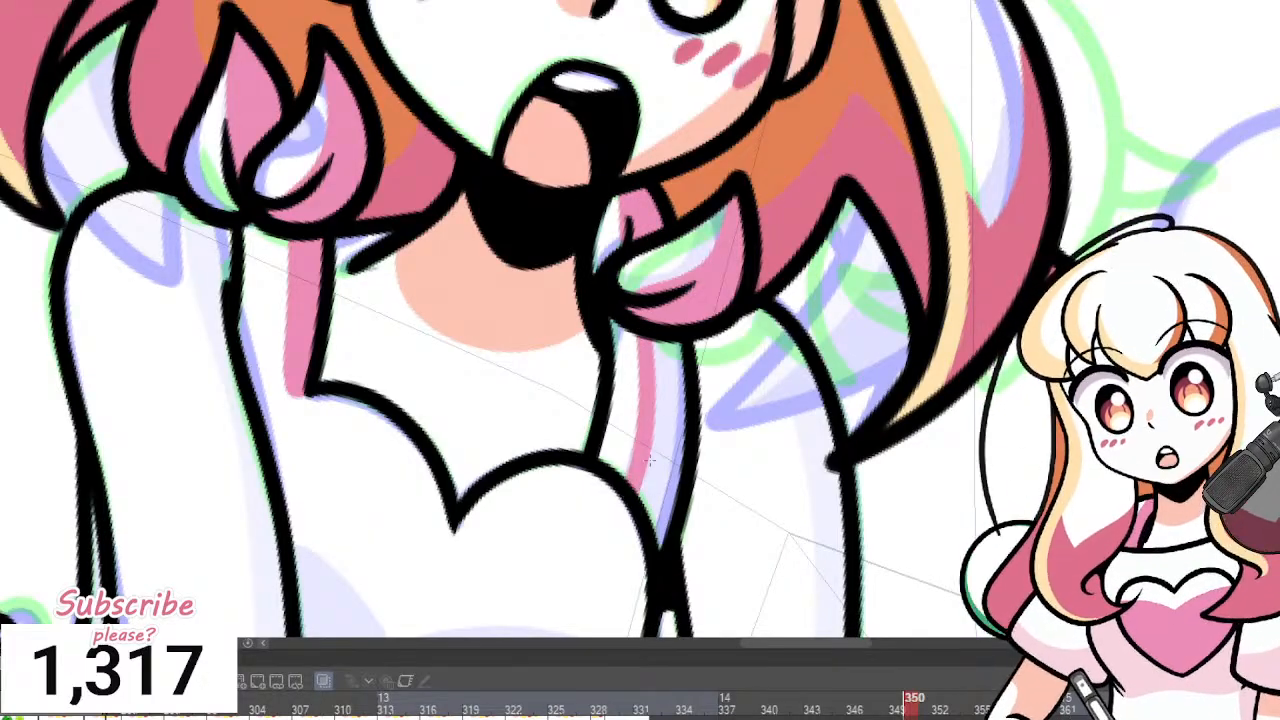
key("g")
left_click(670, 424)
Outline the upper edge of the bodice shadow in pink, dipping to a heart-like point and curving across the chest.
scroll(685, 408, "down", 3)
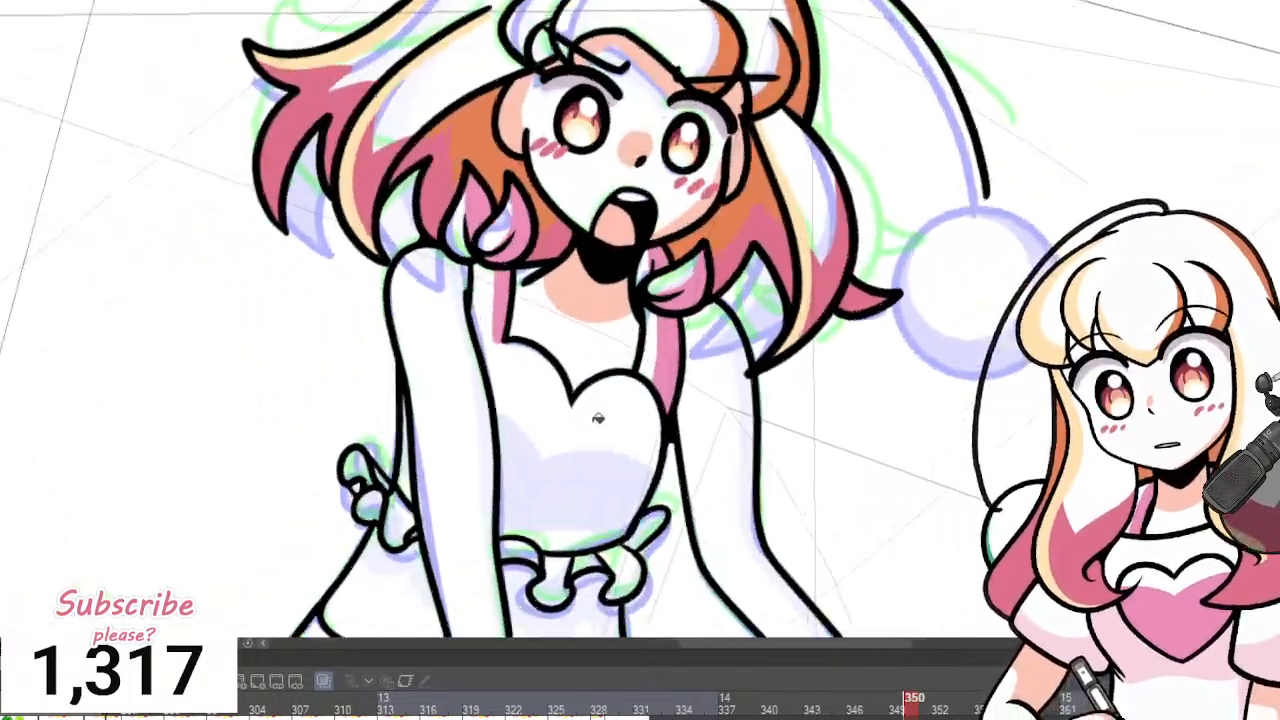
scroll(598, 418, "up", 2)
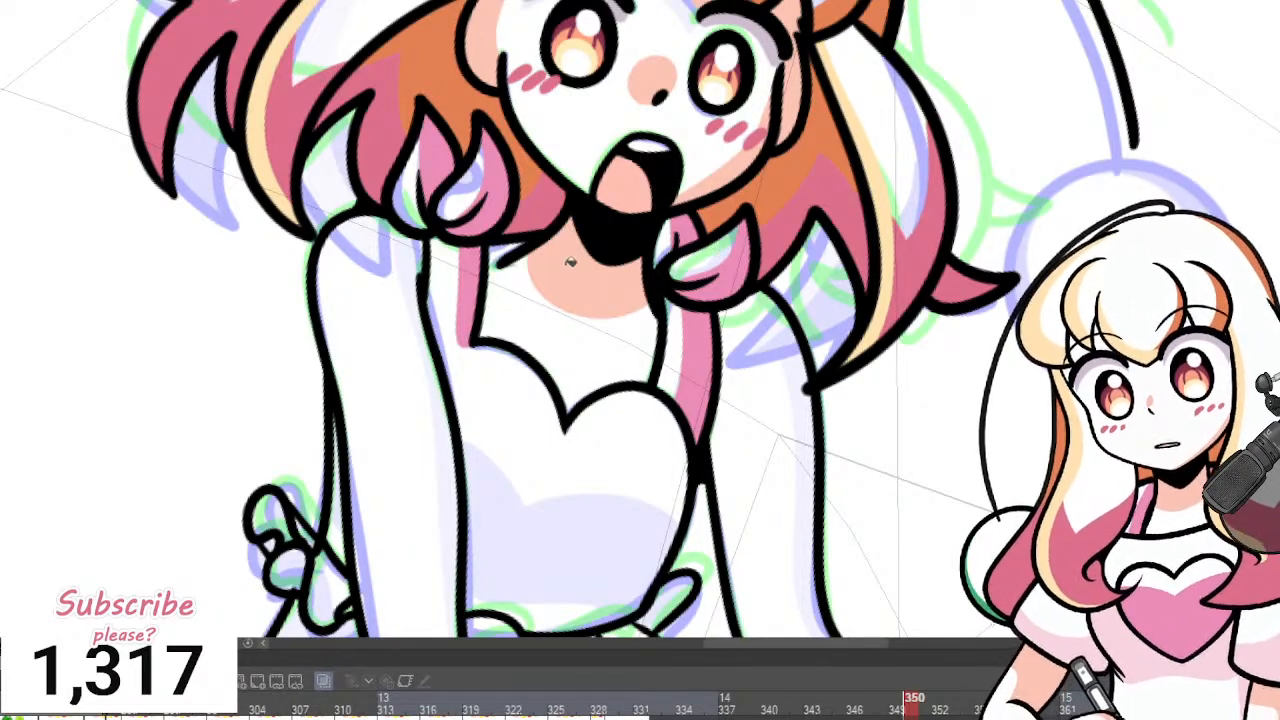
scroll(466, 208, "down", 3)
scroll(526, 352, "up", 2)
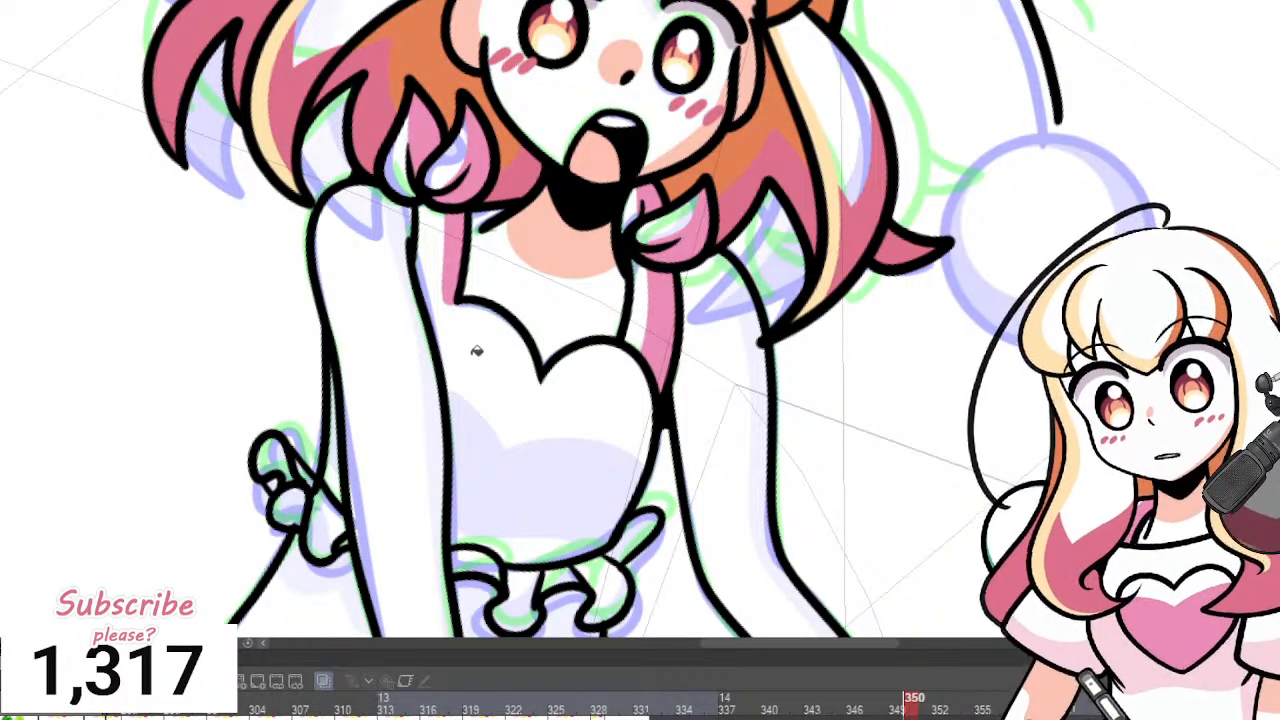
scroll(551, 297, "down", 1)
scroll(520, 356, "up", 2)
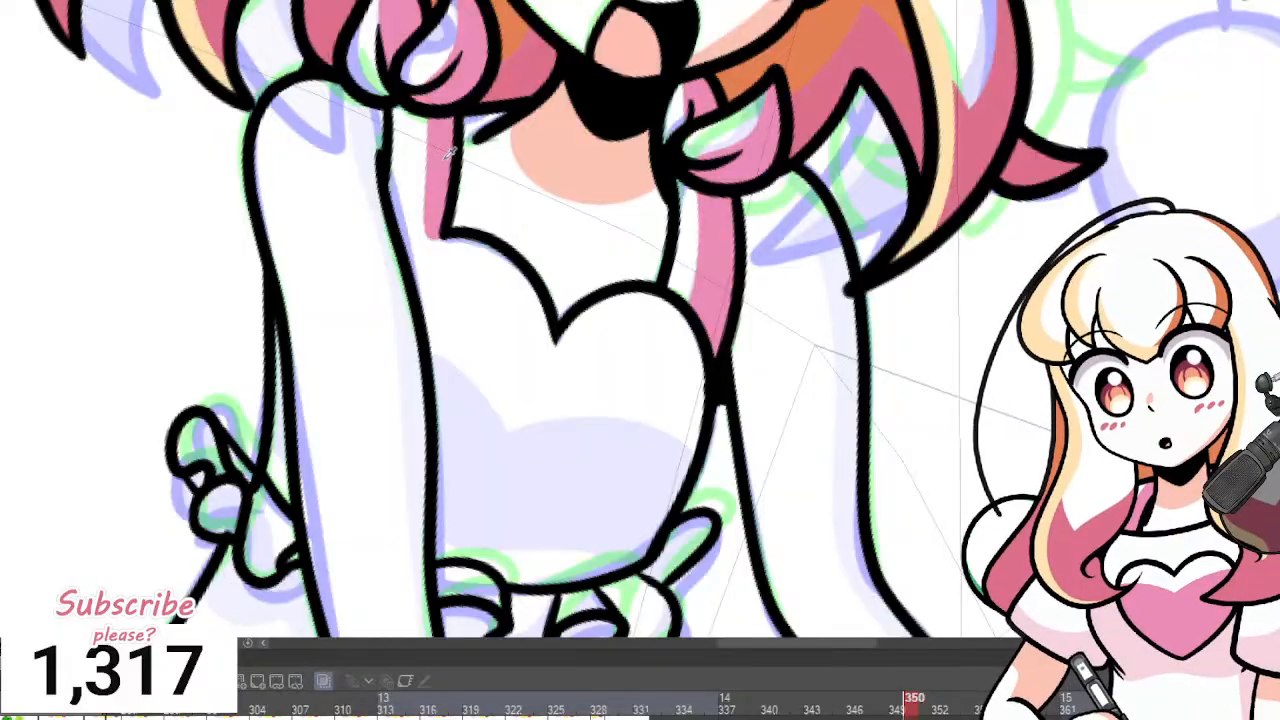
scroll(477, 104, "down", 2)
scroll(405, 355, "up", 2)
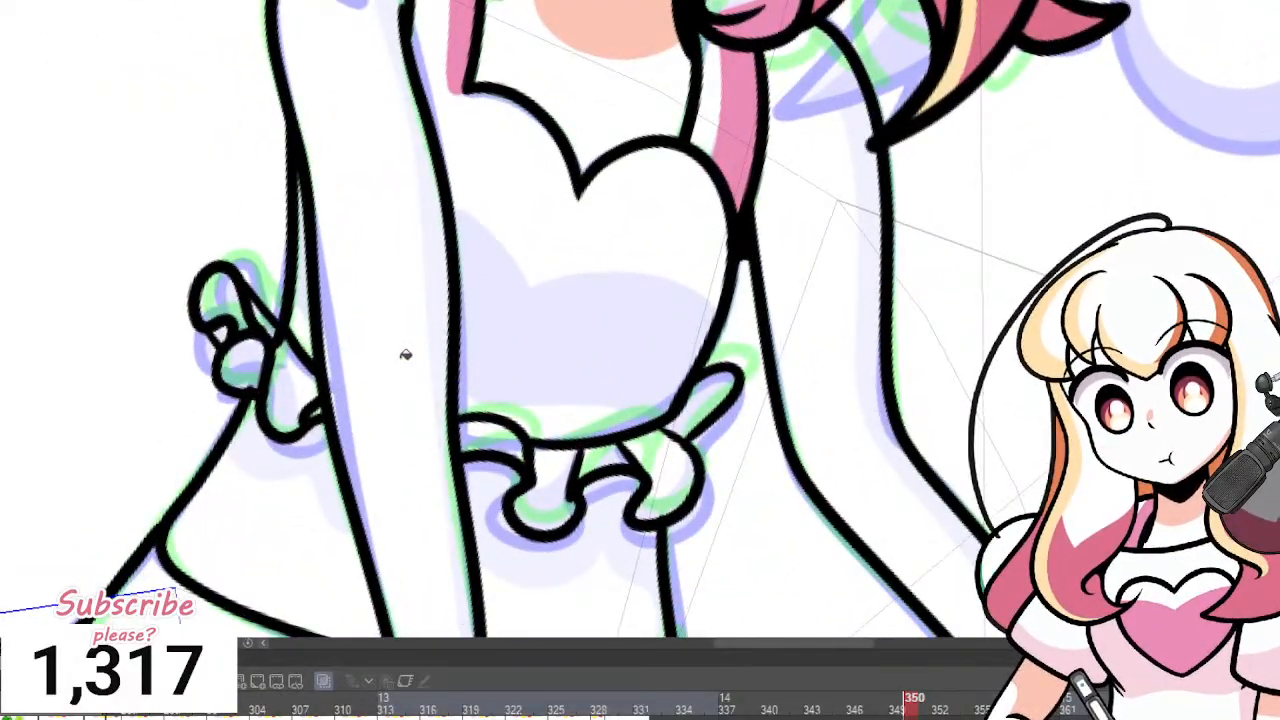
key("p")
mouse_move(441, 210)
left_mouse_down()
mouse_move(524, 269)
mouse_move(537, 298)
left_mouse_up()
key("ctrl+z")
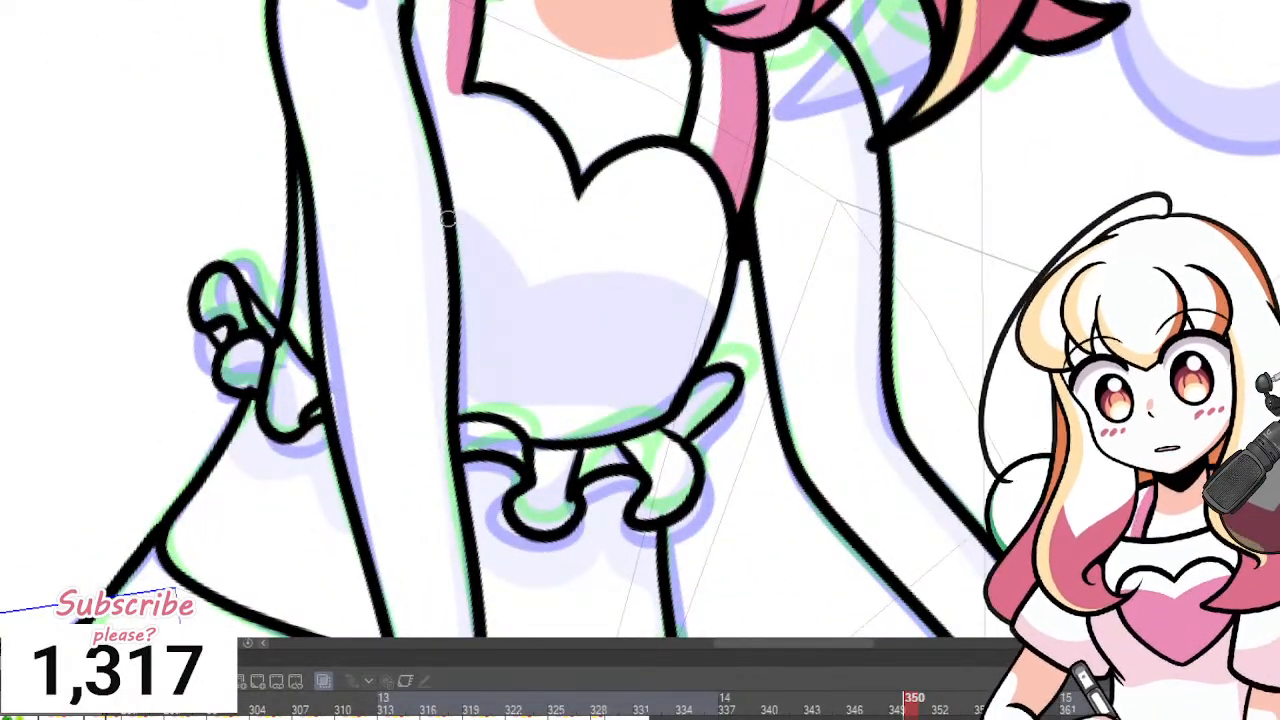
mouse_move(449, 214)
left_mouse_down()
mouse_move(508, 263)
mouse_move(521, 311)
mouse_move(529, 279)
mouse_move(536, 295)
mouse_move(589, 271)
mouse_move(672, 277)
mouse_move(713, 321)
left_mouse_up()
key("ctrl+z")
Using frame 349 as reference, draw the lower edge of the bodice shadow and fill the enclosed area with pink.
key("Left")
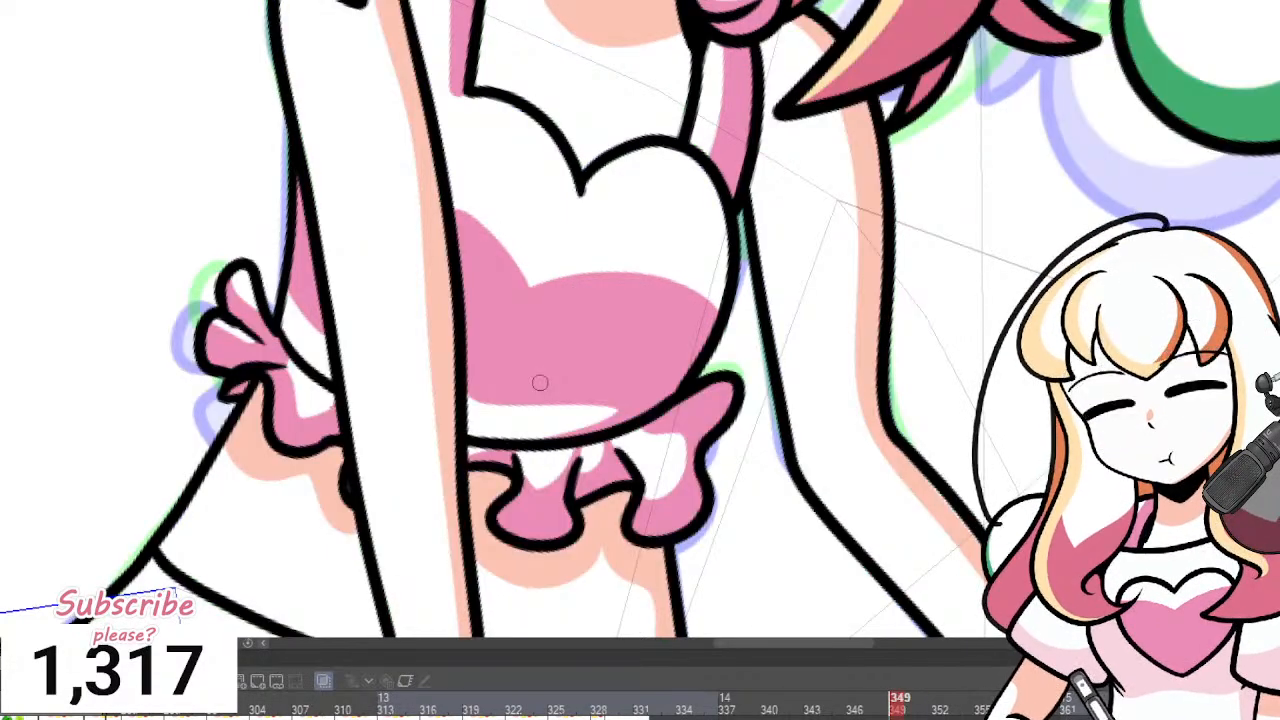
key("Right")
left_click_drag(450, 356, 650, 405)
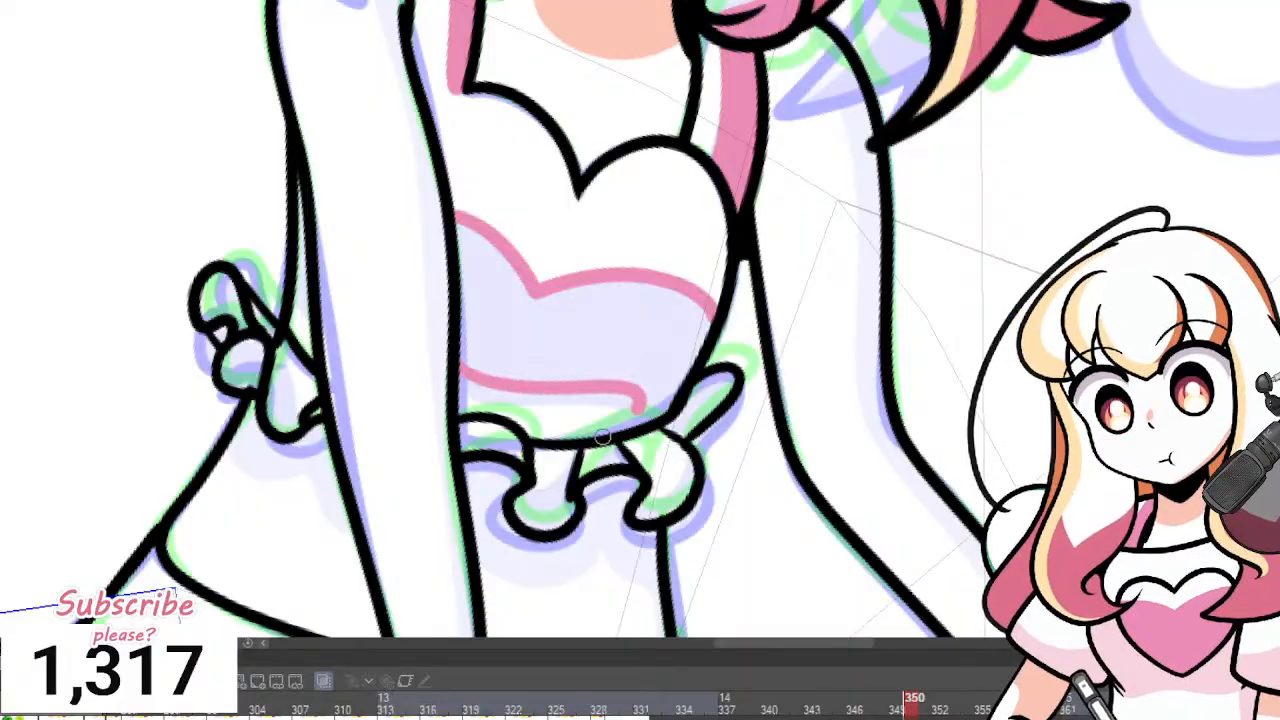
left_click(667, 345)
scroll(660, 343, "down", 4)
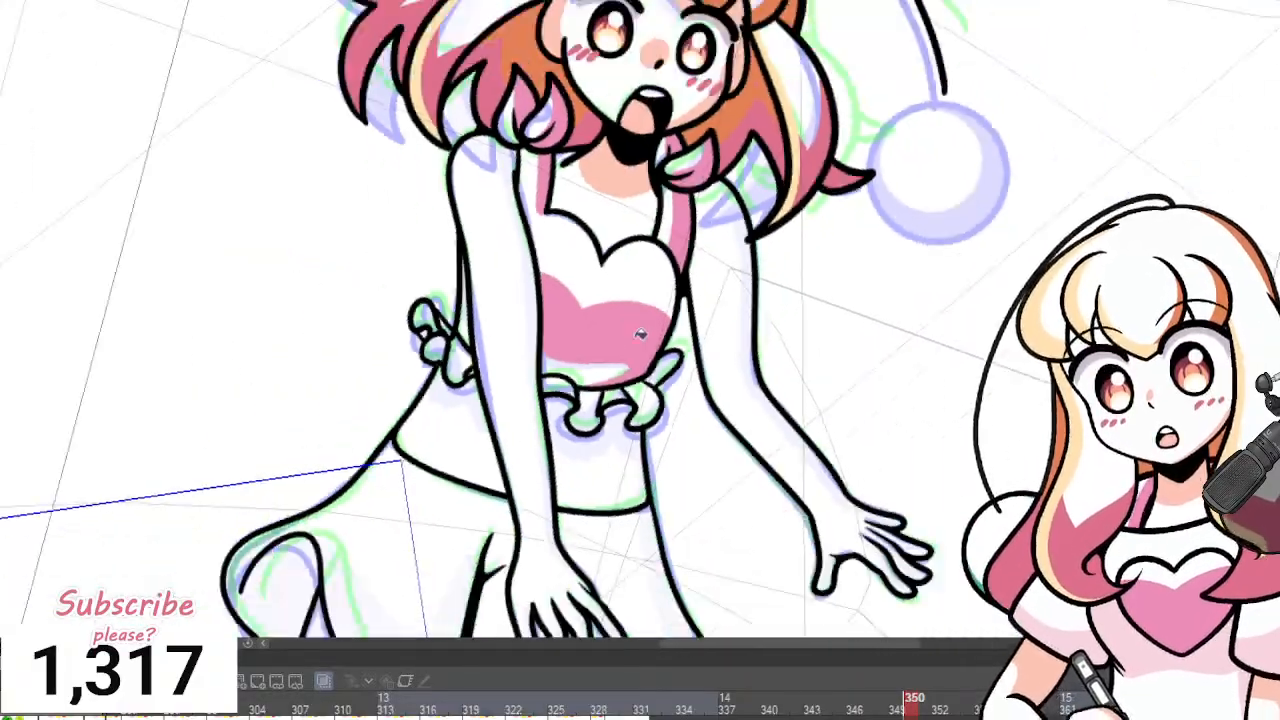
key("p")
scroll(574, 360, "up", 7)
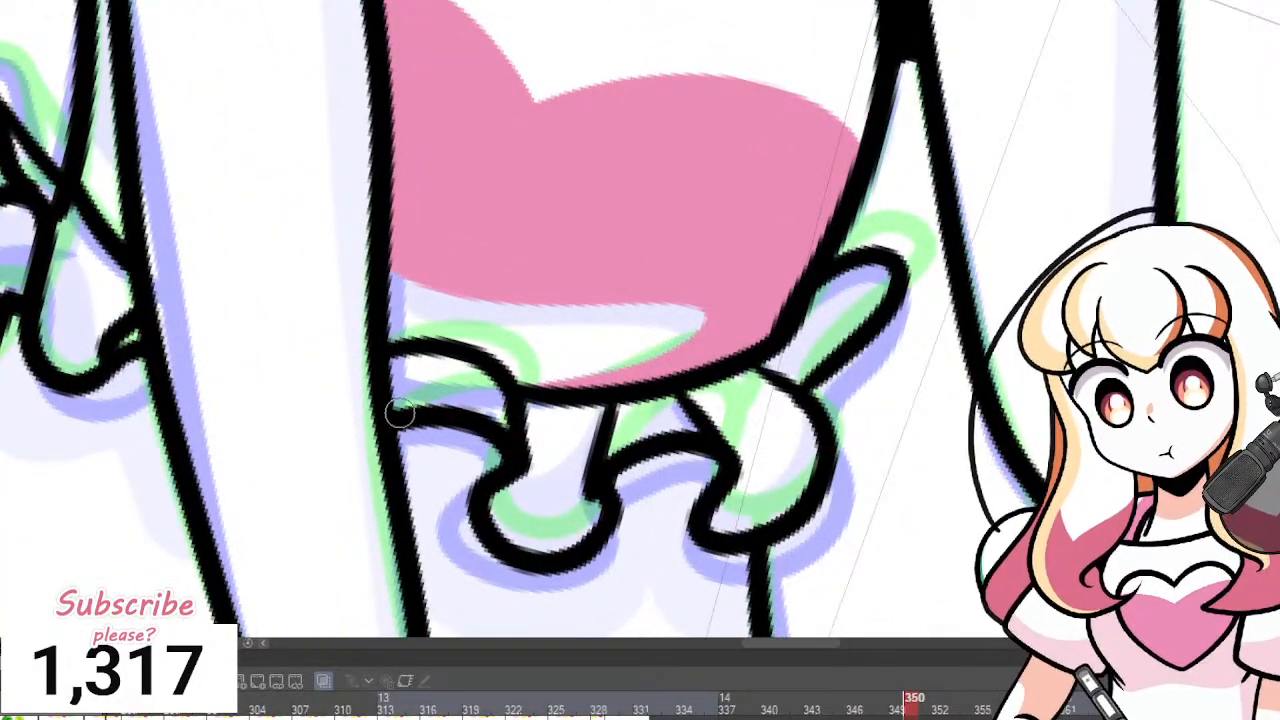
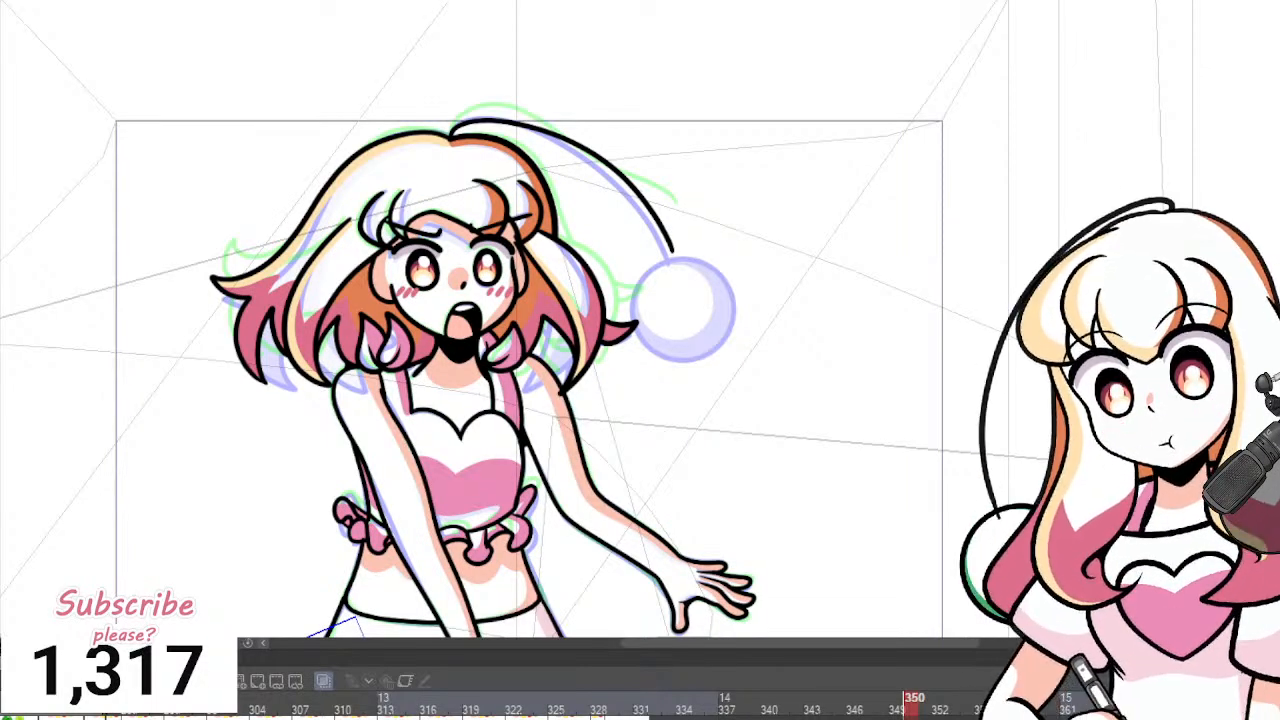
Copy the antenna ball's circular outline from frame 349, paste it at frame 352 and place it on the antenna's end.
scroll(669, 186, "up", 2)
key("Left")
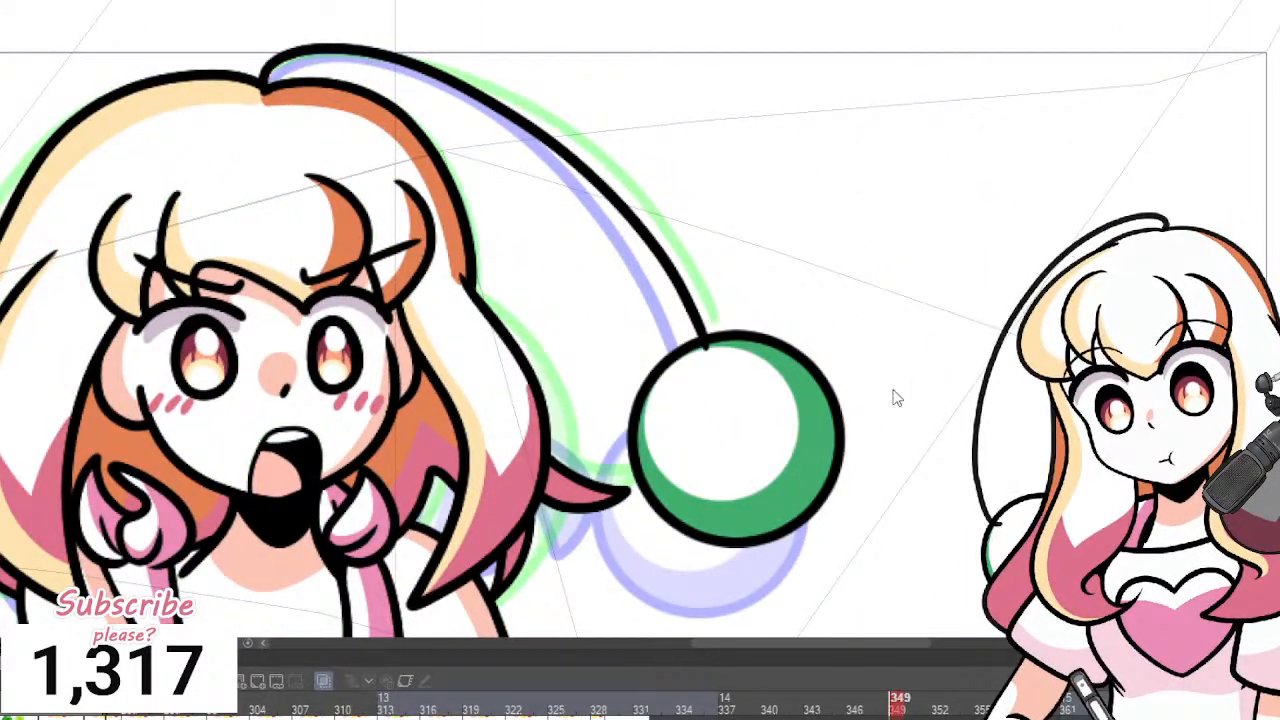
left_click(780, 345)
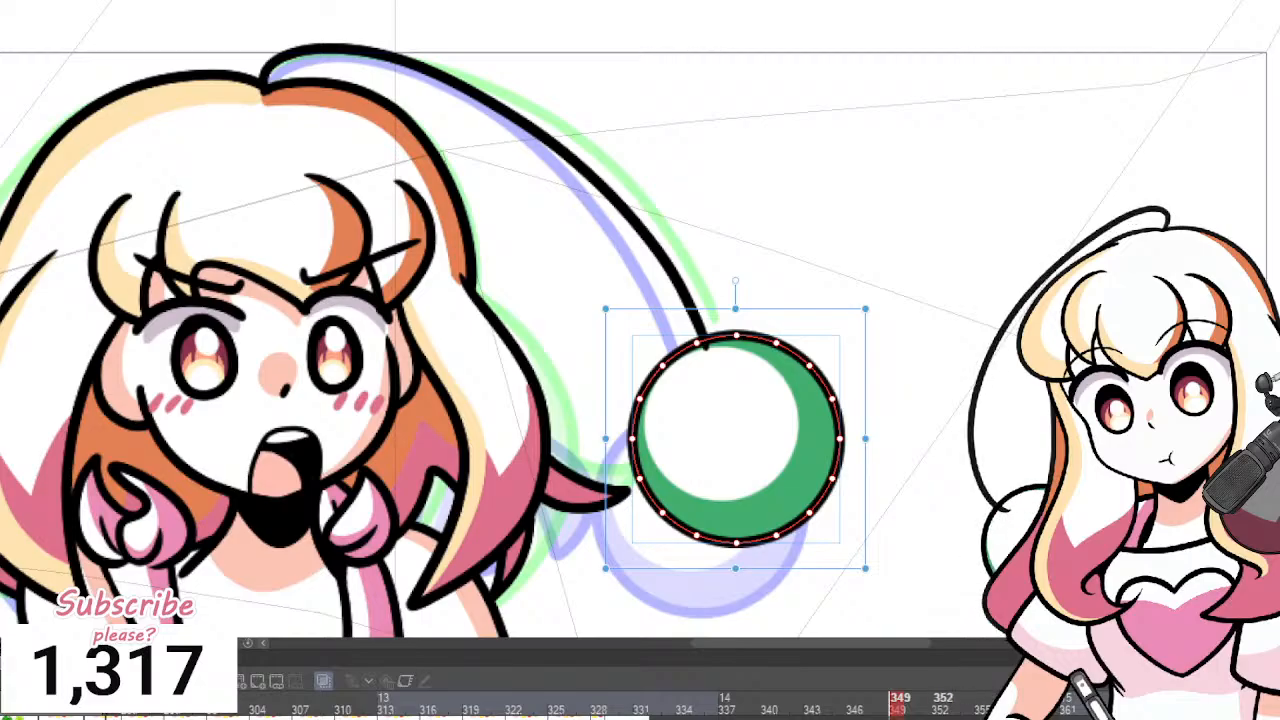
left_click(943, 715)
key("ctrl+v")
key("ctrl+z")
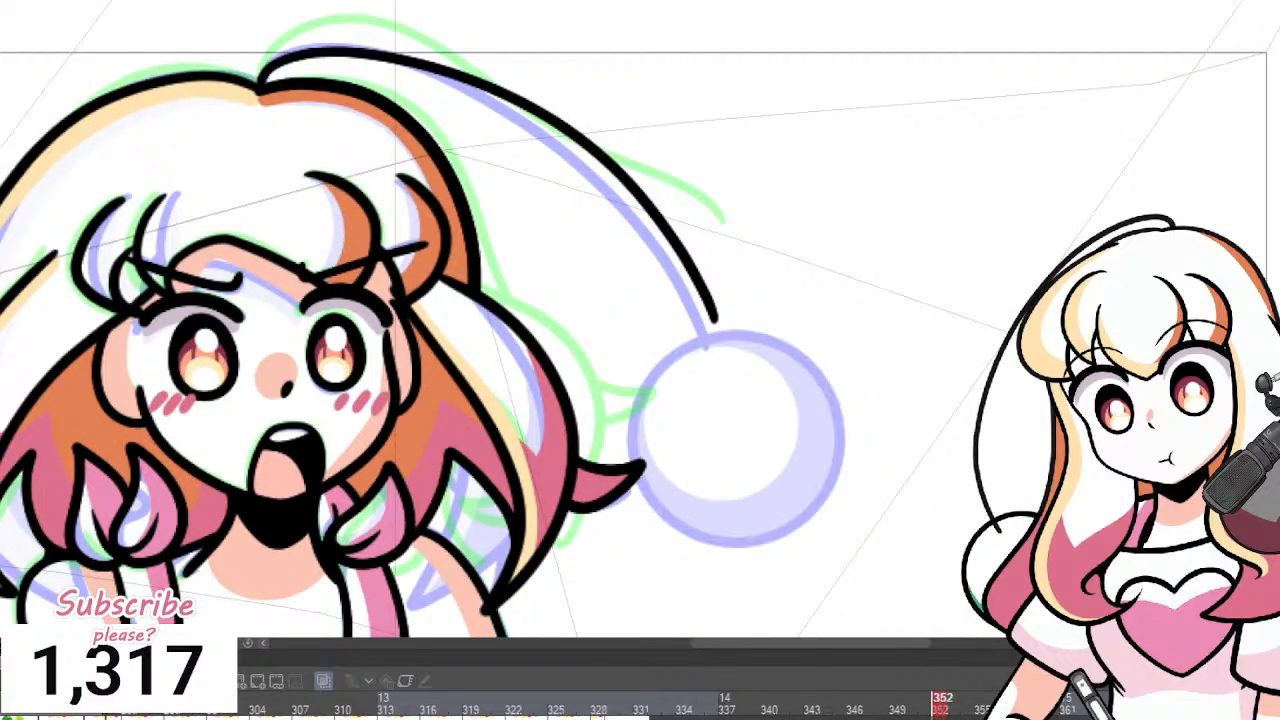
key("ctrl+v")
left_click_drag(765, 315, 774, 275)
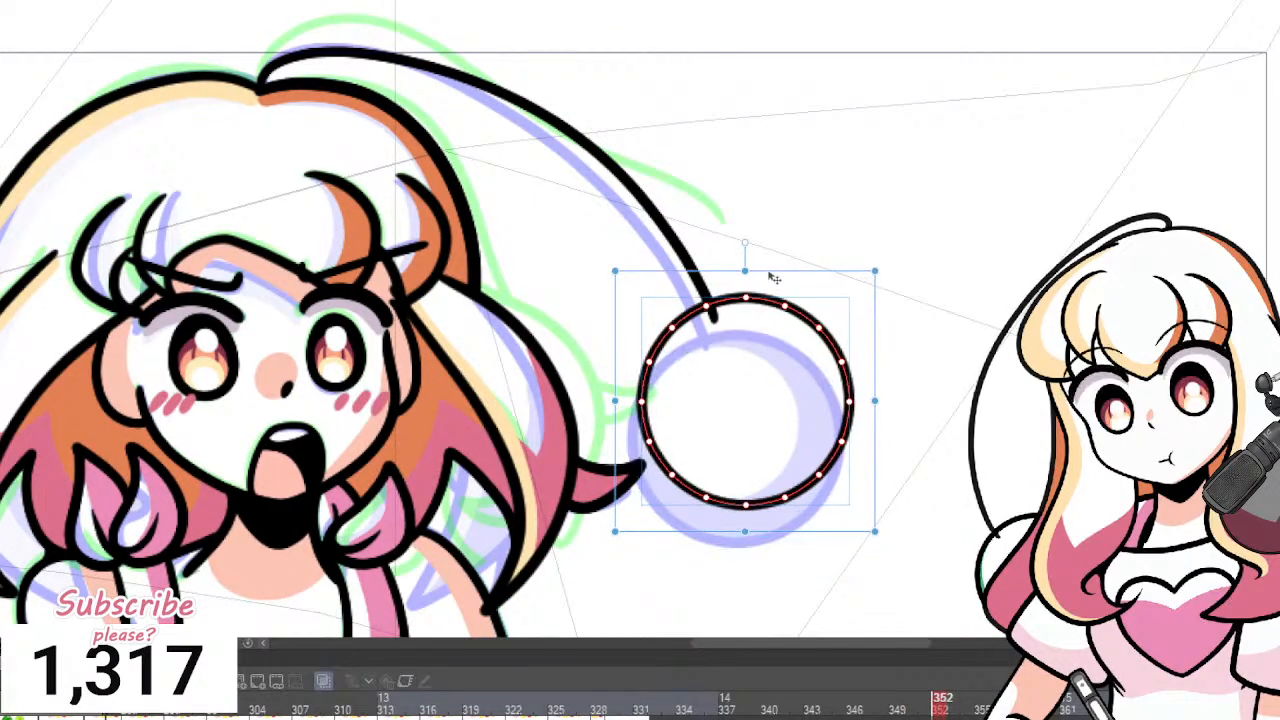
key("Return")
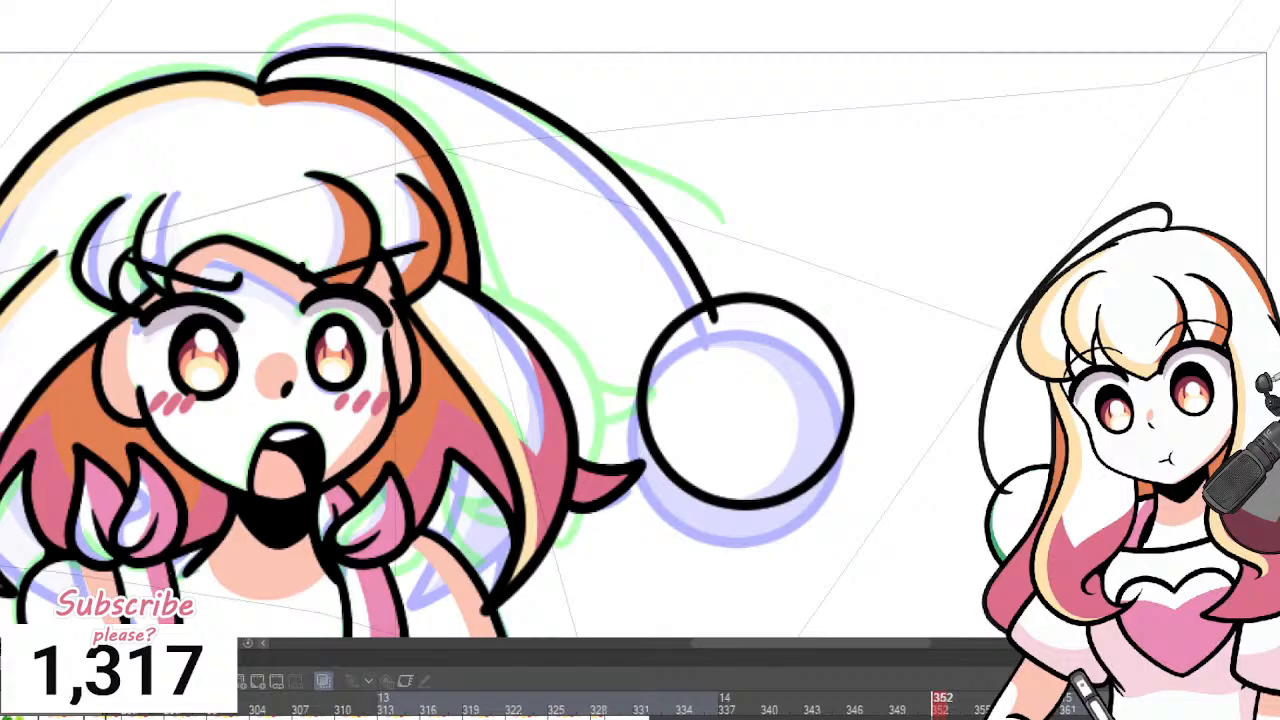
Fill the antenna ball with green and leave a round white highlight inside it, using frame 349 as reference.
left_click(732, 426)
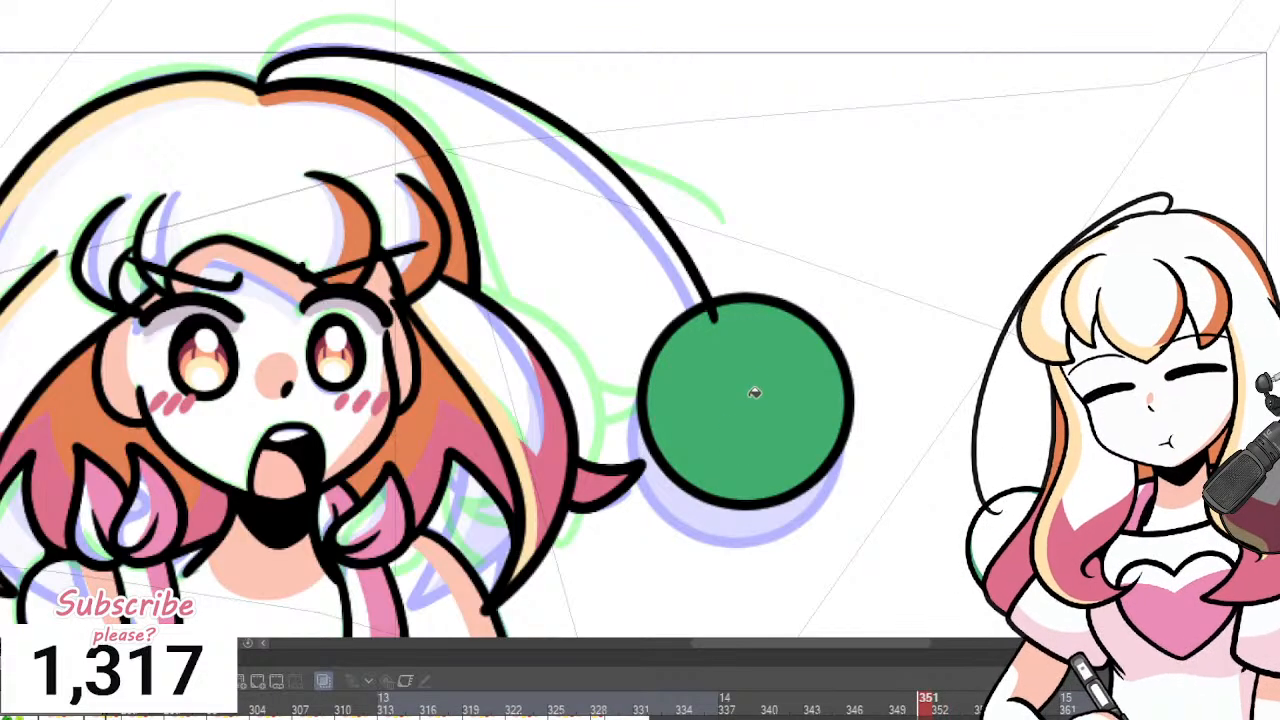
scroll(757, 363, "up", 2)
key("ctrl+Left")
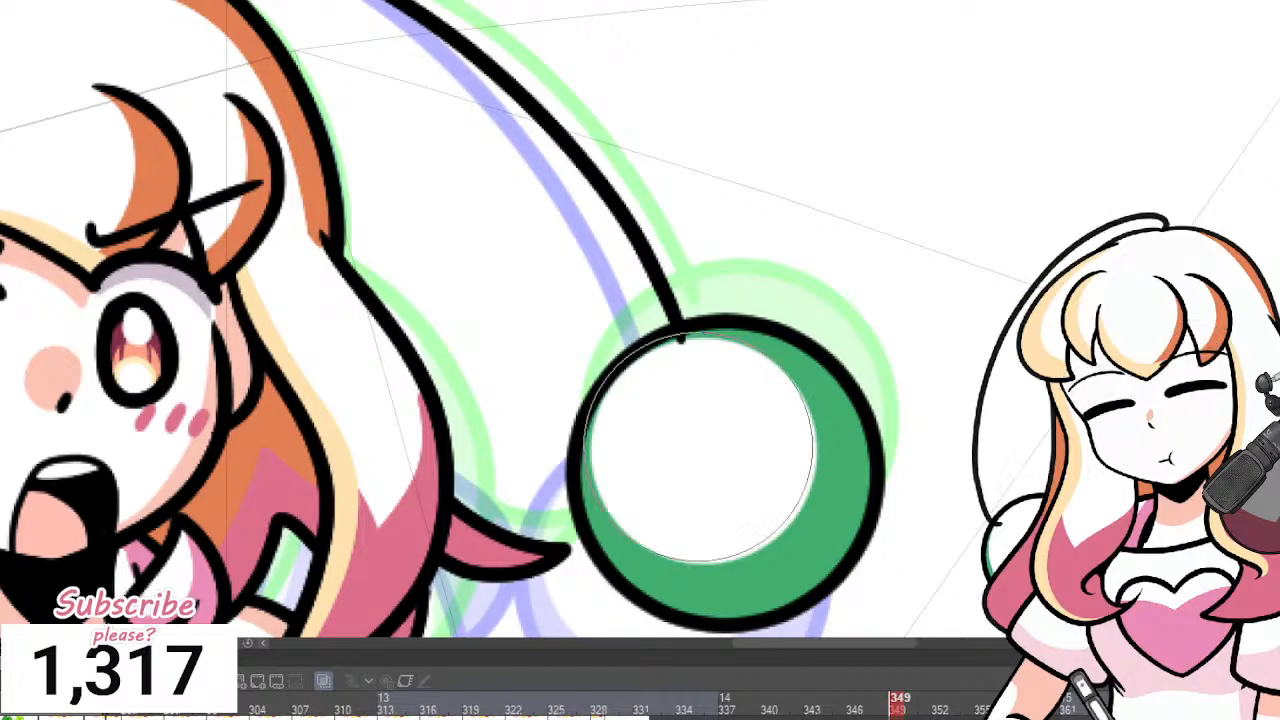
key("ctrl+Right")
scroll(720, 390, "down", 5)
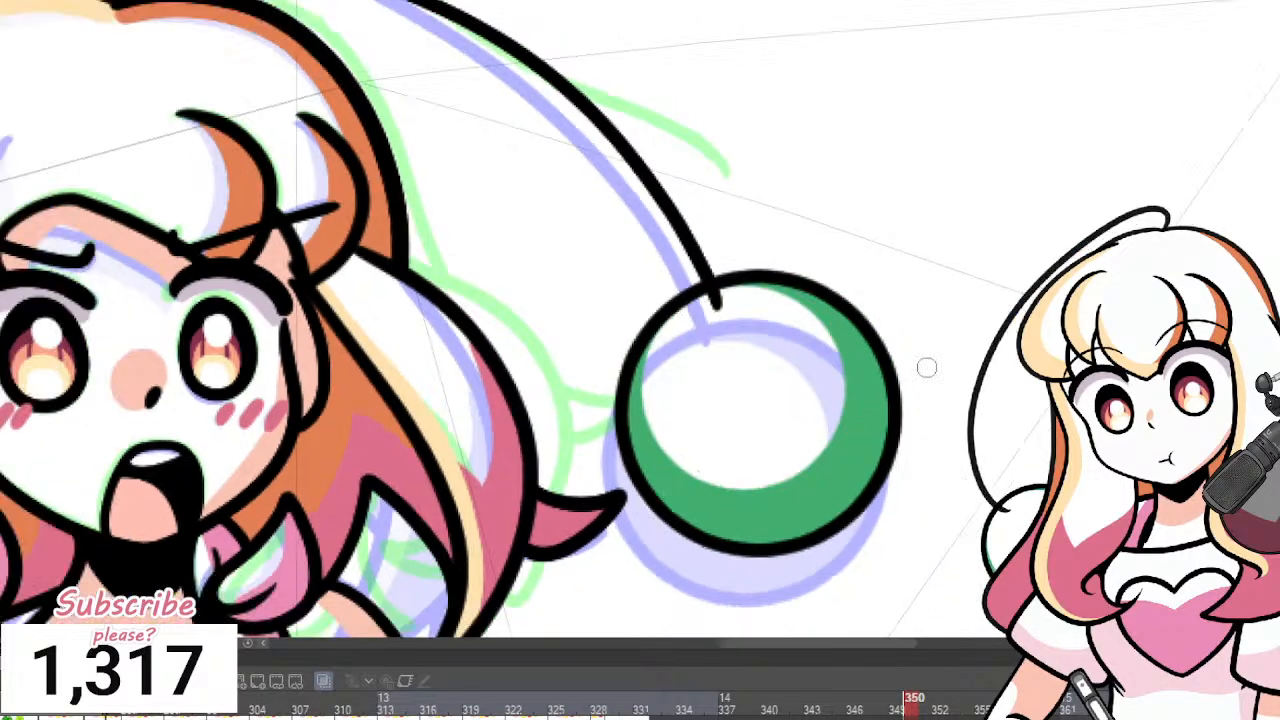
Examine the whole coloured figure in frame 350 for areas that still need shading.
scroll(441, 453, "up", 2)
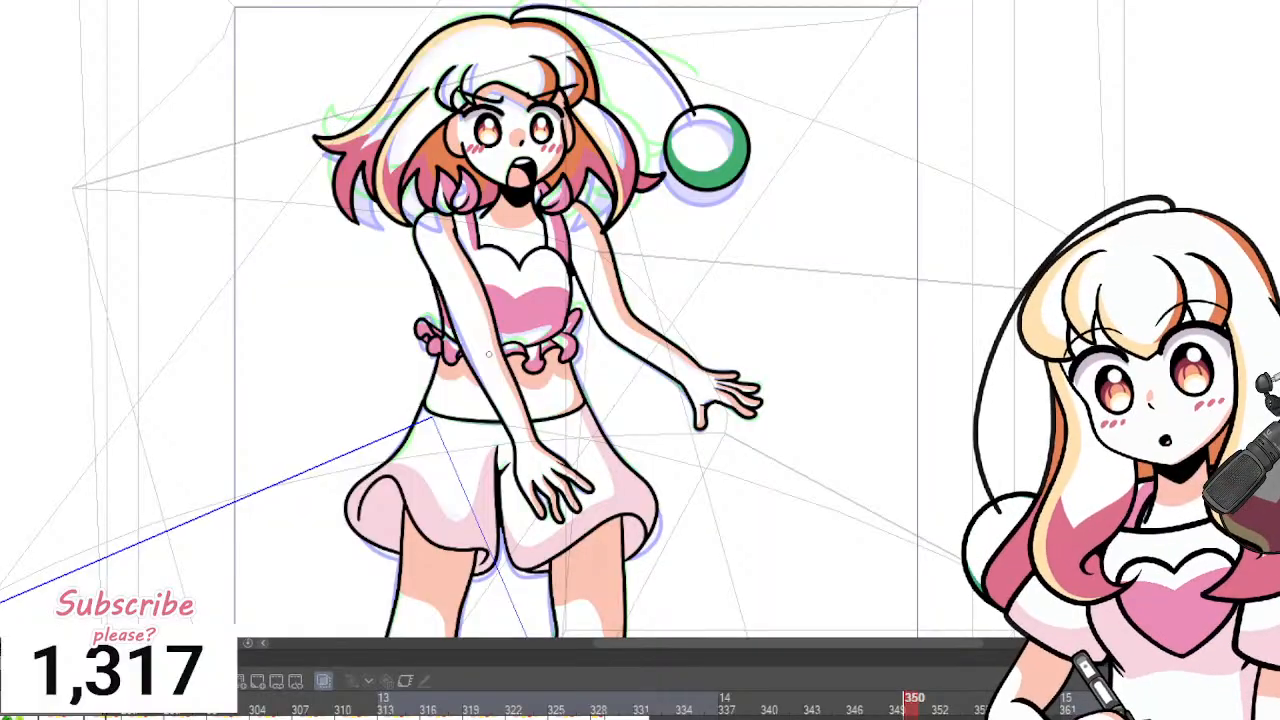
scroll(540, 203, "down", 3)
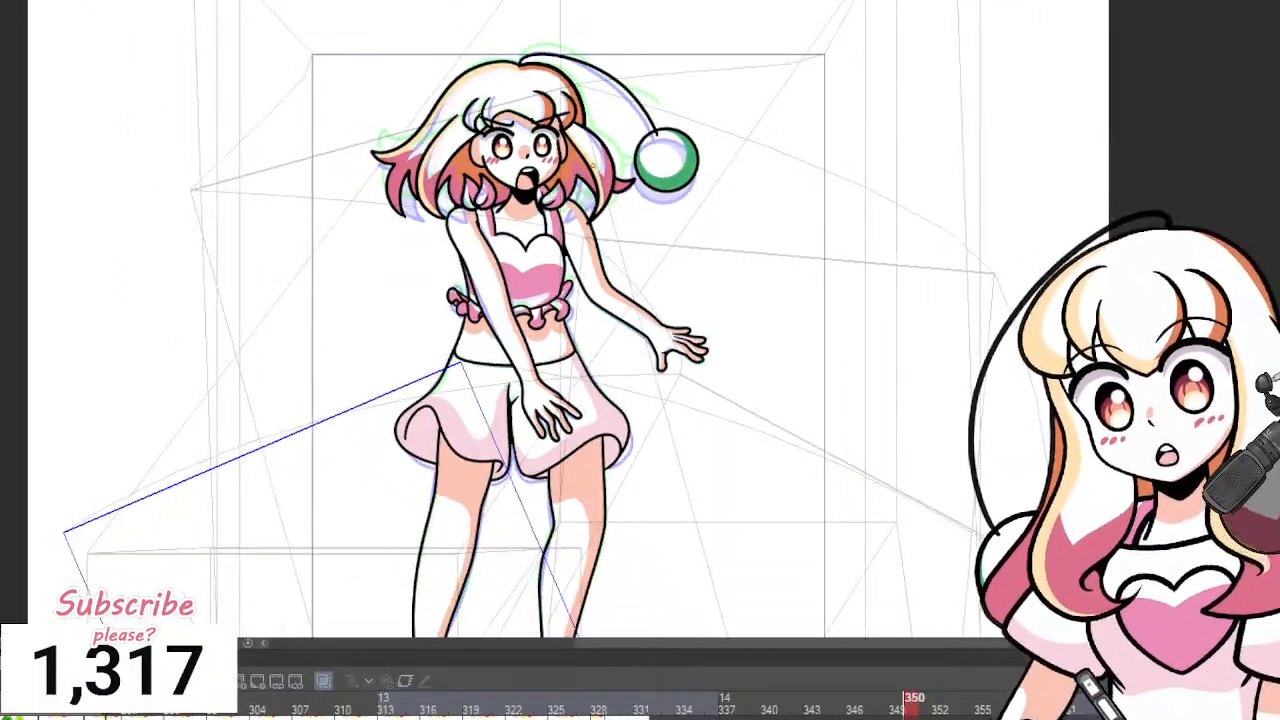
scroll(641, 138, "up", 1)
scroll(641, 138, "up", 1)
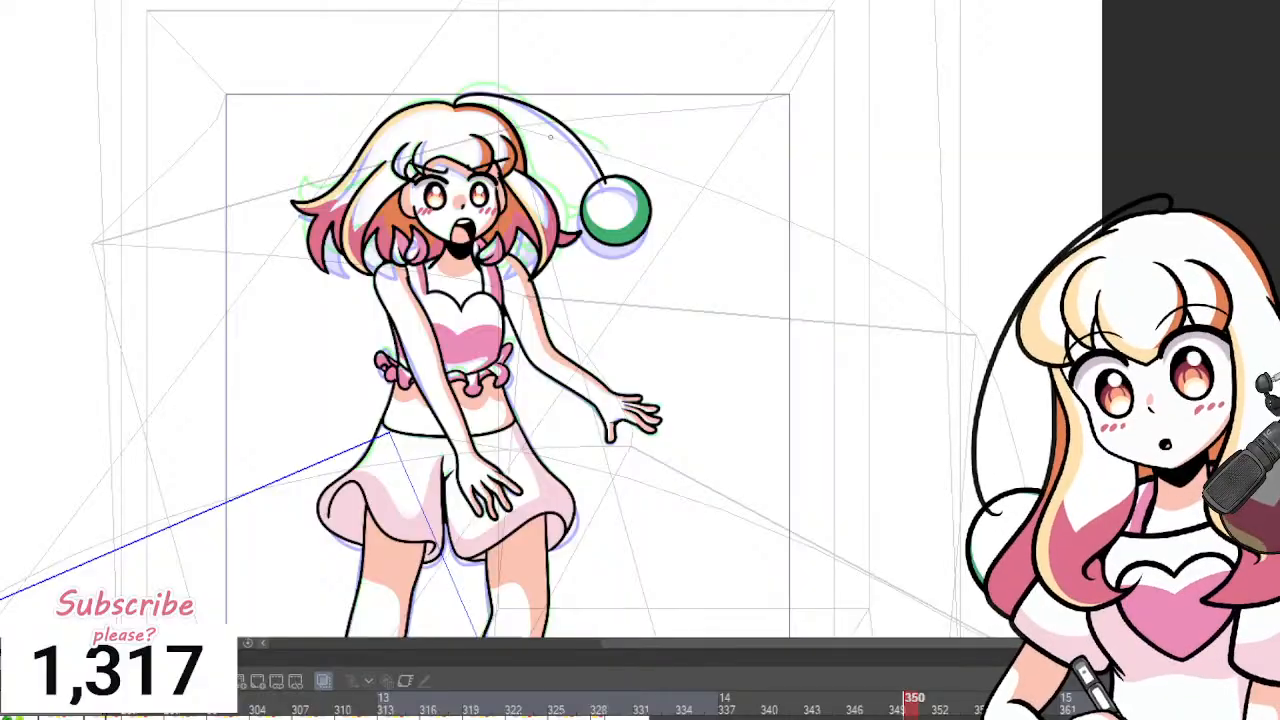
scroll(550, 137, "down", 2)
scroll(560, 135, "up", 4)
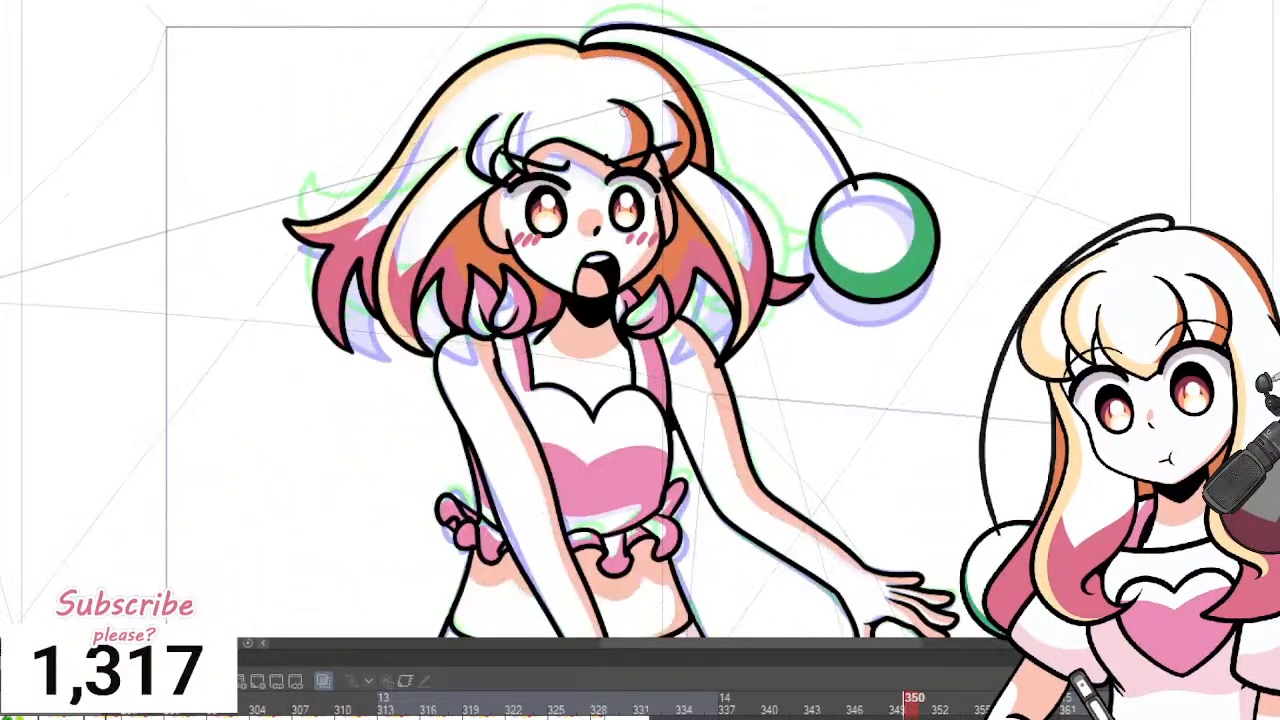
scroll(624, 112, "up", 2)
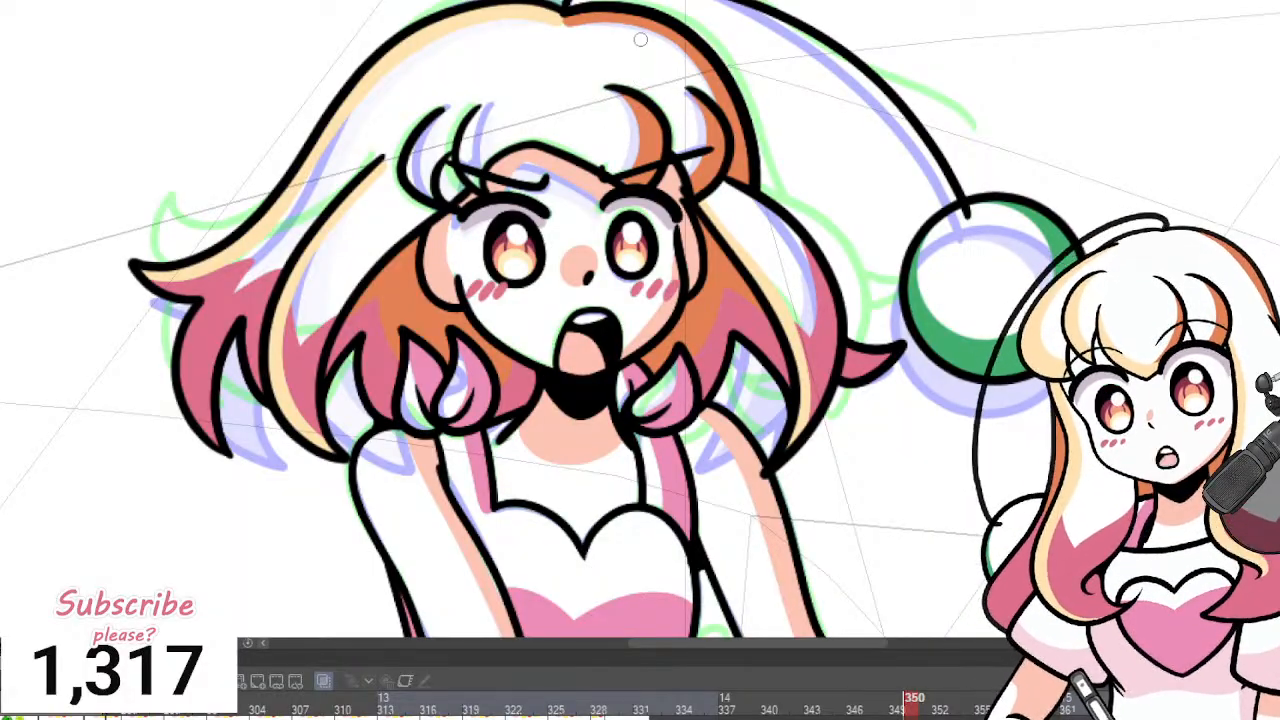
scroll(616, 286, "down", 2)
scroll(657, 178, "up", 1)
scroll(661, 180, "up", 1)
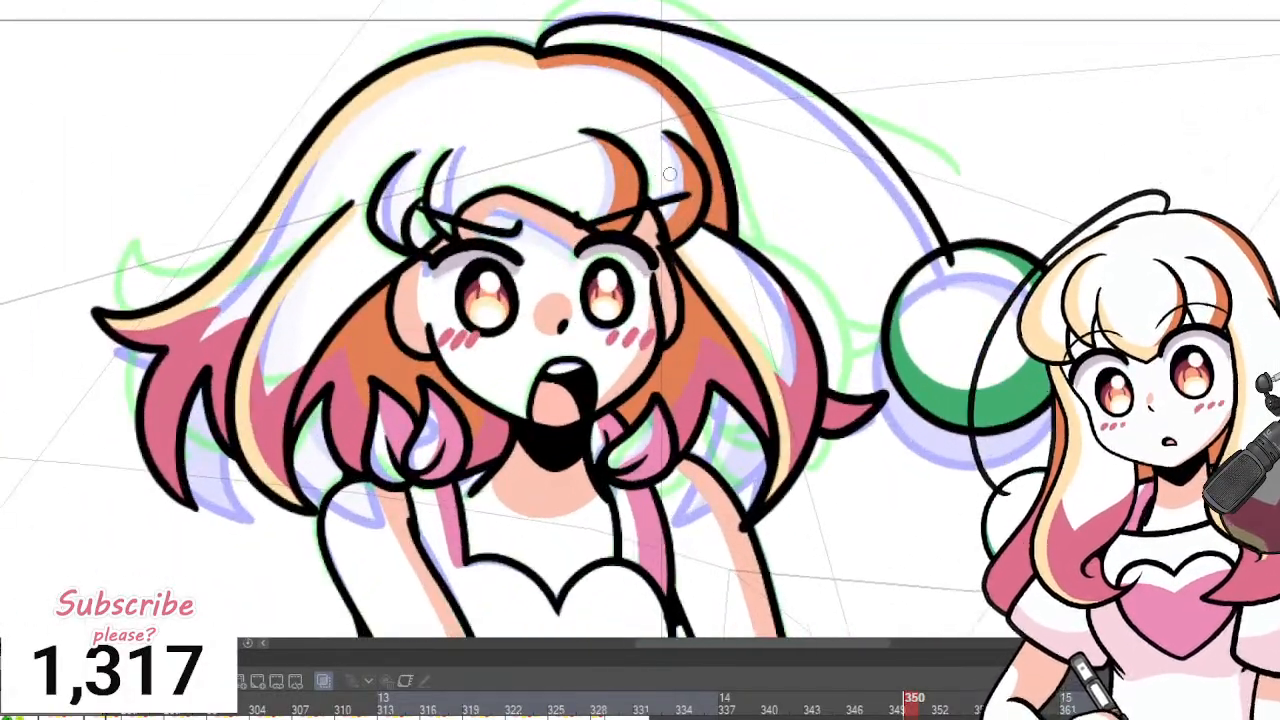
Paint pale yellow shading inside the two curved bang tips on the lit side and along the fringe's lower edge.
scroll(340, 200, "up", 3)
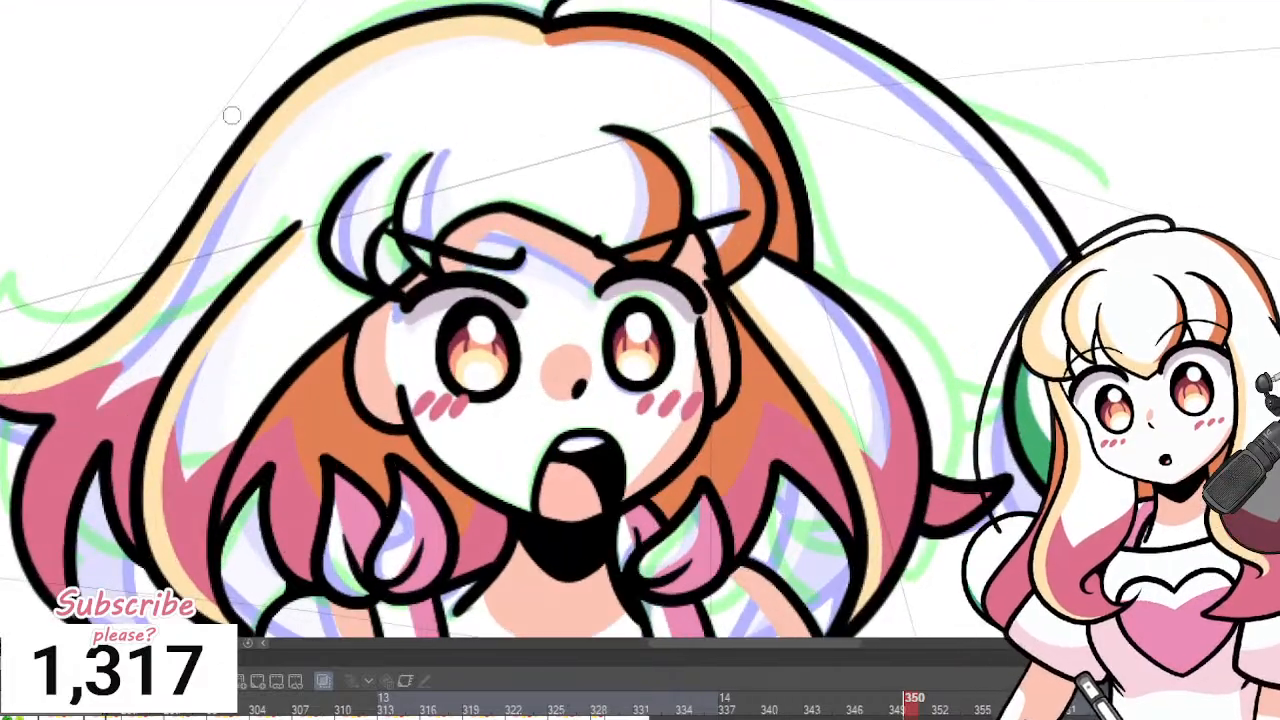
scroll(300, 205, "up", 1)
scroll(245, 239, "down", 2)
scroll(690, 206, "up", 1)
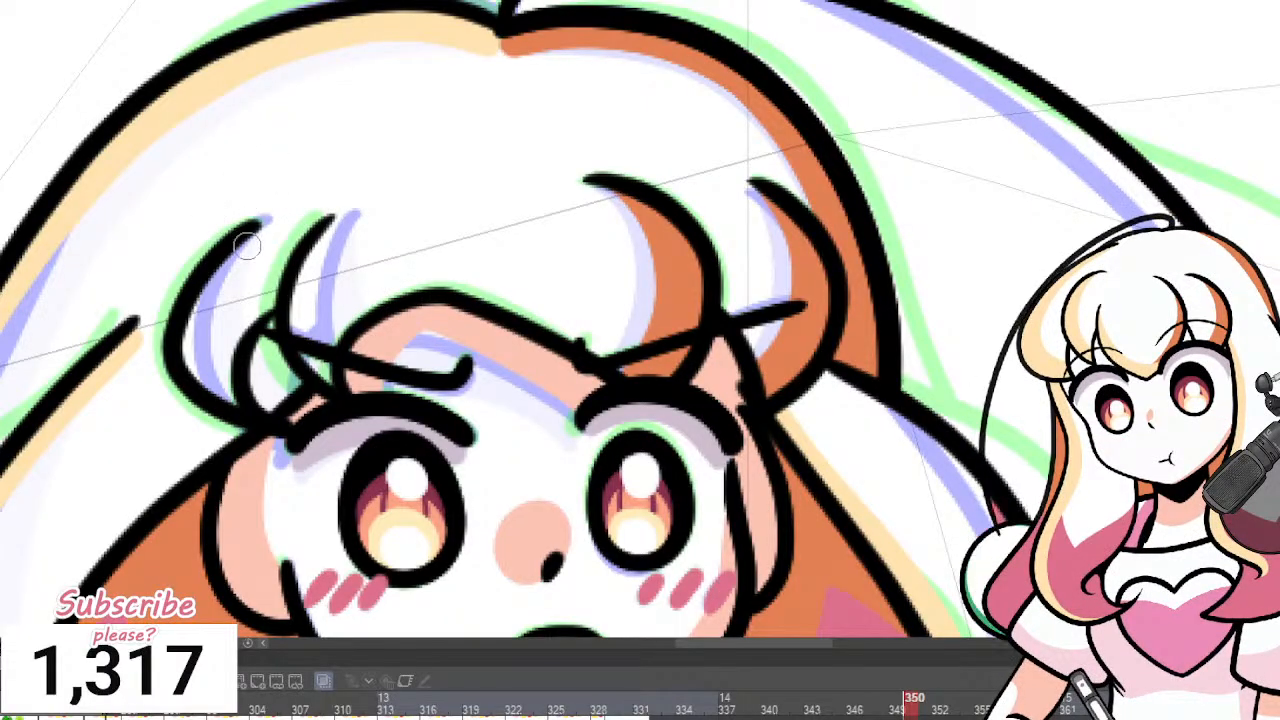
left_click_drag(240, 250, 235, 365)
mouse_move(335, 225)
left_mouse_down()
mouse_move(319, 268)
mouse_move(323, 334)
left_mouse_up()
left_click_drag(472, 290, 640, 376)
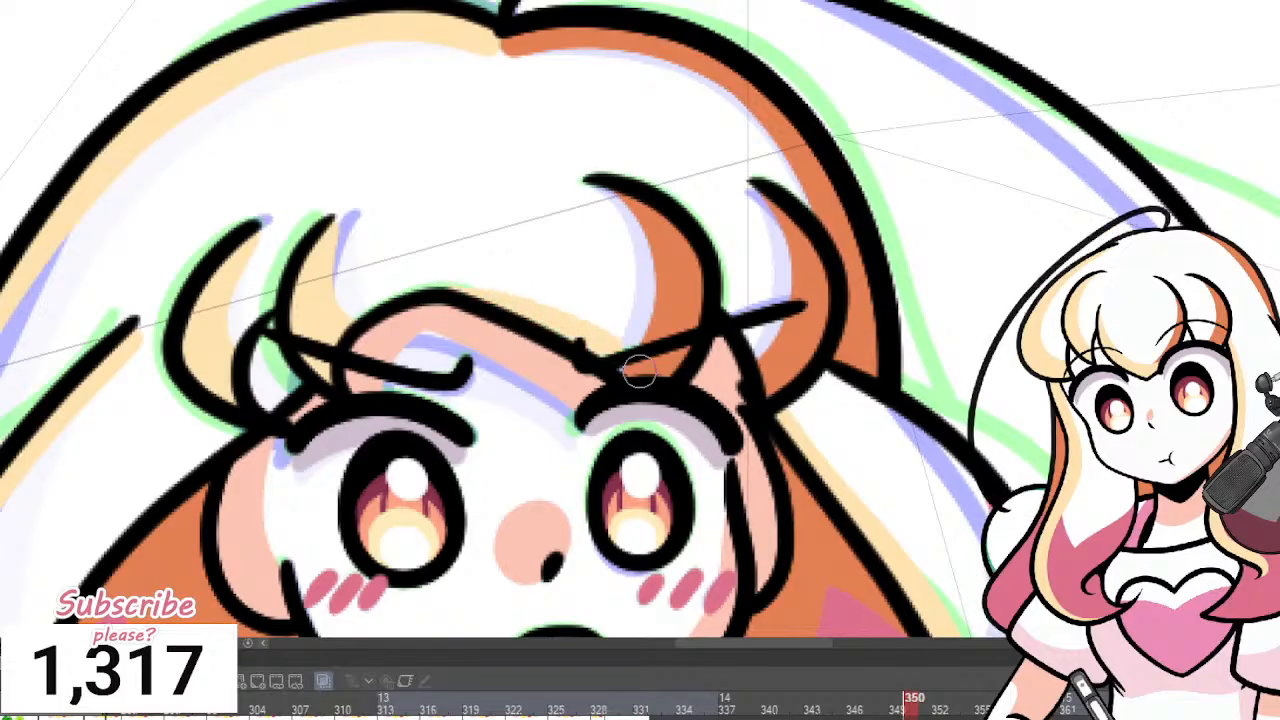
Fill the face, neck, main hair and side locks of frame 350's line art with a white base.
scroll(655, 370, "down", 10)
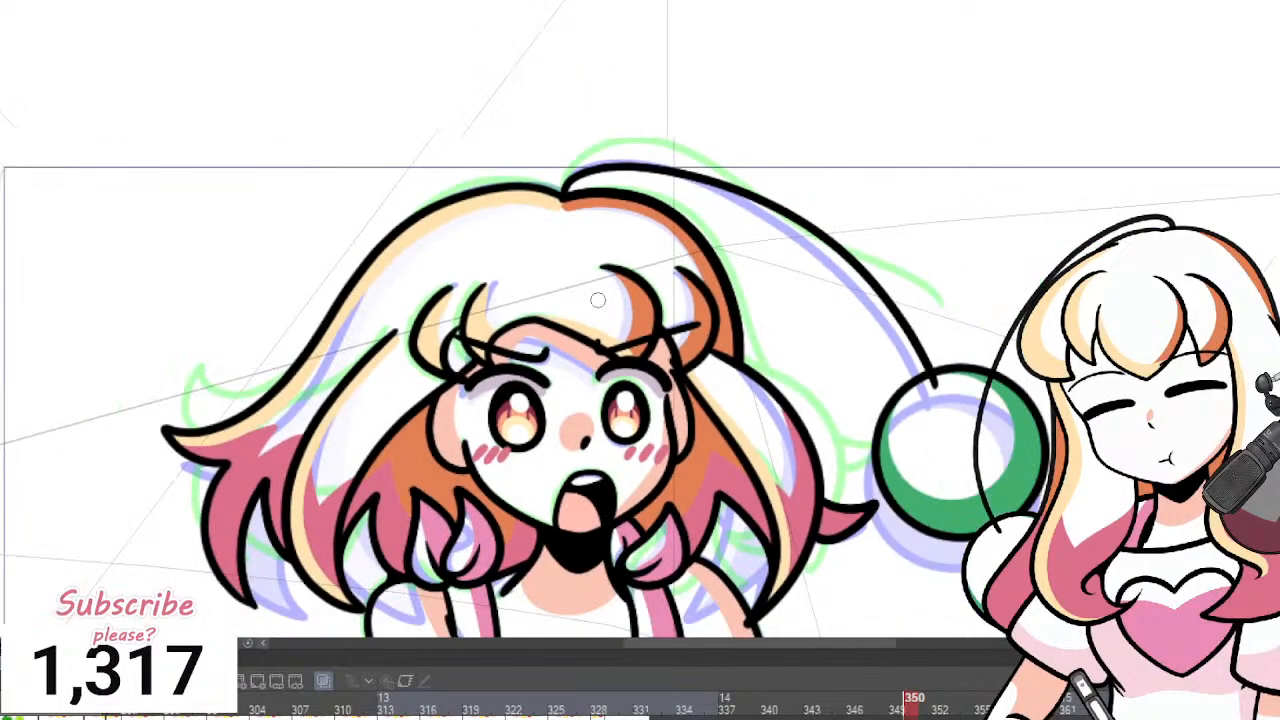
scroll(547, 337, "down", 4)
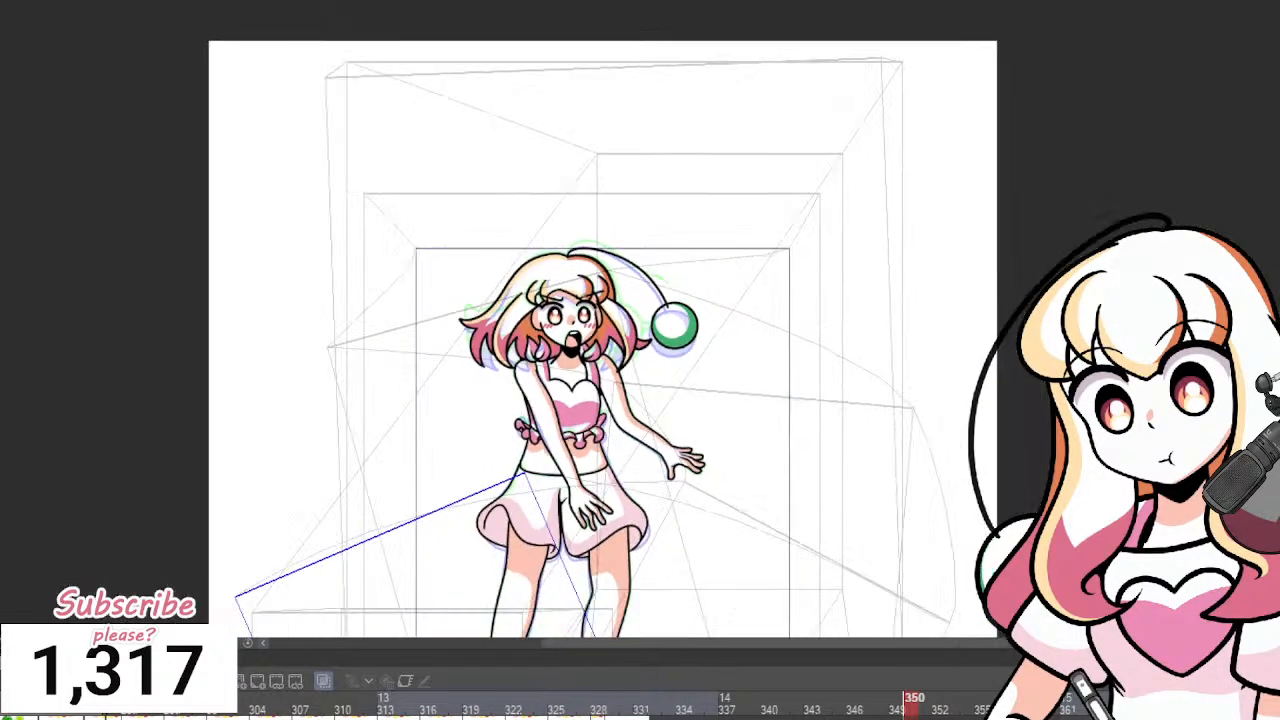
scroll(722, 459, "up", 3)
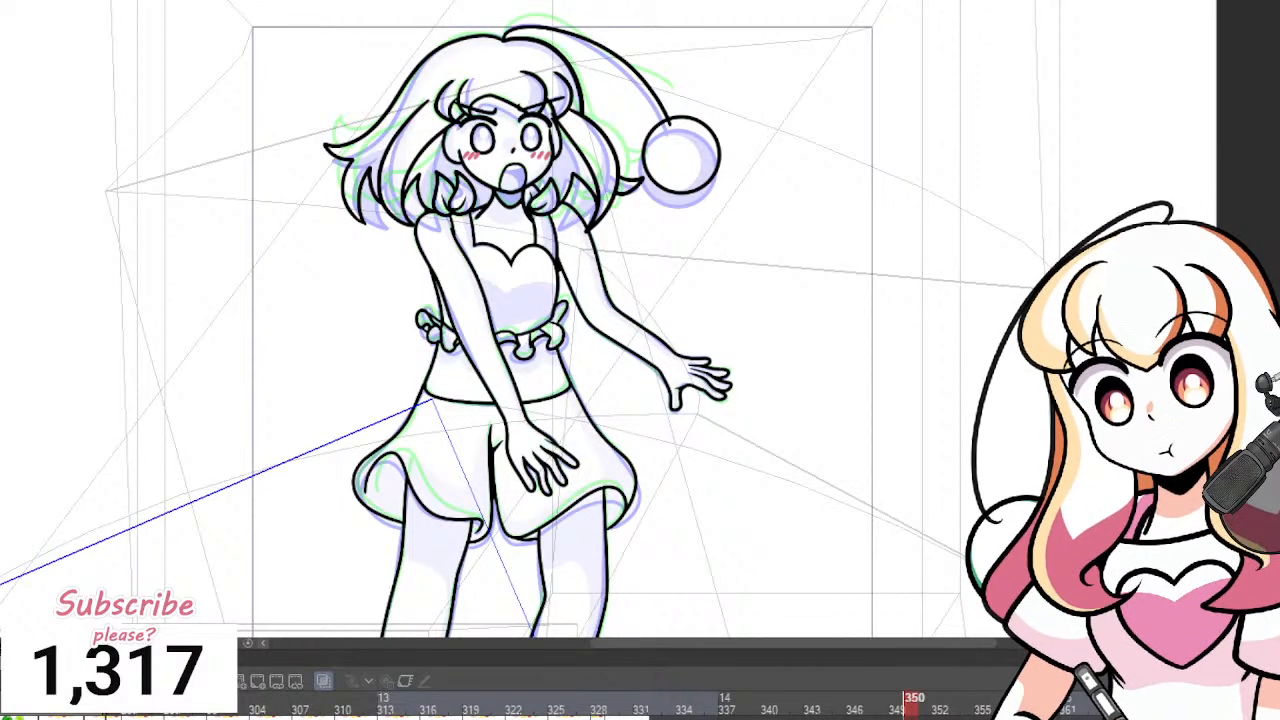
scroll(635, 270, "down", 2)
scroll(650, 170, "up", 3)
scroll(769, 96, "down", 2)
scroll(789, 80, "up", 4)
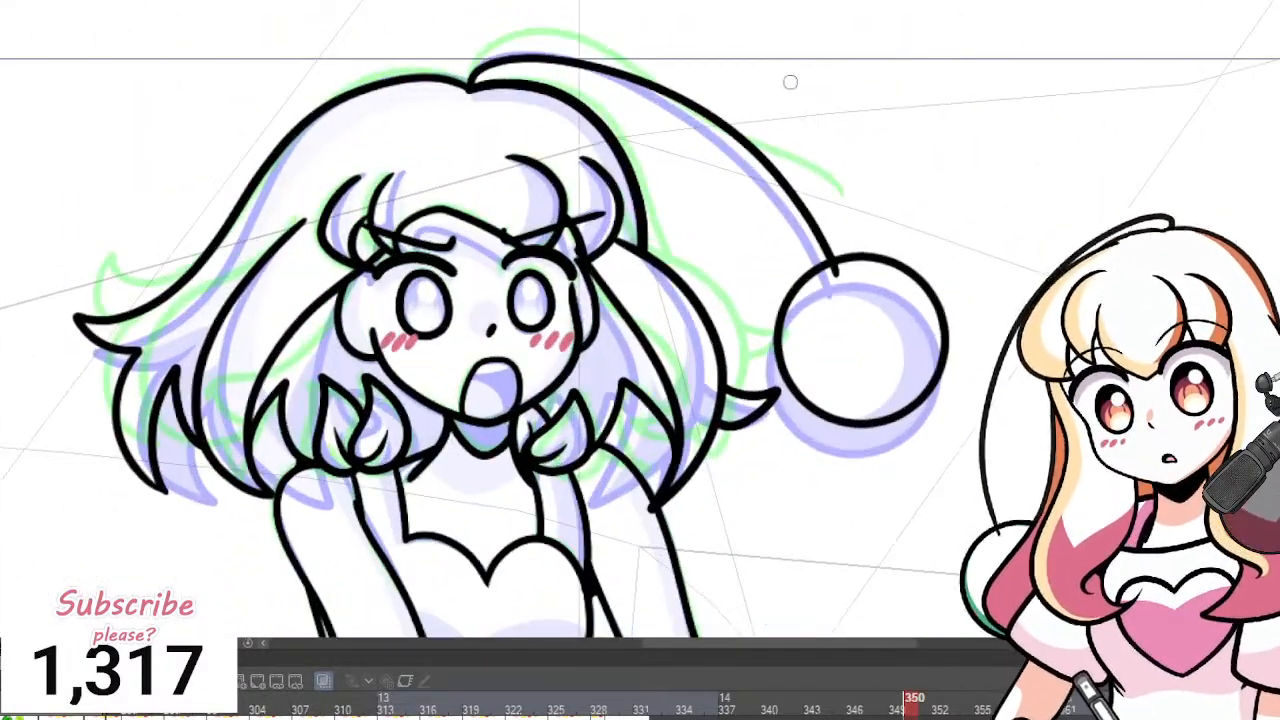
left_click(571, 157)
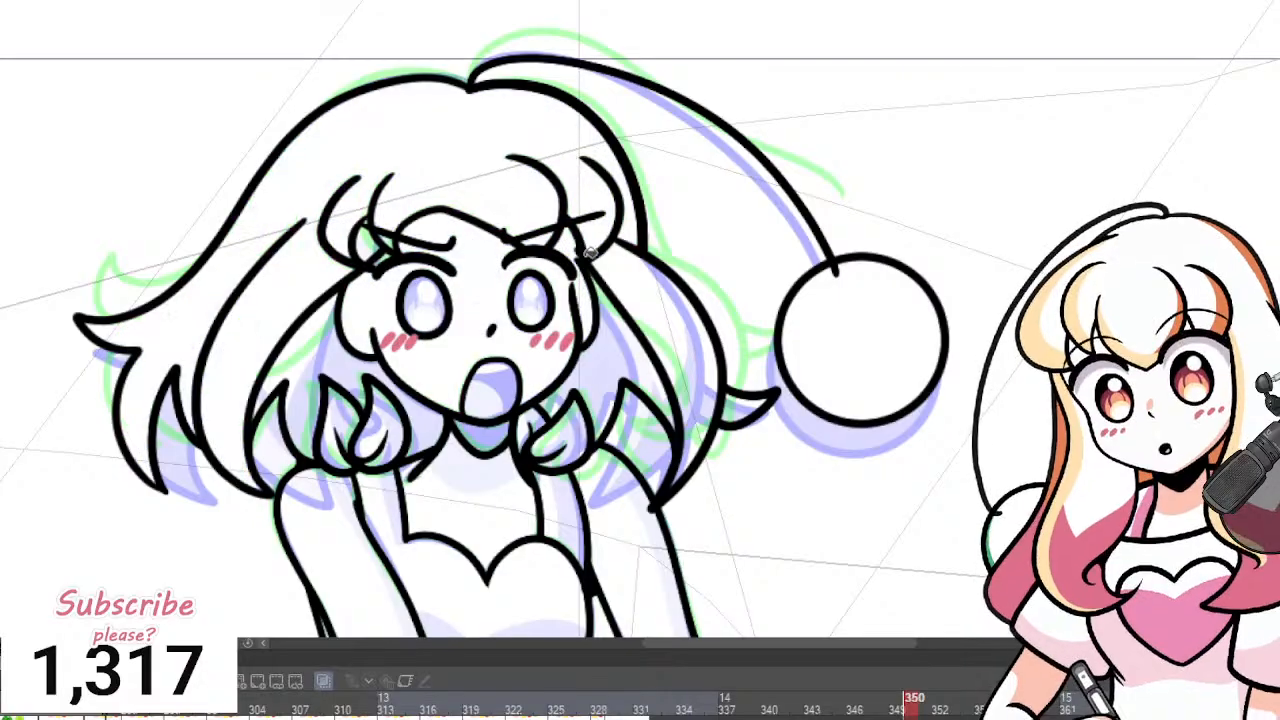
left_click(616, 335)
left_click(680, 345)
left_click(738, 404)
left_click(556, 440)
left_click(487, 437)
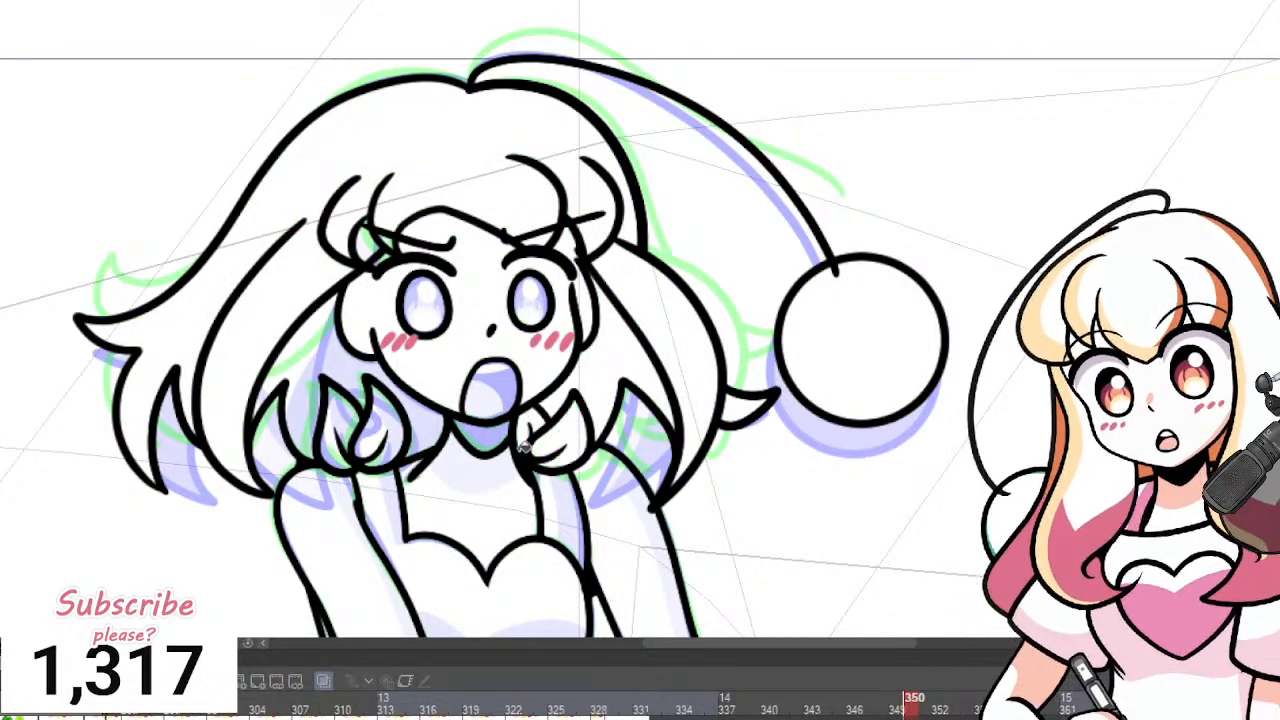
Fill the hair curls beside the neck, the open mouth and both eyes with the white base.
left_click(418, 418)
left_click(383, 430)
left_click(500, 378)
left_click(530, 302)
left_click(426, 305)
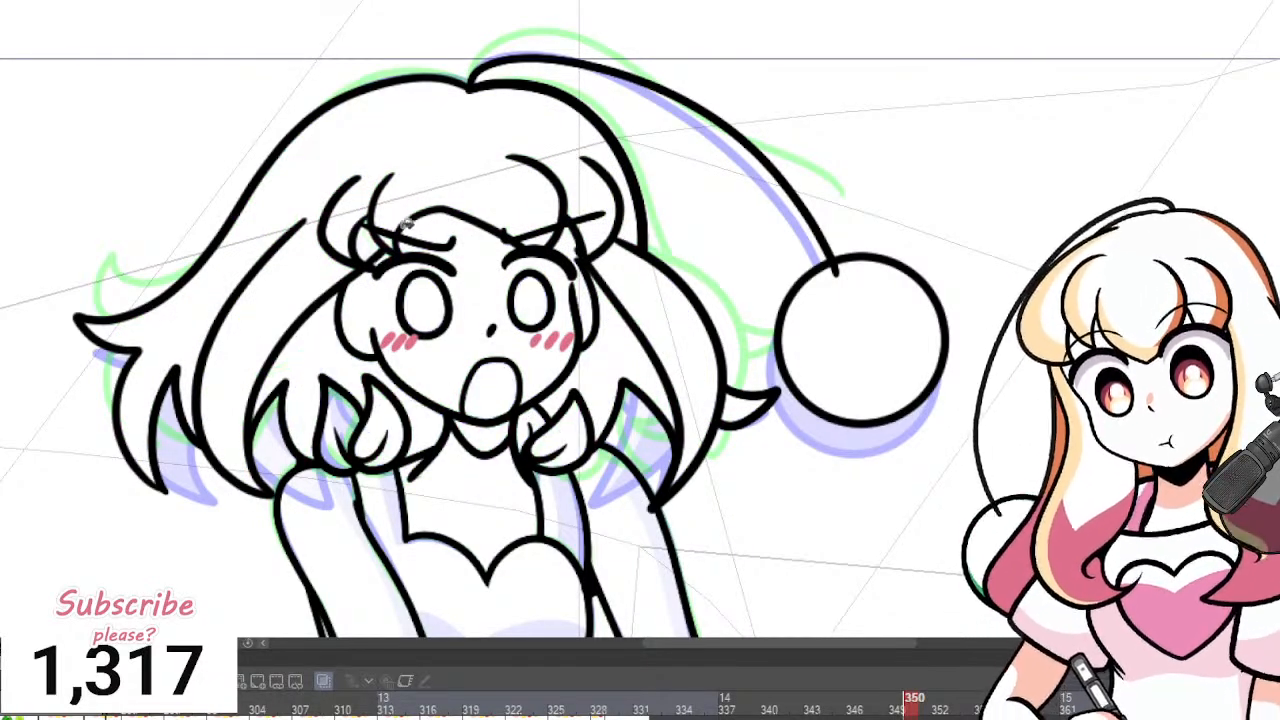
left_click(345, 432)
Fill the arms, top, shoulder straps, waist ruffle and midriff with the white base.
scroll(347, 434, "down", 2)
scroll(352, 480, "up", 1)
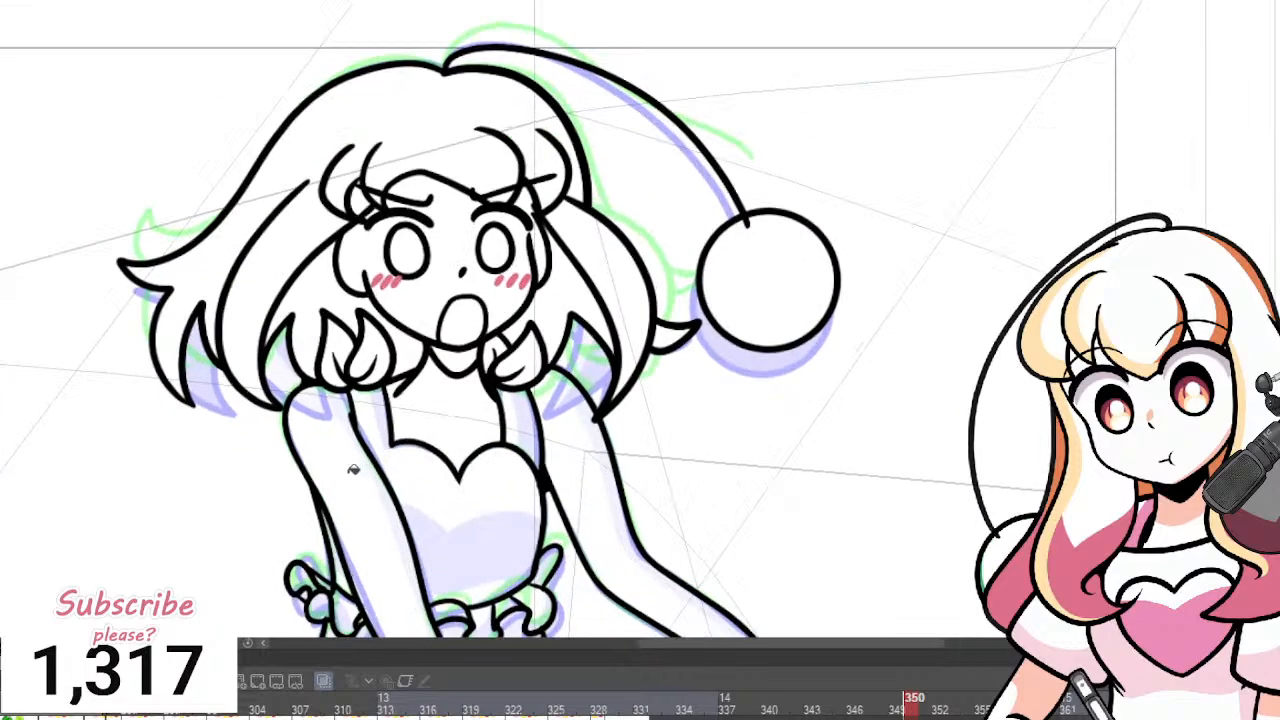
left_click(354, 469)
left_click(450, 525)
left_click(524, 422)
left_click(561, 440)
scroll(432, 190, "down", 1)
scroll(485, 537, "up", 3)
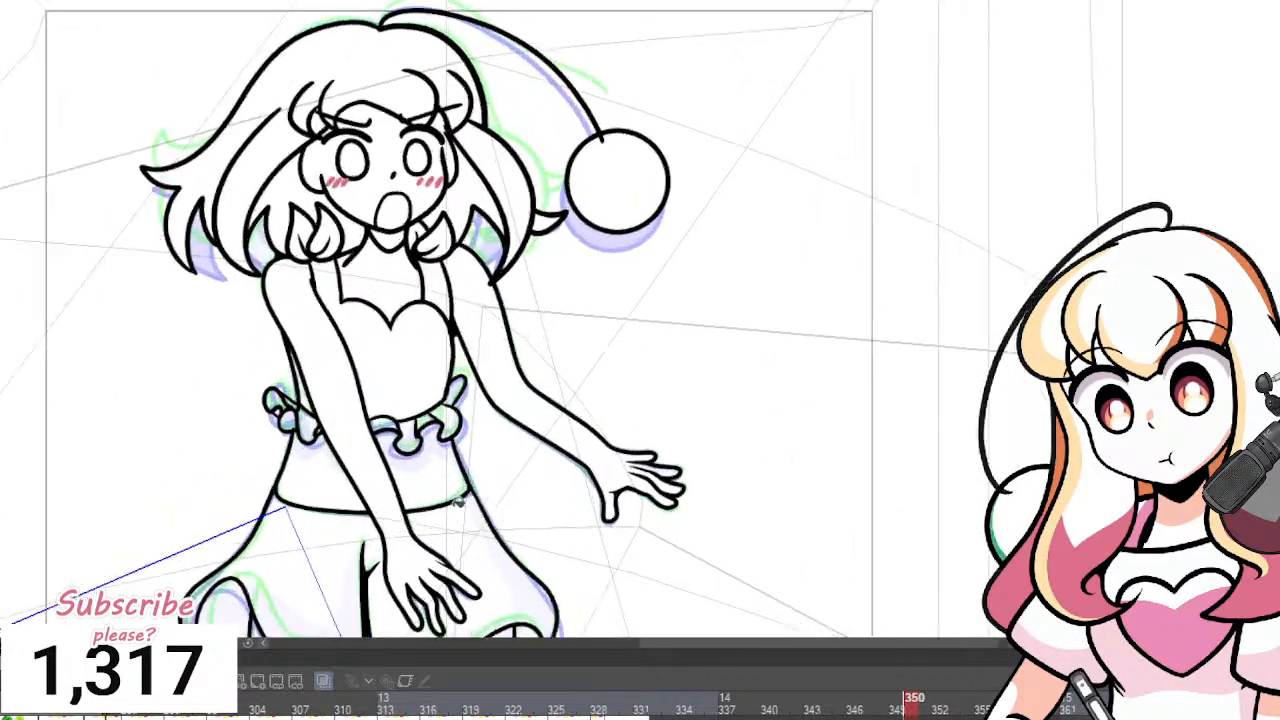
mouse_move(133, 330)
left_mouse_down()
mouse_move(193, 317)
mouse_move(258, 362)
mouse_move(404, 366)
mouse_move(501, 348)
mouse_move(428, 451)
left_mouse_up()
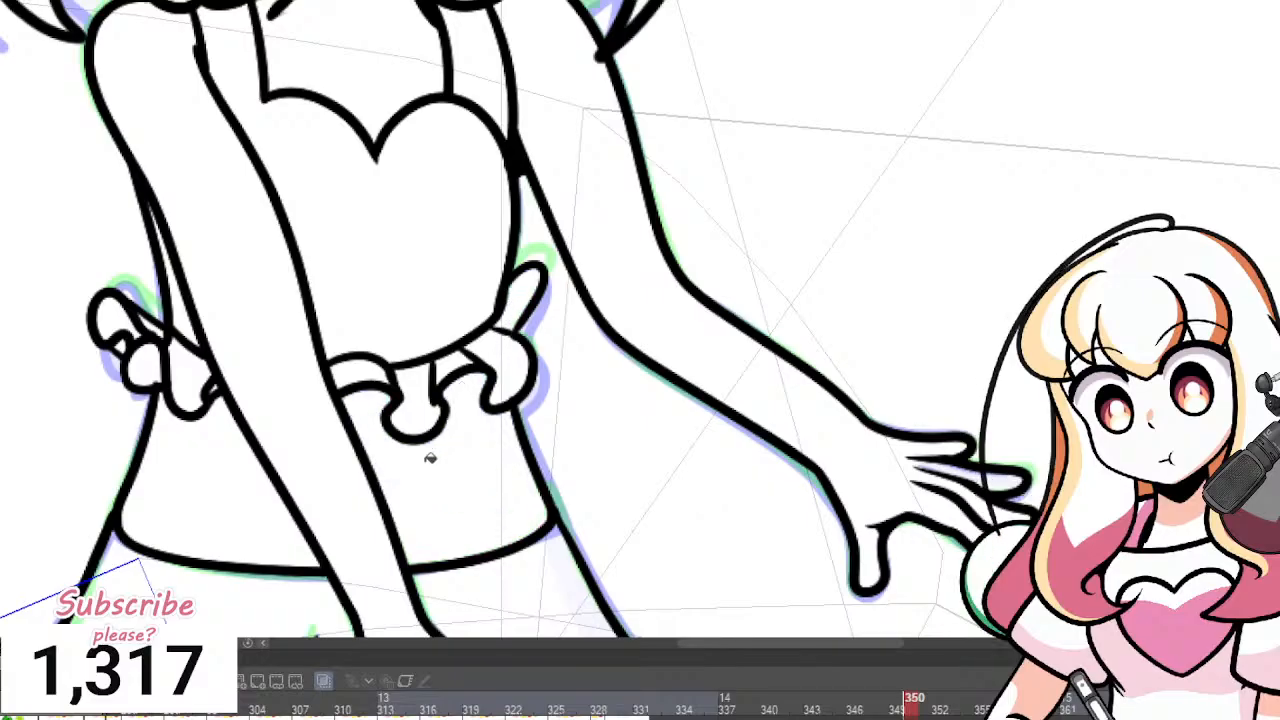
Fill both halves of the shorts, their inner hems and both legs with the white base.
scroll(363, 351, "down", 3)
scroll(434, 387, "up", 2)
scroll(434, 387, "up", 2)
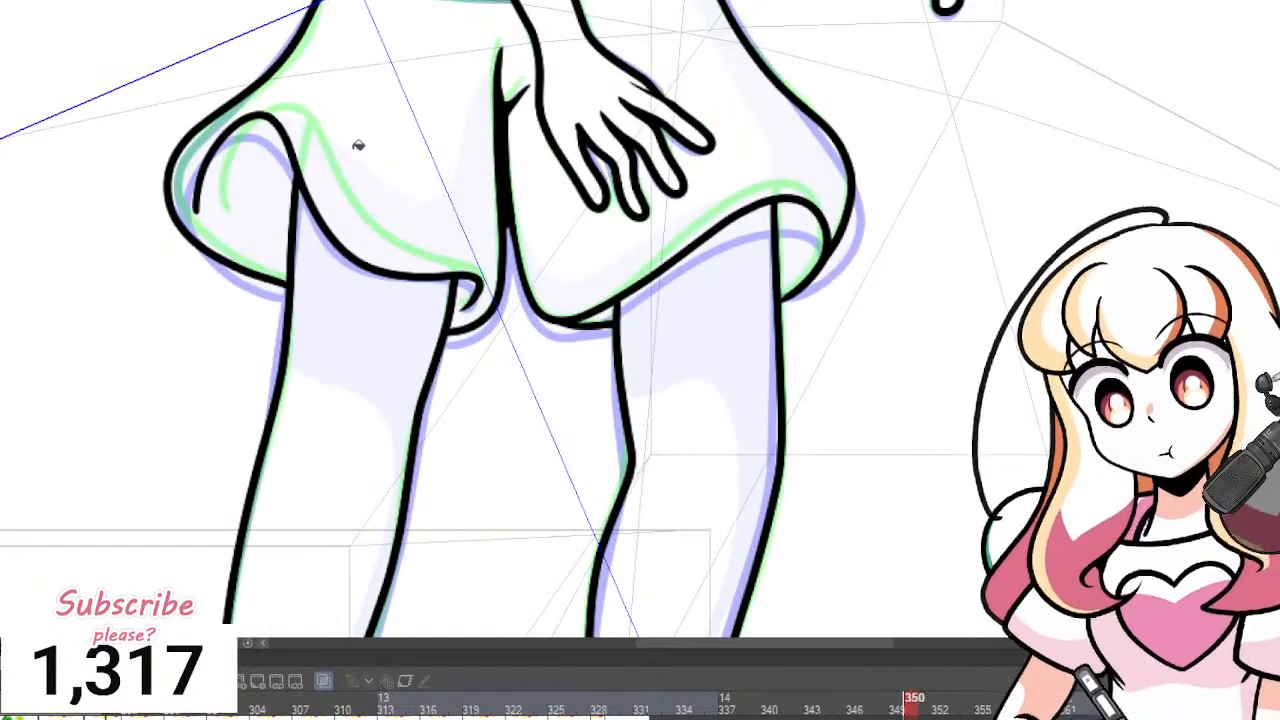
left_click_drag(357, 143, 420, 288)
left_click(732, 302)
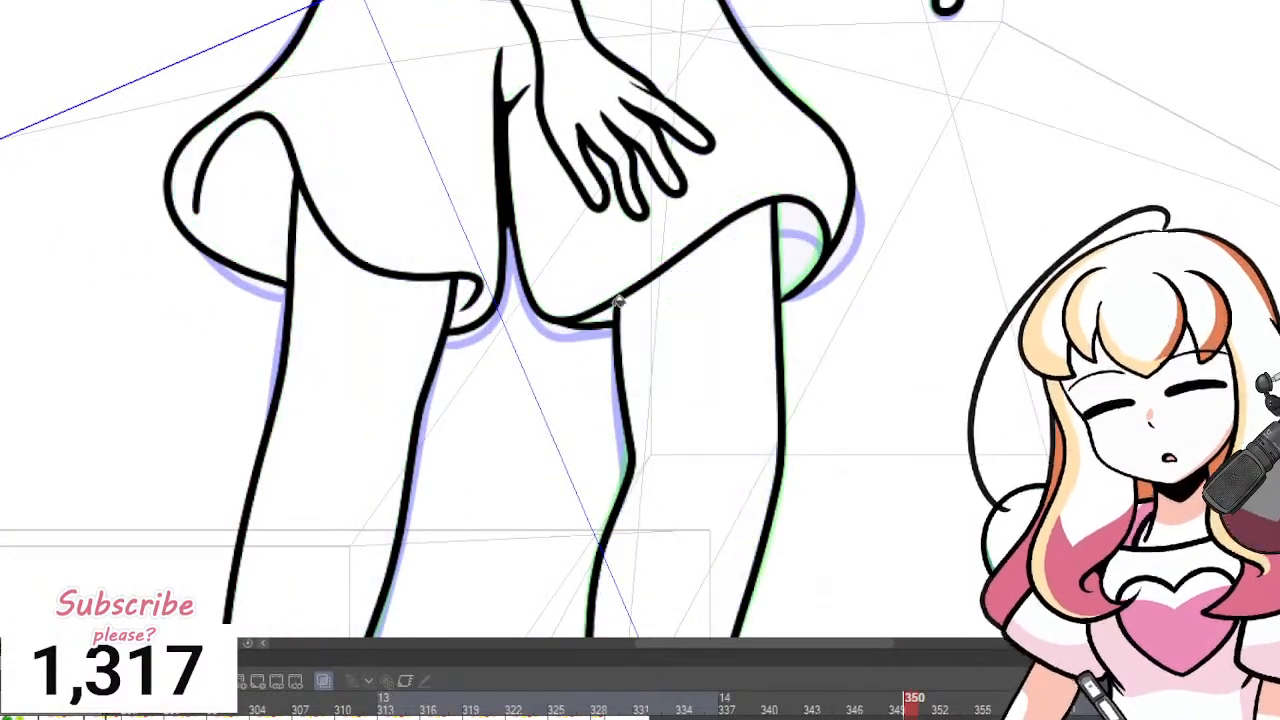
left_click(790, 245)
Examine the white base over the whole figure, from feet to hair, for areas left unfilled.
scroll(540, 130, "down", 4)
scroll(655, 474, "up", 5)
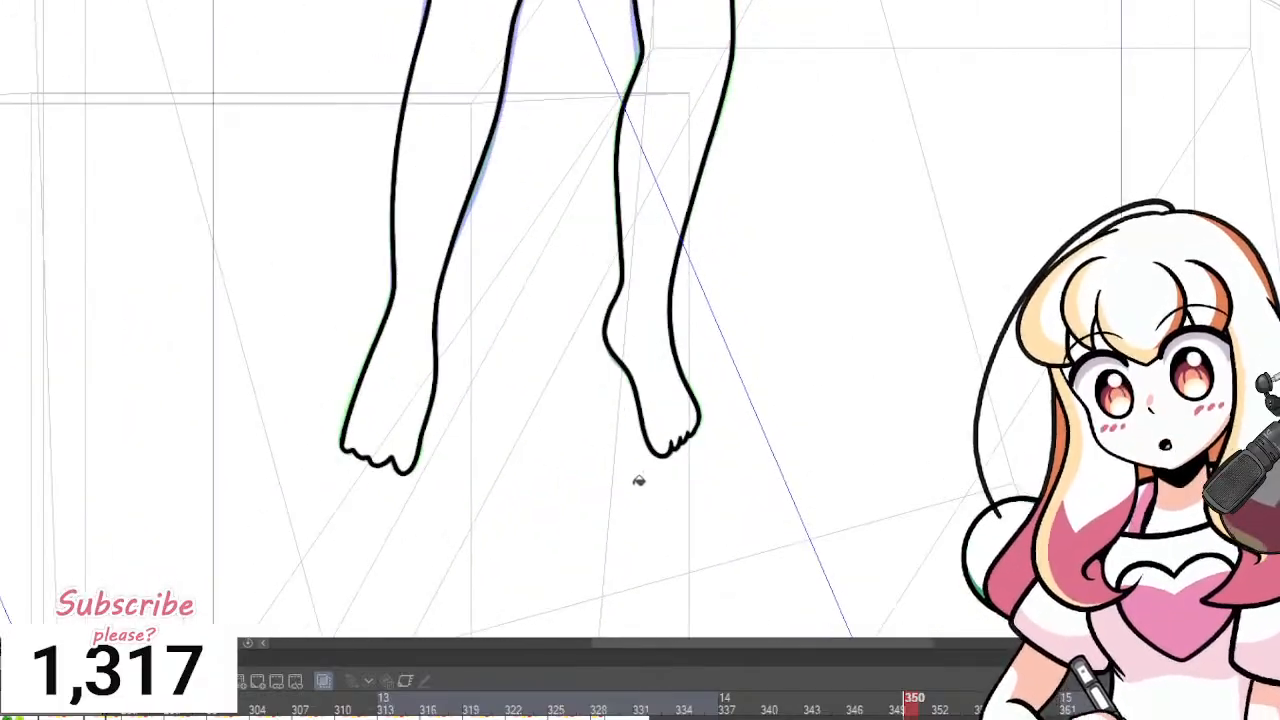
scroll(606, 562, "down", 8)
scroll(640, 160, "up", 4)
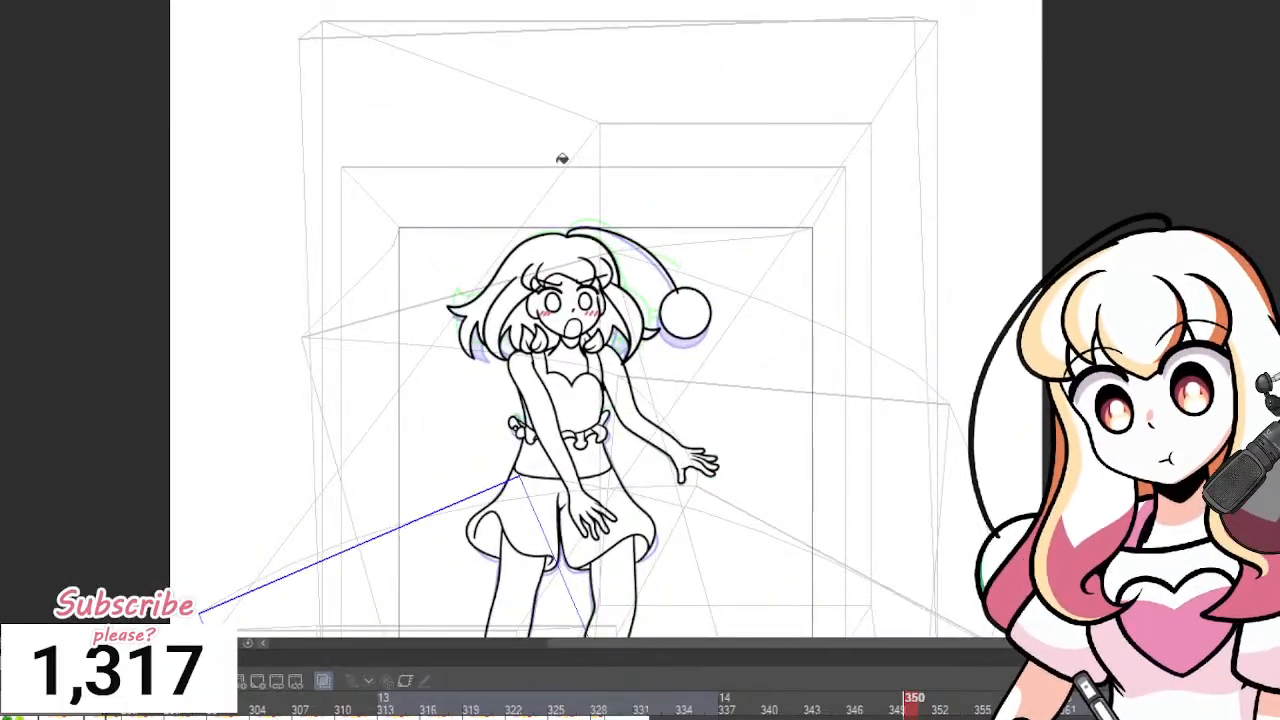
scroll(562, 158, "up", 6)
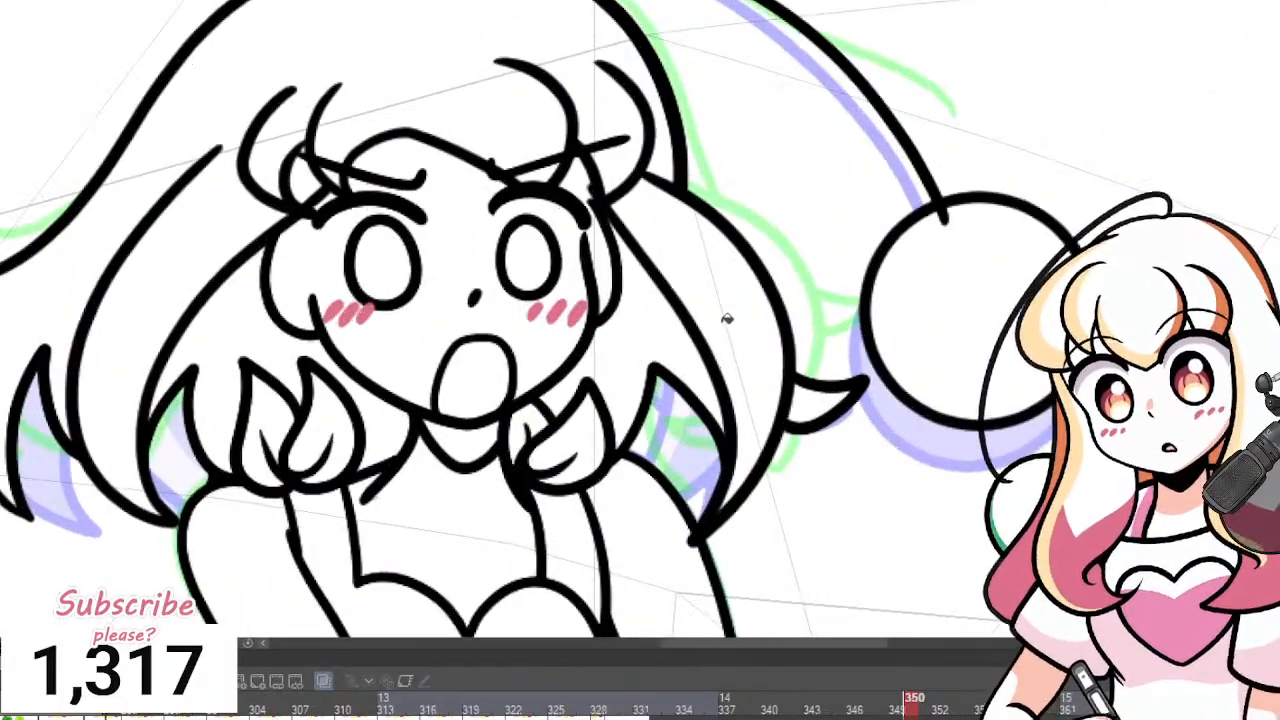
scroll(712, 246, "down", 5)
scroll(651, 296, "up", 4)
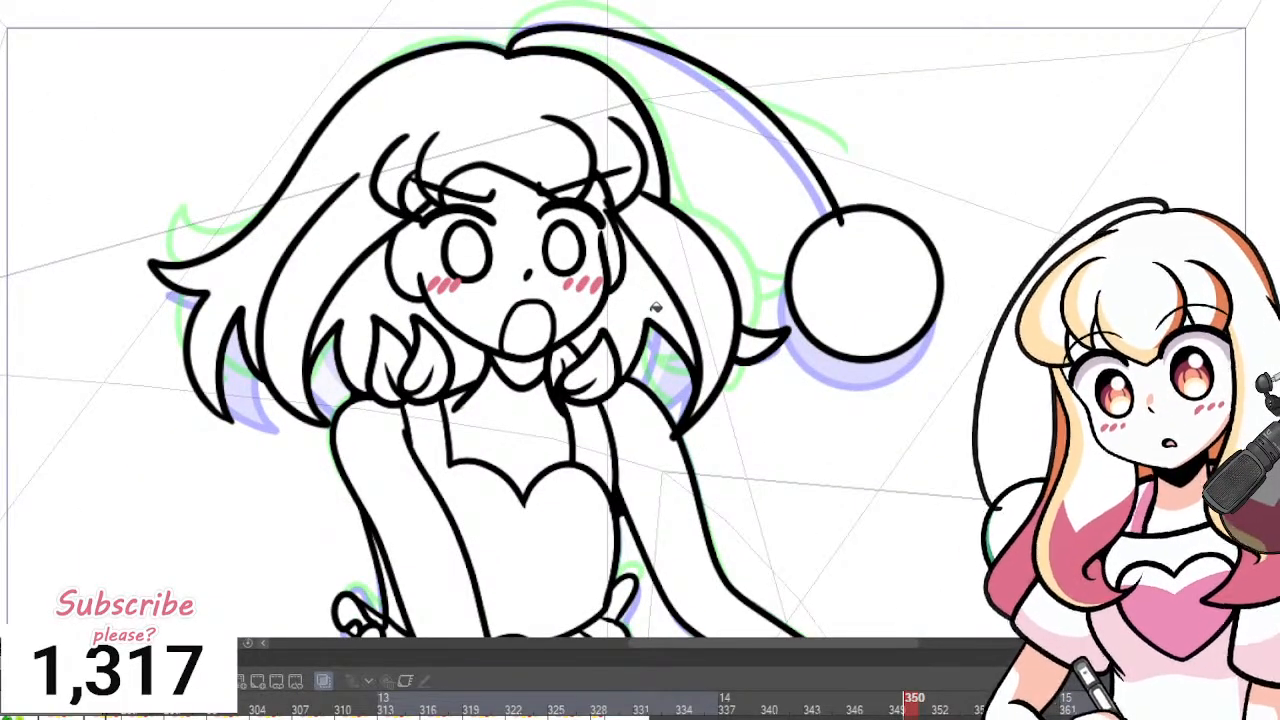
scroll(650, 307, "down", 4)
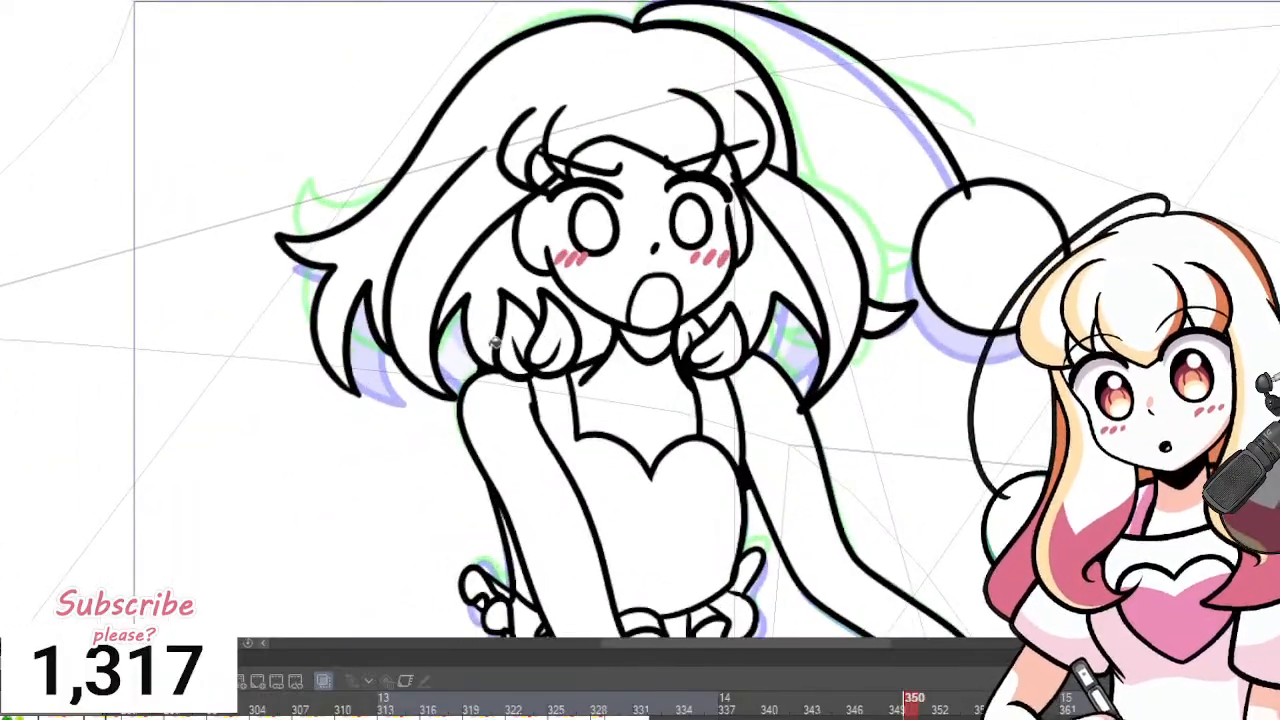
scroll(546, 375, "up", 4)
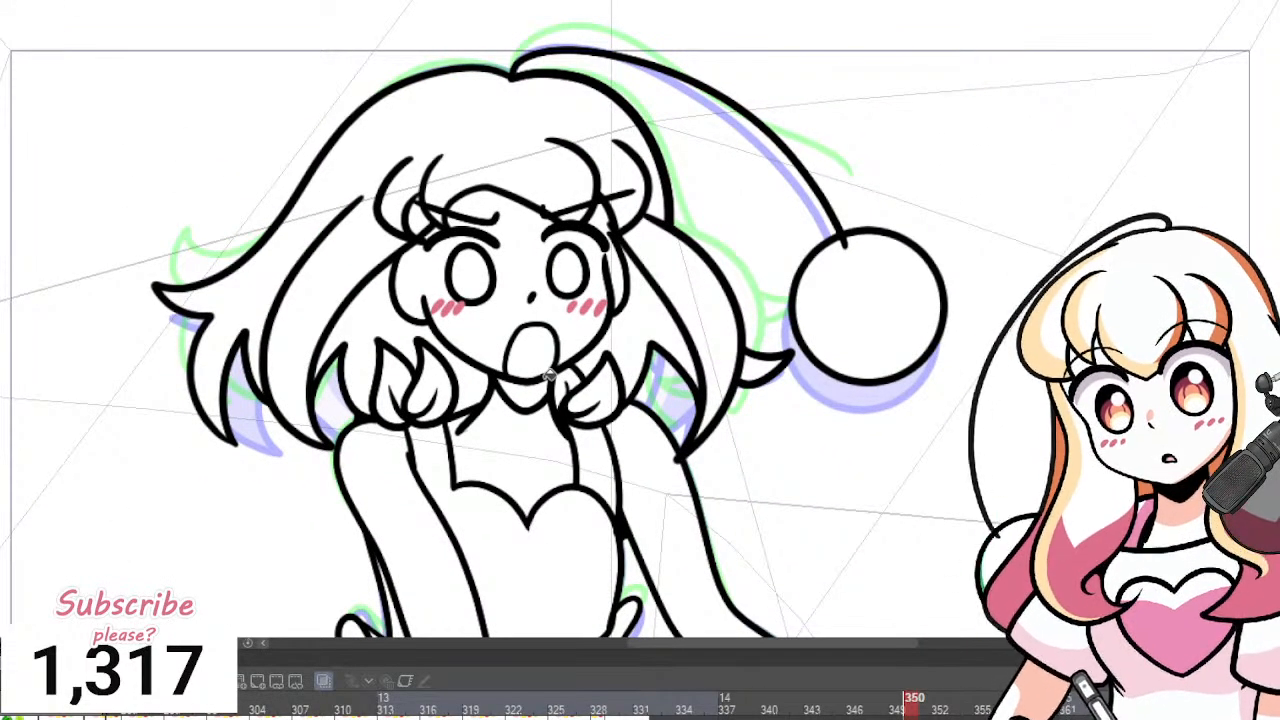
scroll(550, 374, "down", 2)
scroll(462, 356, "up", 3)
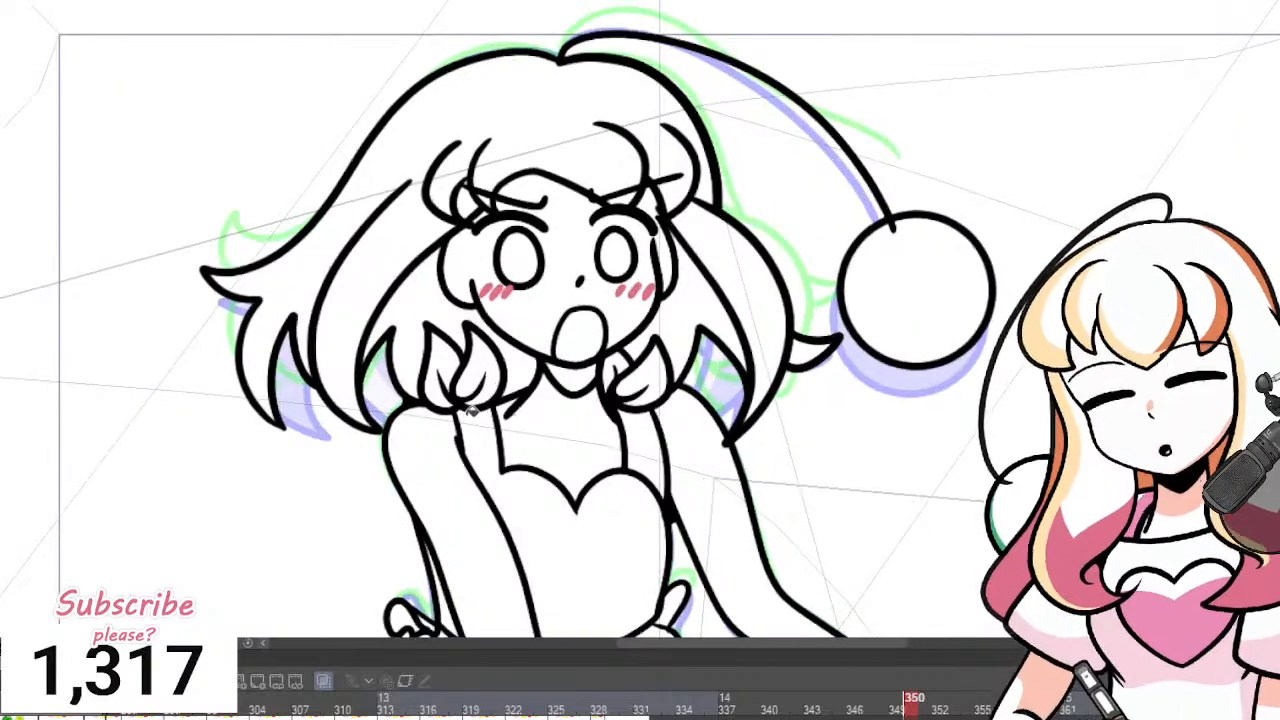
scroll(470, 336, "down", 2)
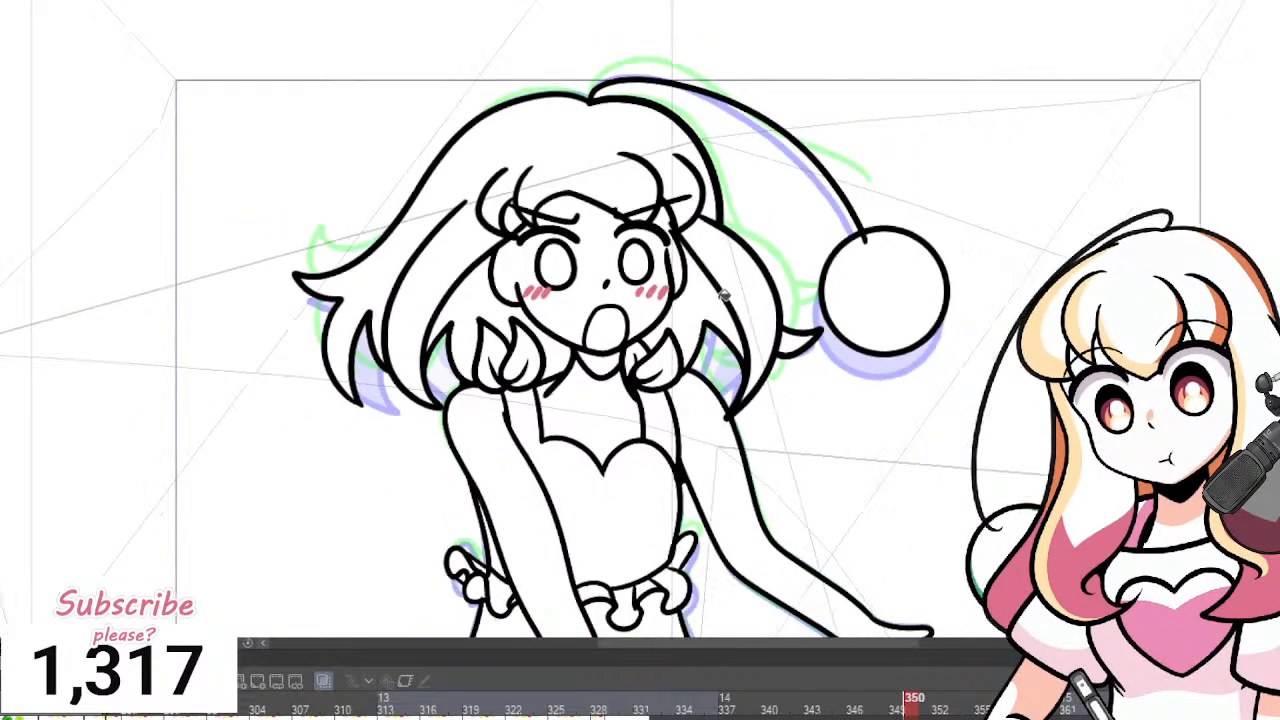
Review the coloured figure and step back and forth between frames 347 and 352 to compare the drawings.
scroll(648, 308, "up", 3)
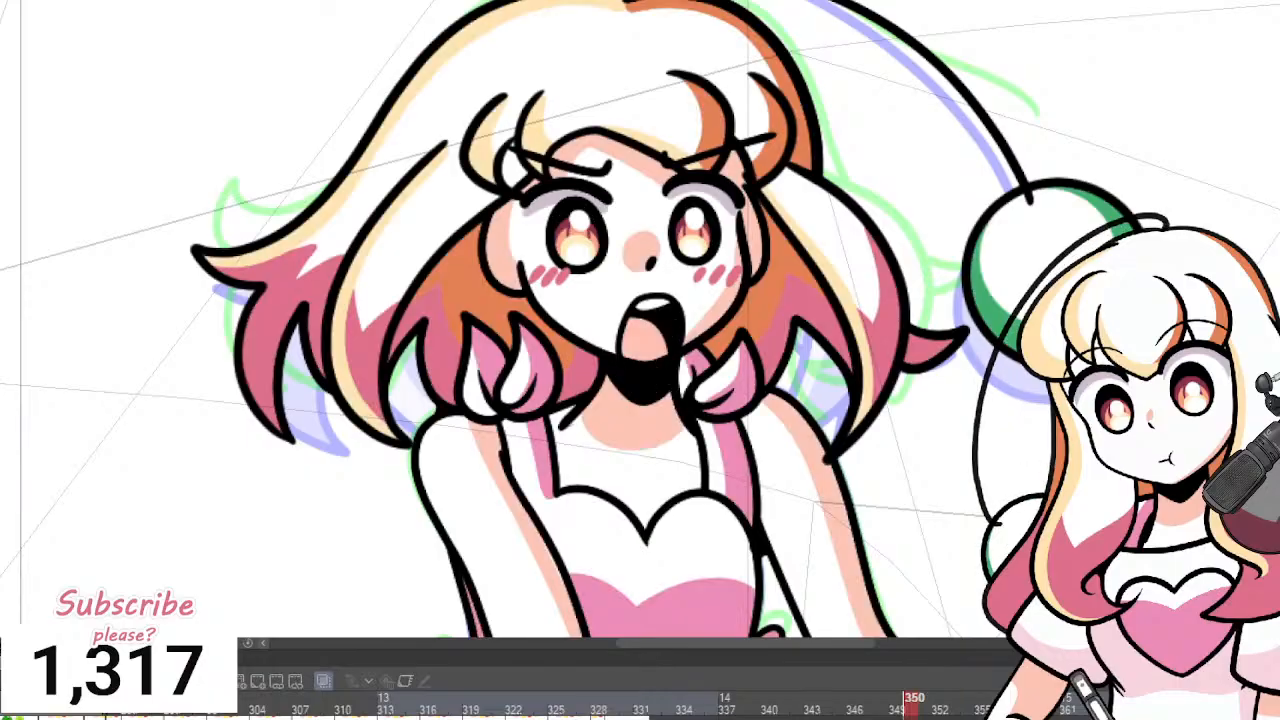
scroll(692, 262, "down", 1)
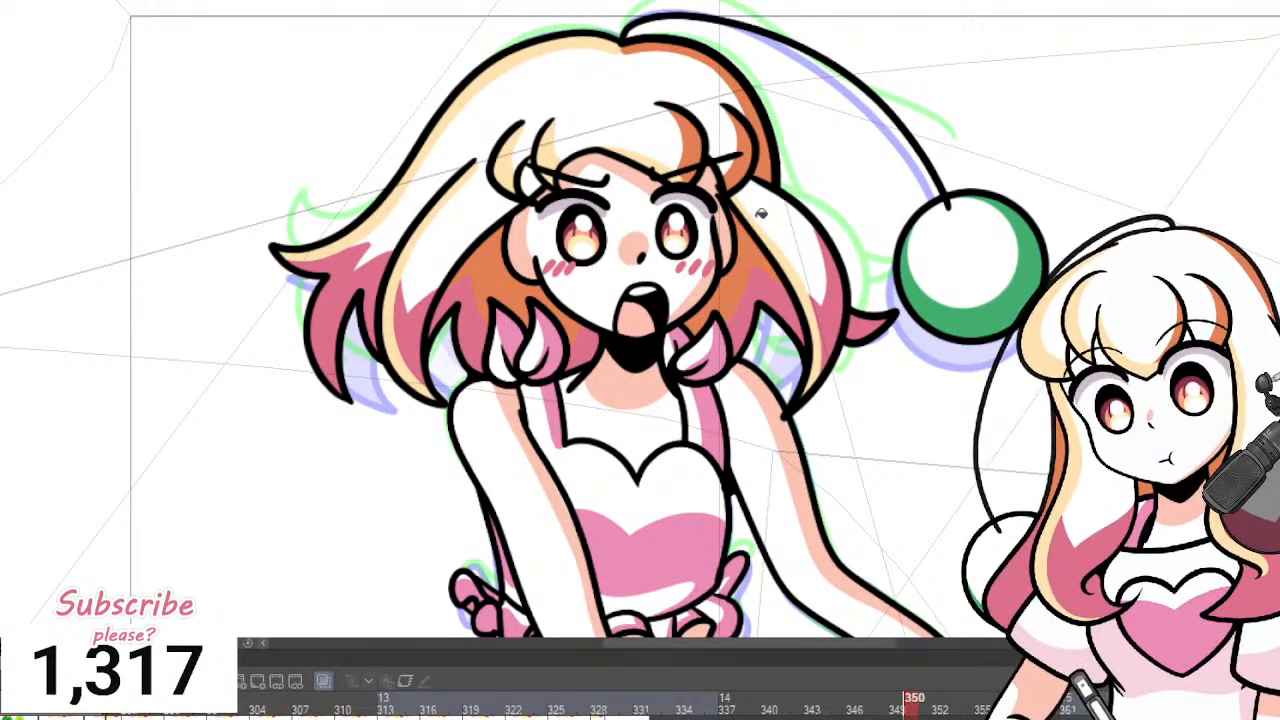
scroll(761, 213, "down", 3)
scroll(805, 203, "up", 1)
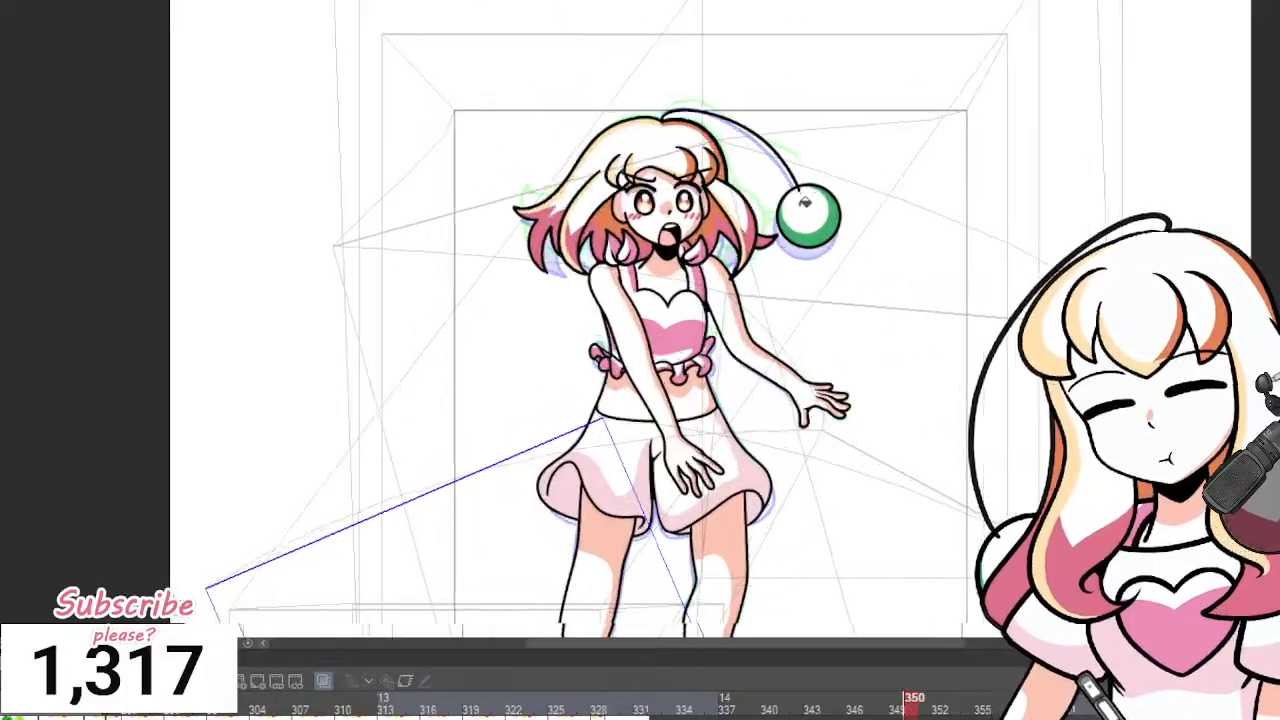
scroll(805, 202, "up", 2)
key("Left")
key("Left")
key("Left")
key("Left")
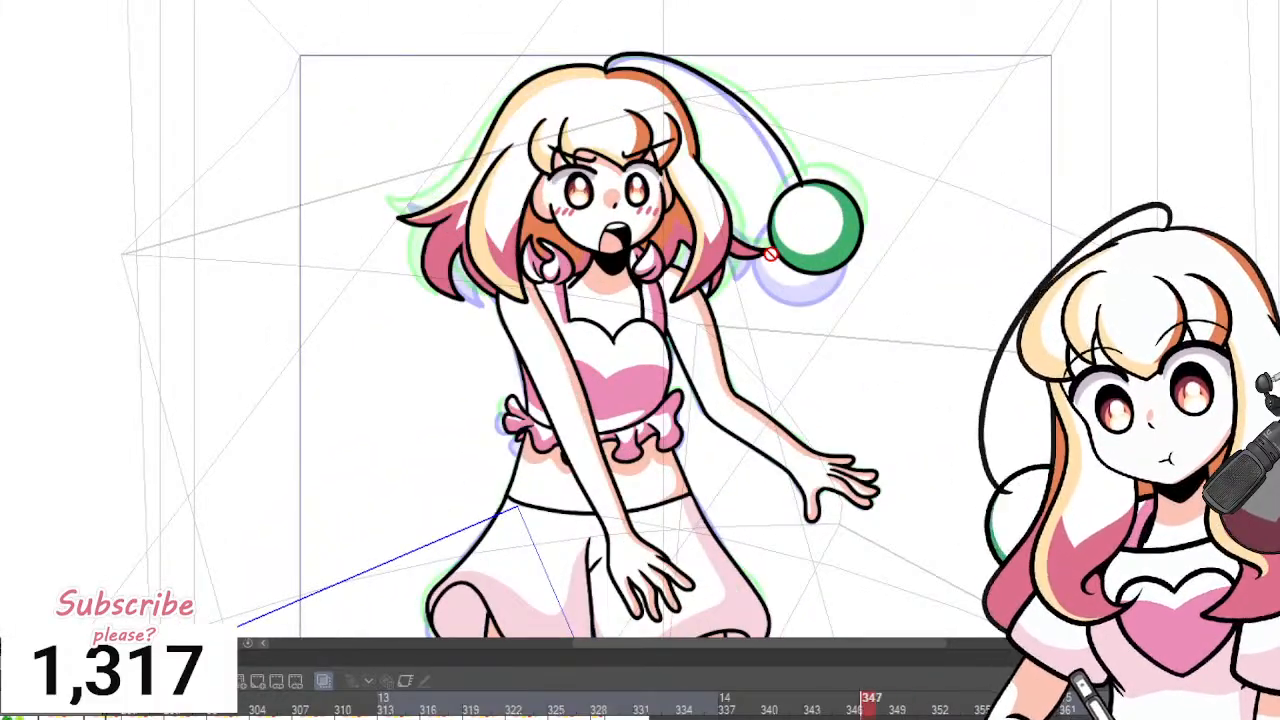
key("Right")
key("Right")
key("Right")
key("Right")
key("Right")
key("Right")
key("Right")
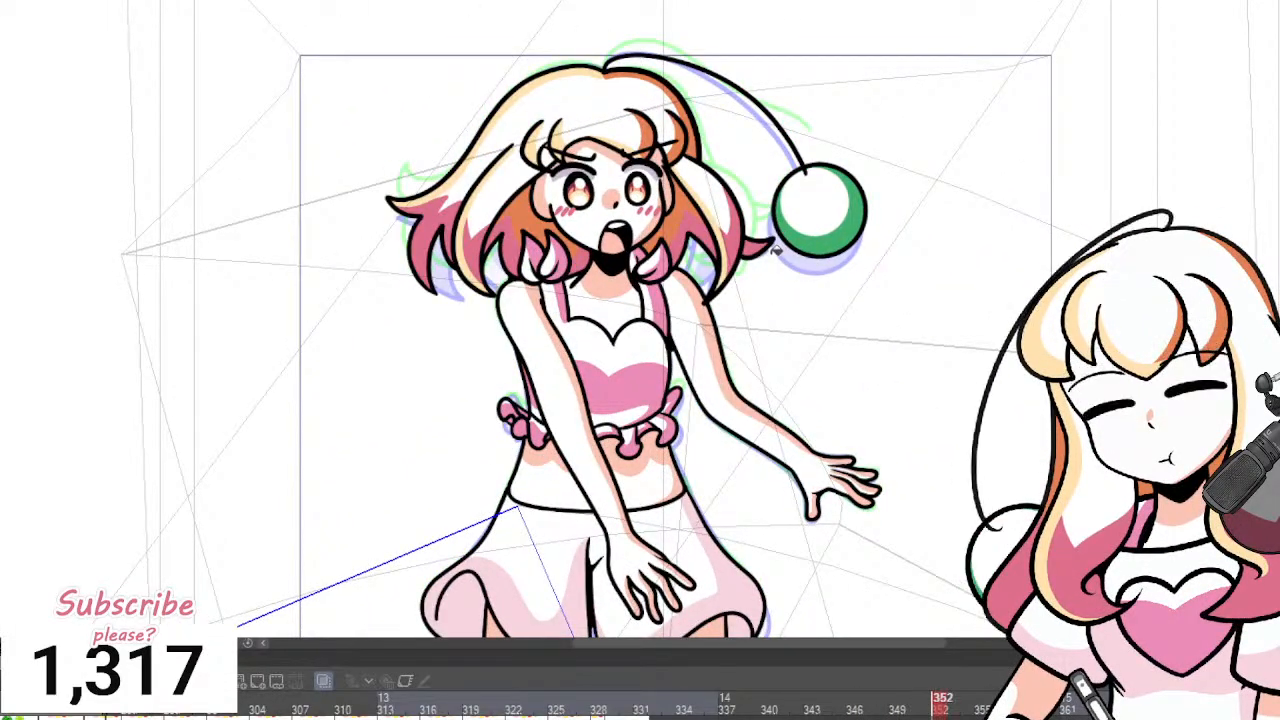
Copy the antenna ball's outline from frame 351, paste it at frame 355 and place it on the antenna's end.
scroll(767, 252, "up", 3)
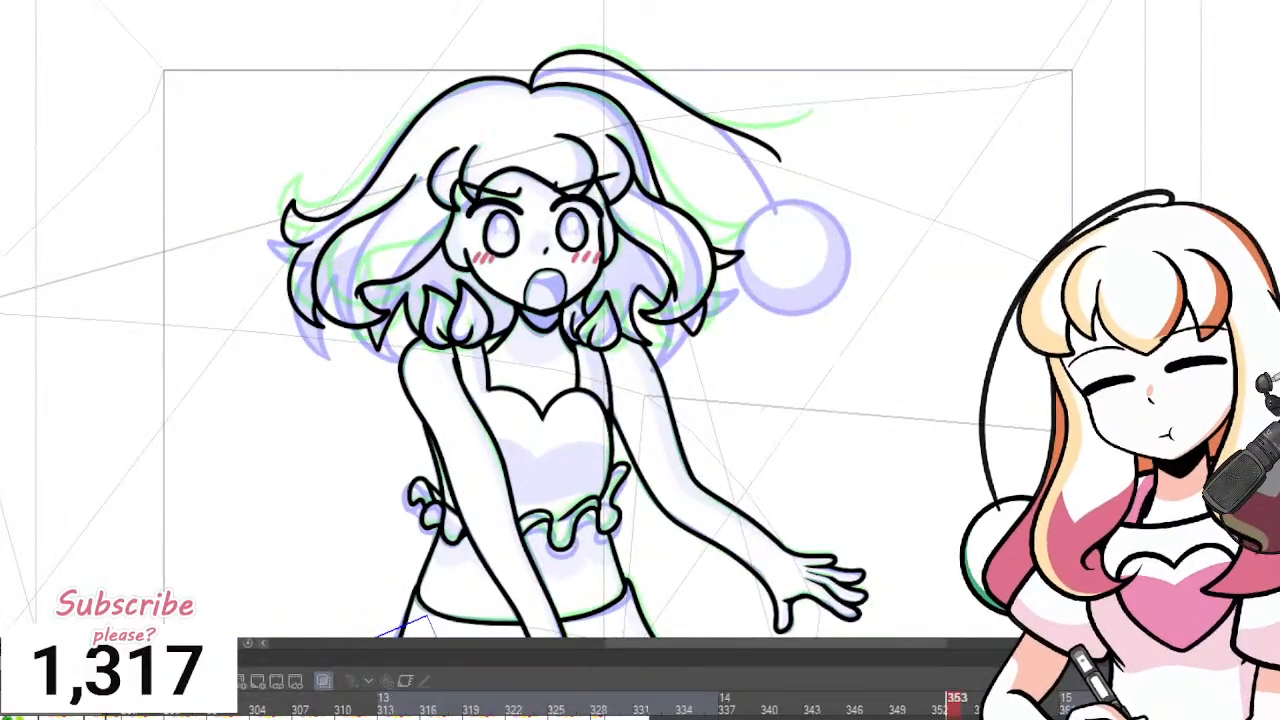
key("Left")
key("Left")
scroll(790, 272, "up", 3)
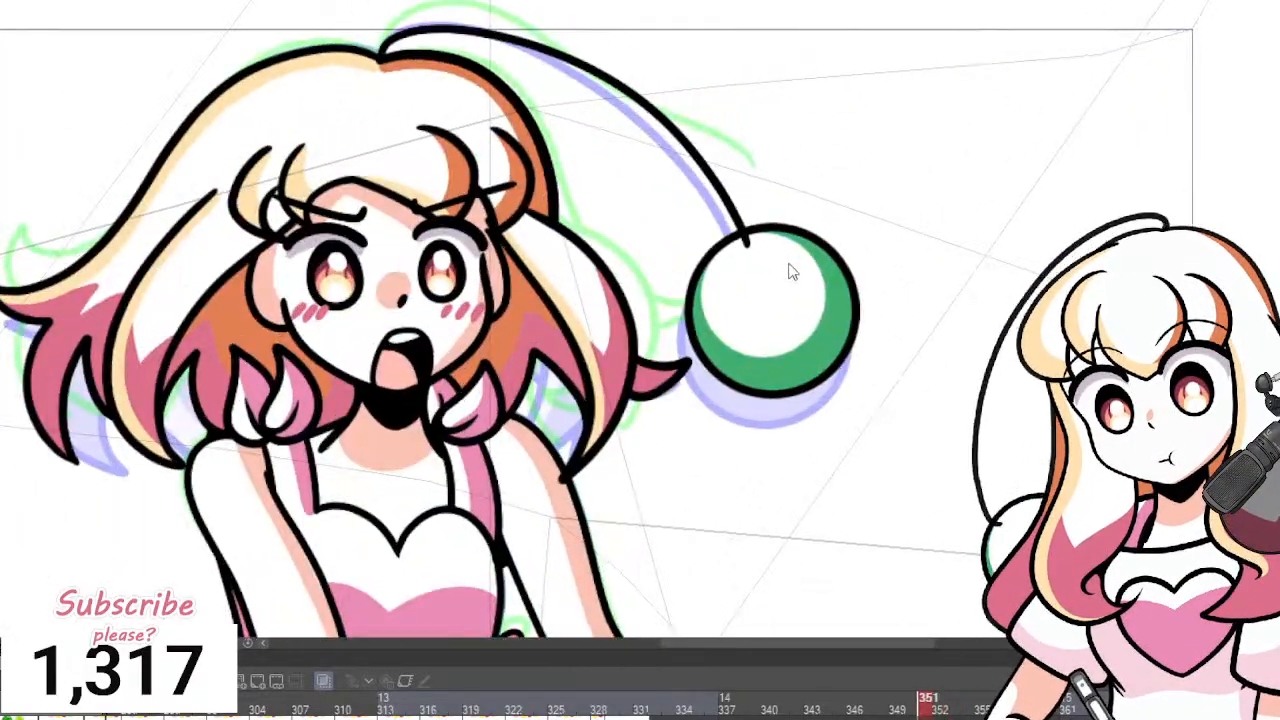
left_click(798, 245)
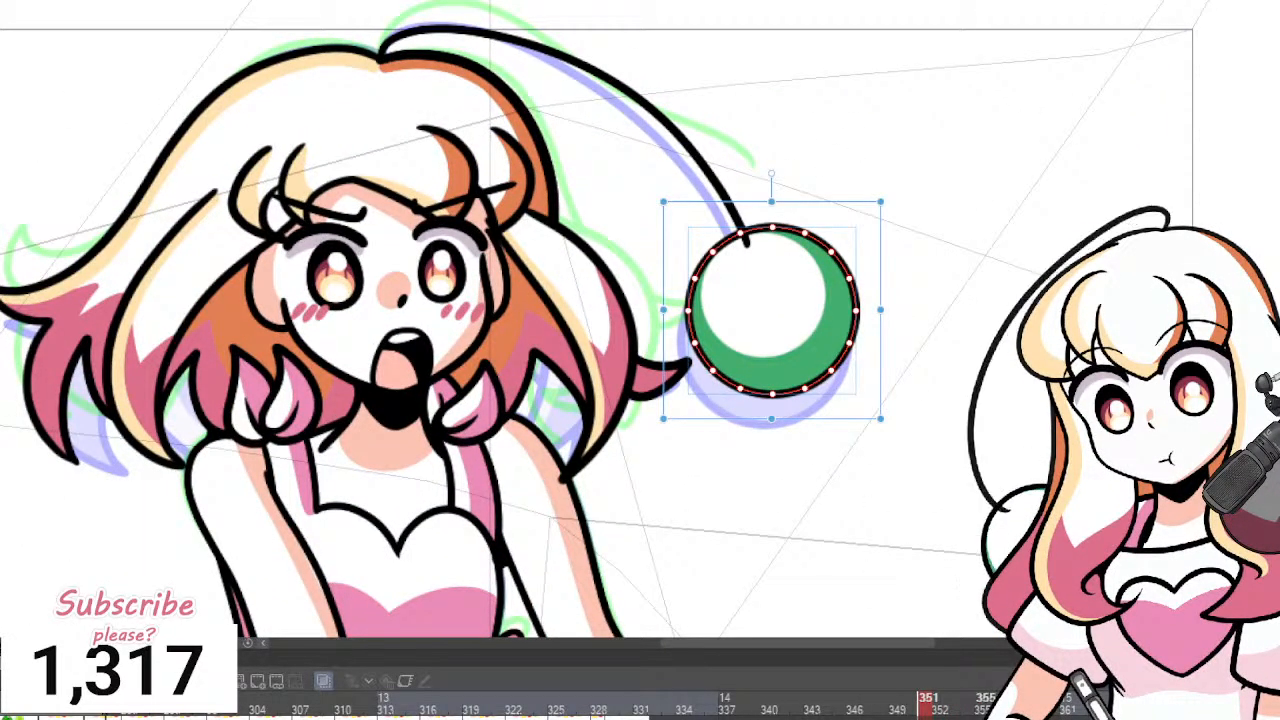
key("Right")
key("ctrl+v")
left_click_drag(824, 201, 846, 117)
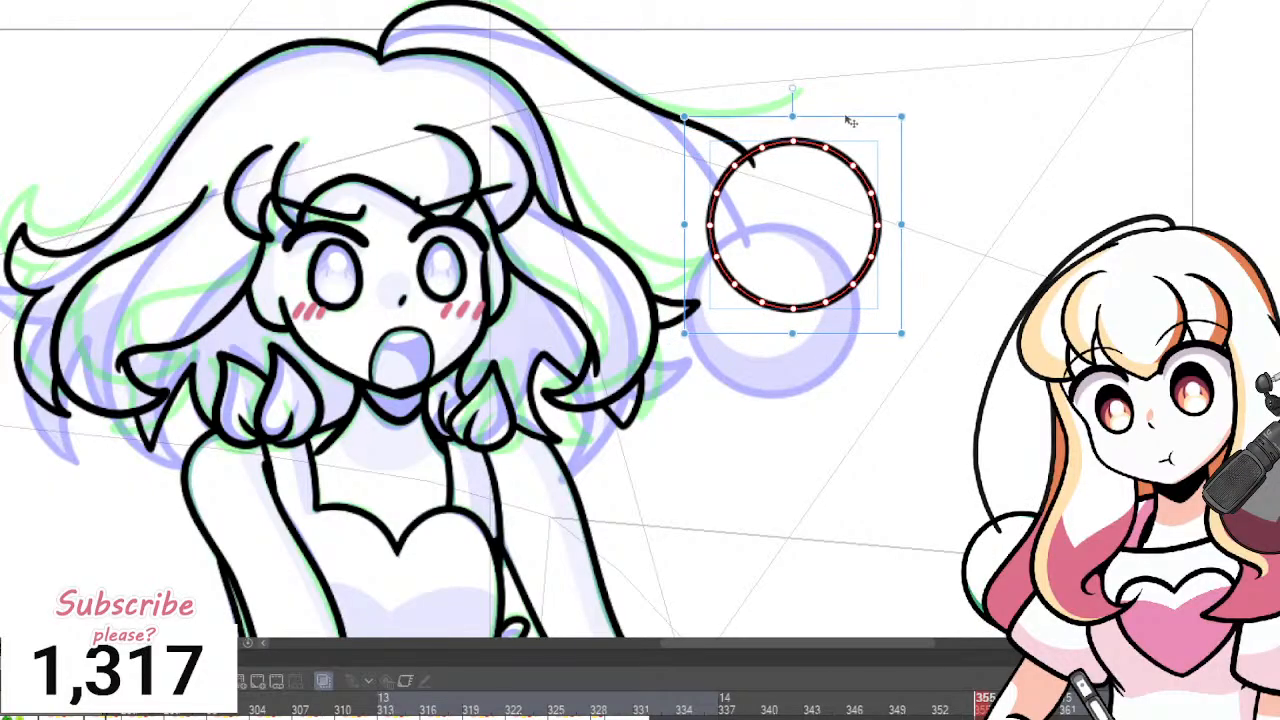
key("Return")
Paste the ball outline into the next drawing and place it at the tip of the raised antenna.
key("Right")
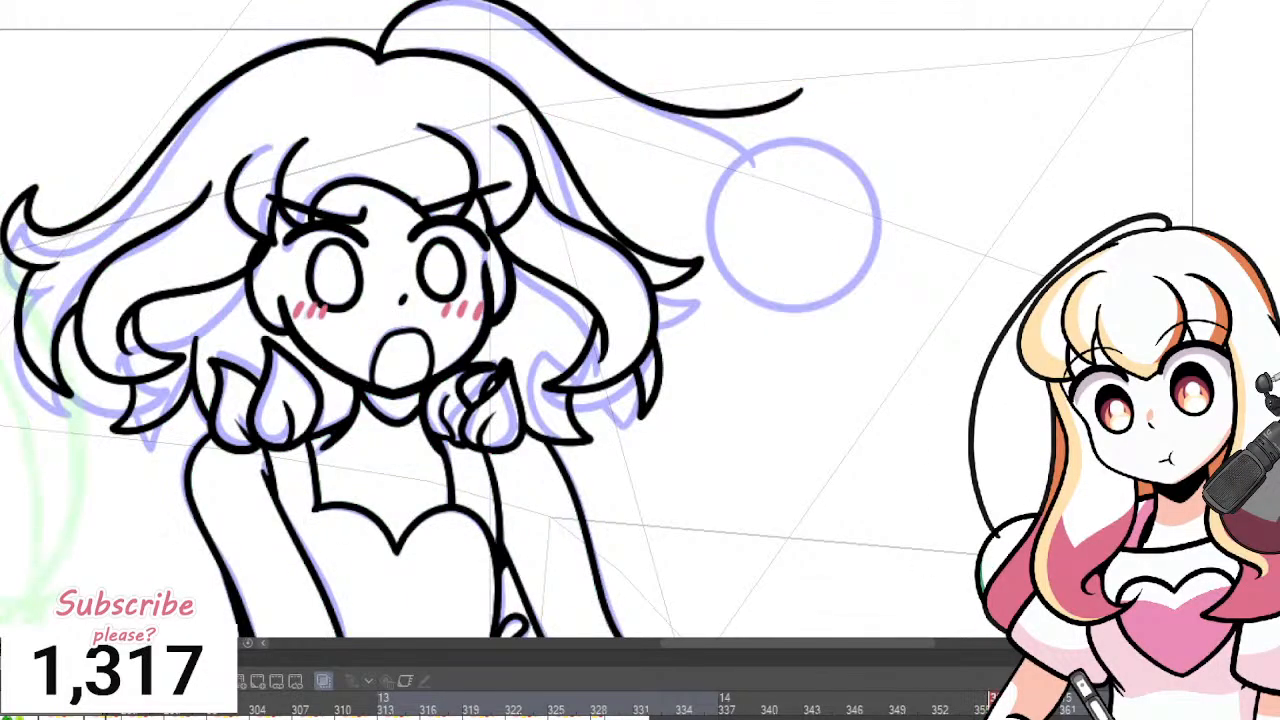
key("ctrl+v")
mouse_move(868, 124)
left_mouse_down()
mouse_move(922, 19)
mouse_move(937, 20)
left_mouse_up()
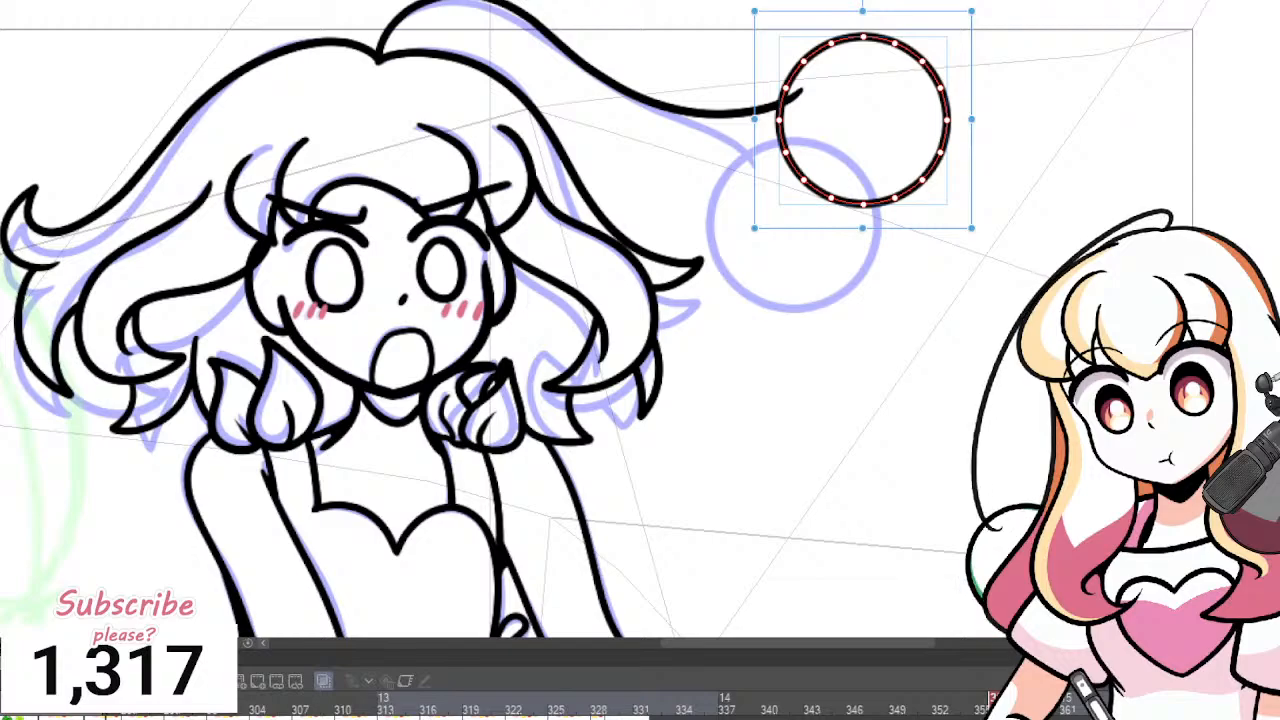
key("Return")
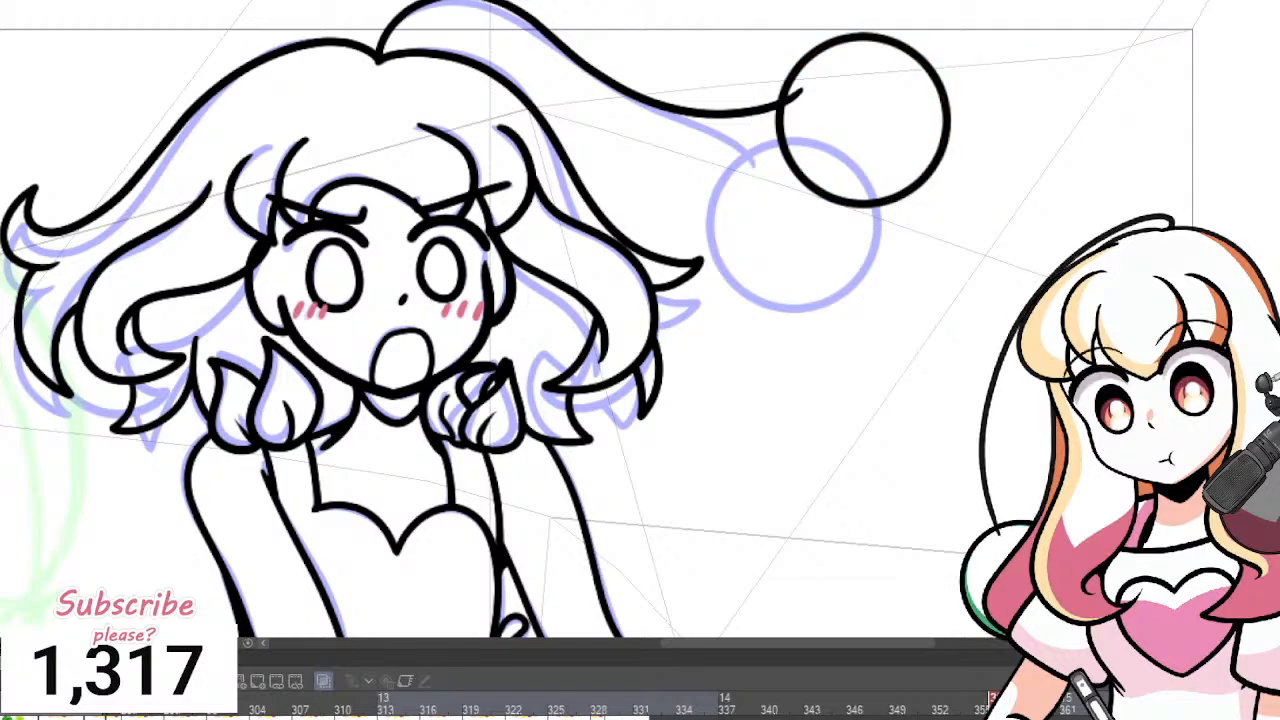
Draw the tongue and upper teeth lines inside the mouth at frame 353 and fill the space between them with black.
key("comma")
scroll(516, 280, "down", 3)
scroll(516, 280, "up", 5)
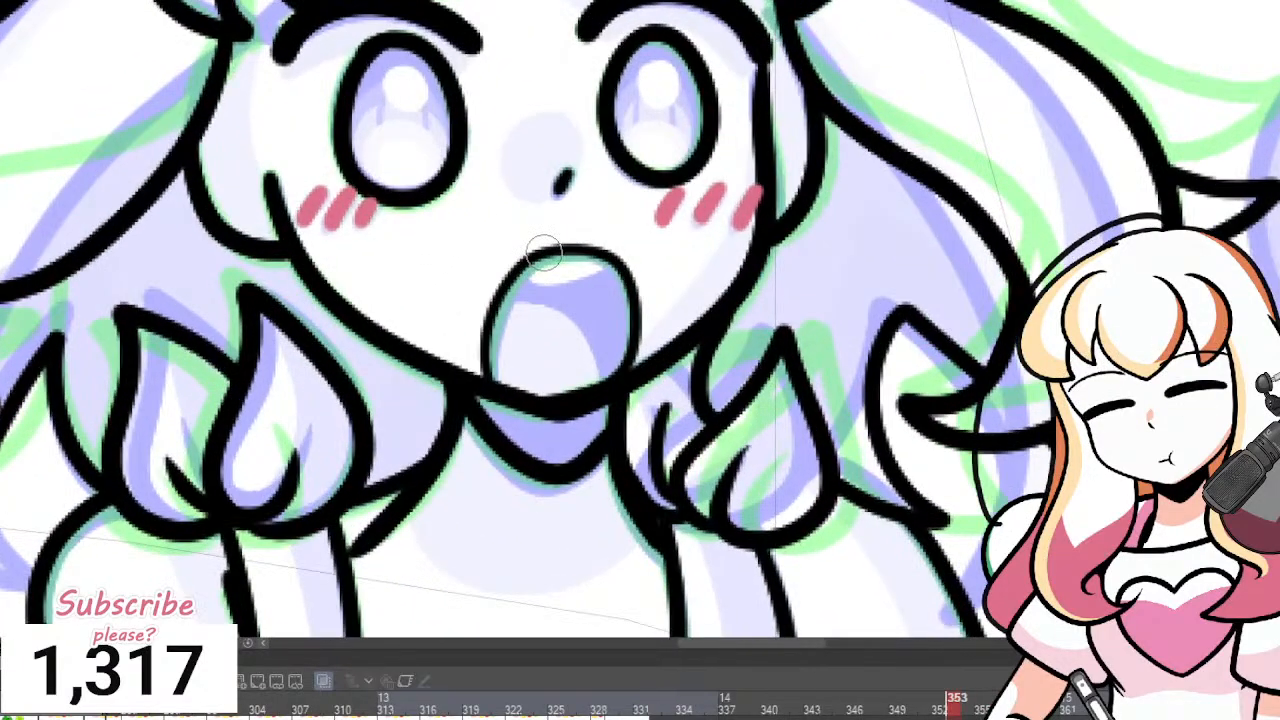
mouse_move(506, 297)
left_mouse_down()
mouse_move(606, 349)
mouse_move(610, 380)
left_mouse_up()
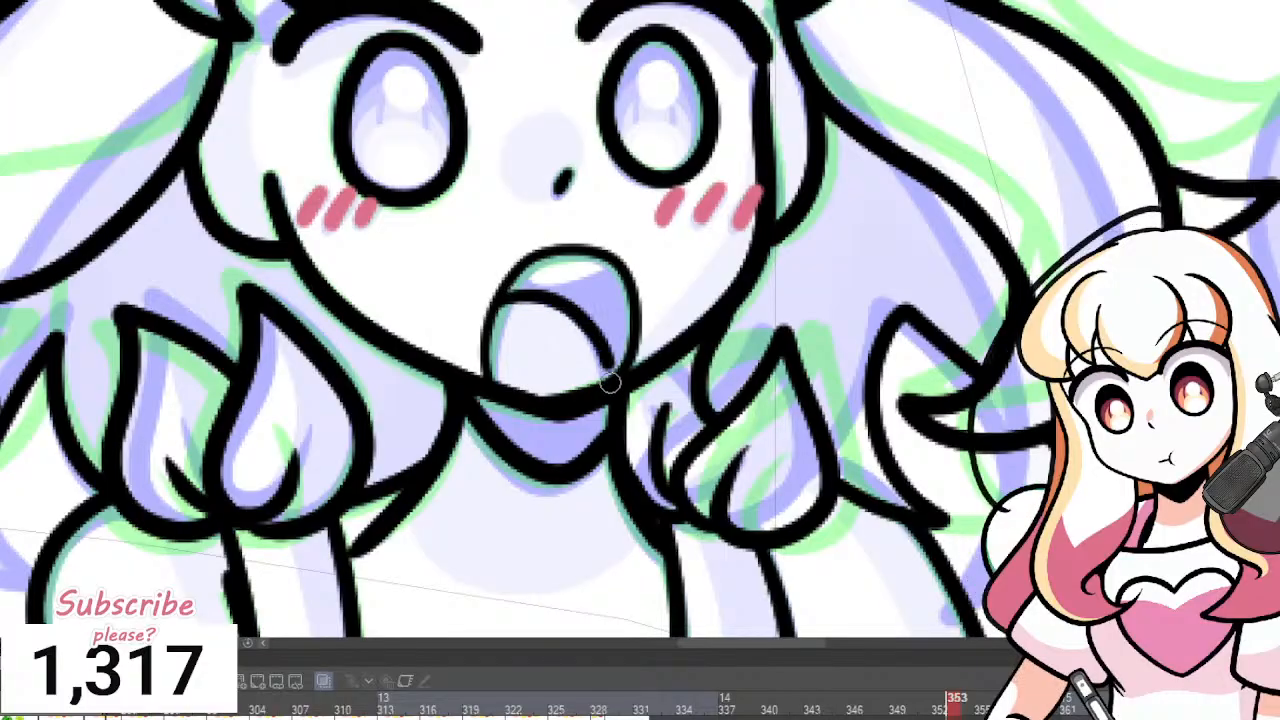
left_click_drag(515, 287, 622, 265)
key("g")
left_click(611, 301)
left_click(516, 286)
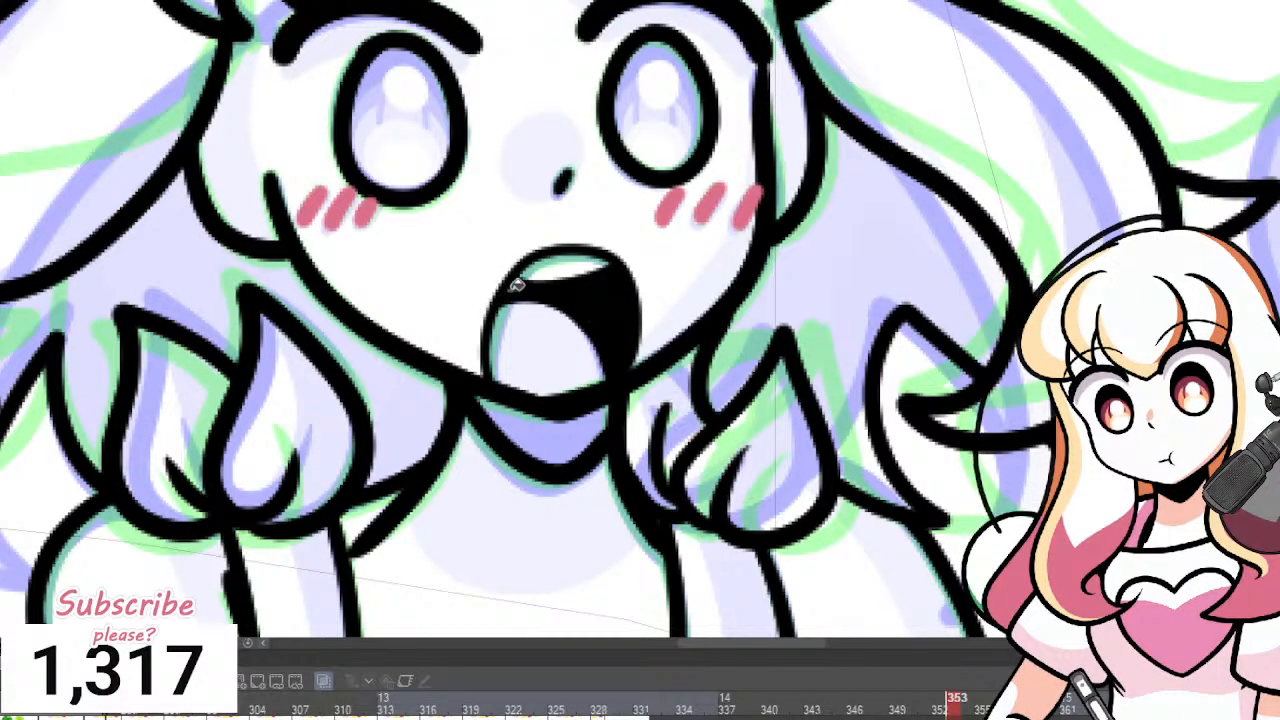
At frame 353, fill the shadow under the chin with black and colour the tongue and nose spot salmon pink.
left_click(559, 428)
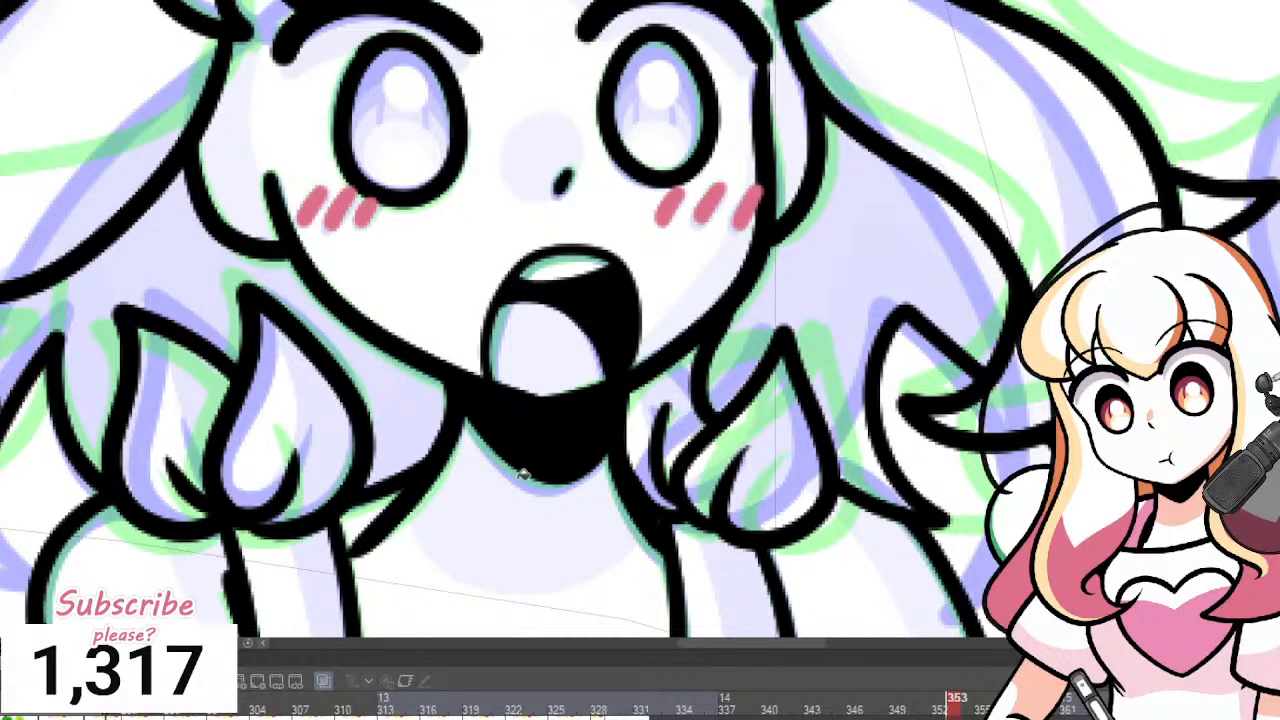
left_click(520, 396)
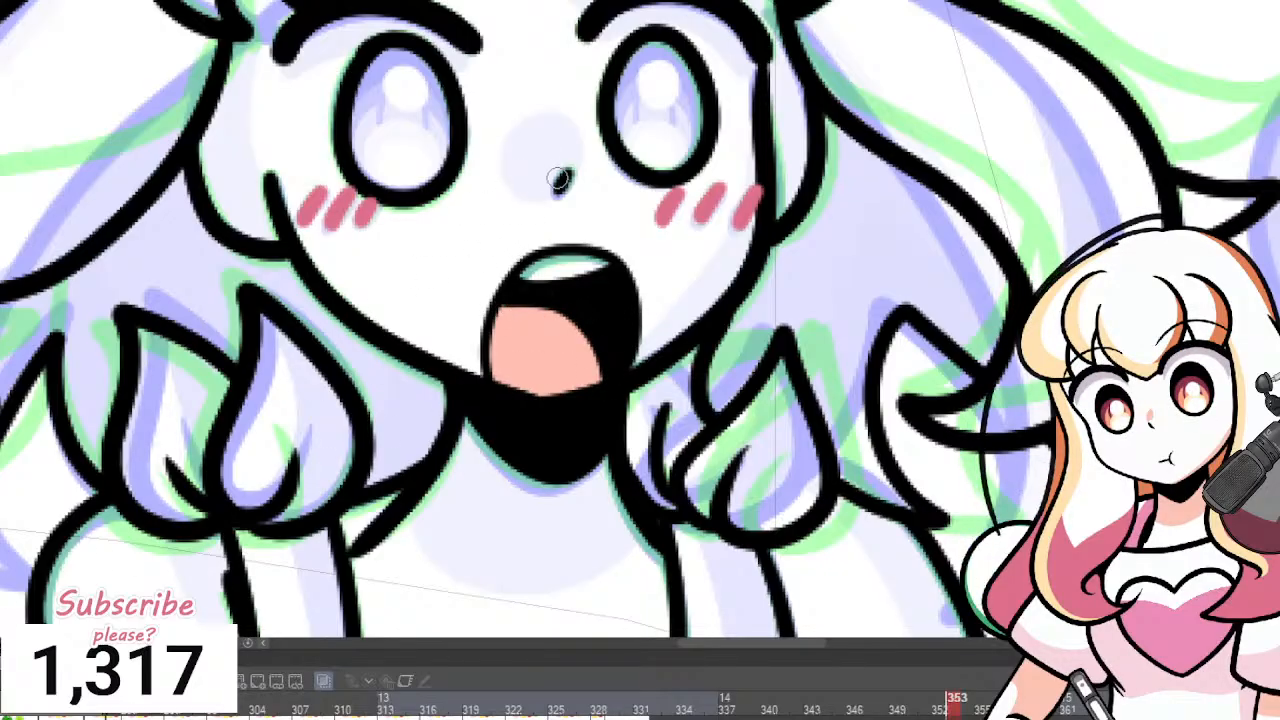
mouse_move(562, 188)
left_mouse_down()
mouse_move(555, 110)
mouse_move(496, 179)
mouse_move(560, 165)
left_mouse_up()
left_click(537, 150)
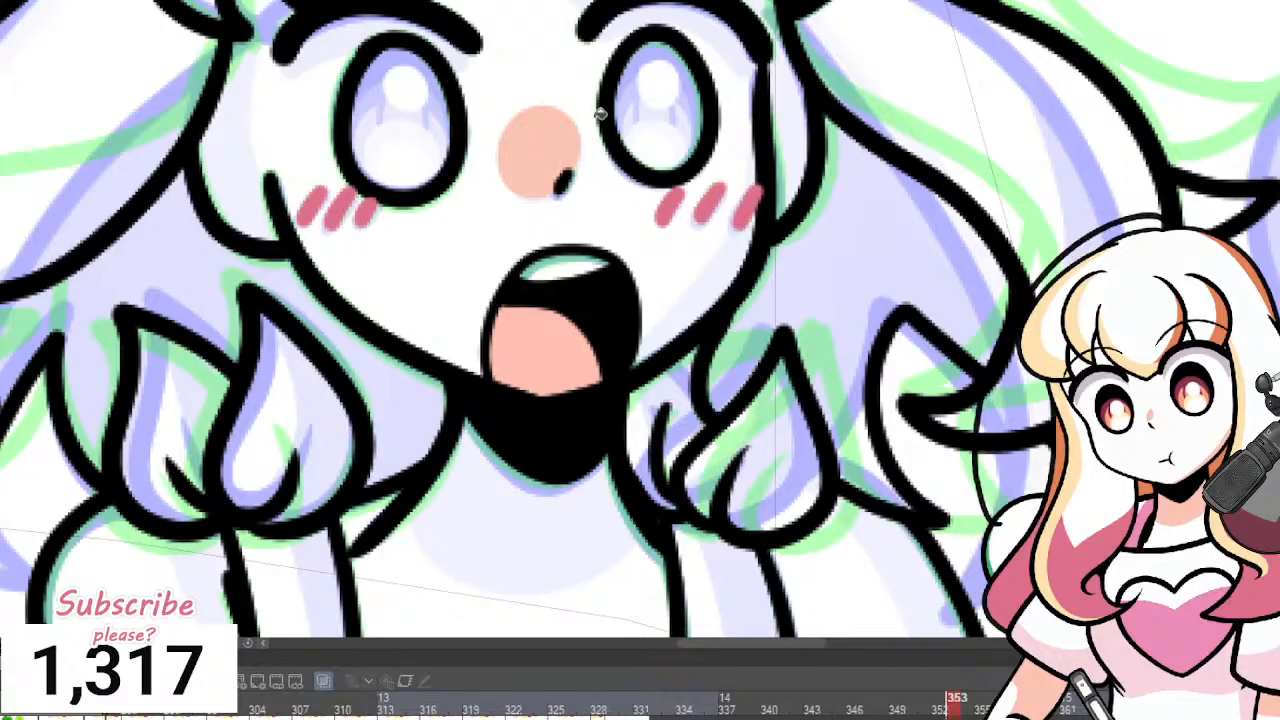
Examine the face, hair and antenna drawing at frame 353 up close and as a whole.
scroll(610, 330, "down", 3)
scroll(622, 335, "down", 3)
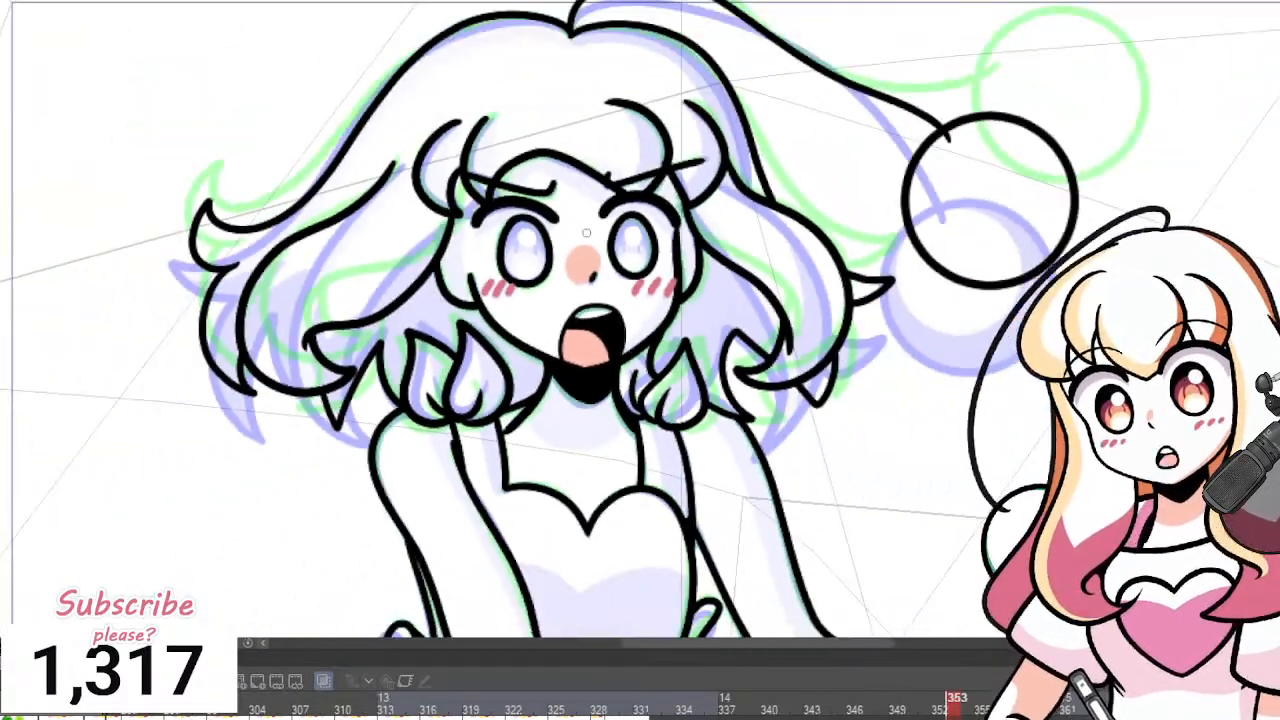
scroll(575, 215, "up", 3)
scroll(551, 320, "down", 2)
scroll(520, 275, "up", 3)
scroll(499, 300, "down", 2)
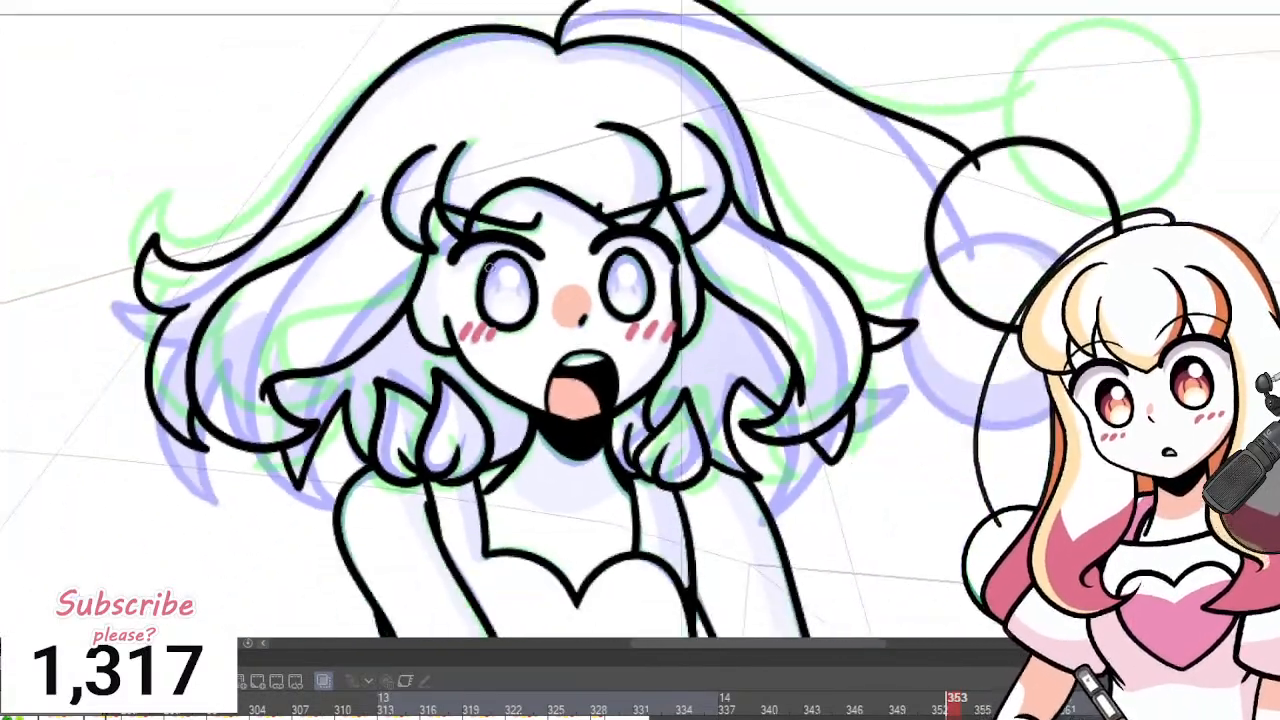
scroll(490, 295, "up", 3)
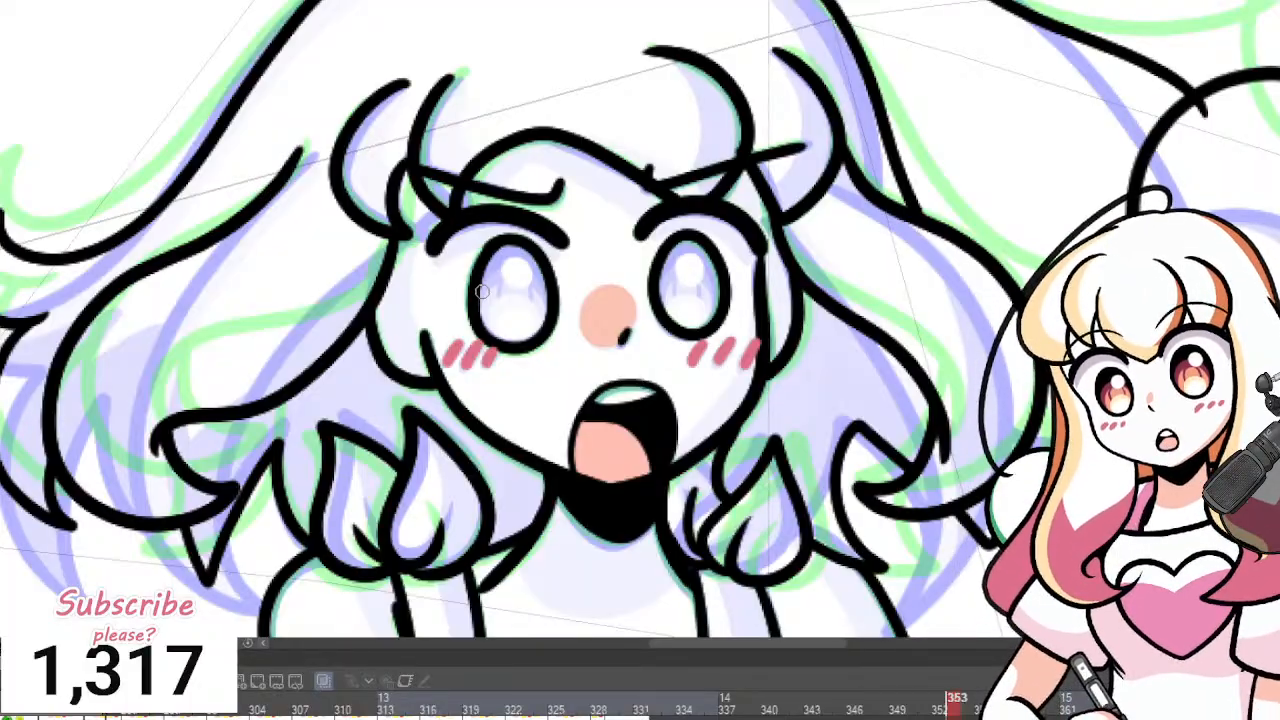
scroll(464, 375, "down", 6)
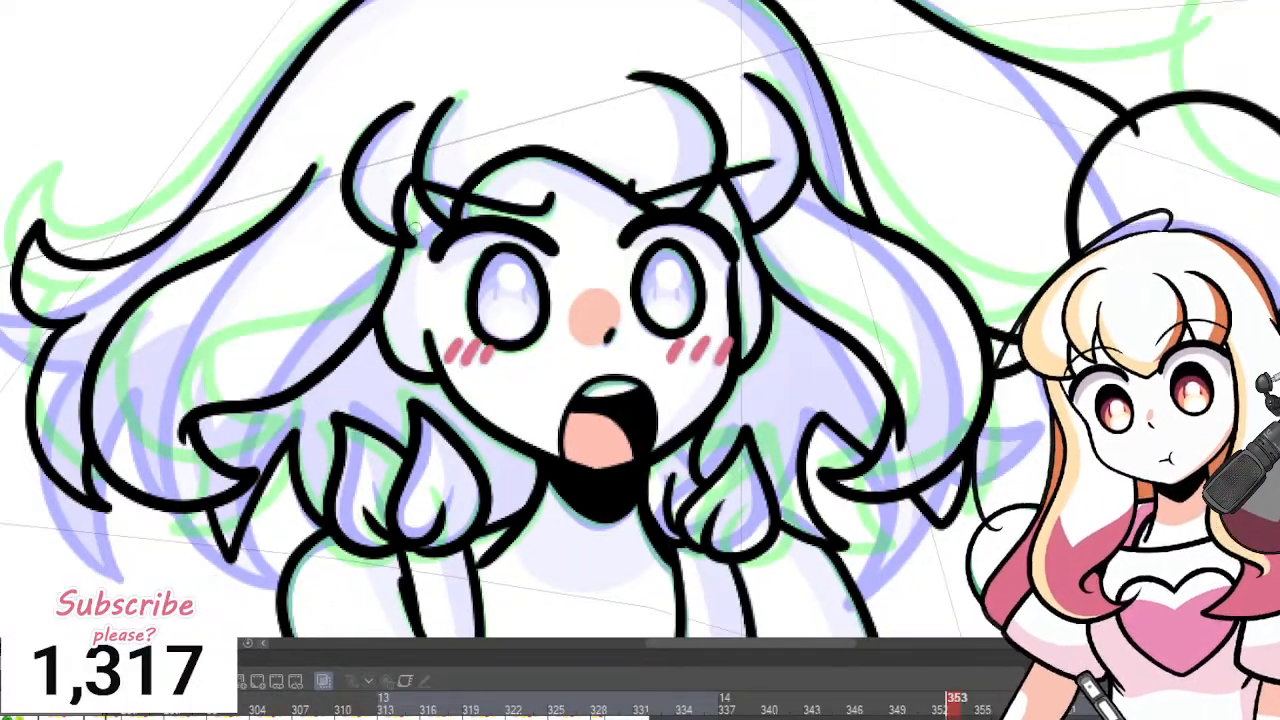
scroll(600, 348, "up", 3)
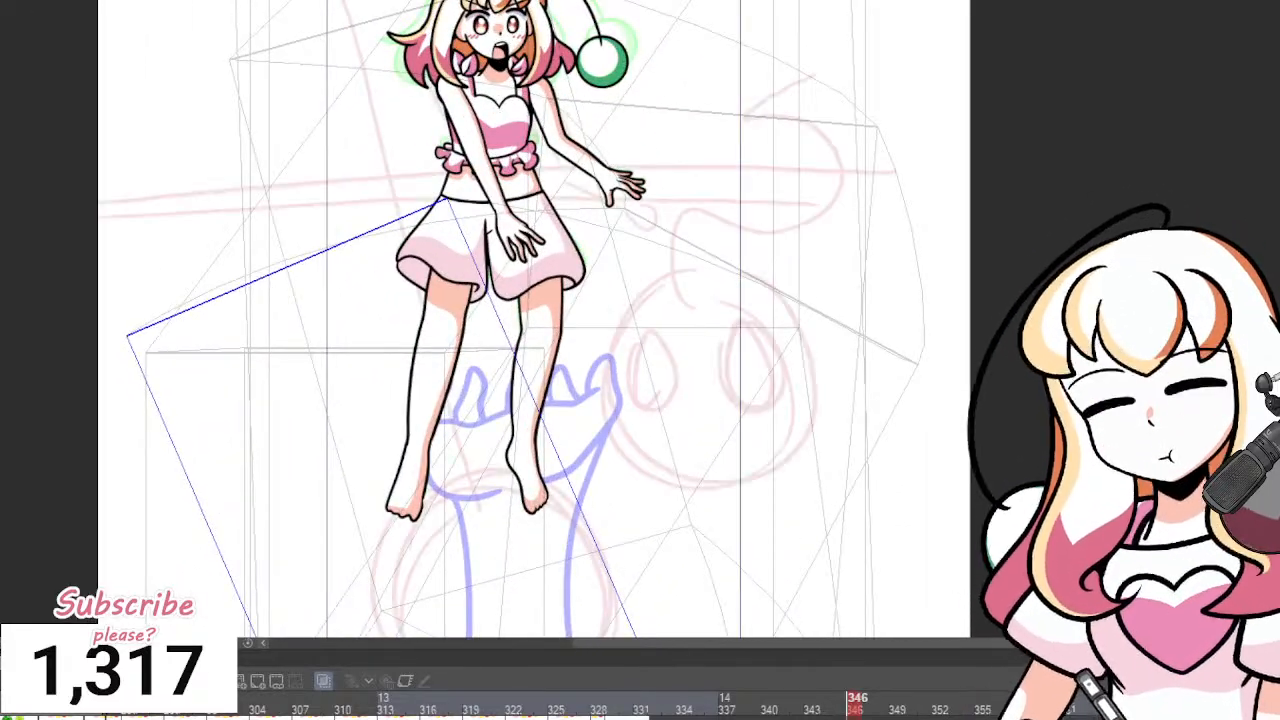
Review the coloured figure at frame 346 and the hand drawings at frames 329 and 335, playing the animation from frame 329.
scroll(687, 252, "up", 3)
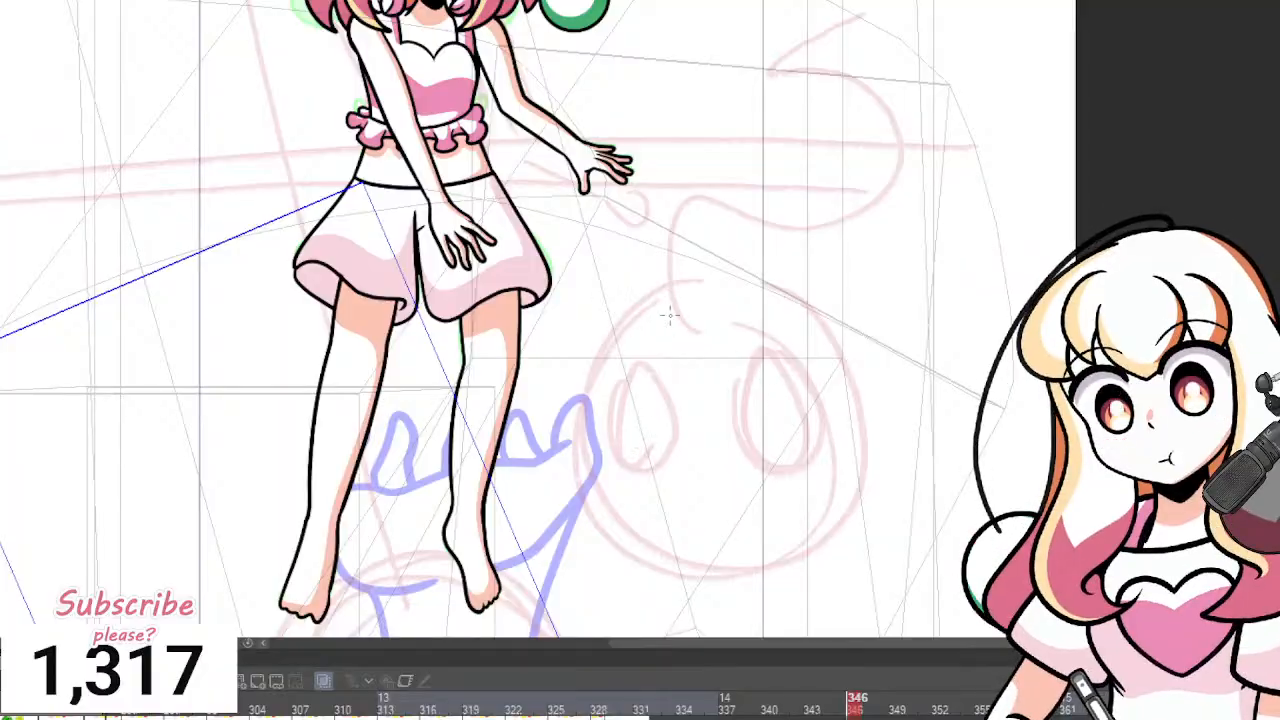
scroll(645, 450, "down", 5)
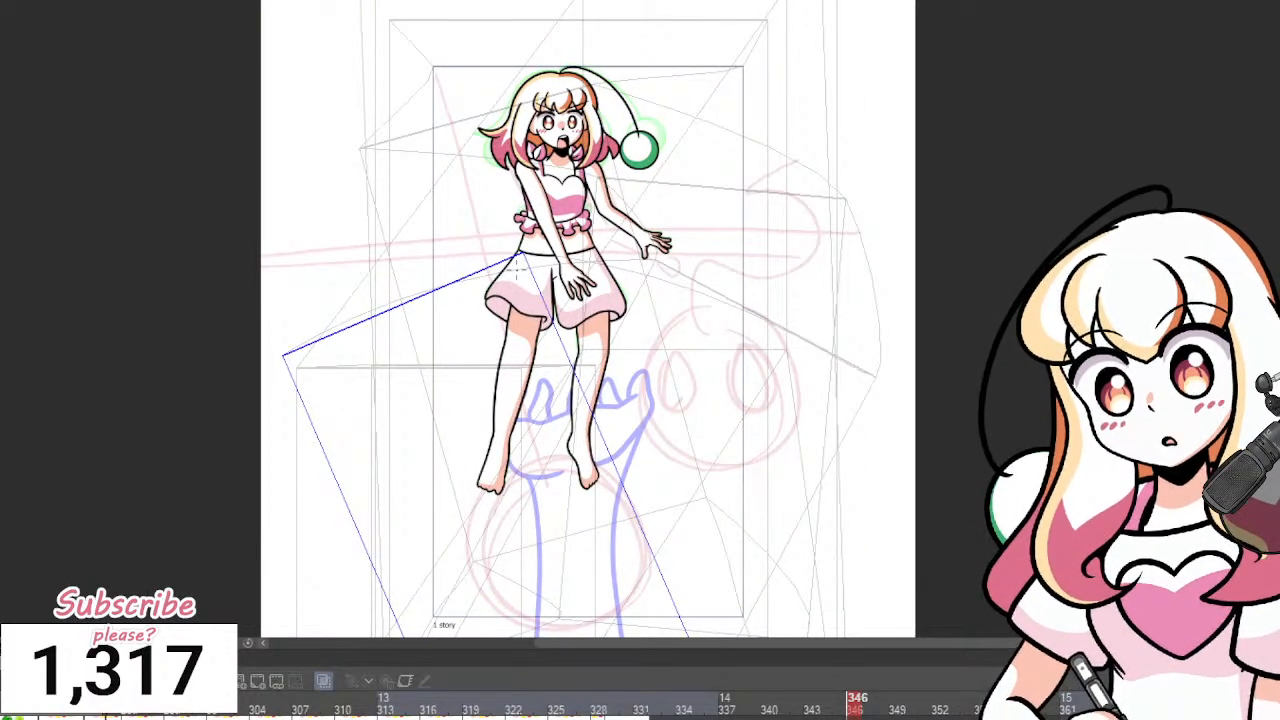
scroll(516, 264, "down", 2)
scroll(545, 135, "up", 6)
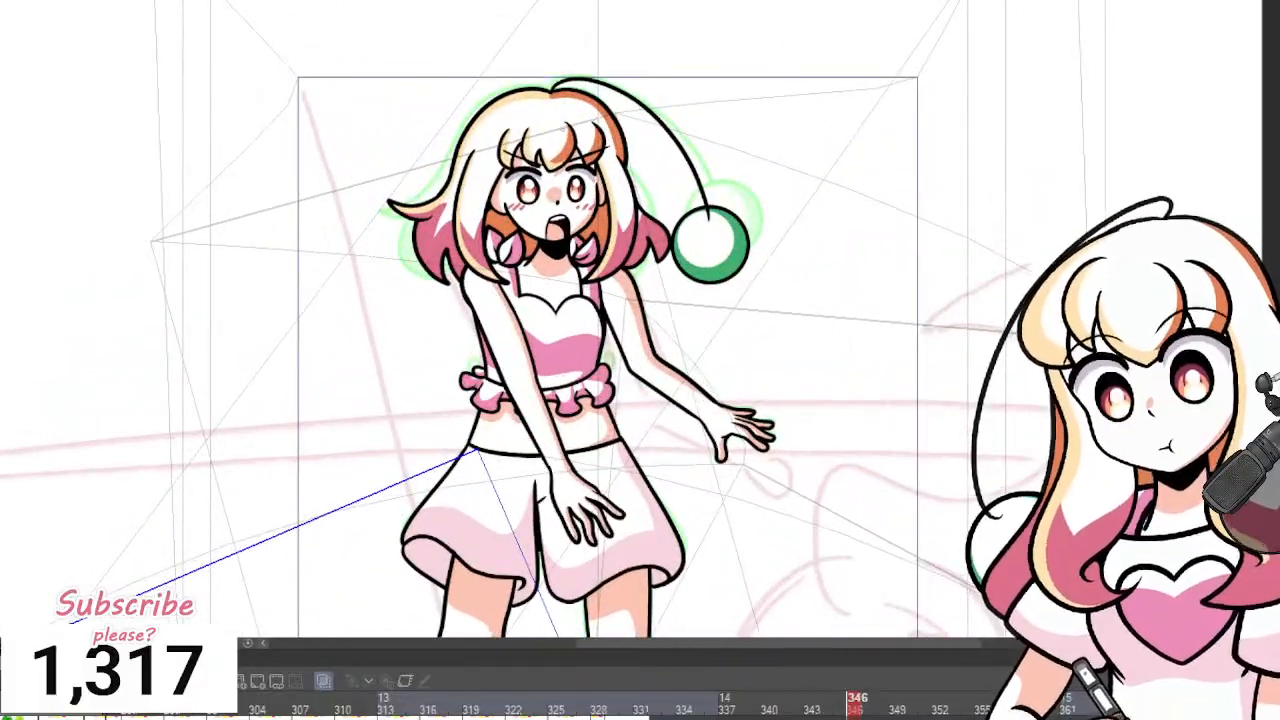
left_click(613, 704)
scroll(480, 145, "down", 5)
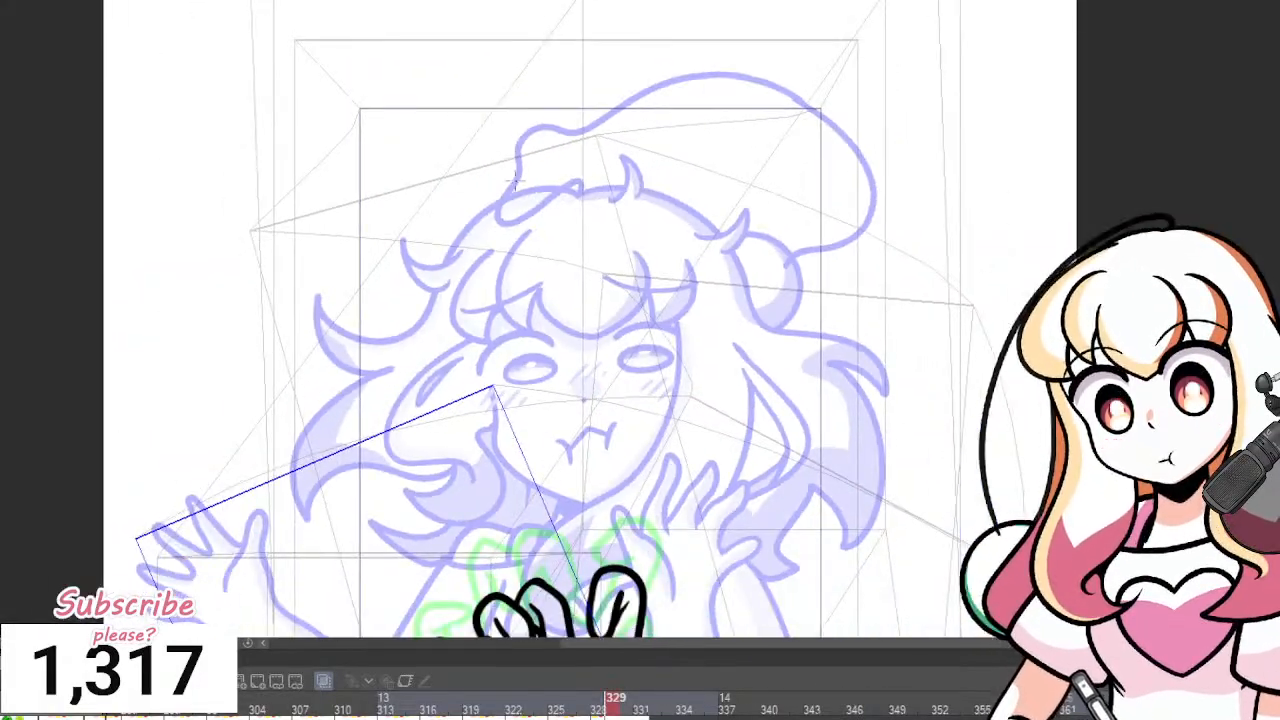
scroll(498, 285, "up", 2)
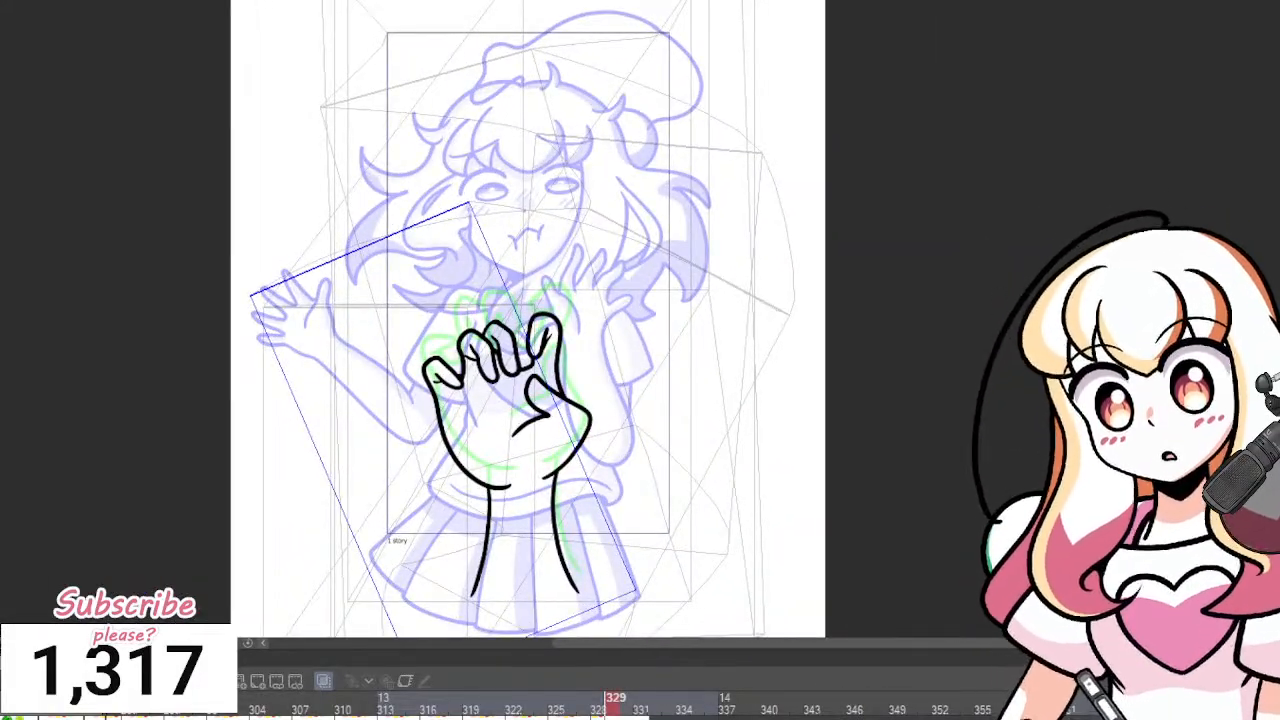
key("space")
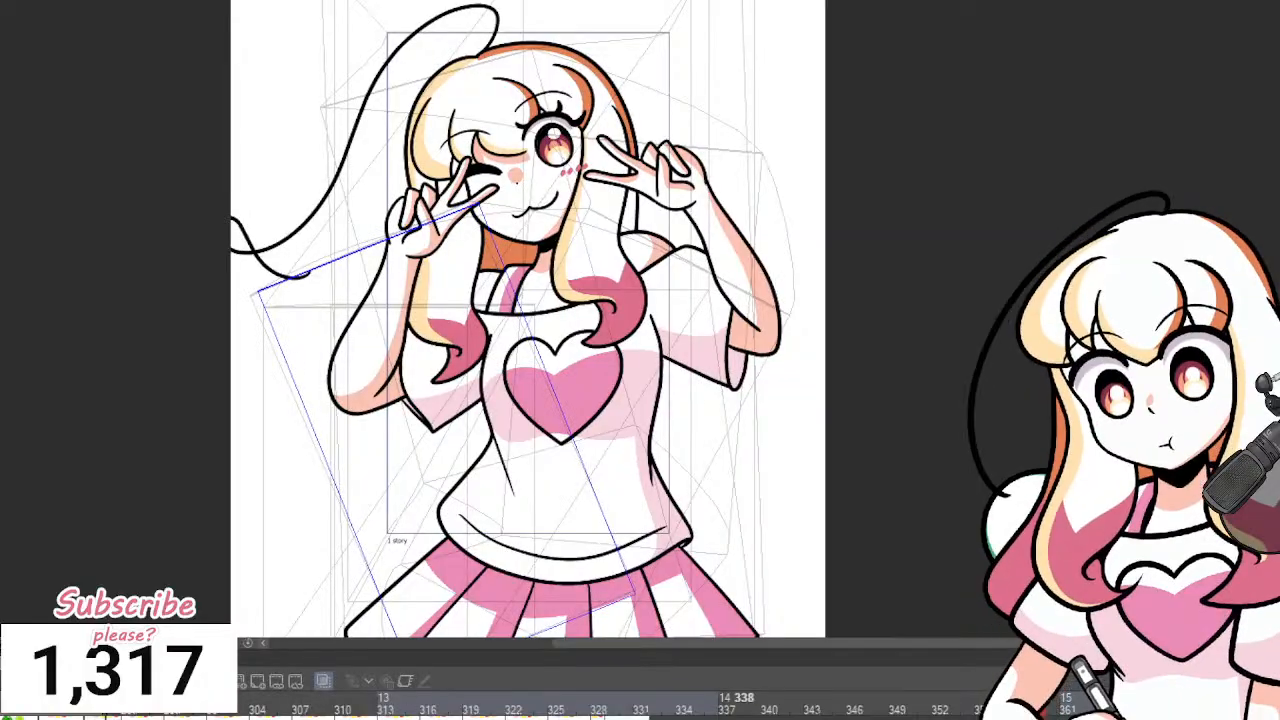
left_click(741, 704)
left_click(698, 704)
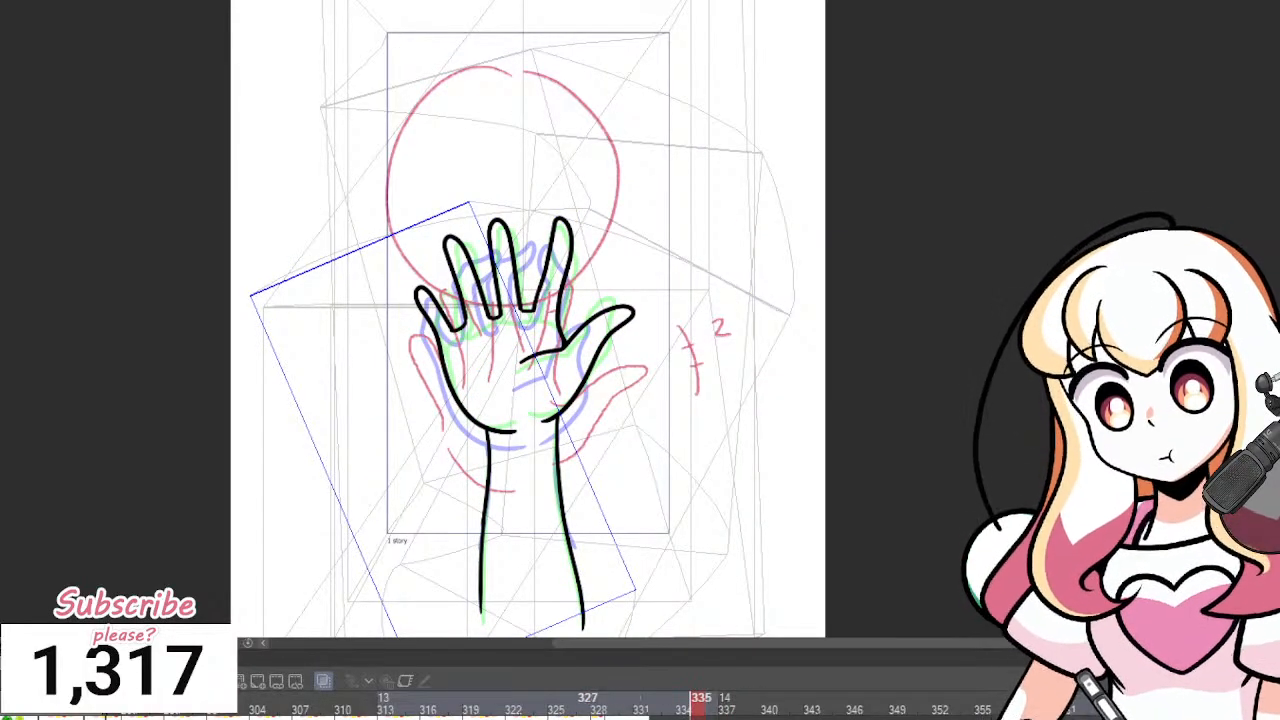
left_click(615, 704)
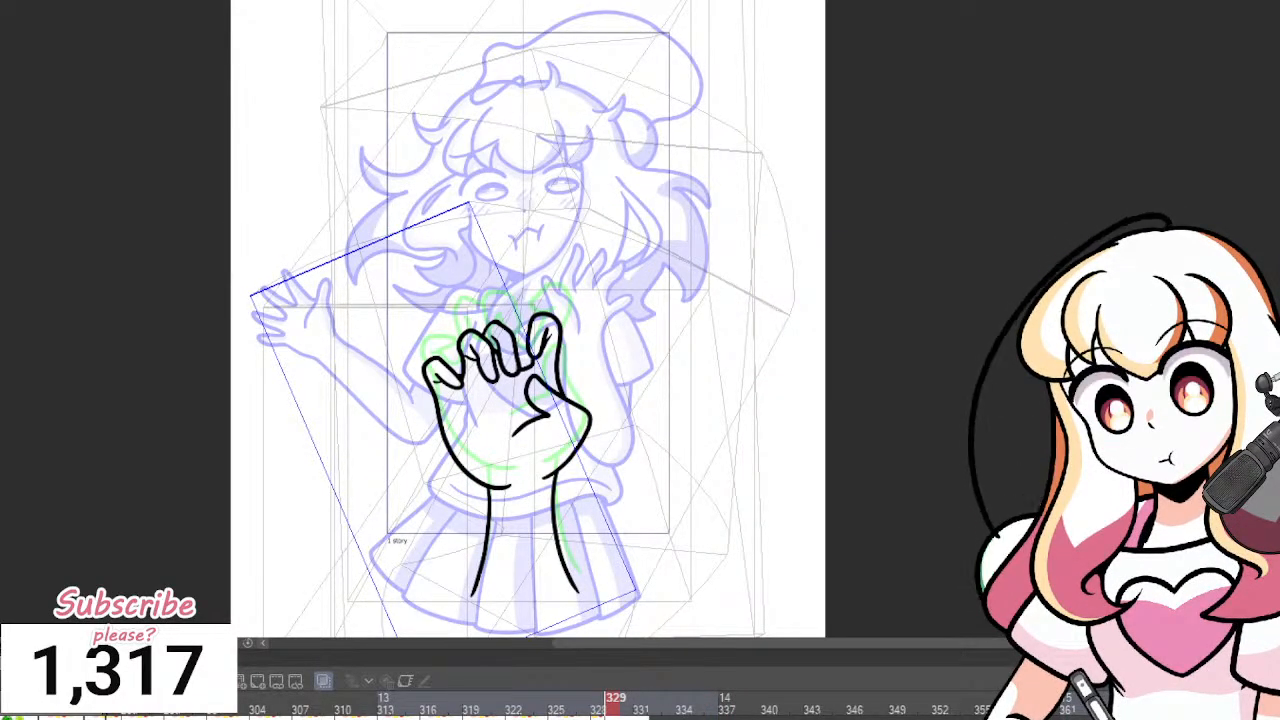
key("space")
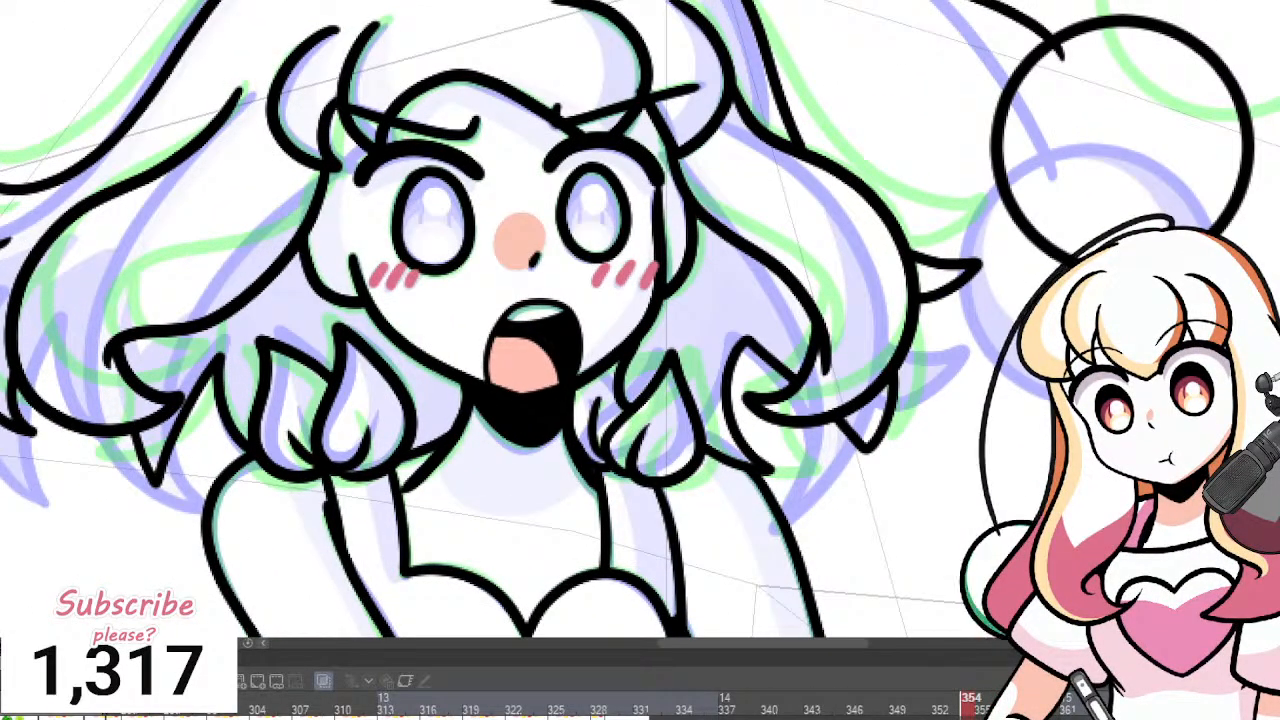
At frame 354, draw a boundary across the viewer's-left inner hair and fill its tips and the hair beside the neck dark pink.
mouse_move(173, 336)
left_mouse_down()
mouse_move(265, 297)
mouse_move(274, 337)
left_mouse_up()
key("g")
left_click(237, 334)
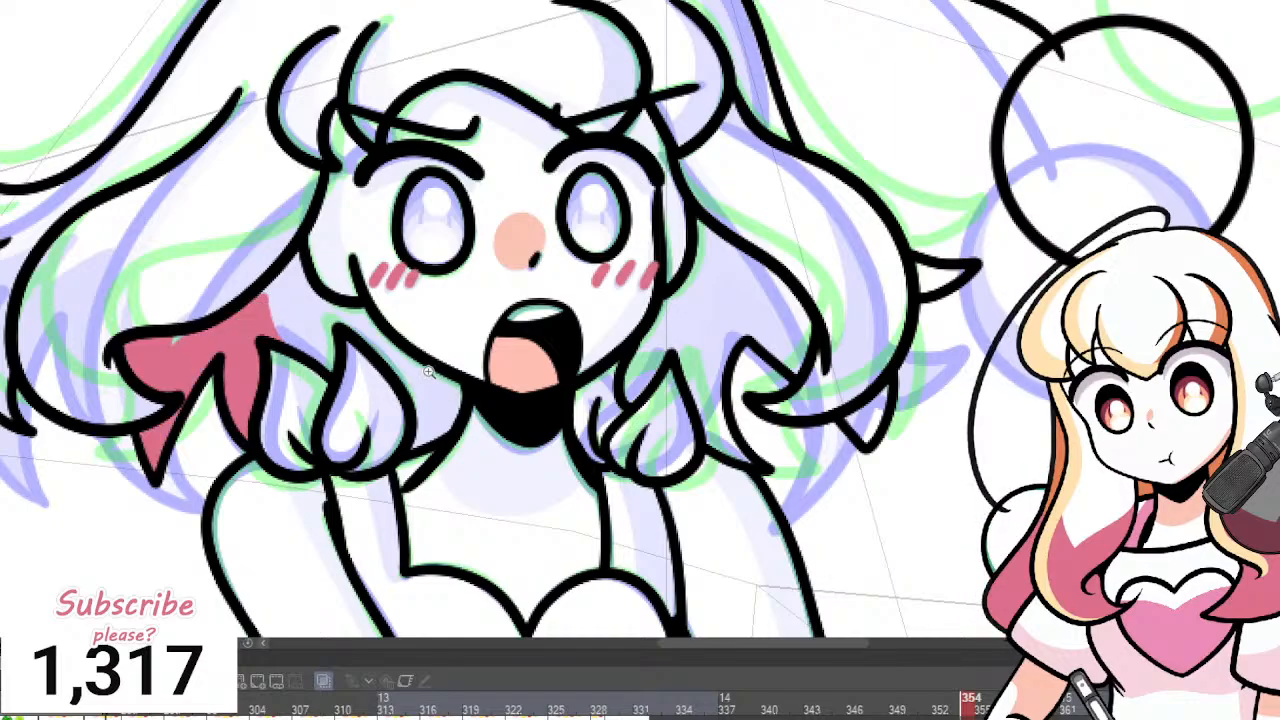
left_click(410, 398)
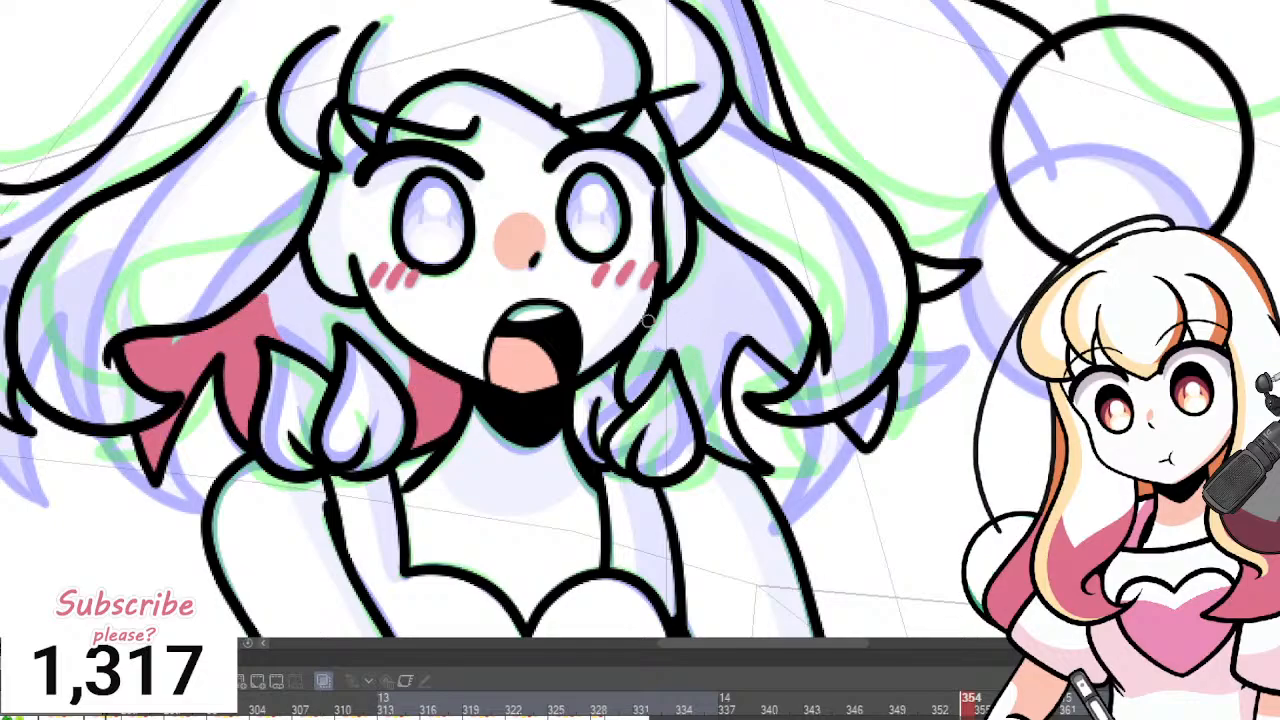
Draw a zigzag colour boundary across the viewer's-right hair and fill the inner section and outer tips with dark pink.
mouse_move(648, 320)
left_mouse_down()
mouse_move(693, 377)
mouse_move(702, 328)
mouse_move(751, 290)
mouse_move(818, 328)
left_mouse_up()
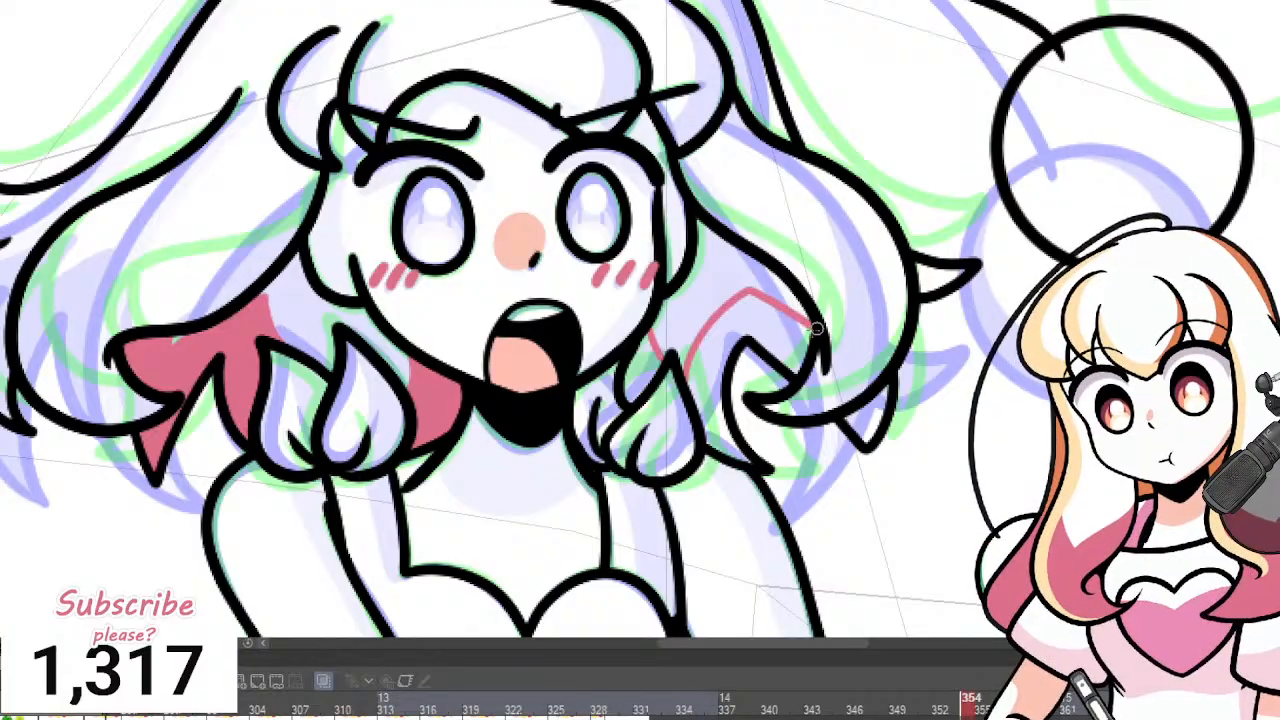
key("g")
left_click(774, 323)
left_click(867, 415)
left_click(648, 359)
left_click(946, 271)
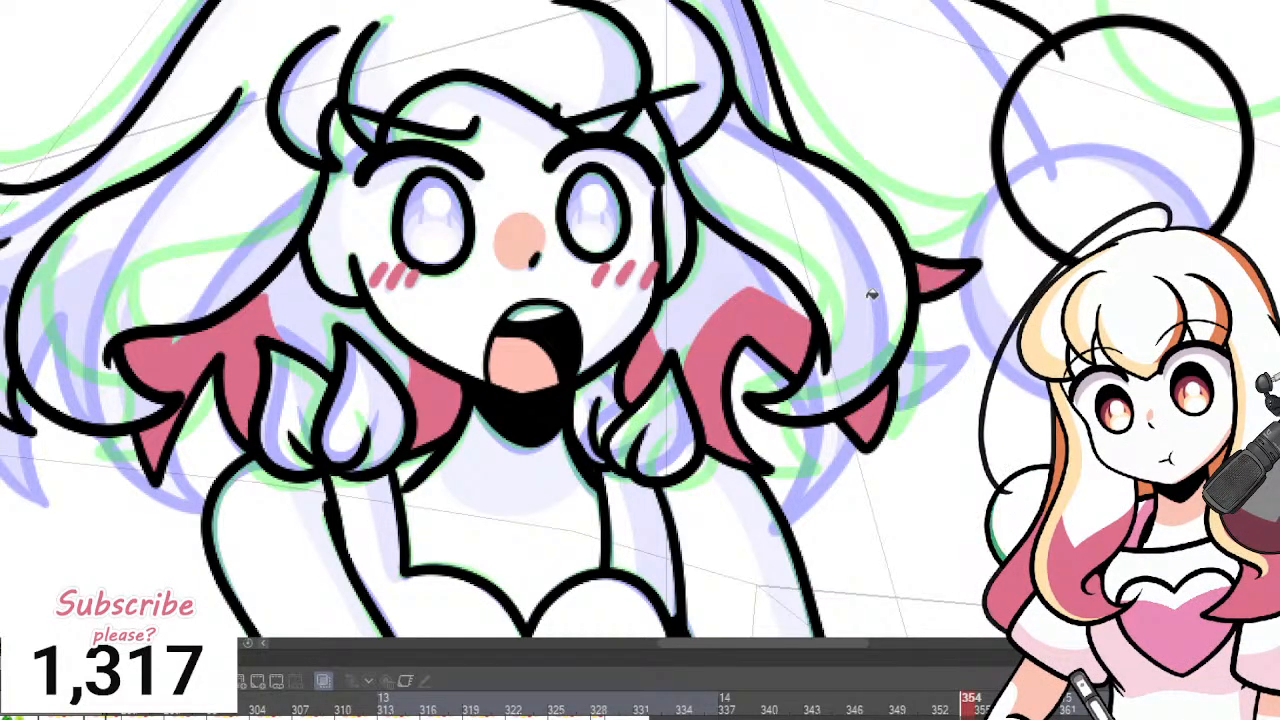
Fill the antenna ball with green and erase a large round highlight so a crescent of shading stays along its edge.
left_click(1105, 140)
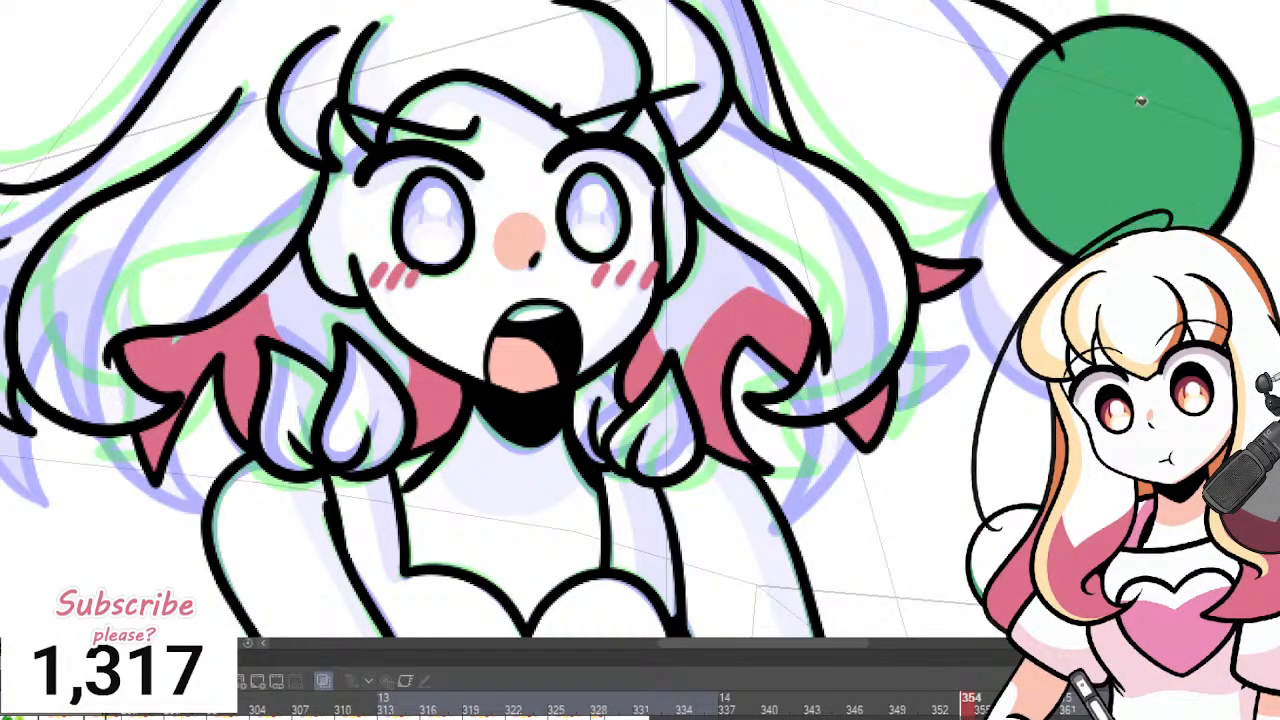
key("e")
left_click(1106, 129)
mouse_move(848, 281)
left_mouse_down()
mouse_move(690, 250)
mouse_move(806, 215)
left_mouse_up()
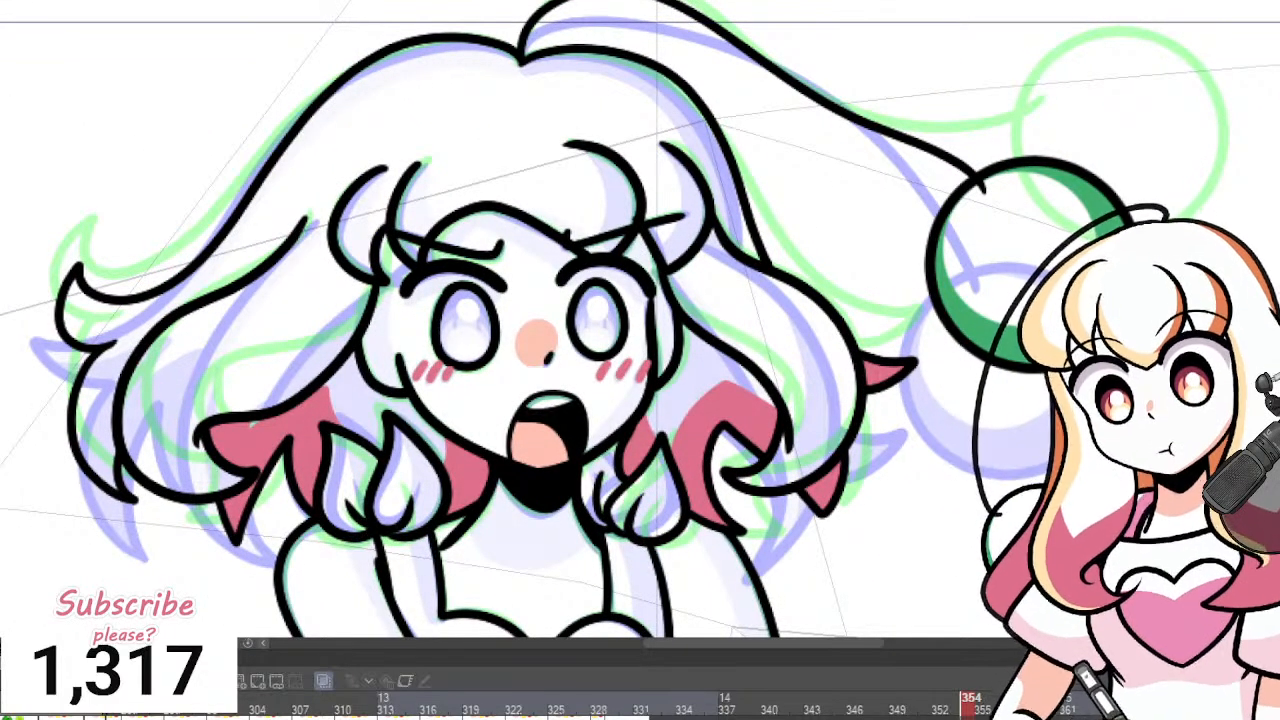
Outline the shadow areas on the two viewer's-right bangs and fill them with orange.
left_click_drag(590, 150, 608, 230)
left_click_drag(598, 240, 596, 255)
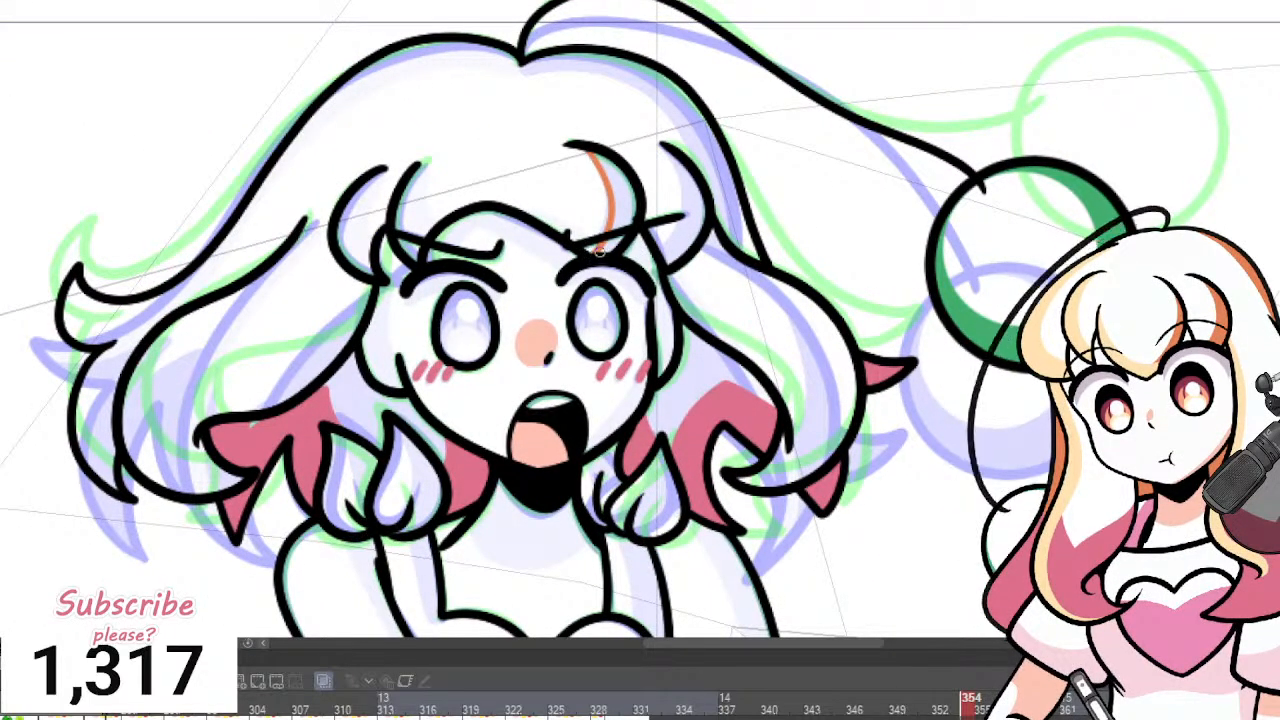
key("g")
left_click(630, 206)
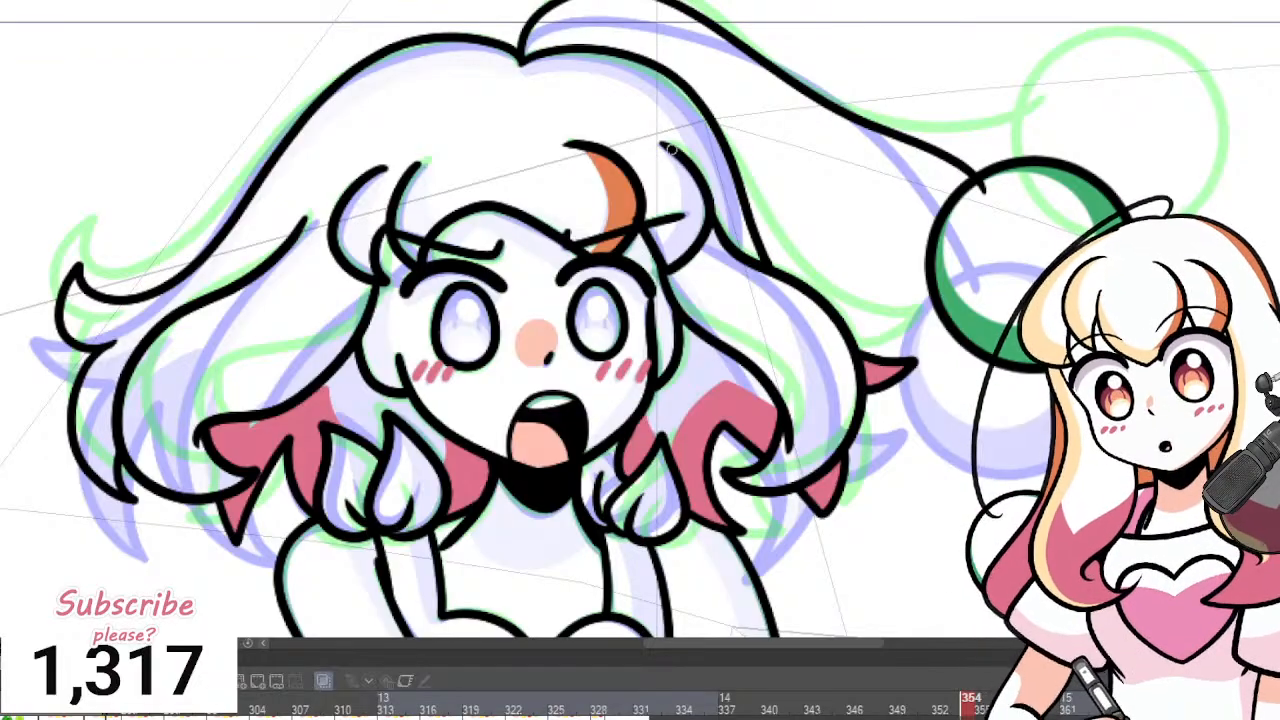
mouse_move(671, 148)
left_mouse_down()
mouse_move(686, 190)
mouse_move(660, 242)
left_mouse_up()
left_click(677, 238)
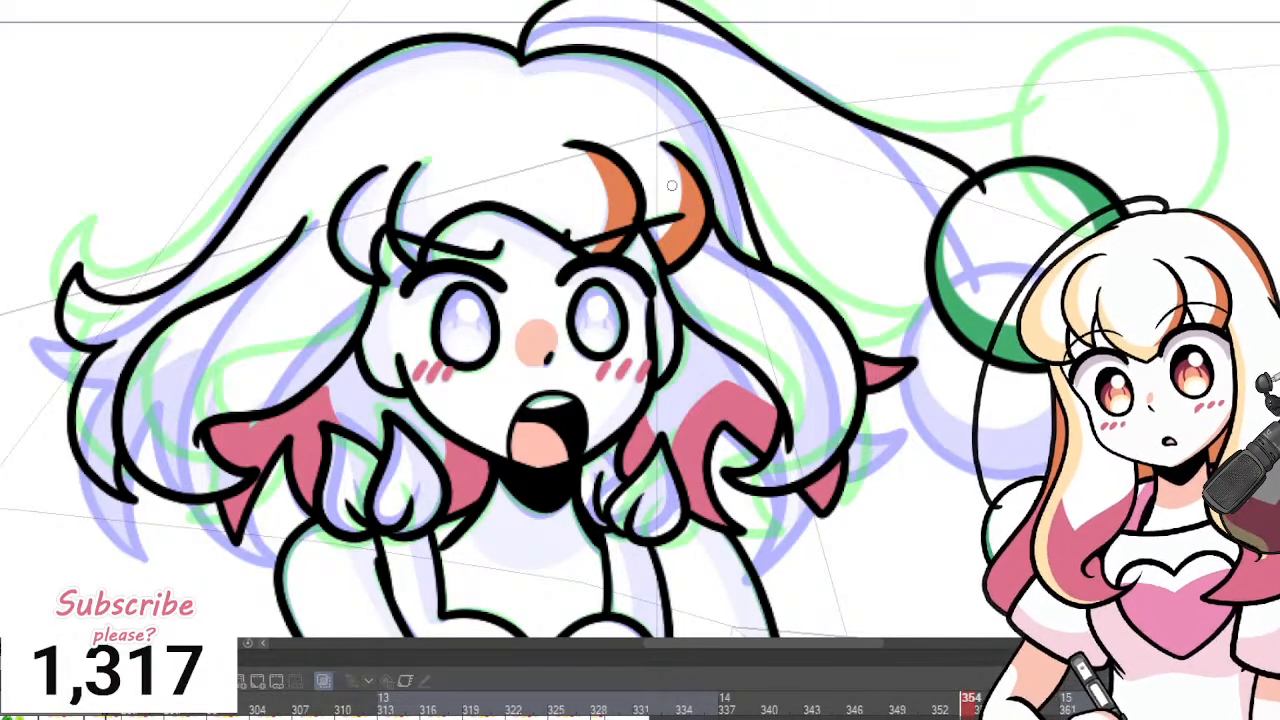
mouse_move(910, 42)
left_mouse_down()
mouse_move(910, 96)
mouse_move(946, 88)
left_mouse_up()
mouse_move(950, 38)
left_mouse_down()
mouse_move(946, 96)
mouse_move(978, 96)
left_mouse_up()
left_click_drag(1036, 40, 1042, 100)
mouse_move(1020, 70)
left_mouse_down()
mouse_move(1042, 96)
mouse_move(1048, 72)
mouse_move(1078, 94)
mouse_move(1110, 100)
left_mouse_up()
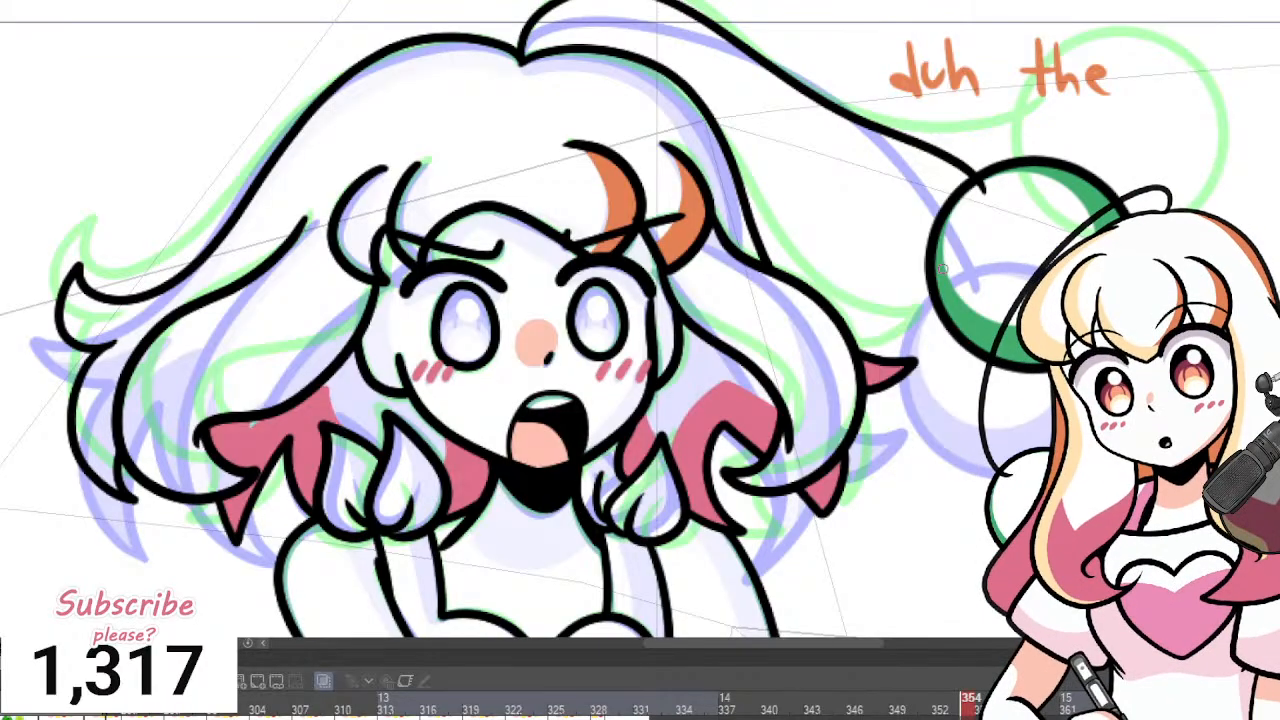
key("ctrl+z")
key("ctrl+z")
key("ctrl+z")
key("ctrl+z")
key("ctrl+z")
key("ctrl+z")
key("ctrl+z")
key("ctrl+z")
key("ctrl+z")
key("ctrl+z")
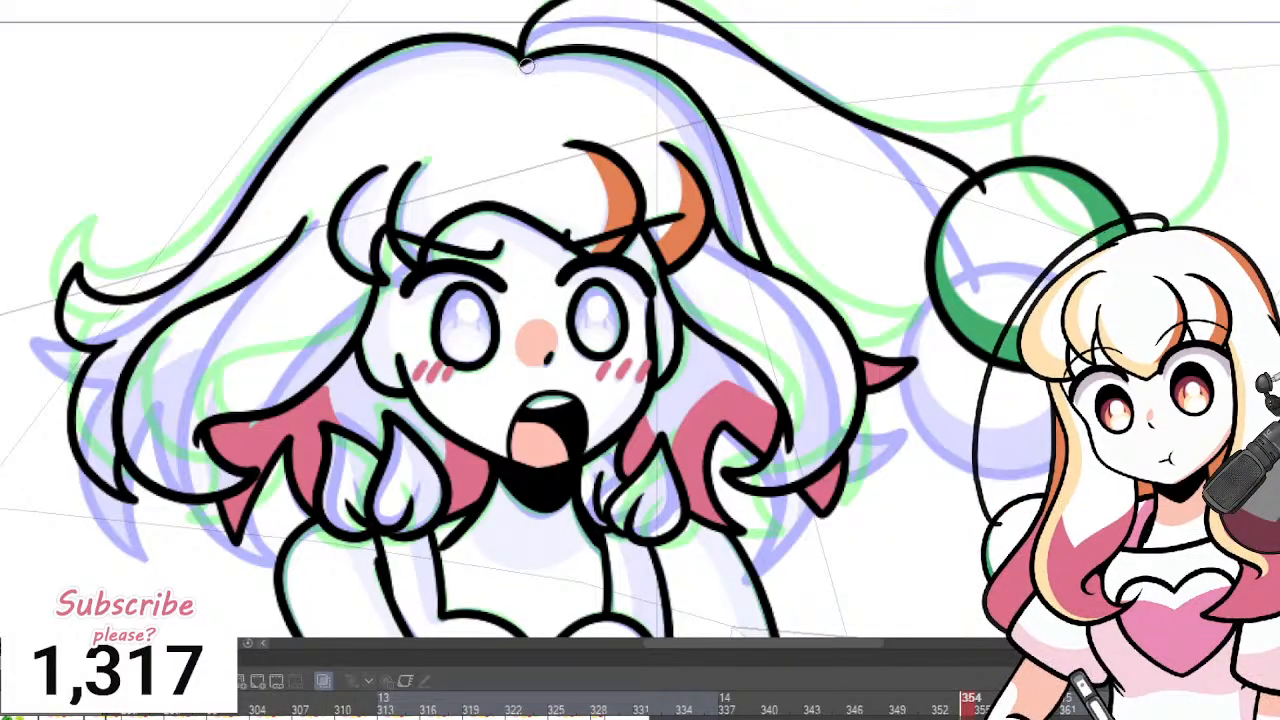
Shade the crown's edge with orange on the viewer's right and pale yellow-orange on the viewer's left out to the flicked tip.
mouse_move(525, 65)
left_mouse_down()
mouse_move(617, 57)
mouse_move(699, 109)
mouse_move(760, 262)
left_mouse_up()
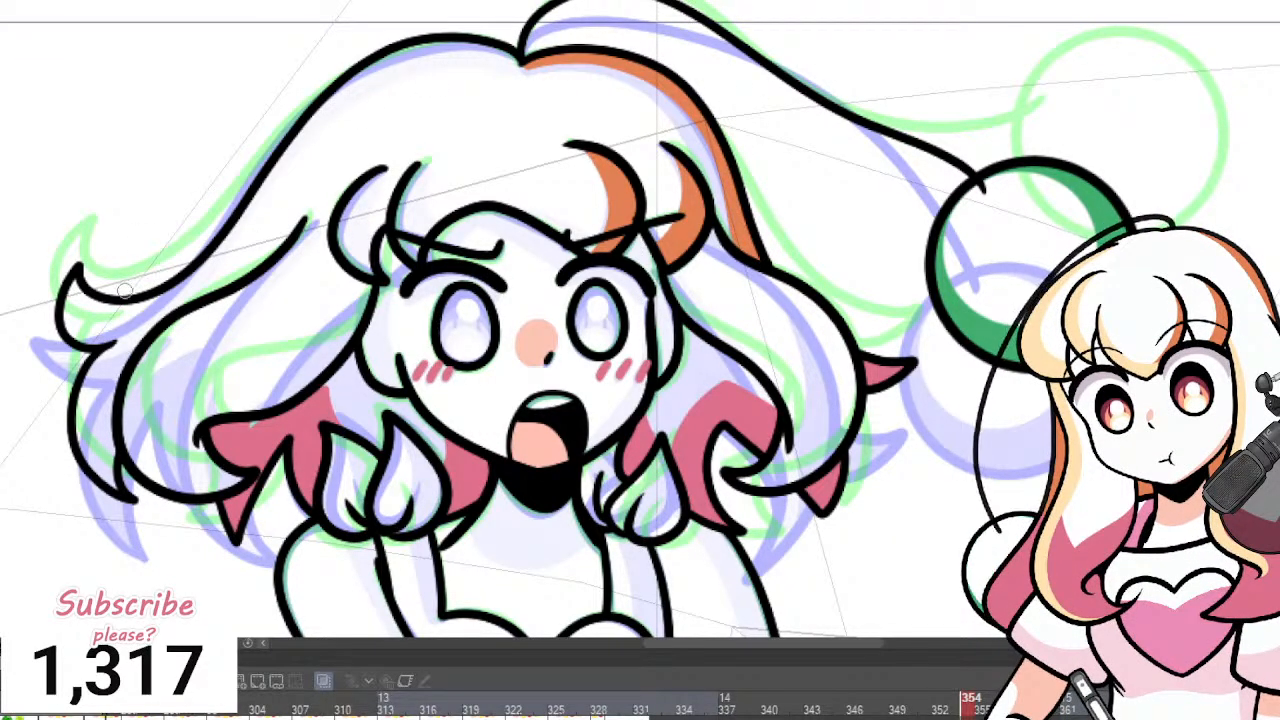
mouse_move(72, 276)
left_mouse_down()
mouse_move(131, 321)
mouse_move(222, 260)
mouse_move(340, 91)
mouse_move(428, 49)
mouse_move(516, 66)
left_mouse_up()
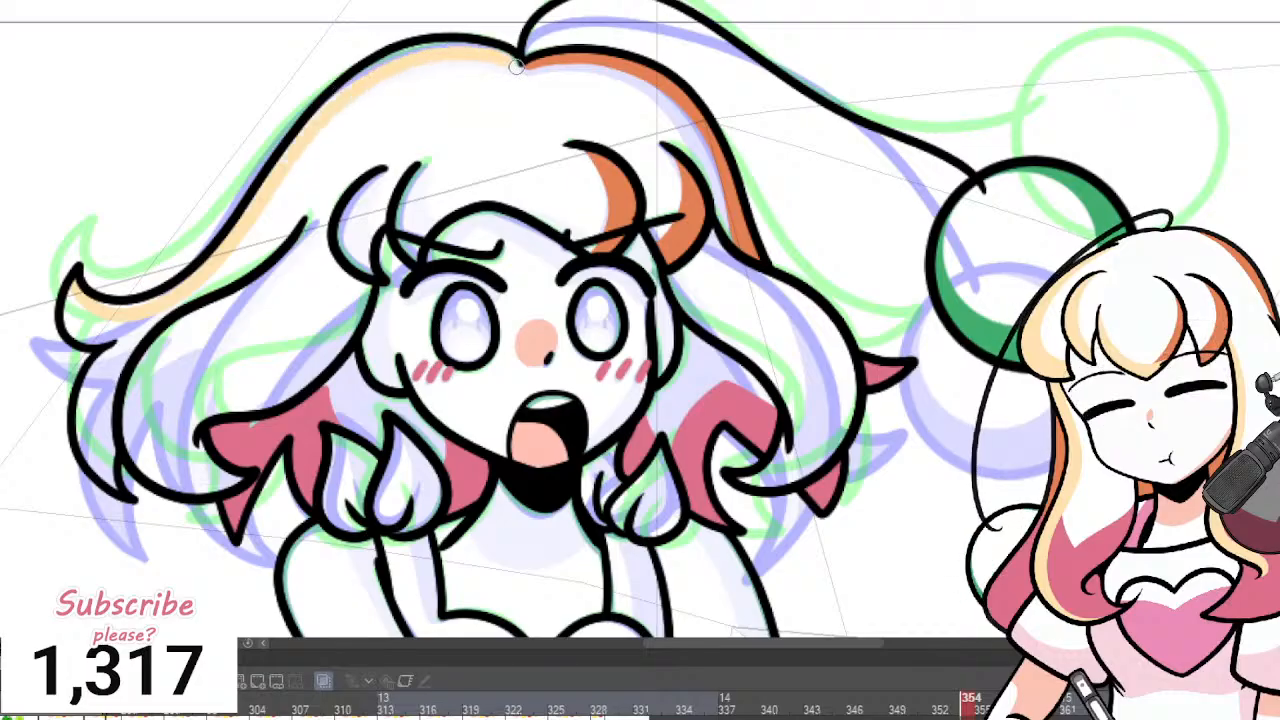
left_click(401, 52)
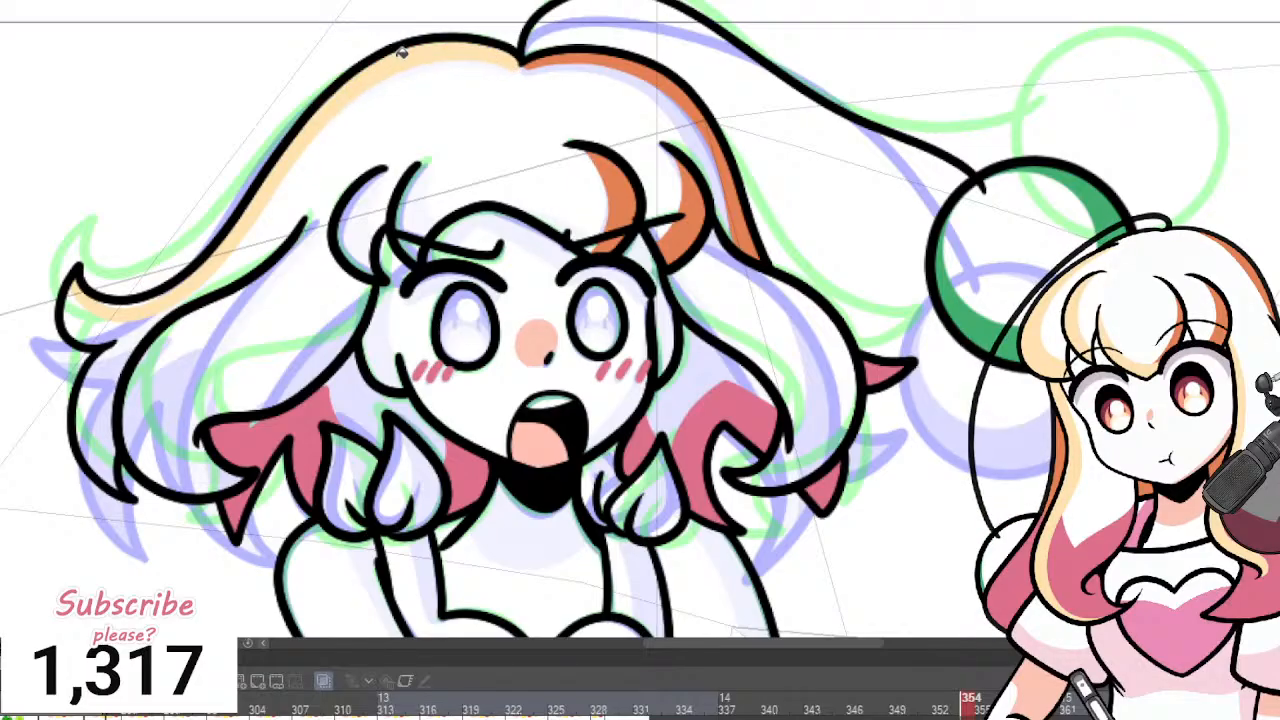
left_click(119, 304)
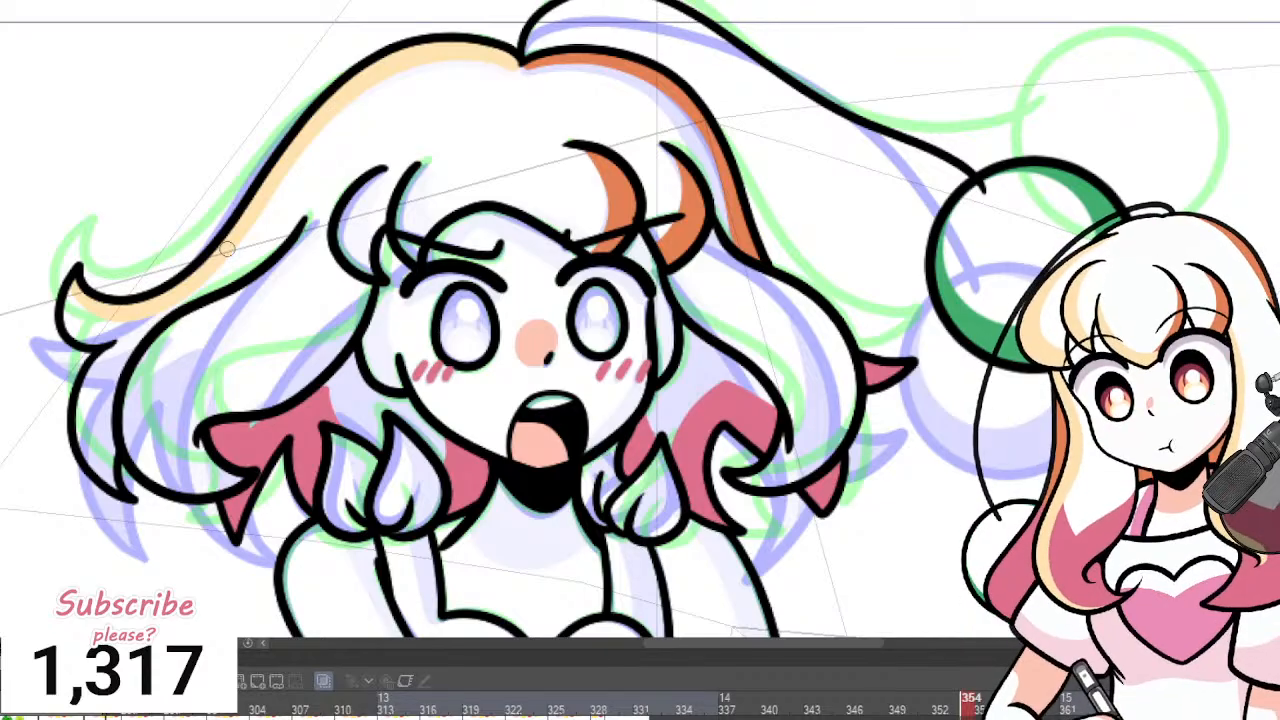
scroll(227, 250, "down", 4)
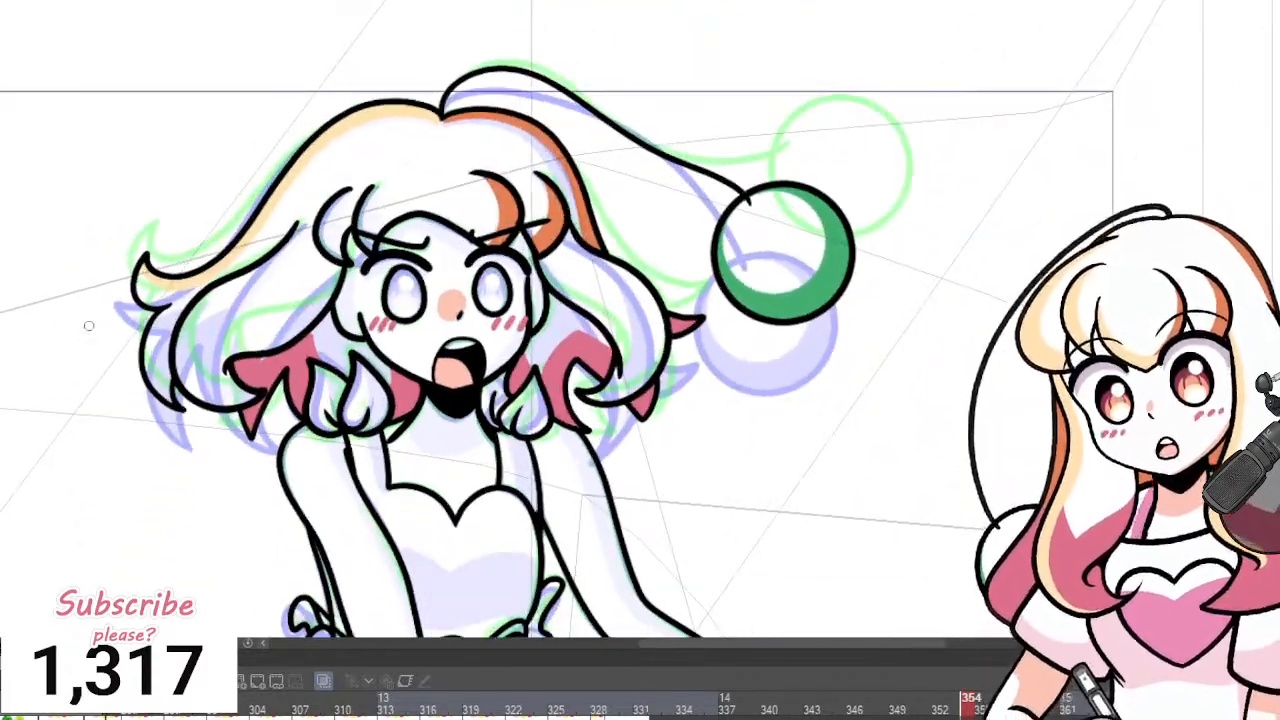
scroll(105, 336, "up", 5)
mouse_move(390, 160)
left_mouse_down()
mouse_move(337, 222)
mouse_move(215, 304)
mouse_move(181, 370)
mouse_move(201, 429)
mouse_move(250, 432)
left_mouse_up()
key("ctrl+z")
Draw a dark pink colour boundary across the large viewer's-left lock and fill its lower part with dark pink.
left_click(318, 395, "alt")
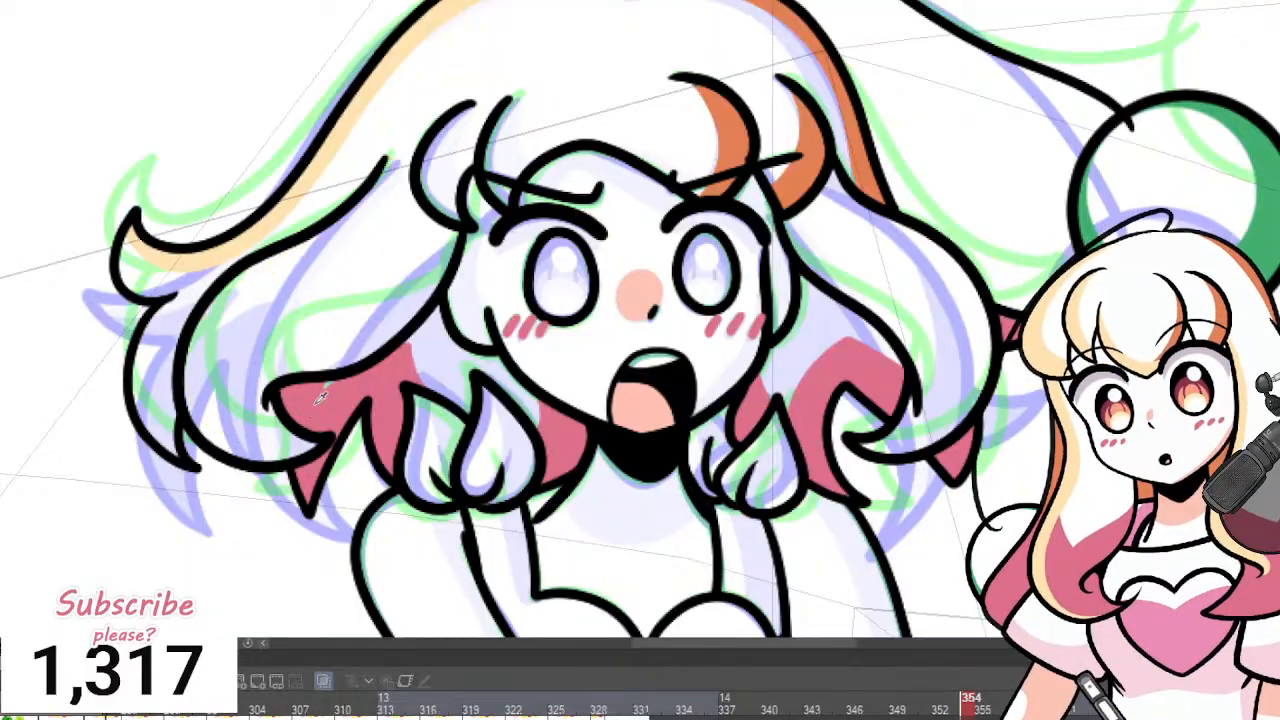
mouse_move(220, 286)
left_mouse_down()
mouse_move(213, 376)
mouse_move(302, 314)
left_mouse_up()
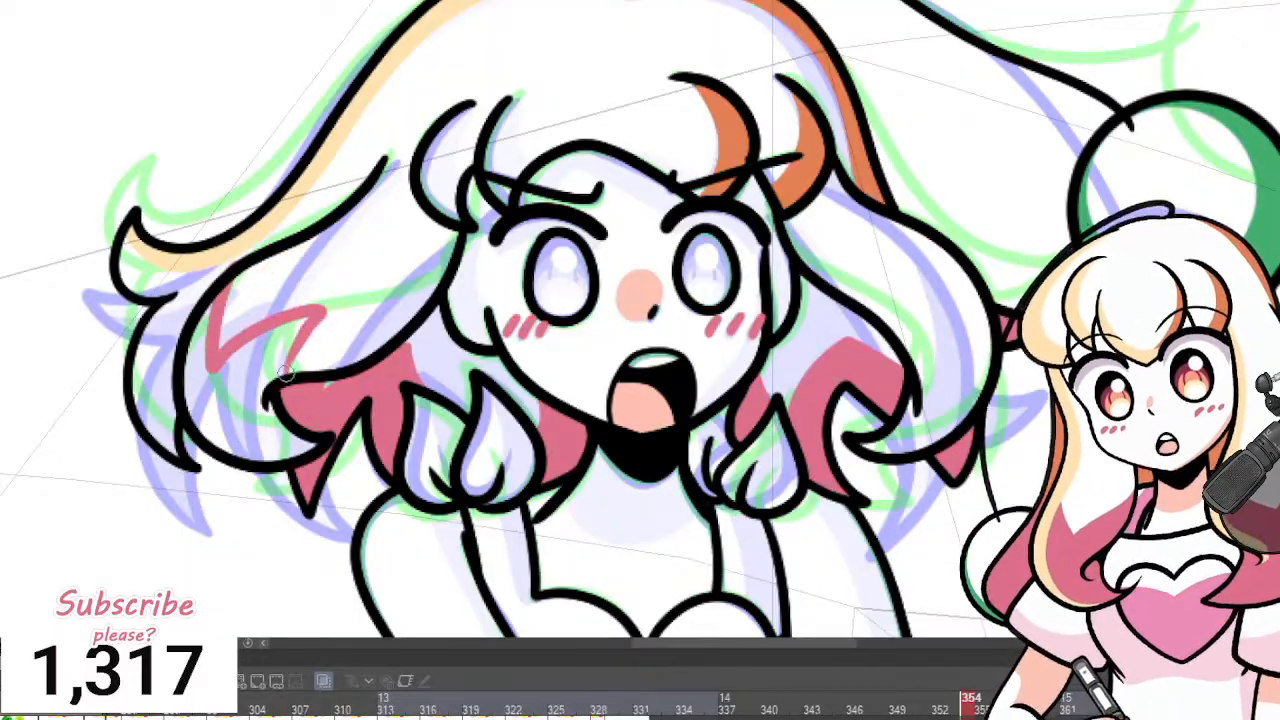
key("ctrl+z")
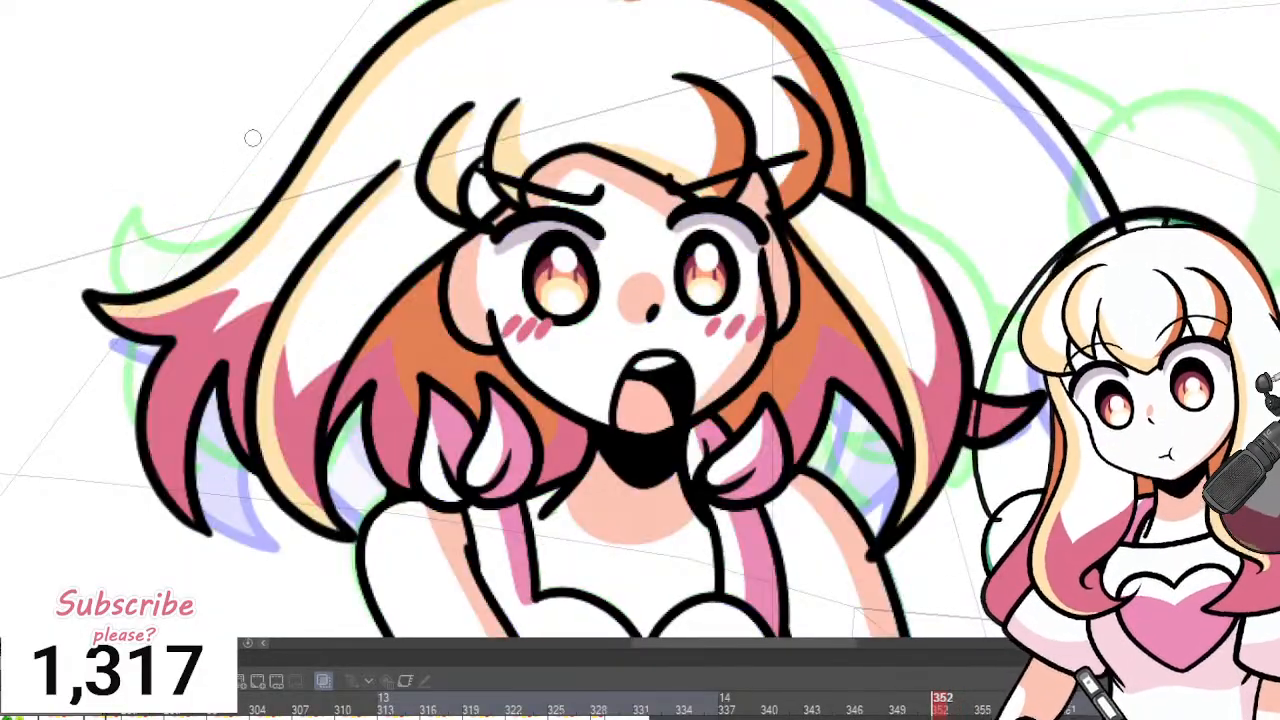
key("Right")
key("Right")
key("Left")
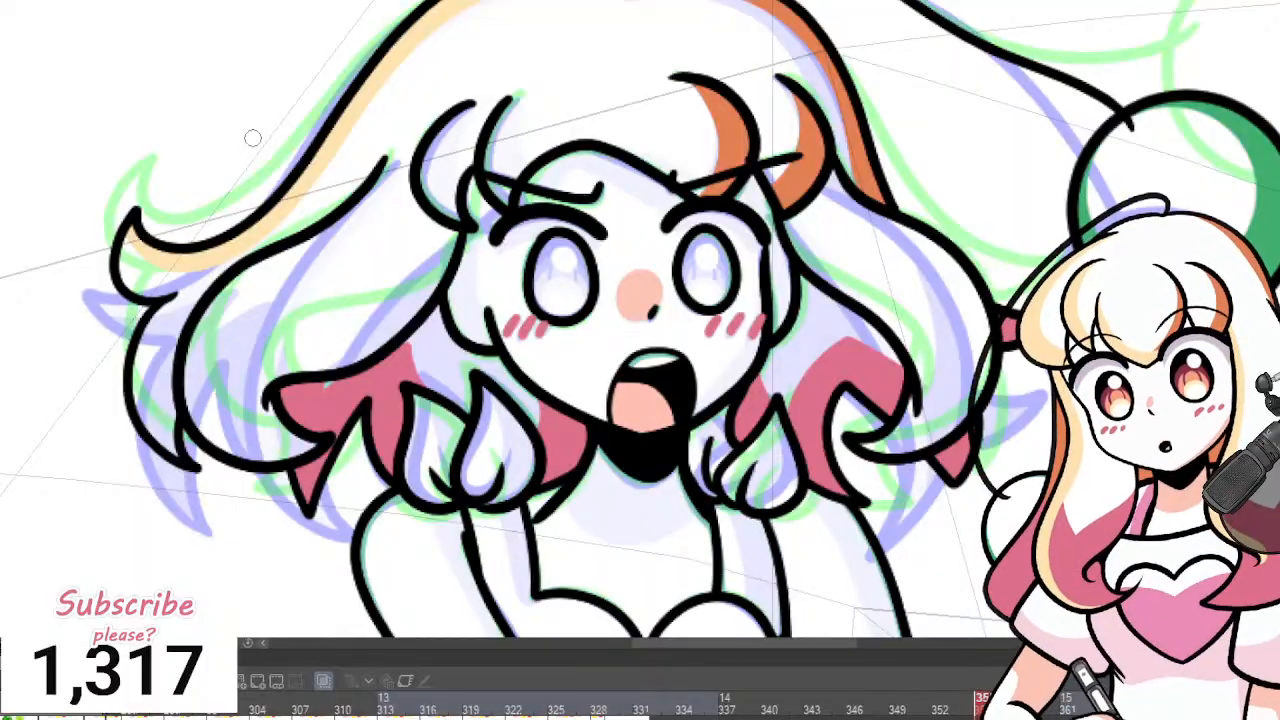
mouse_move(284, 246)
left_mouse_down()
mouse_move(243, 345)
mouse_move(312, 350)
mouse_move(348, 380)
left_mouse_up()
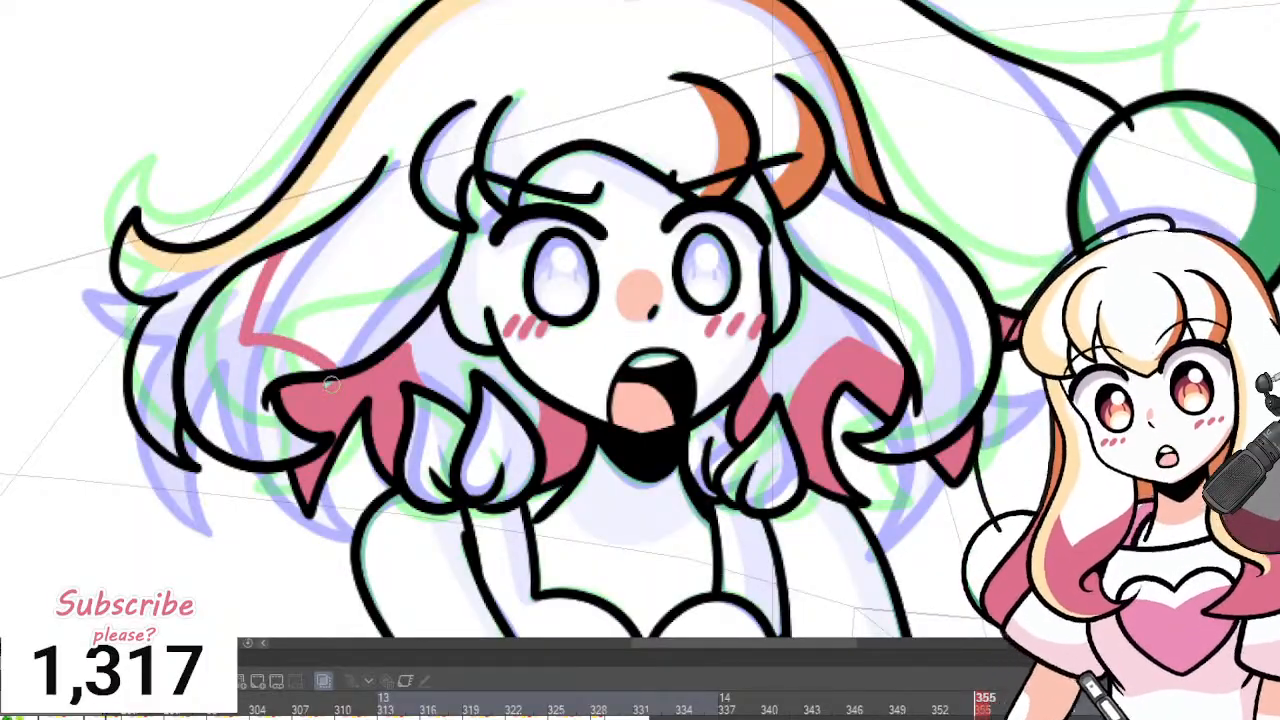
key("g")
left_click(234, 360)
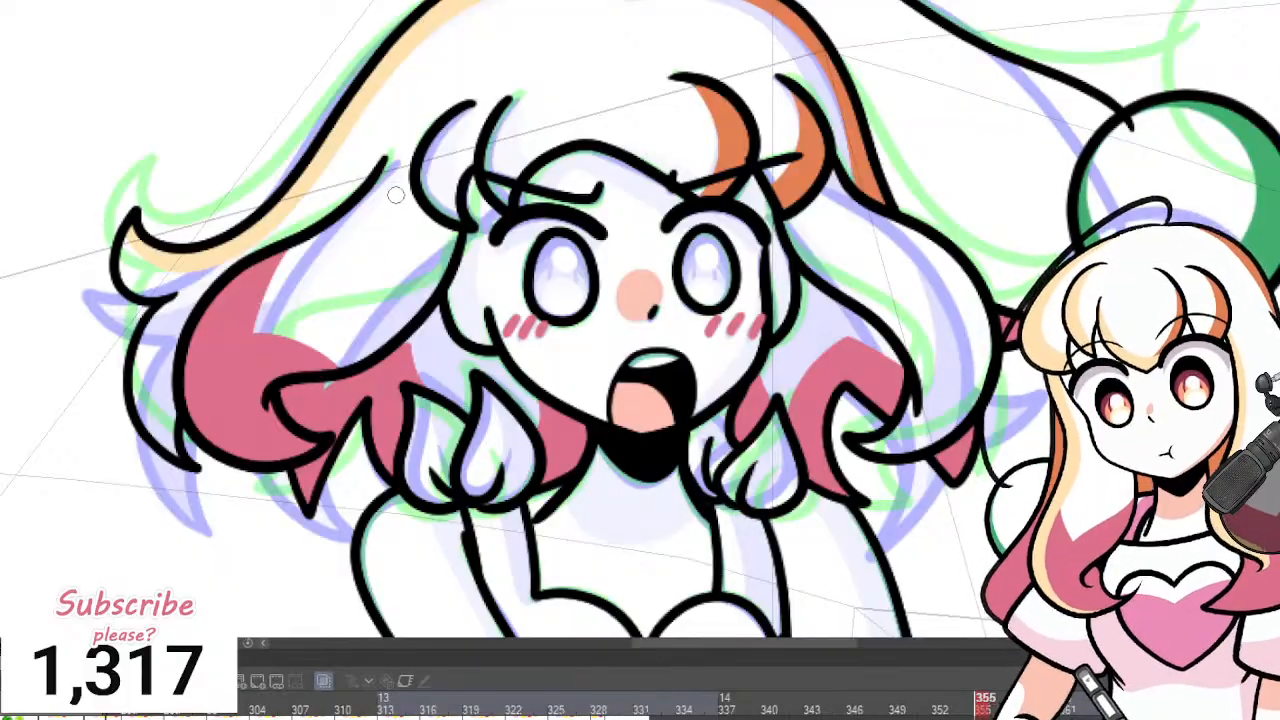
Shade the outer edge of the viewer's-left lock with pale yellow-orange from its root around to the curled tip.
mouse_move(384, 164)
left_mouse_down()
mouse_move(367, 200)
mouse_move(221, 308)
mouse_move(192, 394)
mouse_move(232, 454)
mouse_move(314, 446)
left_mouse_up()
mouse_move(240, 462)
left_mouse_down()
mouse_move(193, 427)
mouse_move(187, 363)
mouse_move(208, 325)
left_mouse_up()
left_click_drag(194, 414, 236, 453)
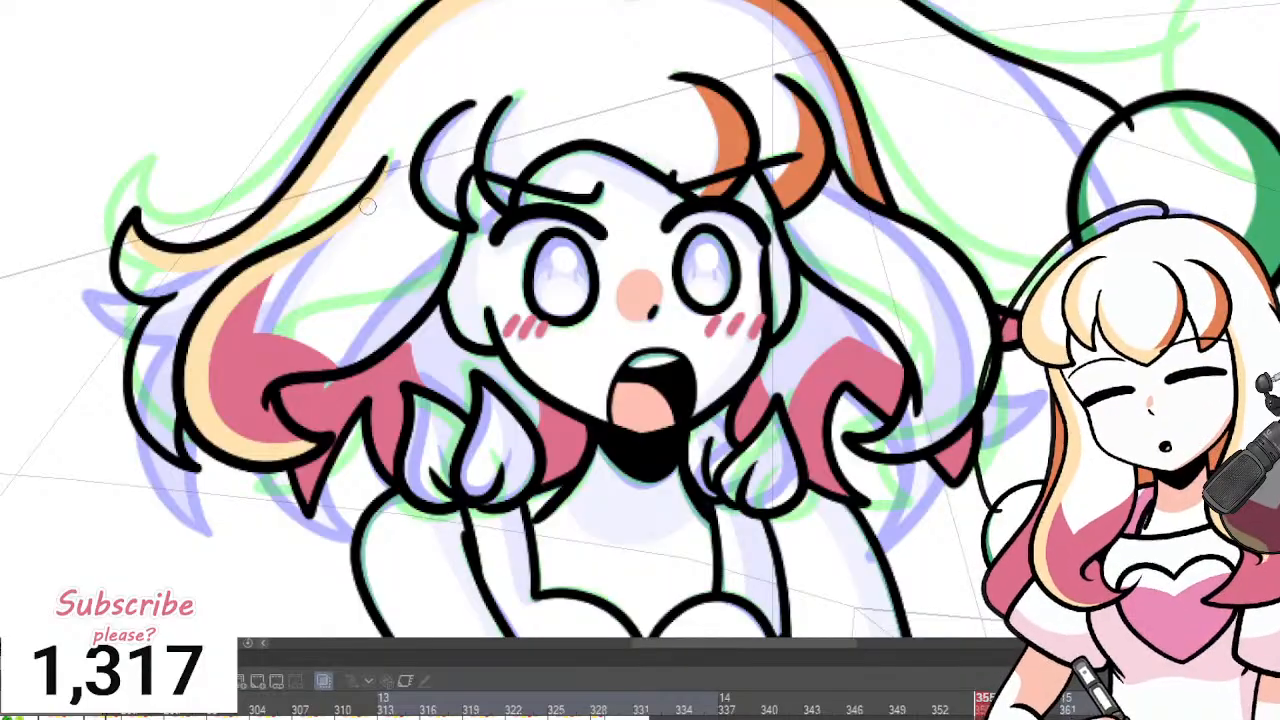
Shade the two viewer's-left bangs and the fringe's lower edge above the forehead with pale yellow-orange.
scroll(368, 206, "down", 5)
scroll(443, 376, "up", 6)
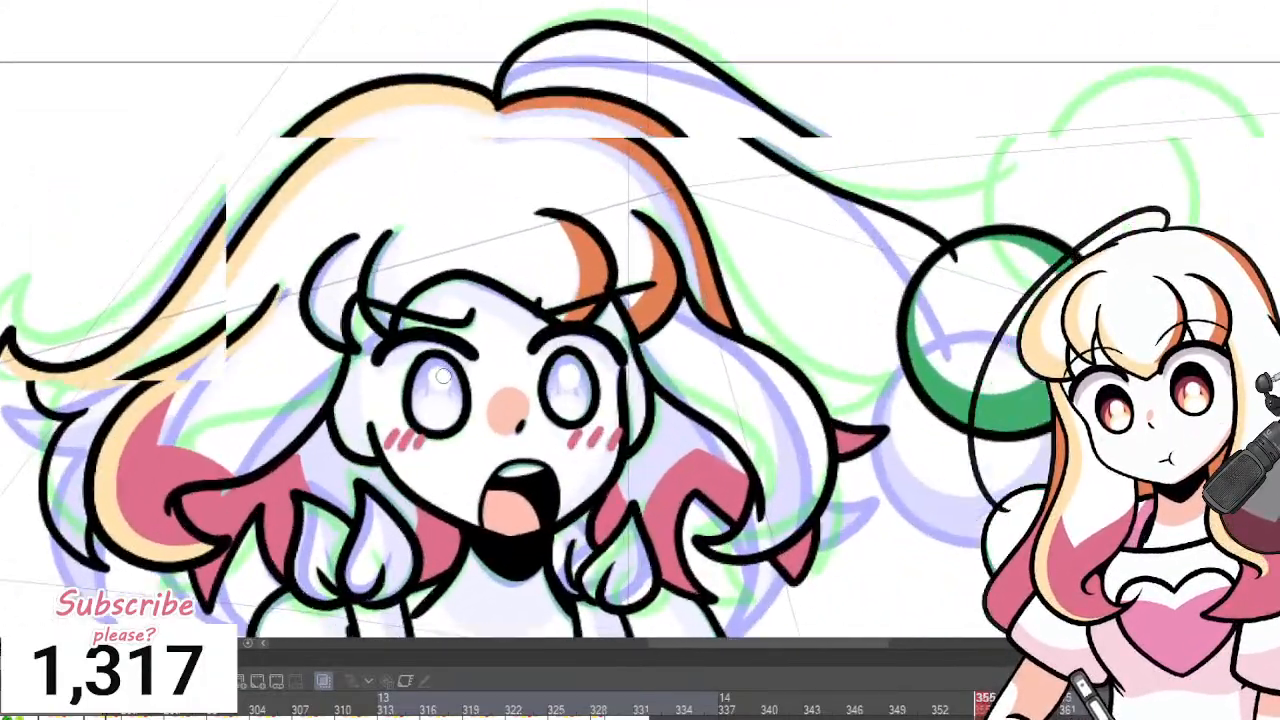
scroll(444, 376, "up", 2)
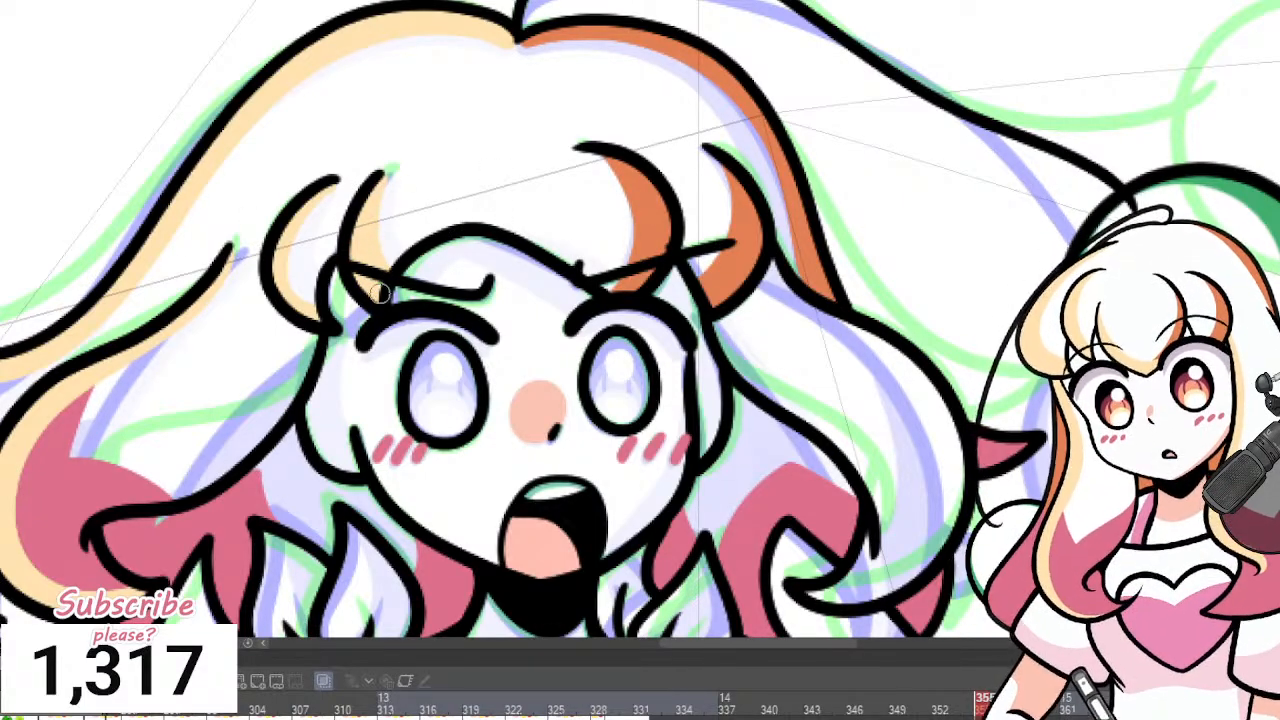
mouse_move(398, 250)
left_mouse_down()
mouse_move(491, 214)
mouse_move(568, 262)
left_mouse_up()
key("ctrl+z")
mouse_move(396, 254)
left_mouse_down()
mouse_move(436, 222)
mouse_move(514, 229)
mouse_move(580, 267)
left_mouse_up()
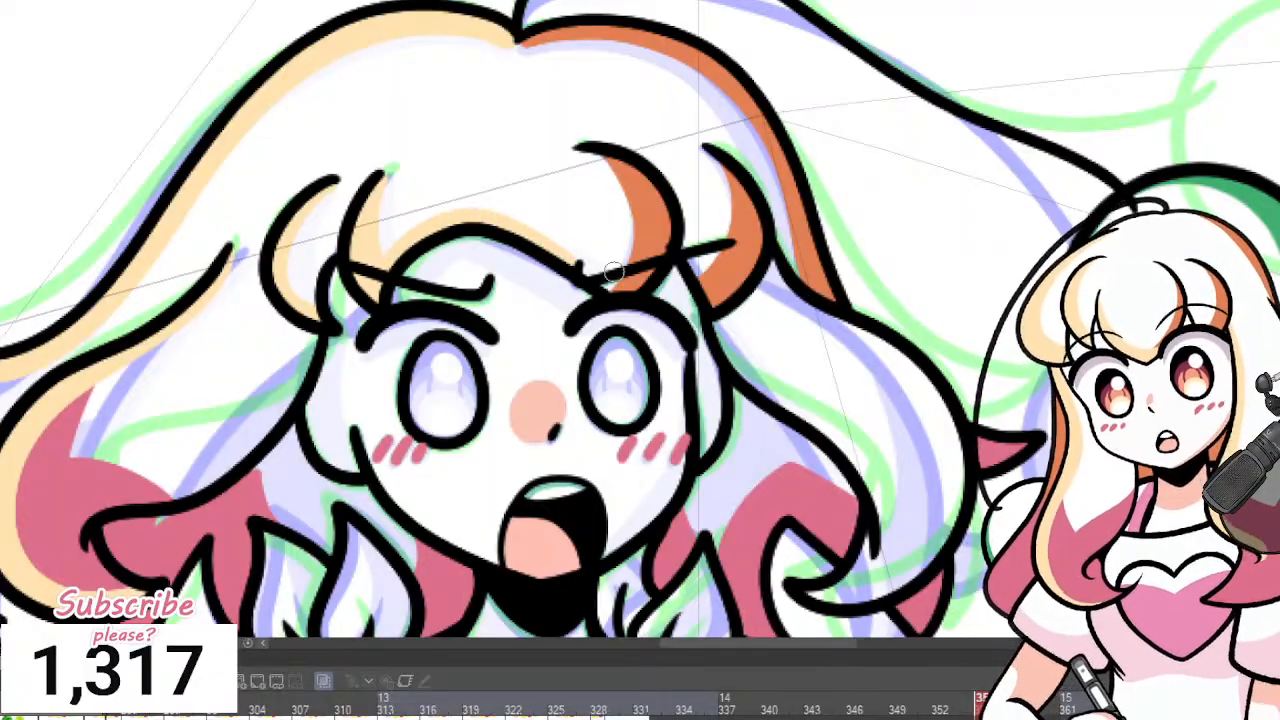
scroll(600, 262, "down", 5)
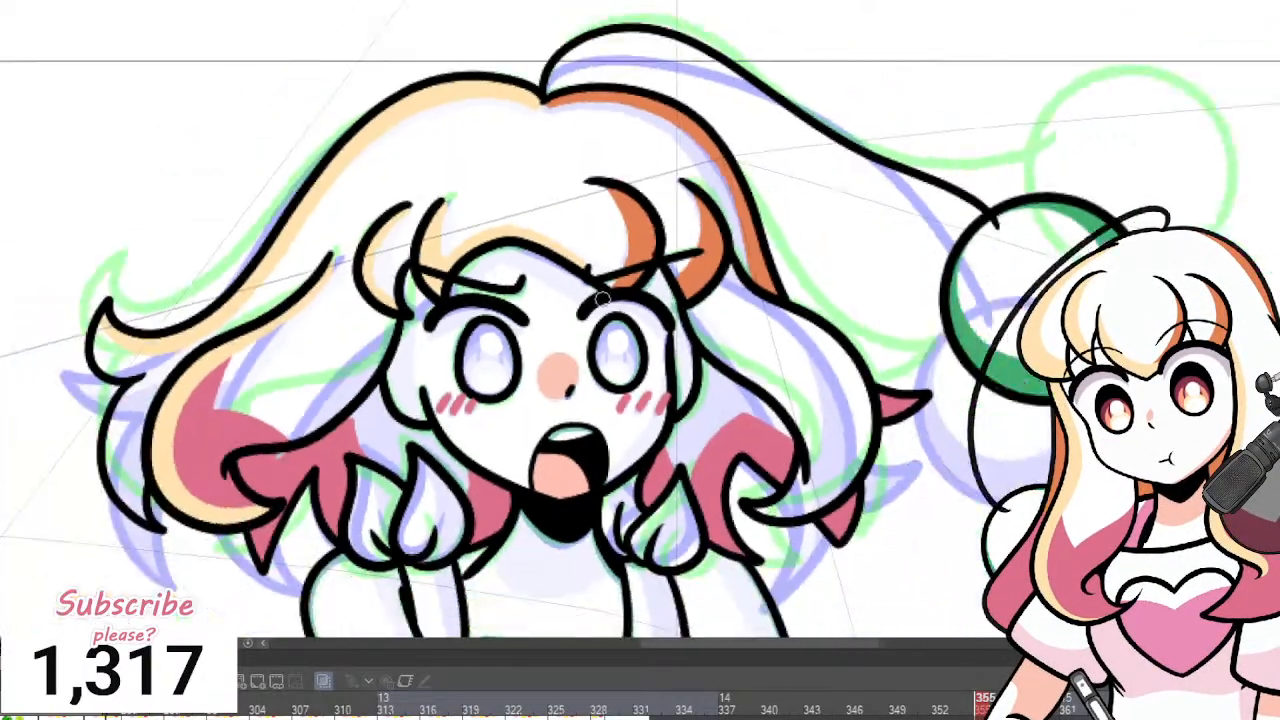
Fill the outermost viewer's-left lock and its flicked tip with dark pink, then smooth the pale yellow-orange shading along its upper edge.
scroll(510, 370, "up", 4)
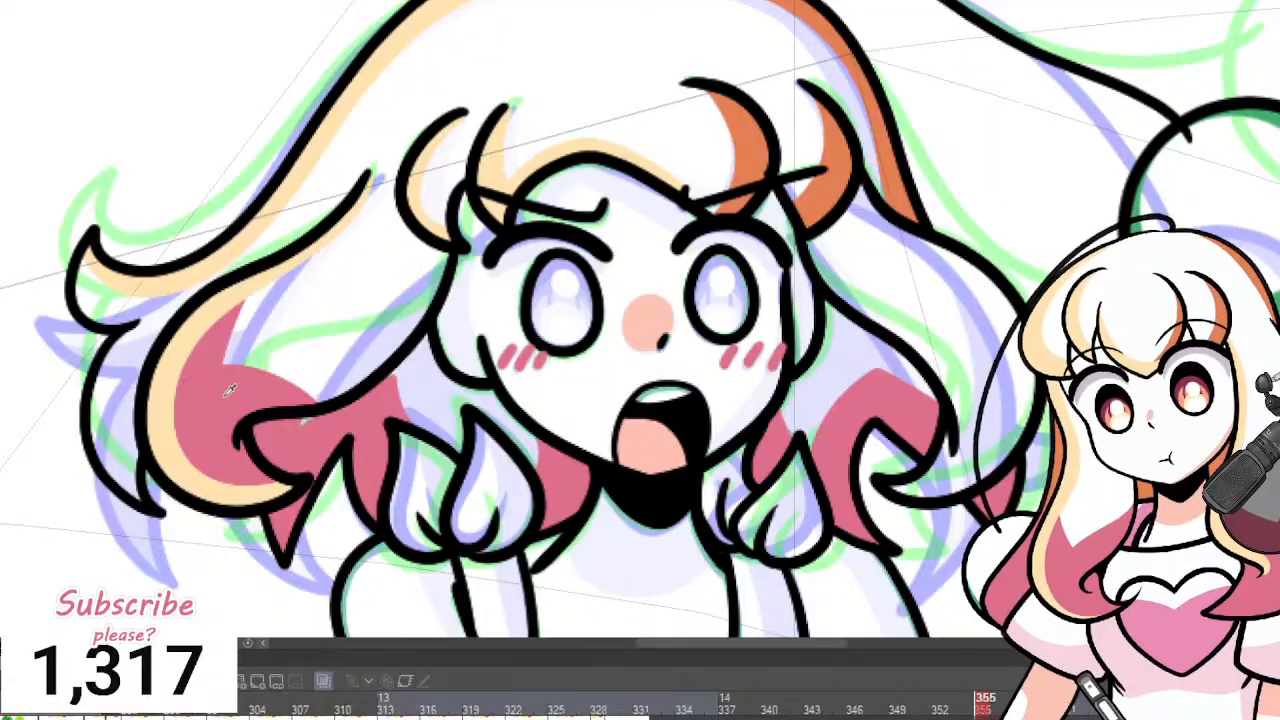
left_click_drag(219, 282, 172, 286)
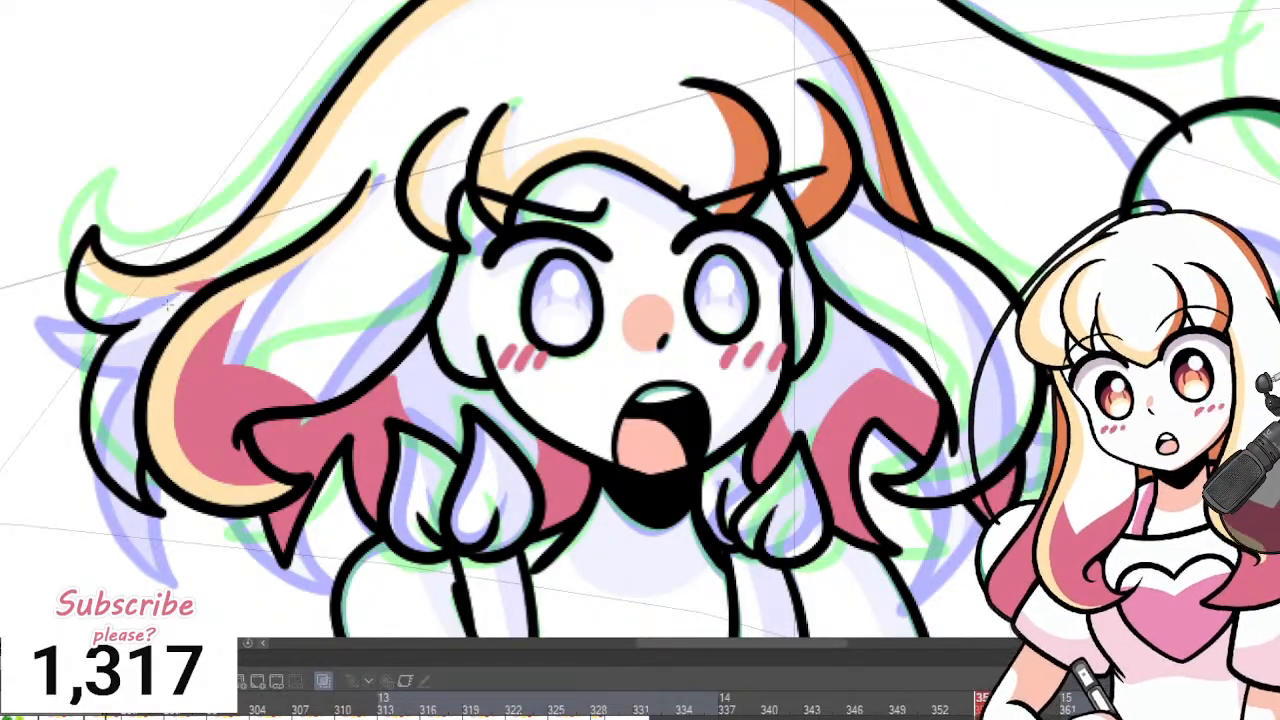
left_click(168, 304)
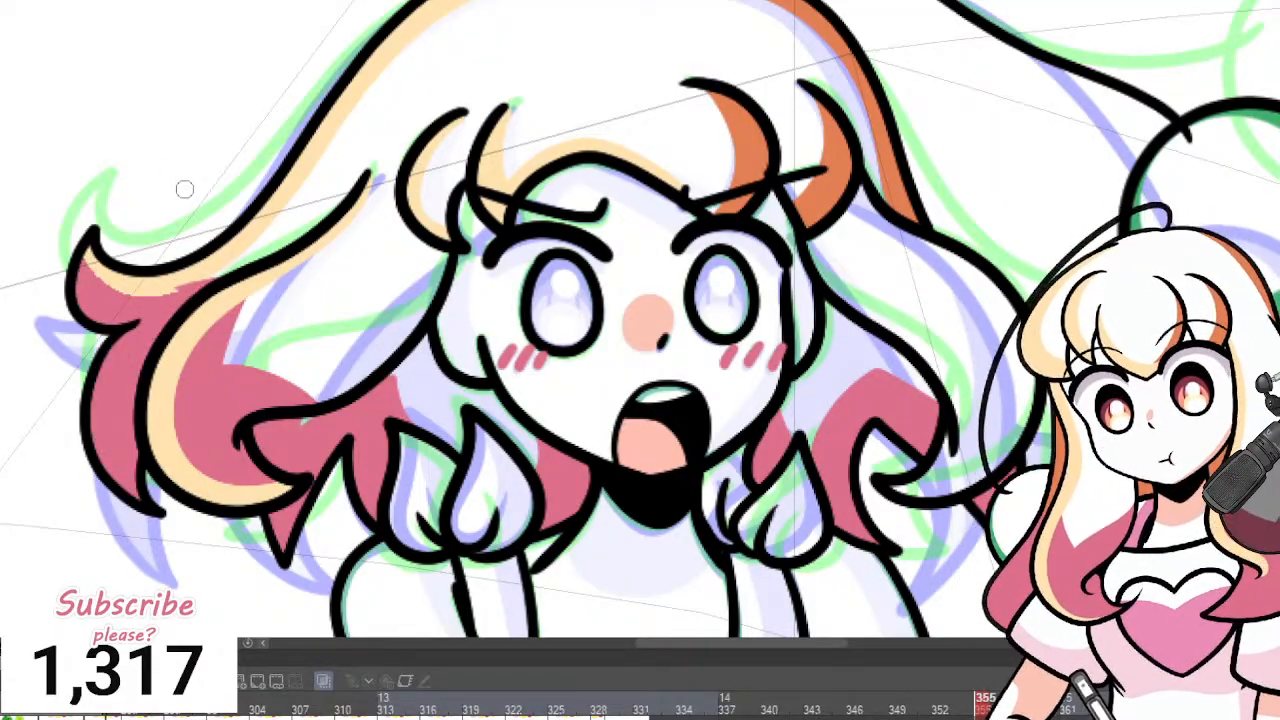
mouse_move(97, 262)
left_mouse_down()
mouse_move(133, 296)
mouse_move(211, 277)
mouse_move(303, 170)
left_mouse_up()
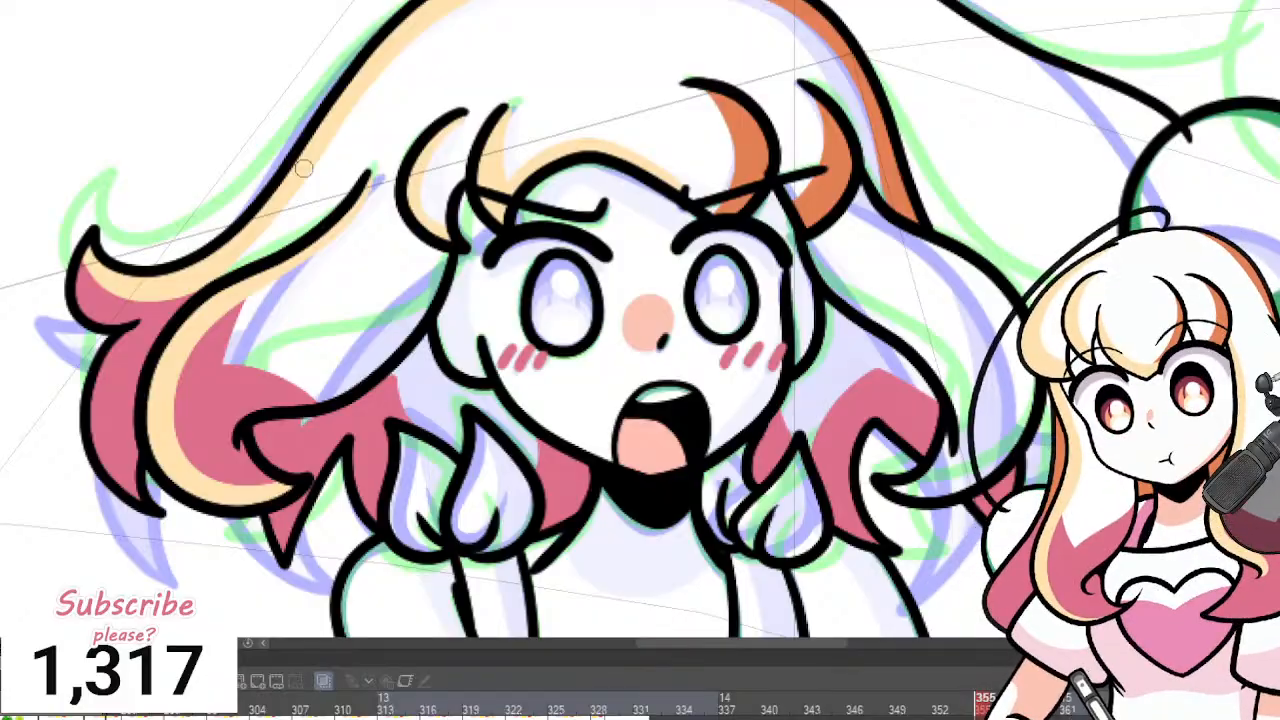
Fill the inner hair behind the face with orange on both sides, above the dark pink sections.
scroll(304, 168, "down", 4)
scroll(406, 300, "up", 3)
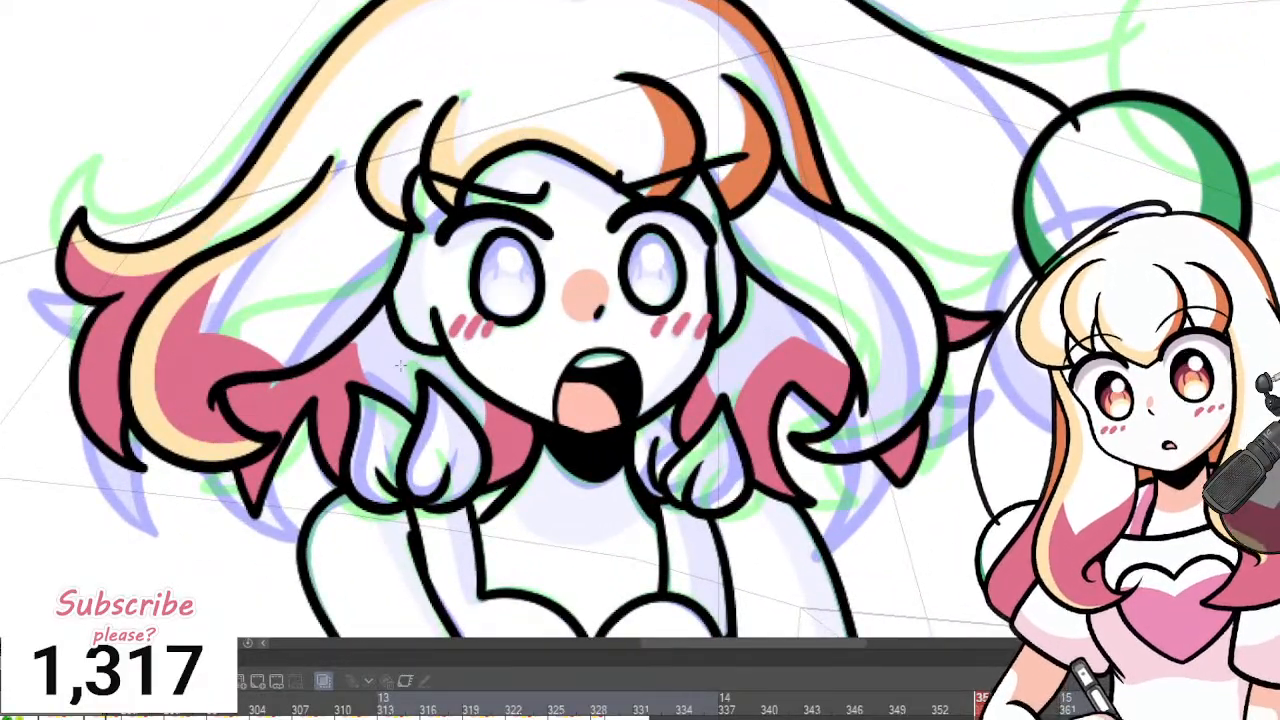
left_click(400, 365)
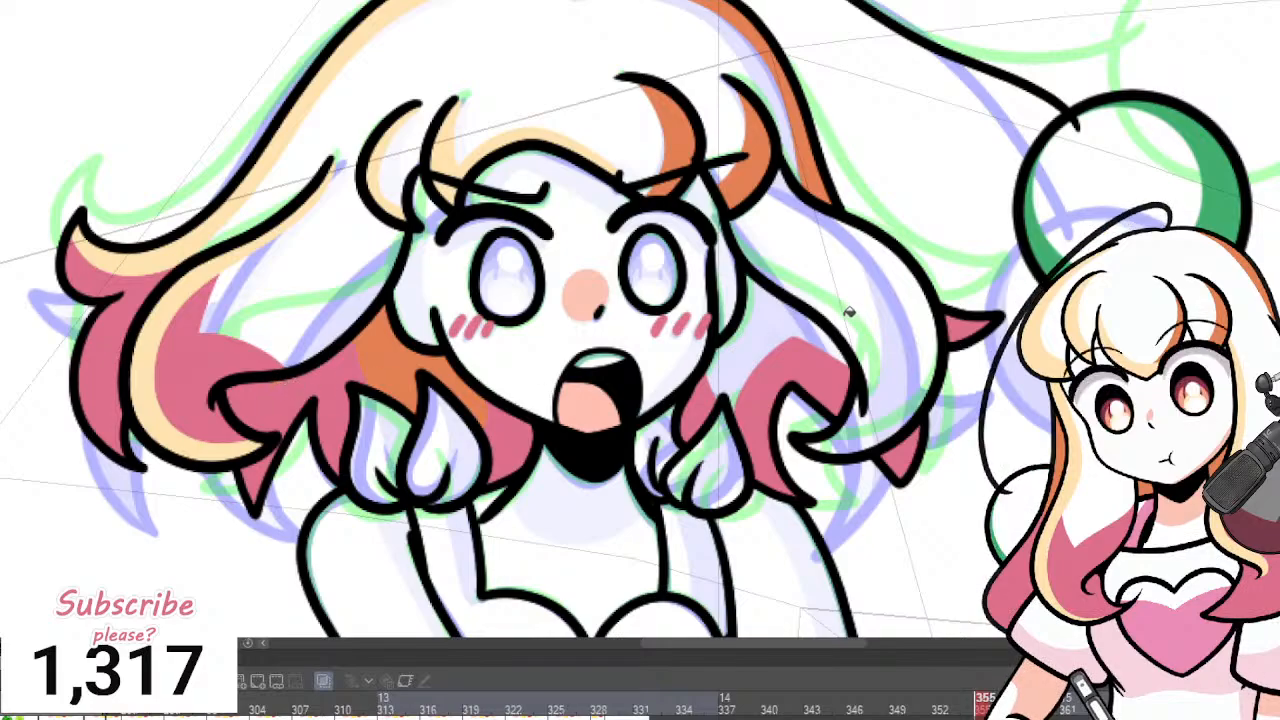
left_click(786, 317)
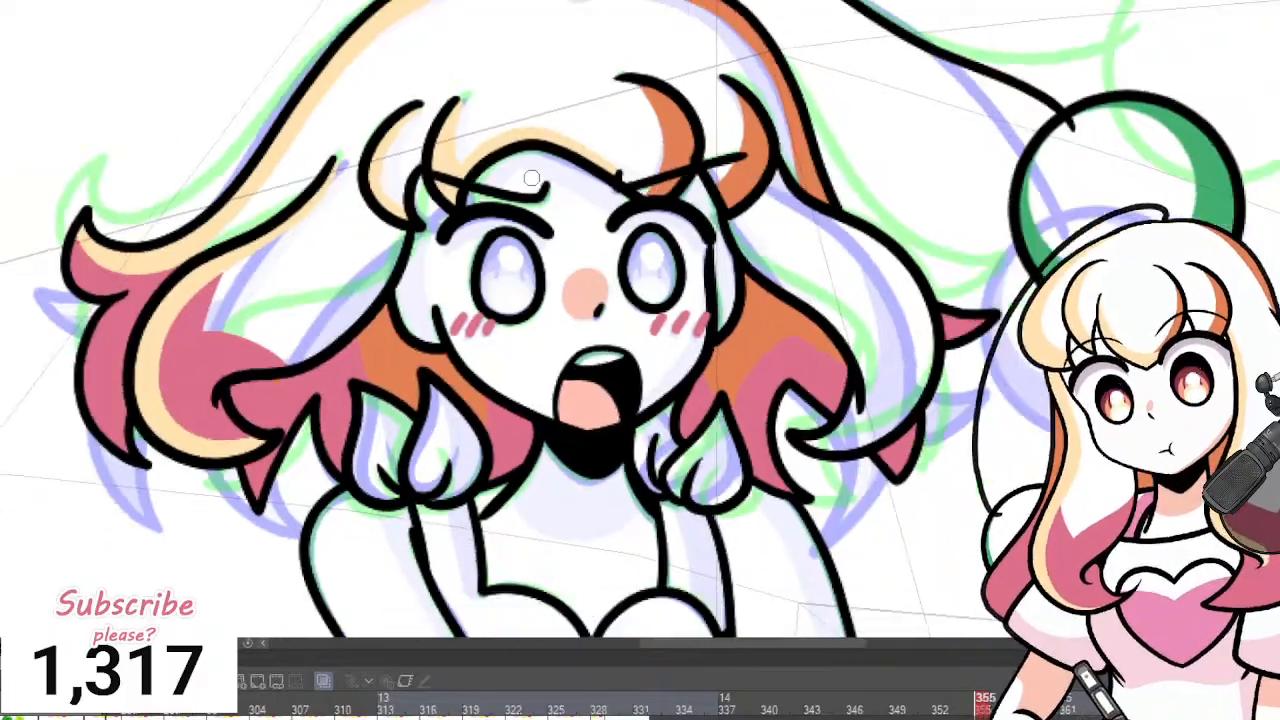
Outline a rounded shadow beneath the chin on the neck and fill it with light salmon.
scroll(584, 306, "up", 2)
left_click_drag(587, 463, 575, 398)
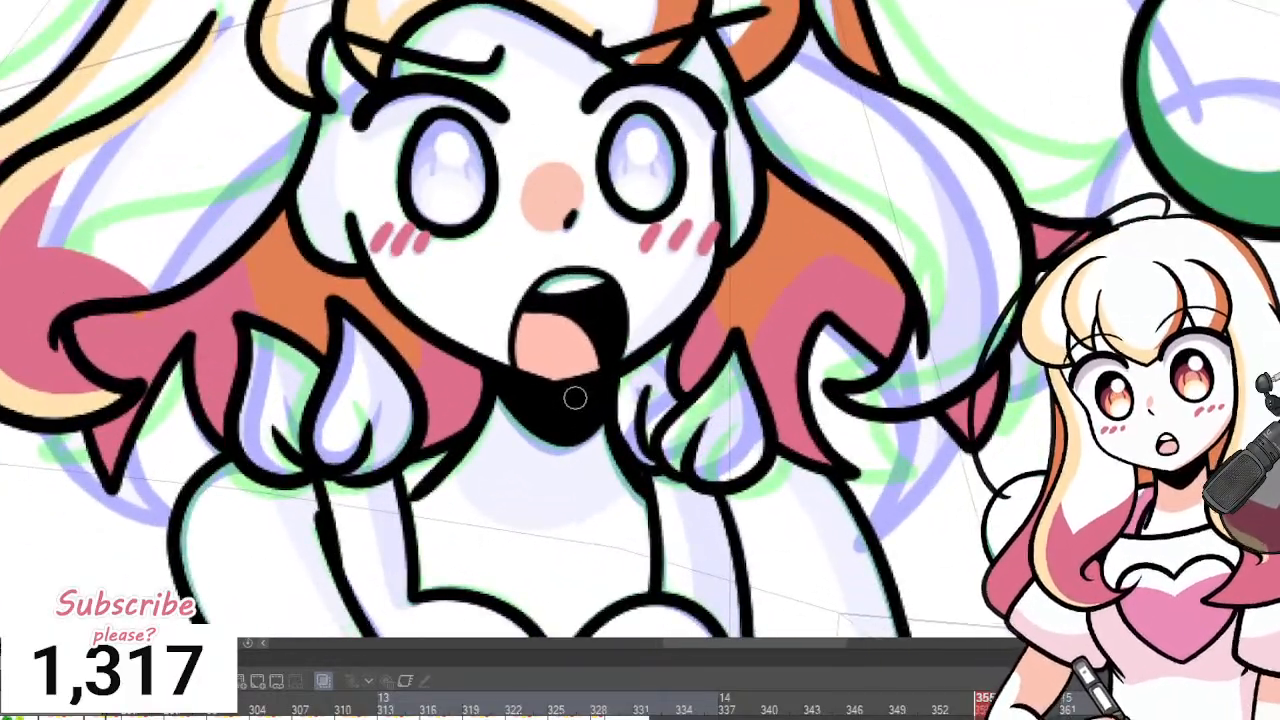
mouse_move(460, 465)
left_mouse_down()
mouse_move(528, 524)
mouse_move(640, 483)
mouse_move(575, 450)
left_mouse_up()
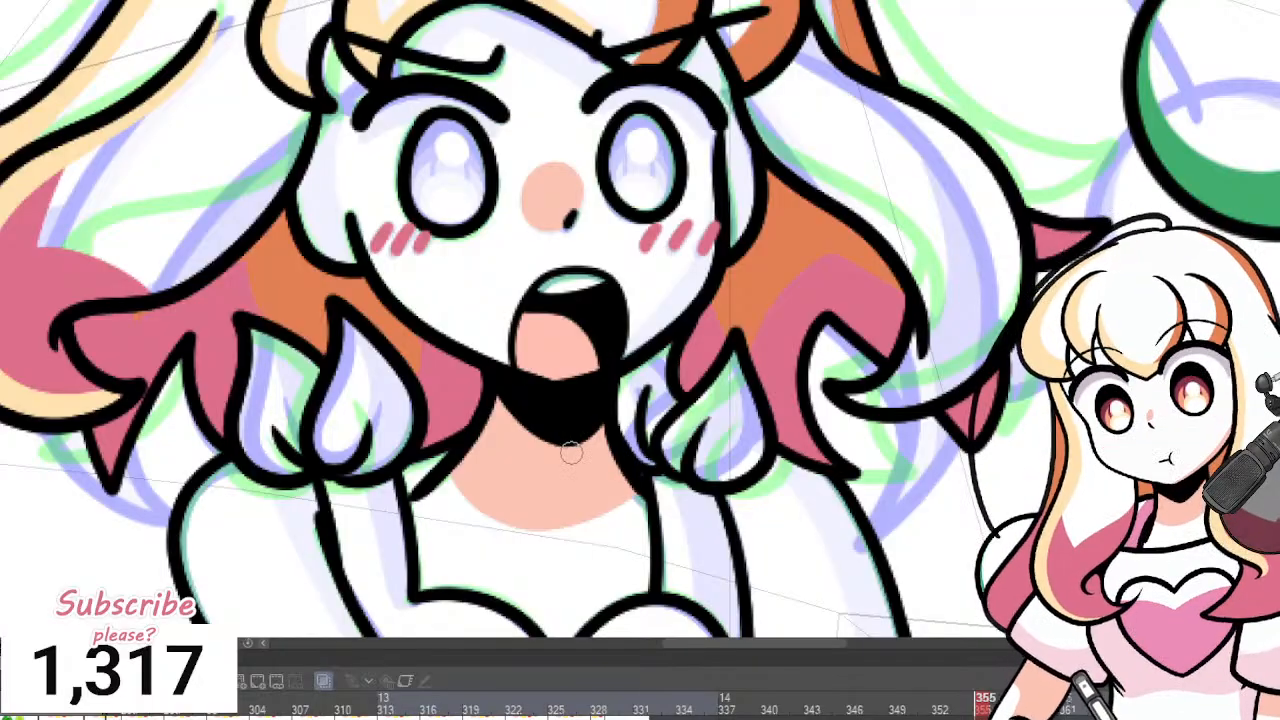
Shade the forehead beneath the fringe with light salmon and colour the small skin gaps beside the bangs on both sides.
scroll(571, 453, "down", 4)
scroll(615, 268, "up", 5)
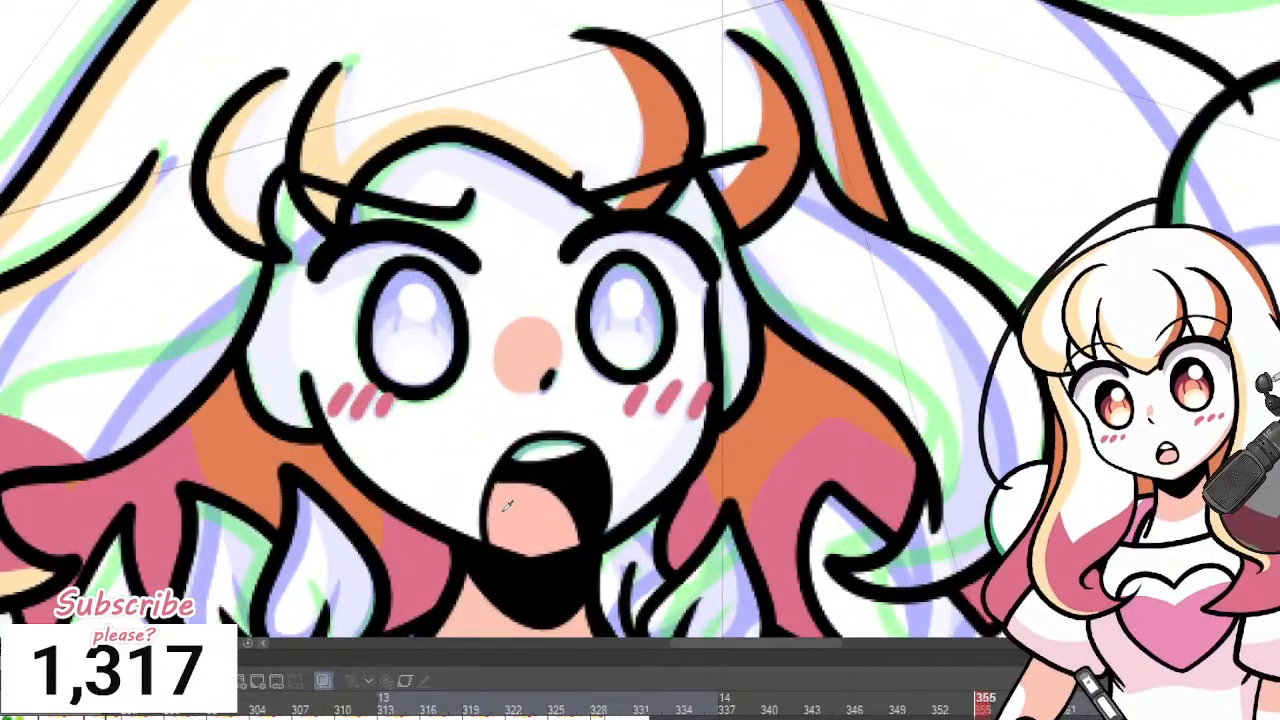
mouse_move(385, 172)
left_mouse_down()
mouse_move(491, 152)
mouse_move(562, 194)
mouse_move(599, 236)
mouse_move(655, 217)
left_mouse_up()
key("e")
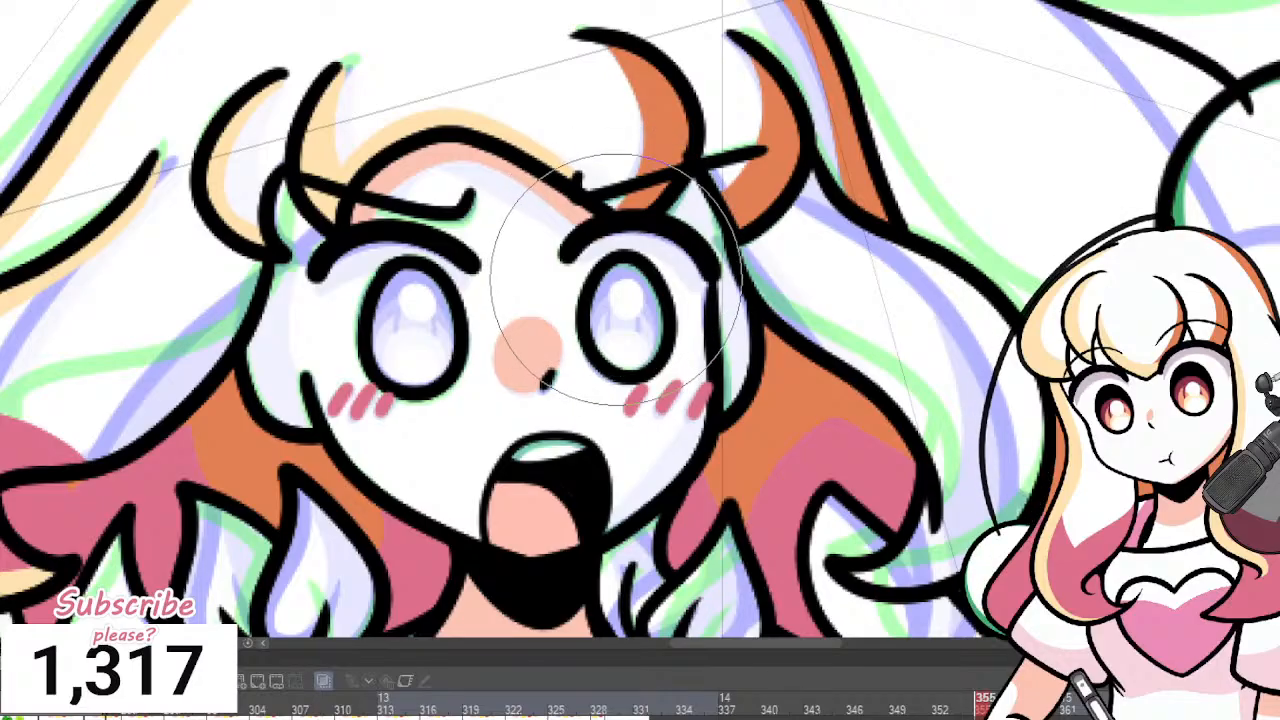
key("p")
mouse_move(686, 192)
left_mouse_down()
mouse_move(672, 226)
mouse_move(698, 200)
mouse_move(721, 247)
left_mouse_up()
mouse_move(290, 186)
left_mouse_down()
mouse_move(297, 262)
mouse_move(318, 236)
left_mouse_up()
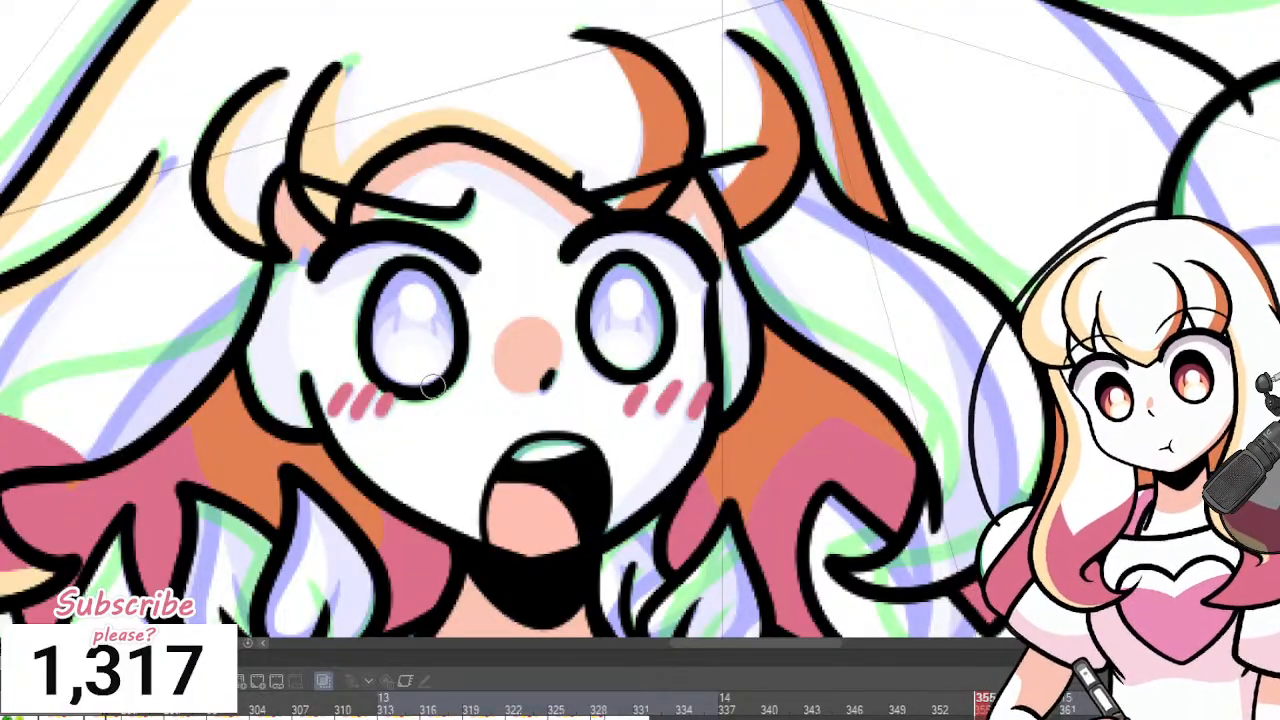
Shade beneath both upper eyelids with greyish mauve and fill both irises with black.
scroll(433, 385, "down", 5)
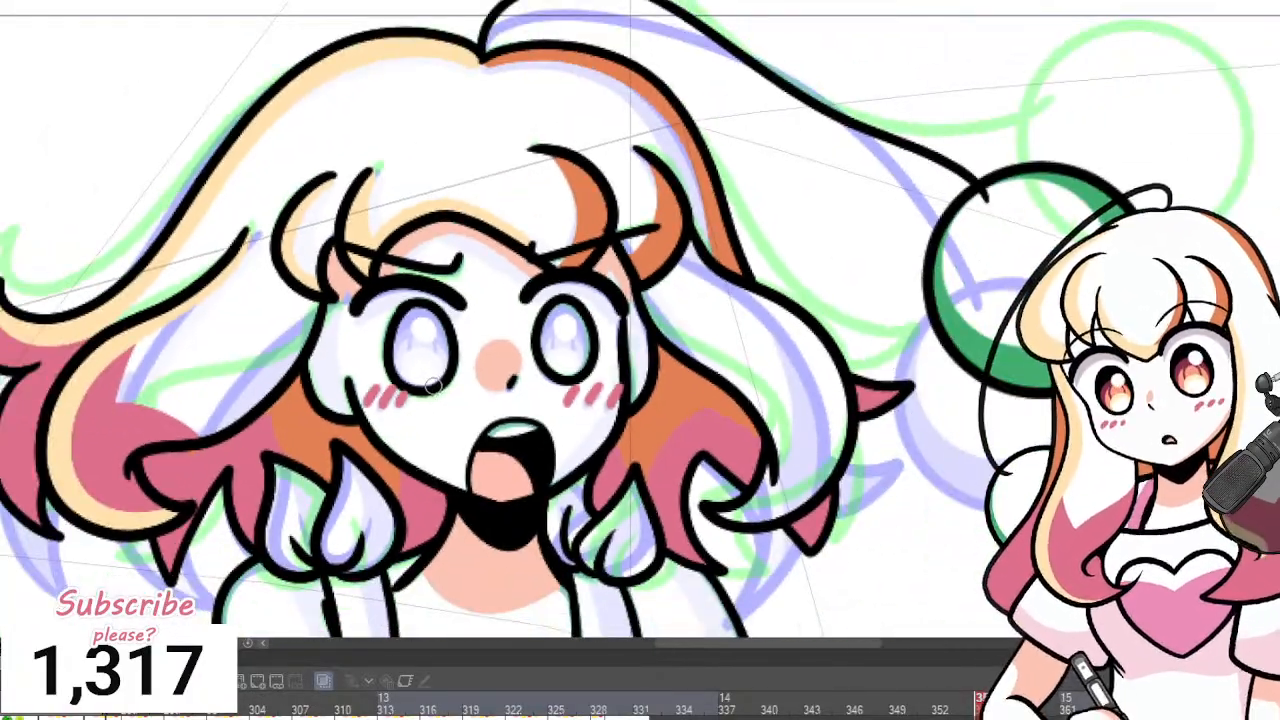
scroll(357, 311, "up", 4)
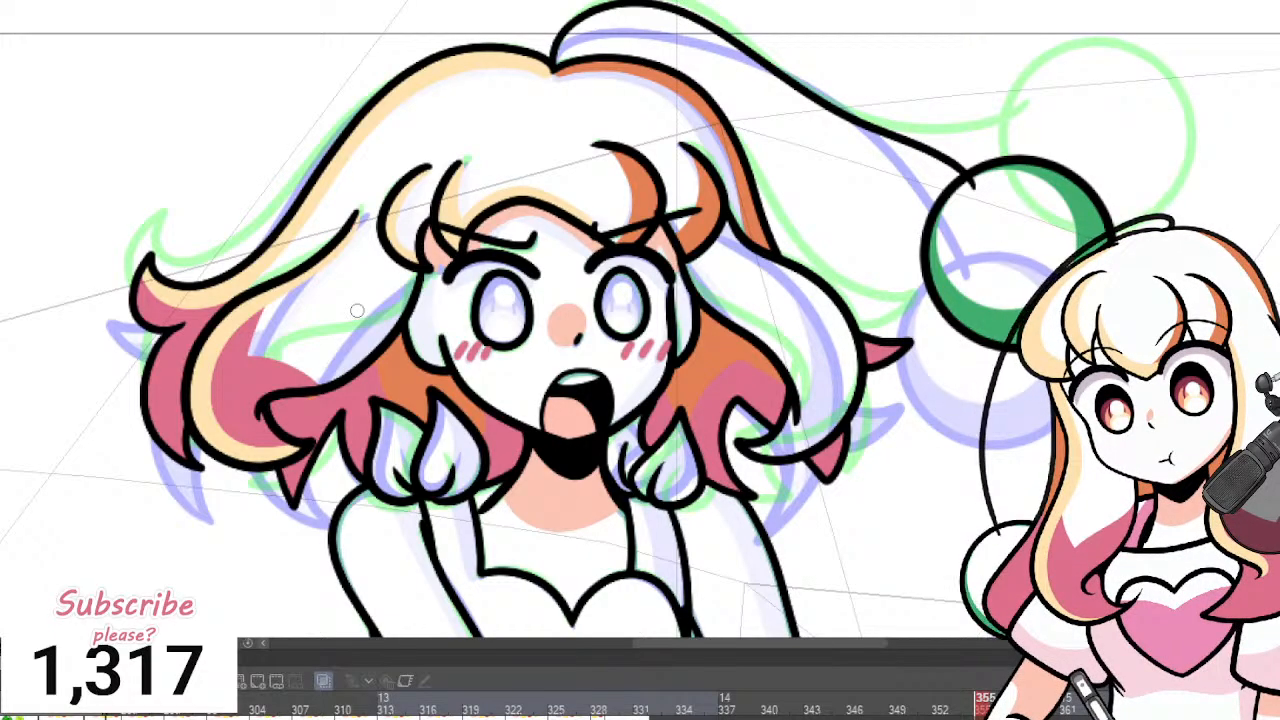
scroll(357, 311, "down", 2)
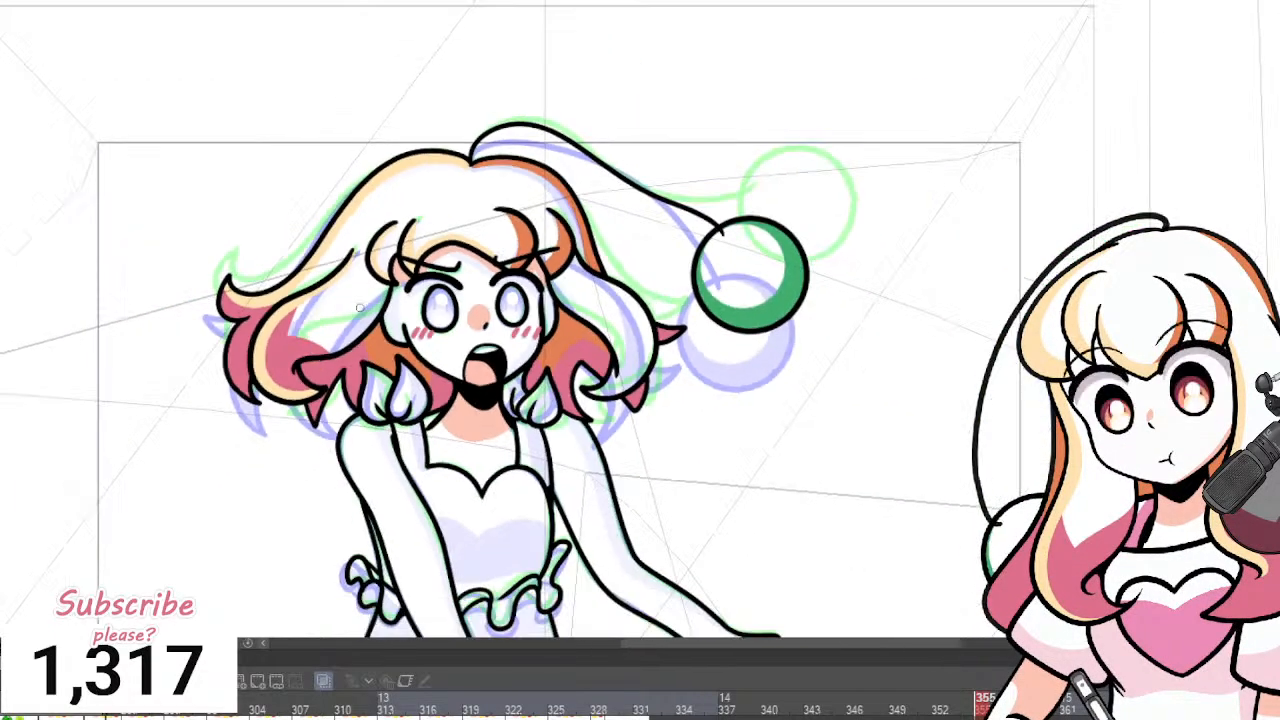
scroll(627, 453, "up", 6)
scroll(627, 453, "up", 1)
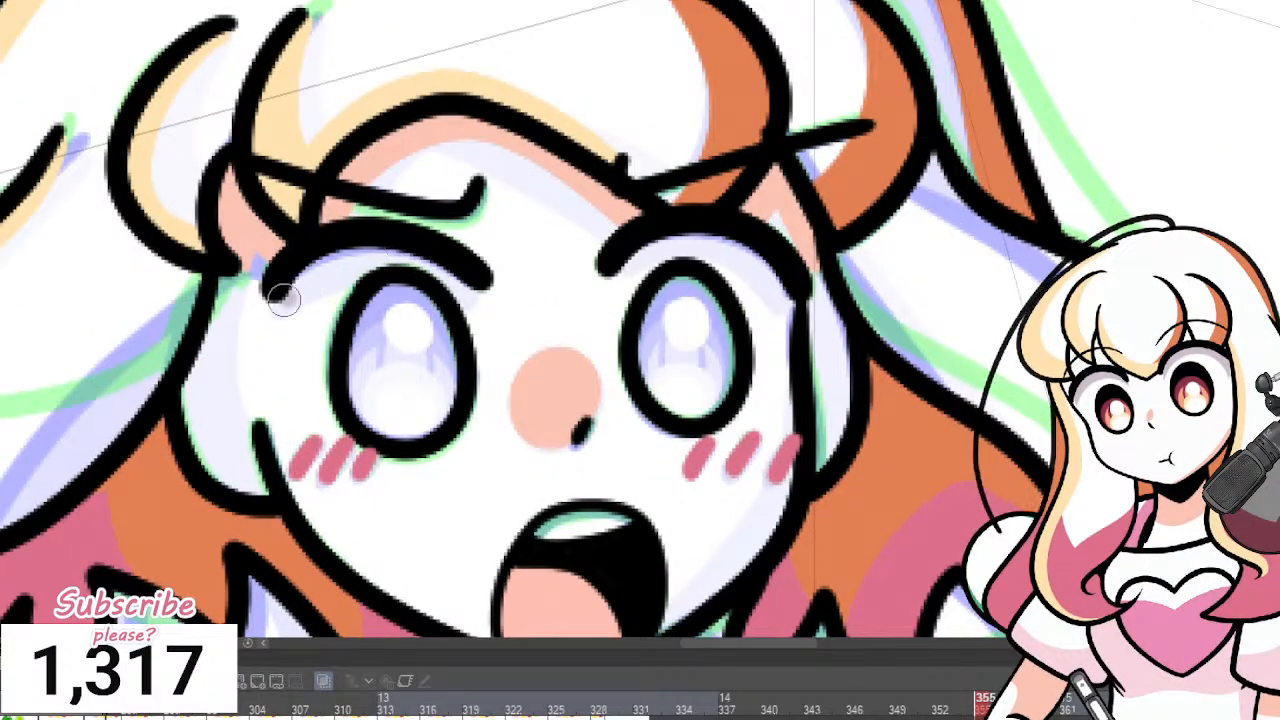
mouse_move(286, 291)
left_mouse_down()
mouse_move(410, 261)
mouse_move(485, 278)
left_mouse_up()
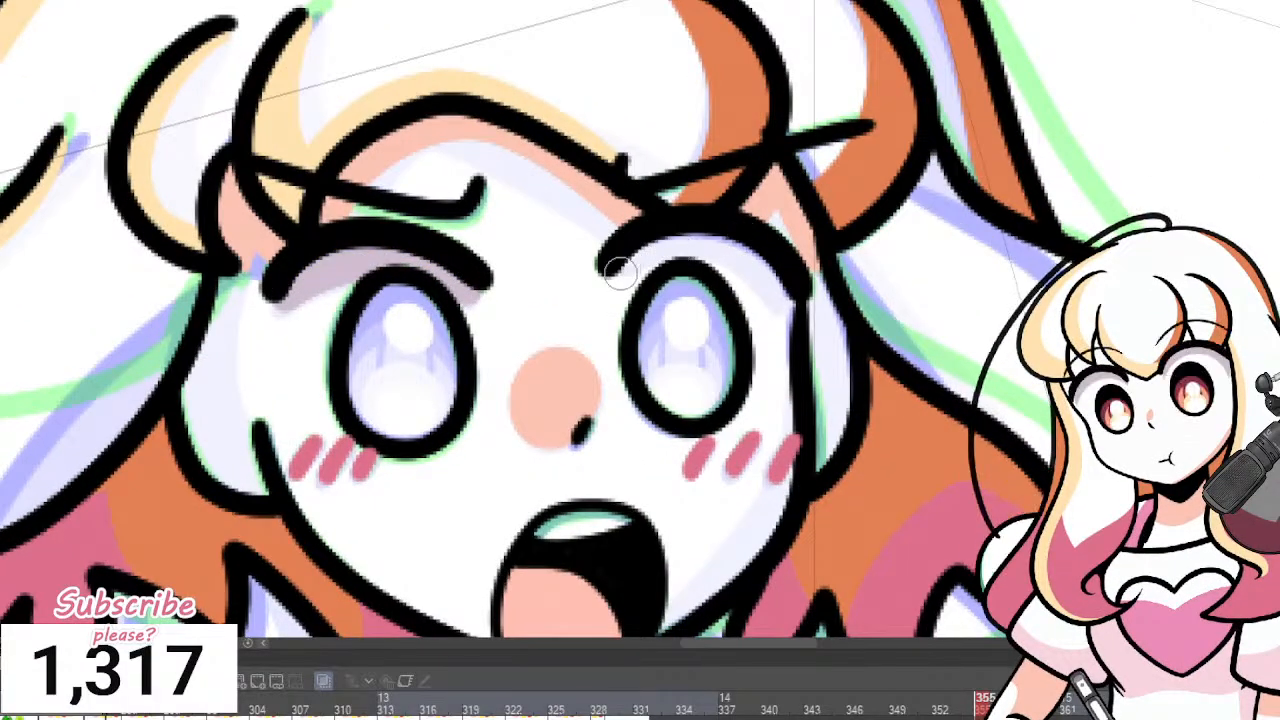
mouse_move(612, 262)
left_mouse_down()
mouse_move(740, 251)
mouse_move(786, 294)
left_mouse_up()
left_click(686, 345)
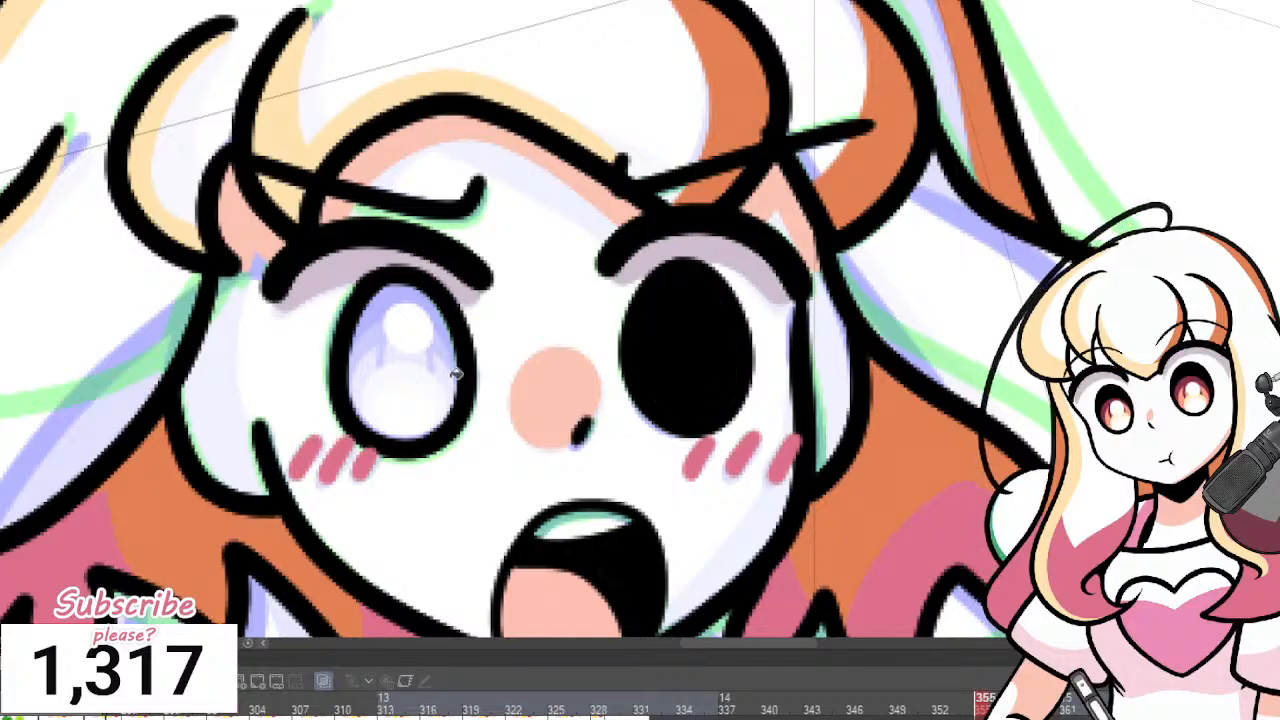
left_click(409, 363)
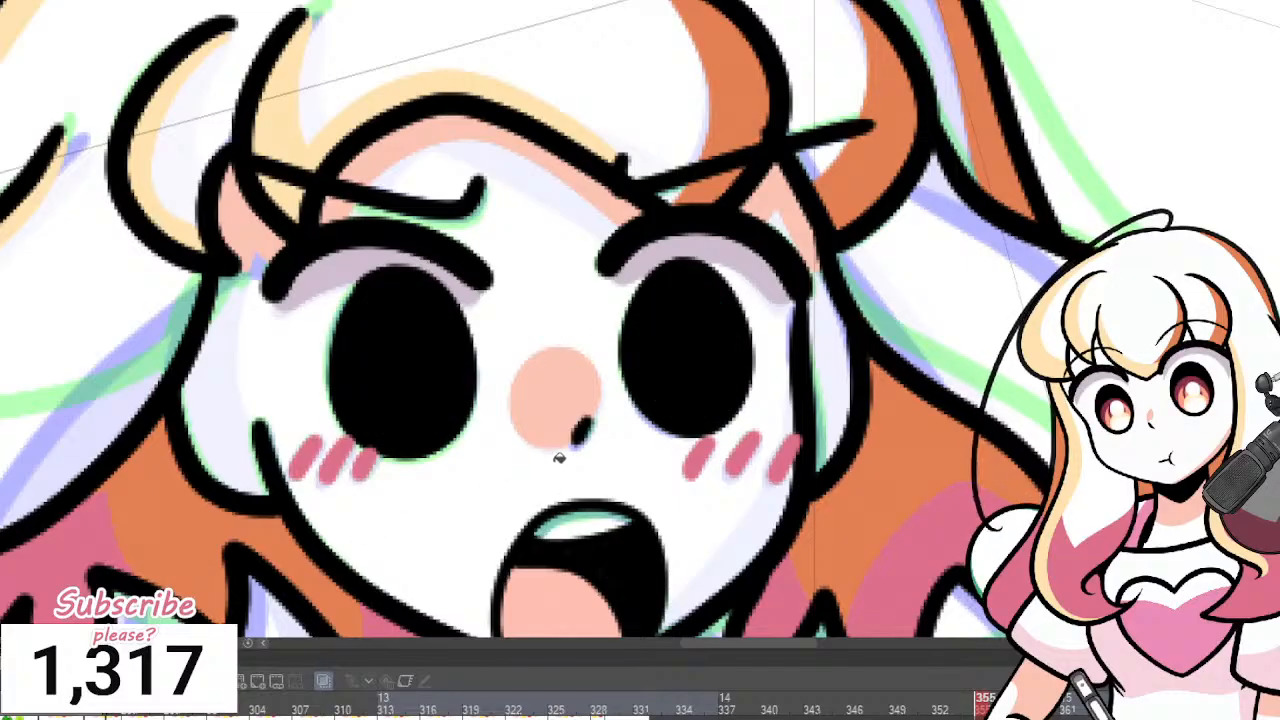
Paint a reddish-pink area over the black in both irises with an enlarged brush, leaving the upper rim dark.
key("b")
key("]")
key("]")
key("]")
key("Left")
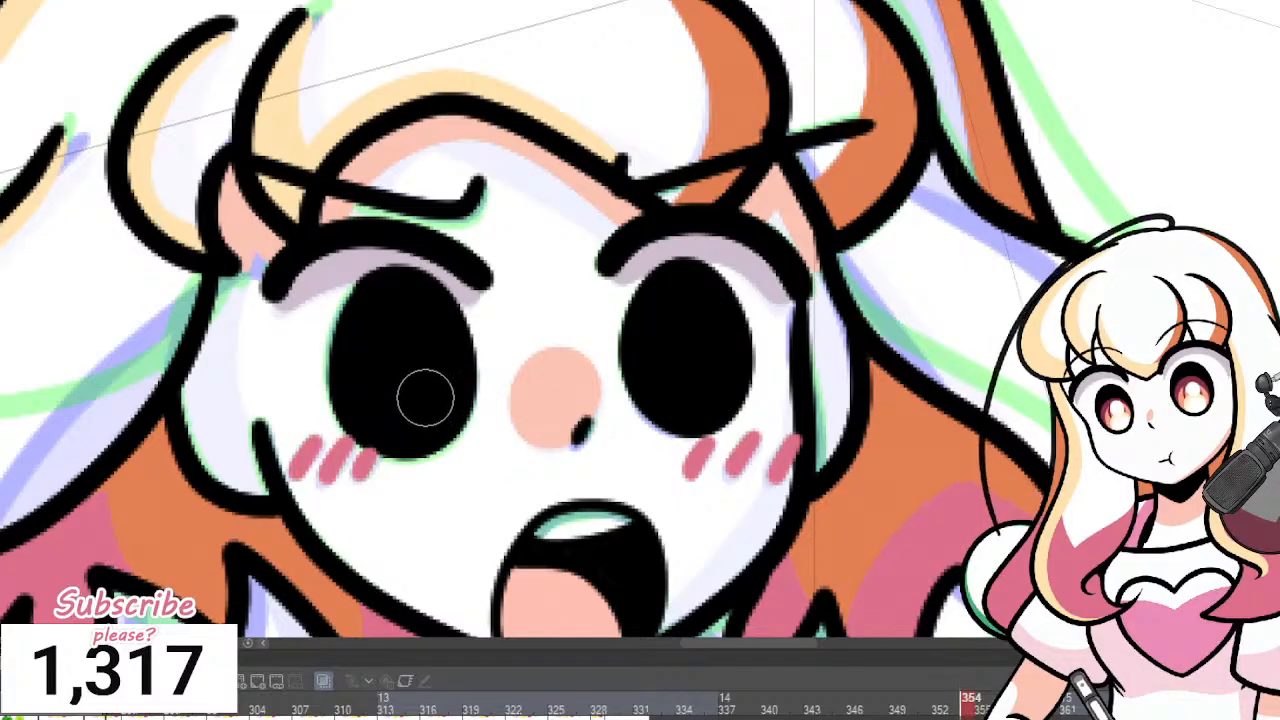
key("Left")
key("Left")
key("Right")
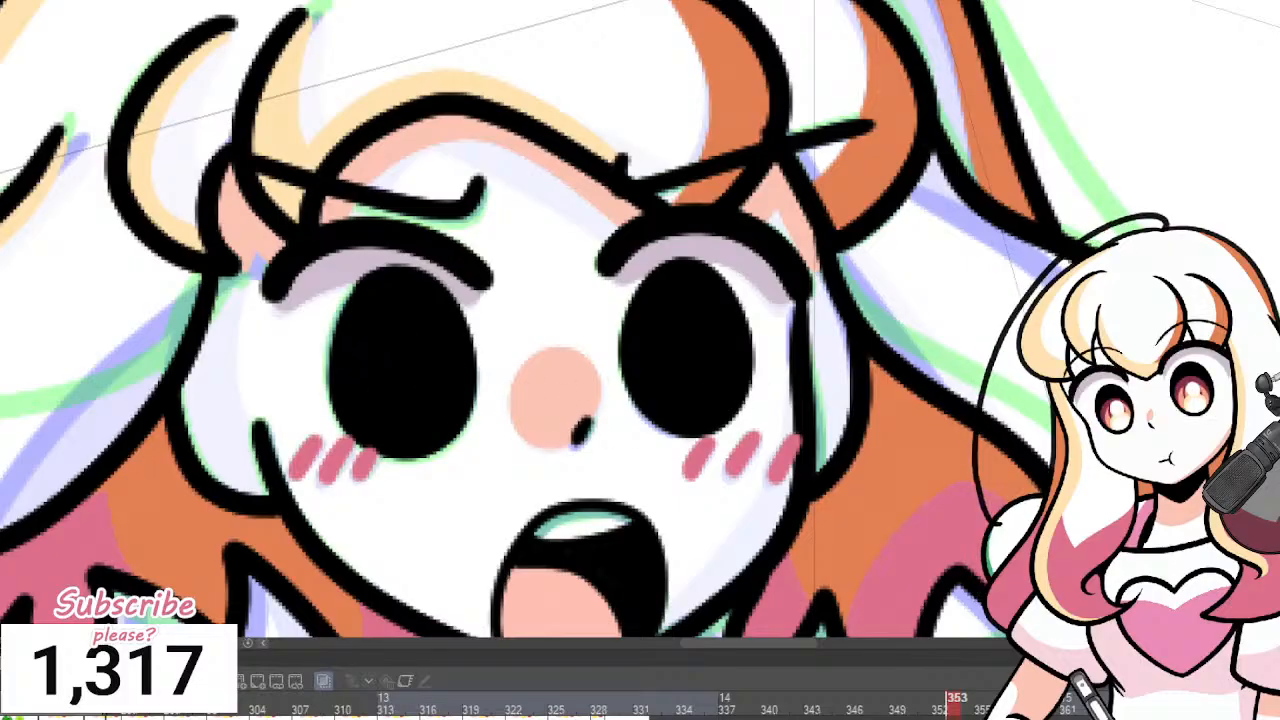
mouse_move(363, 343)
left_mouse_down()
mouse_move(393, 336)
mouse_move(412, 436)
mouse_move(432, 348)
mouse_move(375, 334)
mouse_move(365, 397)
mouse_move(395, 372)
left_mouse_up()
mouse_move(700, 325)
left_mouse_down()
mouse_move(714, 385)
mouse_move(689, 320)
left_mouse_up()
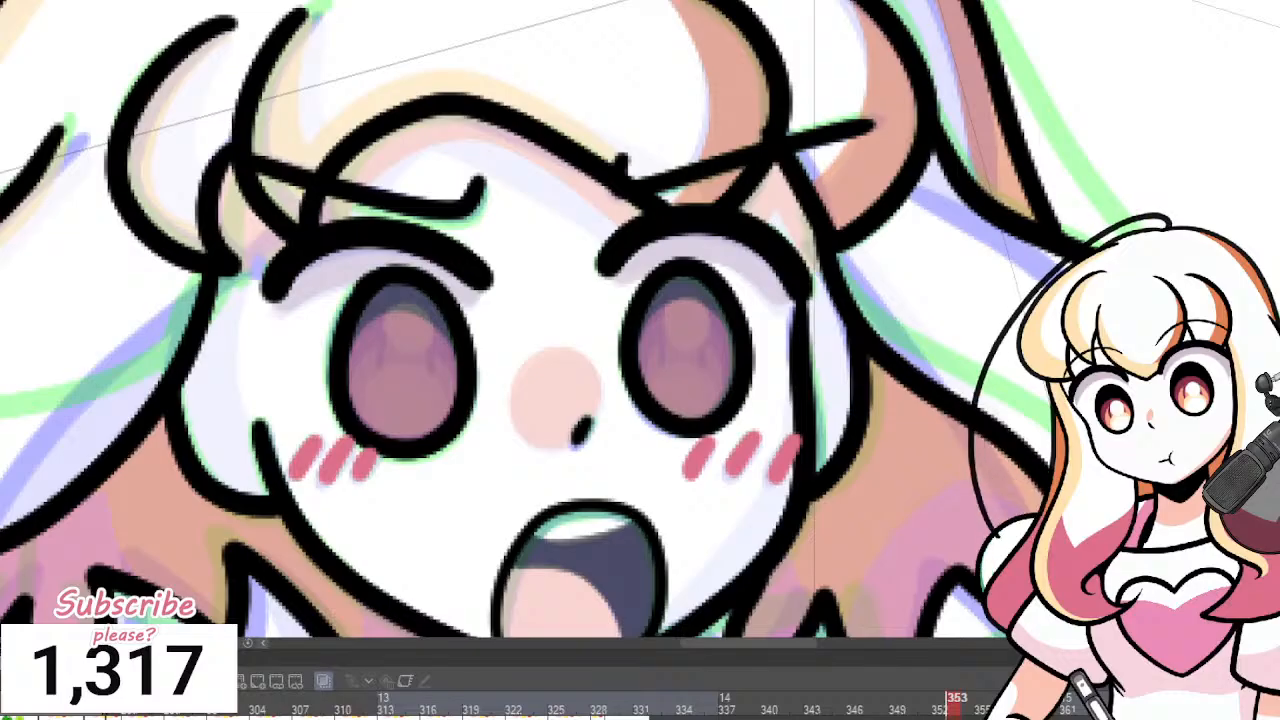
Sample the iris orange from the neighbouring frame and paint light orange over the lower part of both irises.
key("comma")
left_click(391, 384, "alt")
key("period")
mouse_move(403, 361)
left_mouse_down()
mouse_move(424, 409)
mouse_move(417, 362)
left_mouse_up()
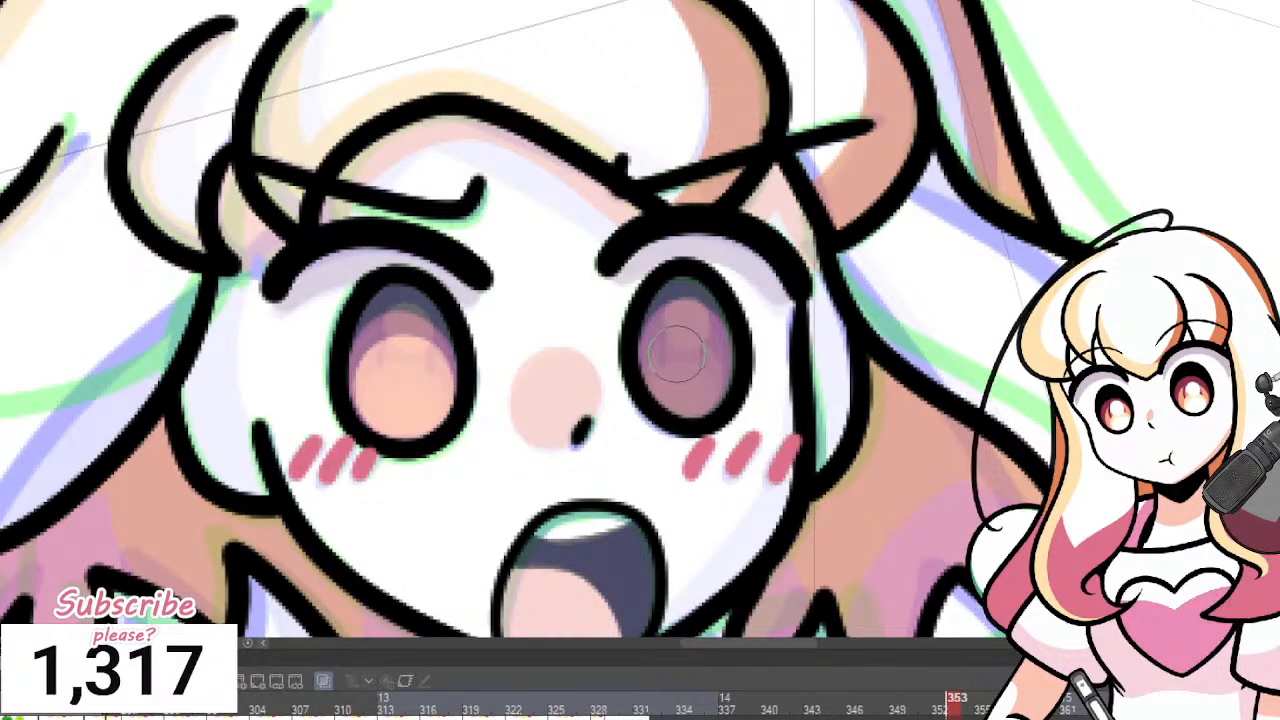
mouse_move(678, 352)
left_mouse_down()
mouse_move(713, 381)
mouse_move(677, 354)
left_mouse_up()
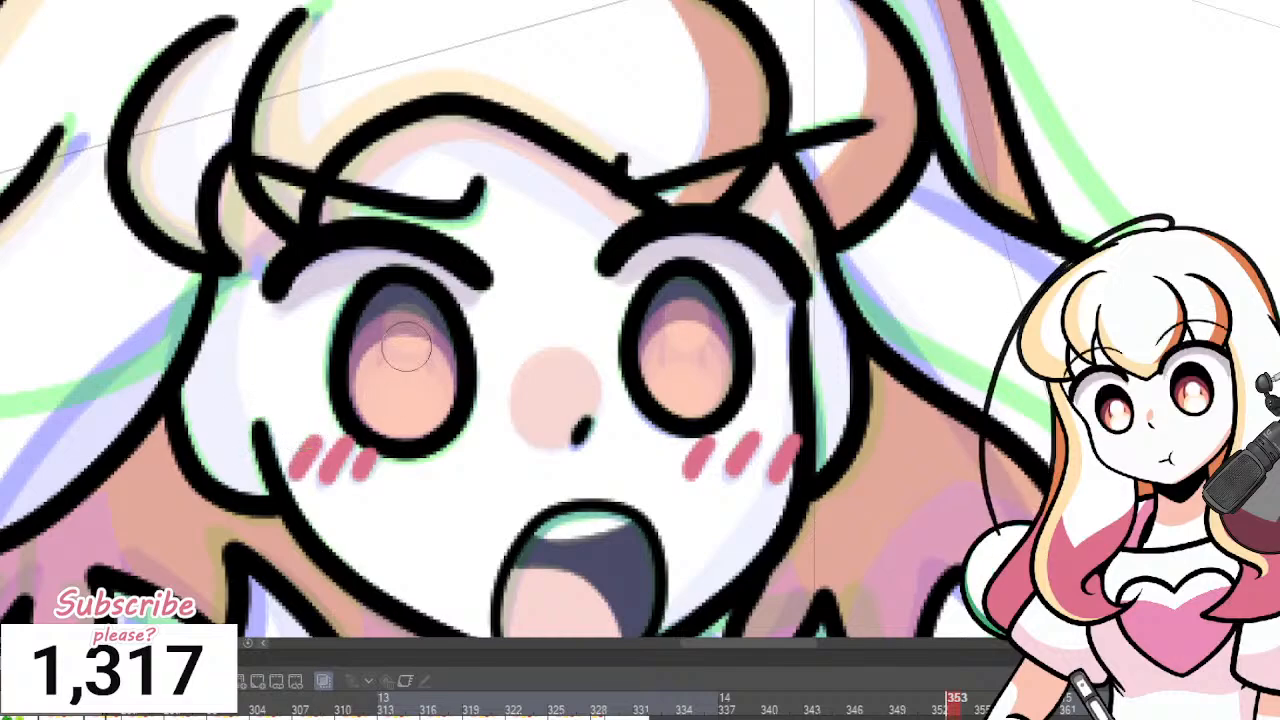
Draw a U-shaped reddish pupil outline in the centre of both irises and paint a pale yellow glow across the lower part.
mouse_move(405, 348)
left_mouse_down()
mouse_move(380, 352)
mouse_move(403, 397)
mouse_move(400, 334)
mouse_move(419, 394)
mouse_move(401, 371)
left_mouse_up()
key("ctrl+z")
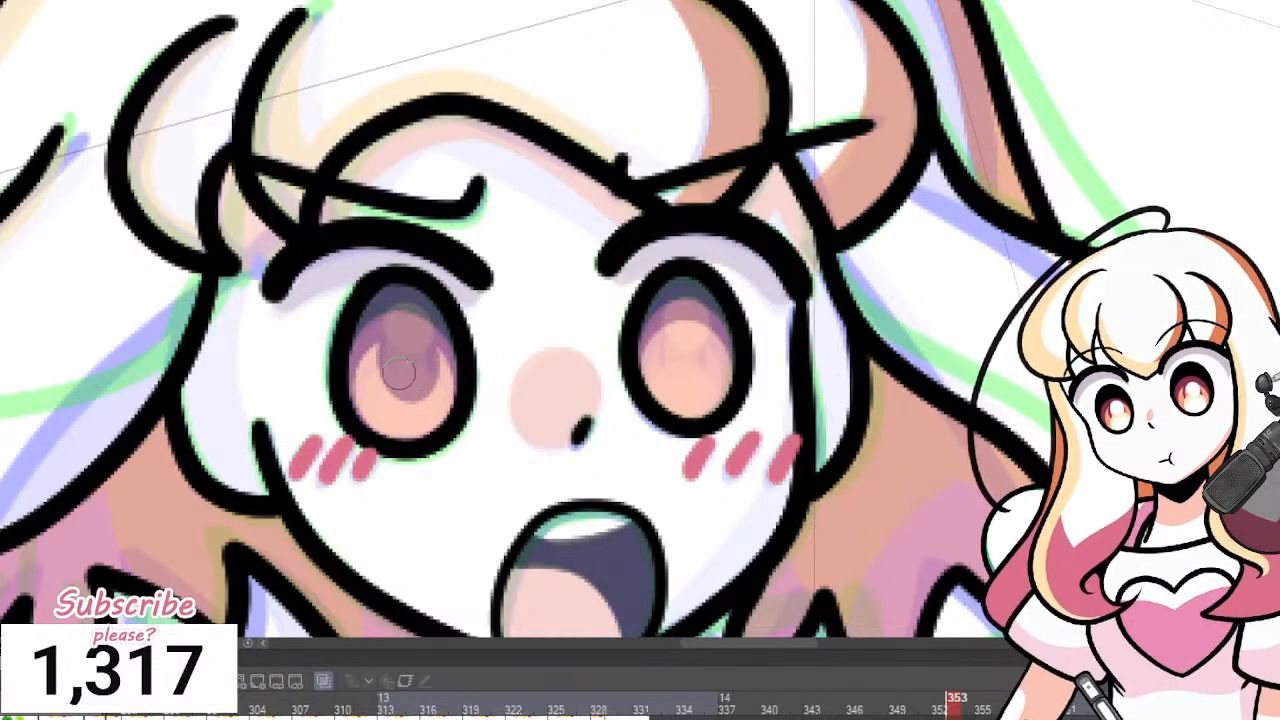
mouse_move(672, 333)
left_mouse_down()
mouse_move(683, 320)
mouse_move(698, 344)
left_mouse_up()
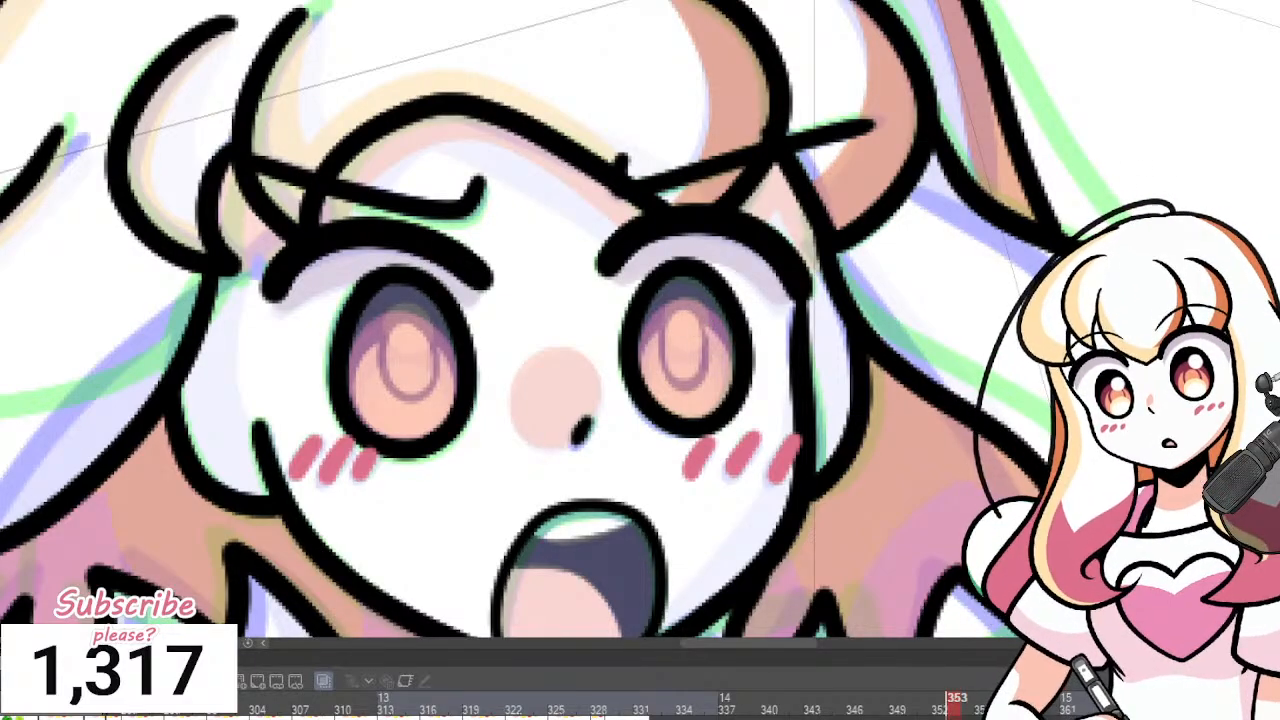
mouse_move(410, 396)
left_mouse_down()
mouse_move(425, 437)
mouse_move(430, 387)
mouse_move(378, 390)
mouse_move(390, 419)
left_mouse_up()
mouse_move(690, 386)
left_mouse_down()
mouse_move(675, 372)
mouse_move(690, 418)
mouse_move(693, 395)
left_mouse_up()
Paint a round white highlight in the upper part of both irises and a white glow within the pale yellow area.
left_click(548, 338, "alt")
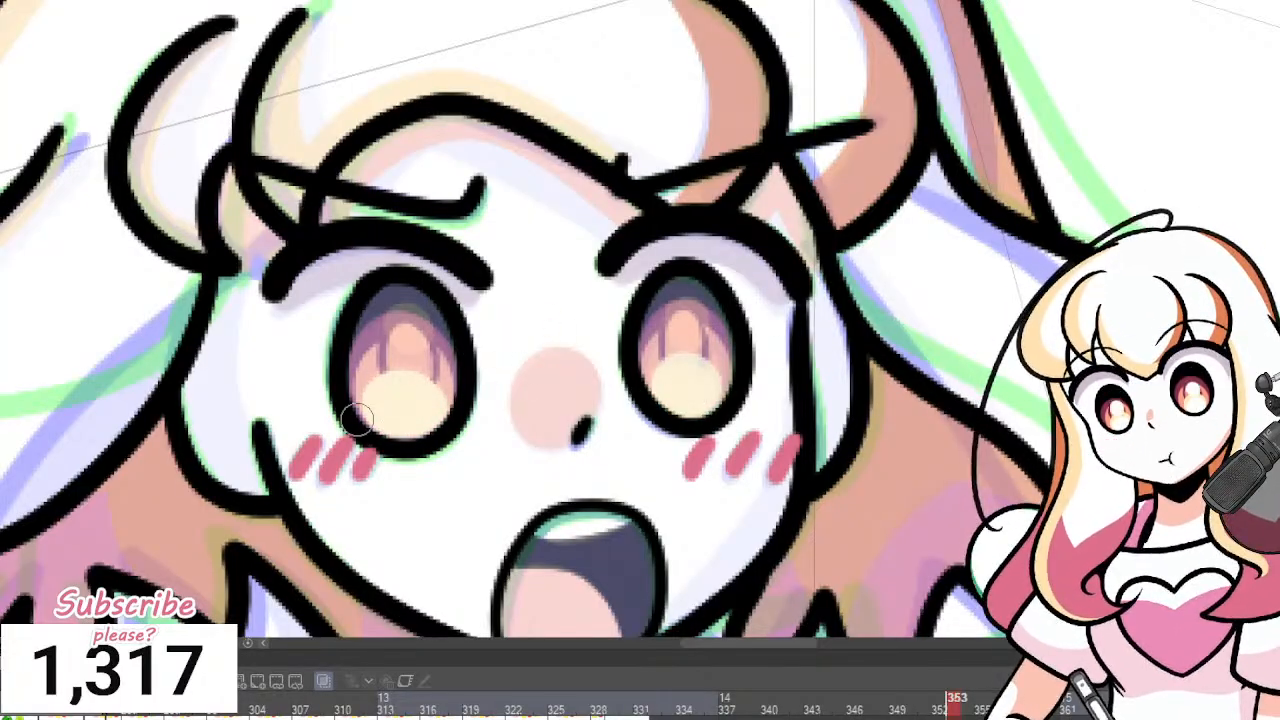
mouse_move(390, 403)
left_mouse_down()
mouse_move(426, 425)
mouse_move(386, 404)
left_mouse_up()
left_click_drag(419, 317, 392, 319)
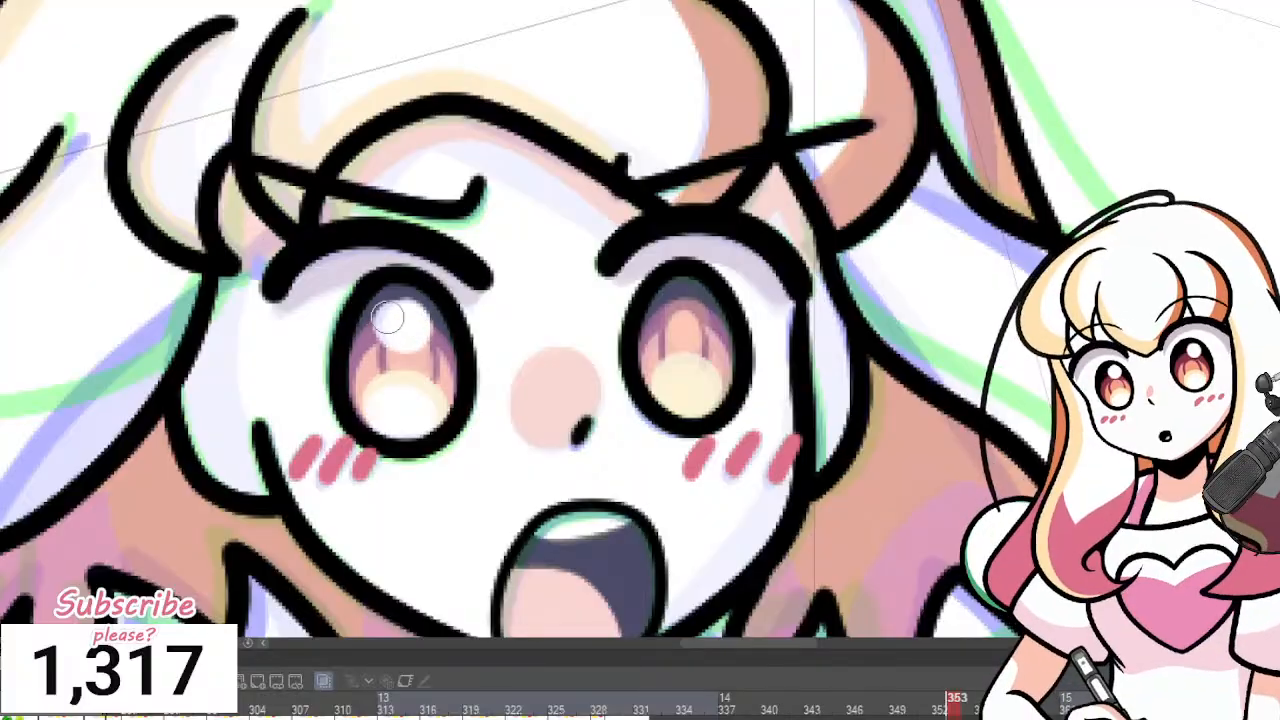
left_click_drag(702, 308, 680, 324)
mouse_move(686, 383)
left_mouse_down()
mouse_move(700, 400)
mouse_move(670, 408)
left_mouse_up()
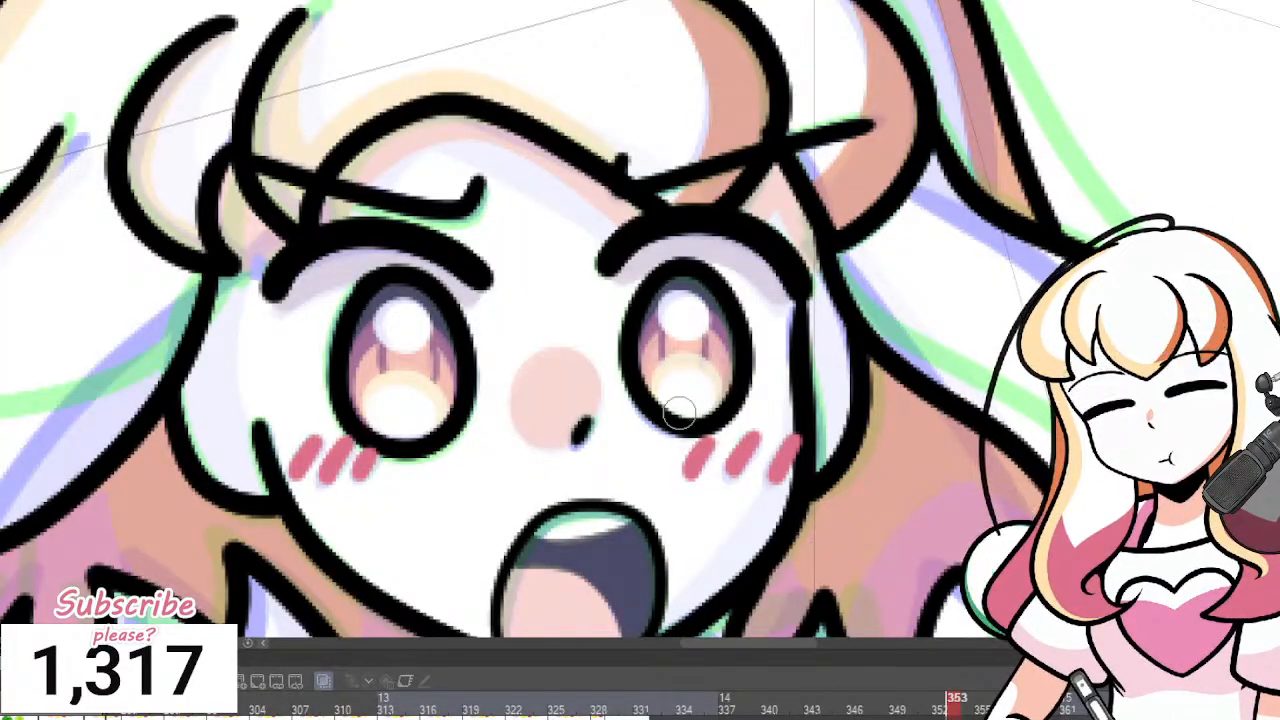
scroll(540, 220, "down", 3)
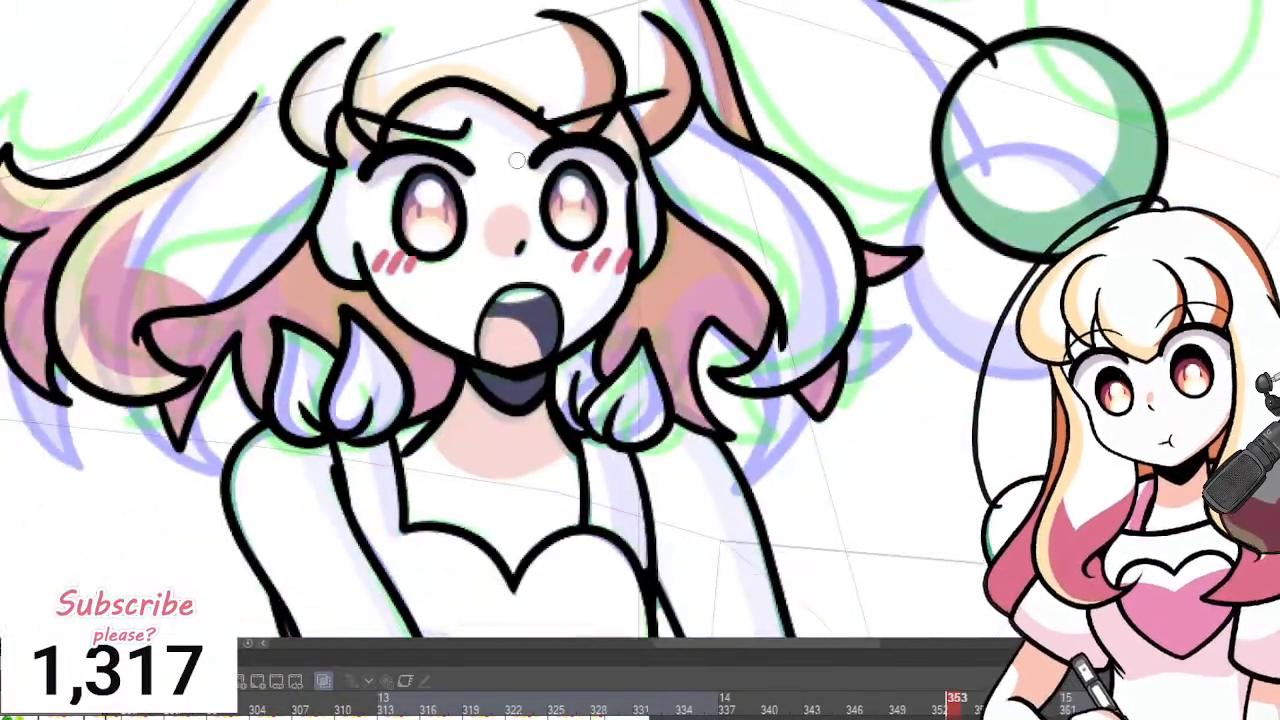
Shade the girl's ears and the edge of her face with the peach skin-shadow colour.
scroll(489, 169, "up", 1)
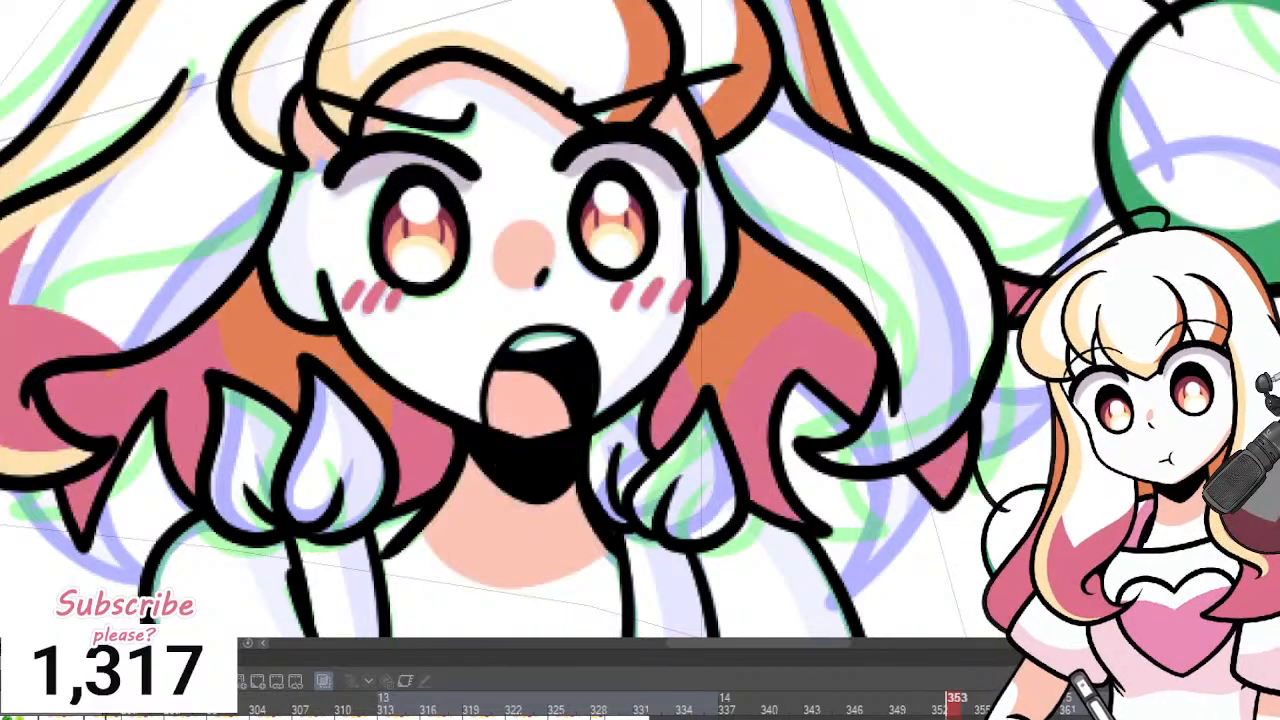
scroll(557, 281, "up", 1)
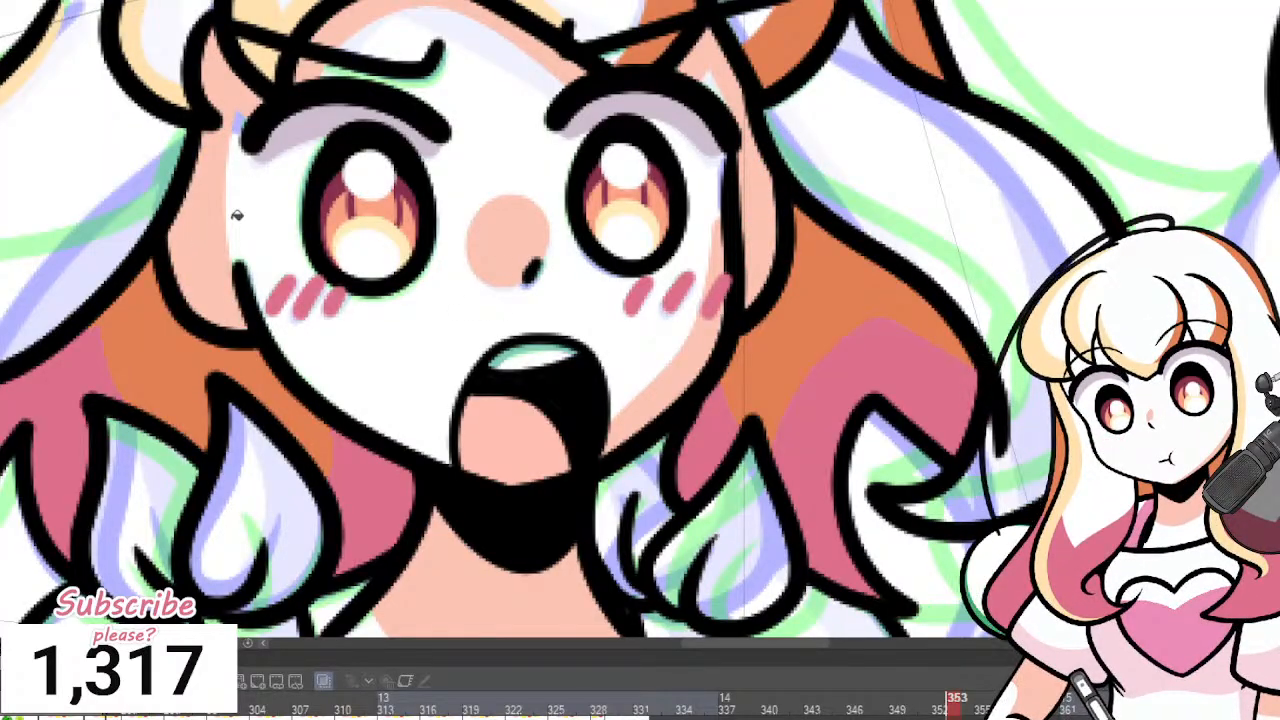
scroll(237, 215, "down", 4)
scroll(445, 279, "up", 2)
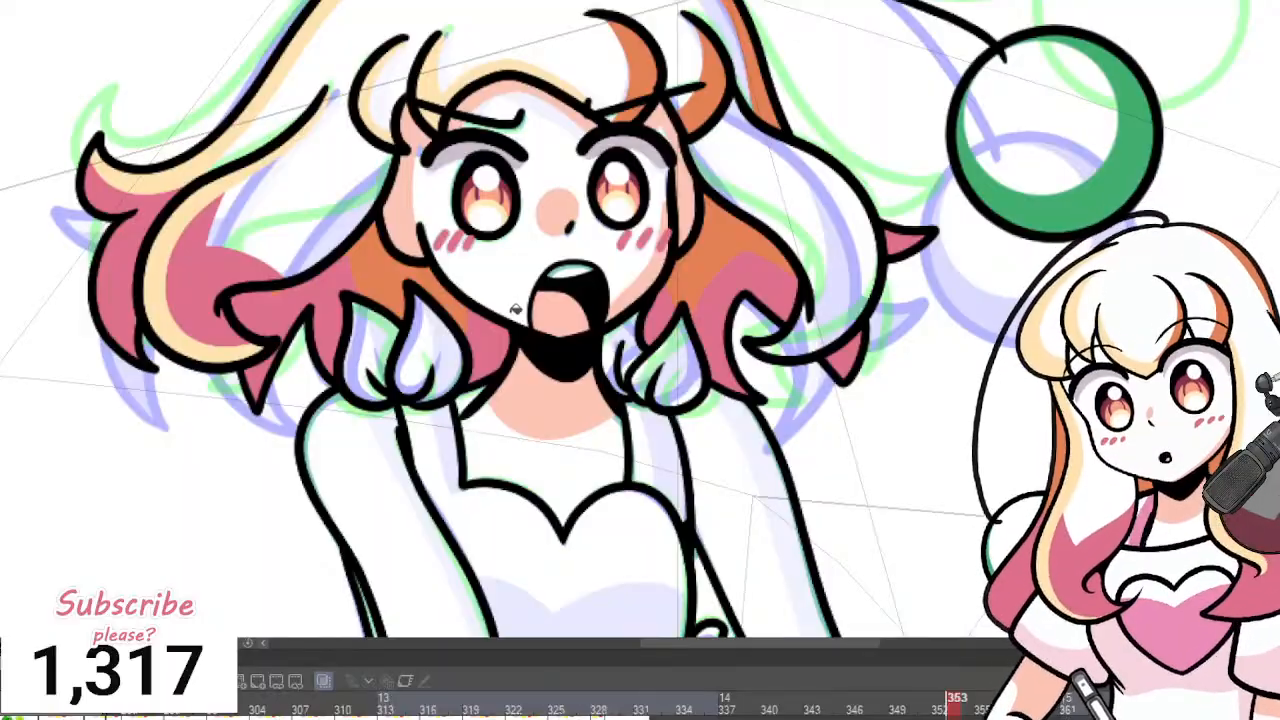
scroll(514, 310, "down", 2)
scroll(505, 139, "up", 4)
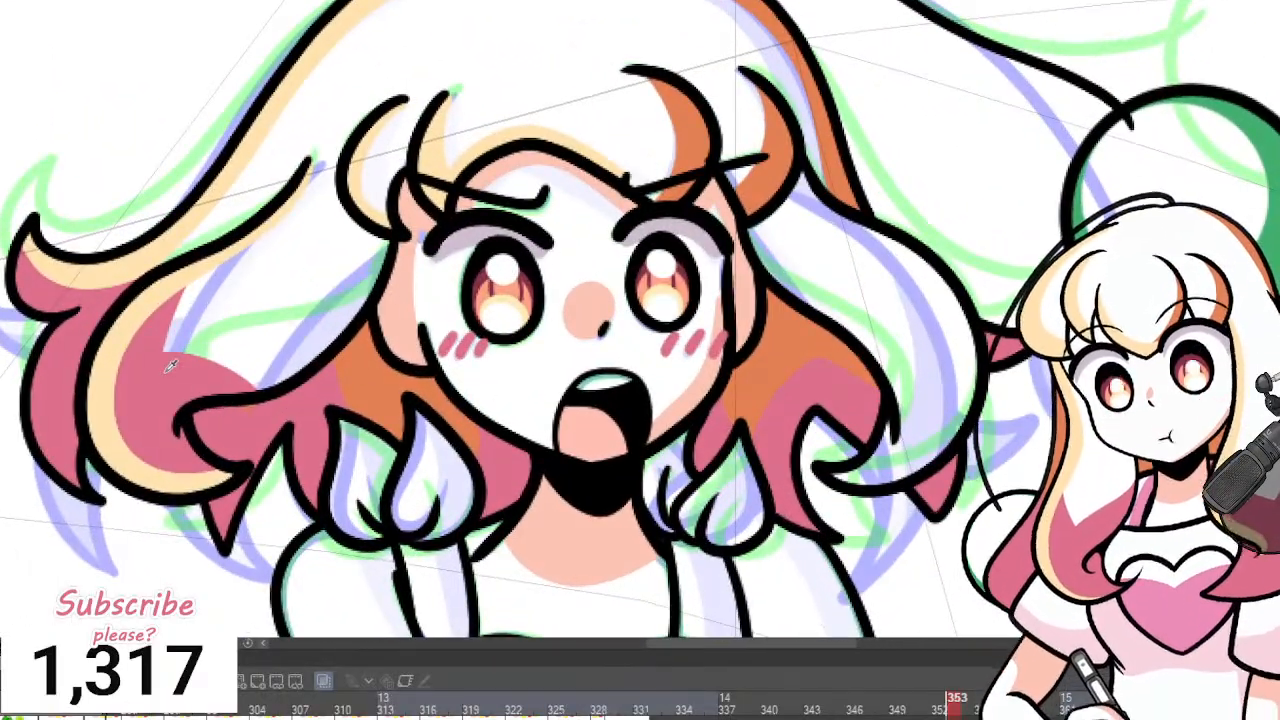
Outline and fill the tip of the large hair lock on the drawing's right side with the hair's pink.
scroll(170, 366, "down", 3)
scroll(326, 468, "up", 3)
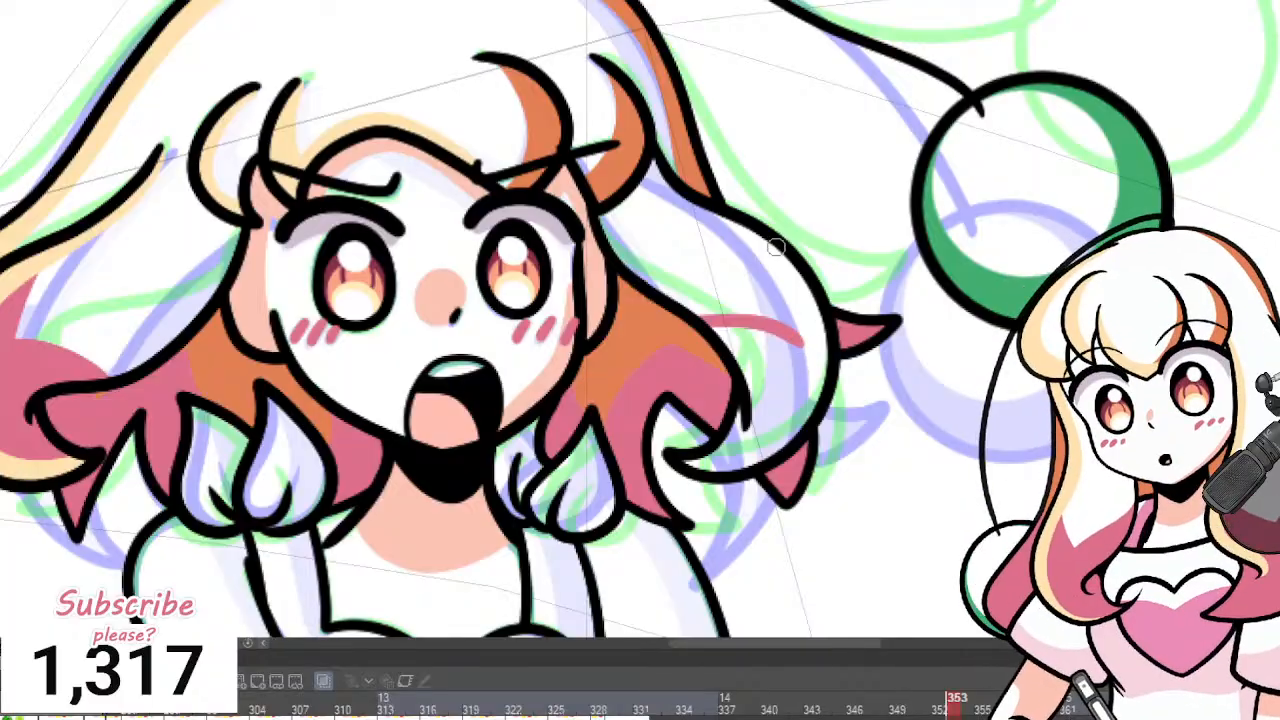
left_click(792, 352)
scroll(812, 370, "down", 3)
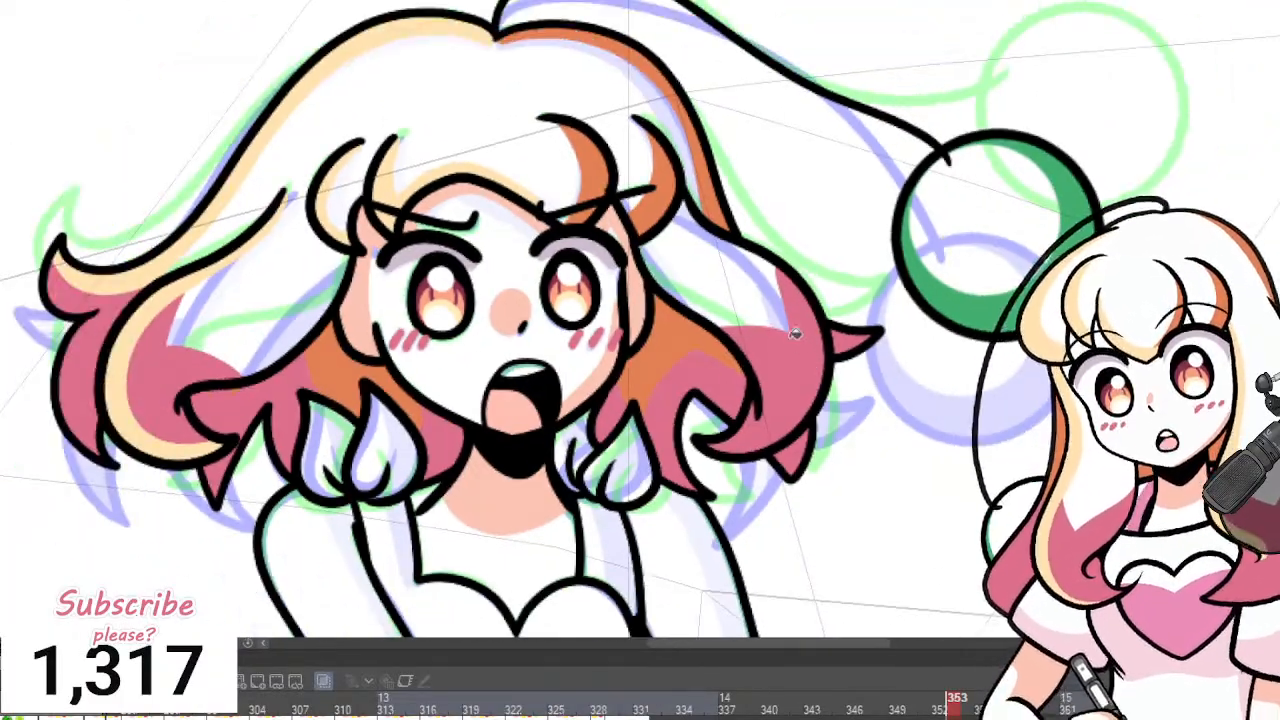
scroll(729, 305, "up", 3)
scroll(733, 298, "down", 2)
scroll(323, 337, "up", 2)
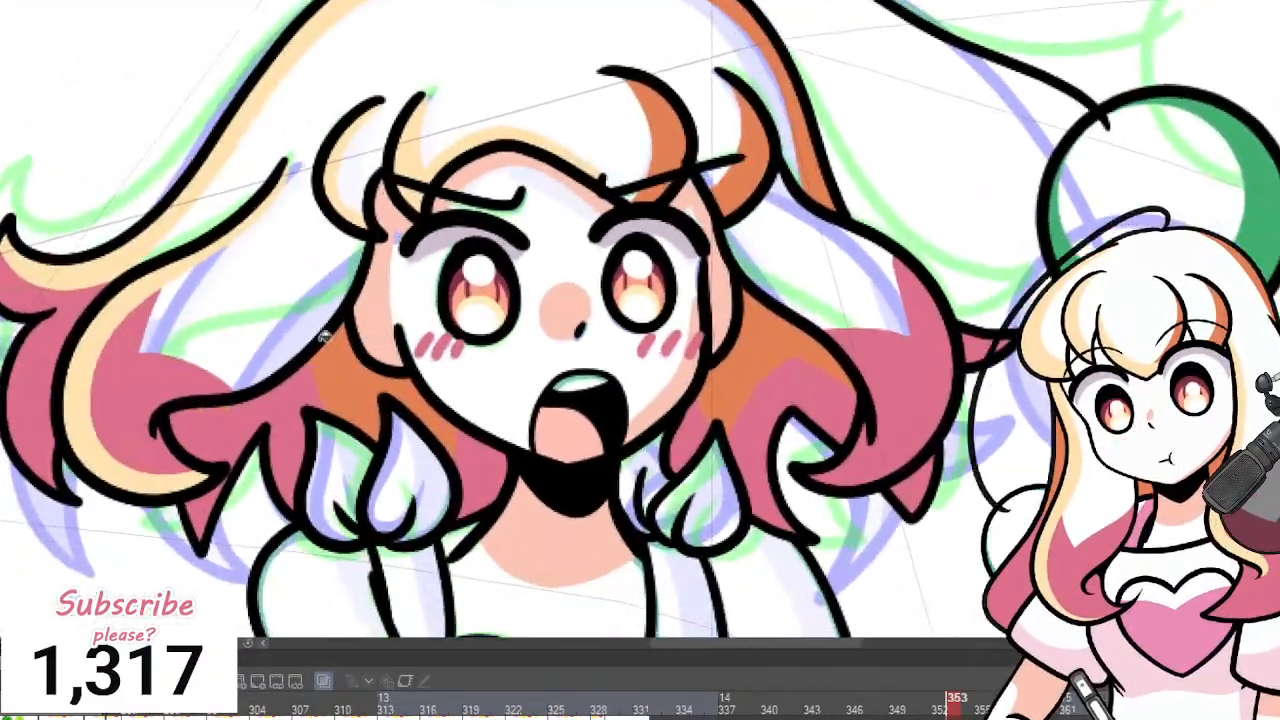
Paint a cream-yellow strip along the lower edge of the right hair lock, from the ear down to its pink tip.
scroll(14, 313, "down", 2)
scroll(620, 405, "up", 2)
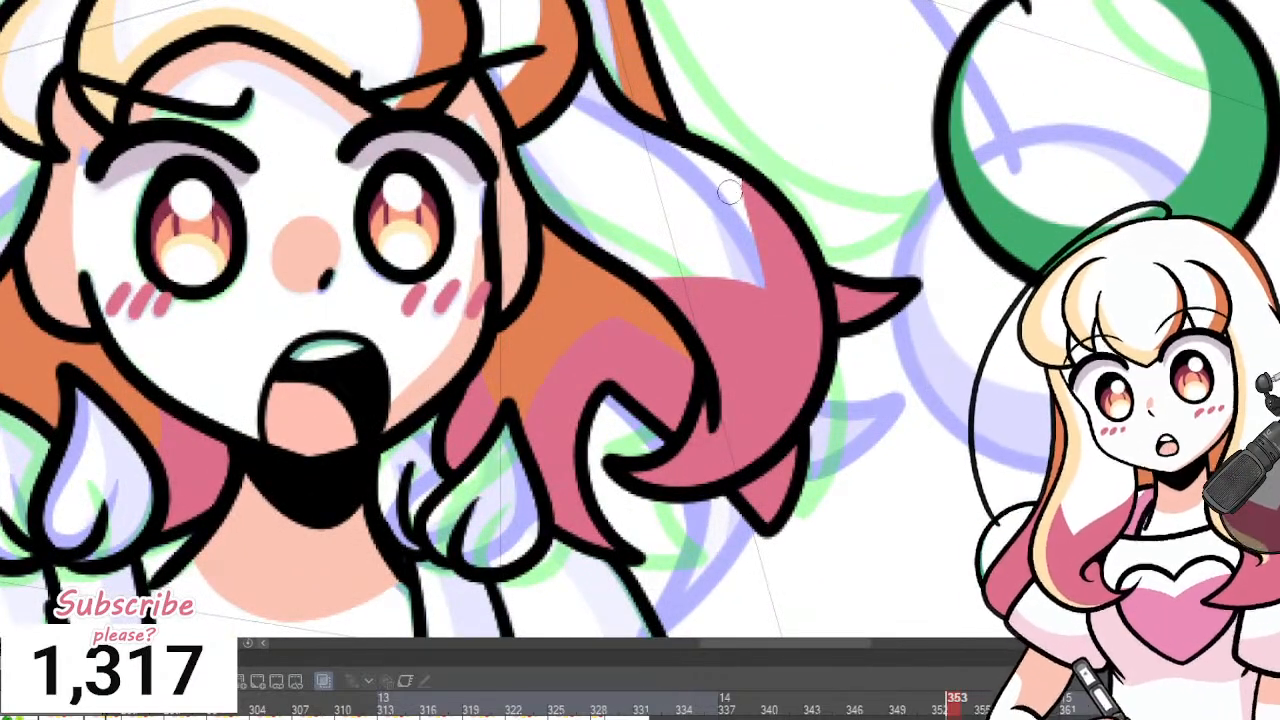
mouse_move(528, 145)
left_mouse_down()
mouse_move(531, 183)
mouse_move(700, 280)
left_mouse_up()
key("ctrl+z")
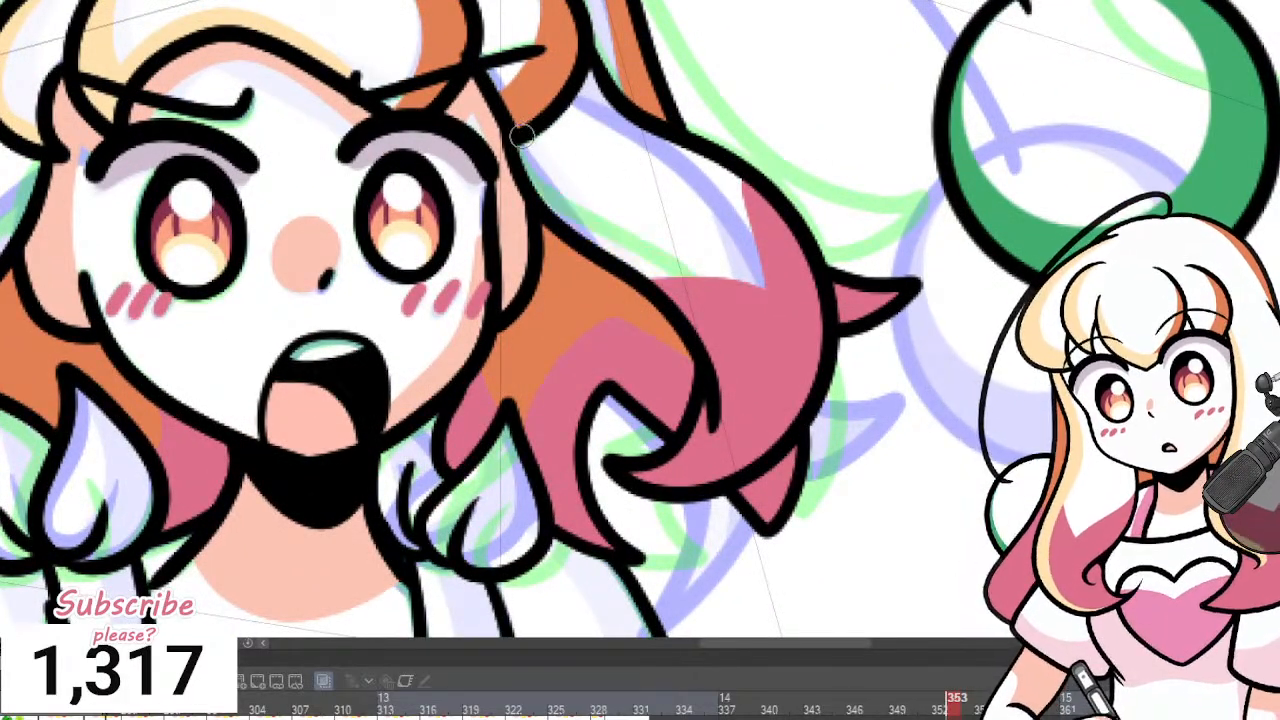
mouse_move(527, 144)
left_mouse_down()
mouse_move(717, 330)
mouse_move(709, 388)
left_mouse_up()
key("ctrl+z")
mouse_move(527, 147)
left_mouse_down()
mouse_move(613, 251)
mouse_move(740, 343)
mouse_move(720, 420)
left_mouse_up()
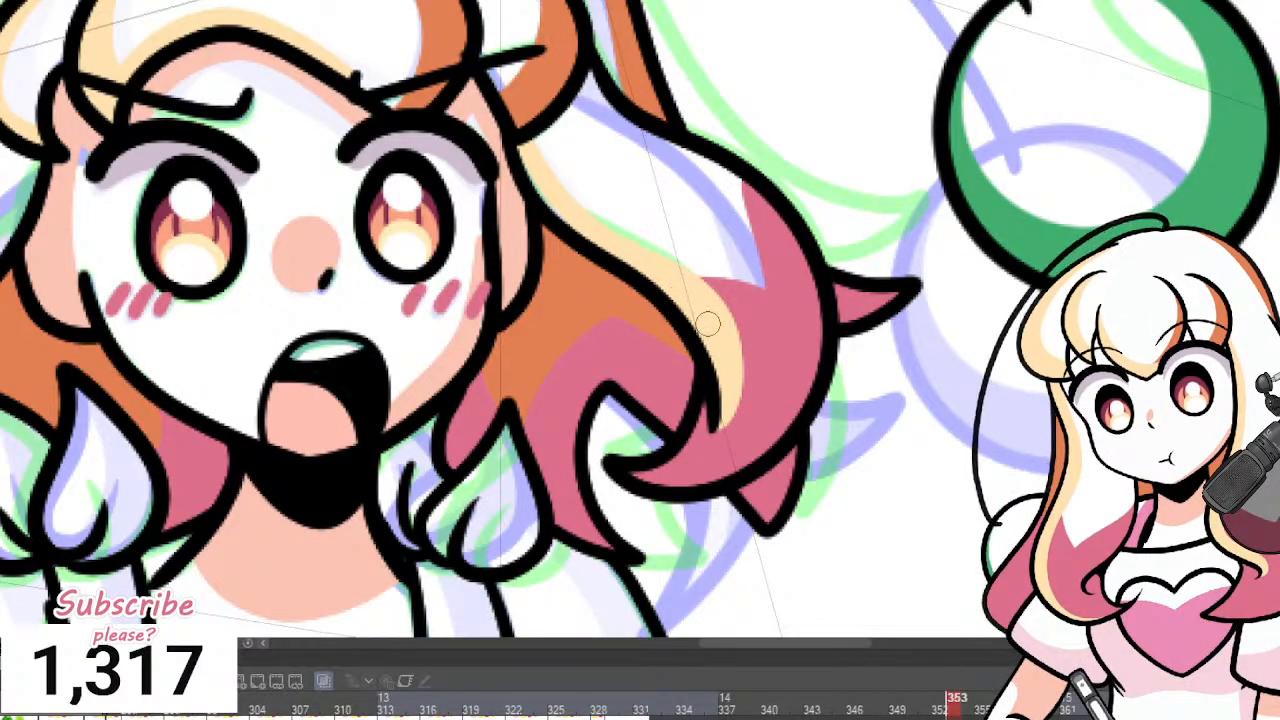
scroll(700, 320, "down", 5)
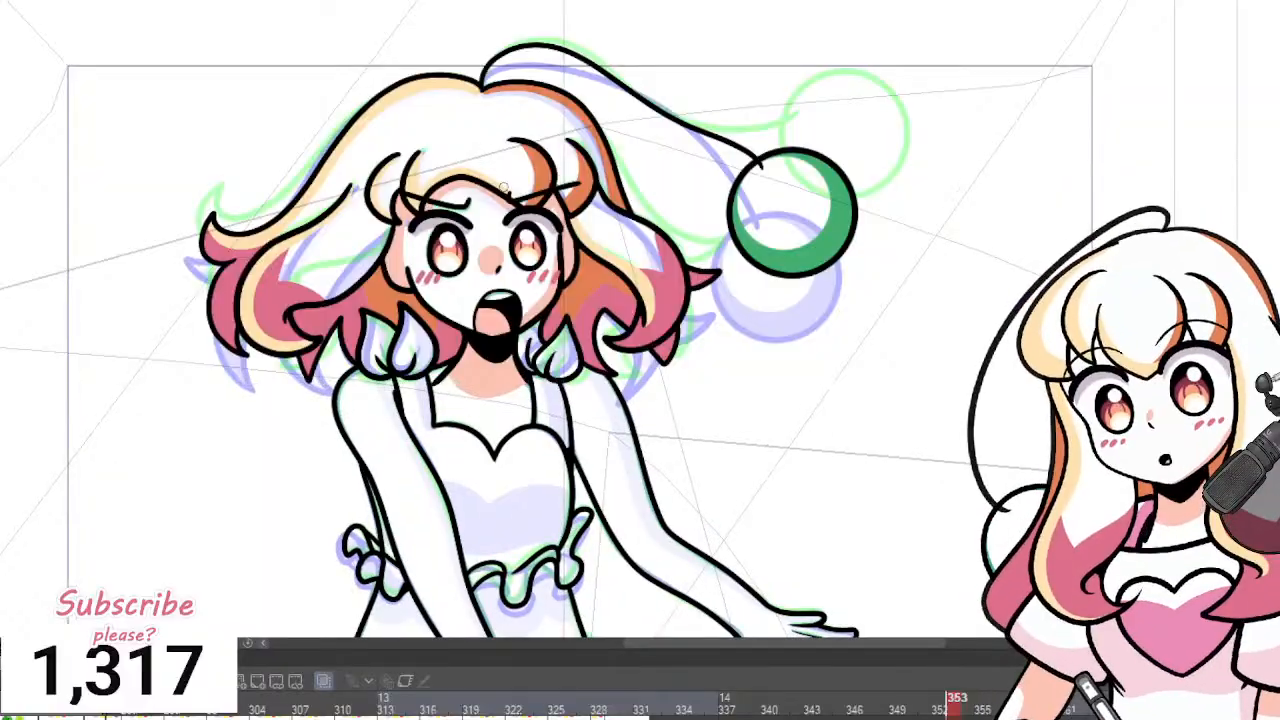
scroll(504, 190, "down", 1)
scroll(496, 338, "down", 1)
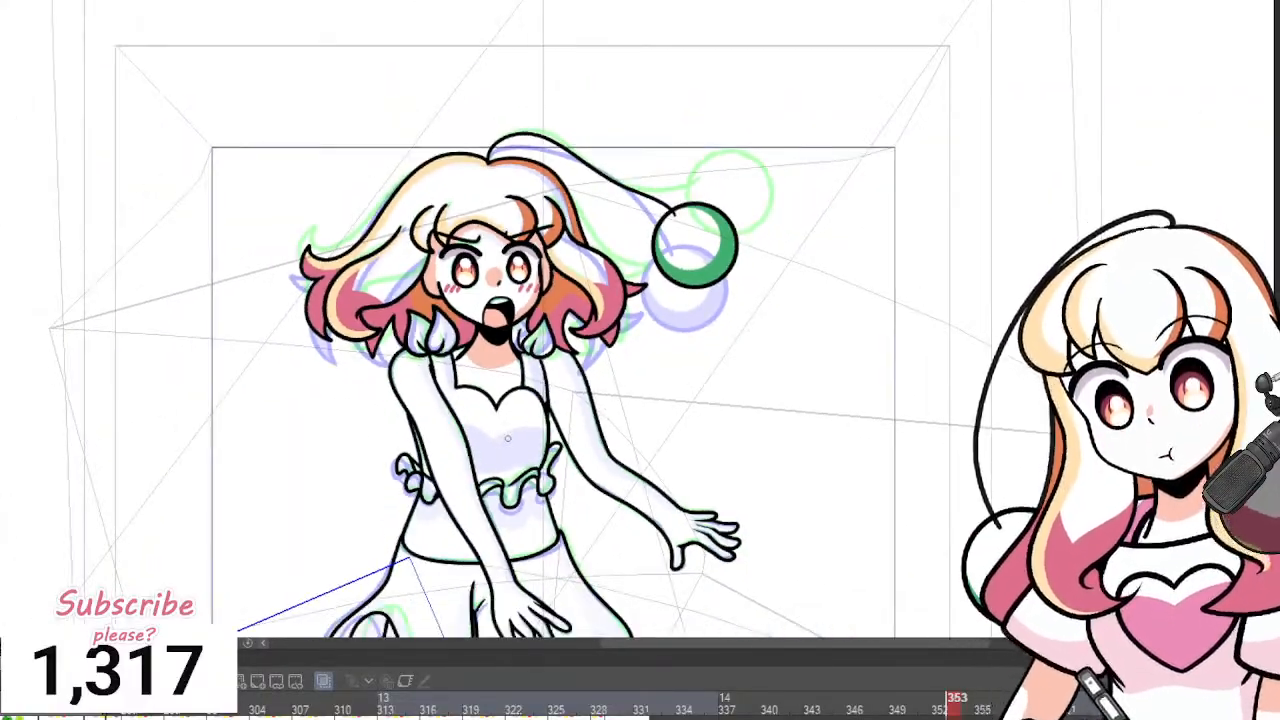
Shade the inner teardrop-shaped puff on the left shoulder with pink, leaving a white highlight.
scroll(496, 338, "up", 4)
scroll(437, 331, "up", 1)
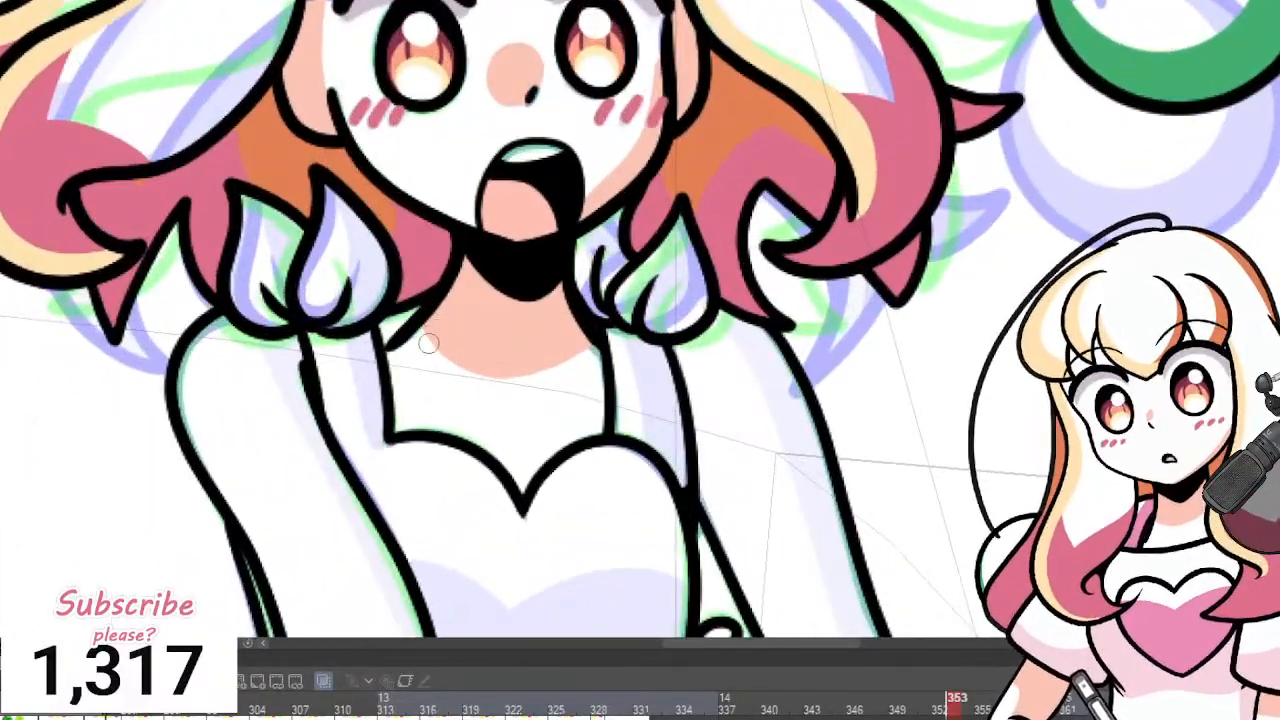
scroll(430, 330, "down", 1)
scroll(341, 283, "up", 1)
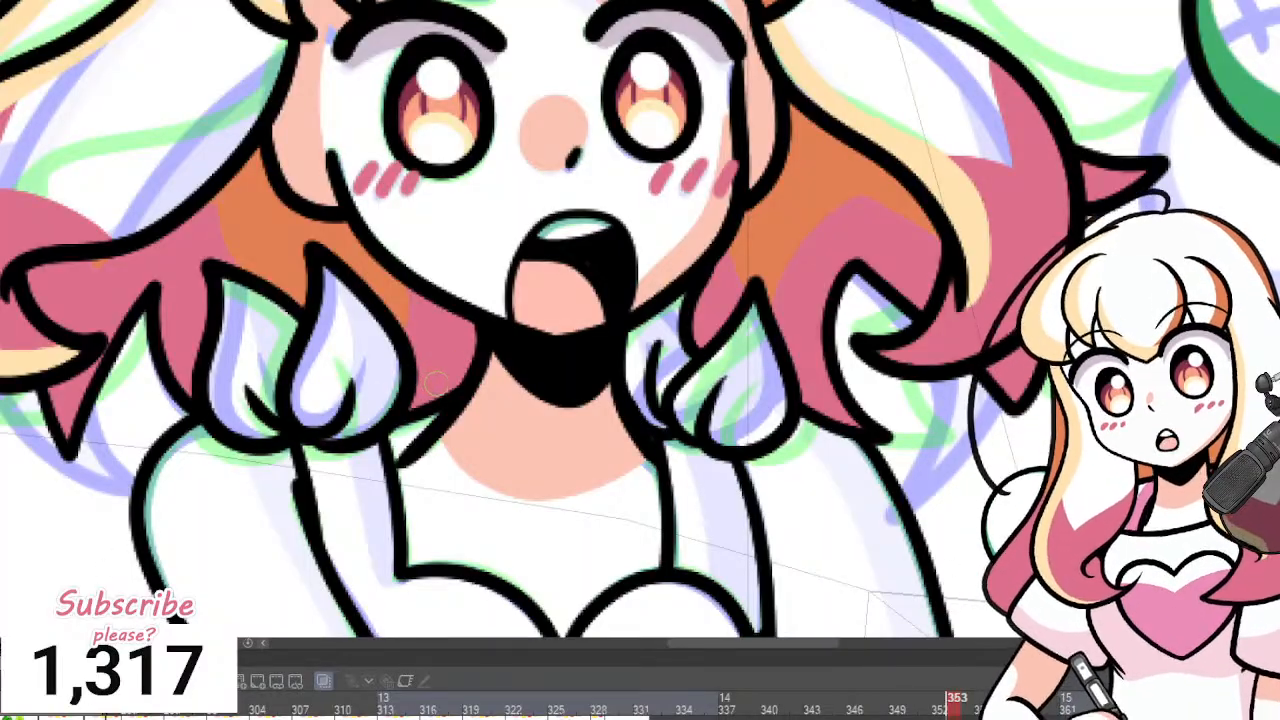
mouse_move(306, 368)
left_mouse_down()
mouse_move(356, 358)
mouse_move(366, 340)
mouse_move(320, 266)
left_mouse_up()
key("ctrl+z")
key("g")
left_click(380, 365)
left_click(326, 406)
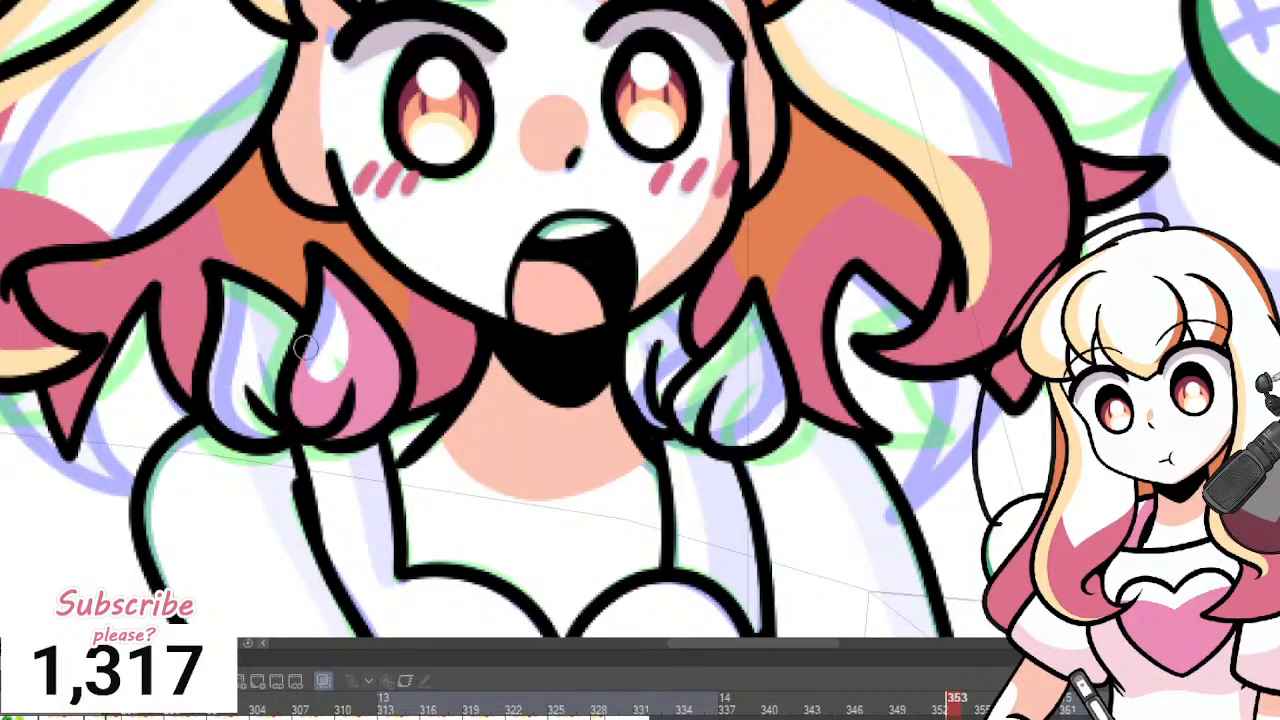
Shade the outer left shoulder puff and the right shoulder puffs with the same pink, keeping light highlights.
mouse_move(215, 370)
left_mouse_down()
mouse_move(232, 272)
mouse_move(282, 322)
mouse_move(270, 410)
mouse_move(235, 425)
left_mouse_up()
mouse_move(726, 354)
left_mouse_down()
mouse_move(747, 382)
mouse_move(754, 296)
left_mouse_up()
key("g")
left_click_drag(762, 398, 702, 425)
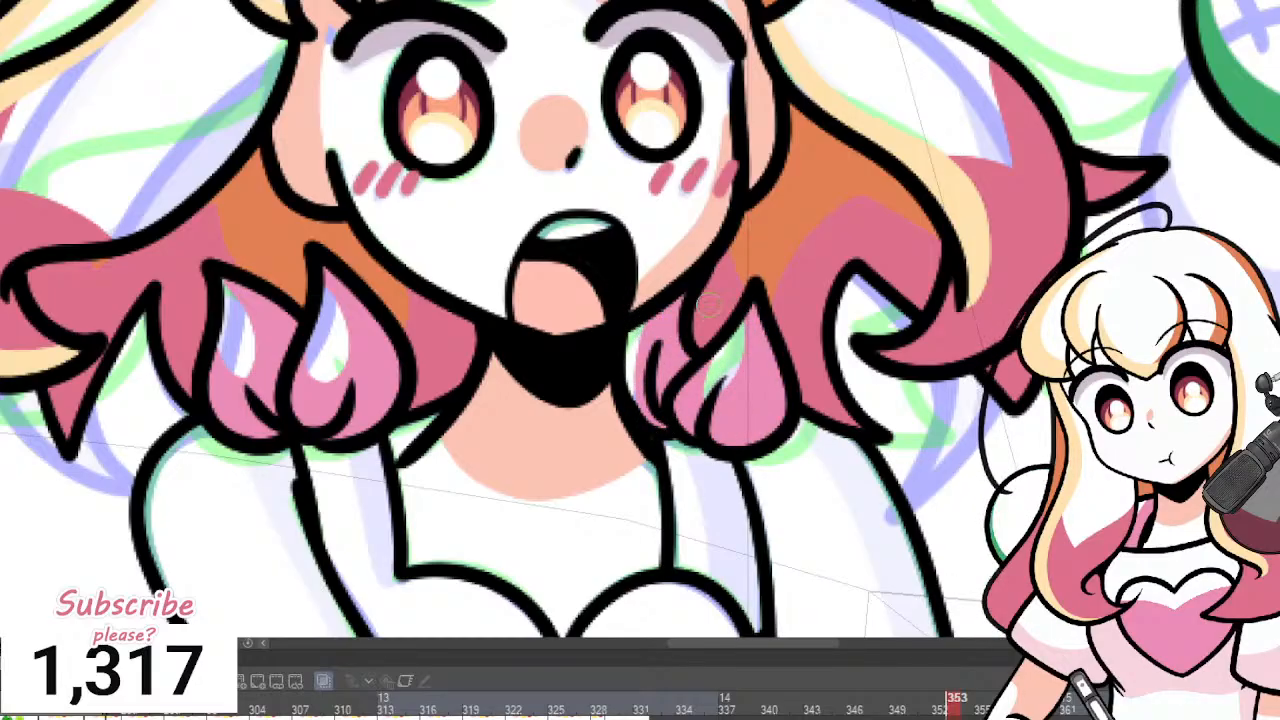
Paint pink shading along both shoulder straps of the dress.
scroll(709, 305, "down", 5)
scroll(600, 250, "up", 3)
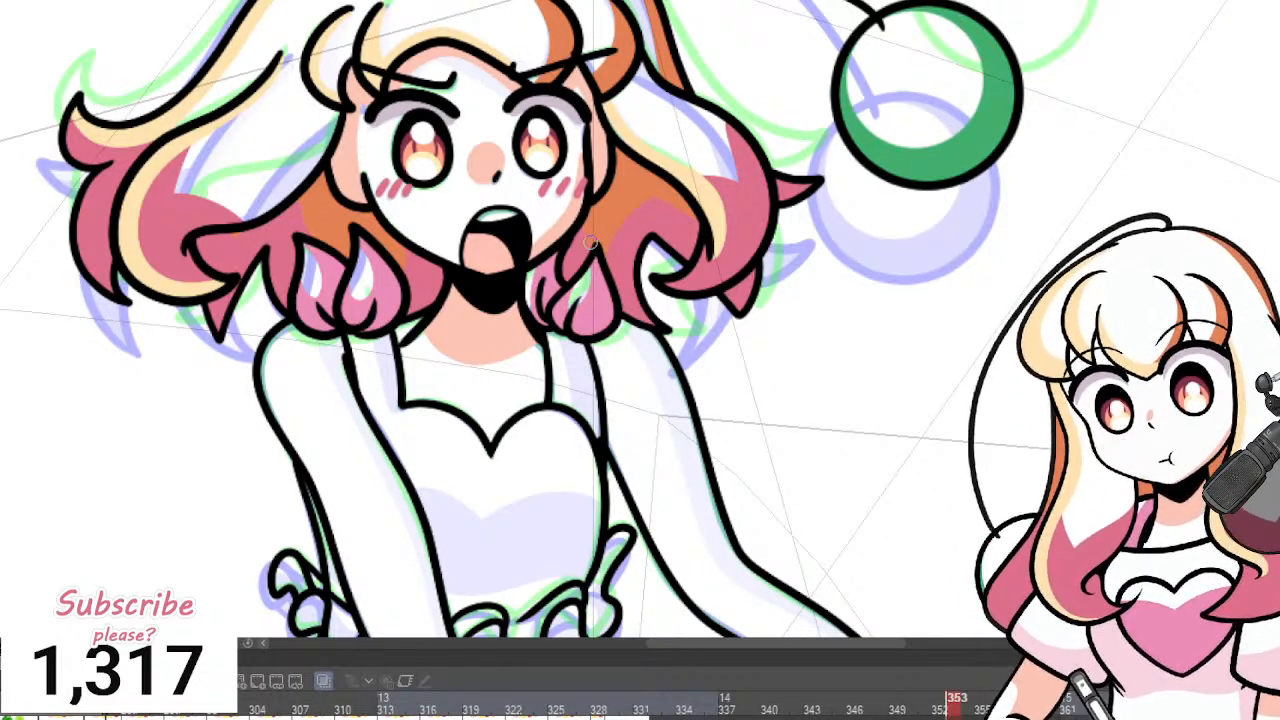
scroll(590, 242, "down", 4)
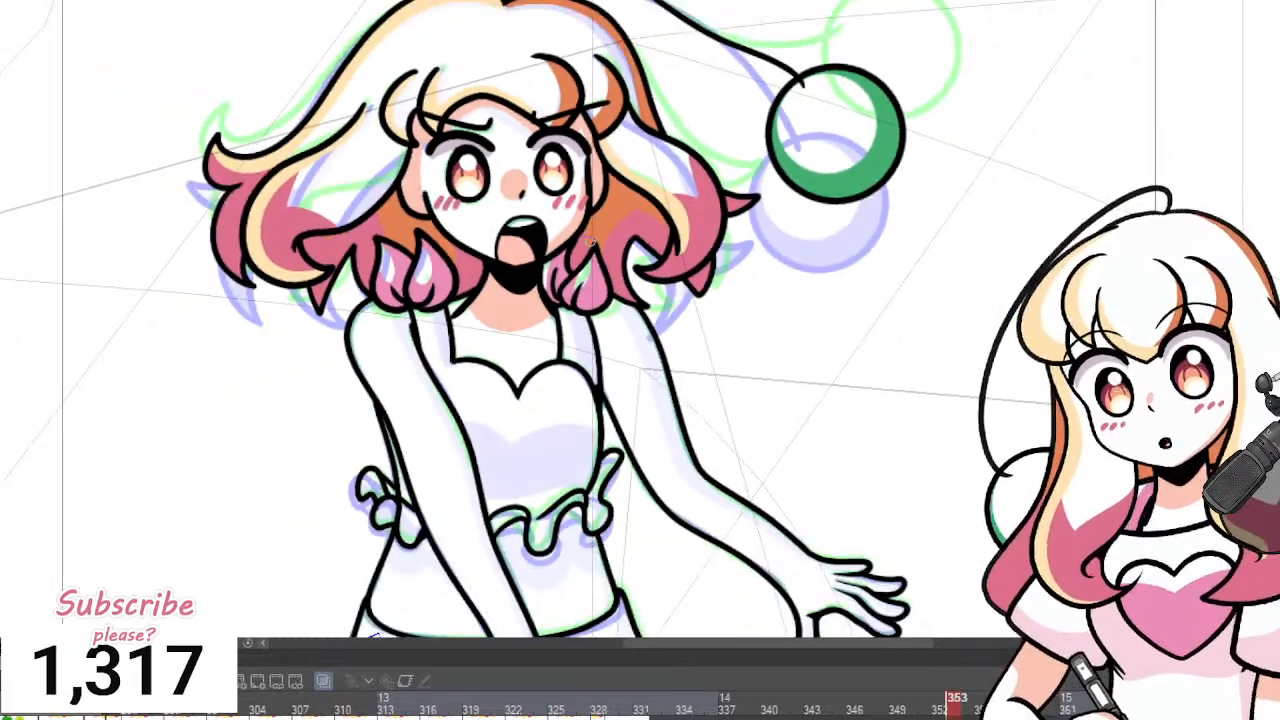
scroll(560, 240, "up", 4)
scroll(425, 335, "down", 3)
scroll(413, 346, "up", 3)
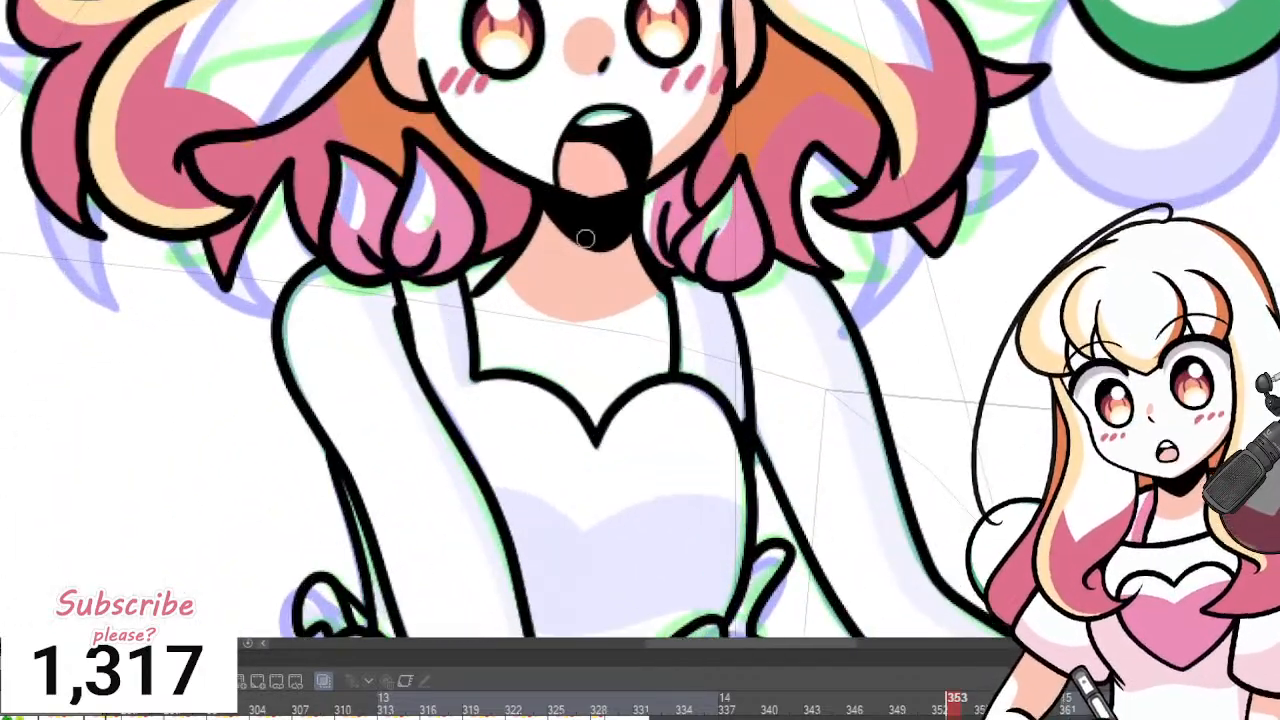
mouse_move(393, 298)
left_mouse_down()
mouse_move(435, 445)
mouse_move(450, 430)
mouse_move(410, 305)
left_mouse_up()
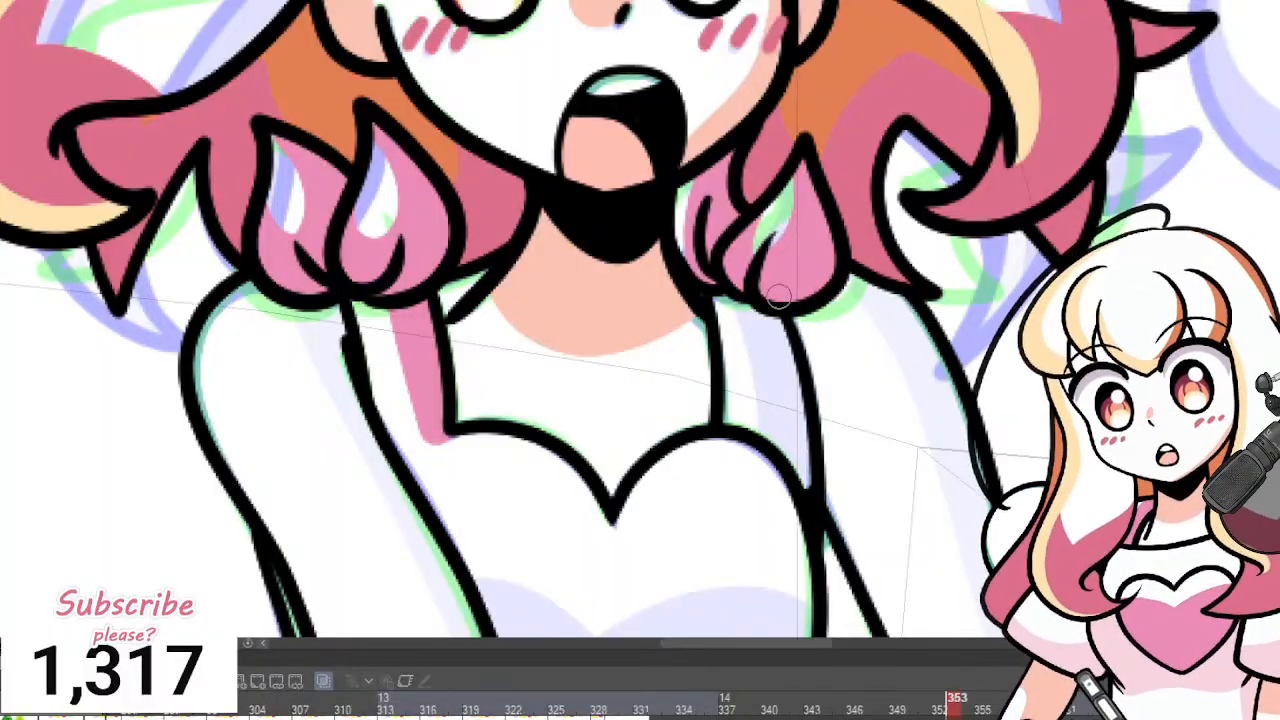
mouse_move(740, 300)
left_mouse_down()
mouse_move(765, 445)
mouse_move(787, 386)
mouse_move(844, 321)
left_mouse_up()
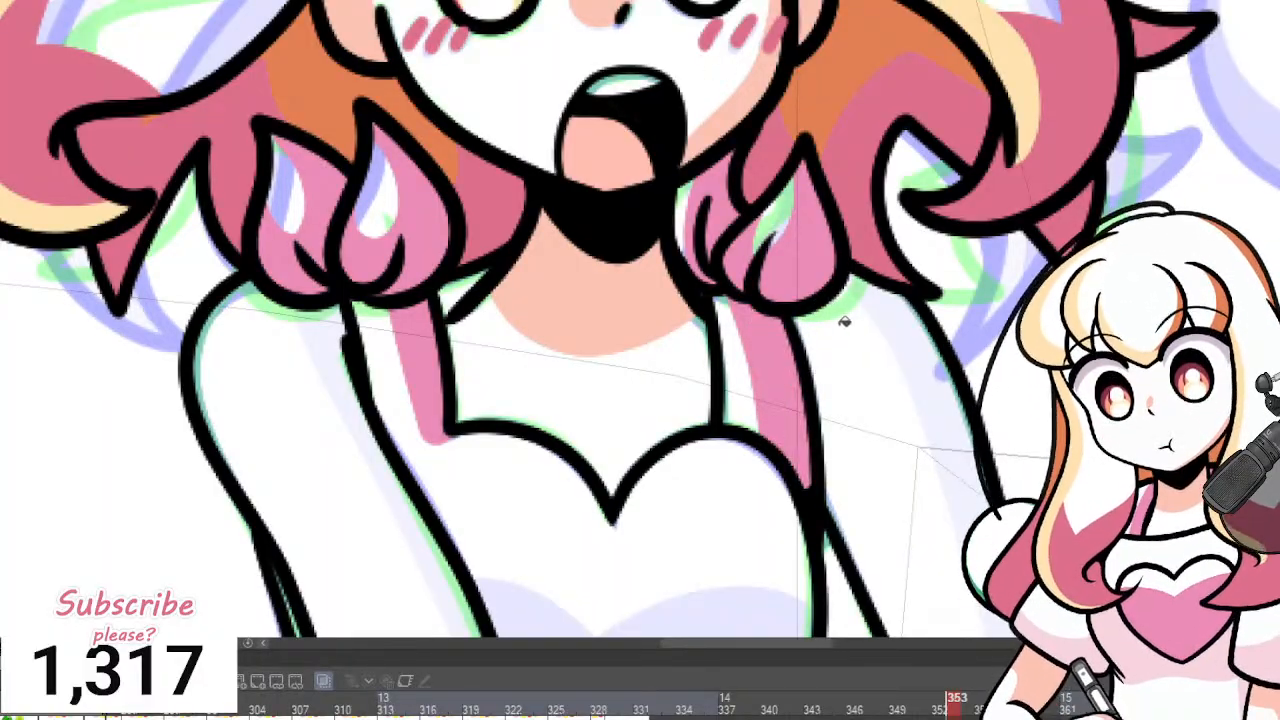
Outline and fill the heart-shaped shadow area of the bodice with pink, down to the waist ruffle.
scroll(780, 302, "down", 5)
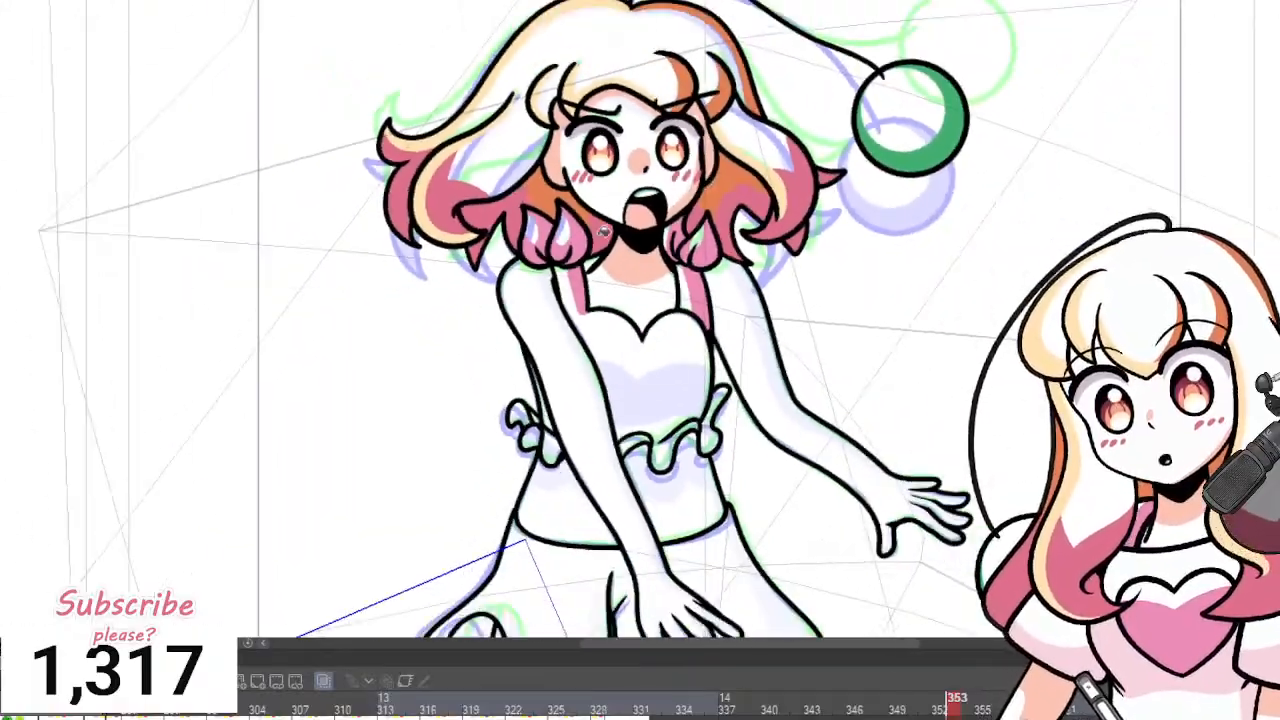
scroll(720, 467, "up", 1)
scroll(647, 330, "up", 3)
scroll(647, 361, "up", 1)
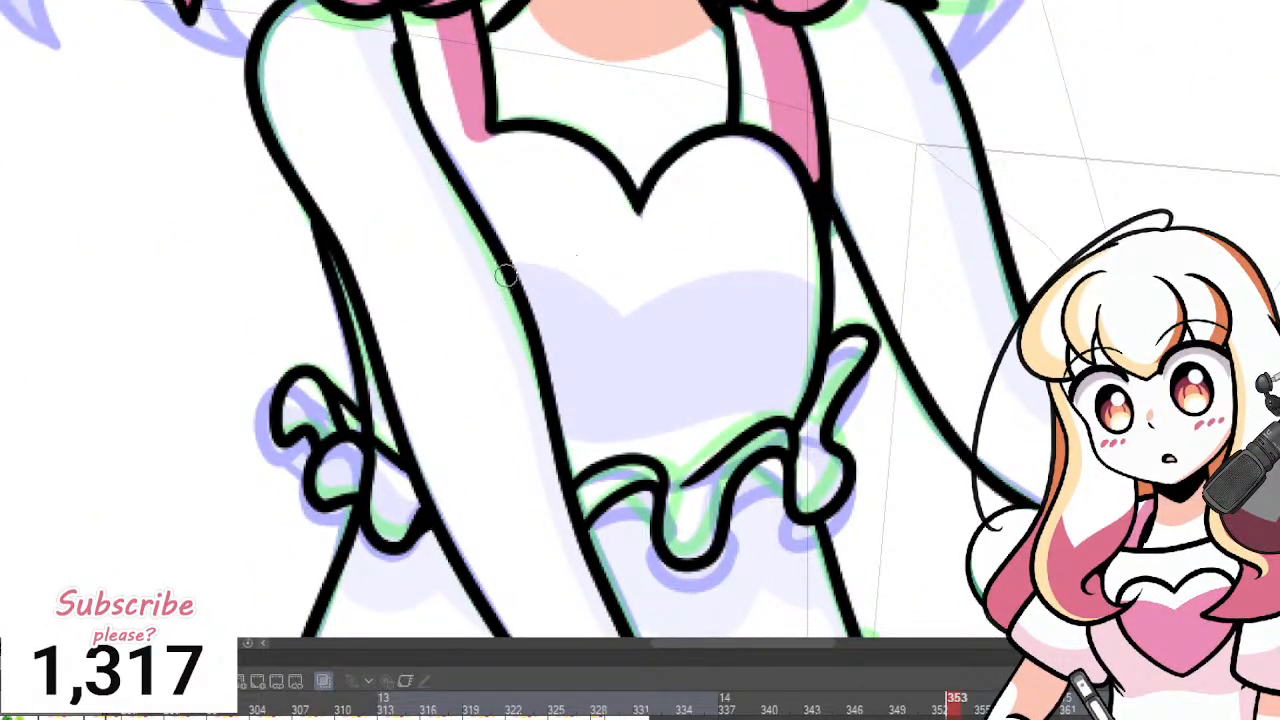
mouse_move(513, 262)
left_mouse_down()
mouse_move(630, 331)
mouse_move(717, 263)
mouse_move(820, 265)
left_mouse_up()
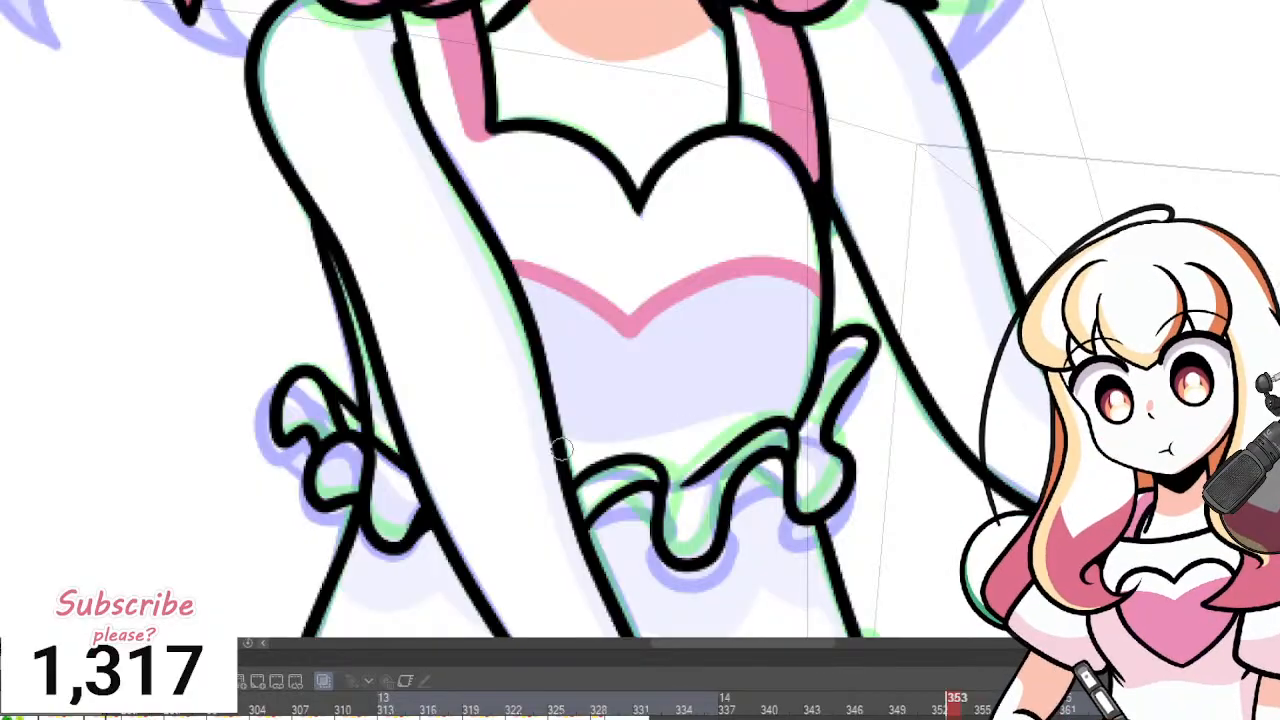
mouse_move(562, 445)
left_mouse_down()
mouse_move(730, 409)
mouse_move(793, 414)
mouse_move(805, 370)
left_mouse_up()
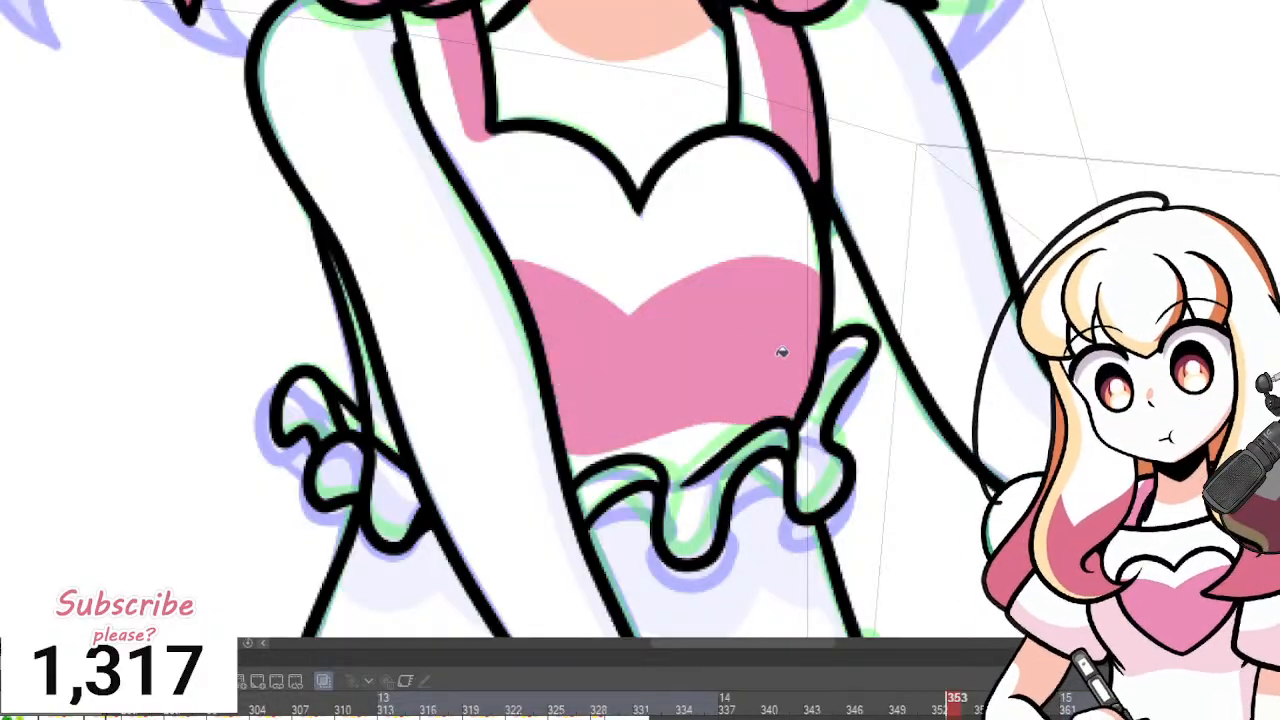
scroll(777, 356, "down", 4)
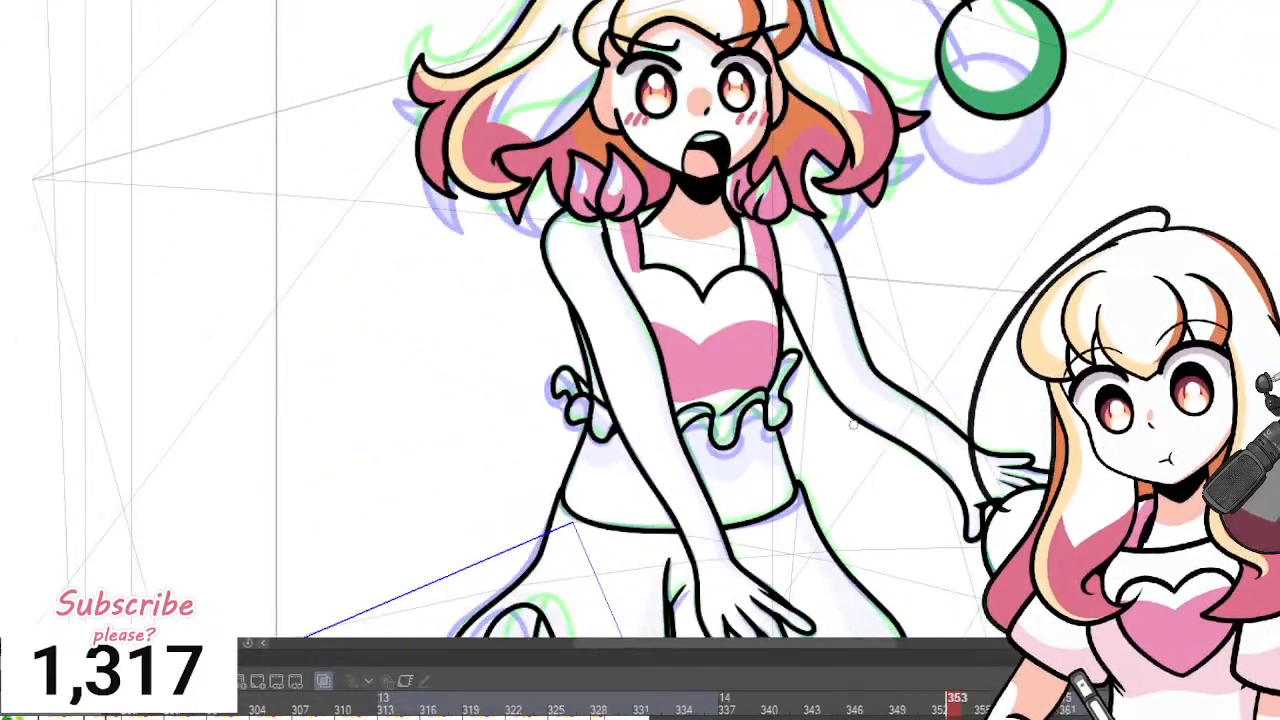
scroll(884, 424, "up", 3)
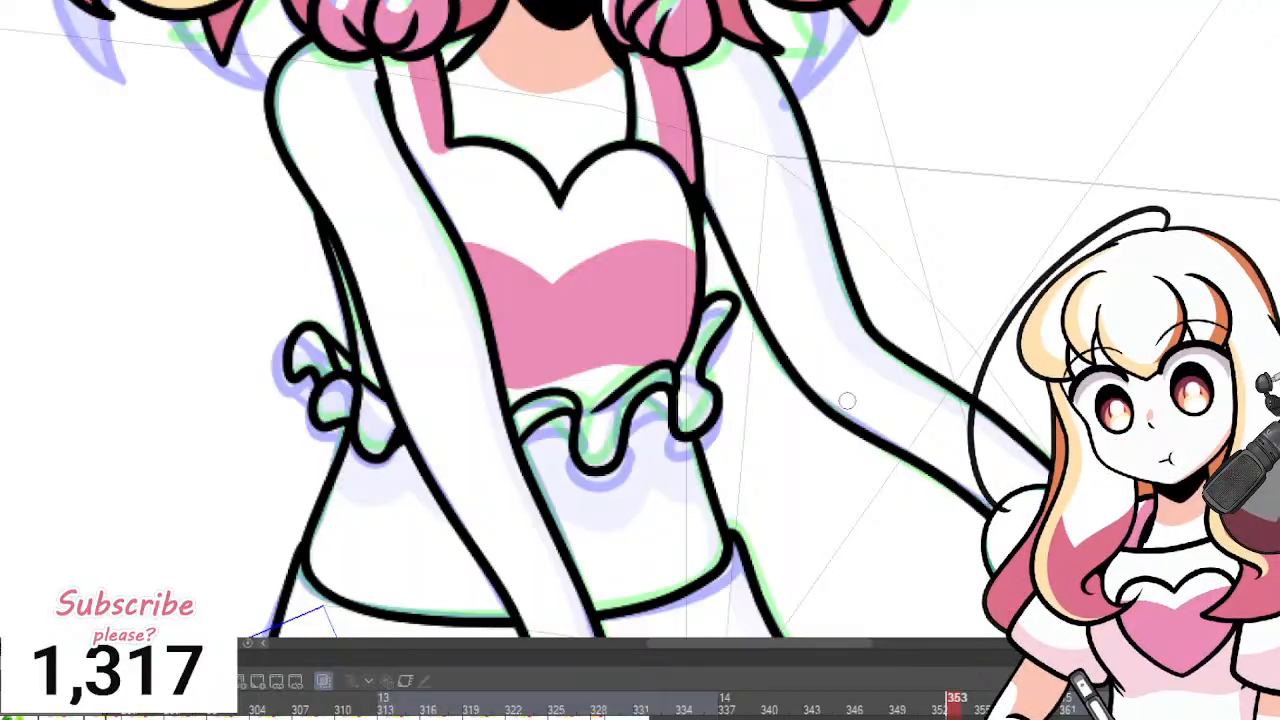
scroll(861, 388, "down", 4)
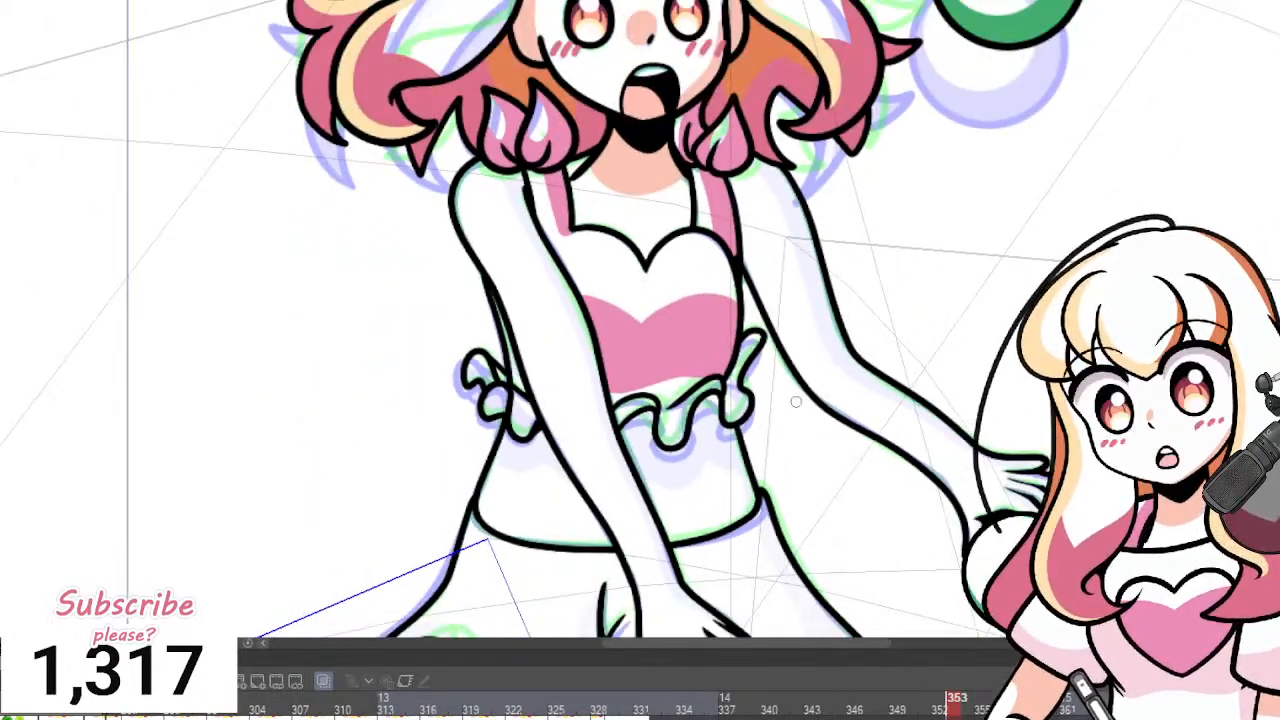
scroll(625, 440, "up", 6)
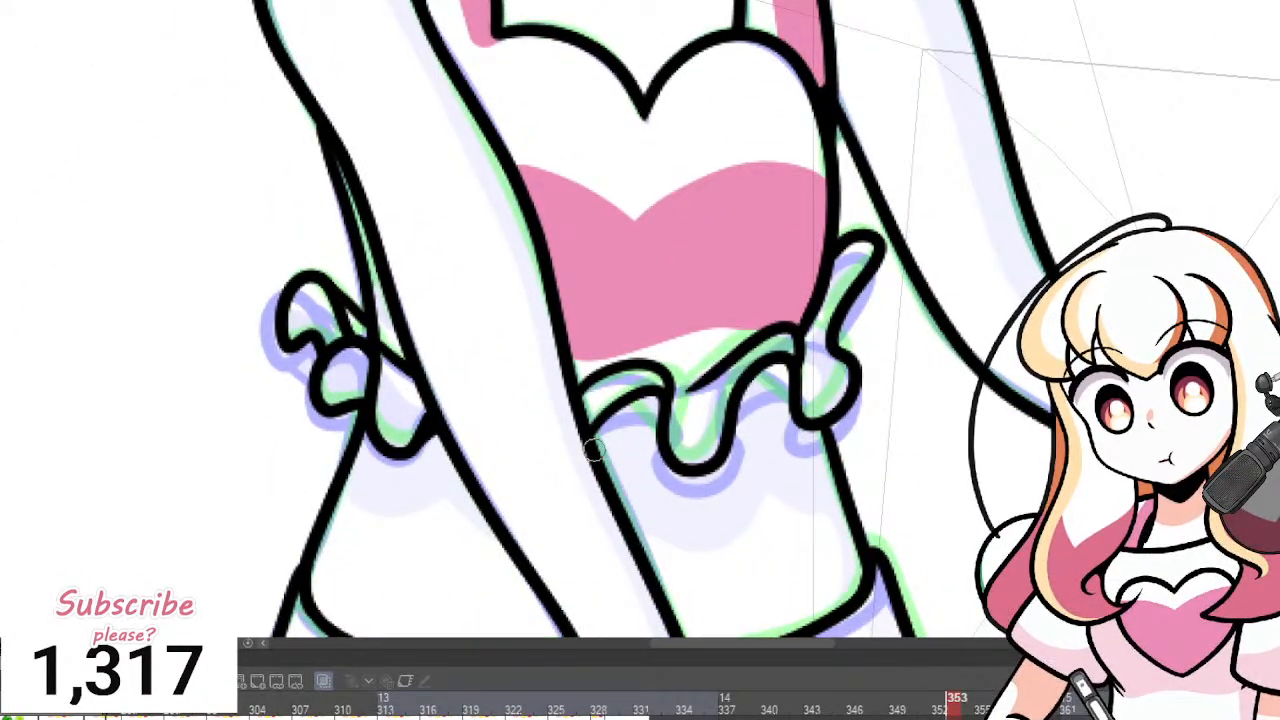
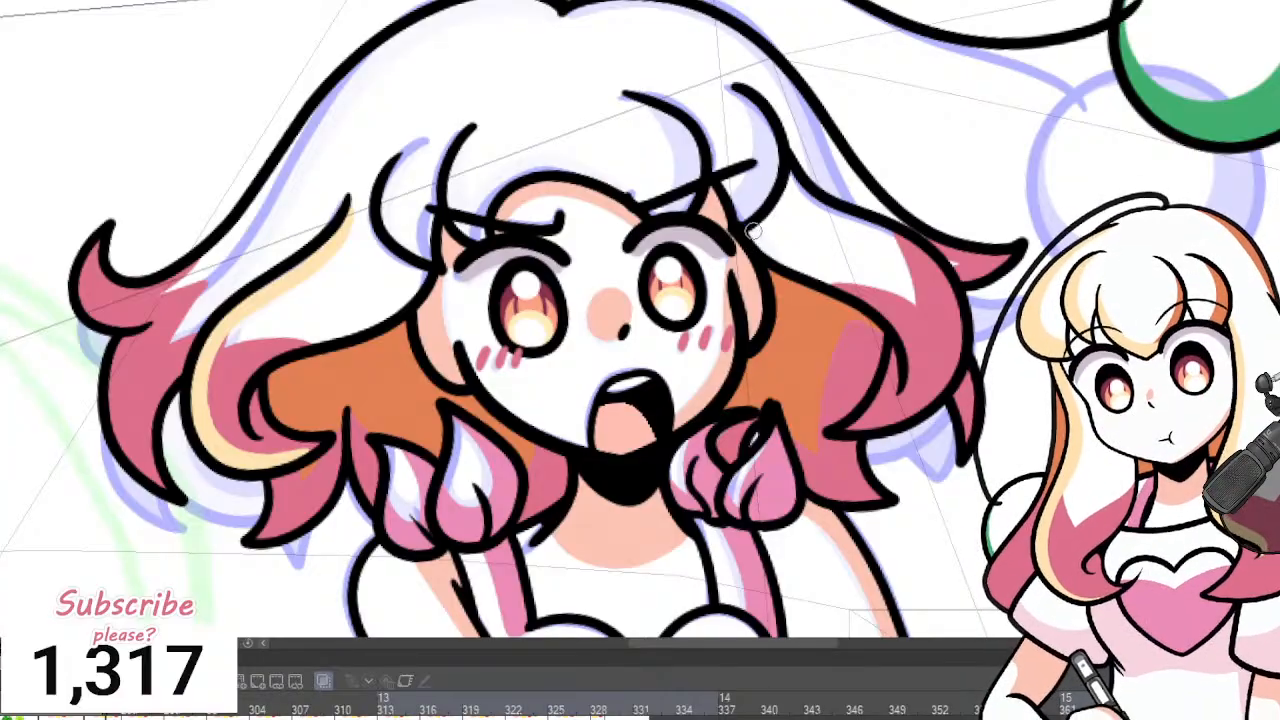
On the later frame, paint a cream-yellow strip along the lower edge of the right hair lock.
mouse_move(753, 230)
left_mouse_down()
mouse_move(789, 270)
mouse_move(753, 236)
mouse_move(898, 317)
mouse_move(906, 381)
left_mouse_up()
key("ctrl+z")
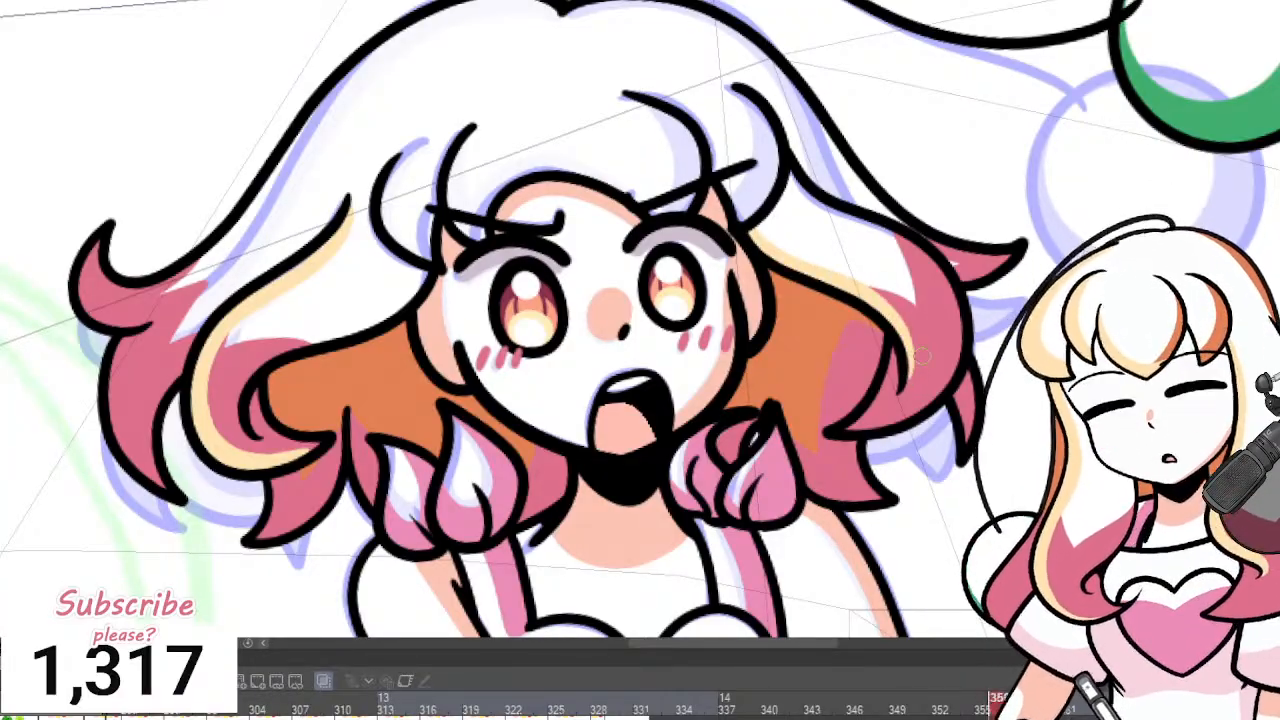
scroll(920, 352, "down", 5)
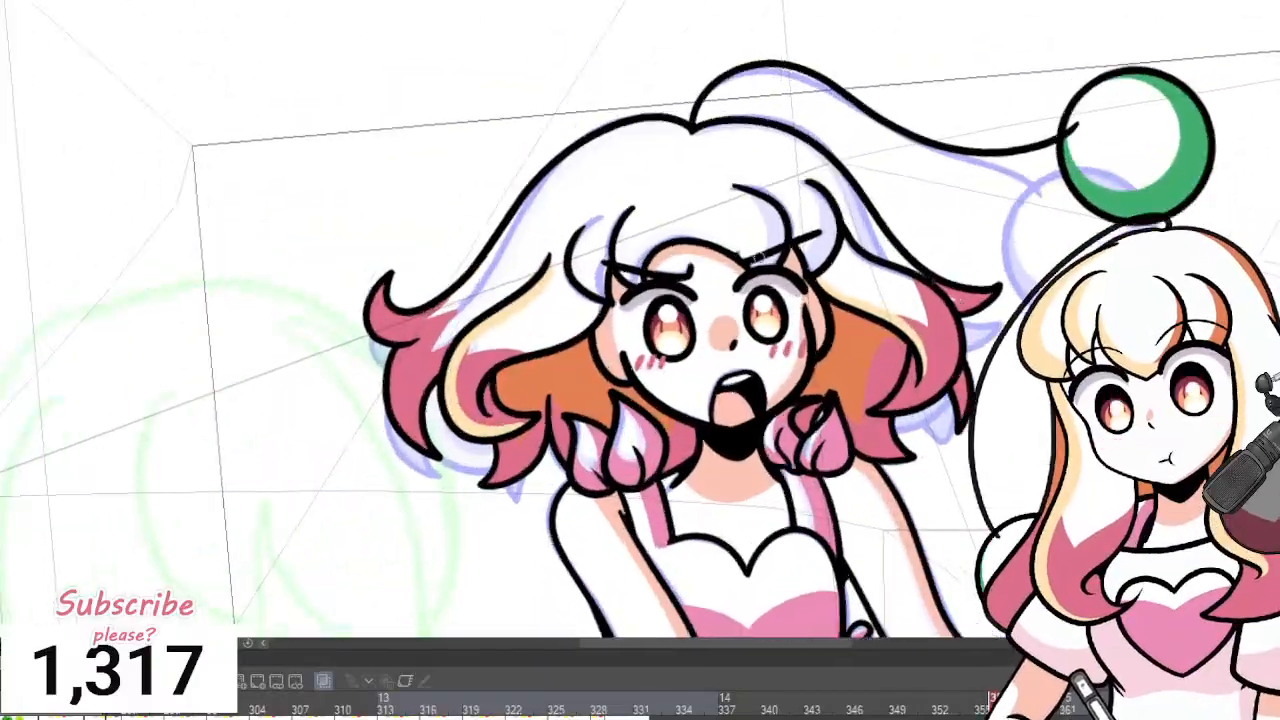
Shade the inner edges of the two left bang curls with cream-yellow.
scroll(665, 252, "up", 5)
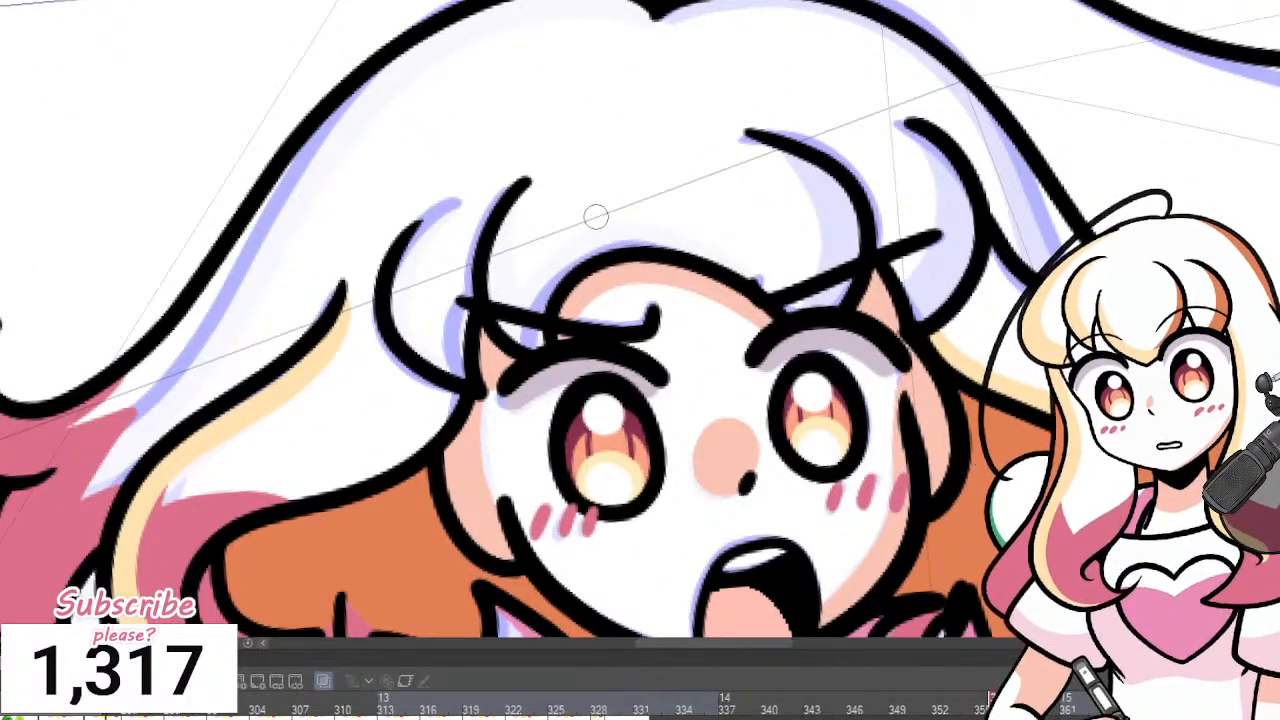
mouse_move(418, 228)
left_mouse_down()
mouse_move(394, 300)
mouse_move(442, 368)
left_mouse_up()
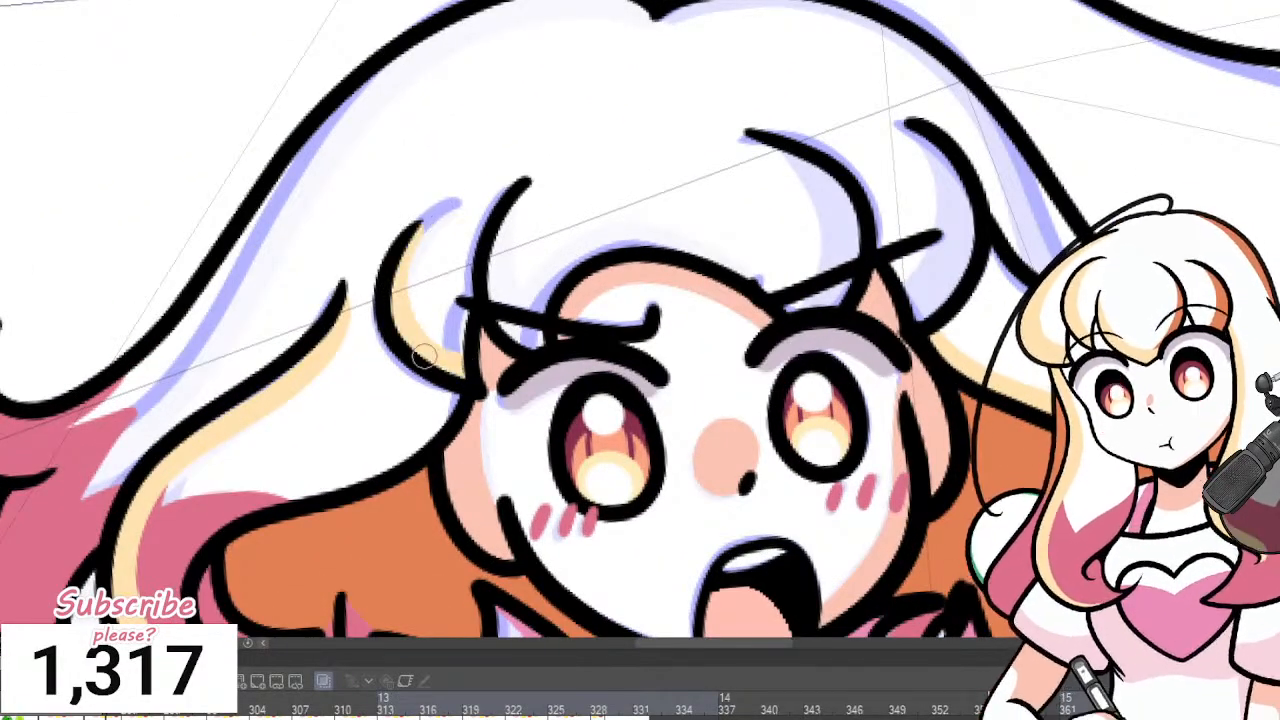
left_click_drag(527, 185, 505, 295)
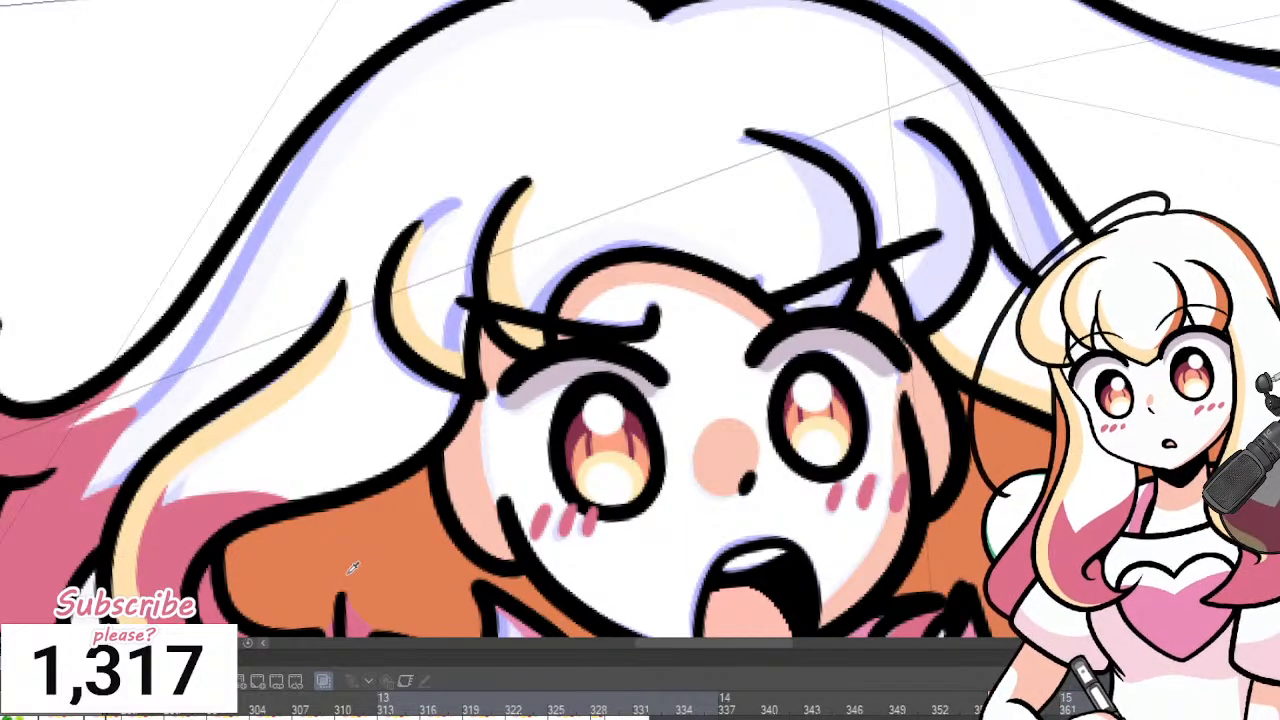
Shade the inside of the bang curl above the right eye with orange.
left_click_drag(757, 134, 845, 262)
left_click_drag(829, 310, 835, 268)
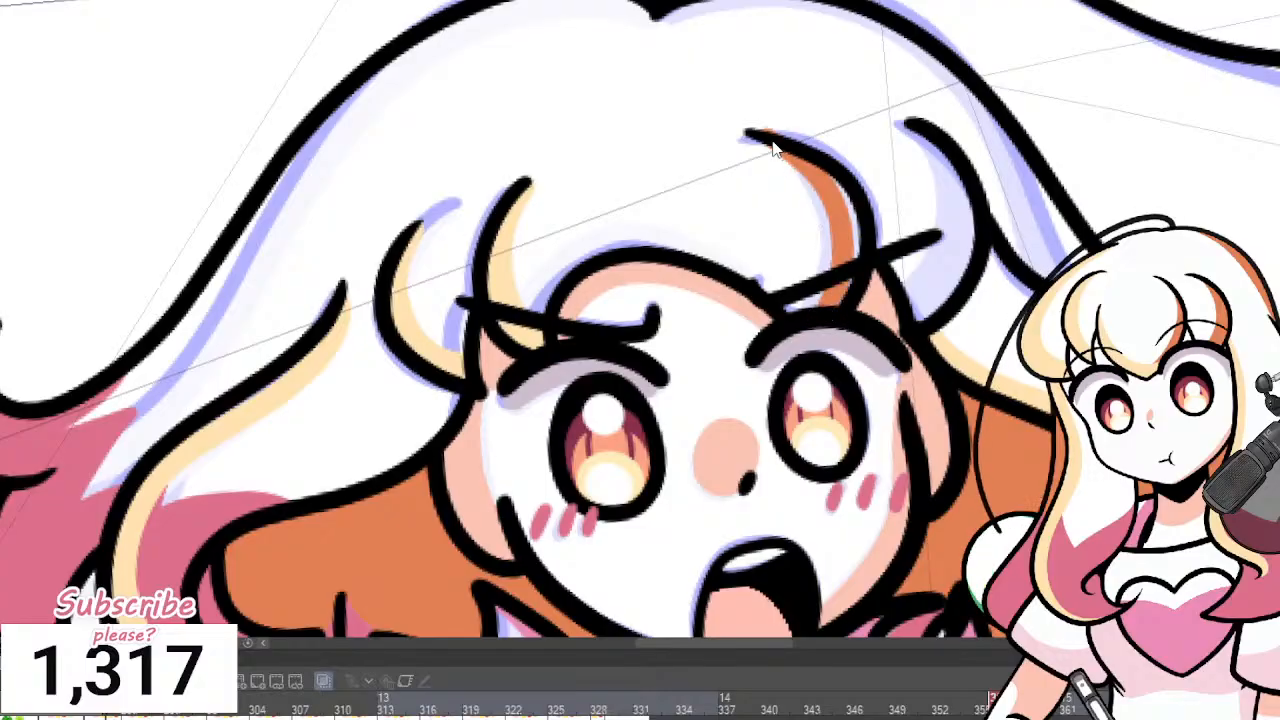
key("ctrl+z")
key("ctrl+z")
mouse_move(760, 138)
left_mouse_down()
mouse_move(825, 284)
mouse_move(810, 313)
mouse_move(835, 299)
mouse_move(808, 157)
left_mouse_up()
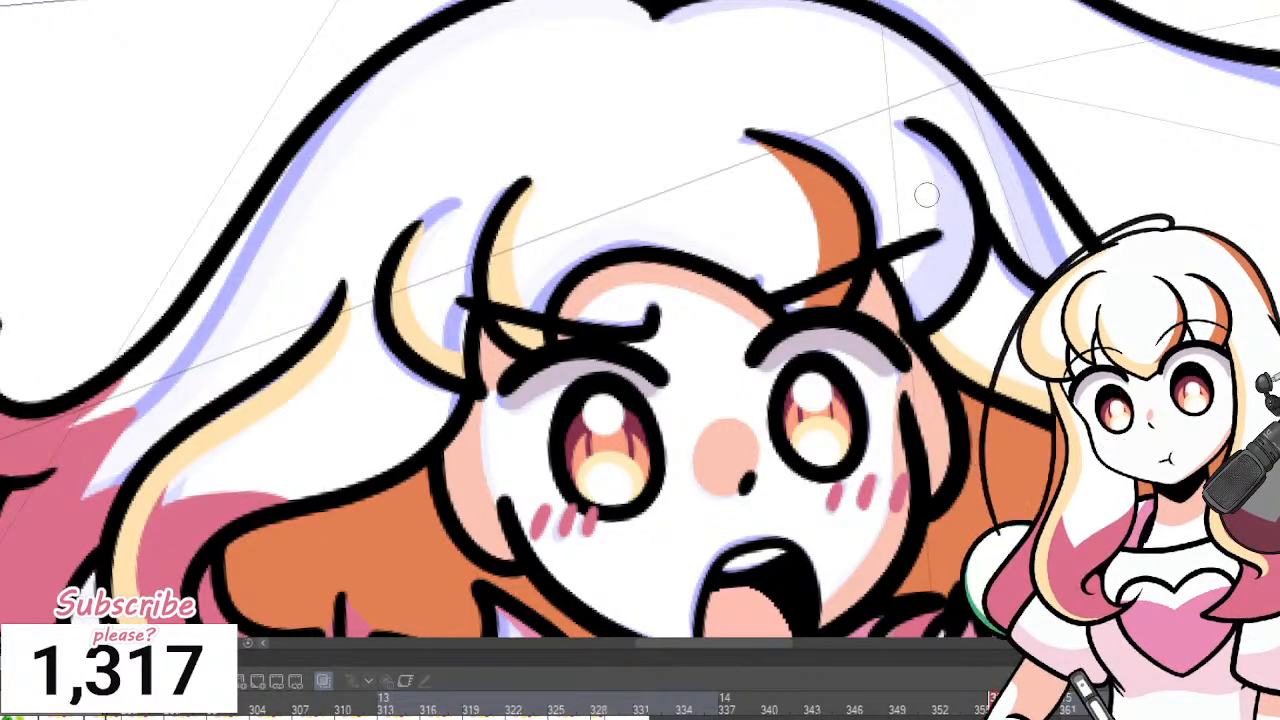
Paint orange shading inside the outermost right bang curl and fill the remaining gap up to its outline.
mouse_move(912, 130)
left_mouse_down()
mouse_move(953, 231)
mouse_move(918, 310)
left_mouse_up()
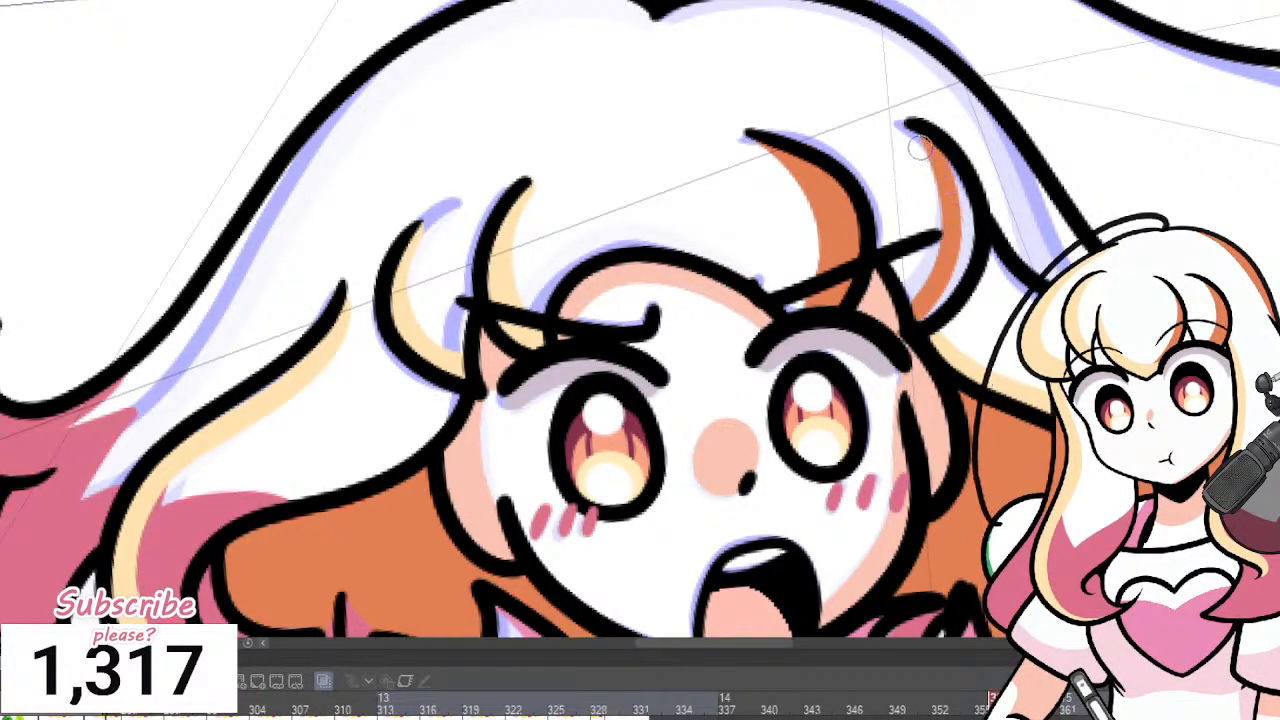
key("ctrl+z")
mouse_move(931, 138)
left_mouse_down()
mouse_move(950, 207)
mouse_move(904, 296)
left_mouse_up()
key("ctrl+z")
key("ctrl+z")
mouse_move(917, 125)
left_mouse_down()
mouse_move(942, 251)
mouse_move(904, 312)
left_mouse_up()
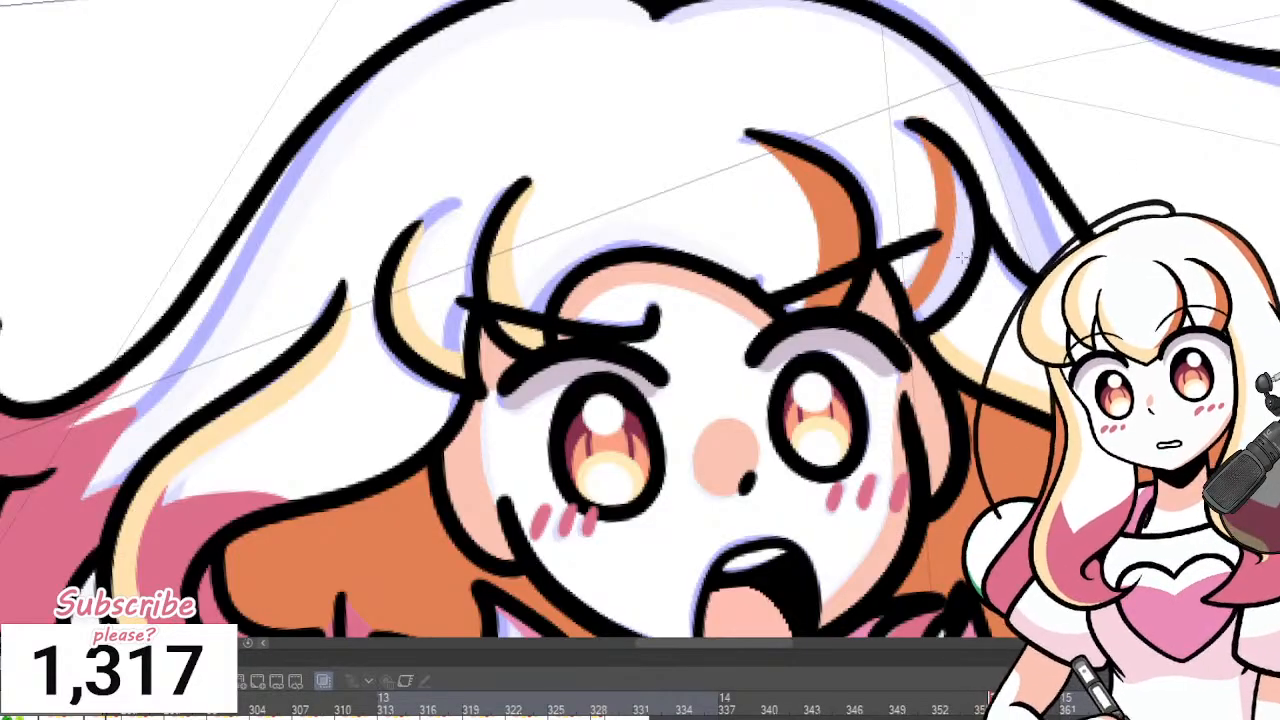
key("g")
left_click(966, 244)
Paint an orange shadow strip along the outer right edge of the hair, from the parting down to the pink tips.
scroll(860, 355, "down", 5)
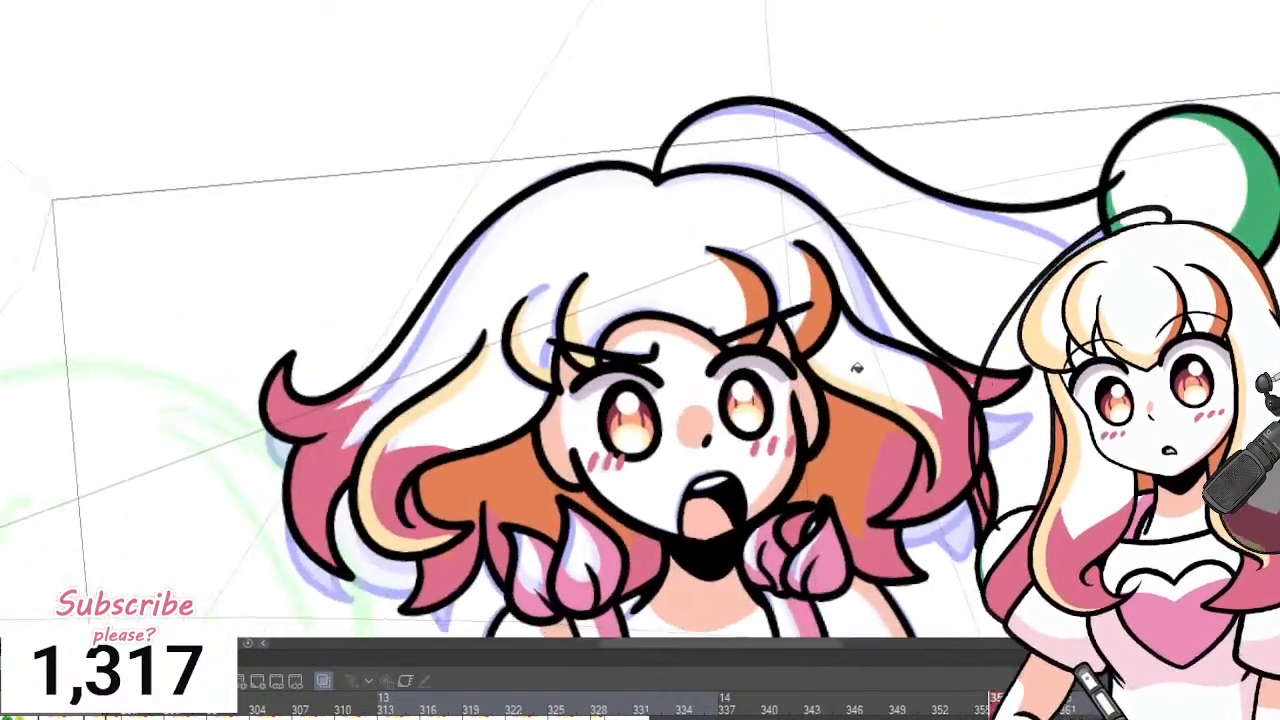
scroll(857, 366, "up", 3)
scroll(760, 299, "down", 1)
scroll(760, 299, "up", 3)
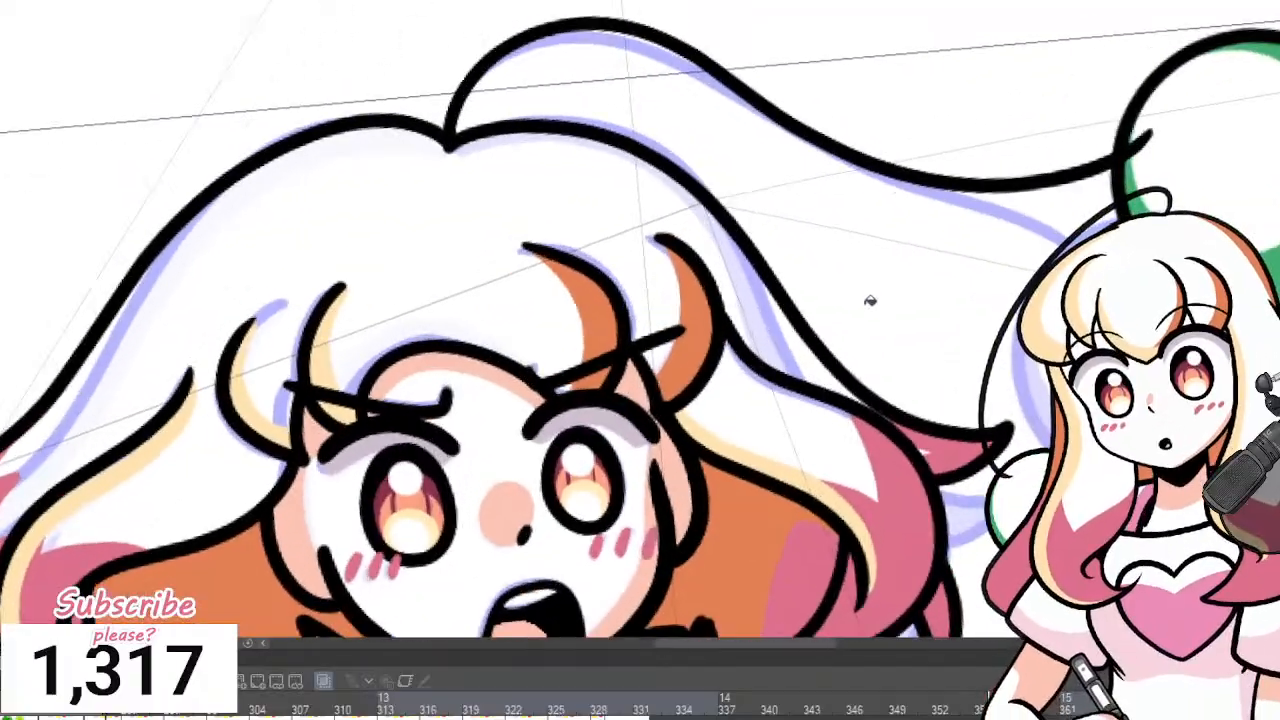
scroll(839, 458, "up", 1)
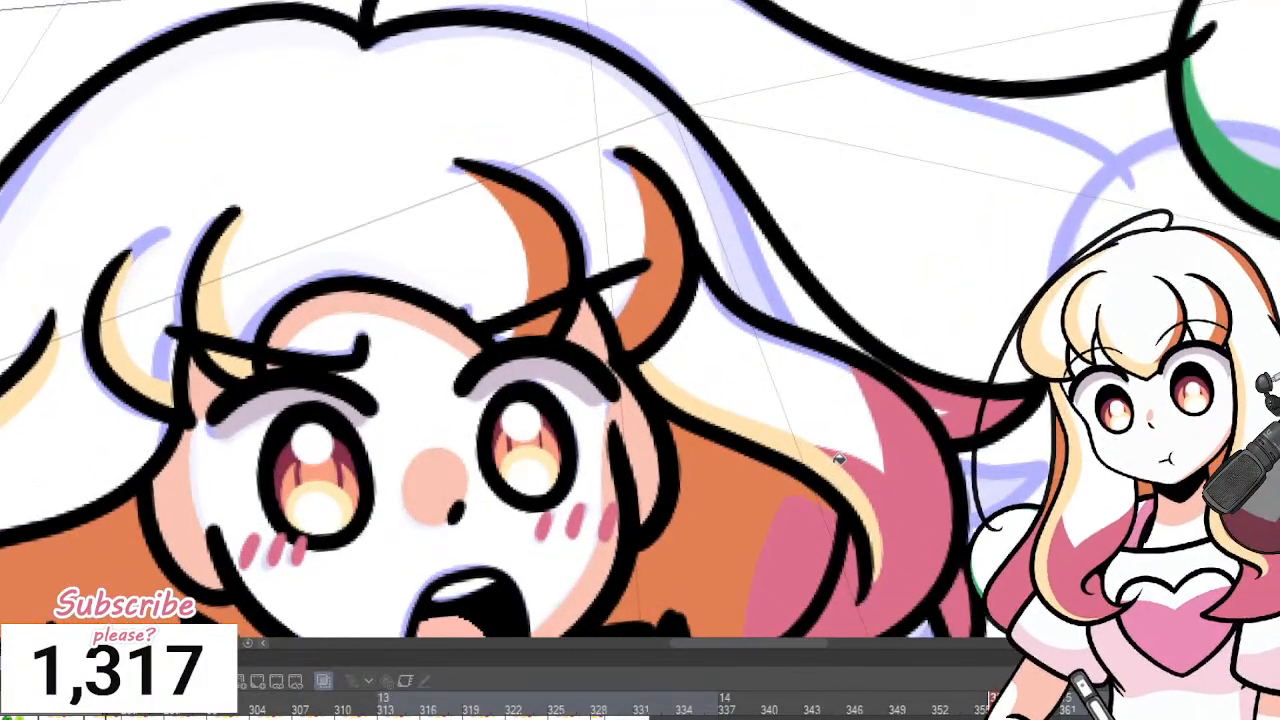
mouse_move(371, 42)
left_mouse_down()
mouse_move(527, 40)
mouse_move(629, 102)
mouse_move(714, 188)
mouse_move(412, 37)
mouse_move(604, 69)
mouse_move(721, 185)
mouse_move(767, 282)
mouse_move(828, 317)
mouse_move(838, 288)
left_mouse_up()
key("ctrl+z")
scroll(838, 288, "down", 4)
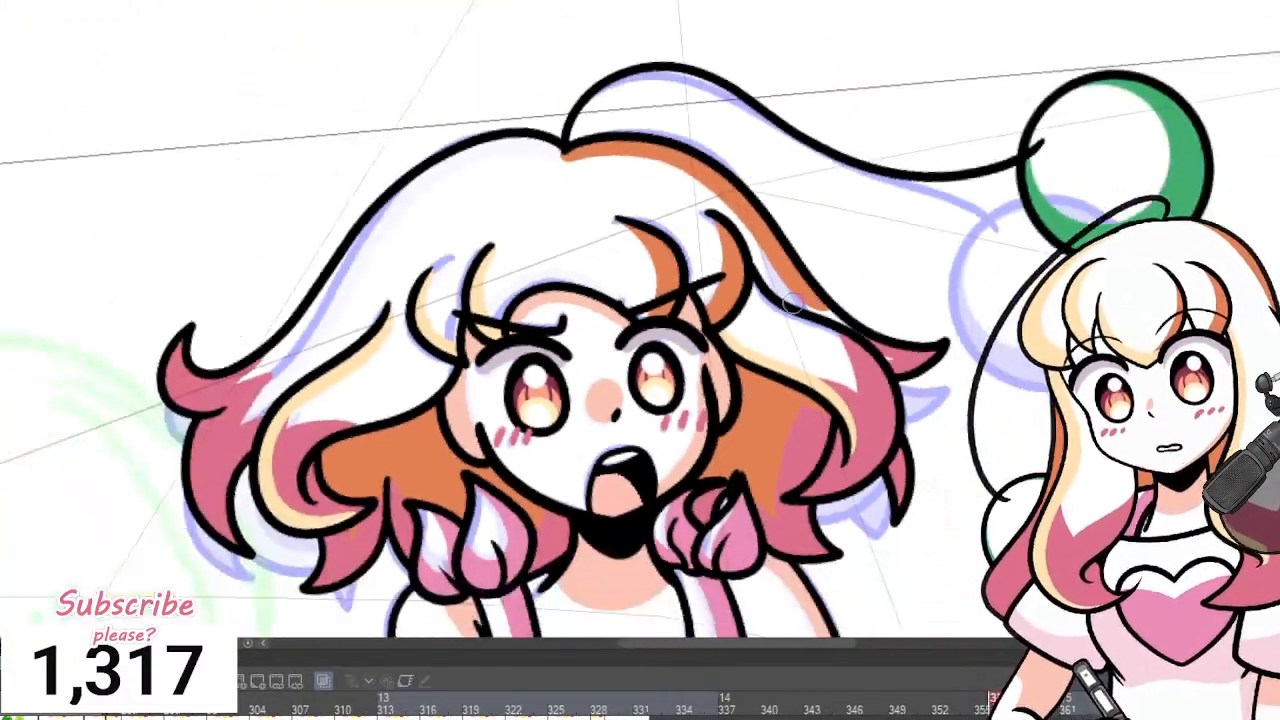
Paint a cream-yellow strip along the outer left edge of the hair, from the flipped tip up to the parting.
scroll(560, 290, "up", 5)
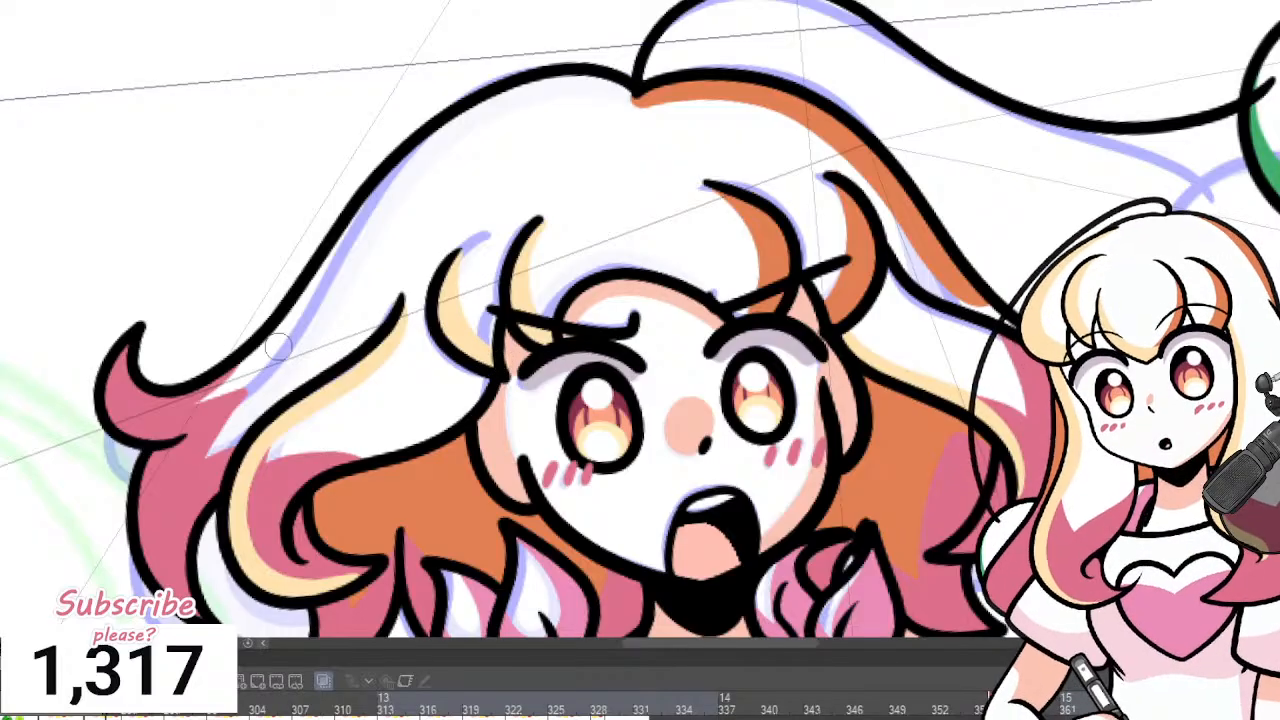
mouse_move(108, 372)
left_mouse_down()
mouse_move(200, 411)
mouse_move(305, 320)
left_mouse_up()
left_click_drag(334, 257, 354, 225)
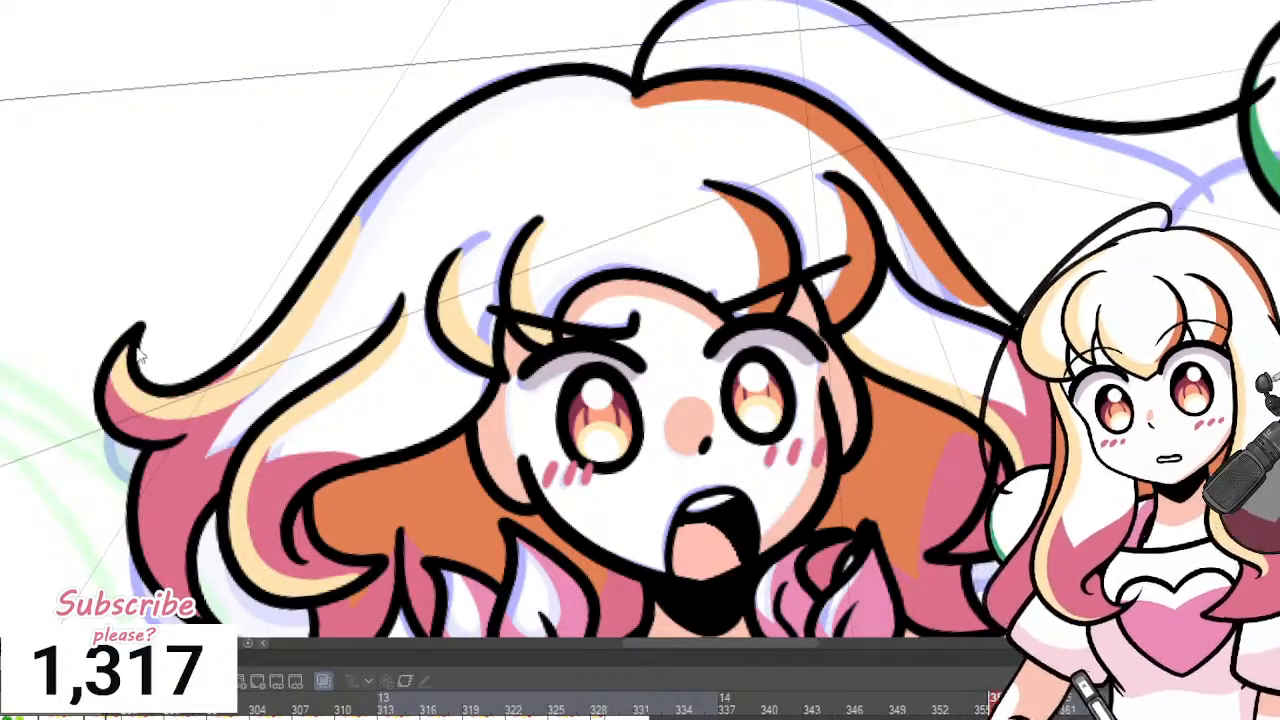
key("ctrl+z")
mouse_move(133, 346)
left_mouse_down()
mouse_move(168, 414)
mouse_move(279, 362)
mouse_move(327, 283)
mouse_move(170, 410)
mouse_move(270, 360)
mouse_move(356, 232)
left_mouse_up()
key("ctrl+z")
left_click_drag(180, 405, 278, 325)
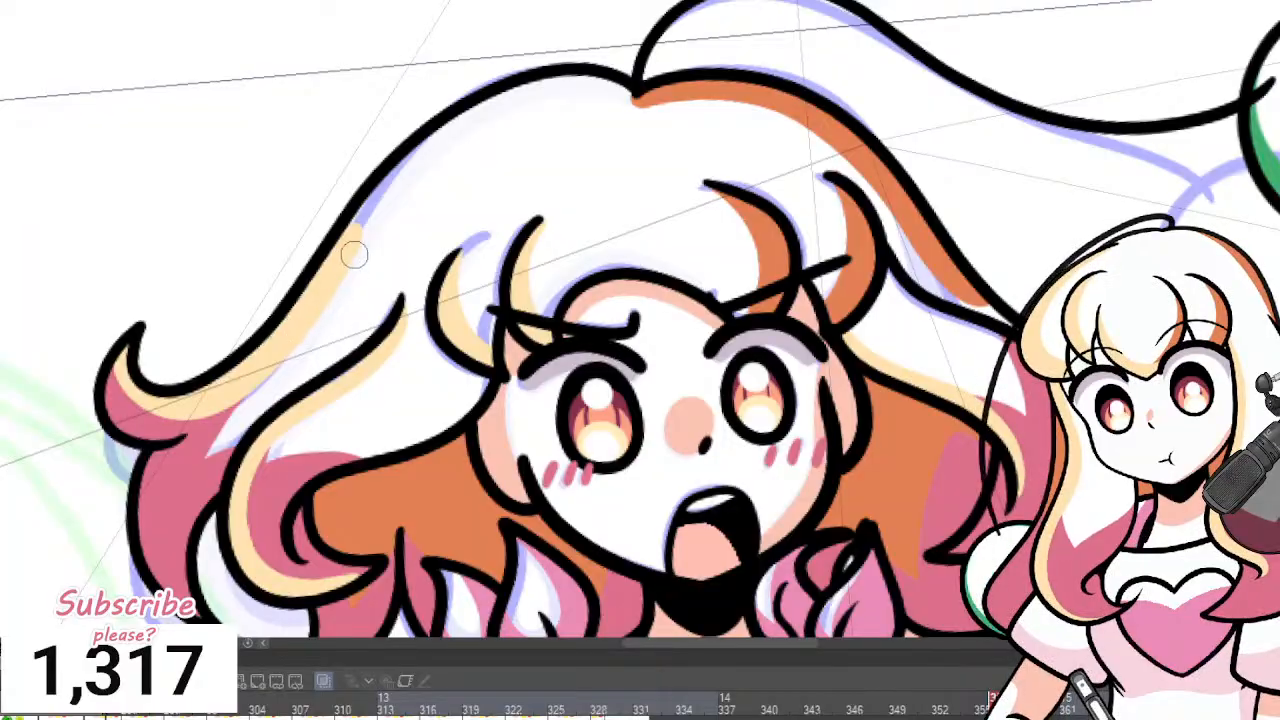
mouse_move(341, 249)
left_mouse_down()
mouse_move(481, 115)
mouse_move(623, 96)
mouse_move(521, 92)
mouse_move(400, 168)
mouse_move(283, 347)
left_mouse_up()
key("ctrl+z")
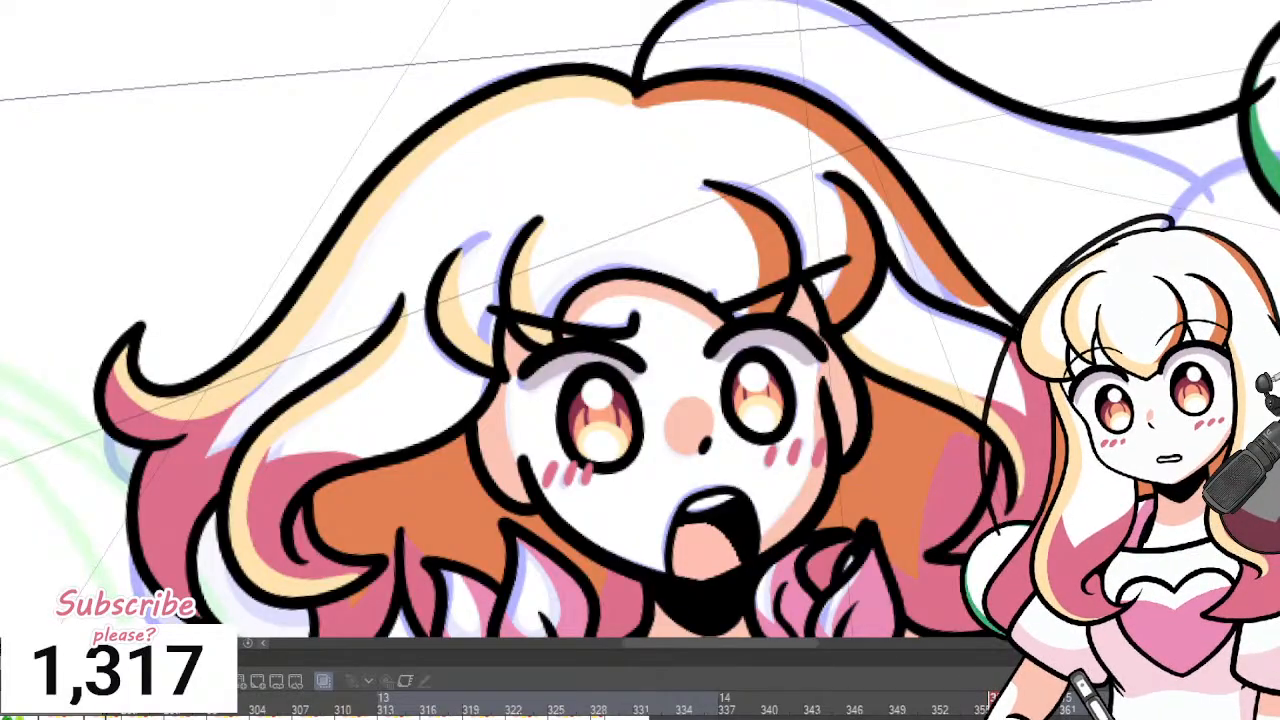
Paint a cream-yellow strip along the lower edge of the fringe above the forehead.
scroll(525, 279, "up", 1)
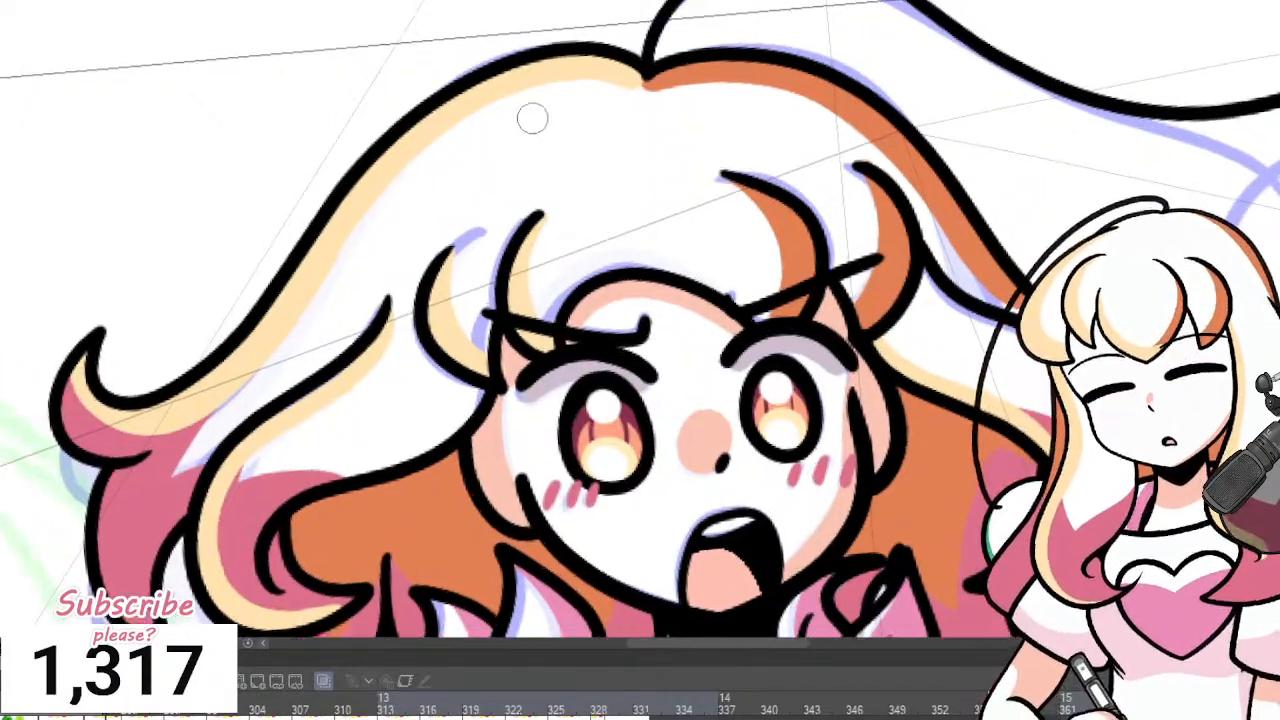
scroll(516, 138, "down", 1)
scroll(650, 210, "up", 3)
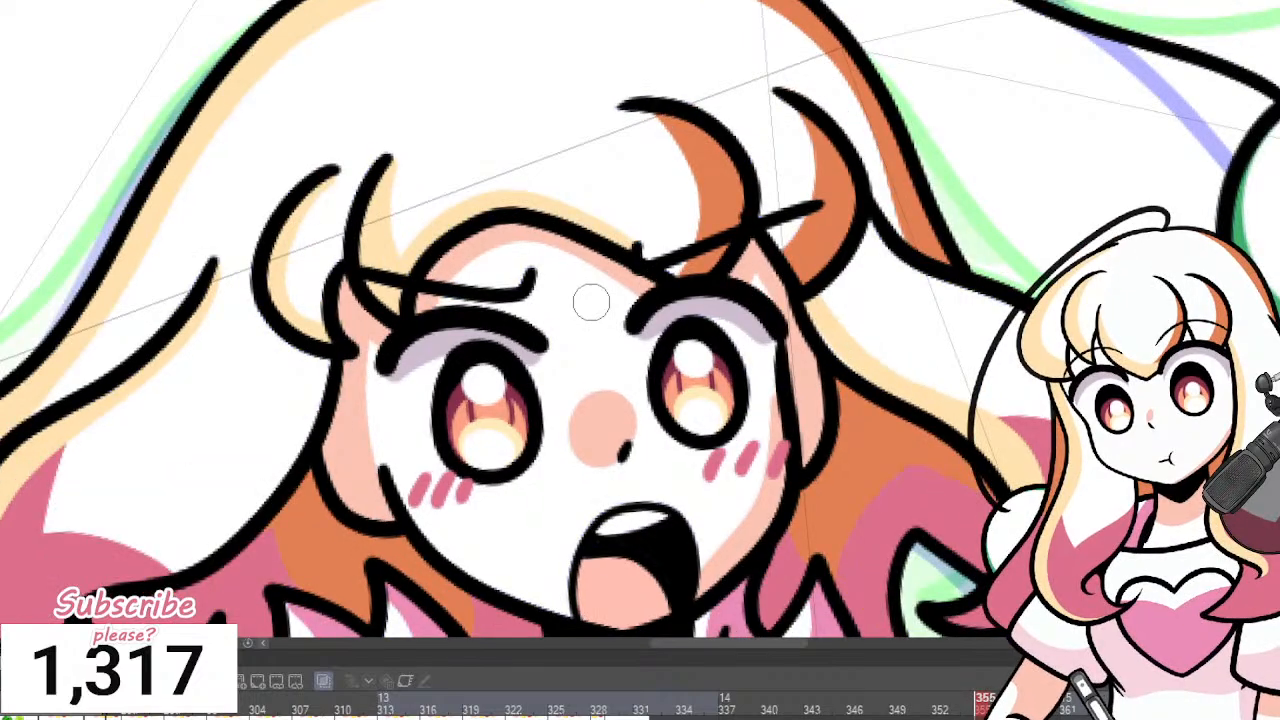
mouse_move(410, 292)
left_mouse_down()
mouse_move(496, 210)
mouse_move(581, 212)
mouse_move(640, 248)
mouse_move(648, 292)
left_mouse_up()
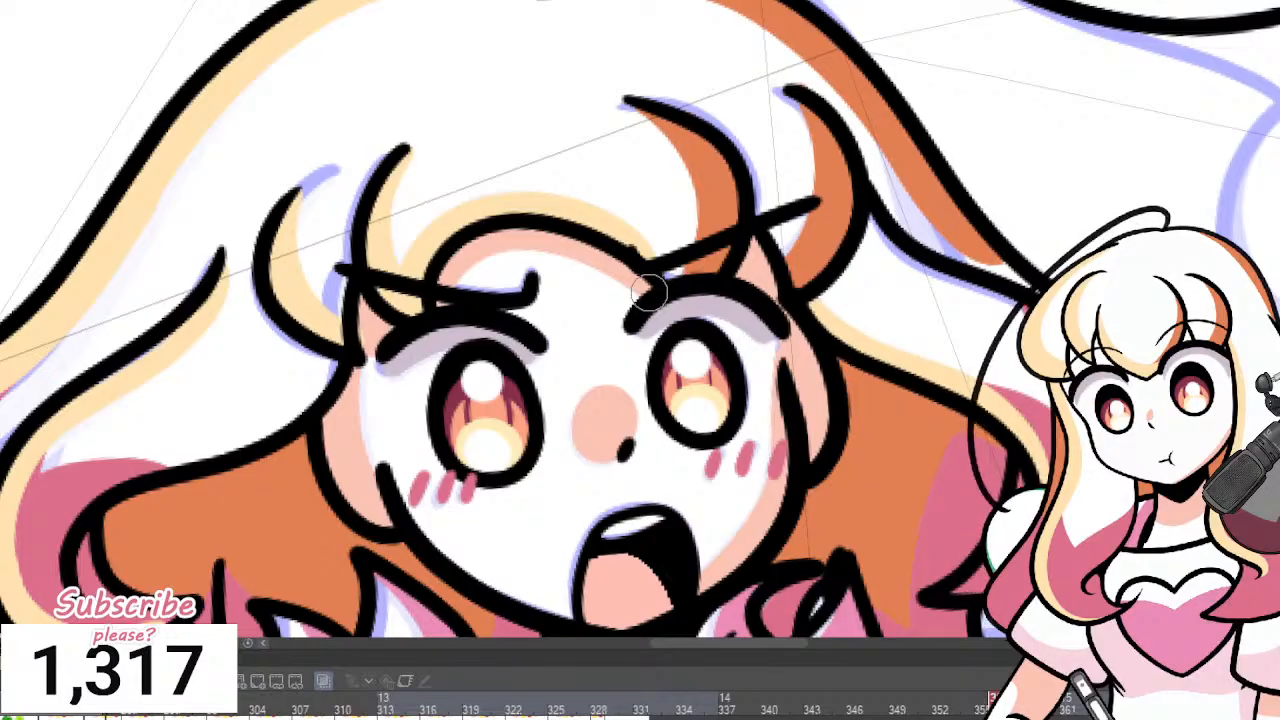
scroll(620, 300, "down", 5)
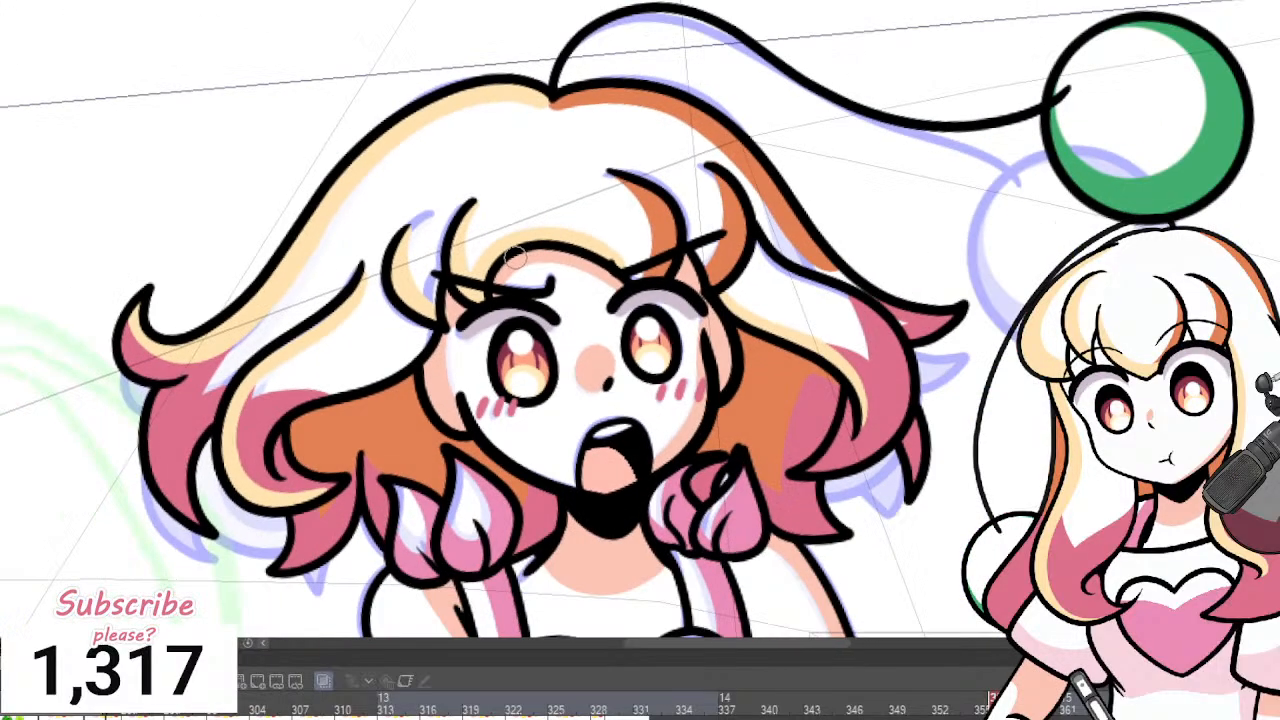
scroll(575, 325, "up", 3)
scroll(605, 291, "down", 3)
scroll(606, 291, "down", 2)
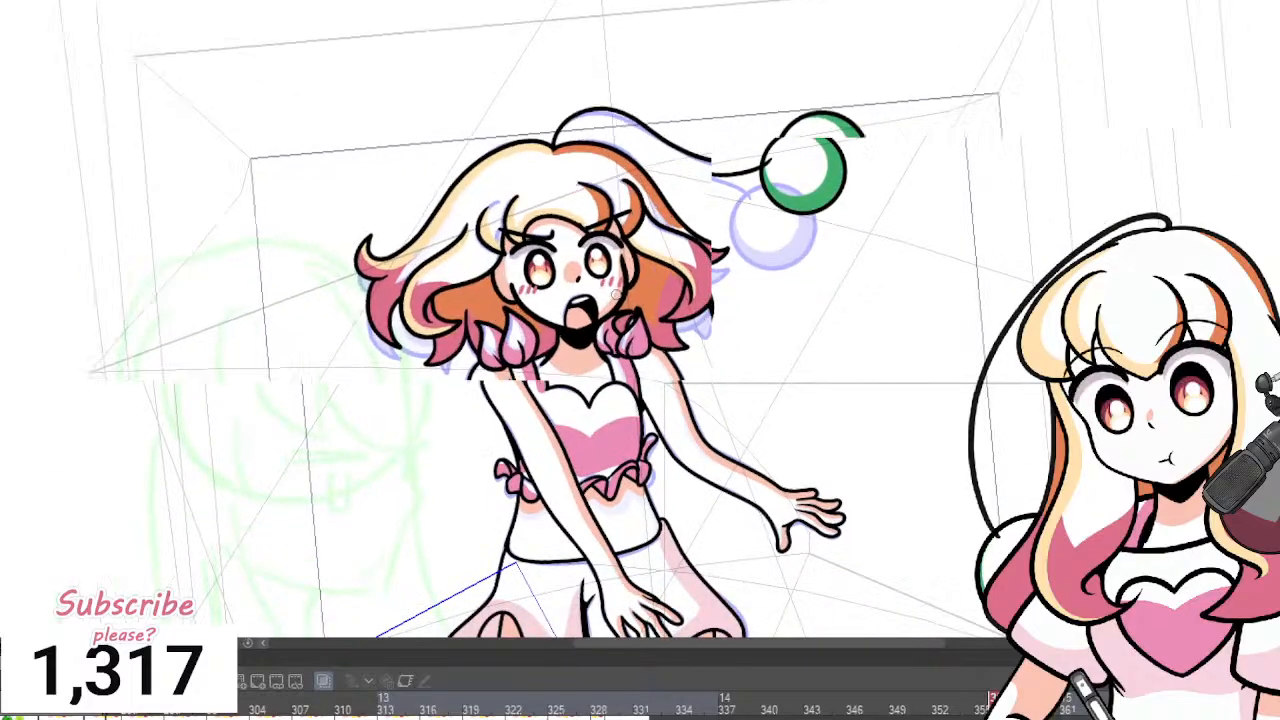
scroll(608, 295, "up", 4)
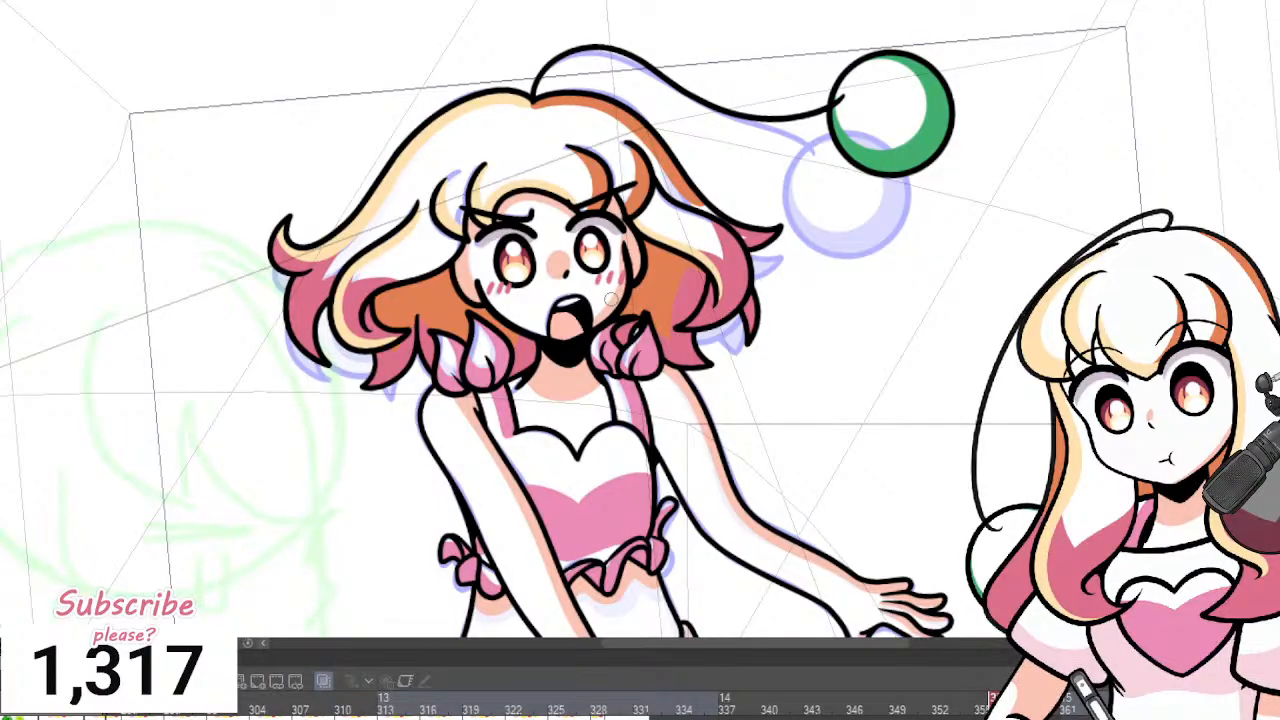
scroll(611, 299, "down", 6)
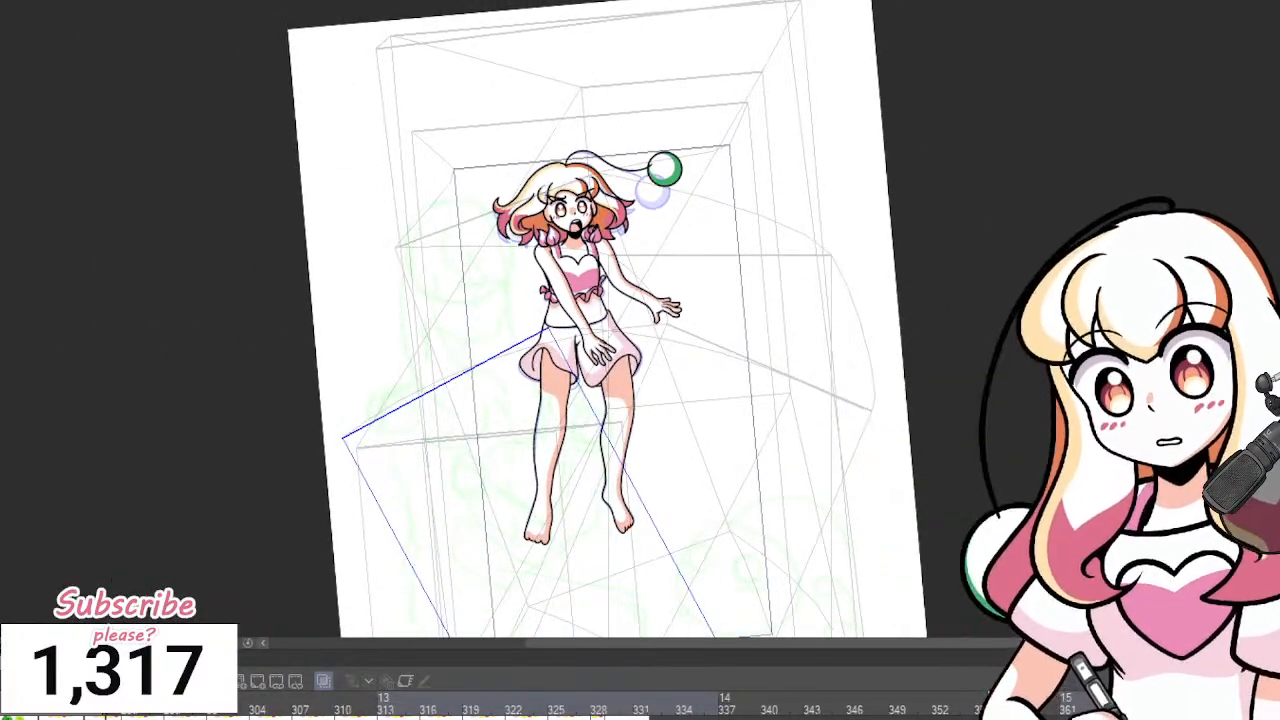
Fill the hair, face and upper body line art with a solid white base, including the small right hair tip.
scroll(530, 180, "up", 6)
scroll(493, 131, "up", 2)
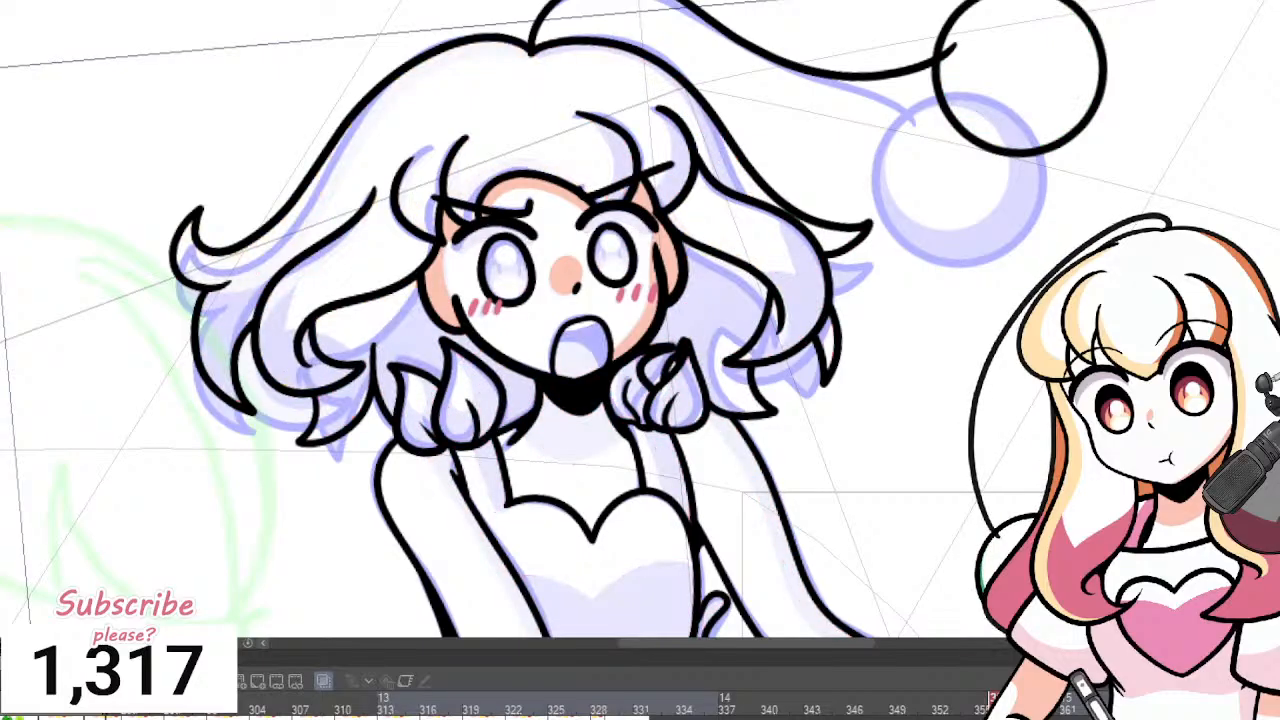
scroll(540, 280, "up", 3)
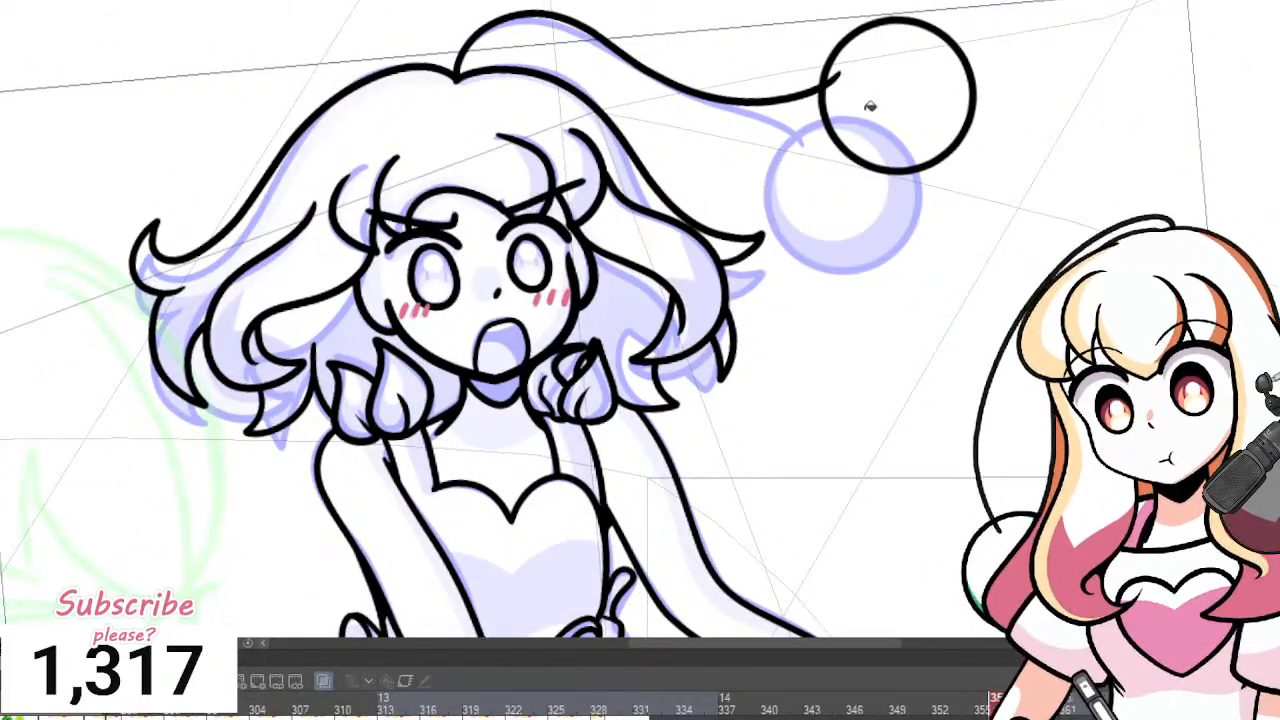
scroll(678, 131, "up", 1)
mouse_move(646, 257)
left_mouse_down()
mouse_move(625, 207)
mouse_move(538, 181)
mouse_move(599, 300)
mouse_move(554, 381)
mouse_move(502, 256)
mouse_move(460, 343)
mouse_move(389, 248)
mouse_move(341, 221)
mouse_move(399, 249)
mouse_move(358, 244)
mouse_move(469, 405)
mouse_move(440, 342)
mouse_move(459, 407)
mouse_move(449, 471)
mouse_move(333, 419)
mouse_move(320, 450)
mouse_move(282, 462)
mouse_move(425, 432)
mouse_move(542, 456)
mouse_move(428, 607)
left_mouse_up()
scroll(786, 353, "up", 1)
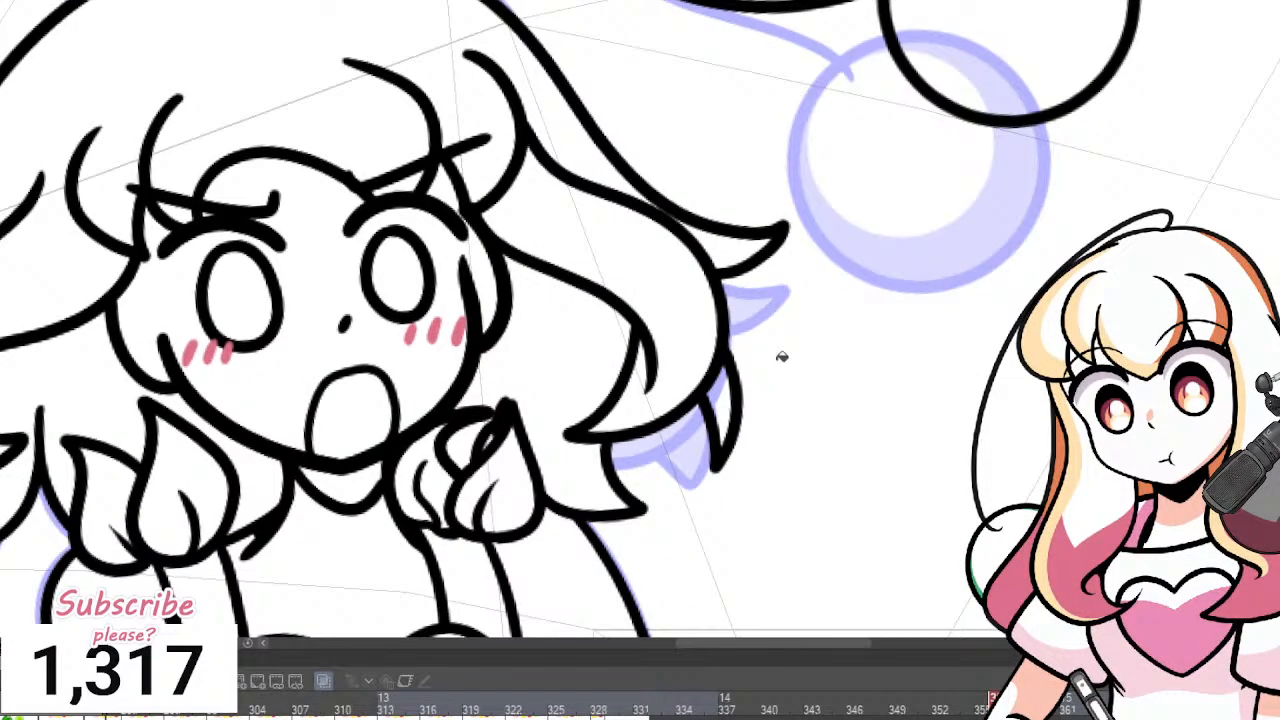
left_click(725, 391)
scroll(655, 394, "down", 2)
scroll(810, 213, "down", 3)
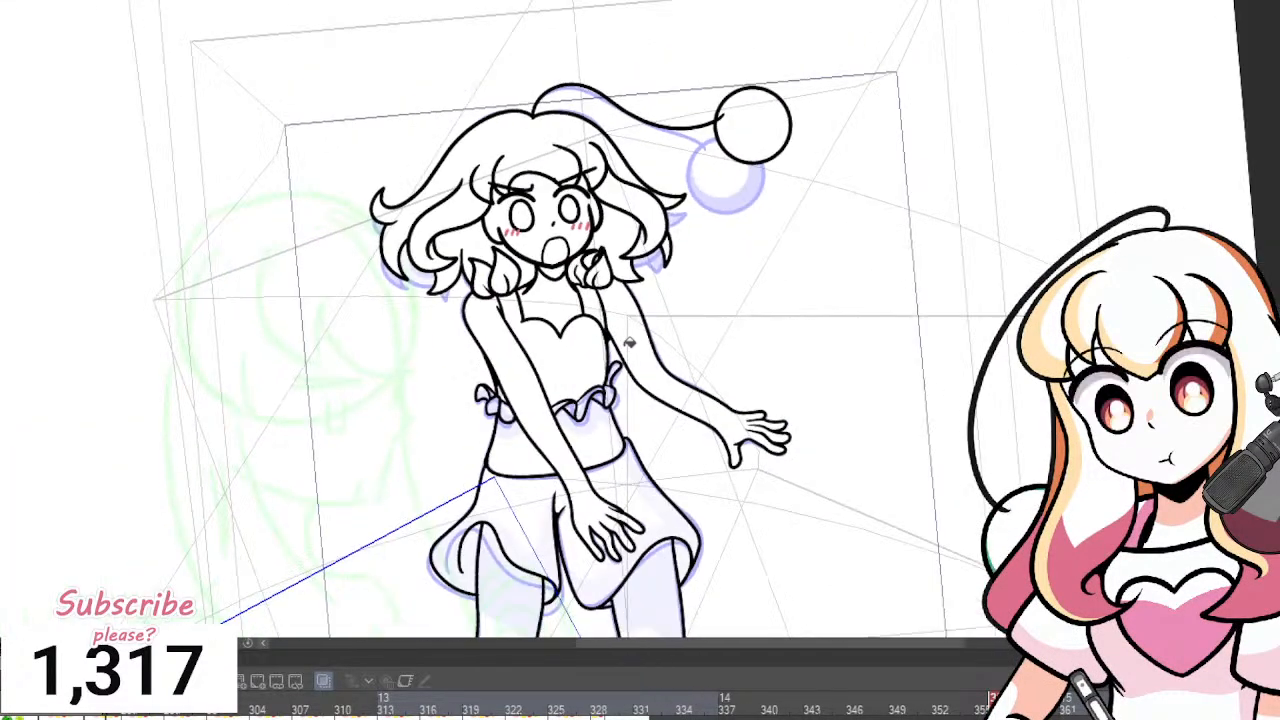
Fill the waist ruffle, midriff and shorts with the white base.
scroll(453, 408, "up", 5)
mouse_move(305, 398)
left_mouse_down()
mouse_move(298, 354)
mouse_move(229, 284)
mouse_move(257, 304)
left_mouse_up()
mouse_move(458, 319)
left_mouse_down()
mouse_move(627, 265)
mouse_move(628, 226)
left_mouse_up()
scroll(587, 147, "down", 2)
scroll(588, 147, "down", 2)
scroll(672, 477, "up", 3)
left_click(631, 346)
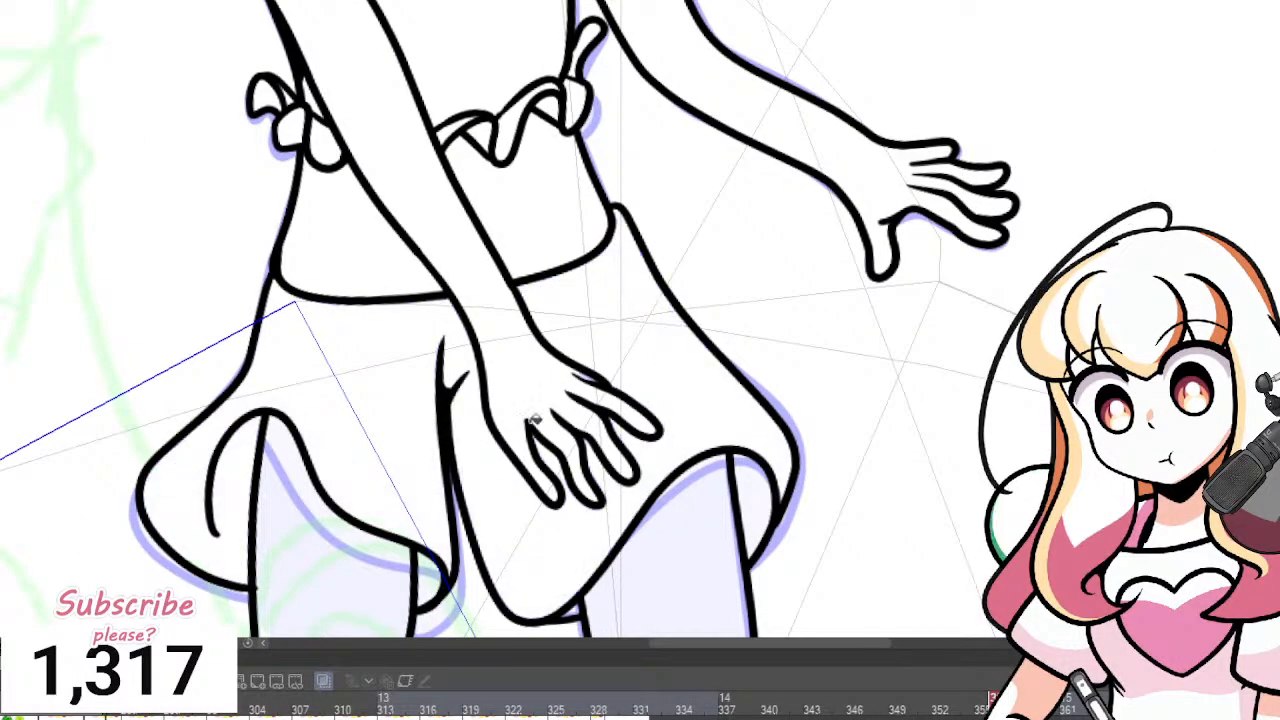
Fill the front hand and both legs below the shorts with the white base.
left_click(536, 419)
scroll(603, 376, "down", 2)
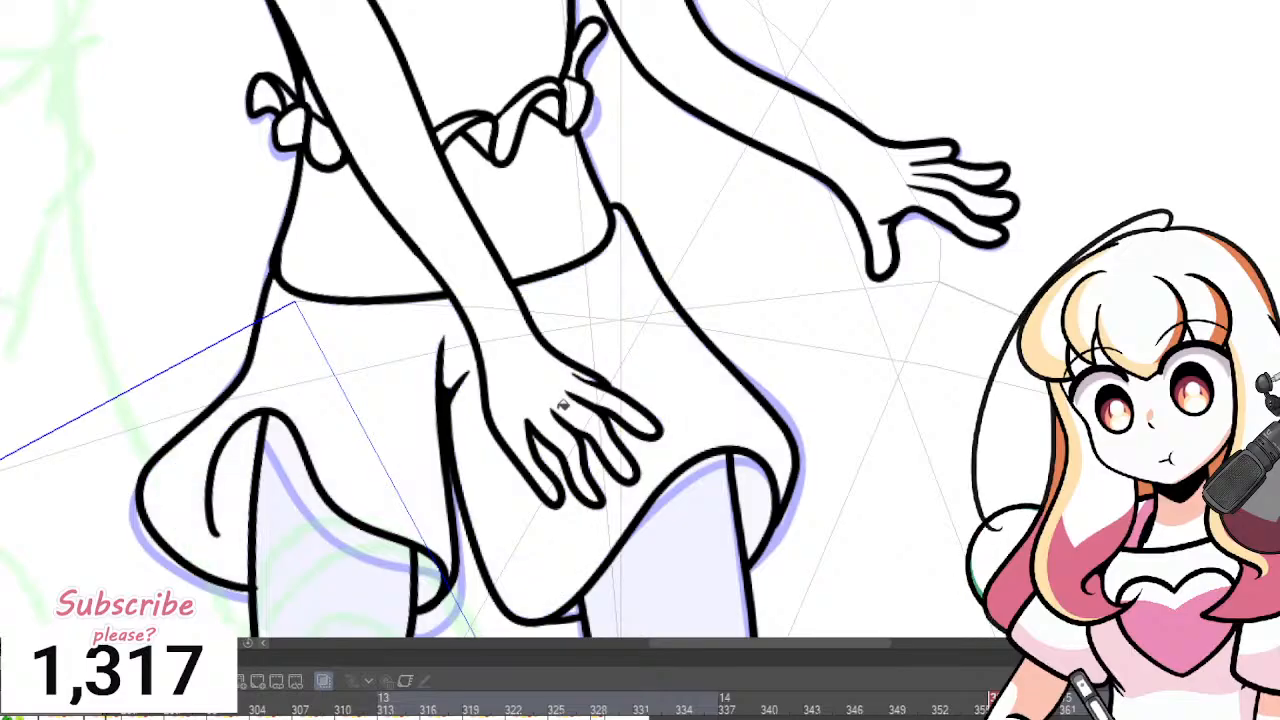
scroll(560, 395, "up", 2)
scroll(440, 586, "up", 2)
left_click(383, 474)
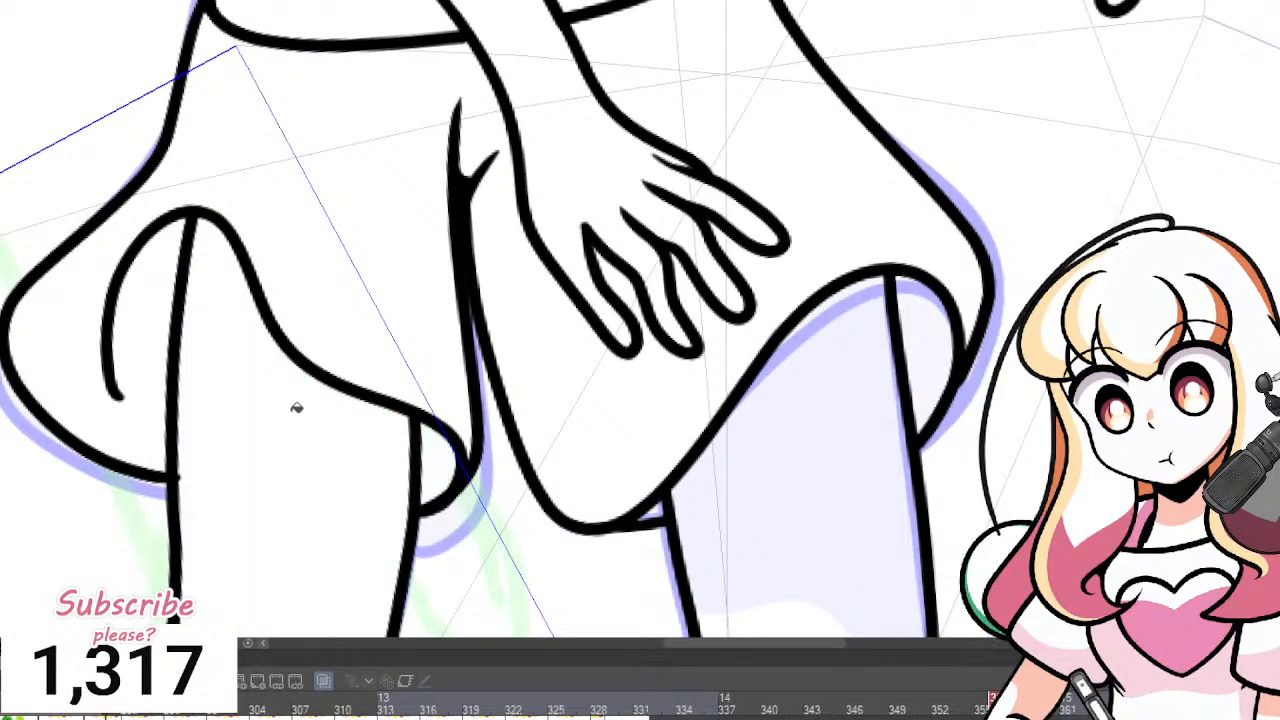
left_click(857, 480)
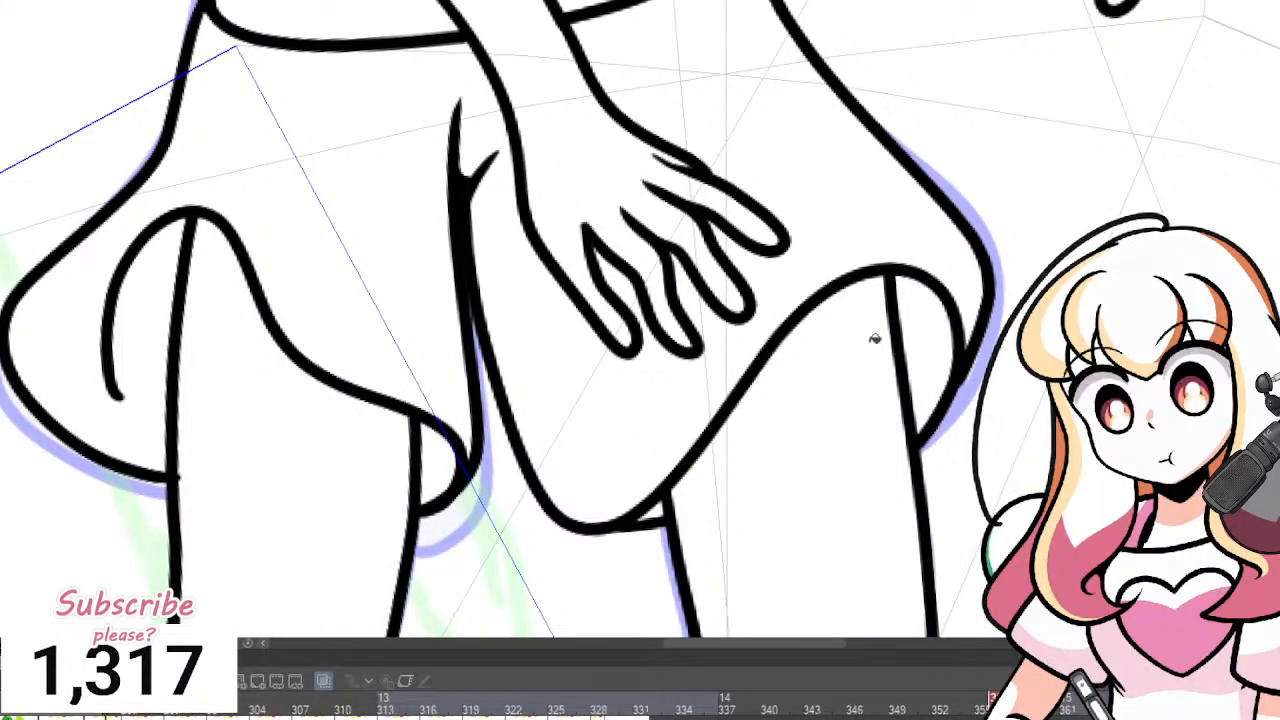
scroll(485, 85, "down", 4)
scroll(485, 83, "down", 3)
scroll(540, 60, "up", 3)
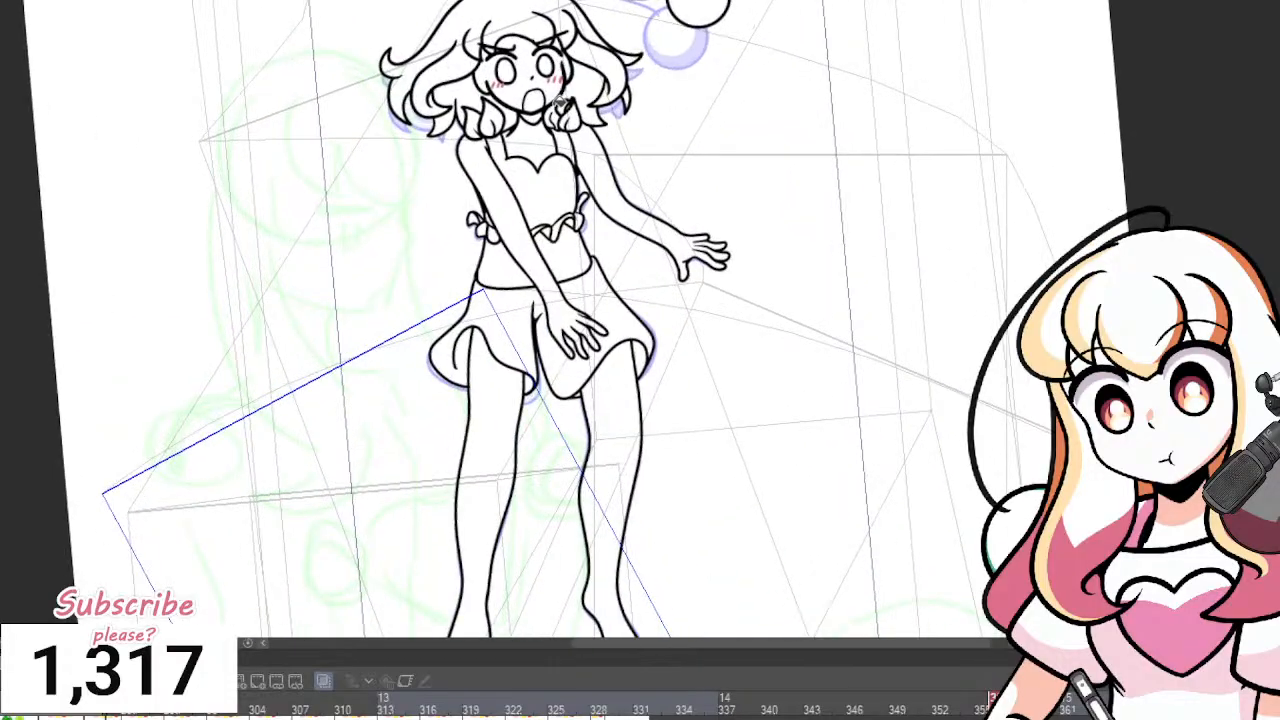
scroll(545, 58, "down", 1)
scroll(549, 57, "up", 2)
scroll(549, 57, "up", 1)
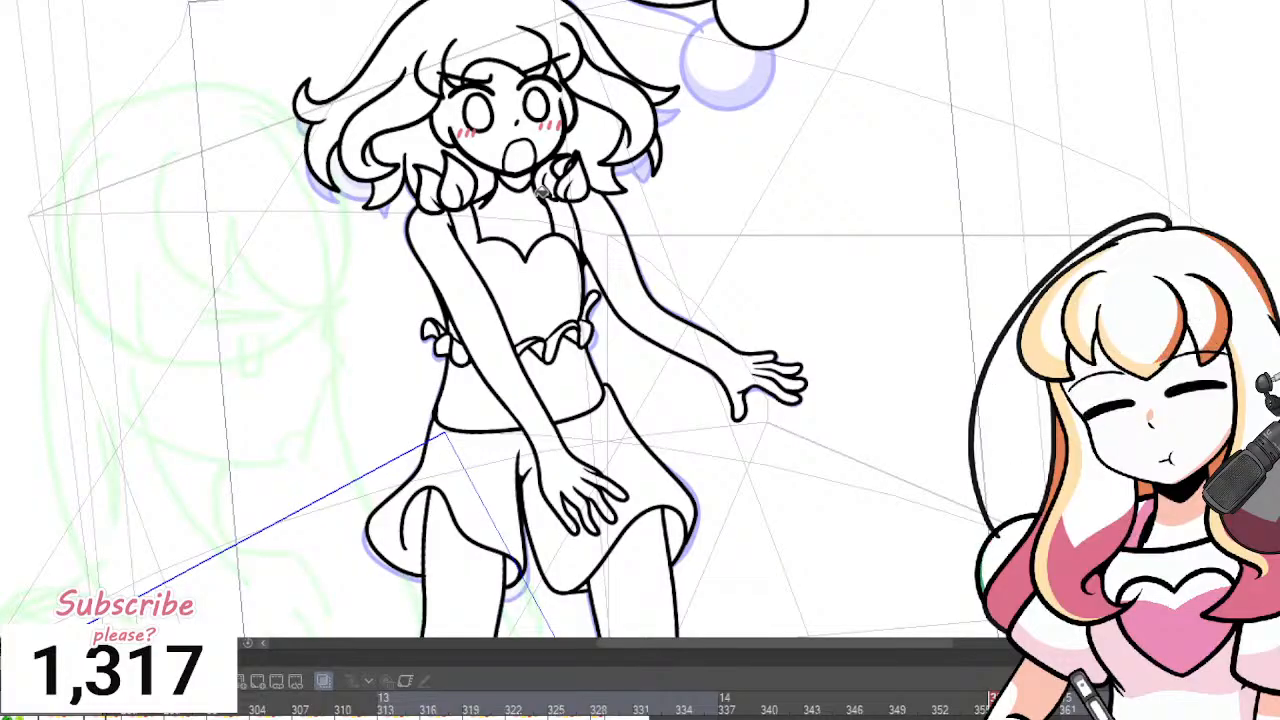
Check the coloured figure against neighbouring frames, play the animation from frame 328 and return to frame 346.
scroll(574, 182, "down", 1)
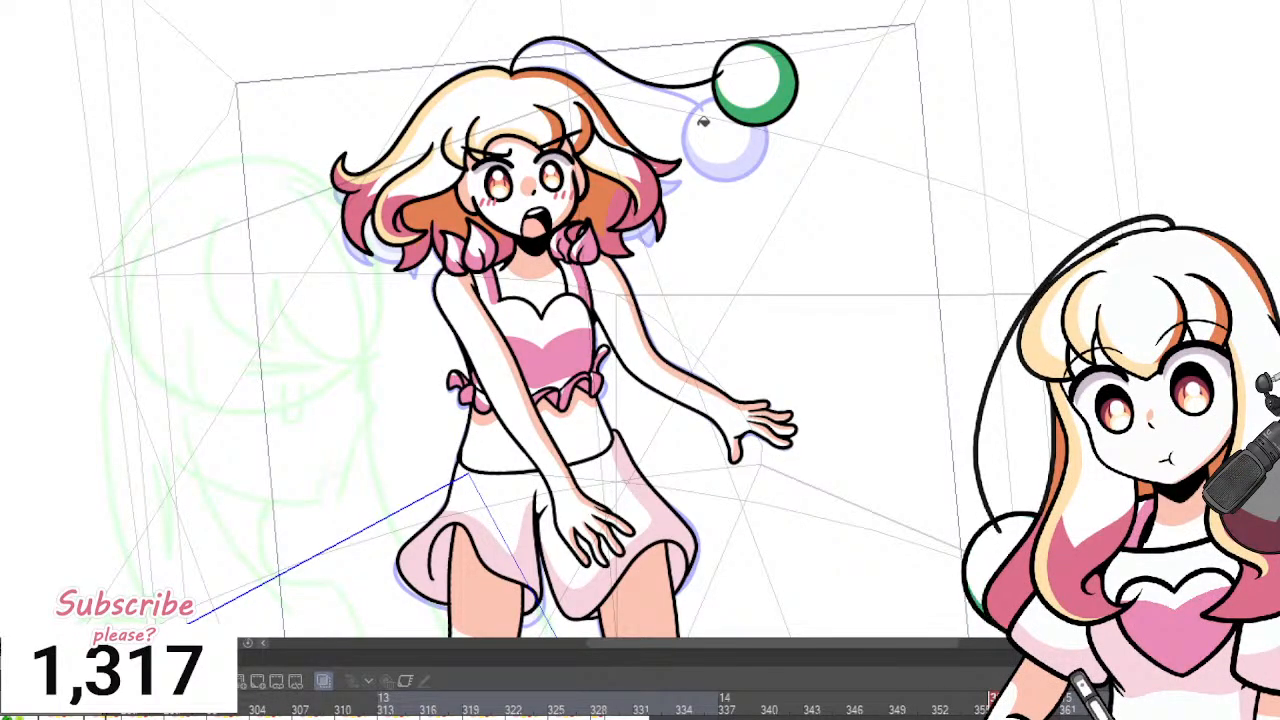
scroll(703, 121, "down", 5)
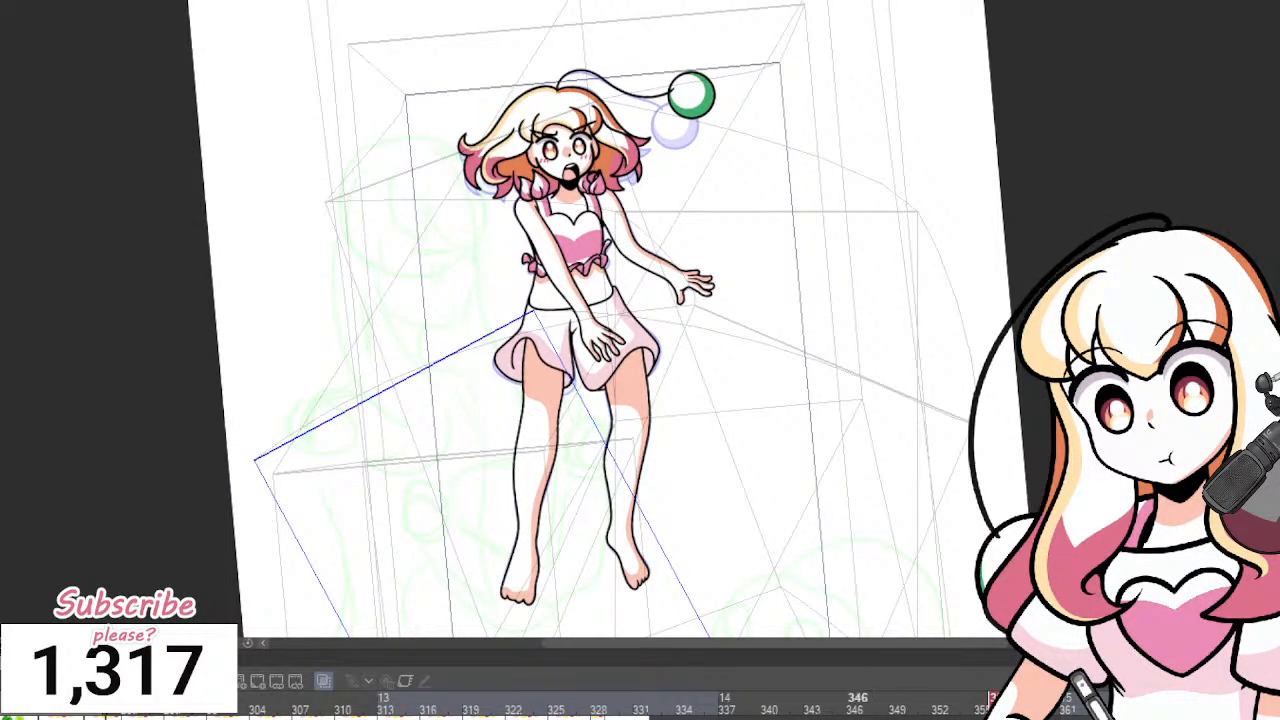
left_click(856, 700)
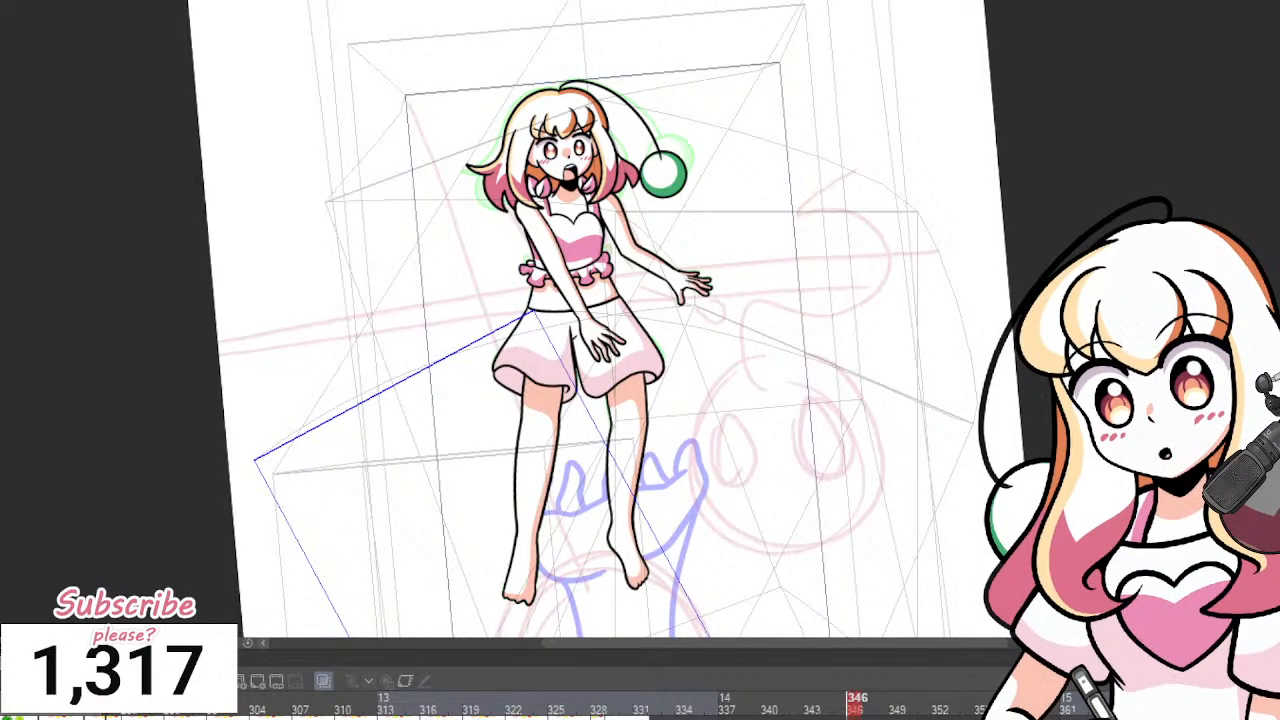
left_click(957, 700)
left_click(601, 700)
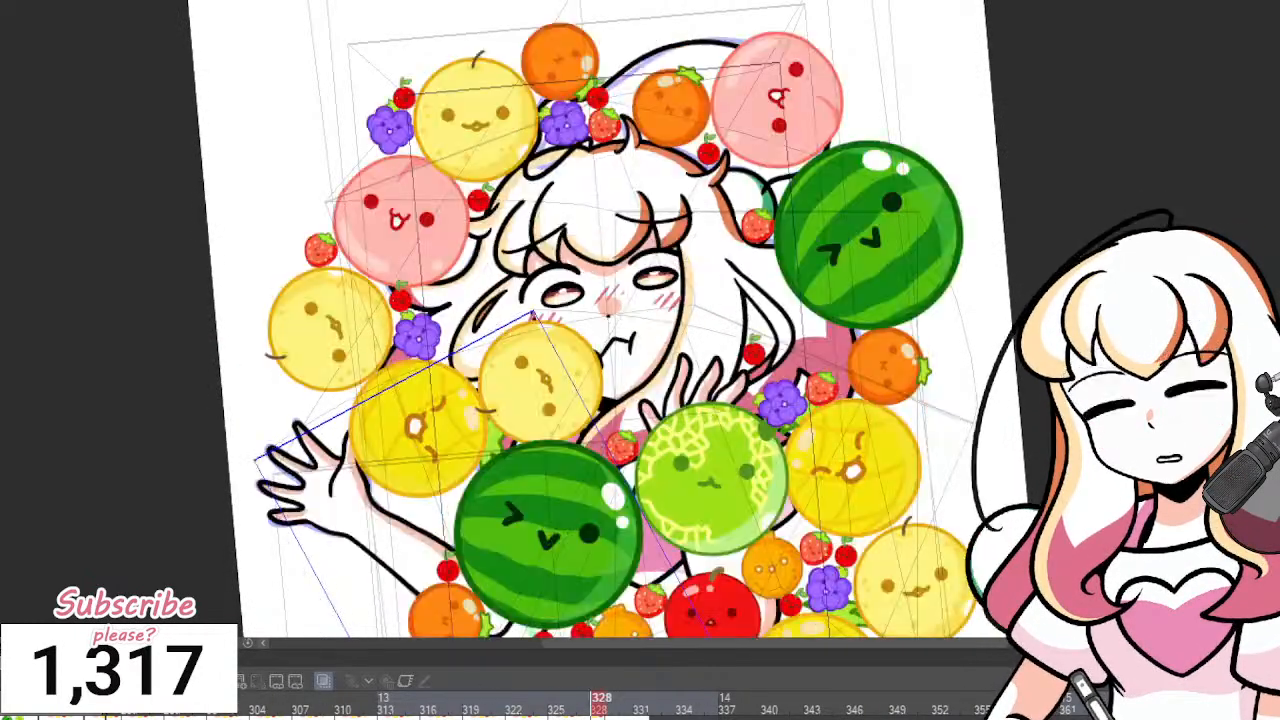
key("space")
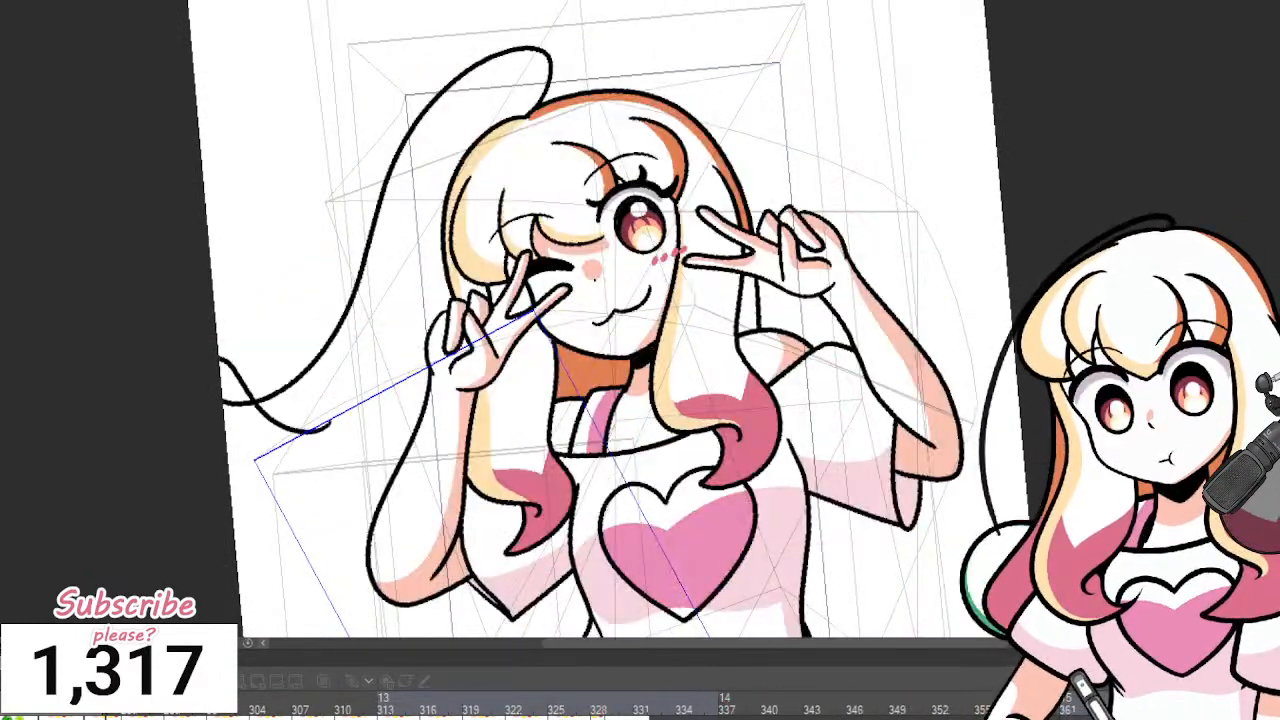
key("space")
left_click(857, 702)
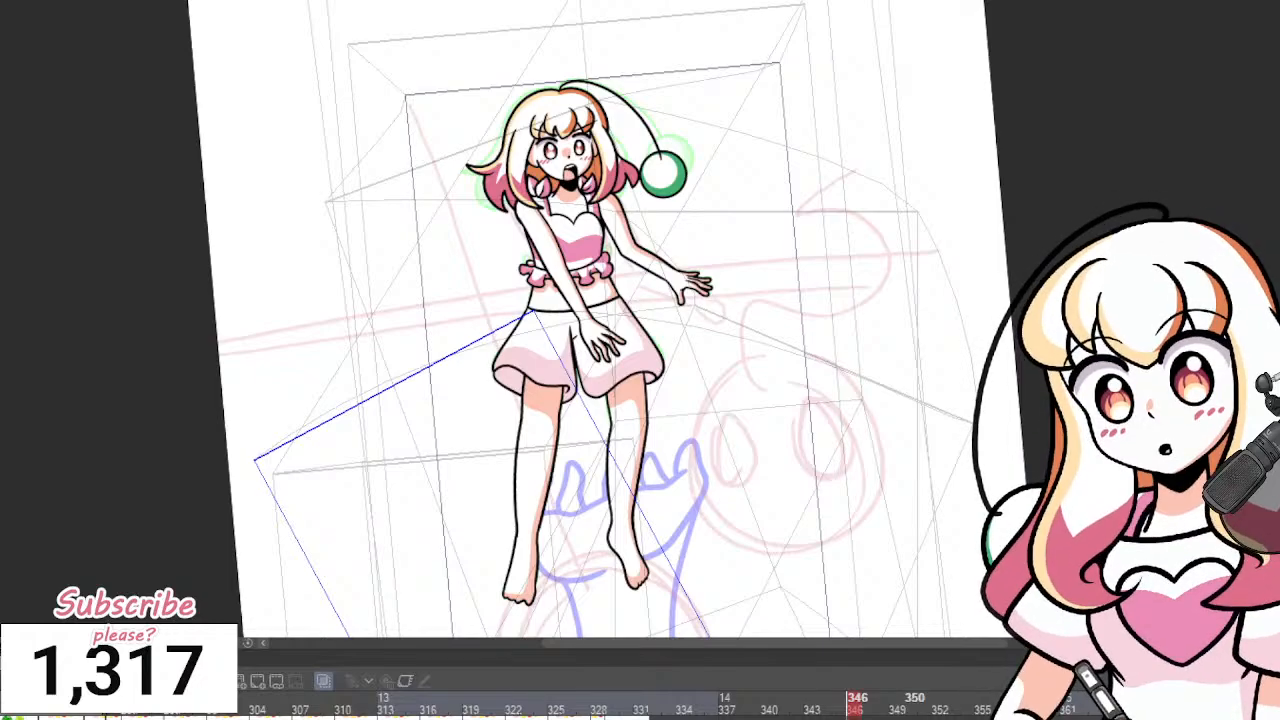
Go to frame 345 and examine the coloured girl and the rough round character sketch beside her.
scroll(505, 397, "down", 2)
scroll(543, 506, "down", 2)
scroll(543, 531, "up", 3)
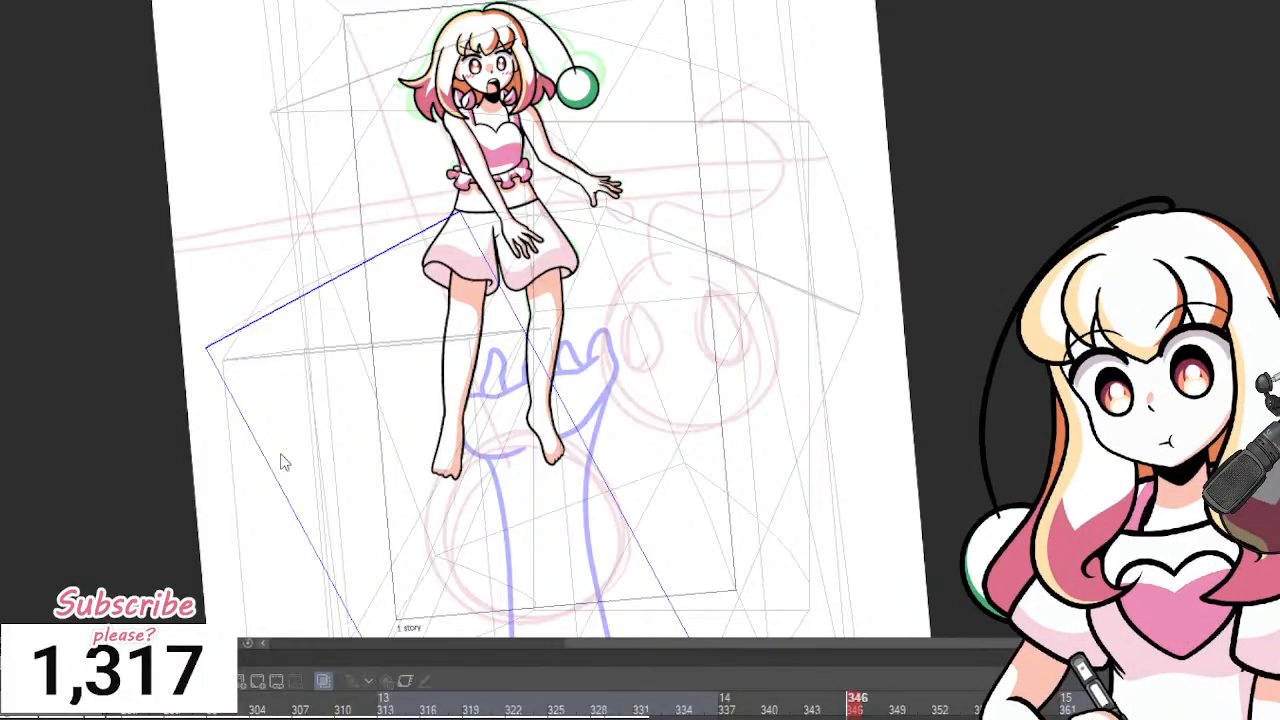
key("ctrl+z")
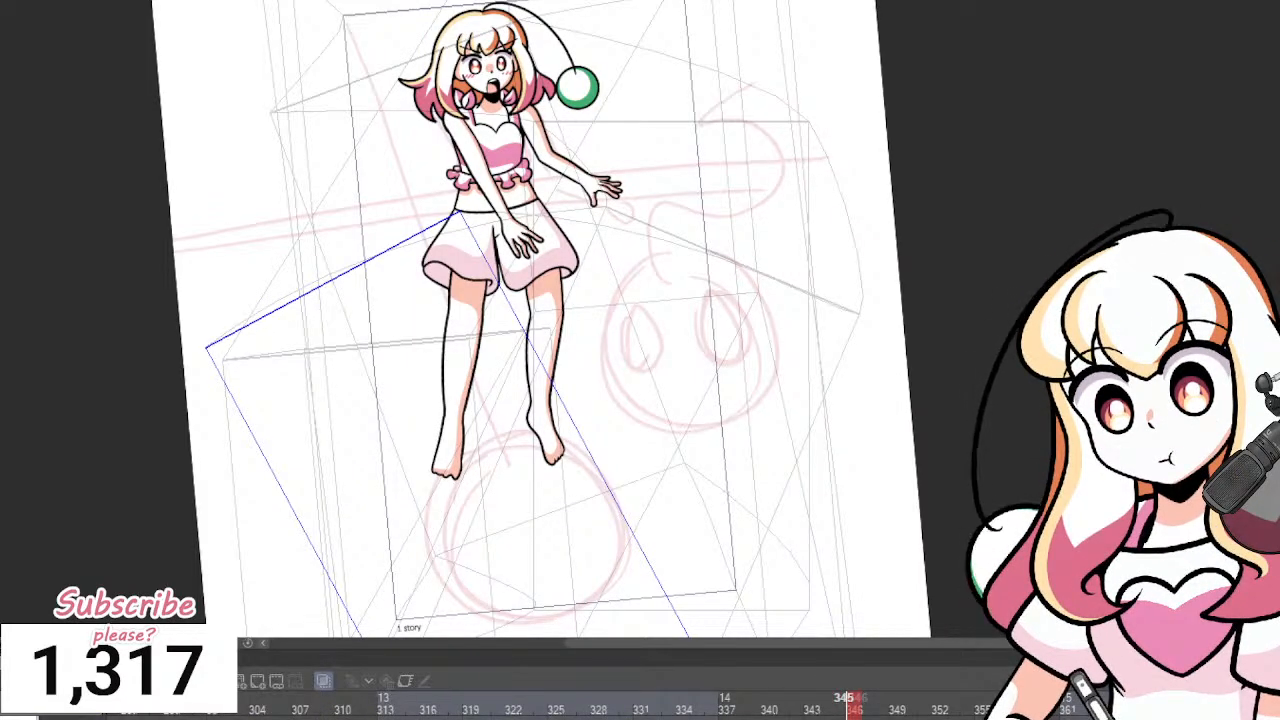
left_click(841, 703)
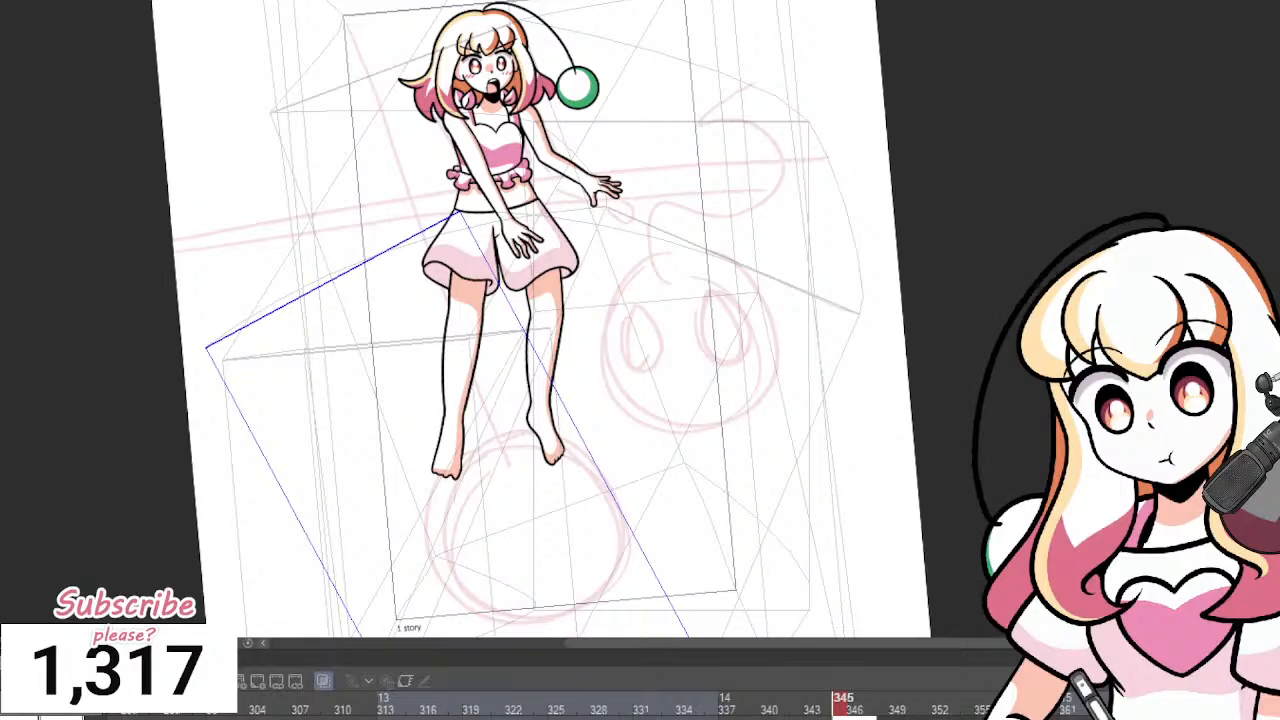
left_click_drag(646, 174, 687, 241)
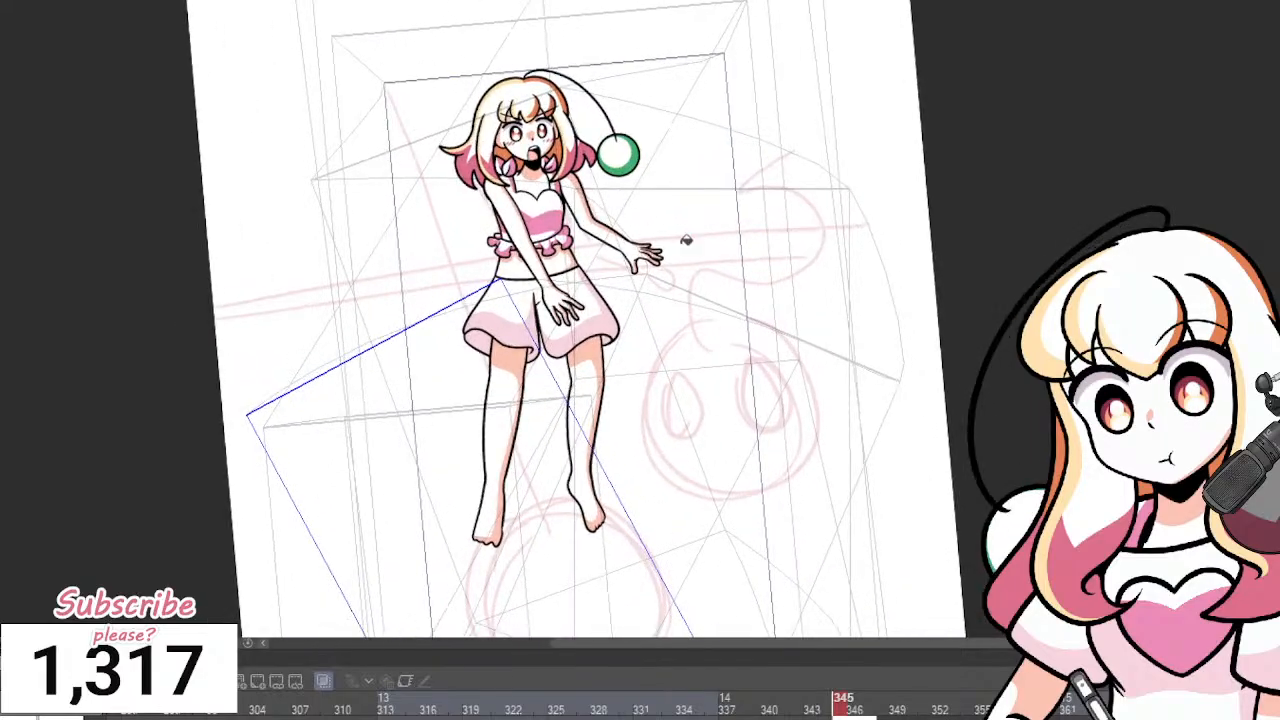
scroll(760, 366, "up", 1)
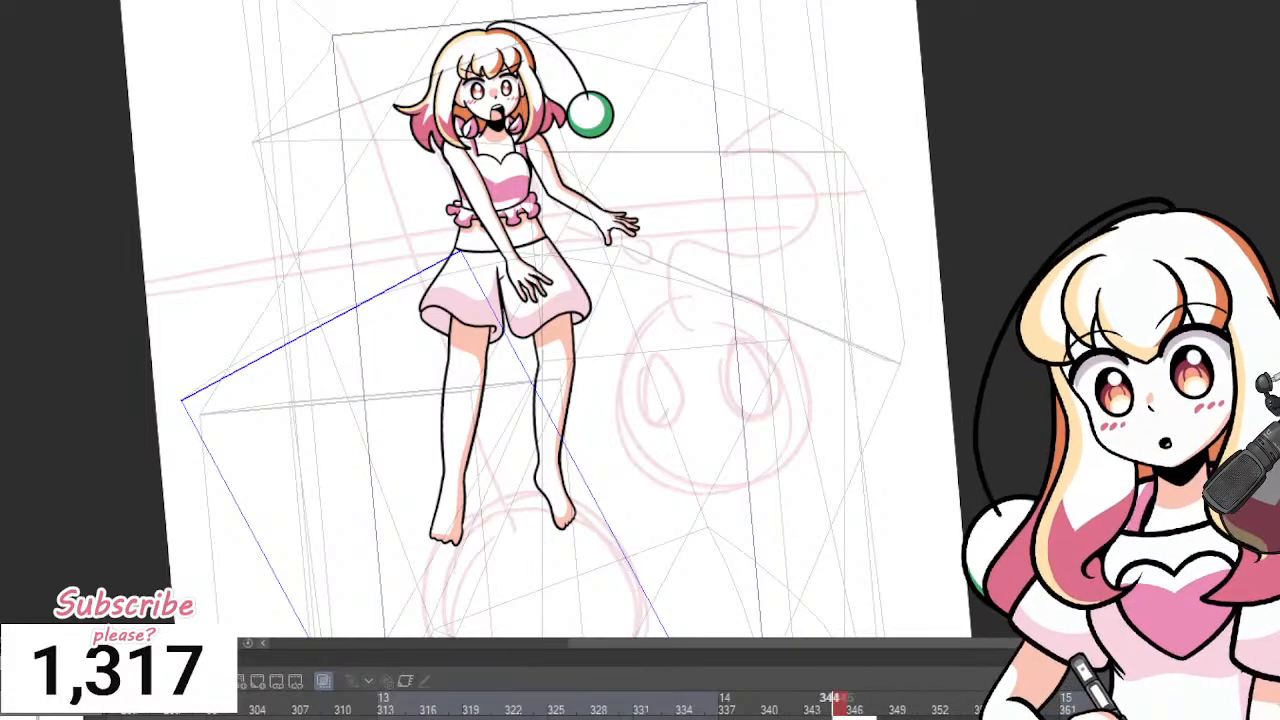
scroll(563, 449, "down", 2)
scroll(706, 409, "up", 3)
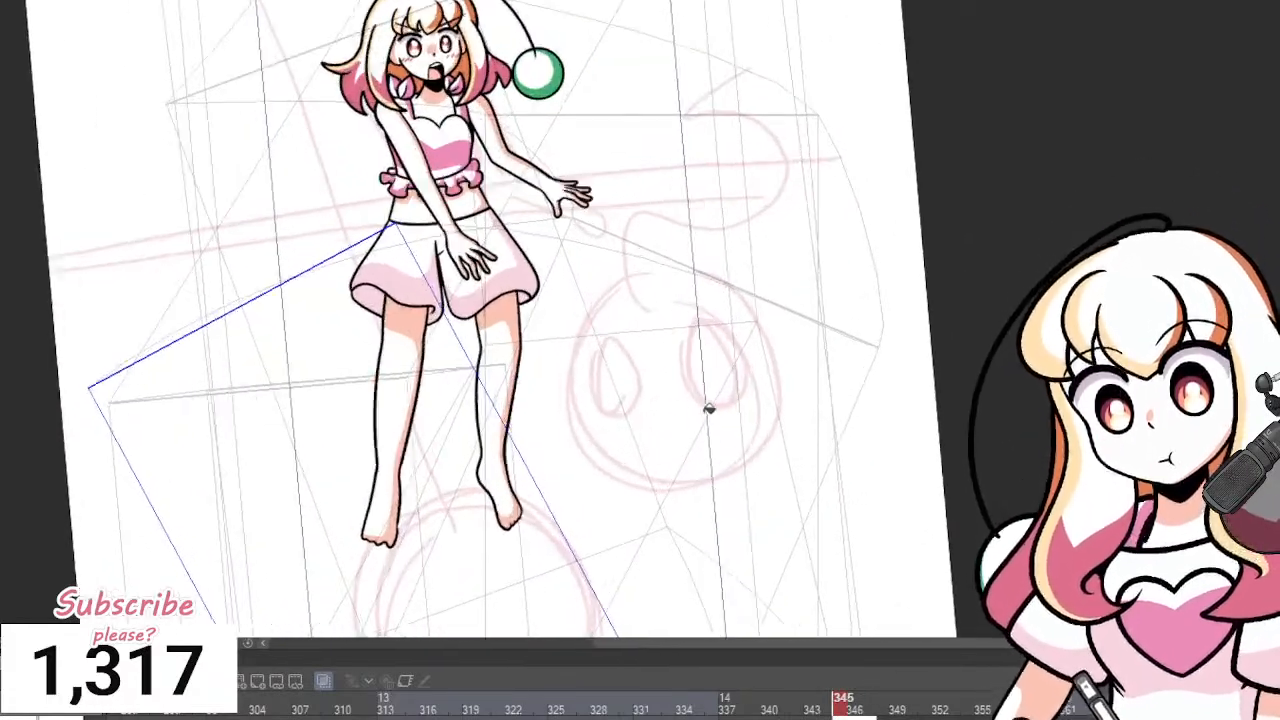
scroll(700, 300, "down", 2)
scroll(651, 337, "up", 3)
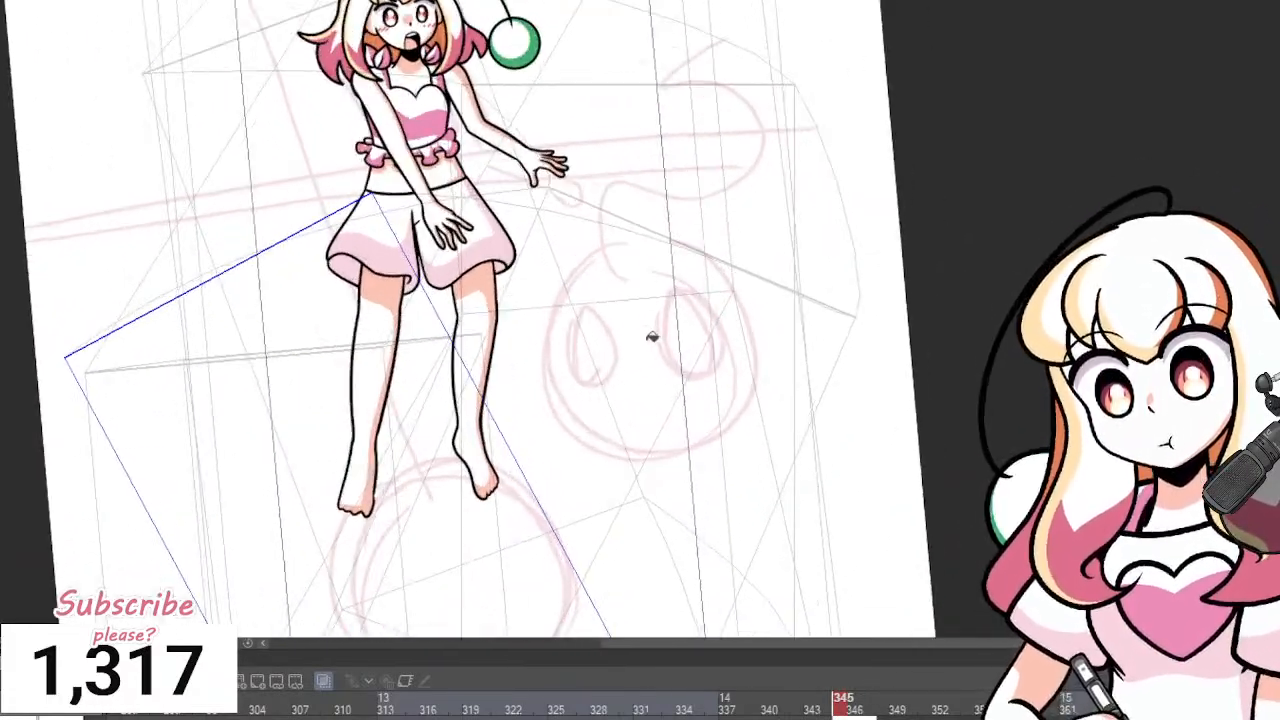
scroll(733, 279, "down", 1)
scroll(732, 278, "up", 3)
scroll(646, 286, "down", 2)
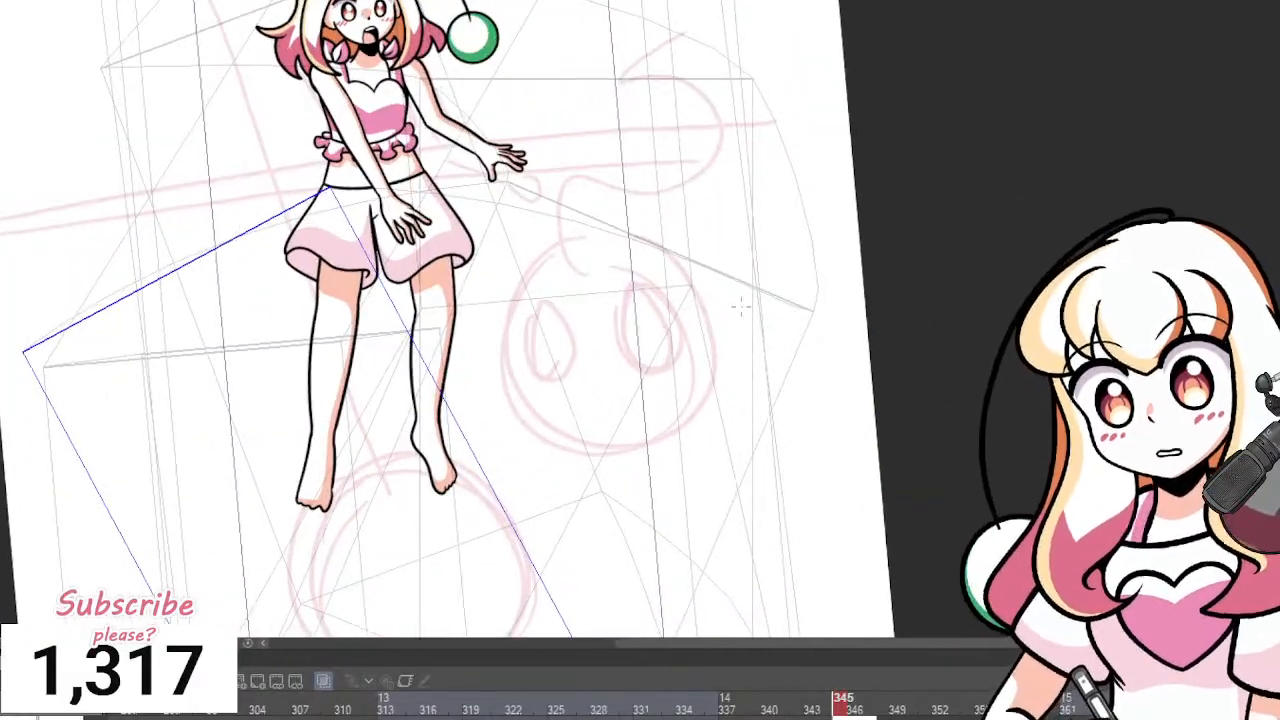
scroll(643, 300, "up", 1)
scroll(648, 298, "down", 1)
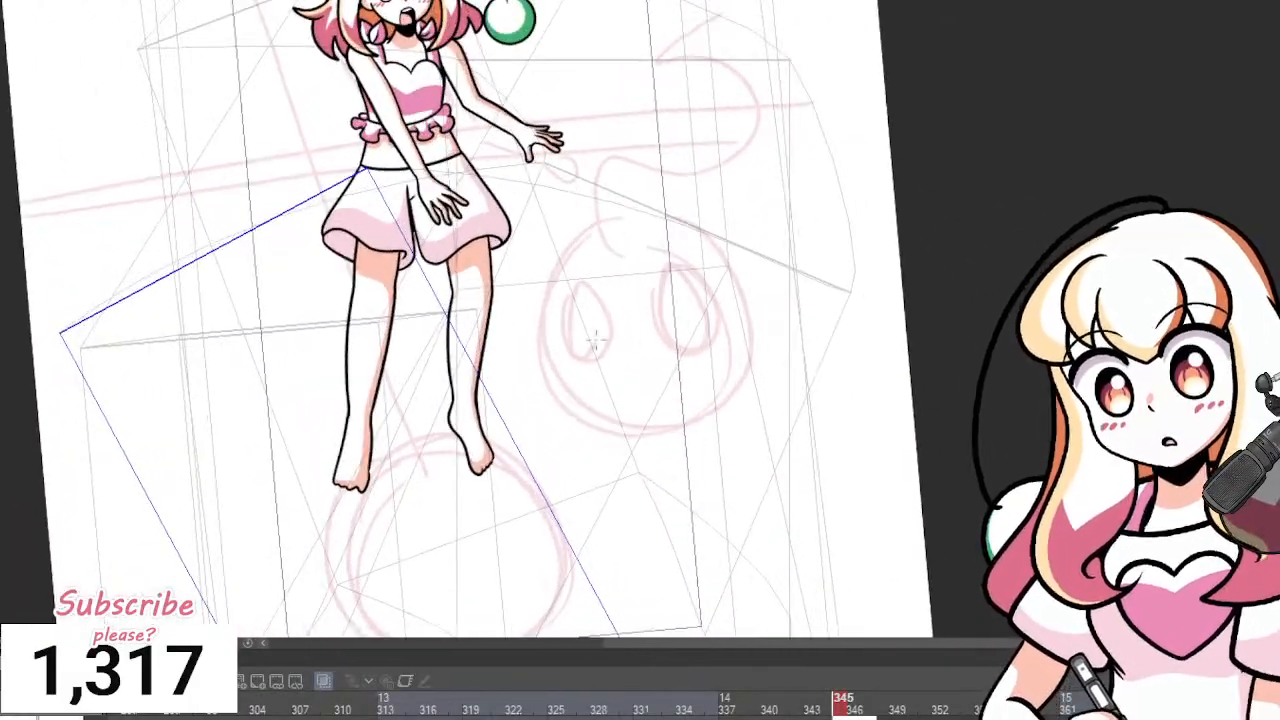
scroll(641, 311, "up", 2)
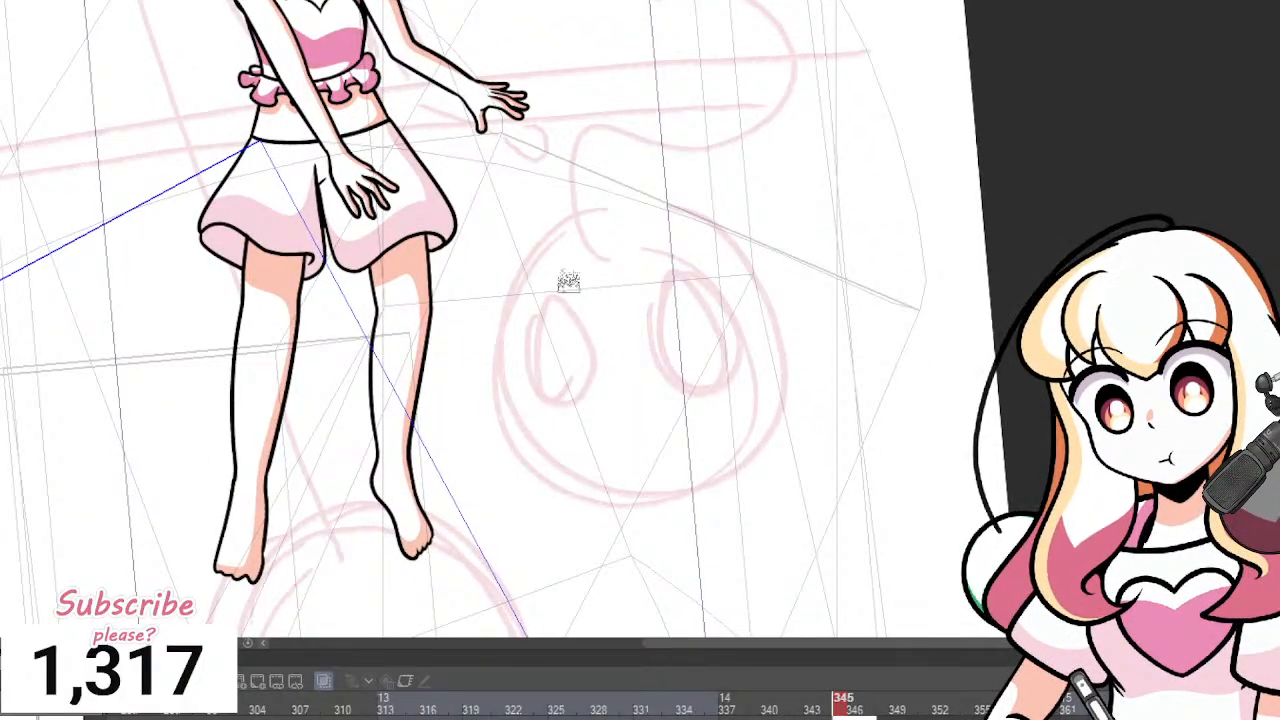
mouse_move(610, 406)
left_mouse_down()
mouse_move(565, 412)
mouse_move(548, 450)
left_mouse_up()
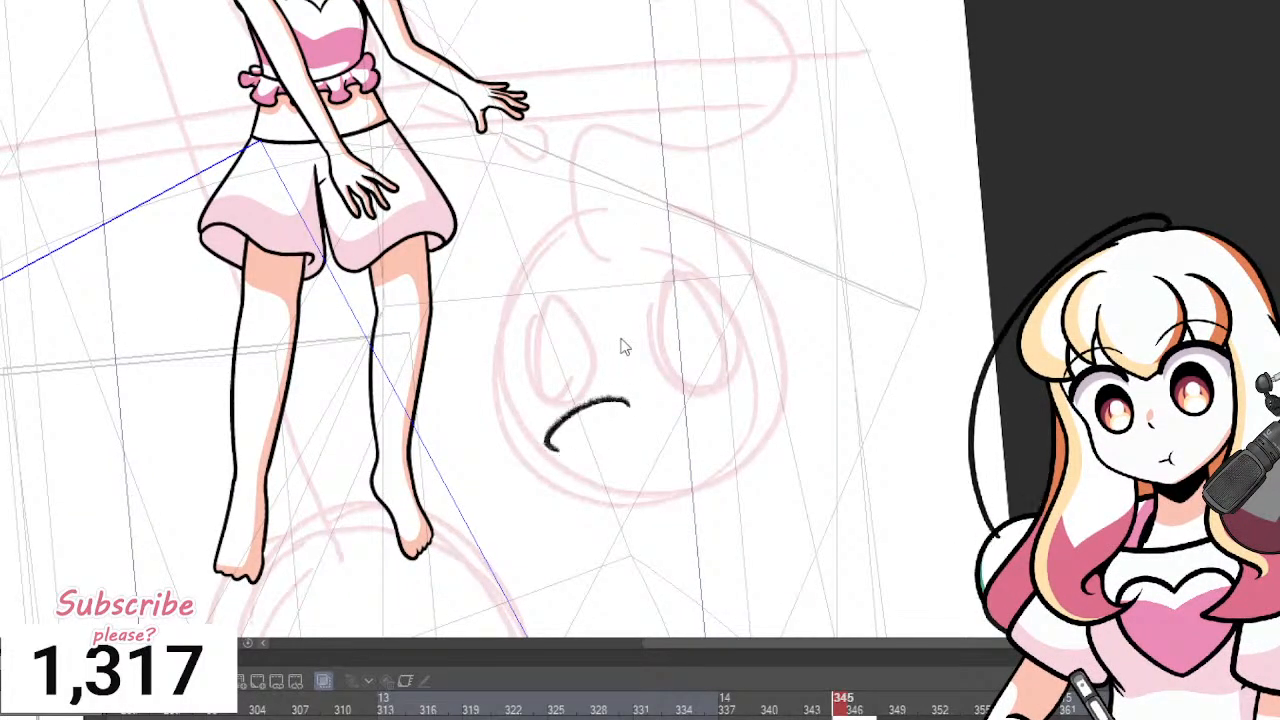
key("ctrl+z")
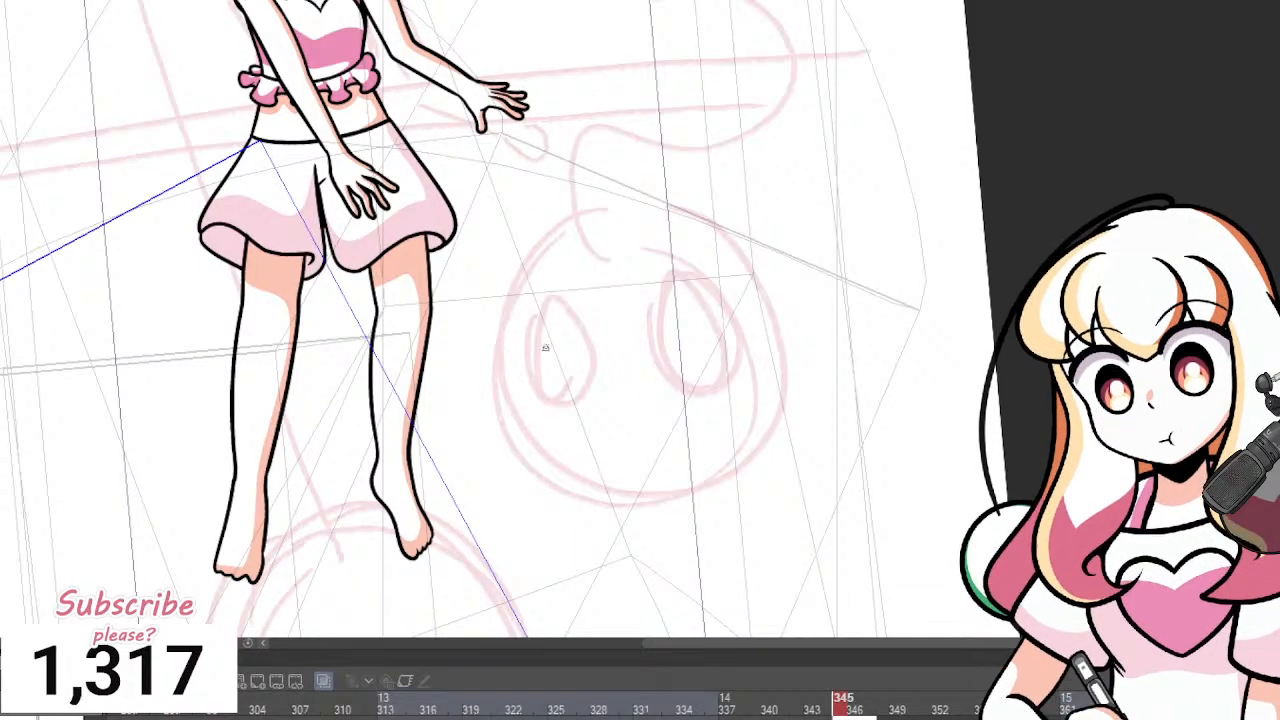
Review the animation from frame 328 and return to frame 345.
scroll(457, 363, "down", 3)
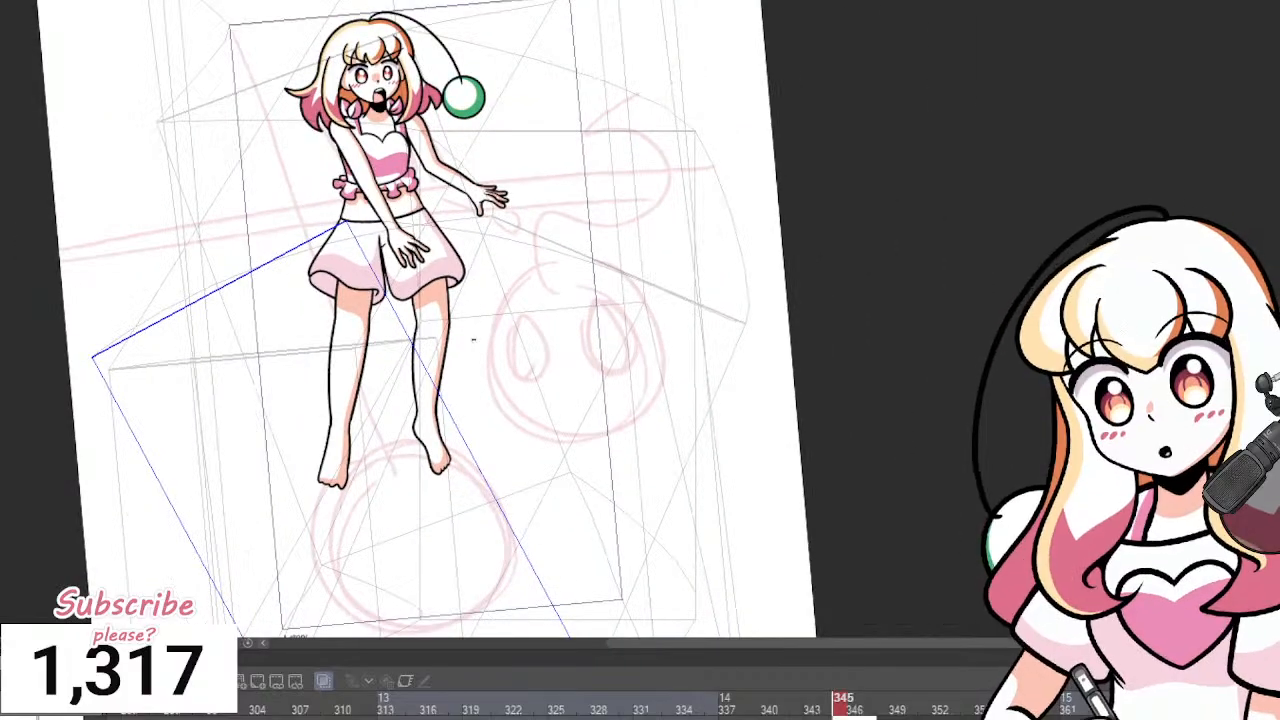
left_click(600, 699)
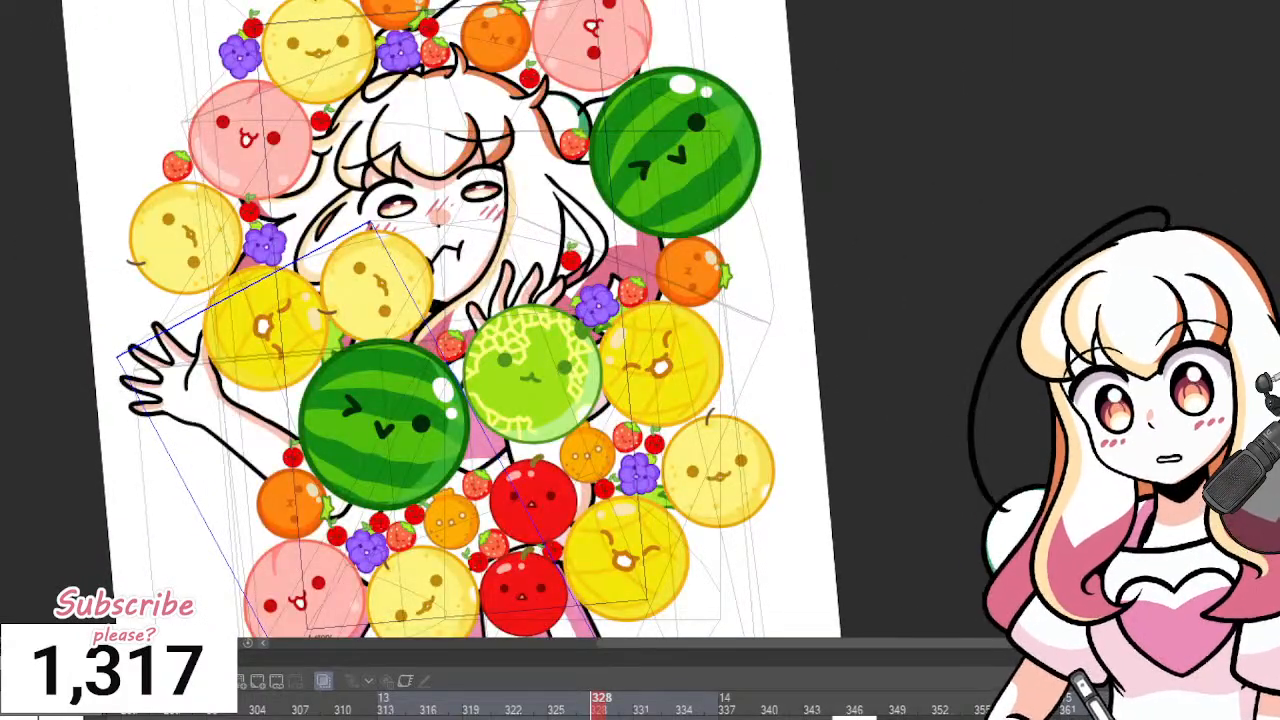
mouse_move(600, 699)
left_mouse_down()
mouse_move(955, 699)
mouse_move(843, 699)
left_mouse_up()
Draw a black wavy, fluffy head outline around the pink round character sketch on frame 345.
scroll(571, 400, "up", 2)
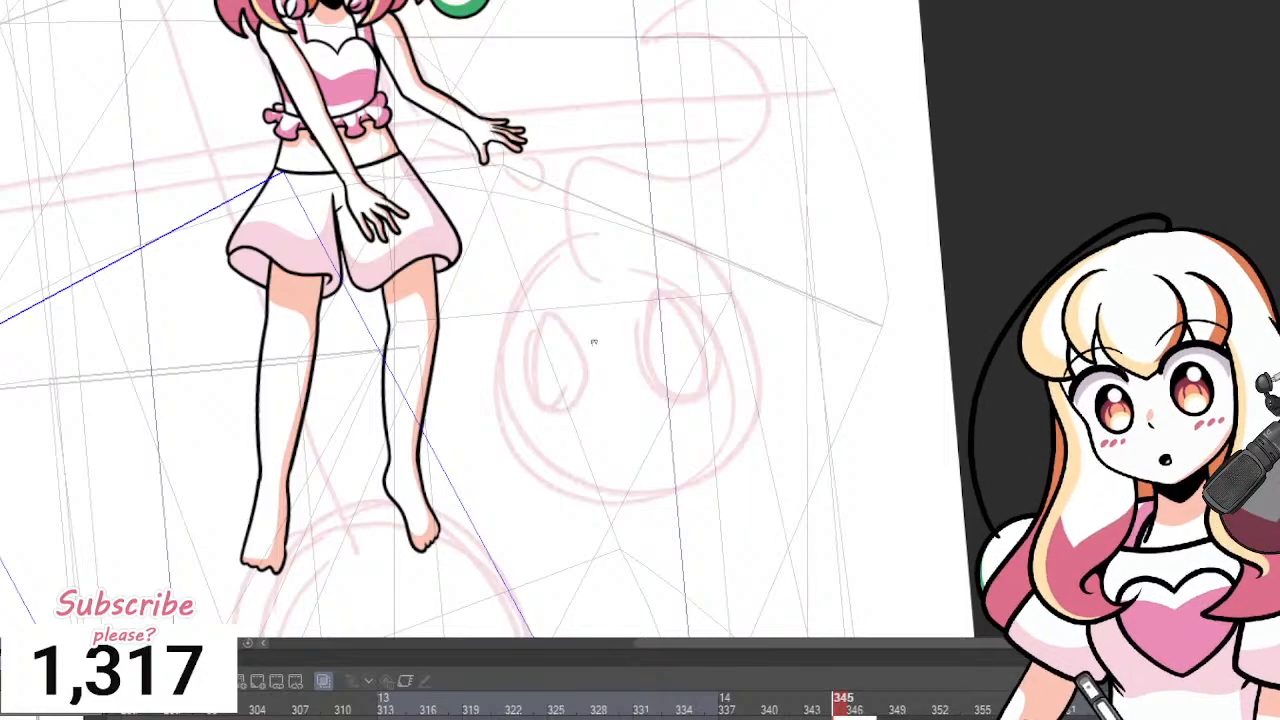
scroll(586, 343, "up", 2)
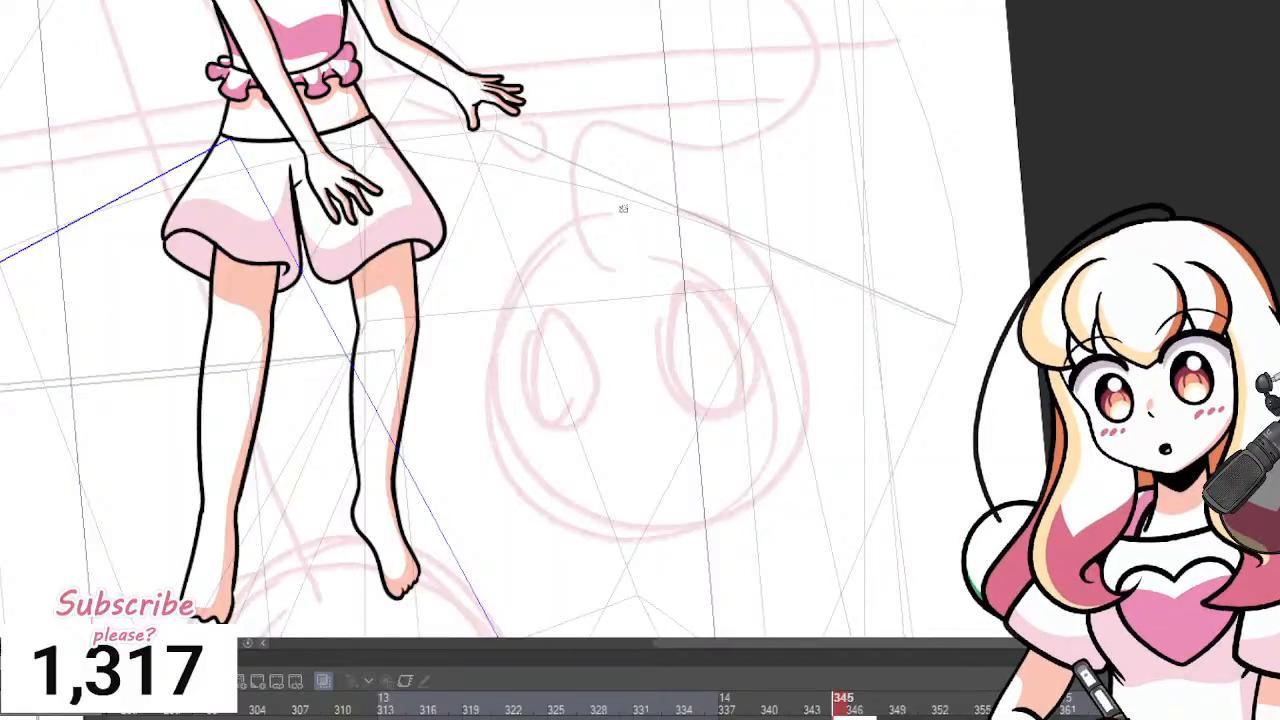
left_click_drag(582, 191, 505, 301)
key("ctrl+z")
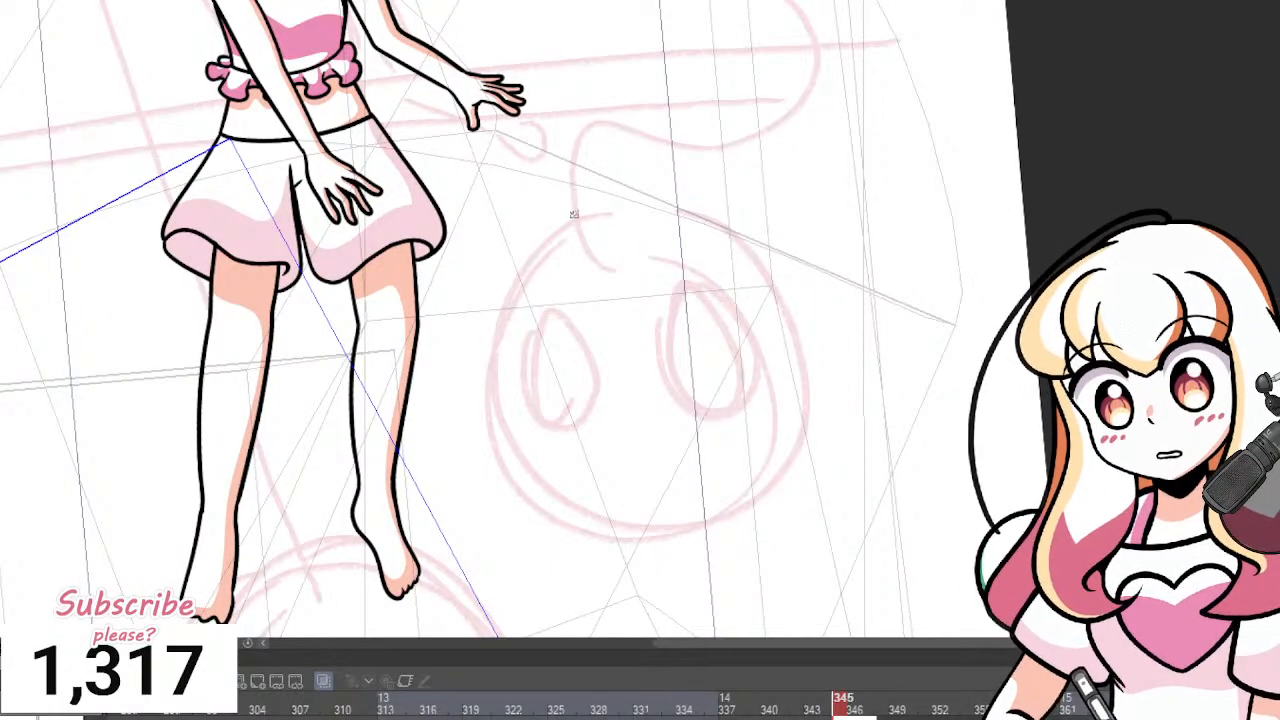
mouse_move(583, 191)
left_mouse_down()
mouse_move(467, 391)
mouse_move(473, 351)
mouse_move(473, 426)
mouse_move(507, 468)
mouse_move(564, 486)
mouse_move(609, 552)
mouse_move(671, 524)
mouse_move(692, 490)
mouse_move(763, 486)
mouse_move(757, 464)
mouse_move(812, 416)
mouse_move(787, 398)
mouse_move(782, 272)
mouse_move(743, 256)
mouse_move(662, 166)
mouse_move(631, 202)
mouse_move(572, 183)
mouse_move(540, 229)
mouse_move(475, 259)
mouse_move(484, 280)
mouse_move(642, 216)
left_mouse_up()
key("ctrl+z")
key("e")
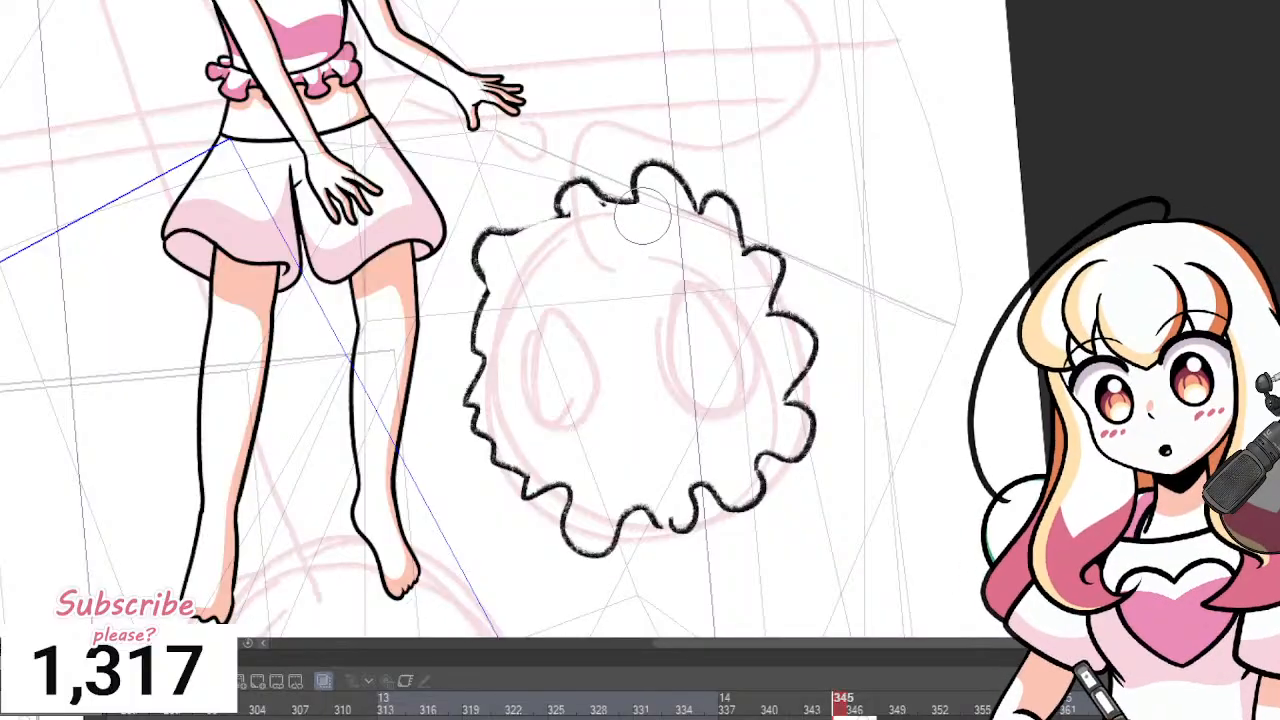
key("p")
scroll(636, 272, "down", 5)
scroll(588, 279, "up", 5)
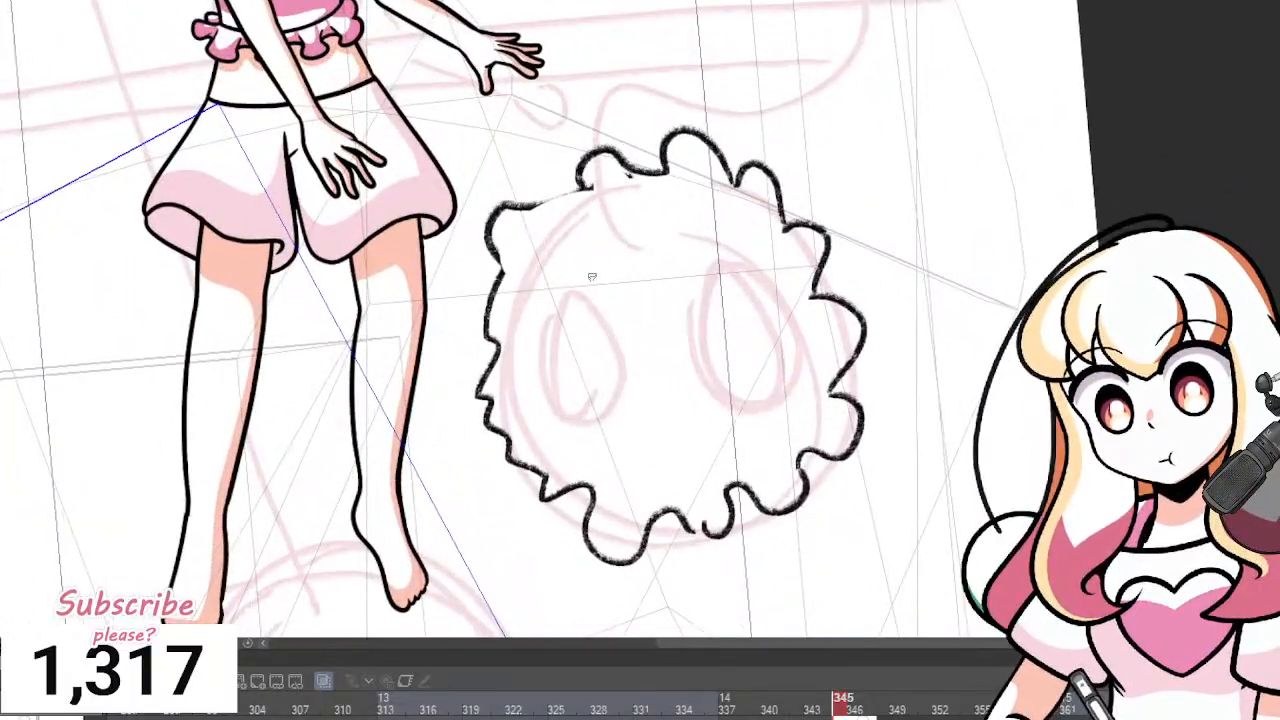
mouse_move(570, 272)
left_mouse_down()
mouse_move(565, 383)
mouse_move(548, 378)
mouse_move(602, 383)
left_mouse_up()
key("ctrl+z")
key("ctrl+z")
mouse_move(616, 379)
left_mouse_down()
mouse_move(572, 288)
mouse_move(630, 345)
left_mouse_up()
key("ctrl+z")
key("ctrl+z")
key("ctrl+z")
mouse_move(567, 282)
left_mouse_down()
mouse_move(623, 365)
mouse_move(562, 372)
left_mouse_up()
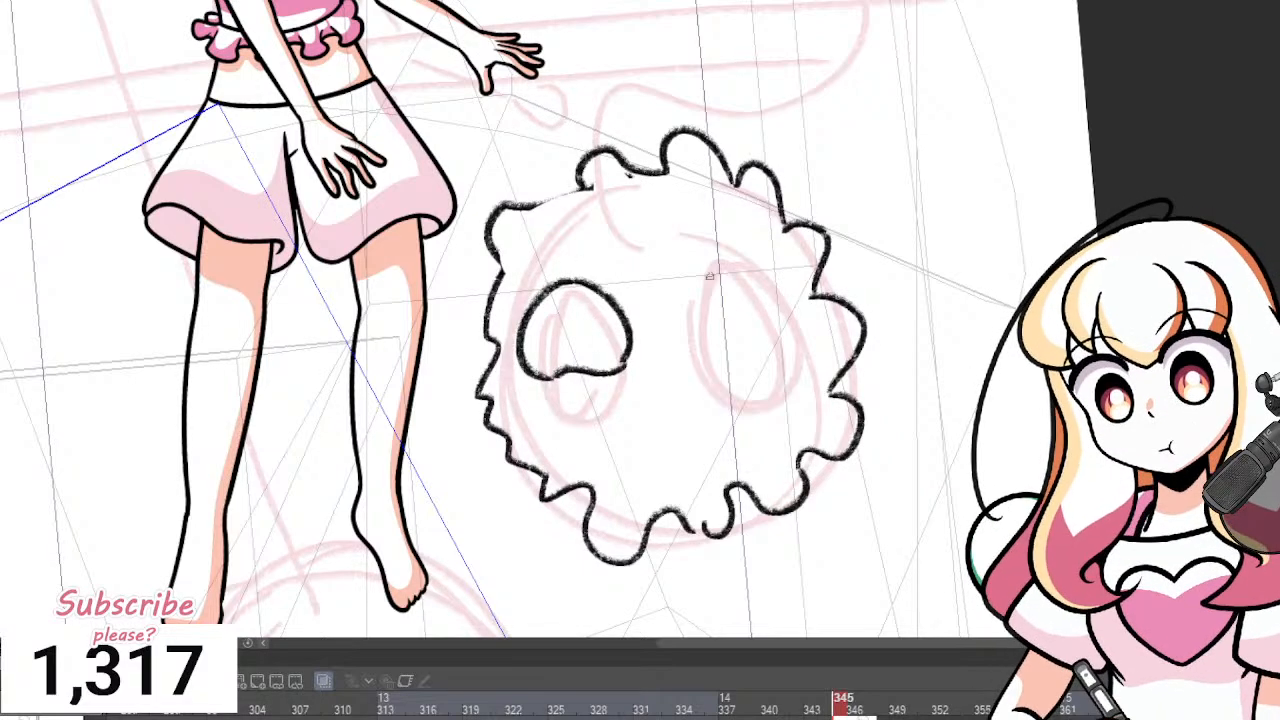
key("ctrl+z")
key("ctrl+z")
key("ctrl+z")
Draw two large round black-outlined eyes side by side inside the fluffy head outline.
mouse_move(573, 291)
left_mouse_down()
mouse_move(597, 392)
mouse_move(609, 304)
mouse_move(568, 286)
left_mouse_up()
key("ctrl+z")
key("ctrl+z")
mouse_move(590, 287)
left_mouse_down()
mouse_move(514, 343)
mouse_move(643, 332)
mouse_move(572, 291)
left_mouse_up()
key("ctrl+z")
mouse_move(694, 274)
left_mouse_down()
mouse_move(668, 349)
mouse_move(698, 273)
mouse_move(750, 280)
left_mouse_up()
key("ctrl+z")
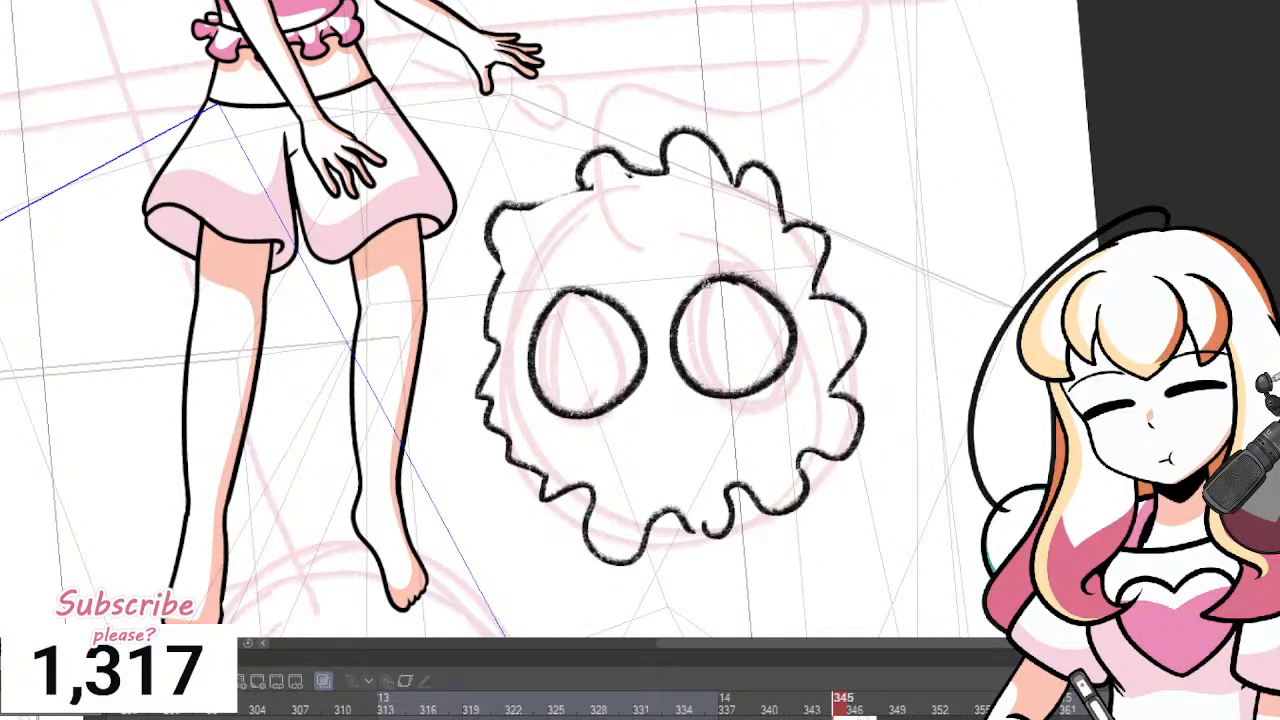
Shade a grey patch between and just below the eyes, erasing the grey that overlaps the insides of both eyes.
key("b")
left_click_drag(636, 366, 674, 364)
key("e")
mouse_move(607, 338)
left_mouse_down()
mouse_move(579, 390)
mouse_move(612, 358)
left_mouse_up()
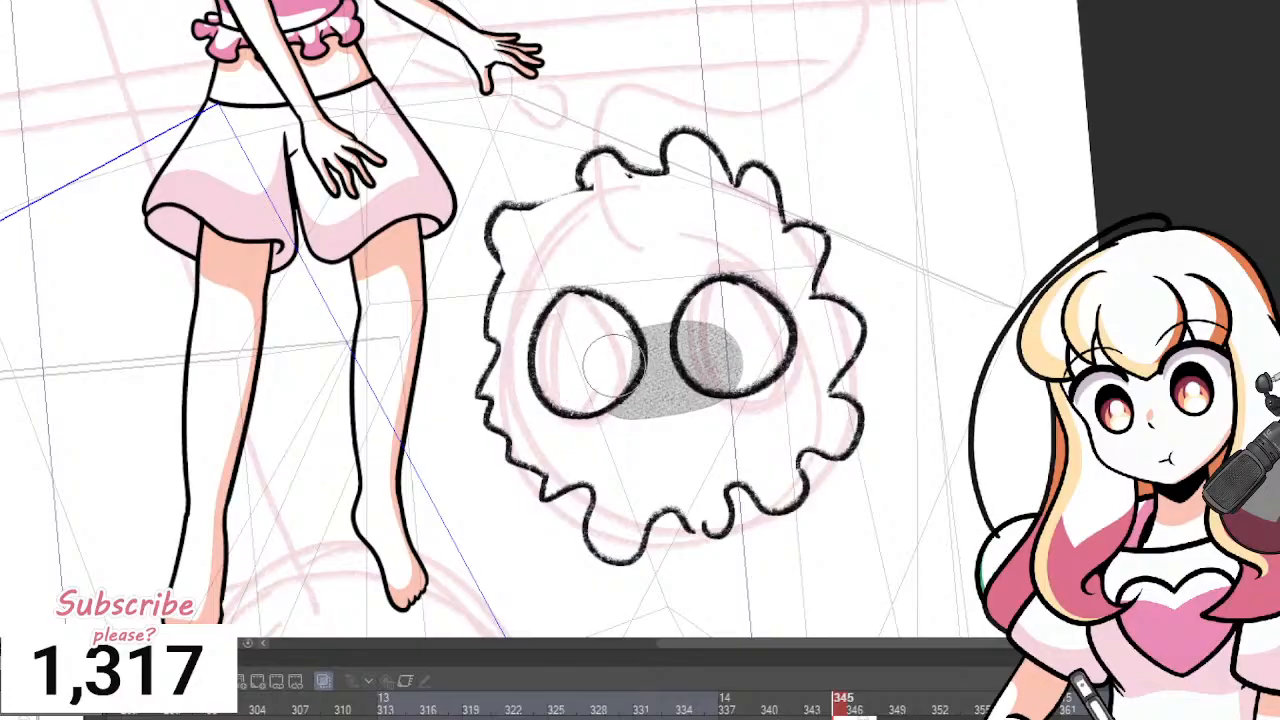
left_click_drag(715, 335, 727, 355)
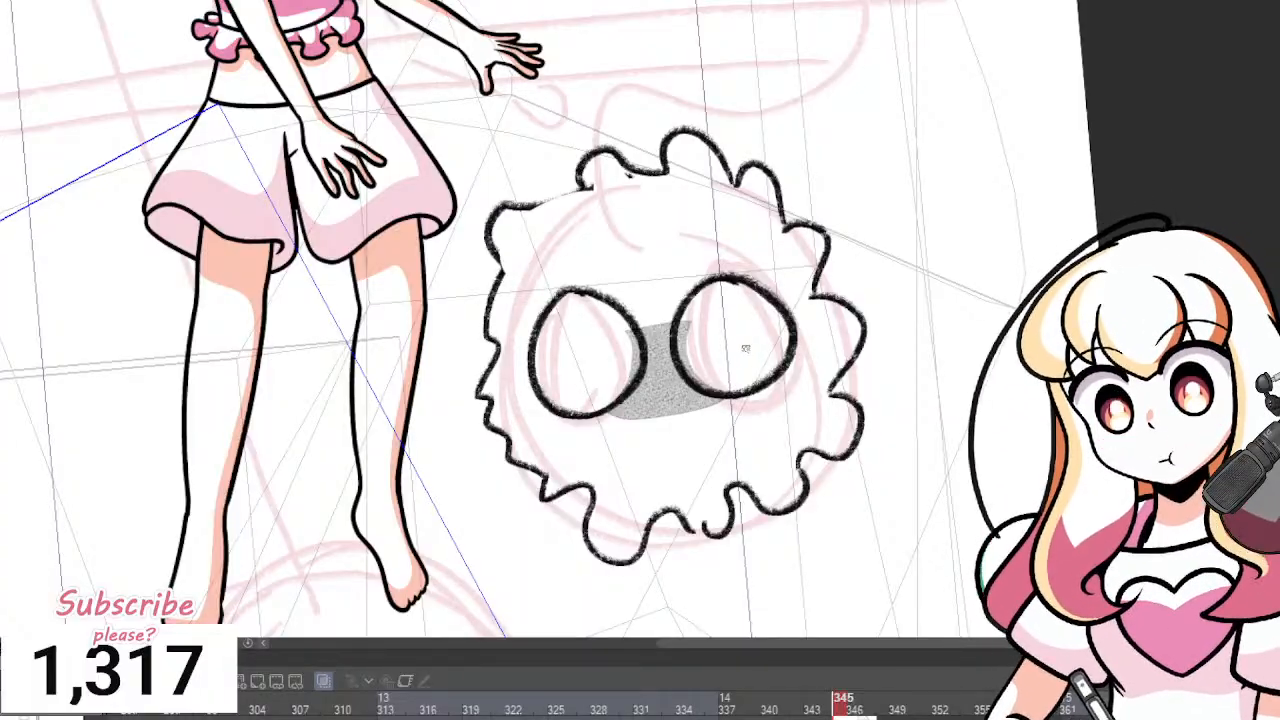
Widen the fluffy head by warping its left and right sides outward together with the eyes.
scroll(747, 349, "down", 5)
scroll(830, 298, "up", 3)
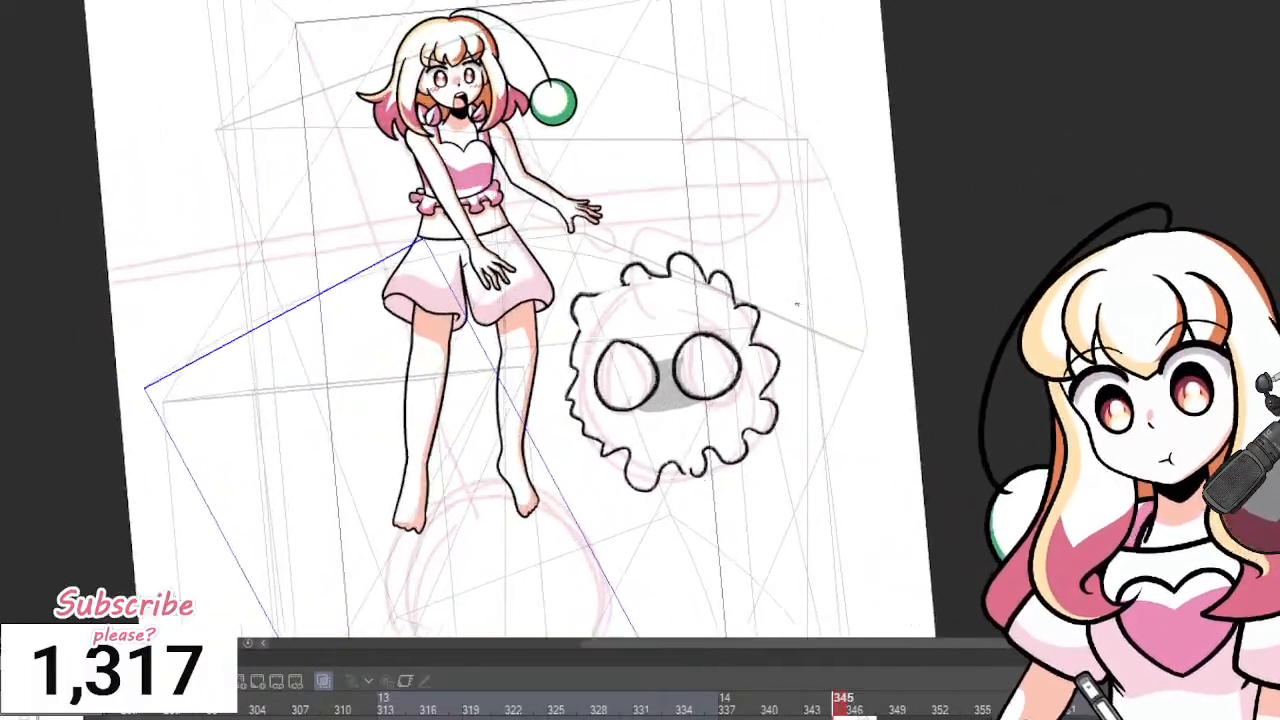
scroll(767, 310, "up", 2)
scroll(737, 292, "down", 3)
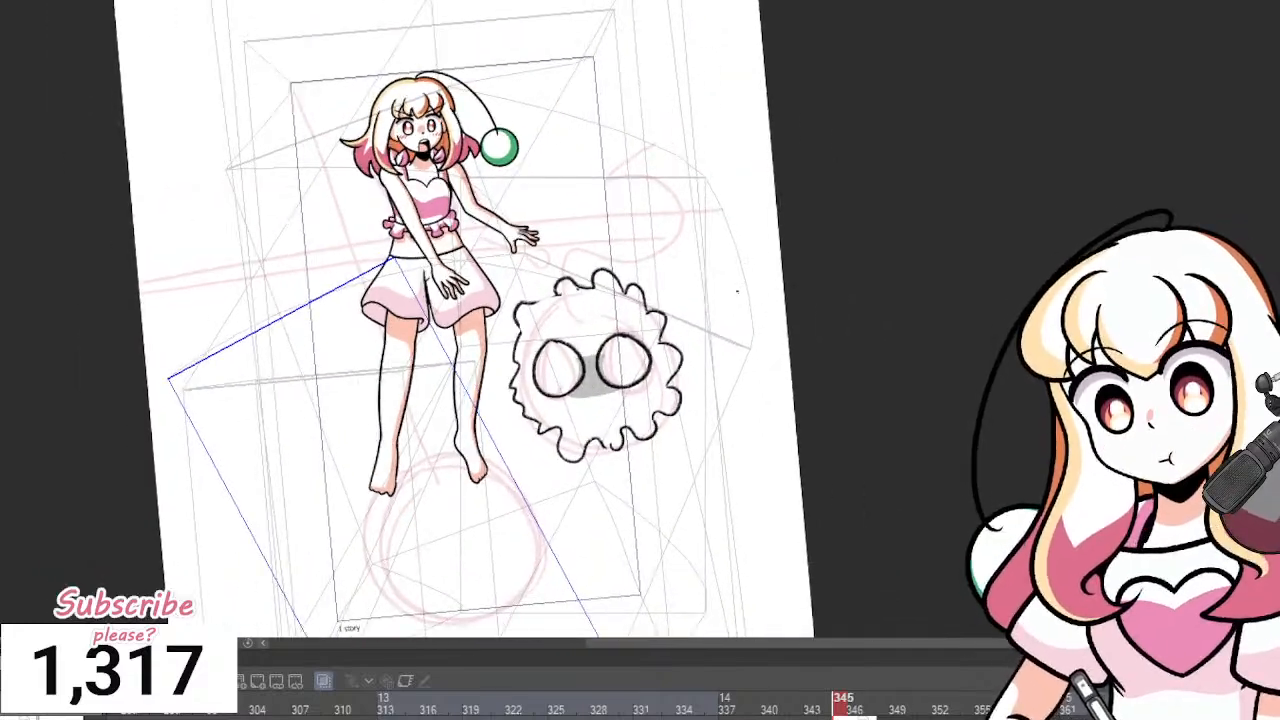
scroll(737, 292, "up", 4)
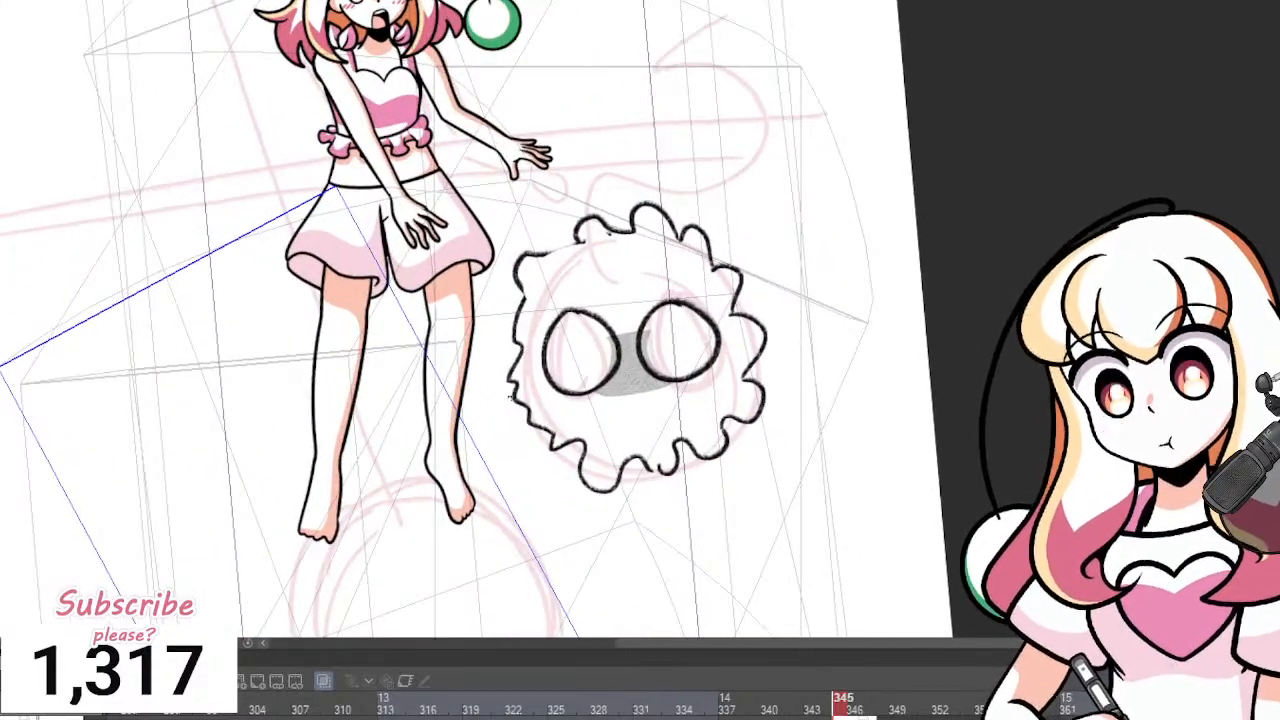
scroll(512, 300, "down", 1)
scroll(726, 352, "up", 2)
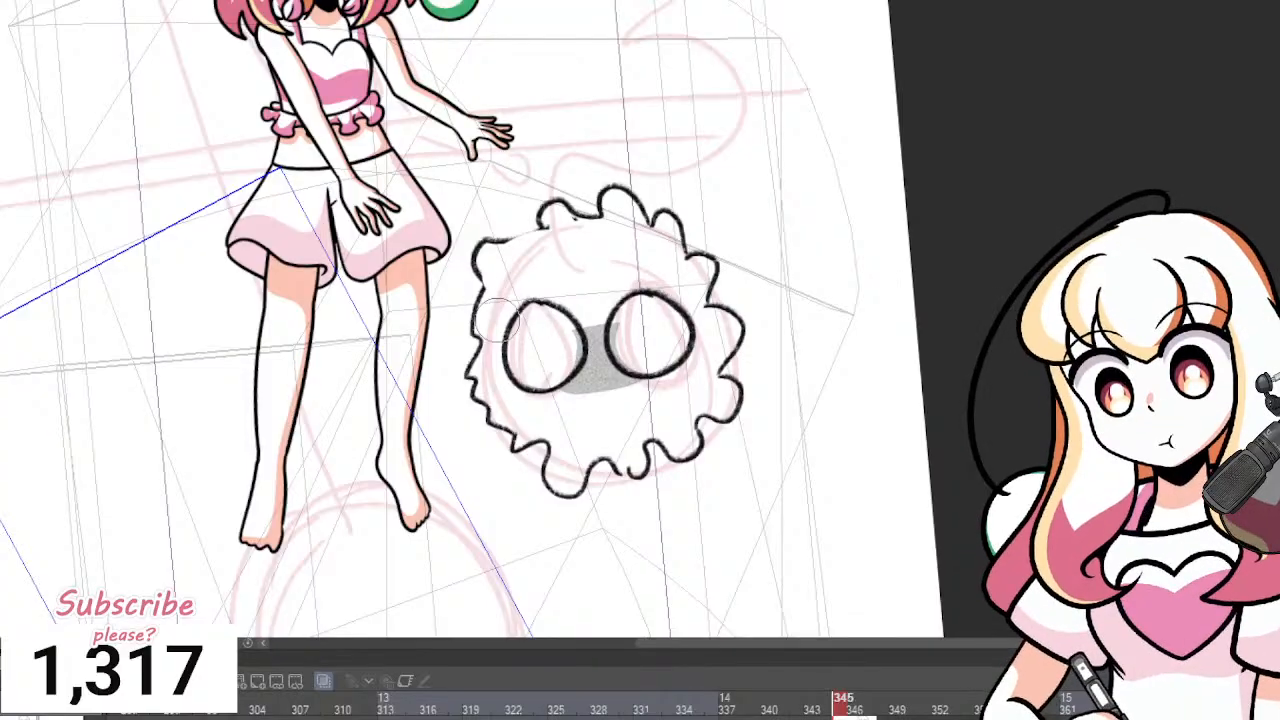
key("j")
key("j")
left_click_drag(505, 363, 478, 366)
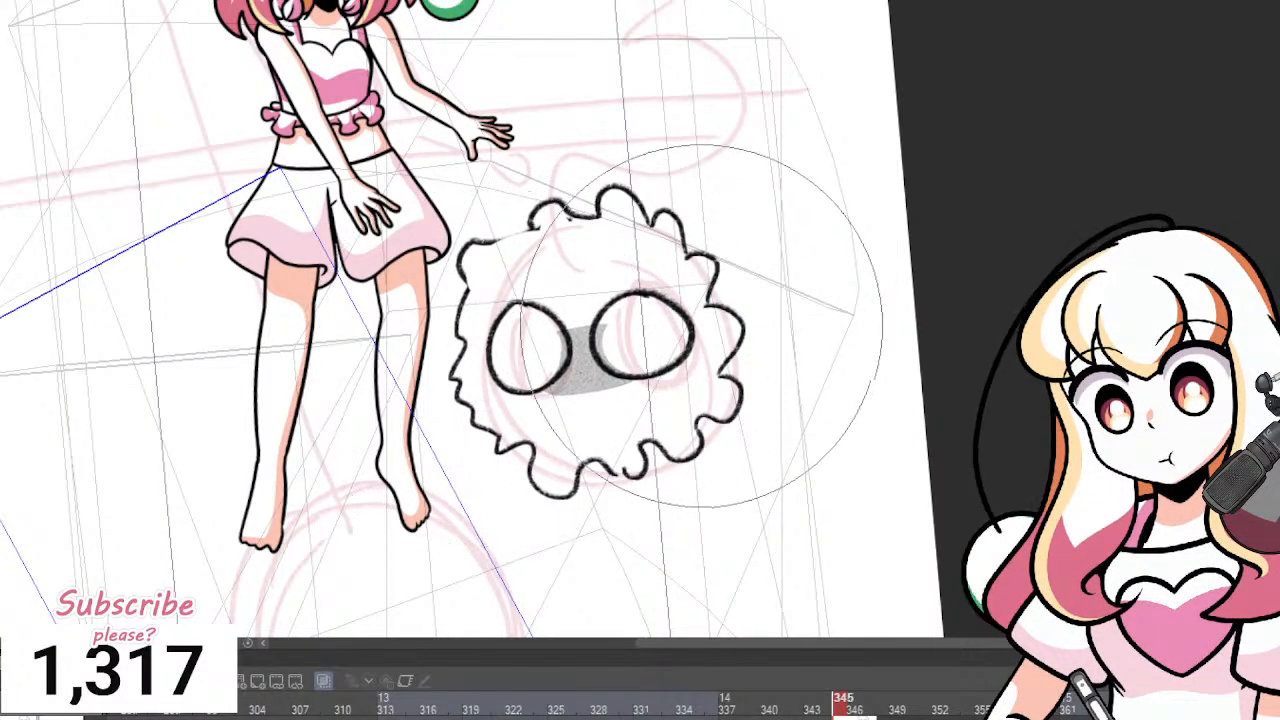
left_click_drag(676, 339, 716, 332)
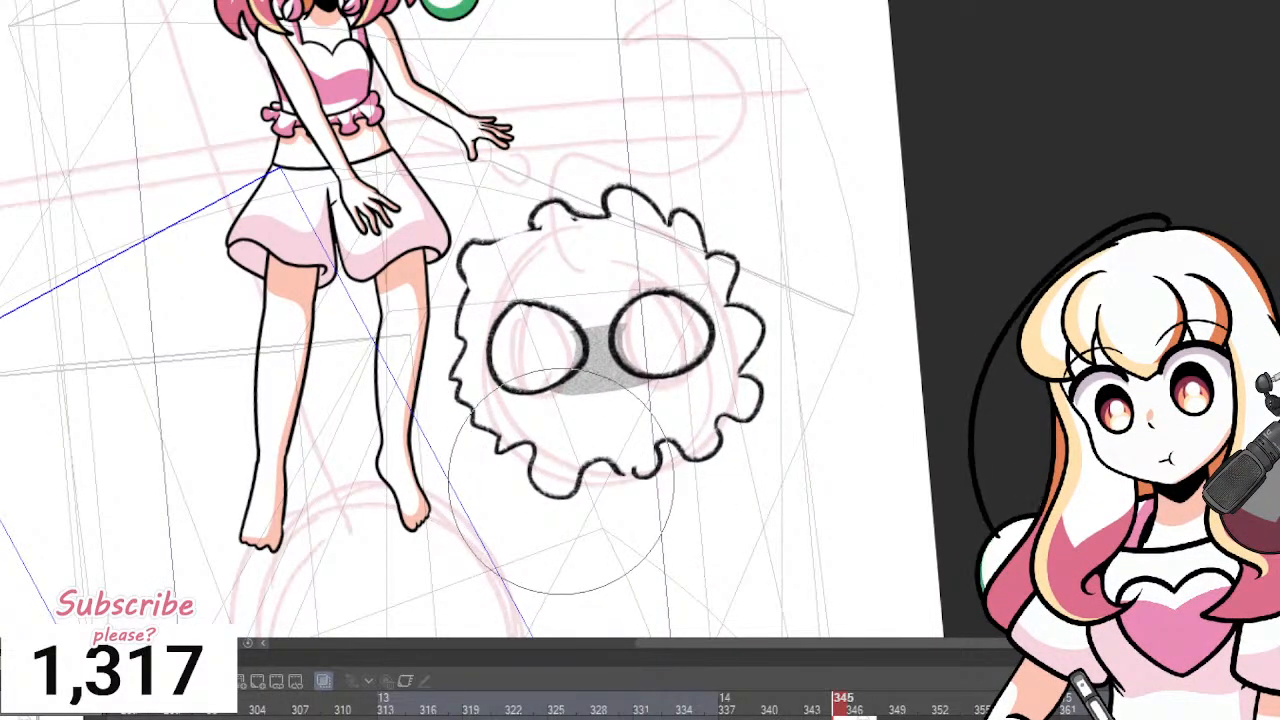
Replace the wavy lower edge of the head with a smooth curved chin line and join it to the left side.
mouse_move(491, 428)
left_mouse_down()
mouse_move(556, 451)
mouse_move(748, 399)
mouse_move(763, 411)
mouse_move(589, 463)
mouse_move(561, 441)
mouse_move(621, 476)
mouse_move(719, 433)
mouse_move(750, 386)
left_mouse_up()
key("e")
key("p")
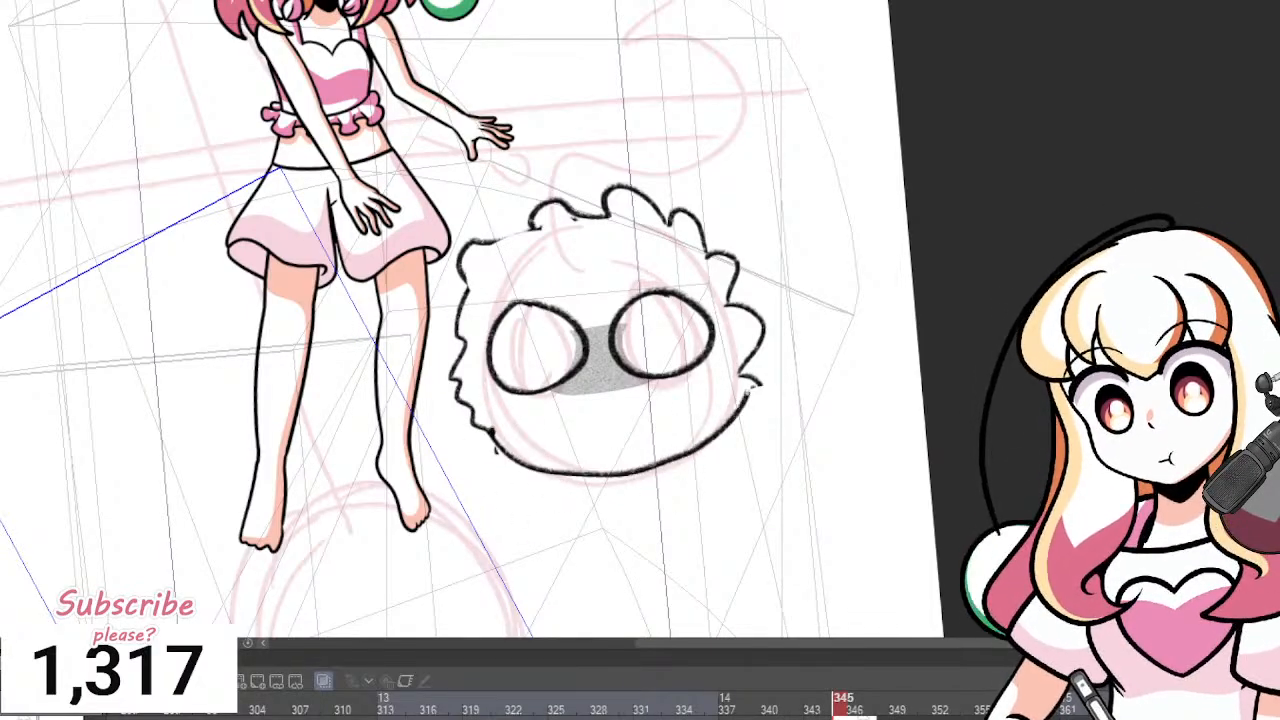
key("e")
mouse_move(519, 459)
left_mouse_down()
mouse_move(496, 421)
mouse_move(477, 437)
mouse_move(482, 420)
mouse_move(515, 455)
left_mouse_up()
key("p")
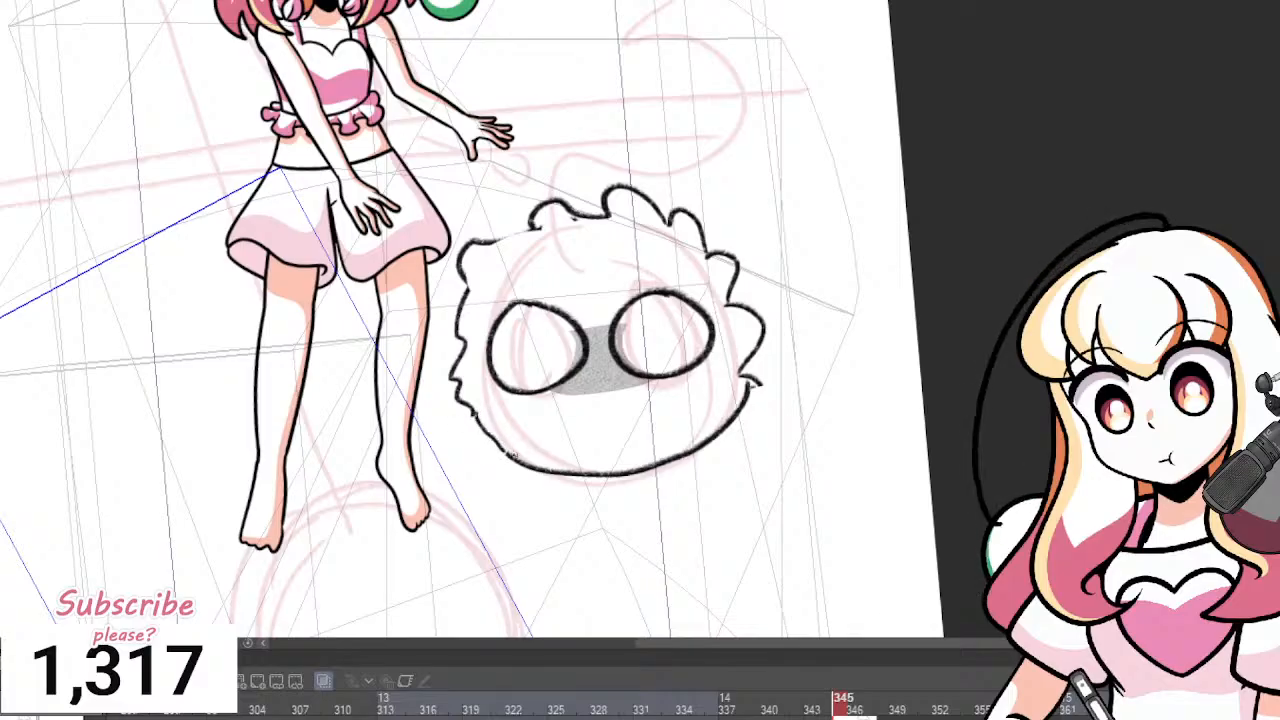
Erase the lower tuft on the head's right side and redraw a short line connecting the outline to the chin curve.
key("e")
mouse_move(744, 370)
left_mouse_down()
mouse_move(768, 400)
mouse_move(766, 366)
left_mouse_up()
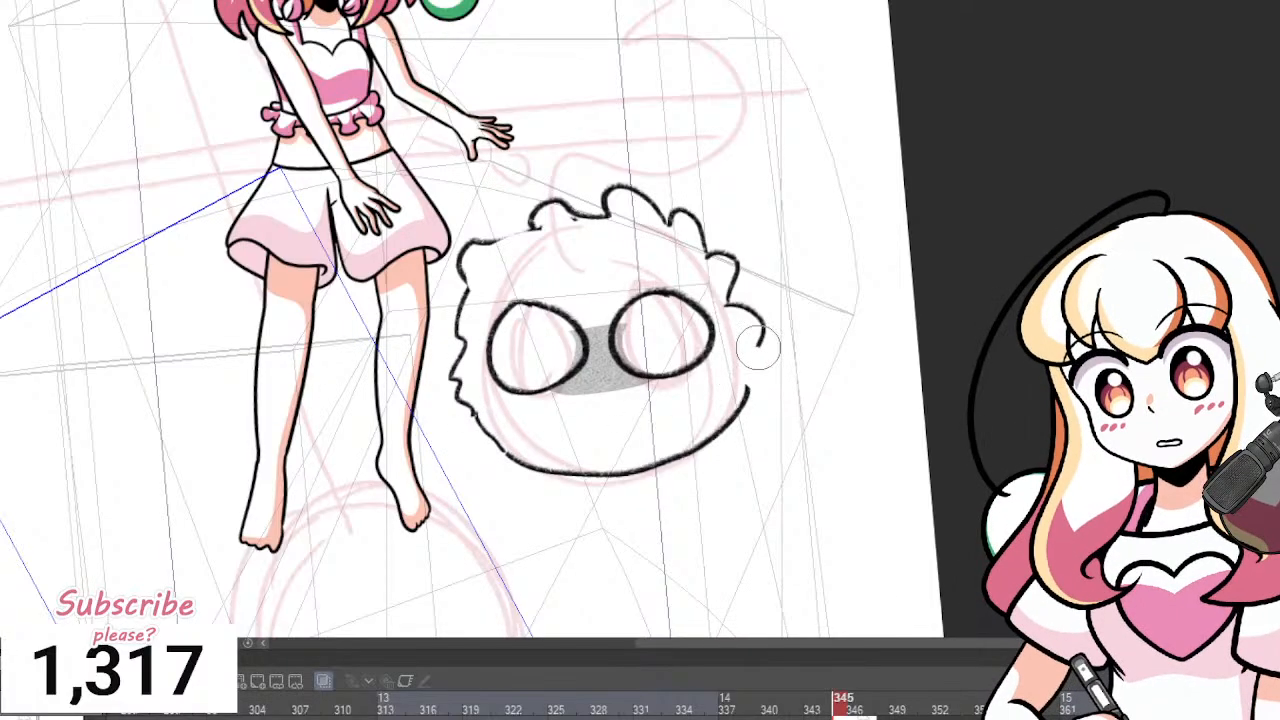
key("p")
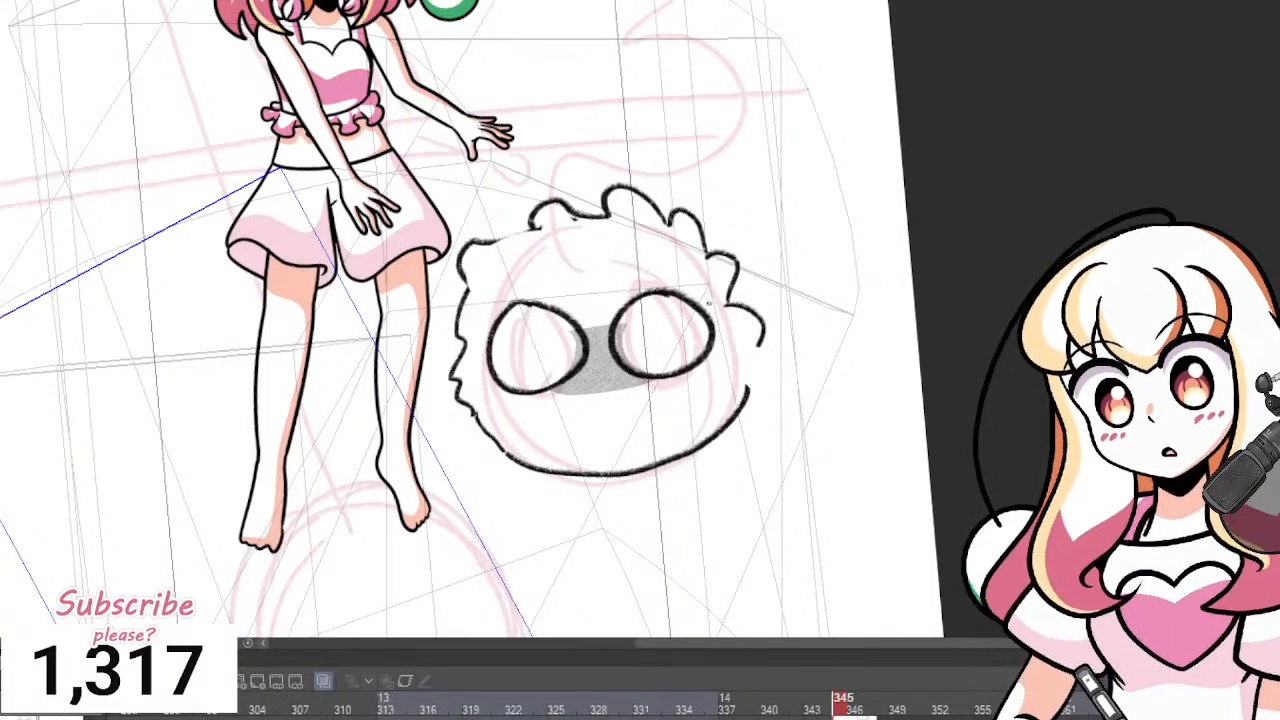
left_click_drag(755, 352, 748, 386)
key("ctrl+z")
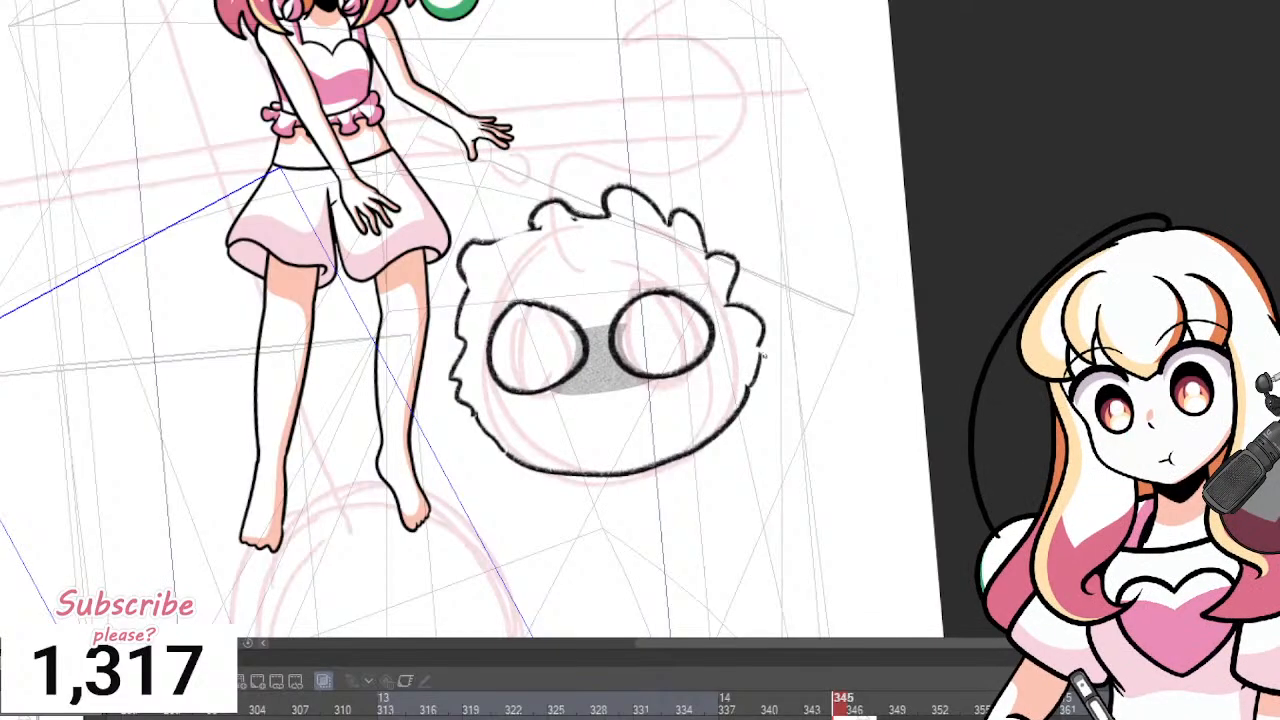
key("e")
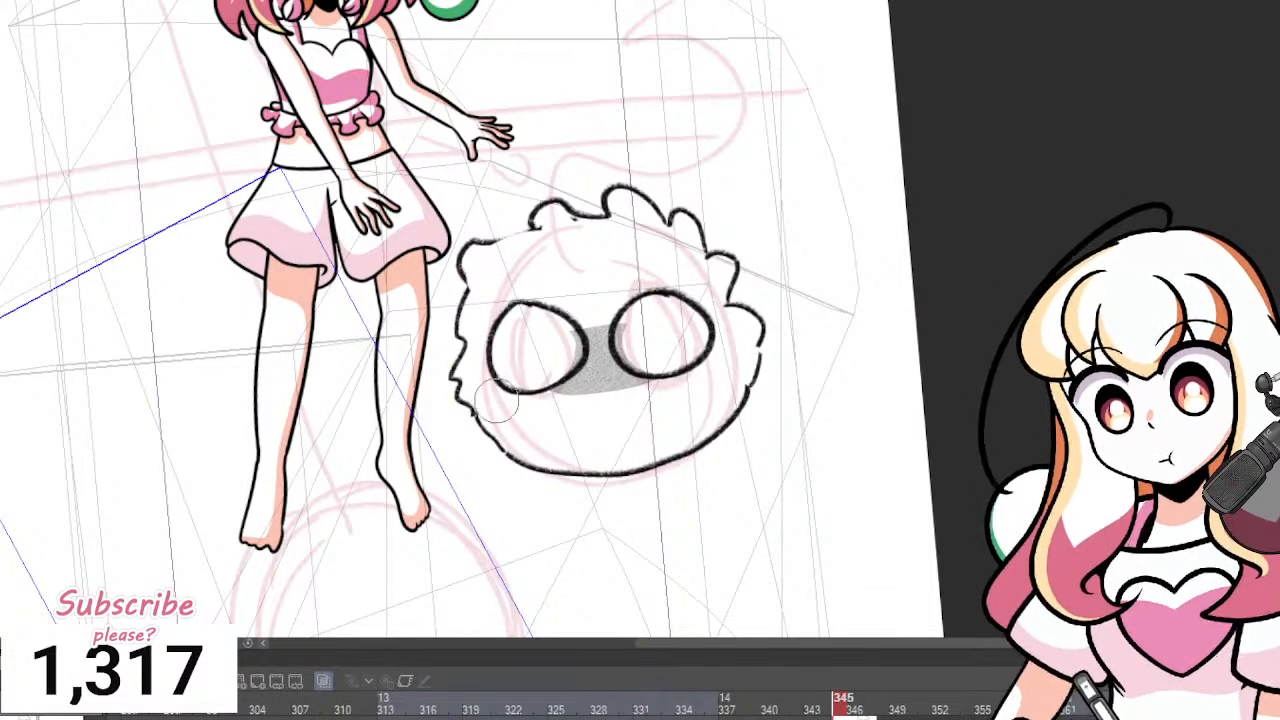
Replace the bumpy left side and the upper-right tufts of the head sketch with smooth curves, keeping the small tuft at the top.
mouse_move(490, 400)
left_mouse_down()
mouse_move(472, 413)
mouse_move(490, 275)
mouse_move(456, 350)
mouse_move(490, 430)
left_mouse_up()
key("p")
key("e")
mouse_move(665, 205)
left_mouse_down()
mouse_move(725, 263)
mouse_move(757, 257)
left_mouse_up()
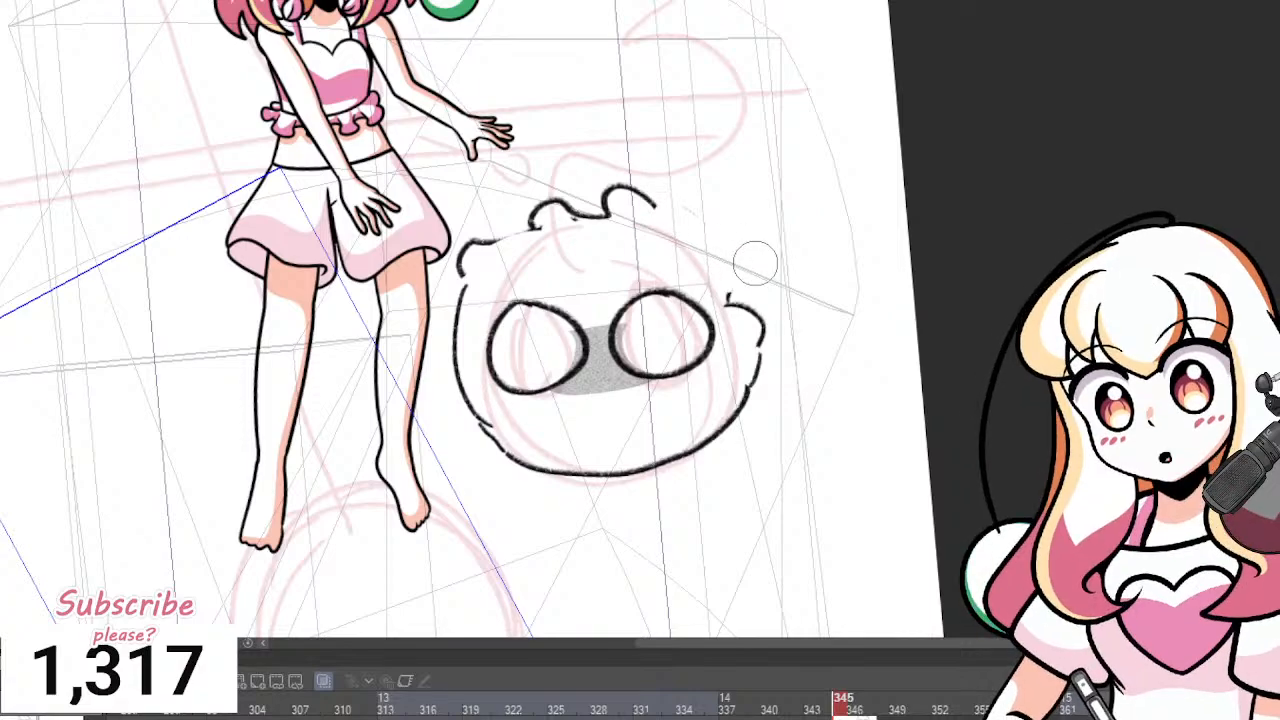
key("p")
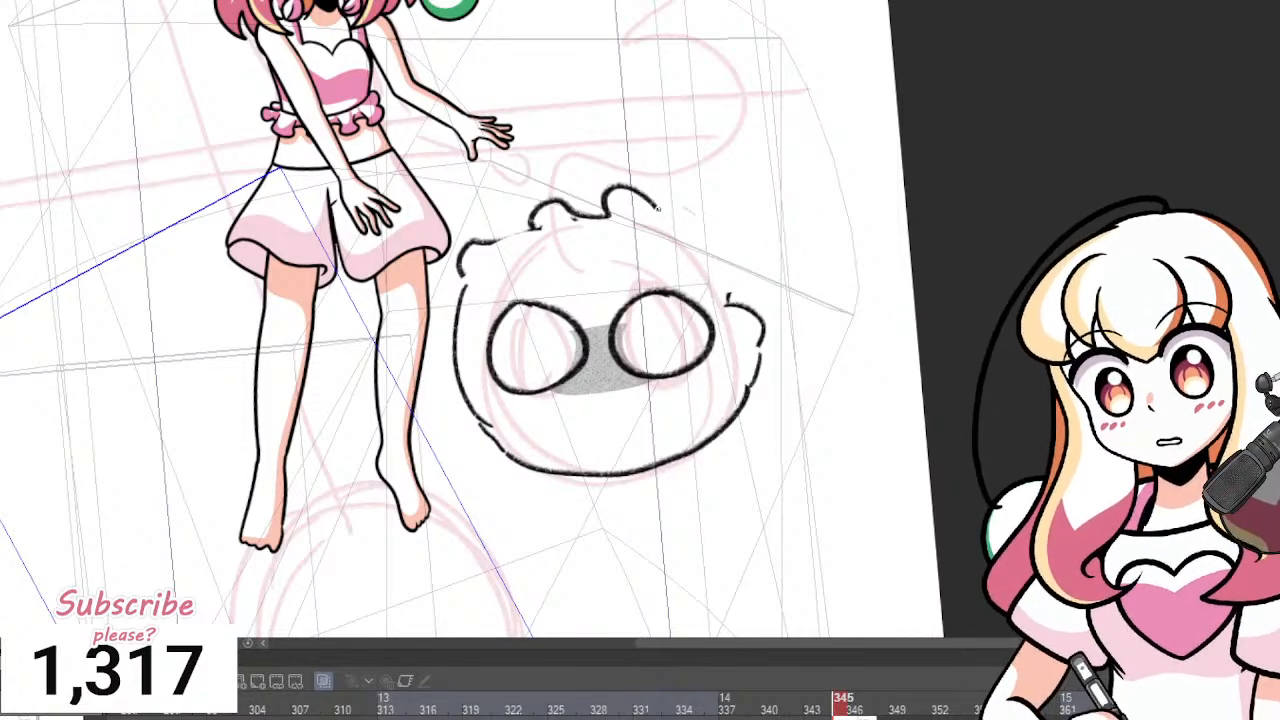
left_click_drag(660, 208, 738, 290)
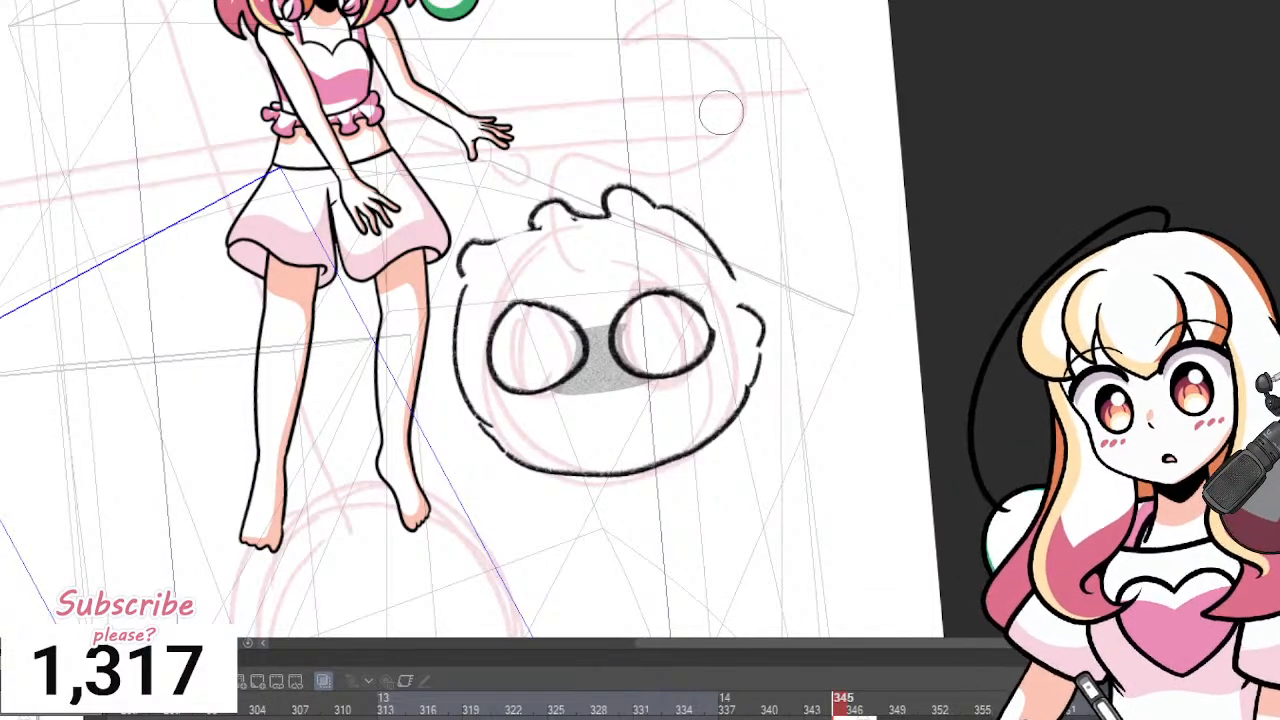
left_click_drag(733, 277, 741, 302)
Erase the tuft on the head's upper left, redraw that stretch as a smooth arc and scatter small fluff dots around the head.
key("e")
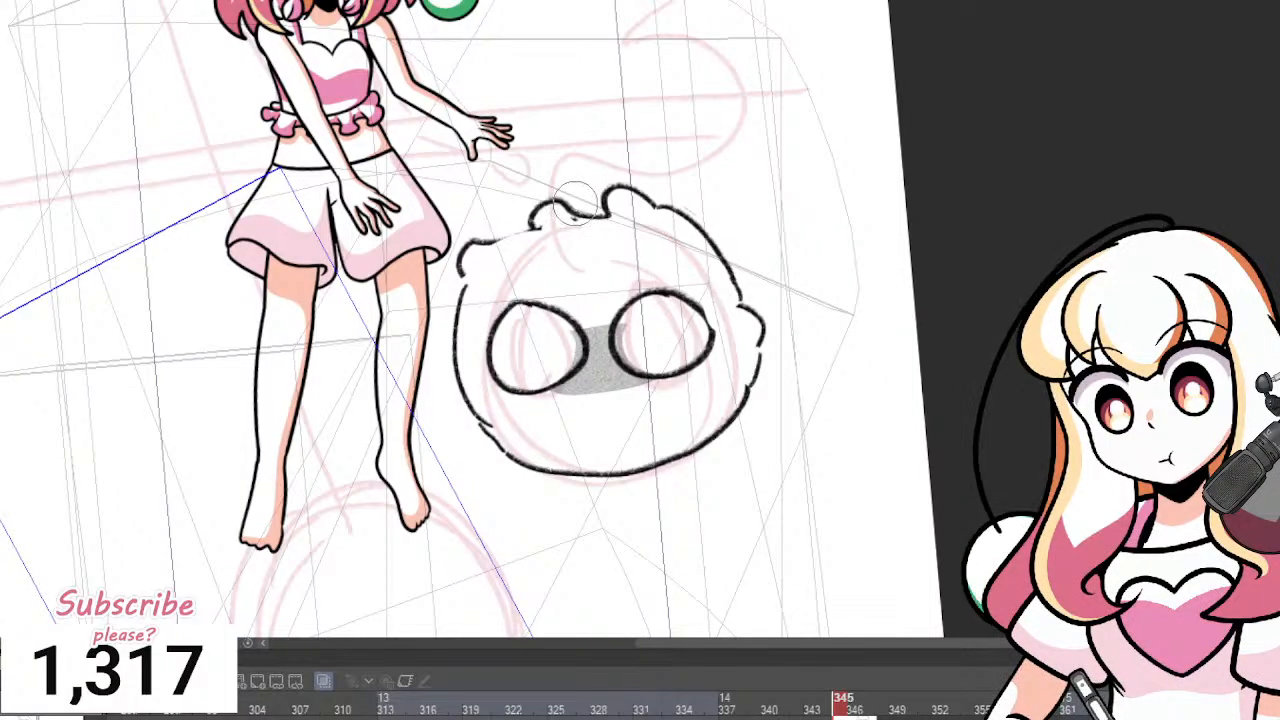
mouse_move(580, 205)
left_mouse_down()
mouse_move(535, 217)
mouse_move(562, 229)
mouse_move(502, 245)
left_mouse_up()
key("p")
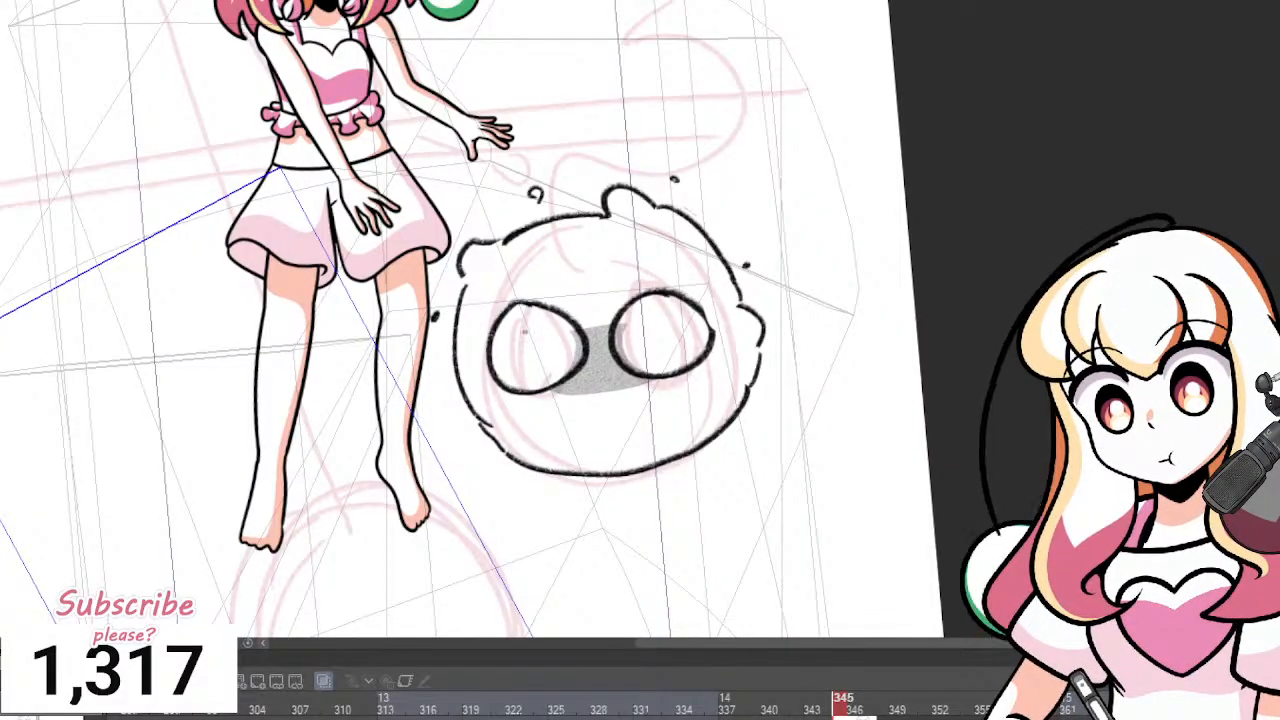
Sketch a zigzag antenna rising from the top of the head and ending in a large round ball.
scroll(603, 288, "down", 5)
scroll(636, 196, "up", 4)
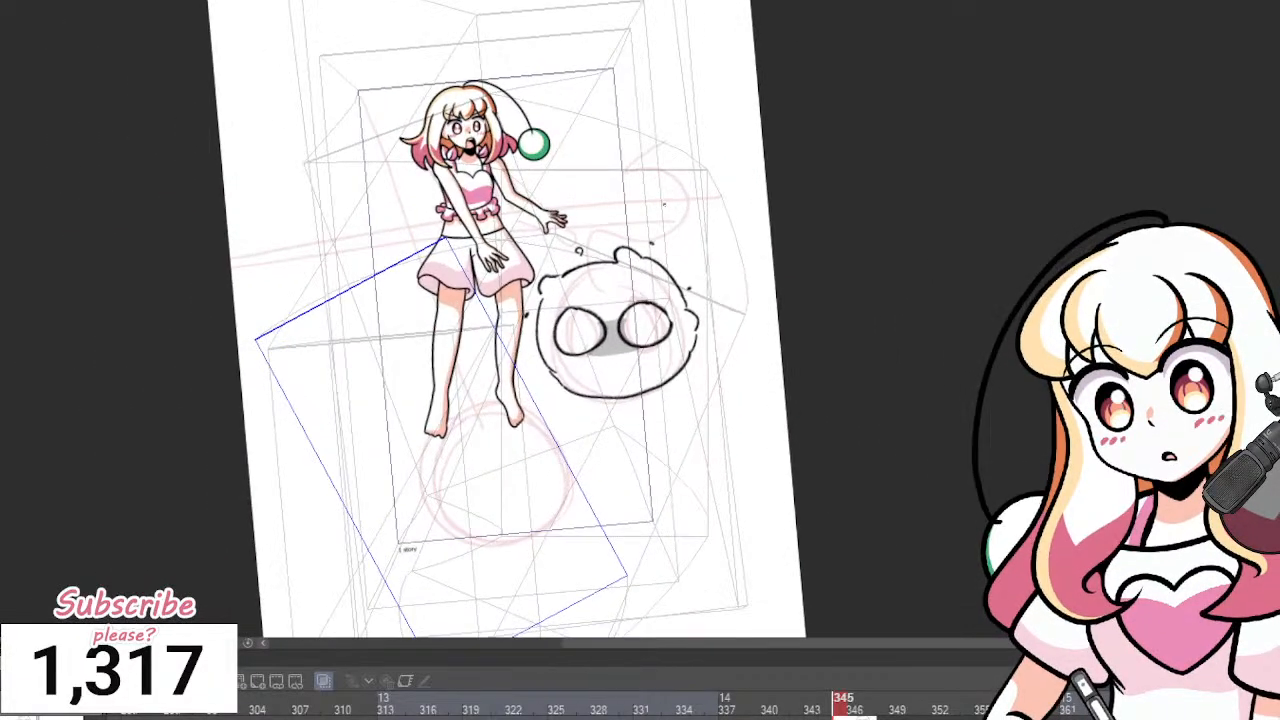
left_click_drag(563, 314, 576, 184)
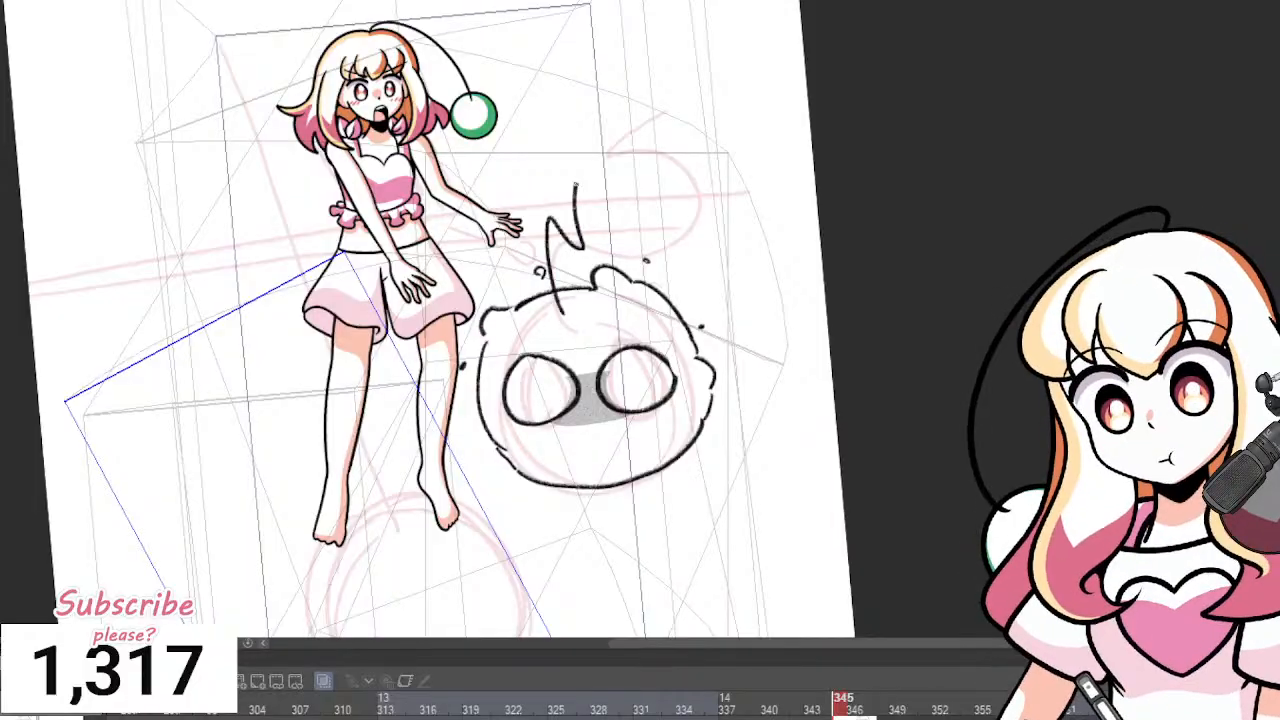
mouse_move(586, 98)
left_mouse_down()
mouse_move(540, 117)
mouse_move(561, 101)
mouse_move(626, 127)
mouse_move(566, 112)
left_mouse_up()
key("ctrl+z")
key("ctrl+z")
scroll(670, 152, "down", 3)
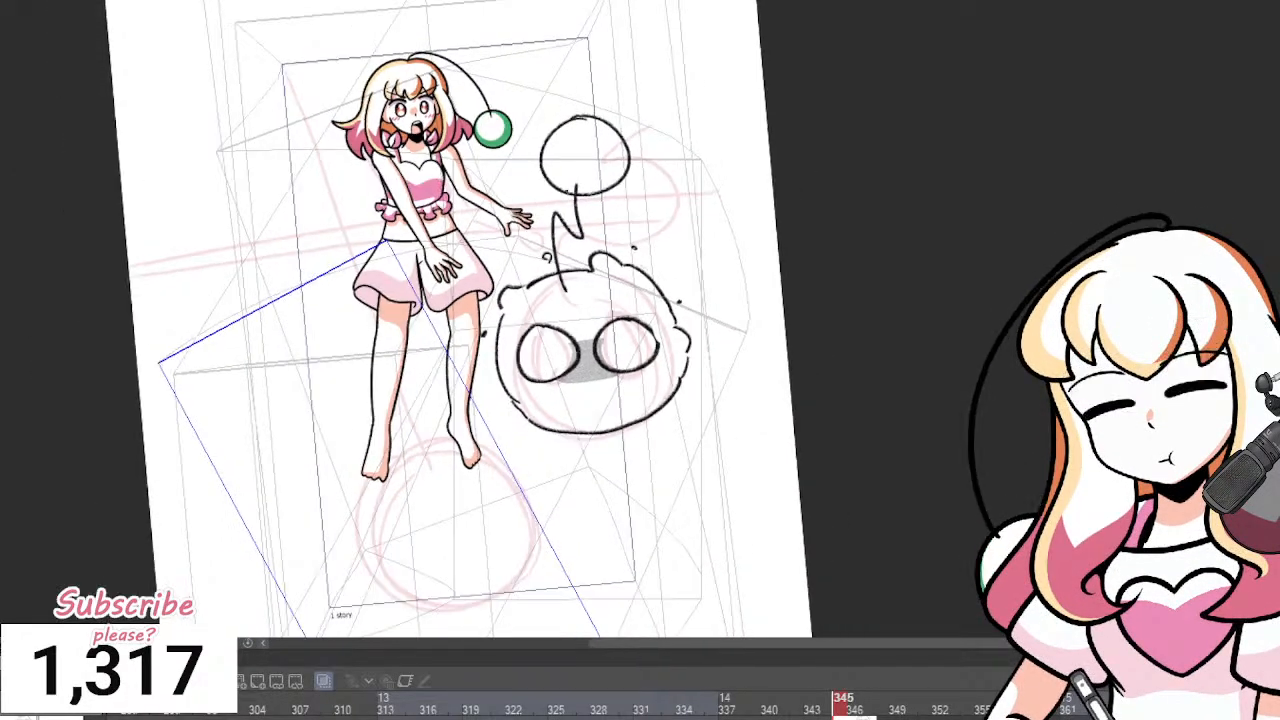
scroll(300, 340, "up", 2)
Compare the girl's pose on frames 345 and 347 with the ghosted neighbouring frames.
left_click(841, 699)
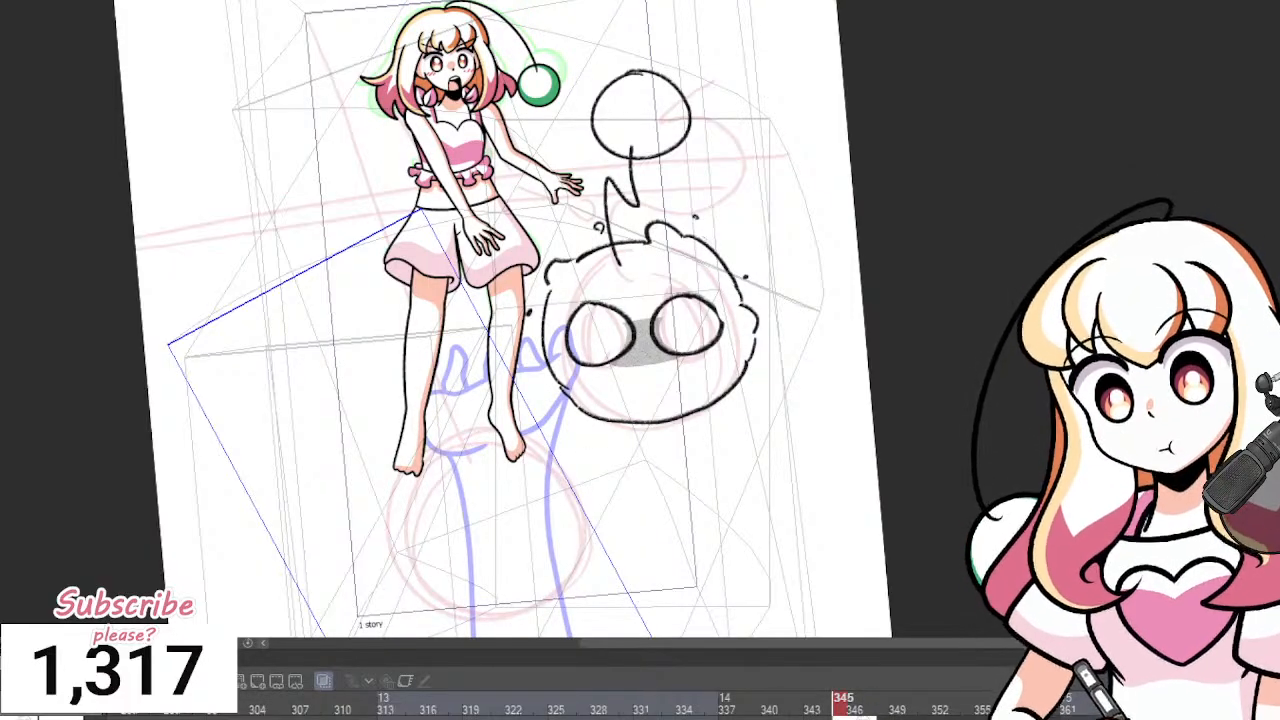
scroll(224, 175, "up", 2)
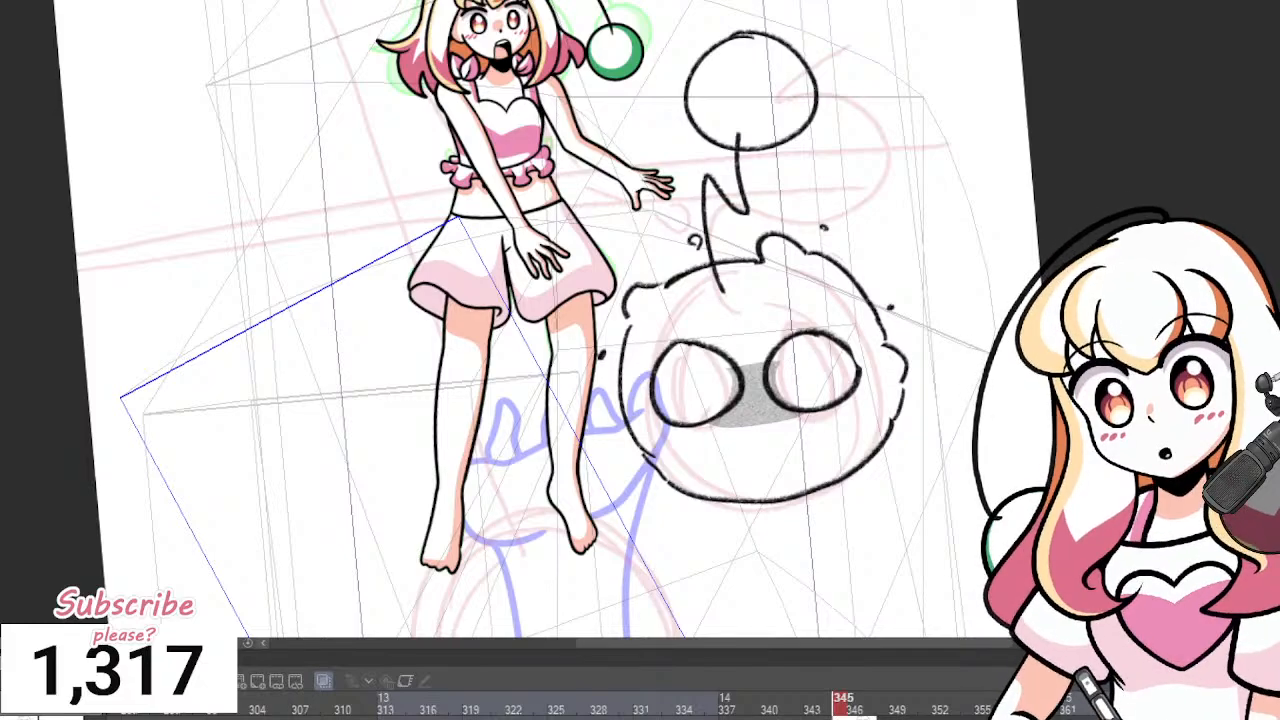
key("Right")
key("Right")
scroll(660, 321, "down", 4)
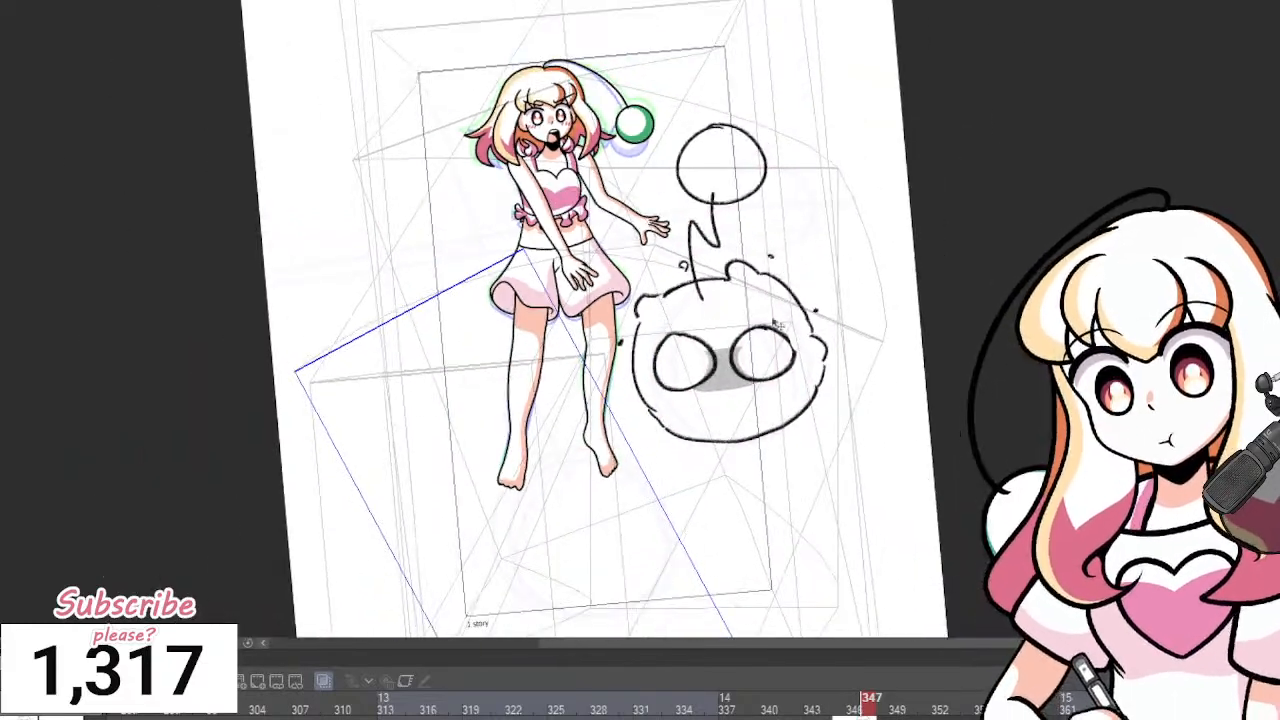
scroll(850, 322, "up", 2)
scroll(760, 470, "down", 1)
scroll(547, 180, "up", 4)
scroll(544, 174, "up", 1)
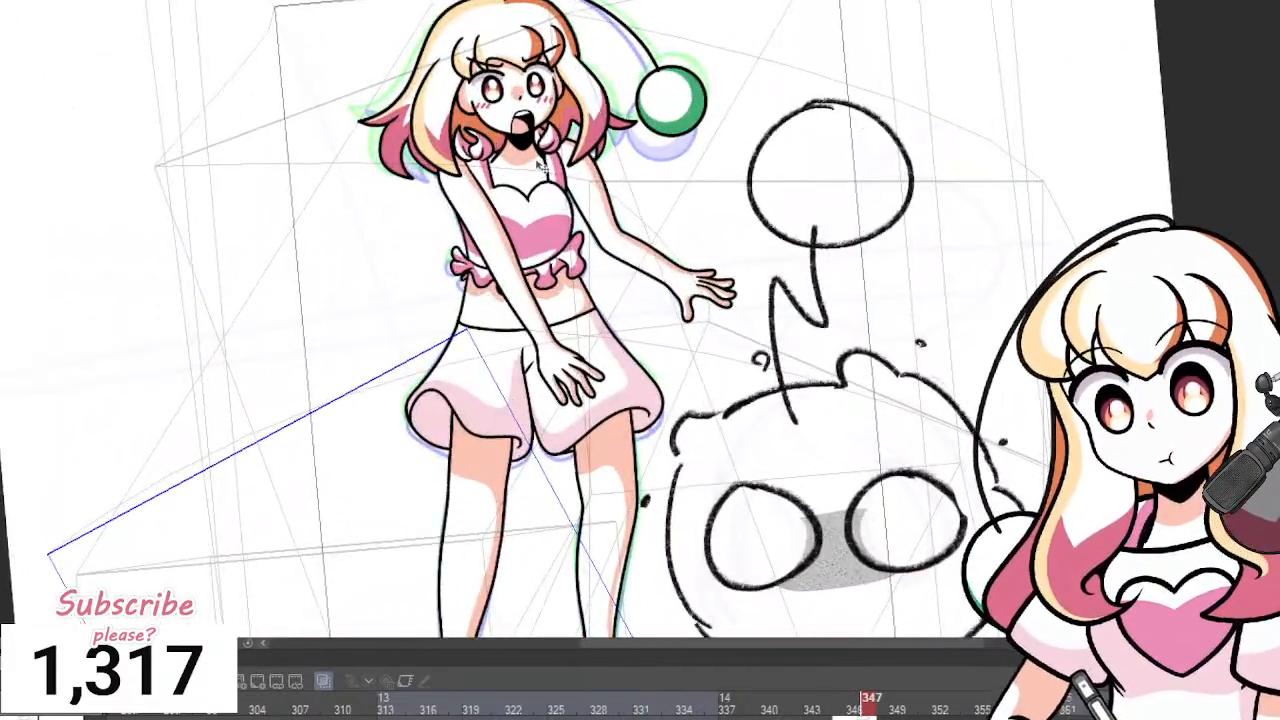
scroll(560, 160, "up", 3)
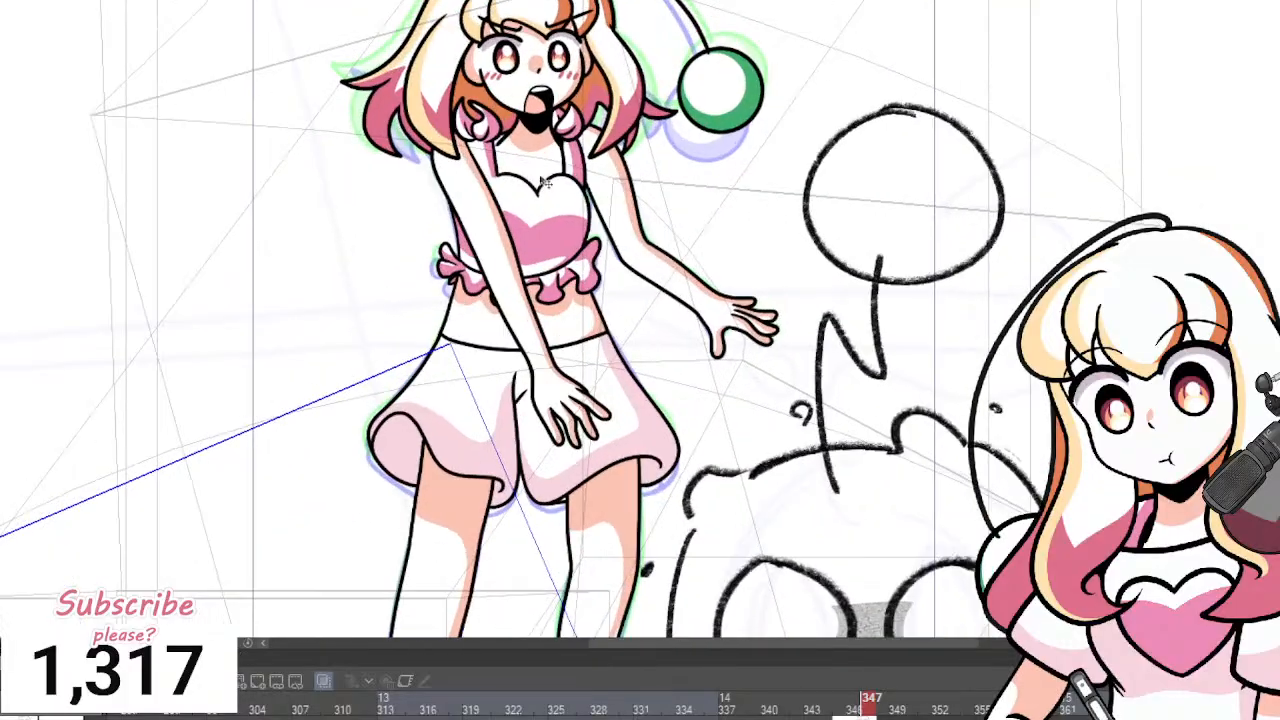
left_click_drag(558, 157, 558, 167)
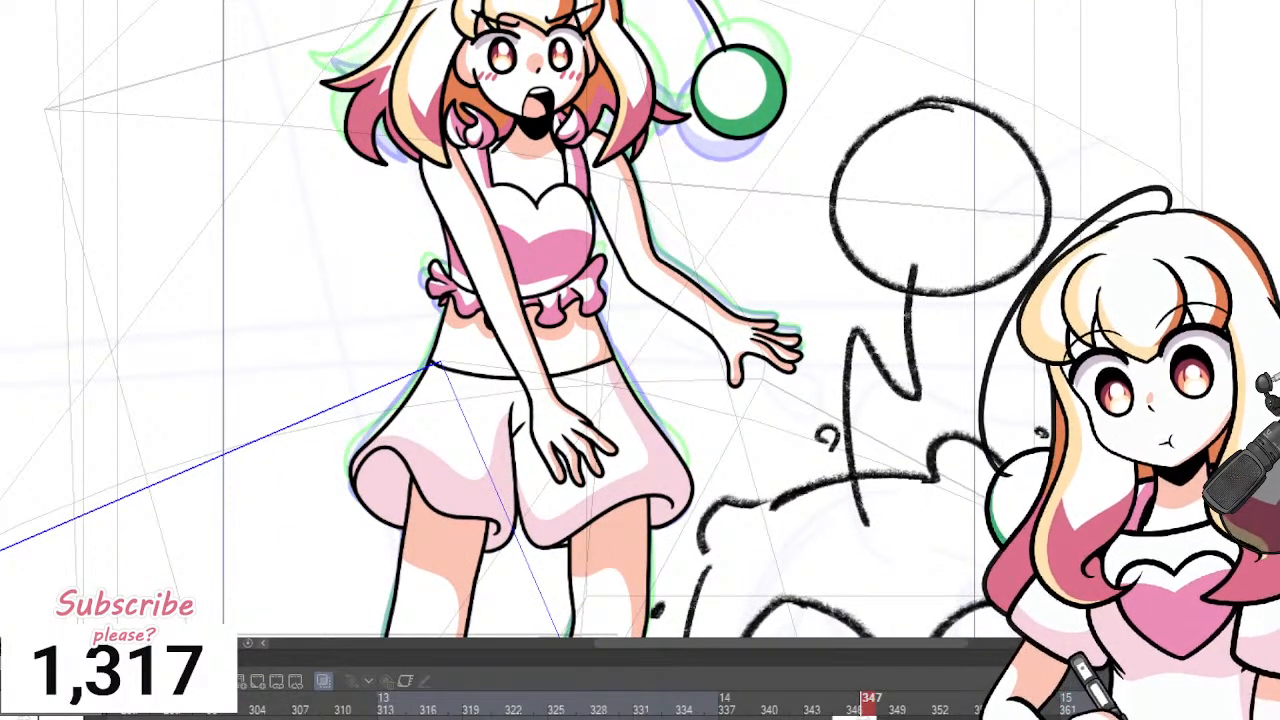
Step through the girl's frames past 350 to check how her hair and arms move, and return to frame 346.
key("period")
left_click_drag(704, 280, 703, 307)
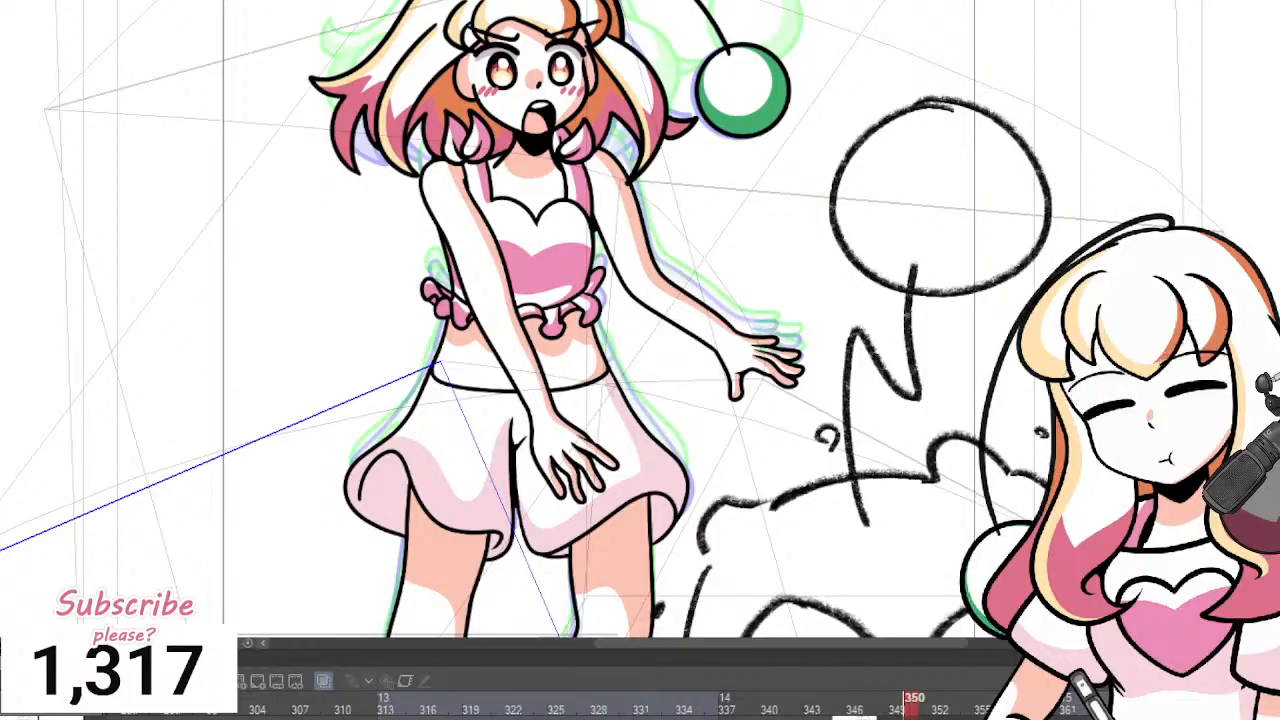
key("period")
key("period")
key("period")
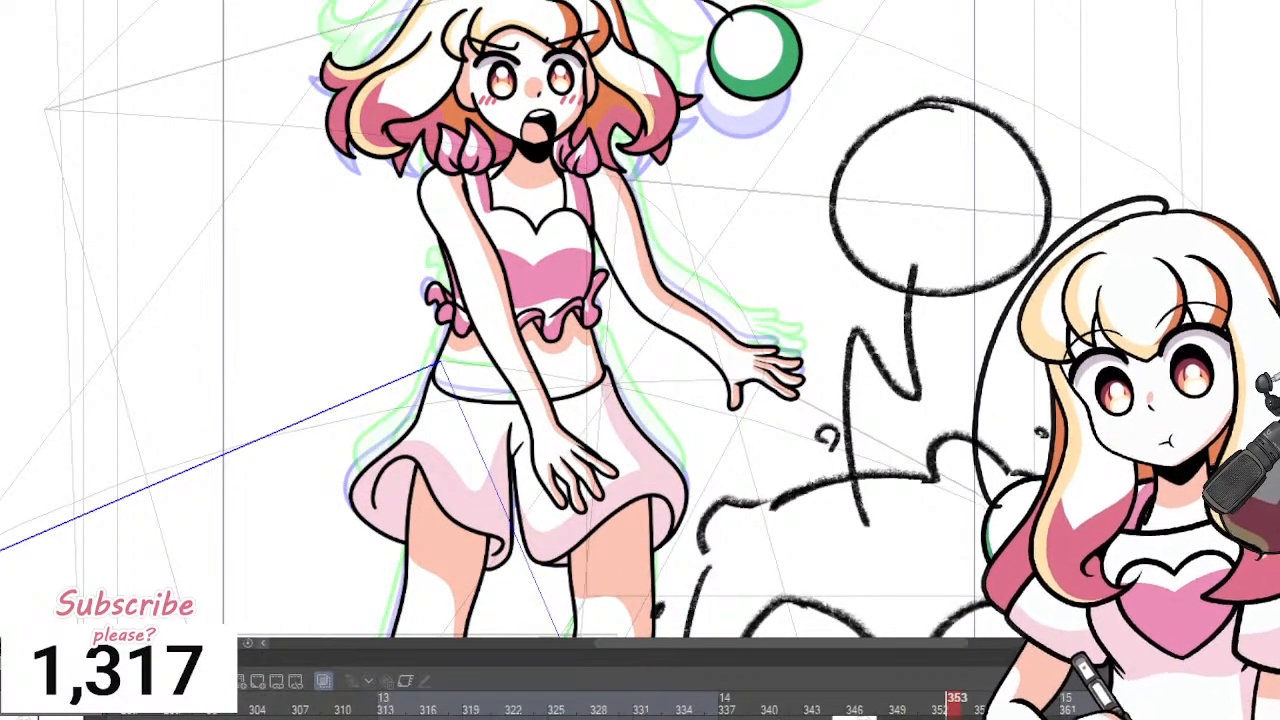
key("period")
mouse_move(790, 331)
left_mouse_down()
mouse_move(790, 369)
mouse_move(772, 358)
mouse_move(760, 382)
left_mouse_up()
key("ctrl+z")
scroll(768, 370, "down", 2)
key("comma")
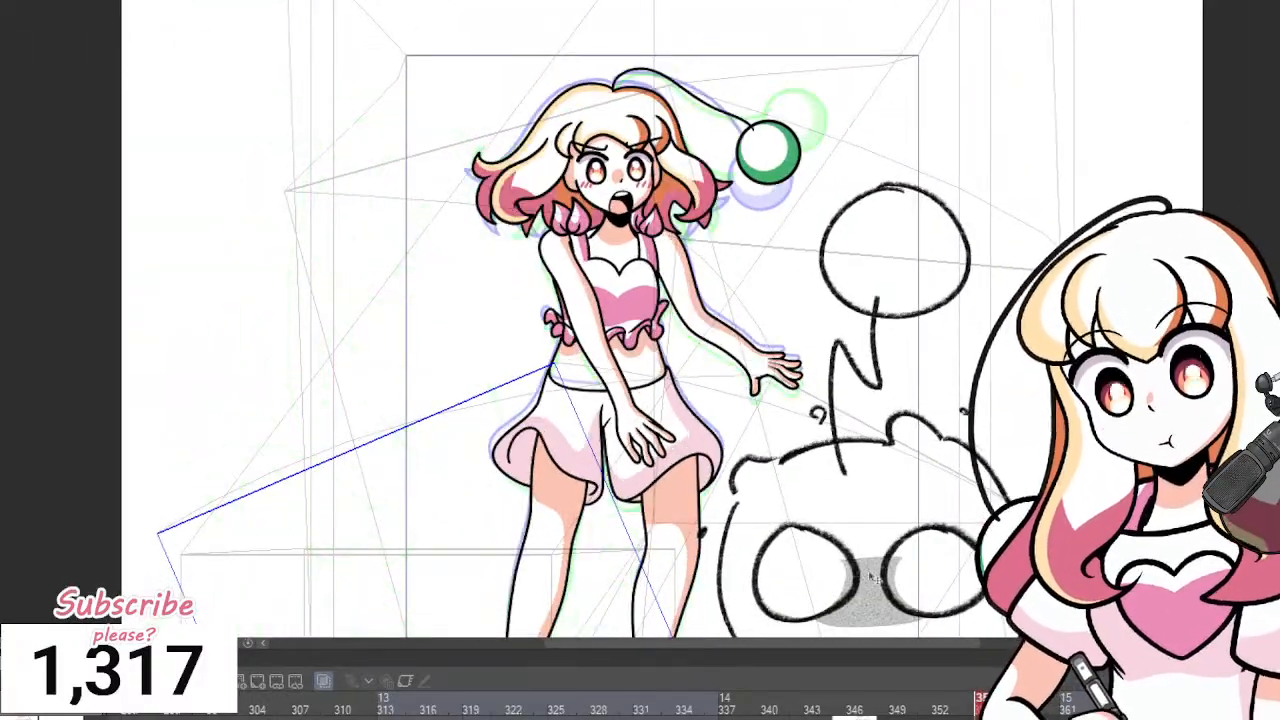
left_click(855, 704)
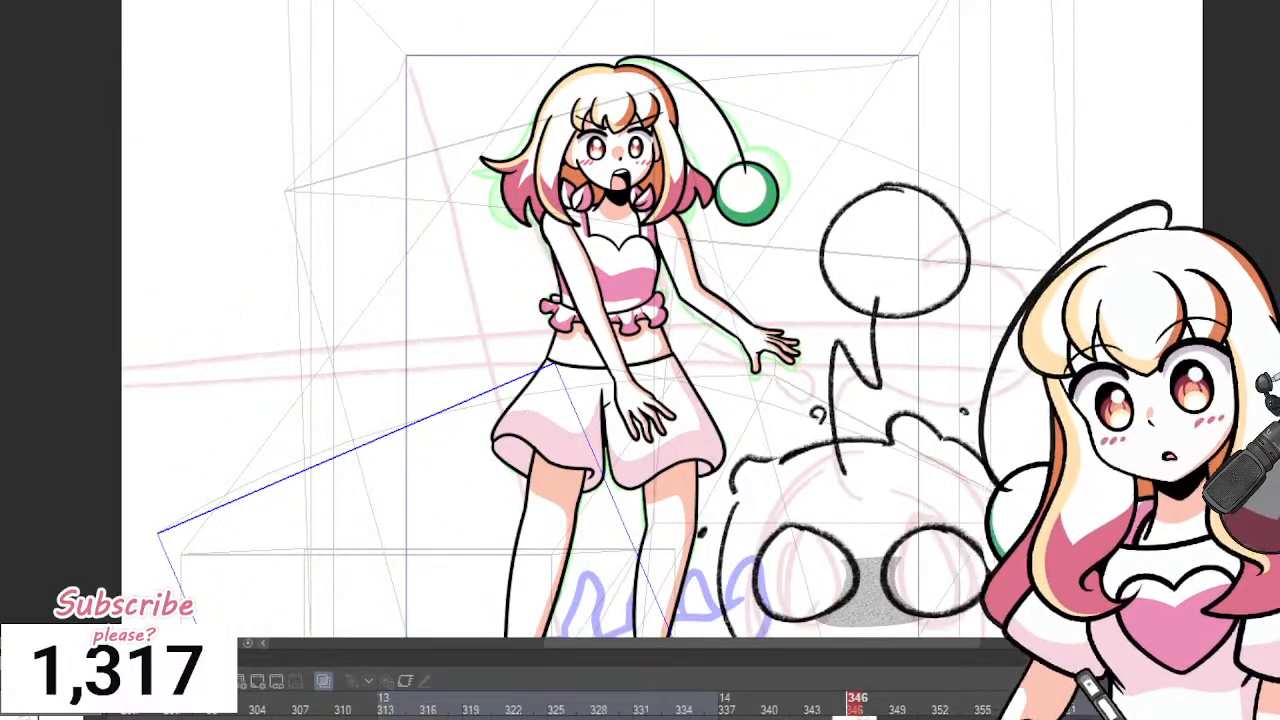
Play the animation back repeatedly between the shouting pose and the winking pose to check the timing, ending on frame 345.
key("space")
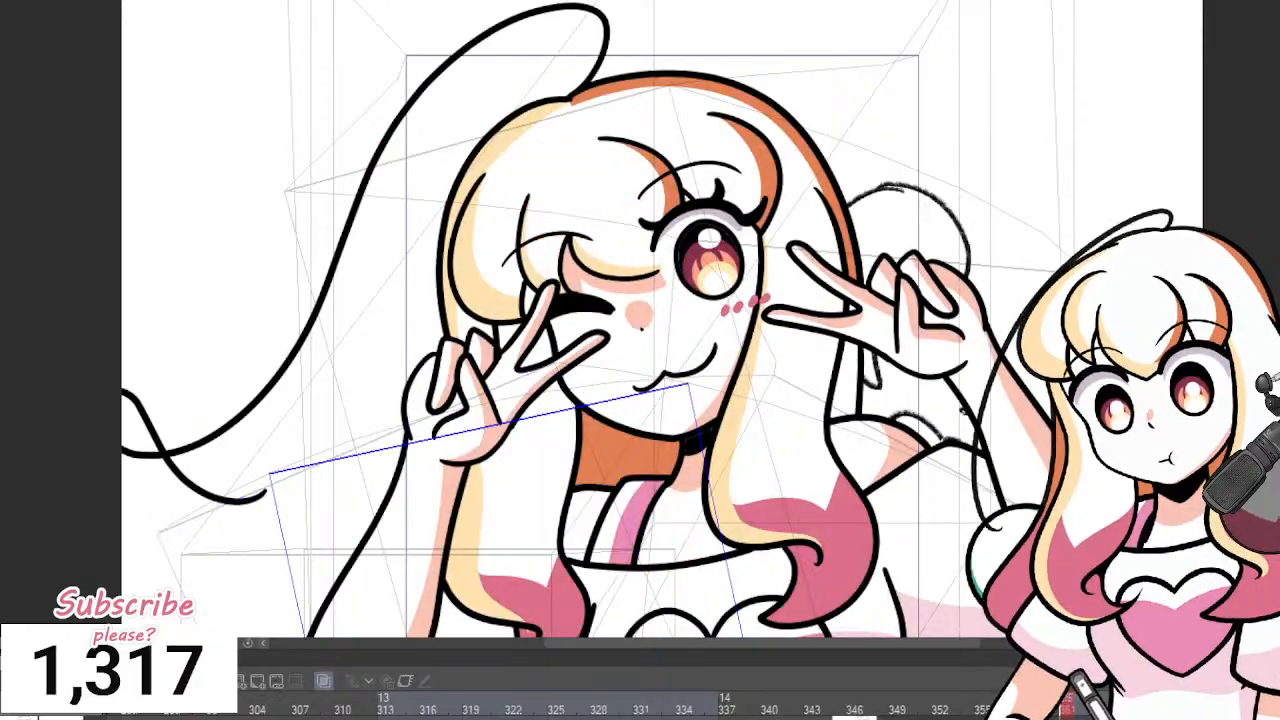
key("space")
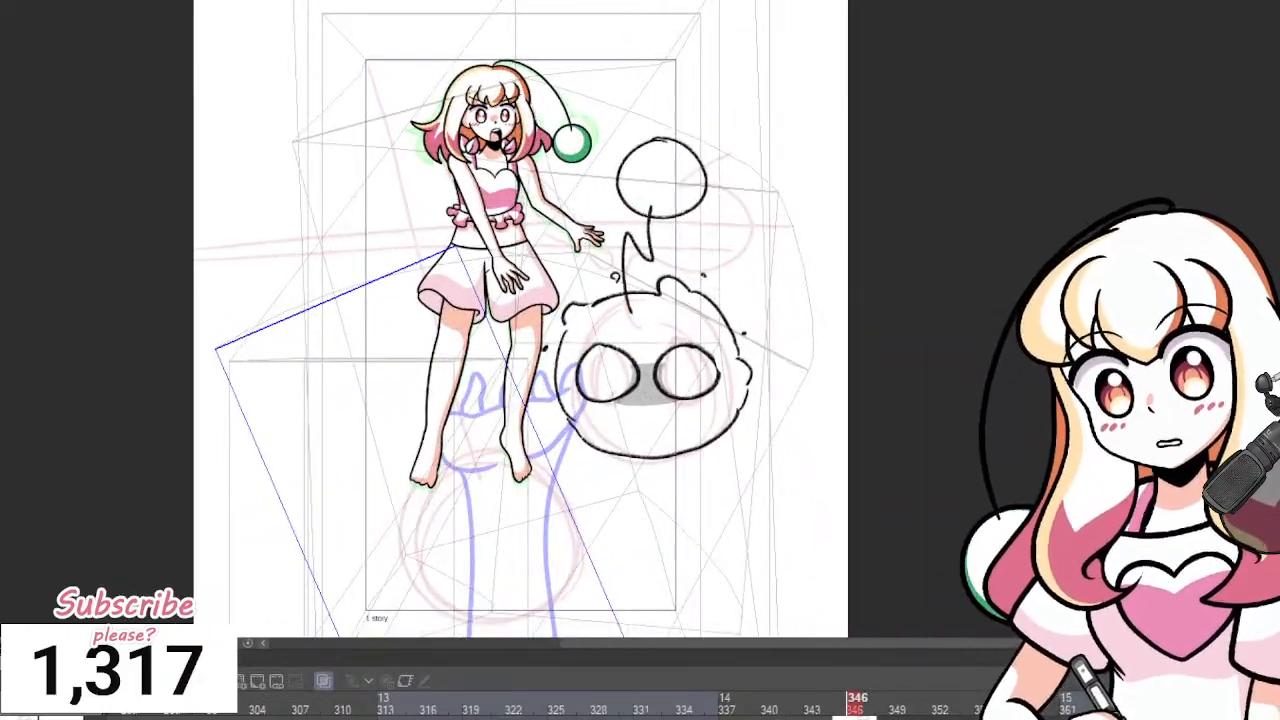
key("space")
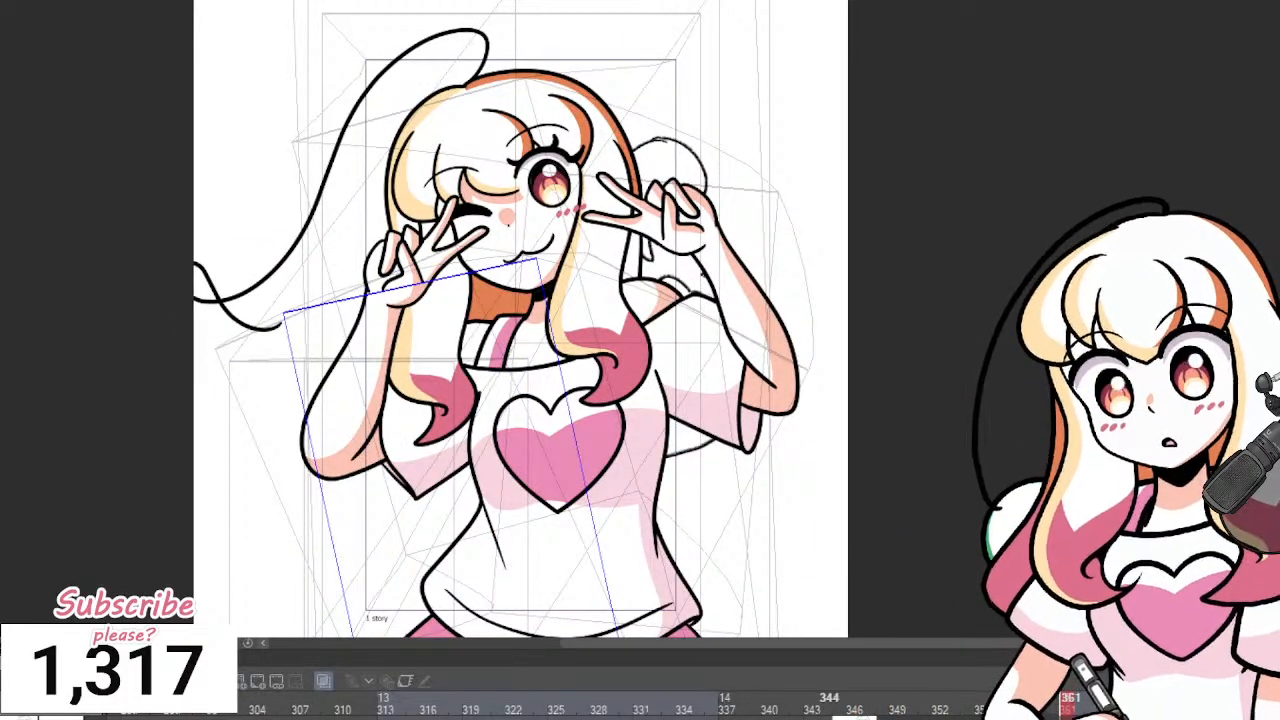
key("space")
key("space")
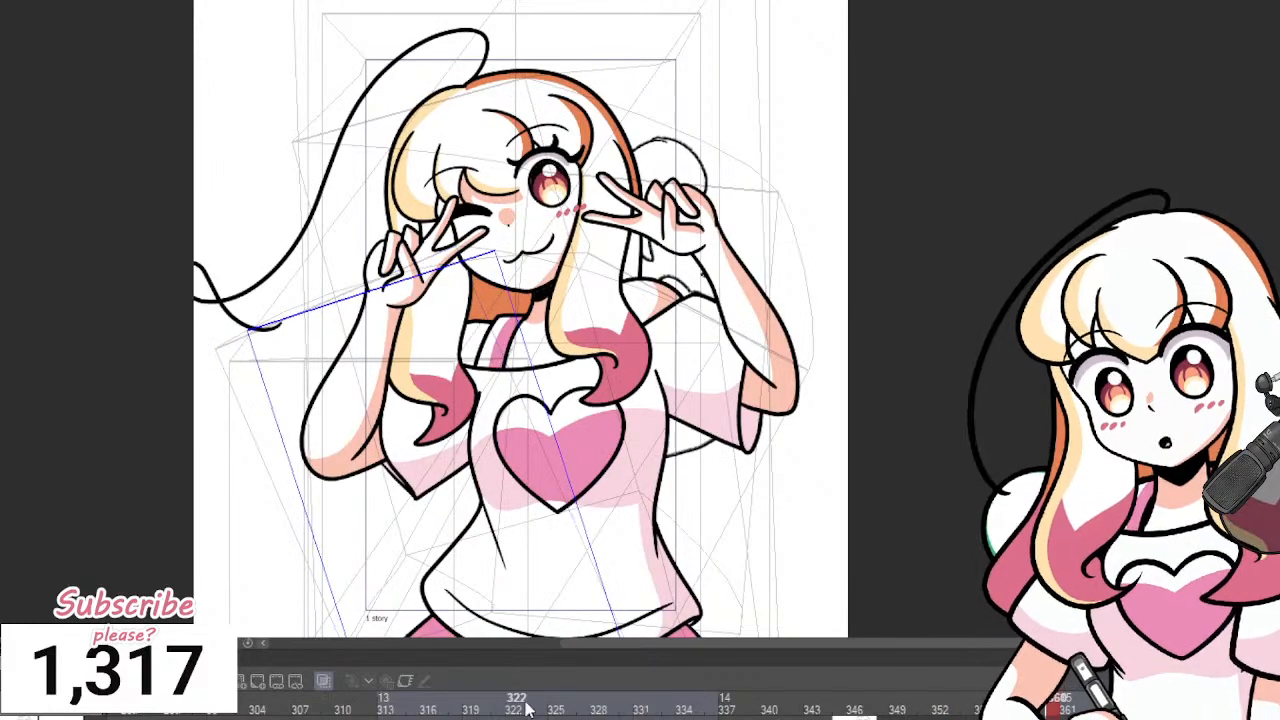
key("space")
key("space")
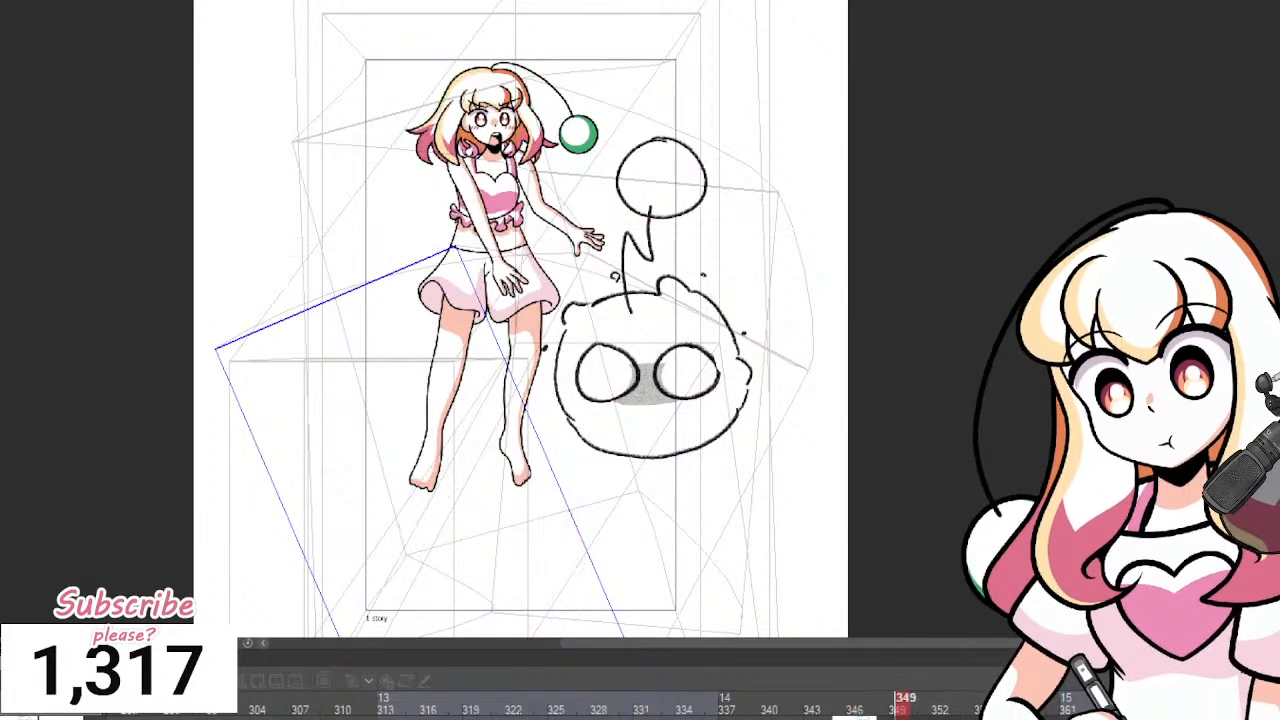
key("space")
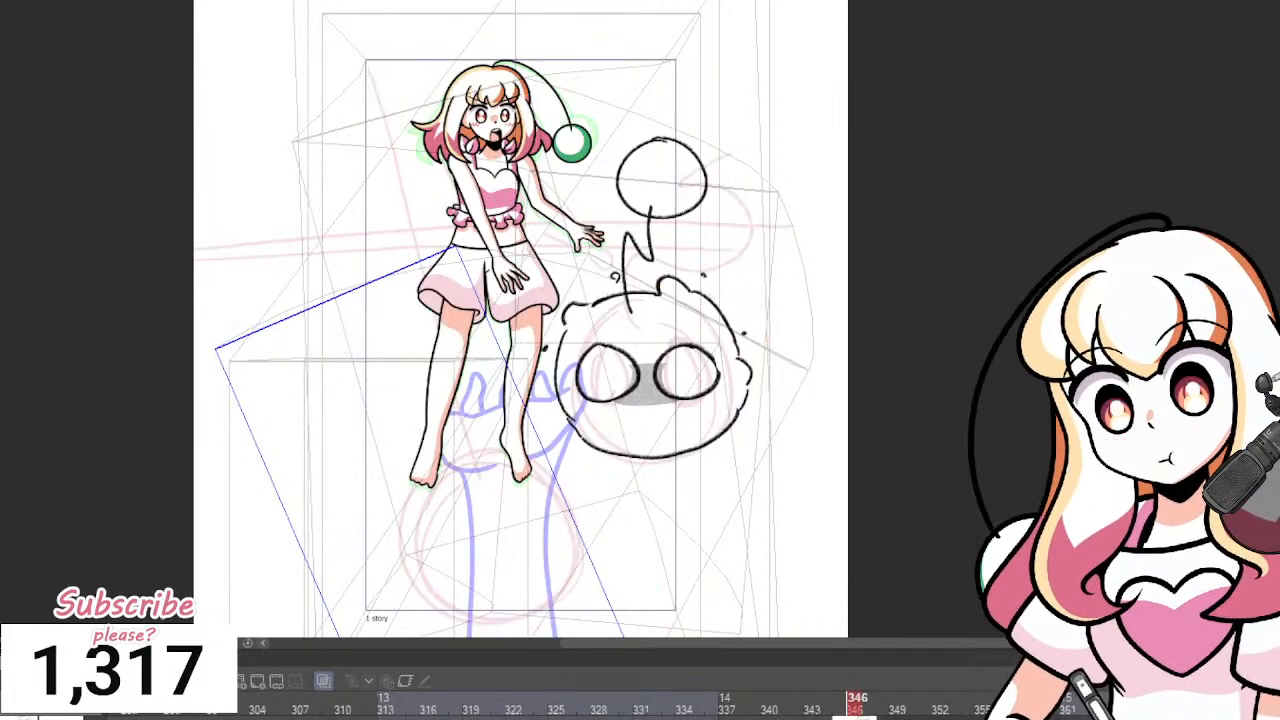
key("space")
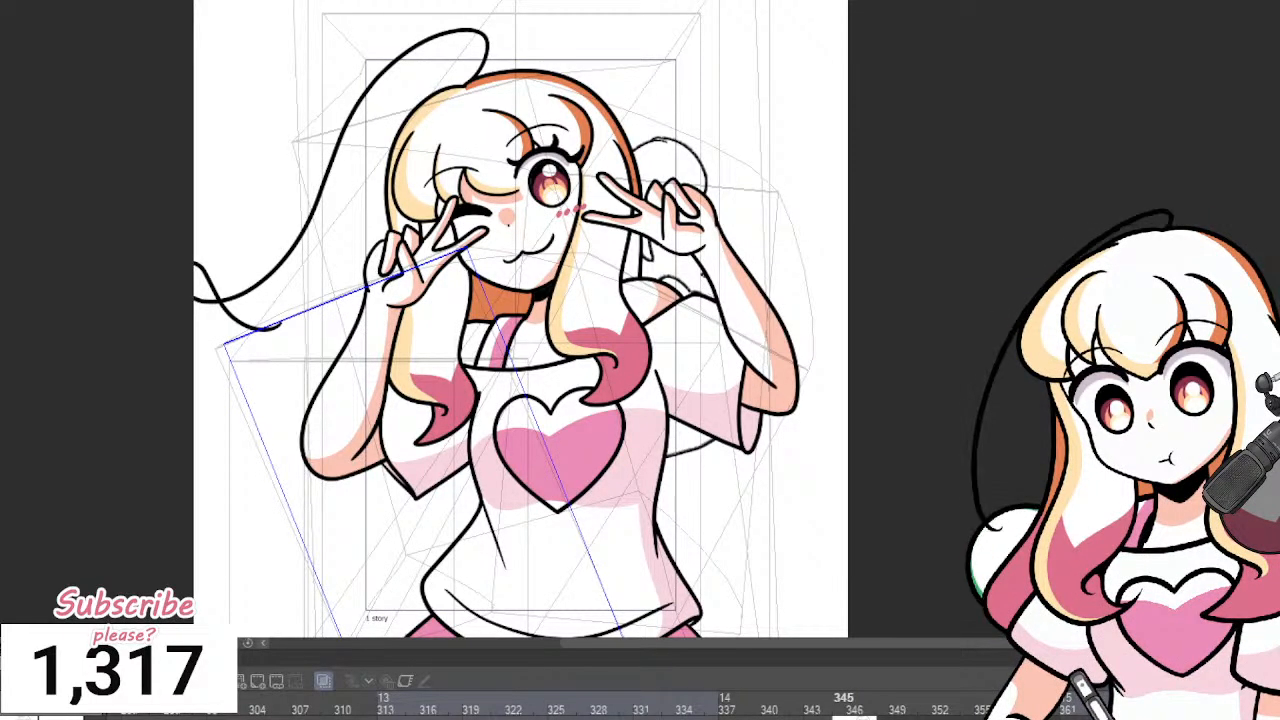
key("Right")
key("Left")
scroll(600, 158, "up", 2)
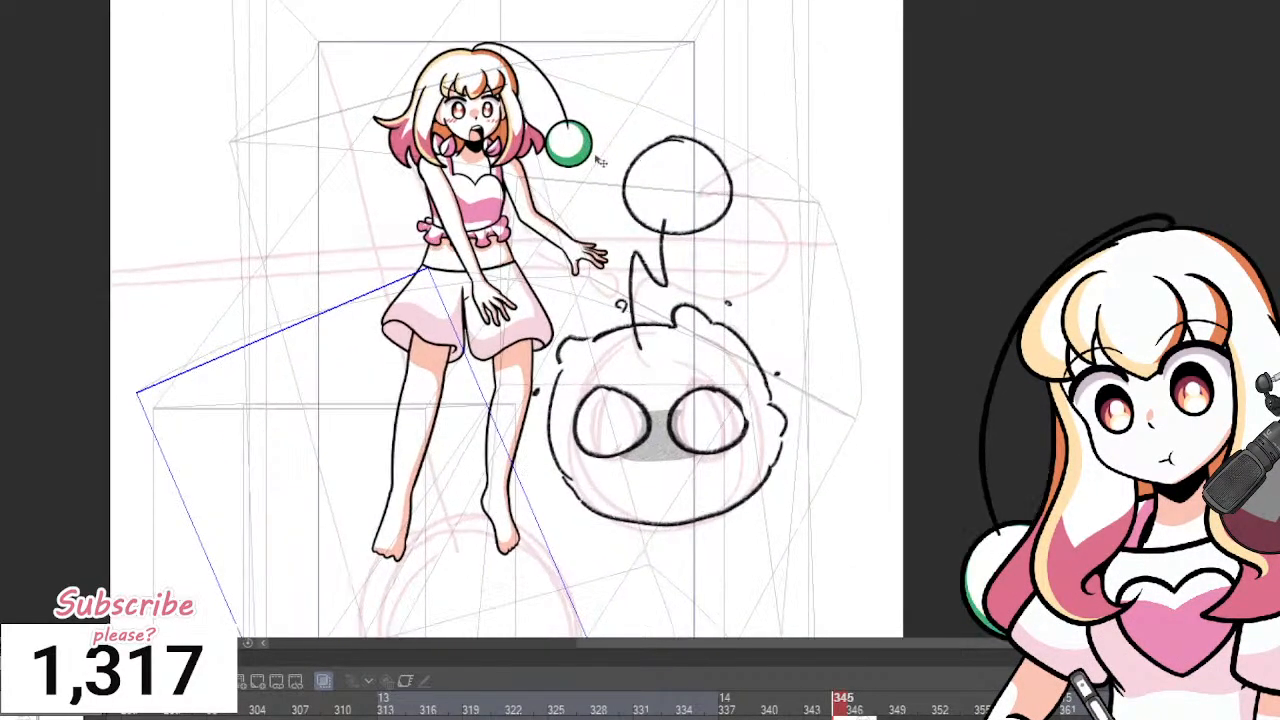
scroll(604, 165, "down", 2)
scroll(722, 285, "up", 3)
scroll(510, 200, "down", 3)
scroll(430, 220, "up", 1)
scroll(455, 230, "down", 3)
scroll(430, 220, "up", 2)
scroll(567, 295, "down", 2)
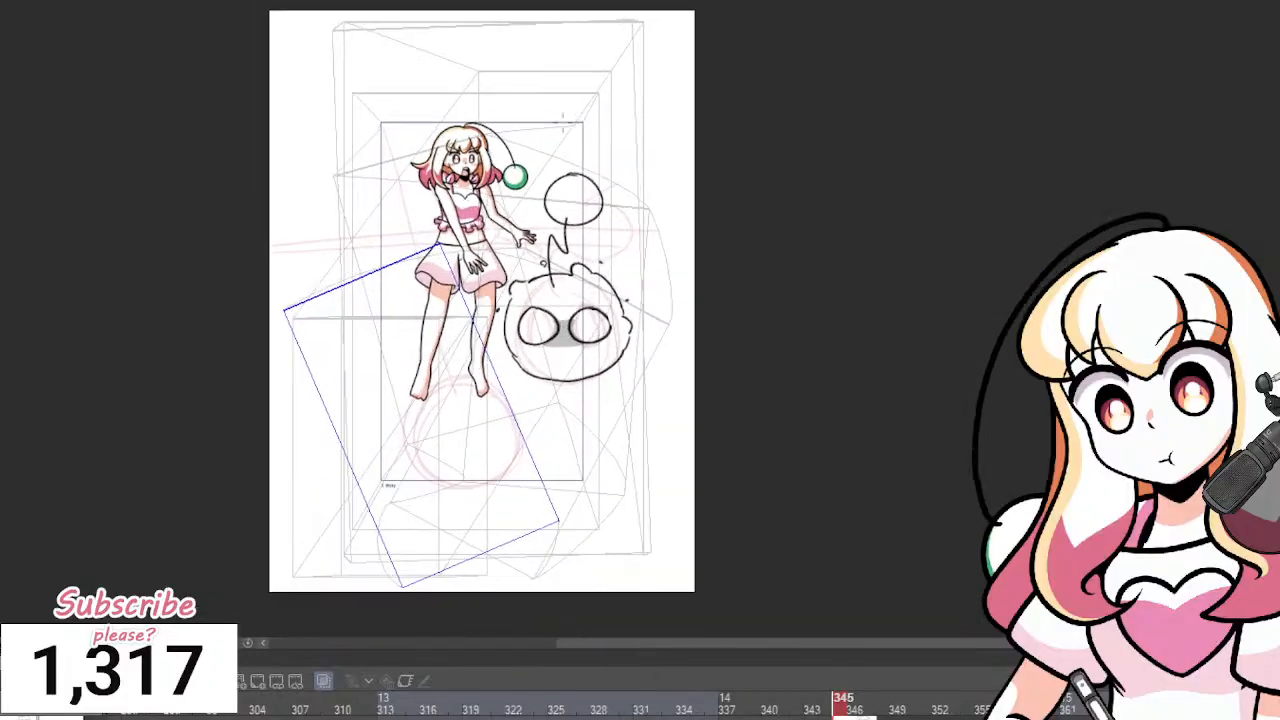
Fade the head sketch to light grey and ink the head's upper-left tuft, left side and chin in bold black over it.
scroll(540, 268, "up", 5)
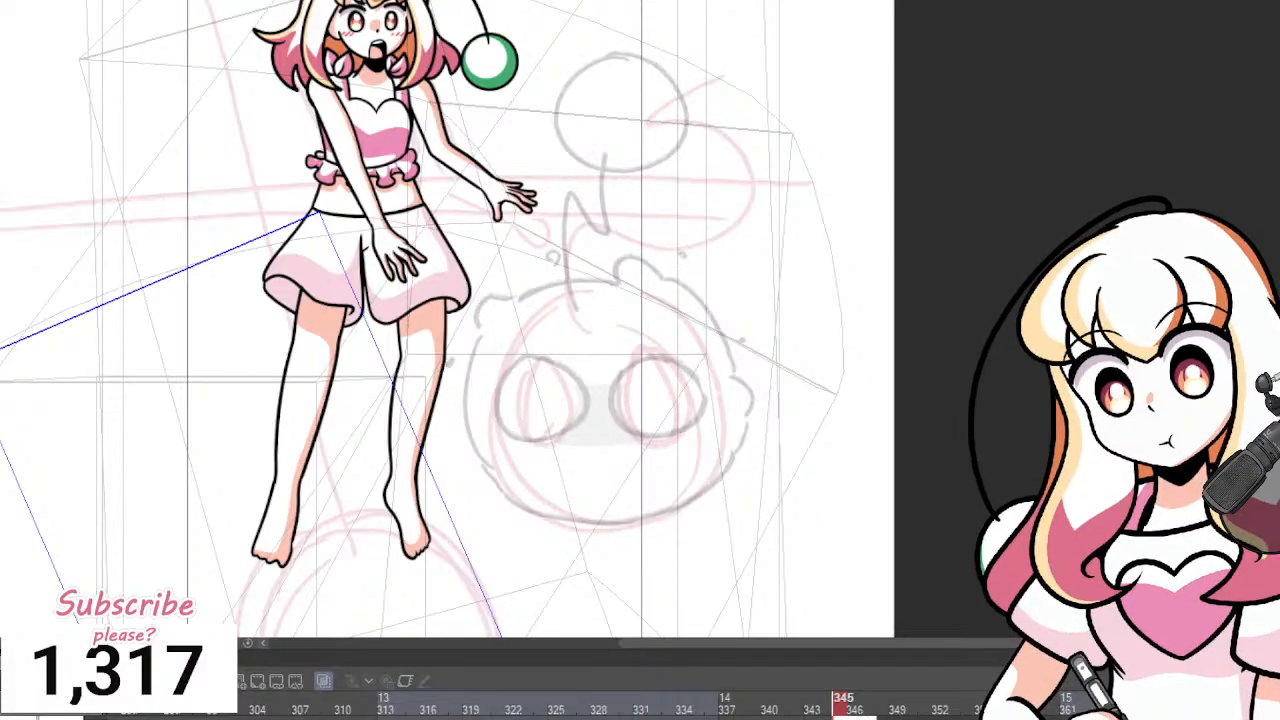
scroll(606, 365, "down", 1)
scroll(575, 352, "up", 4)
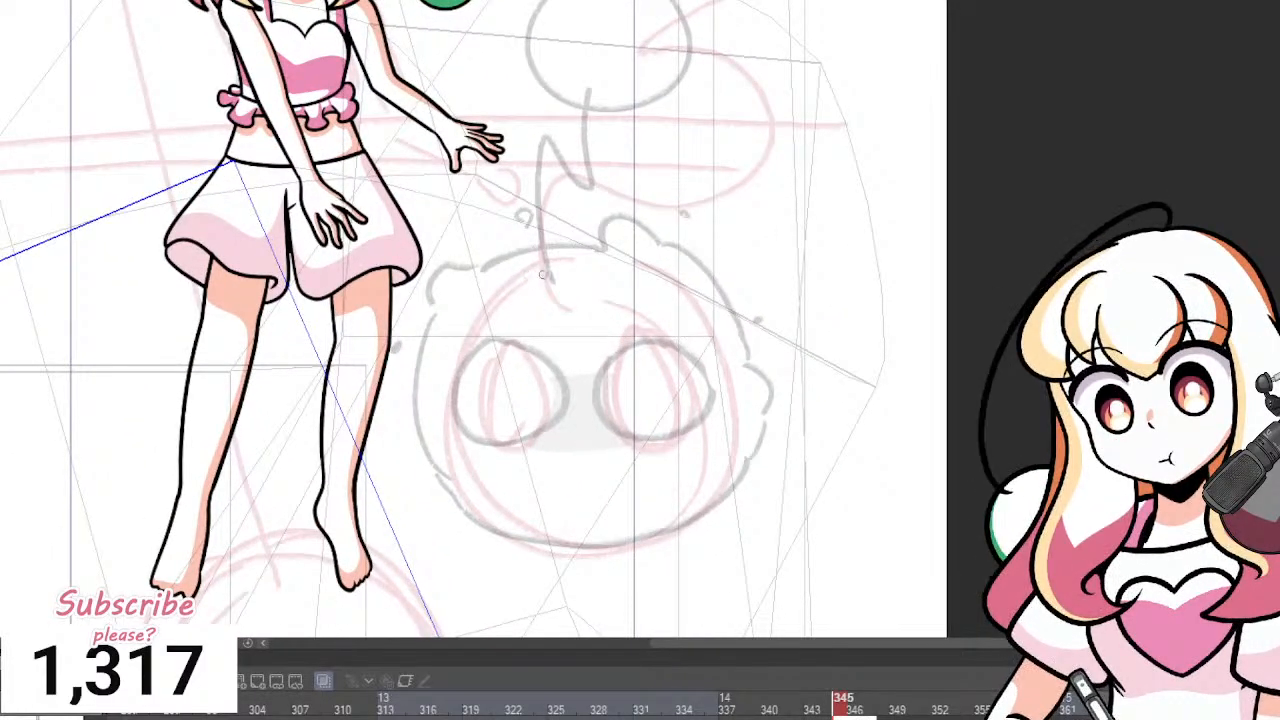
mouse_move(599, 250)
left_mouse_down()
mouse_move(505, 253)
mouse_move(481, 273)
mouse_move(569, 241)
mouse_move(468, 270)
mouse_move(458, 241)
mouse_move(429, 266)
mouse_move(421, 302)
mouse_move(436, 309)
mouse_move(412, 350)
left_mouse_up()
key("ctrl+z")
mouse_move(405, 430)
left_mouse_down()
mouse_move(440, 498)
mouse_move(526, 533)
mouse_move(618, 547)
mouse_move(721, 519)
mouse_move(763, 460)
mouse_move(772, 424)
left_mouse_up()
Distort the inked head outline by pulling its lower-left corner slightly downward.
key("ctrl+t")
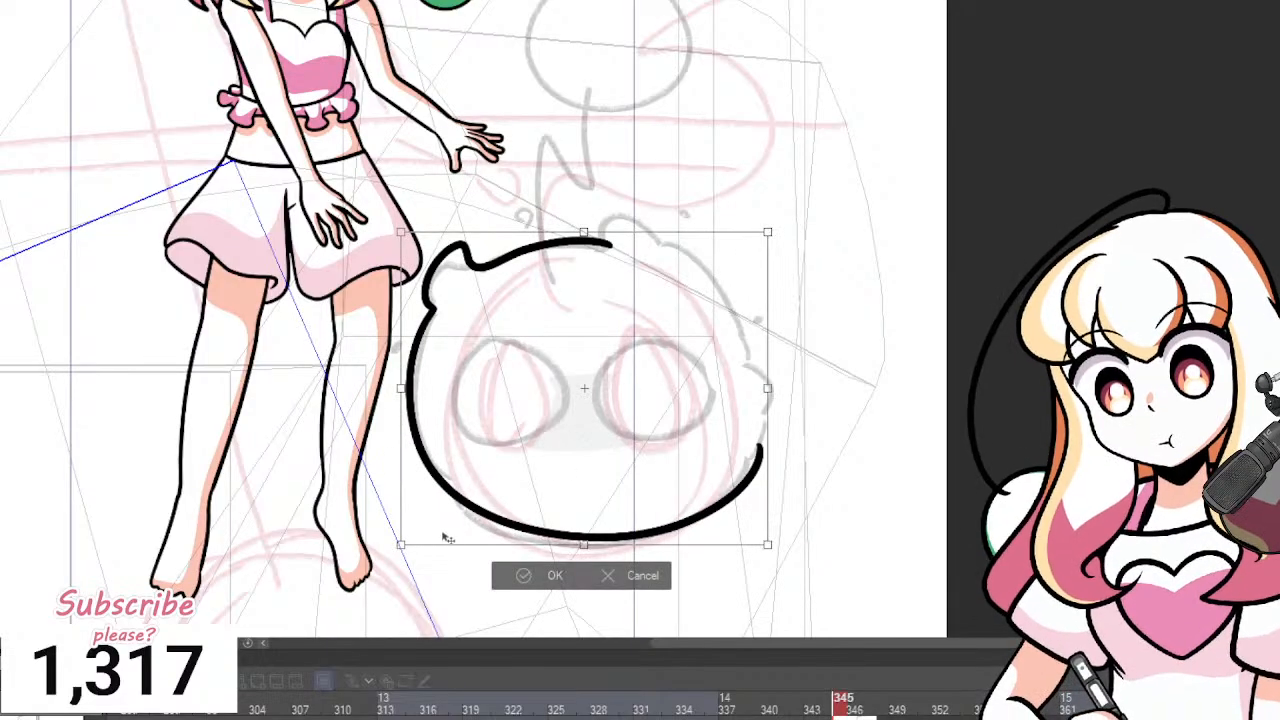
left_click_drag(400, 548, 397, 561)
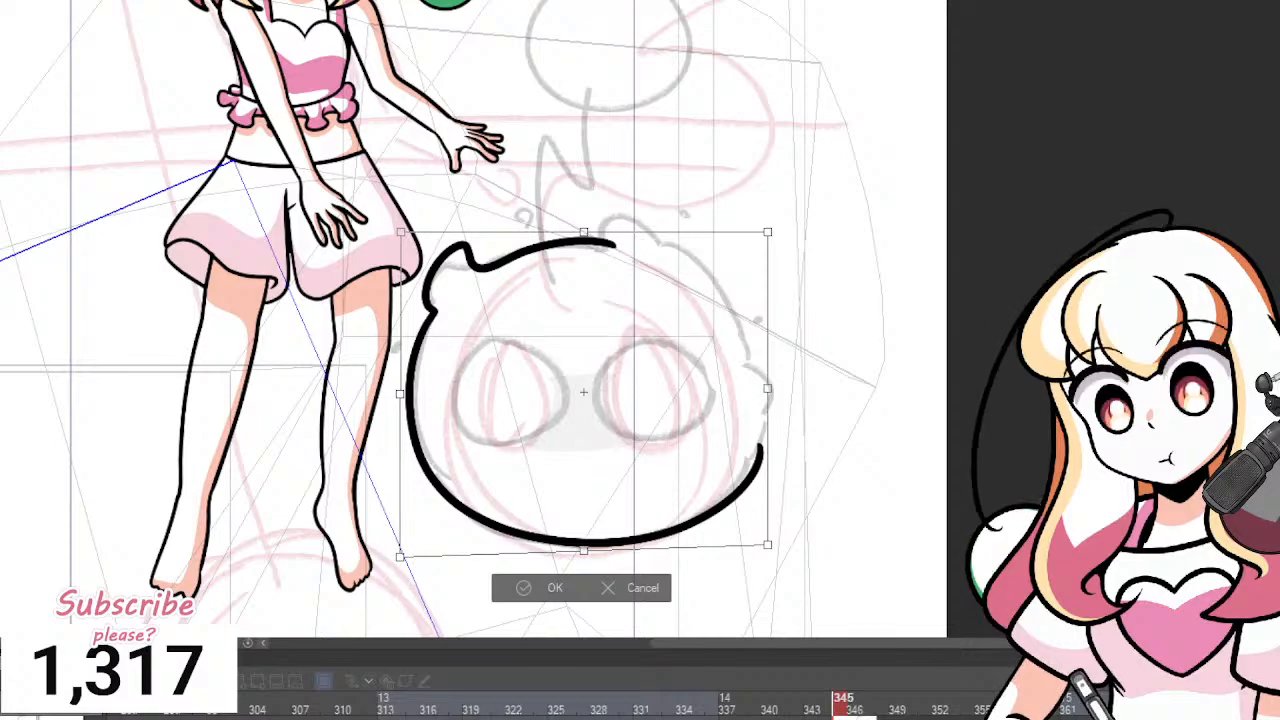
key("Return")
Ink the top tuft, the smooth right side and the small bump at the right, closing the head outline at the chin line.
mouse_move(604, 217)
left_mouse_down()
mouse_move(709, 269)
mouse_move(738, 369)
mouse_move(758, 375)
left_mouse_up()
key("ctrl+z")
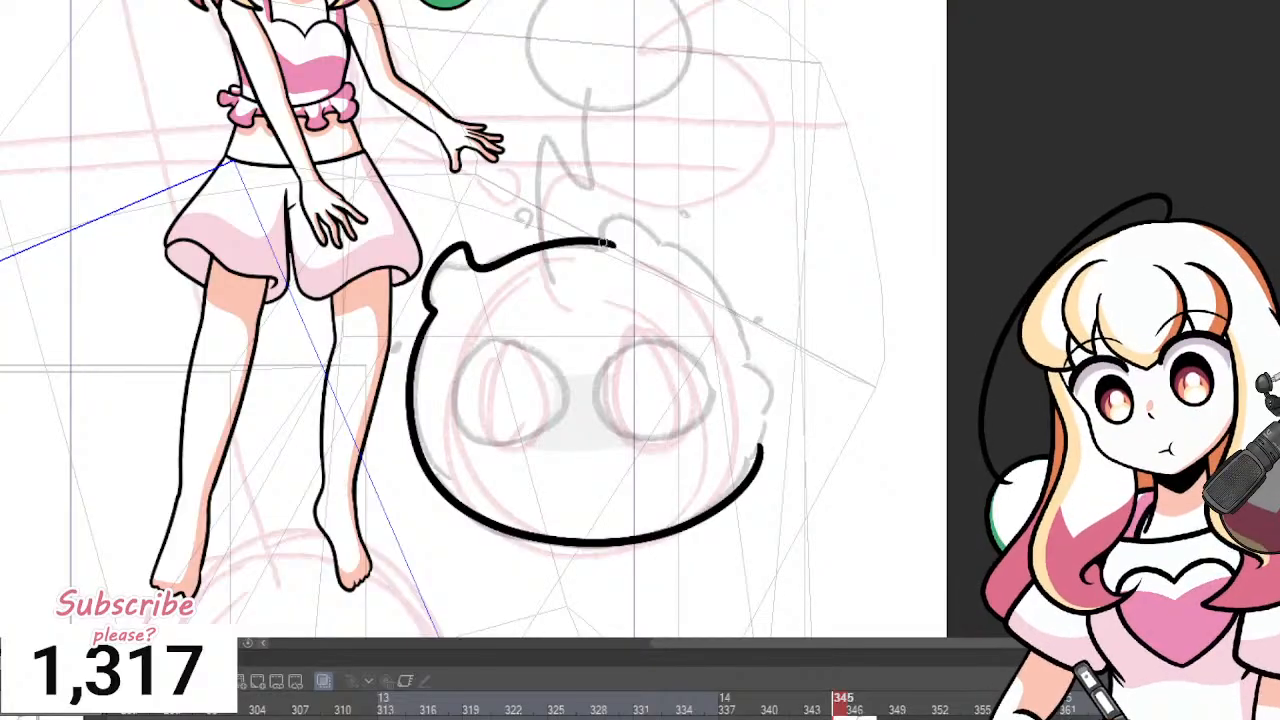
mouse_move(605, 243)
left_mouse_down()
mouse_move(717, 266)
mouse_move(800, 408)
left_mouse_up()
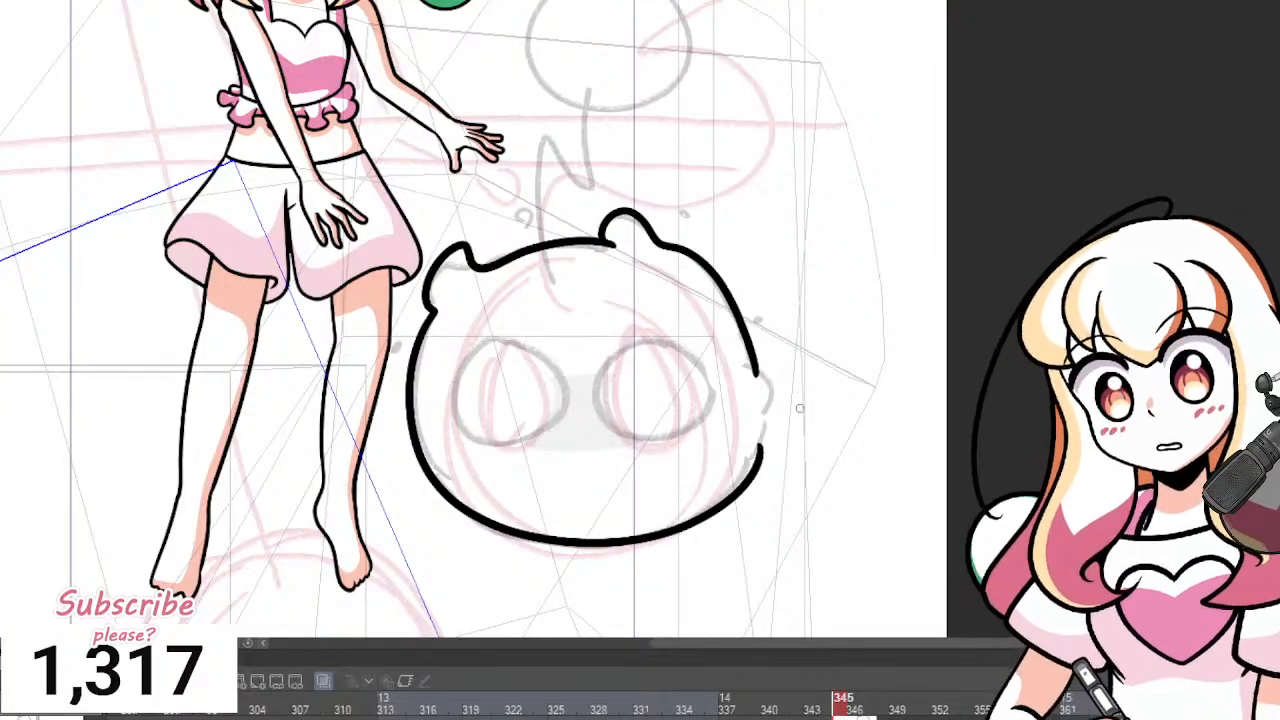
left_click_drag(755, 372, 758, 459)
key("ctrl+z")
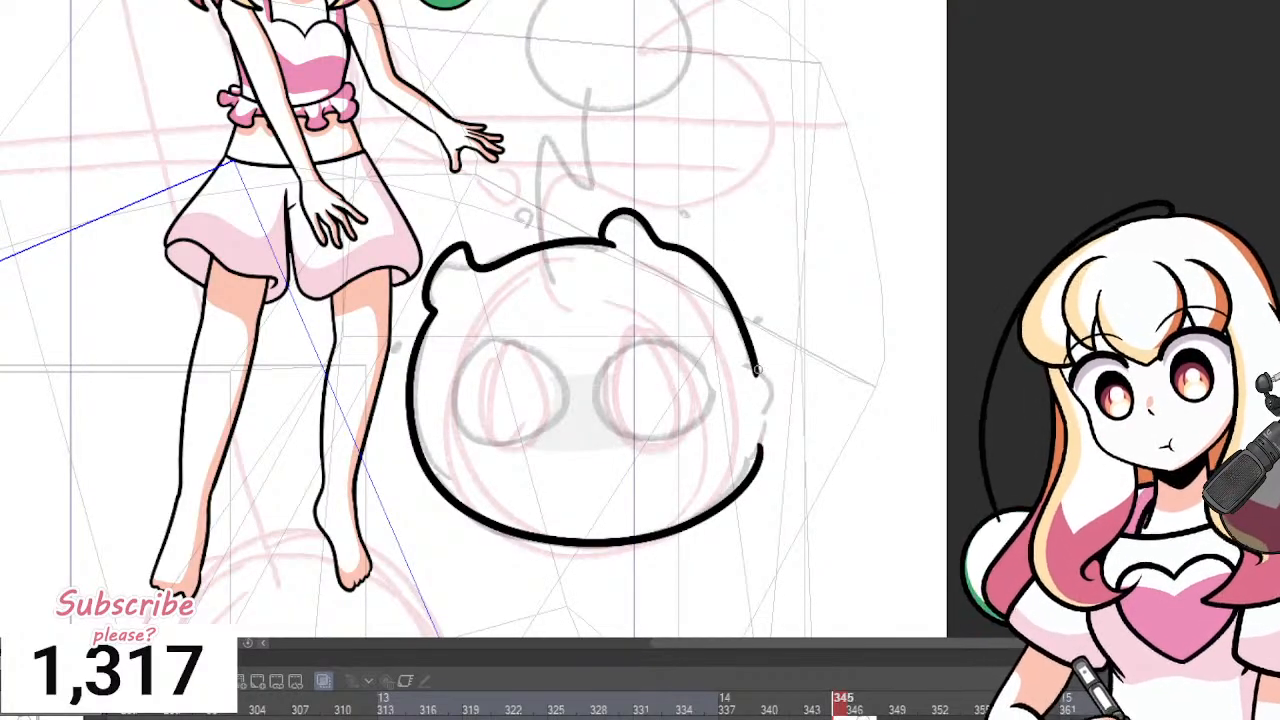
mouse_move(756, 371)
left_mouse_down()
mouse_move(768, 438)
mouse_move(757, 460)
left_mouse_up()
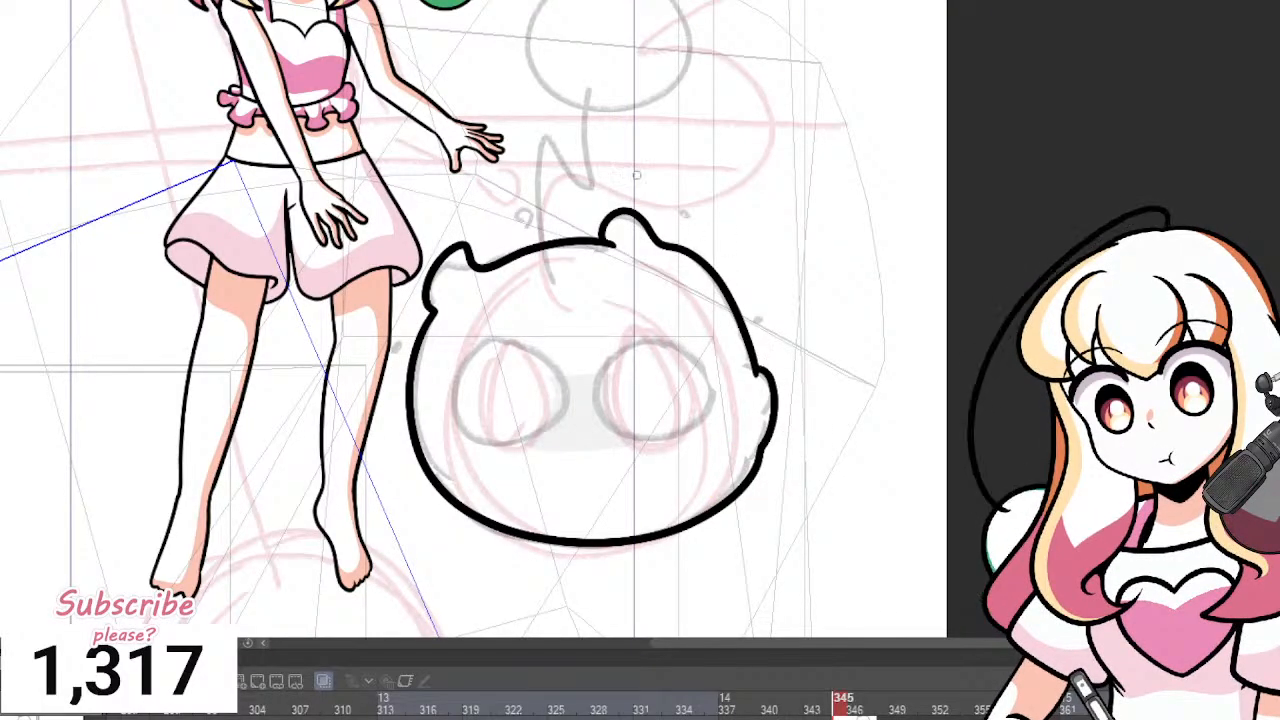
Ink three small oval bubbles around the head: above its upper-left edge, beside its left edge and beside its right edge.
mouse_move(523, 228)
left_mouse_down()
mouse_move(503, 232)
mouse_move(524, 218)
left_mouse_up()
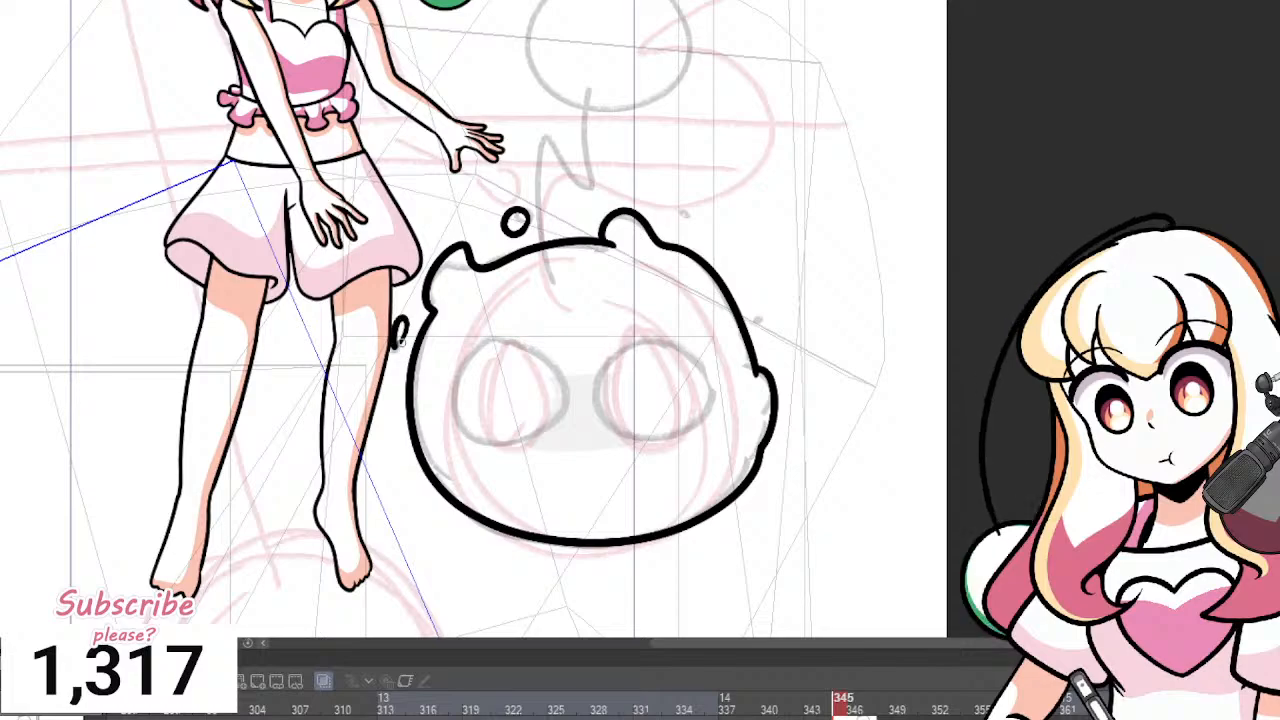
mouse_move(404, 337)
left_mouse_down()
mouse_move(395, 345)
mouse_move(420, 312)
left_mouse_up()
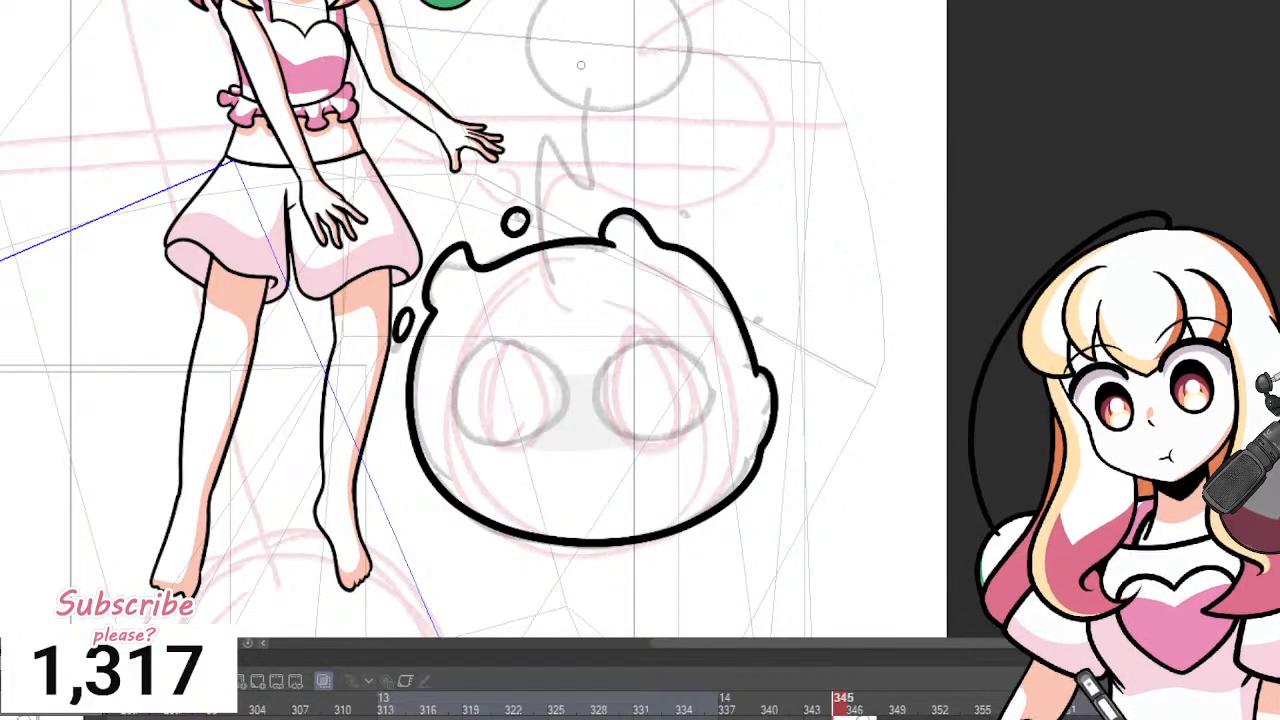
scroll(612, 314, "down", 4)
scroll(604, 300, "up", 6)
scroll(595, 265, "down", 3)
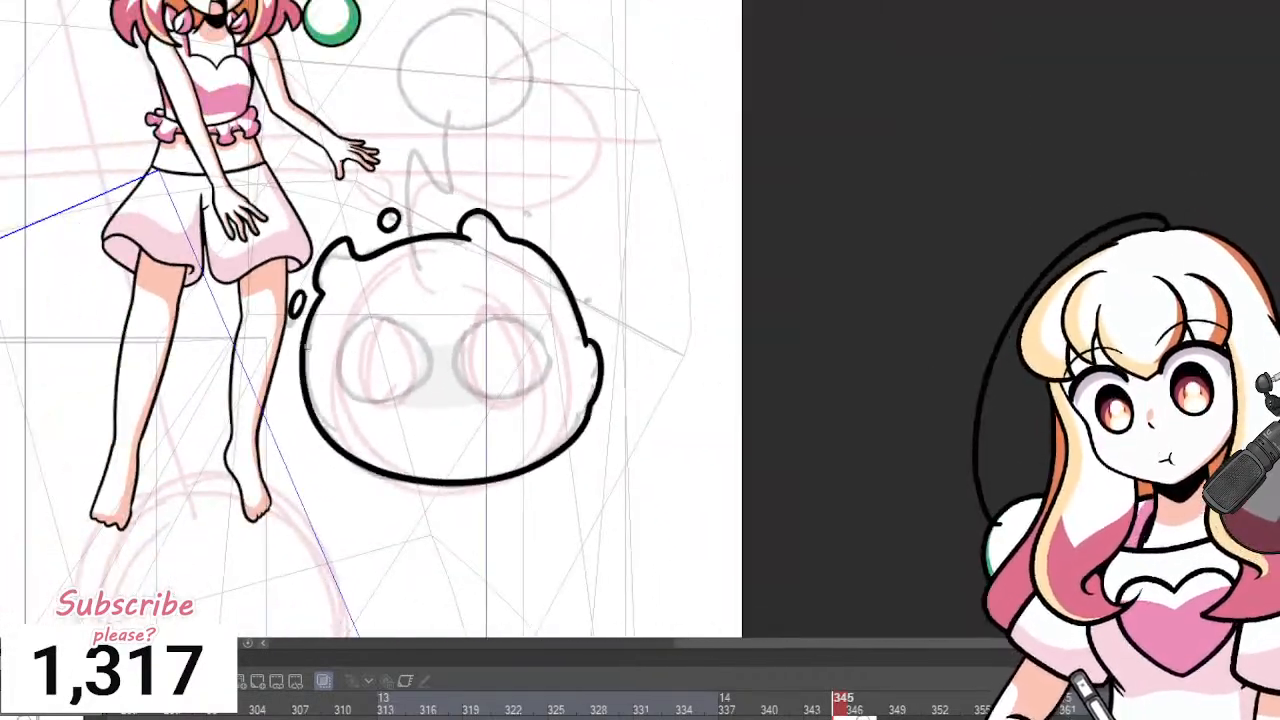
scroll(272, 310, "up", 4)
mouse_move(250, 260)
left_mouse_down()
mouse_move(255, 293)
mouse_move(261, 252)
mouse_move(242, 266)
mouse_move(250, 247)
mouse_move(250, 292)
mouse_move(248, 242)
left_mouse_up()
key("ctrl+z")
mouse_move(828, 256)
left_mouse_down()
mouse_move(812, 296)
mouse_move(832, 254)
mouse_move(836, 312)
mouse_move(824, 268)
mouse_move(818, 286)
left_mouse_up()
key("ctrl+z")
scroll(850, 281, "down", 5)
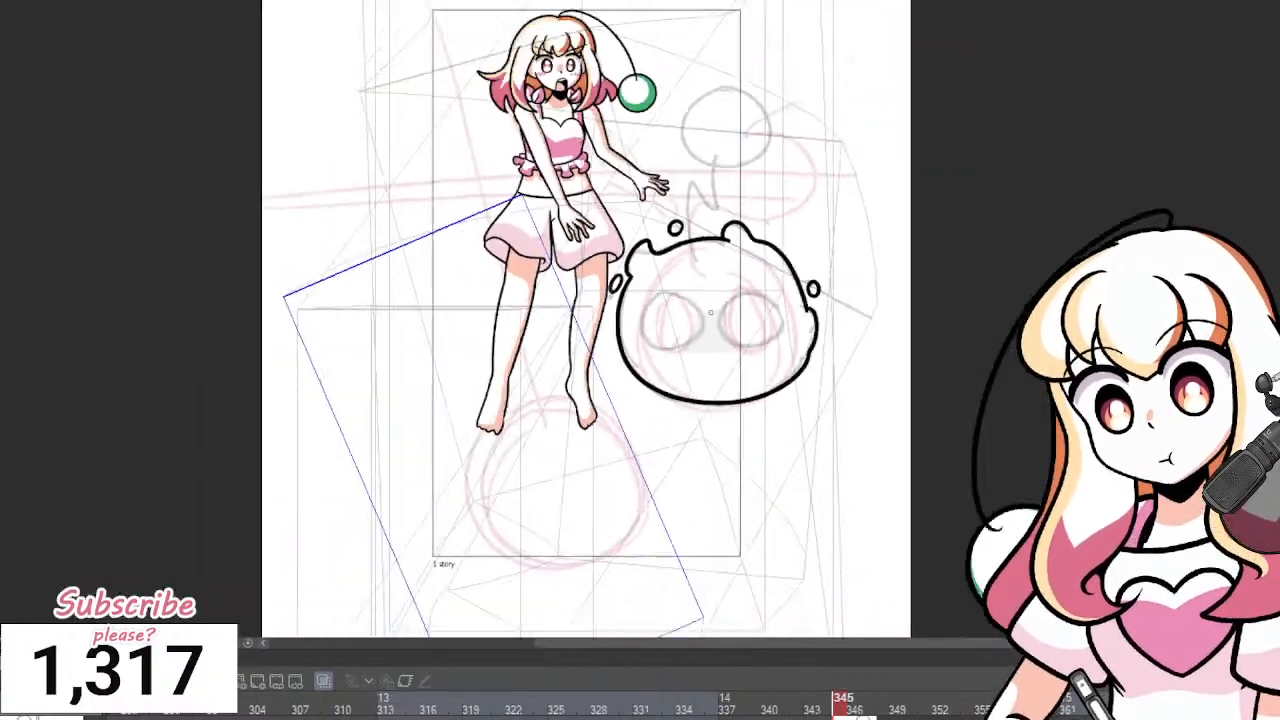
Shrink the oval bubble at the head's left edge and ink a tiny round bubble above the head's upper-right edge.
scroll(800, 290, "up", 4)
scroll(734, 292, "up", 2)
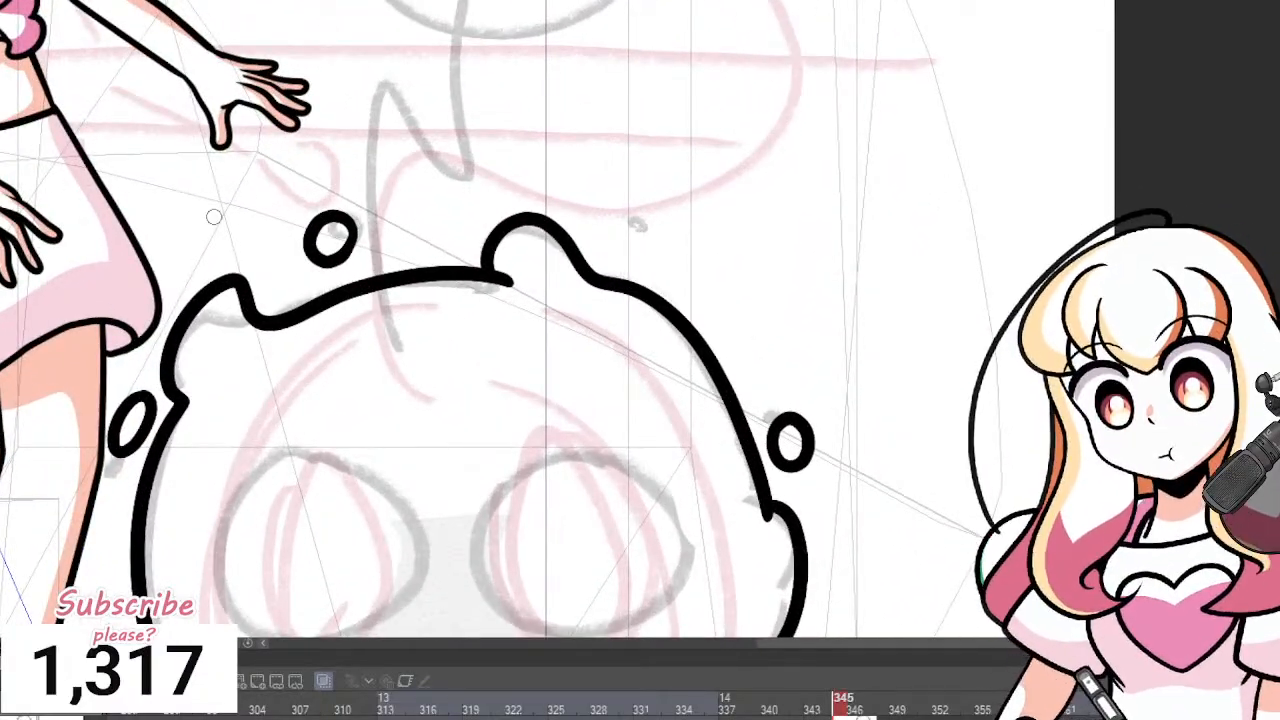
left_click(140, 402)
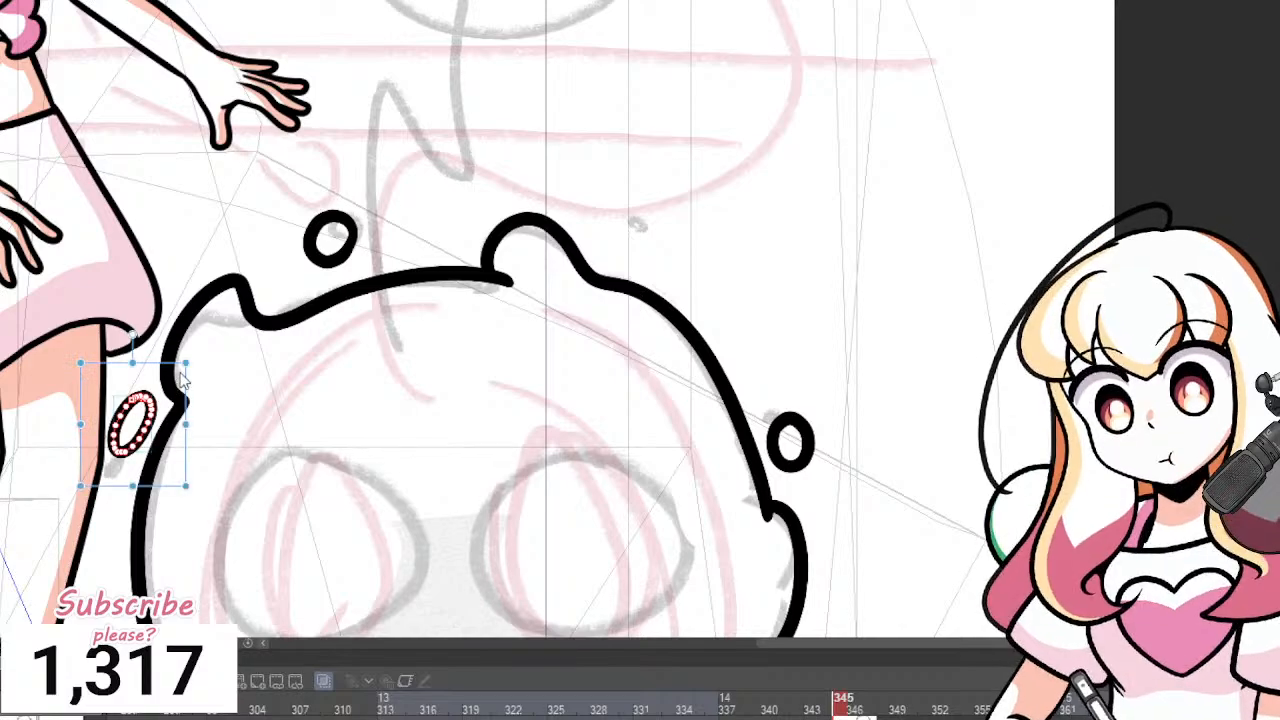
mouse_move(186, 366)
left_mouse_down()
mouse_move(147, 402)
mouse_move(157, 398)
left_mouse_up()
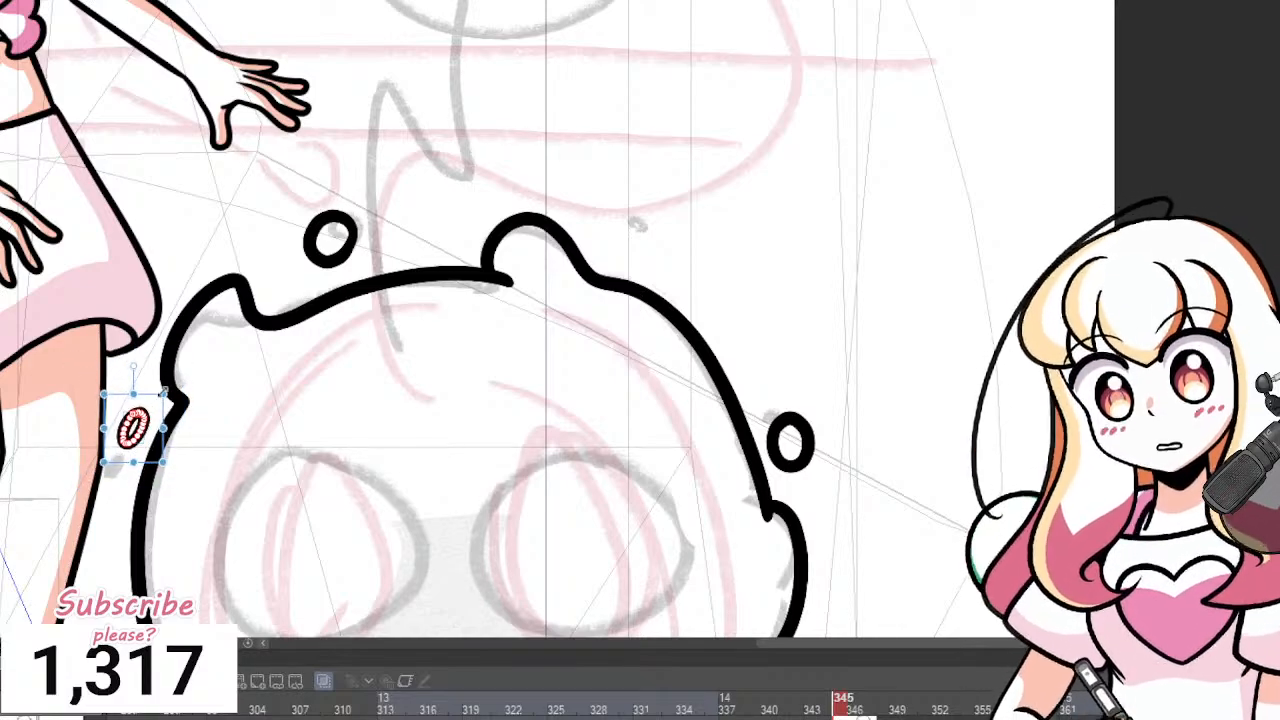
key("p")
mouse_move(636, 224)
left_mouse_down()
mouse_move(651, 246)
mouse_move(637, 224)
left_mouse_up()
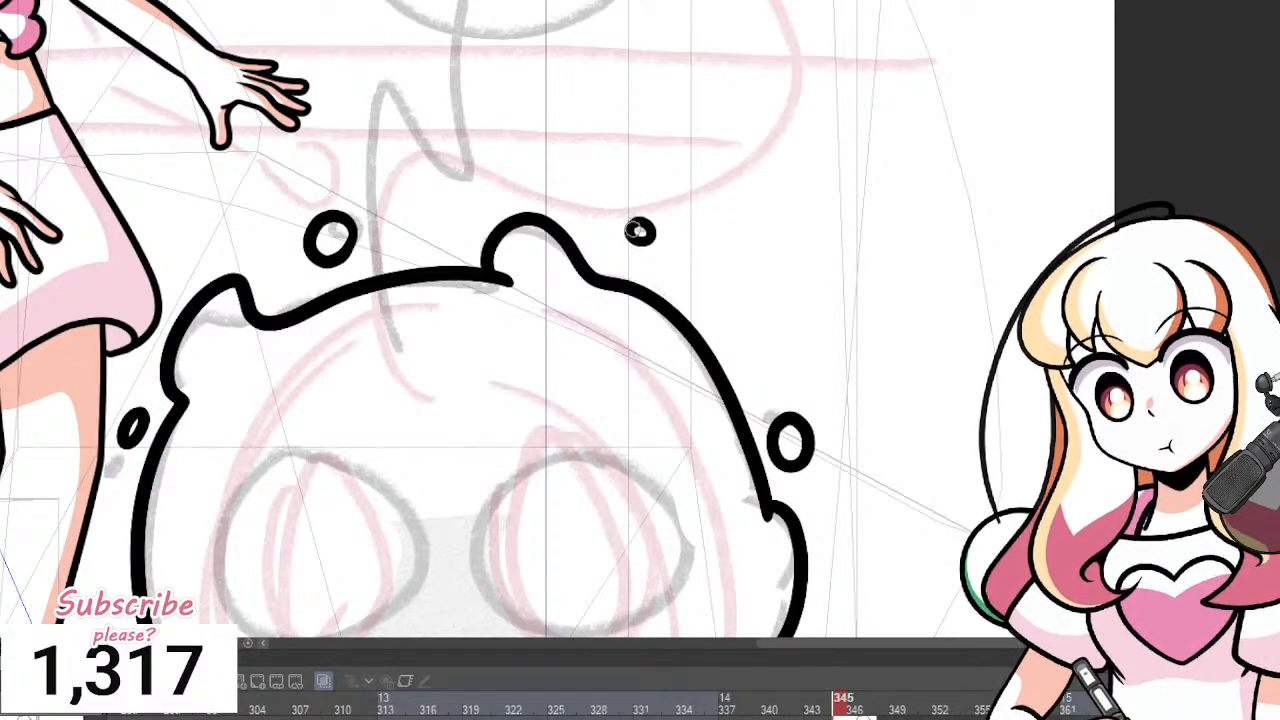
Ink the zigzag antenna stem in tapered black from the top of the head up to the sketched ball.
scroll(693, 217, "down", 2)
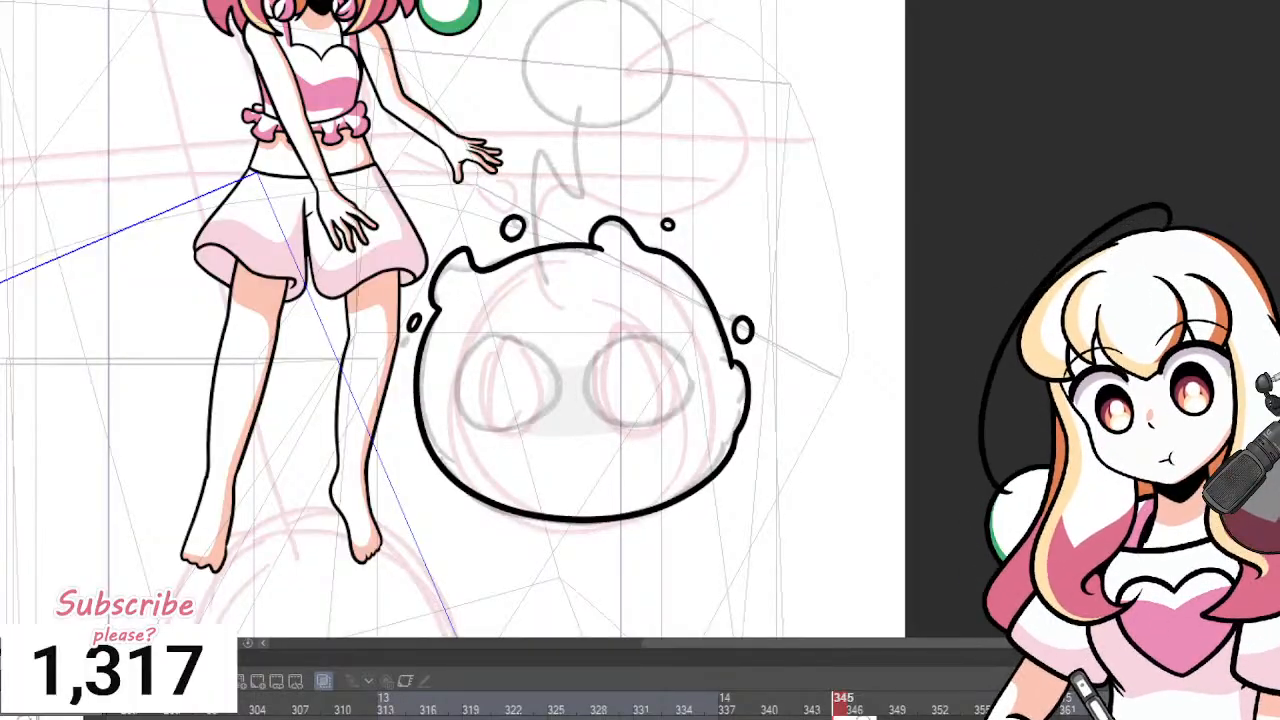
scroll(735, 362, "down", 2)
scroll(735, 362, "up", 5)
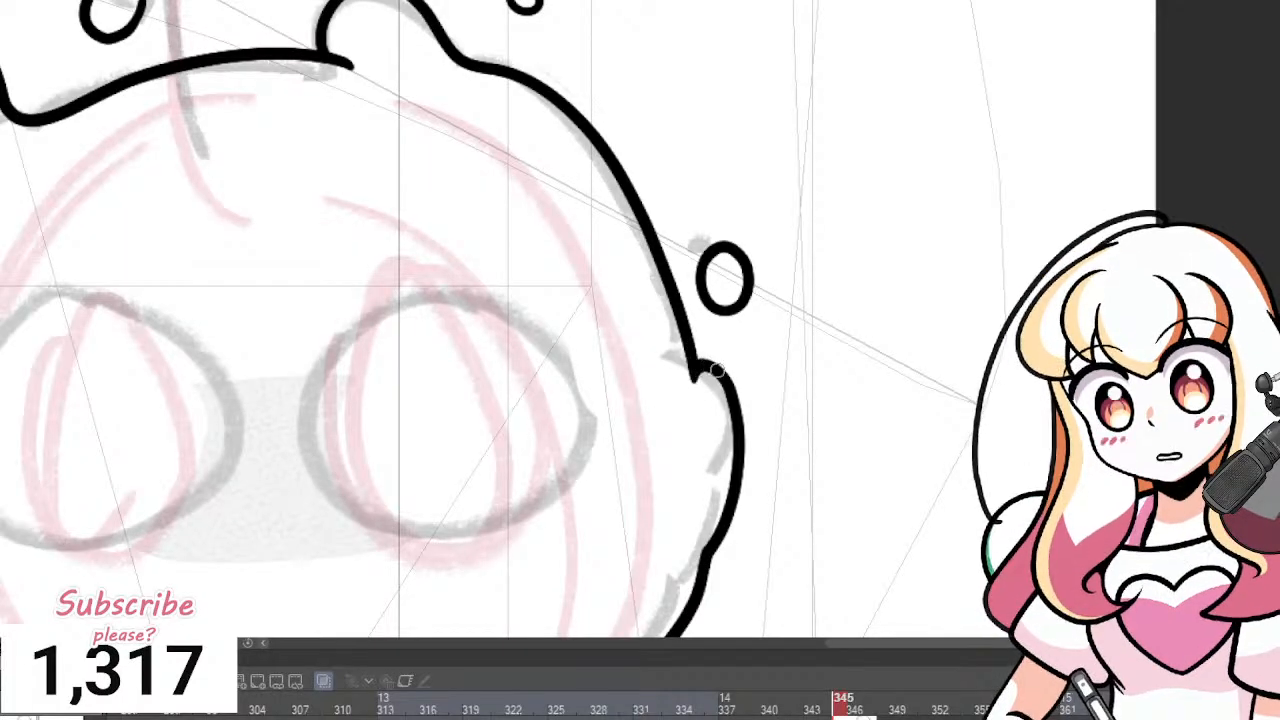
scroll(764, 270, "down", 6)
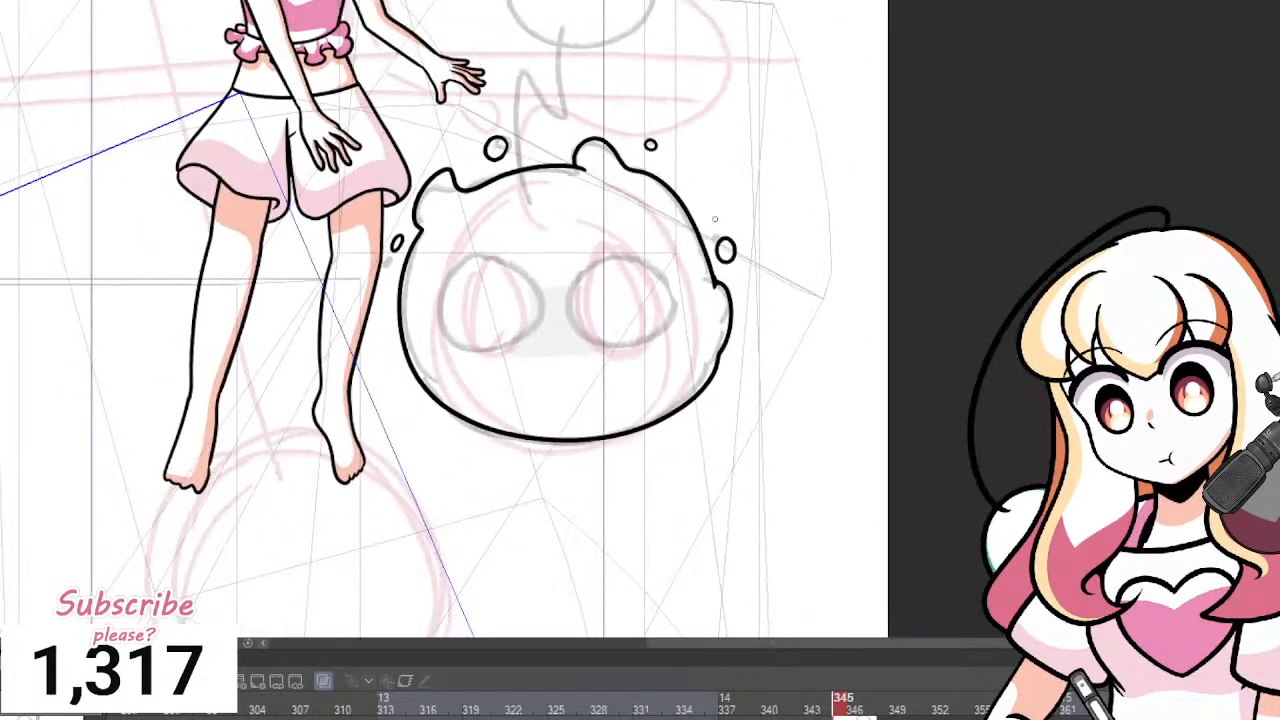
scroll(760, 230, "up", 2)
scroll(700, 120, "down", 2)
scroll(695, 125, "up", 3)
scroll(661, 198, "up", 1)
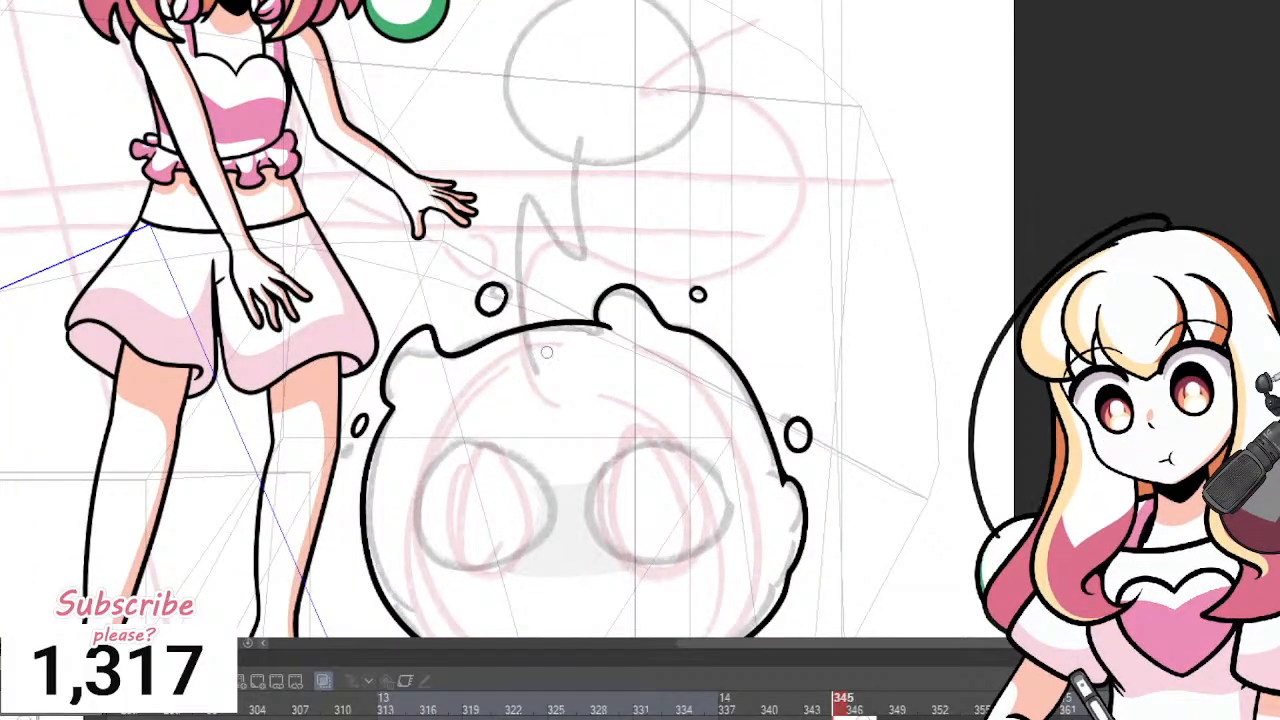
mouse_move(541, 352)
left_mouse_down()
mouse_move(528, 213)
mouse_move(545, 197)
mouse_move(558, 275)
mouse_move(582, 256)
mouse_move(564, 231)
mouse_move(570, 172)
left_mouse_up()
scroll(585, 125, "down", 3)
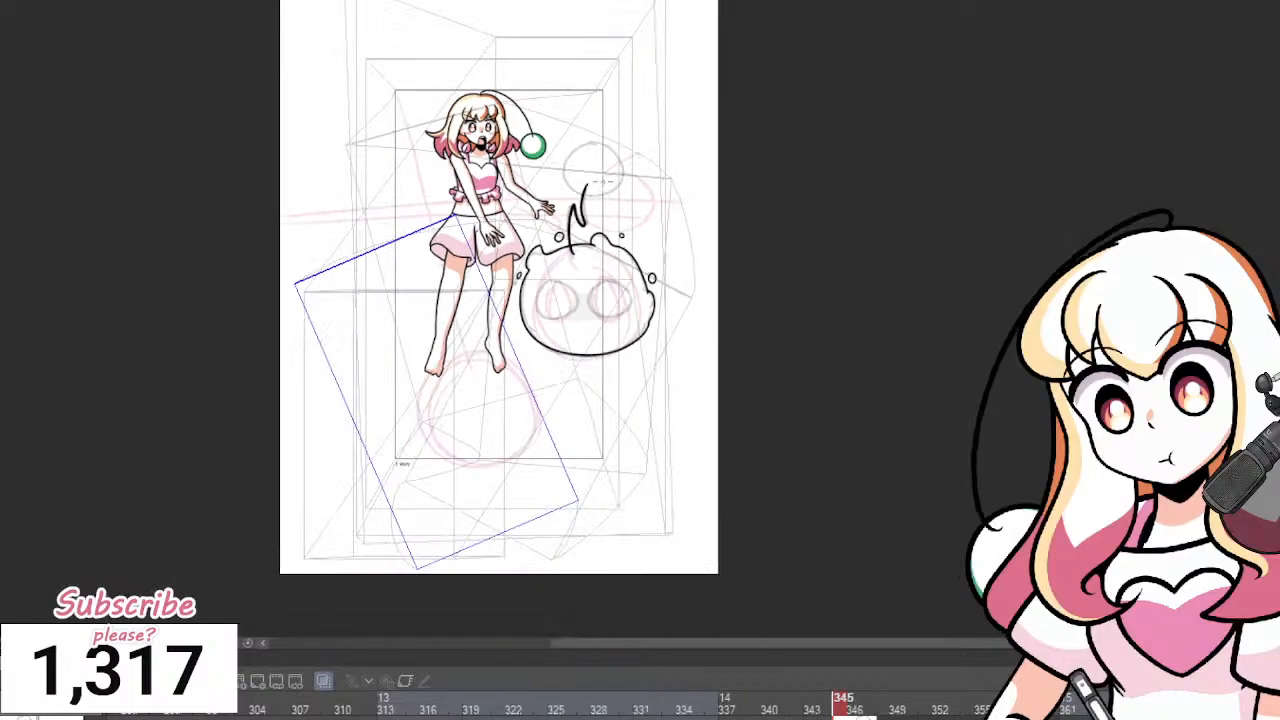
Draw a black circle for the antenna ball at the stem's upper end and thicken its outline.
scroll(585, 125, "up", 3)
scroll(595, 128, "up", 1)
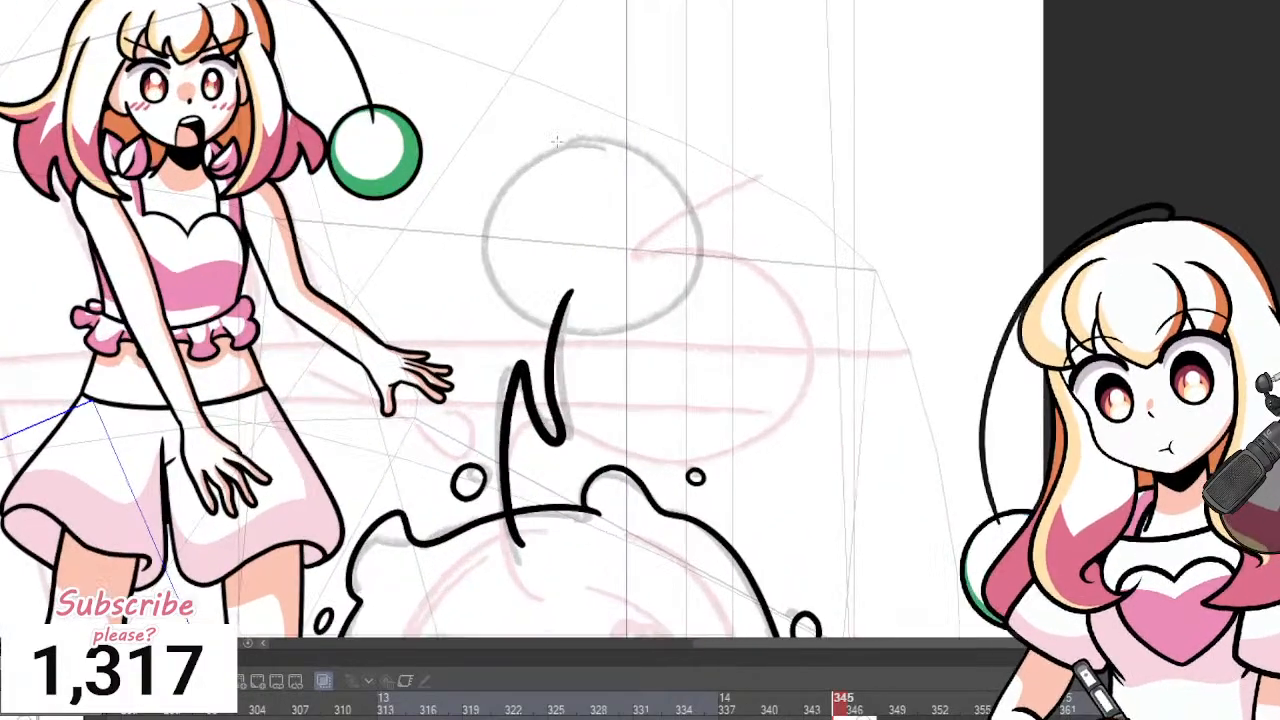
left_click_drag(474, 130, 740, 332)
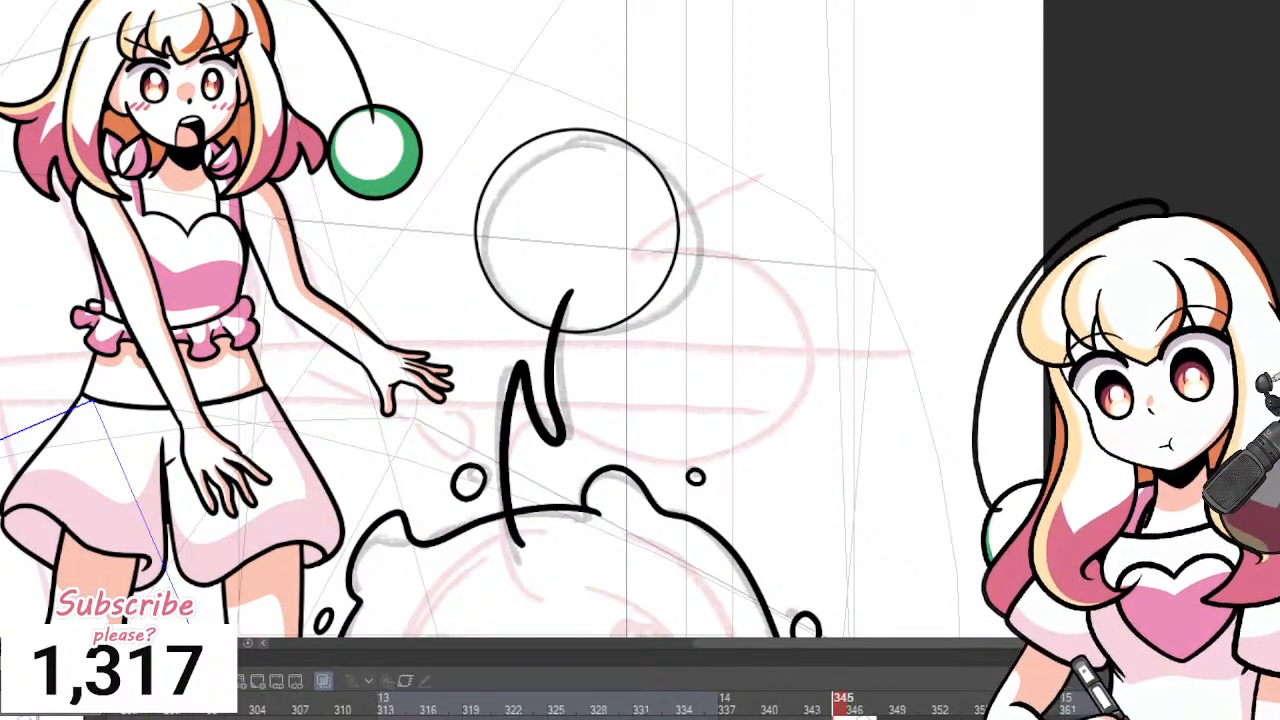
left_click(549, 404)
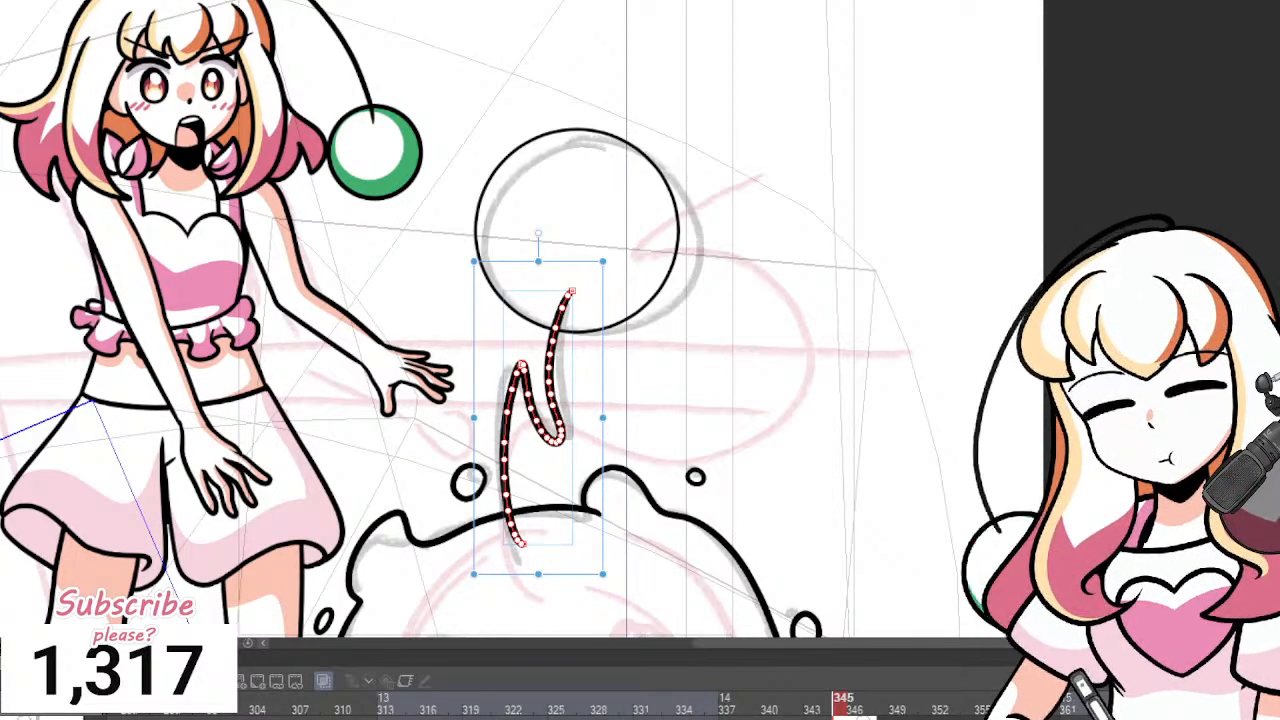
left_click(545, 327)
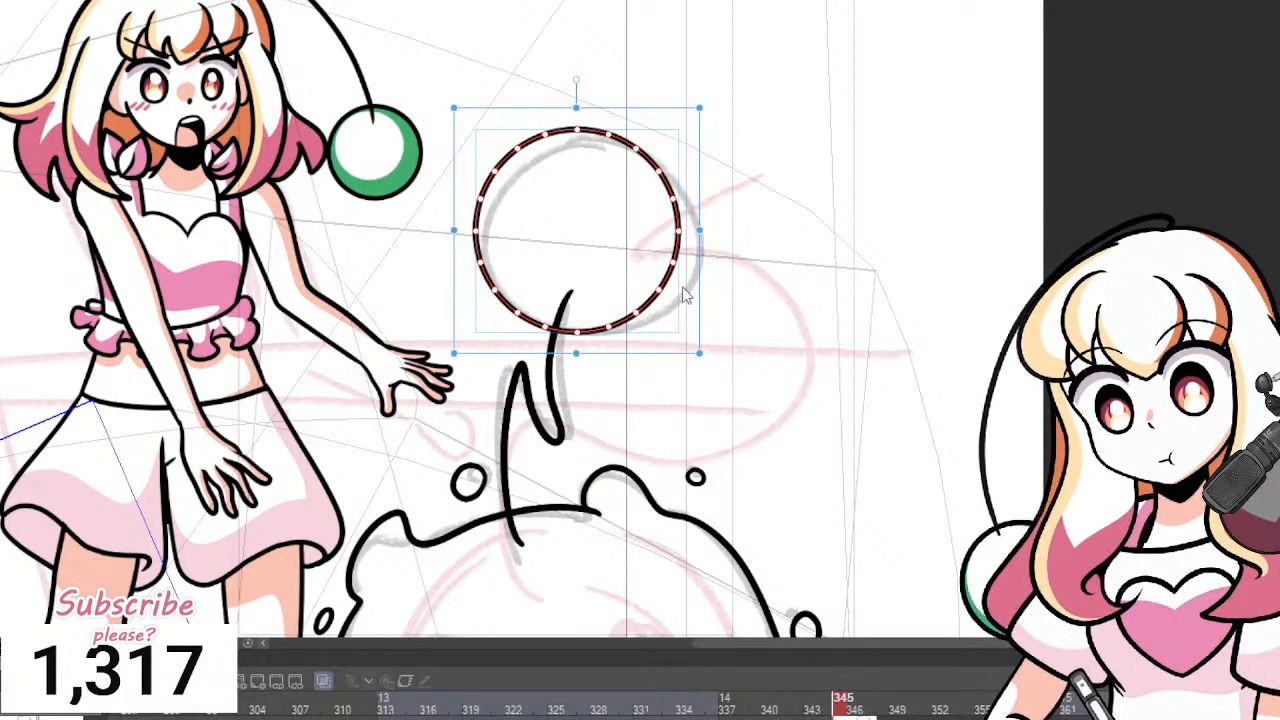
left_click_drag(700, 290, 703, 293)
key("p")
scroll(585, 231, "down", 3)
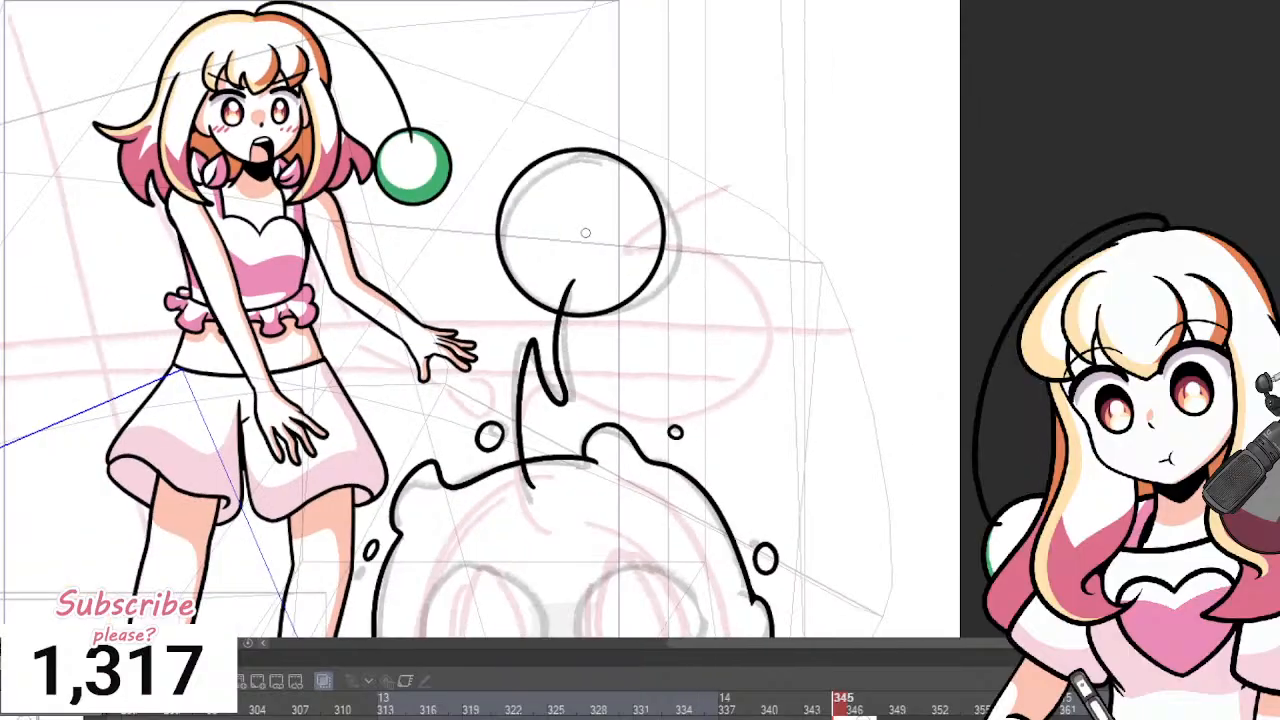
Ink the two large round eyes in thick black over the sketched eyes.
scroll(574, 227, "up", 2)
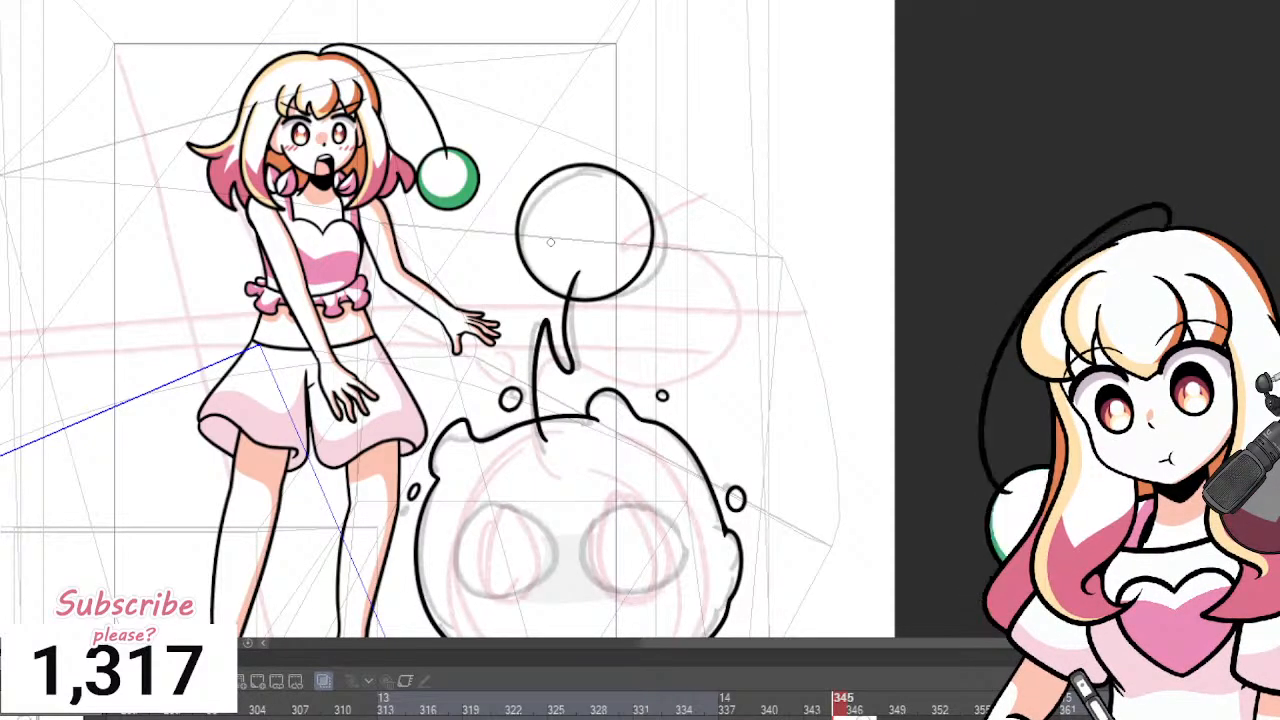
scroll(550, 242, "down", 2)
scroll(565, 400, "up", 3)
scroll(560, 300, "down", 4)
scroll(588, 470, "up", 10)
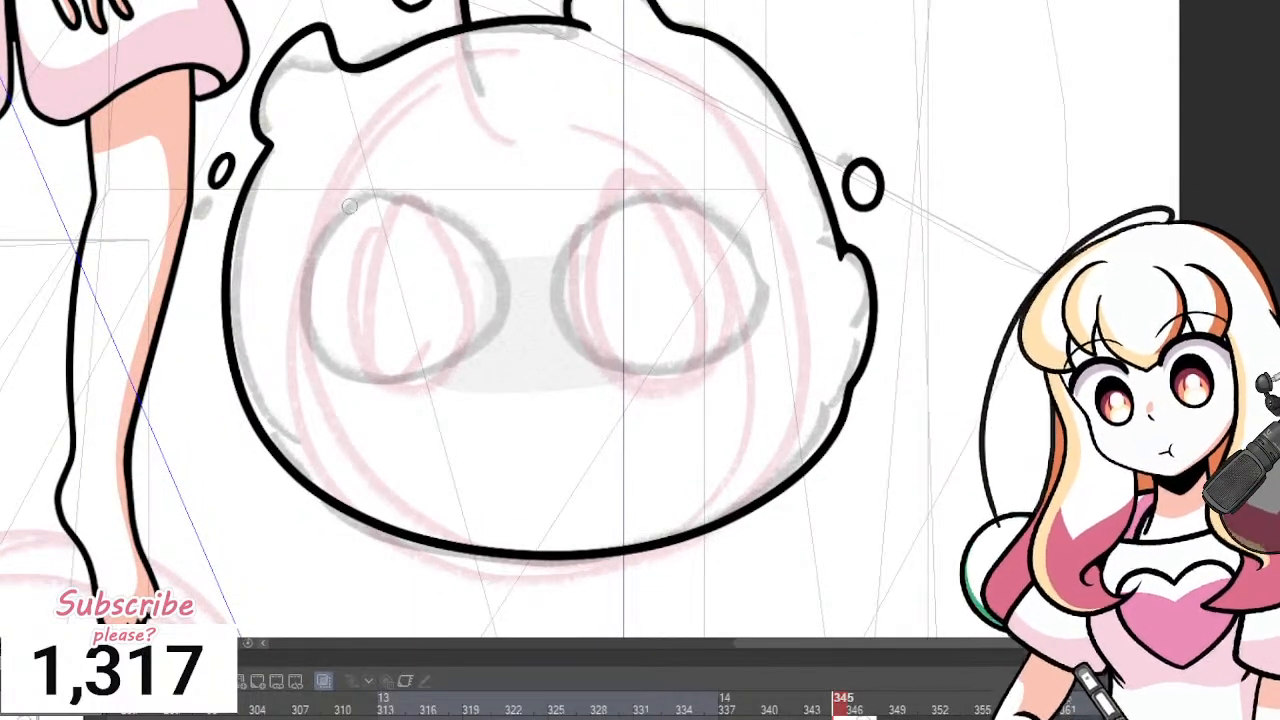
mouse_move(349, 206)
left_mouse_down()
mouse_move(332, 210)
mouse_move(345, 368)
mouse_move(506, 305)
mouse_move(412, 200)
mouse_move(303, 344)
mouse_move(509, 313)
mouse_move(395, 181)
mouse_move(302, 238)
left_mouse_up()
key("ctrl+z")
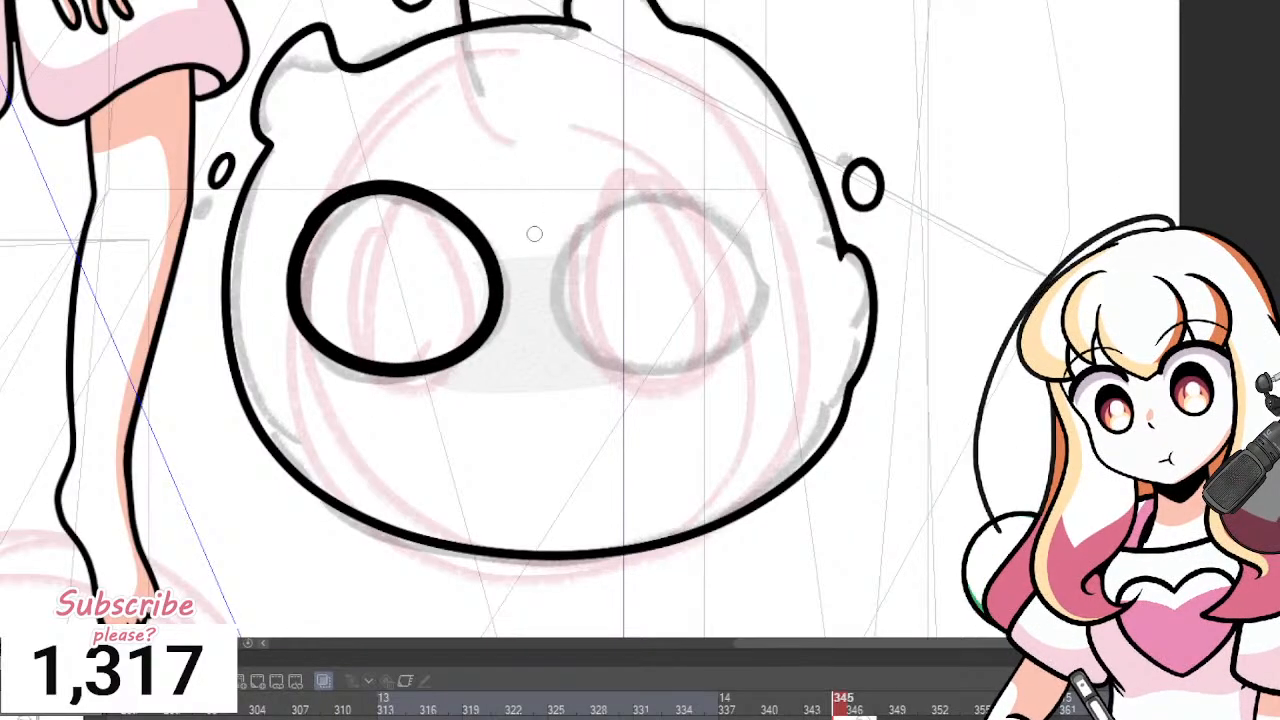
key("y")
left_click_drag(384, 190, 301, 279)
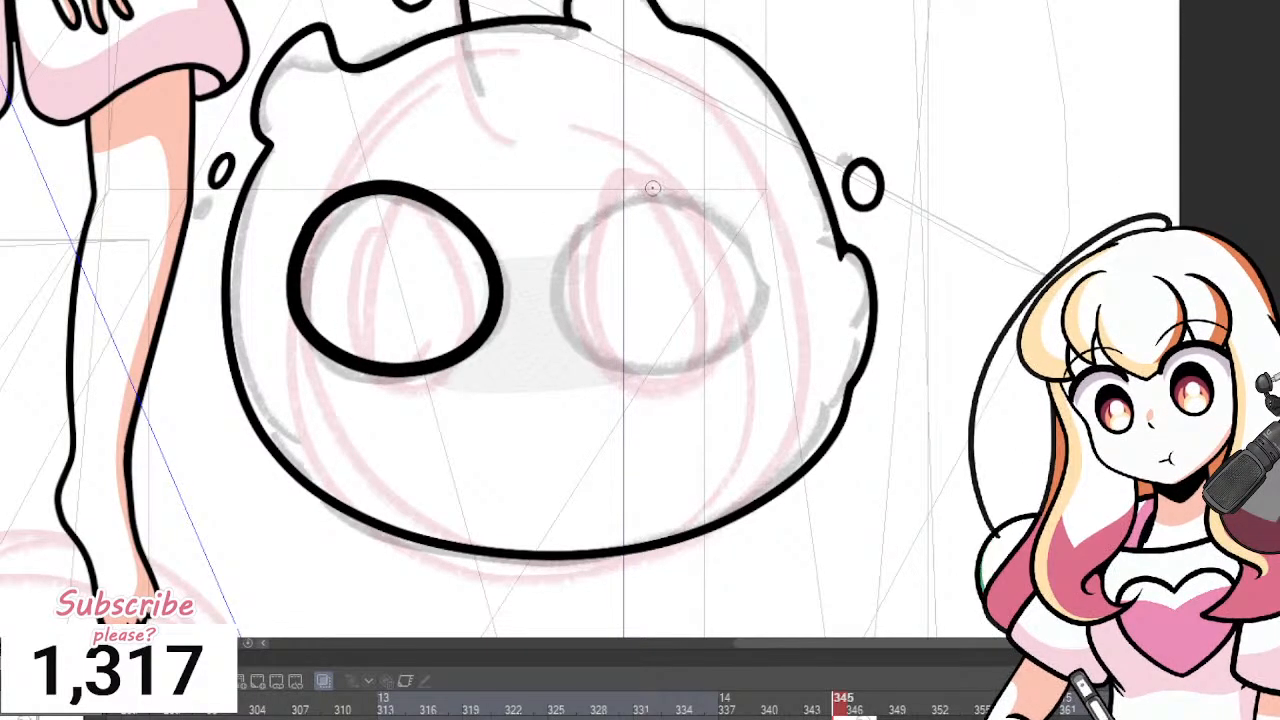
mouse_move(652, 188)
left_mouse_down()
mouse_move(556, 248)
mouse_move(572, 355)
mouse_move(707, 365)
mouse_move(771, 313)
mouse_move(768, 236)
mouse_move(683, 181)
mouse_move(627, 185)
mouse_move(596, 207)
left_mouse_up()
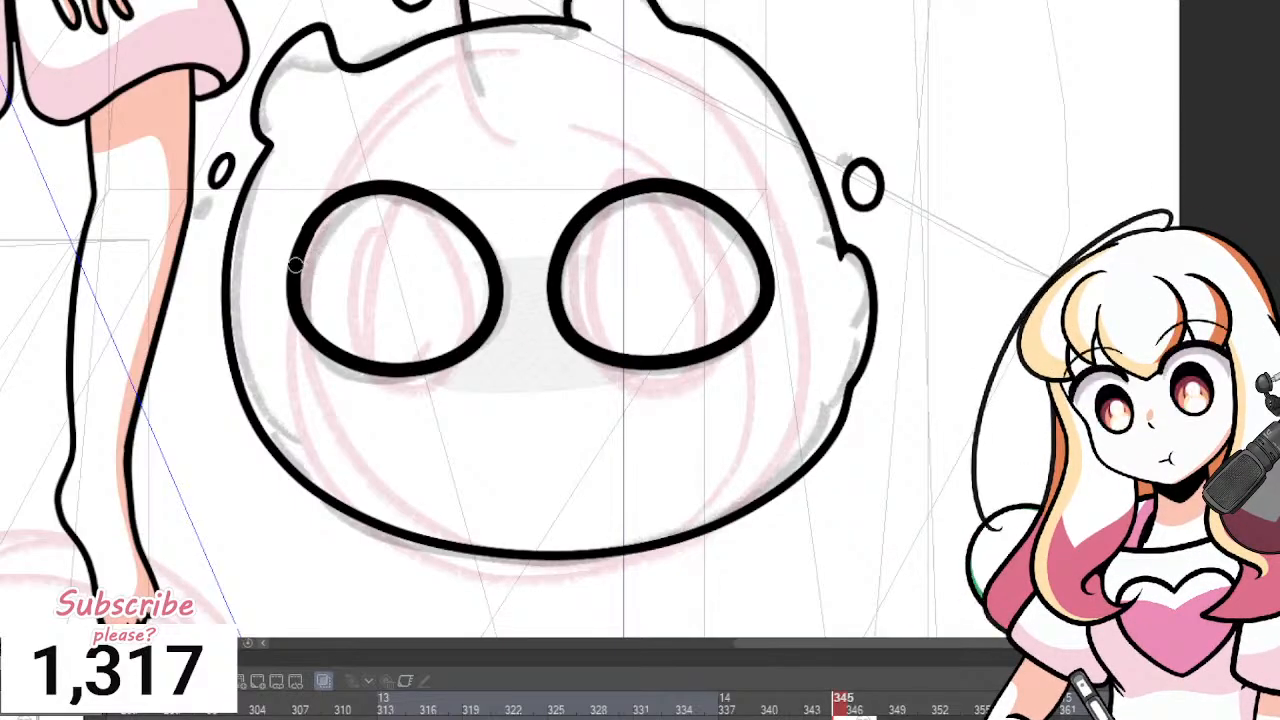
Ink short curved accent lines around the lower outer edges of both eyes.
mouse_move(290, 242)
left_mouse_down()
mouse_move(336, 347)
mouse_move(277, 333)
mouse_move(343, 375)
left_mouse_up()
key("ctrl+z")
mouse_move(265, 318)
left_mouse_down()
mouse_move(276, 355)
mouse_move(303, 373)
left_mouse_up()
left_click_drag(787, 276, 711, 371)
key("ctrl+z")
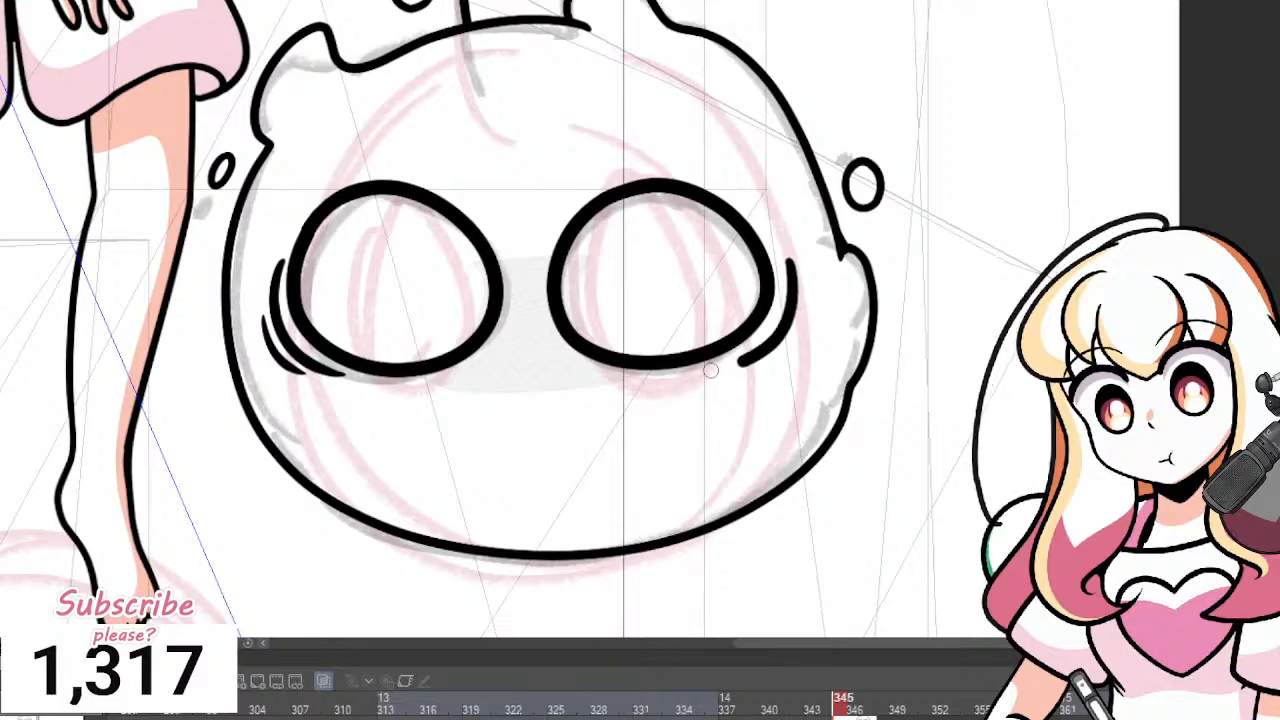
left_click_drag(810, 305, 760, 366)
Hide the grey head sketch and check the inked head next to the girl.
scroll(827, 270, "down", 2)
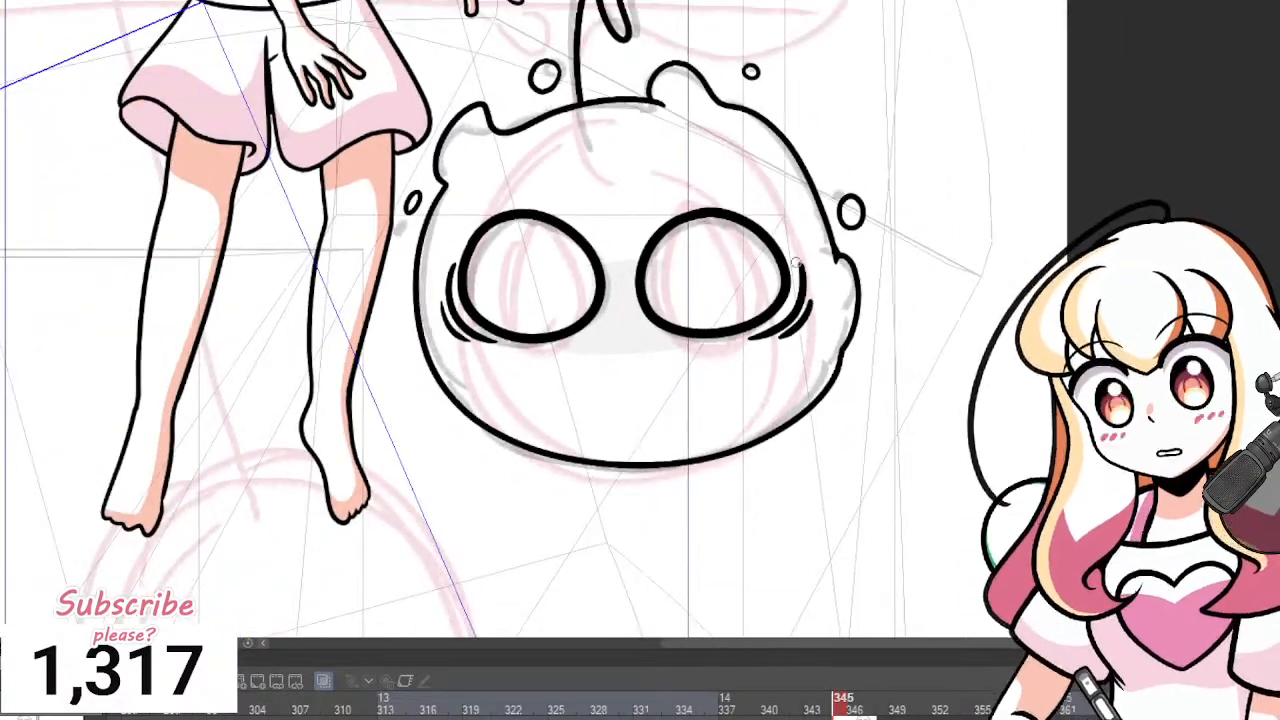
scroll(597, 225, "down", 4)
scroll(597, 225, "up", 1)
scroll(597, 220, "up", 2)
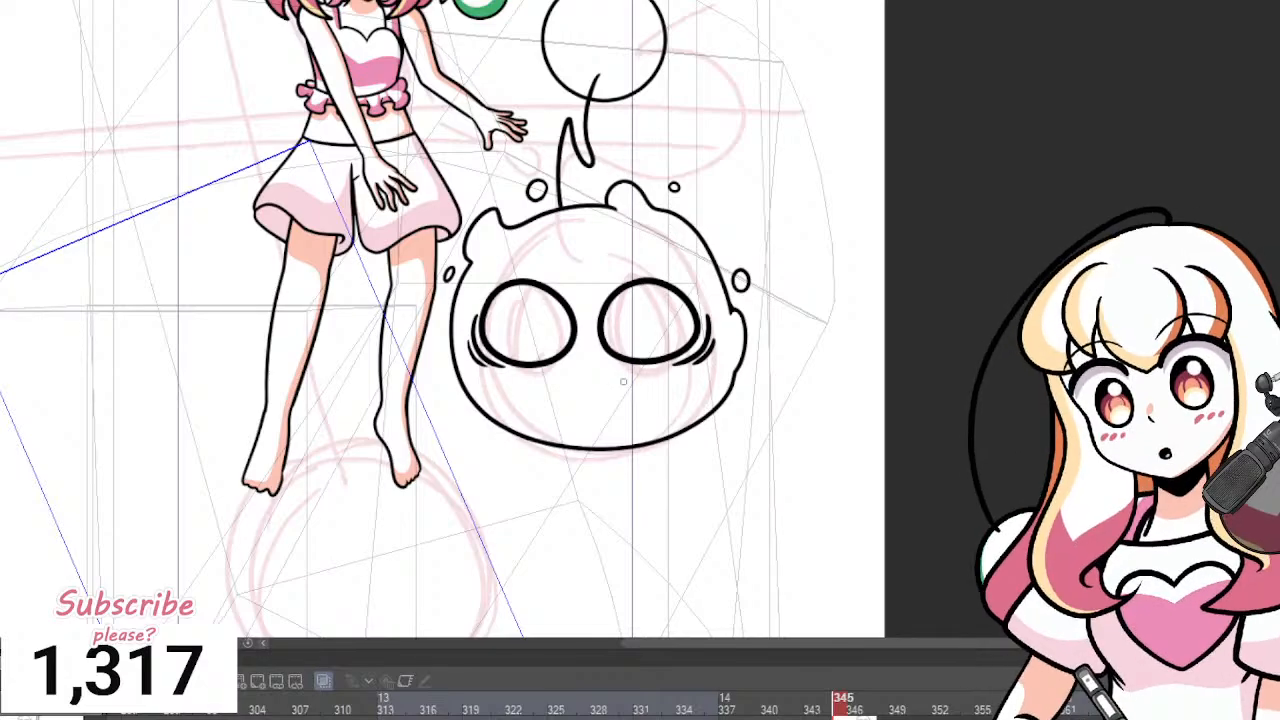
scroll(623, 381, "up", 3)
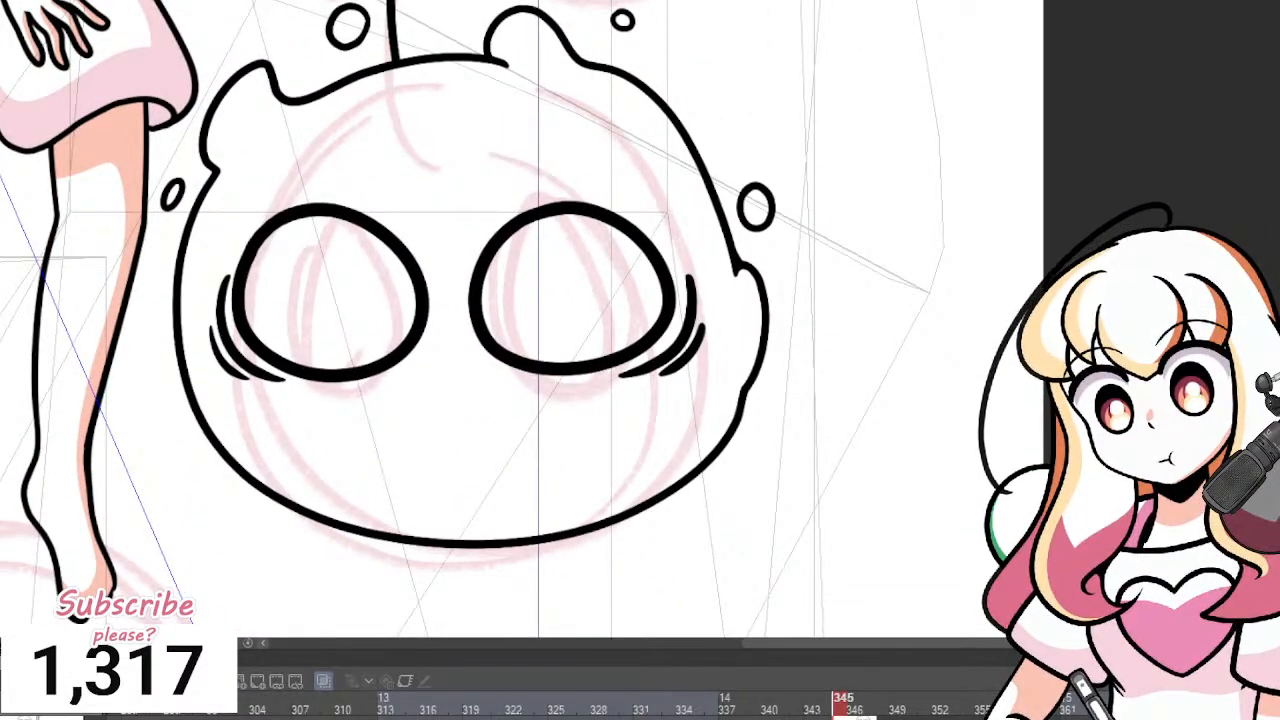
Go back to the start of the timeline and play the animation through to frame 345.
scroll(640, 705, "right", 1)
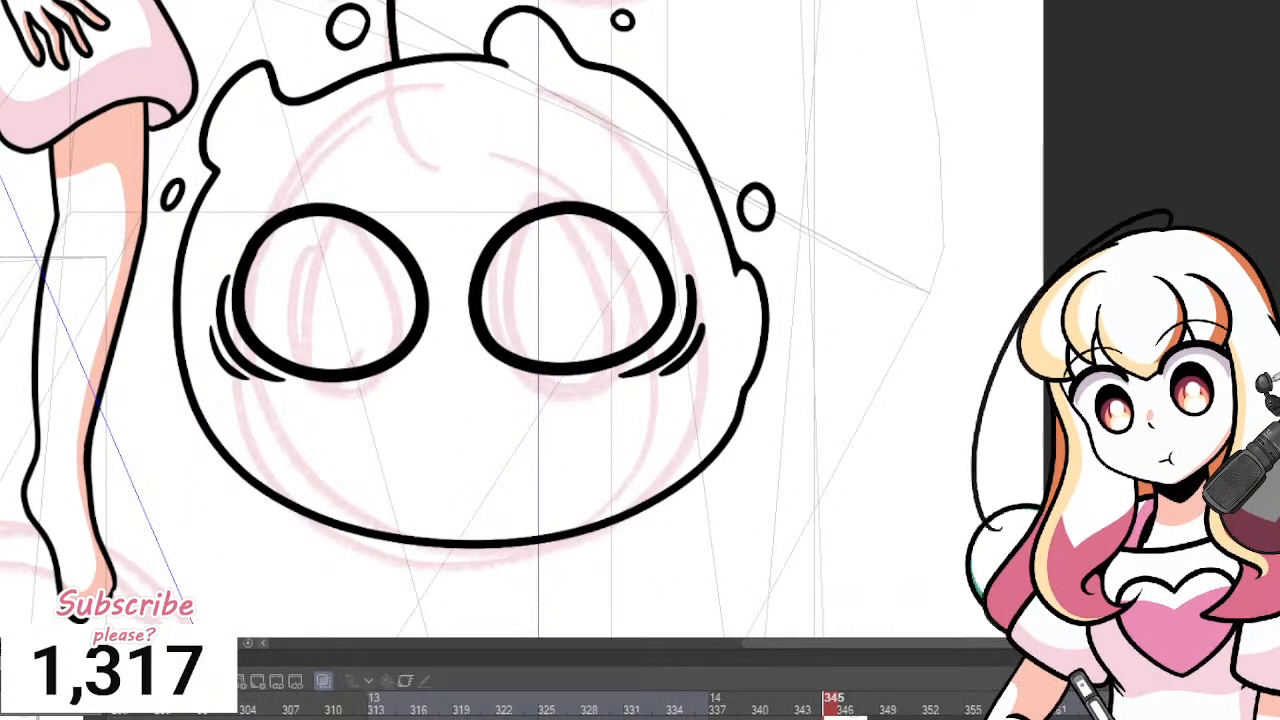
scroll(640, 705, "left", 15)
scroll(640, 705, "right", 2)
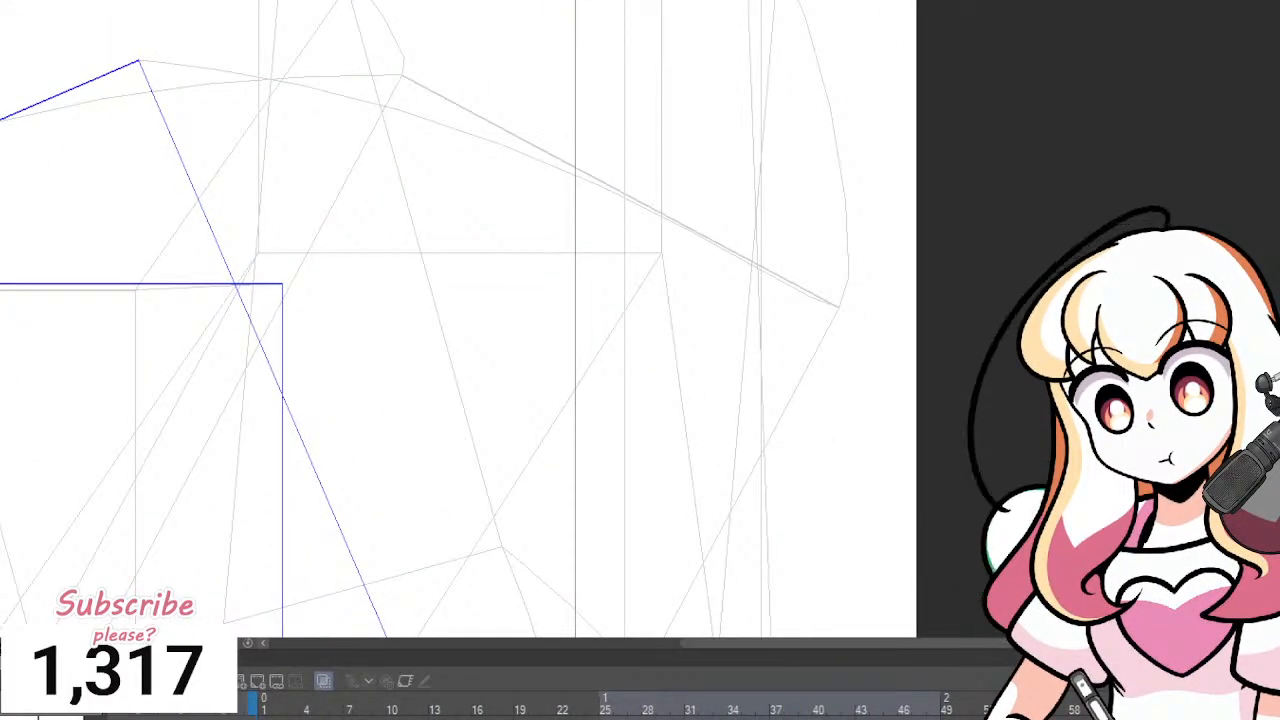
key("space")
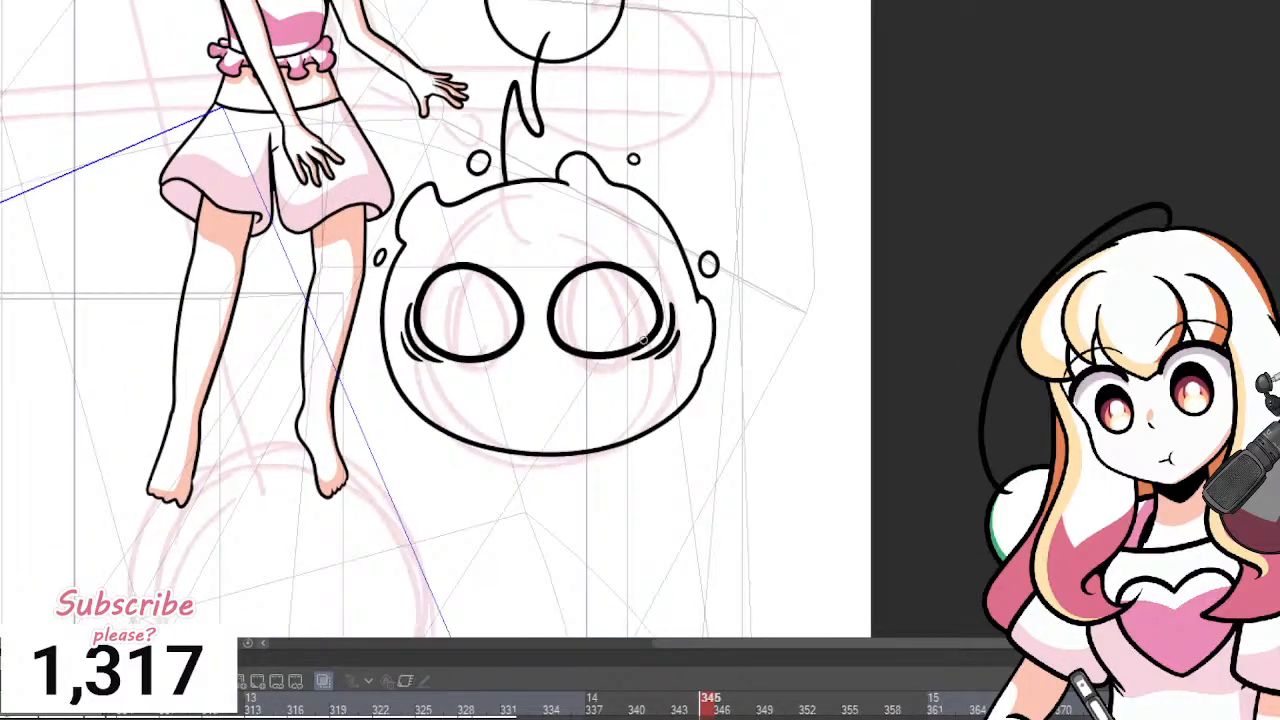
Draw a green shading curve across the lower face from the head's left edge to its right bump, redrawing it until the arc fits.
scroll(643, 341, "down", 1)
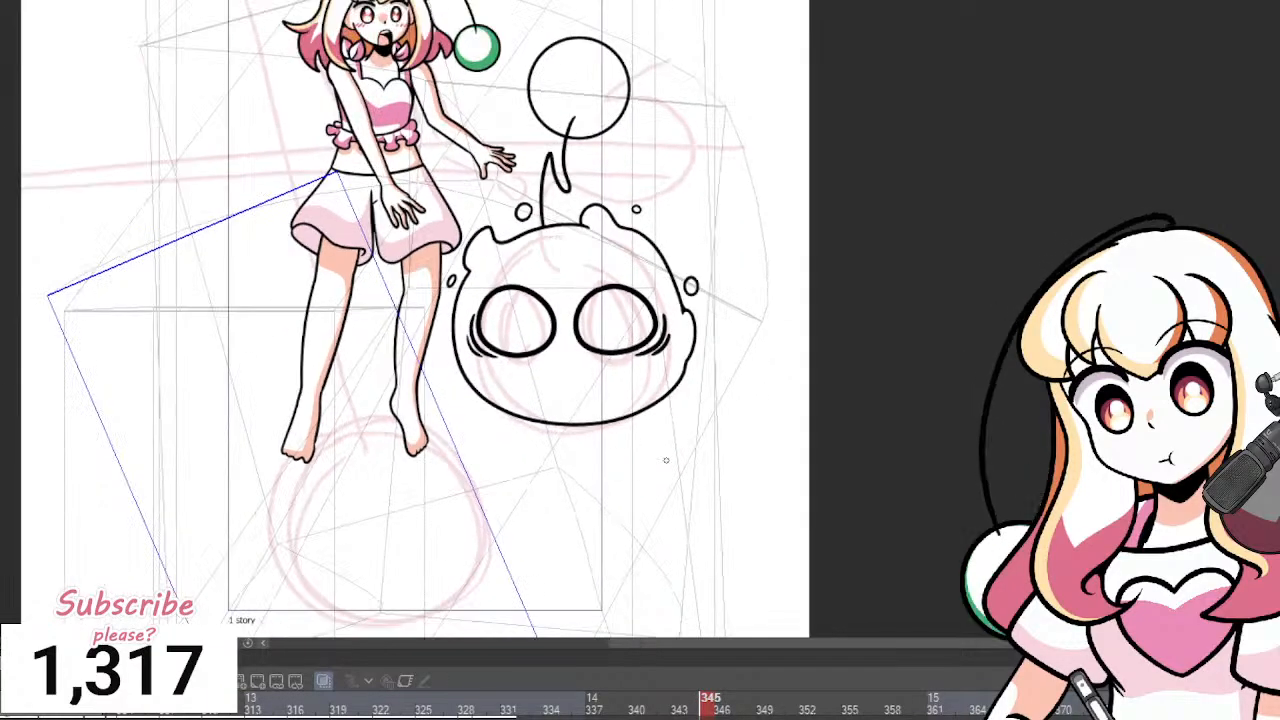
scroll(666, 459, "up", 3)
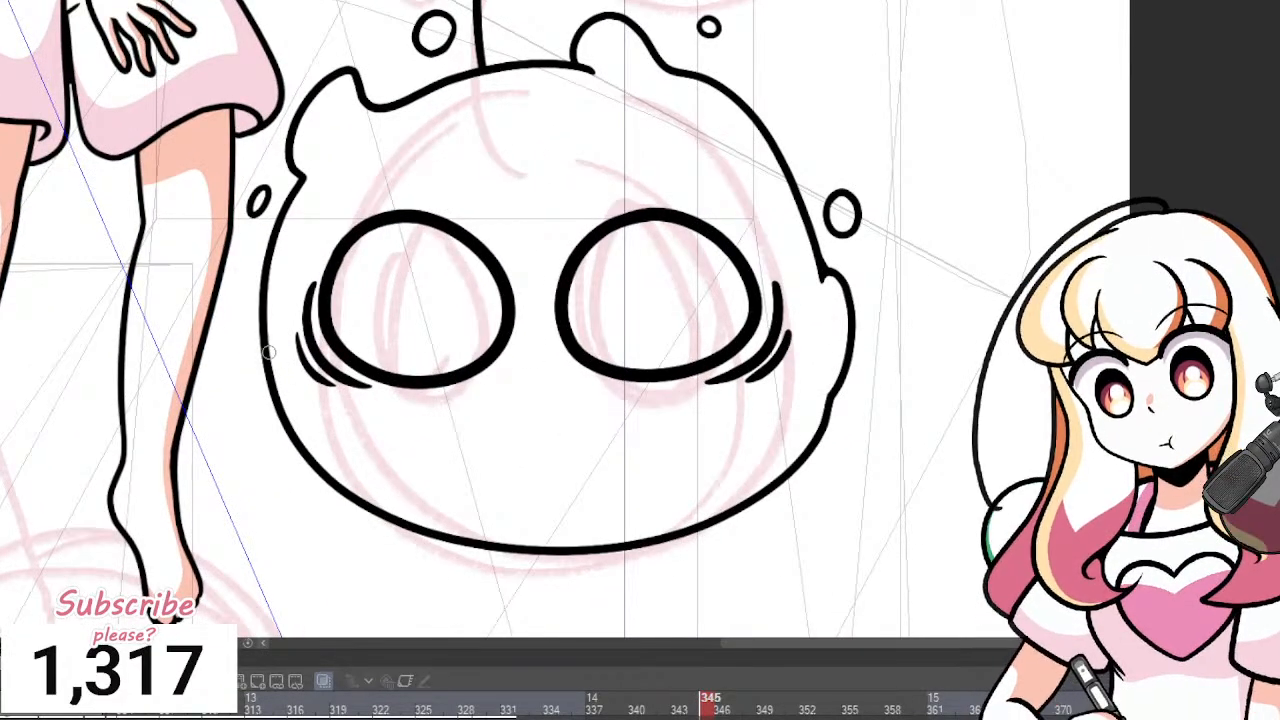
mouse_move(270, 348)
left_mouse_down()
mouse_move(463, 496)
mouse_move(726, 462)
mouse_move(792, 380)
left_mouse_up()
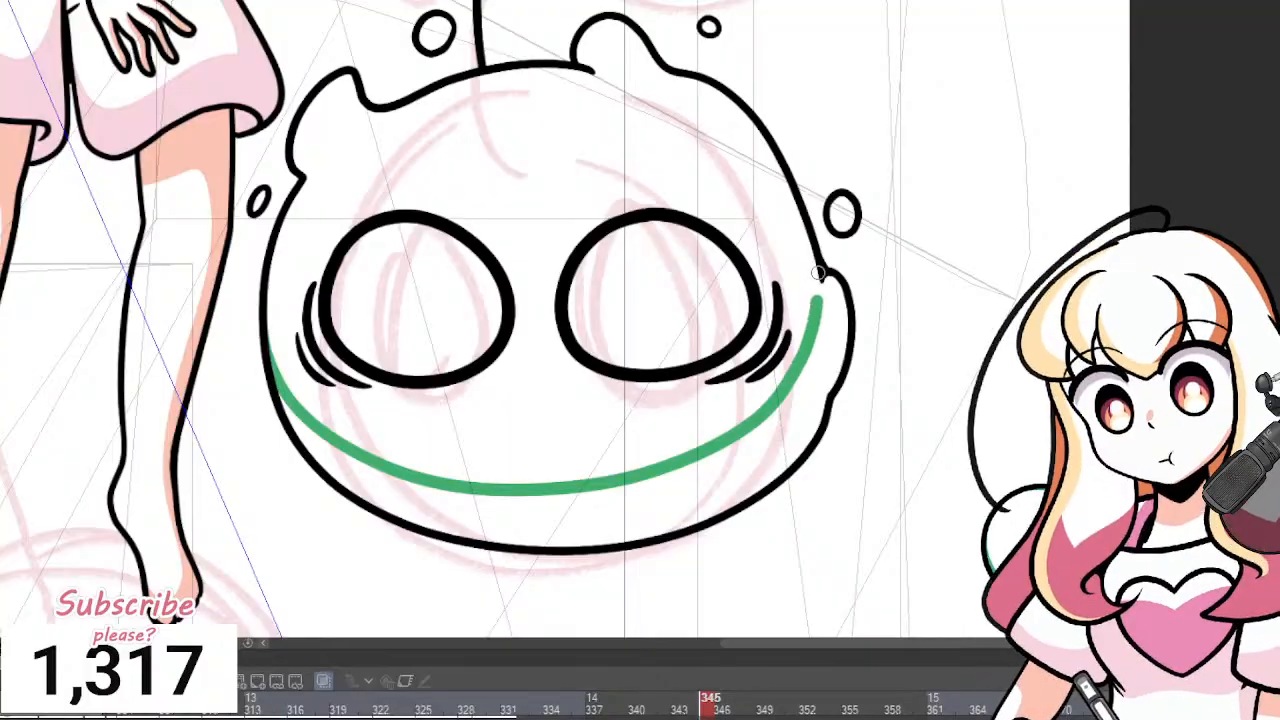
key("ctrl+z")
mouse_move(268, 310)
left_mouse_down()
mouse_move(271, 346)
mouse_move(504, 518)
mouse_move(684, 482)
mouse_move(771, 413)
mouse_move(813, 342)
mouse_move(822, 285)
left_mouse_up()
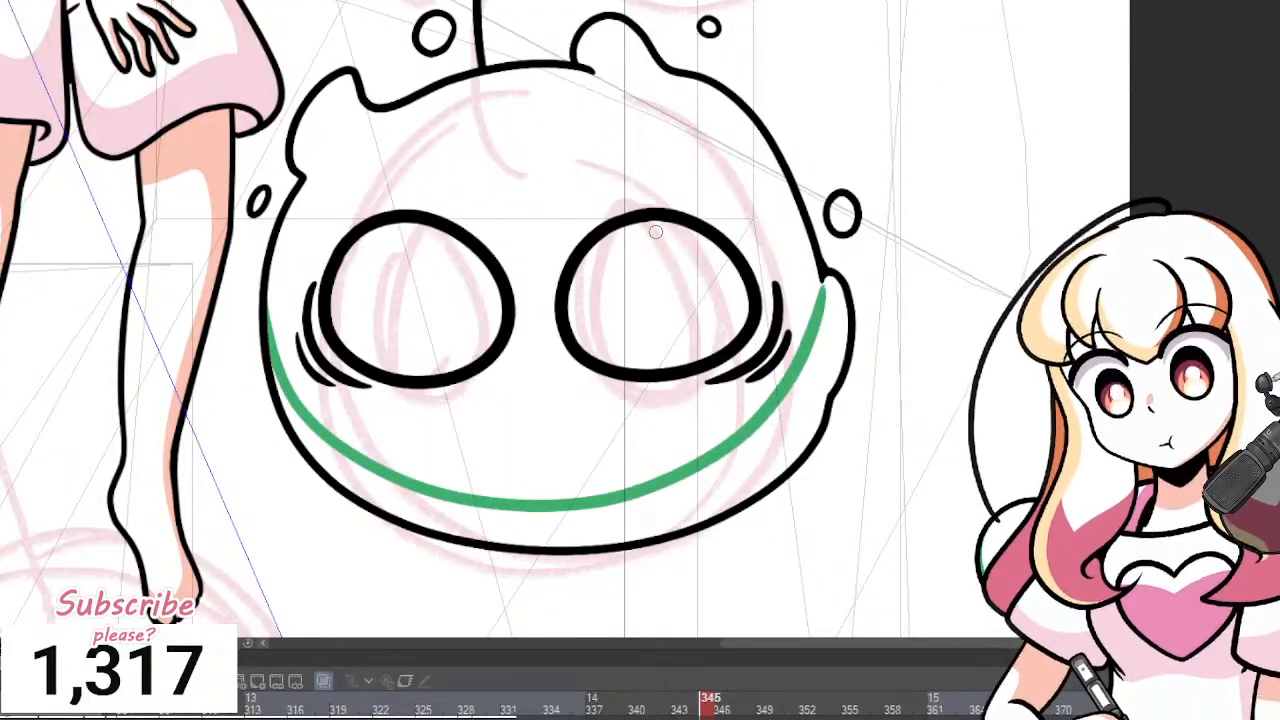
key("ctrl+z")
mouse_move(266, 300)
left_mouse_down()
mouse_move(276, 351)
mouse_move(485, 489)
mouse_move(676, 453)
mouse_move(767, 394)
mouse_move(824, 286)
left_mouse_up()
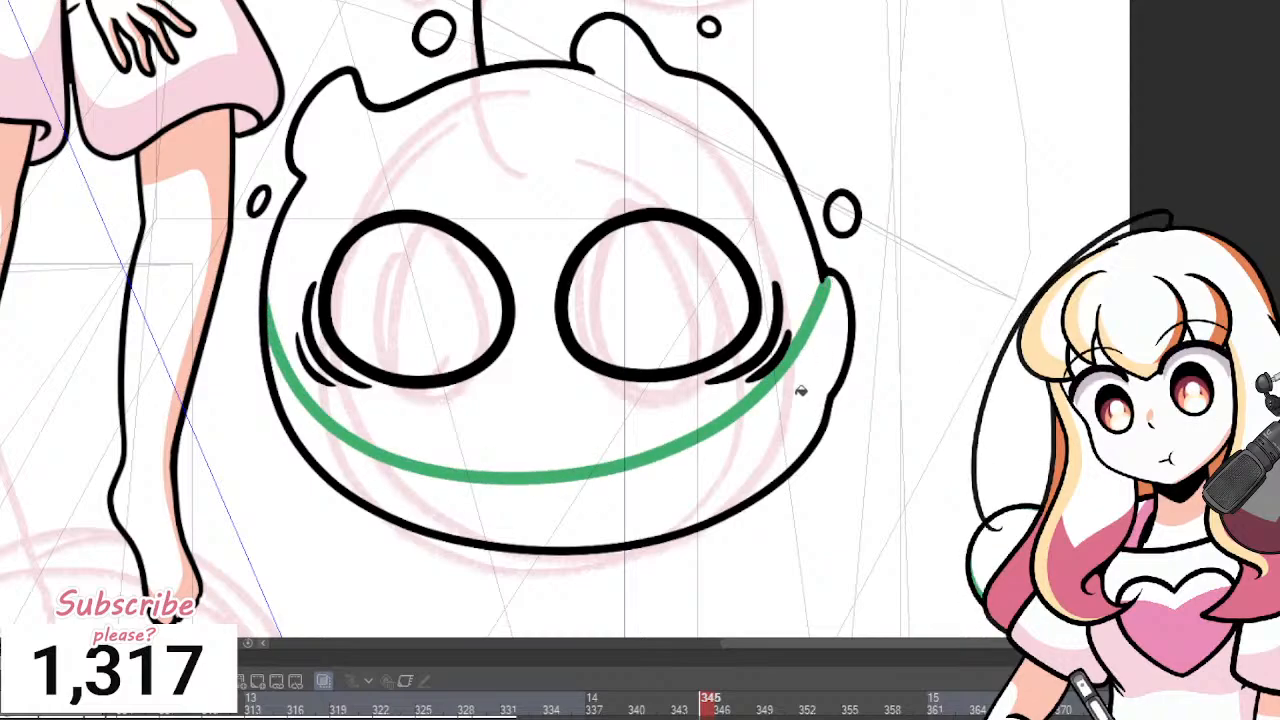
key("g")
left_click(700, 453)
key("ctrl+z")
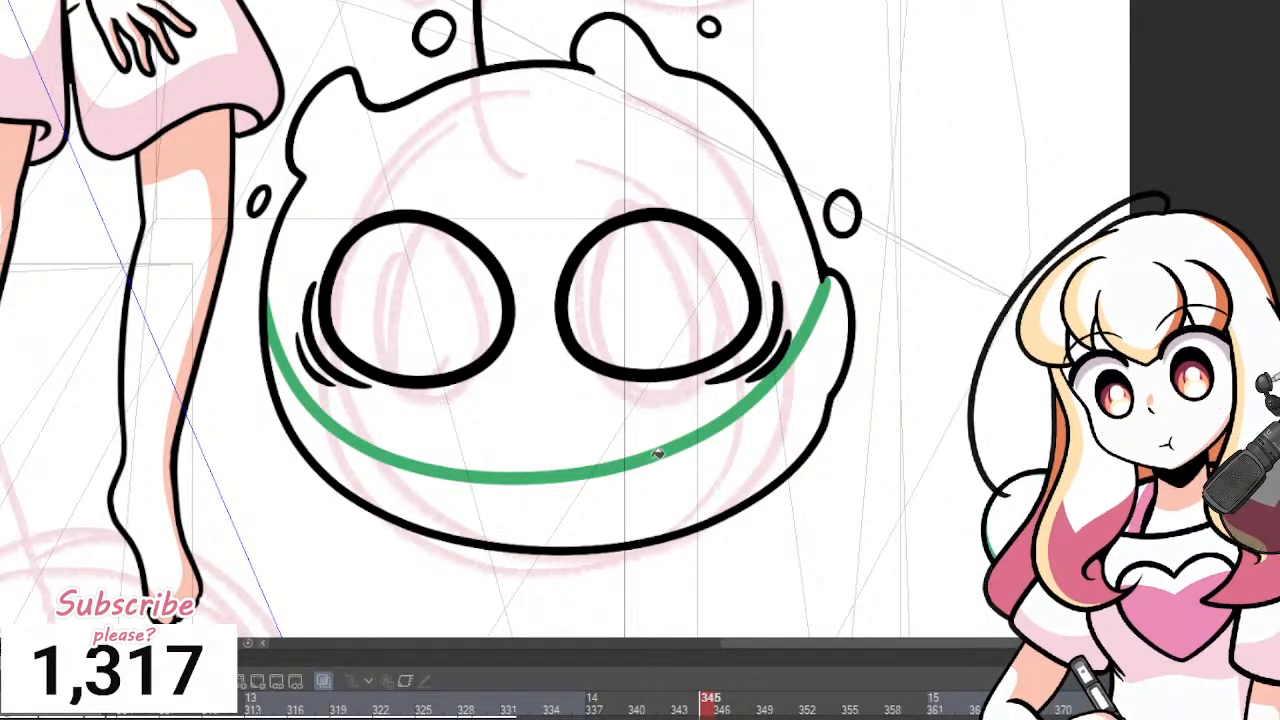
left_click(658, 455)
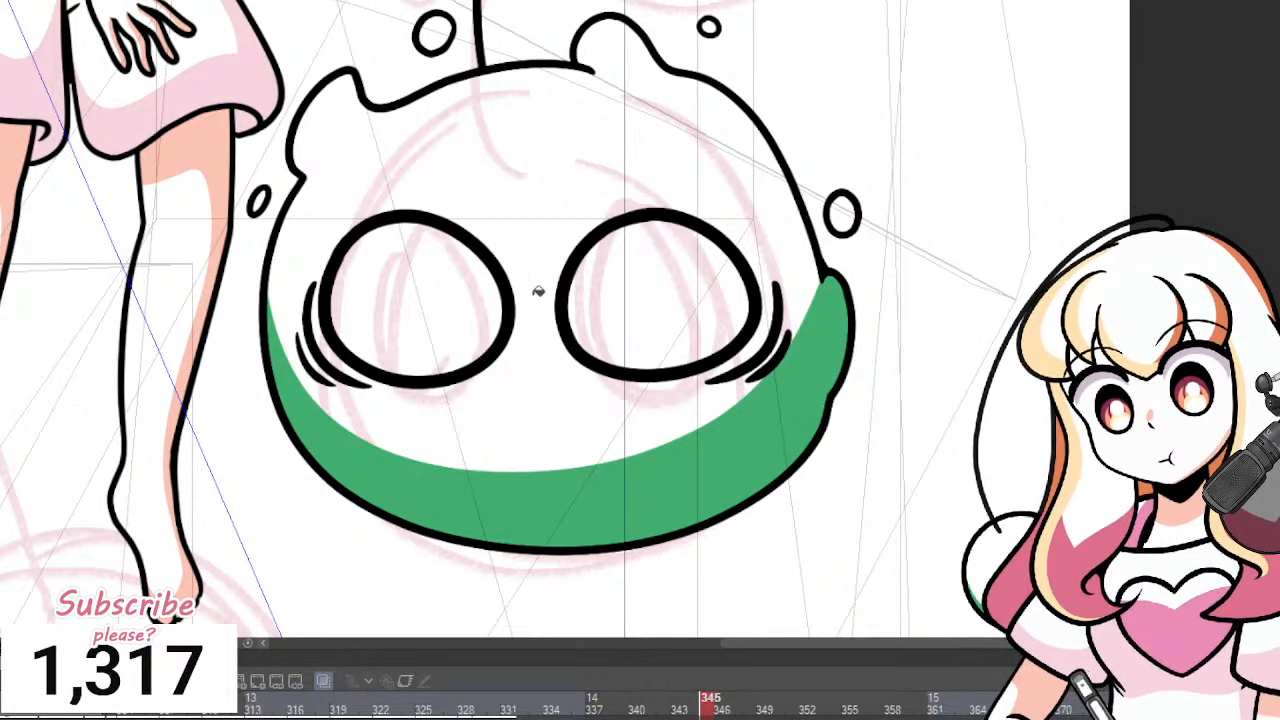
key("e")
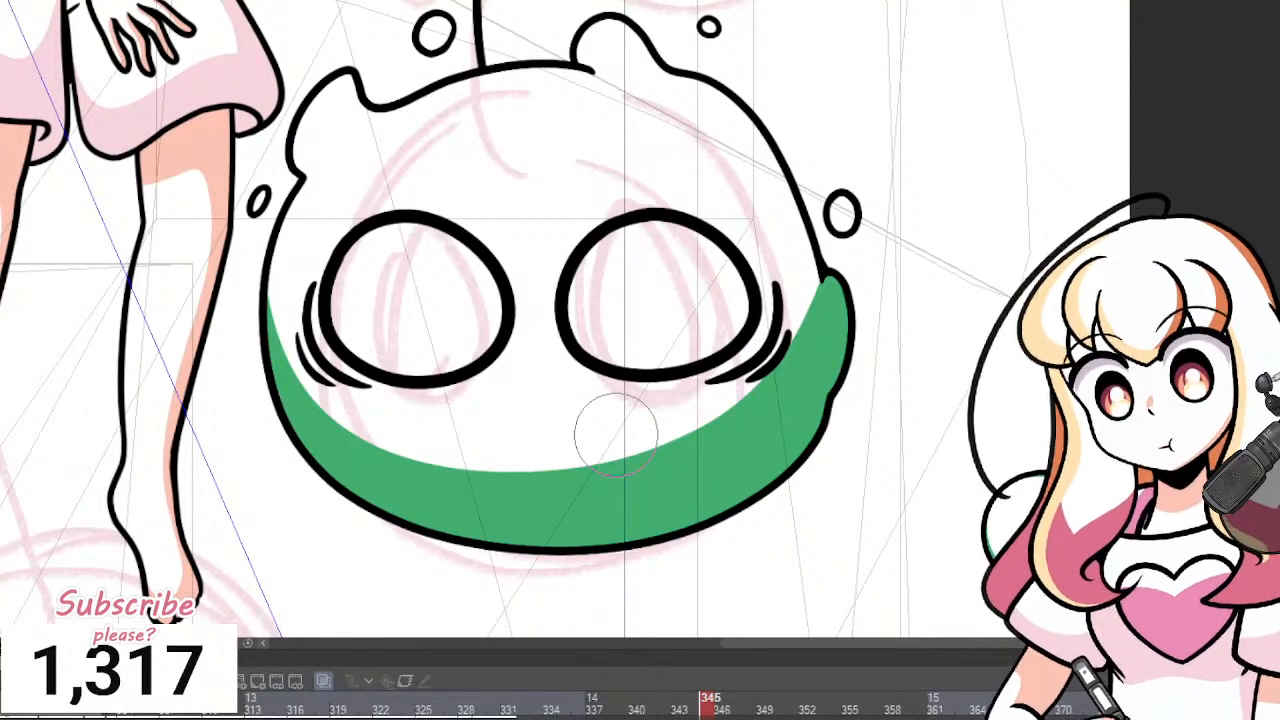
key("ctrl+z")
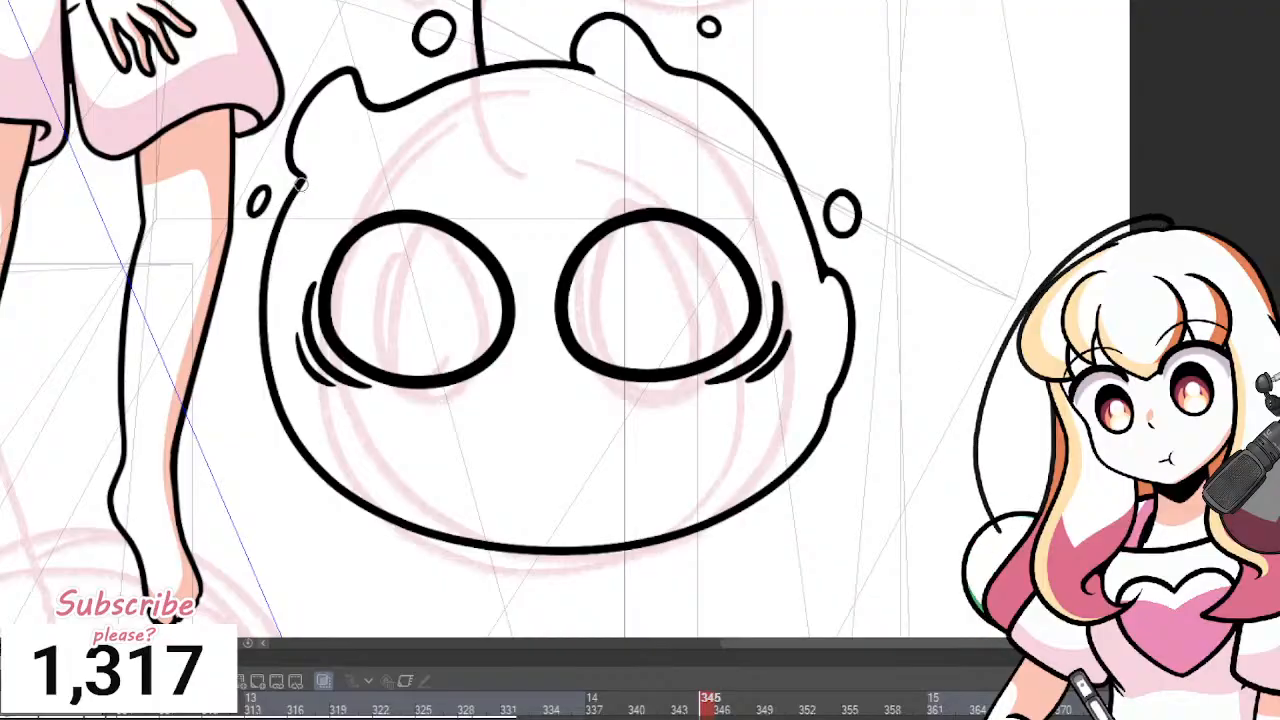
Shade the head's lower rim green from the upper left notch to the right bump, and fill a green patch between and below the eyes.
mouse_move(300, 183)
left_mouse_down()
mouse_move(280, 343)
mouse_move(434, 494)
mouse_move(646, 506)
mouse_move(771, 441)
mouse_move(830, 362)
mouse_move(830, 284)
left_mouse_up()
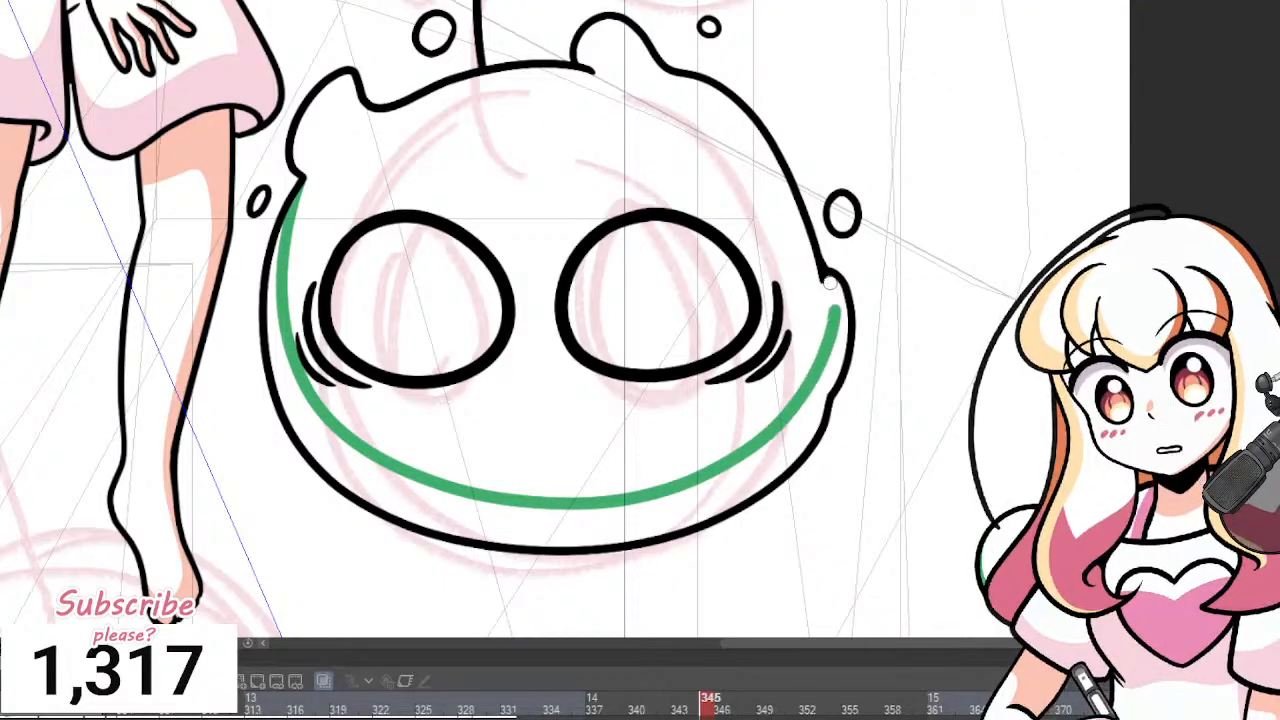
left_click(769, 463)
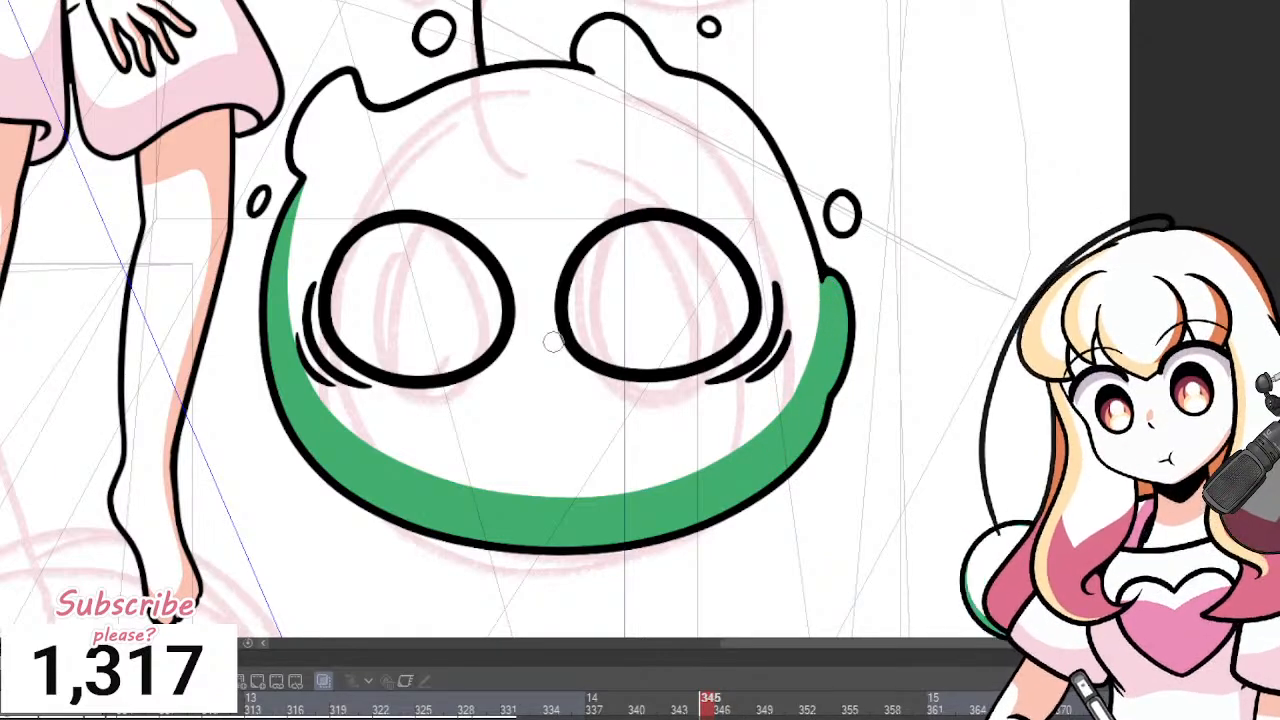
left_click_drag(508, 284, 568, 282)
key("ctrl+z")
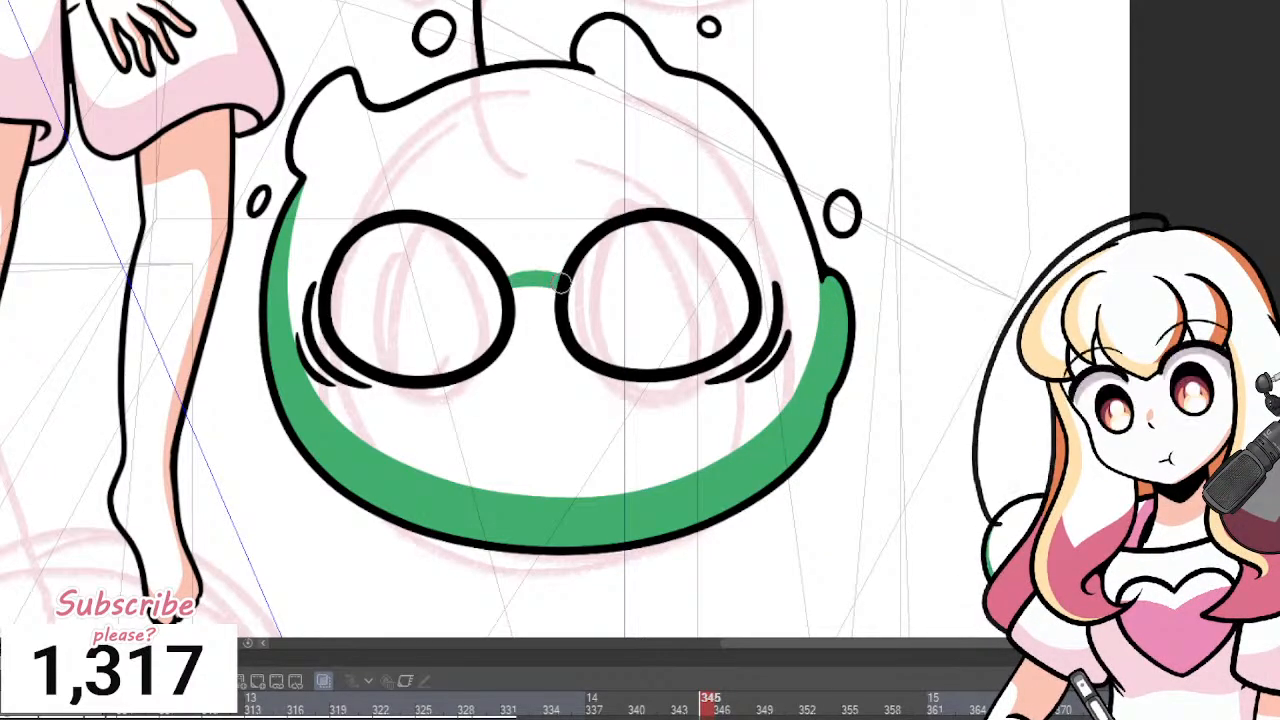
mouse_move(472, 370)
left_mouse_down()
mouse_move(544, 396)
mouse_move(613, 376)
mouse_move(480, 390)
mouse_move(608, 395)
mouse_move(634, 370)
left_mouse_up()
key("ctrl+z")
key("g")
left_click(536, 362)
key("e")
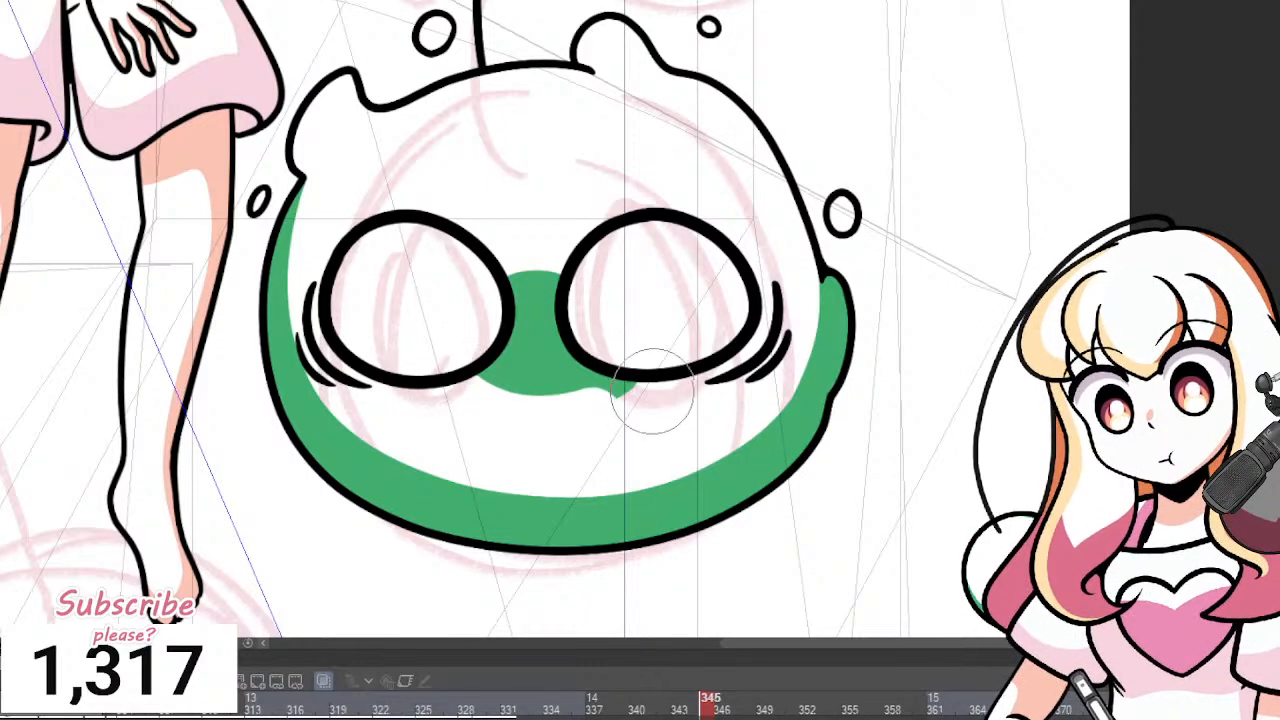
scroll(554, 289, "down", 2)
scroll(554, 289, "up", 3)
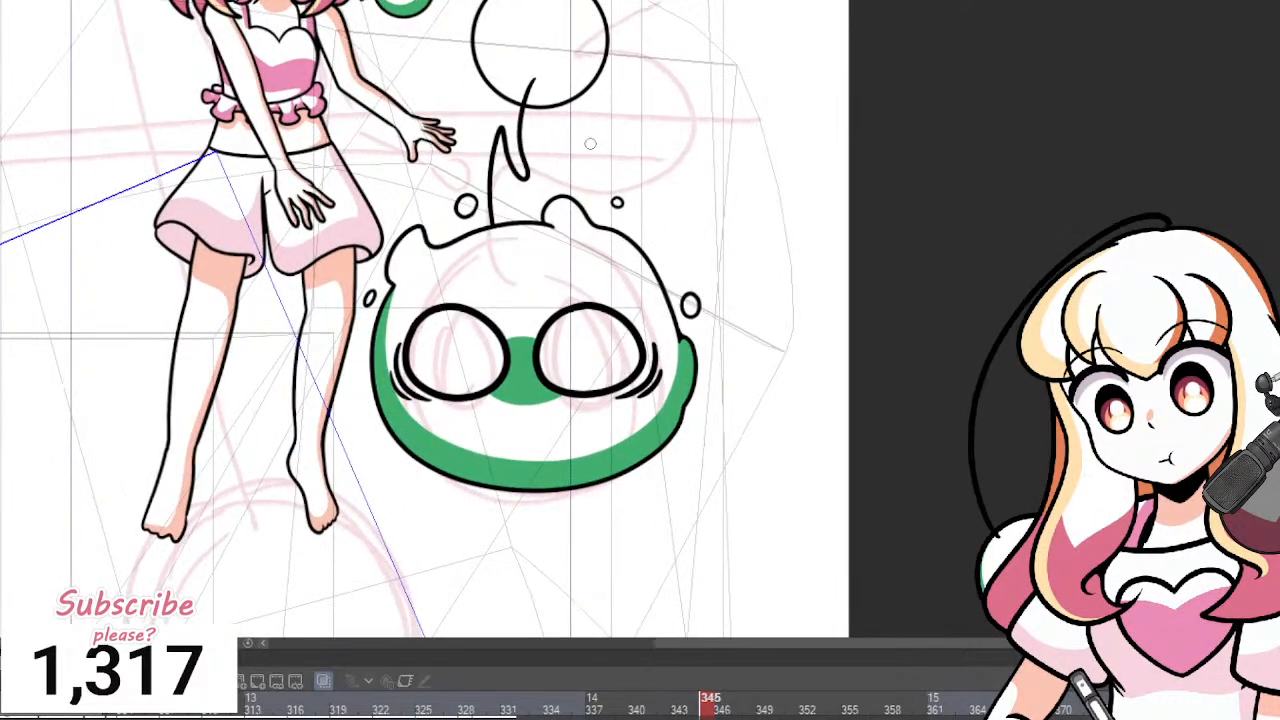
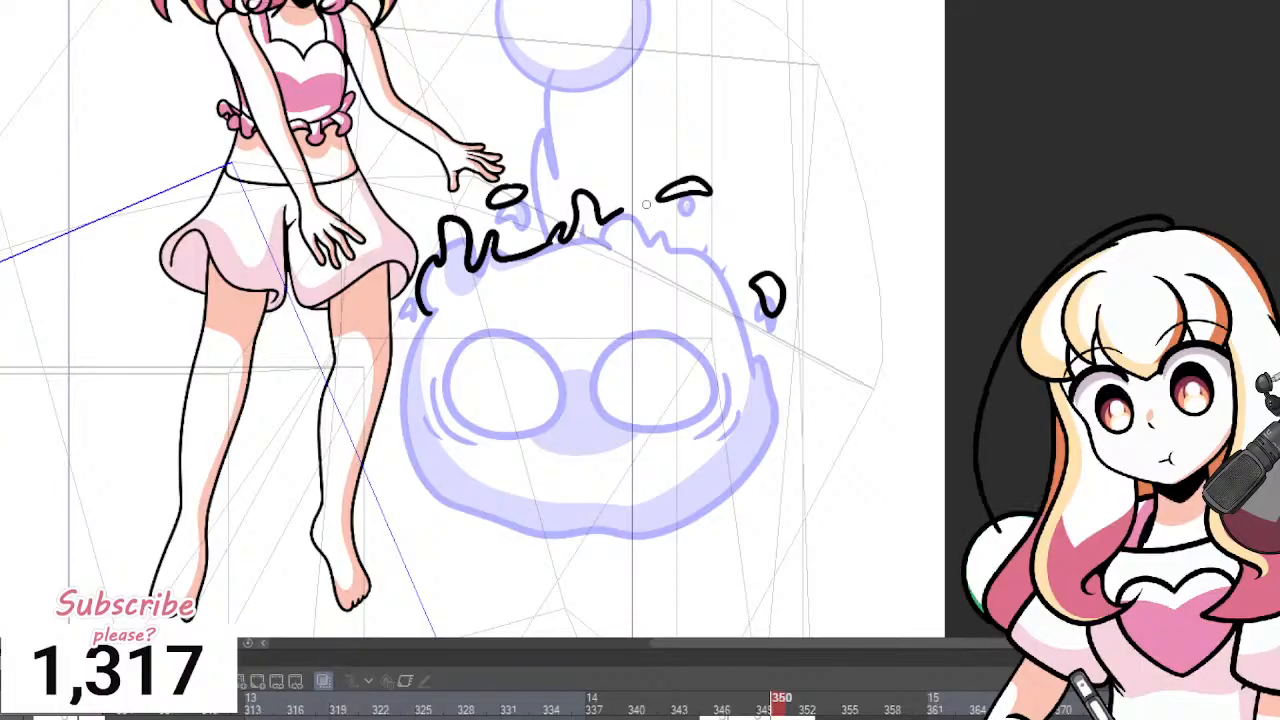
On frame 350, ink the splashing outline along the head's upper right and down its right side.
mouse_move(605, 230)
left_mouse_down()
mouse_move(658, 206)
mouse_move(708, 221)
mouse_move(765, 375)
left_mouse_up()
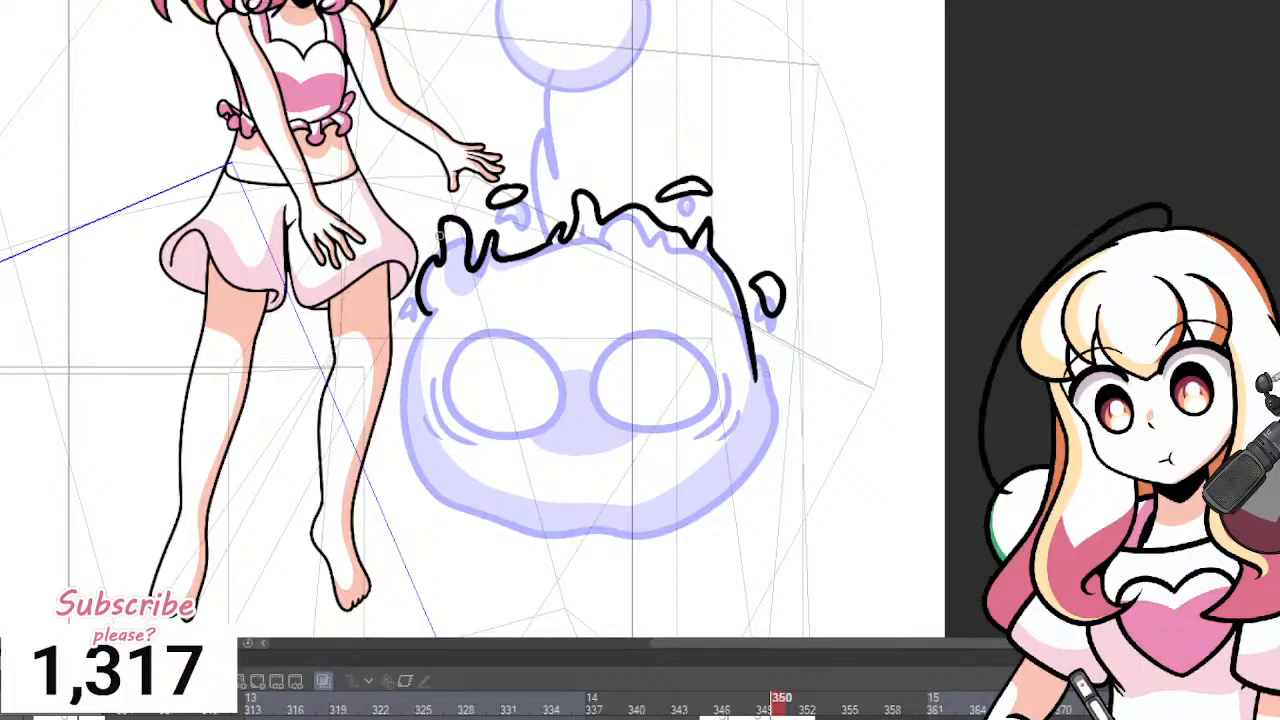
scroll(373, 335, "down", 3)
scroll(385, 362, "up", 6)
scroll(560, 500, "down", 3)
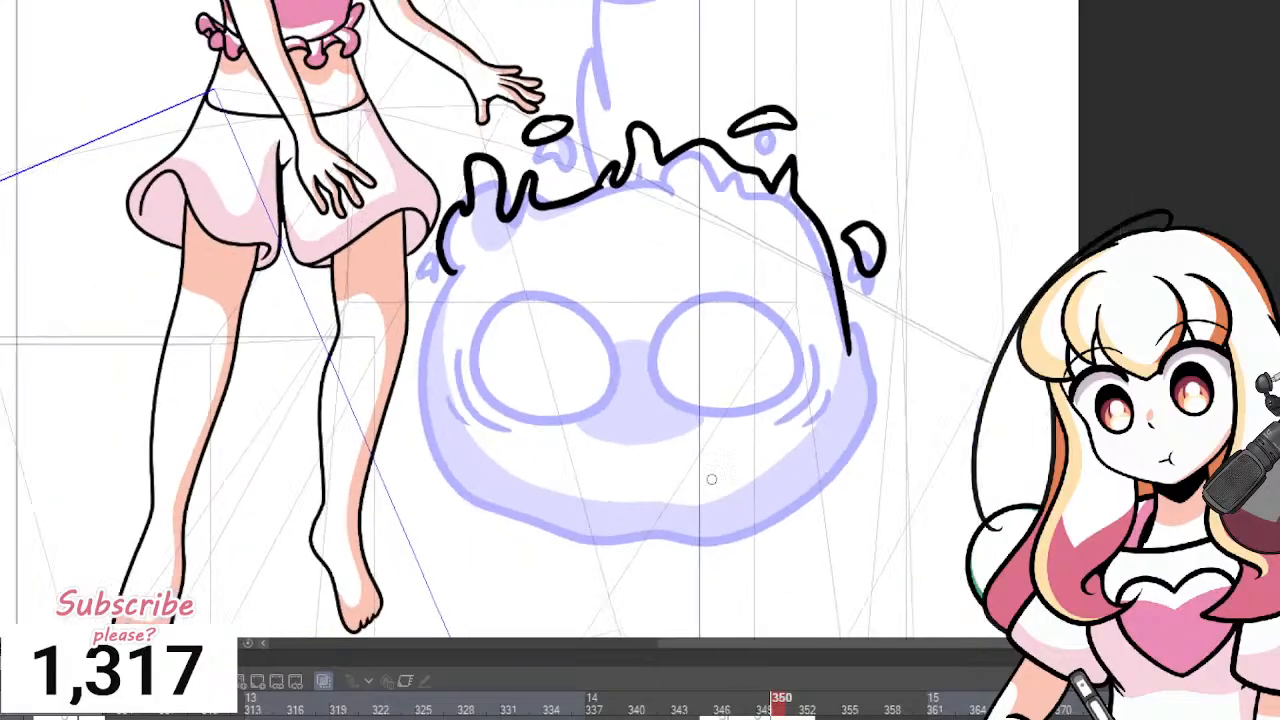
Ink the head's left eye as a thick closed oval and add short curved accent lines around its outer lower edge.
scroll(714, 479, "up", 3)
mouse_move(446, 236)
left_mouse_down()
mouse_move(395, 276)
mouse_move(398, 381)
mouse_move(470, 400)
left_mouse_up()
key("ctrl+z")
left_click_drag(463, 230, 397, 345)
mouse_move(424, 388)
left_mouse_down()
mouse_move(586, 372)
mouse_move(580, 289)
mouse_move(517, 224)
mouse_move(453, 217)
mouse_move(420, 240)
left_mouse_up()
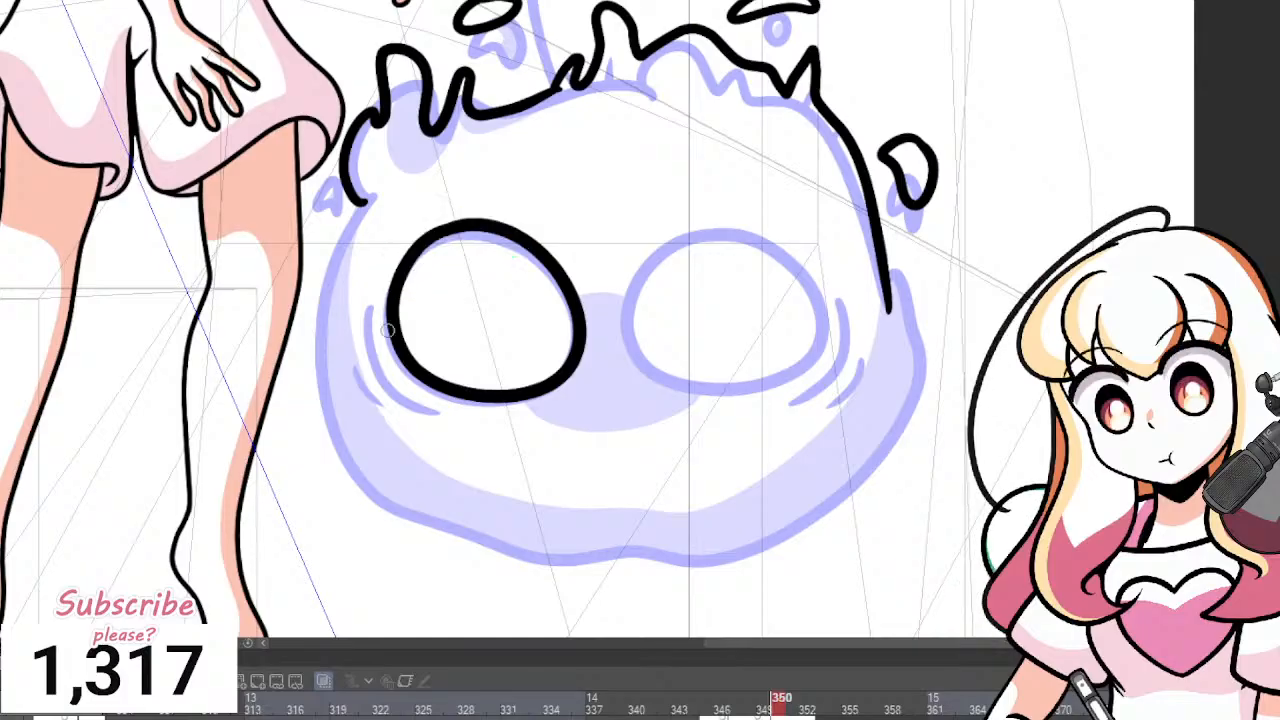
mouse_move(372, 298)
left_mouse_down()
mouse_move(374, 363)
mouse_move(432, 408)
left_mouse_up()
left_click_drag(355, 375, 368, 408)
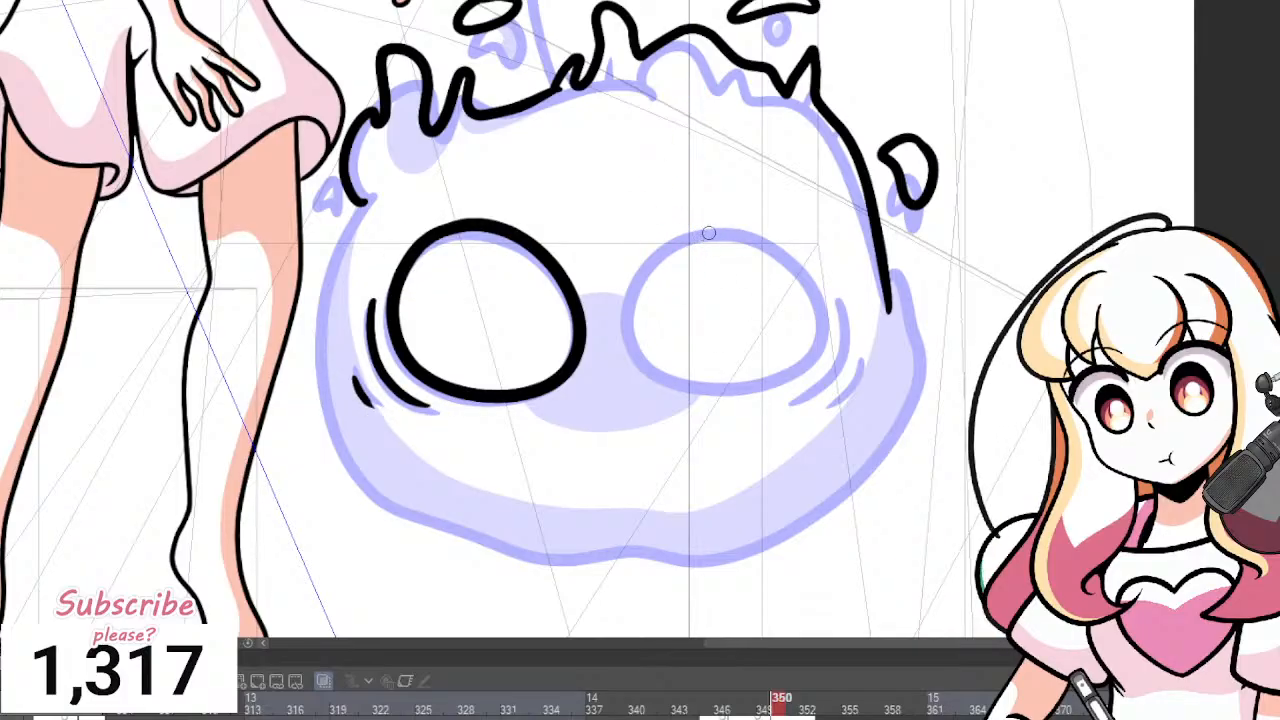
Ink the head's right eye as a thick closed oval with curved accent lines along its outer lower edge.
mouse_move(708, 233)
left_mouse_down()
mouse_move(613, 343)
mouse_move(754, 396)
mouse_move(840, 358)
mouse_move(810, 264)
mouse_move(745, 233)
mouse_move(703, 233)
mouse_move(712, 245)
mouse_move(648, 246)
mouse_move(651, 383)
mouse_move(804, 384)
mouse_move(835, 306)
mouse_move(772, 230)
mouse_move(710, 219)
mouse_move(673, 236)
left_mouse_up()
key("ctrl+z")
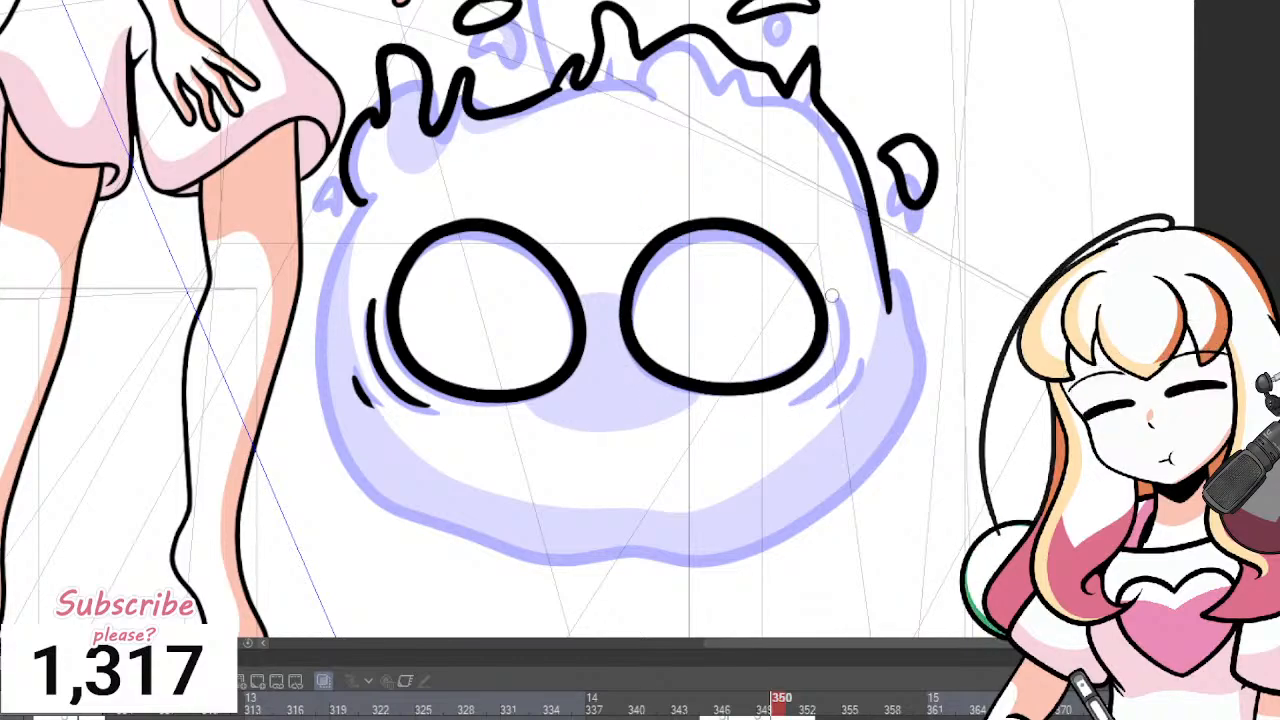
left_click_drag(838, 294, 788, 402)
left_click_drag(866, 359, 843, 401)
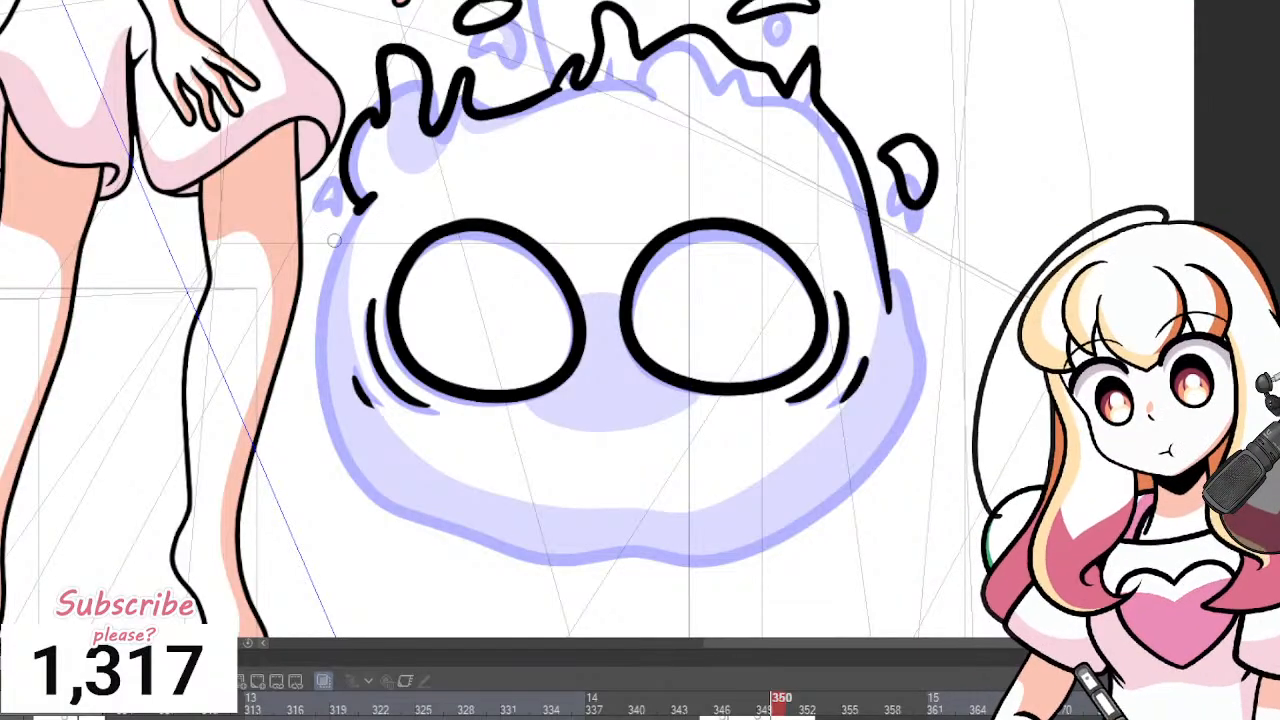
Ink the wavy lower outline of the head from the left notch to the right bump, and add a small droplet at the upper left.
mouse_move(380, 207)
left_mouse_down()
mouse_move(365, 495)
mouse_move(512, 556)
mouse_move(637, 523)
mouse_move(761, 551)
mouse_move(912, 400)
mouse_move(900, 279)
mouse_move(885, 281)
left_mouse_up()
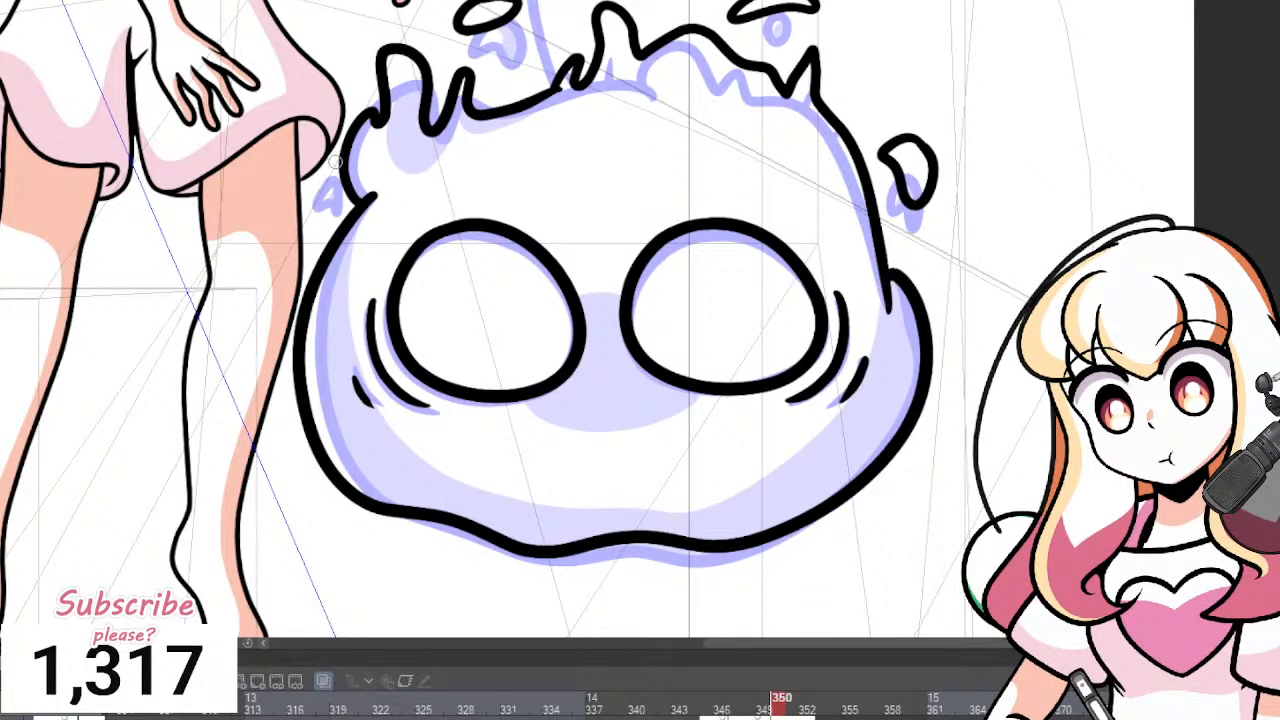
mouse_move(334, 172)
left_mouse_down()
mouse_move(316, 222)
mouse_move(336, 174)
left_mouse_up()
scroll(362, 194, "down", 5)
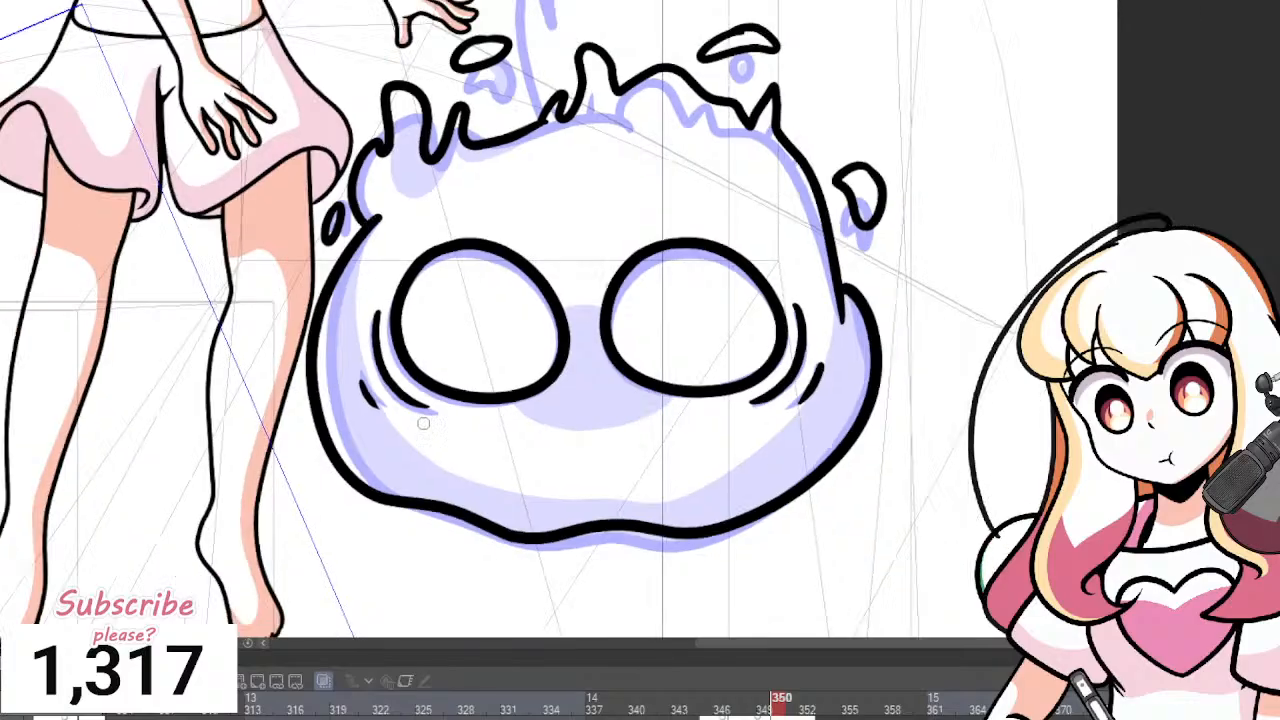
Ink the antenna stem from the top of the head up past the sketched ball's lower edge.
scroll(658, 350, "up", 5)
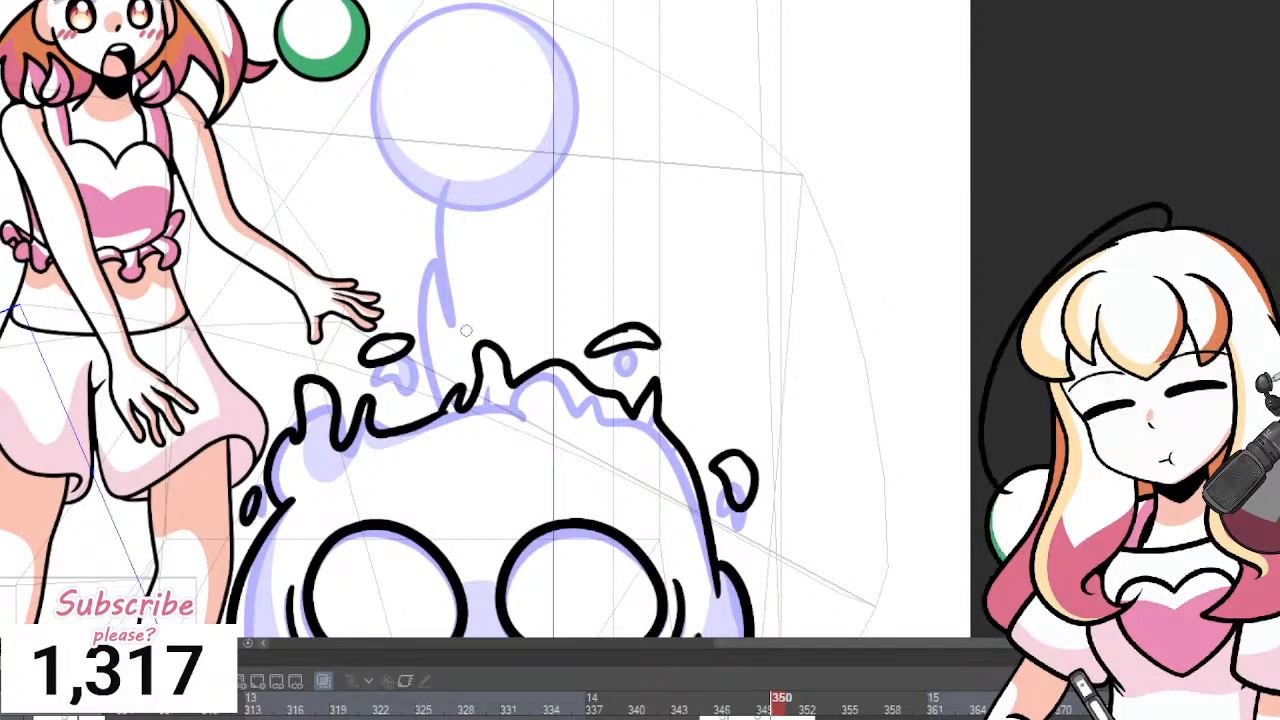
mouse_move(432, 395)
left_mouse_down()
mouse_move(447, 230)
mouse_move(458, 284)
mouse_move(443, 196)
mouse_move(472, 97)
left_mouse_up()
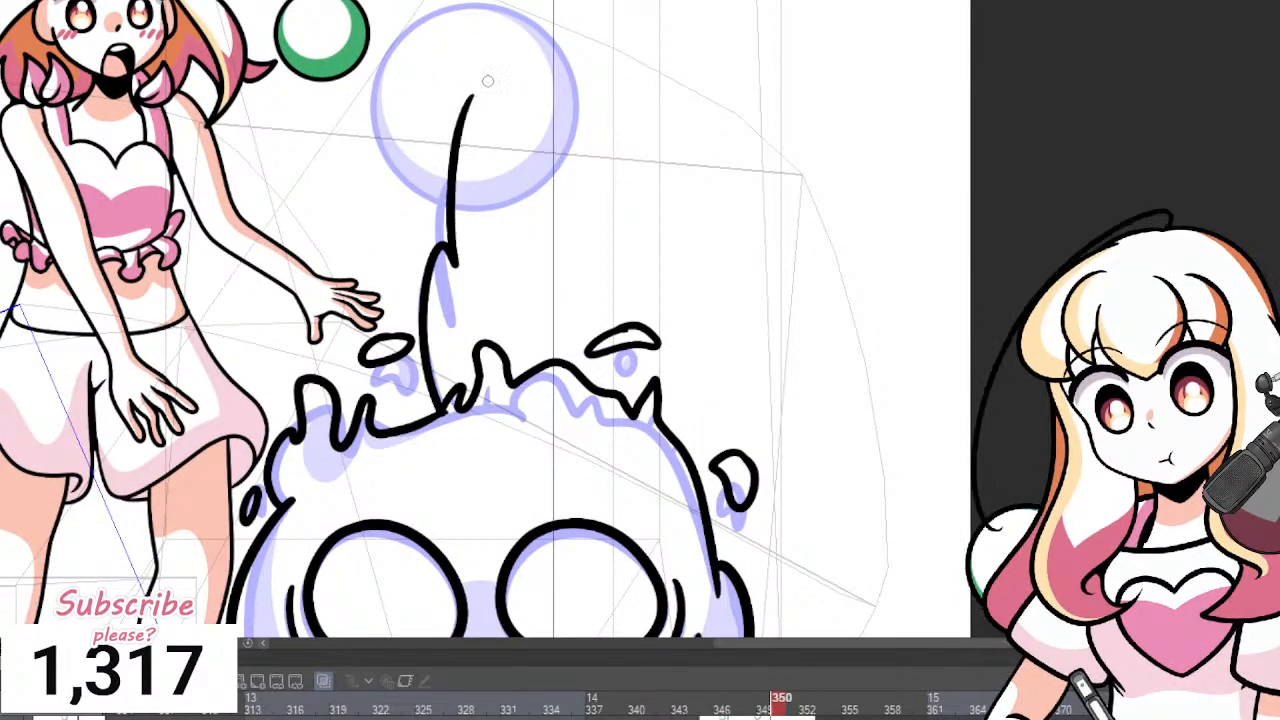
scroll(502, 183, "down", 5)
scroll(502, 92, "up", 2)
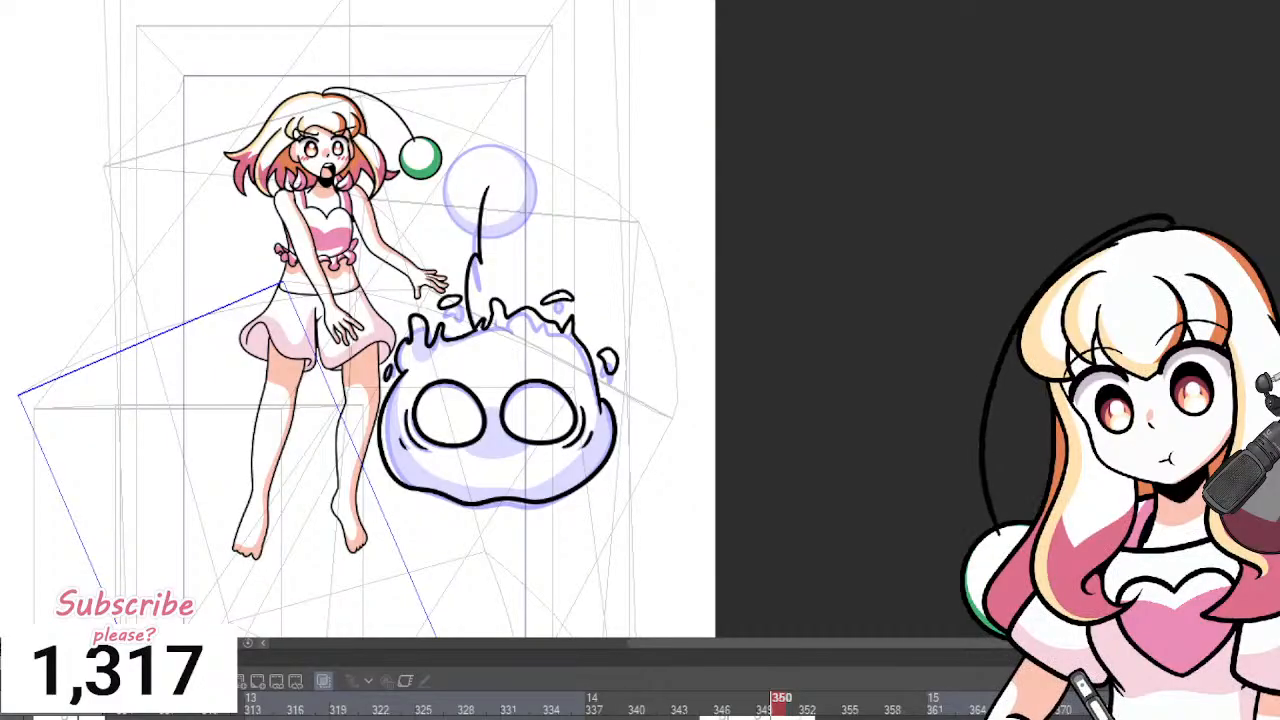
Copy the antenna ball's outline from frame 349 to frame 350 and move it up and to the right over the stem's tip.
scroll(490, 118, "up", 3)
key("Left")
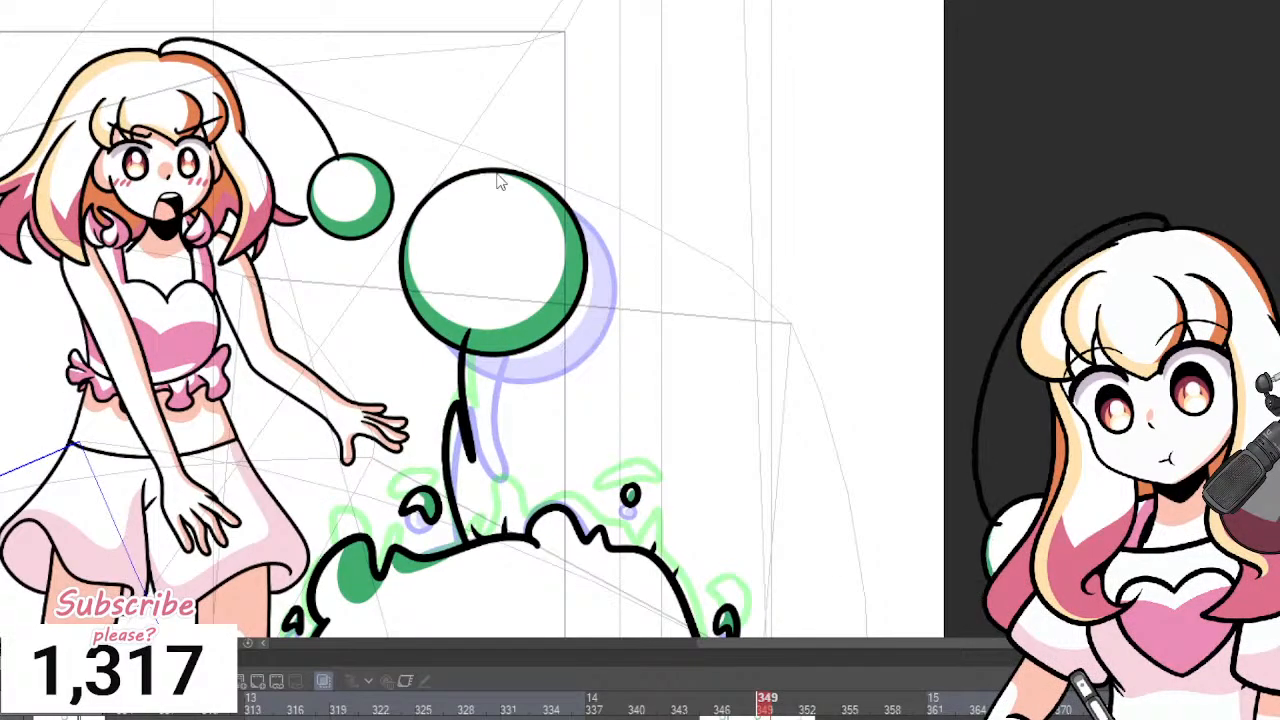
left_click(498, 174)
key("ctrl+c")
left_click(778, 704)
key("ctrl+v")
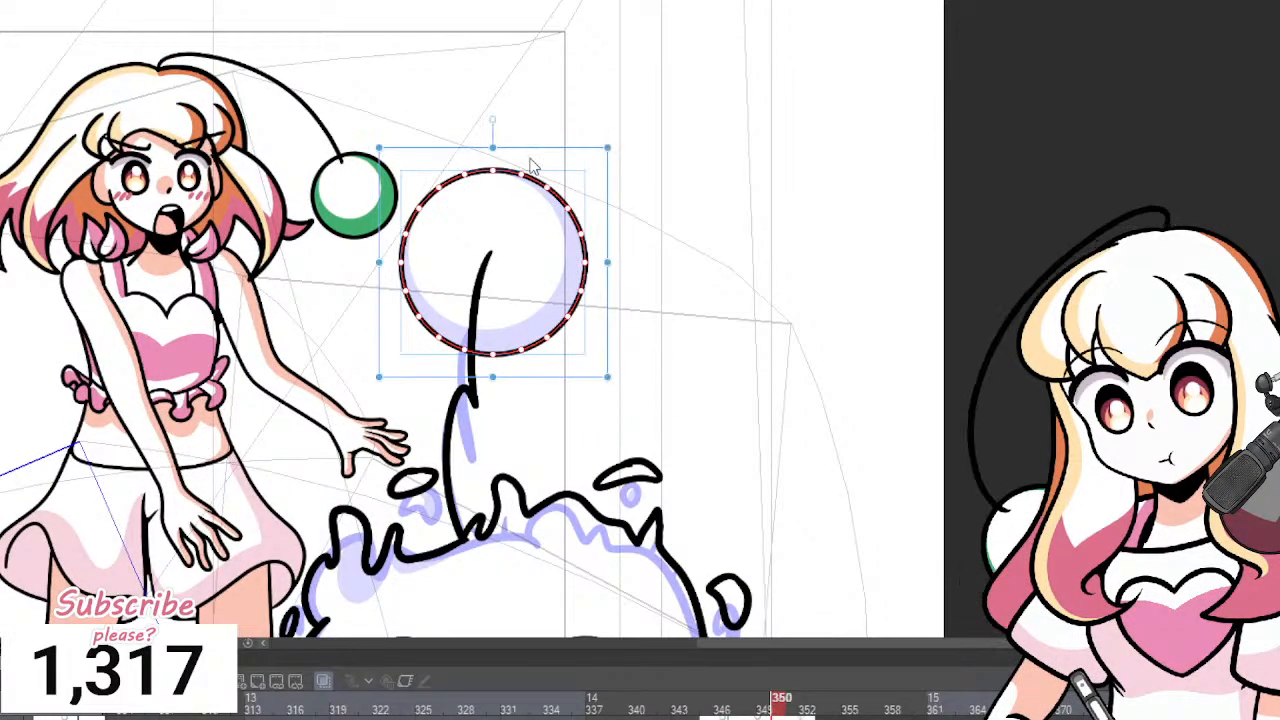
left_click_drag(539, 149, 566, 83)
Flip between frames 349 and 350 and check the inked head and antenna ball beside the girl.
key("p")
scroll(617, 84, "down", 2)
scroll(624, 141, "up", 1)
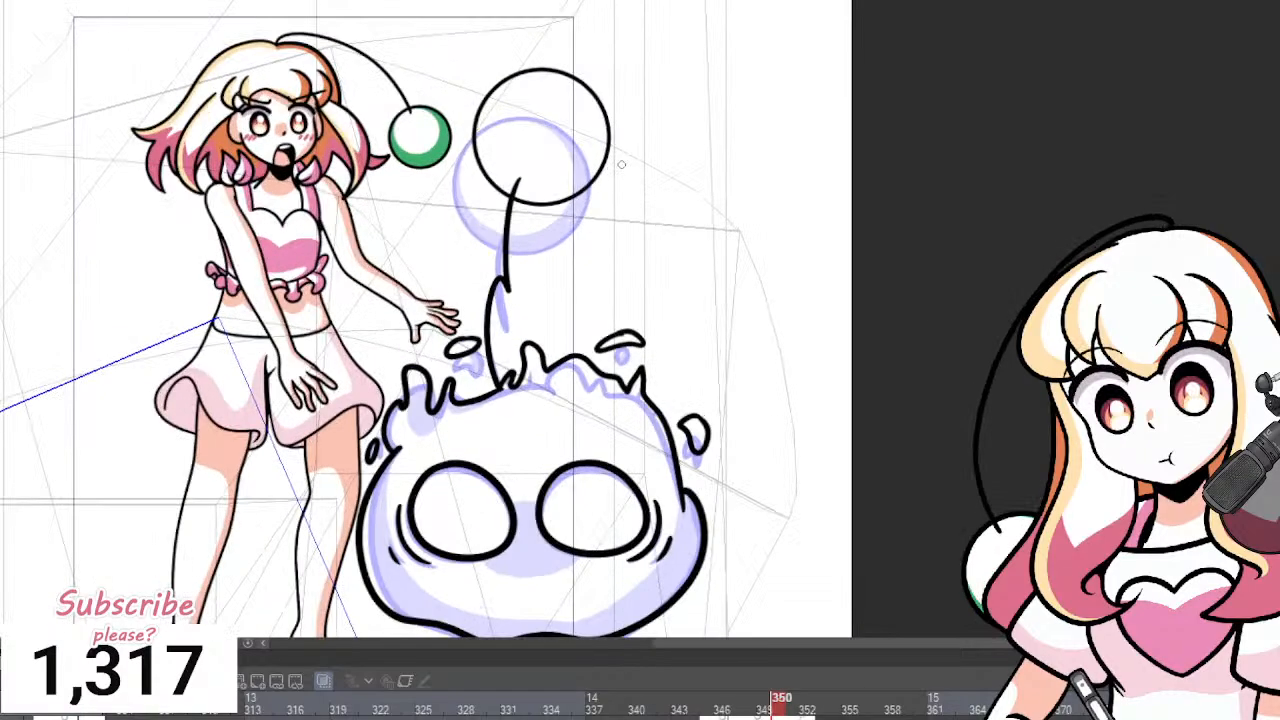
key("Left")
key("Right")
scroll(624, 141, "down", 2)
scroll(613, 232, "up", 2)
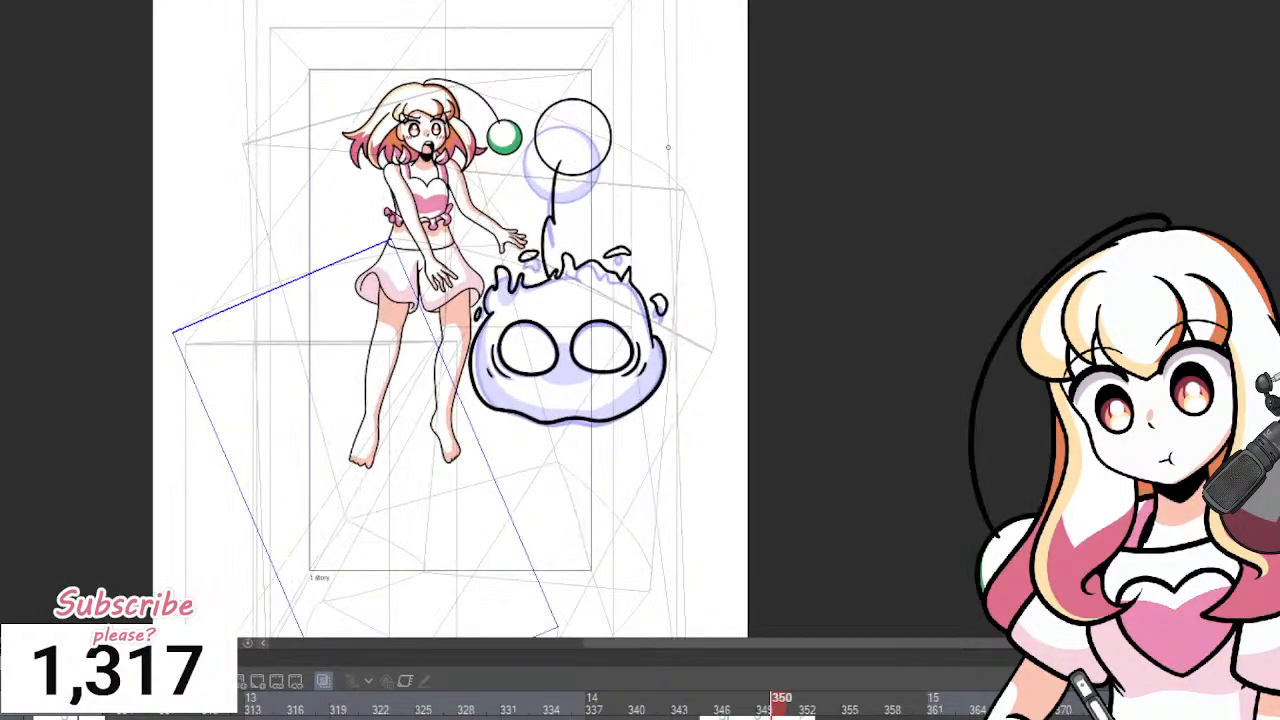
scroll(613, 232, "up", 2)
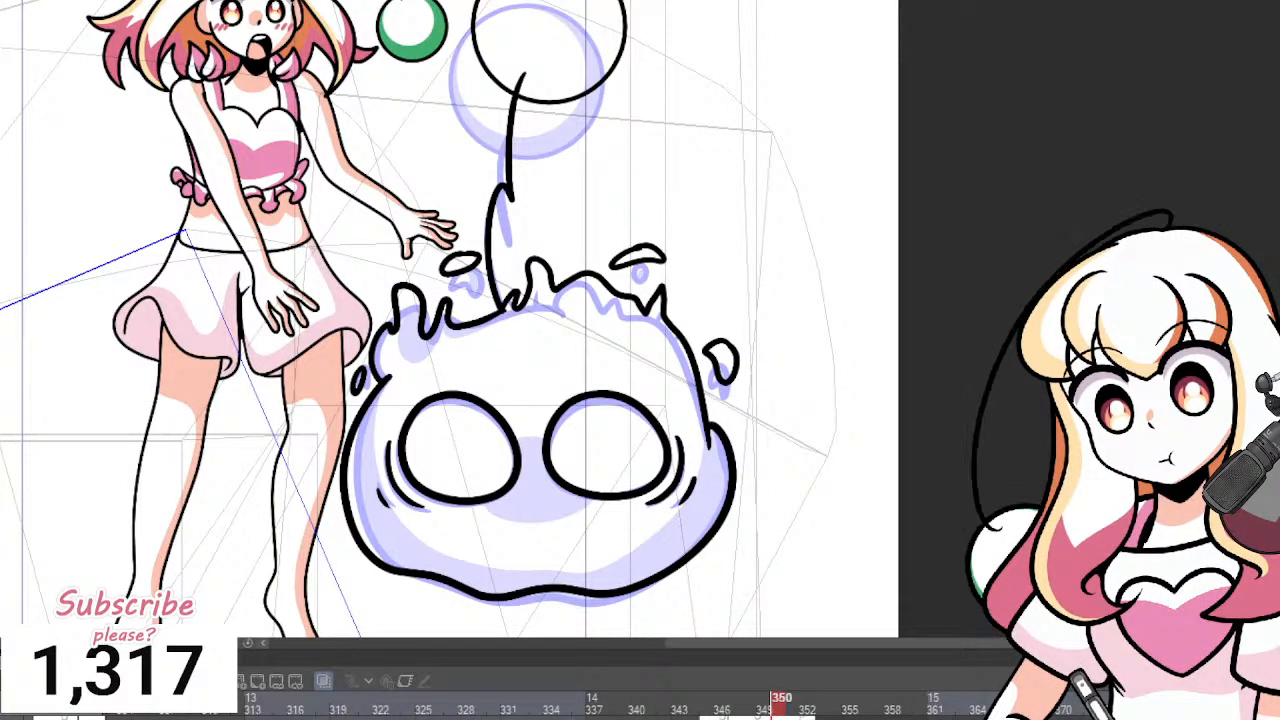
key("ctrl+minus")
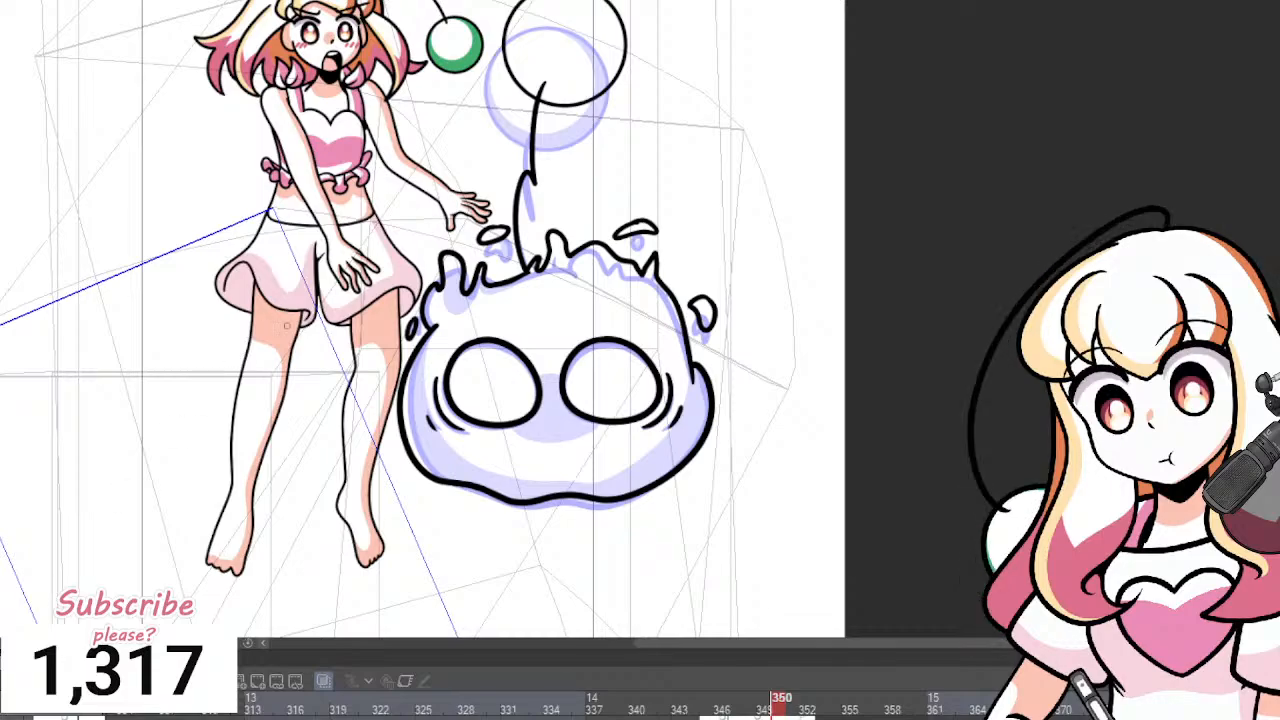
Draw green curves between and below the eyes on frame 350 and fill the enclosed patch green.
left_click_drag(514, 257, 540, 270)
left_click_drag(590, 515, 607, 510)
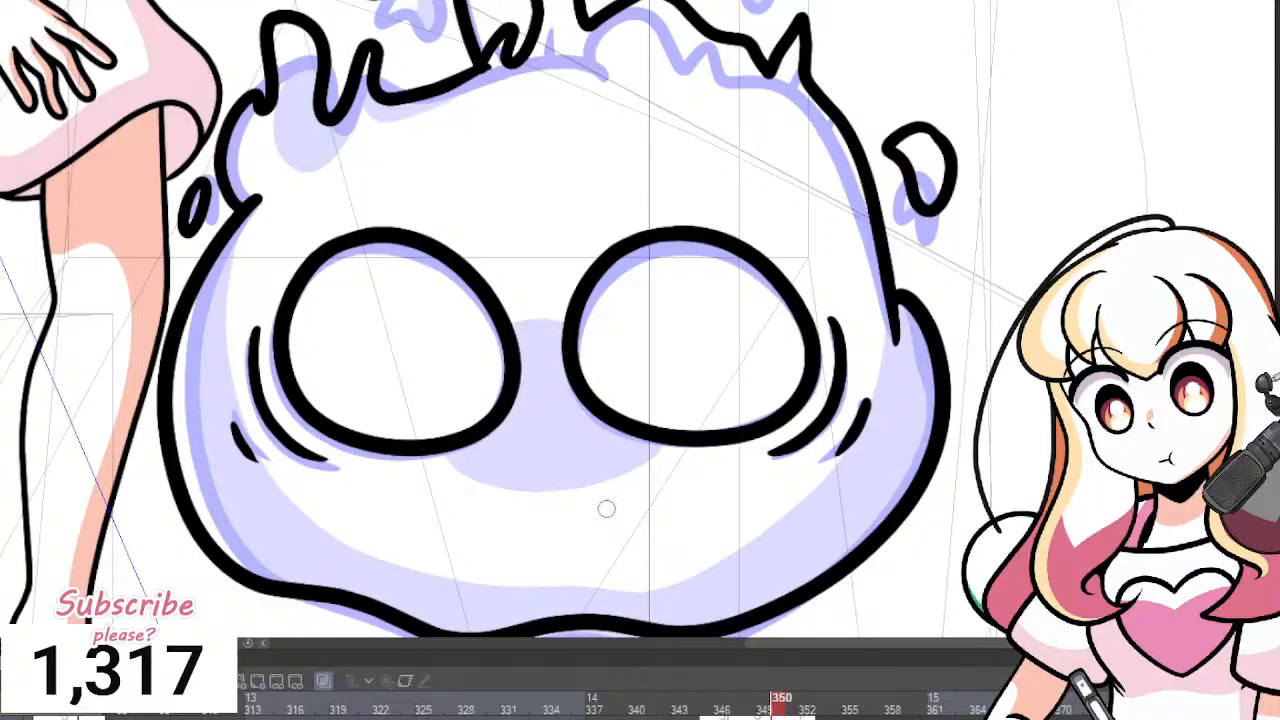
mouse_move(440, 455)
left_mouse_down()
mouse_move(551, 477)
mouse_move(655, 445)
left_mouse_up()
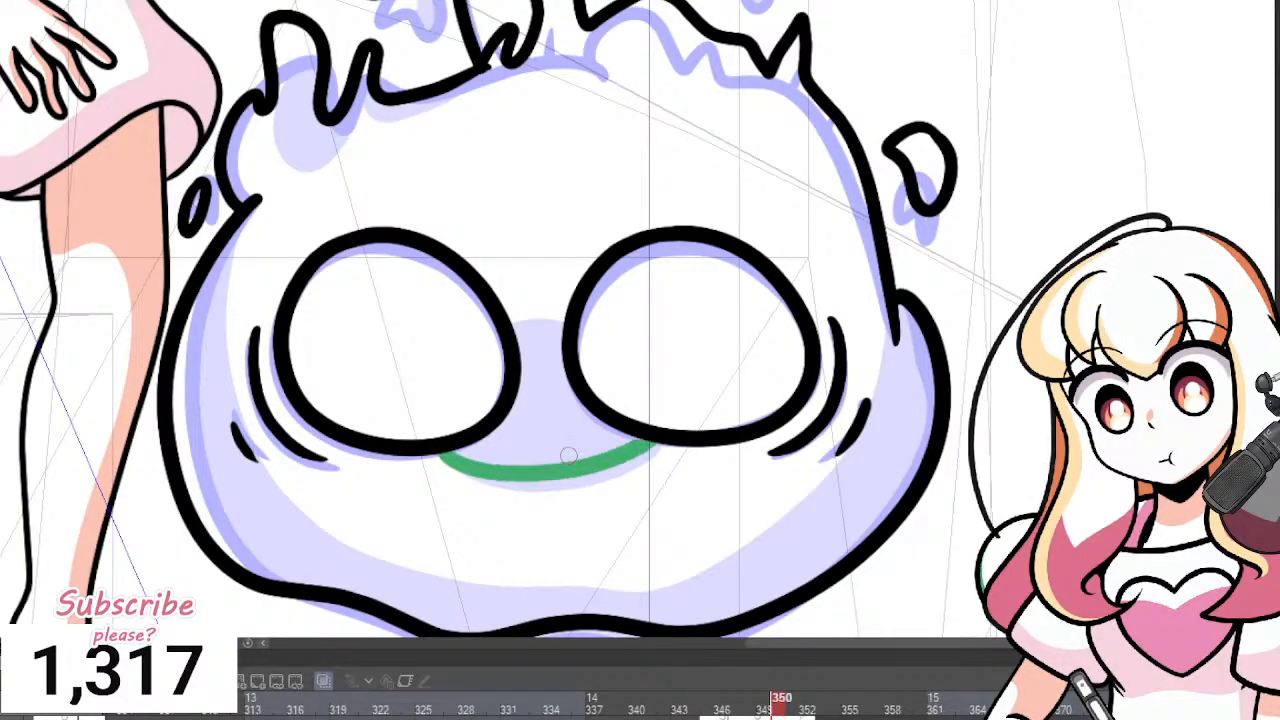
key("ctrl+z")
mouse_move(440, 453)
left_mouse_down()
mouse_move(564, 487)
mouse_move(660, 444)
left_mouse_up()
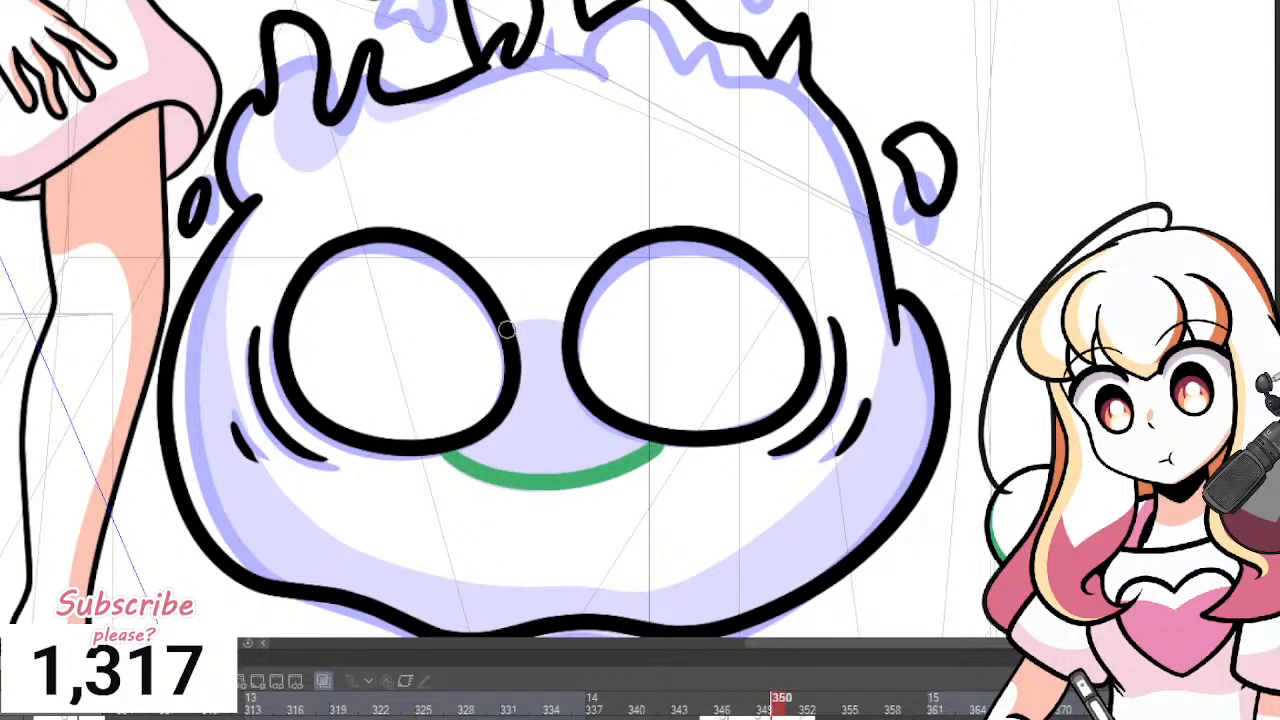
left_click(566, 328)
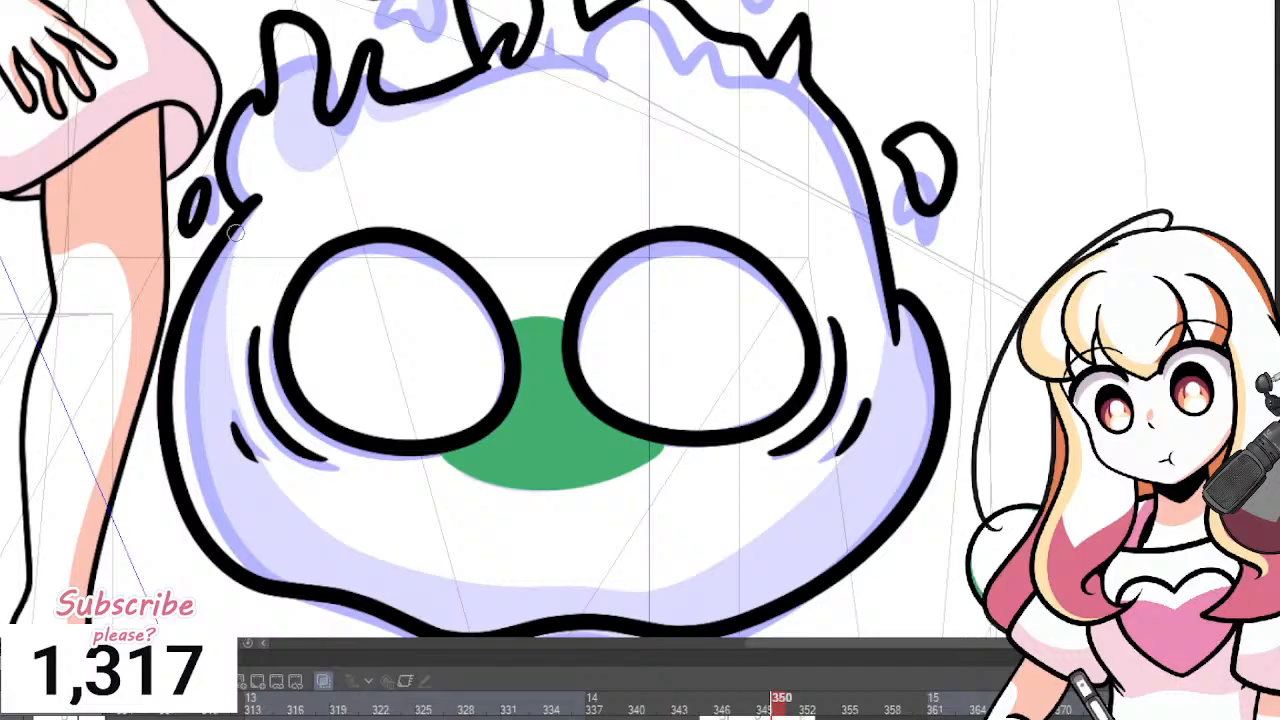
Draw a wavy green shading line along the lower face from the left notch to the right bump and fill the rim below it.
mouse_move(236, 232)
left_mouse_down()
mouse_move(209, 310)
mouse_move(246, 500)
mouse_move(472, 584)
mouse_move(562, 549)
left_mouse_up()
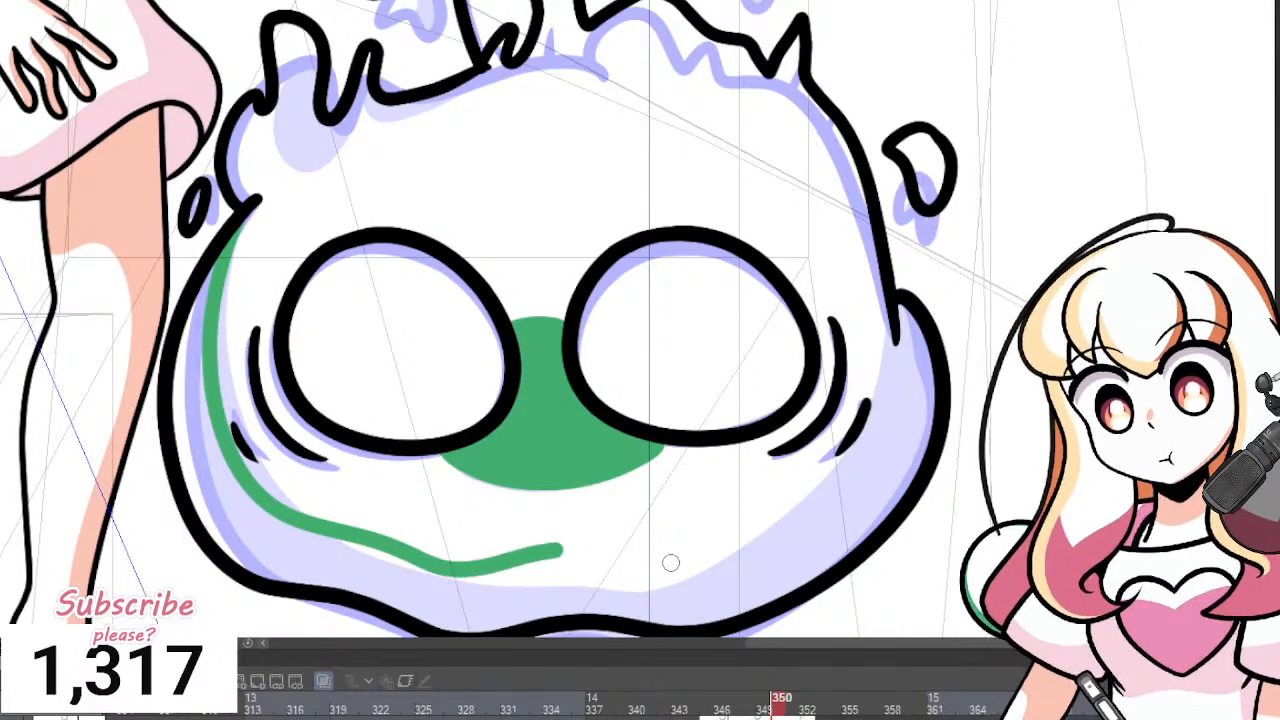
mouse_move(670, 563)
left_mouse_down()
mouse_move(837, 488)
mouse_move(898, 326)
mouse_move(886, 405)
mouse_move(902, 421)
left_mouse_up()
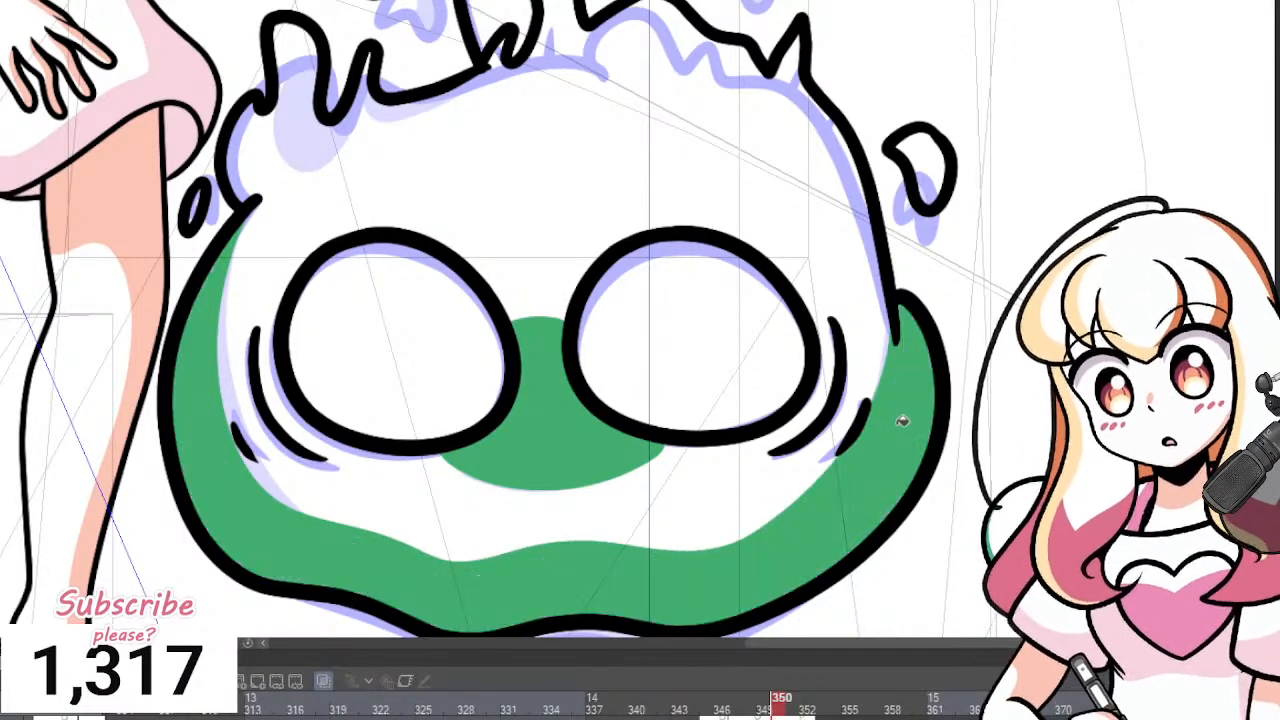
scroll(852, 236, "down", 4)
scroll(880, 24, "up", 2)
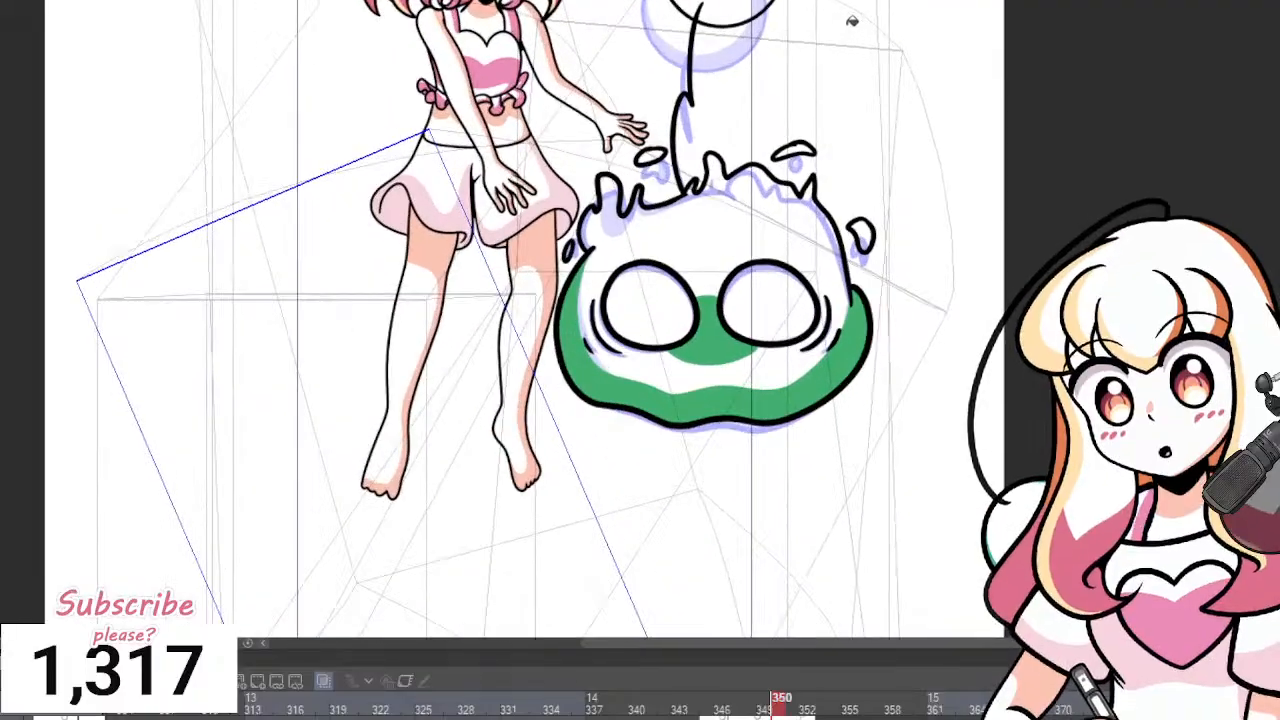
scroll(806, 183, "down", 1)
scroll(804, 222, "up", 2)
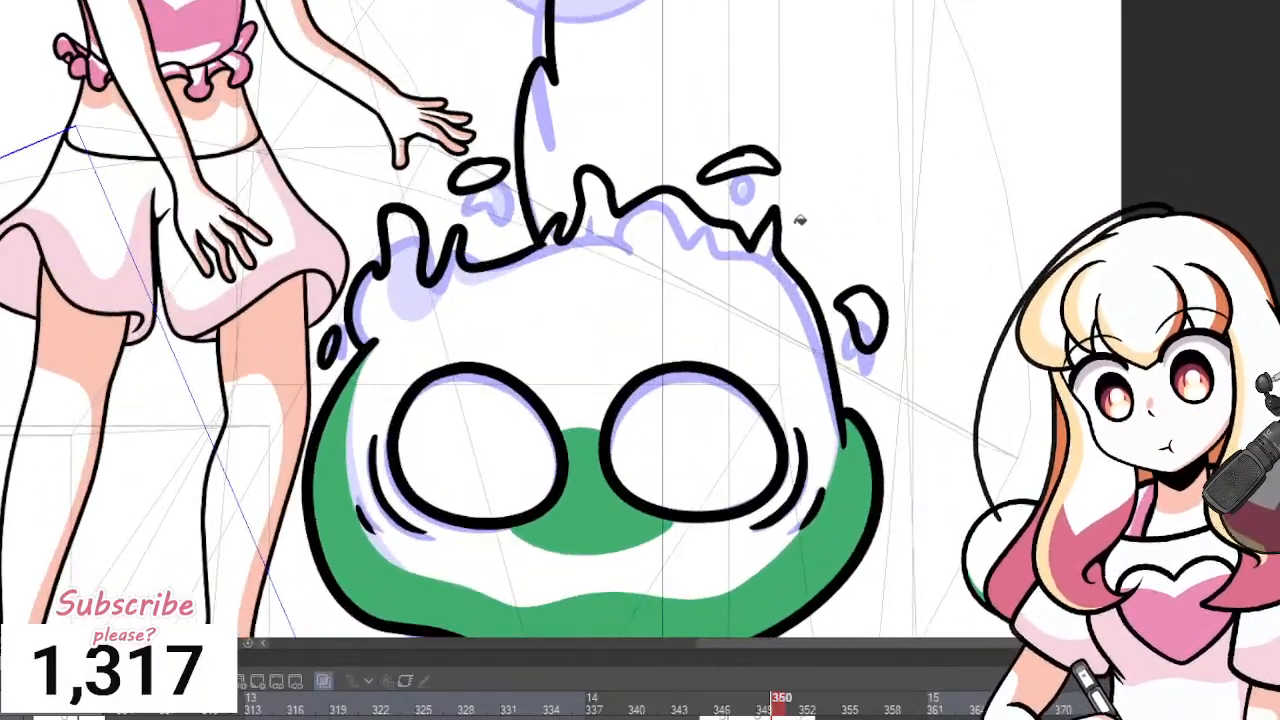
Shade the droplet beside the head's right edge green on frame 350, leaving a small white highlight near its tip.
scroll(801, 219, "down", 2)
scroll(857, 189, "up", 2)
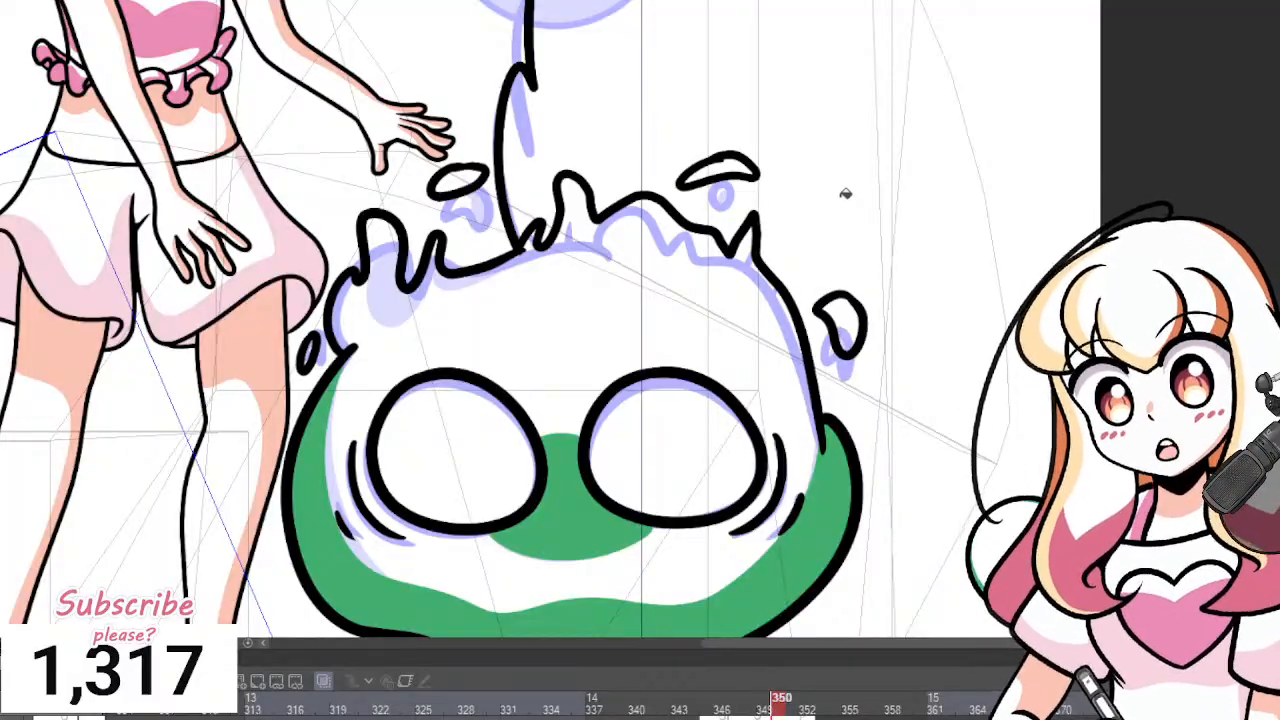
scroll(845, 193, "down", 2)
scroll(791, 251, "up", 4)
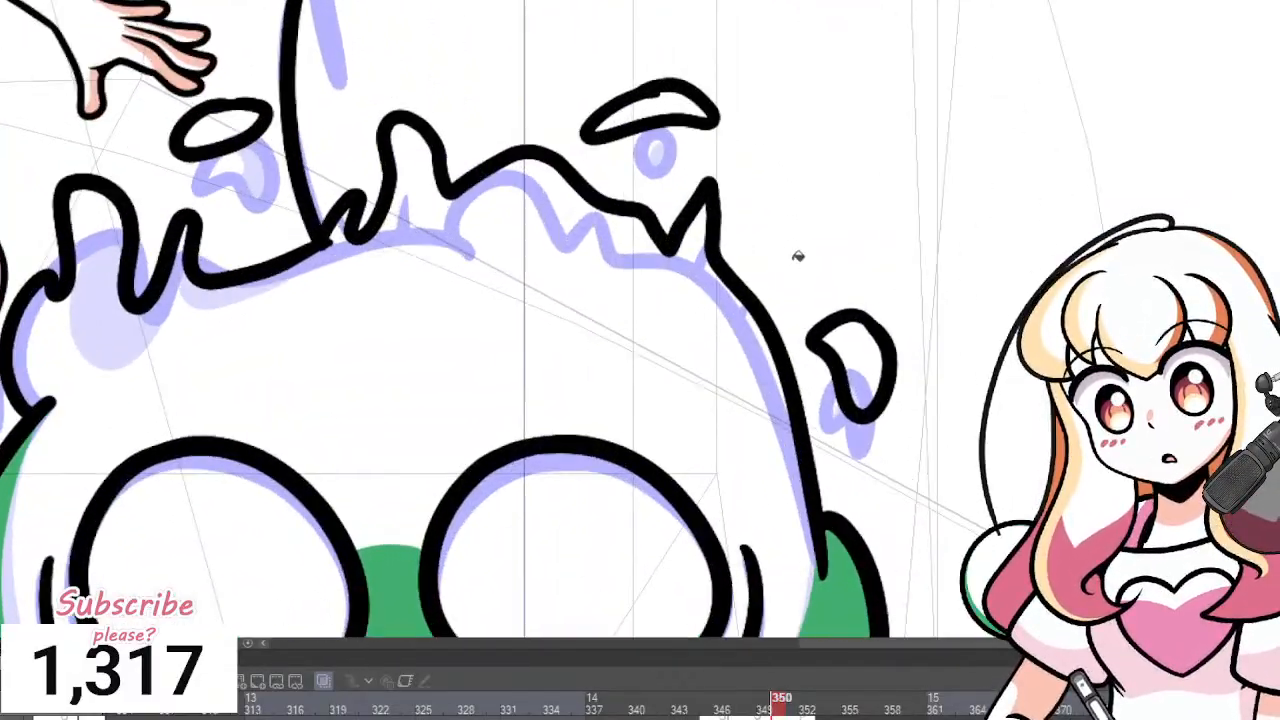
scroll(800, 257, "down", 2)
scroll(837, 246, "up", 2)
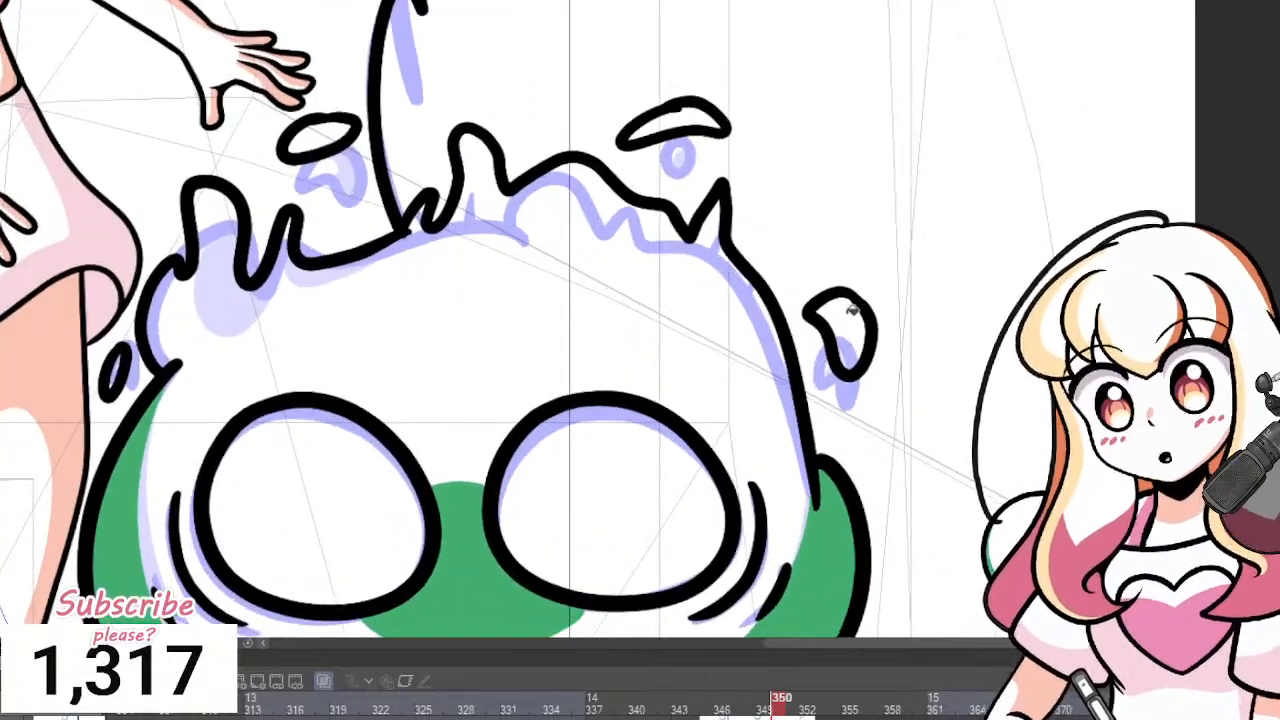
scroll(851, 310, "up", 3)
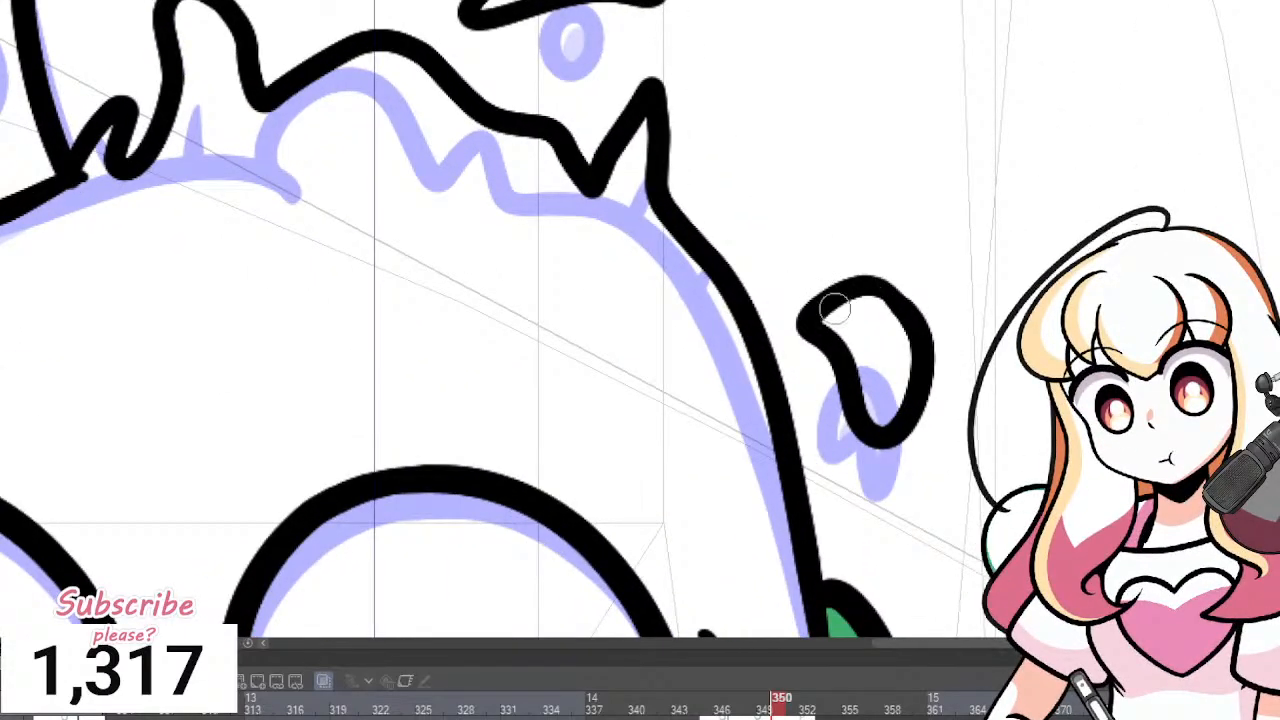
mouse_move(838, 310)
left_mouse_down()
mouse_move(889, 363)
mouse_move(895, 325)
left_mouse_up()
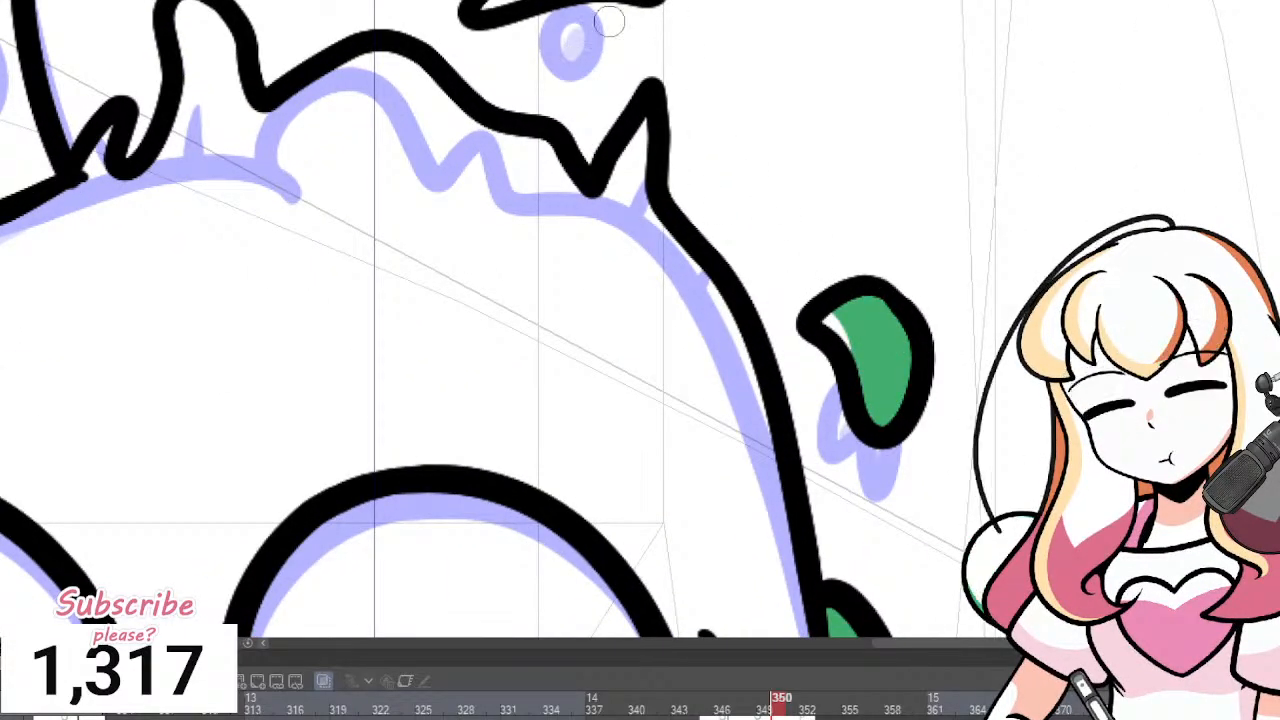
Shade the droplets above the splash, by the girl's hand and at the head's left edge green on frame 350.
scroll(609, 22, "down", 3)
scroll(552, 280, "up", 2)
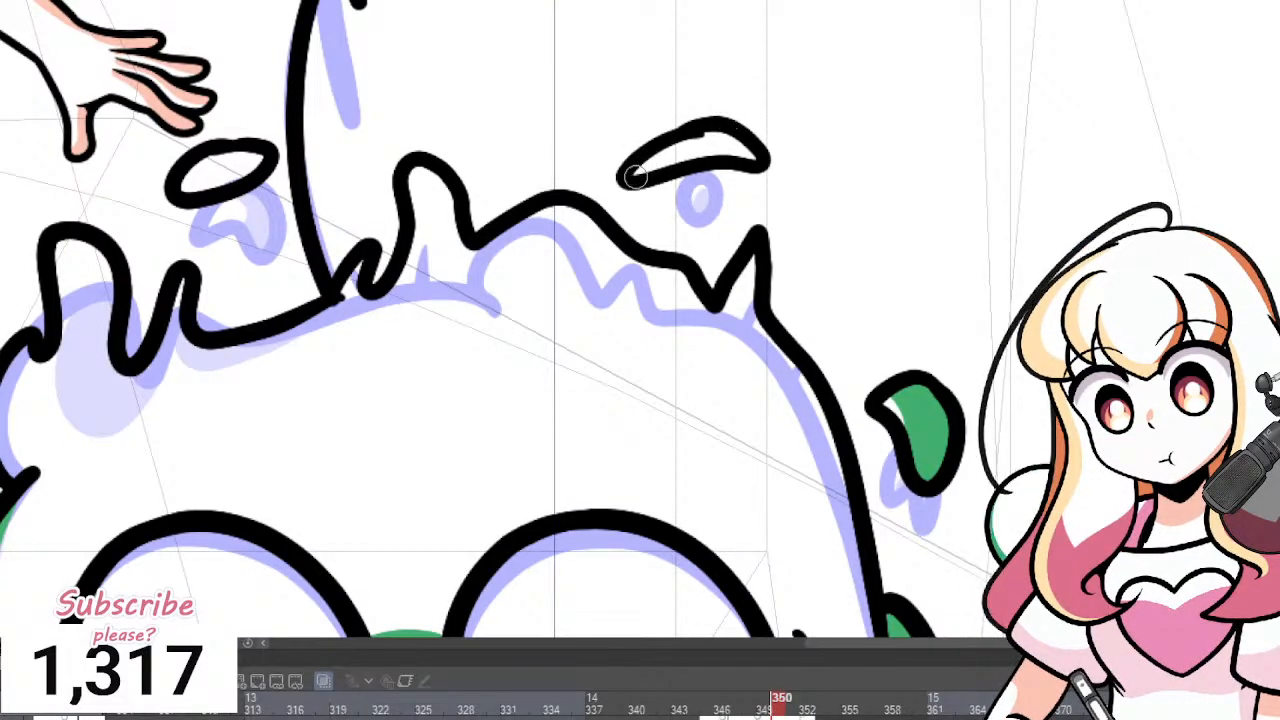
mouse_move(634, 176)
left_mouse_down()
mouse_move(727, 153)
mouse_move(711, 128)
mouse_move(745, 158)
left_mouse_up()
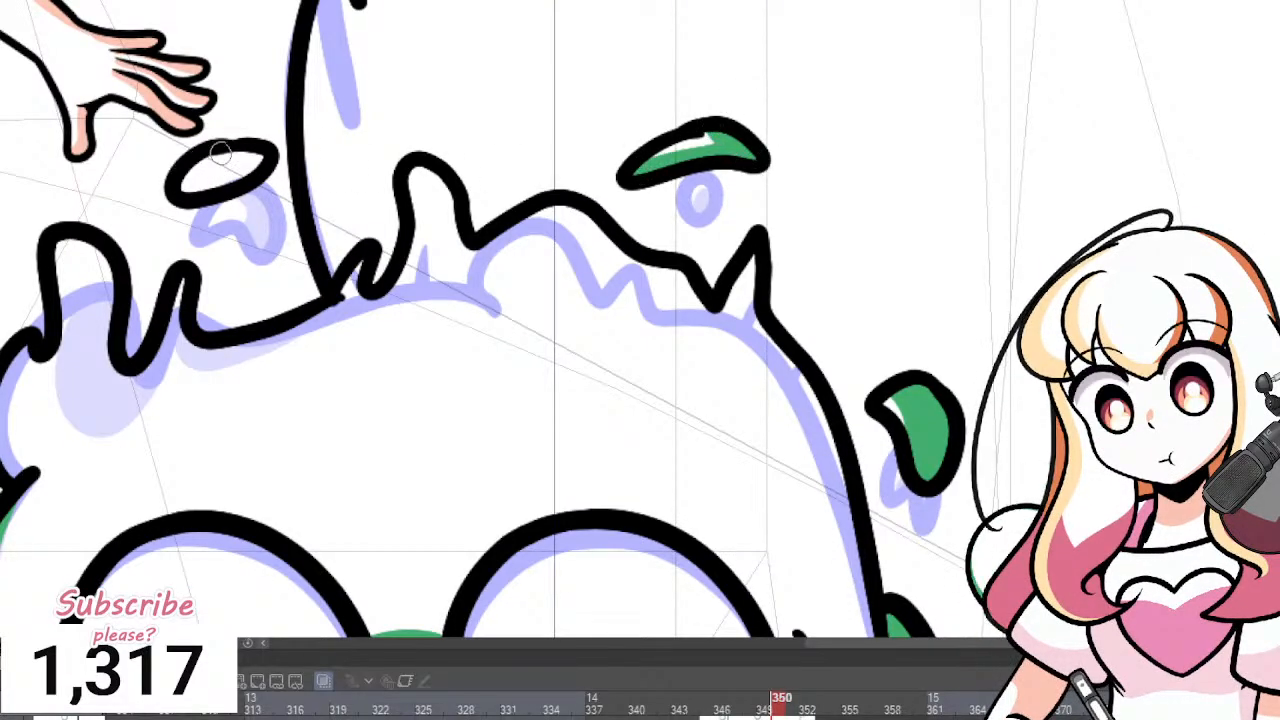
mouse_move(221, 157)
left_mouse_down()
mouse_move(203, 186)
mouse_move(256, 160)
left_mouse_up()
scroll(585, 285, "down", 3)
scroll(249, 471, "up", 2)
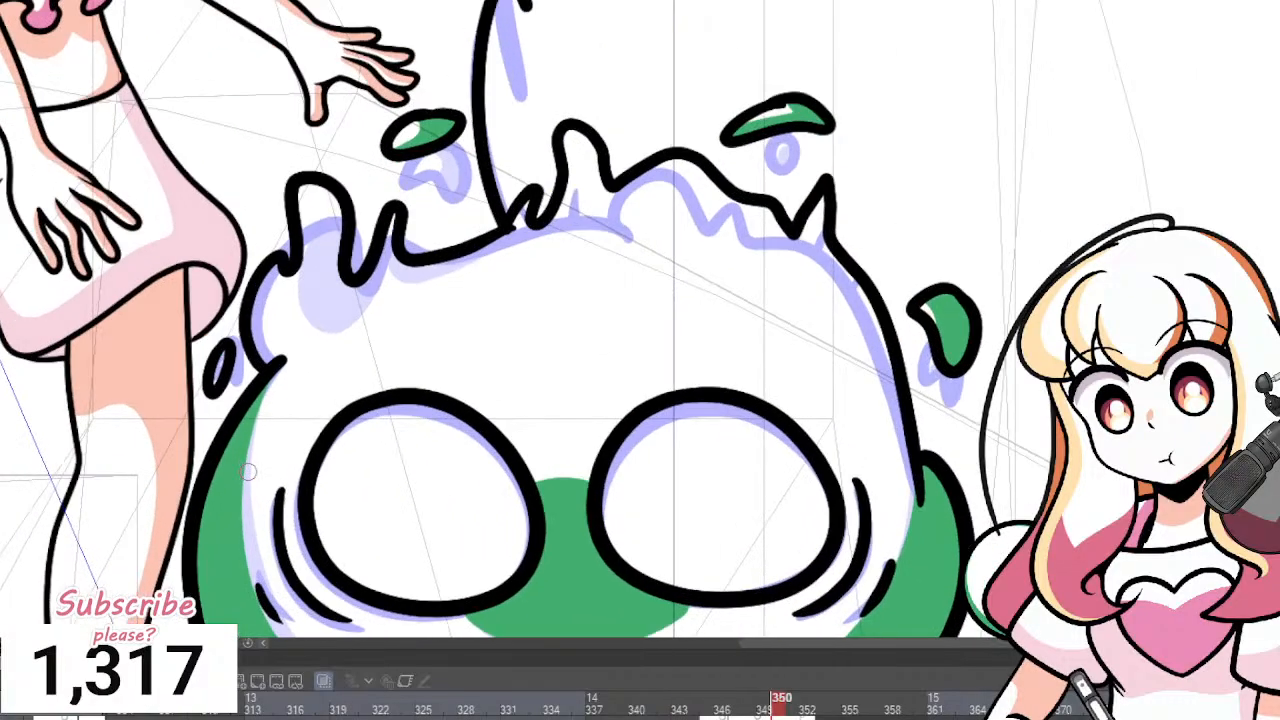
scroll(249, 471, "up", 2)
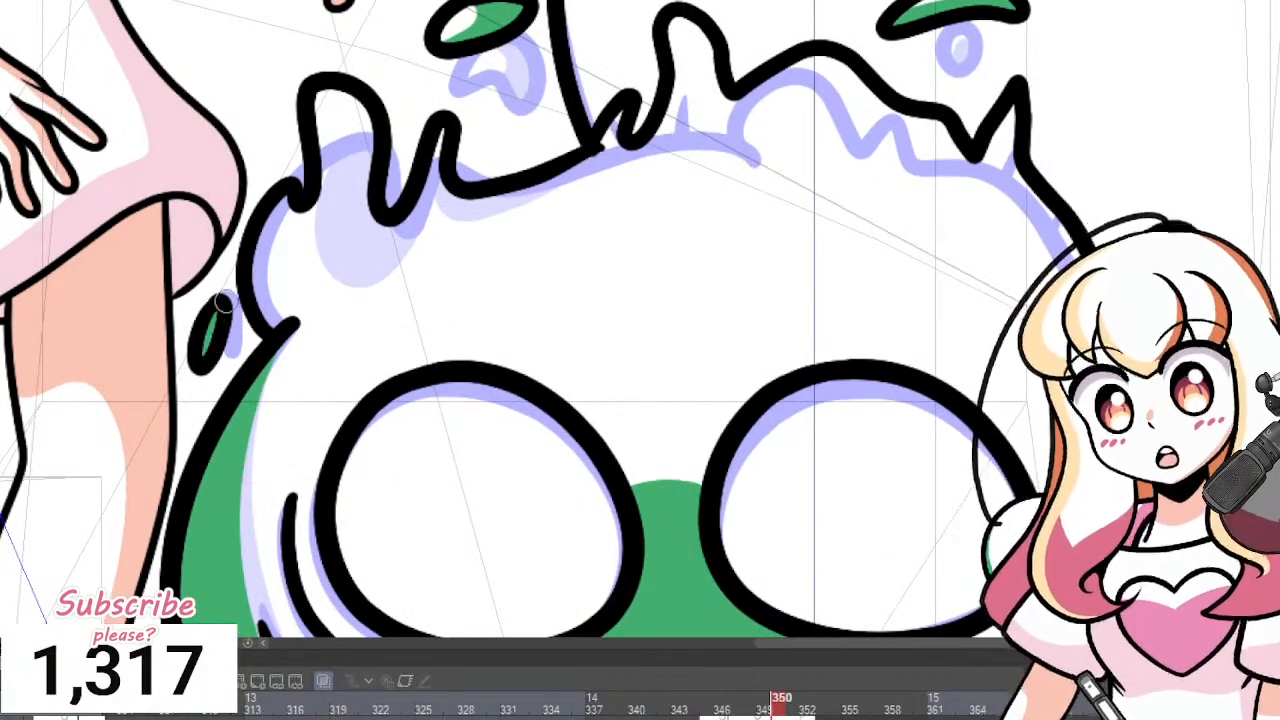
Fill the antenna ball green and clear a large round highlight with an enlarged brush, leaving a green crescent along its lower-right edge.
scroll(222, 303, "down", 5)
scroll(514, 194, "up", 5)
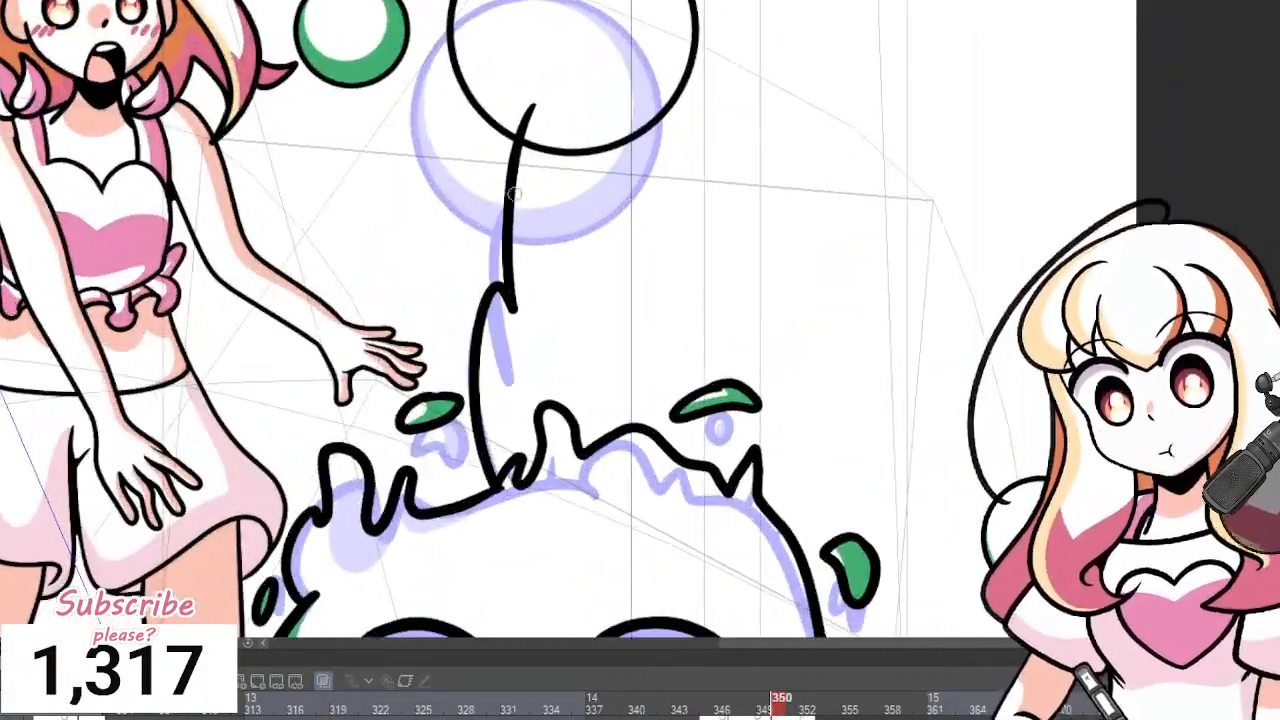
scroll(514, 194, "down", 2)
scroll(535, 203, "up", 3)
left_click(530, 200)
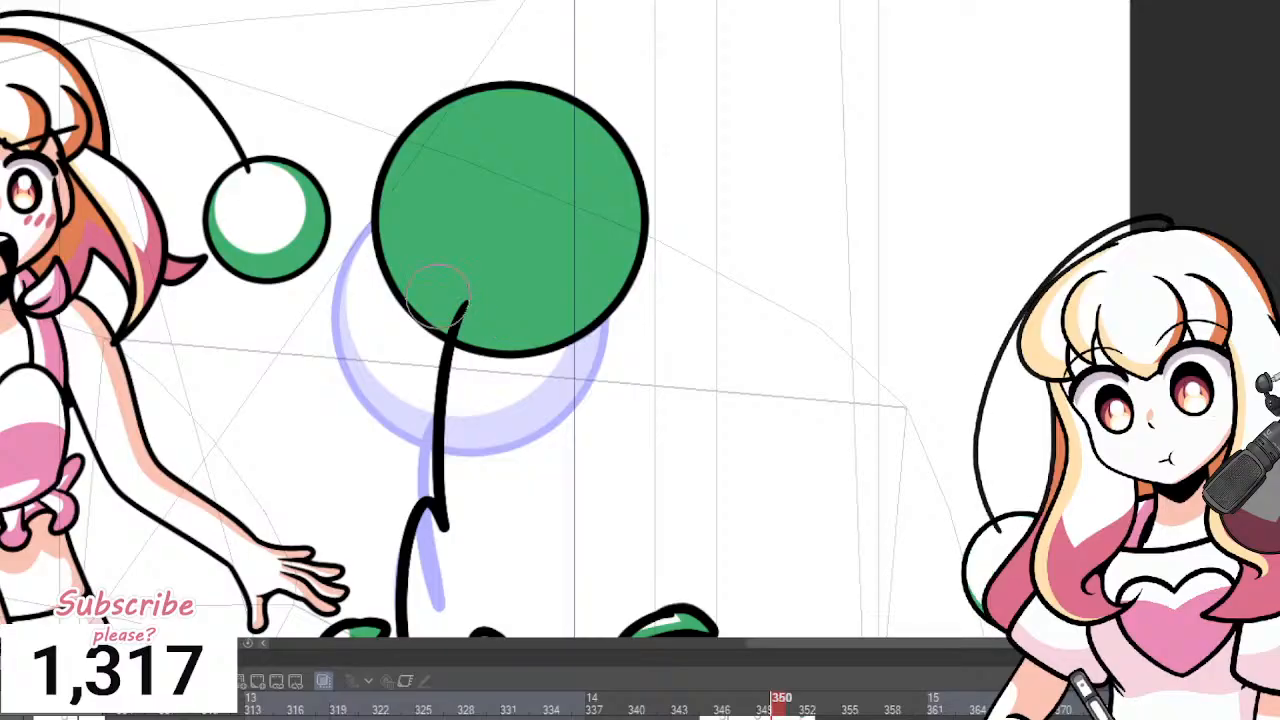
key("bracketright")
key("bracketright")
key("bracketright")
key("bracketright")
key("bracketright")
key("bracketright")
key("bracketright")
key("bracketright")
key("bracketright")
key("bracketleft")
key("bracketleft")
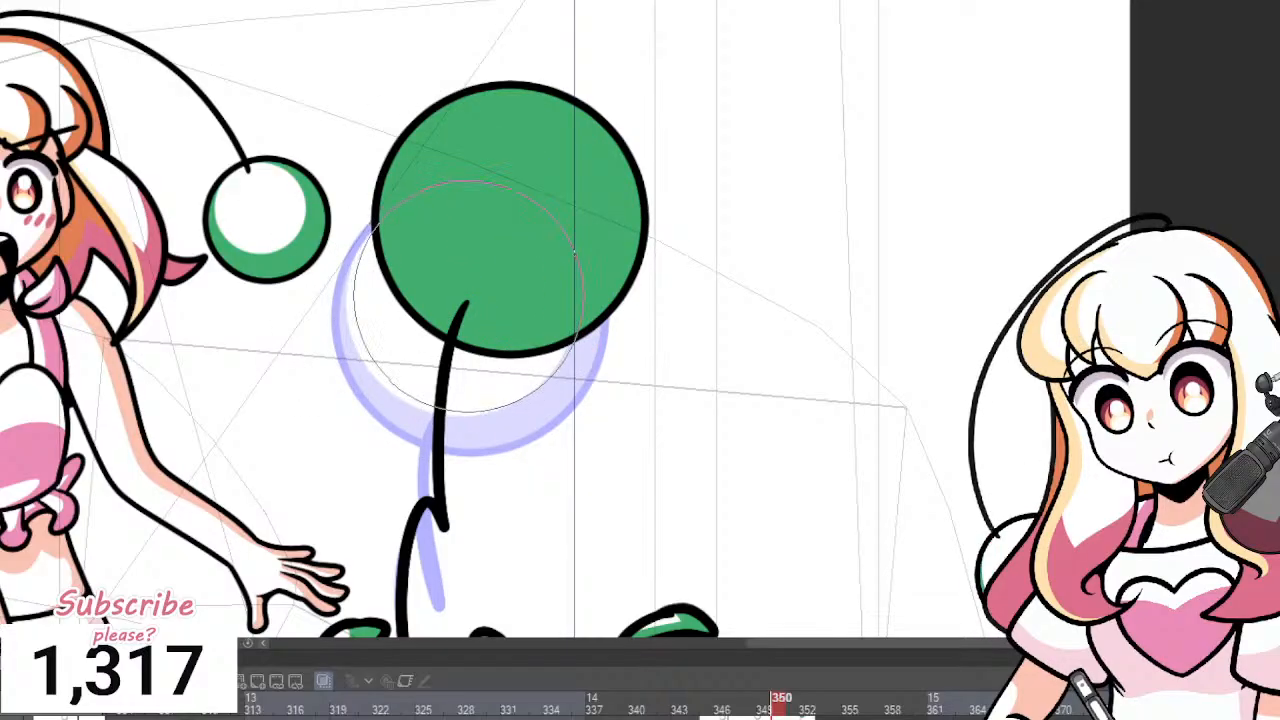
left_click(497, 203)
Fill the face area and both round eyes white on frame 350.
scroll(565, 146, "down", 4)
scroll(592, 448, "up", 3)
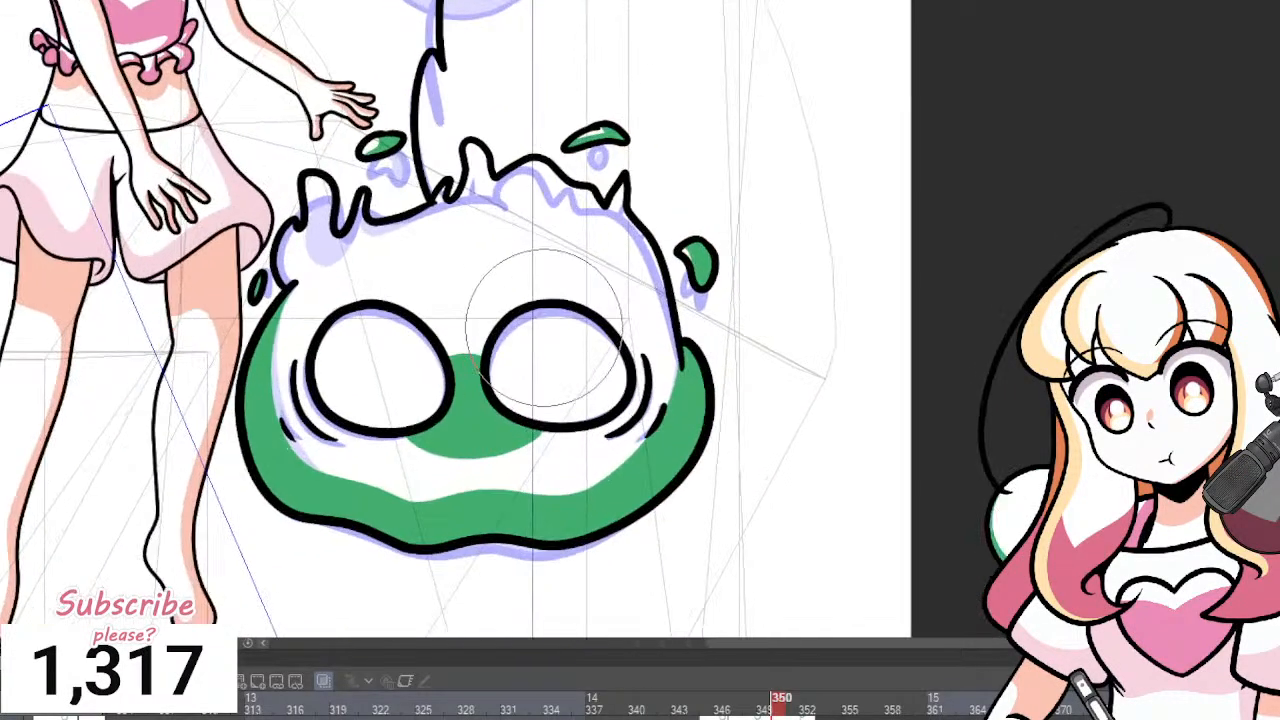
scroll(420, 209, "up", 1)
key("p")
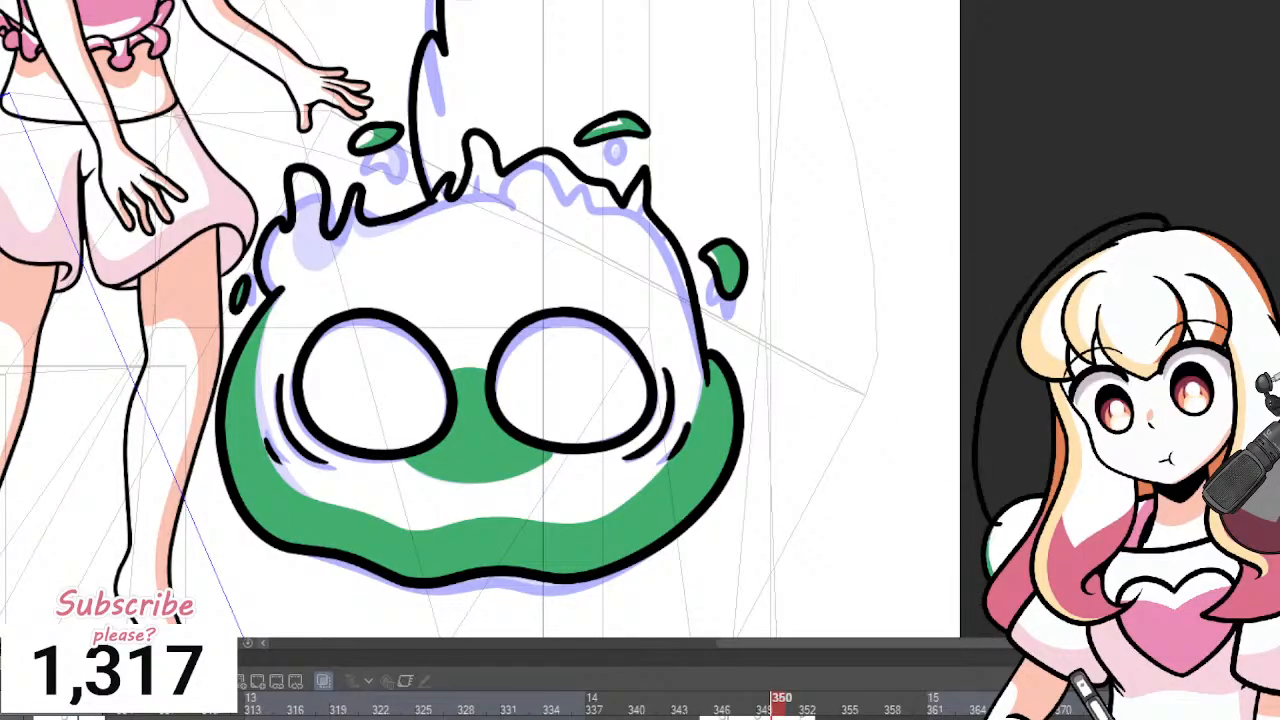
left_click(460, 290)
left_click(415, 385)
left_click(539, 425)
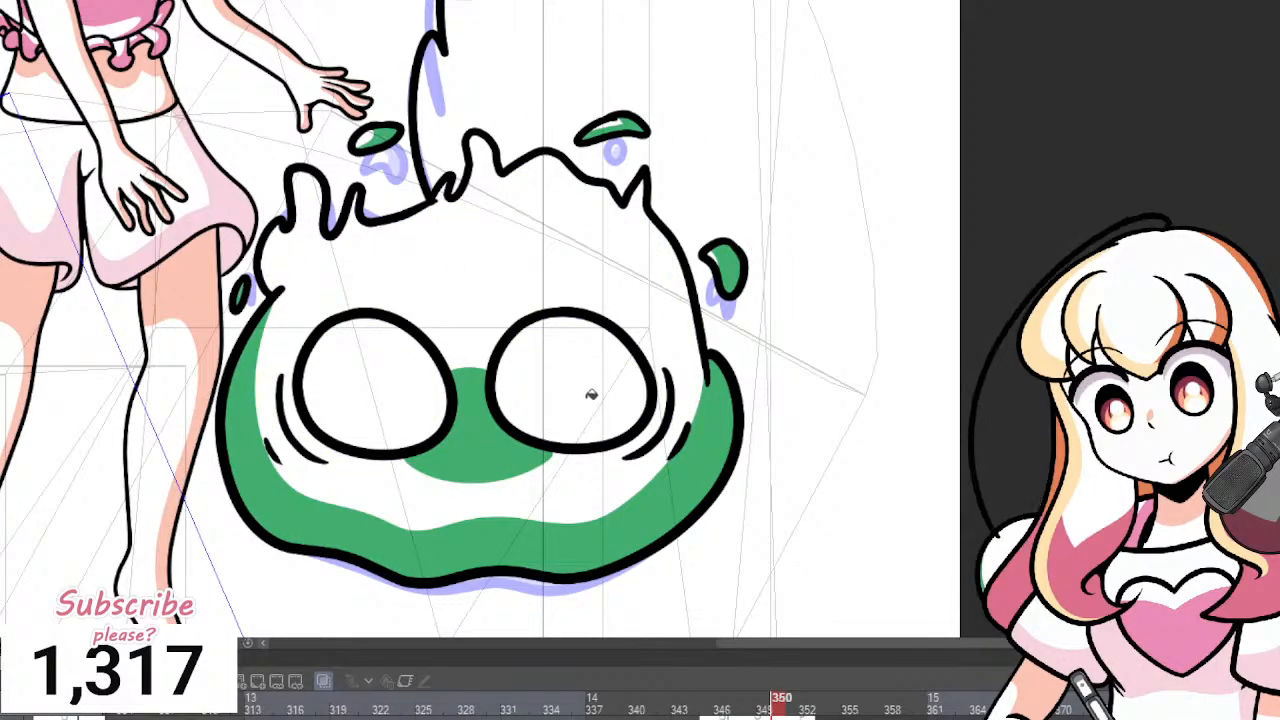
Flip between frames 350, 355 and 347 and check the shaded head and antenna ball beside the girl.
scroll(636, 362, "down", 5)
scroll(630, 48, "up", 2)
scroll(525, 95, "down", 2)
scroll(633, 337, "down", 1)
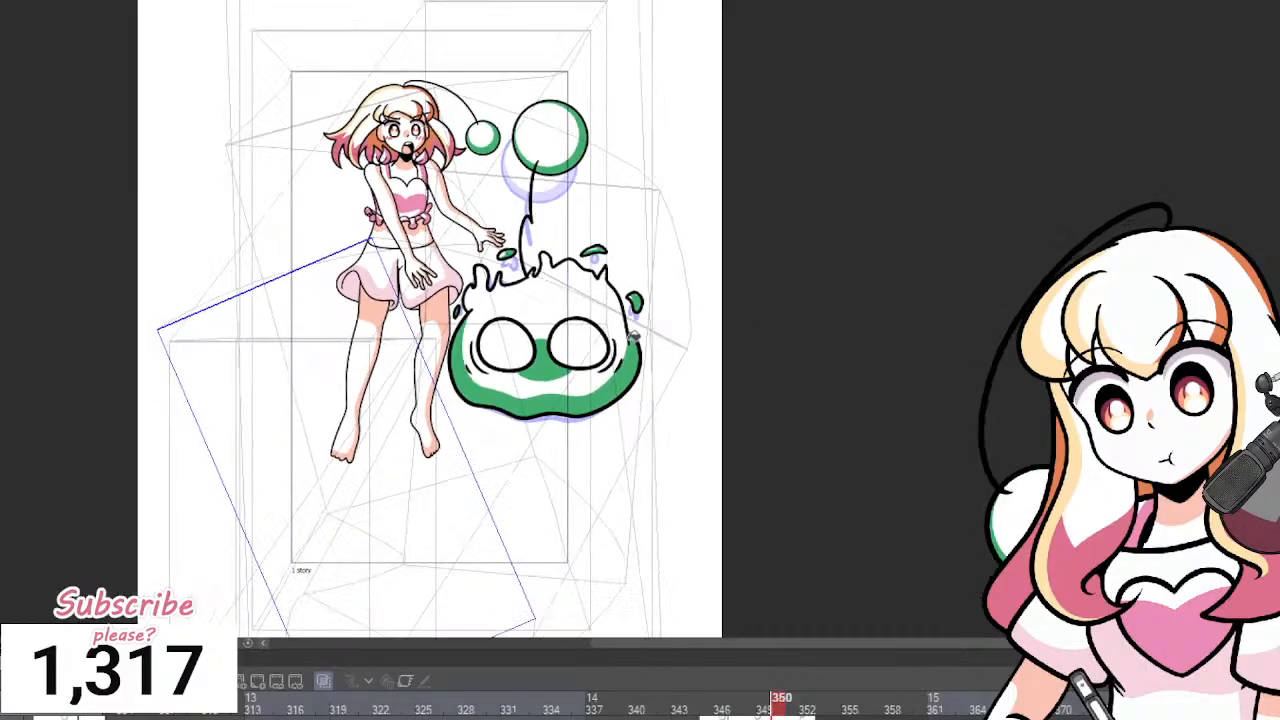
scroll(634, 338, "up", 1)
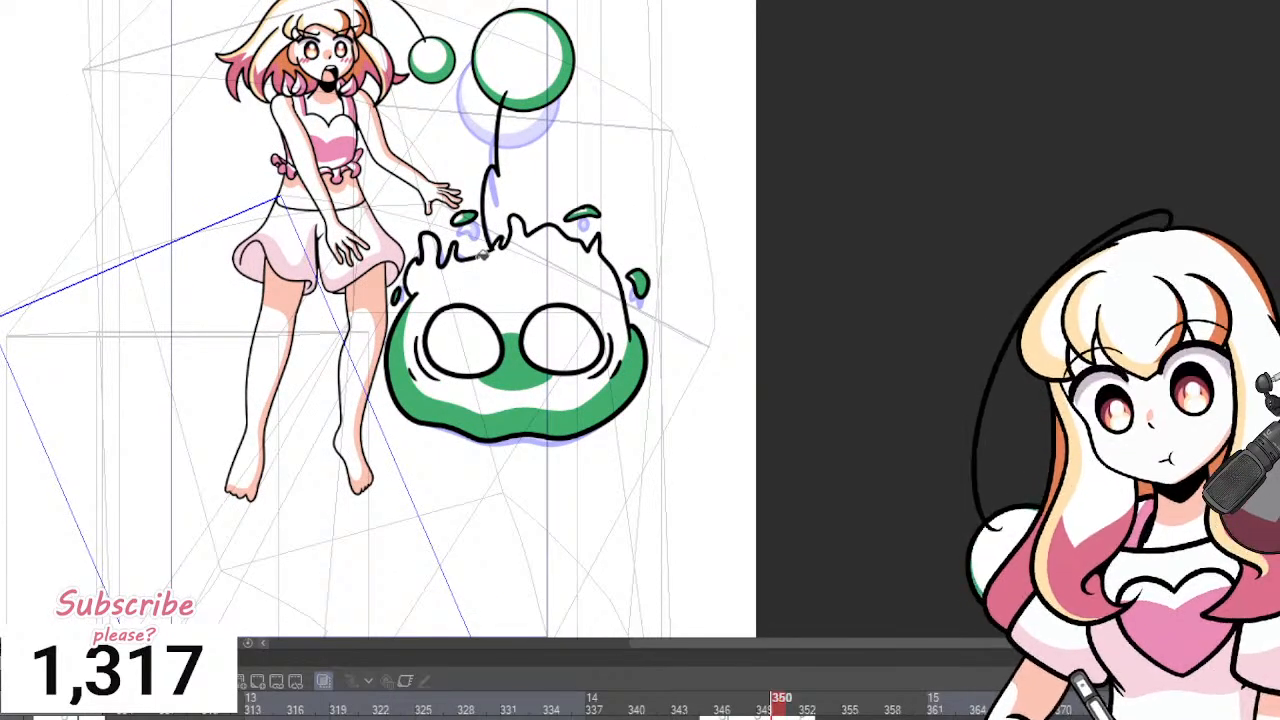
scroll(650, 273, "up", 1)
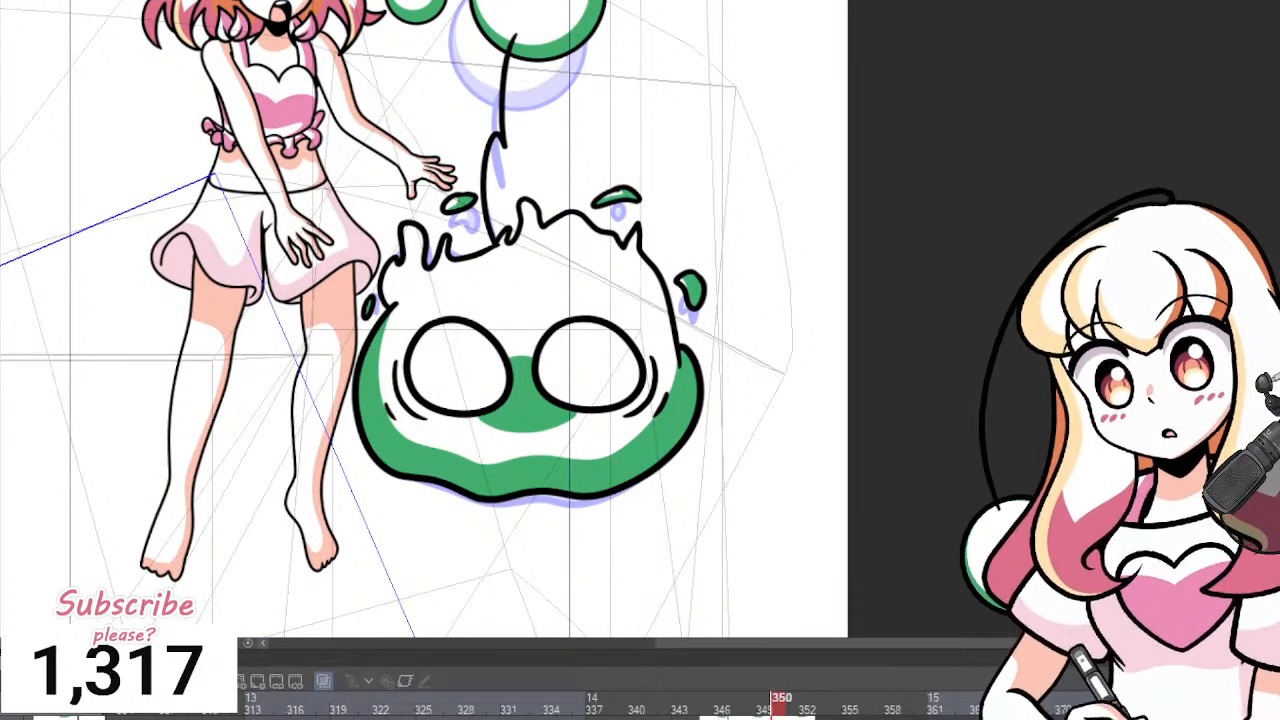
left_click(850, 699)
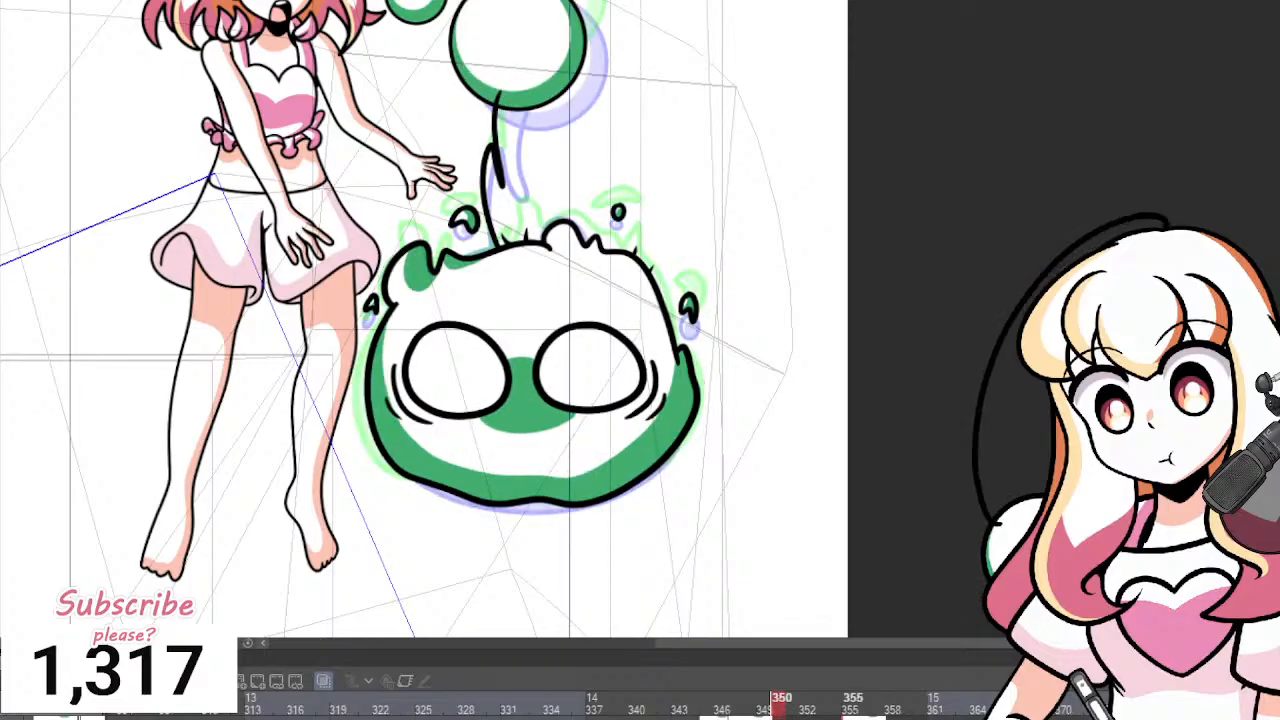
key("Left")
key("Left")
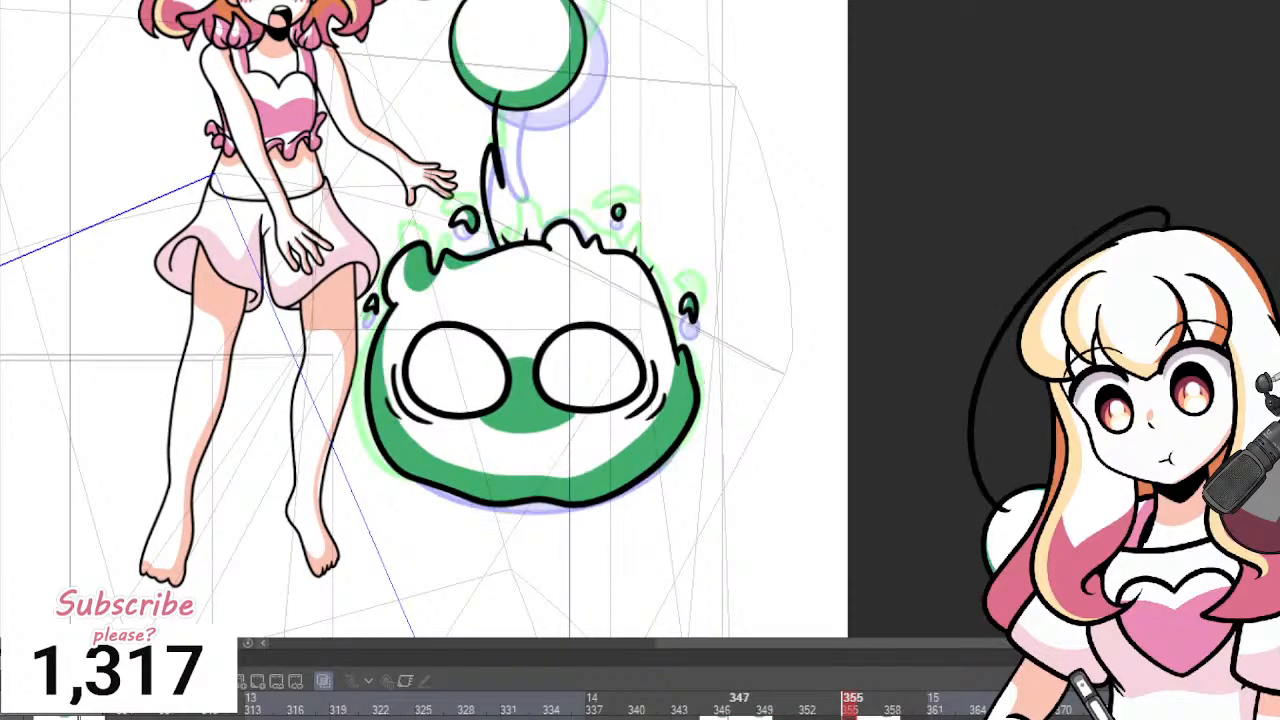
key("Right")
key("Left")
key("Left")
key("Left")
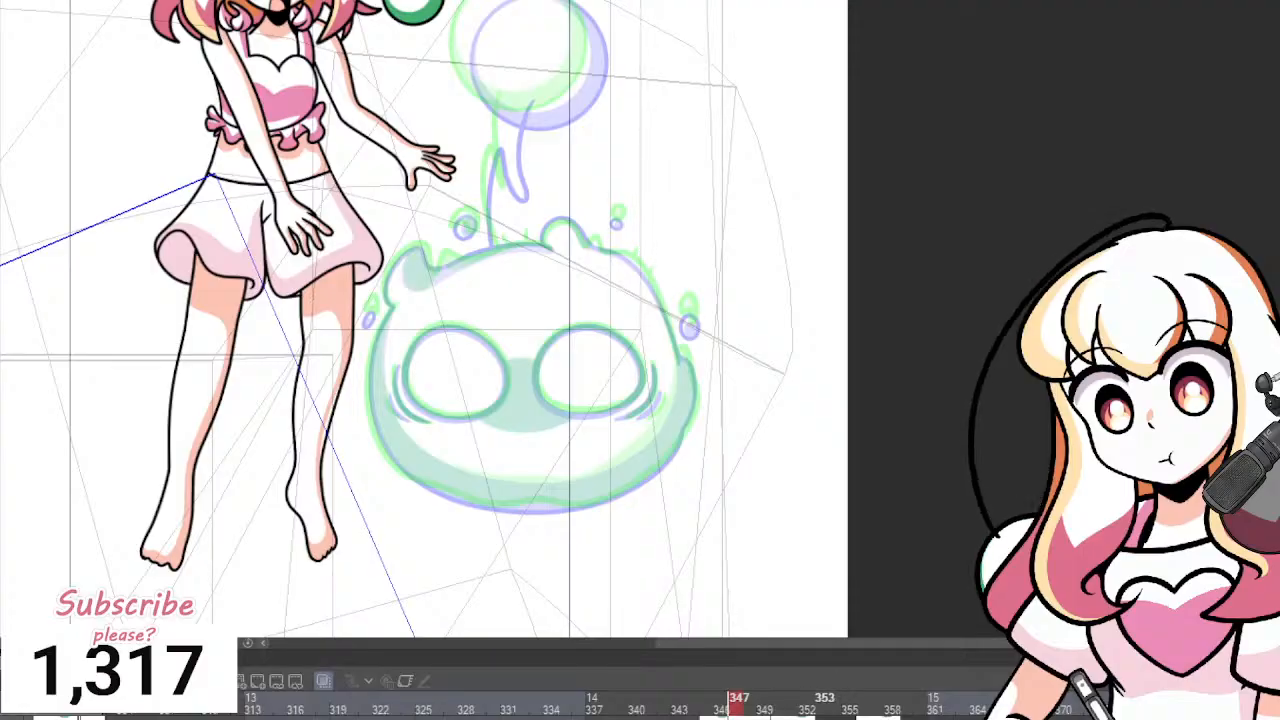
Start a blank drawing on frame 348 and ink the right eye's outline with the two curved lines beside it.
left_click(822, 699)
key("ctrl+shift+n")
left_click(752, 699)
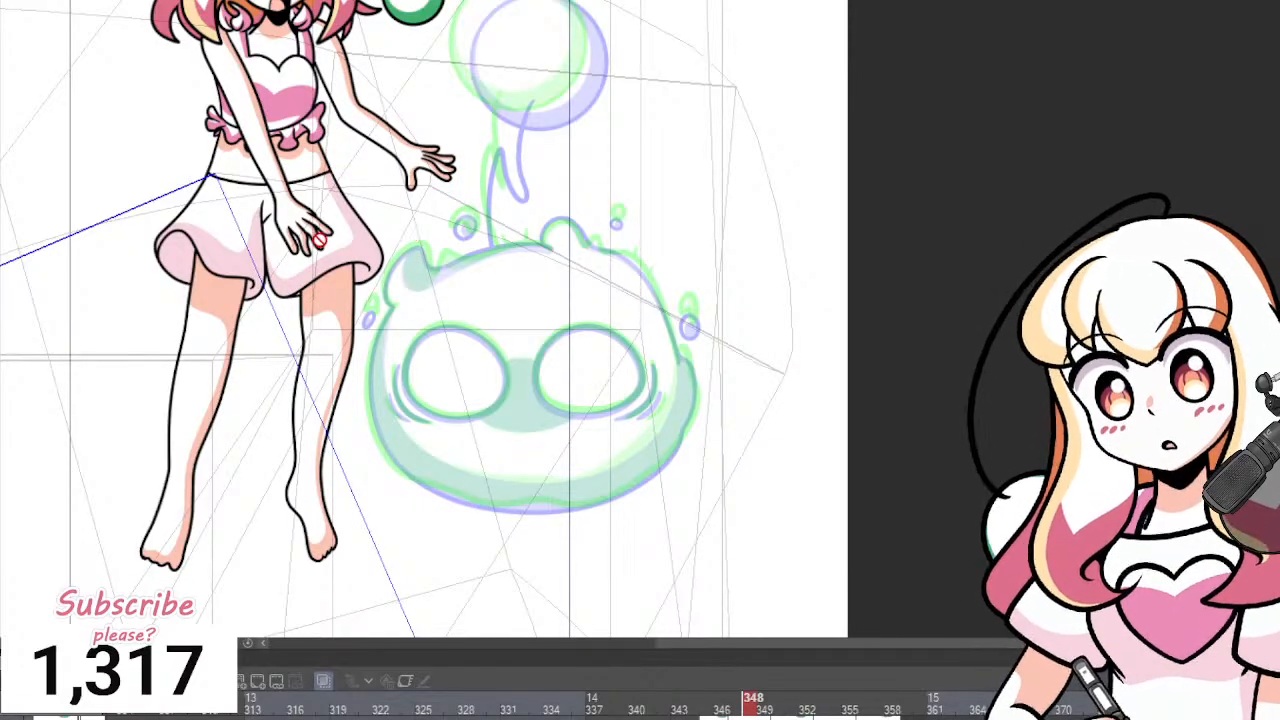
scroll(511, 266, "up", 1)
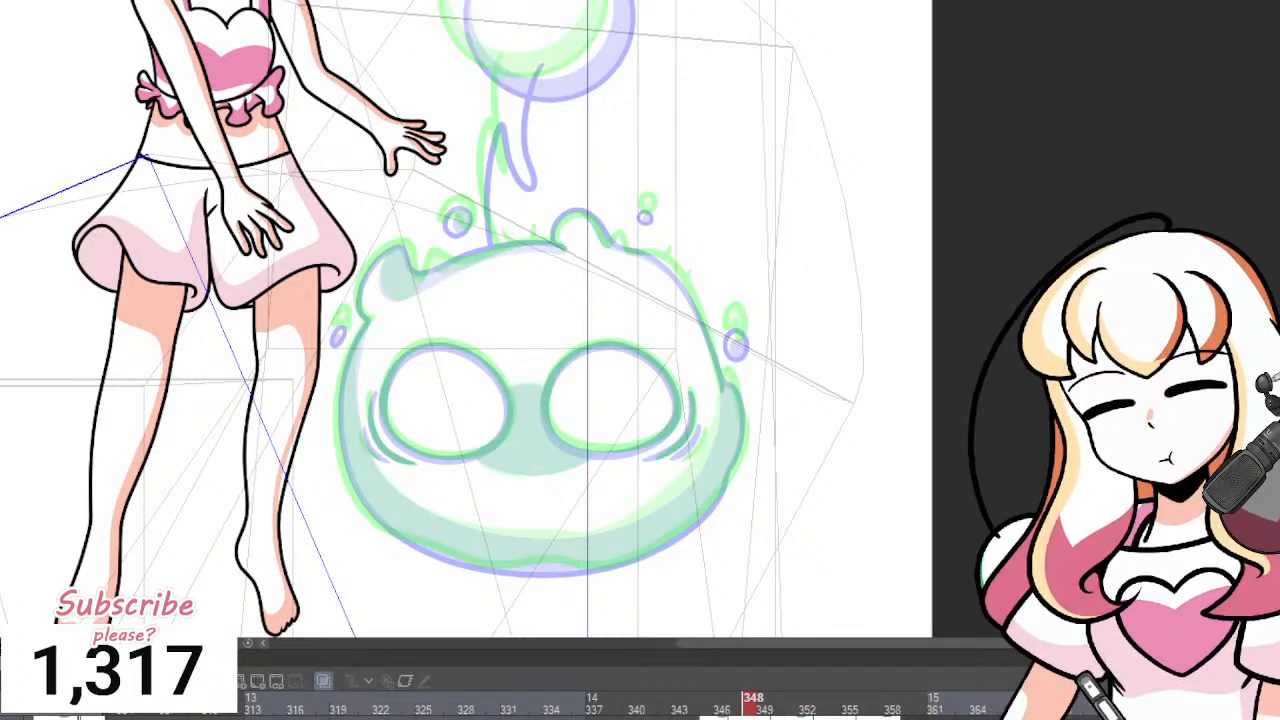
scroll(567, 440, "up", 1)
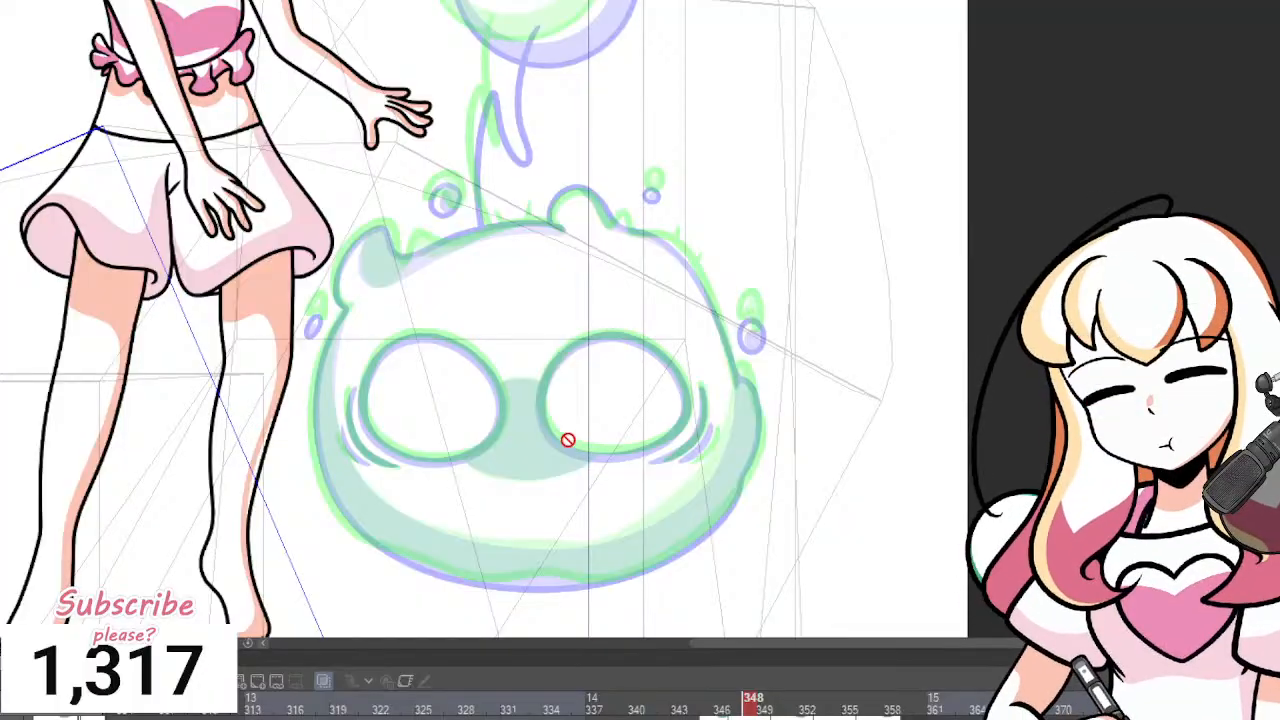
scroll(470, 553, "up", 3)
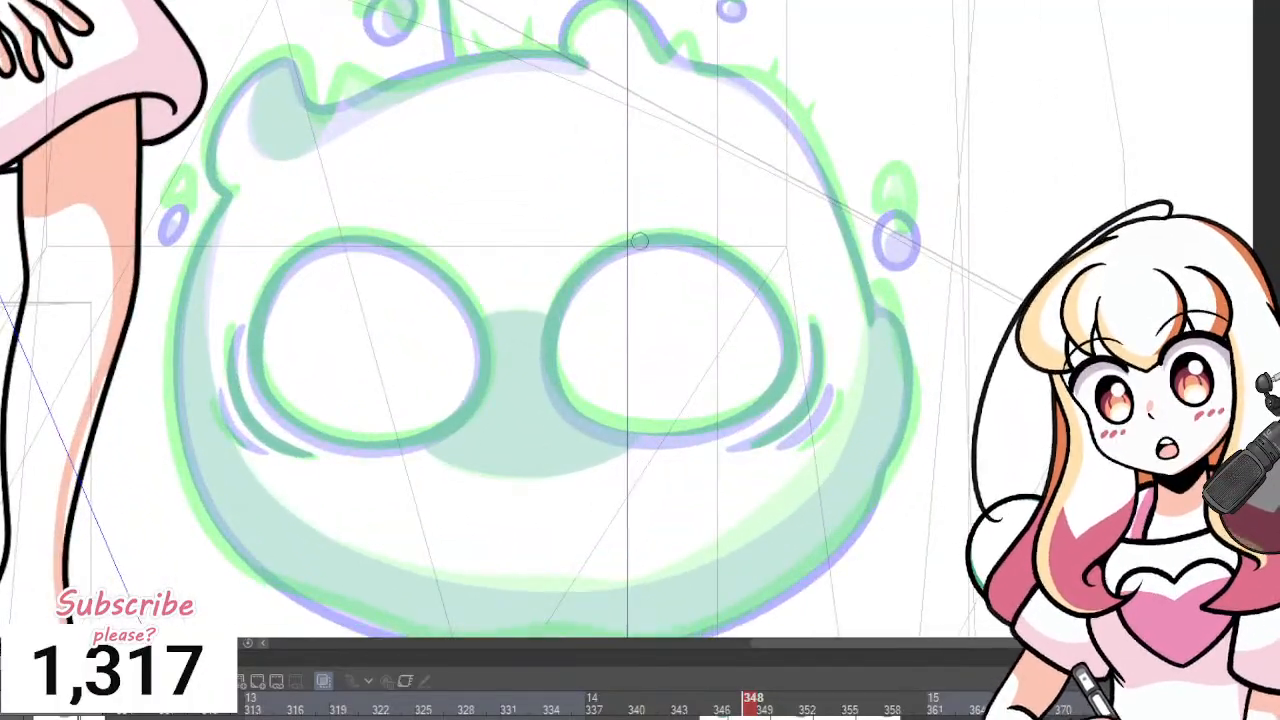
mouse_move(639, 241)
left_mouse_down()
mouse_move(543, 373)
mouse_move(622, 438)
mouse_move(724, 430)
mouse_move(804, 382)
mouse_move(786, 285)
mouse_move(716, 240)
mouse_move(642, 234)
left_mouse_up()
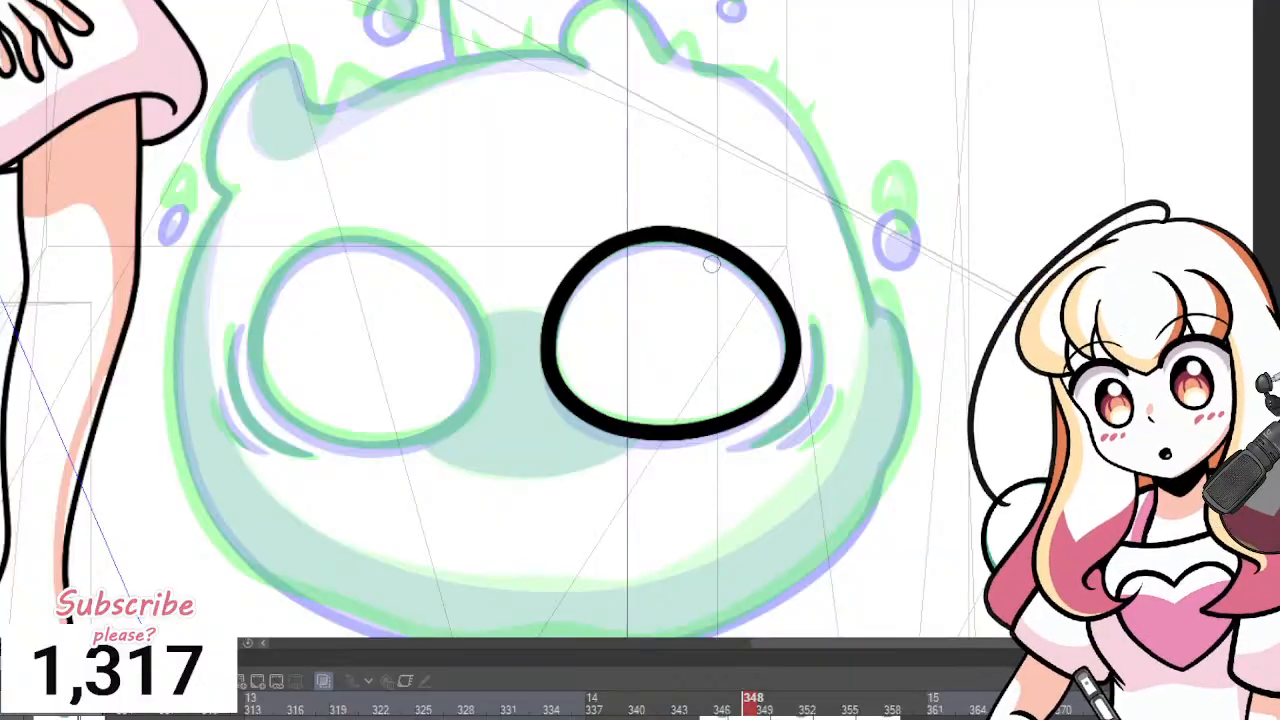
mouse_move(813, 318)
left_mouse_down()
mouse_move(813, 387)
mouse_move(737, 448)
left_mouse_up()
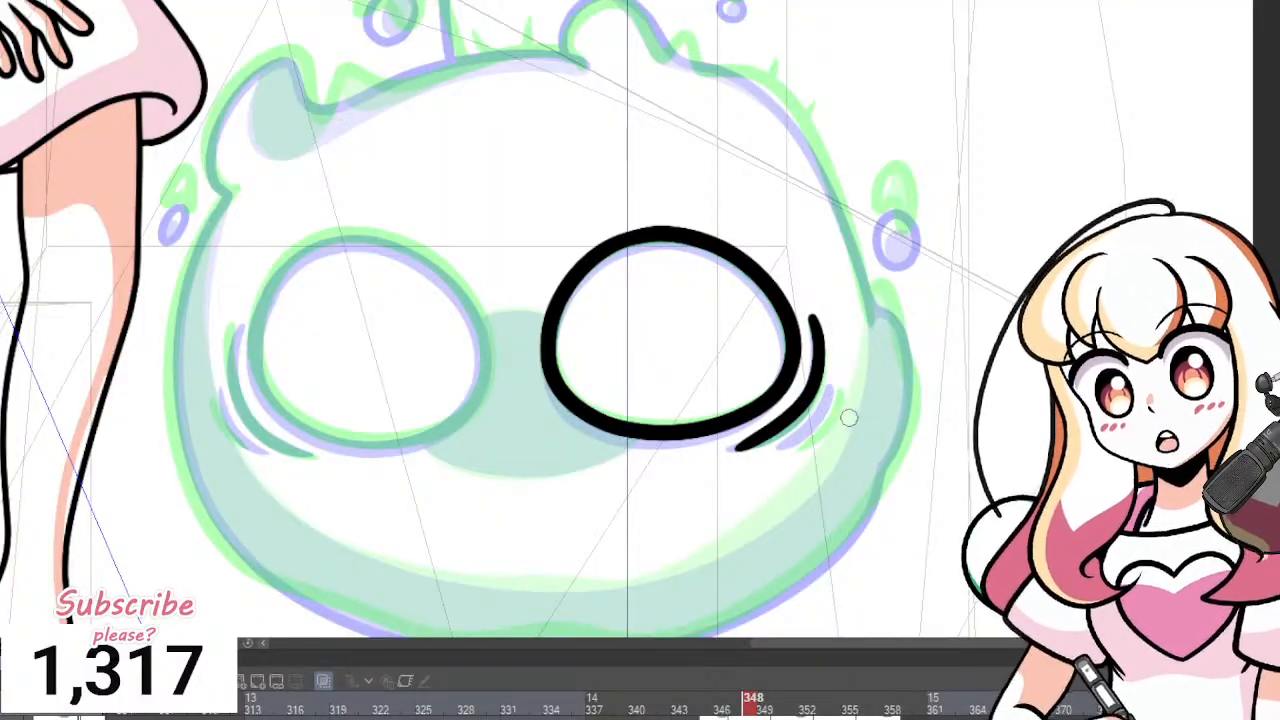
left_click_drag(833, 387, 793, 447)
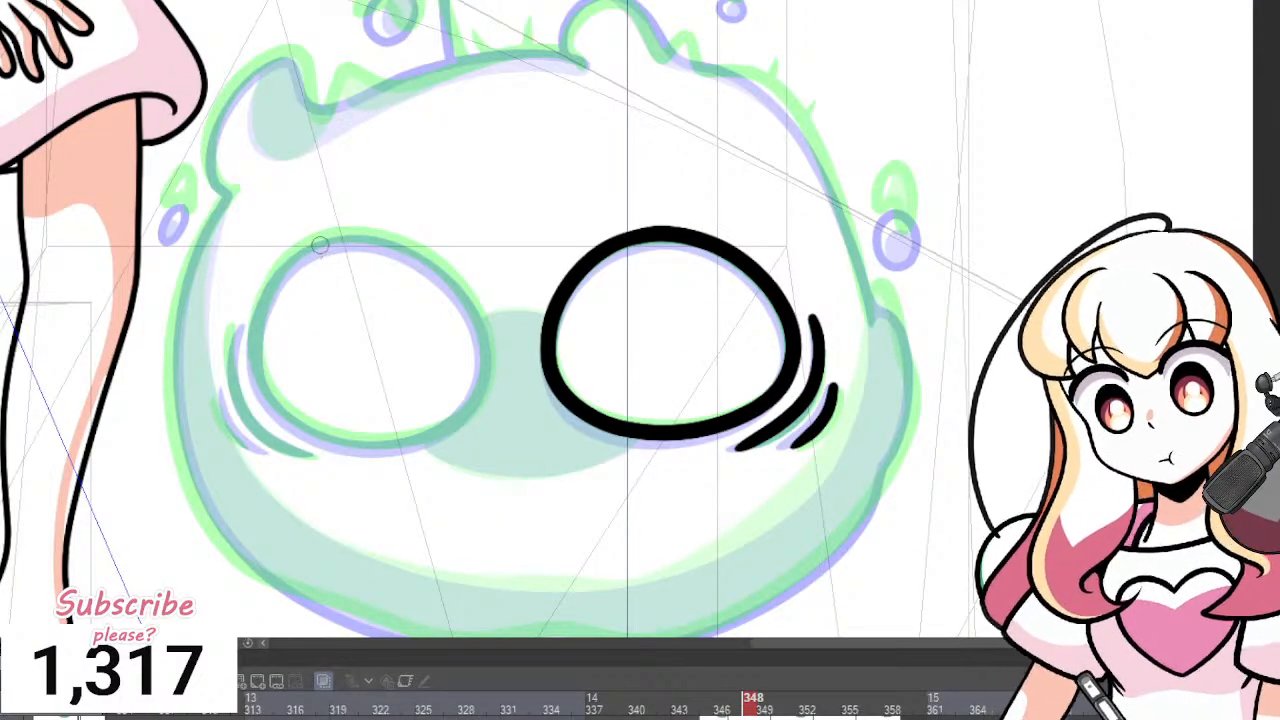
Ink the left eye's outline on frame 348 and the two curved lines at its lower-left side.
mouse_move(320, 245)
left_mouse_down()
mouse_move(252, 306)
mouse_move(285, 430)
mouse_move(414, 446)
mouse_move(488, 399)
mouse_move(475, 289)
mouse_move(406, 230)
mouse_move(301, 231)
mouse_move(272, 276)
left_mouse_up()
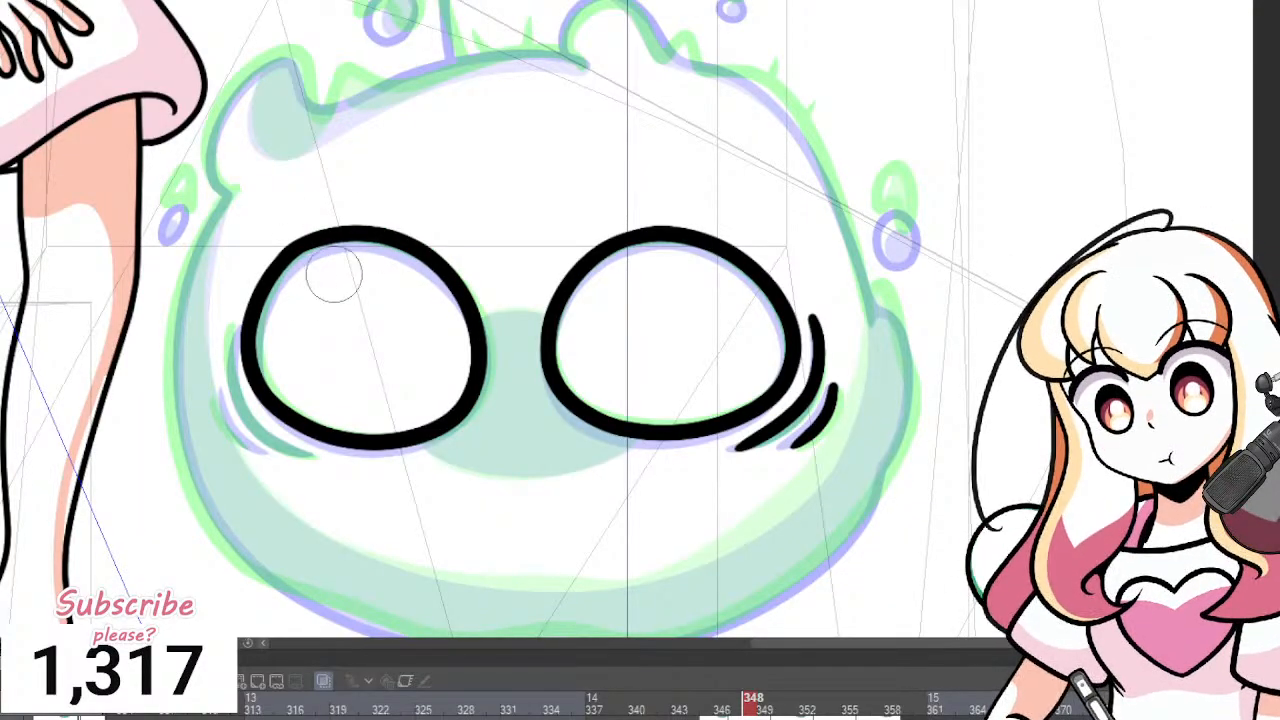
mouse_move(230, 324)
left_mouse_down()
mouse_move(231, 394)
mouse_move(308, 458)
left_mouse_up()
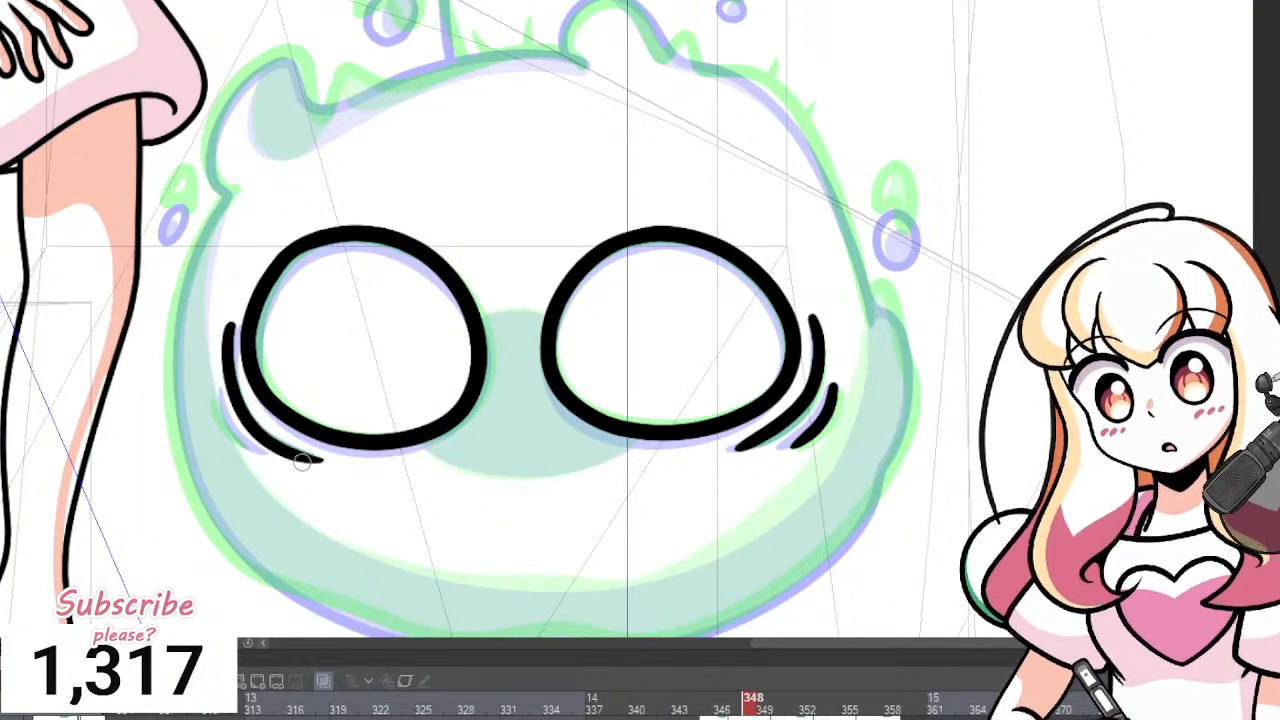
key("ctrl+z")
mouse_move(231, 326)
left_mouse_down()
mouse_move(250, 429)
mouse_move(311, 458)
left_mouse_up()
mouse_move(221, 396)
left_mouse_down()
mouse_move(258, 456)
mouse_move(290, 456)
left_mouse_up()
scroll(263, 273, "down", 3)
scroll(263, 273, "up", 2)
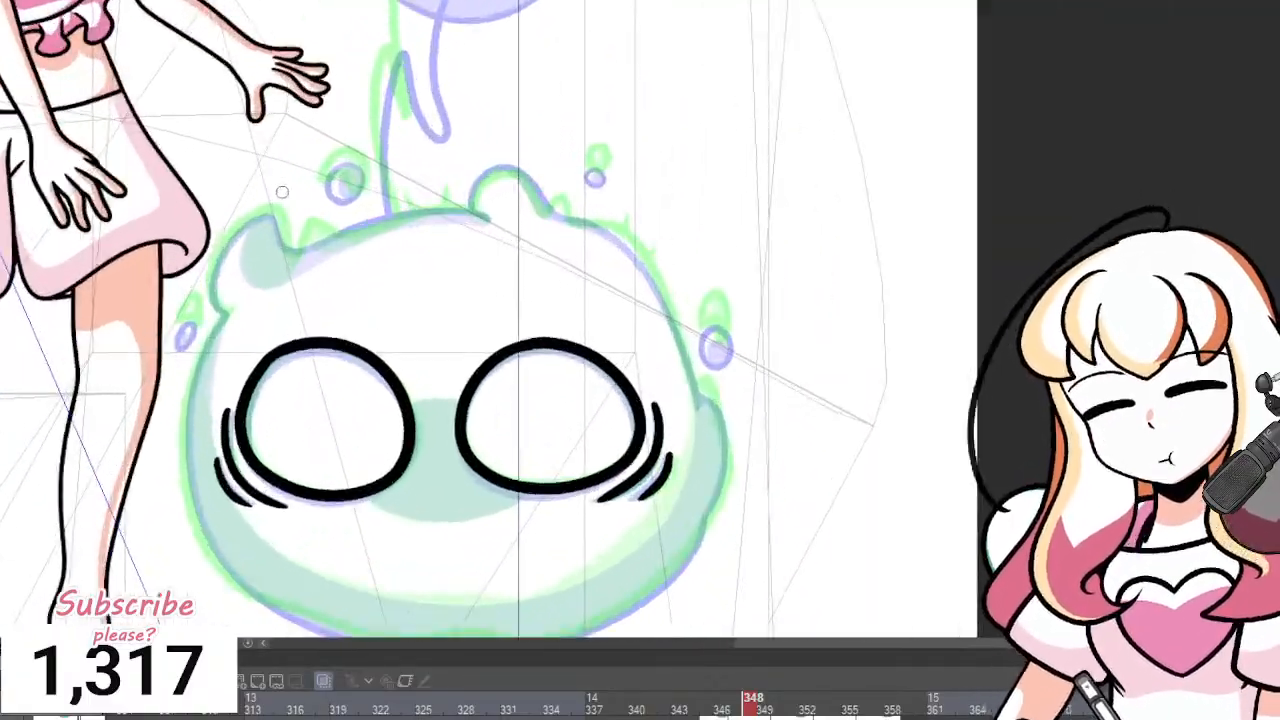
Ink the head's outline on frame 348 with a jagged top-left edge, the rounded lower contour and the bumpy top-right side.
mouse_move(524, 213)
left_mouse_down()
mouse_move(350, 258)
mouse_move(327, 228)
mouse_move(296, 277)
mouse_move(264, 206)
mouse_move(219, 231)
mouse_move(194, 284)
mouse_move(228, 344)
left_mouse_up()
scroll(386, 240, "down", 2)
scroll(534, 526, "up", 3)
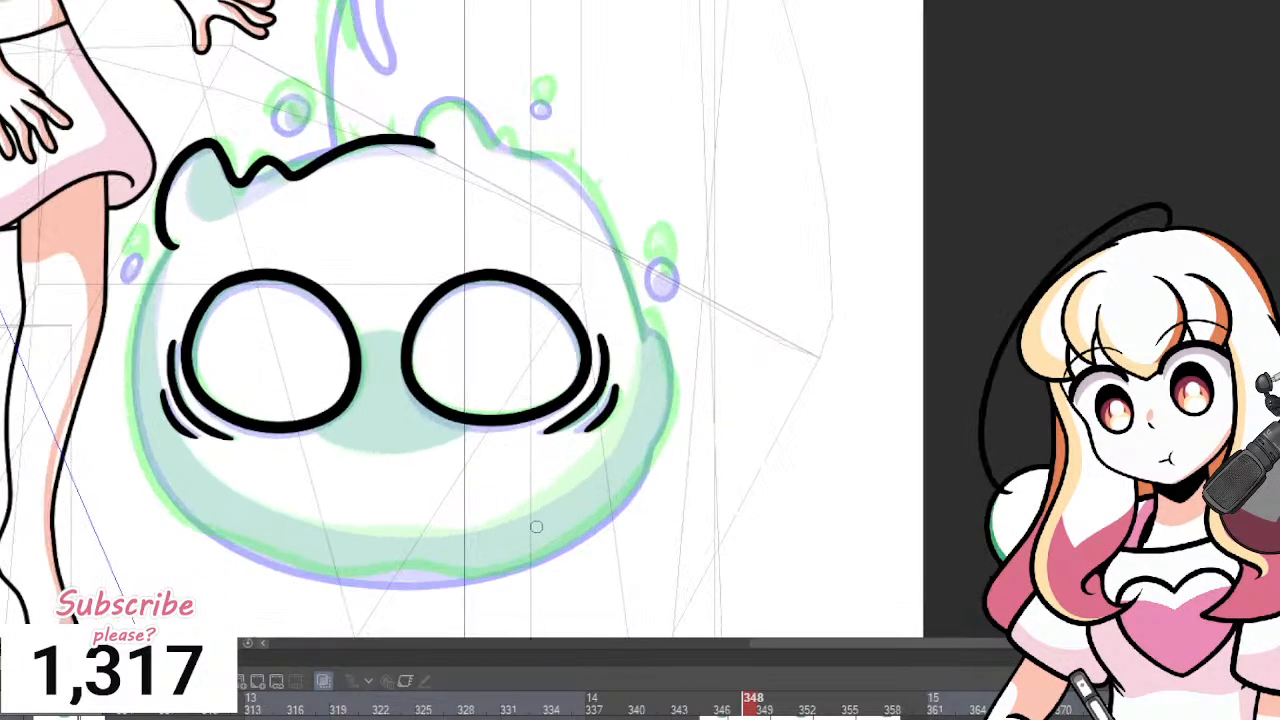
mouse_move(77, 192)
left_mouse_down()
mouse_move(80, 482)
mouse_move(171, 542)
mouse_move(369, 590)
mouse_move(463, 586)
mouse_move(648, 495)
mouse_move(670, 465)
mouse_move(672, 427)
mouse_move(704, 432)
mouse_move(727, 353)
mouse_move(688, 266)
left_mouse_up()
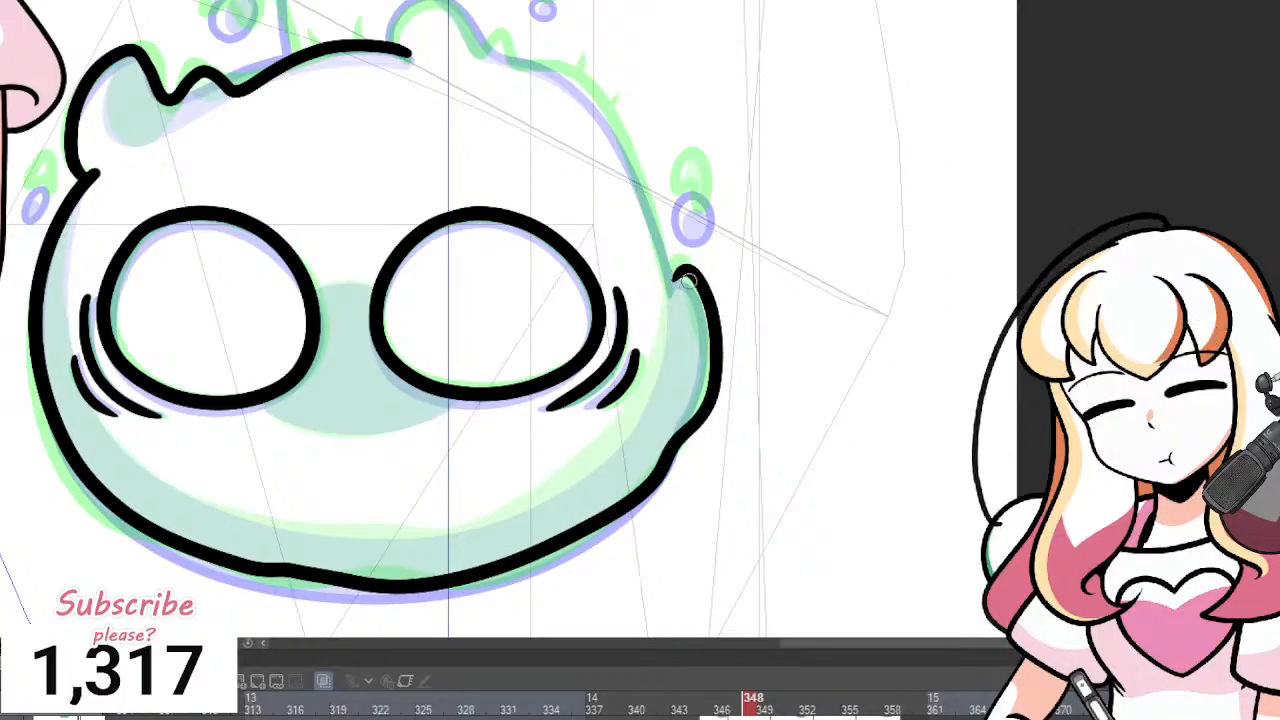
scroll(593, 329, "down", 1)
scroll(583, 165, "up", 2)
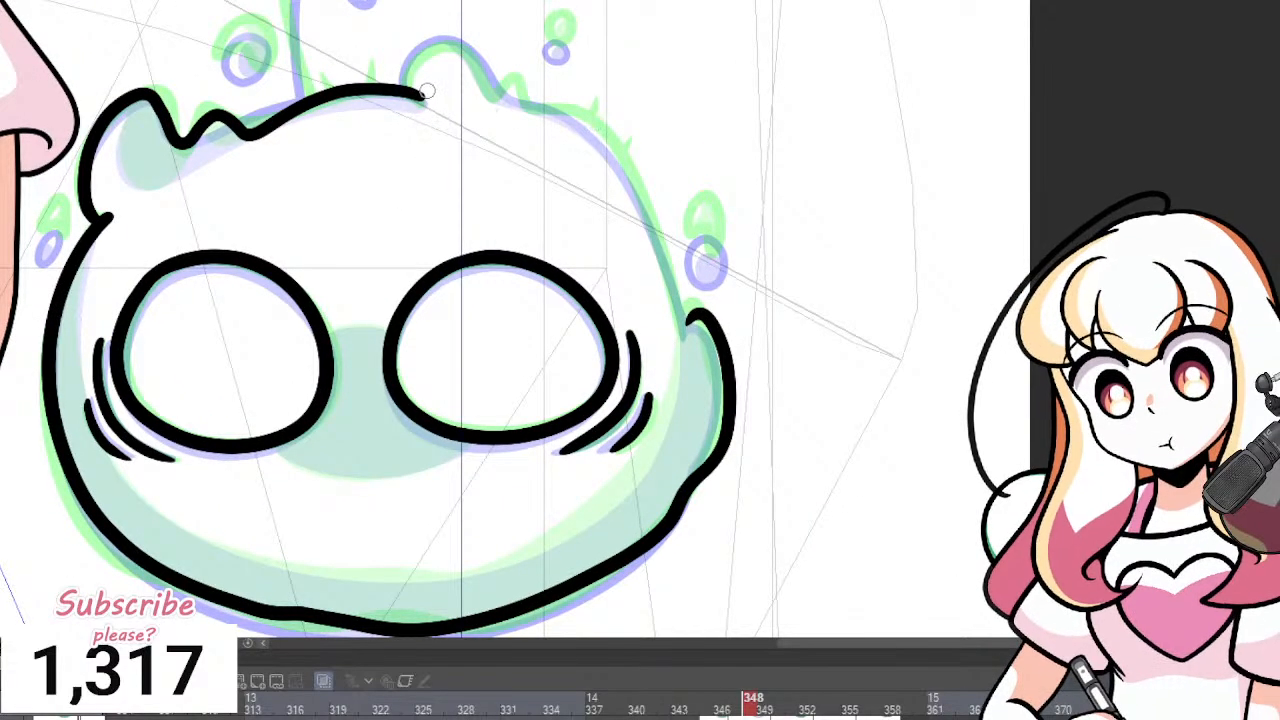
mouse_move(428, 100)
left_mouse_down()
mouse_move(466, 44)
mouse_move(491, 91)
mouse_move(510, 61)
mouse_move(535, 114)
mouse_move(571, 104)
mouse_move(626, 179)
mouse_move(722, 341)
left_mouse_up()
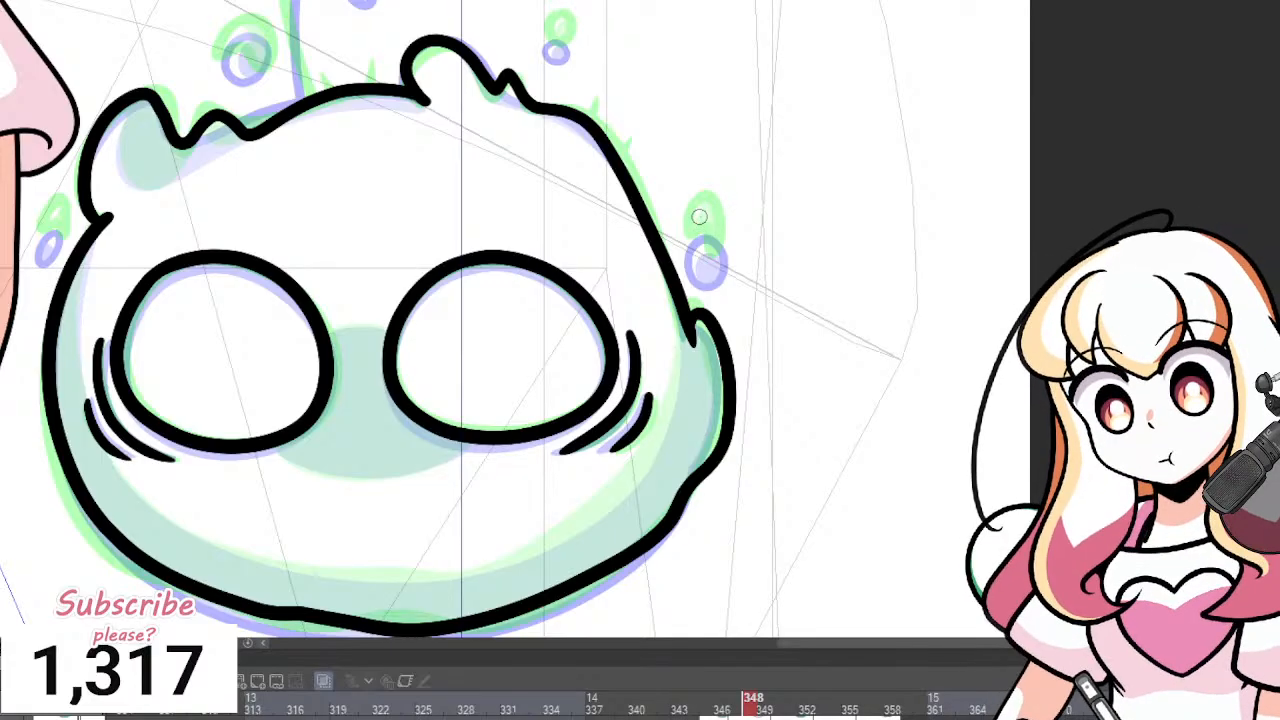
Ink the splash droplet beside the head's right edge and the two droplets along its left side on frame 348.
left_click_drag(690, 215, 726, 222)
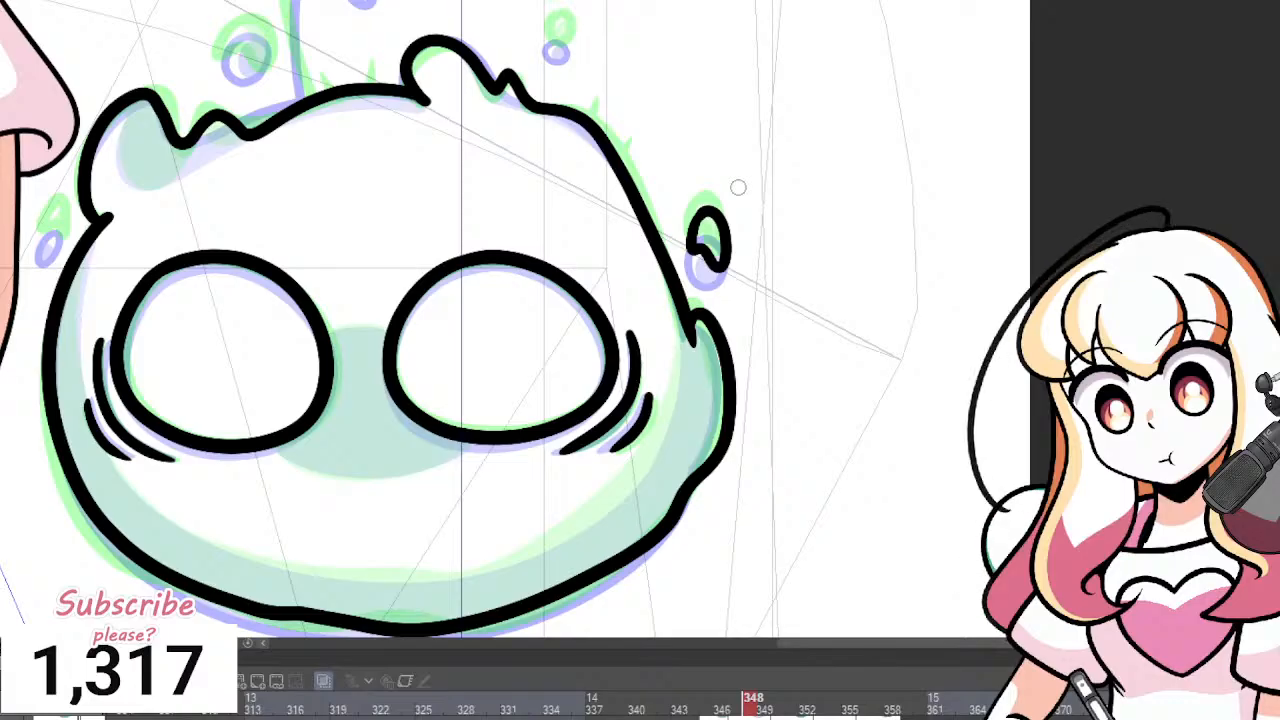
scroll(738, 187, "down", 4)
scroll(470, 118, "down", 1)
scroll(340, 85, "up", 5)
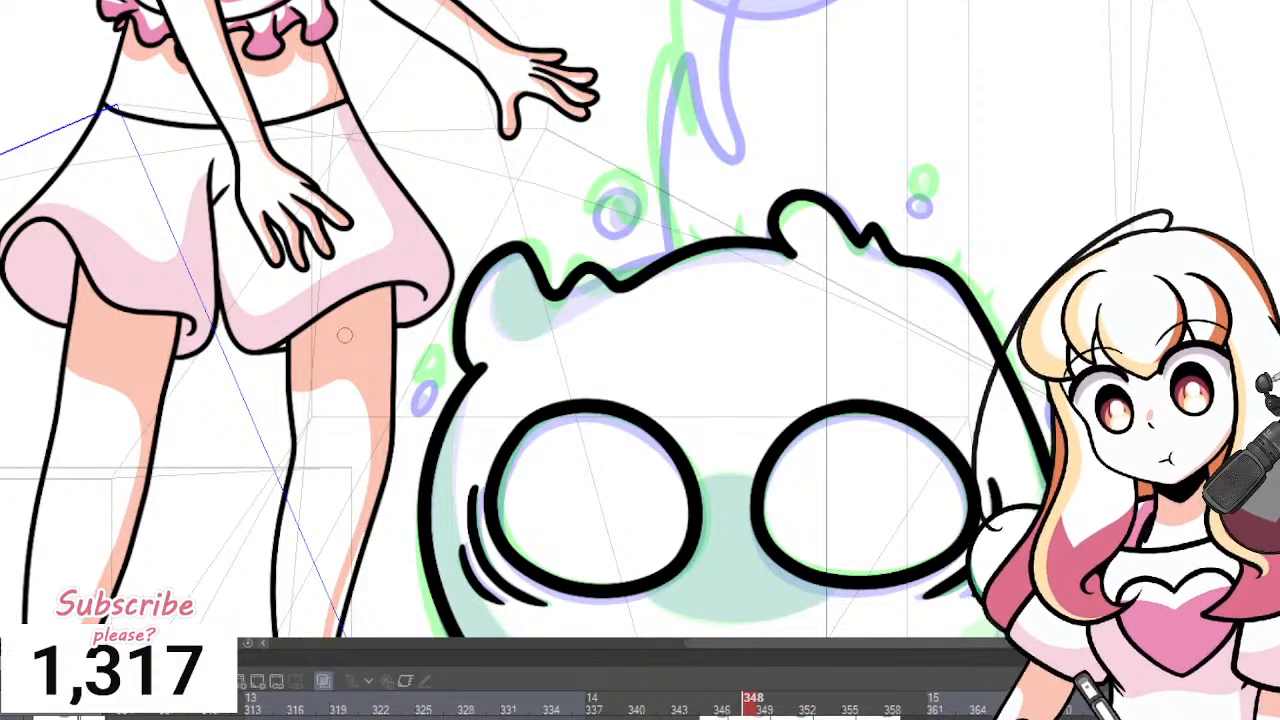
left_click_drag(414, 376, 411, 400)
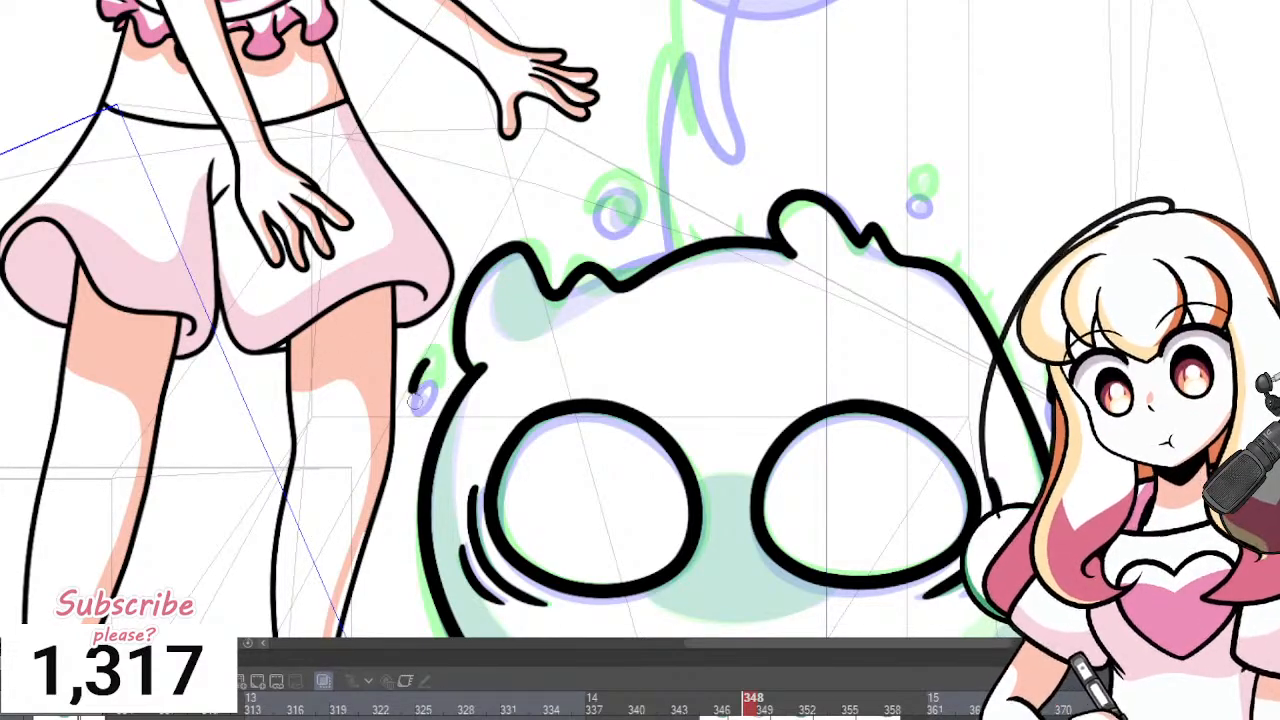
mouse_move(625, 185)
left_mouse_down()
mouse_move(584, 214)
mouse_move(628, 217)
mouse_move(636, 239)
mouse_move(622, 175)
left_mouse_up()
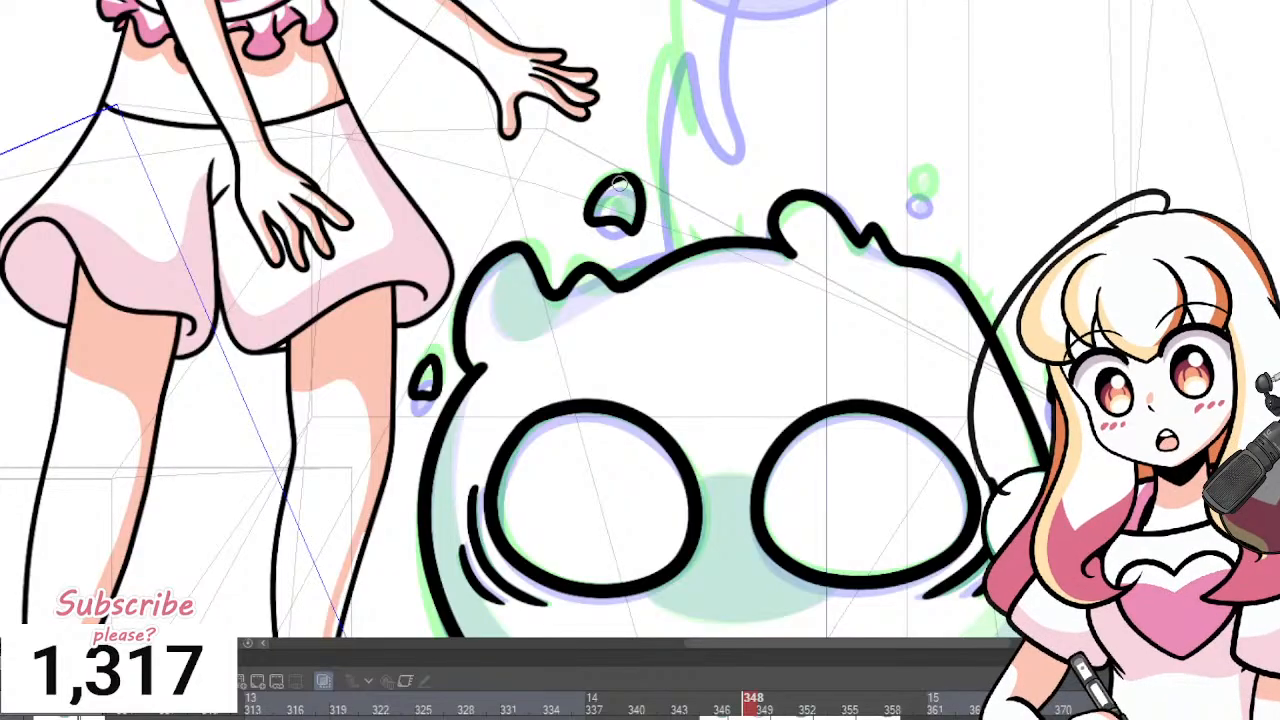
Ink the small oval droplet above the head and four short spikes along its top and upper-right edge.
scroll(600, 183, "down", 5)
left_click_drag(595, 130, 511, 122)
scroll(511, 121, "up", 2)
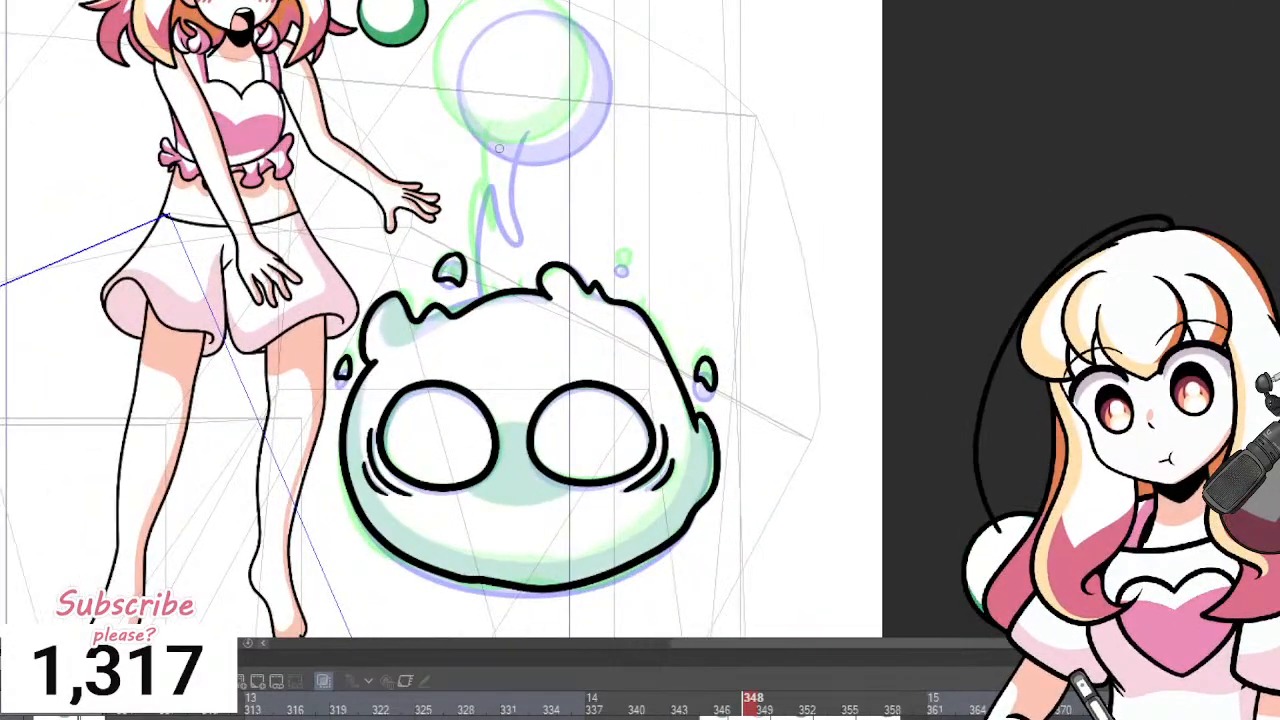
scroll(500, 150, "down", 2)
scroll(515, 110, "up", 4)
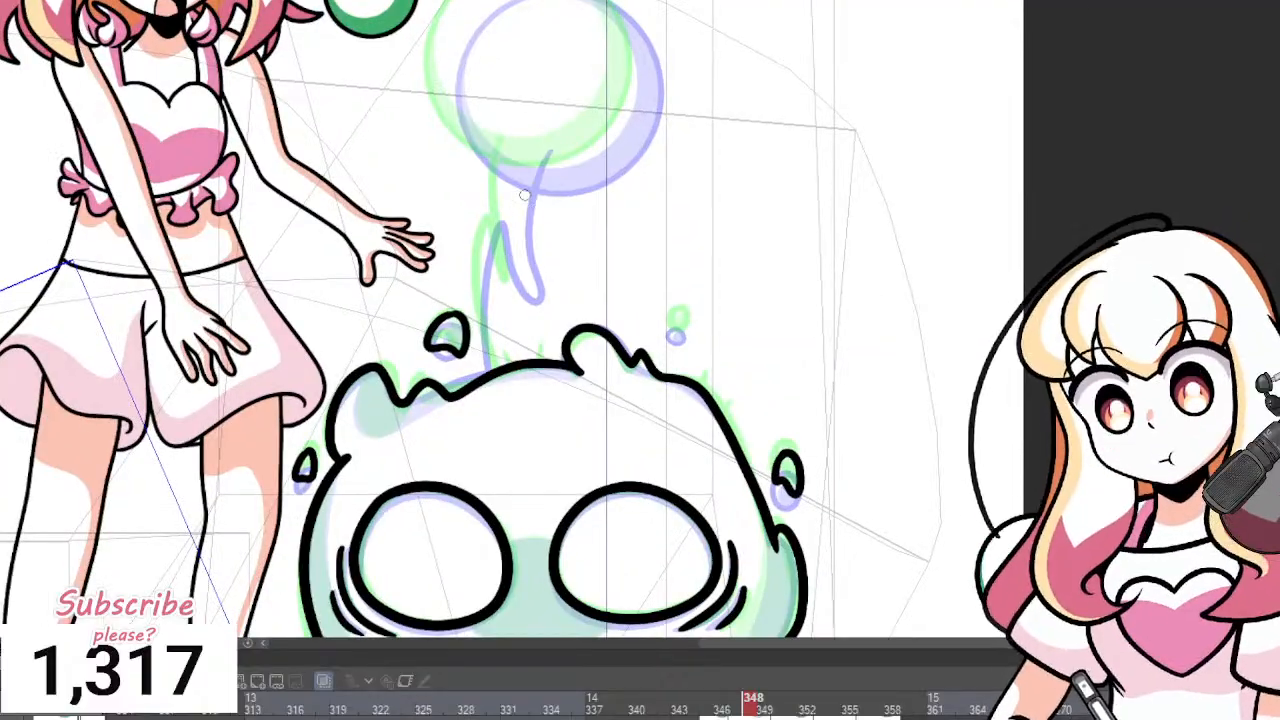
scroll(522, 427, "up", 5)
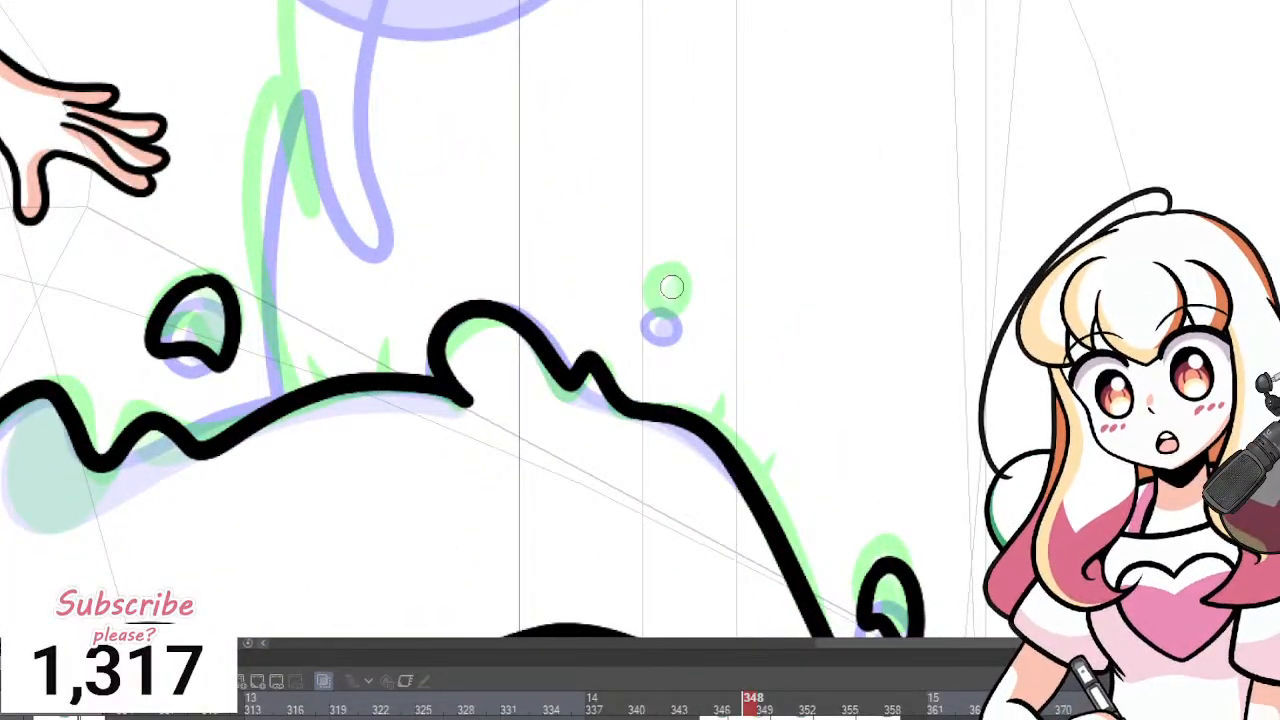
left_click_drag(666, 287, 664, 284)
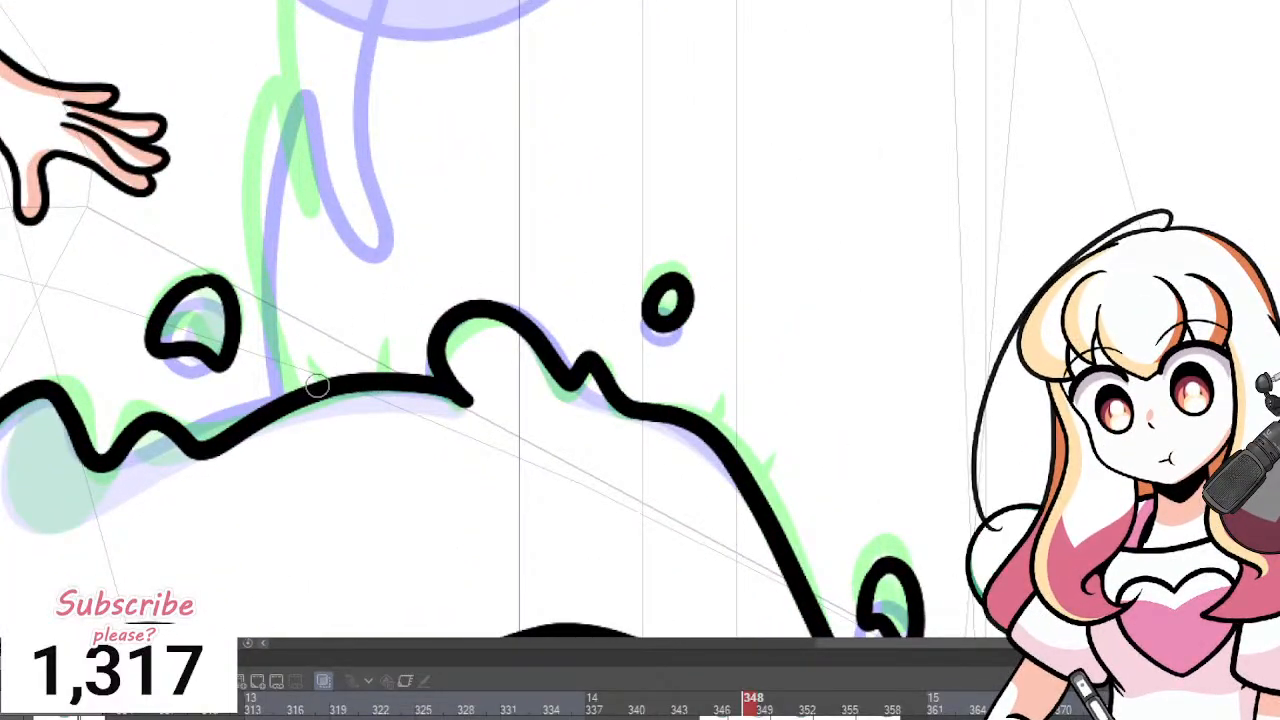
left_click_drag(316, 386, 307, 342)
left_click_drag(386, 376, 386, 355)
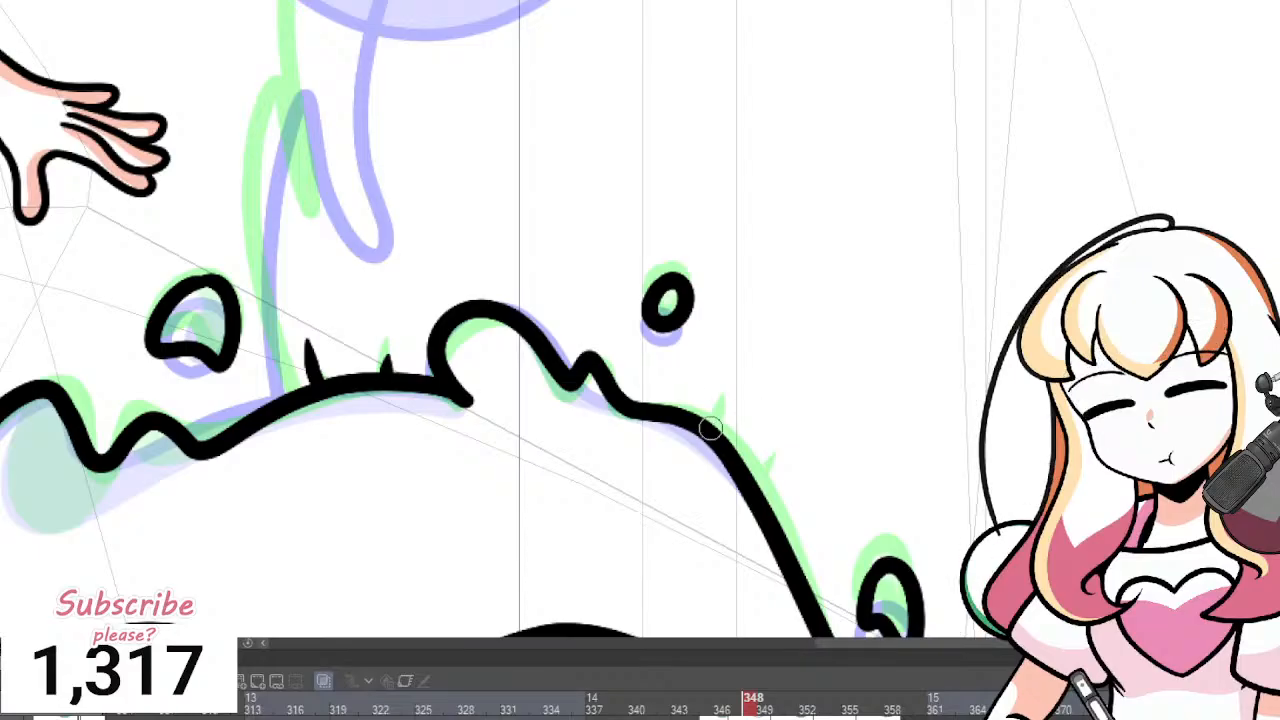
left_click_drag(712, 420, 716, 388)
left_click_drag(762, 494, 767, 460)
Ink the zigzag antenna stalk rising from the top of the head to the ball on frame 348.
scroll(690, 443, "down", 2)
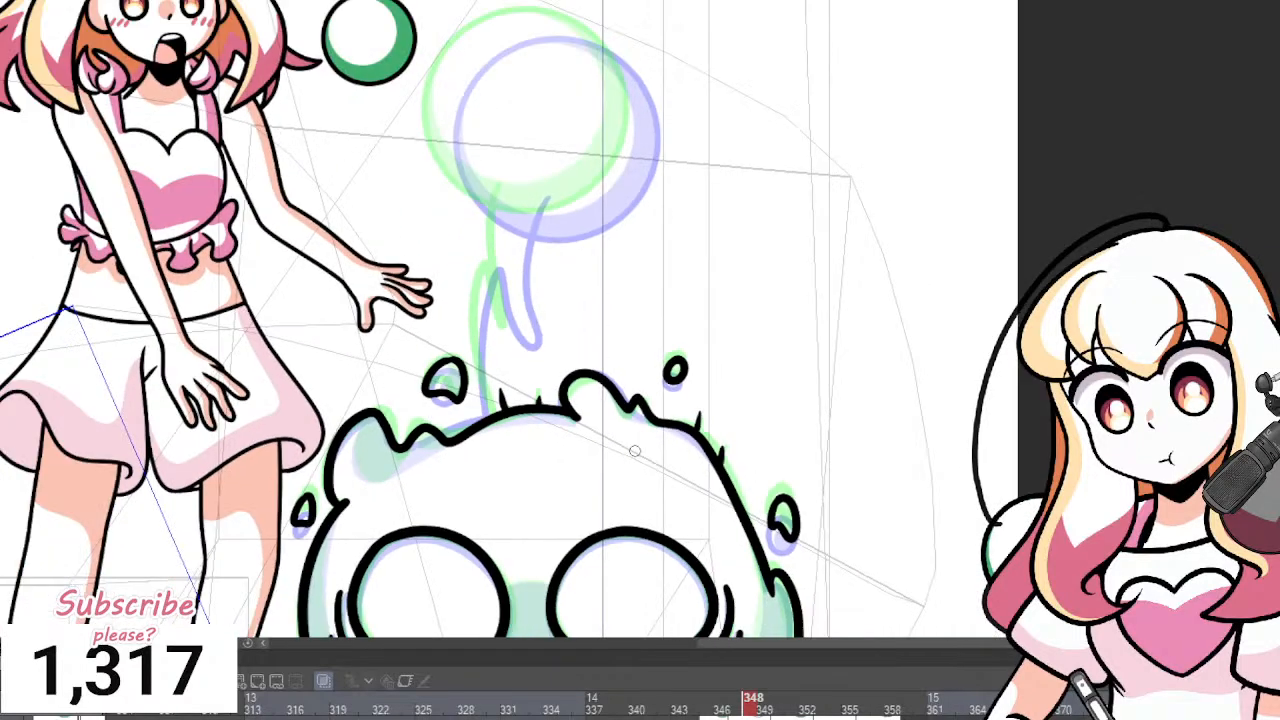
scroll(618, 318, "up", 1)
mouse_move(442, 452)
left_mouse_down()
mouse_move(406, 346)
mouse_move(426, 237)
mouse_move(442, 321)
mouse_move(479, 341)
mouse_move(449, 205)
mouse_move(465, 156)
left_mouse_up()
scroll(480, 154, "down", 3)
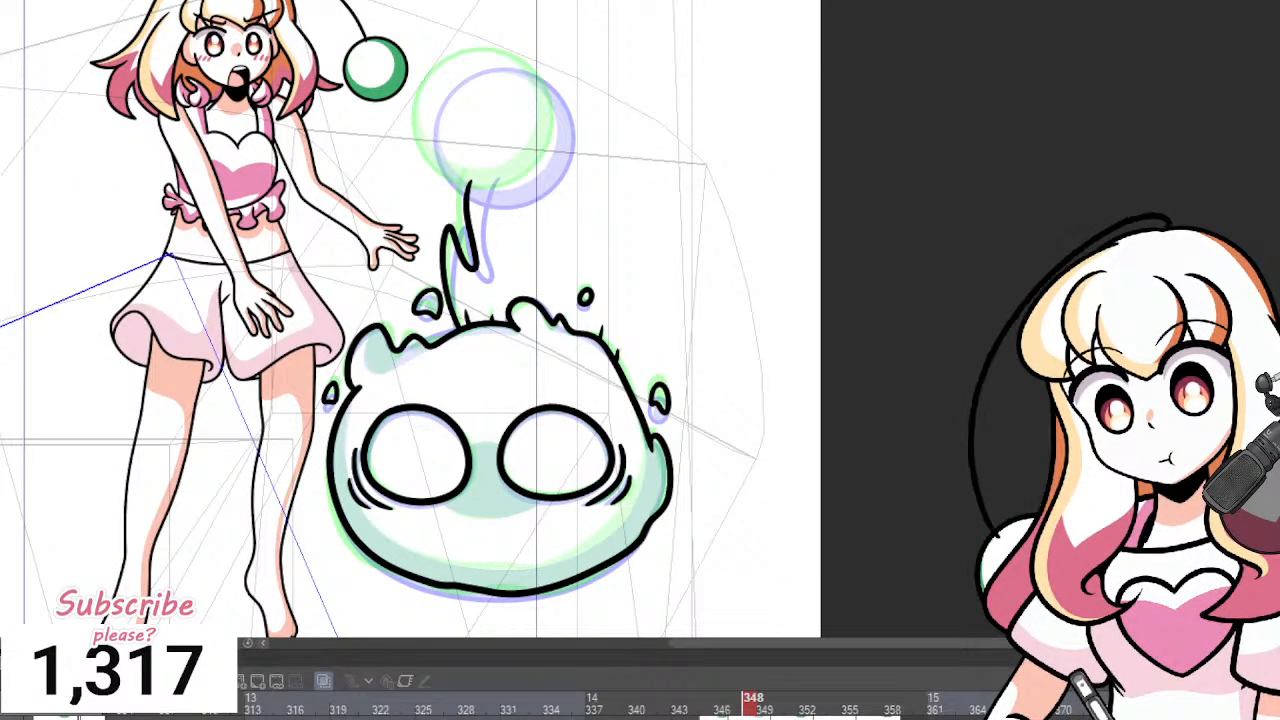
Copy the antenna ball's circle outline from frame 346 into frame 348 and move it between the two onion-skin balls.
scroll(551, 86, "up", 2)
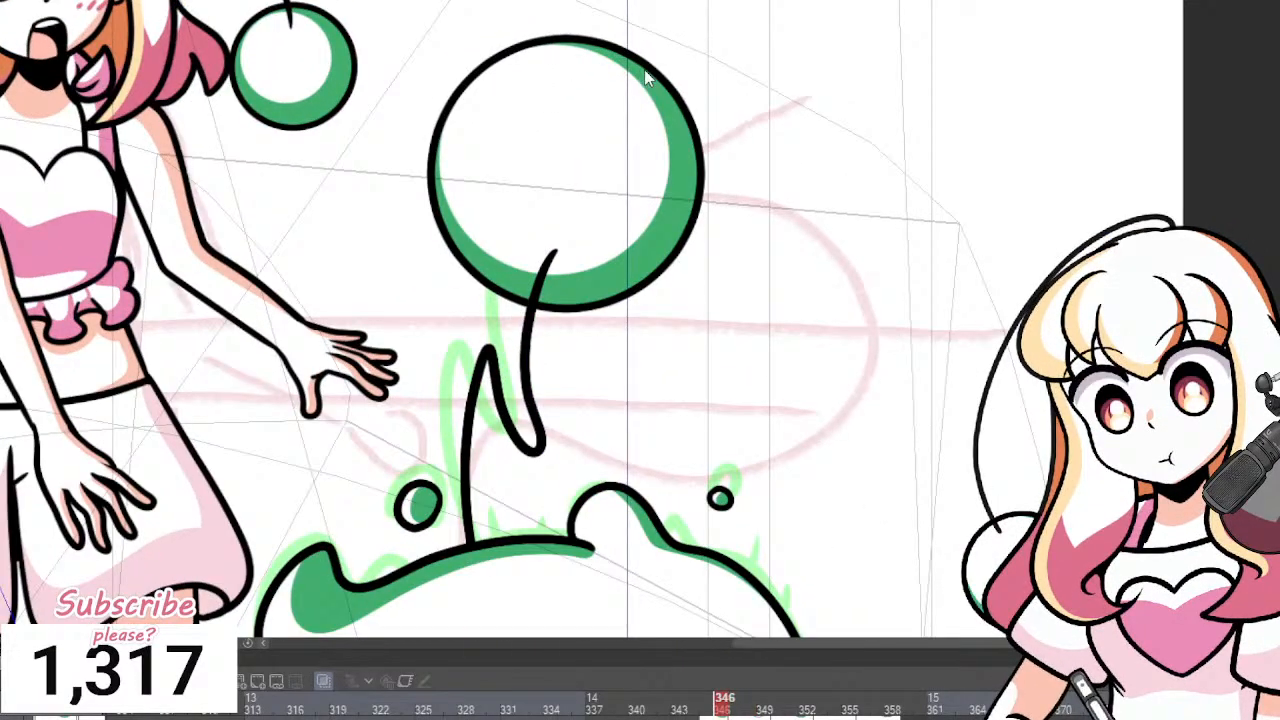
left_click(644, 69)
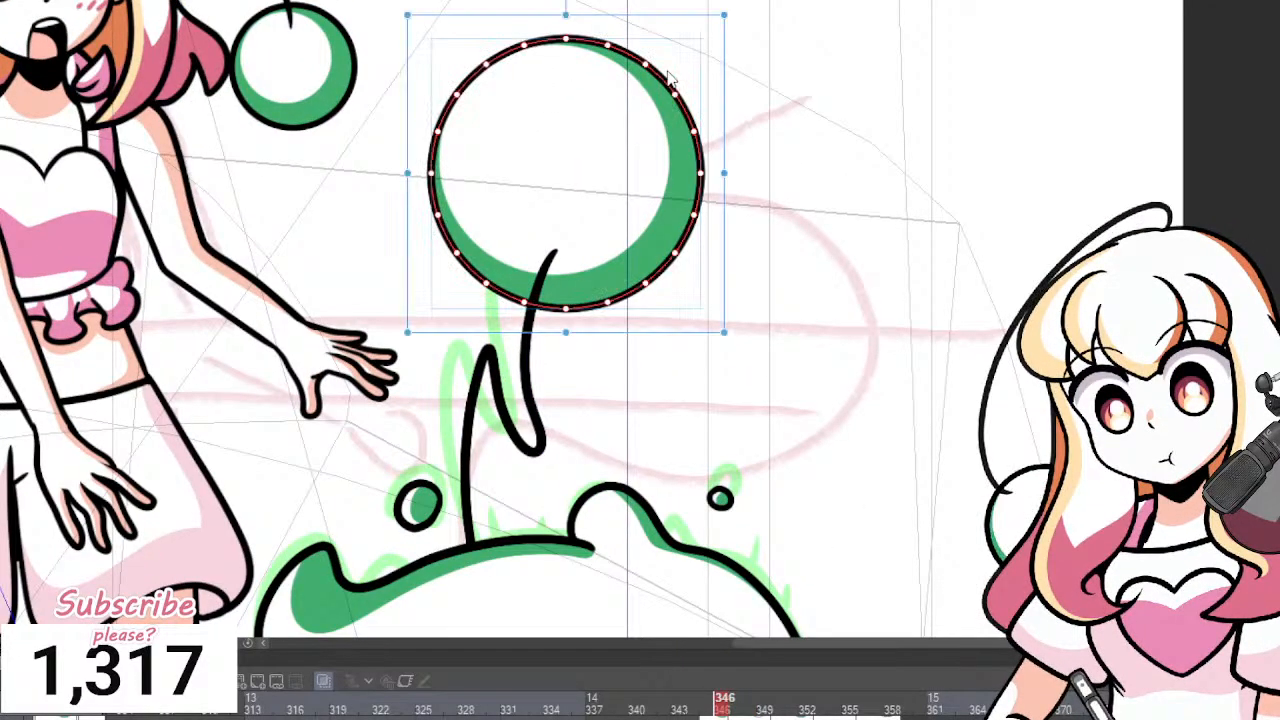
key("ctrl+c")
key("Right")
key("ctrl+v")
left_click_drag(726, 216, 700, 201)
Draw the green shading edge along the head's left side, bottom and right side, and fill the band with green.
key("p")
scroll(603, 219, "down", 4)
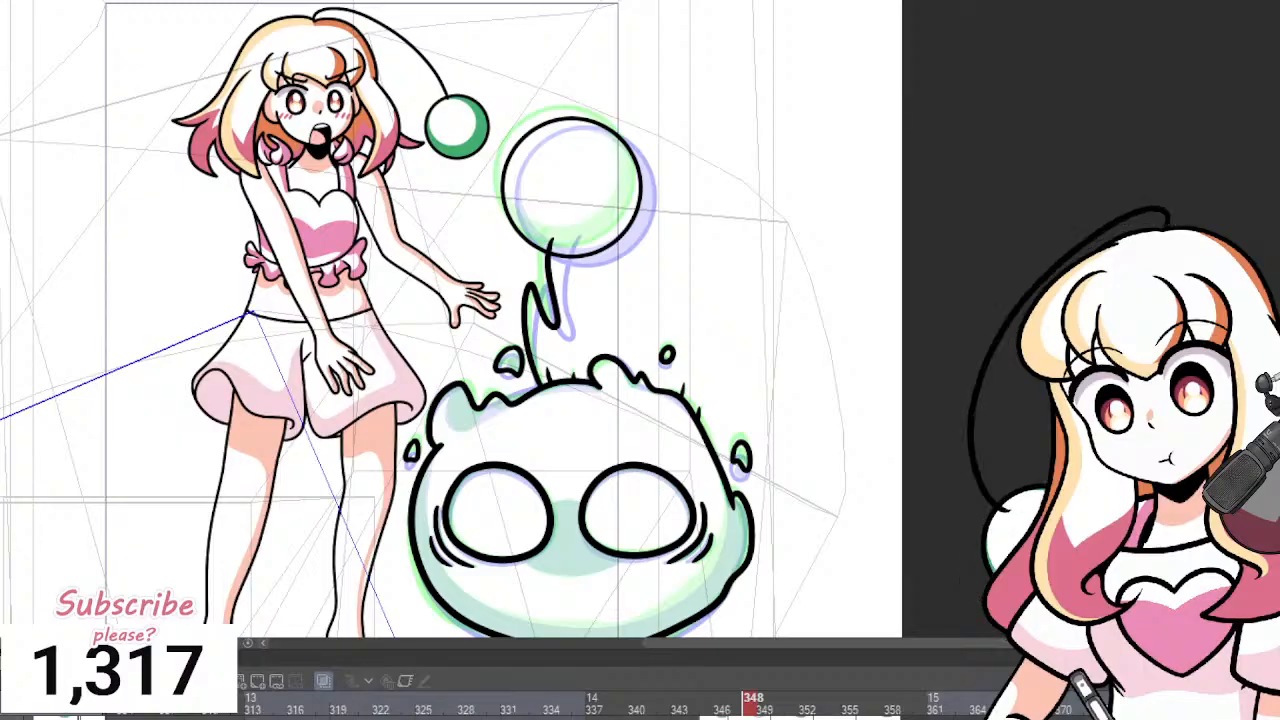
scroll(551, 555, "down", 2)
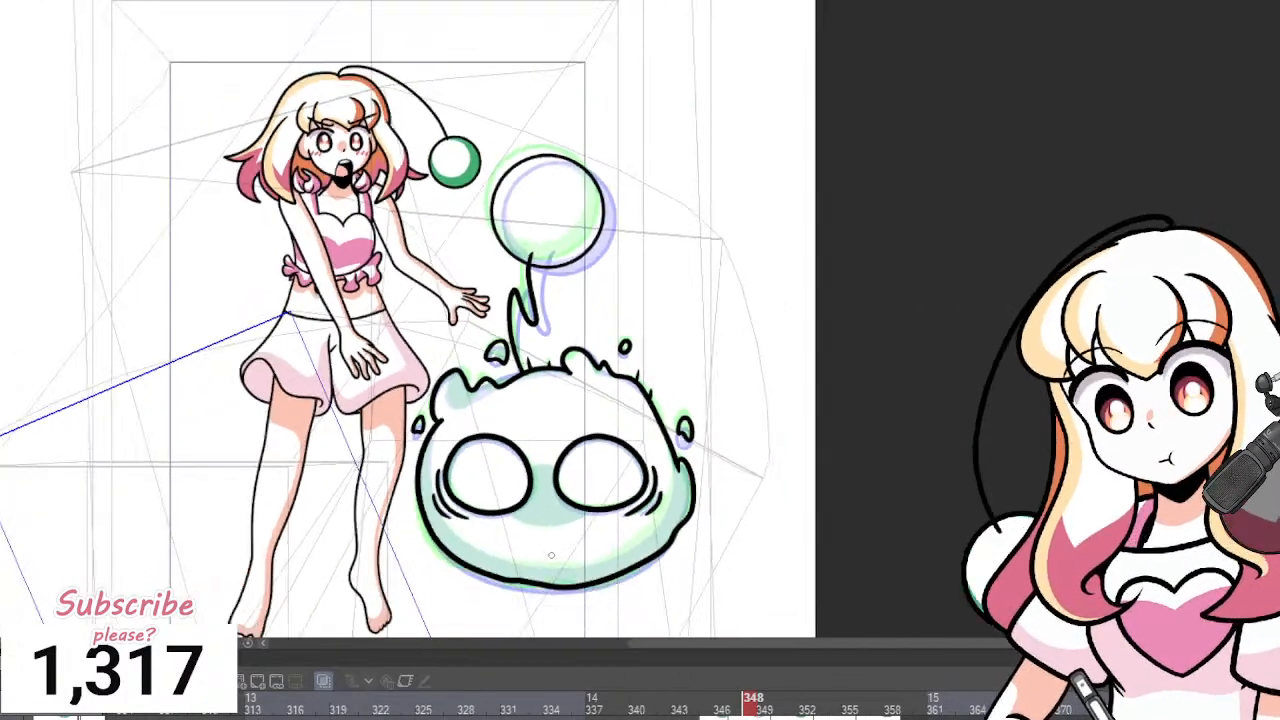
scroll(494, 434, "up", 3)
scroll(494, 434, "down", 4)
left_click_drag(424, 645, 728, 632)
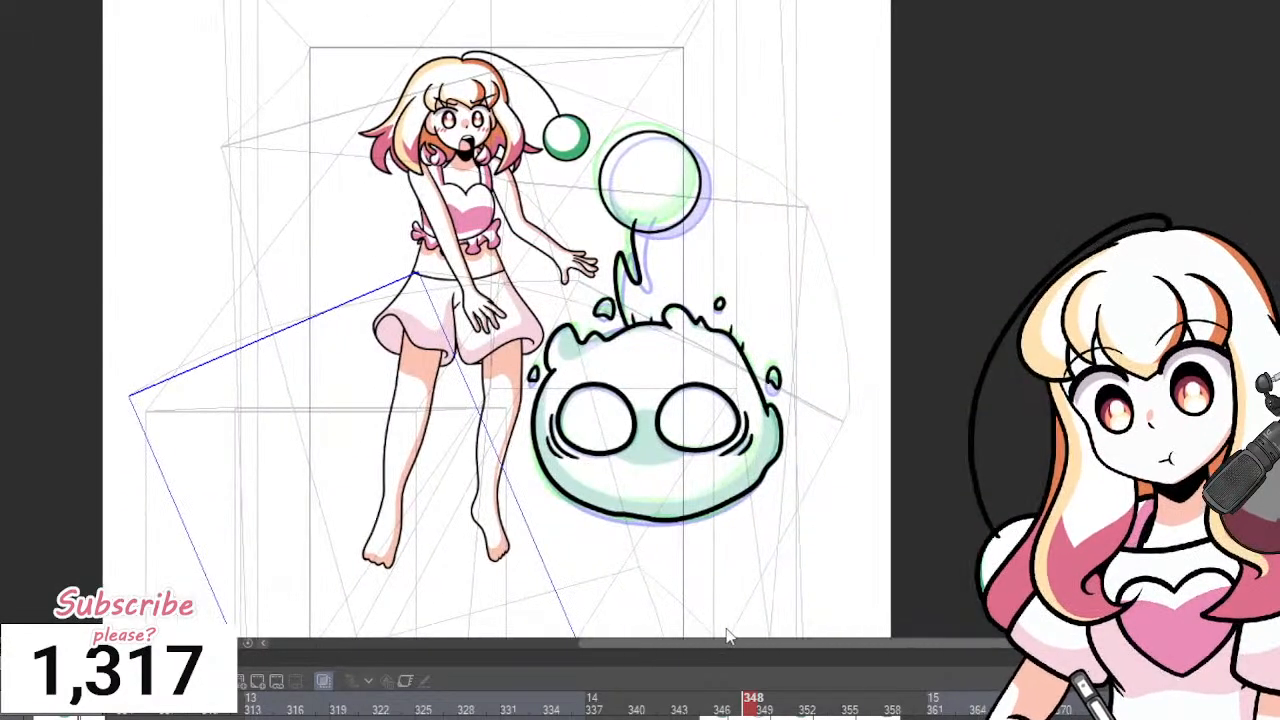
scroll(738, 528, "up", 4)
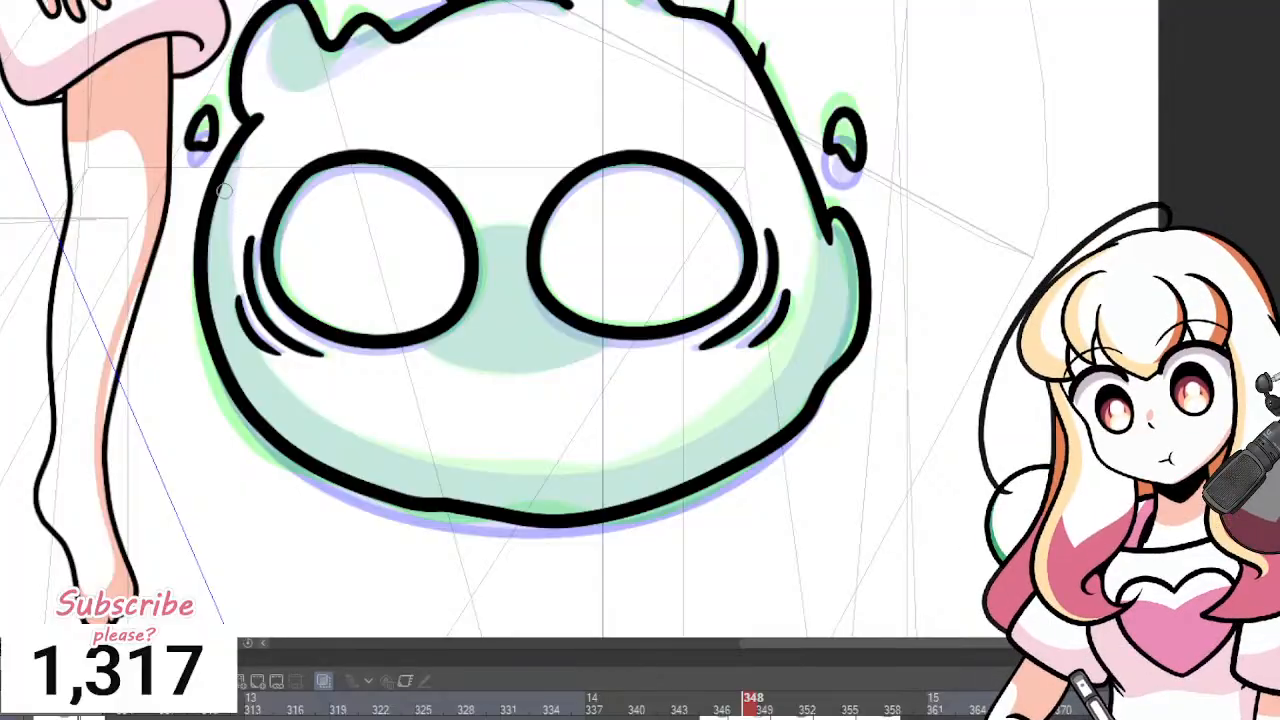
mouse_move(225, 190)
left_mouse_down()
mouse_move(257, 370)
mouse_move(357, 441)
mouse_move(465, 474)
mouse_move(566, 472)
mouse_move(695, 445)
mouse_move(750, 396)
left_mouse_up()
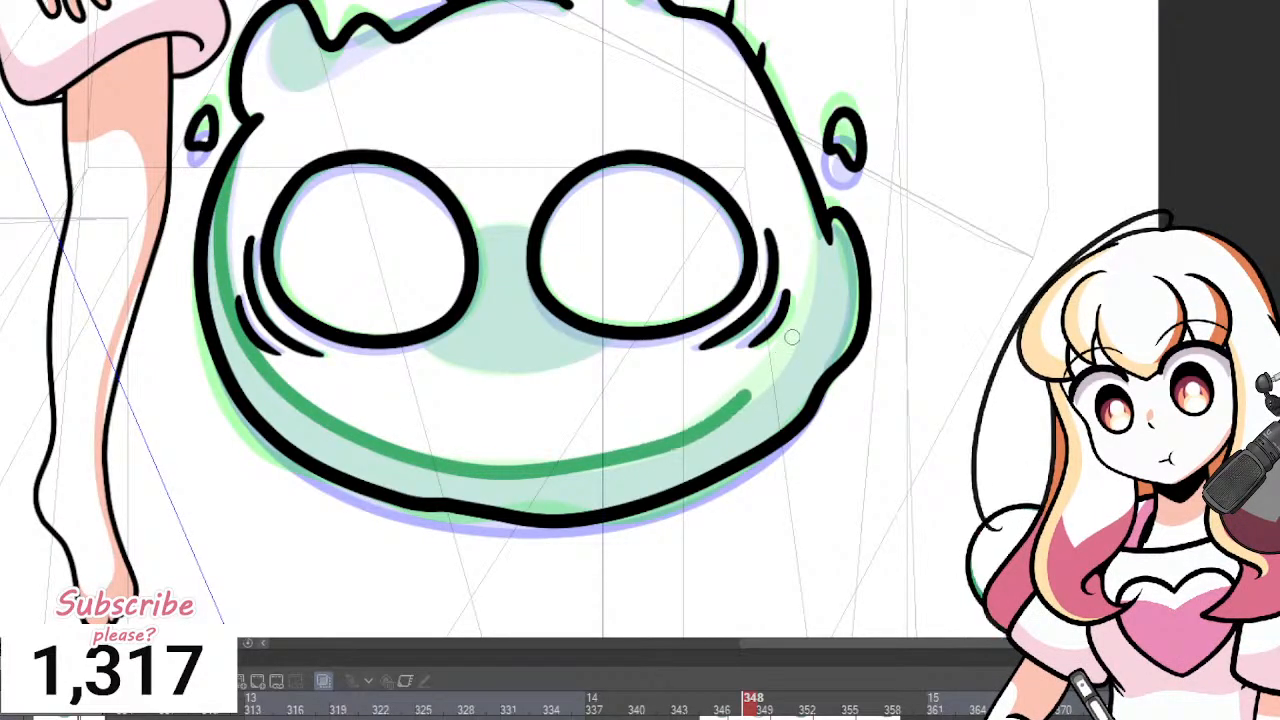
mouse_move(791, 338)
left_mouse_down()
mouse_move(820, 282)
mouse_move(826, 236)
left_mouse_up()
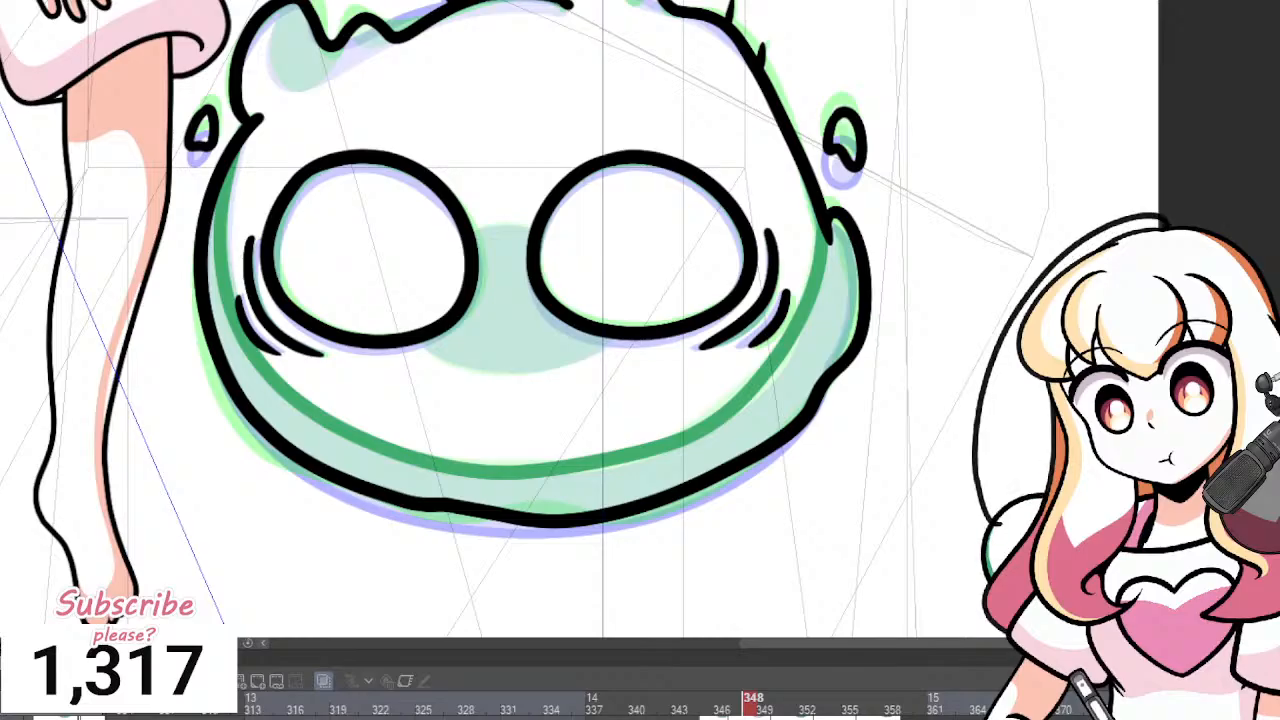
left_click(563, 457)
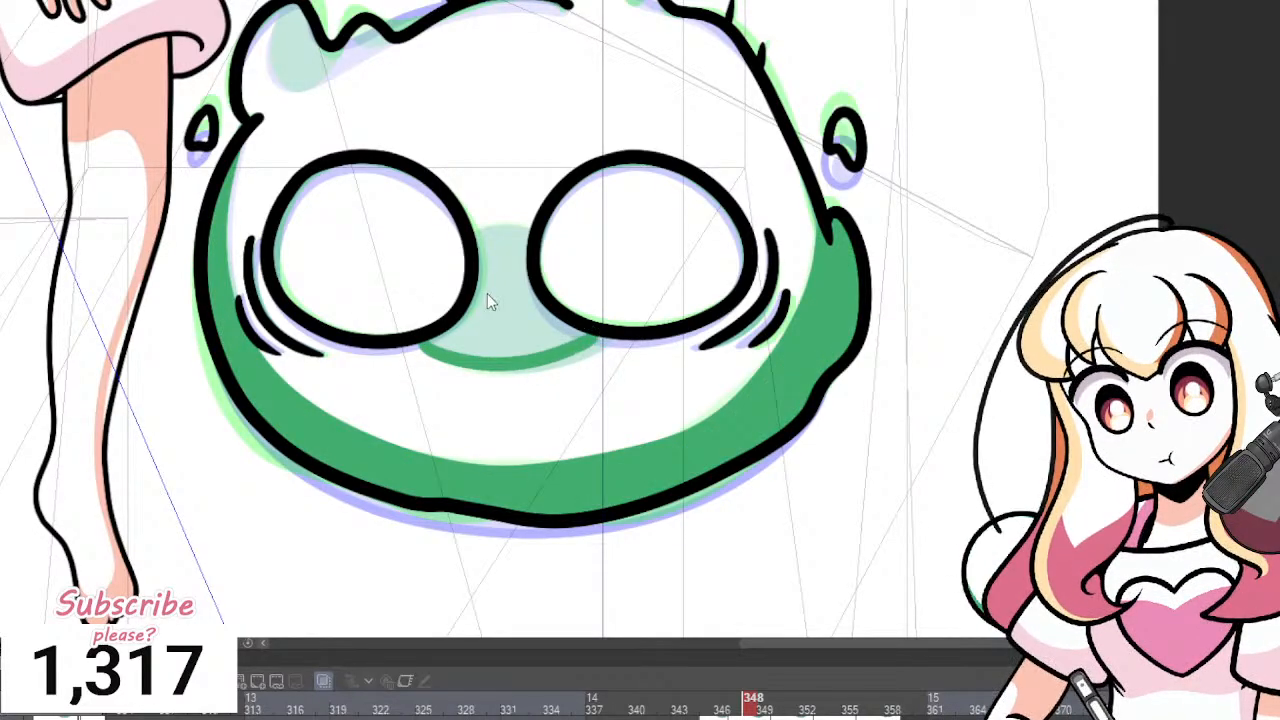
Draw the curved lower edge of the shadow between the eyes and fill the area with green.
mouse_move(438, 340)
left_mouse_down()
mouse_move(497, 371)
mouse_move(604, 336)
left_mouse_up()
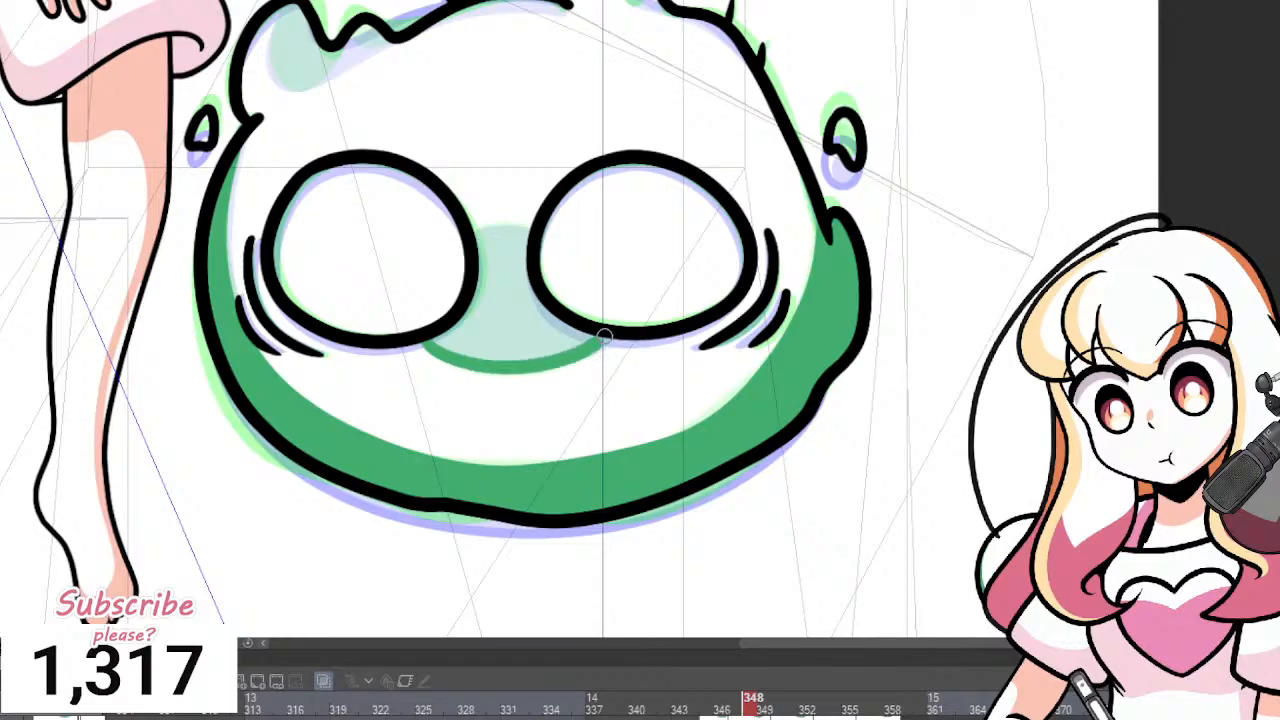
key("g")
left_click(520, 283)
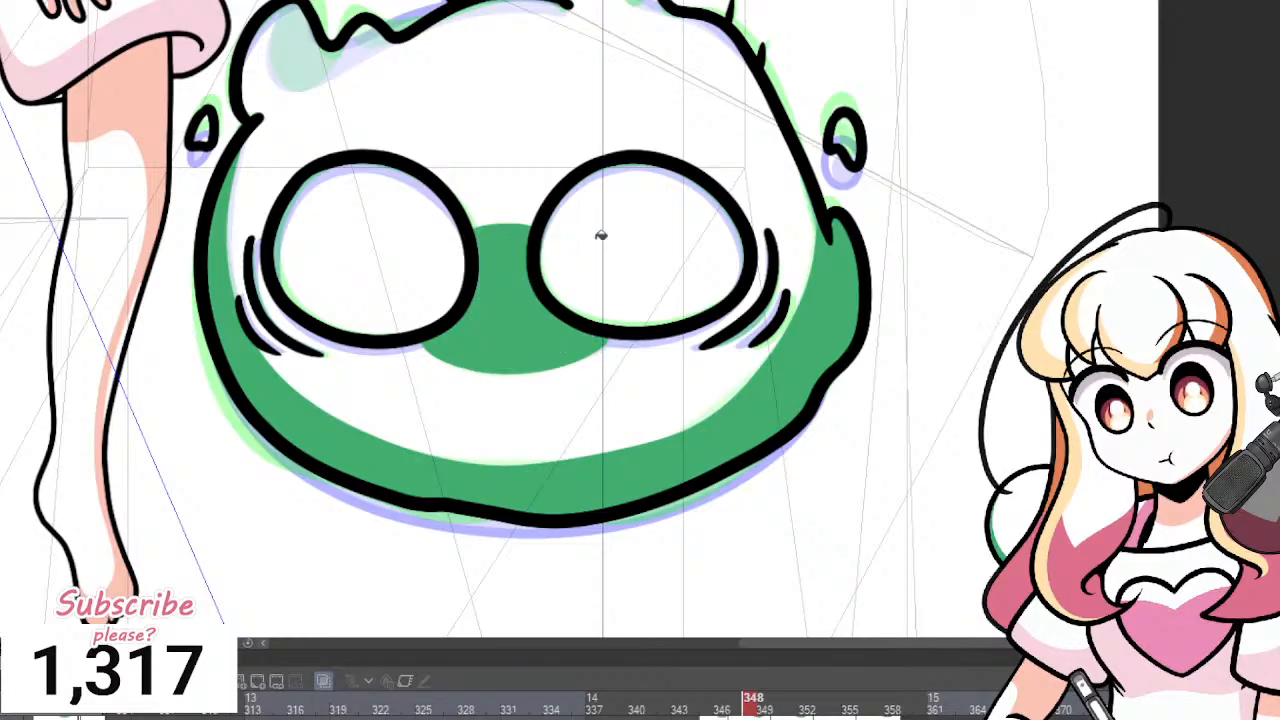
scroll(674, 290, "down", 2)
left_click_drag(643, 323, 676, 397)
scroll(600, 89, "up", 2)
key("p")
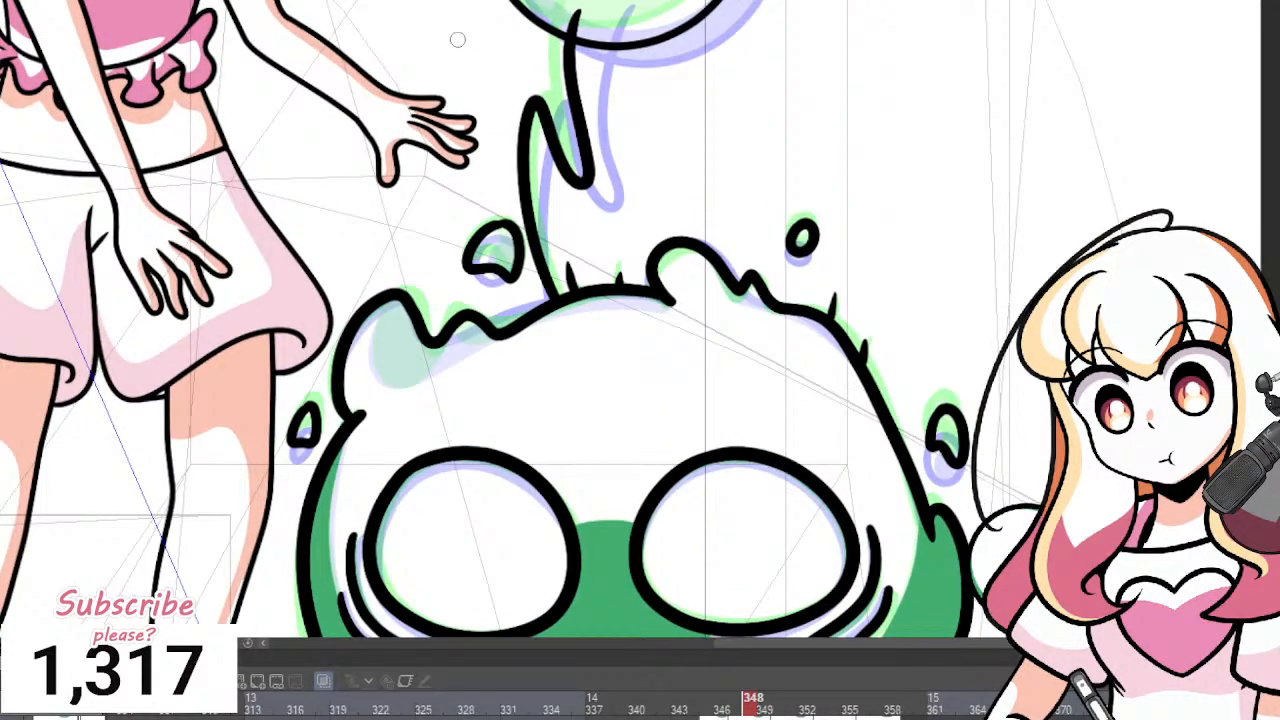
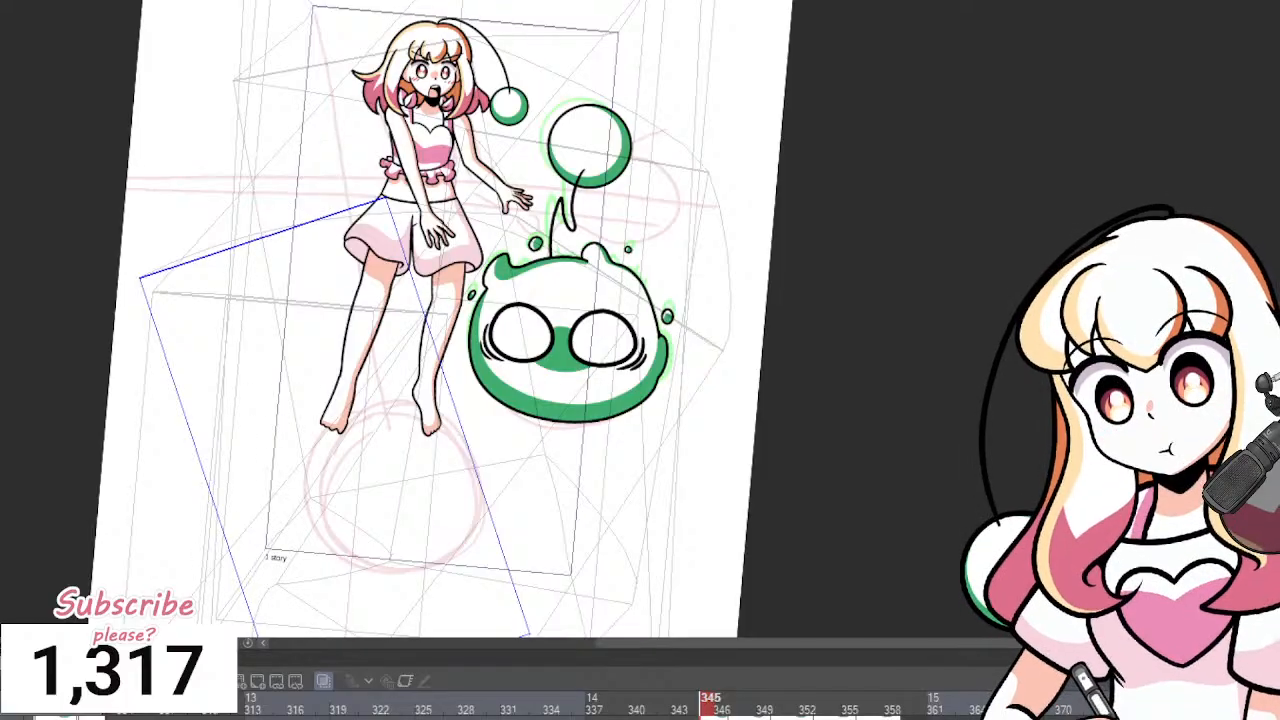
Step through frames 356, 353 and 350 and check how the splashing head and antenna ball move.
key("minus")
key("ctrl+plus")
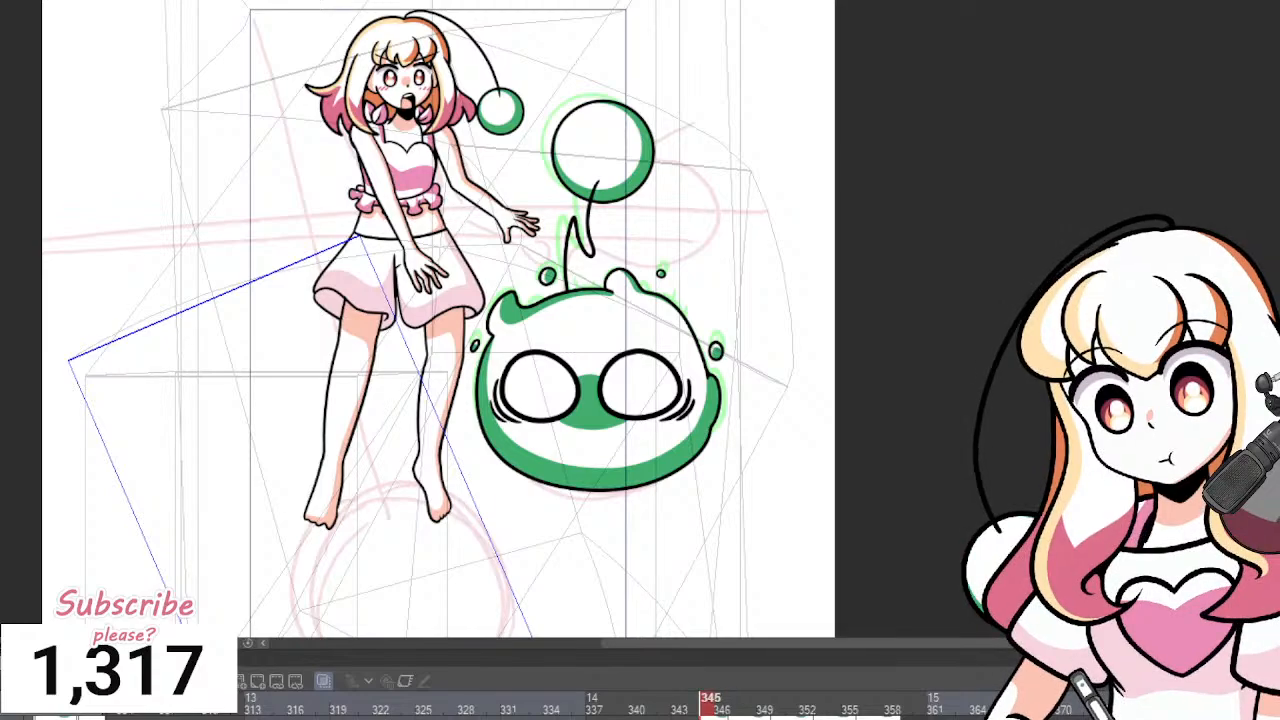
left_click(721, 705)
left_click(866, 703)
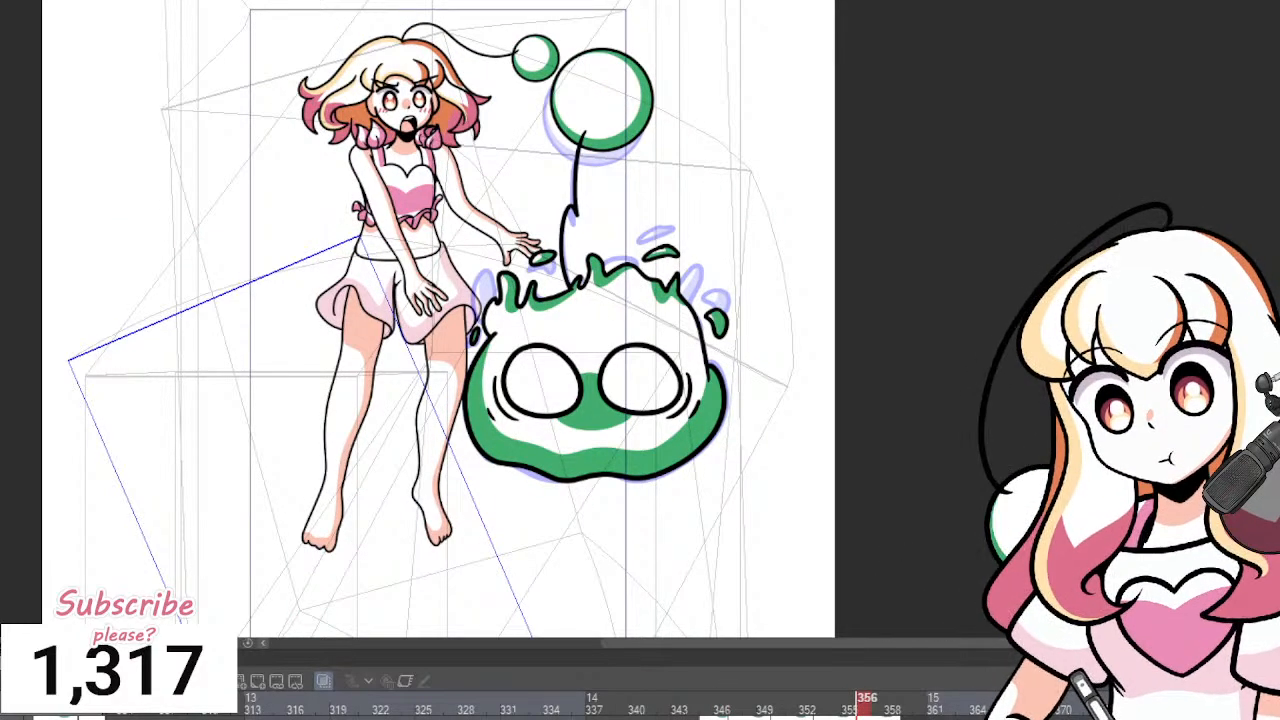
left_click(821, 705)
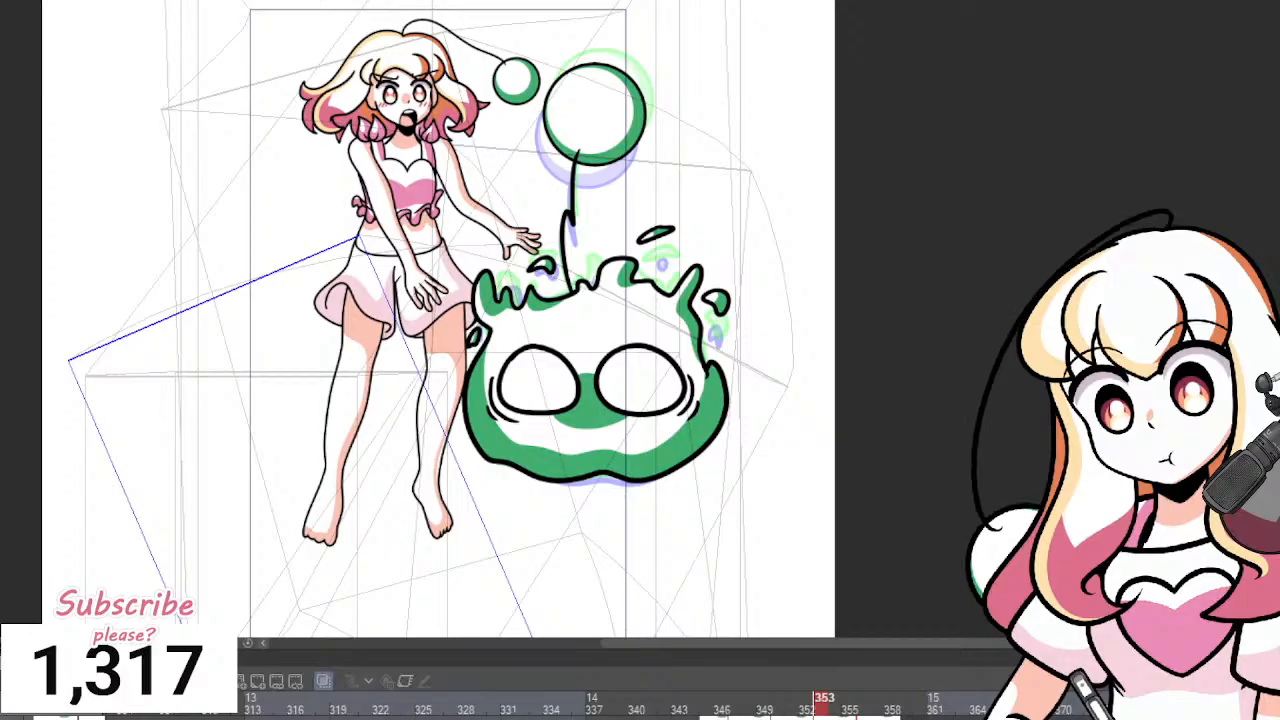
left_click(778, 705)
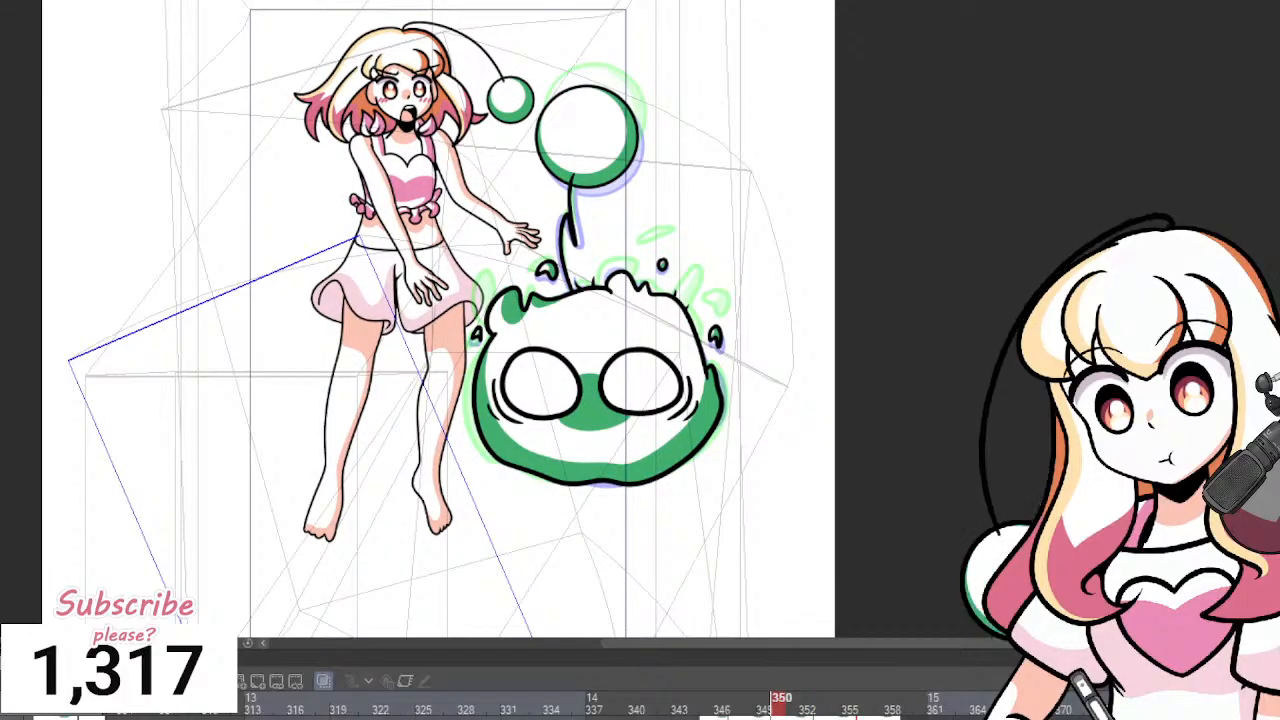
Flip back and forth between frames 345, 346 and 347 and compare the head and antenna drawings.
key("Left")
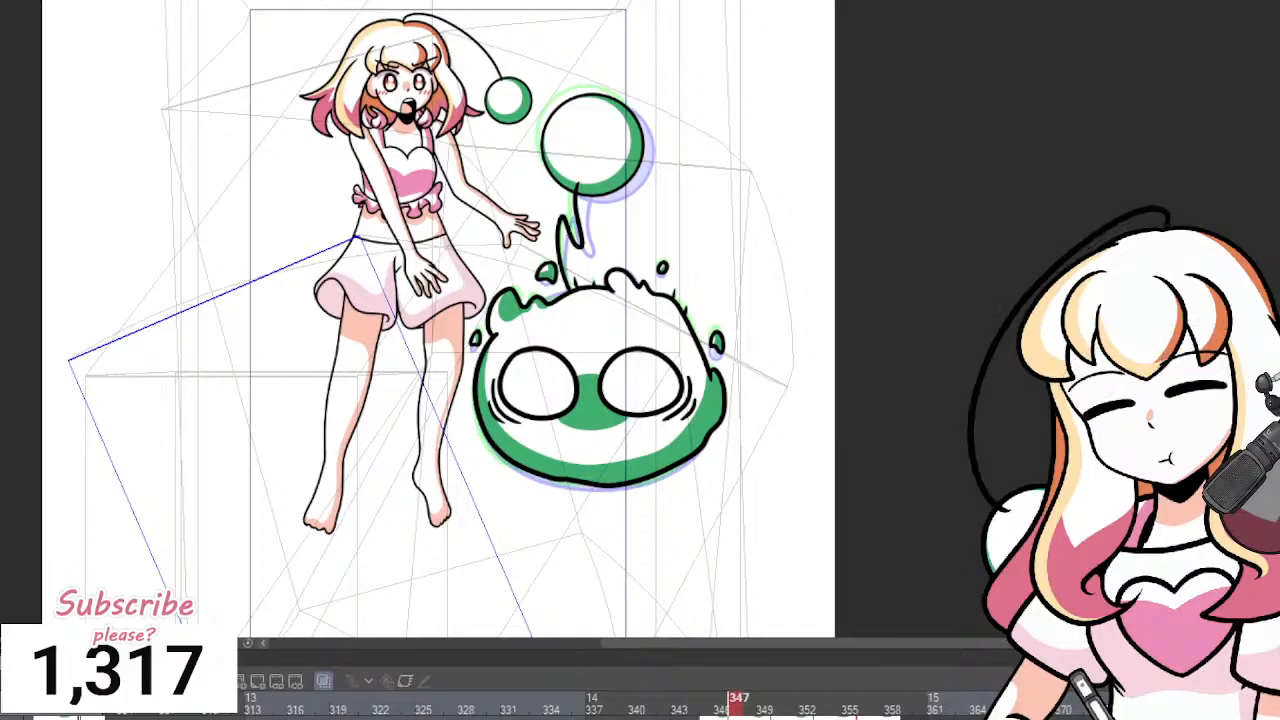
key("Left")
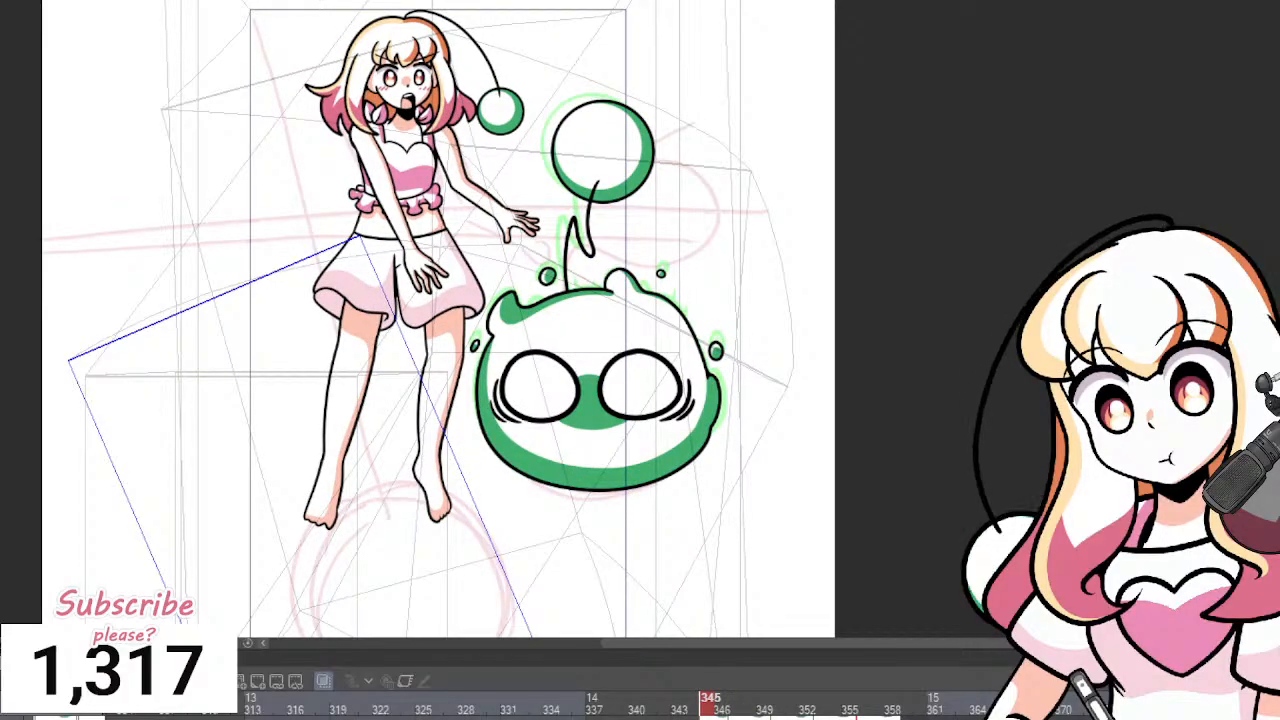
key("Right")
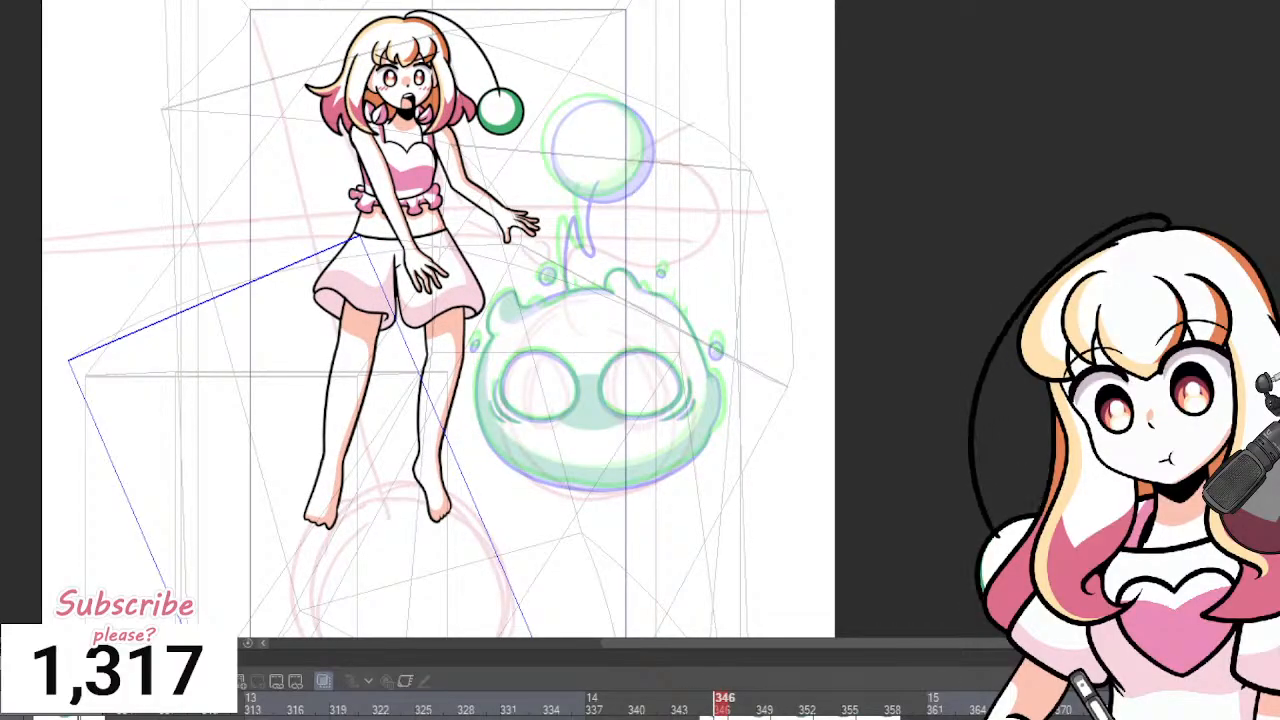
key("Left")
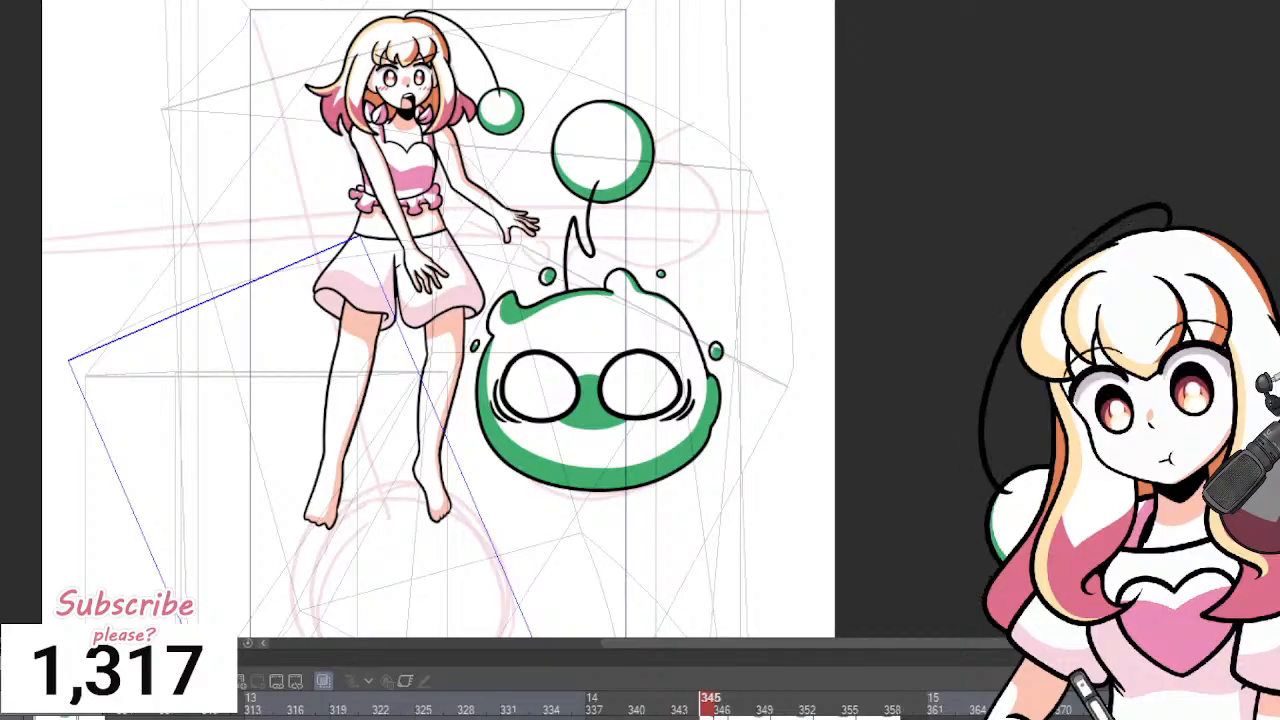
key("Right")
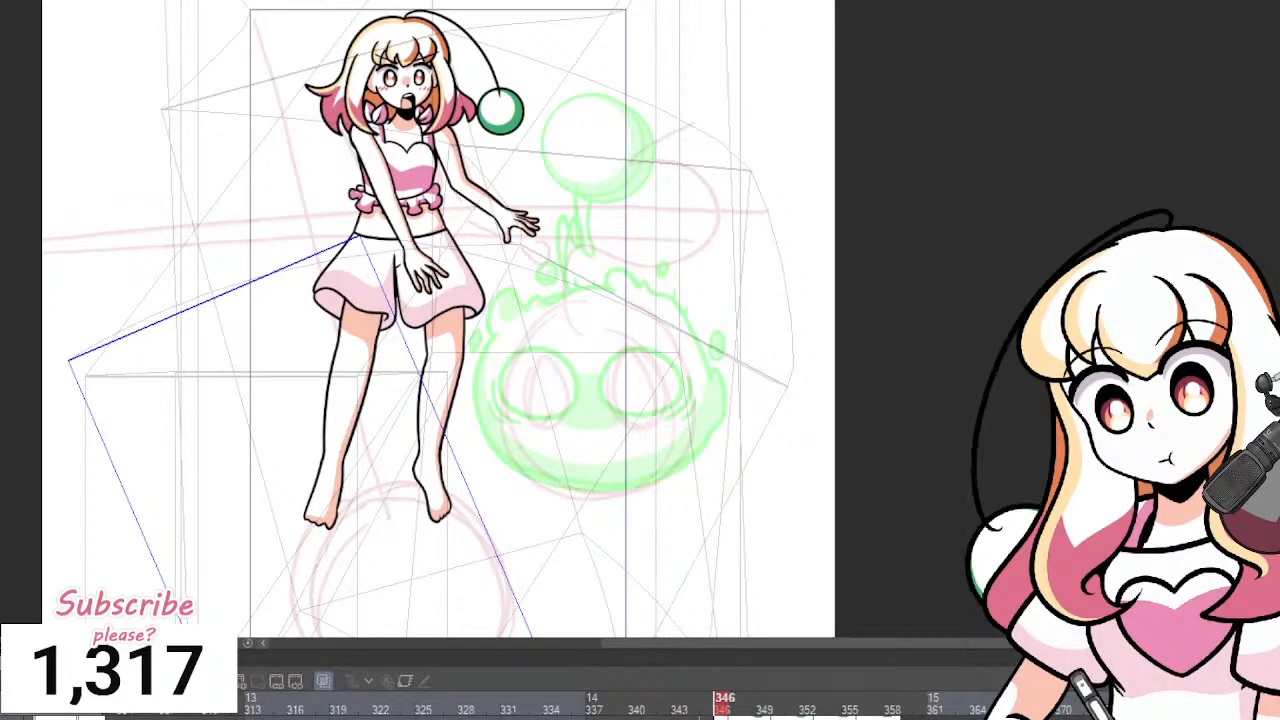
key("Right")
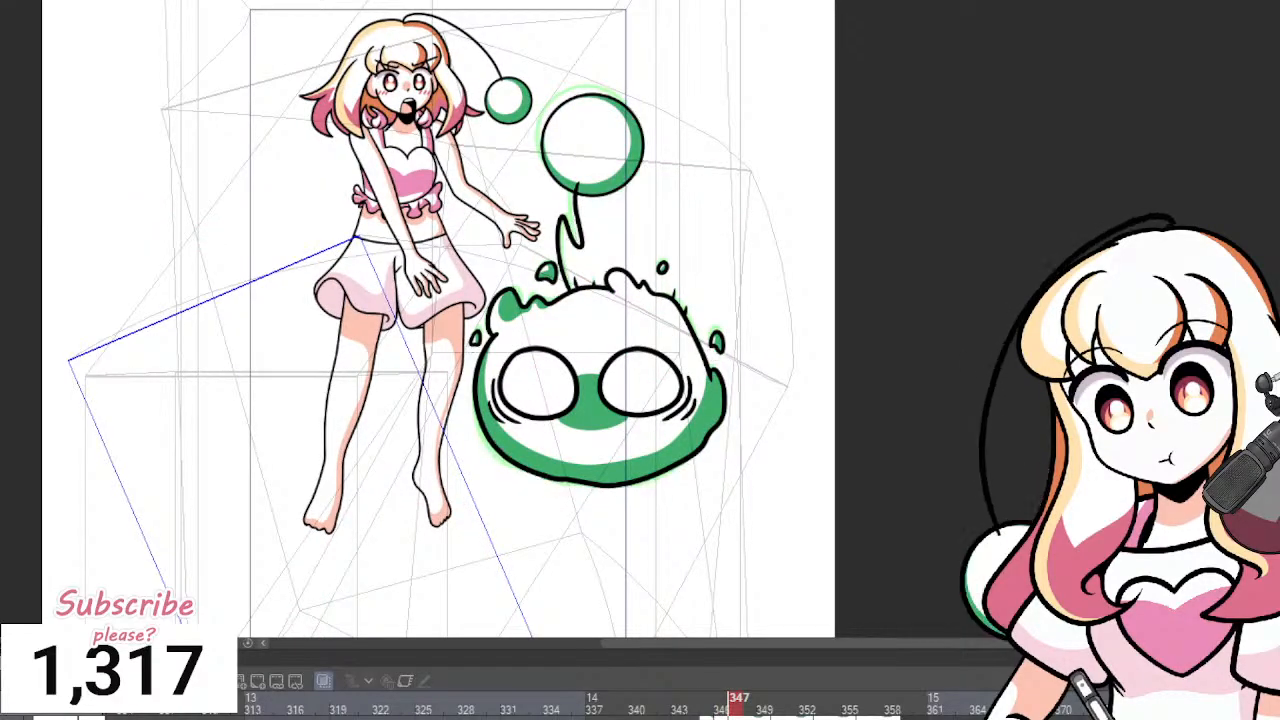
key("Left")
key("Left")
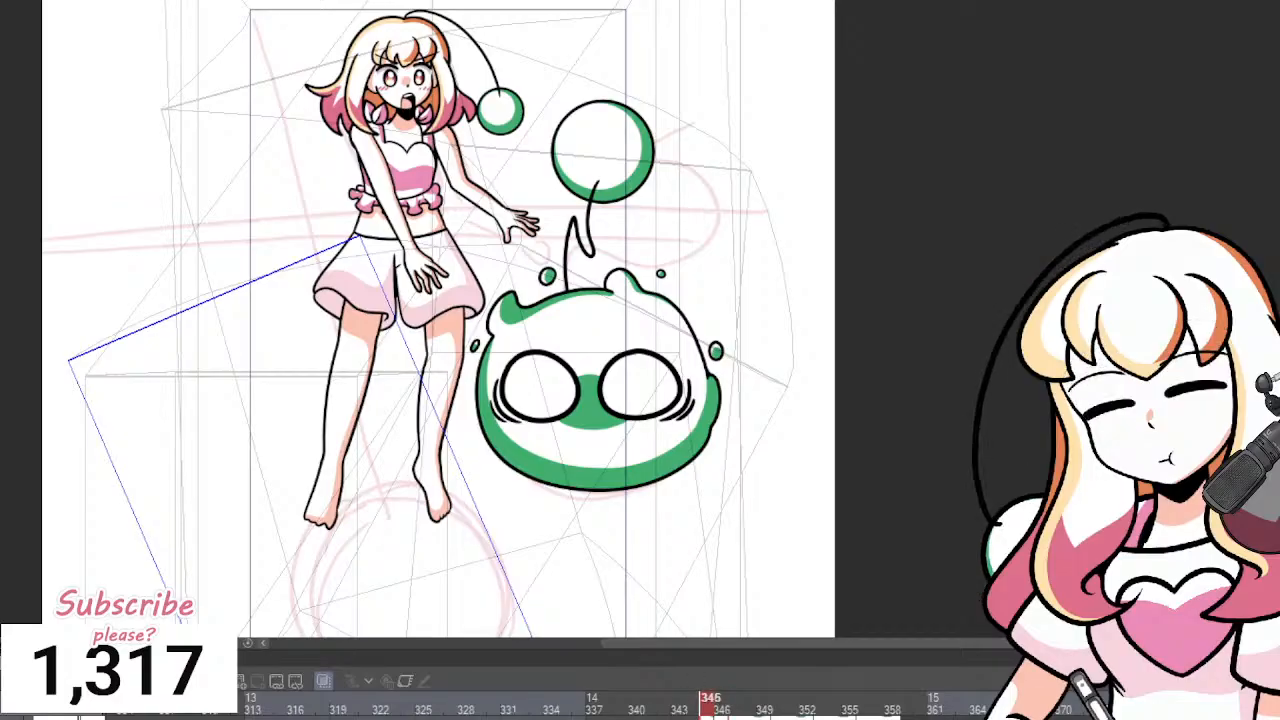
On frame 345, draw thin broken outlines around the head's sides and bottom, with splash spikes and small droplets around its top and sides.
key("Right")
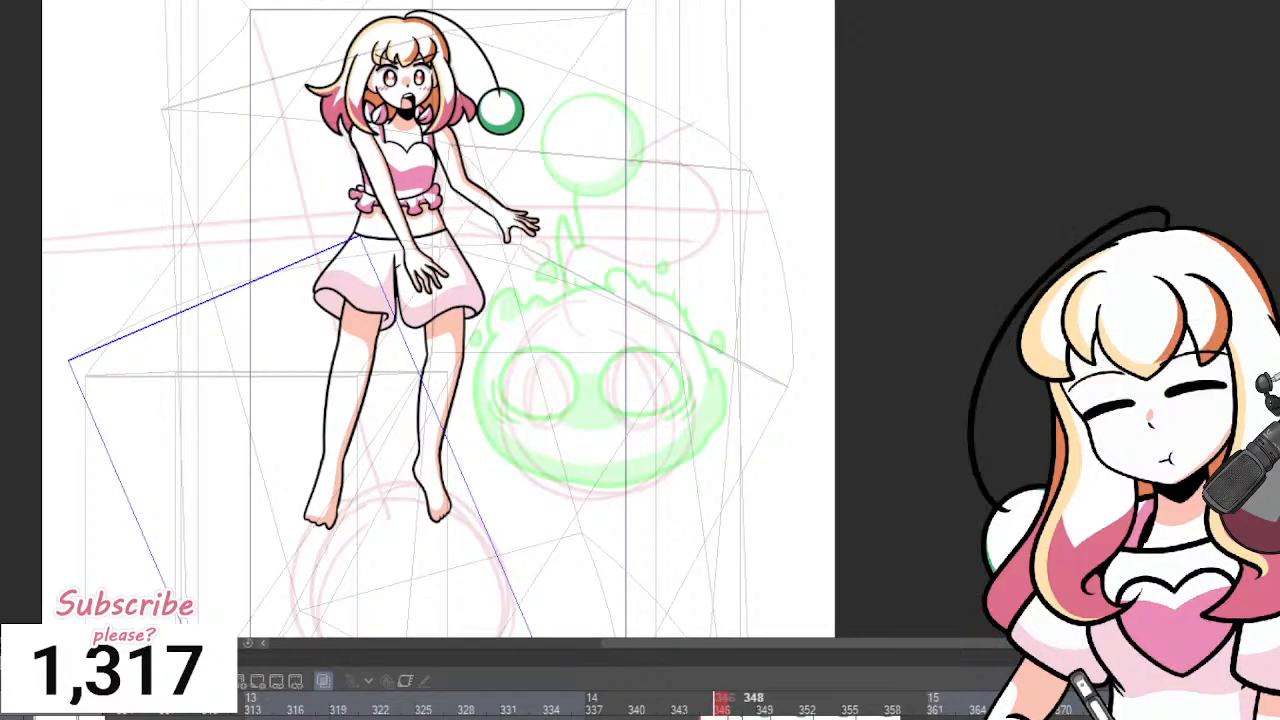
key("Right")
key("Left")
key("Left")
scroll(674, 492, "up", 1)
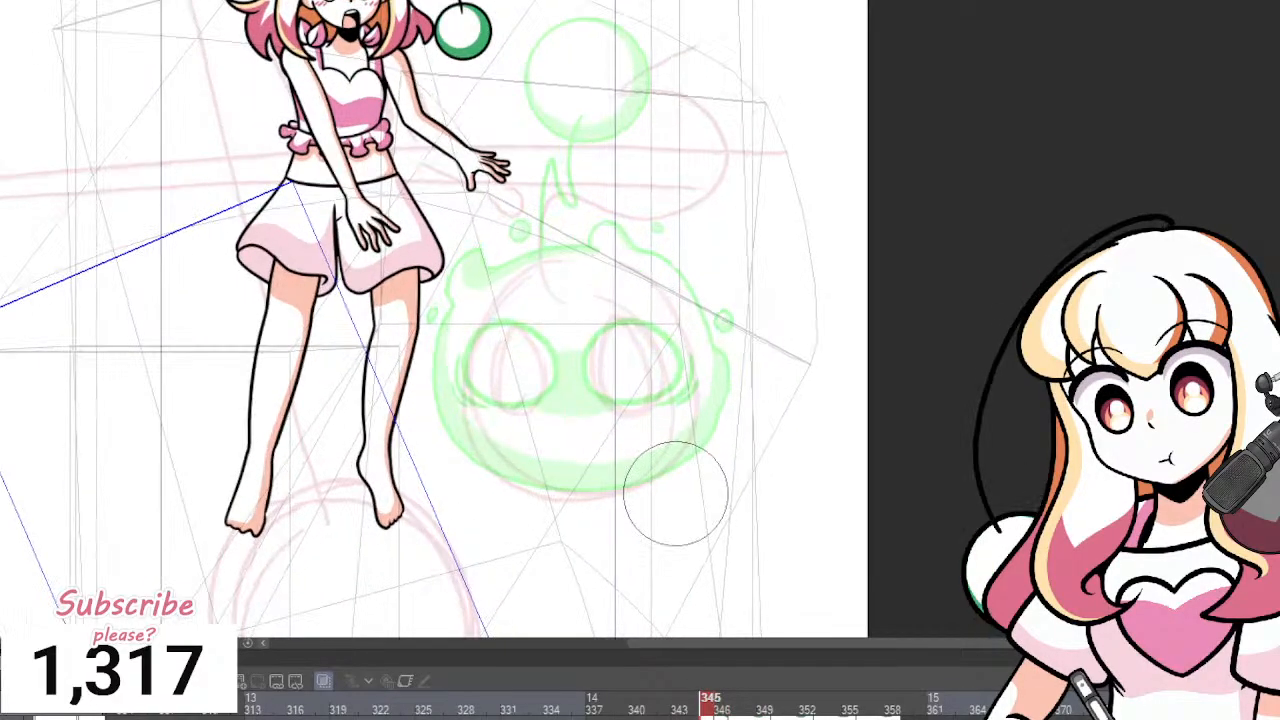
scroll(674, 492, "down", 1)
scroll(674, 470, "up", 1)
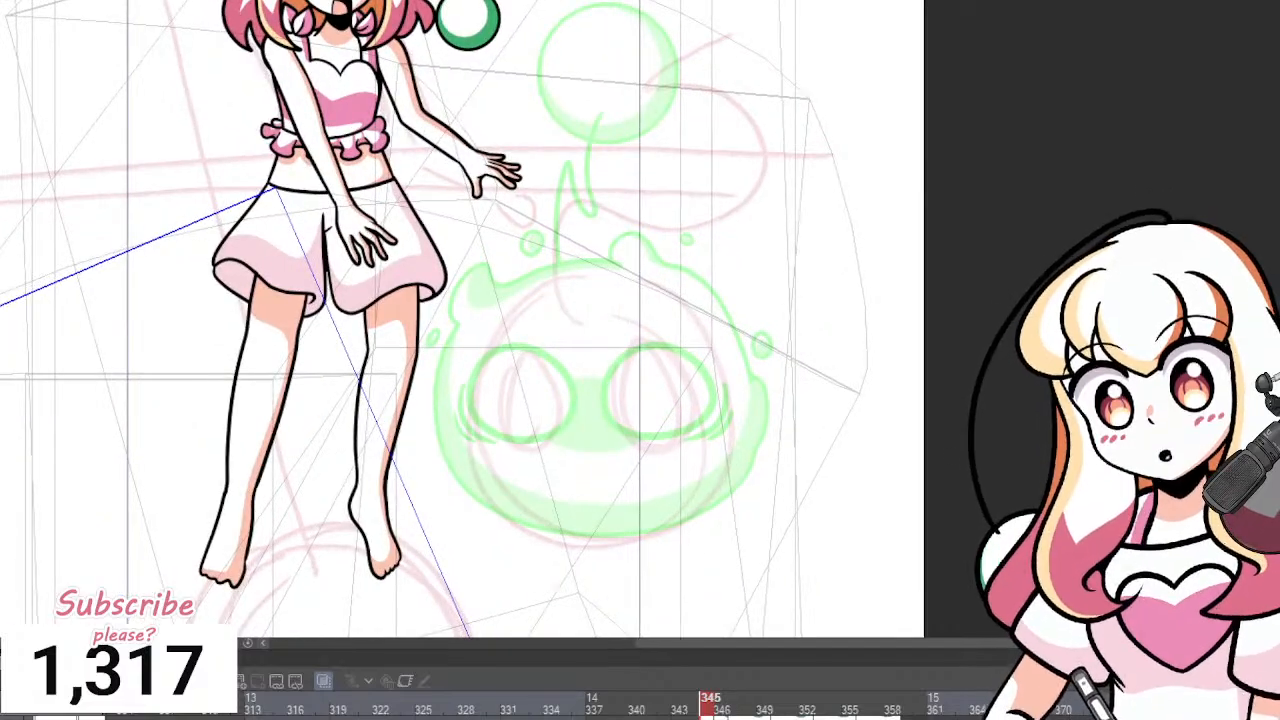
scroll(544, 456, "down", 1)
scroll(660, 505, "up", 3)
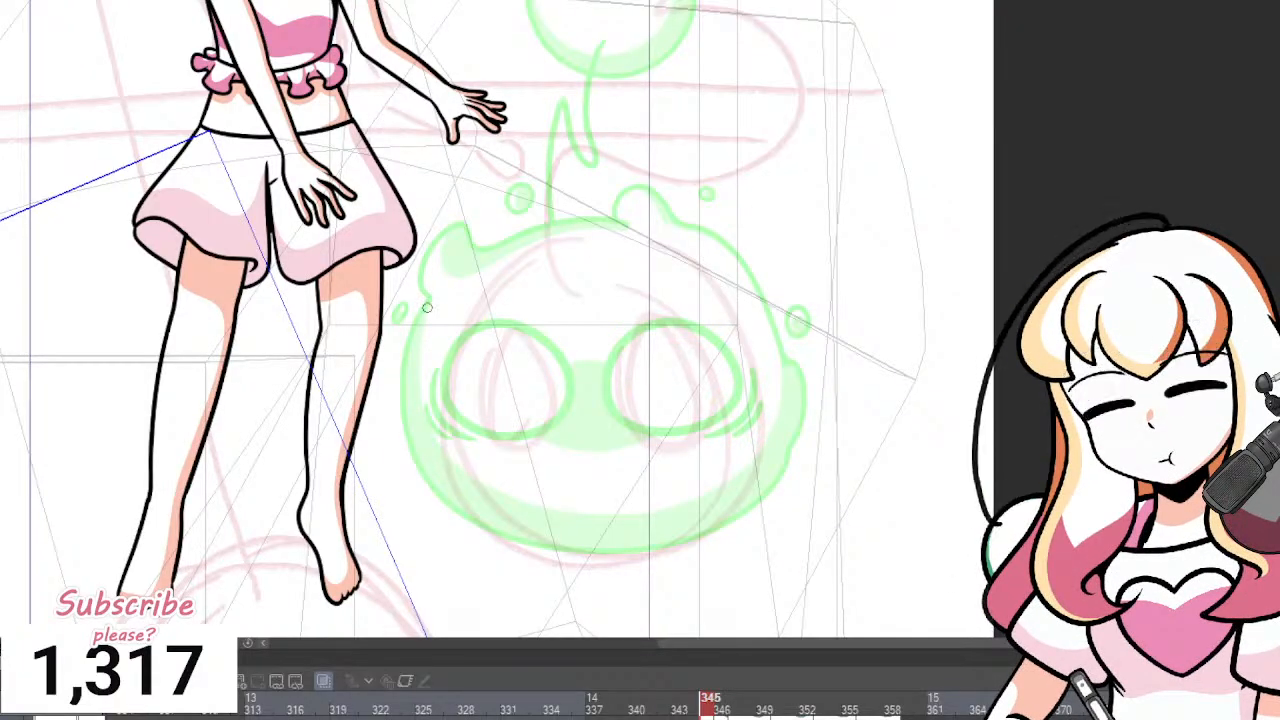
left_click_drag(428, 300, 468, 530)
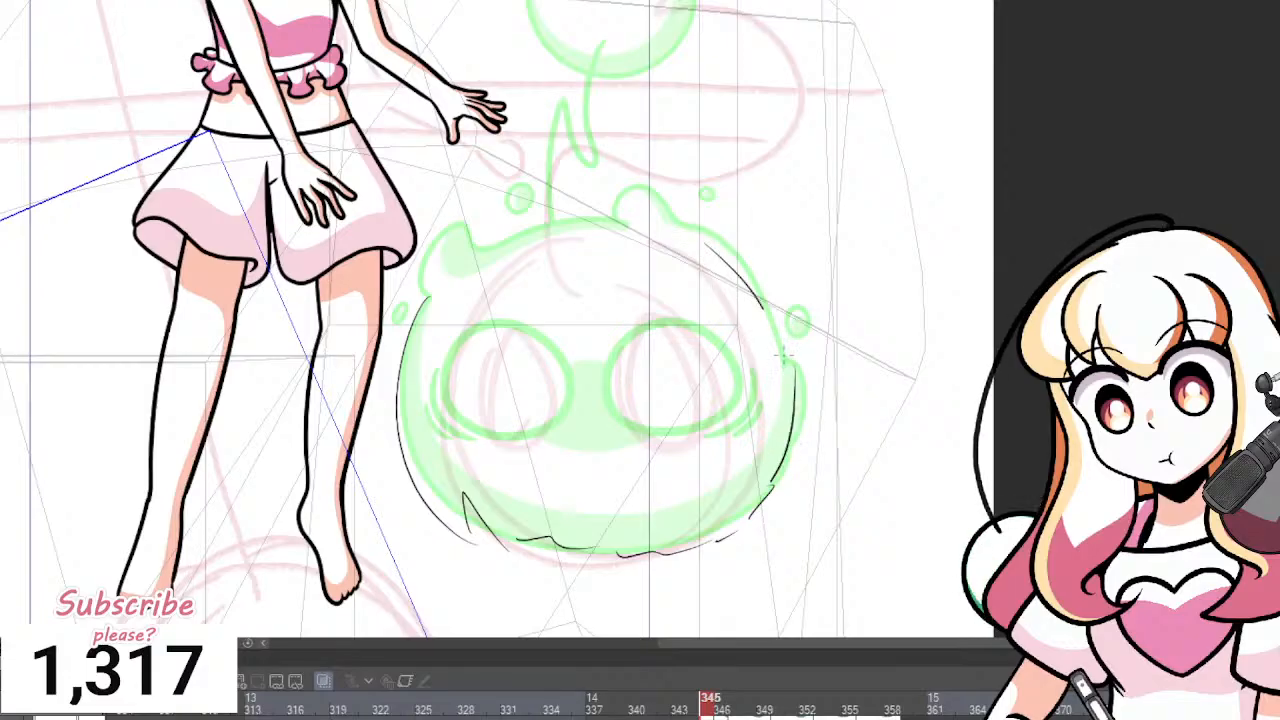
left_click_drag(476, 182, 489, 256)
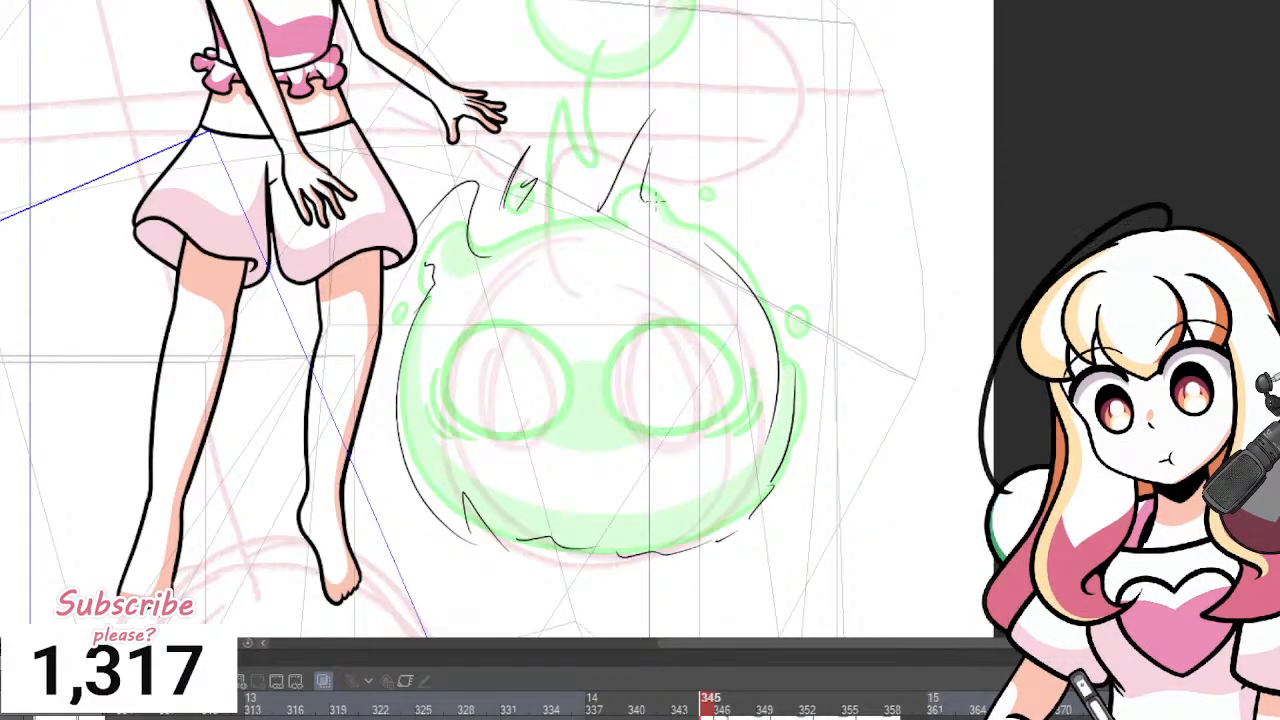
mouse_move(790, 312)
left_mouse_down()
mouse_move(807, 347)
mouse_move(824, 300)
left_mouse_up()
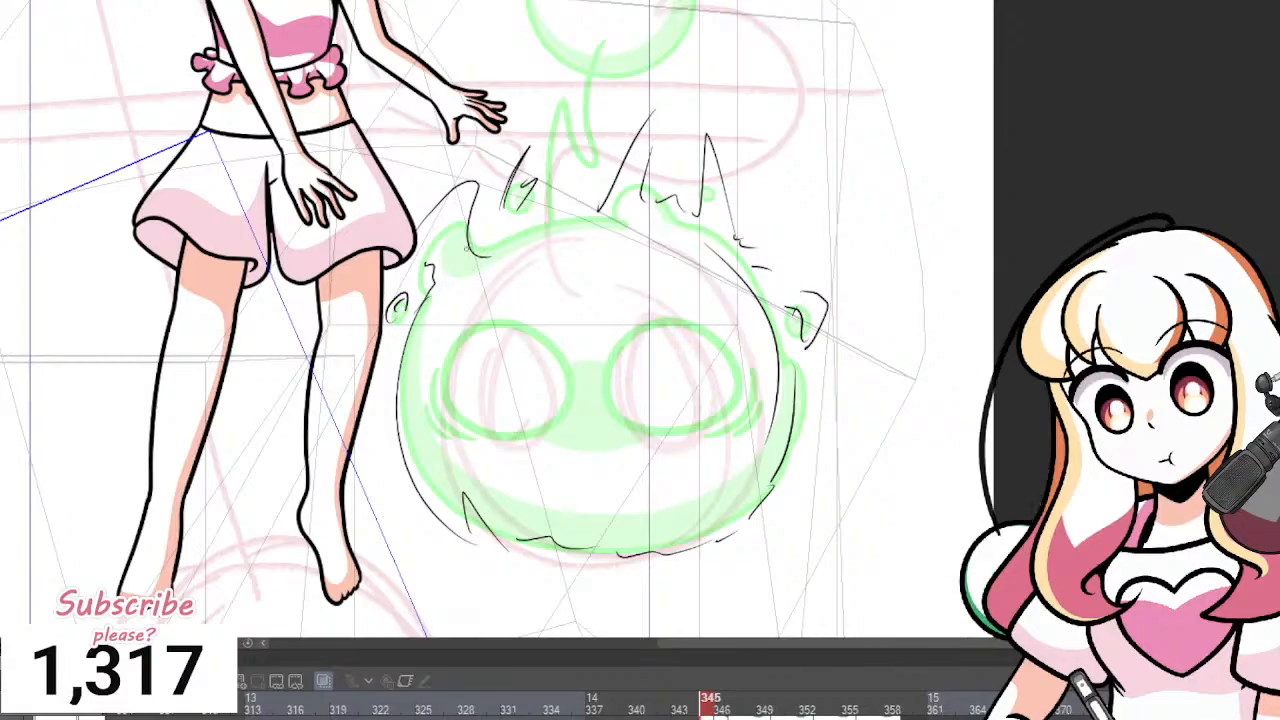
Ink thick strokes over the head's left outline, the upper-left splash and the jagged spikes at the top of the head.
mouse_move(472, 178)
left_mouse_down()
mouse_move(461, 266)
mouse_move(386, 363)
mouse_move(394, 441)
mouse_move(445, 500)
left_mouse_up()
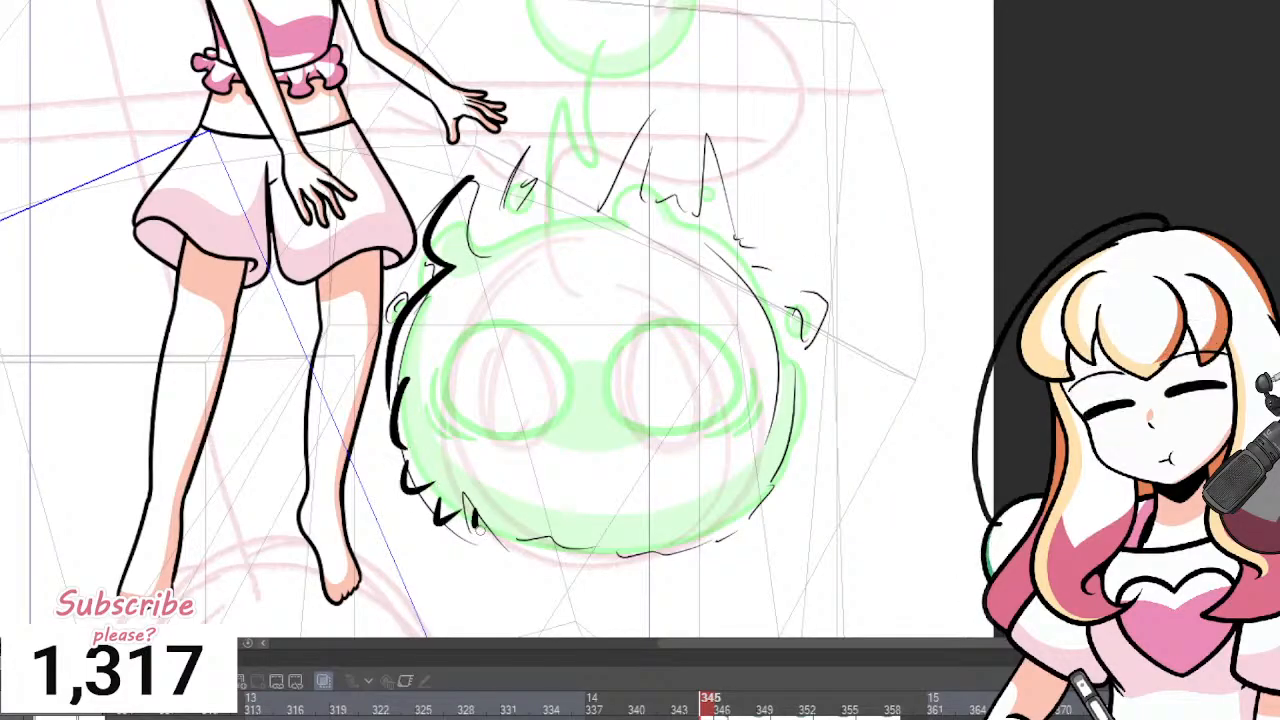
left_click_drag(482, 258, 567, 210)
left_click_drag(592, 143, 600, 212)
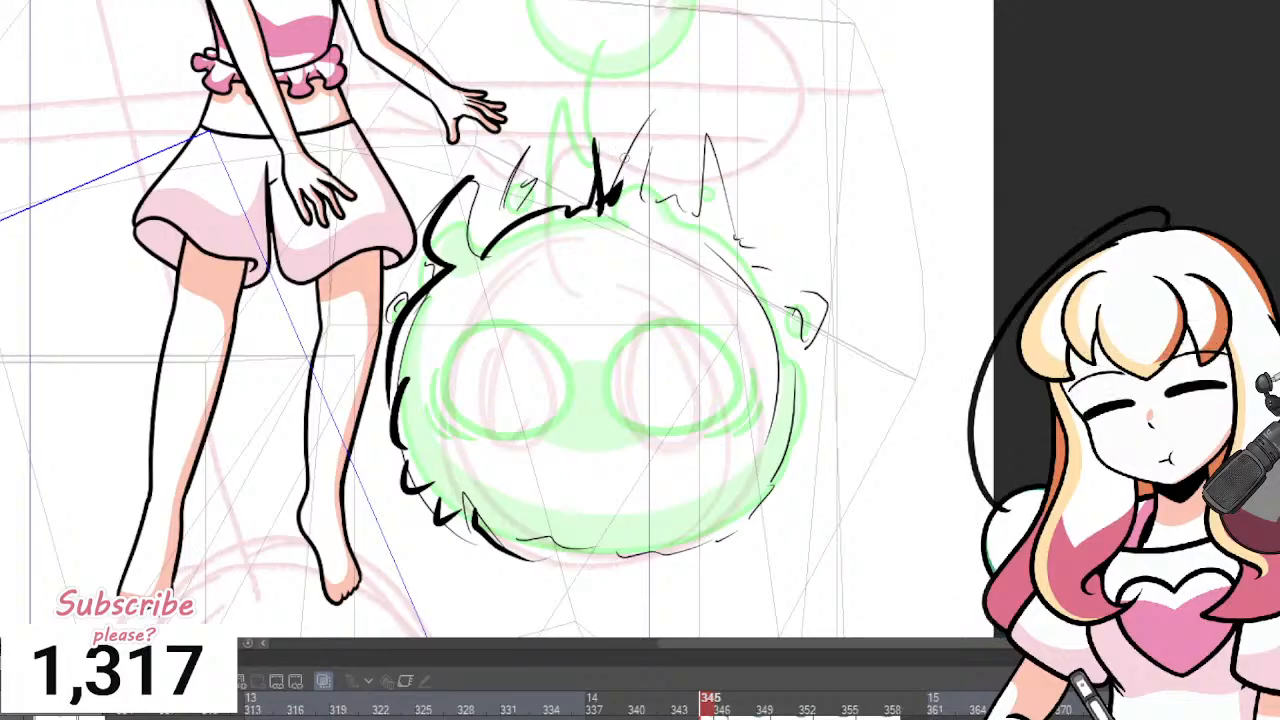
Ink the antenna ball as a squashed shape with a zigzag notch and tail, and add the antenna stroke rising from the head.
scroll(608, 130, "down", 4)
scroll(608, 22, "up", 4)
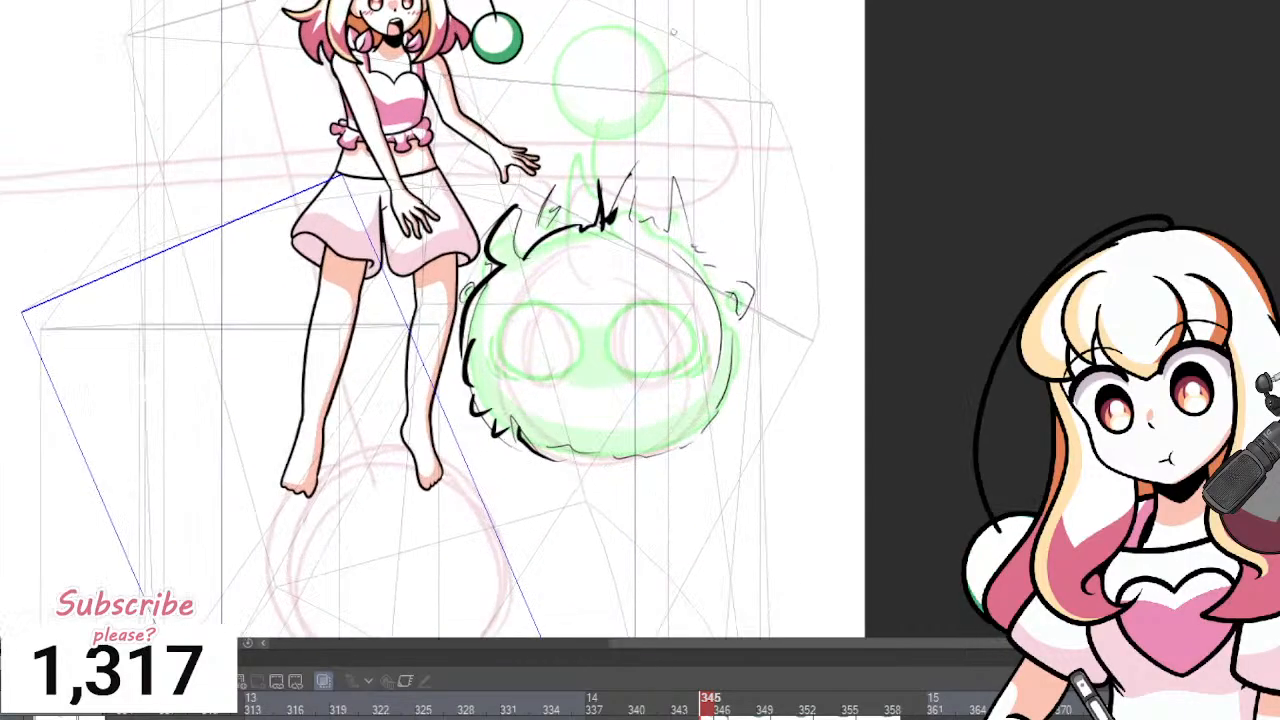
mouse_move(575, 2)
left_mouse_down()
mouse_move(499, 62)
mouse_move(677, 91)
mouse_move(667, 42)
left_mouse_up()
mouse_move(592, 2)
left_mouse_down()
mouse_move(658, 4)
mouse_move(666, 67)
mouse_move(567, 140)
mouse_move(579, 111)
mouse_move(529, 122)
mouse_move(585, 177)
left_mouse_up()
left_click_drag(577, 193, 541, 268)
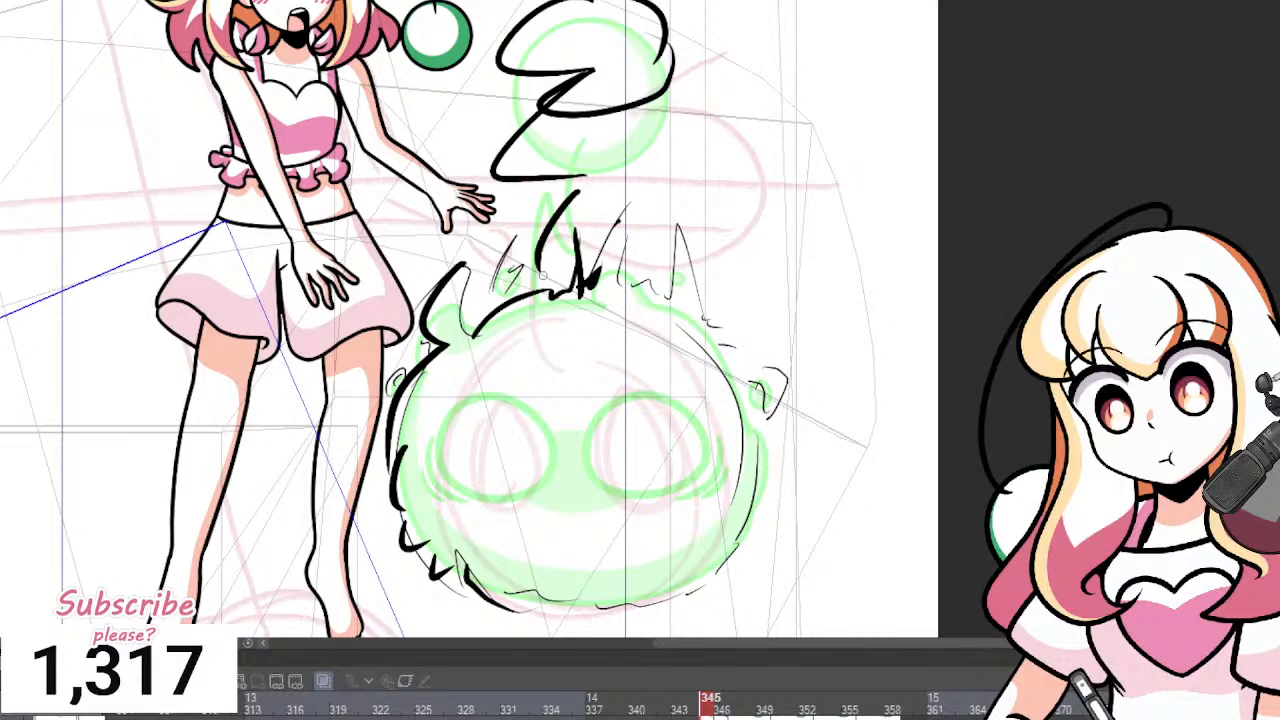
Ink the head's left eye as a large round outline of overlapping rough strokes, set above the green sketch eye.
mouse_move(482, 365)
left_mouse_down()
mouse_move(497, 464)
mouse_move(509, 468)
left_mouse_up()
key("ctrl+z")
mouse_move(515, 350)
left_mouse_down()
mouse_move(466, 354)
mouse_move(509, 471)
left_mouse_up()
mouse_move(514, 349)
left_mouse_down()
mouse_move(539, 363)
mouse_move(541, 477)
left_mouse_up()
left_click_drag(546, 395, 512, 488)
left_click_drag(510, 350, 550, 400)
left_click_drag(488, 343, 509, 457)
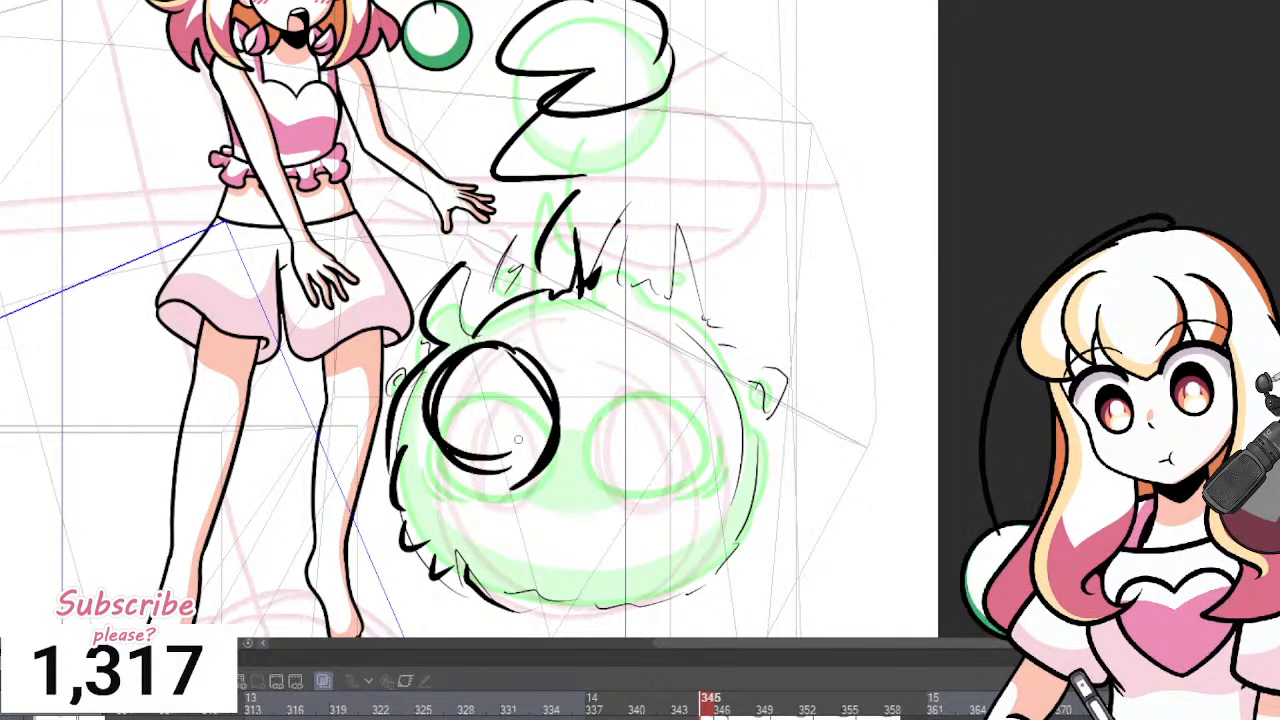
Ink the head's right eye as a matching large circle of overlapping rough strokes.
mouse_move(651, 343)
left_mouse_down()
mouse_move(598, 362)
mouse_move(649, 467)
left_mouse_up()
key("ctrl+z")
left_click_drag(655, 466, 705, 432)
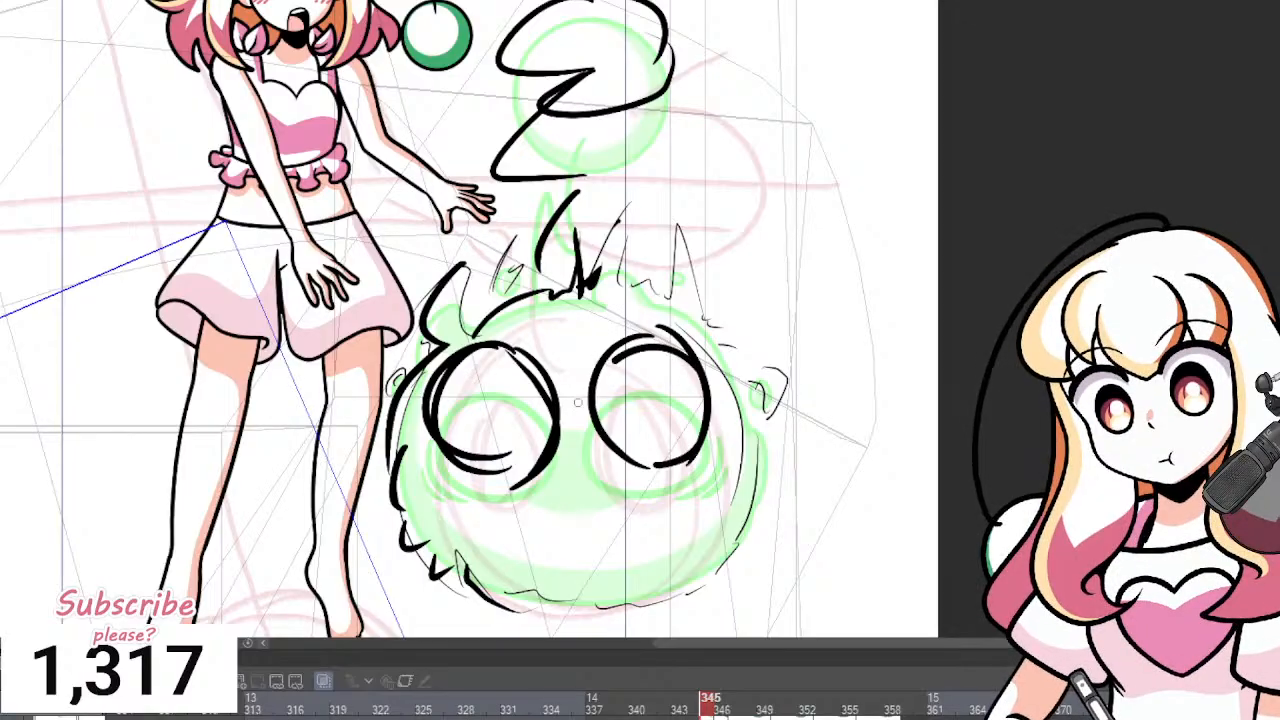
left_click_drag(615, 358, 596, 446)
mouse_move(596, 420)
left_mouse_down()
mouse_move(617, 389)
mouse_move(692, 428)
left_mouse_up()
scroll(716, 404, "down", 6)
left_click_drag(750, 479, 704, 439)
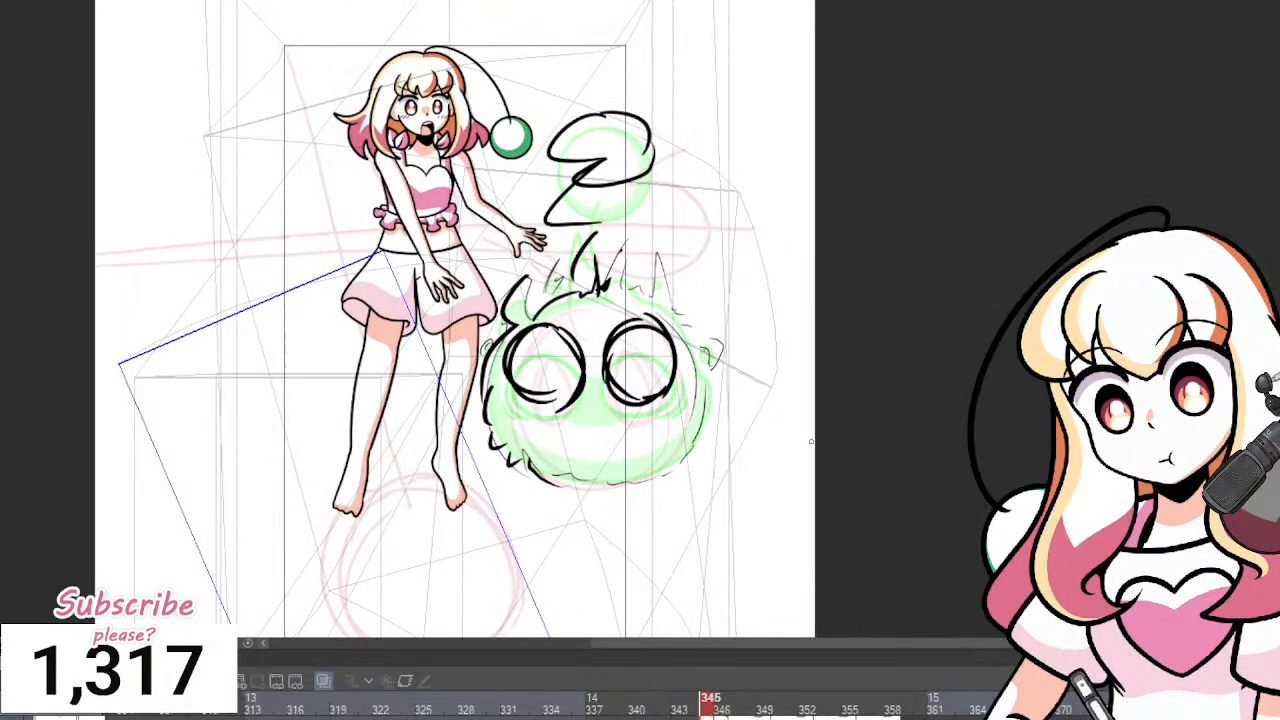
Draw a green oval between the two eyes and fill it with solid green.
scroll(720, 440, "up", 6)
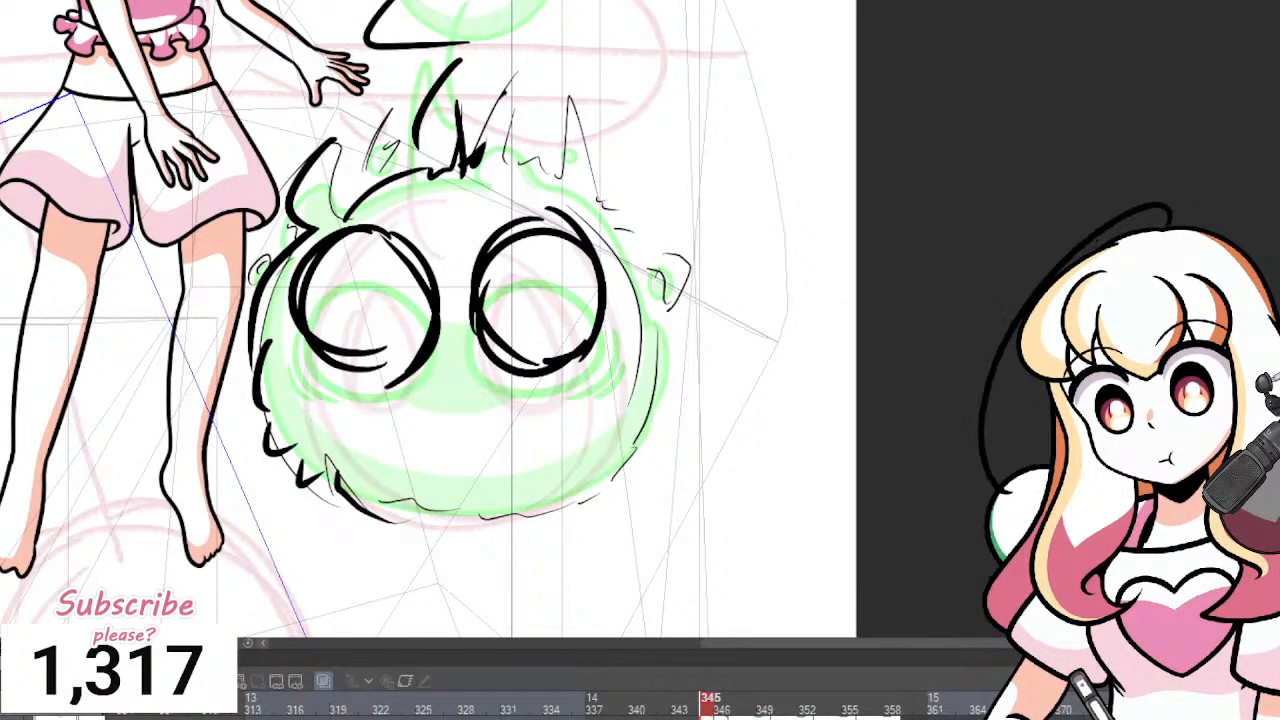
left_click_drag(524, 322, 500, 318)
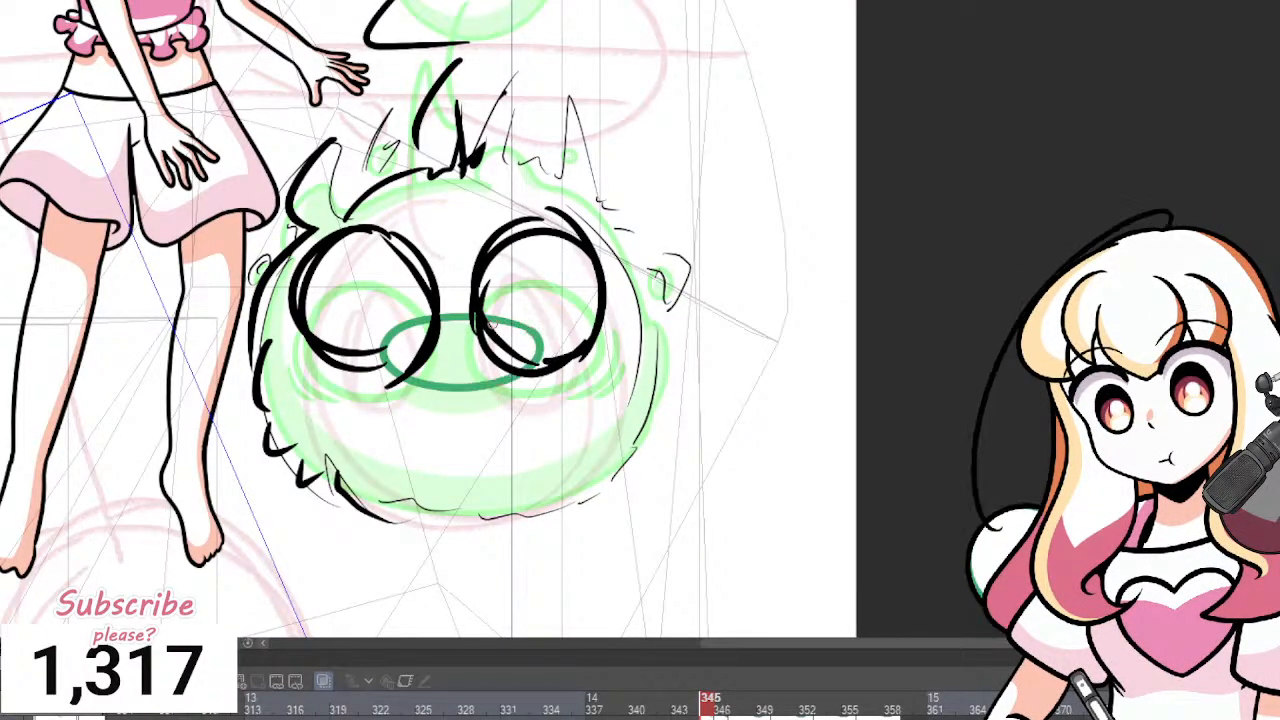
left_click(492, 378)
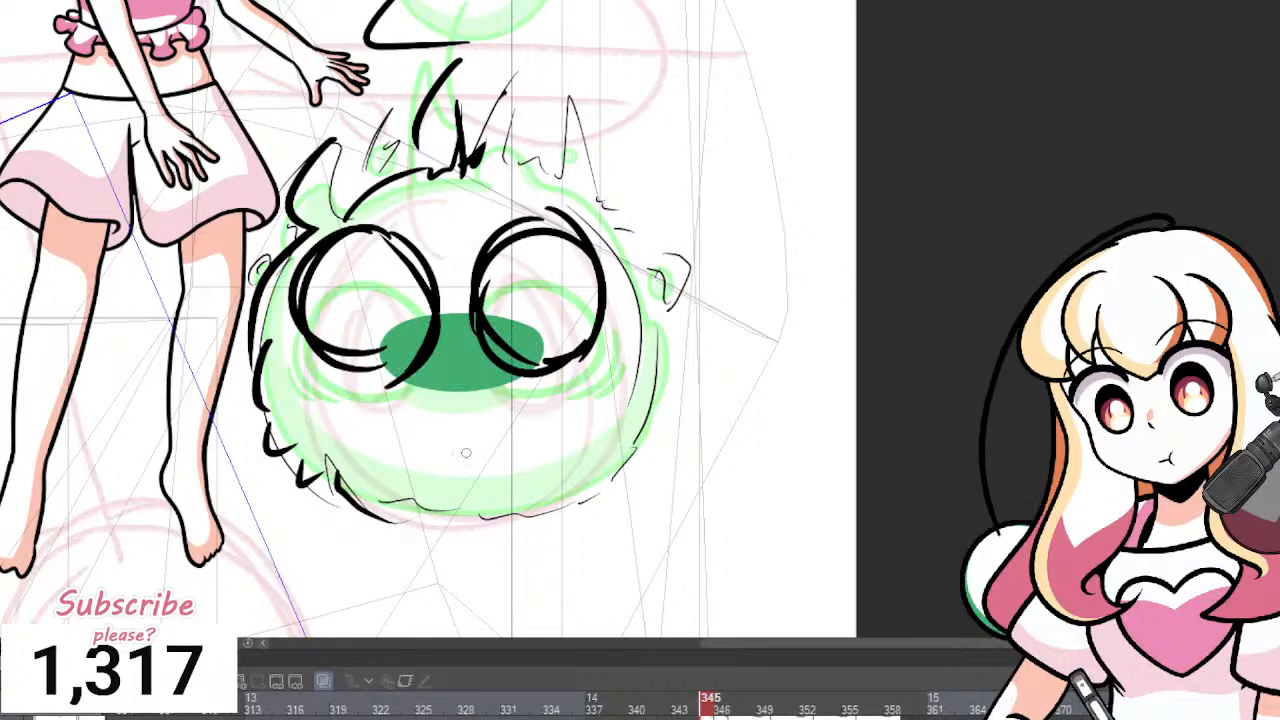
Draw a jagged green shading edge along the head's sides and bottom, close its gaps, and fill the band with green.
mouse_move(288, 396)
left_mouse_down()
mouse_move(312, 432)
mouse_move(432, 470)
mouse_move(604, 443)
mouse_move(605, 265)
left_mouse_up()
mouse_move(638, 430)
left_mouse_down()
mouse_move(551, 504)
mouse_move(469, 516)
mouse_move(400, 510)
left_mouse_up()
mouse_move(322, 488)
left_mouse_down()
mouse_move(250, 365)
mouse_move(270, 424)
left_mouse_up()
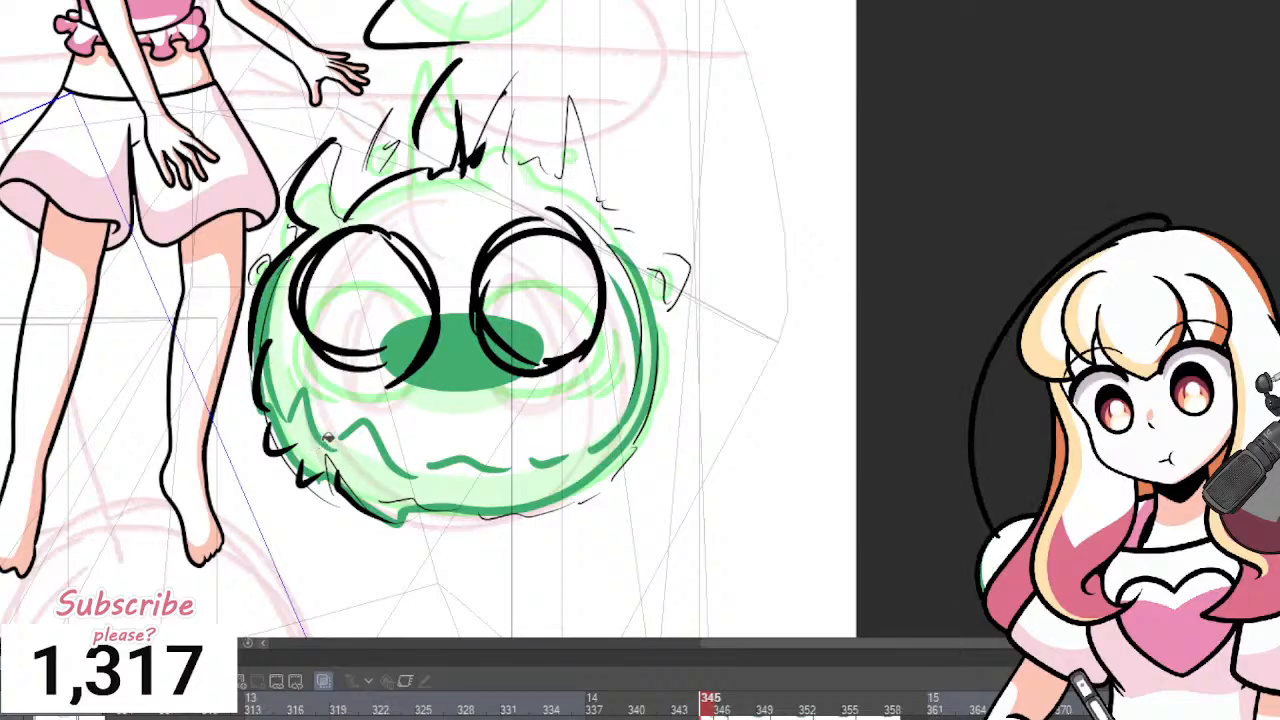
left_click(328, 442)
key("ctrl+z")
key("asciicircum")
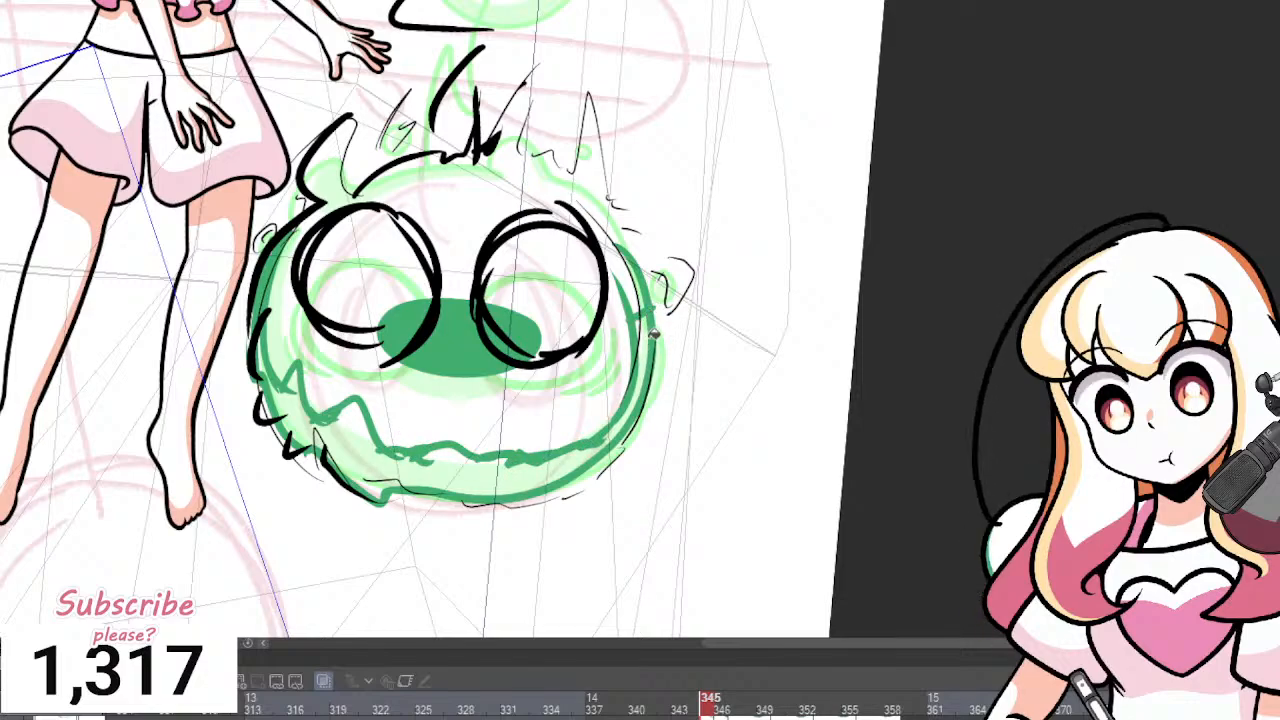
left_click(507, 472)
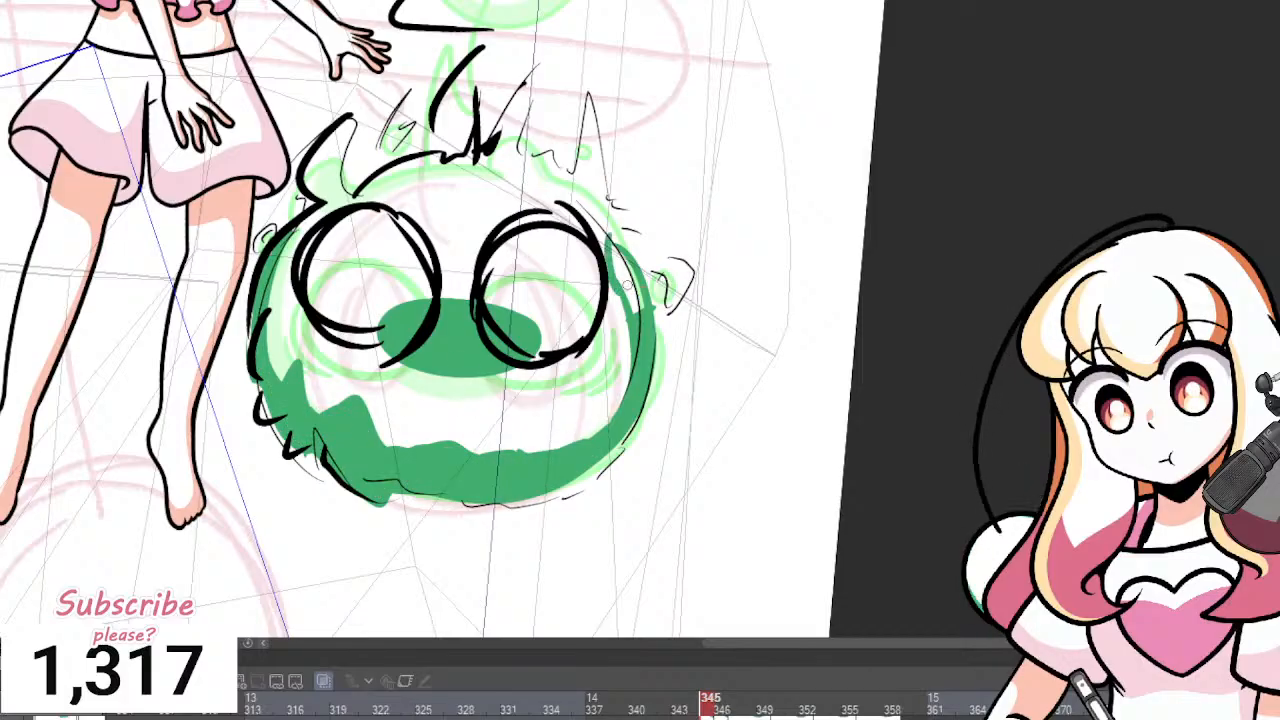
Paint green shading strokes on the splash spikes along the top of the head and the droplet at its right side.
left_click_drag(586, 97, 604, 202)
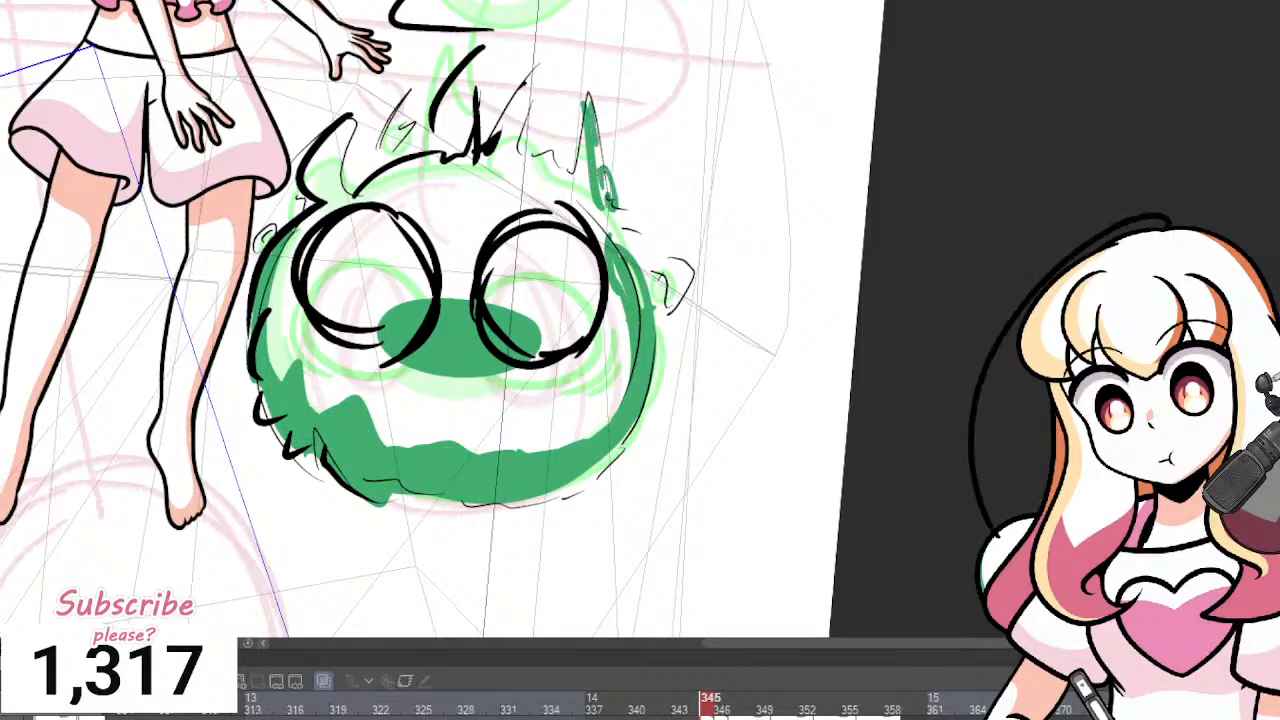
left_click_drag(416, 106, 372, 156)
mouse_move(412, 124)
left_mouse_down()
mouse_move(384, 152)
mouse_move(331, 182)
left_mouse_up()
left_click_drag(540, 66, 498, 150)
left_click_drag(532, 80, 504, 156)
left_click_drag(692, 266, 672, 306)
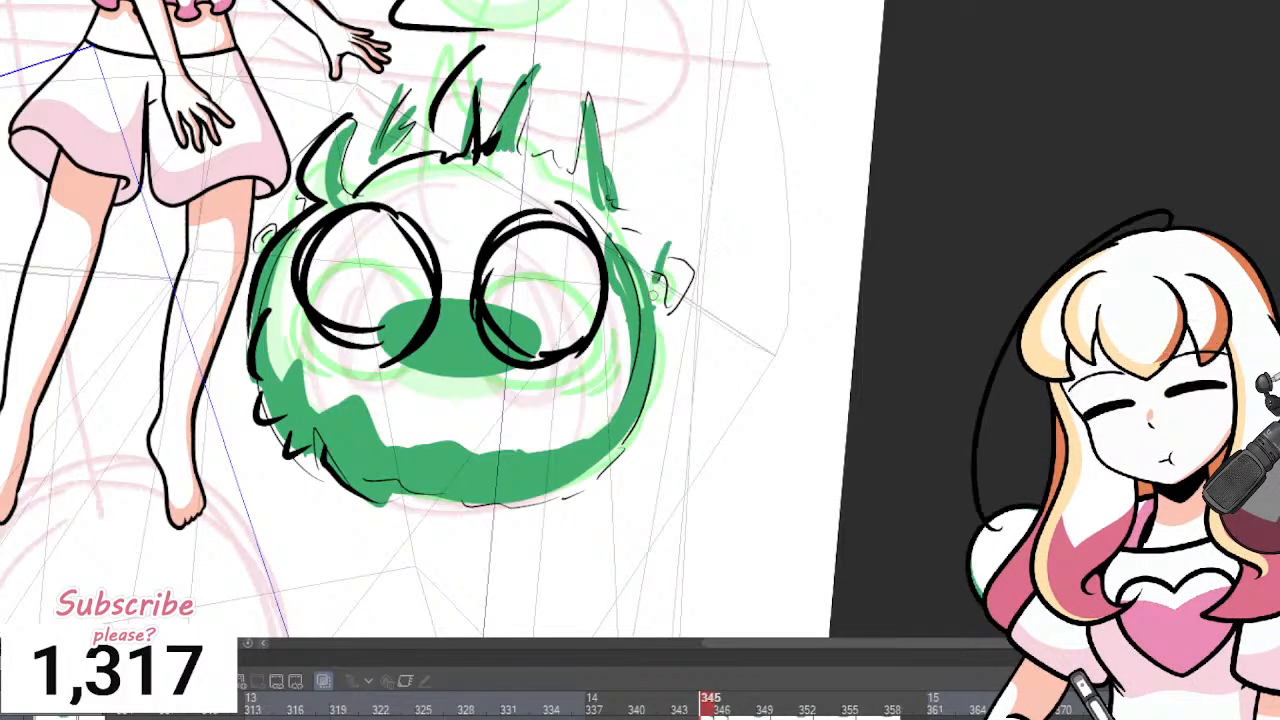
left_click_drag(668, 244, 654, 300)
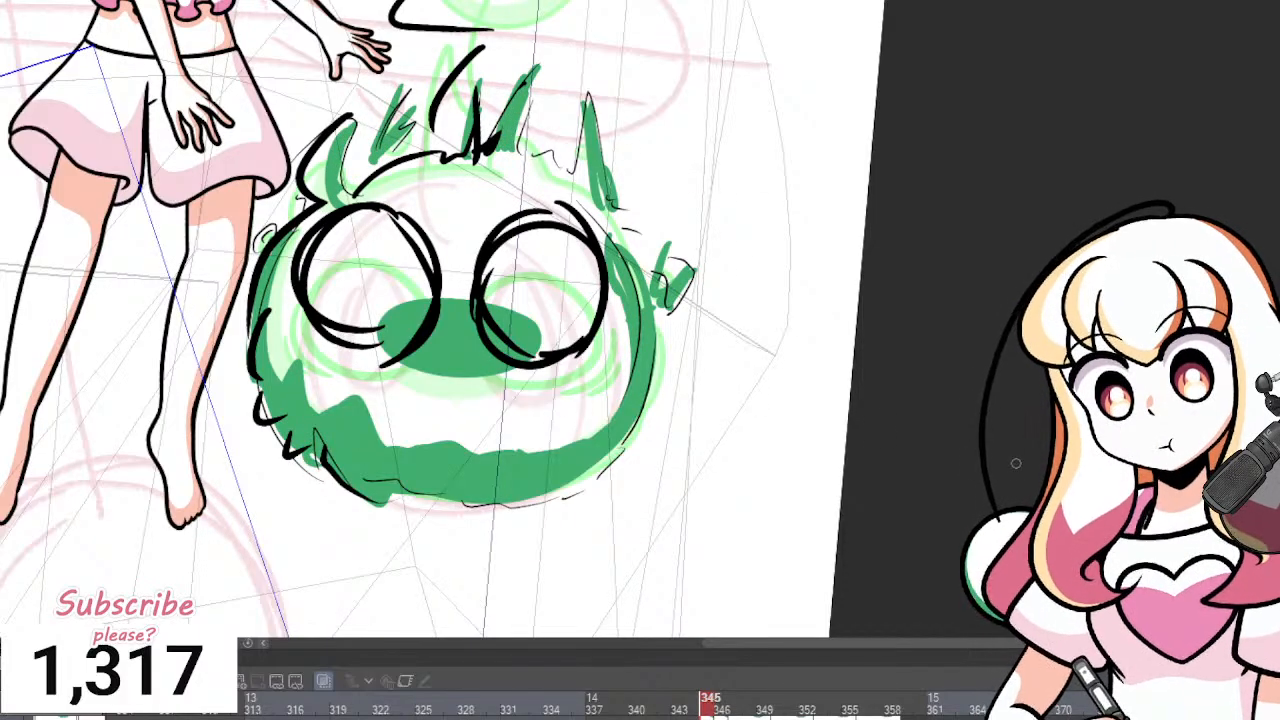
Draw the green shading edge inside the squashed antenna ball and fill its right and lower area with green.
scroll(296, 462, "down", 1)
scroll(296, 462, "up", 1)
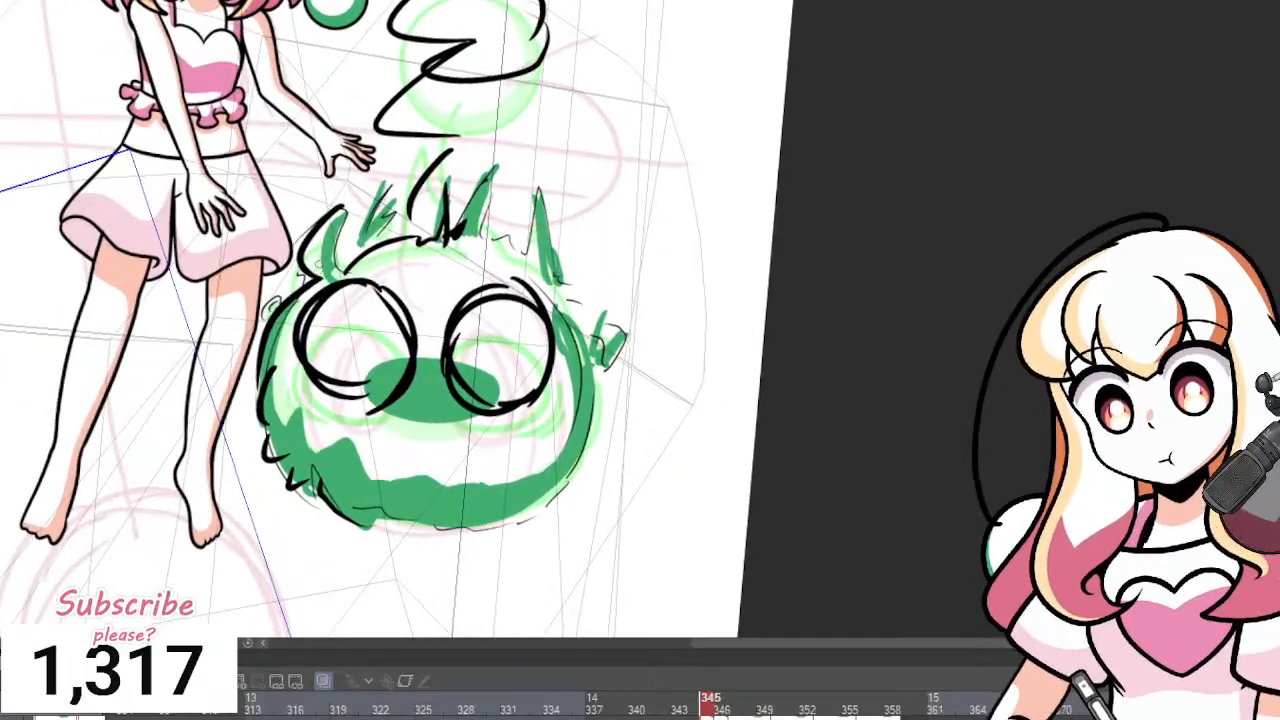
scroll(296, 455, "down", 2)
scroll(406, 186, "up", 2)
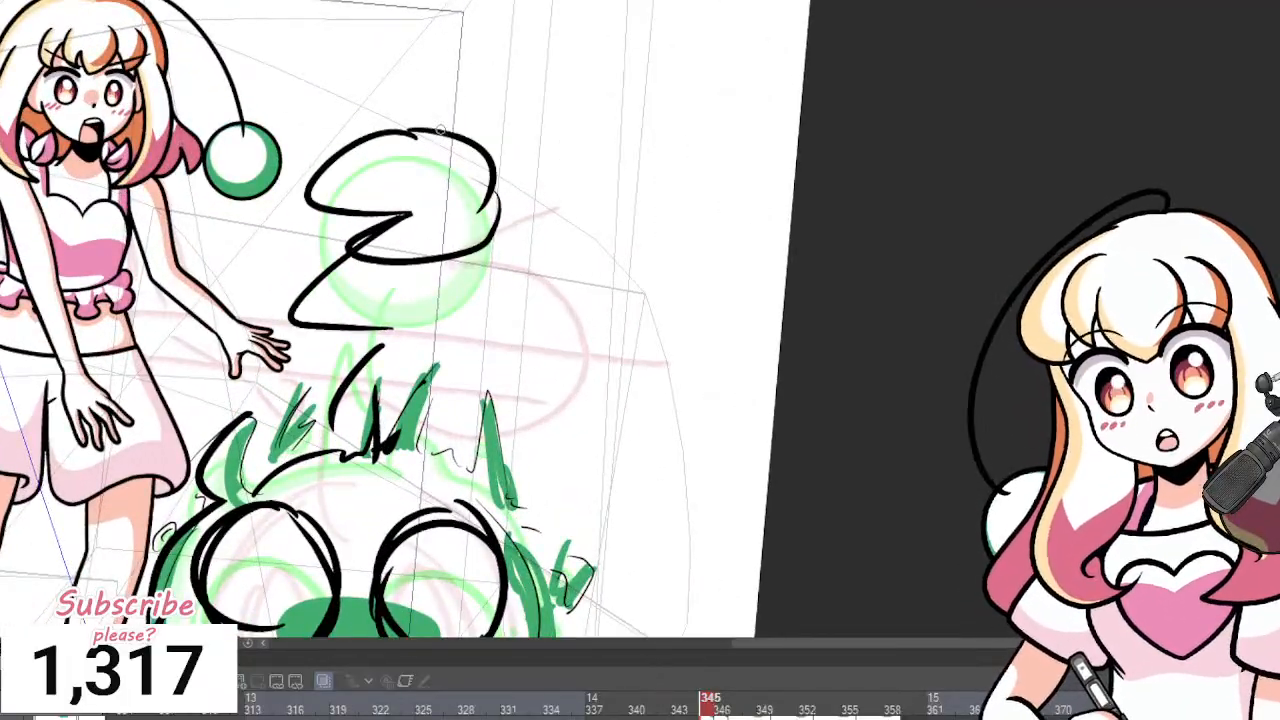
left_click_drag(455, 137, 491, 221)
left_click(455, 215)
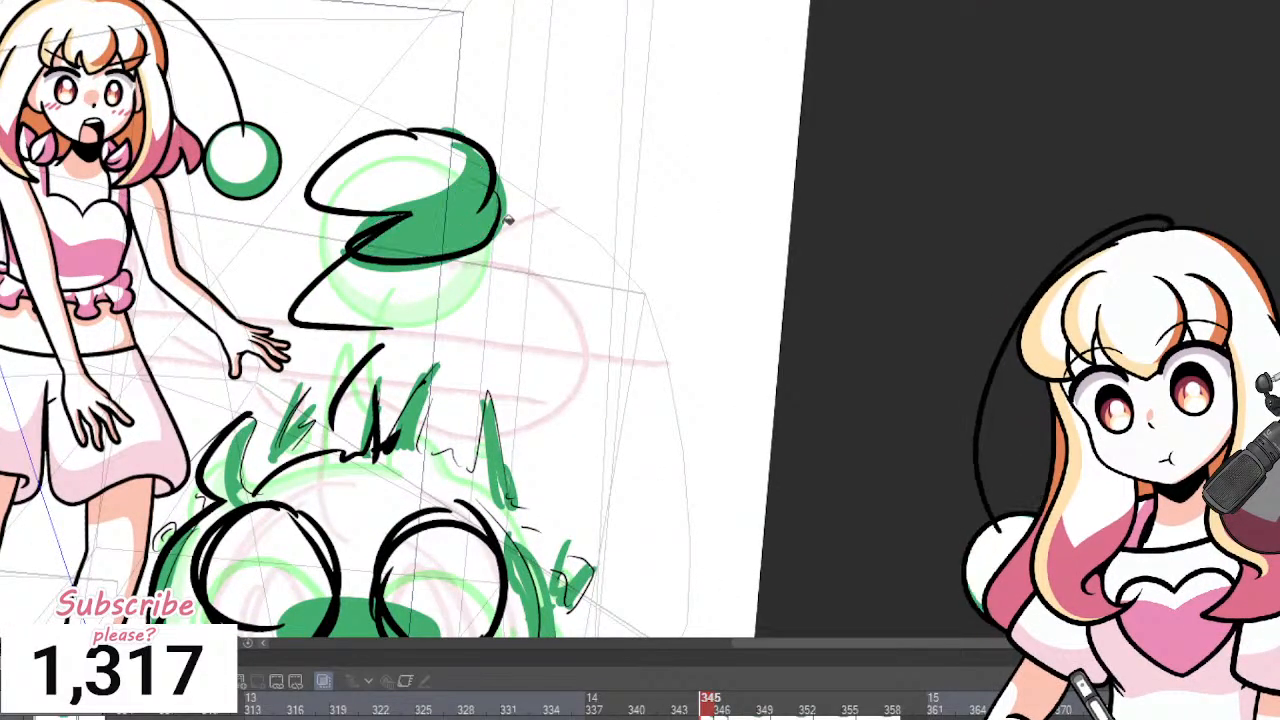
Clear the green shading from inside both eye circles, leaving green only between the eyes.
scroll(545, 215, "down", 3)
scroll(433, 419, "up", 3)
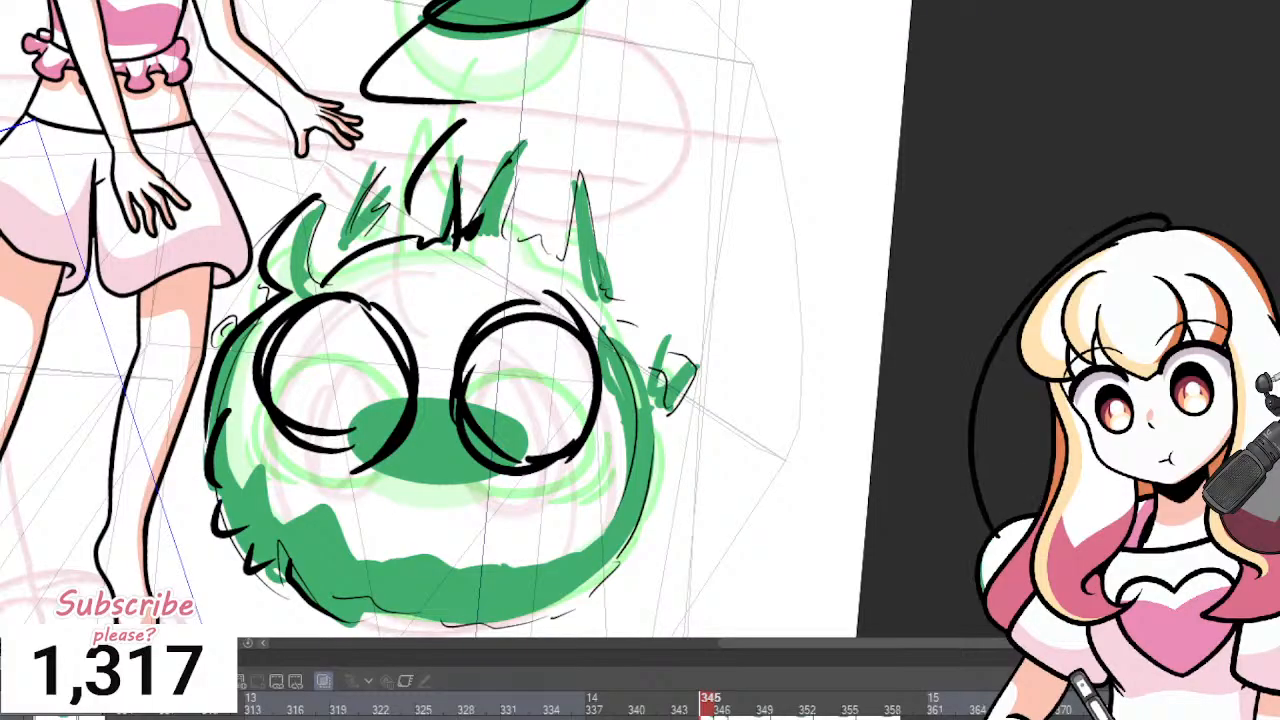
left_click(341, 378)
left_click(522, 388)
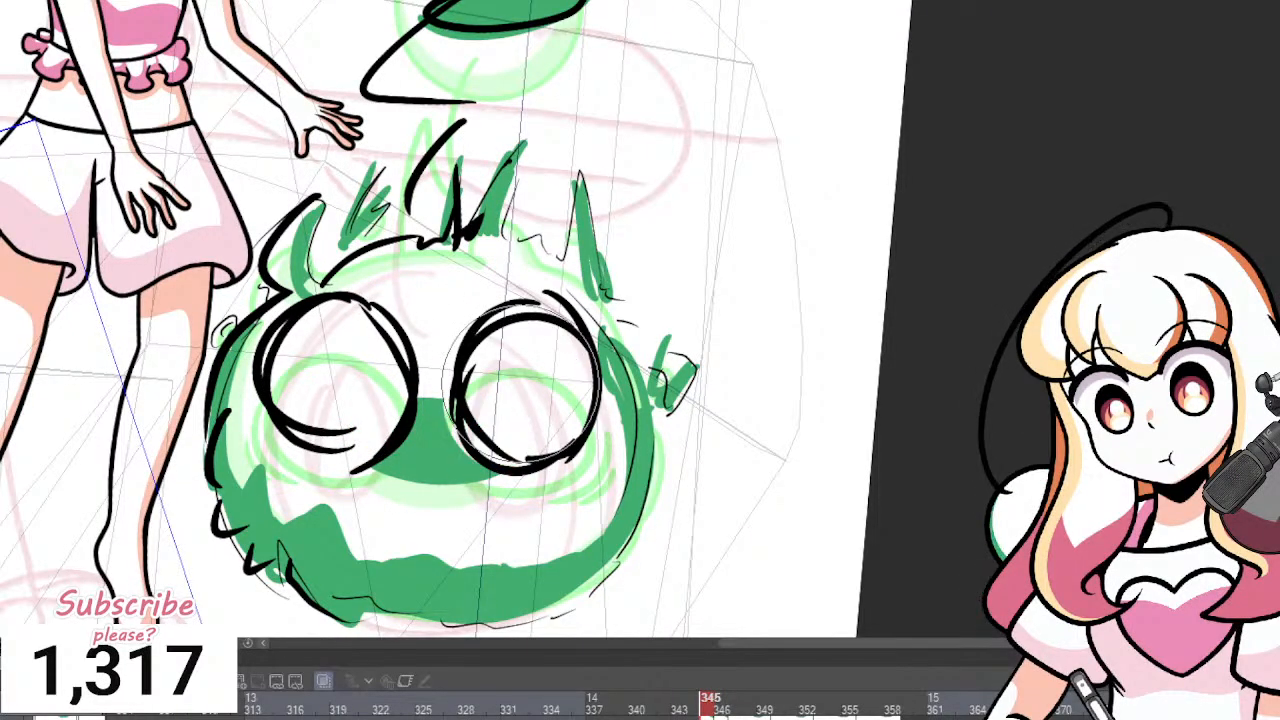
key("ctrl+z")
key("ctrl+z")
left_click(527, 384)
left_click(342, 398)
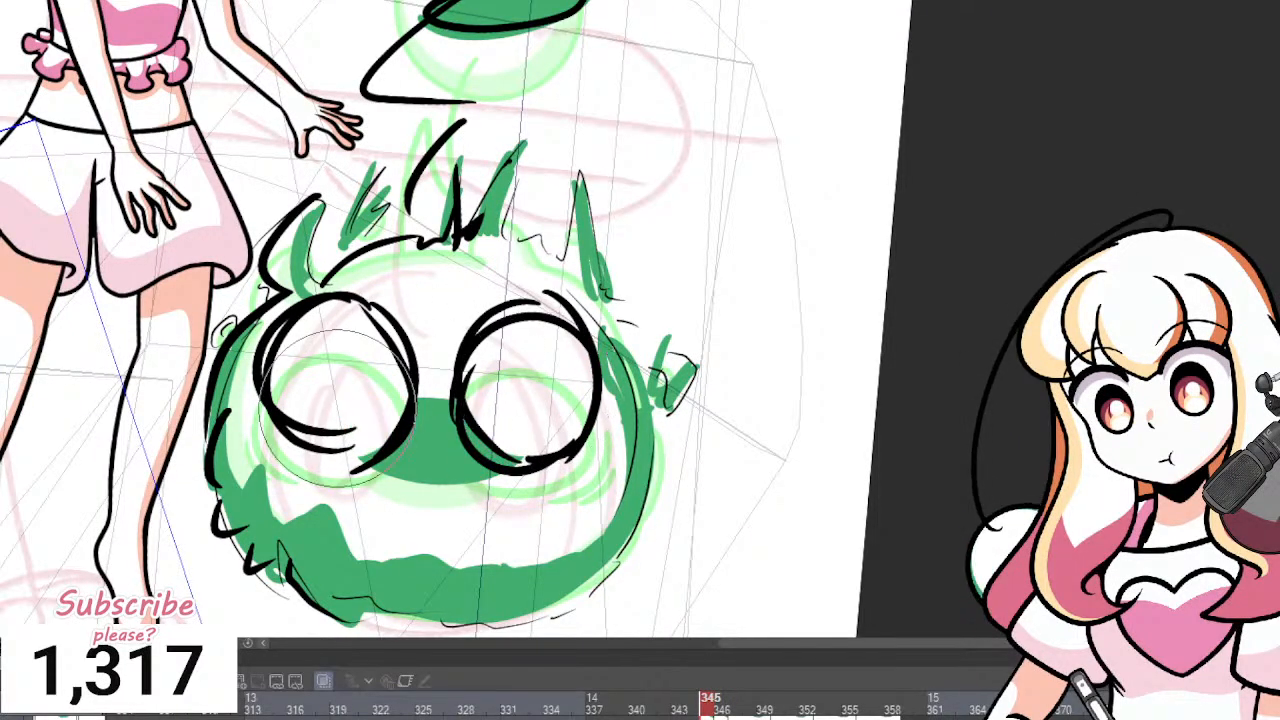
With the white paper background hidden, fill the head, its splash spikes and the antenna ball with white beneath the lines and shading.
scroll(336, 398, "down", 3)
scroll(450, 400, "up", 3)
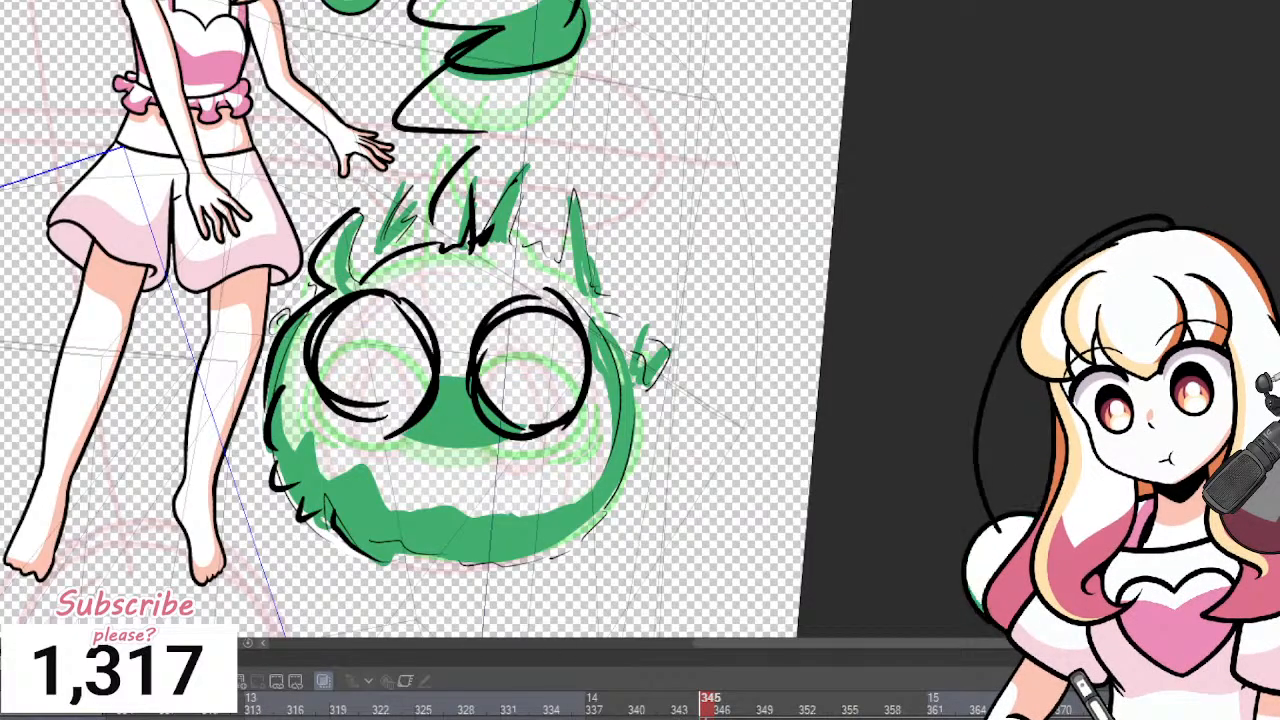
key("Delete")
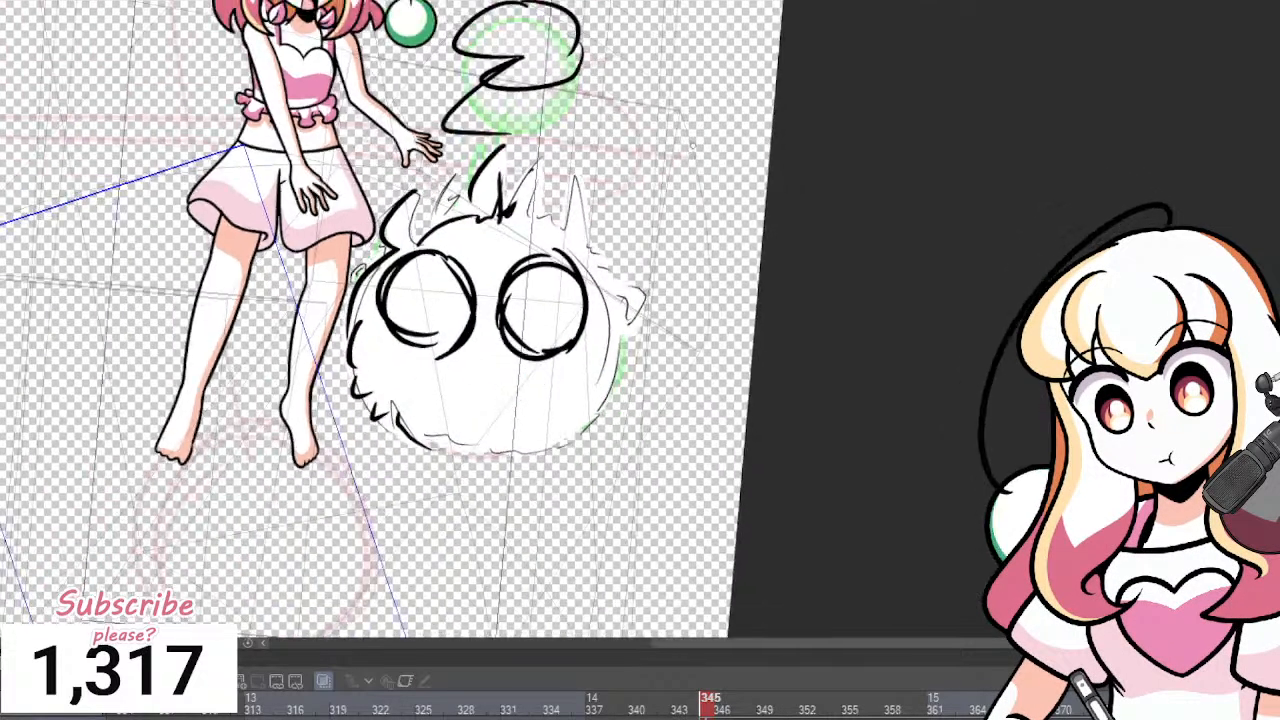
scroll(692, 145, "down", 3)
scroll(584, 73, "up", 5)
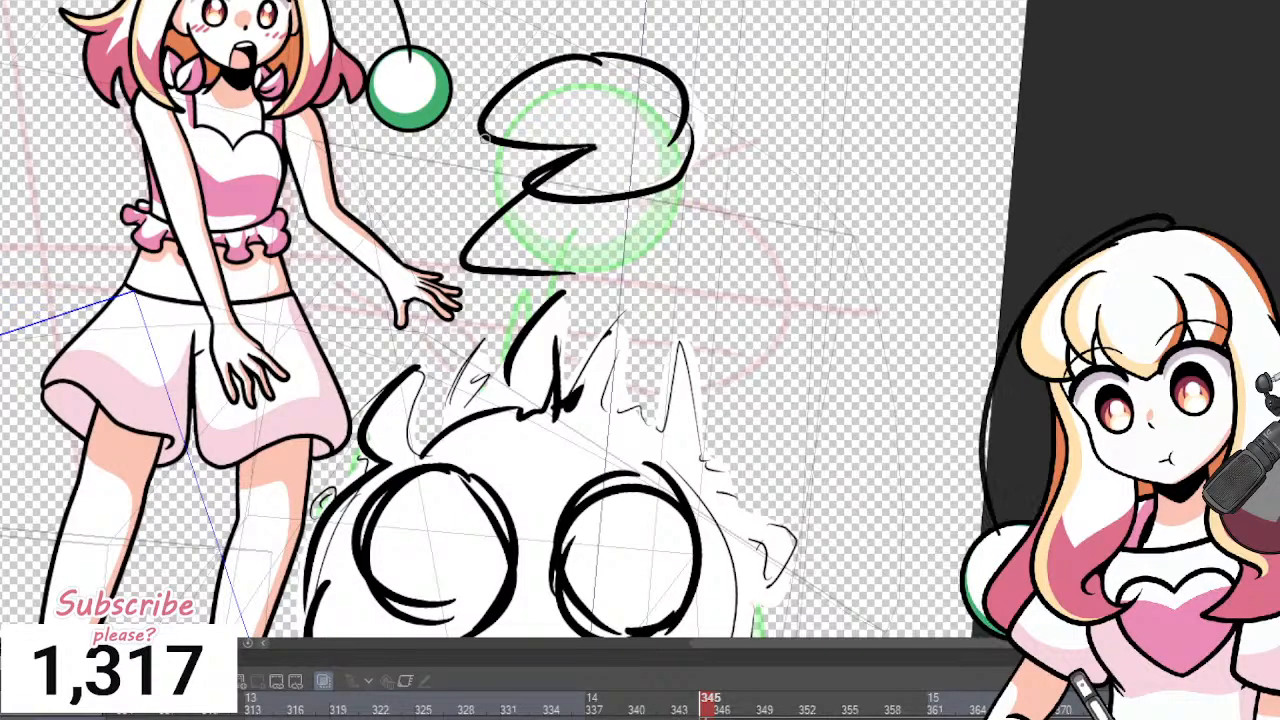
left_click(636, 115)
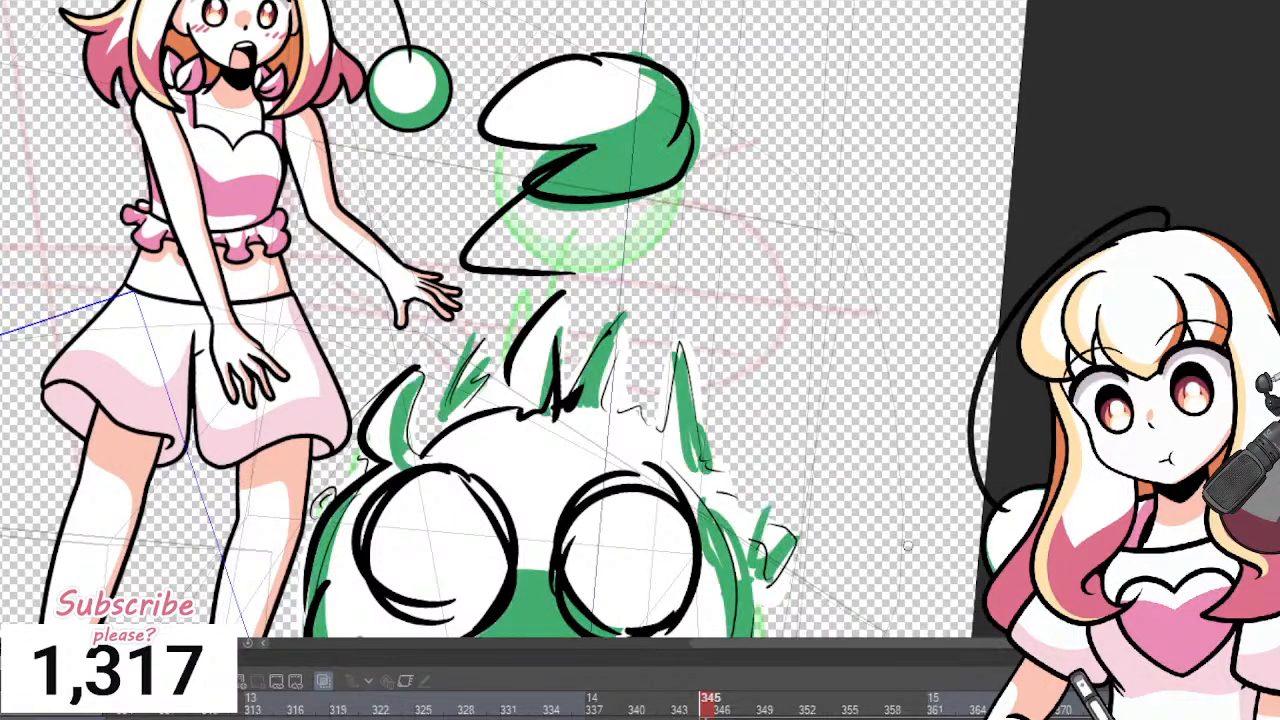
Play the animation from an earlier frame through frame 360 and check how the new frame 345 drawing fits the motion.
scroll(666, 293, "down", 4)
scroll(750, 465, "up", 2)
scroll(704, 540, "down", 1)
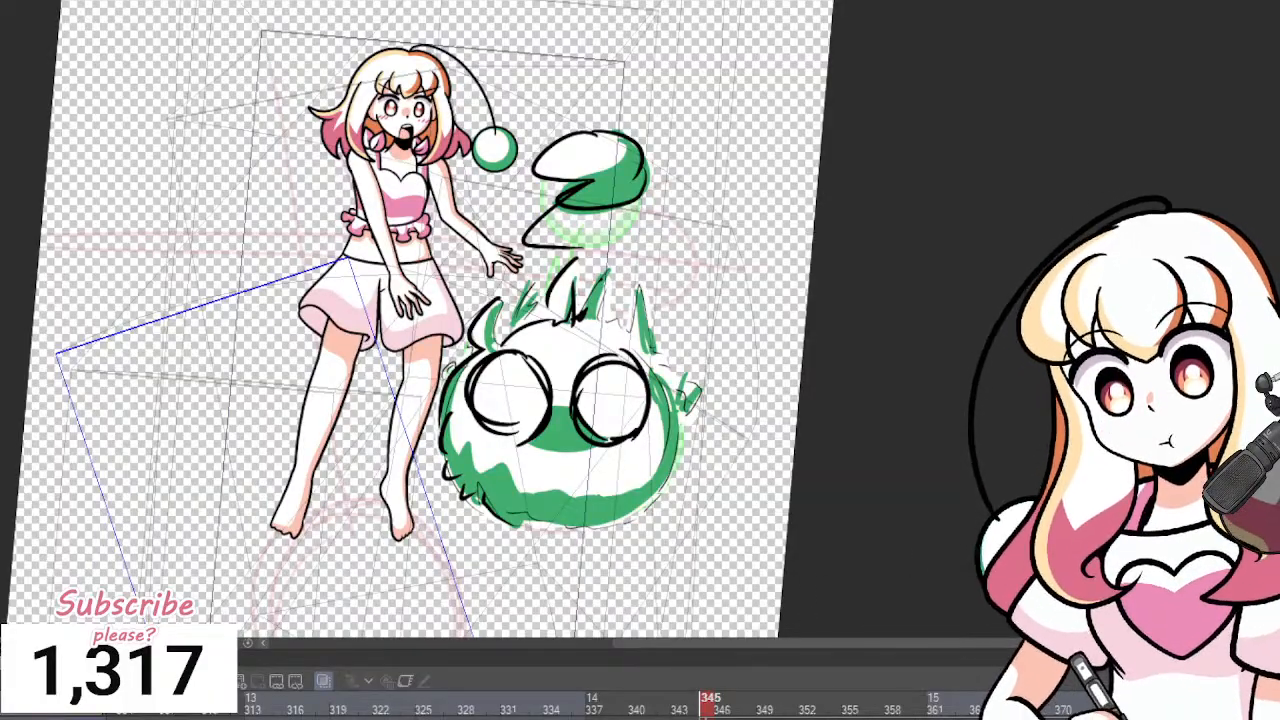
mouse_move(708, 700)
left_mouse_down()
mouse_move(964, 700)
mouse_move(99, 712)
left_mouse_up()
key("space")
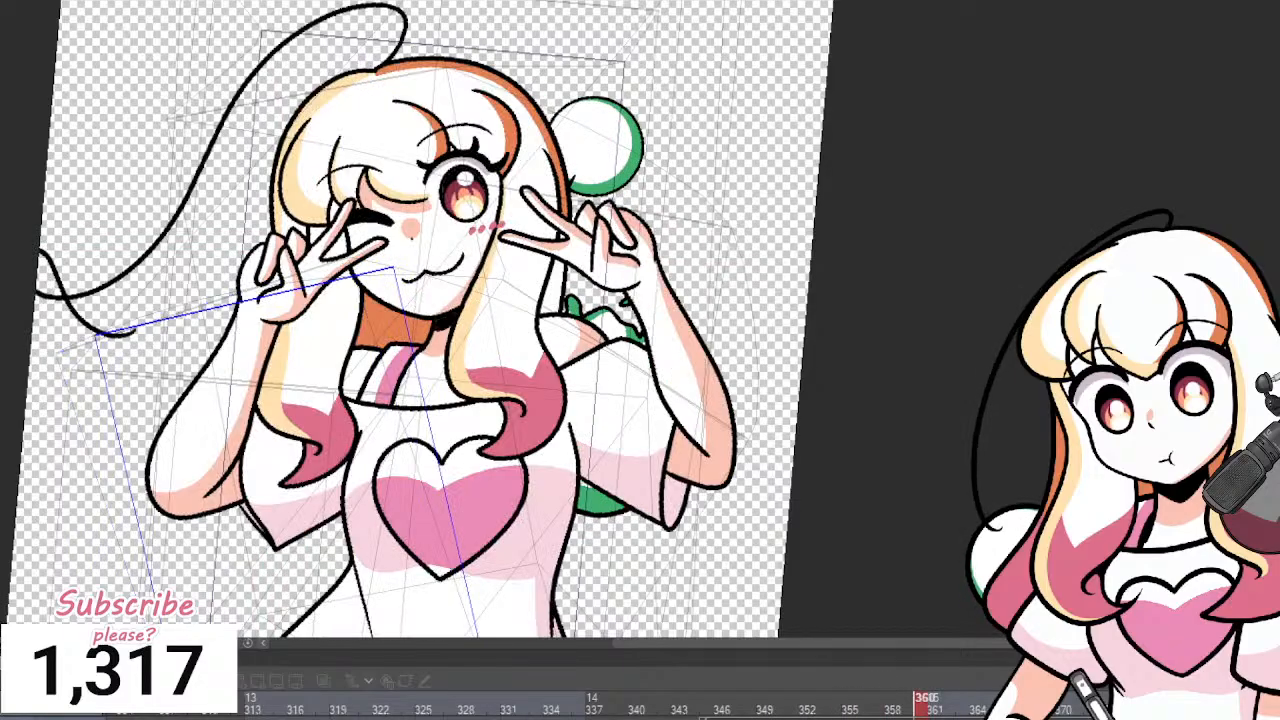
On frame 346, move the round-eyed head and its ball antenna slightly upward, lines and shading together.
key("space")
left_click(708, 699)
key("Right")
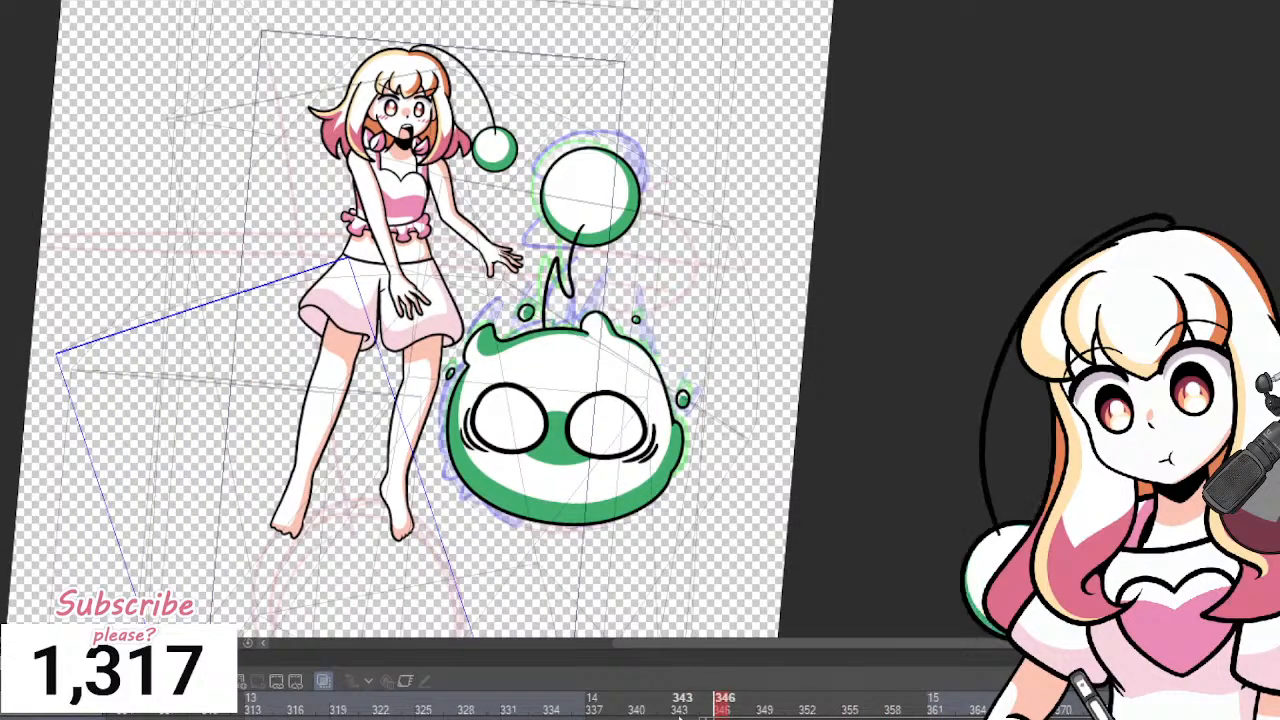
key("minus")
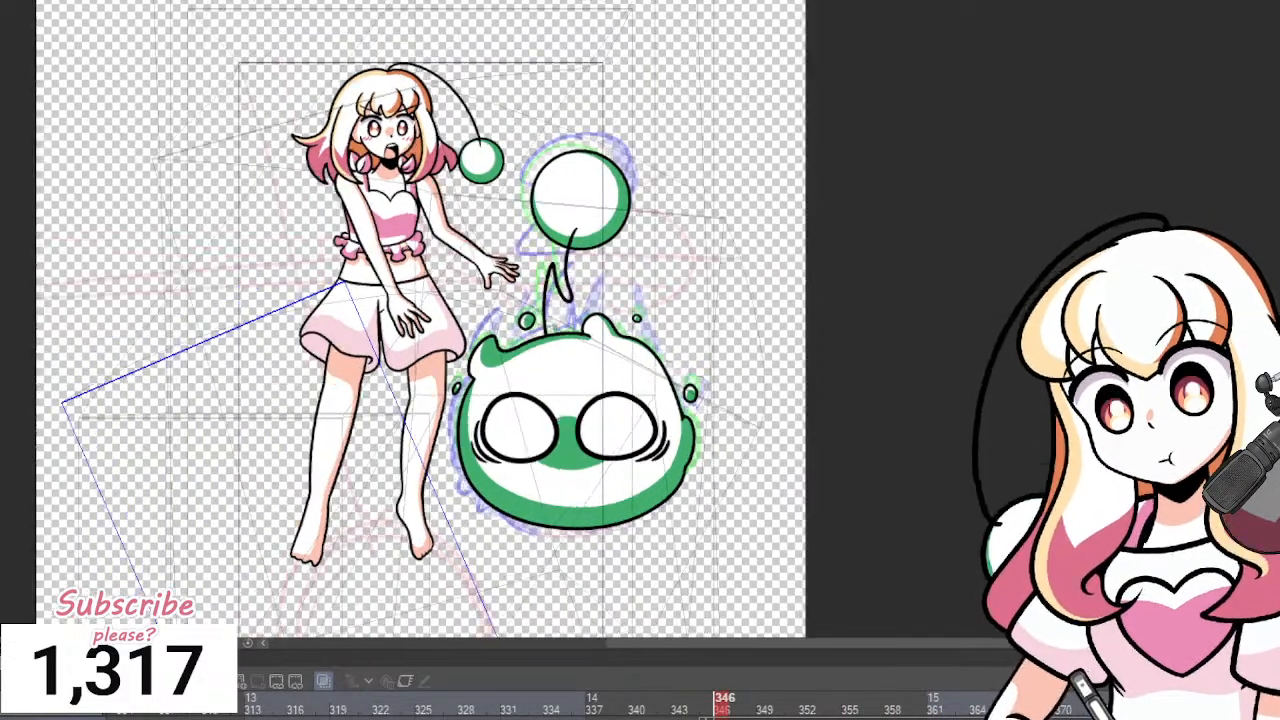
scroll(310, 430, "down", 2)
scroll(365, 600, "up", 1)
scroll(640, 438, "up", 2)
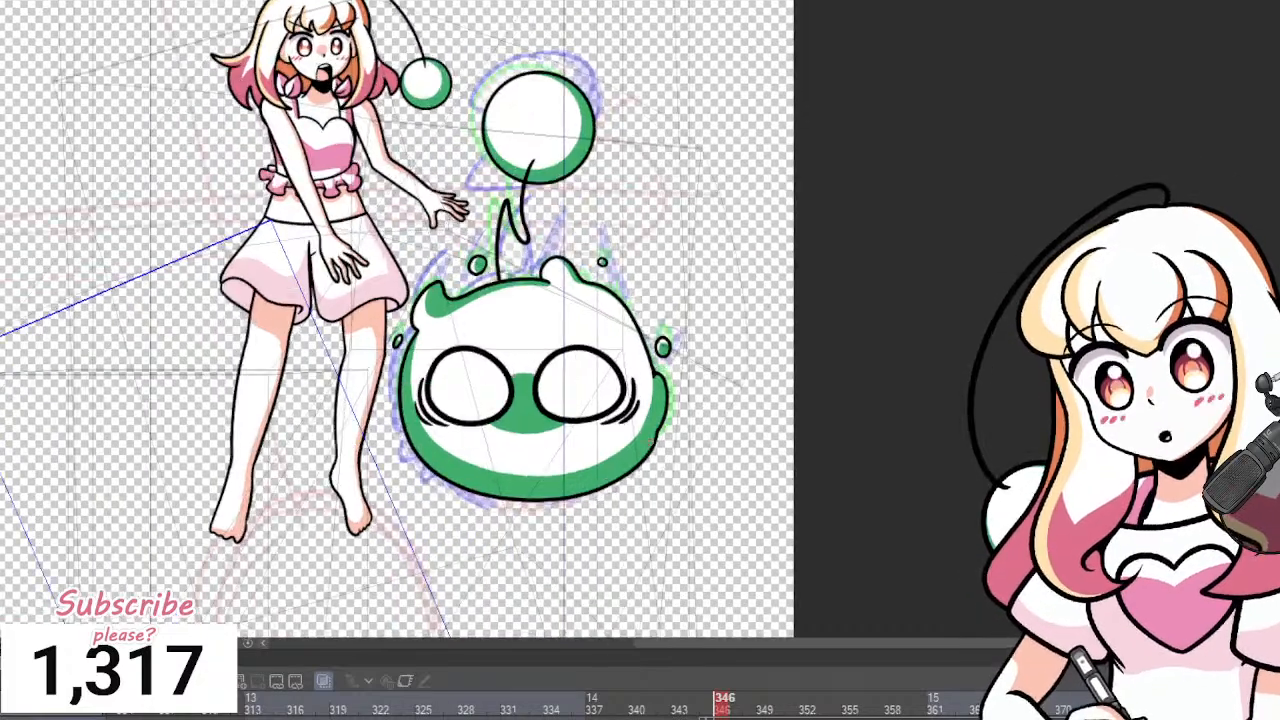
scroll(648, 438, "up", 1)
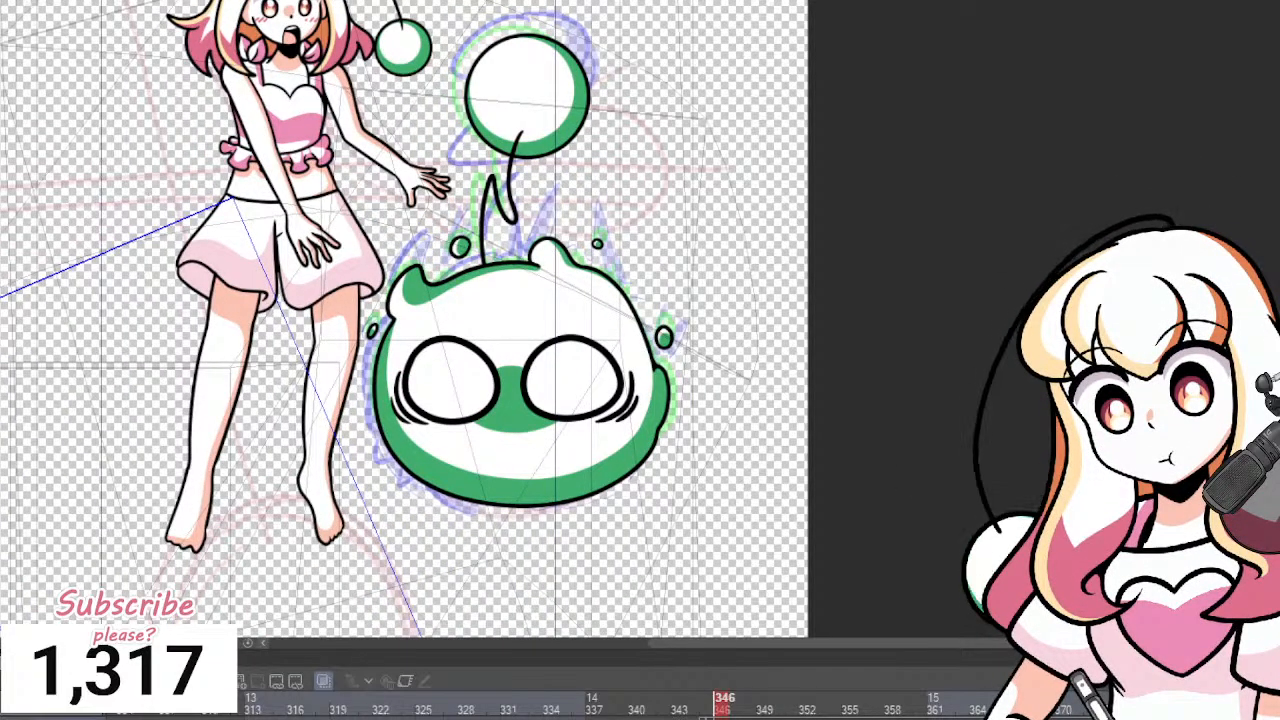
scroll(722, 428, "up", 2)
left_click_drag(444, 402, 448, 368)
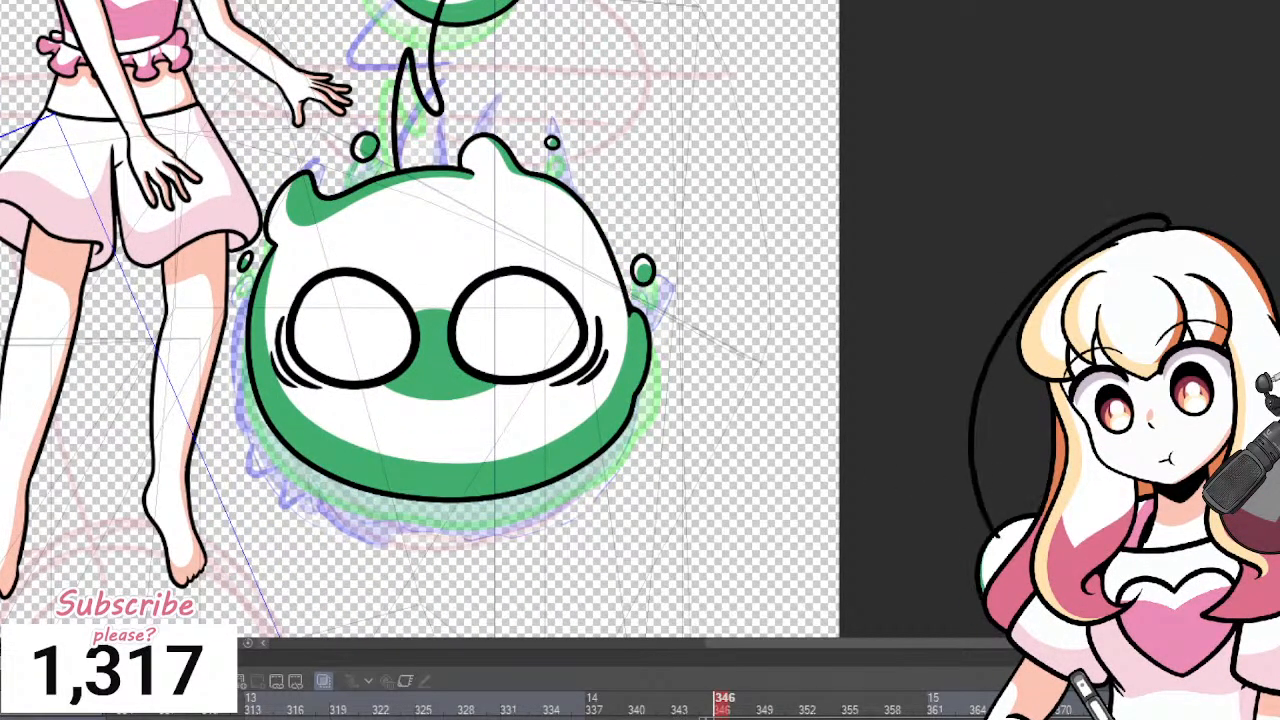
Raise the splashing head with its antenna on frames 347, 350, 353 and 356 to create an upward motion.
key("Right")
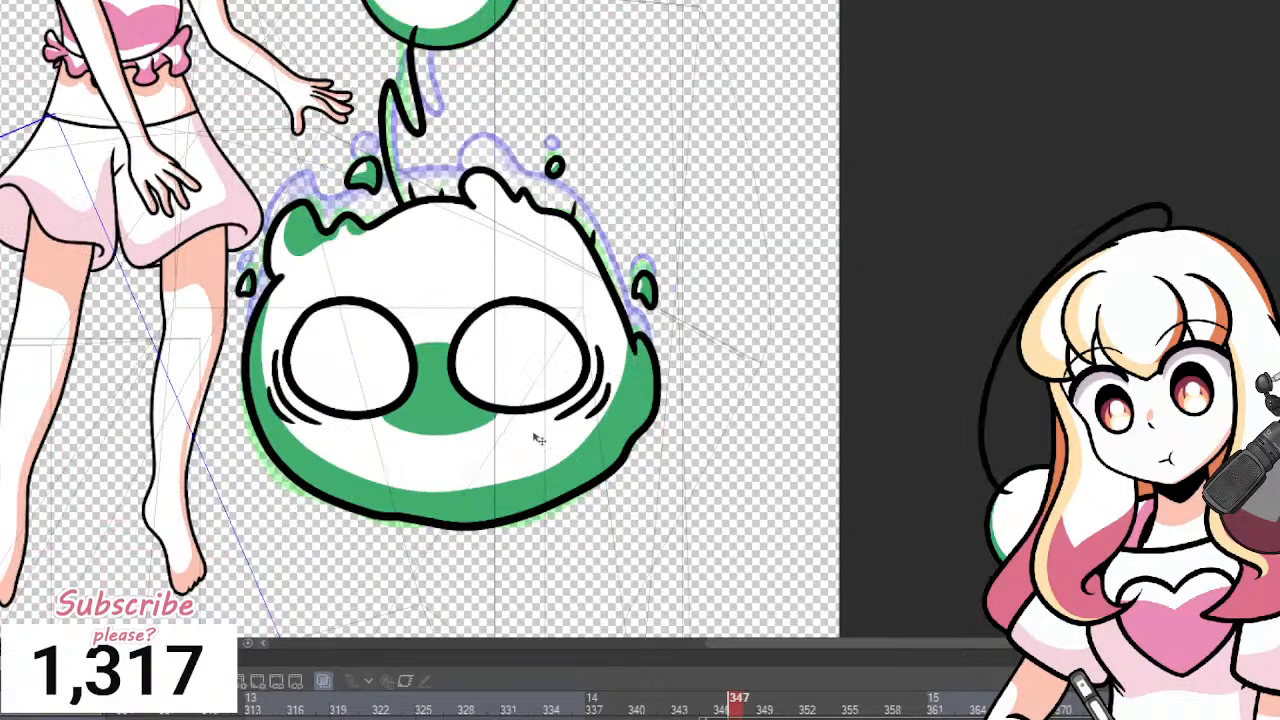
left_click_drag(536, 433, 537, 370)
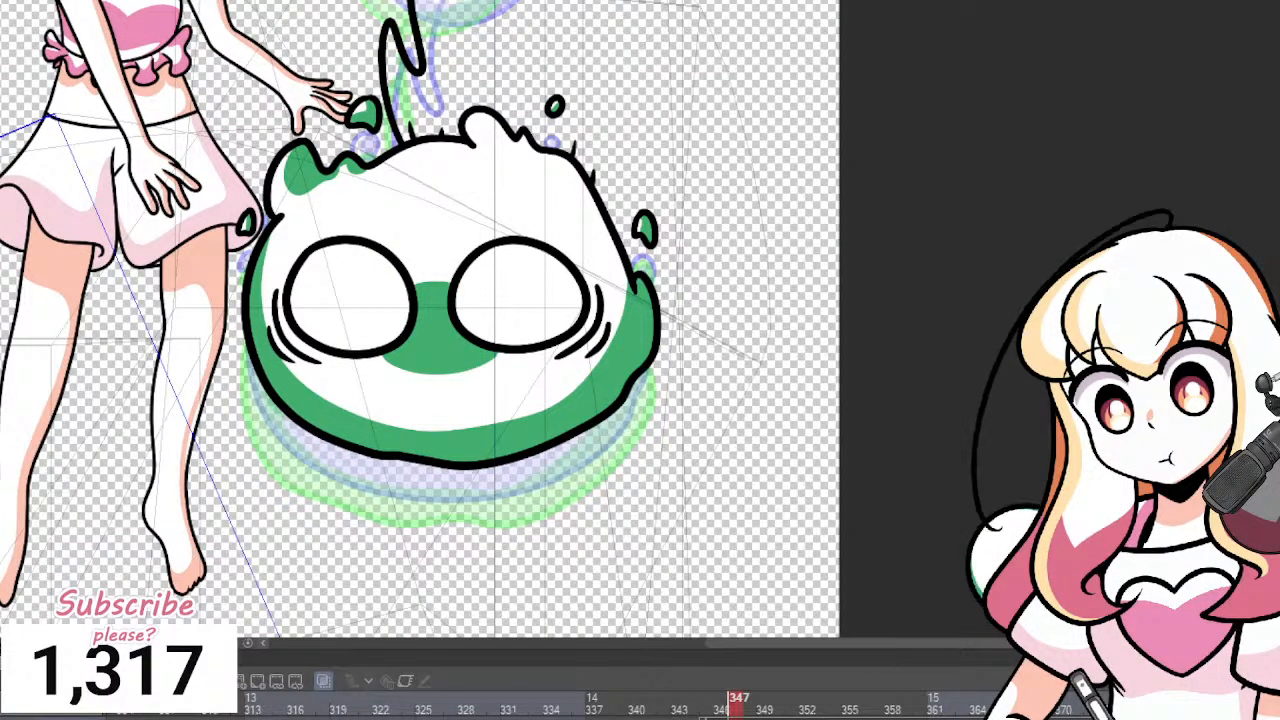
key("Right")
key("Right")
key("Right")
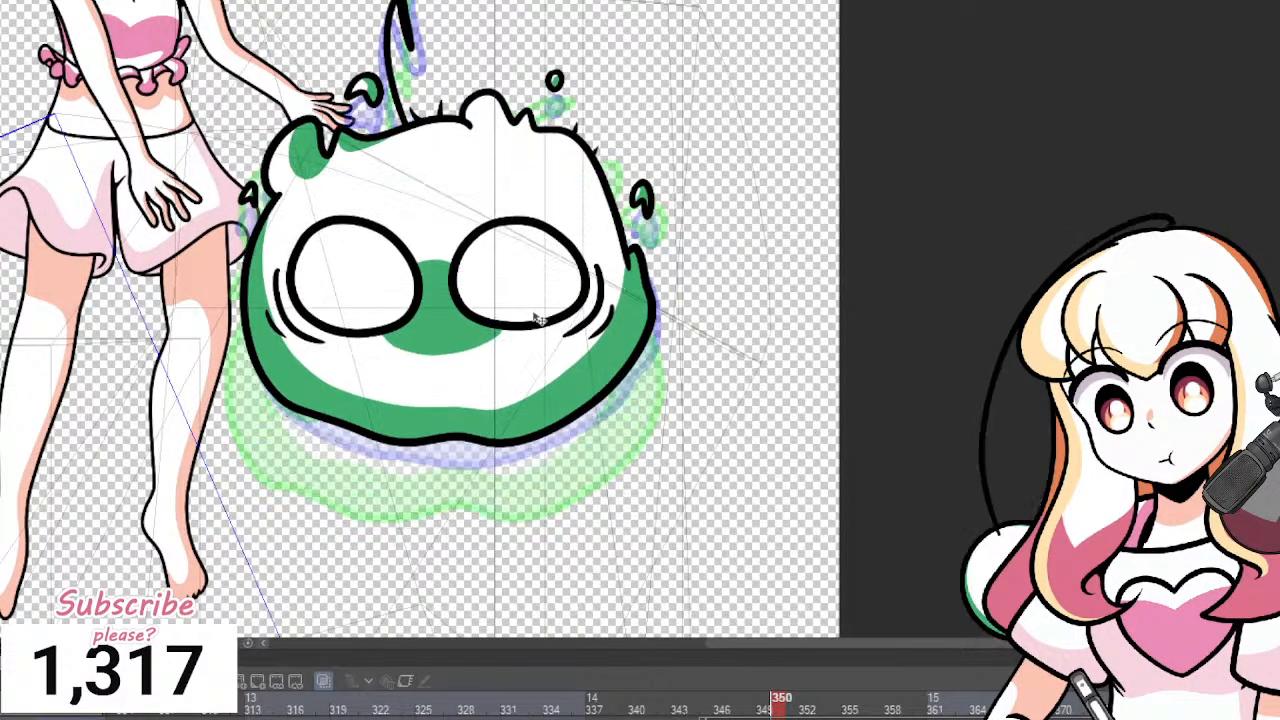
key("Right")
key("Right")
key("Right")
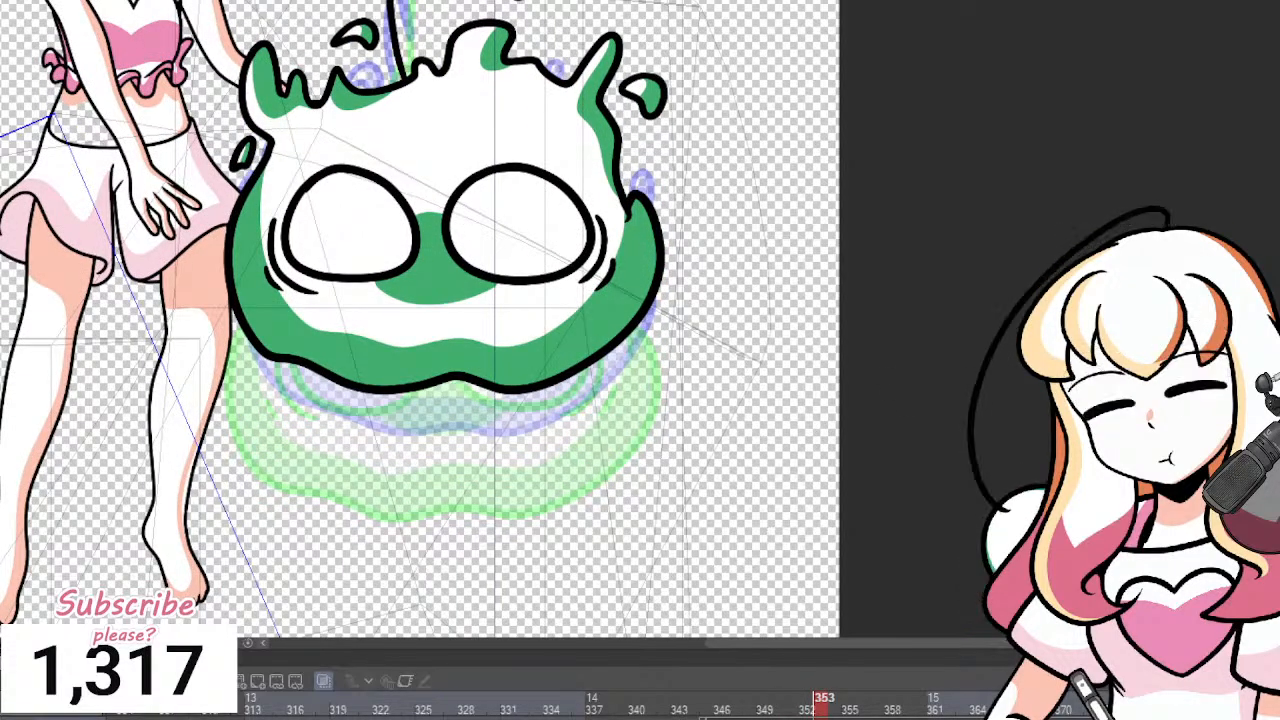
key("Right")
key("Right")
key("Right")
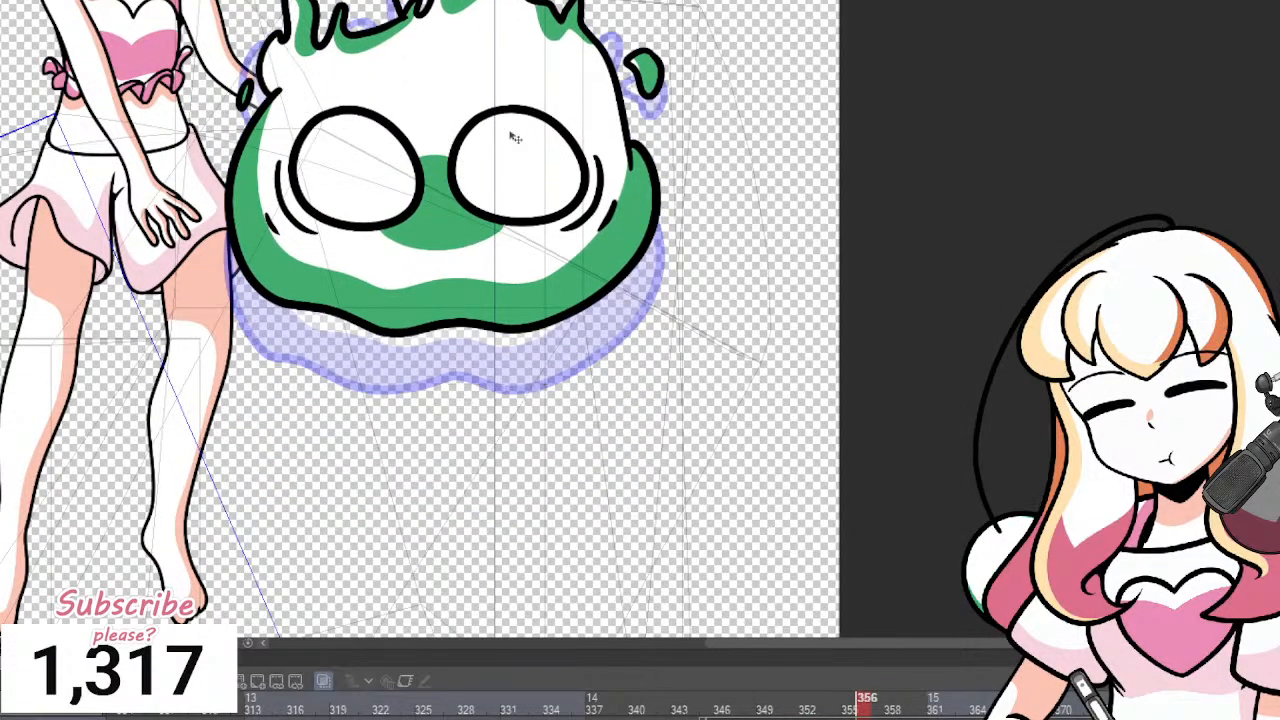
Play the animation from frame 338 and check the head's upward motion beside the shouting girl.
scroll(706, 313, "down", 2)
scroll(708, 310, "down", 4)
scroll(673, 247, "up", 4)
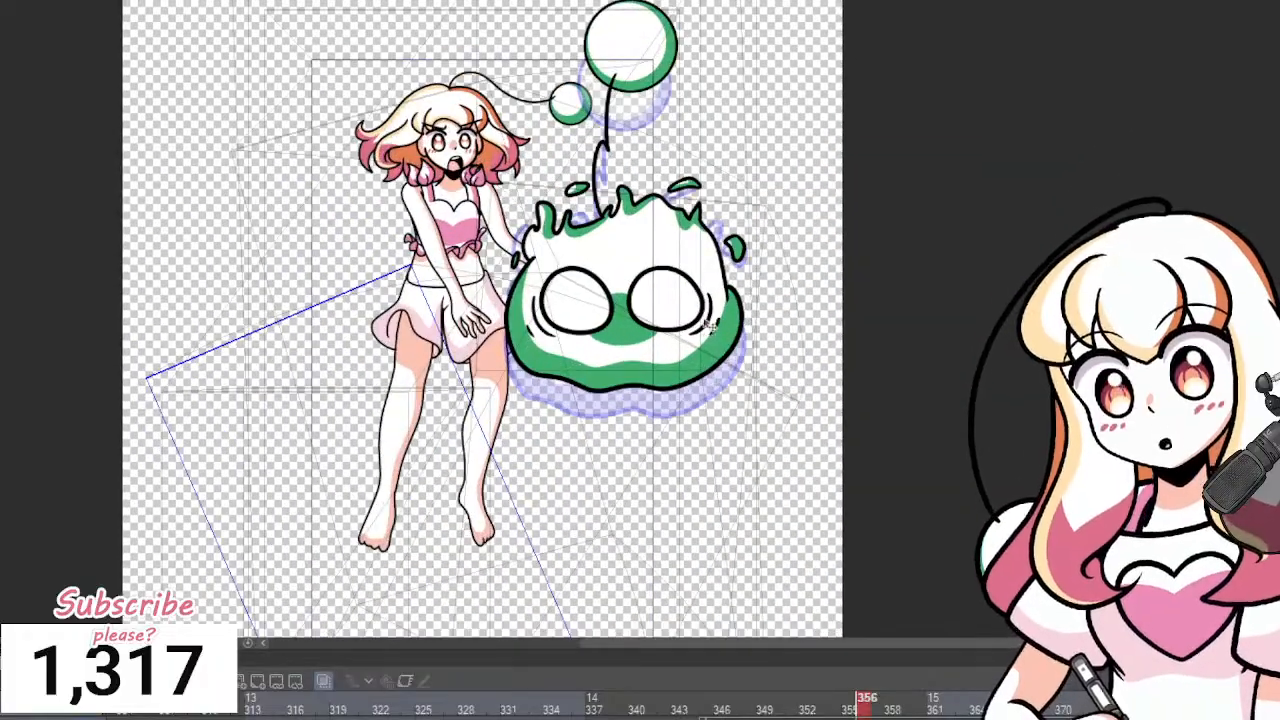
left_click(594, 702)
left_click_drag(594, 702, 934, 702)
left_click(653, 702)
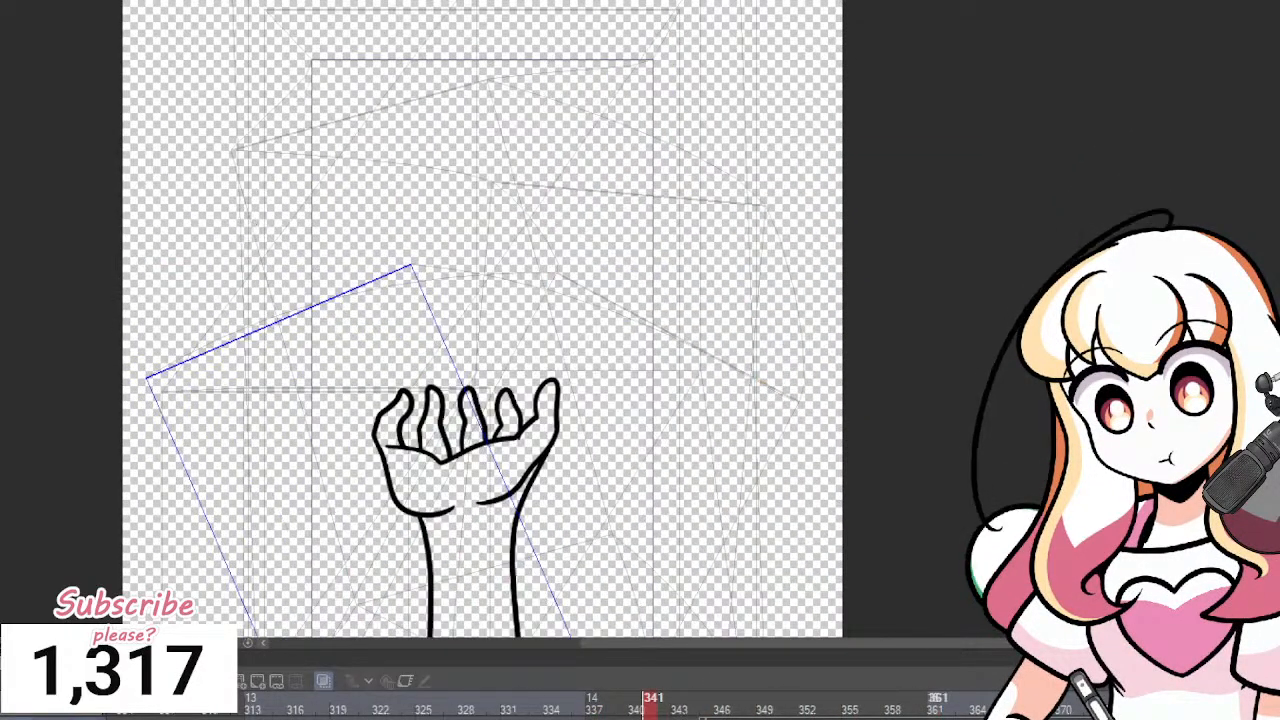
left_click(895, 702)
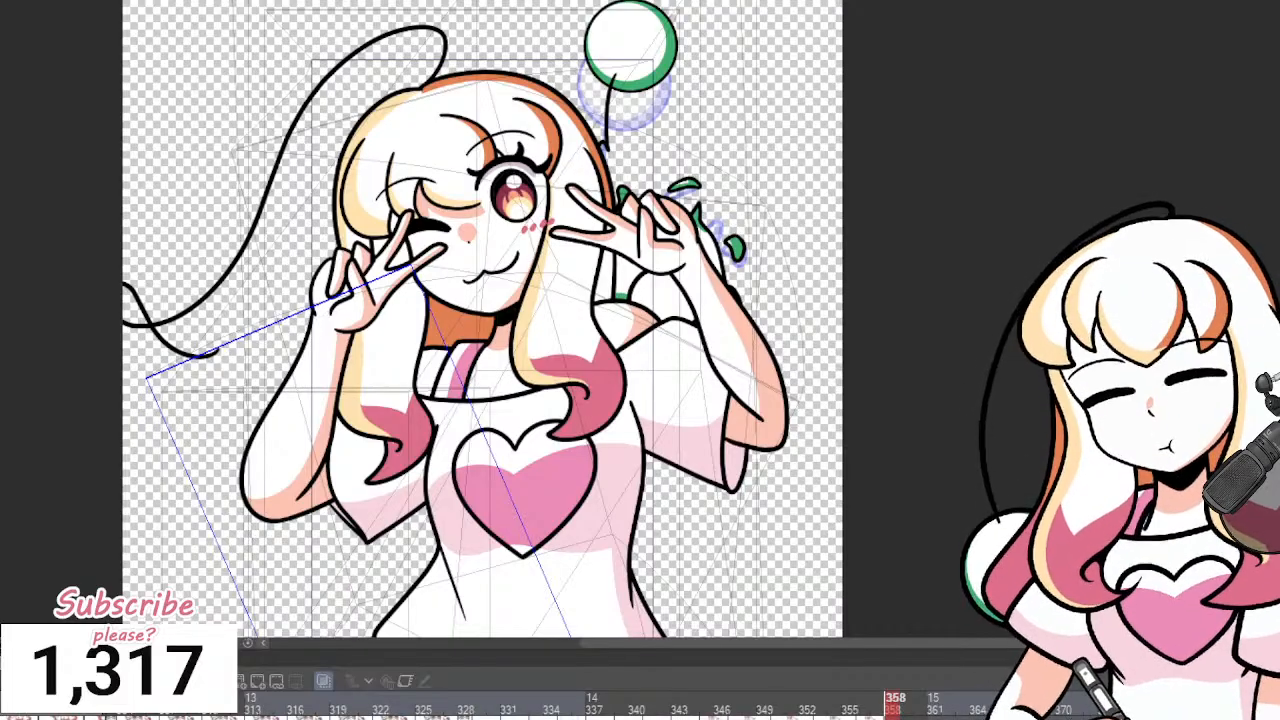
key("ctrl+shift+n")
left_click(608, 702)
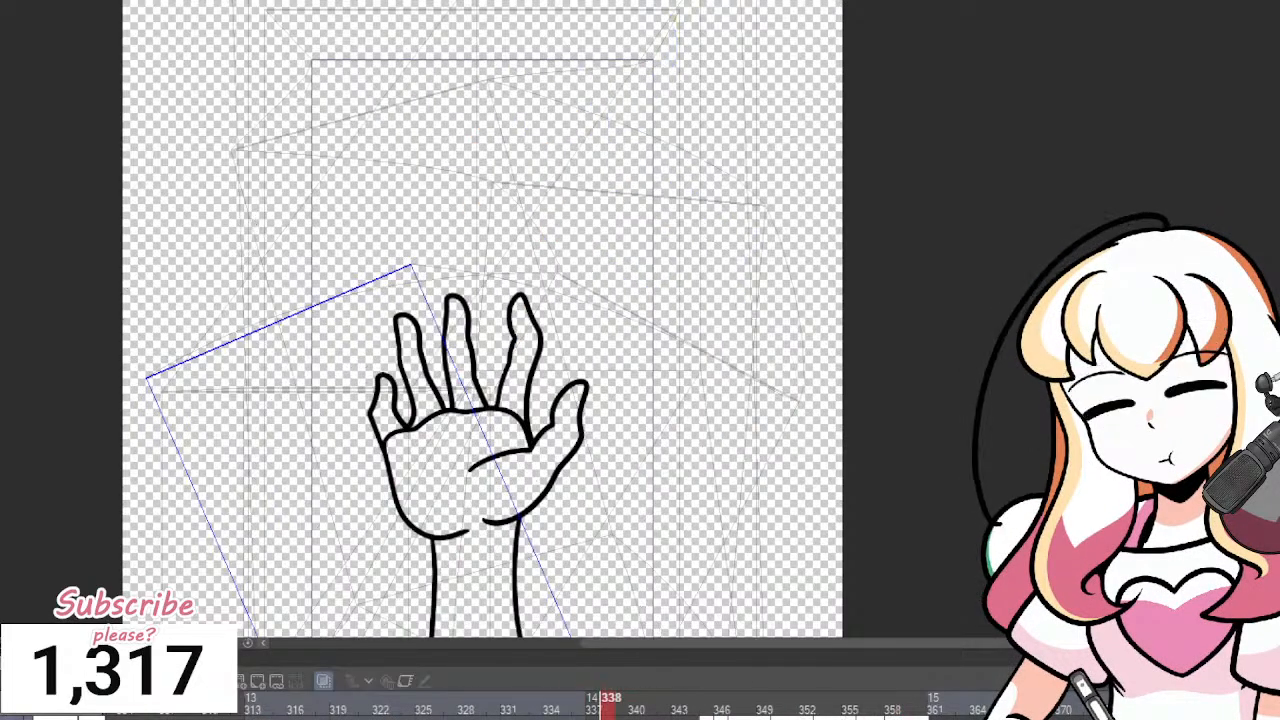
key("space")
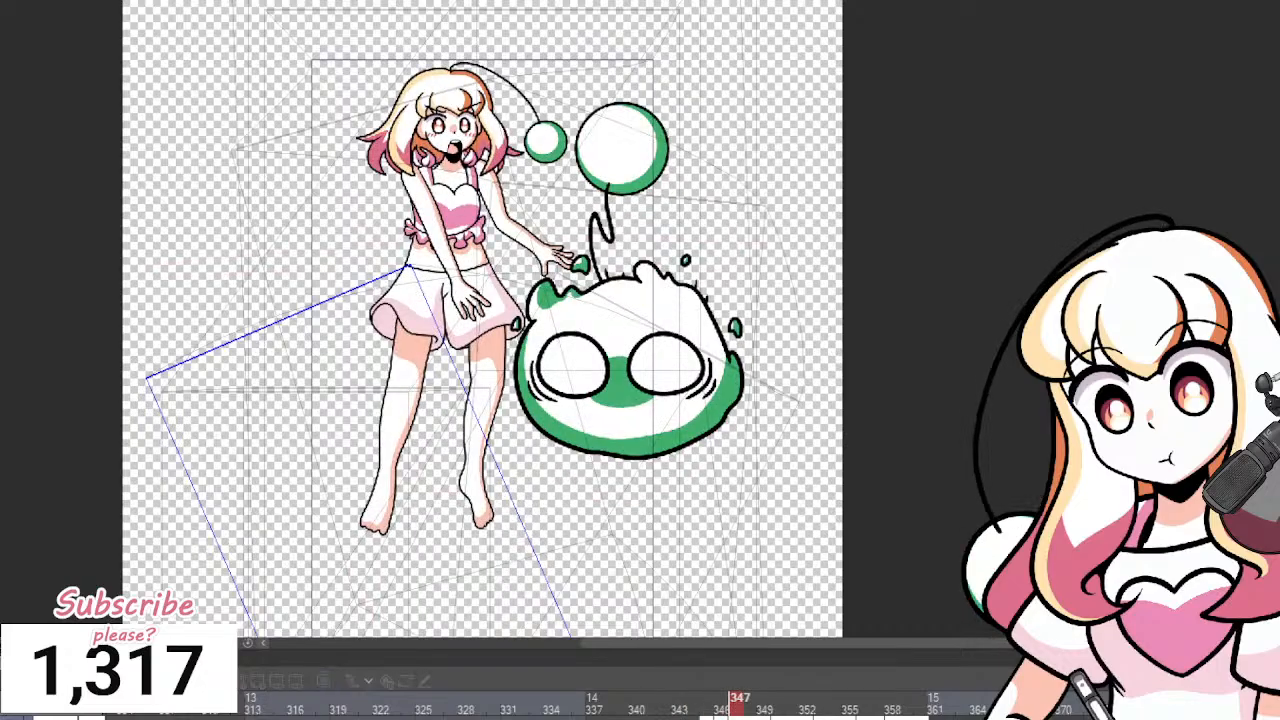
key("space")
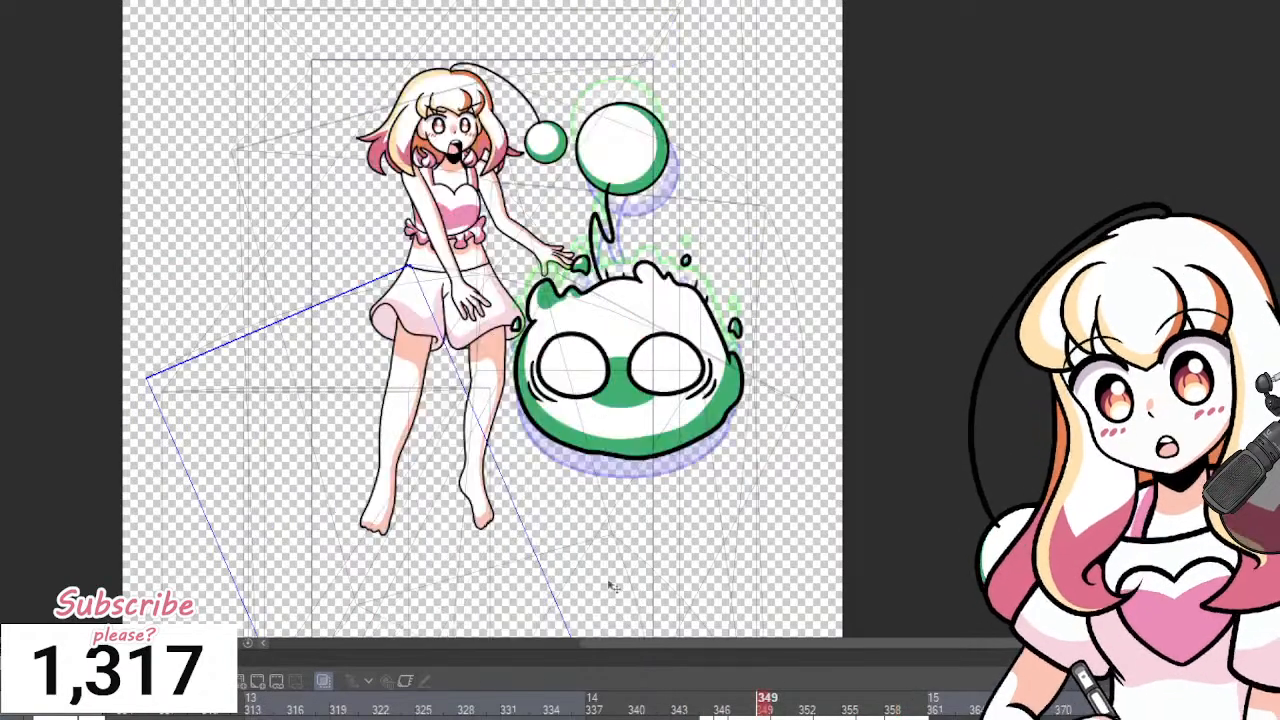
On frame 346, lower the head and antenna slightly, keeping the green shading and white fill together with the lines.
scroll(636, 446, "up", 2)
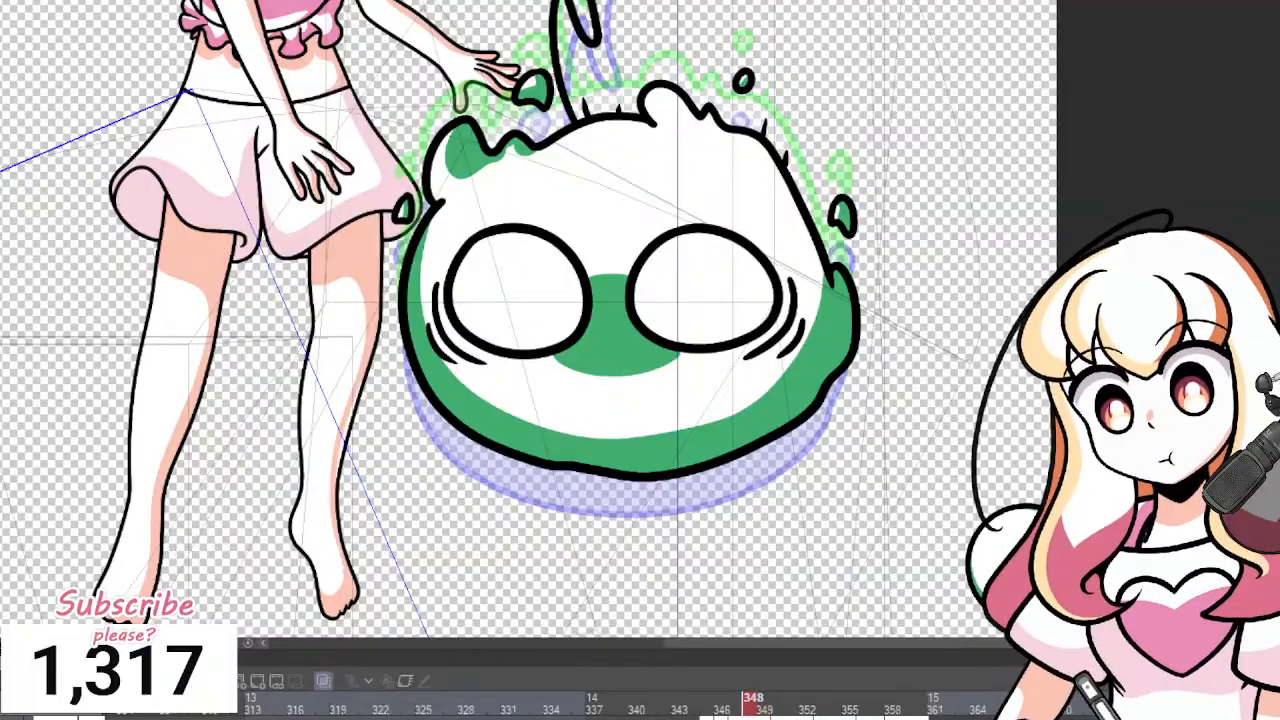
key("Left")
key("Left")
key("Left")
key("Left")
key("Left")
key("Right")
key("Right")
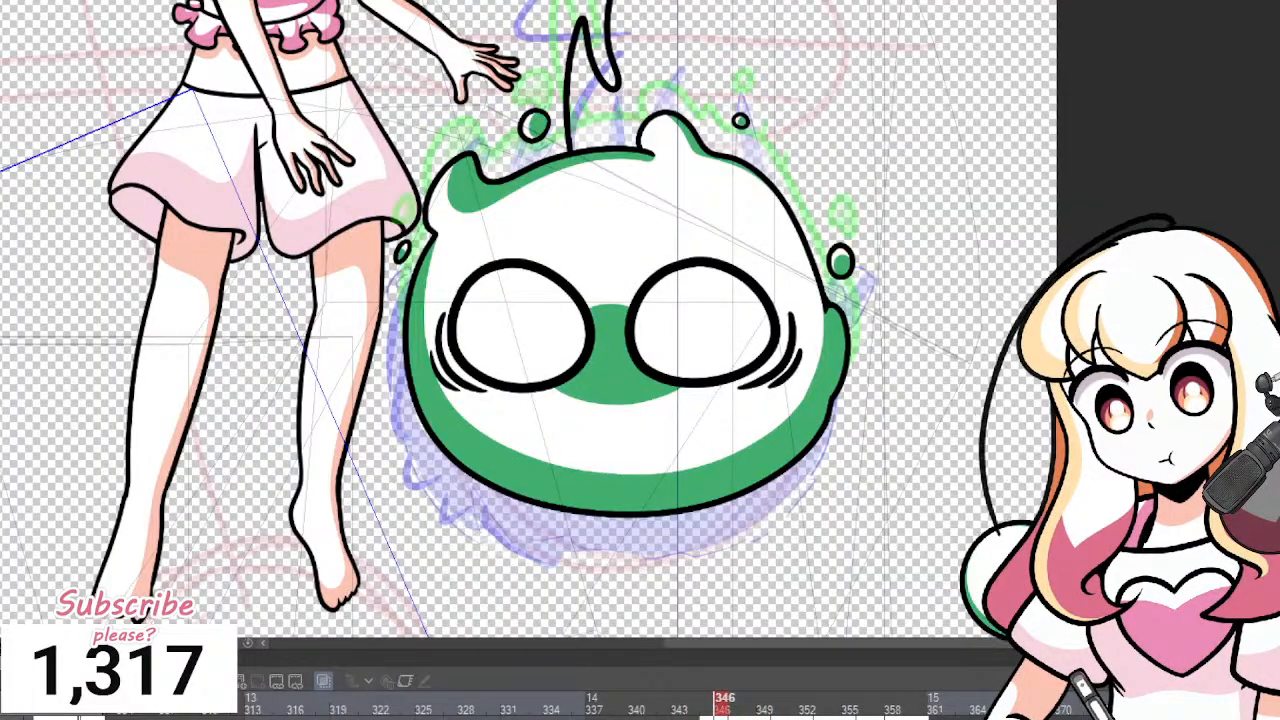
left_click_drag(550, 442, 550, 463)
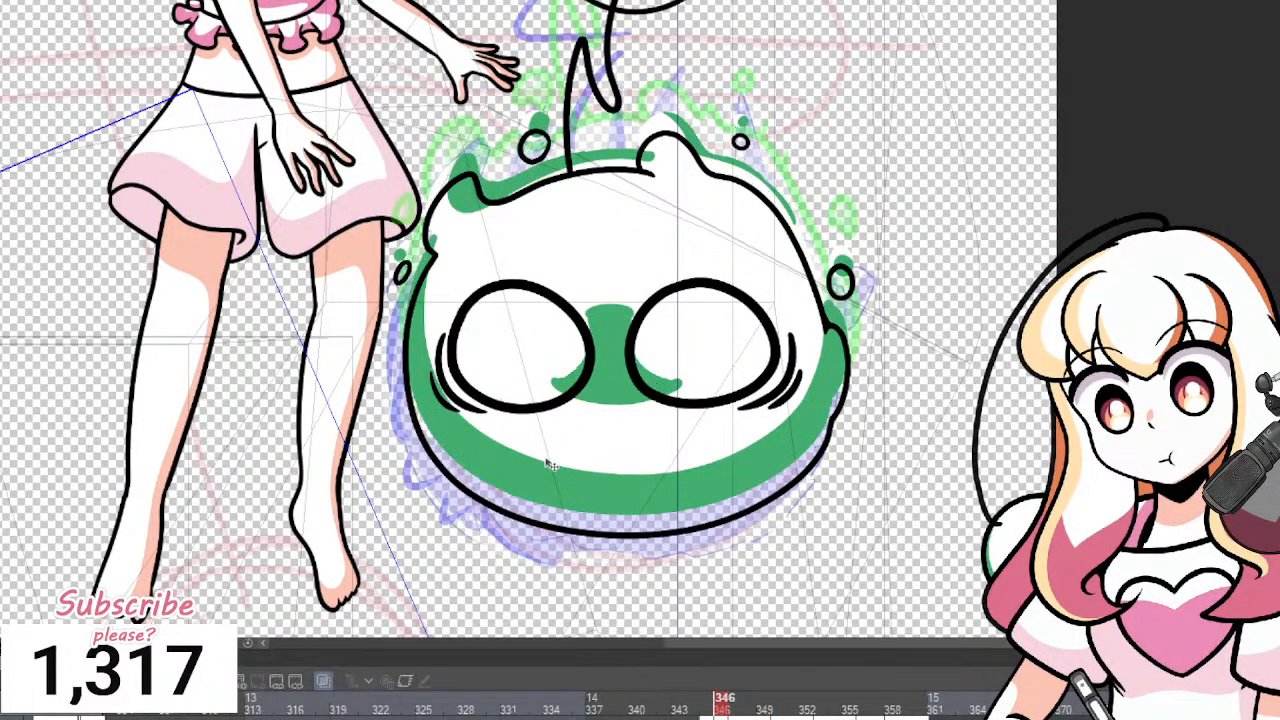
key("ctrl+z")
left_click_drag(715, 526, 715, 553)
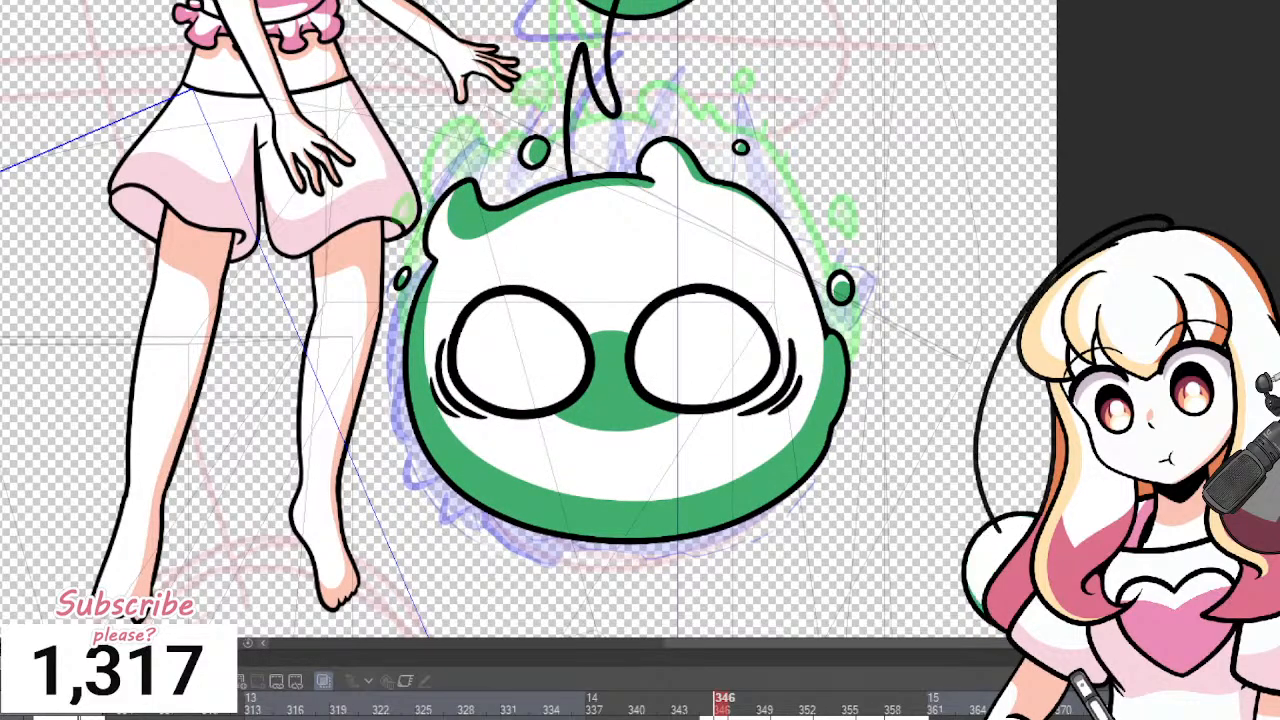
Lower the head drawings on frames 347 and 350 to reduce their jump from the preceding frame.
key("Right")
left_click_drag(723, 409, 714, 476)
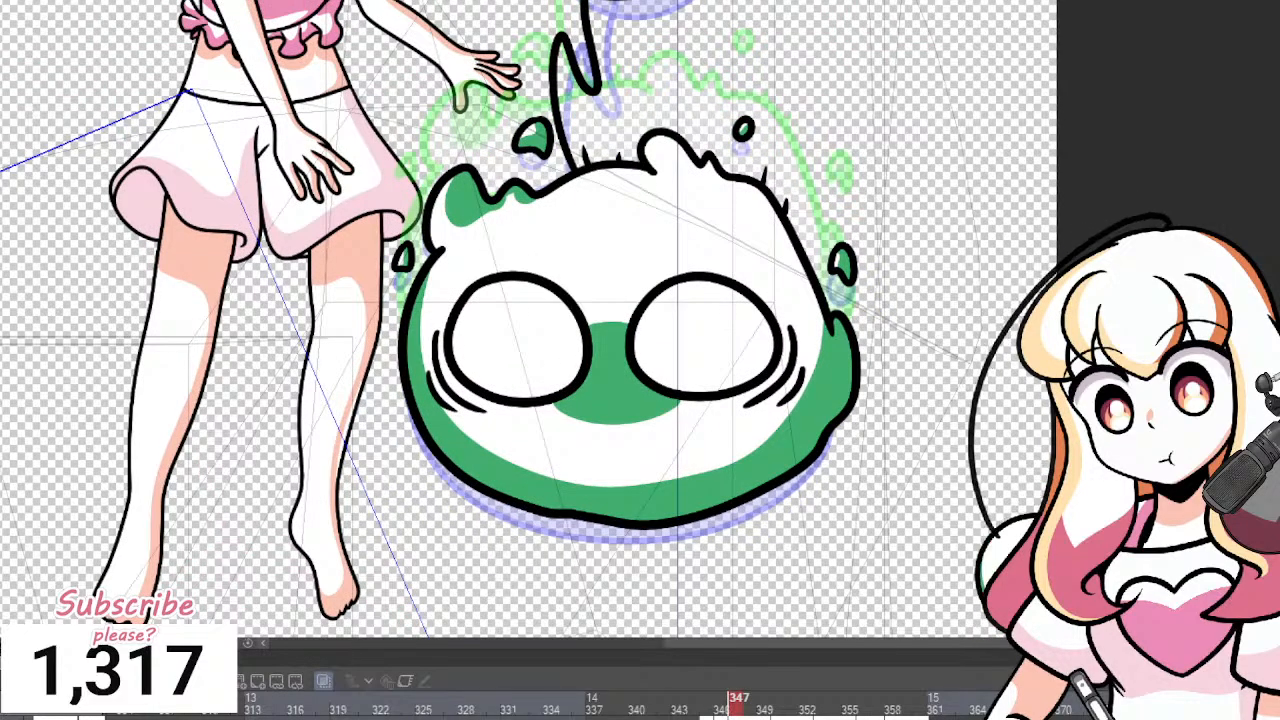
key("Right")
key("Right")
key("Right")
left_click_drag(785, 428, 785, 483)
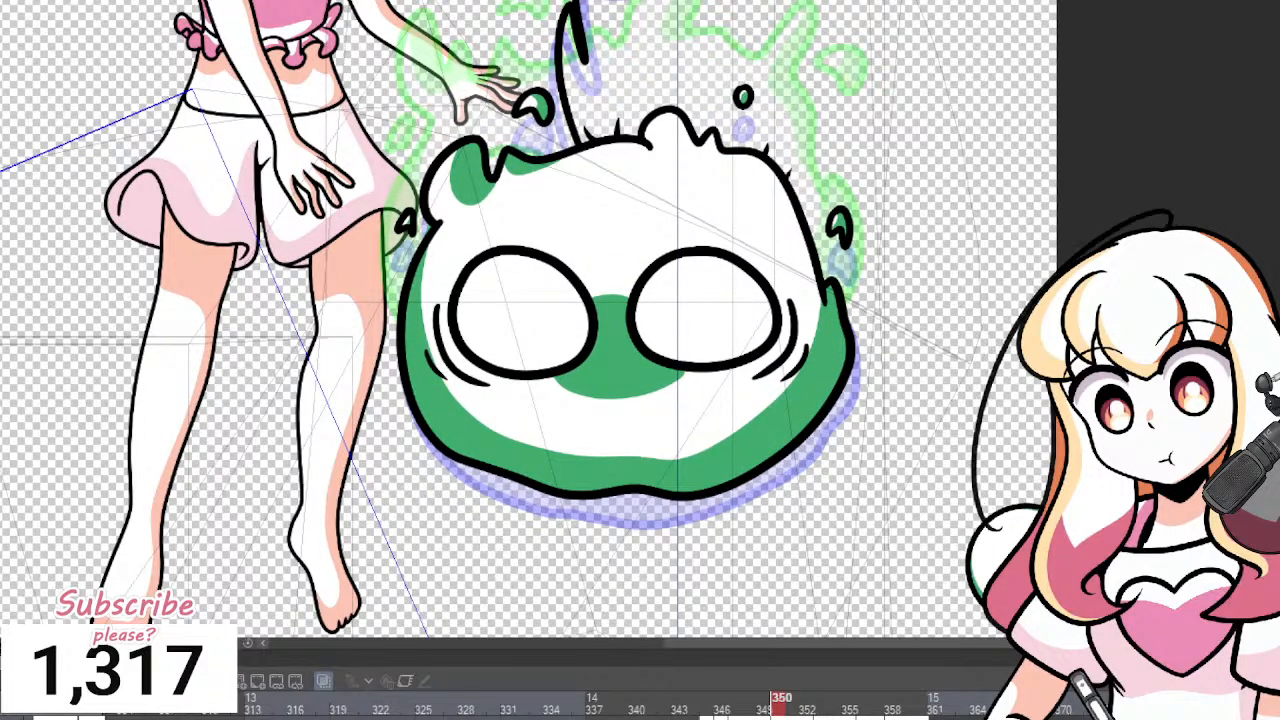
Lower the splashing head and antenna on frames 353 and 356, following the spacing of the previous drawings.
key("Right")
key("Right")
key("Right")
left_click_drag(802, 350, 805, 427)
scroll(806, 426, "up", 10)
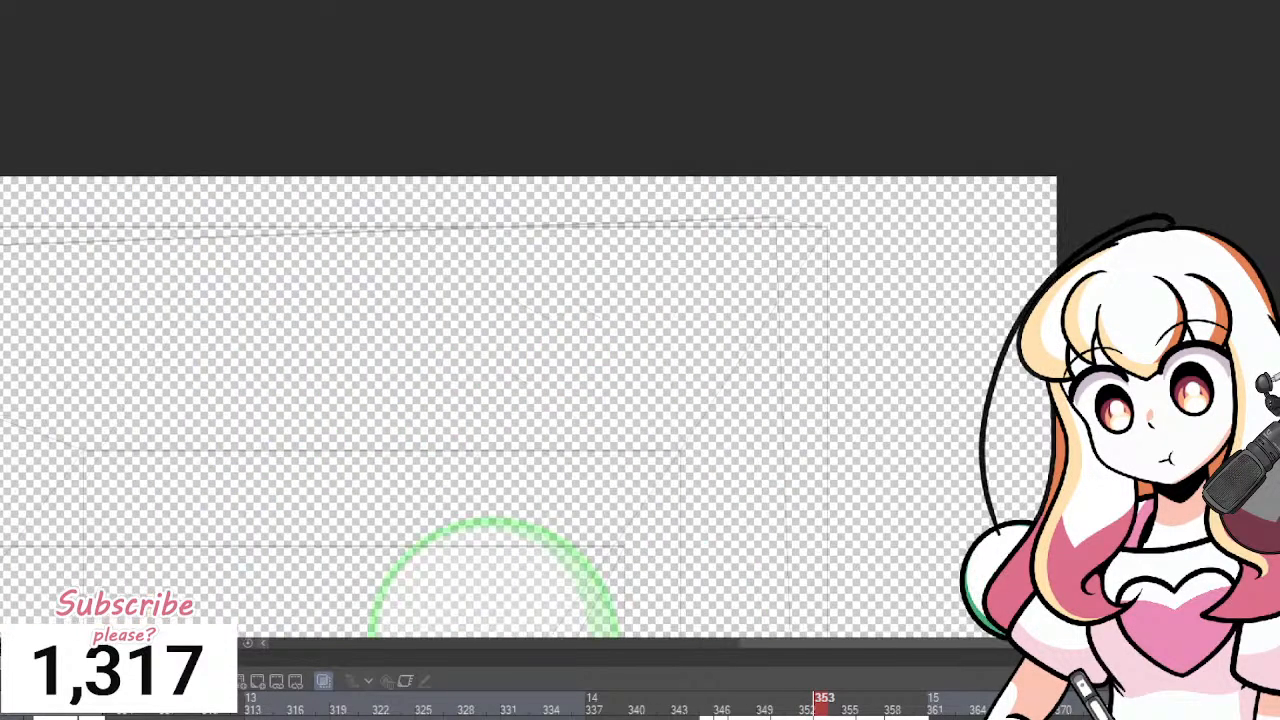
scroll(626, 303, "down", 5)
scroll(610, 615, "up", 6)
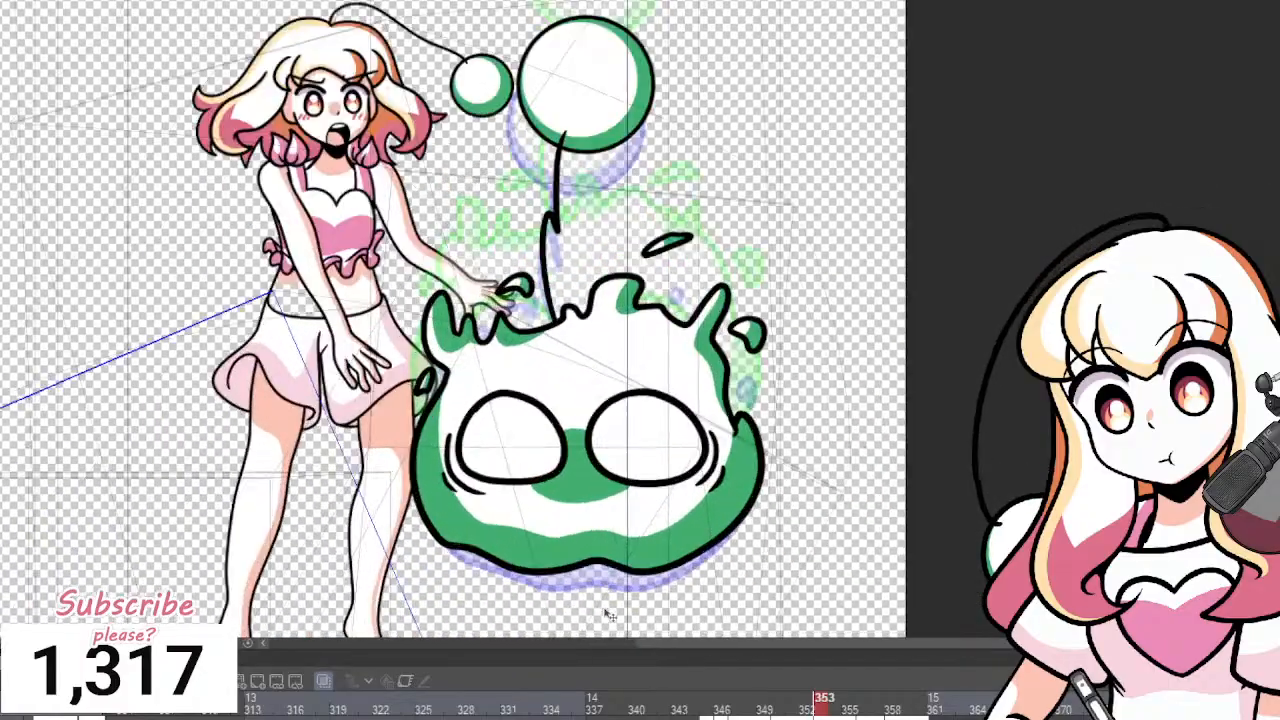
scroll(610, 615, "up", 3)
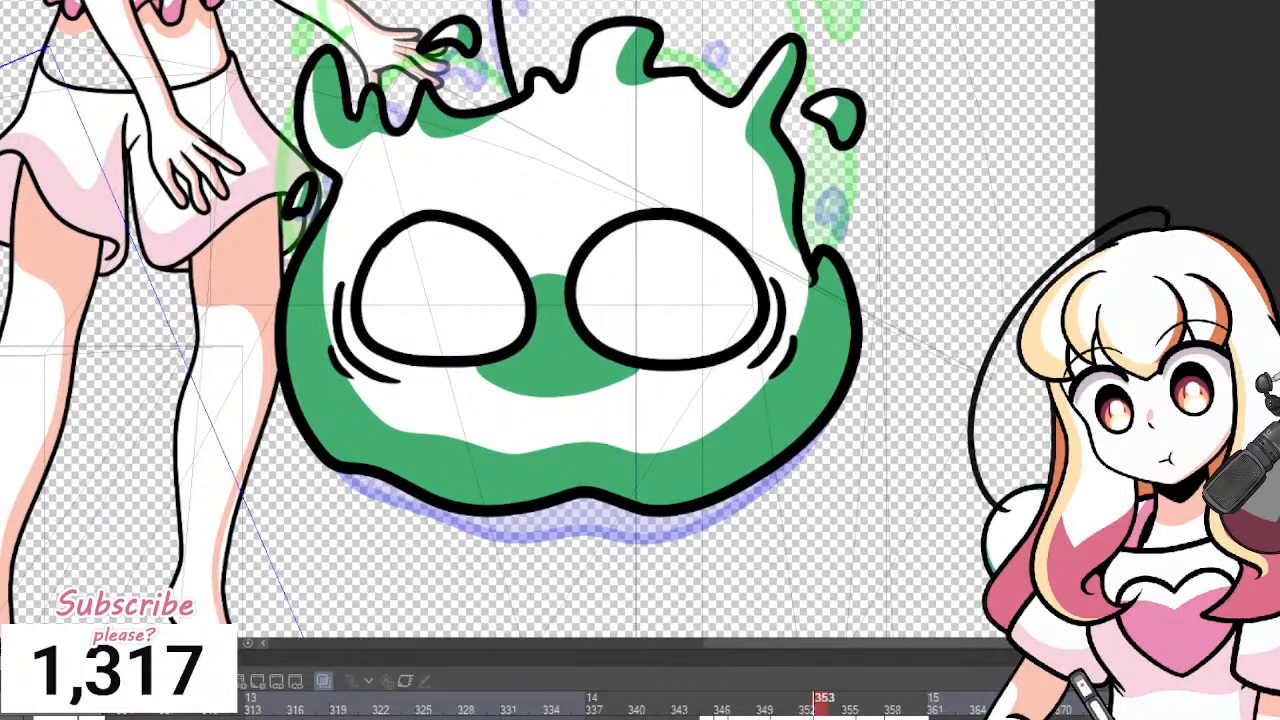
key("Right")
key("Right")
key("Right")
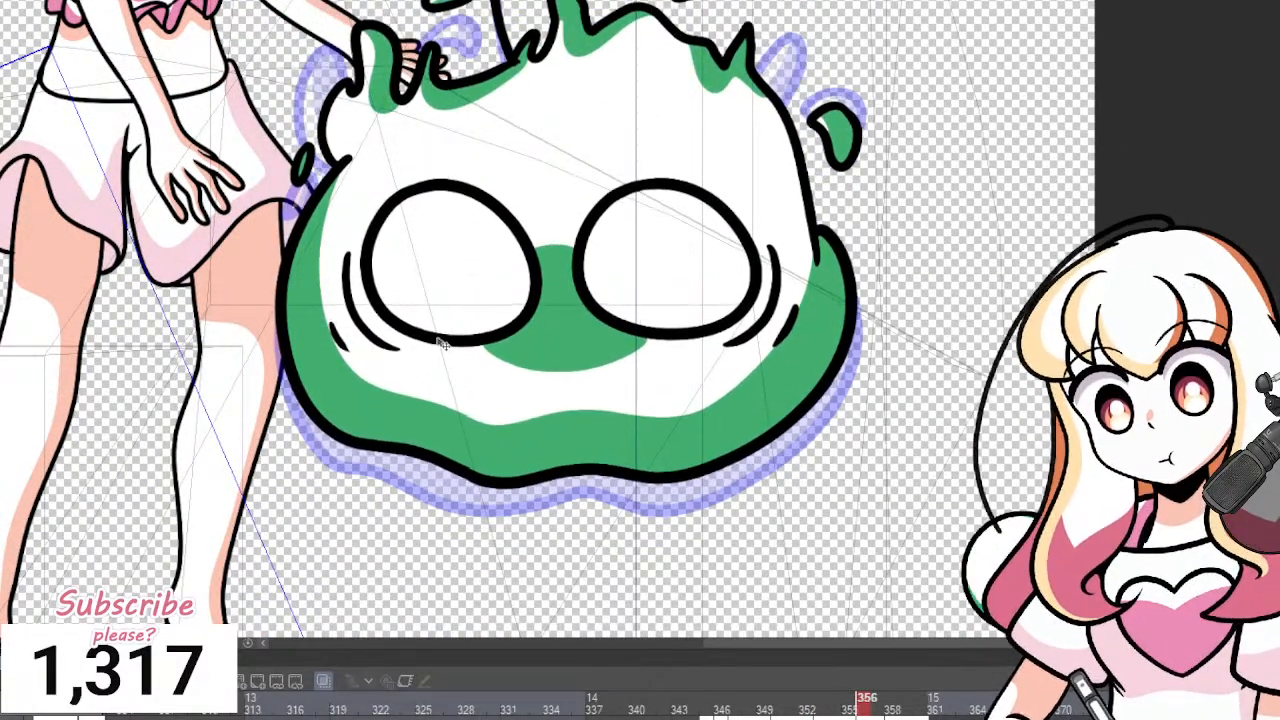
Play the animation from frame 342 and check the adjusted spacing of the head's rise.
scroll(596, 391, "down", 2)
scroll(617, 407, "down", 3)
left_click(655, 698)
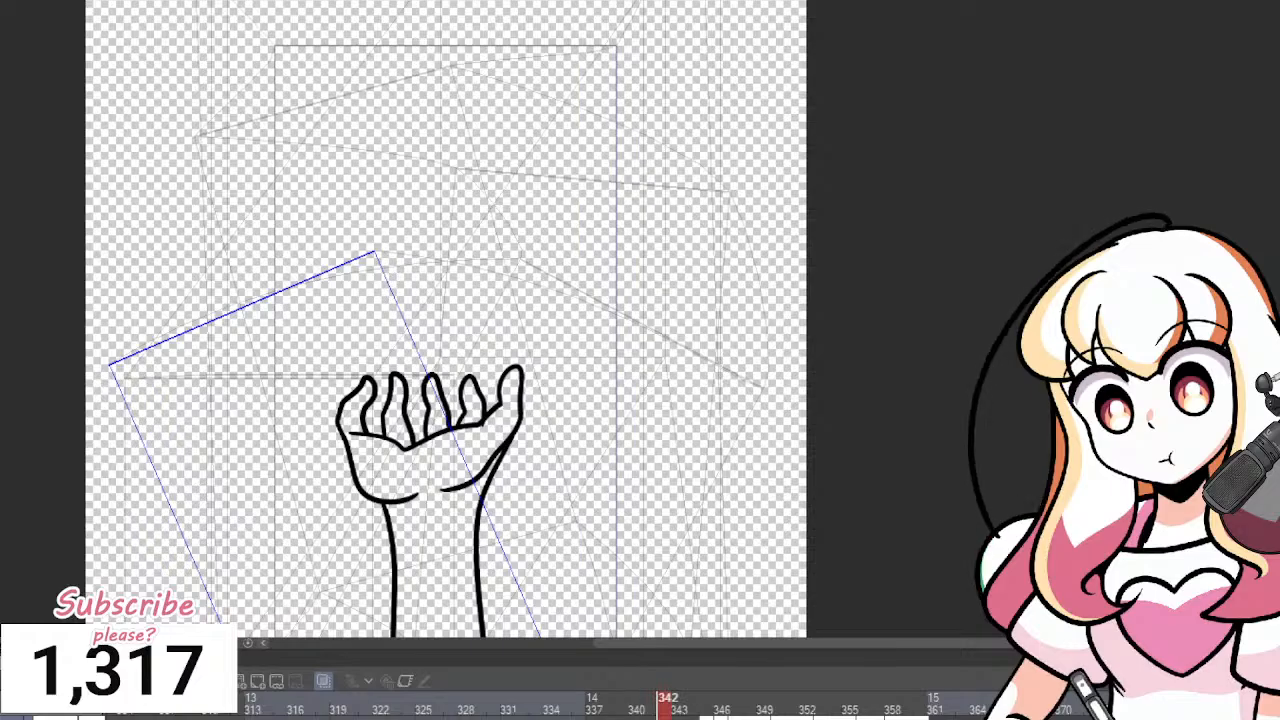
key("space")
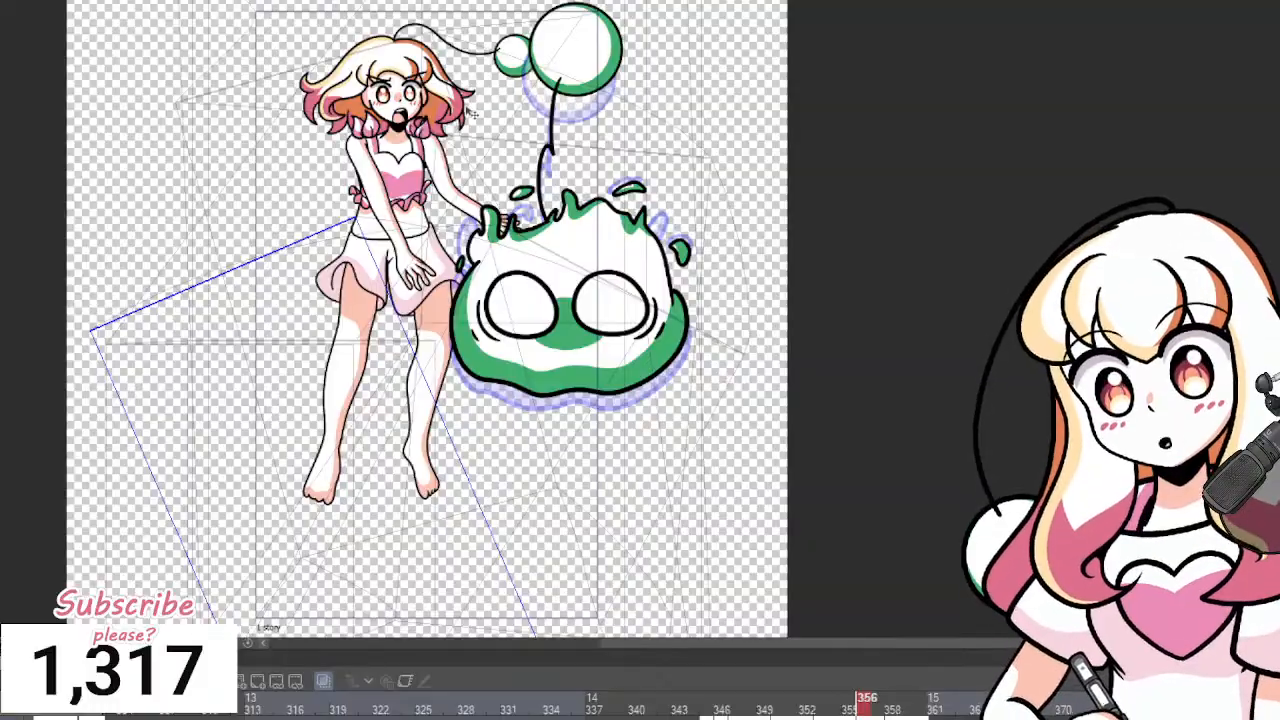
scroll(469, 111, "down", 2)
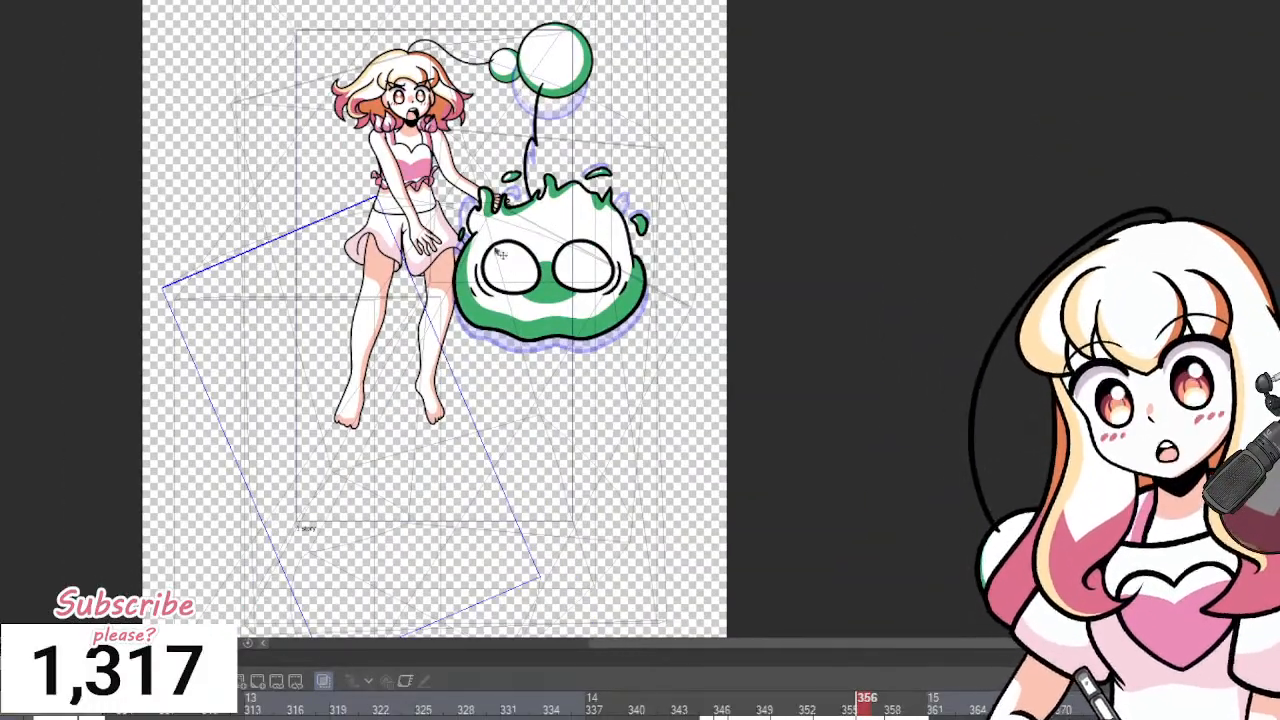
scroll(330, 172, "up", 2)
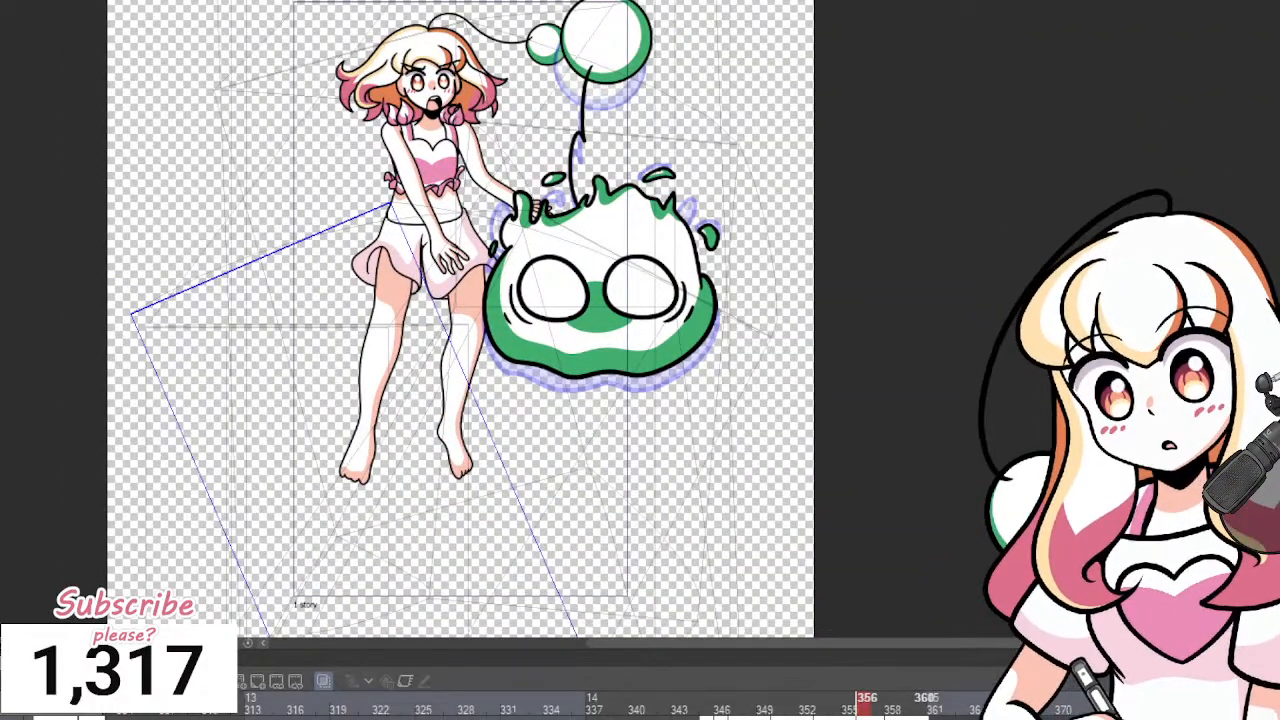
Go to frame 357 and show the white paper background behind the girl and the head again.
left_click(877, 708)
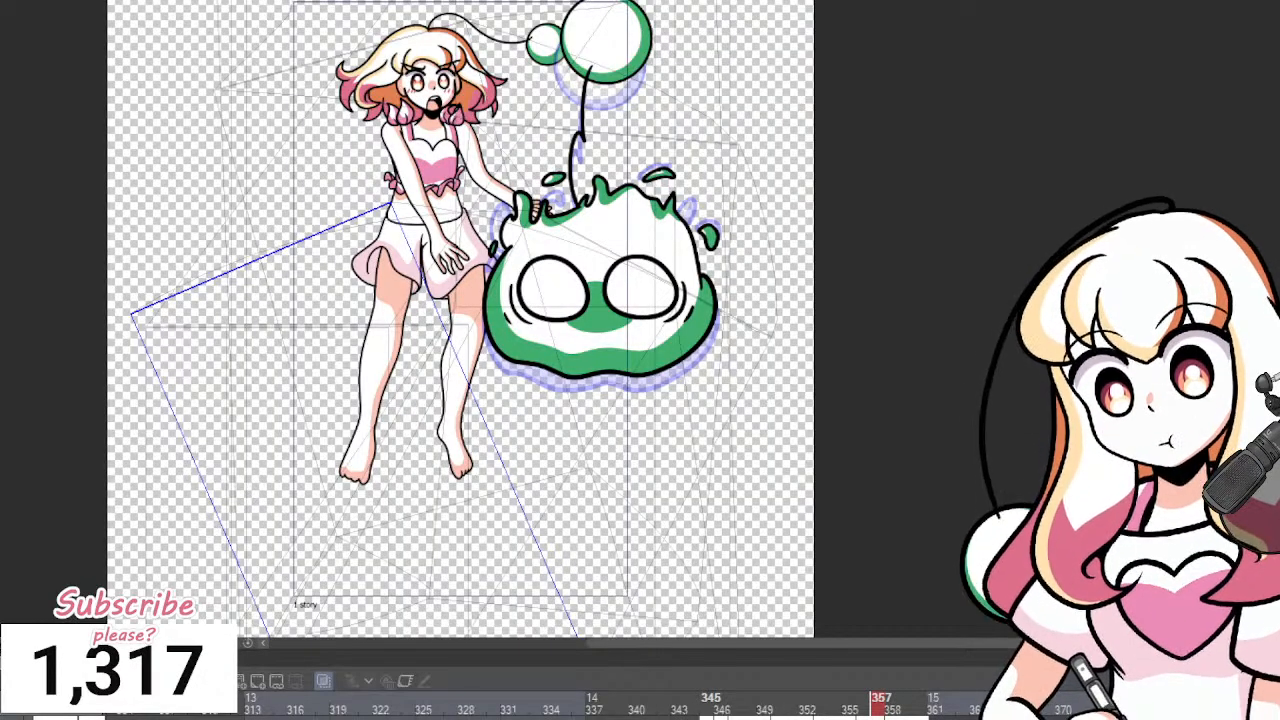
scroll(596, 317, "up", 1)
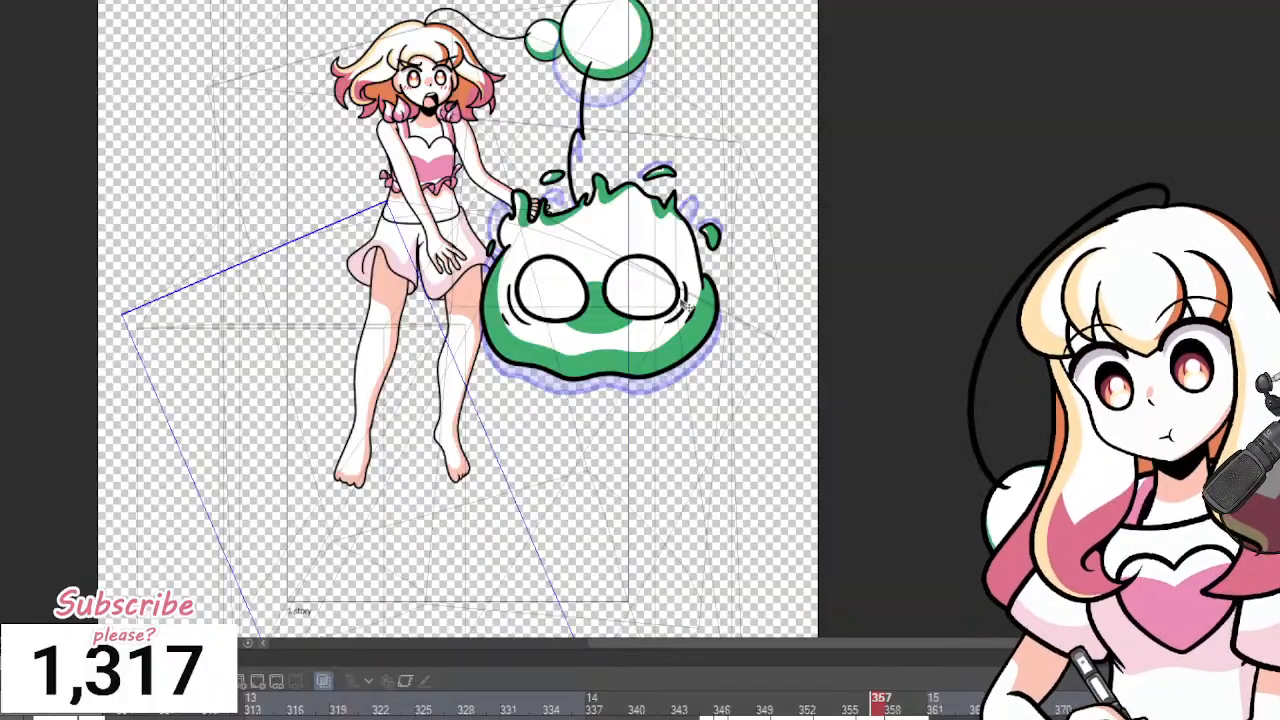
scroll(586, 238, "down", 3)
scroll(575, 205, "up", 2)
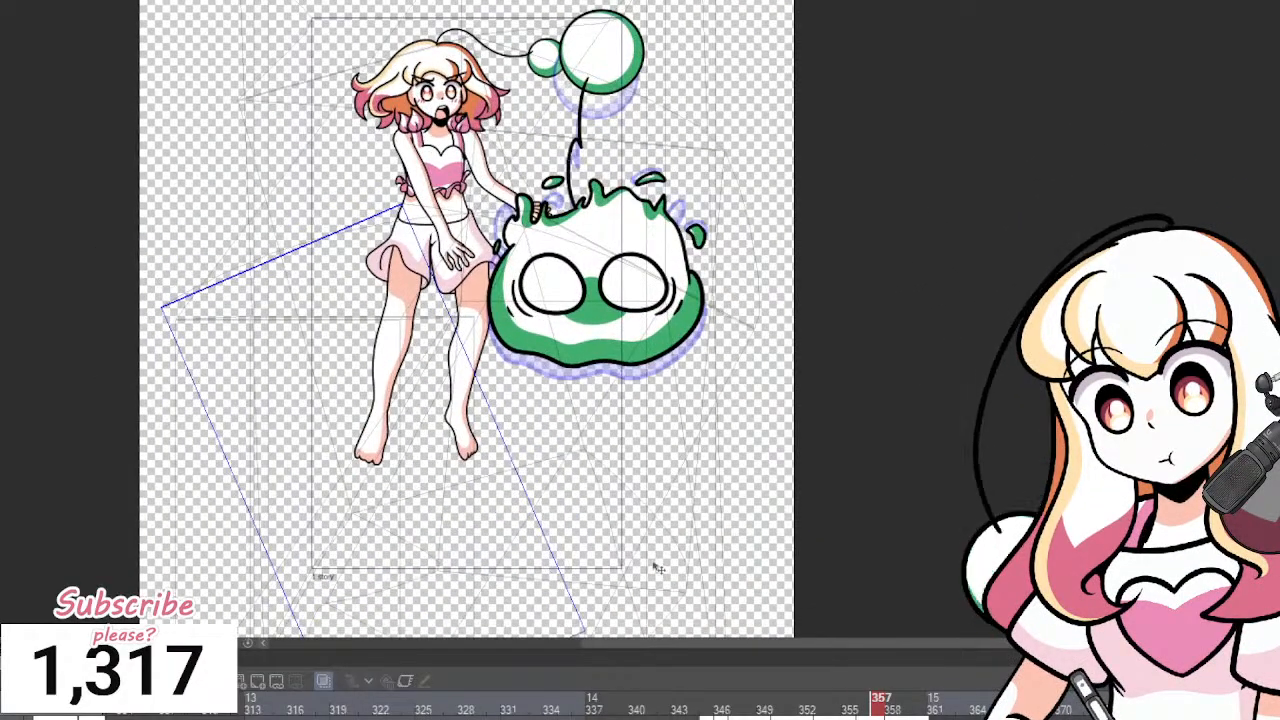
scroll(431, 128, "up", 2)
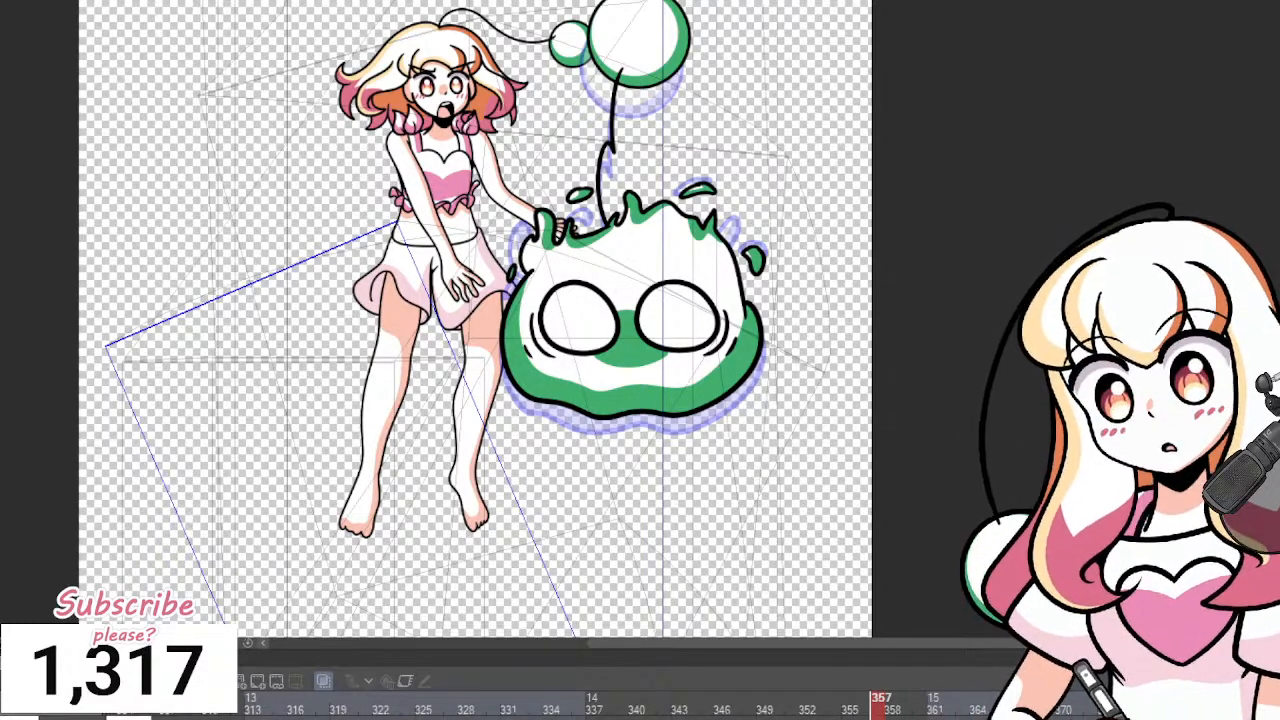
scroll(613, 370, "down", 2)
scroll(613, 370, "up", 1)
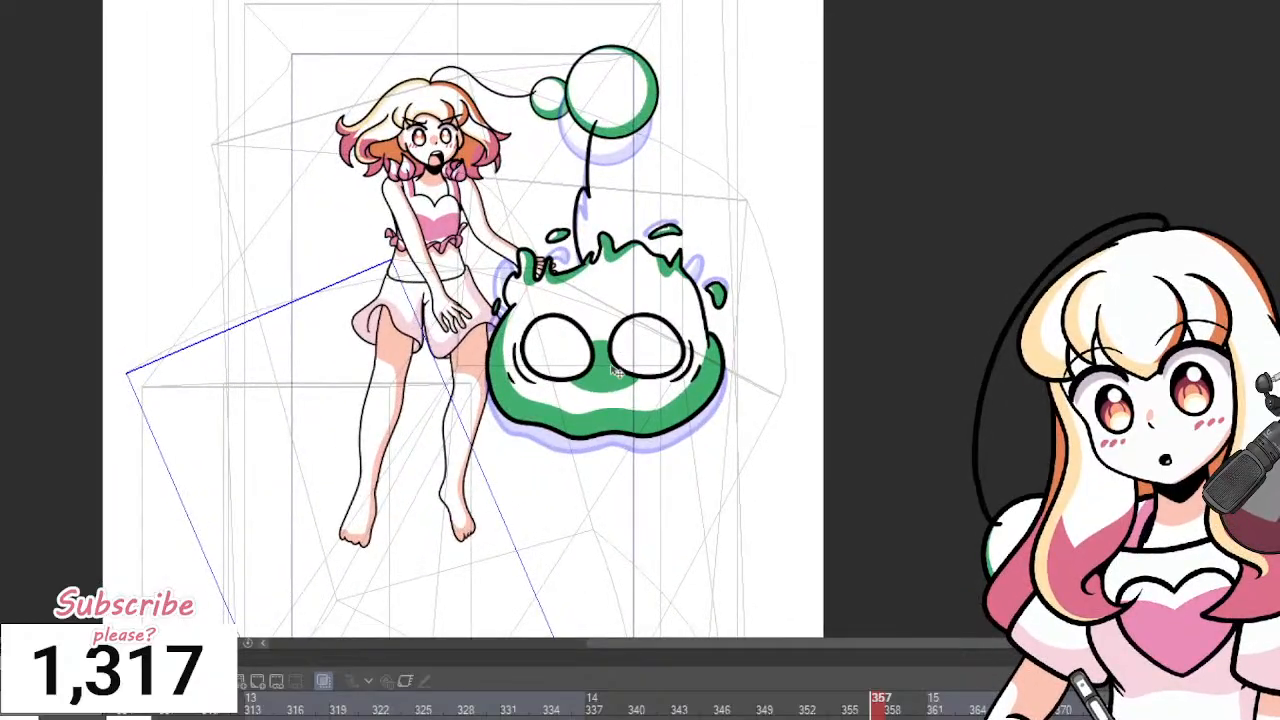